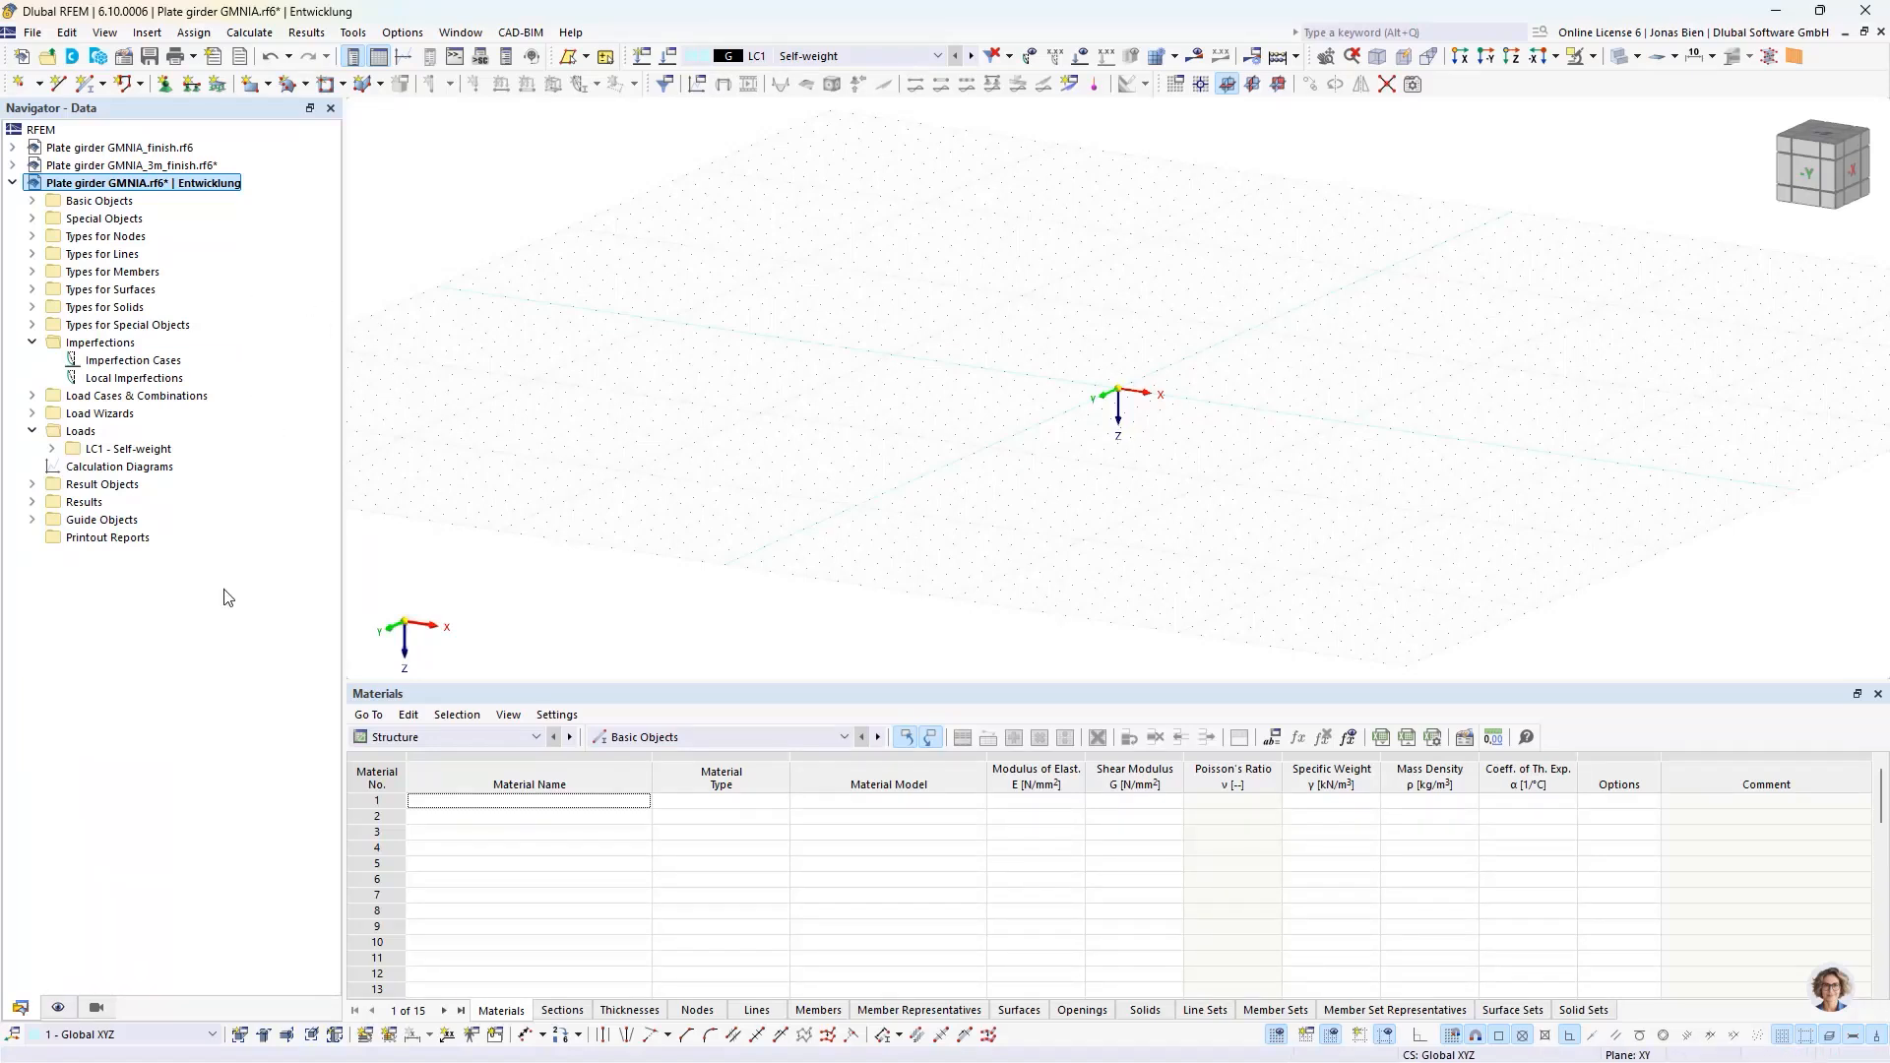
left_click(32, 201)
left_click(33, 484)
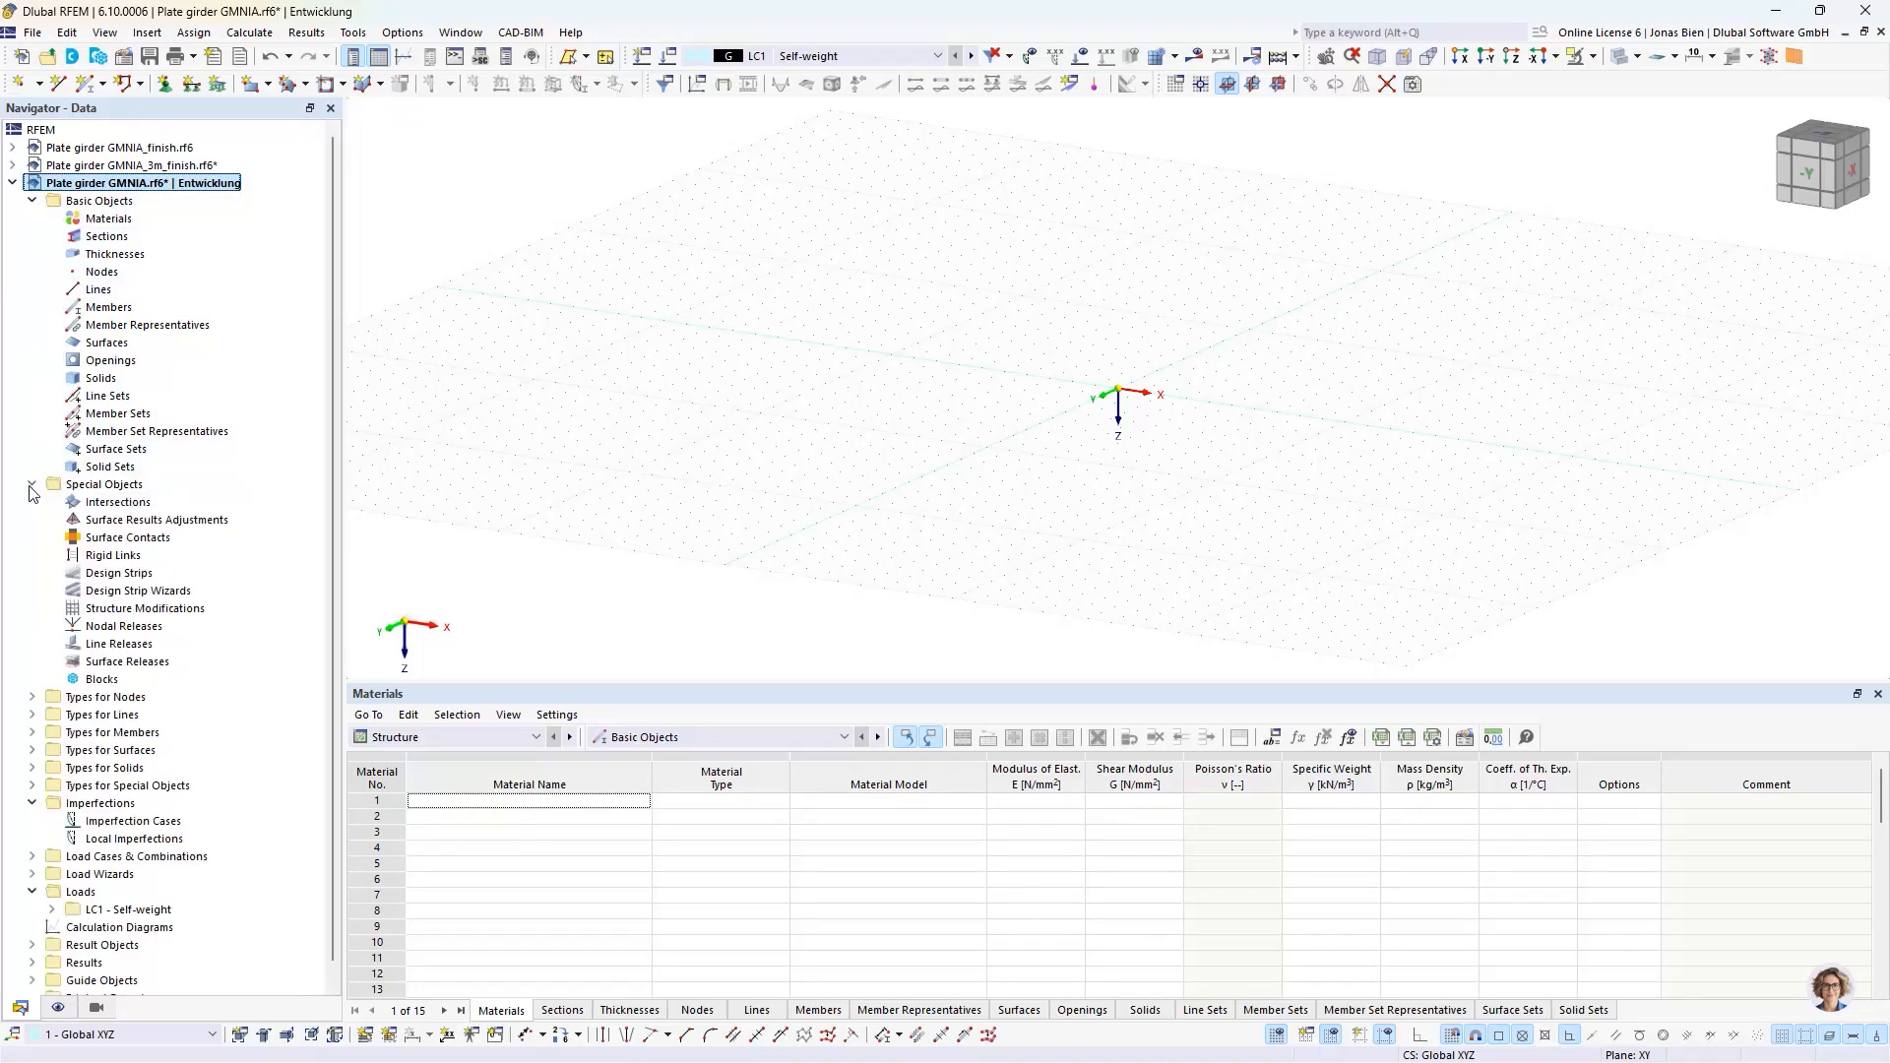
left_click(33, 484)
left_click(32, 201)
- Review the Plate girder GMNIA model's base data, covering add-ons, standards, settings and options, and the main model type
right_click(51, 184)
left_click(281, 342)
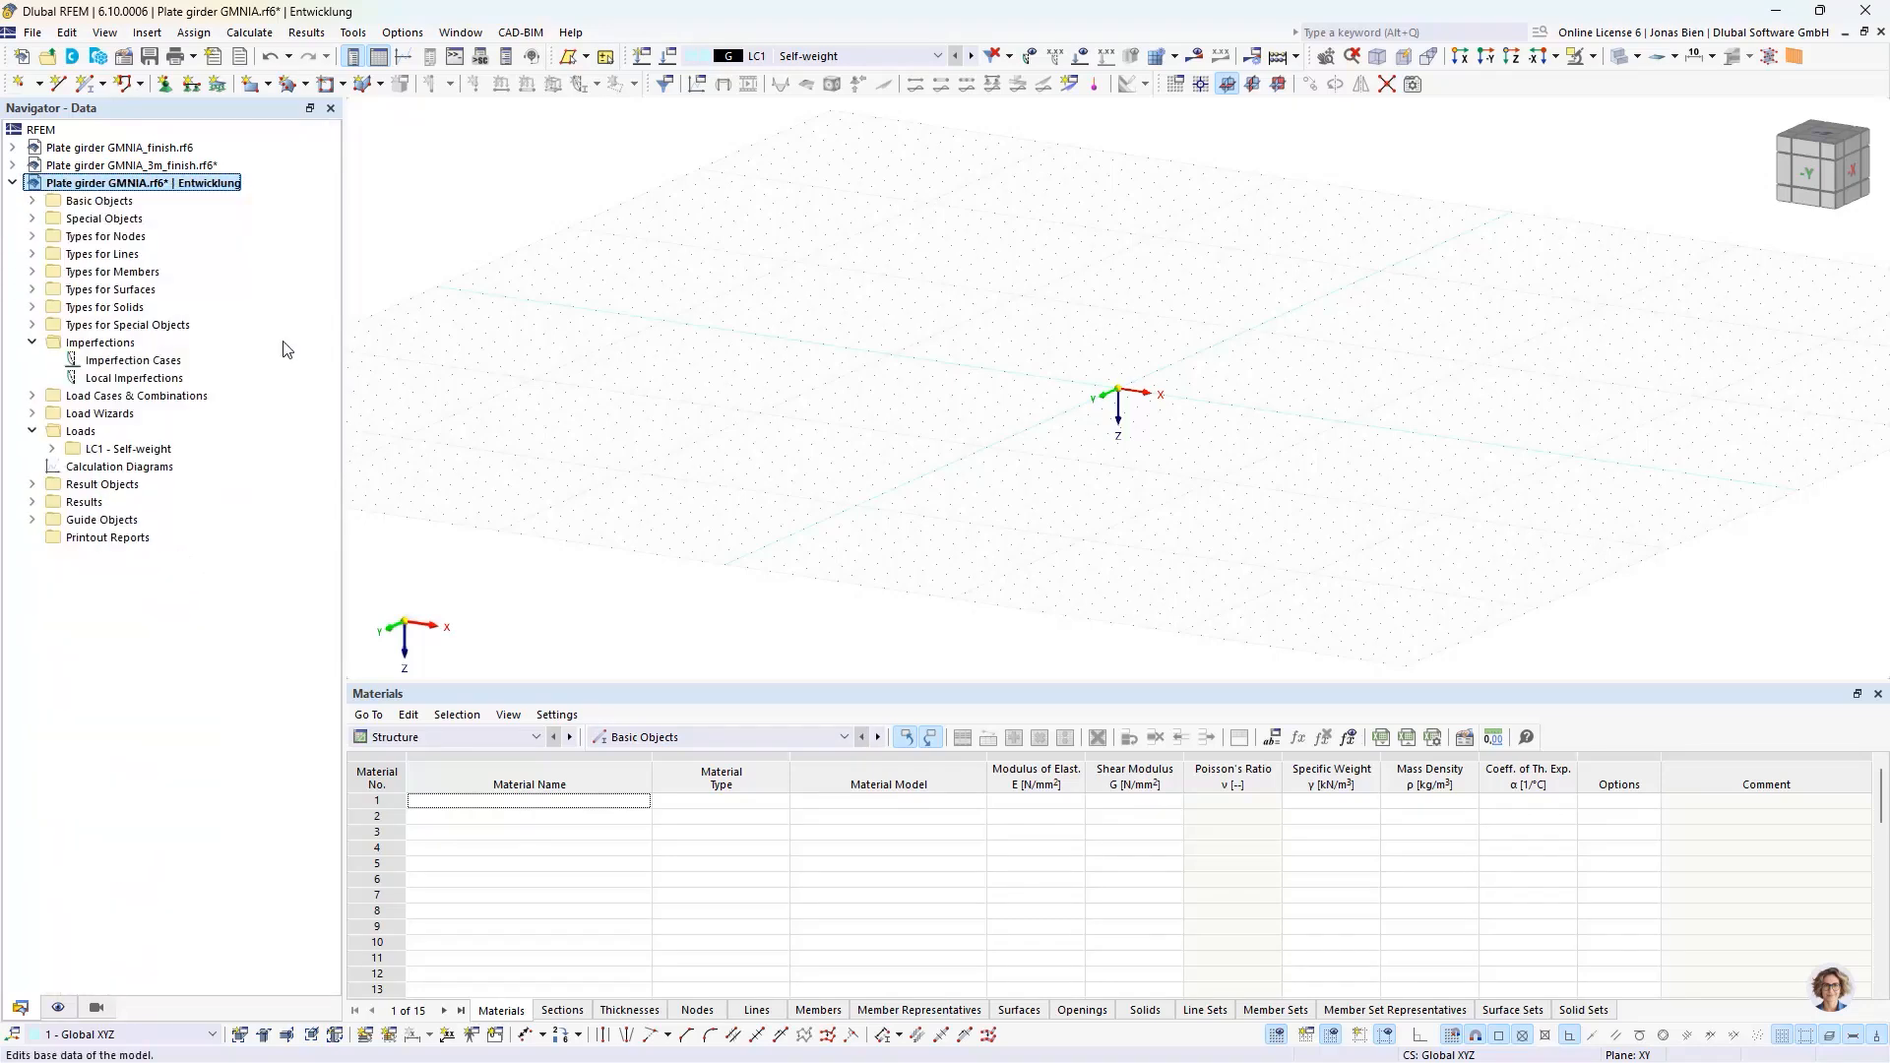
left_click(504, 126)
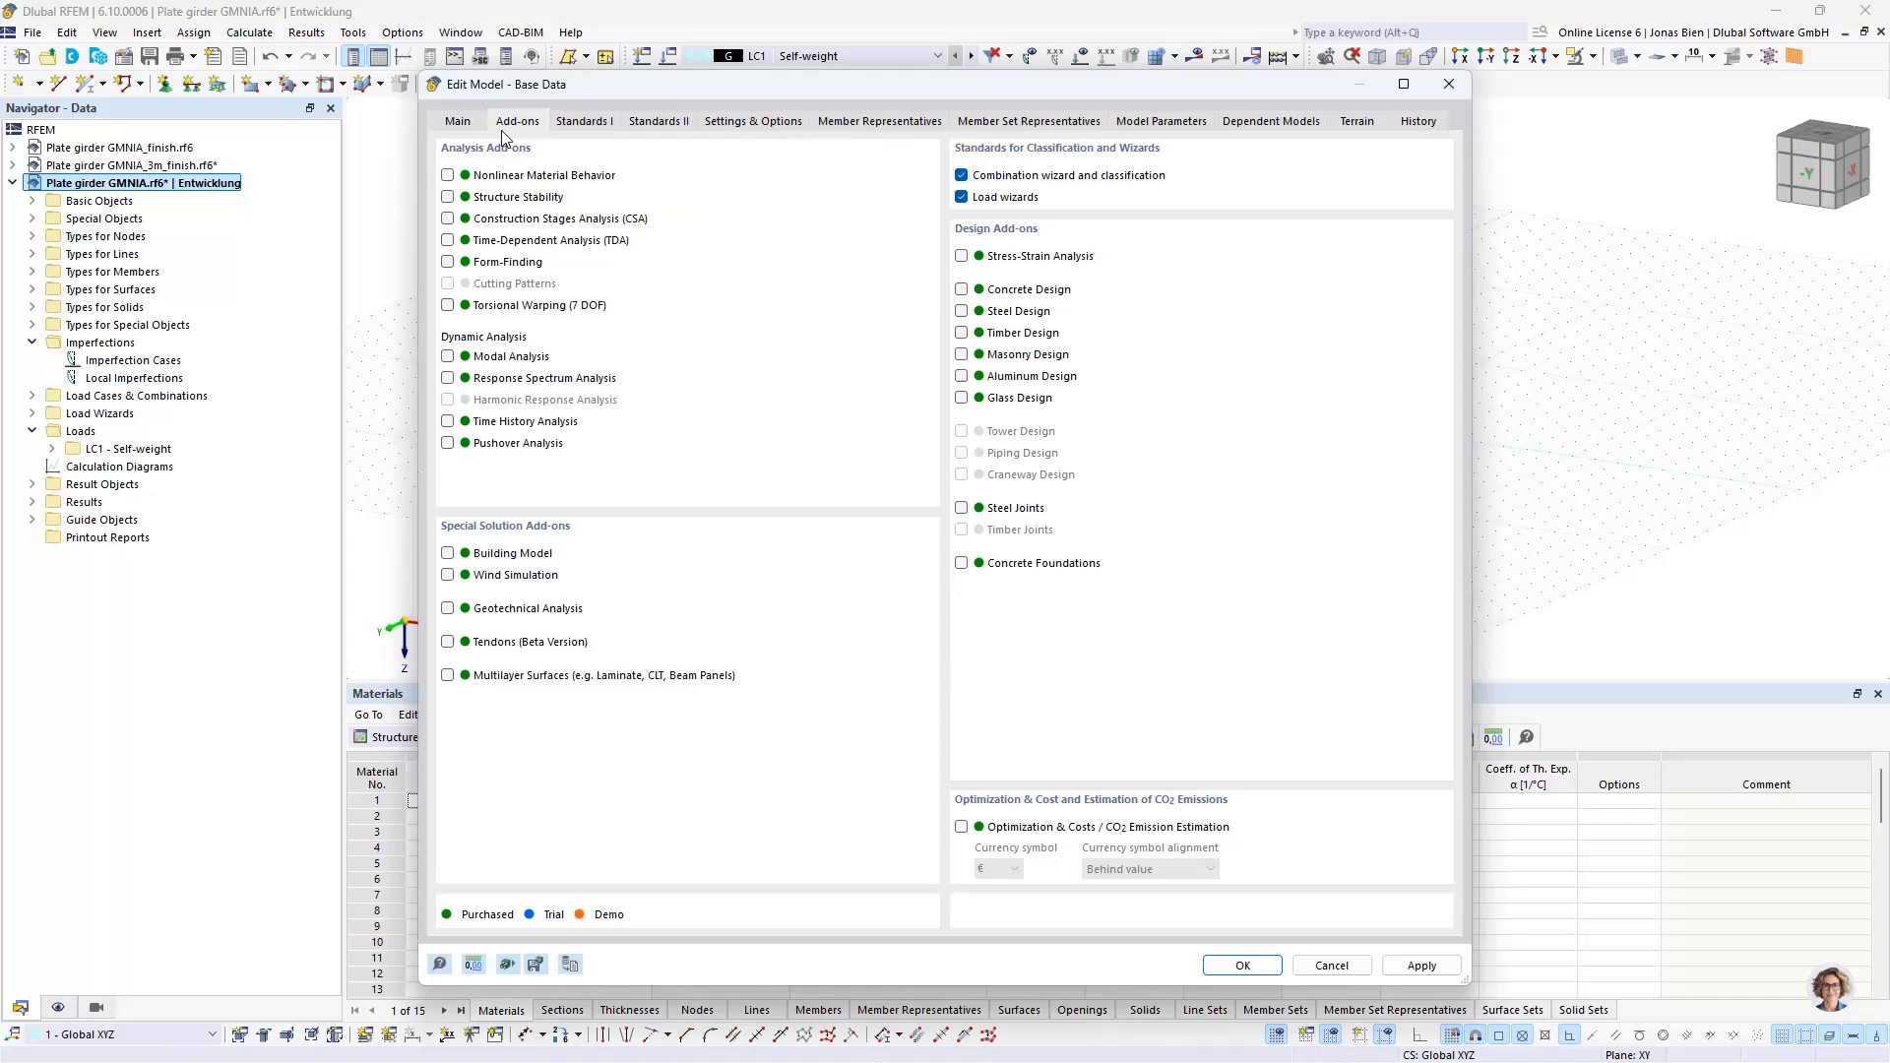
left_click(585, 126)
left_click(658, 123)
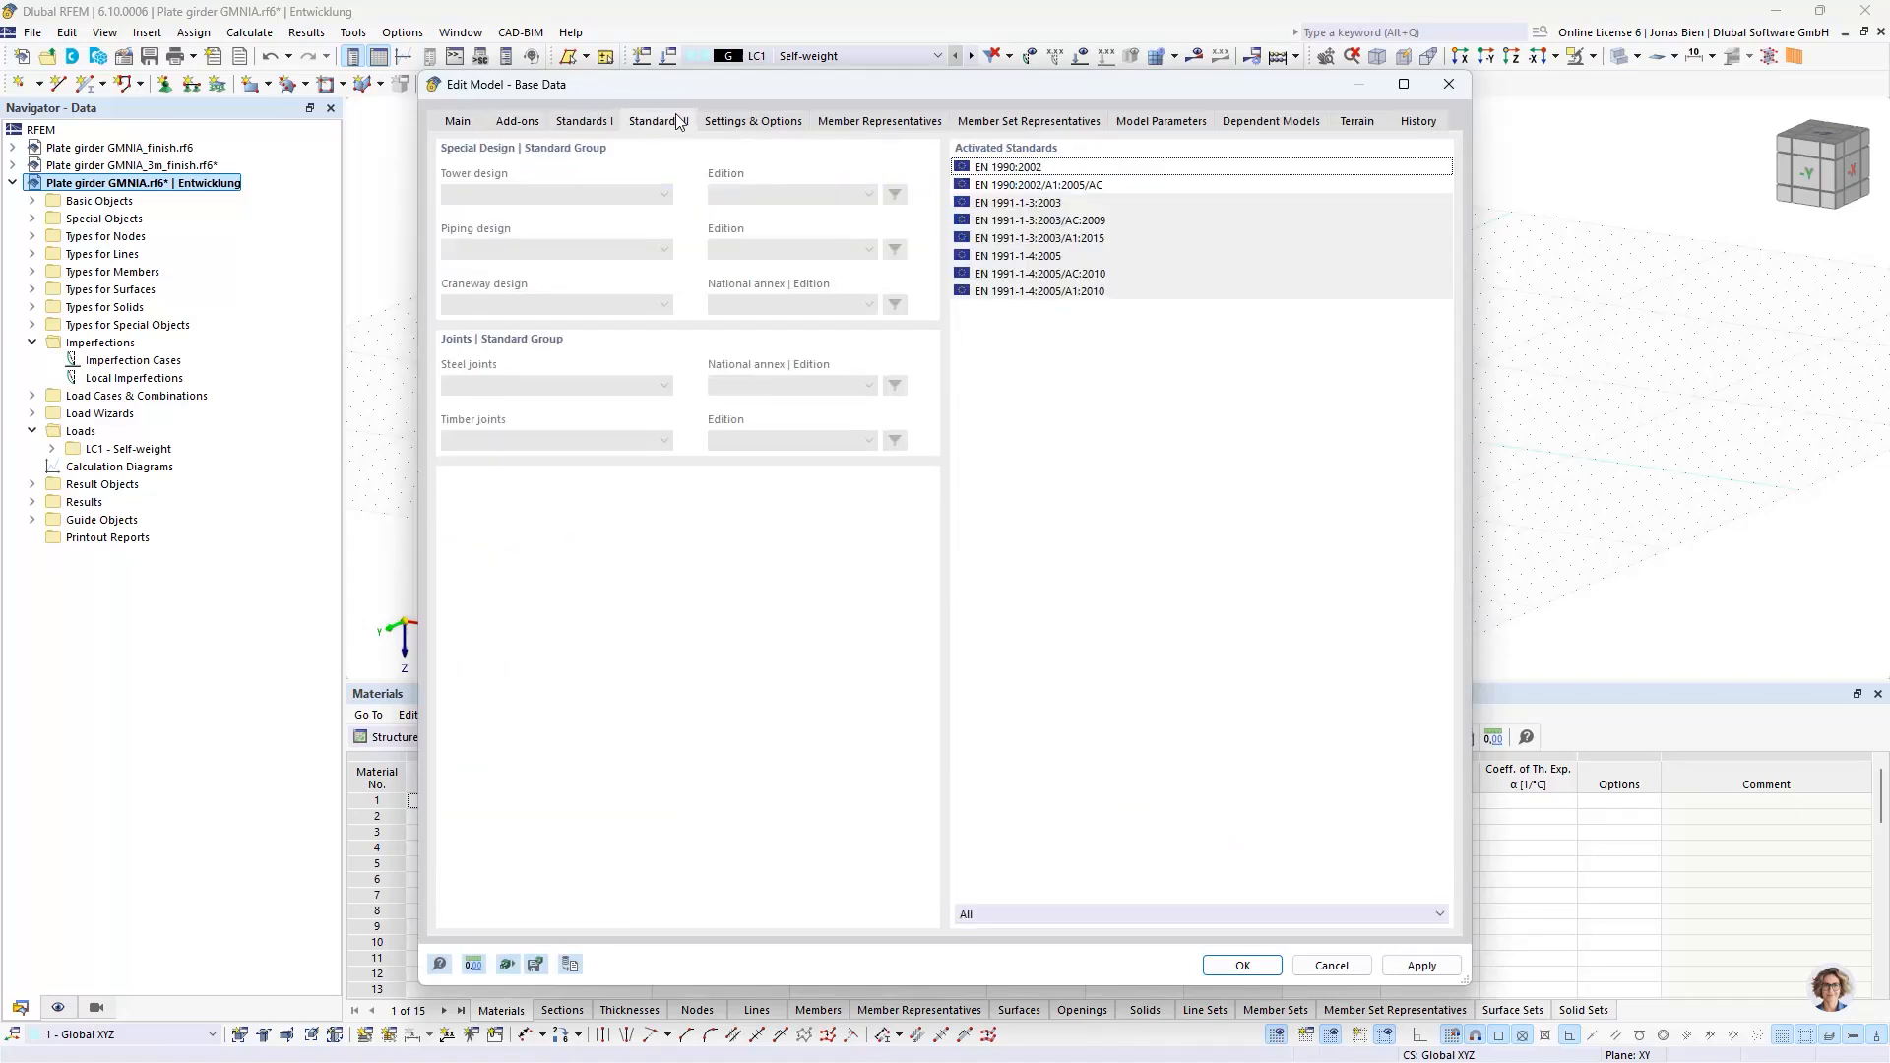
left_click(729, 123)
left_click(458, 123)
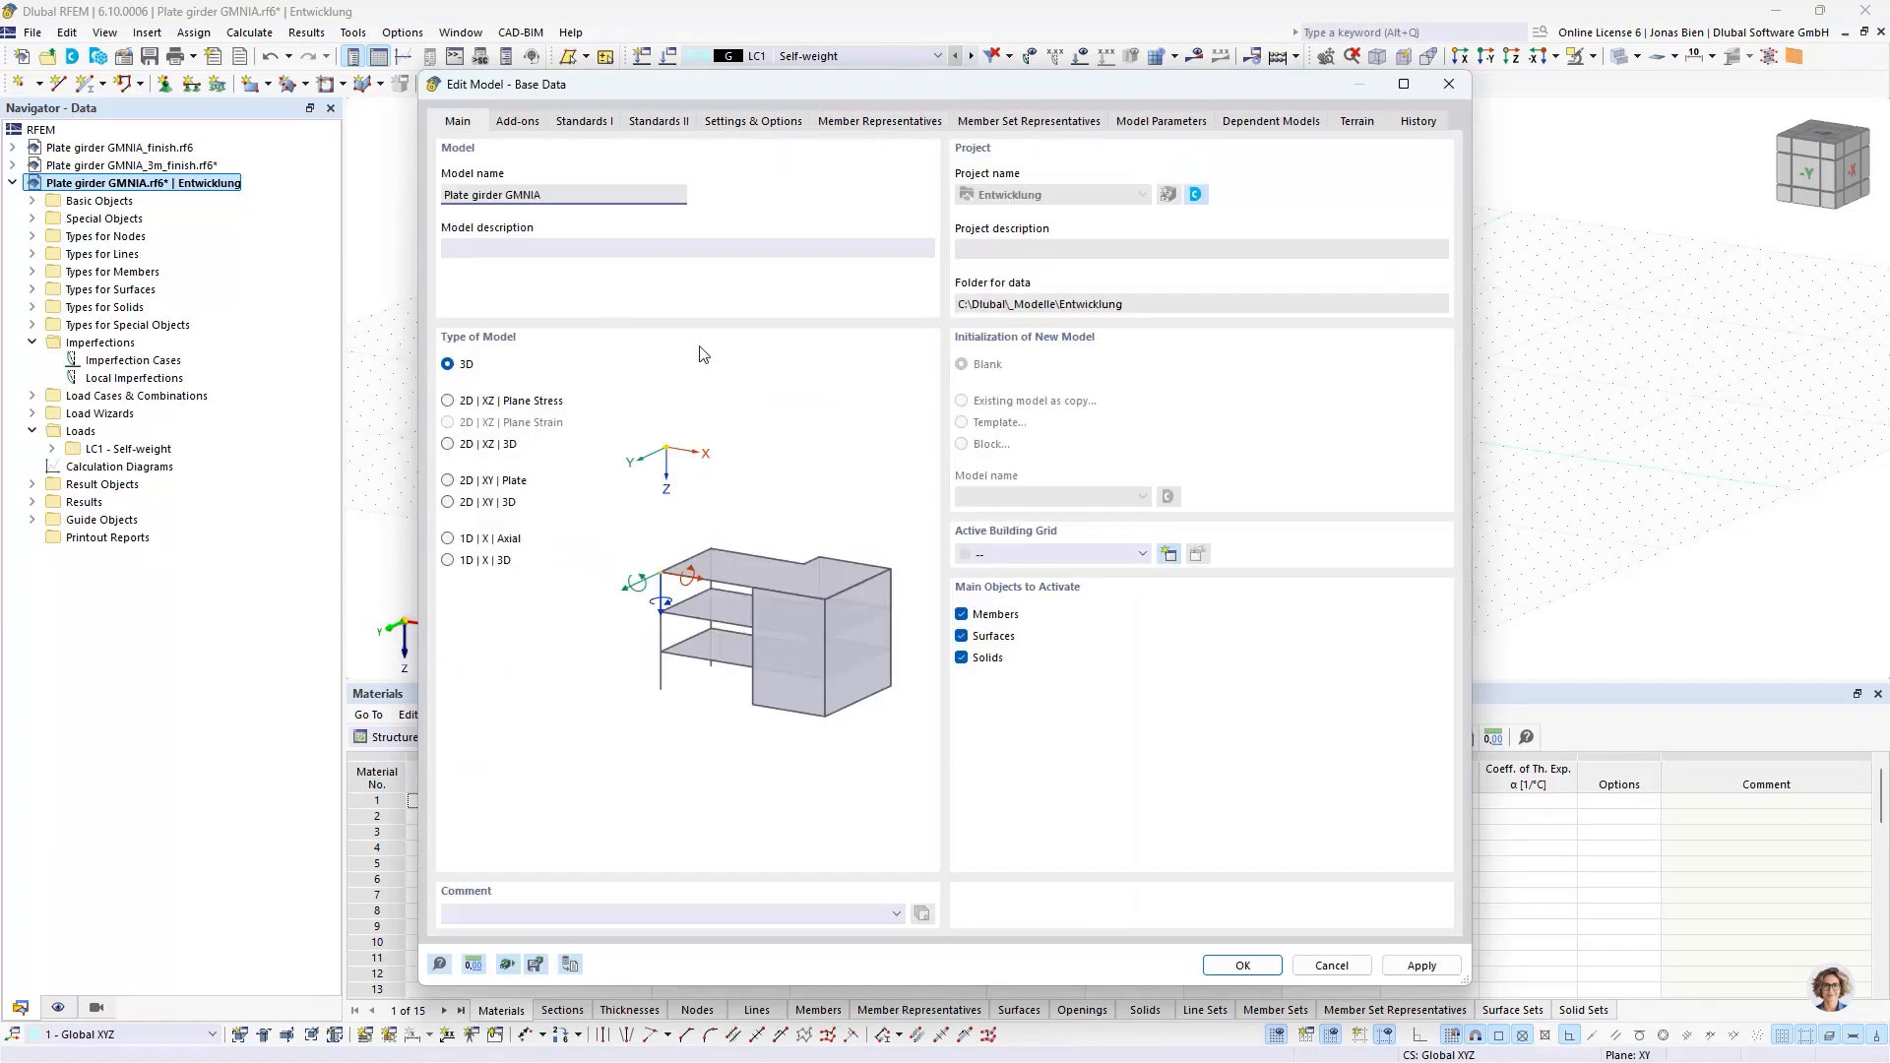
left_click(1331, 966)
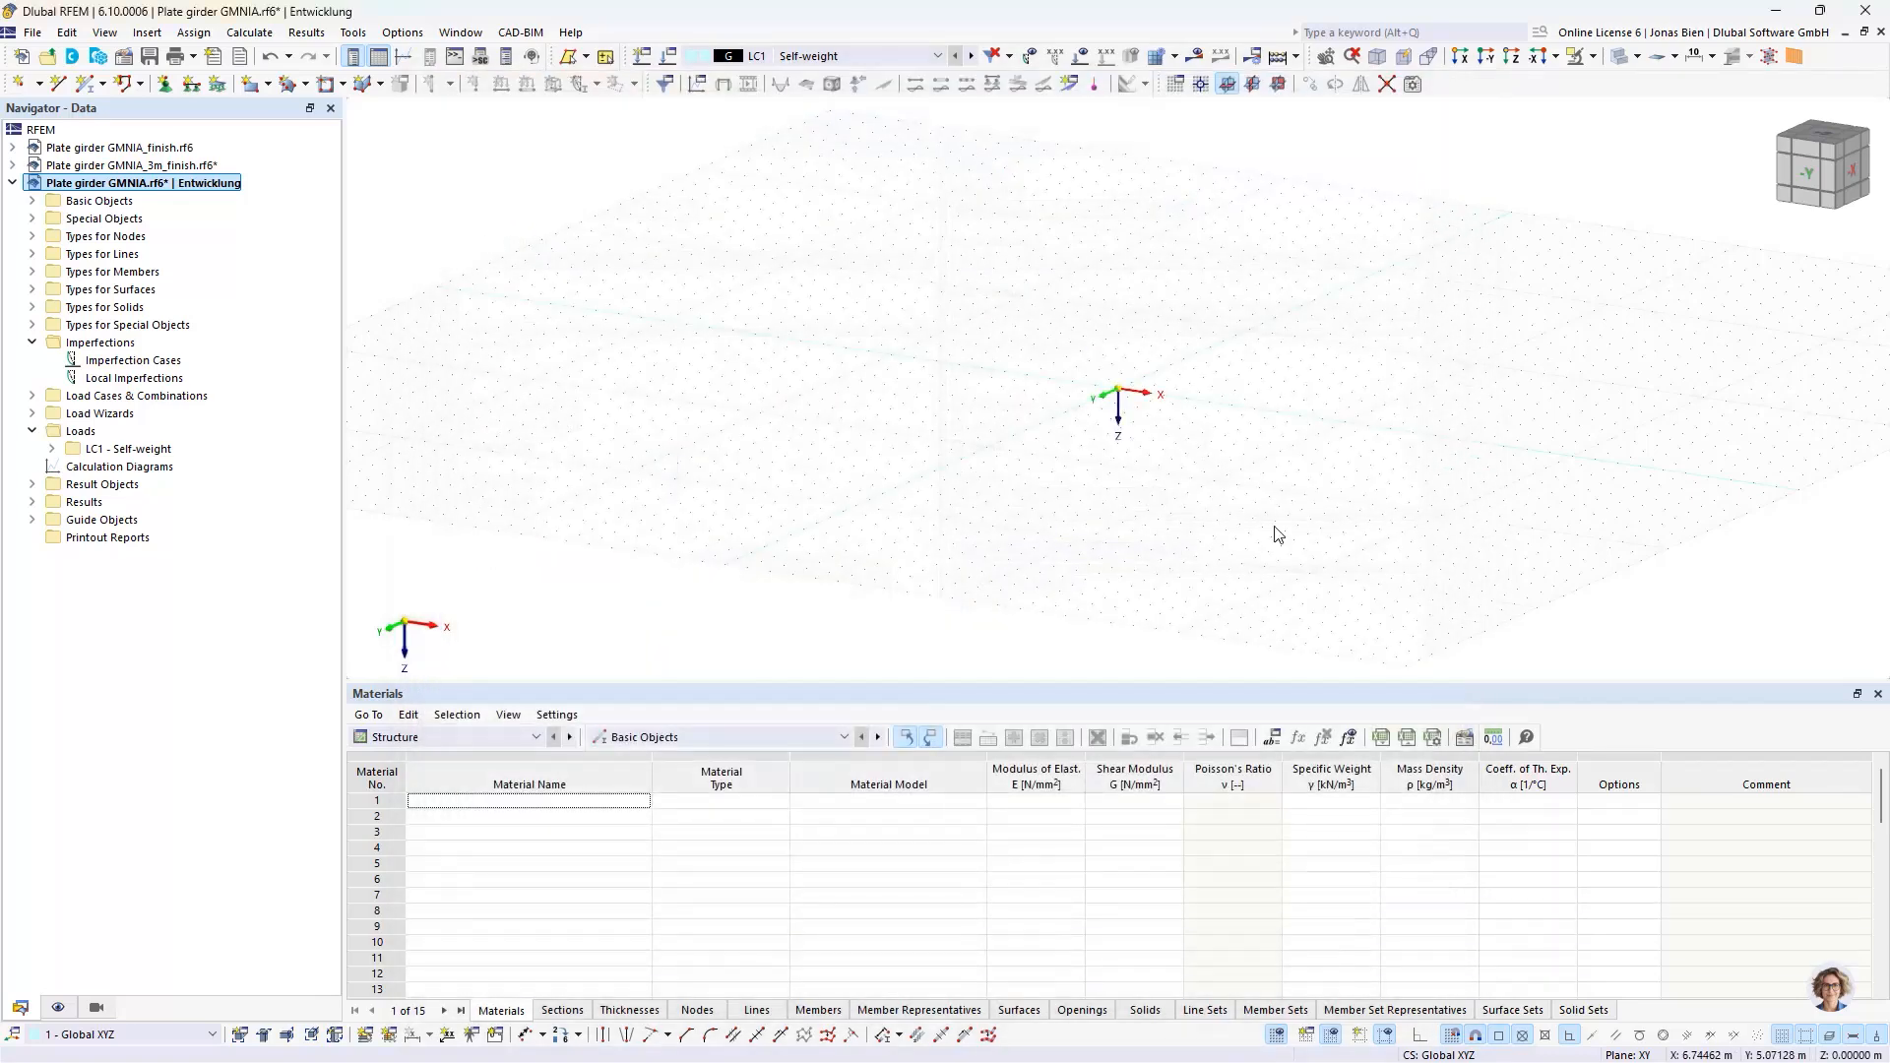
- Create a material from the library using steel grade S235 of the EN 1993-1-1:2005-05 series
left_click(32, 200)
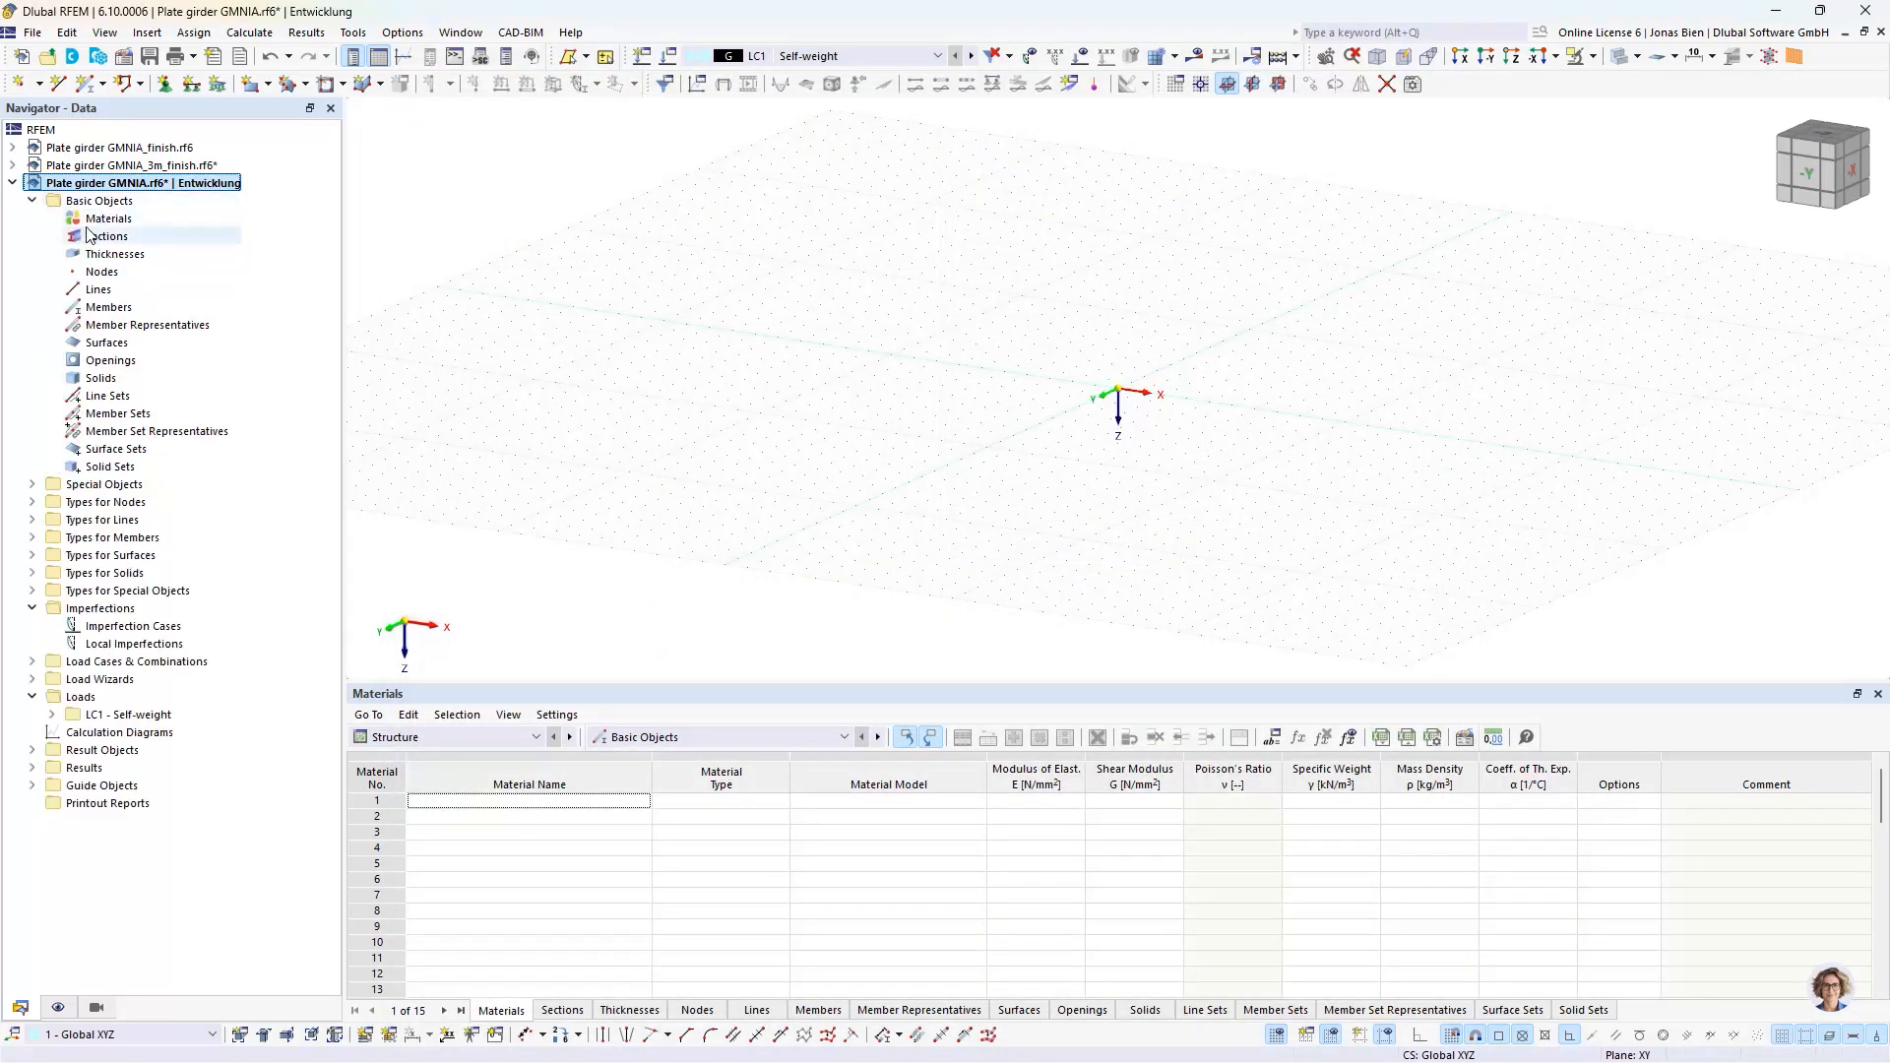
left_click(89, 220)
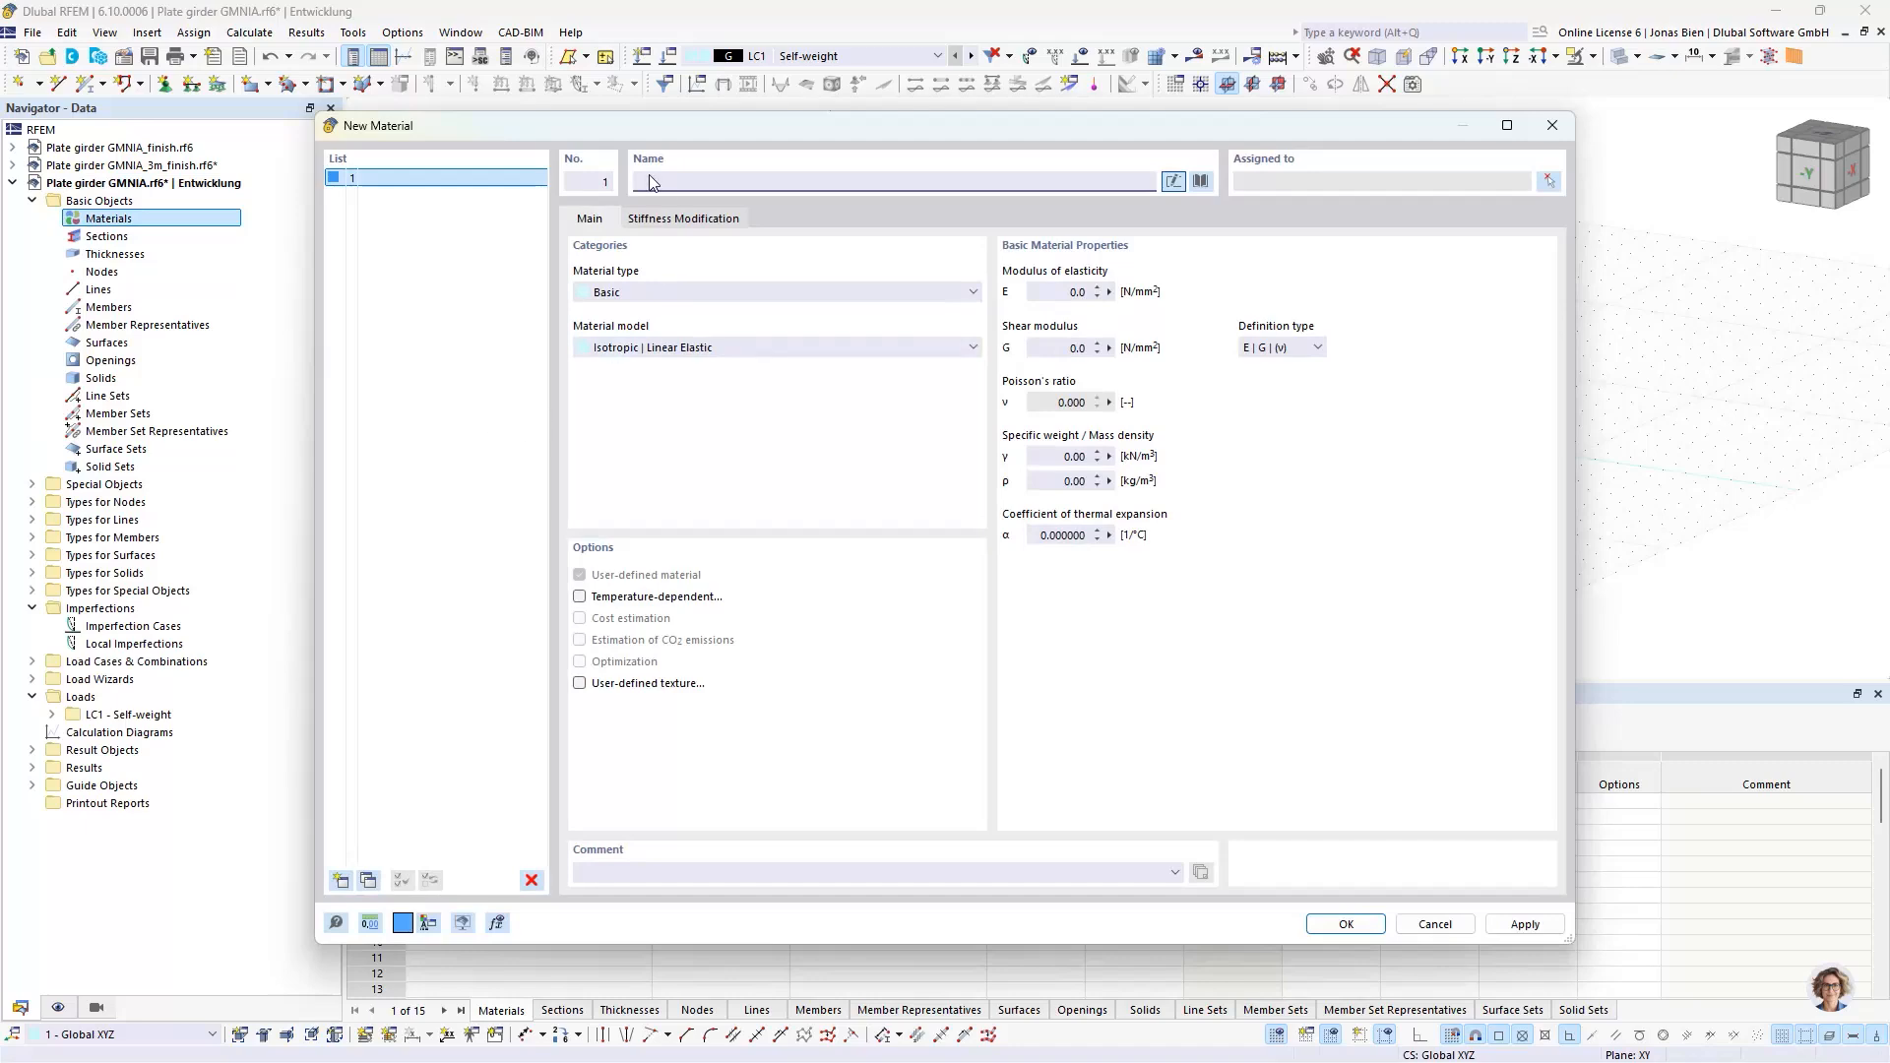
left_click(1202, 180)
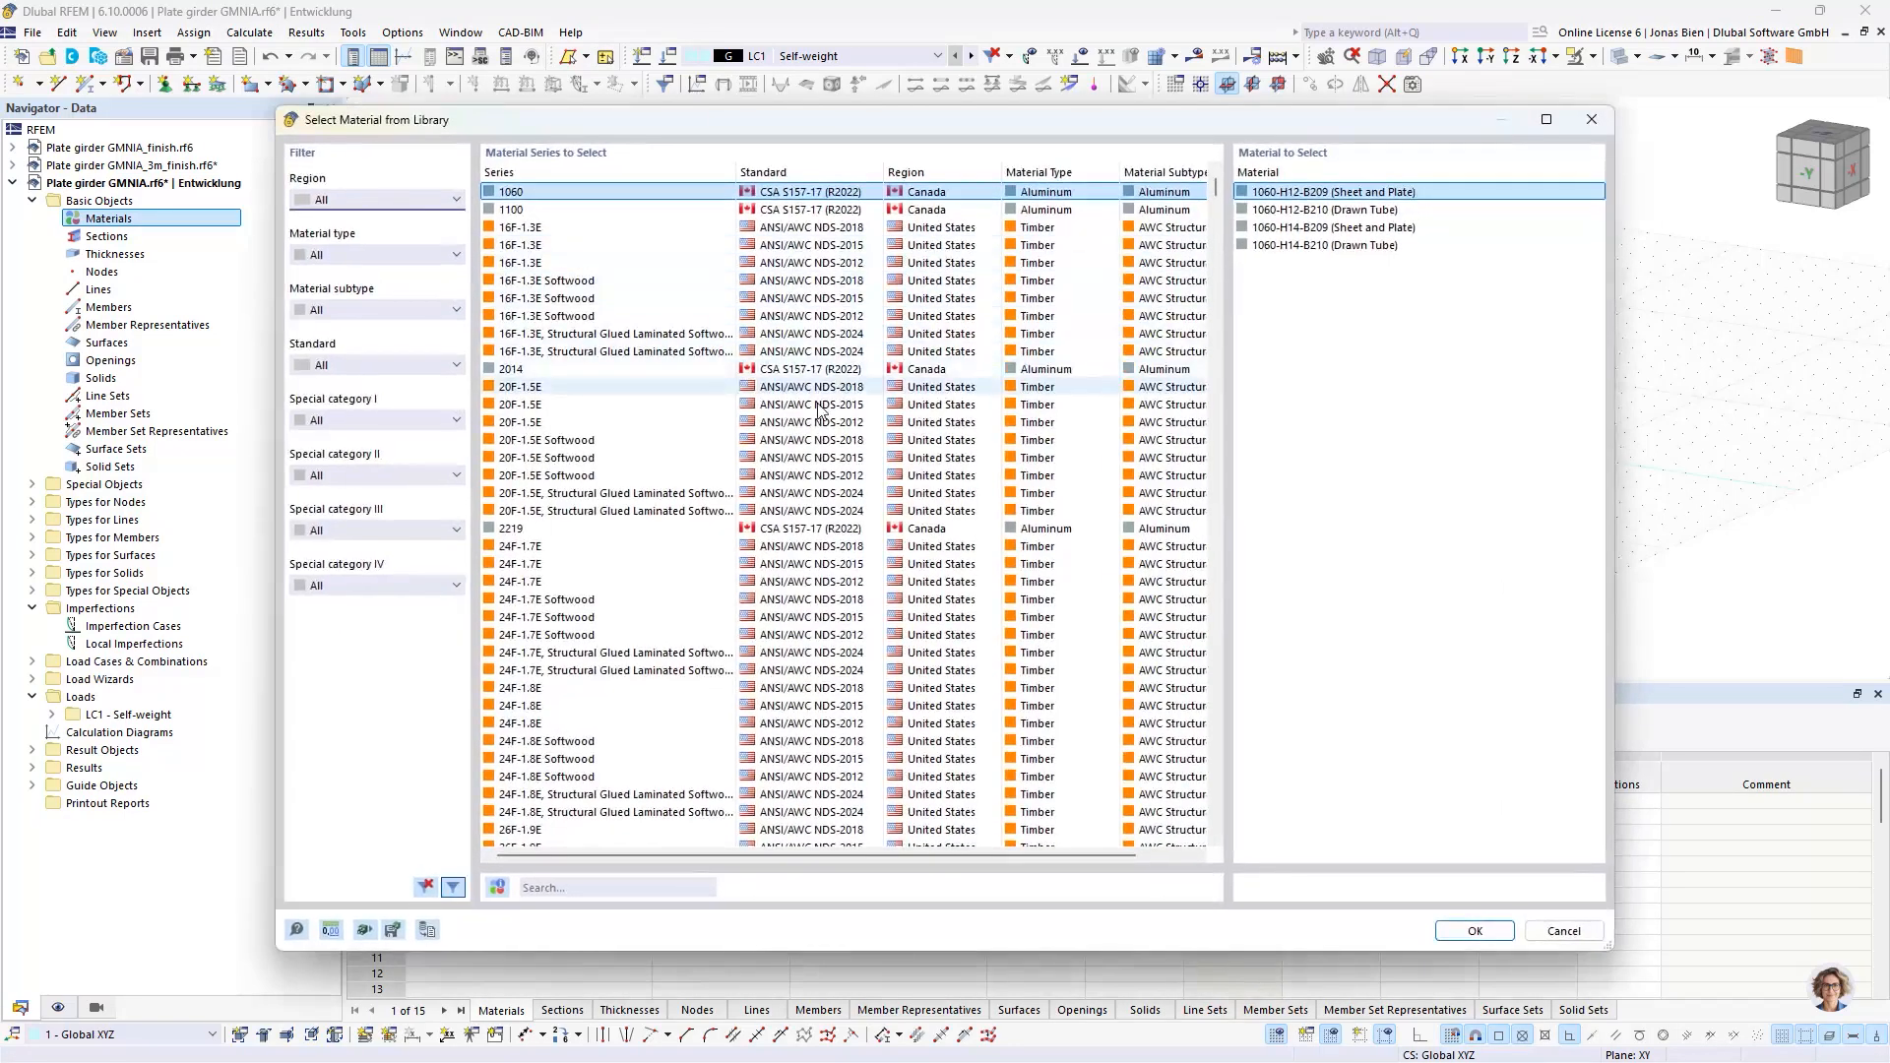
left_click(589, 884)
type("S")
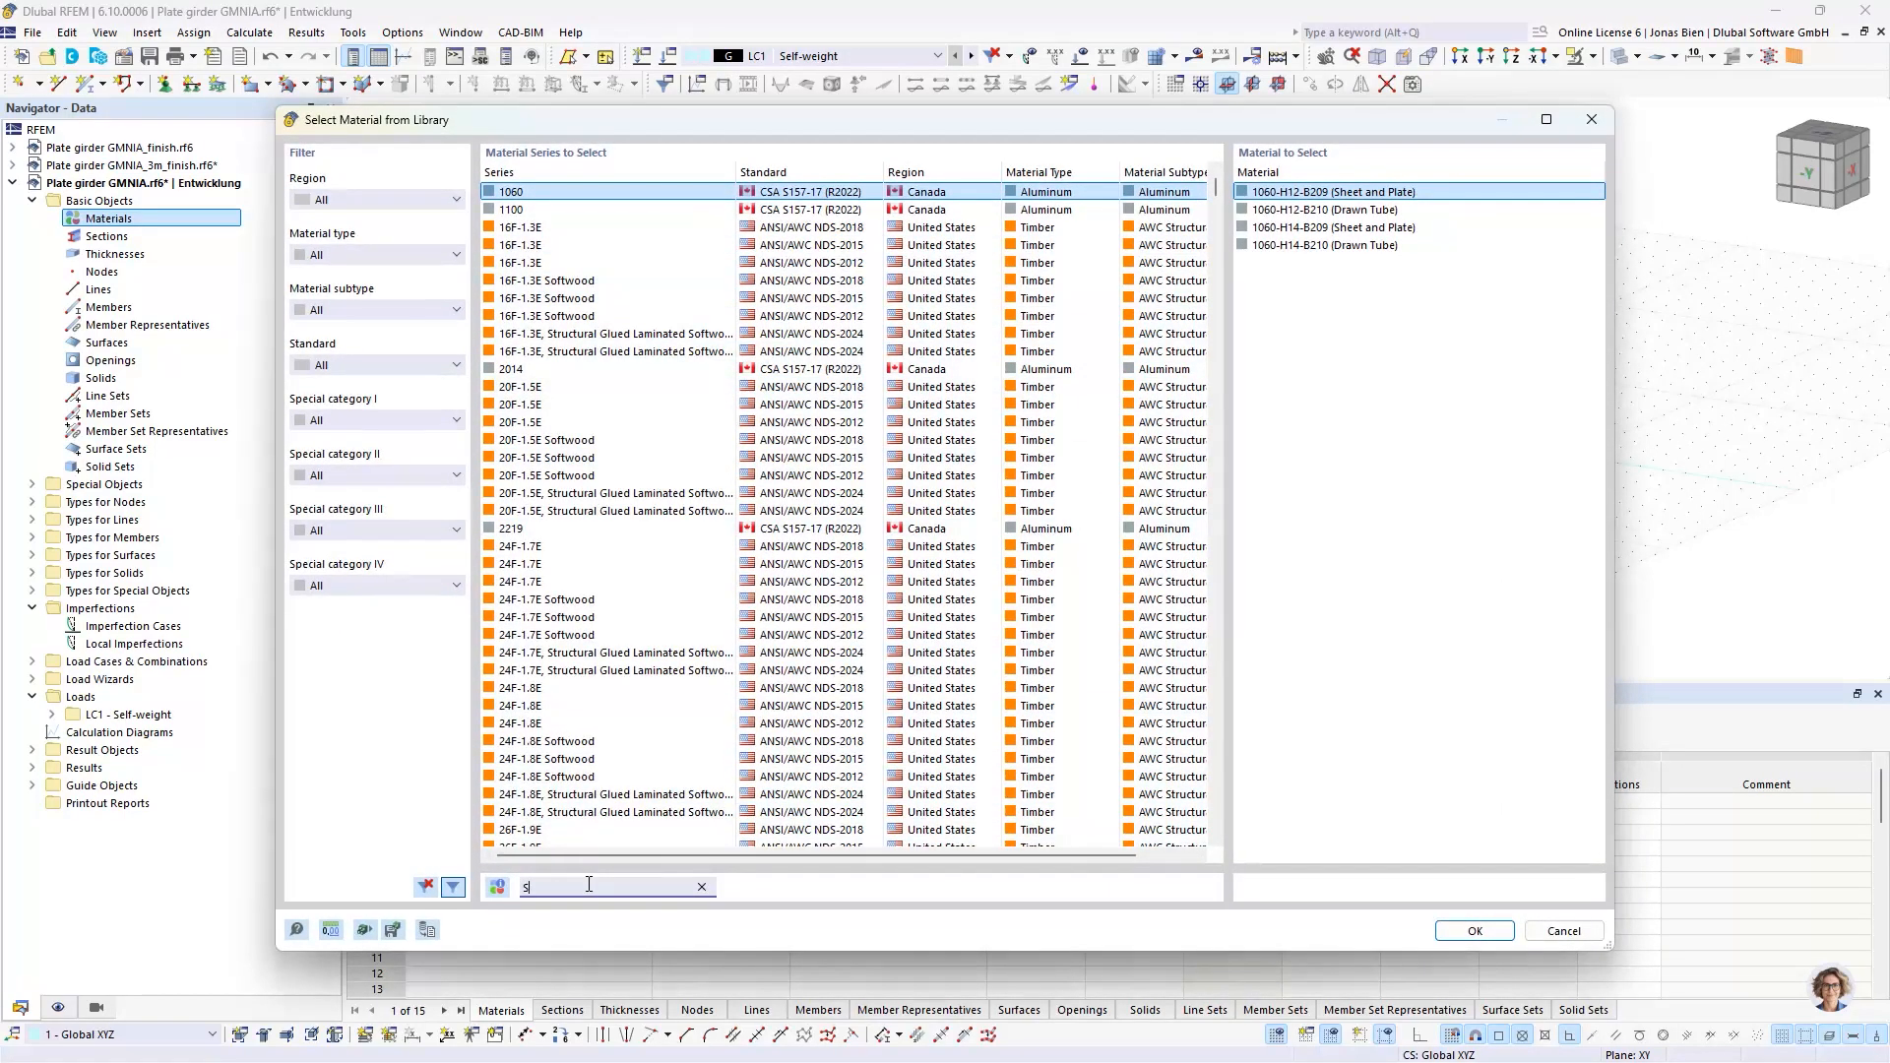
type("235")
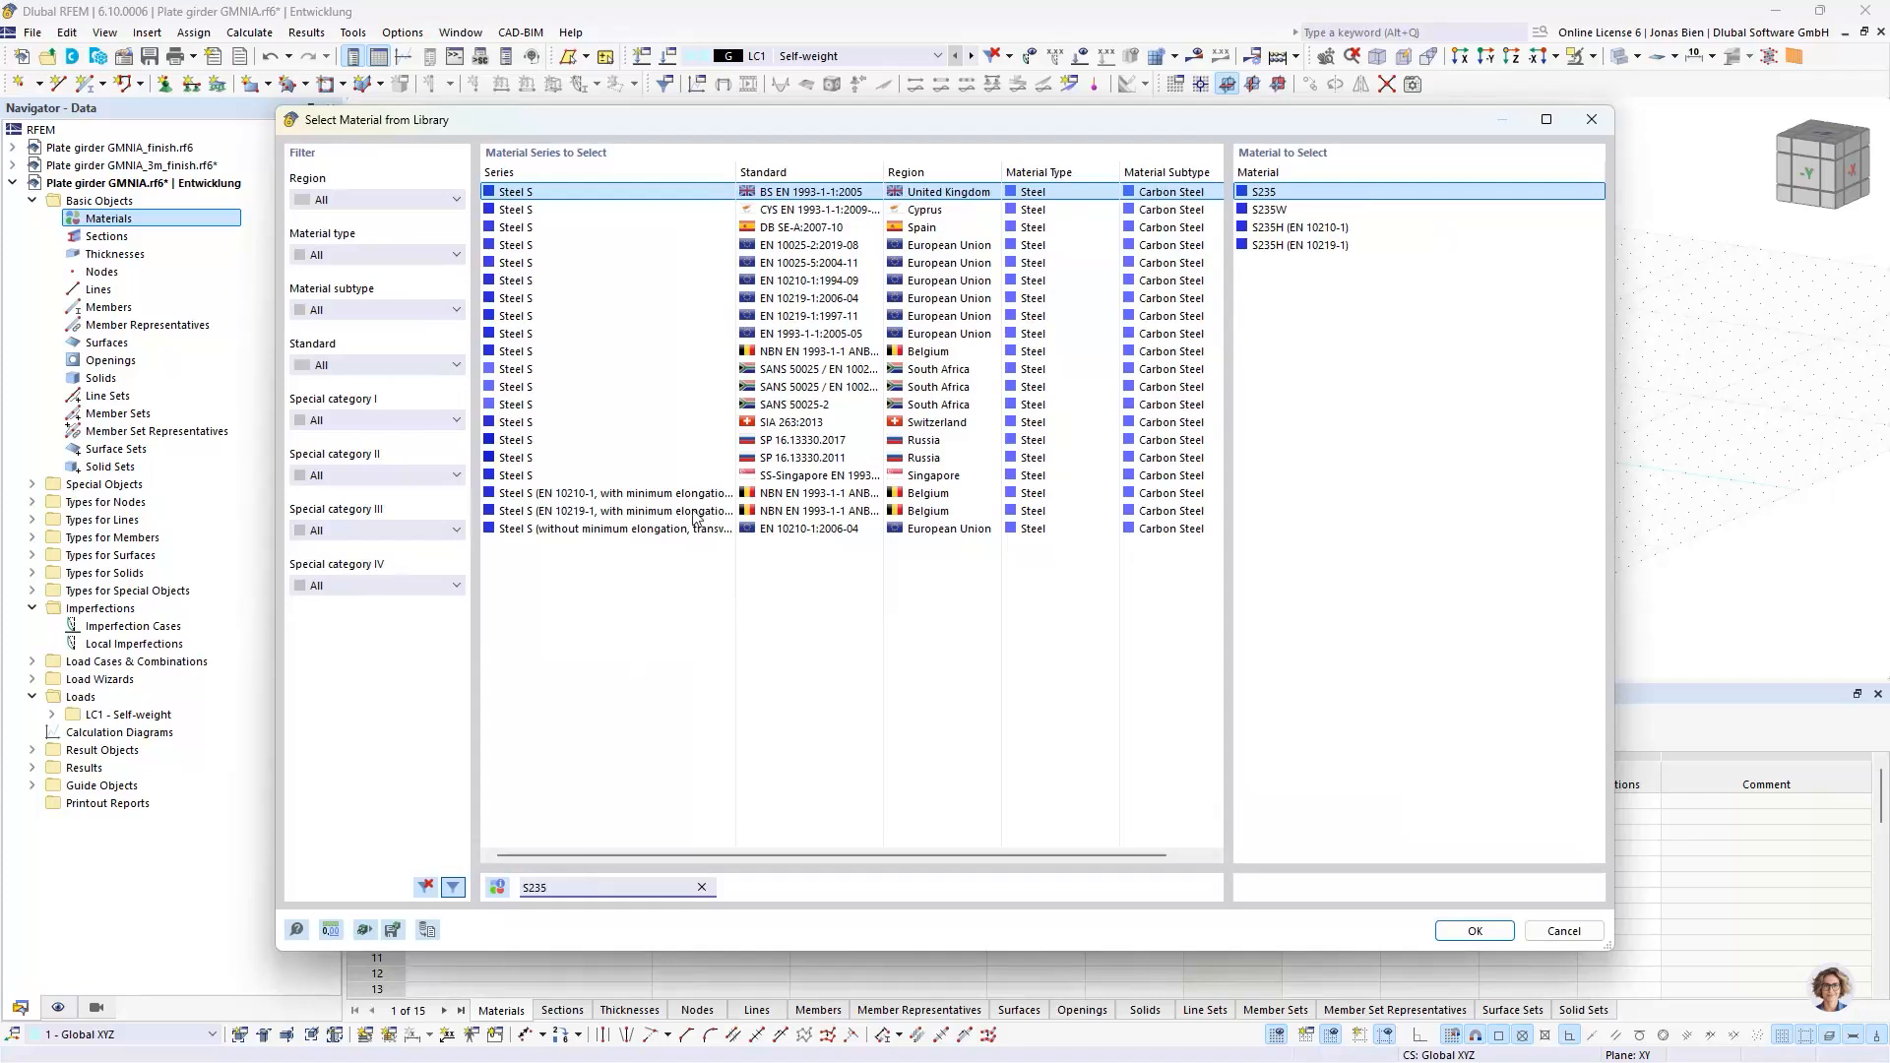
left_click(689, 333)
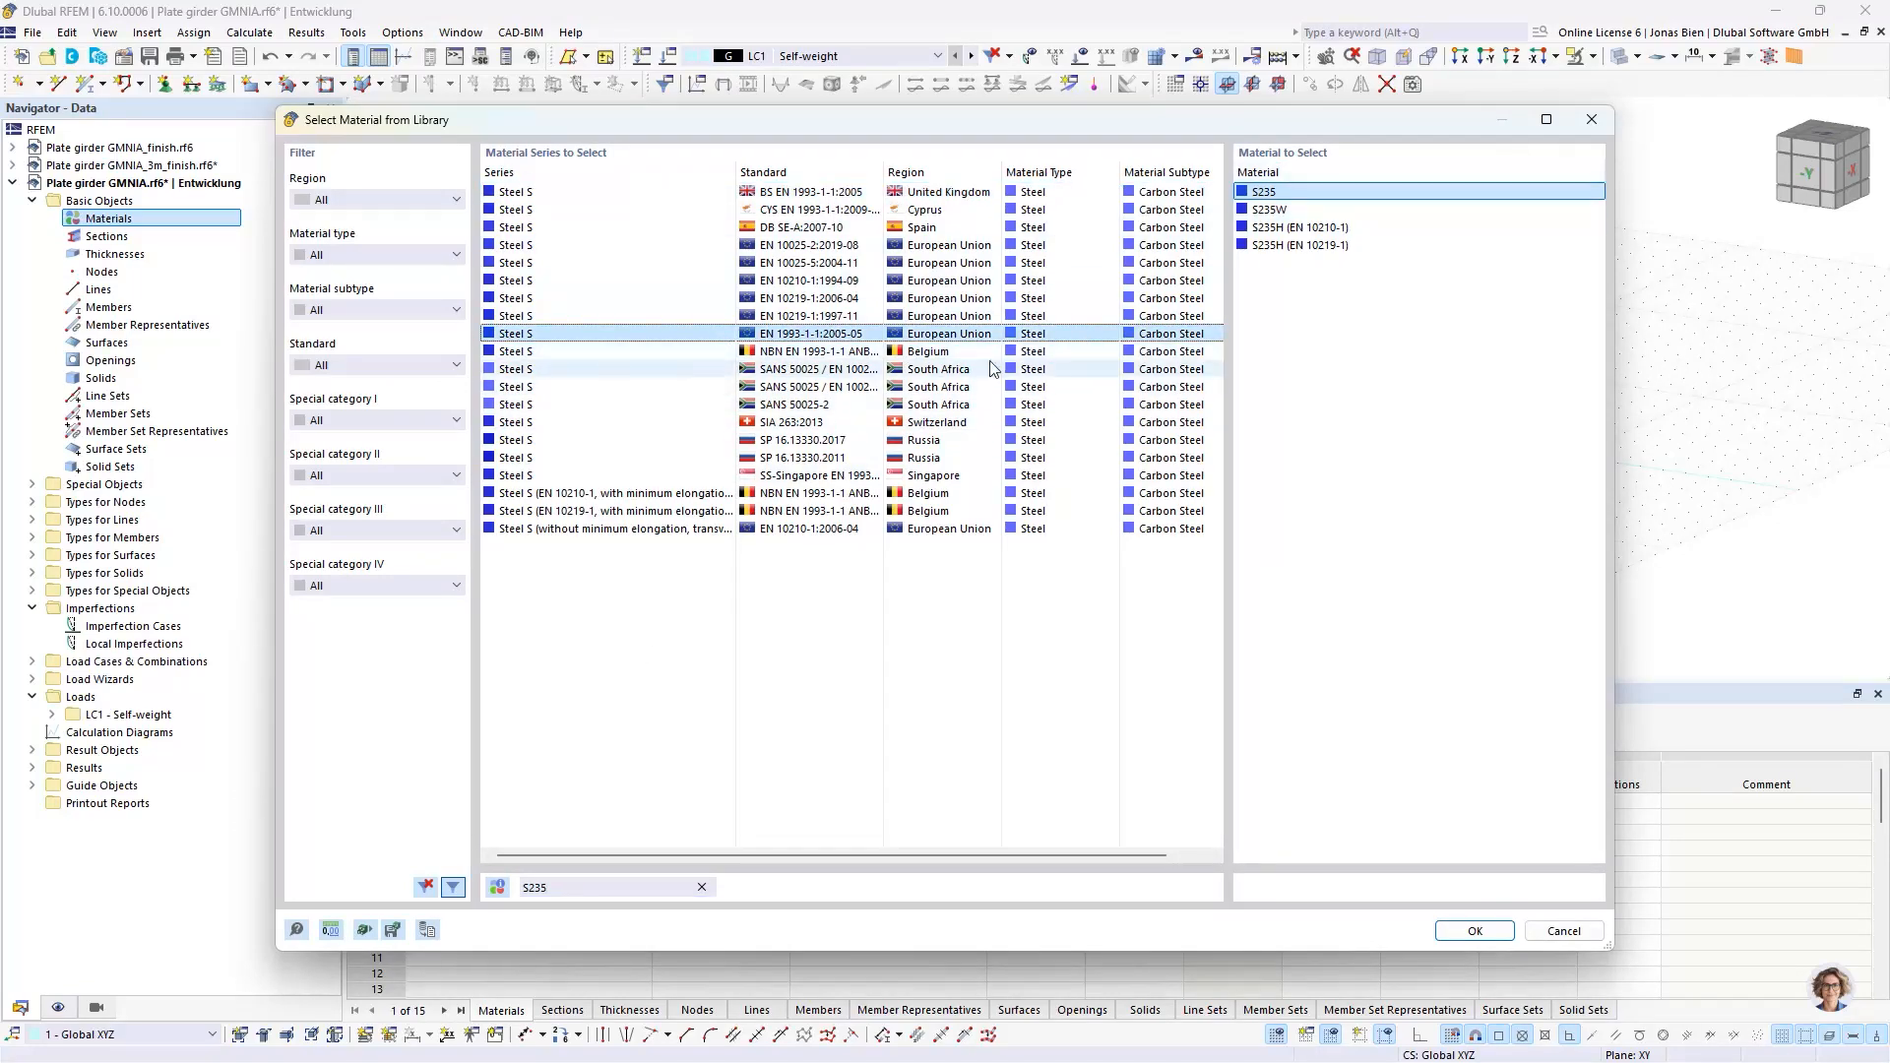
double_click(1266, 194)
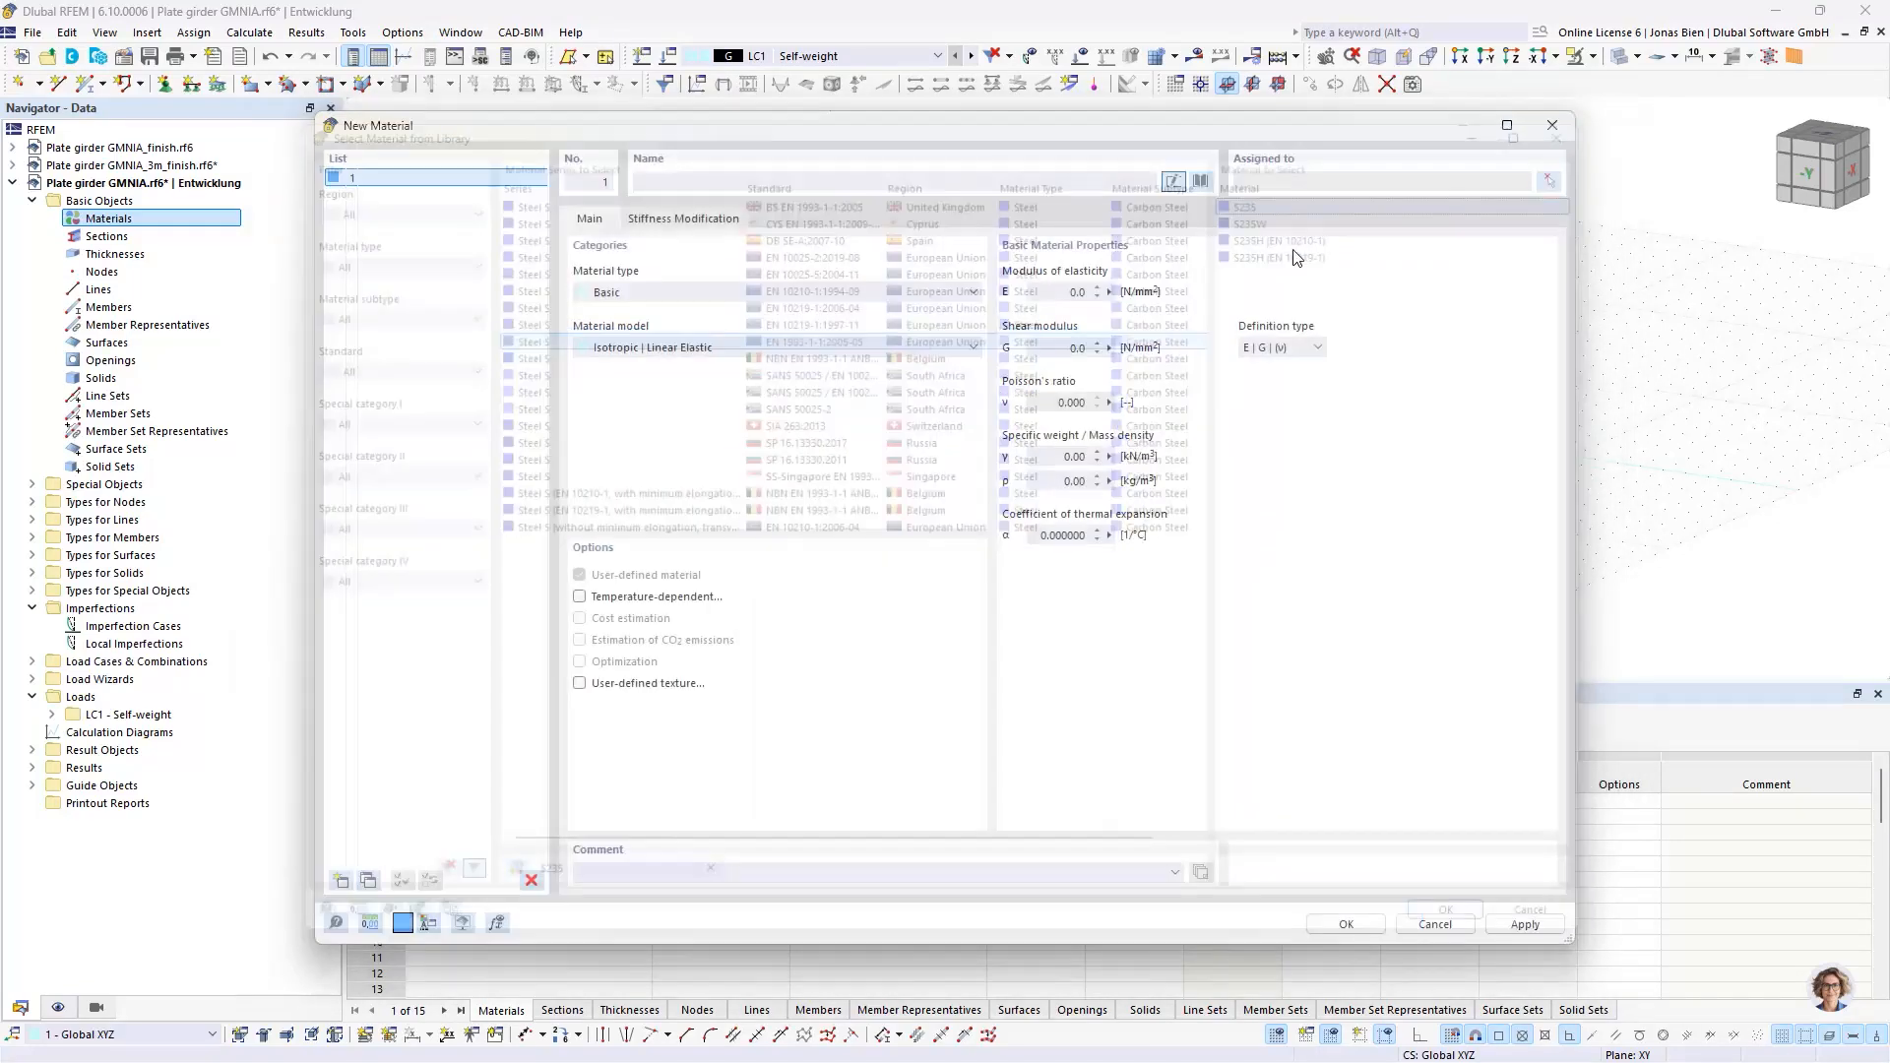
left_click(1346, 924)
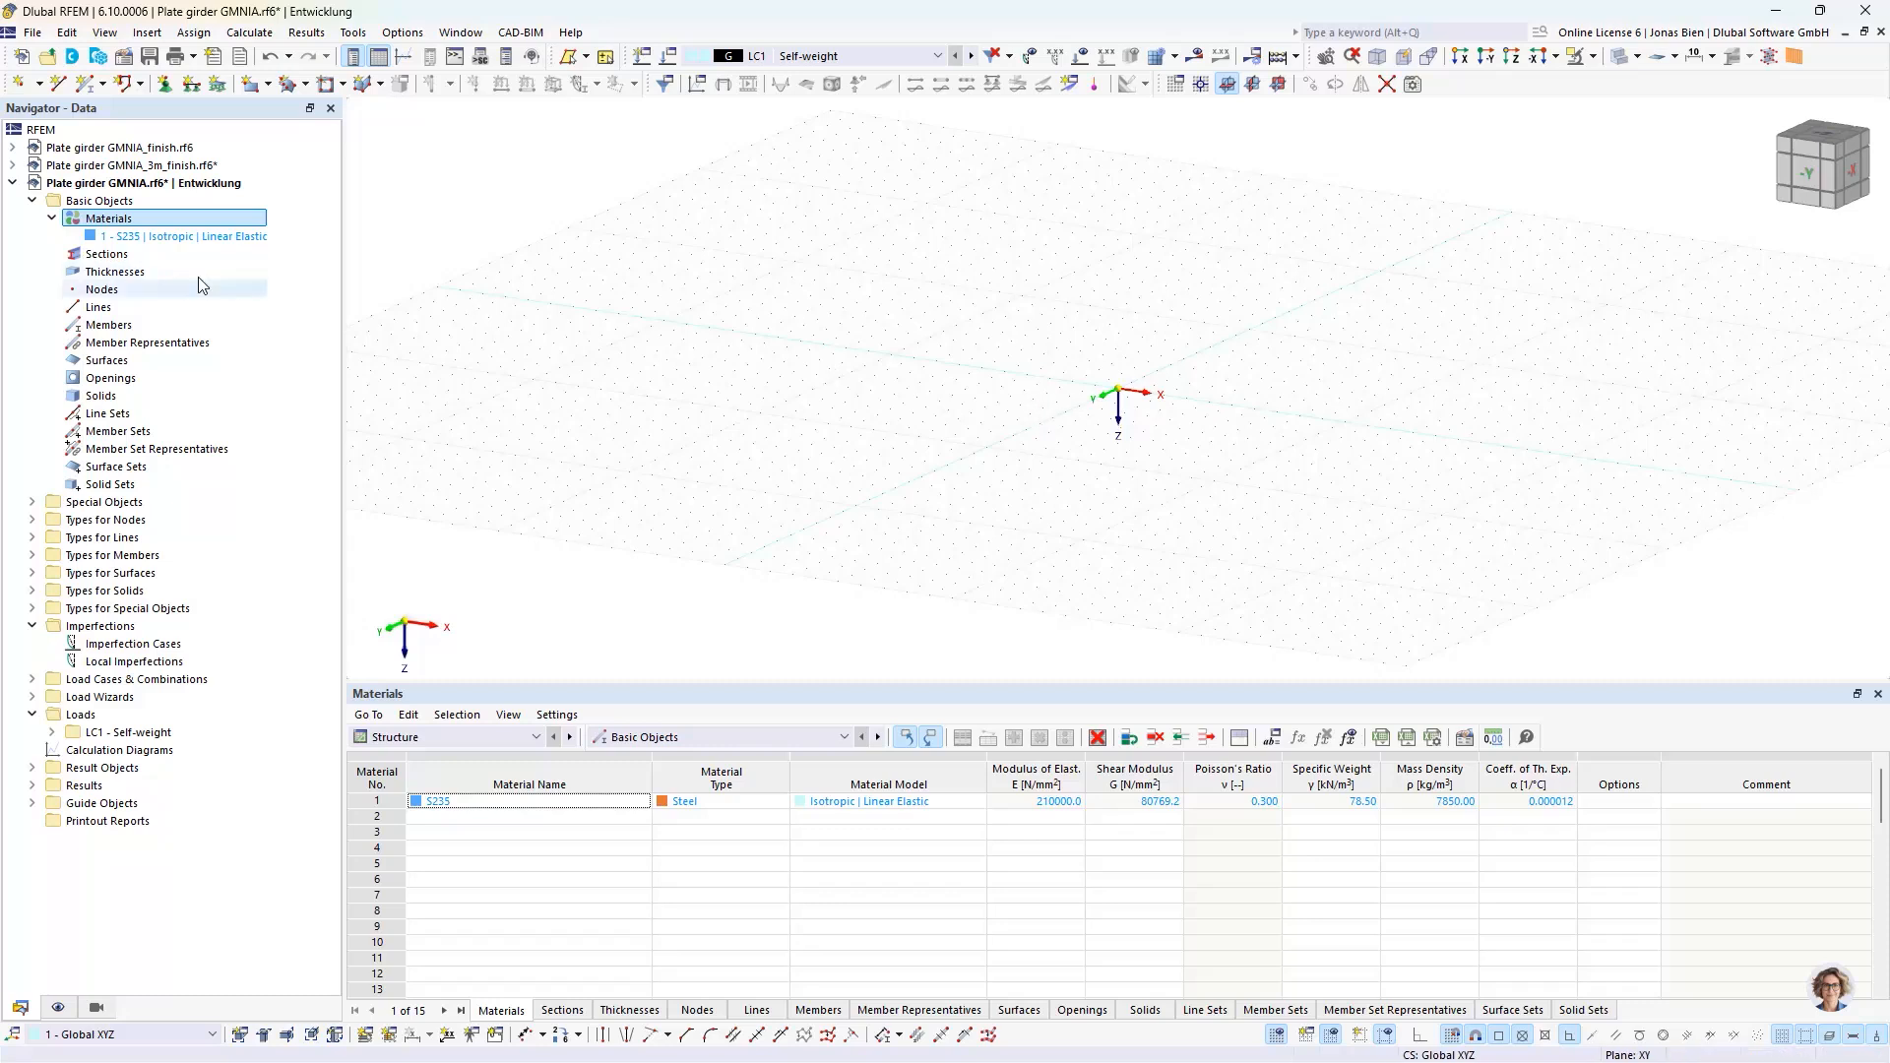
- Create a new parametric thin-walled I-section from the library and set its manufacturing type to Welded
left_click(118, 256)
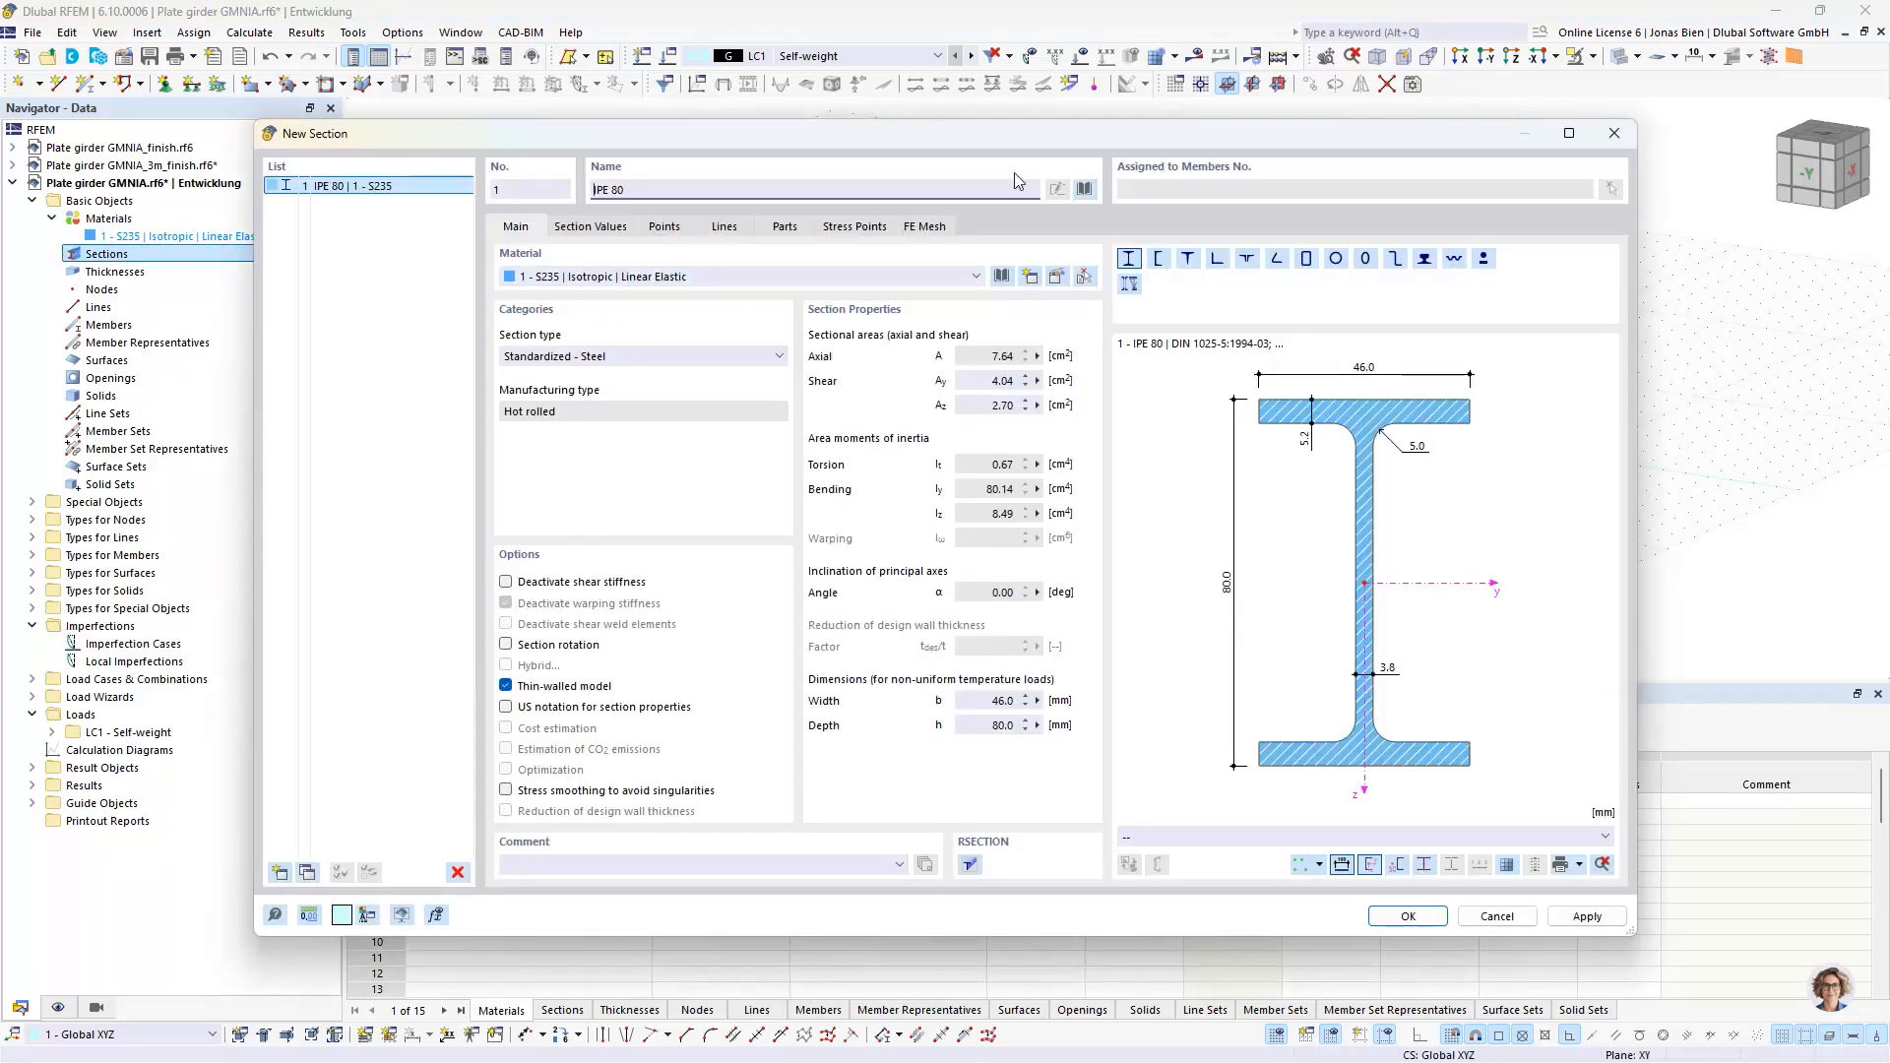
left_click(1084, 188)
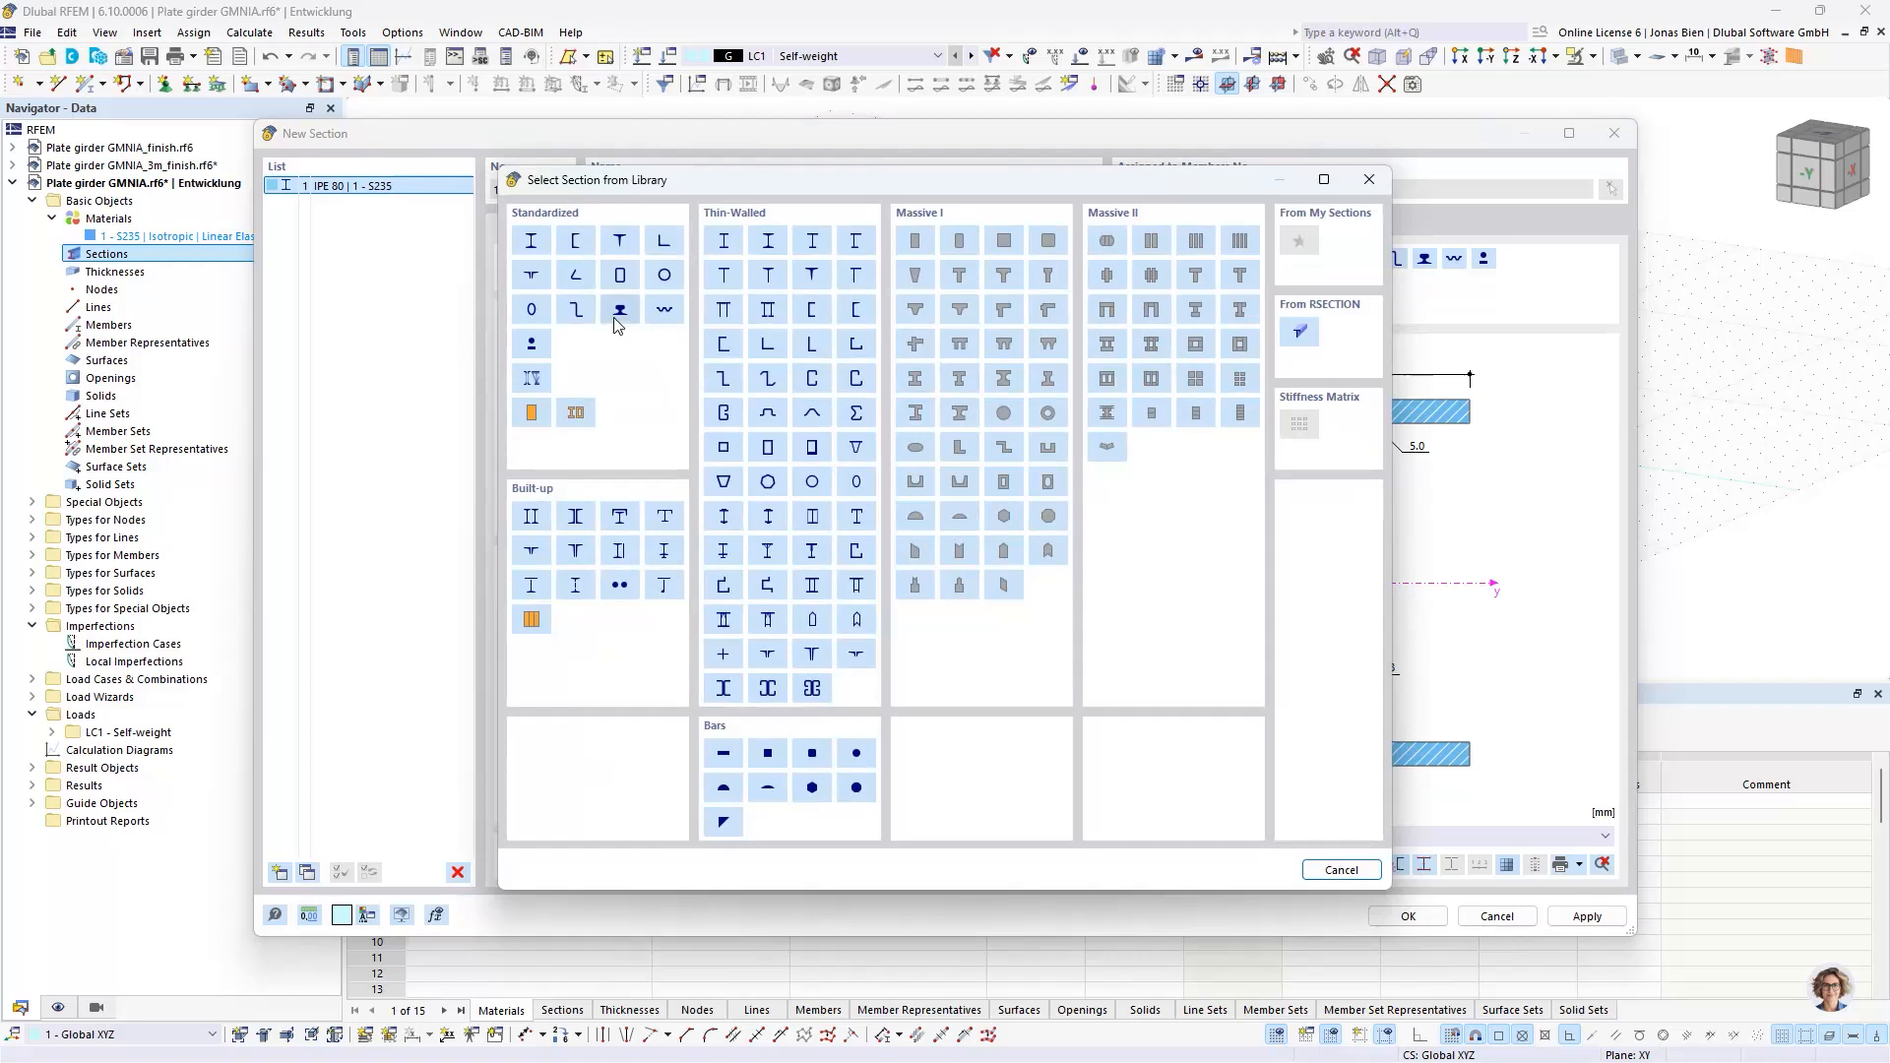
left_click(724, 240)
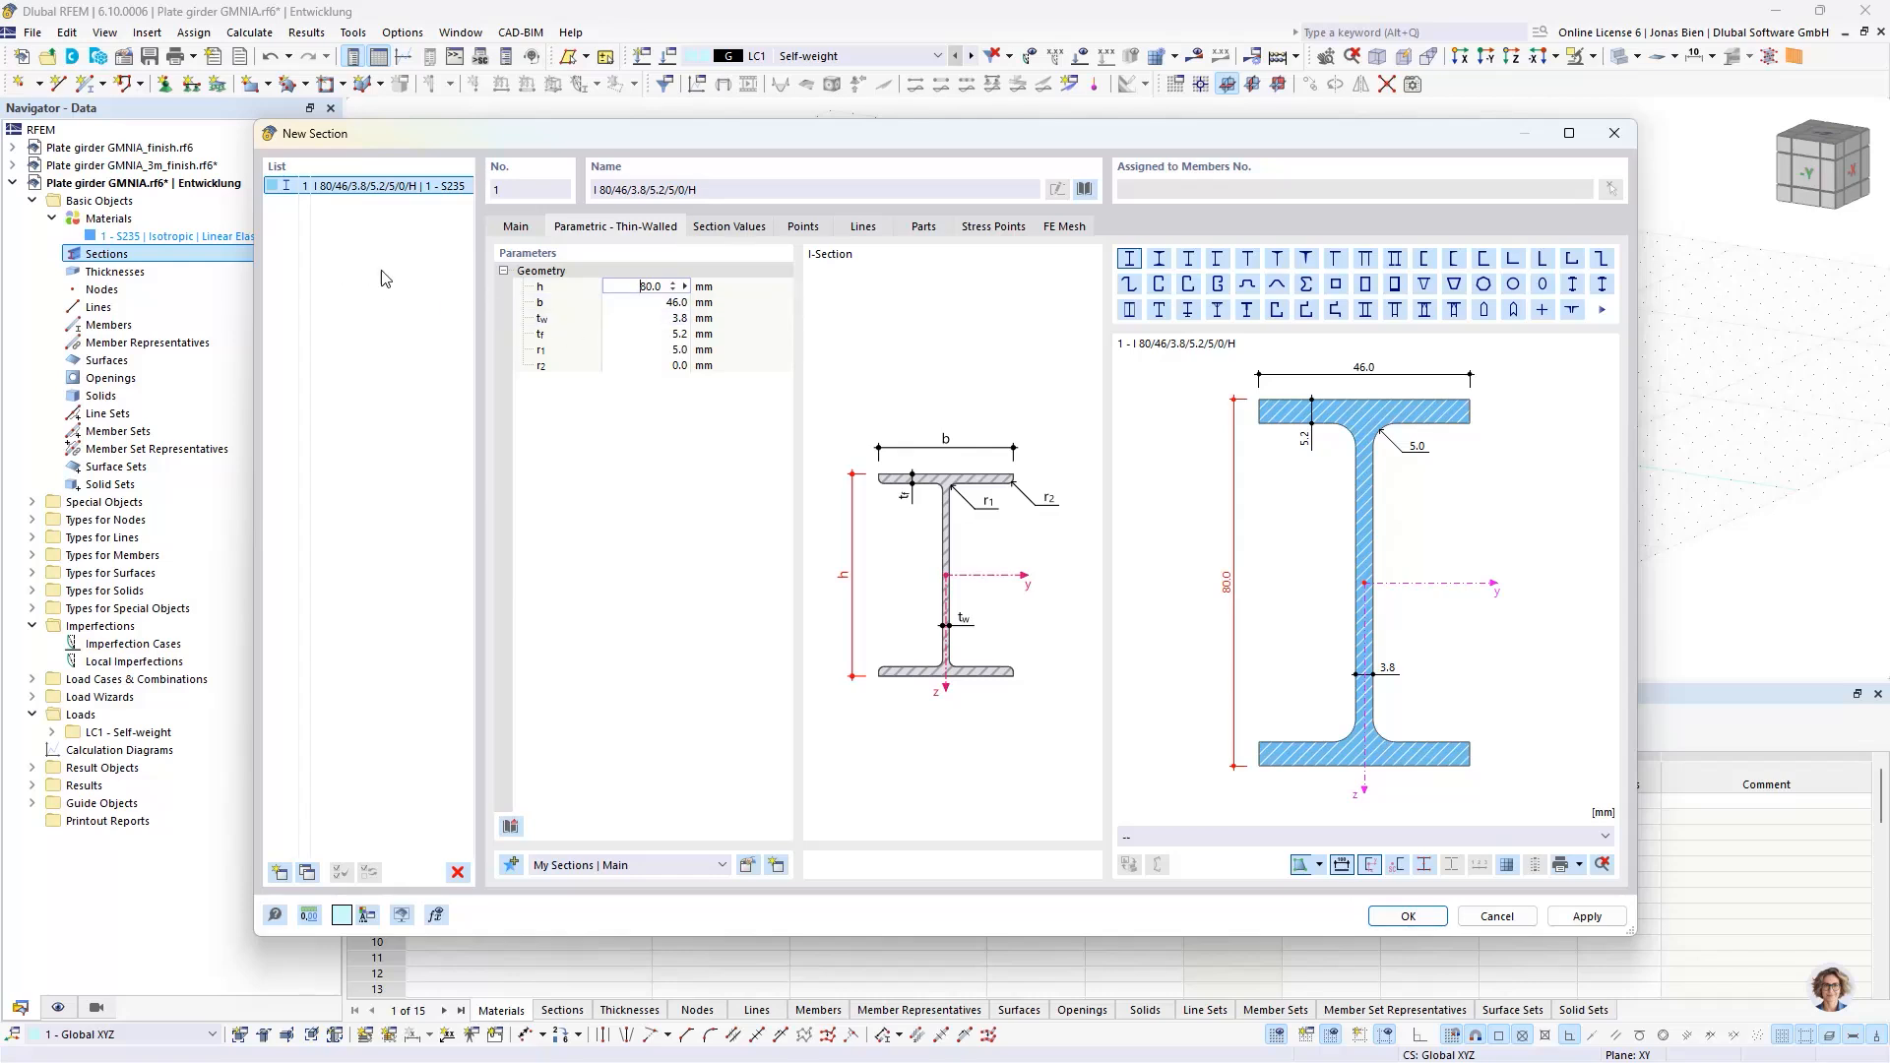
left_click(530, 229)
left_click(584, 410)
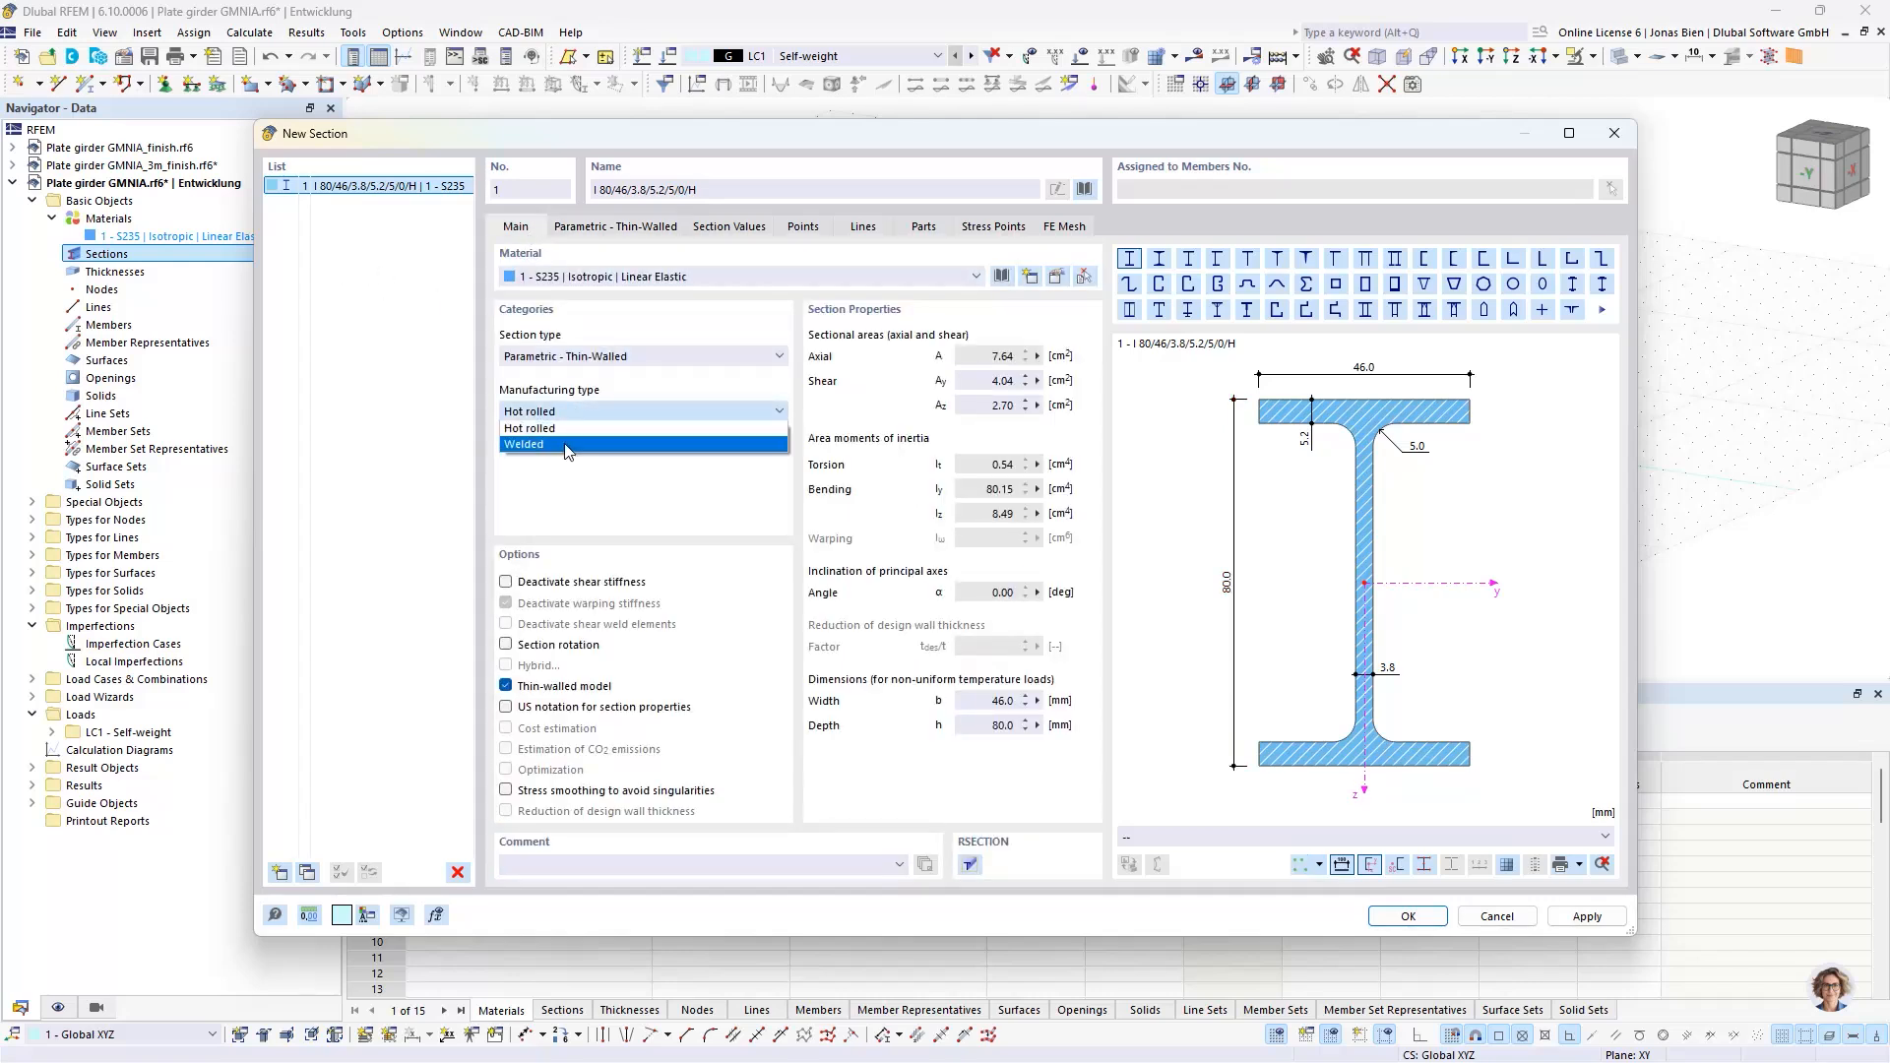
left_click(569, 453)
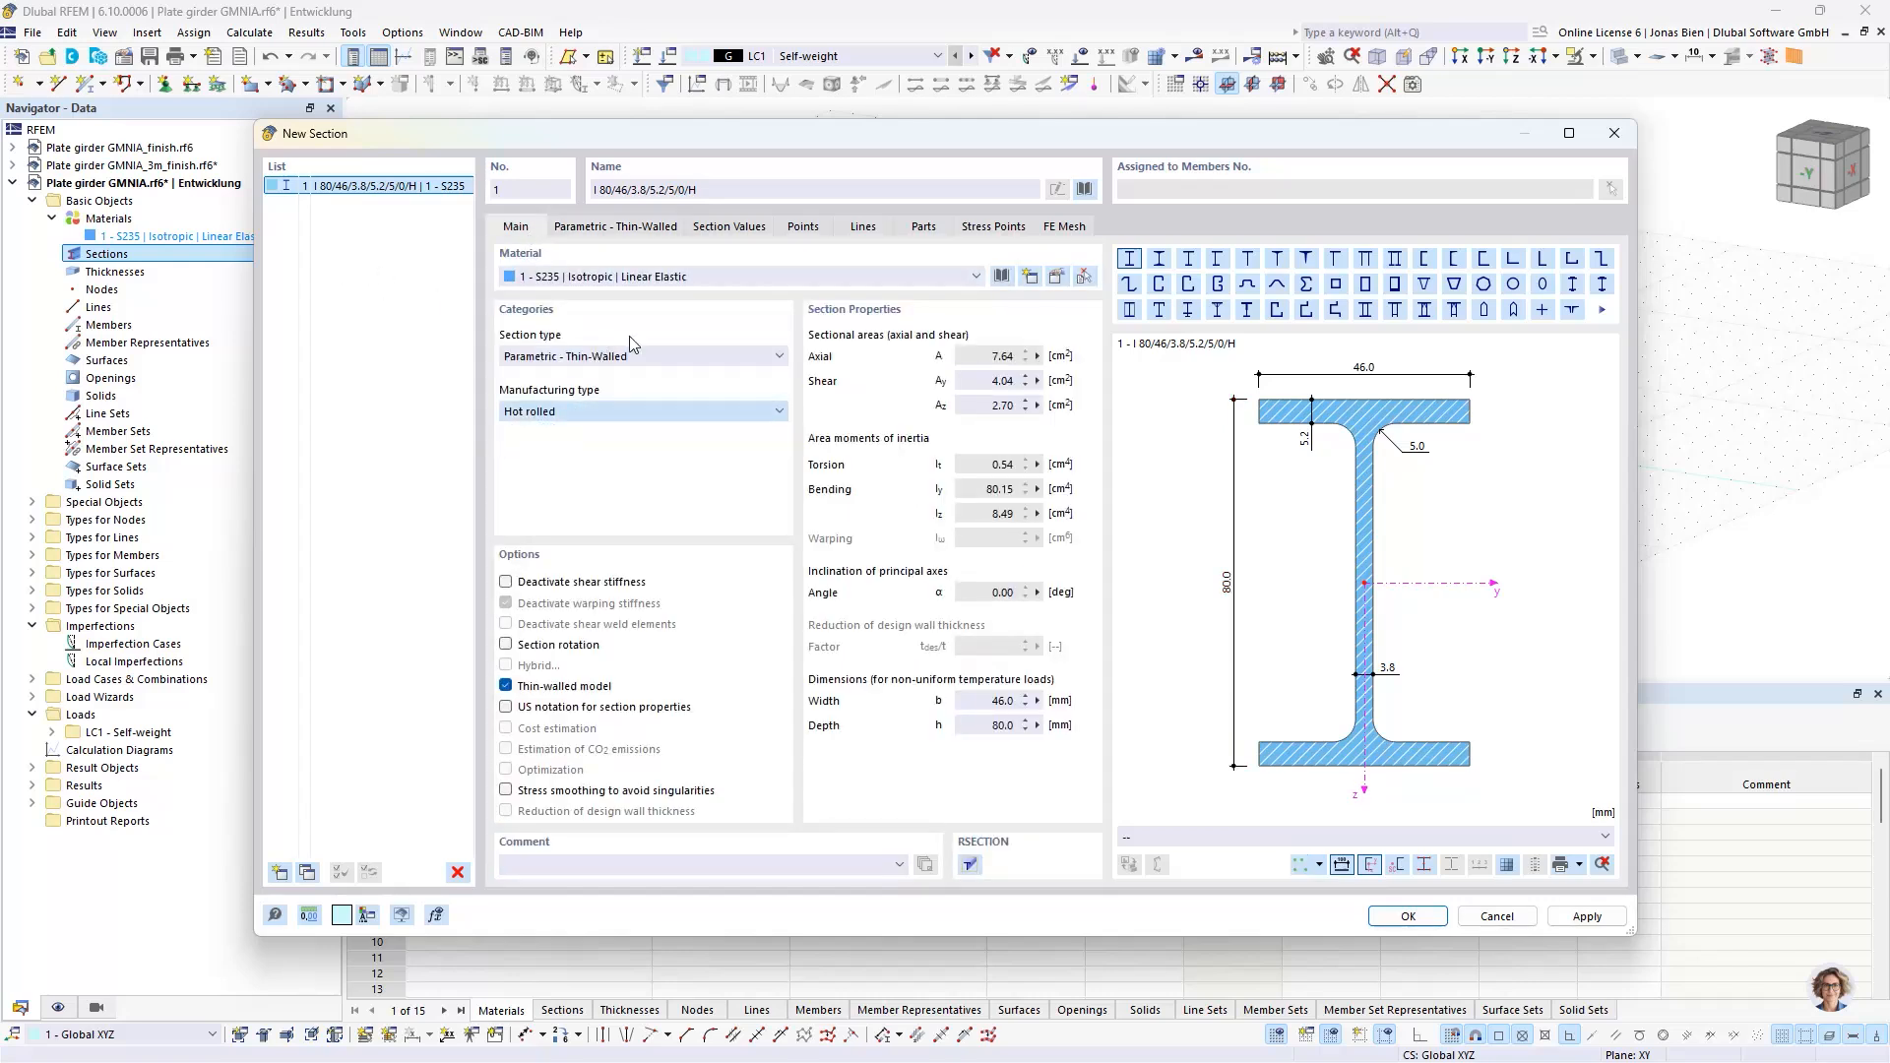
- Set the welded I-section's height to 1020 mm, width to 360 mm, web thickness to 5 mm and flange thickness to 20 mm
left_click(595, 230)
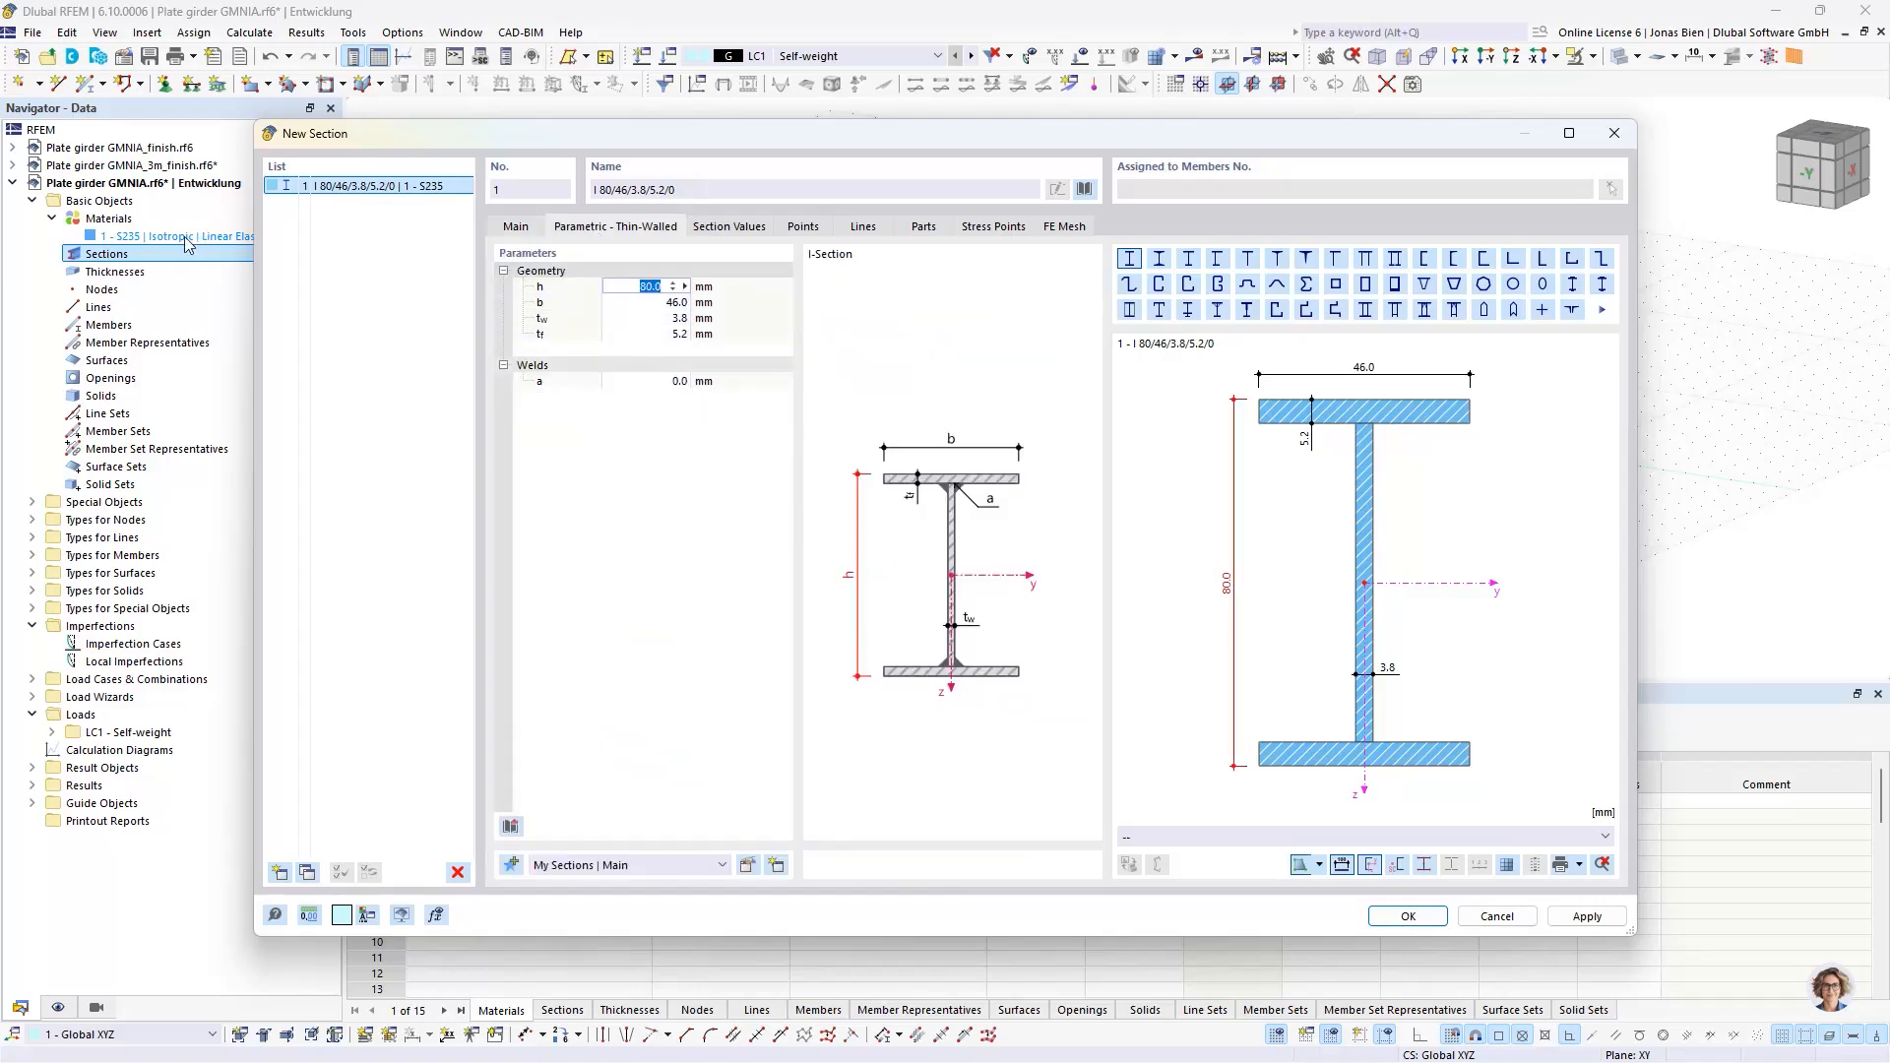
double_click(630, 291)
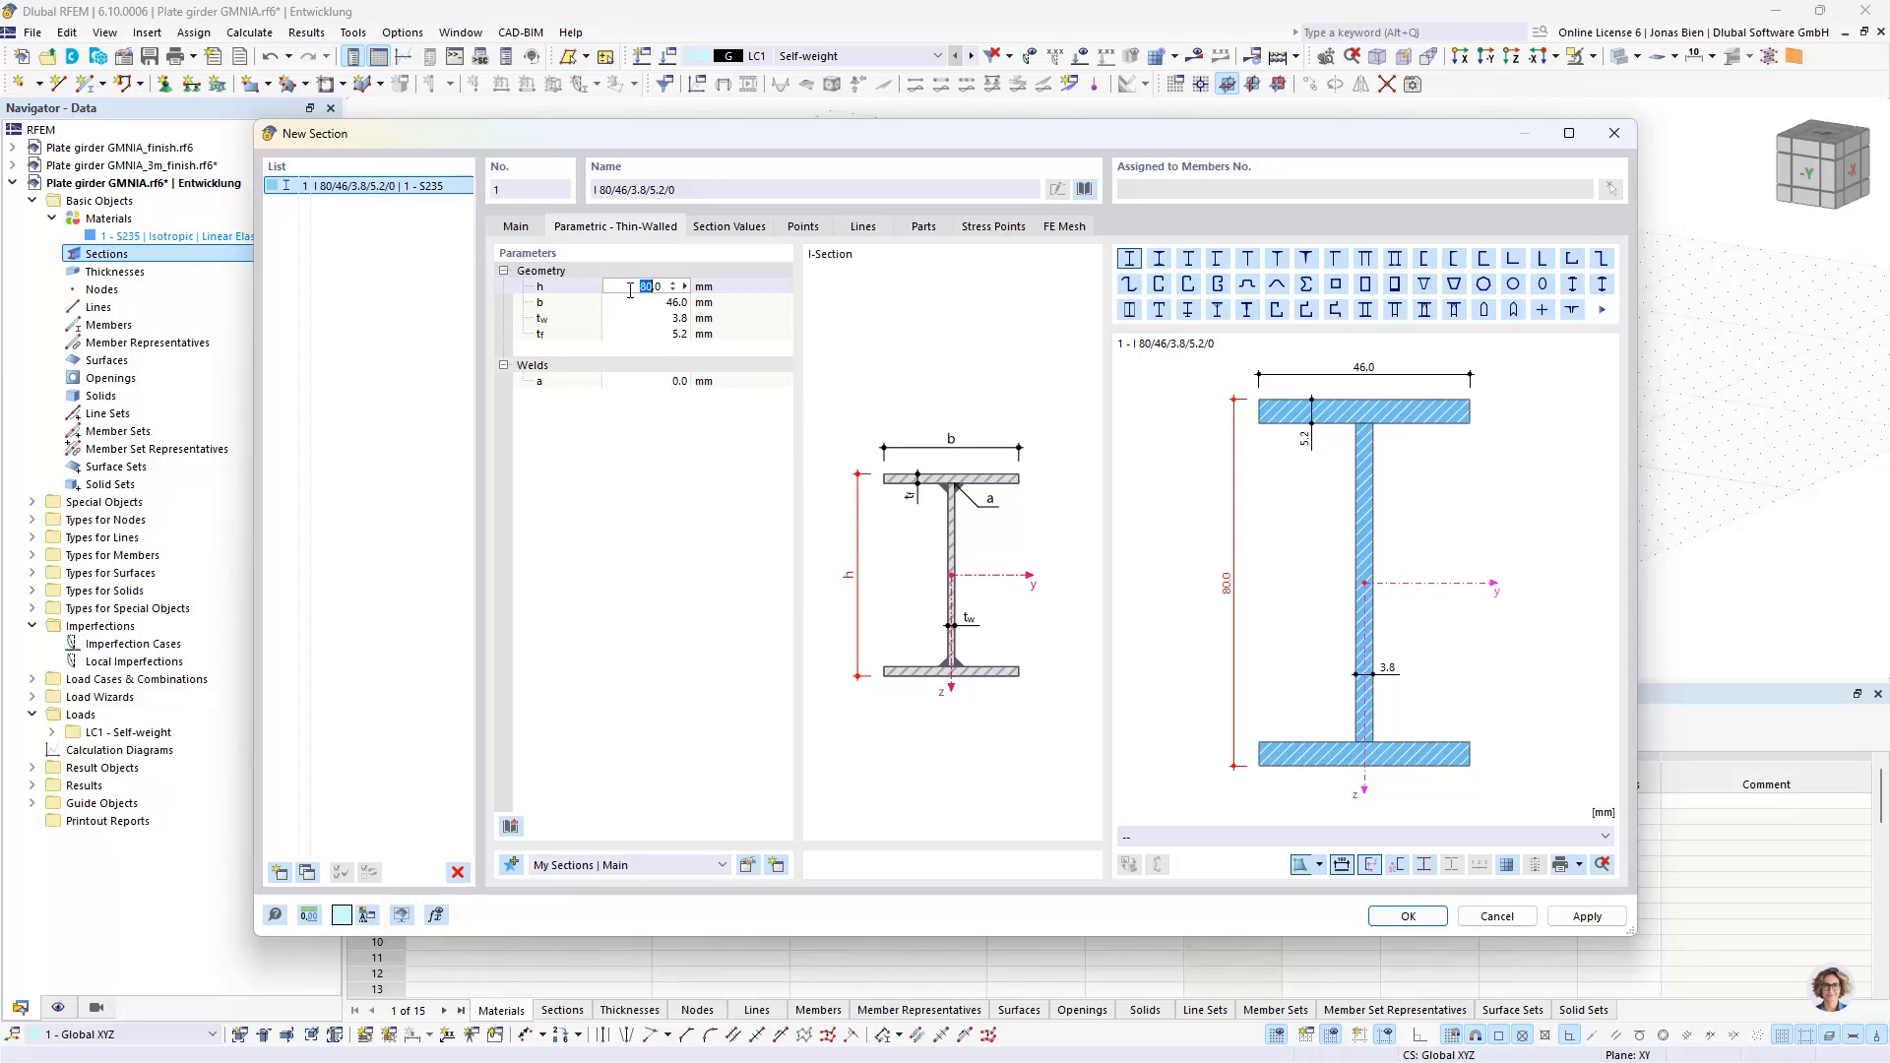
type("1020")
key("Return")
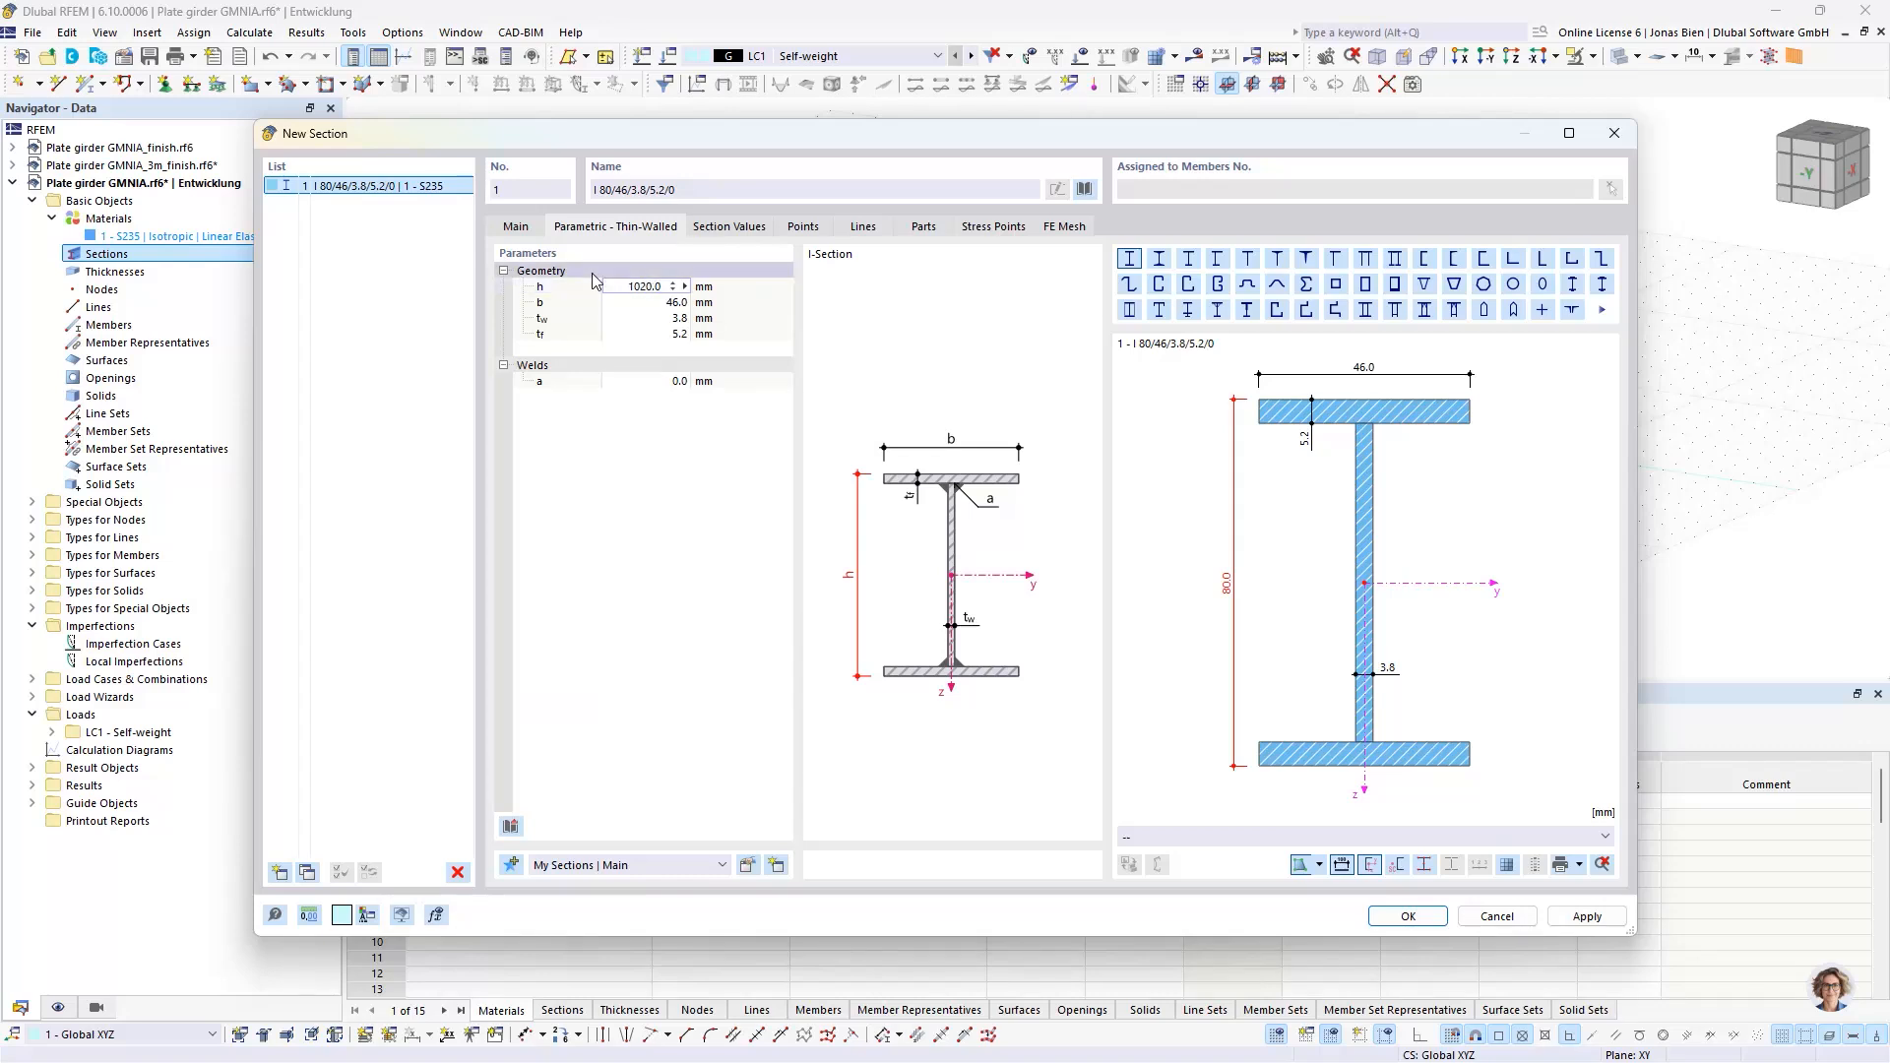
left_click(654, 304)
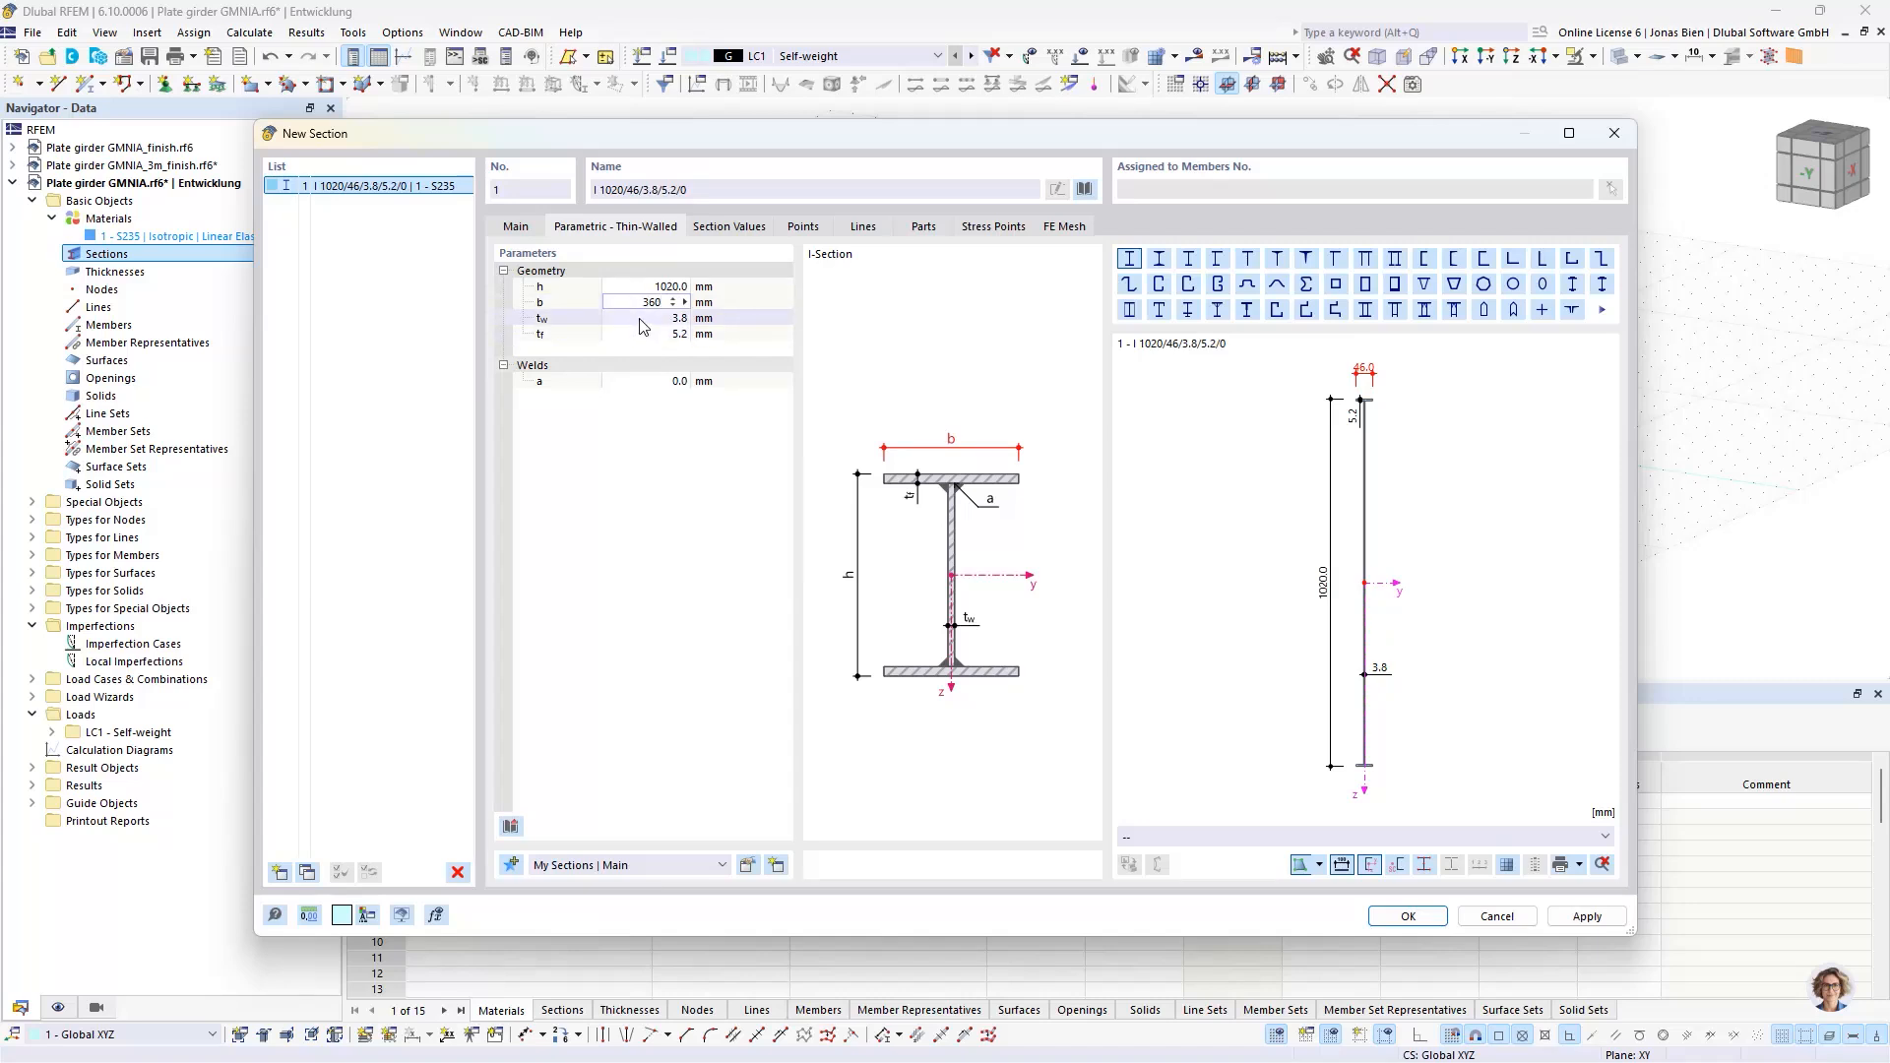
key("Return")
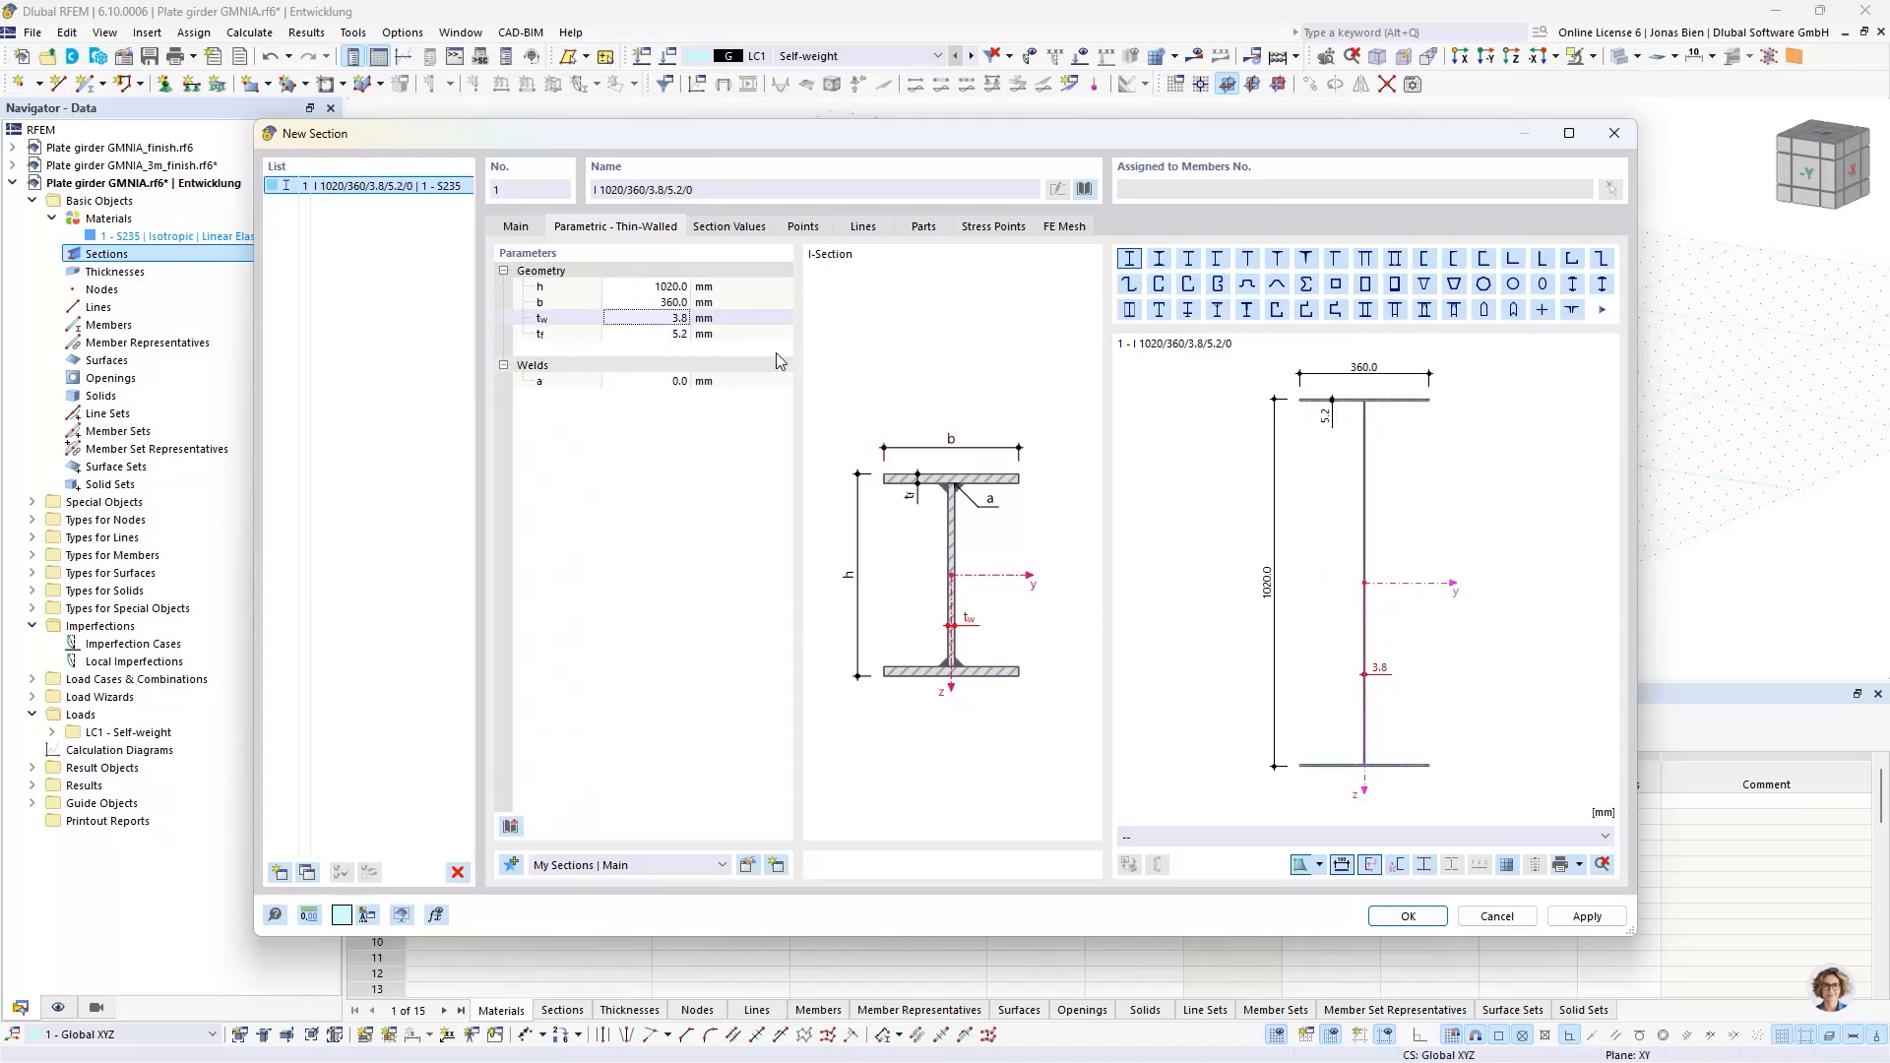
type("5")
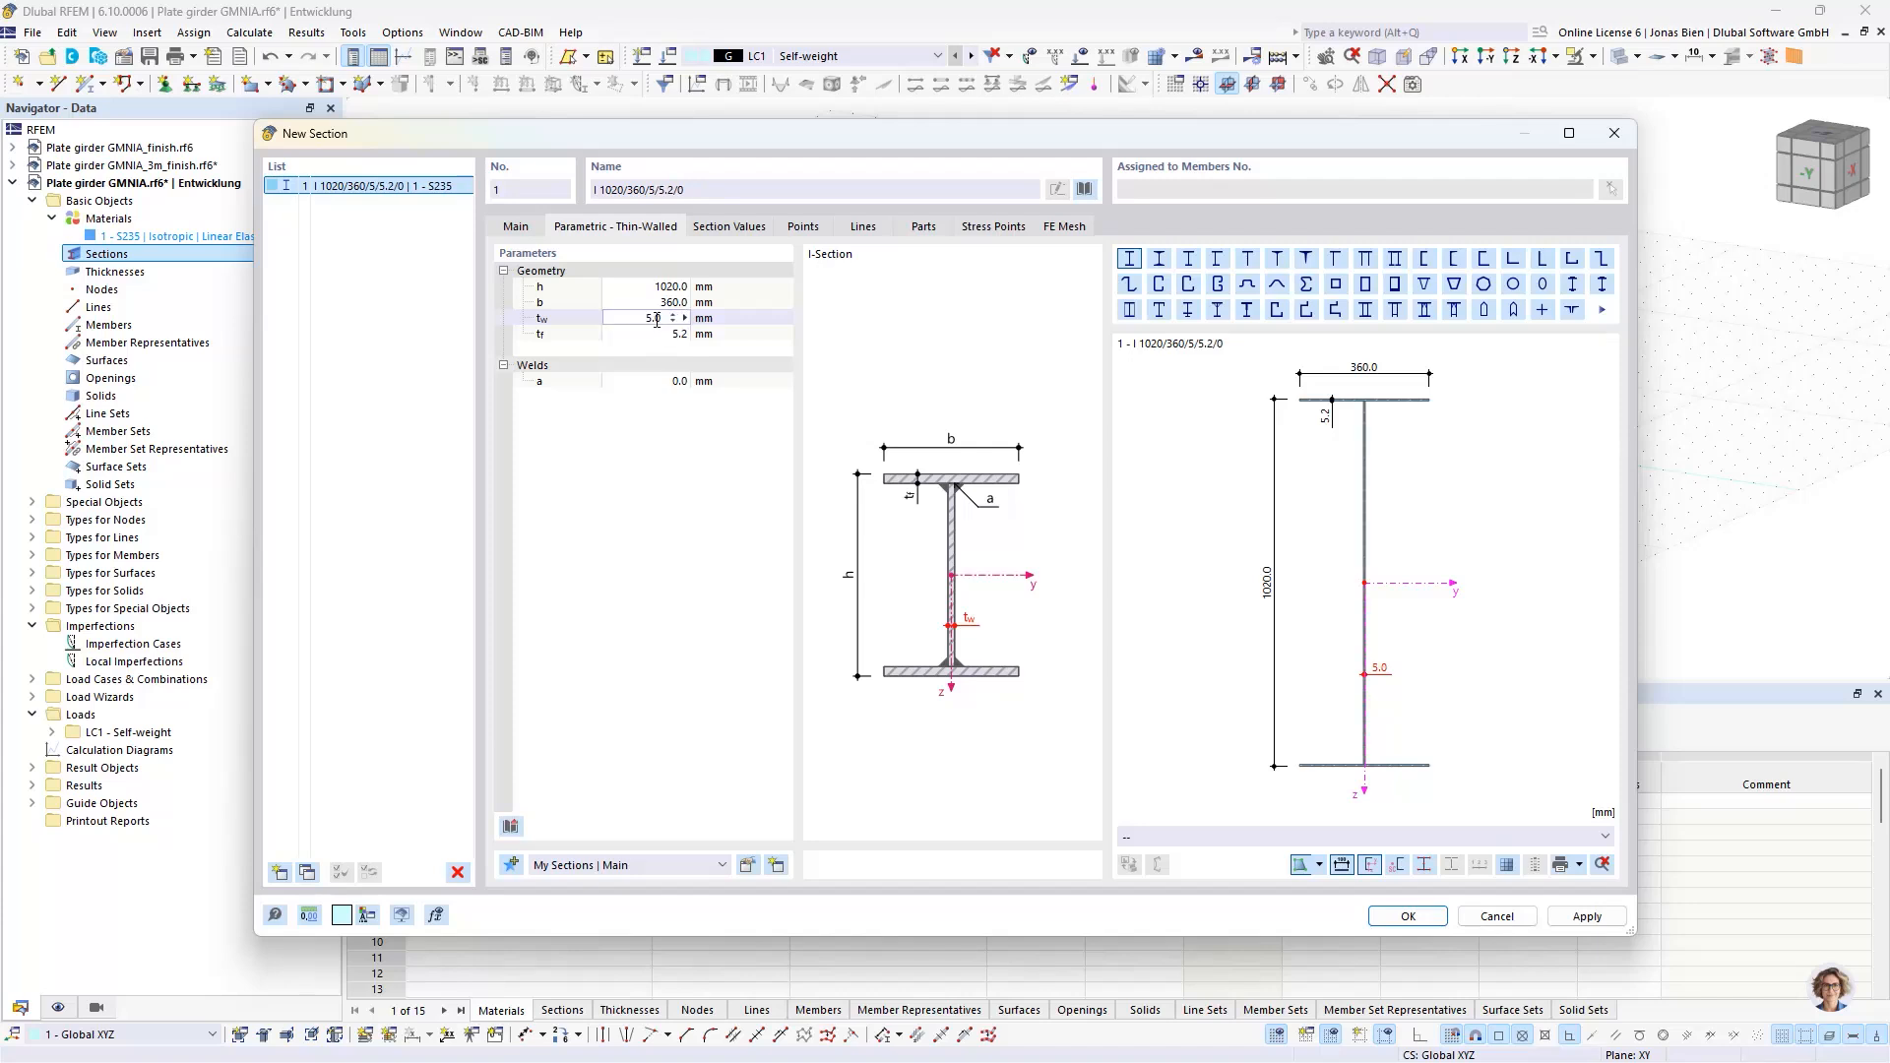
left_click(659, 335)
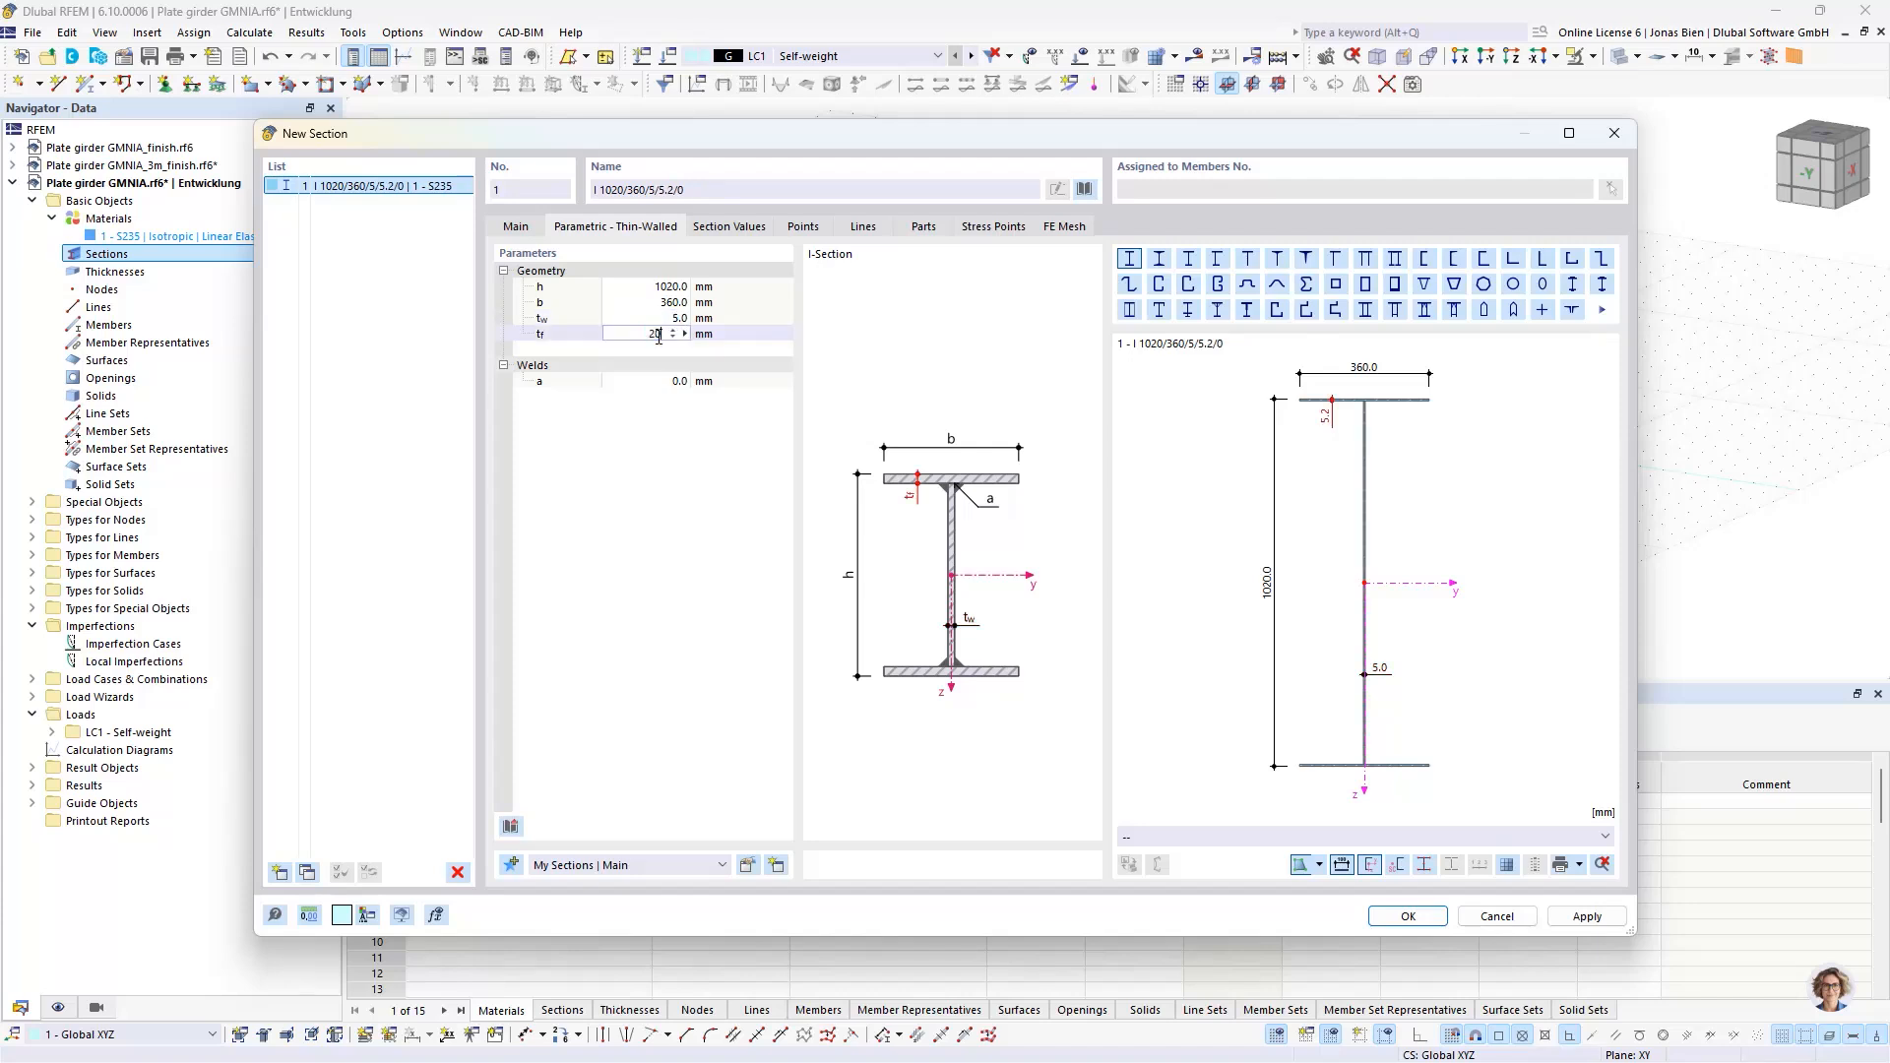
left_click(654, 319)
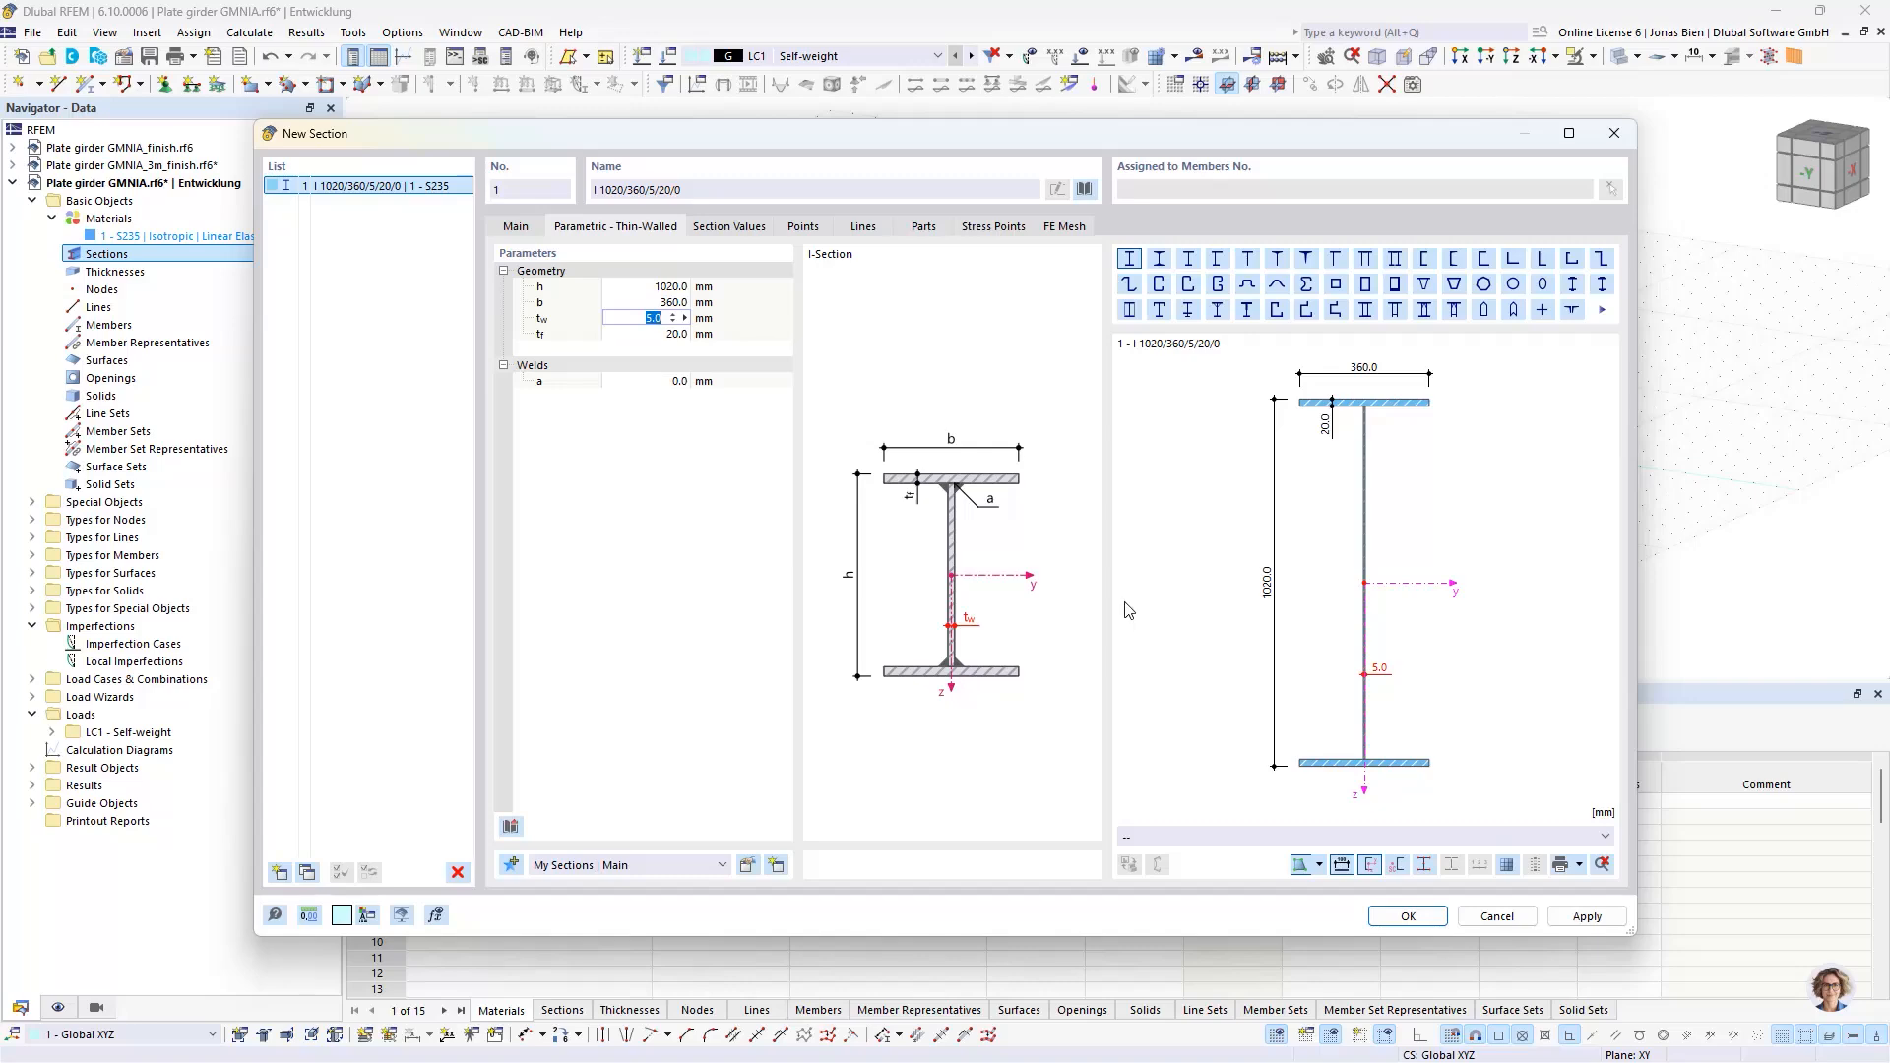
left_click(1409, 917)
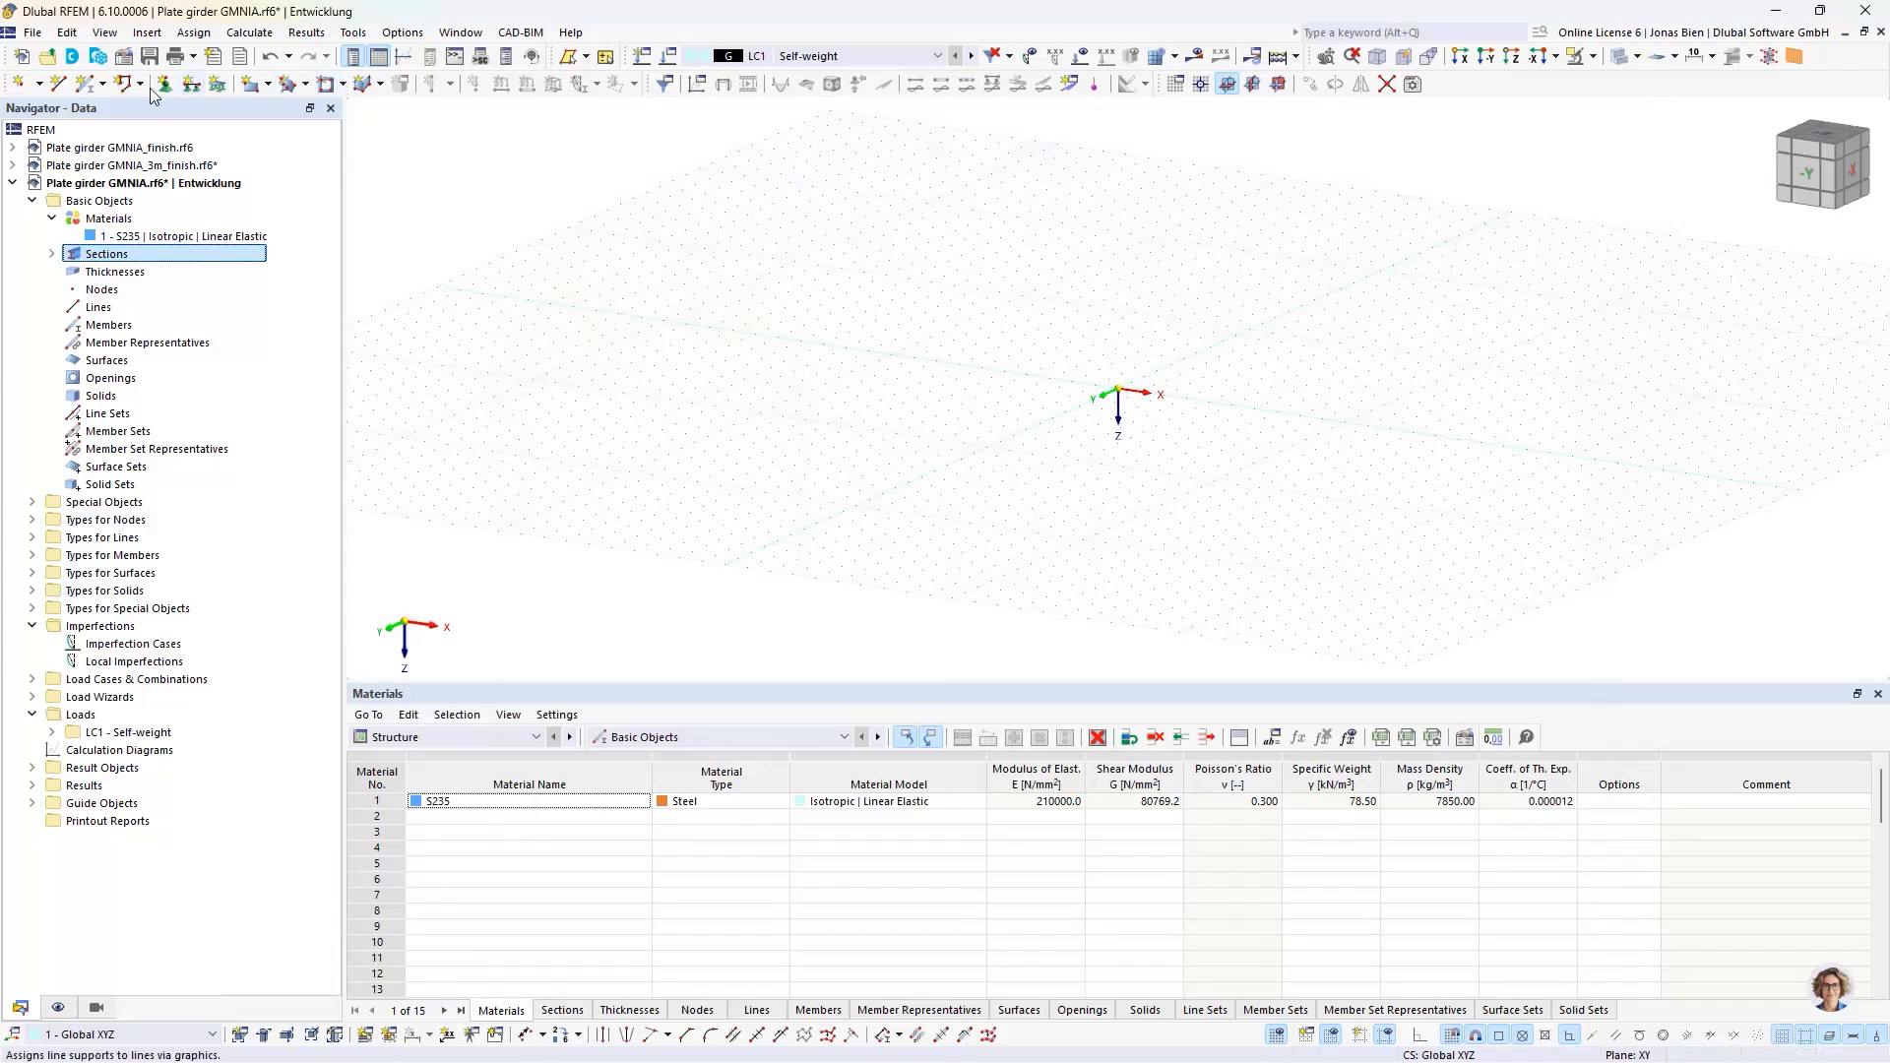
- Place a single beam member 9 m long along the X axis, starting at the origin
left_click(91, 86)
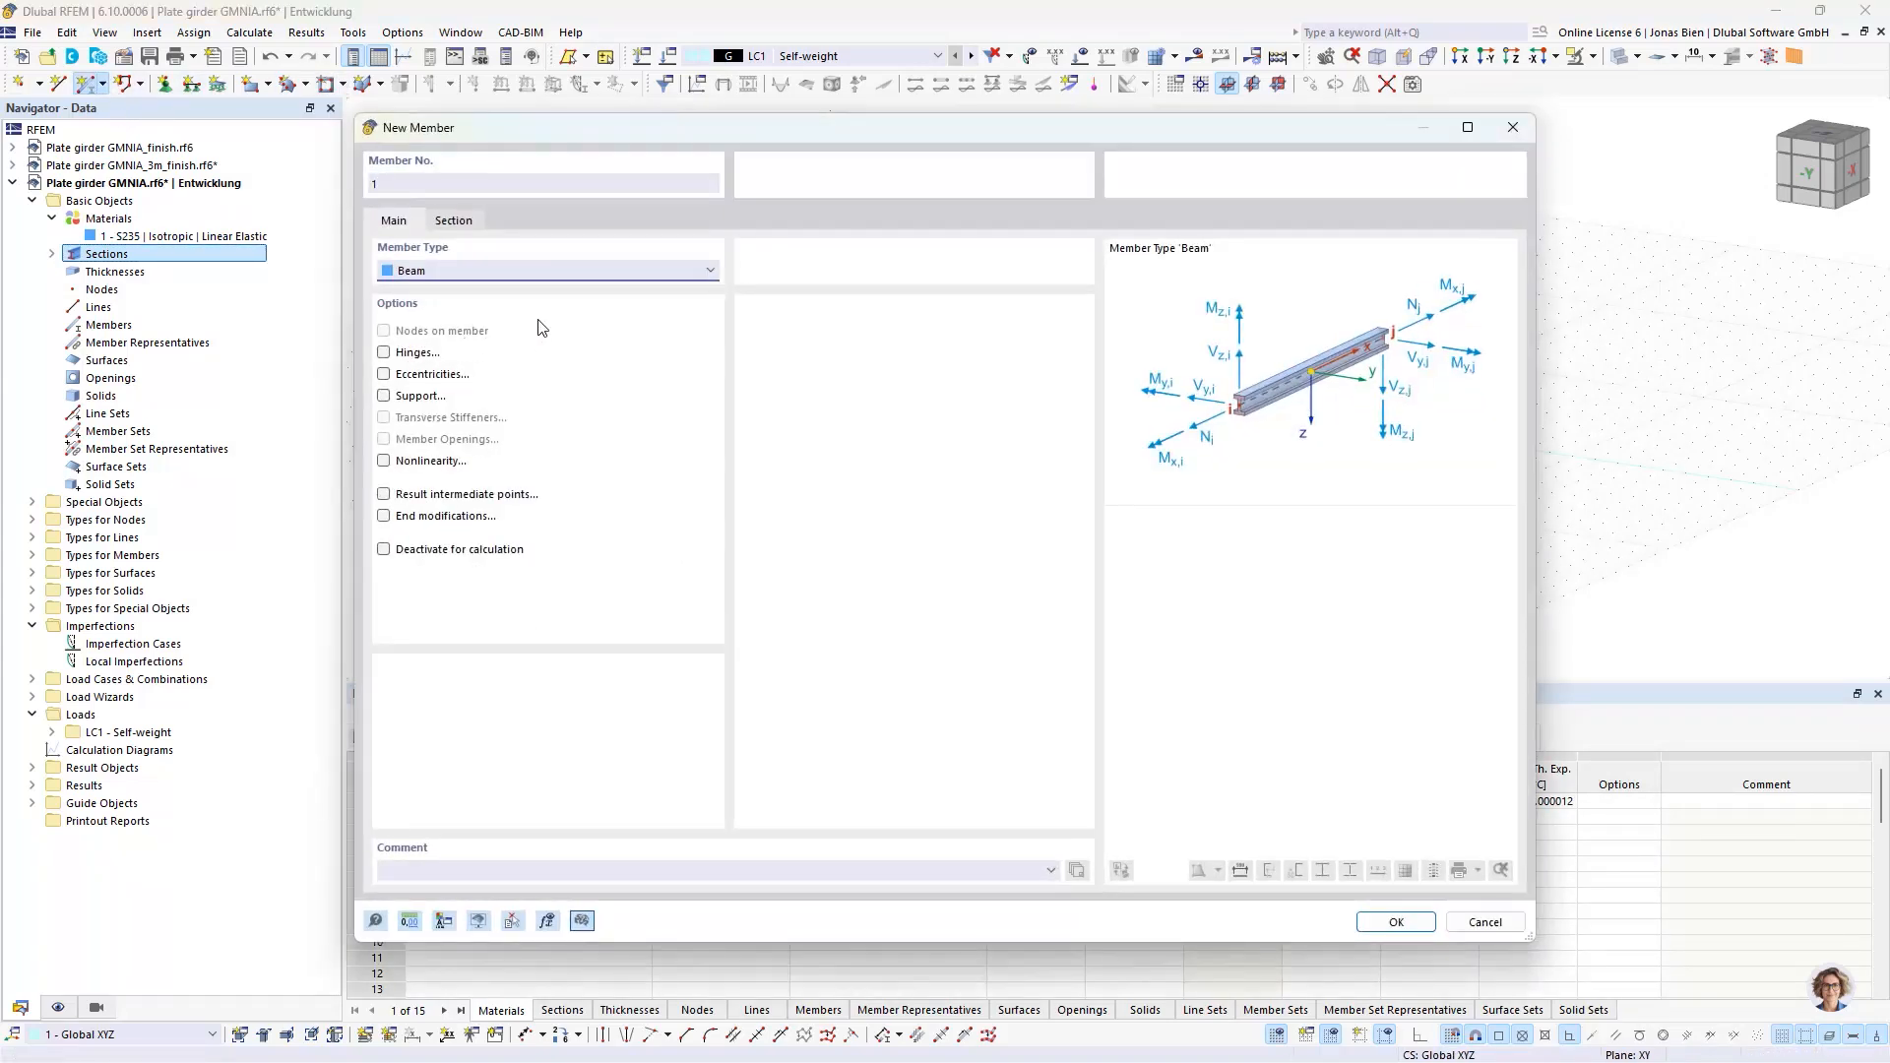
left_click(1383, 923)
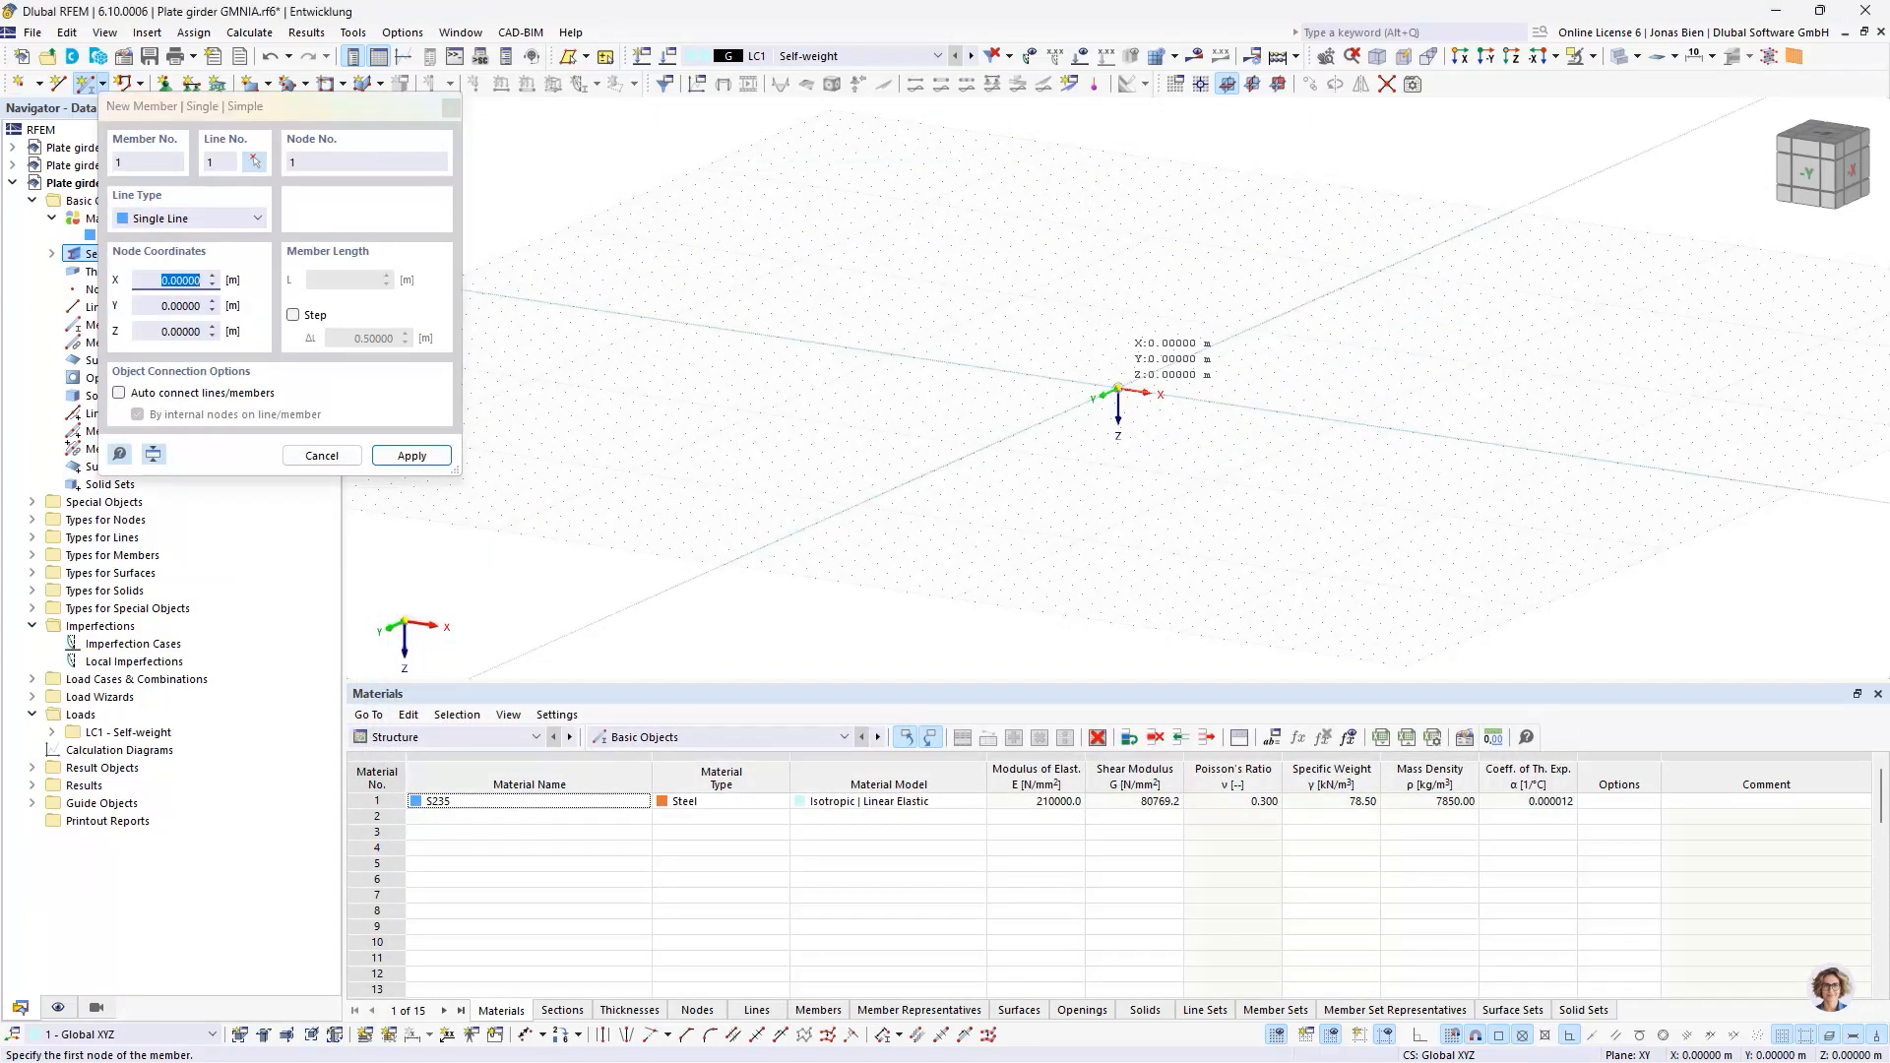
left_click(1119, 390)
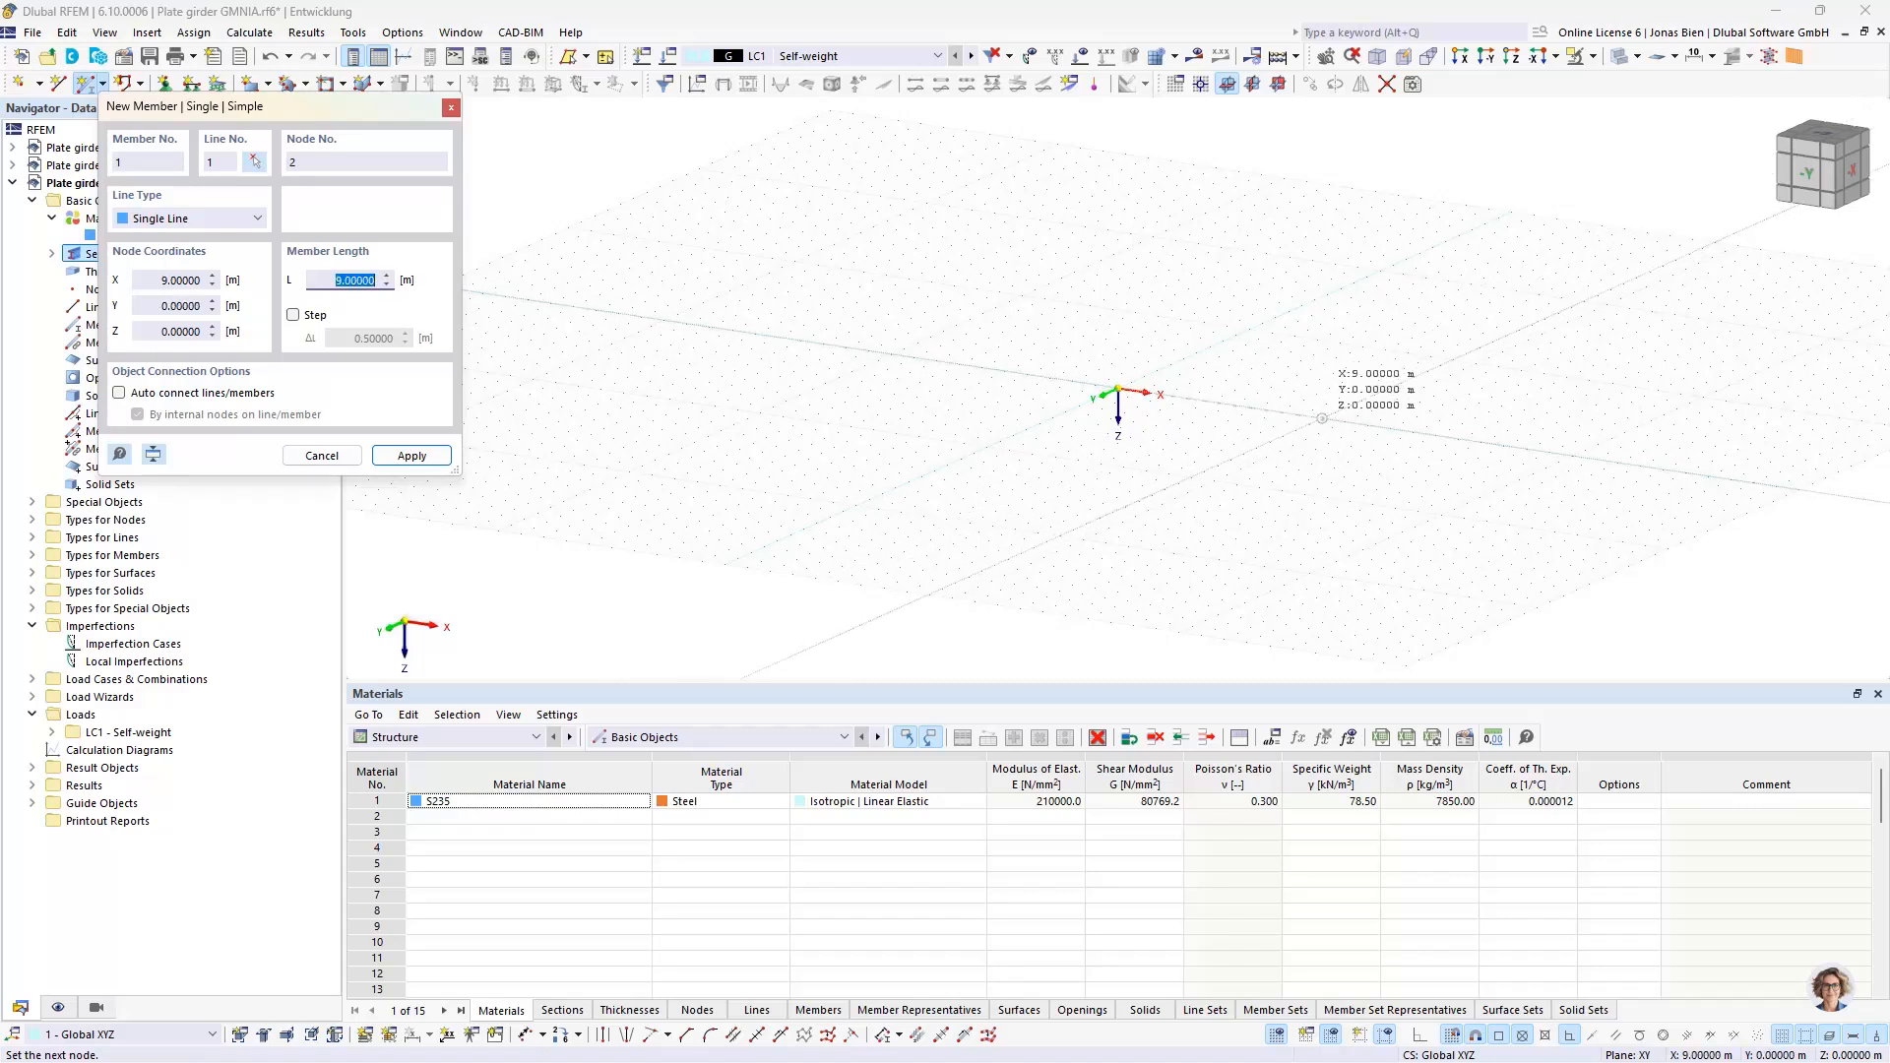
left_click(1322, 419)
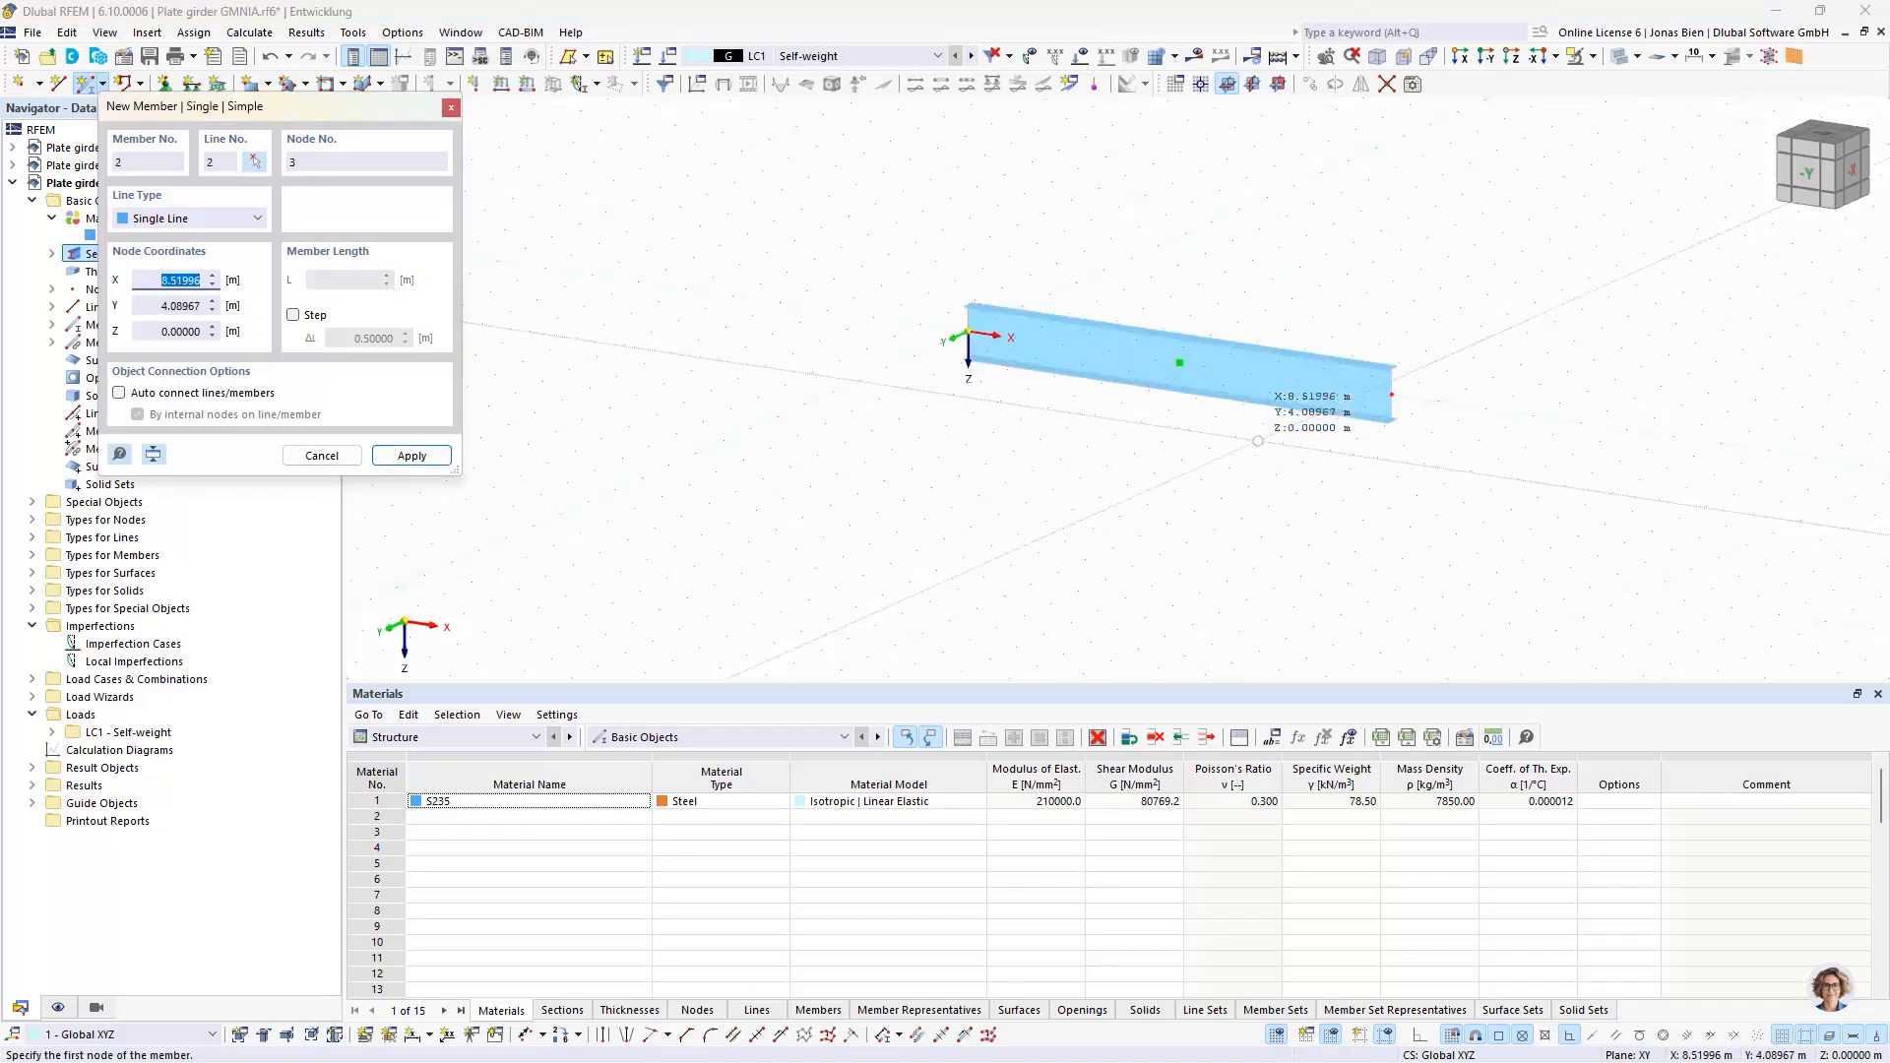
key("Escape")
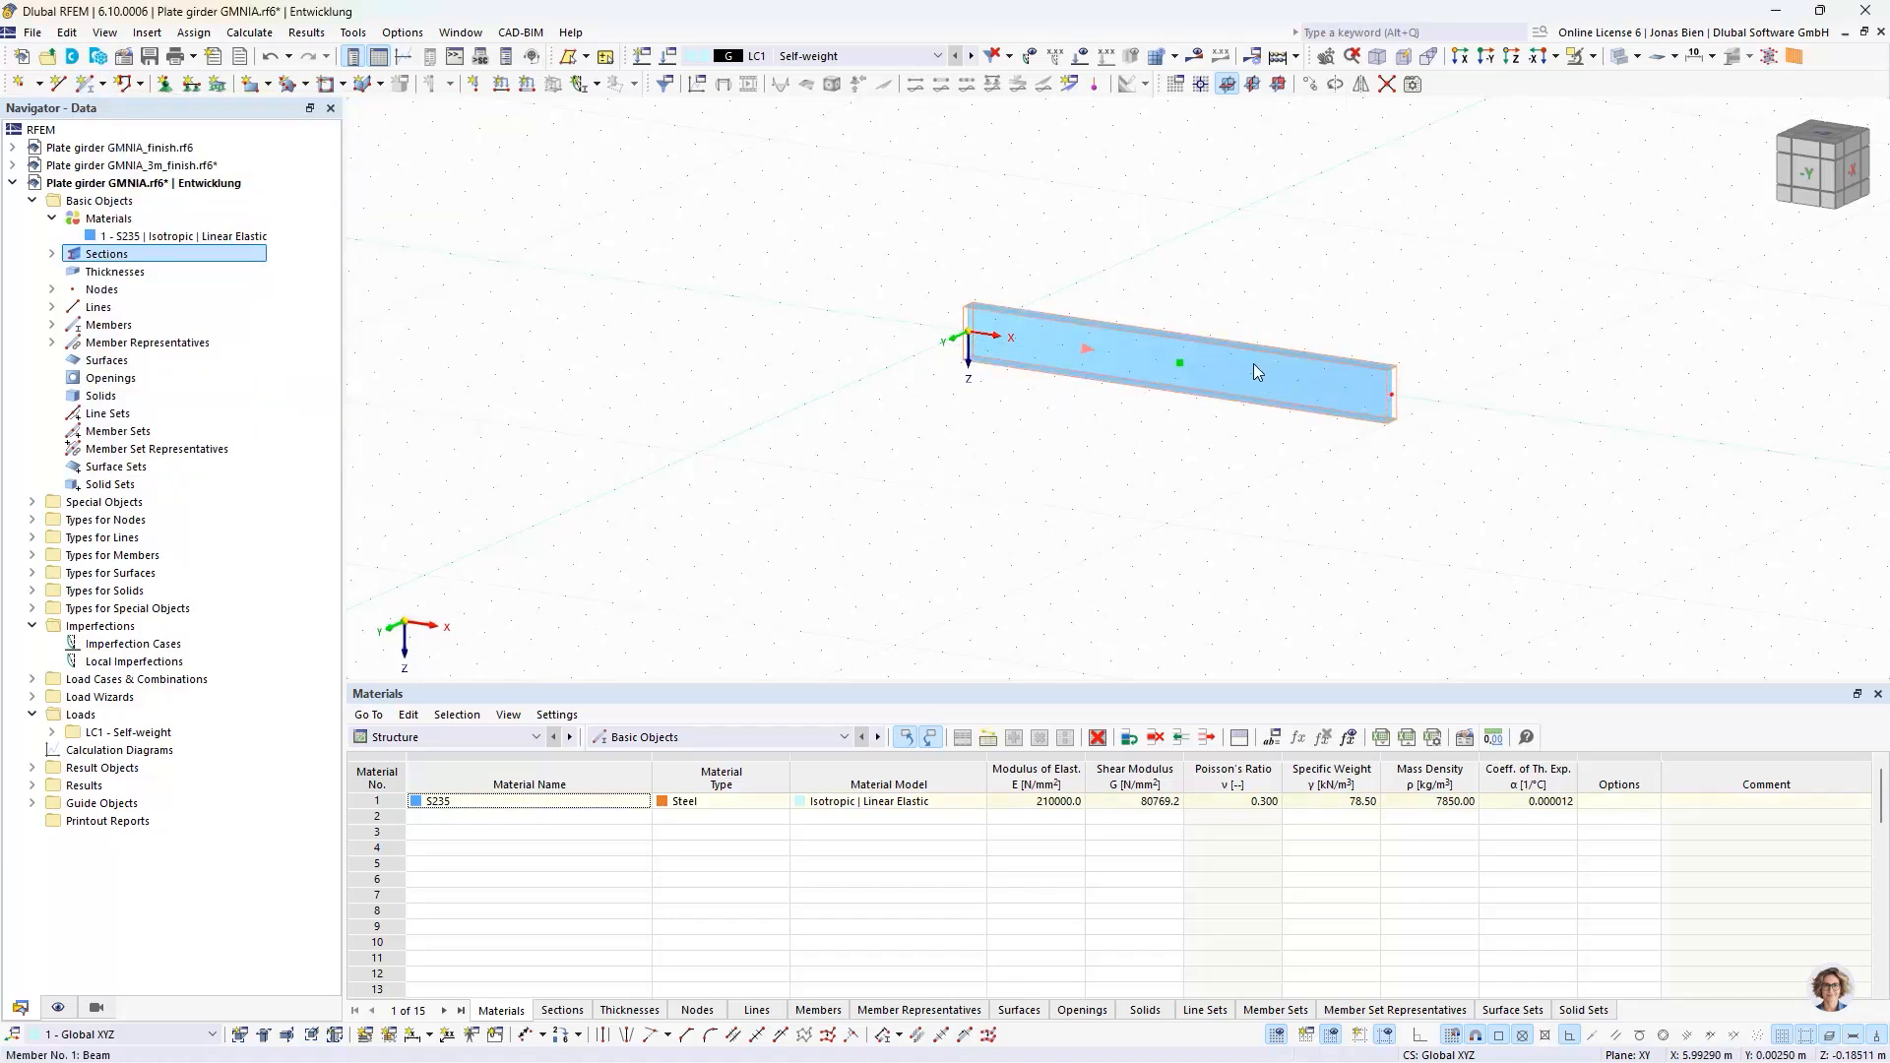
- Divide the 9 m beam member into two halves using 1 intermediate node
right_click(1254, 366)
mouse_move(1339, 435)
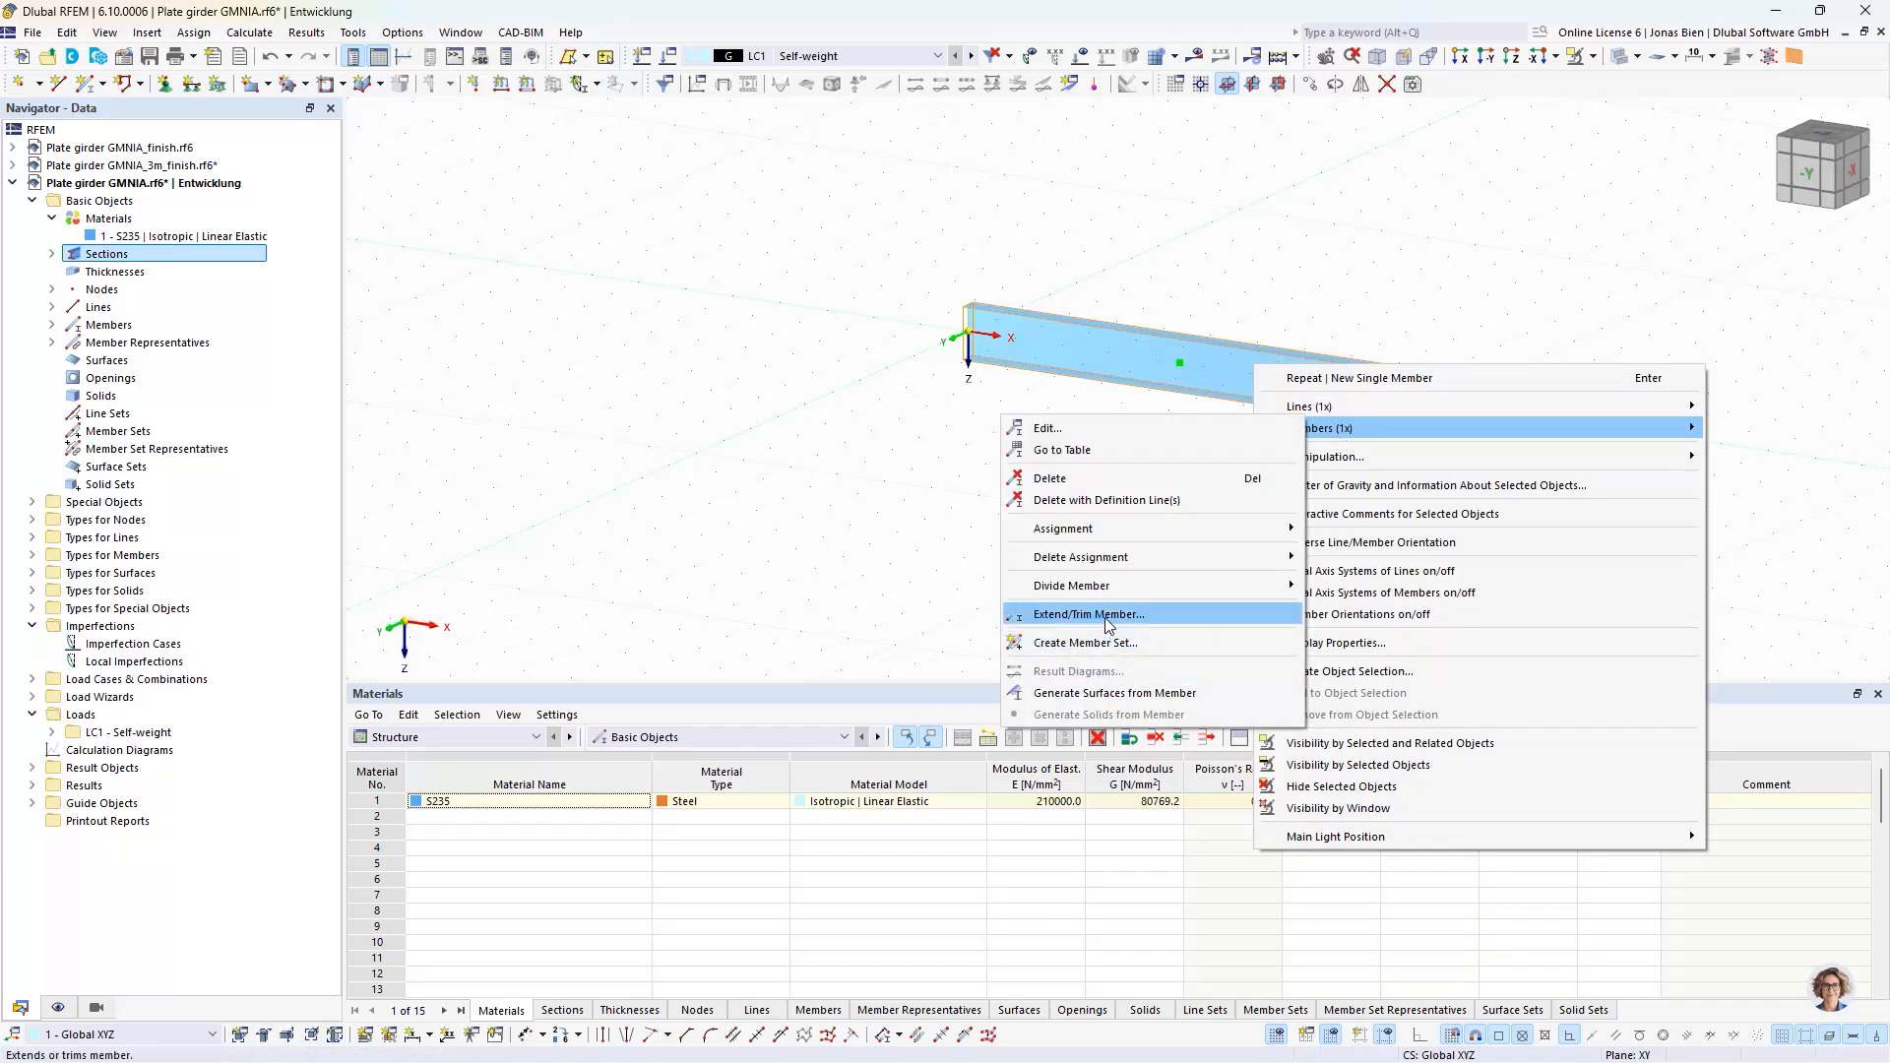
mouse_move(1118, 591)
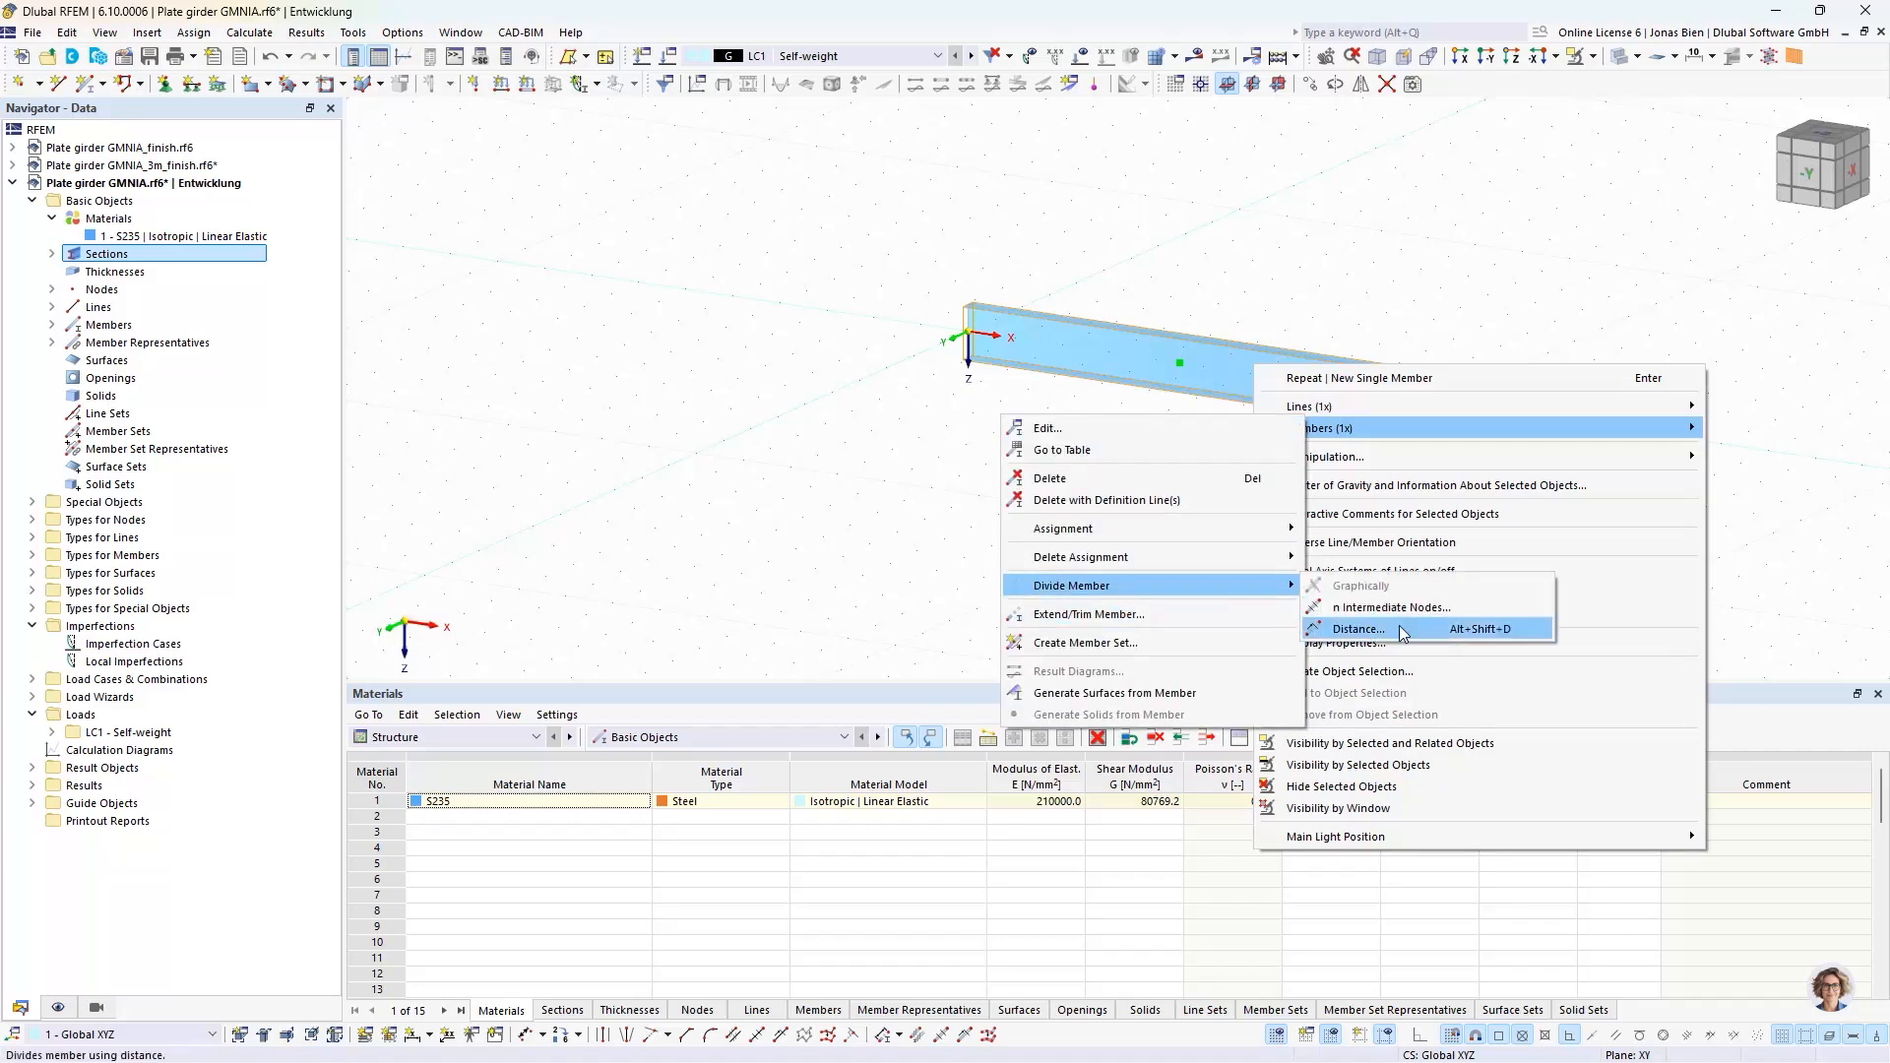
left_click(1392, 608)
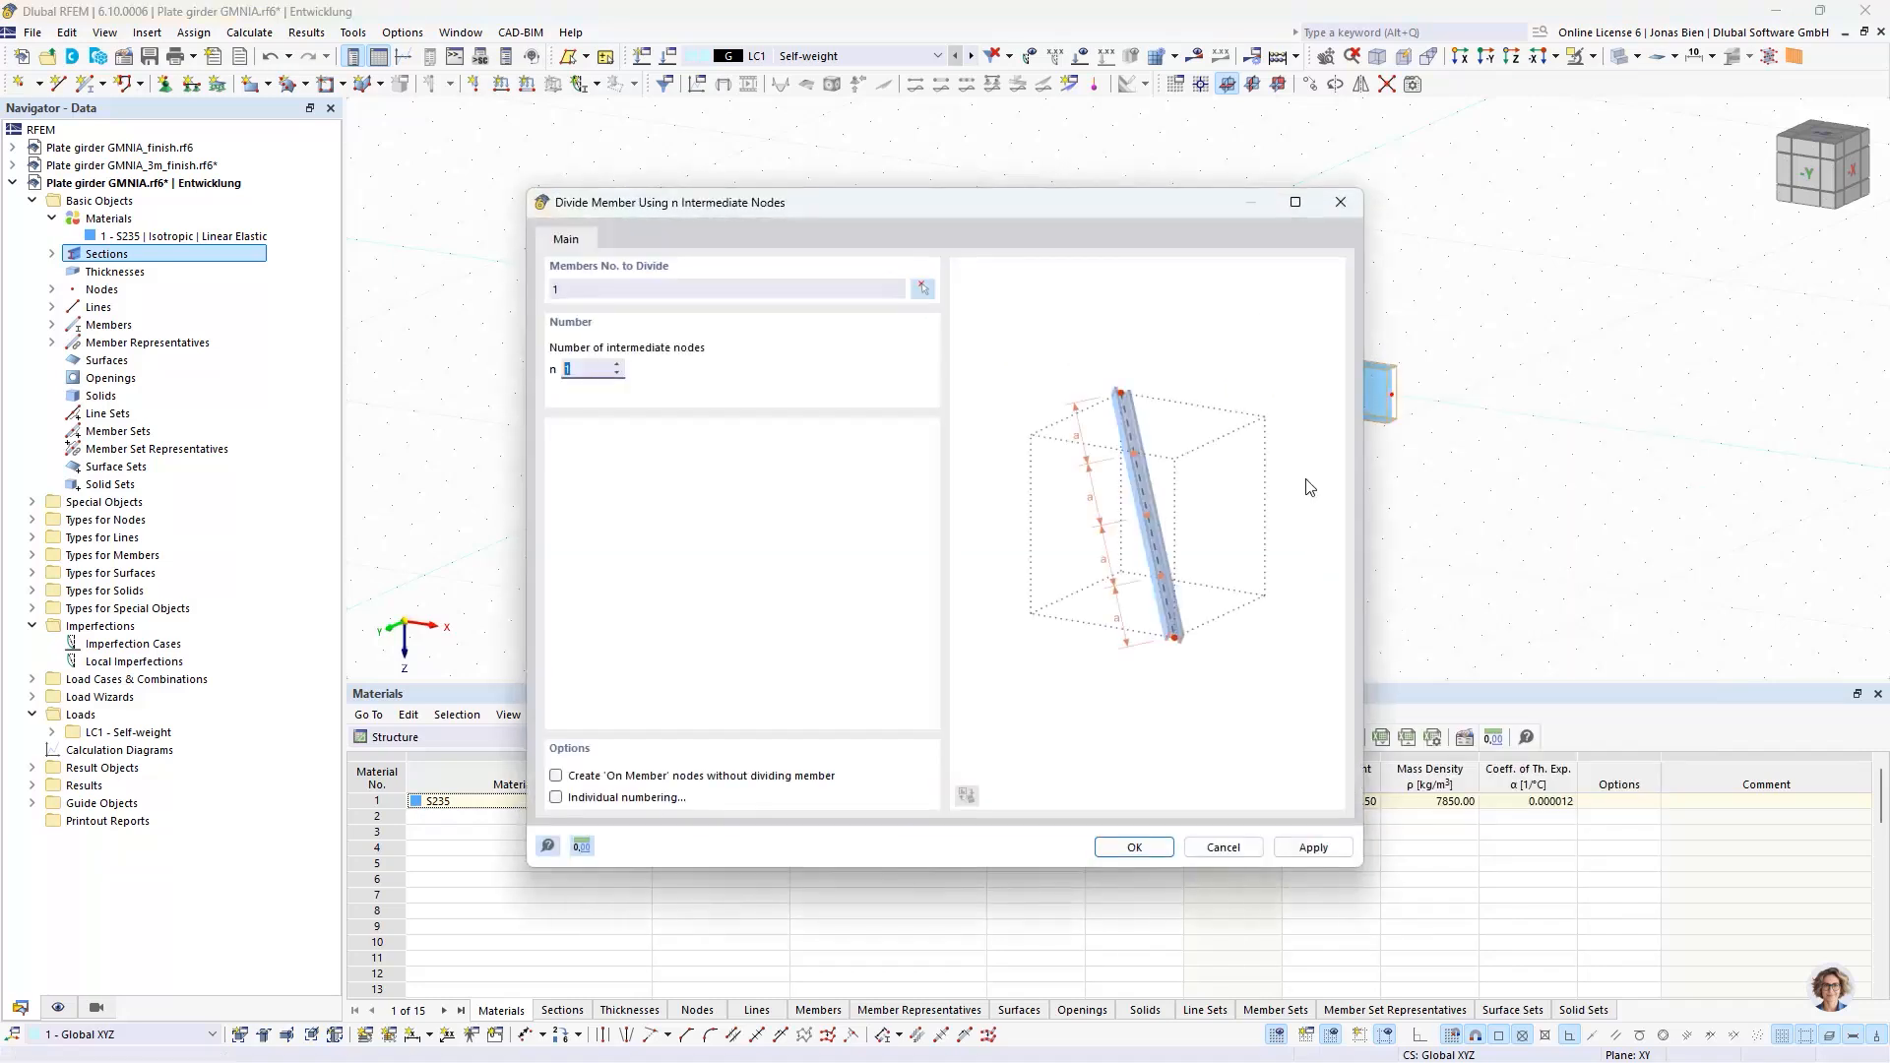
left_click(1165, 853)
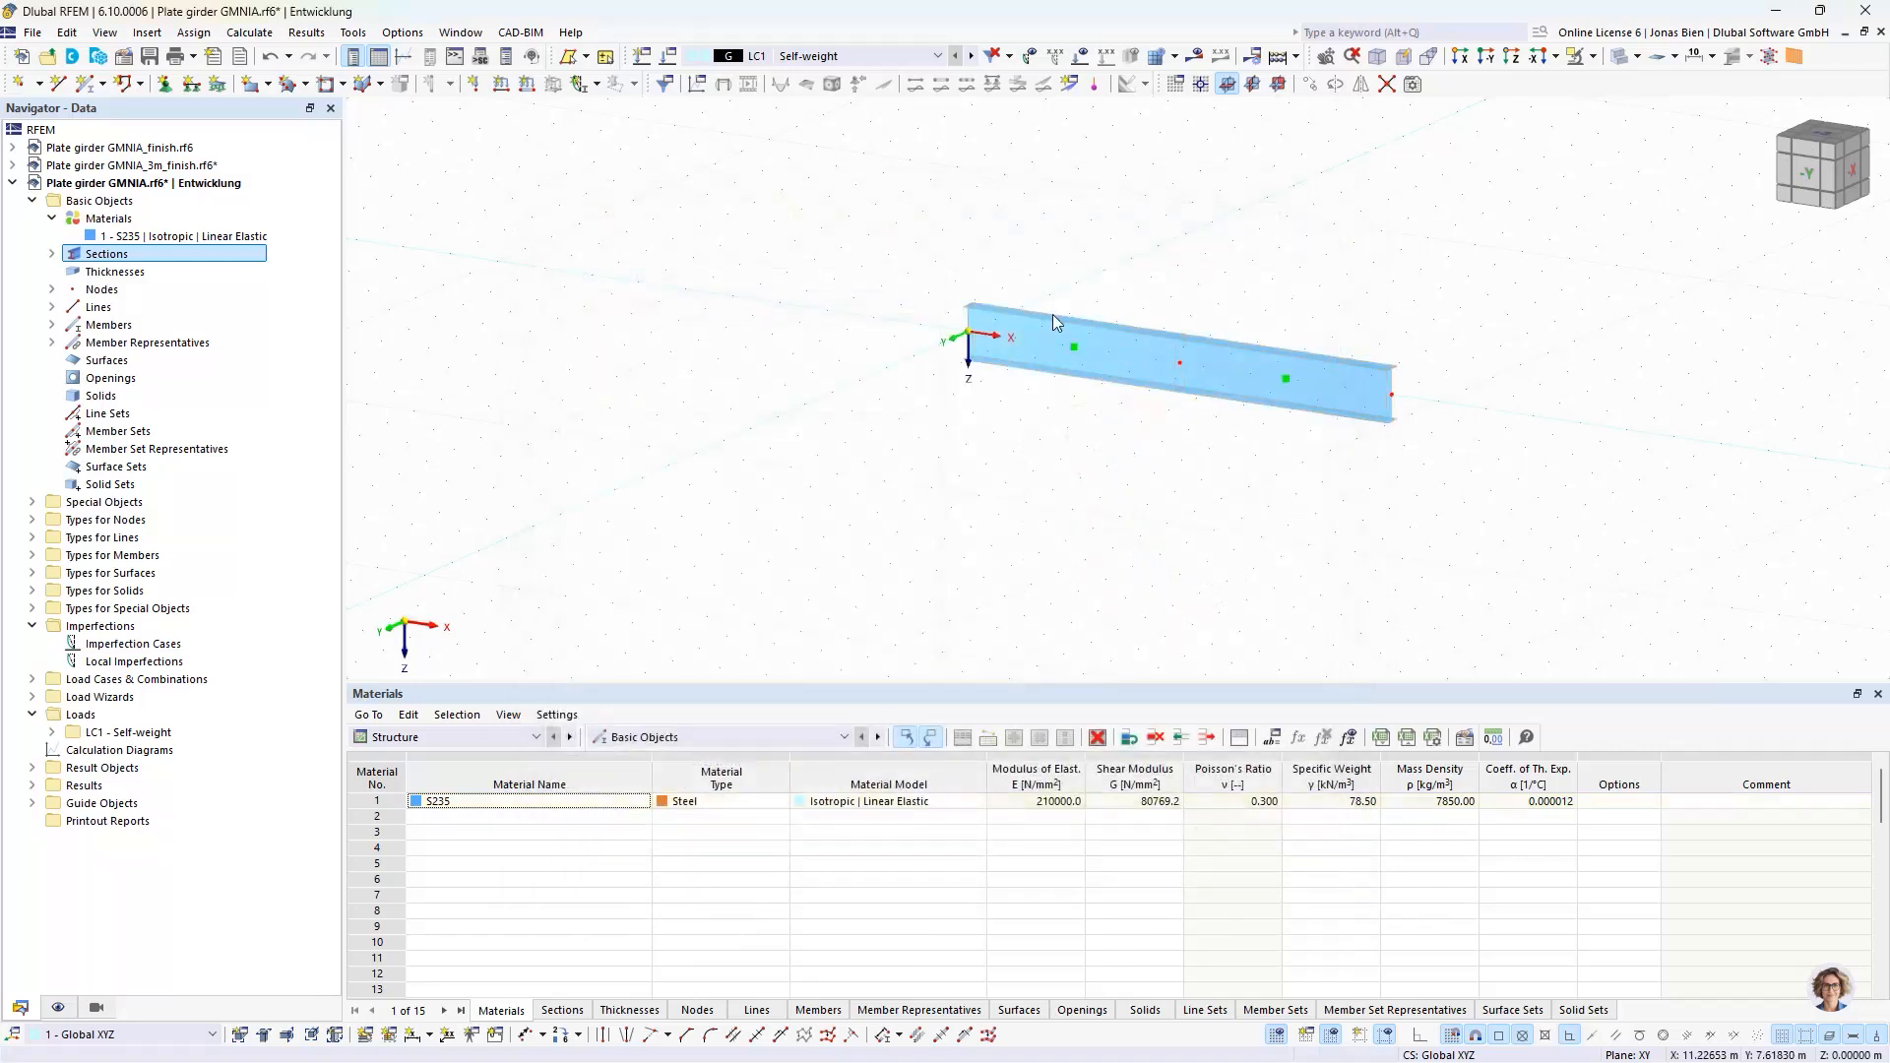
- Generate surfaces from both halves of the divided beam member
right_click(1242, 393)
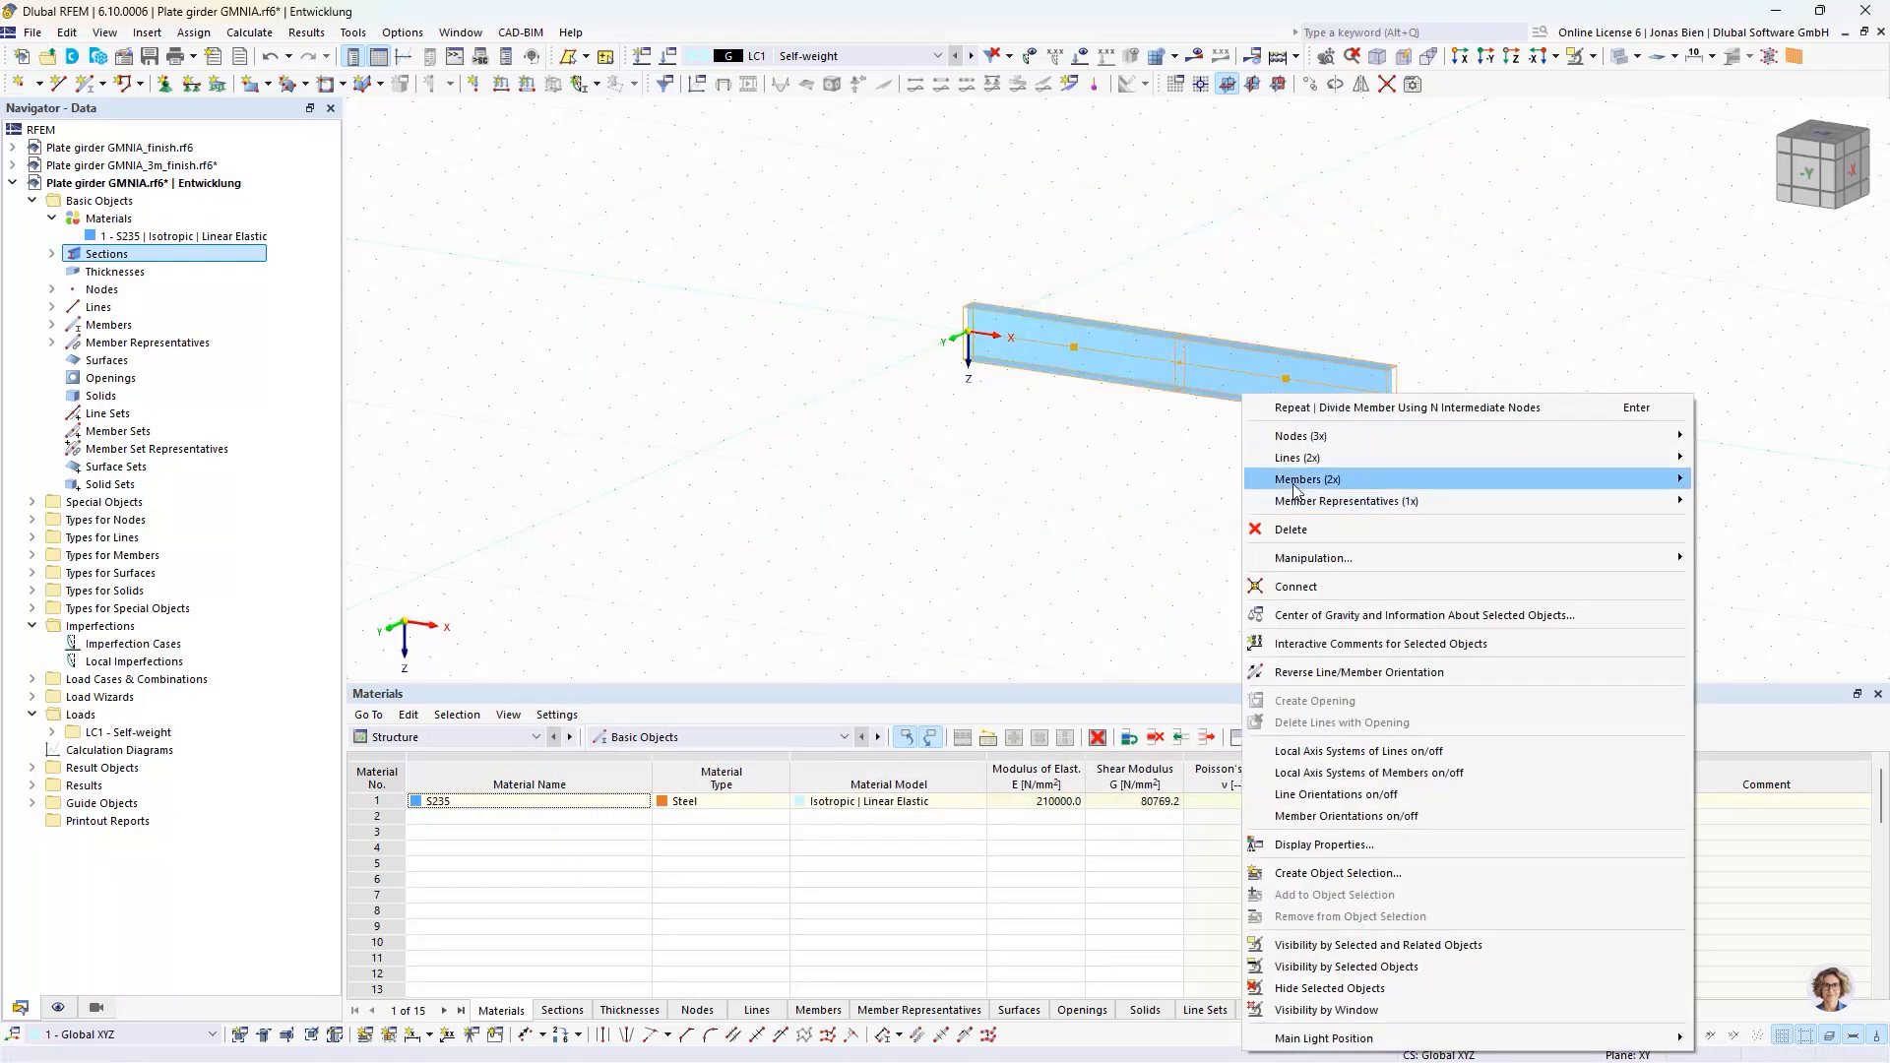
mouse_move(1309, 478)
left_click(1077, 742)
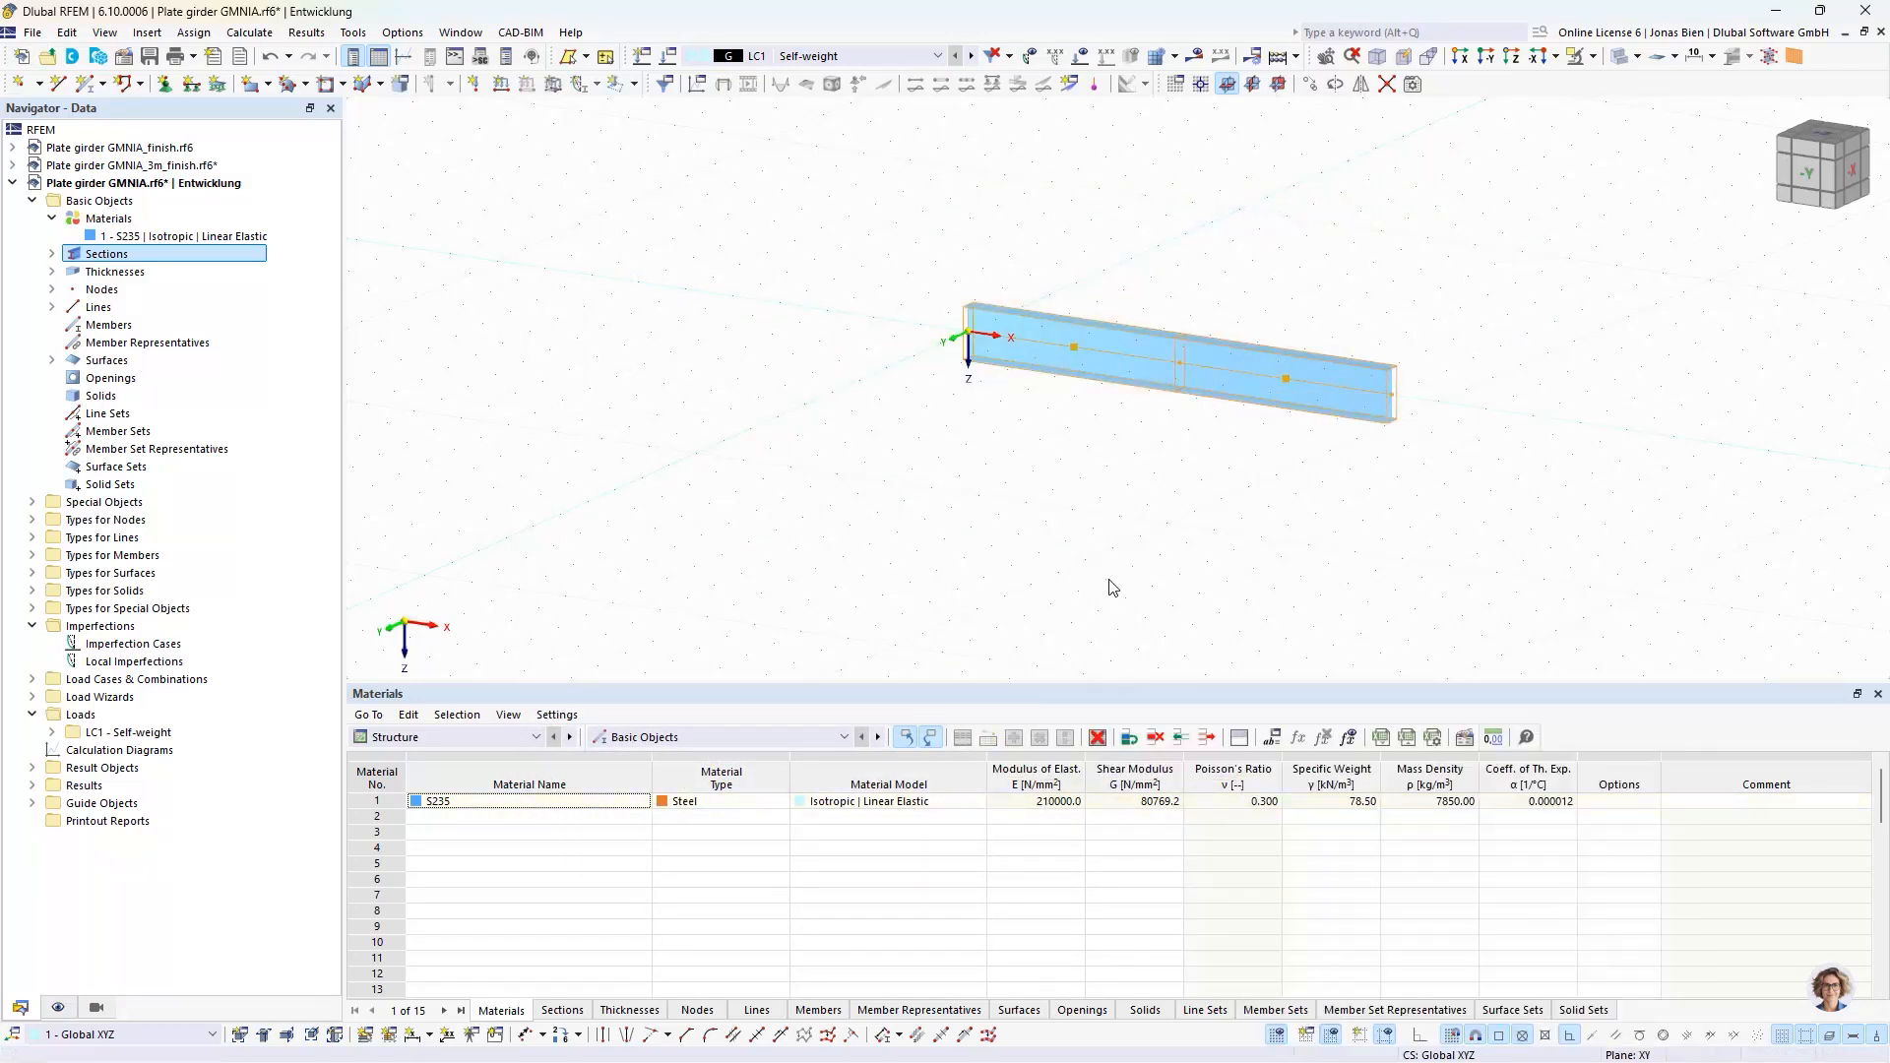
- Examine the thicknesses, nodes, lines and surfaces generated from the members, highlighting the 20 mm plates in the model
left_click(52, 271)
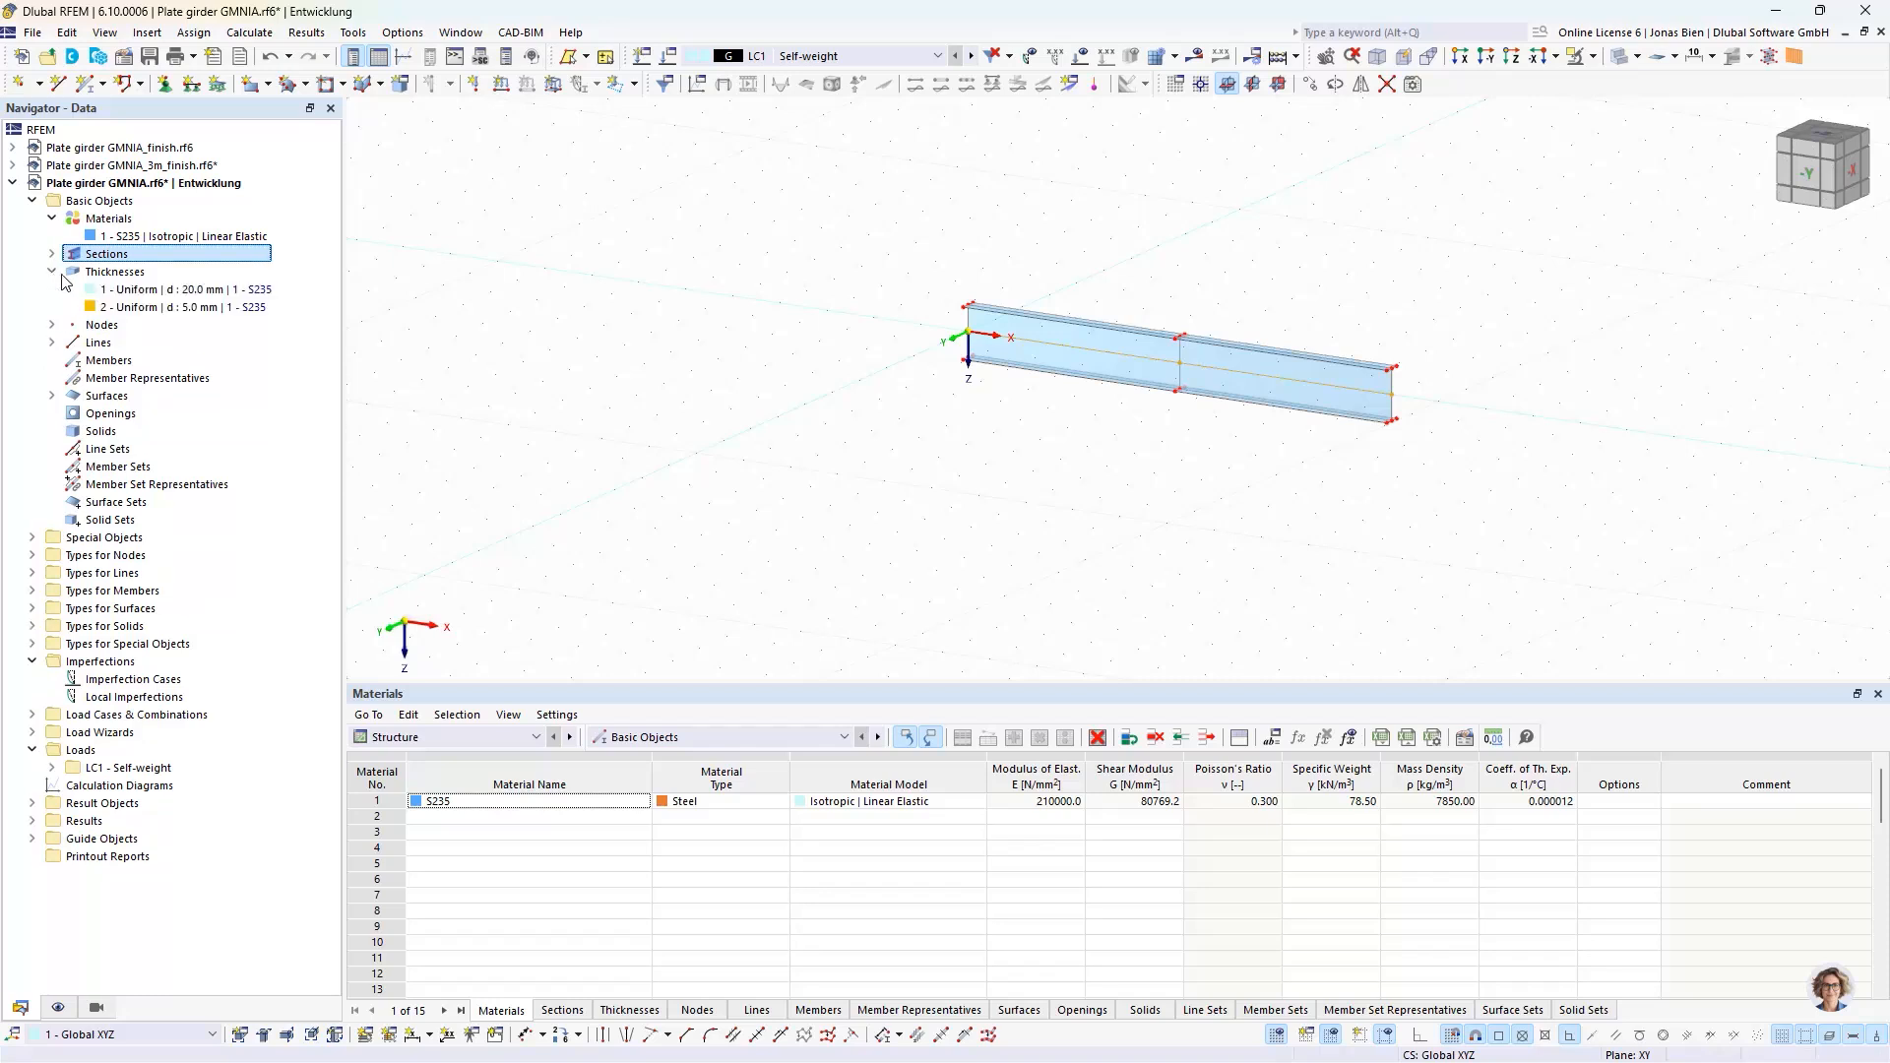
left_click(136, 292)
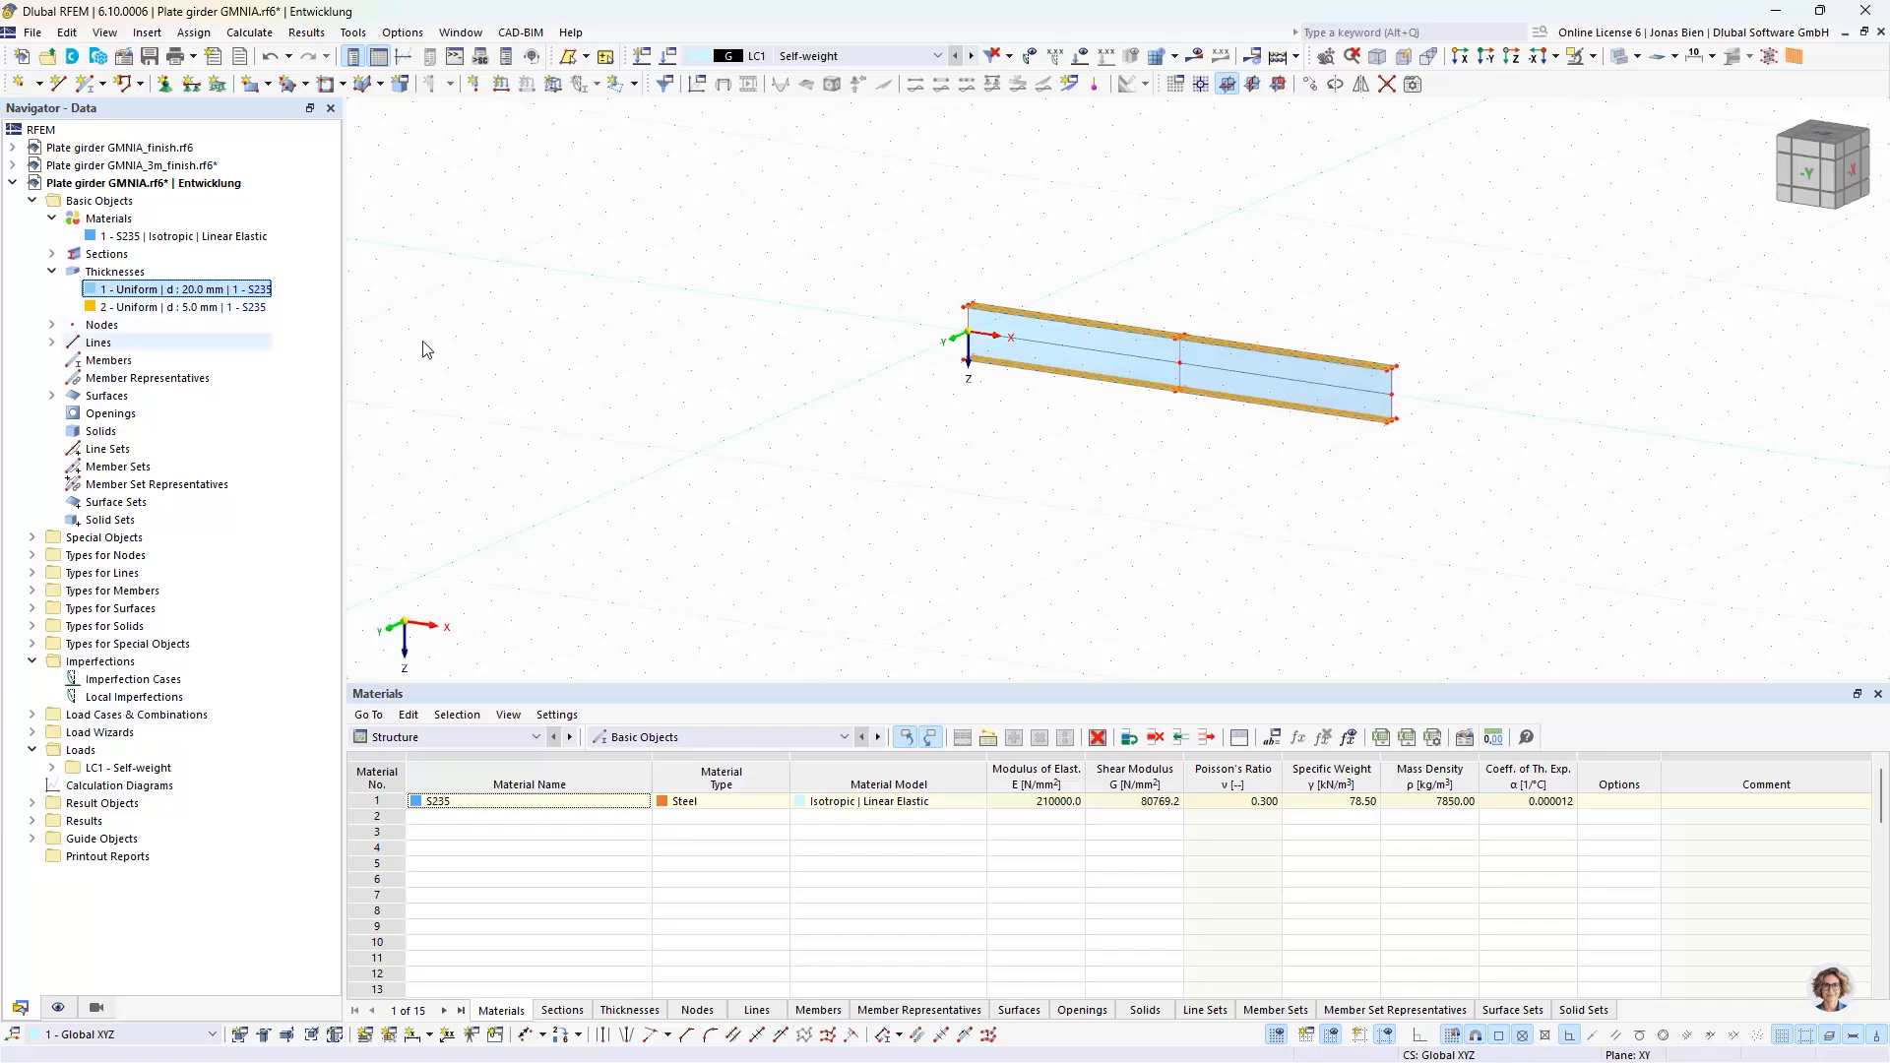
middle_click_drag(1047, 452, 1254, 439, "ctrl")
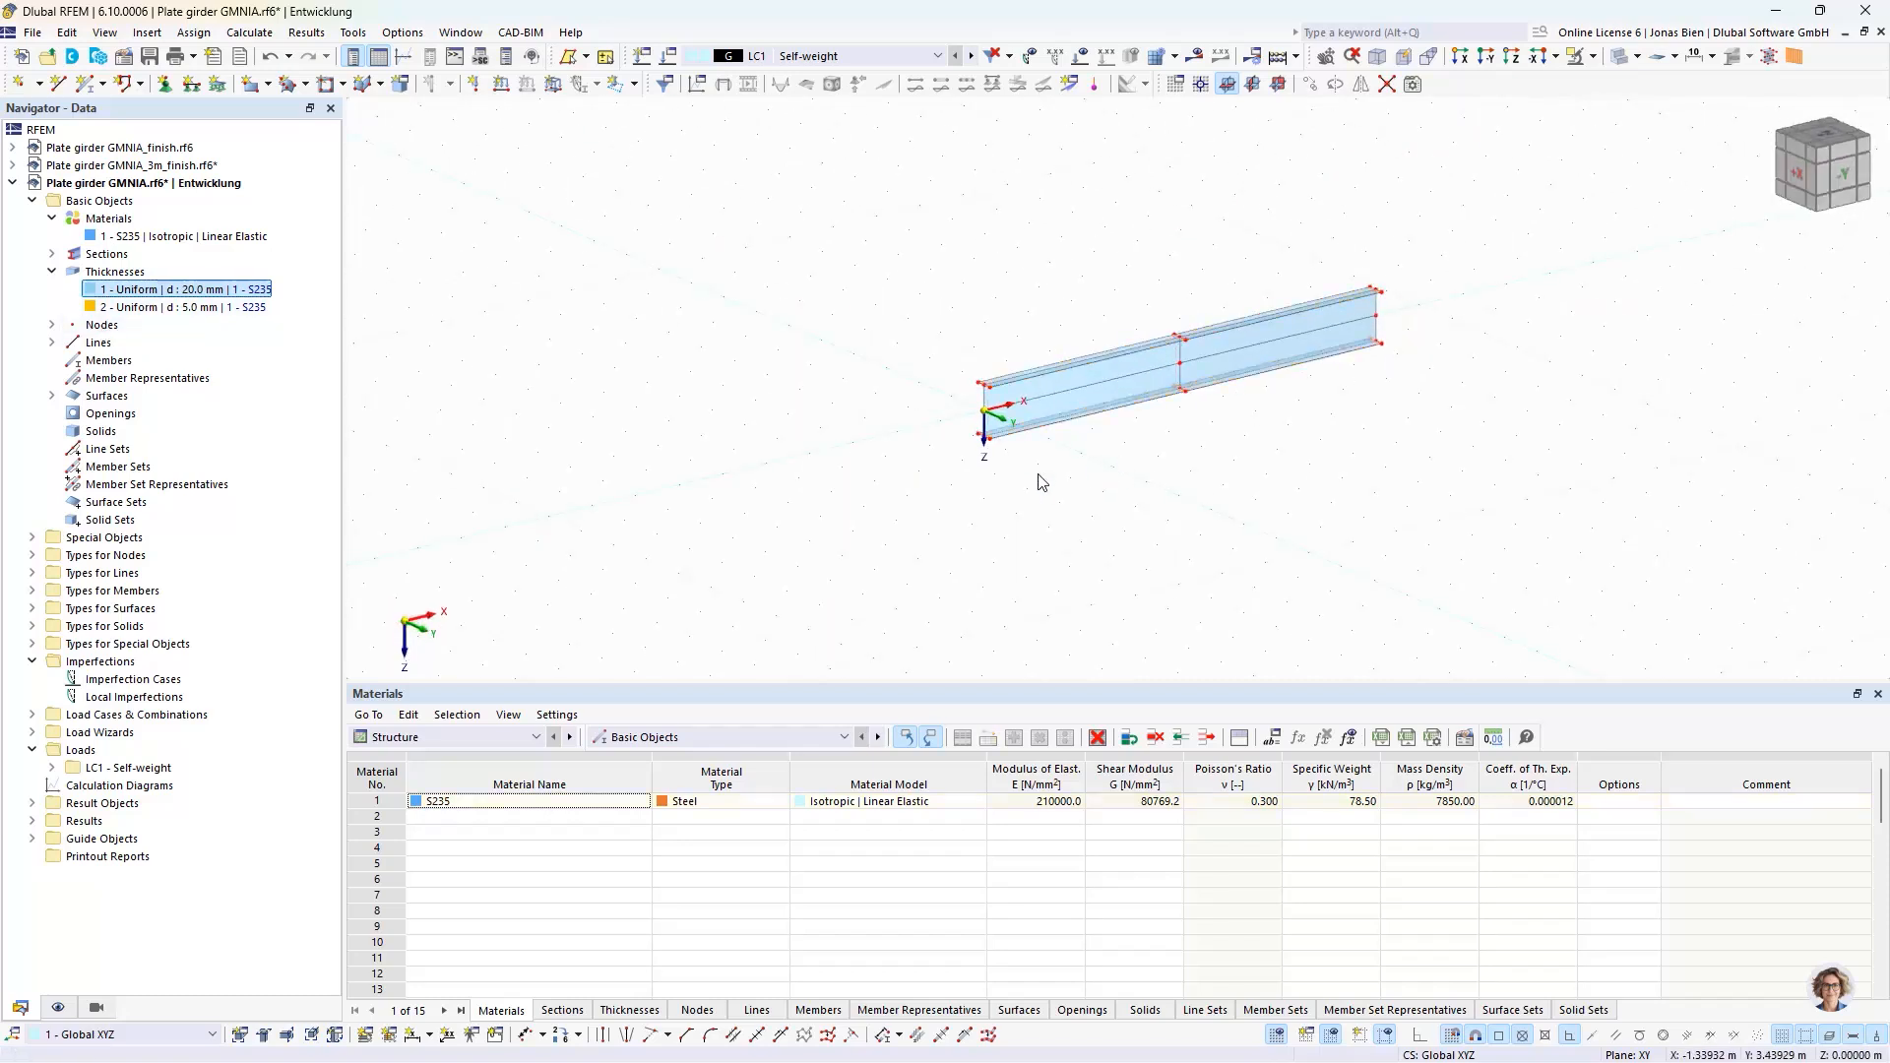
left_click(53, 325)
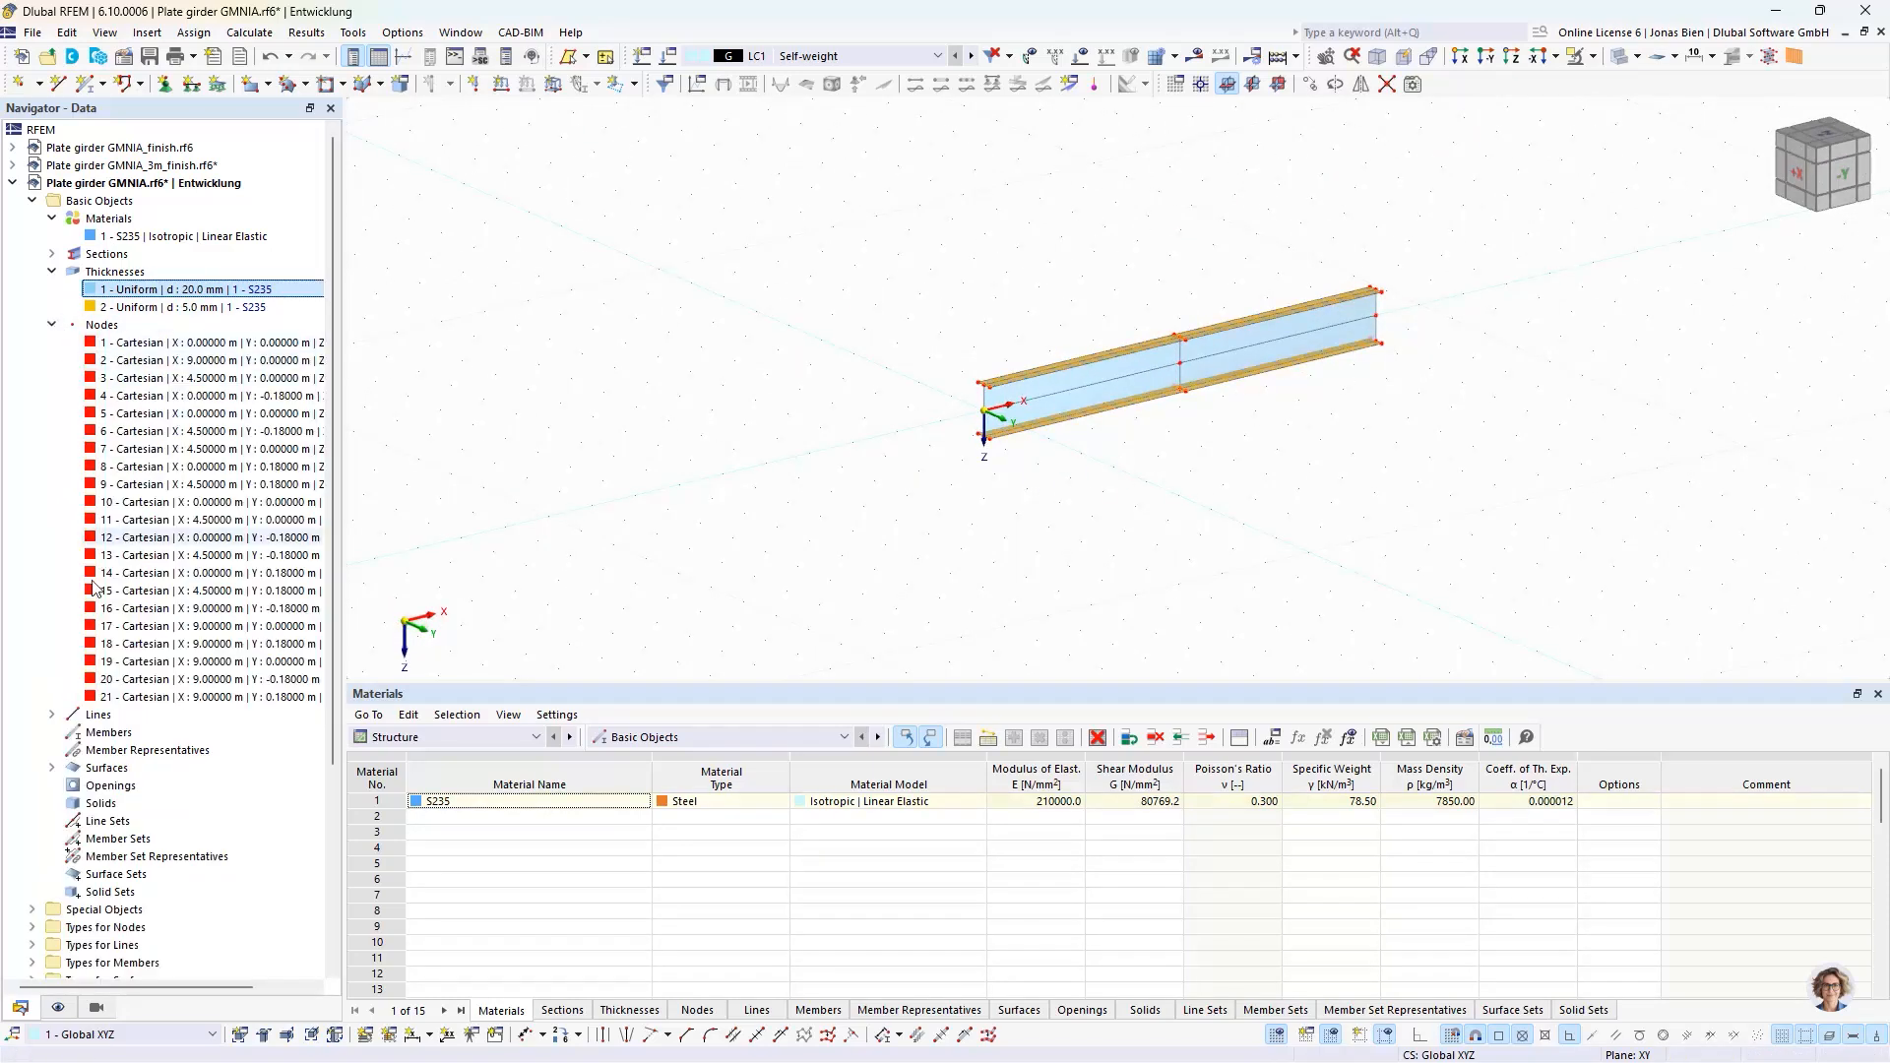
left_click(53, 715)
left_click(53, 325)
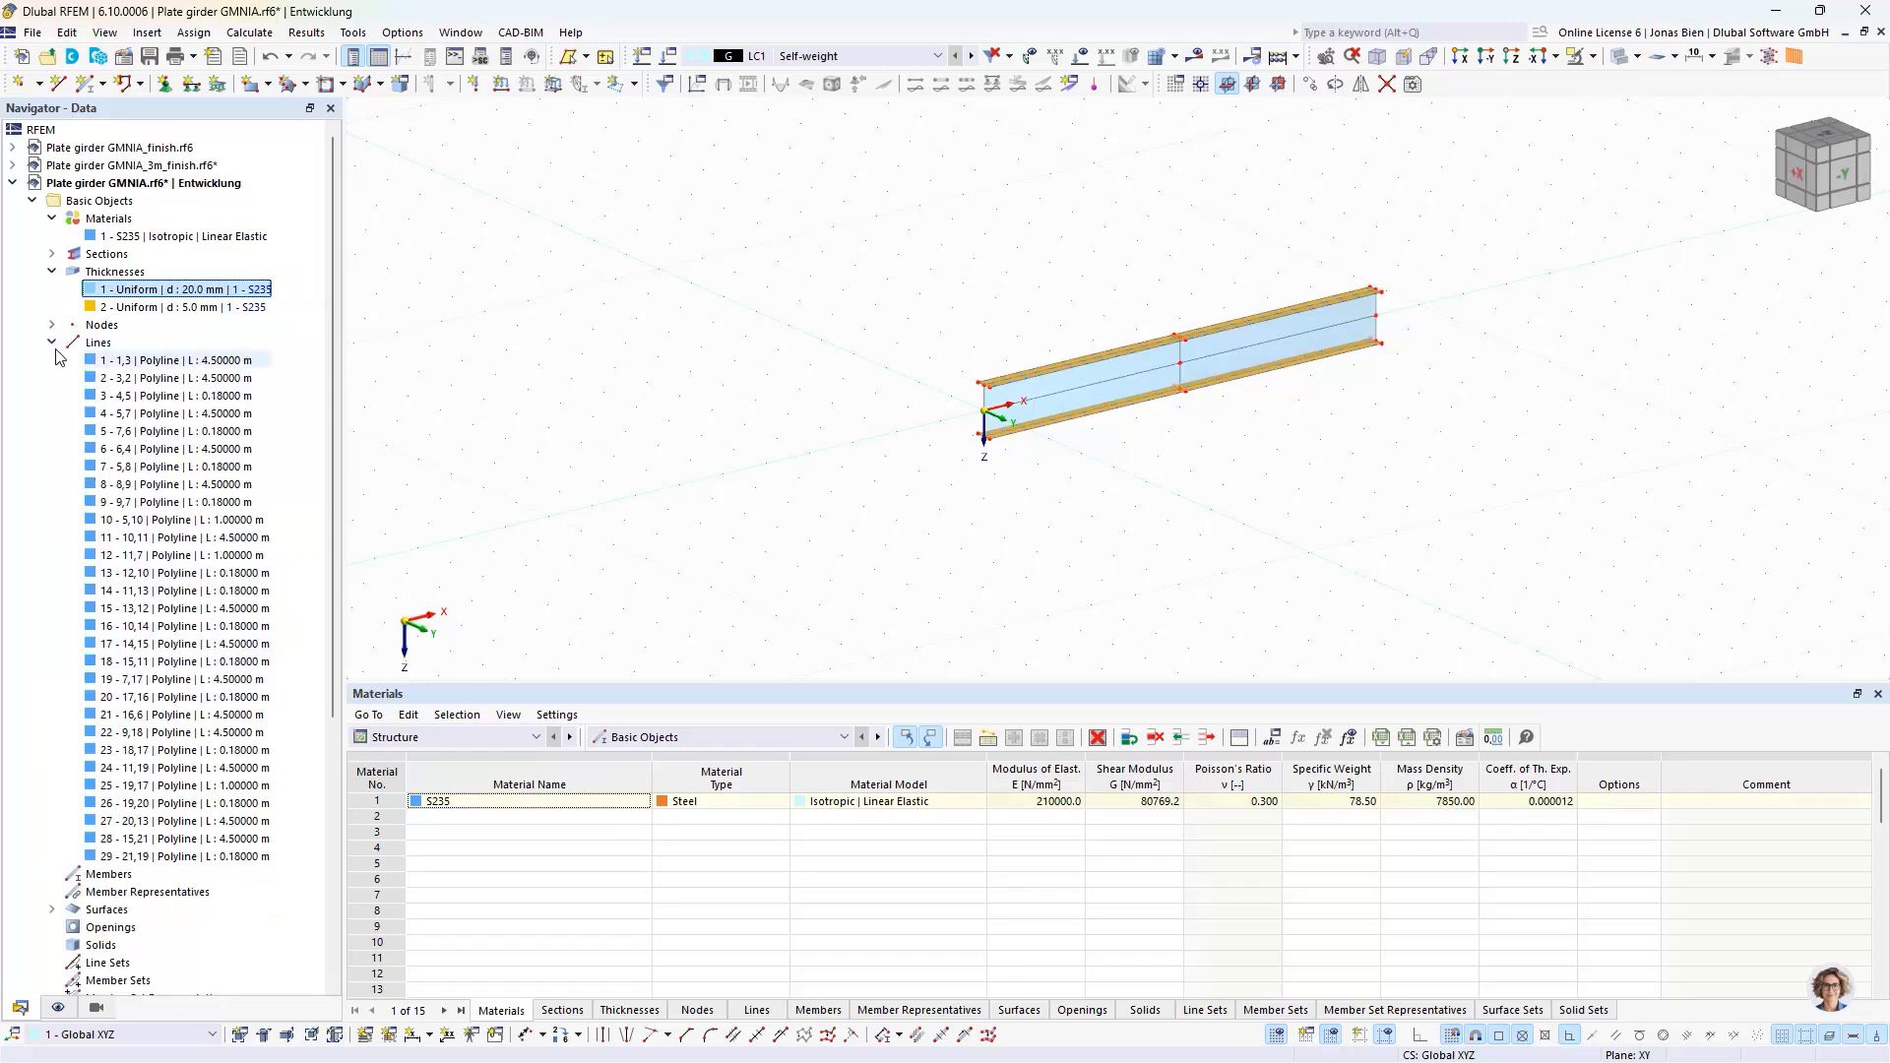
left_click(52, 343)
left_click(52, 396)
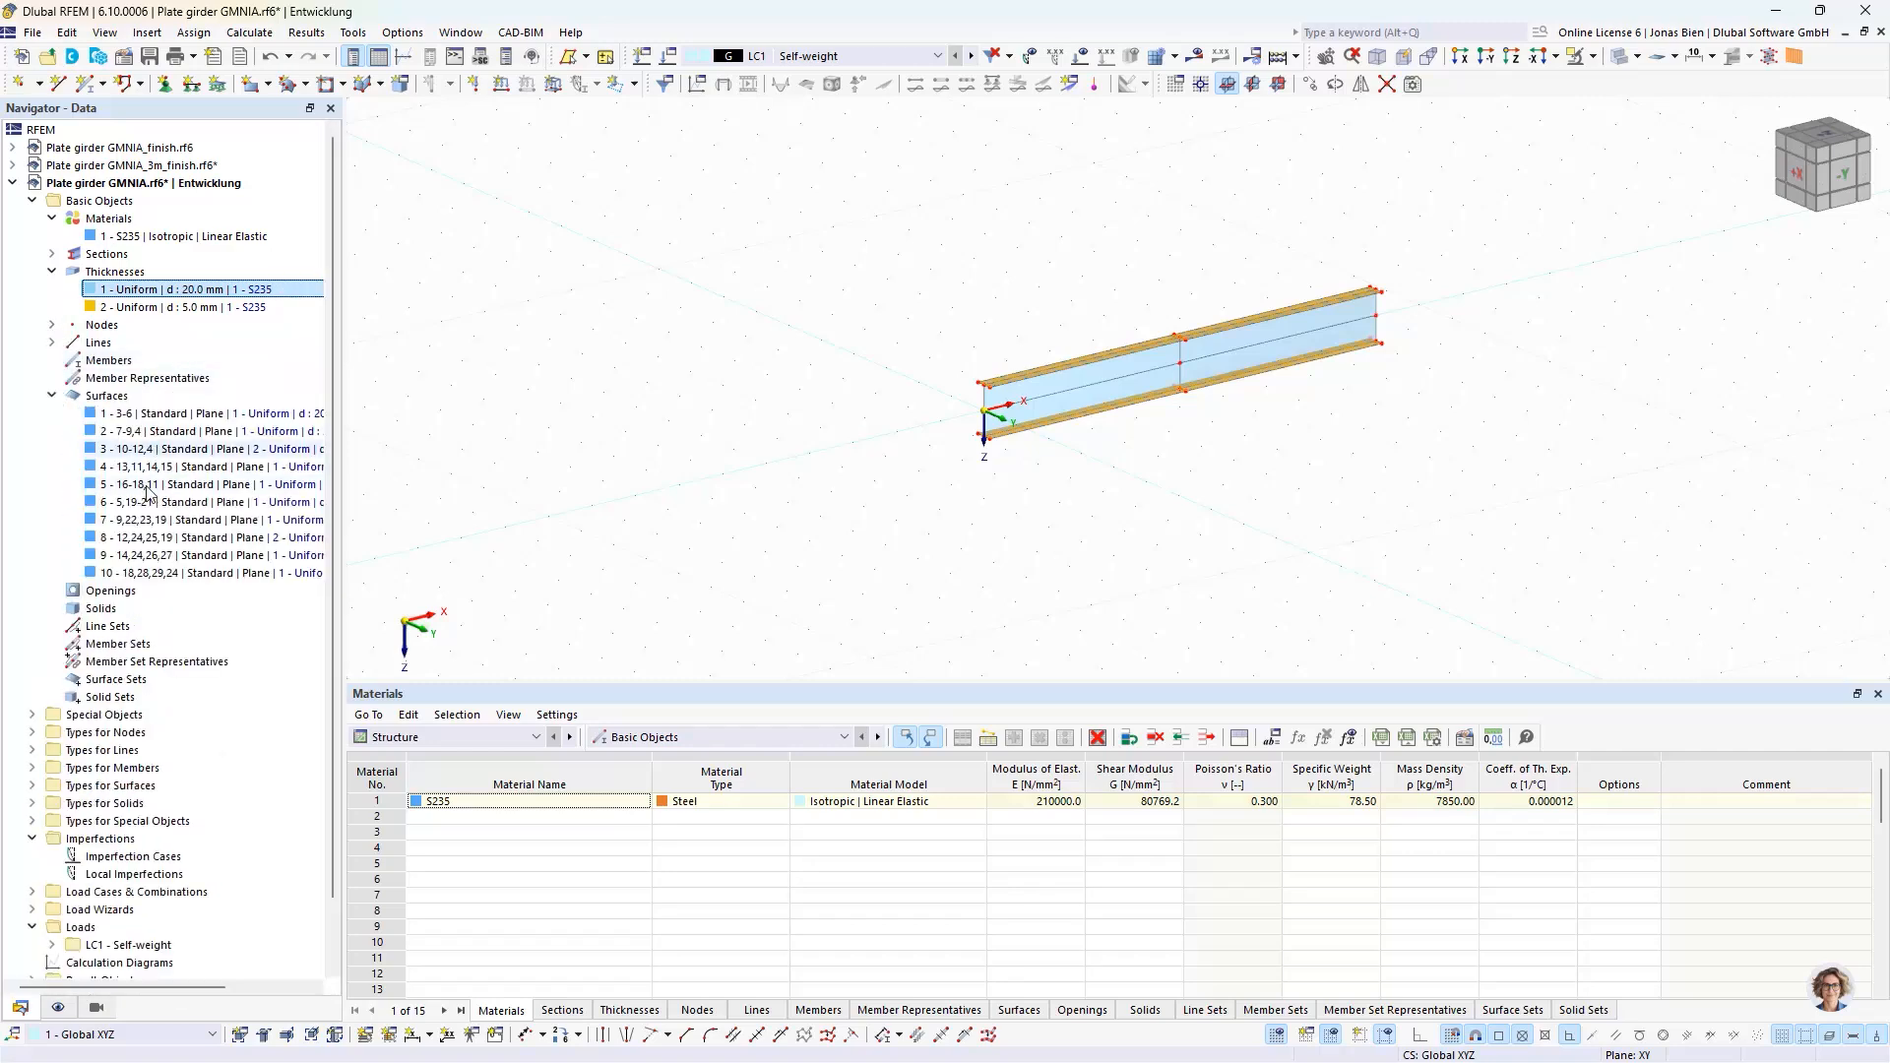
left_click(52, 396)
middle_click_drag(1139, 533, 1357, 463, "ctrl")
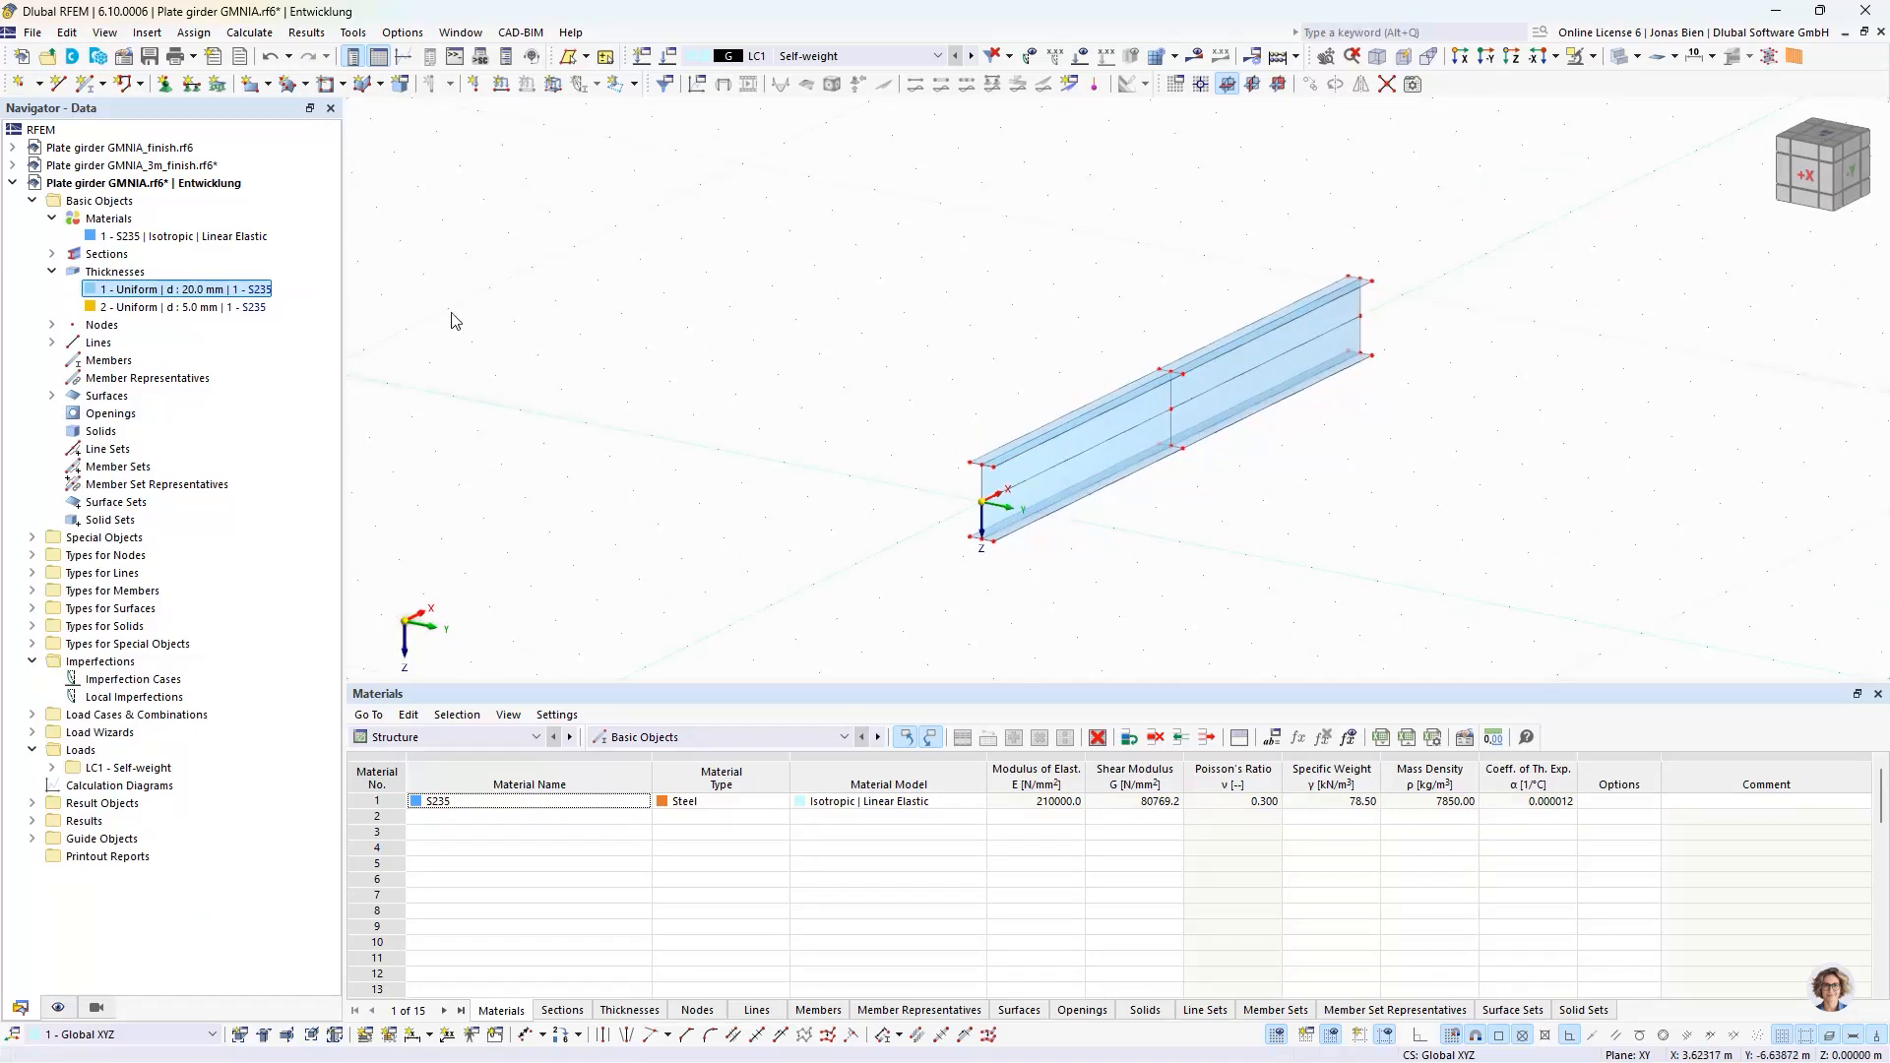
- Start a new rectangular surface and create a uniform 12 mm S235 thickness for it with the comment Stiffener
left_click(254, 88)
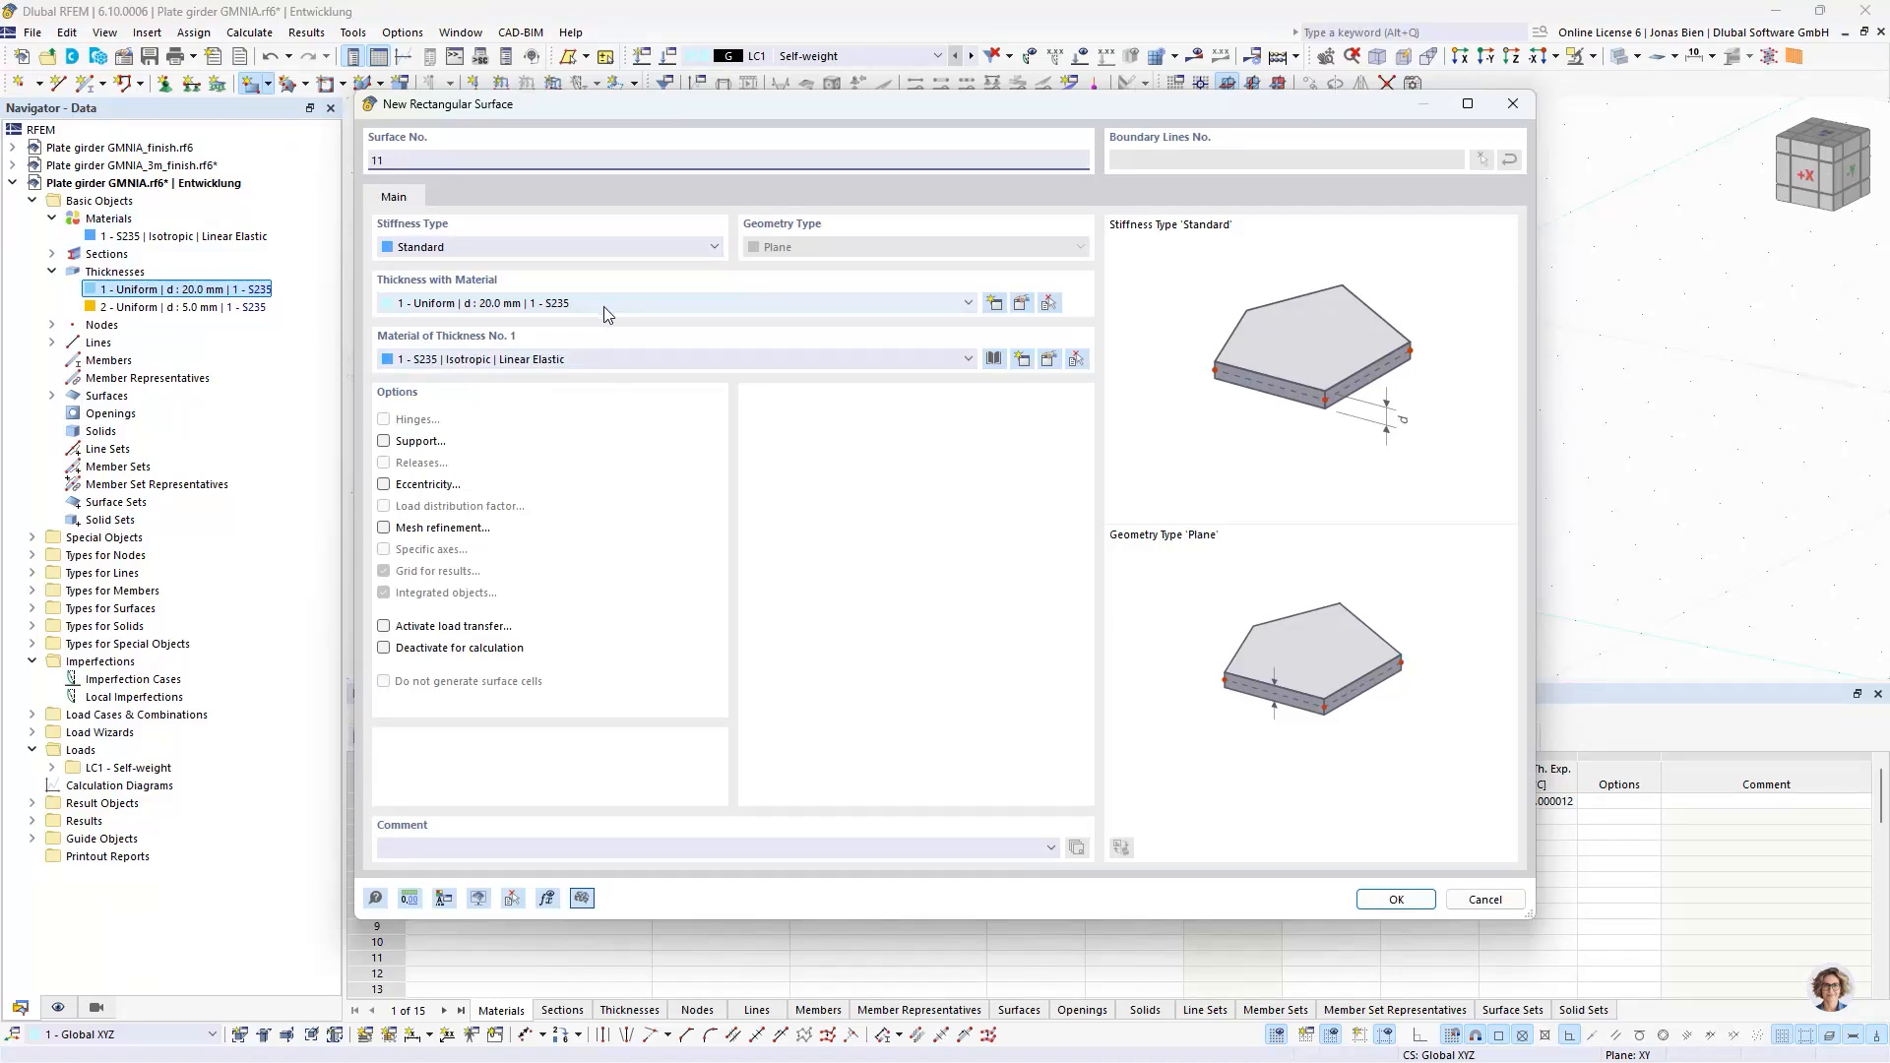
left_click_drag(1065, 105, 1092, 154)
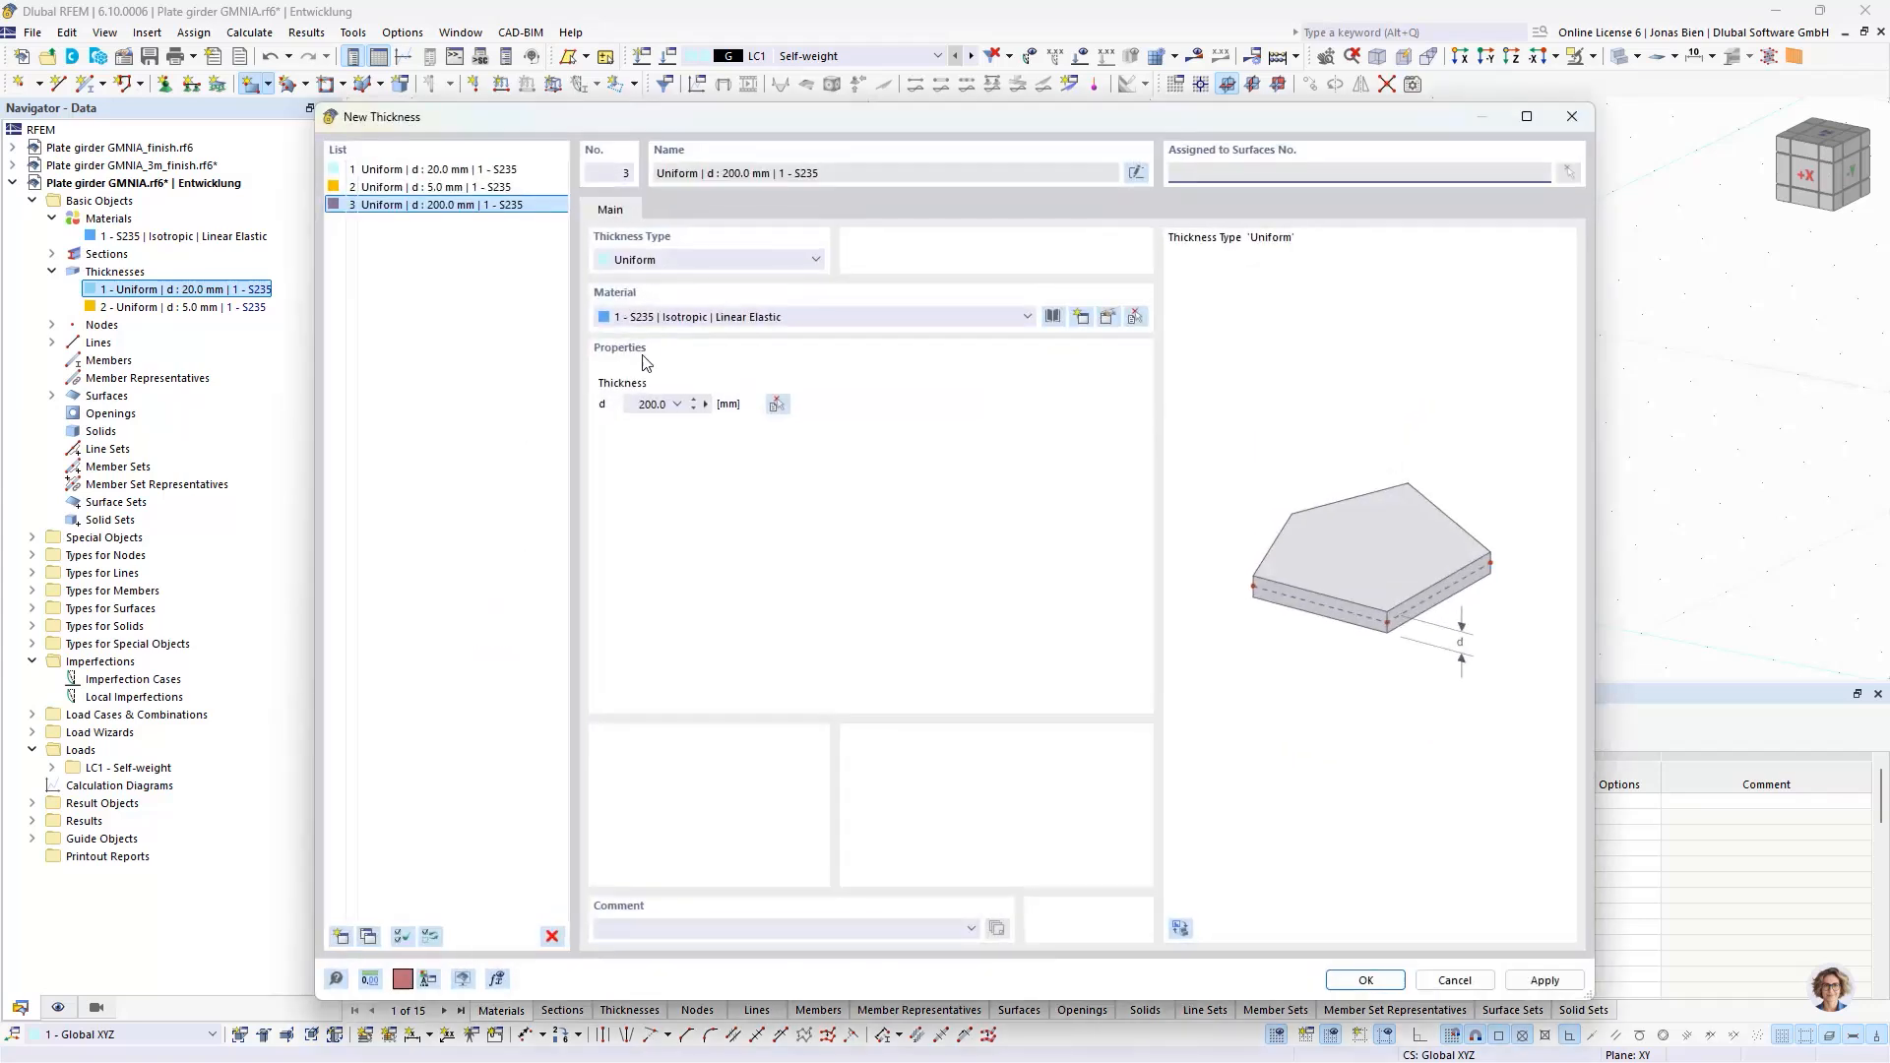
double_click(648, 411)
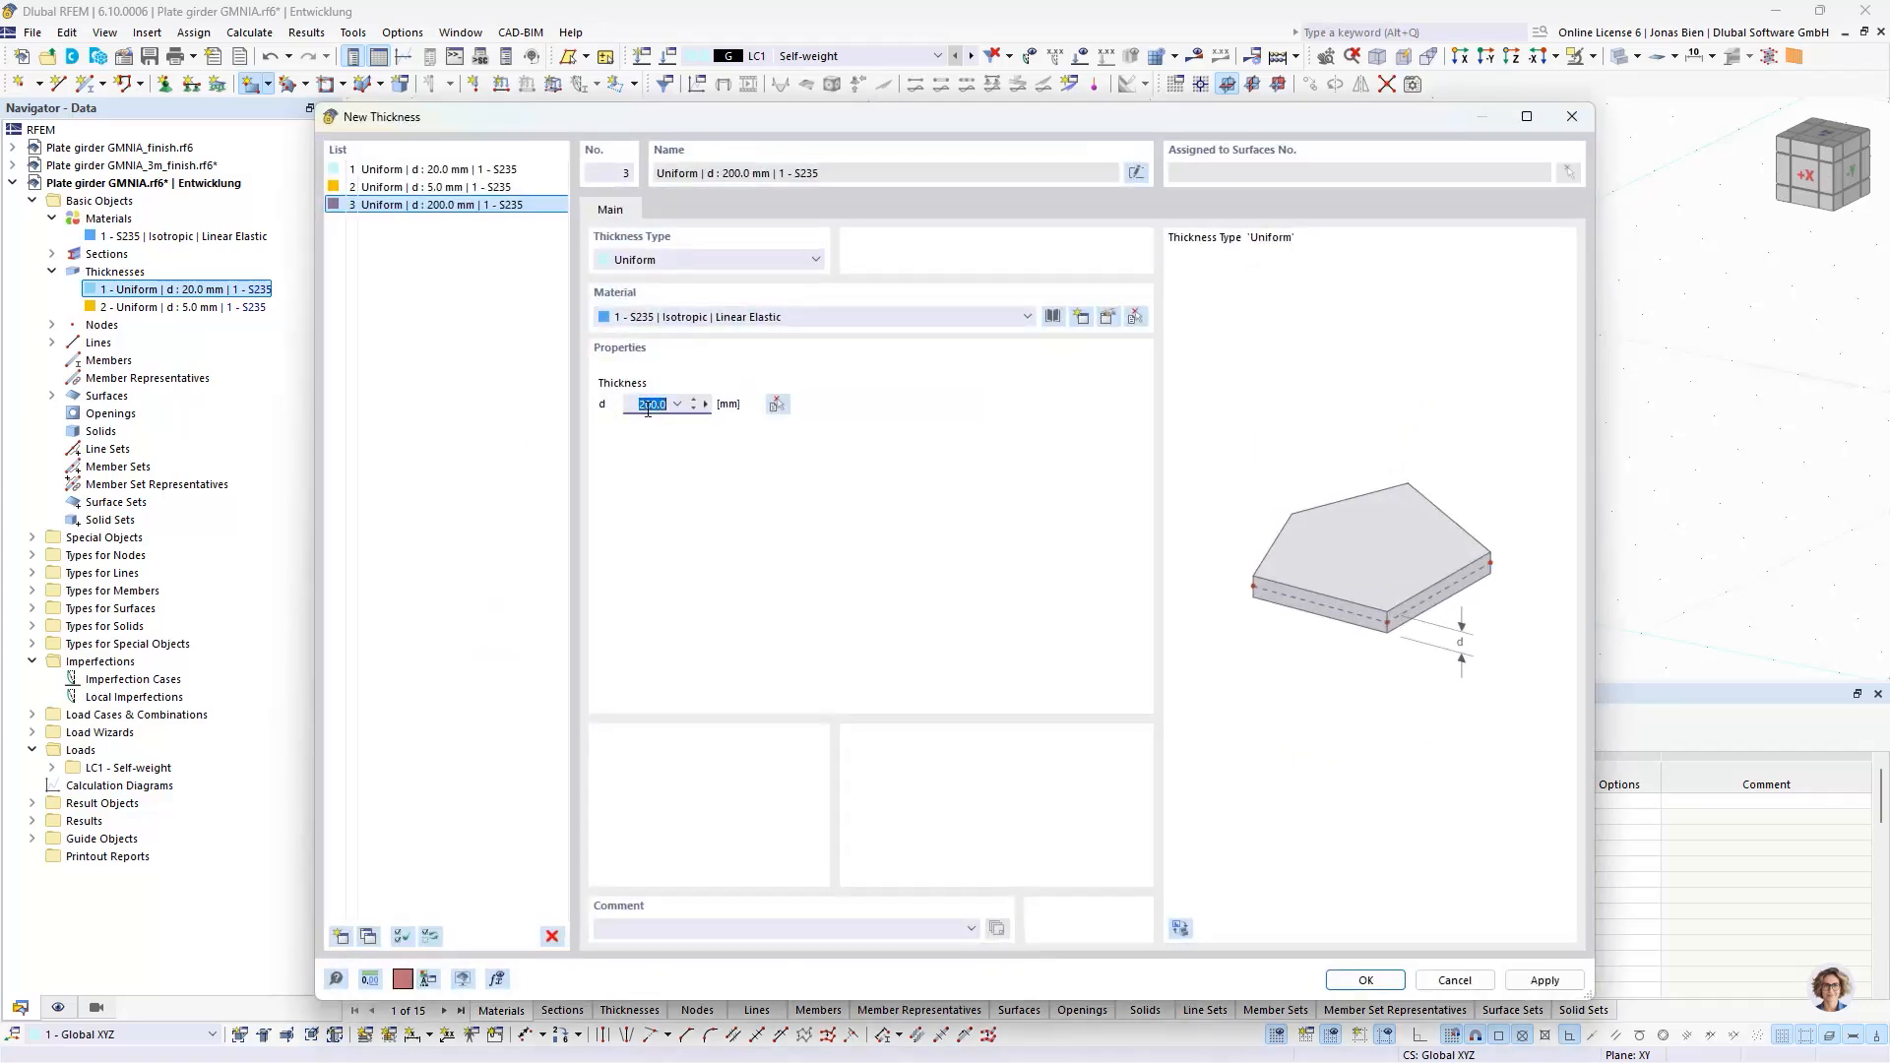
type("12")
left_click(502, 414)
left_click(753, 935)
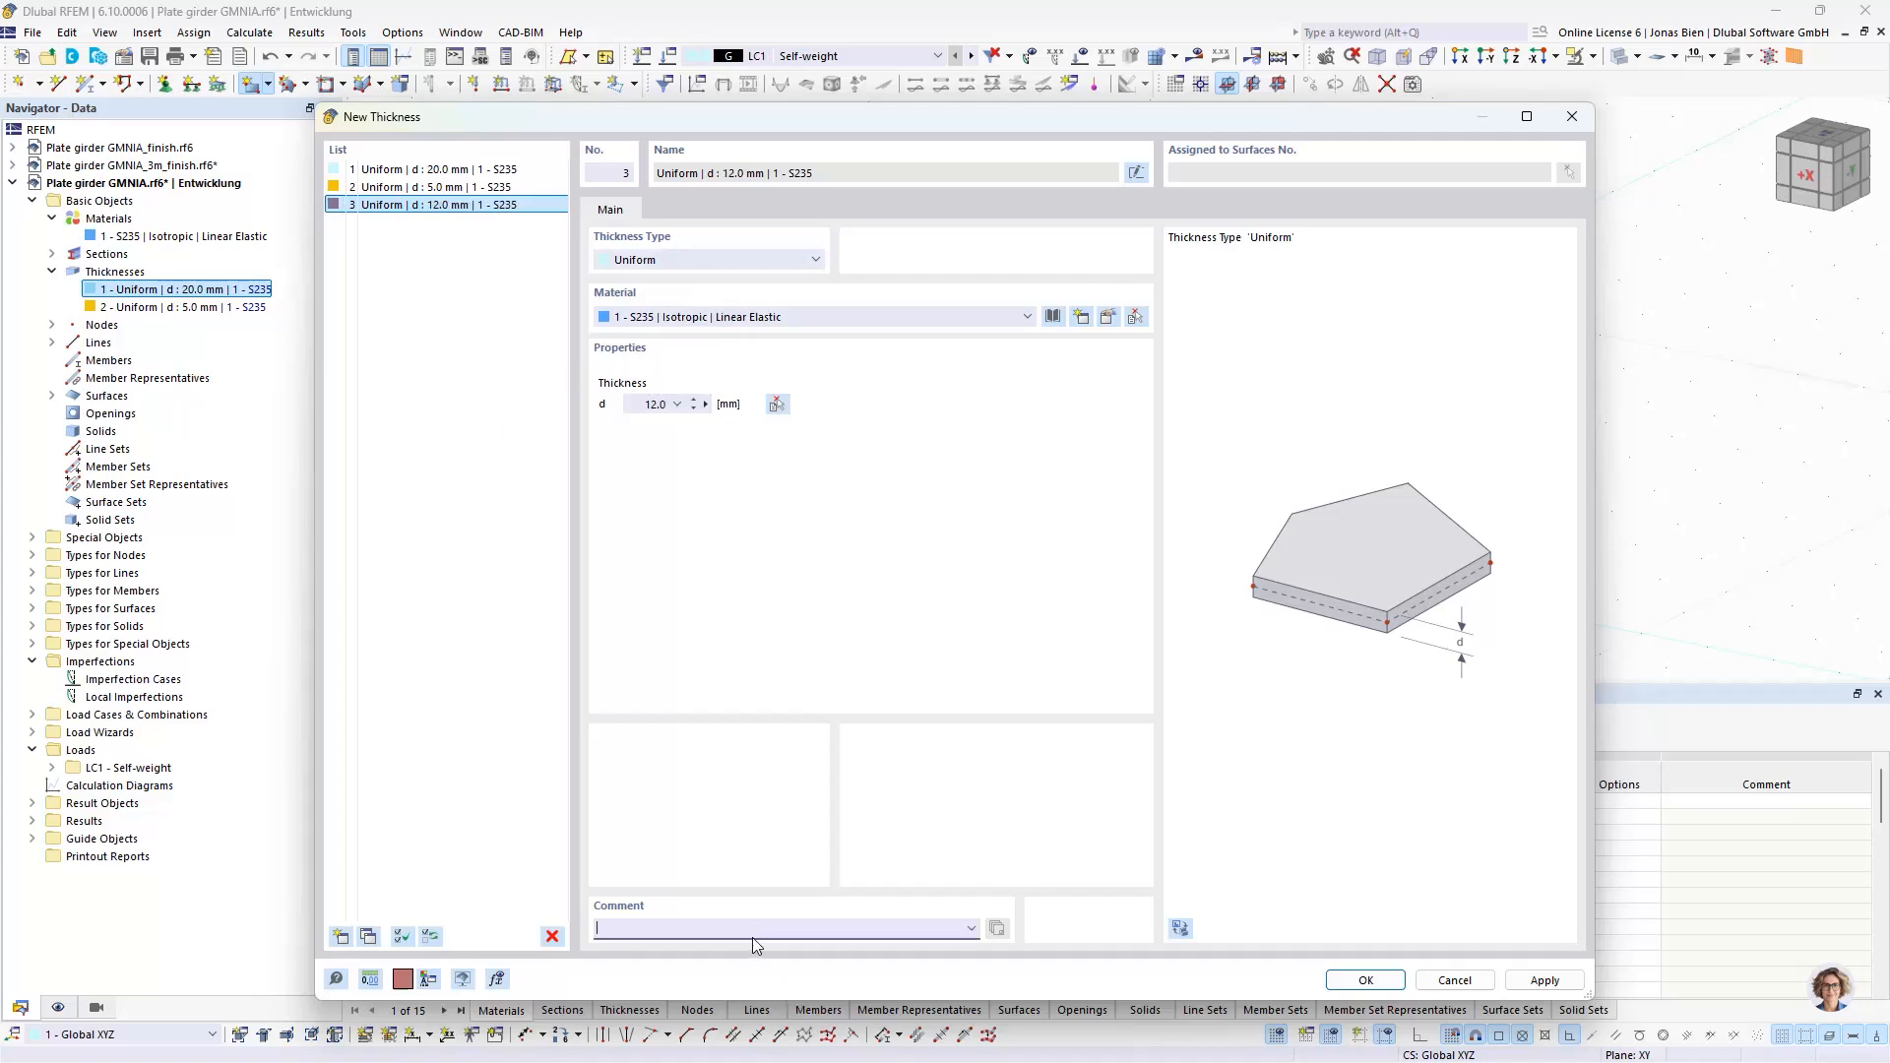
type("Stiffener")
- Comment the 5 mm thickness as Web plate and the 20 mm one as Flange plates, and assign the 12 mm Stiffener thickness to the new surface
left_click(433, 187)
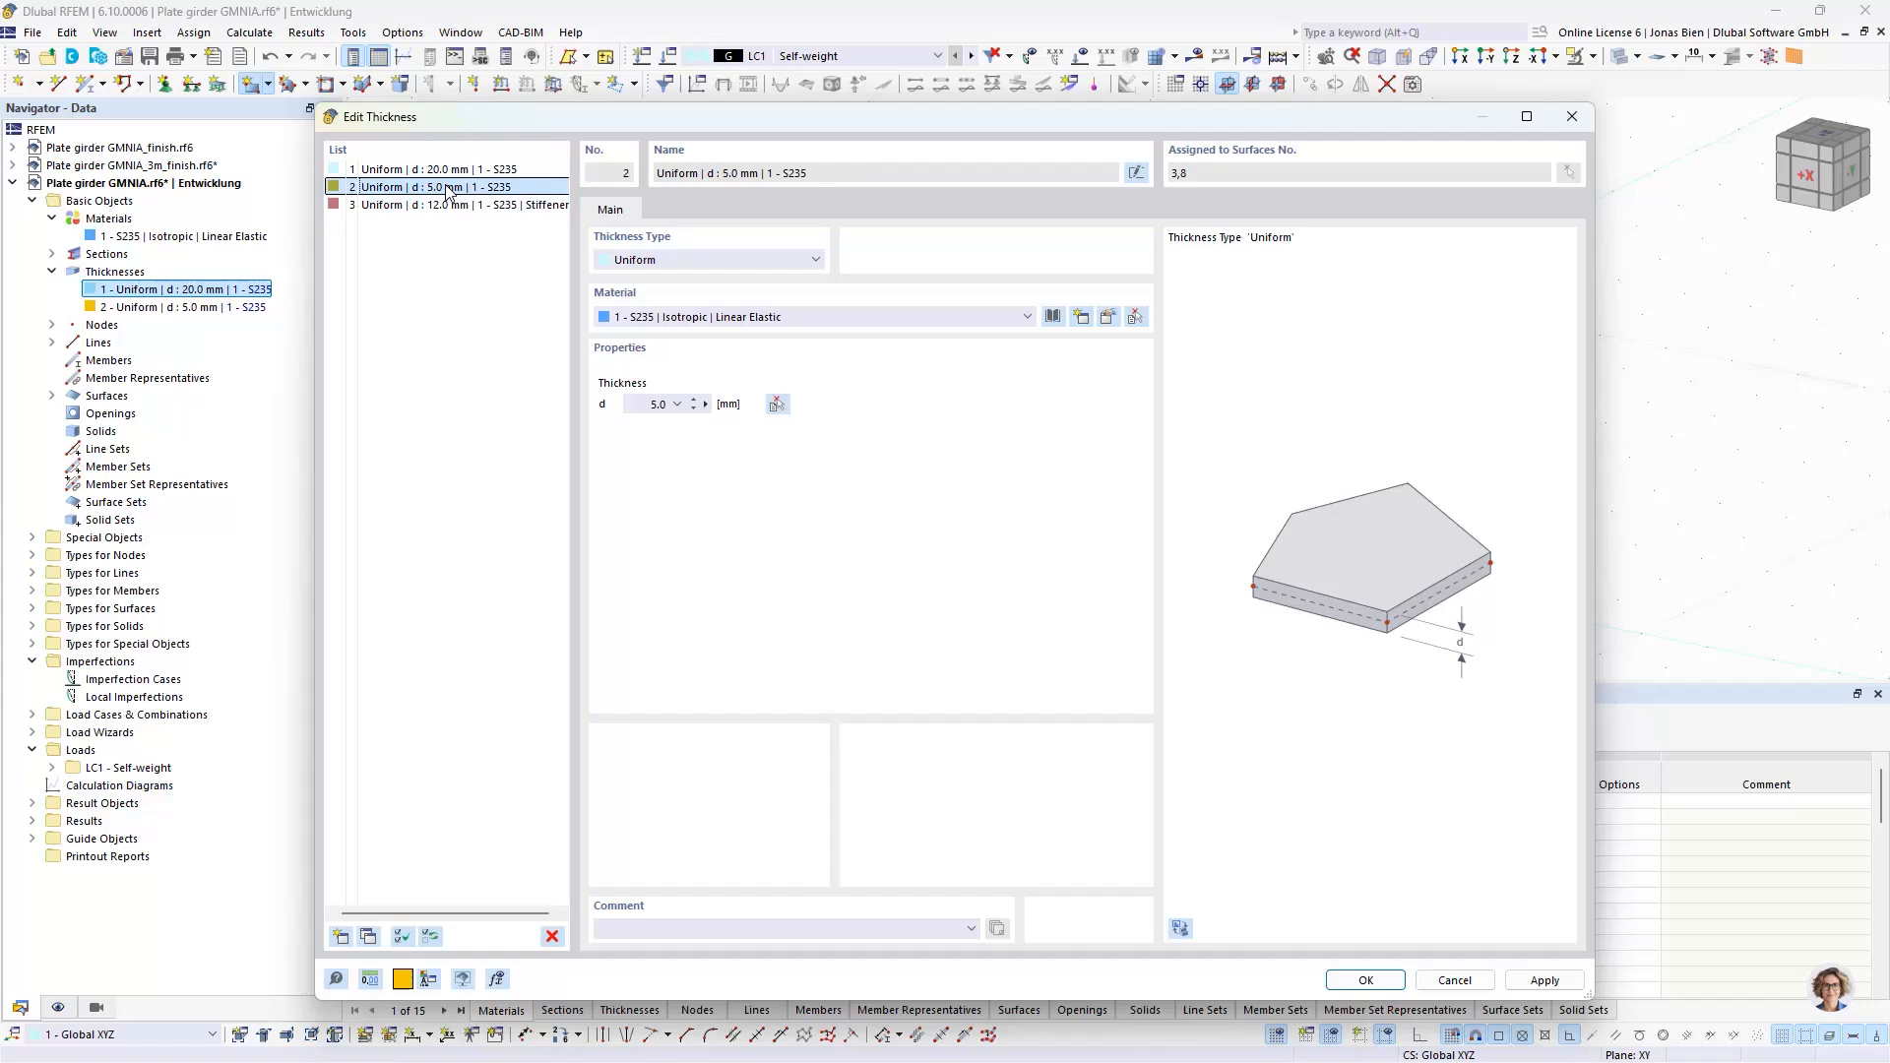
left_click(682, 928)
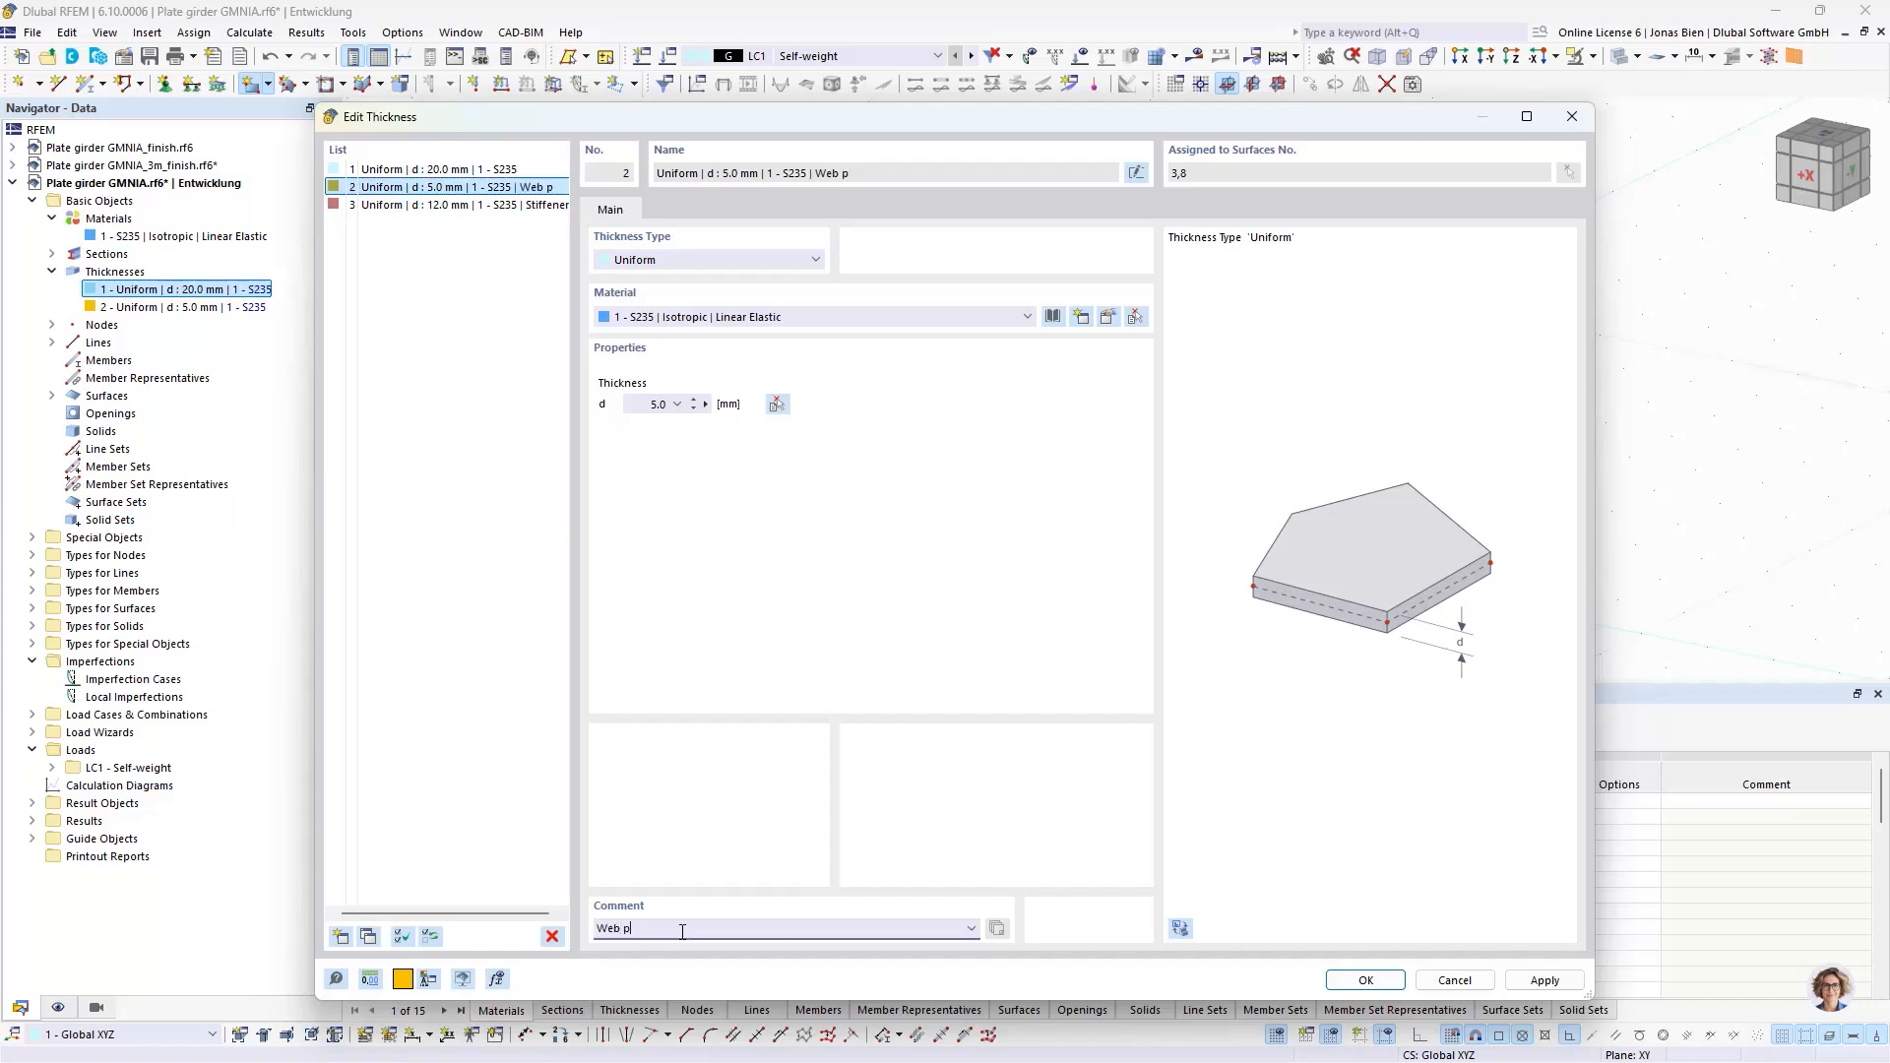
left_click(433, 169)
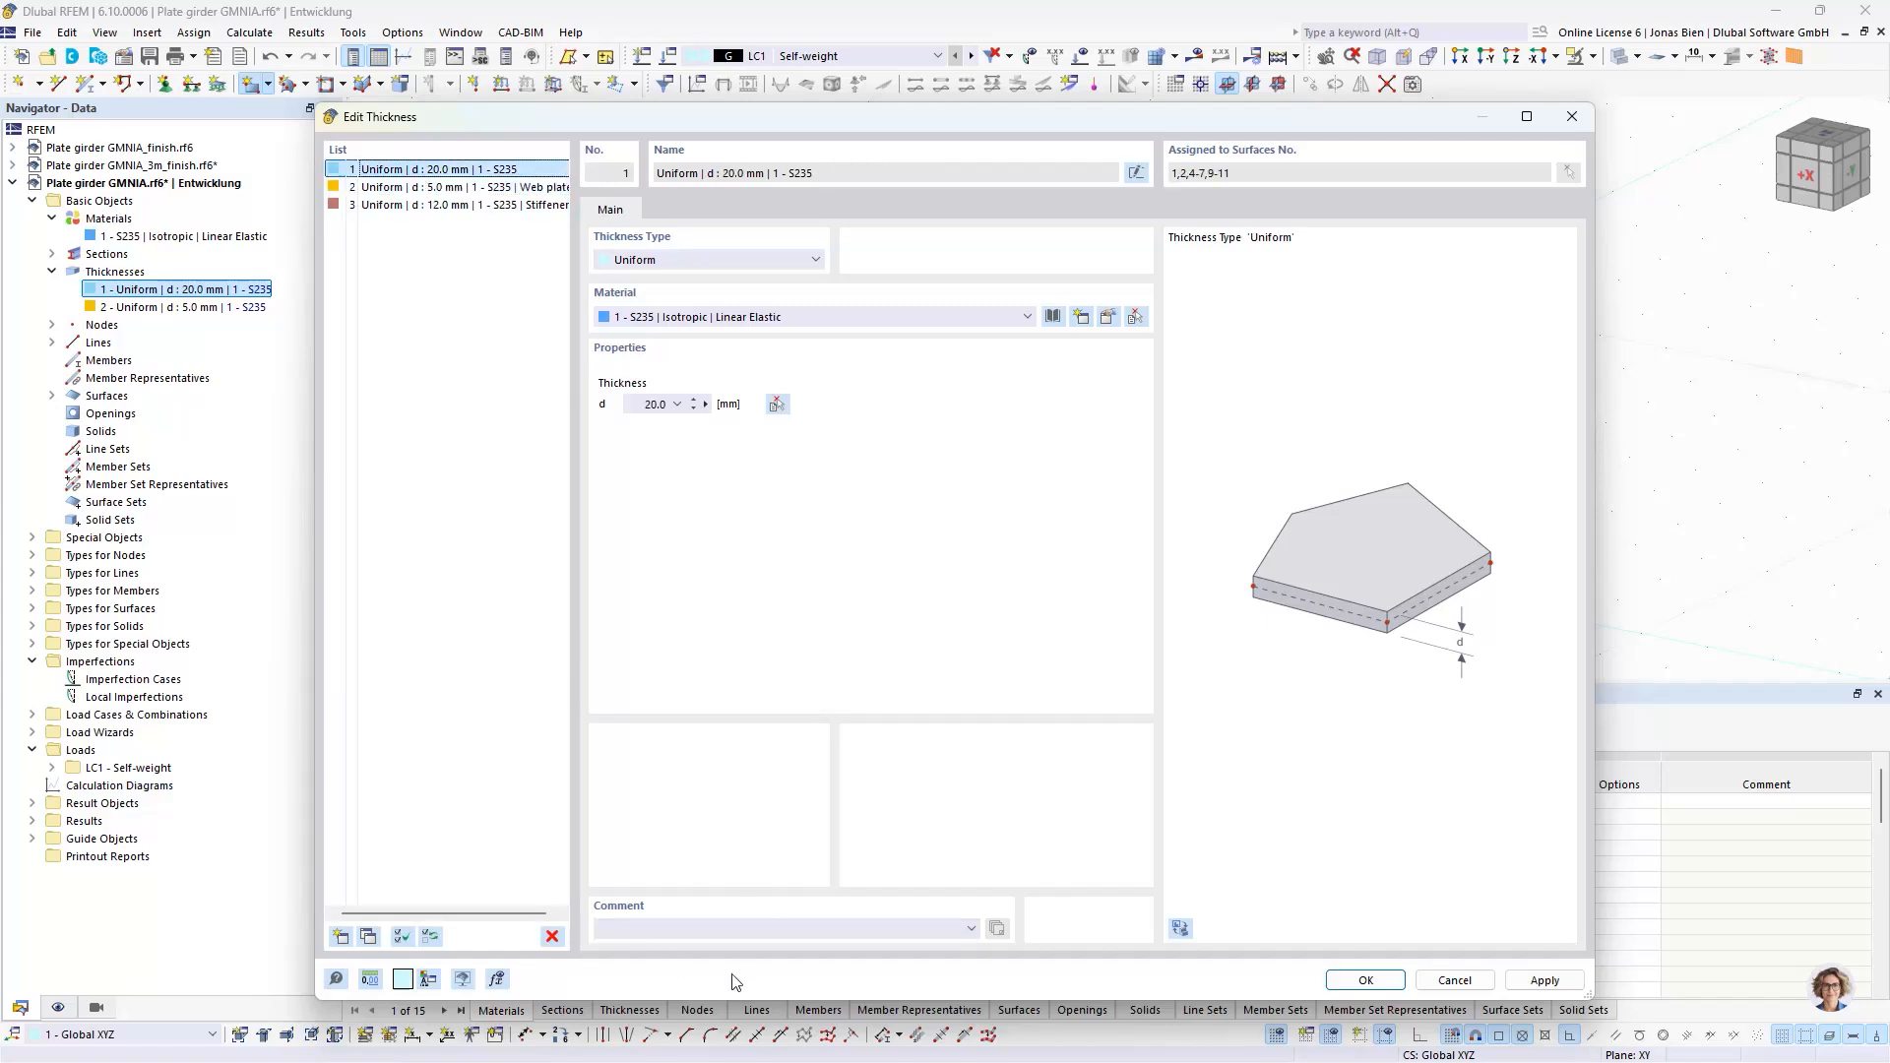
left_click(721, 927)
type("Fla")
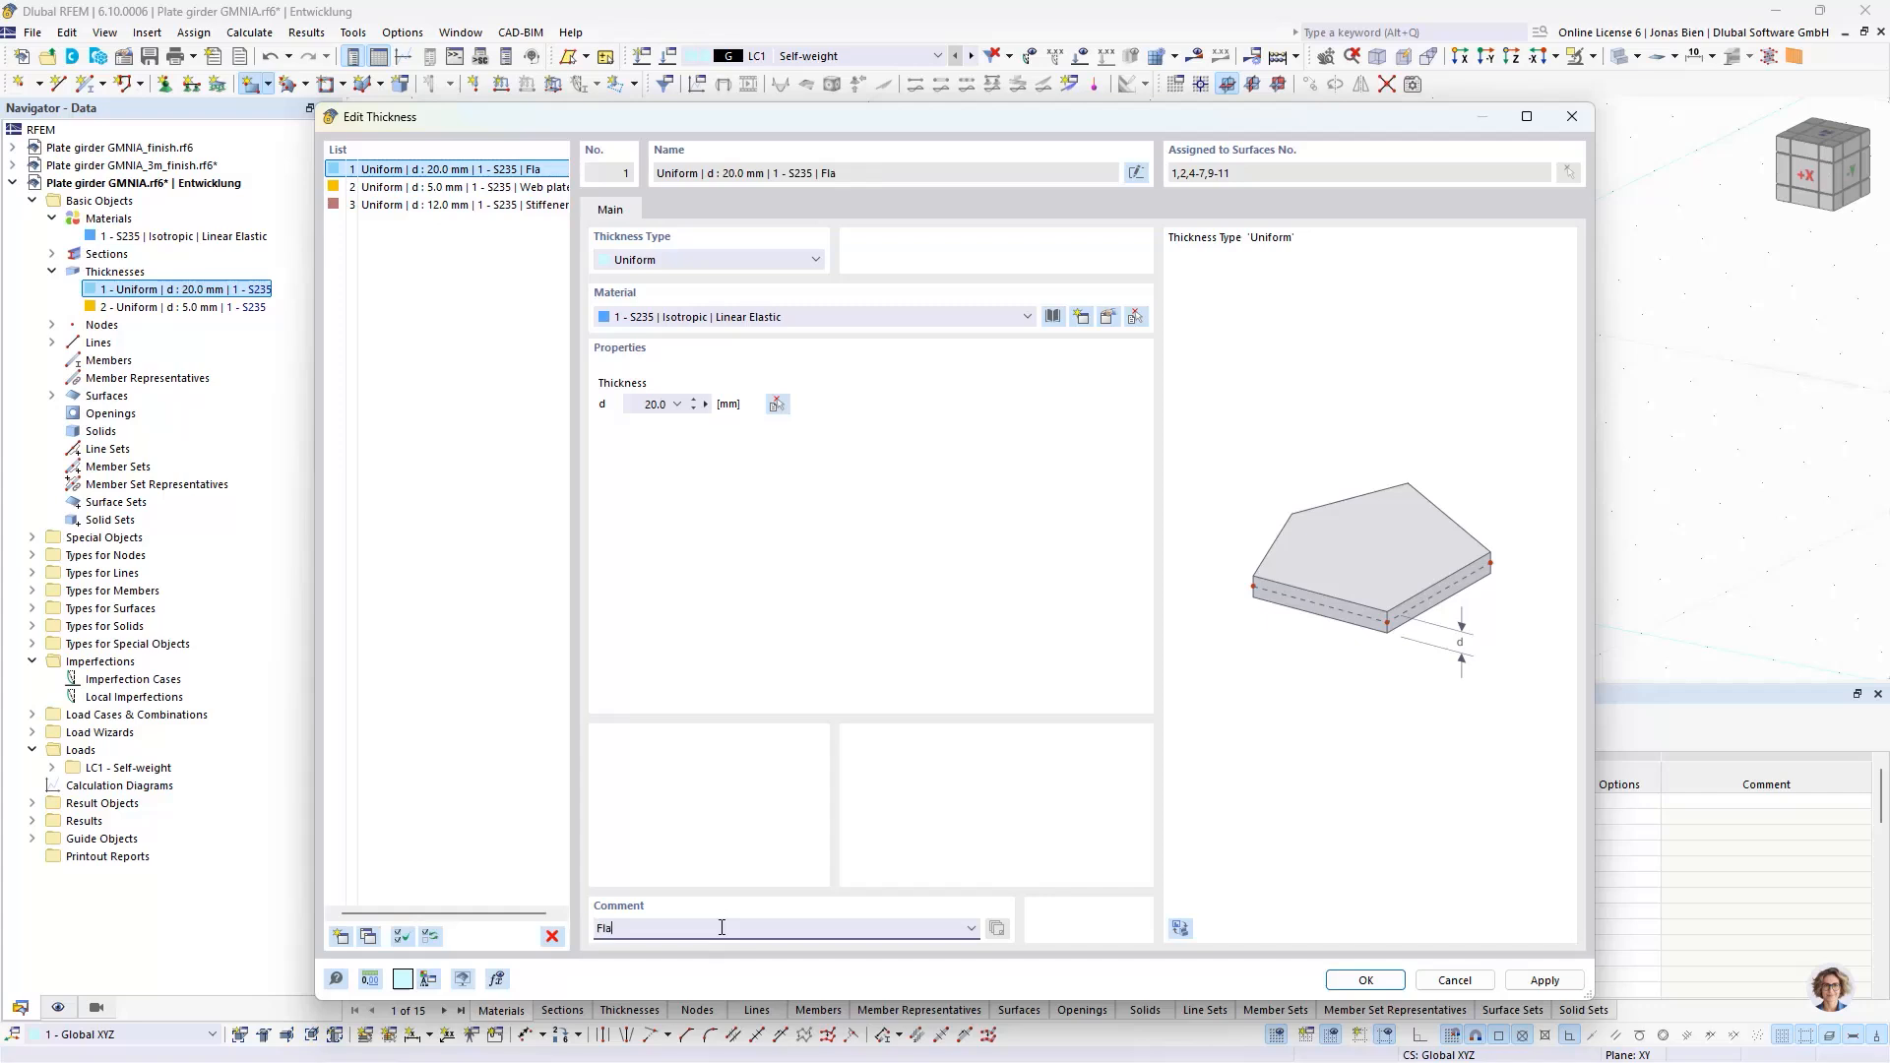
type("nge plates")
left_click(453, 204)
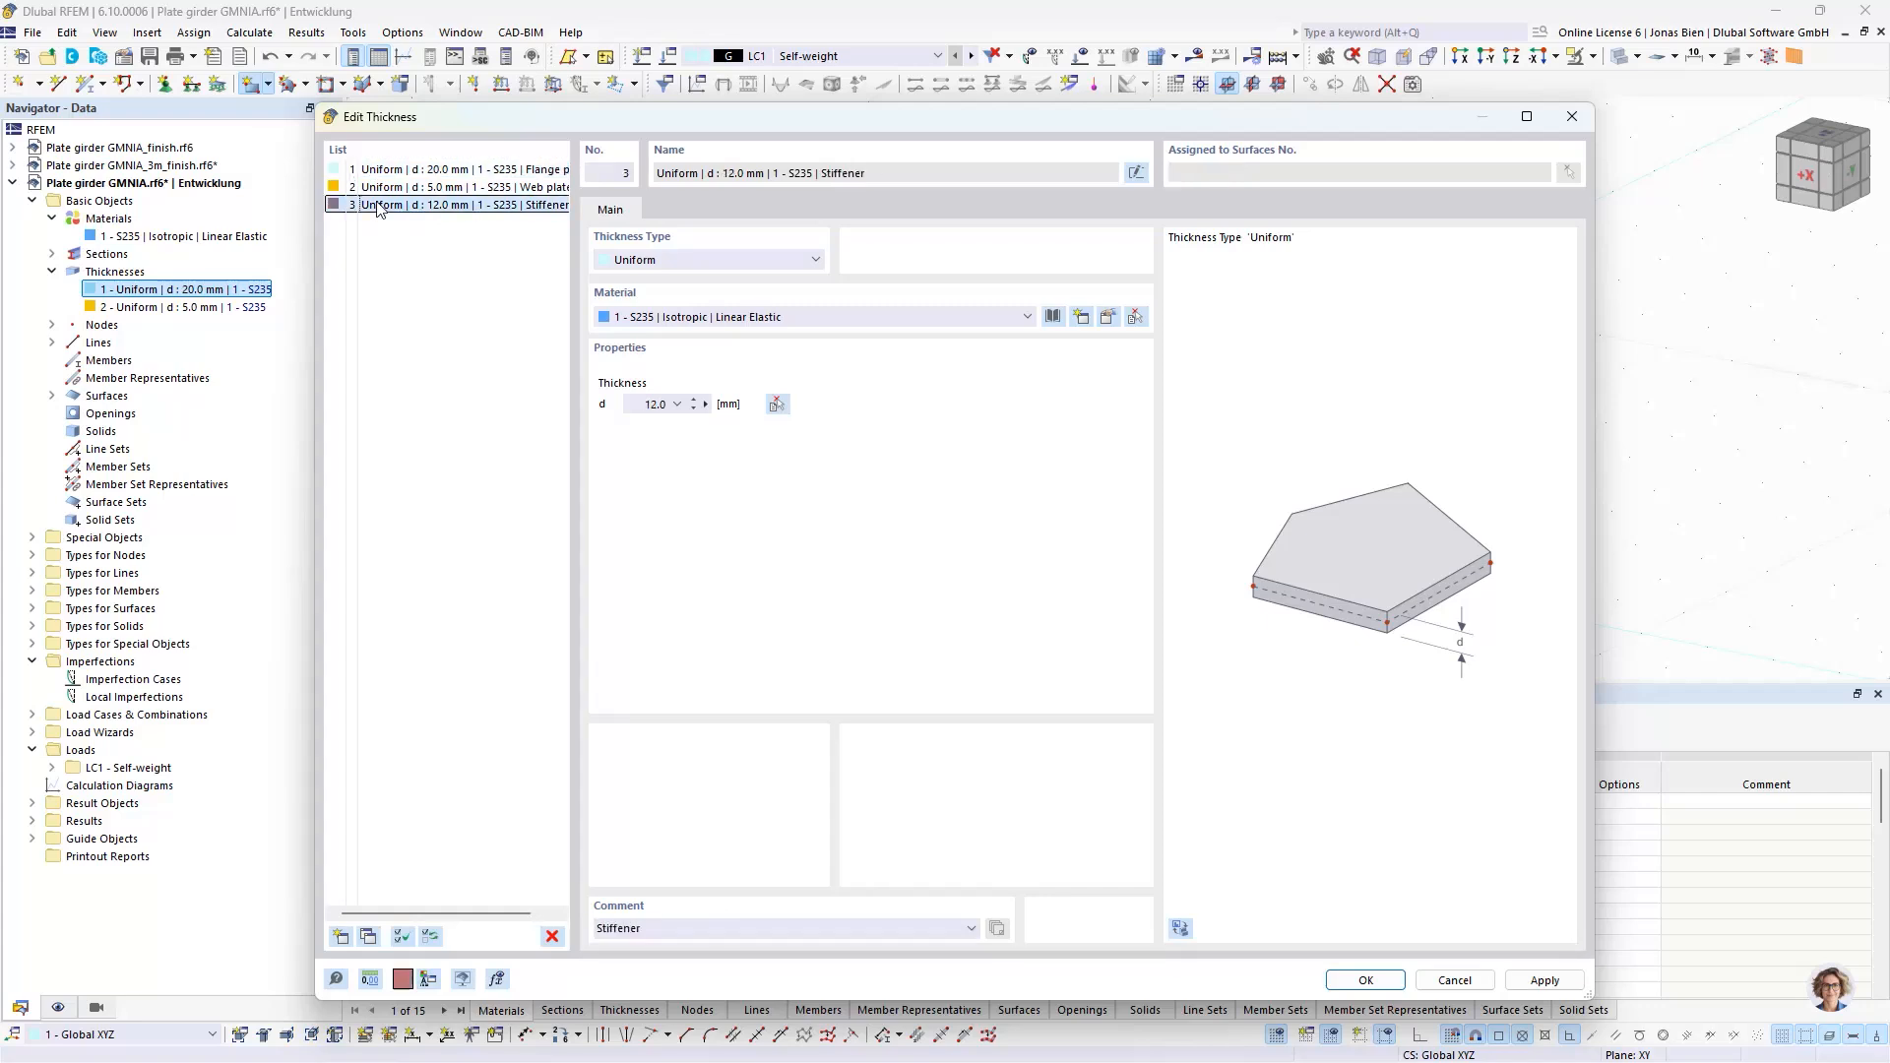
left_click(1364, 980)
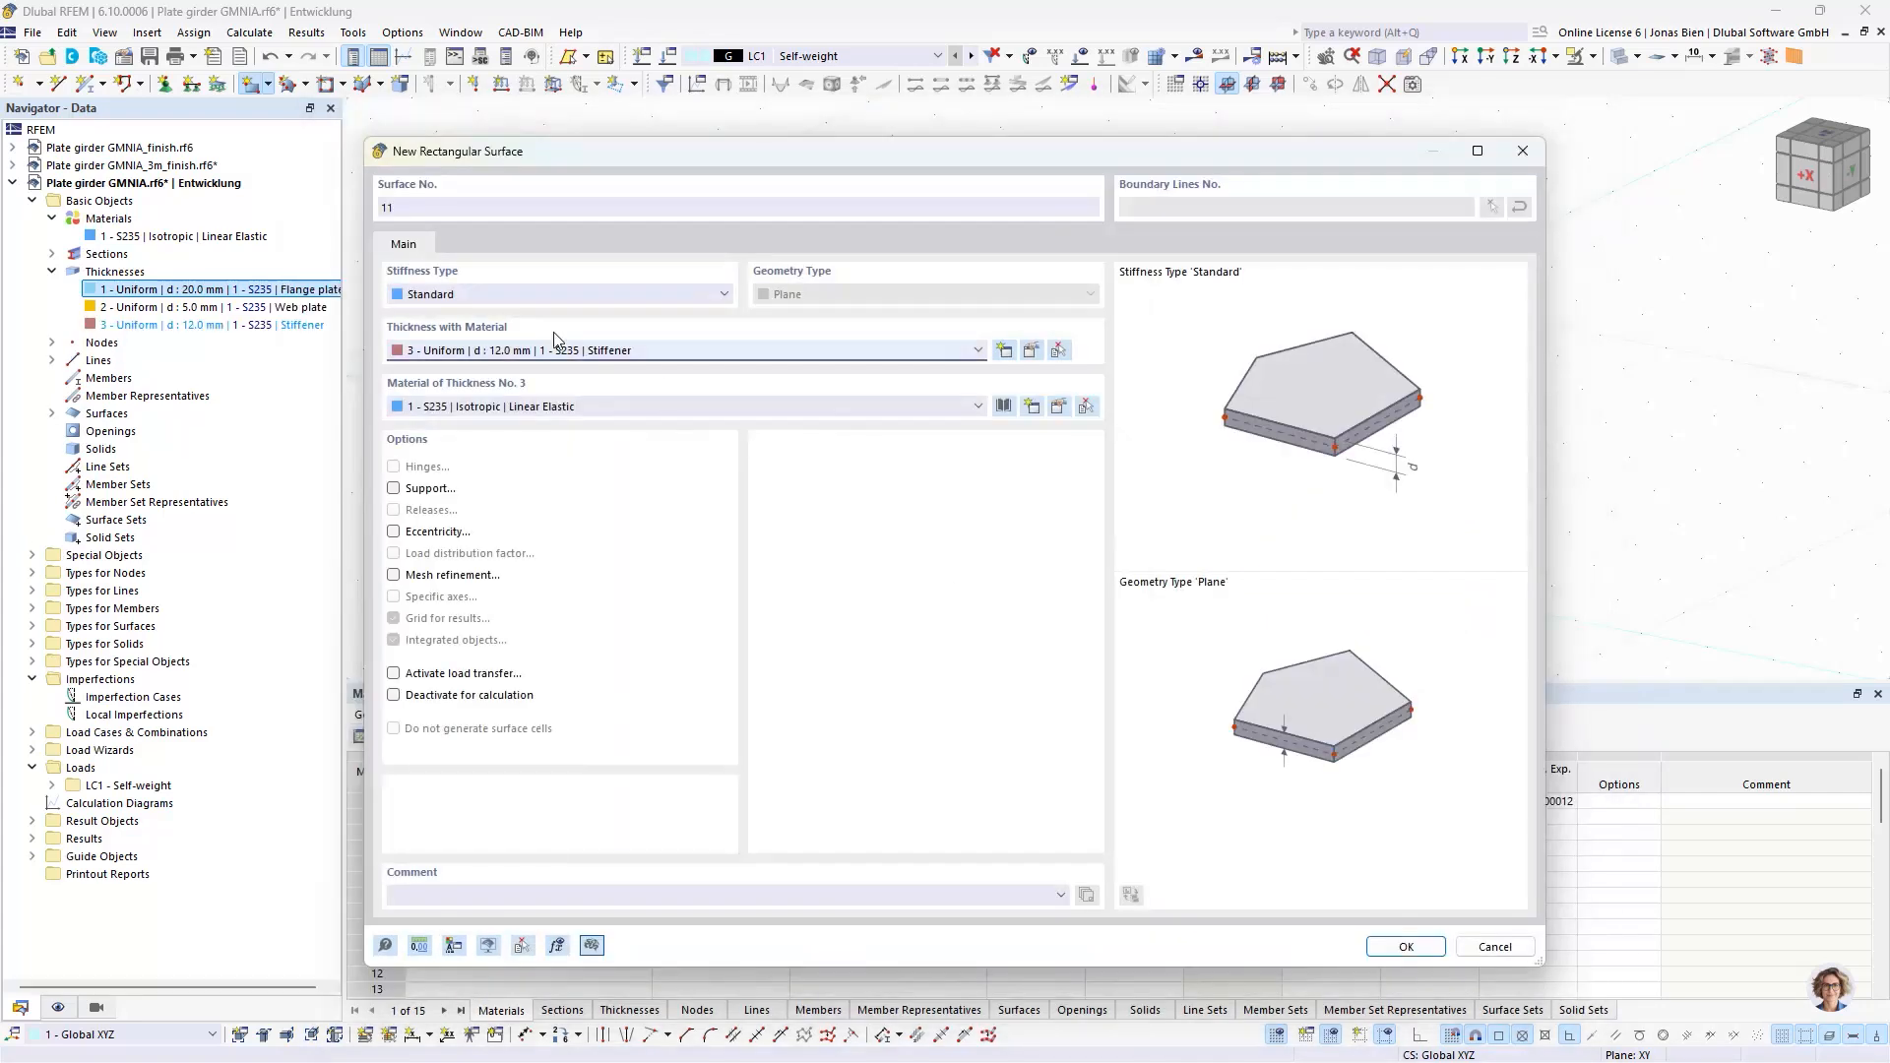
- Draw rectangular stiffener surfaces across the full I-section at the girder's start, midpoint and end
left_click(1406, 946)
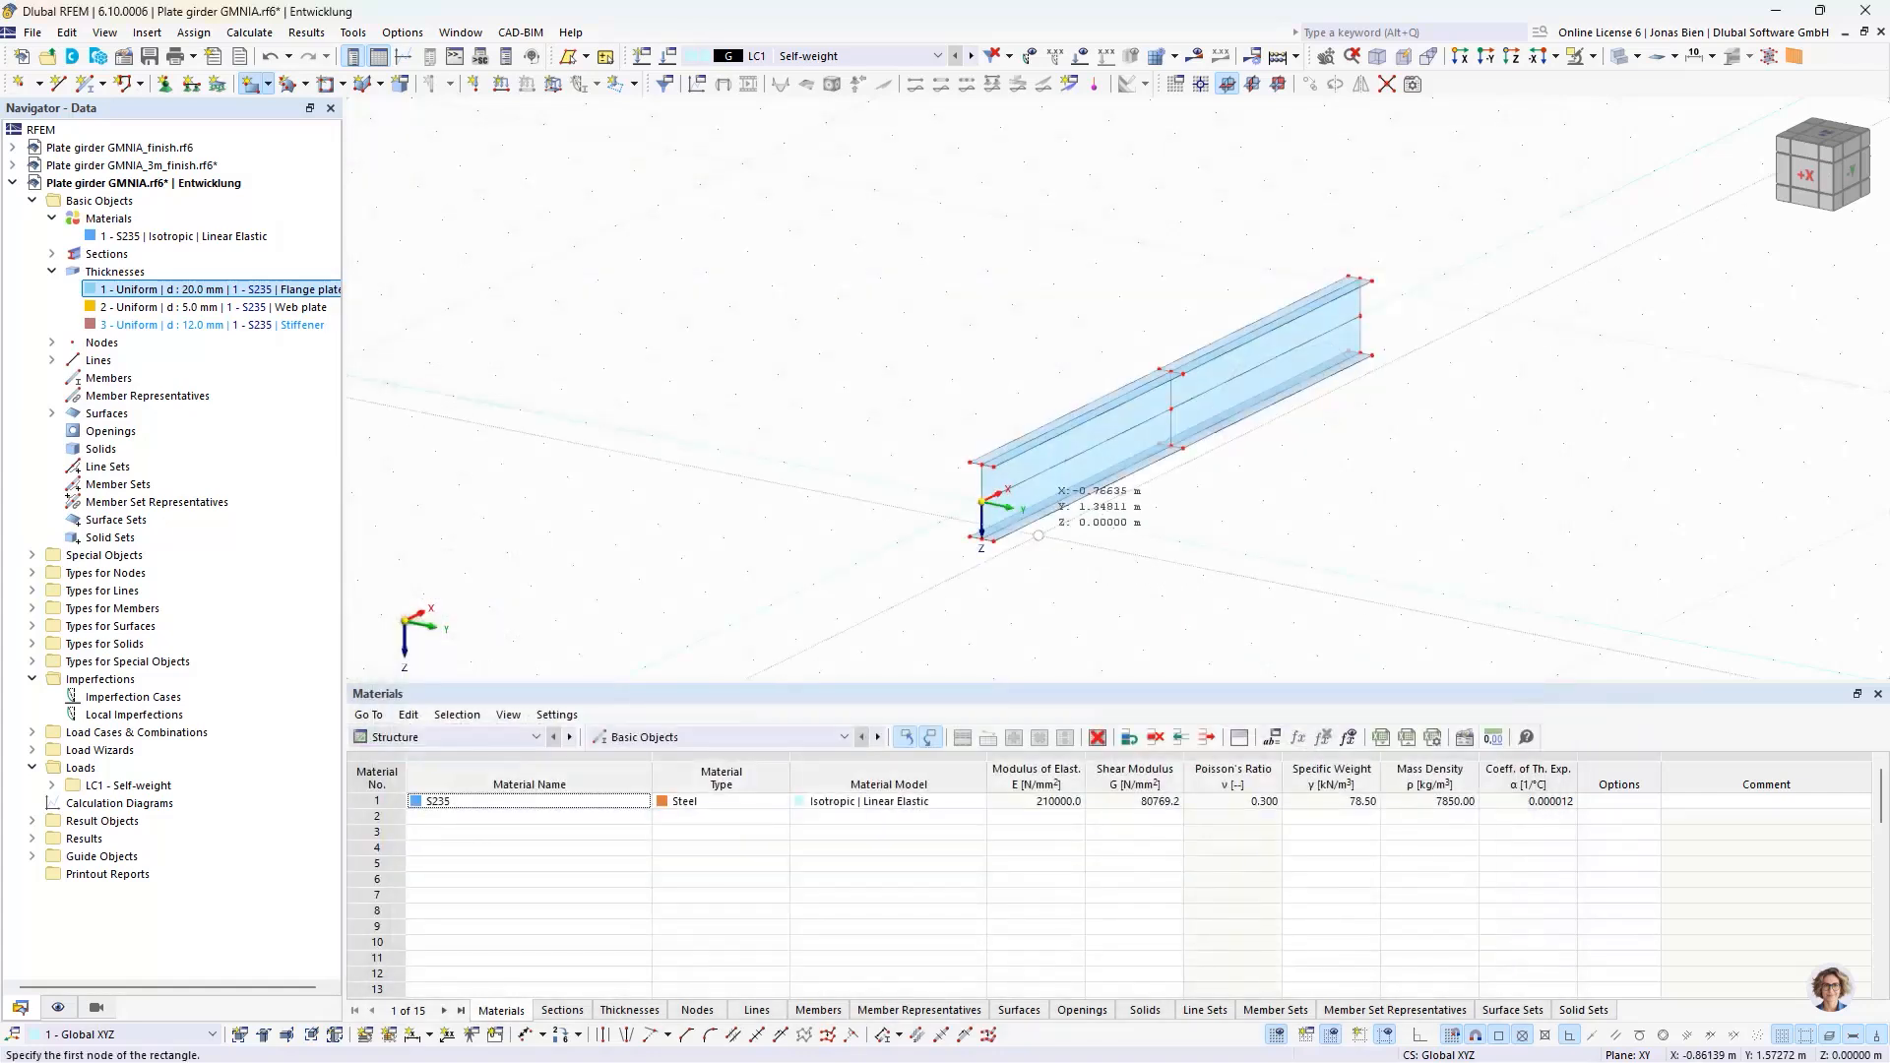
left_click(970, 462)
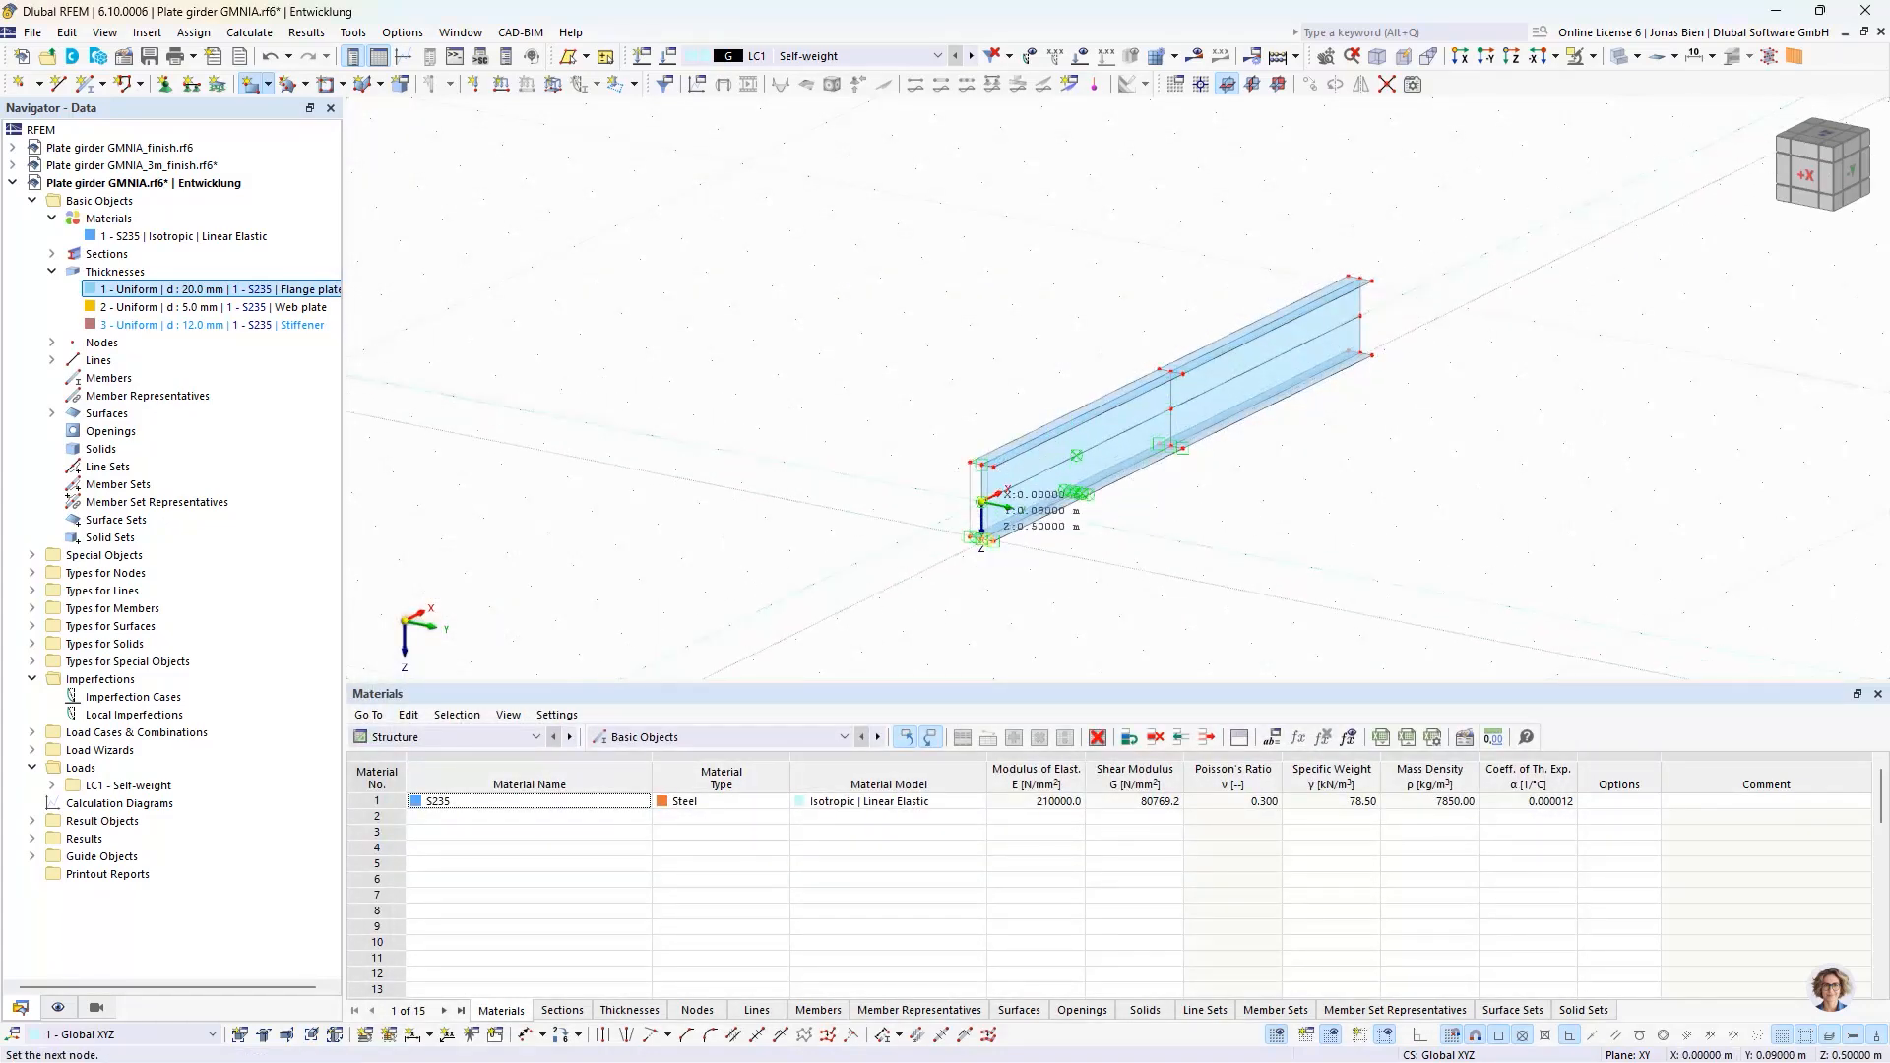
left_click(985, 539)
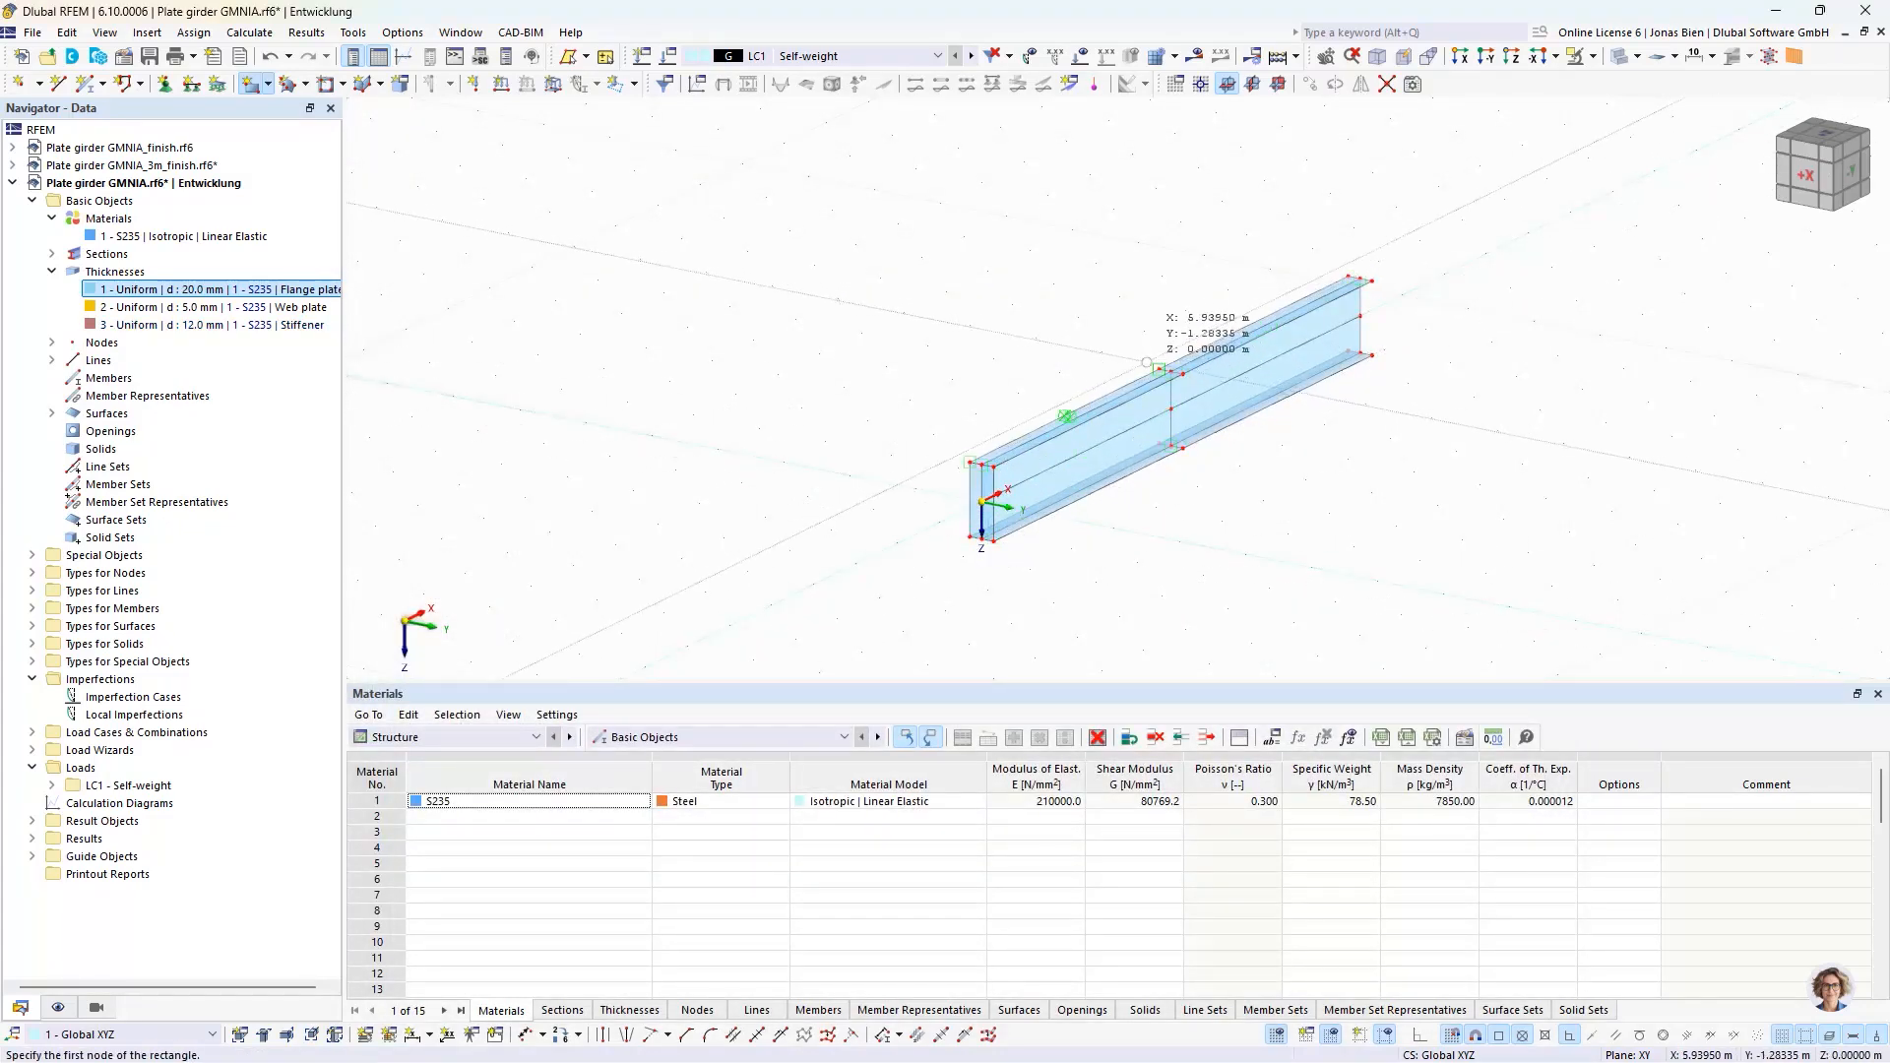
left_click(1184, 448)
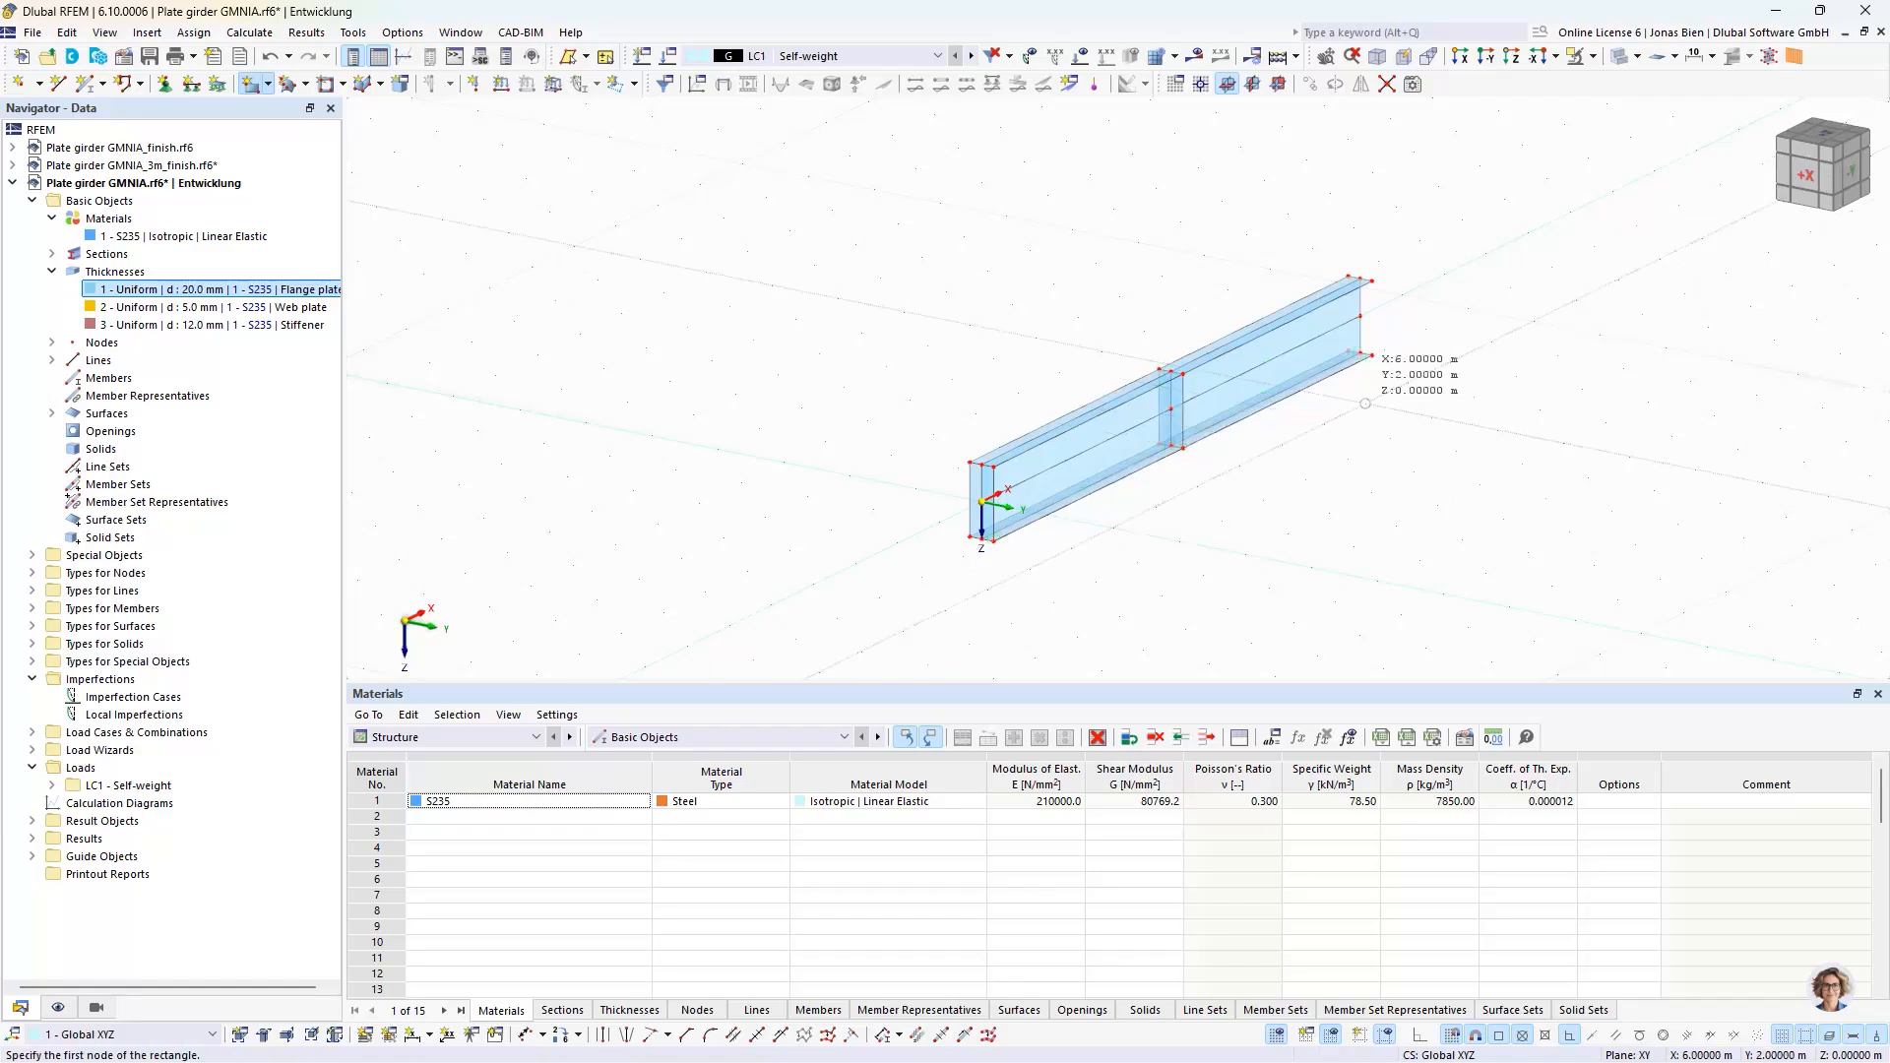
left_click(1352, 276)
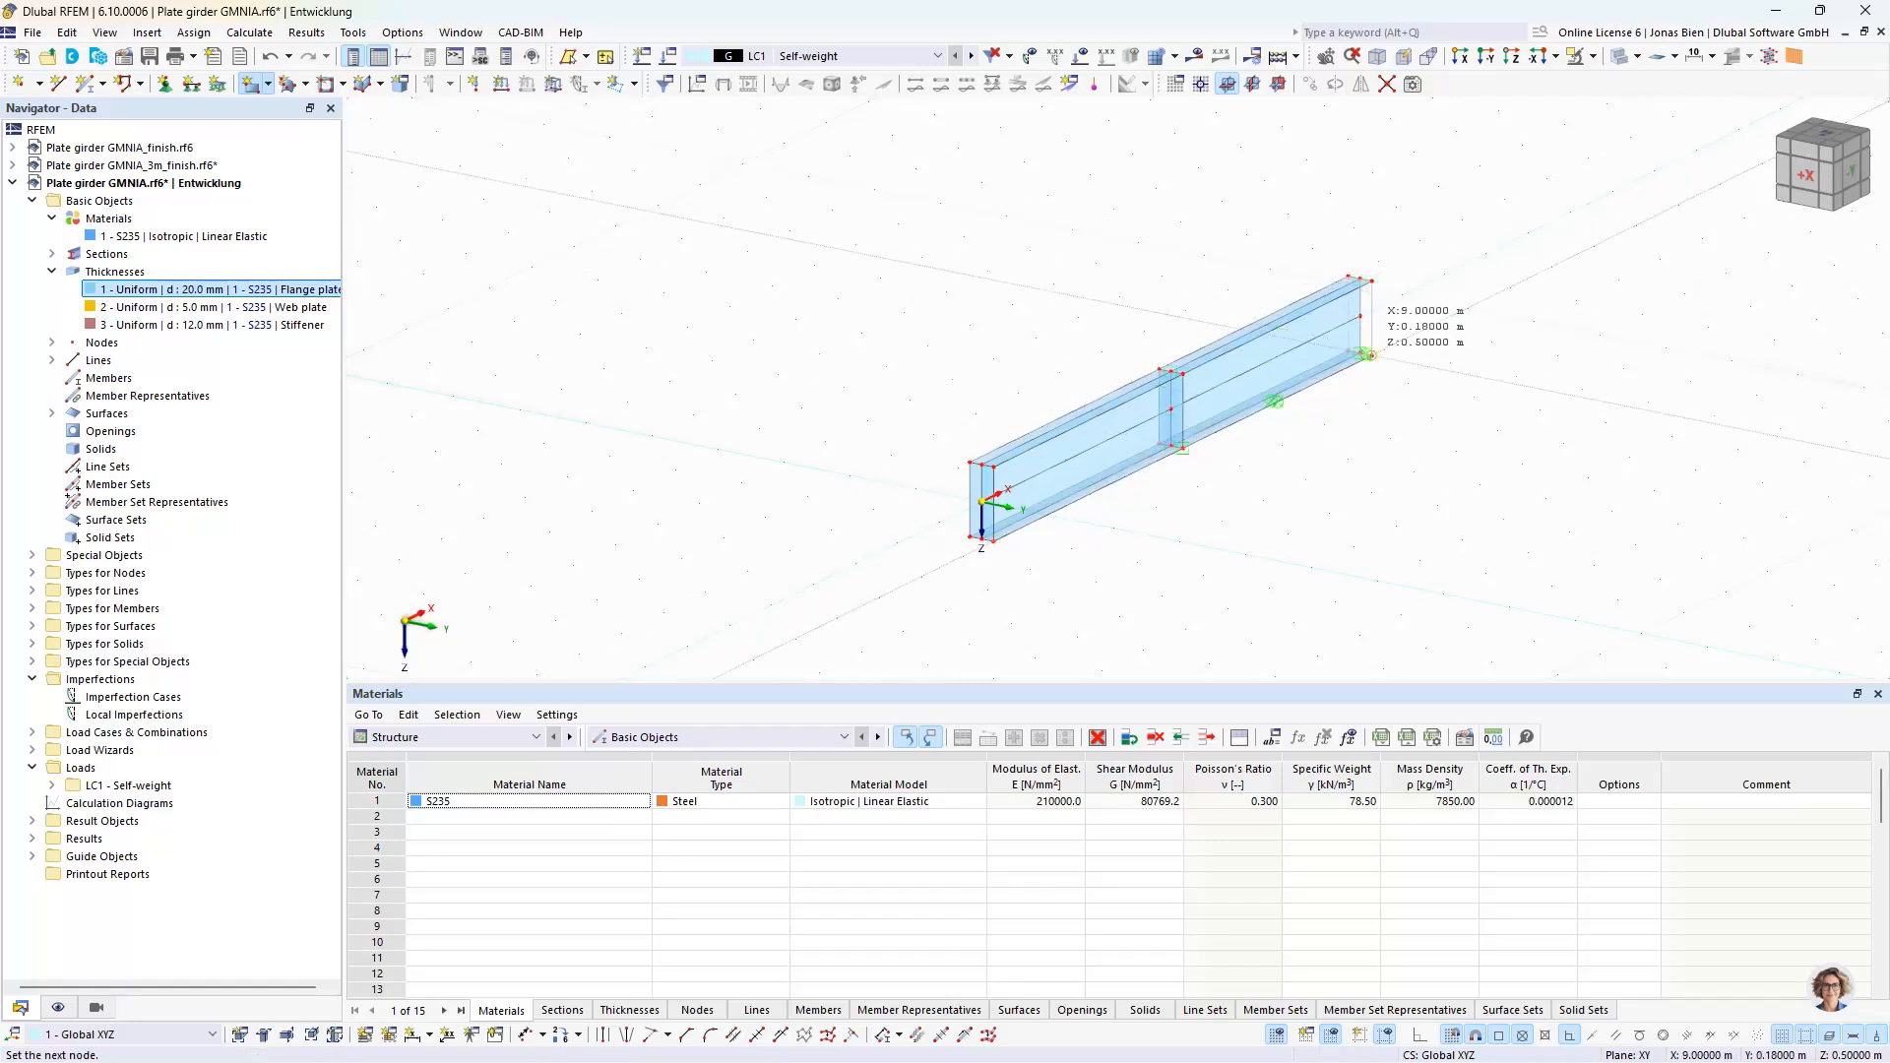
left_click(1369, 355)
key("Escape")
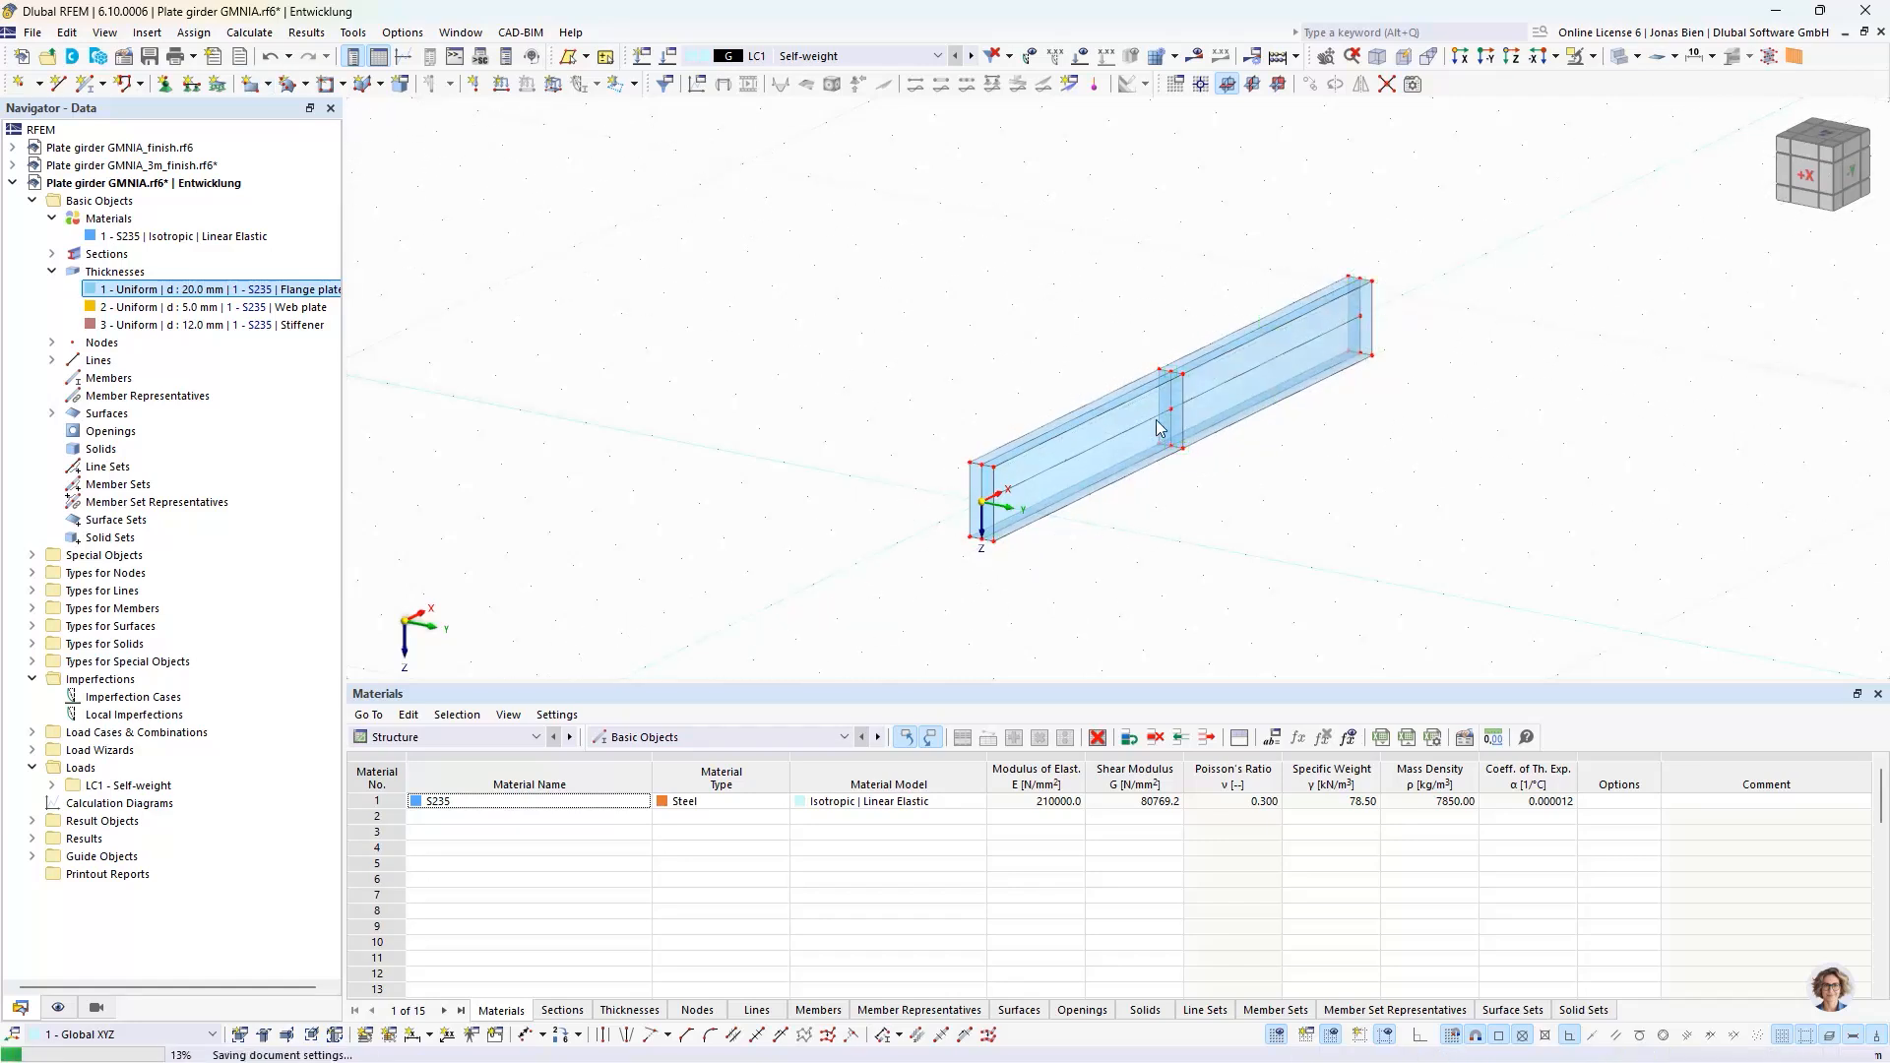
- Copy the girder half next to the origin along negative X, from the girder's midpoint node to the origin node
middle_click_drag(1203, 479, 1231, 487)
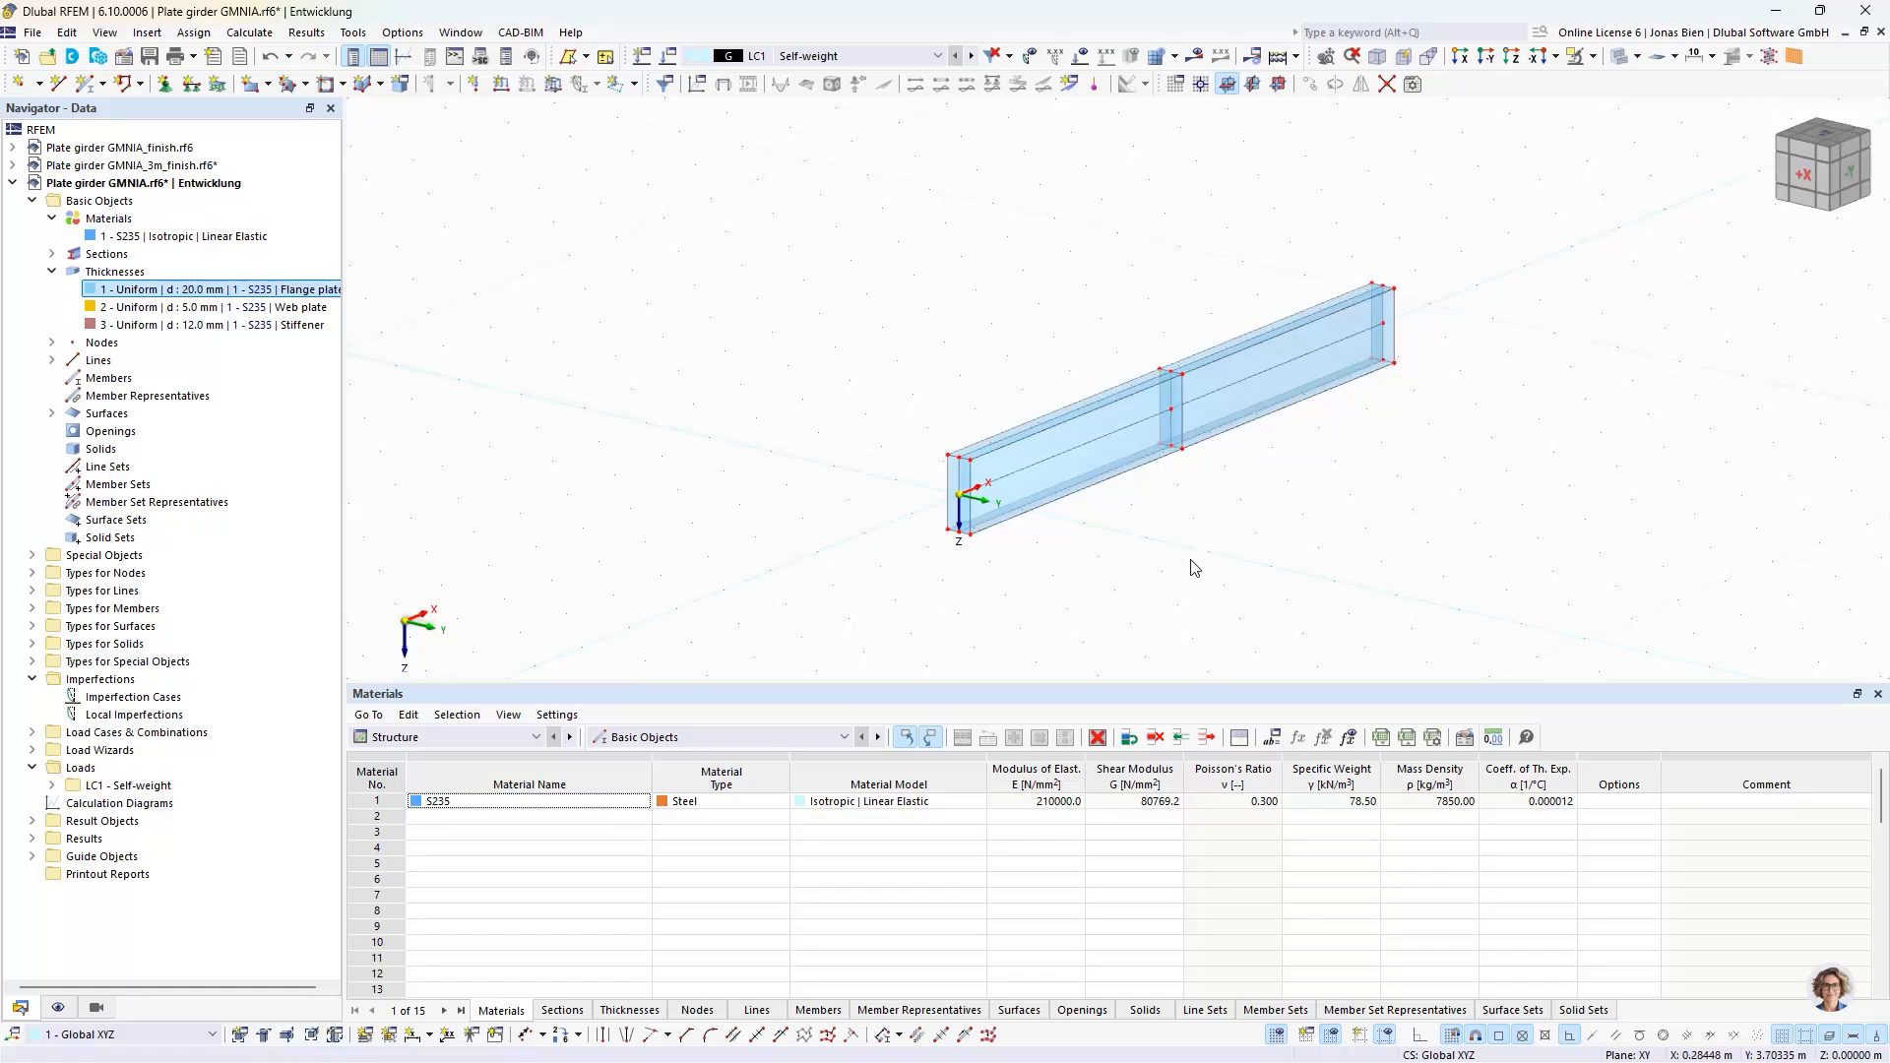
middle_click_drag(1194, 568, 1093, 562)
scroll(994, 588, "up", 2)
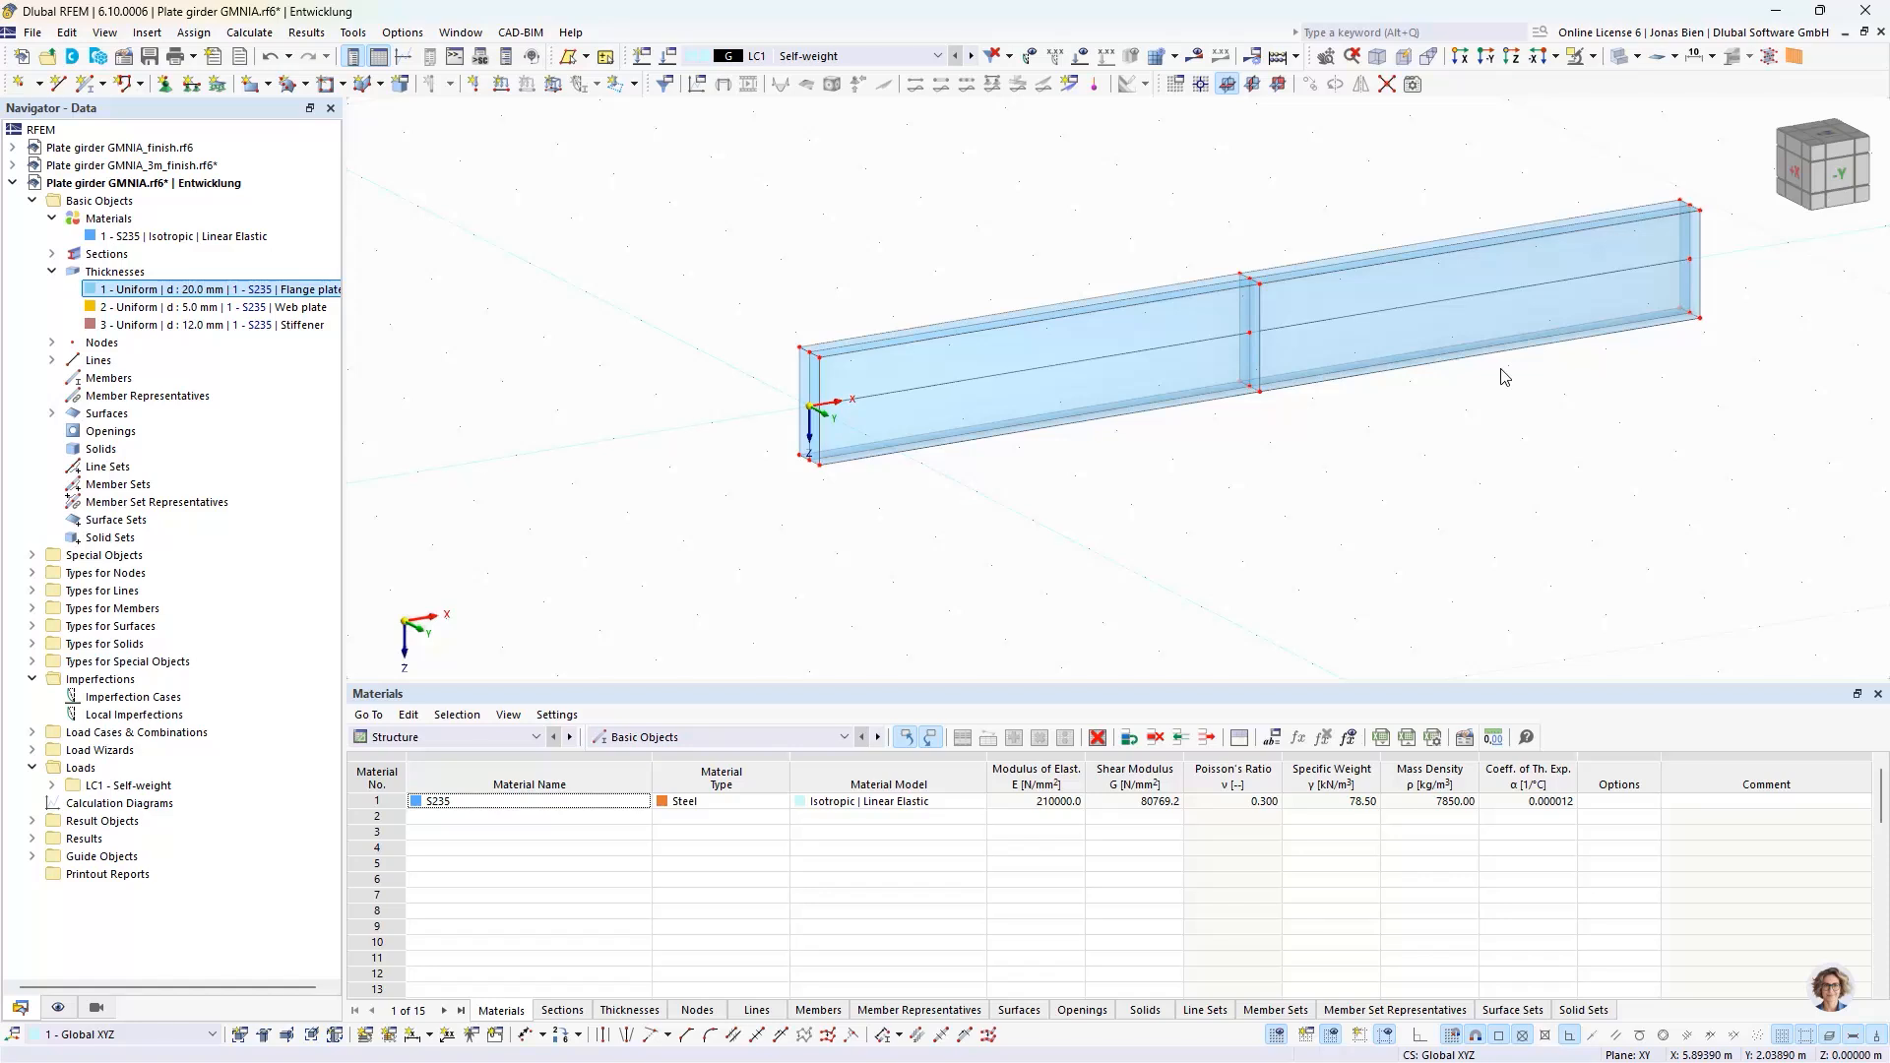
scroll(1193, 491, "down", 2)
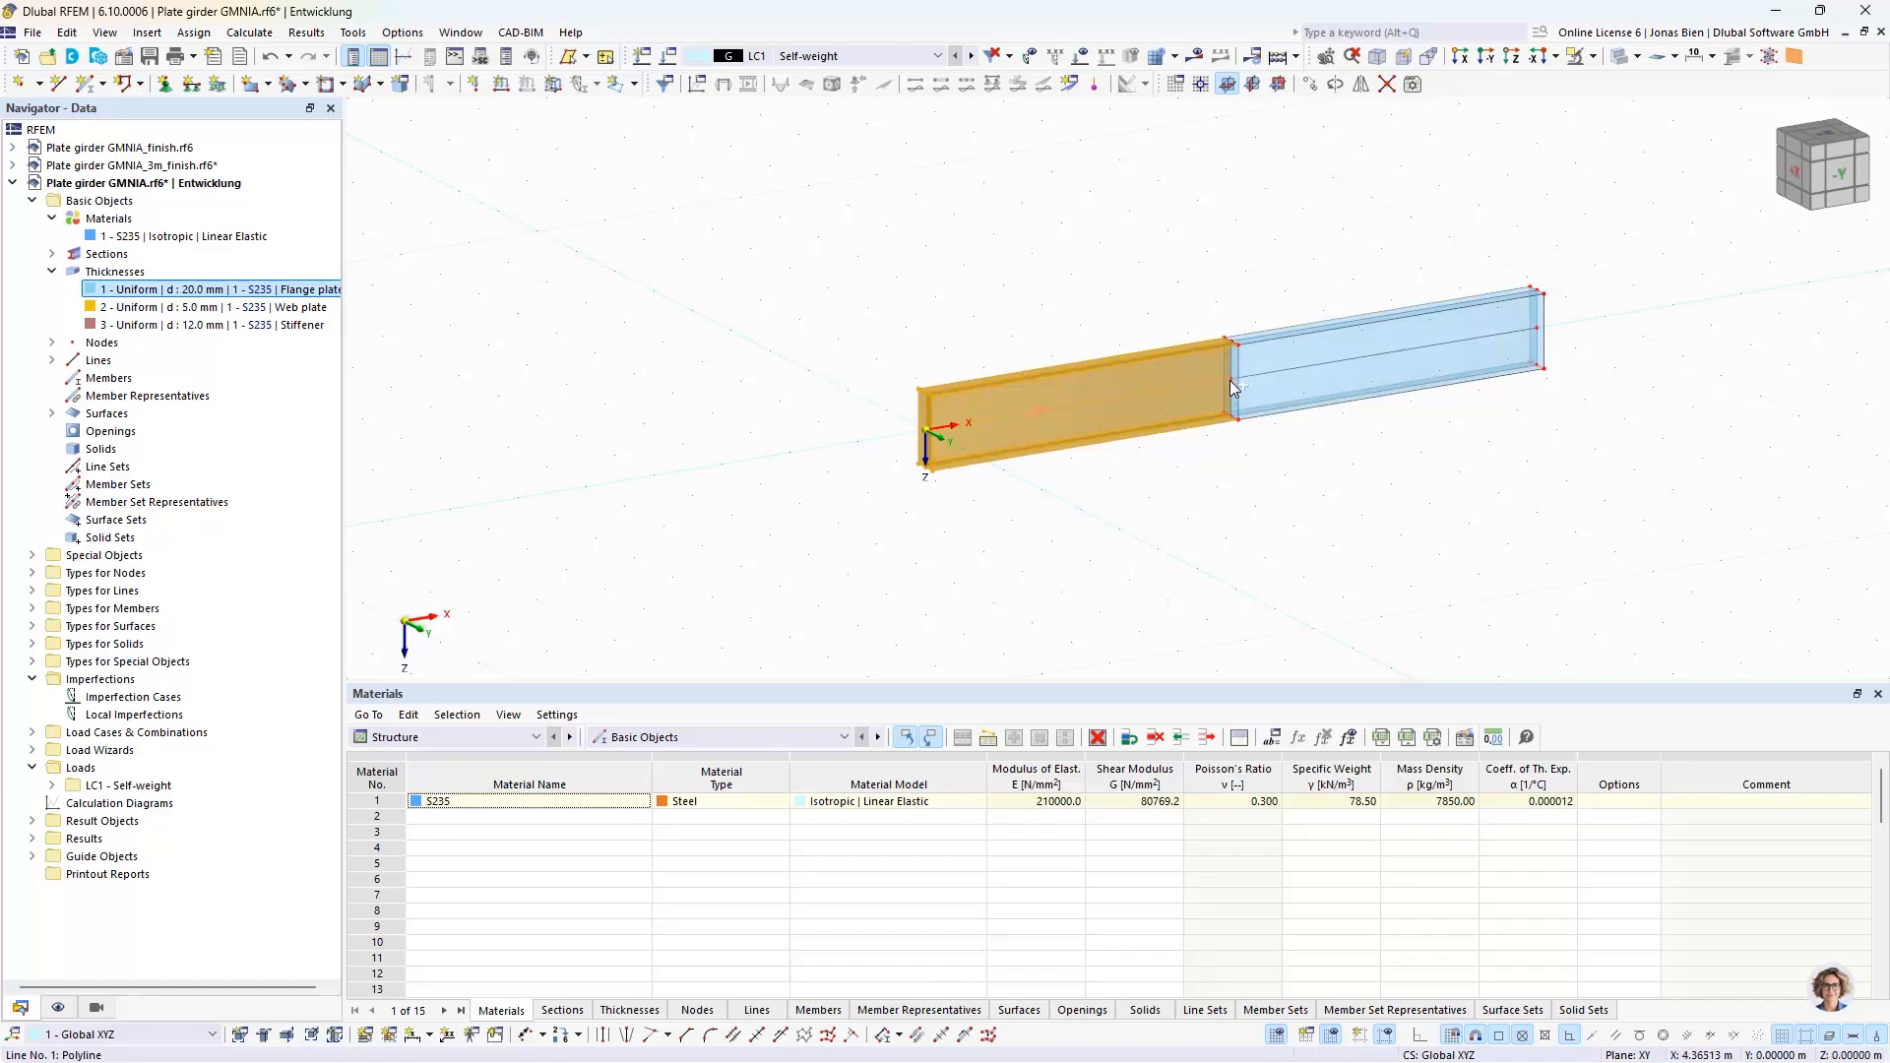
left_click_drag(1233, 386, 931, 443)
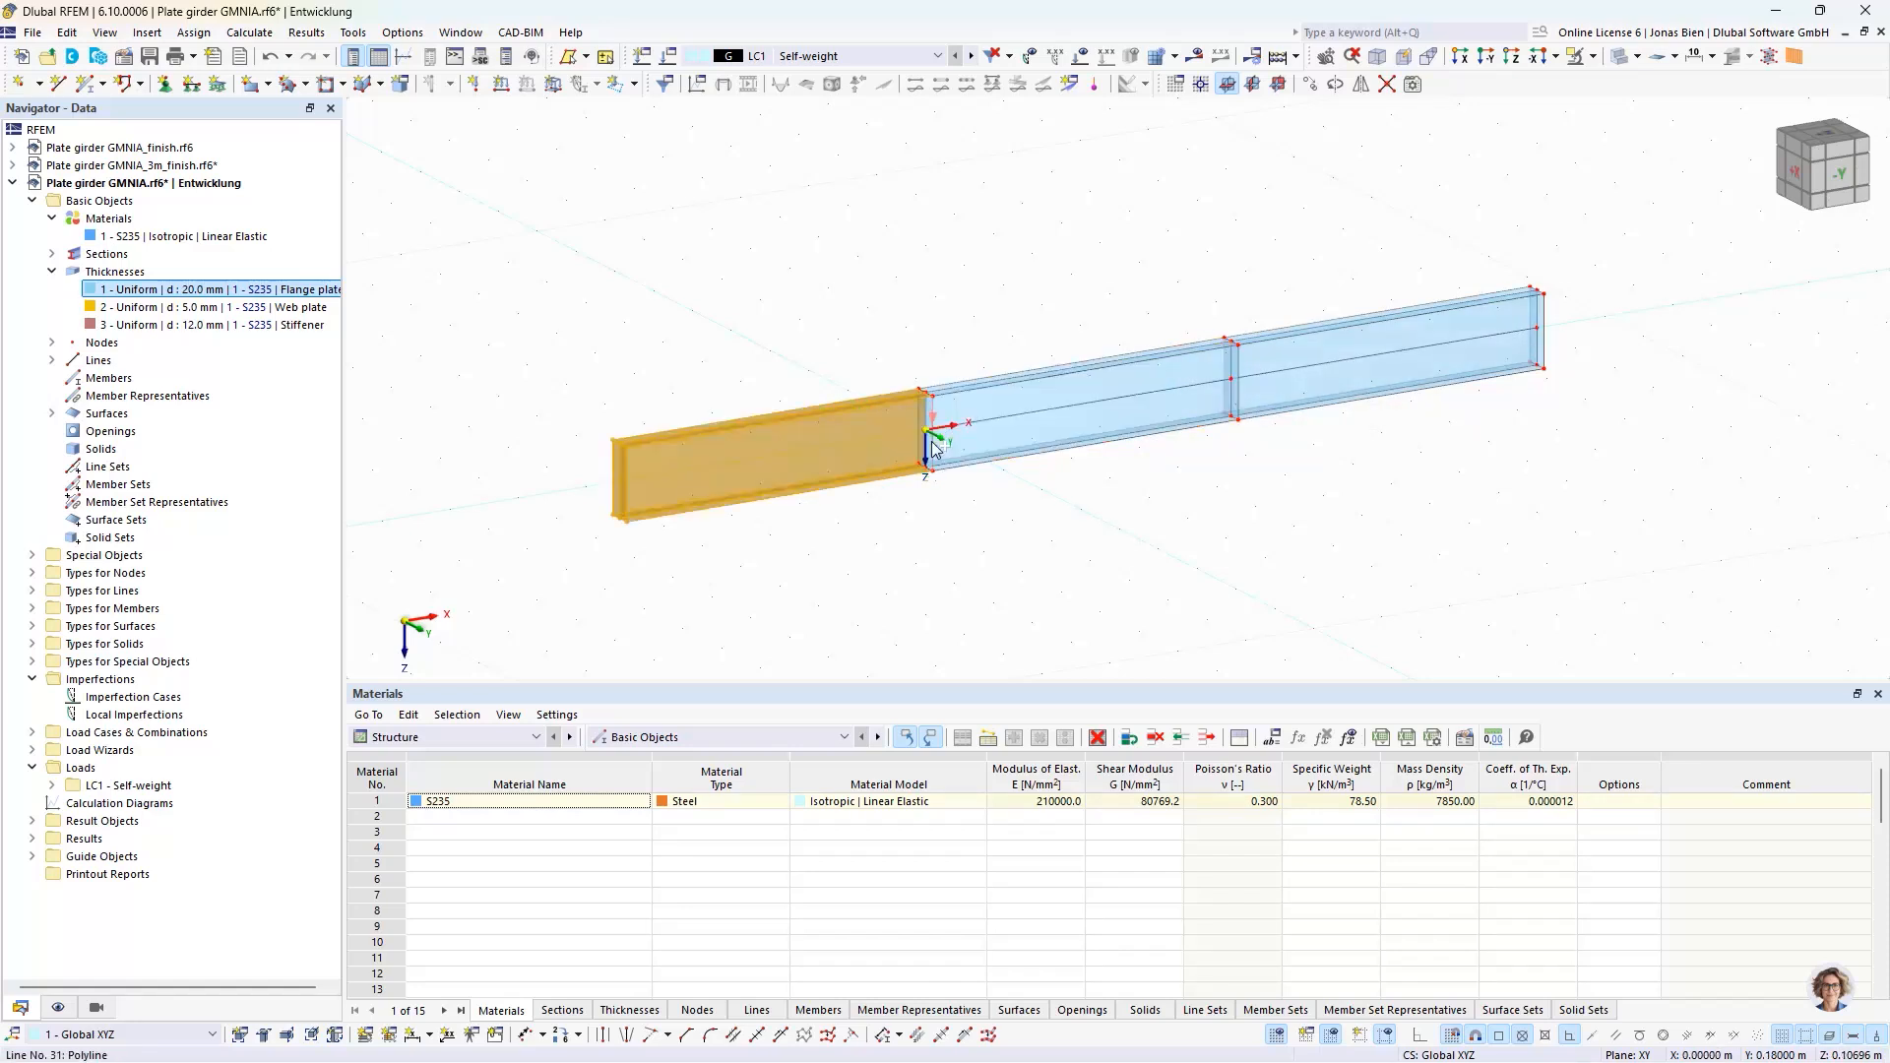
scroll(967, 404, "up", 5)
scroll(971, 404, "down", 6)
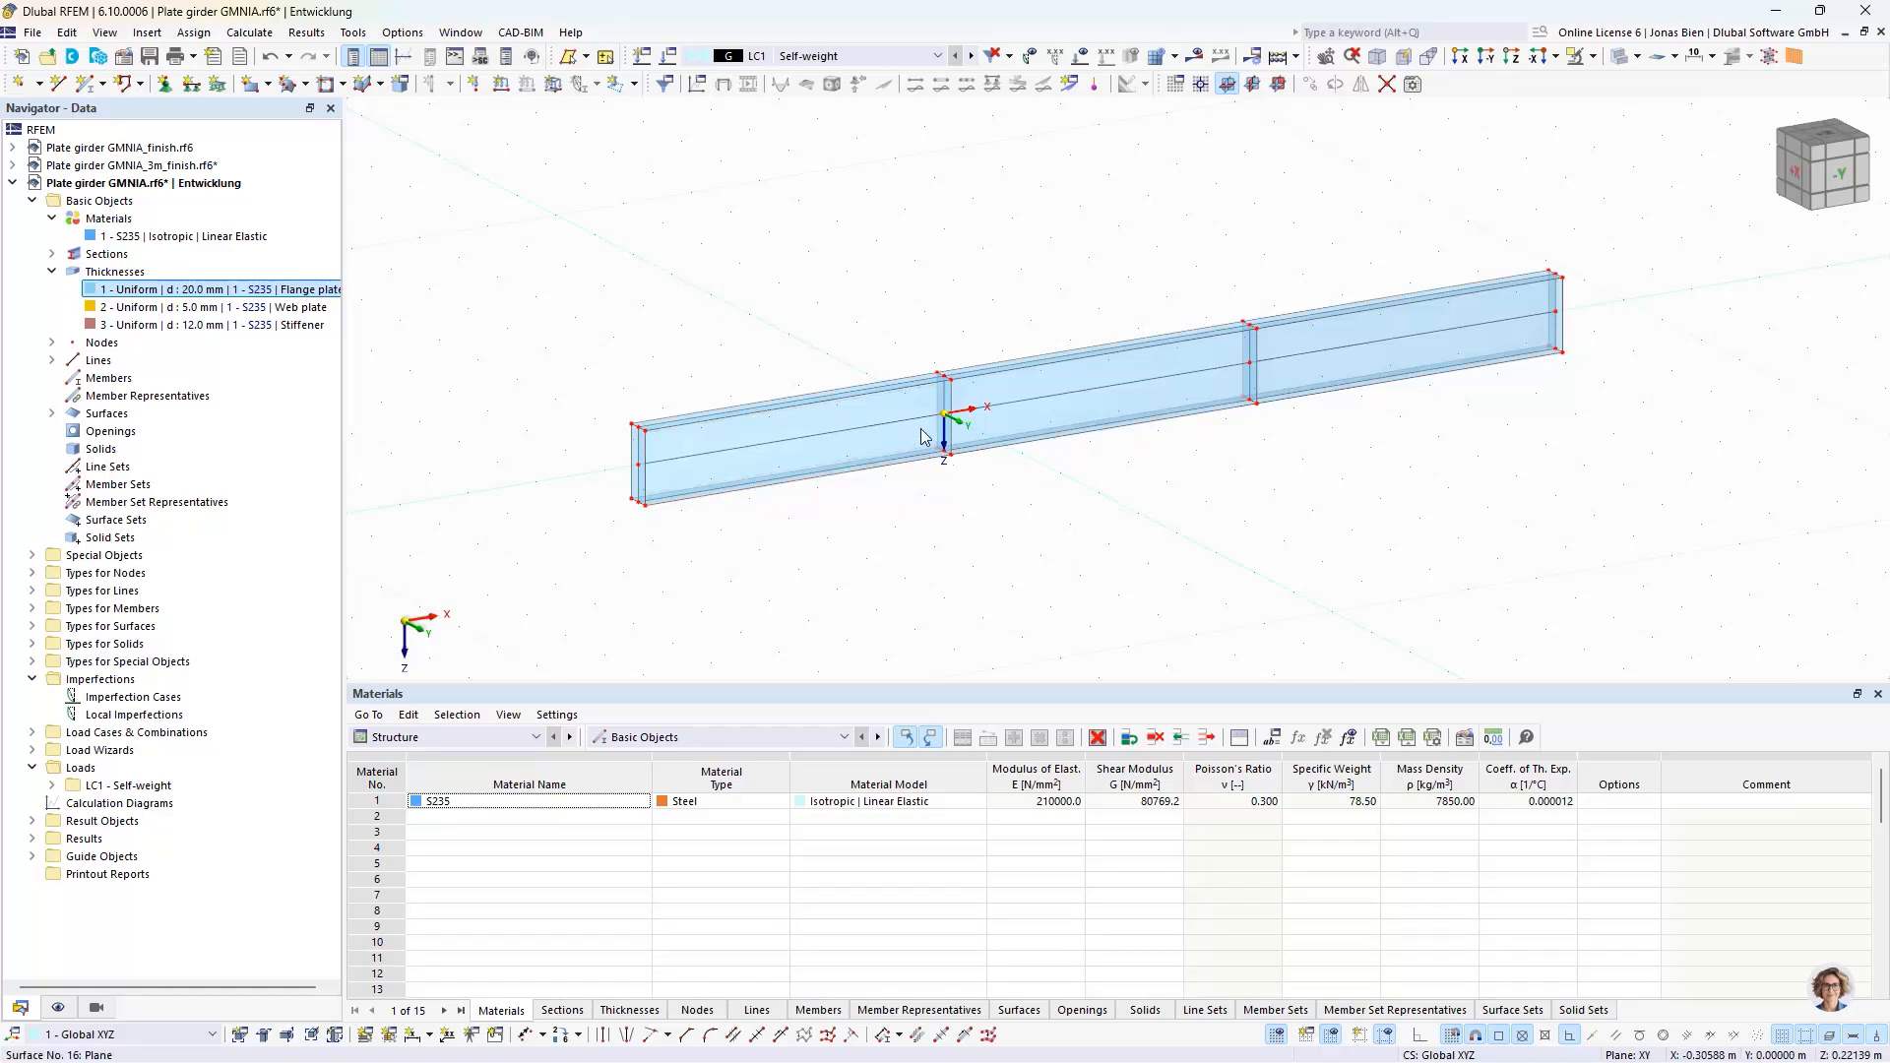
- Move the stiffener surface at the girder's negative X end by 4.2 m along global X
mouse_move(699, 566)
left_mouse_down()
mouse_move(610, 426)
mouse_move(678, 548)
left_mouse_up()
left_click(659, 624)
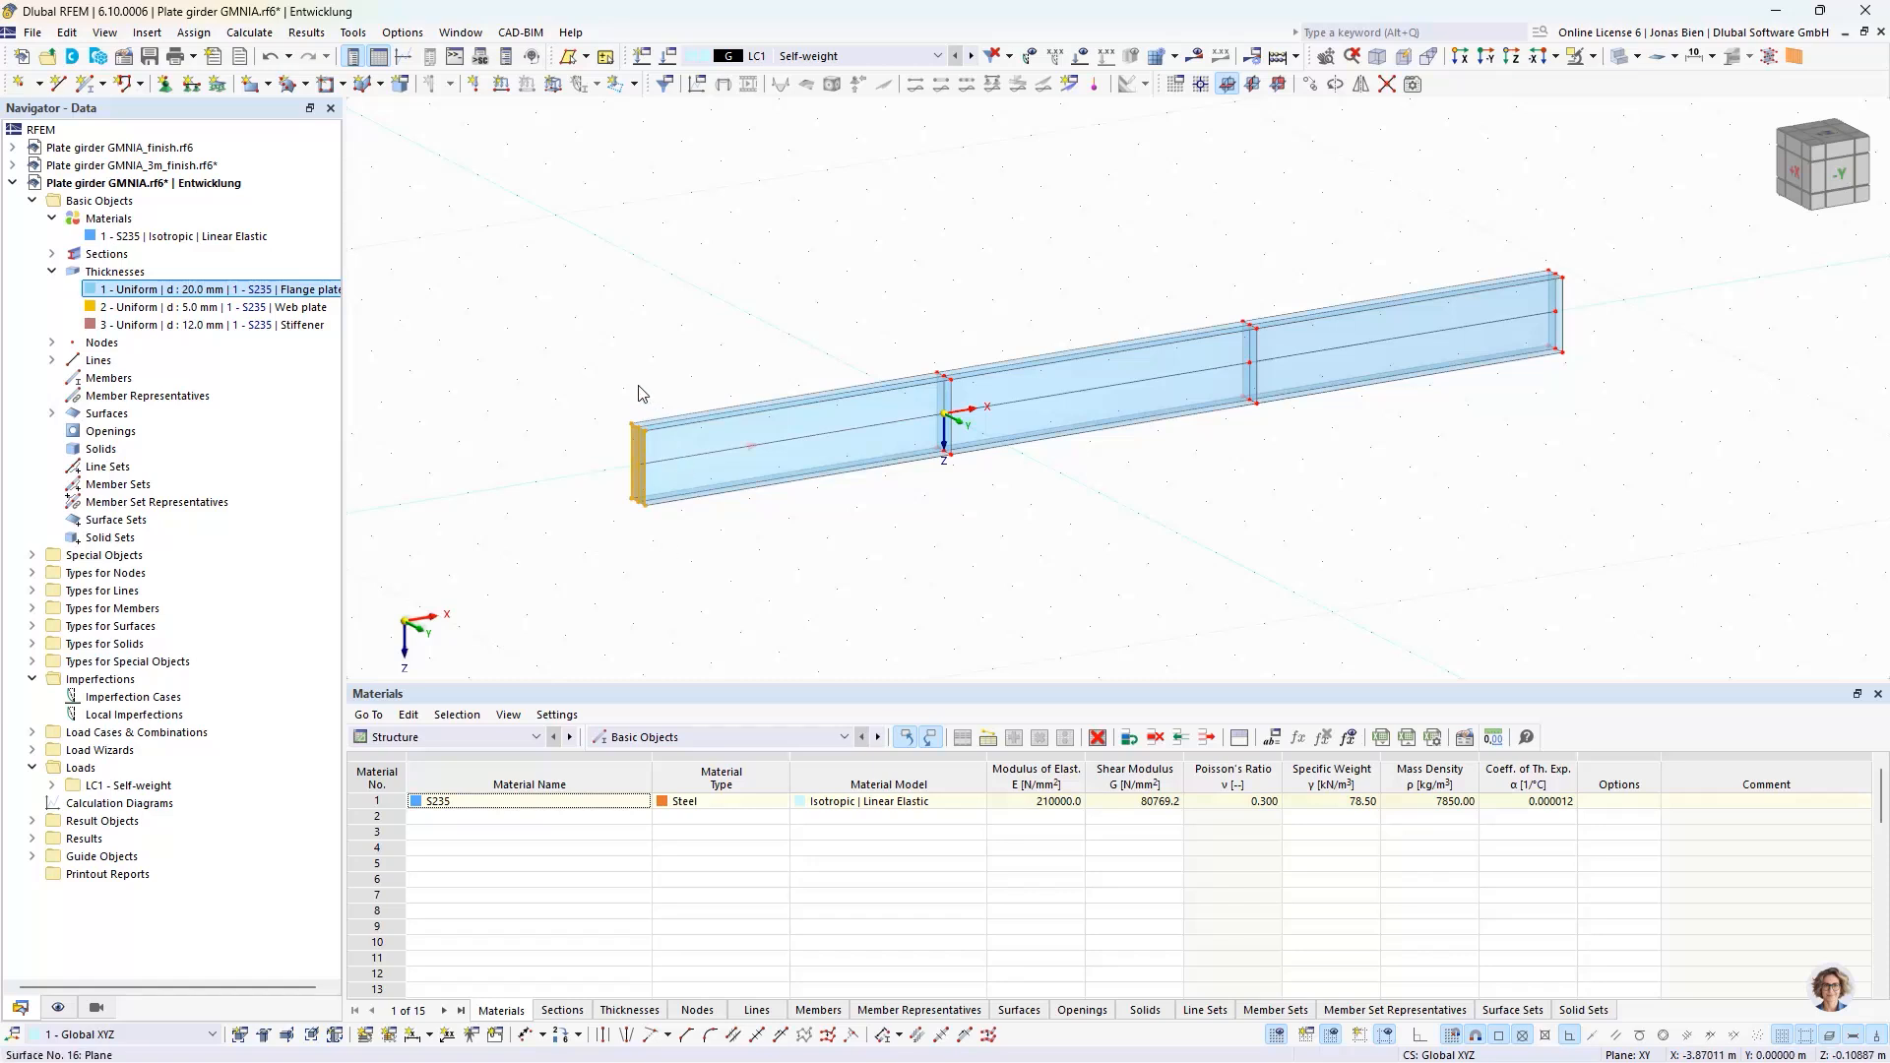
scroll(641, 440, "up", 5)
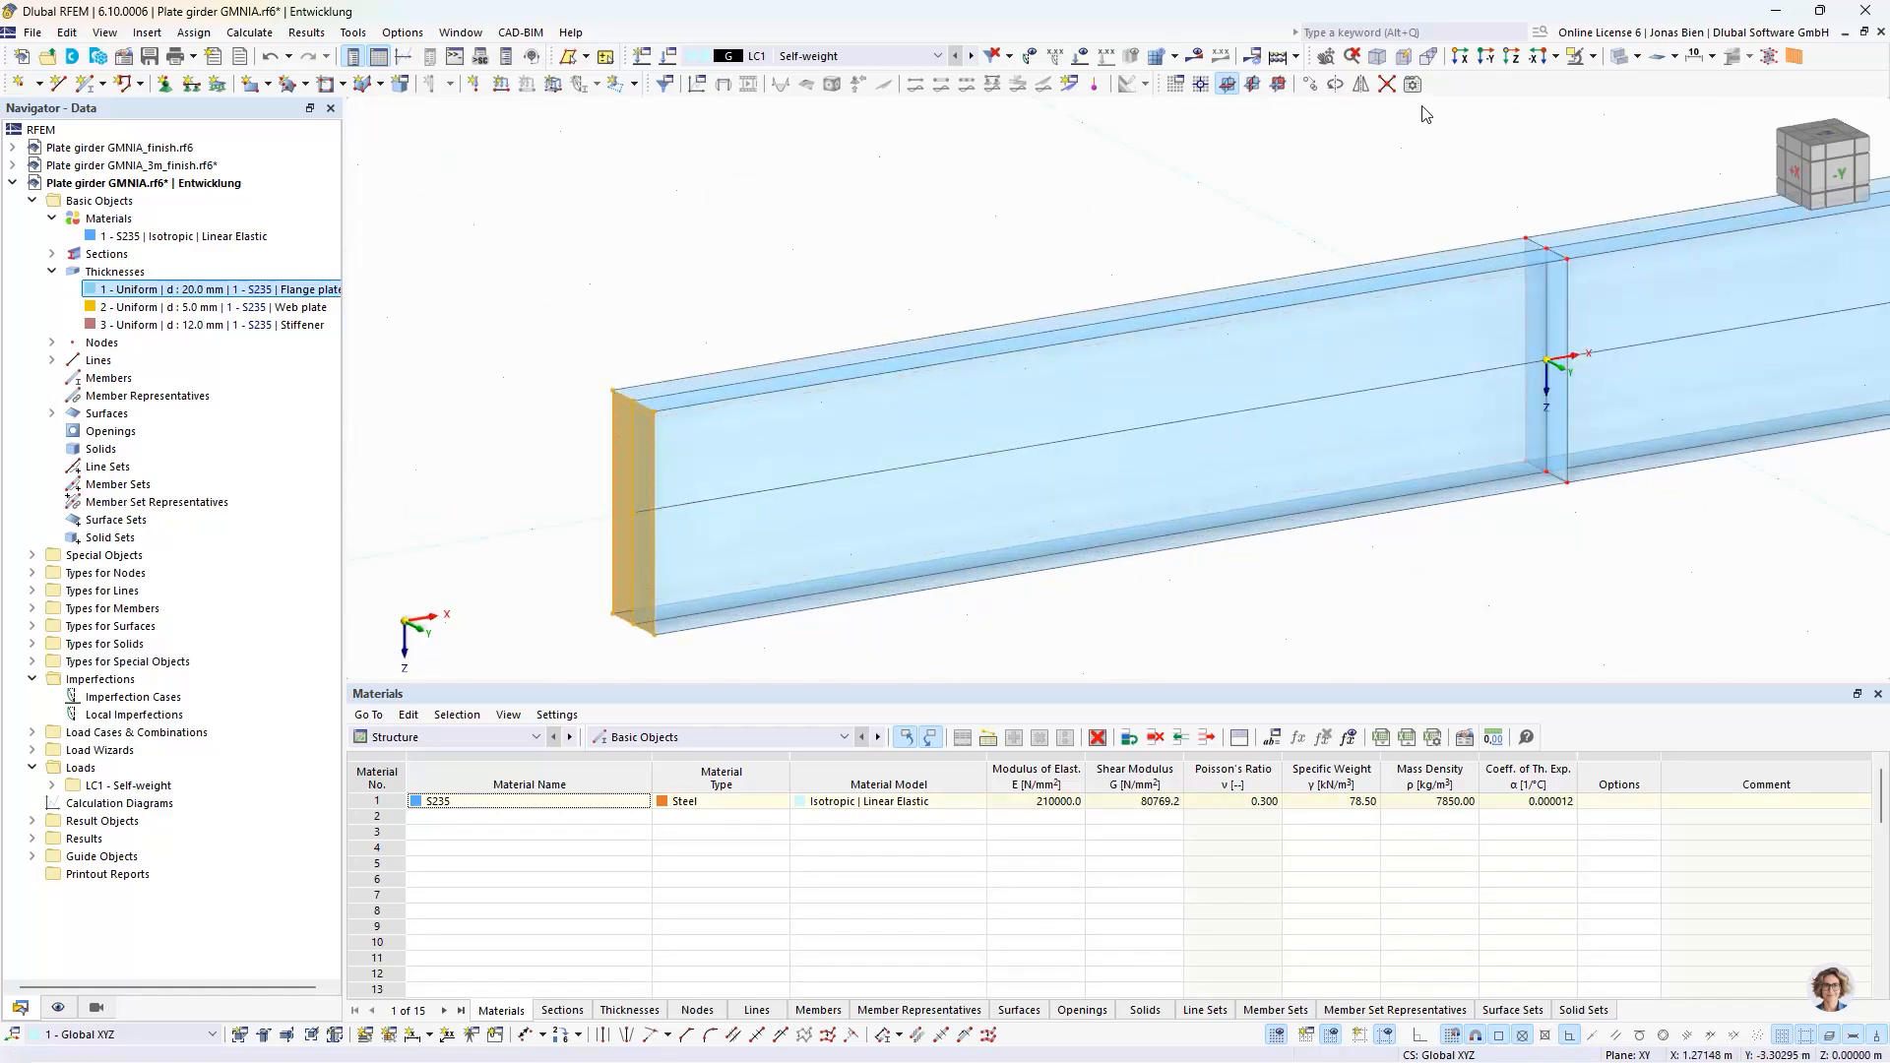
left_click(1310, 84)
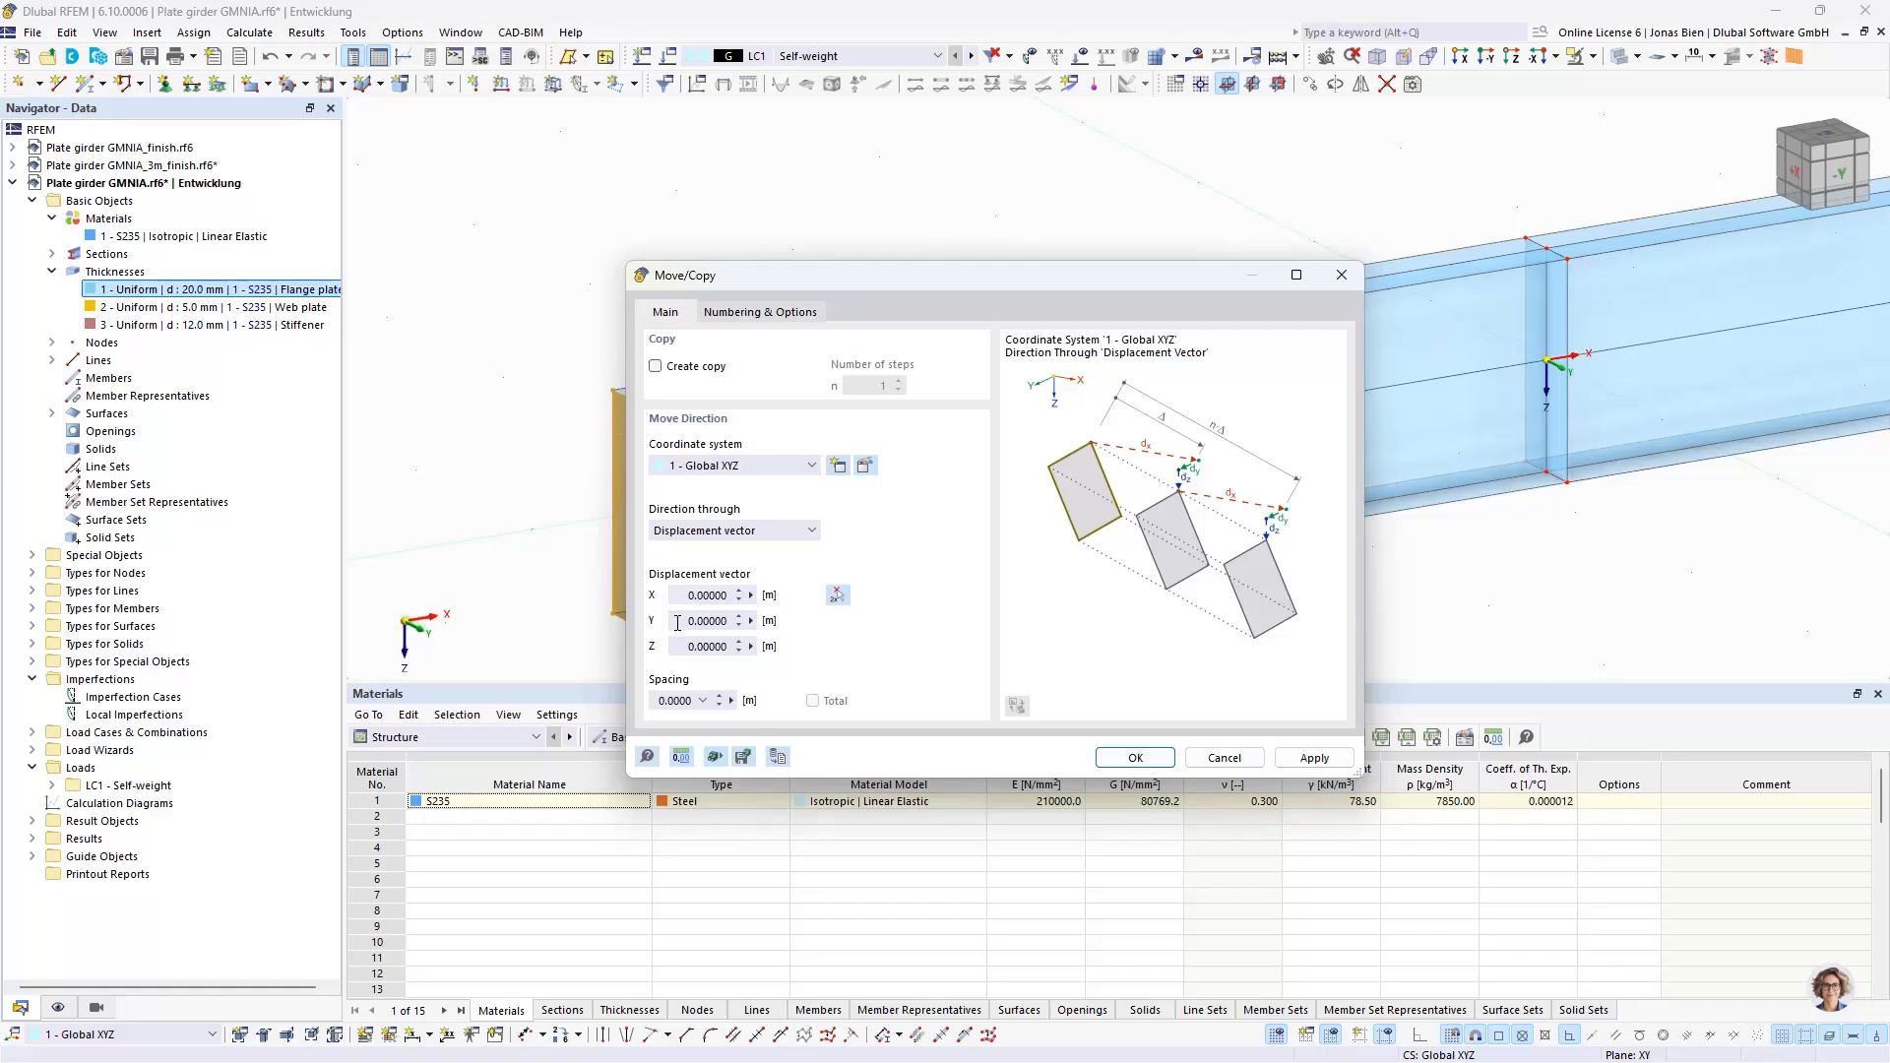
left_click_drag(682, 597, 755, 610)
type("4.2")
left_click(1136, 757)
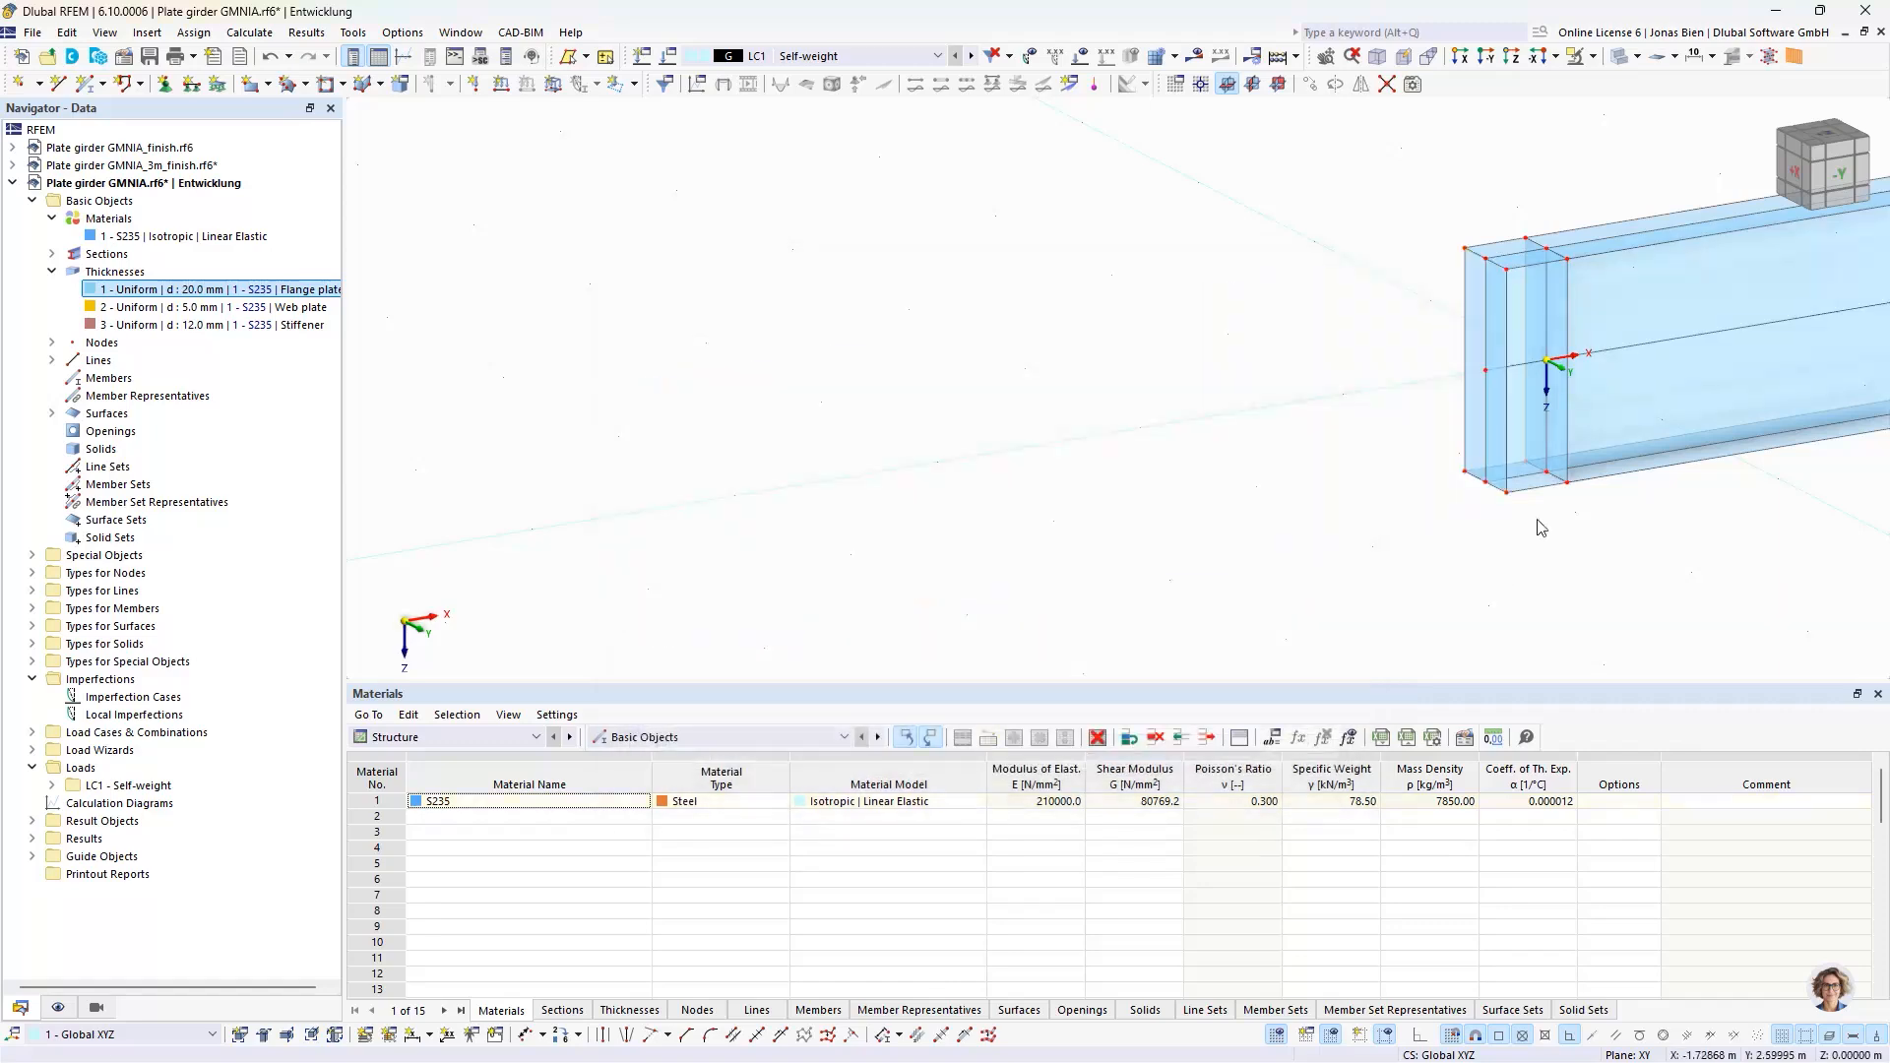
- Color the rendered surfaces by their thickness
scroll(1683, 596, "down", 2)
middle_click_drag(1683, 593, 1236, 557, "ctrl")
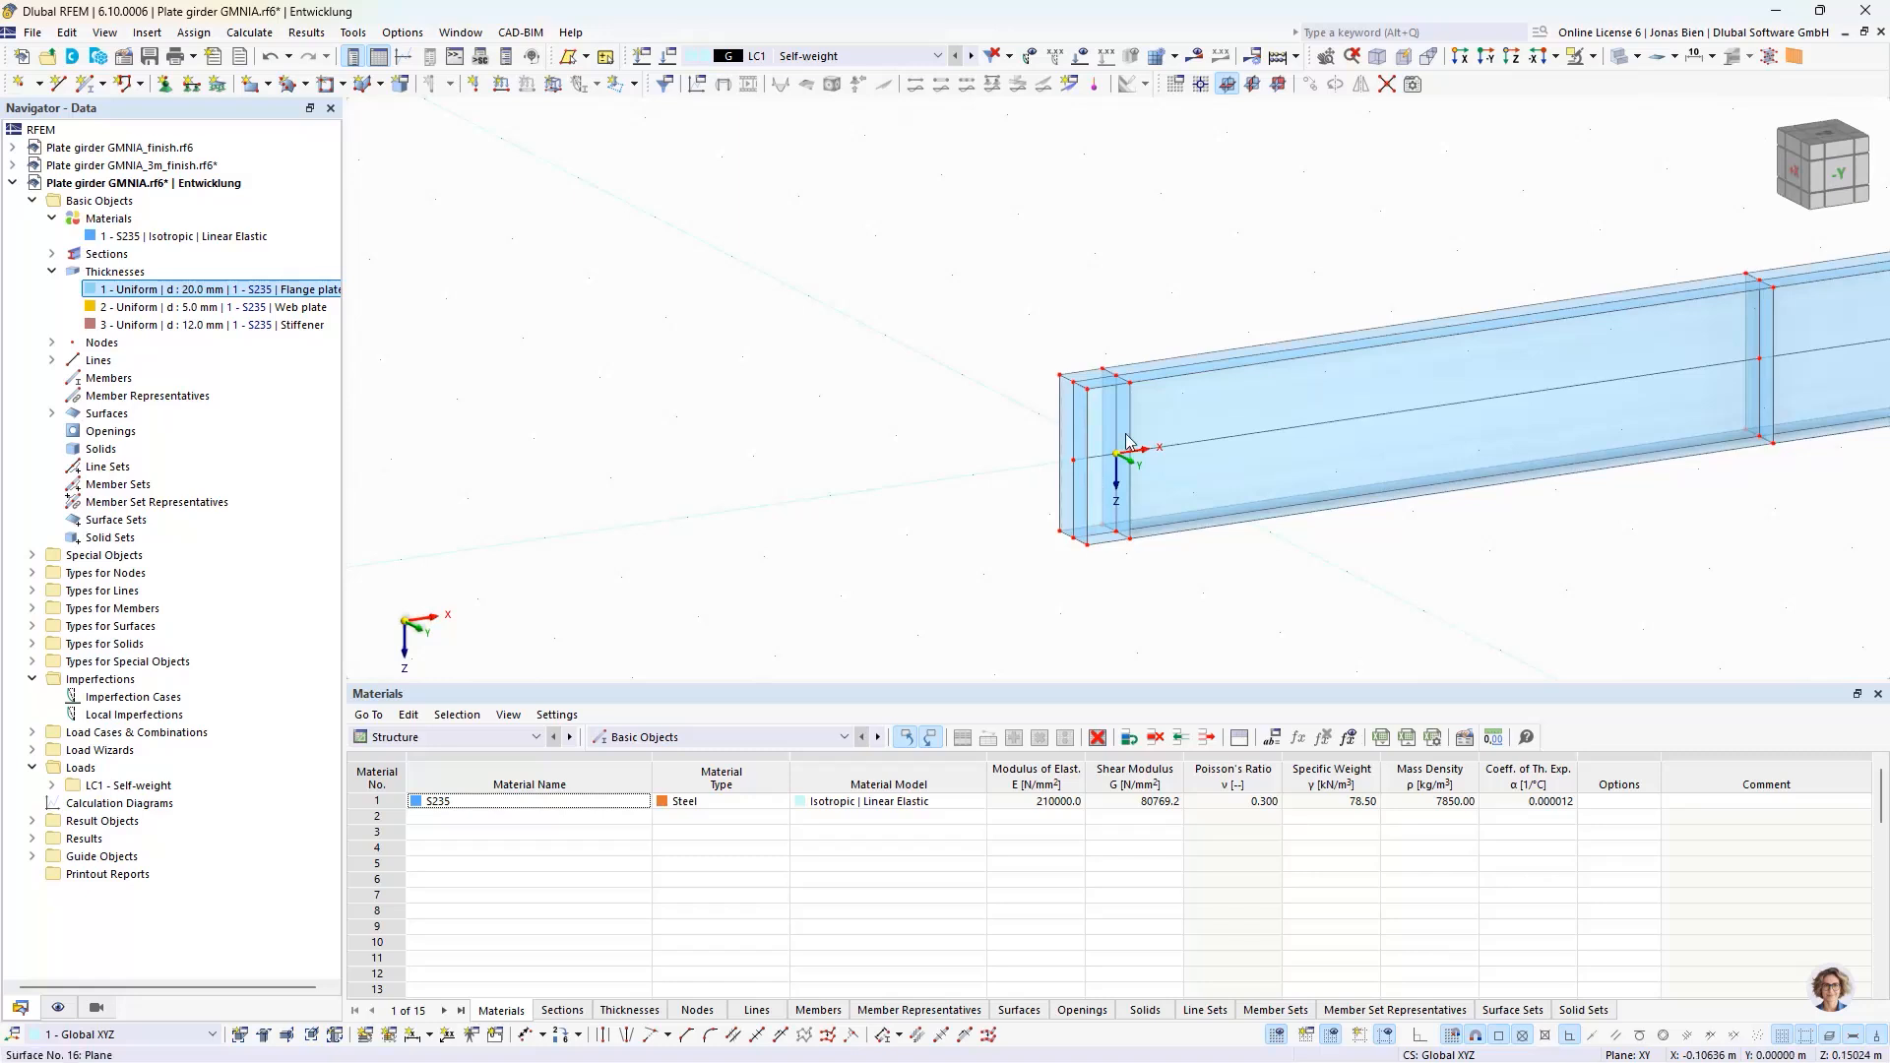
scroll(1377, 549, "down", 2)
middle_click_drag(1524, 533, 1103, 516)
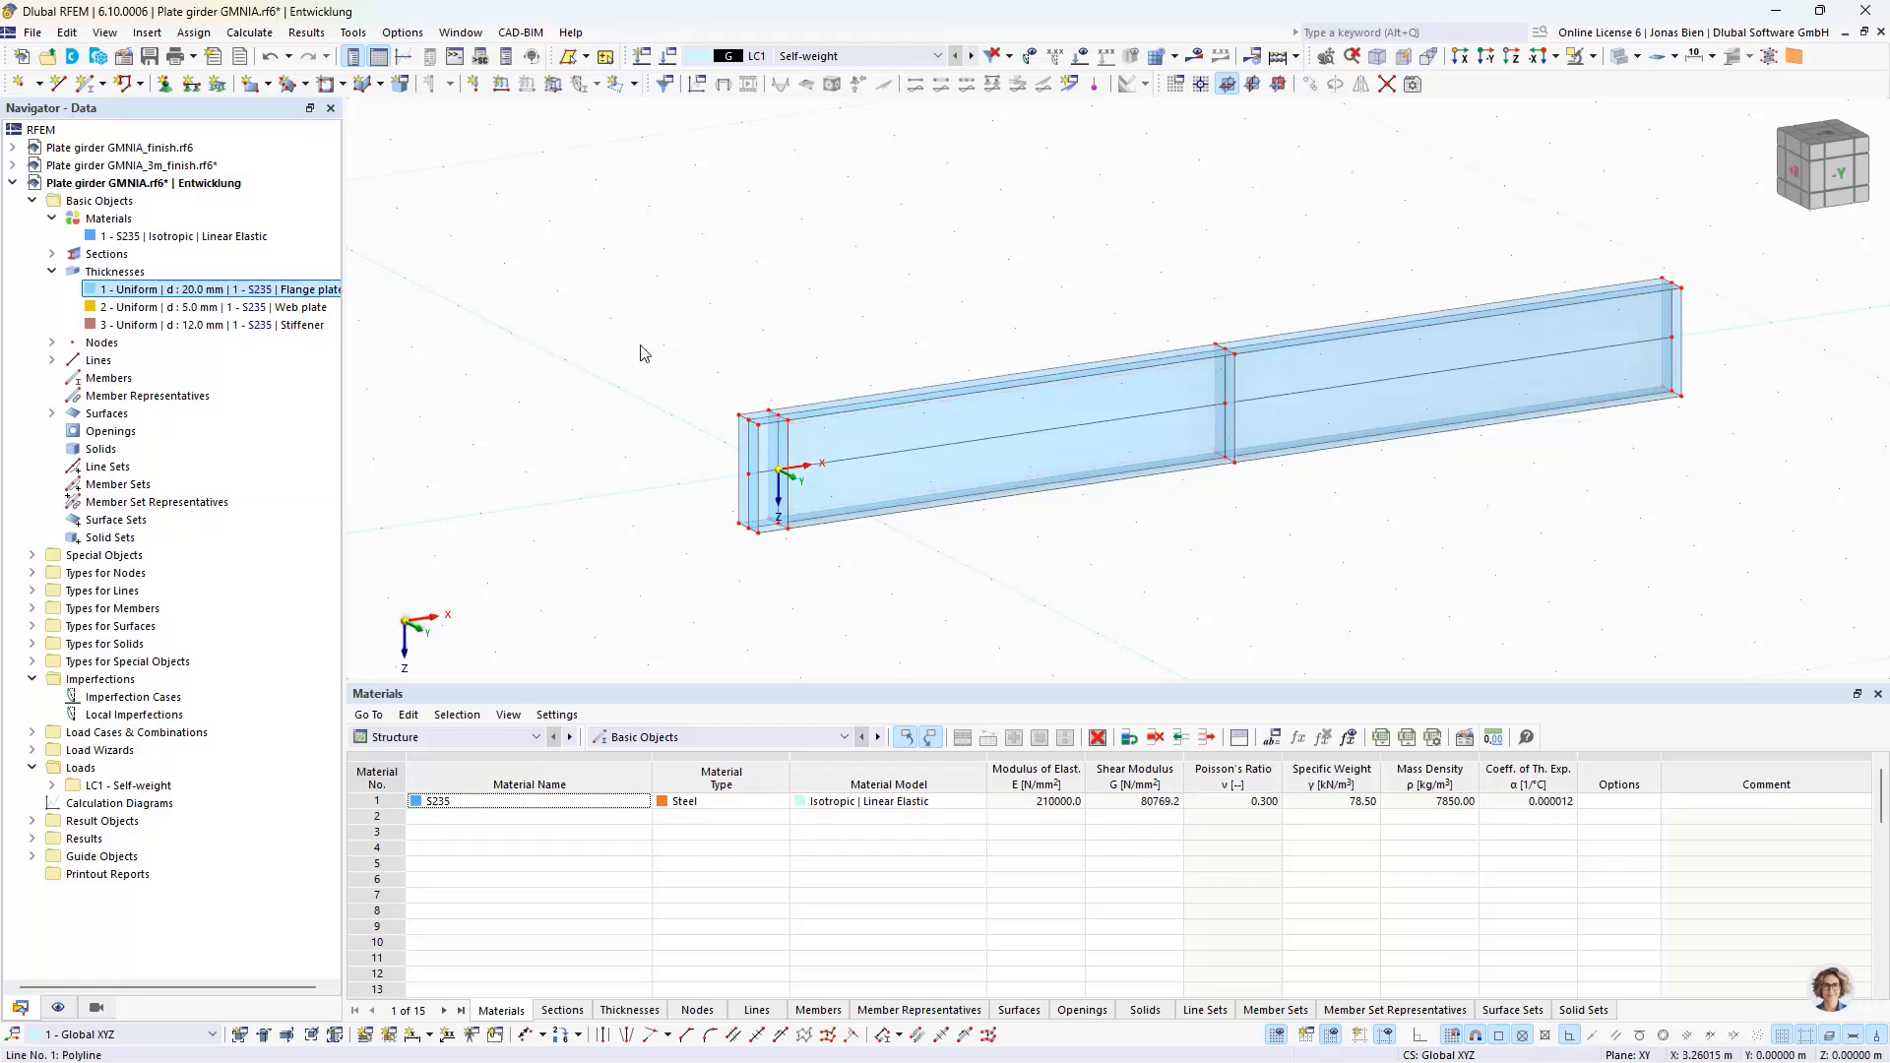
left_click(58, 1008)
scroll(246, 666, "down", 10)
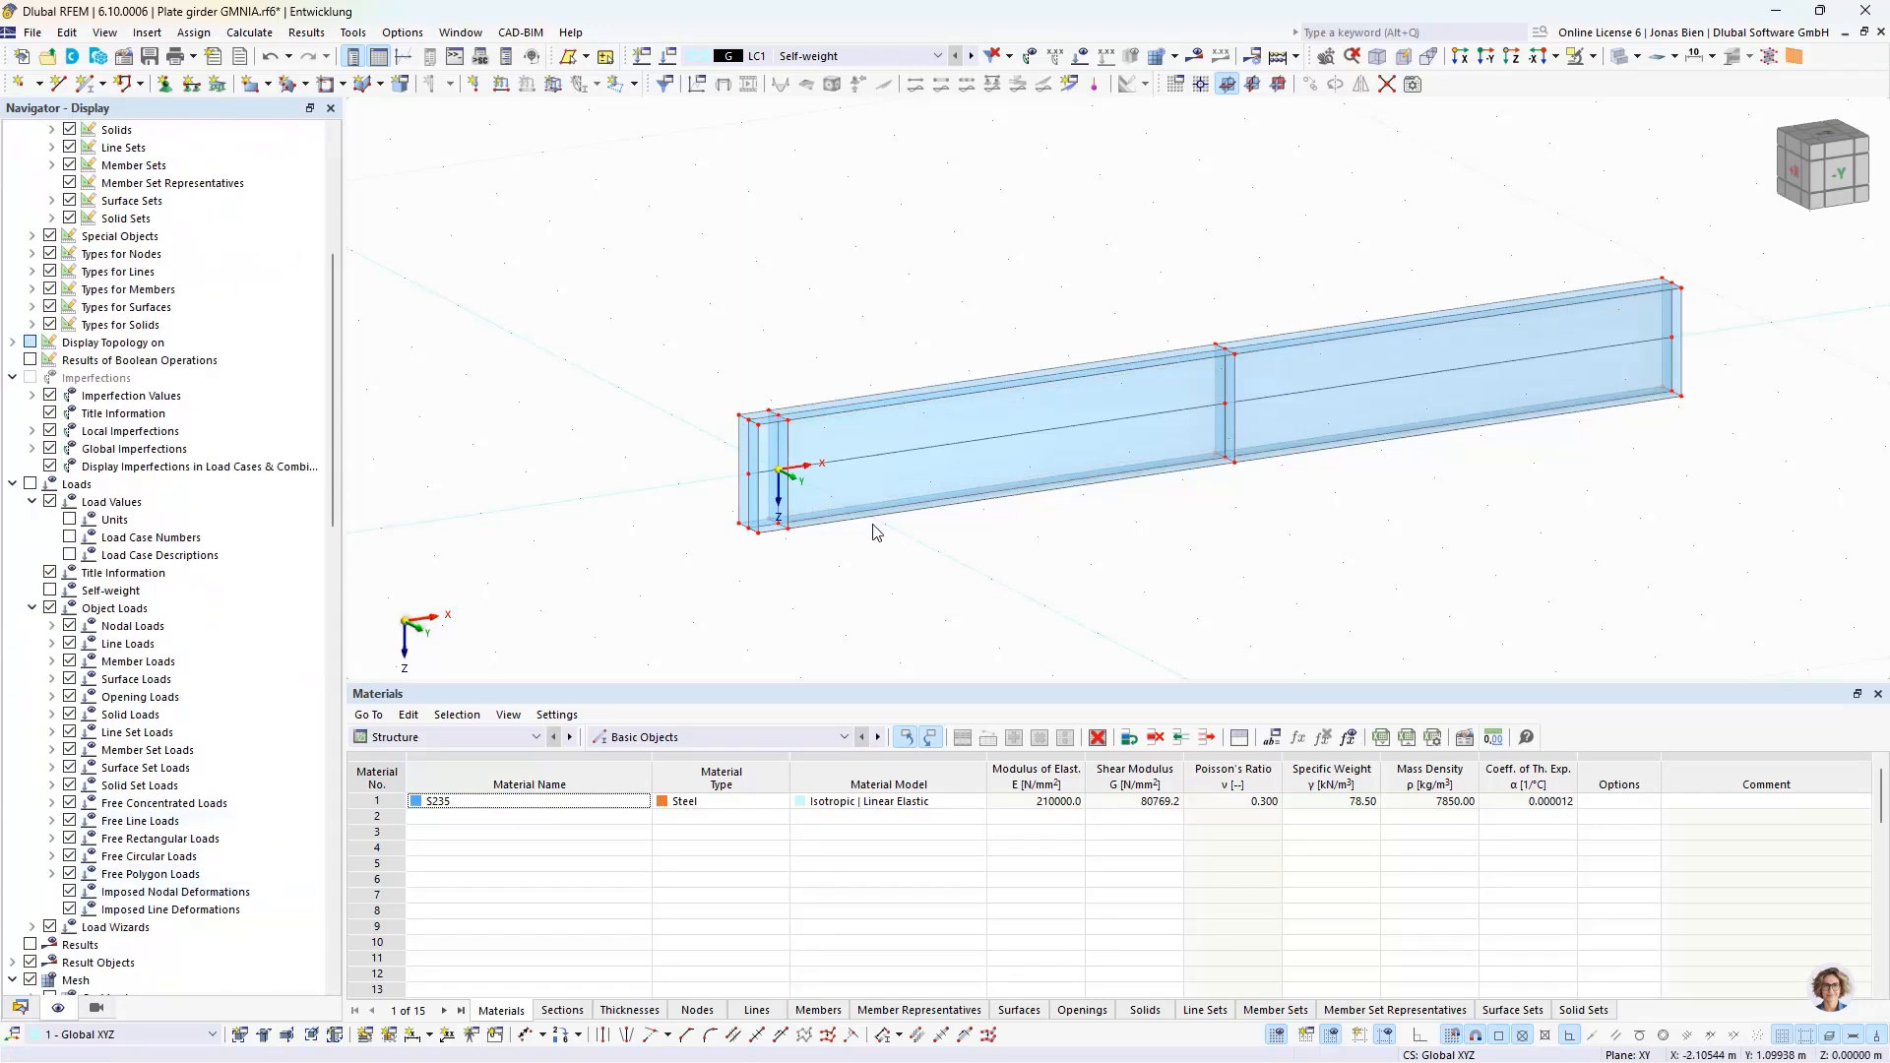
scroll(246, 665, "down", 15)
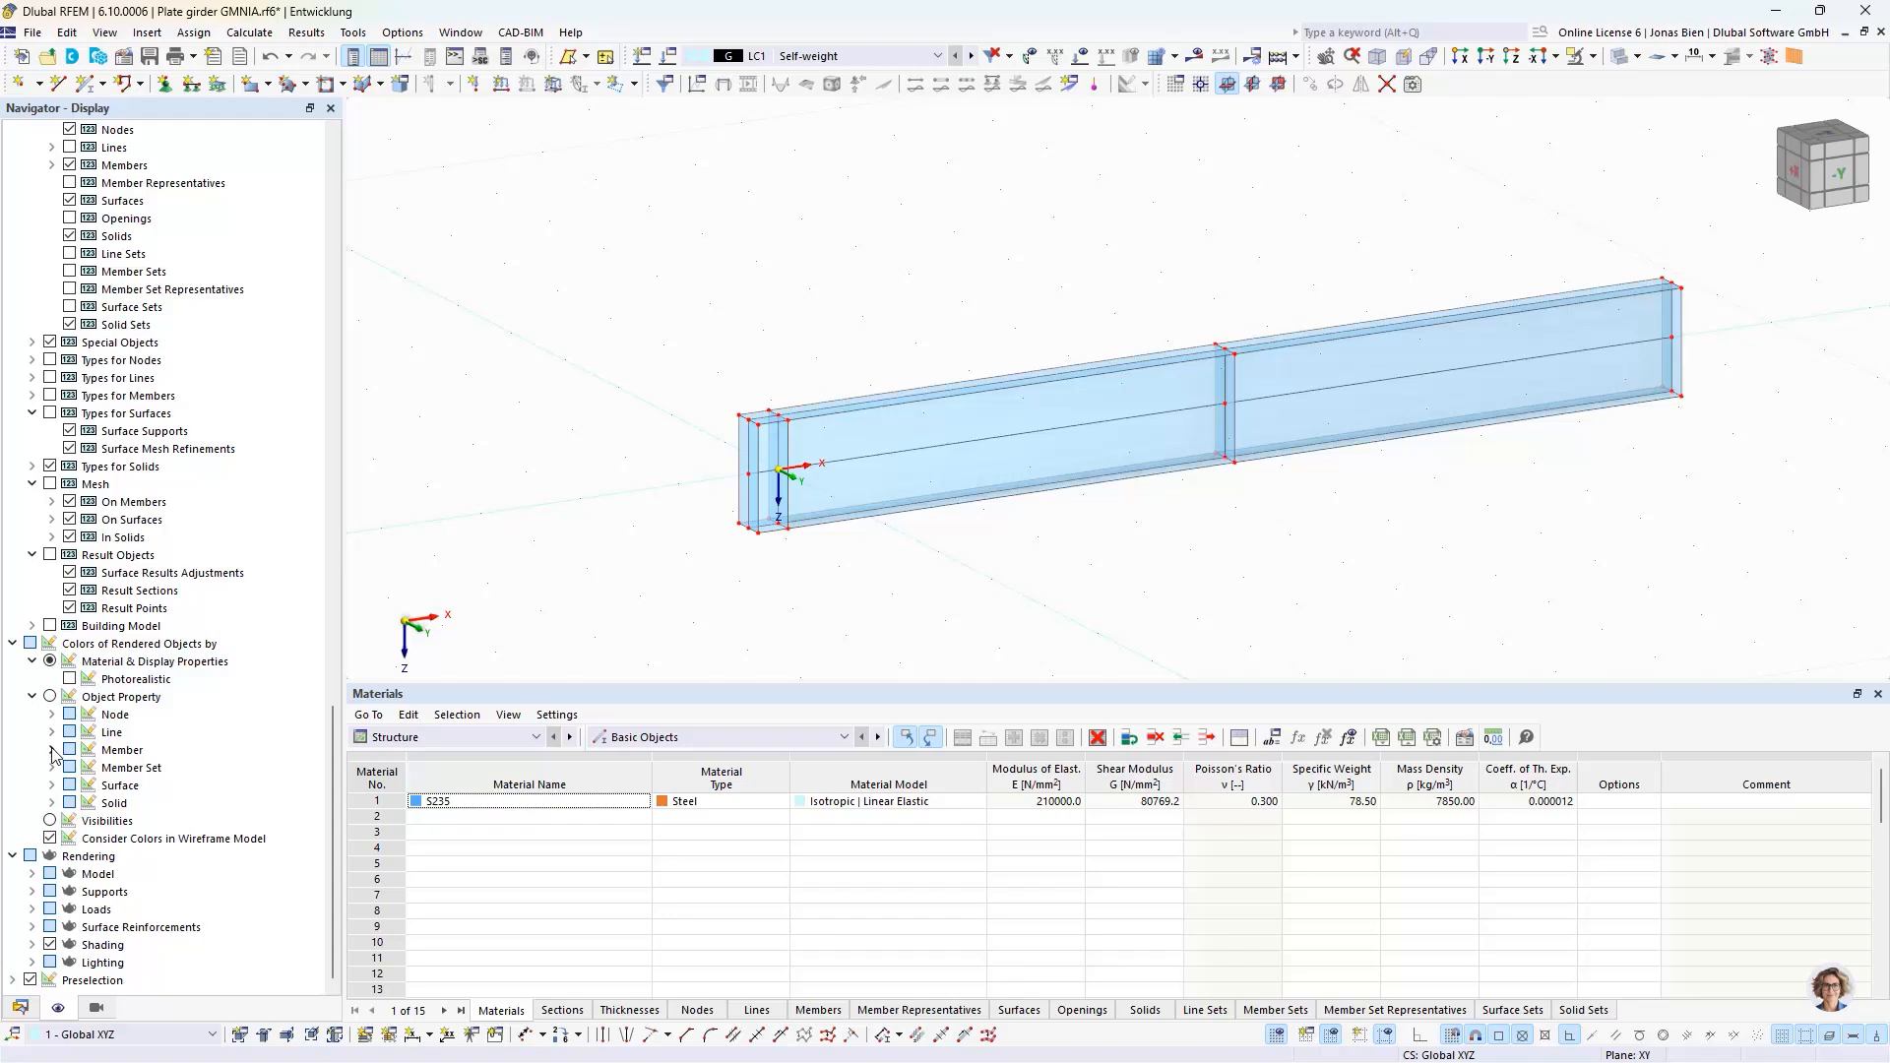
left_click(53, 785)
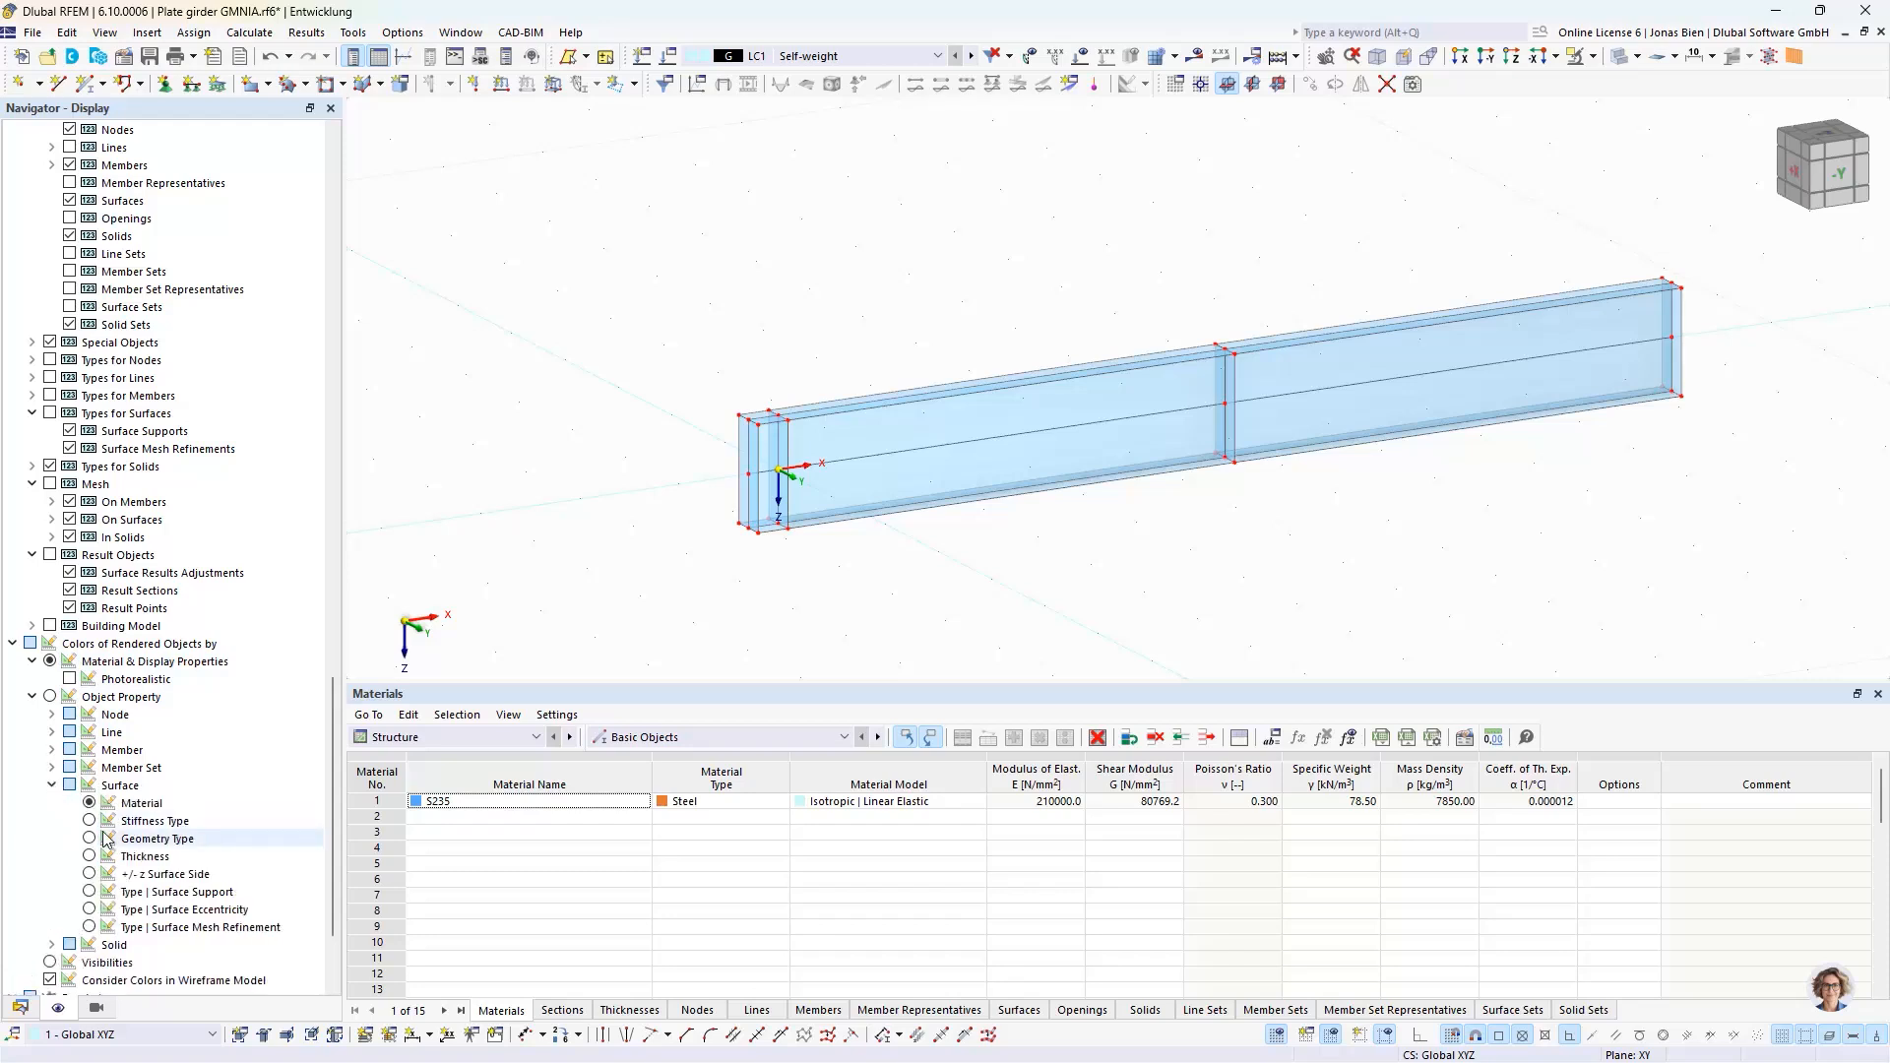
left_click(90, 855)
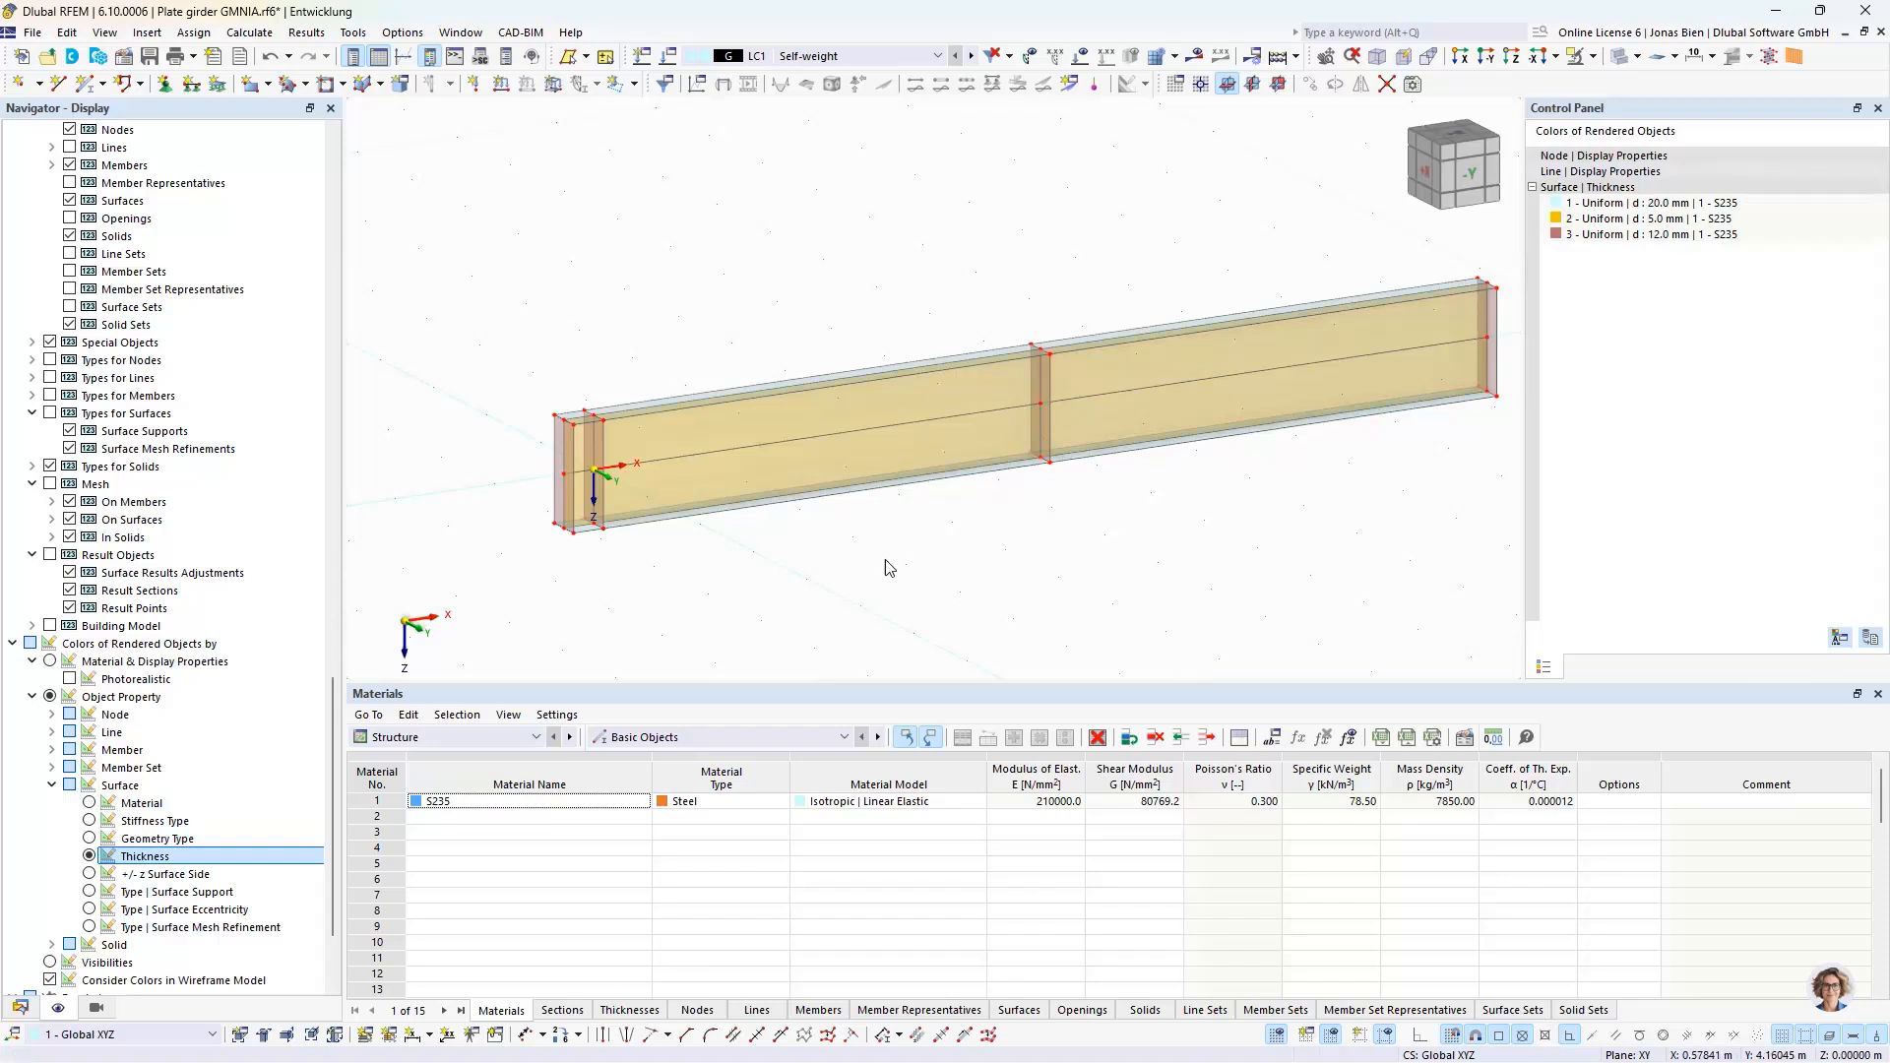
- Edit the Hinged line support so that it restrains only uZ, releasing uX and uY
middle_click_drag(883, 561, 942, 598, "ctrl")
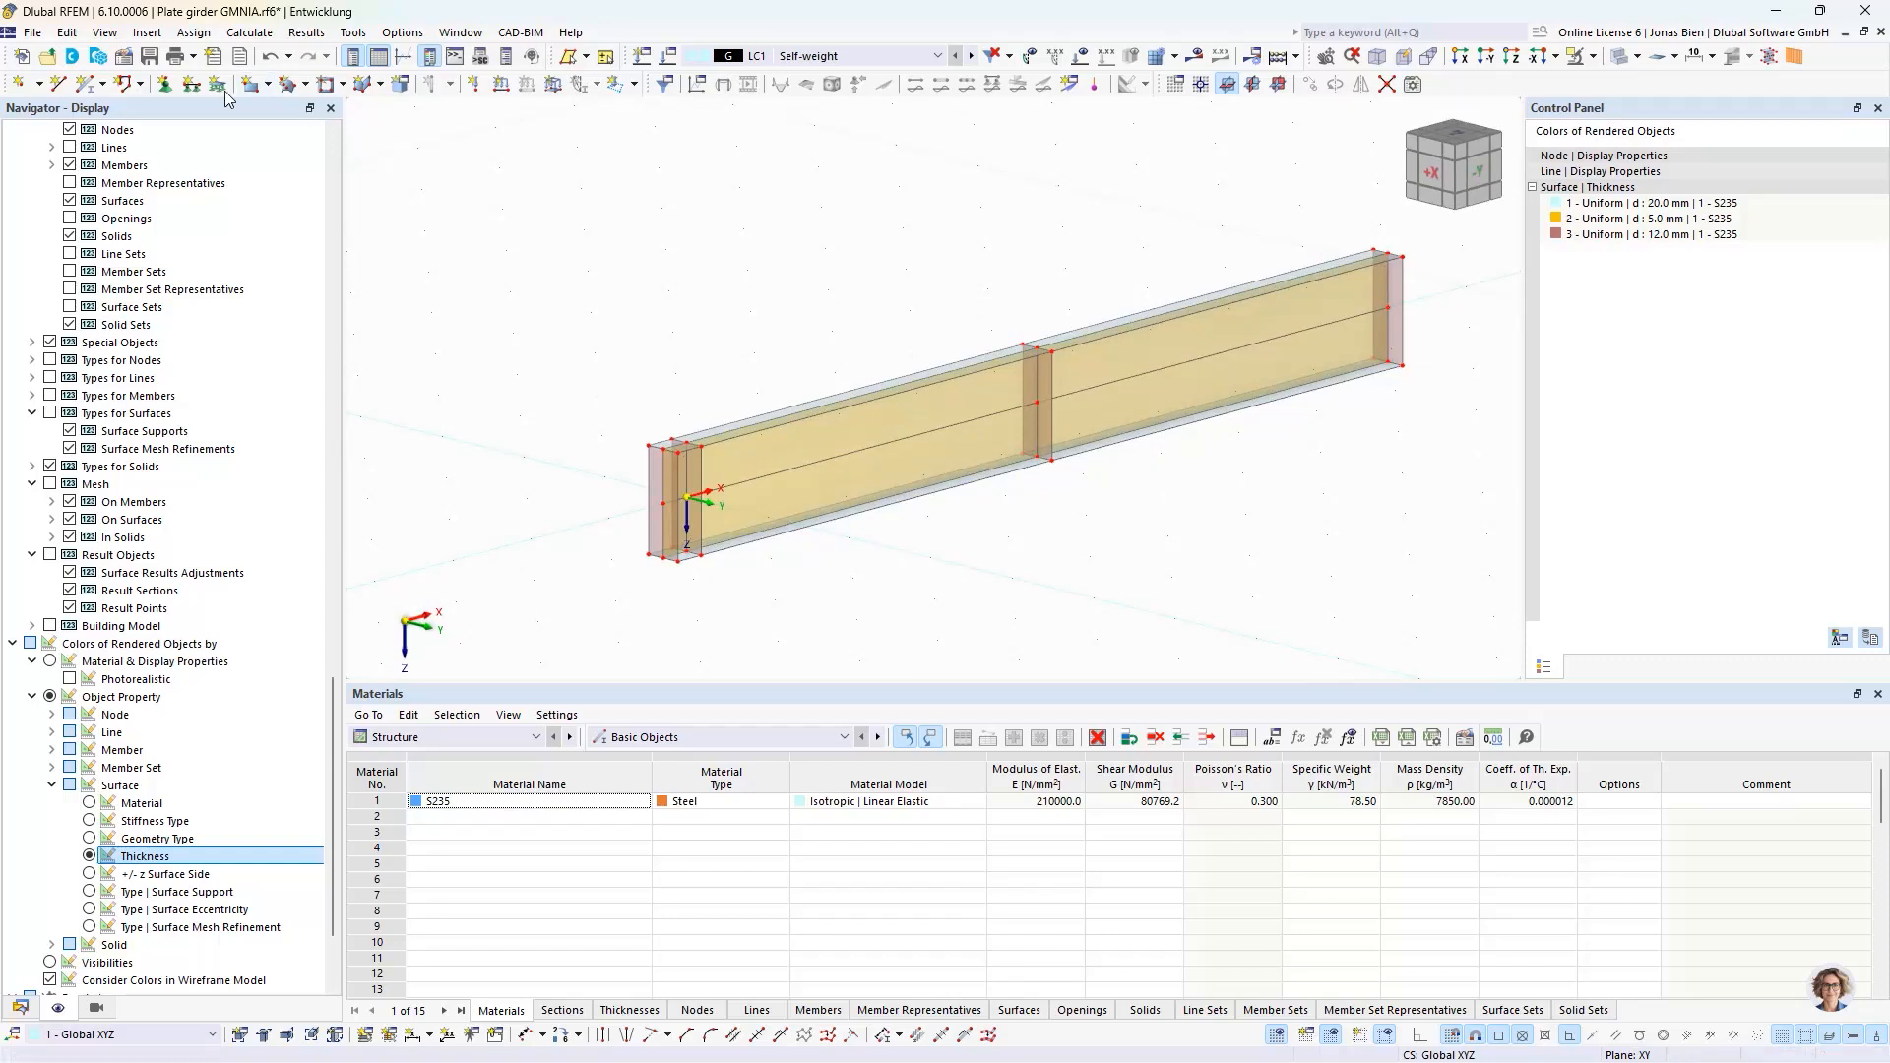
left_click(192, 84)
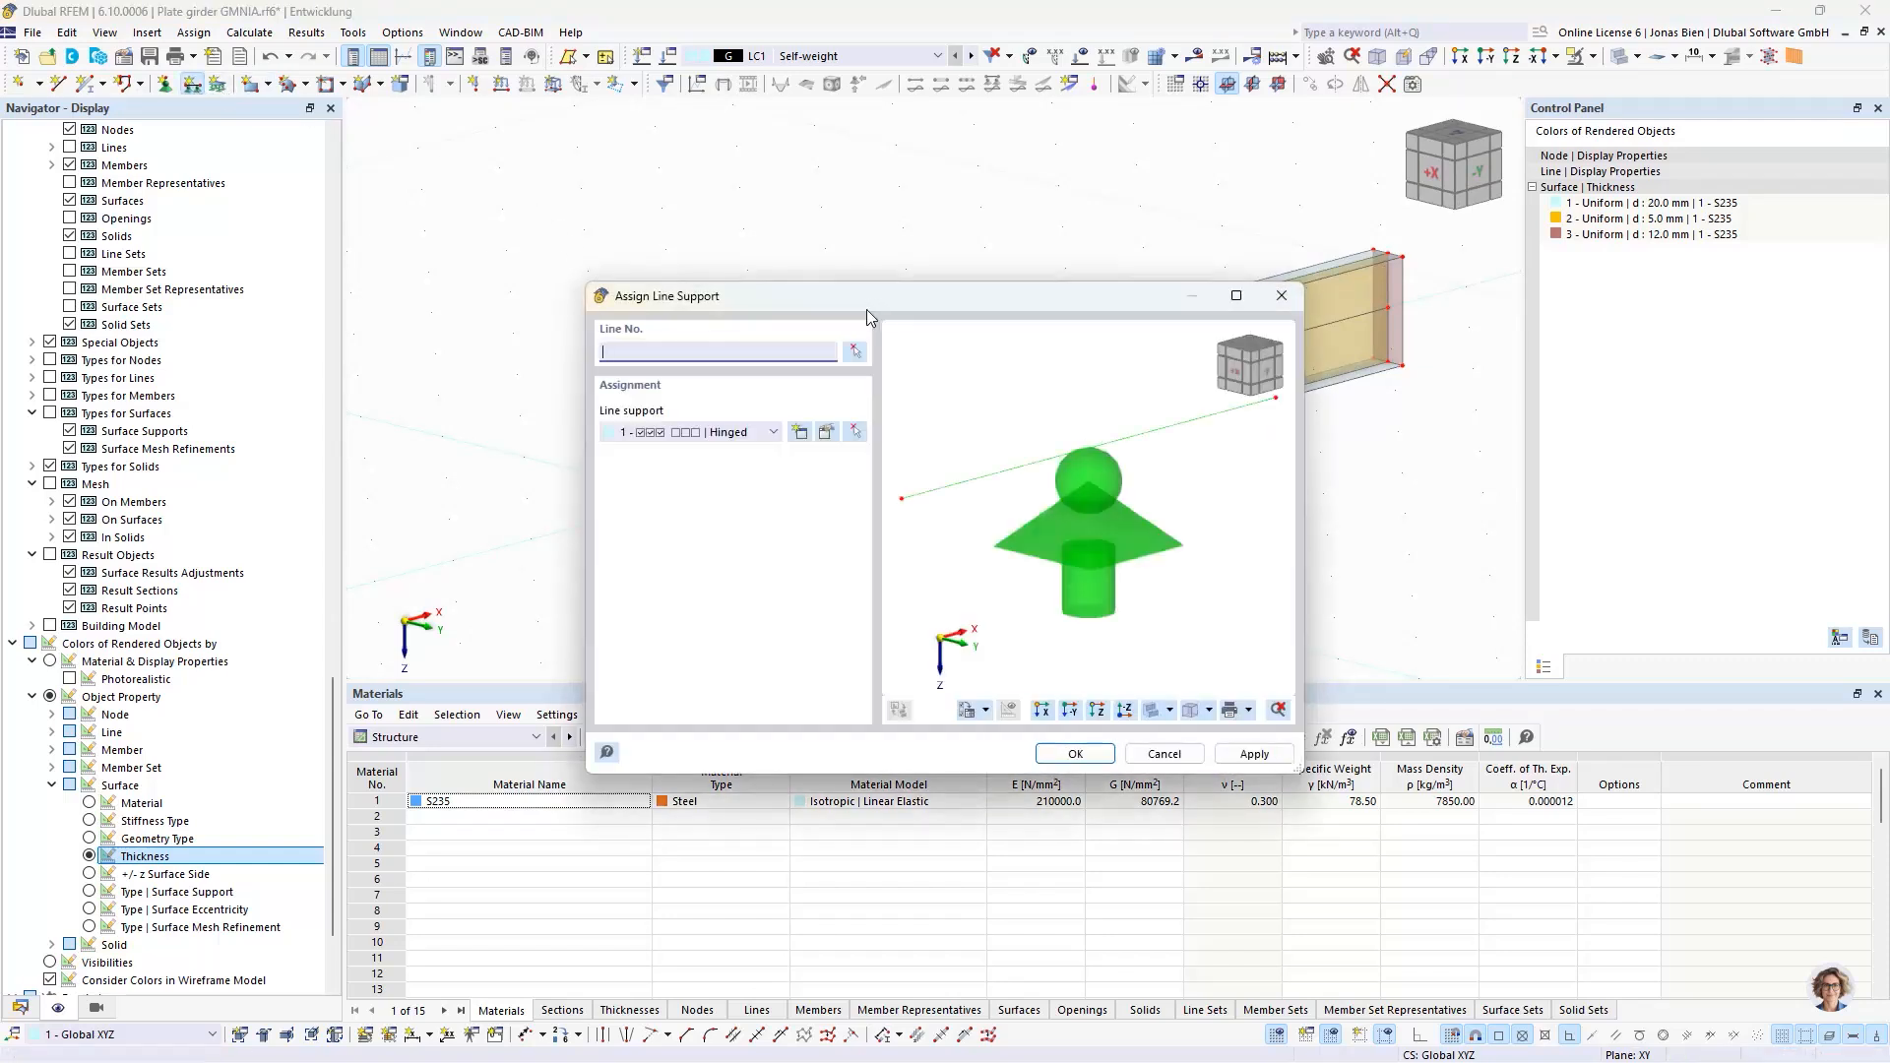
left_click_drag(865, 309, 1100, 501)
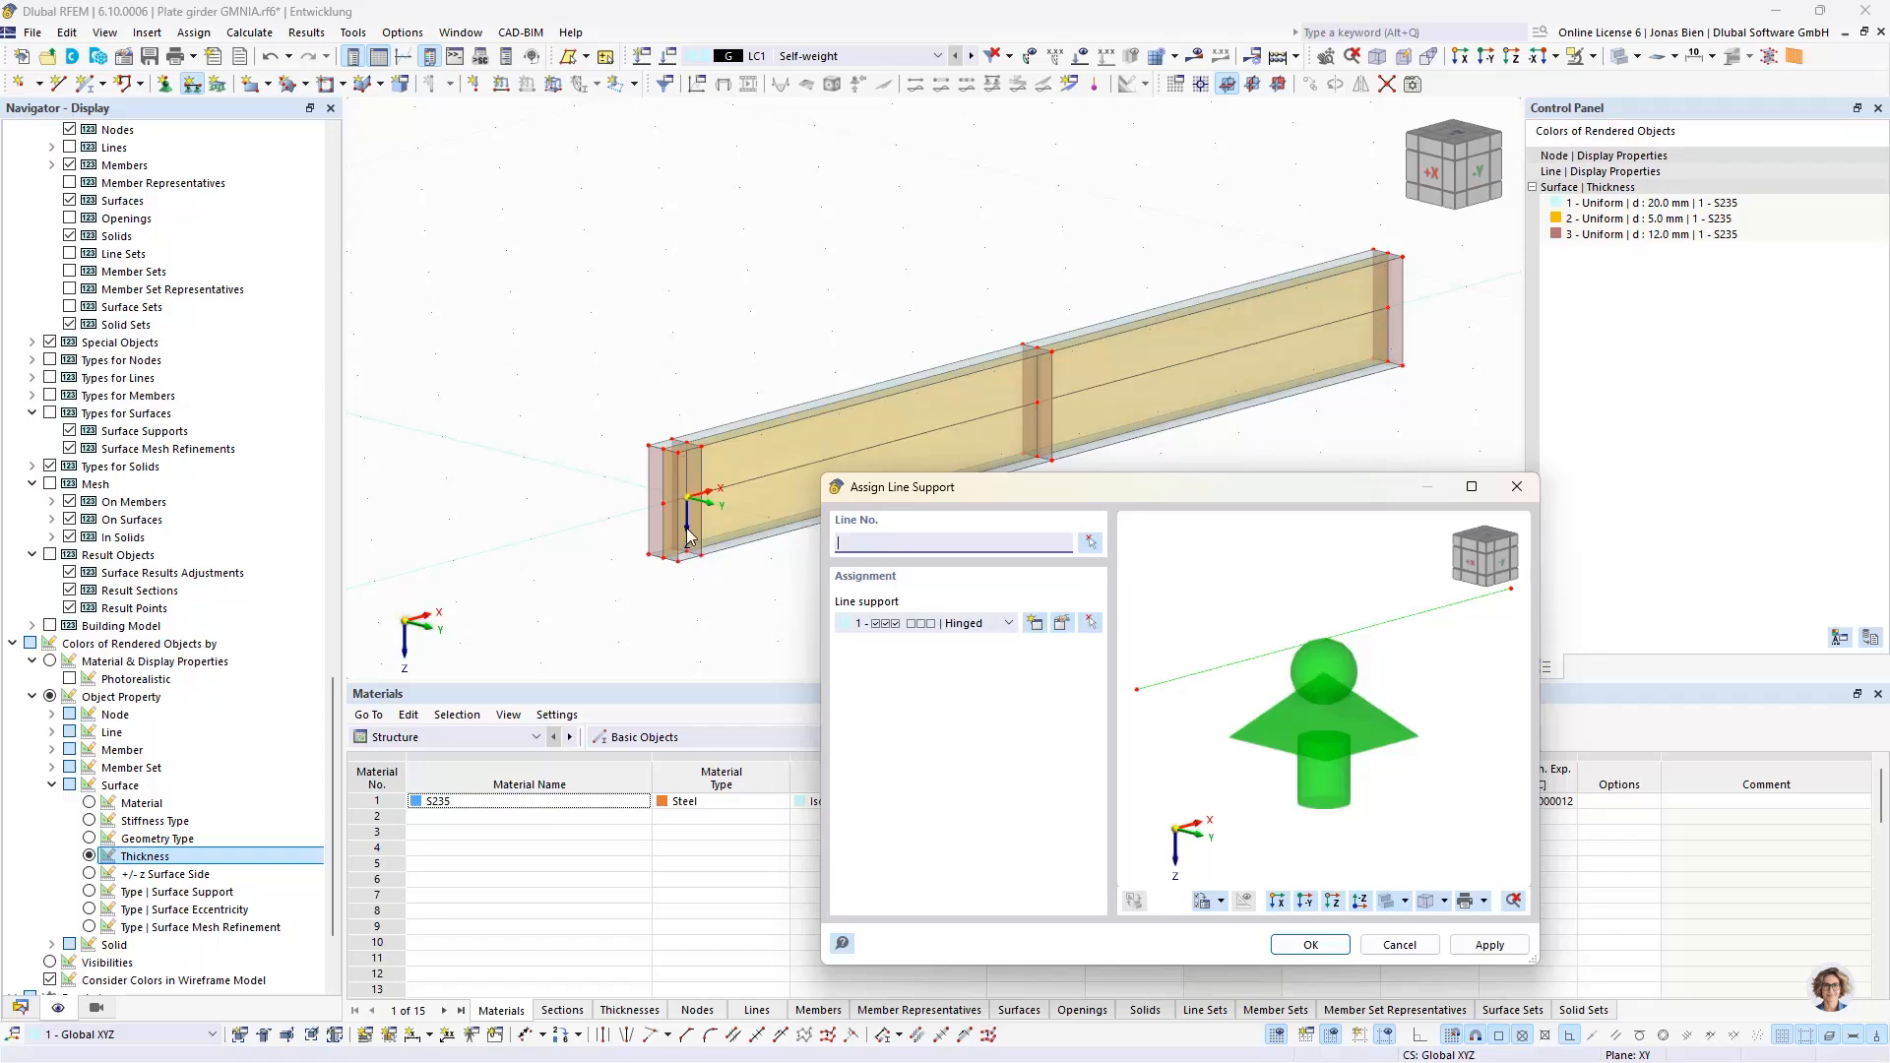
left_click(1061, 624)
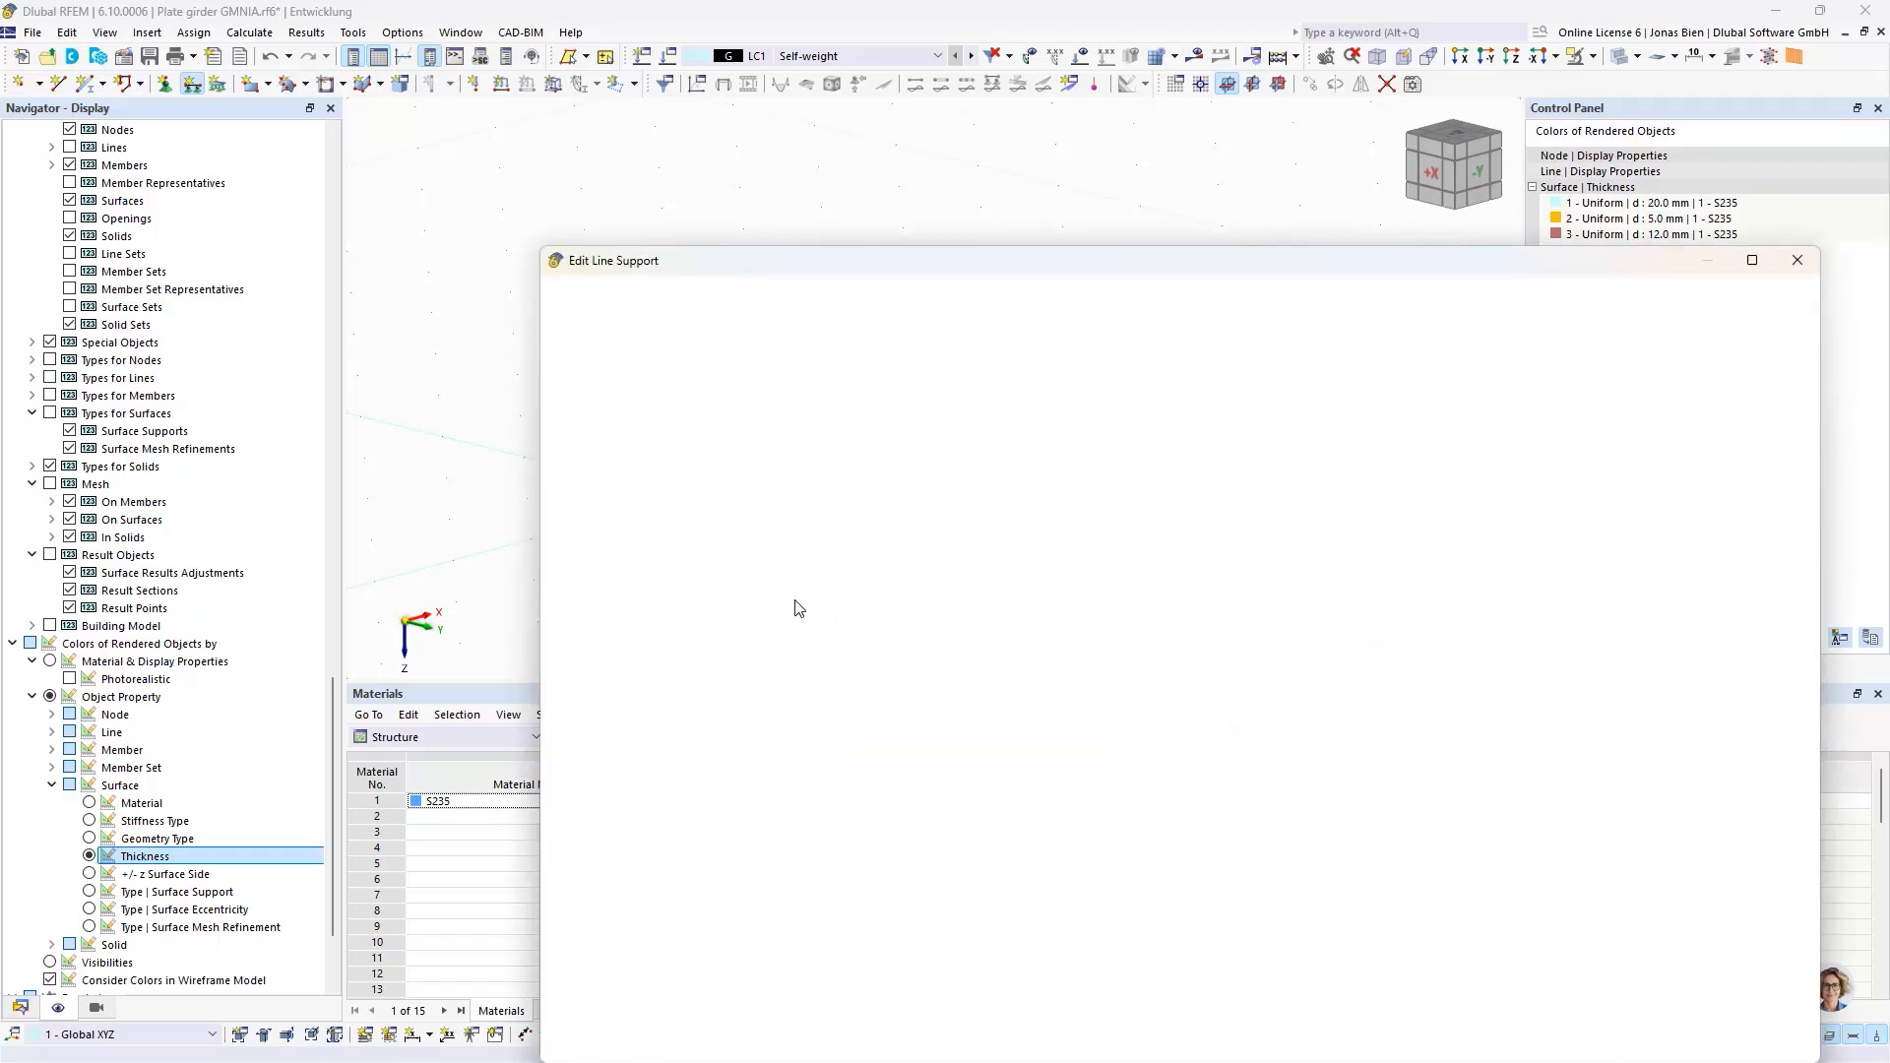
left_click(785, 482)
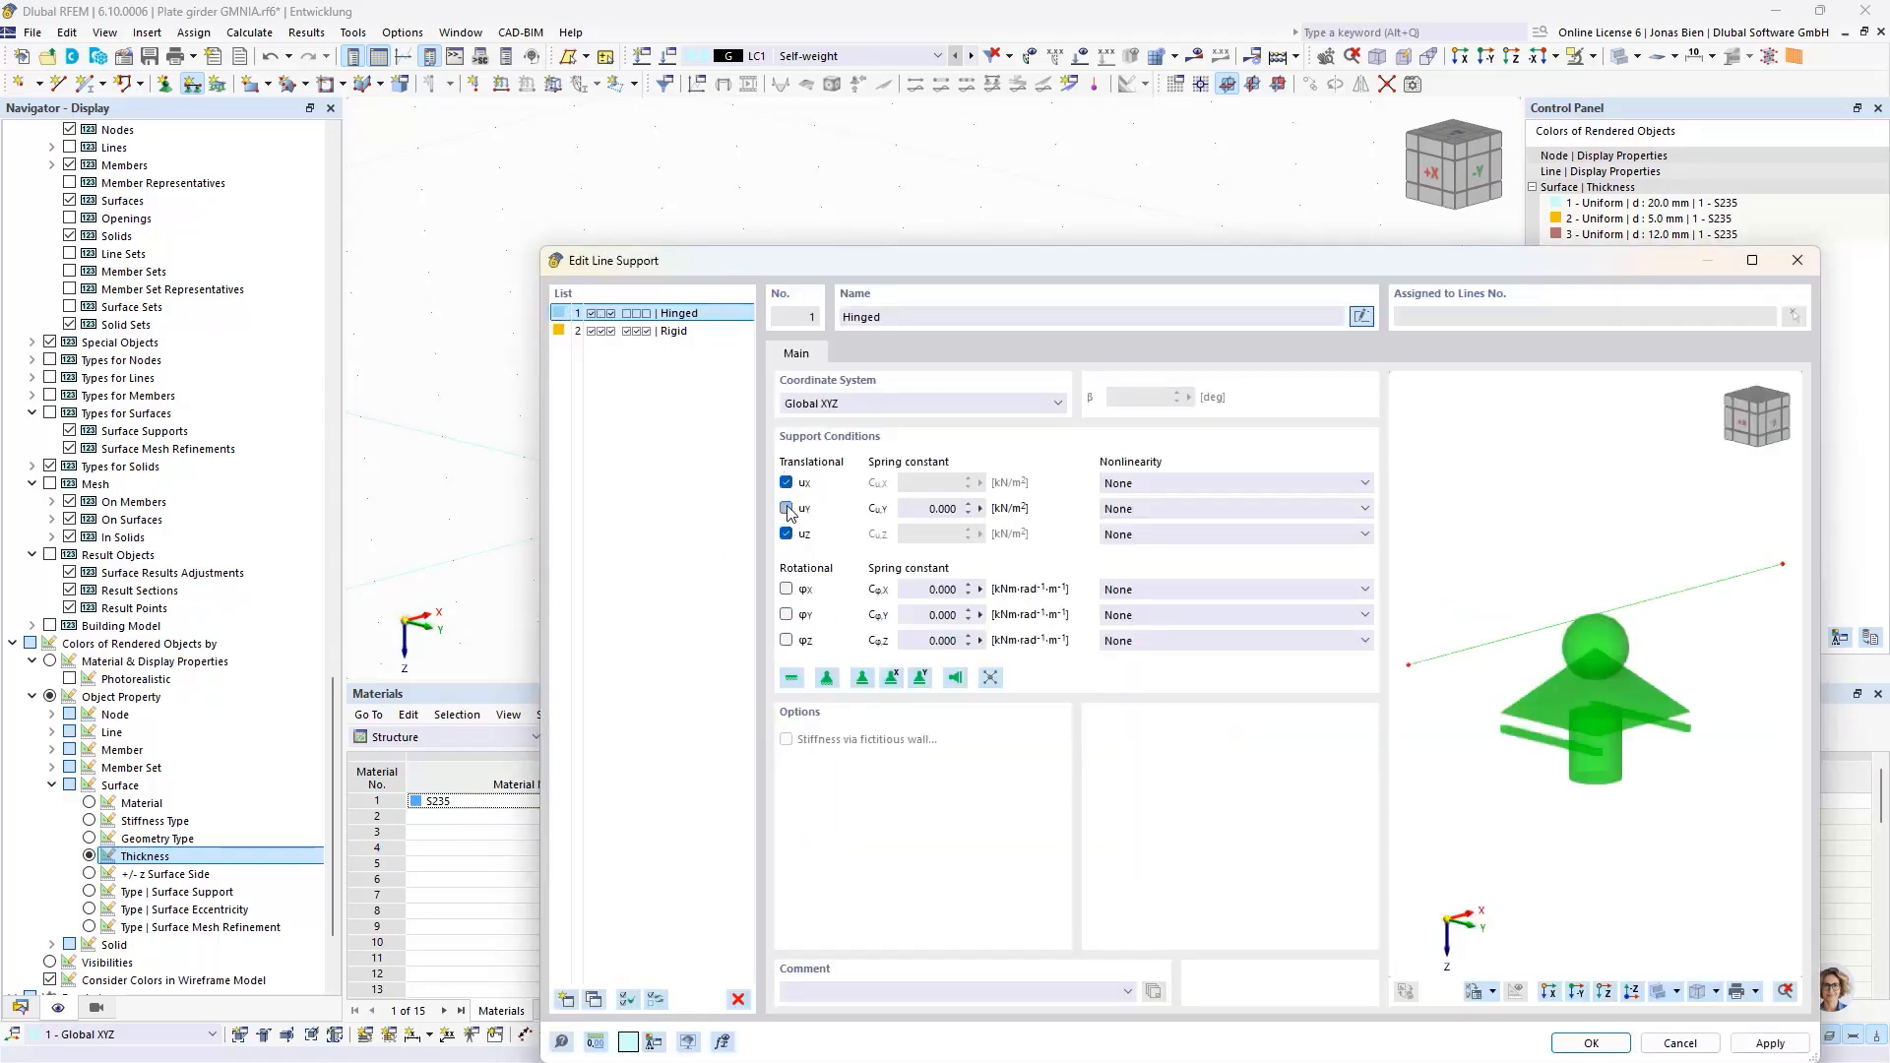
left_click(785, 508)
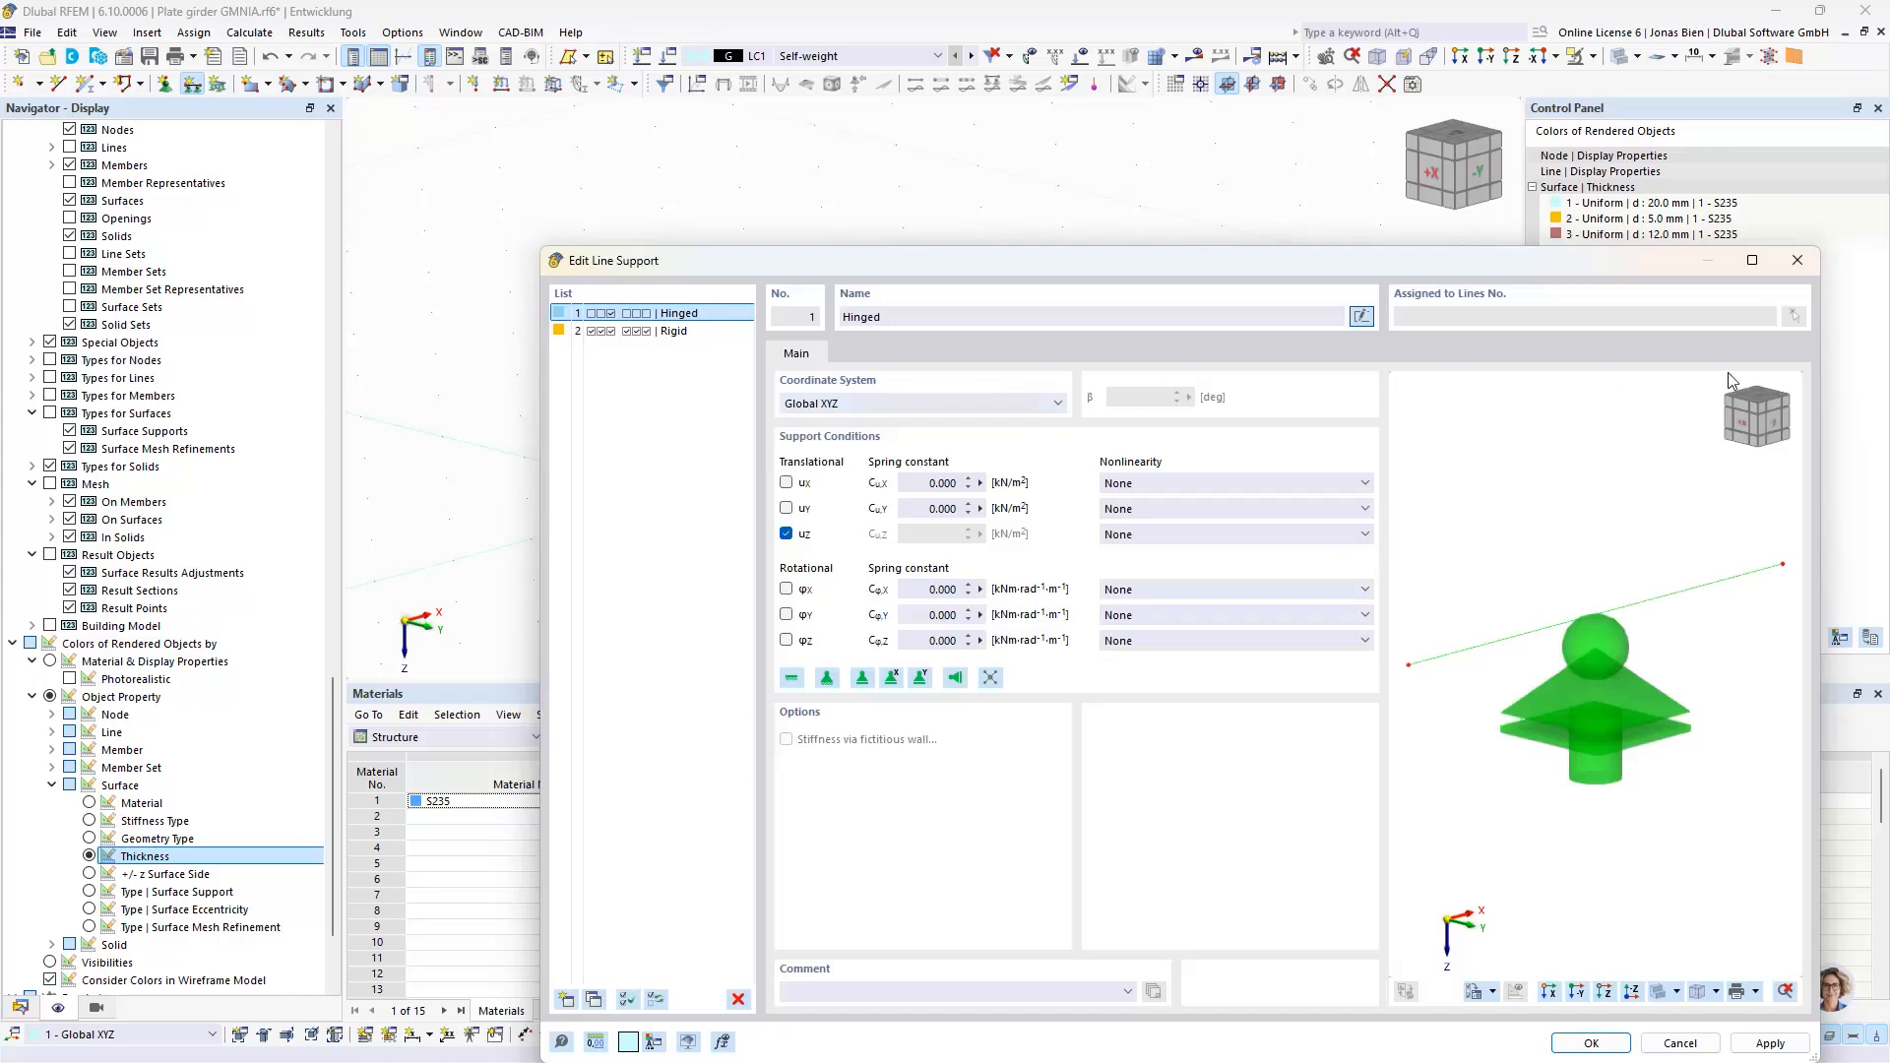
left_click(1587, 1042)
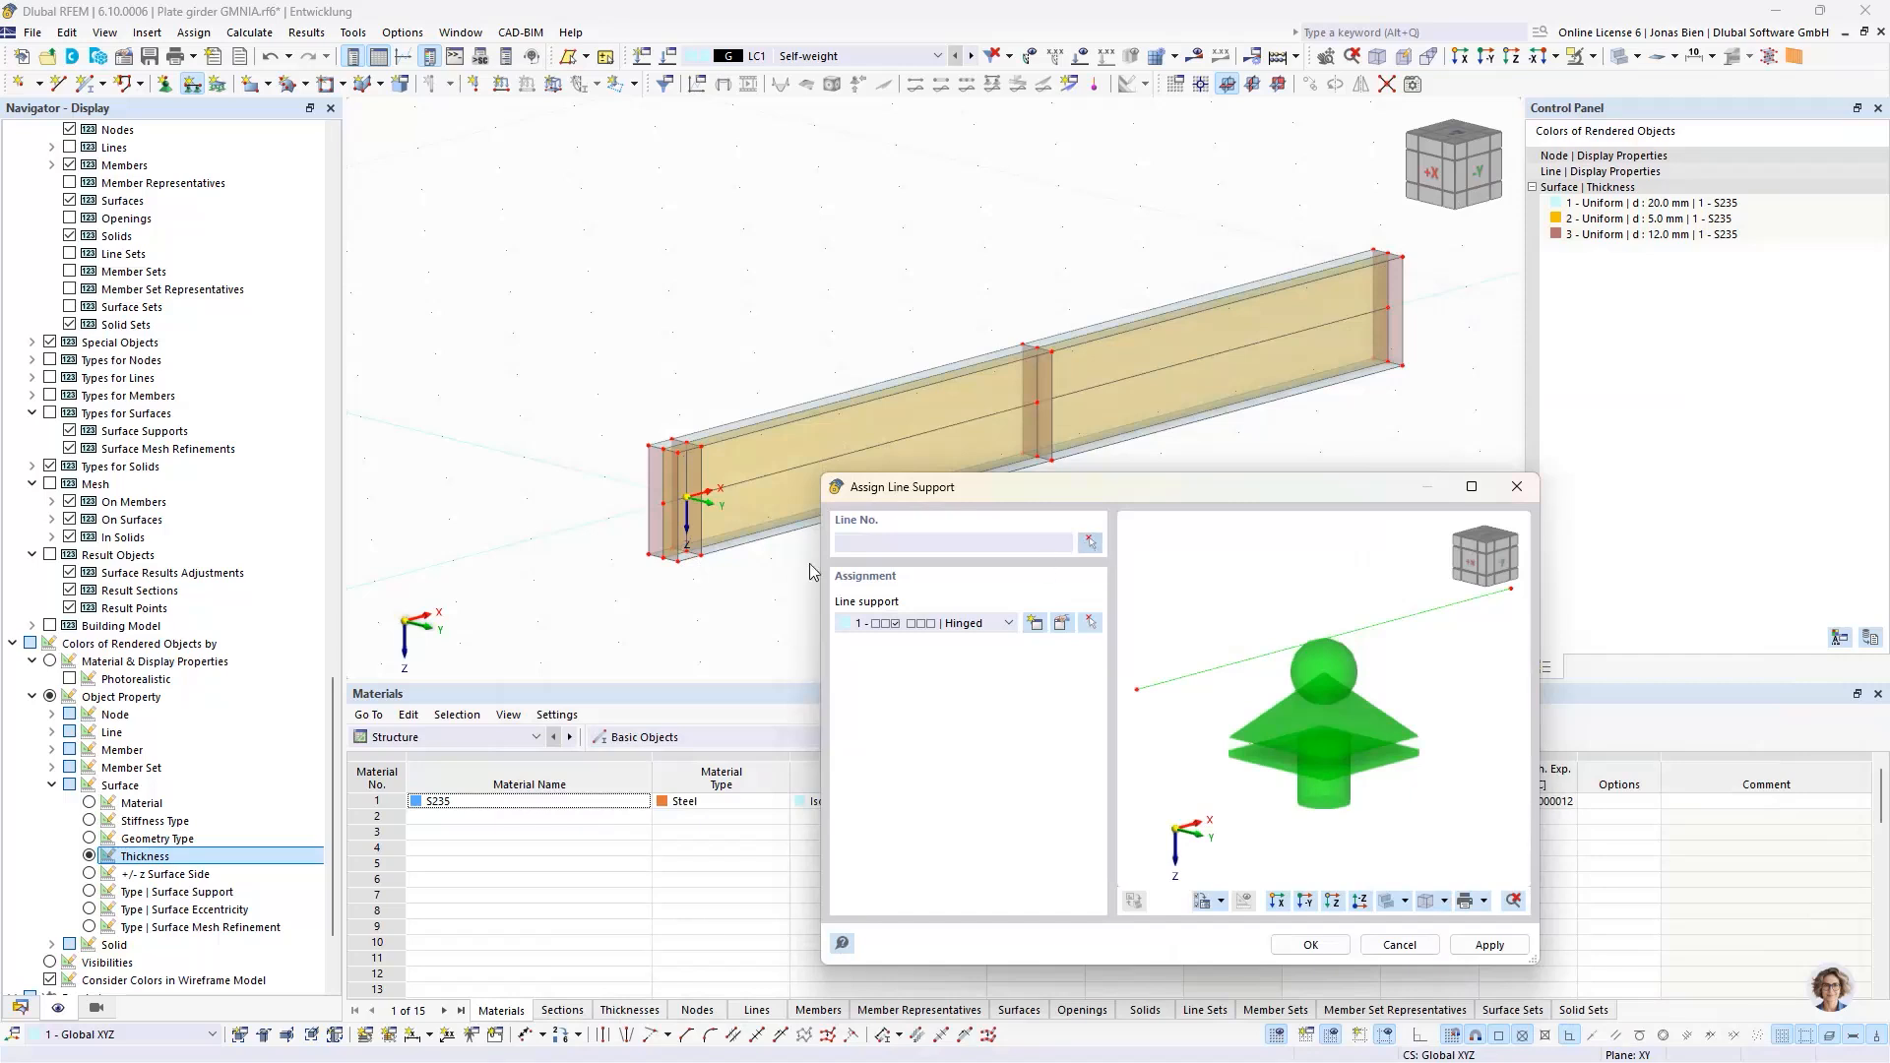
left_click(1089, 543)
scroll(655, 542, "up", 5)
left_click(655, 542)
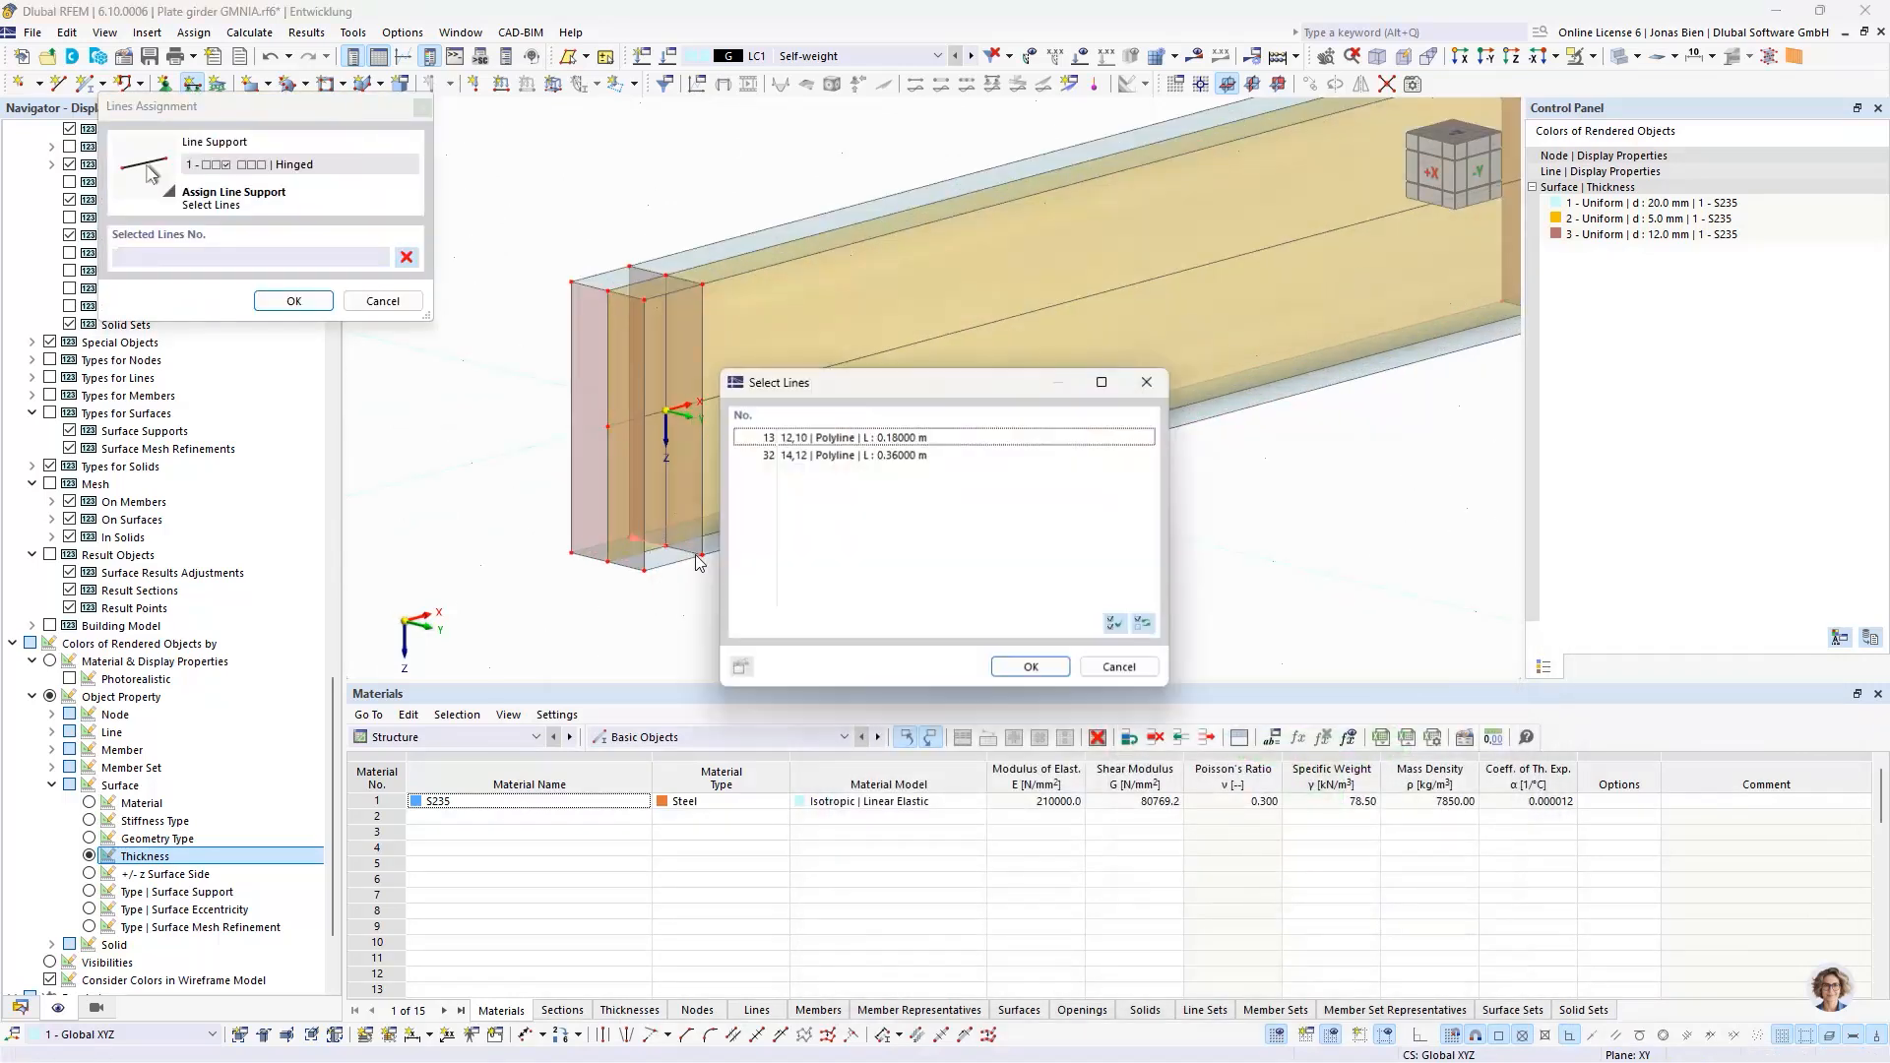
left_click(823, 439)
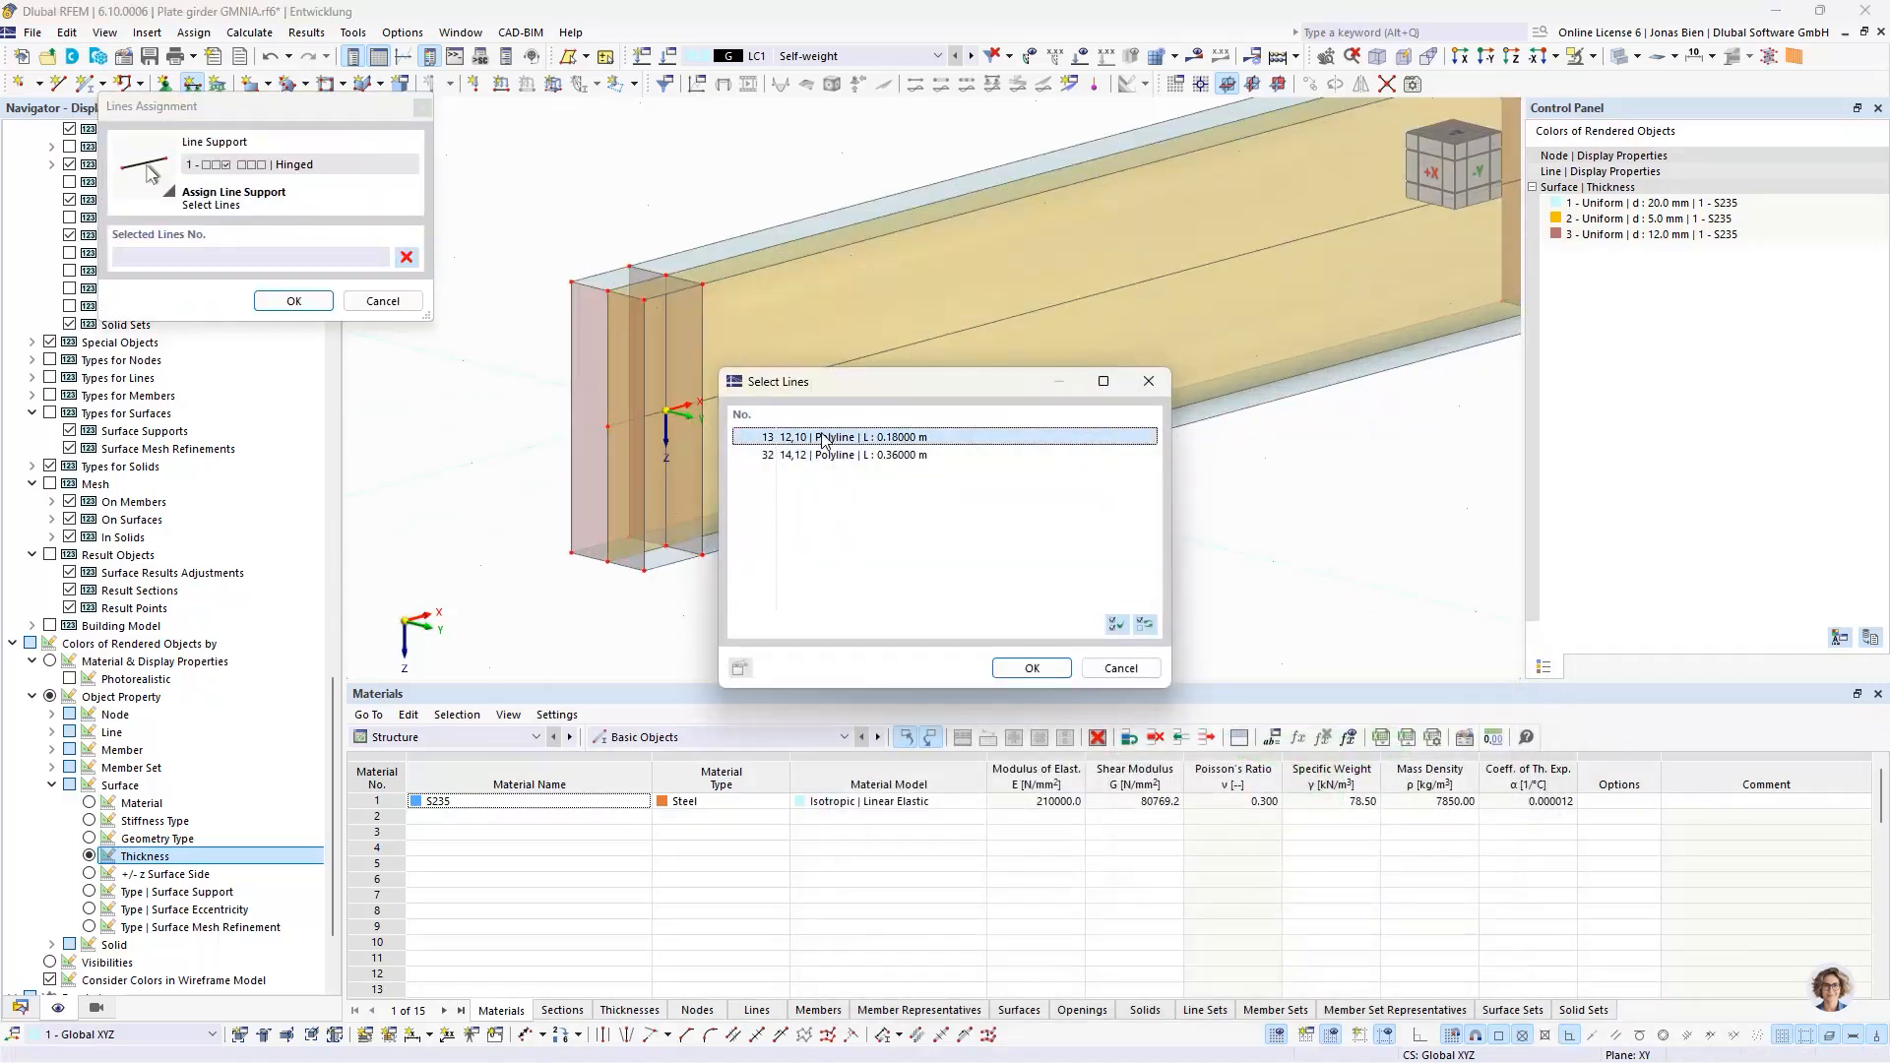
left_click(1126, 668)
key("Escape")
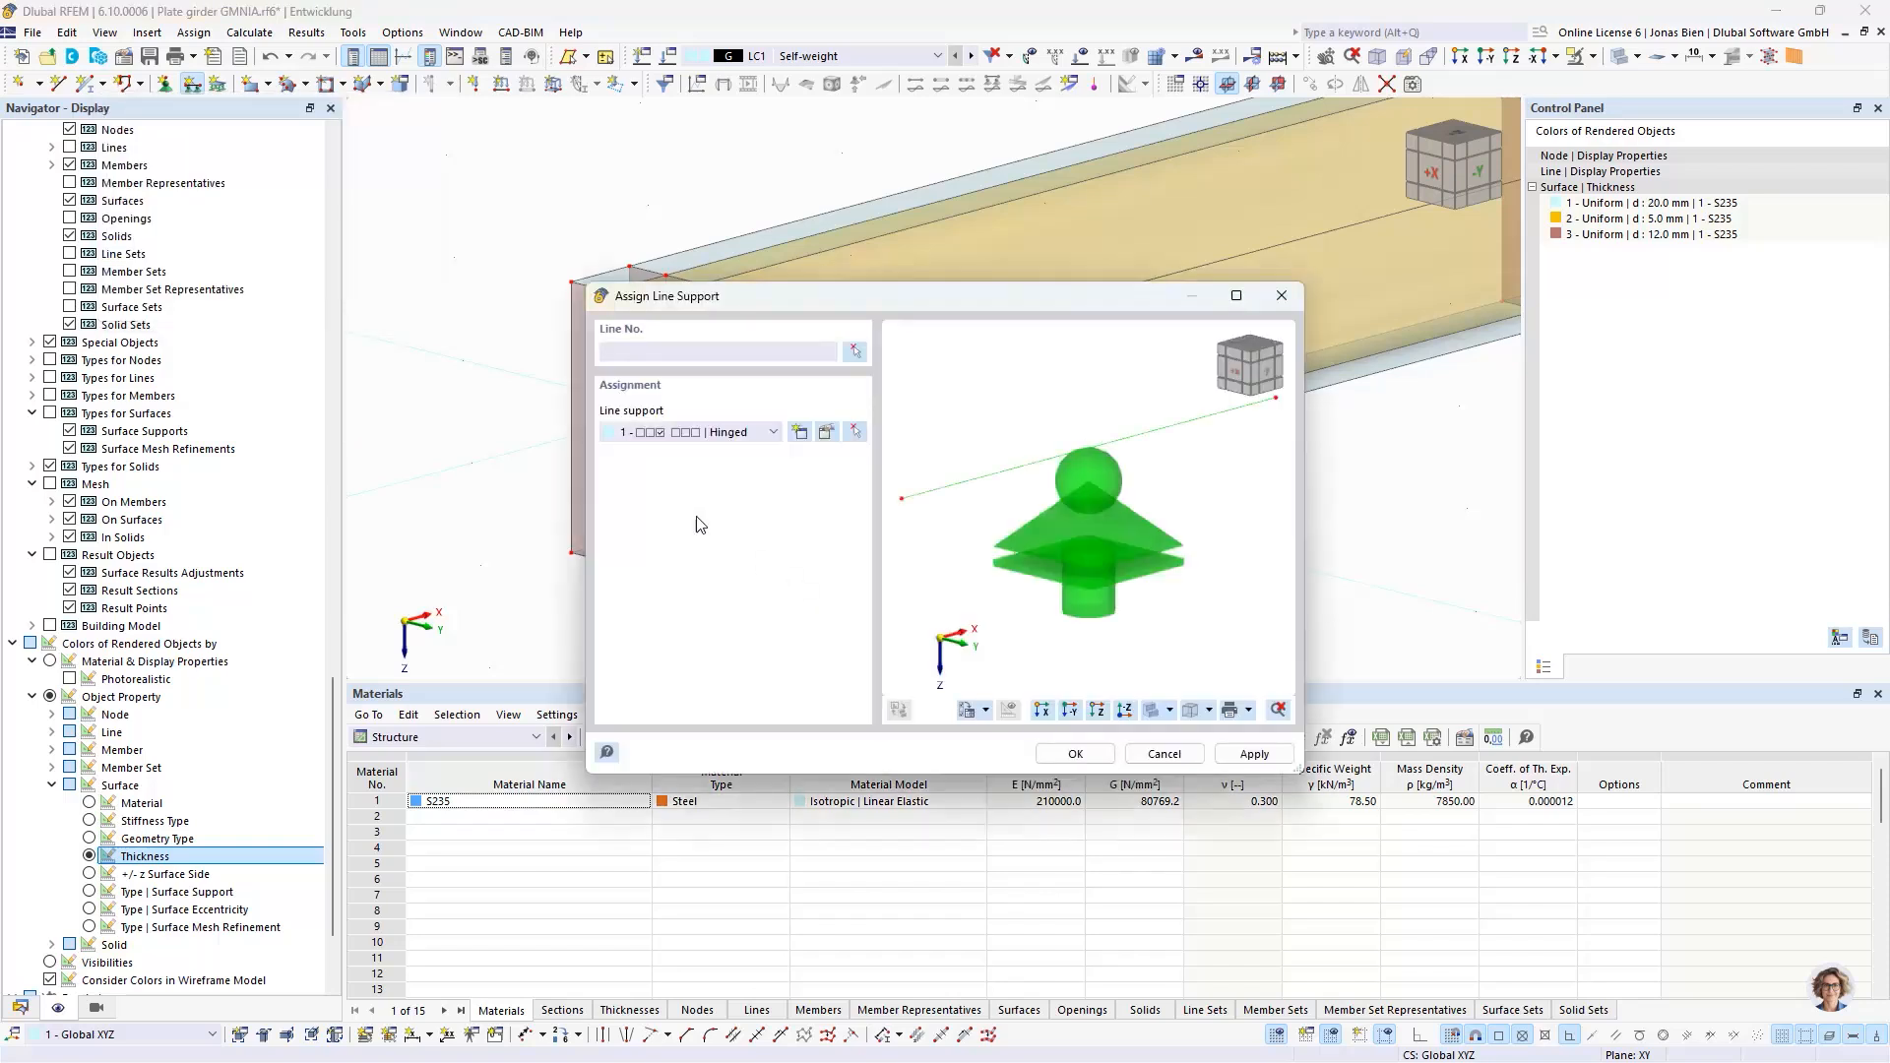
key("Escape")
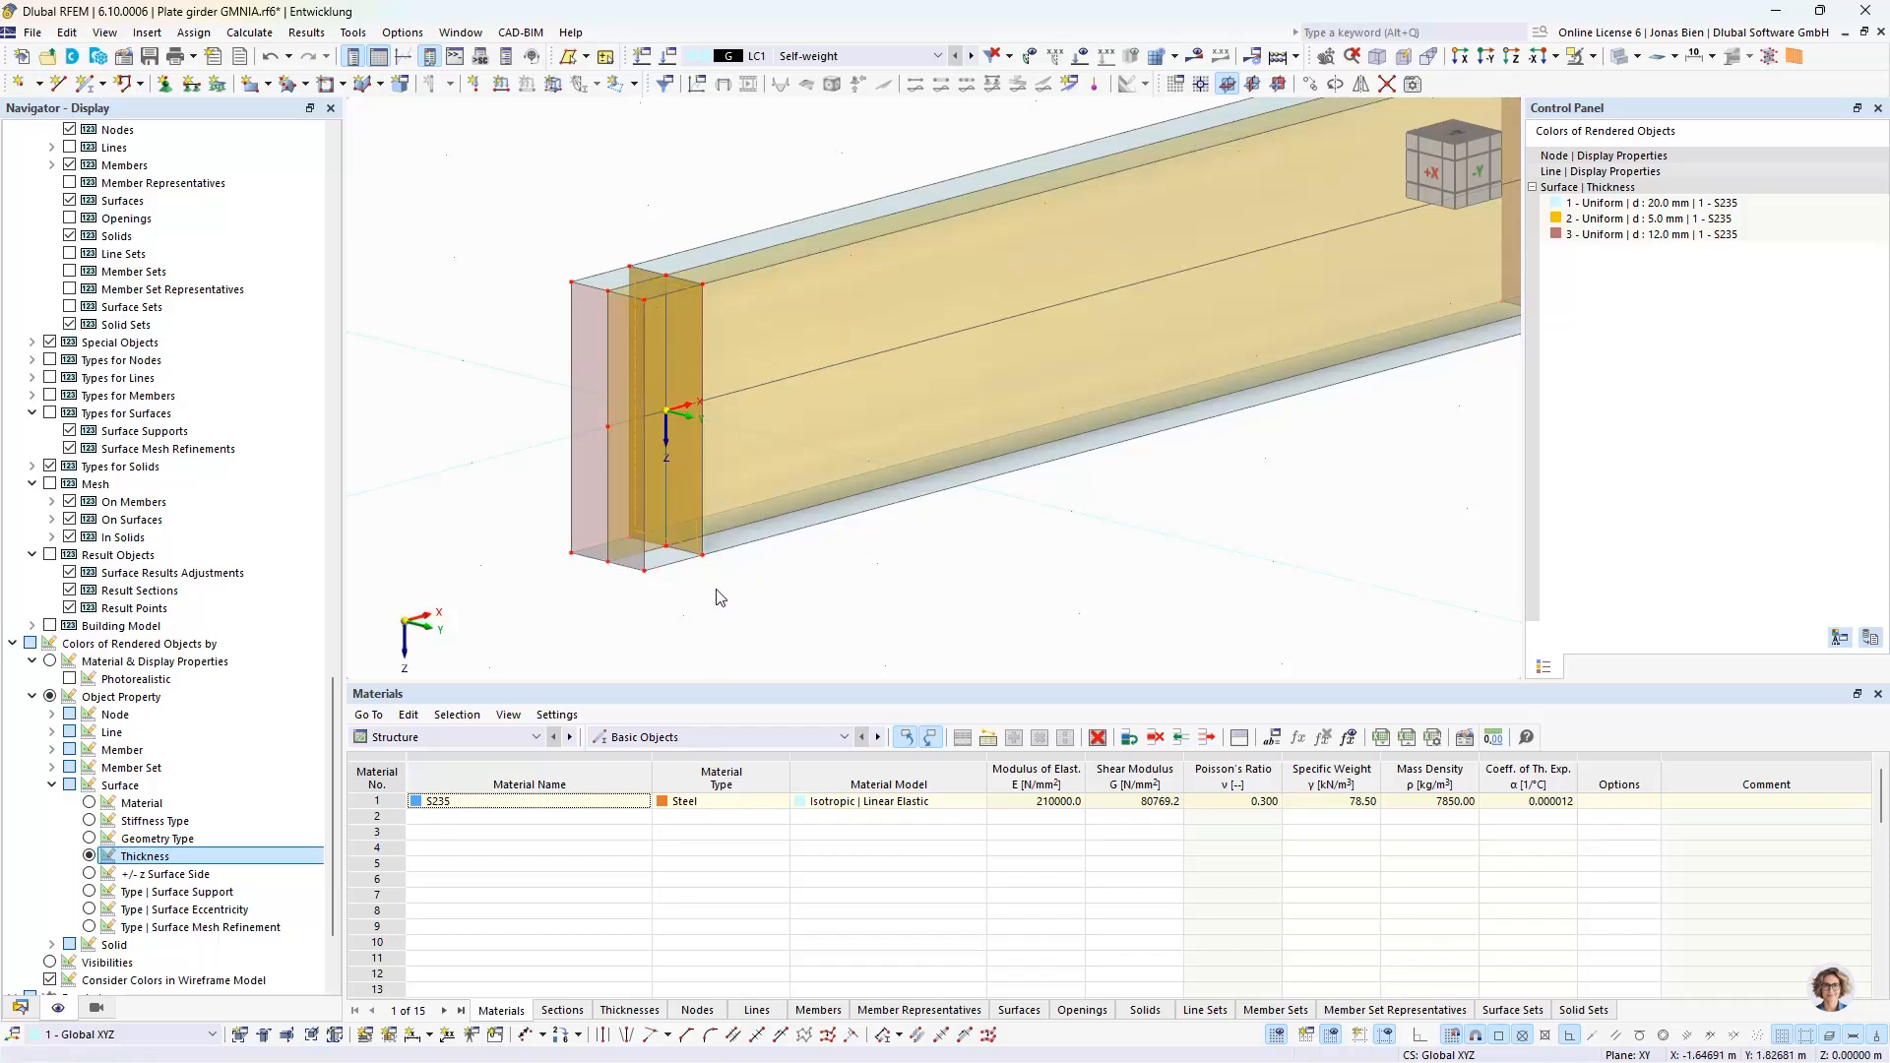
- Connect the stiffener surface at the origin with the girder at their intersections
scroll(682, 561, "down", 2)
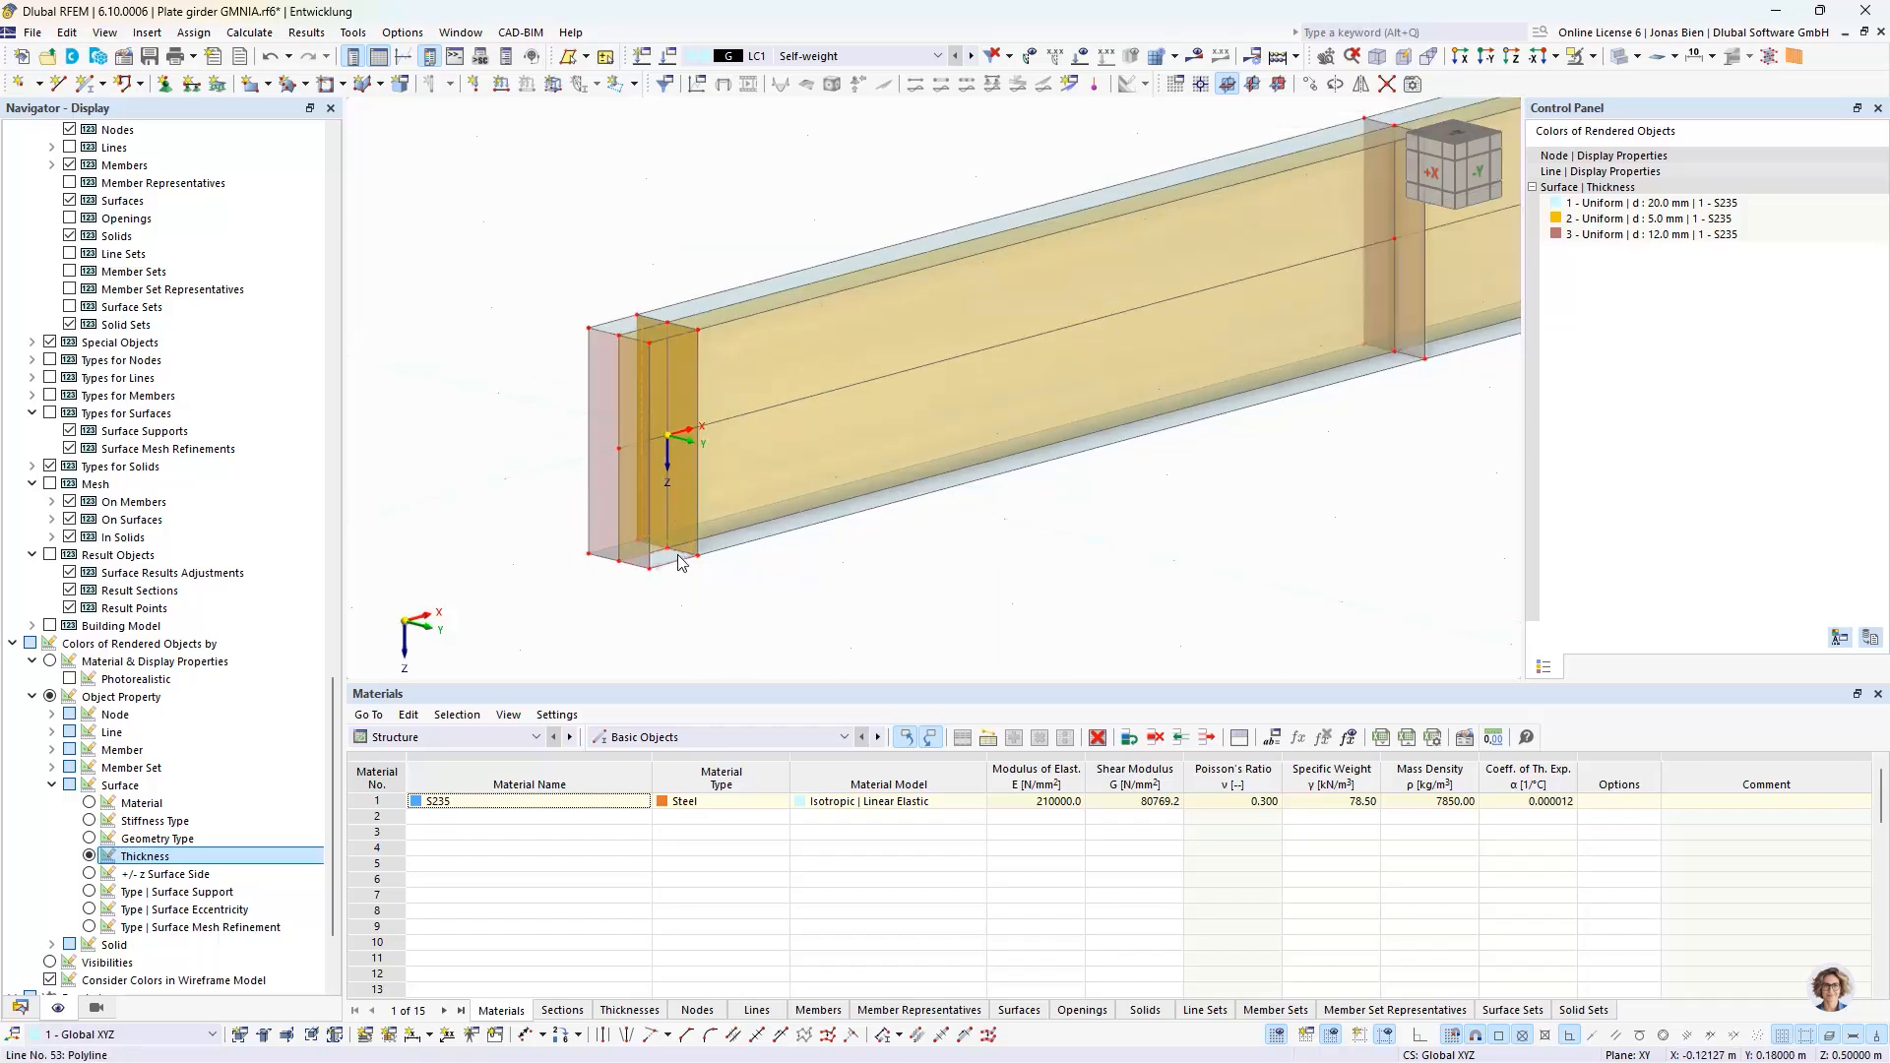
scroll(683, 562, "down", 2)
scroll(962, 568, "down", 1)
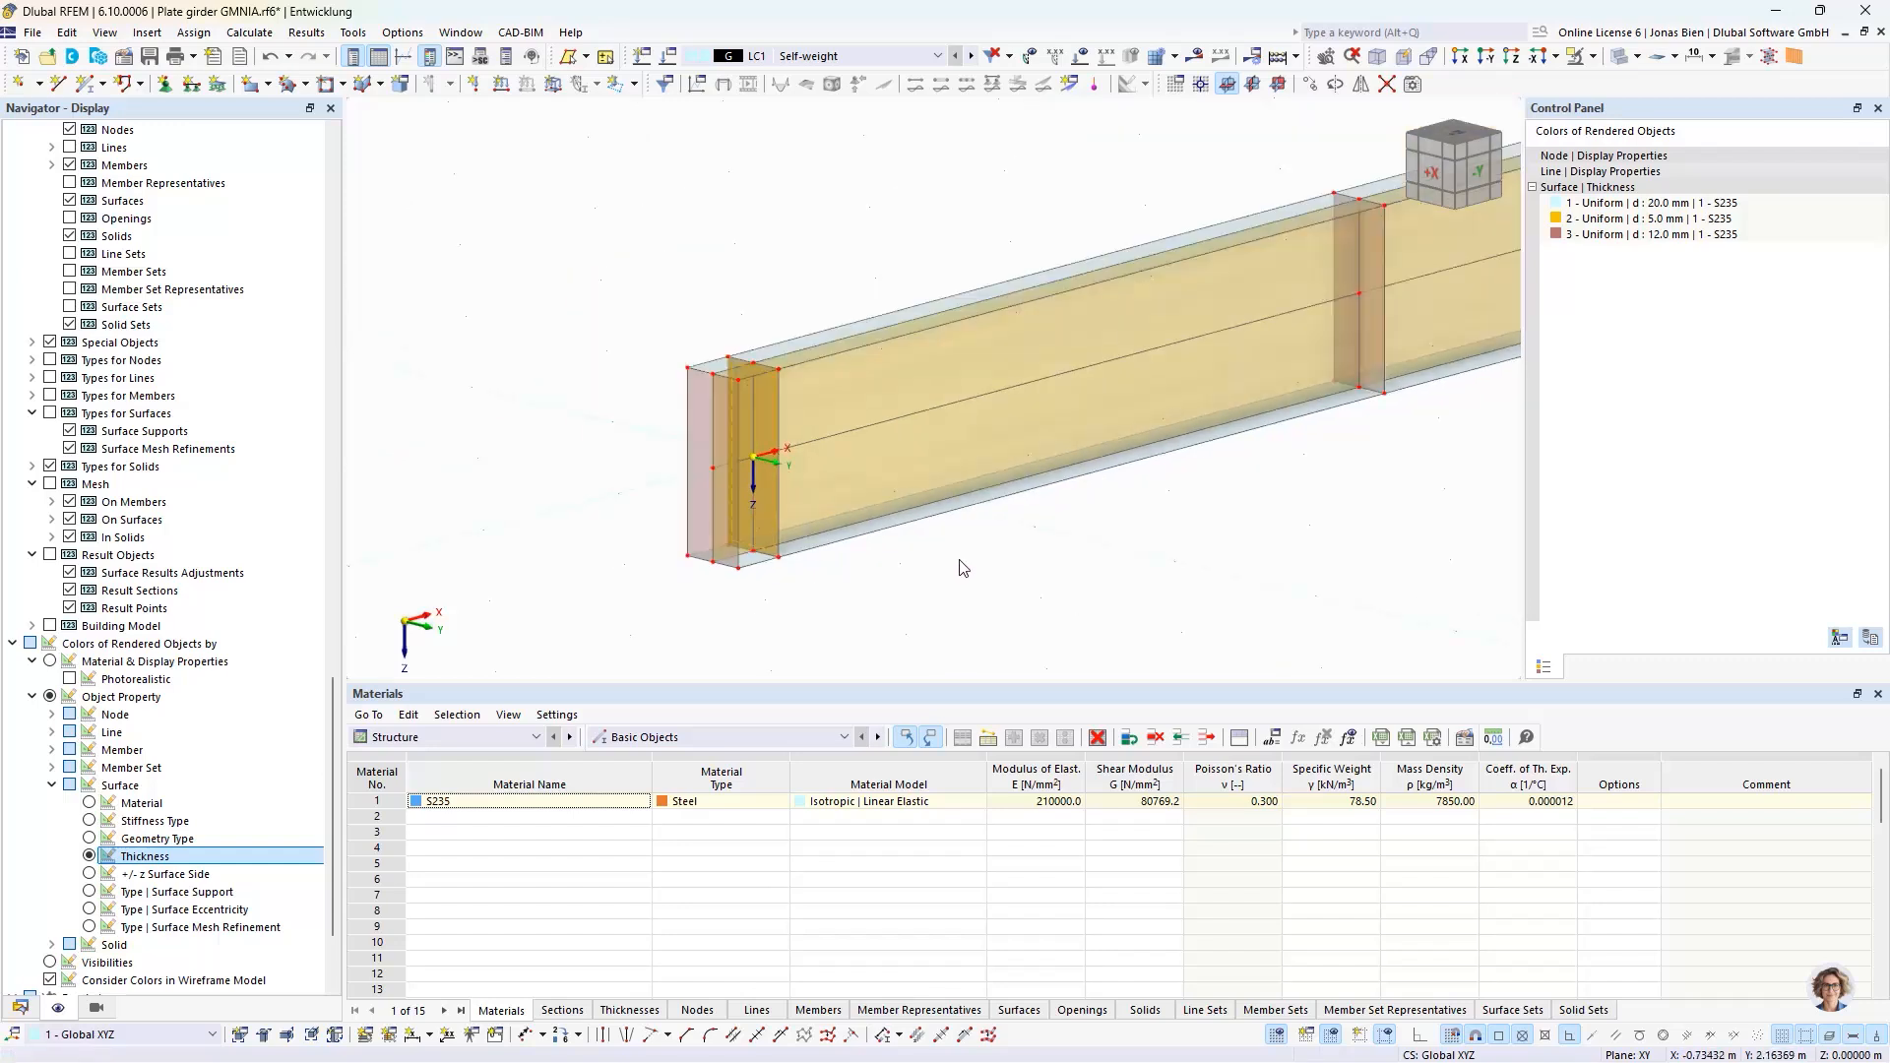
scroll(995, 556, "down", 3)
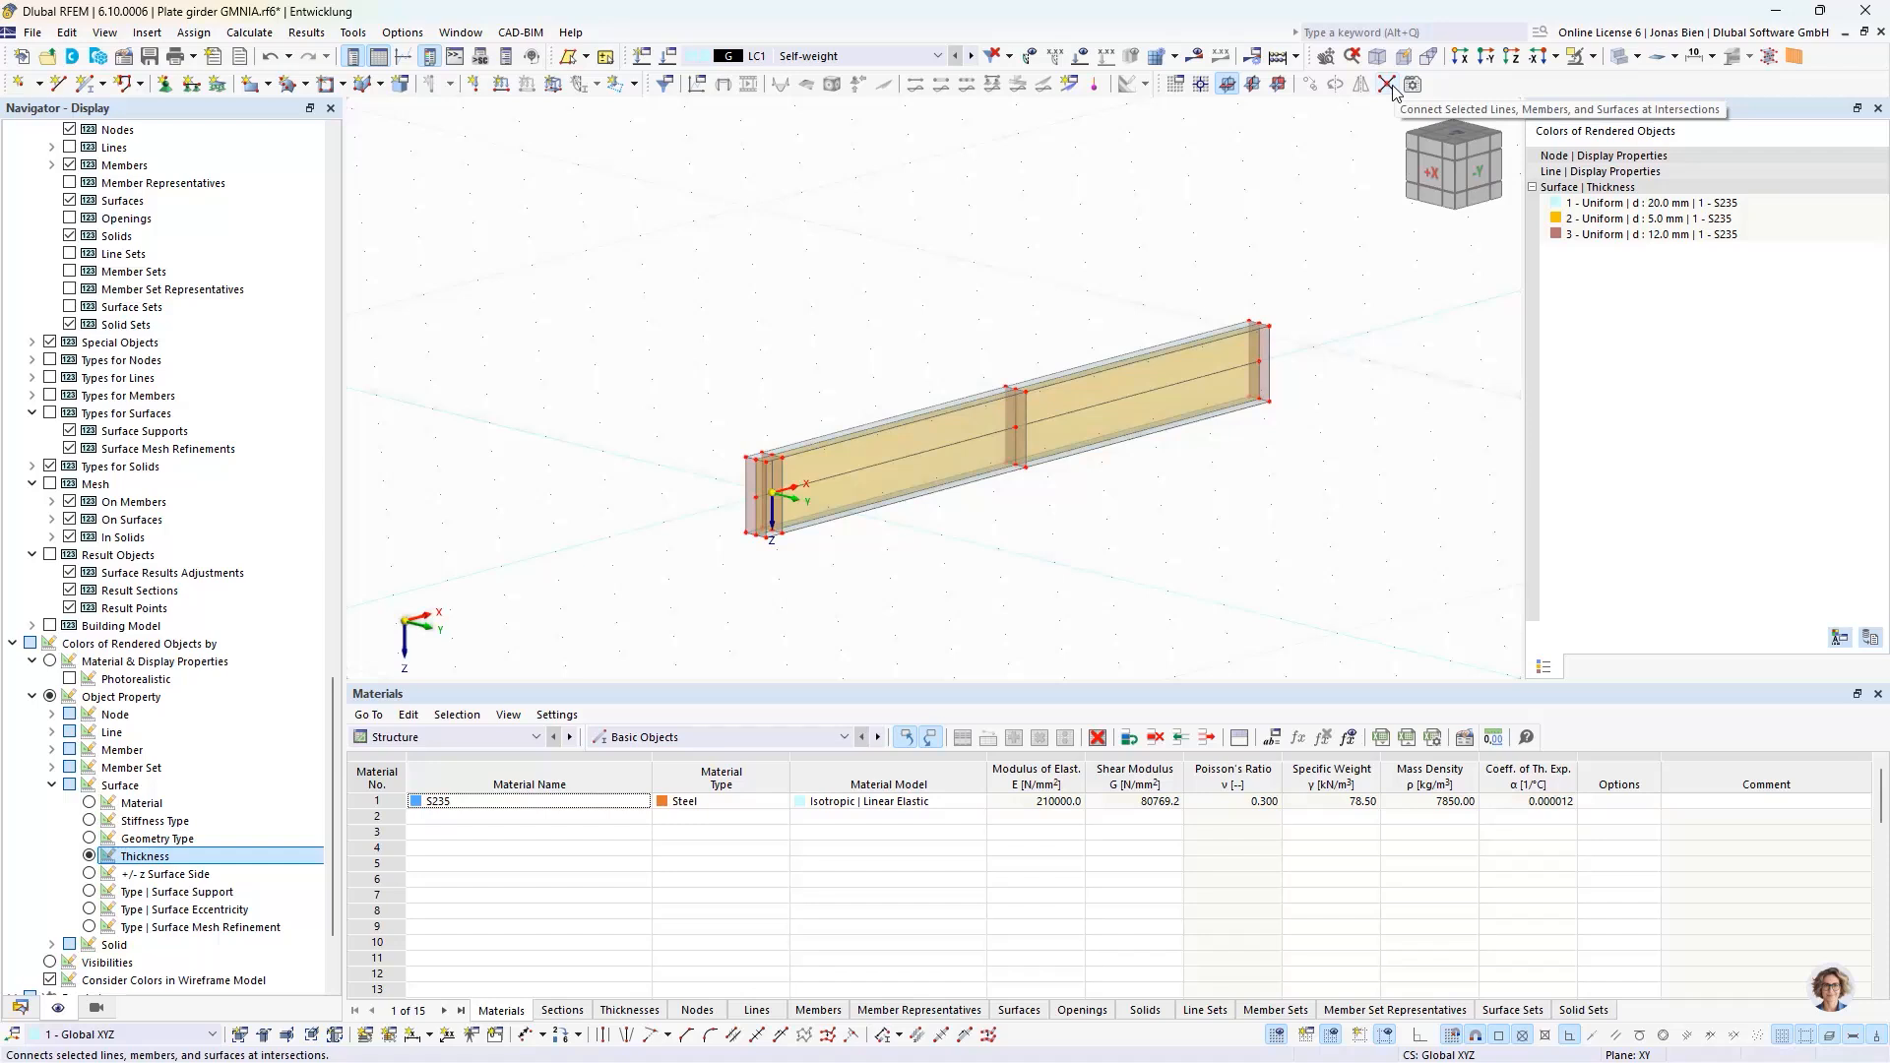
scroll(788, 522, "up", 5)
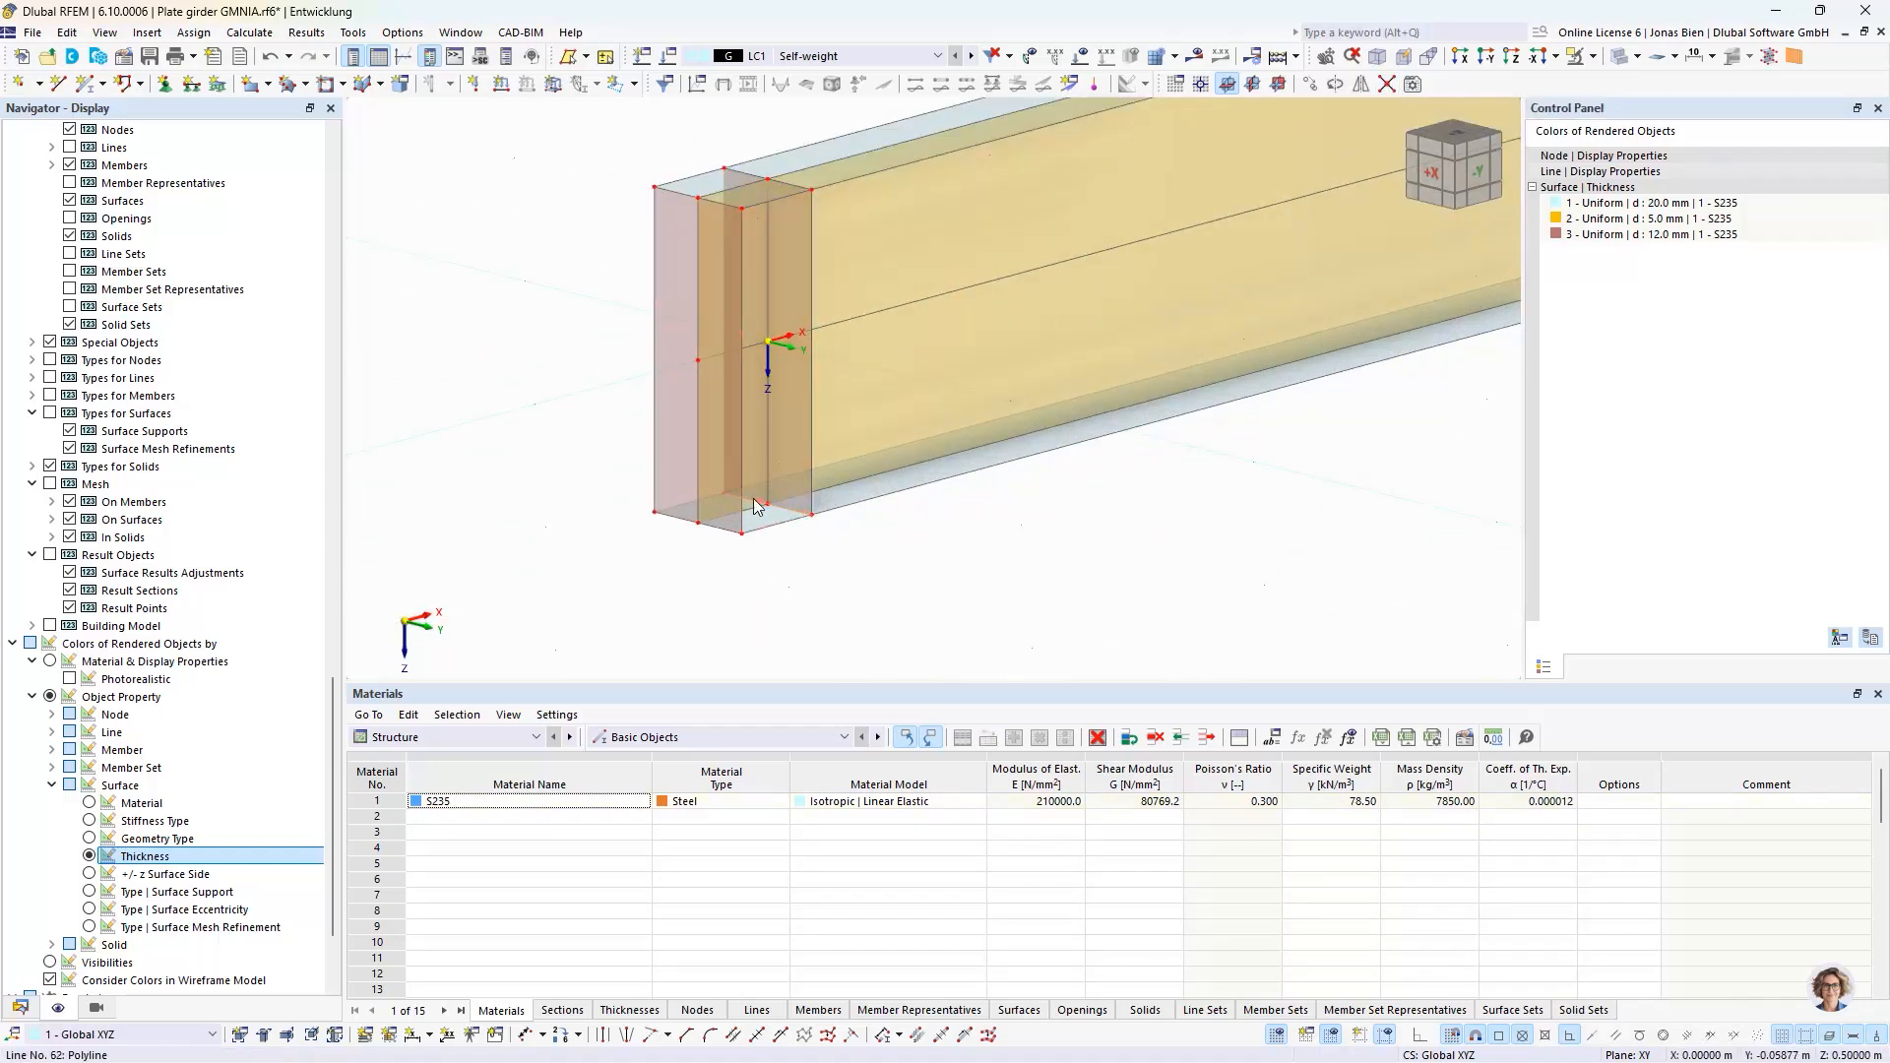
- Assign the Hinged line support to both halves of the bottom edge of the stiffener at the origin
left_click(192, 82)
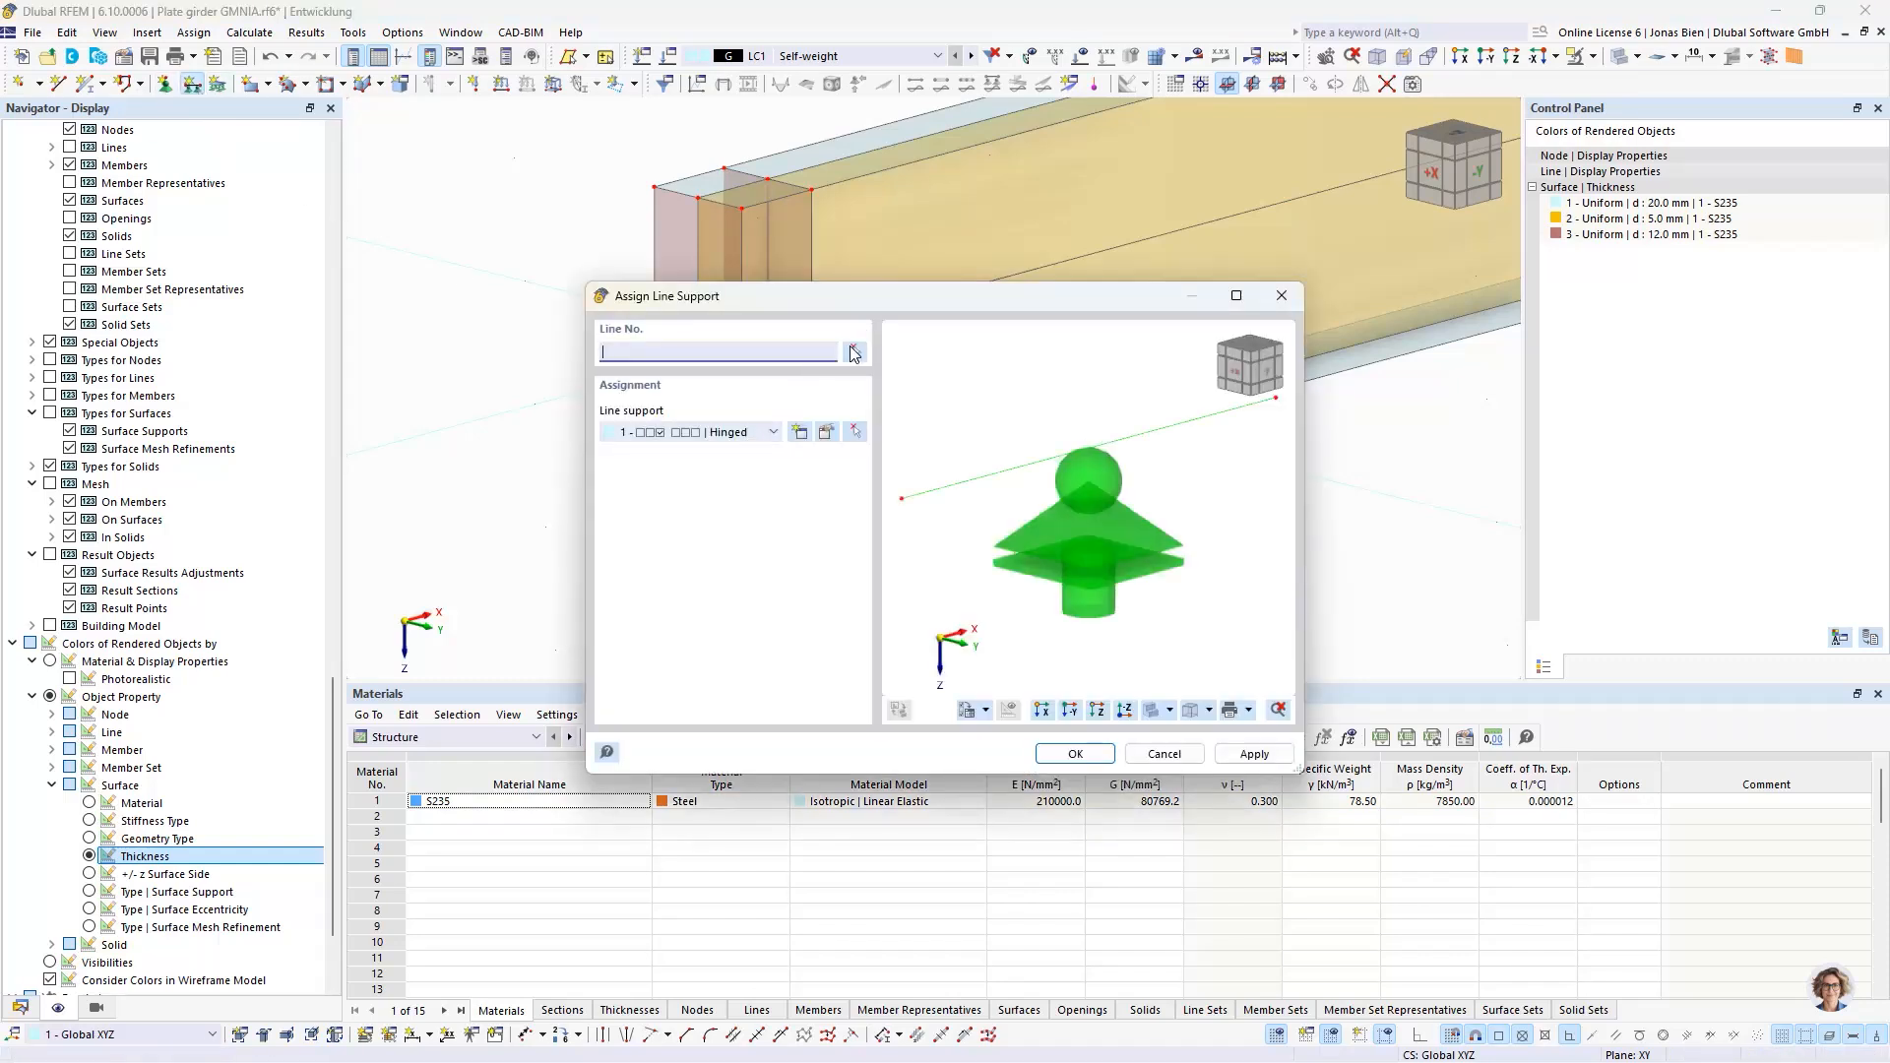
left_click(852, 355)
scroll(778, 492, "up", 3)
left_click(800, 513)
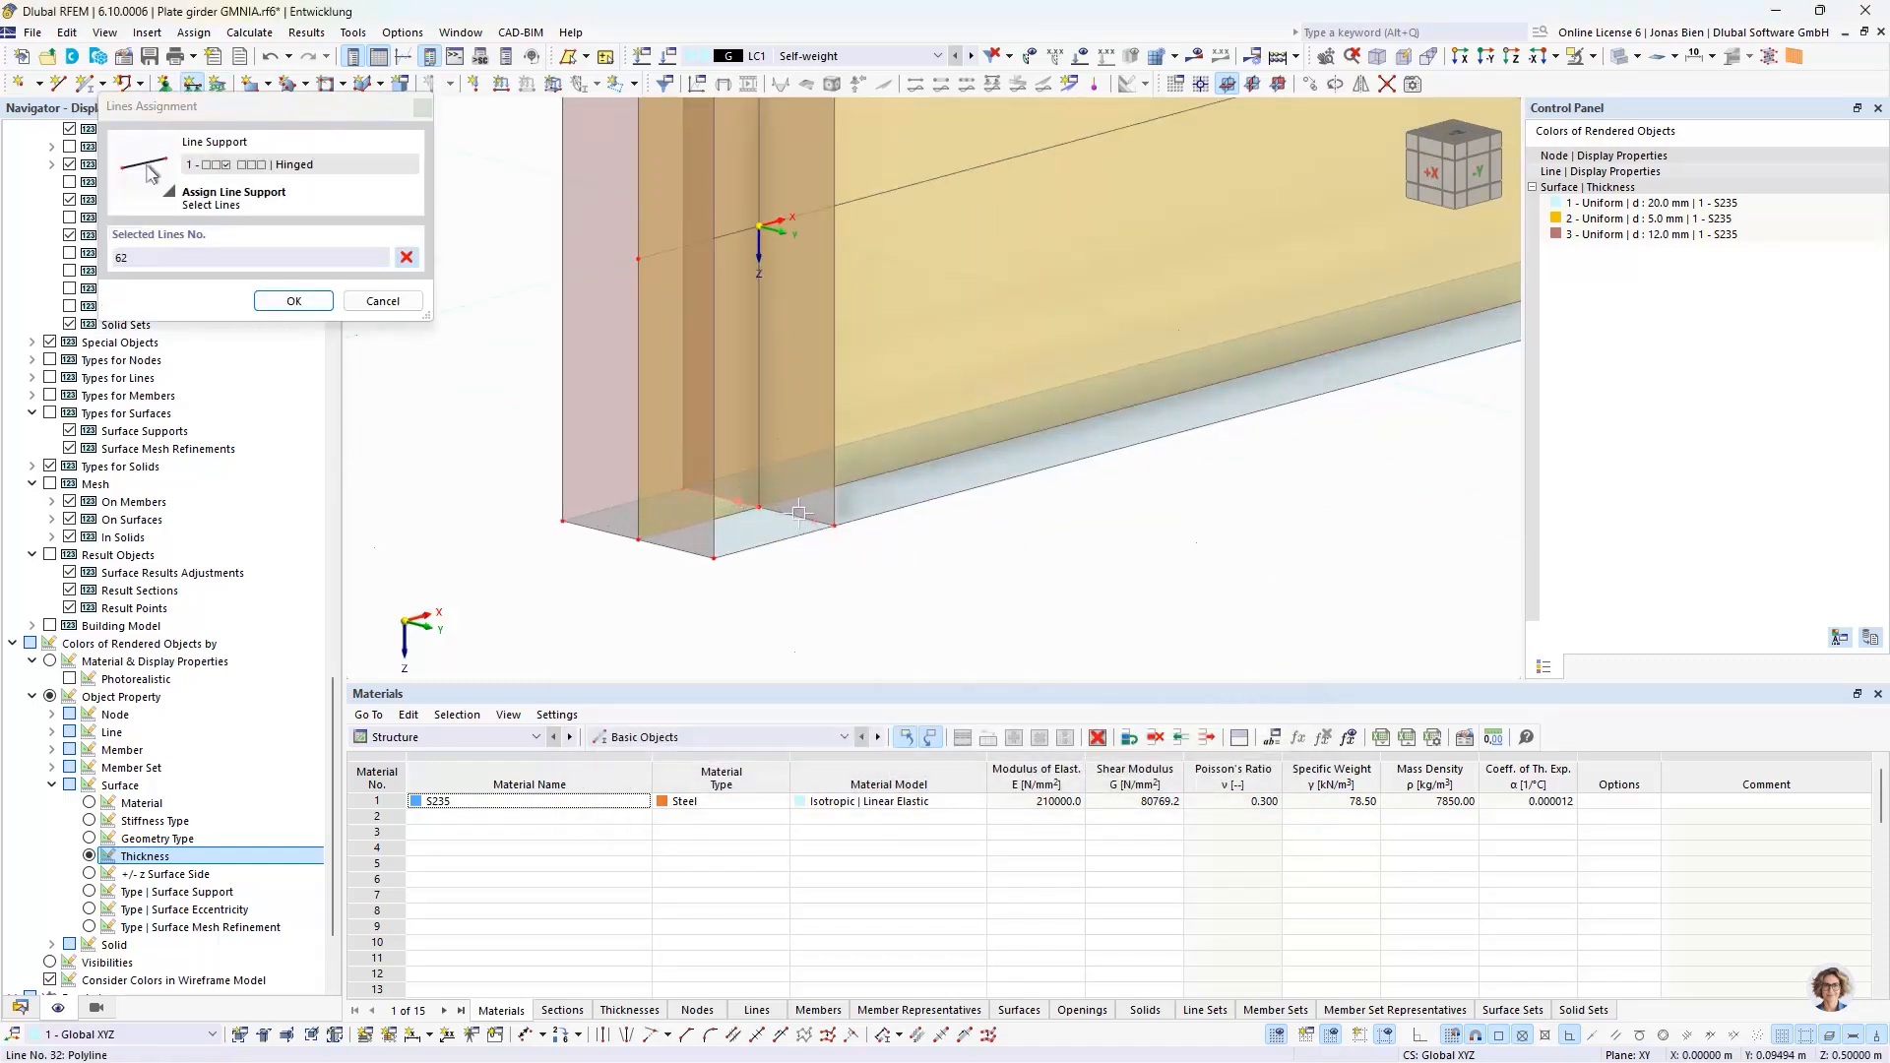
left_click(799, 513)
left_click(294, 301)
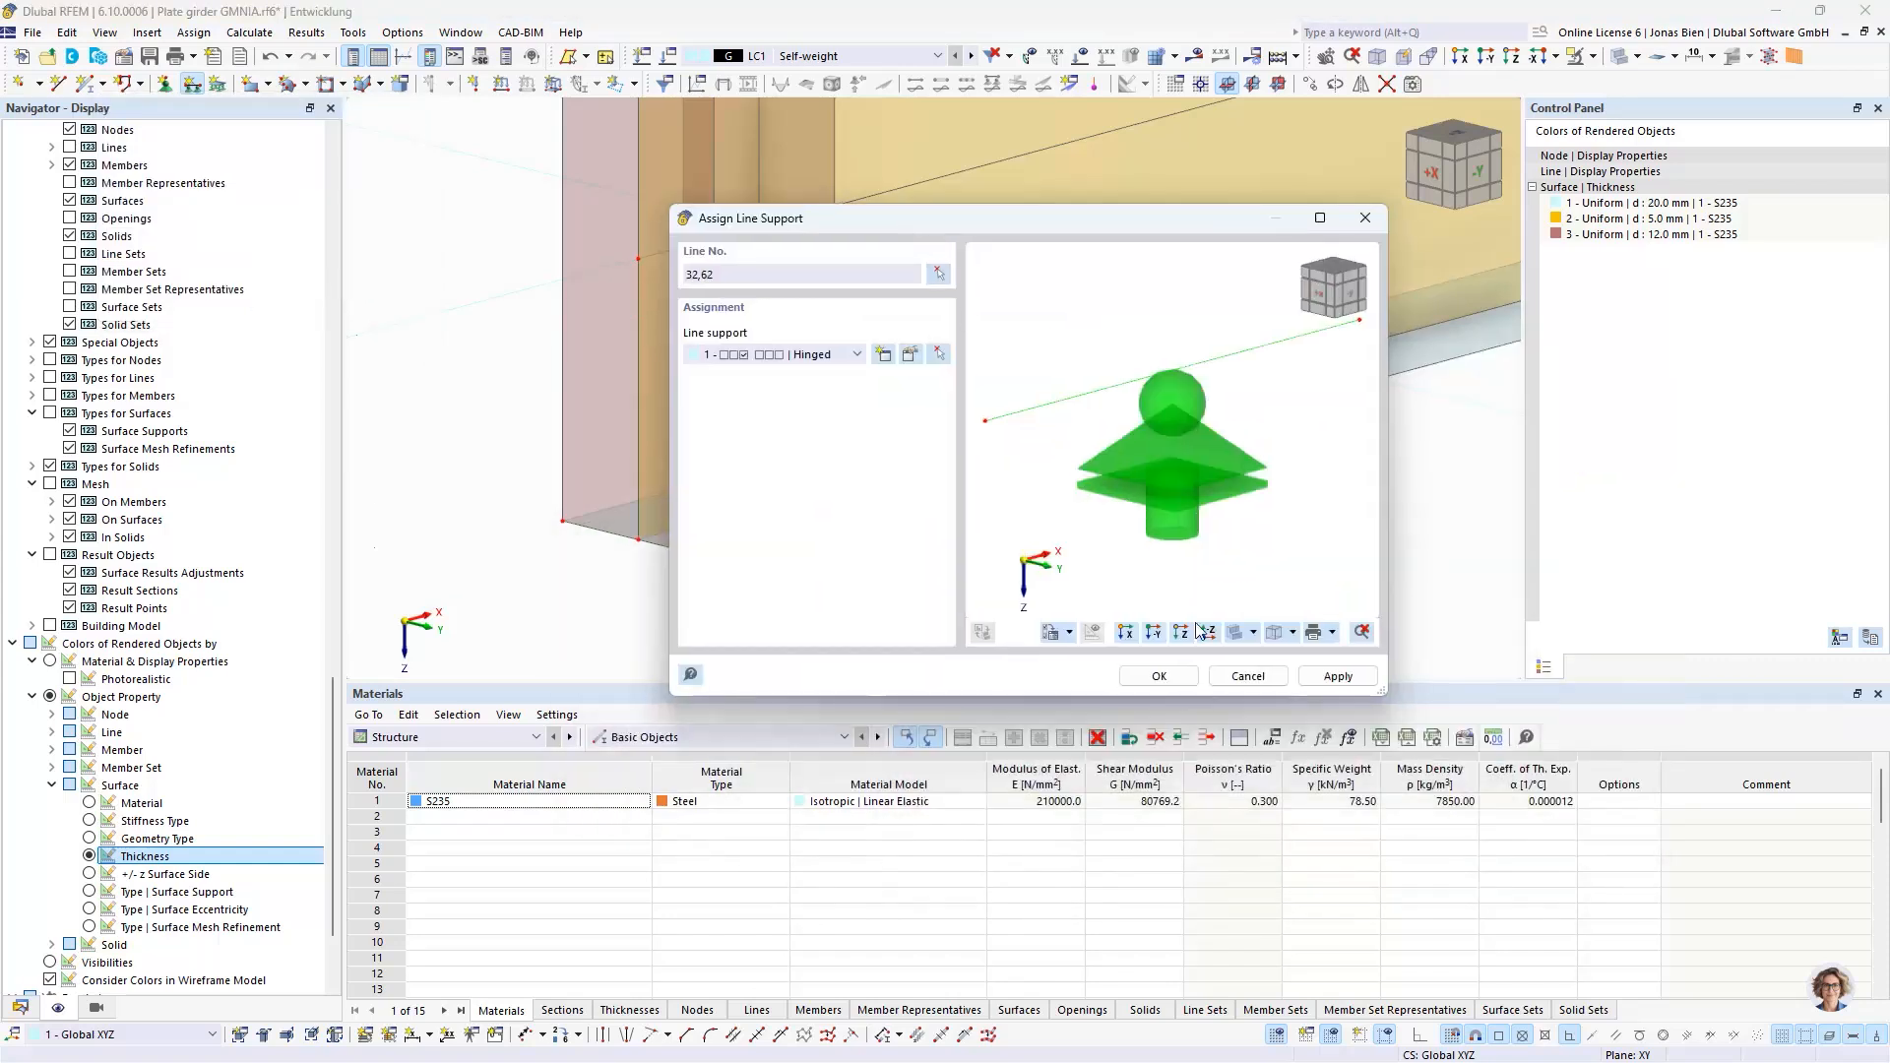
left_click(1192, 785)
- Edit the Hinged nodal support so that it restrains only uY, releasing uX, uZ and φZ
scroll(1065, 585, "down", 2)
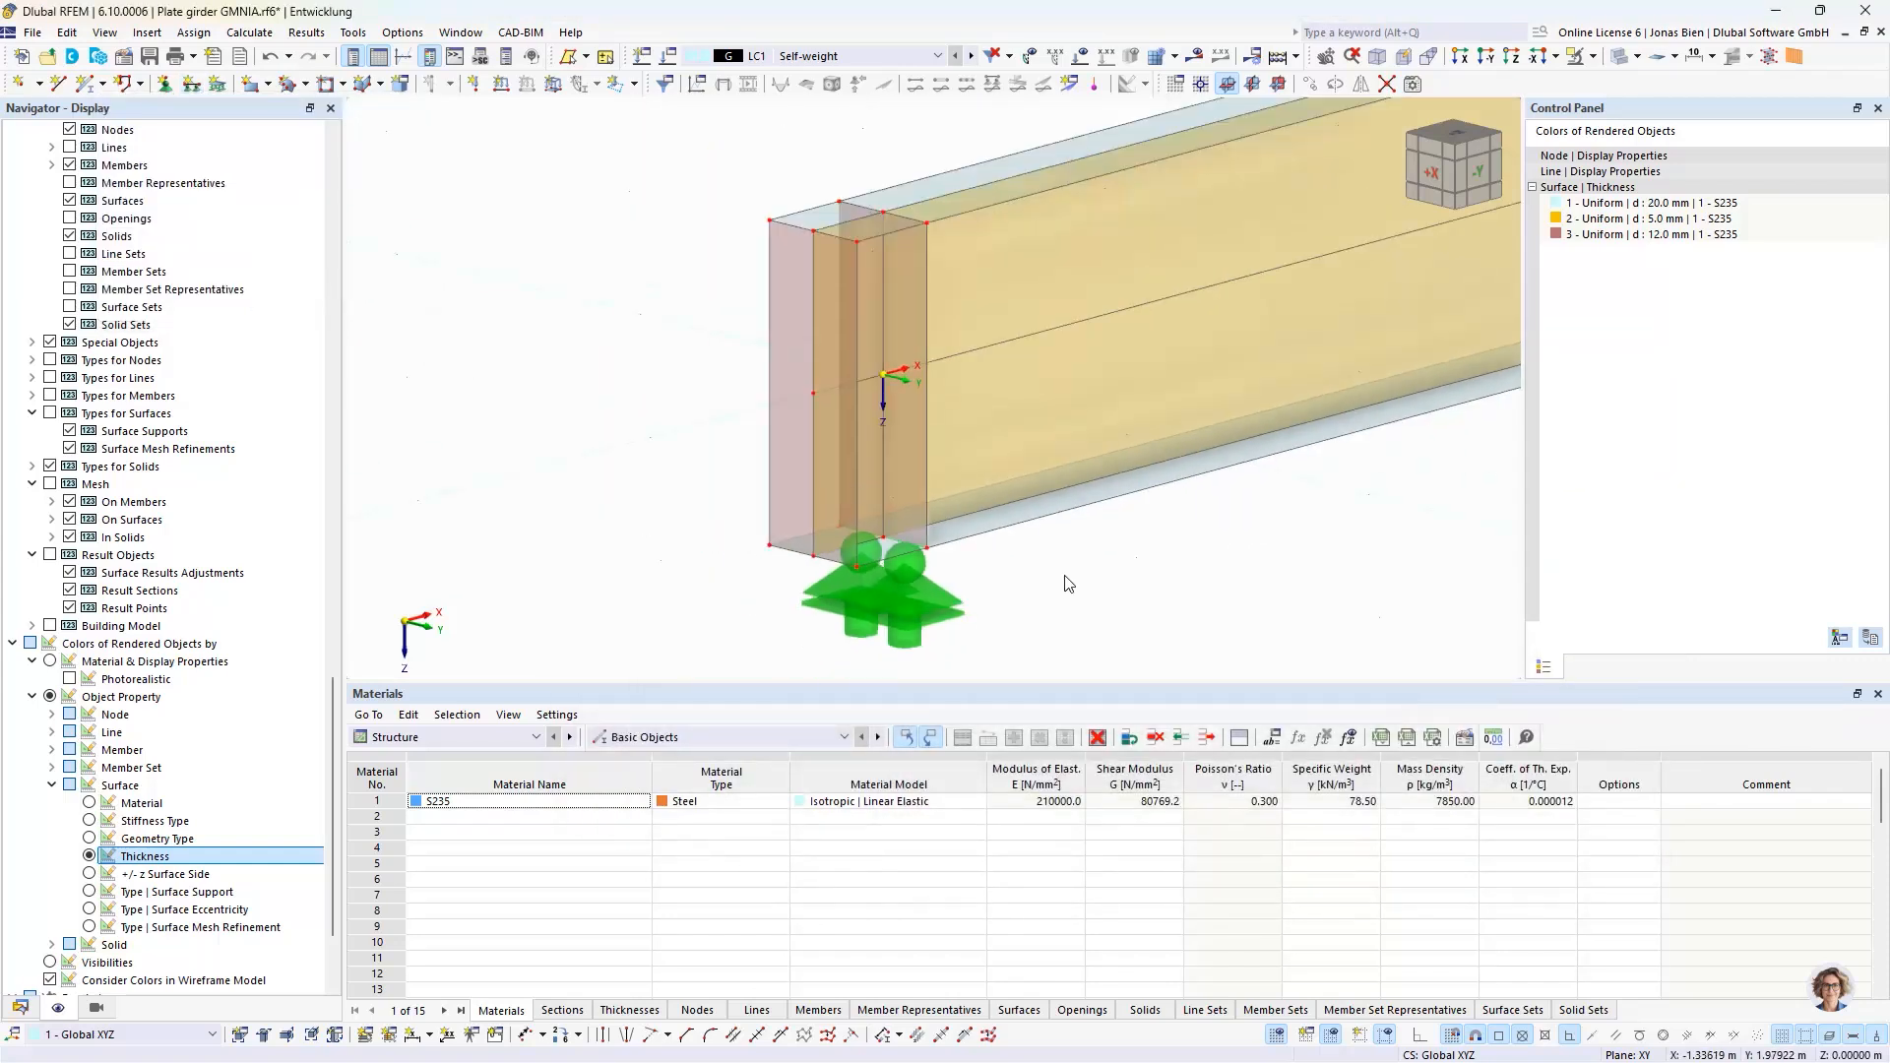
scroll(1110, 561, "down", 2)
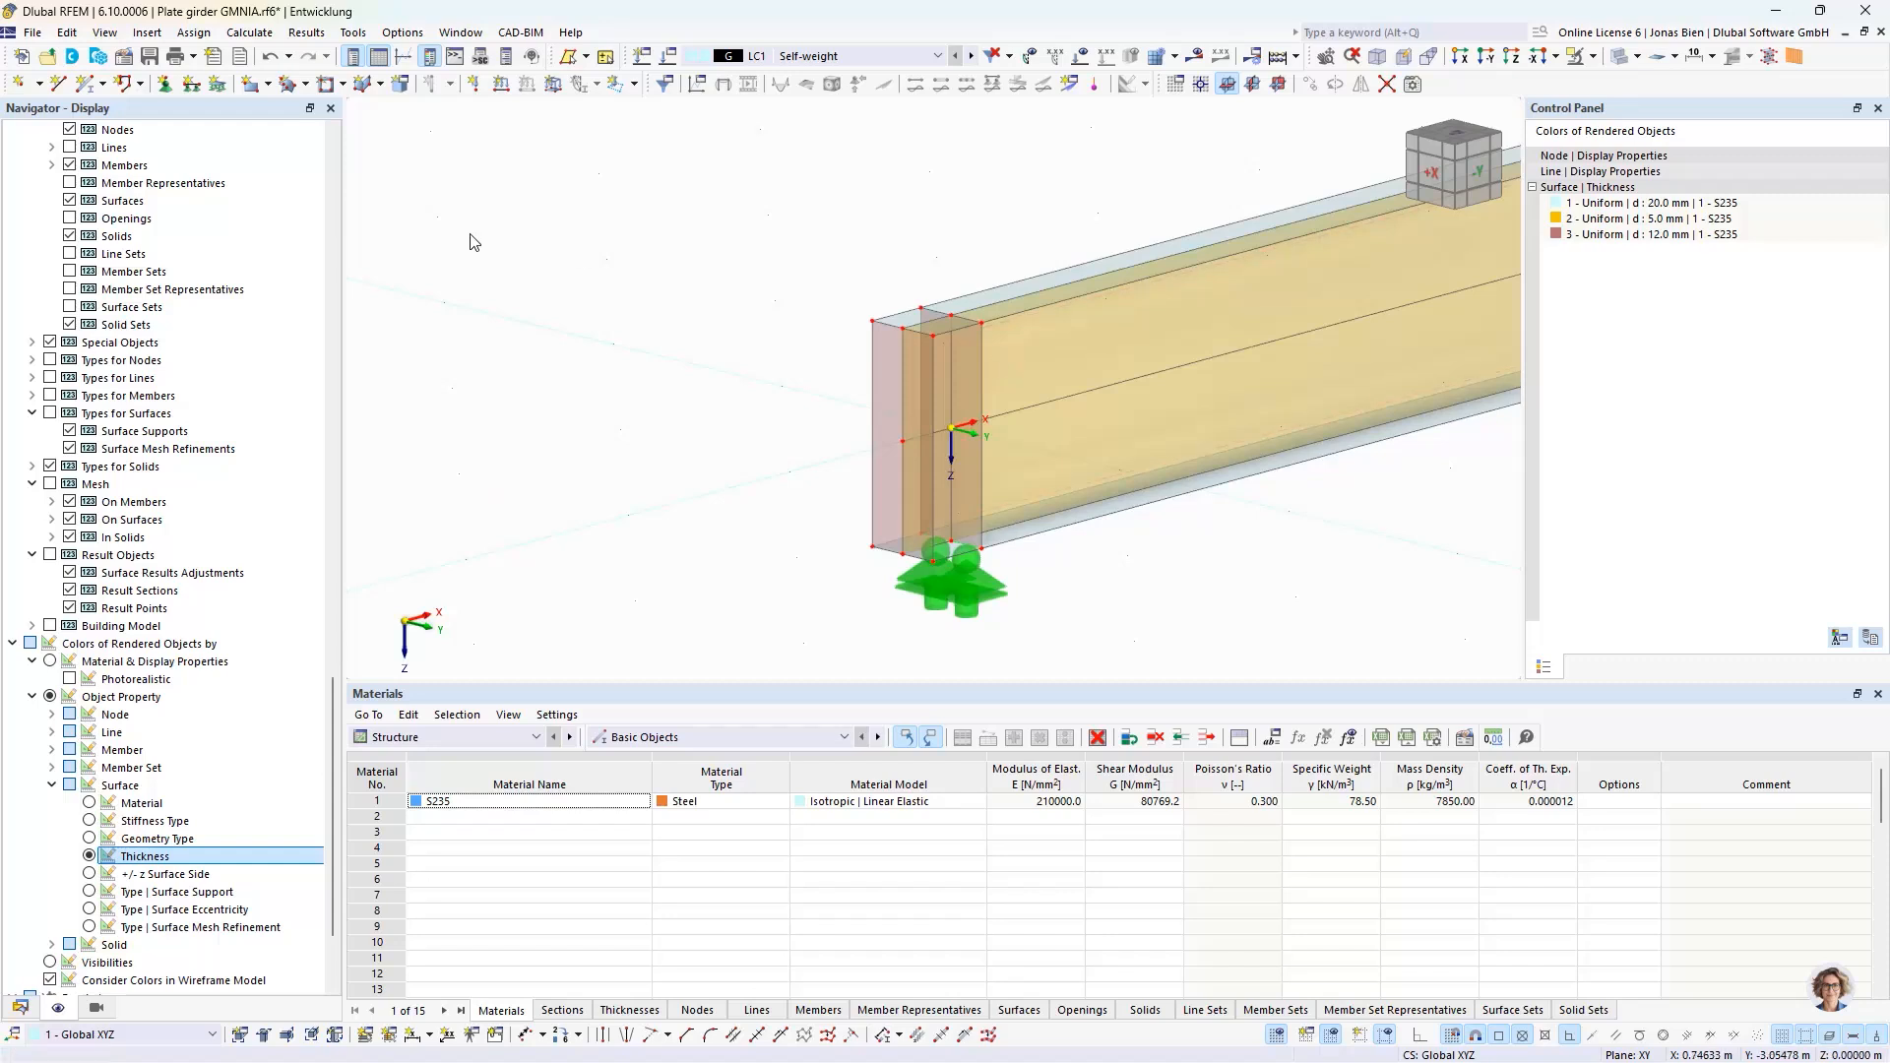
left_click(165, 83)
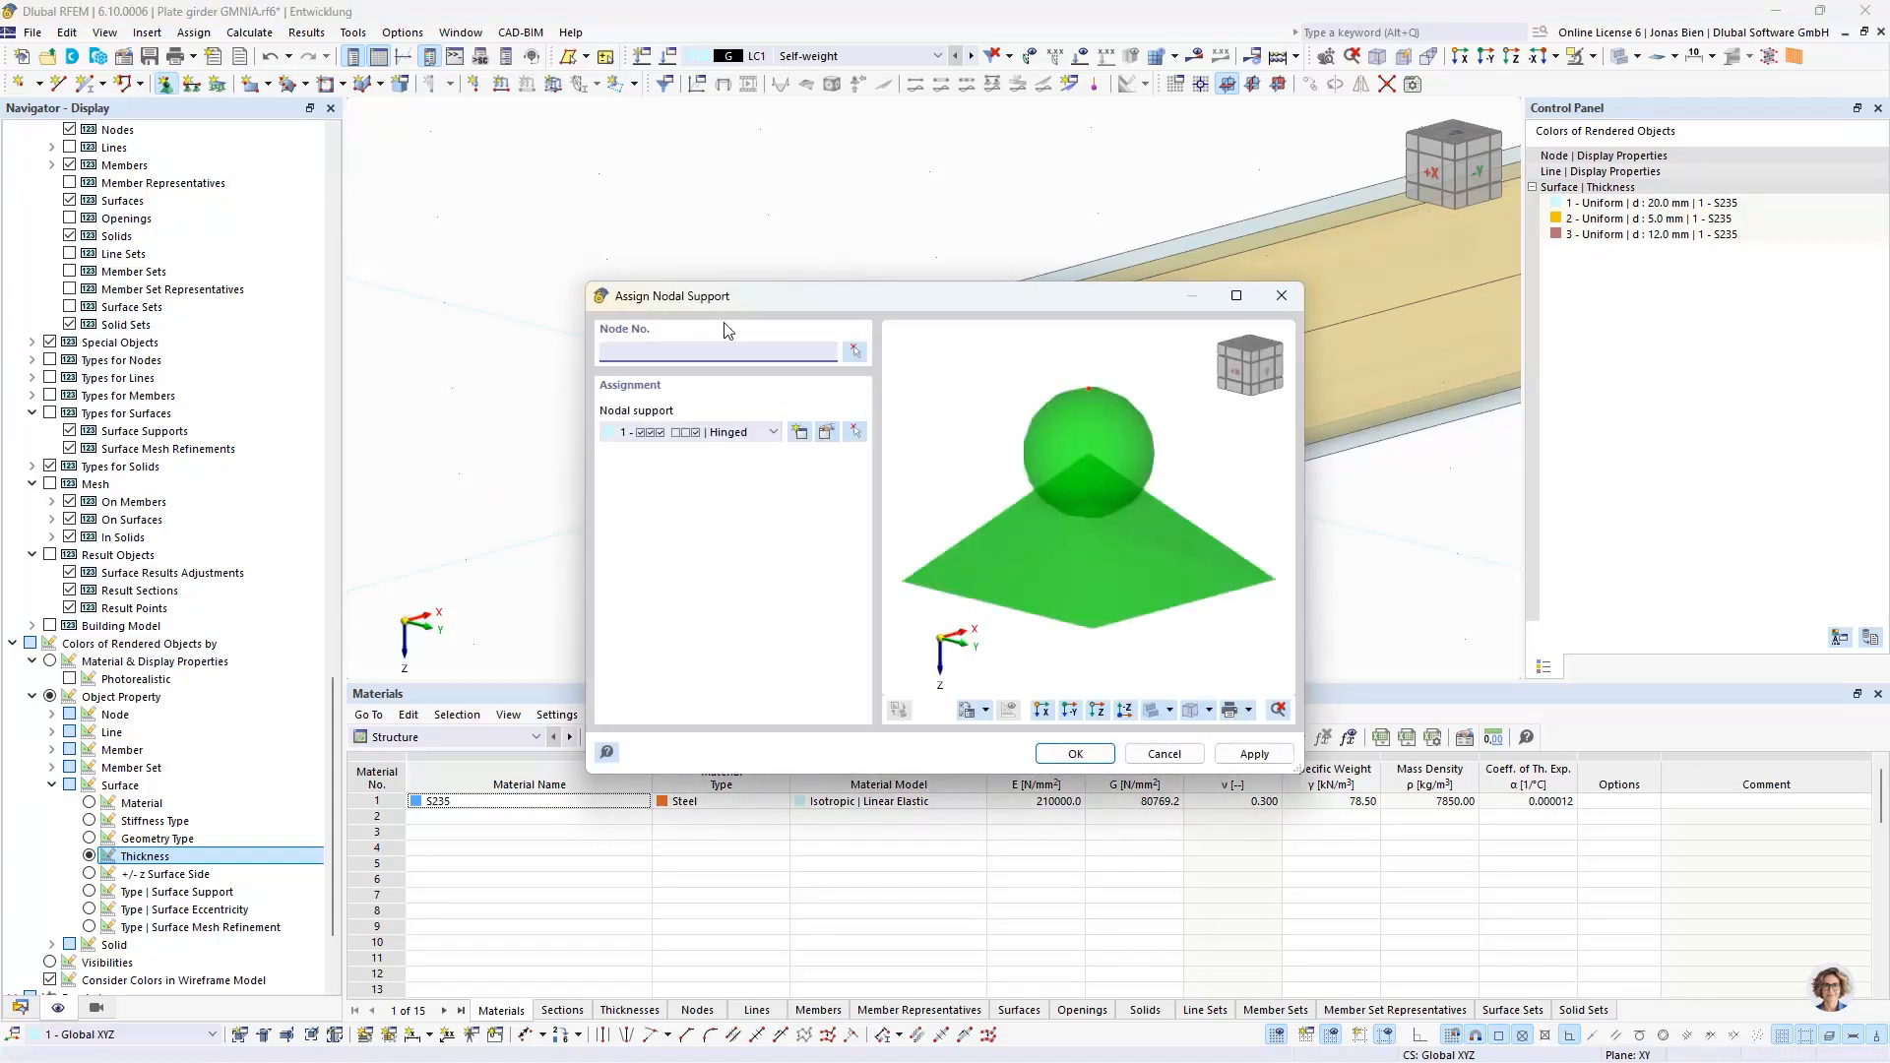
left_click(831, 434)
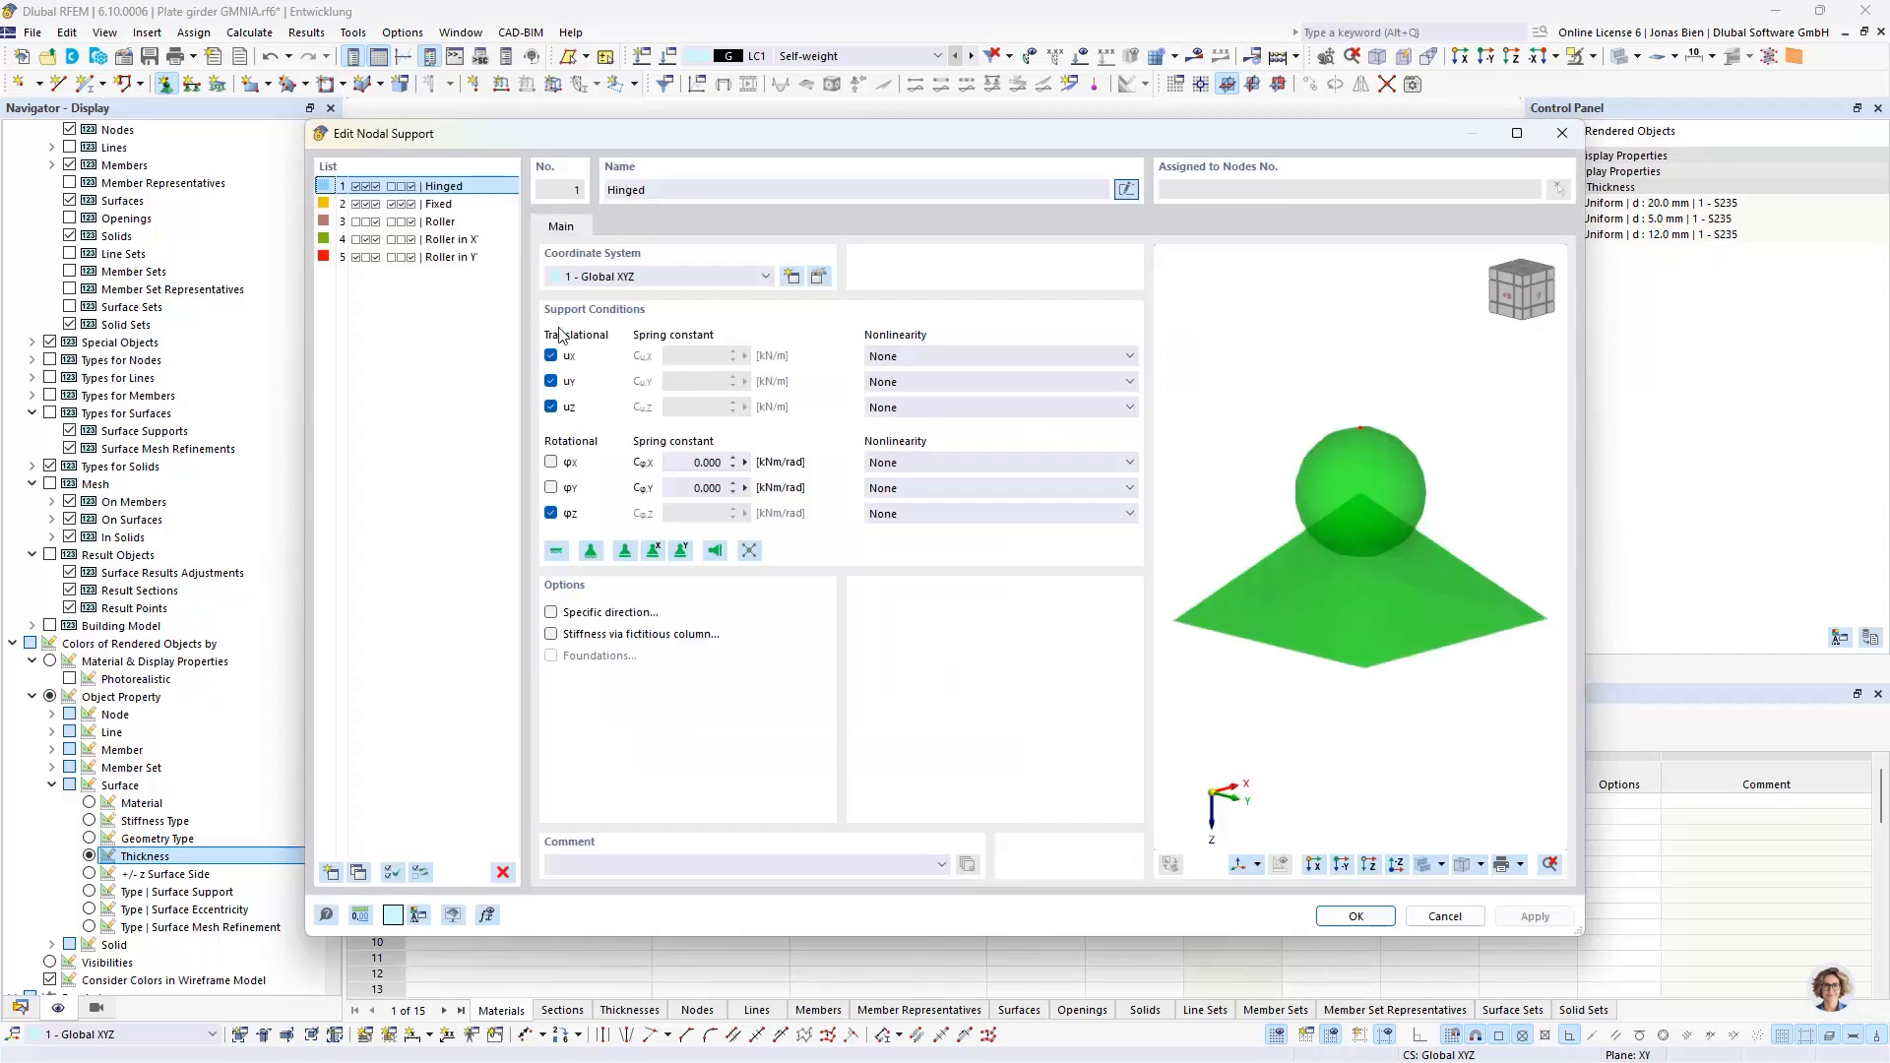
left_click(551, 356)
left_click(551, 406)
left_click(551, 513)
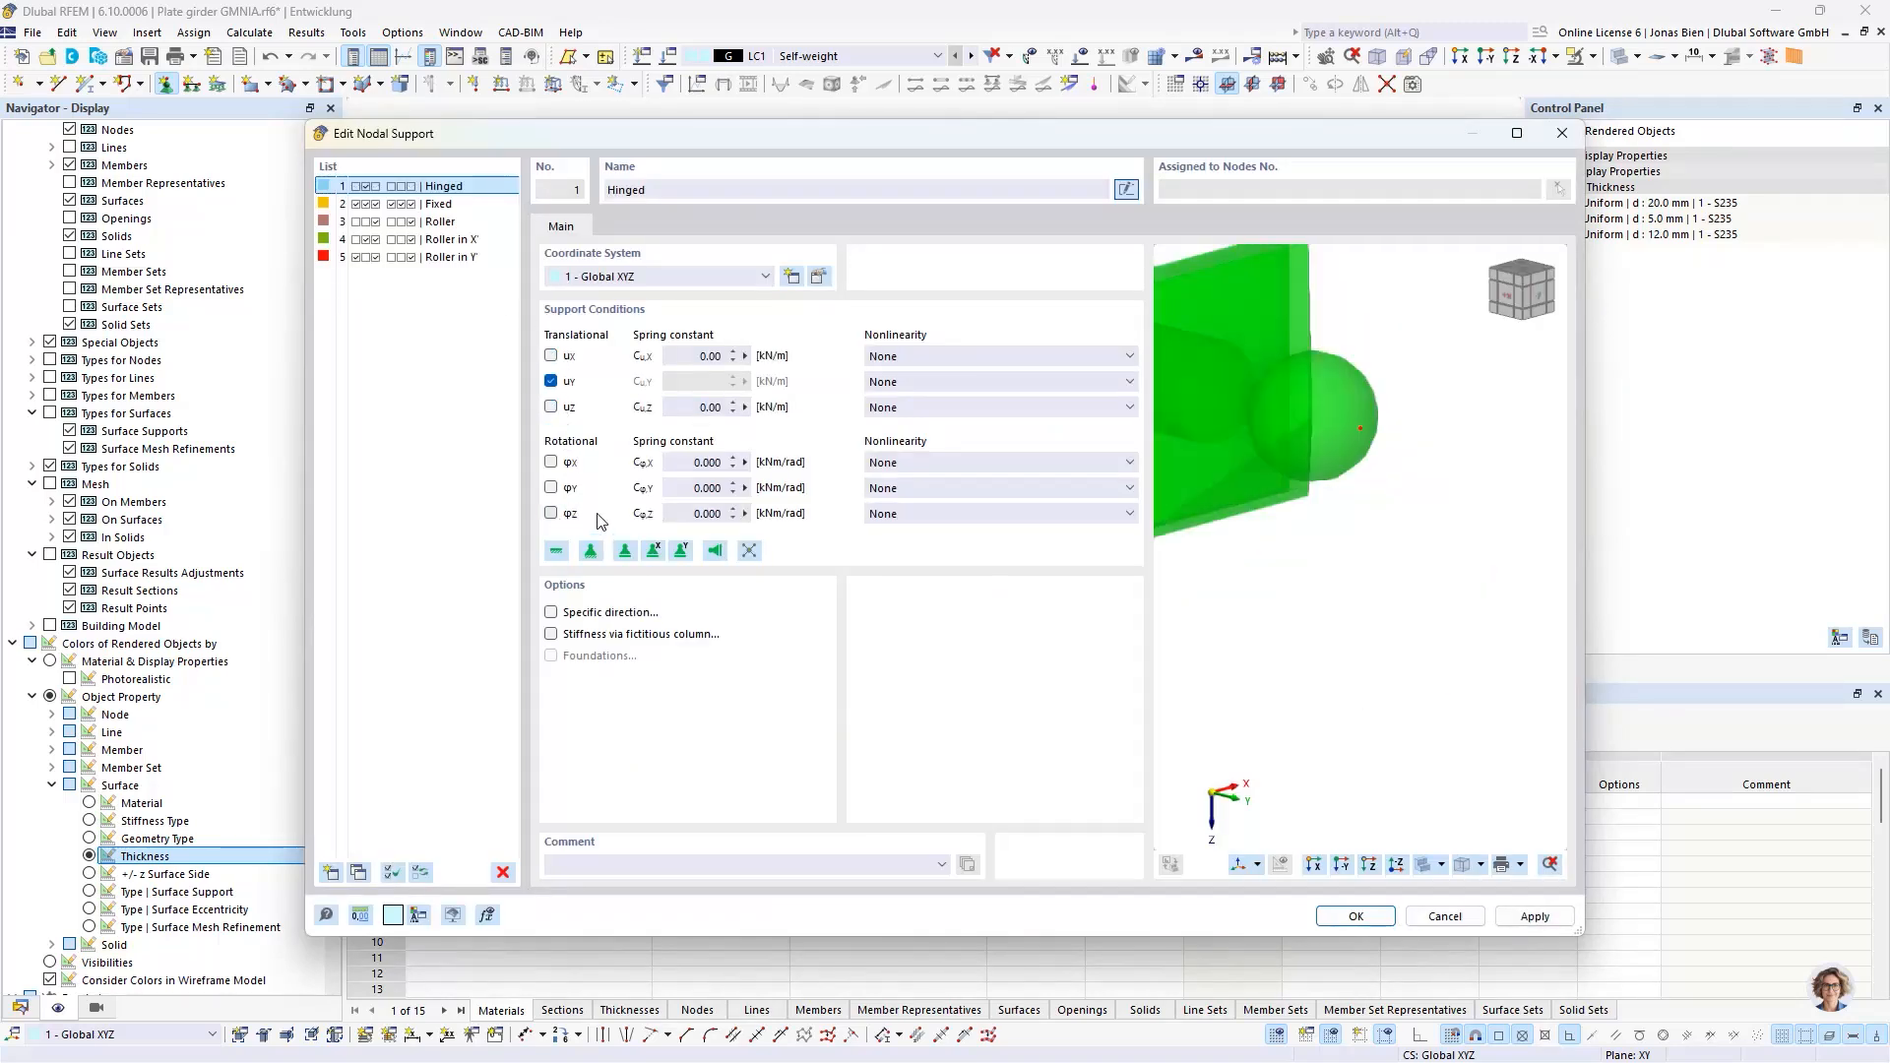
left_click(1356, 917)
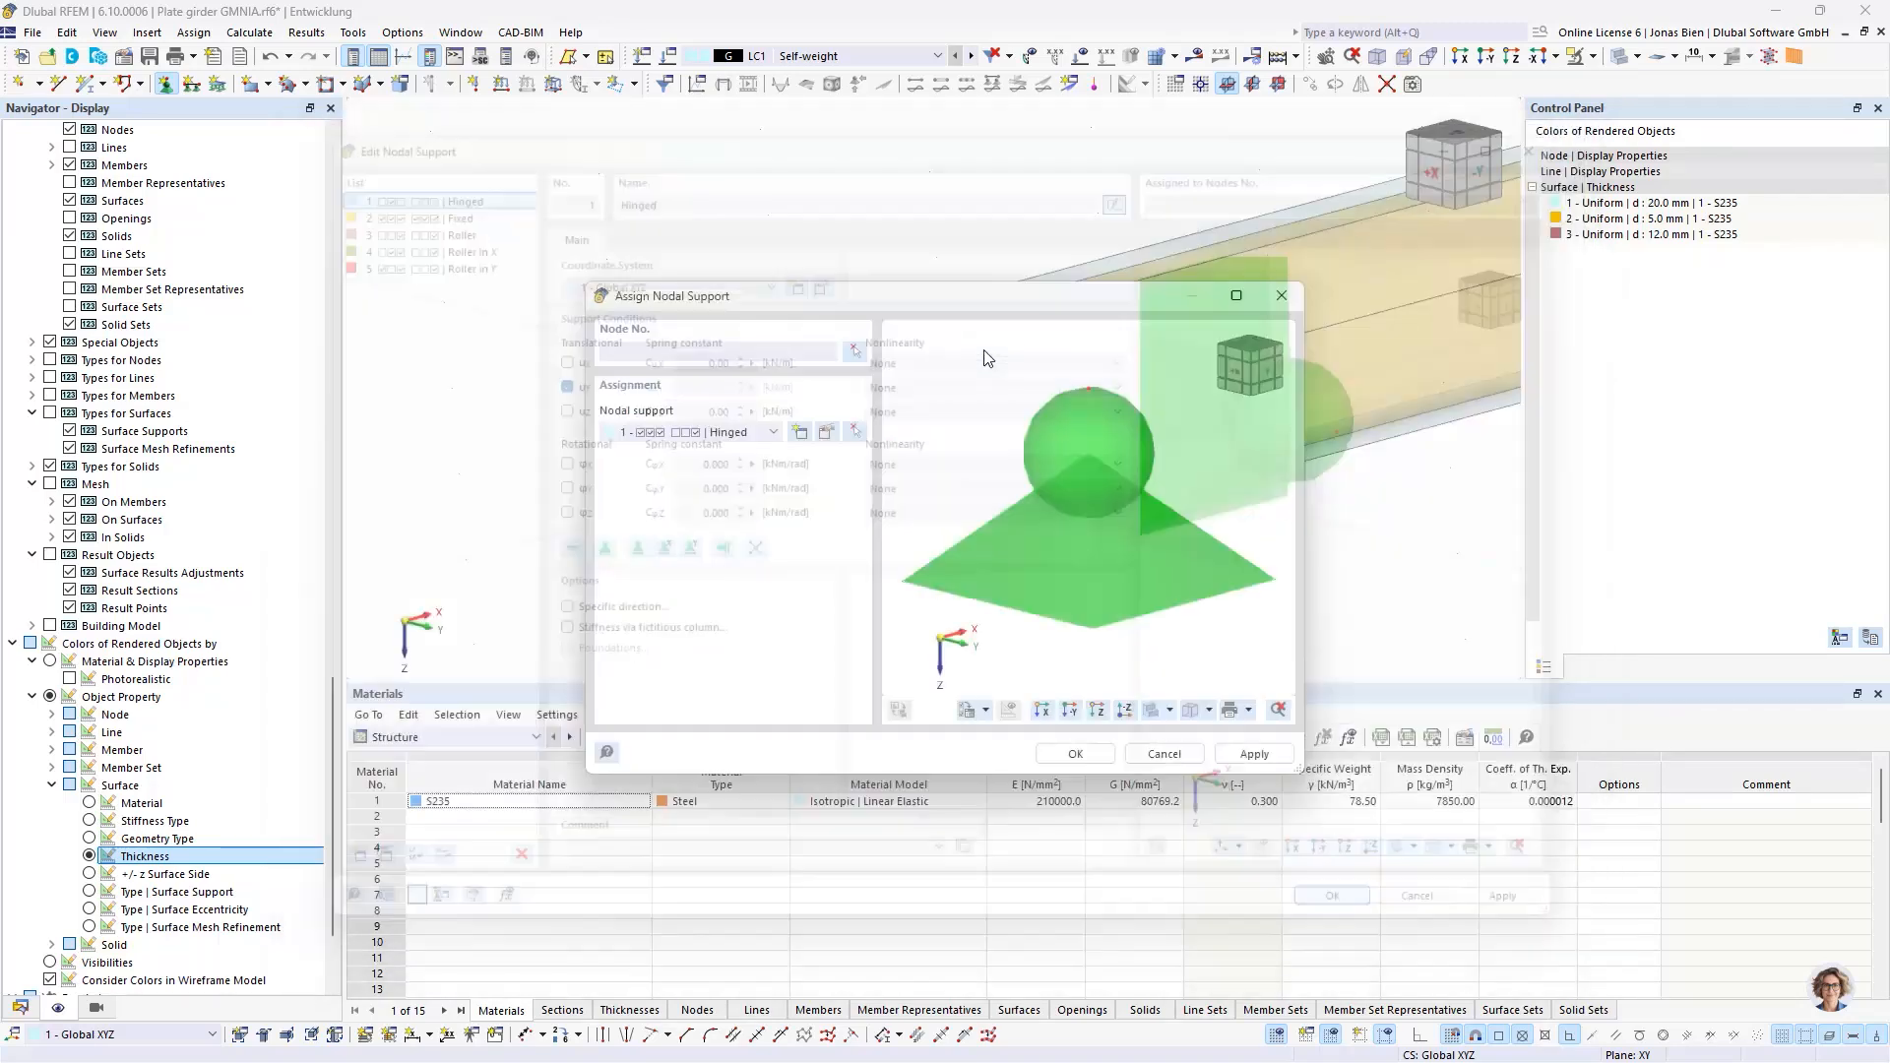
- Assign the Hinged nodal support to the web-top nodes at the origin stiffener, the intermediate stiffener and the far-end stiffener
left_click(854, 351)
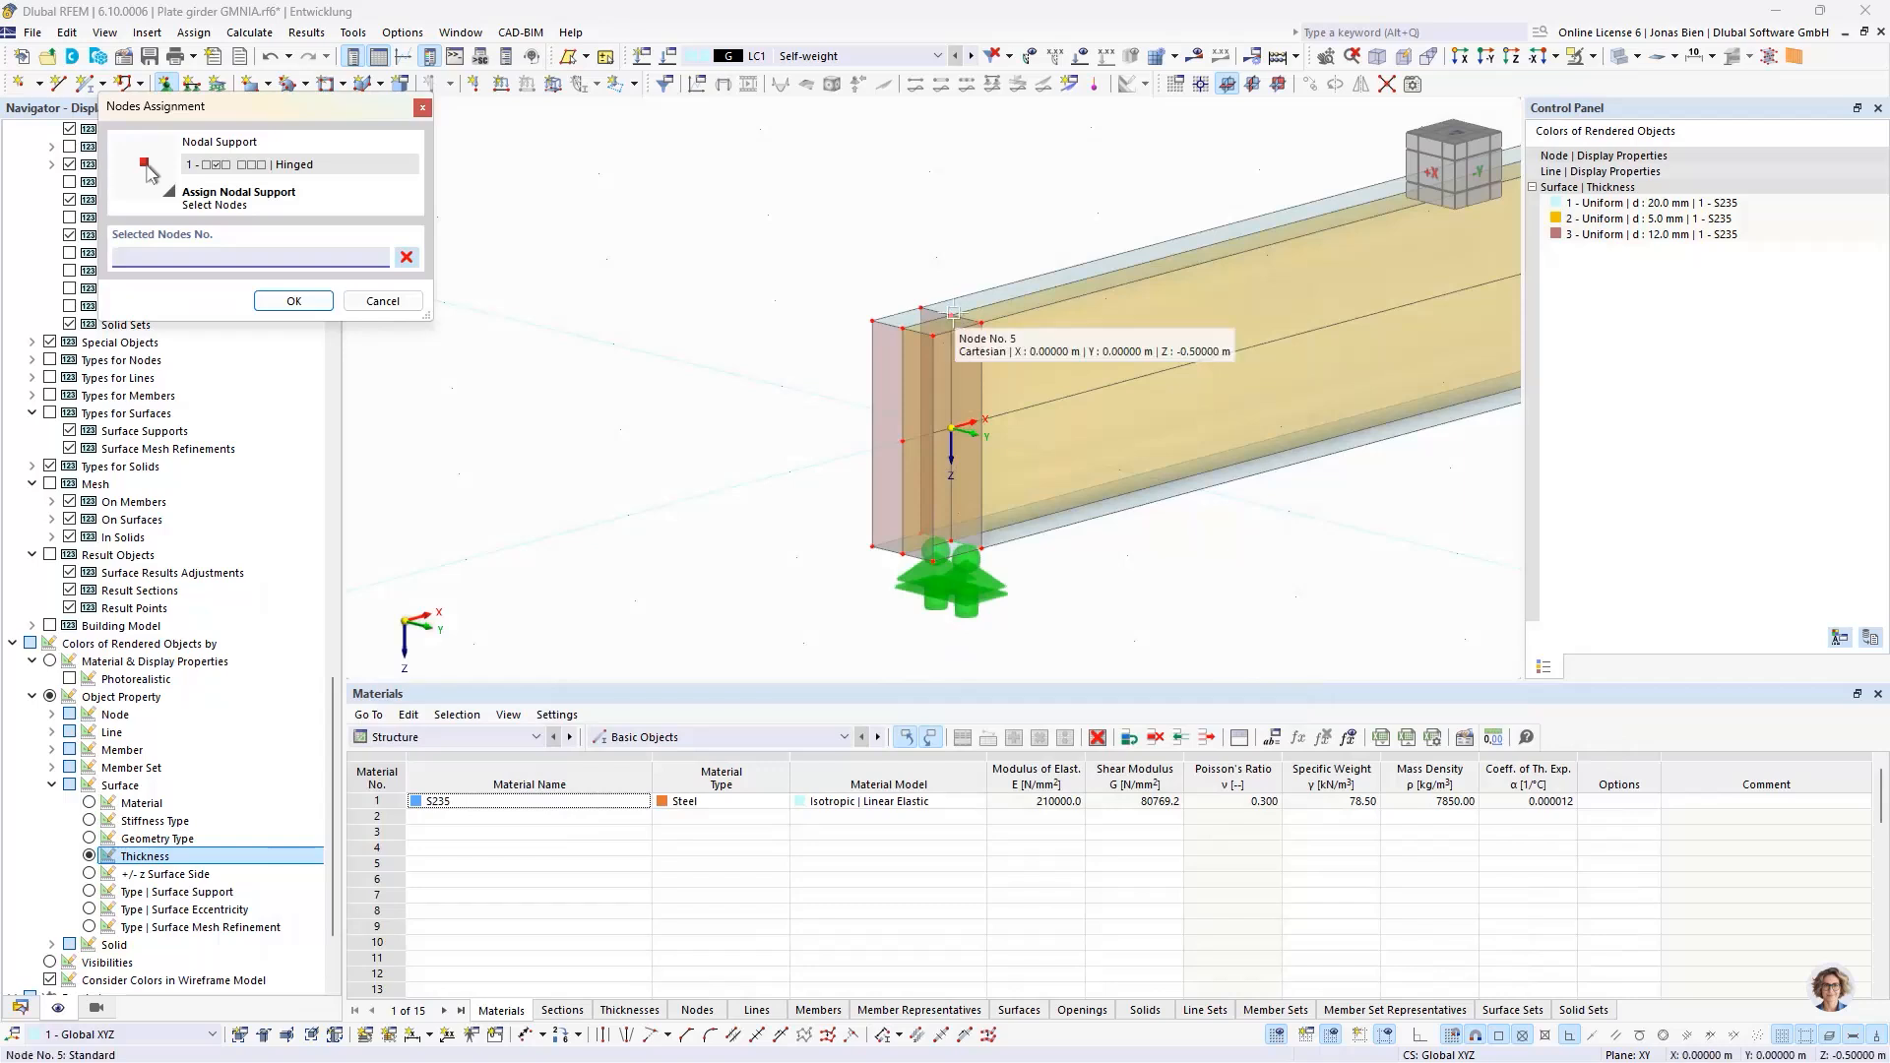
scroll(1197, 459, "down", 3)
scroll(959, 368, "up", 5)
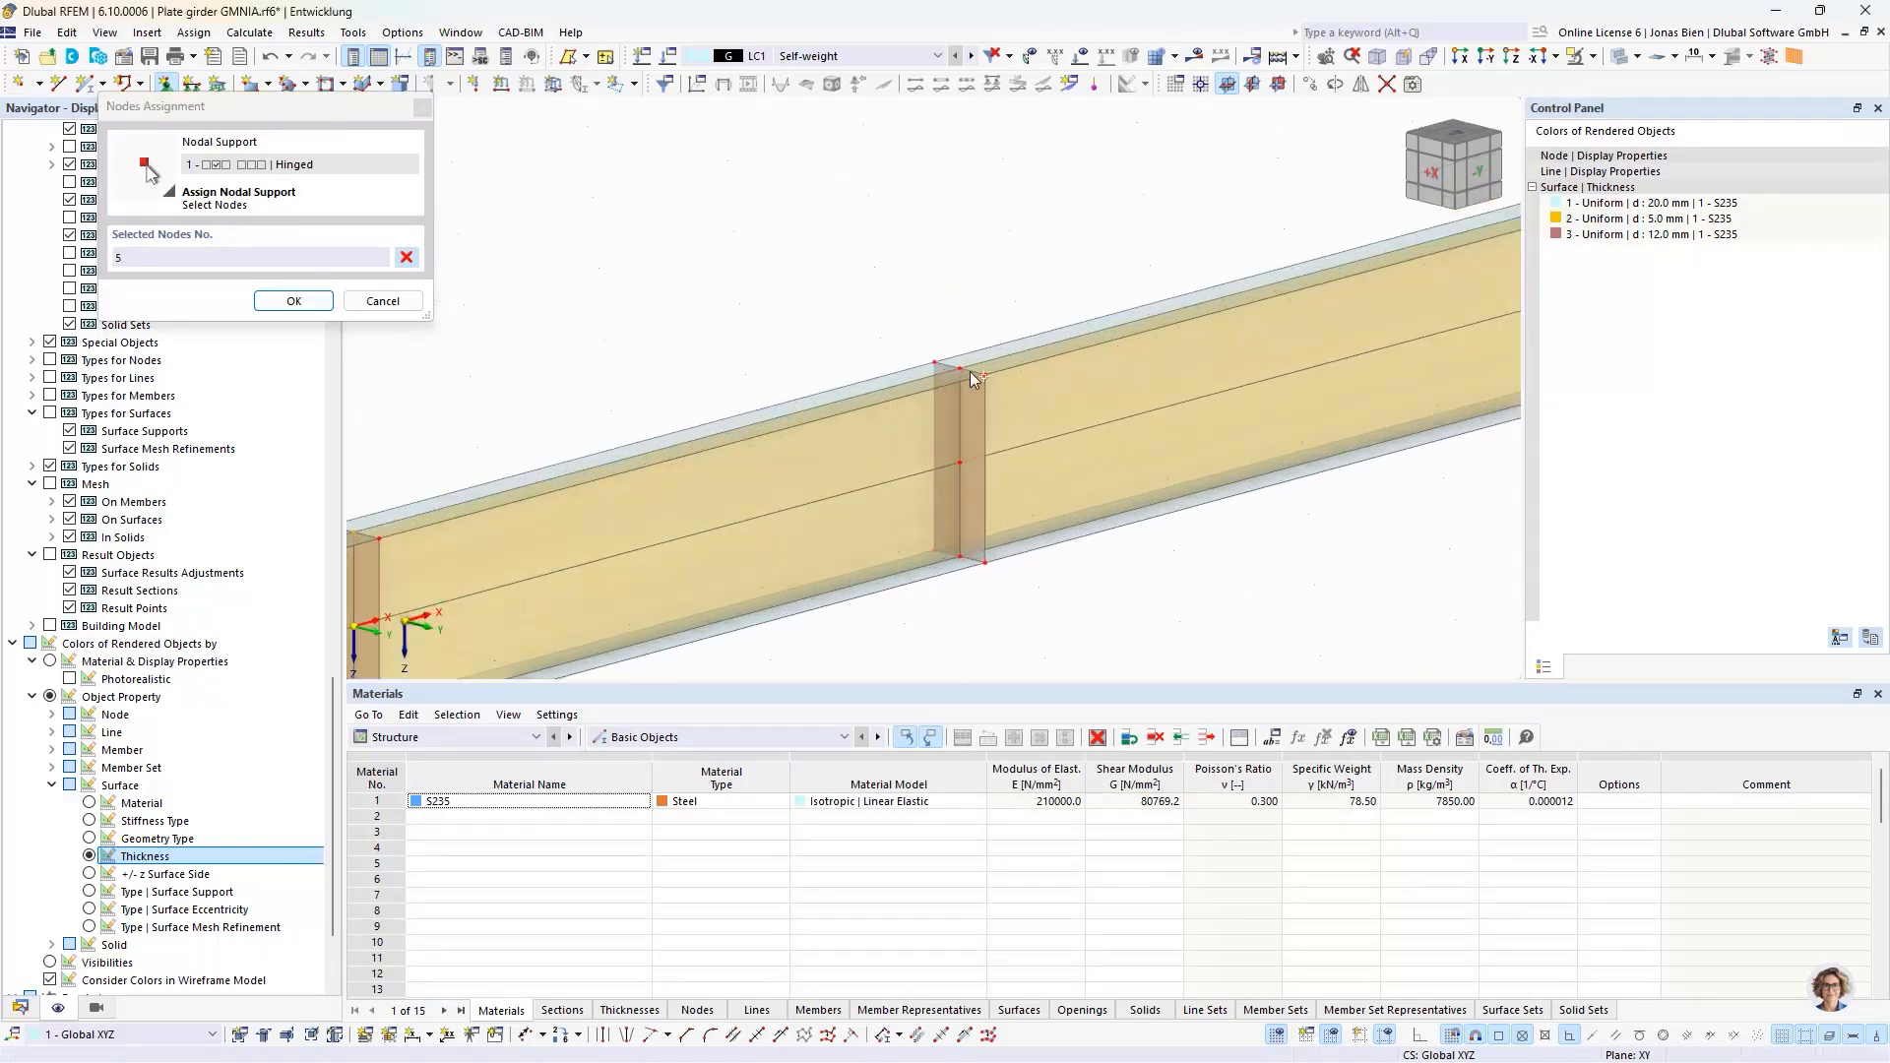
left_click(960, 368)
scroll(1246, 441, "down", 3)
scroll(1273, 318, "up", 5)
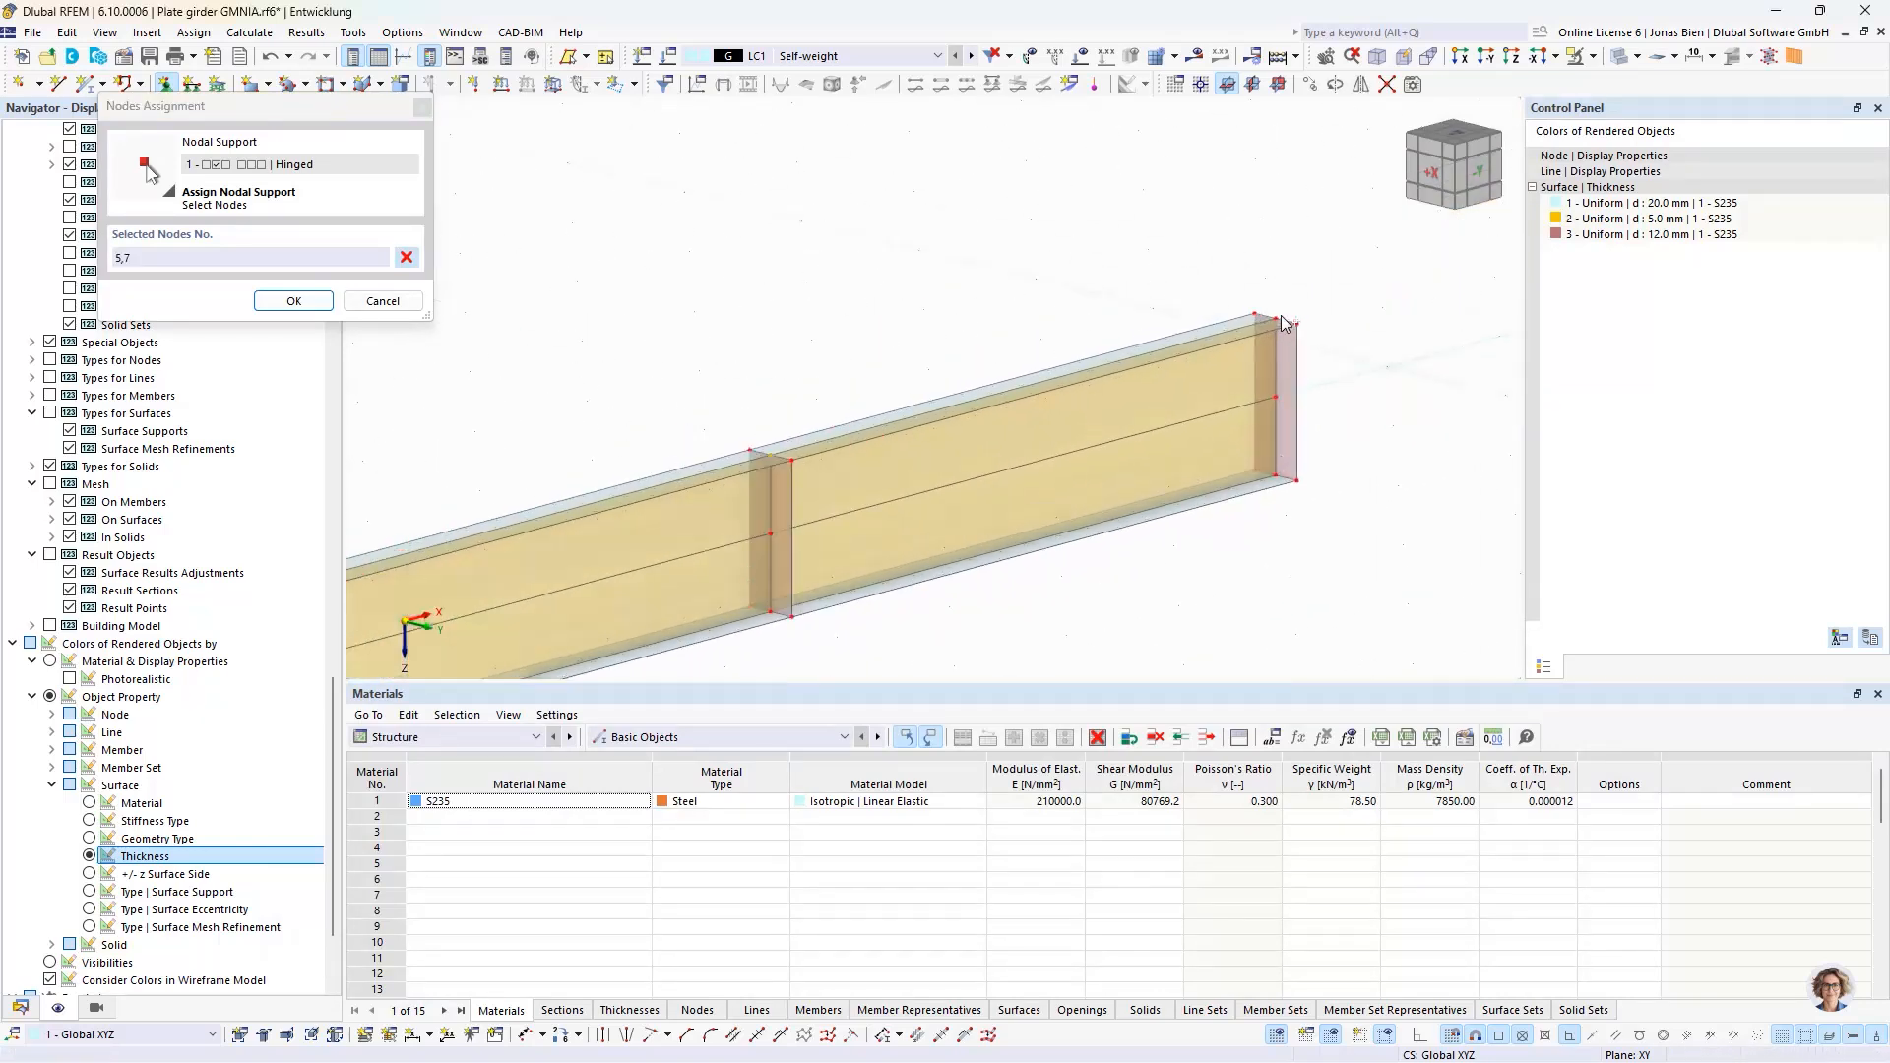
left_click(1273, 318)
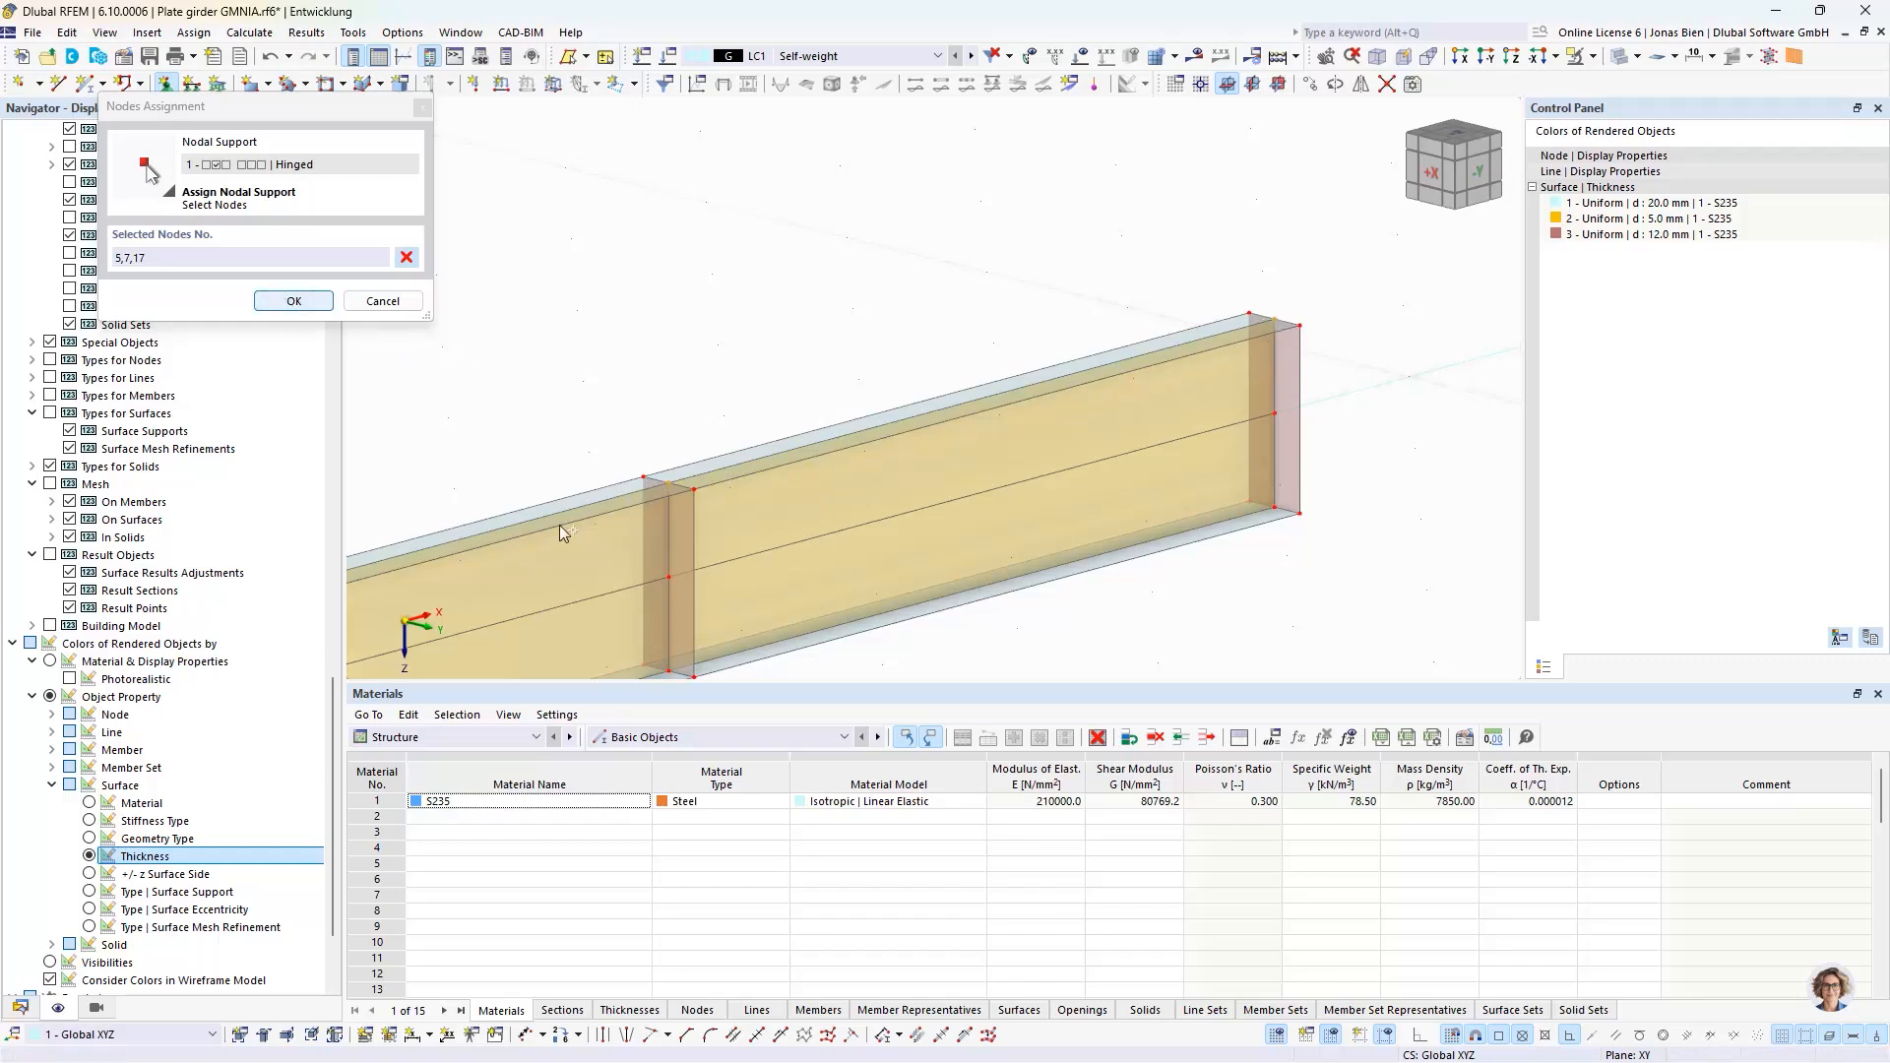
left_click(307, 294)
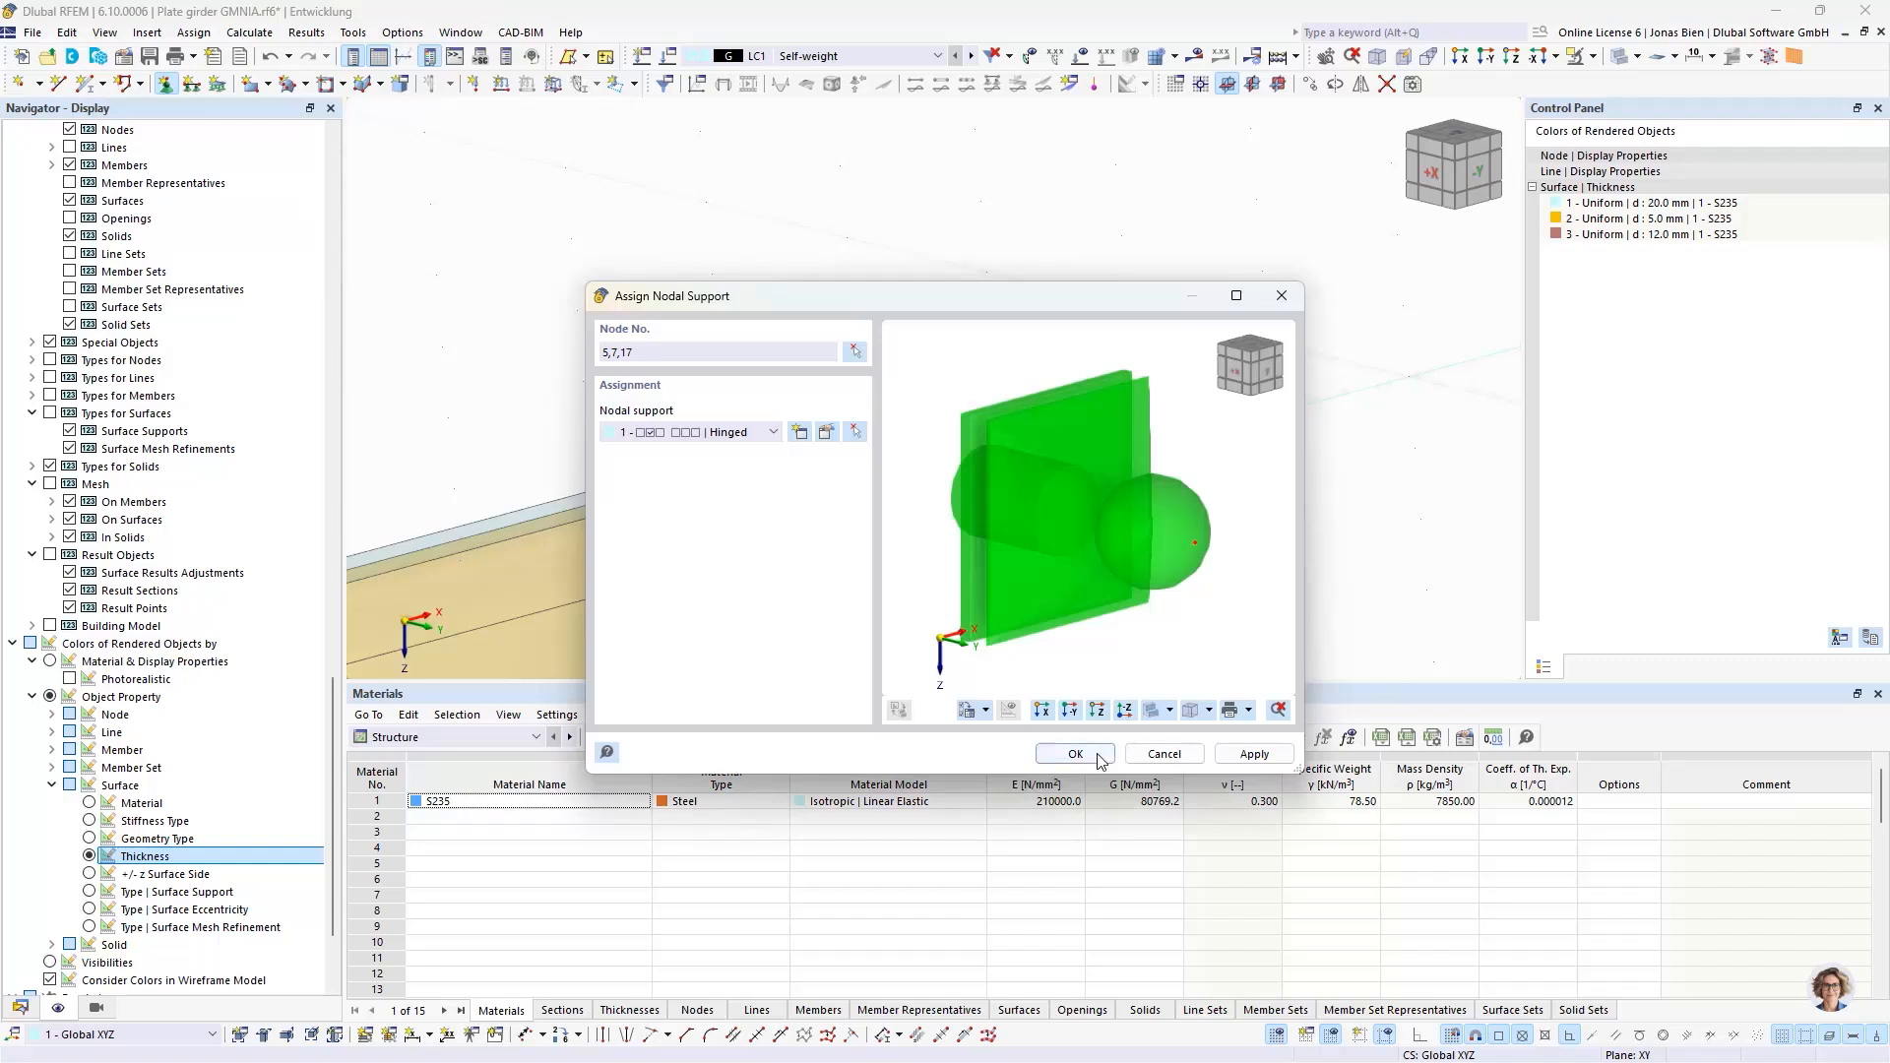
left_click(1110, 762)
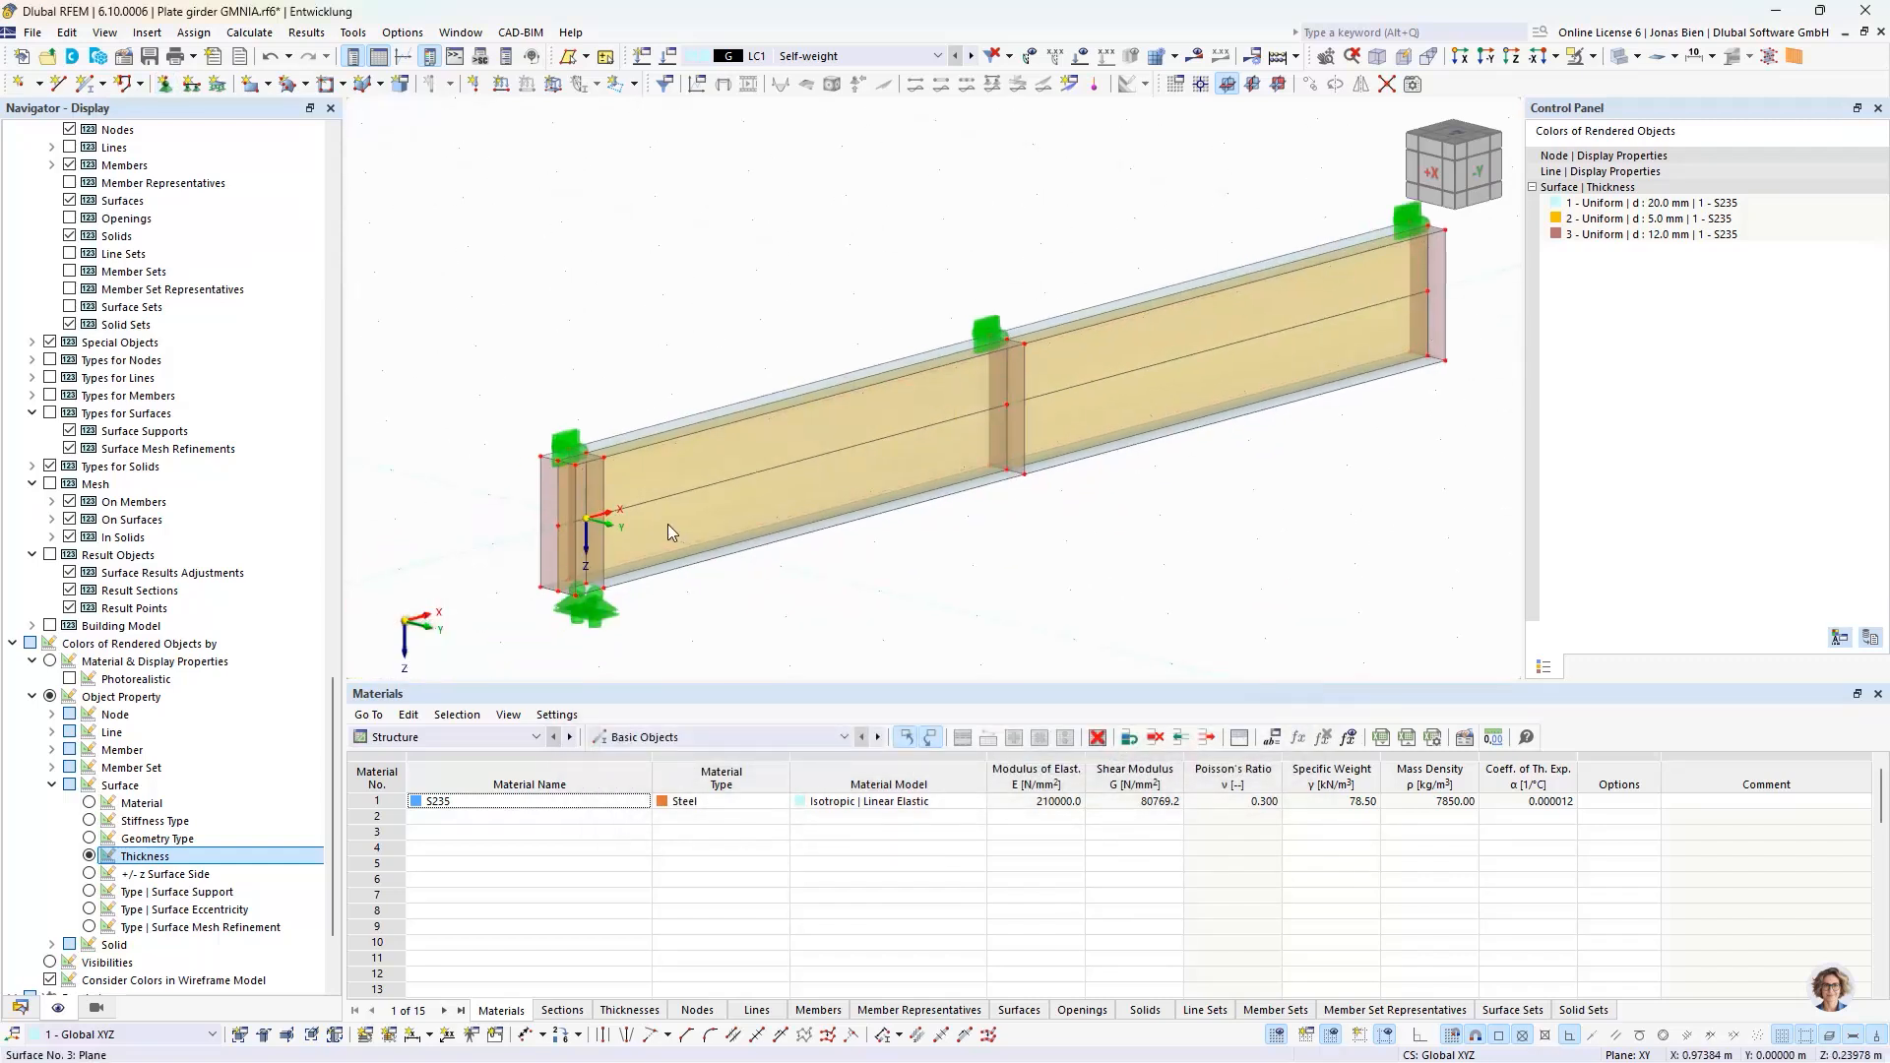
- Edit the Fixed nodal support so that it restrains only uX and uY, releasing uZ and all rotations
scroll(588, 585, "up", 2)
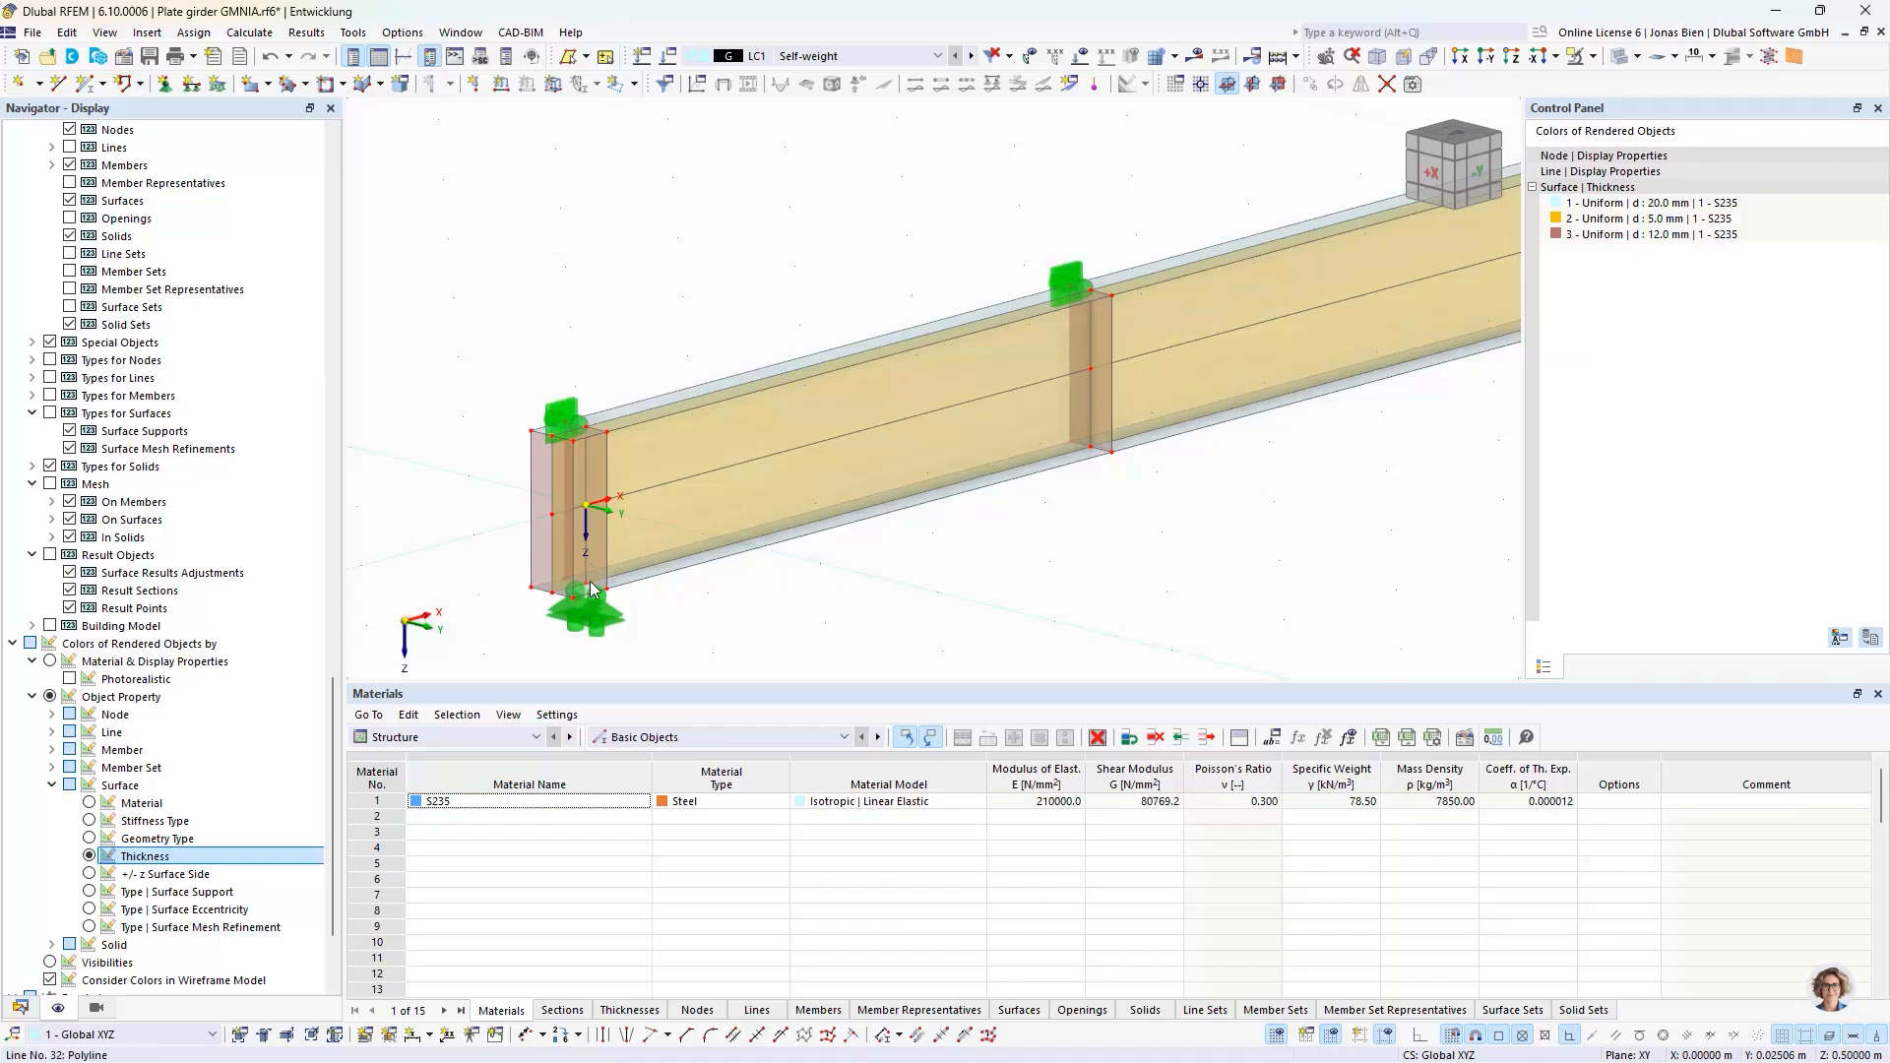
scroll(705, 582, "down", 2)
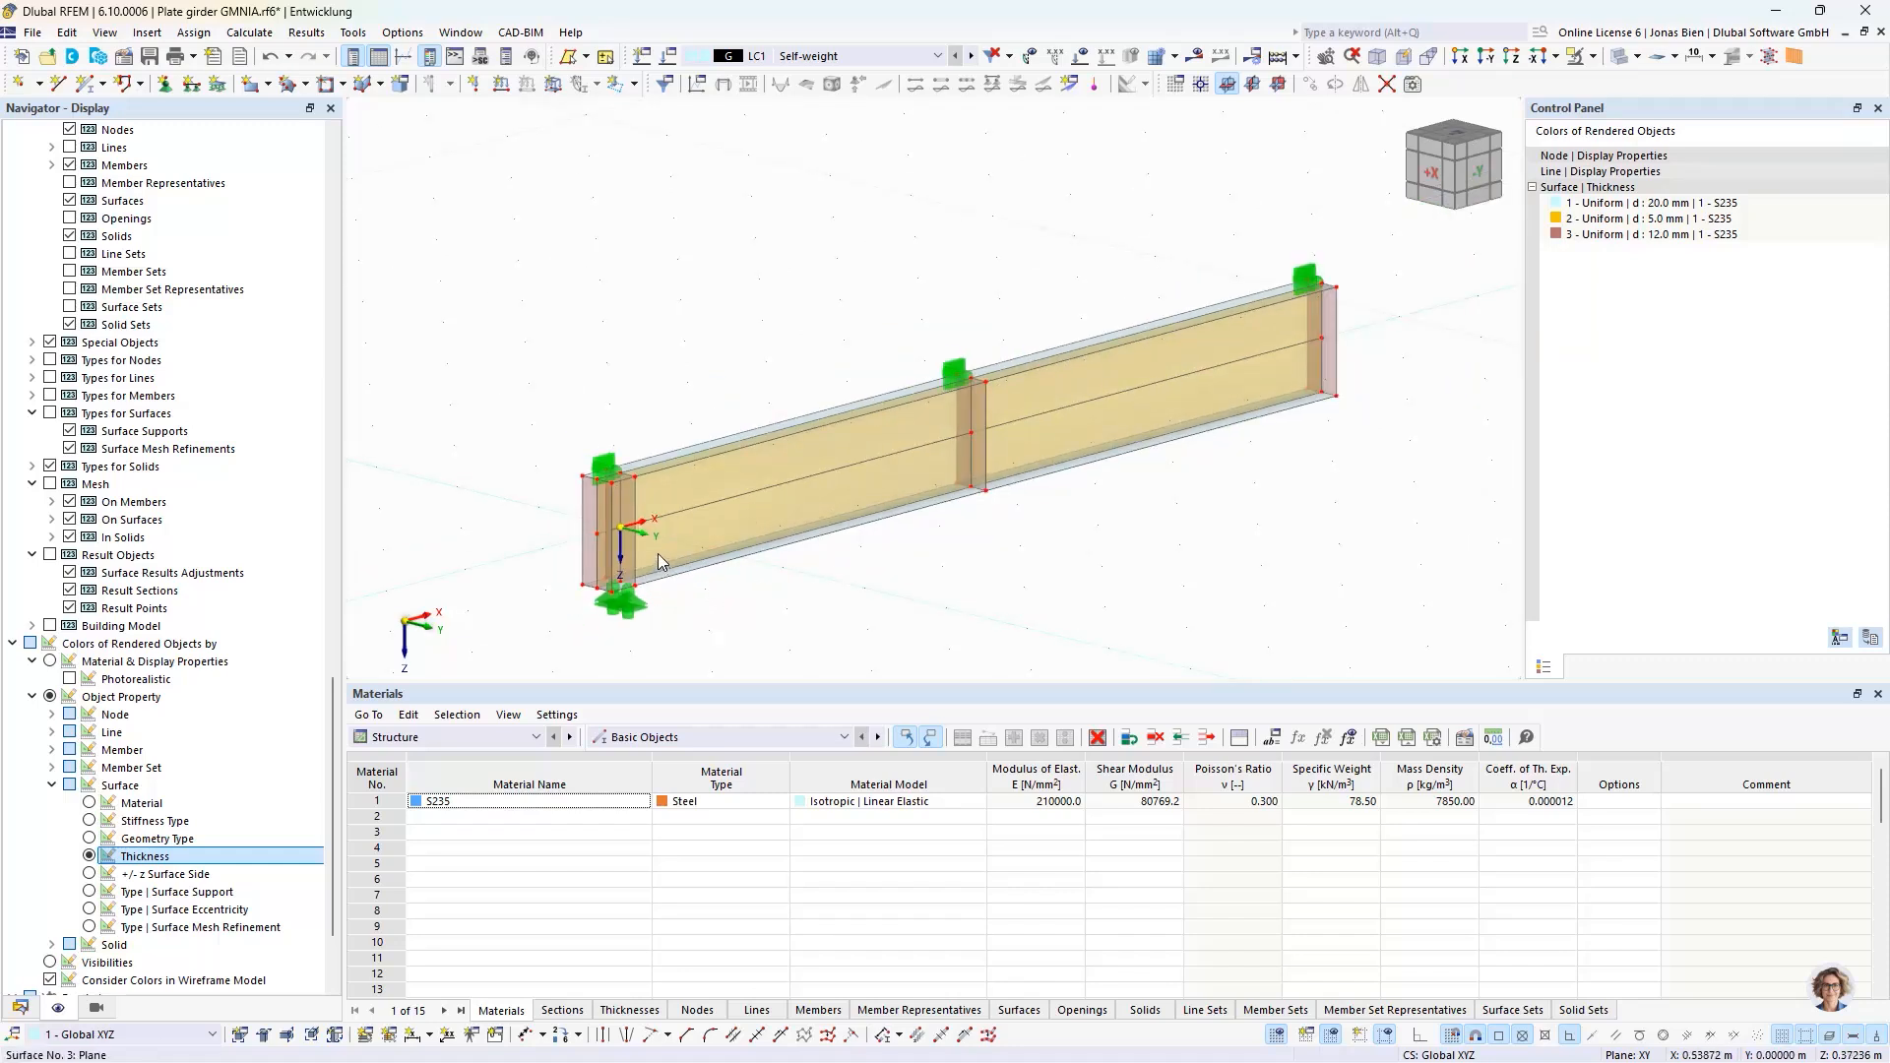
left_click(164, 83)
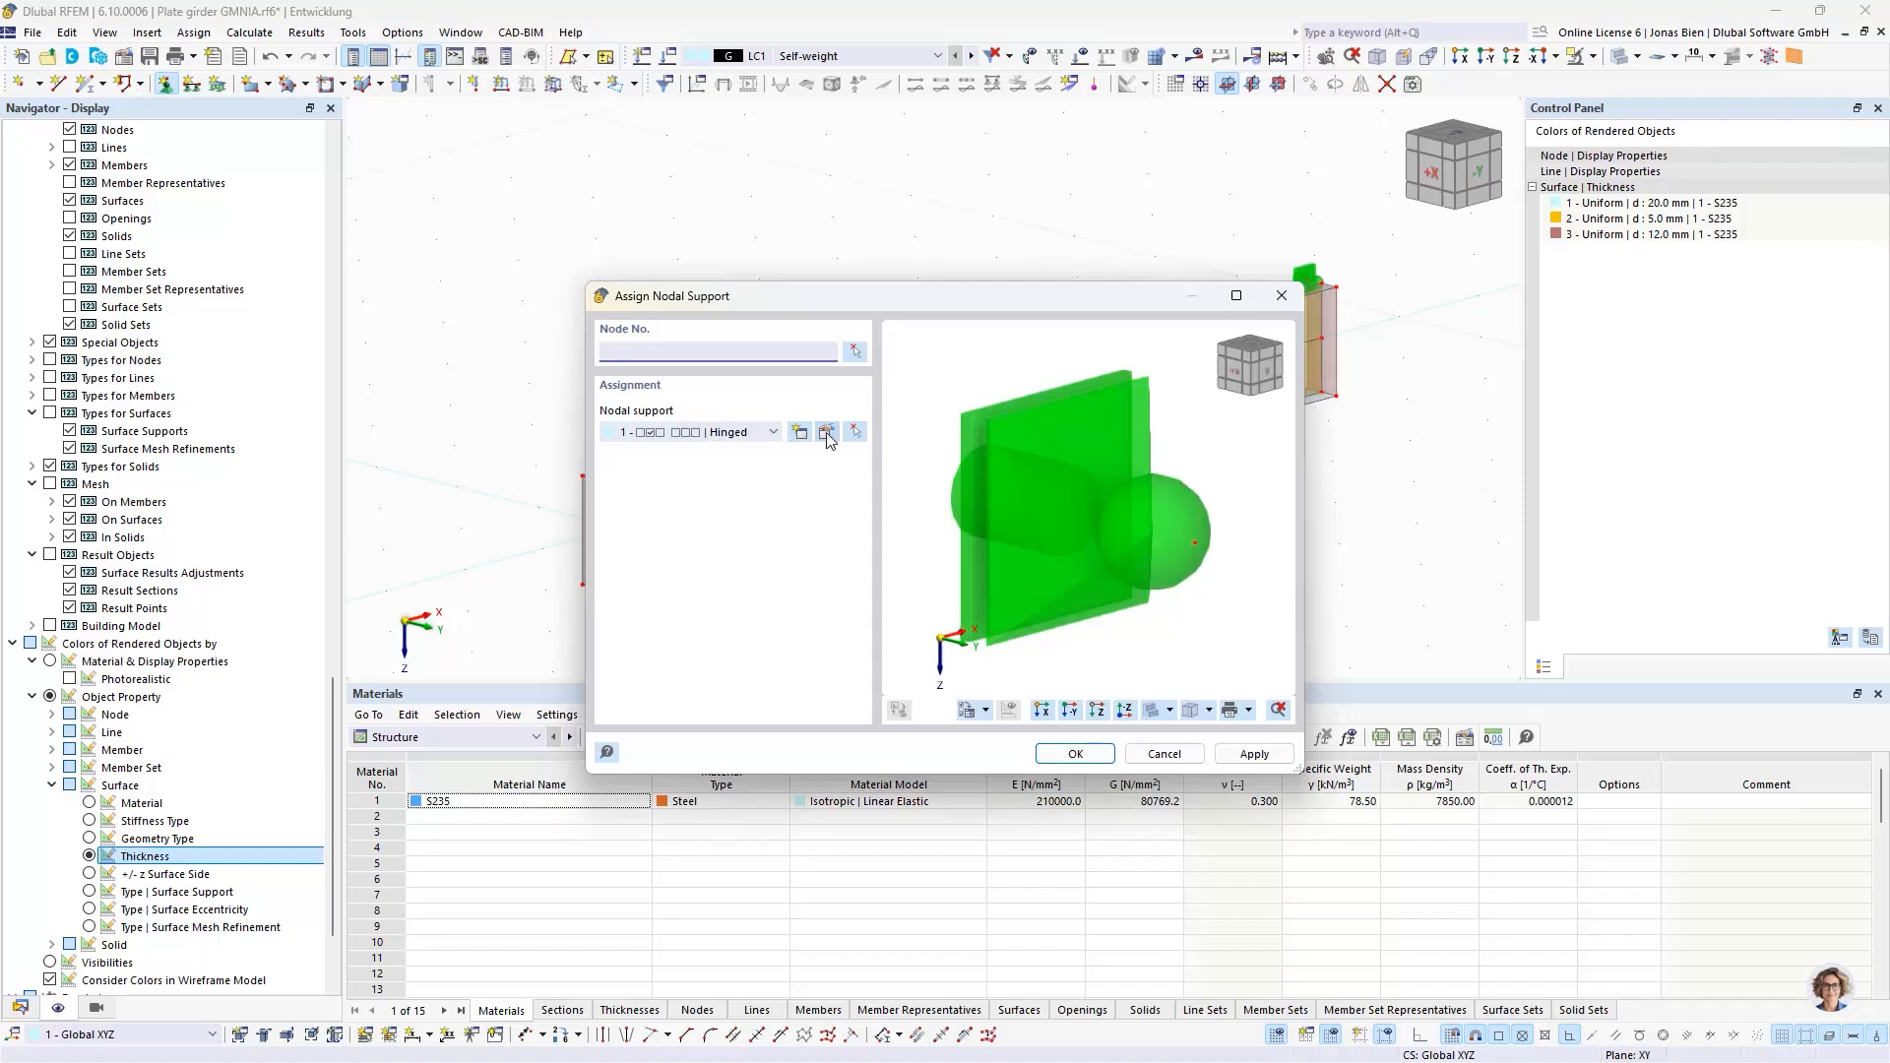
left_click(745, 432)
left_click(671, 471)
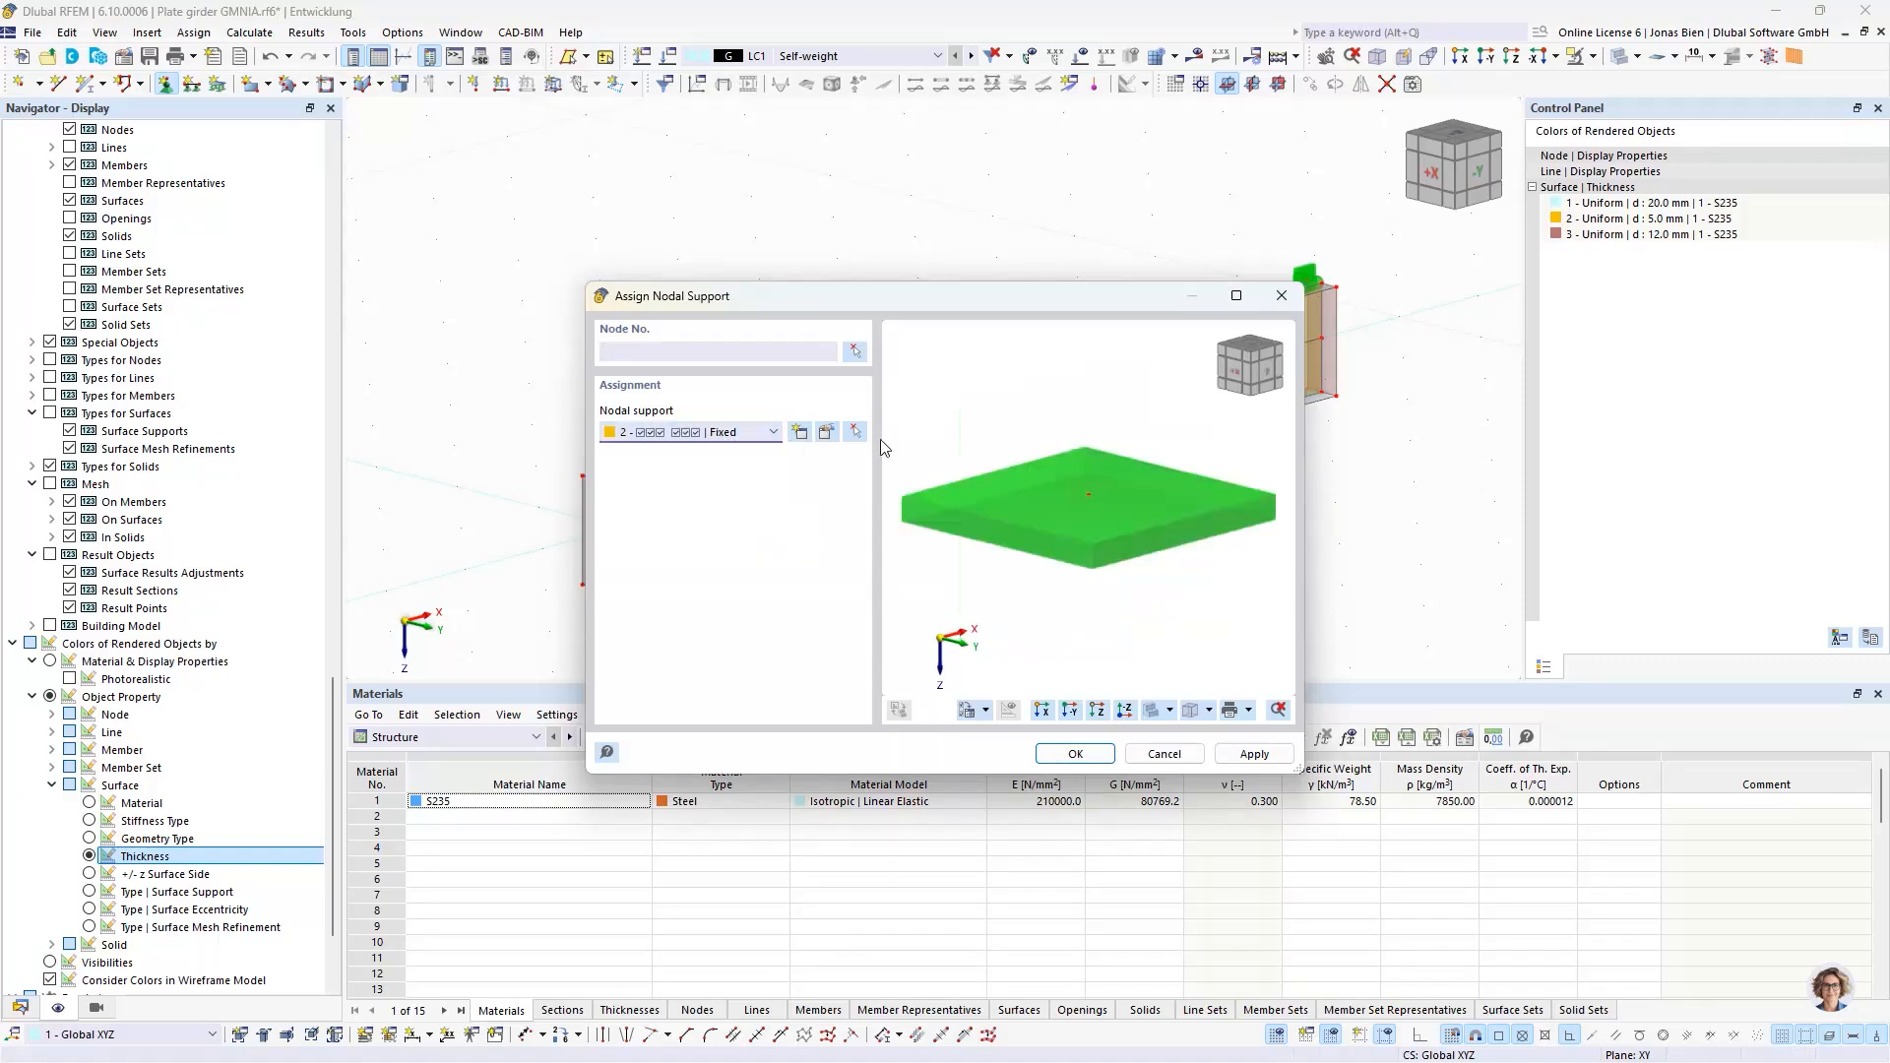
left_click(826, 433)
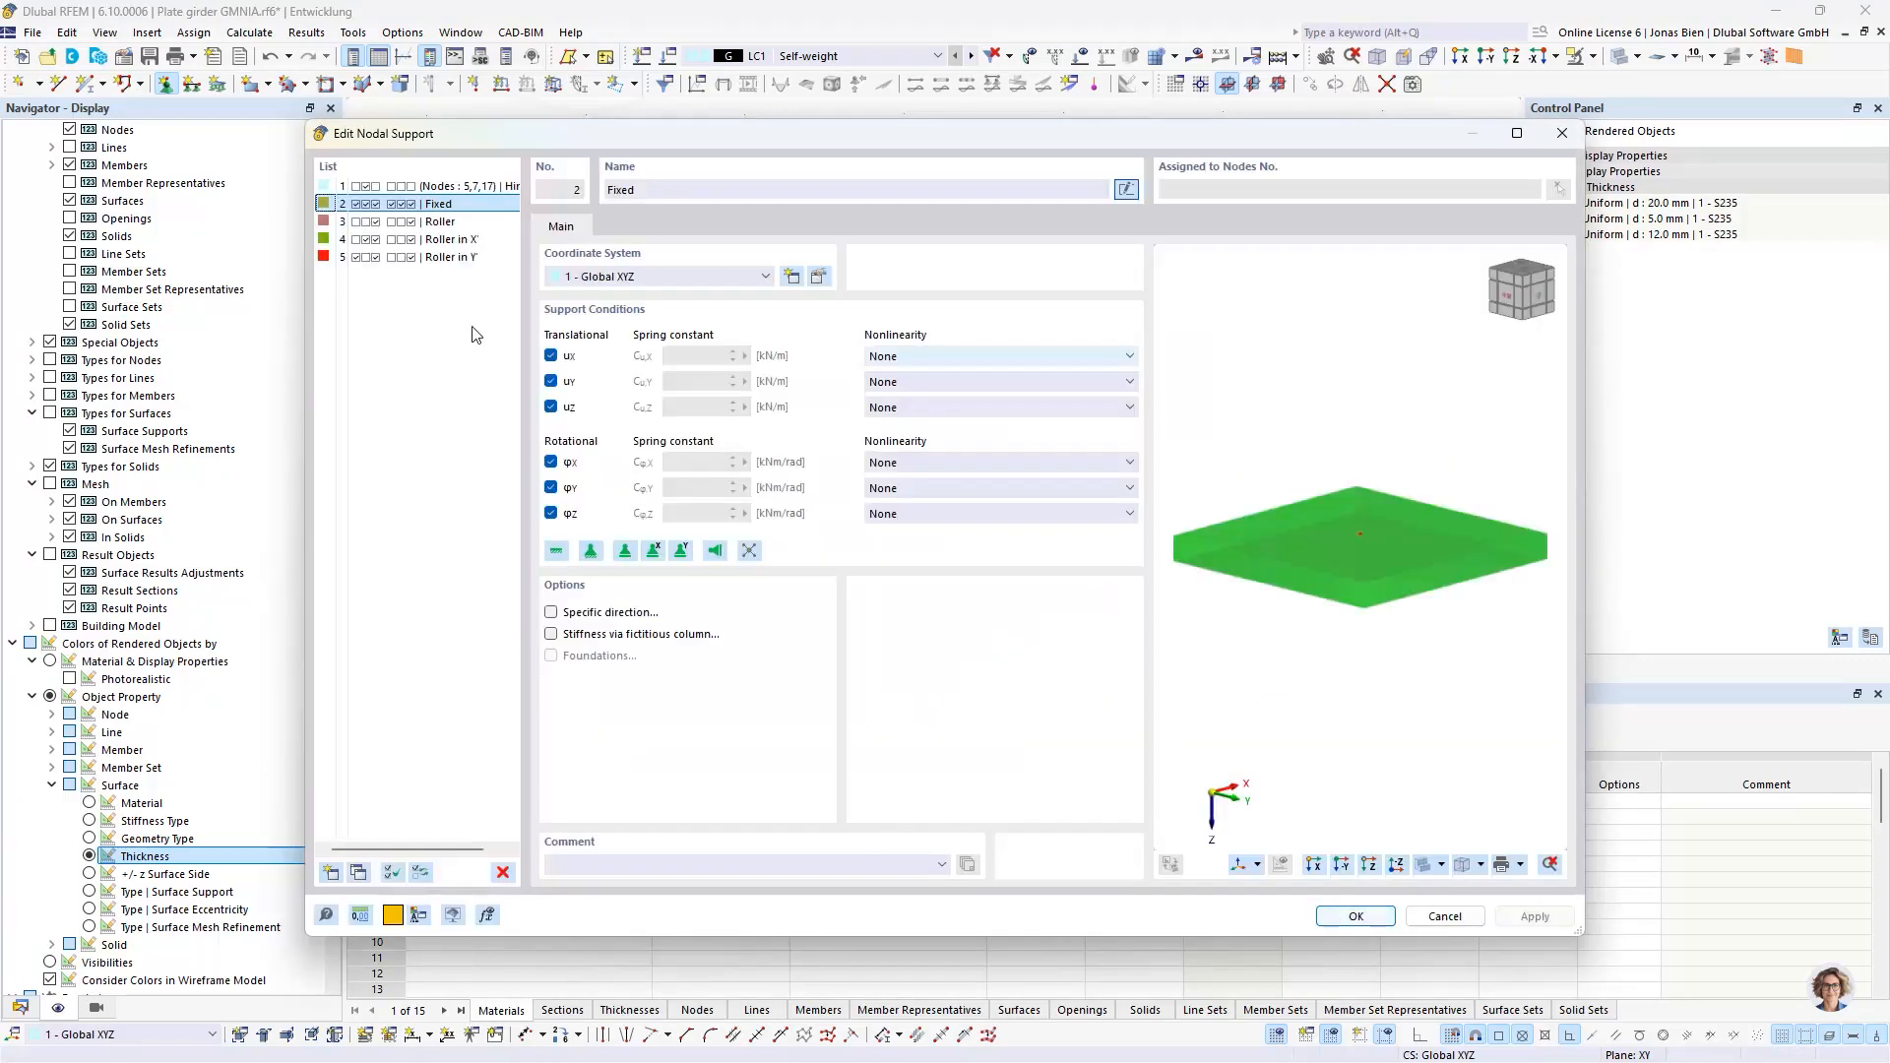
left_click(551, 356)
left_click(552, 357)
left_click(548, 408)
left_click(551, 462)
left_click(551, 487)
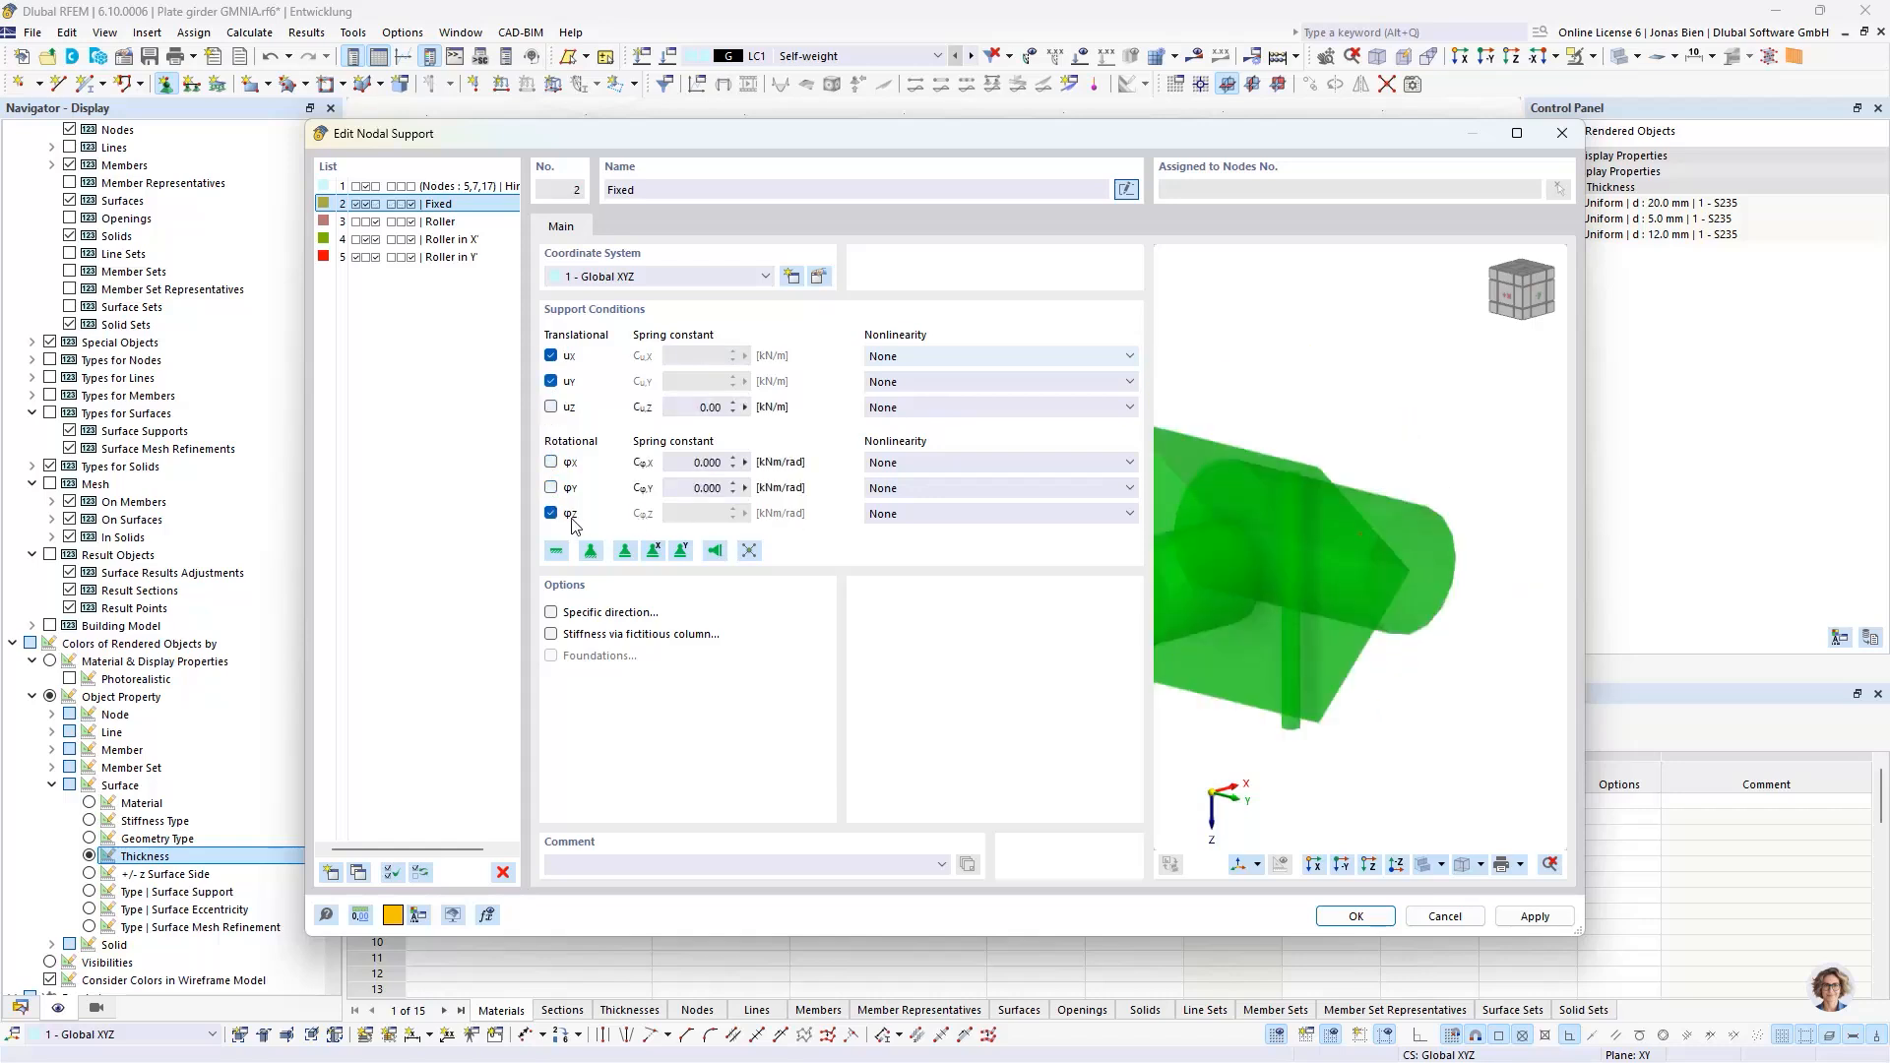
left_click(551, 513)
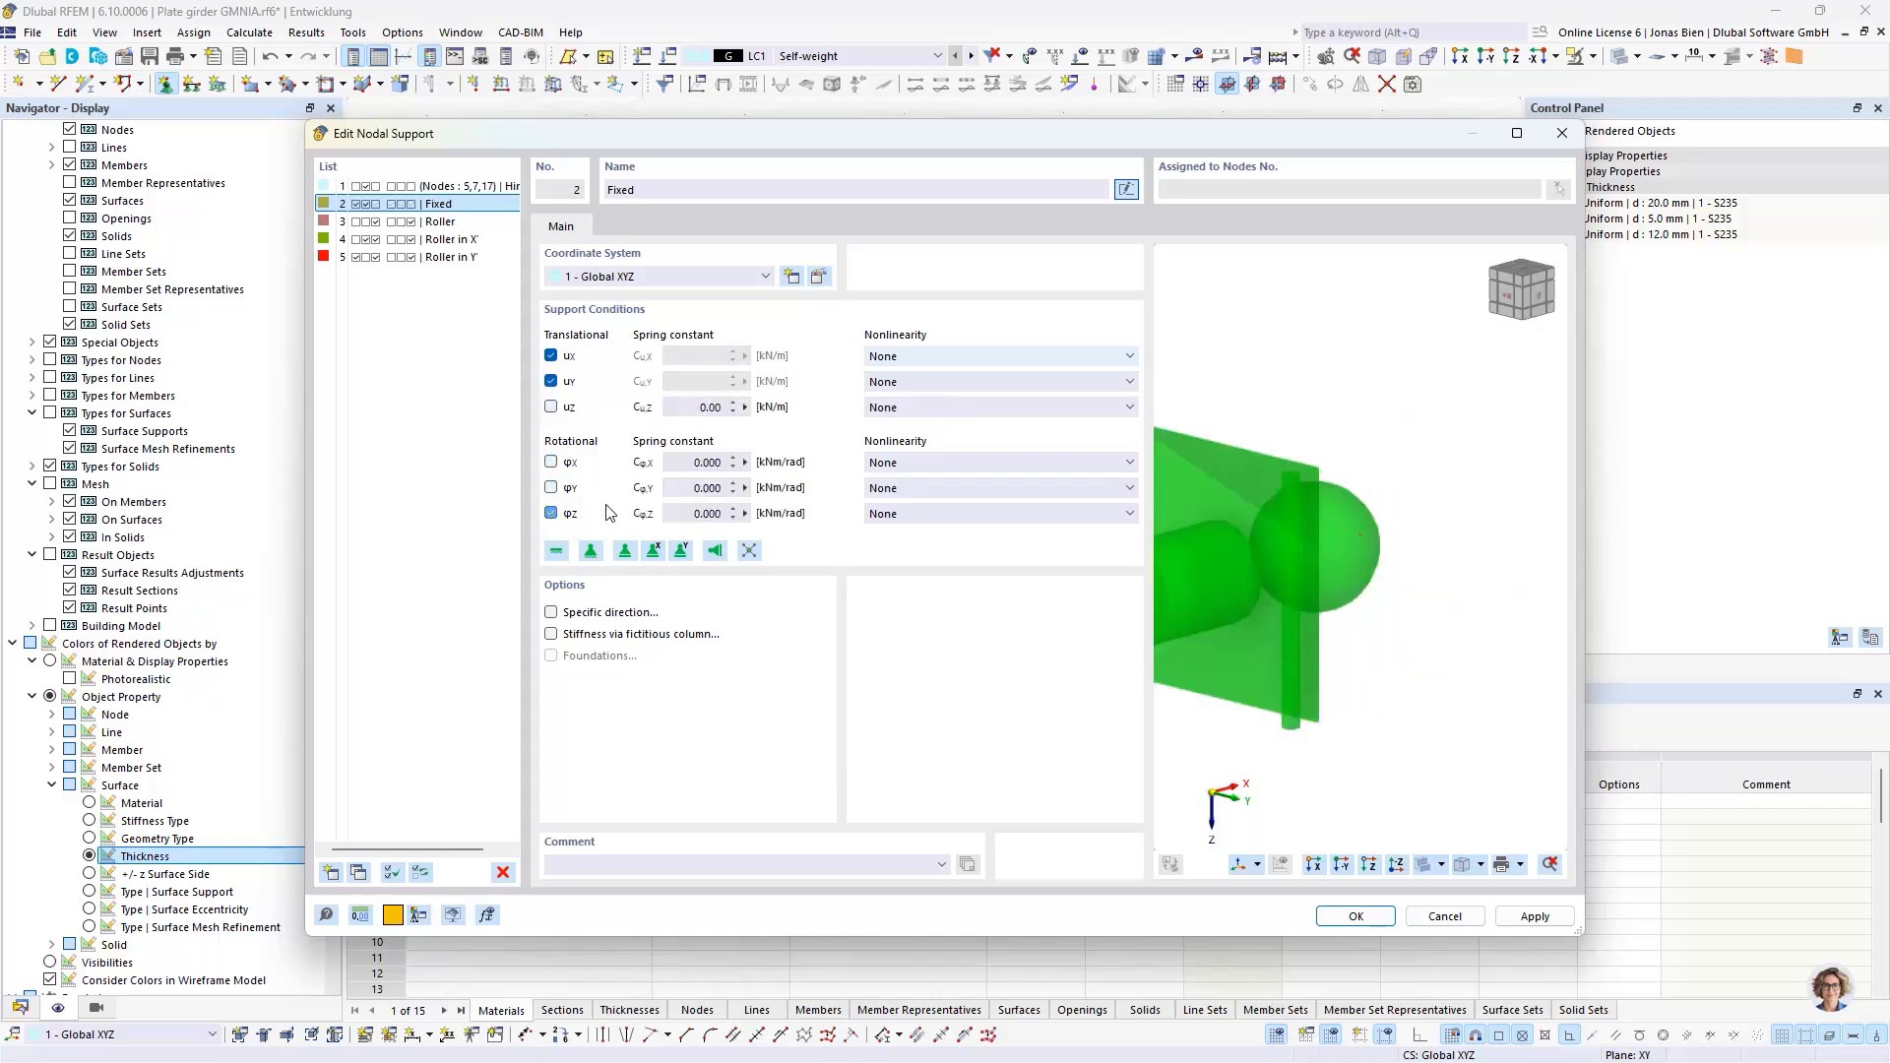
left_click(1347, 917)
- Assign the Fixed nodal support to the web-bottom node of the stiffener at the origin
left_click(857, 357)
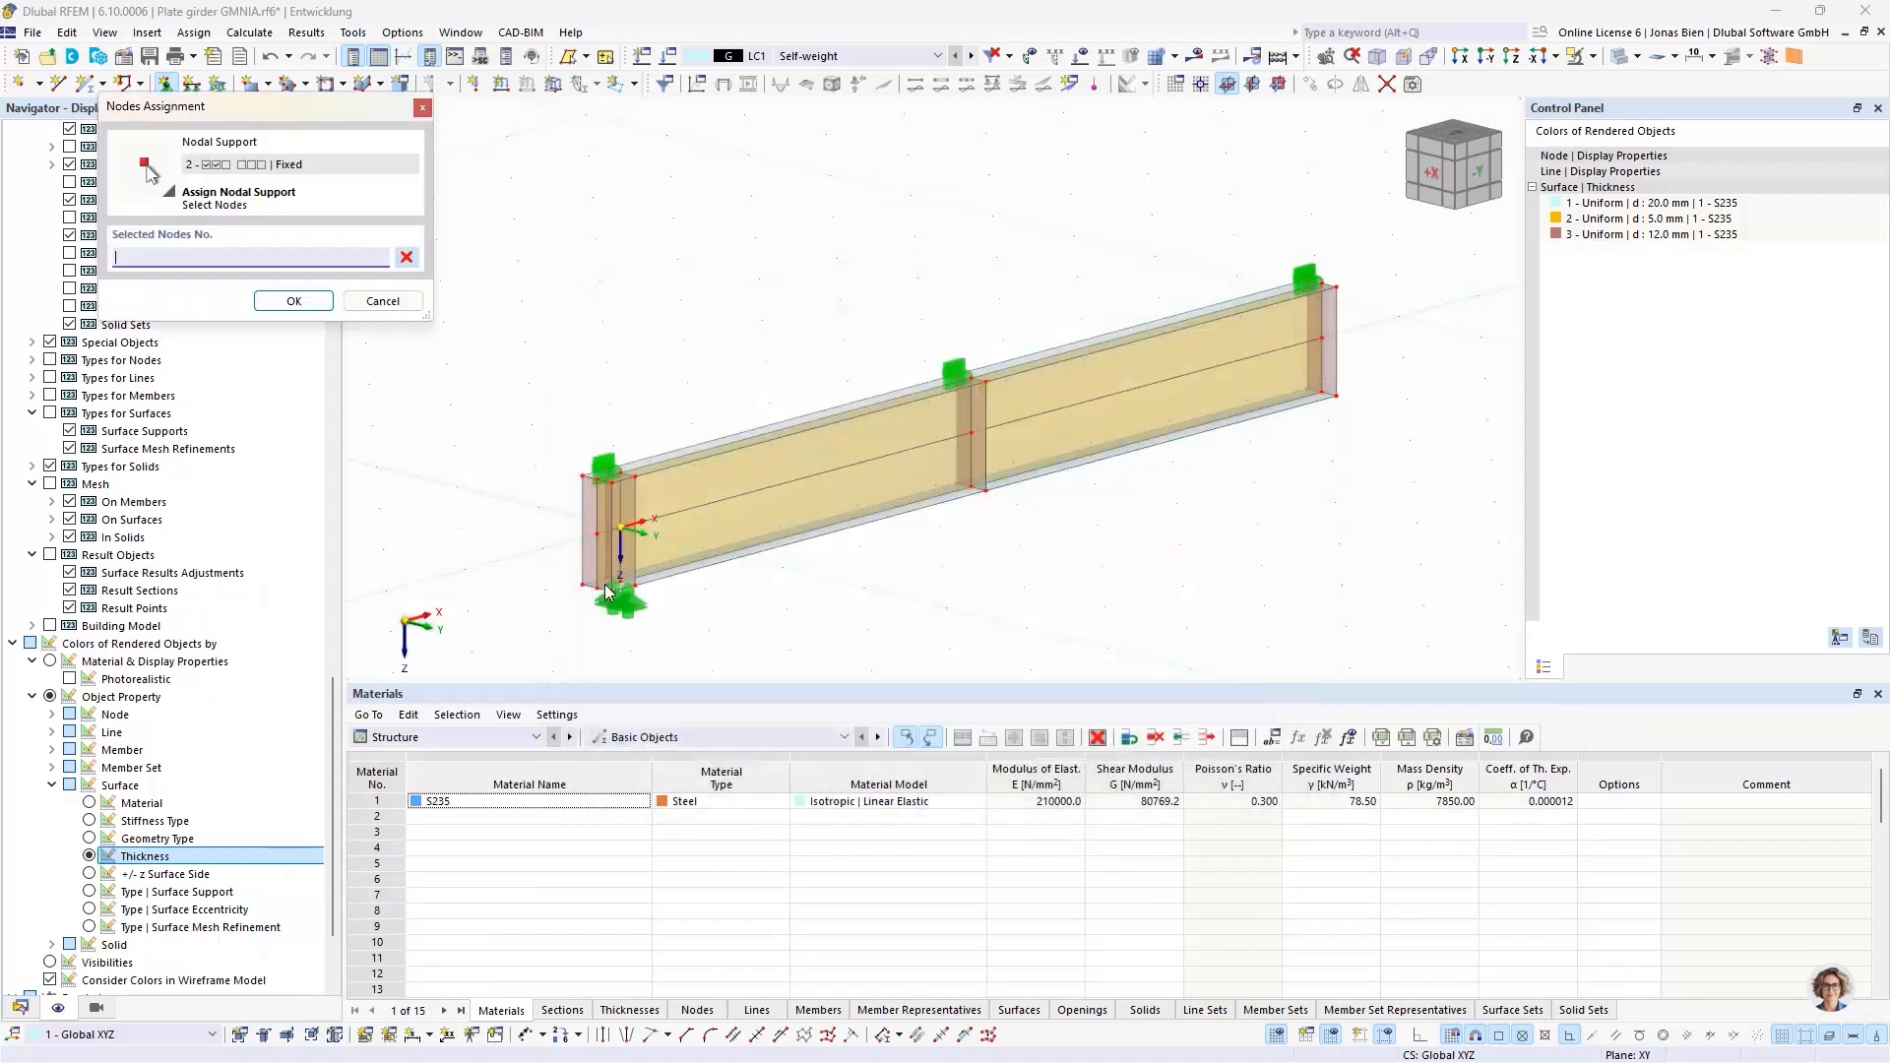
scroll(621, 577, "up", 4)
left_click(621, 577)
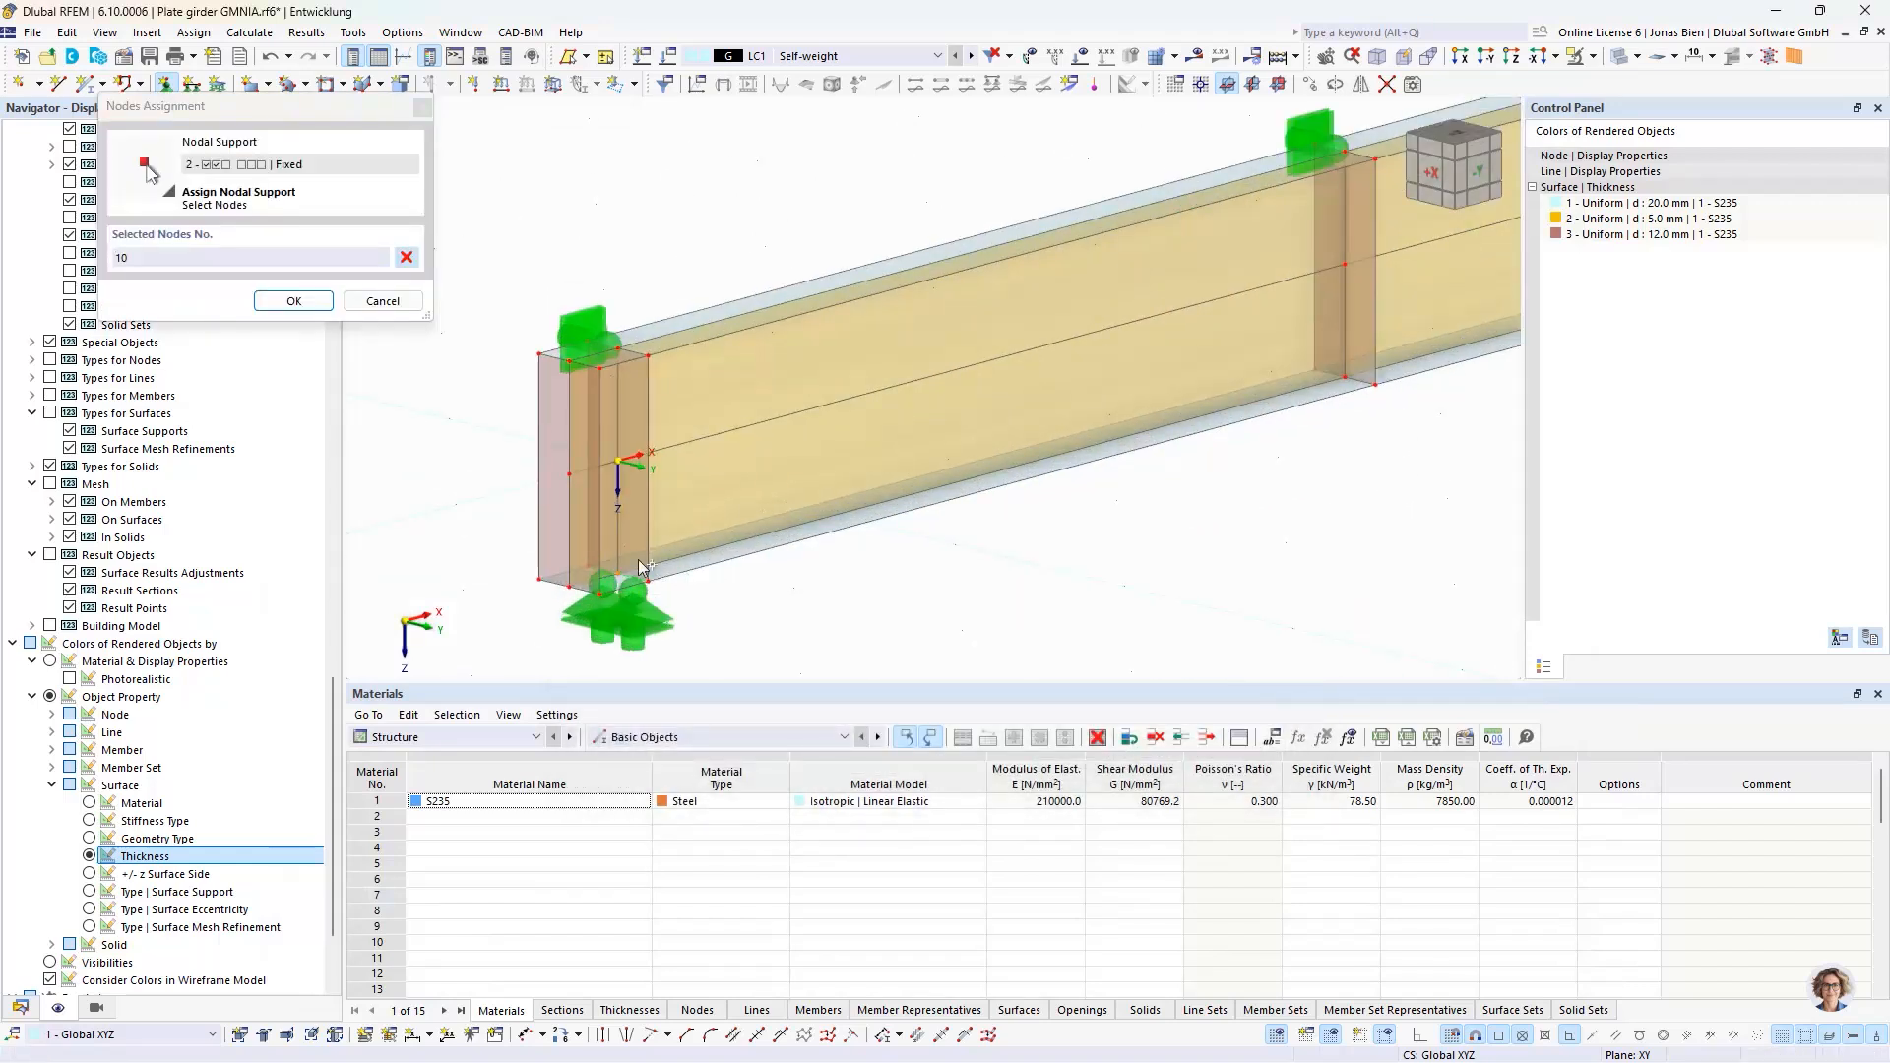
left_click(293, 302)
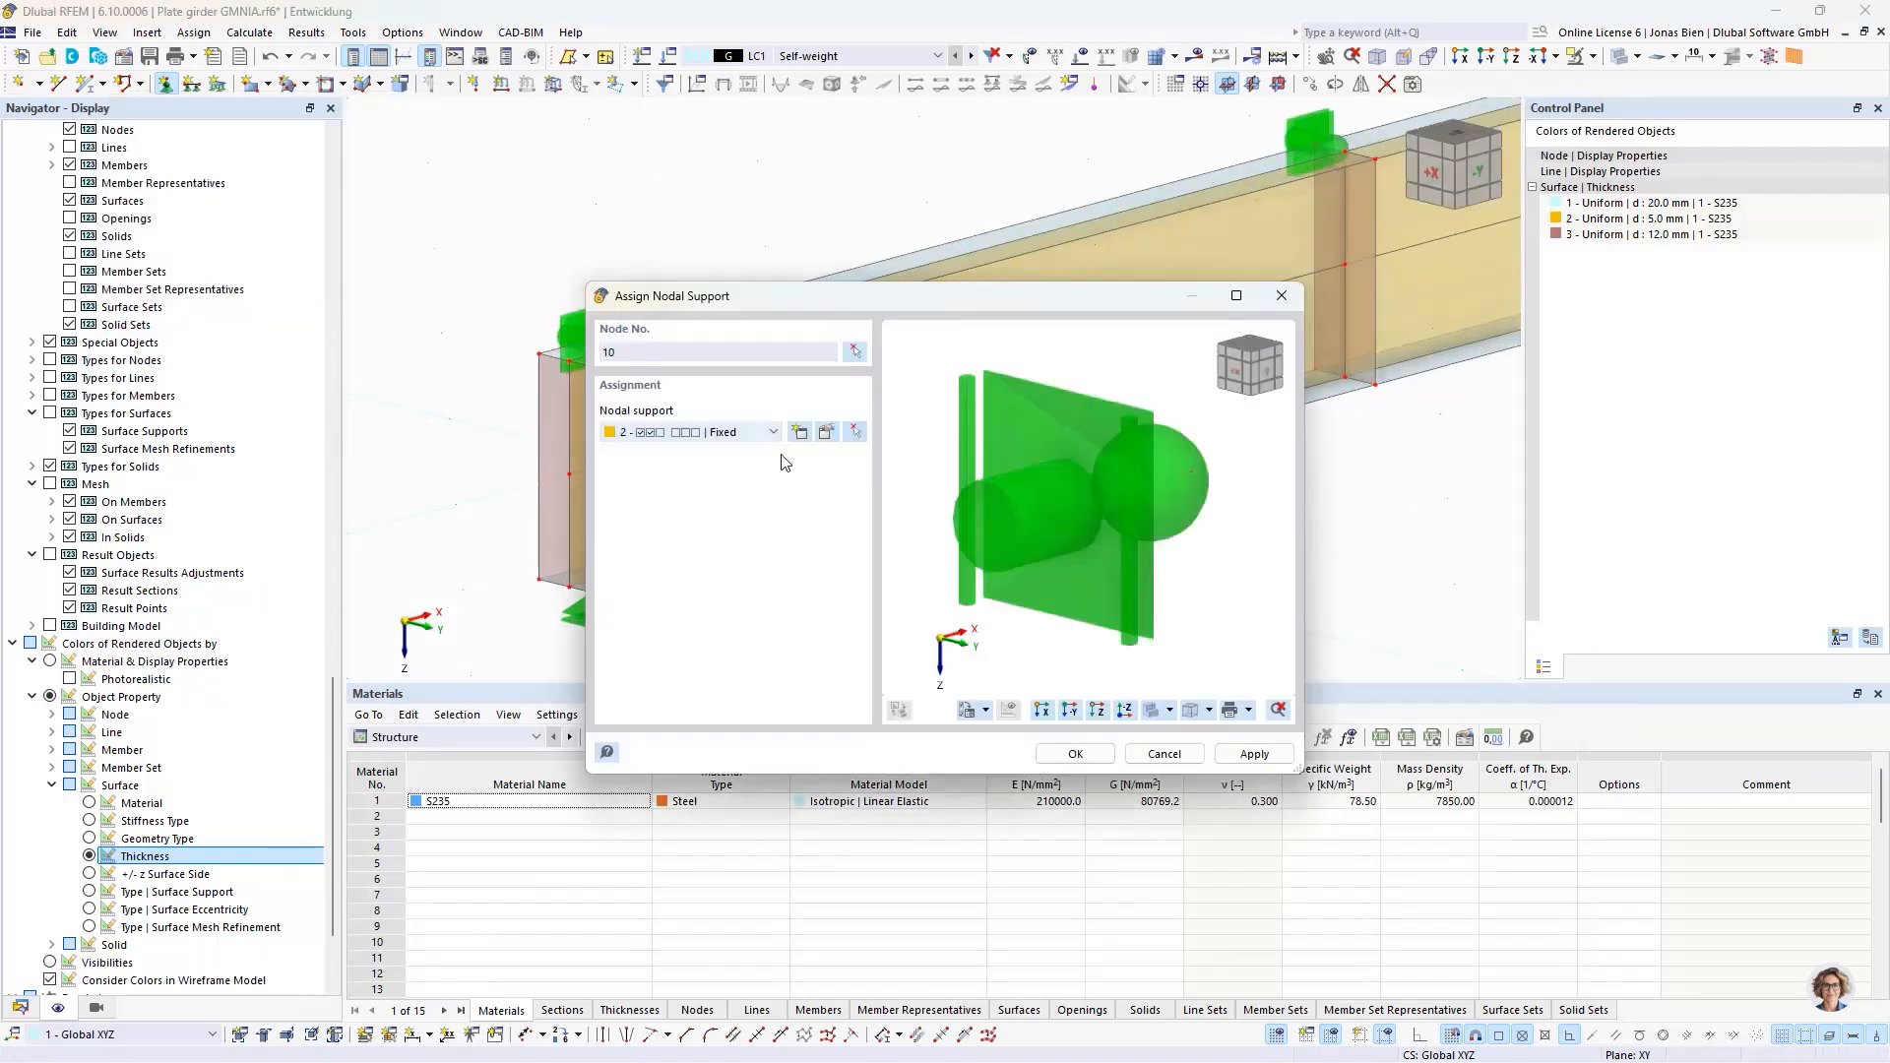
left_click(1073, 754)
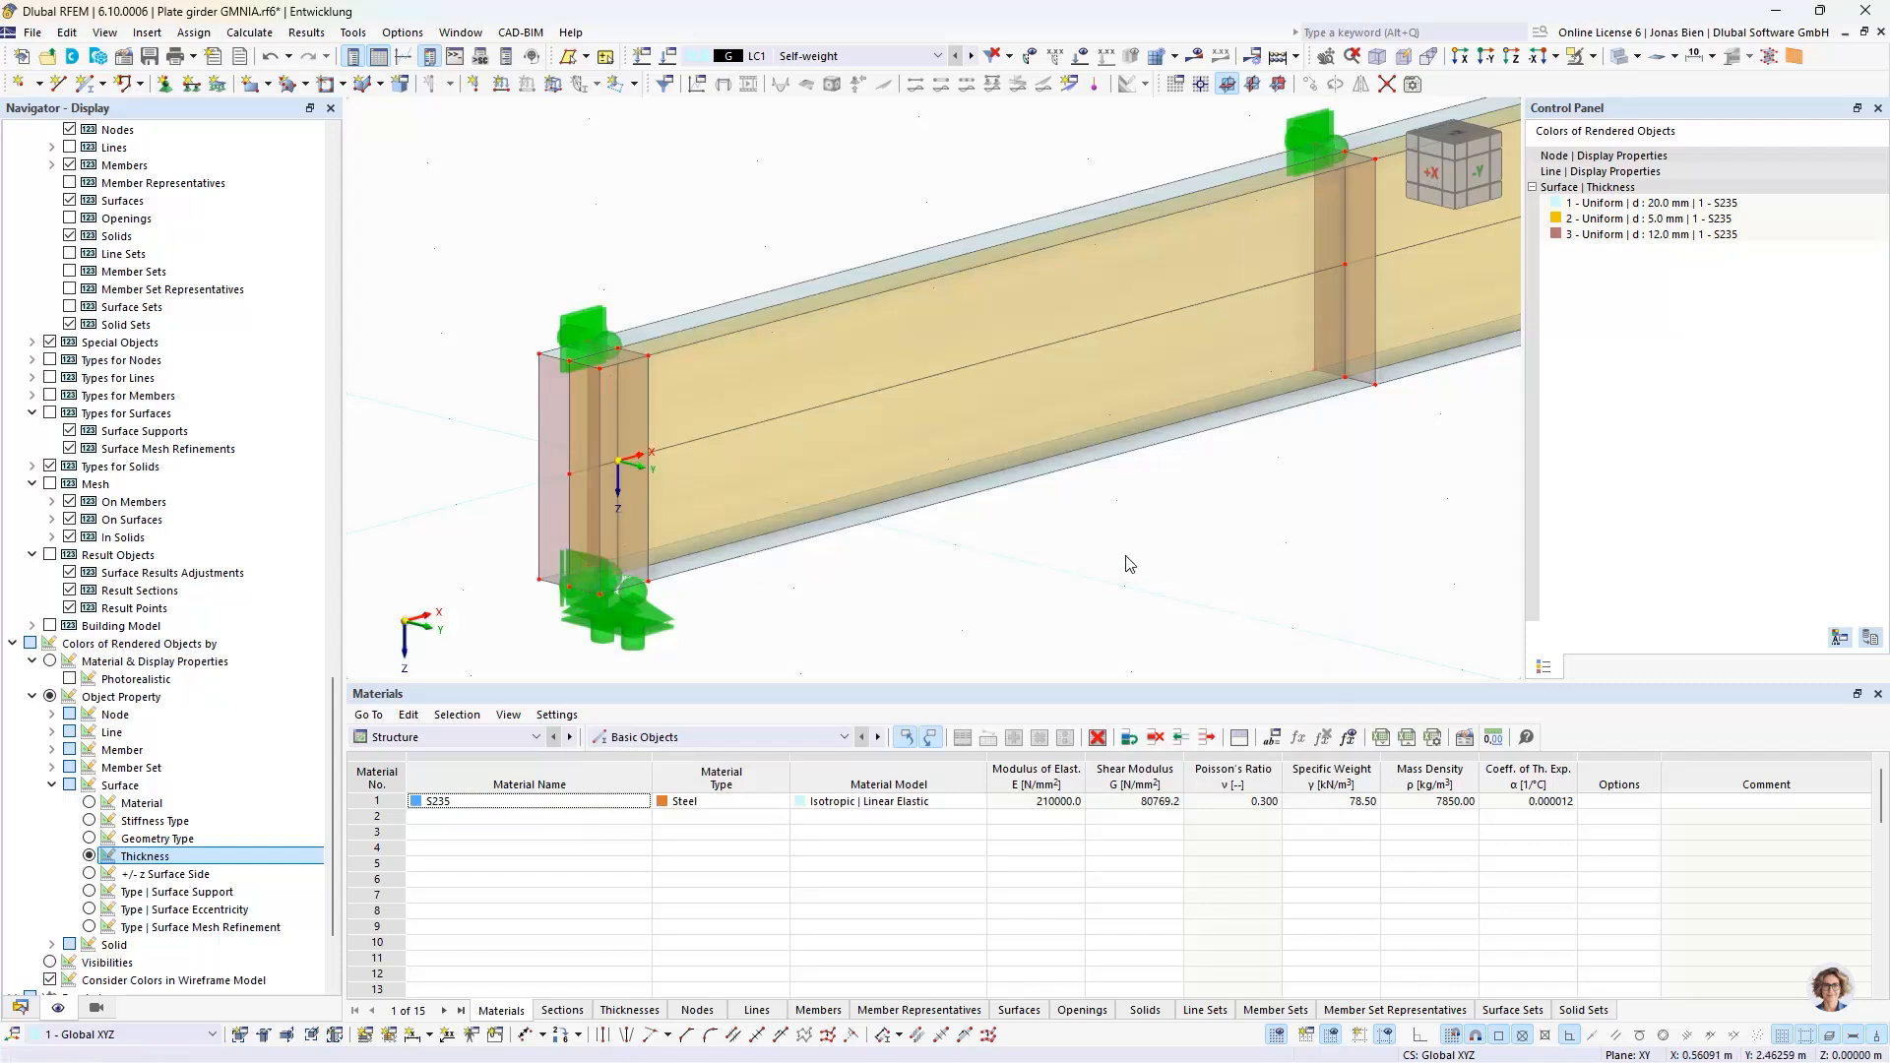
- Show the model's data tree in the navigator instead of the display settings
middle_click_drag(1126, 549, 1026, 545)
scroll(1024, 545, "down", 5)
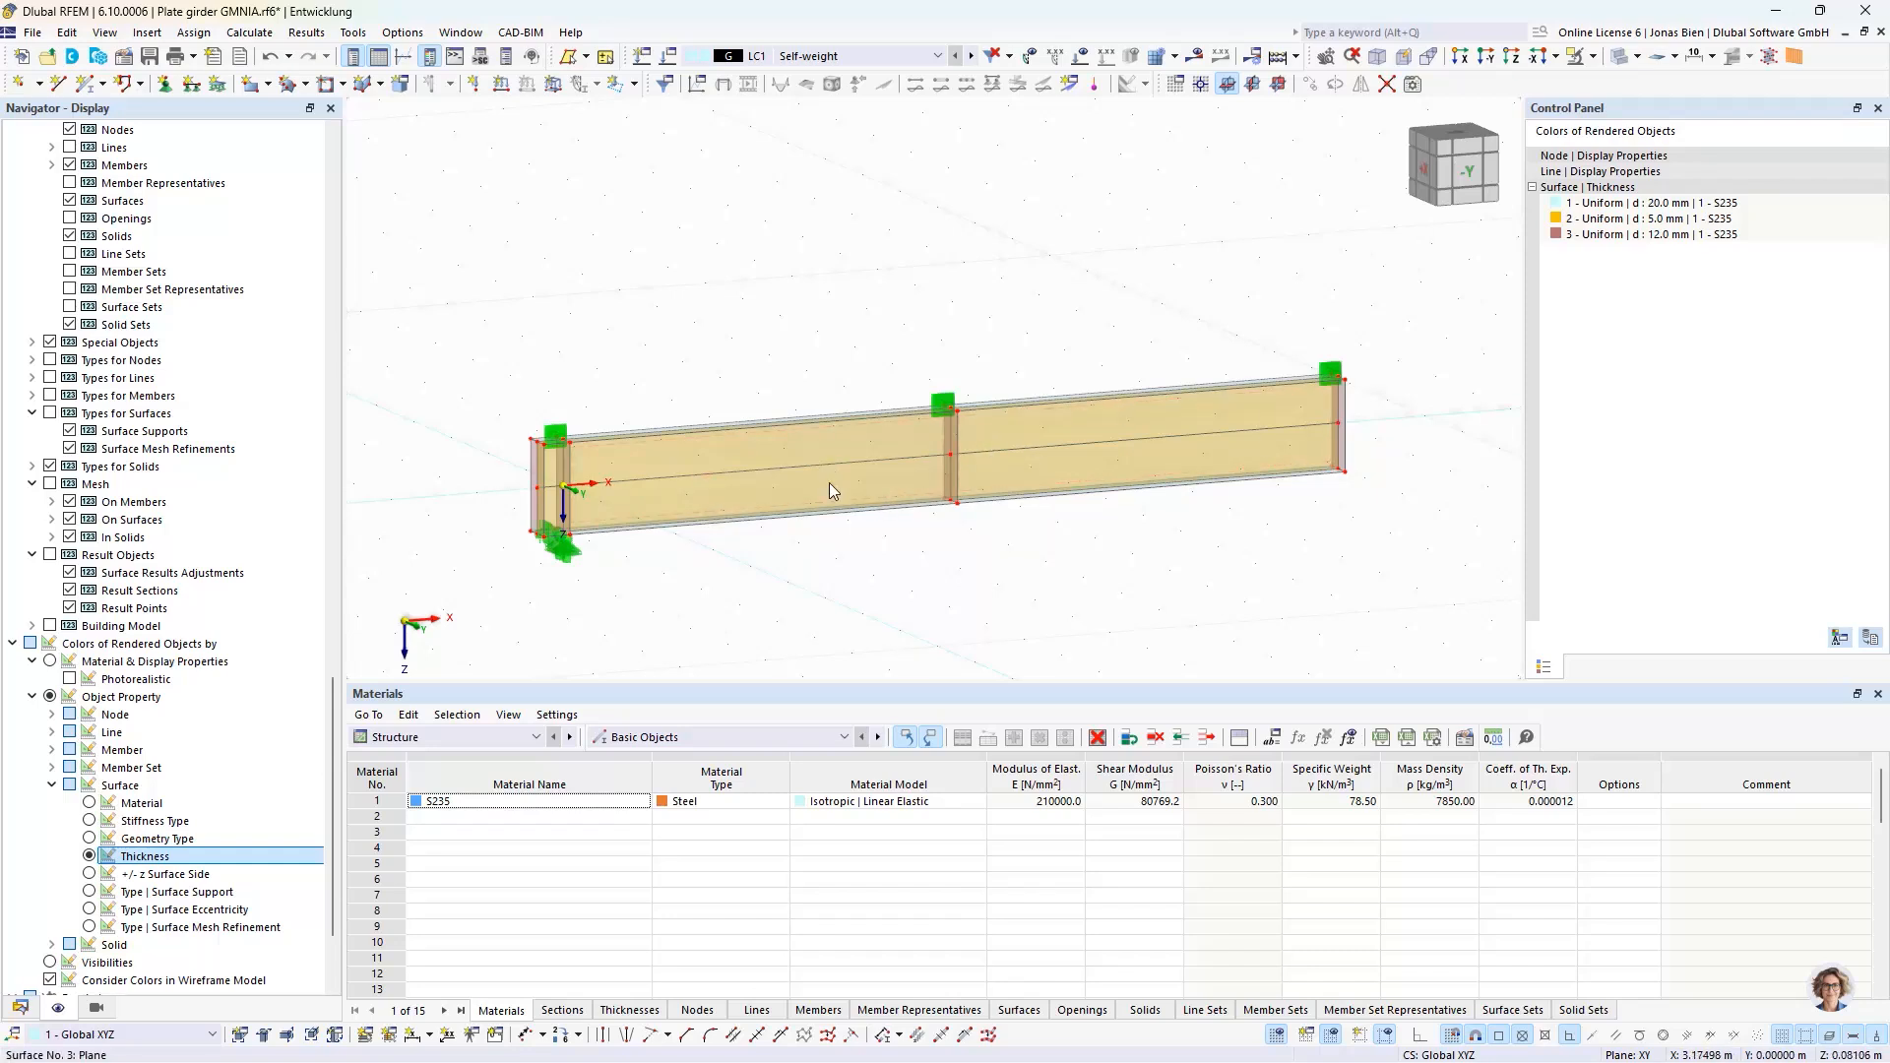
middle_click_drag(729, 597, 705, 528, "ctrl")
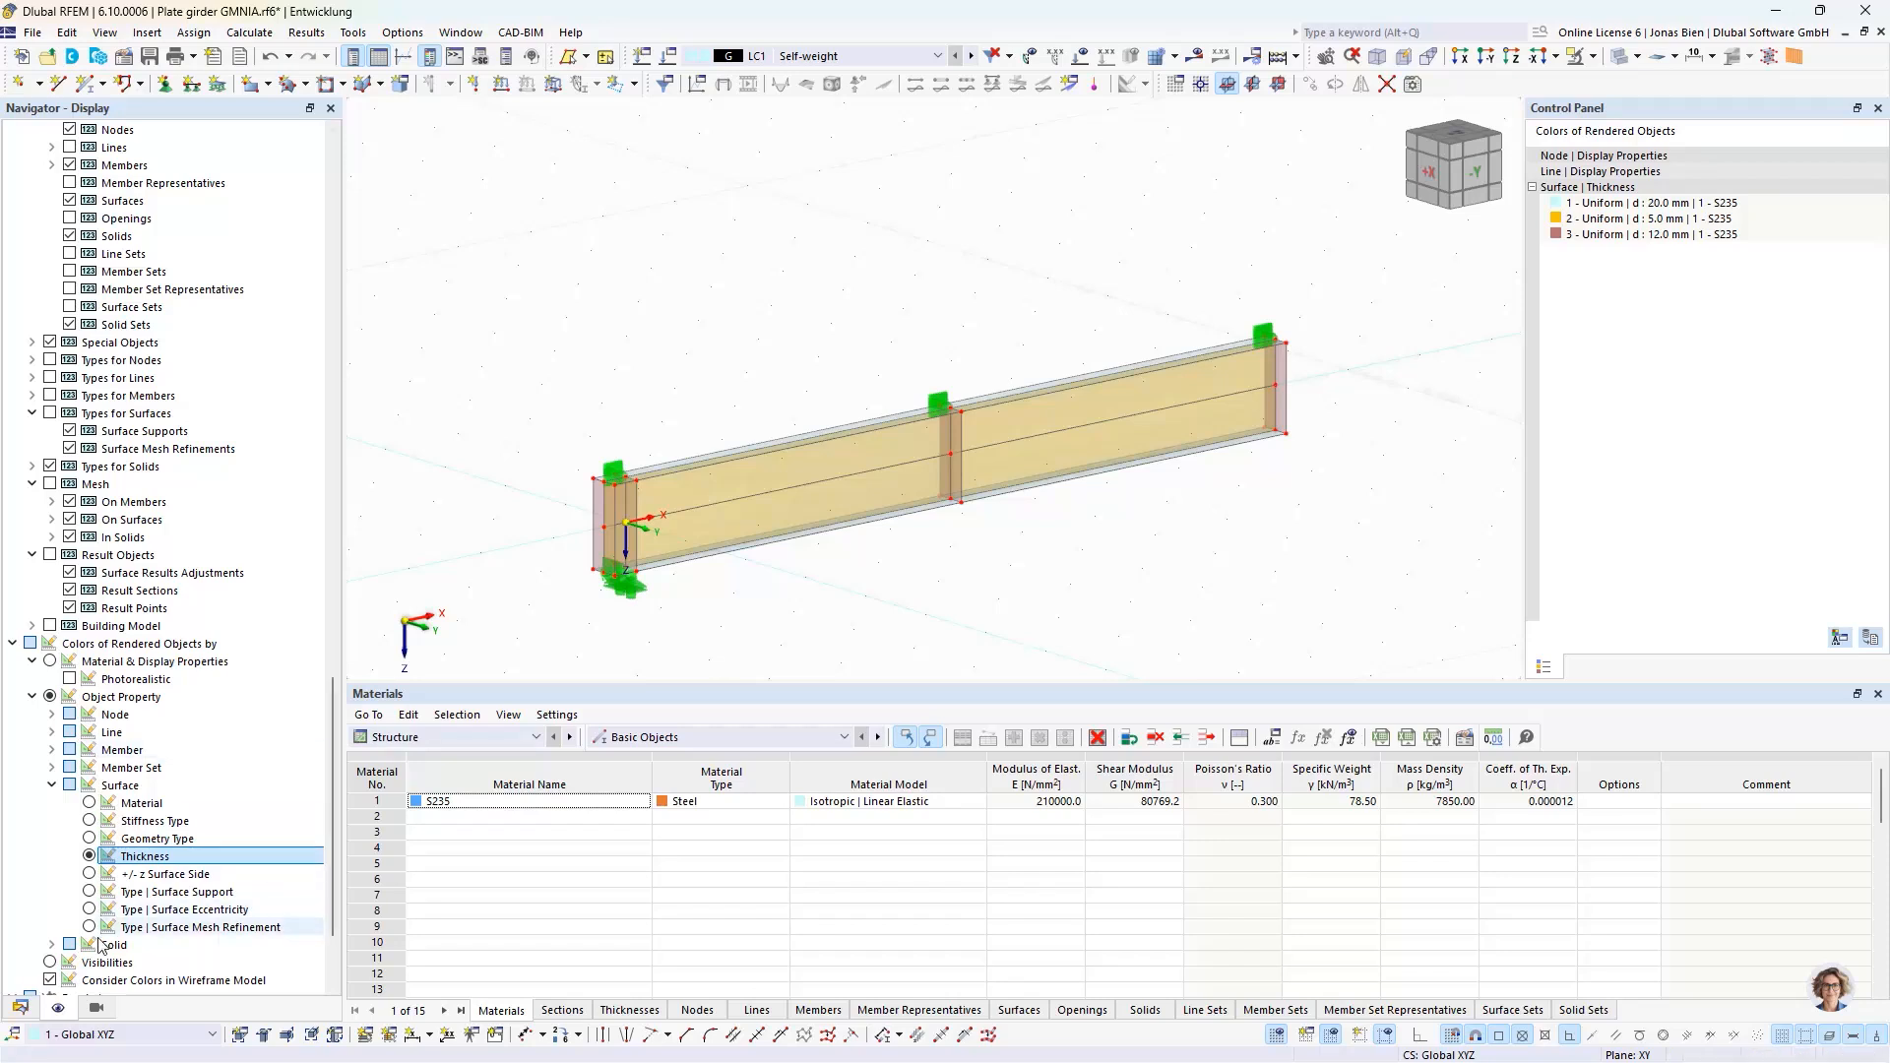
left_click(20, 1007)
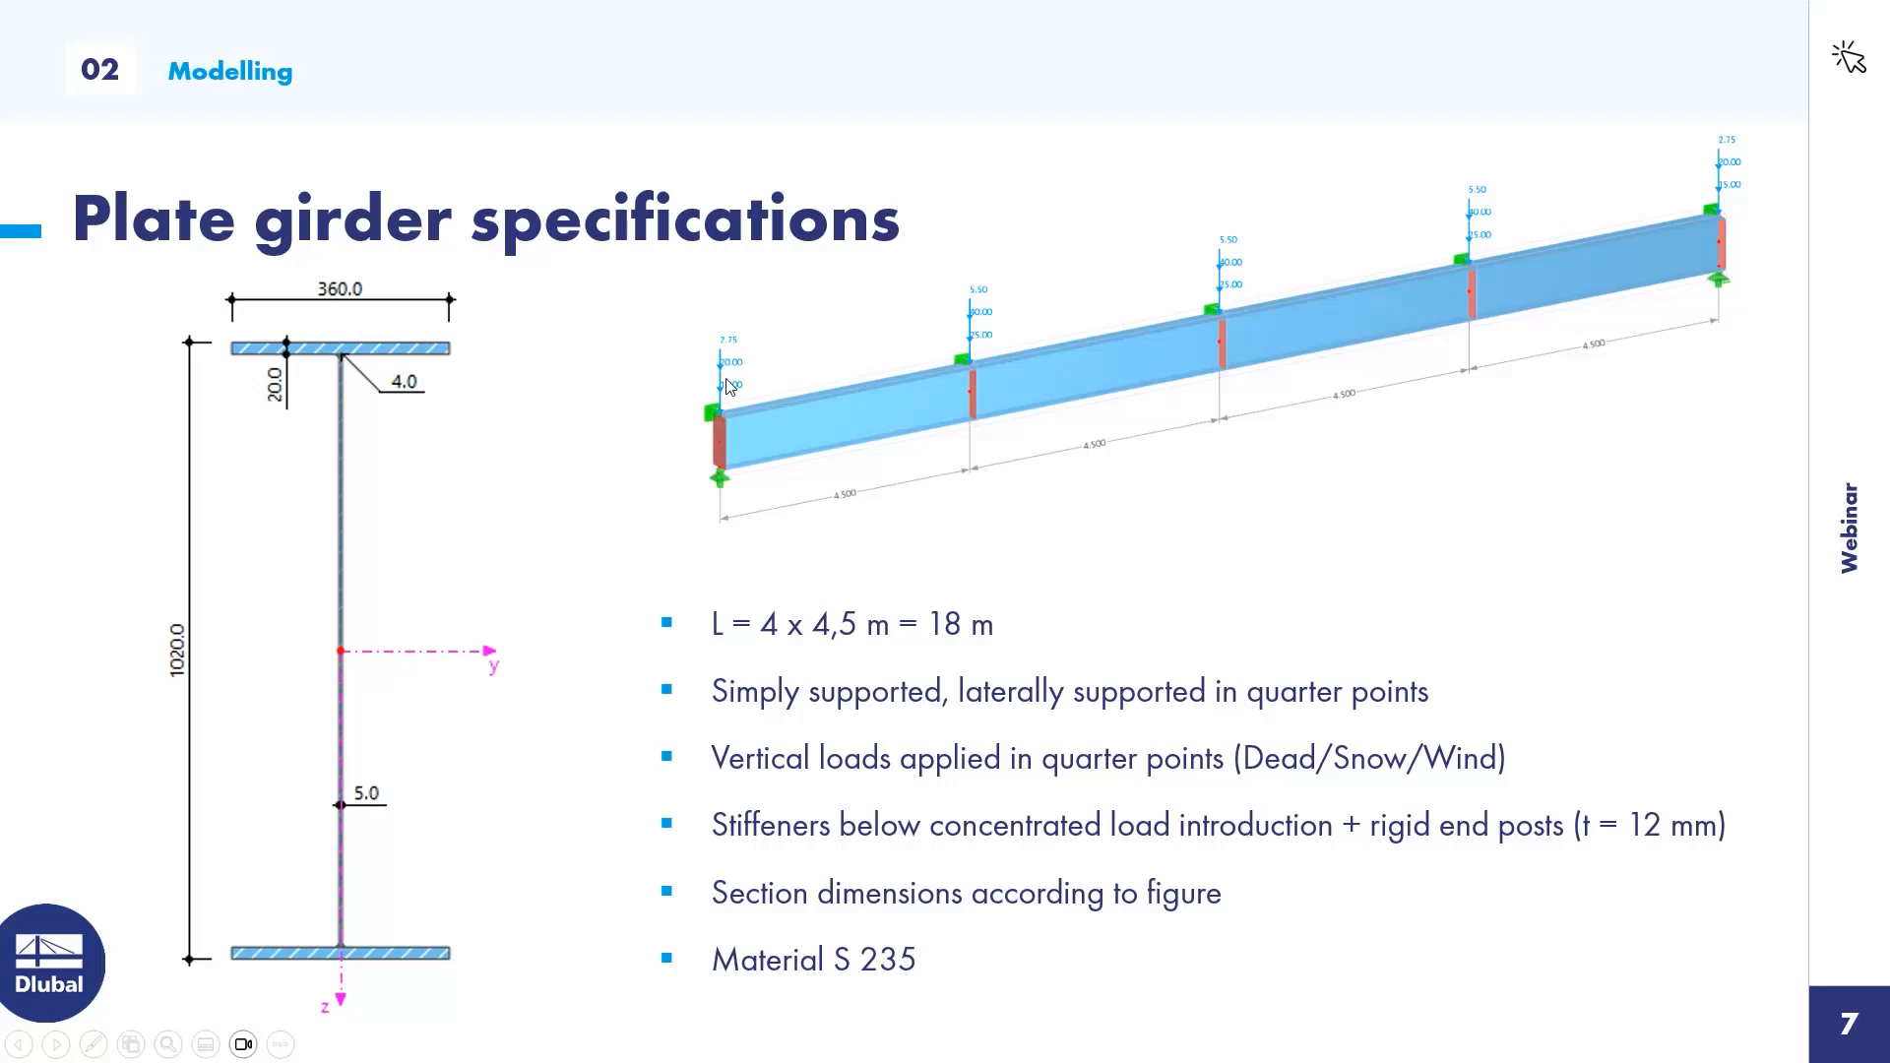
key("Left")
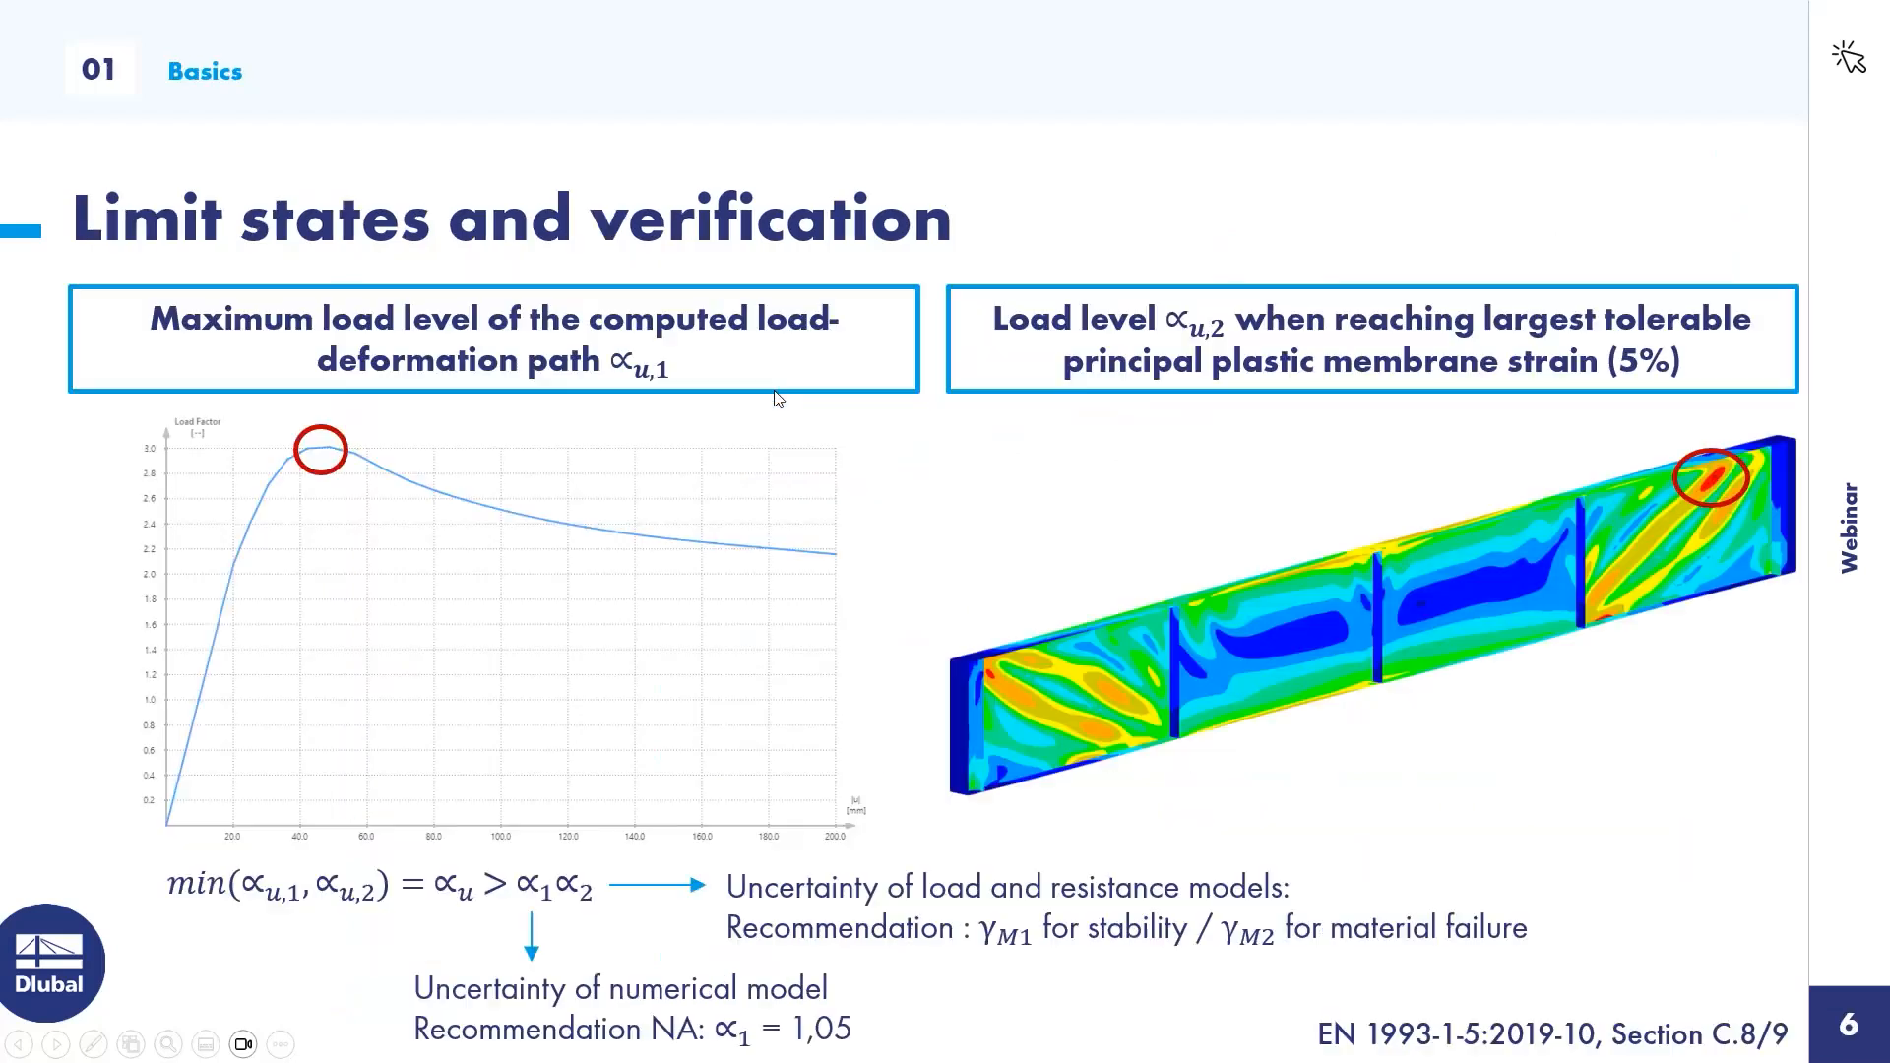
key("Right")
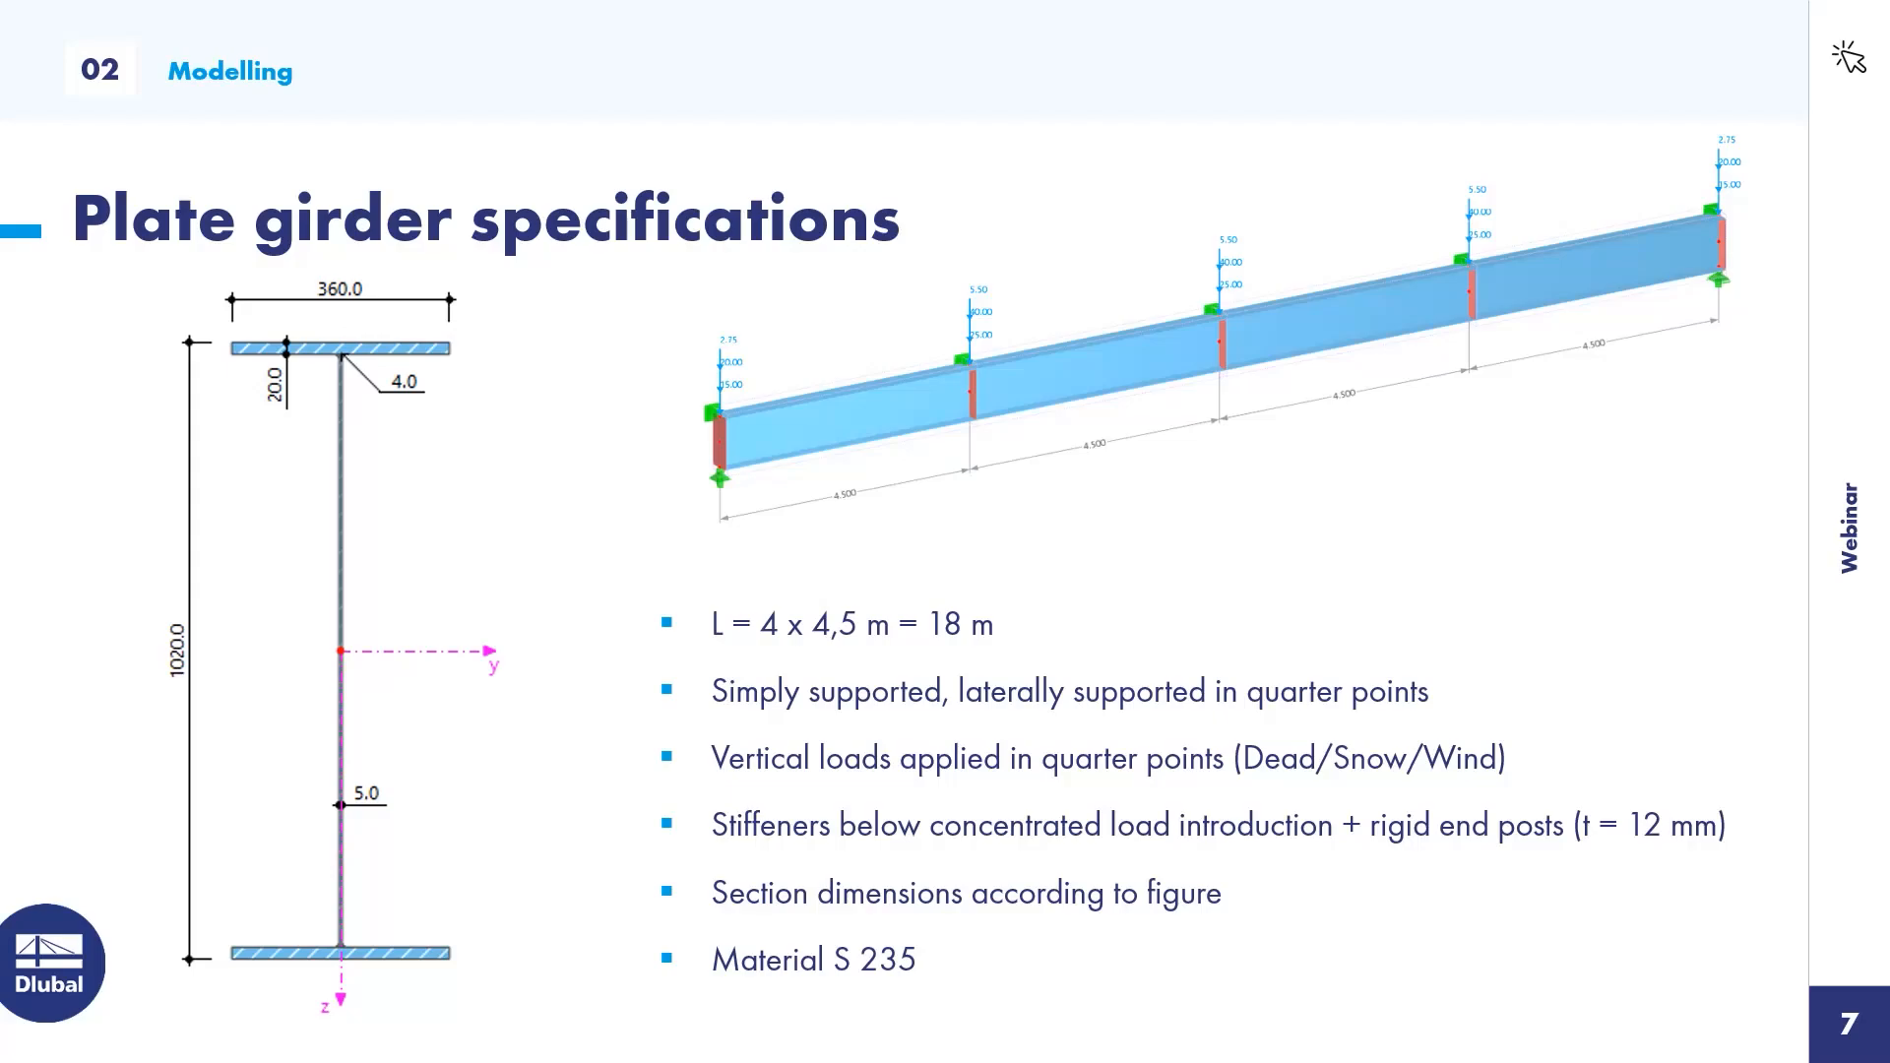
key("alt+Tab")
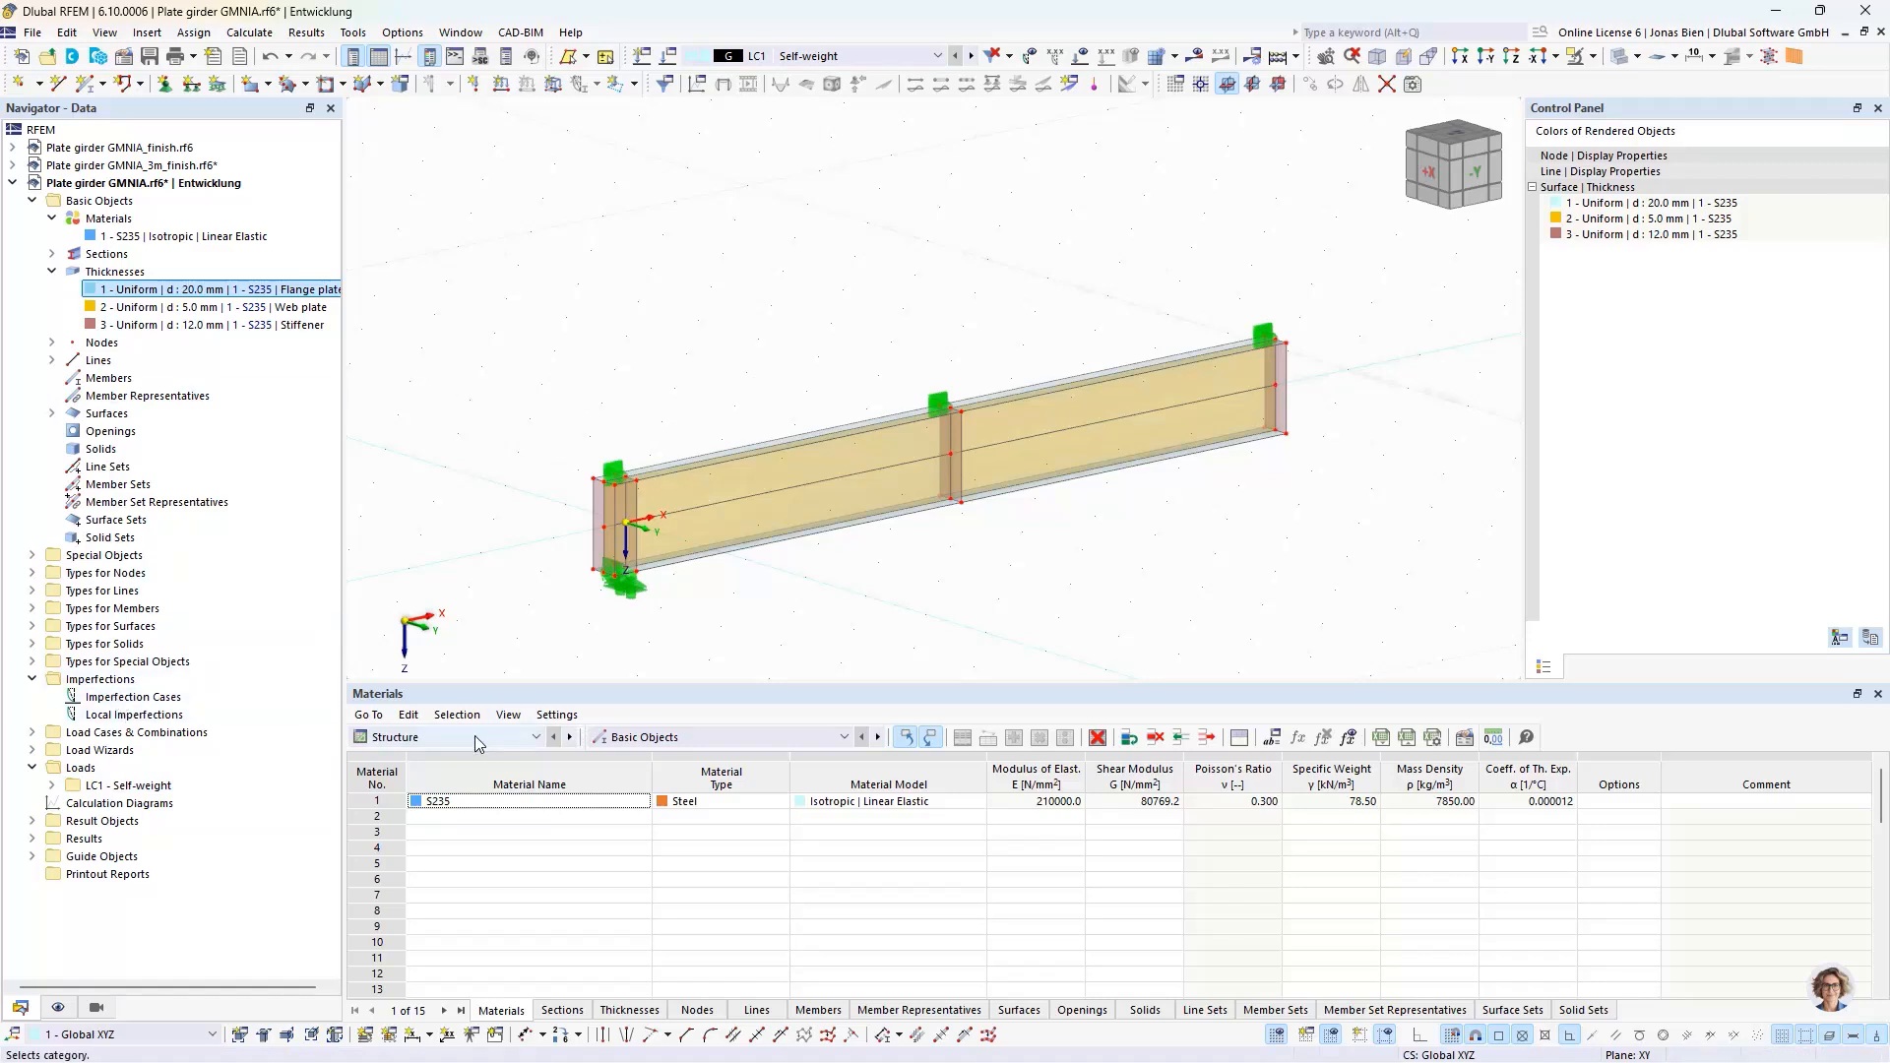
- Define a new force line load in LC1 with the Uniform - Total distribution and a magnitude of 7.5 kN
scroll(624, 456, "up", 1)
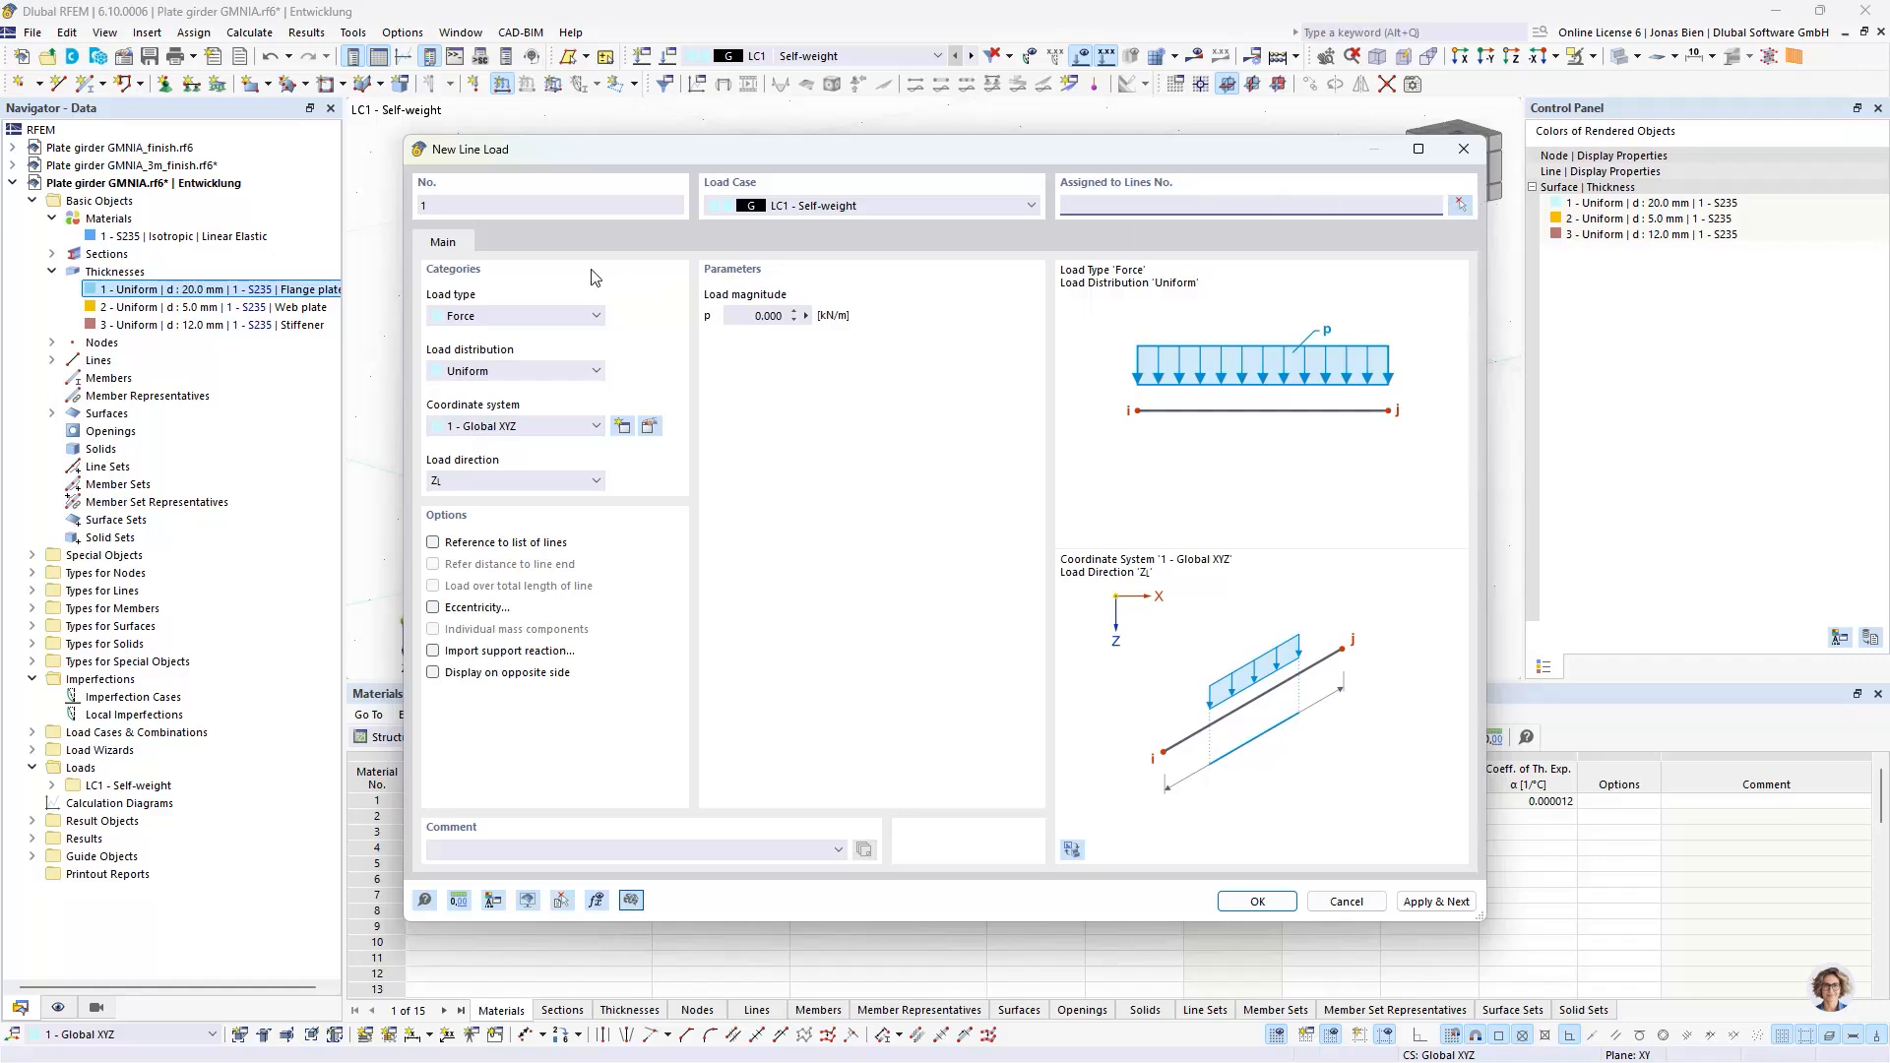
left_click(780, 313)
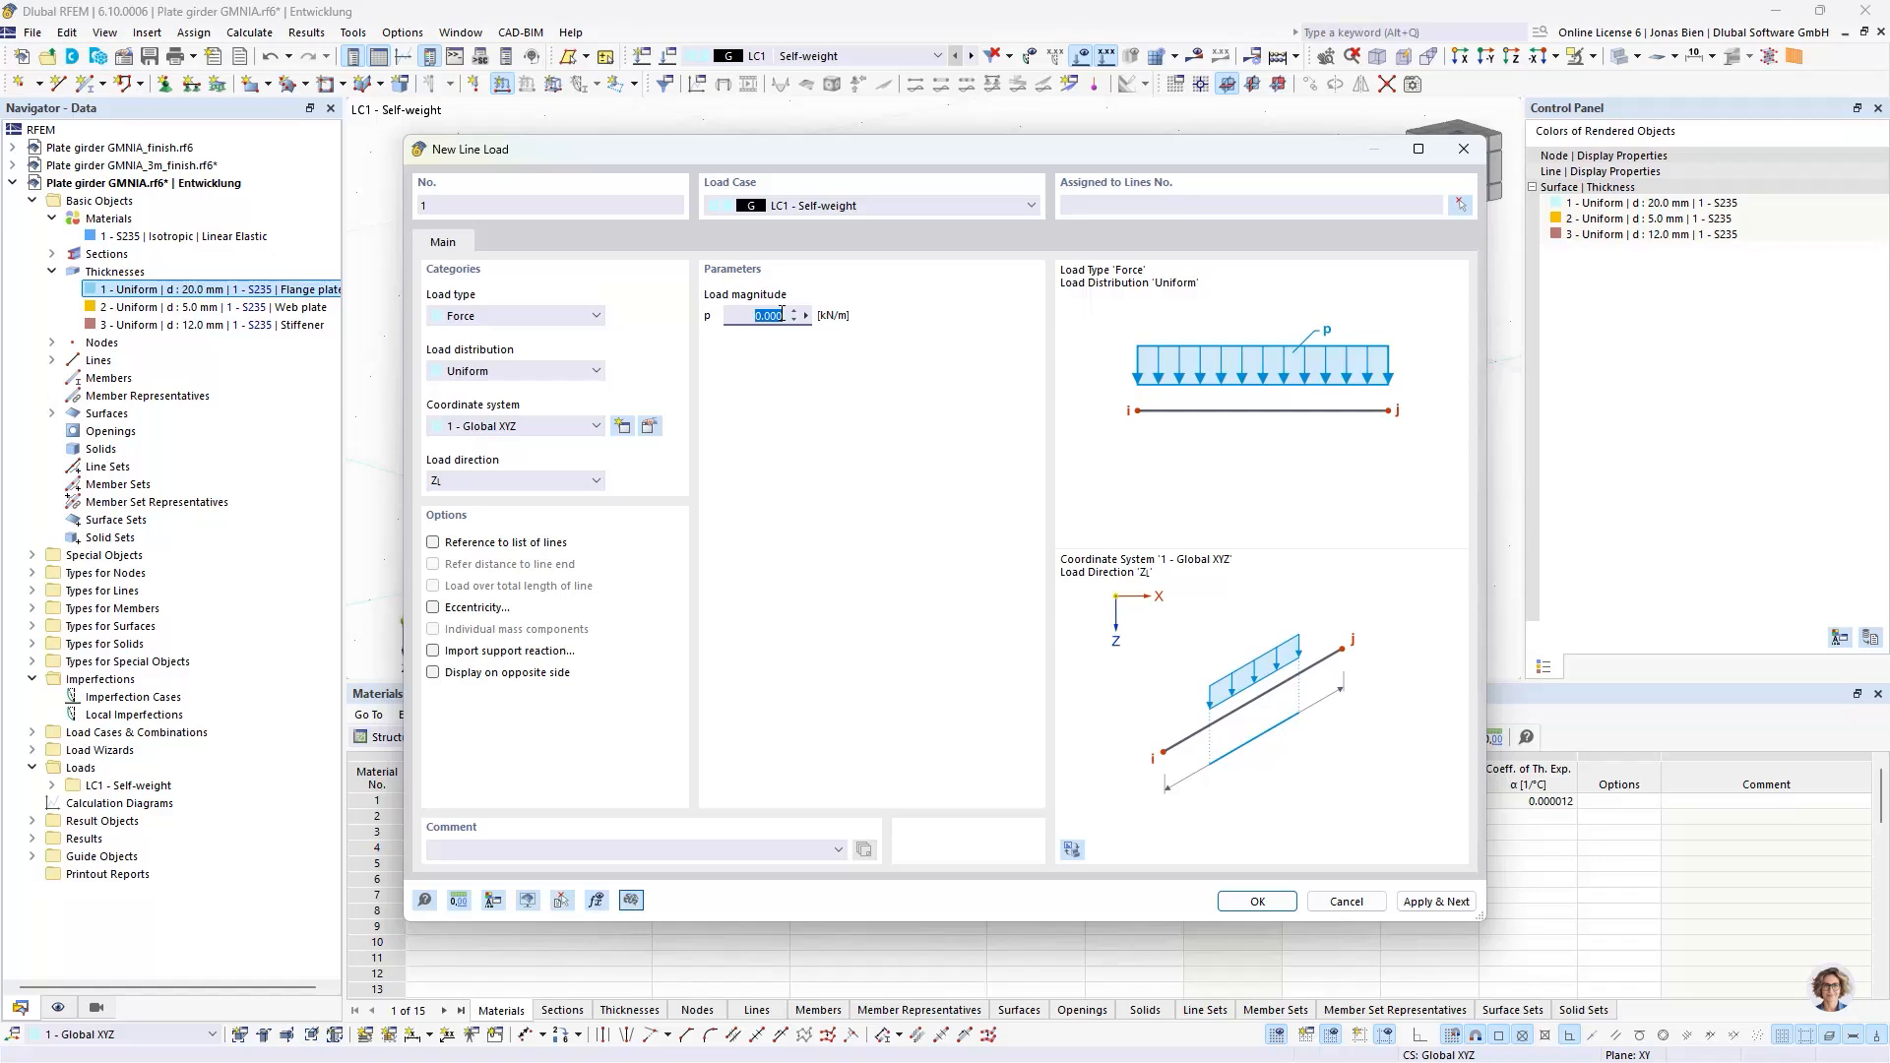
left_click(514, 370)
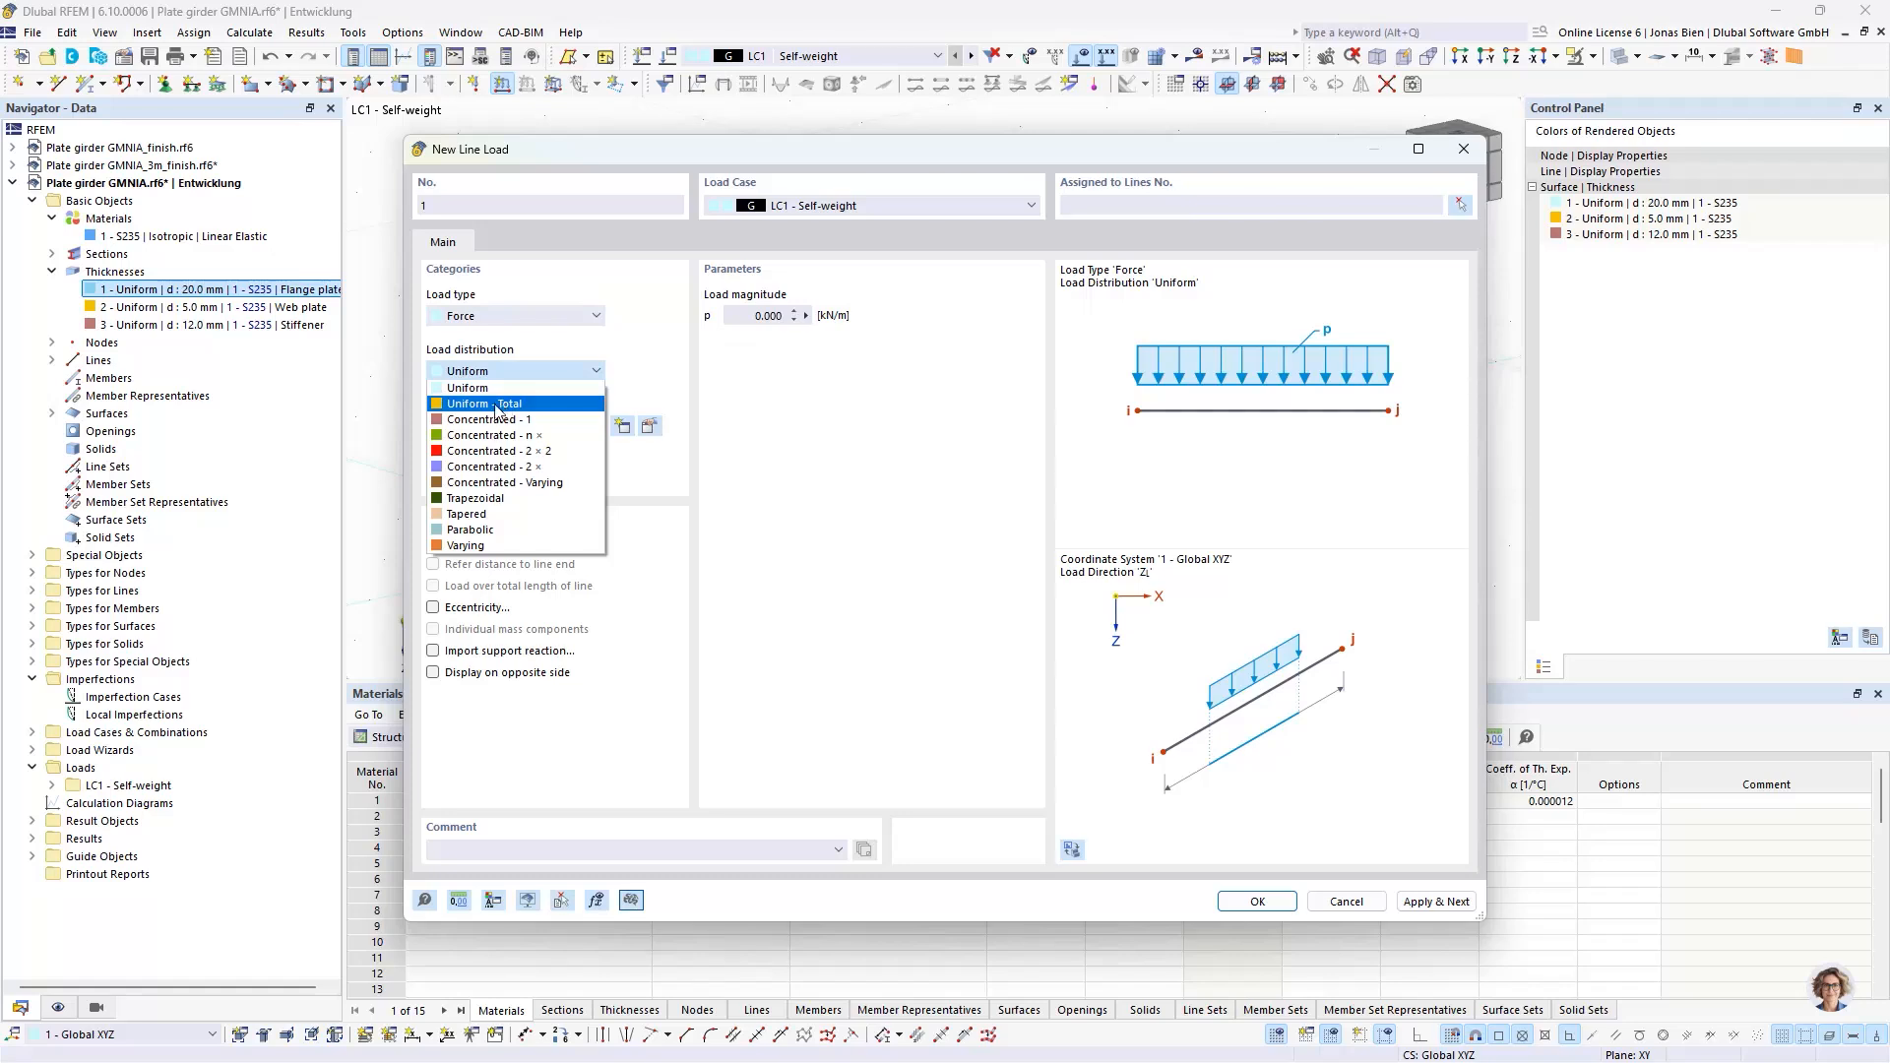
left_click(472, 405)
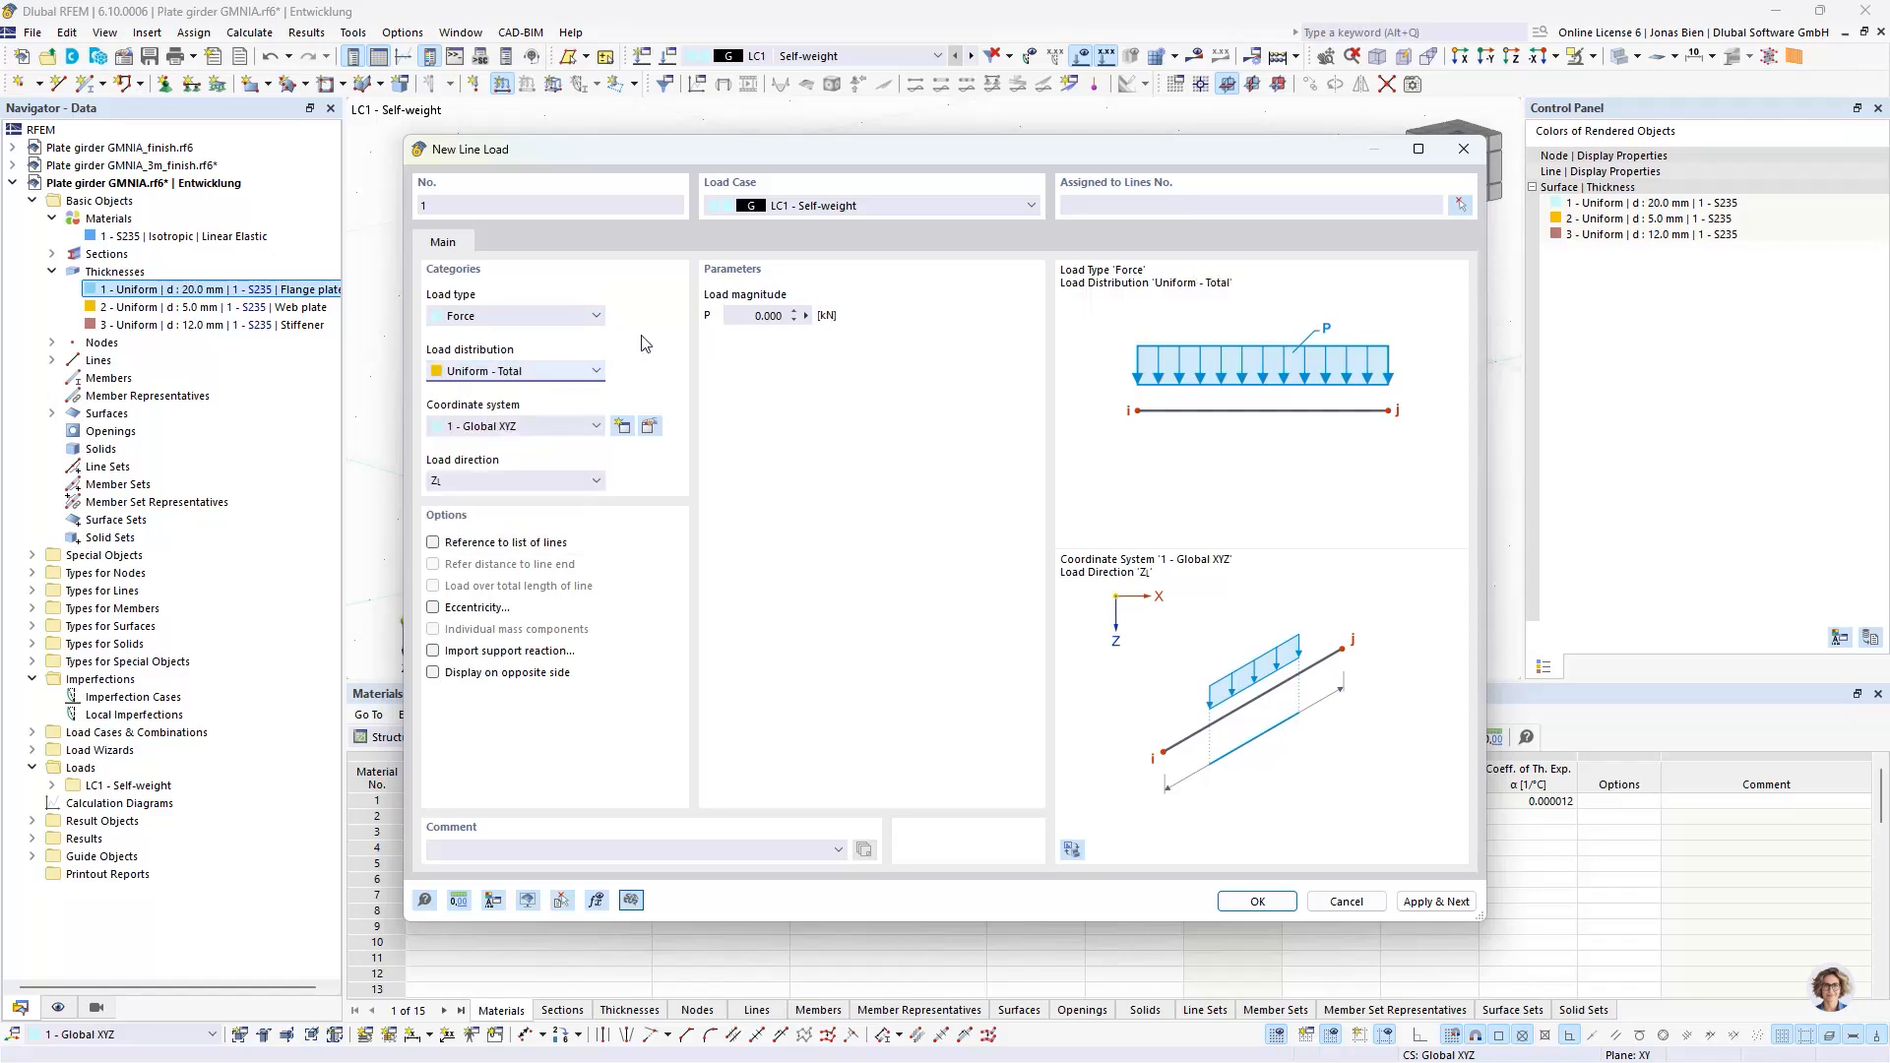
left_click(755, 313)
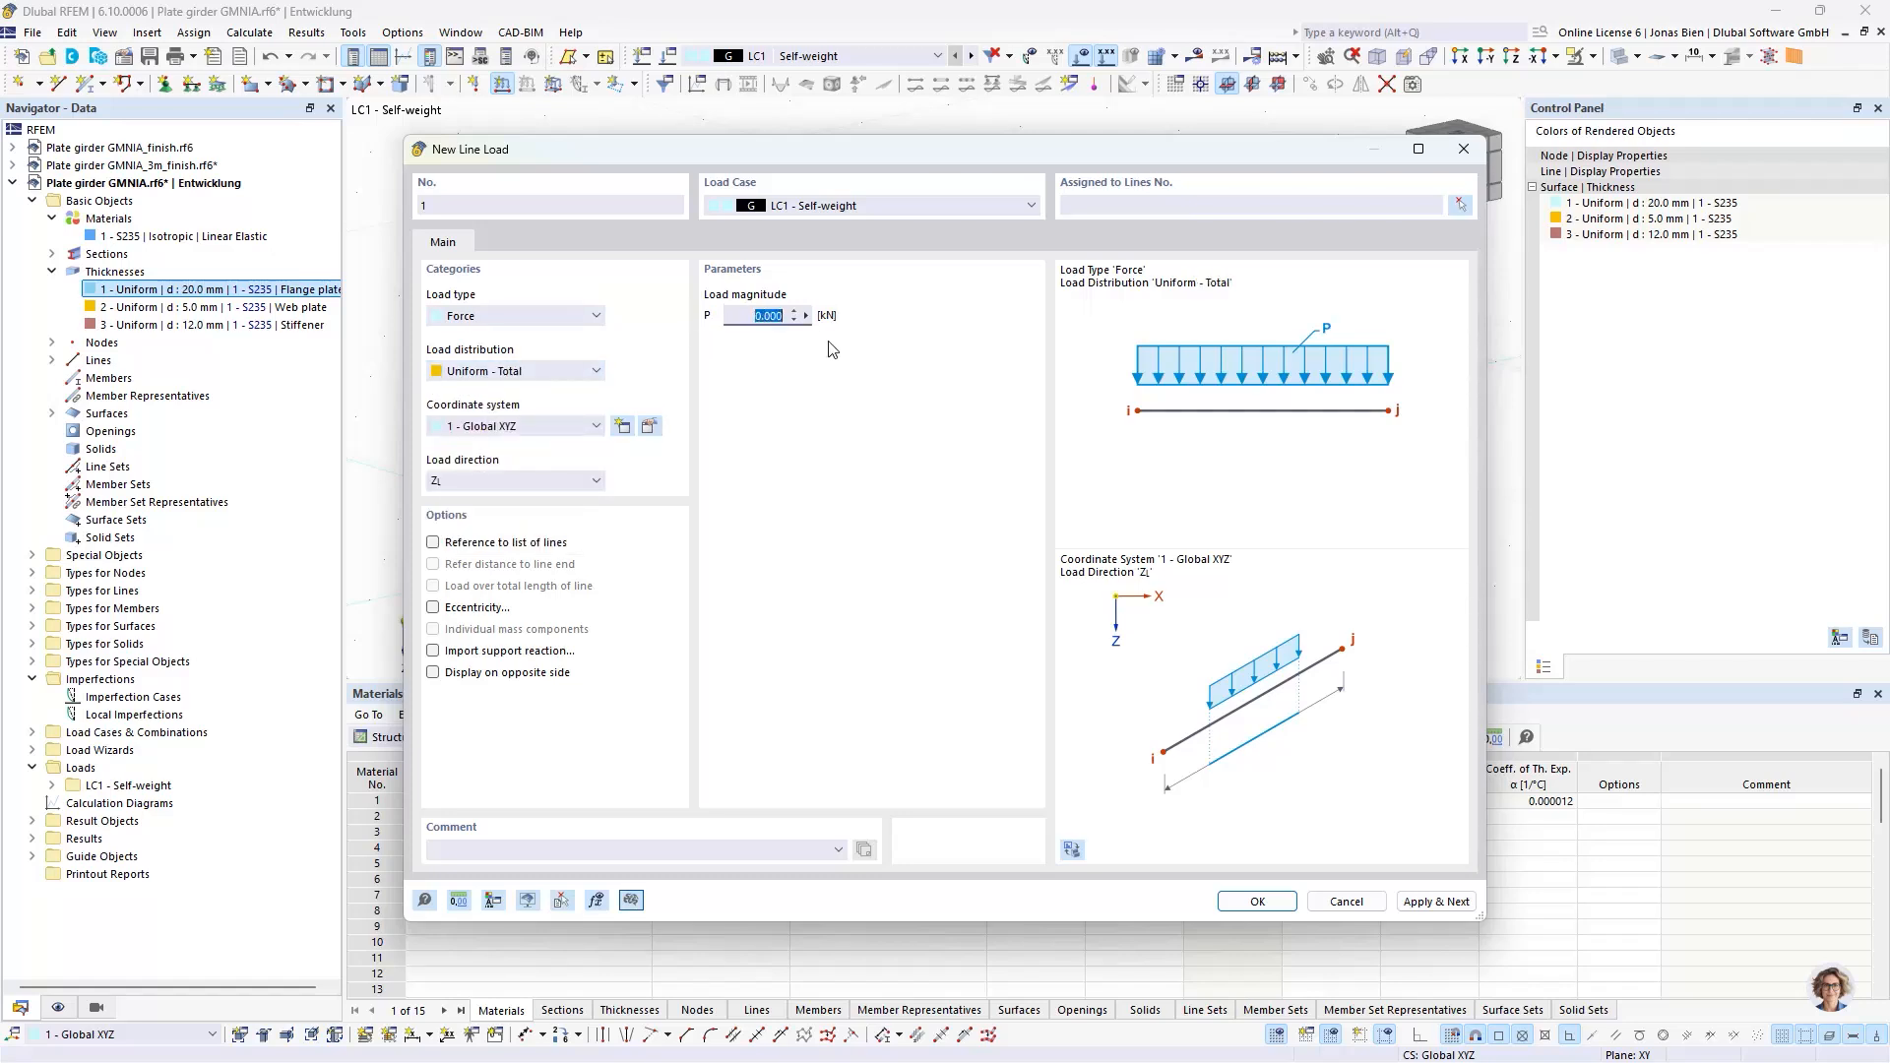
type("7")
left_click_drag(782, 156, 1071, 198)
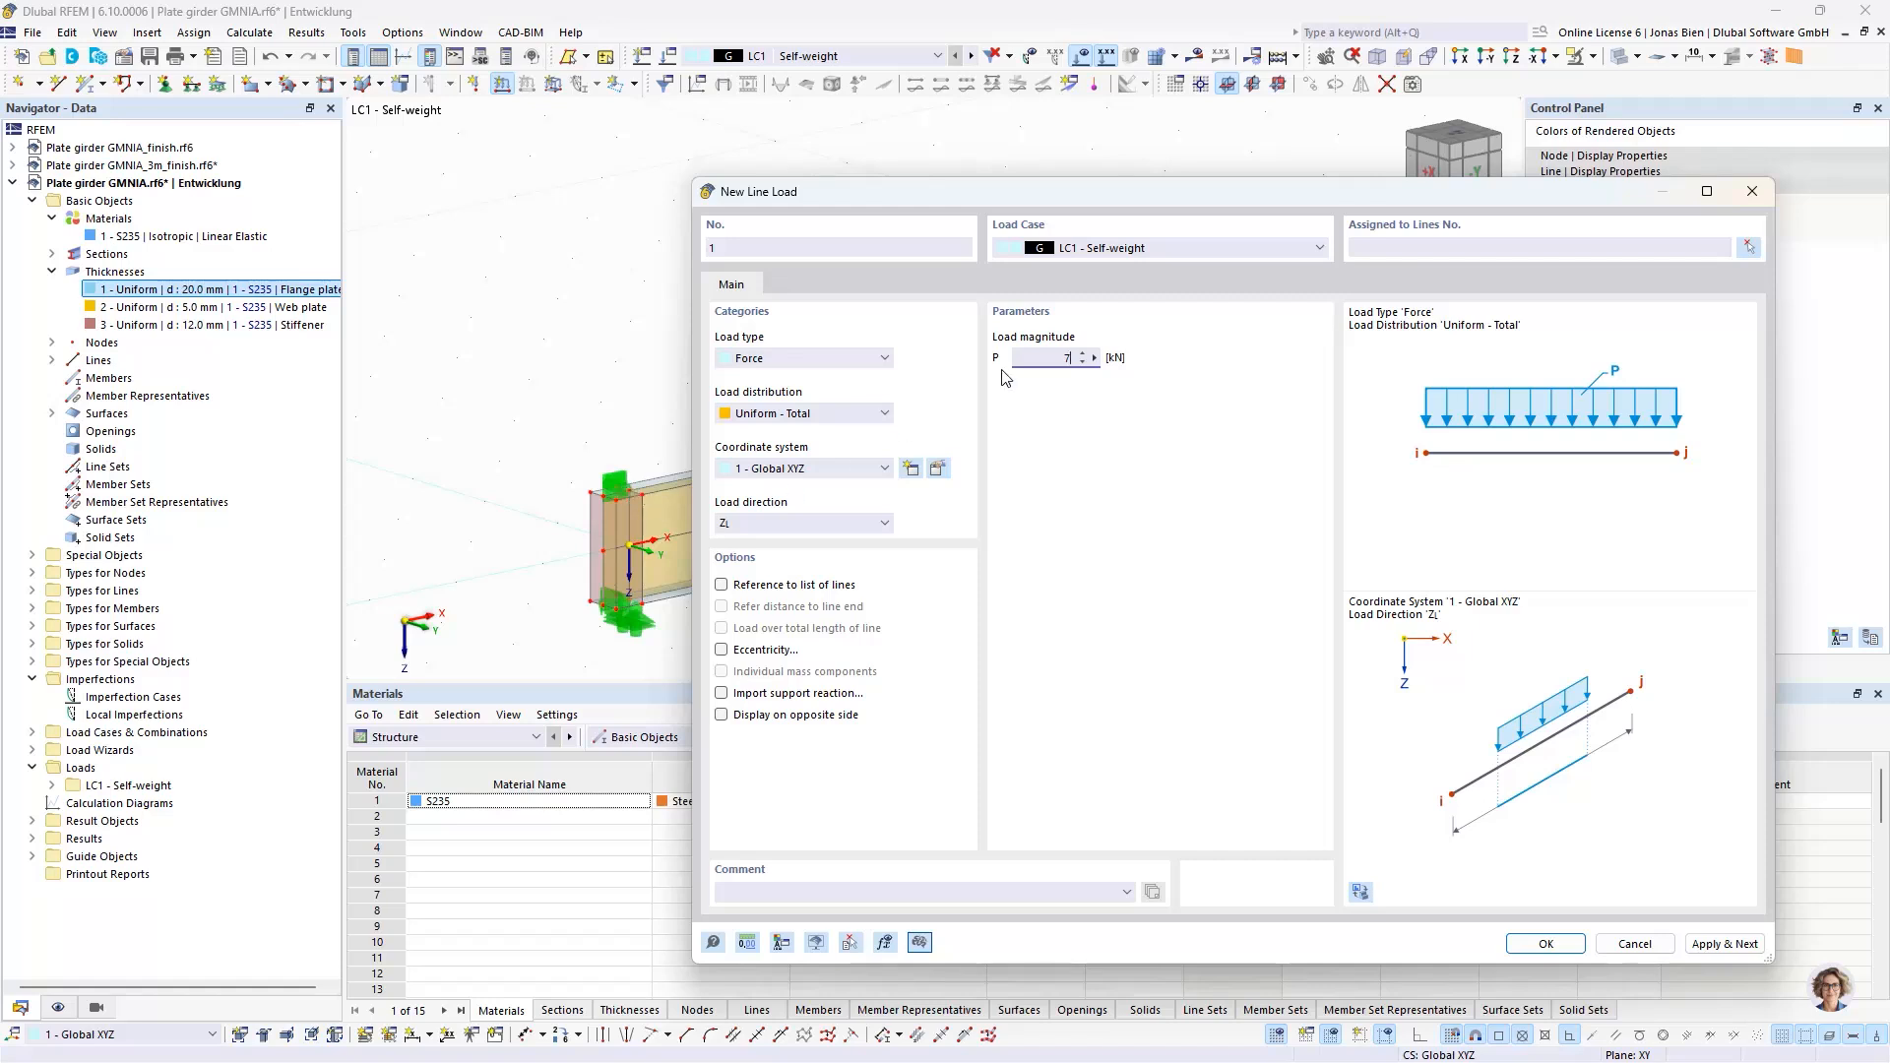
left_click_drag(1045, 353, 1104, 372)
left_click(872, 411)
left_click(871, 414)
- Assign the new line load to the two top-flange lines 30 and 61 above the stiffener at the origin
left_click(1747, 249)
scroll(601, 490, "up", 6)
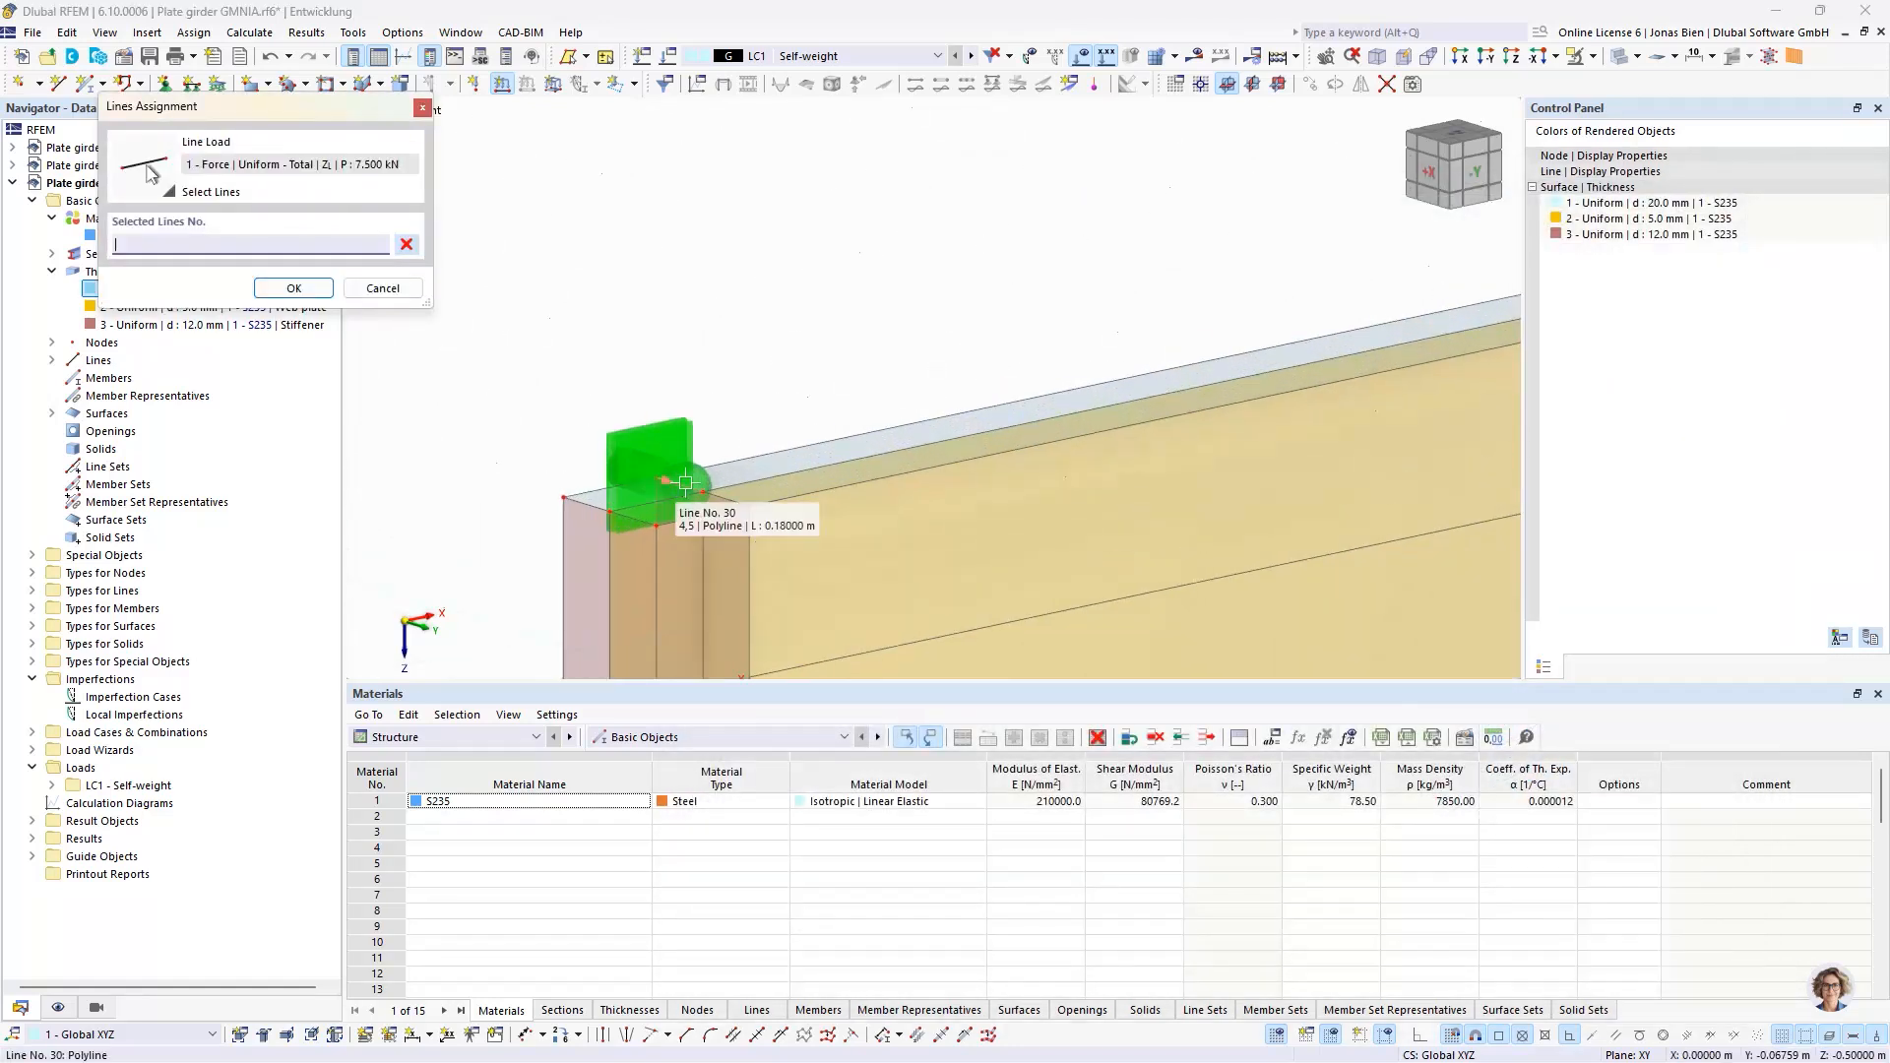
left_click(664, 484)
left_click(706, 495)
left_click(293, 287)
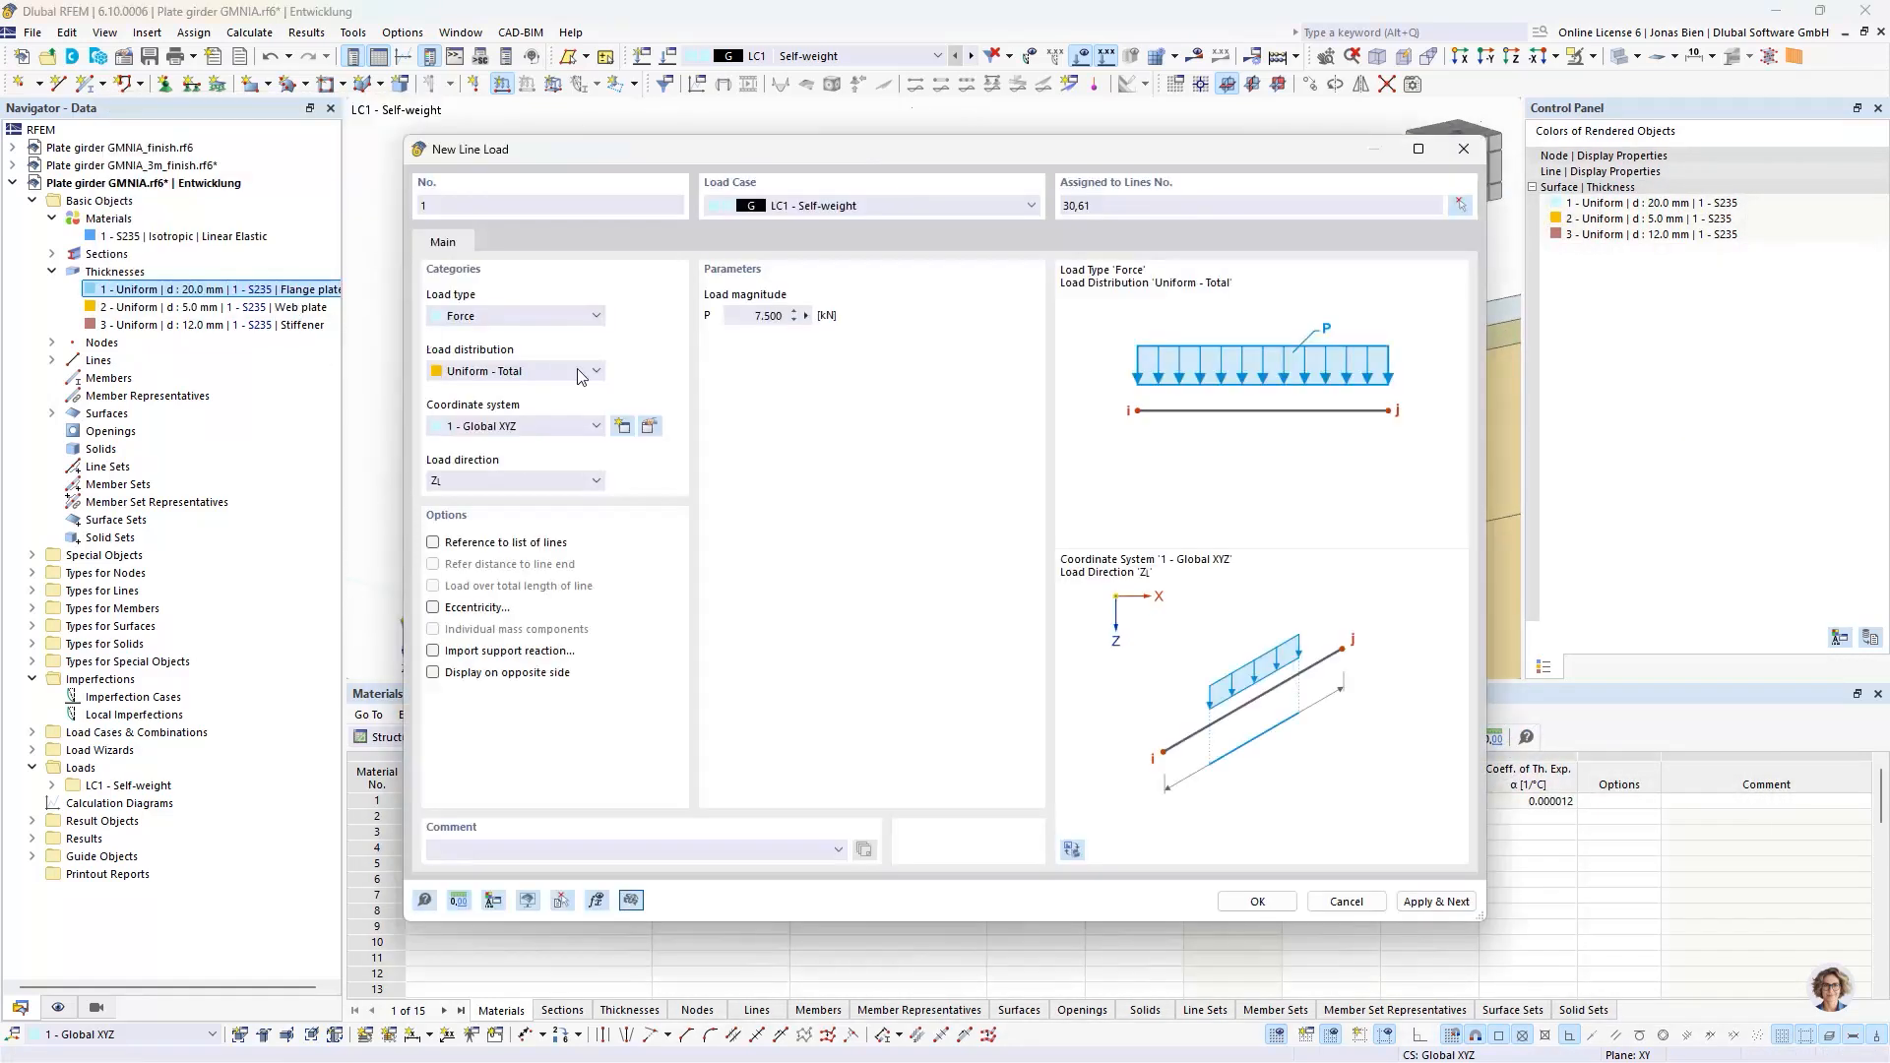
left_click(1257, 902)
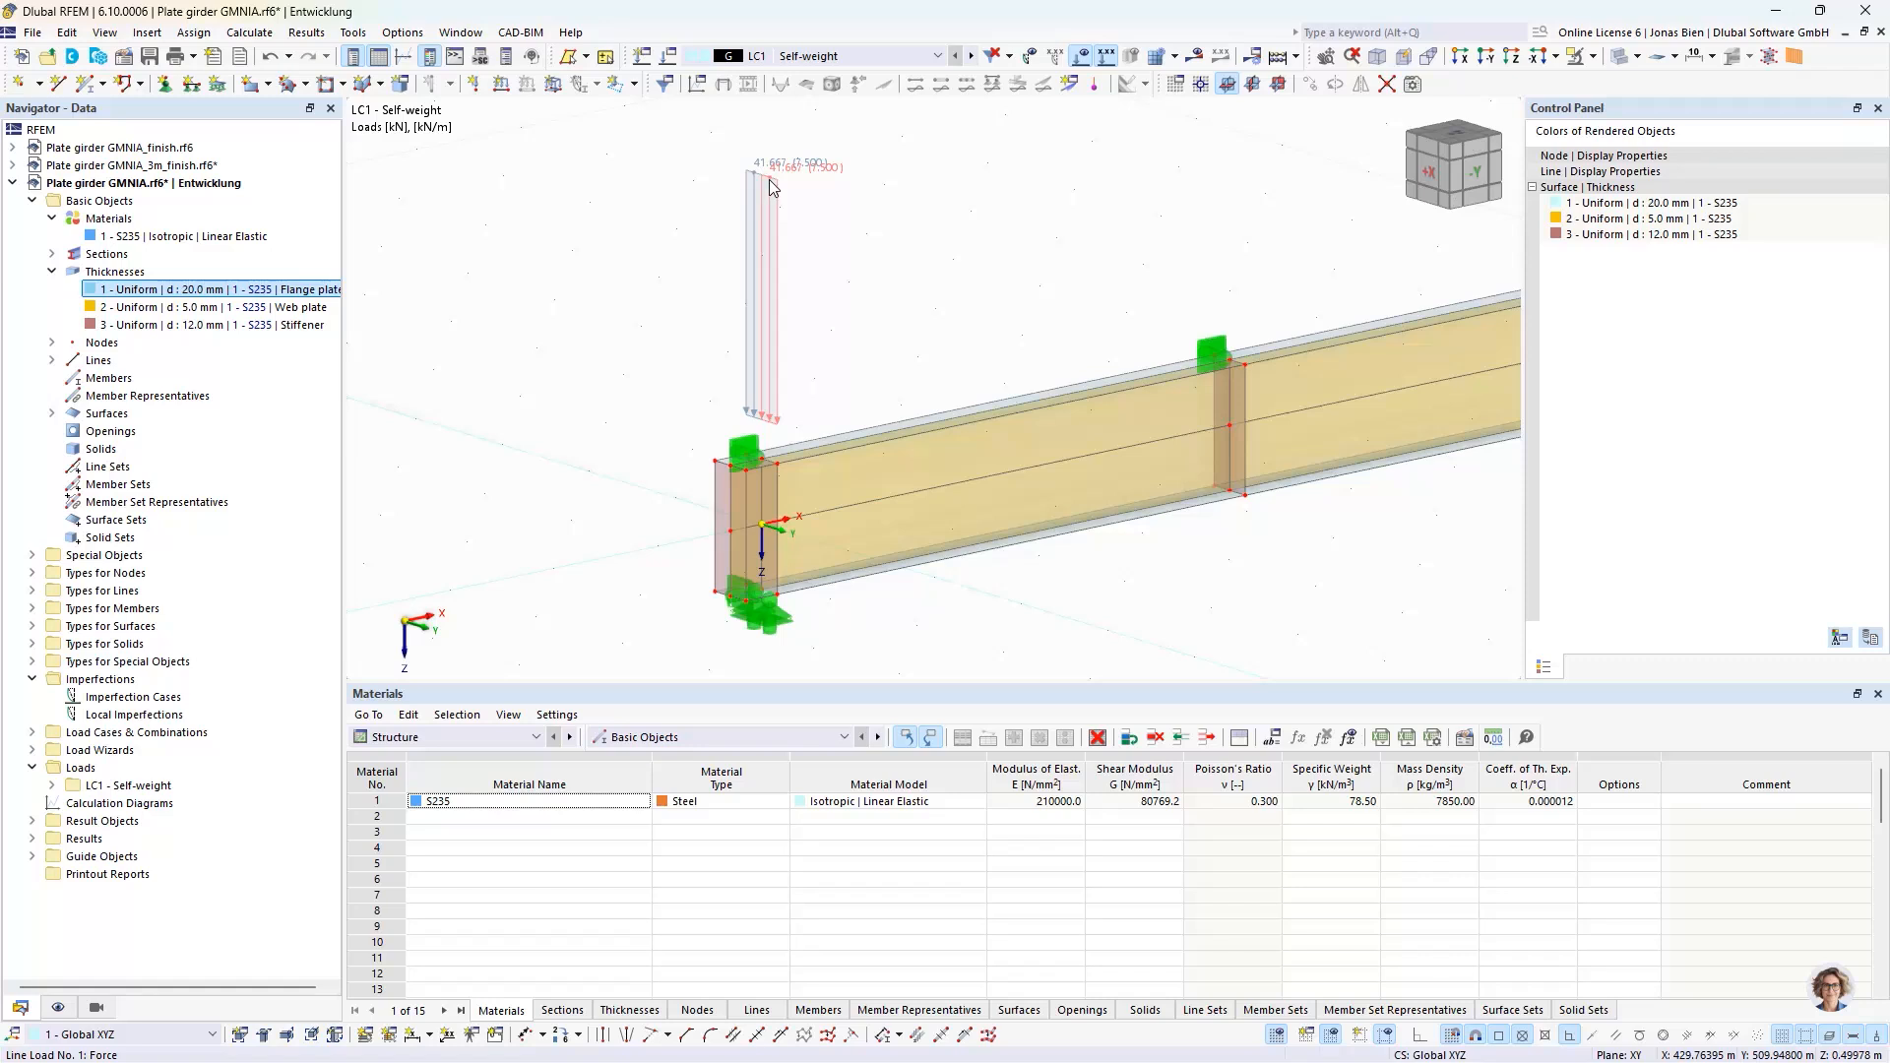
- Copy the line loads above the origin stiffener to the top of the intermediate stiffener
mouse_move(772, 188)
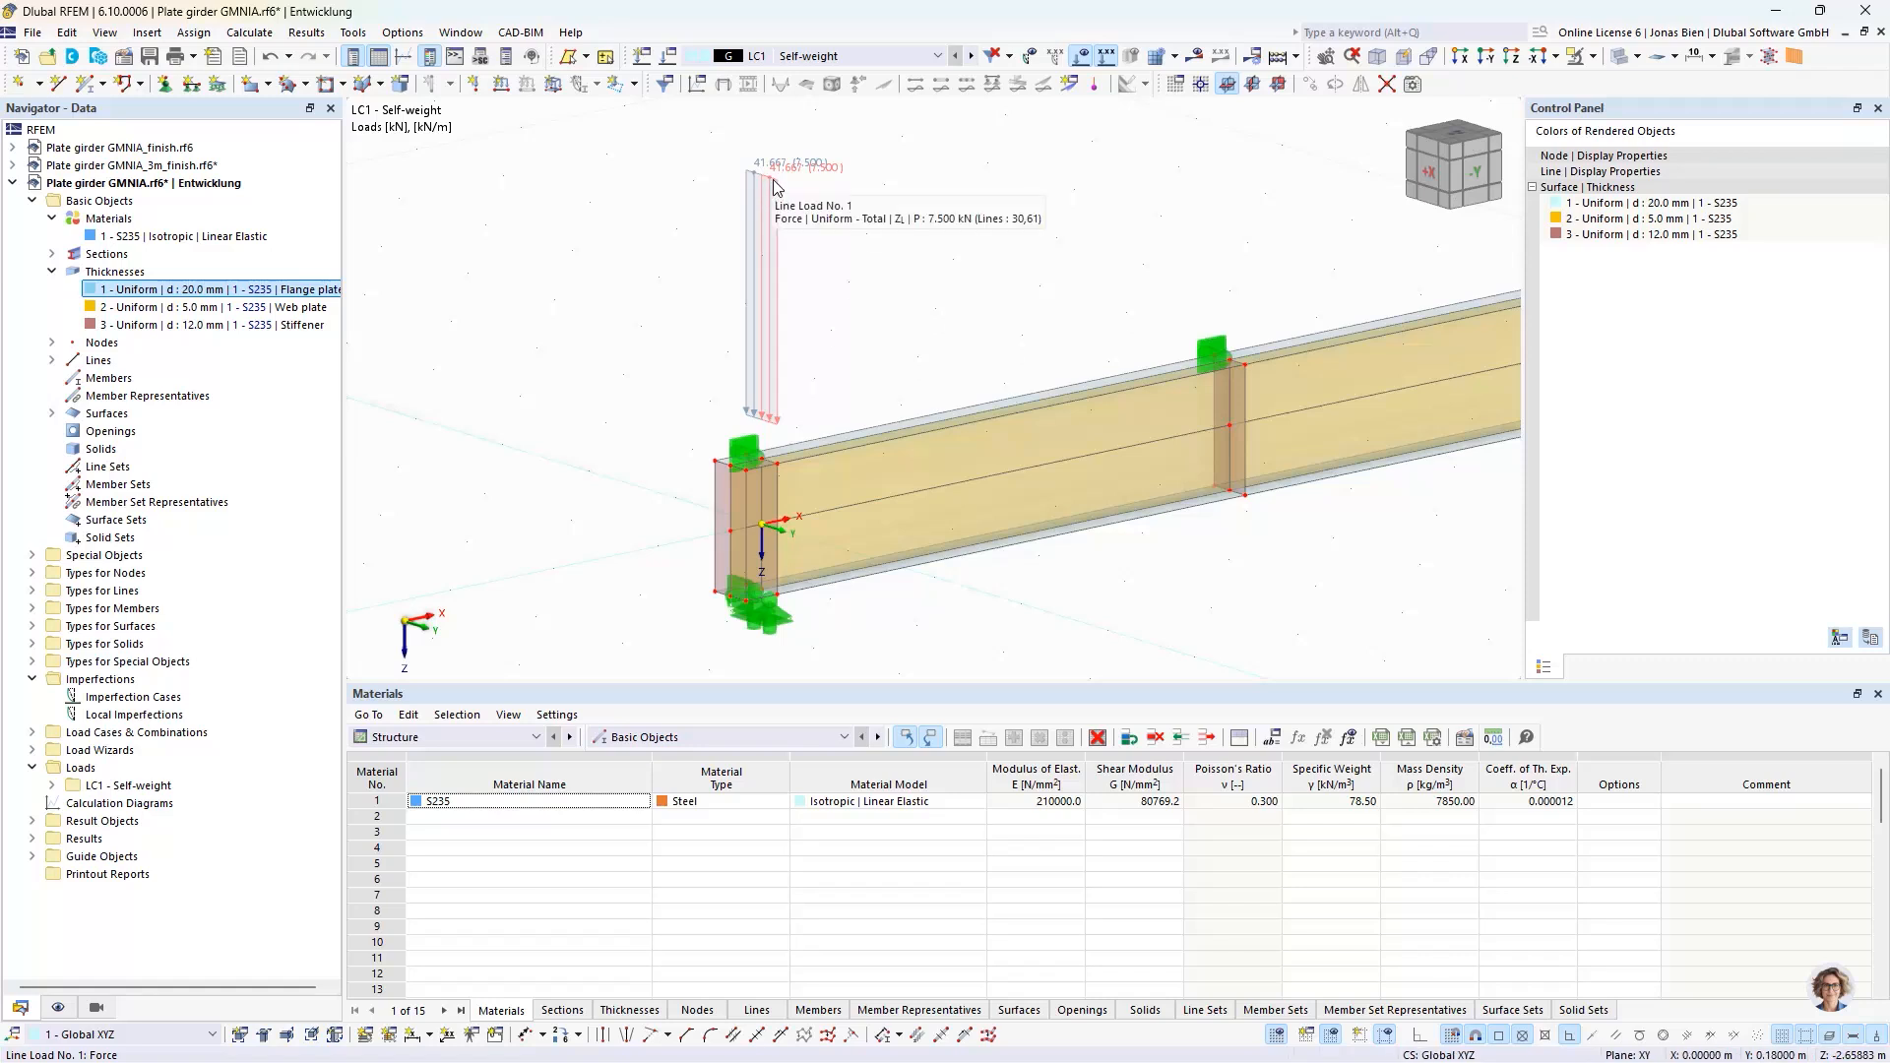
scroll(772, 188, "up", 1)
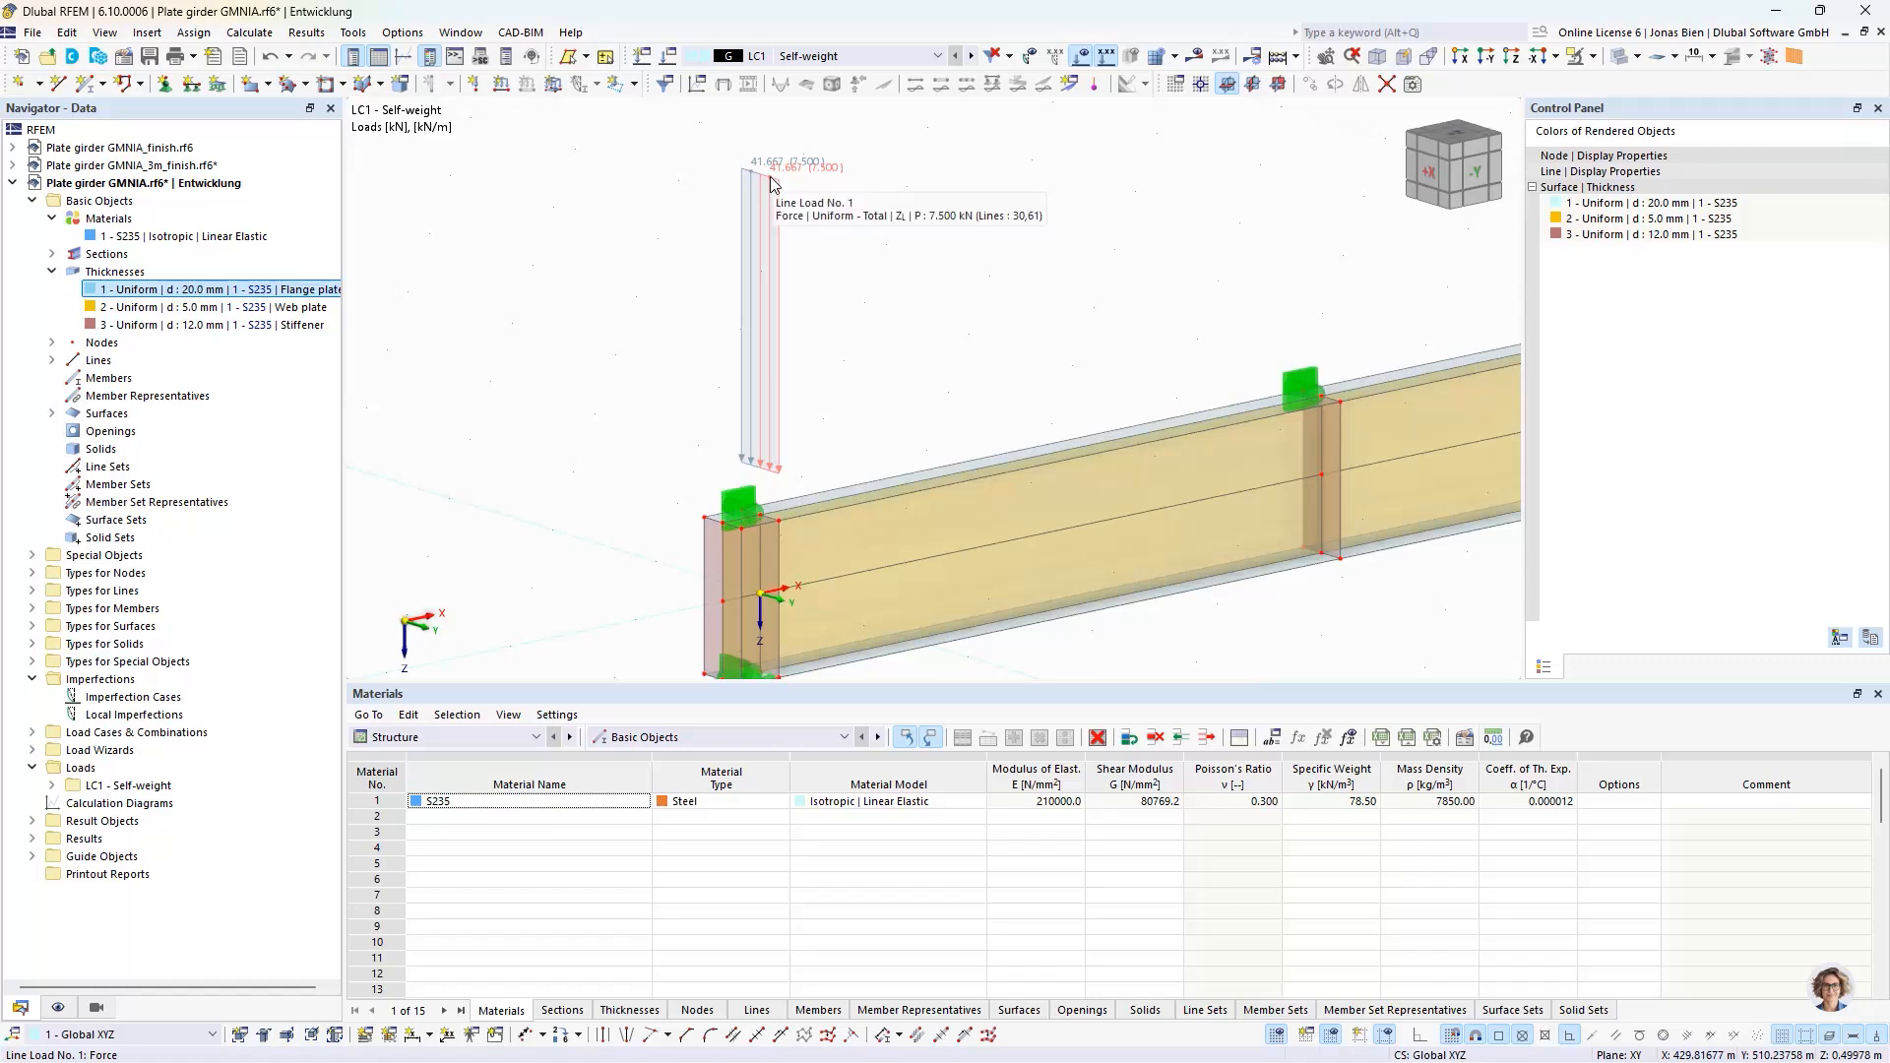
mouse_move(865, 498)
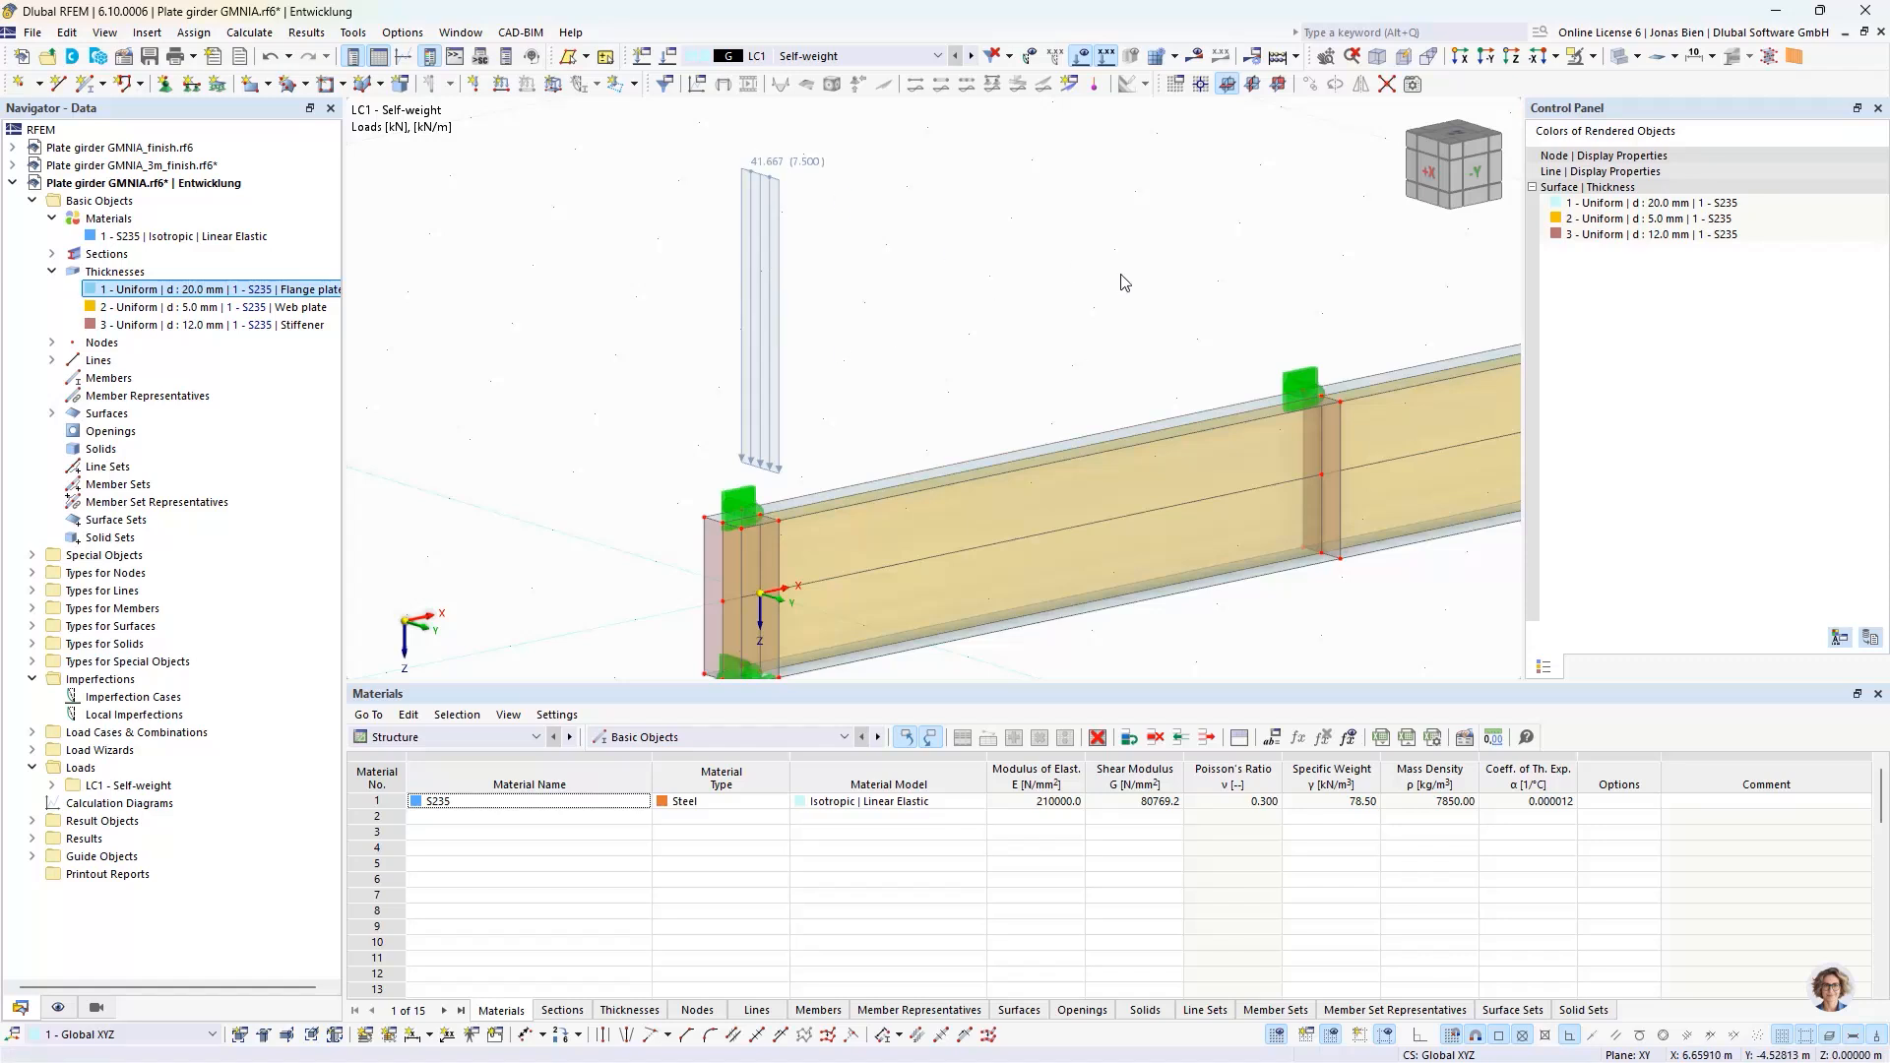
left_click_drag(971, 323, 589, 86)
left_click_drag(784, 495, 1340, 424)
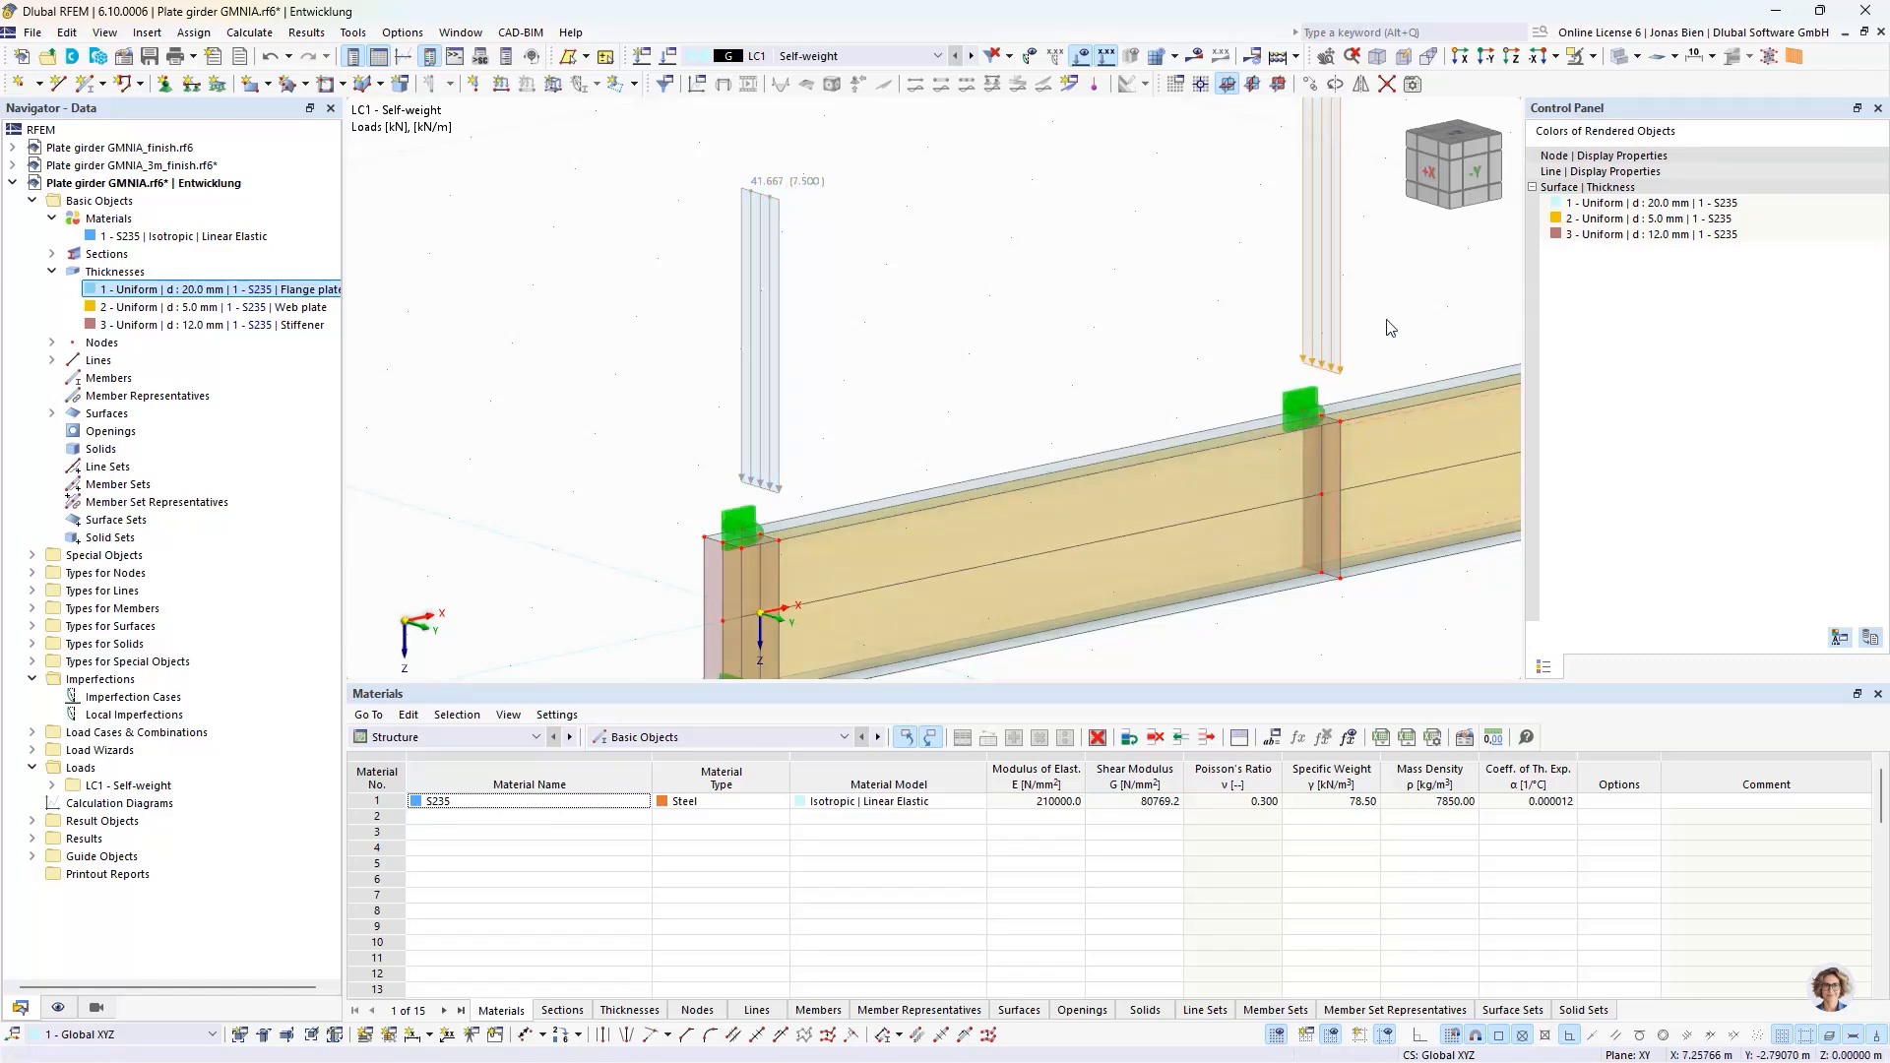
middle_click_drag(1393, 290, 1093, 374)
scroll(1026, 481, "down", 1)
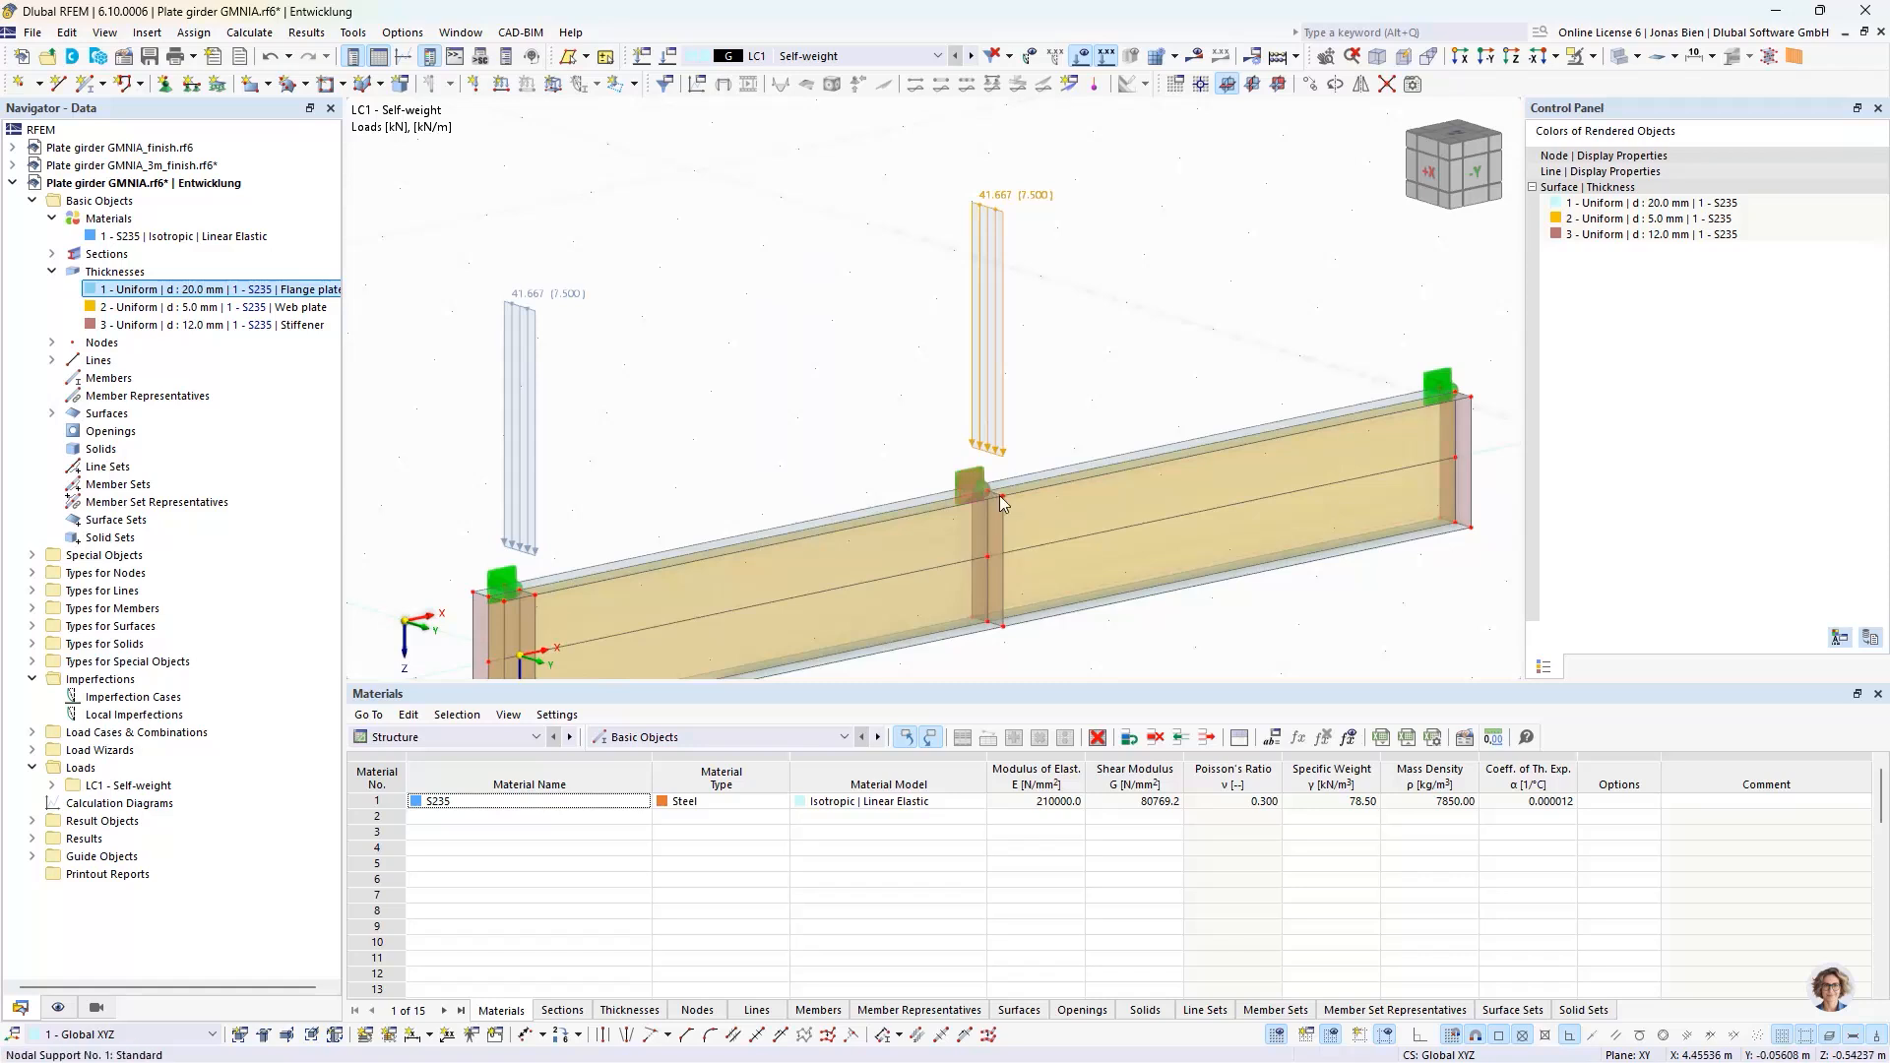
left_click(1061, 374)
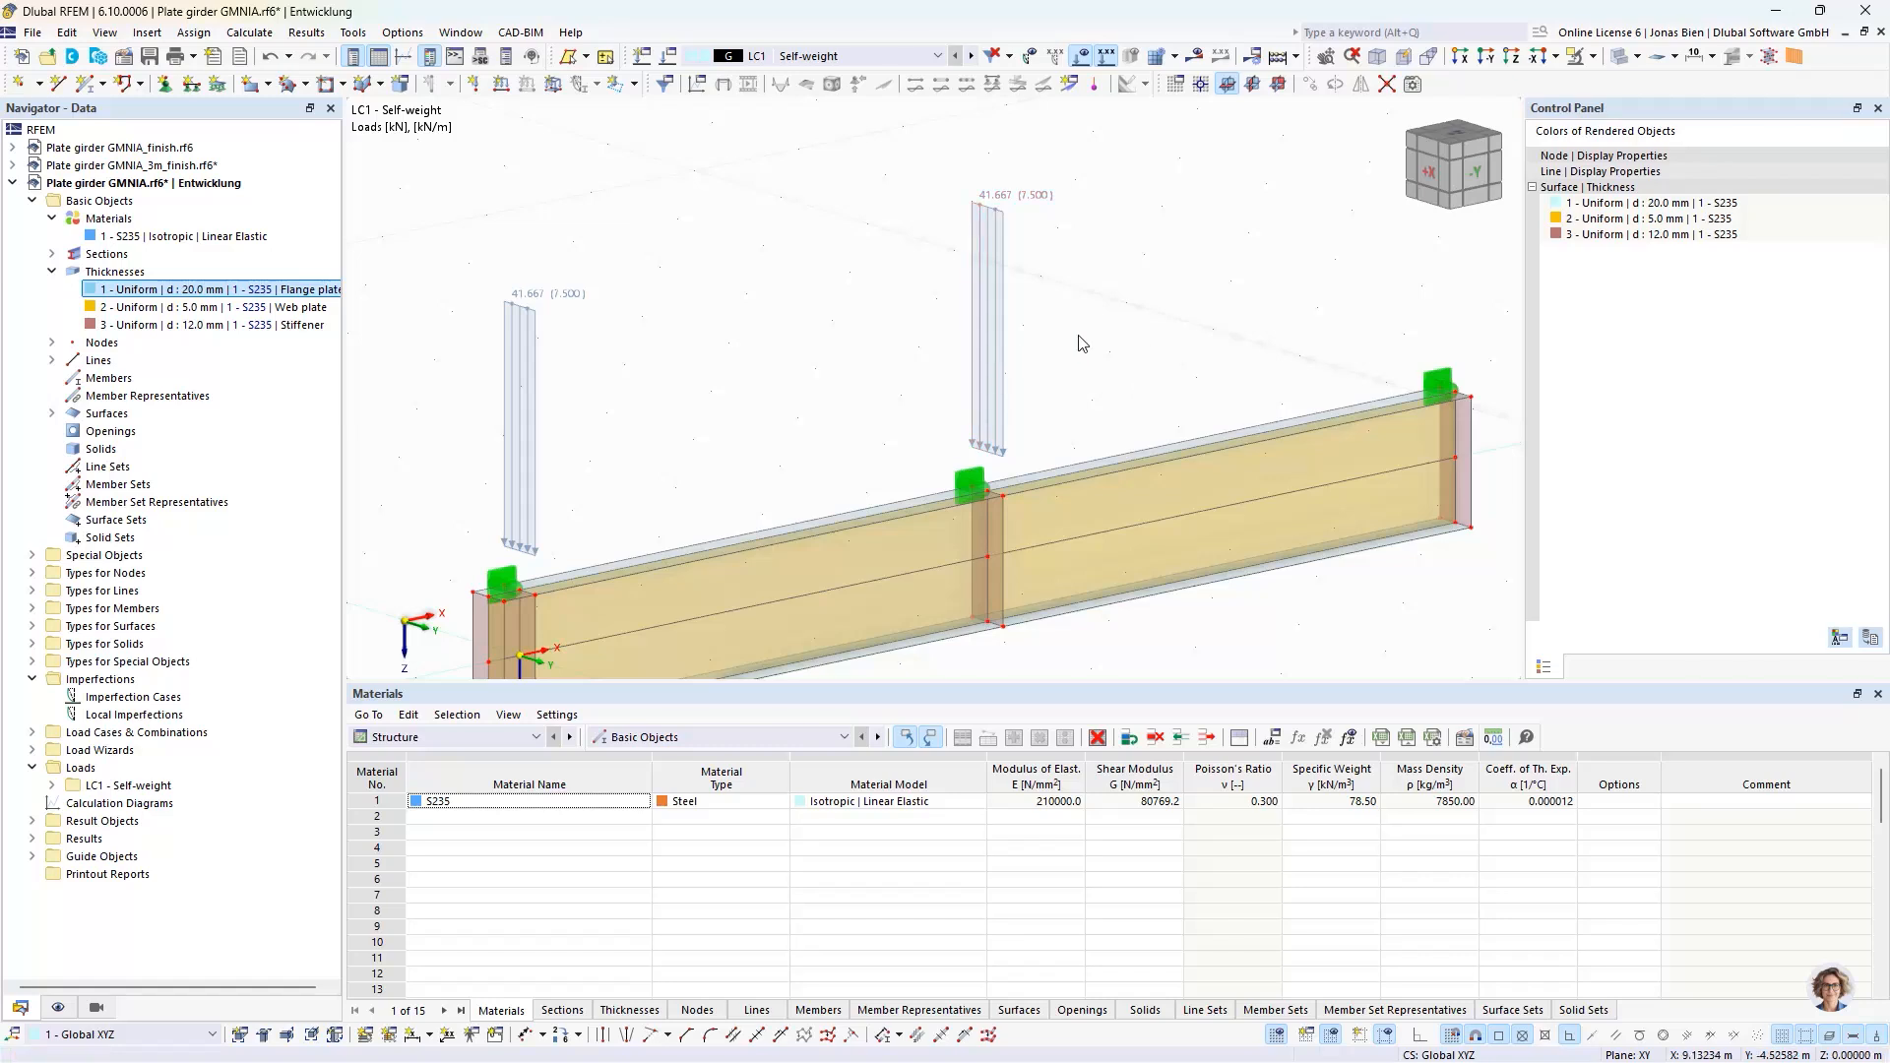
- Set the magnitude of the line loads above the intermediate stiffener, lines 34 and 63, to 25/2 kN
left_click(988, 319)
left_click(1070, 456)
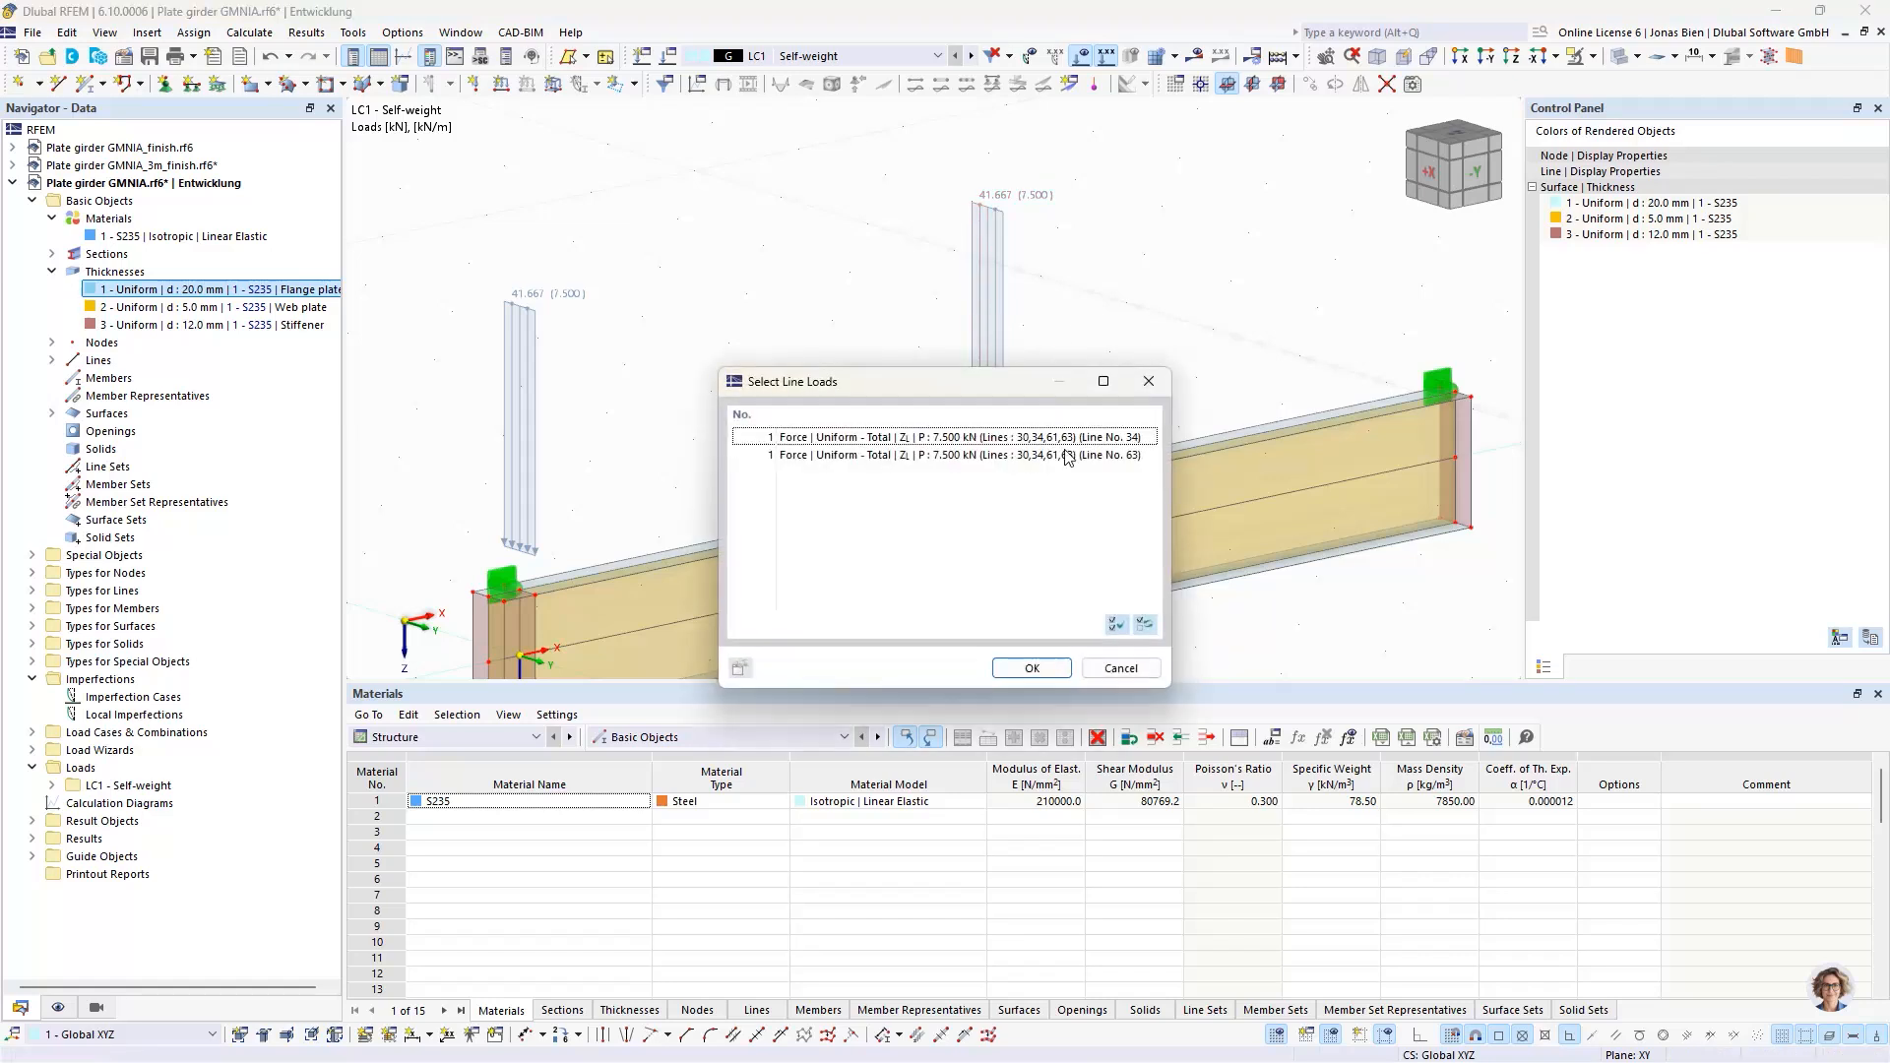
left_click(1029, 666)
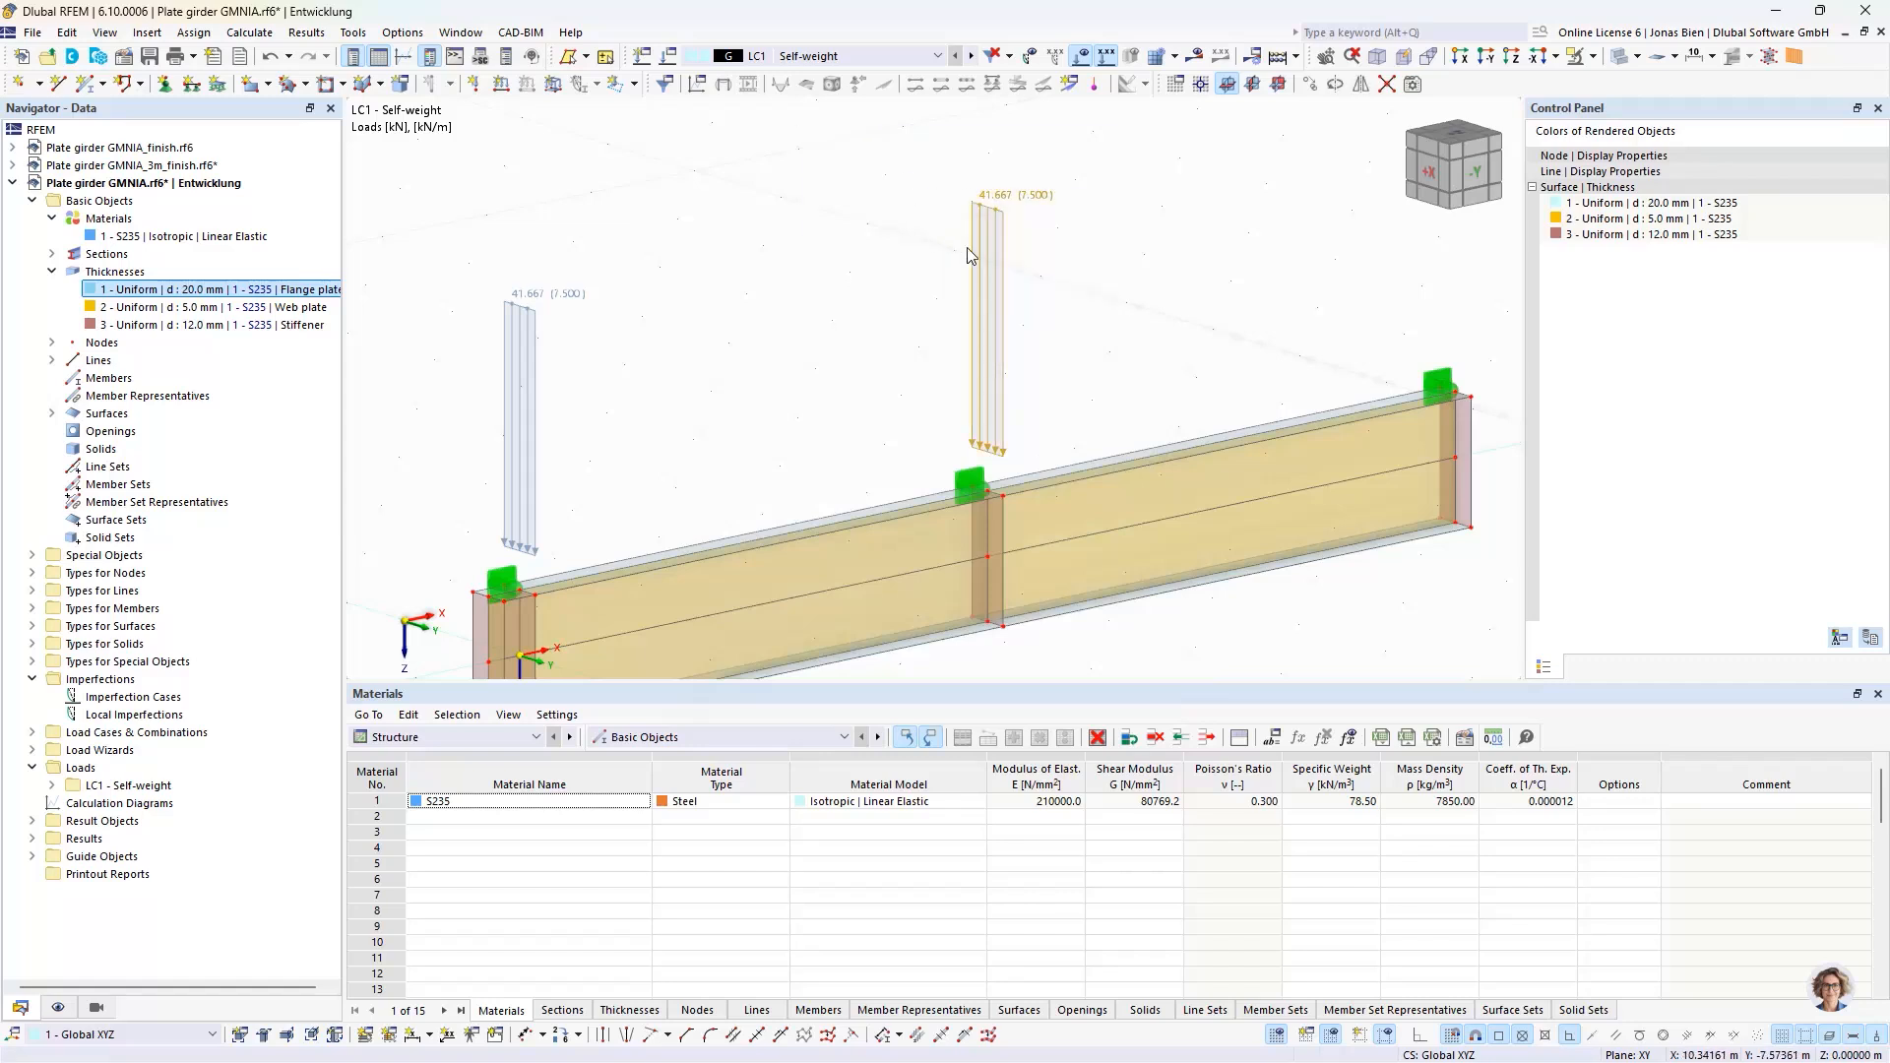
double_click(993, 250)
left_click_drag(750, 316, 892, 323)
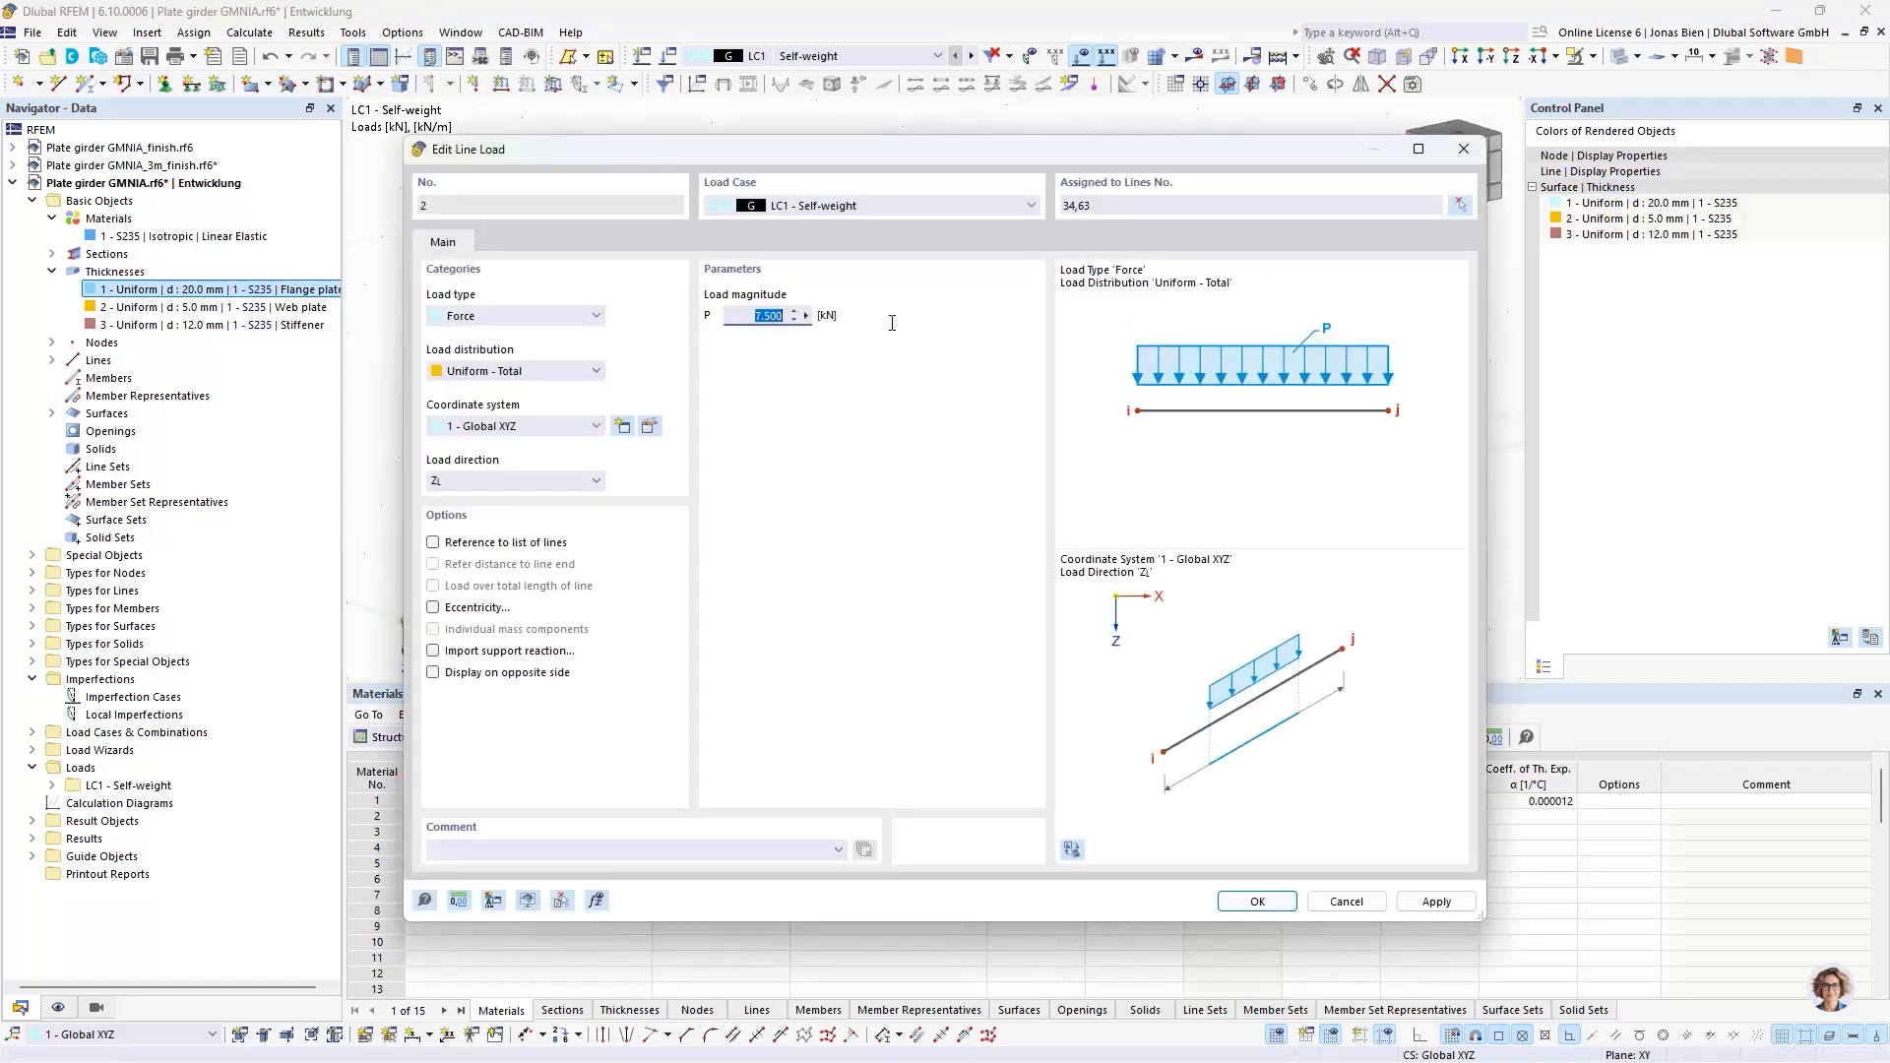
type("25/2")
left_click(1258, 902)
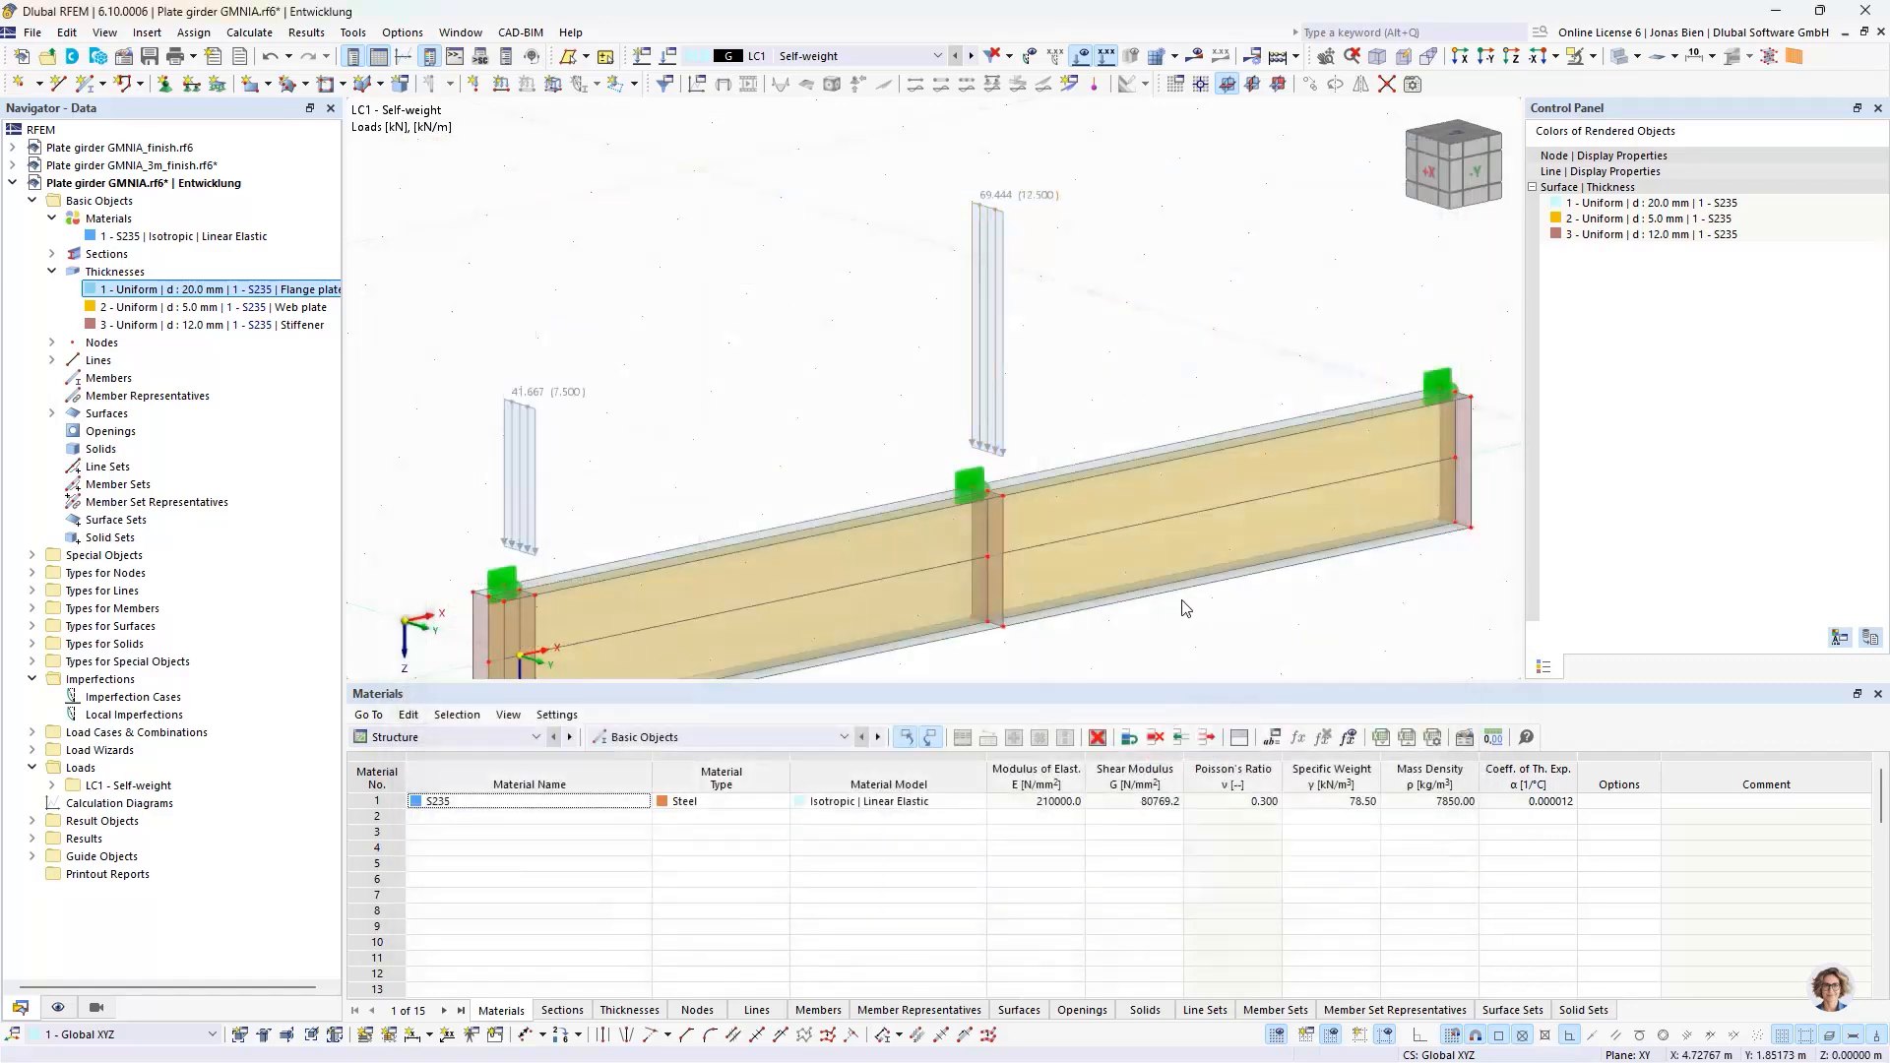
- Copy the 12.5 kN line loads from the intermediate stiffener to the top of the far-end stiffener
left_click_drag(996, 435, 1470, 402)
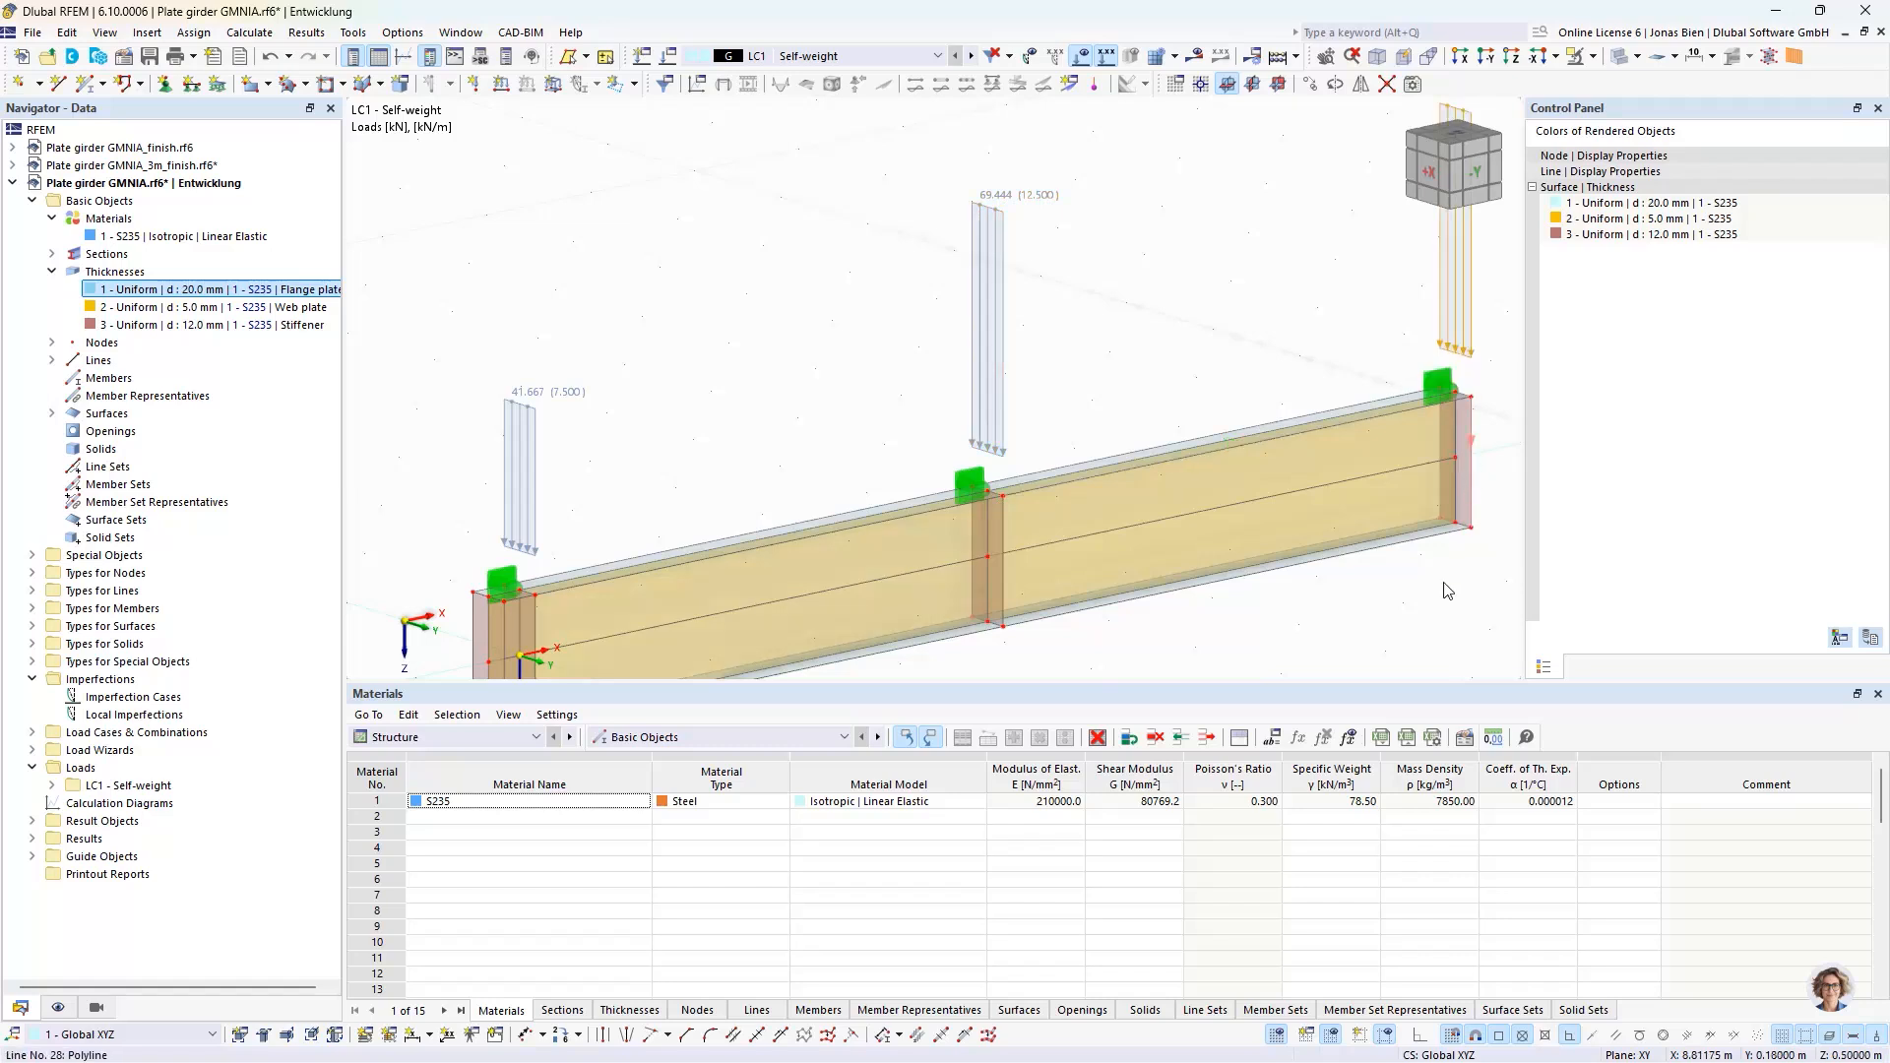
scroll(1428, 637, "down", 2)
scroll(1427, 637, "down", 1)
middle_click_drag(1427, 637, 1345, 547)
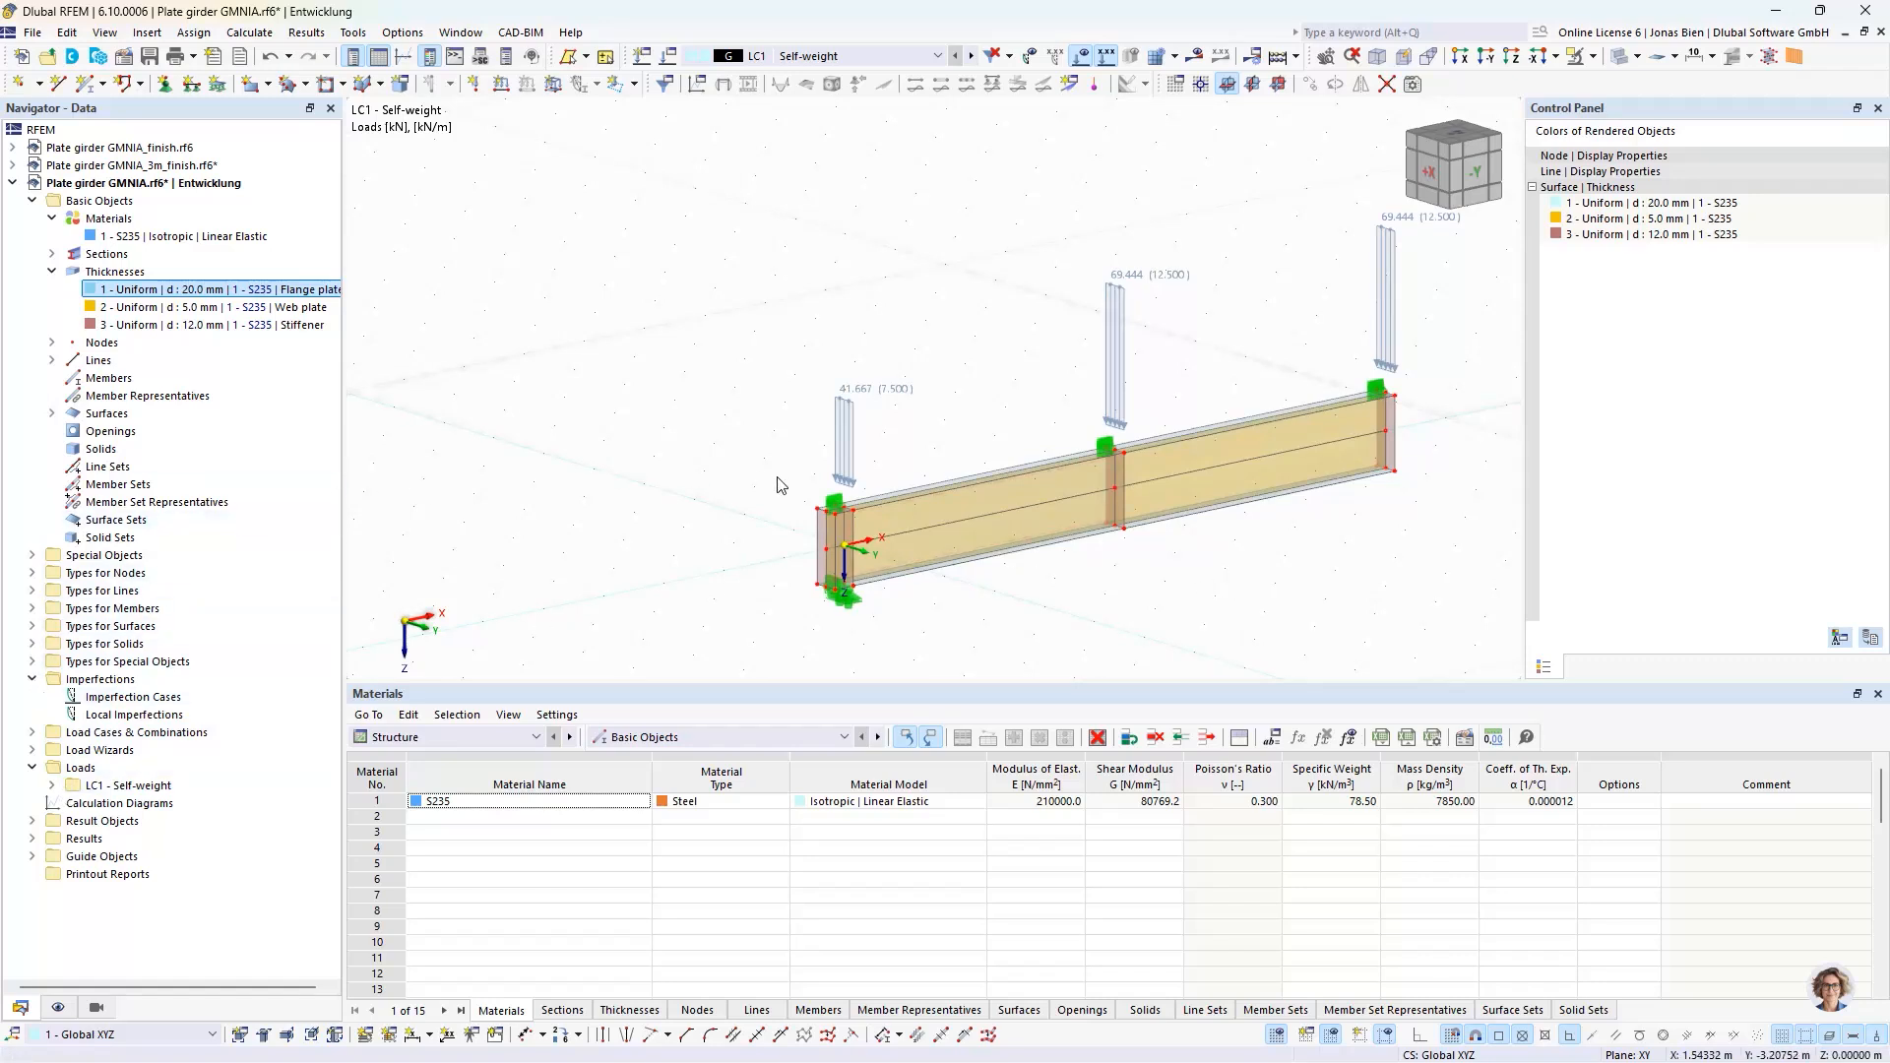
middle_click_drag(1376, 528, 1298, 539)
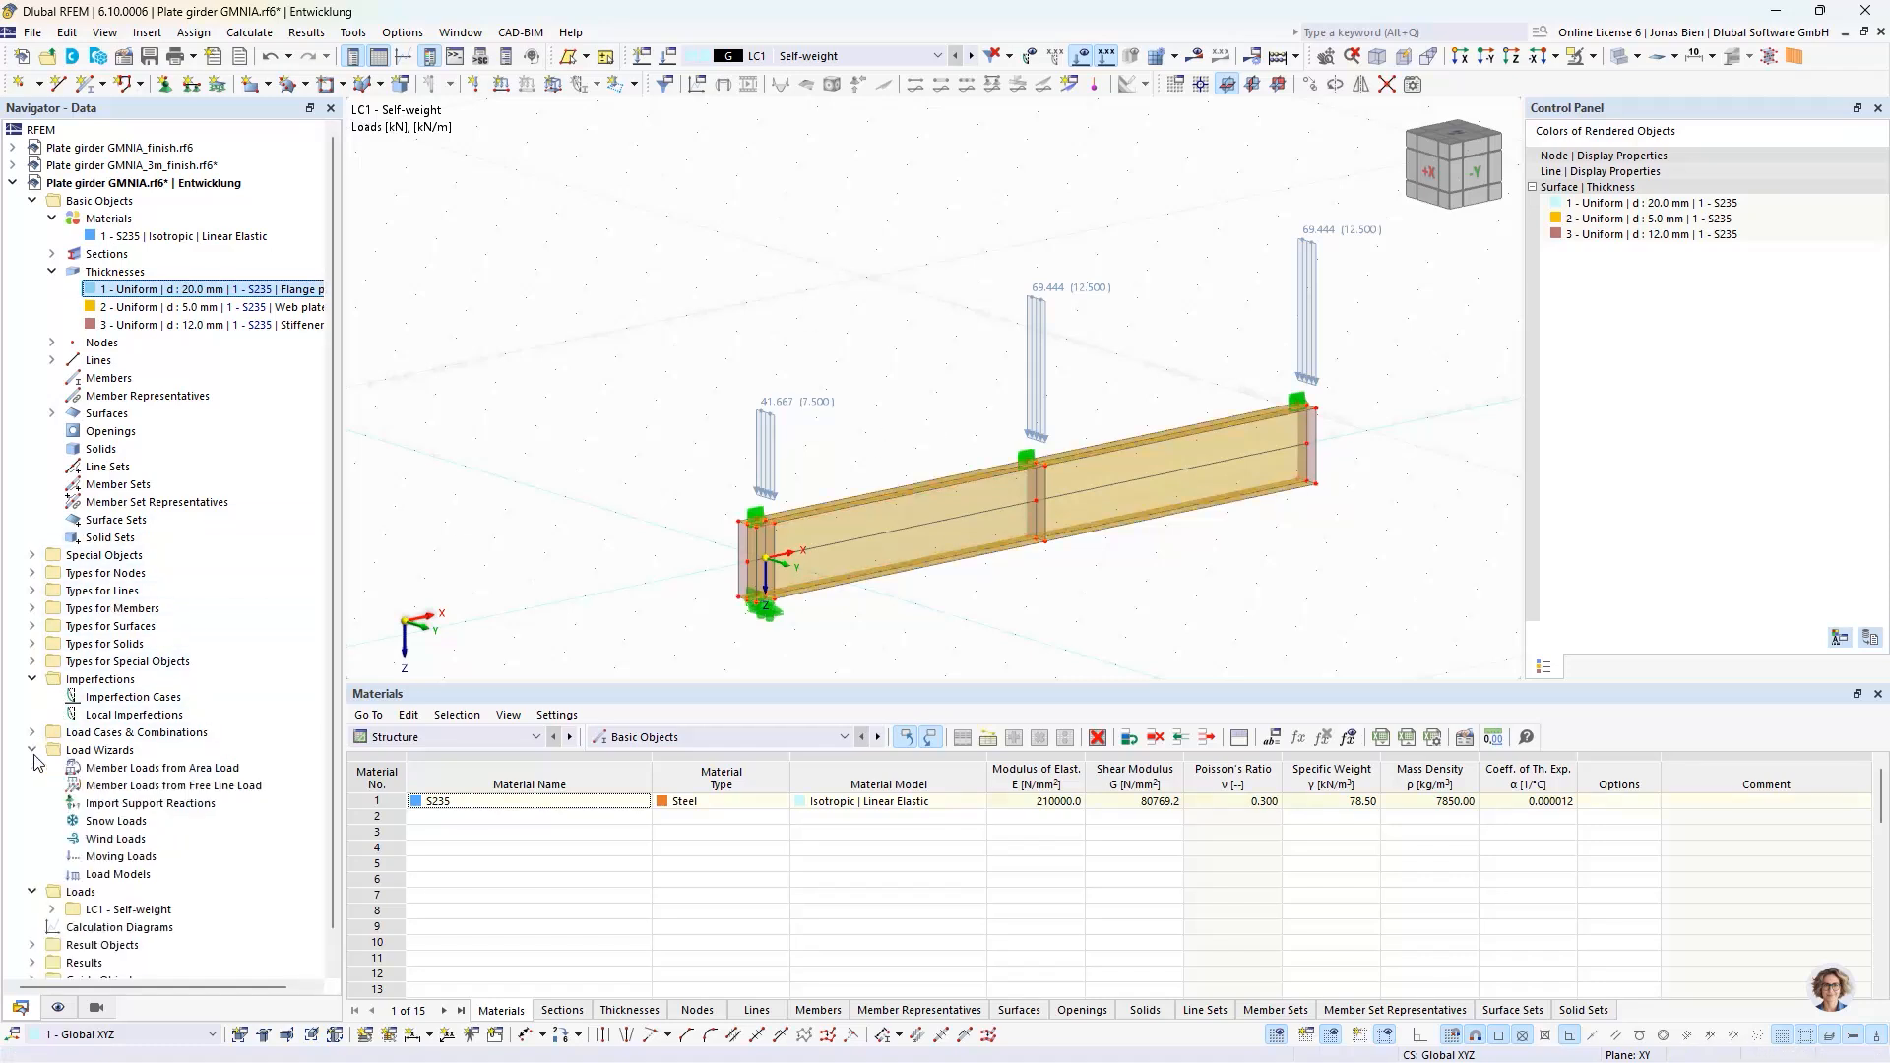
- Duplicate the Self-weight load case and set the copy's action category to Snow/Ice loads - H <= 1000 m
left_click(49, 786)
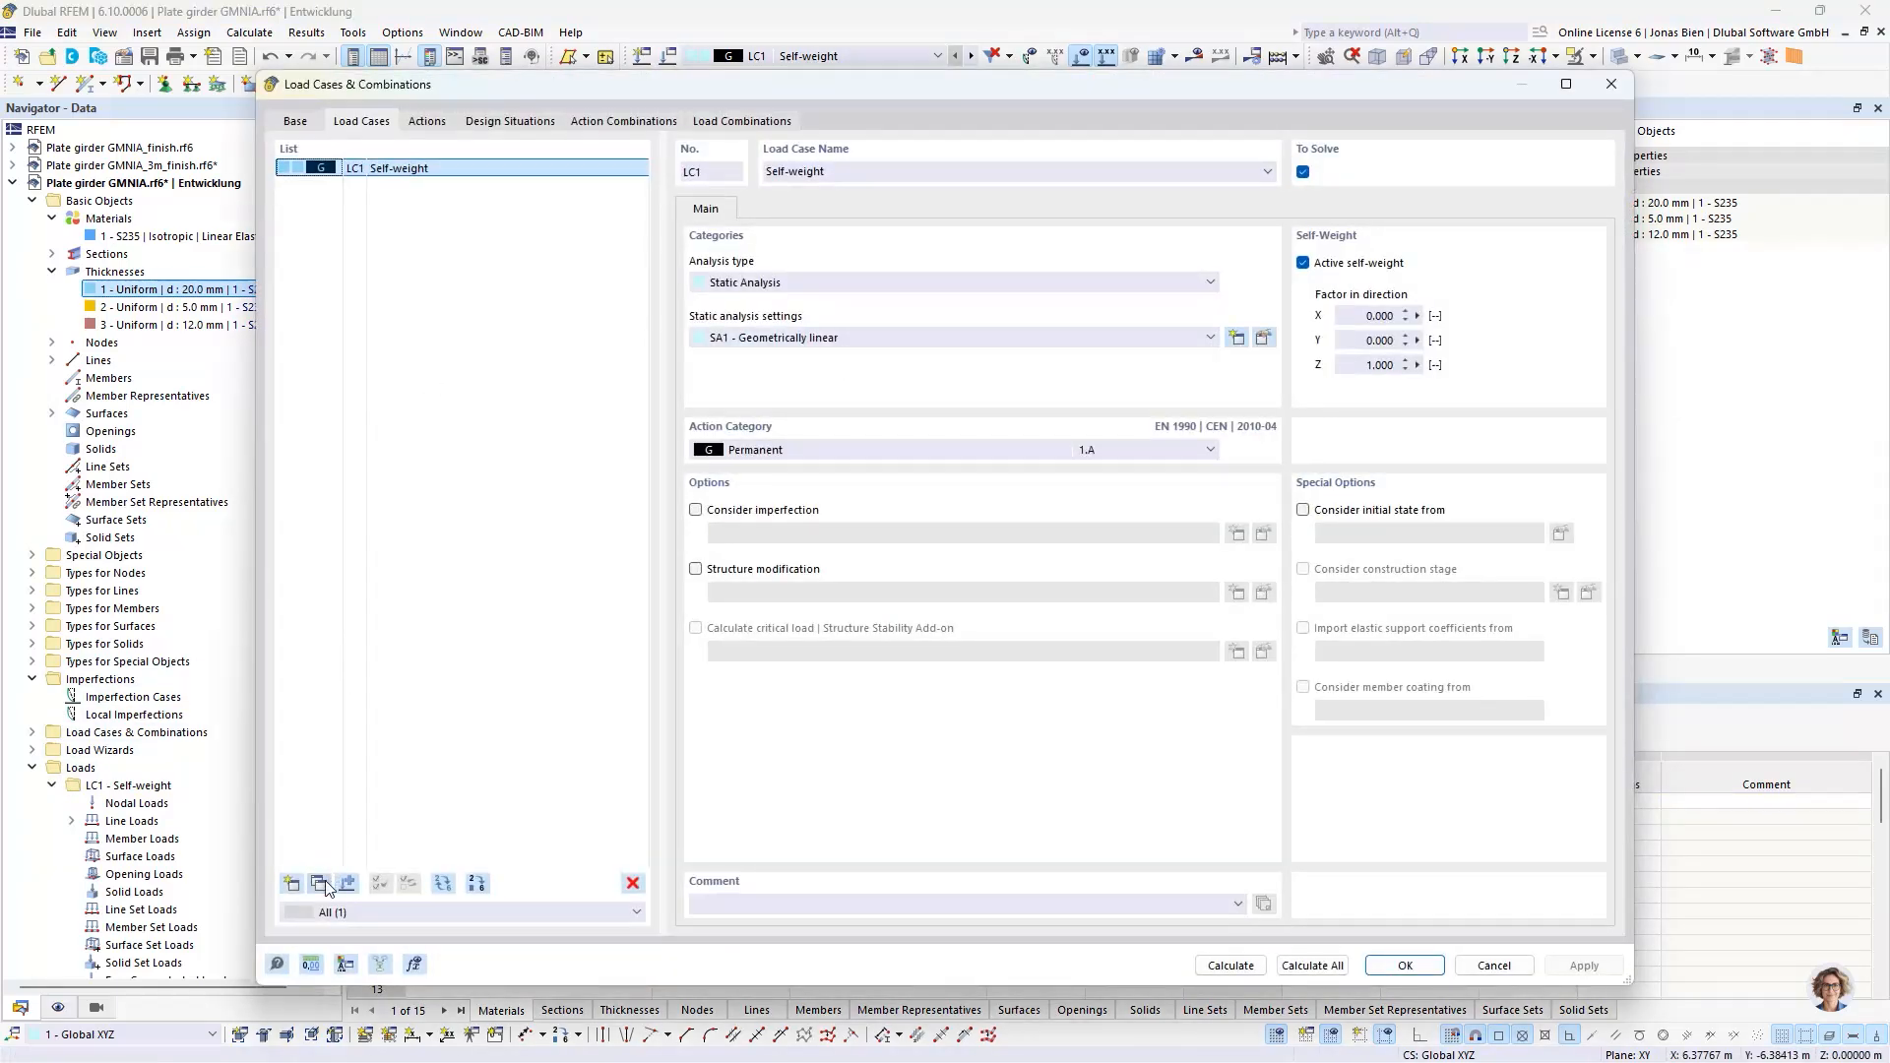
left_click(325, 885)
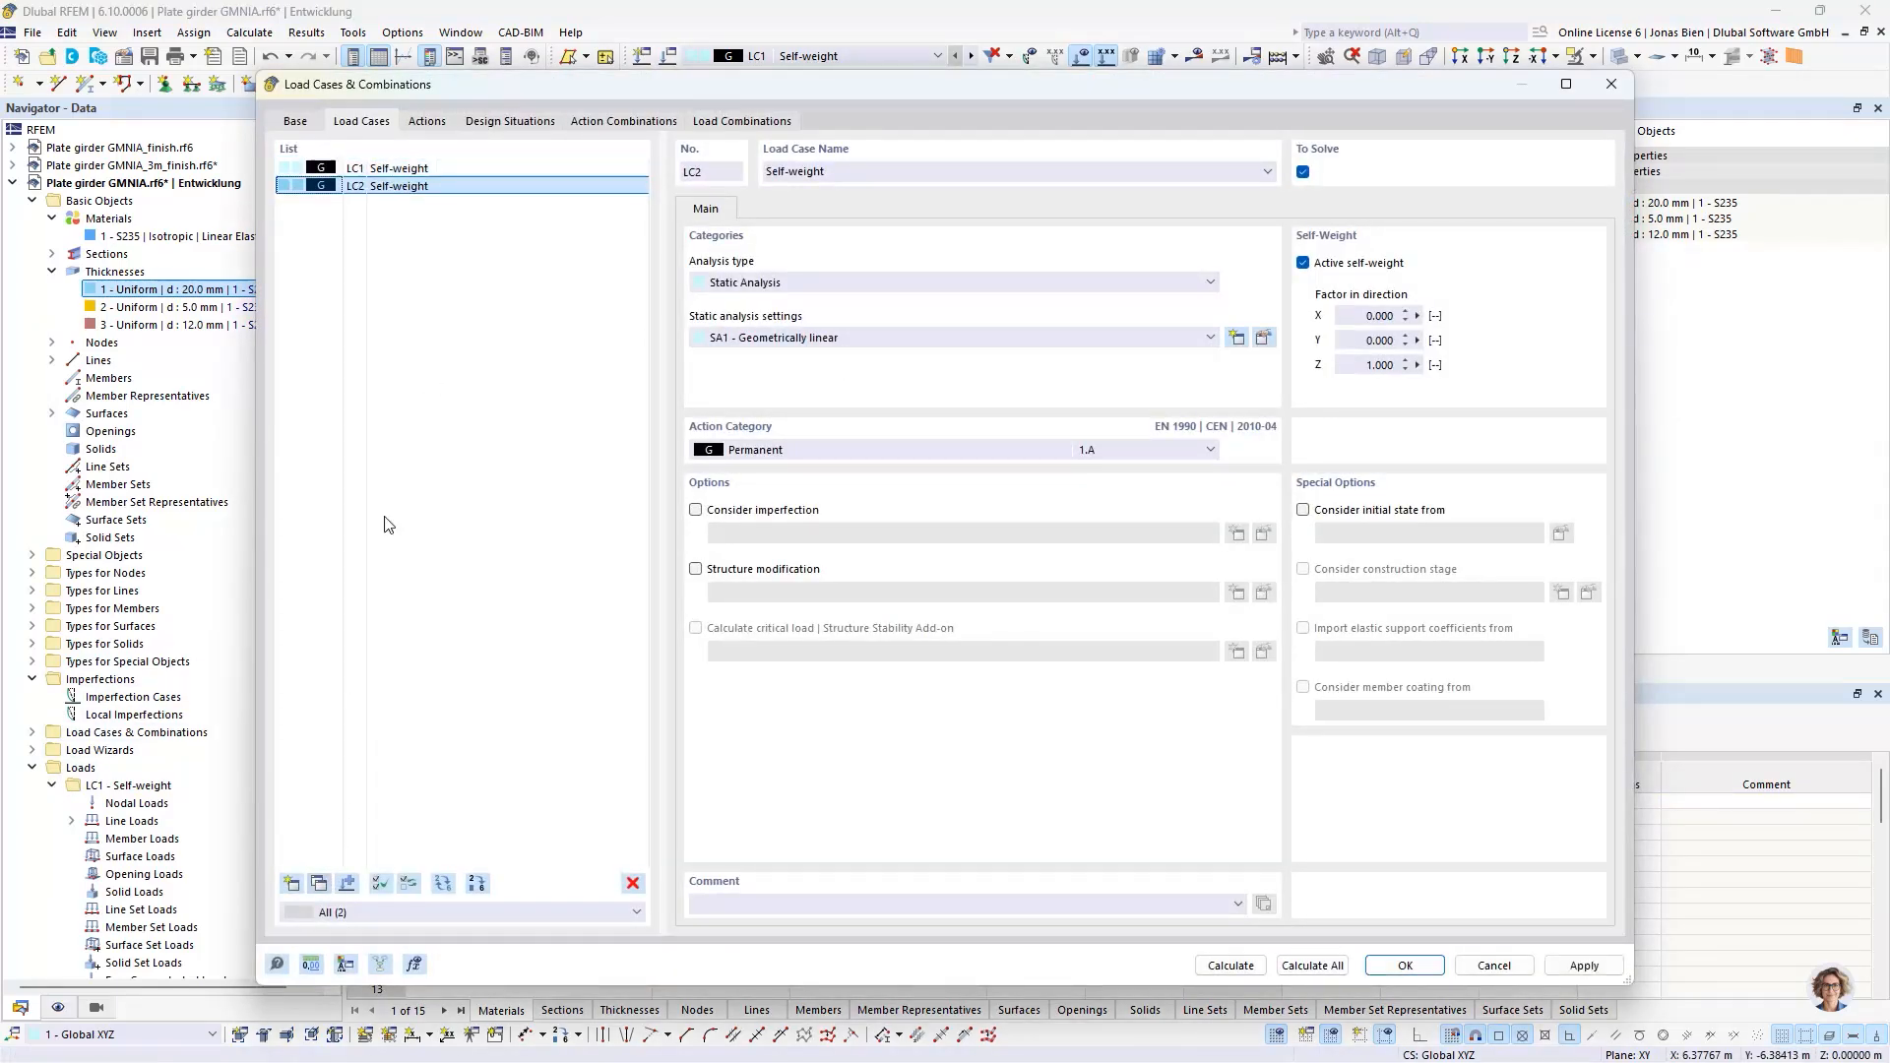
left_click_drag(745, 89, 798, 397)
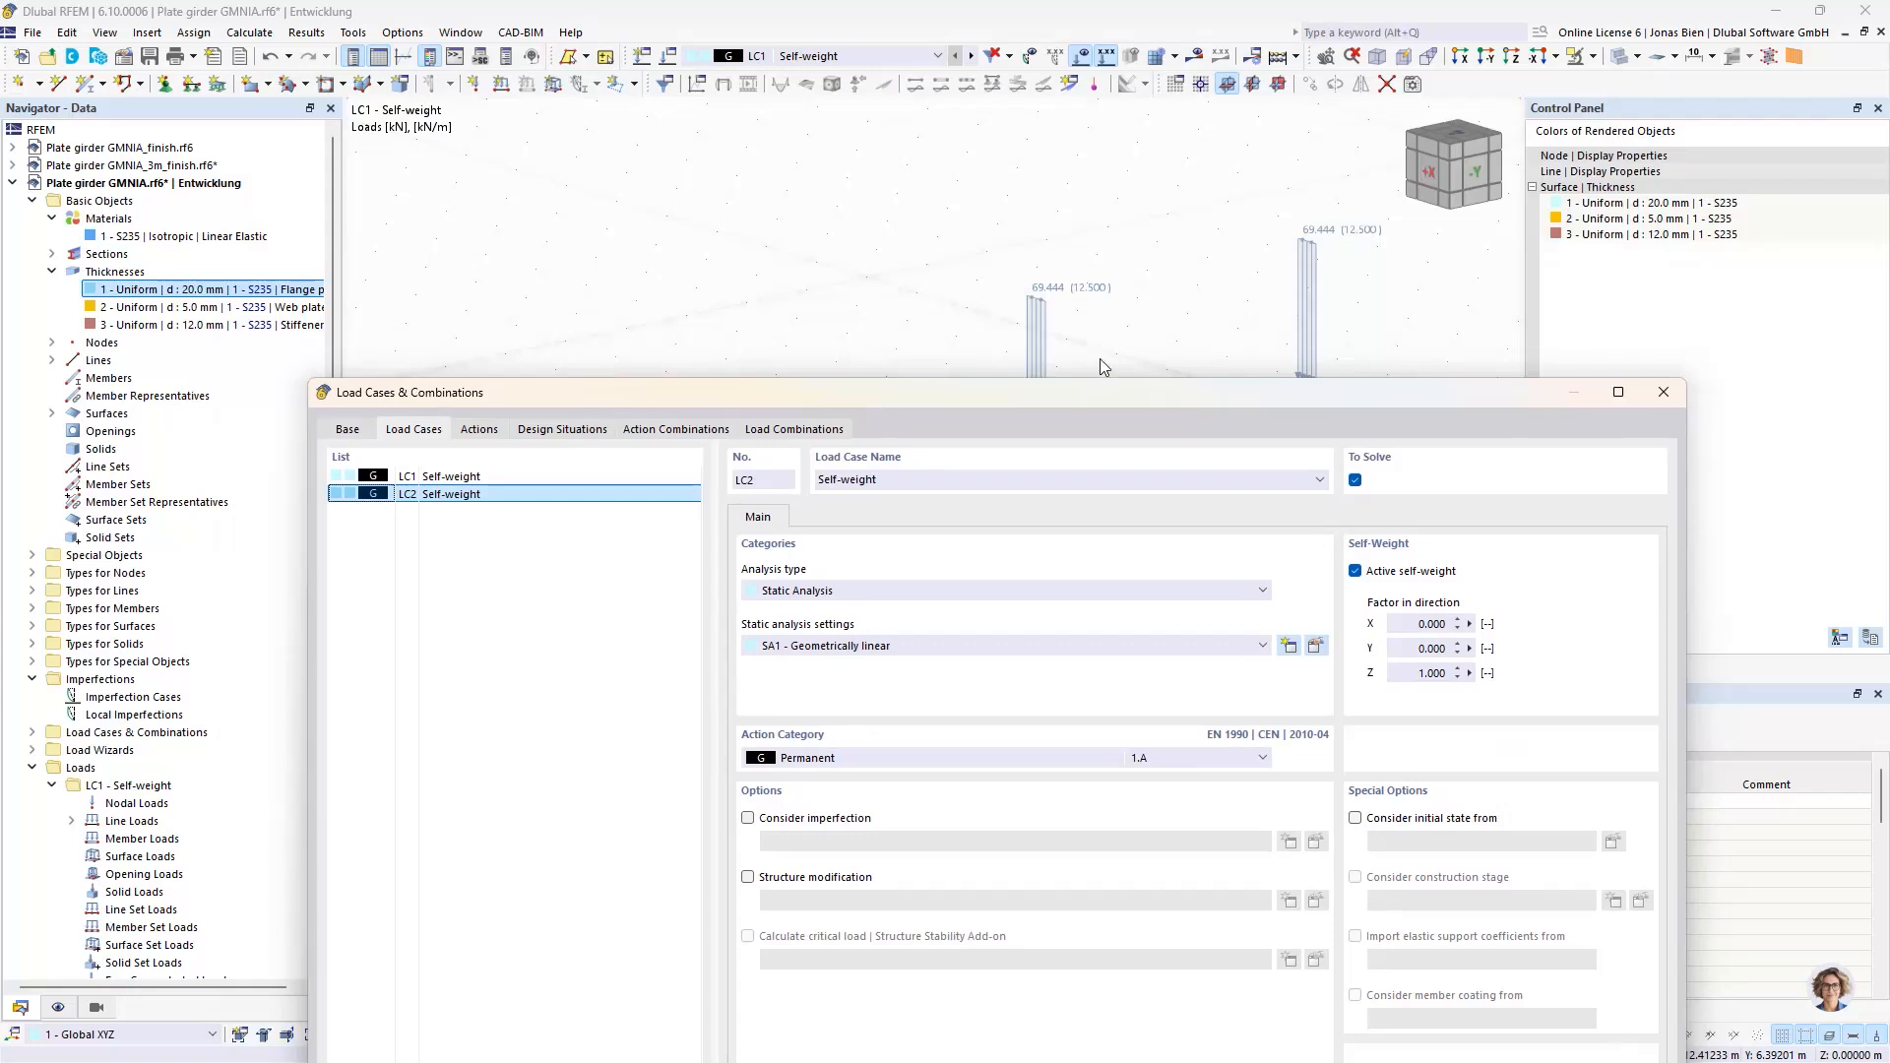
left_click_drag(912, 402, 883, 138)
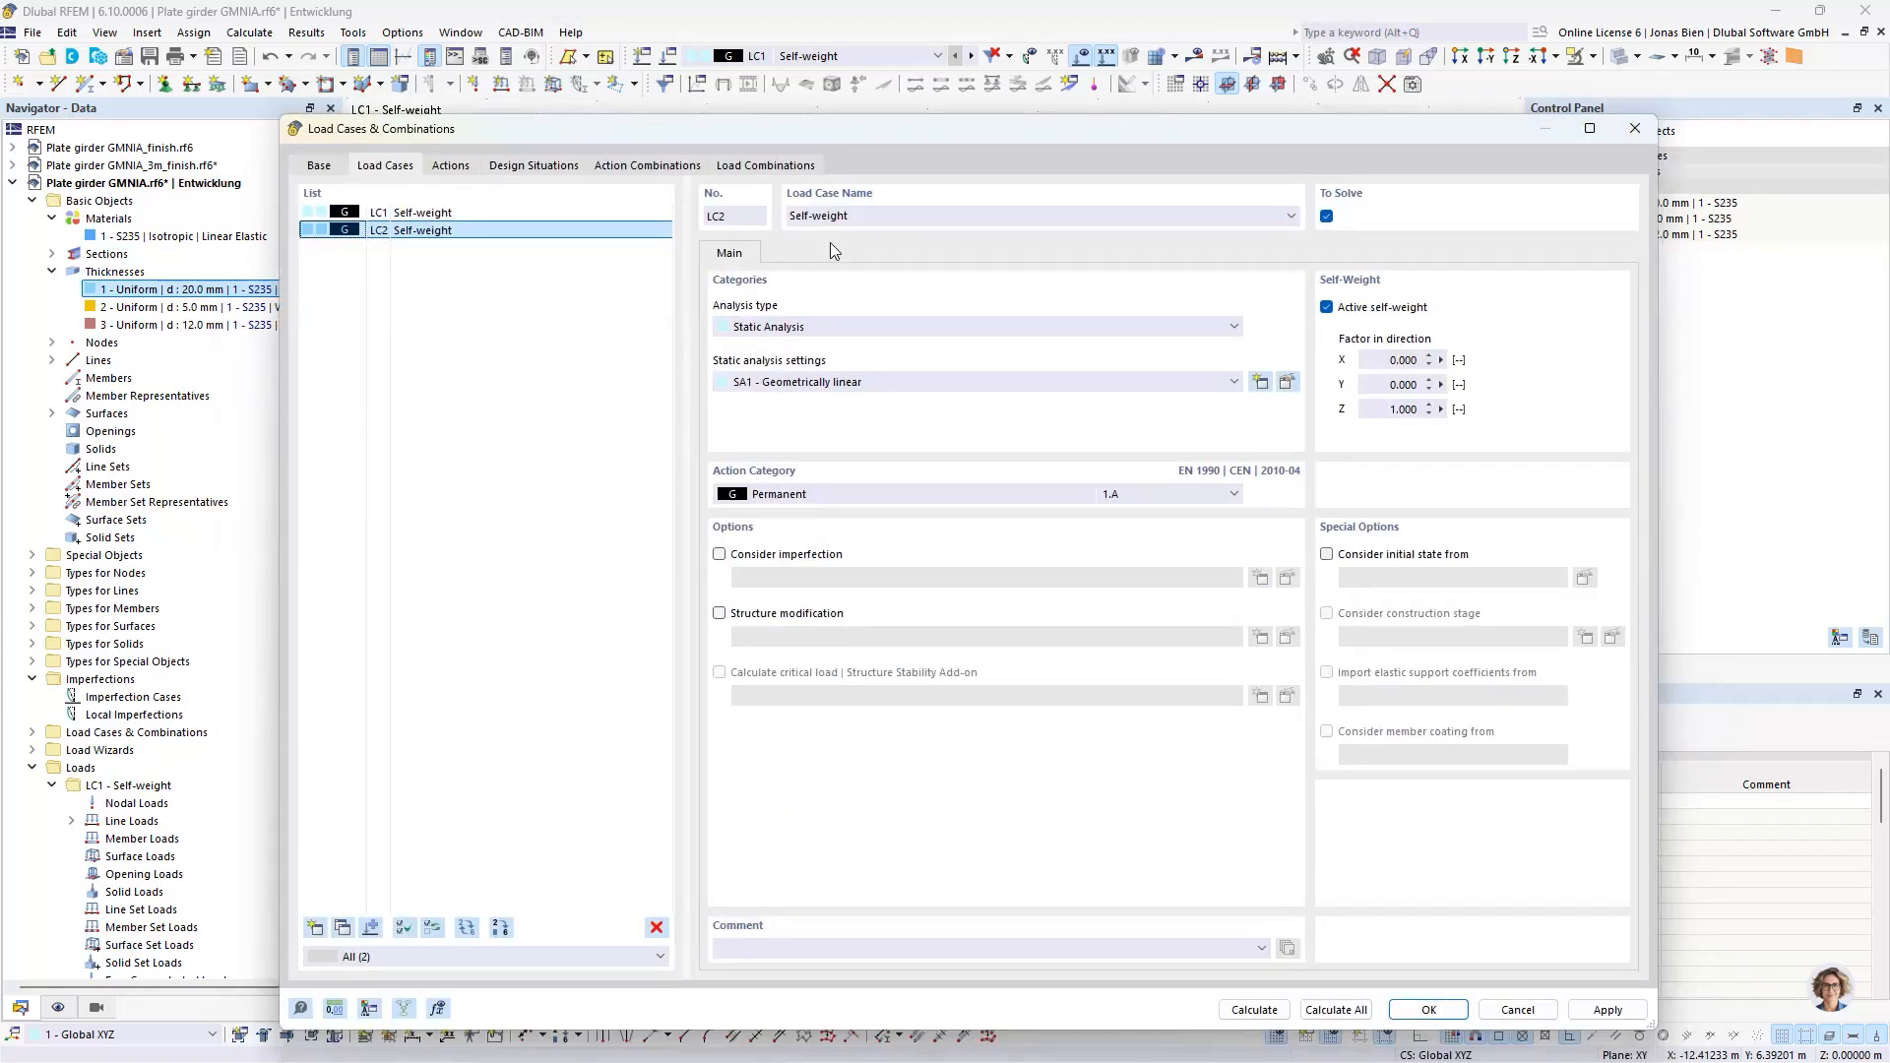
left_click(827, 492)
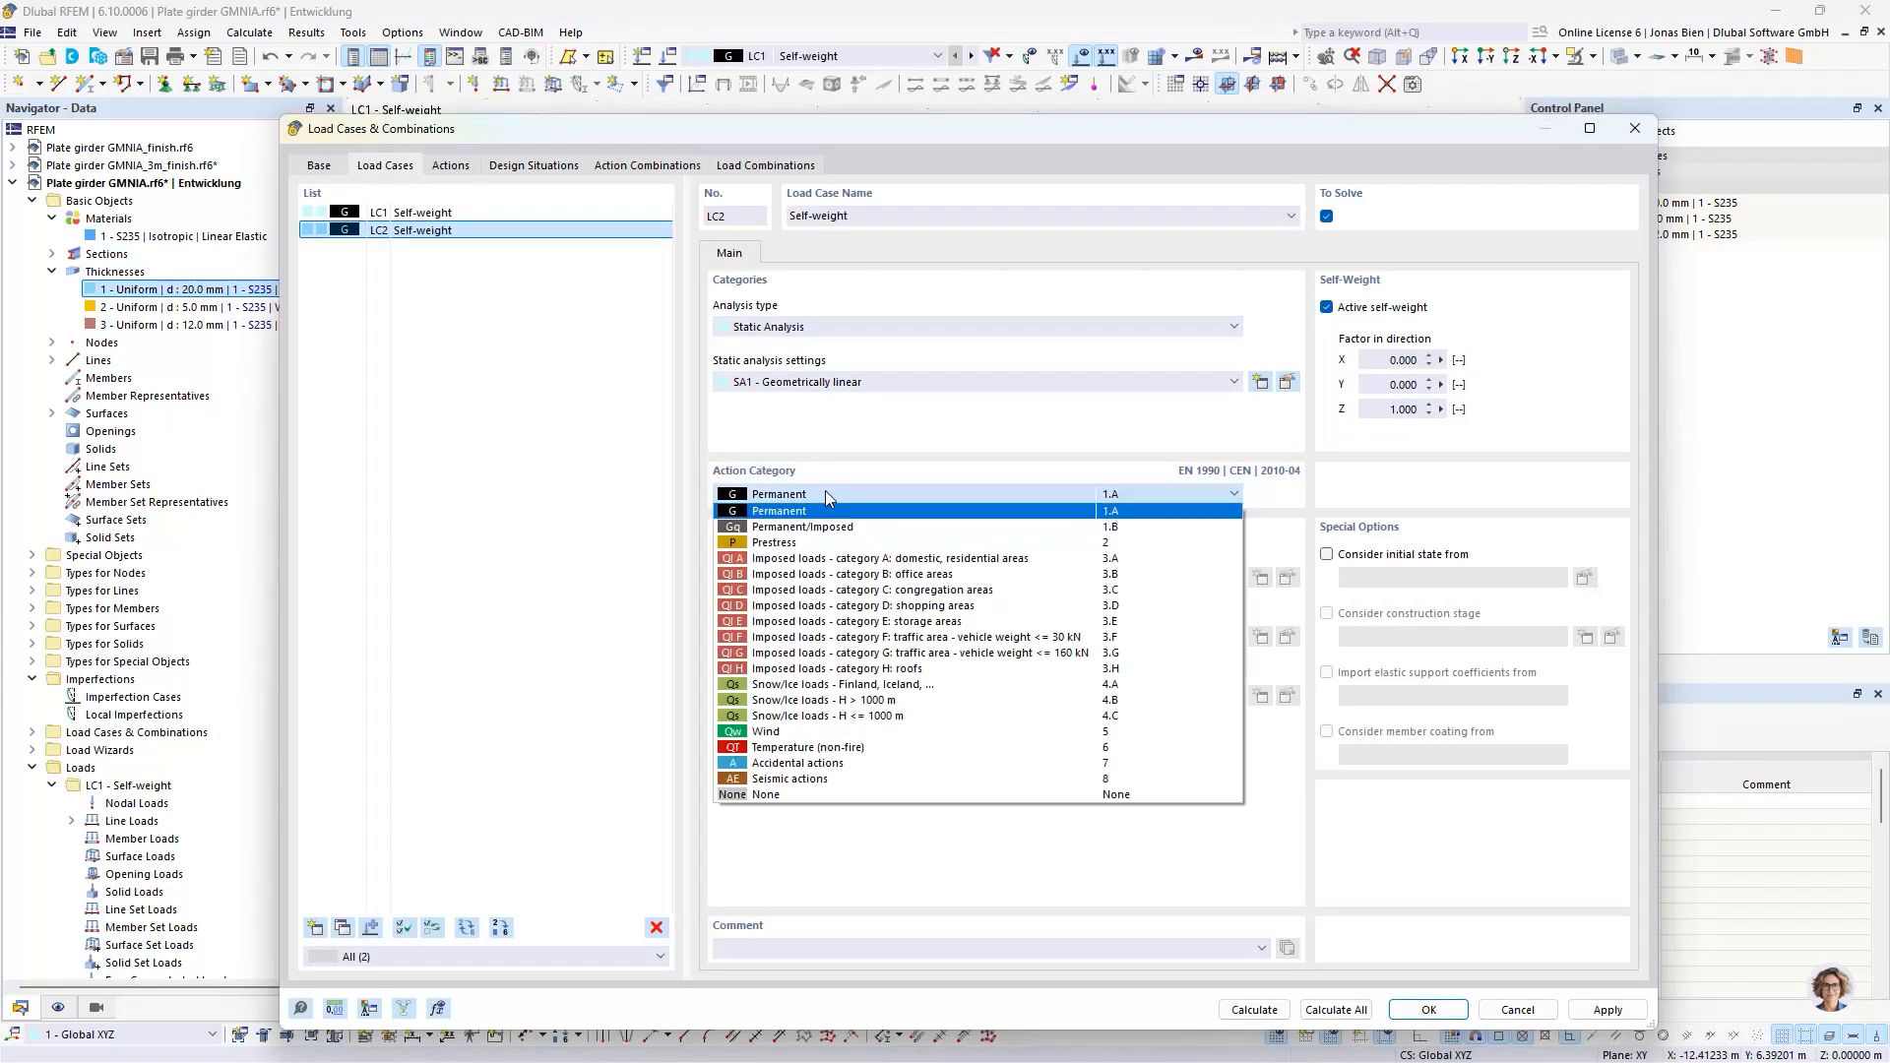
left_click(805, 718)
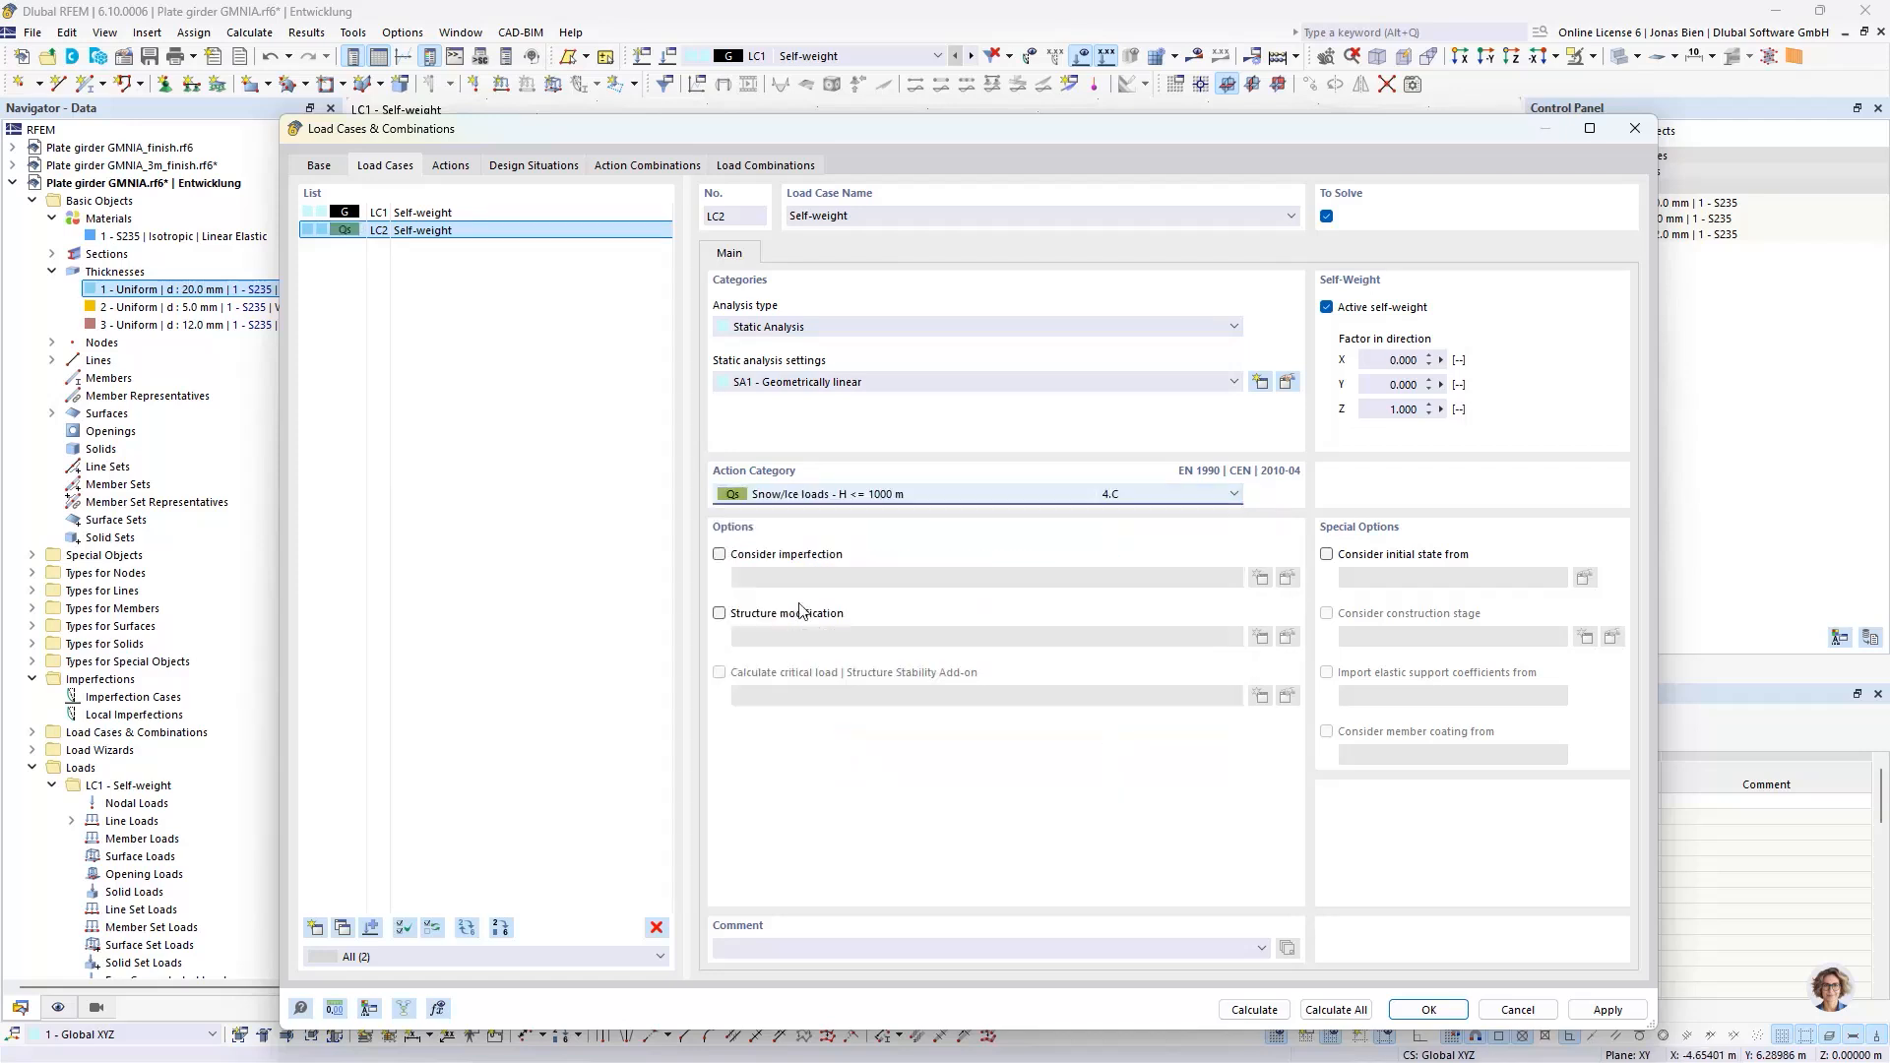
- Deactivate self-weight in the duplicated load case and name it Snow
left_click(1328, 309)
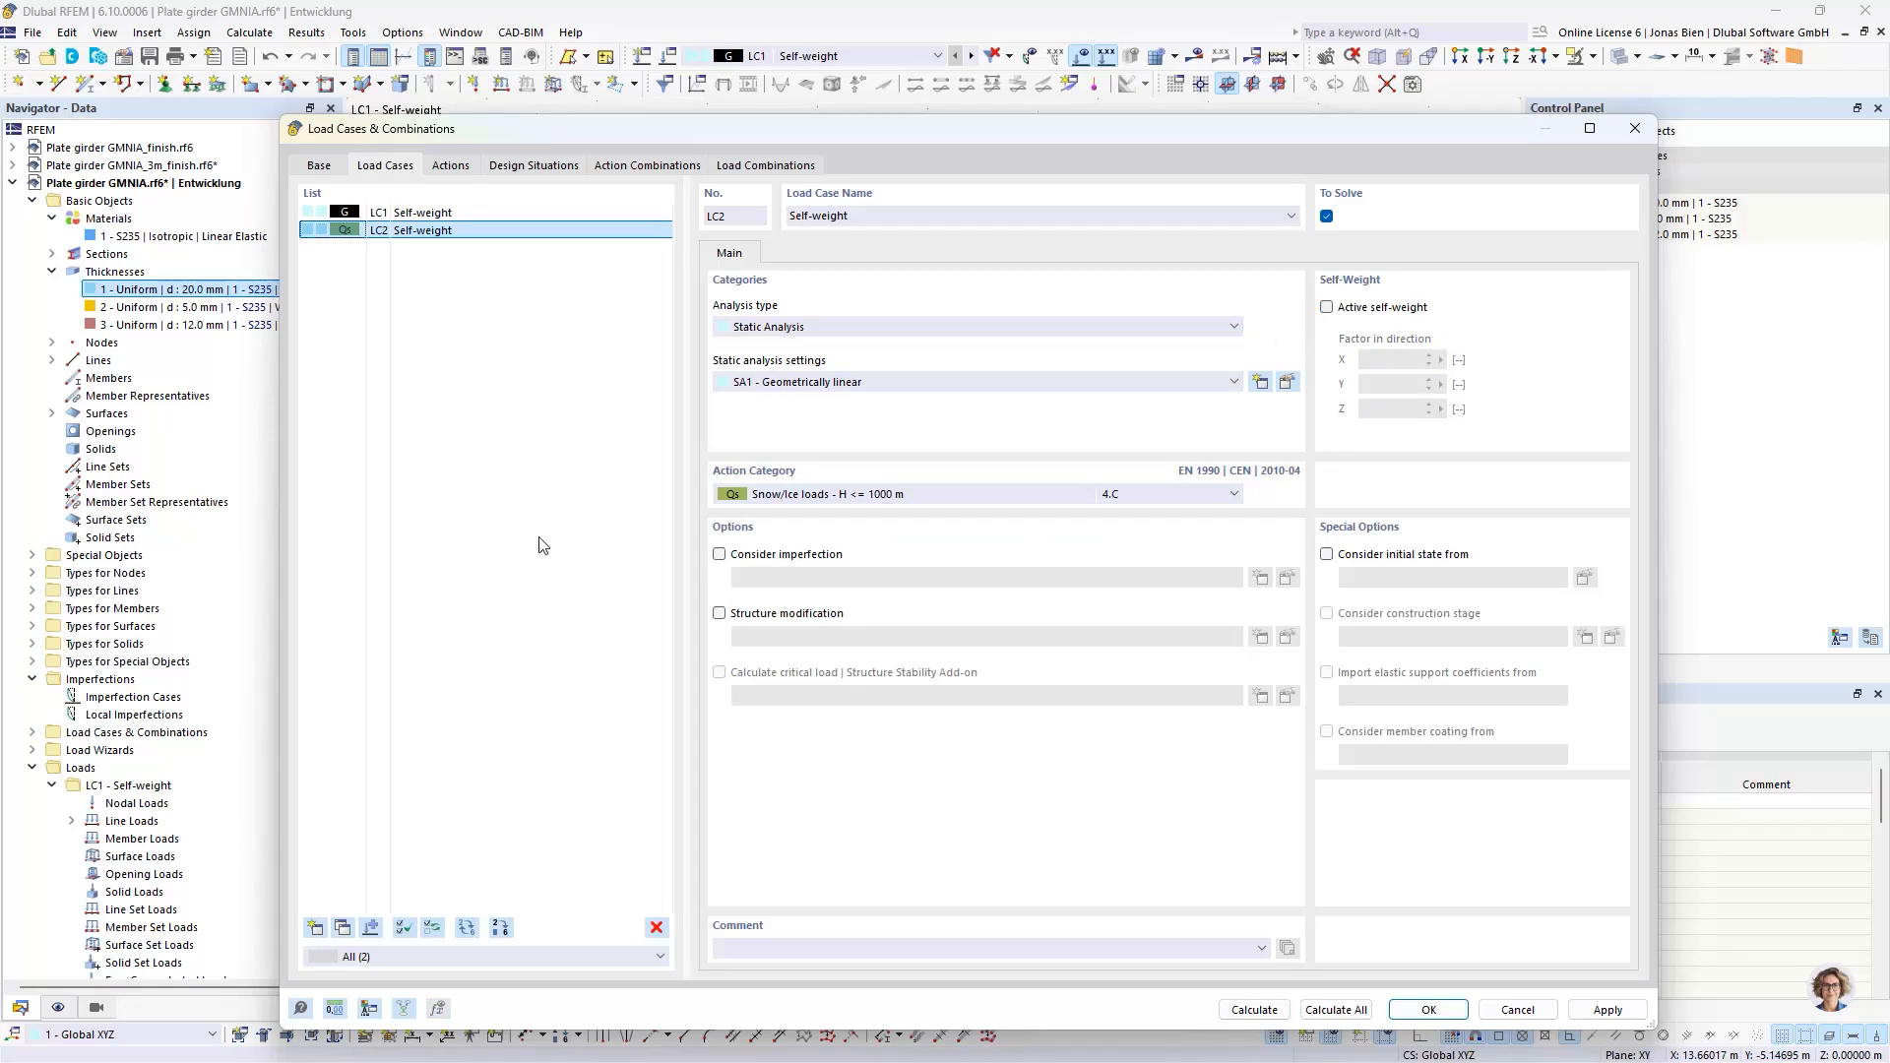
left_click(909, 211)
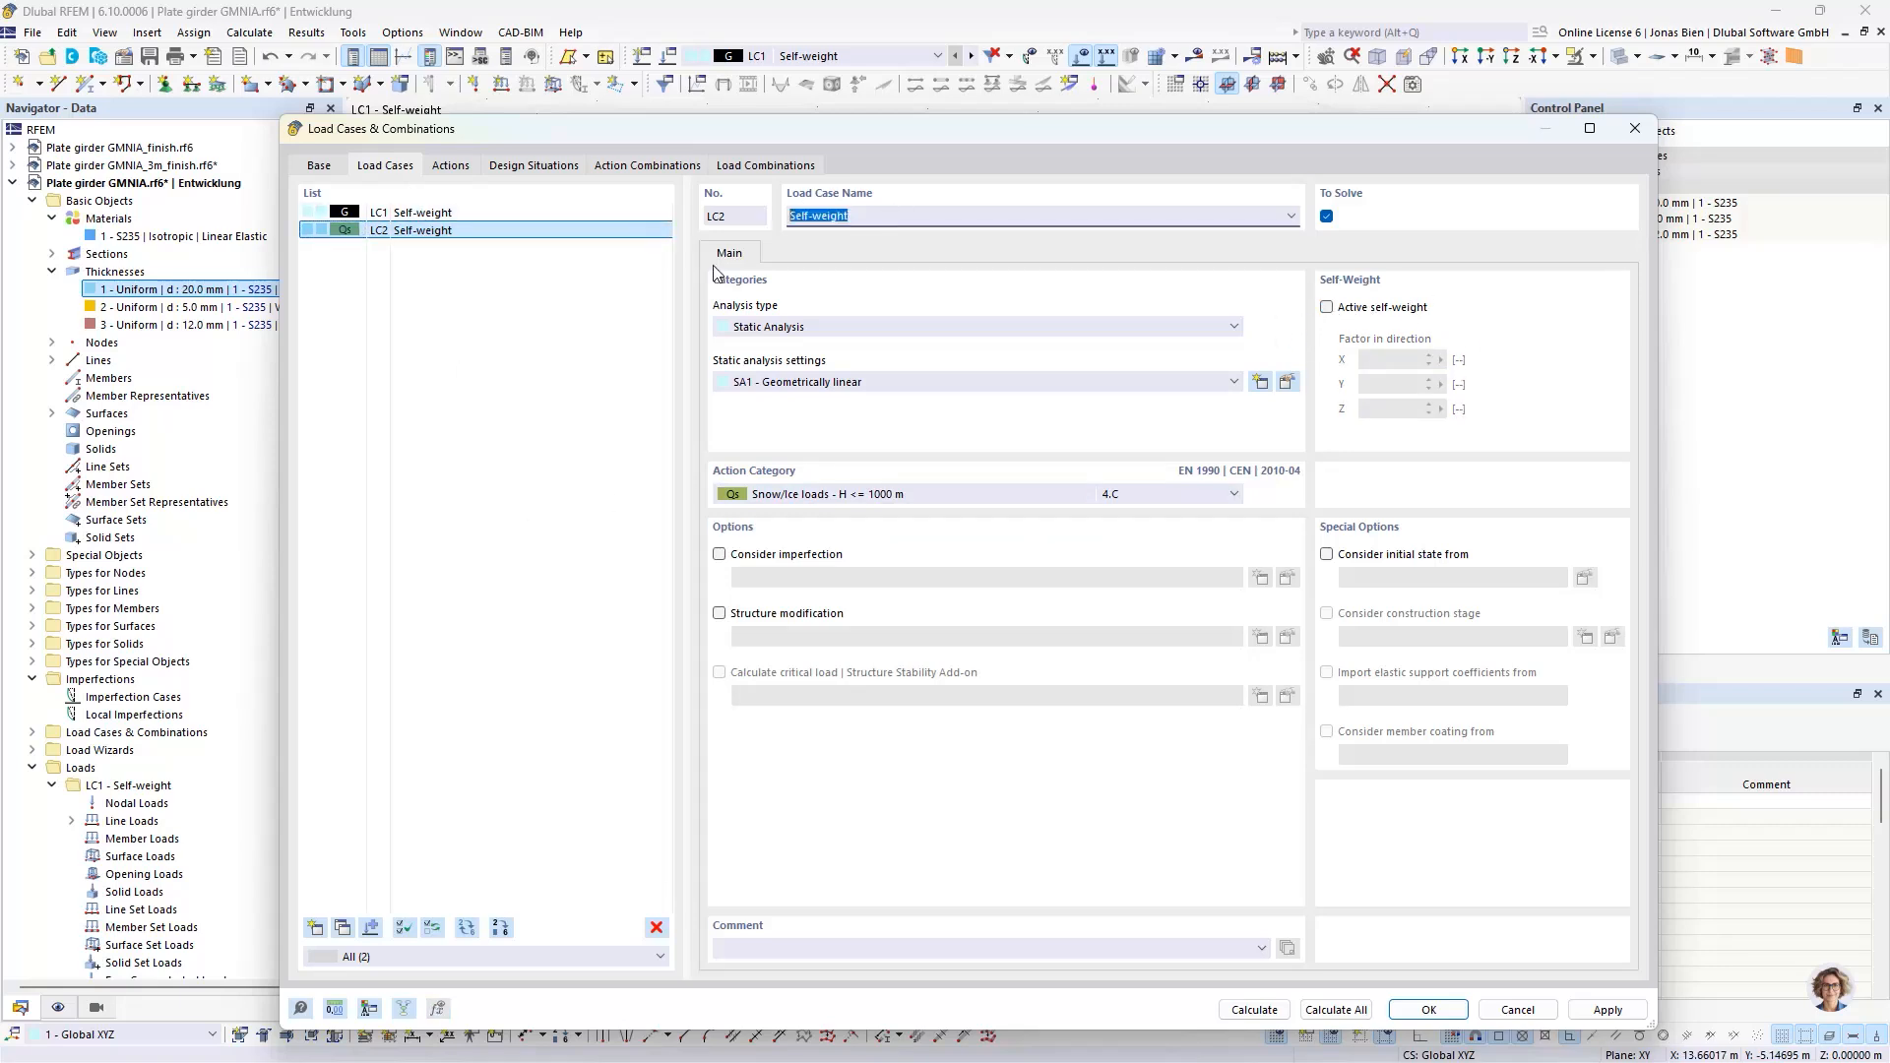
type("Snow")
left_click(562, 387)
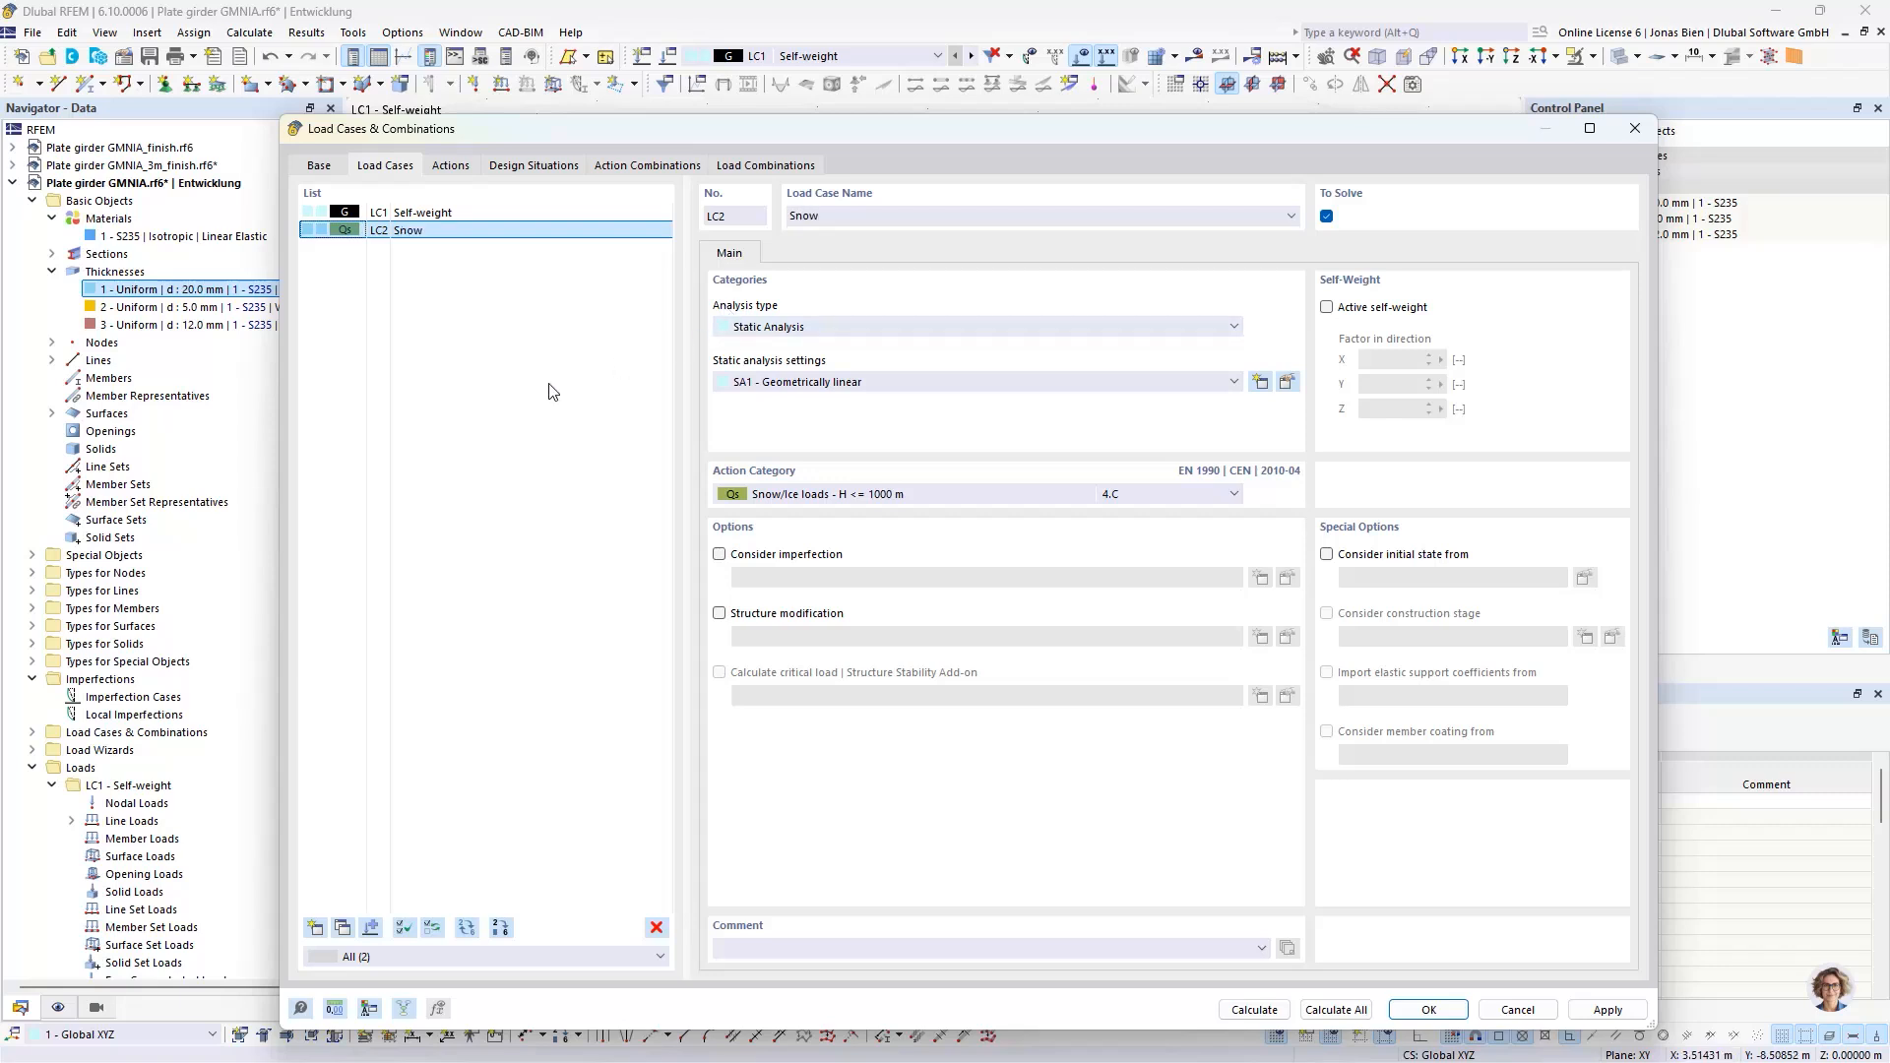
- Duplicate the Snow load case, name the copy Wind and set its action category to Wind
left_click(344, 927)
left_click(856, 212)
type("Wind")
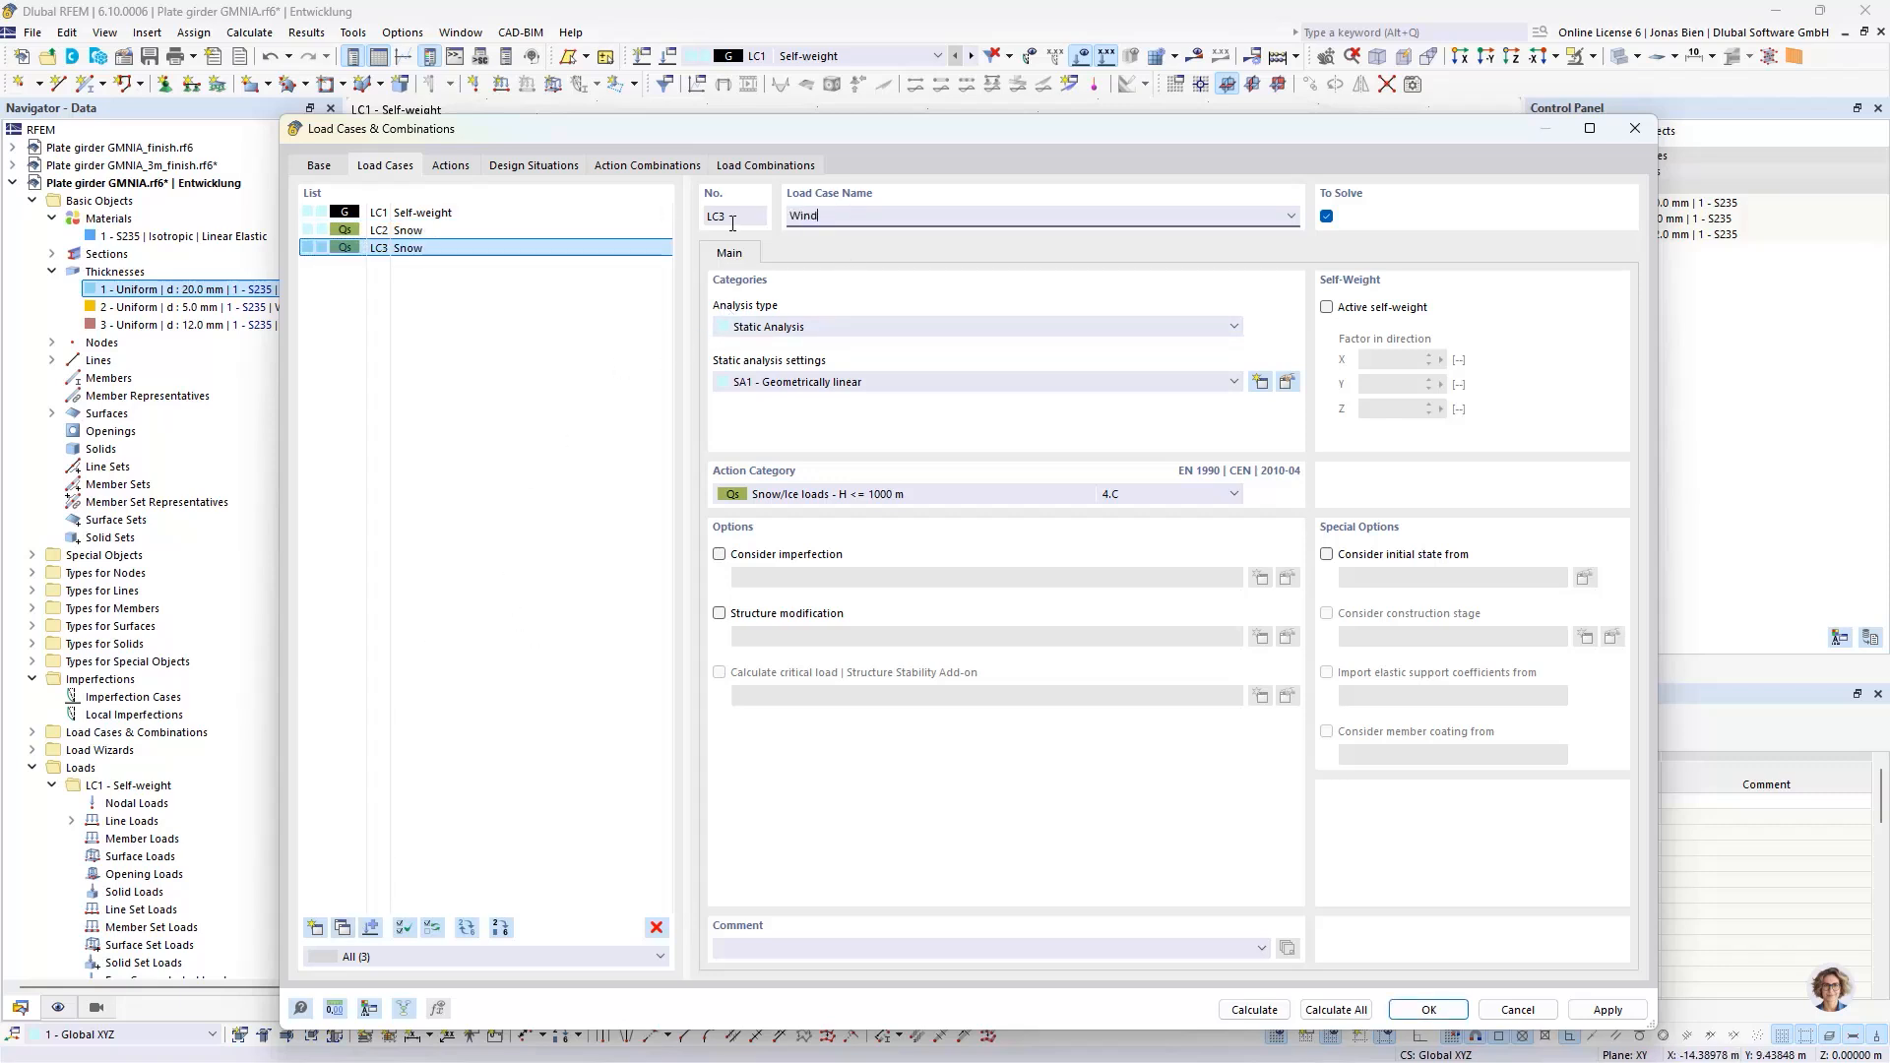
left_click(841, 494)
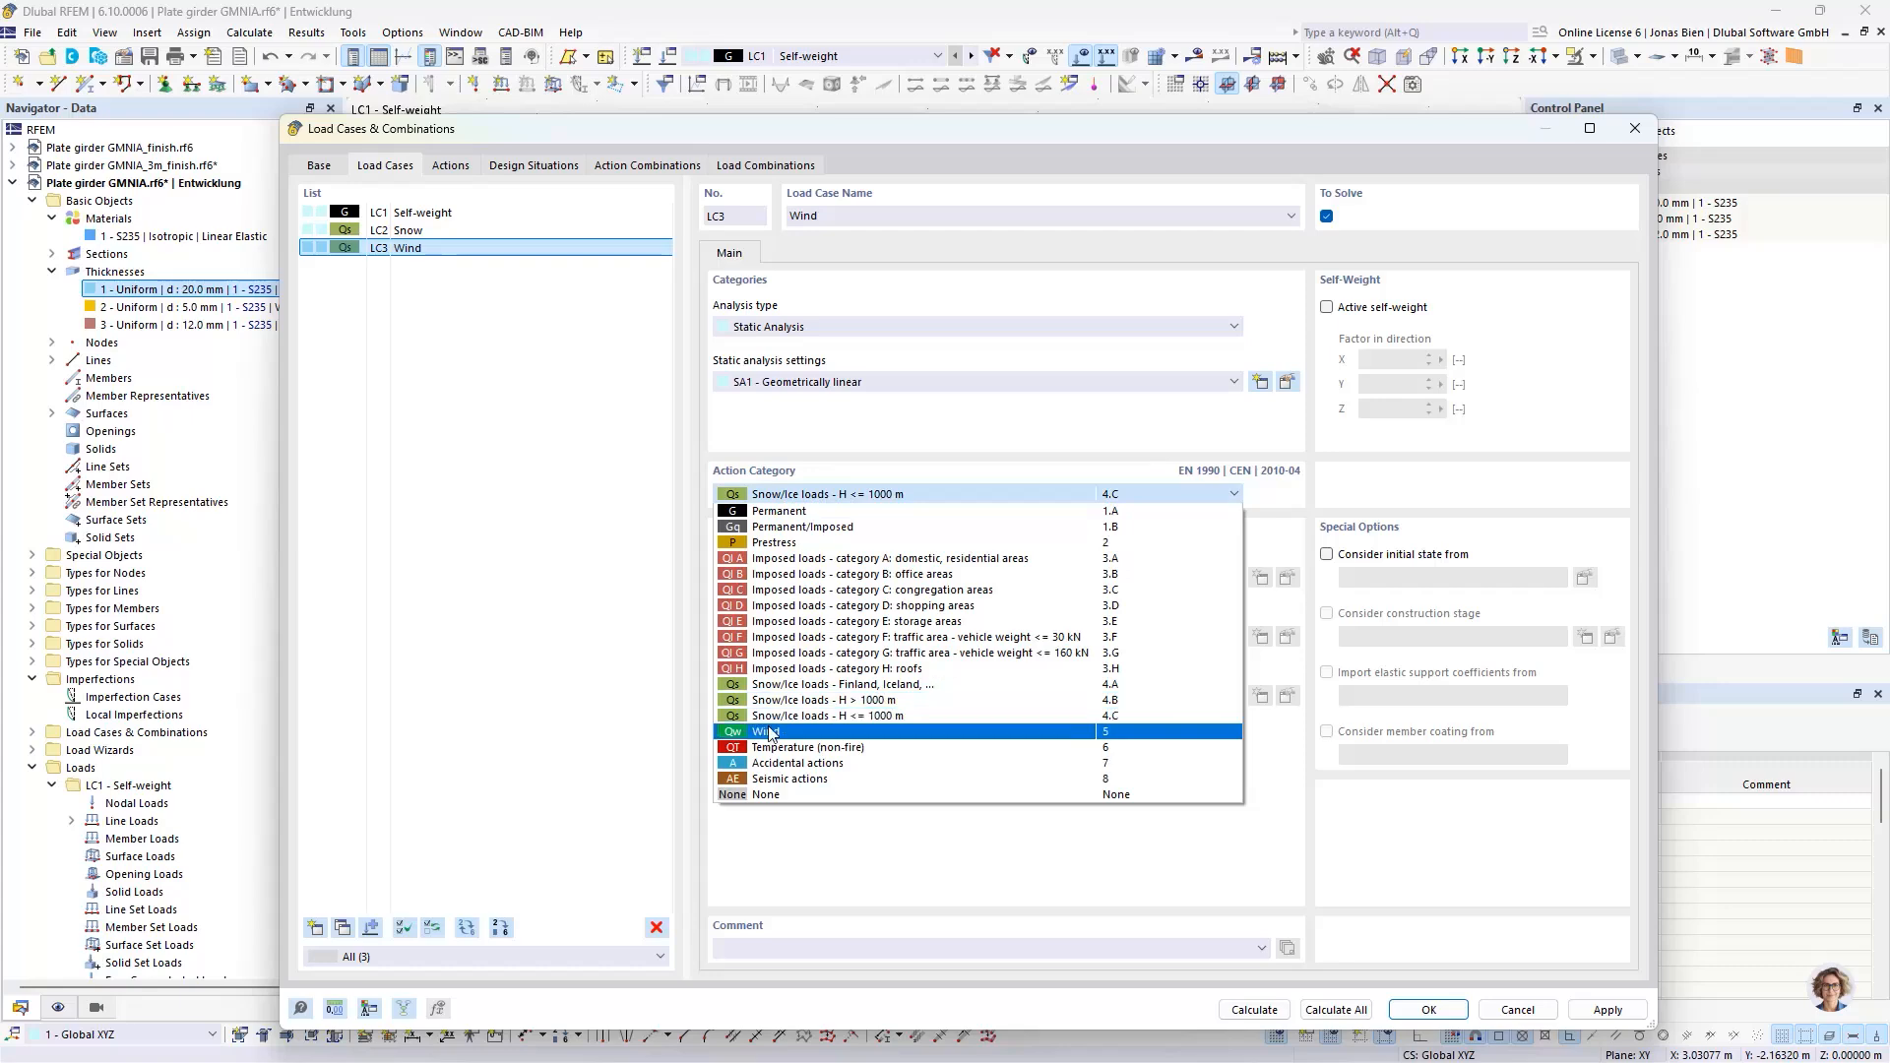
left_click(847, 726)
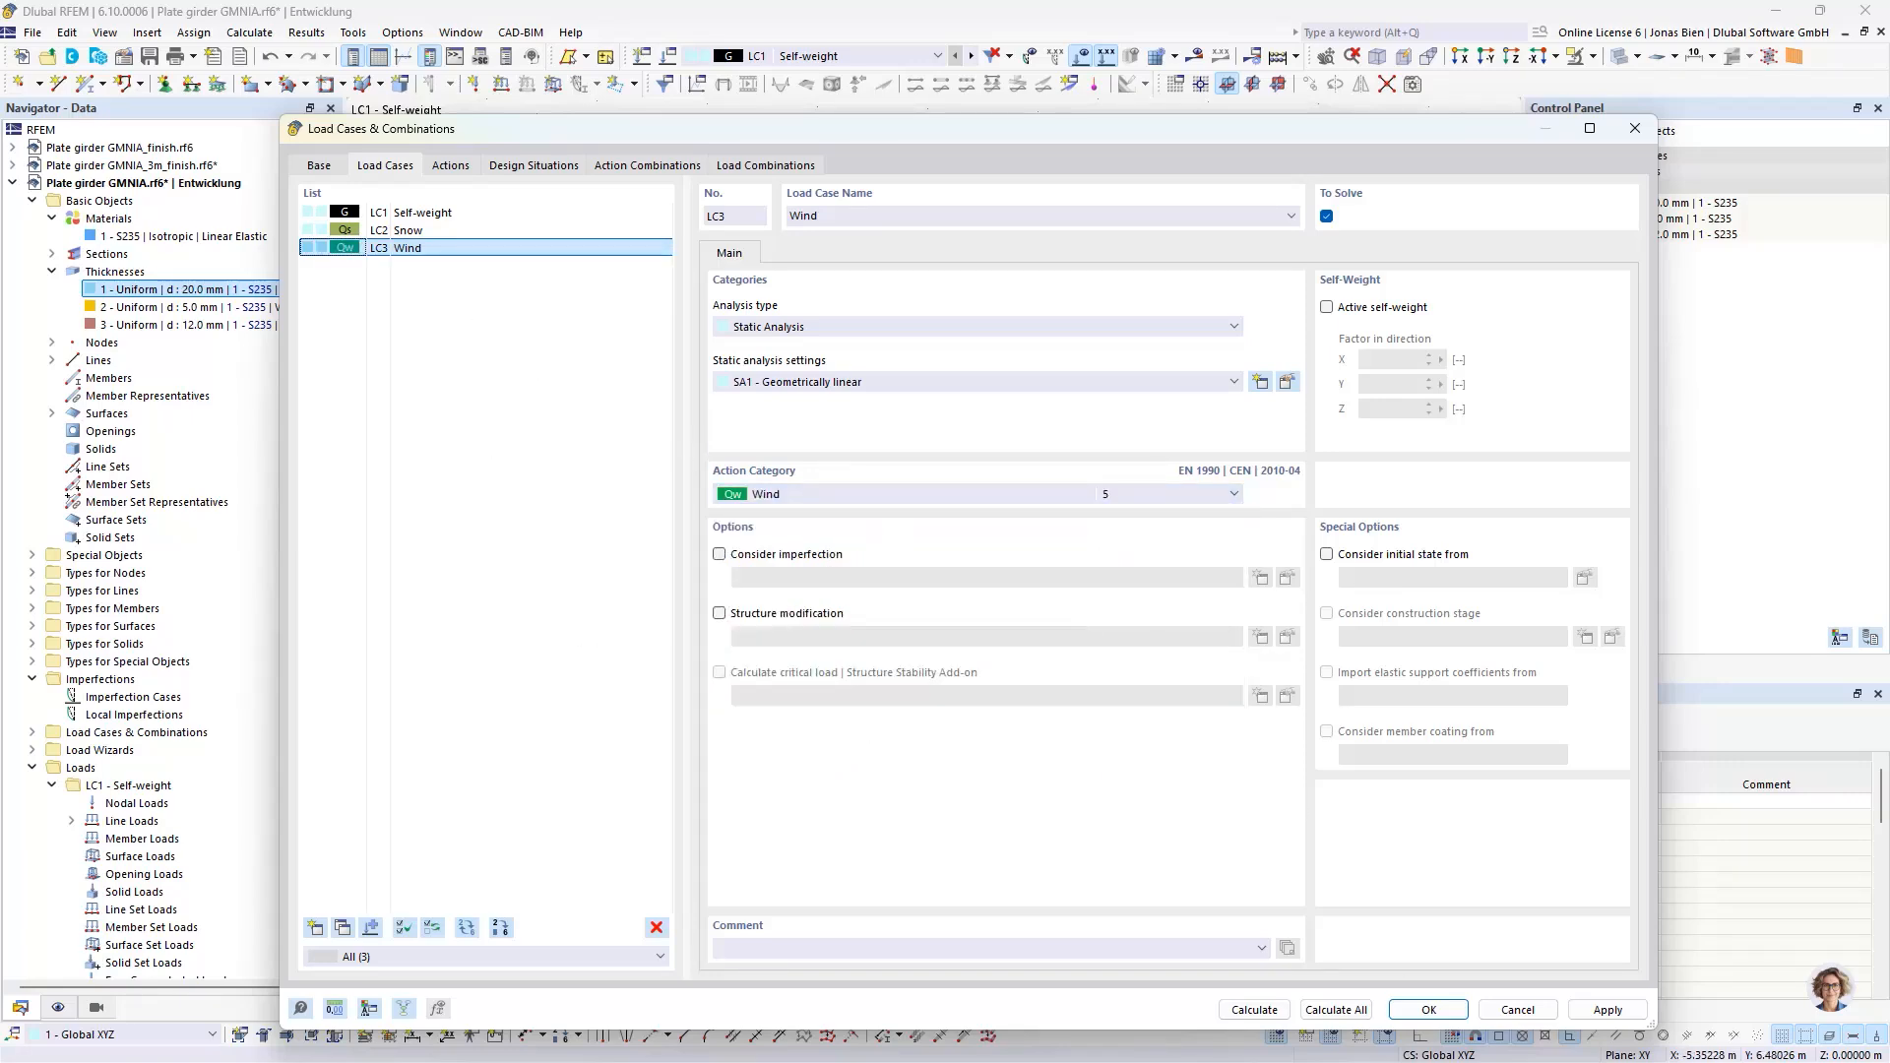
left_click(1425, 1010)
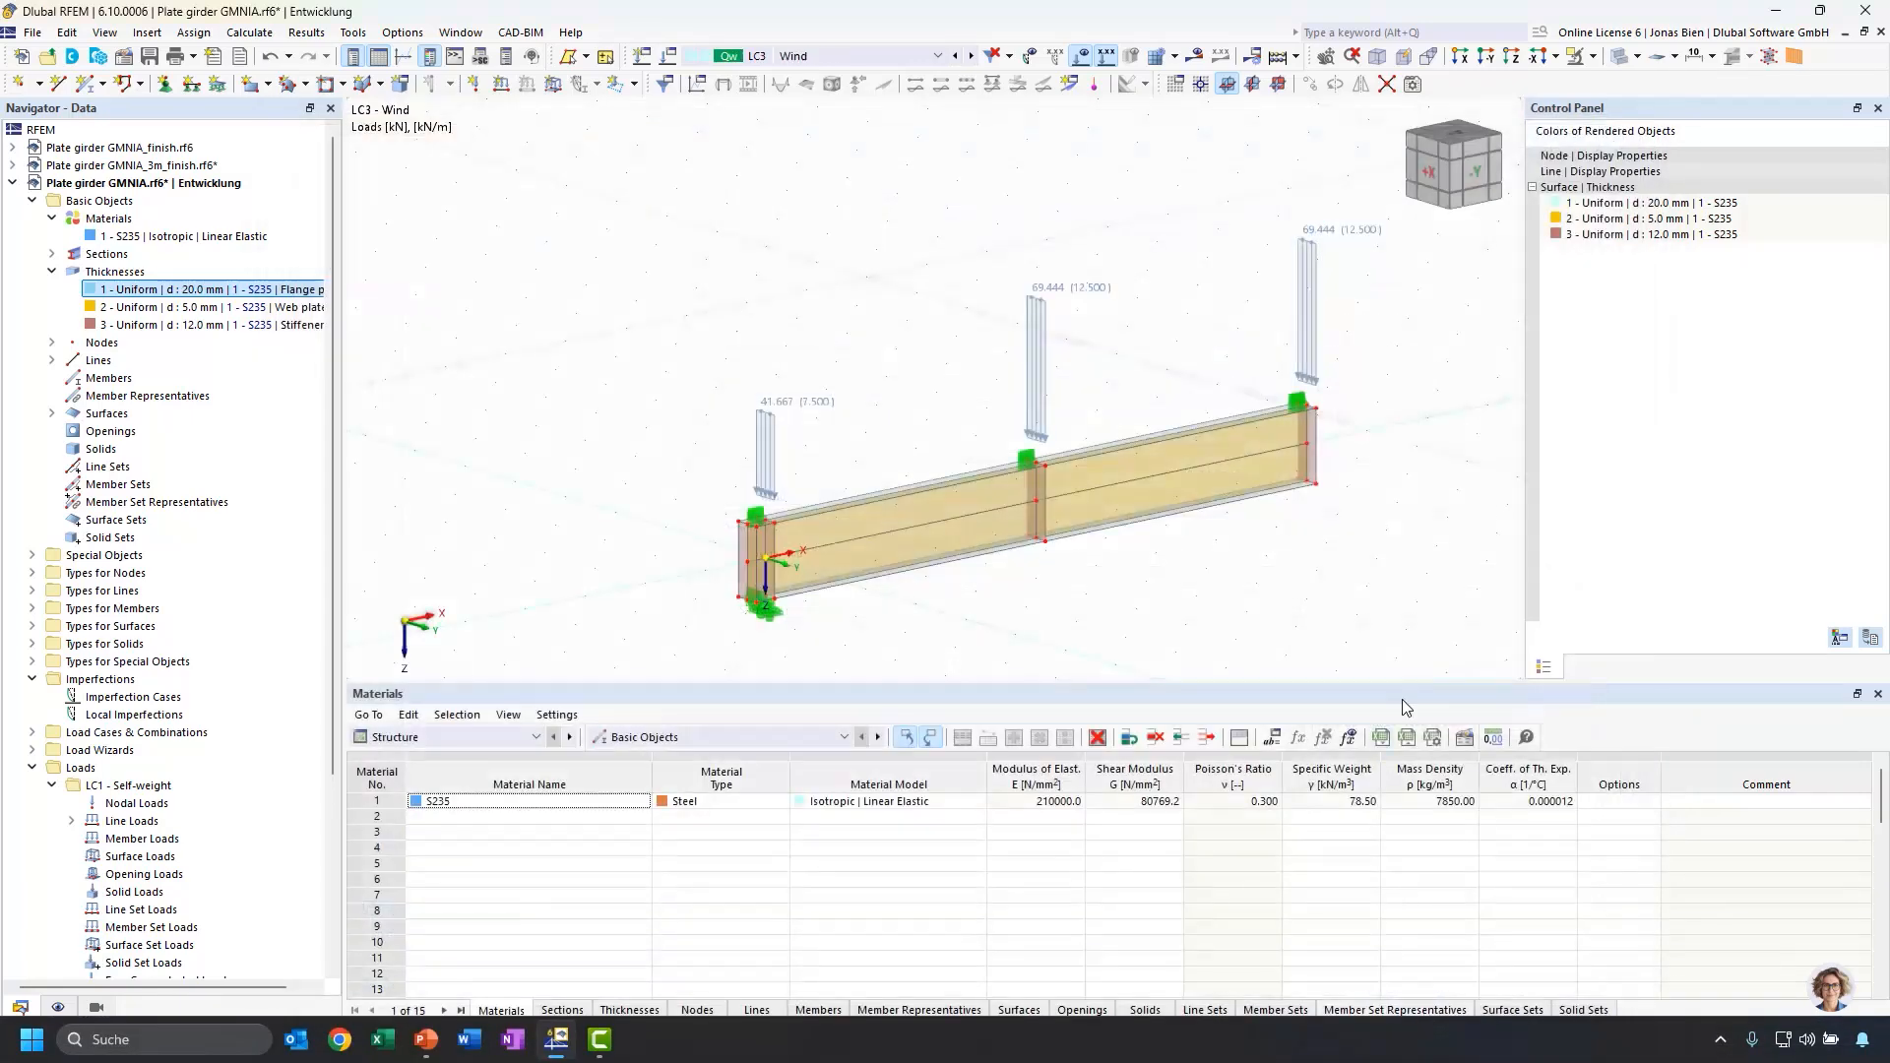
- List the girder's line loads in the table and switch the load case to LC1 Self-weight
left_click(536, 737)
left_click(421, 821)
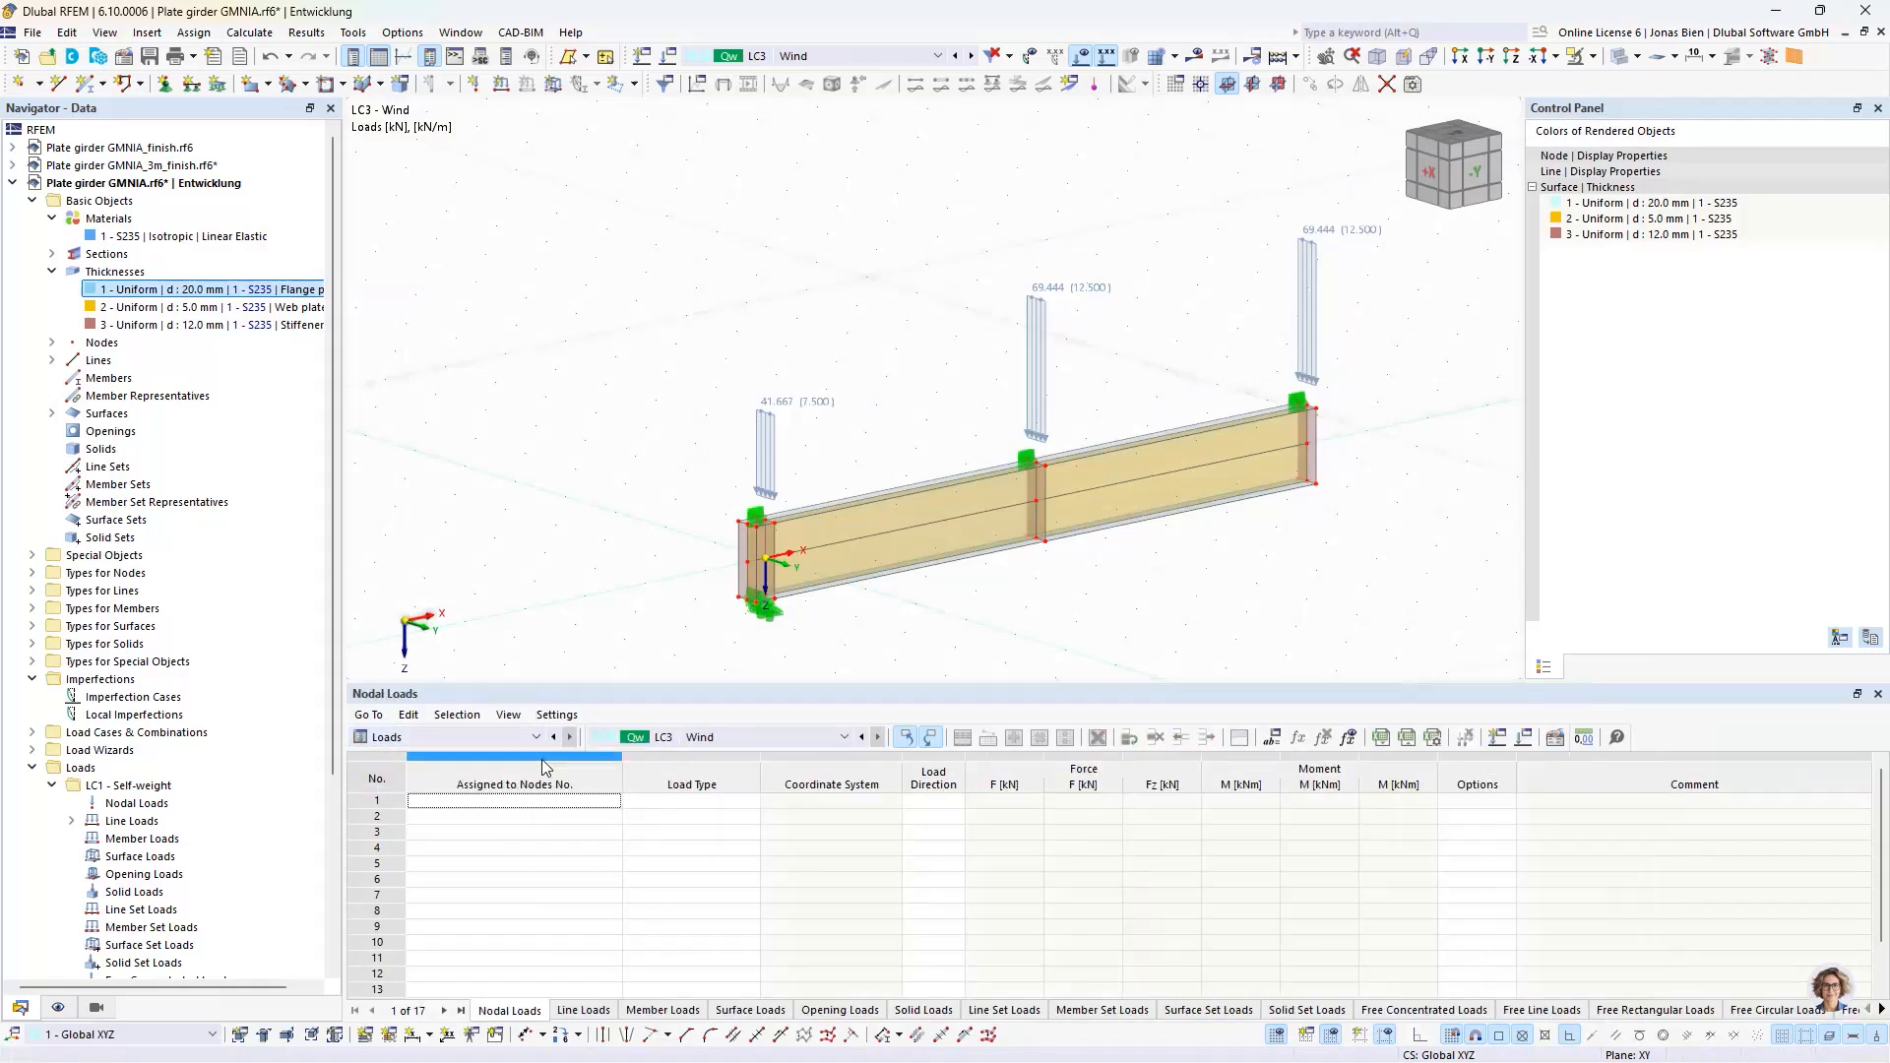
right_click(766, 457)
left_click(817, 541)
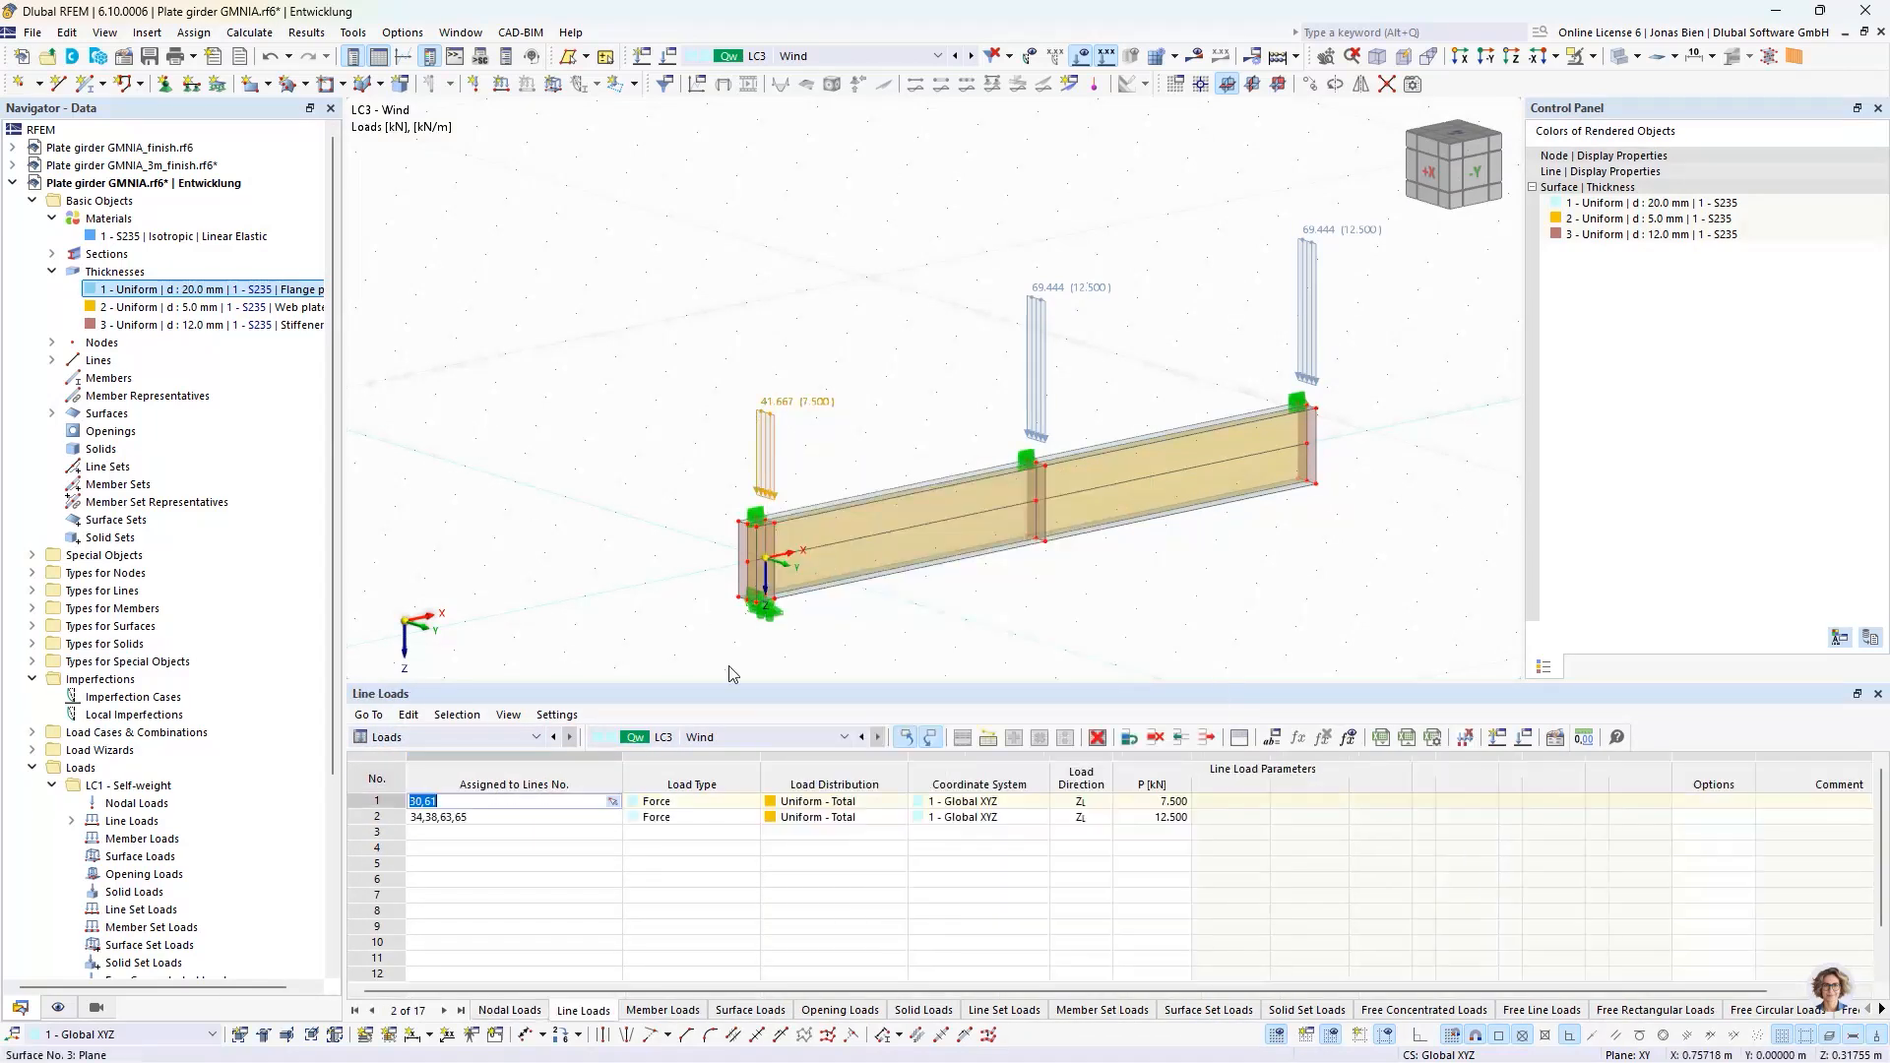
left_click(718, 750)
left_click(712, 765)
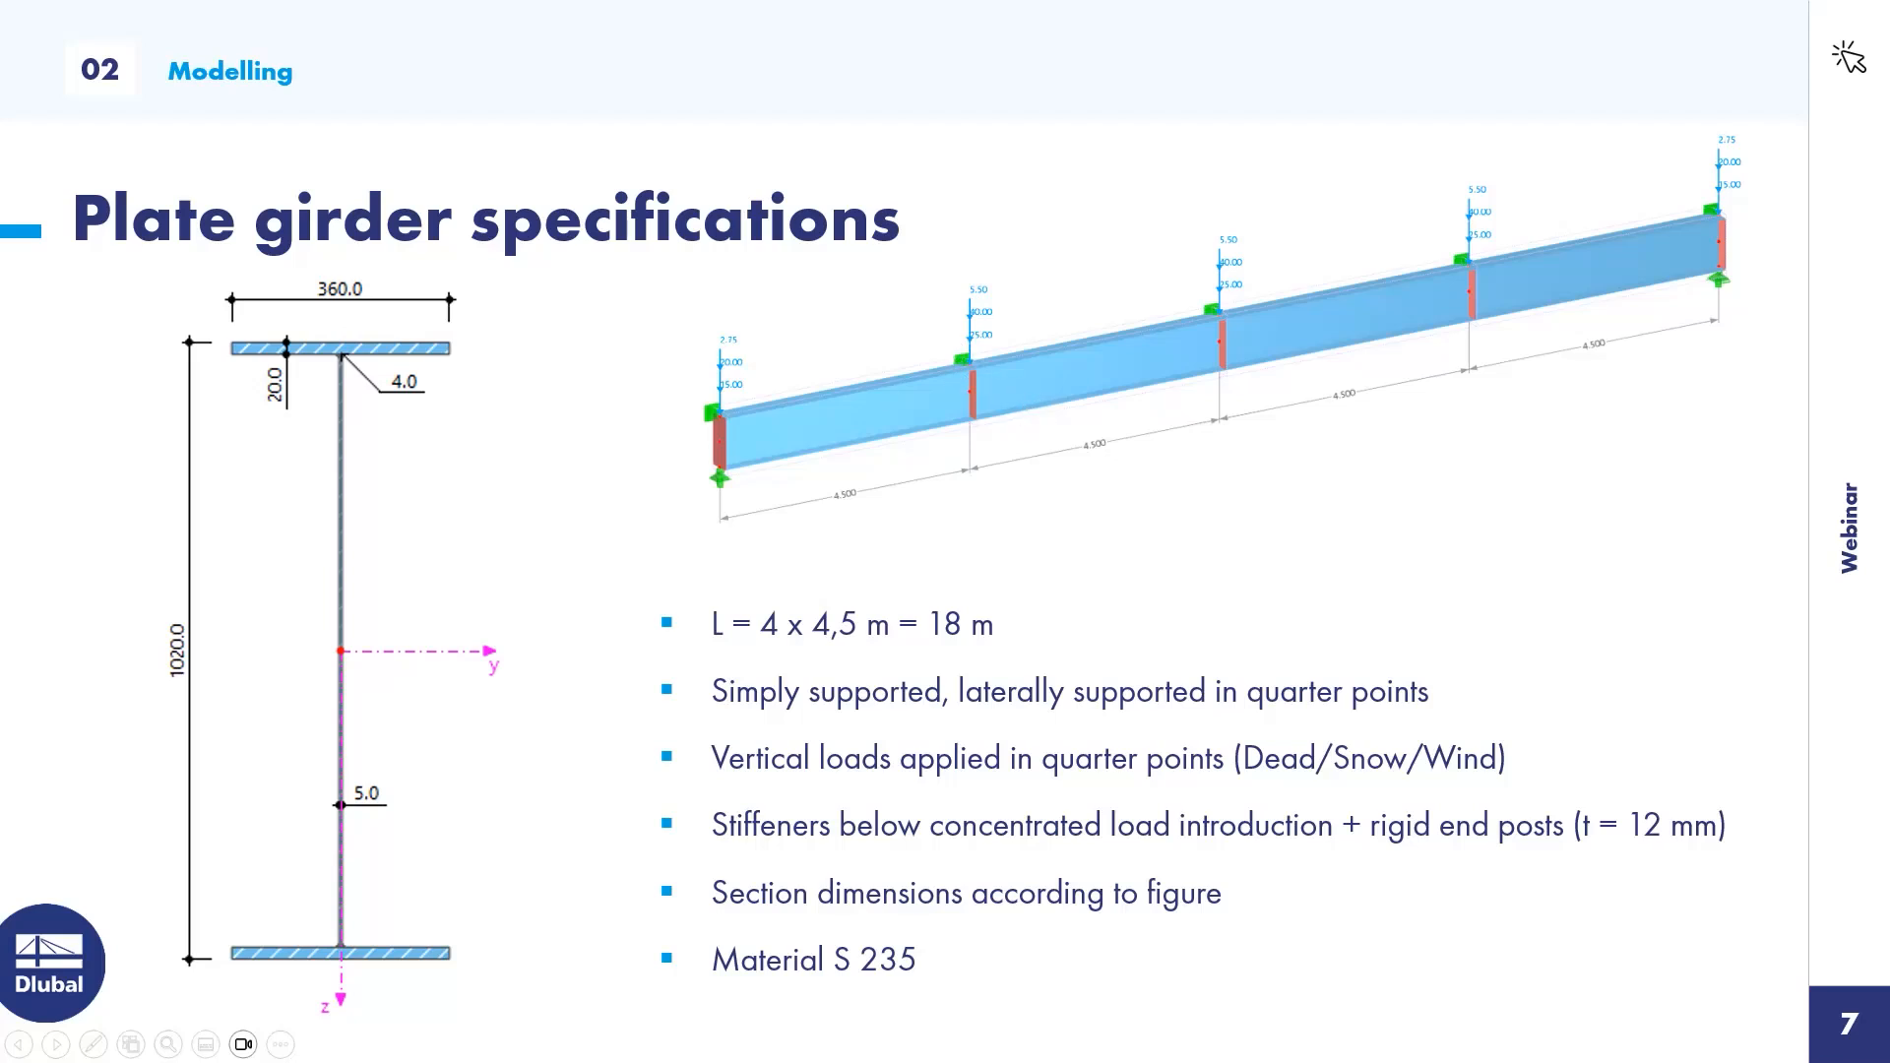
- Return to RFEM and set the Snow line loads to 20/2 kN on lines 30,61 and 40/2 kN on lines 34,38,63,65
key("alt+Tab")
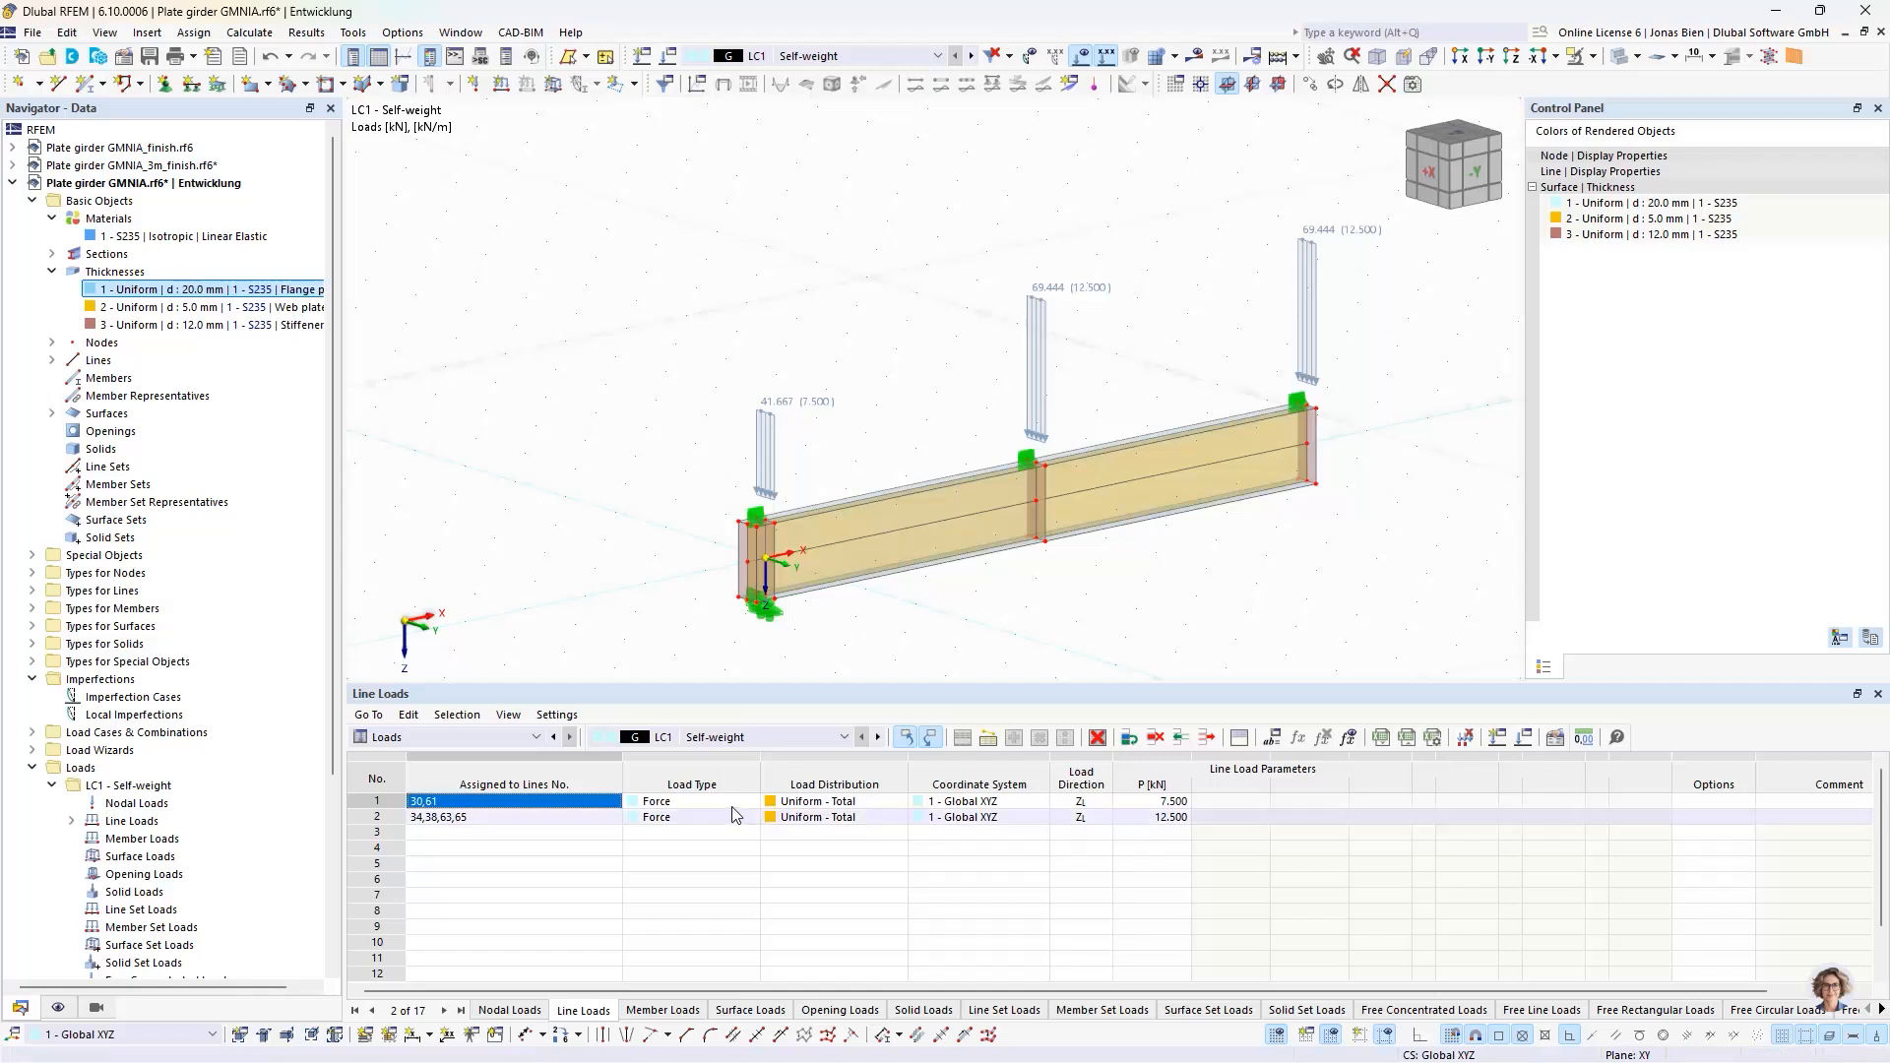
left_click(877, 737)
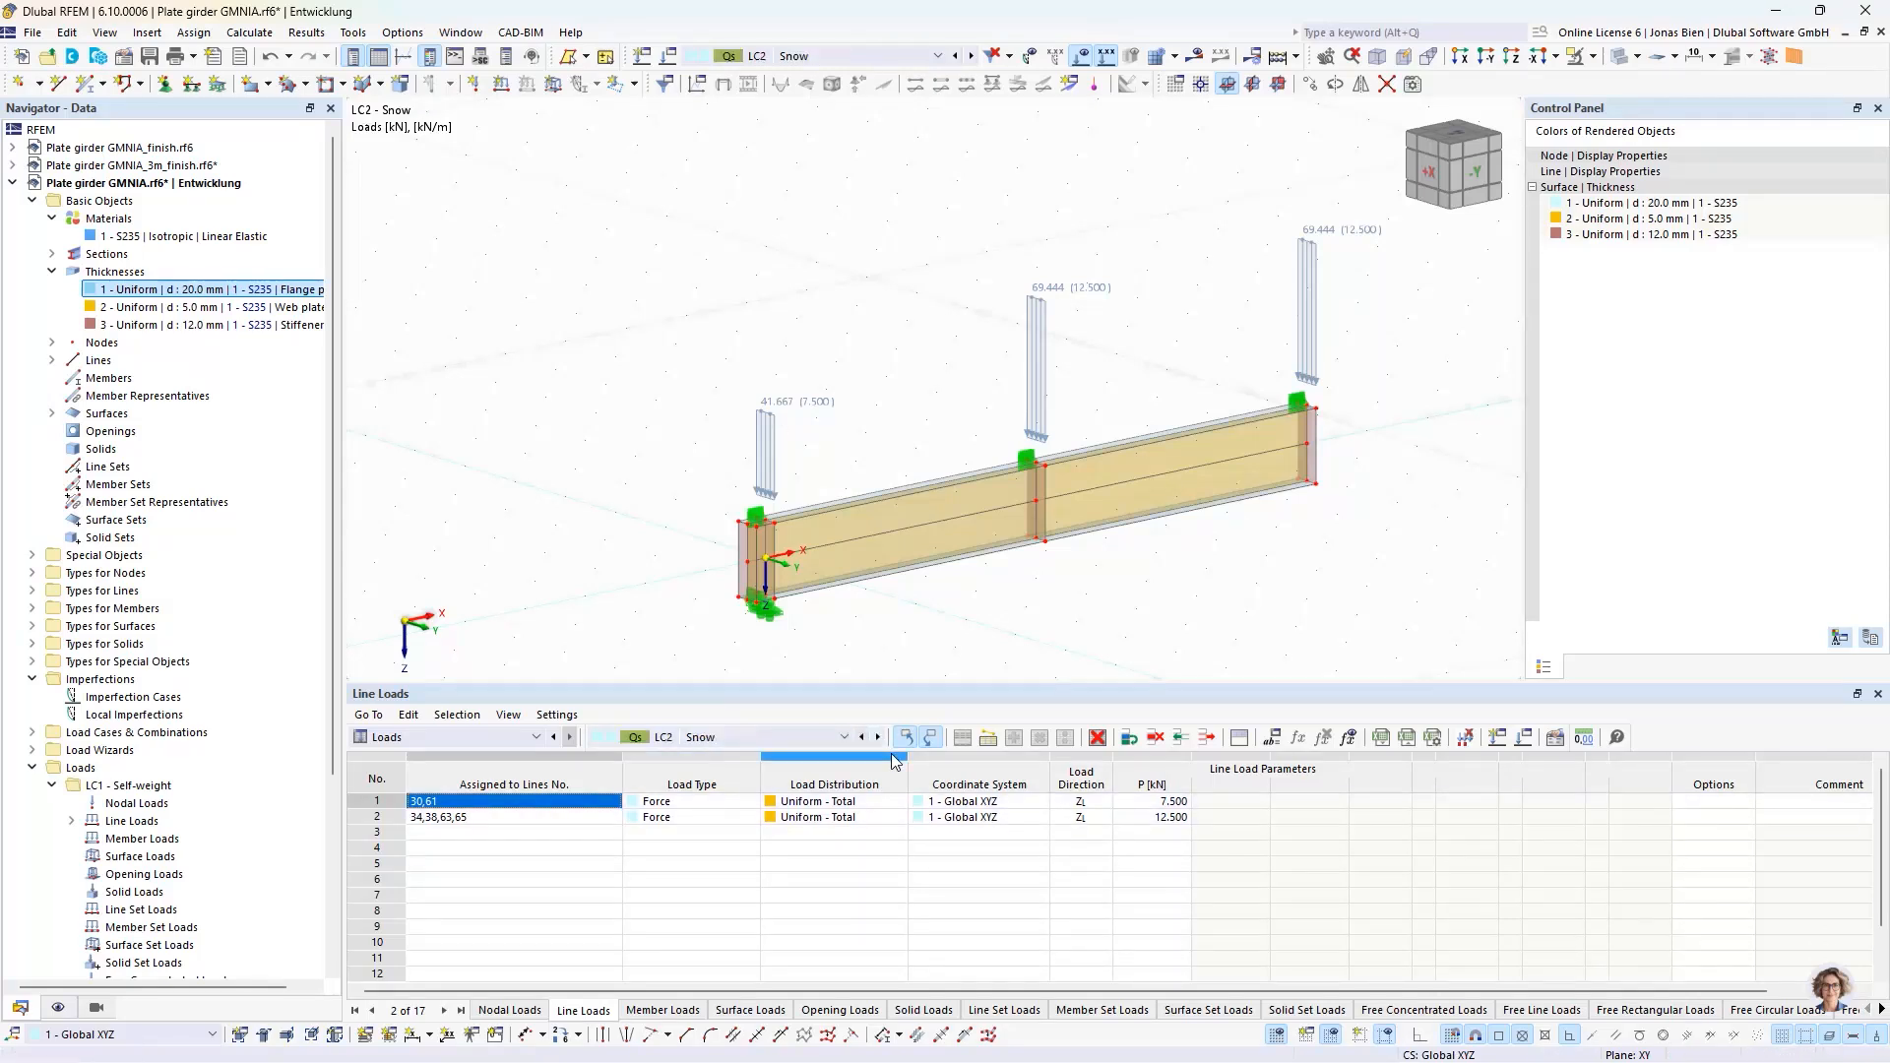
left_click(1167, 802)
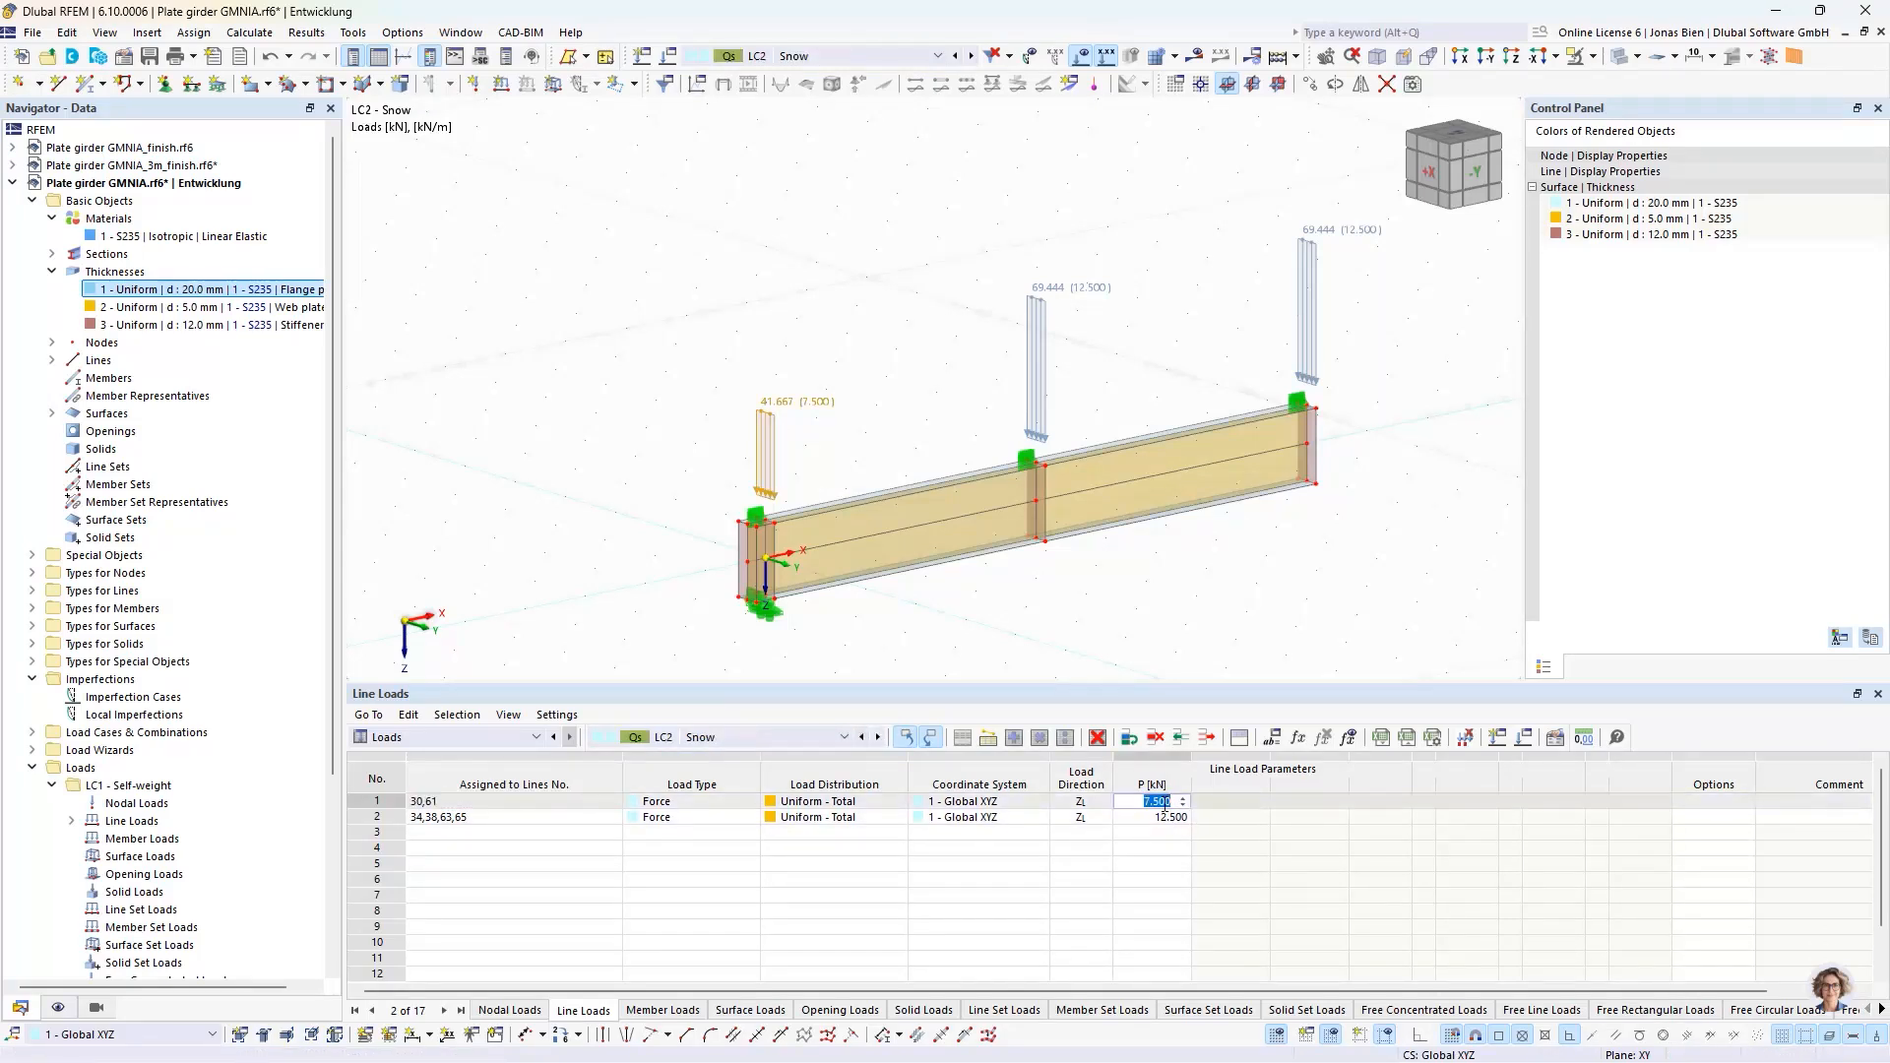
type("20/2")
key("Return")
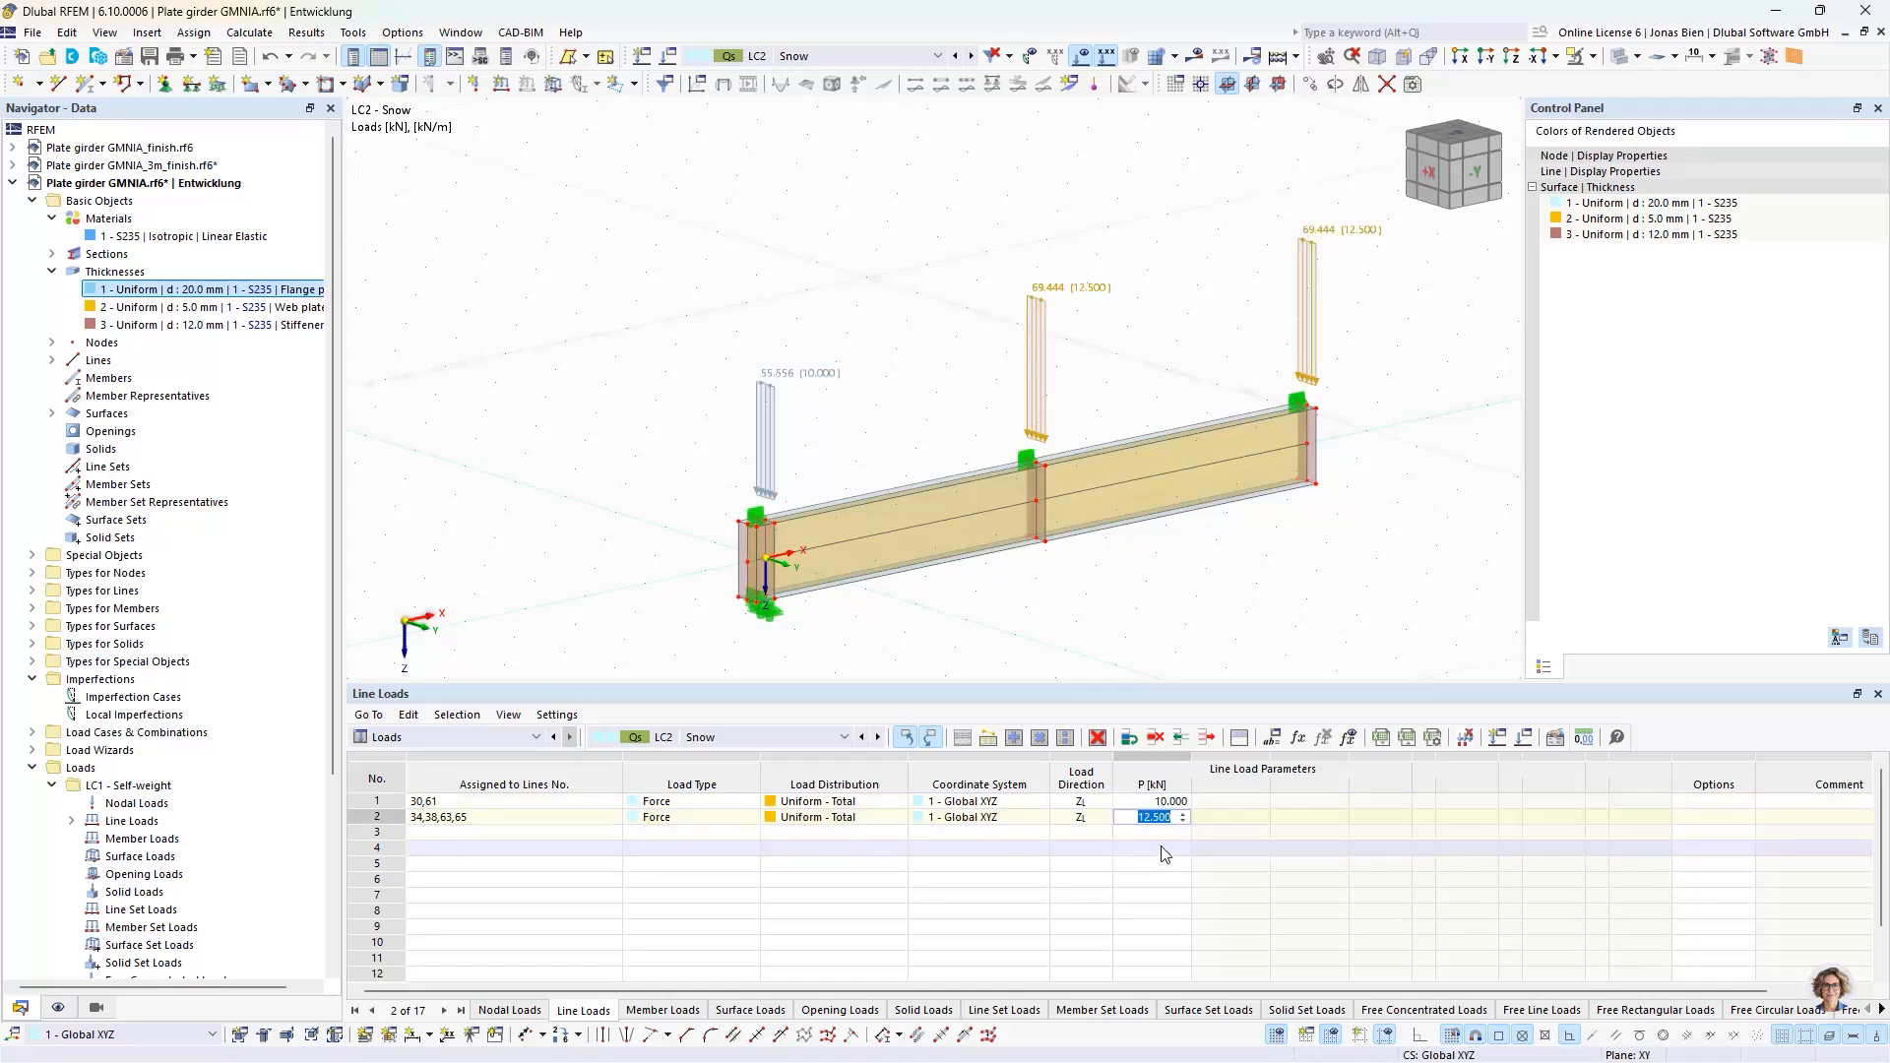
type("40")
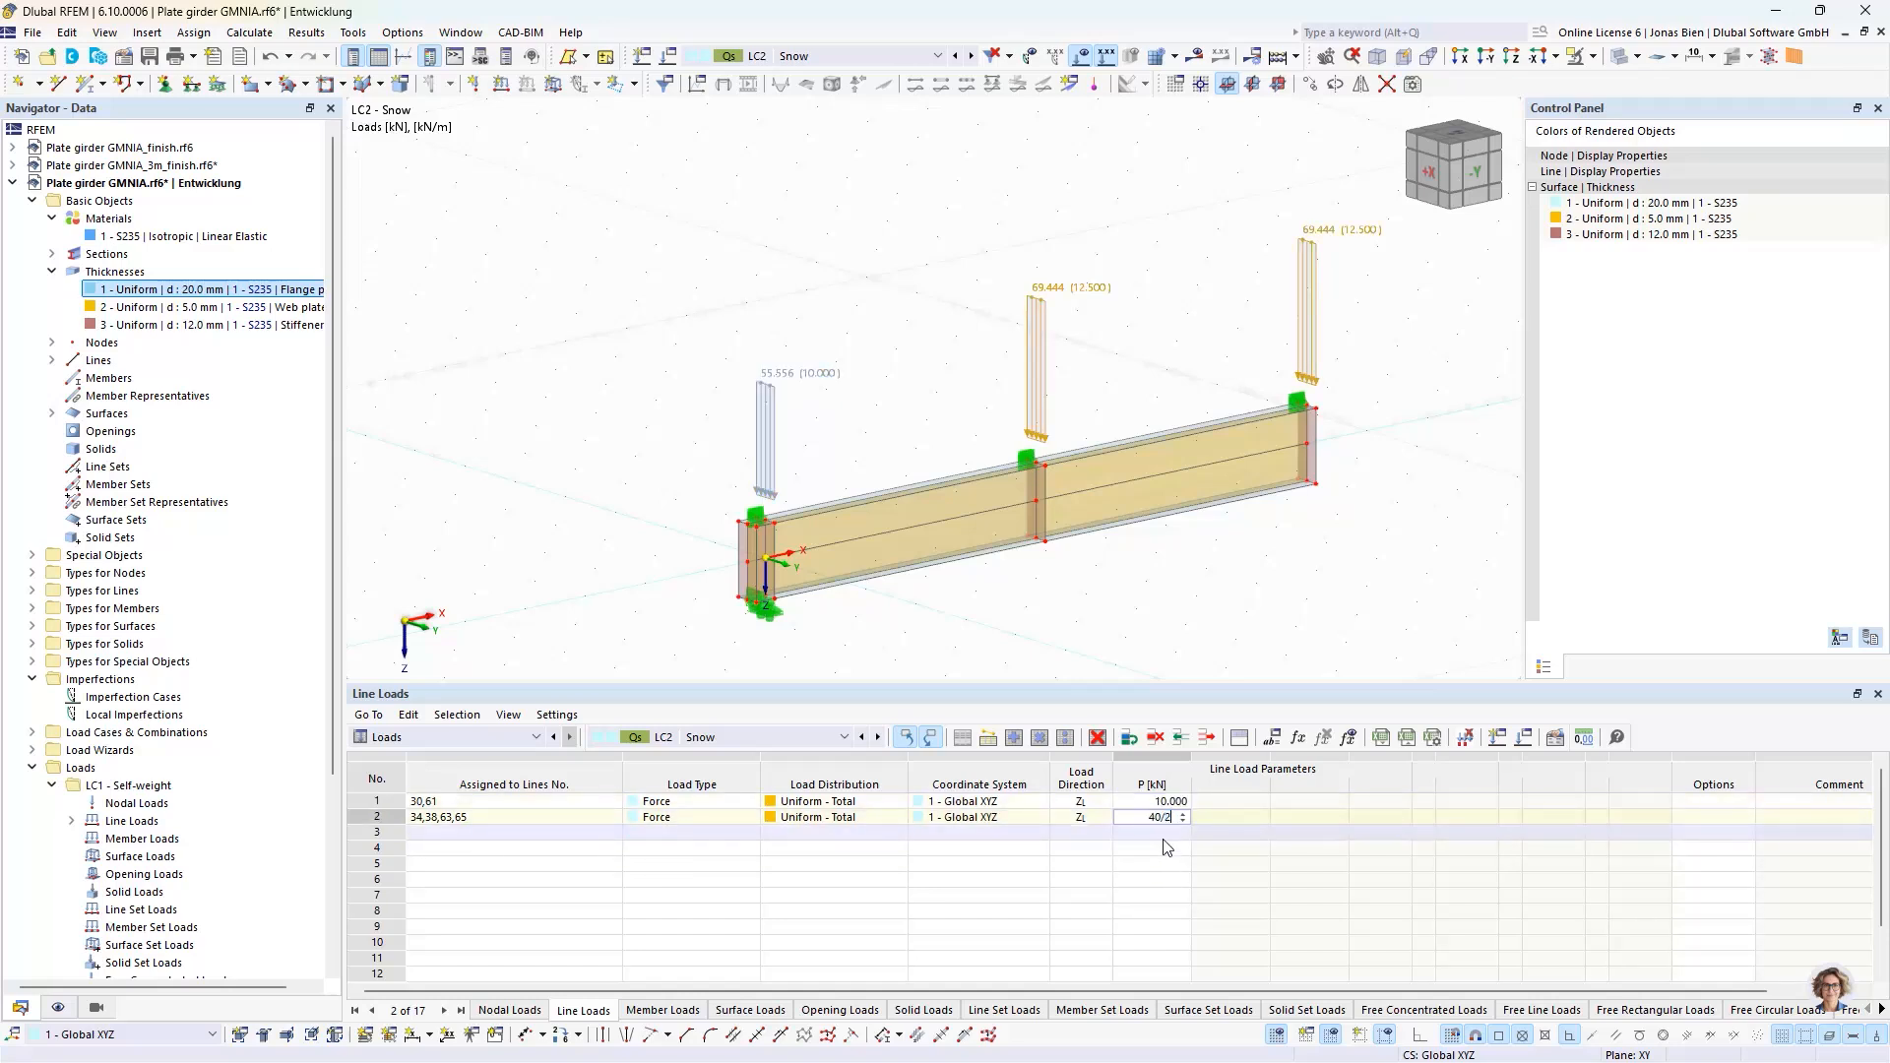
type("/2")
key("Return")
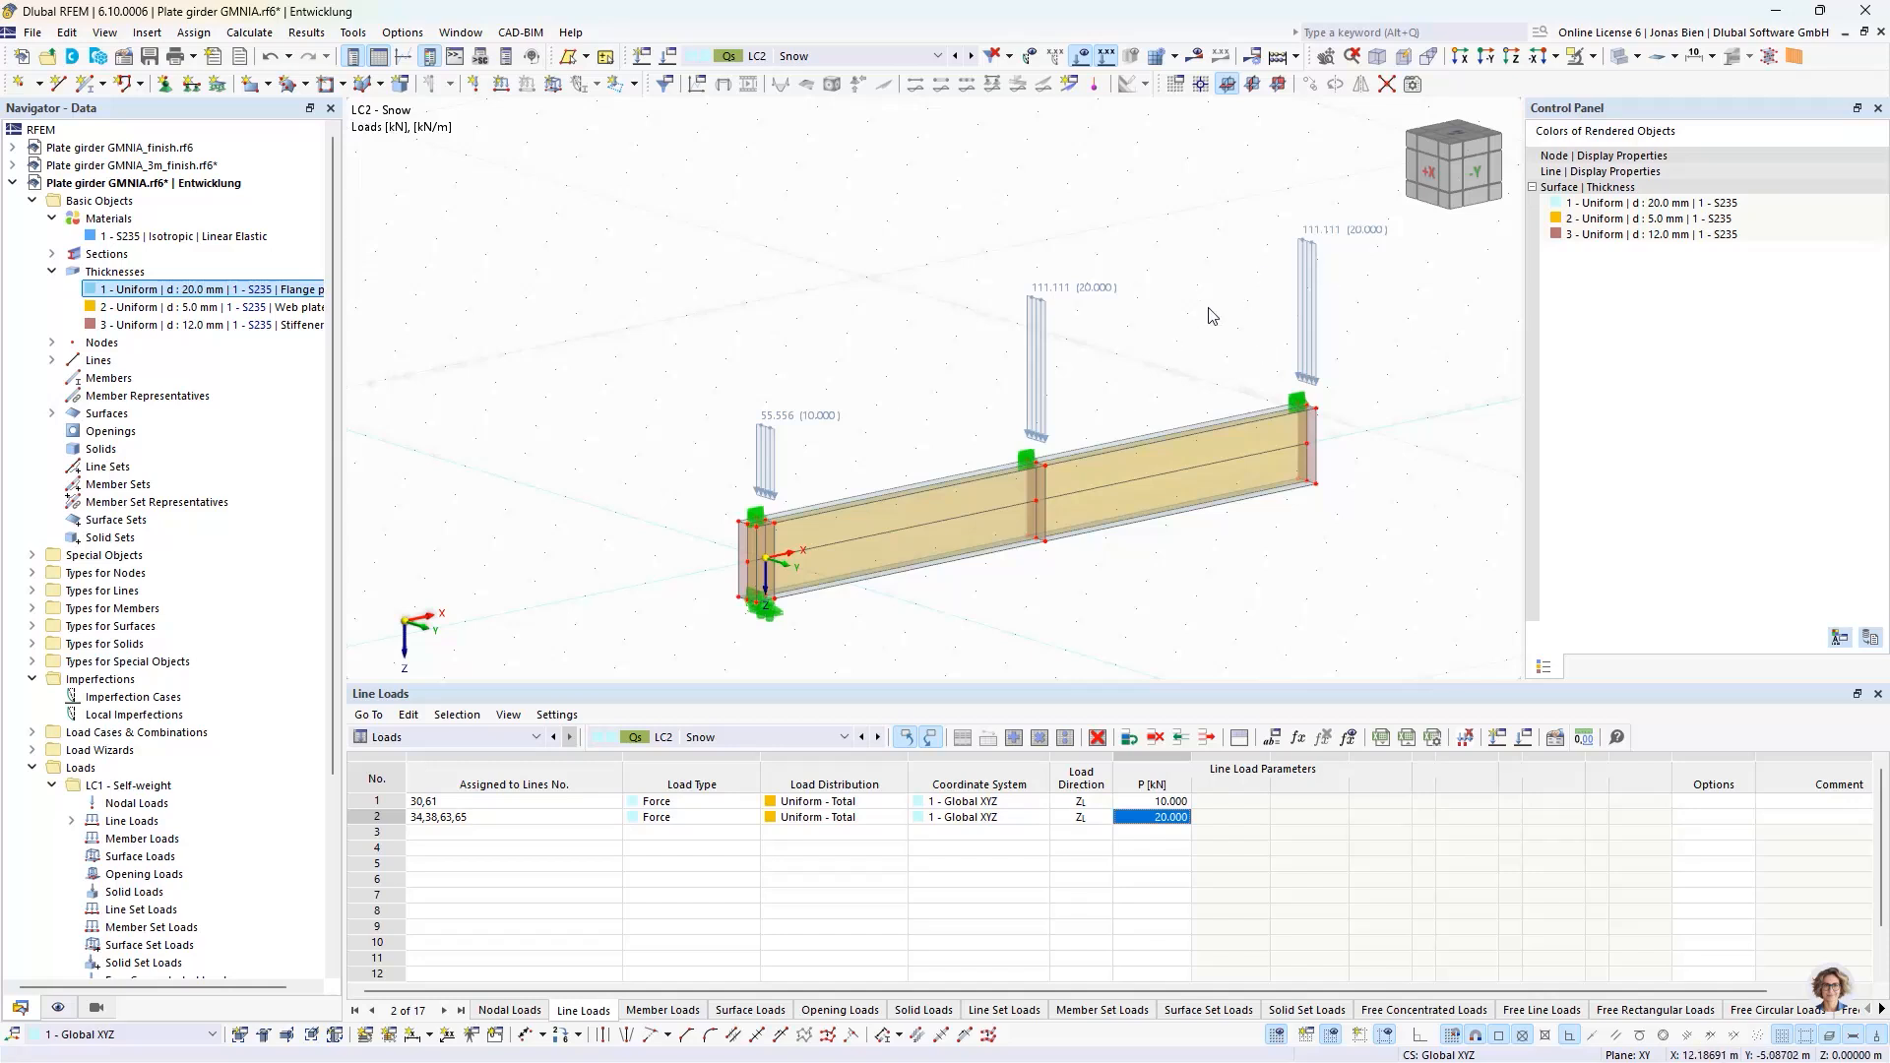
- Set the Wind line loads to 2,75/2 kN on lines 30,61 and 5,5/2 kN on lines 34,38,63,65
left_click(875, 738)
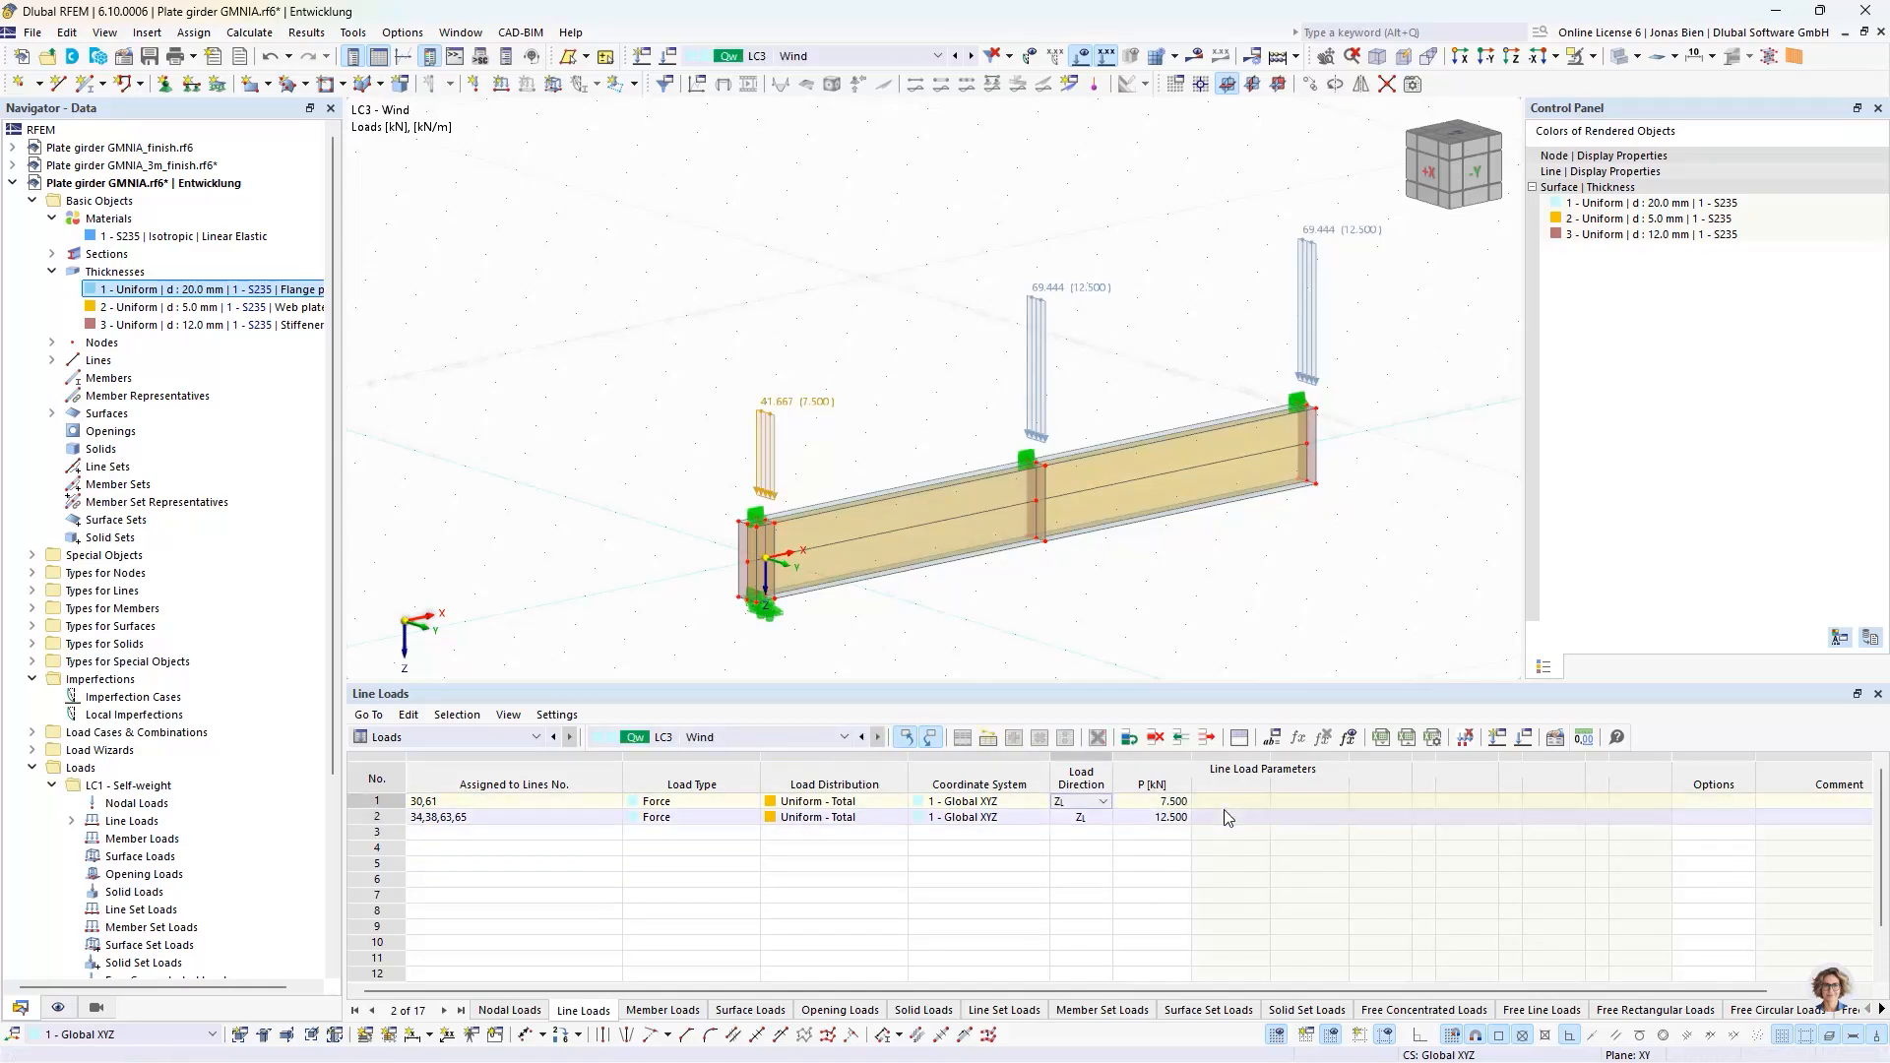
left_click(1172, 800)
type("2")
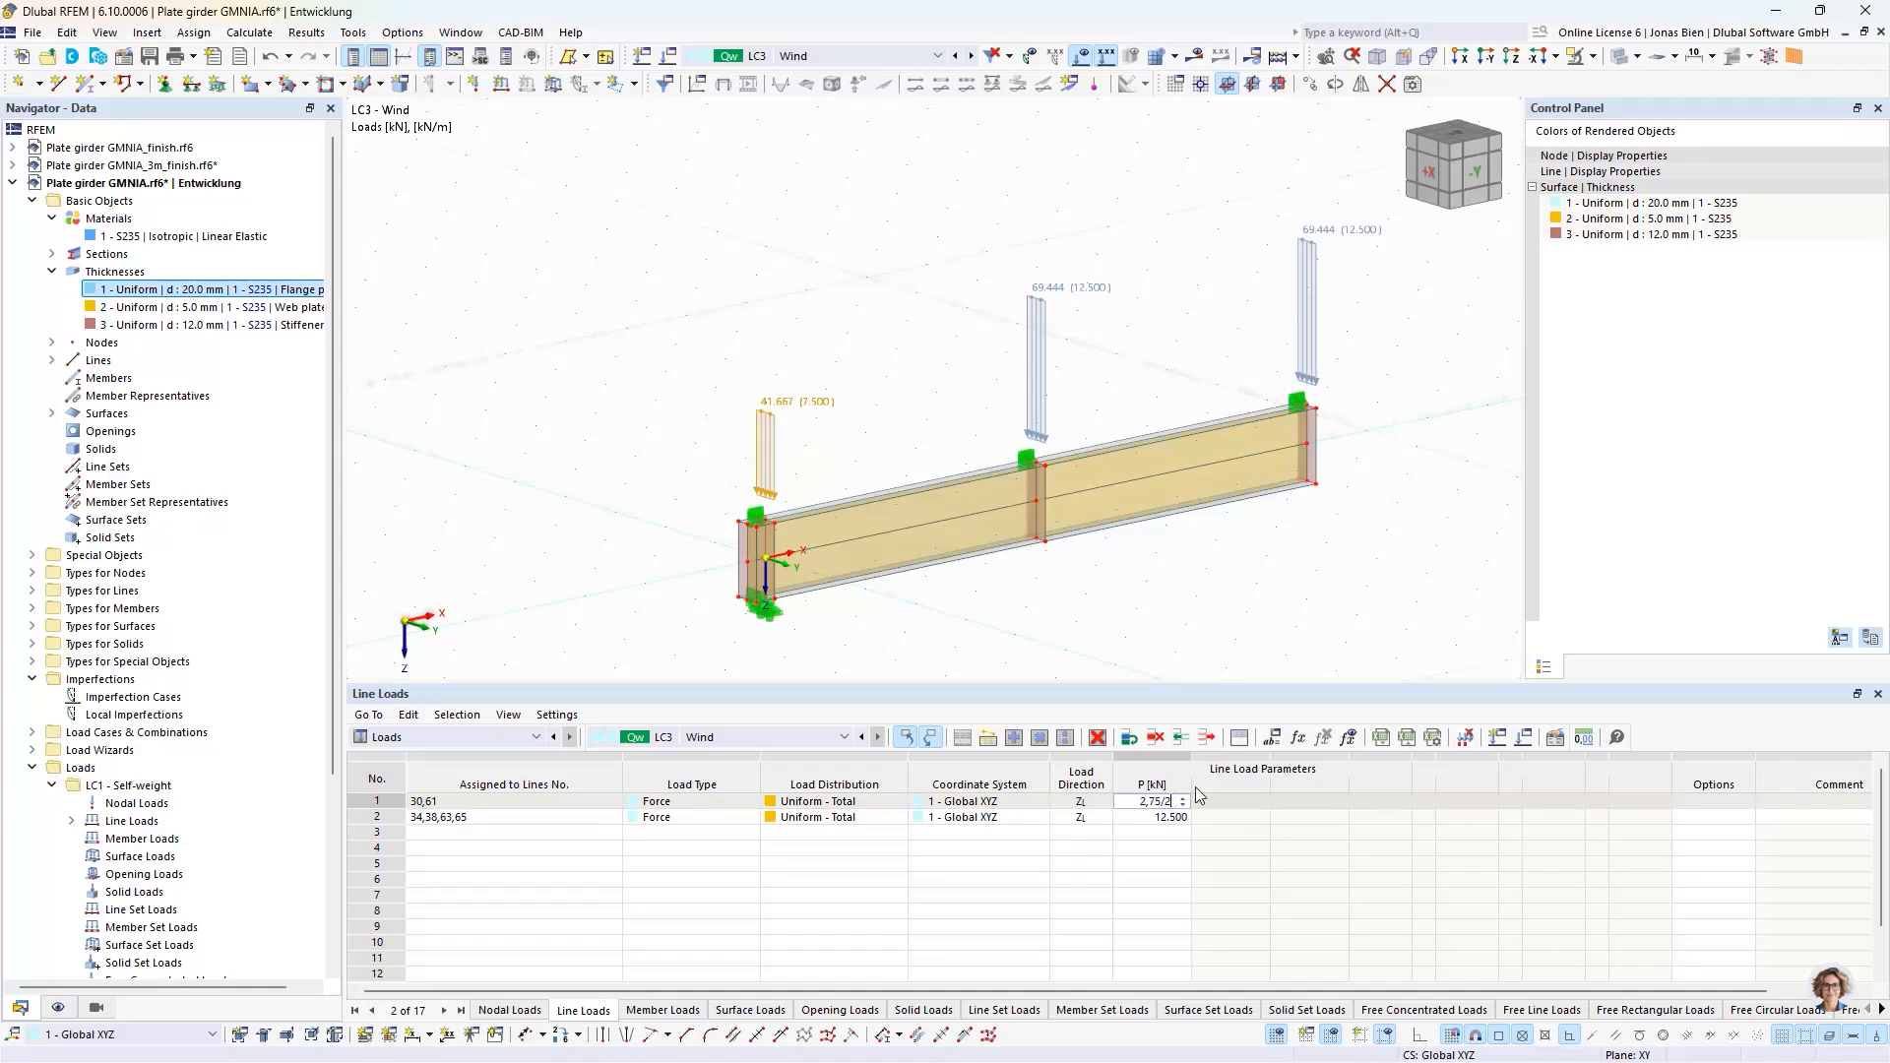
type(",75/2")
key("Return")
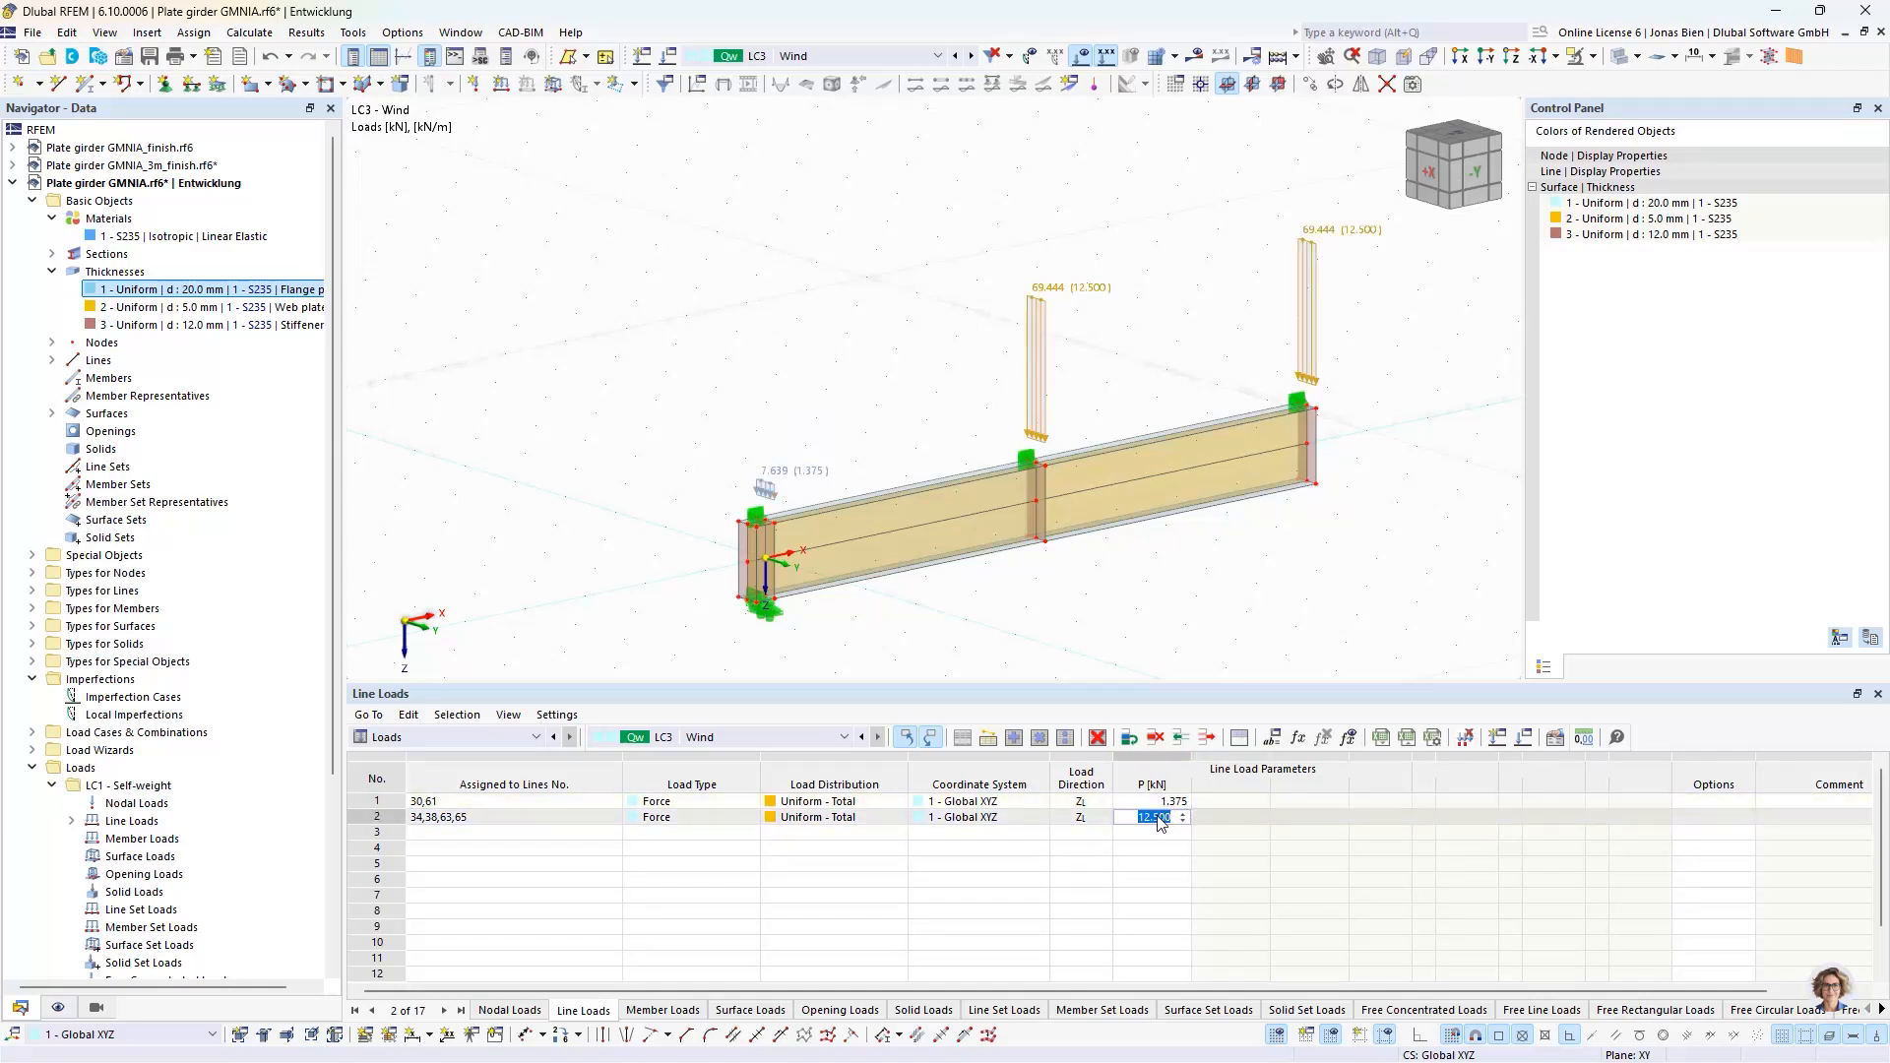
type("5,5/2")
key("Return")
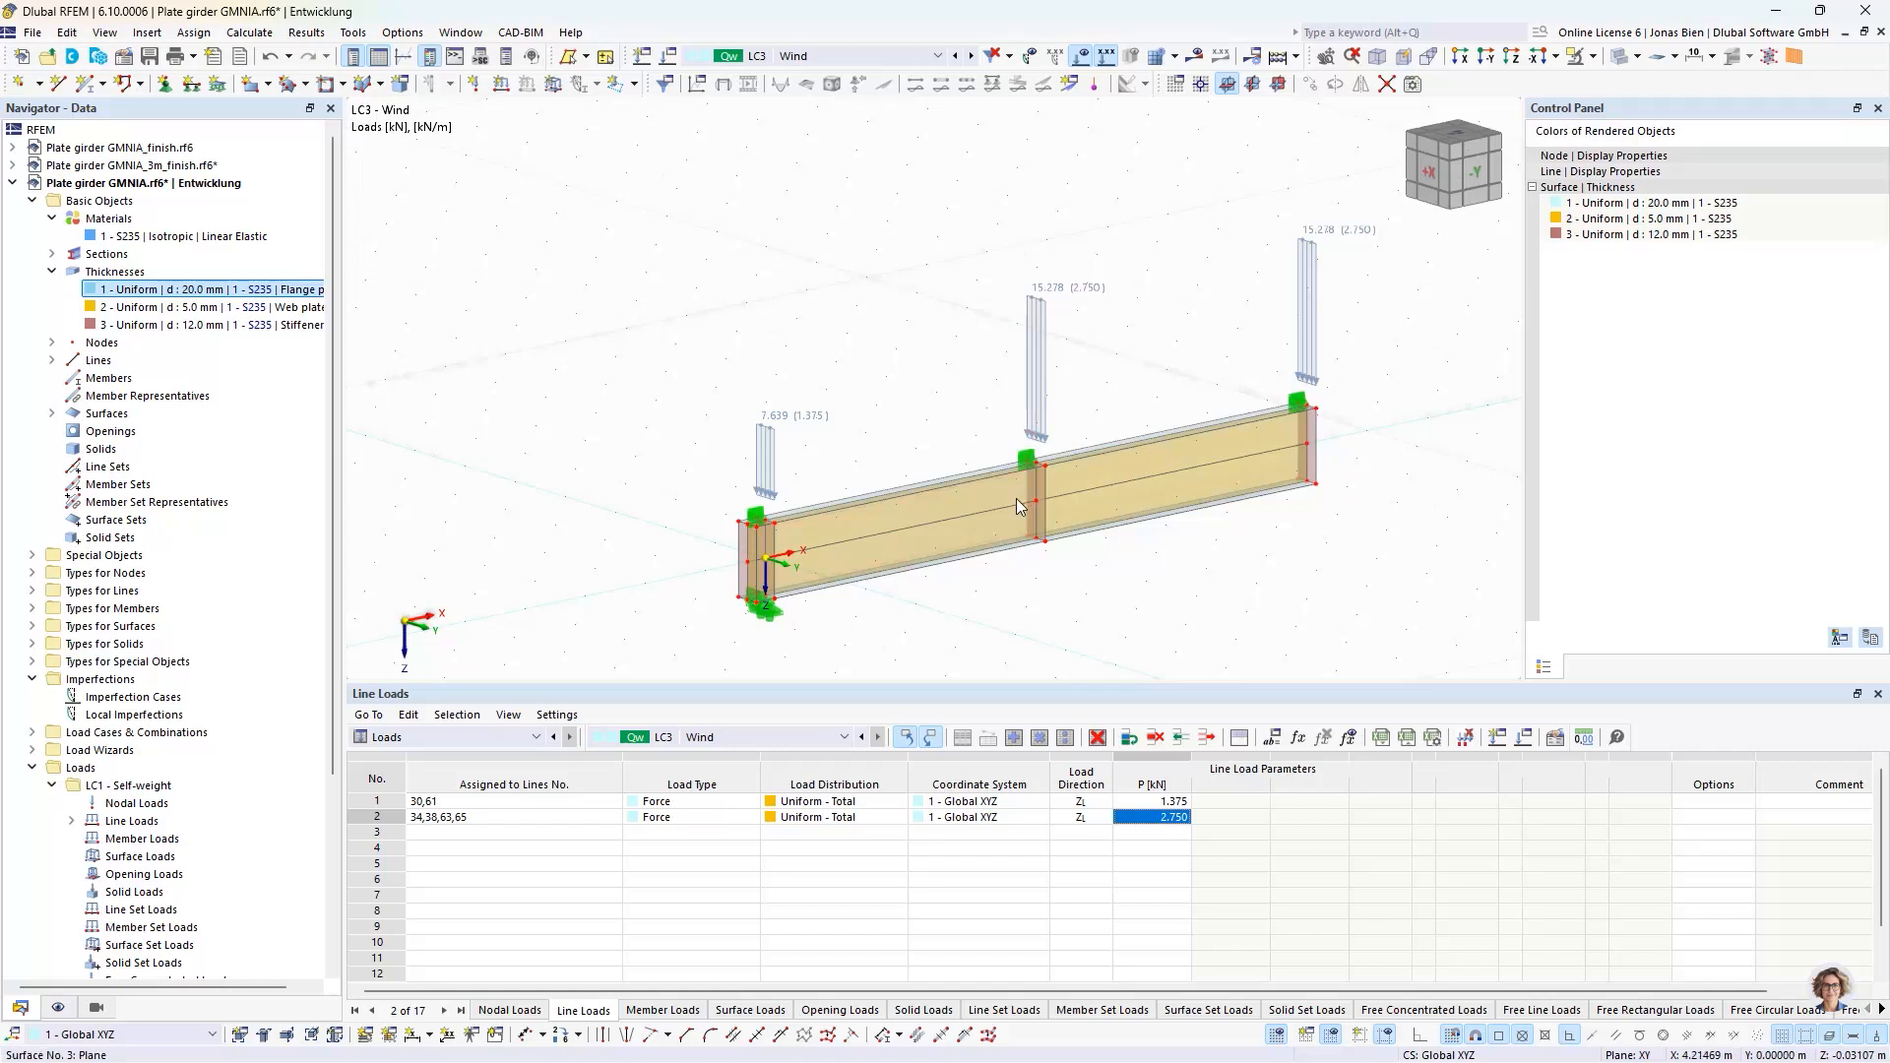
- Set up a mirrored copy of the entire half girder about the YZ plane through its far-end node at X = 9 m
left_click_drag(594, 146, 1412, 640)
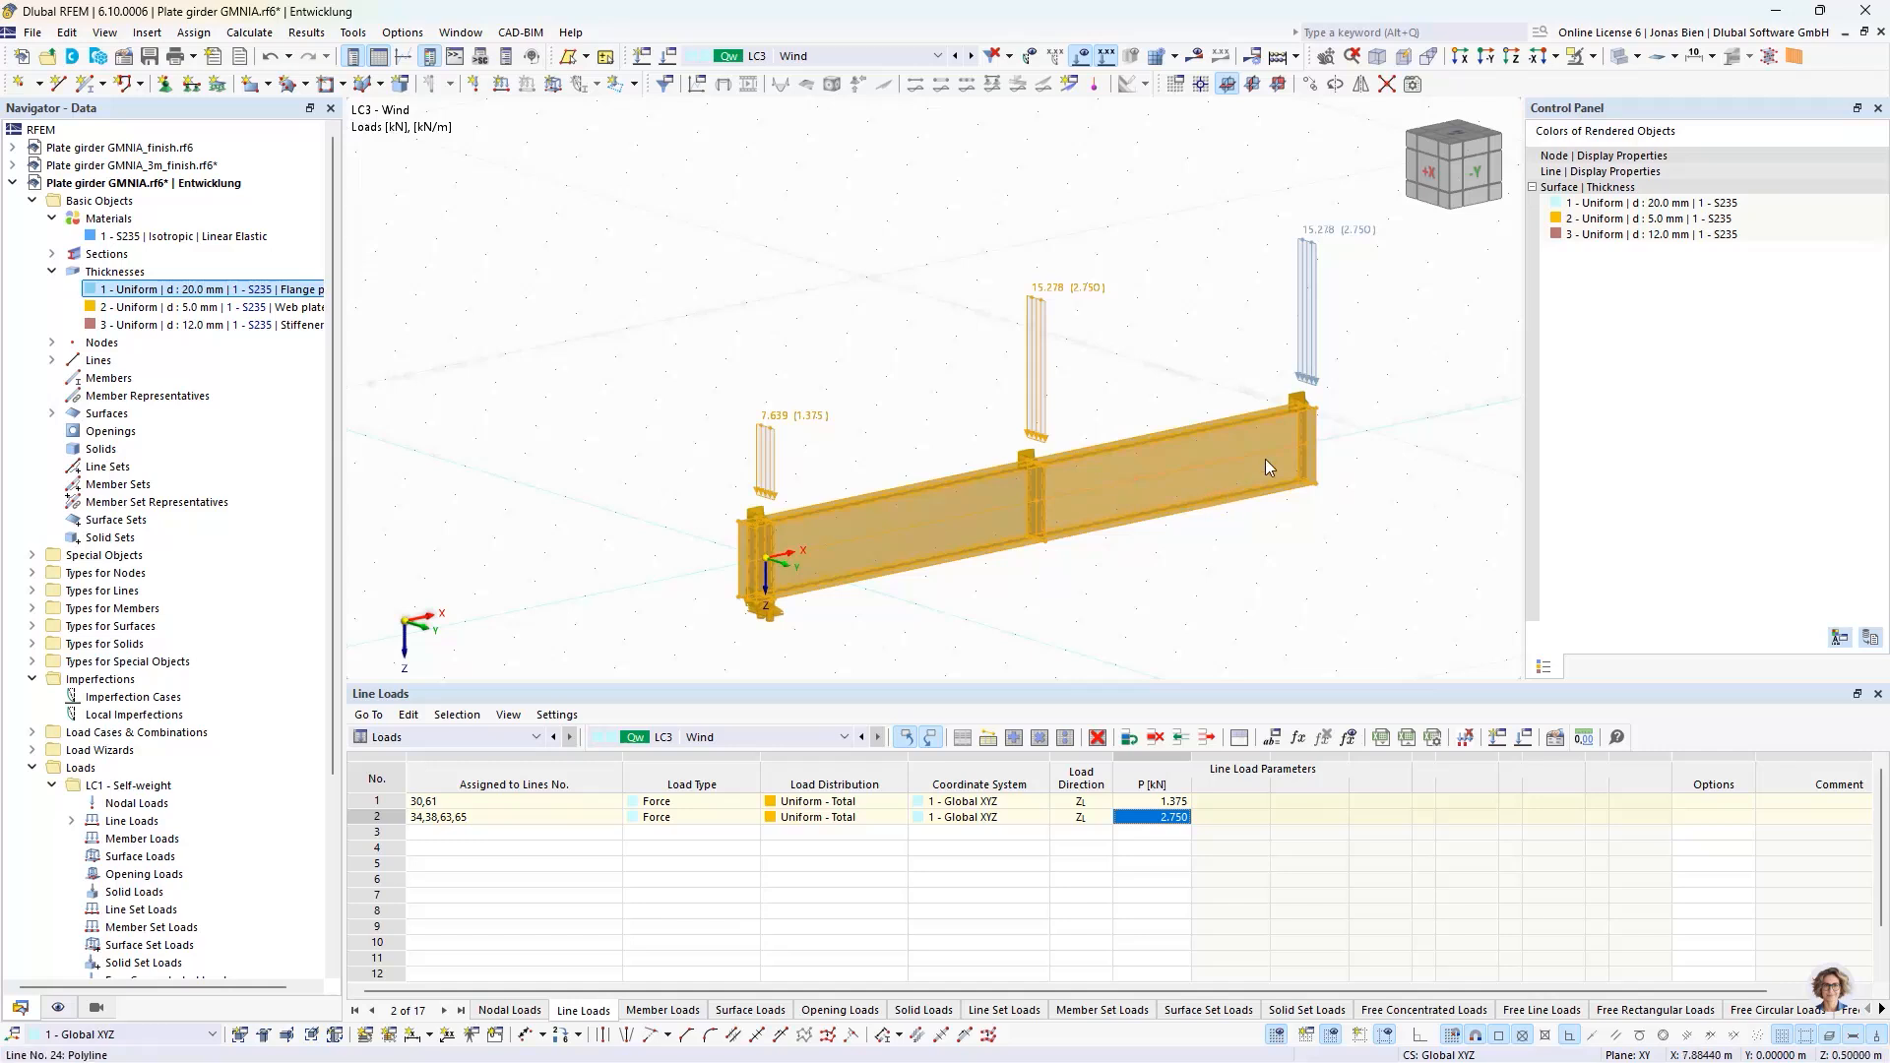
left_click(1360, 85)
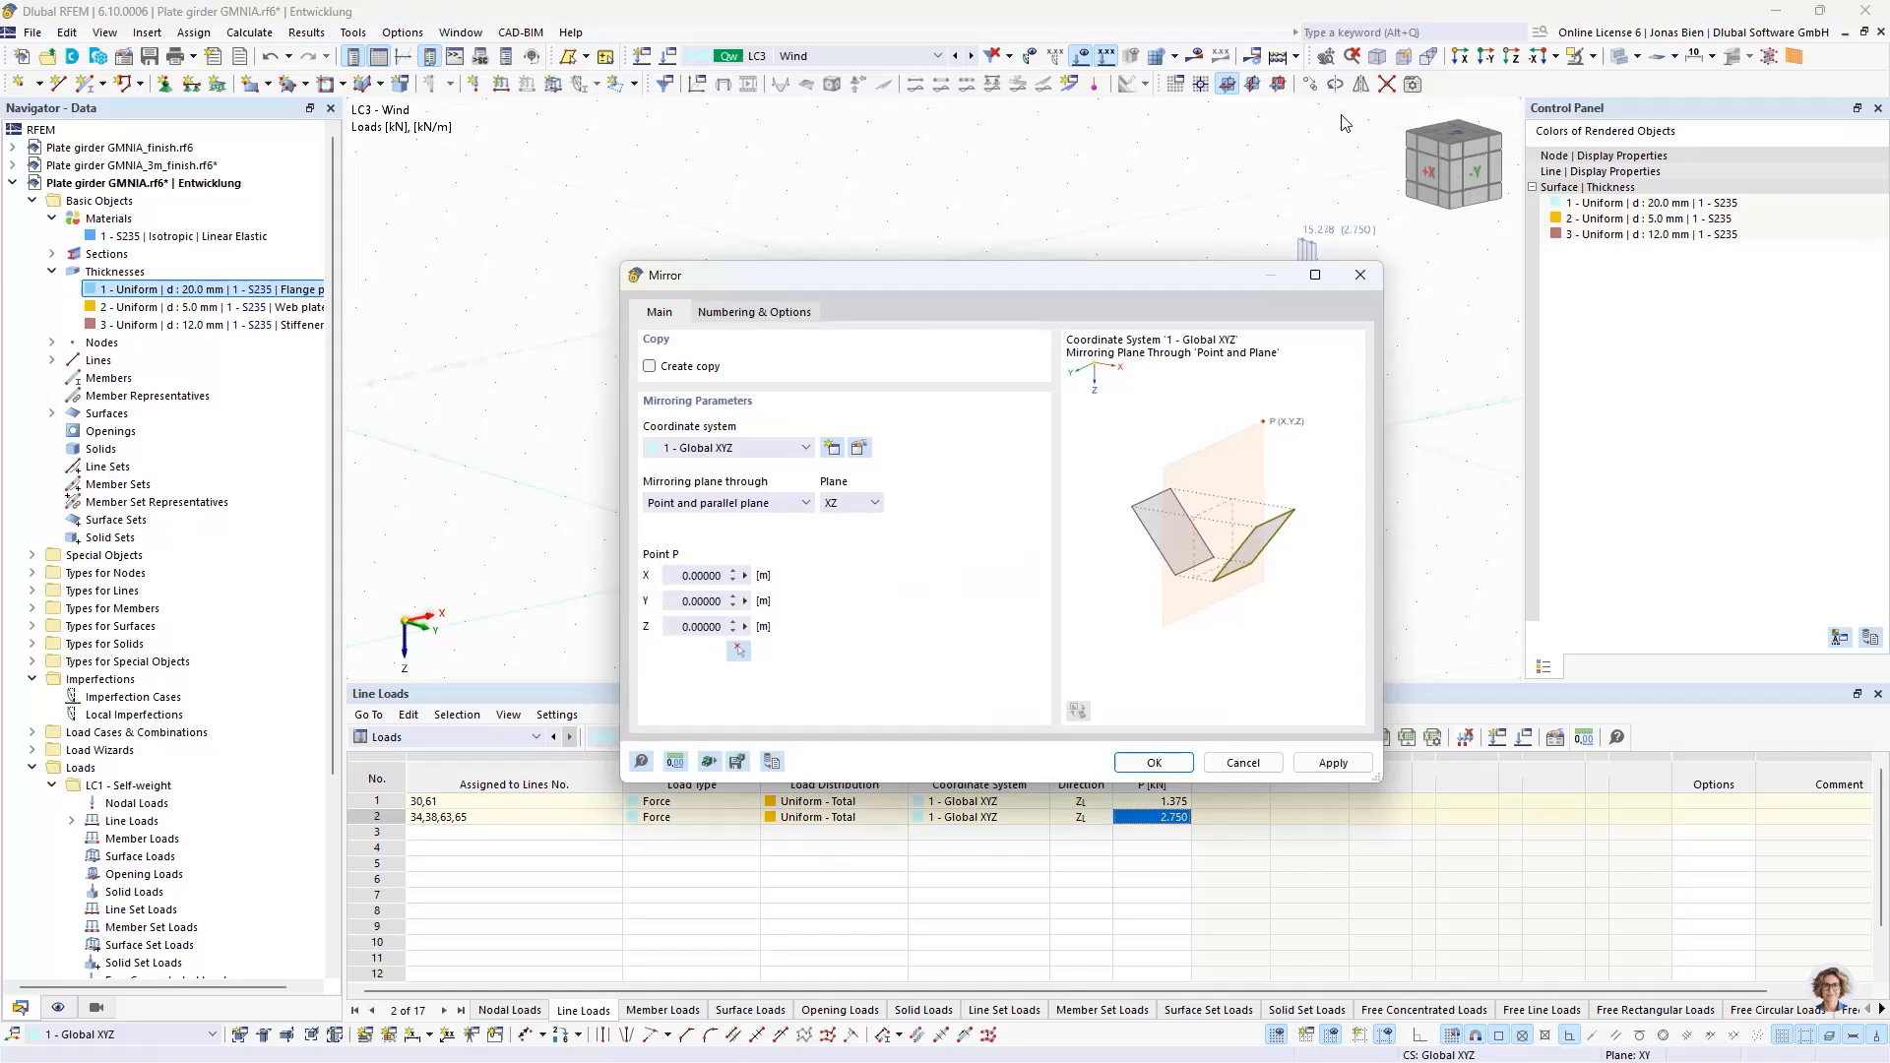
left_click(682, 368)
left_click(847, 502)
left_click(845, 537)
left_click(738, 652)
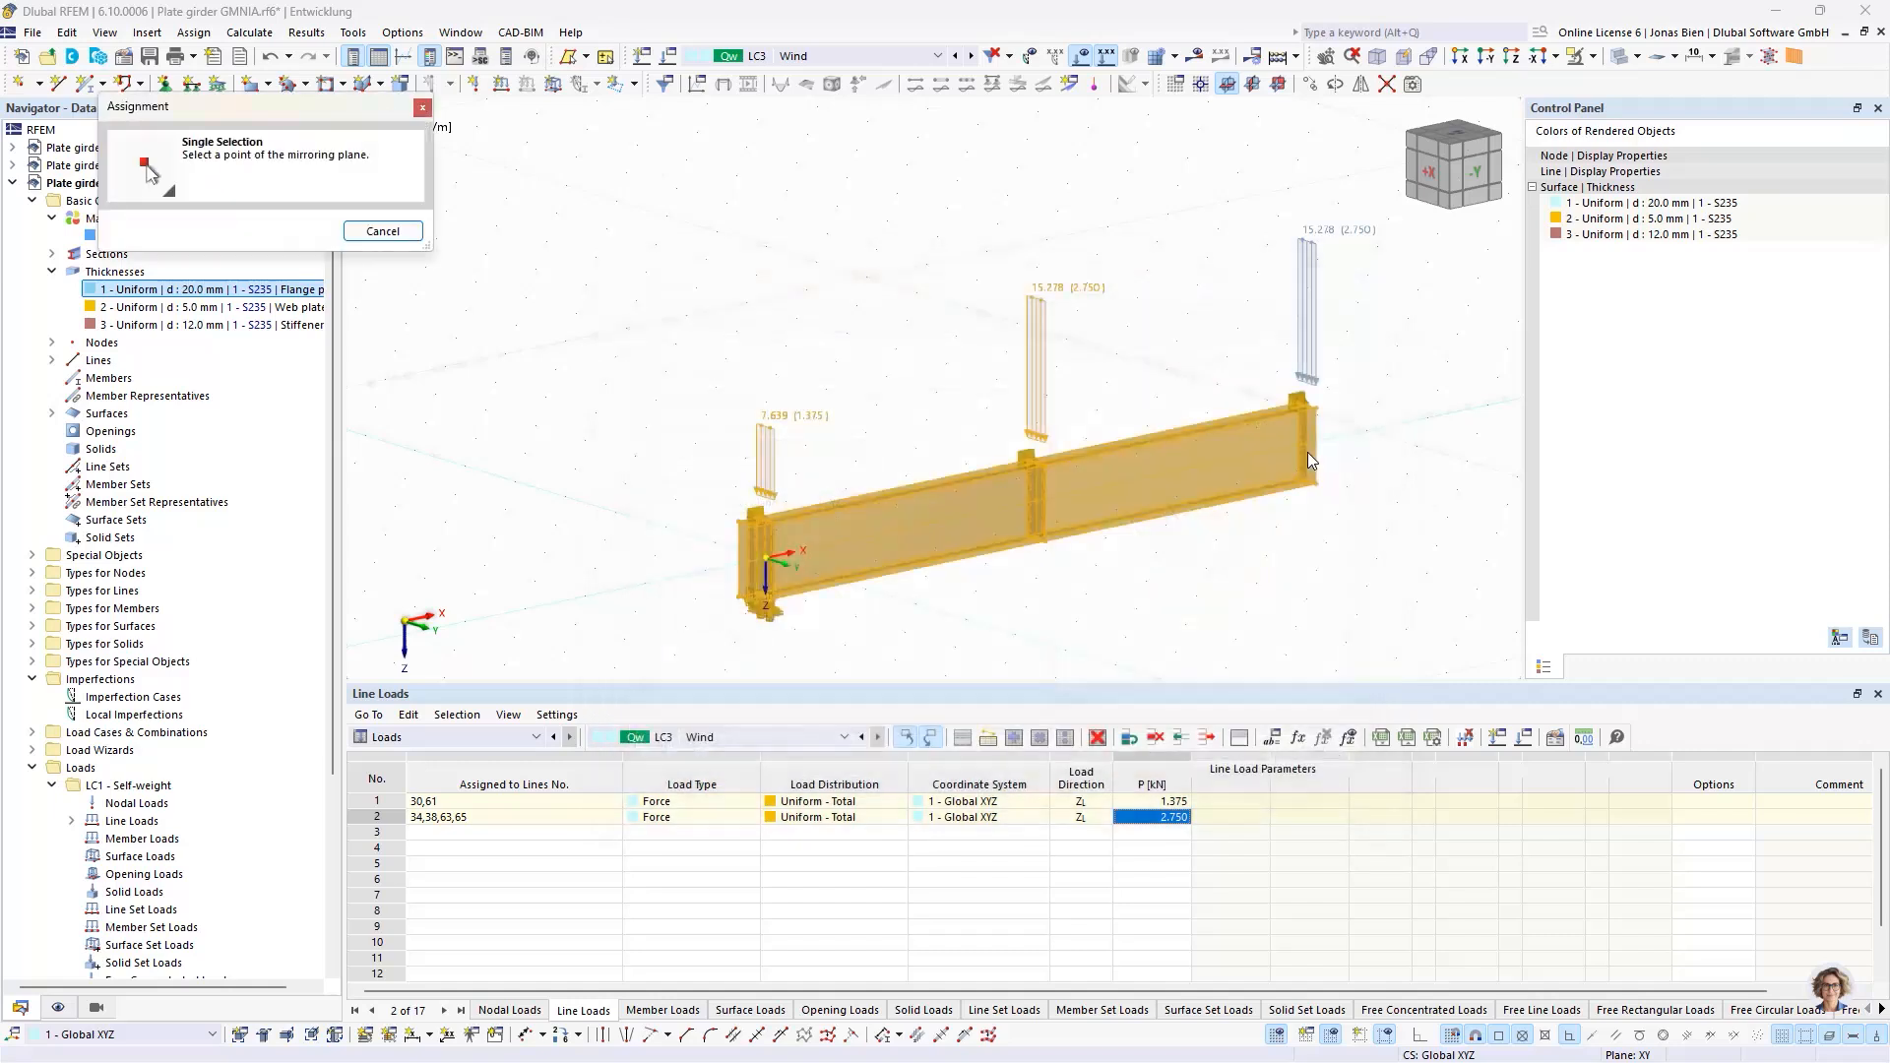
scroll(1266, 458, "up", 3)
left_click(1266, 459)
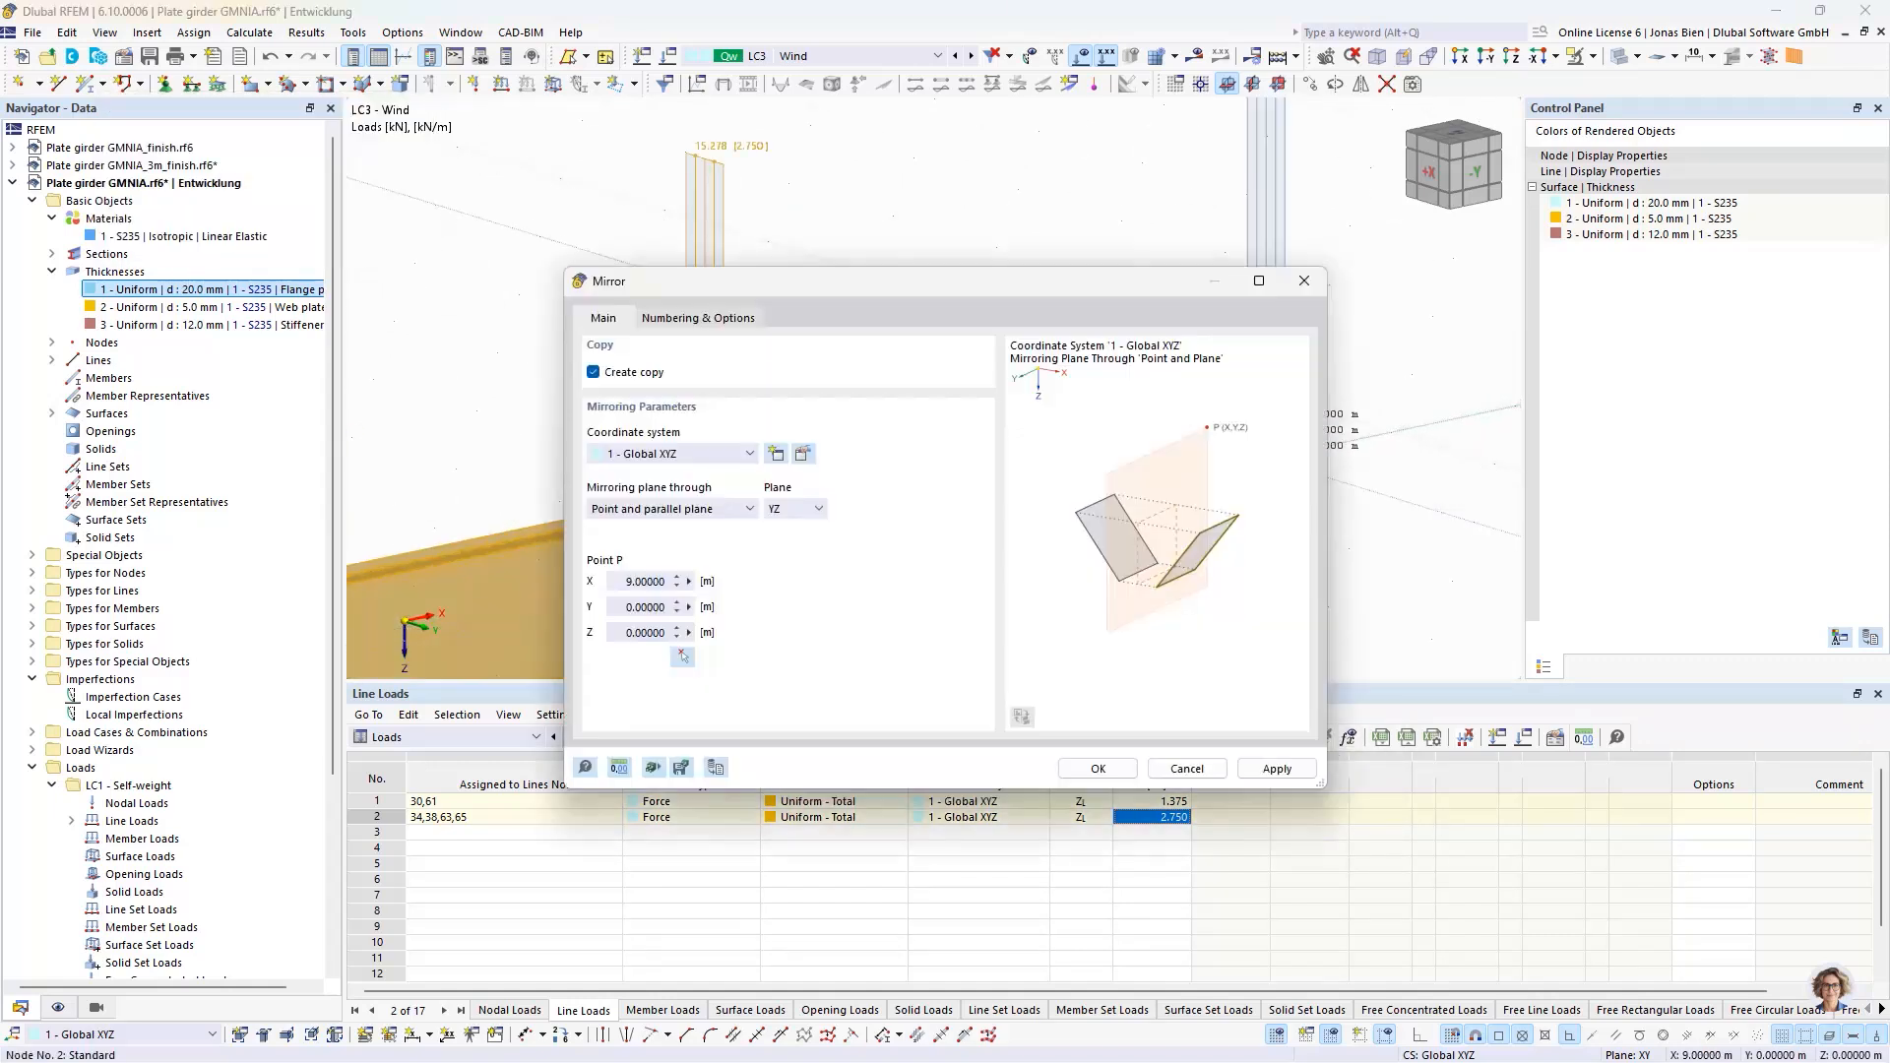
- Include the loading in the mirrored copy and create the second half of the girder
left_click(712, 321)
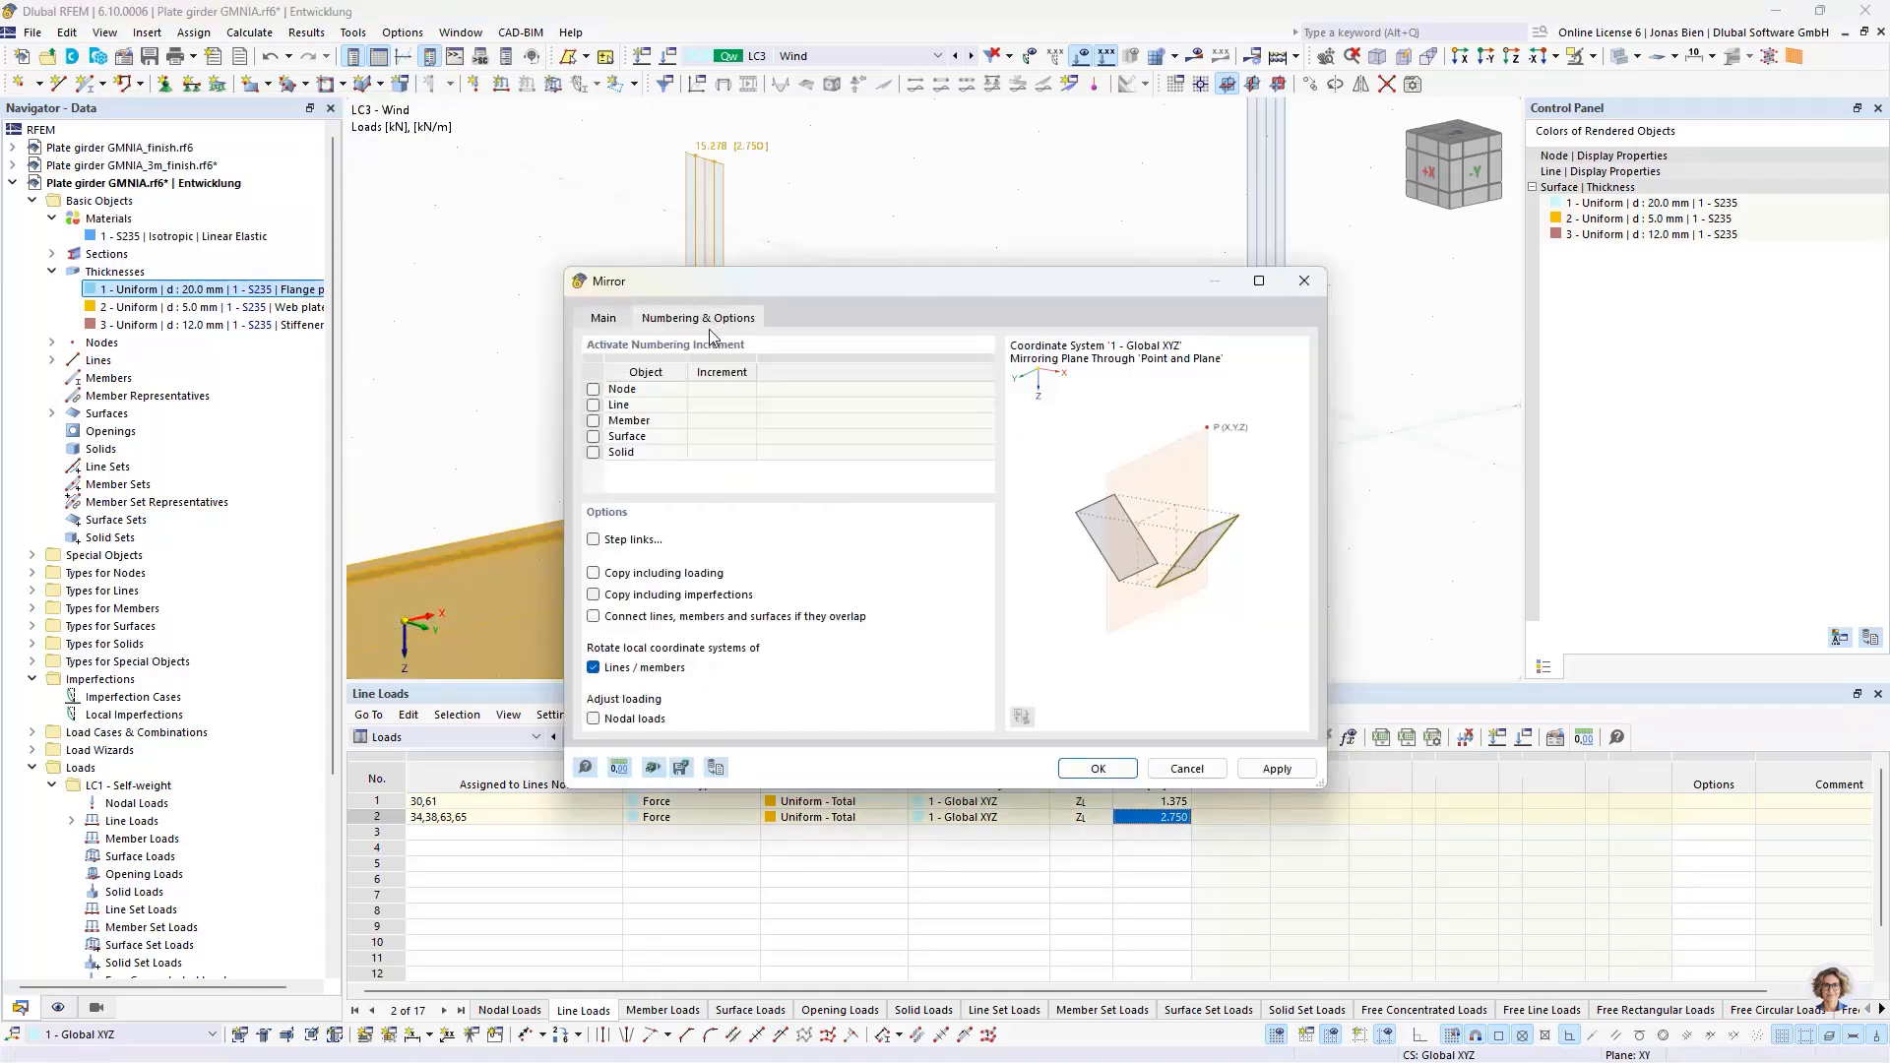
left_click(639, 575)
left_click(1098, 769)
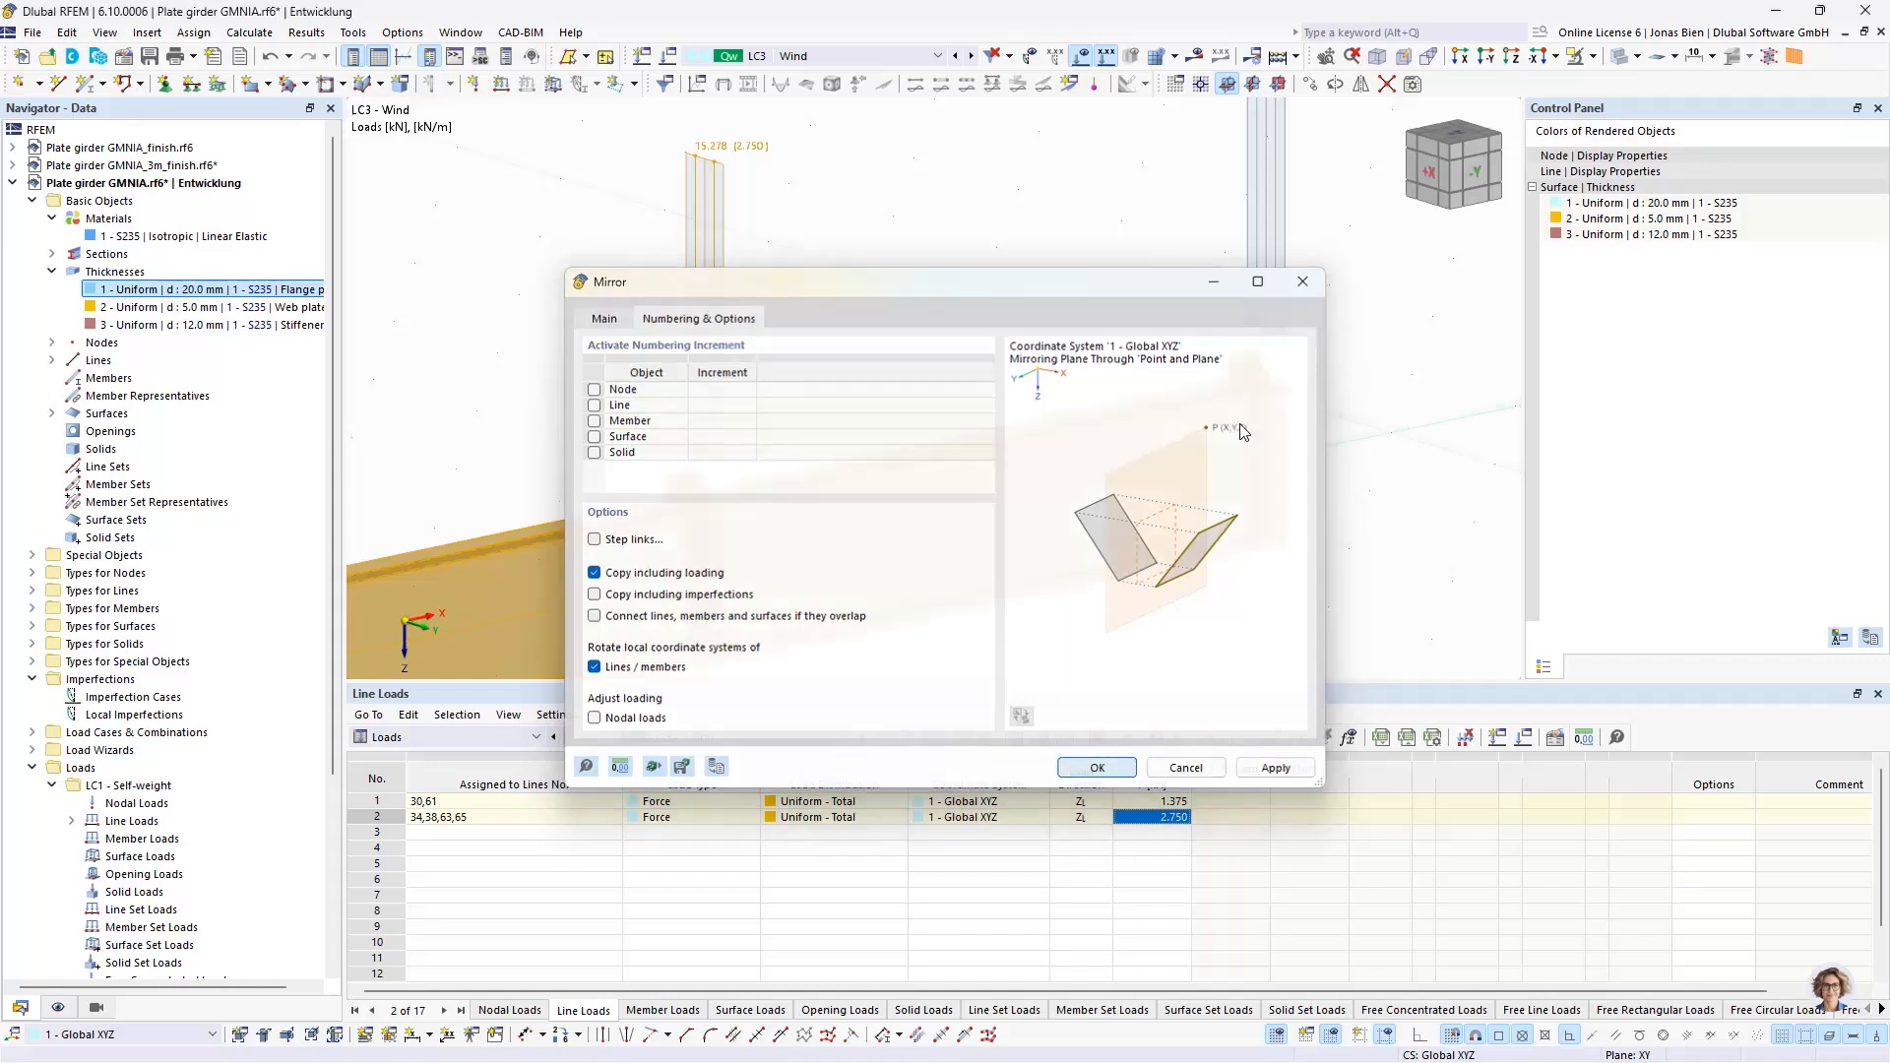
middle_click_drag(1408, 479, 1139, 544)
left_click(1239, 555)
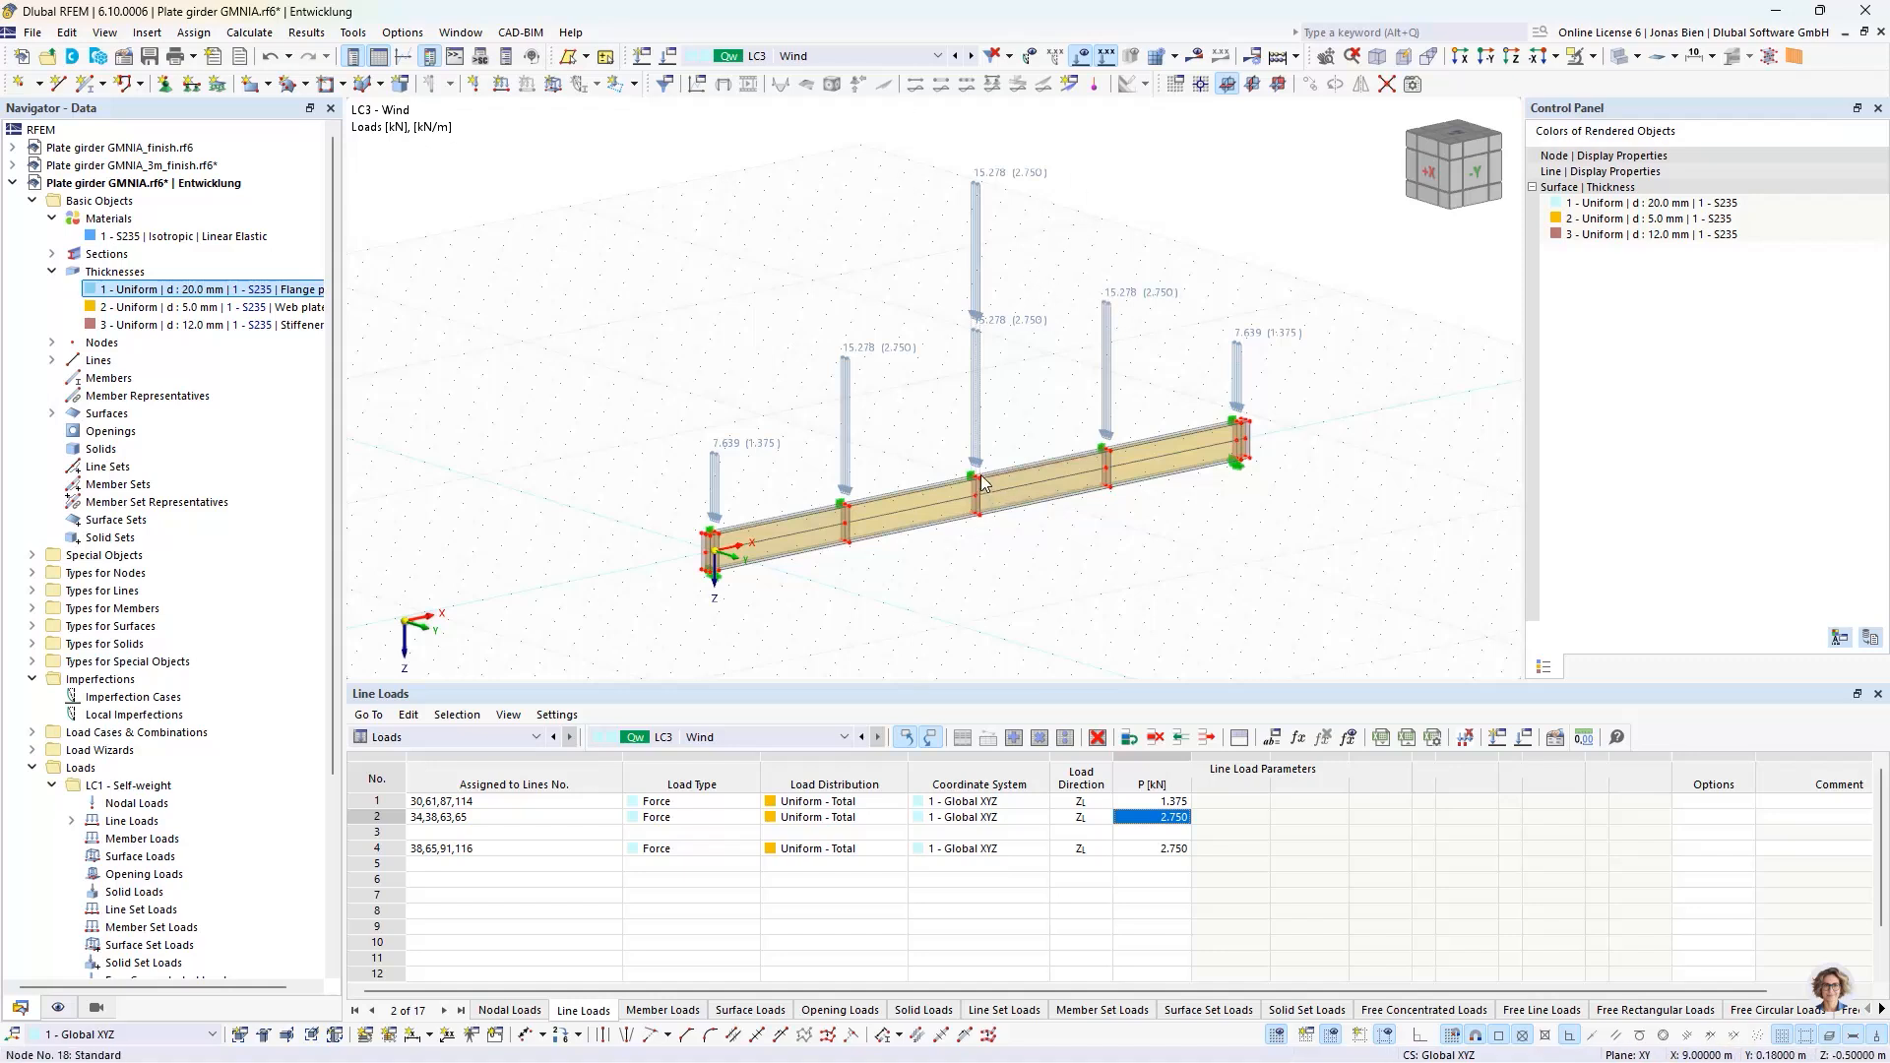
- Delete the duplicated midspan line loads, working through the load cases from Wind back to Self-weight
scroll(983, 480, "up", 4)
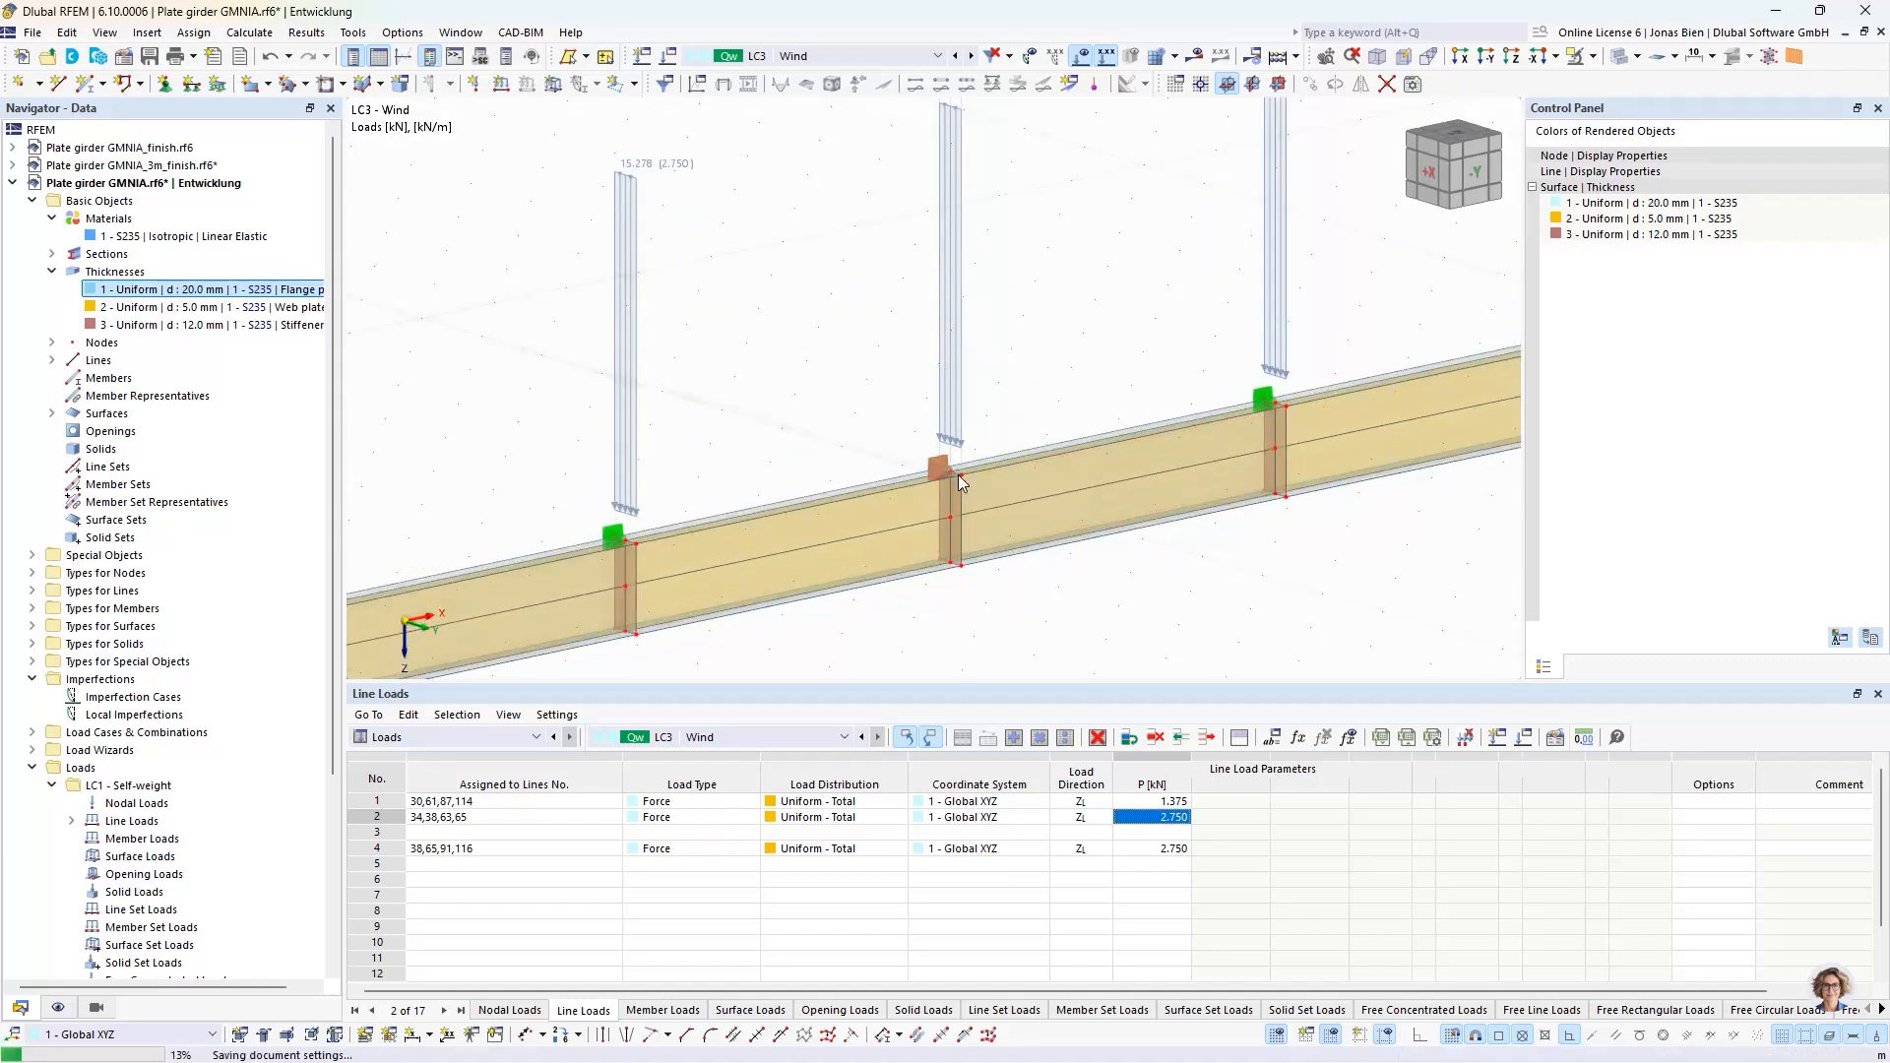
scroll(960, 483, "down", 5)
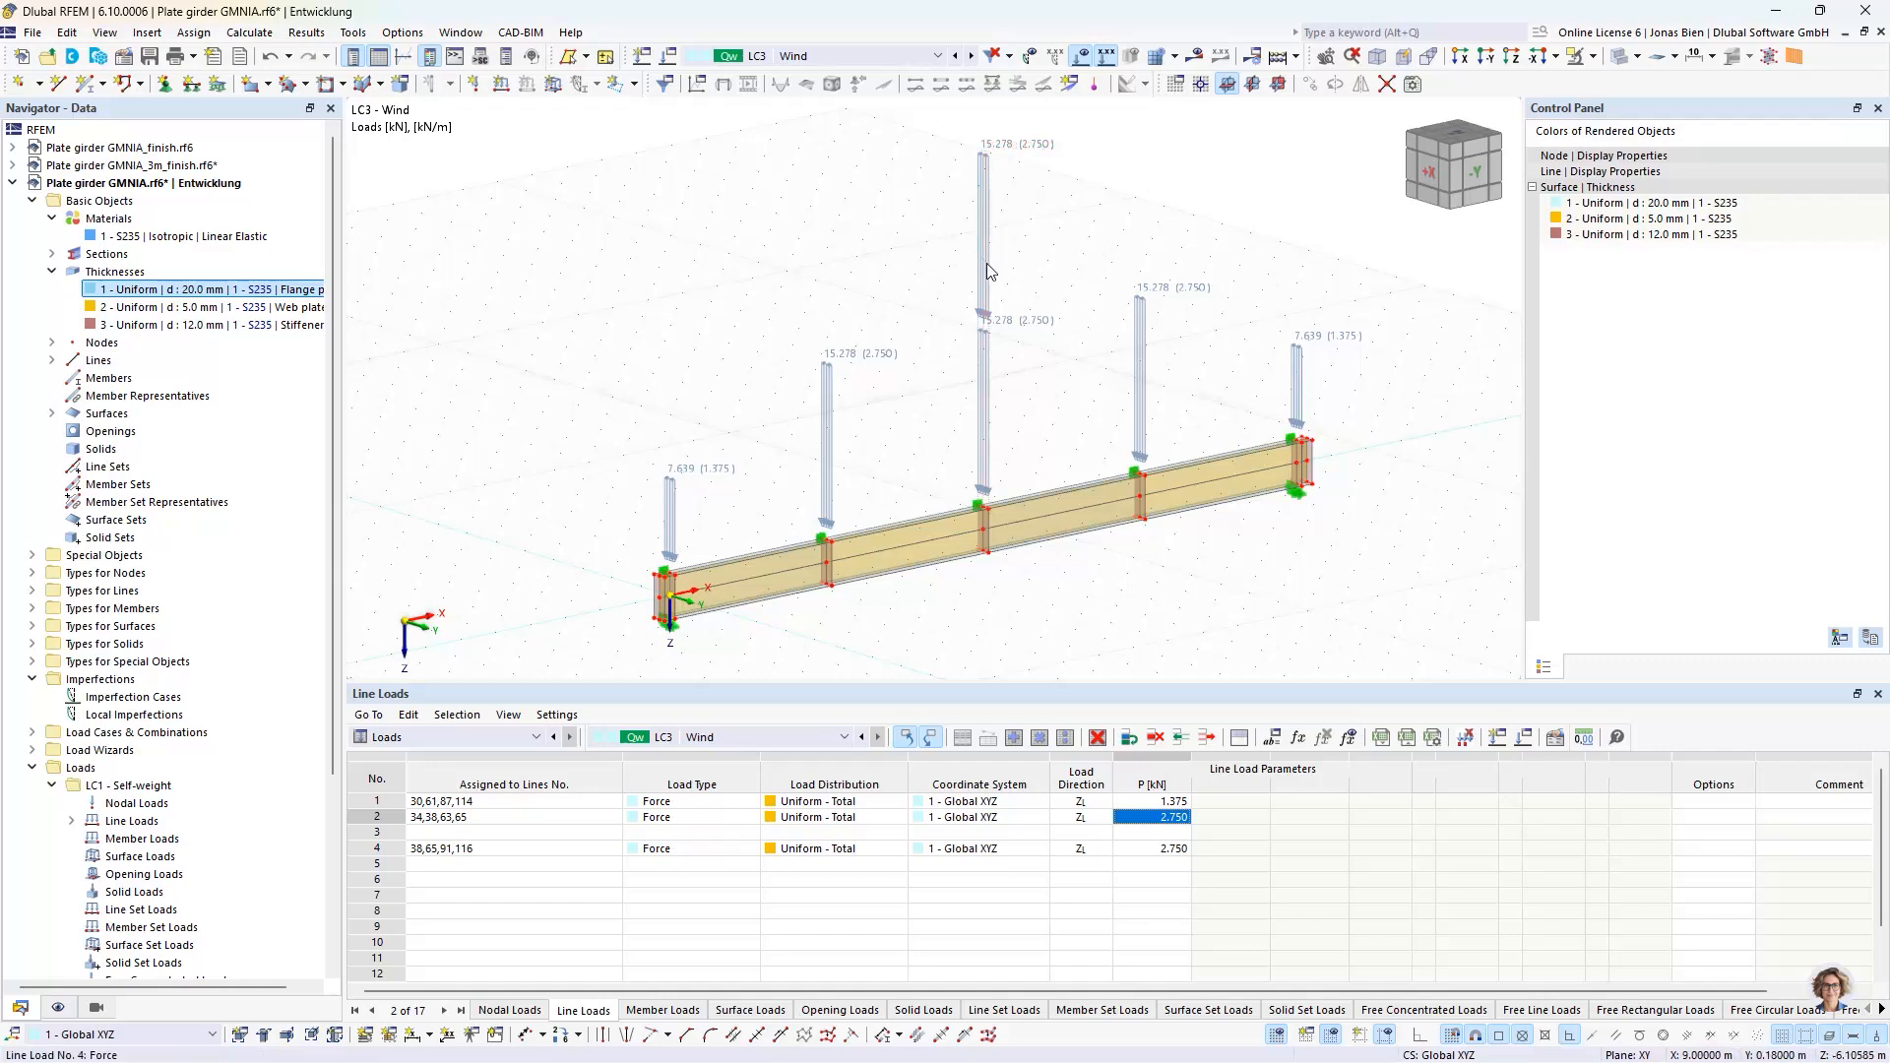
left_click_drag(1070, 260, 928, 166)
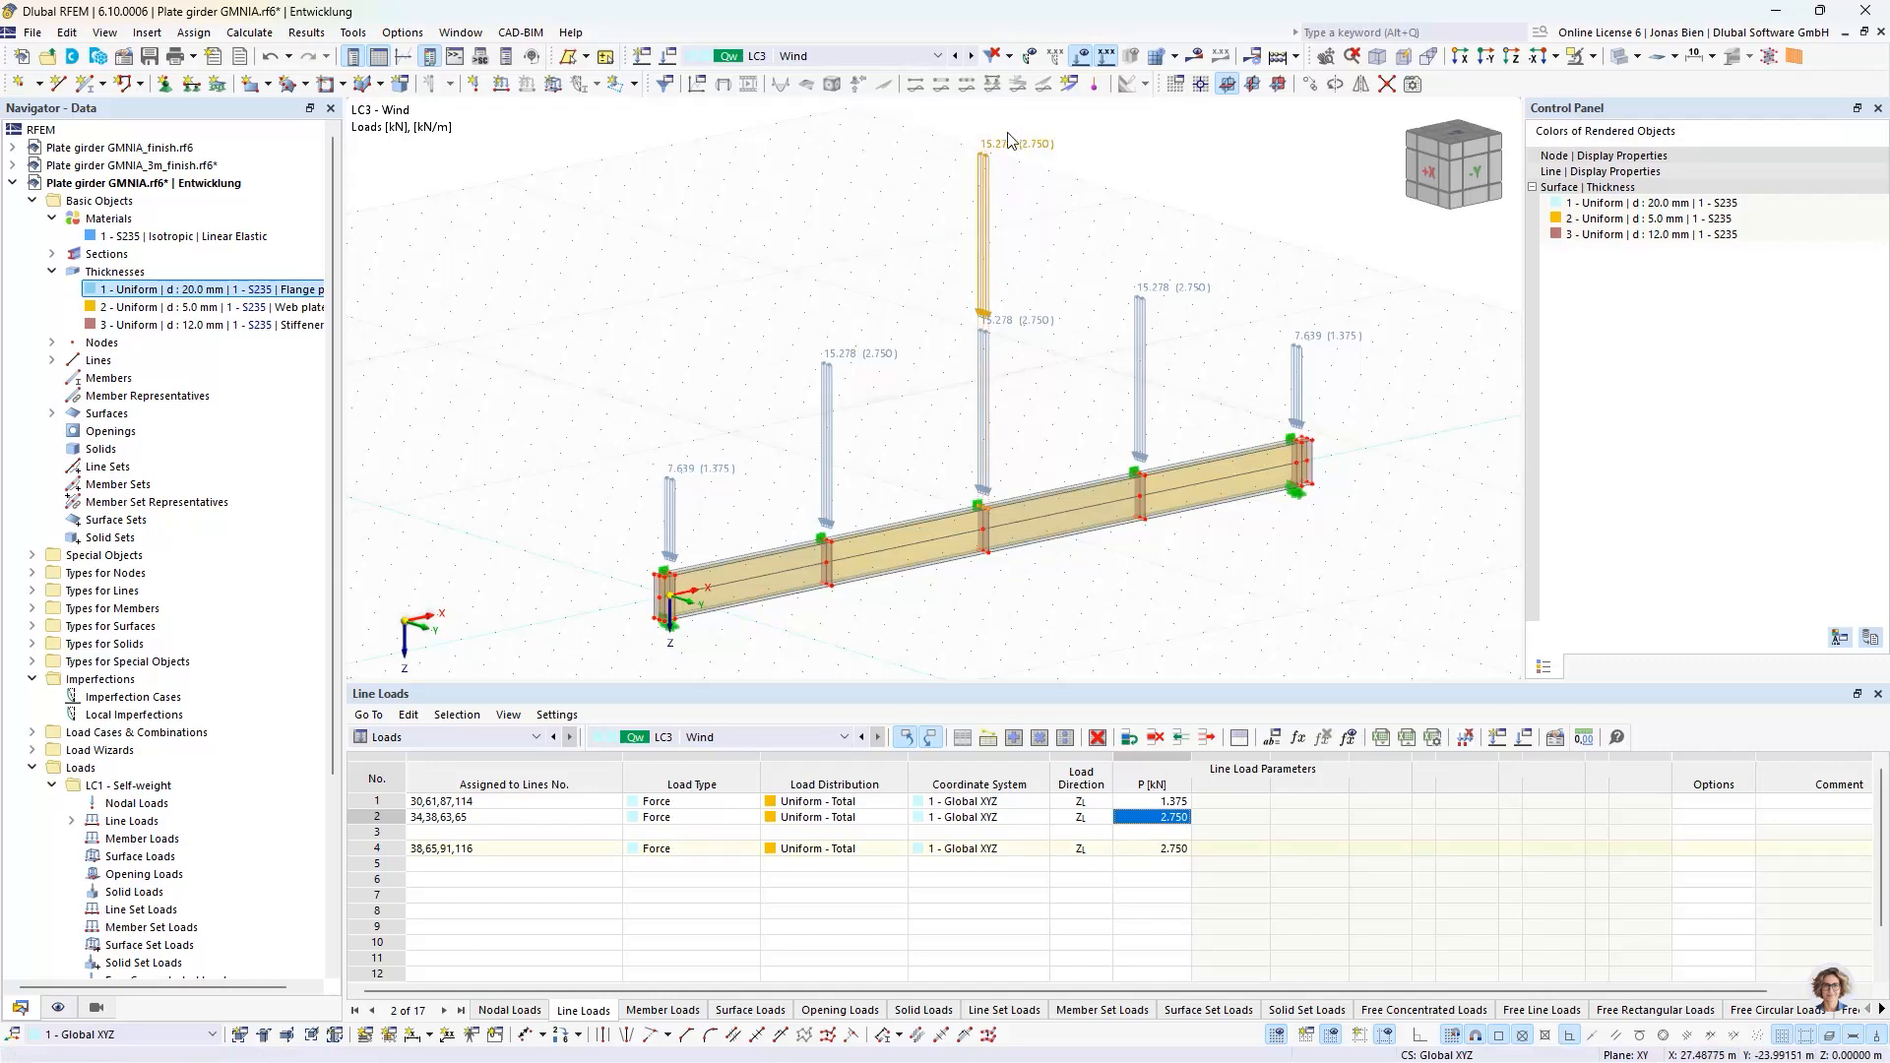
key("Delete")
left_click(955, 56)
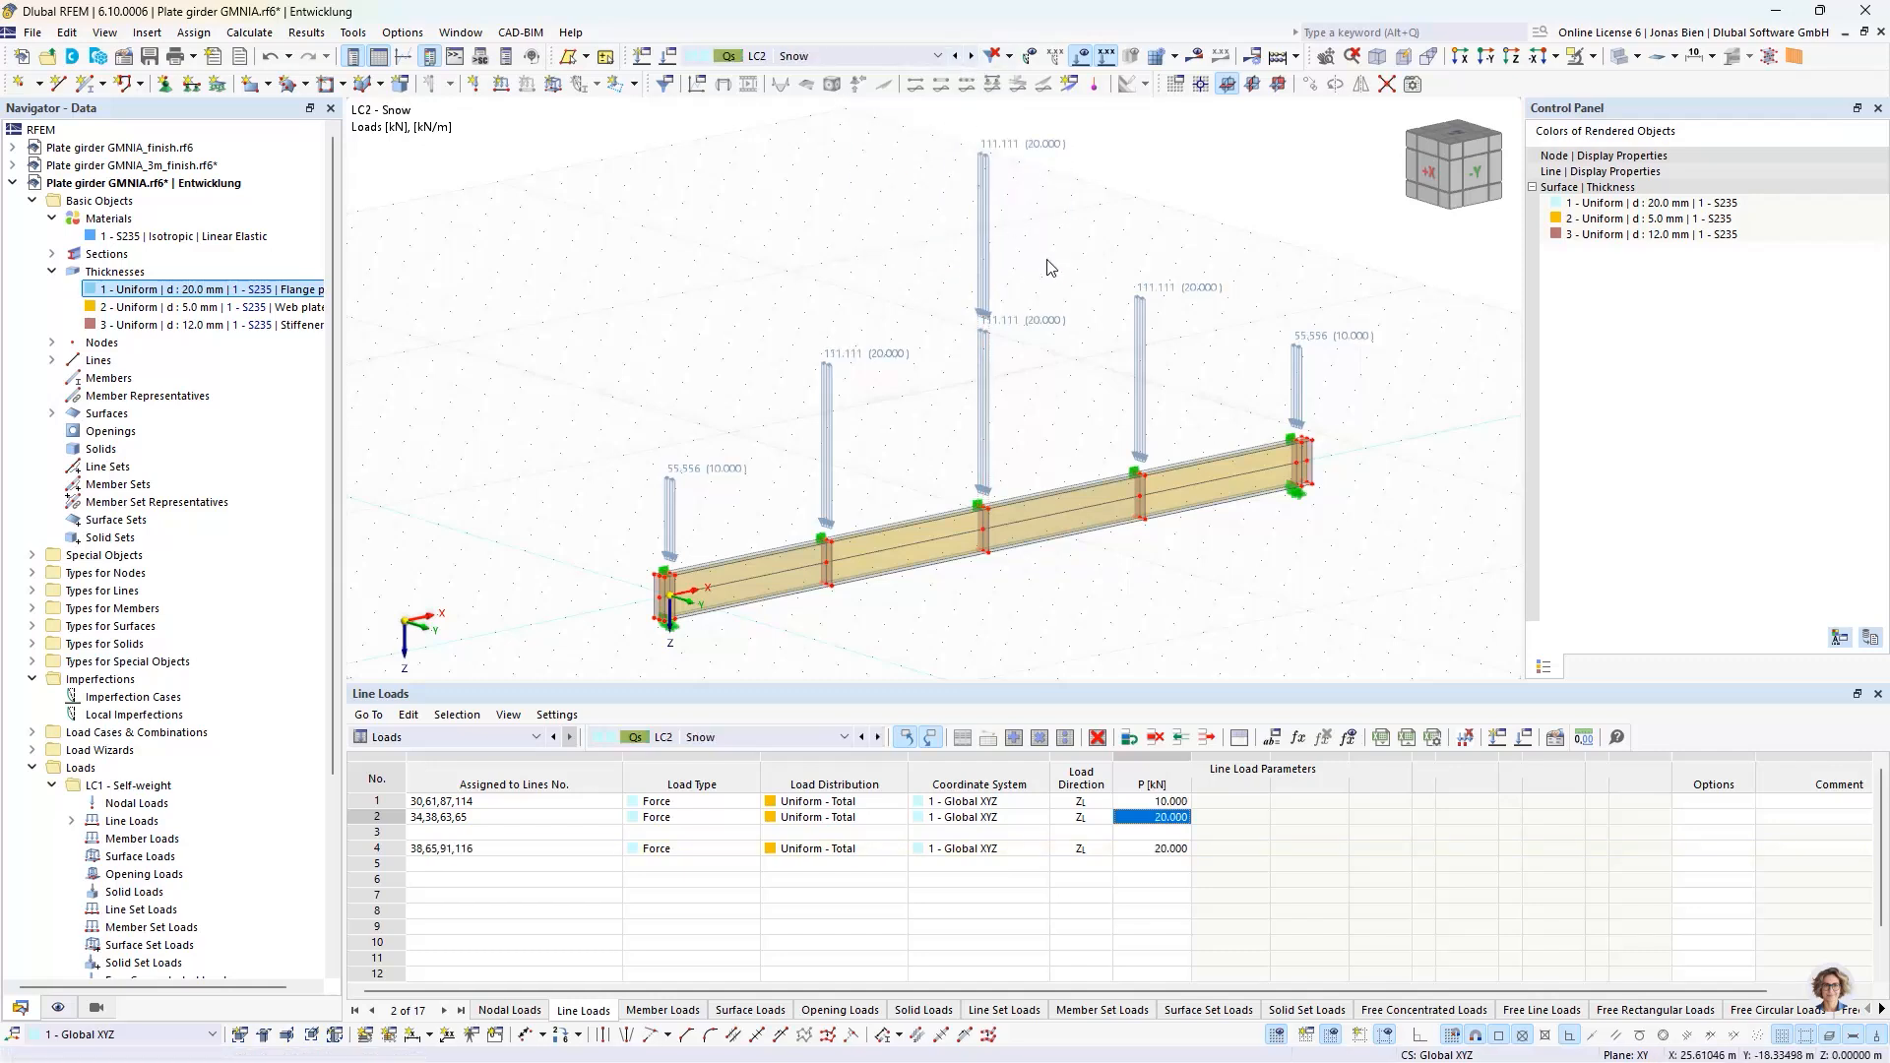
left_click(955, 56)
left_click_drag(1045, 254, 912, 113)
key("Delete")
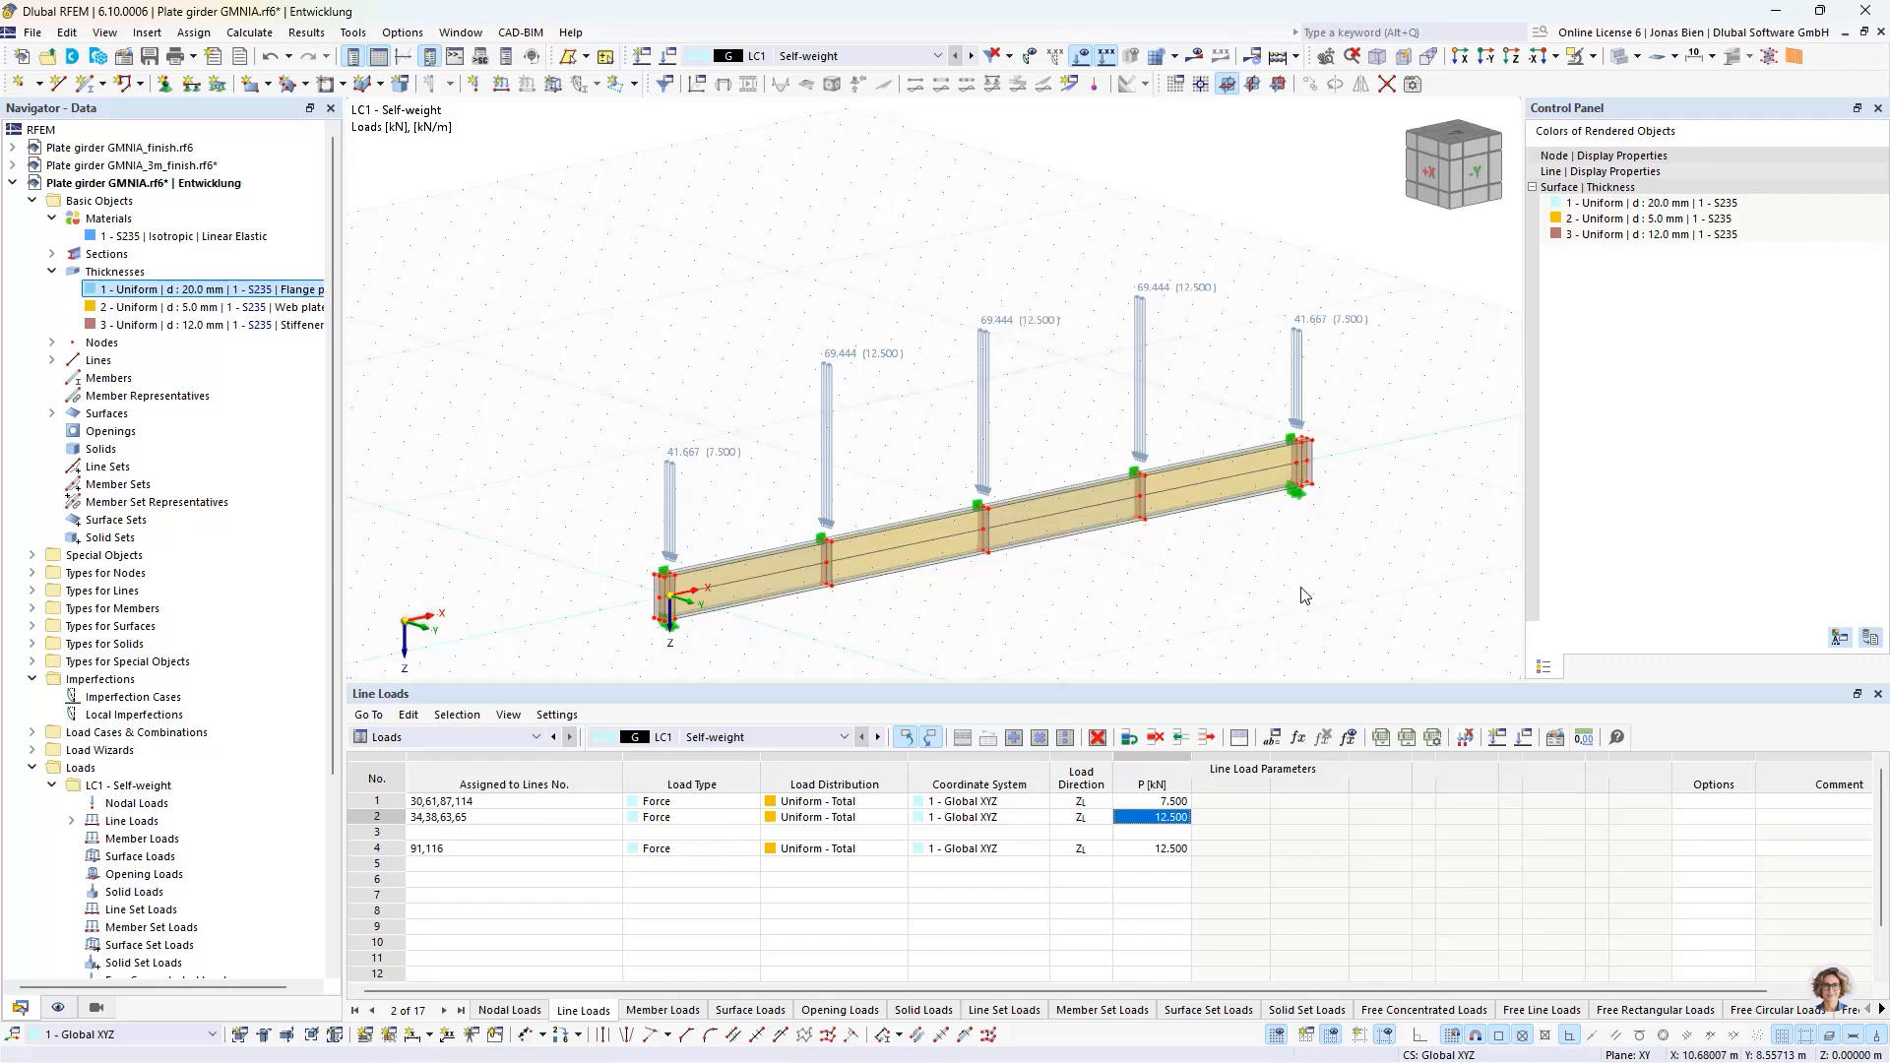
- Examine the mirrored nodal supports at the far end of the full girder
scroll(1303, 596, "up", 4)
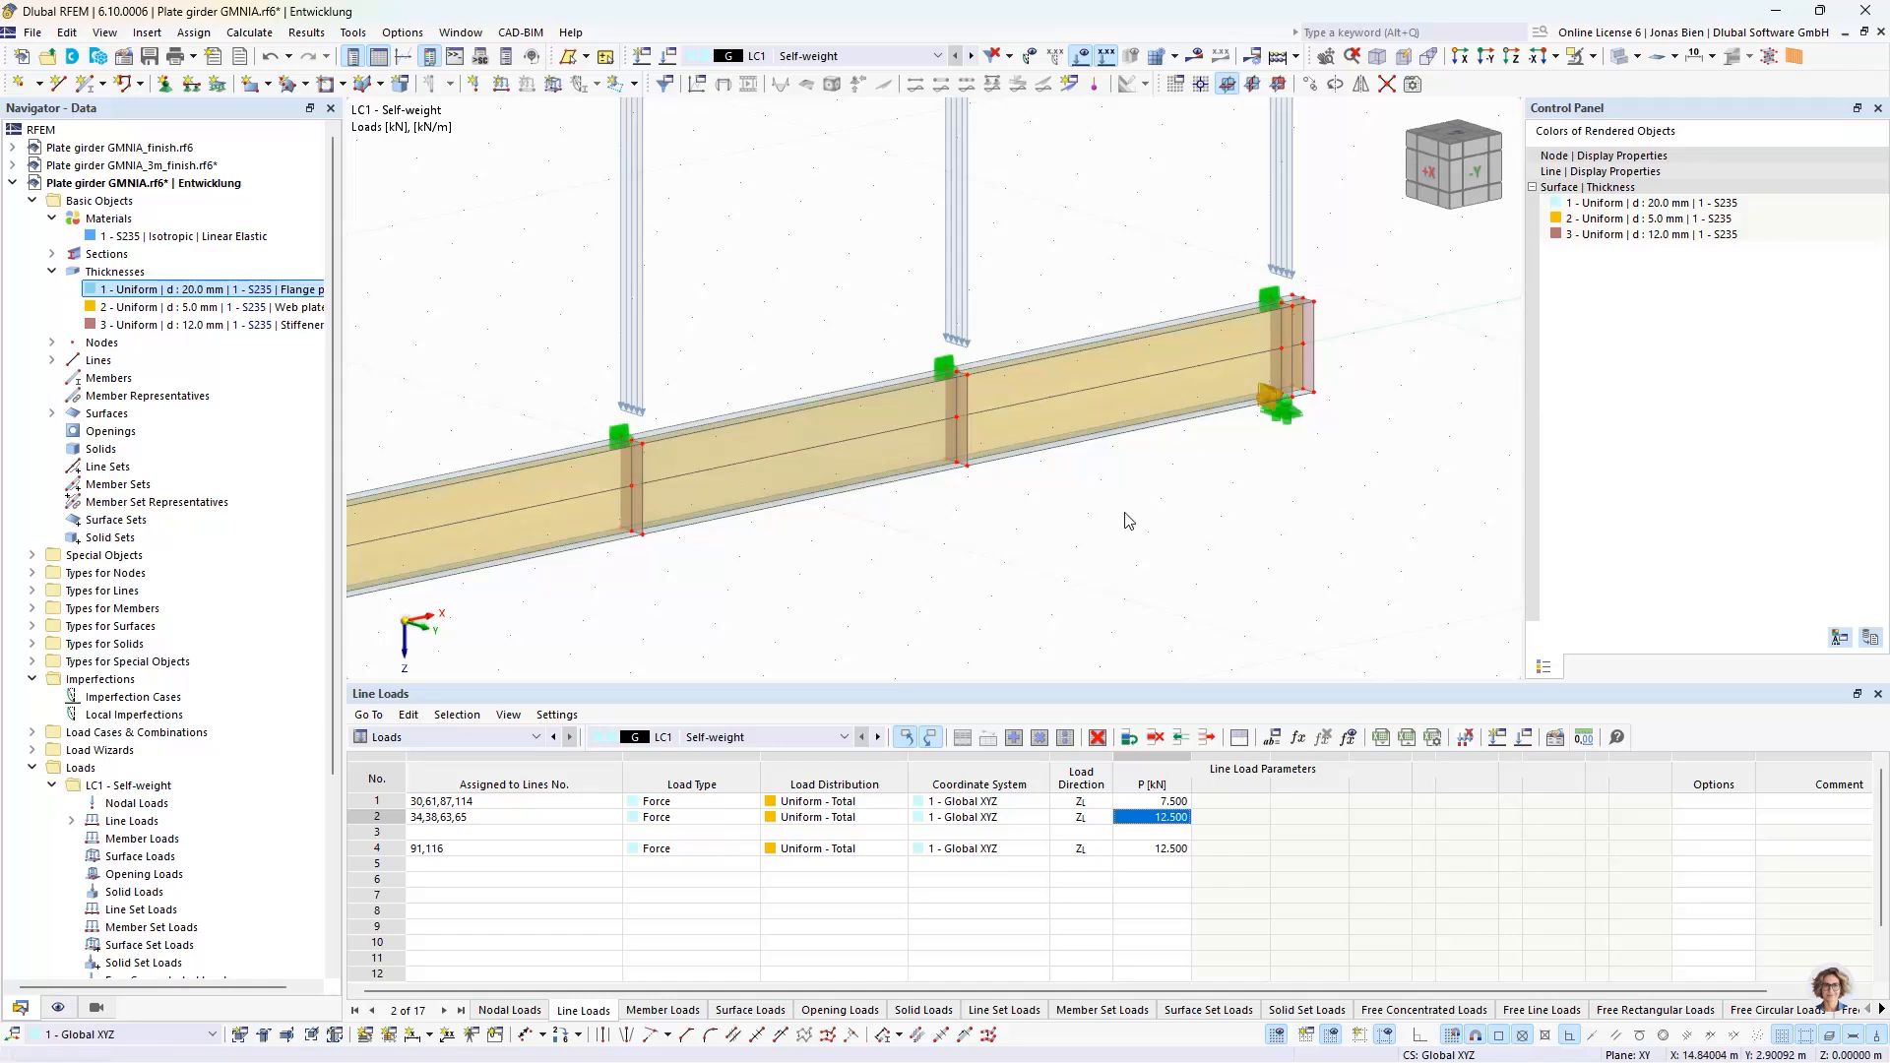
scroll(1050, 522, "down", 3)
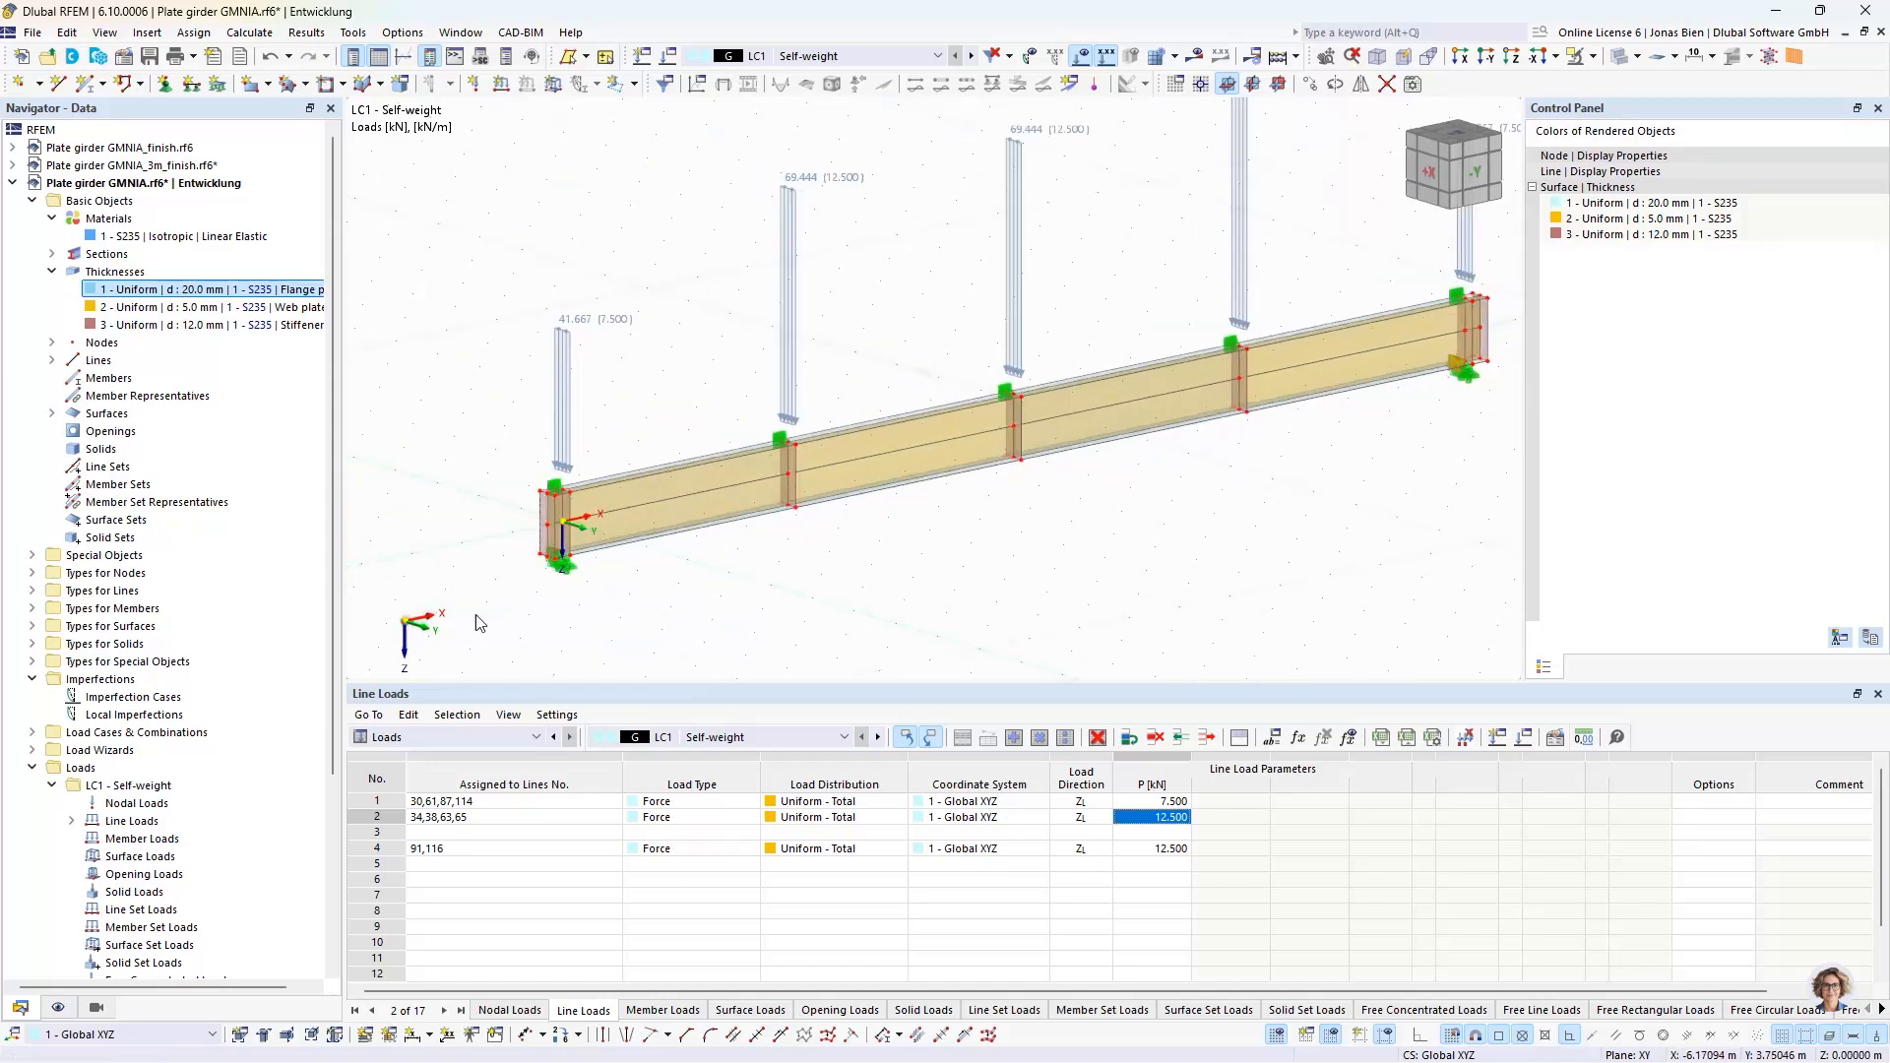
middle_click_drag(1398, 461, 1147, 455)
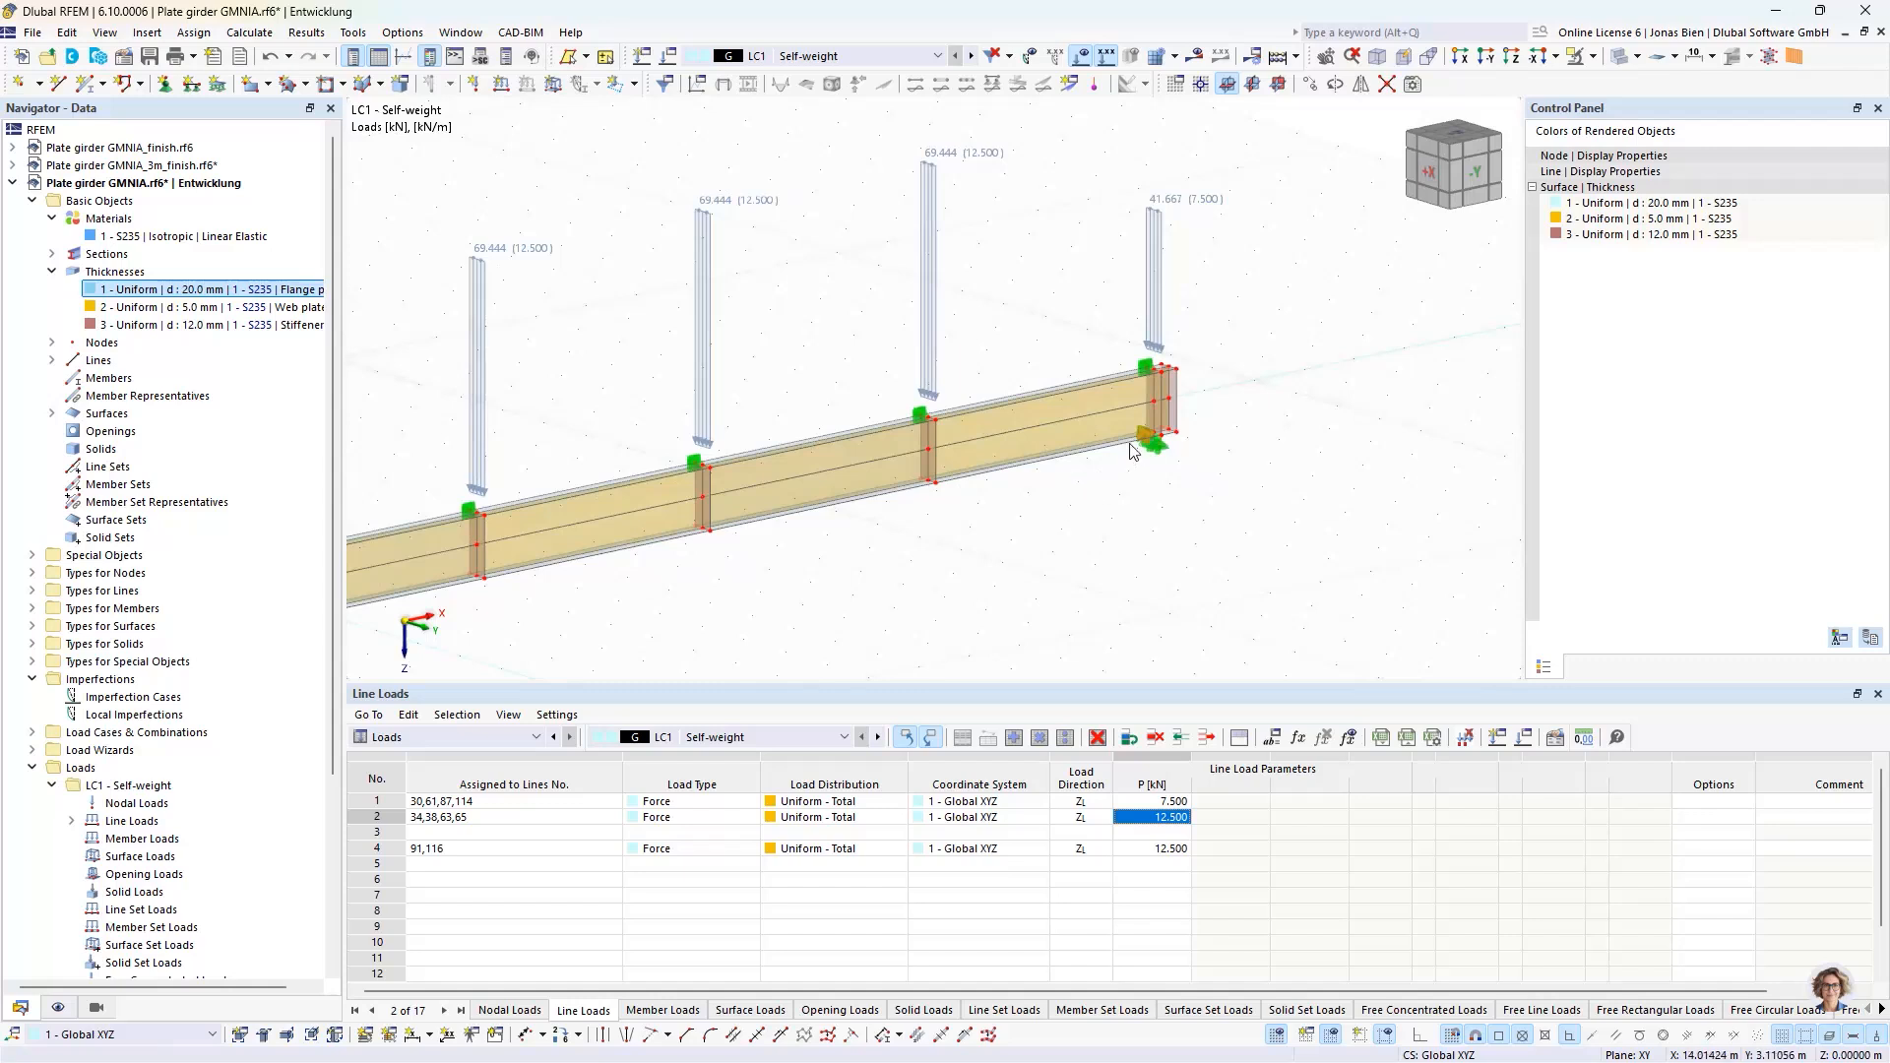
middle_click_drag(947, 556, 1093, 503)
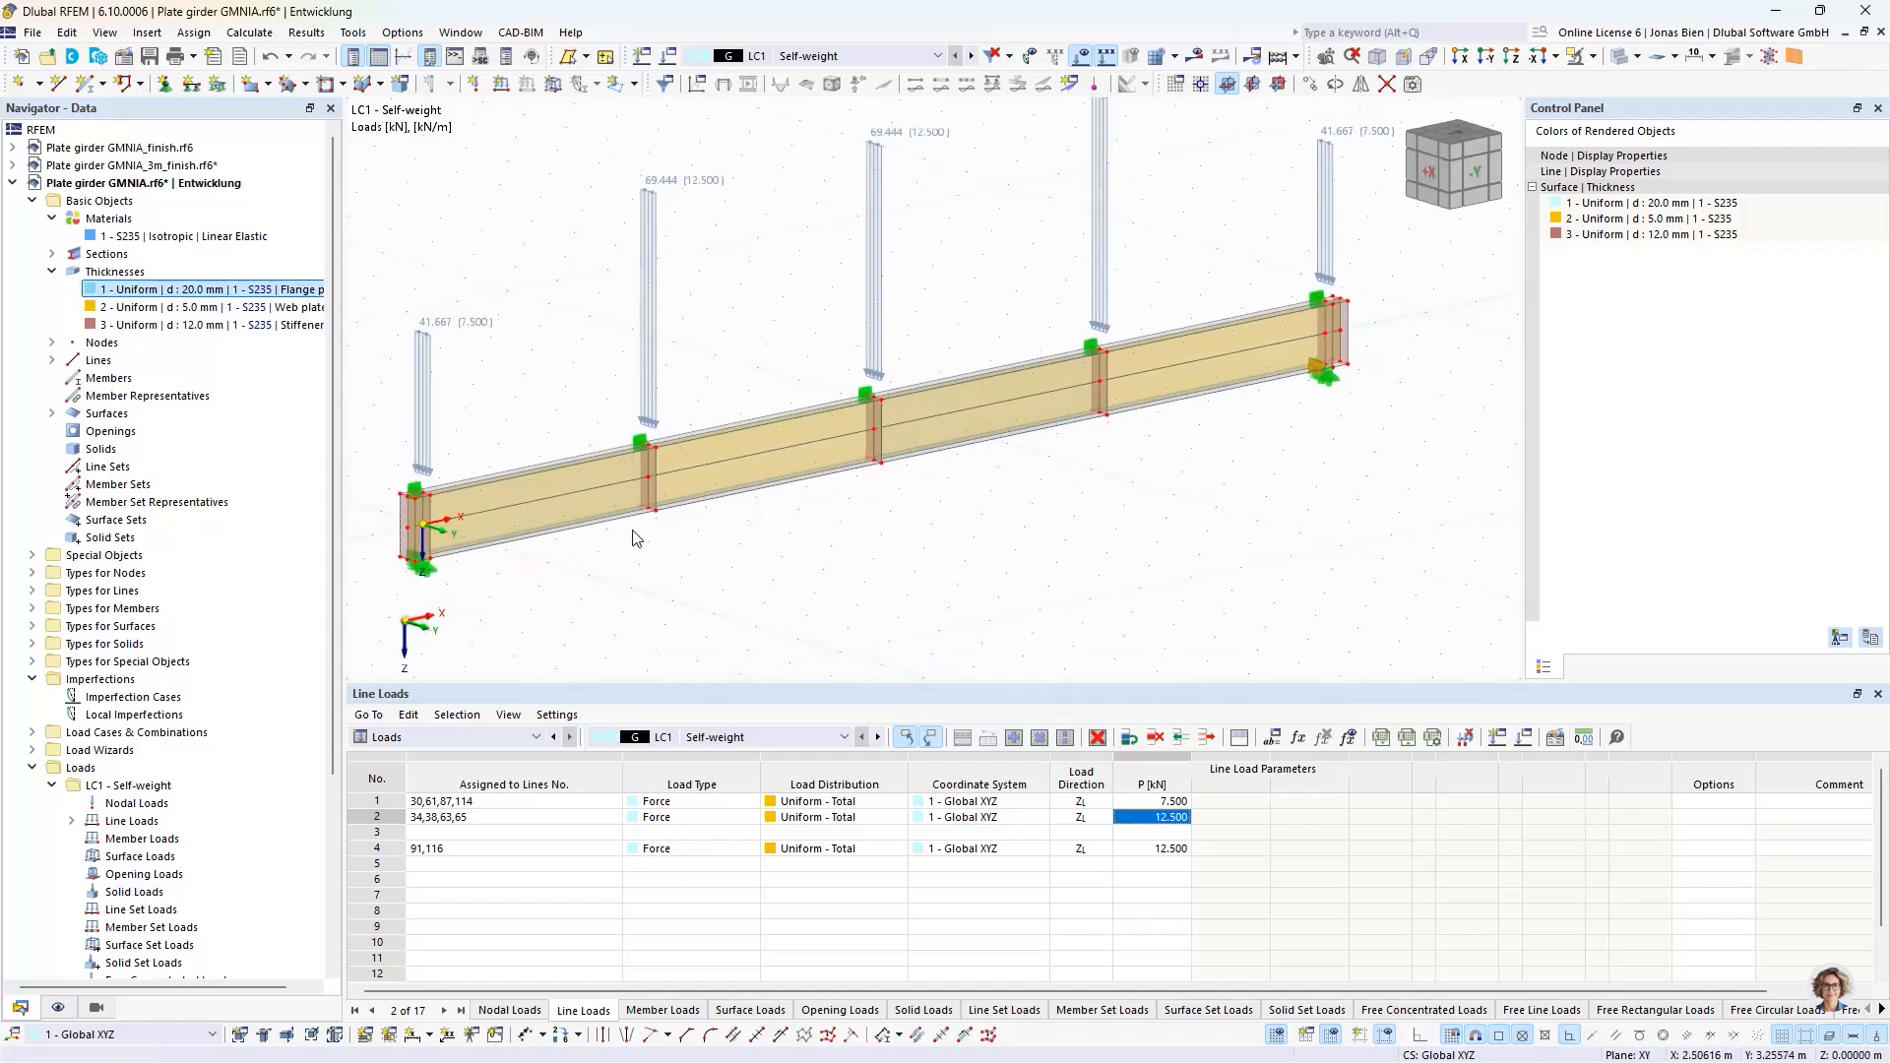
scroll(1228, 413, "up", 1)
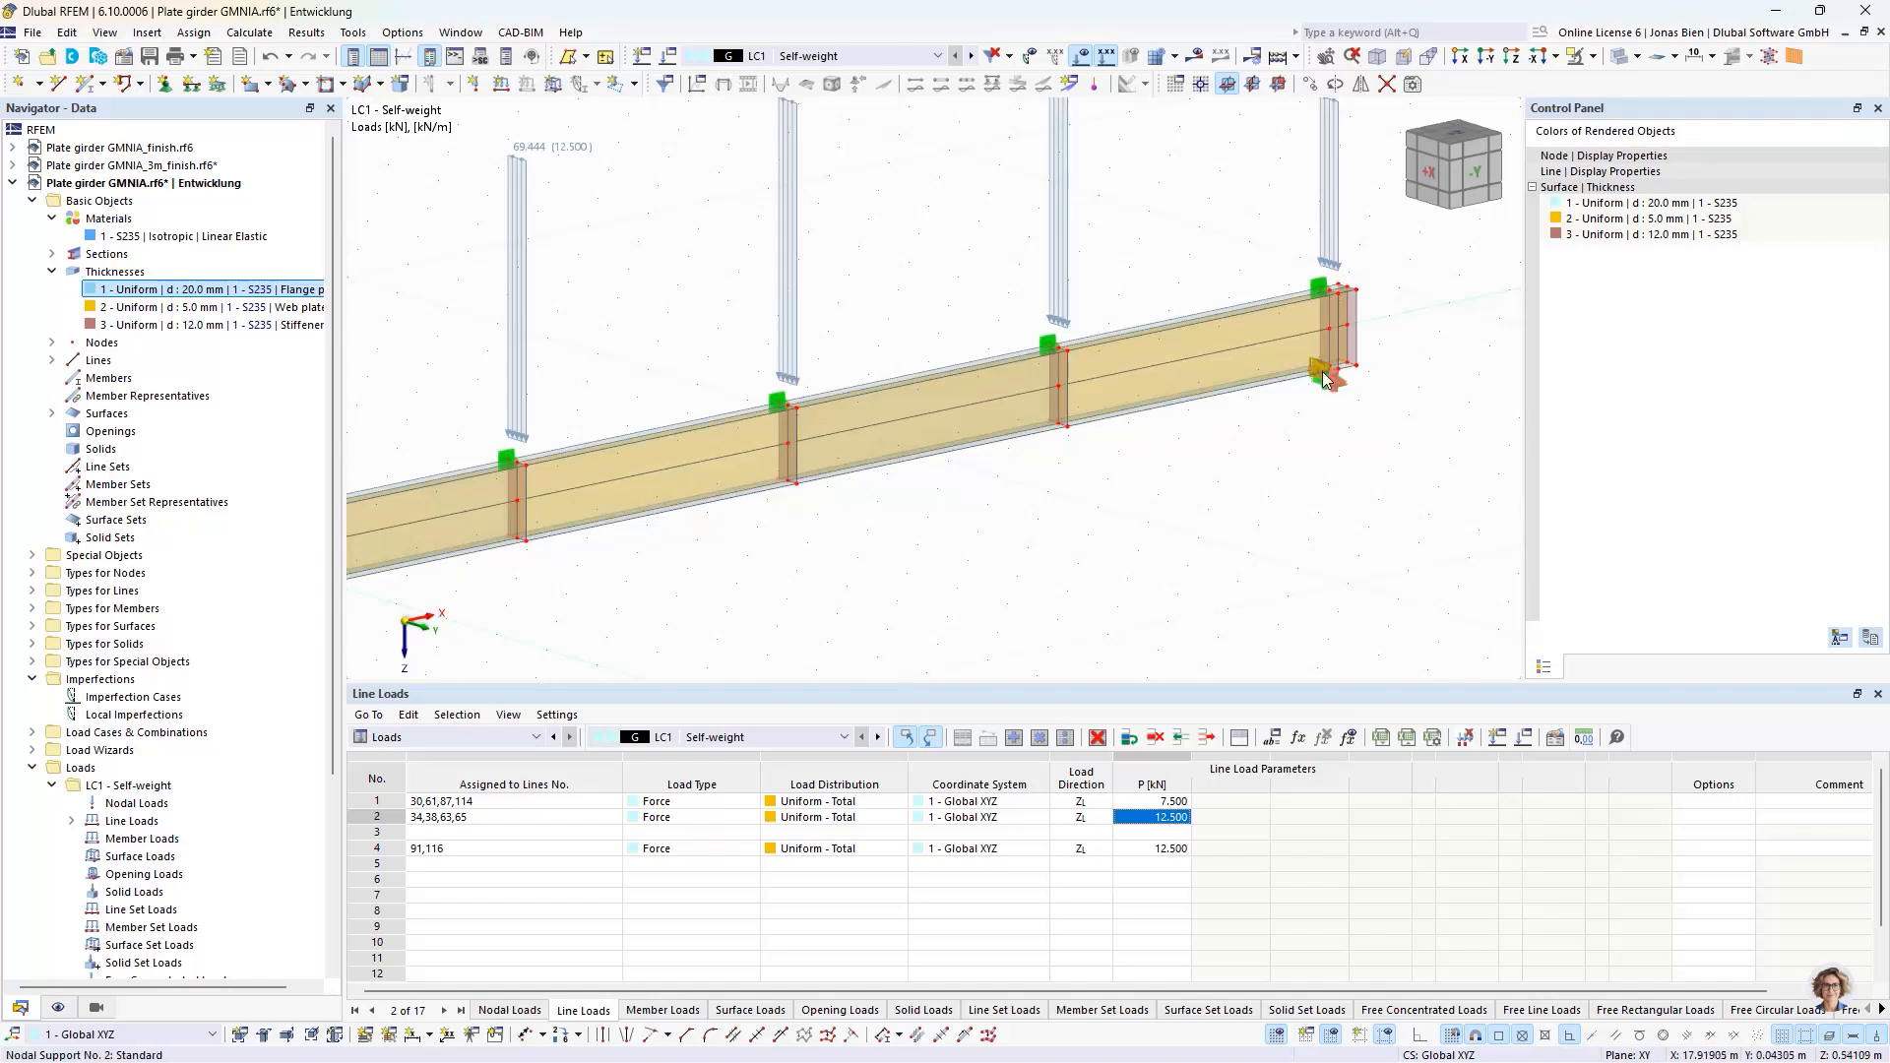
scroll(1314, 364, "up", 2)
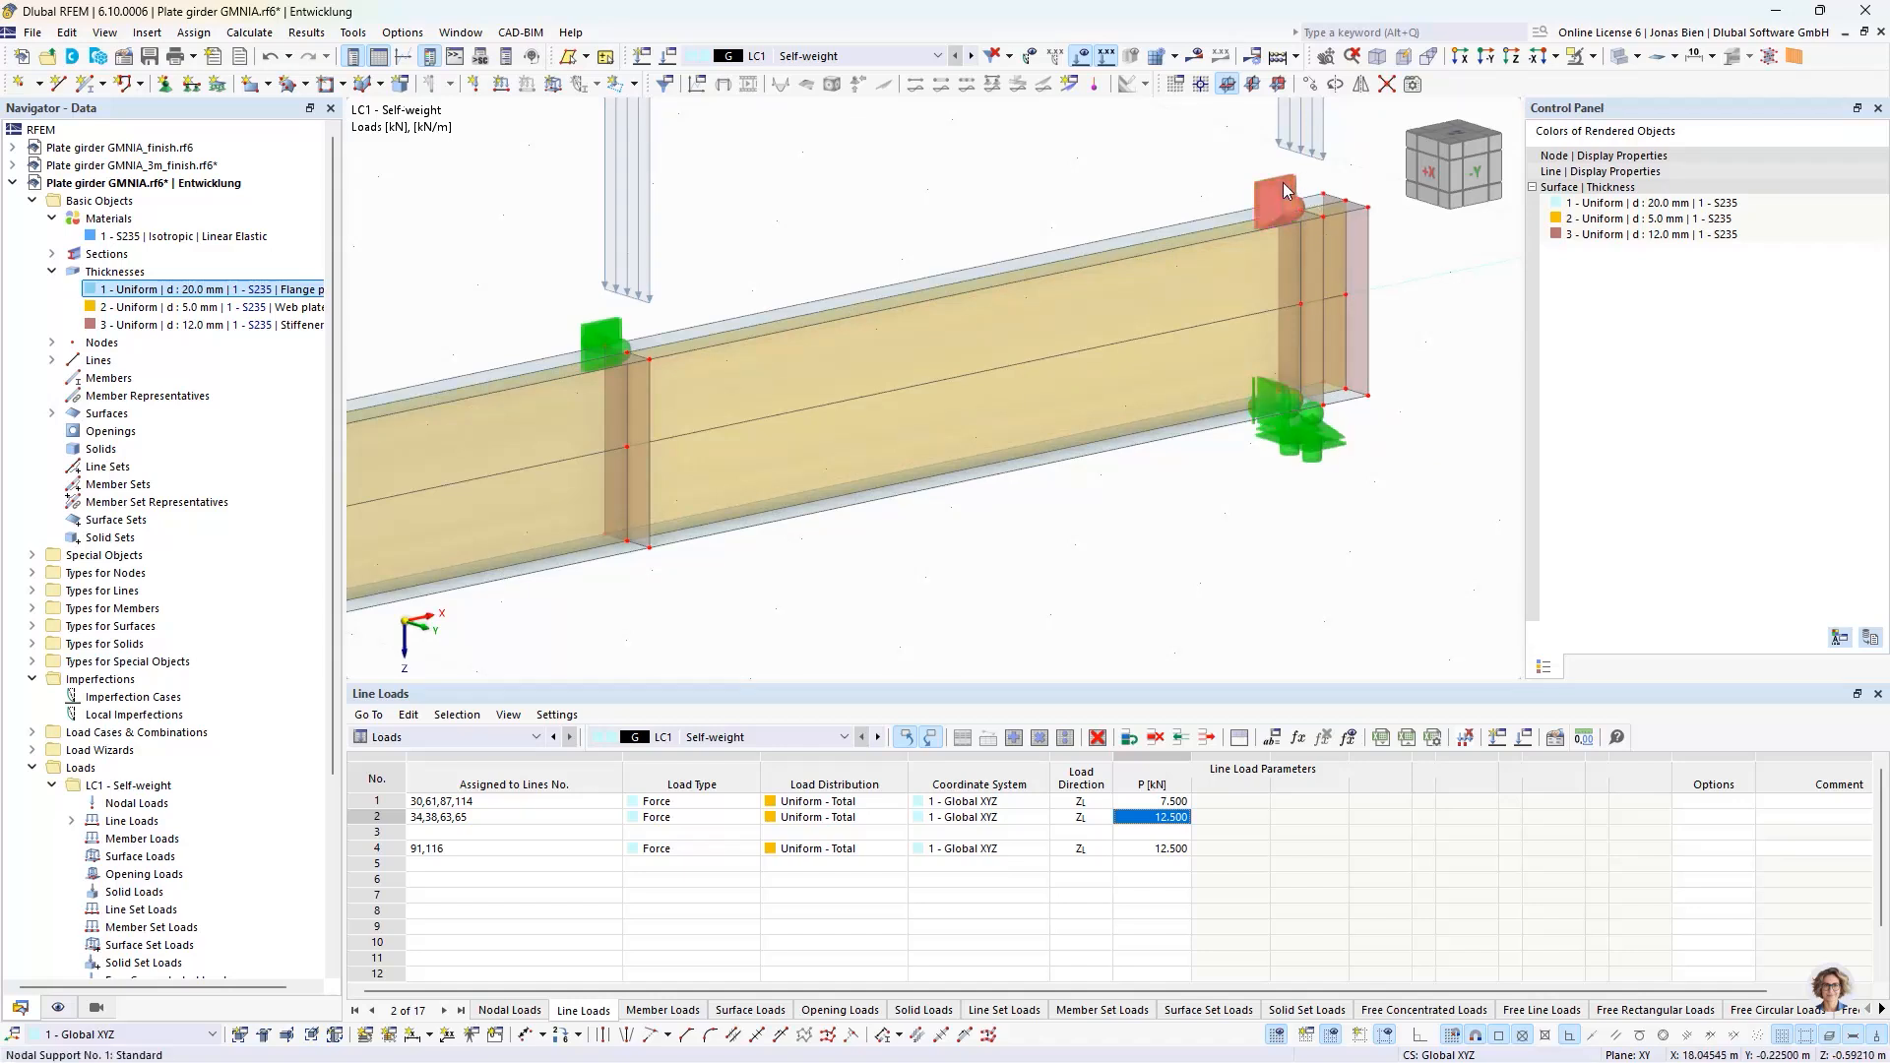
left_click(1282, 386)
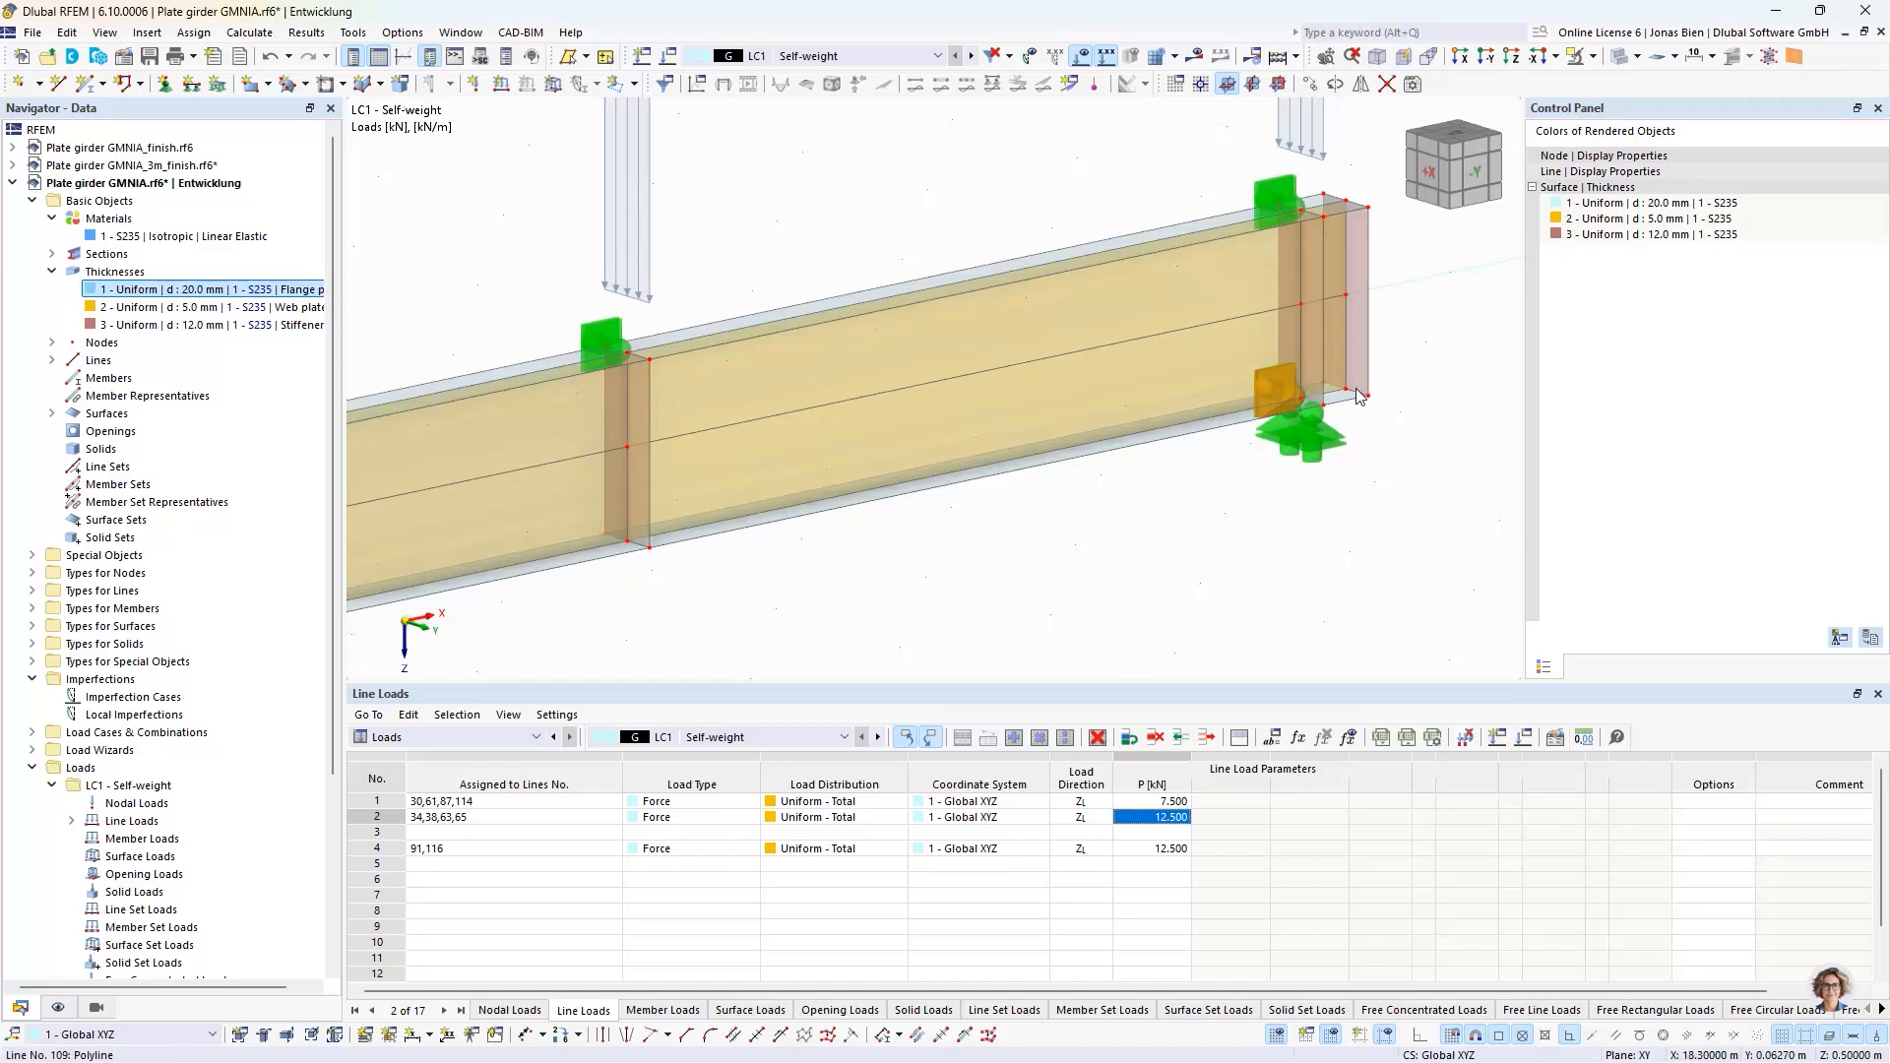
scroll(1215, 503, "down", 4)
scroll(1215, 503, "down", 3)
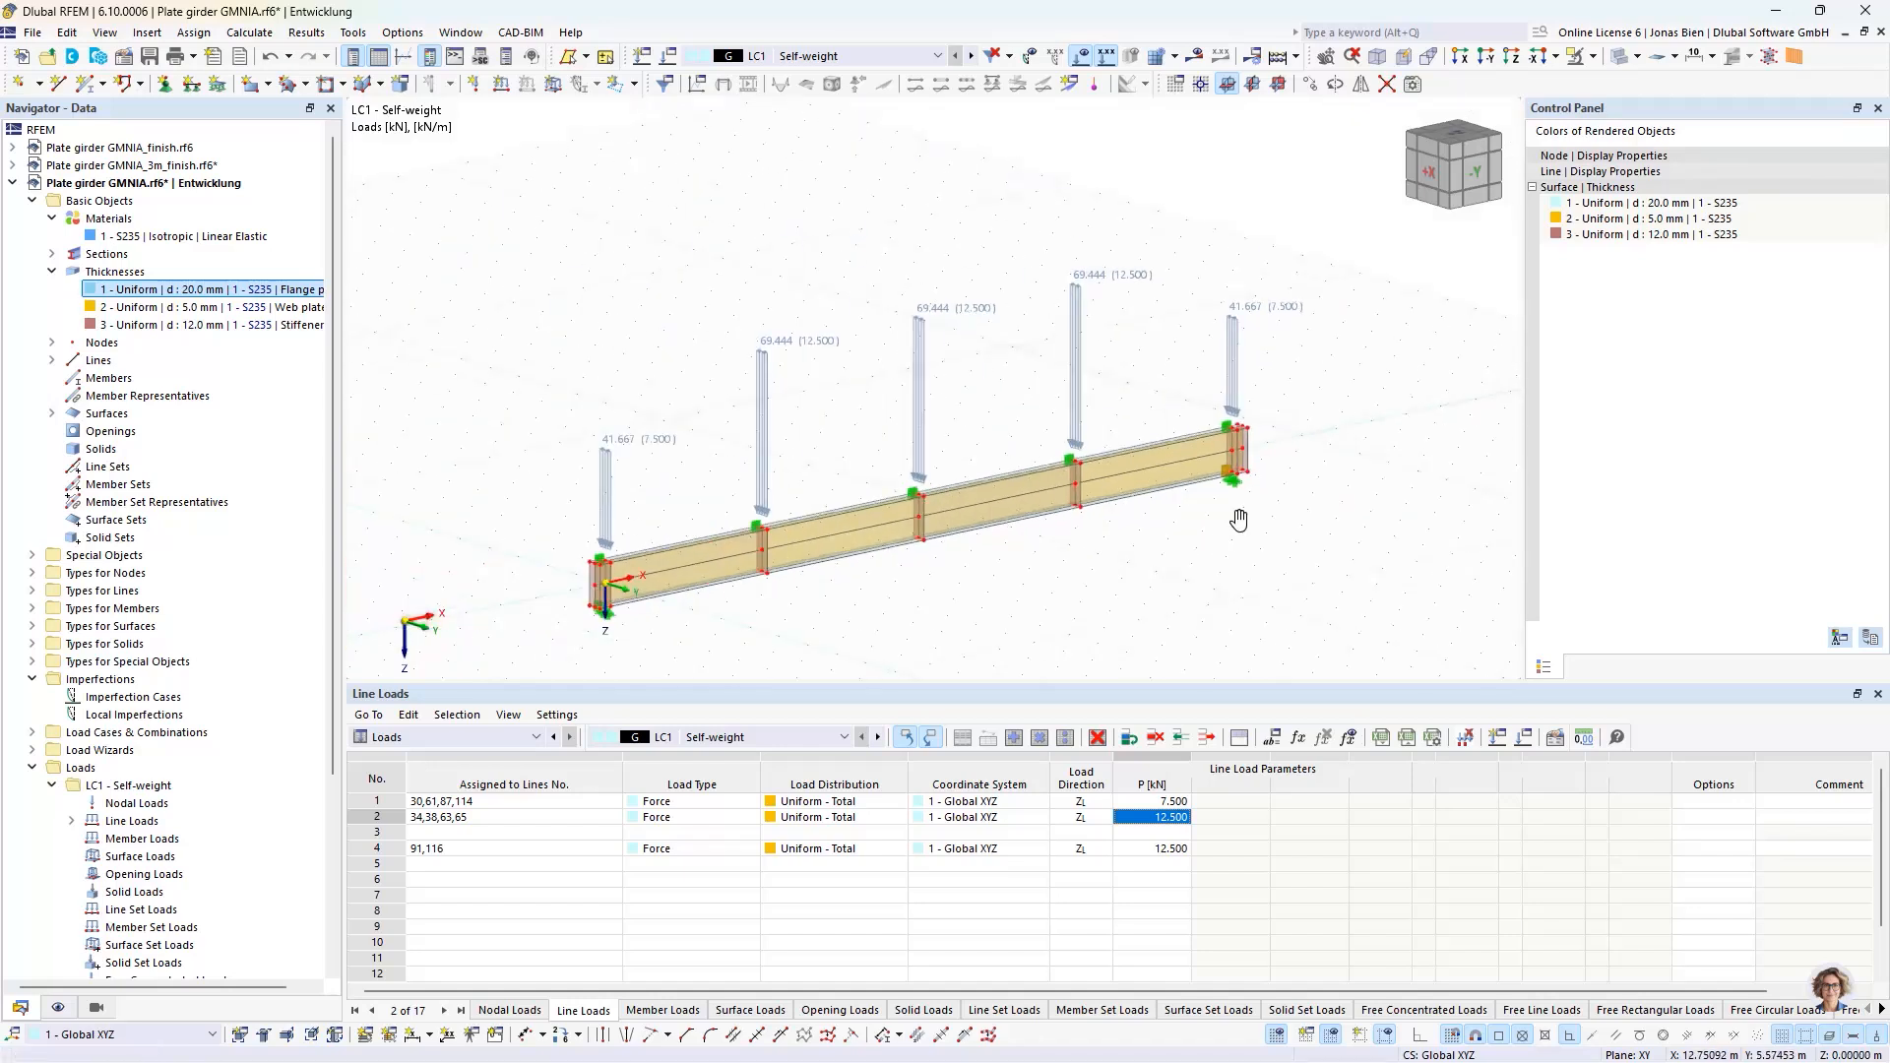
left_click(573, 239)
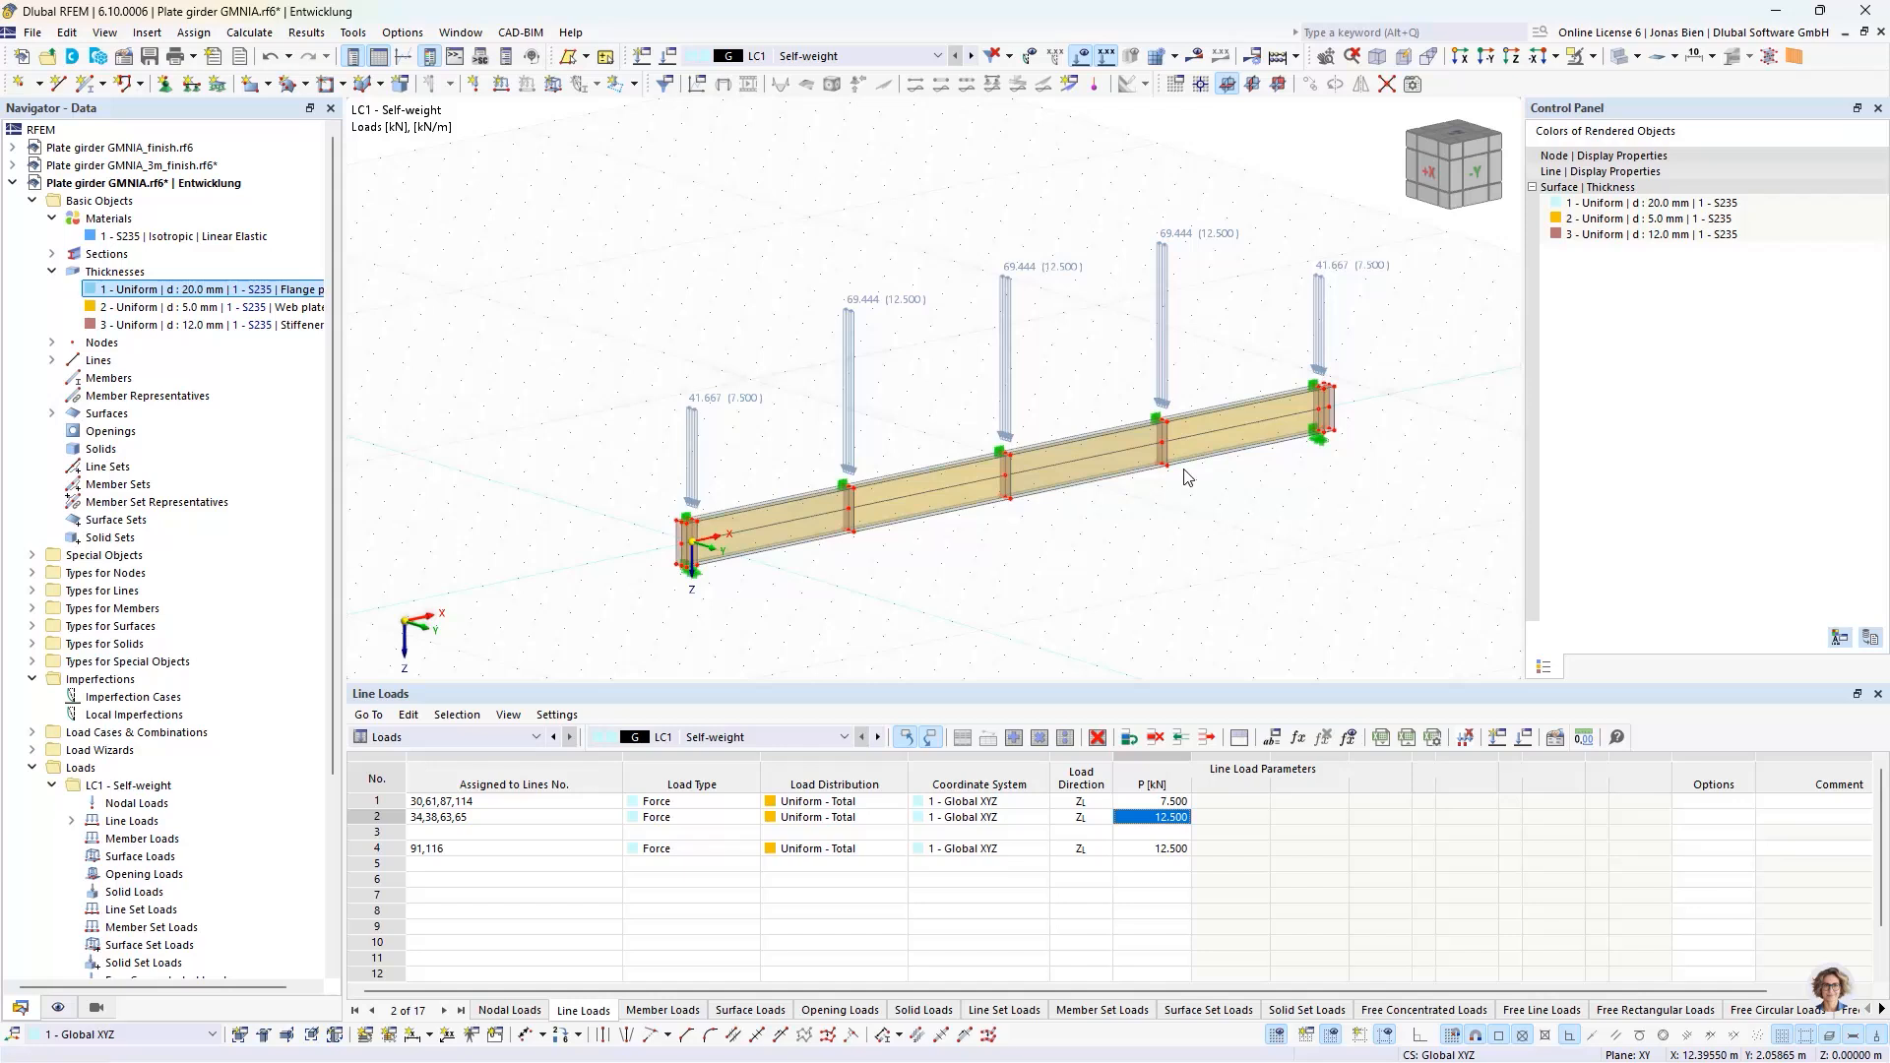
- Set the target length of finite elements to 0.05 m in the mesh settings and apply it to the girder
left_click(403, 33)
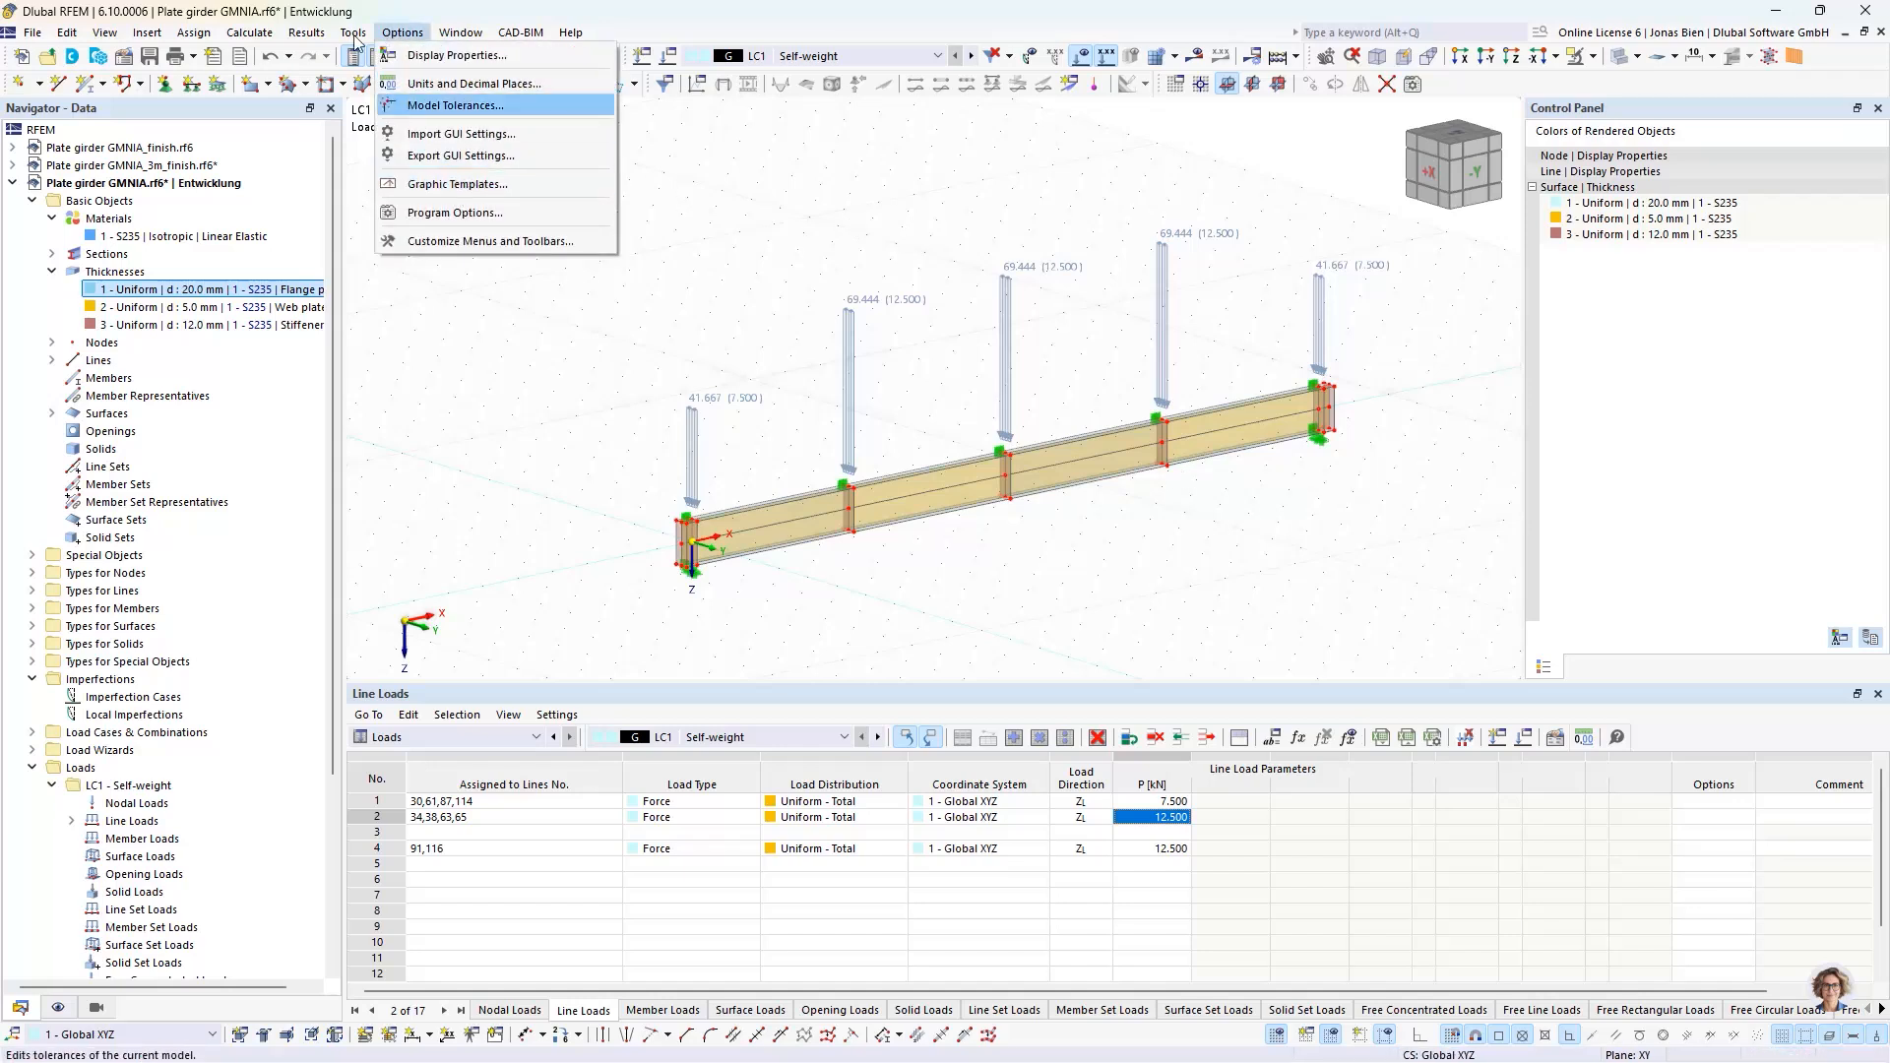
mouse_move(307, 34)
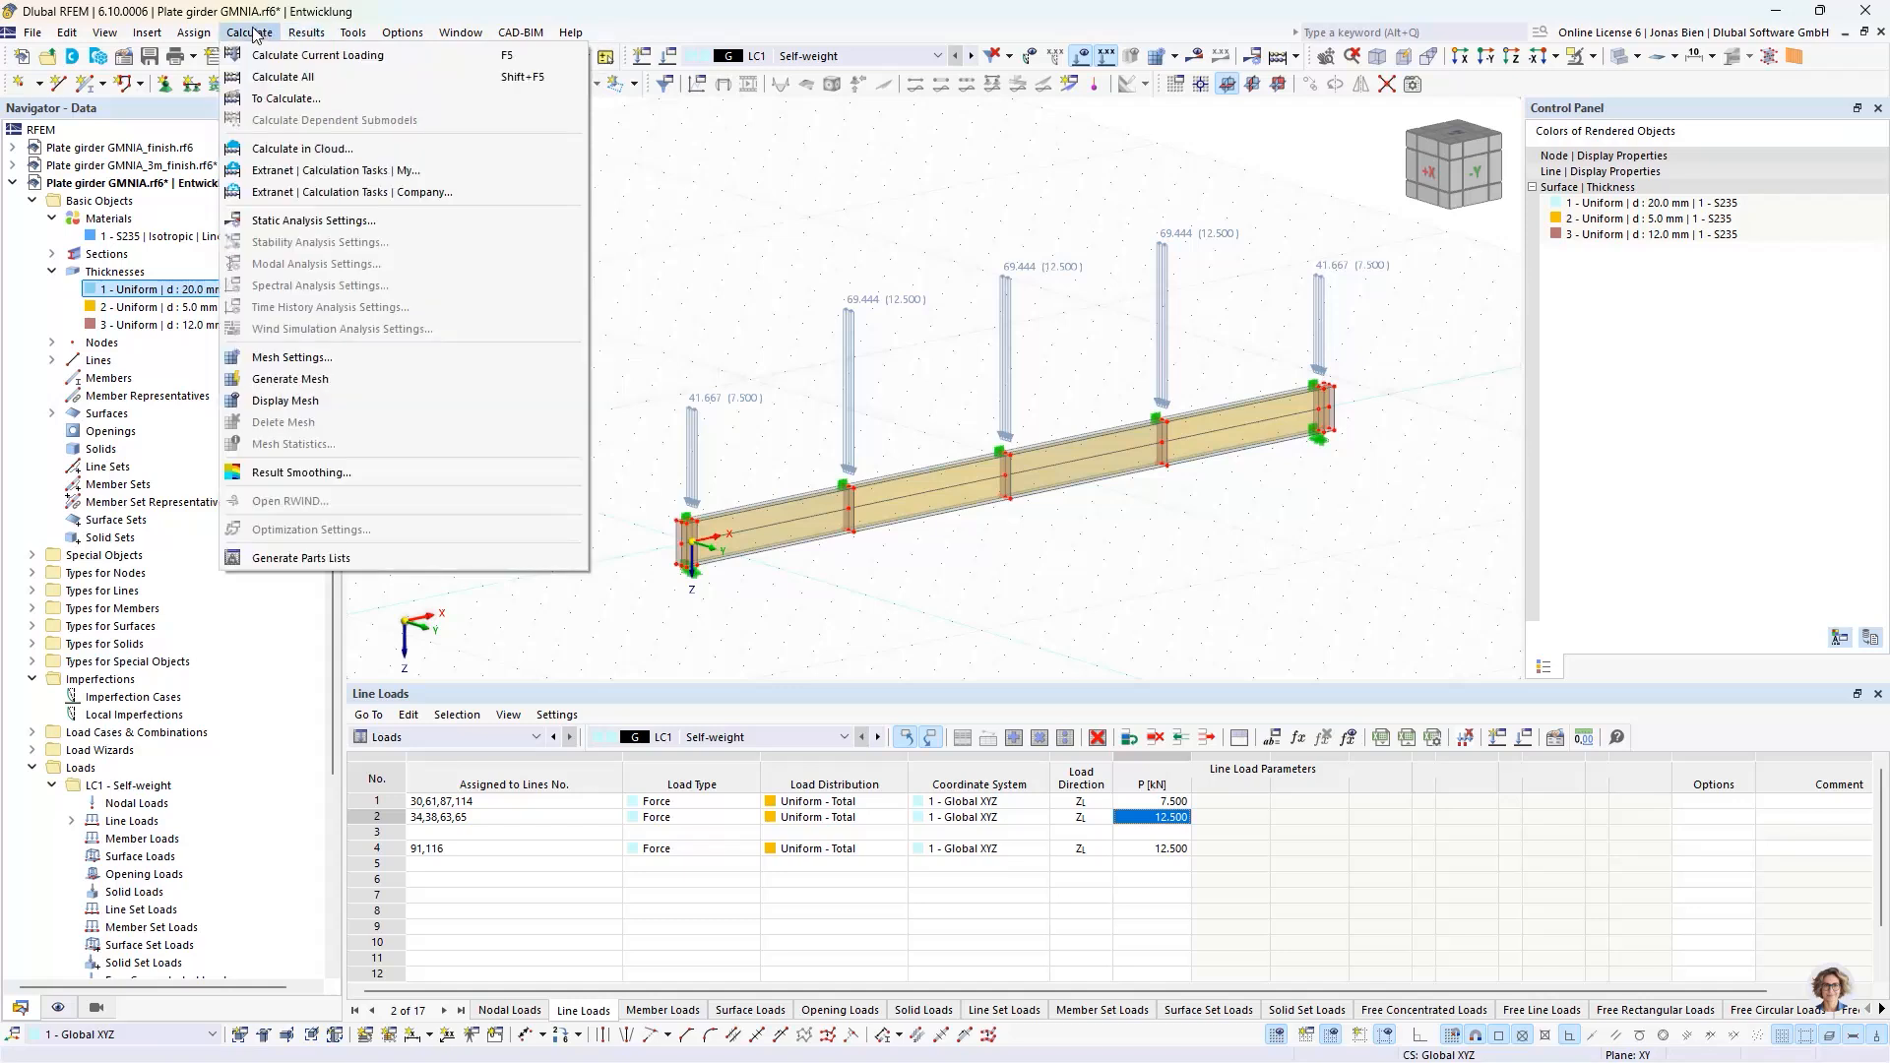
left_click(291, 357)
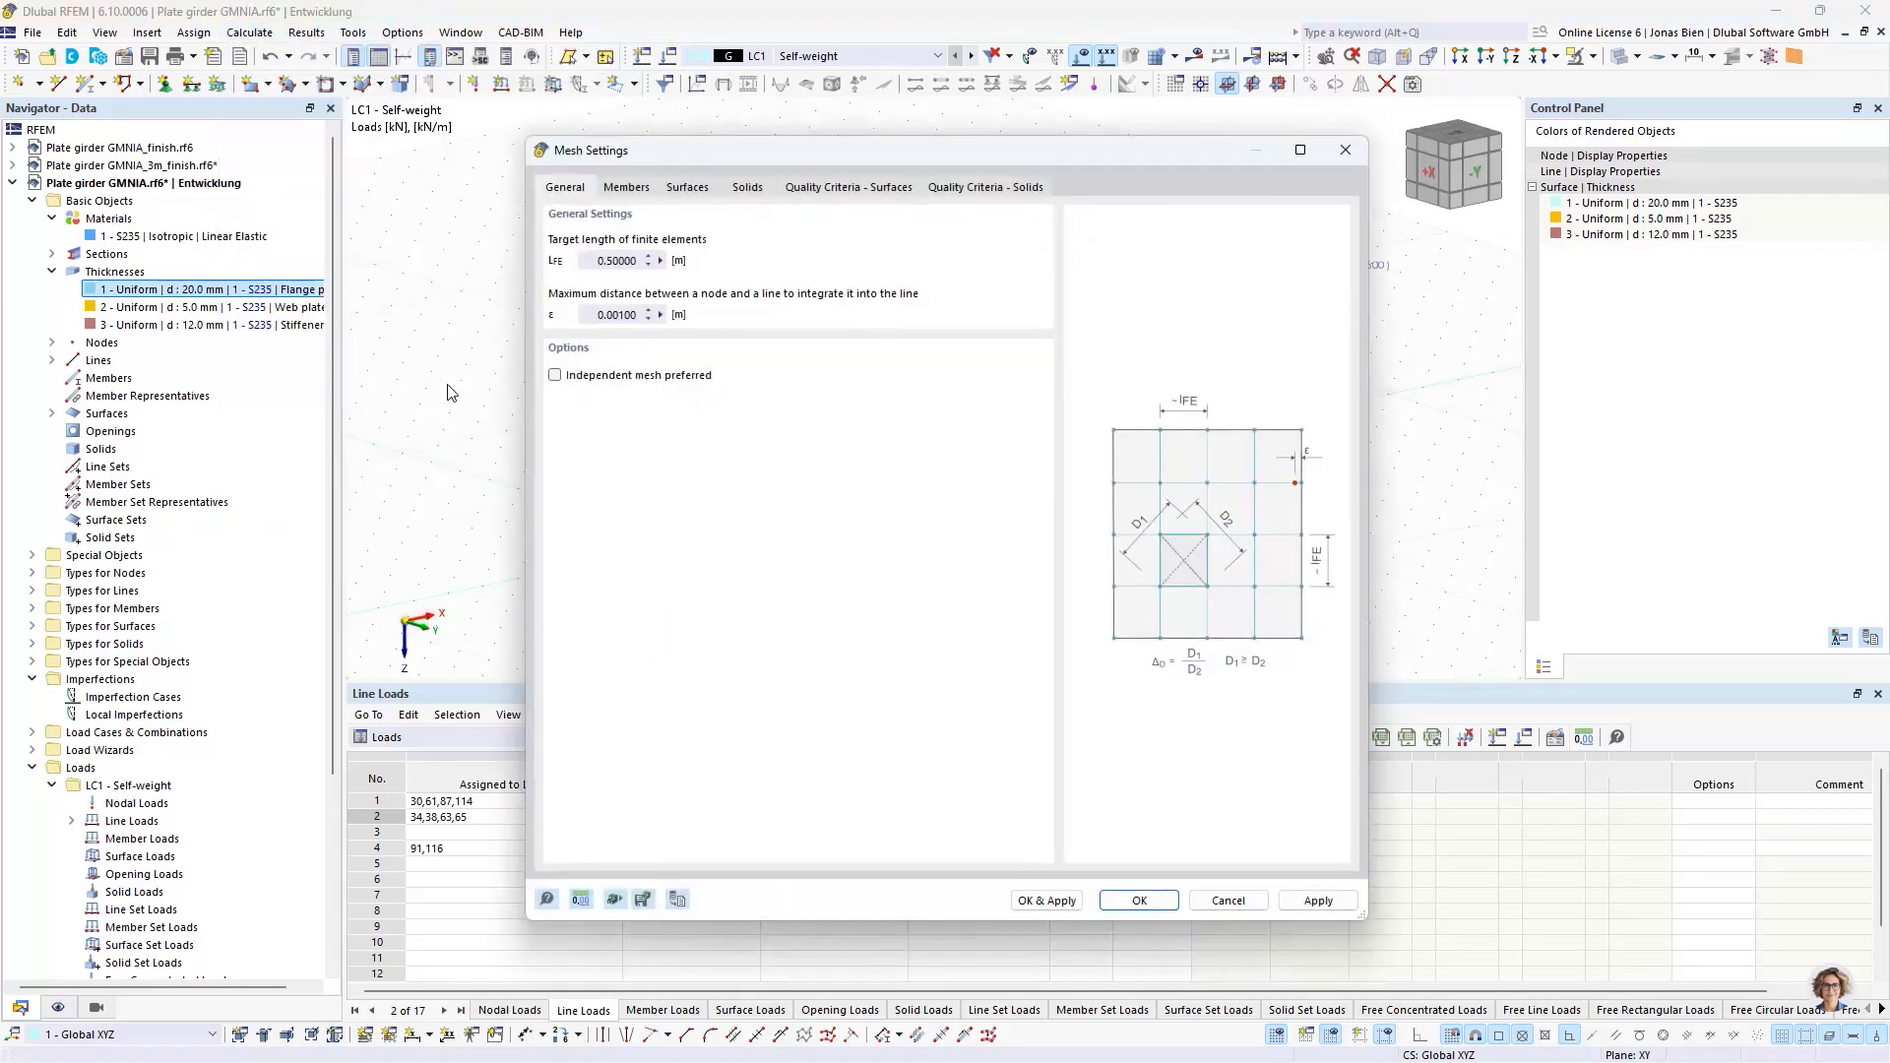
left_click(607, 262)
left_click_drag(807, 150, 1100, 220)
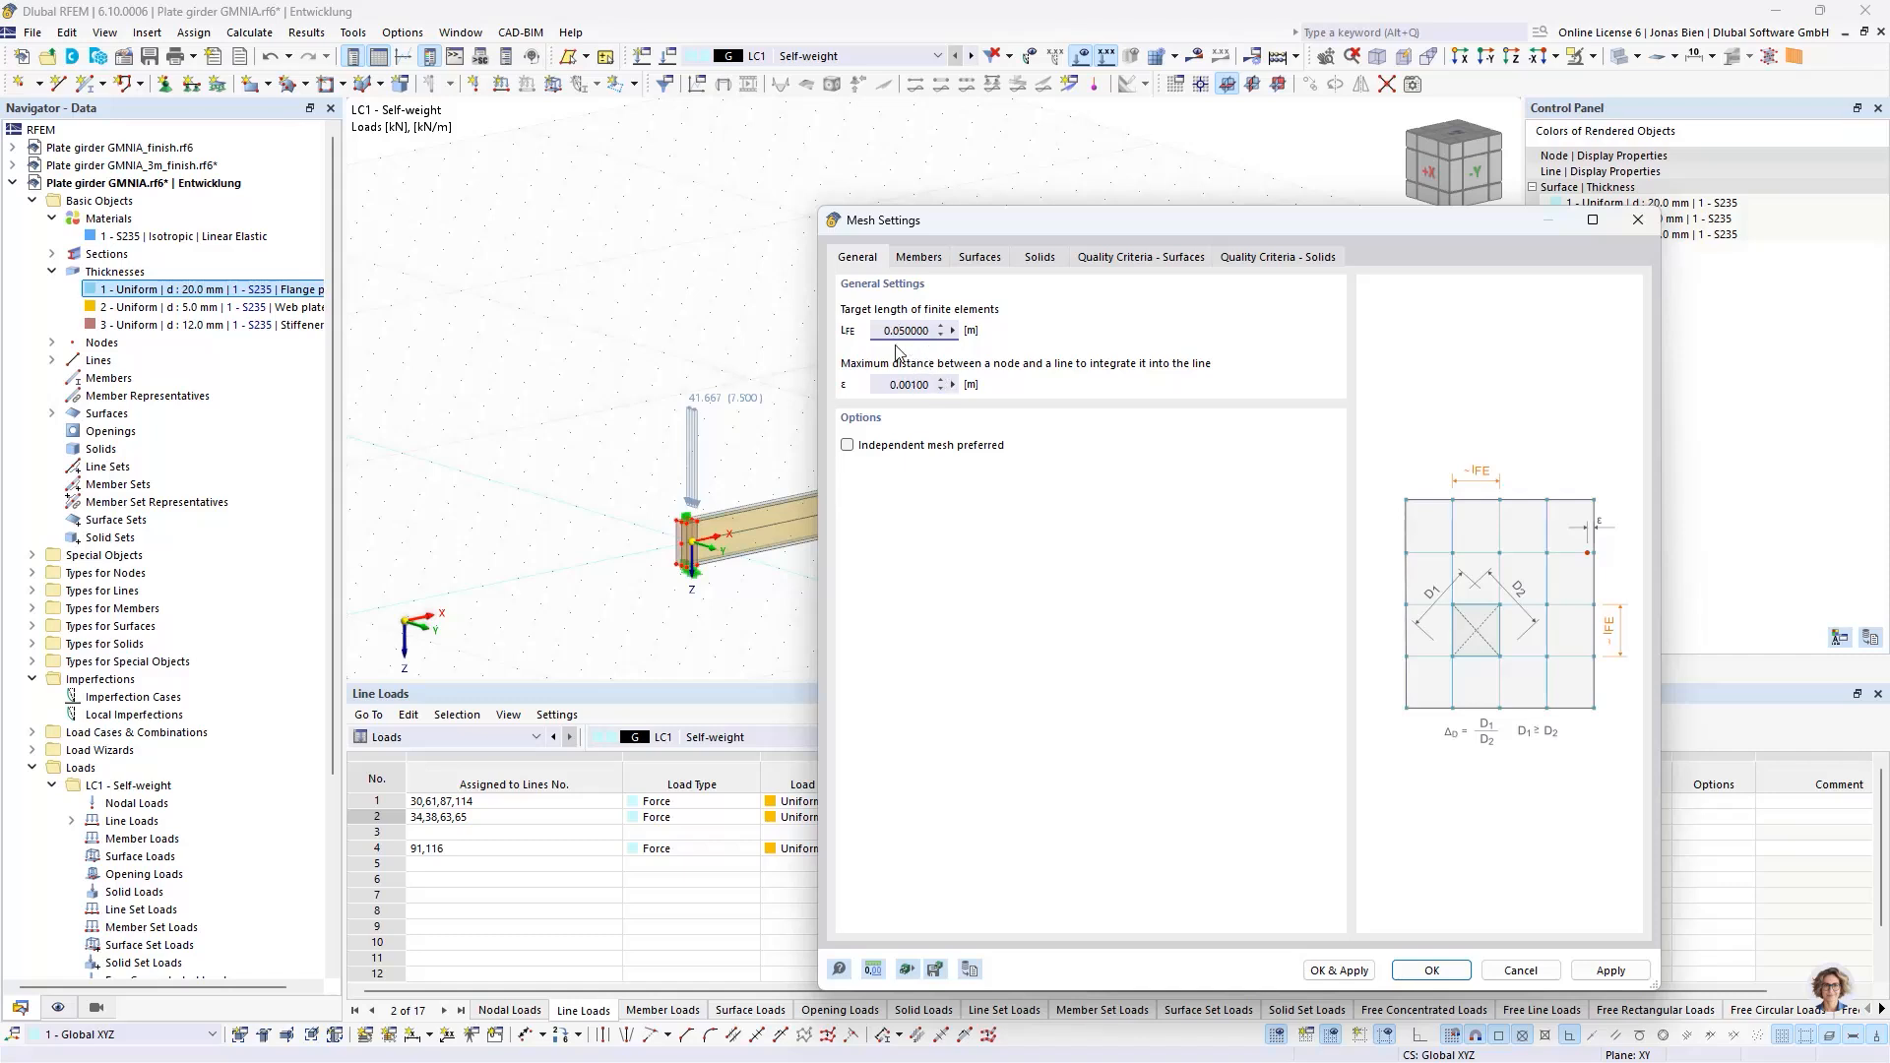
left_click(1341, 971)
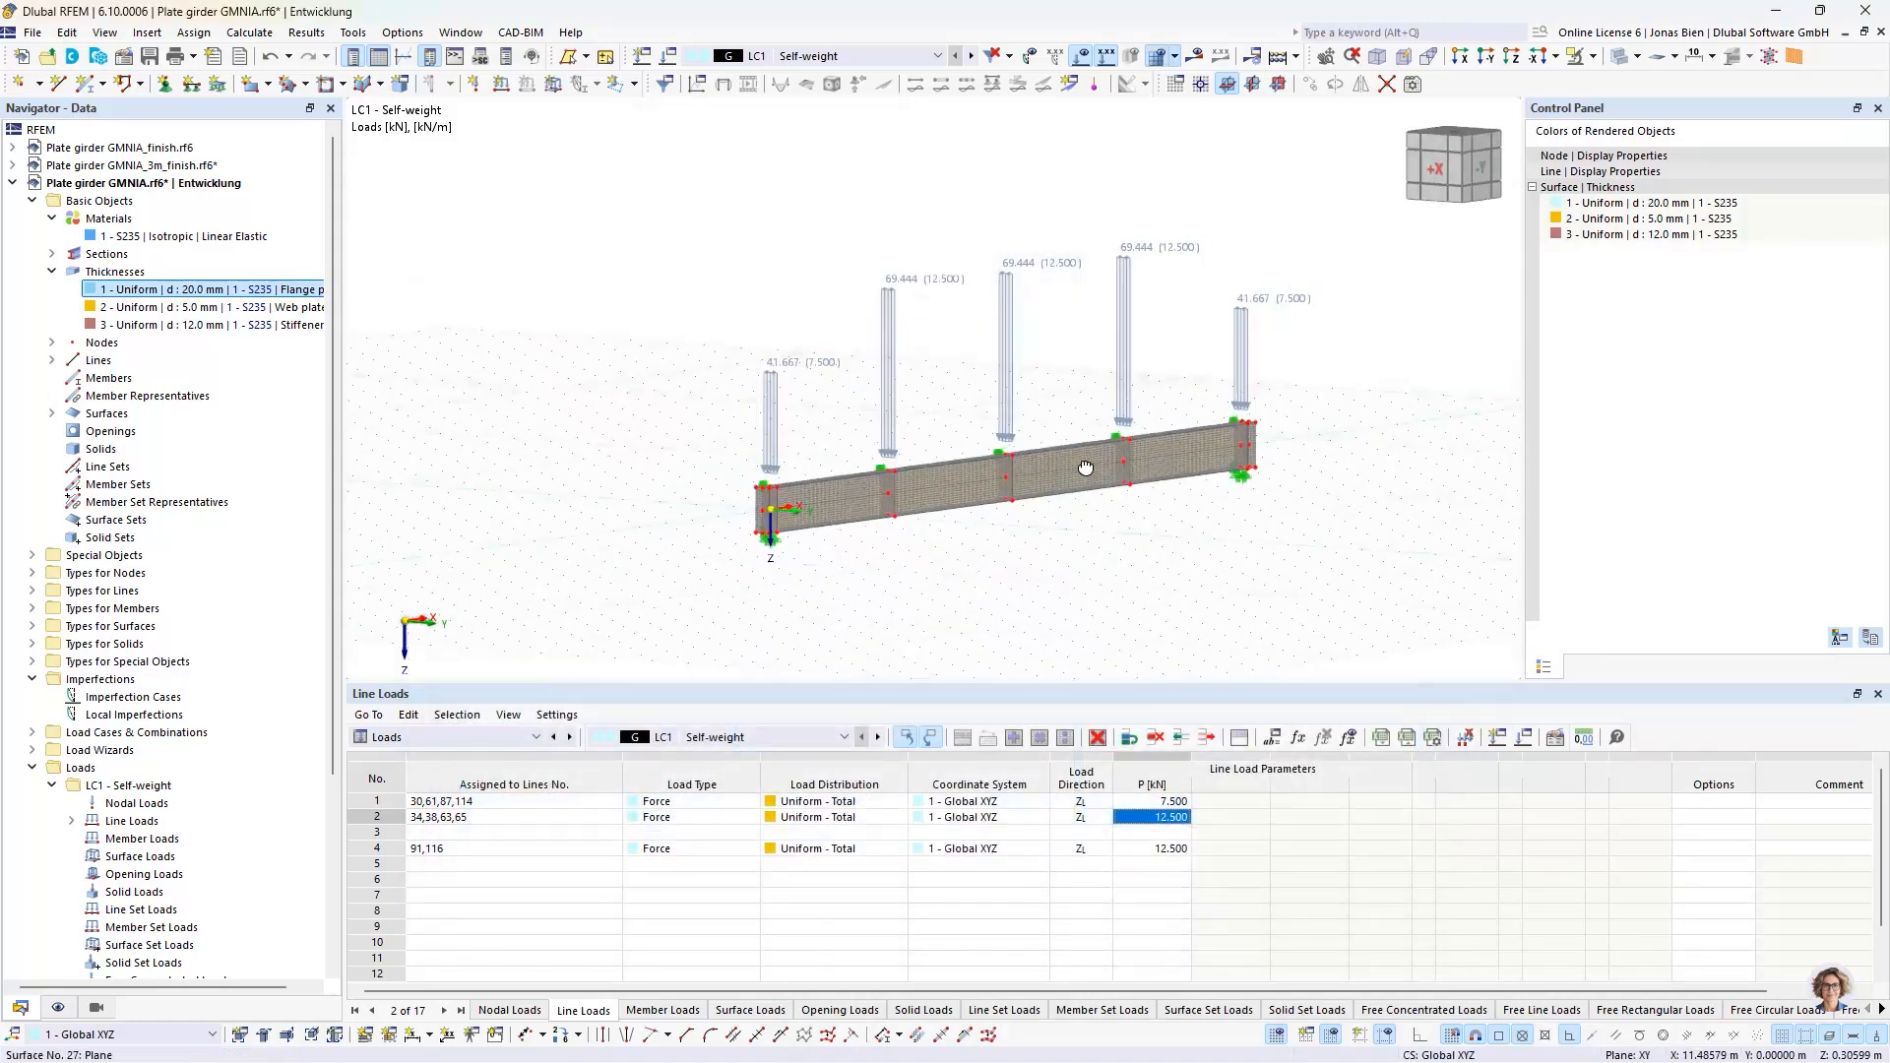
- Calculate the Self-weight load case and show its global deformation results on the meshed girder
scroll(1019, 439, "up", 5)
middle_click_drag(1086, 467, 1032, 441, "ctrl")
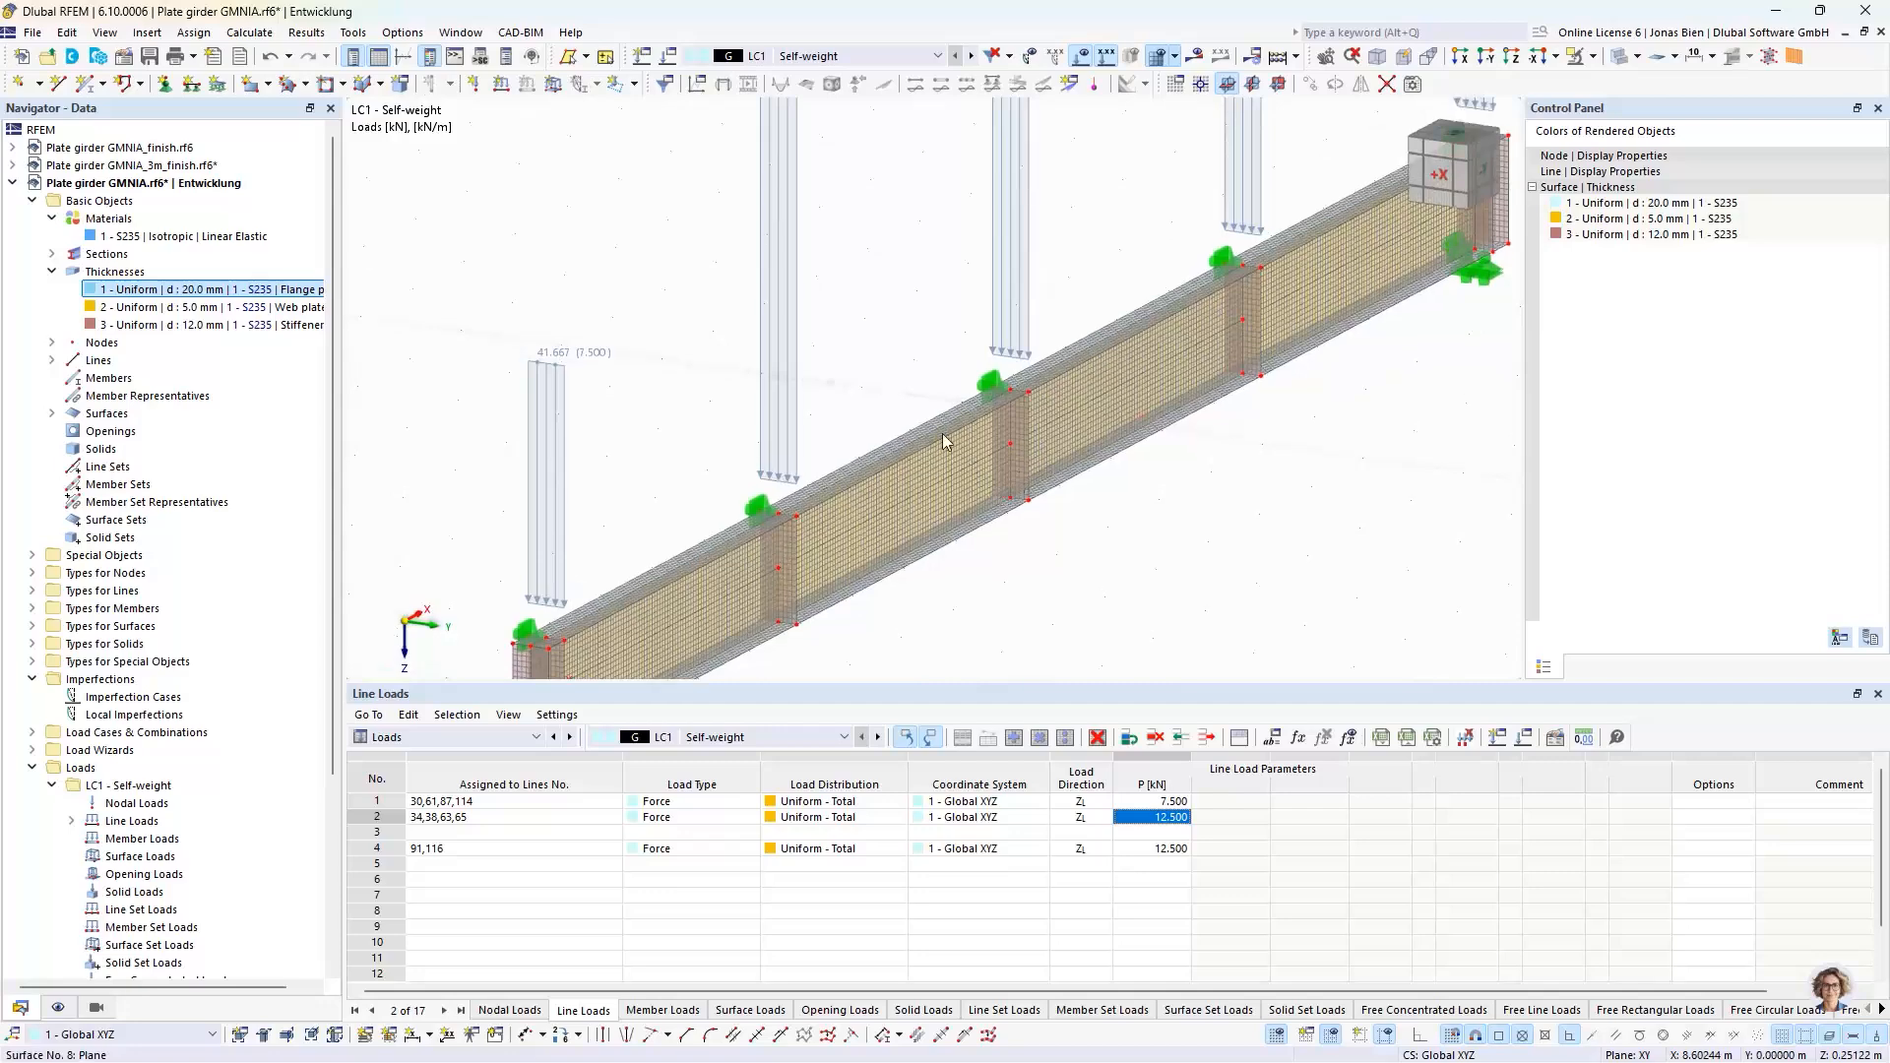
mouse_move(1106, 489)
middle_mouse_down("ctrl")
mouse_move(1094, 502)
mouse_move(1154, 392)
mouse_move(1093, 509)
mouse_move(1157, 503)
mouse_move(1104, 507)
middle_mouse_up("ctrl")
scroll(1182, 502, "down", 1)
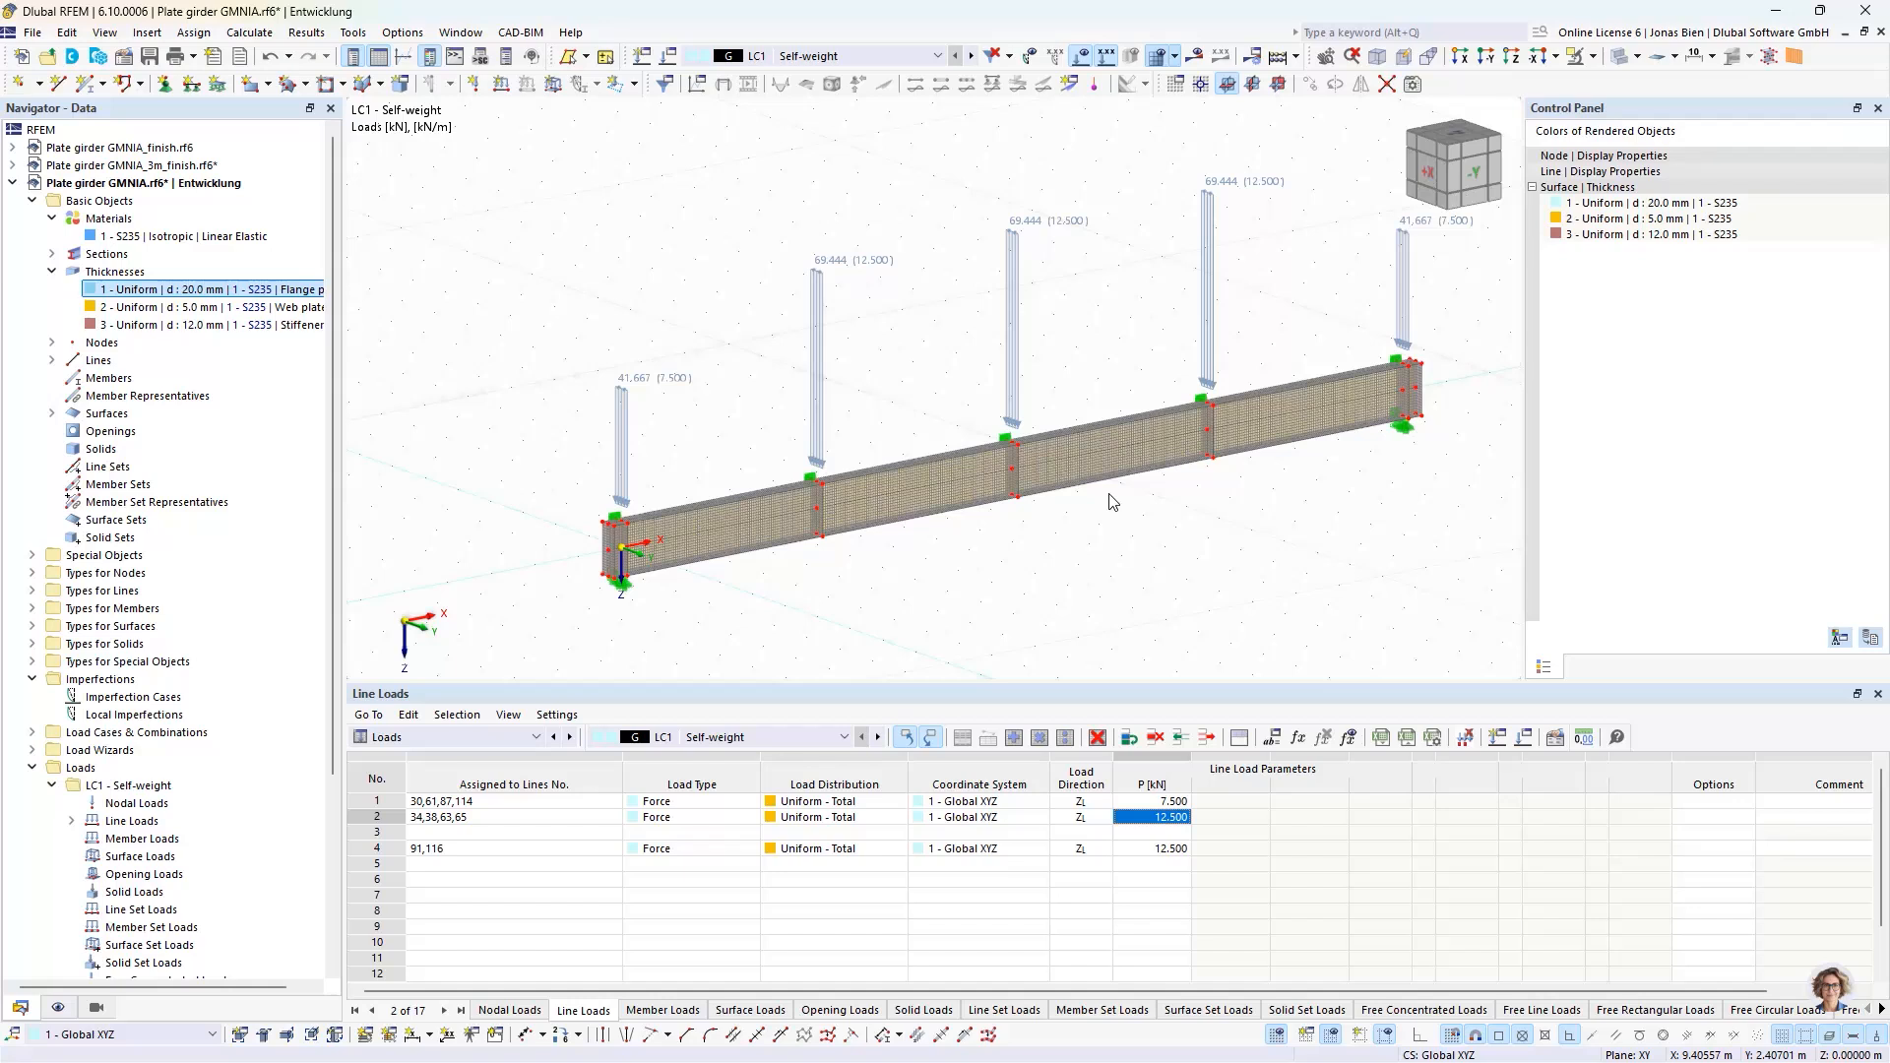
middle_click_drag(1126, 497, 1095, 503)
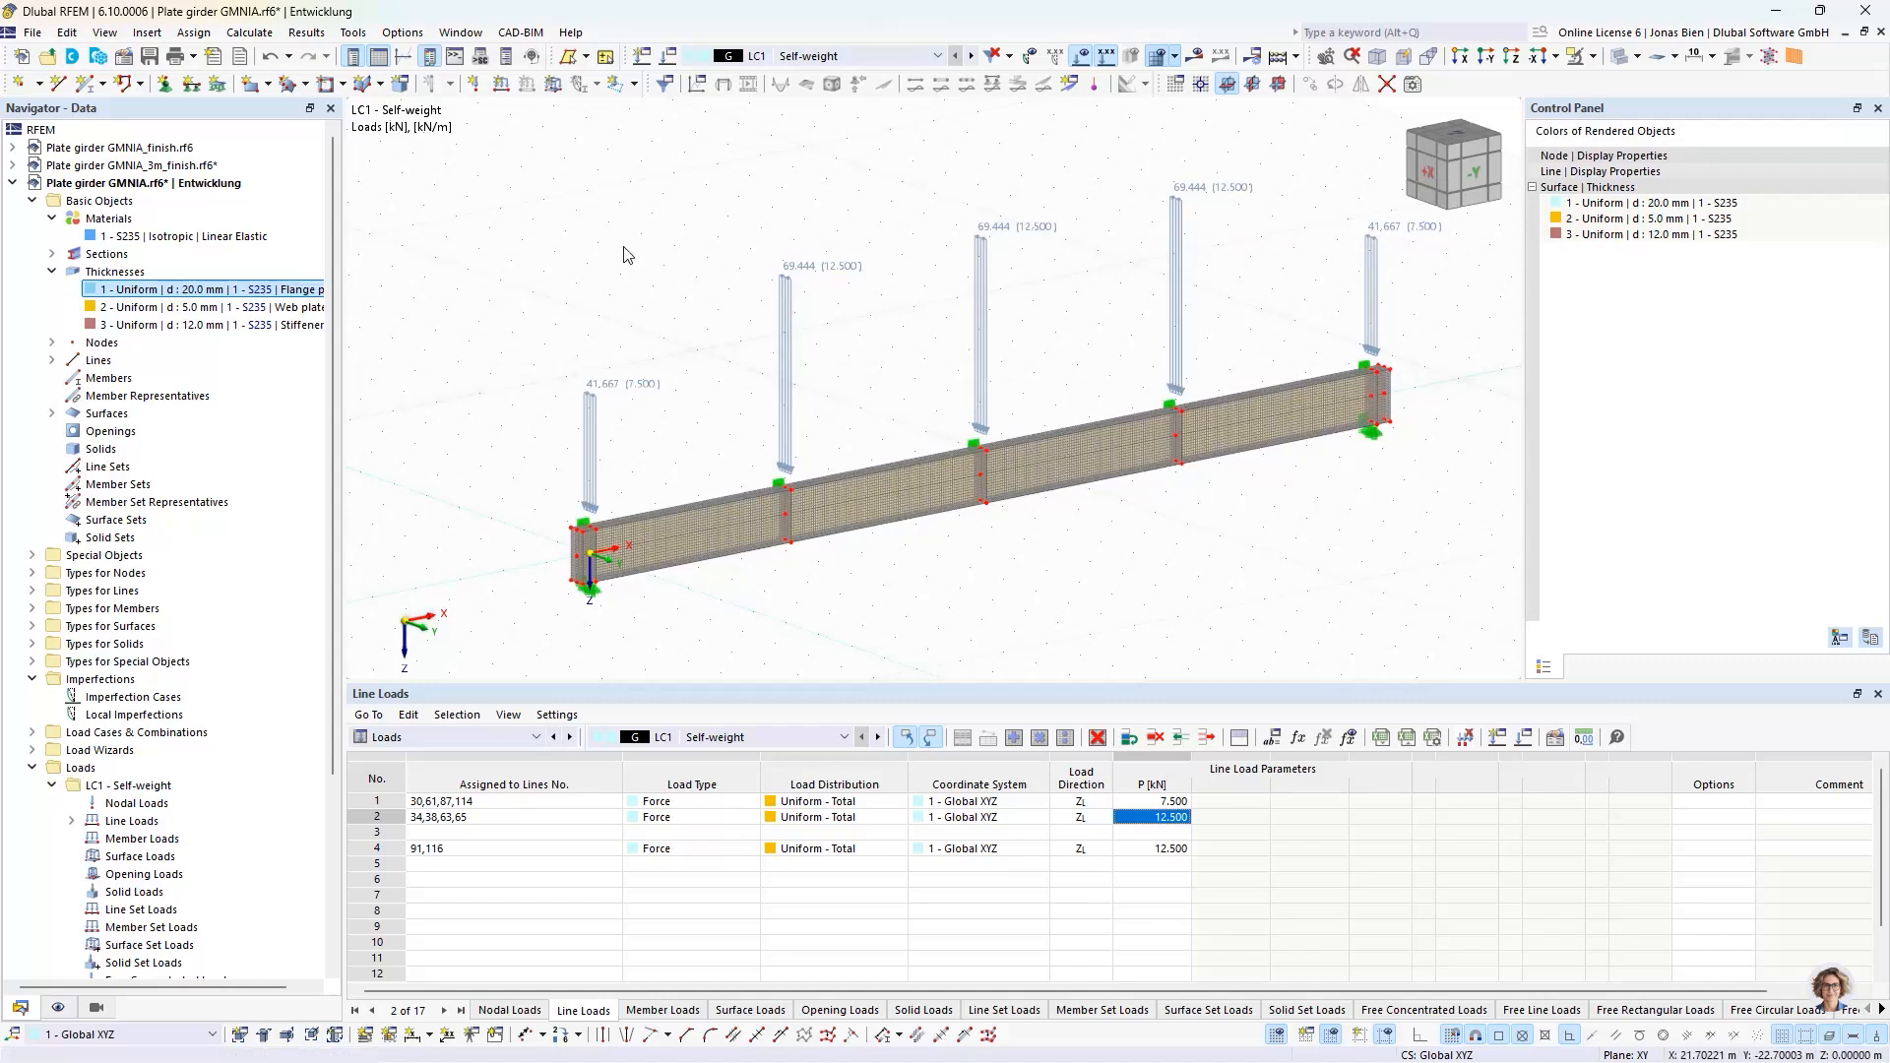
left_click(1198, 56)
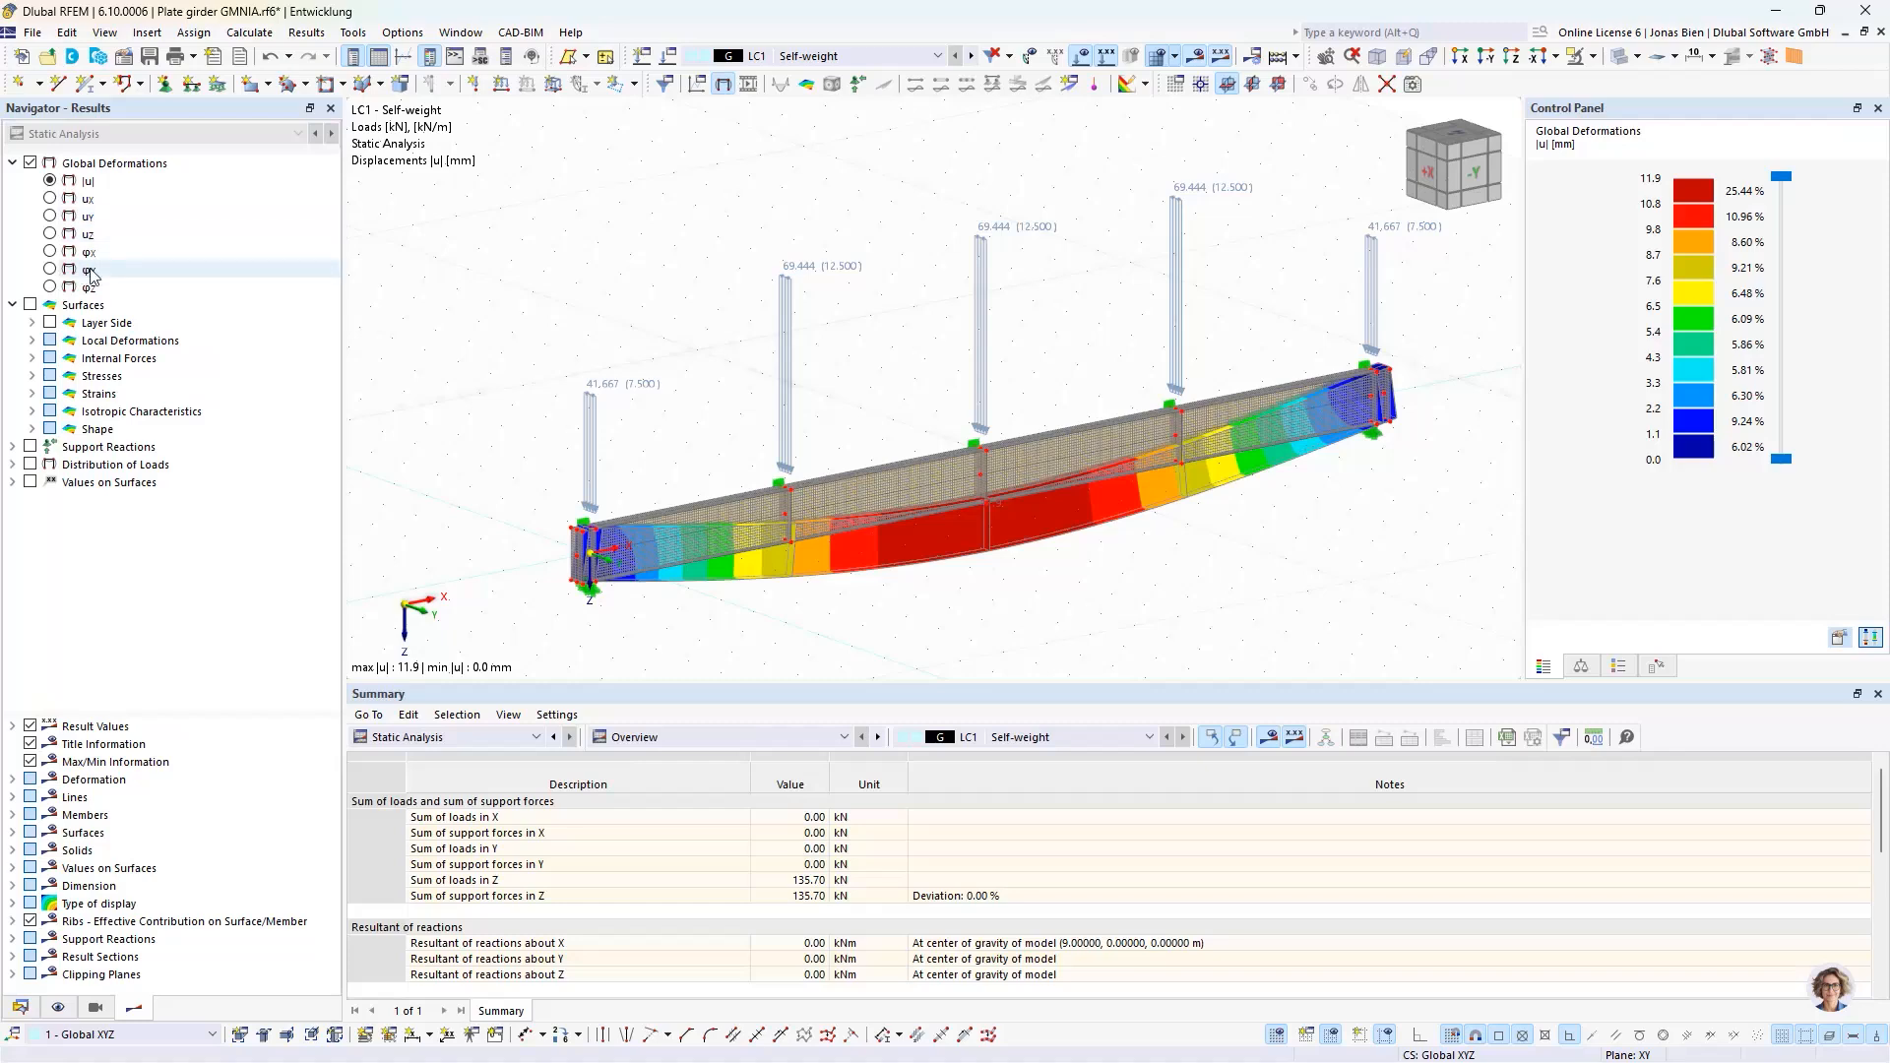
- Examine the self-weight displacements along the full girder in side view, including both supported ends
mouse_move(992, 379)
middle_mouse_down("ctrl")
mouse_move(1077, 262)
mouse_move(1037, 361)
mouse_move(991, 384)
middle_mouse_up("ctrl")
scroll(829, 513, "up", 3)
middle_click_drag(882, 337, 740, 292, "ctrl")
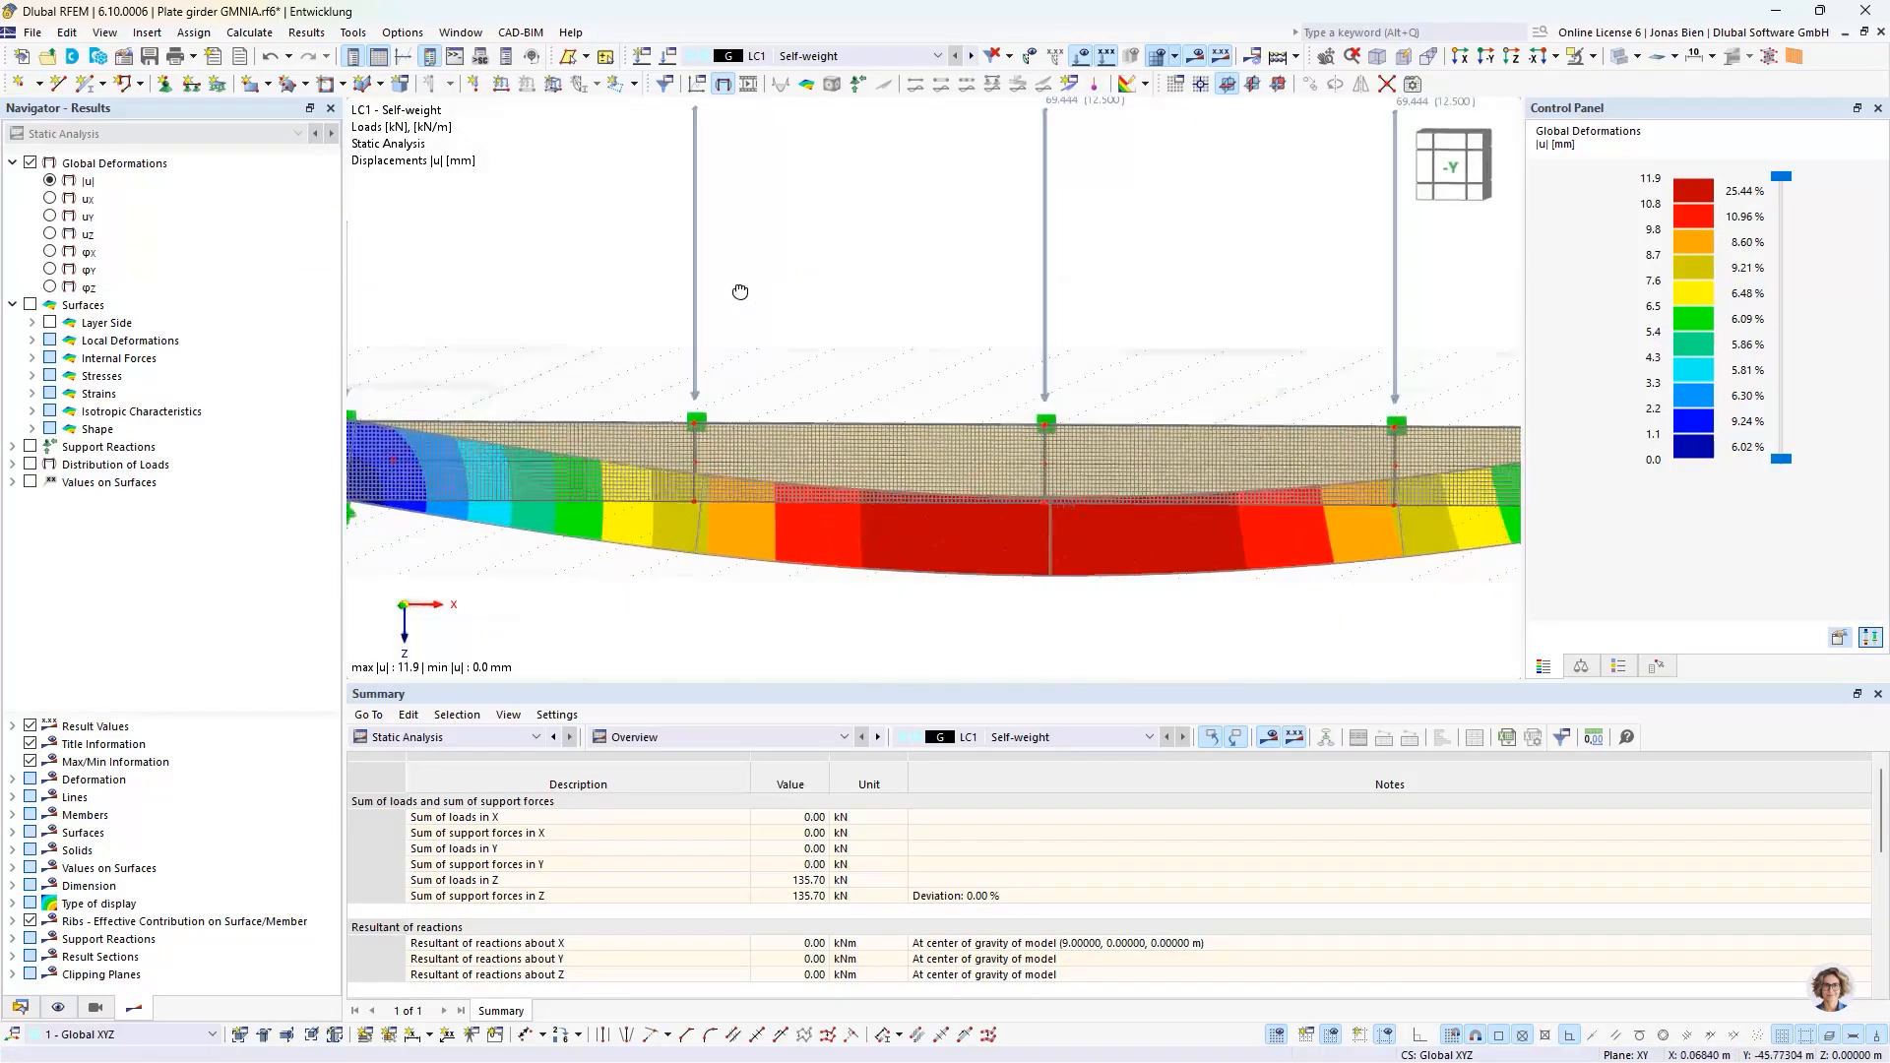
scroll(795, 337, "down", 2)
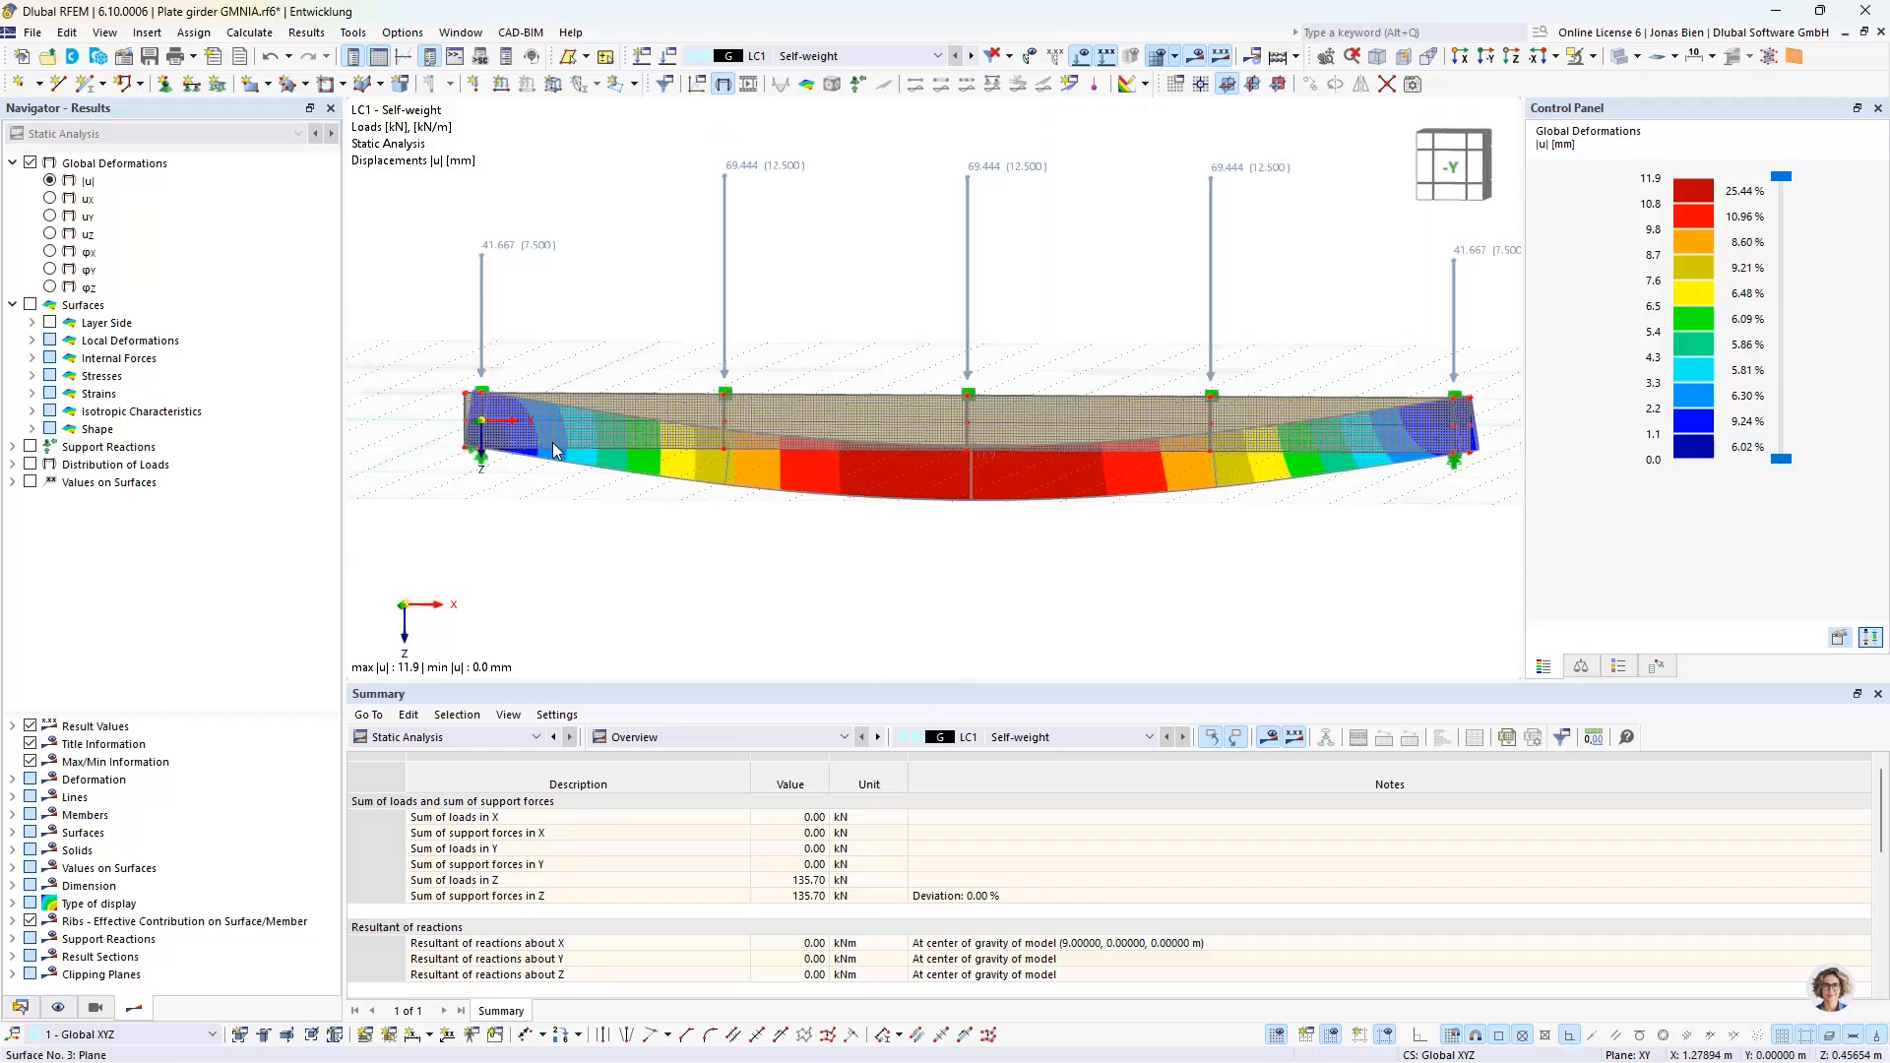
scroll(1496, 453, "up", 2)
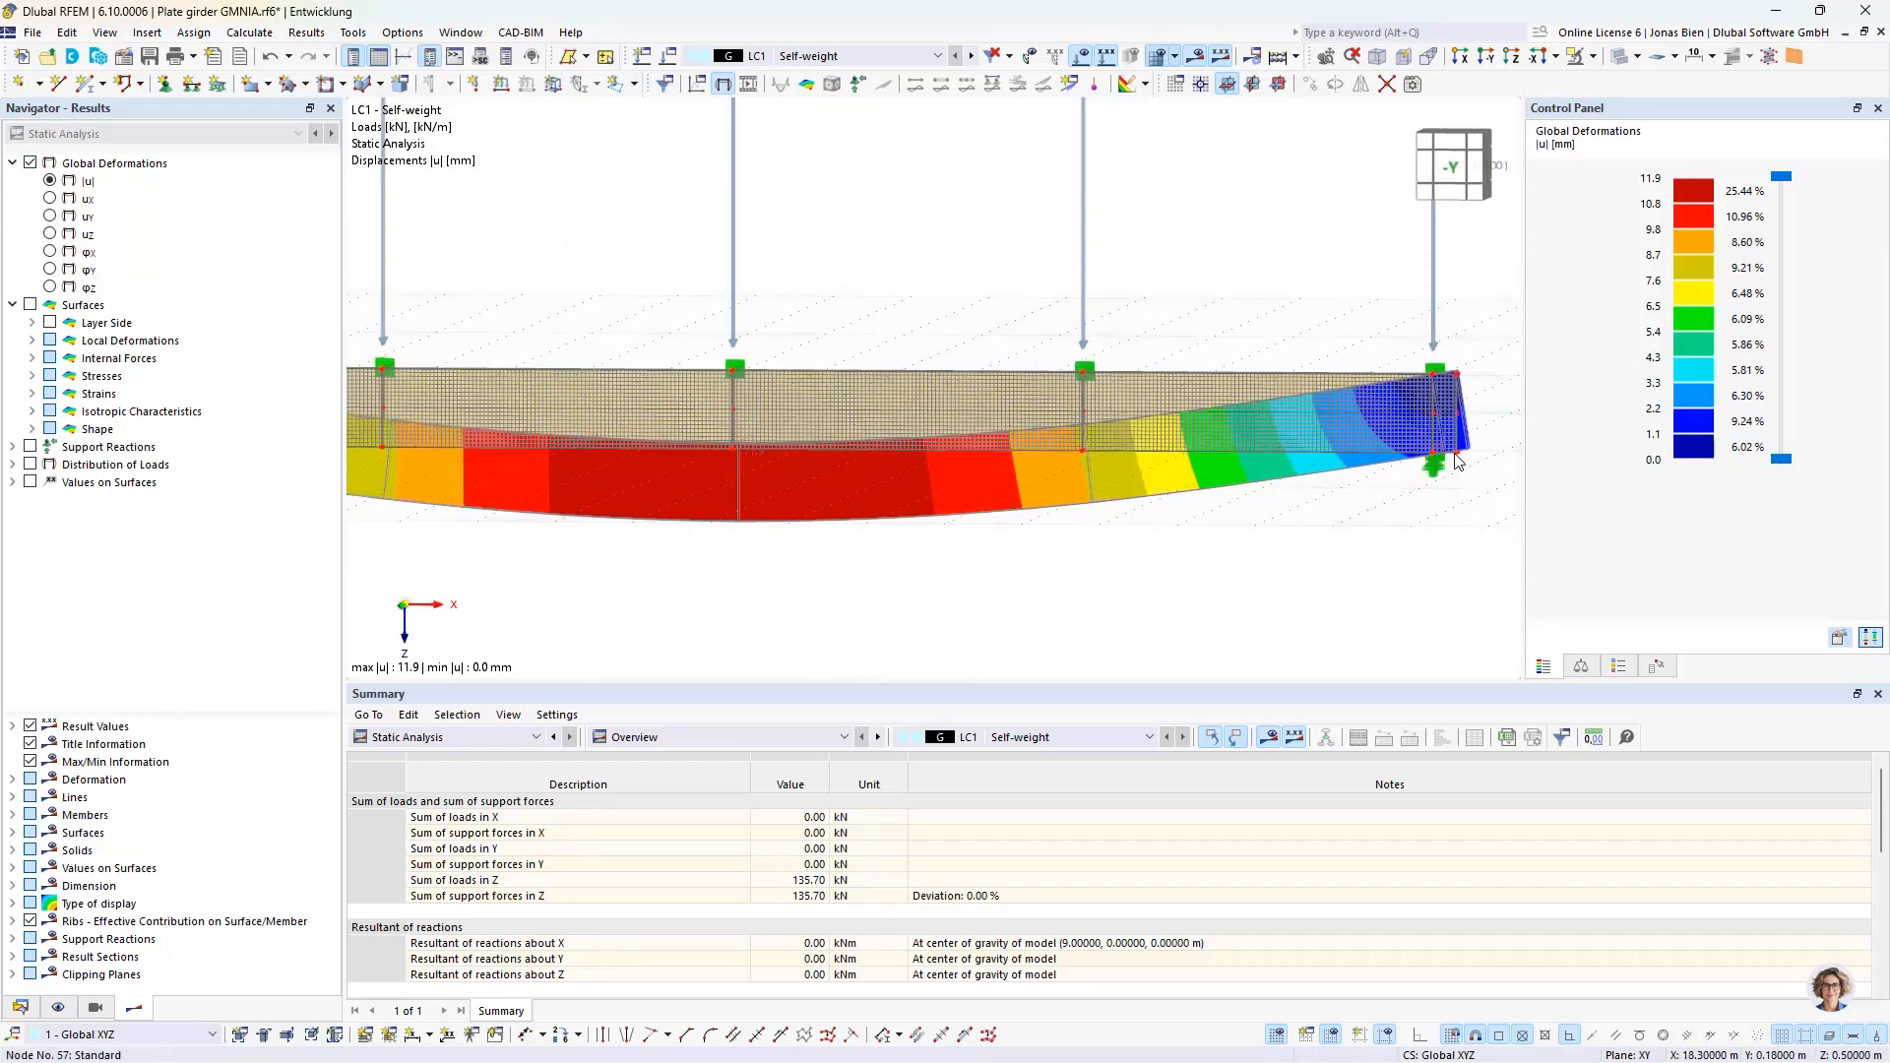
scroll(772, 443, "down", 2)
middle_click_drag(772, 433, 845, 406)
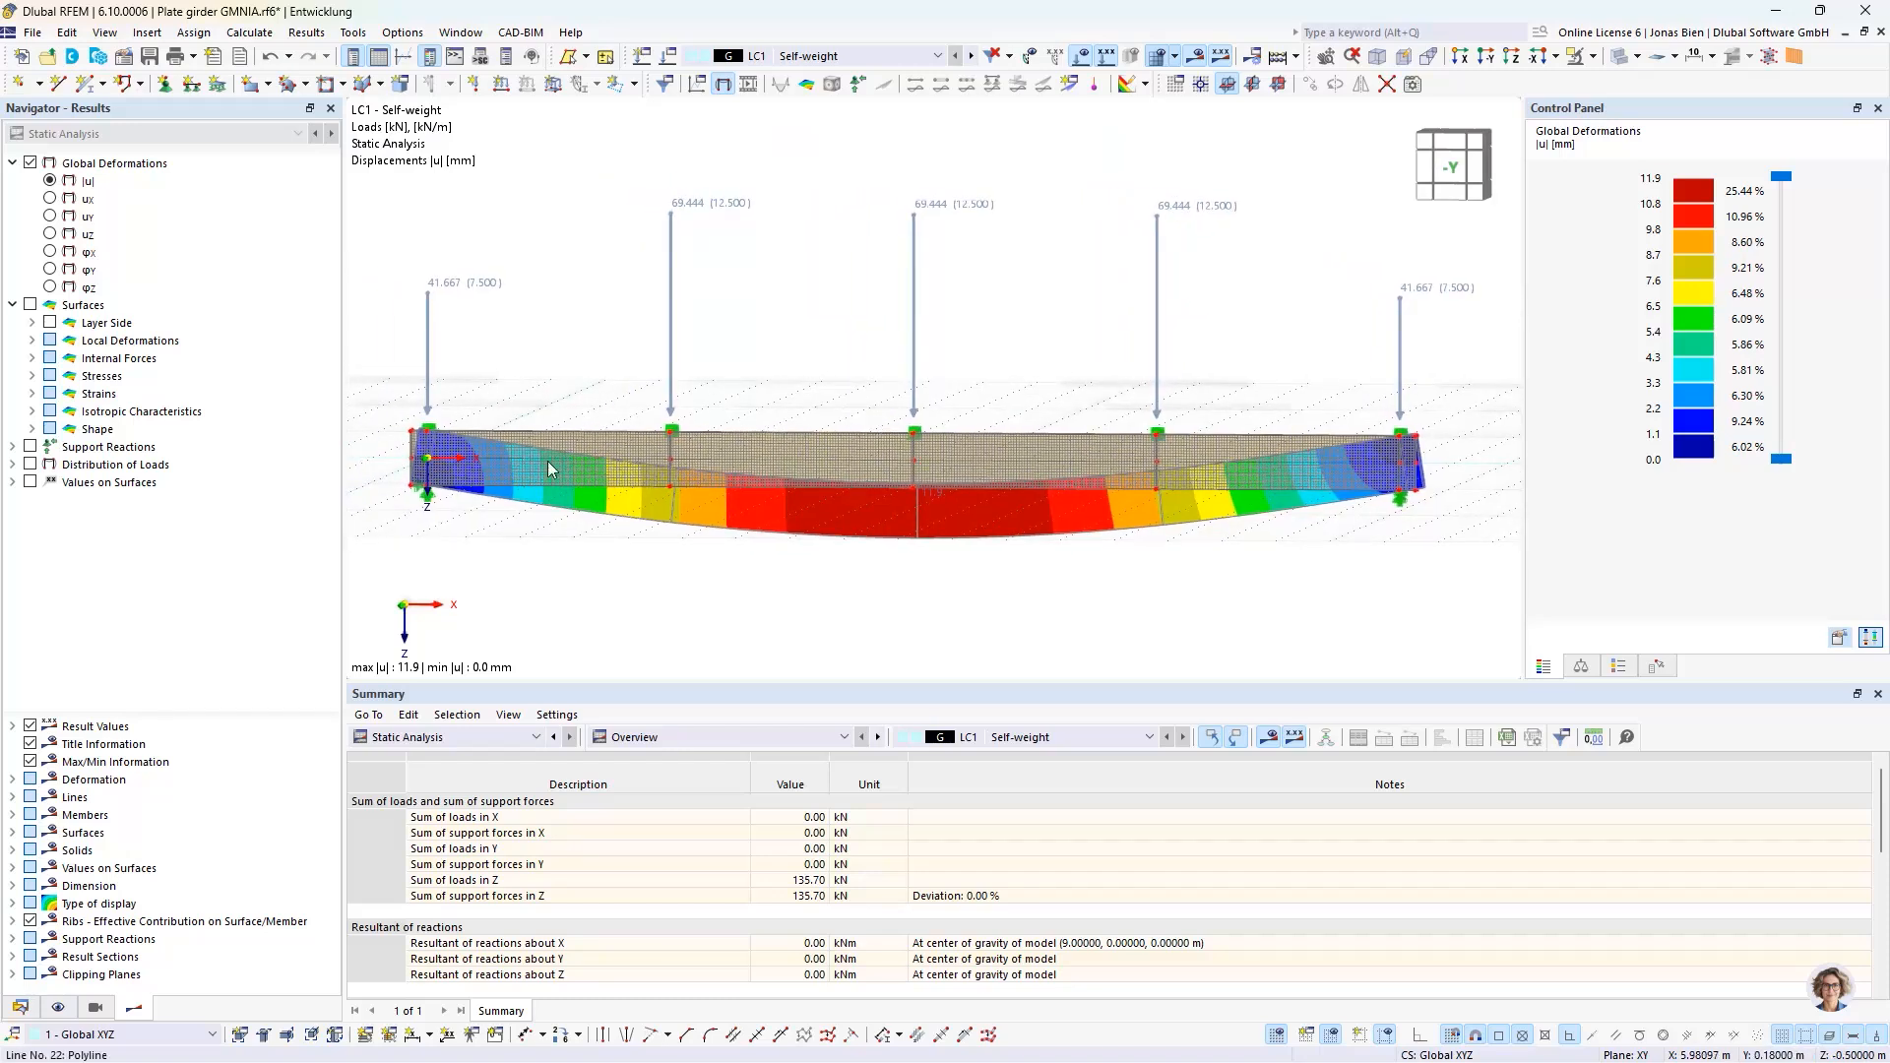
- Show the basic stress σx,+ on the girder's surfaces with the finite element mesh hidden
left_click(32, 376)
left_click(51, 394)
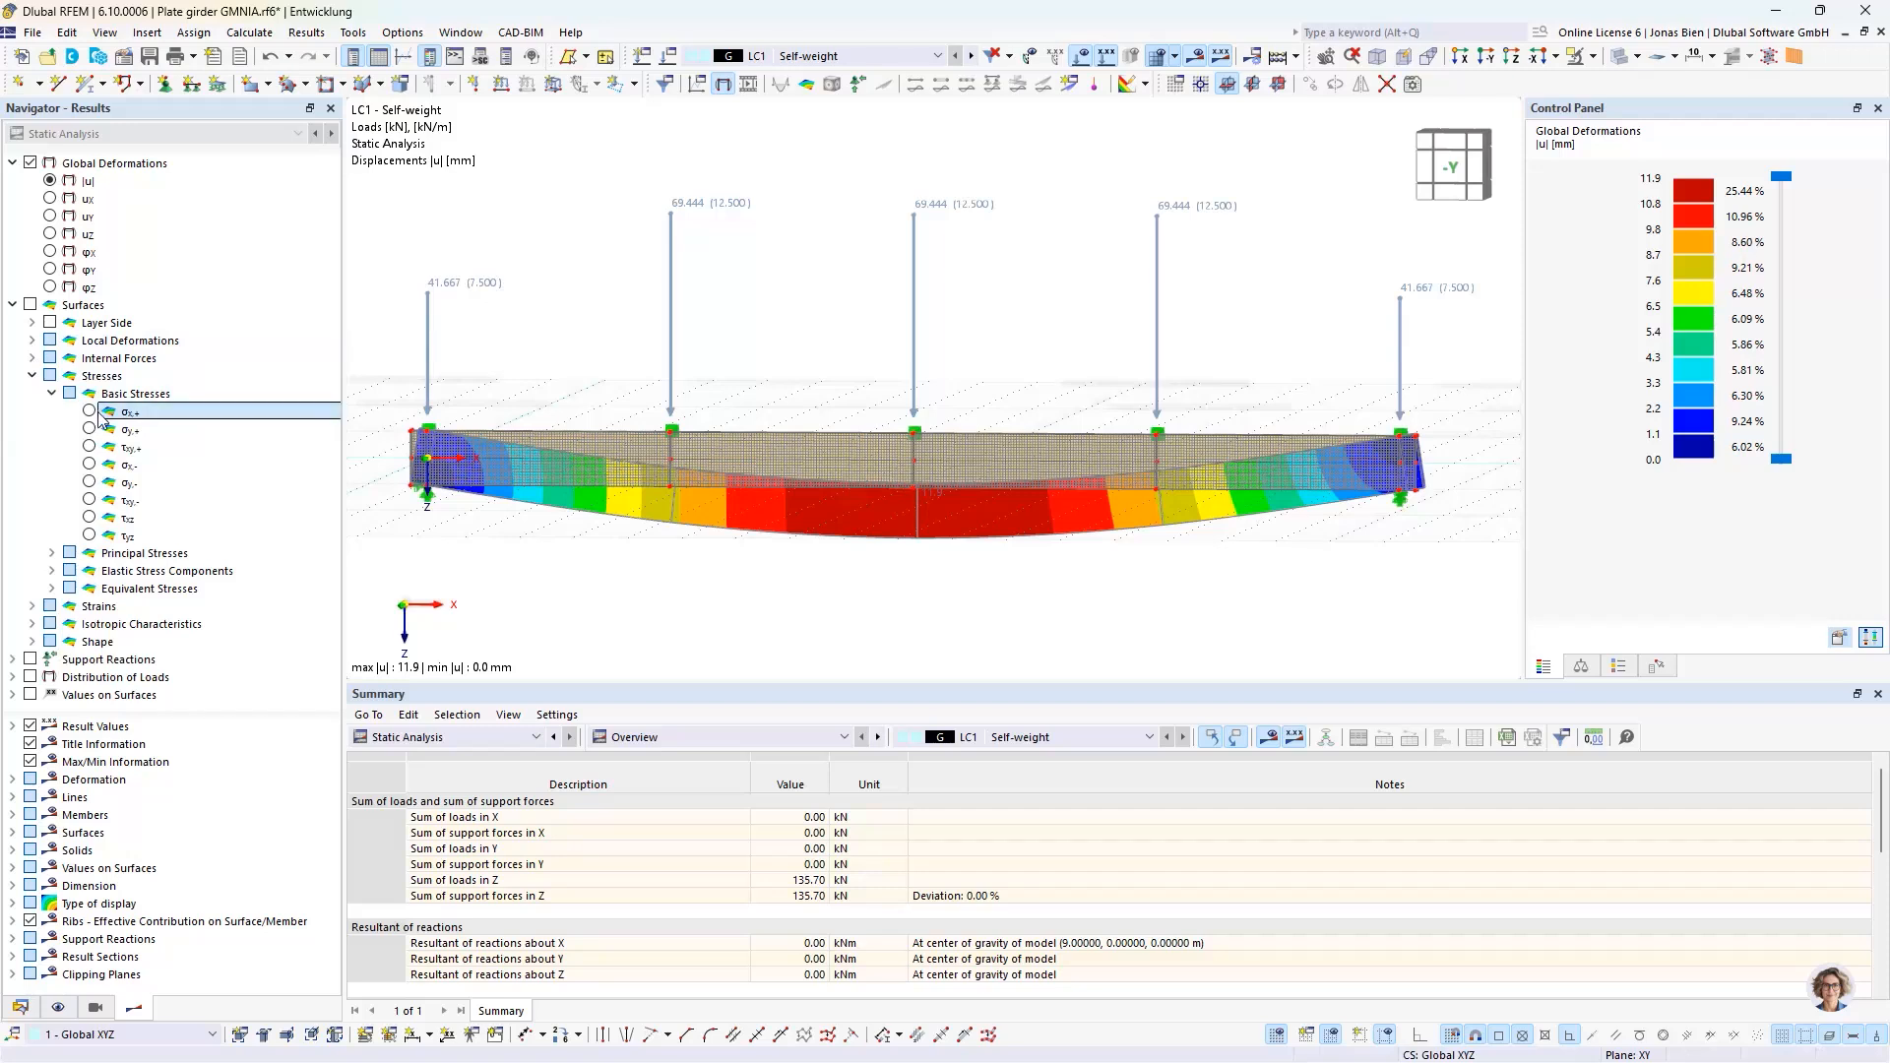
left_click(151, 417)
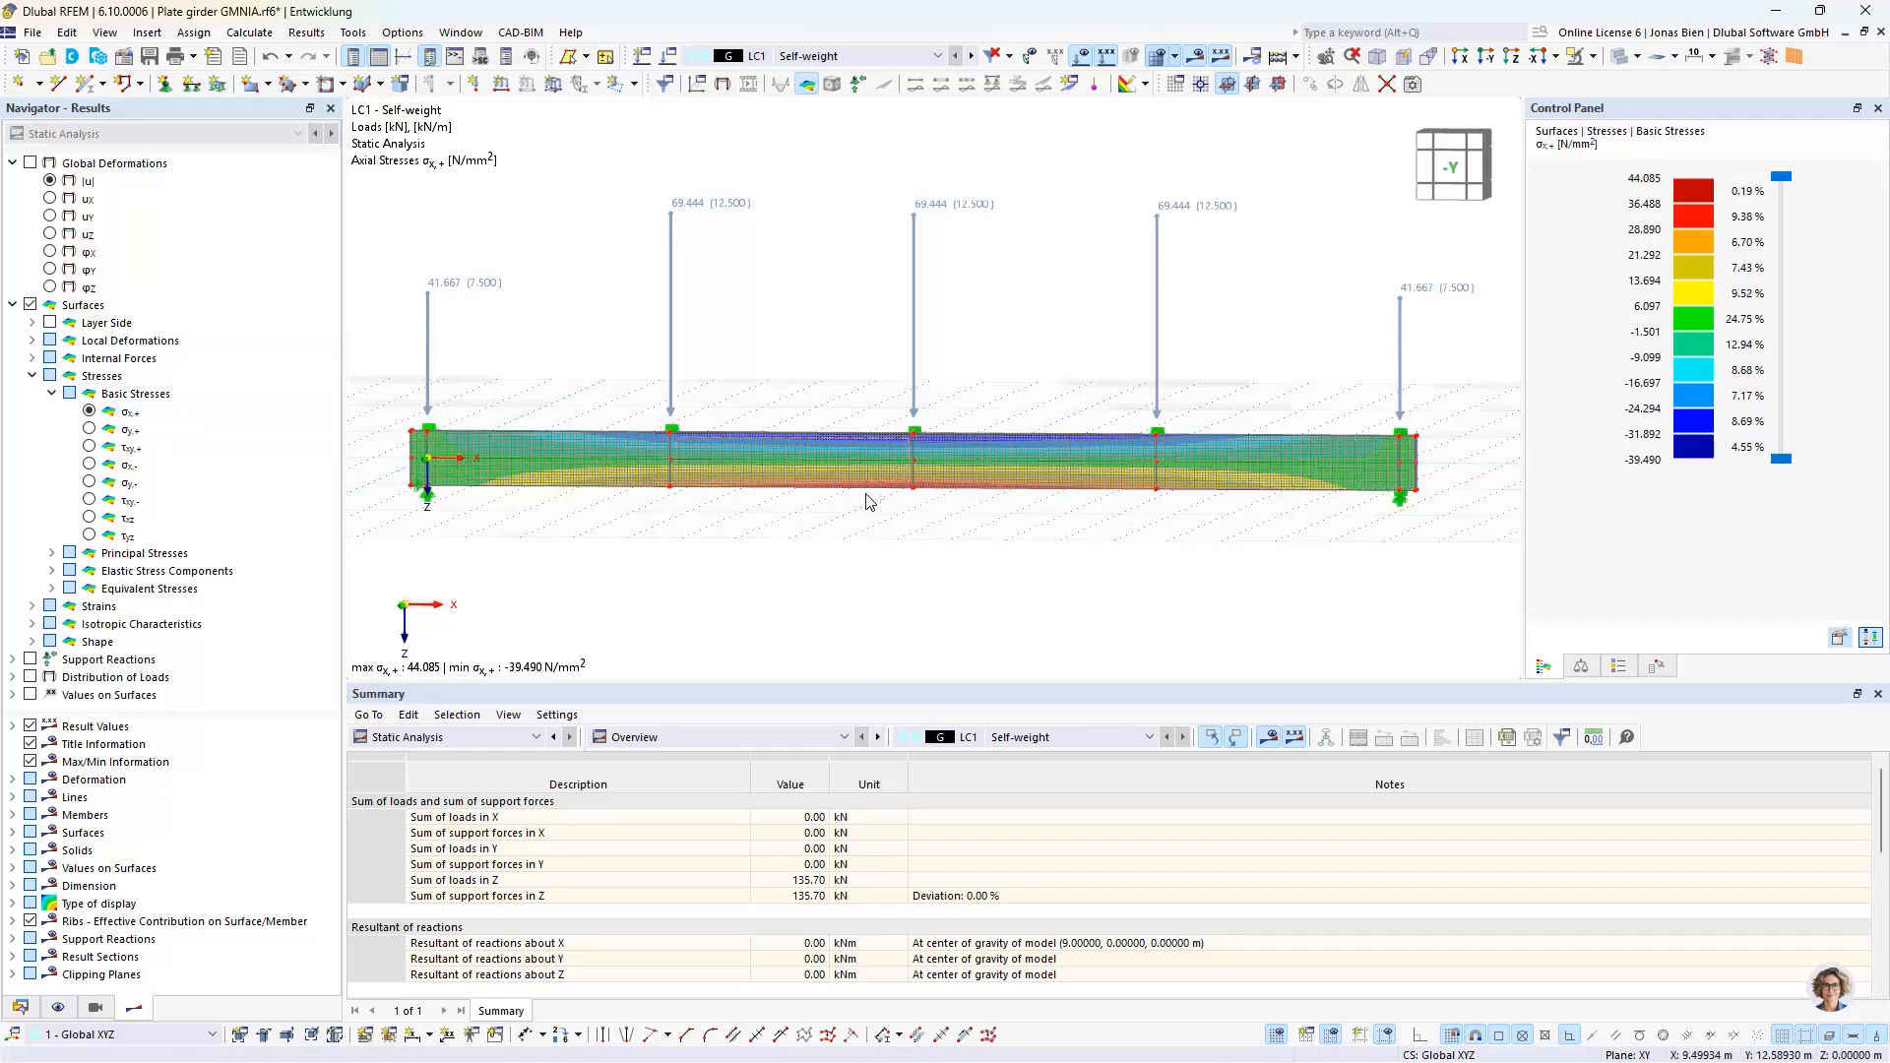
middle_click_drag(865, 495, 1063, 520, "ctrl")
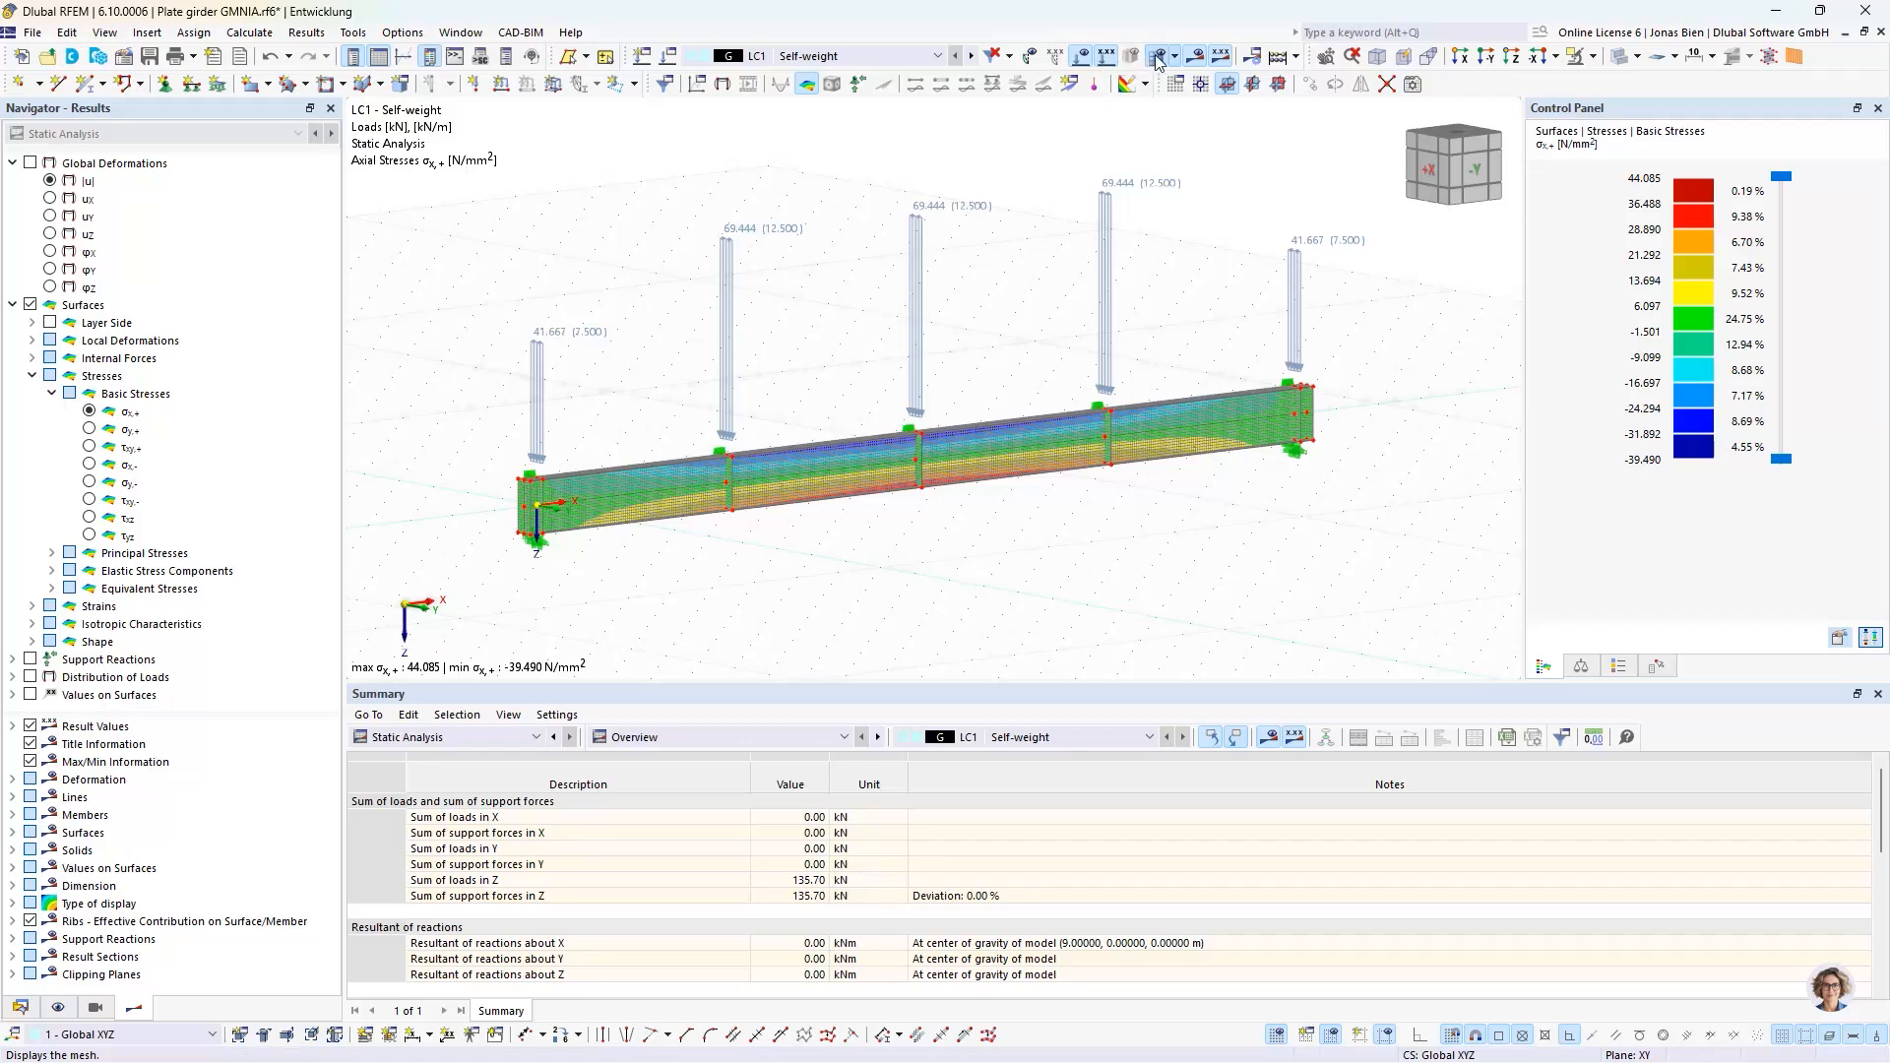
left_click(1104, 61)
scroll(923, 513, "up", 2)
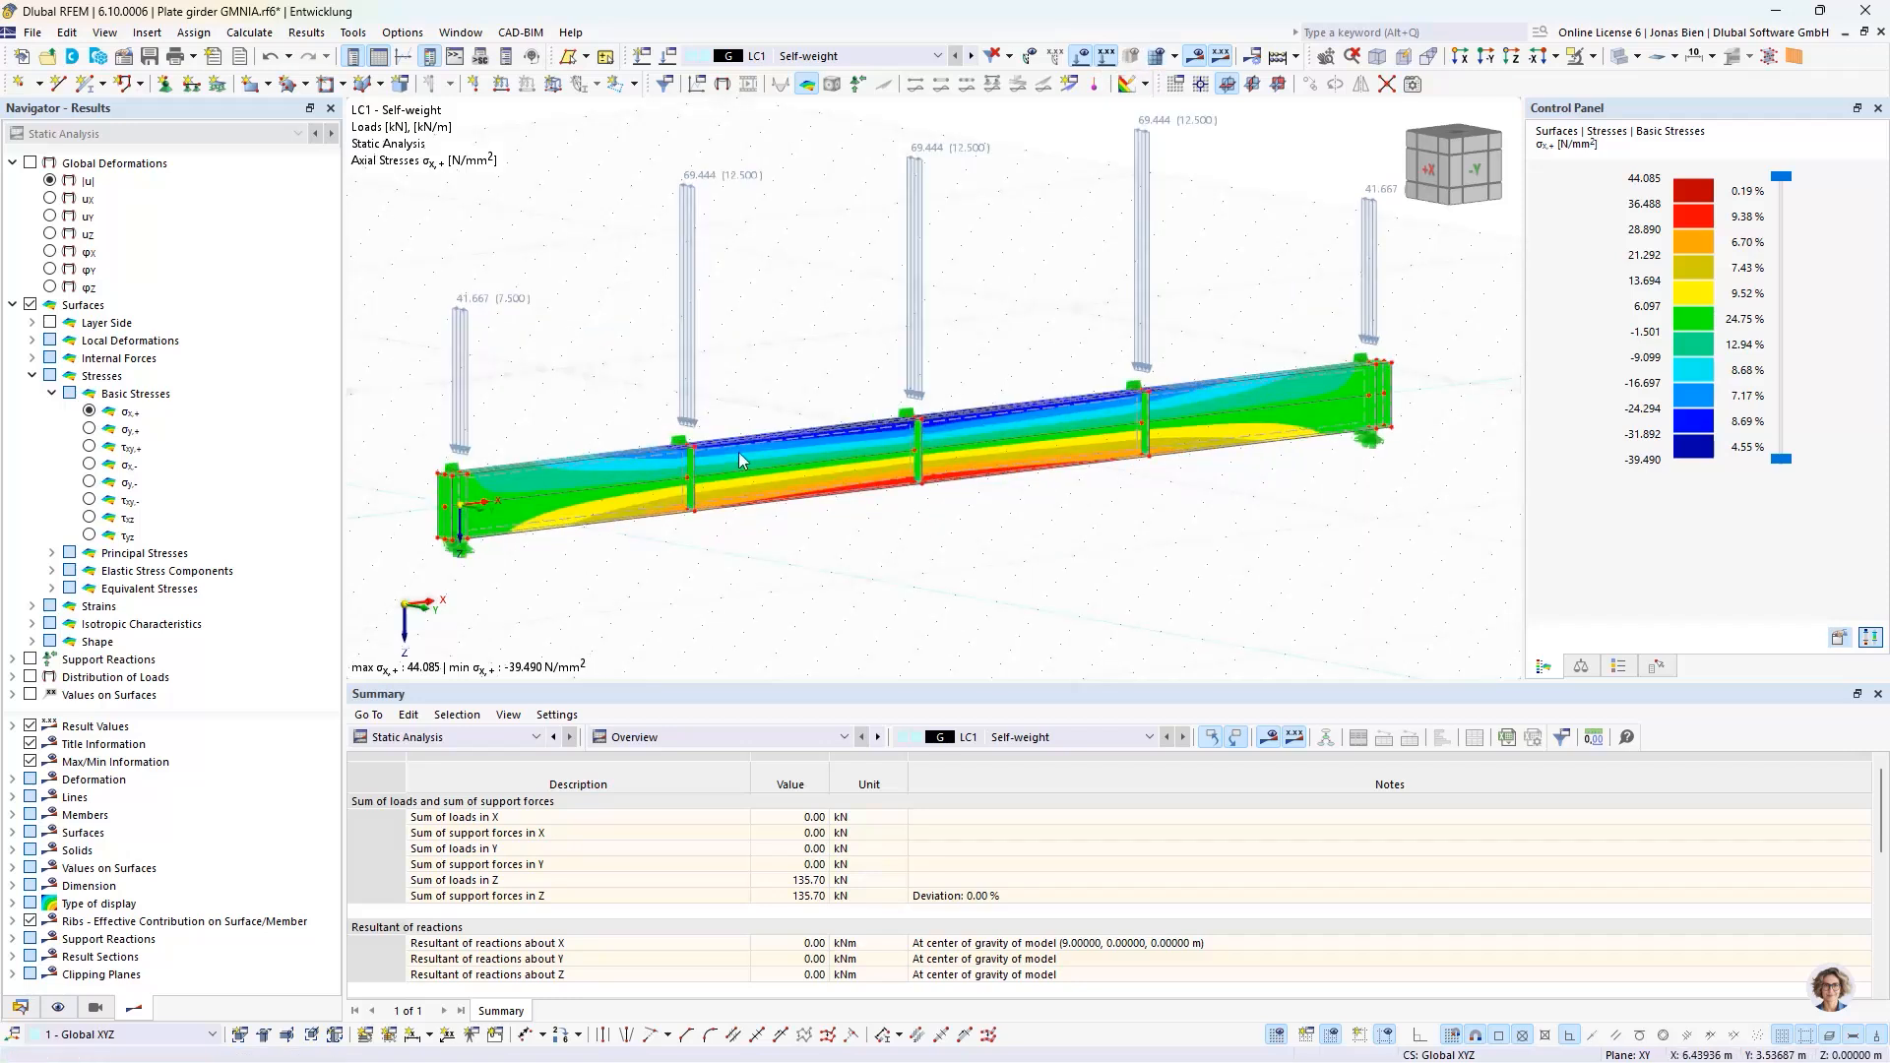
- Delete the SLS design situations Characteristic, Frequent and Quasi-permanent, leaving only the ULS (STR/GEO) one
left_click(21, 1007)
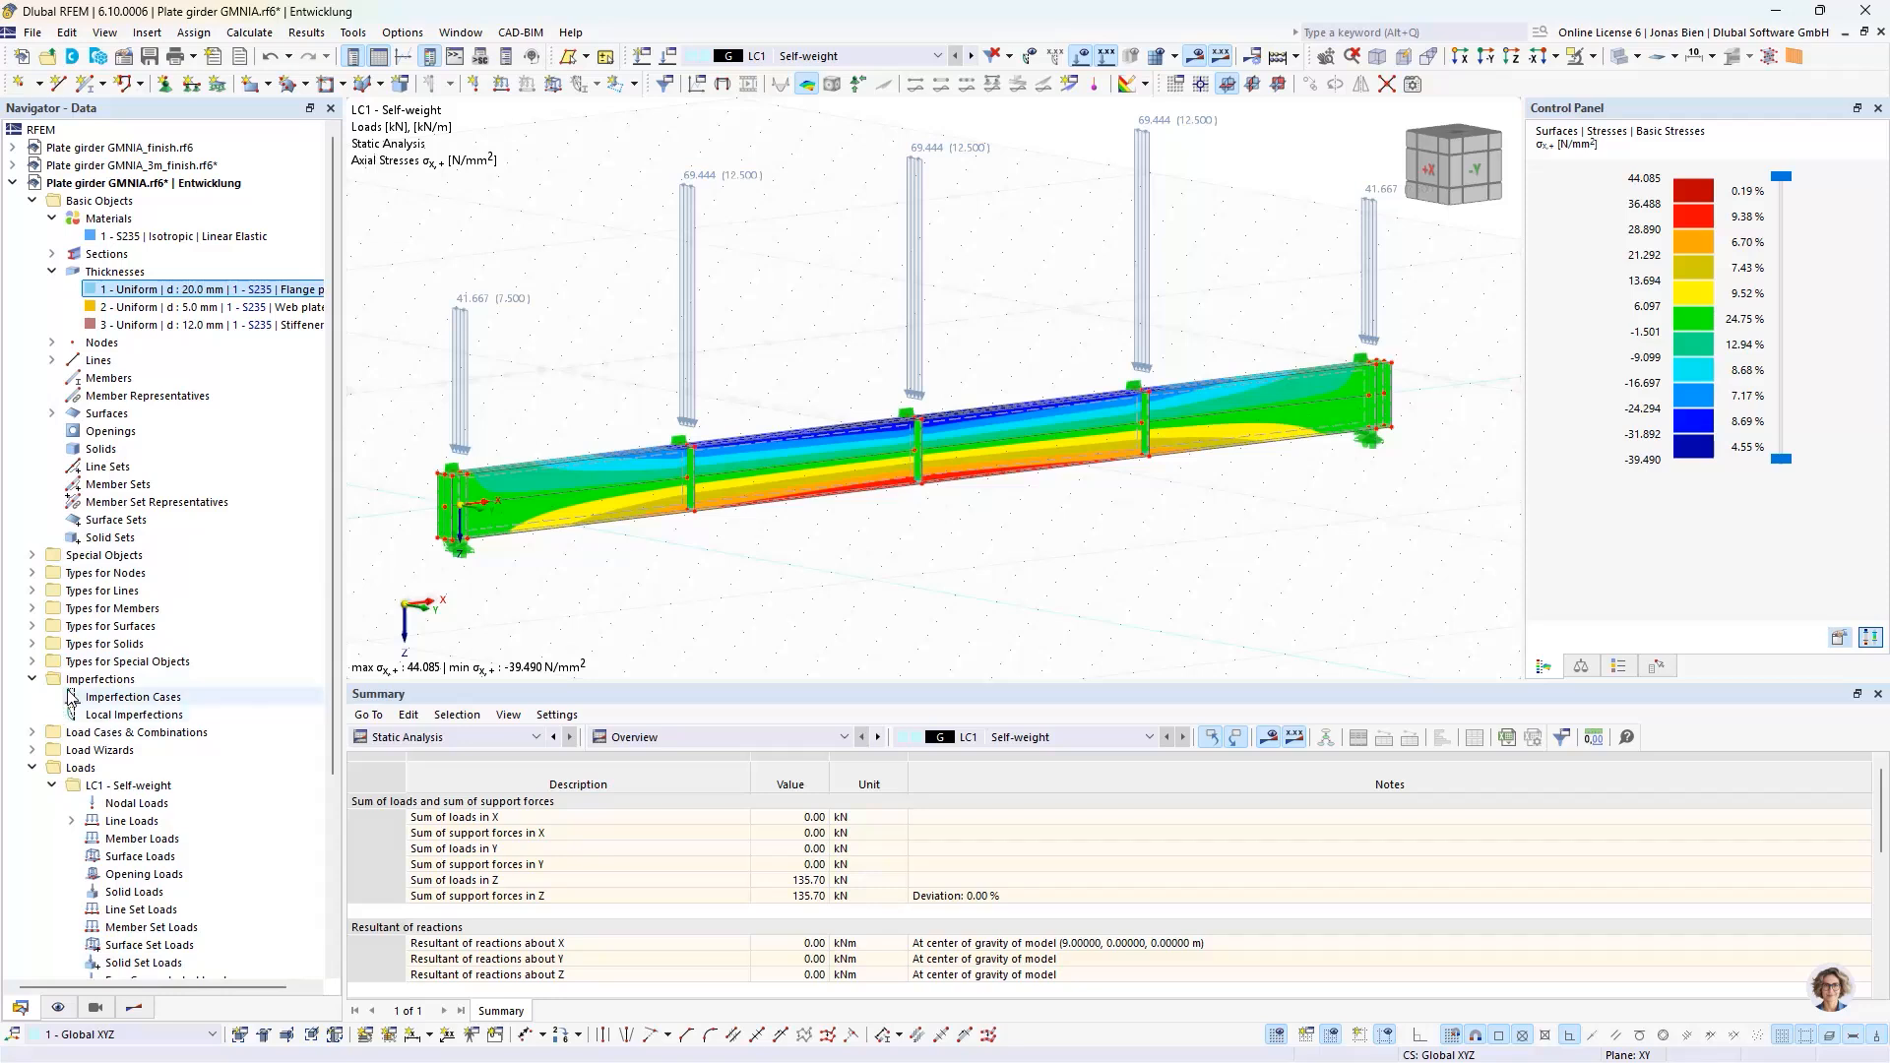
scroll(69, 707, "down", 5)
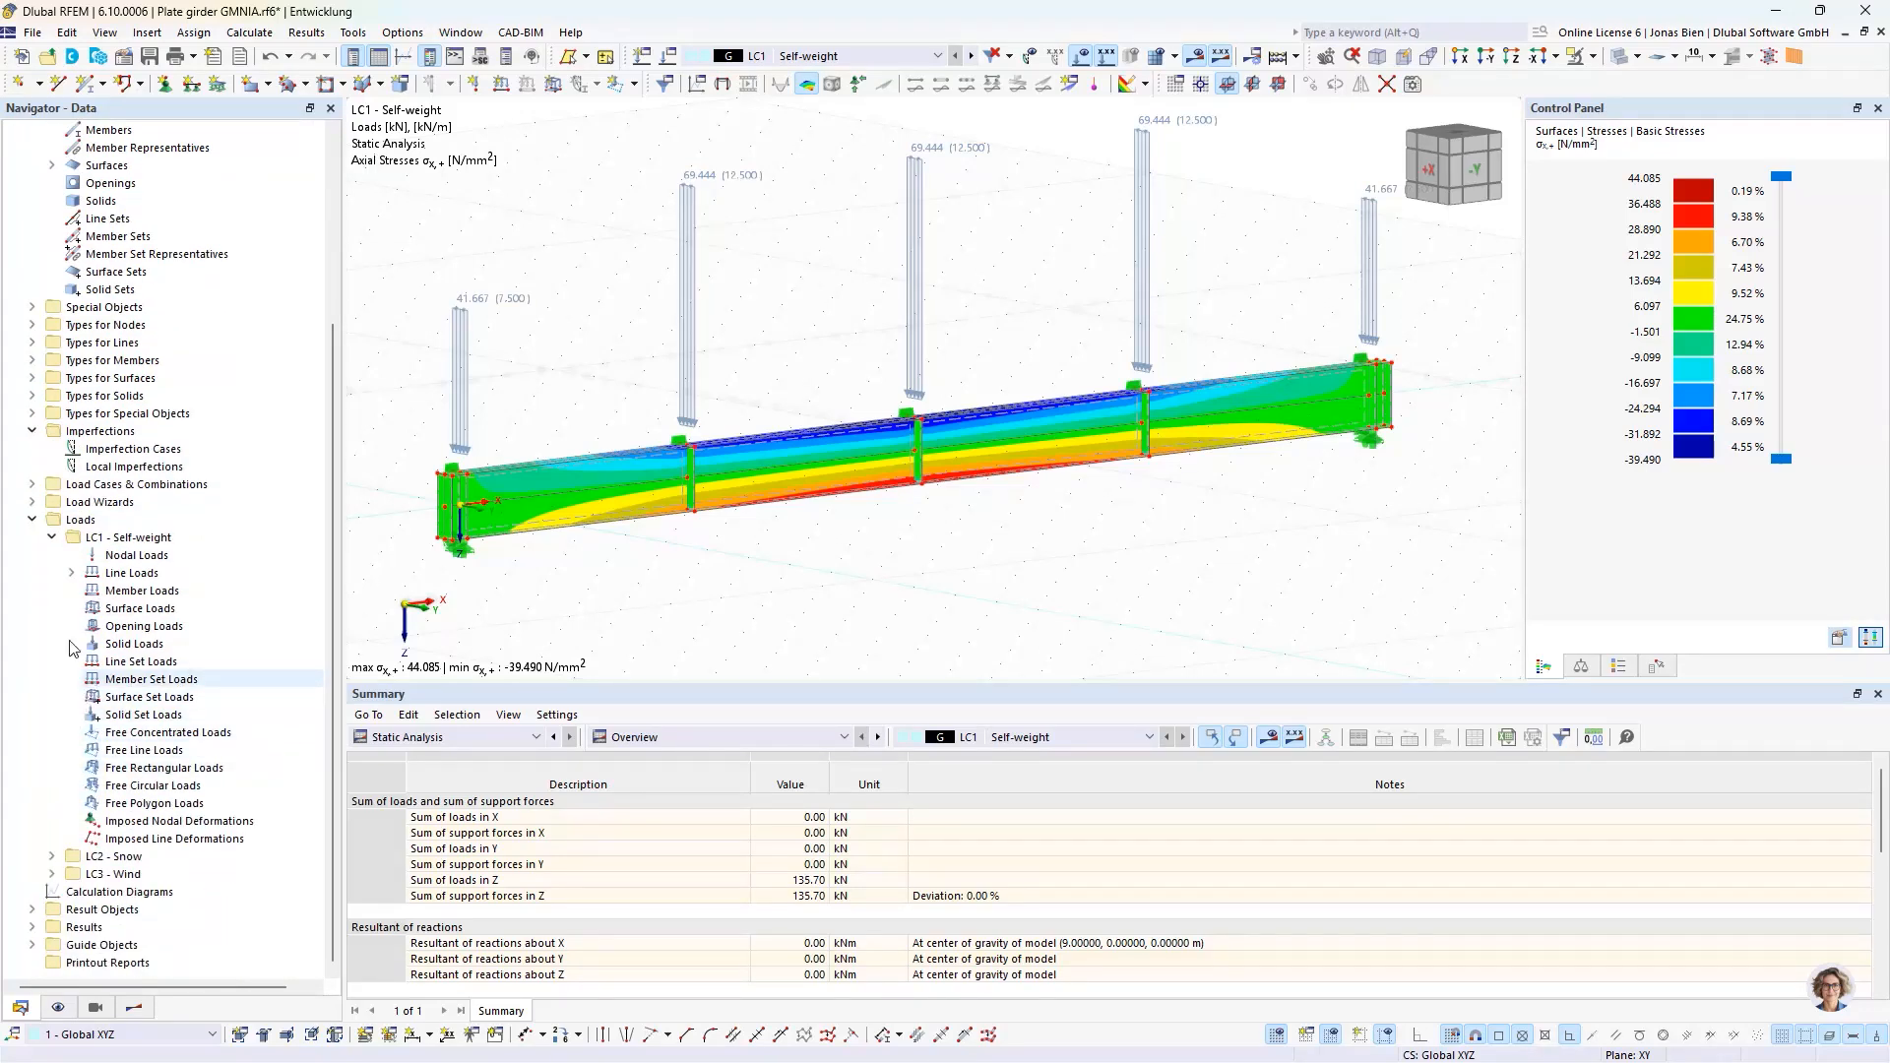
left_click(669, 56)
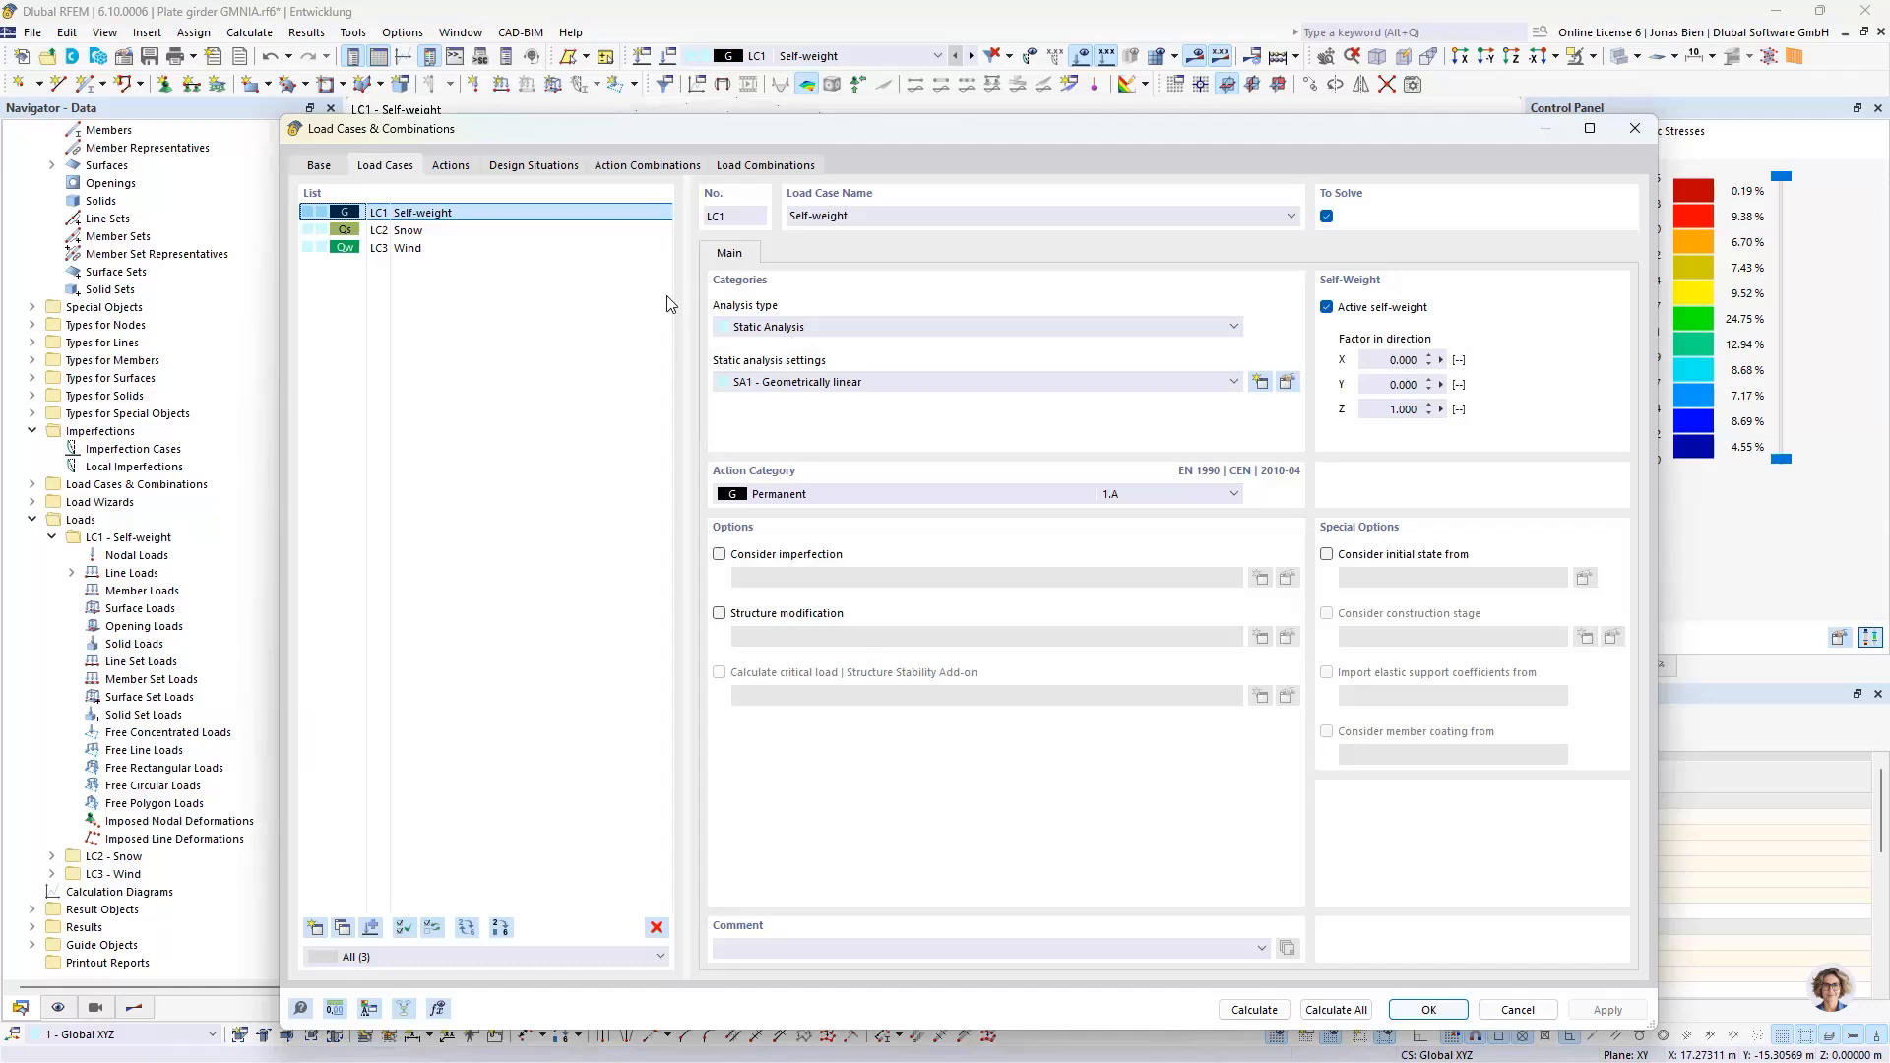
left_click(550, 167)
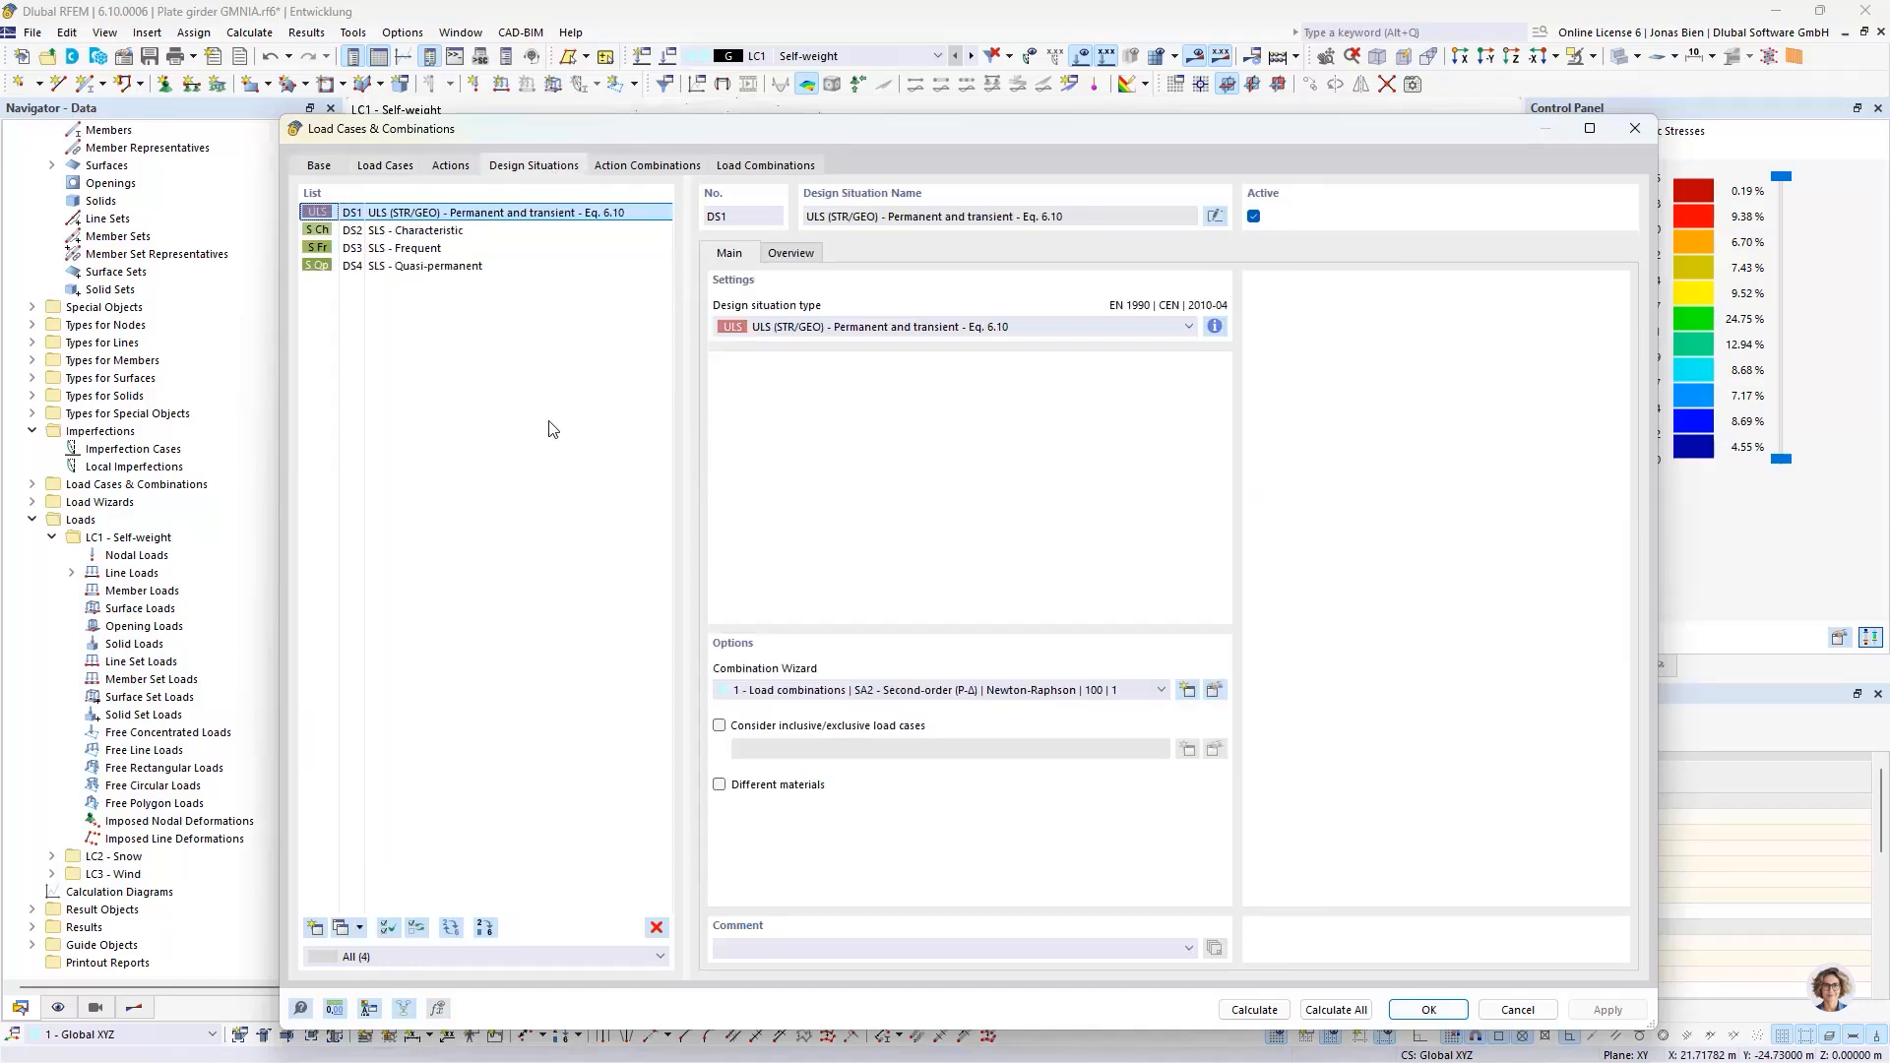
left_click(497, 237)
left_click(476, 264, "shift")
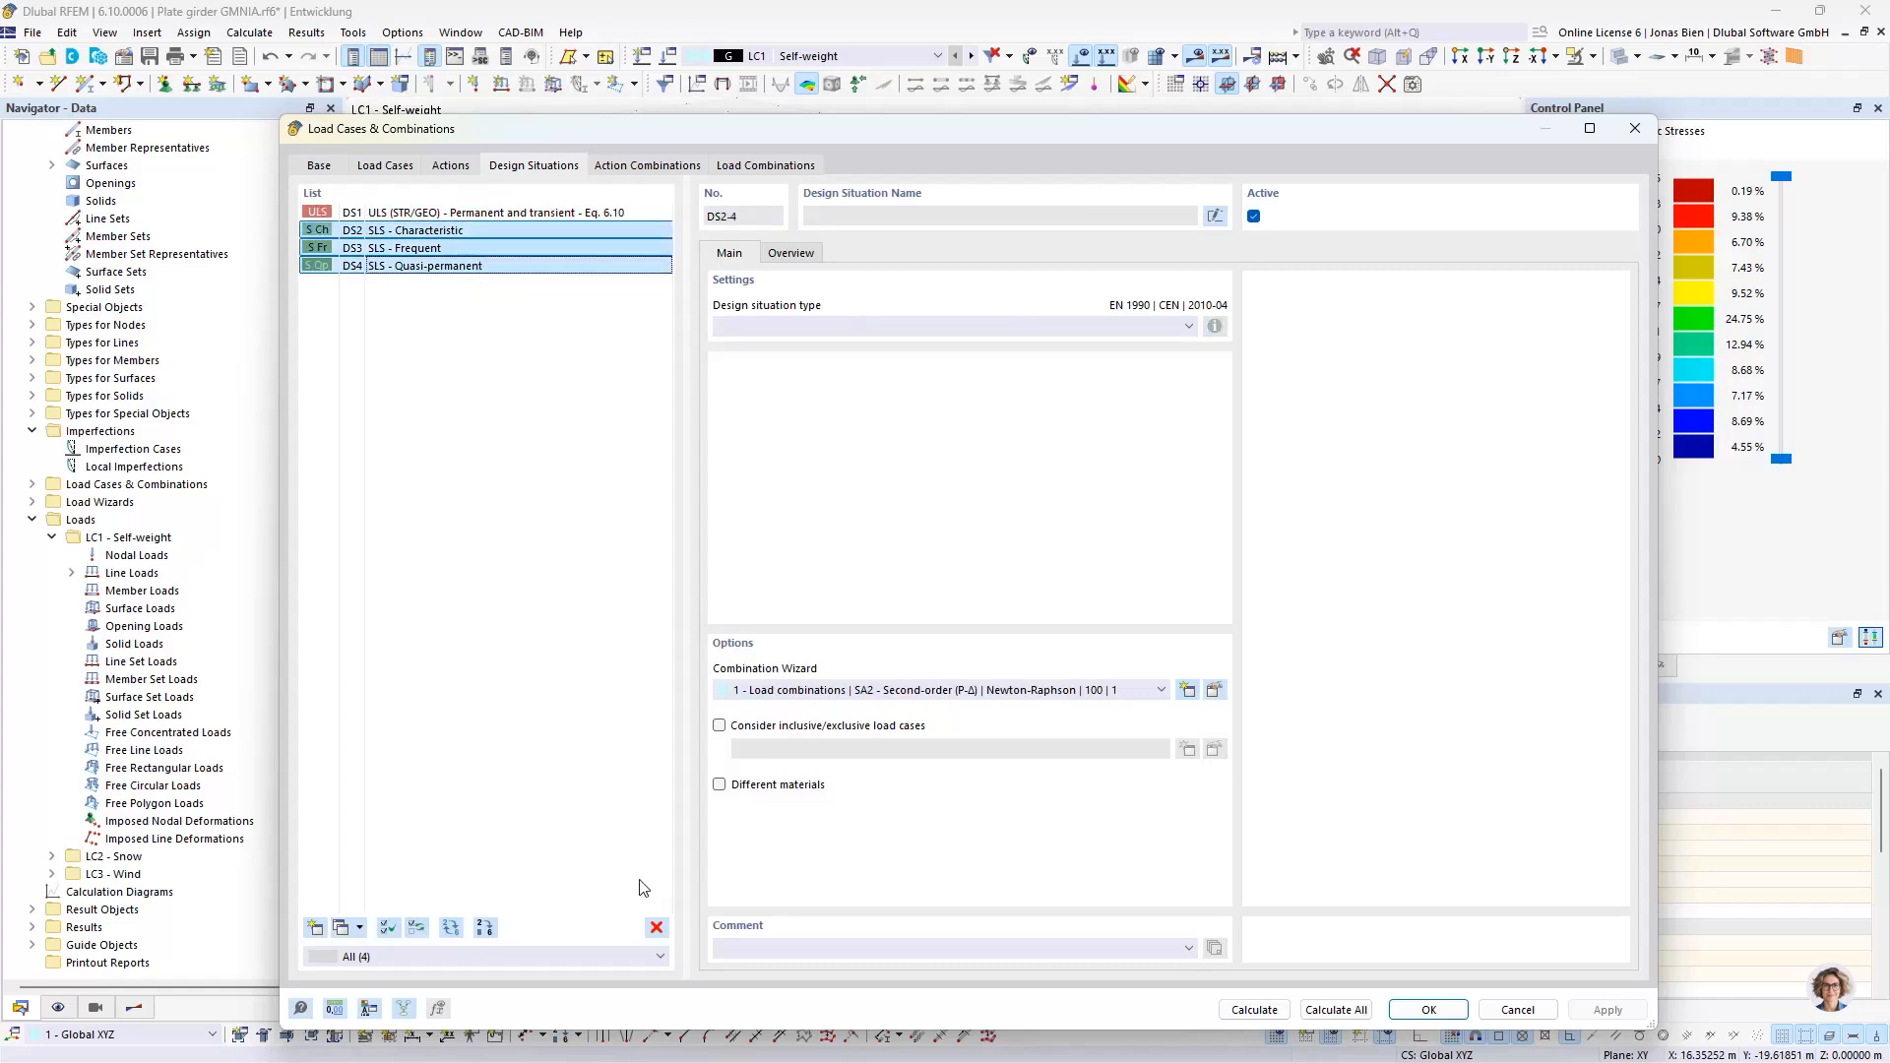
left_click(657, 929)
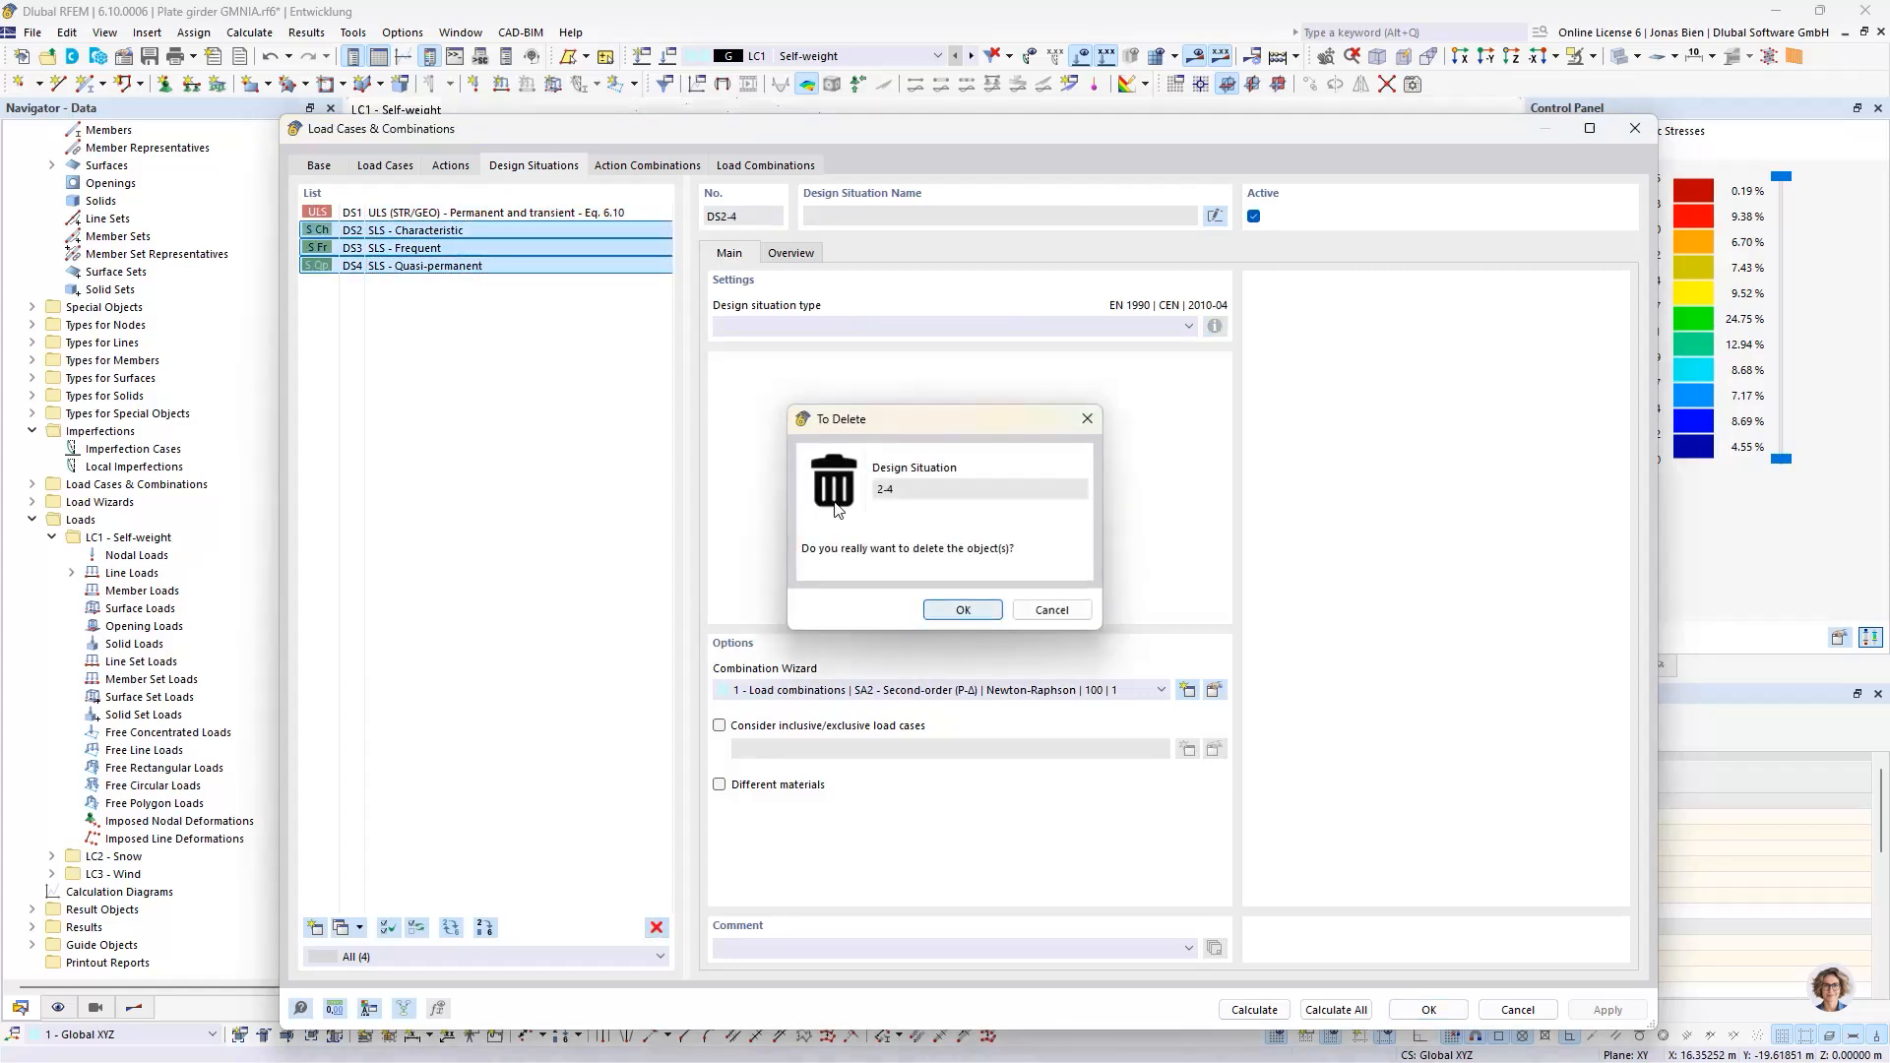
left_click(966, 603)
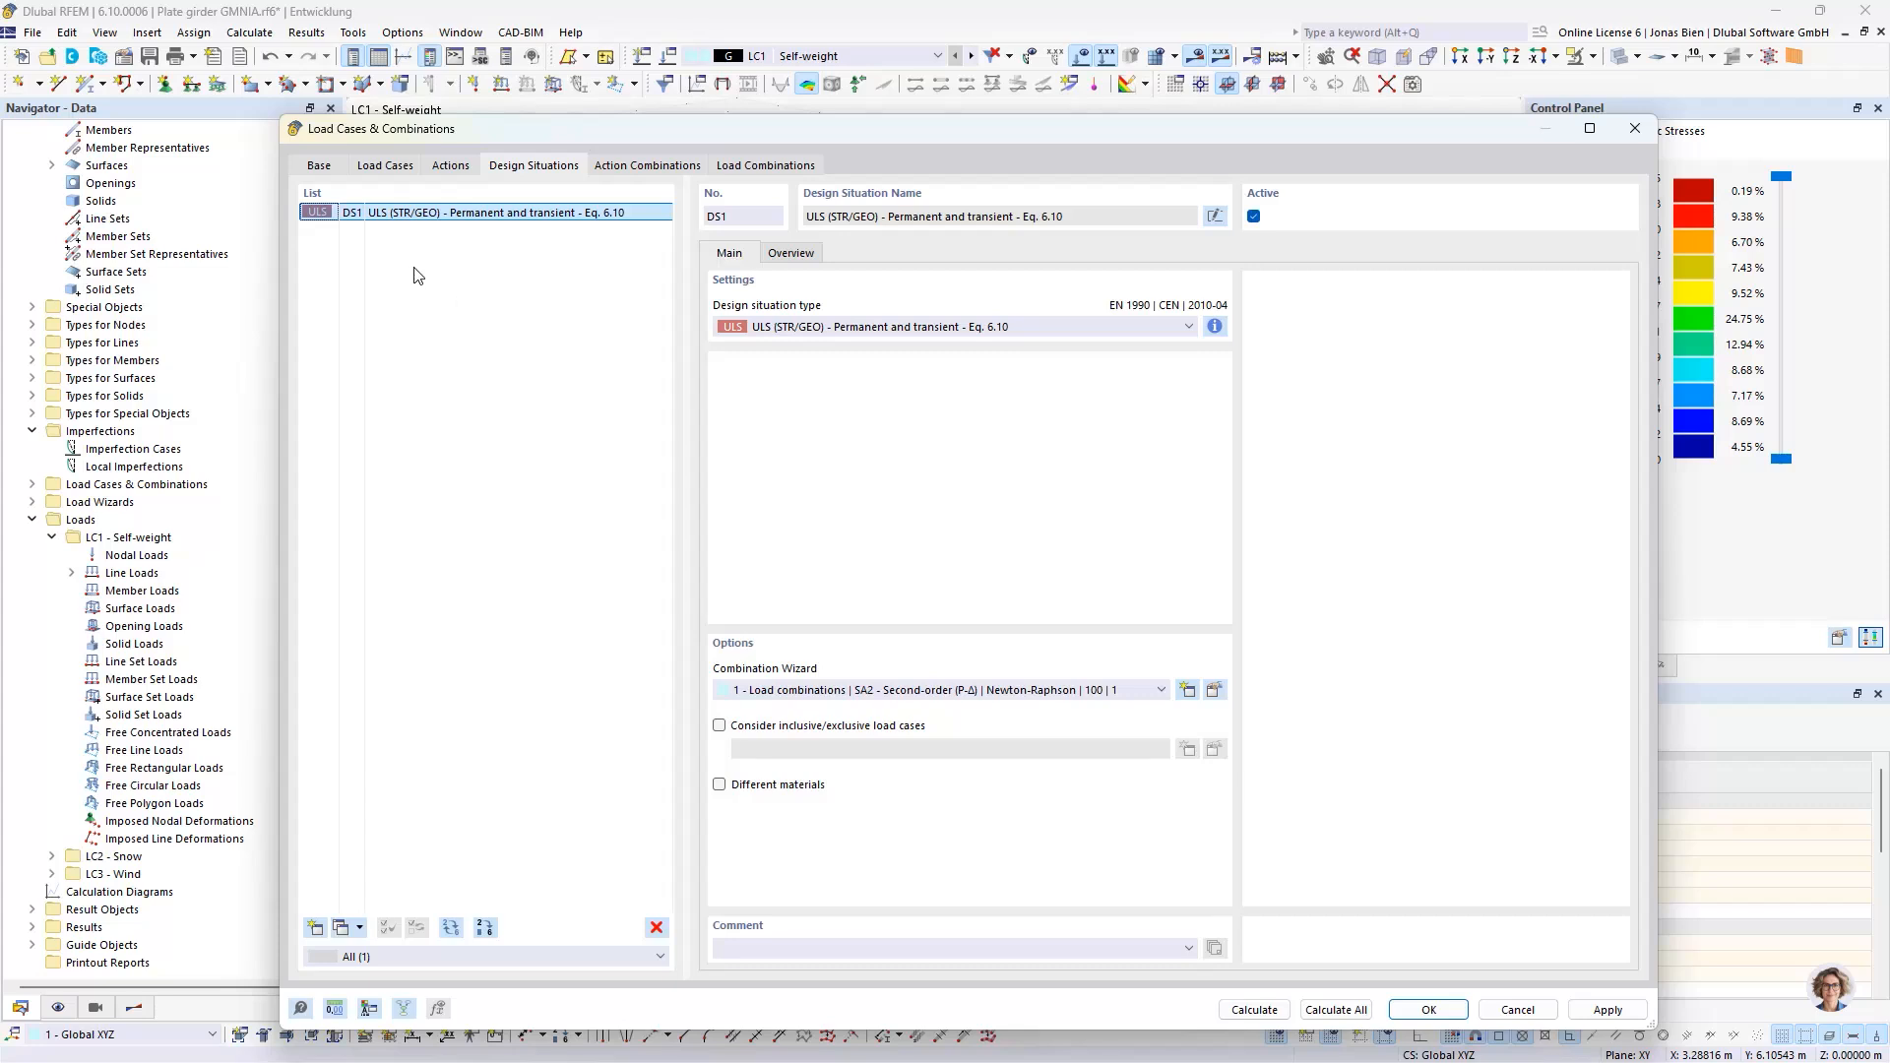
- Switch off the combination wizard and keep the automatically generated load combinations as user-defined
left_click(741, 166)
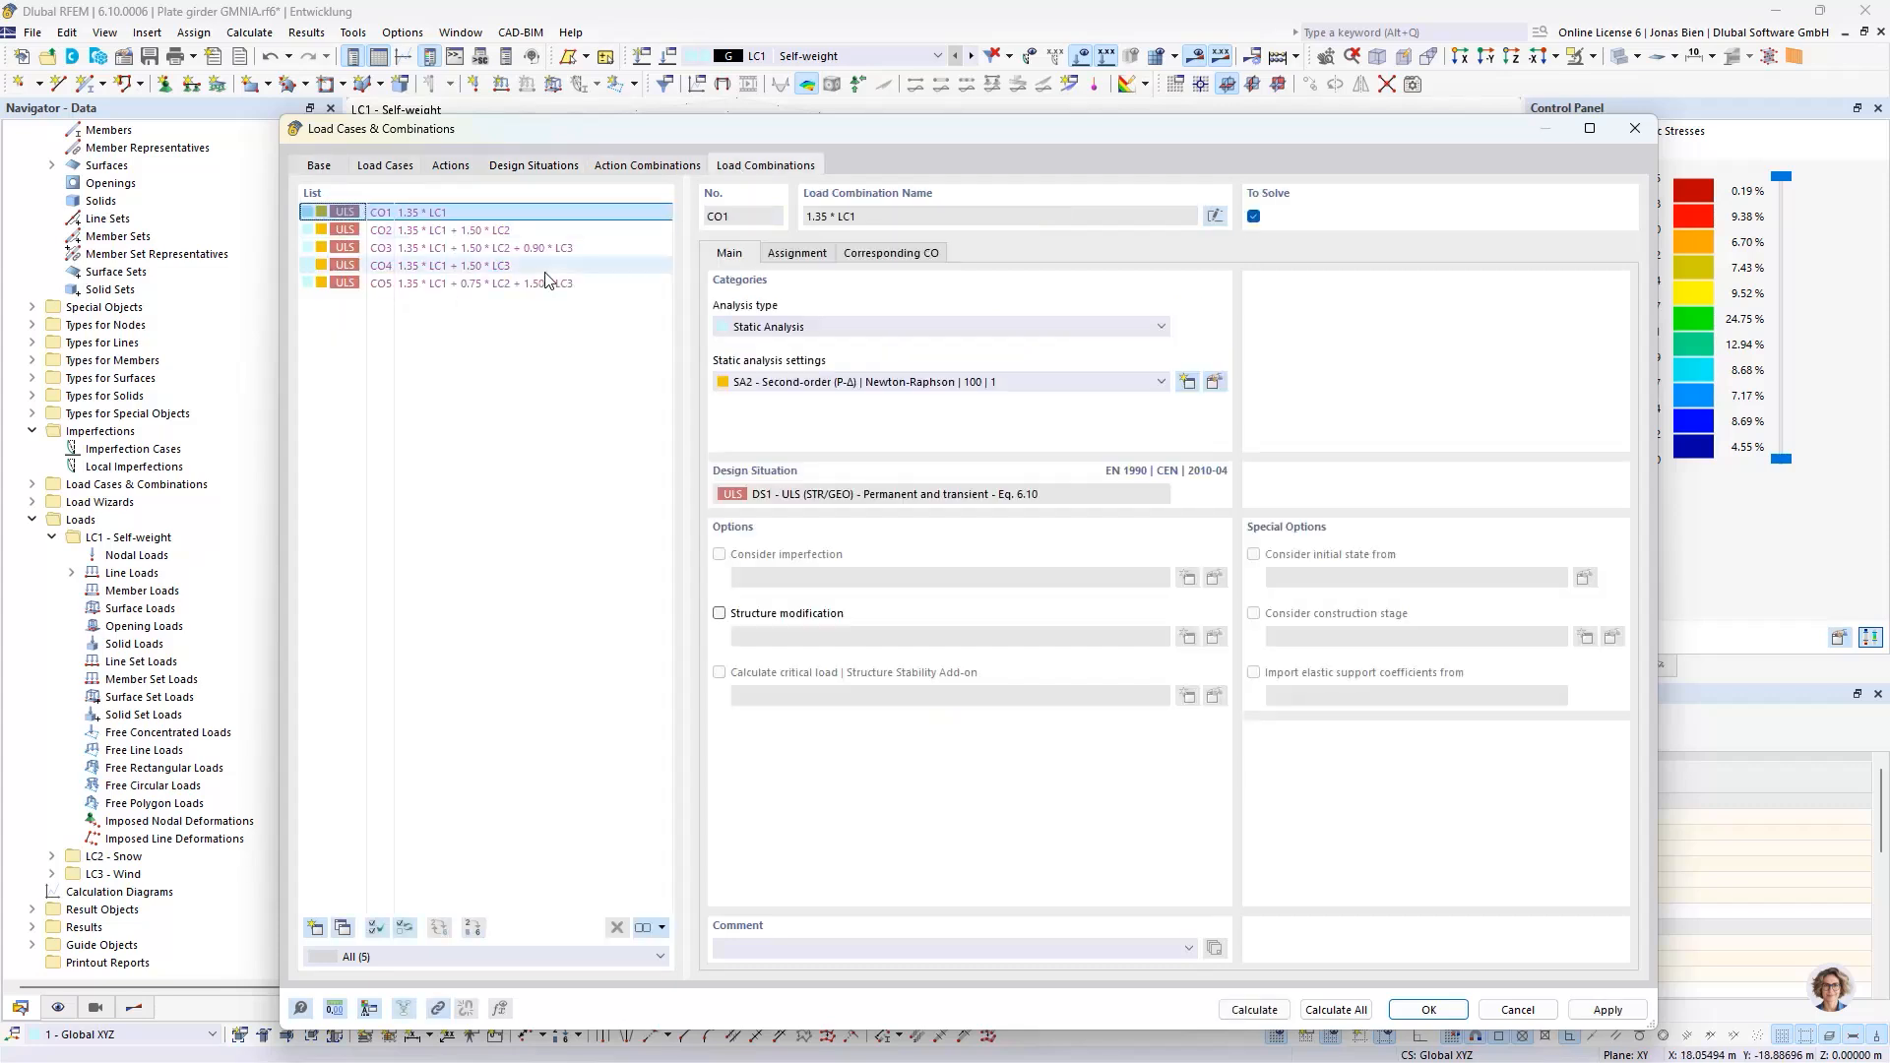
left_click(321, 166)
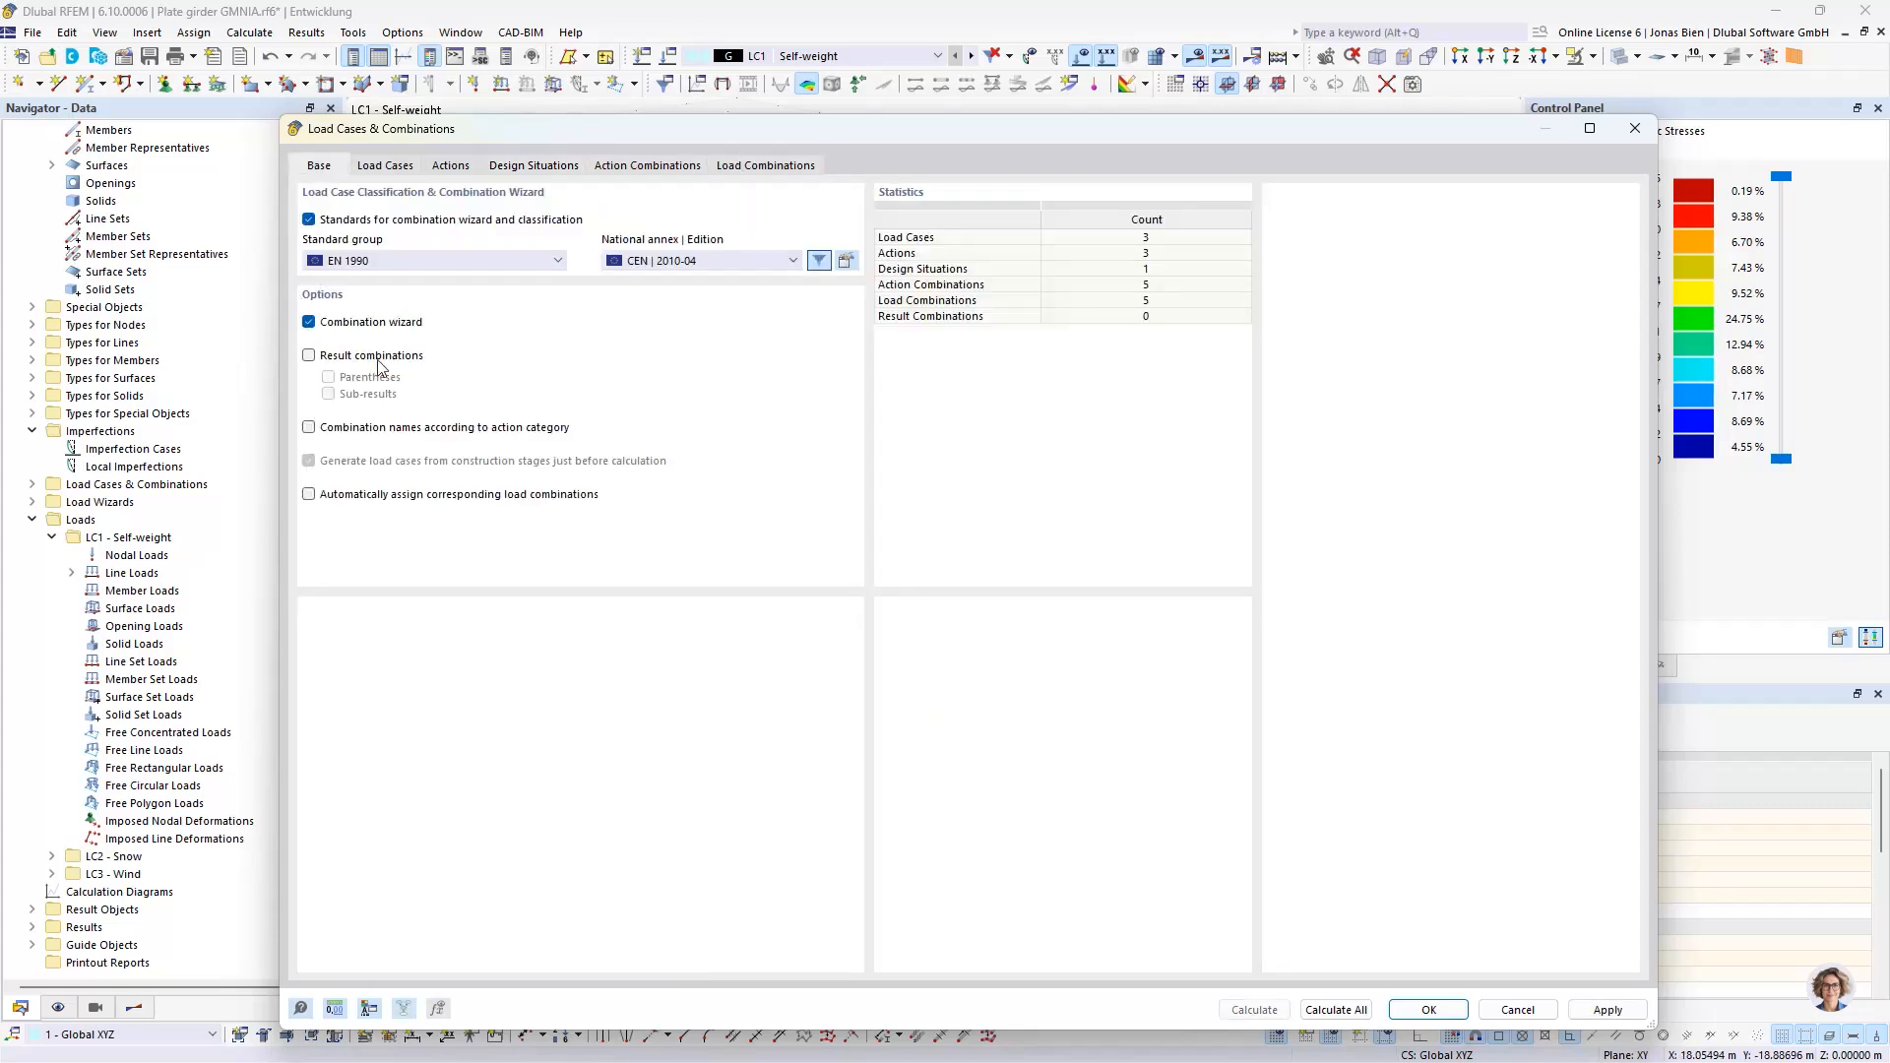
left_click(788, 173)
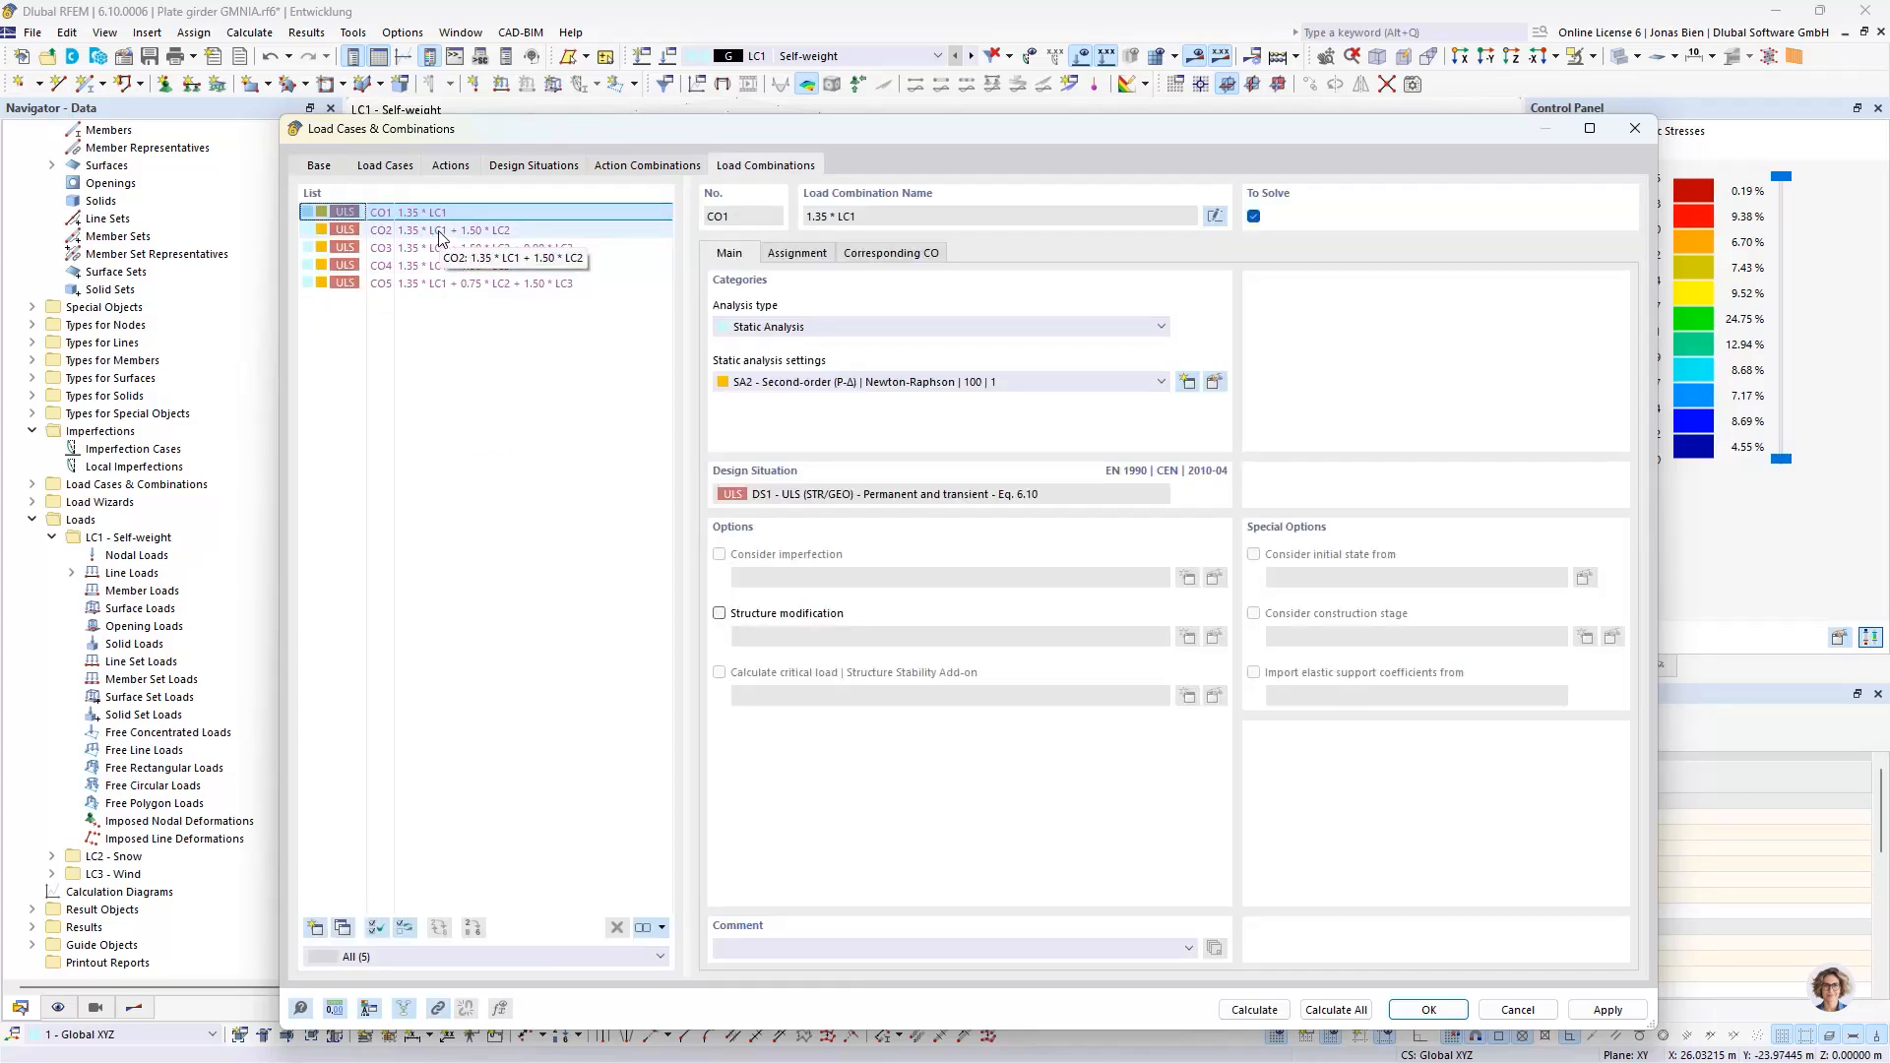
left_click(440, 230)
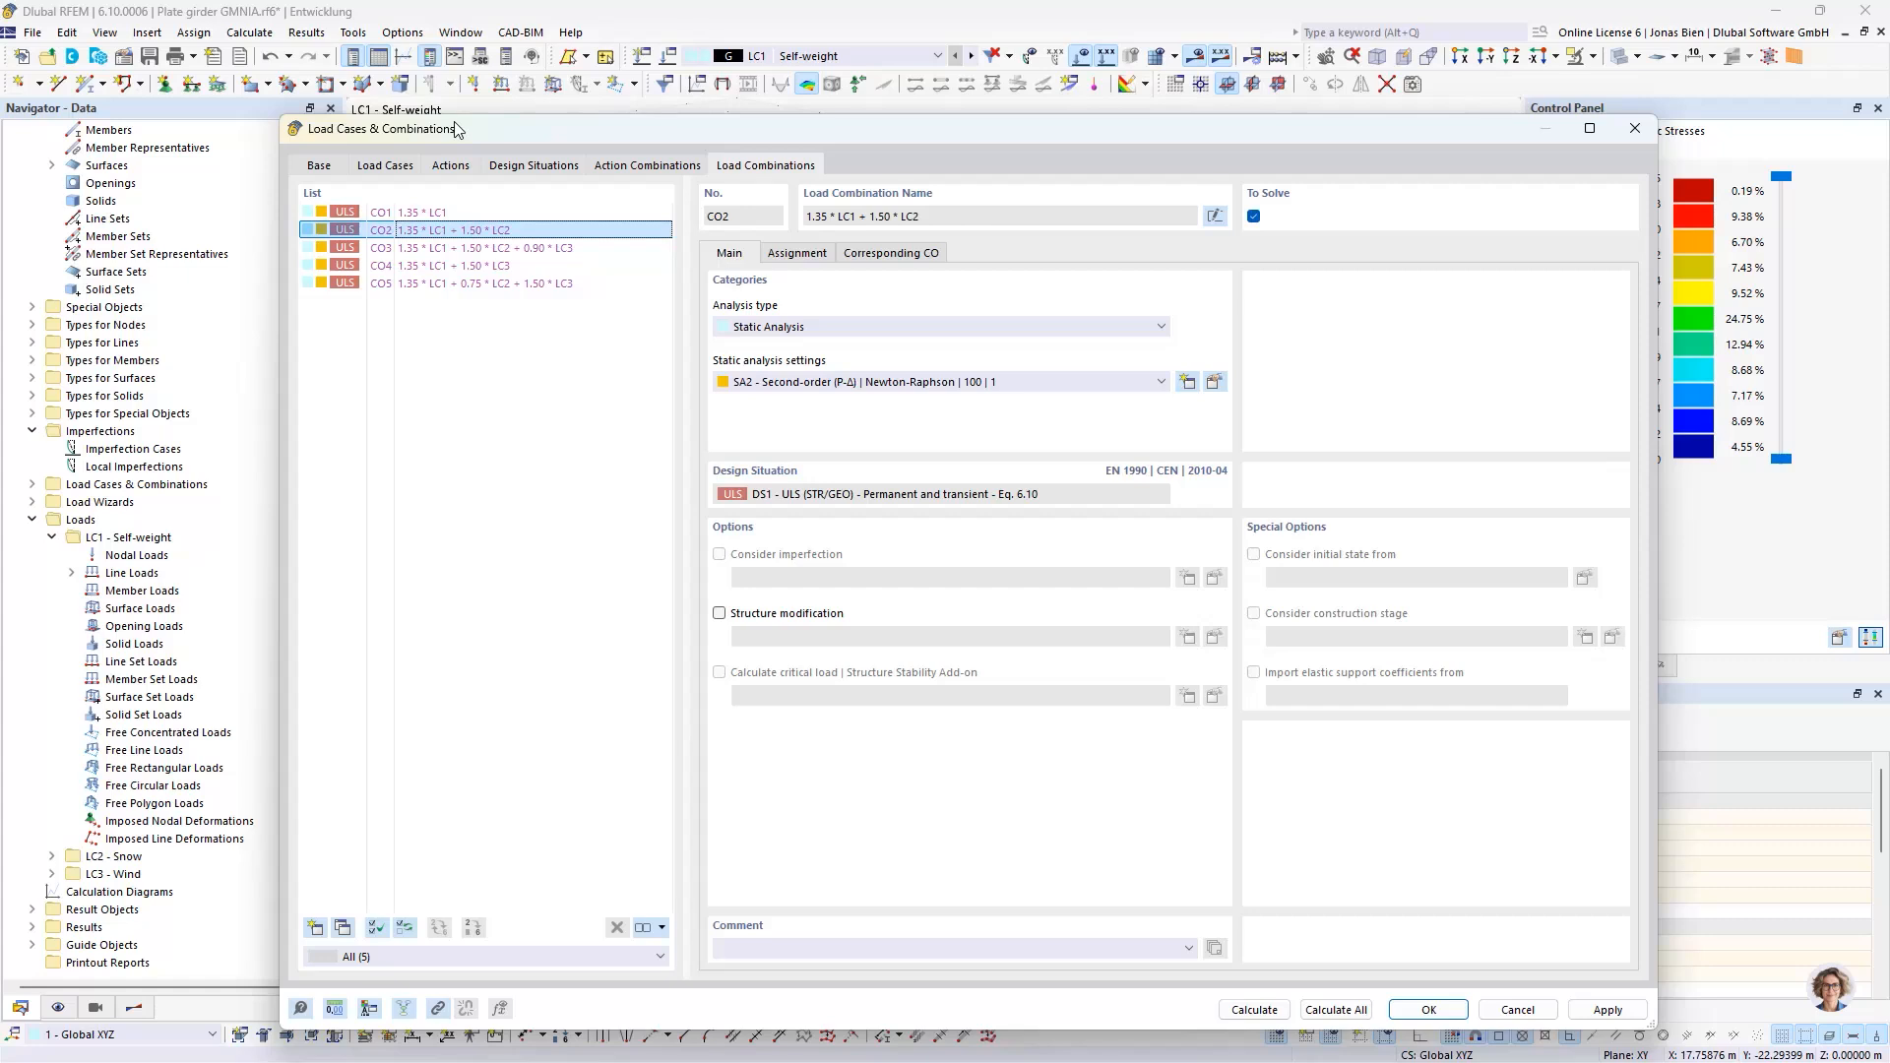
left_click(455, 251)
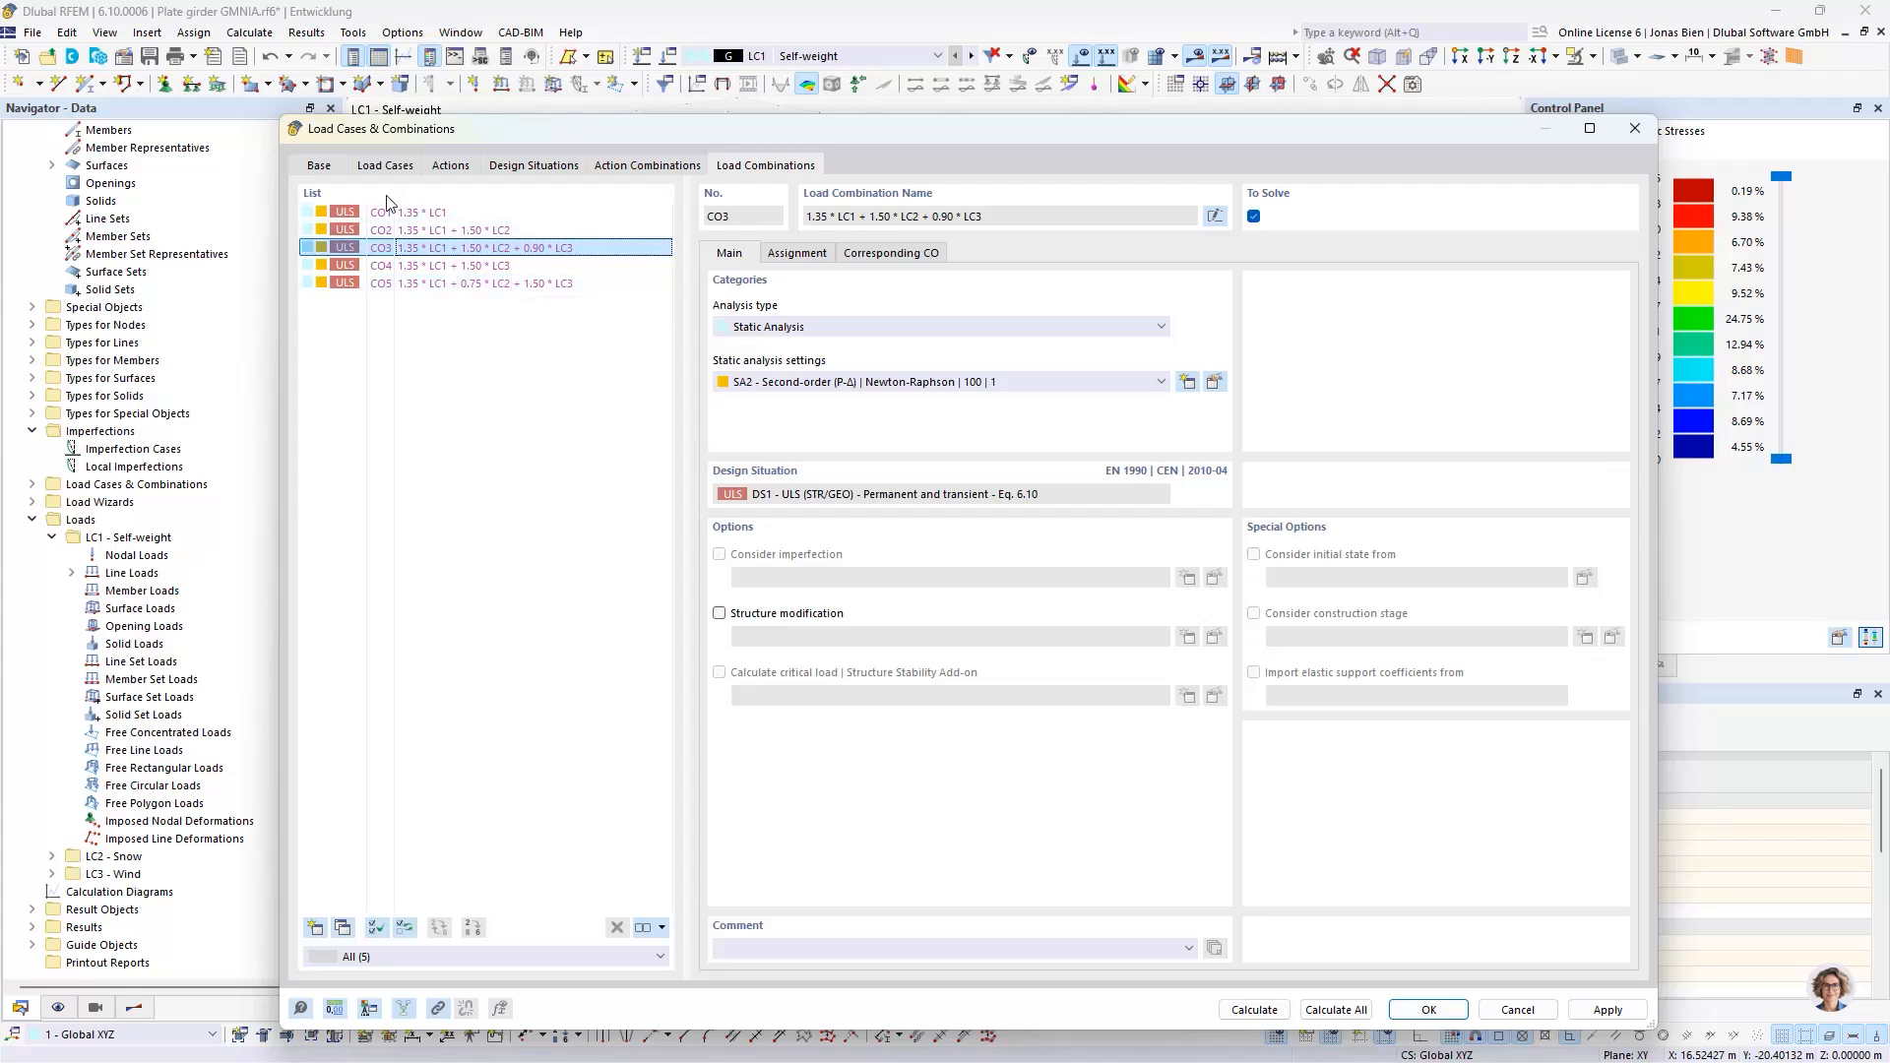
left_click(328, 169)
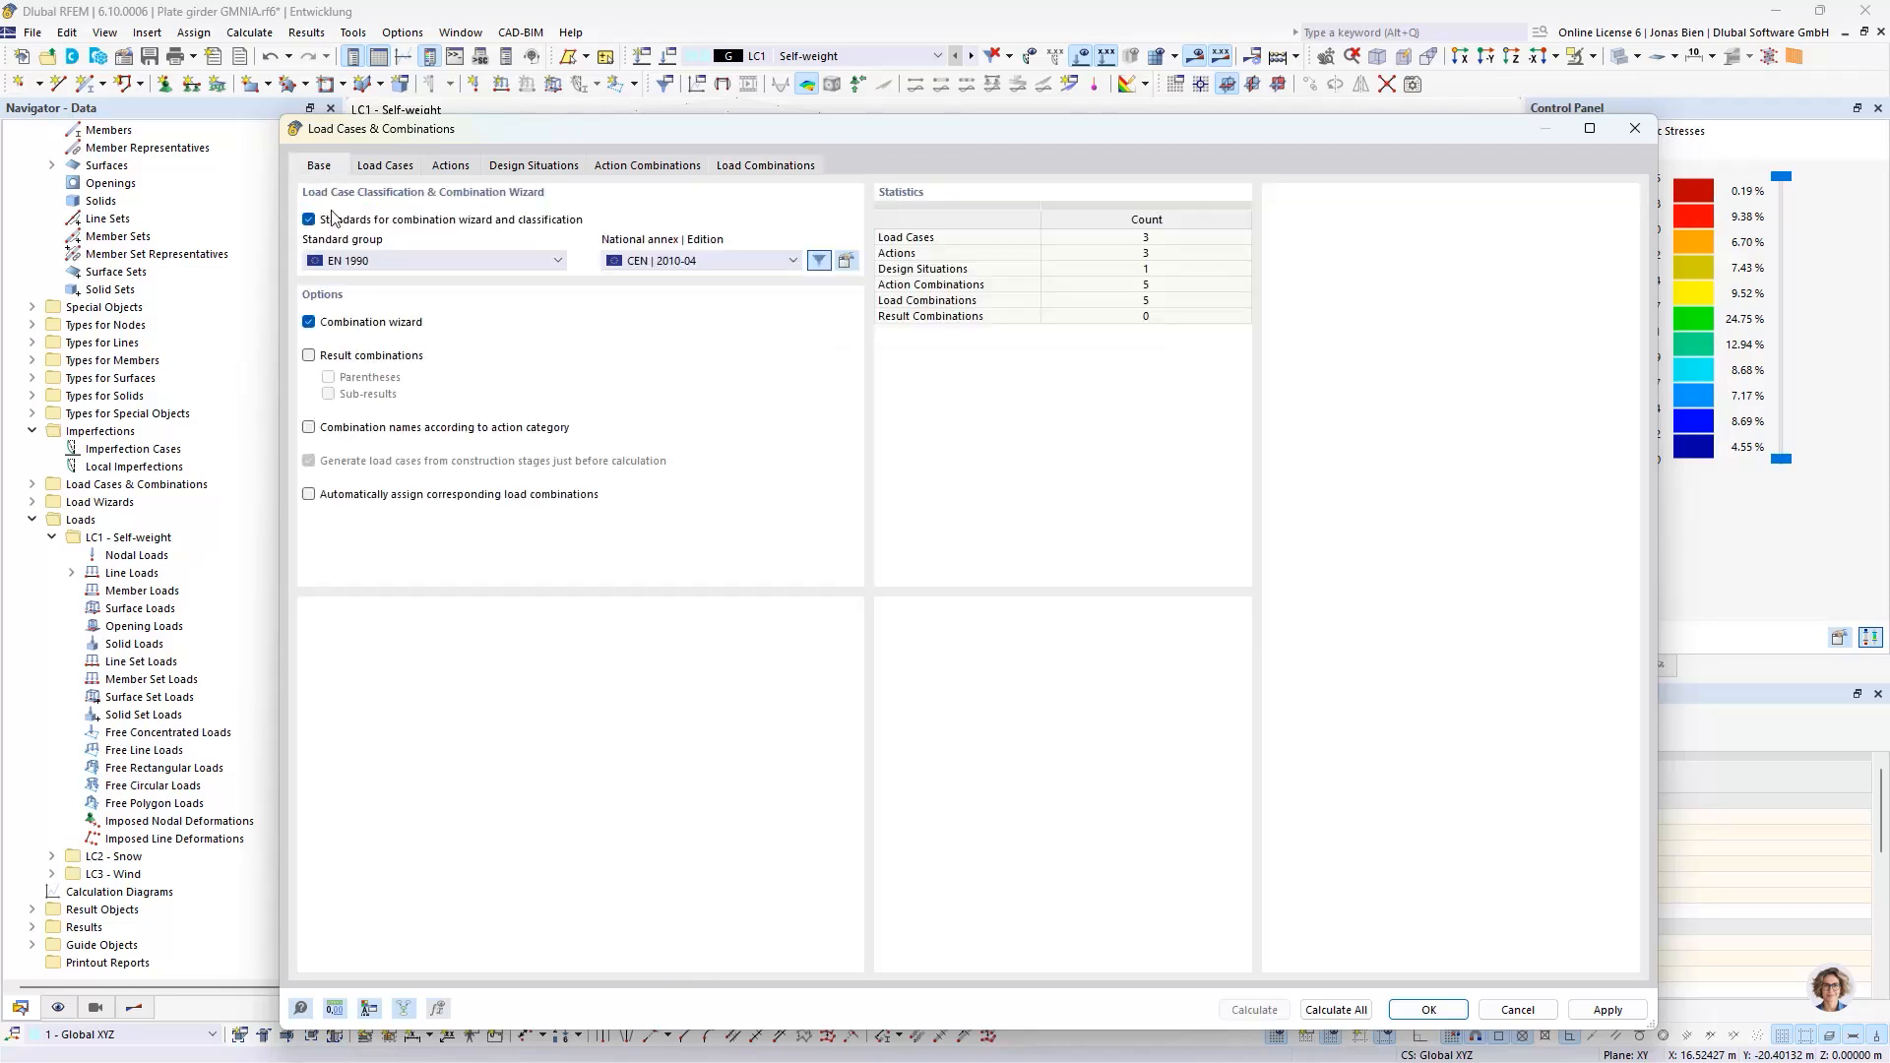
left_click(339, 323)
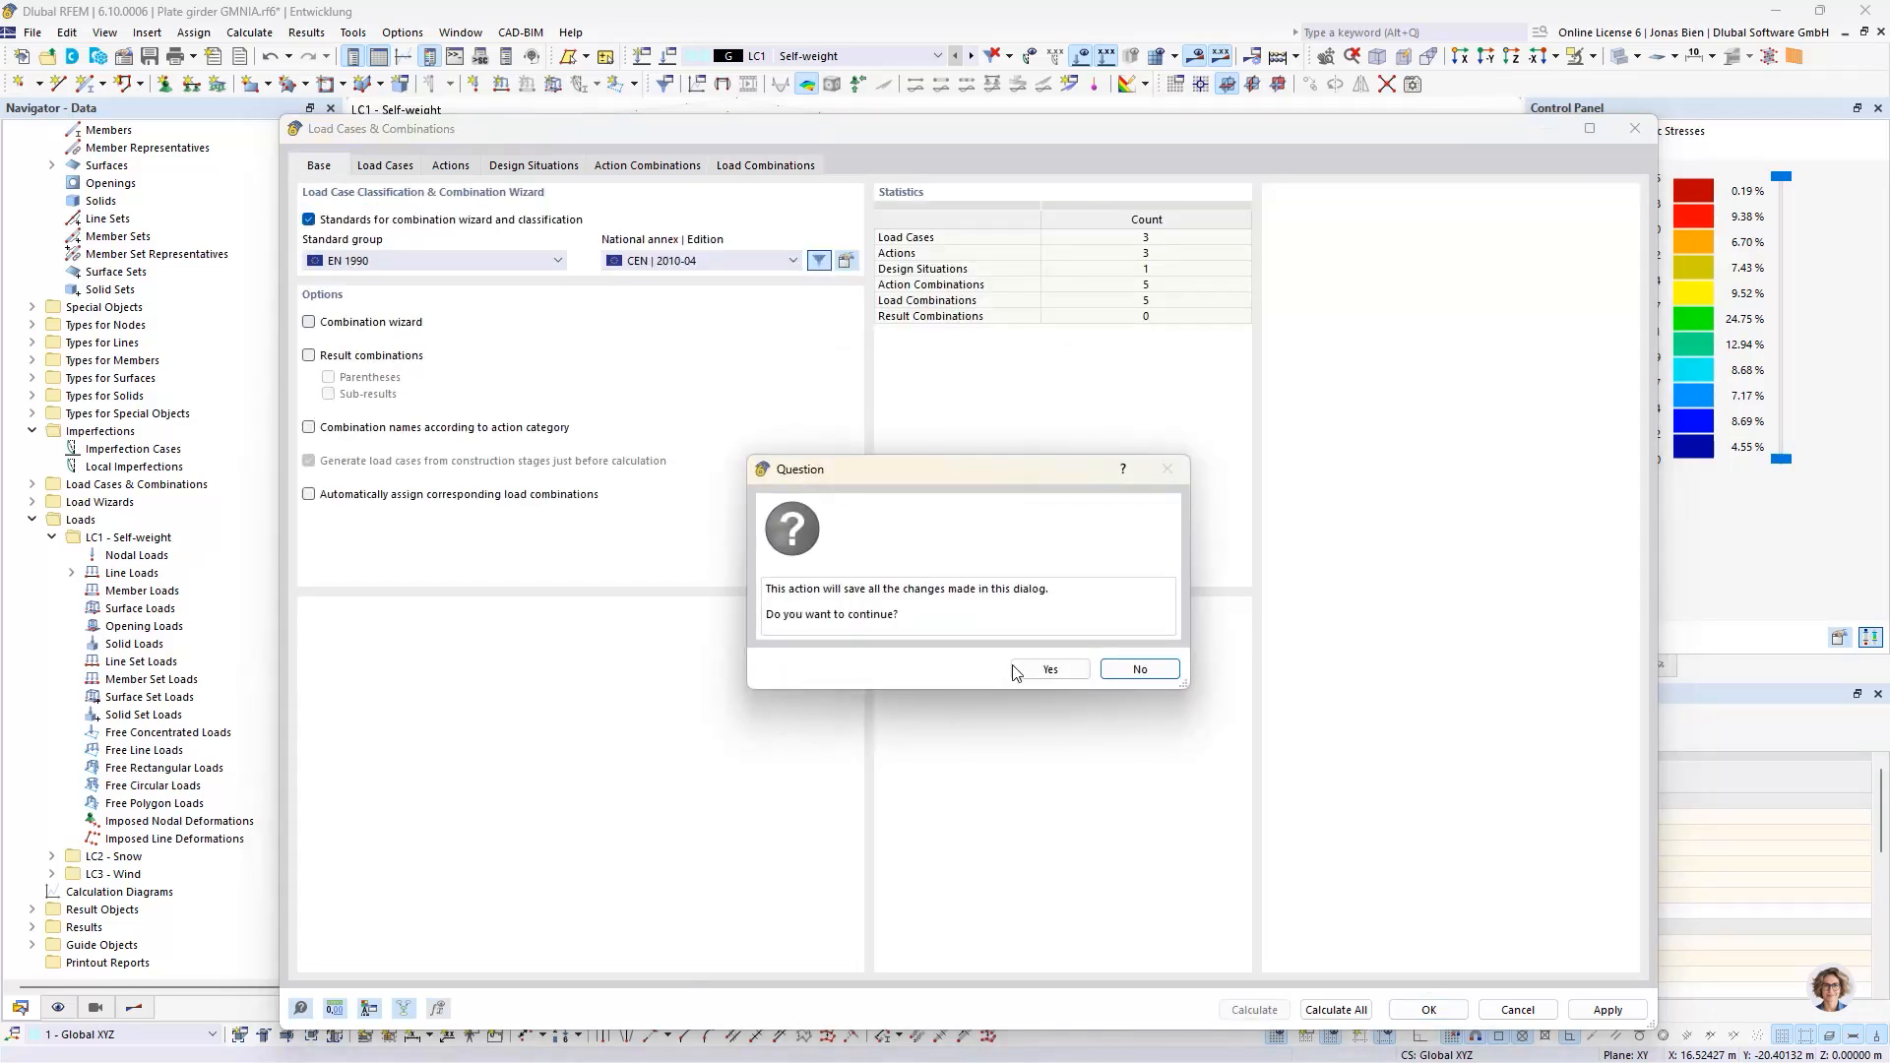
left_click(1052, 669)
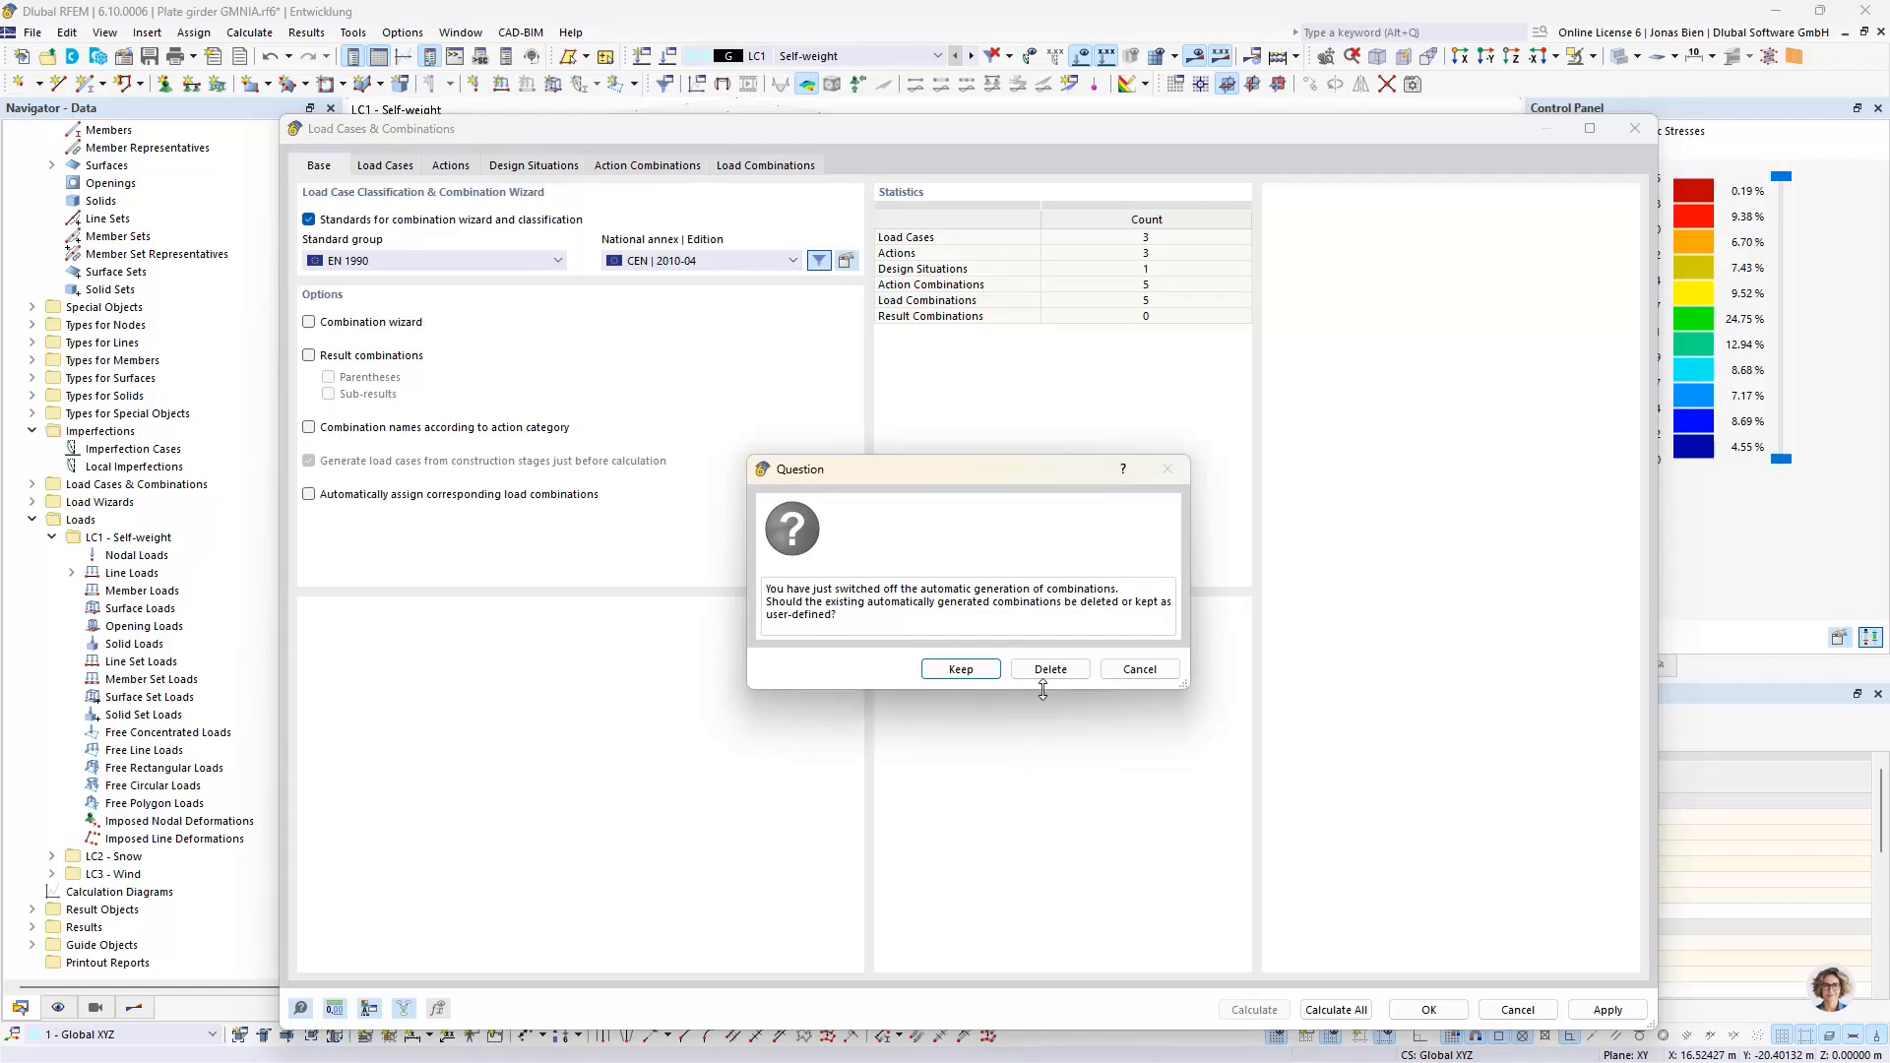
left_click(961, 670)
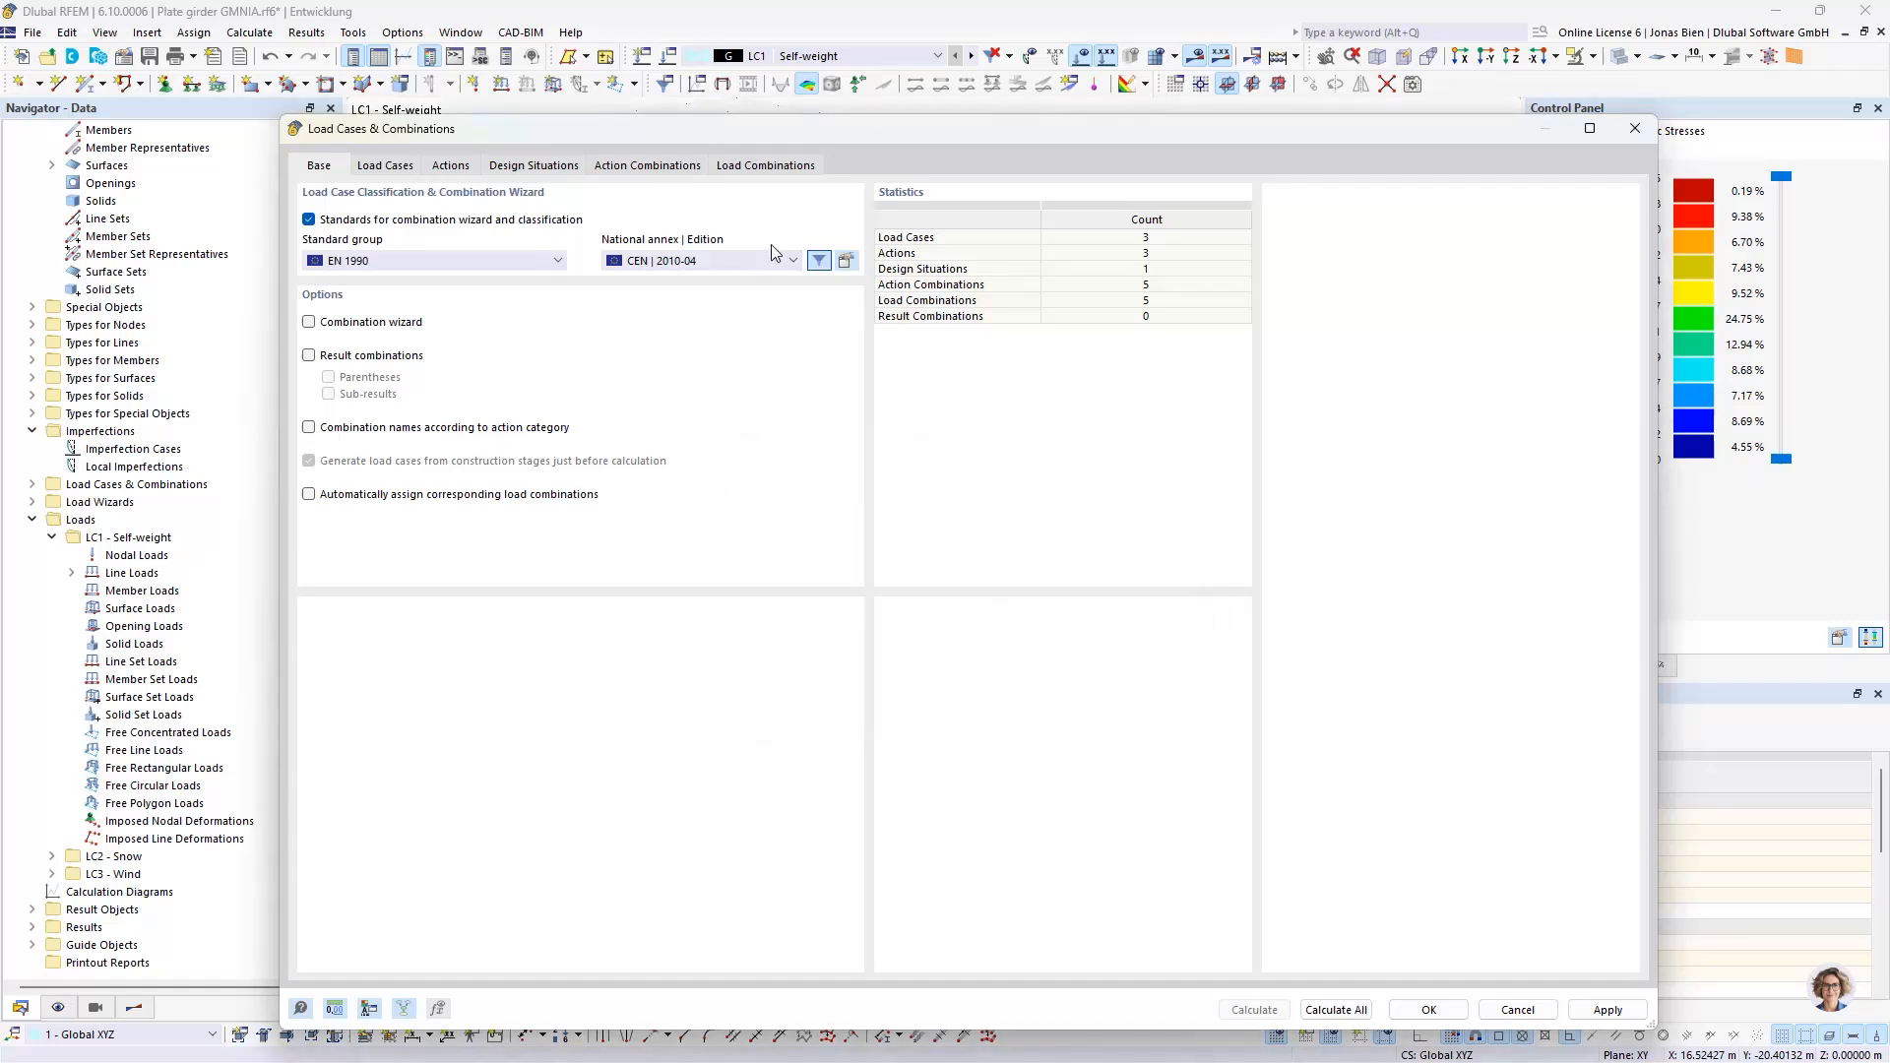
- Delete load combinations CO1, CO2, CO4 and CO5, keeping only CO3 (1.35 * LC1 + 1.50 * LC2 + 0.90 * LC3)
left_click(566, 166)
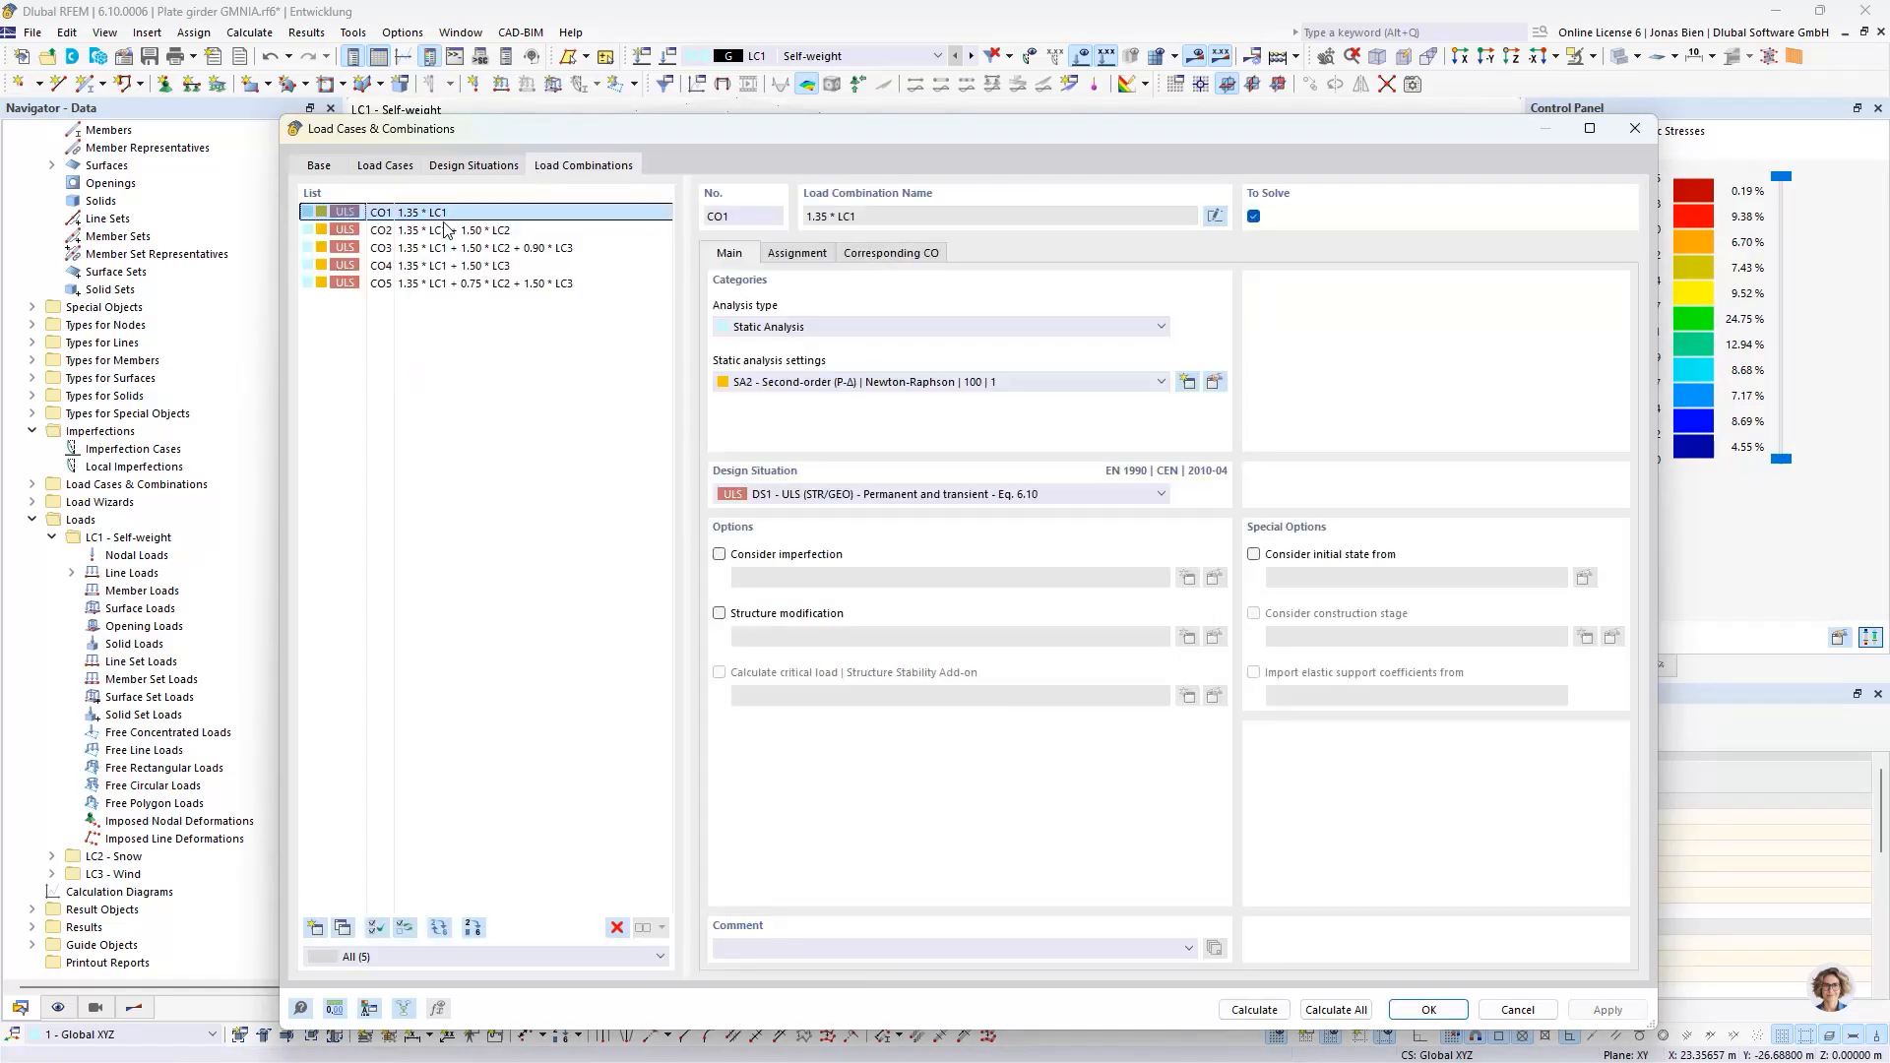
left_click(410, 232)
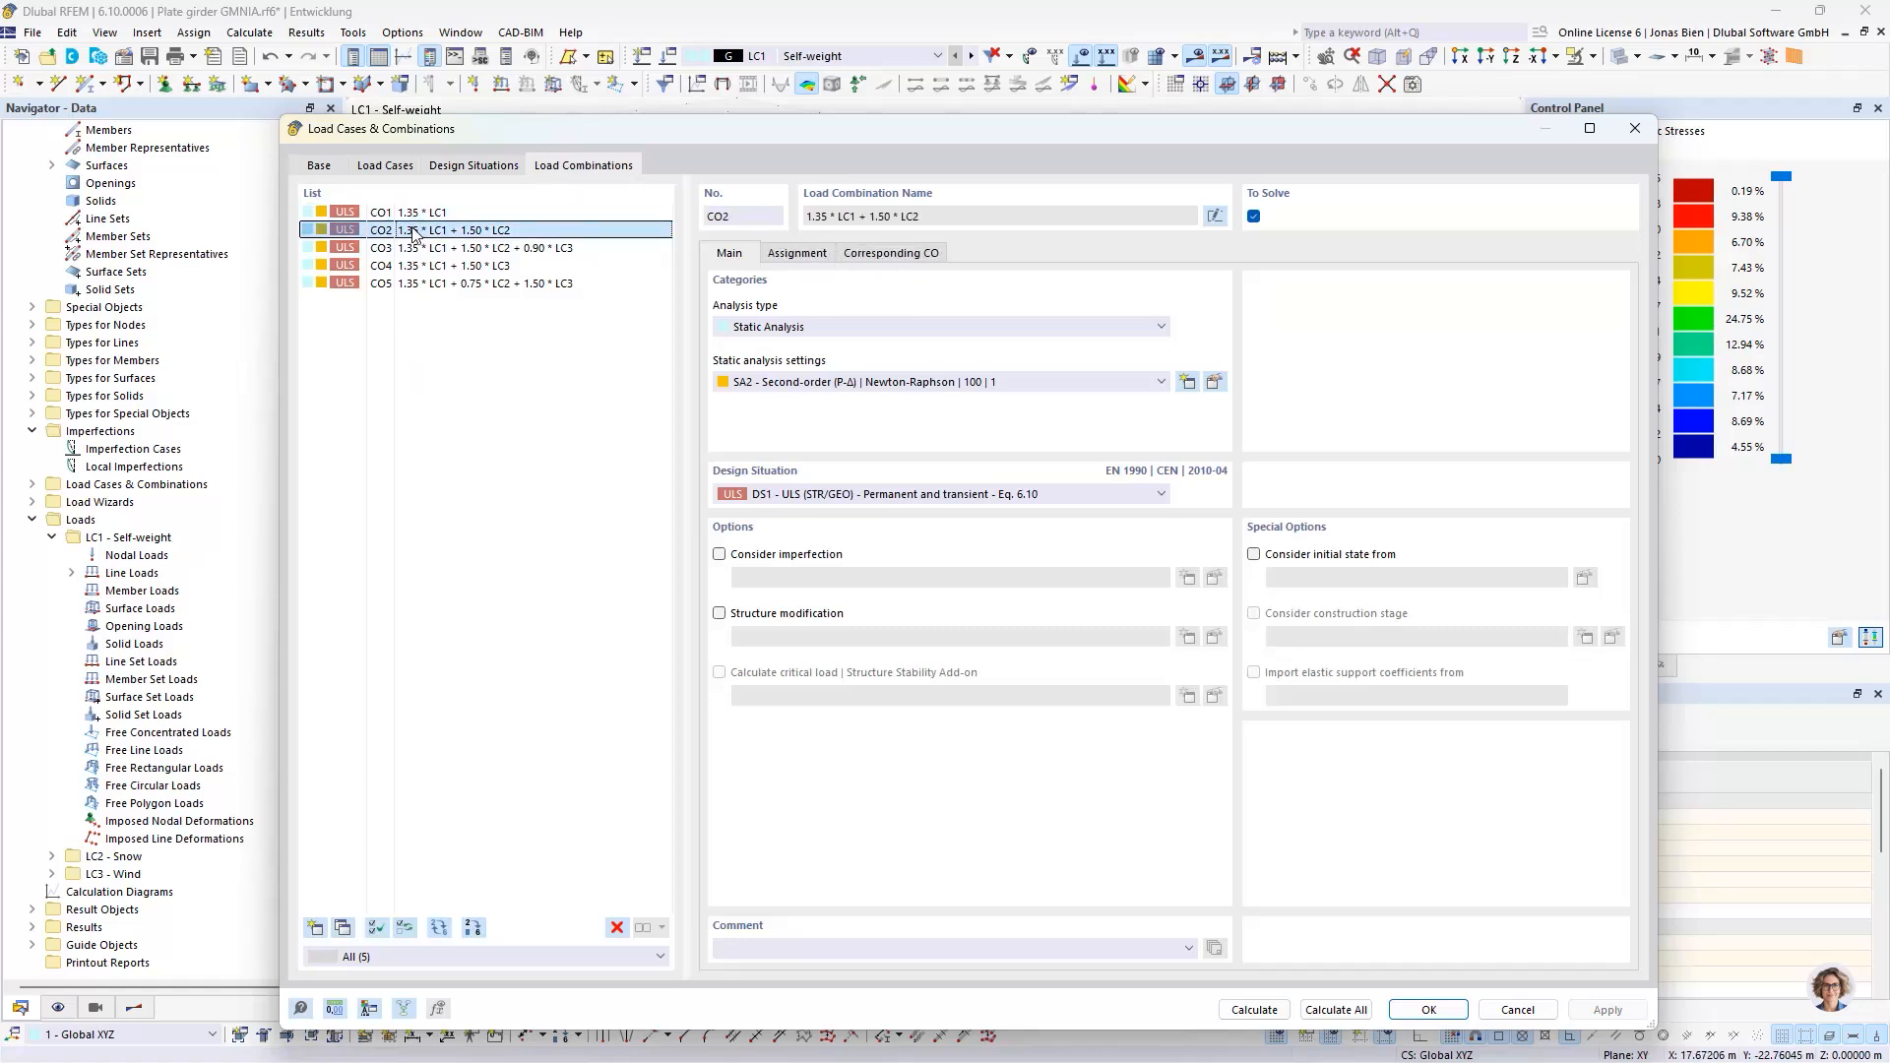
left_click(408, 215)
left_click(405, 232, "ctrl")
left_click(404, 265, "ctrl")
left_click(406, 283, "ctrl")
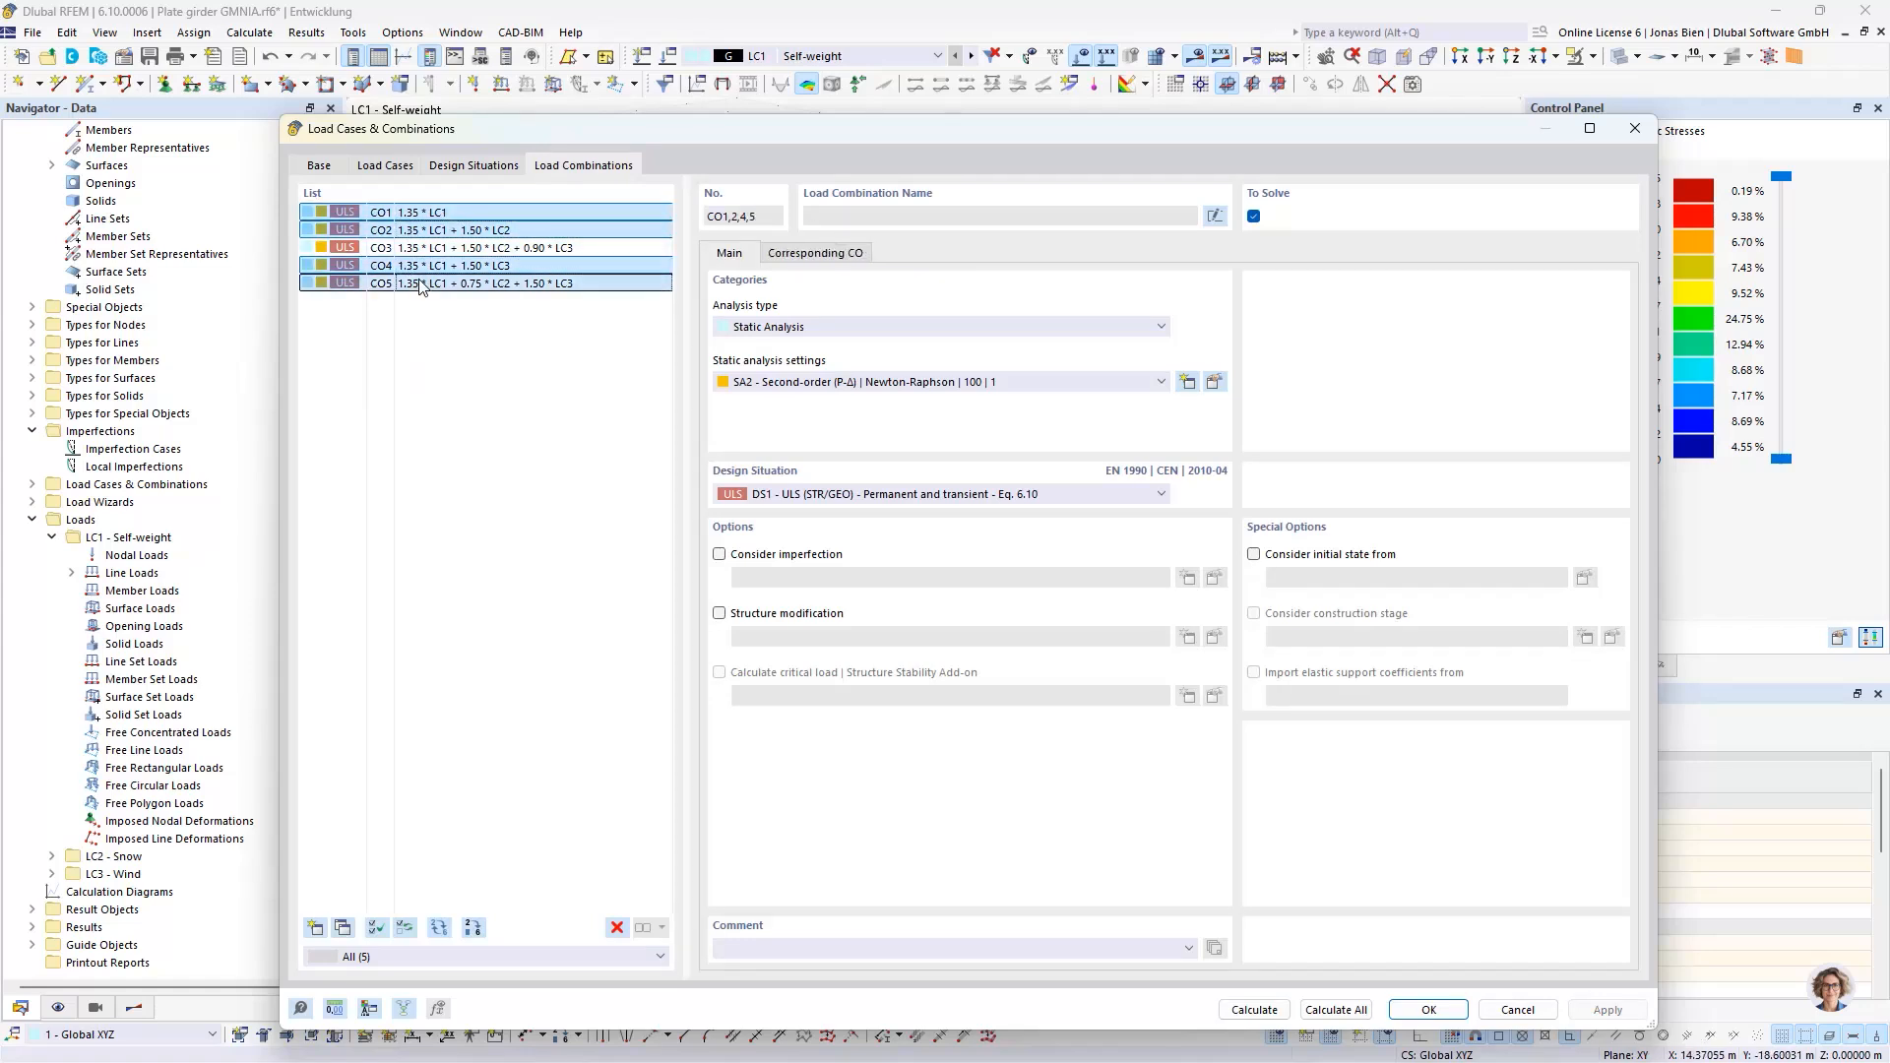
left_click(617, 929)
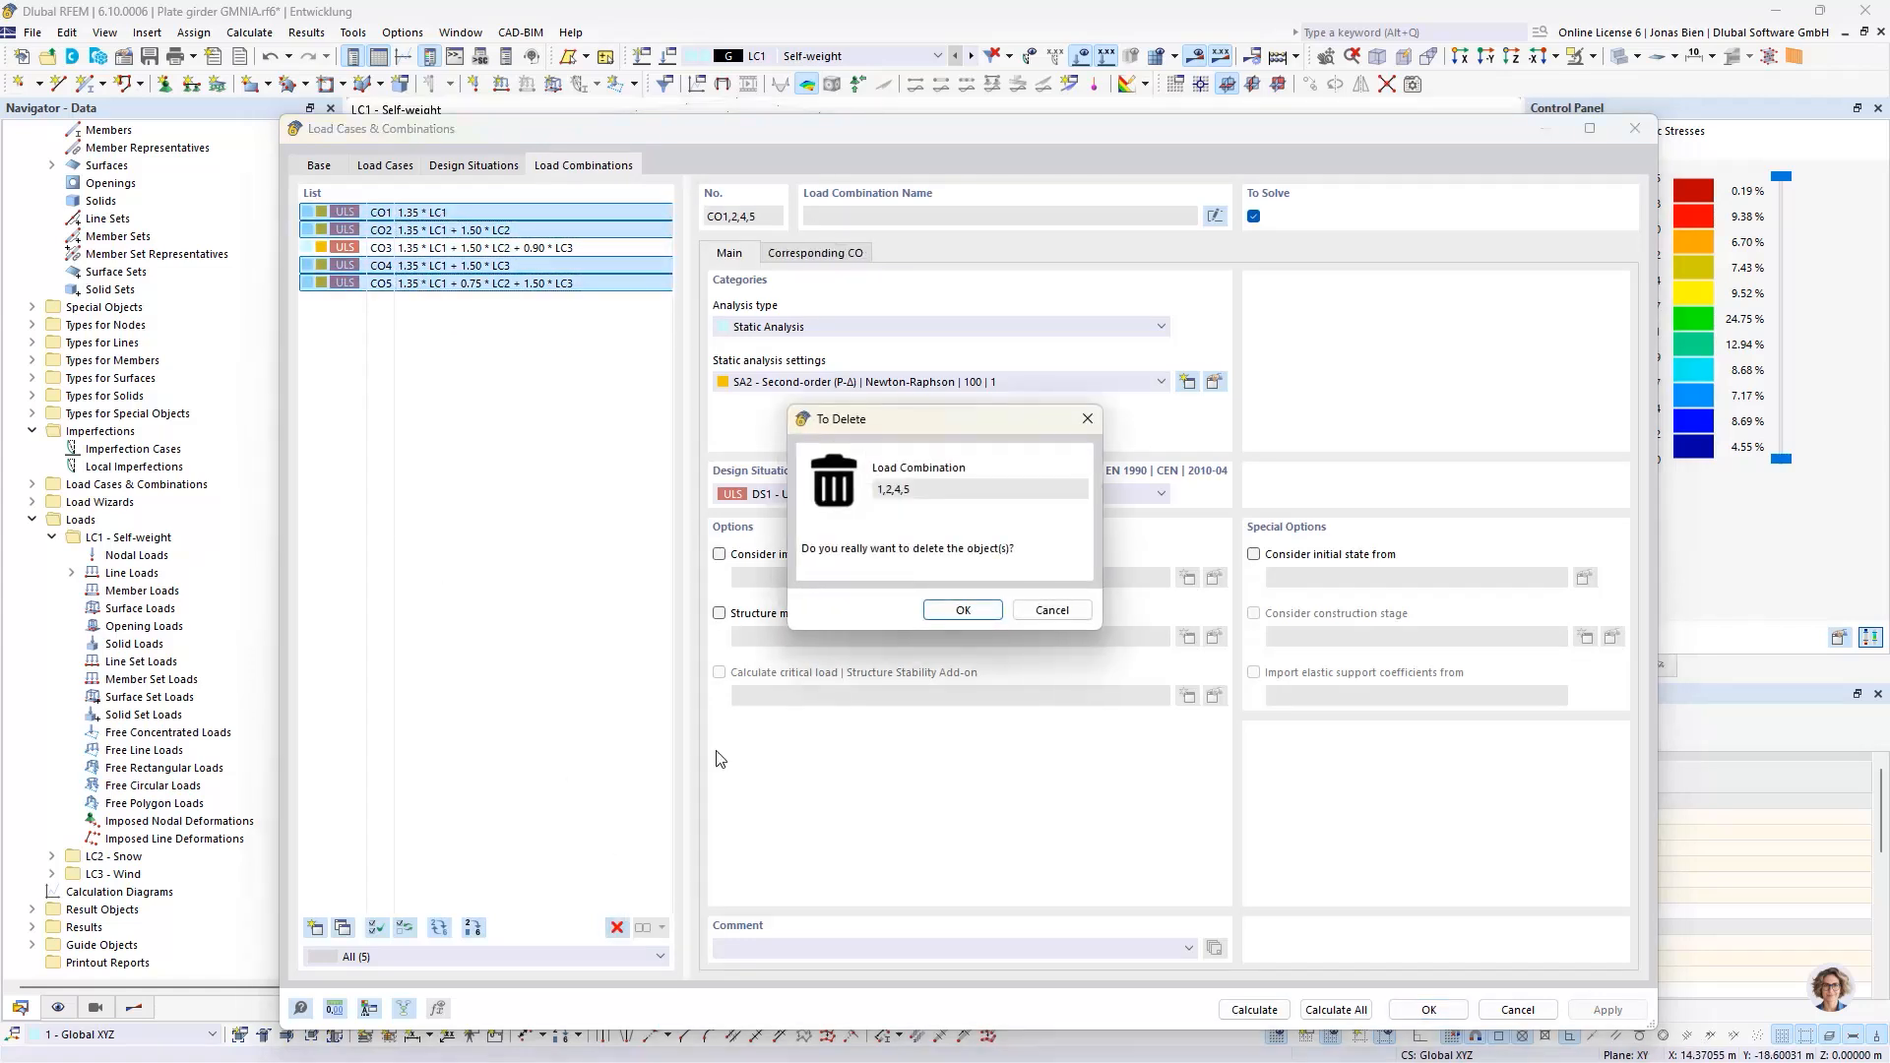
left_click(951, 612)
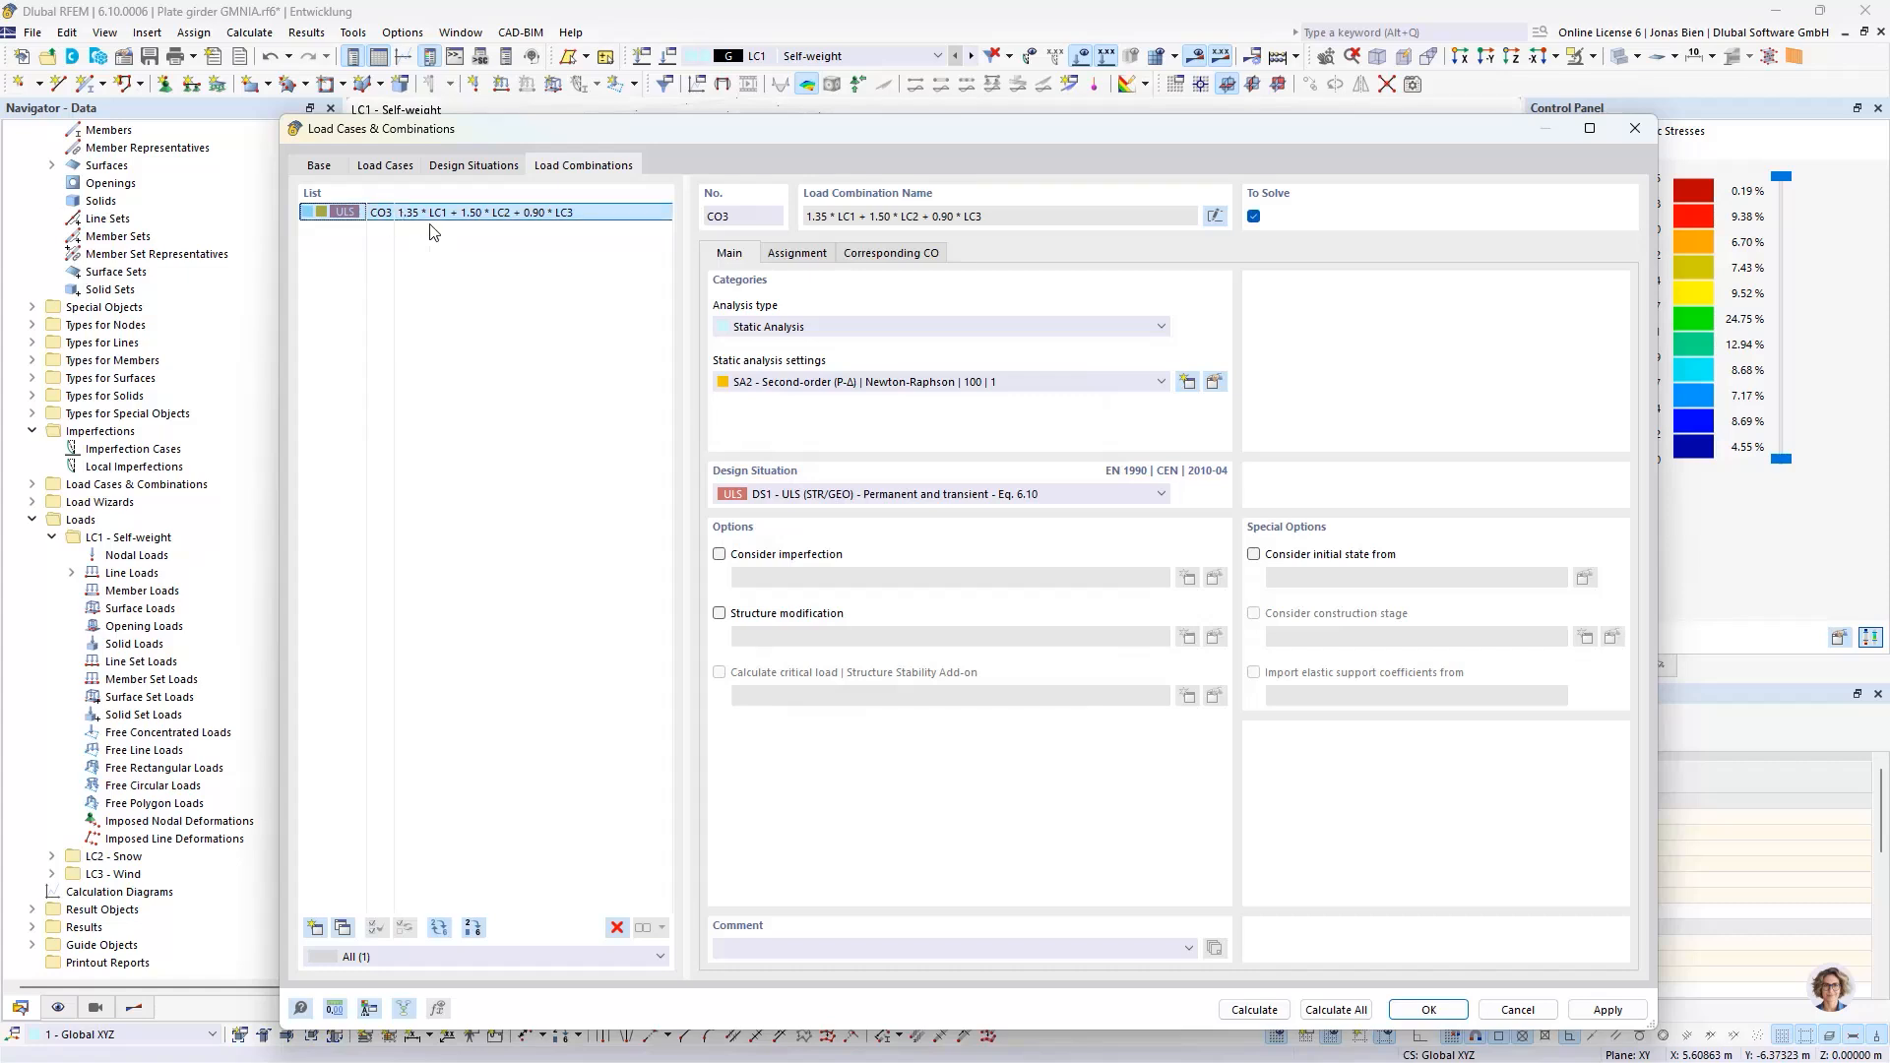
- Set the static analysis settings of load combination CO3 to SA1 - Geometrically linear and confirm the load combinations
left_click(831, 381)
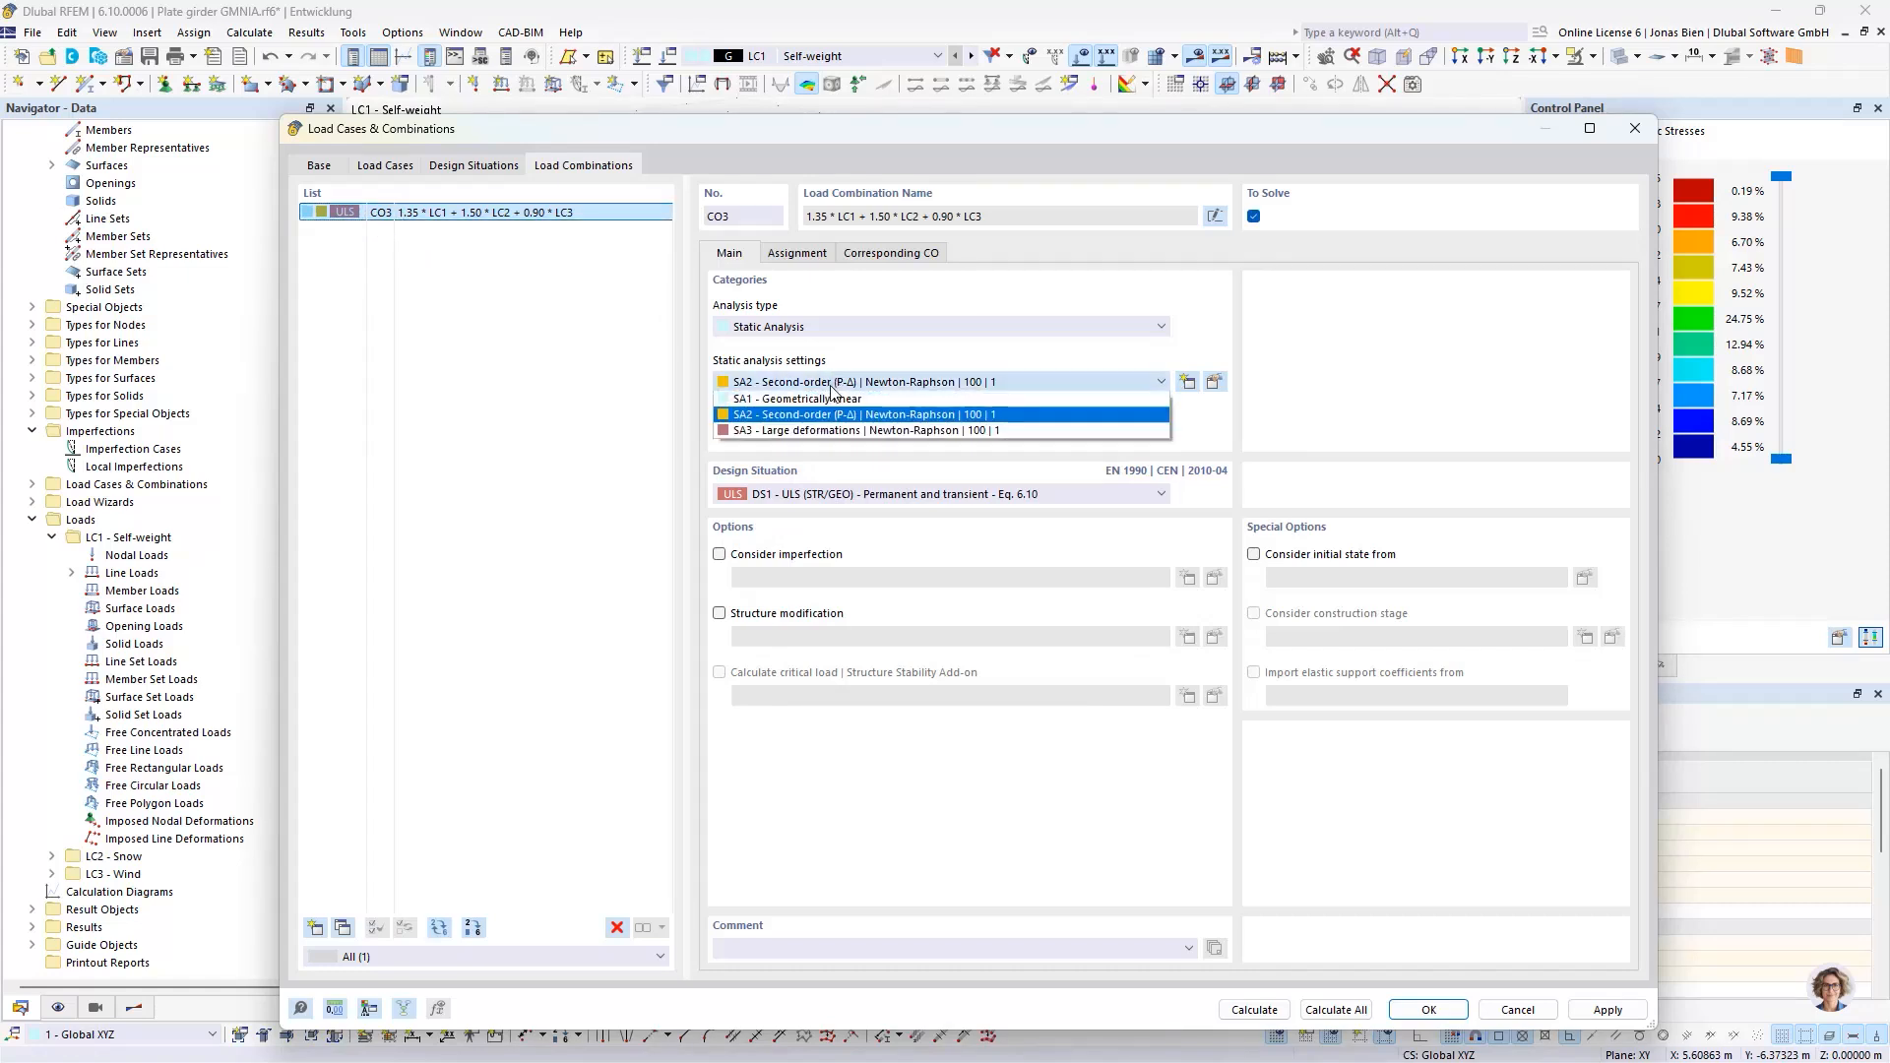
left_click(823, 399)
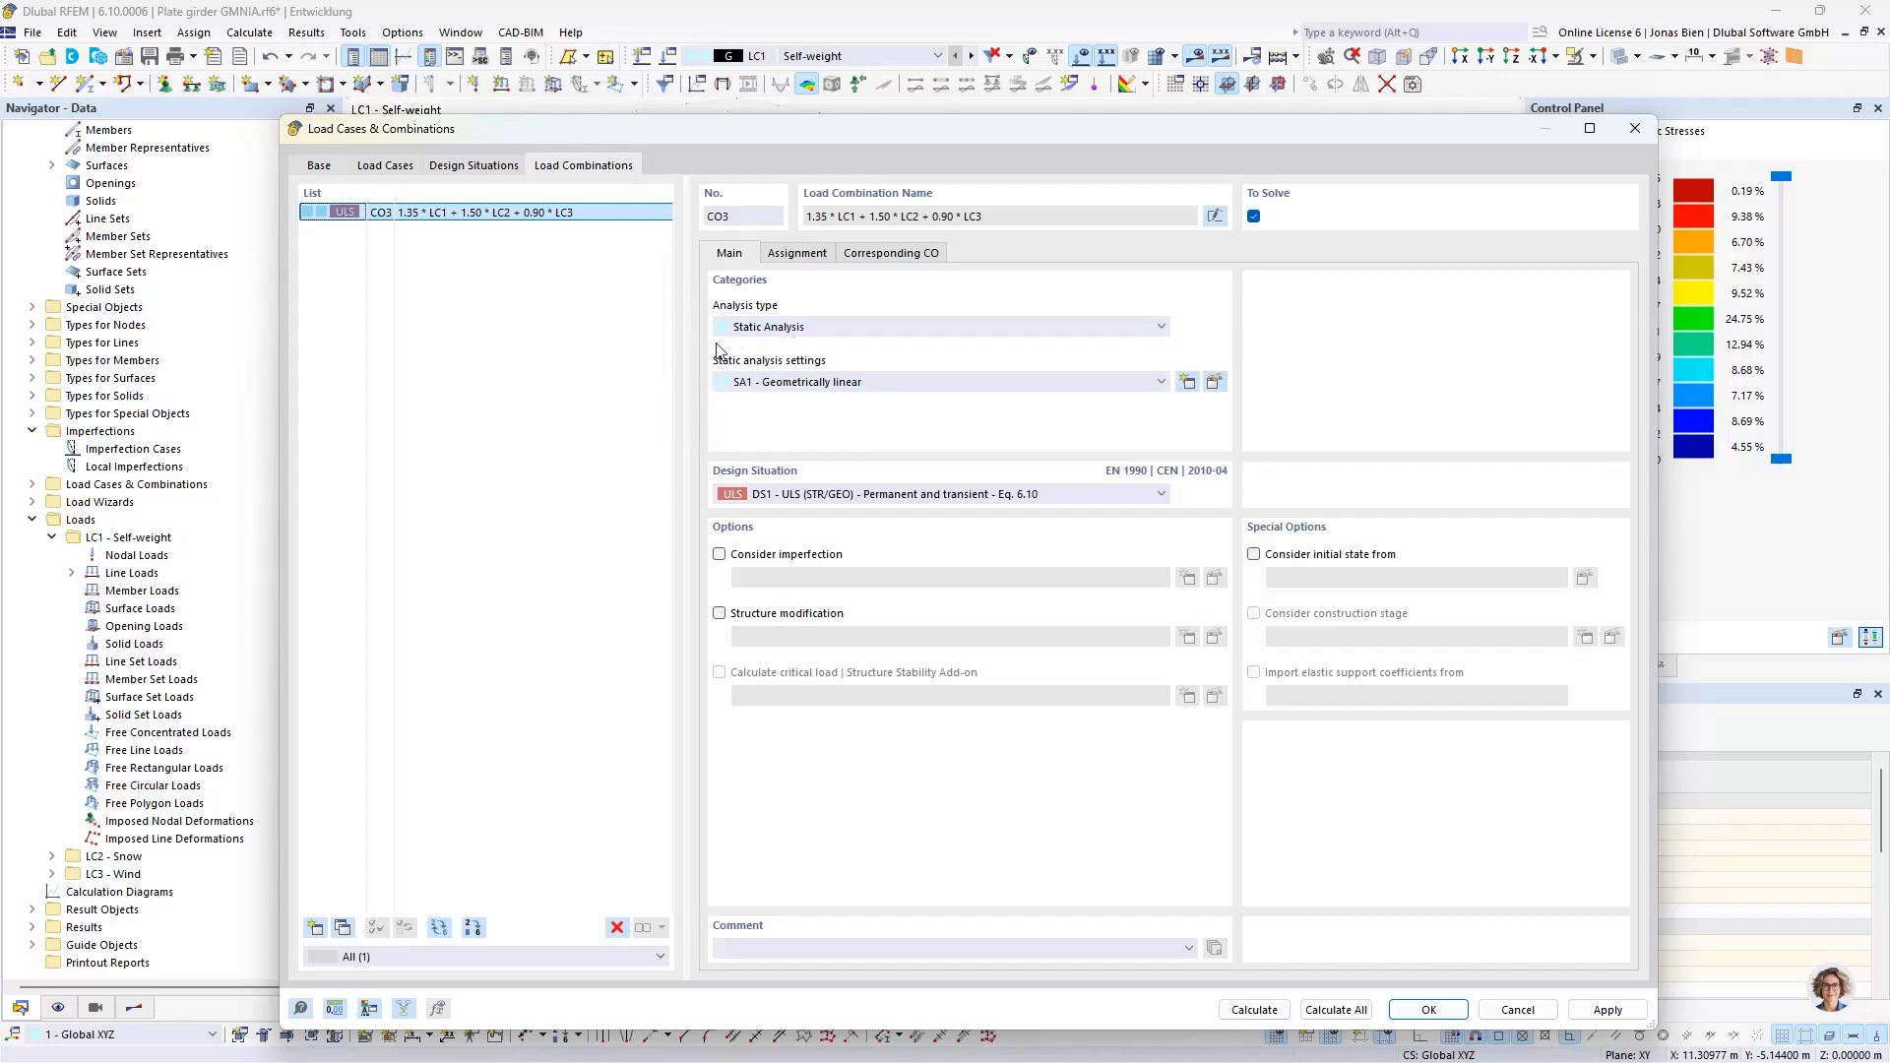
key("Return")
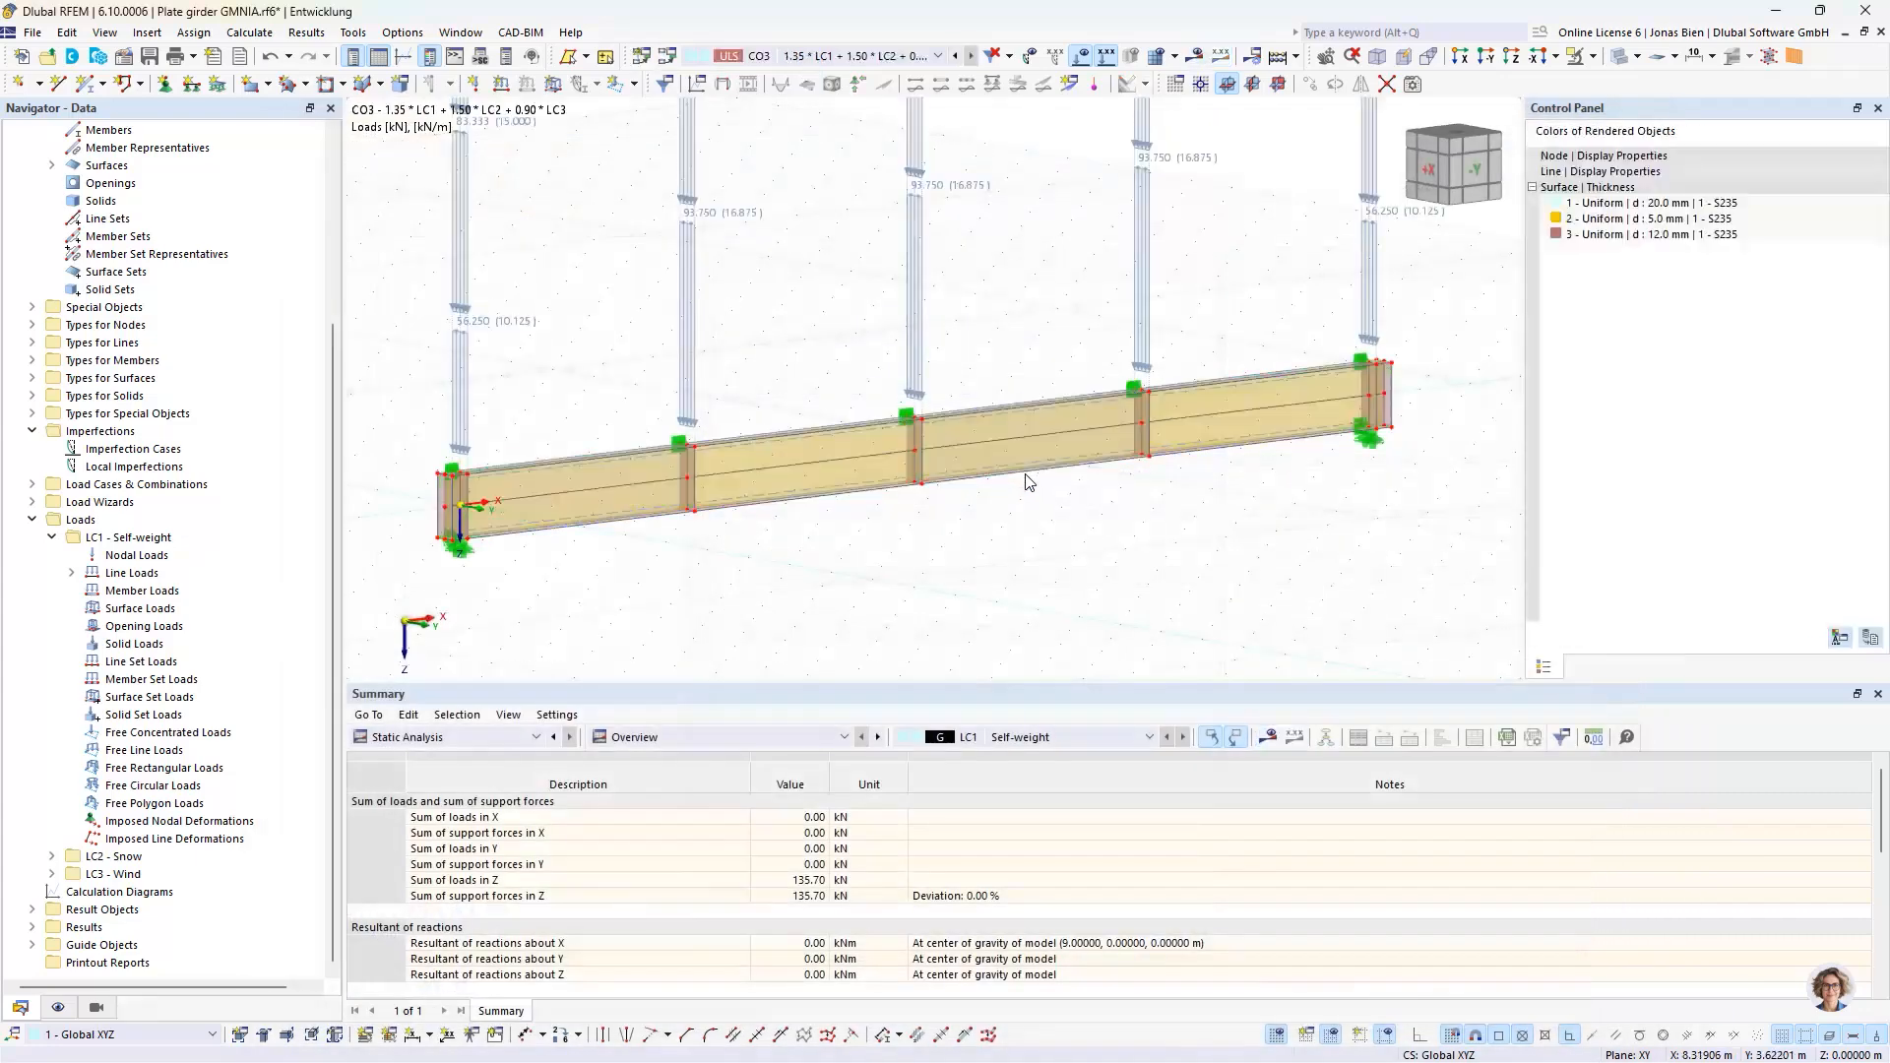
middle_click_drag(1033, 606, 1031, 600)
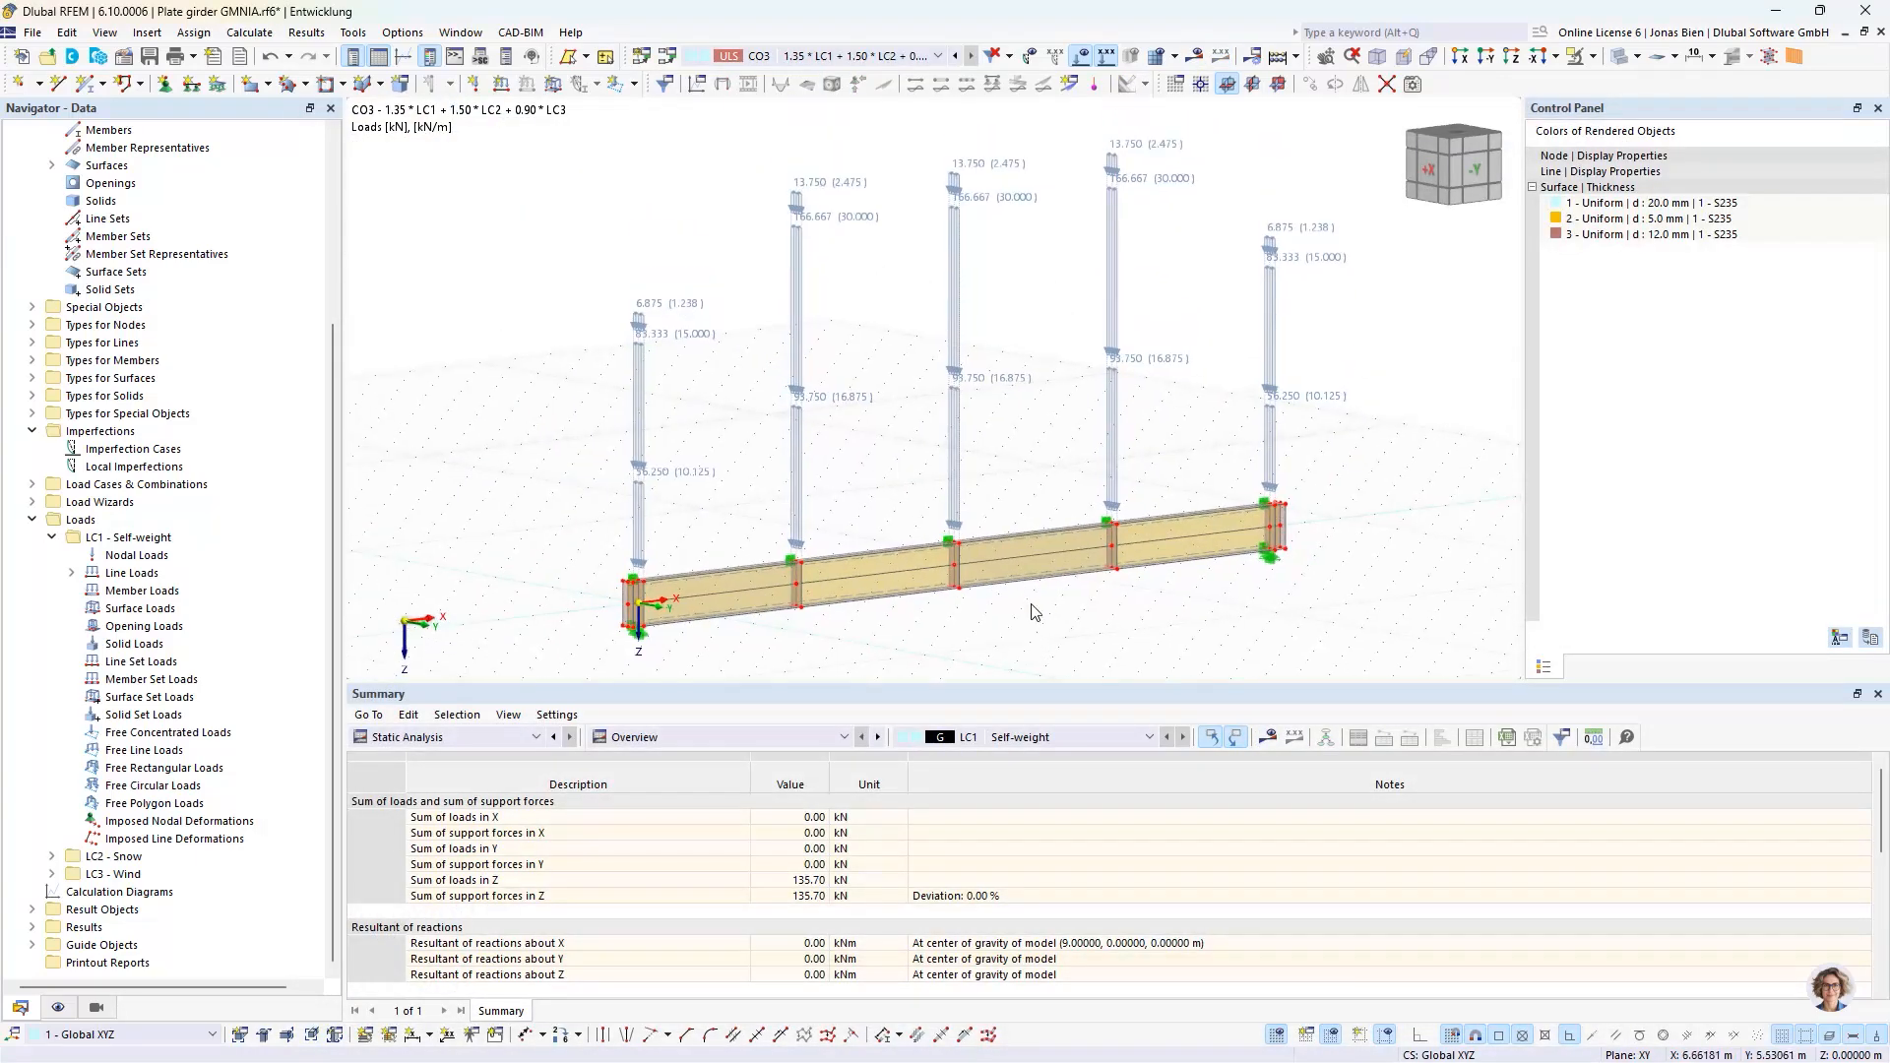
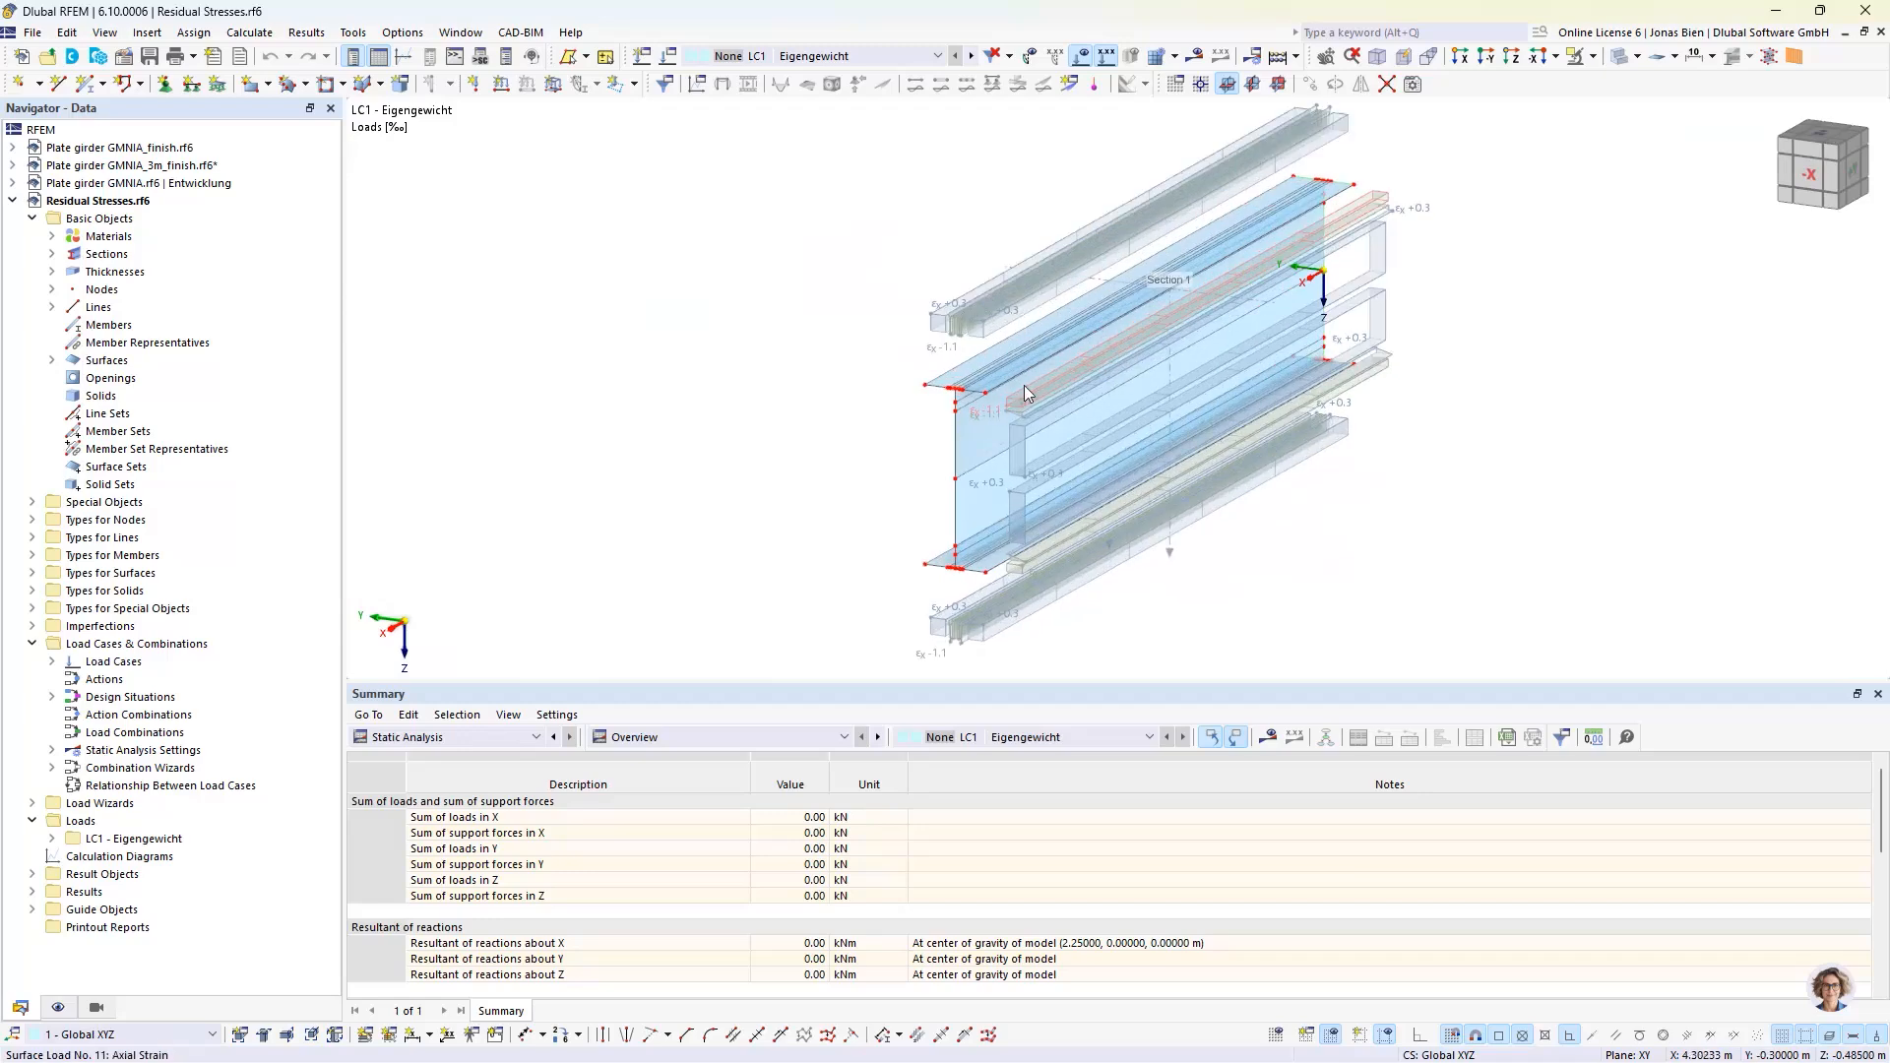
- Open the axial strain load on the upper flange's outer strip in the Residual Stresses model and review its type and distribution options
mouse_move(1020, 394)
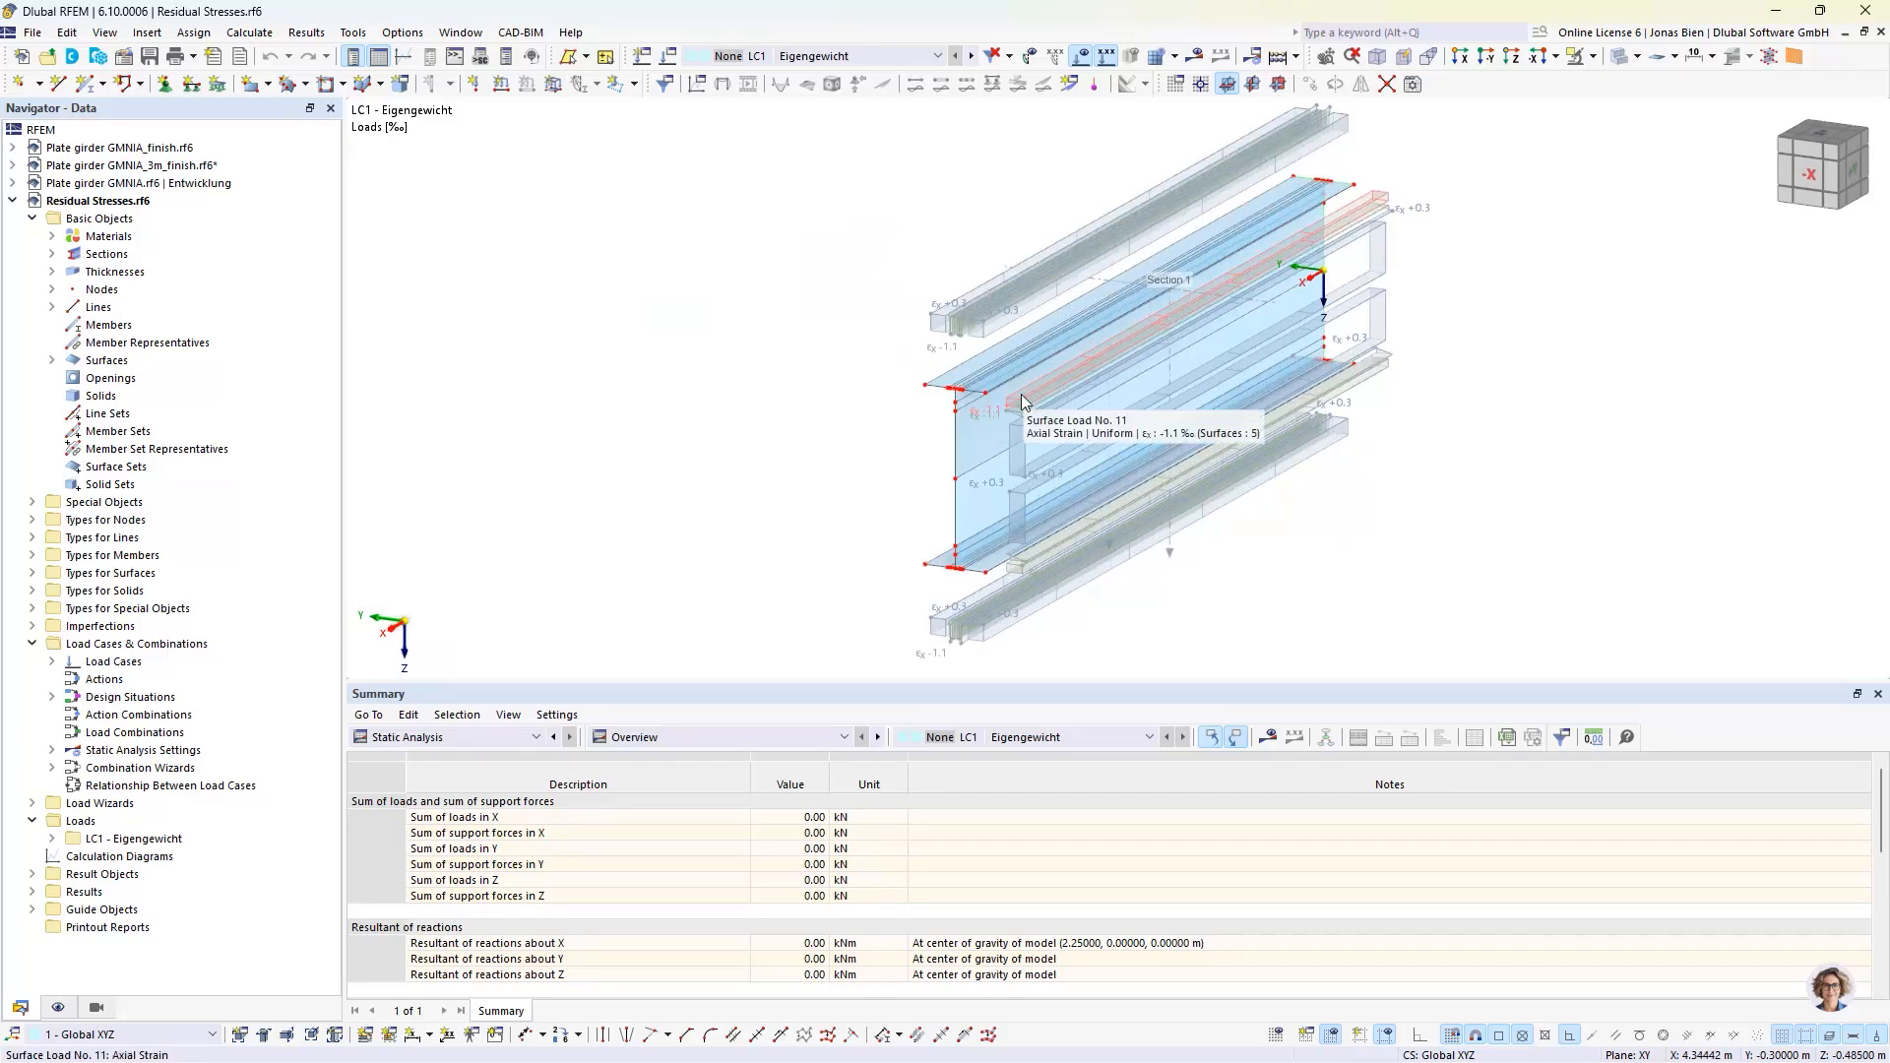
scroll(1024, 401, "up", 6)
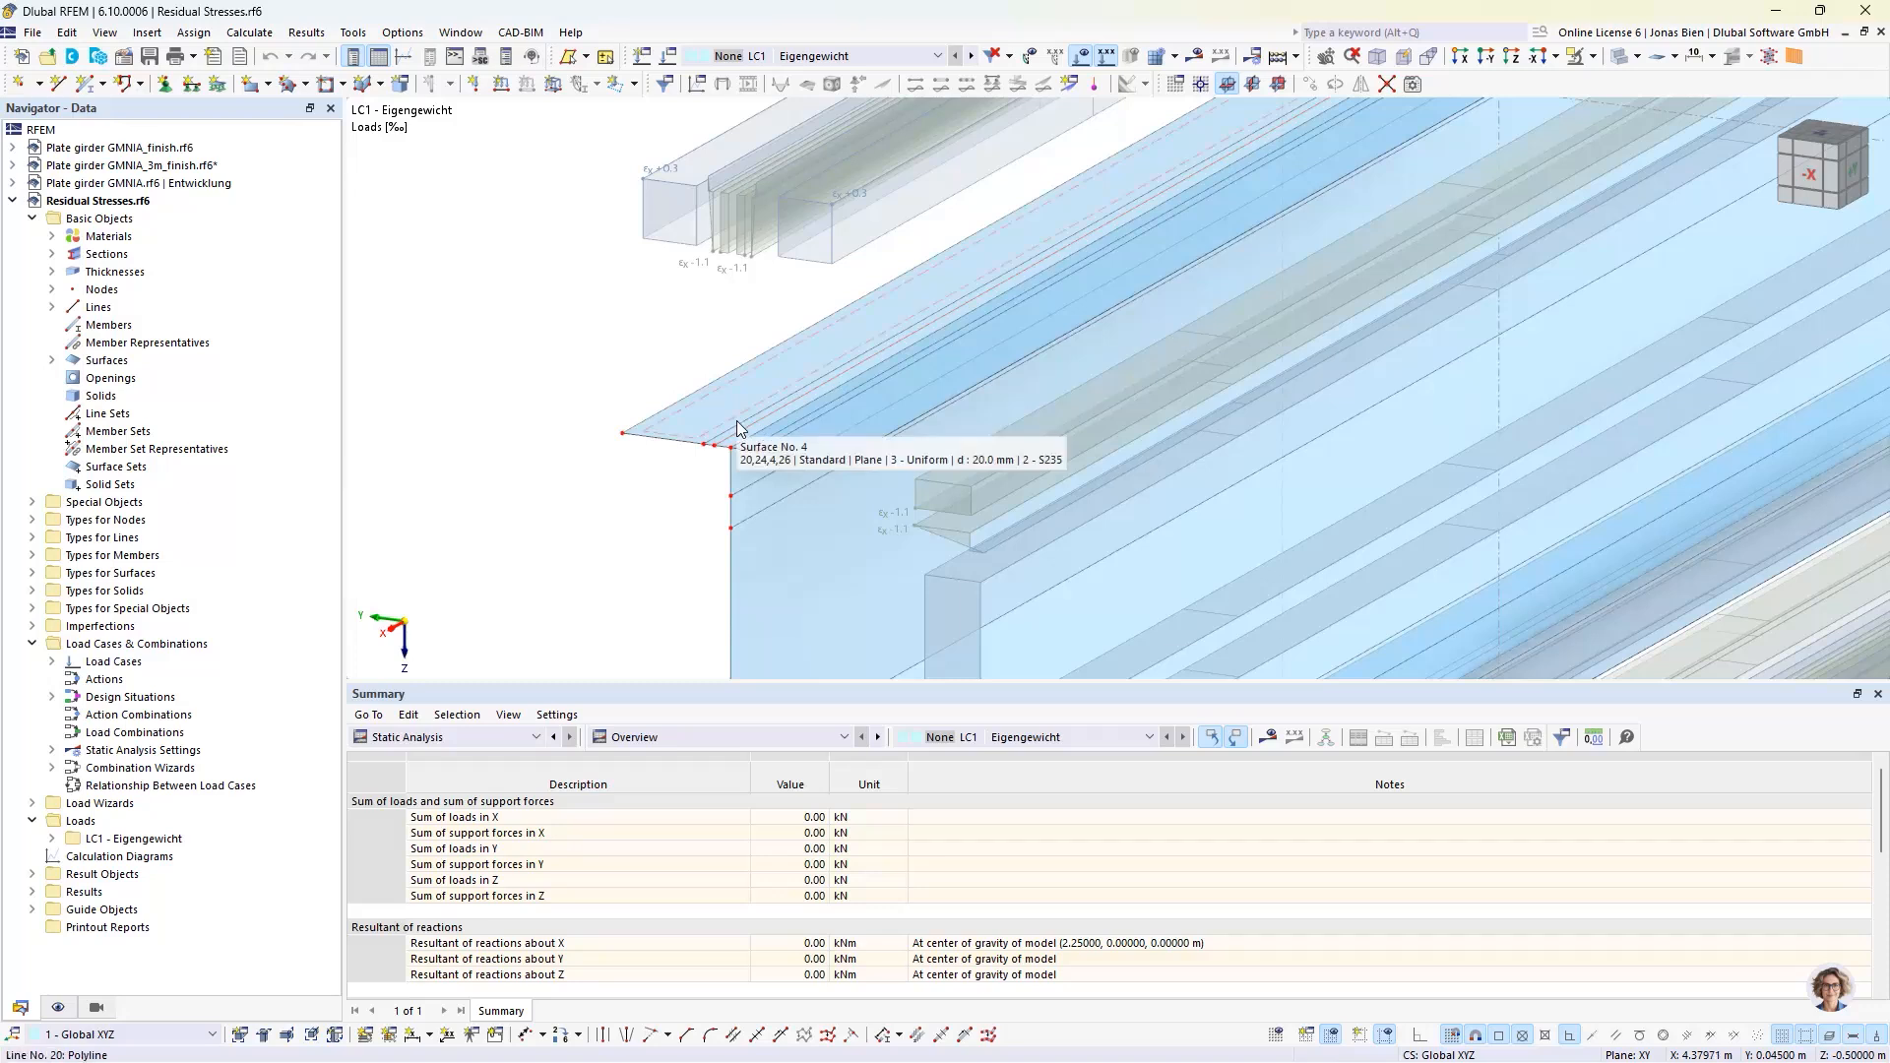
scroll(859, 364, "down", 1)
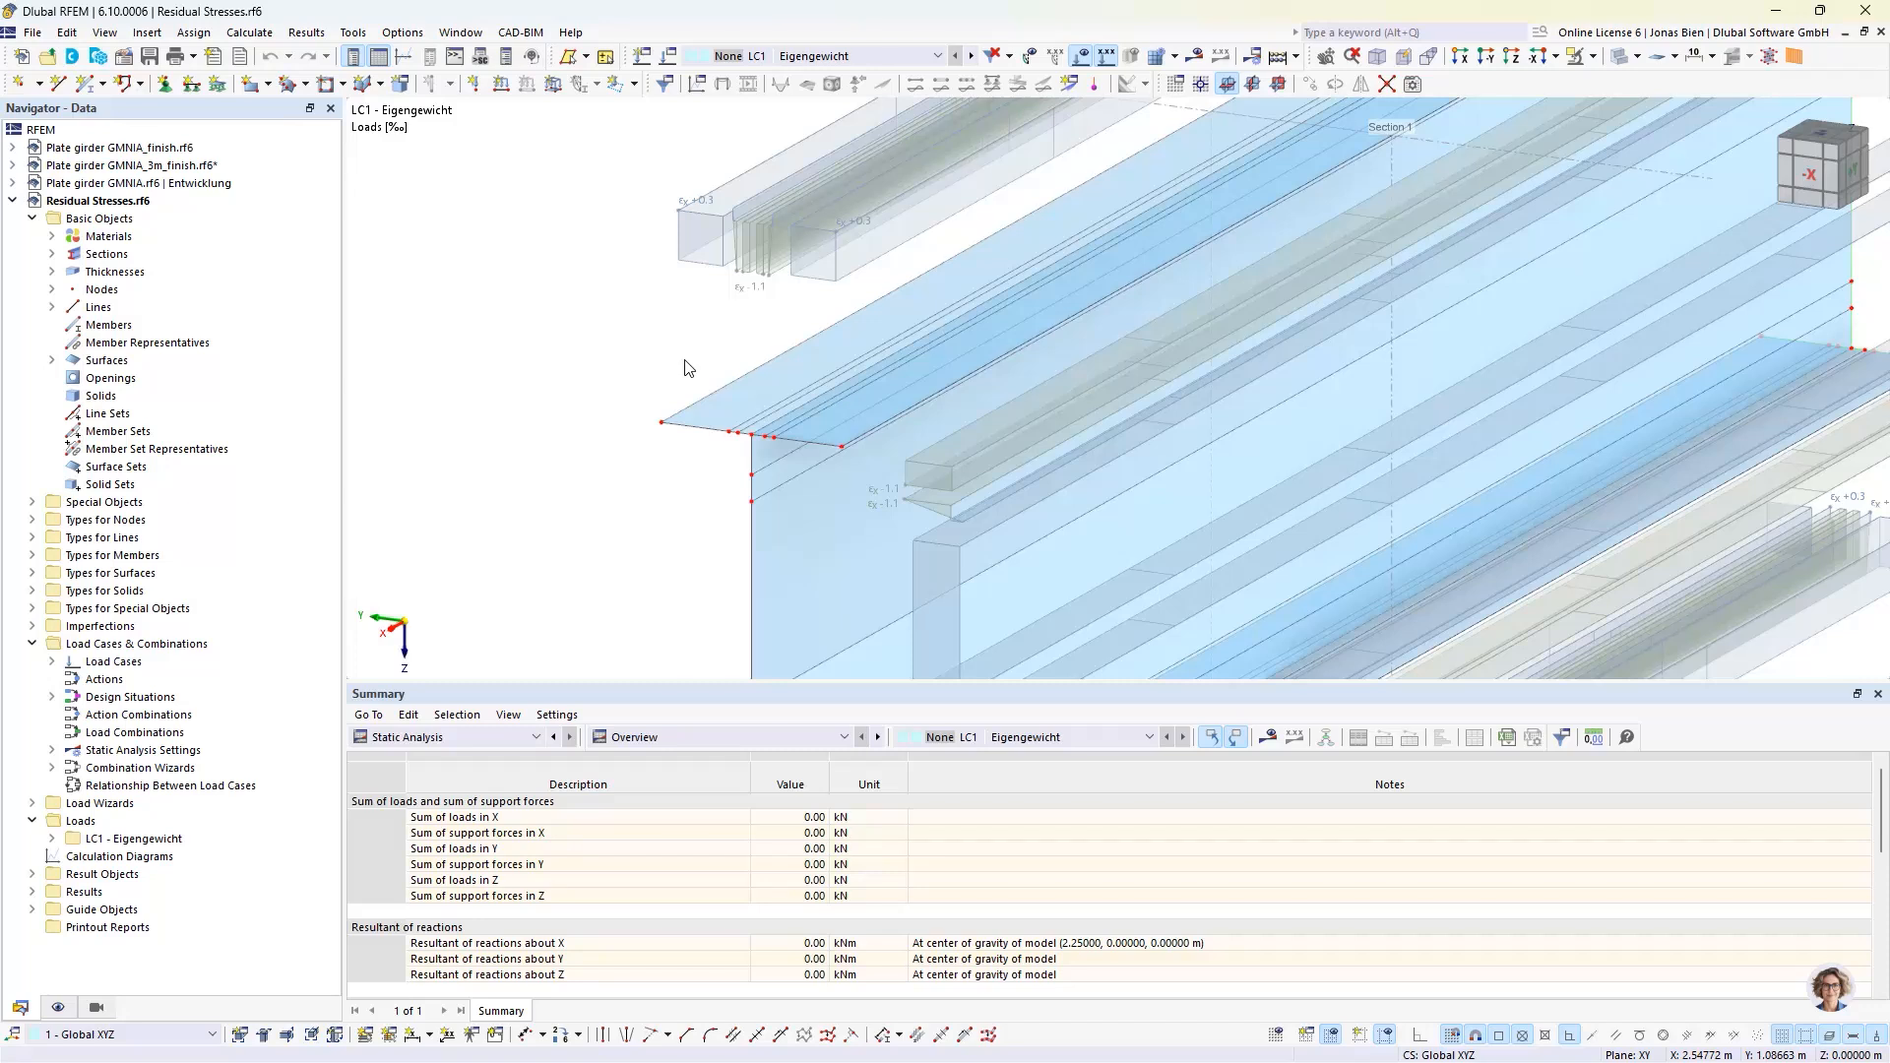
scroll(1116, 370, "down", 1)
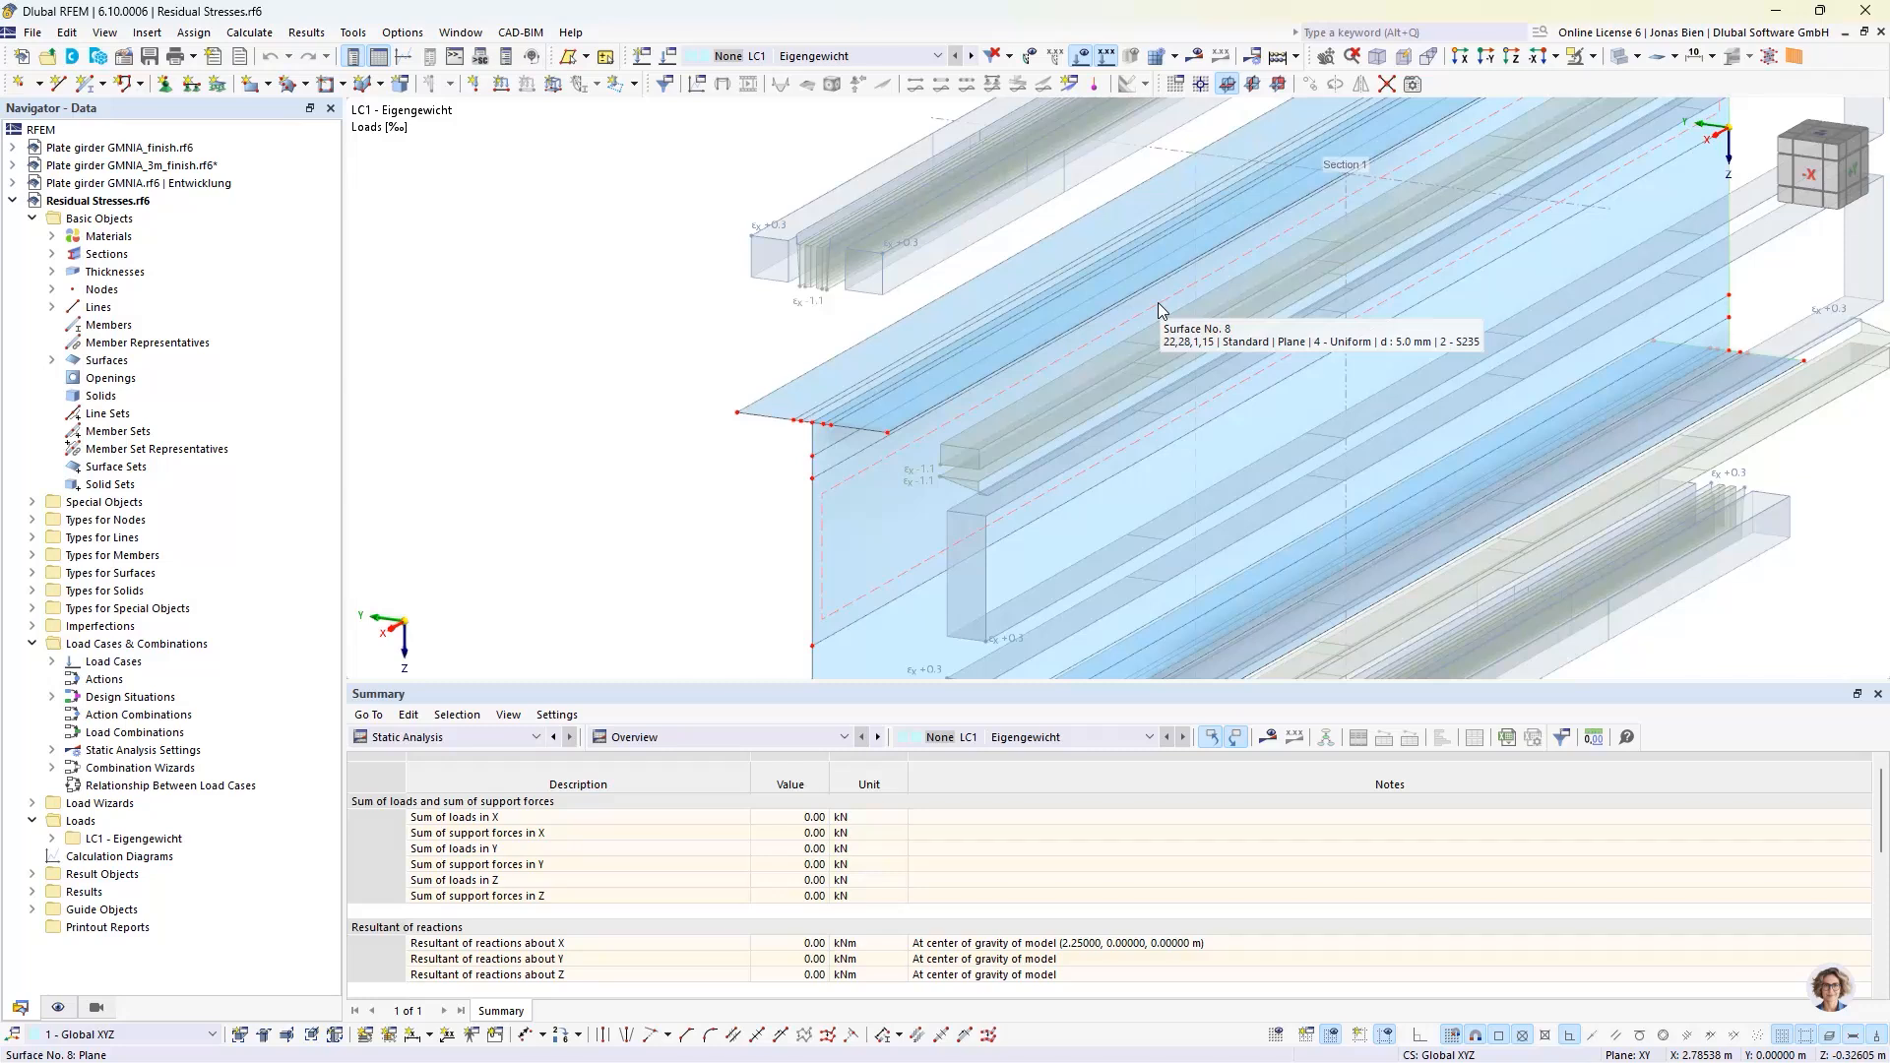
mouse_move(988, 328)
middle_mouse_down("ctrl")
mouse_move(1018, 304)
mouse_move(965, 322)
middle_mouse_up("ctrl")
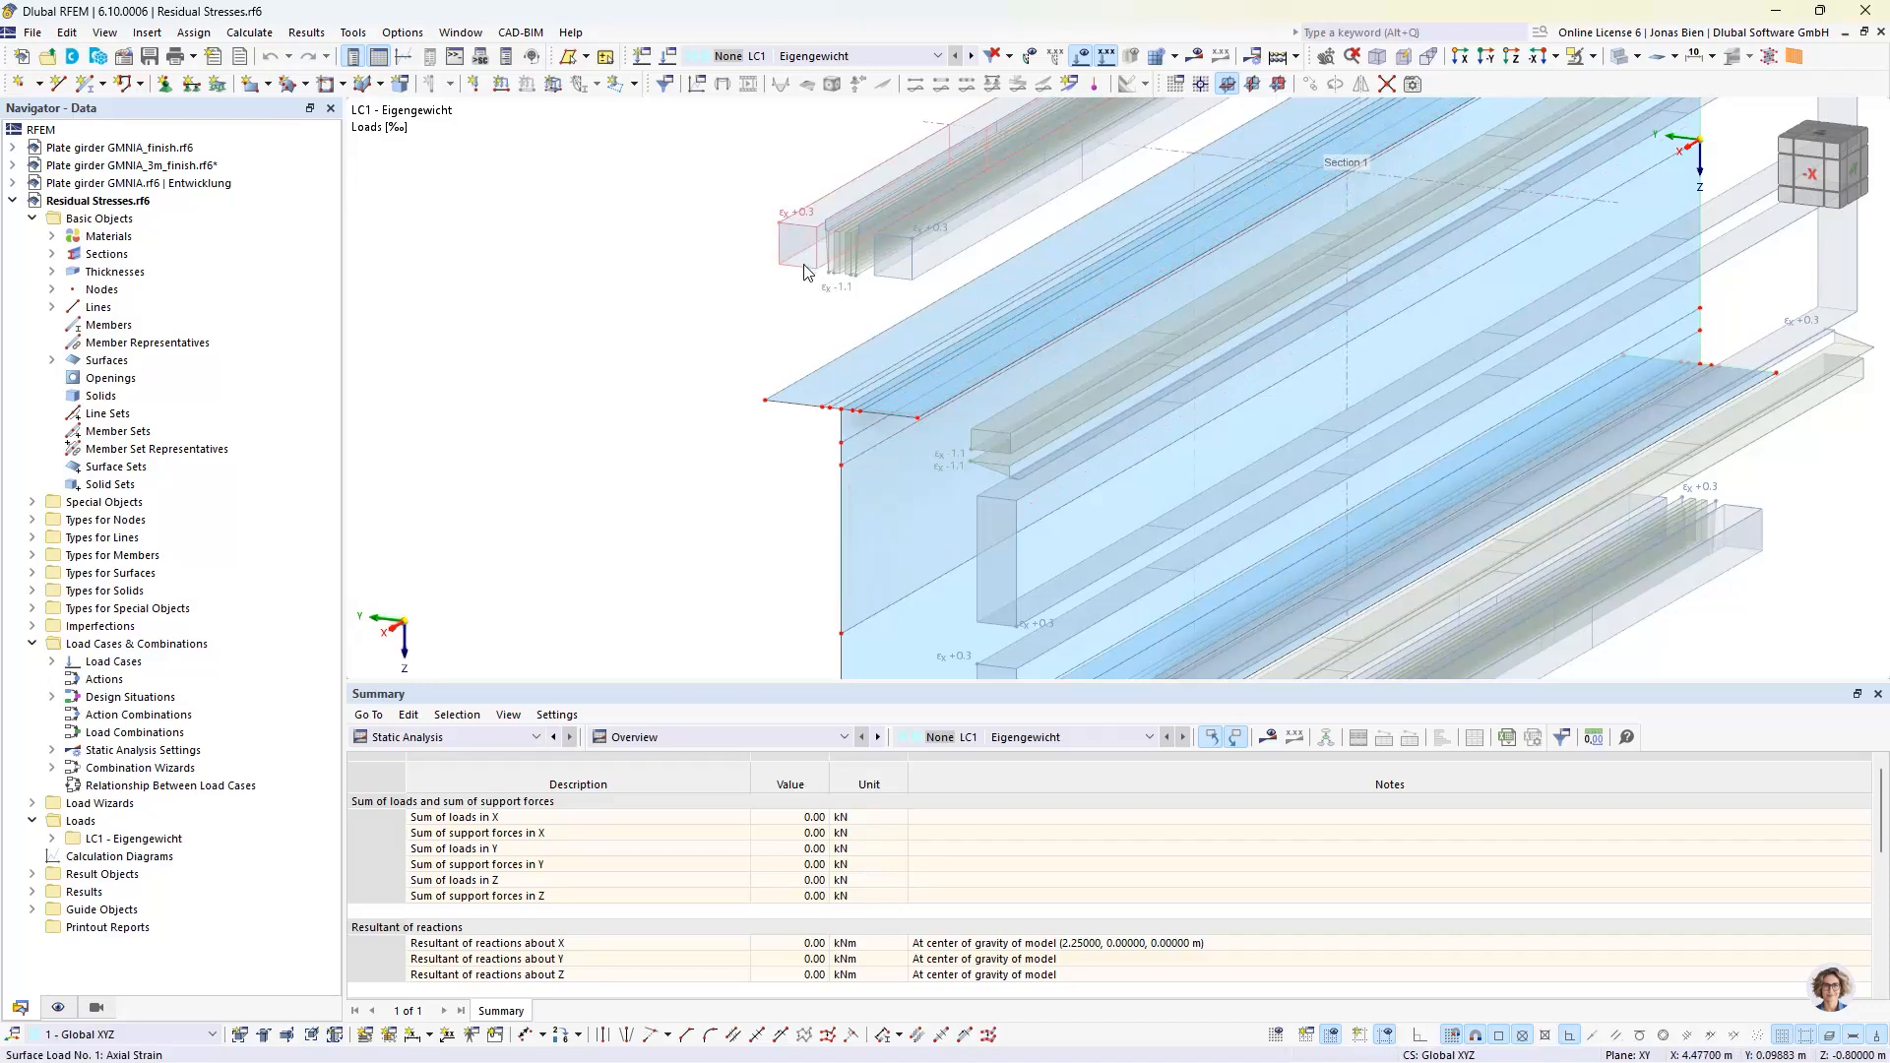
mouse_move(804, 272)
double_click(804, 272)
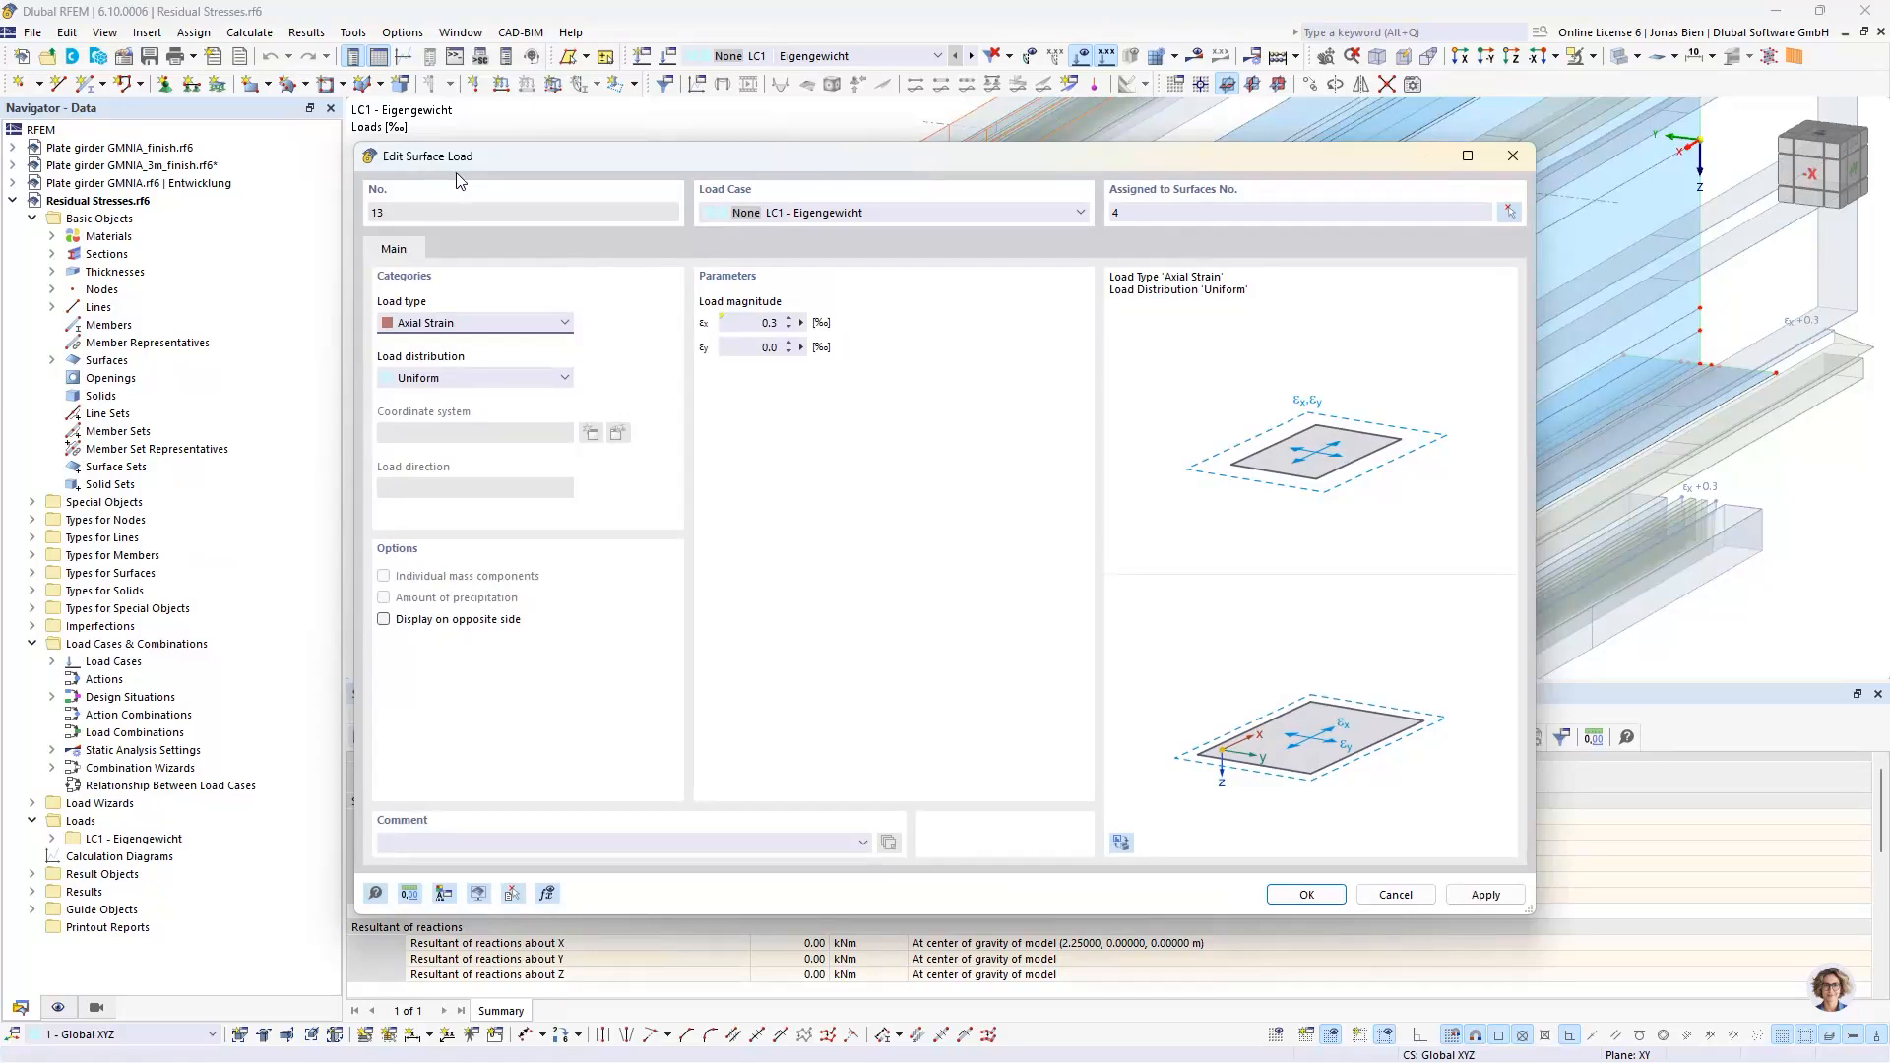
left_click(454, 322)
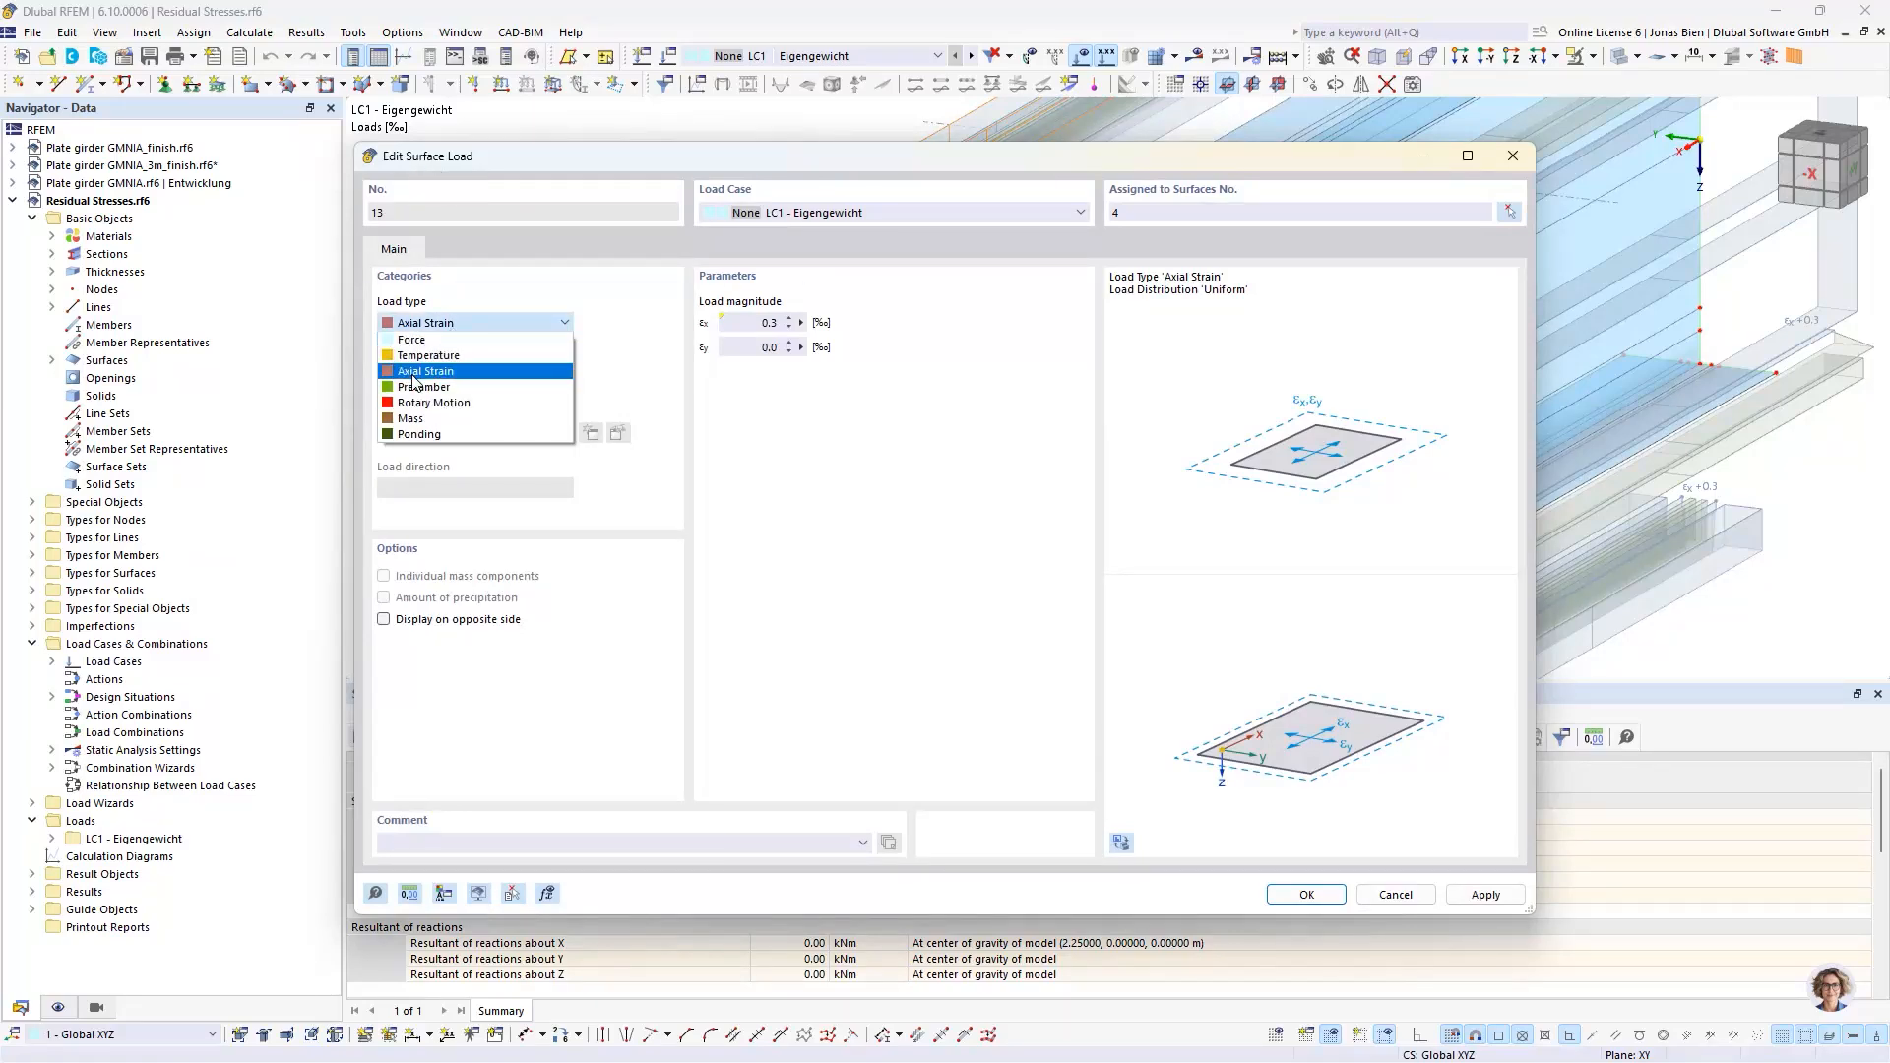
left_click(448, 372)
left_click(453, 378)
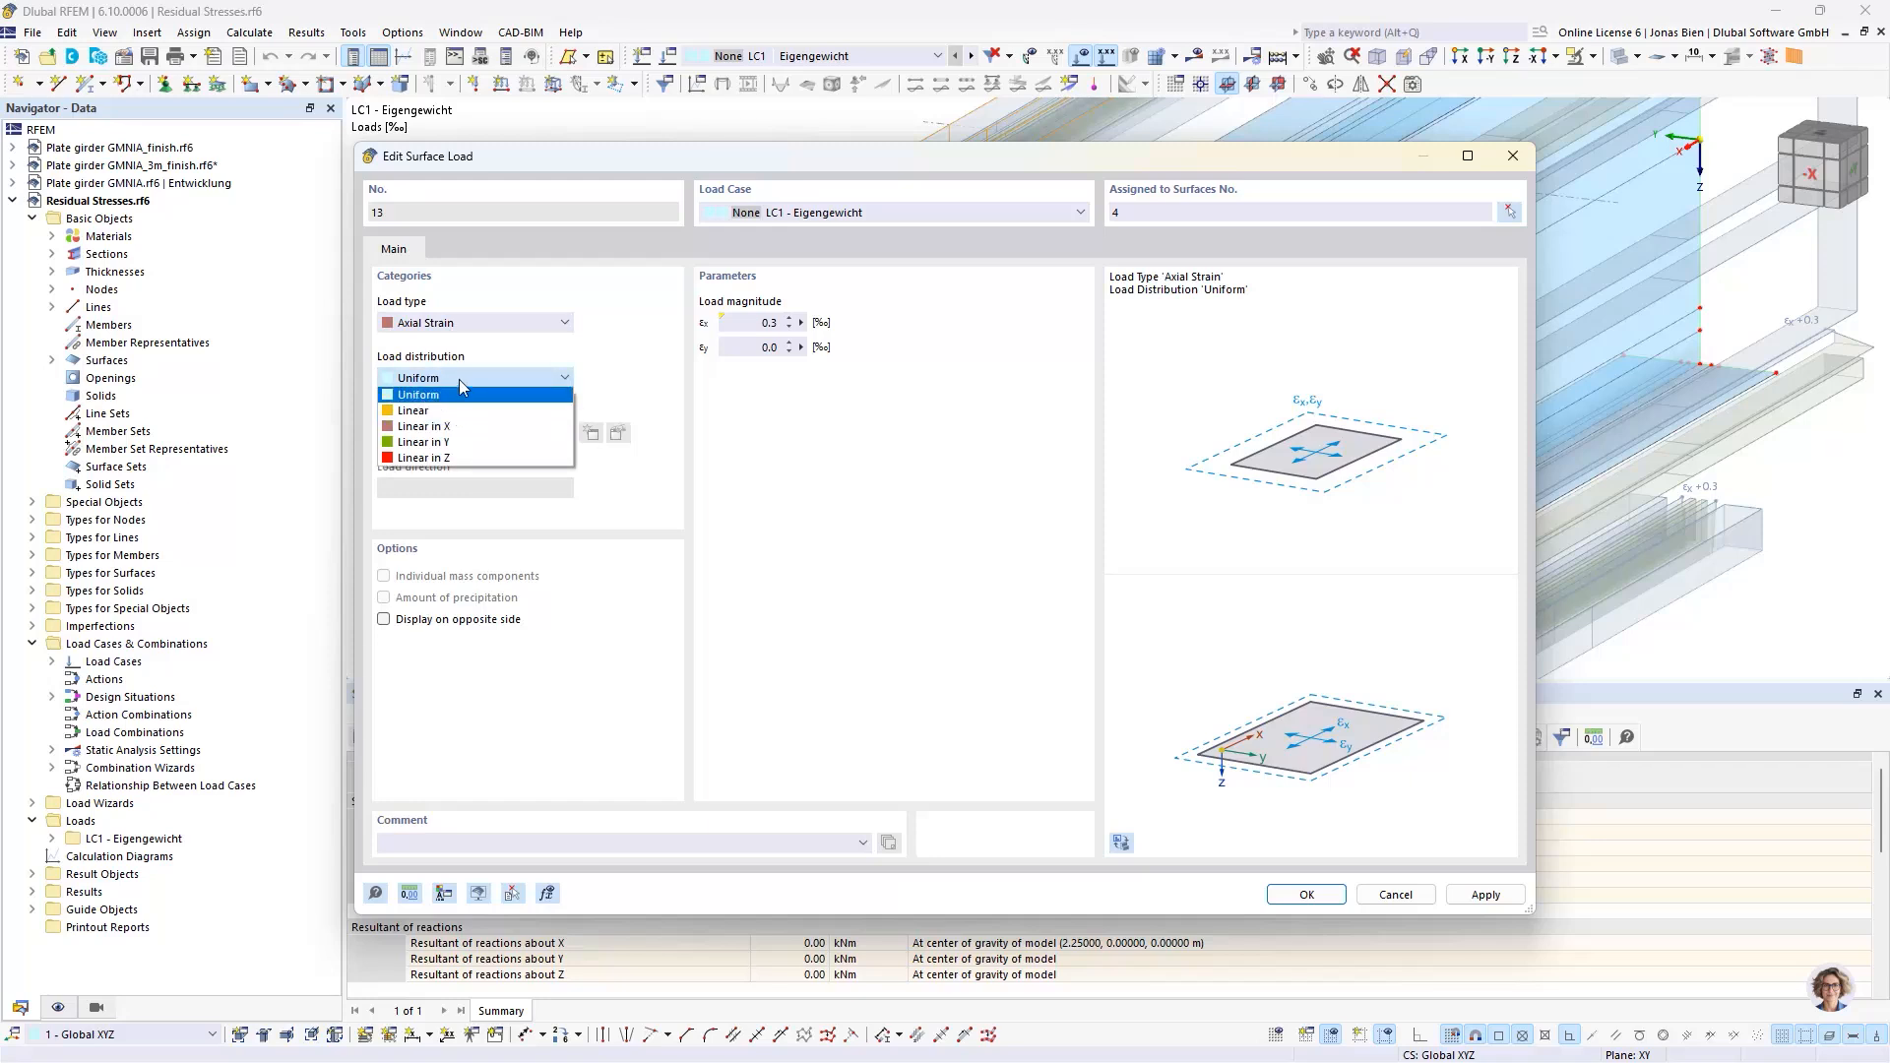
left_click(460, 382)
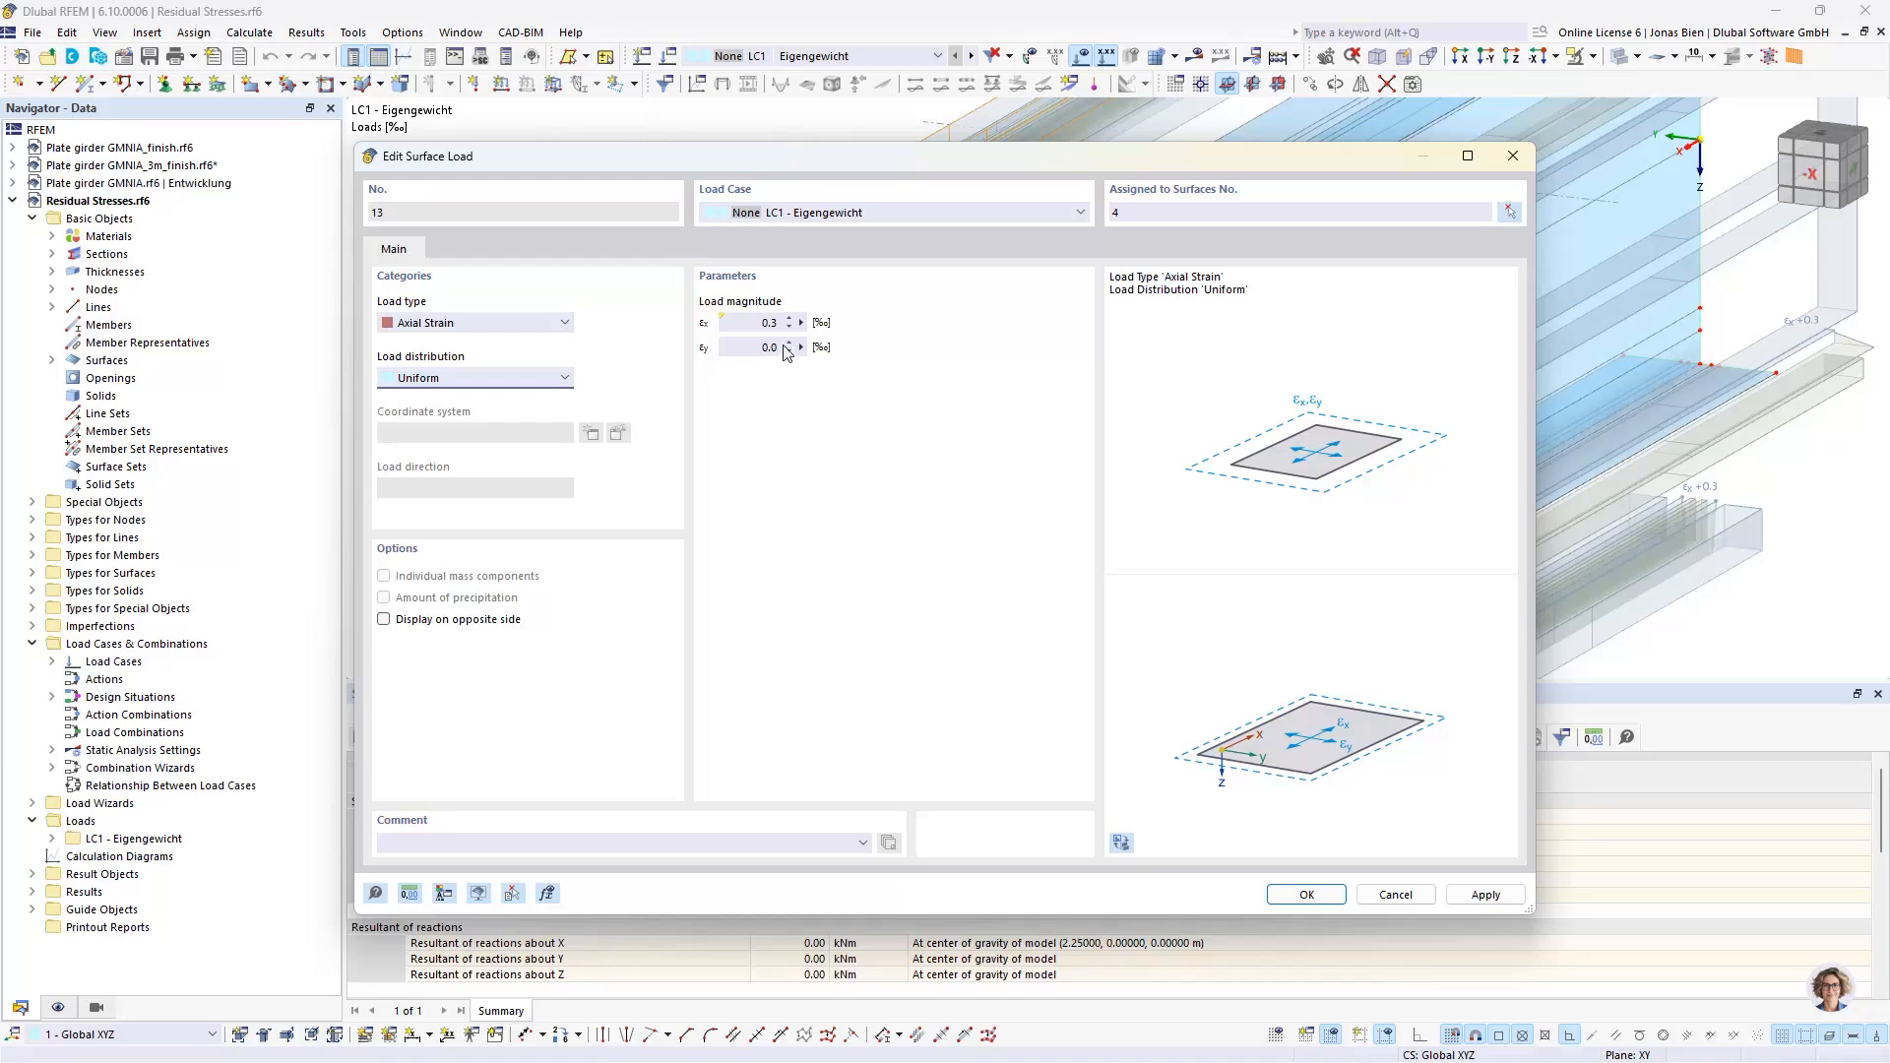
- Examine the formula behind the outer strip's axial strain εx and close the surface load without applying changes
left_click_drag(890, 156, 884, 347)
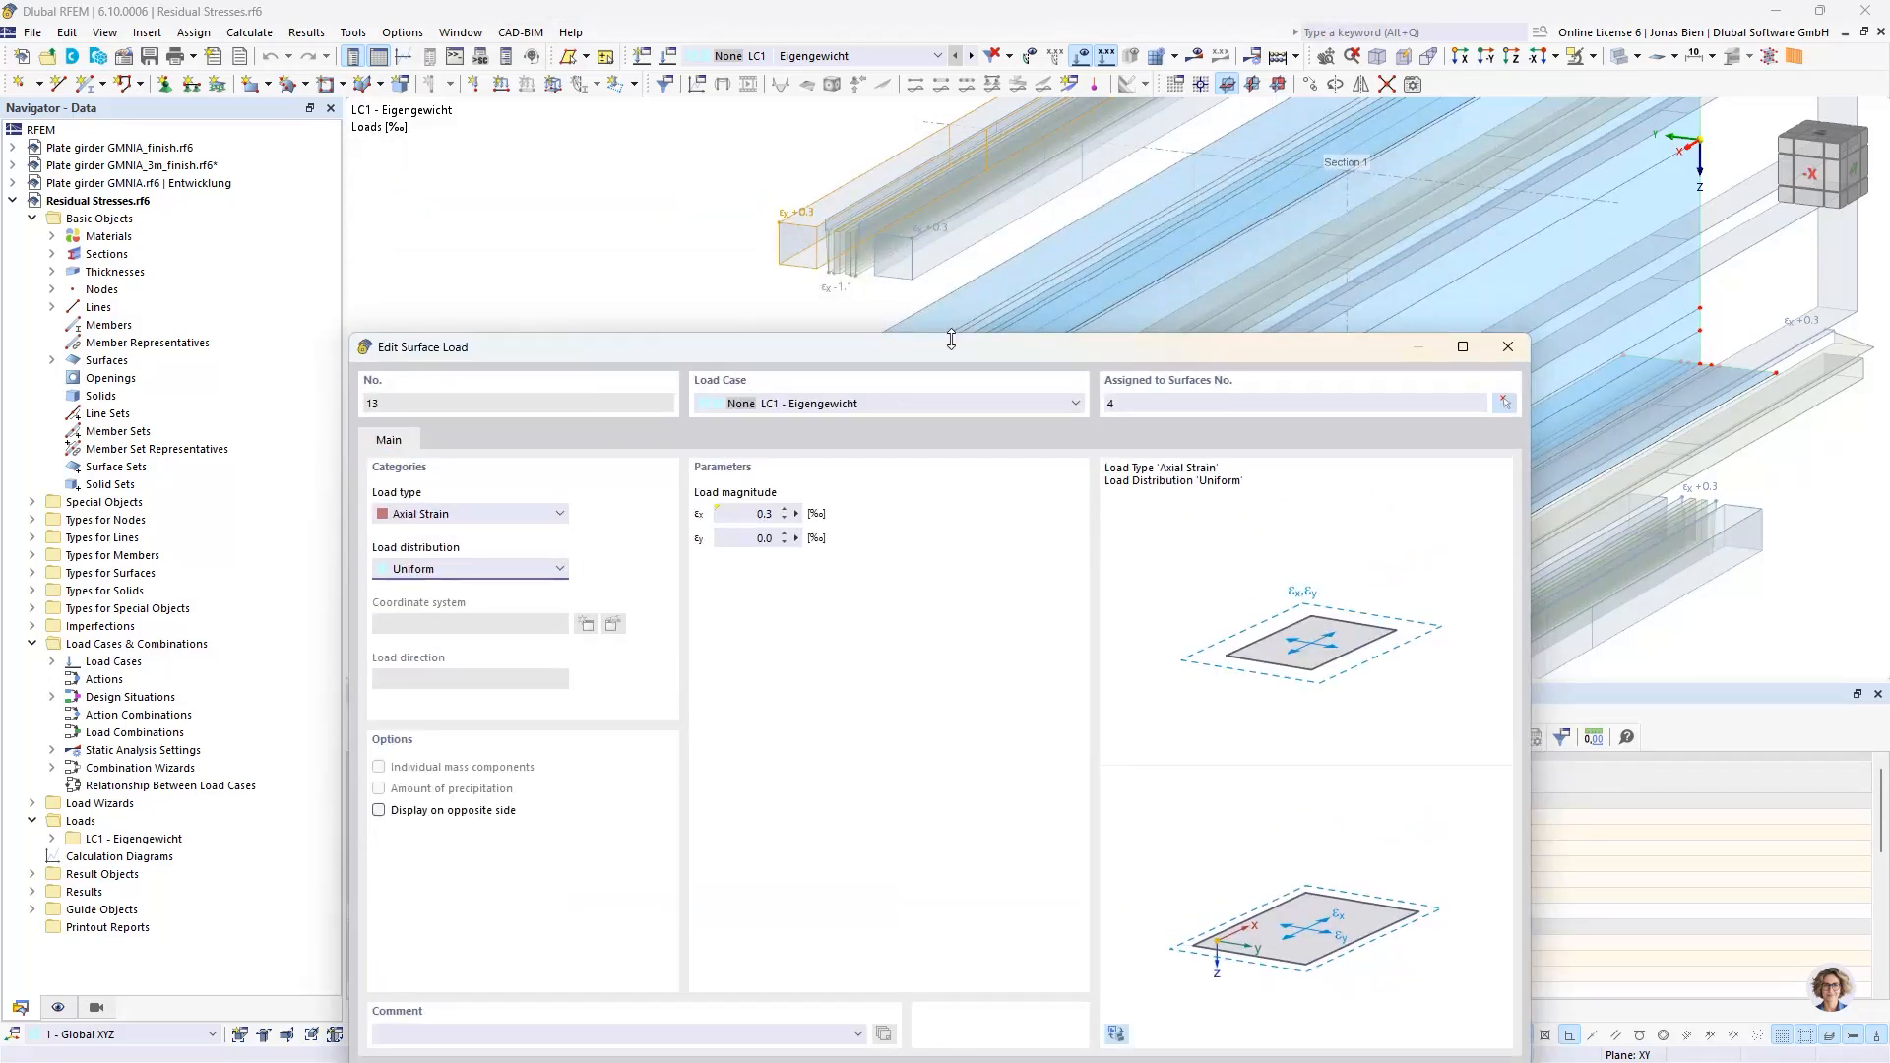
left_click(797, 513)
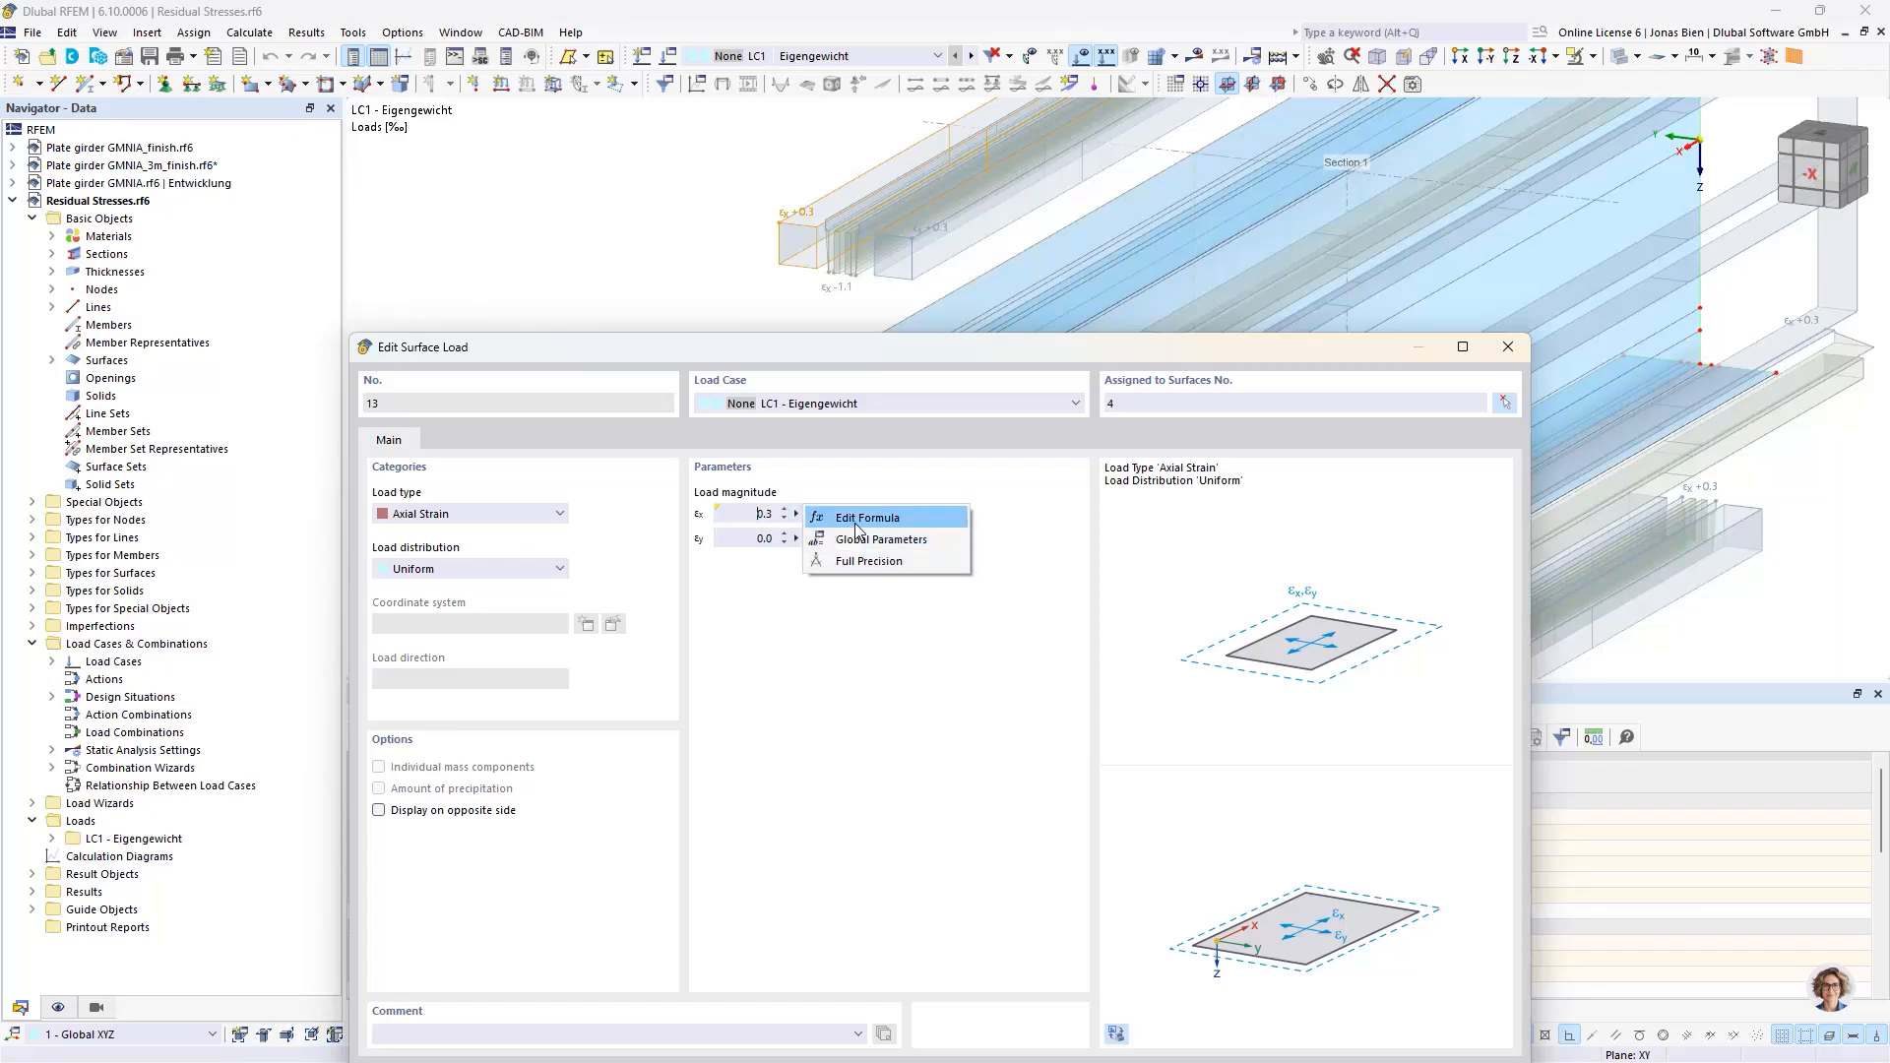
left_click(861, 524)
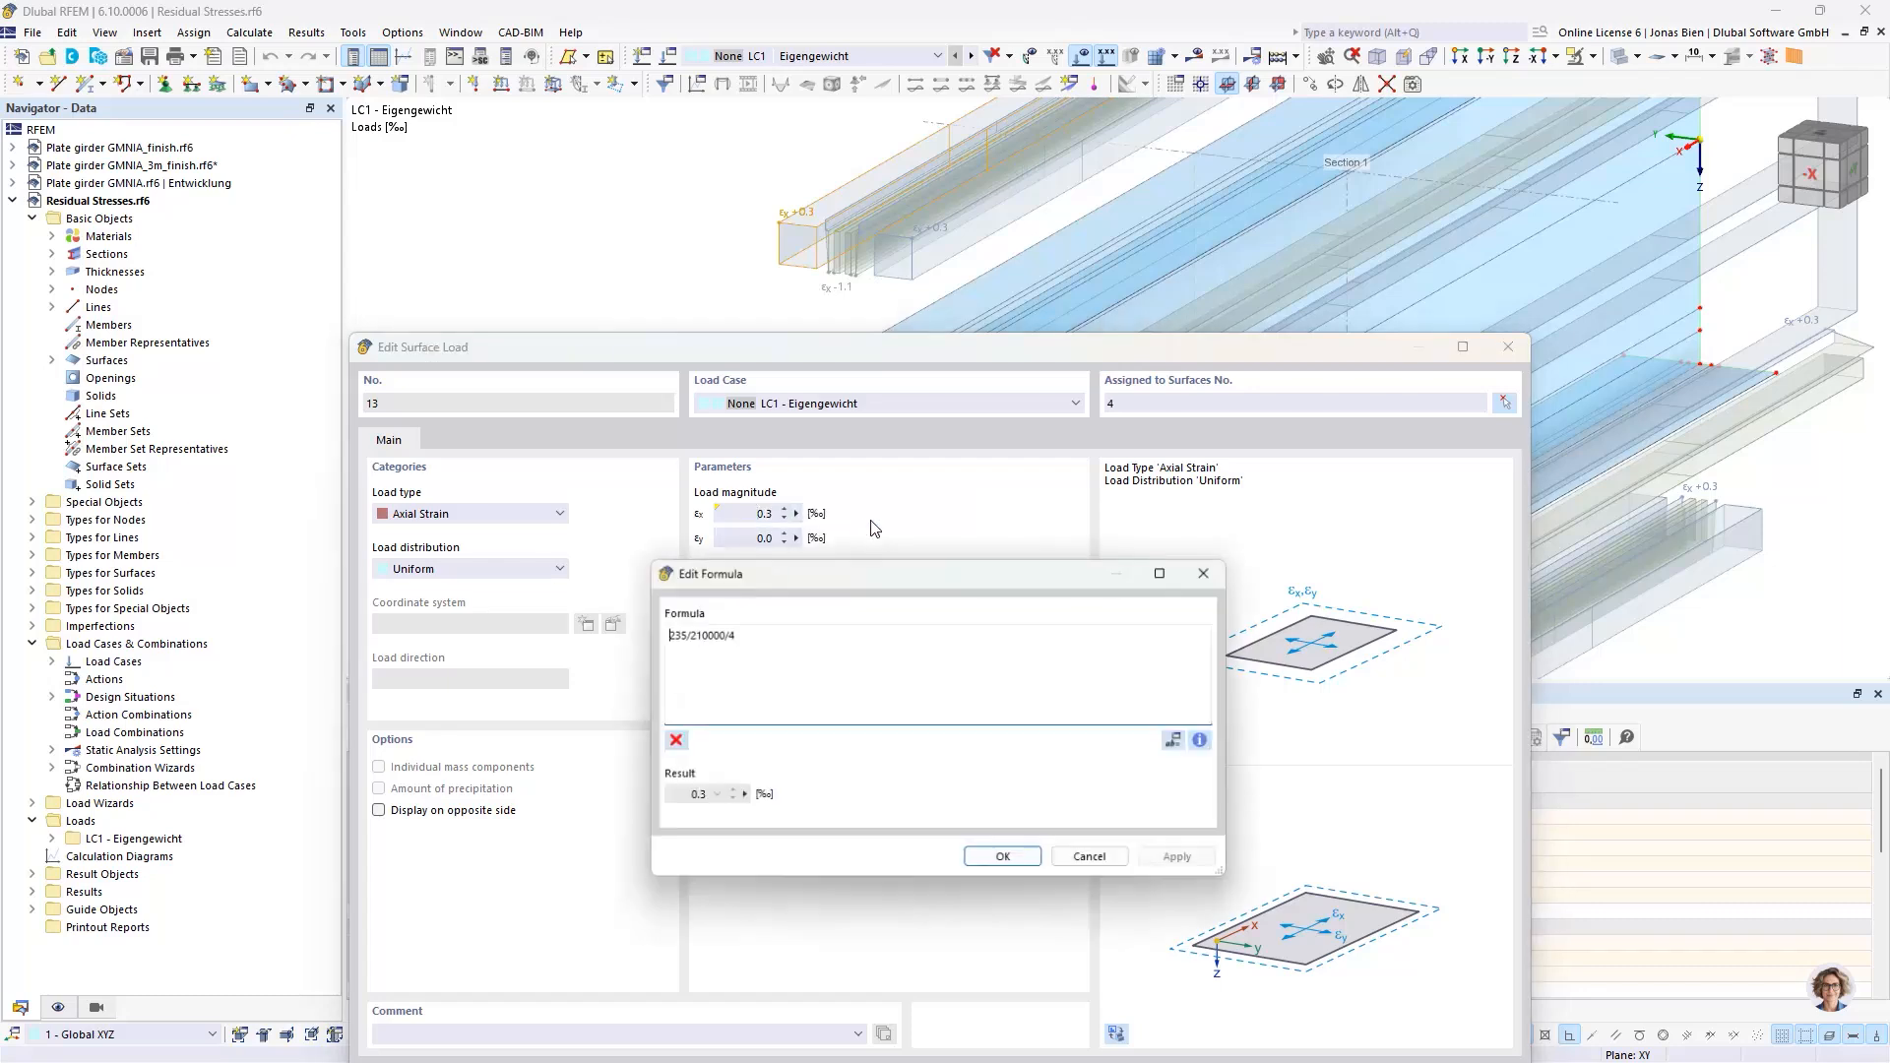
left_click_drag(663, 633, 686, 632)
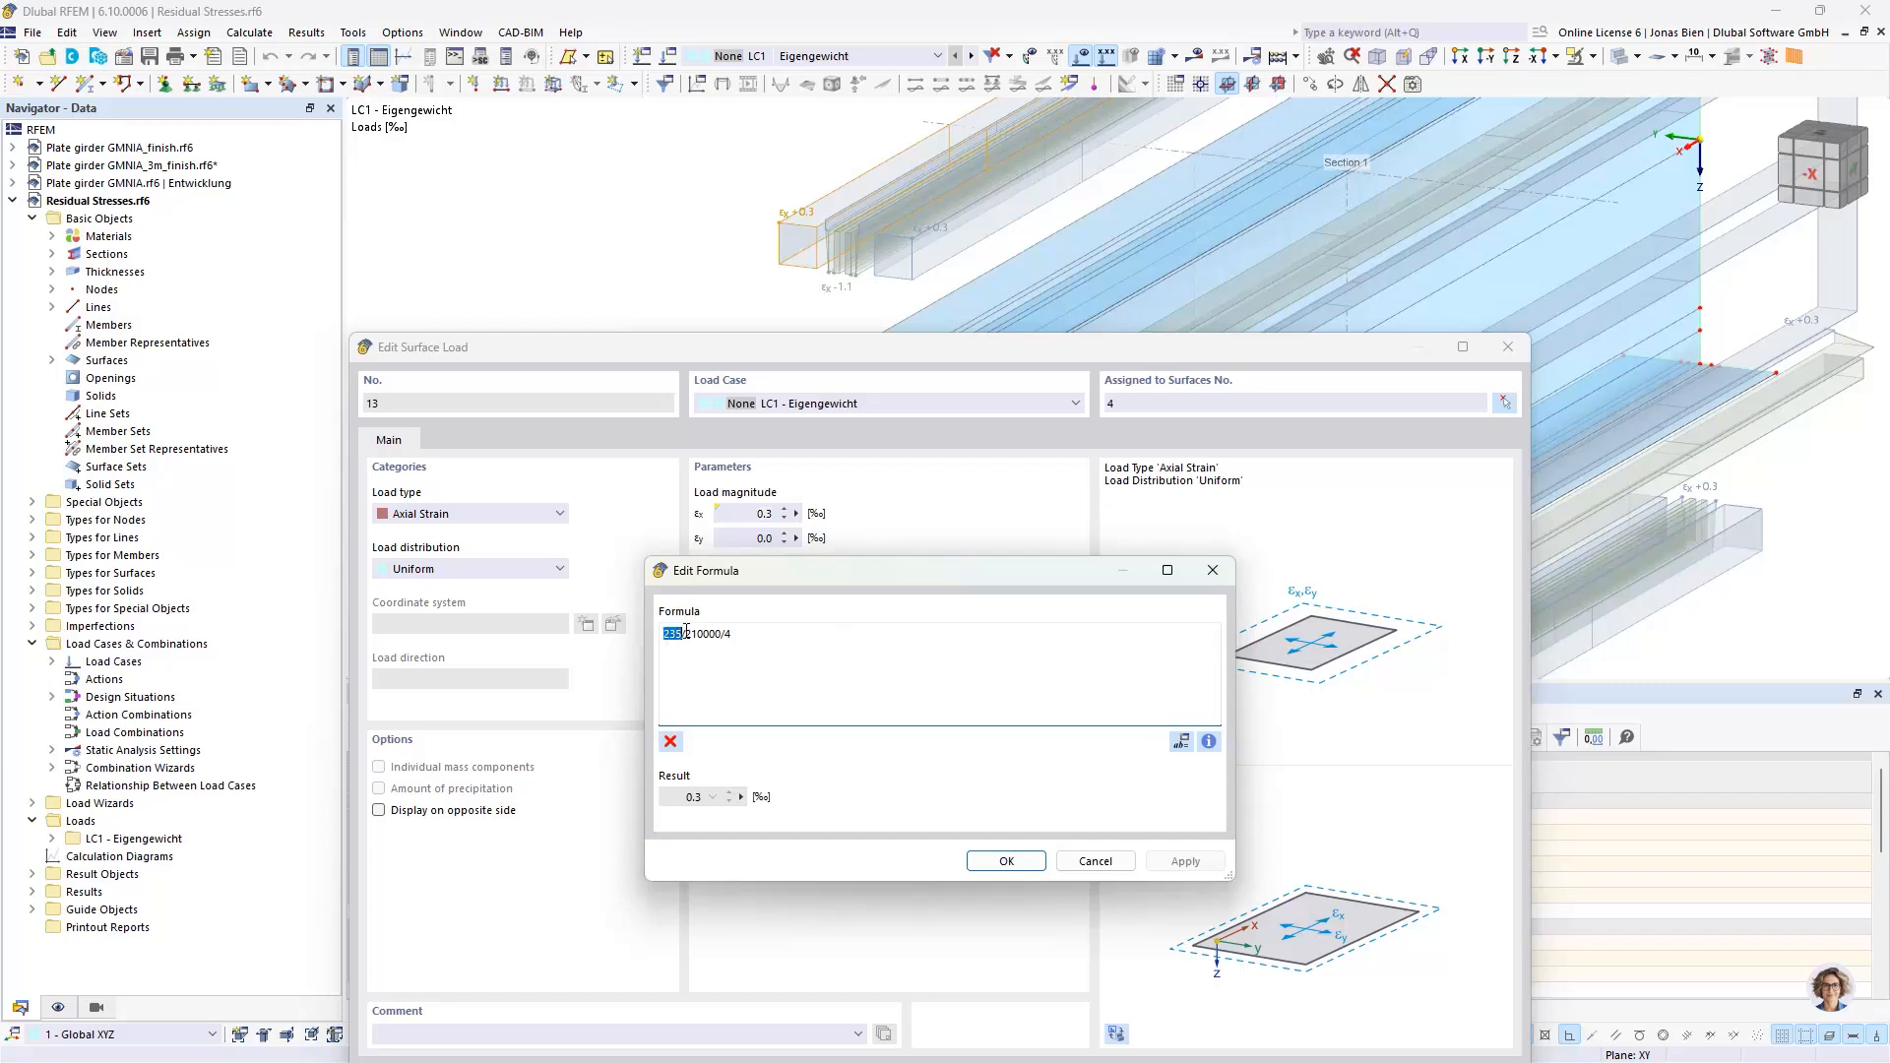
double_click(707, 633)
double_click(728, 633)
left_click(1092, 862)
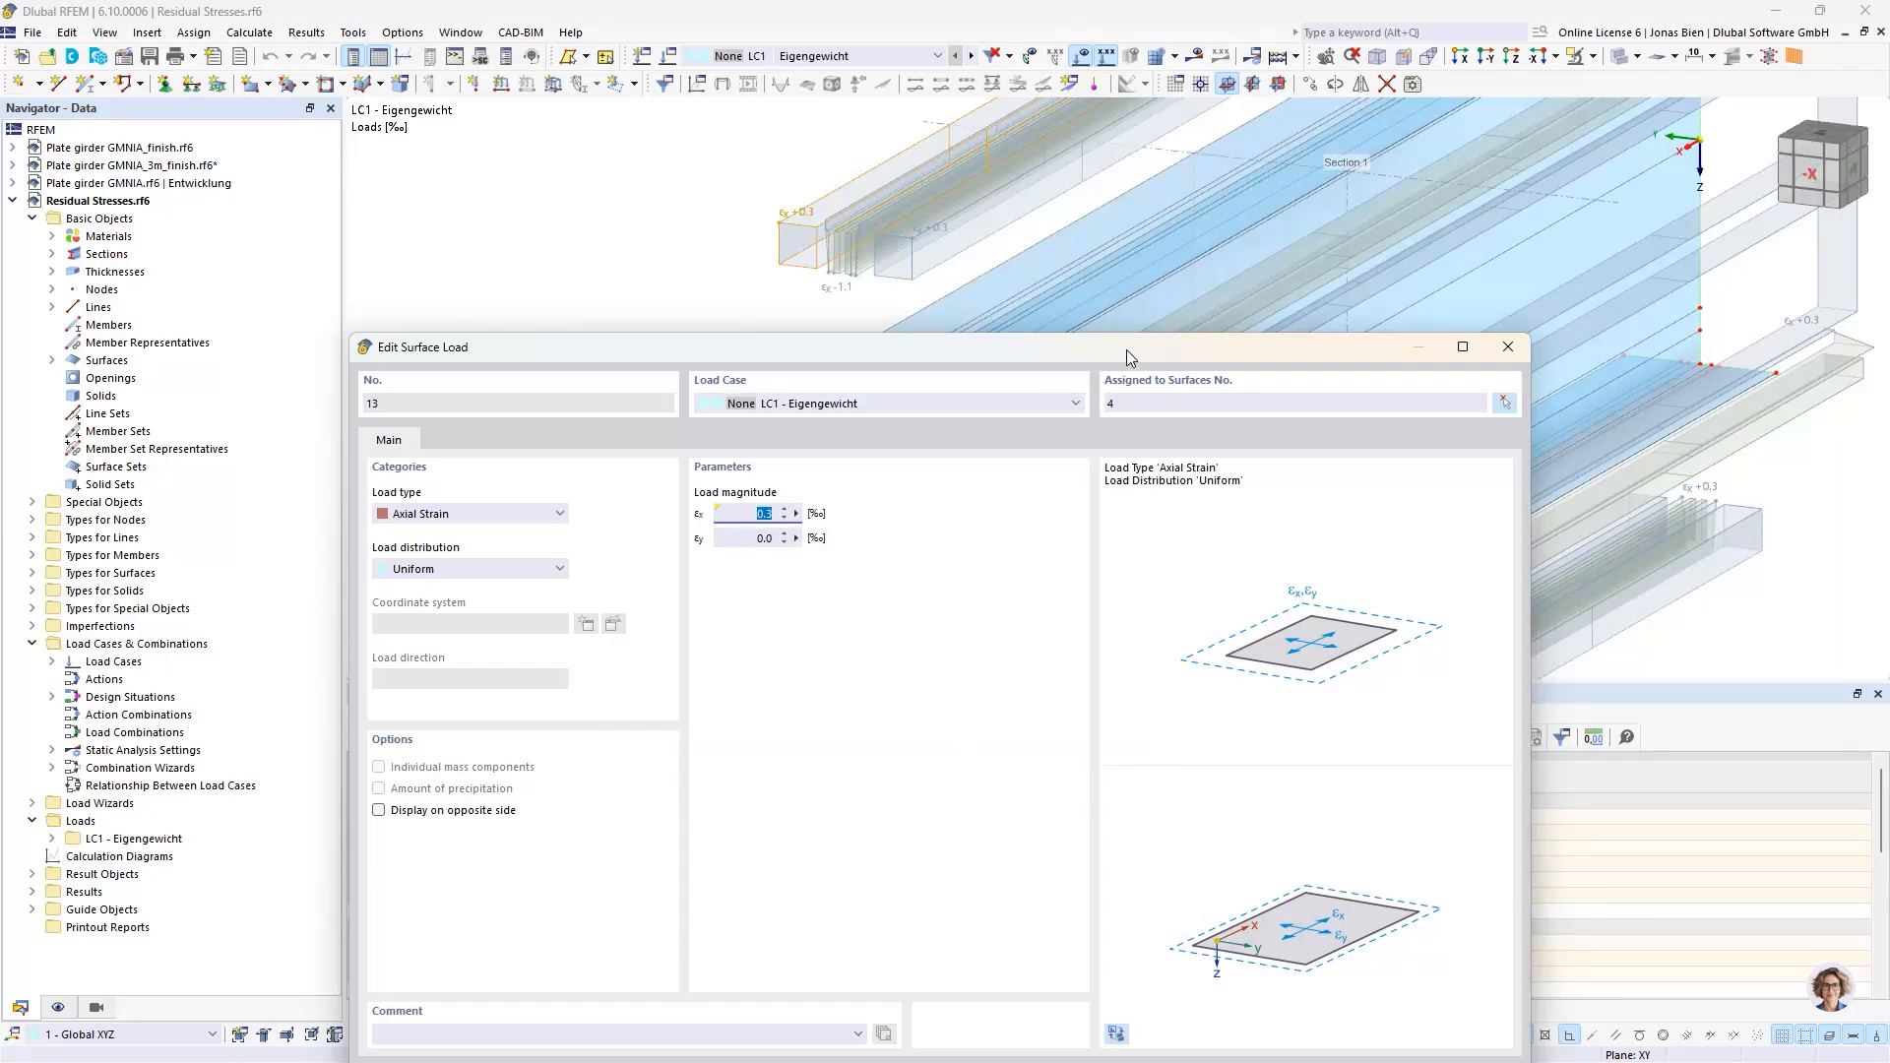
left_click_drag(1126, 350, 1124, 404)
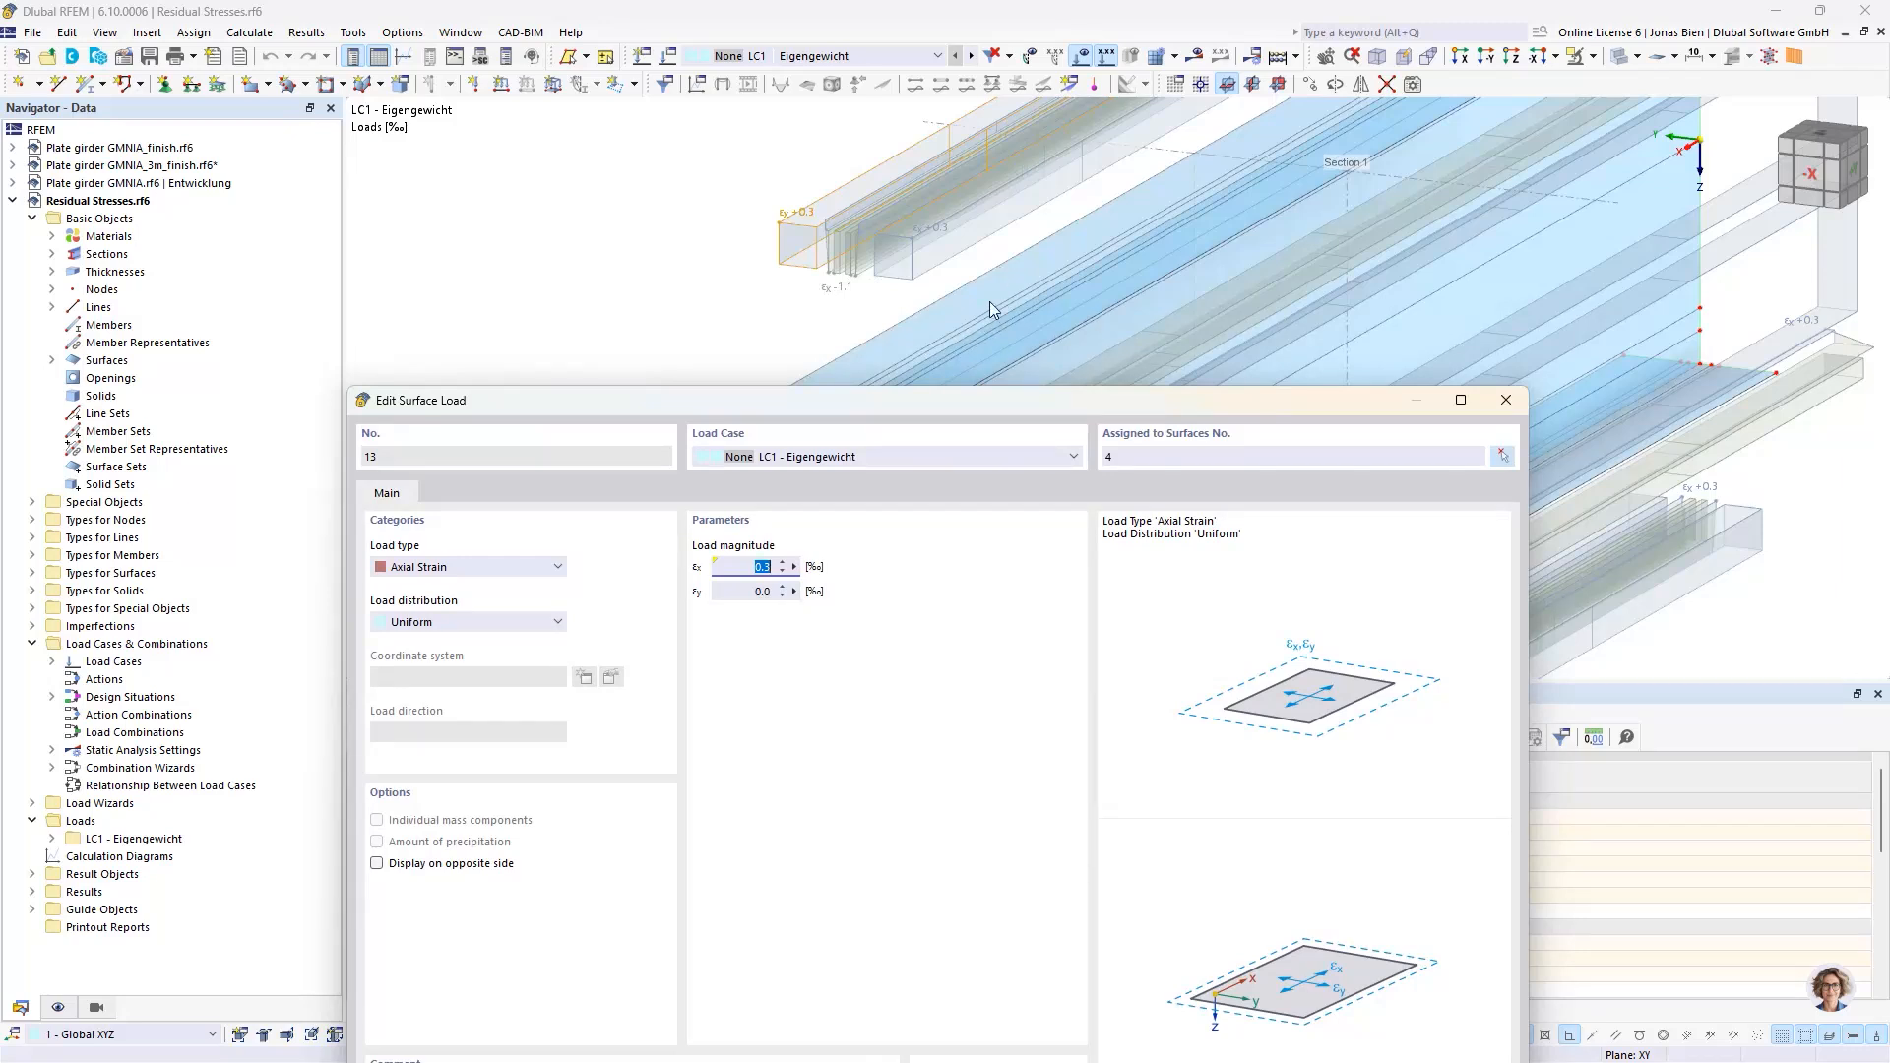
left_click(1505, 401)
left_click(1018, 866)
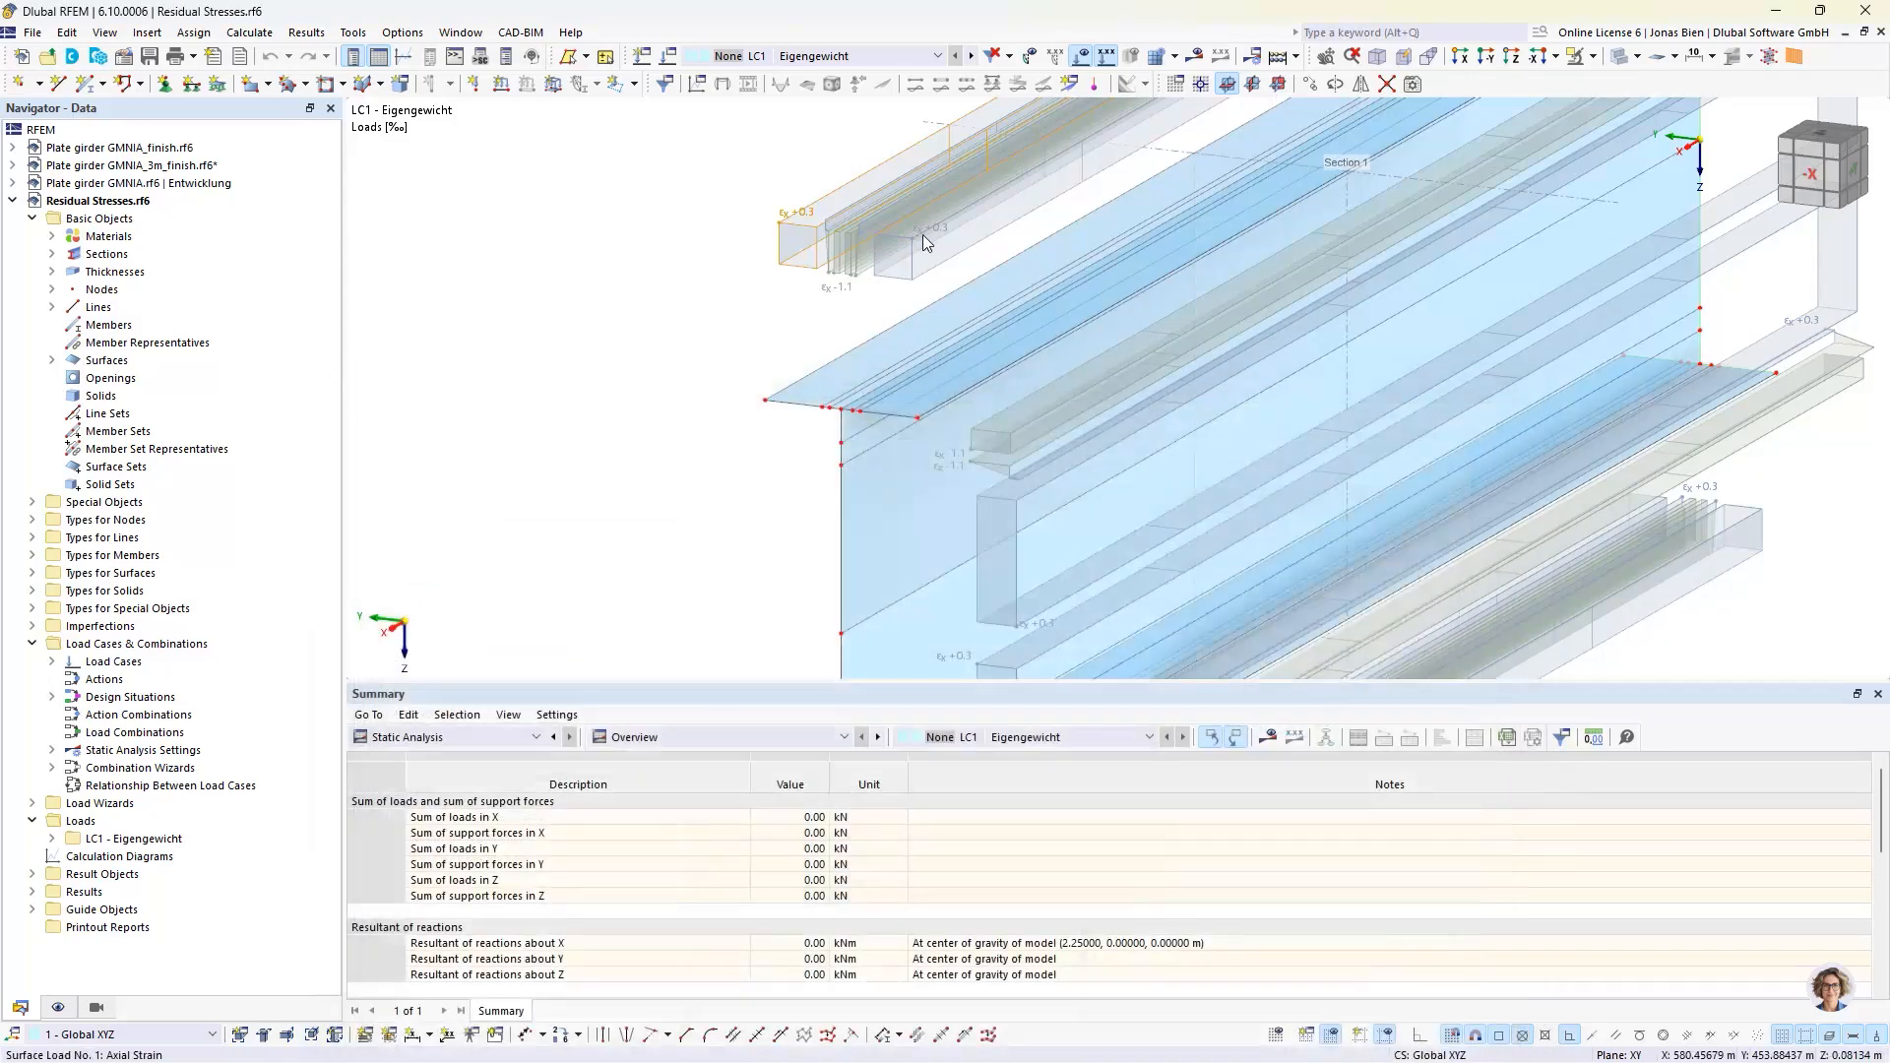
- Inspect the uniform and the linearly varying axial strain loads on the upper flange strips near the web, discarding any changes
scroll(917, 246, "up", 2)
scroll(886, 259, "up", 4)
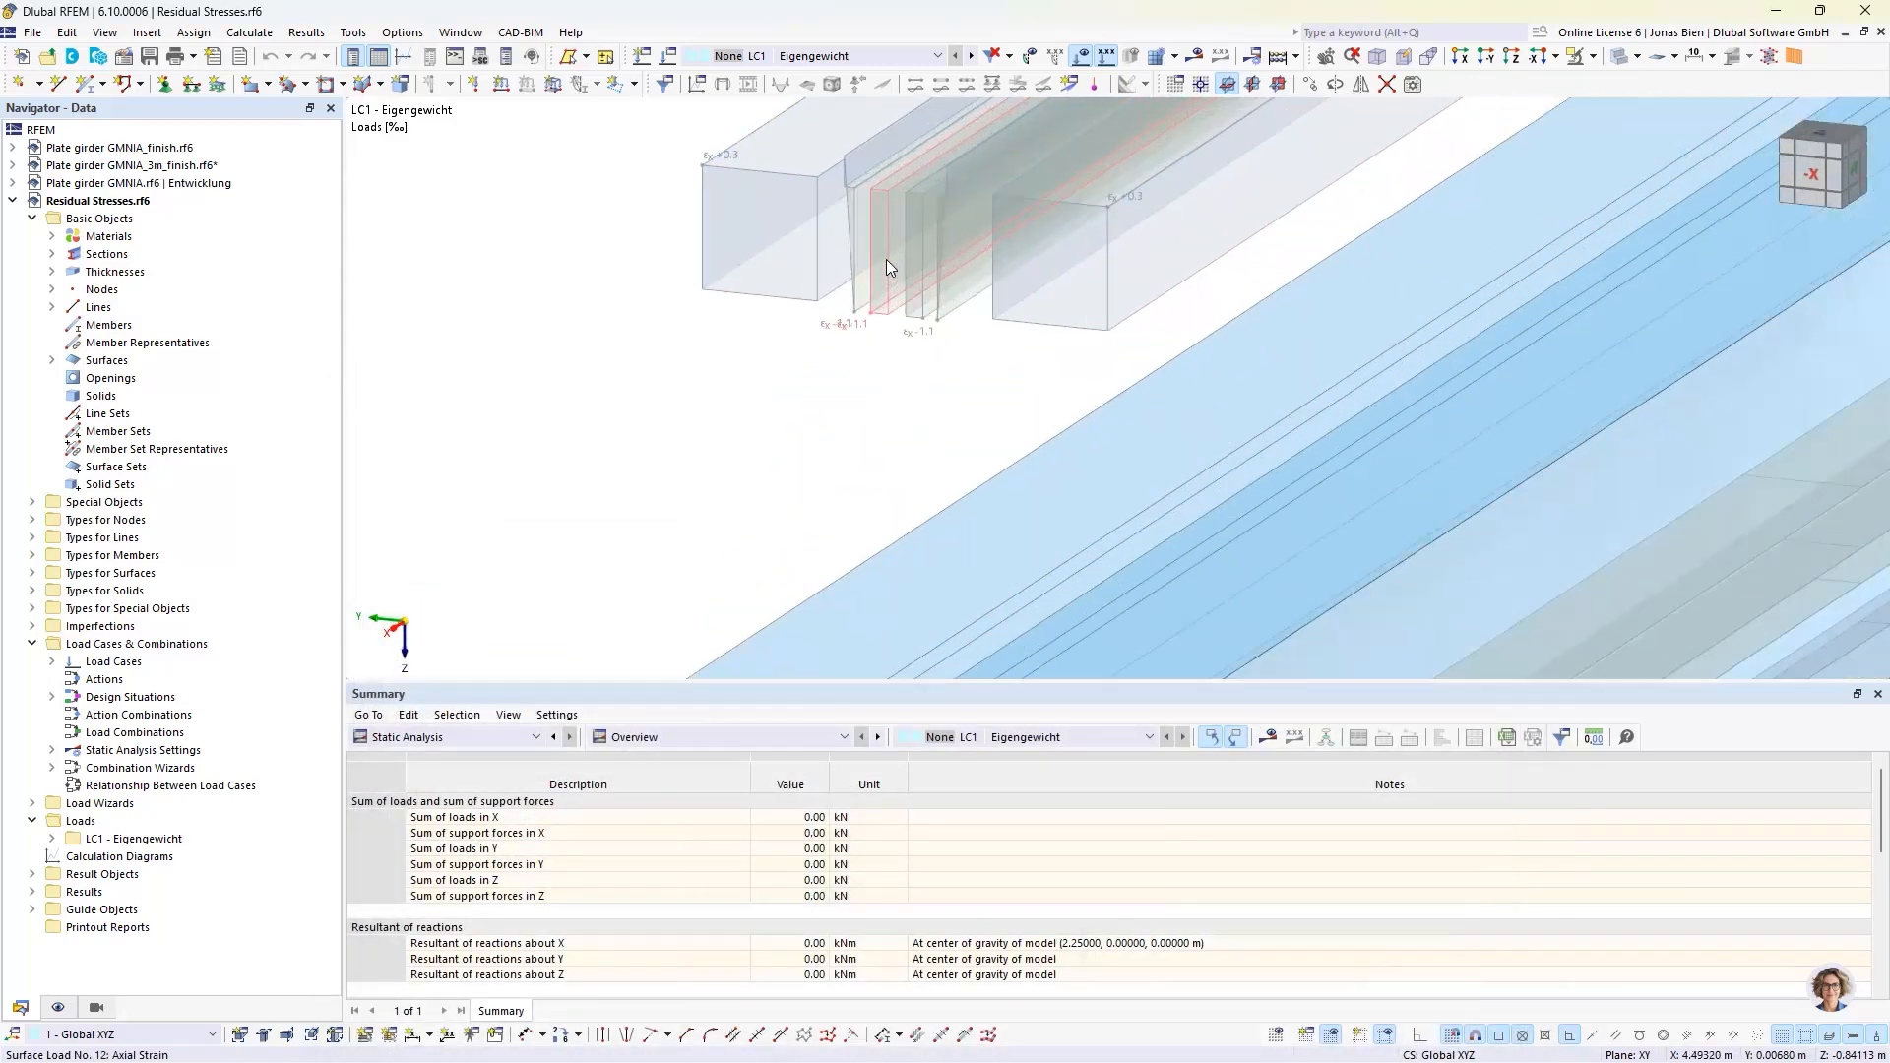
middle_click_drag(886, 258, 1036, 263)
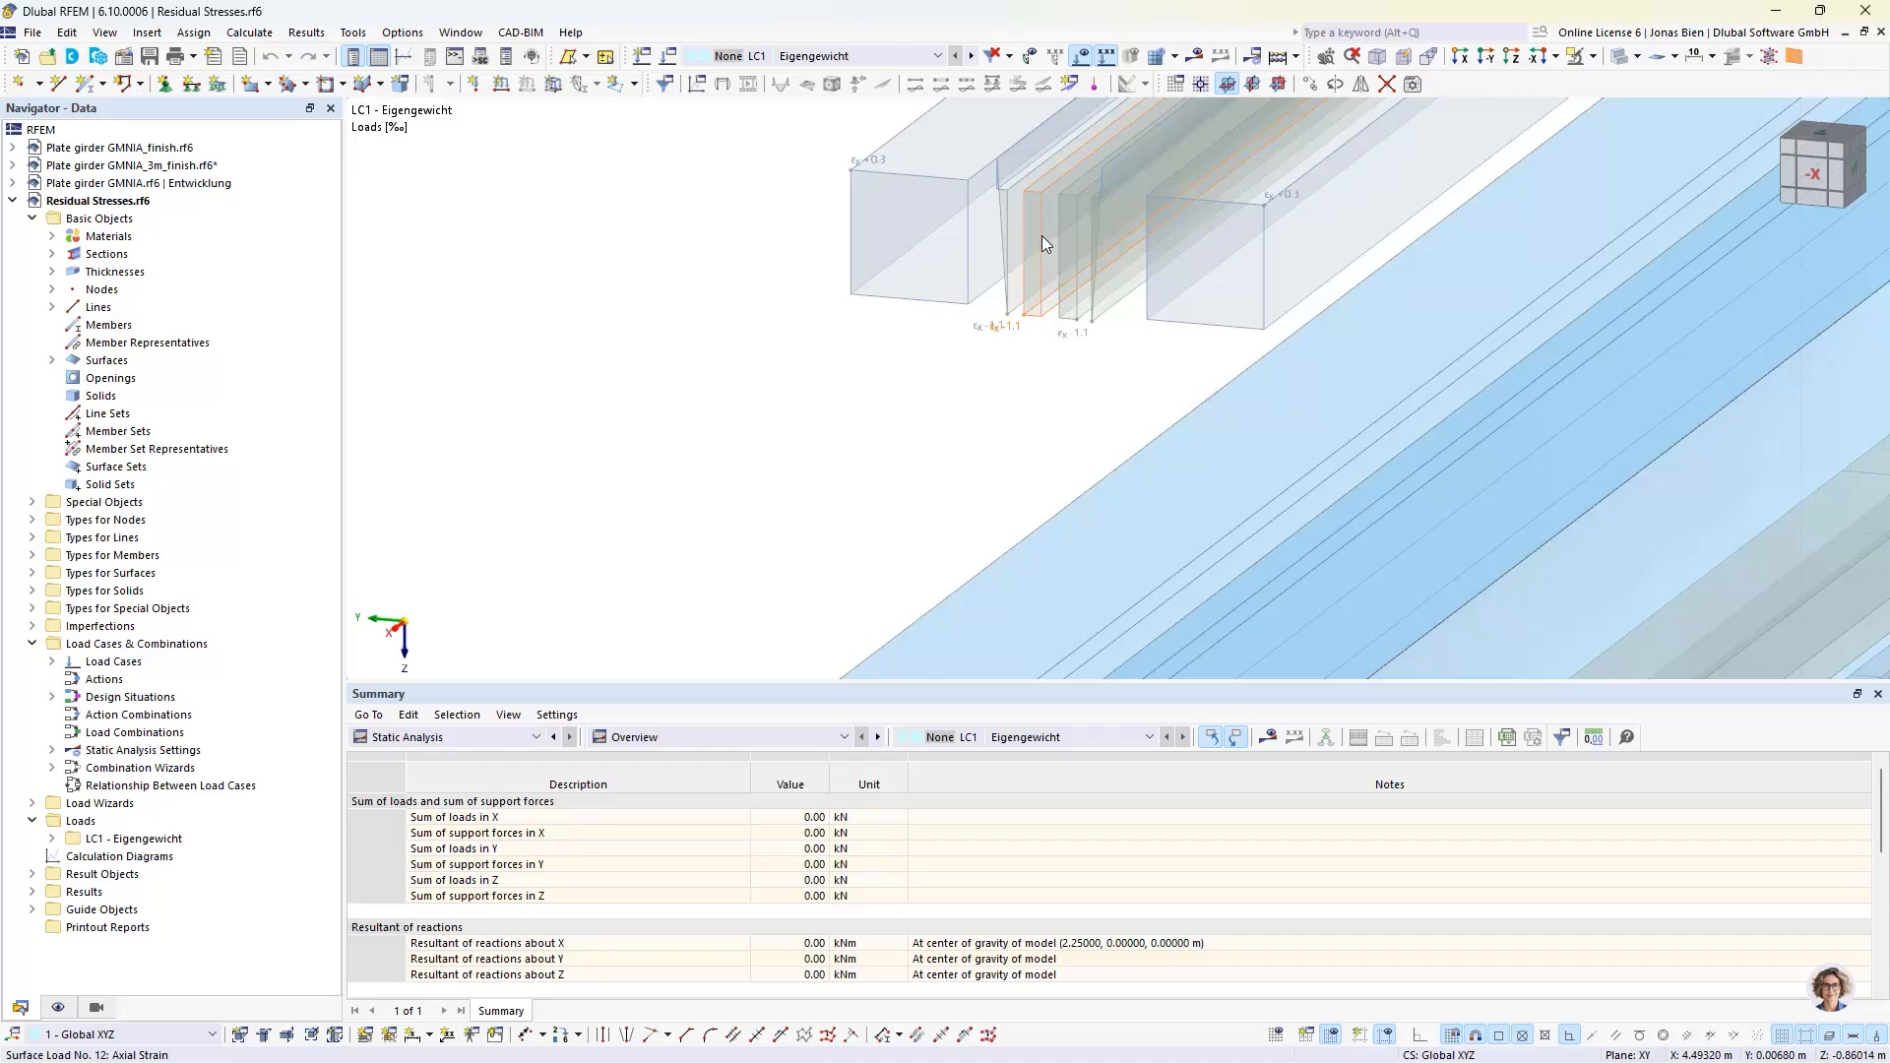
double_click(1024, 258)
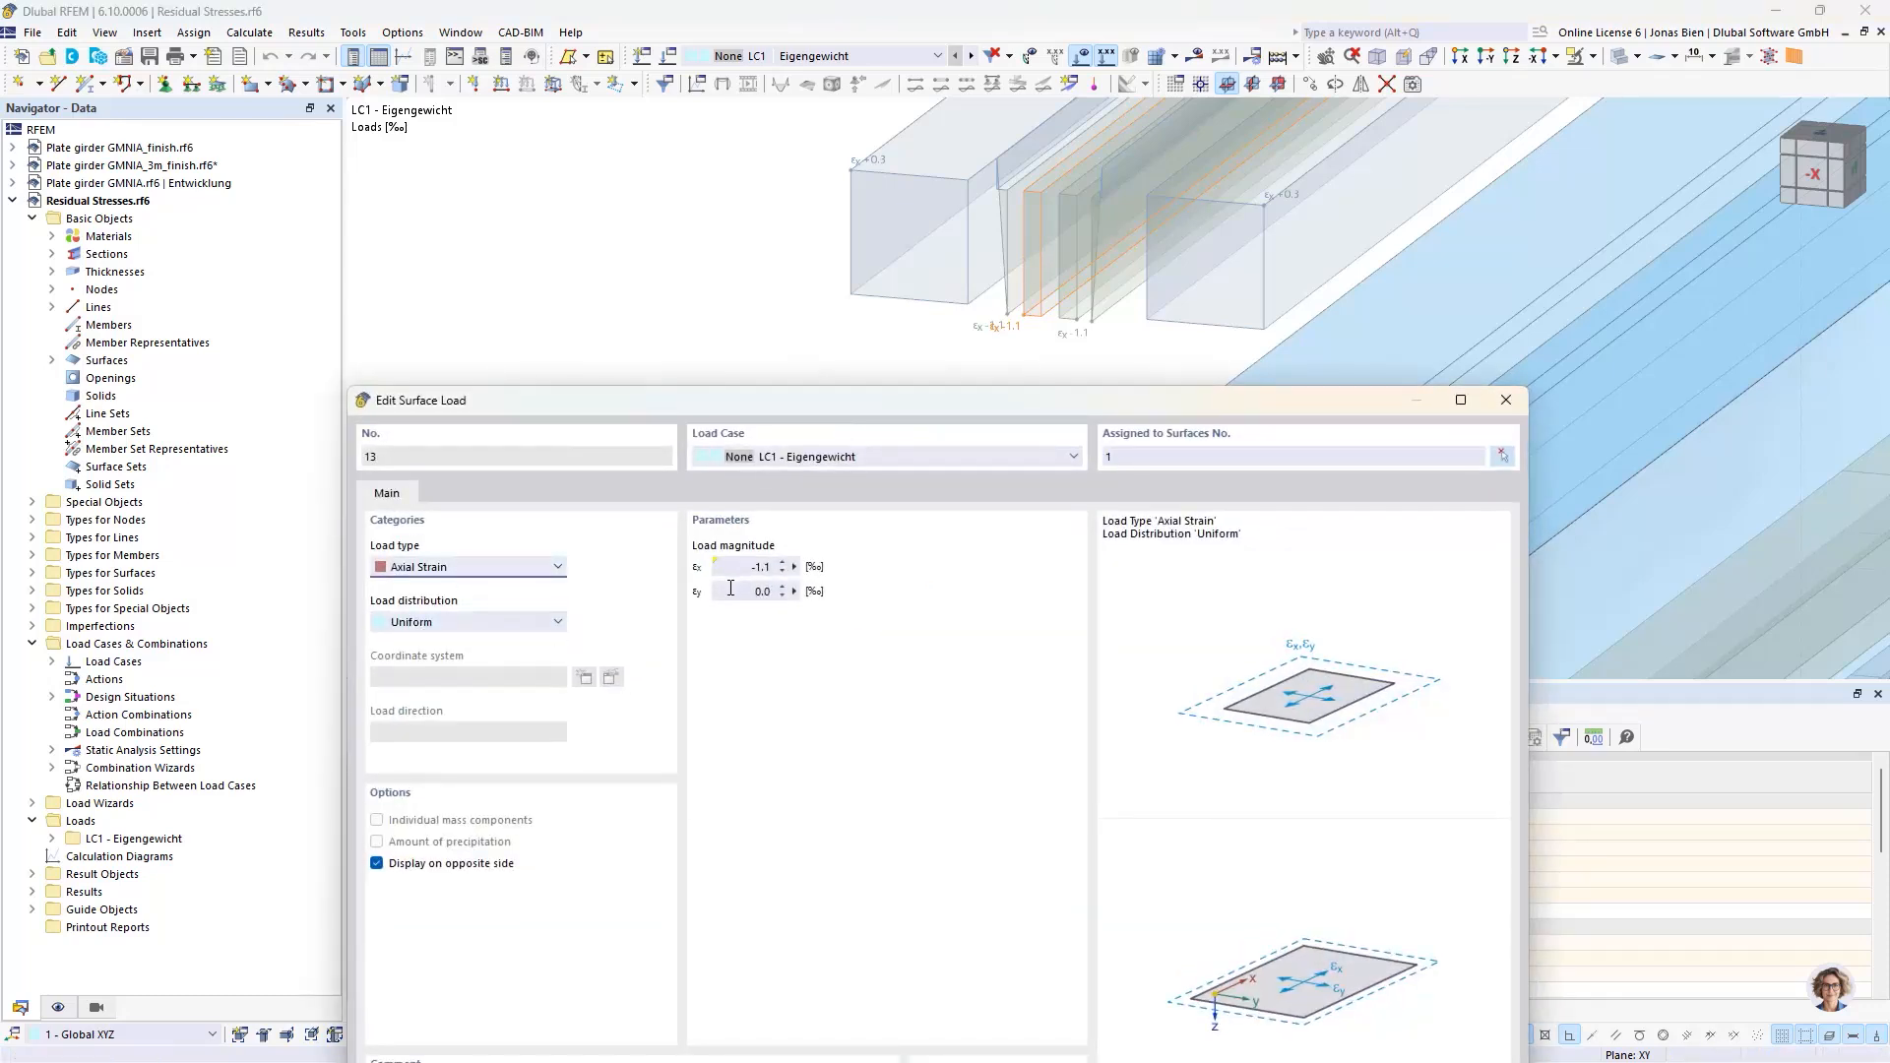
mouse_move(745, 567)
left_click(1506, 400)
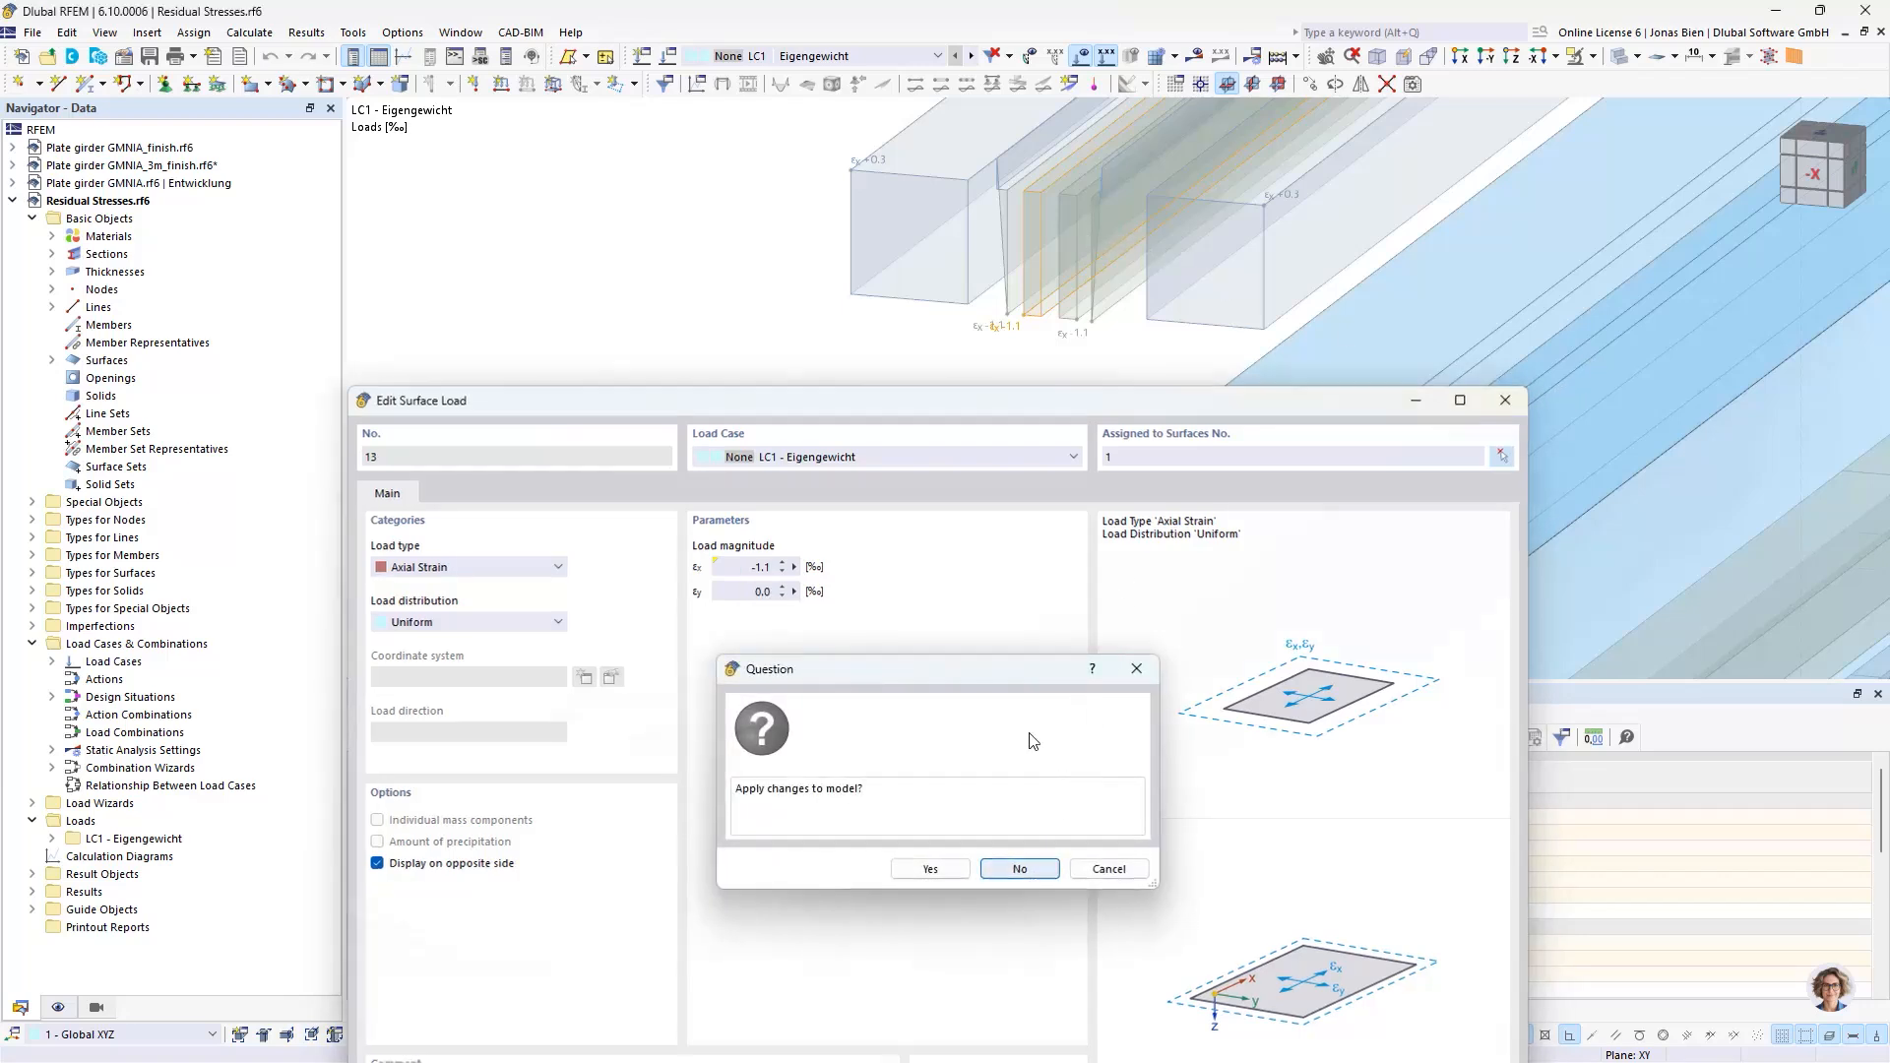
left_click(1031, 867)
double_click(1012, 262)
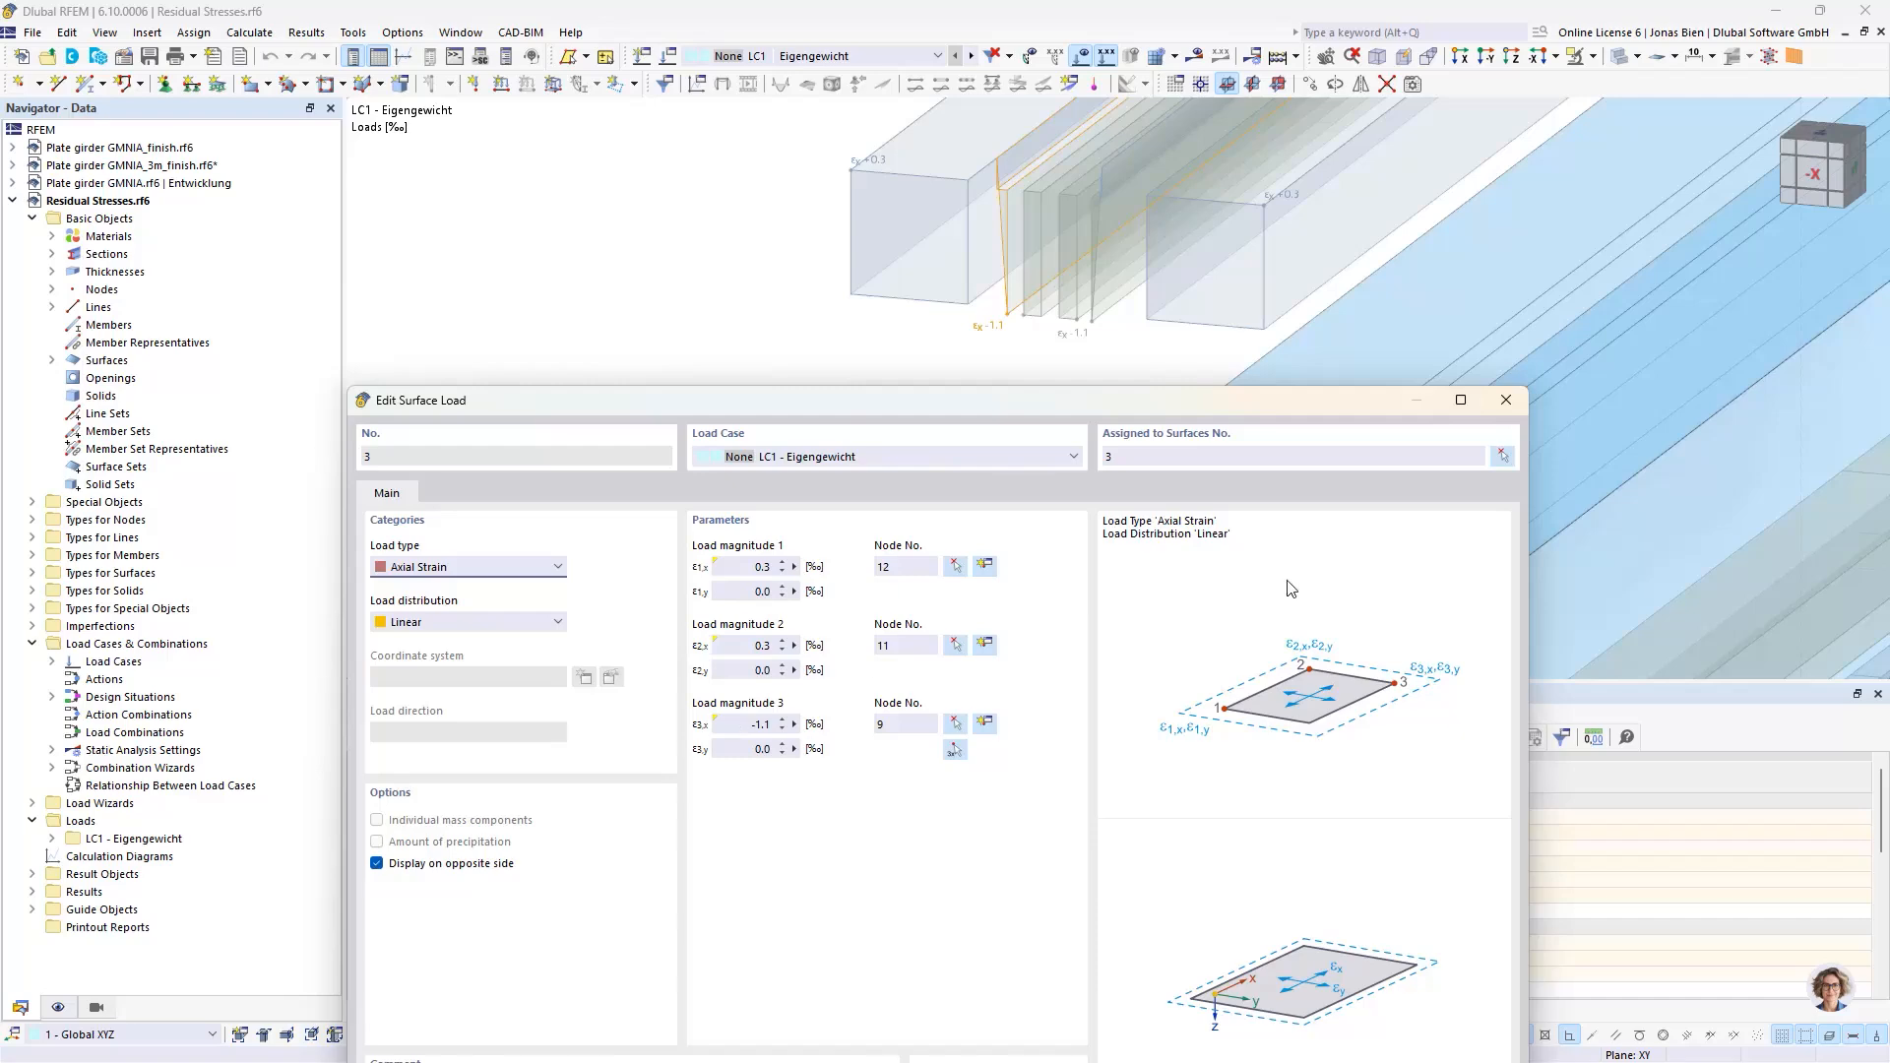
left_click(1506, 401)
- Examine the residual strain distribution over the flanges and web in the -X section view and again in an oblique 3D view
scroll(1418, 447, "down", 3)
middle_click_drag(1320, 449, 1502, 386)
left_click(1815, 175)
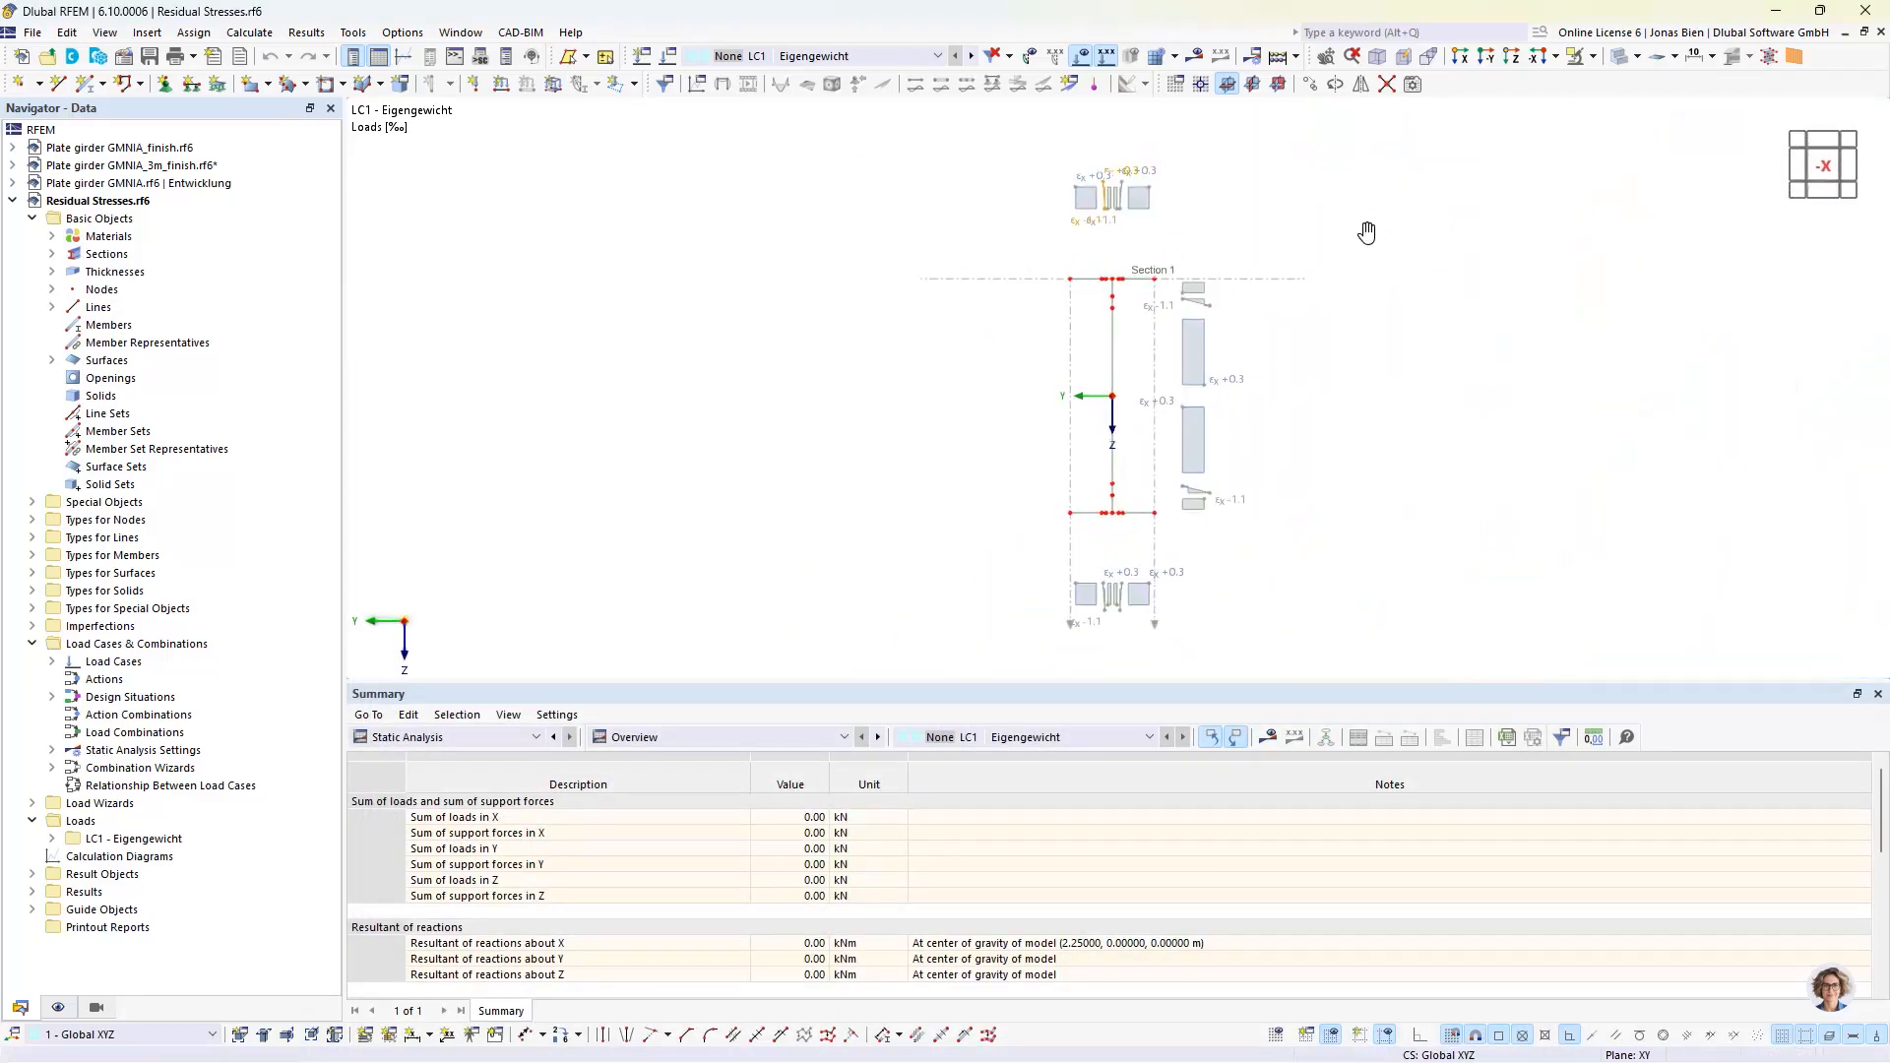
middle_click_drag(1367, 233, 1324, 347)
scroll(1089, 344, "up", 2)
middle_click_drag(1089, 346, 1081, 415)
scroll(1038, 419, "up", 6)
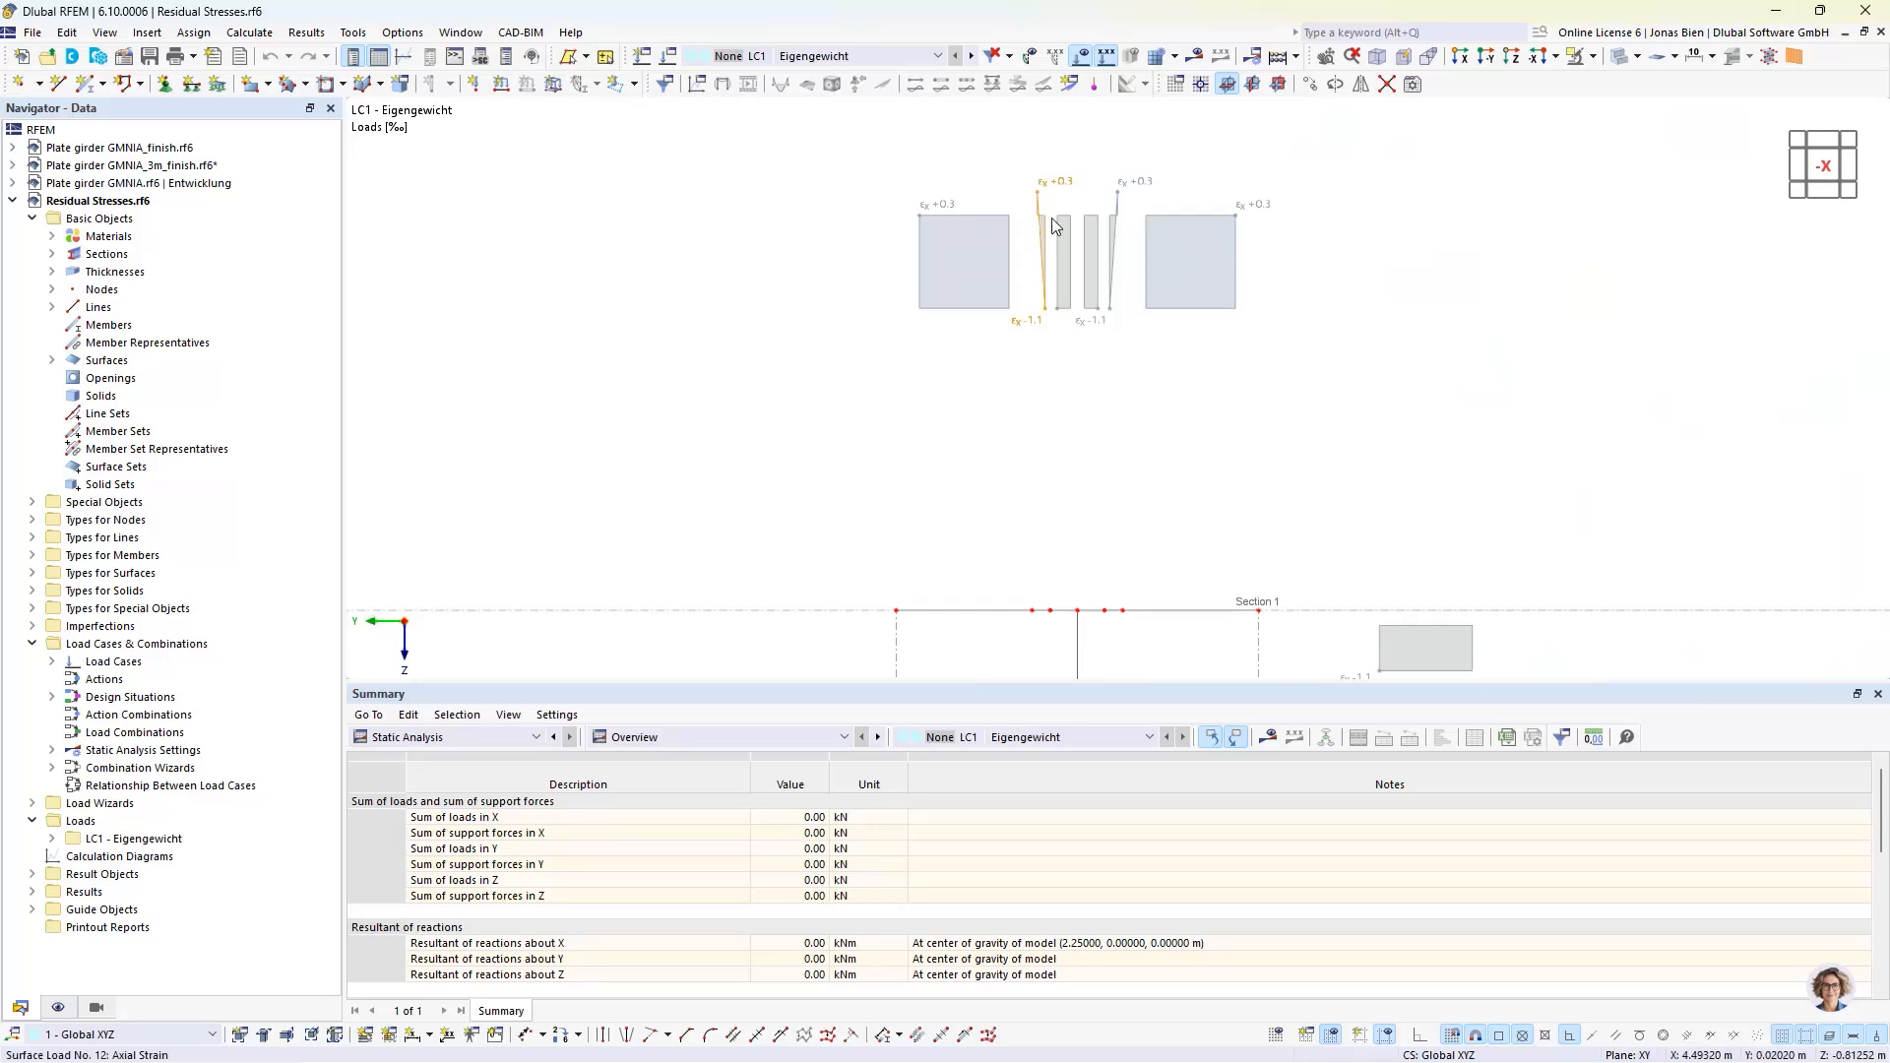
scroll(1510, 414, "down", 6)
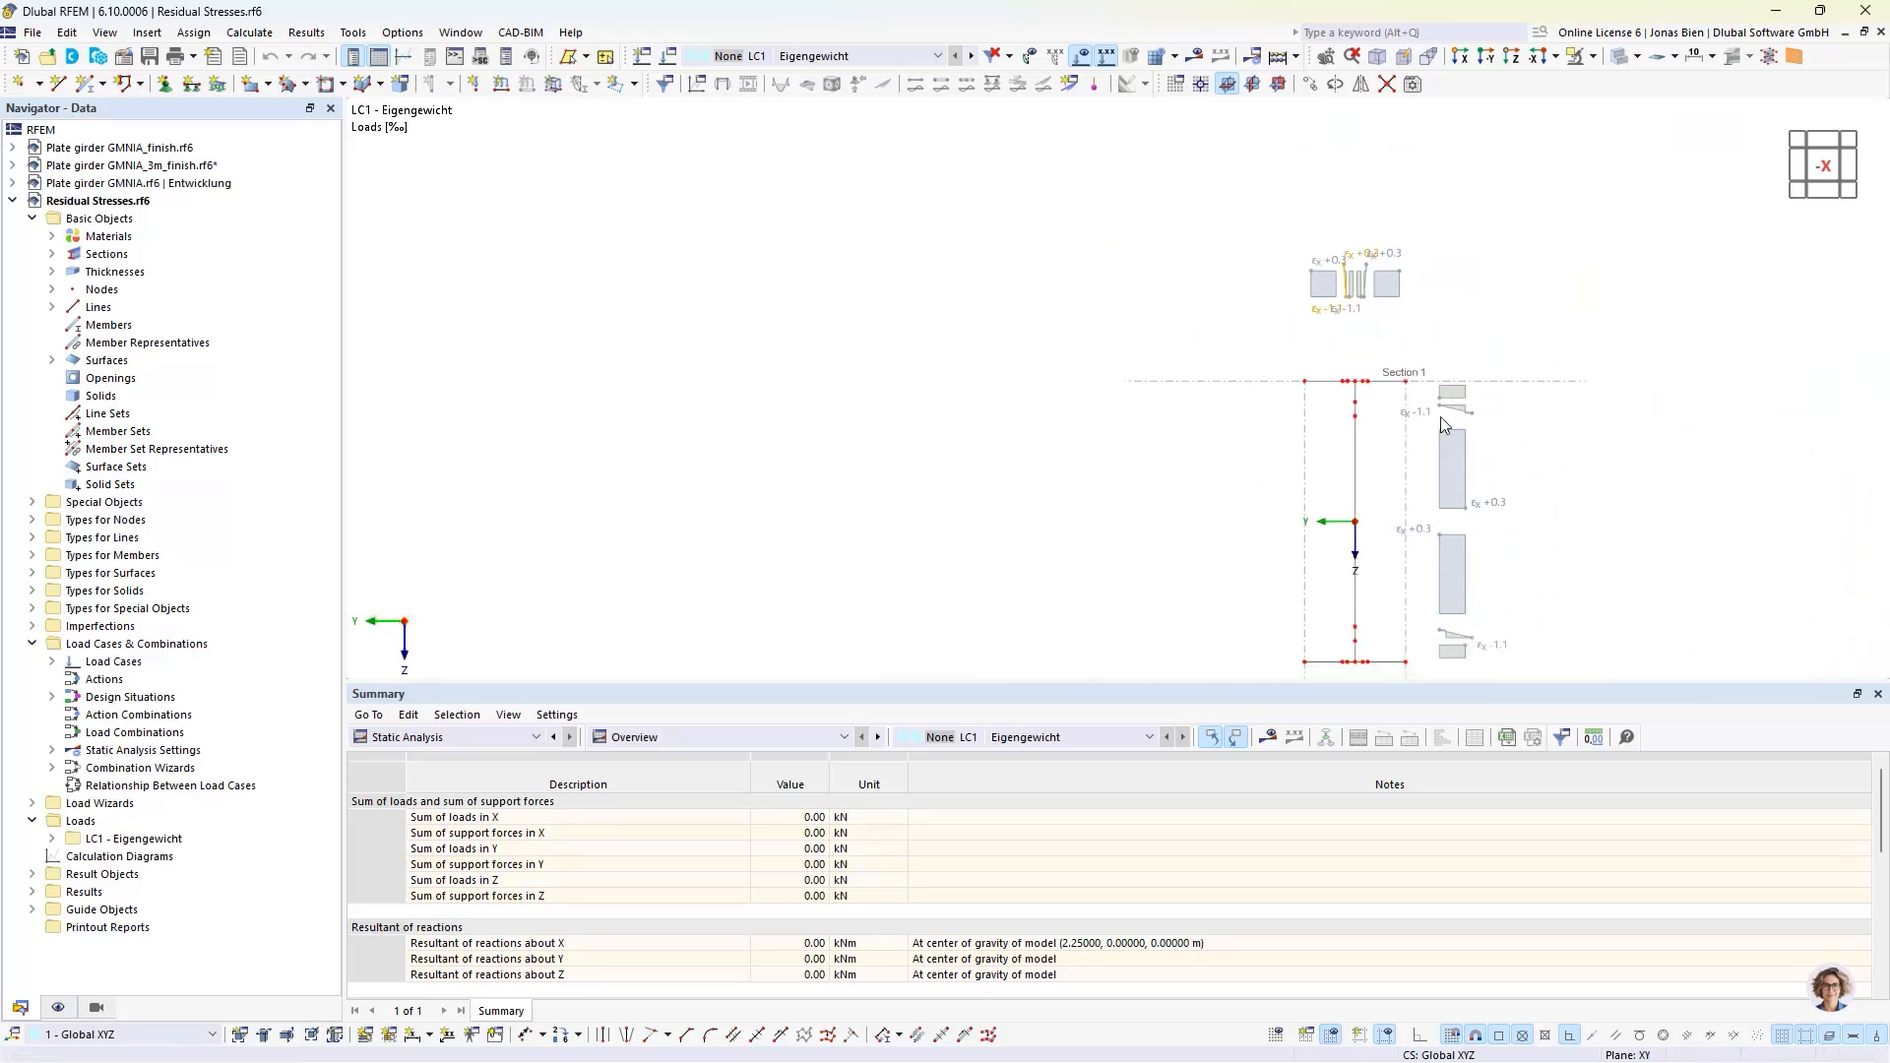
middle_click_drag(1555, 460, 1533, 475, "ctrl")
middle_click_drag(1586, 534, 1554, 405)
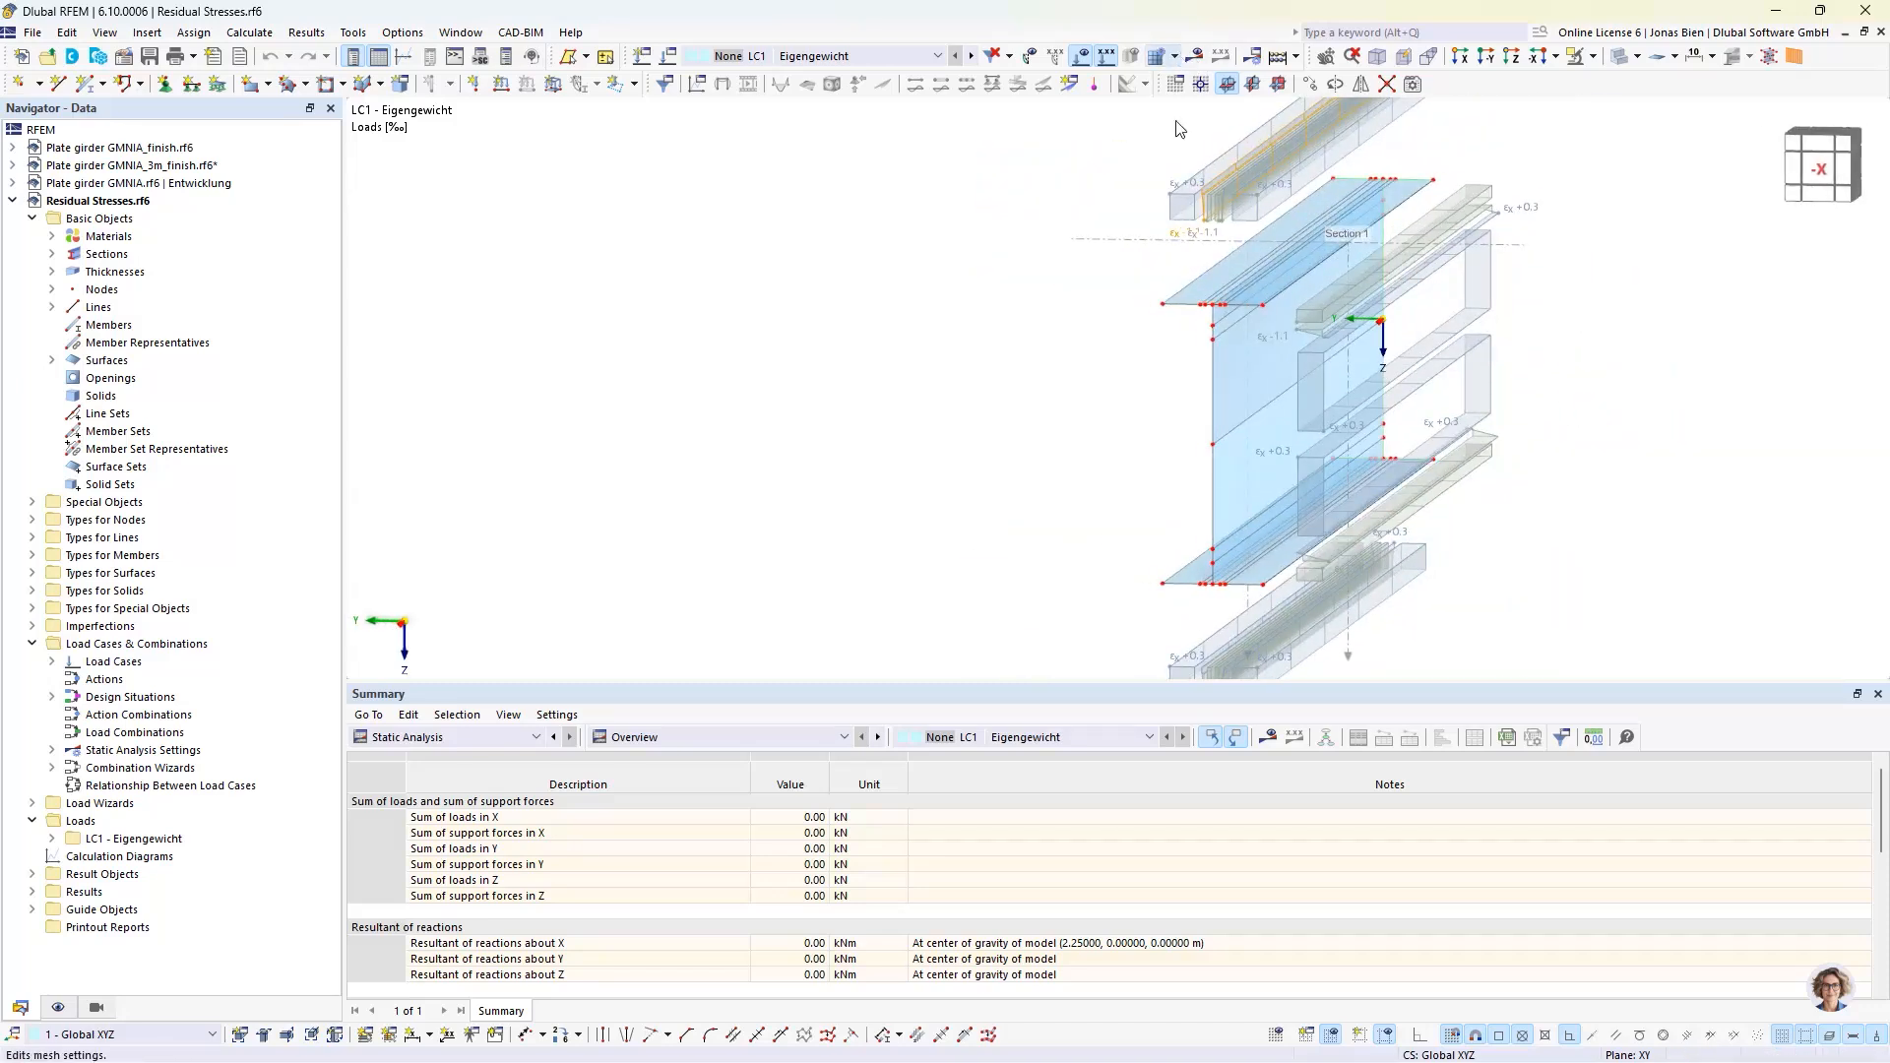
- Review the target length of finite elements in the general mesh settings and close them without changes
scroll(1221, 313, "up", 5)
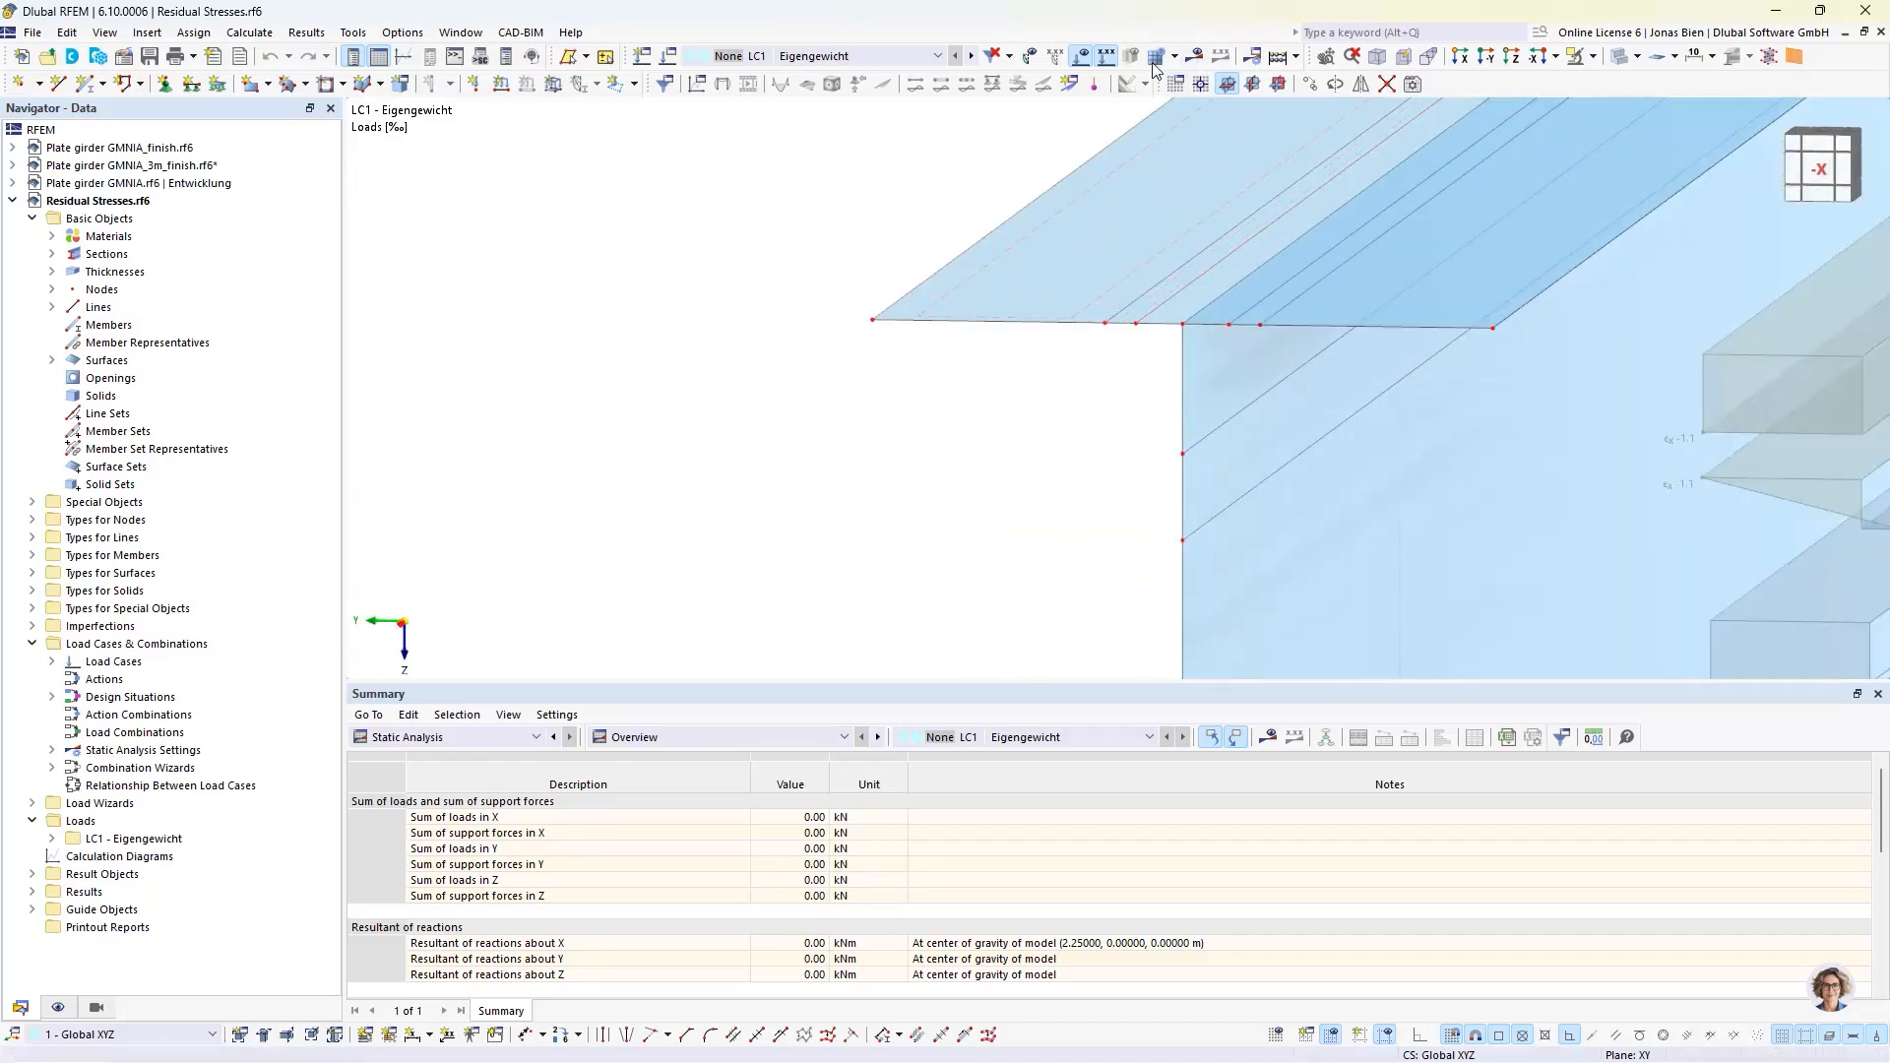
left_click(1173, 56)
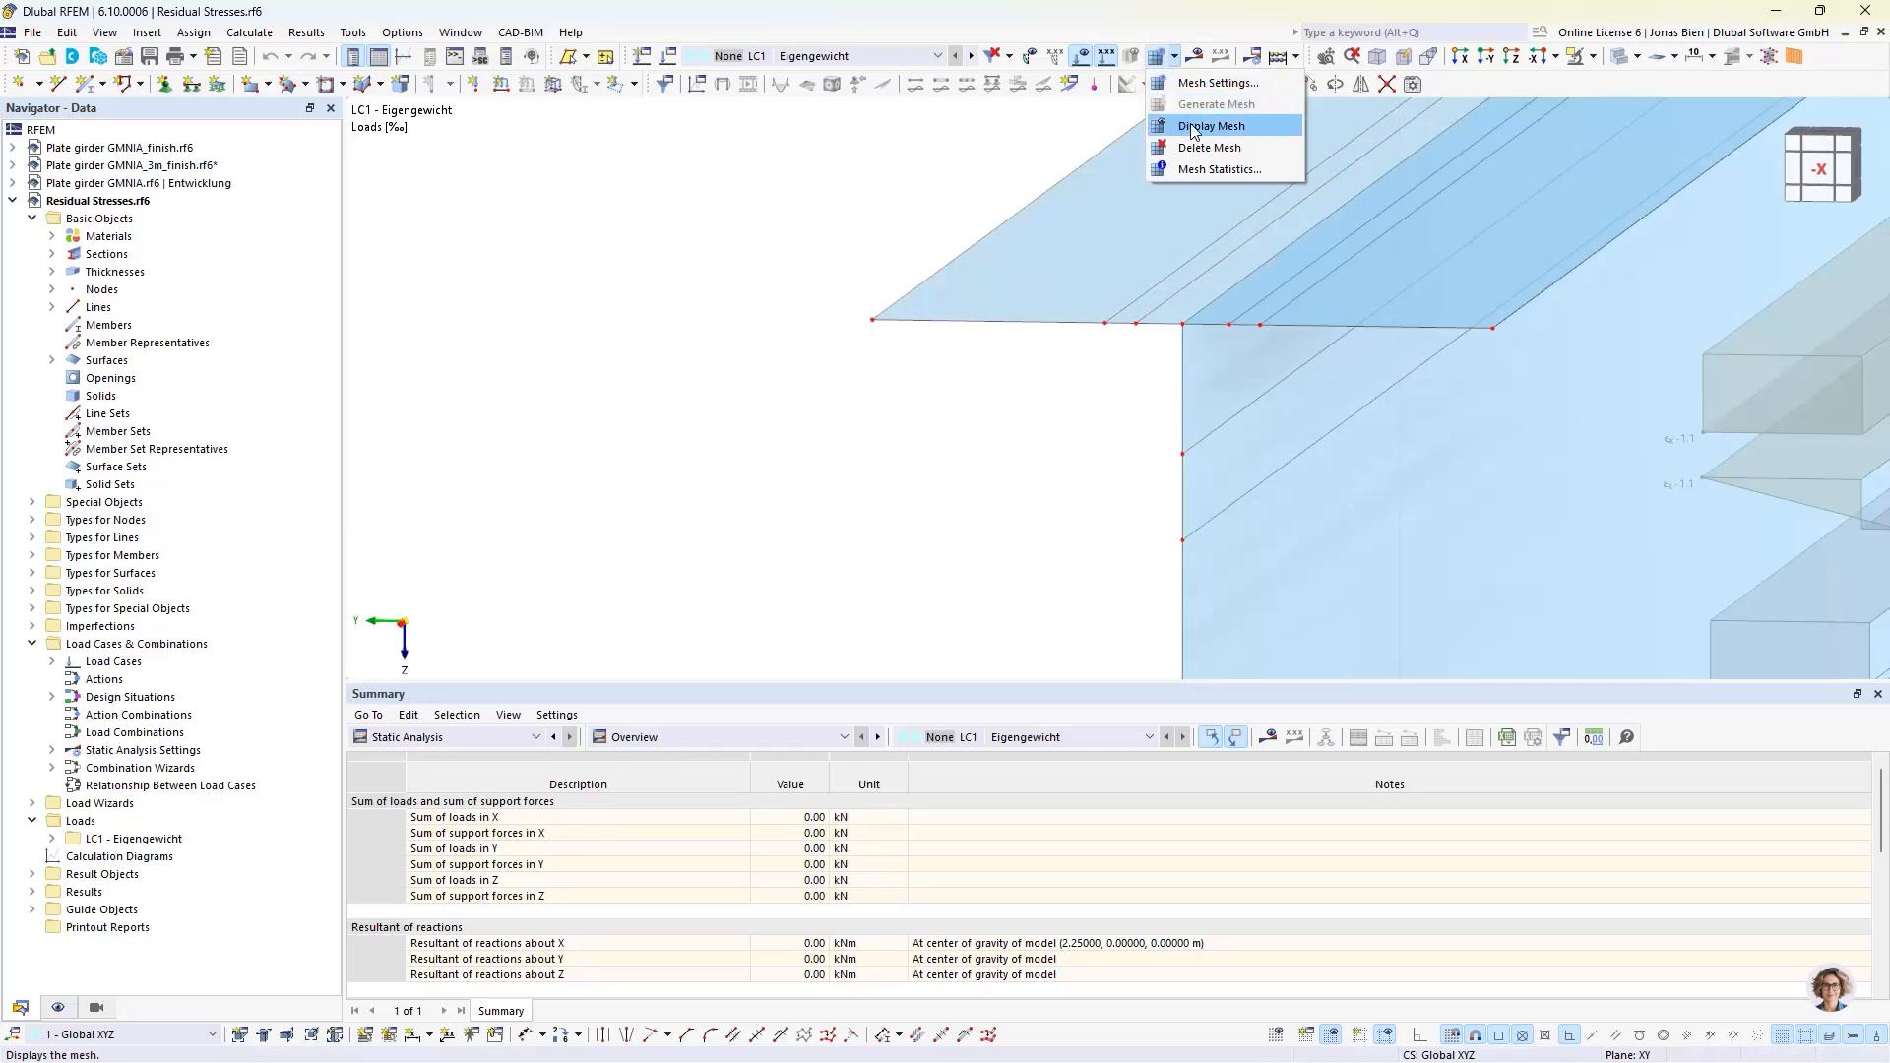
left_click(1213, 82)
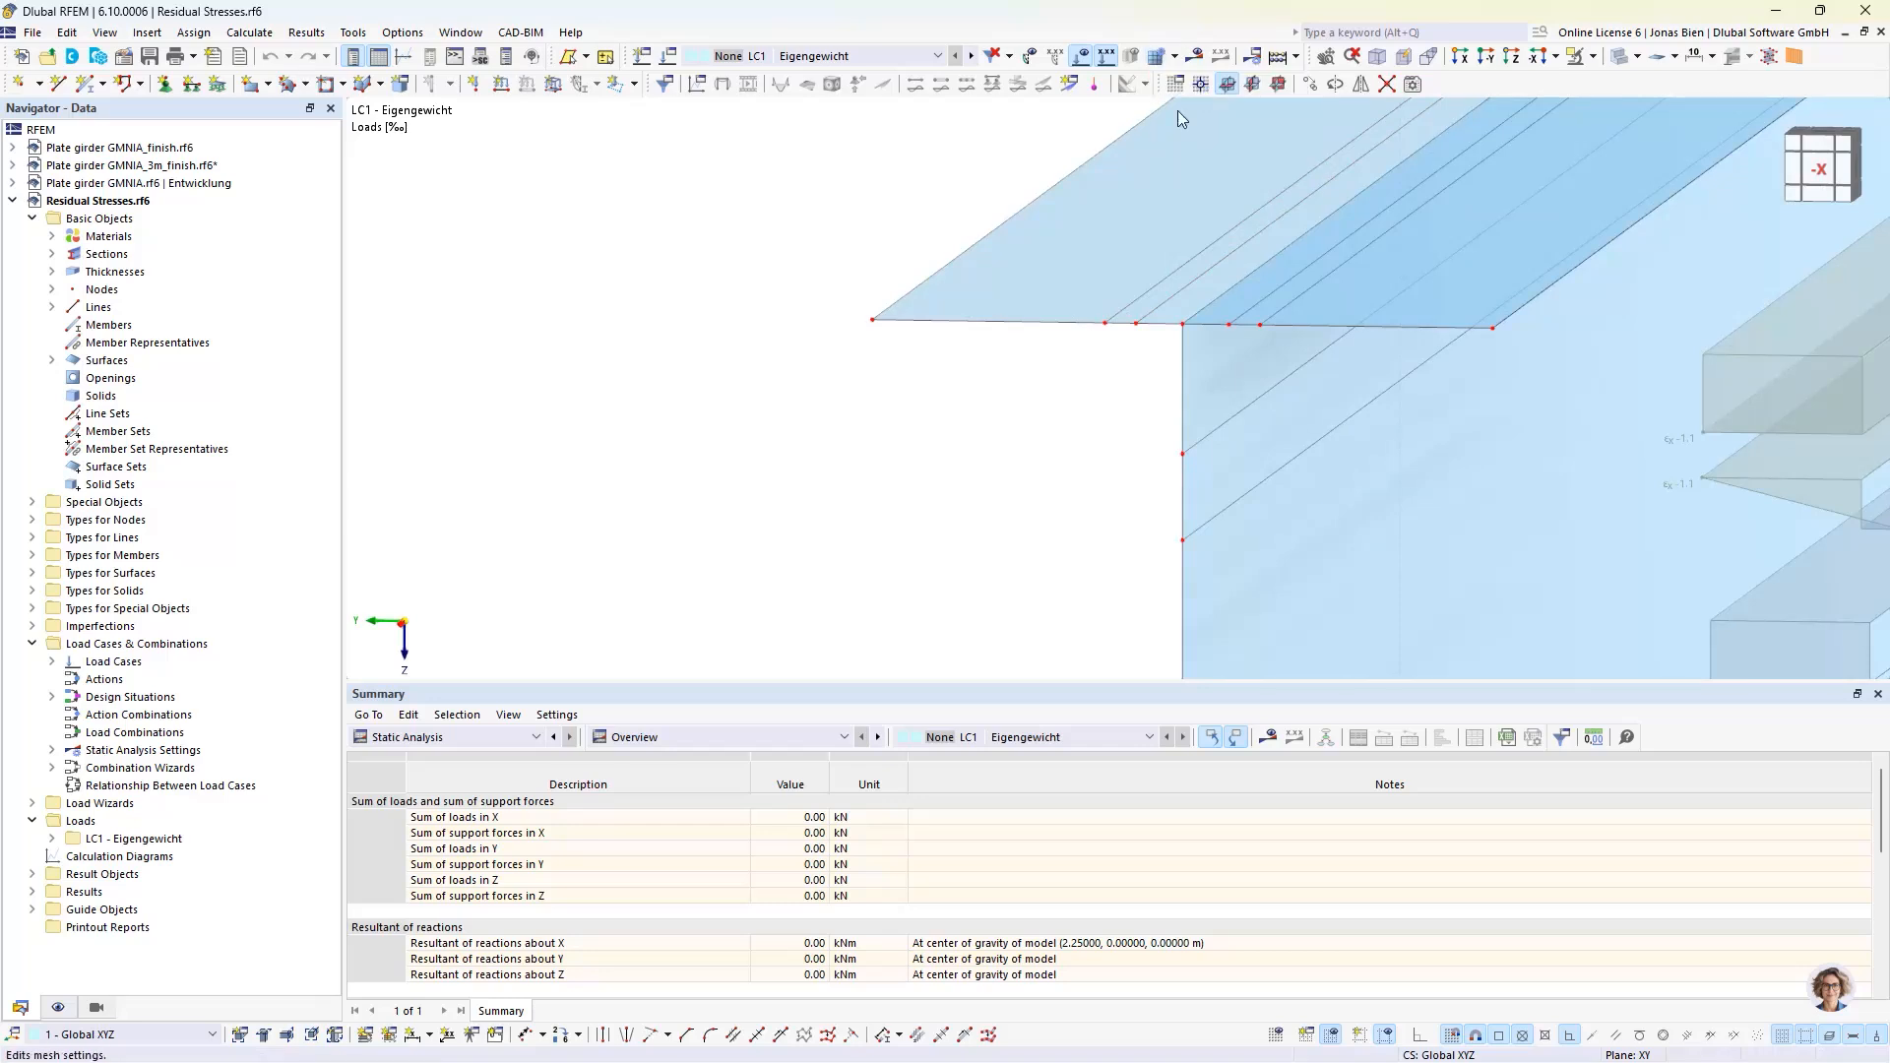
left_click(621, 260)
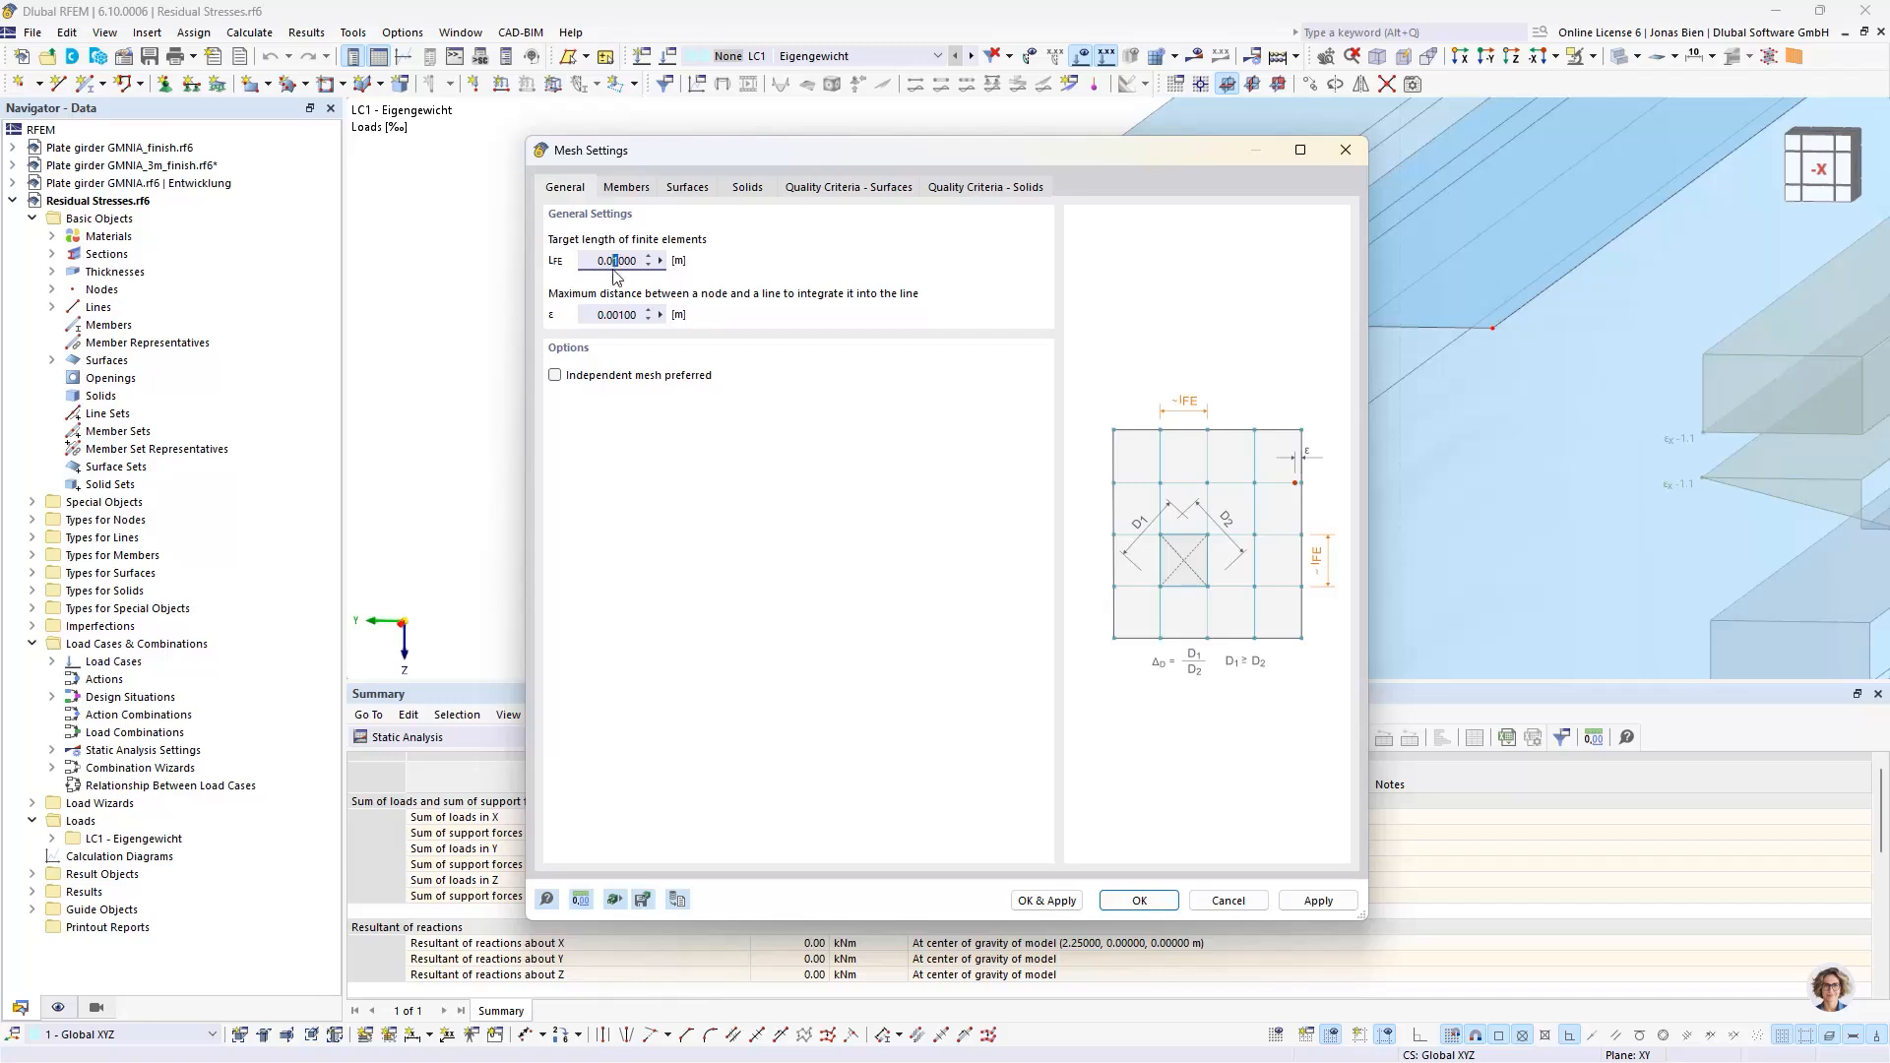
left_click(1343, 151)
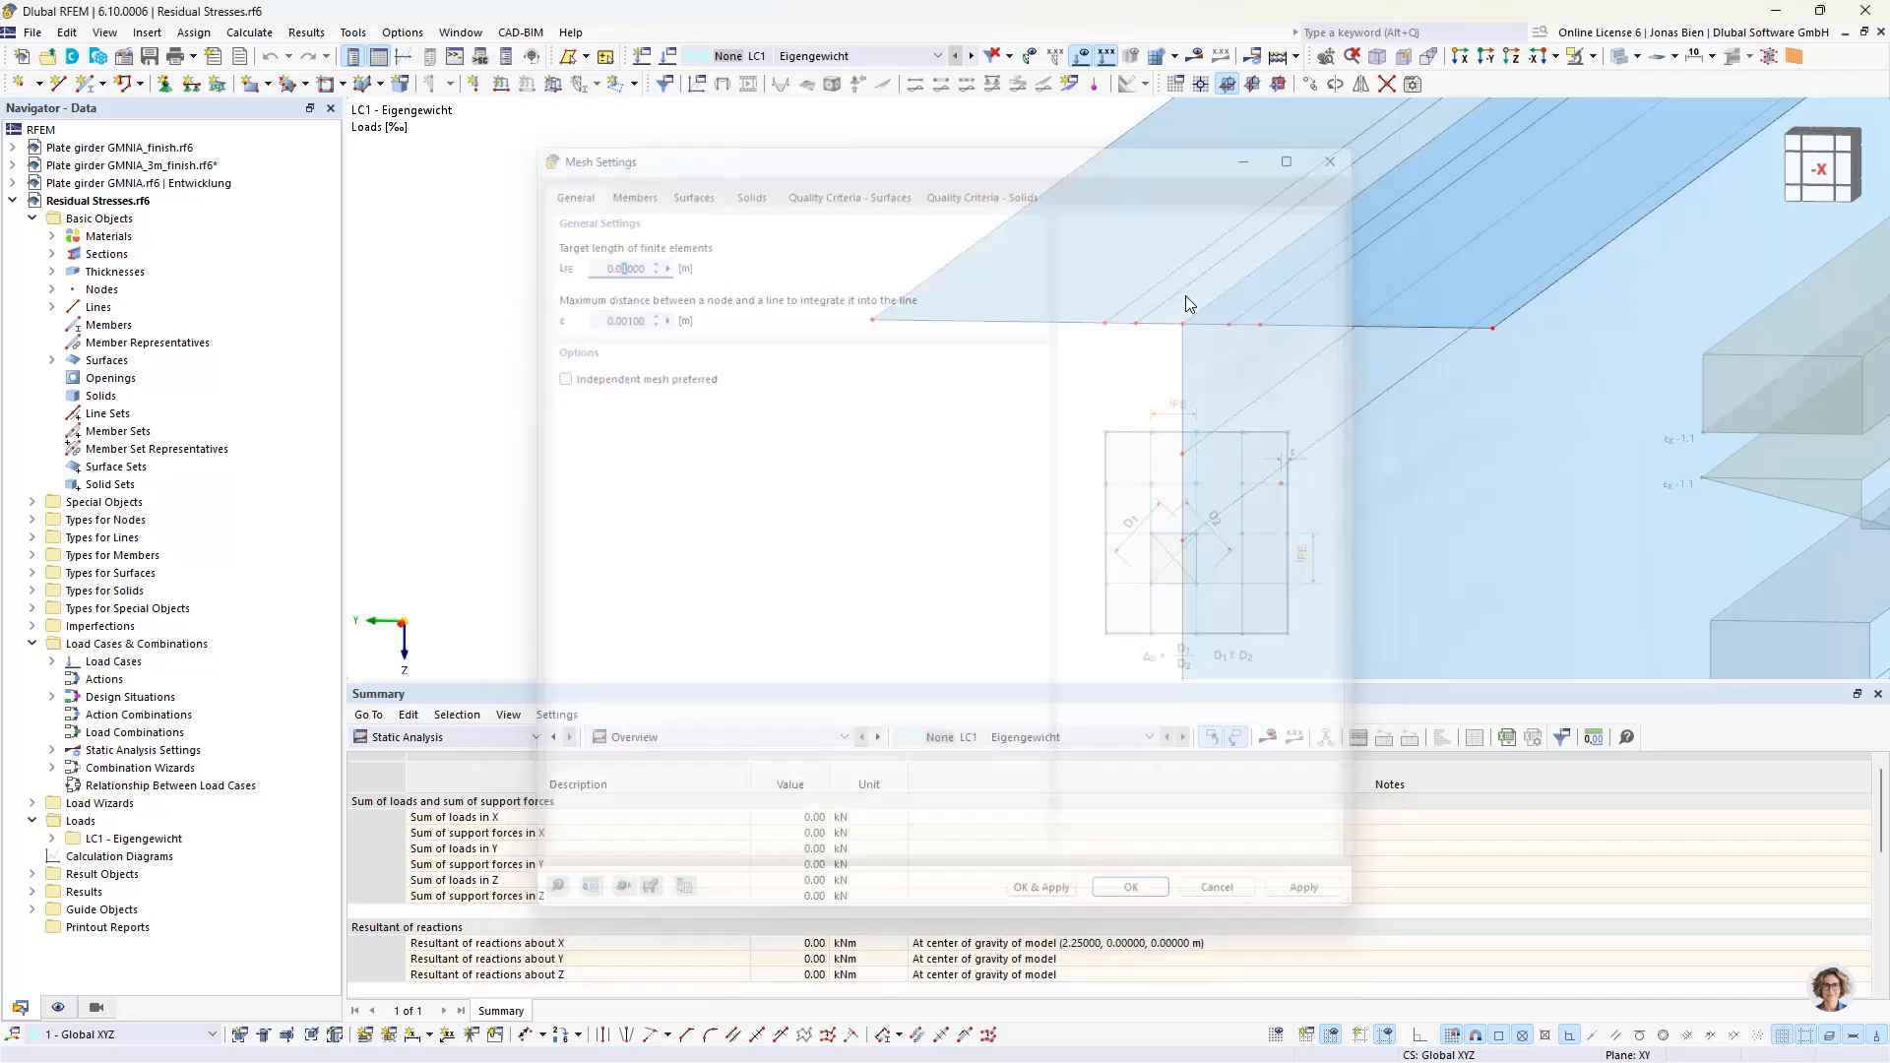
- Display the FE mesh and examine how it divides the narrow upper flange strips beside the web
left_click(1175, 56)
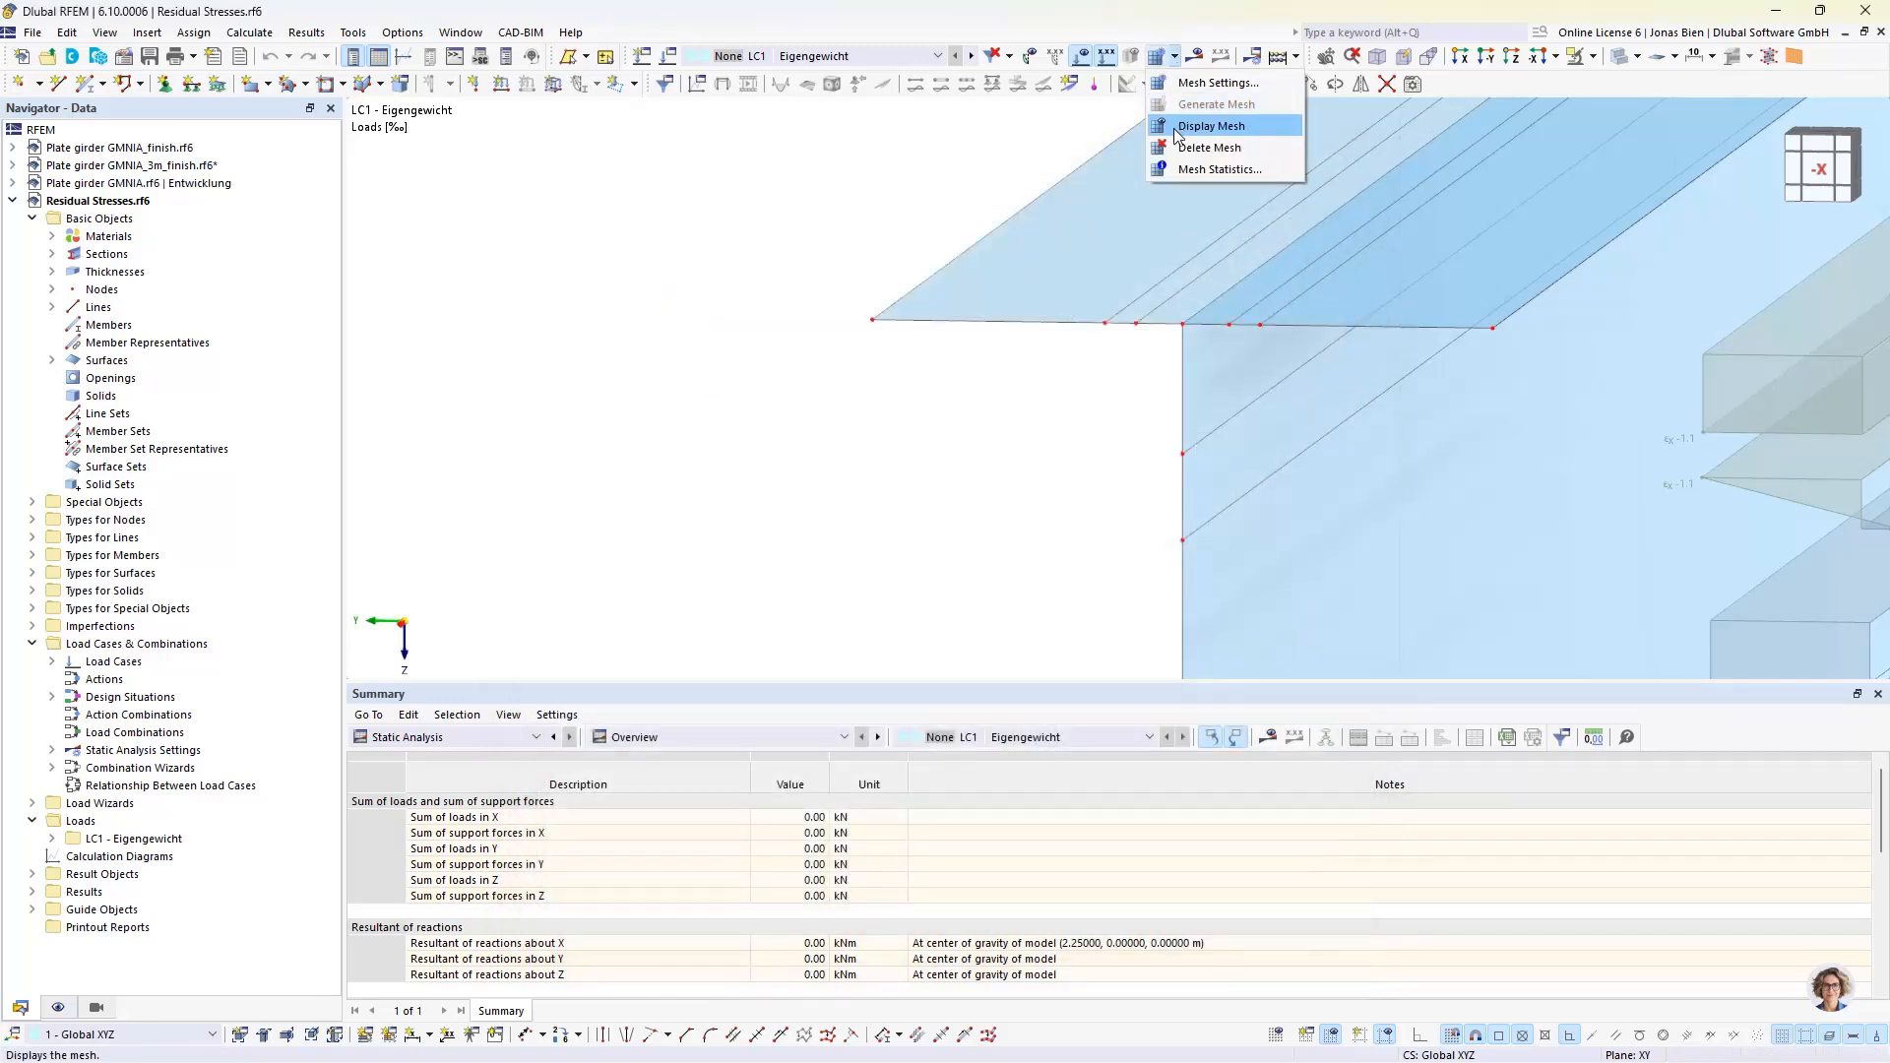
left_click(1177, 126)
scroll(1140, 325, "up", 5)
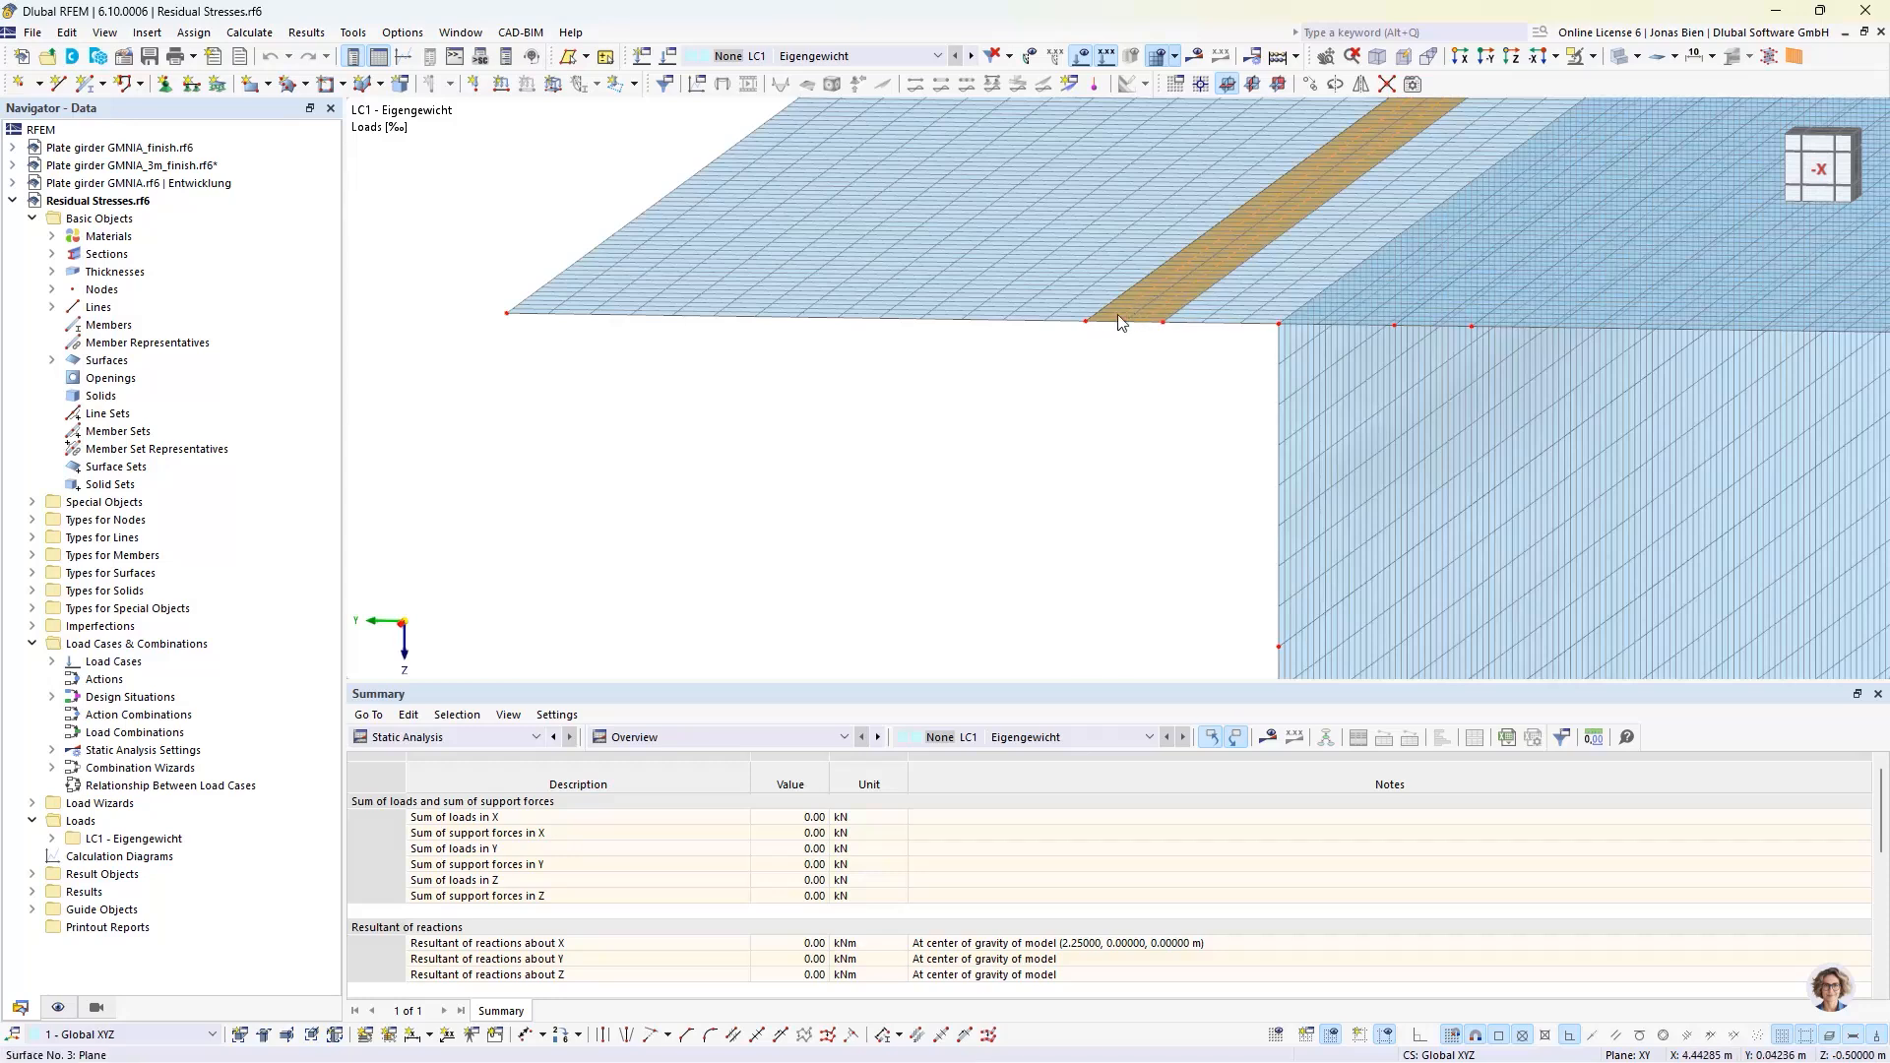
scroll(1100, 366, "down", 1)
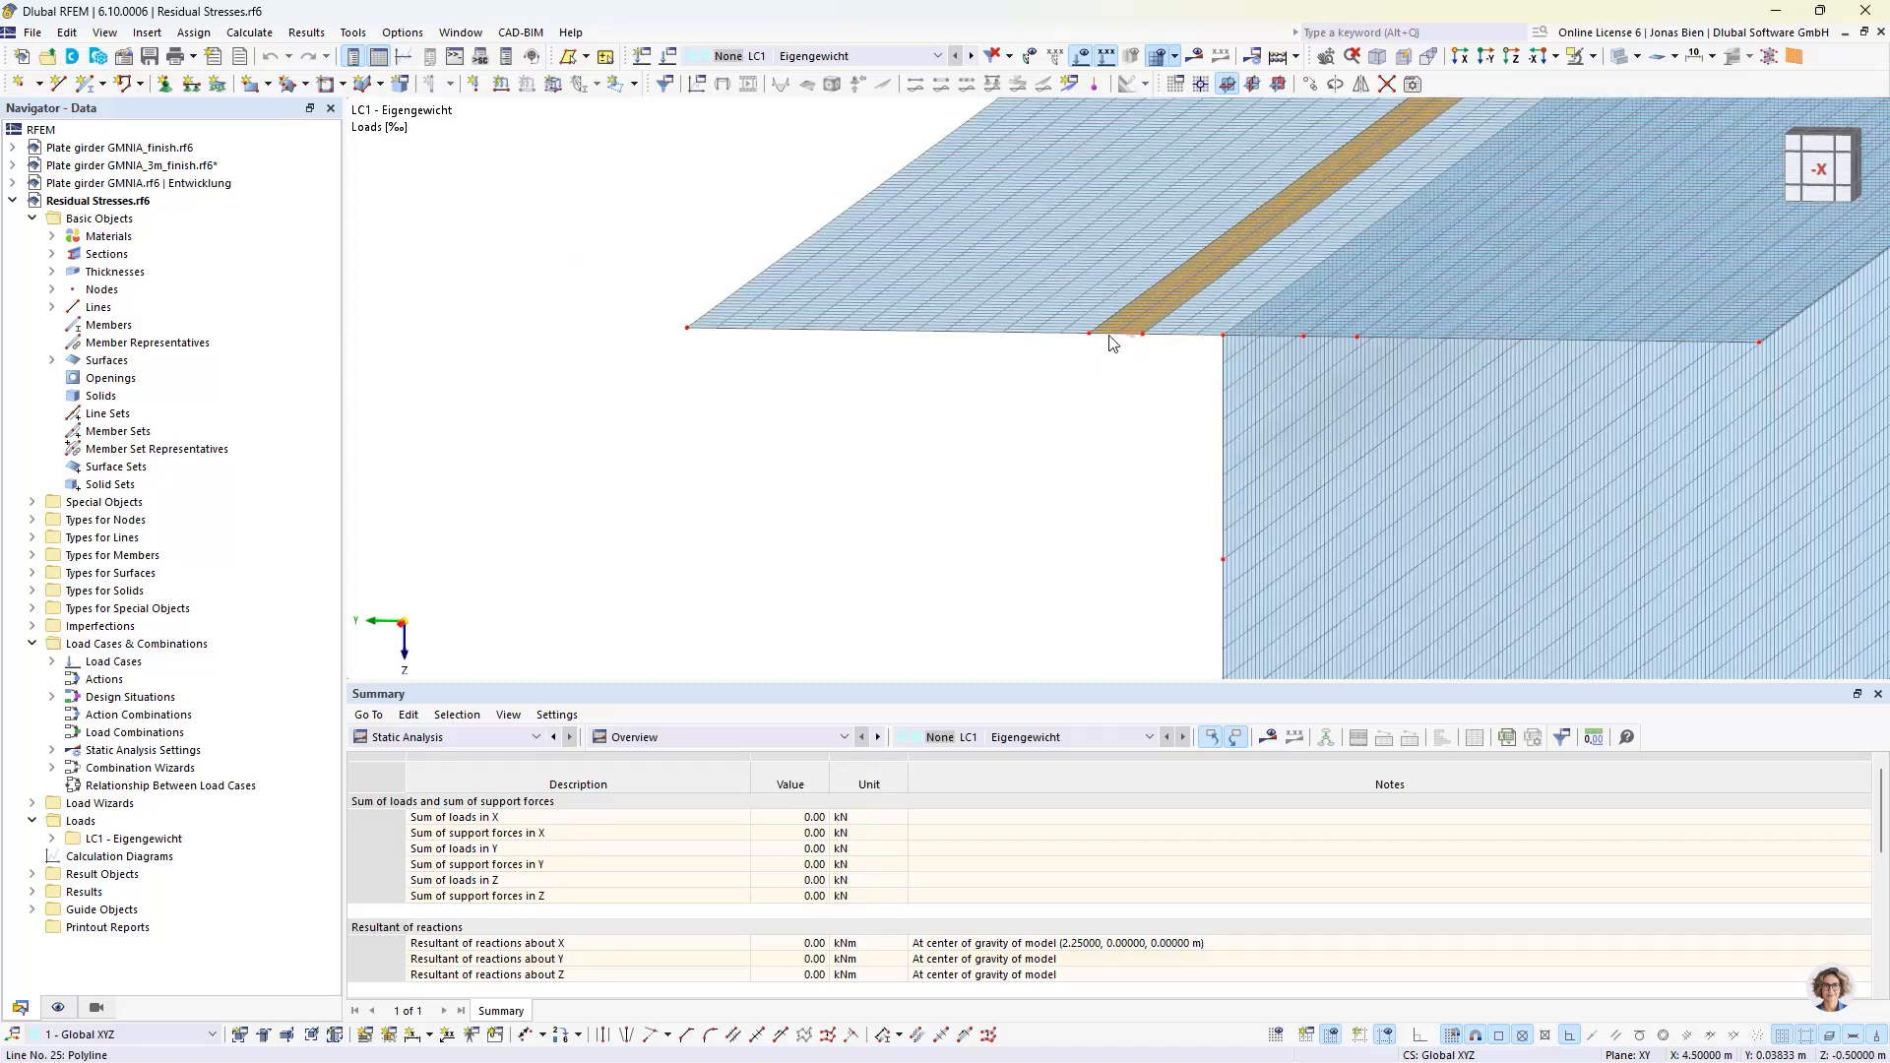
scroll(1108, 364, "down", 3)
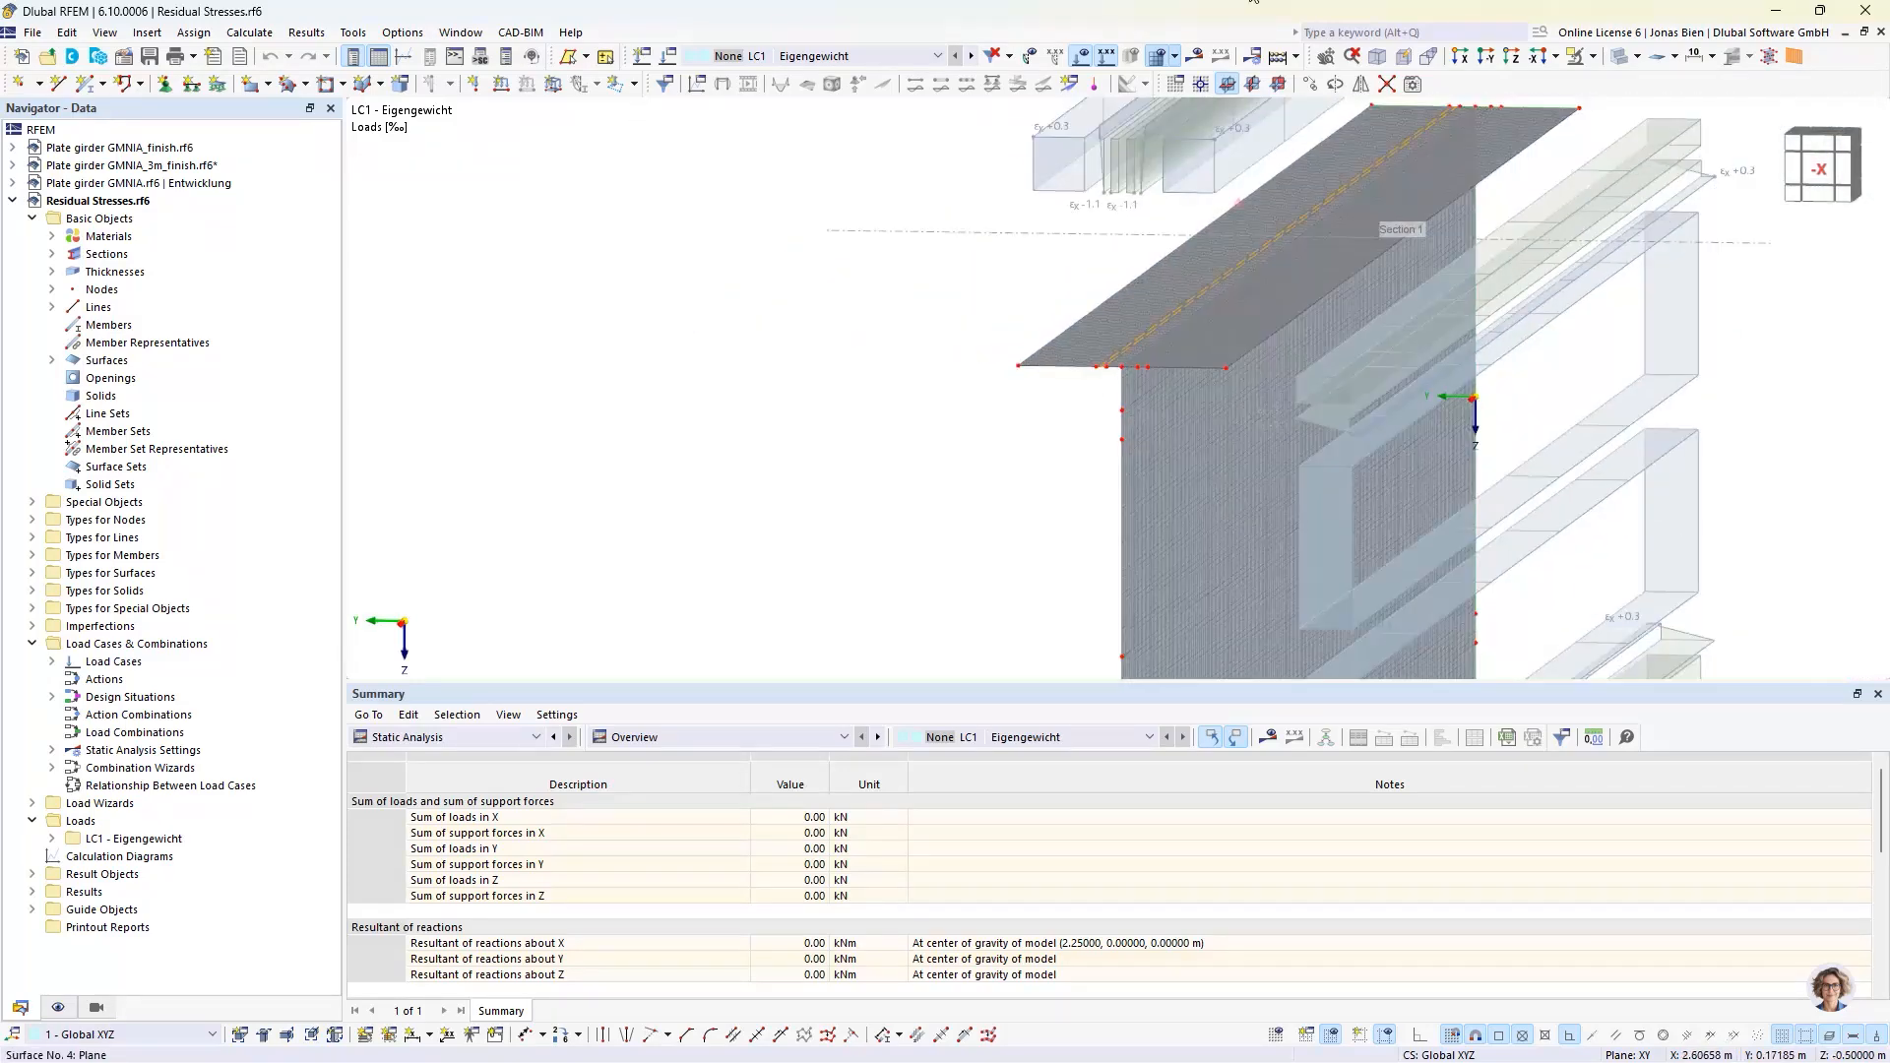
- Hide the loads and the FE mesh in the model view
left_click(1083, 56)
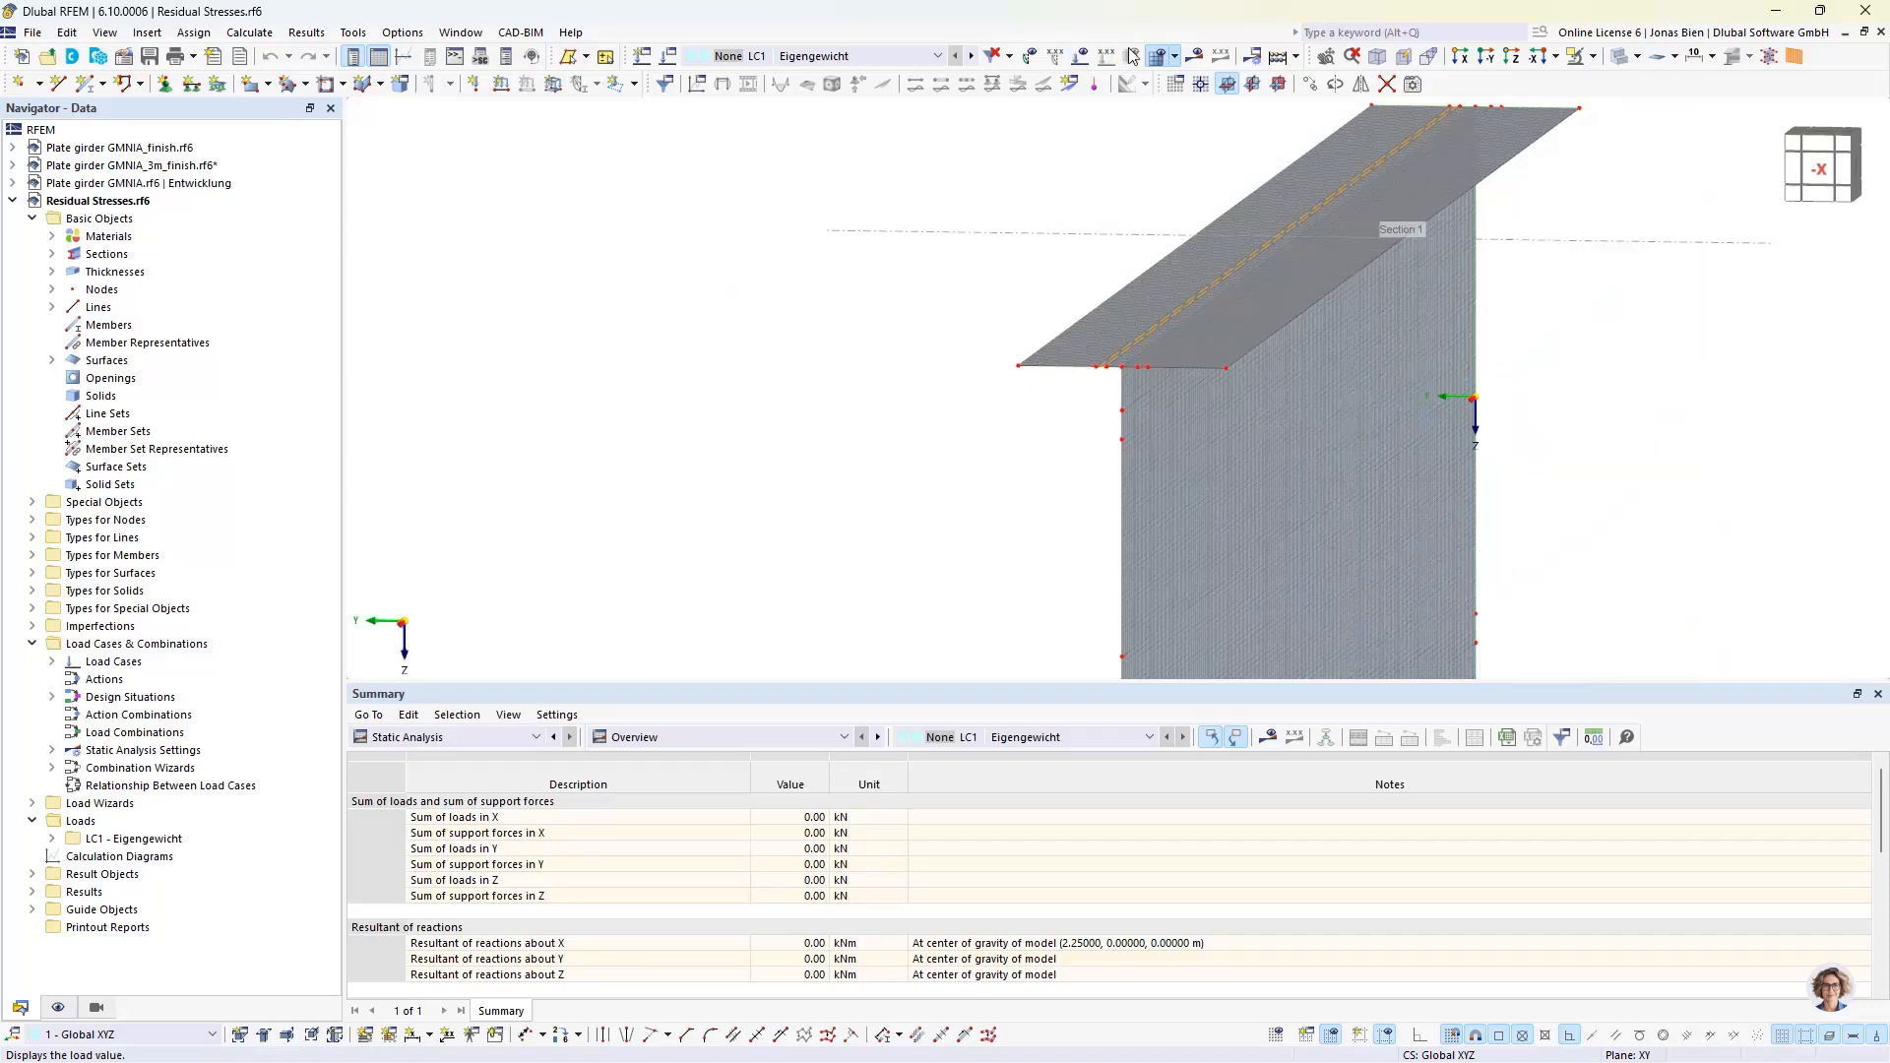
left_click(1178, 57)
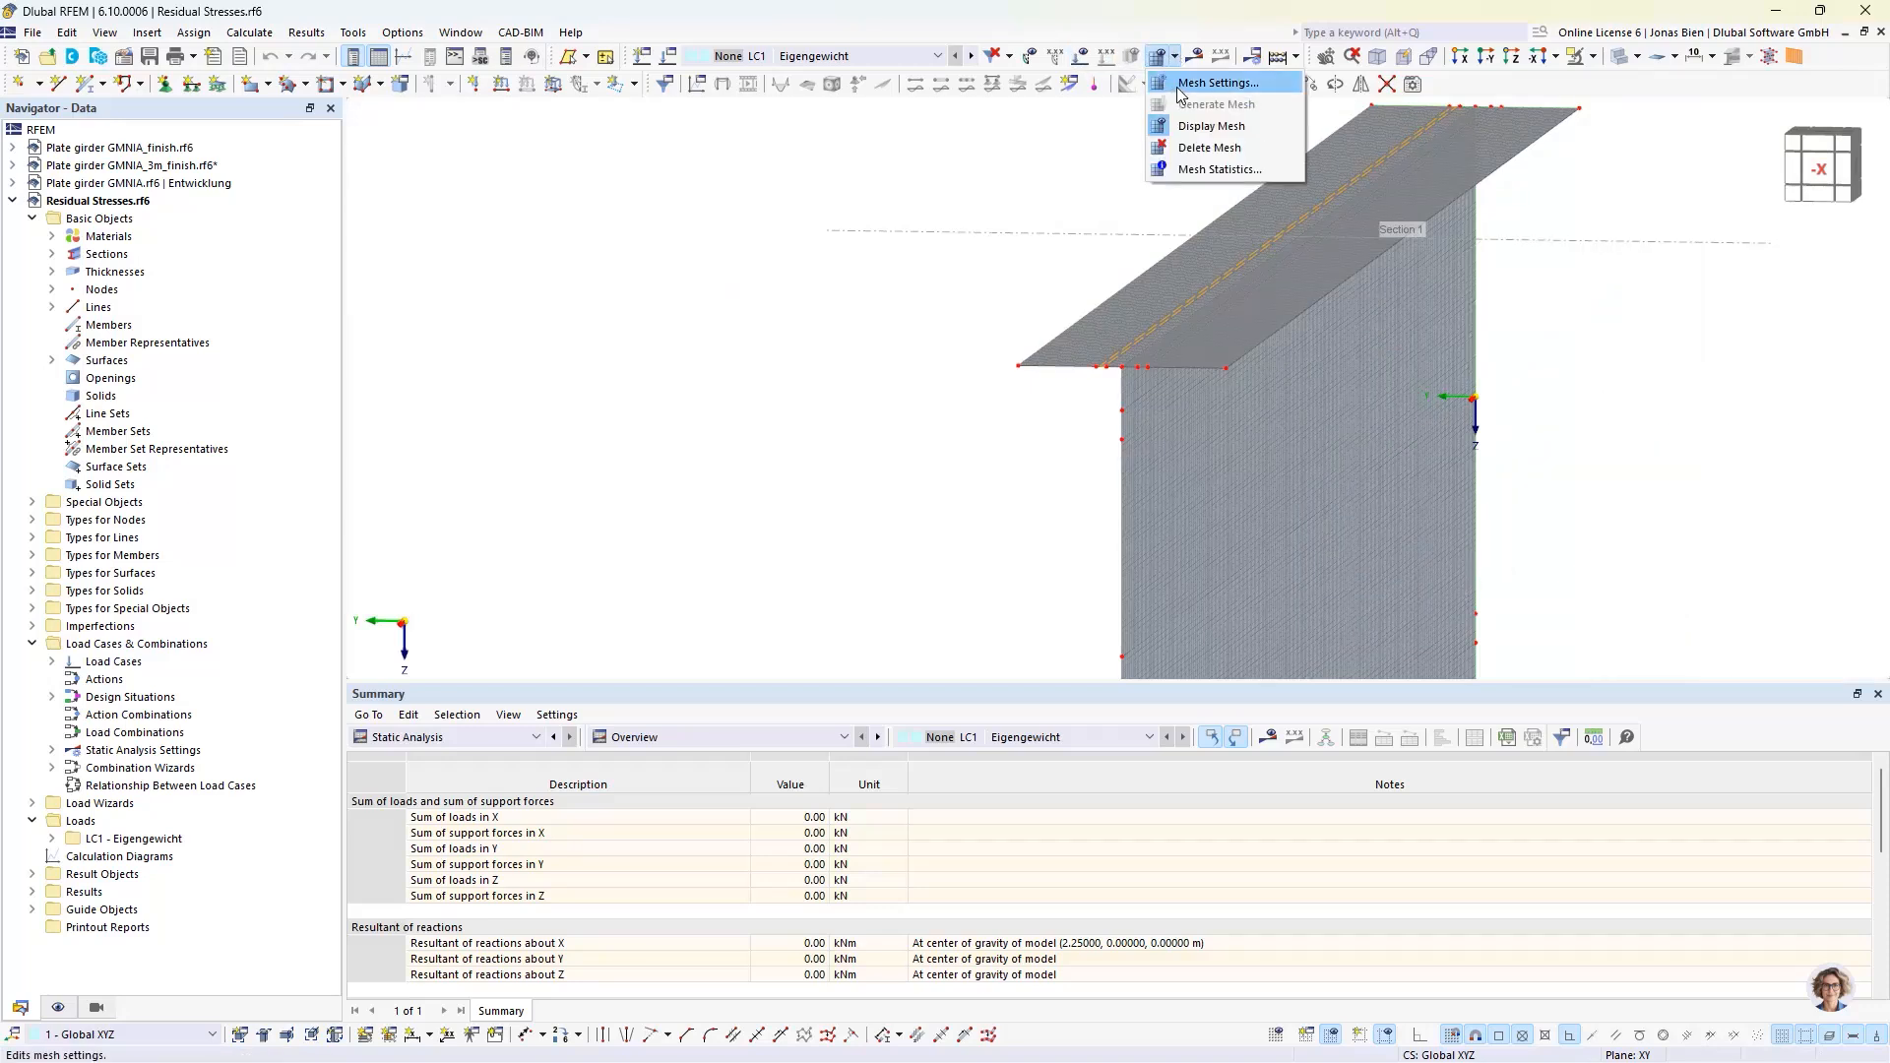
left_click(1193, 125)
- Show the LC1 axial stress results and examine the stresses at the girder end at the coordinate origin
left_click(1194, 57)
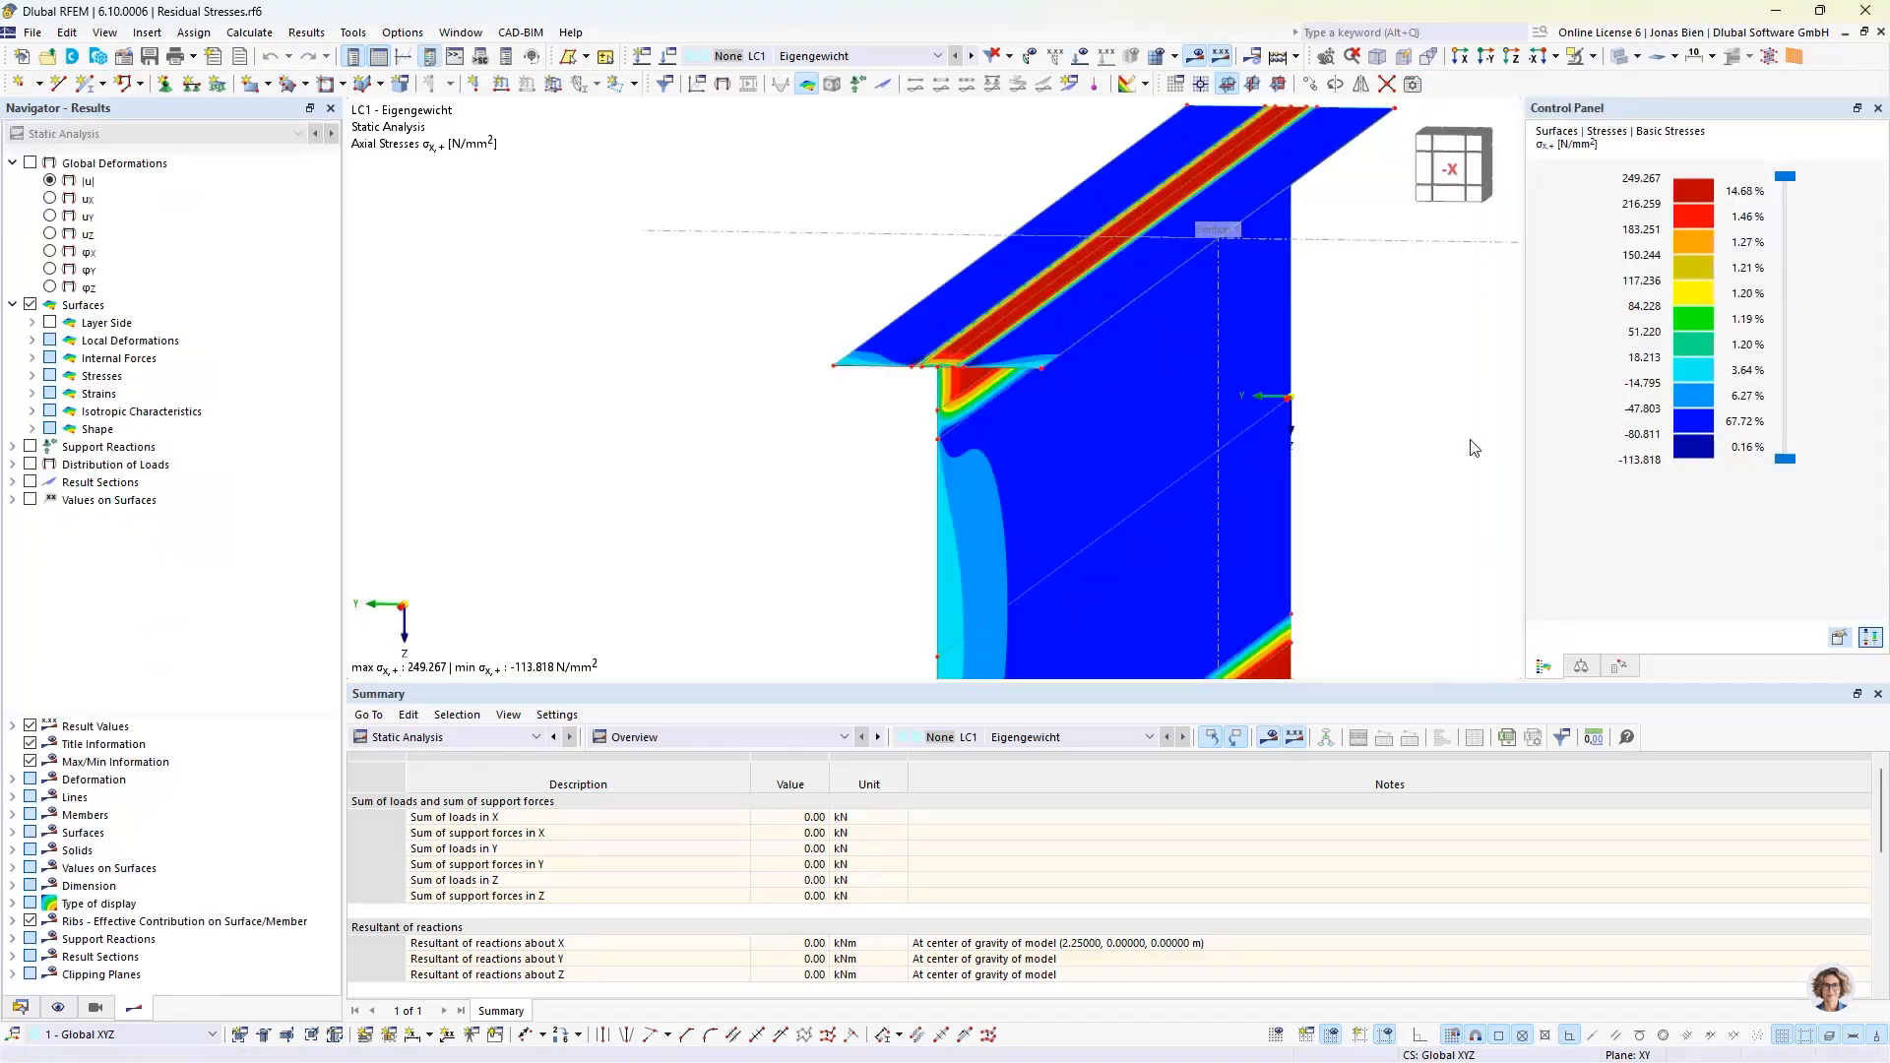
scroll(1403, 470, "down", 5)
middle_click_drag(1231, 515, 819, 398, "ctrl")
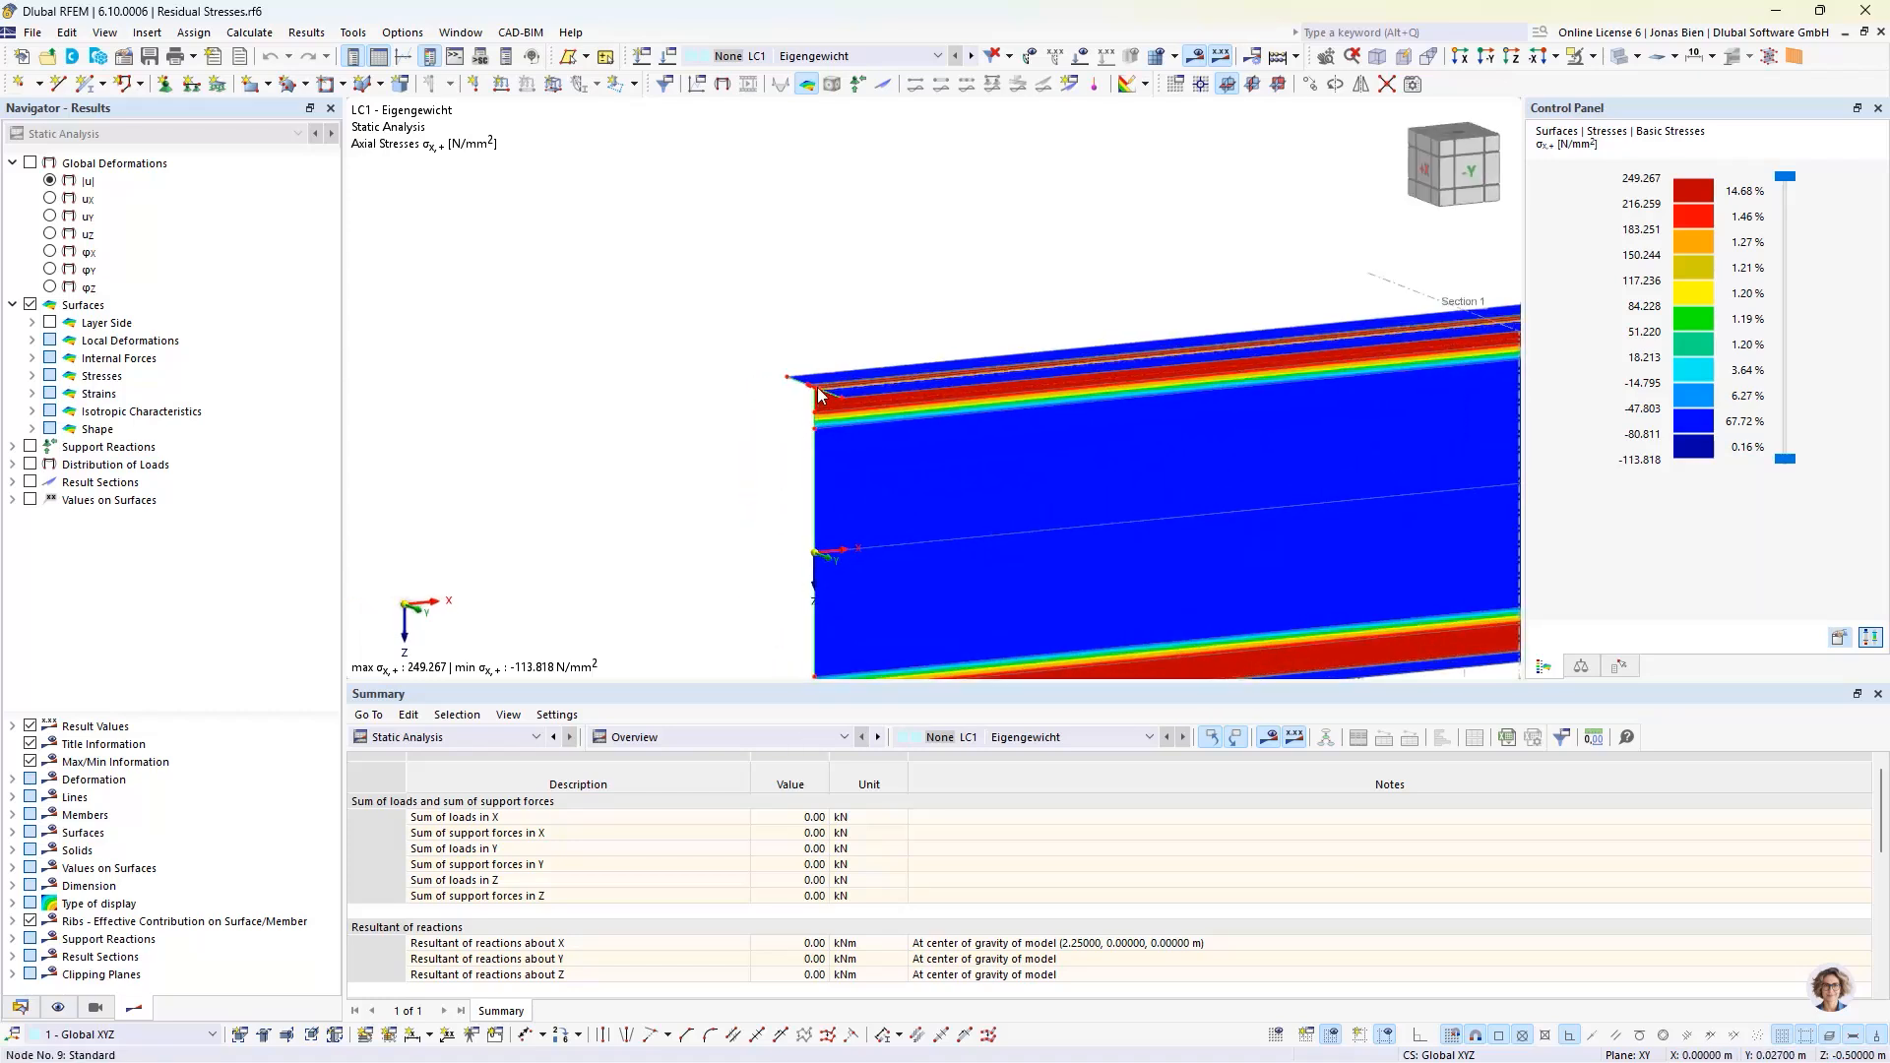
- Hide the results, inspect the line support assigned to line 5 at the girder end, and close it without changes
left_click(1193, 59)
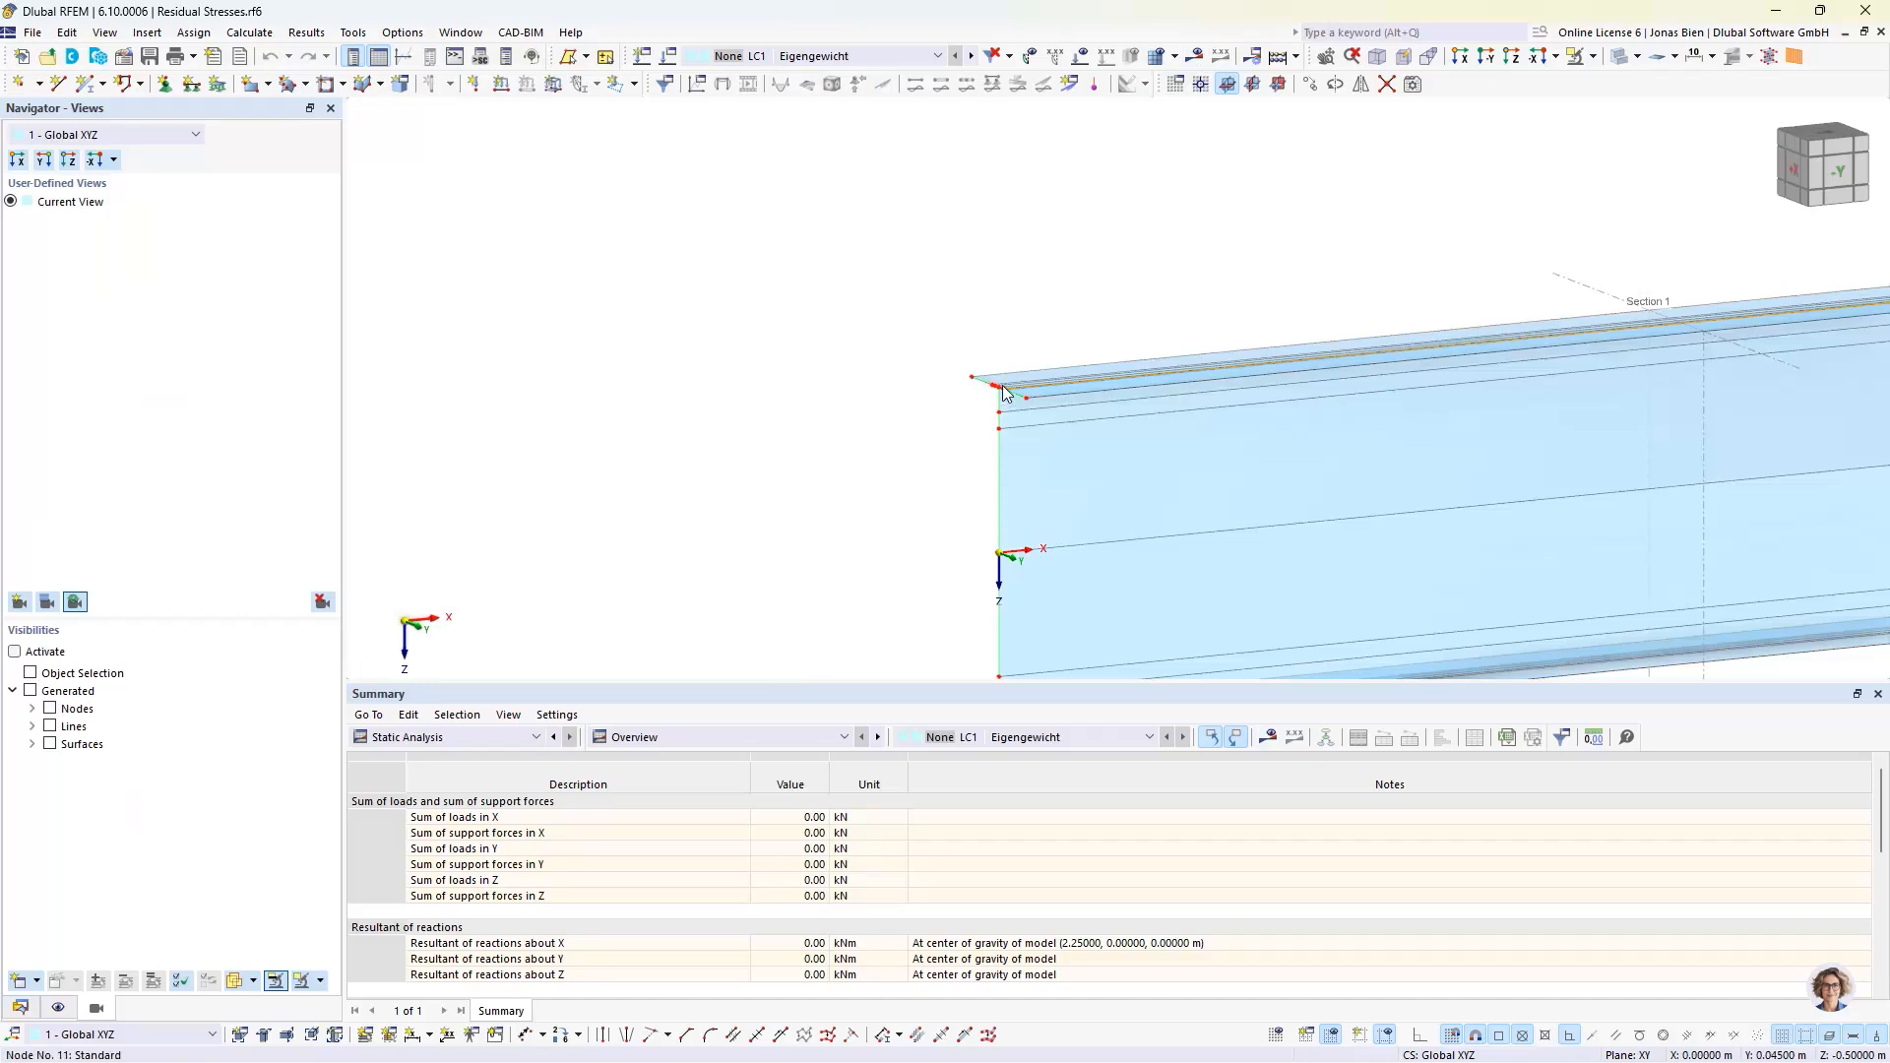
scroll(1004, 394, "up", 2)
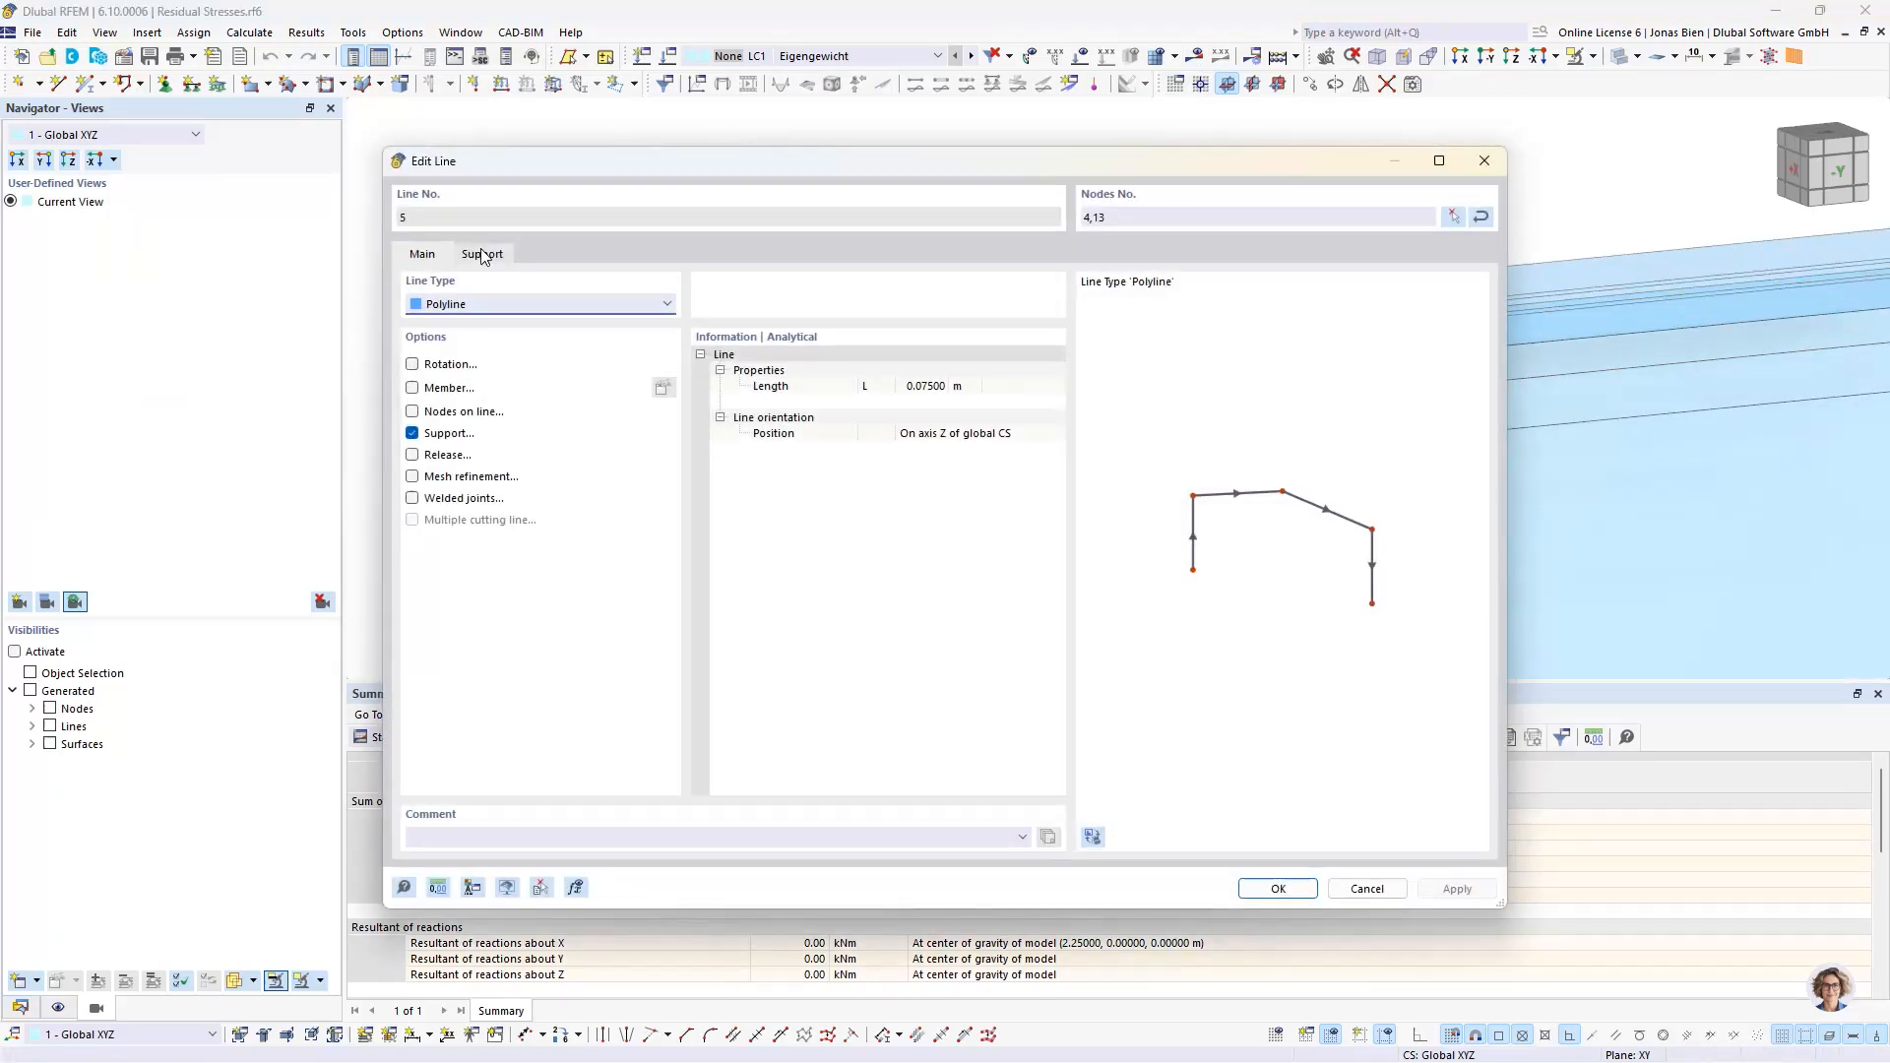
left_click(481, 255)
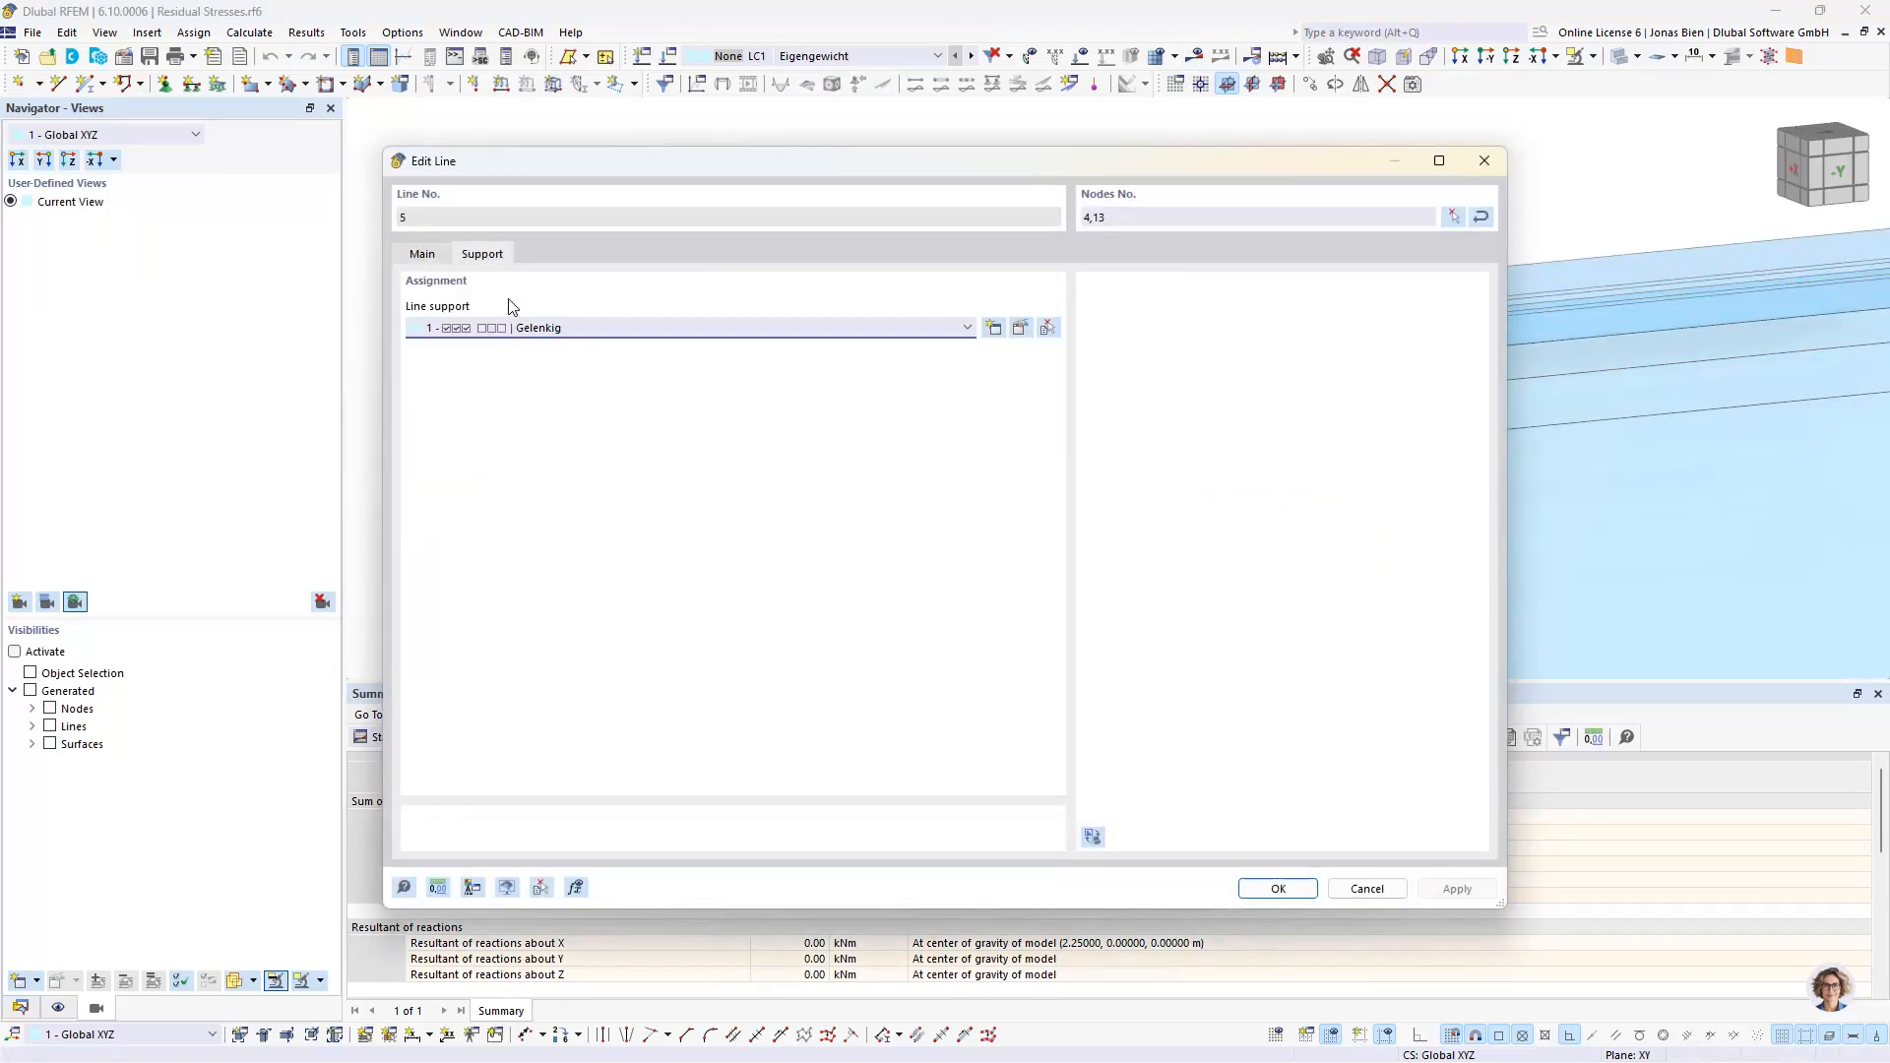
left_click(1484, 161)
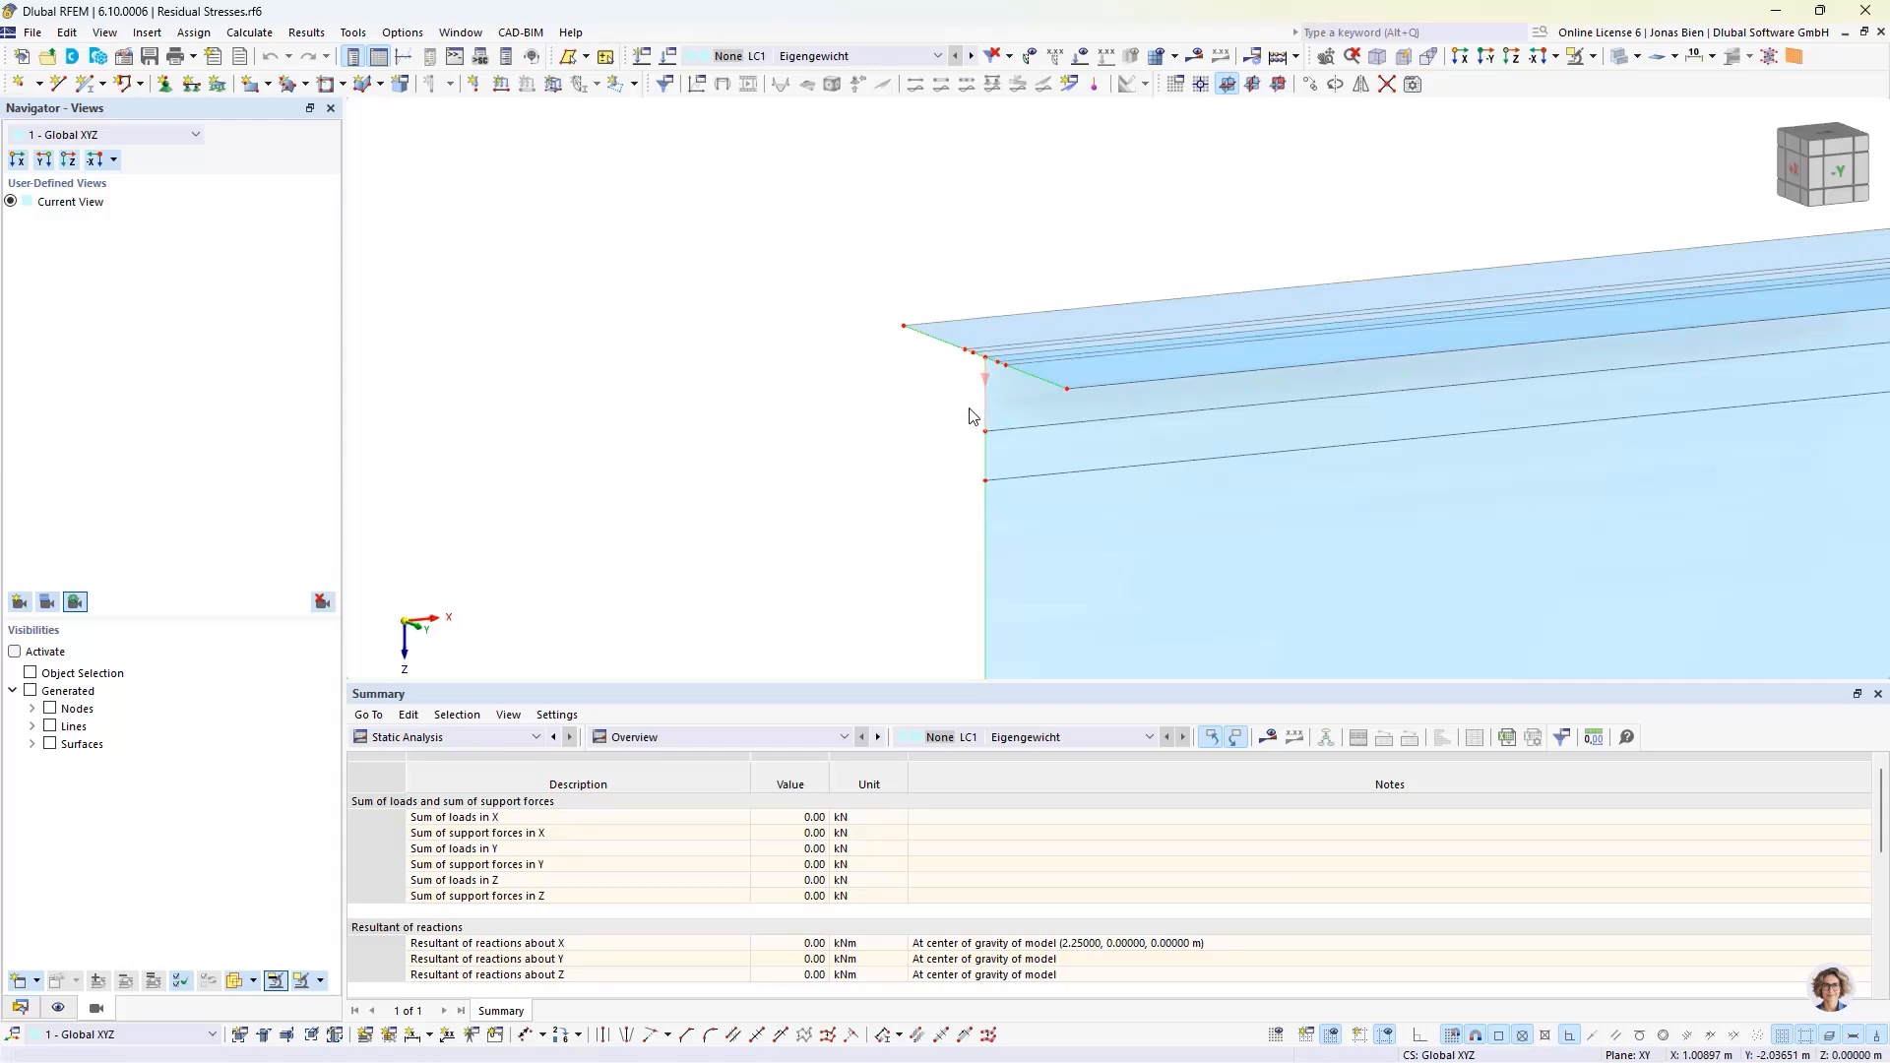
- Compare the support conditions along the girder's end edges at the coordinate origin and at the opposite end
scroll(975, 394, "down", 1)
scroll(922, 453, "down", 2)
middle_click_drag(861, 480, 813, 361)
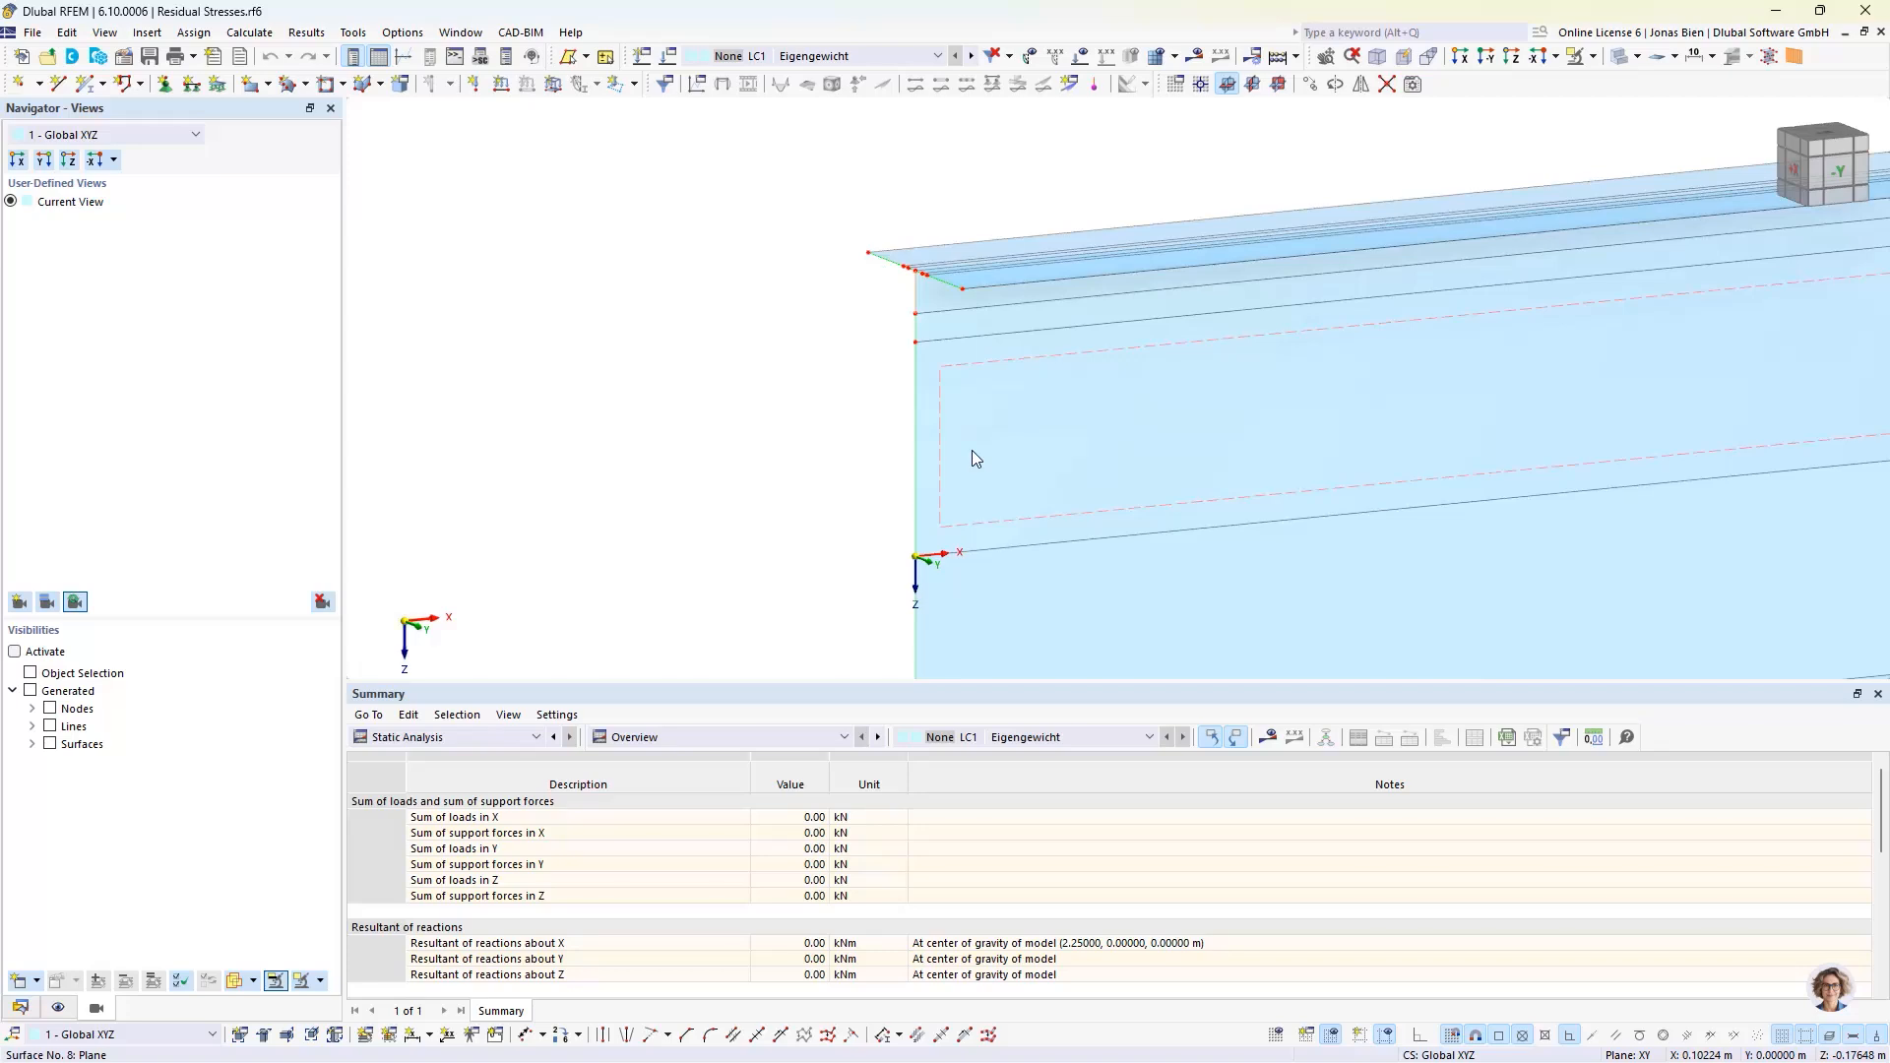
mouse_move(972, 450)
scroll(678, 508, "down", 2)
middle_click_drag(1127, 311, 601, 336)
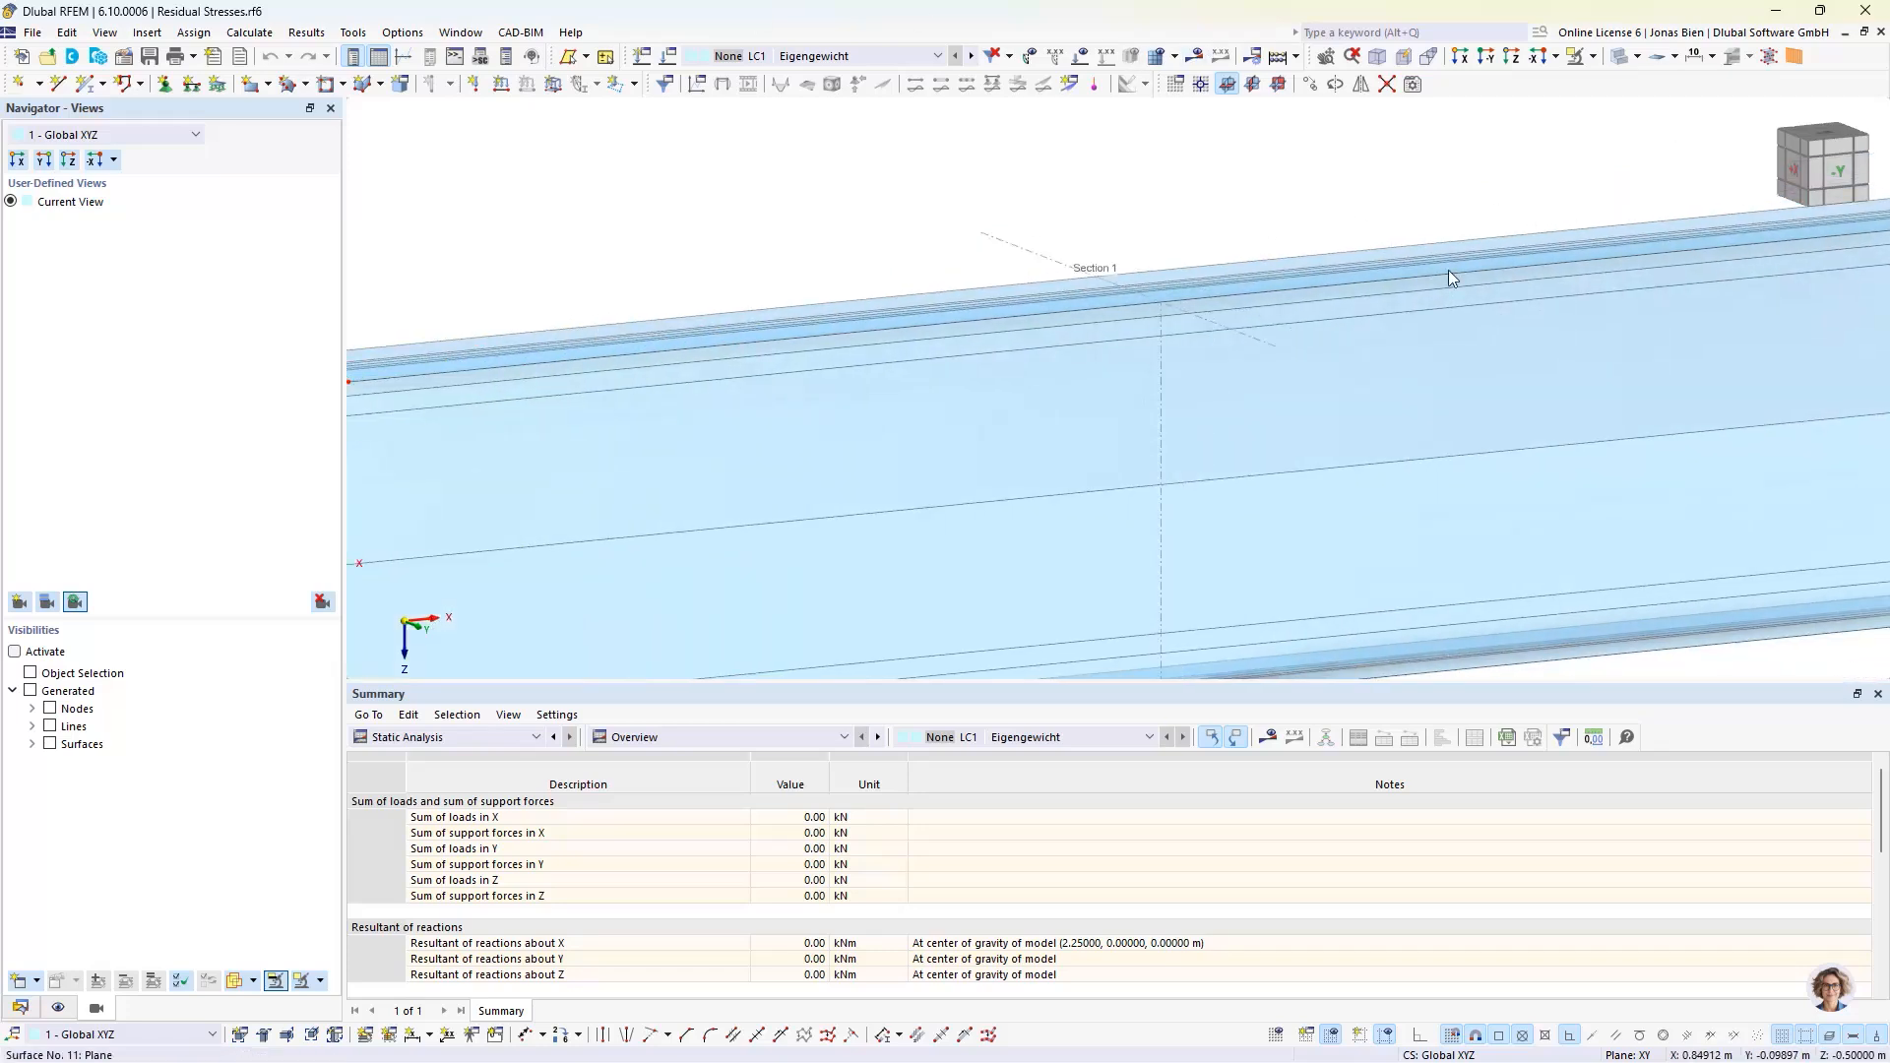
middle_click_drag(1854, 242, 943, 390)
middle_click_drag(1062, 576, 1082, 382)
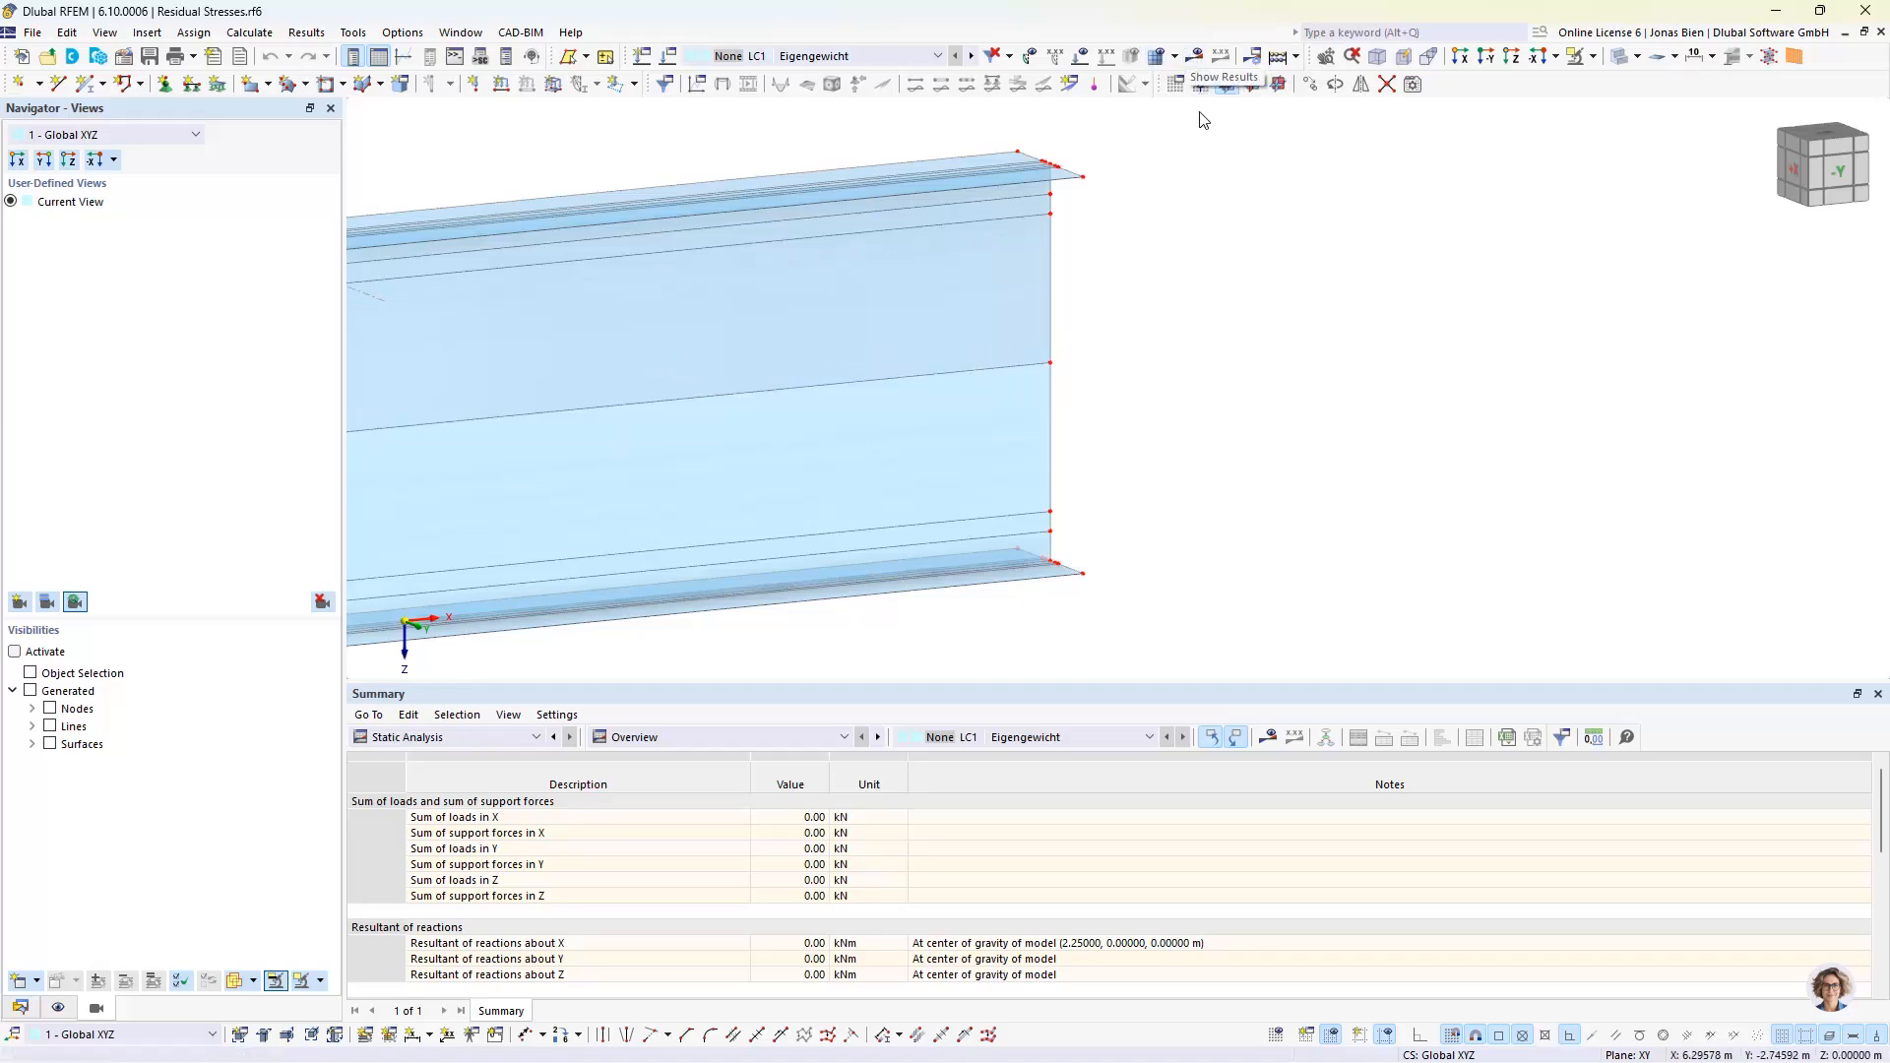
- Show the axial stress results again and examine the web and flange stresses at the unsupported end in the -Y view
left_click(1195, 57)
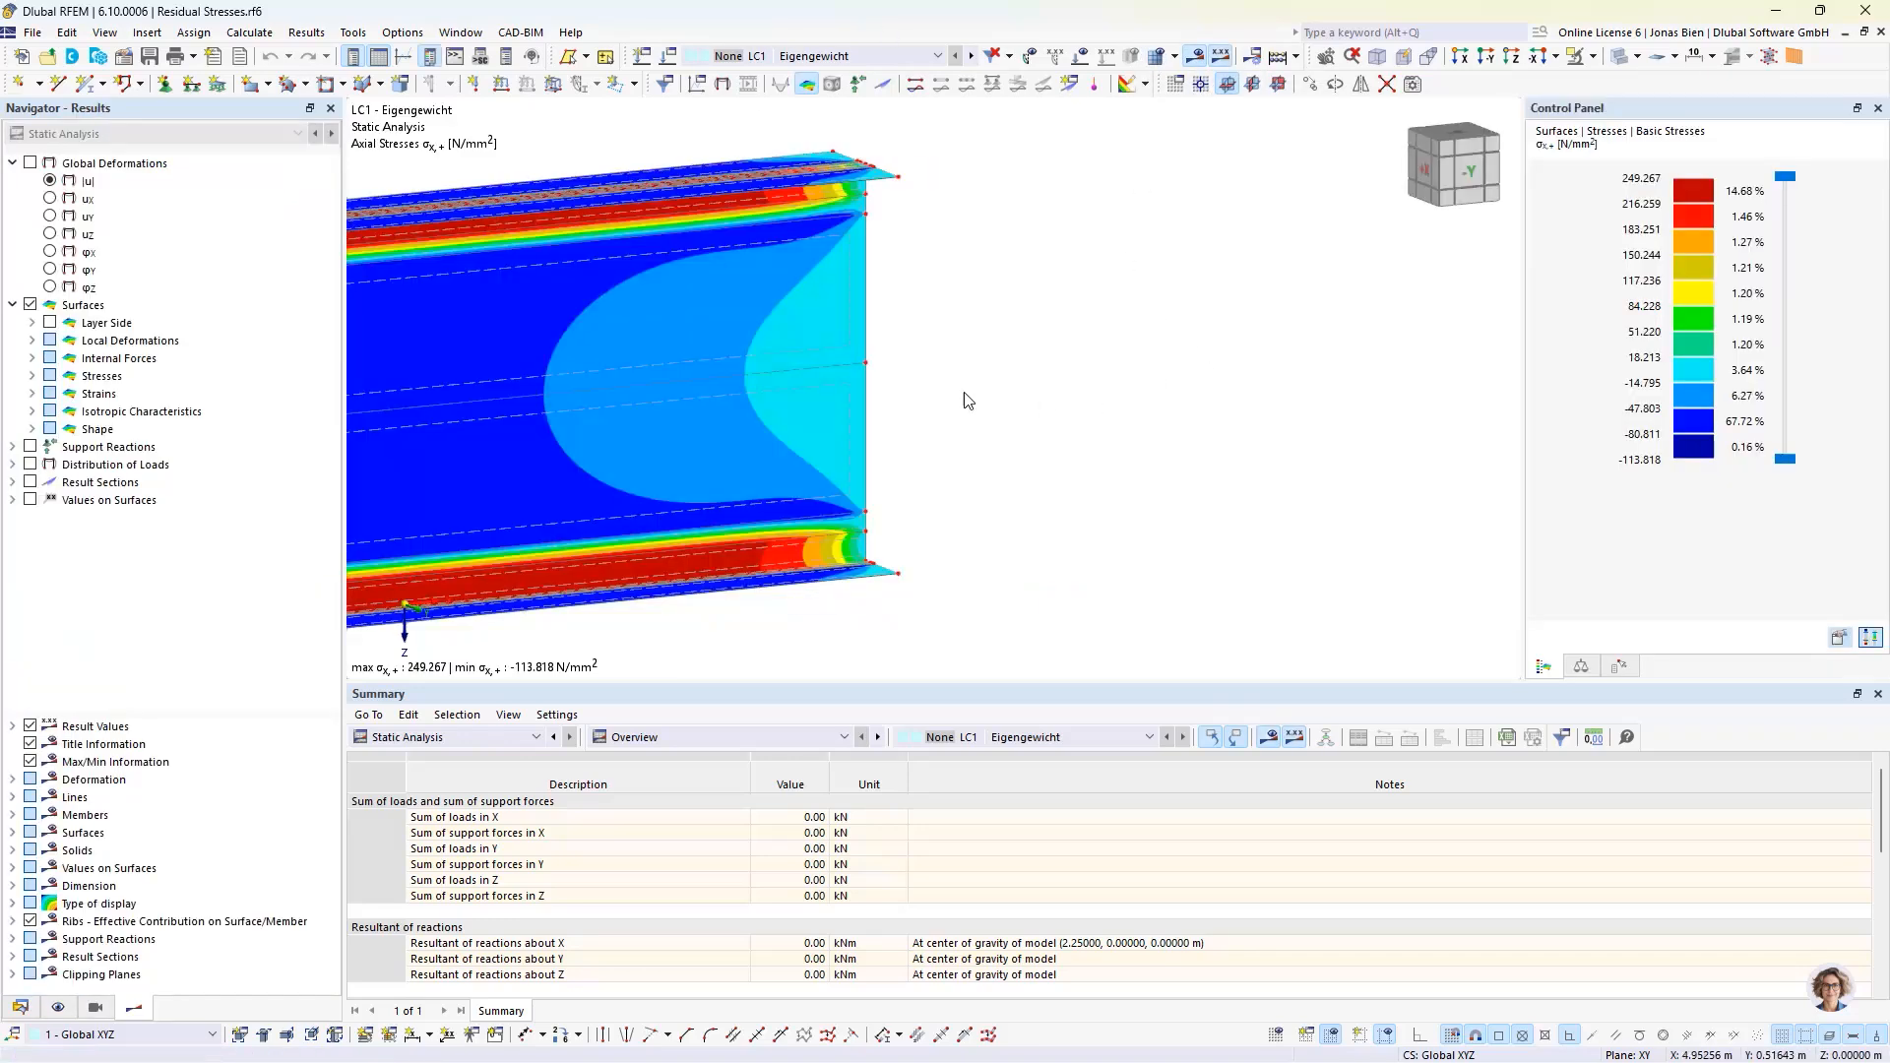
middle_click_drag(951, 347, 1306, 286)
left_click(1472, 184)
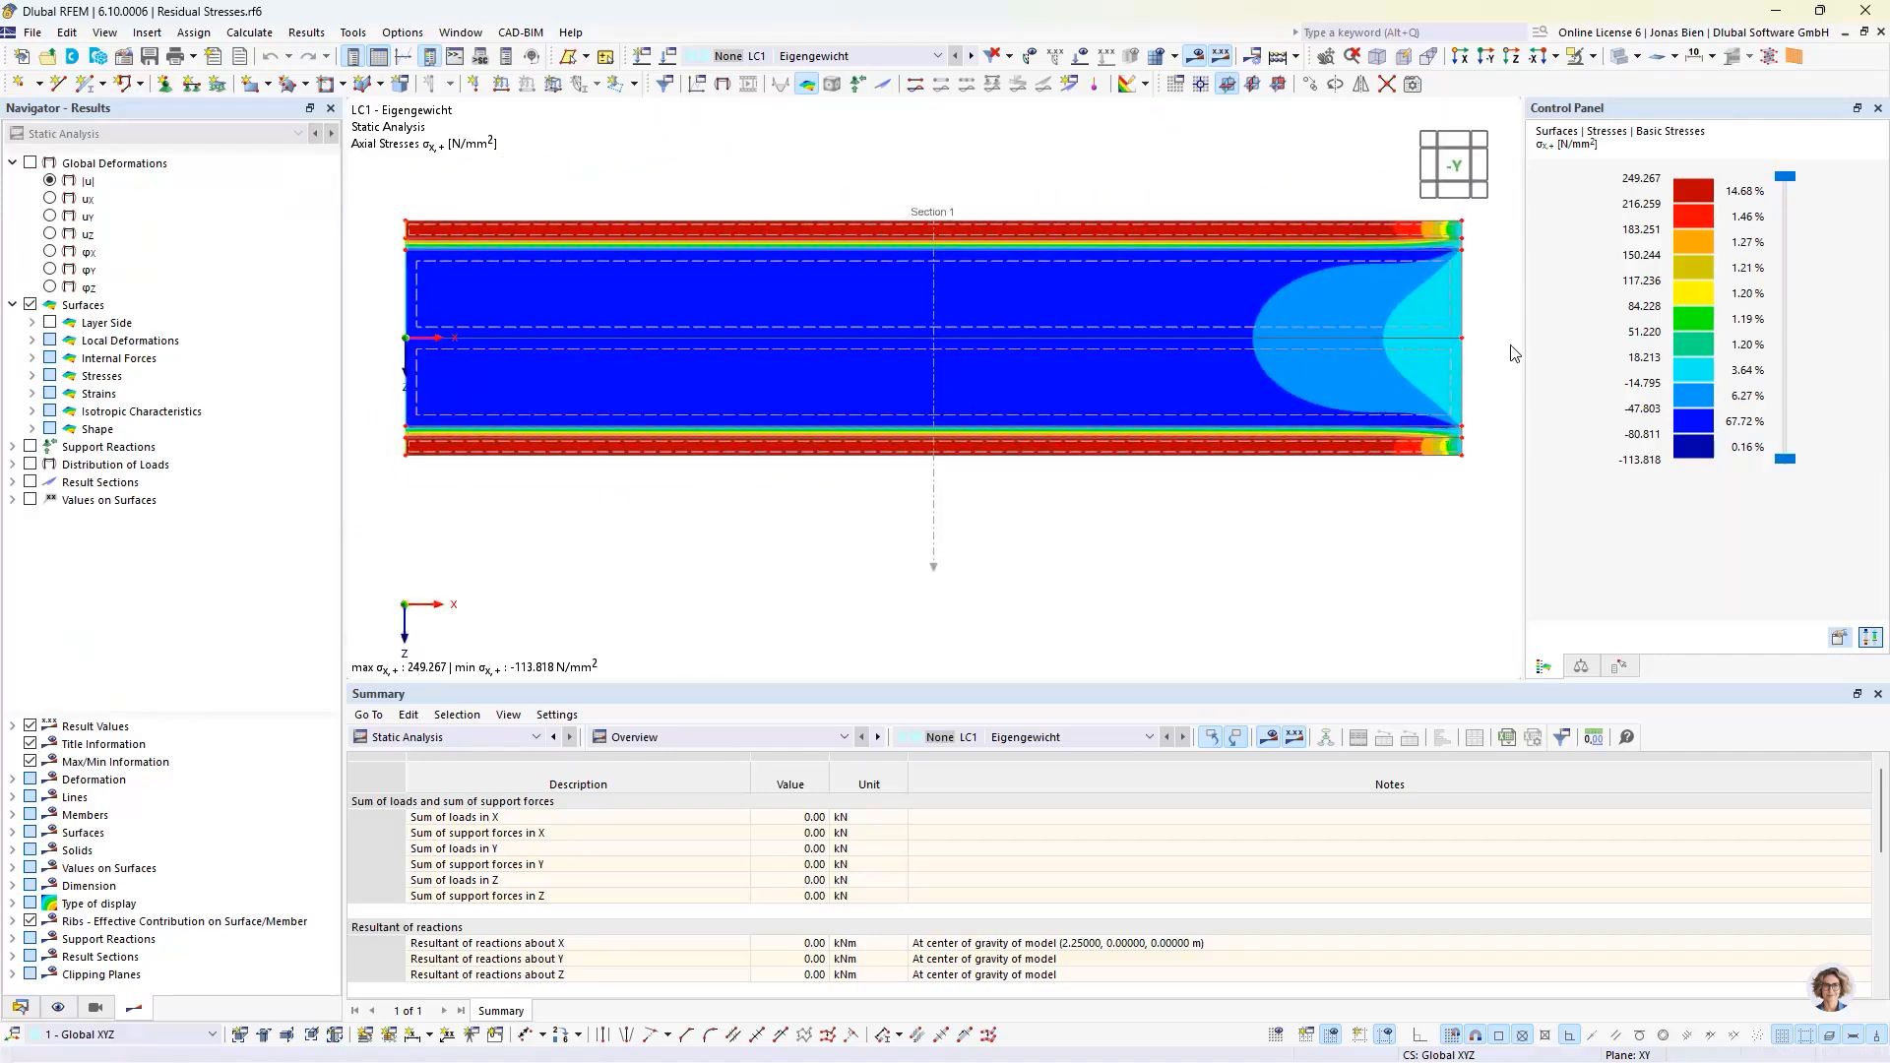
middle_click_drag(1482, 292, 1242, 301)
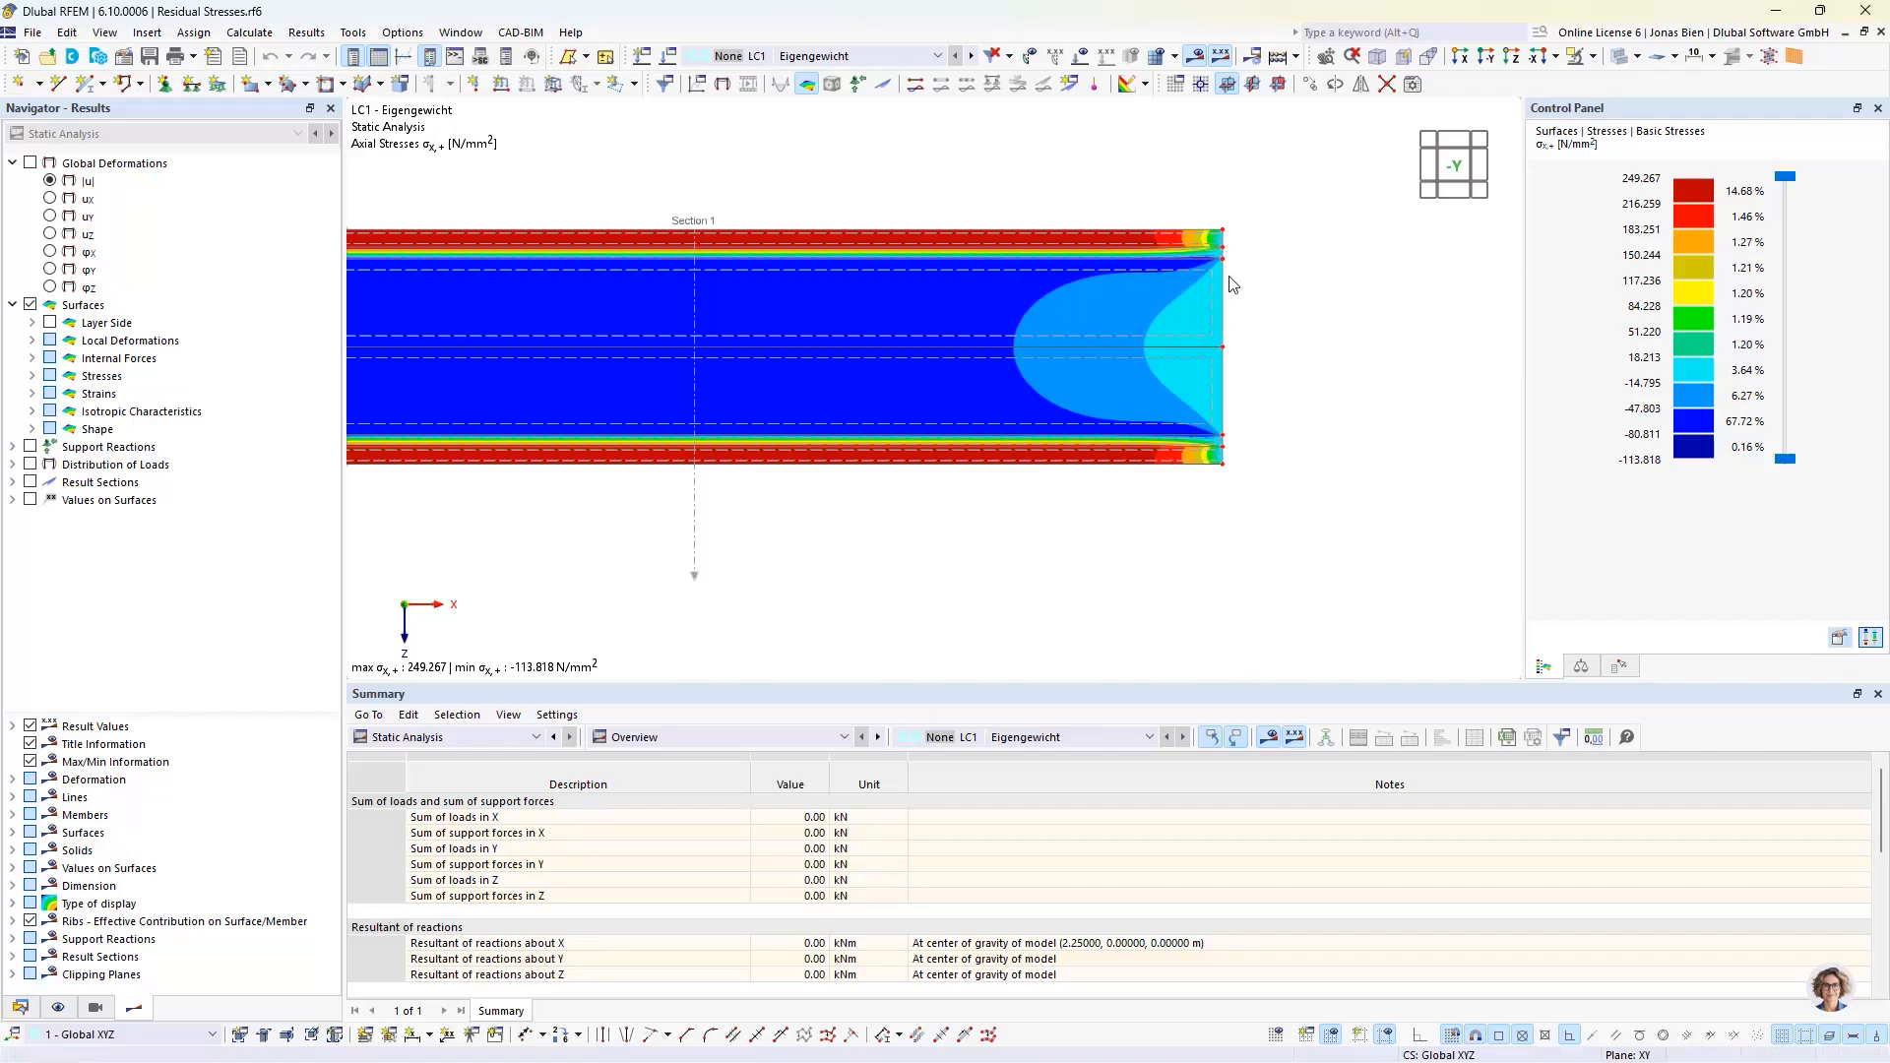
scroll(1272, 298, "up", 1)
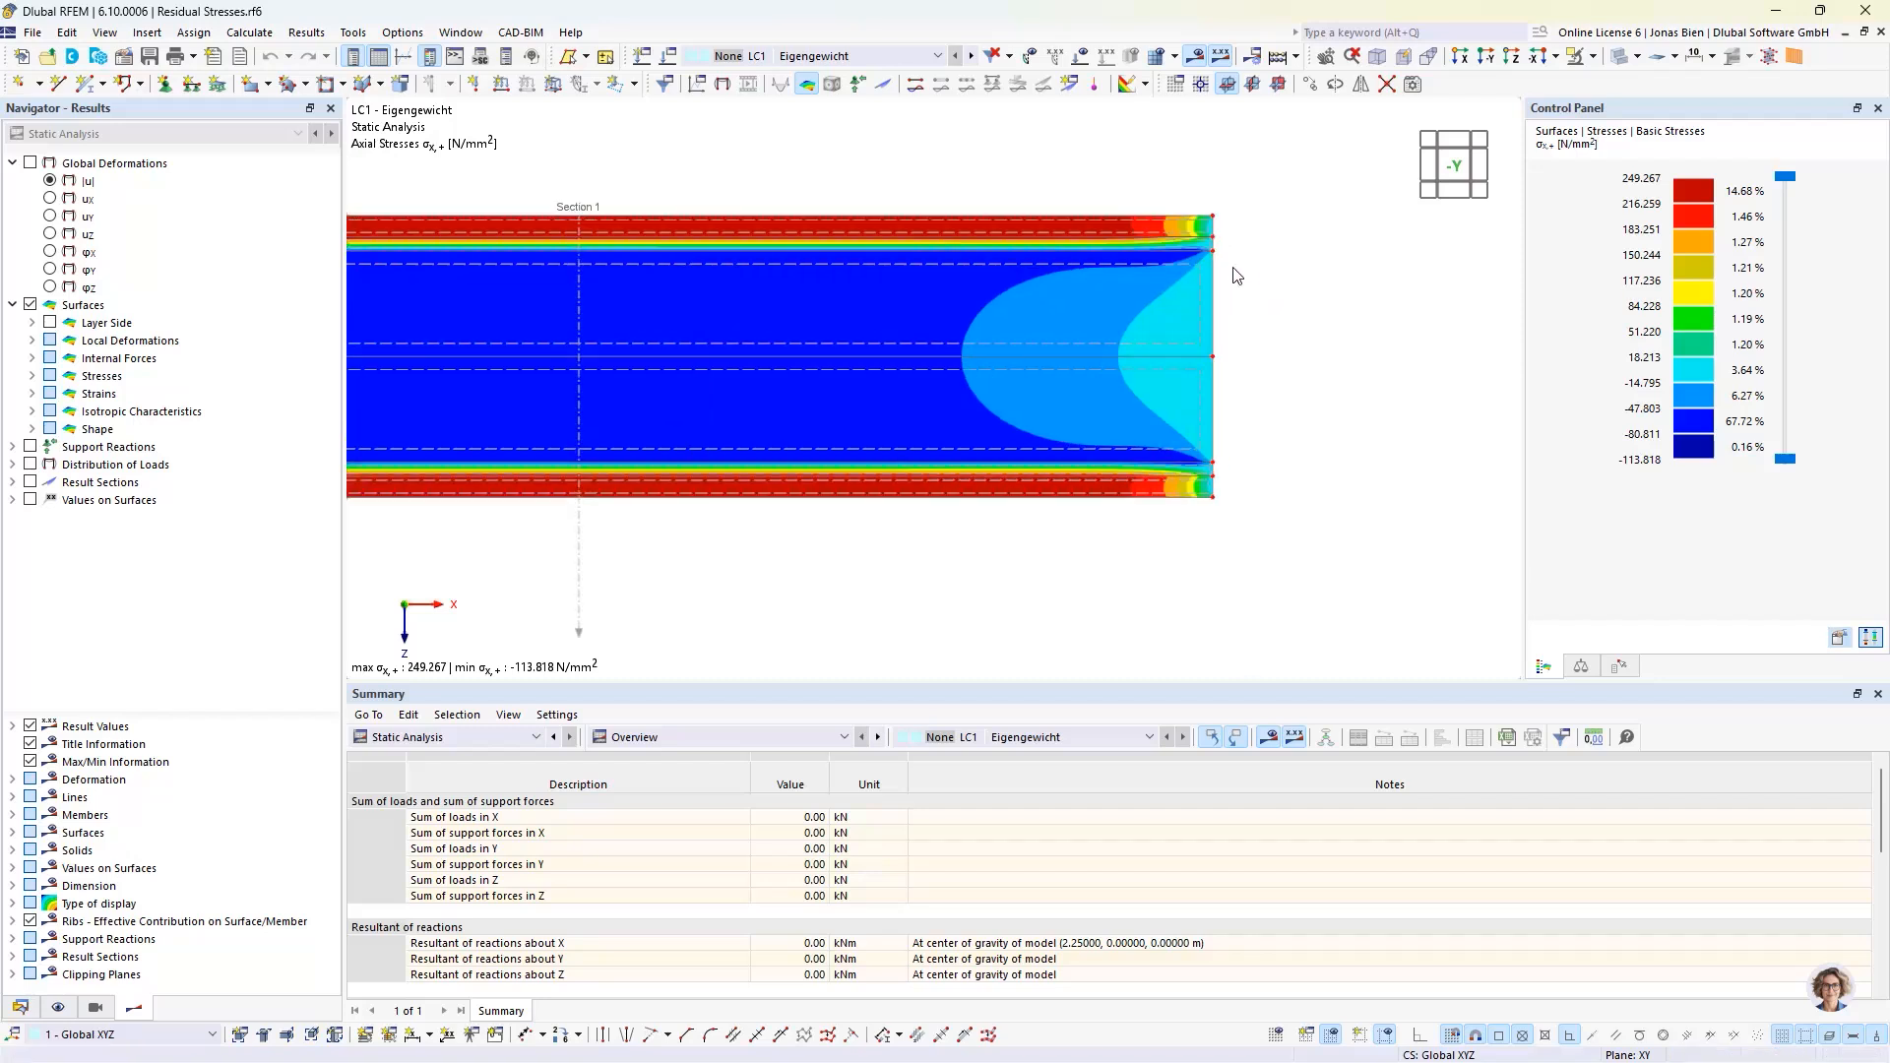
middle_click_drag(1263, 312, 1175, 344)
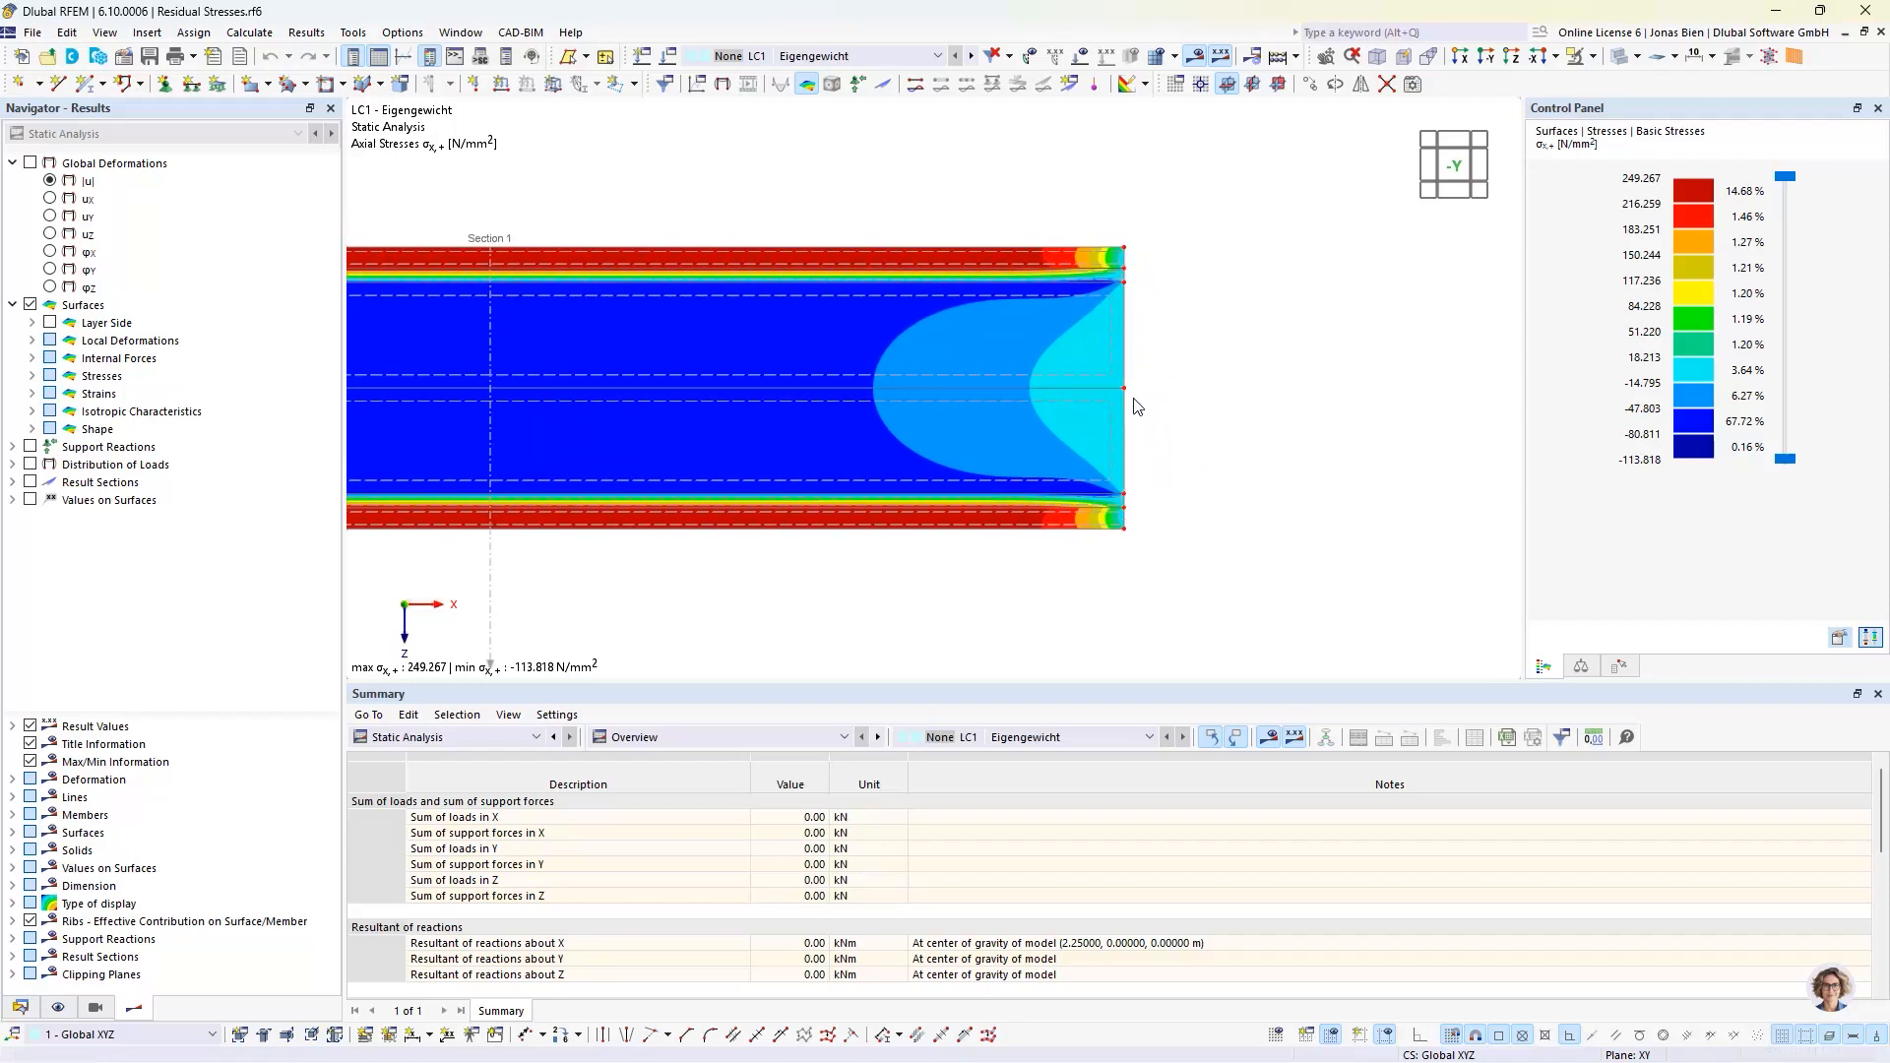
scroll(1147, 383, "up", 2)
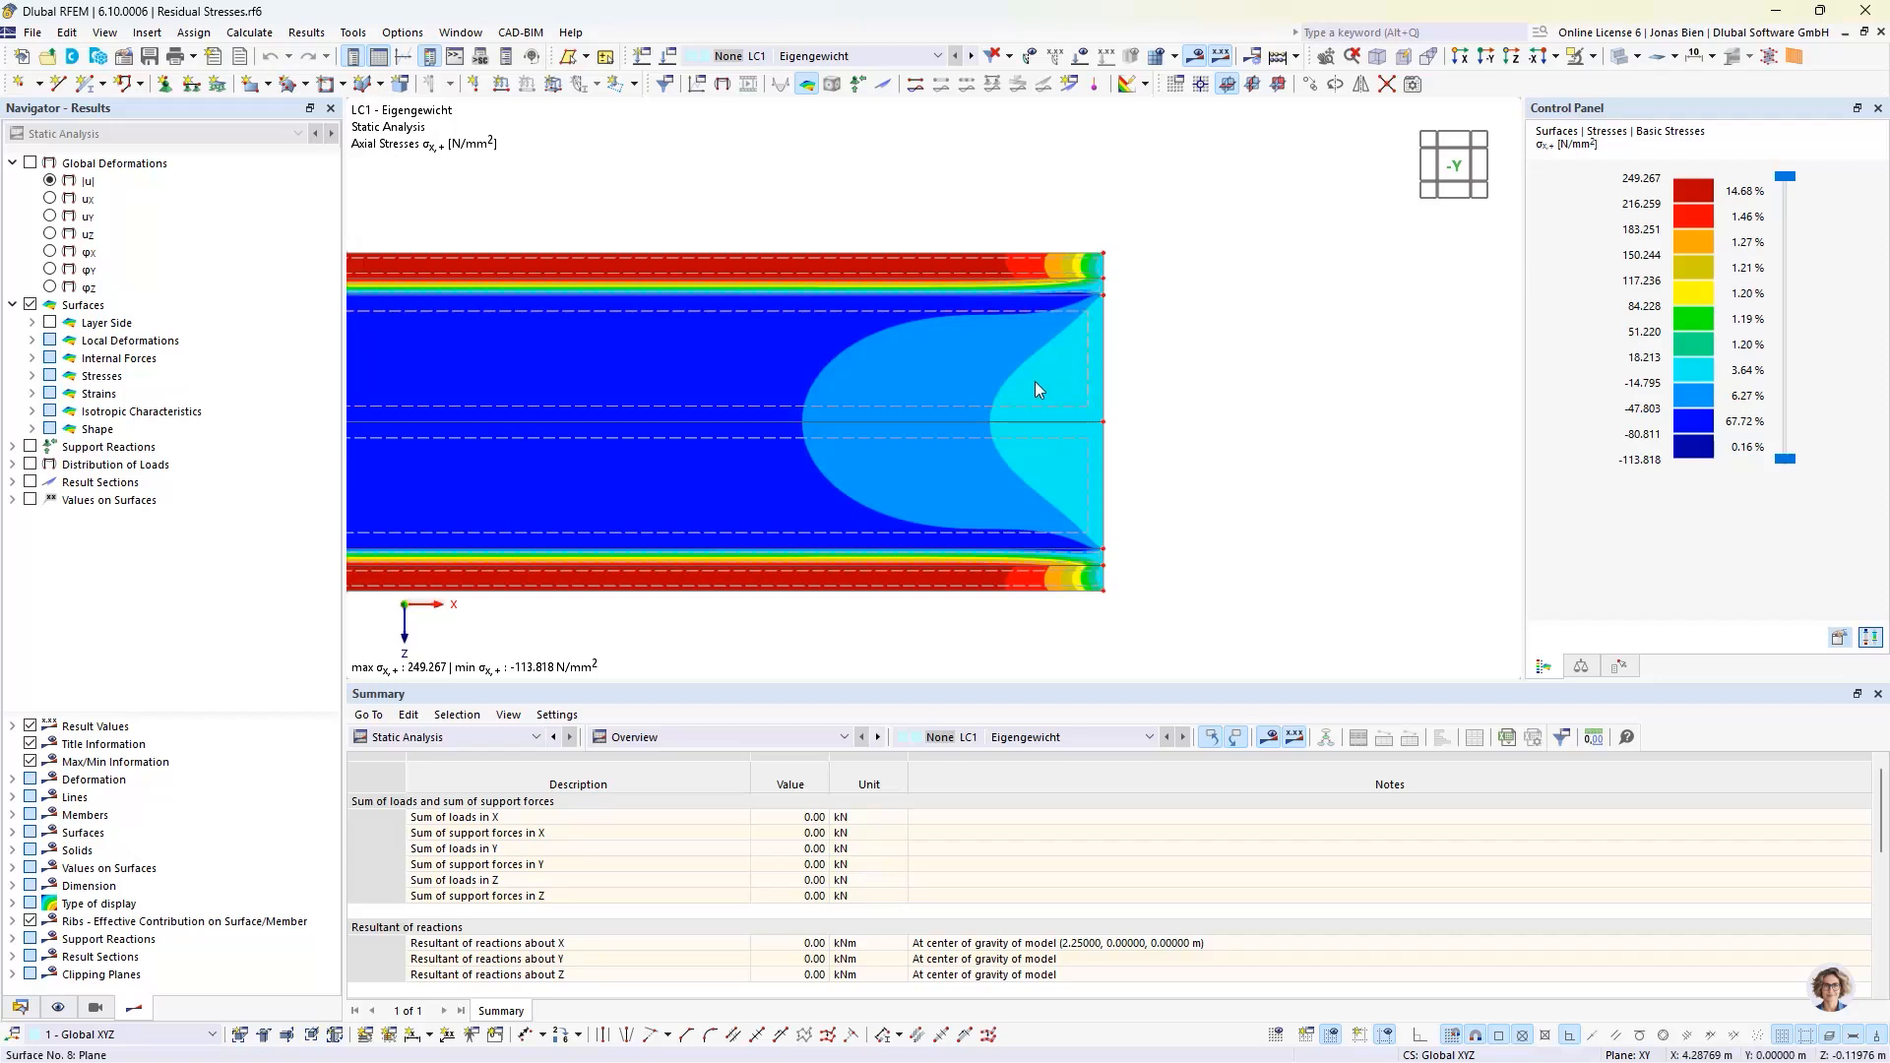
mouse_move(1039, 395)
- Display the global deformations |u| and examine the deformed cross-section at the girder's unsupported end
left_click(50, 181)
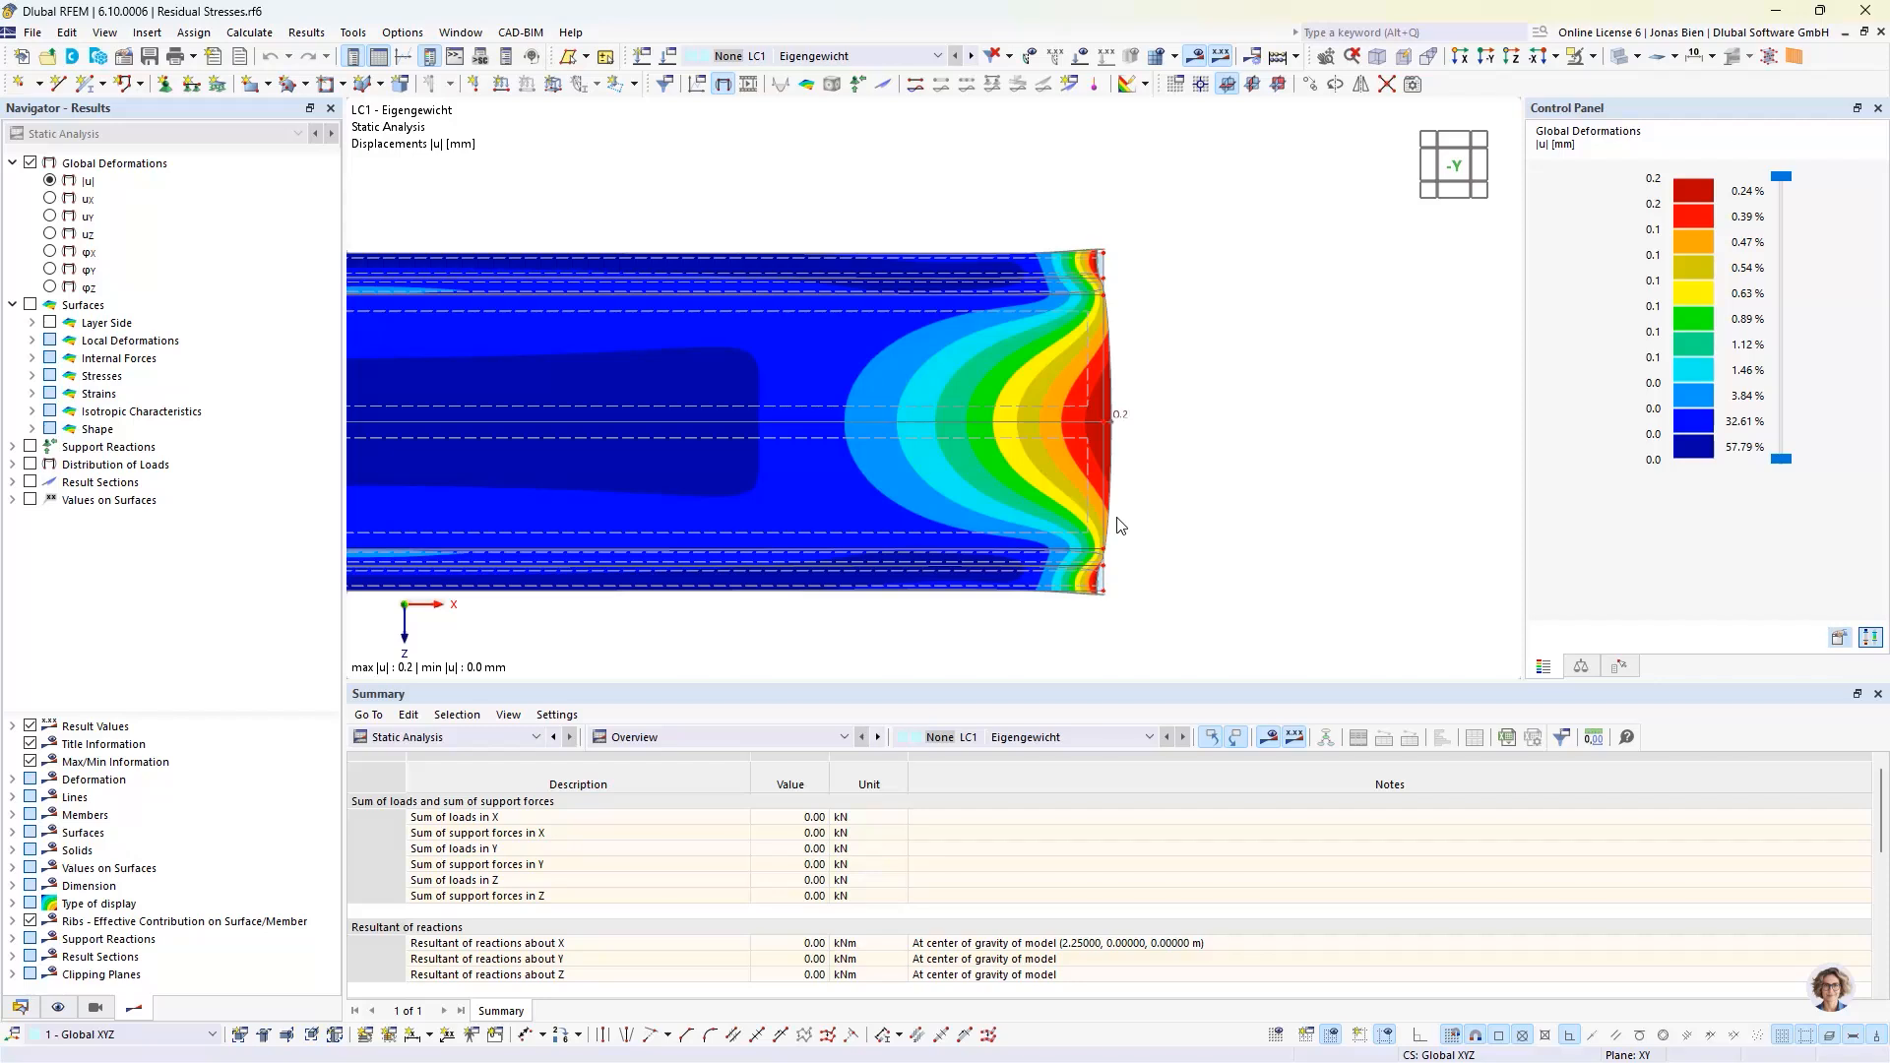
middle_click_drag(1275, 436, 1140, 410, "ctrl")
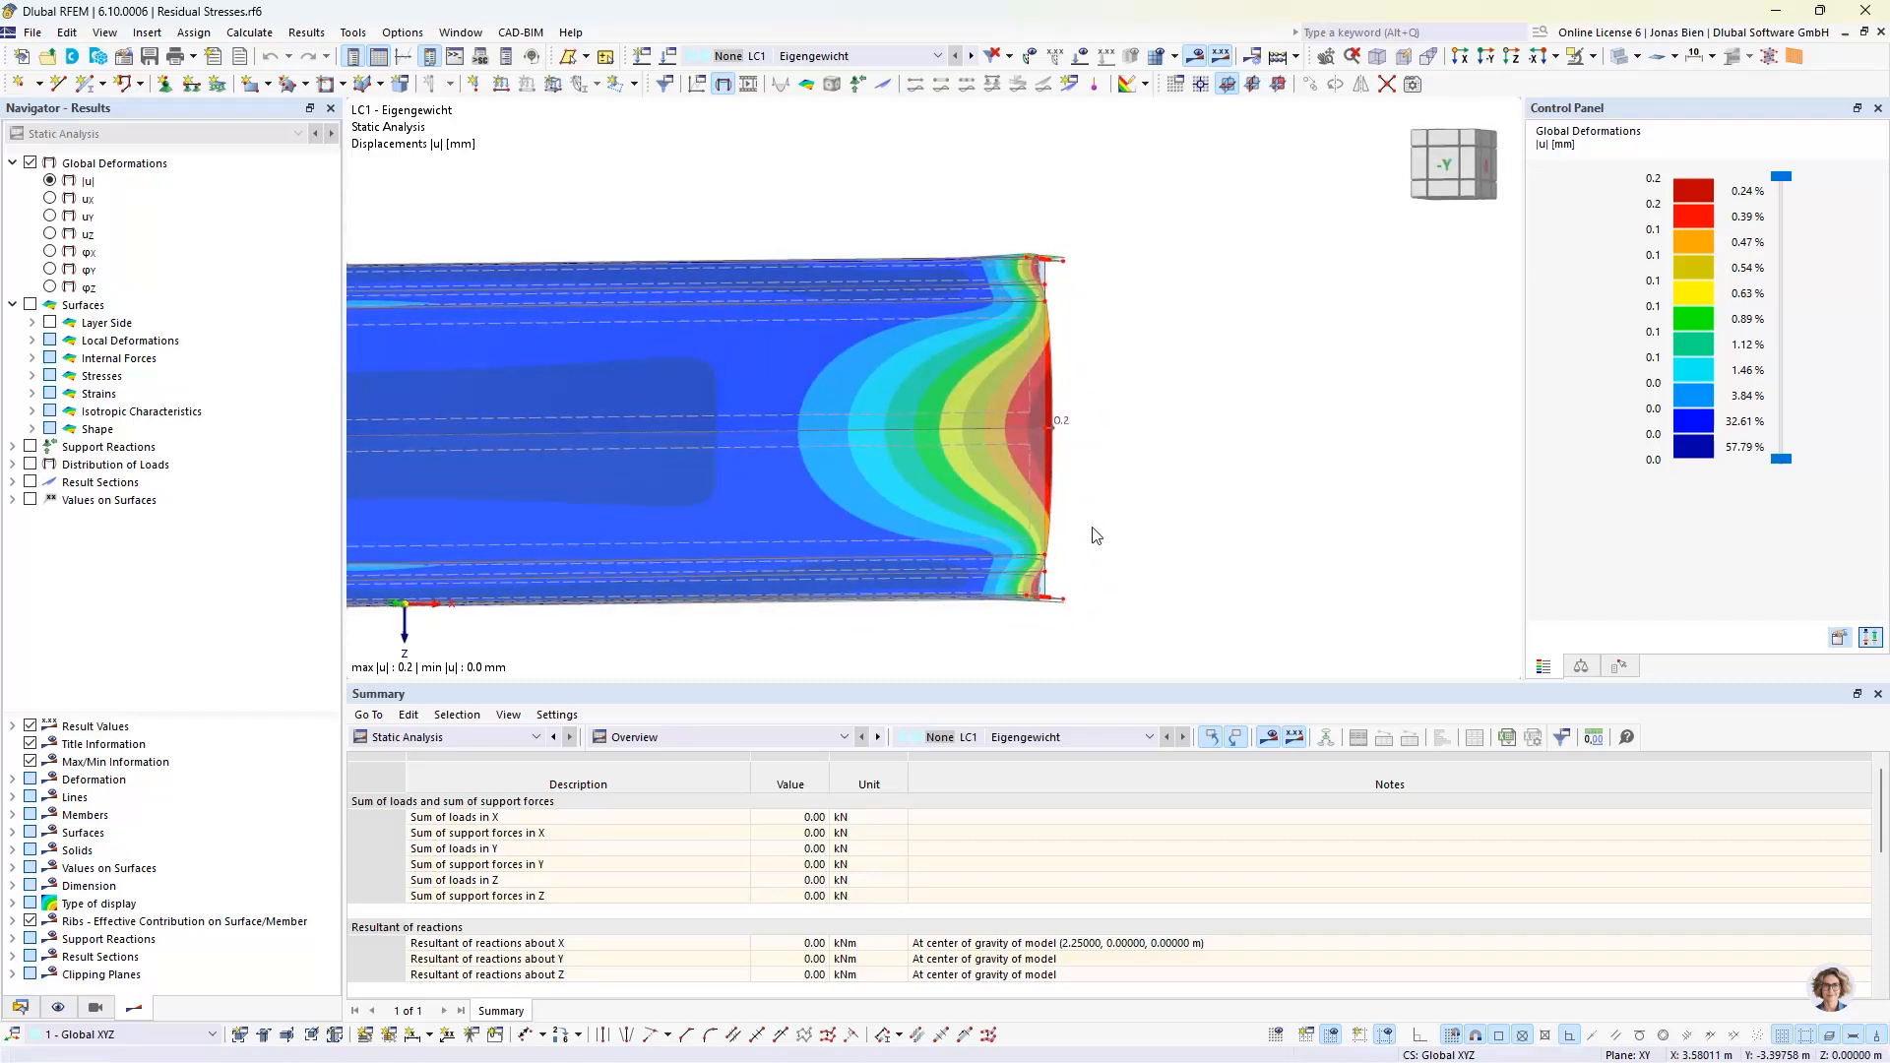
scroll(1093, 603, "up", 1)
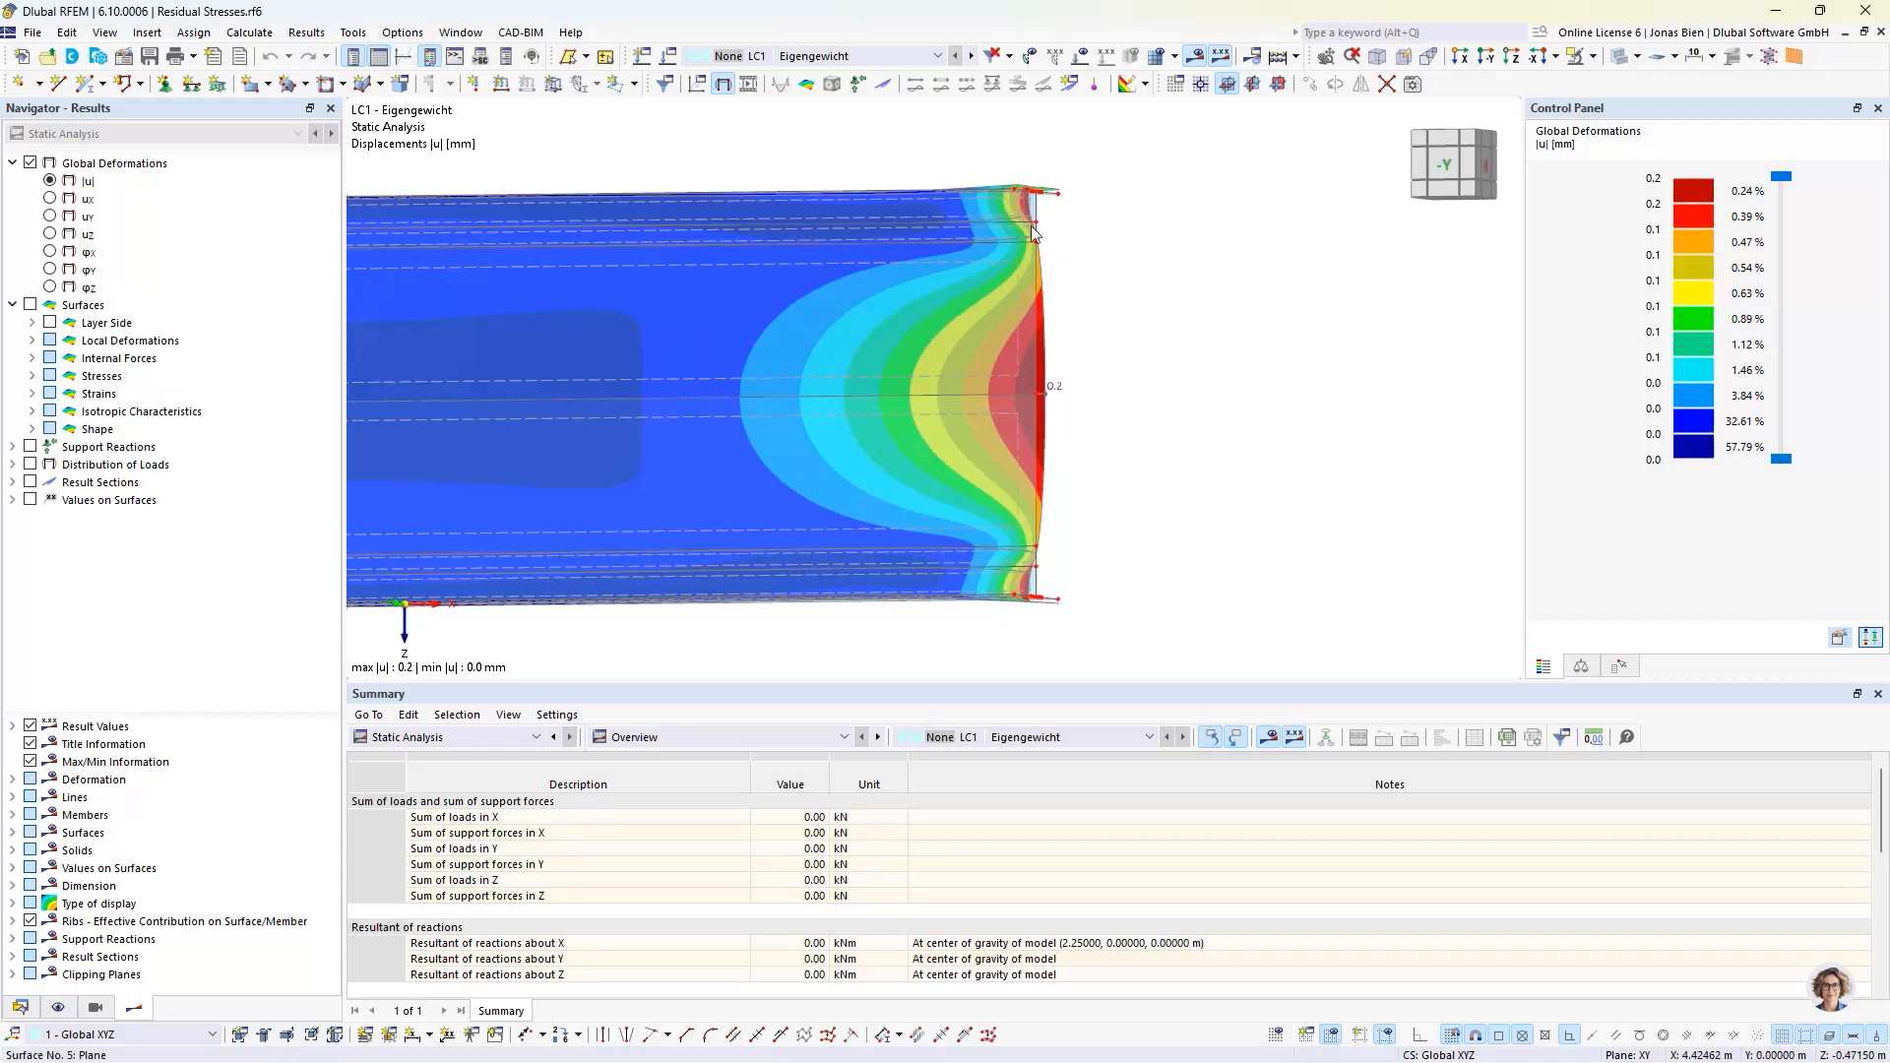
middle_click_drag(1170, 342, 1243, 351, "ctrl")
scroll(1219, 446, "down", 3)
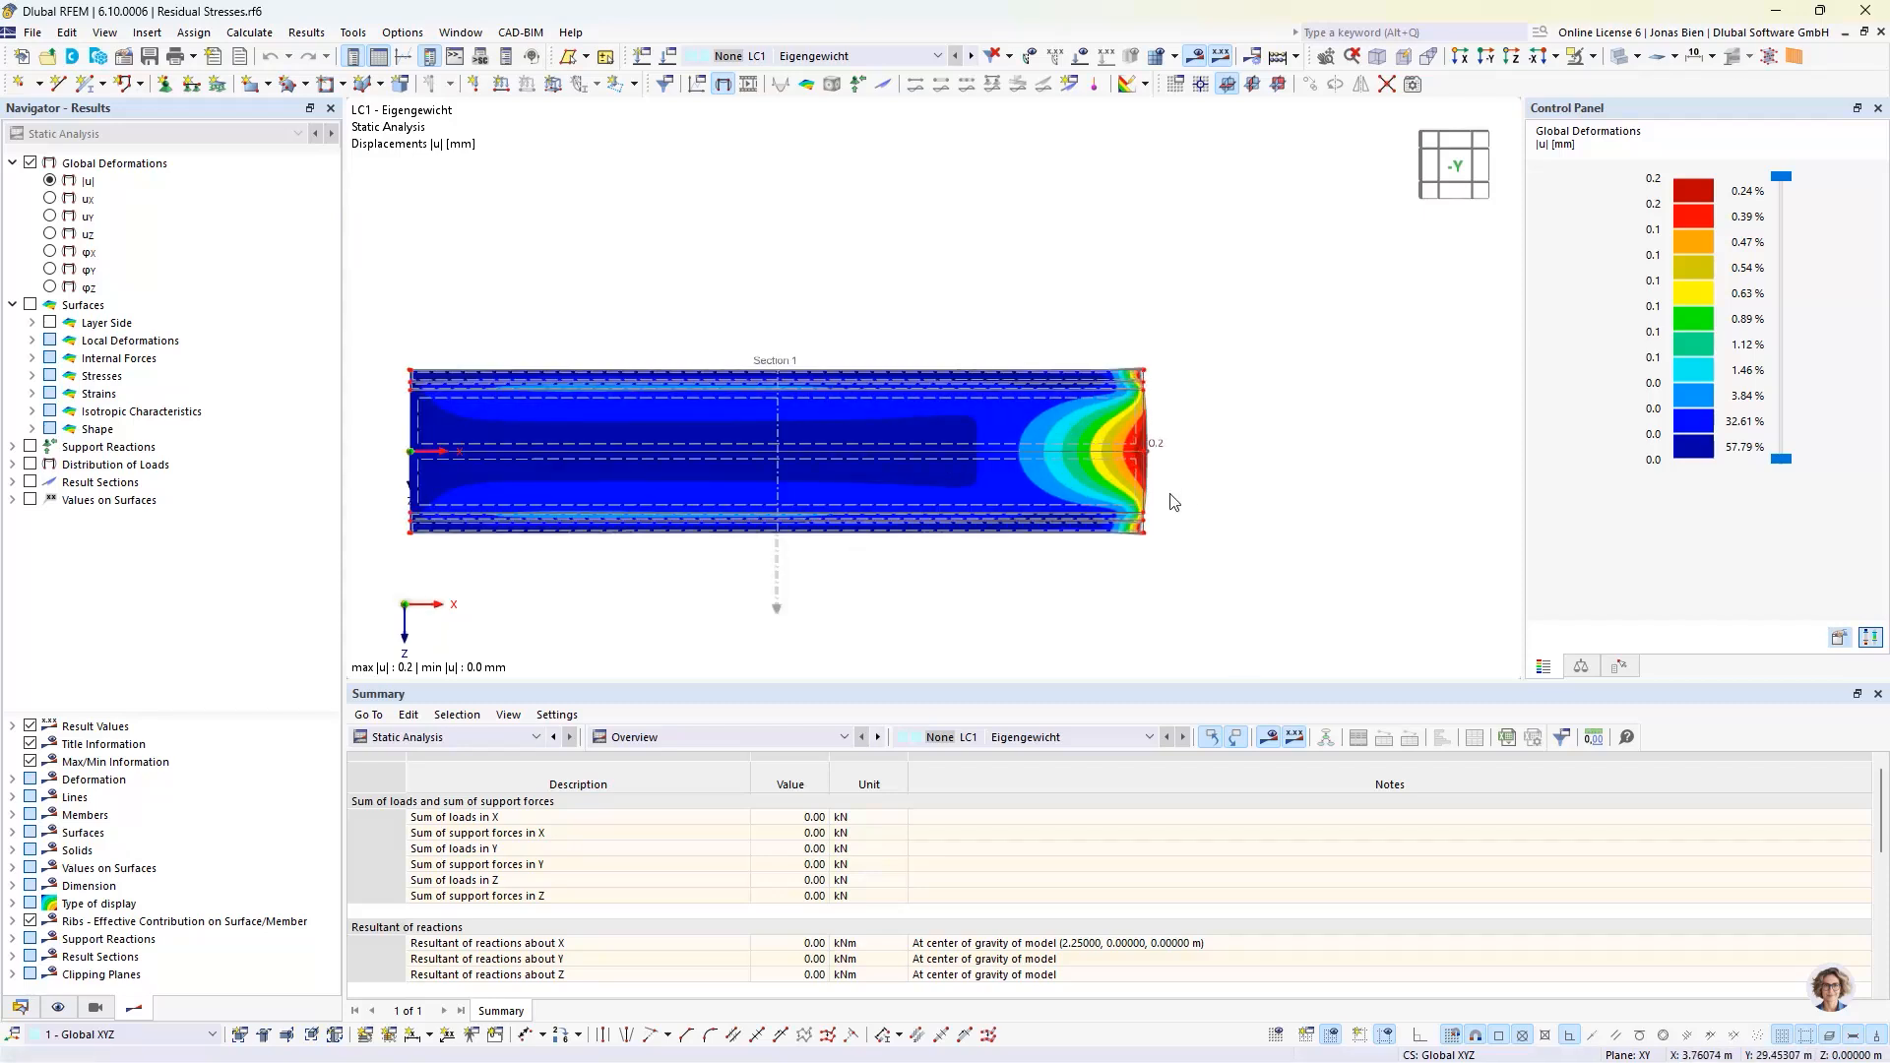
- Compare the displacements at the supported end with those at the unsupported end in the -Y view
middle_click_drag(535, 603, 758, 596)
scroll(611, 425, "up", 4)
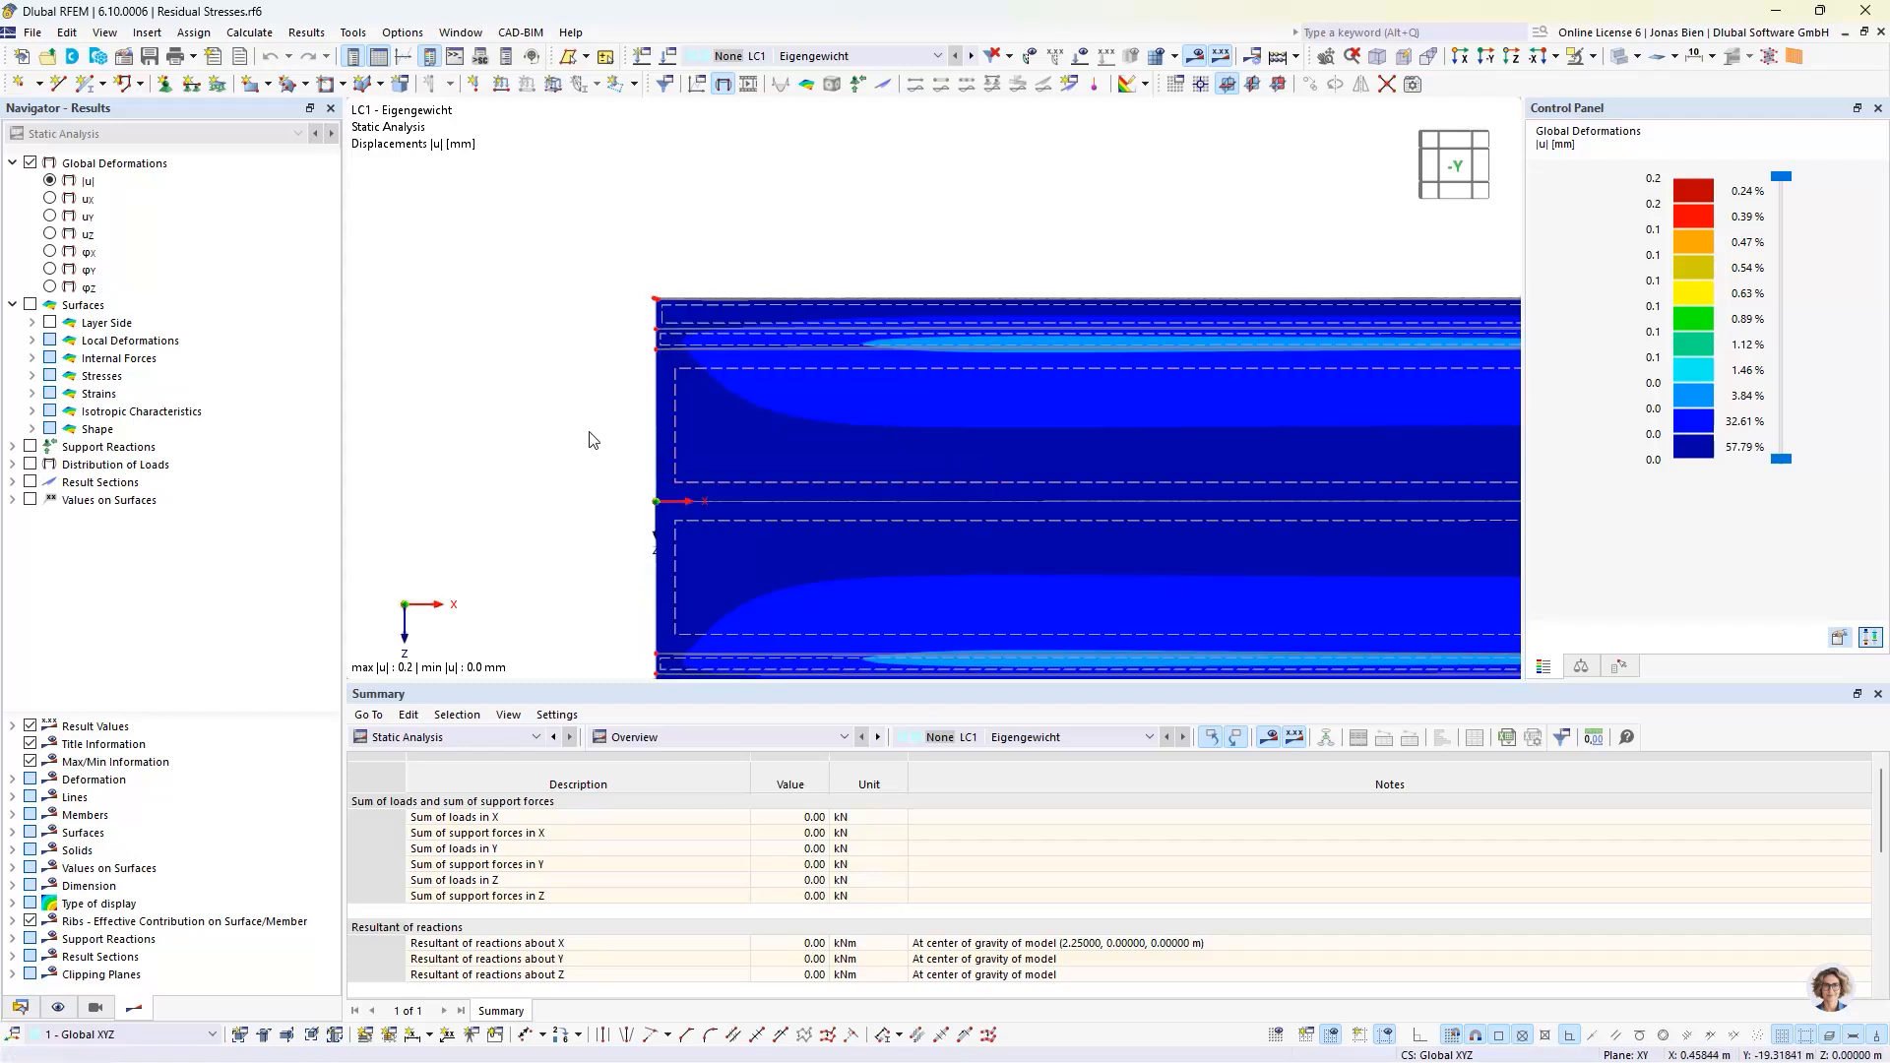
scroll(1073, 398, "down", 4)
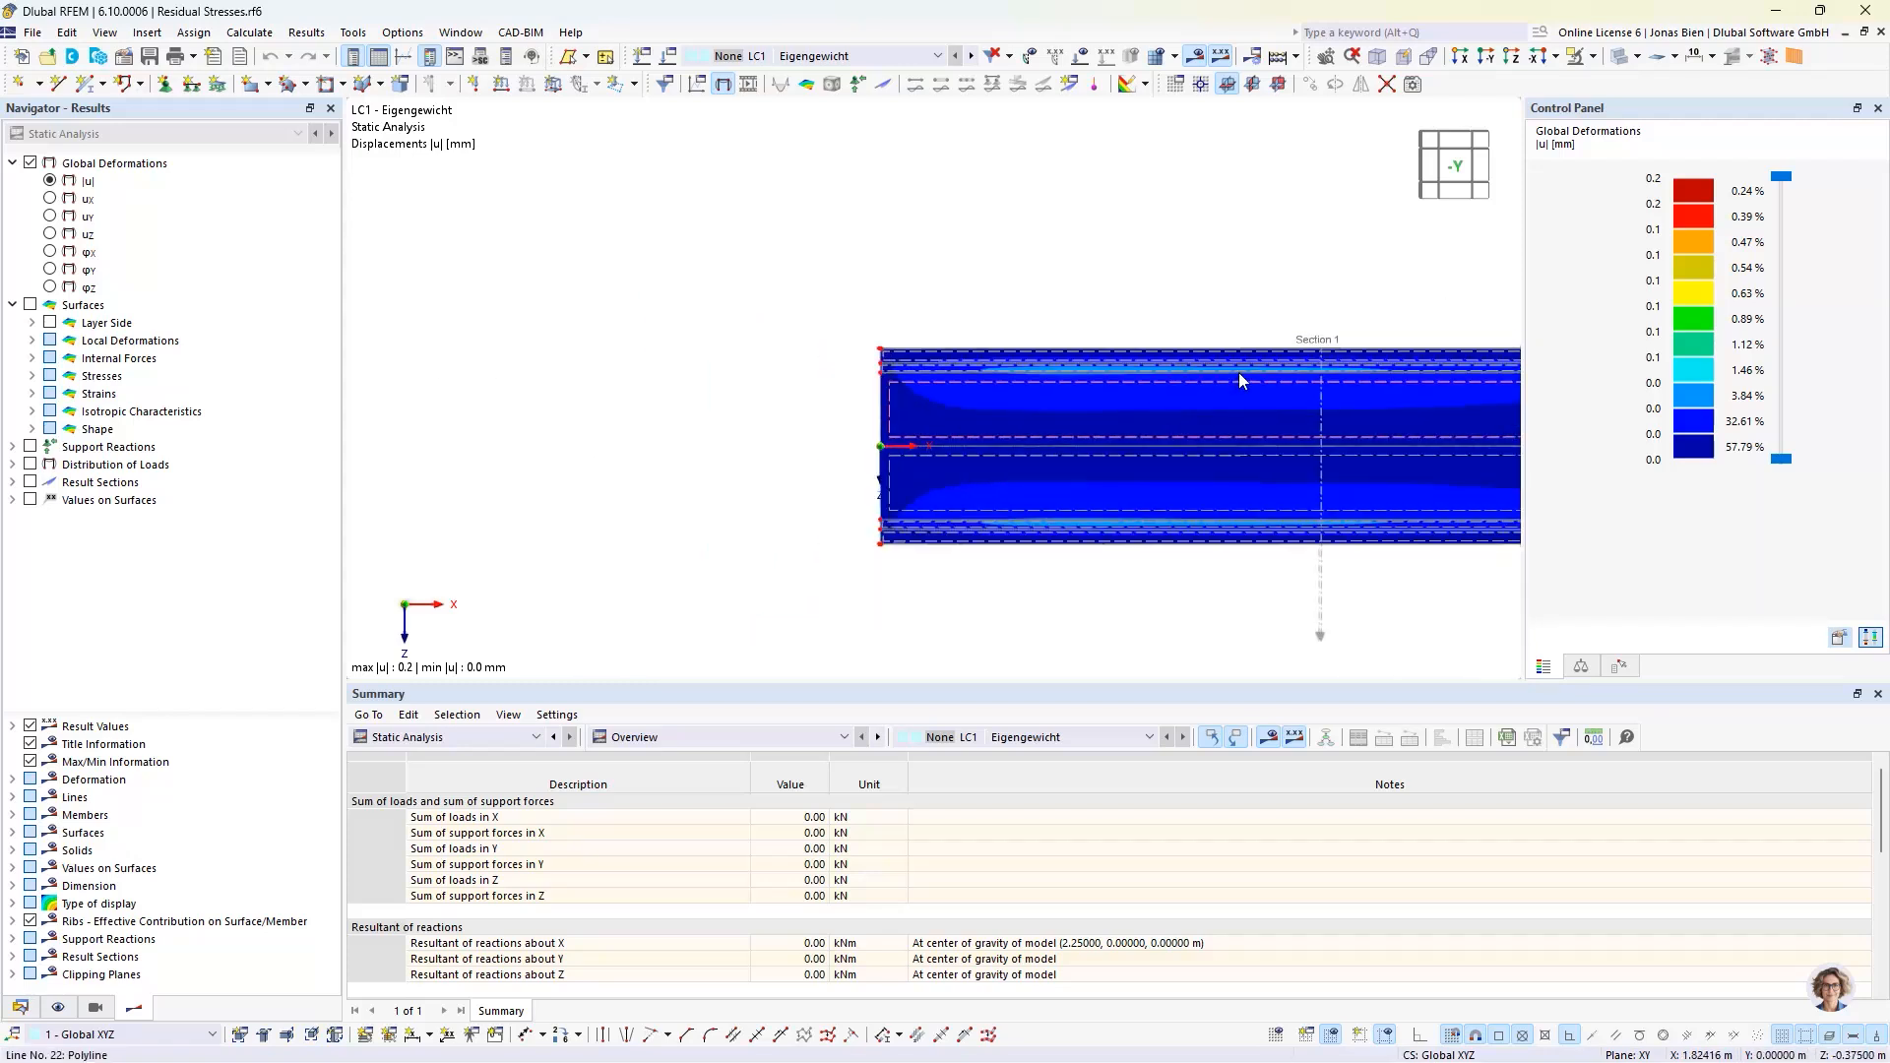
middle_click_drag(1239, 373, 942, 371)
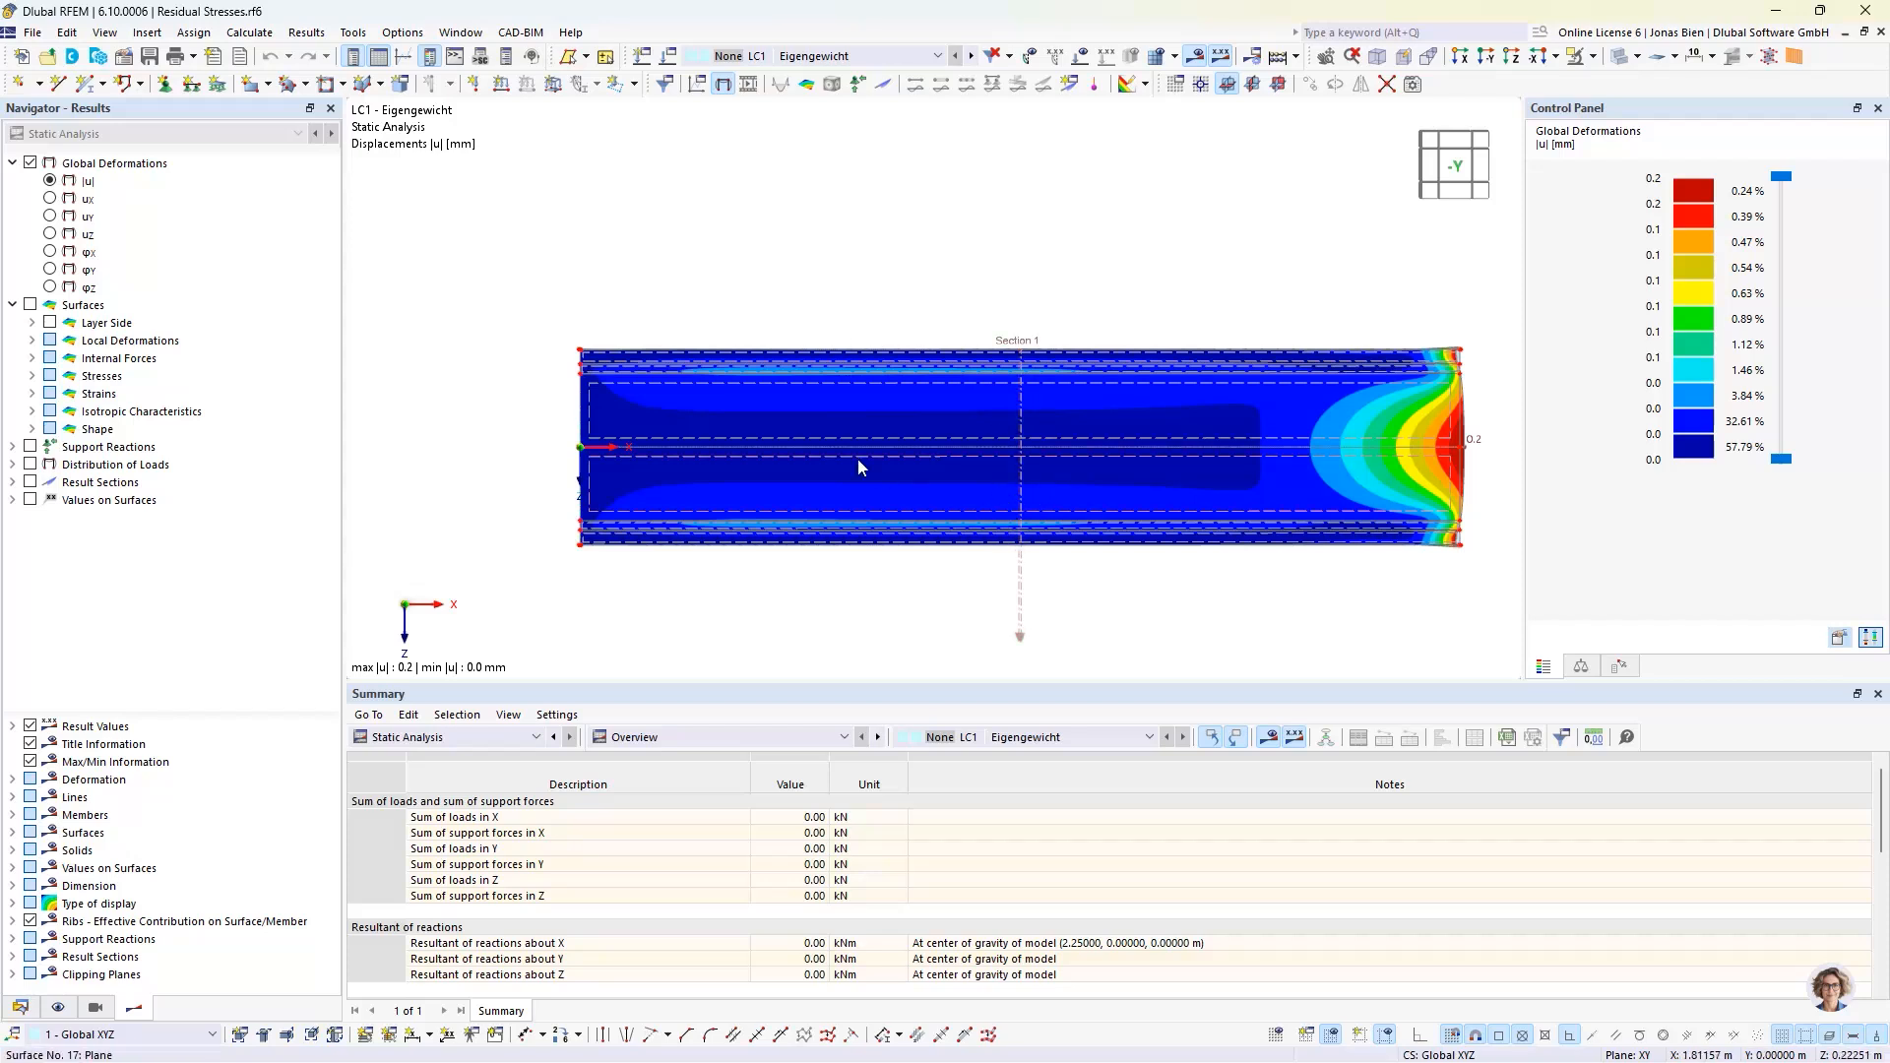
- Display the basic surface stress σx,+ and examine its distribution along the flanges and web in an oblique 3D view
left_click(31, 377)
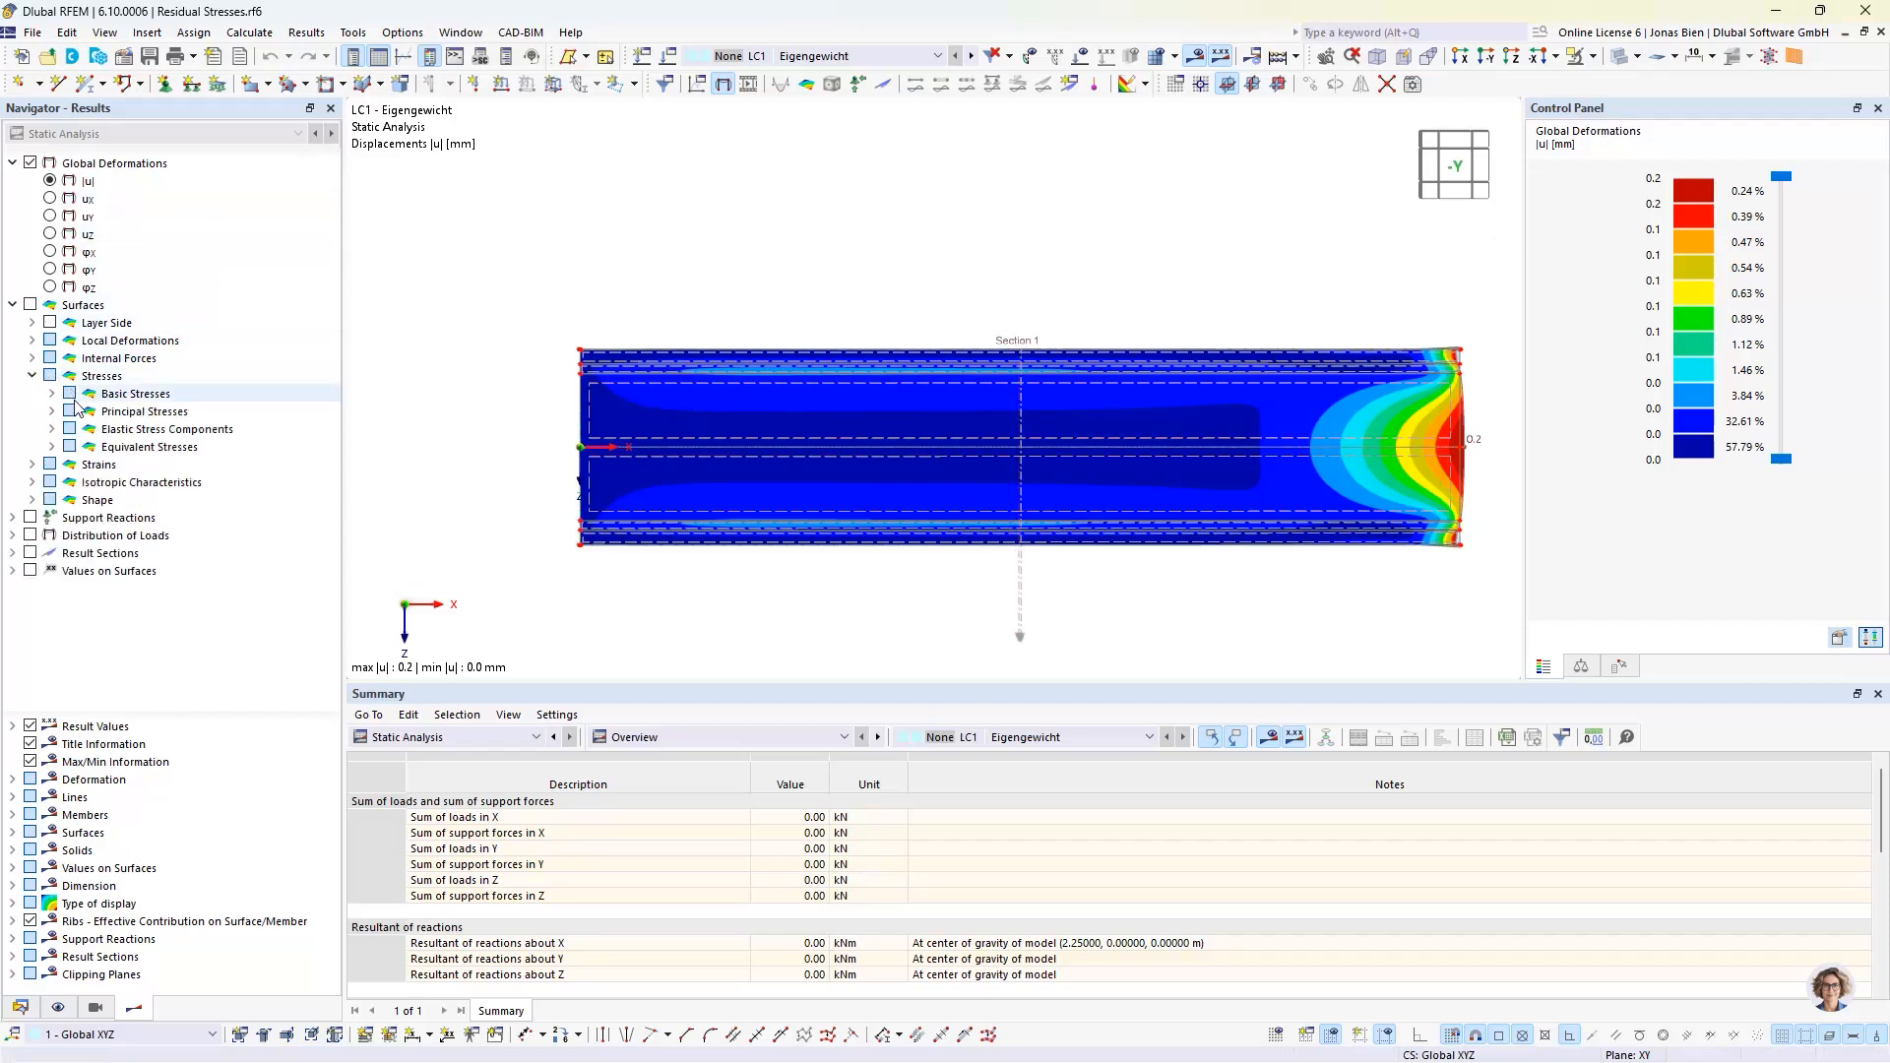
left_click(51, 393)
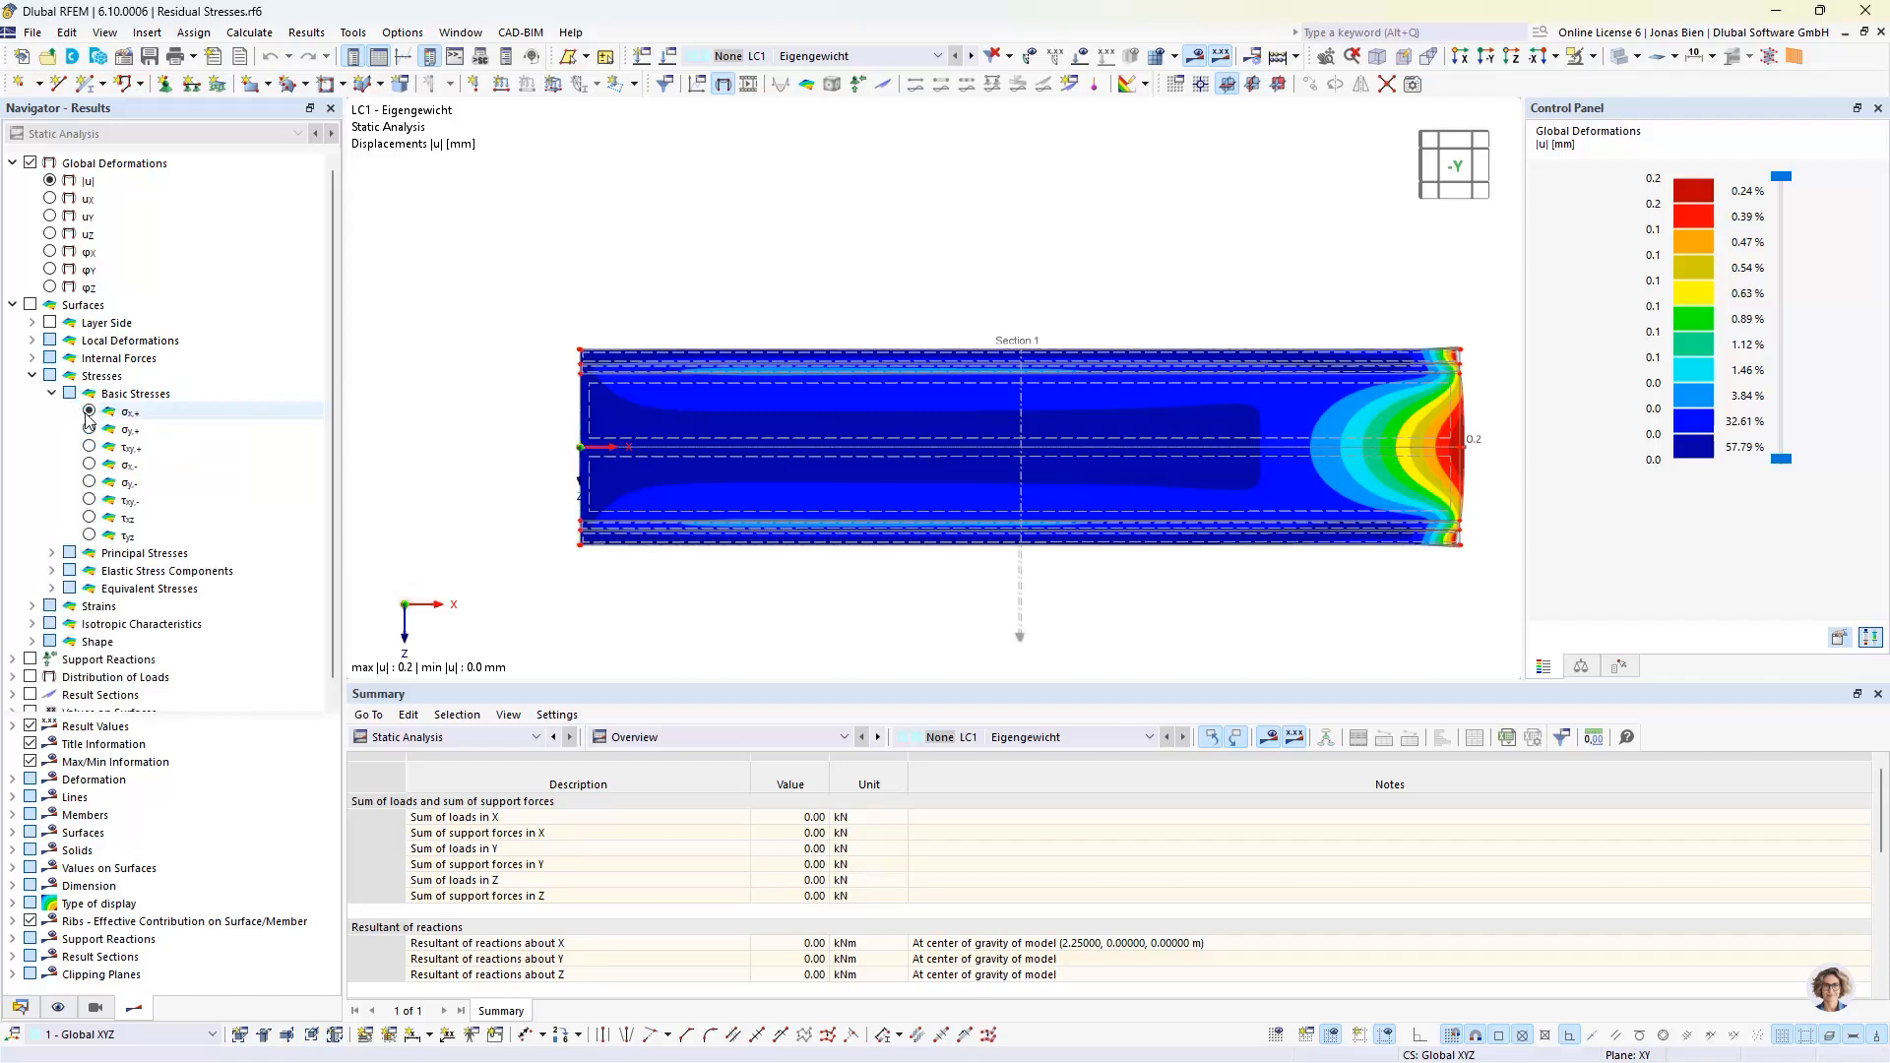
left_click(90, 411)
scroll(664, 475, "down", 3)
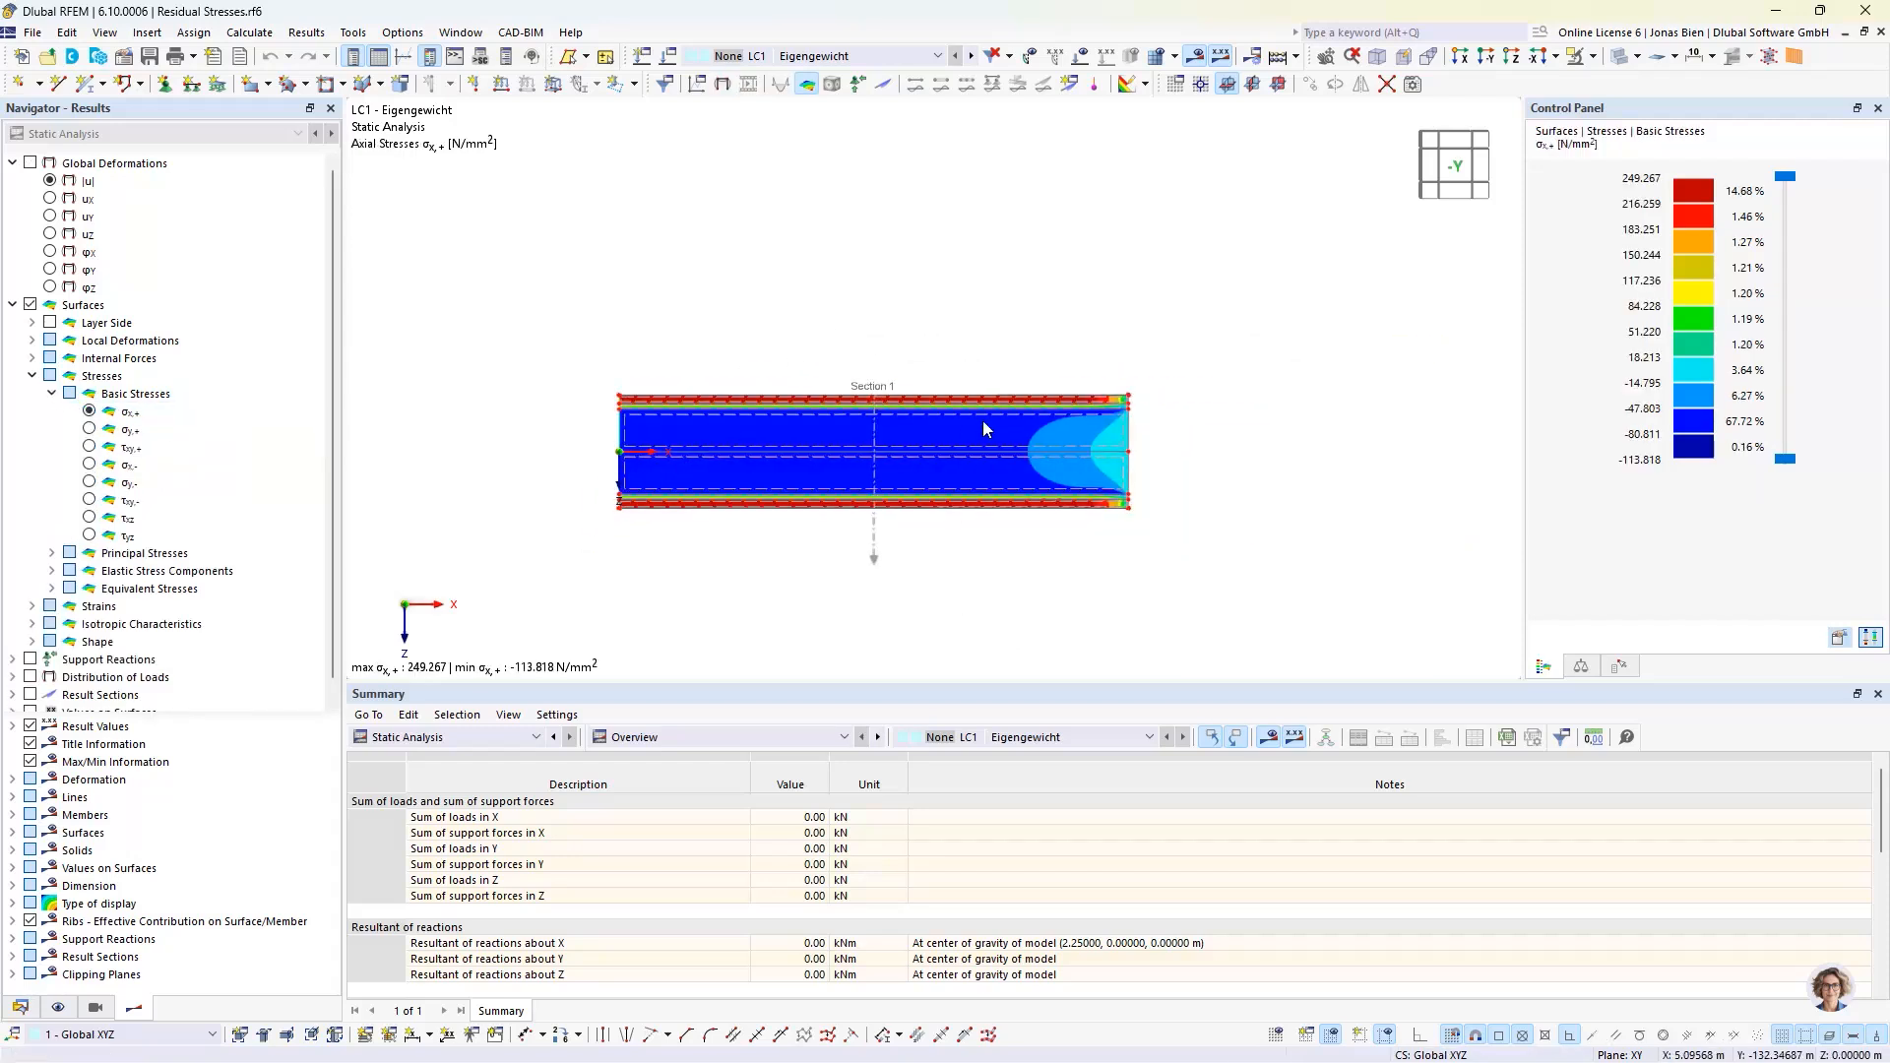
middle_click_drag(983, 422, 895, 476, "ctrl")
scroll(895, 476, "up", 2)
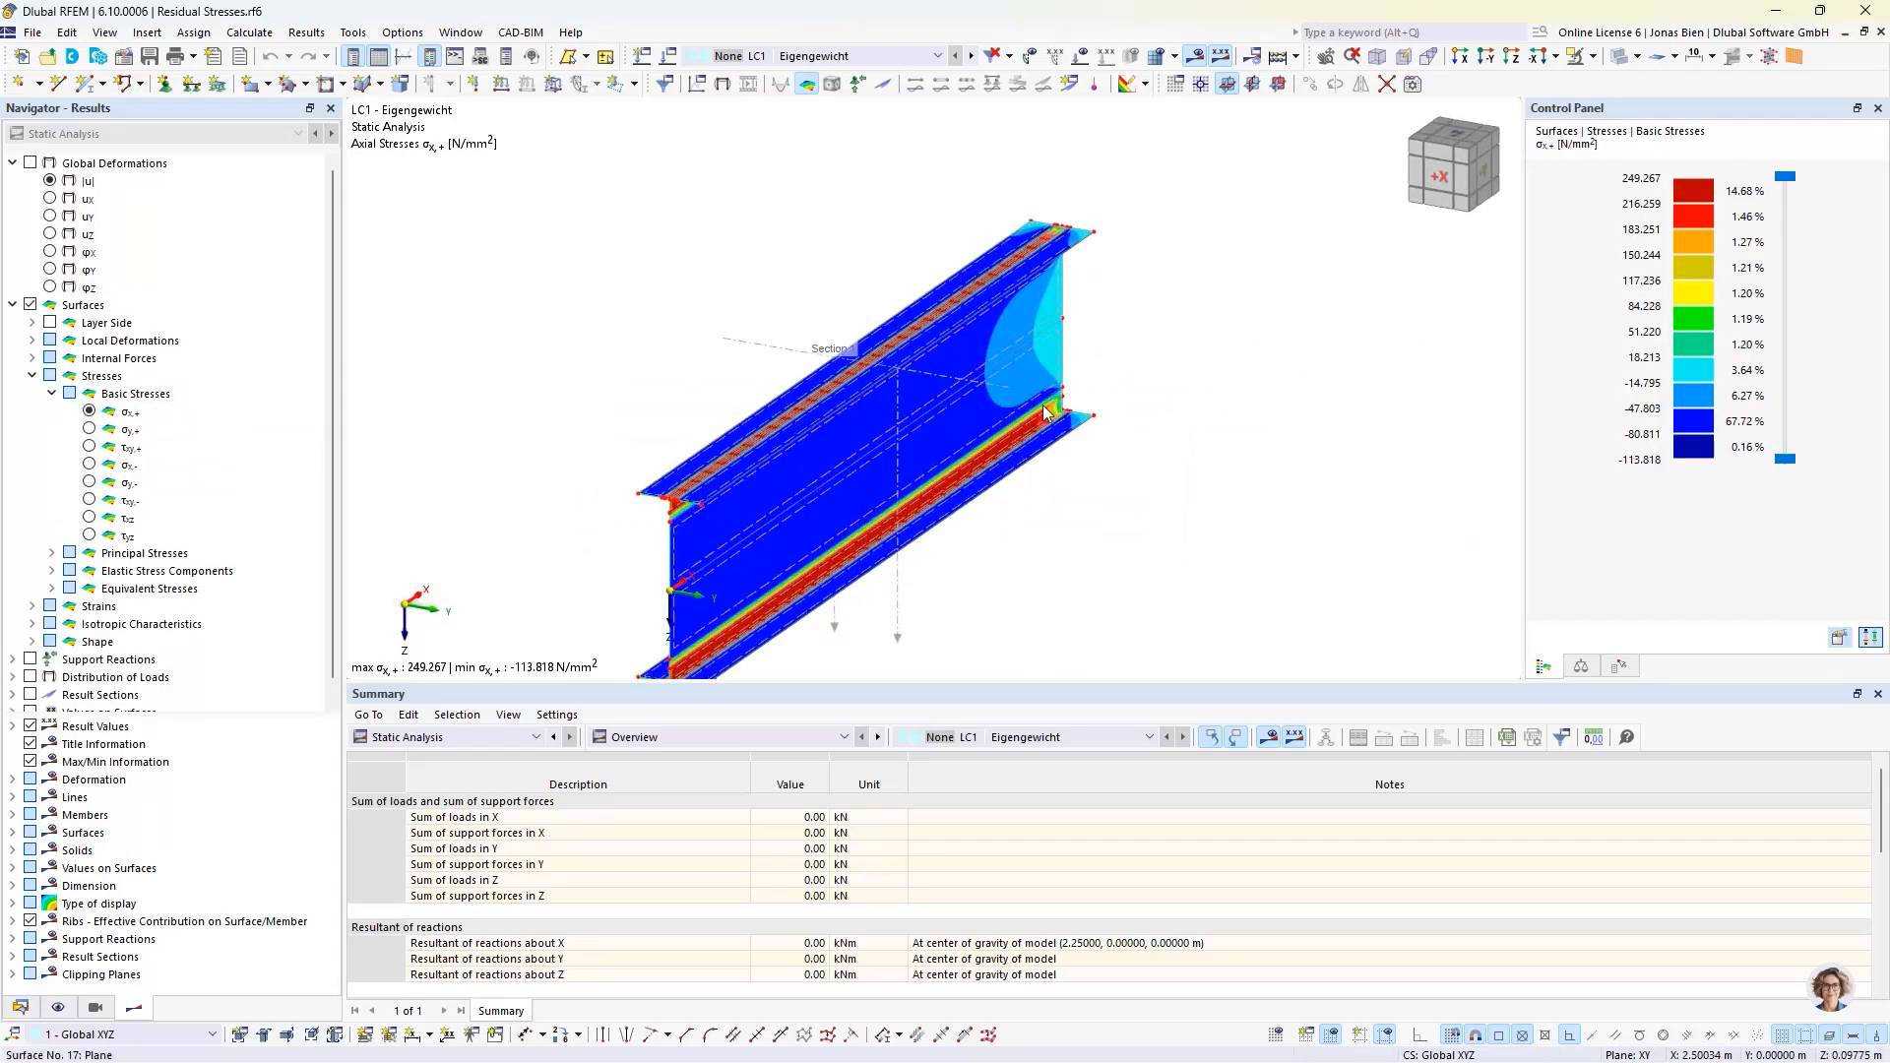
scroll(831, 606, "up", 1)
scroll(891, 531, "up", 1)
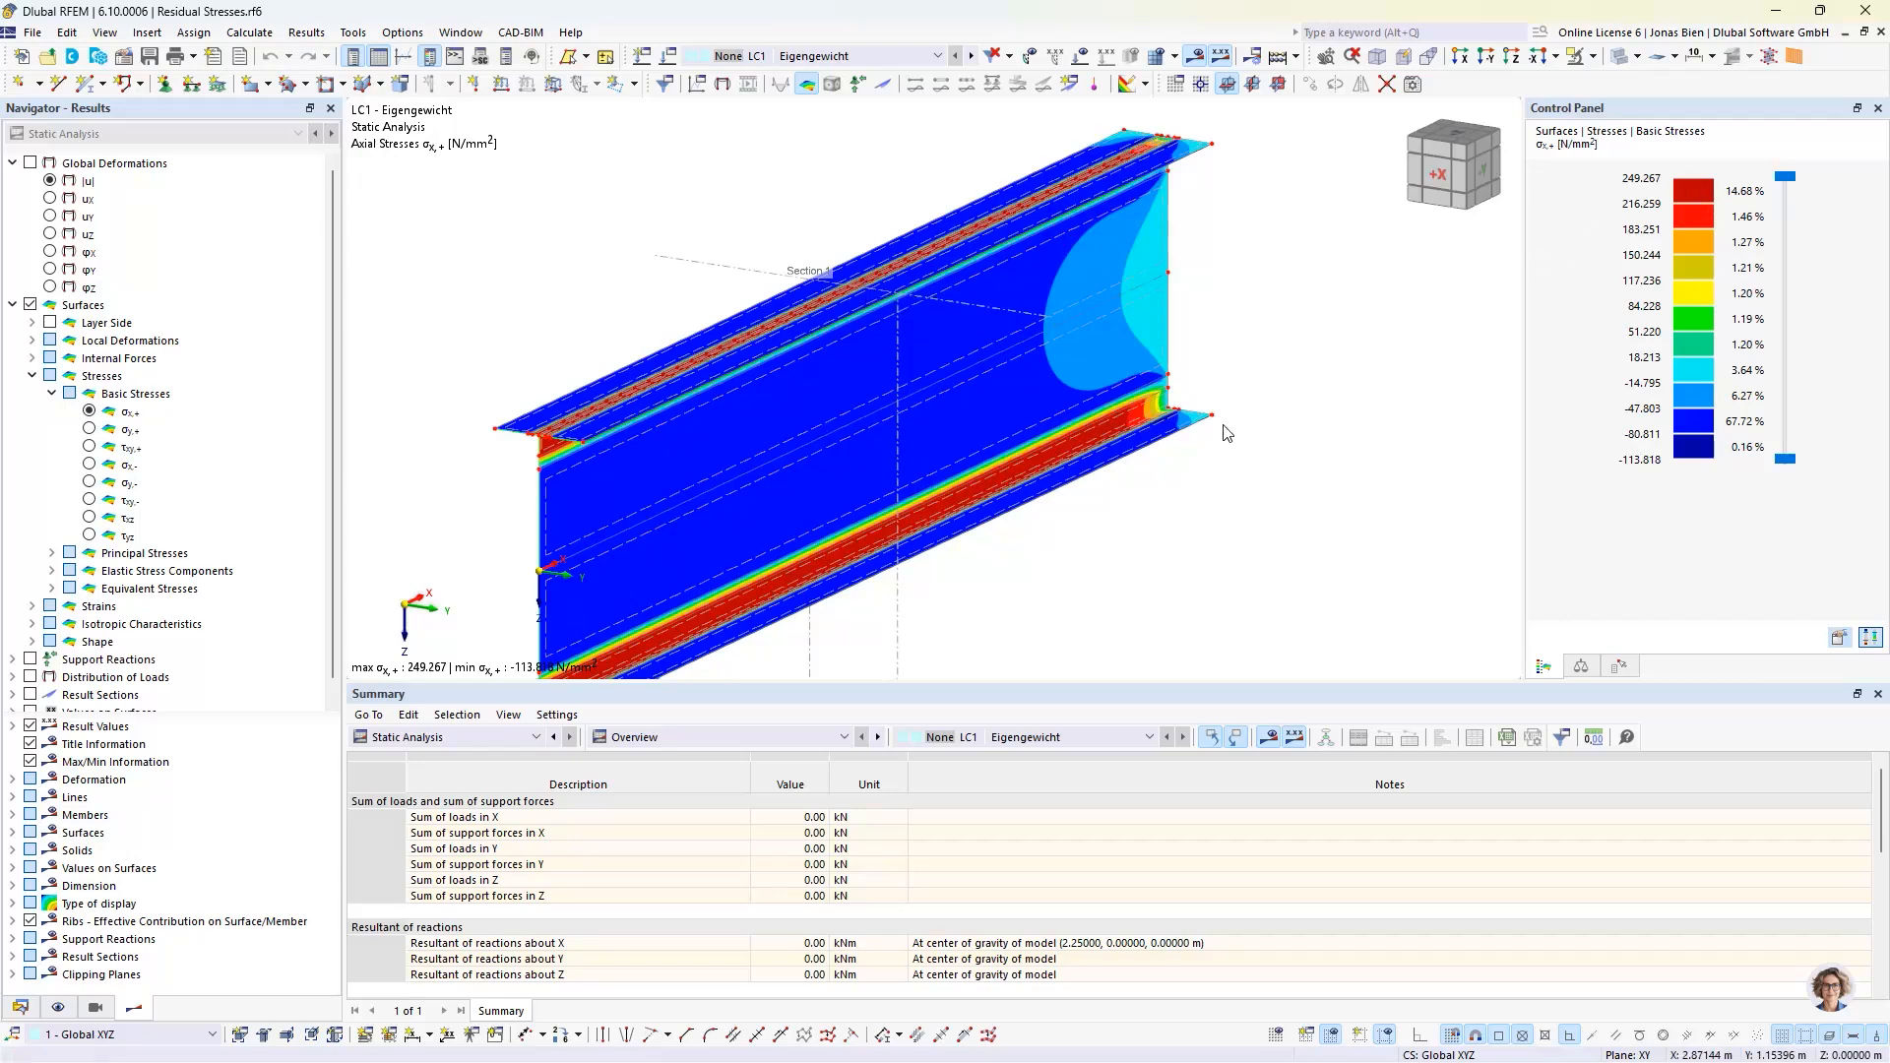
middle_click_drag(980, 563, 907, 589, "ctrl")
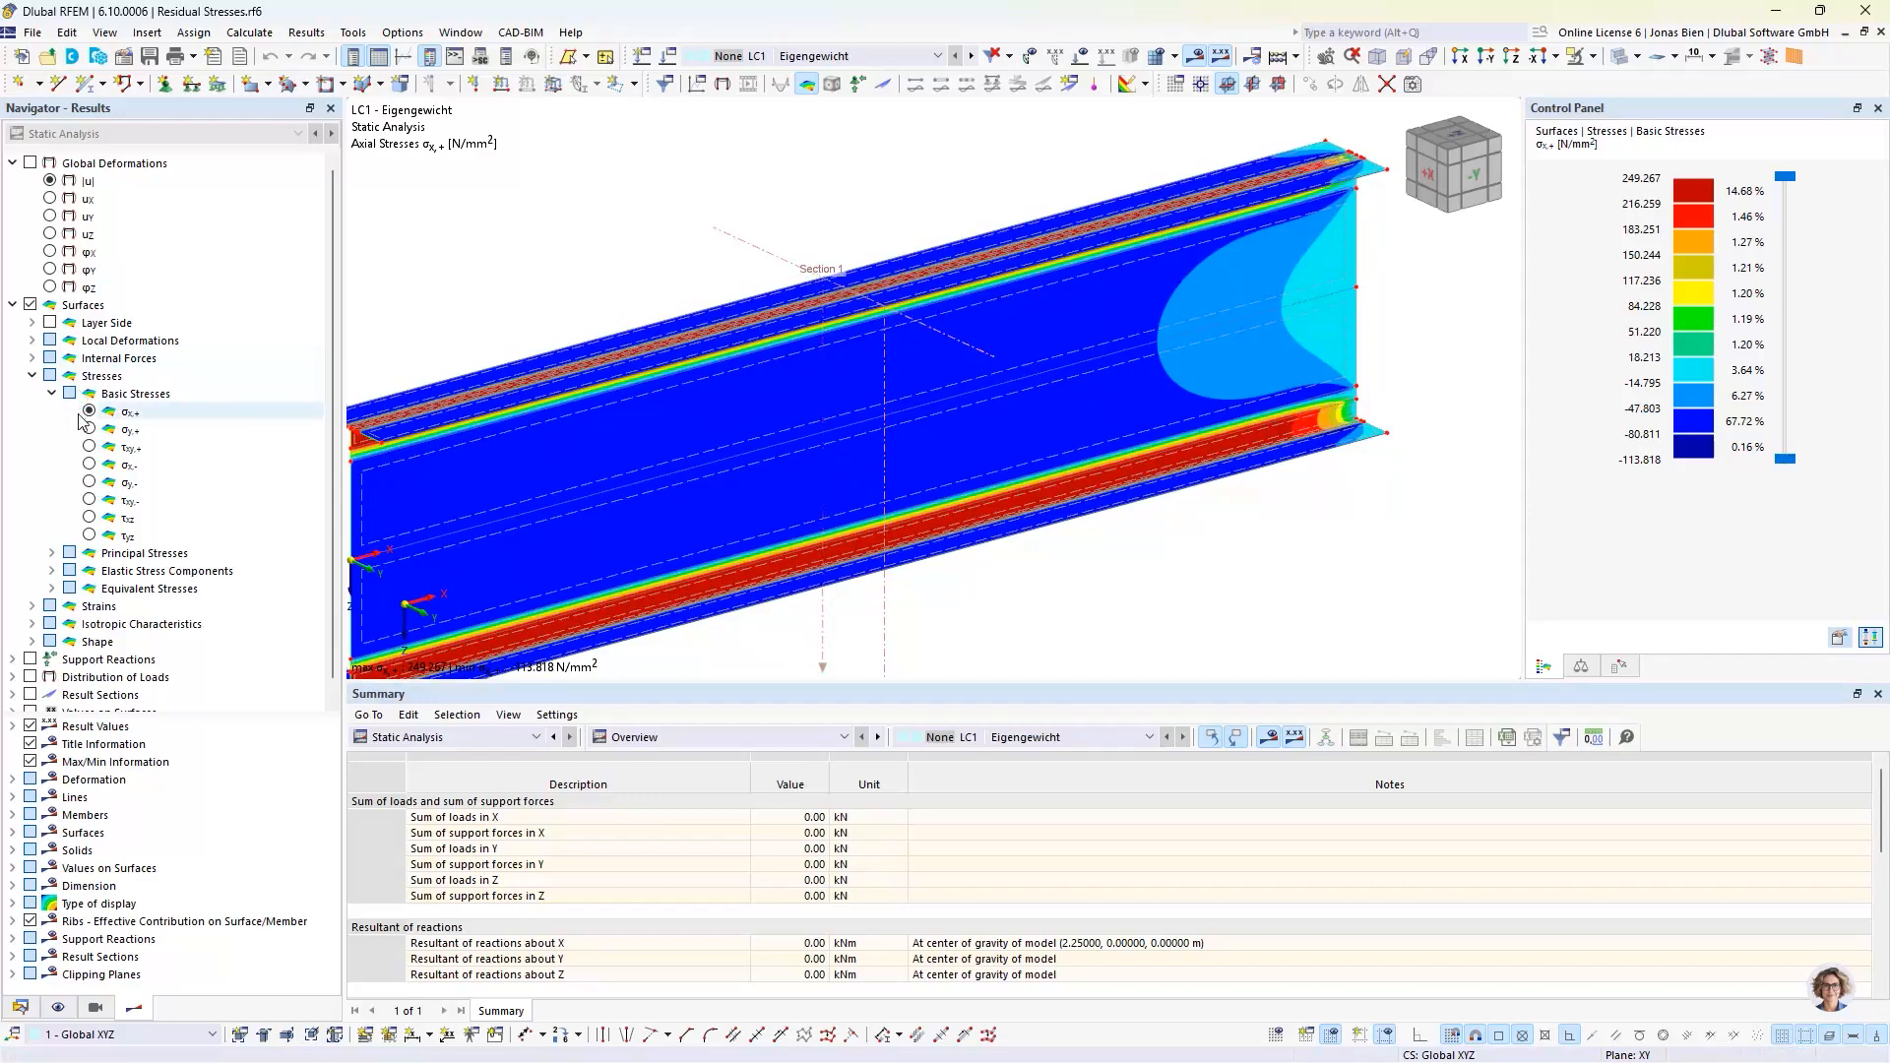
- Display the axial stresses along the result section and hide the stress contours on the surfaces
scroll(1101, 465, "down", 3)
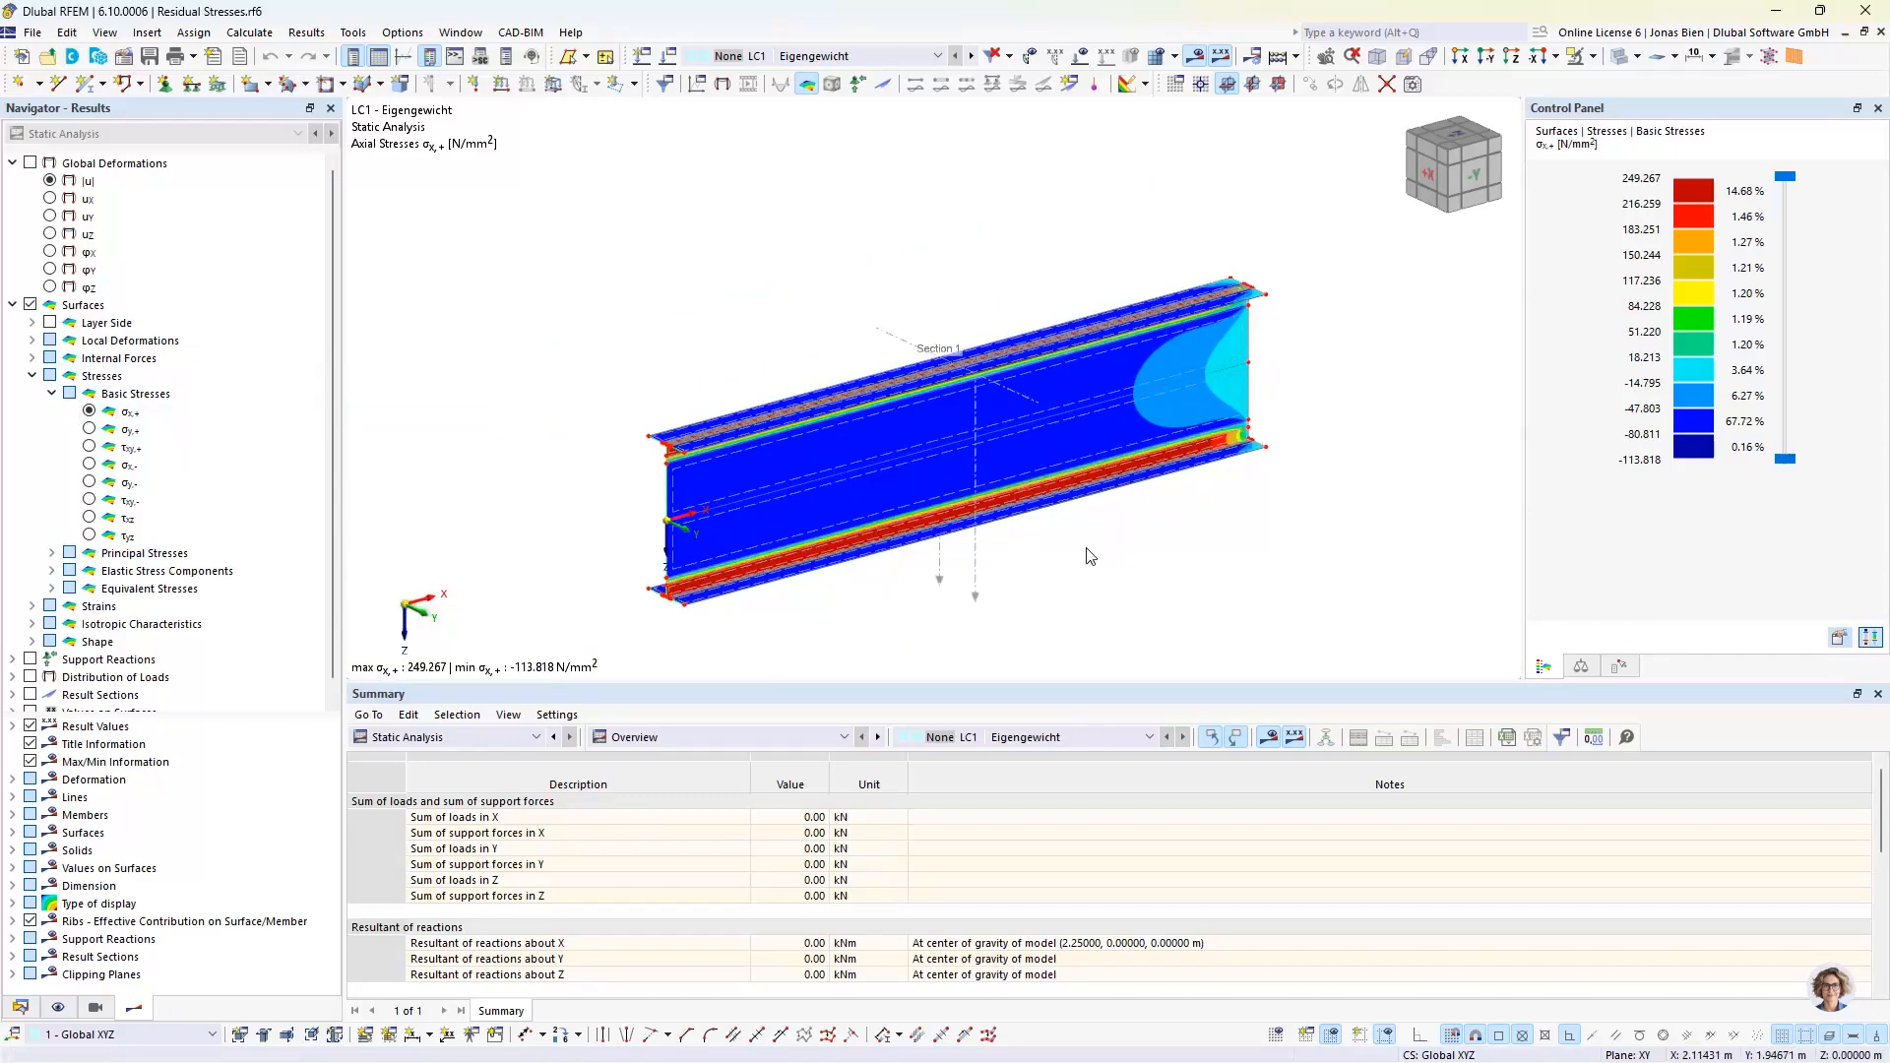
middle_click_drag(1087, 557, 841, 545, "ctrl")
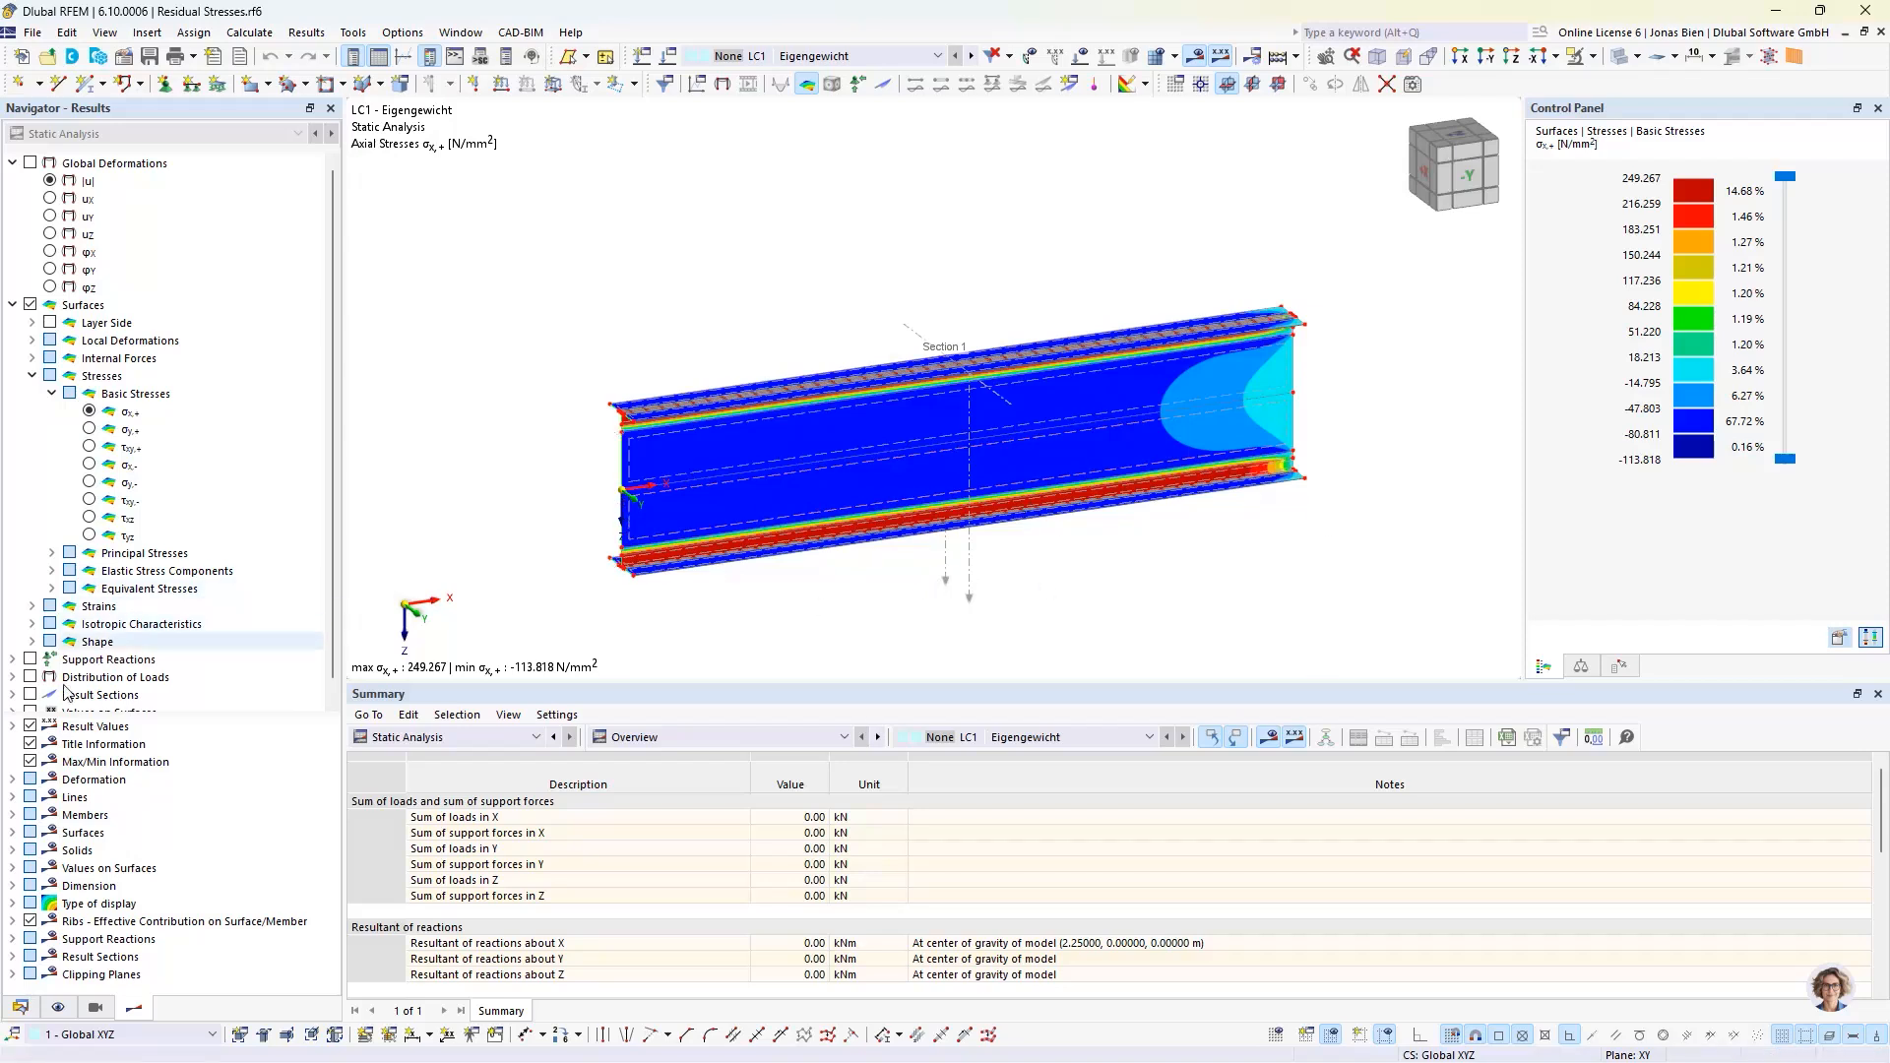
left_click(31, 694)
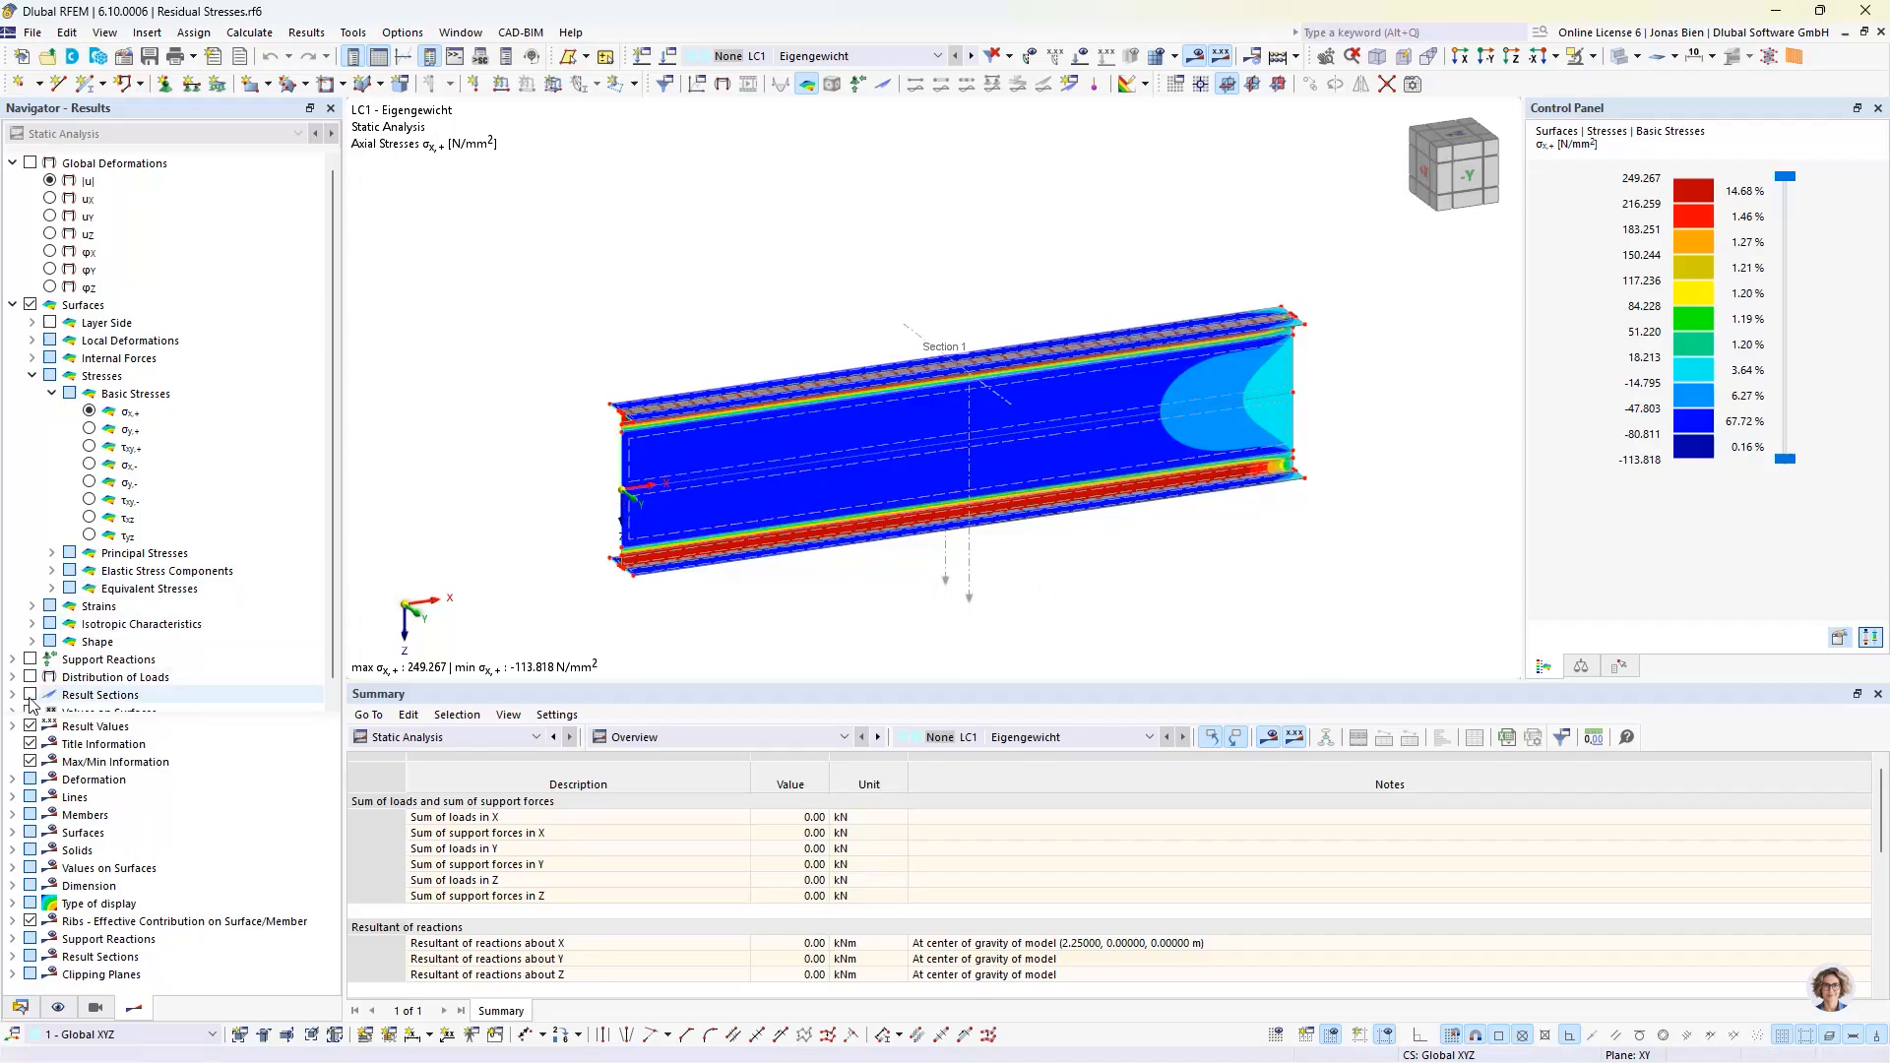
left_click(31, 305)
- Examine the axial stress values at Section 1 in the web and in both flanges of the girder
scroll(982, 511, "up", 5)
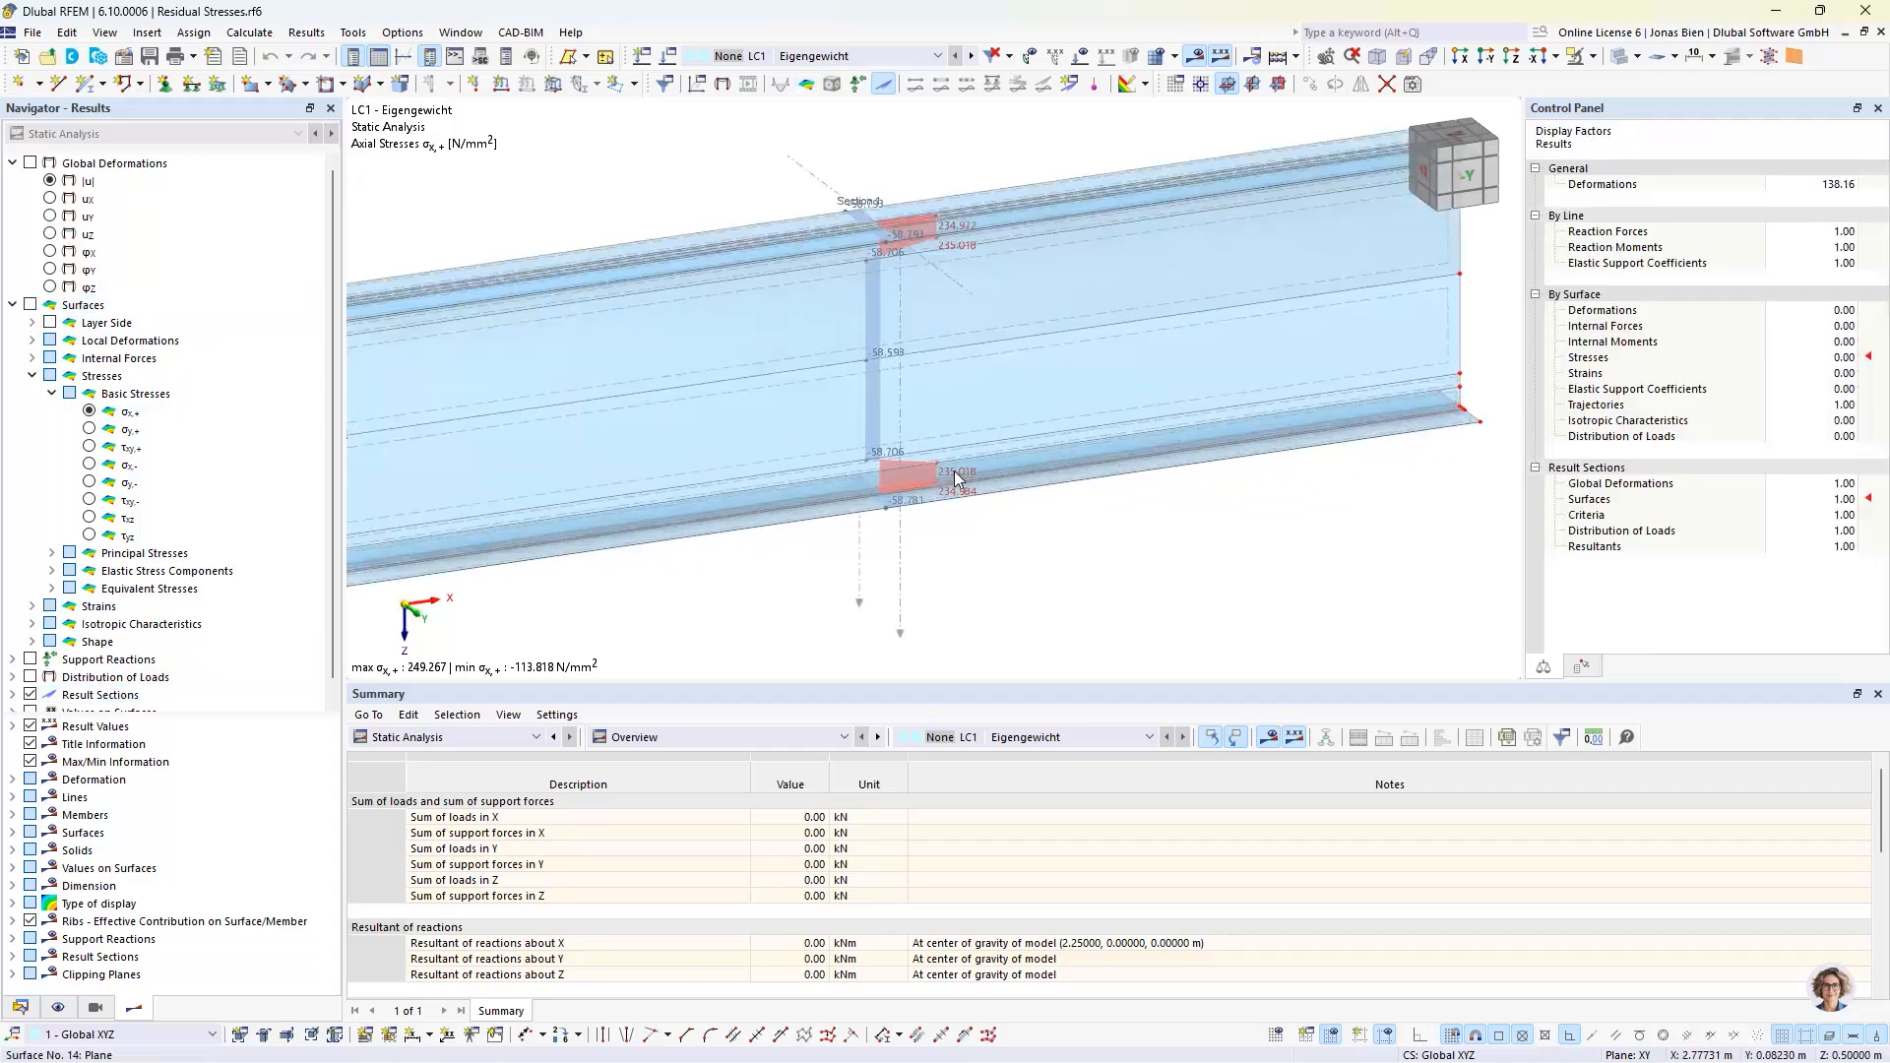
scroll(1035, 499, "up", 2)
scroll(1031, 440, "up", 3)
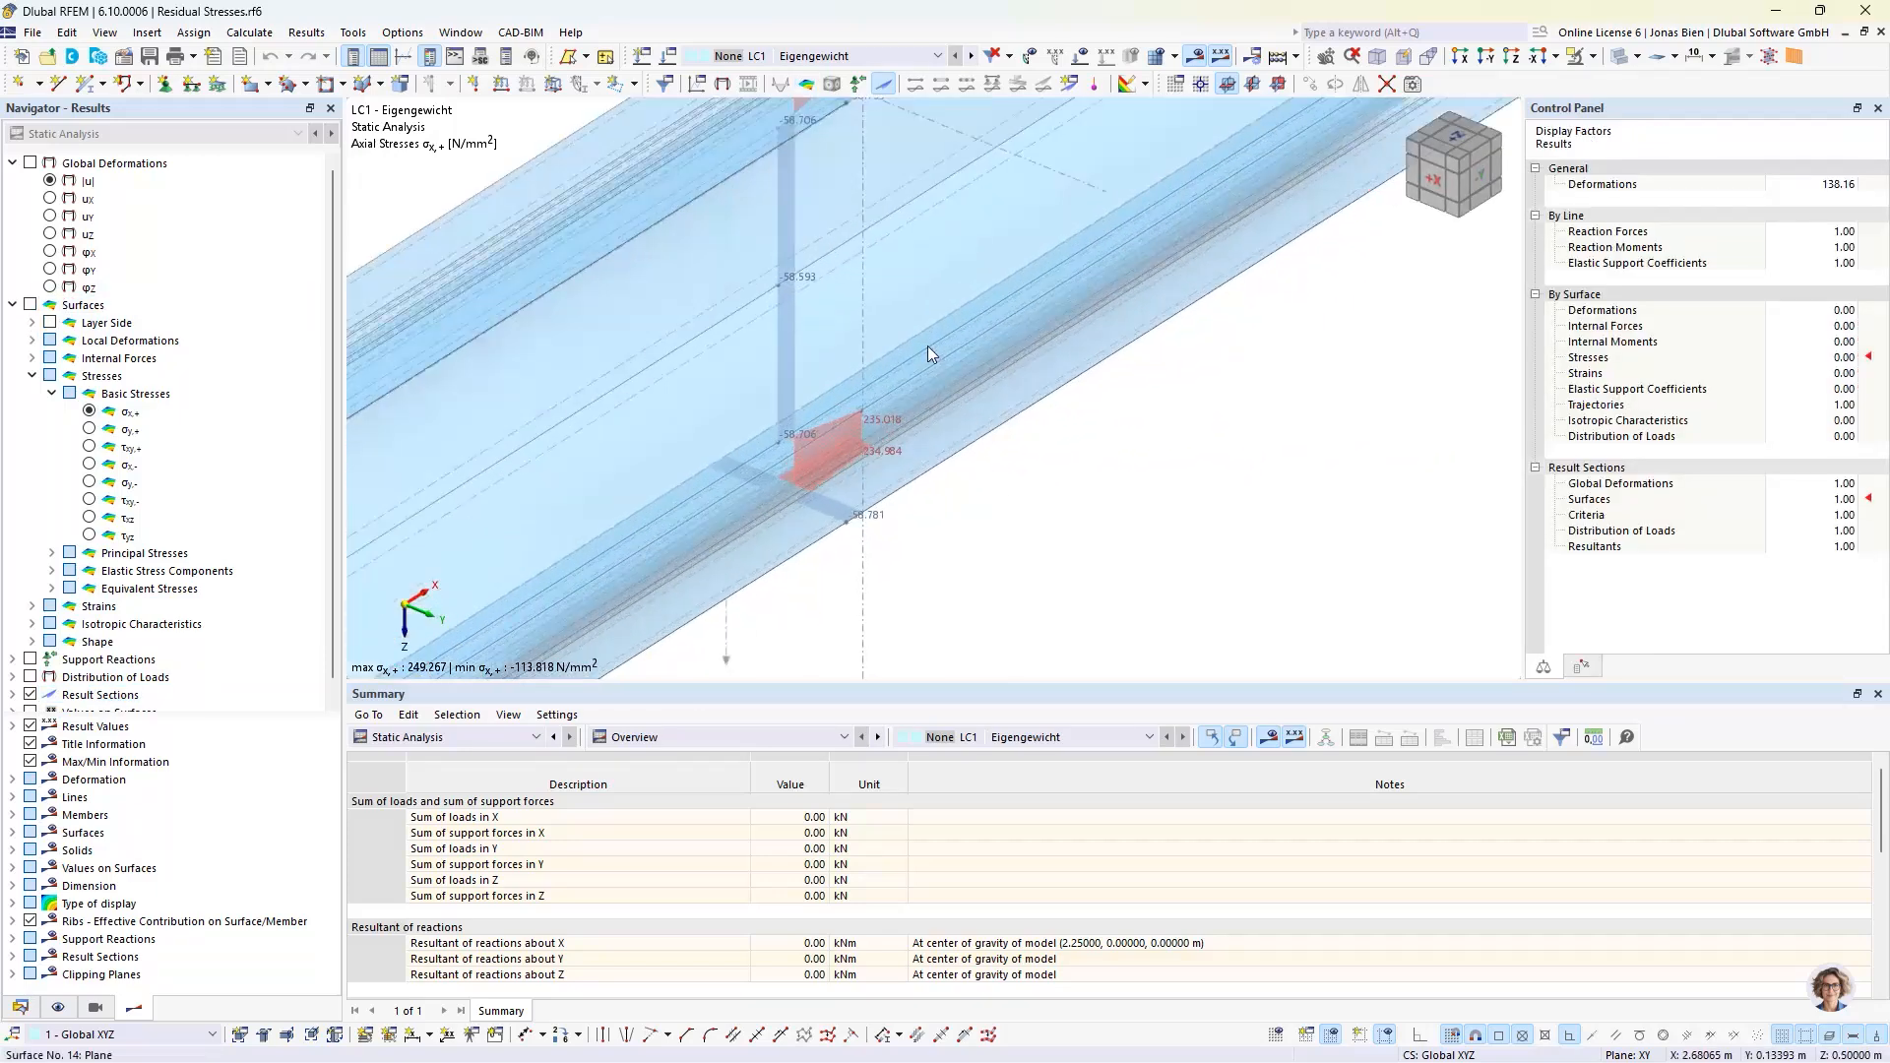
middle_click_drag(1030, 440, 1024, 499)
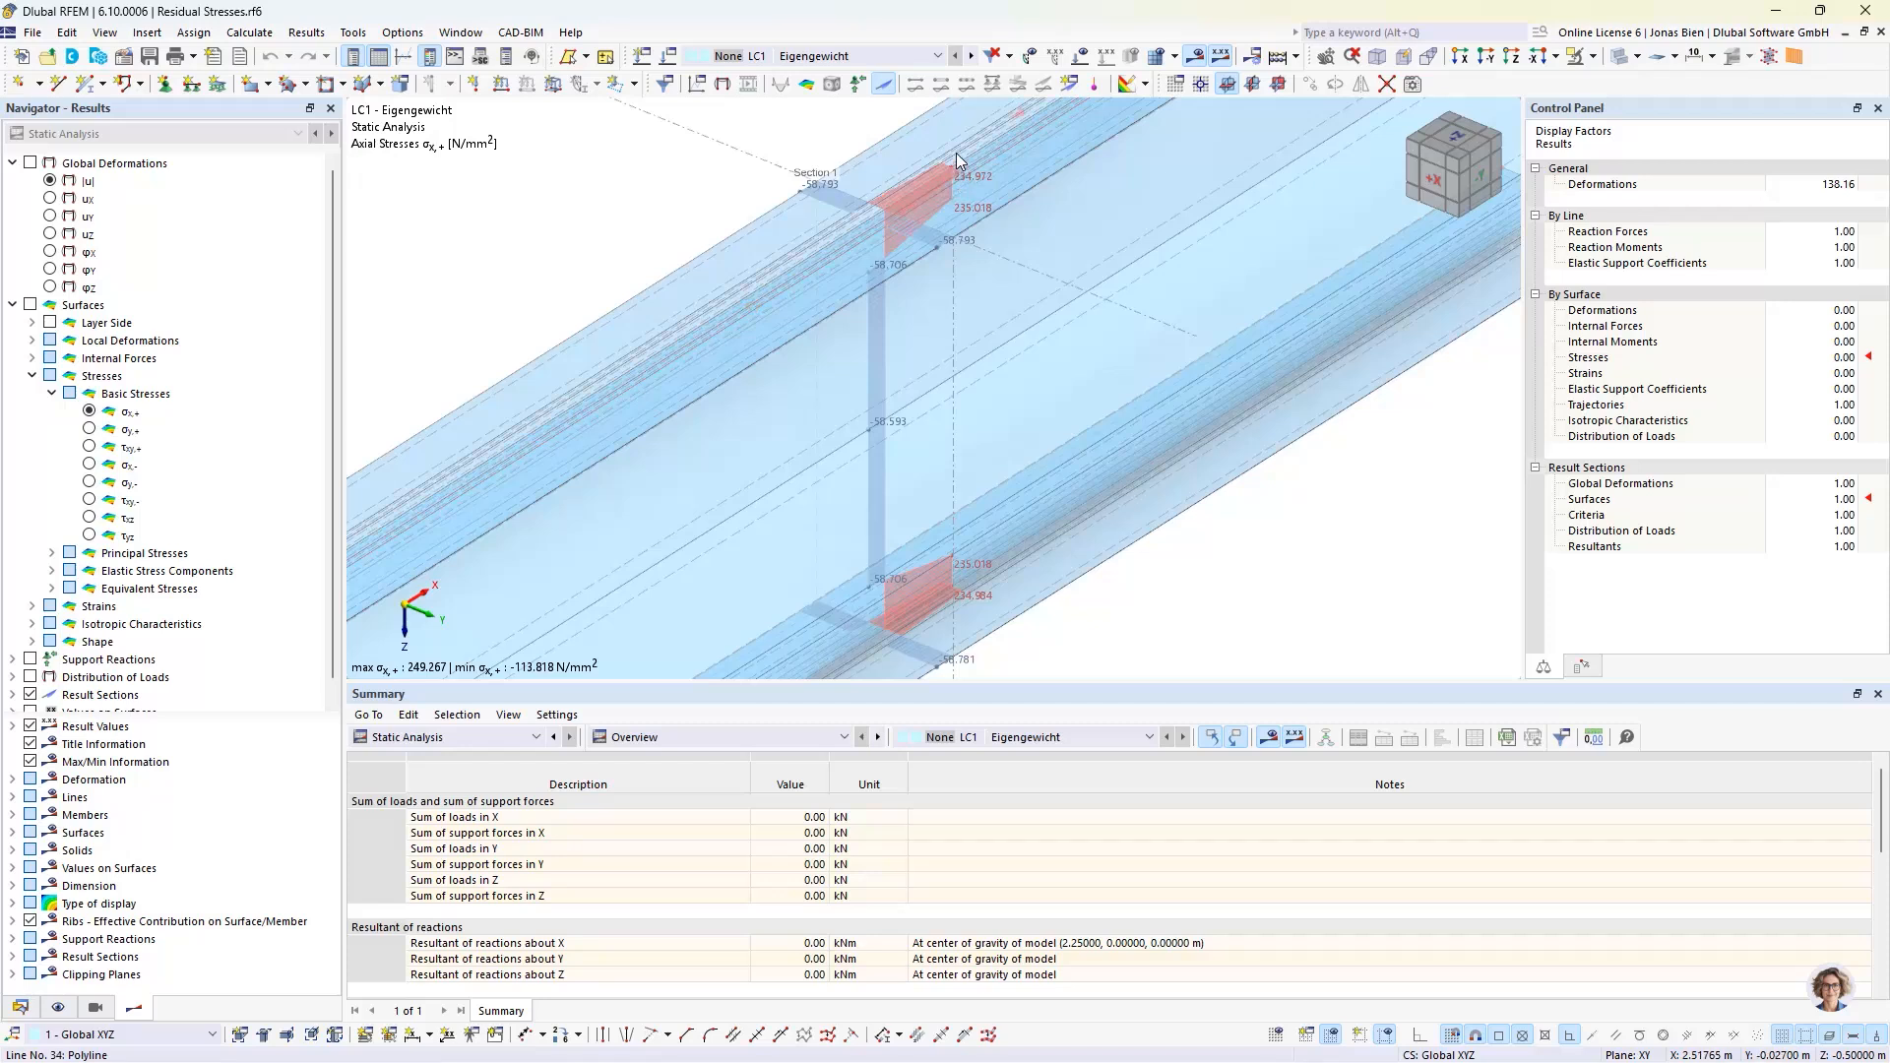
scroll(955, 151, "up", 1)
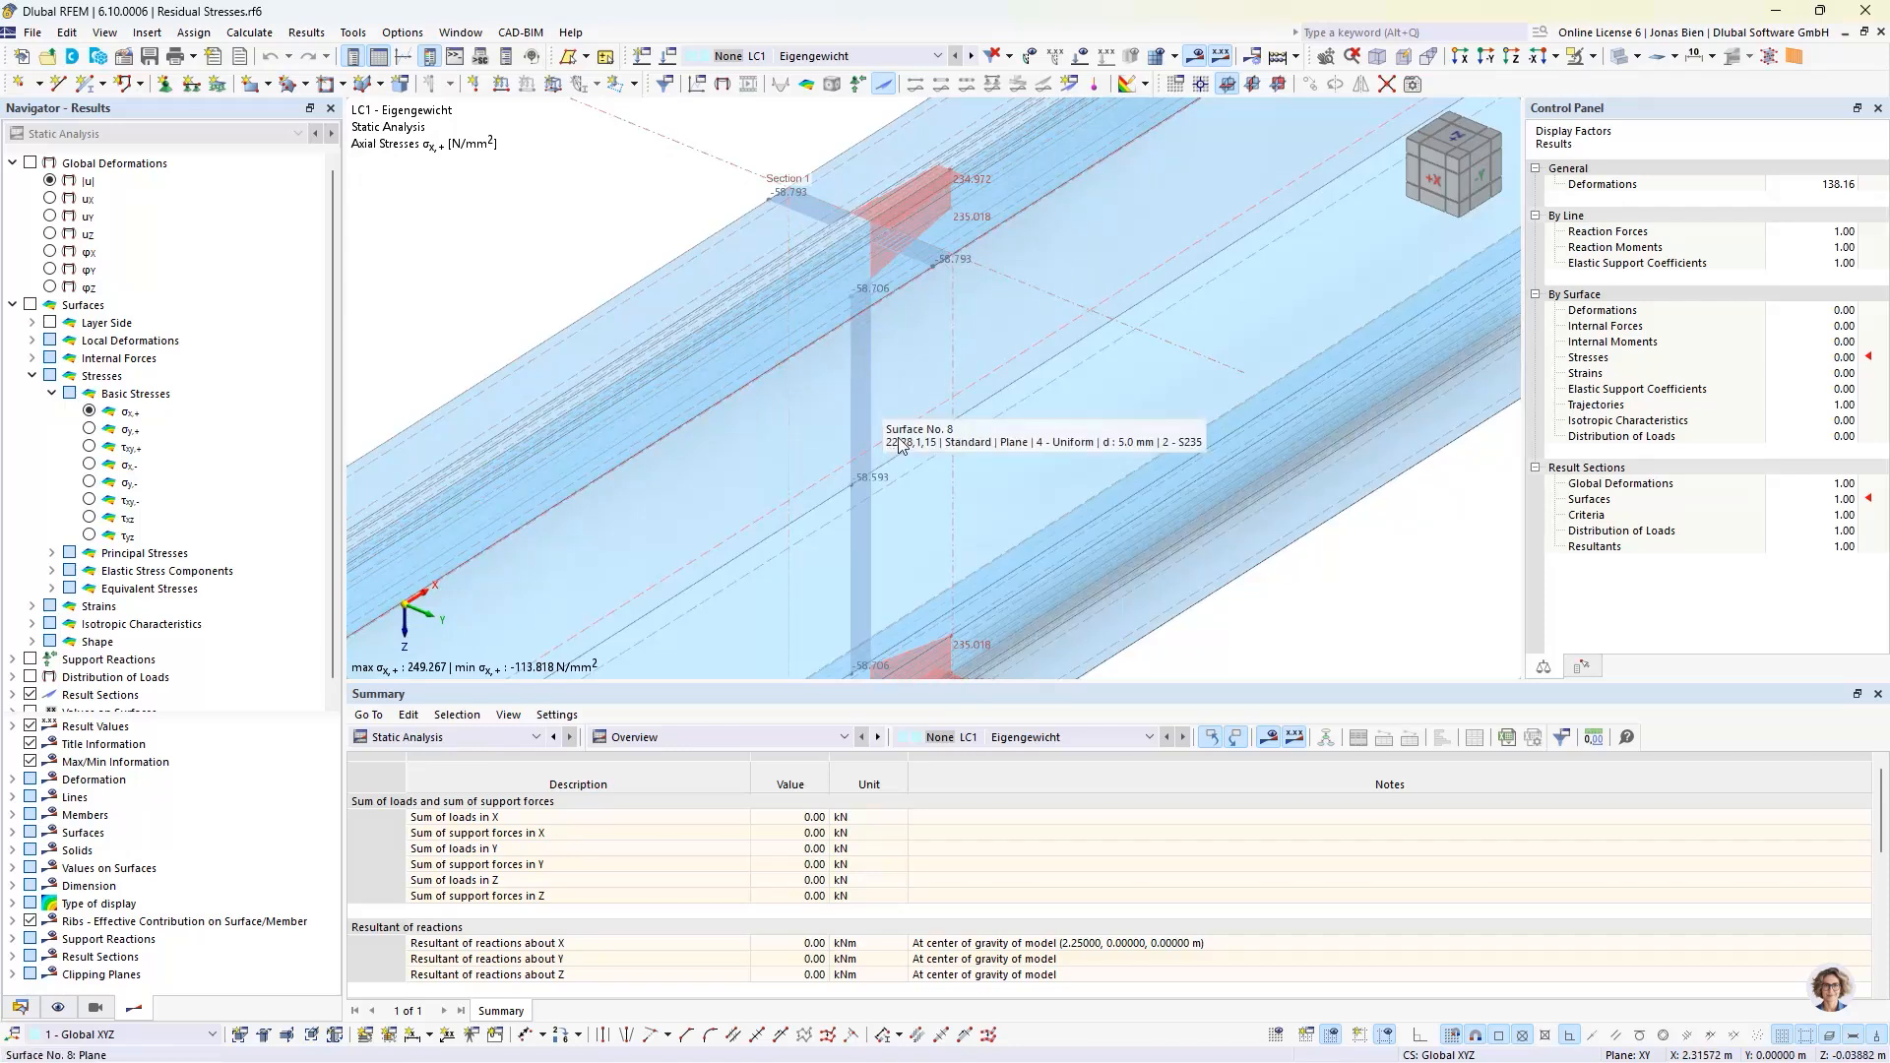
scroll(898, 443, "down", 2)
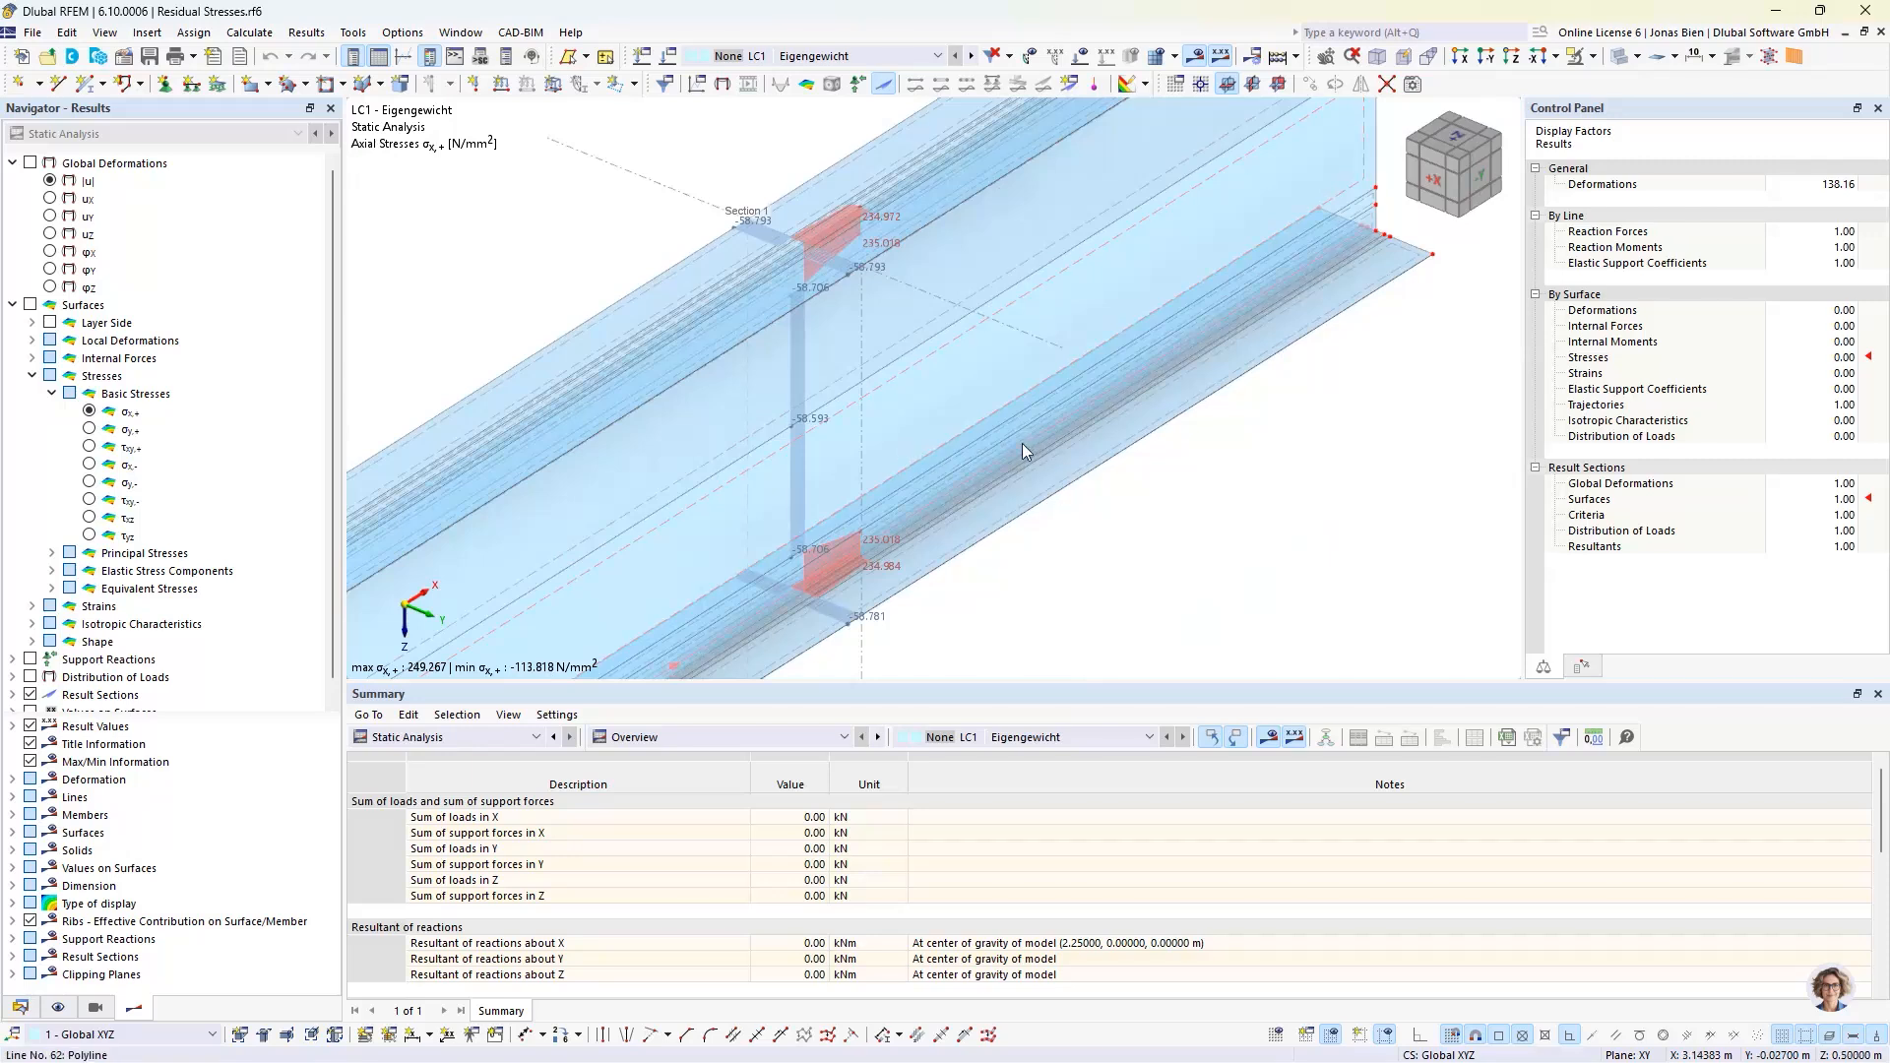
middle_click_drag(1025, 445, 1140, 421)
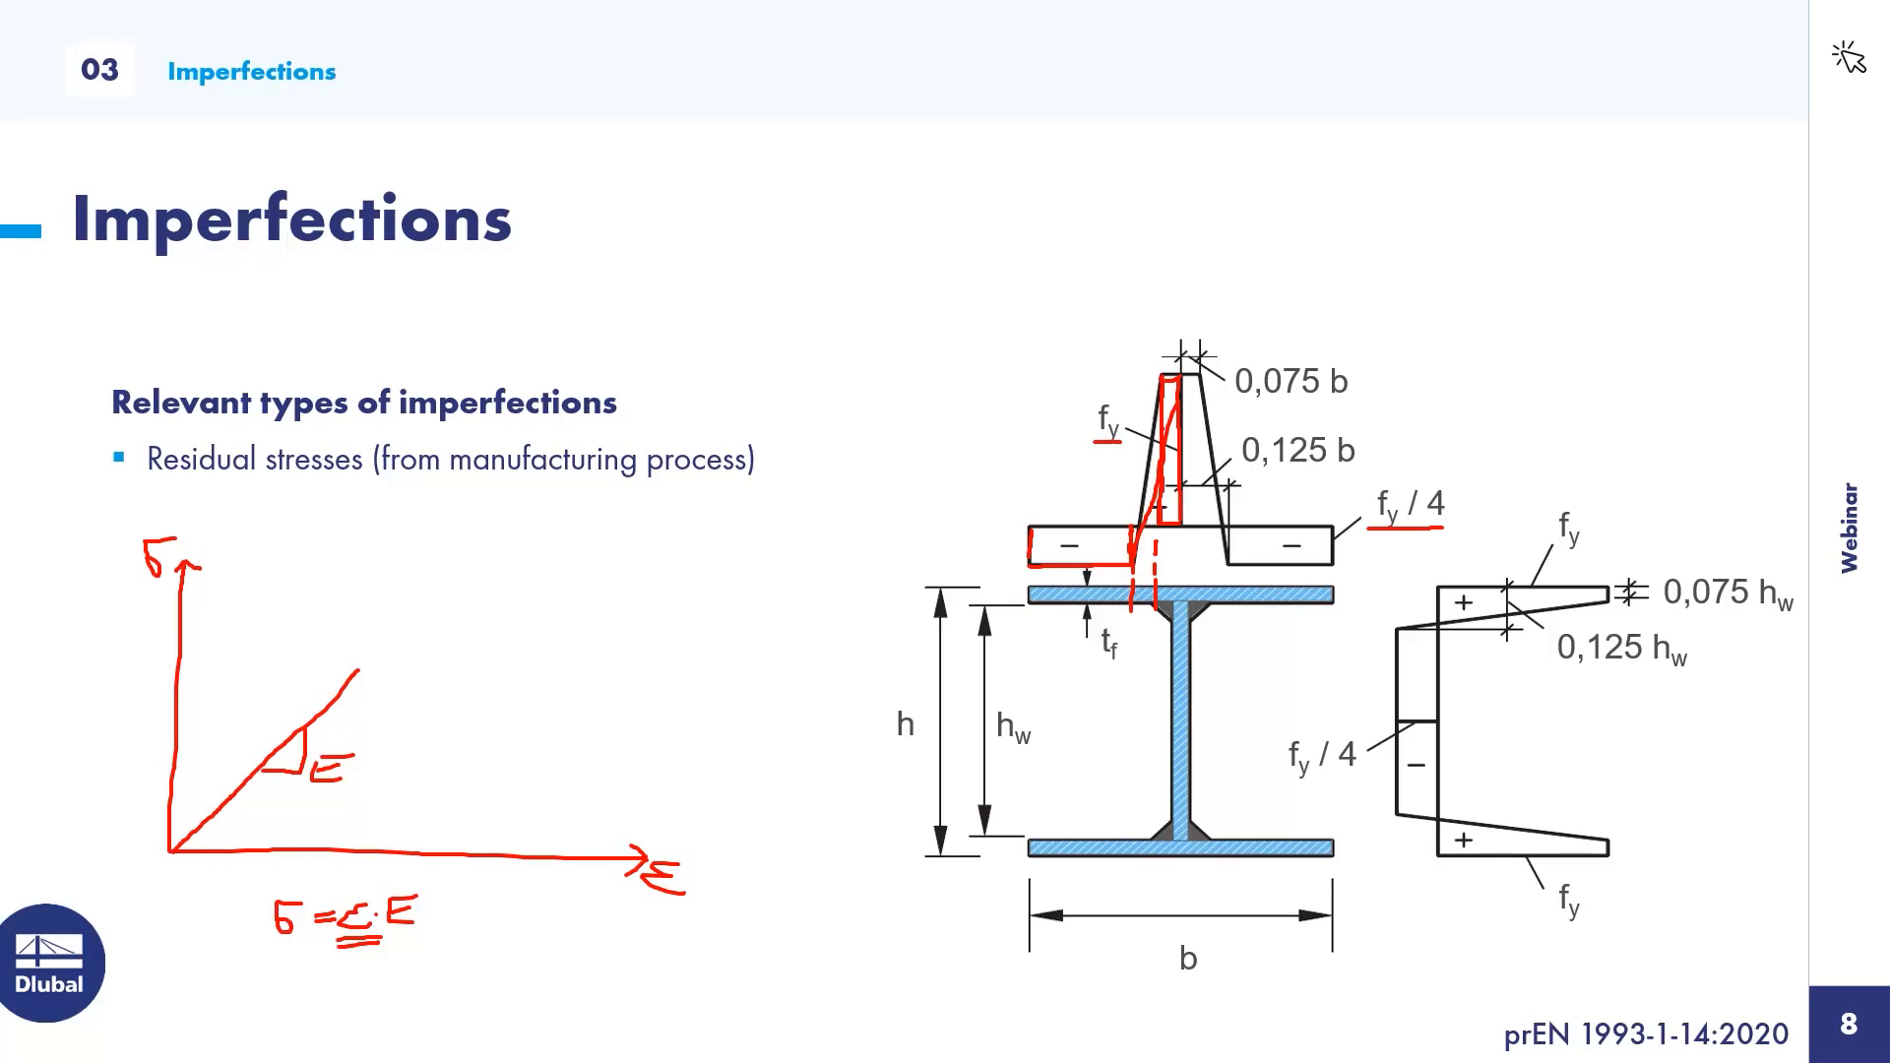
- Switch back to RFEM and show the LC1 loads on the girder in place of the stress results
key("alt+Tab")
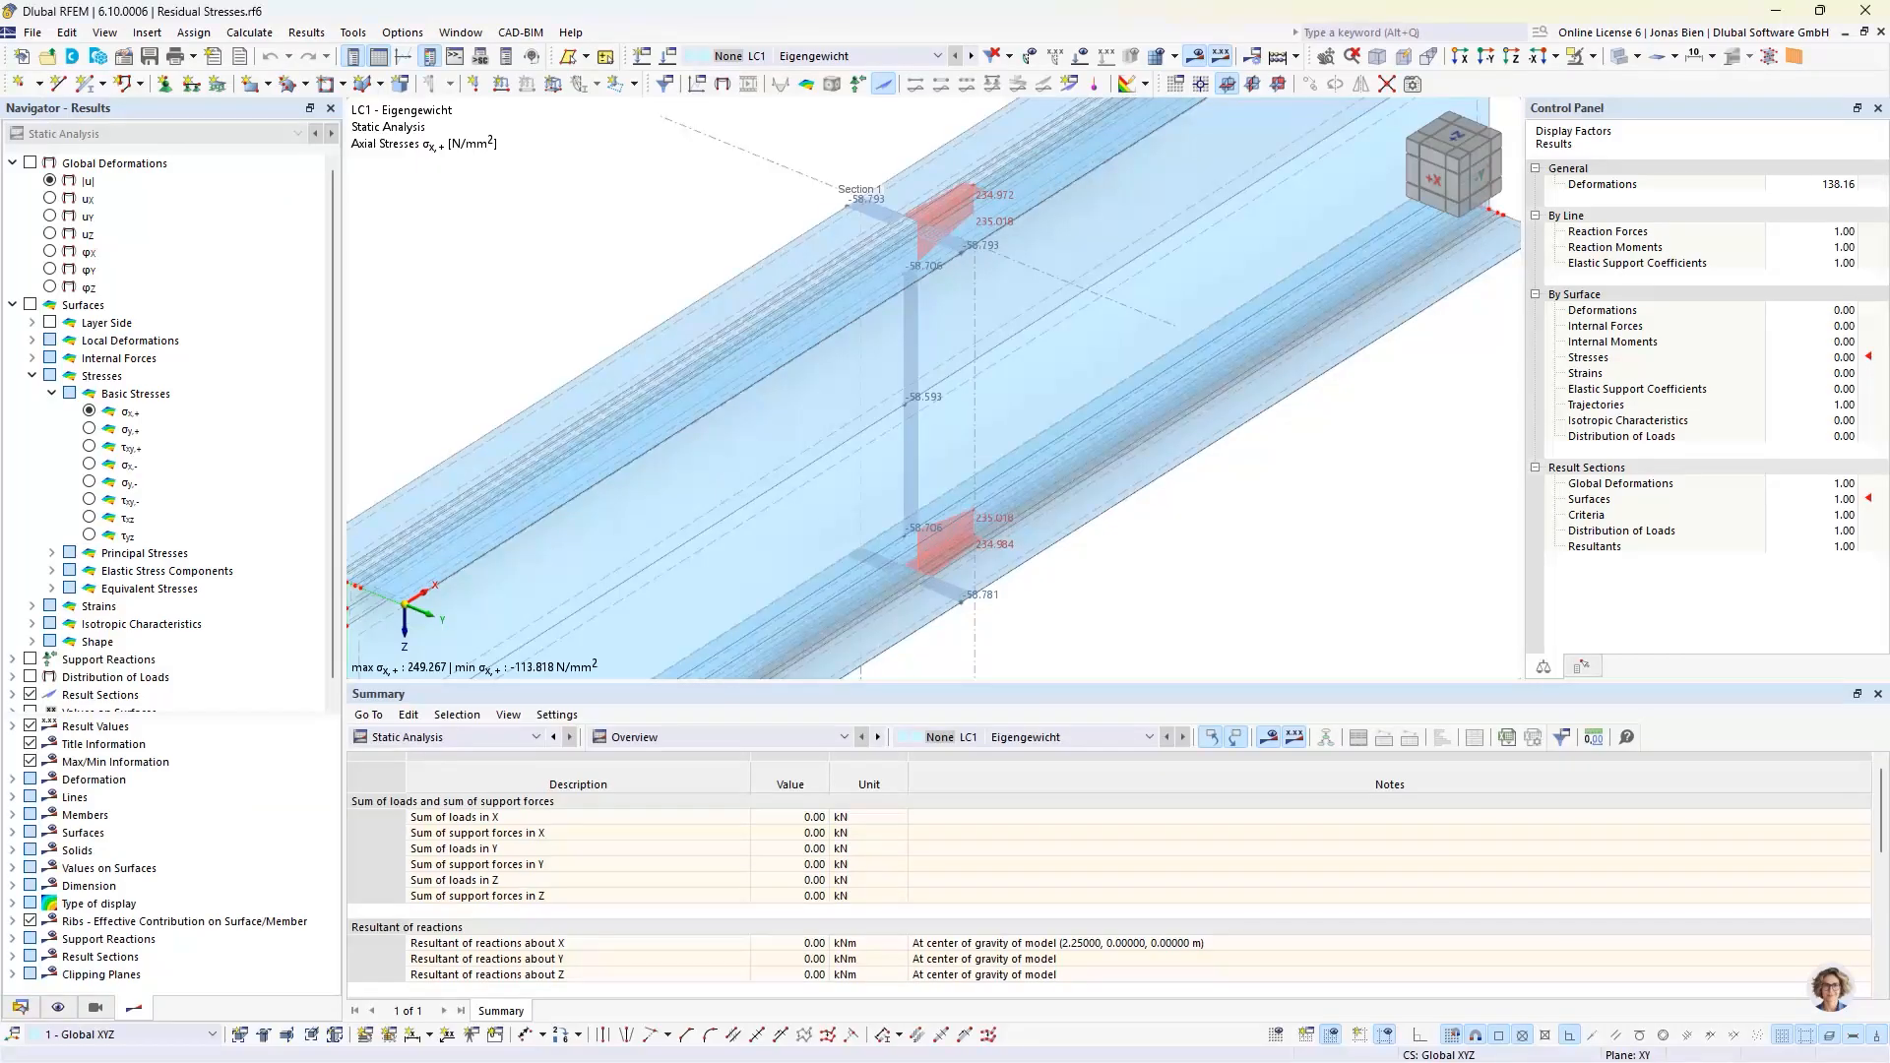
scroll(594, 272, "down", 3)
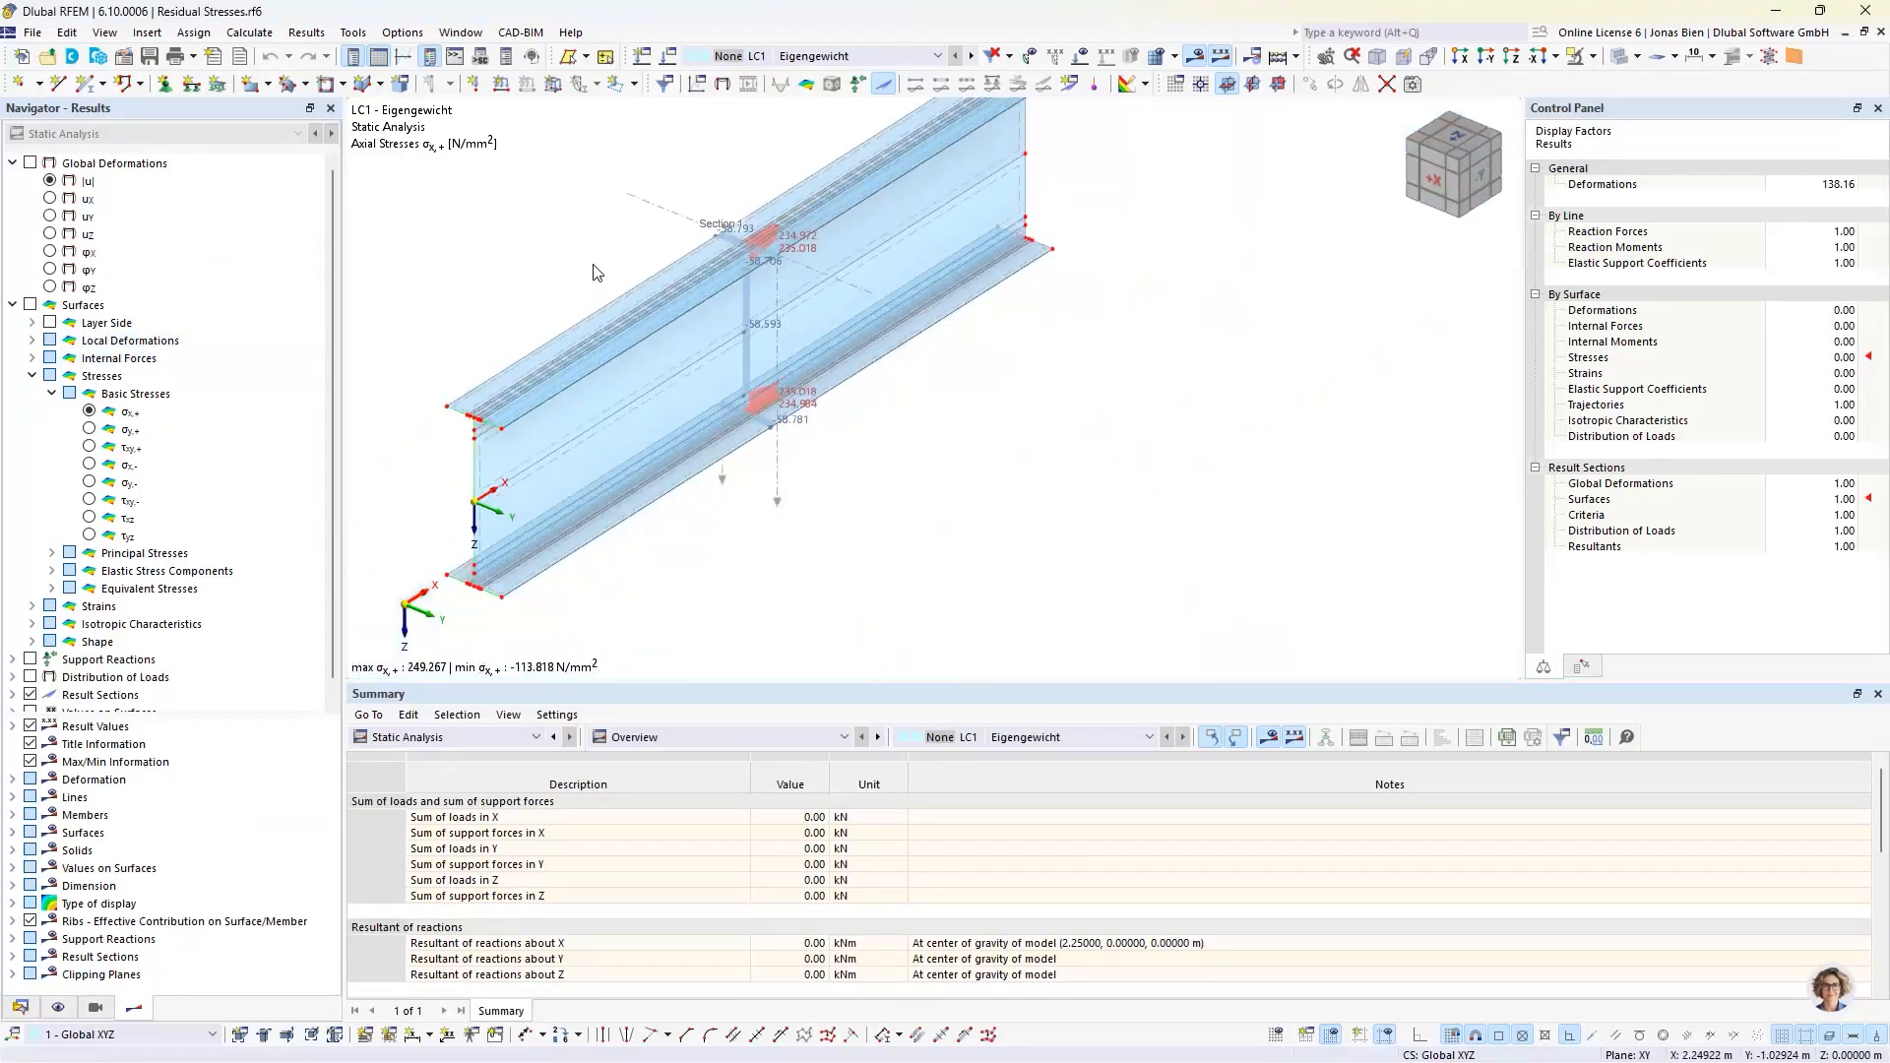
middle_click_drag(593, 256, 623, 253)
left_click(1195, 57)
middle_click_drag(1045, 430, 1078, 543)
left_click(1081, 57)
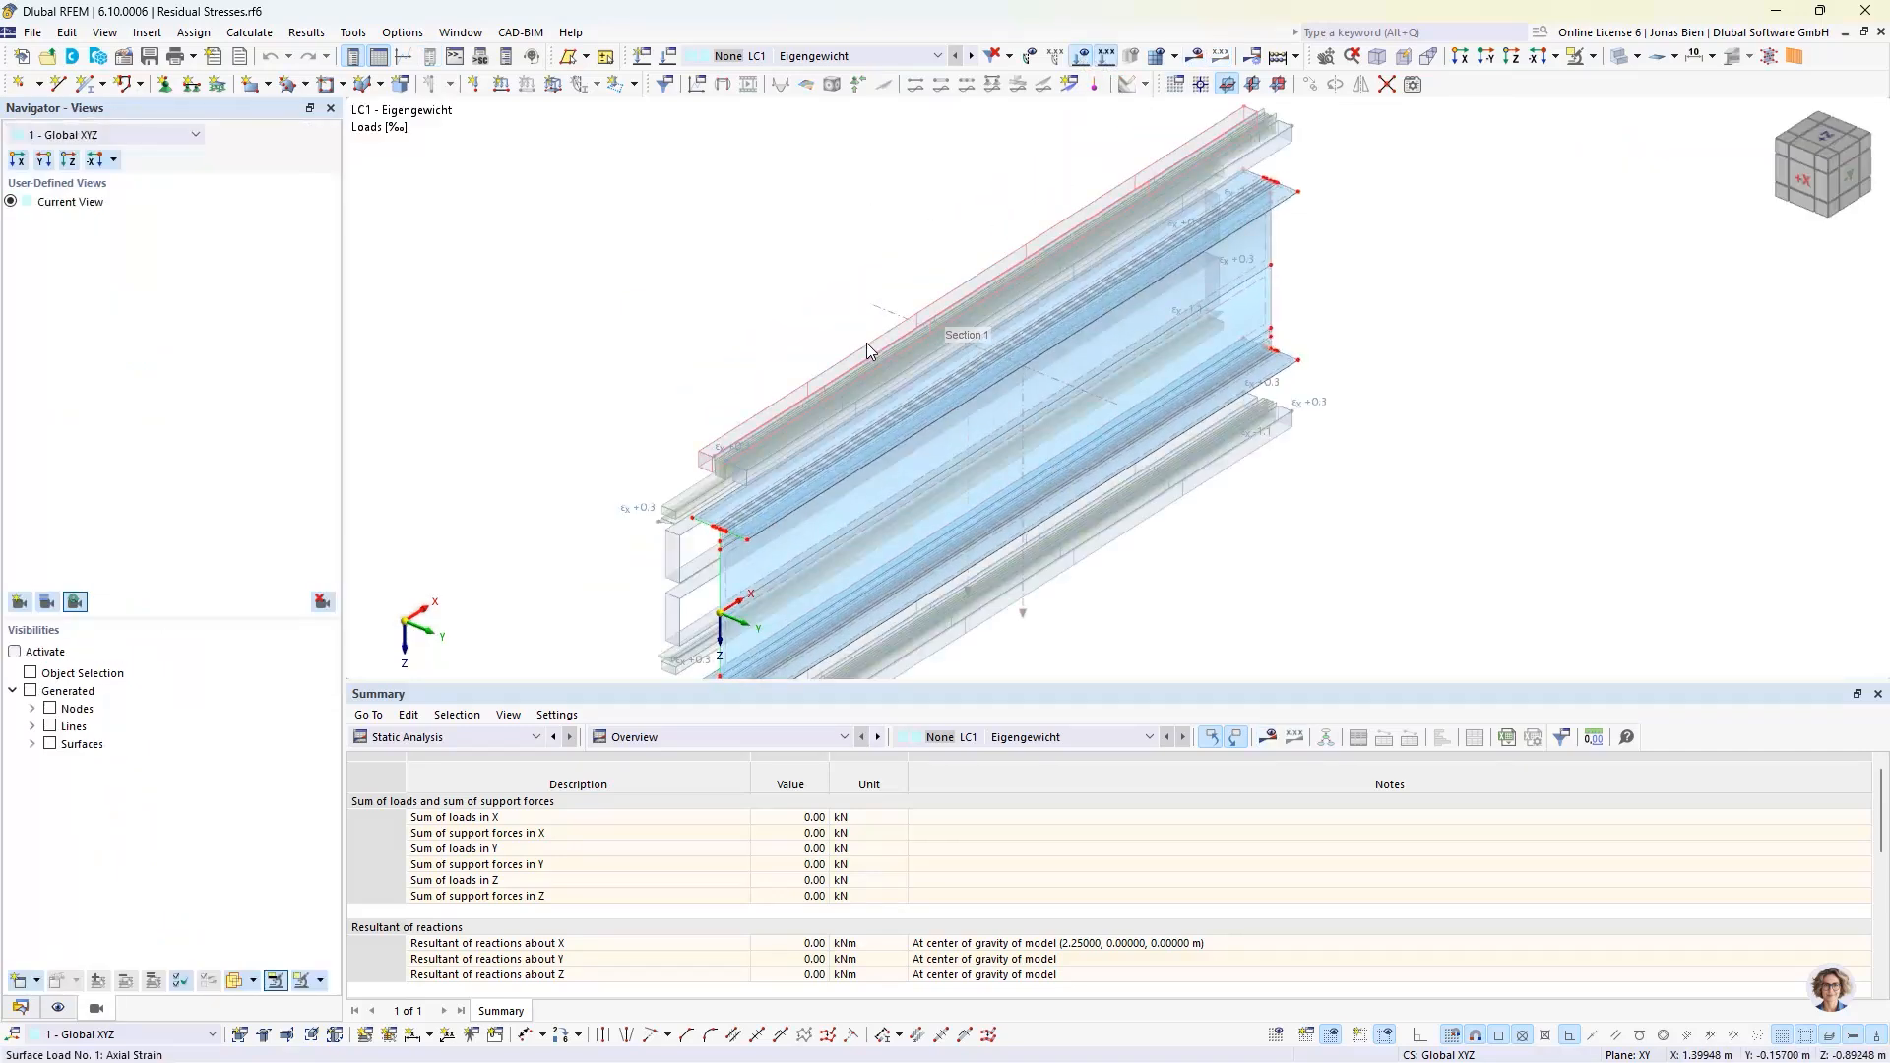
- Inspect the axial strain load on surface 11 and the available load types, closing it without applying changes
double_click(866, 343)
left_click(443, 568)
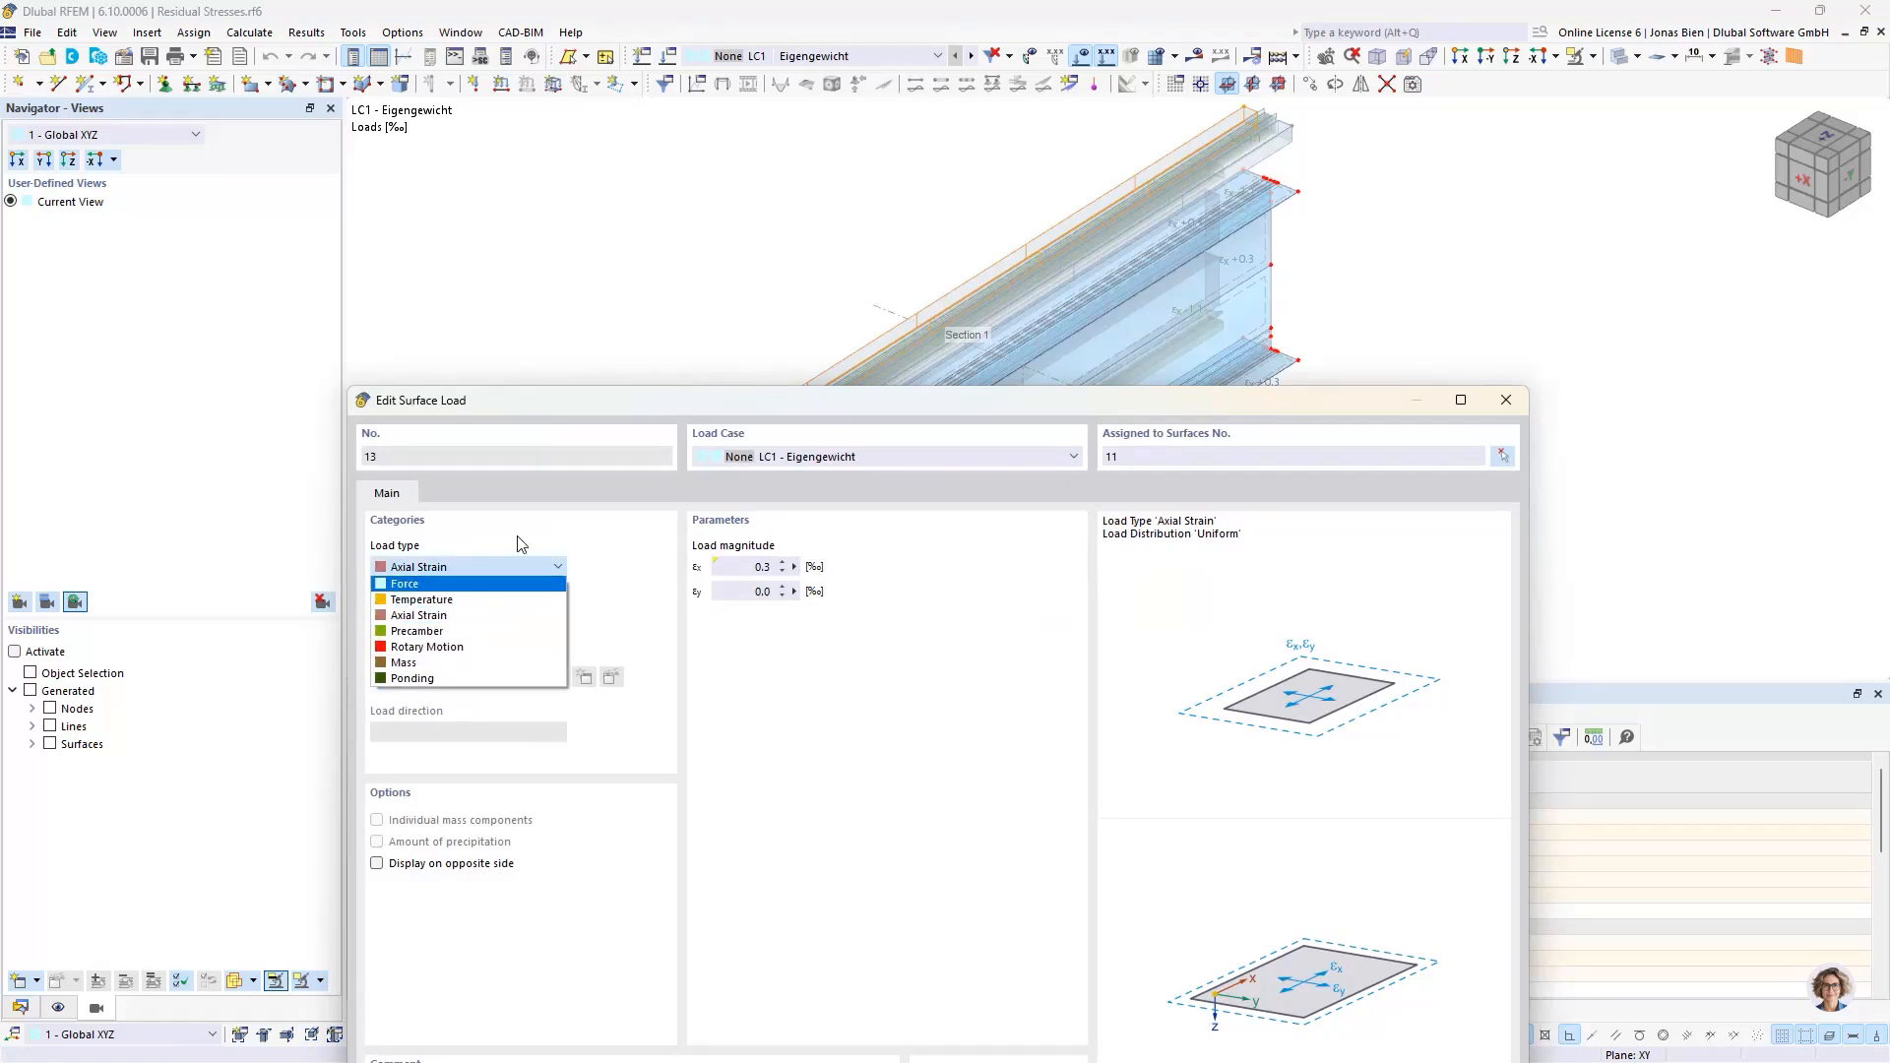
left_click(549, 527)
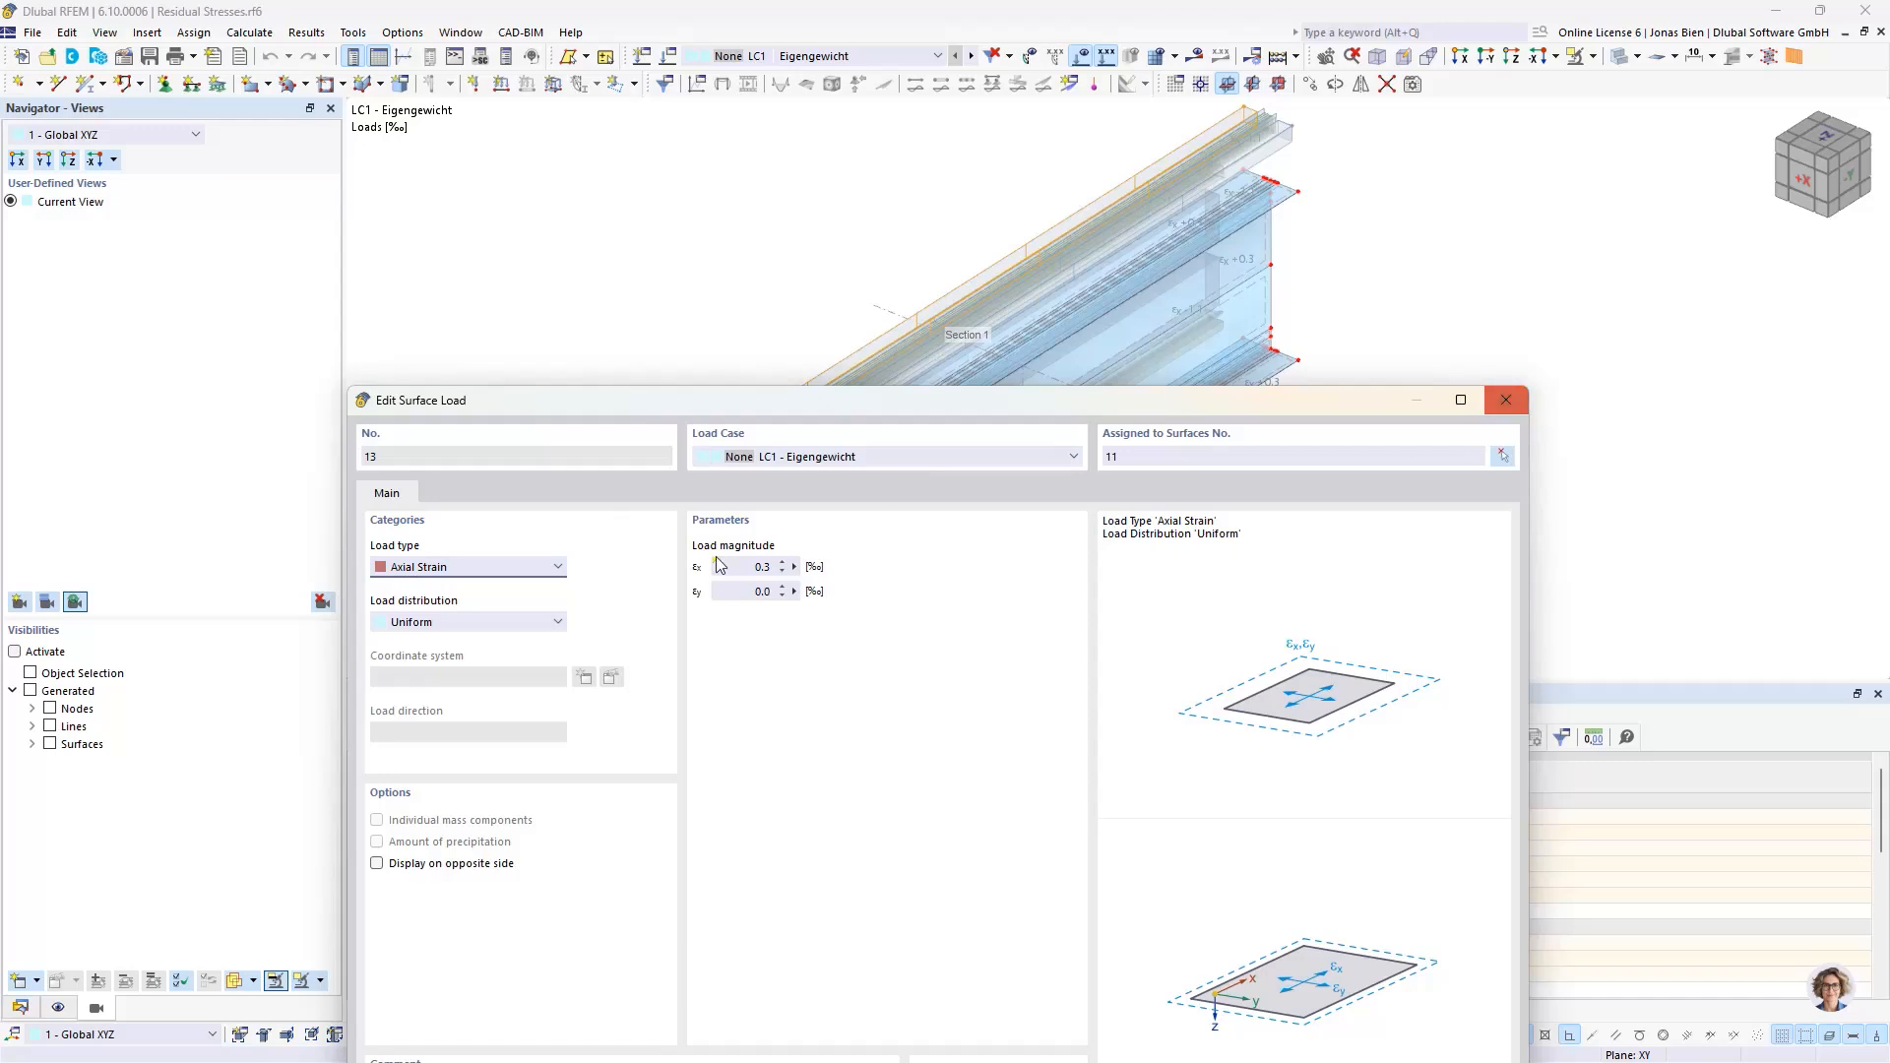
left_click(1507, 400)
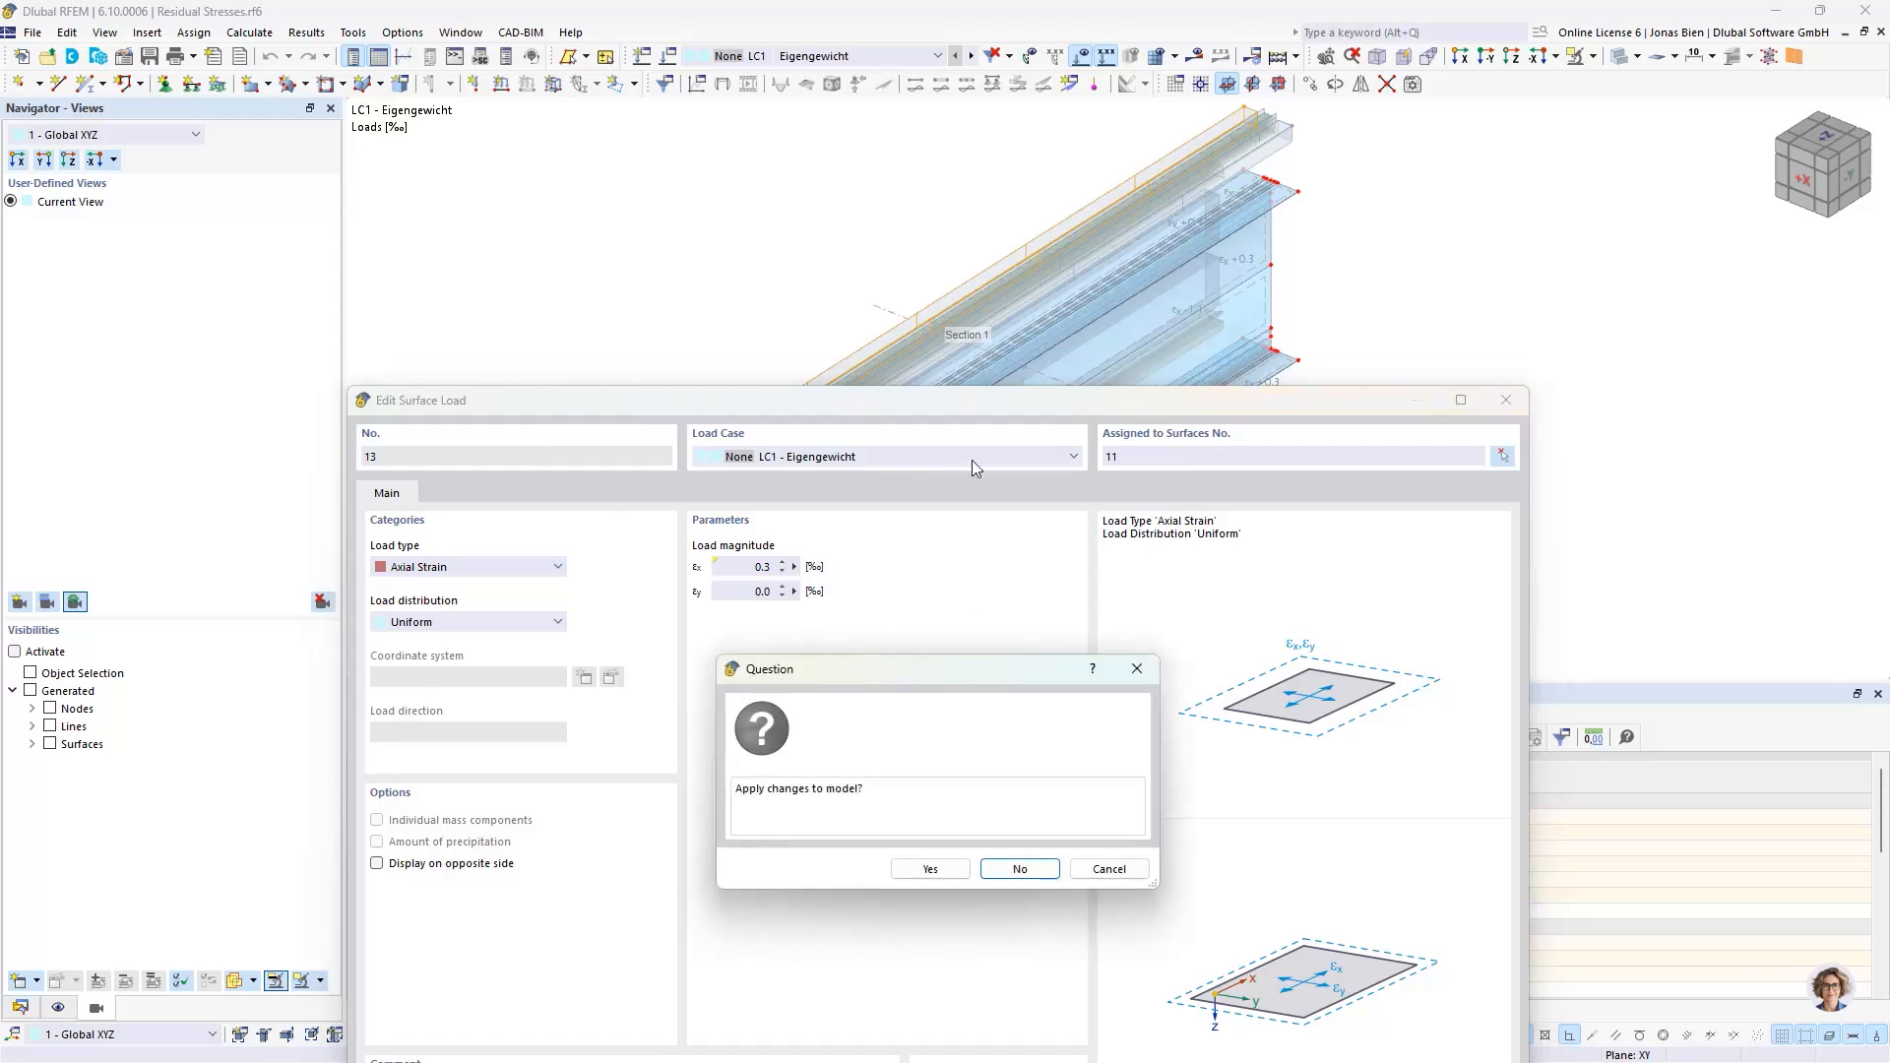
left_click(1024, 864)
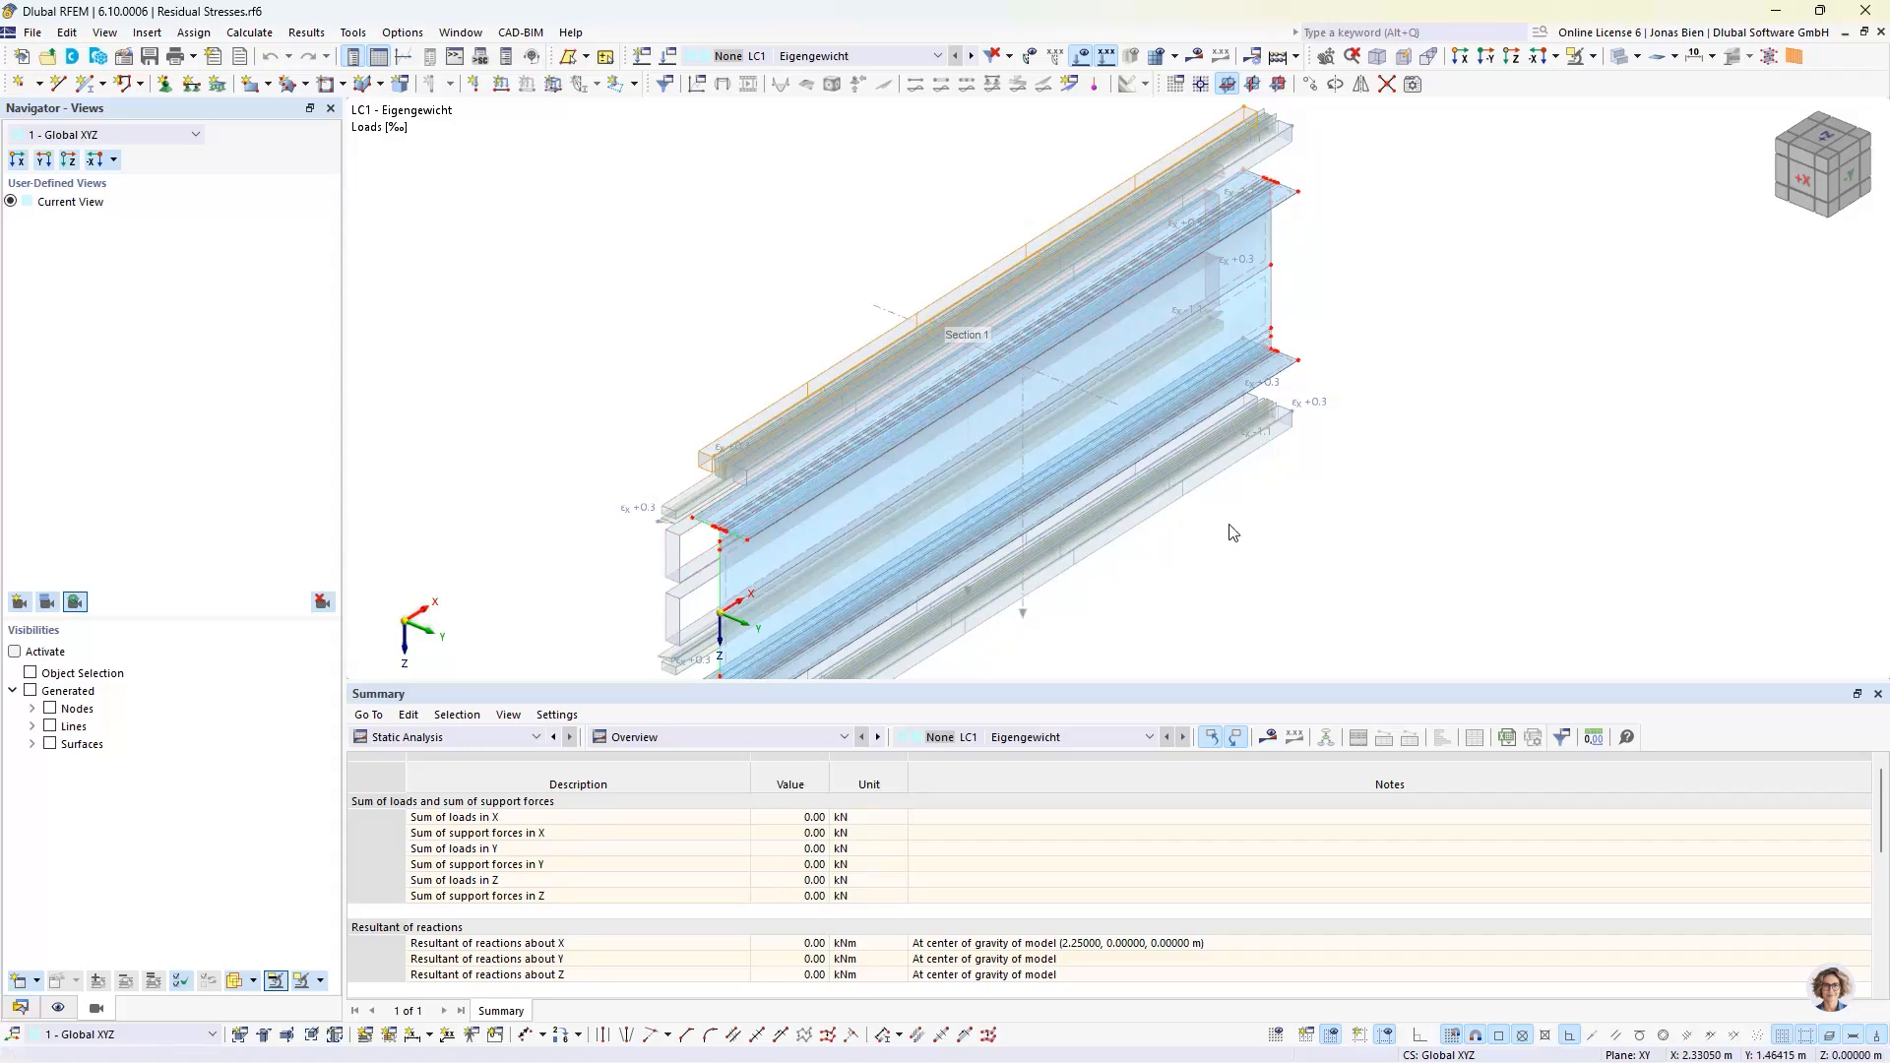
- Display the model data tree and close the Residual Stresses model to return to Plate girder GMNIA
middle_click_drag(1234, 532, 1286, 405)
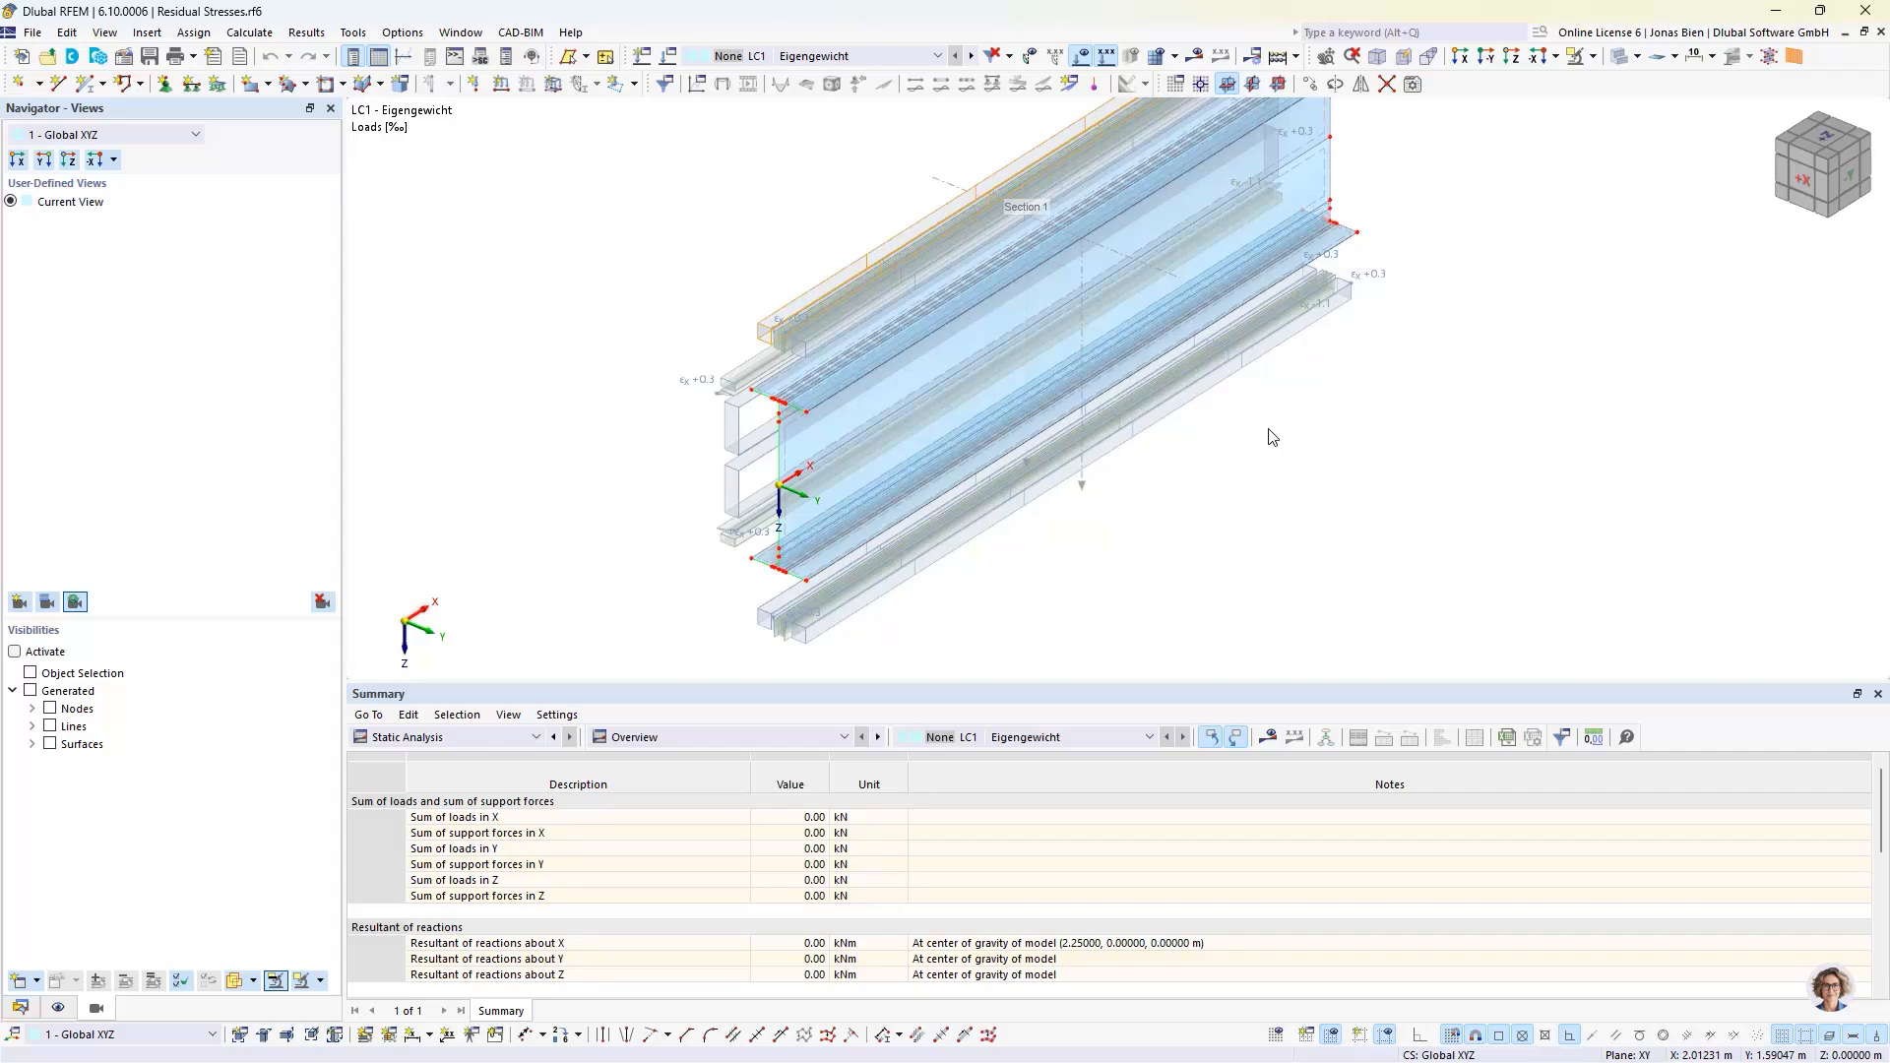
left_click(20, 1007)
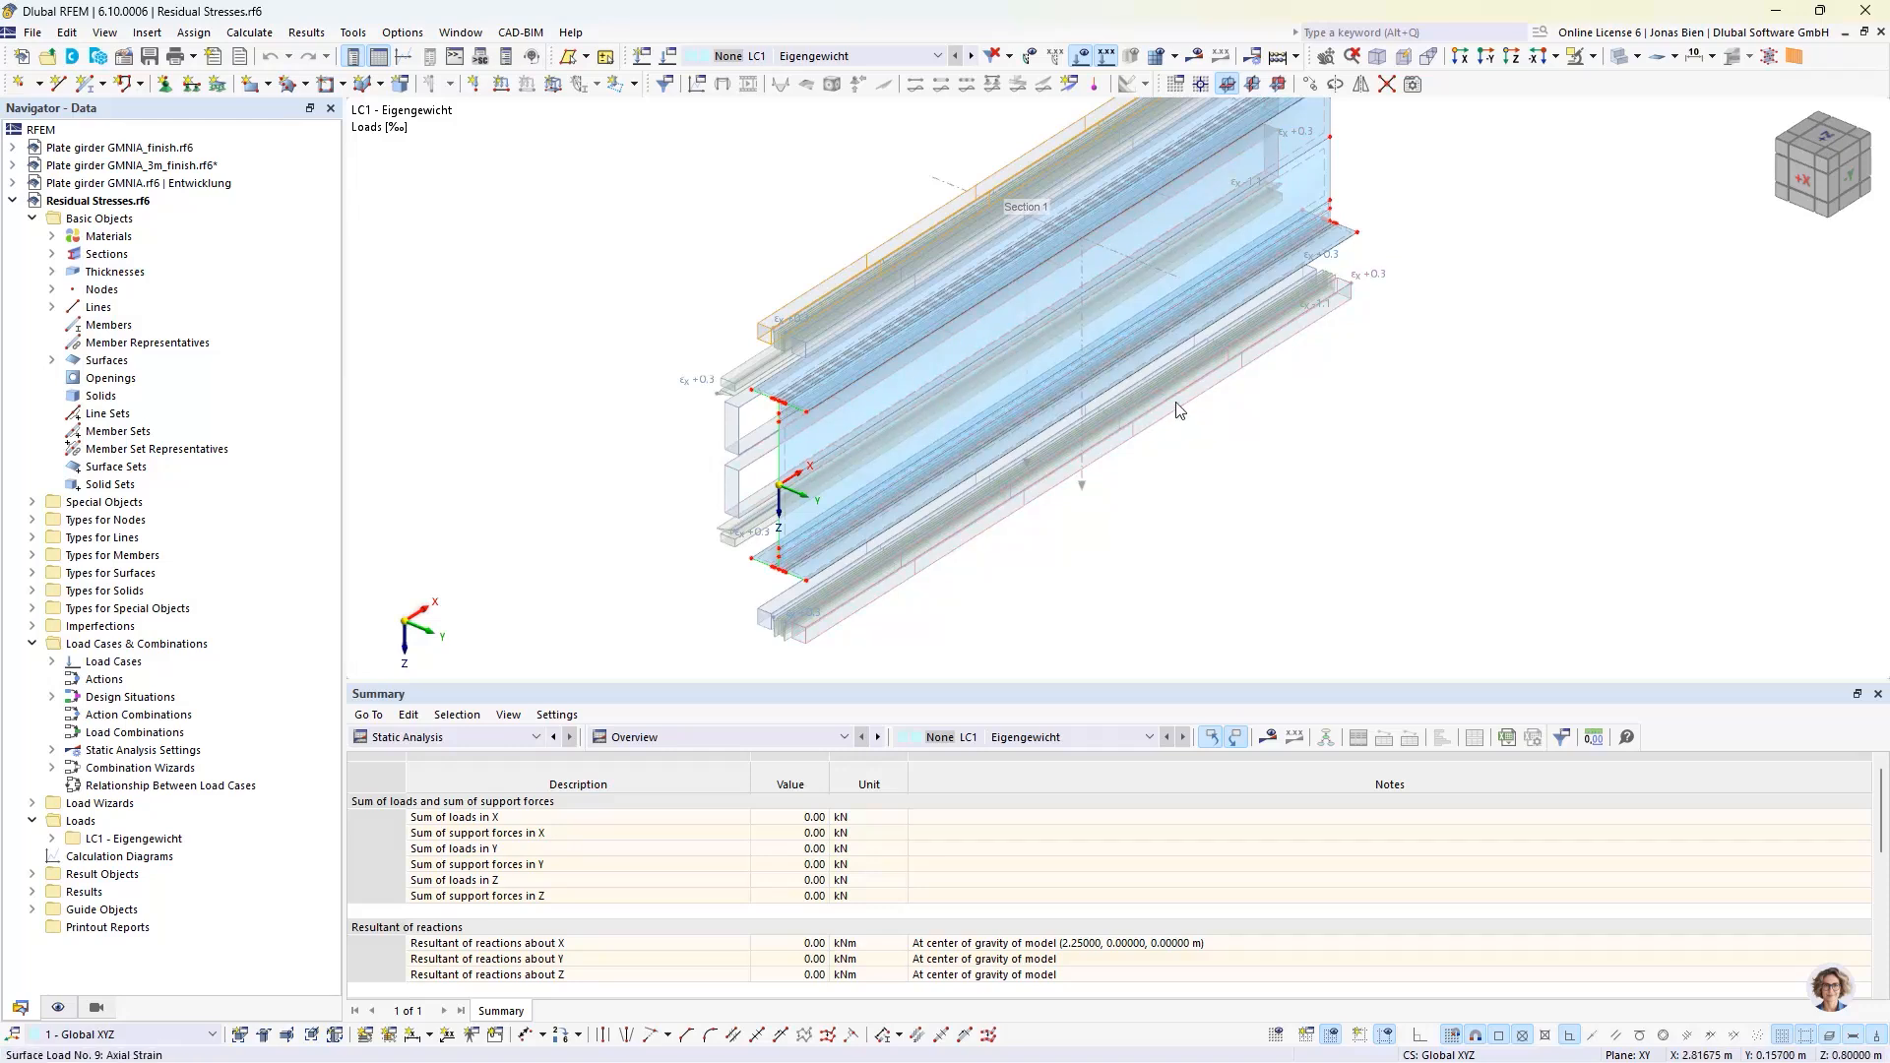
middle_click_drag(1236, 372, 1215, 401)
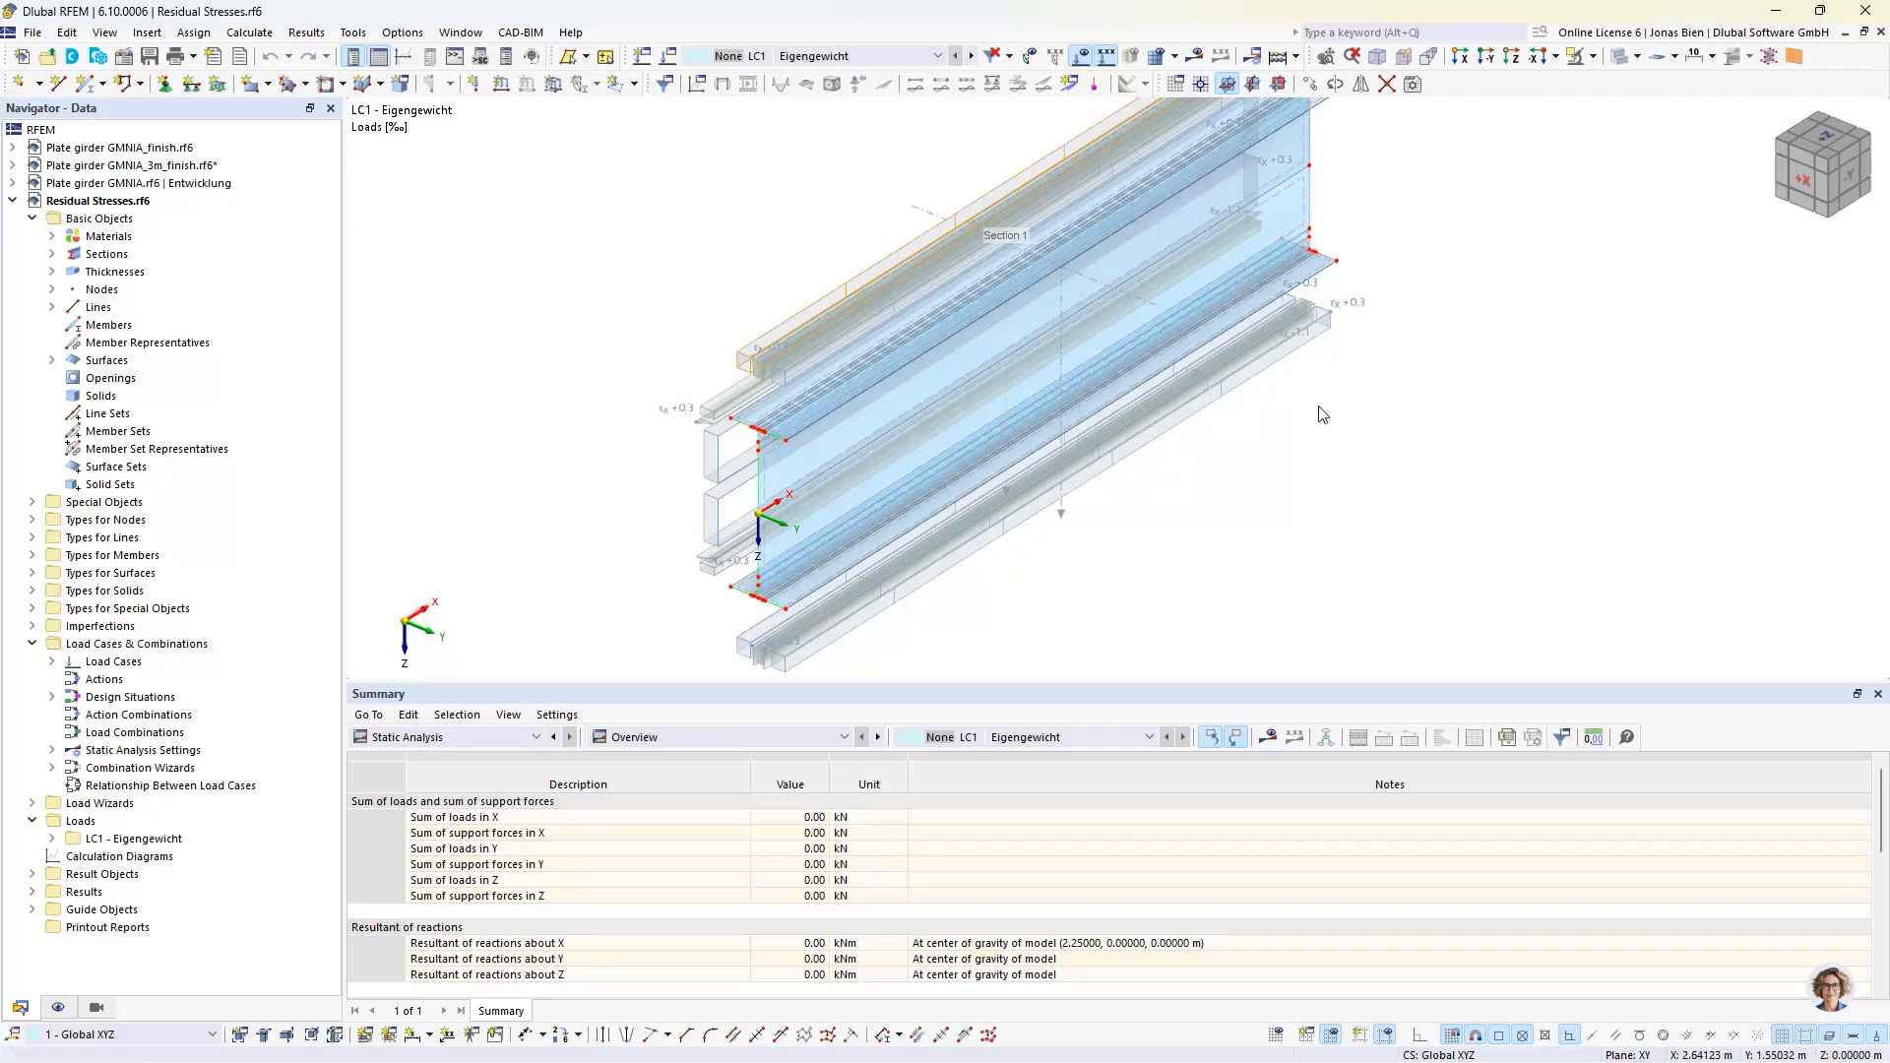
left_click(1881, 33)
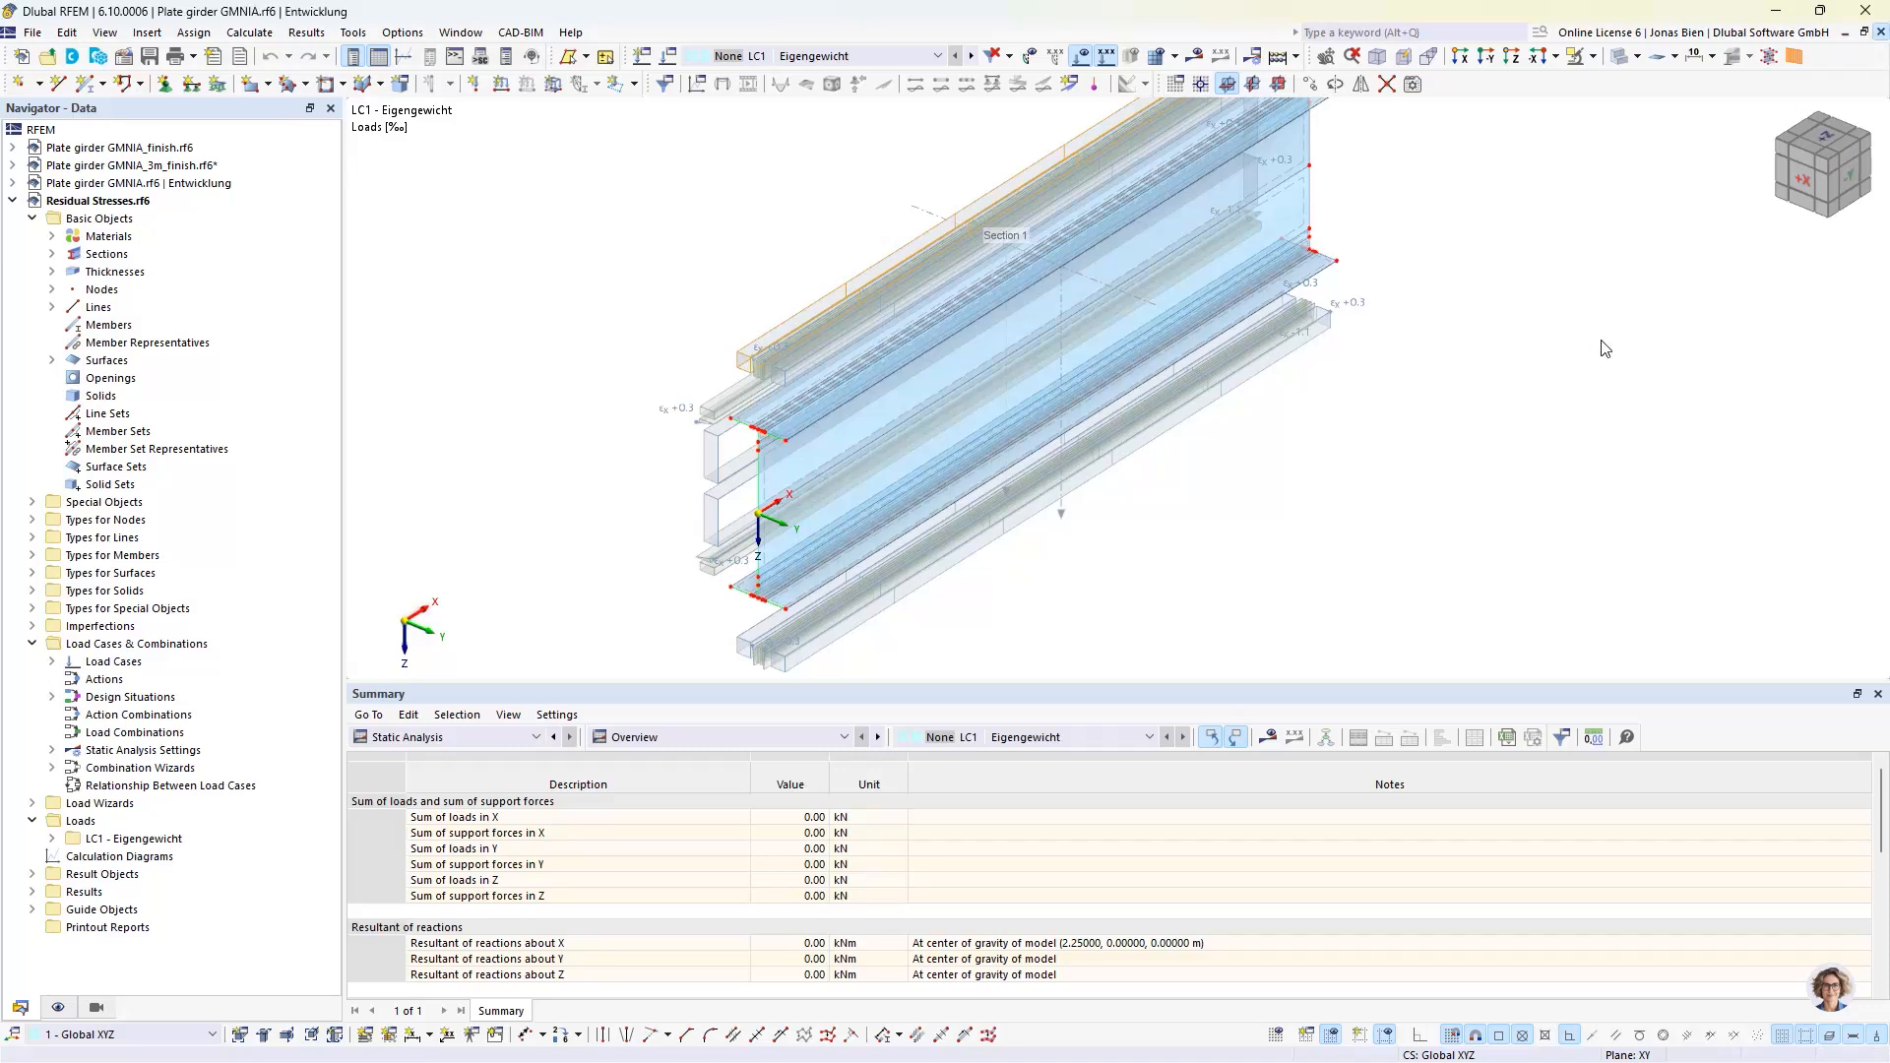
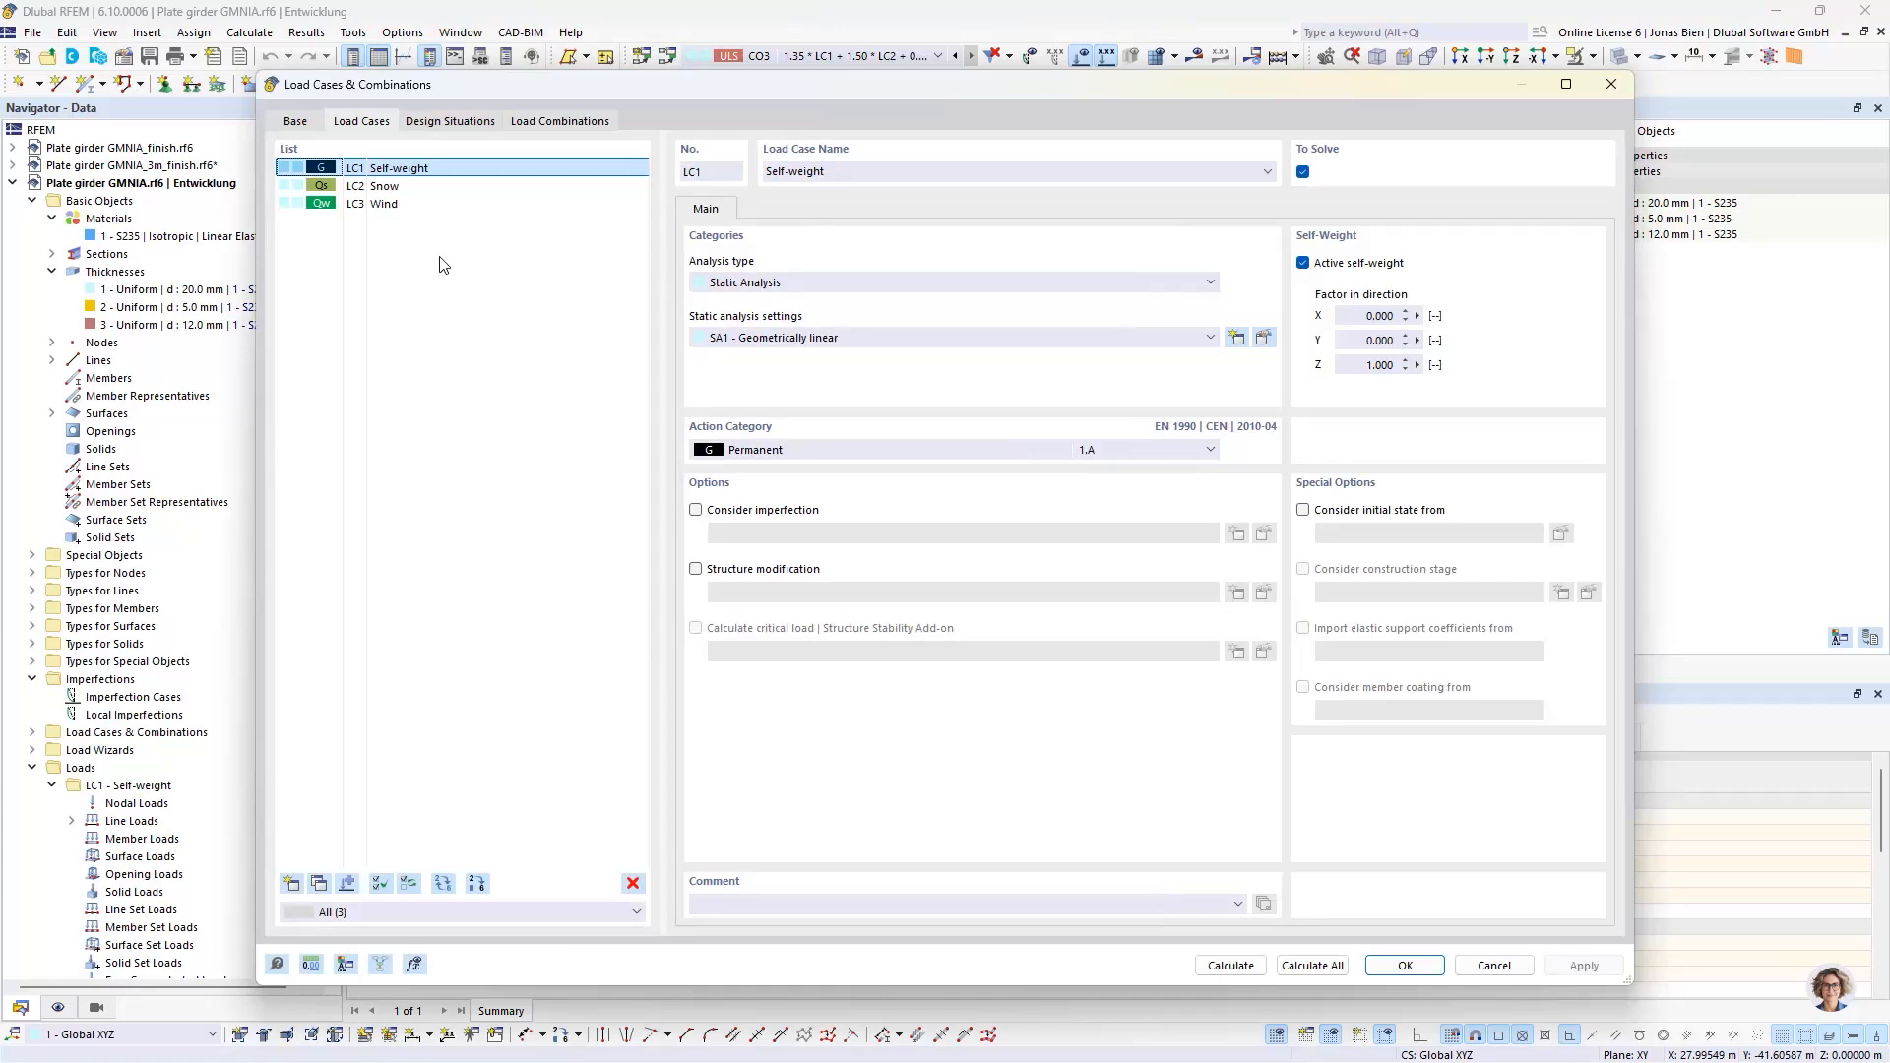
- Create load case LC4 named "Bow imperfection (static)" with static analysis and the action category None
left_click(292, 884)
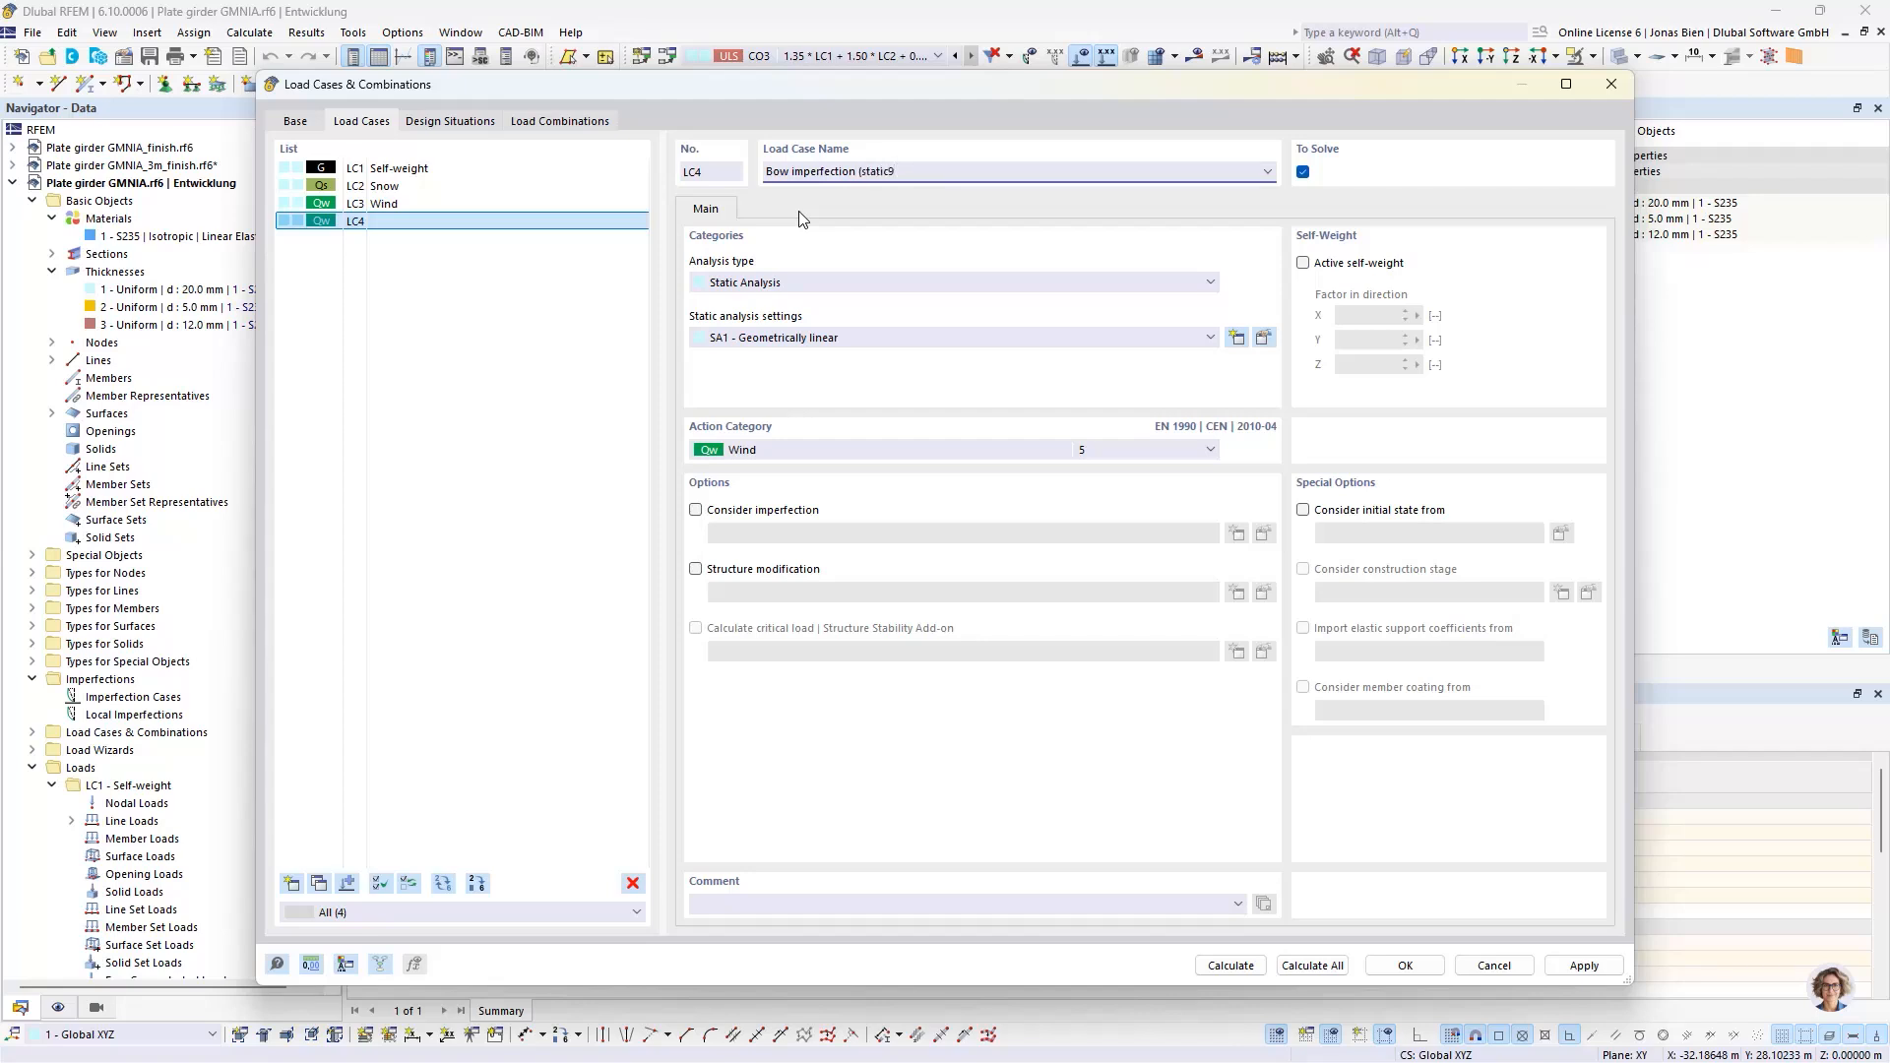
left_click(776, 453)
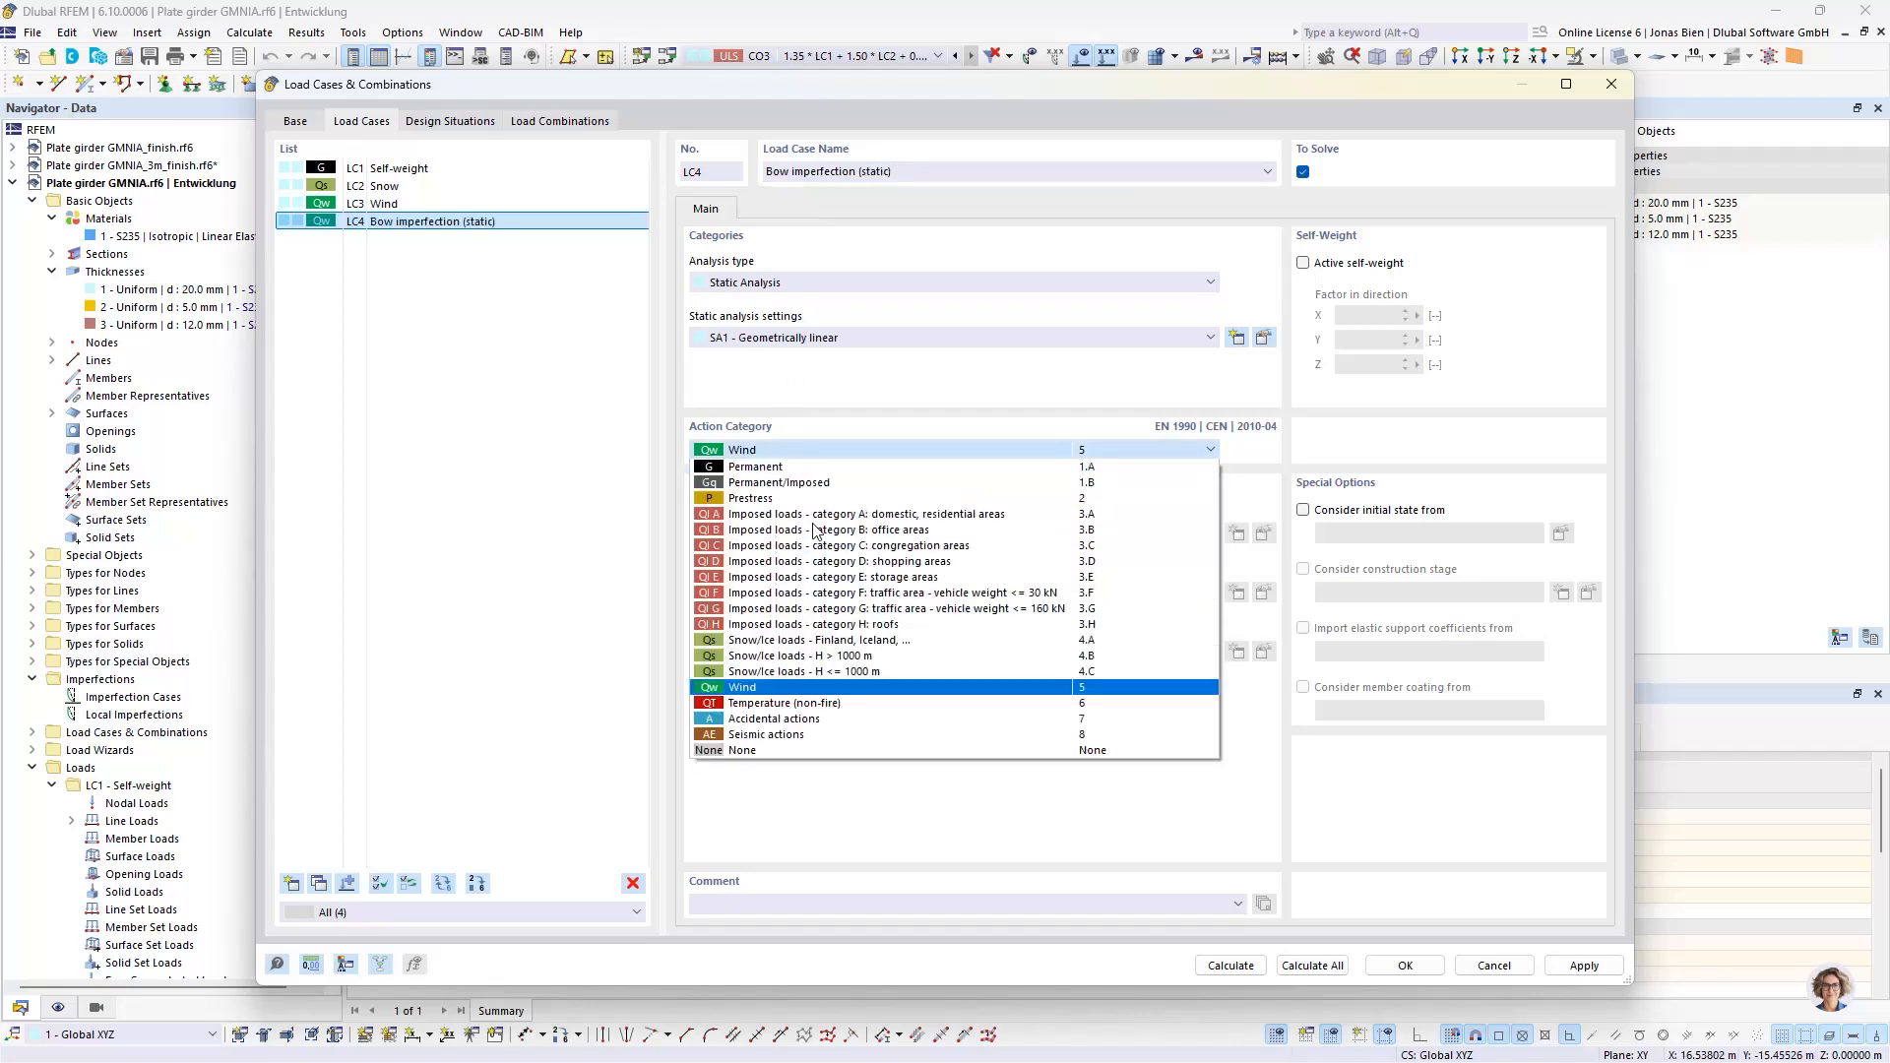
left_click(745, 752)
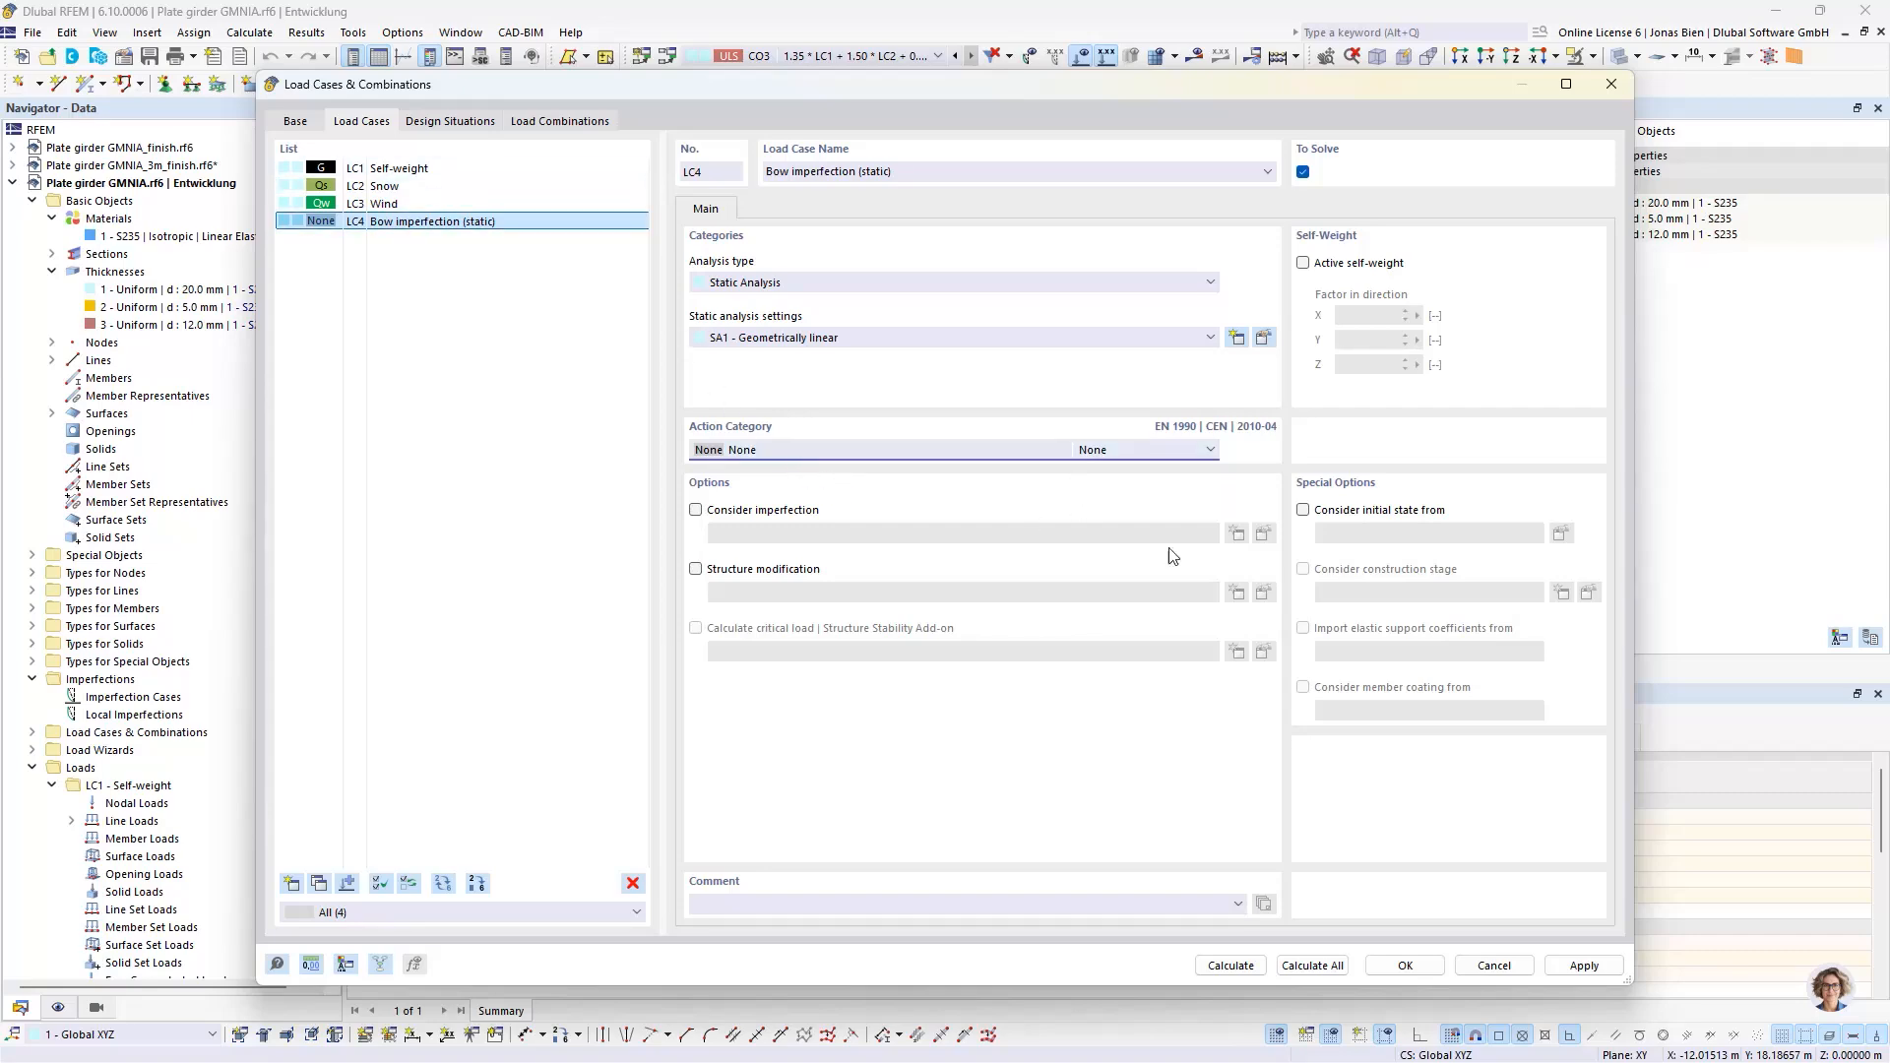
left_click(1408, 966)
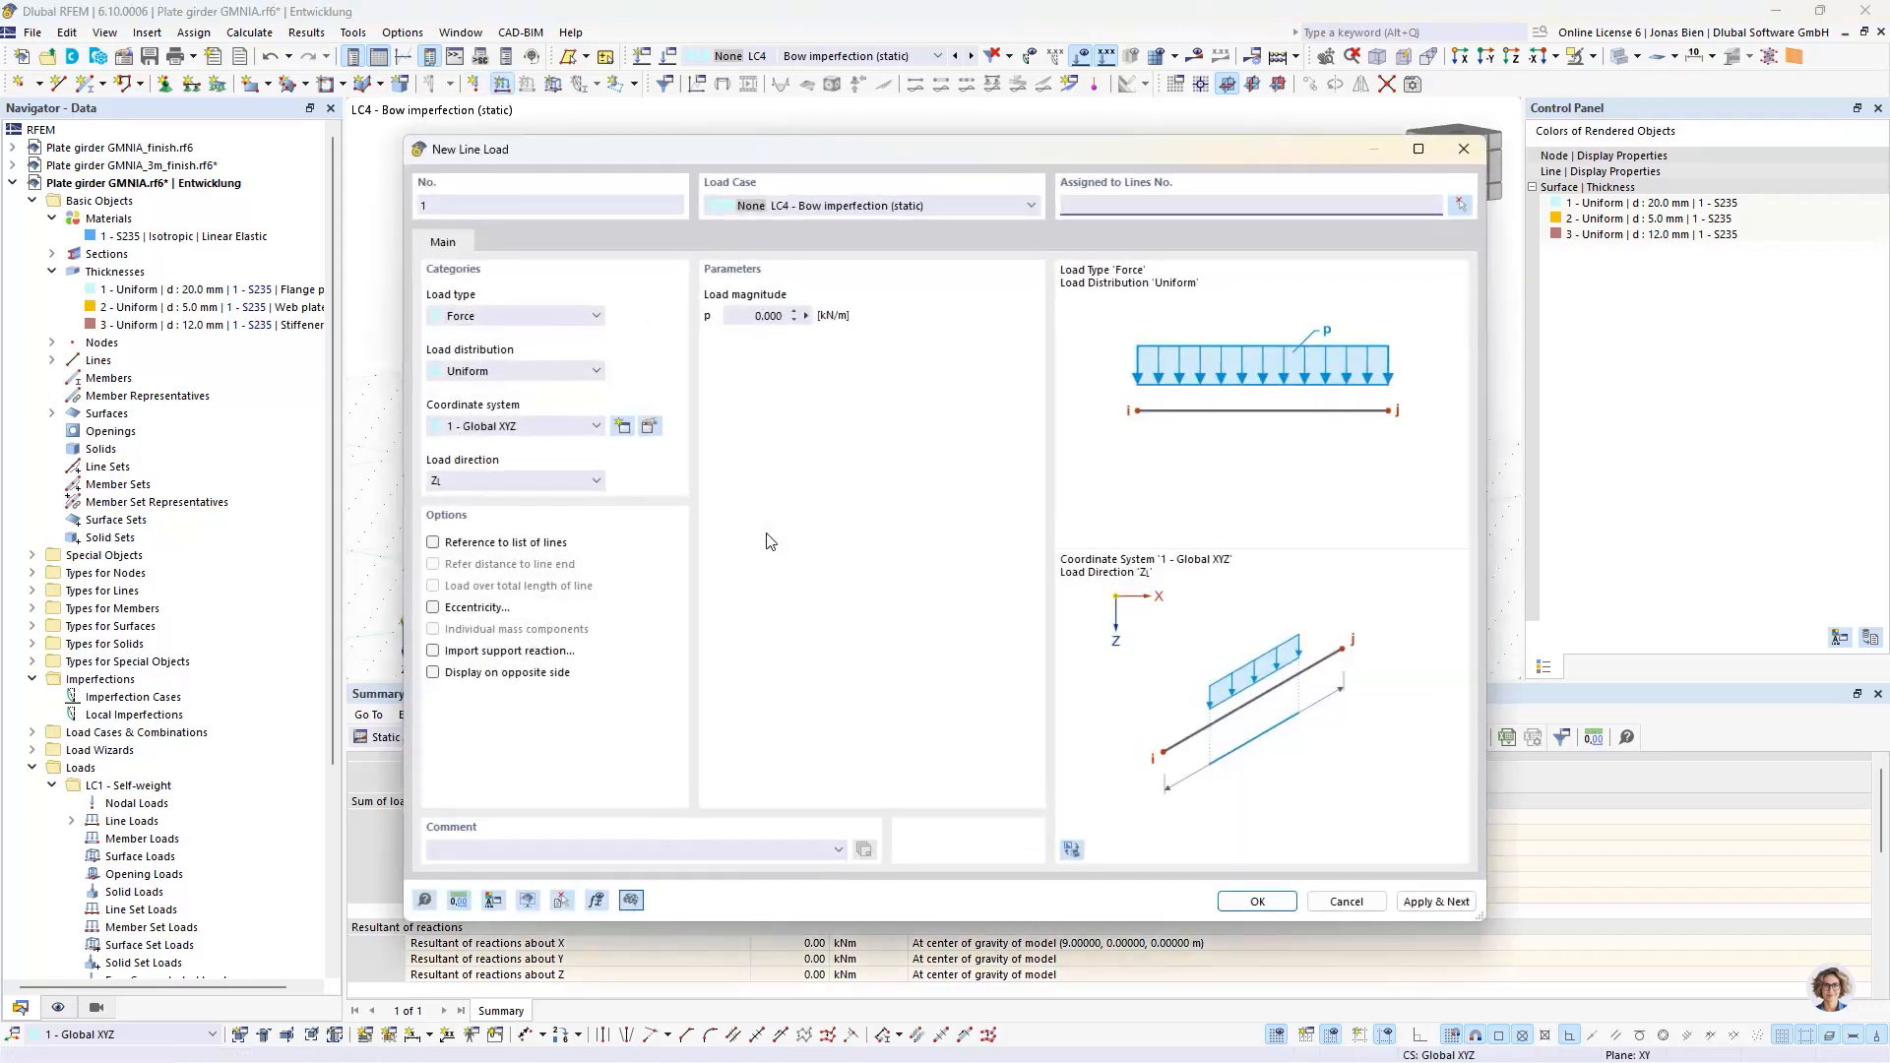
- Define a new uniform line load of 1 kN/m in LC4, acting globally in Y on true length
left_click(770, 316)
type("1")
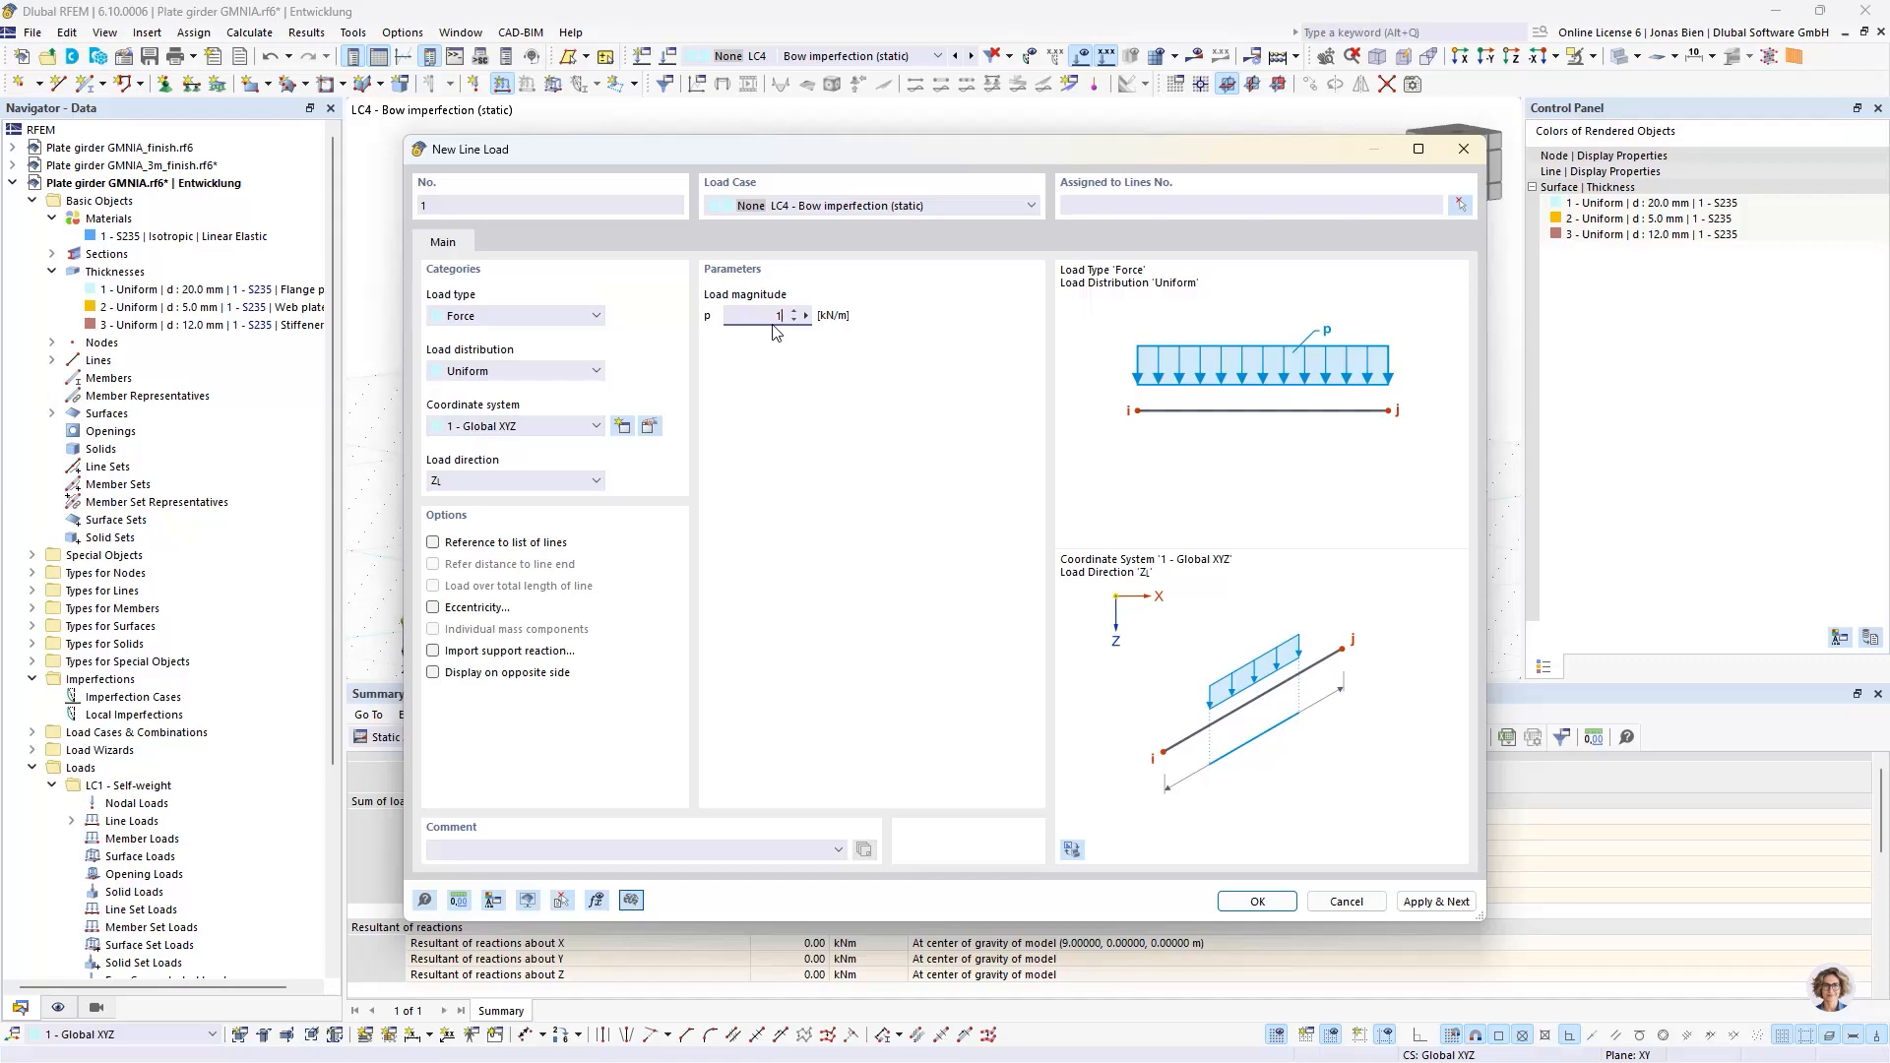
left_click(556, 484)
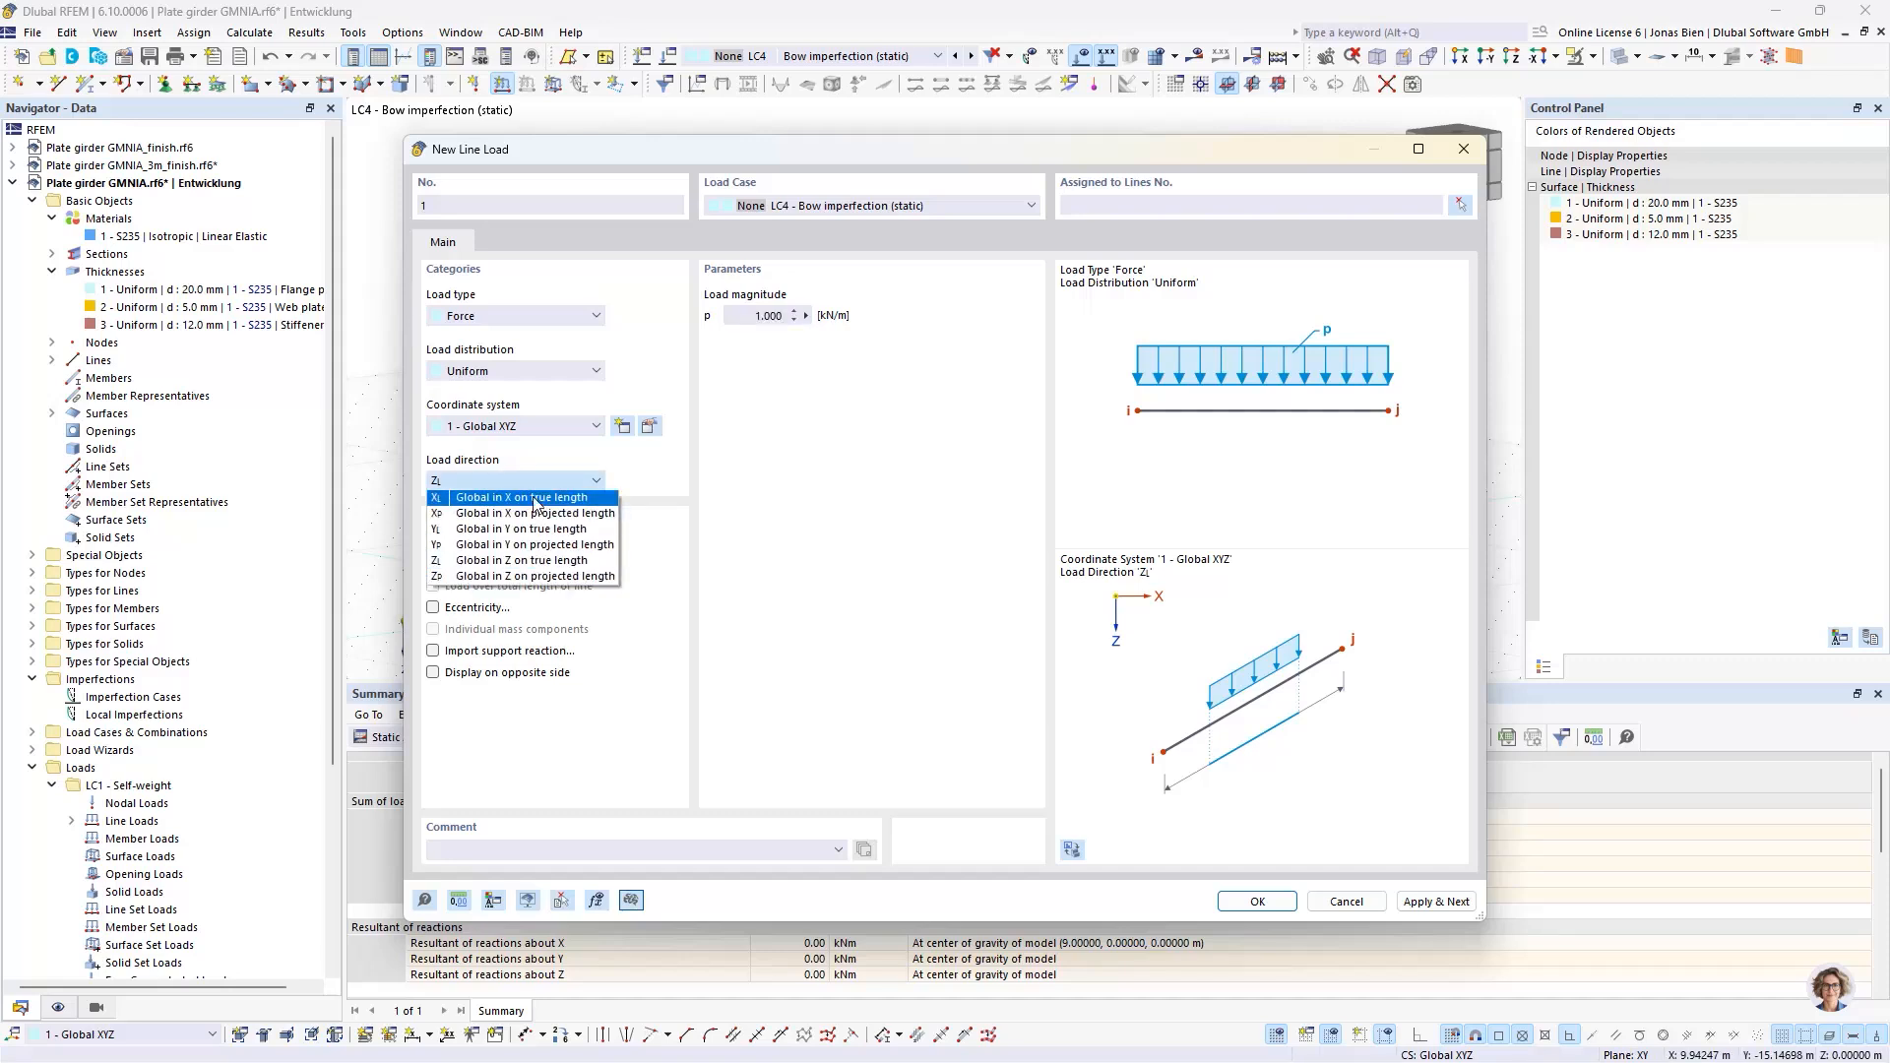
left_click(658, 155)
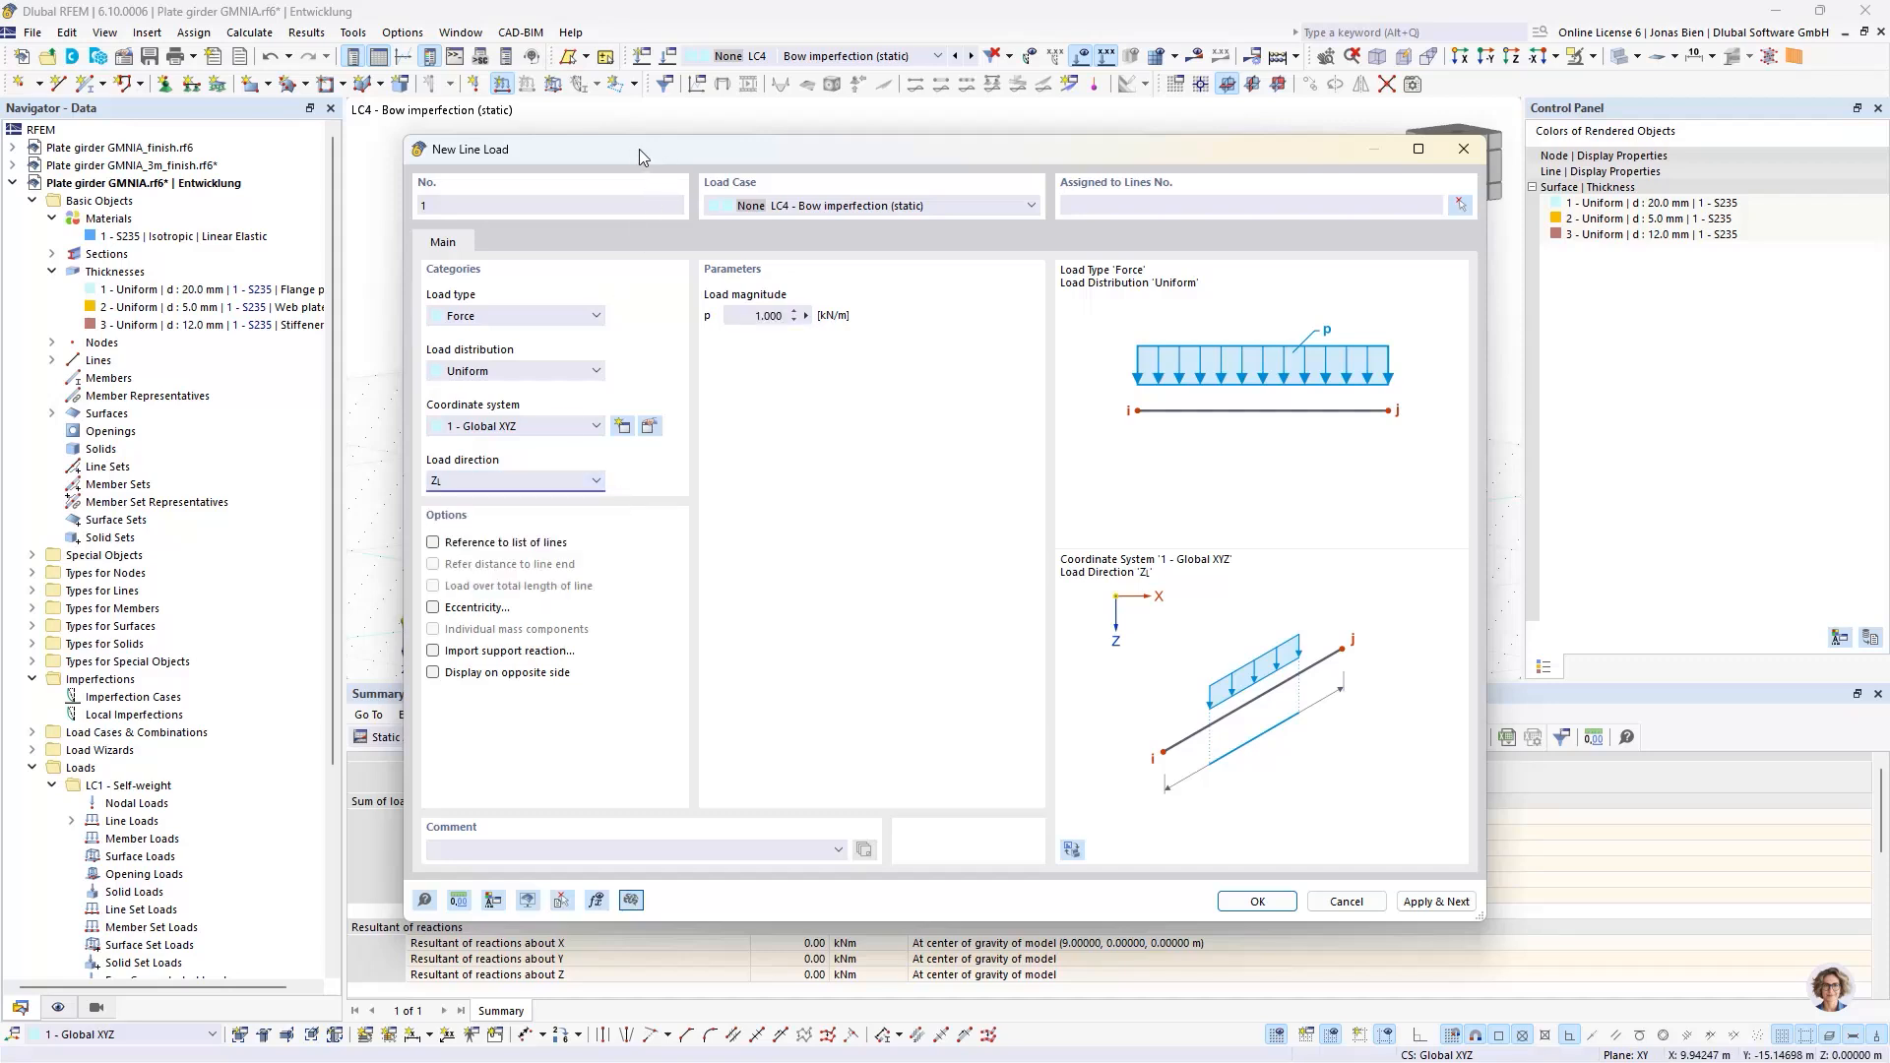
left_click_drag(640, 149, 821, 152)
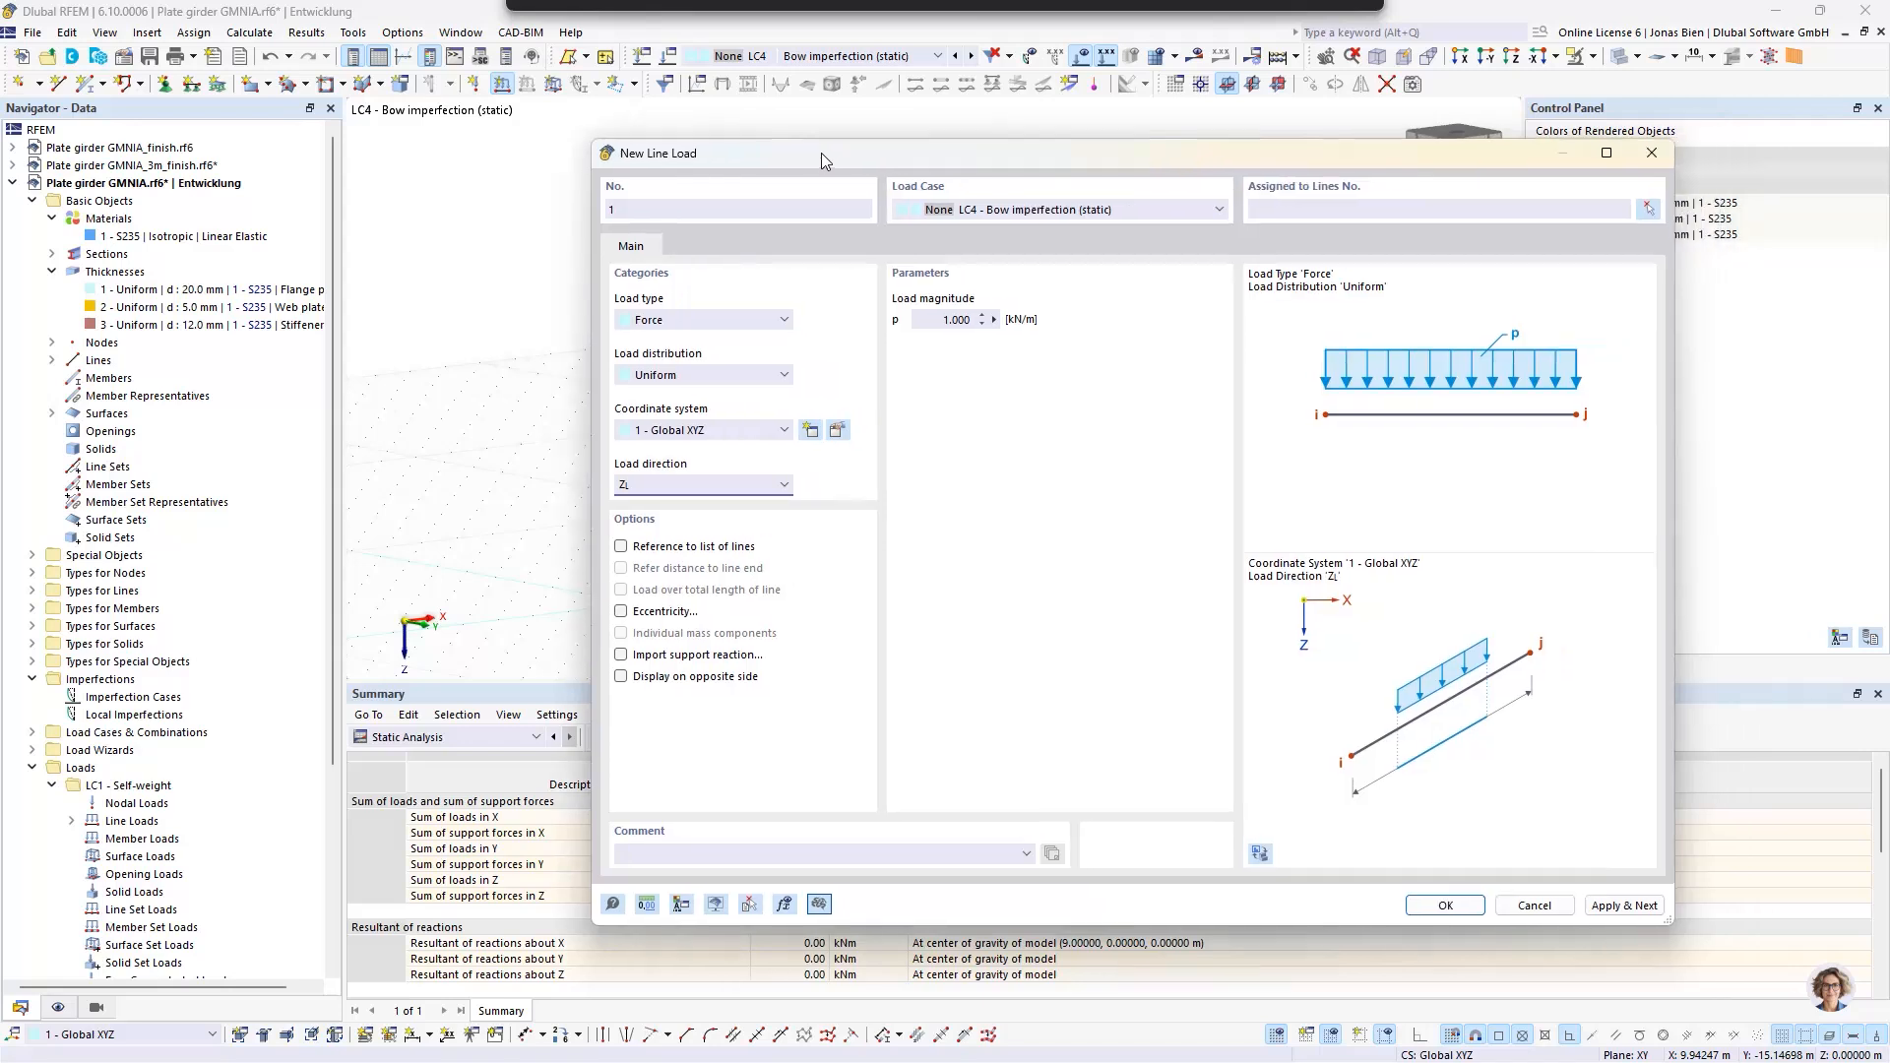
left_click(658, 484)
left_click(658, 549)
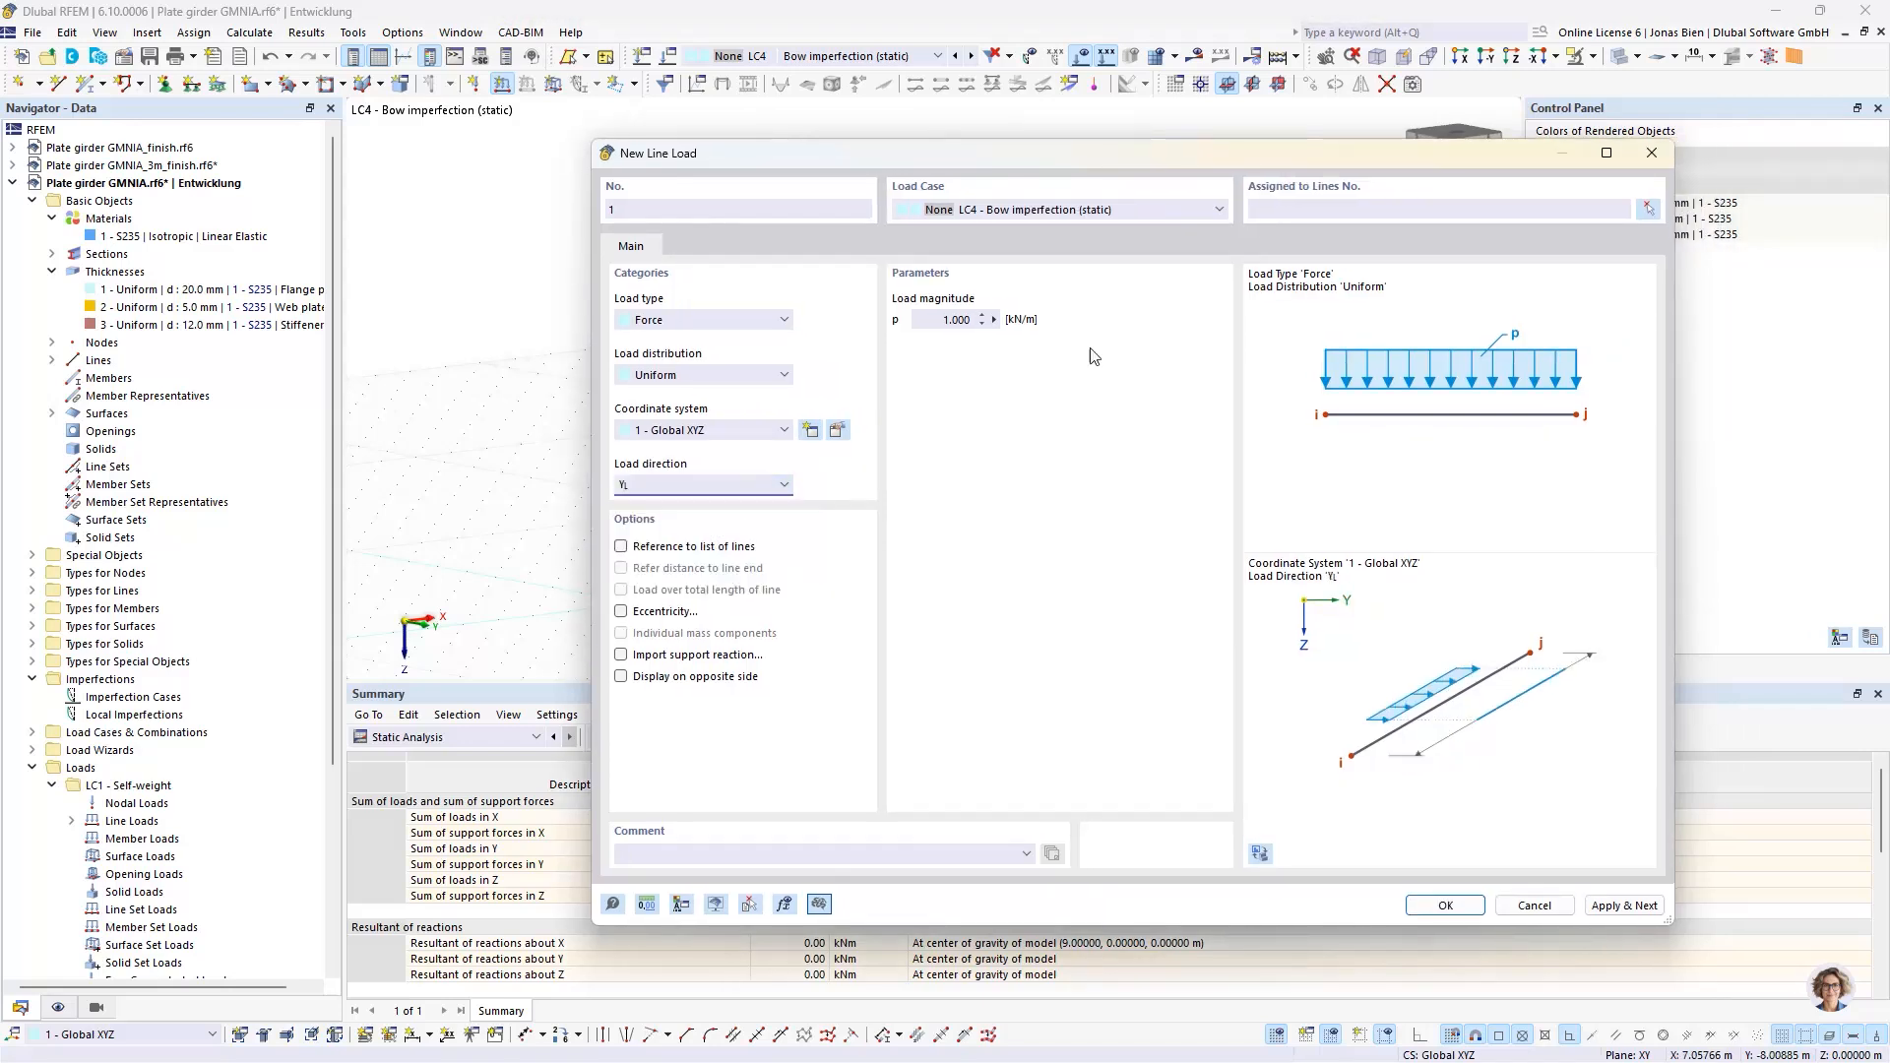
- Assign the line load to upper and lower girder lines 4, 11, 19, 24, 72, 76, 80 and 83 in all four fields and create it
left_click(1648, 209)
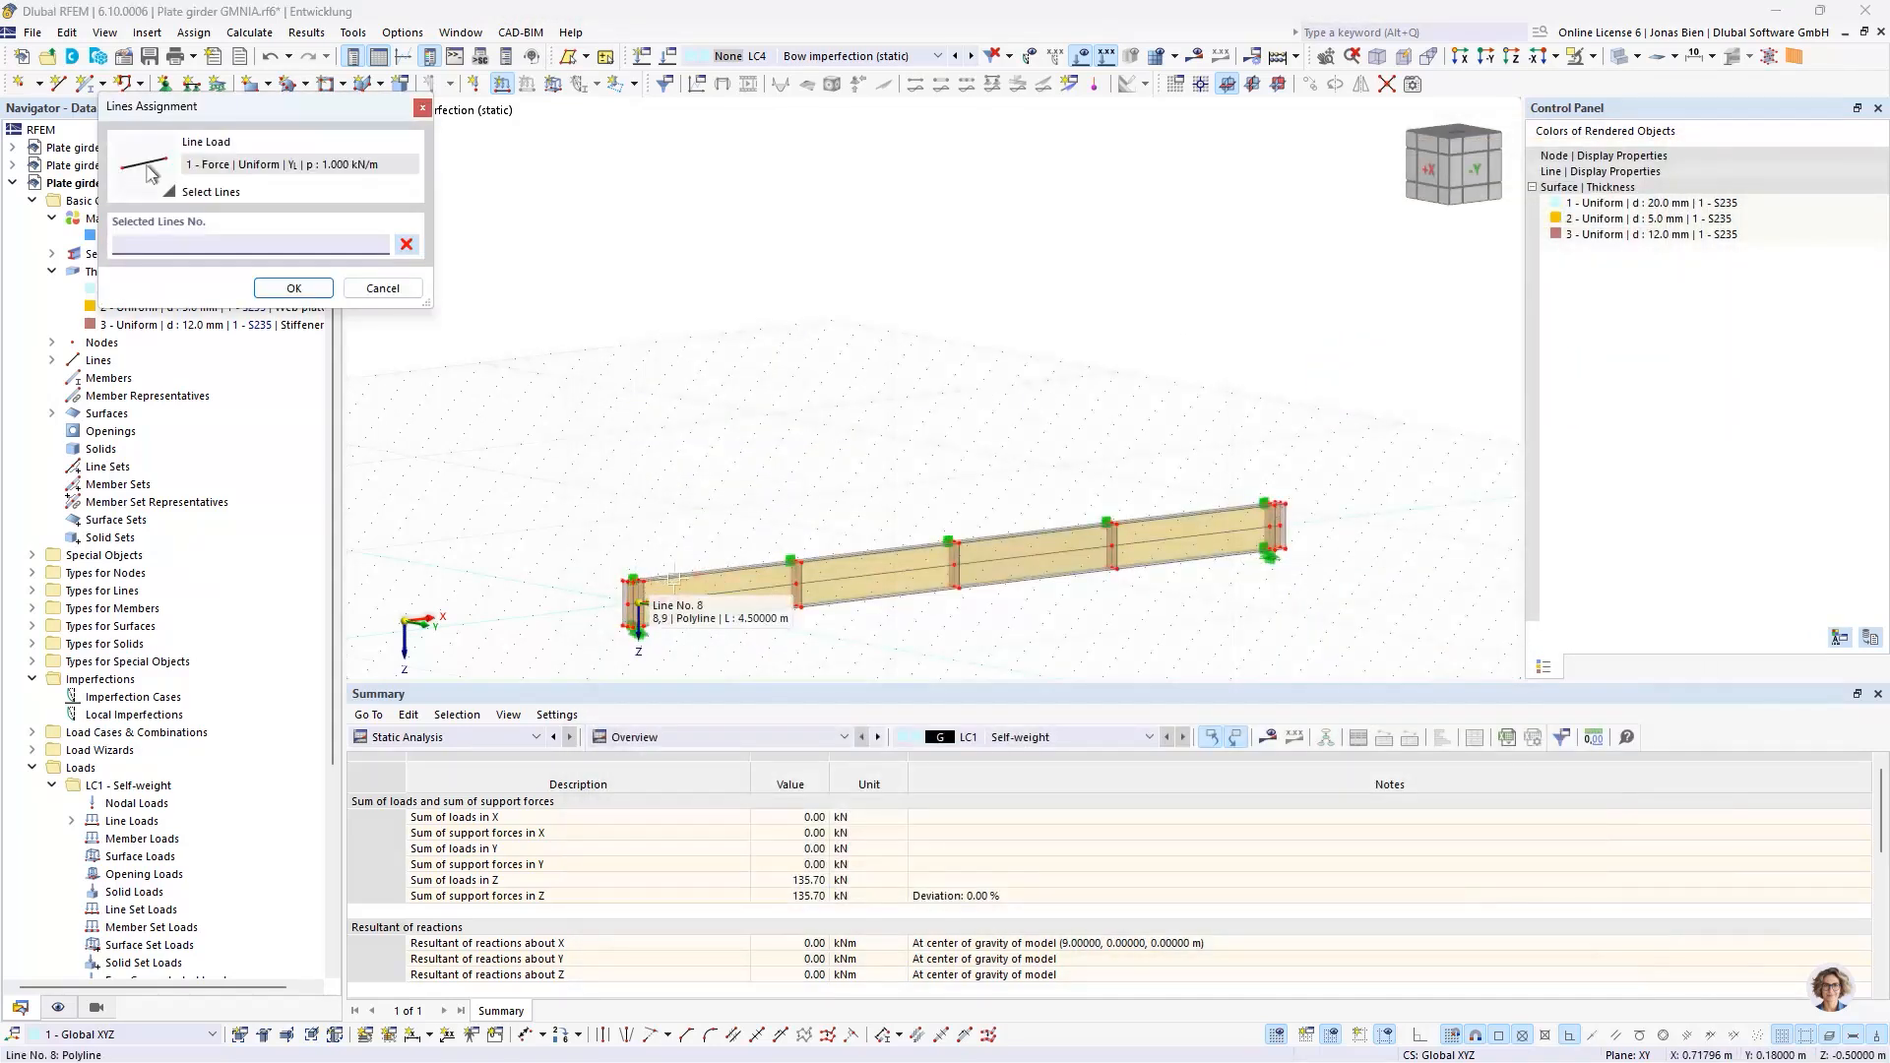
scroll(638, 589, "up", 3)
middle_click_drag(770, 485, 851, 285, "ctrl")
scroll(849, 287, "up", 1)
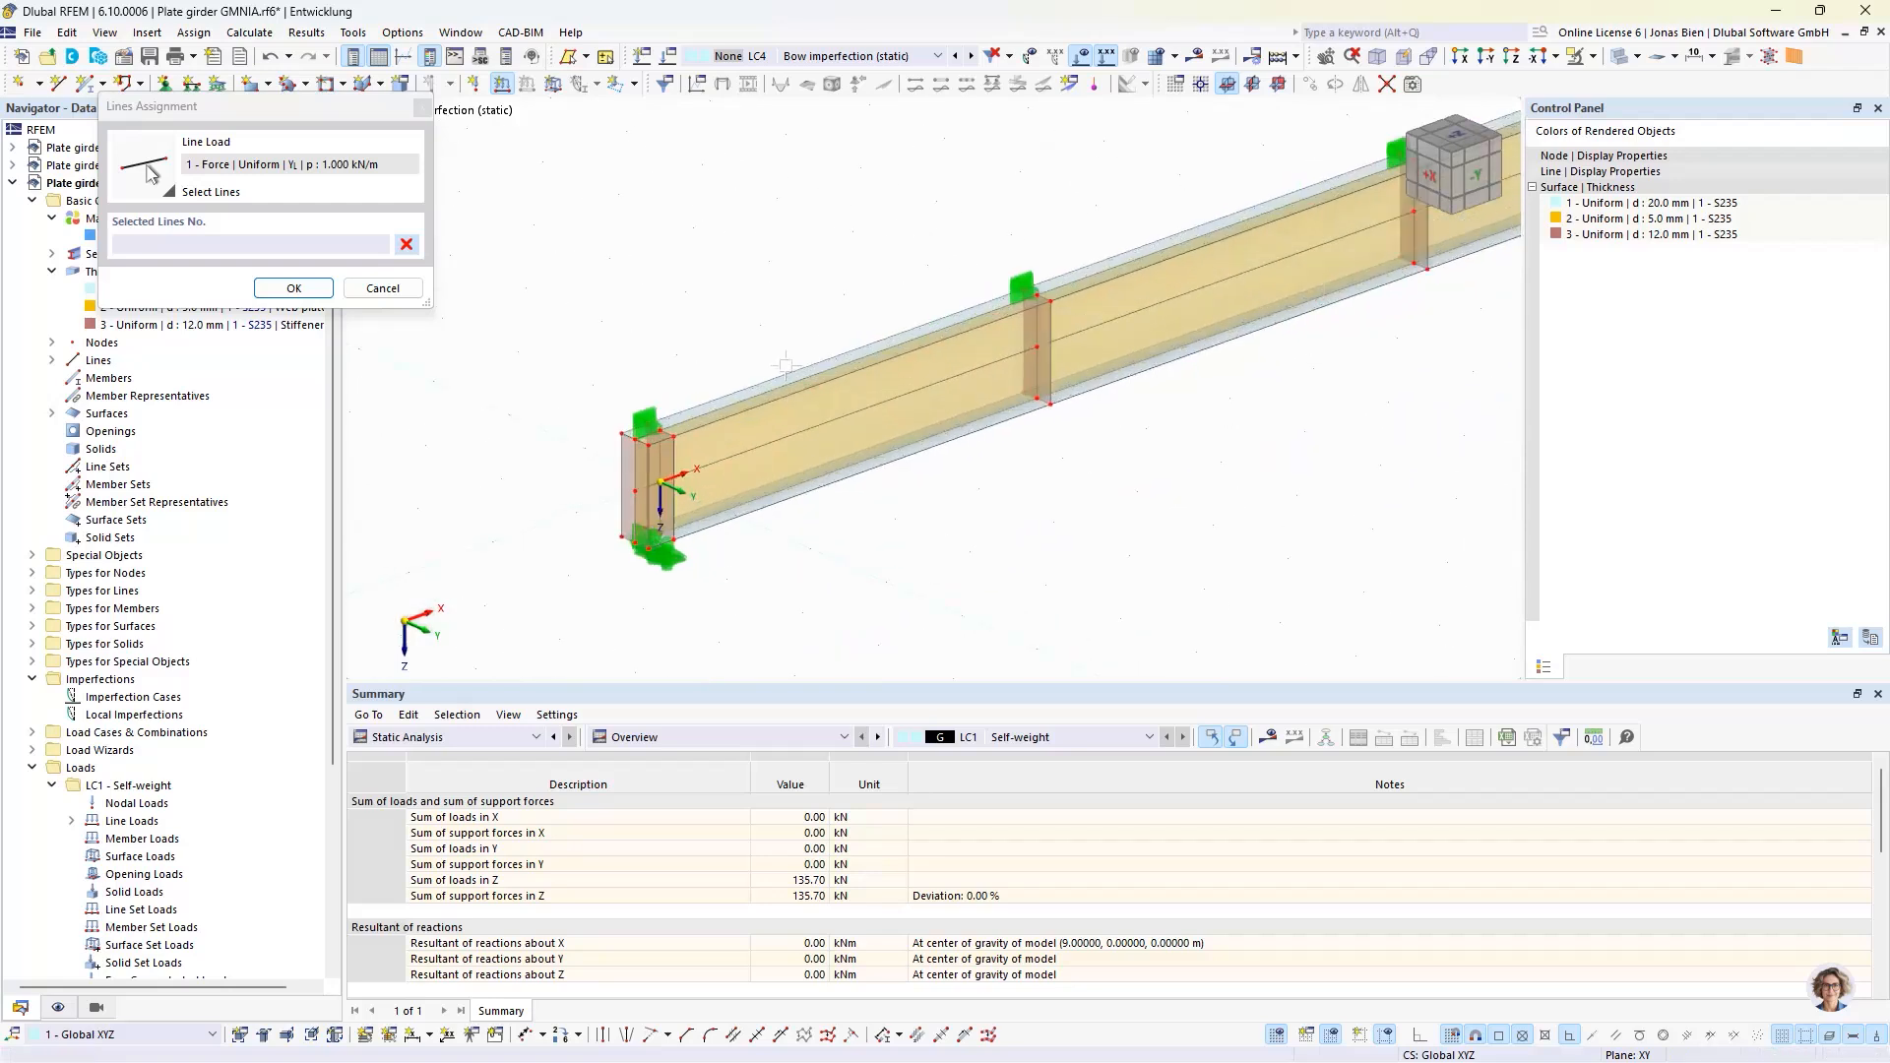
left_click(803, 380)
left_click(805, 481)
middle_click_drag(1253, 388, 846, 565)
left_click(854, 394)
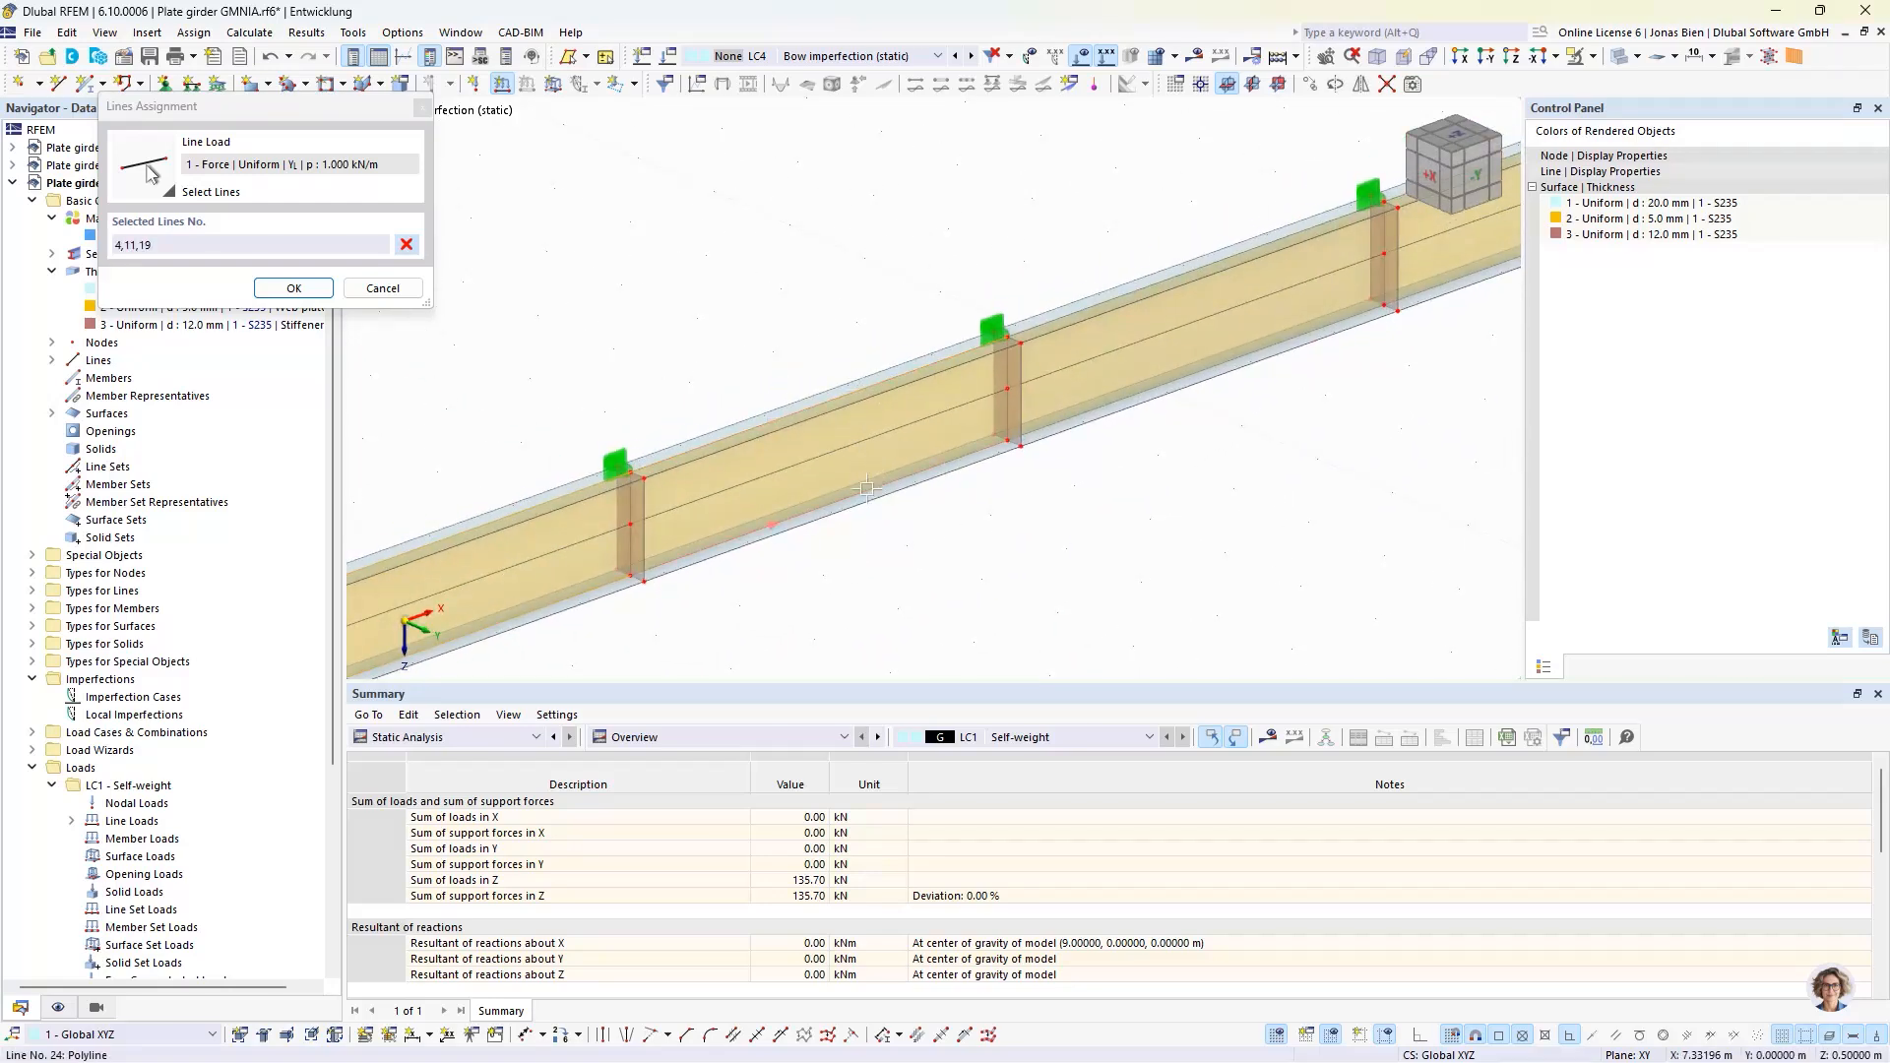
left_click(868, 489)
left_click(1162, 281)
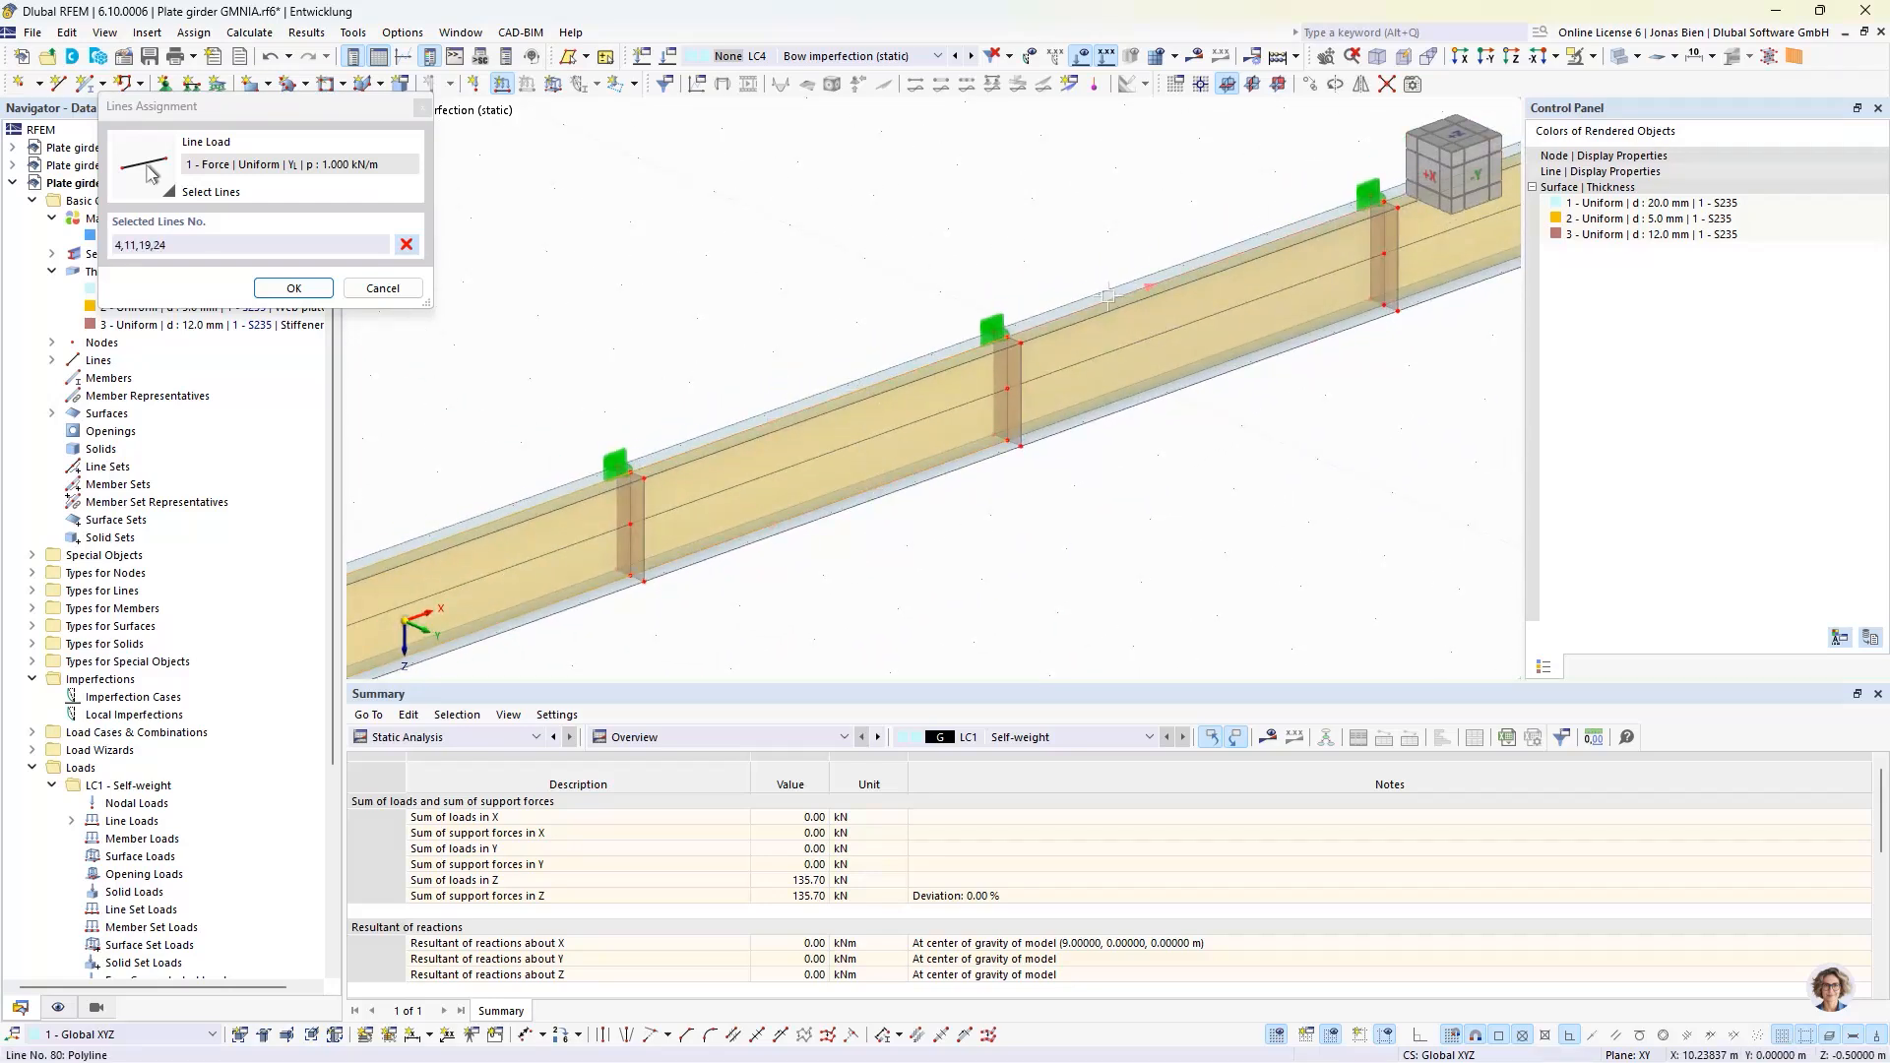
left_click(1172, 381)
middle_click_drag(1158, 482, 791, 708)
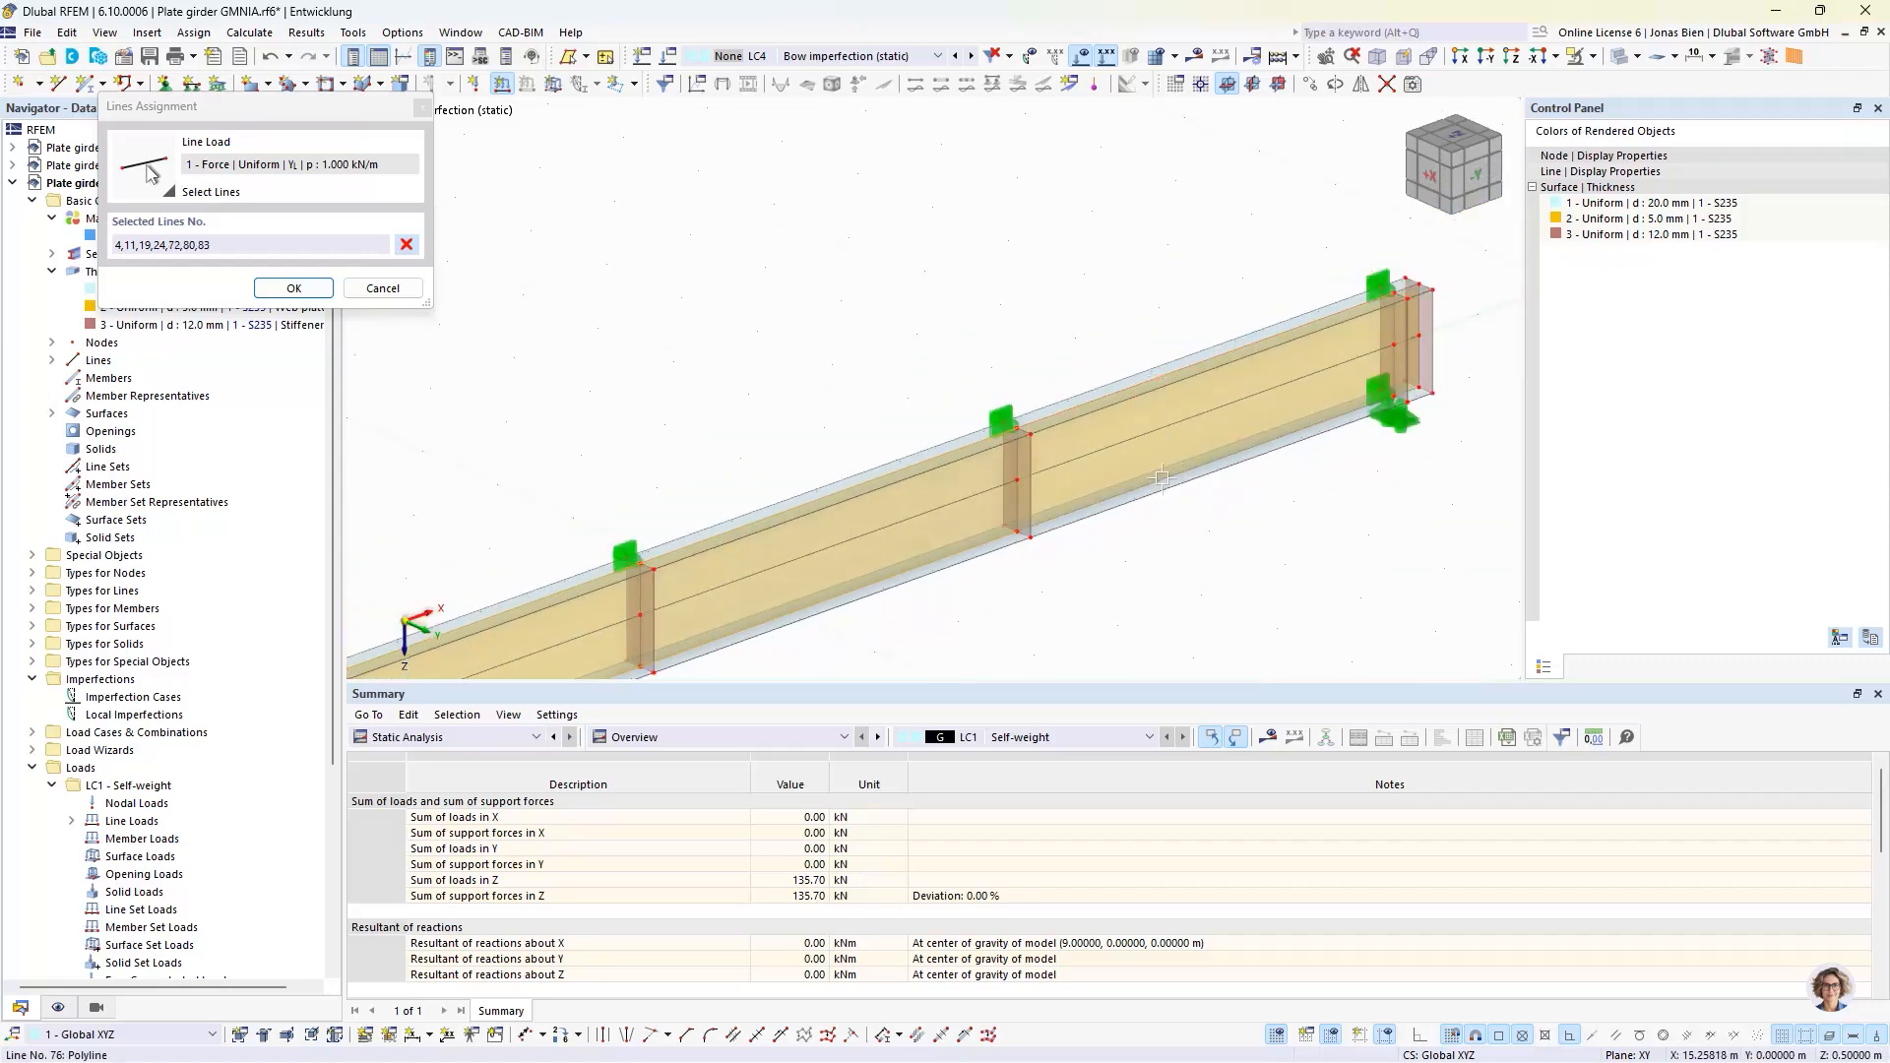
left_click(294, 288)
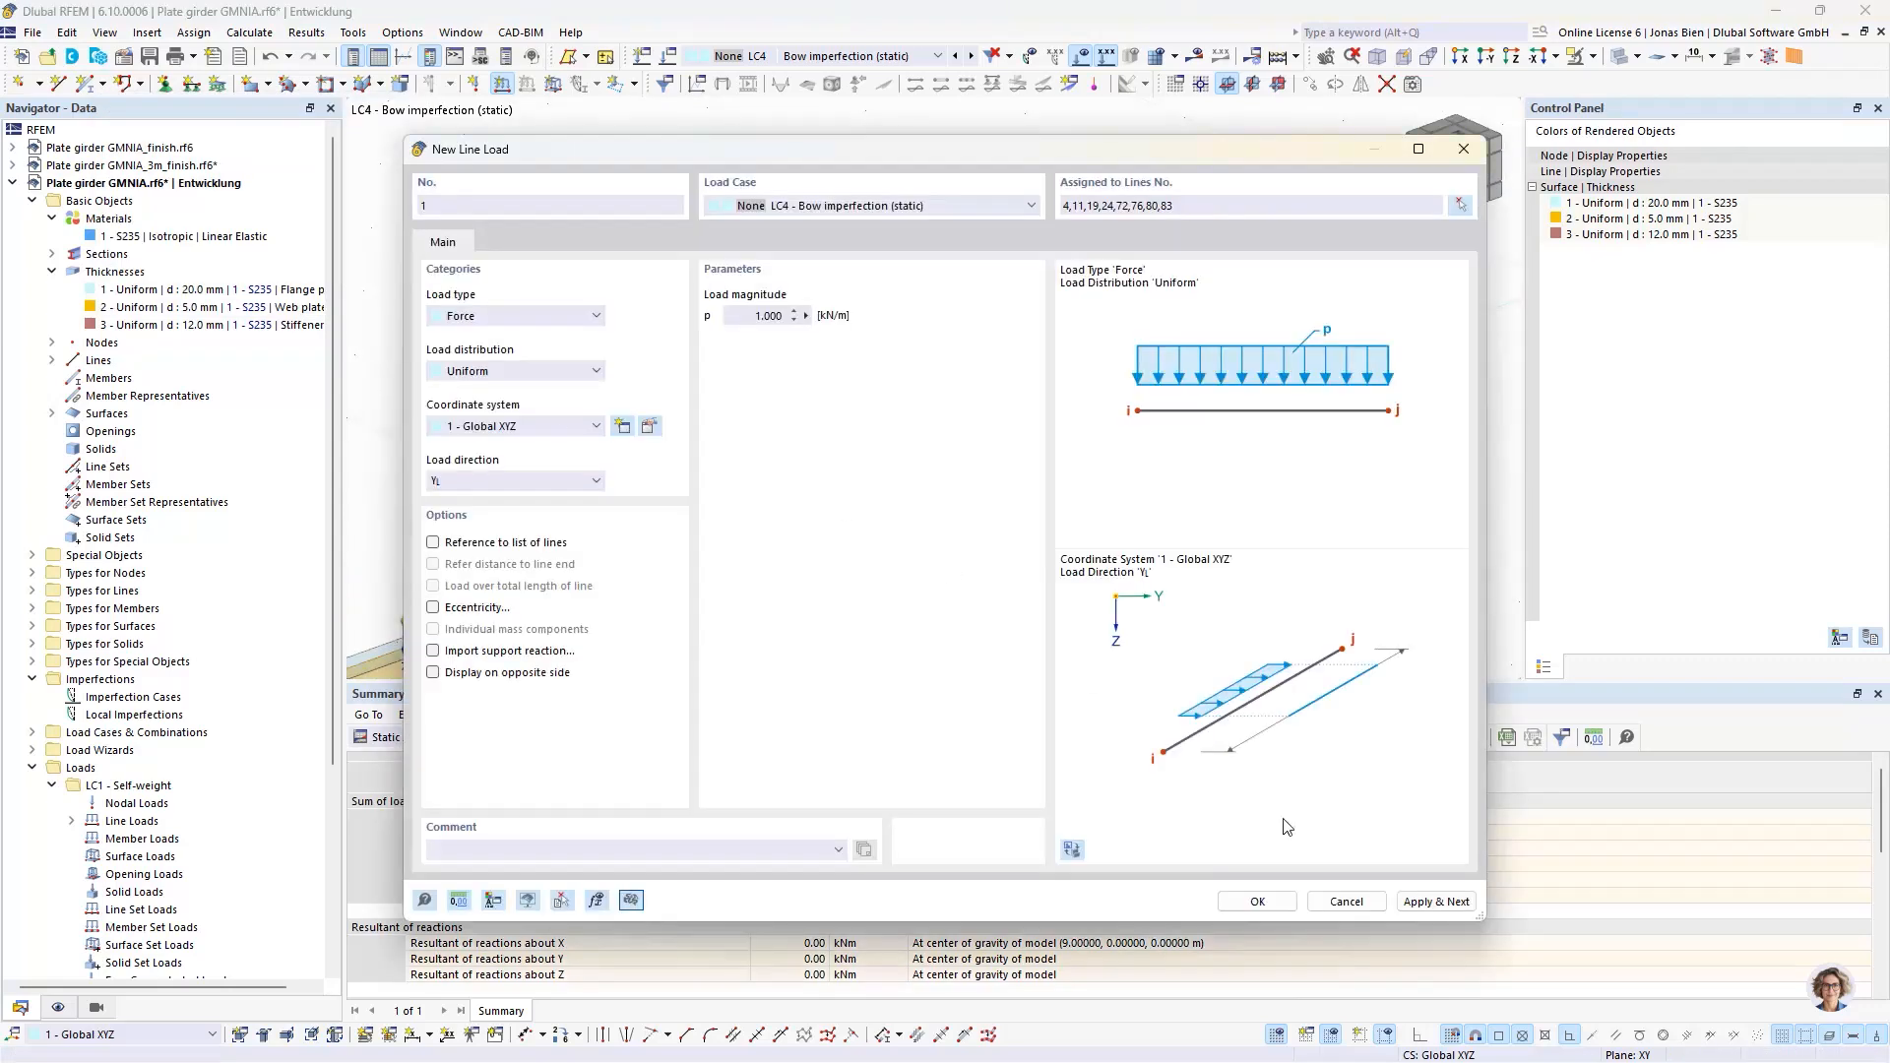
left_click(1258, 902)
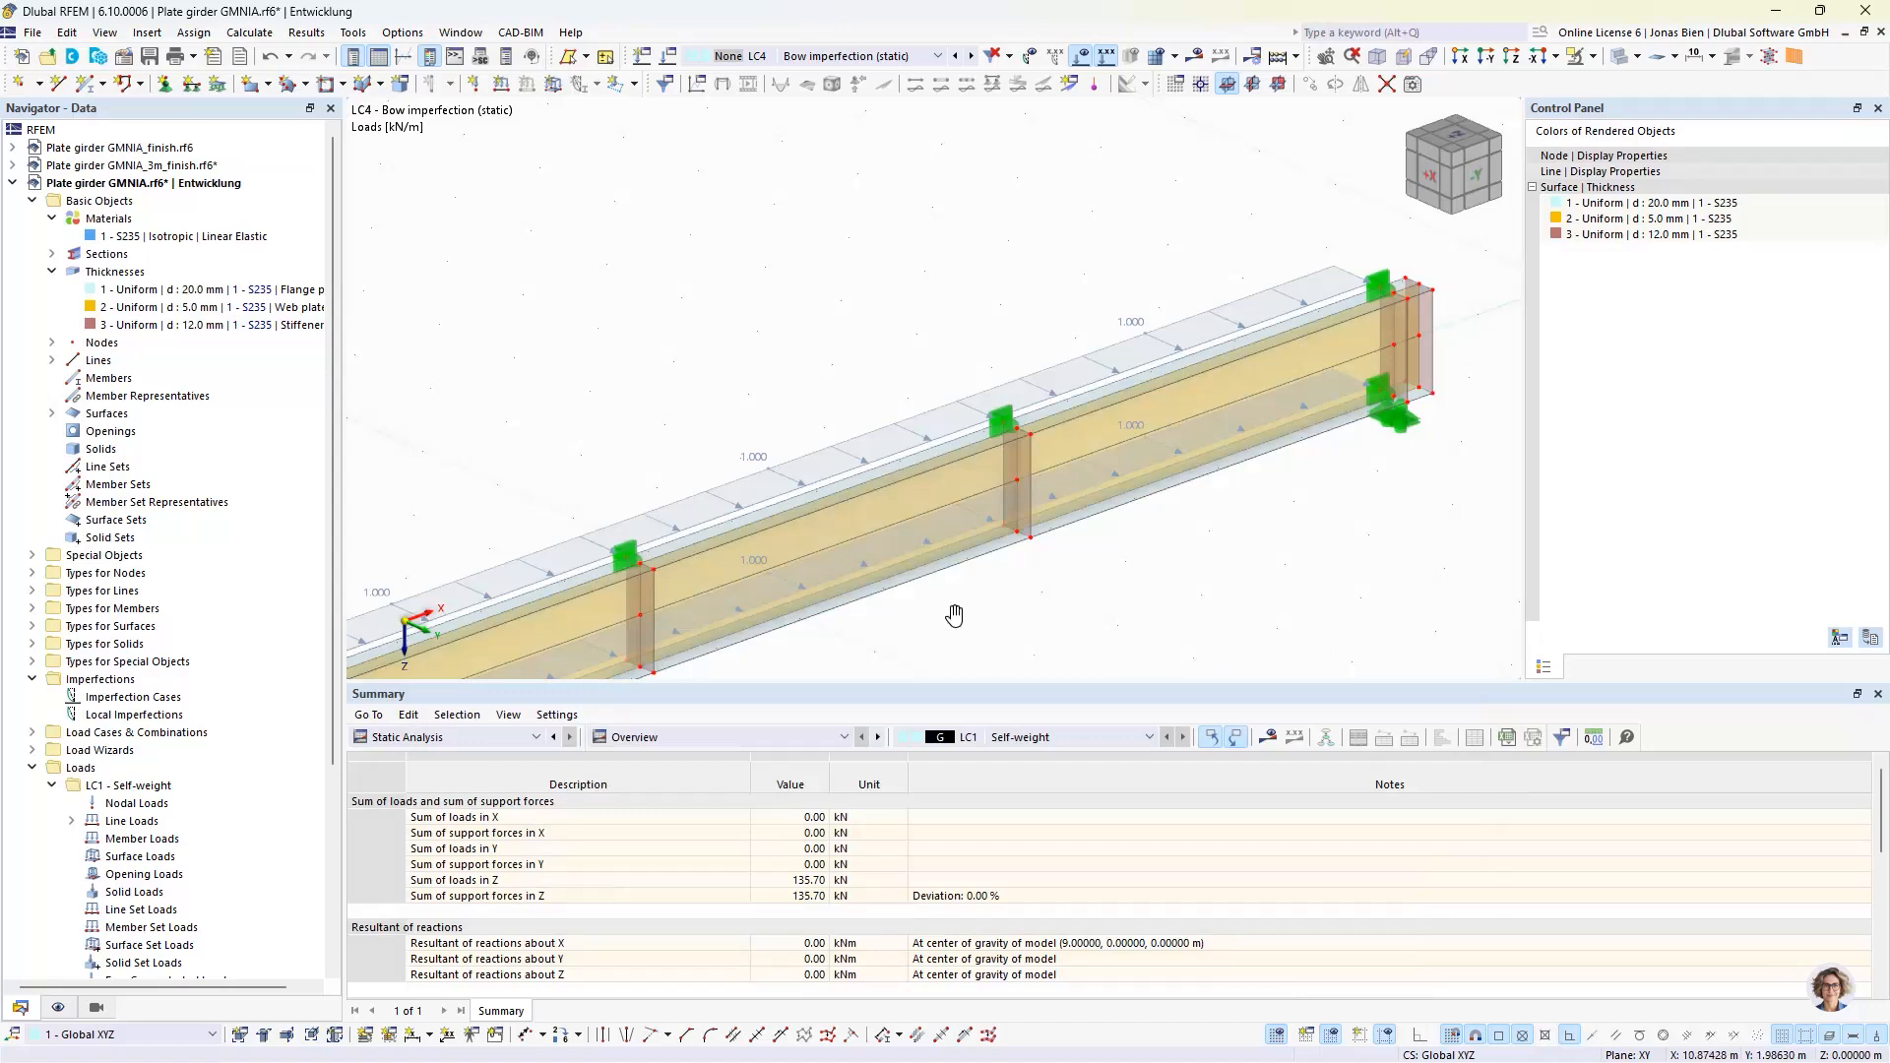
- Reverse the LC4 line load acting on lines 19, 24, 72 and 76 in the second and fourth girder fields
scroll(1174, 493, "down", 2)
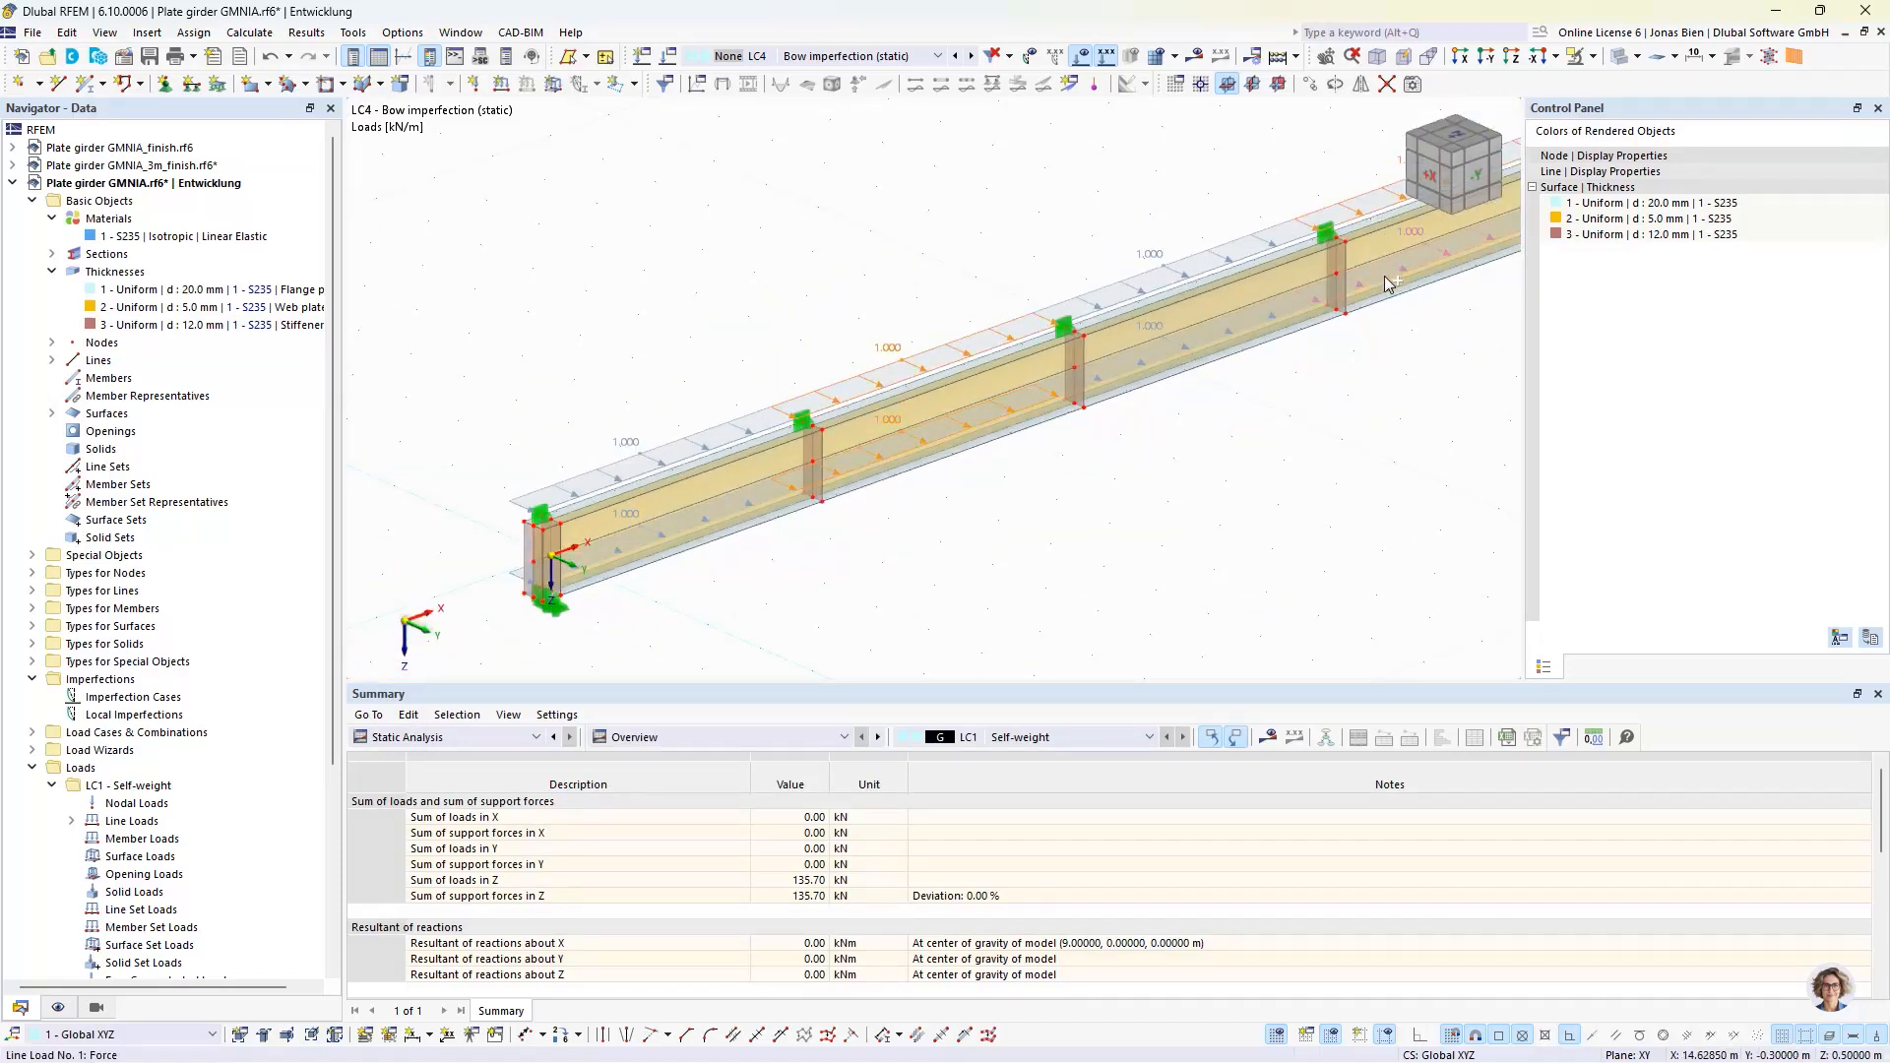
double_click(948, 352)
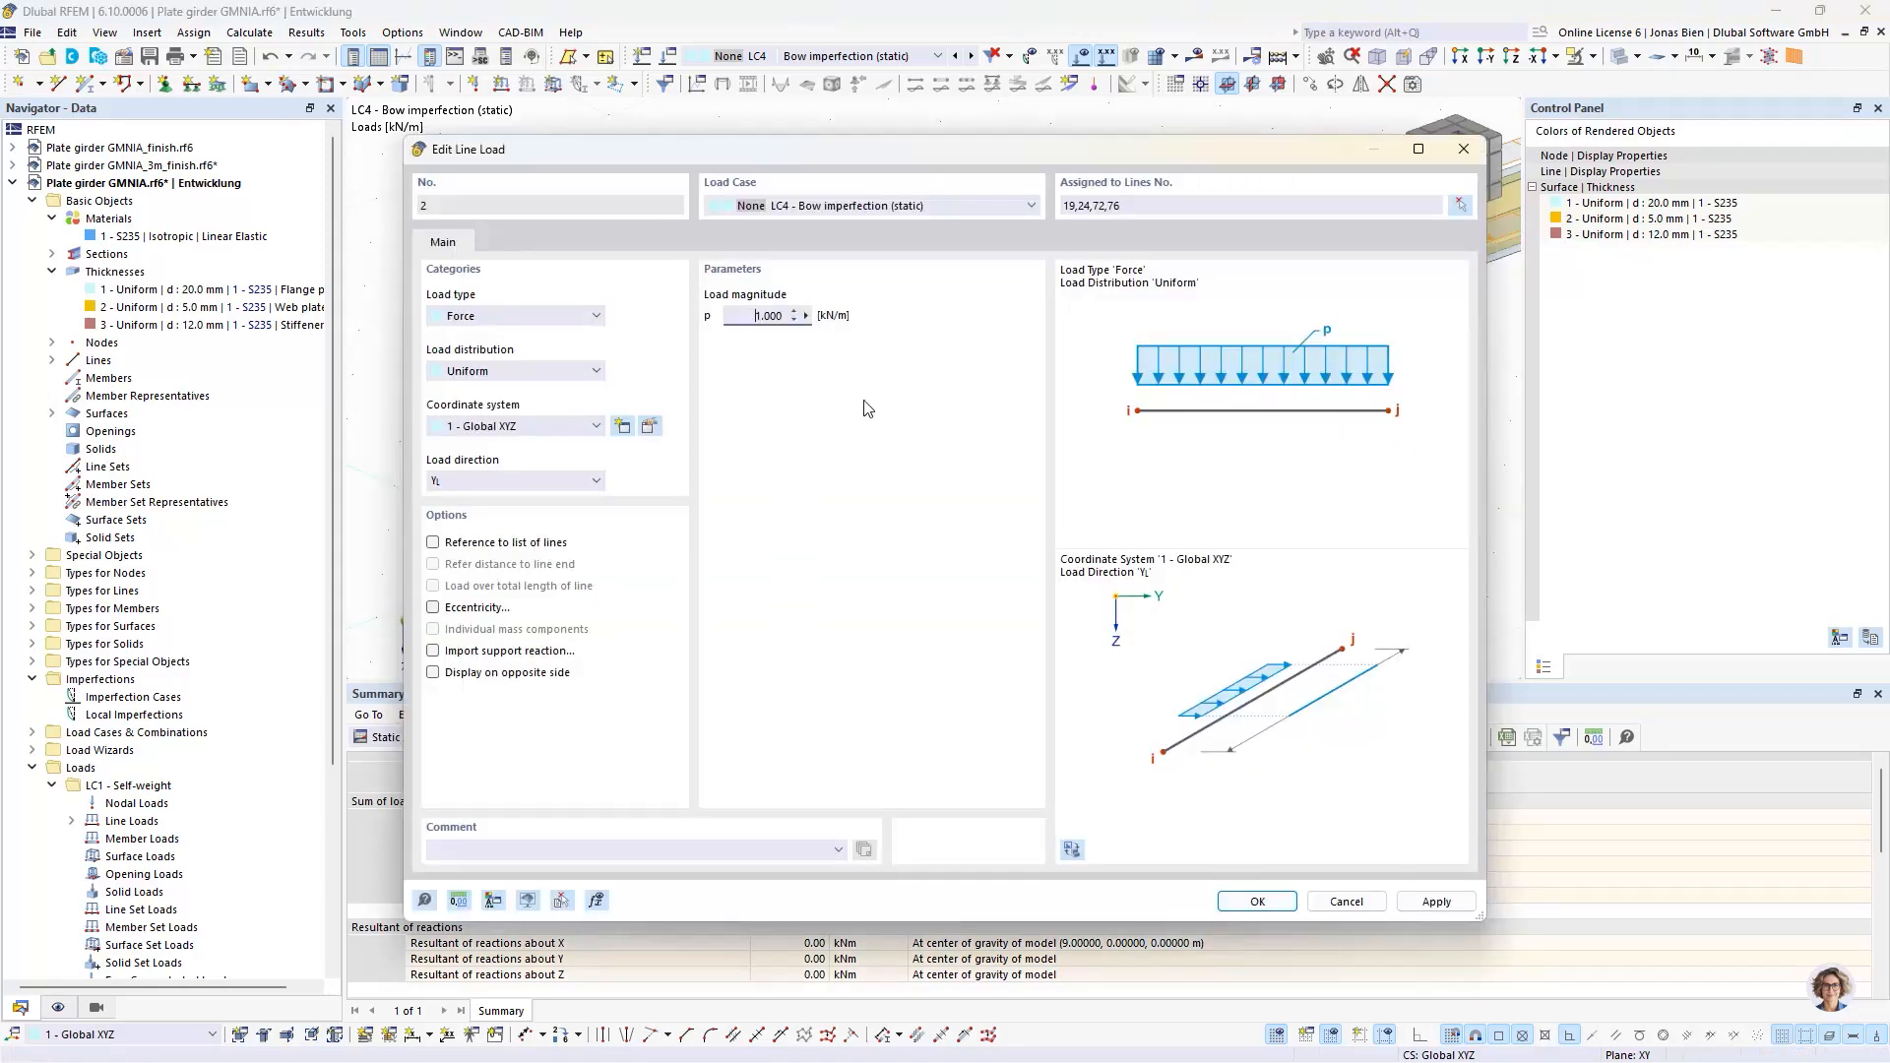
left_click(1254, 902)
- Calculate load case LC4 and display the girder's total global displacements |u|
middle_click_drag(1267, 428, 1178, 457)
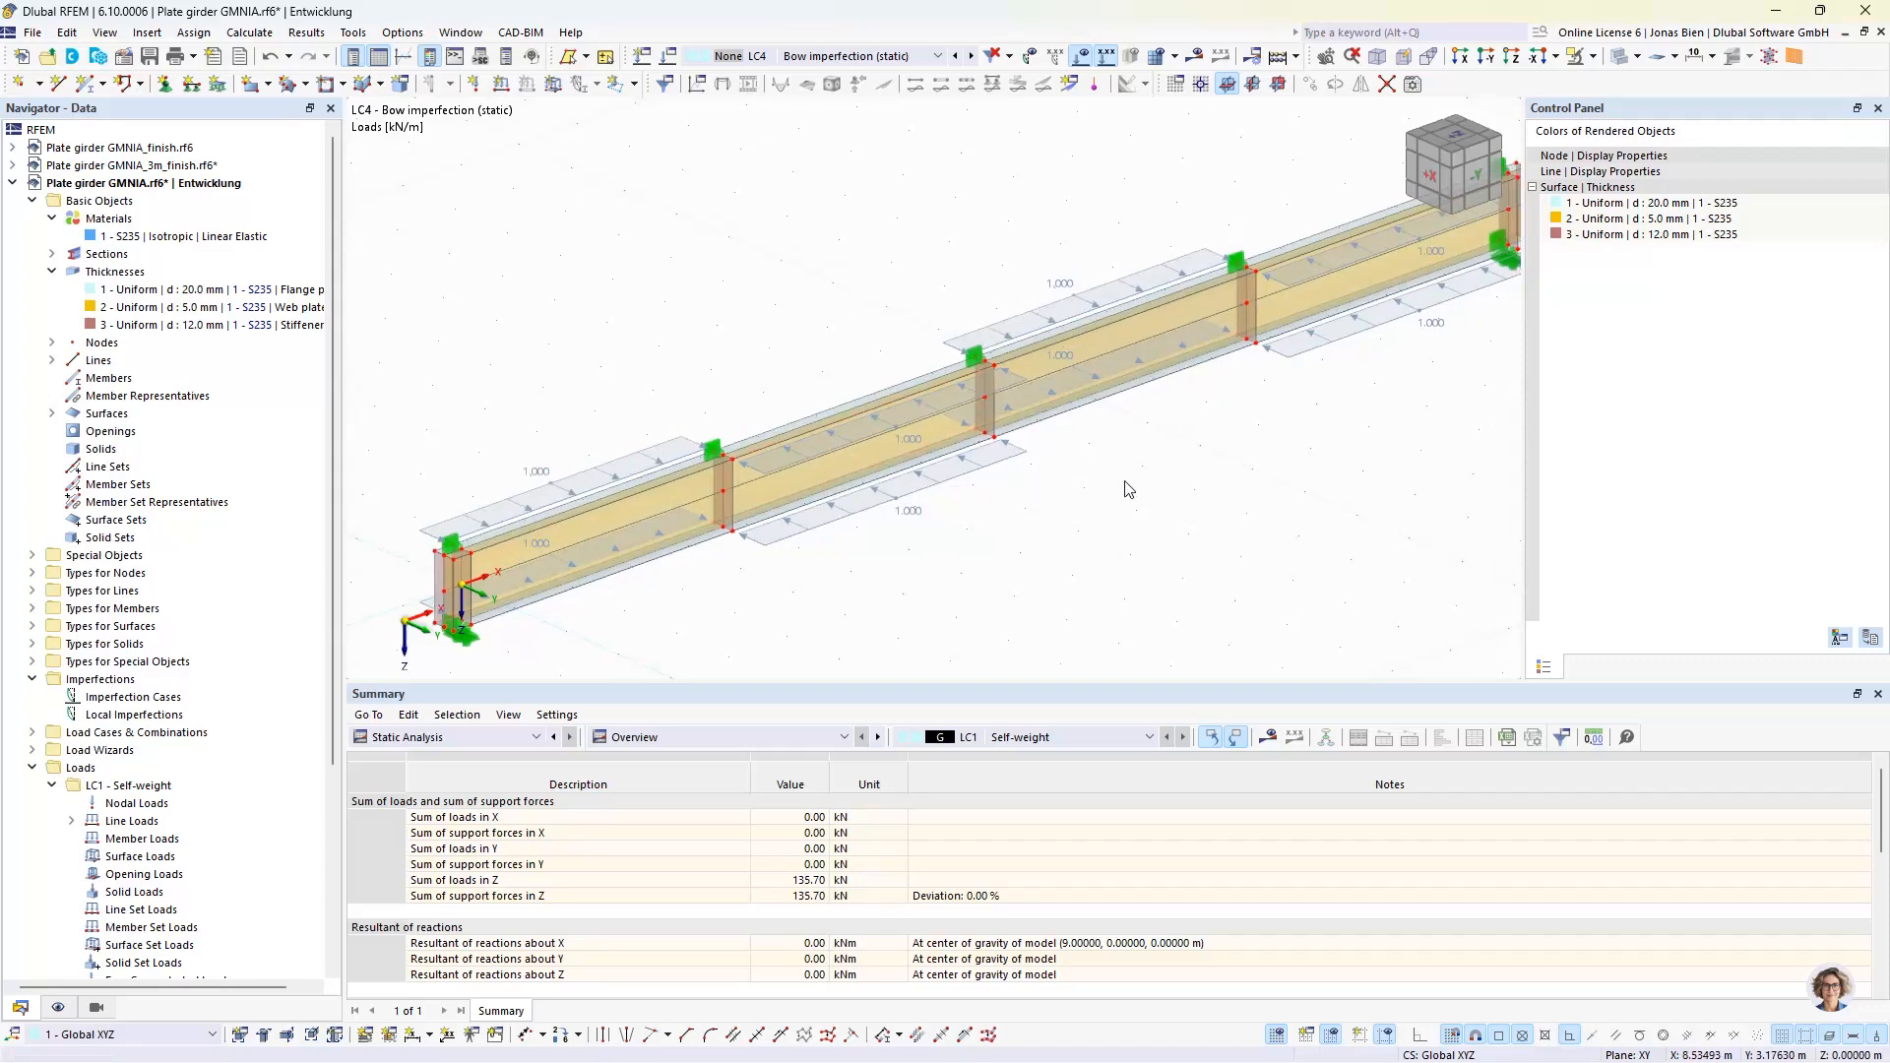
middle_click_drag(1152, 482, 1127, 486, "ctrl")
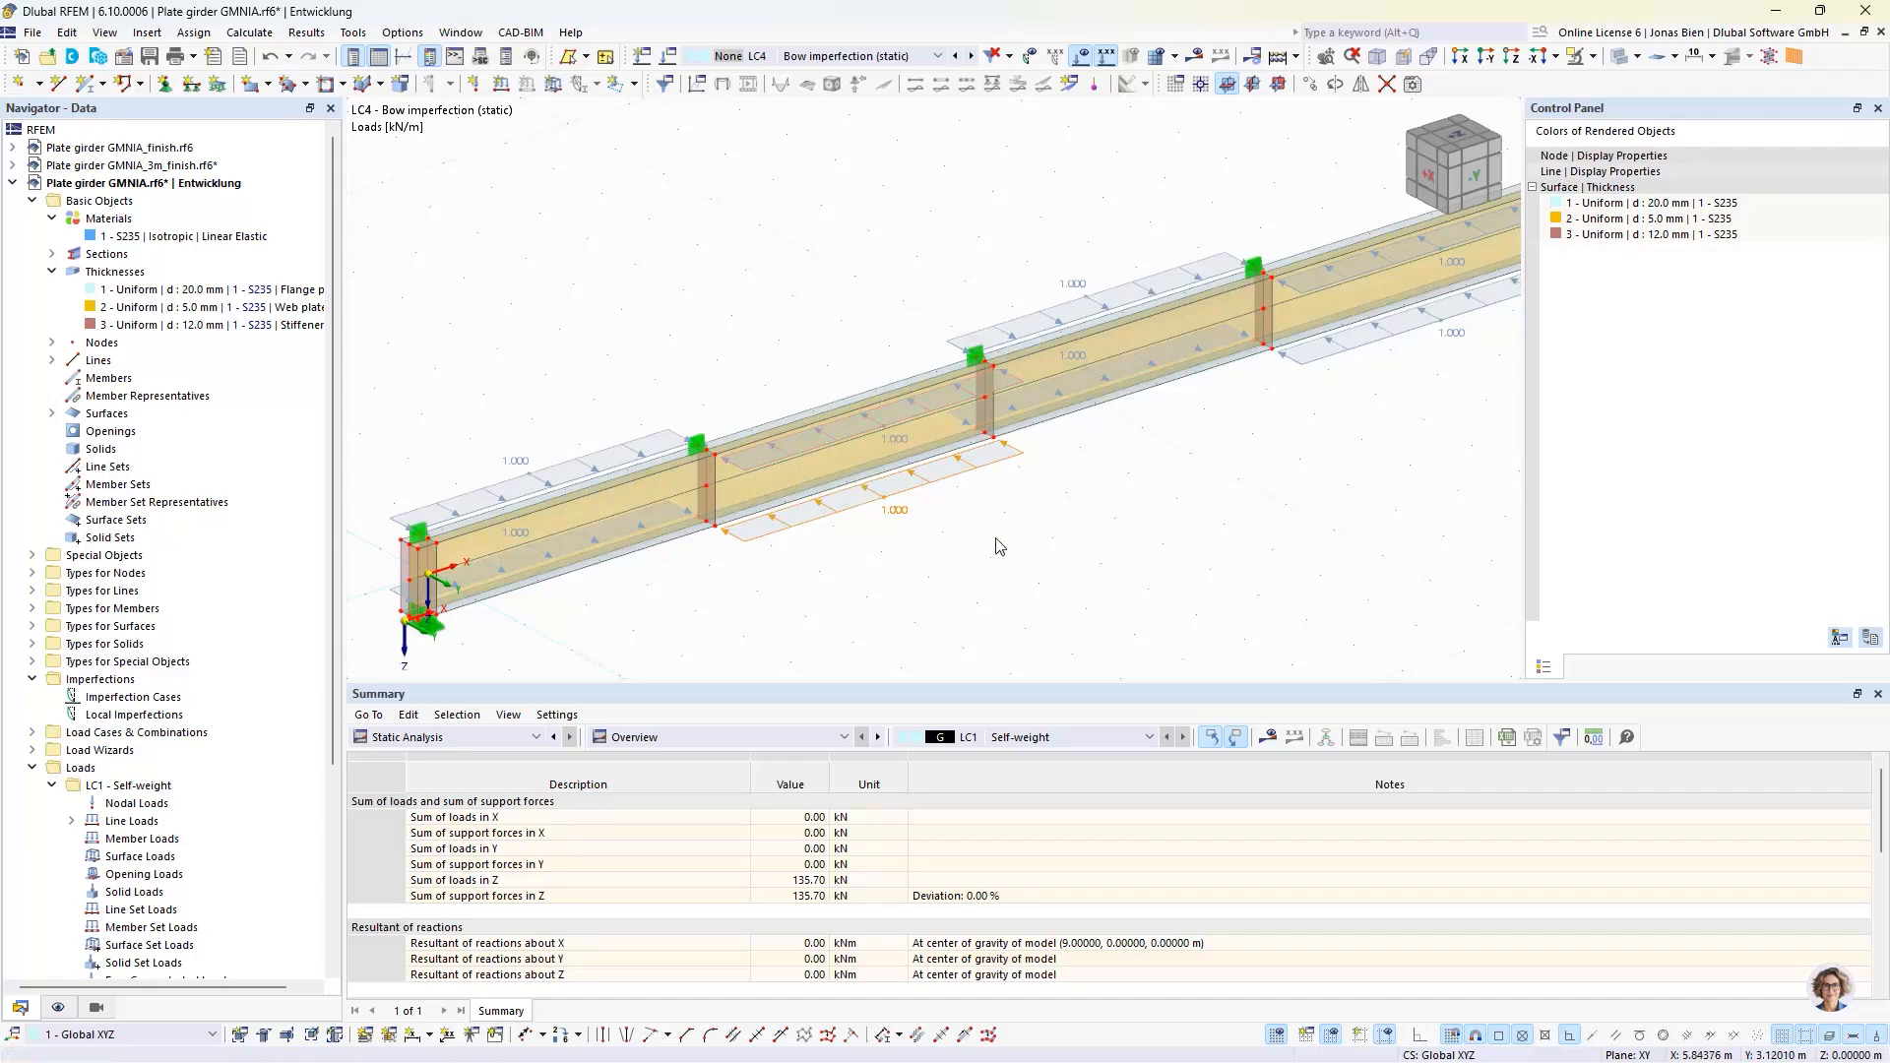
middle_click_drag(1006, 504, 1048, 481, "ctrl")
middle_click_drag(1164, 536, 1146, 467)
scroll(1131, 511, "down", 1)
left_click(1194, 56)
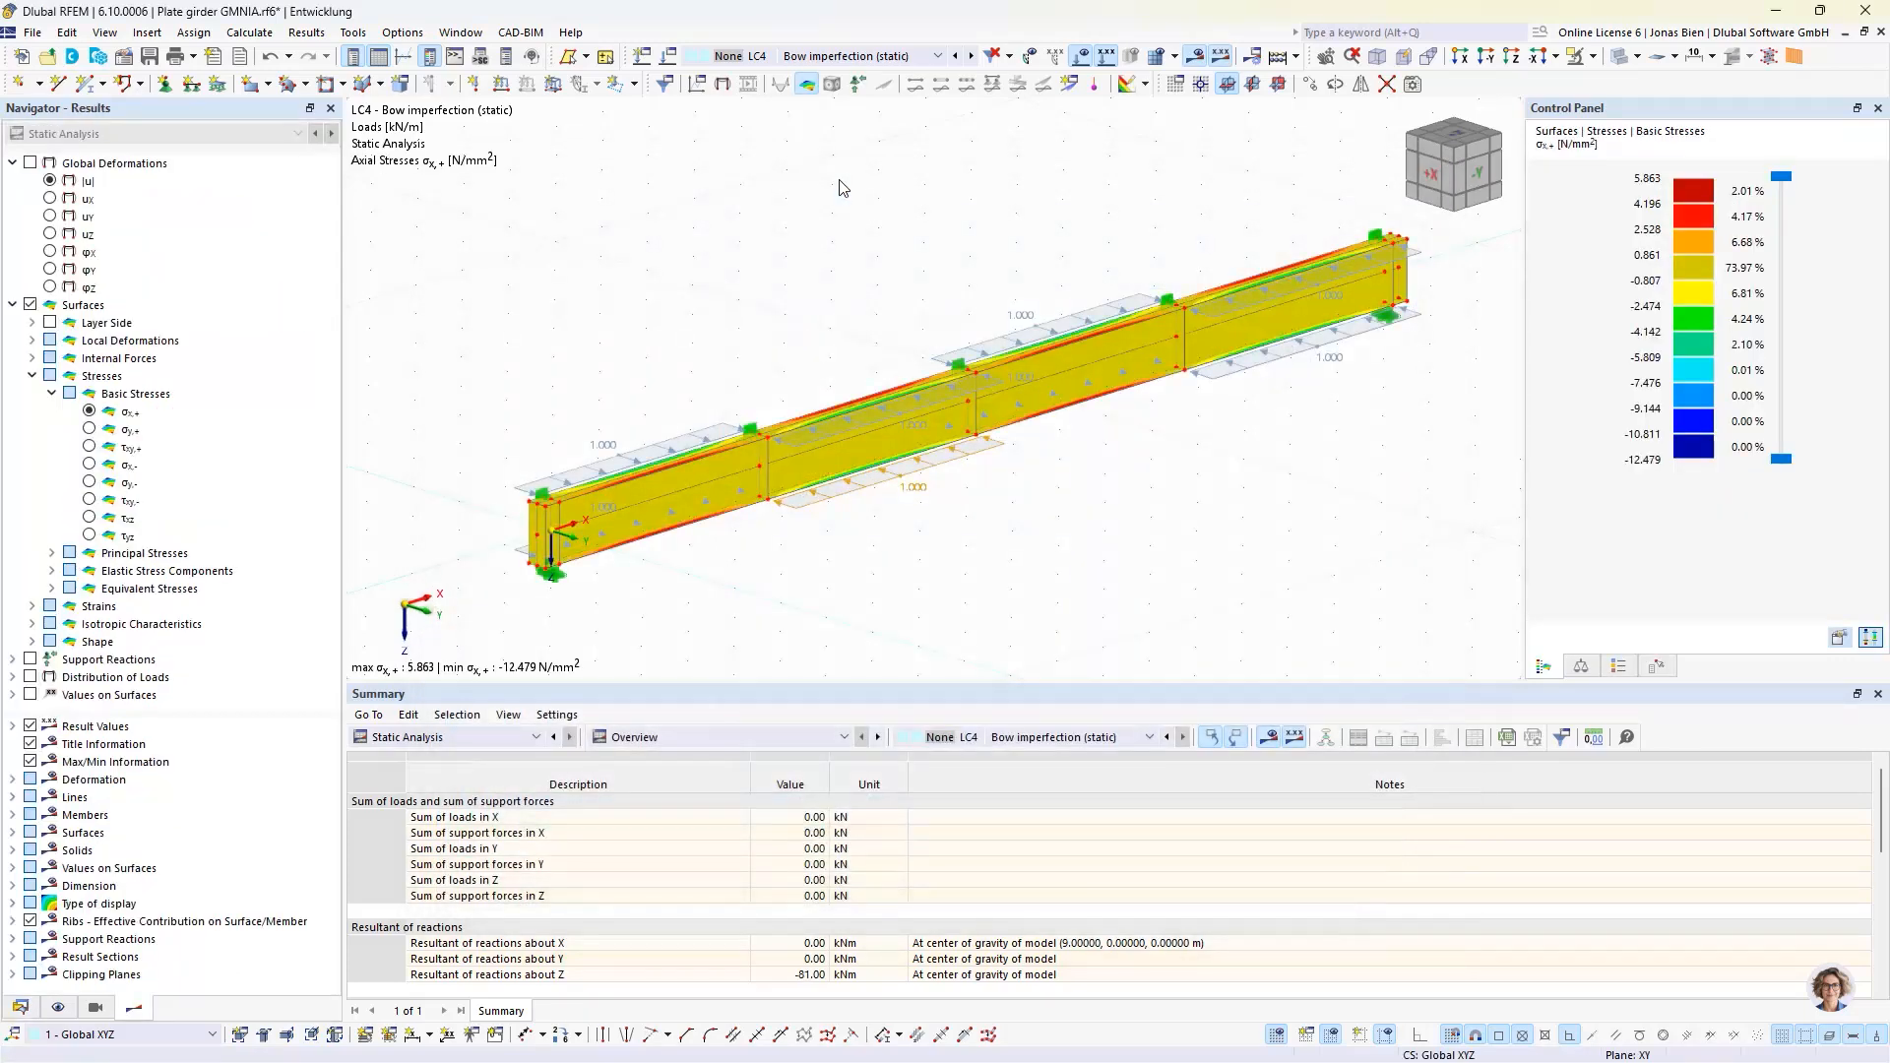
left_click(49, 181)
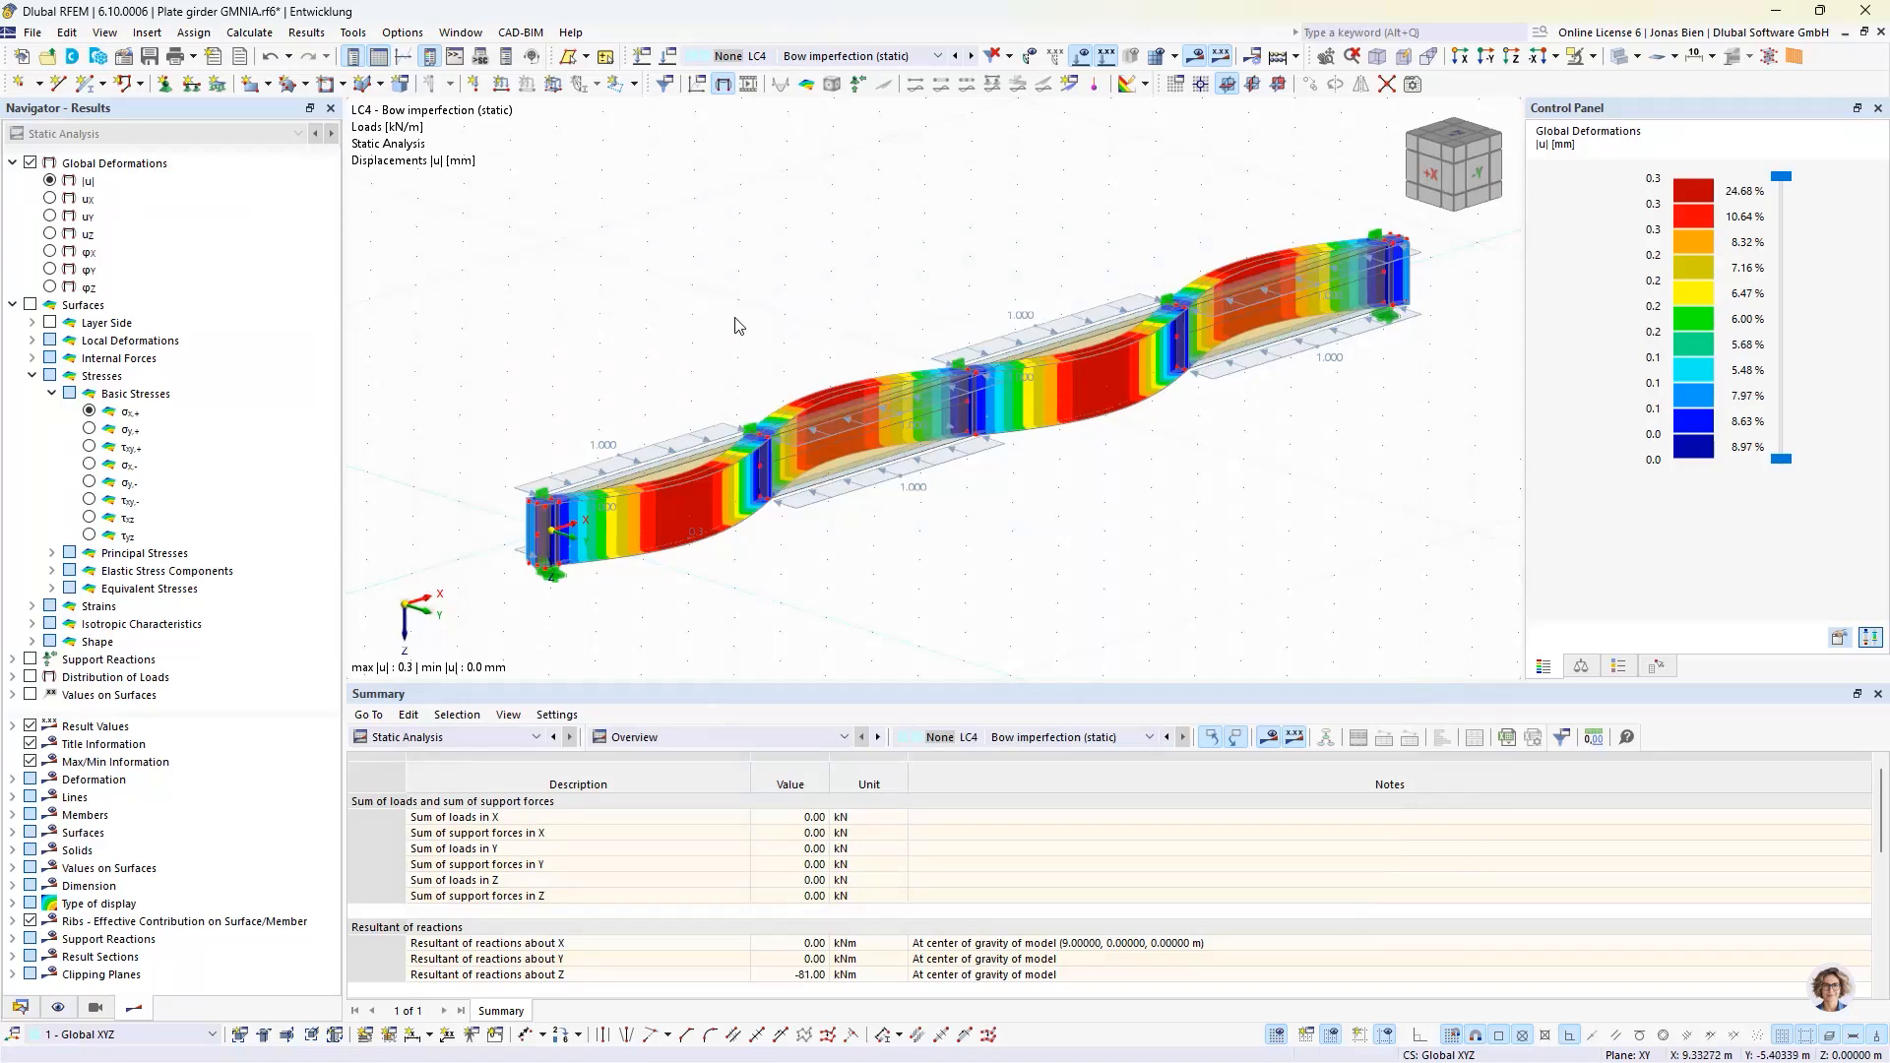
mouse_move(737, 319)
middle_mouse_down("ctrl")
mouse_move(719, 254)
mouse_move(918, 310)
mouse_move(970, 298)
mouse_move(841, 287)
mouse_move(721, 313)
middle_mouse_up("ctrl")
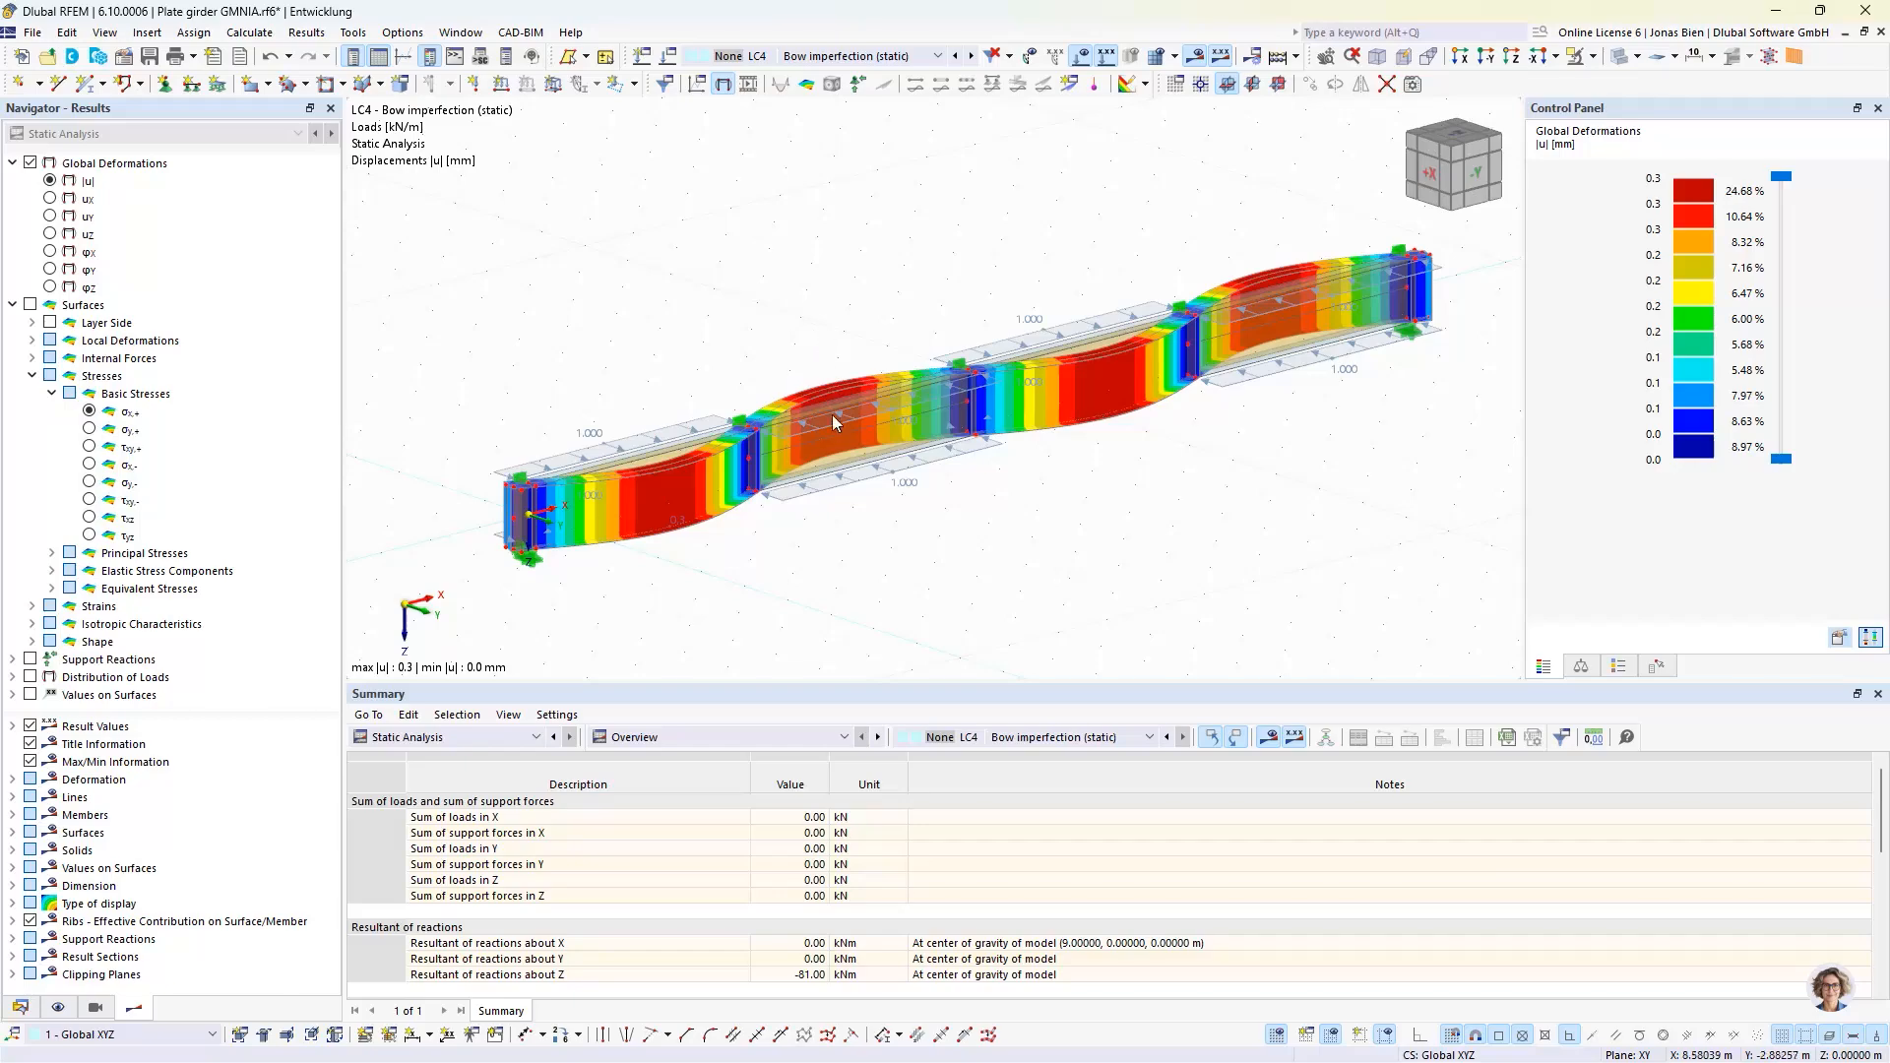
mouse_move(831, 362)
middle_mouse_down("ctrl")
mouse_move(902, 336)
mouse_move(1034, 338)
mouse_move(927, 336)
mouse_move(843, 387)
middle_mouse_up("ctrl")
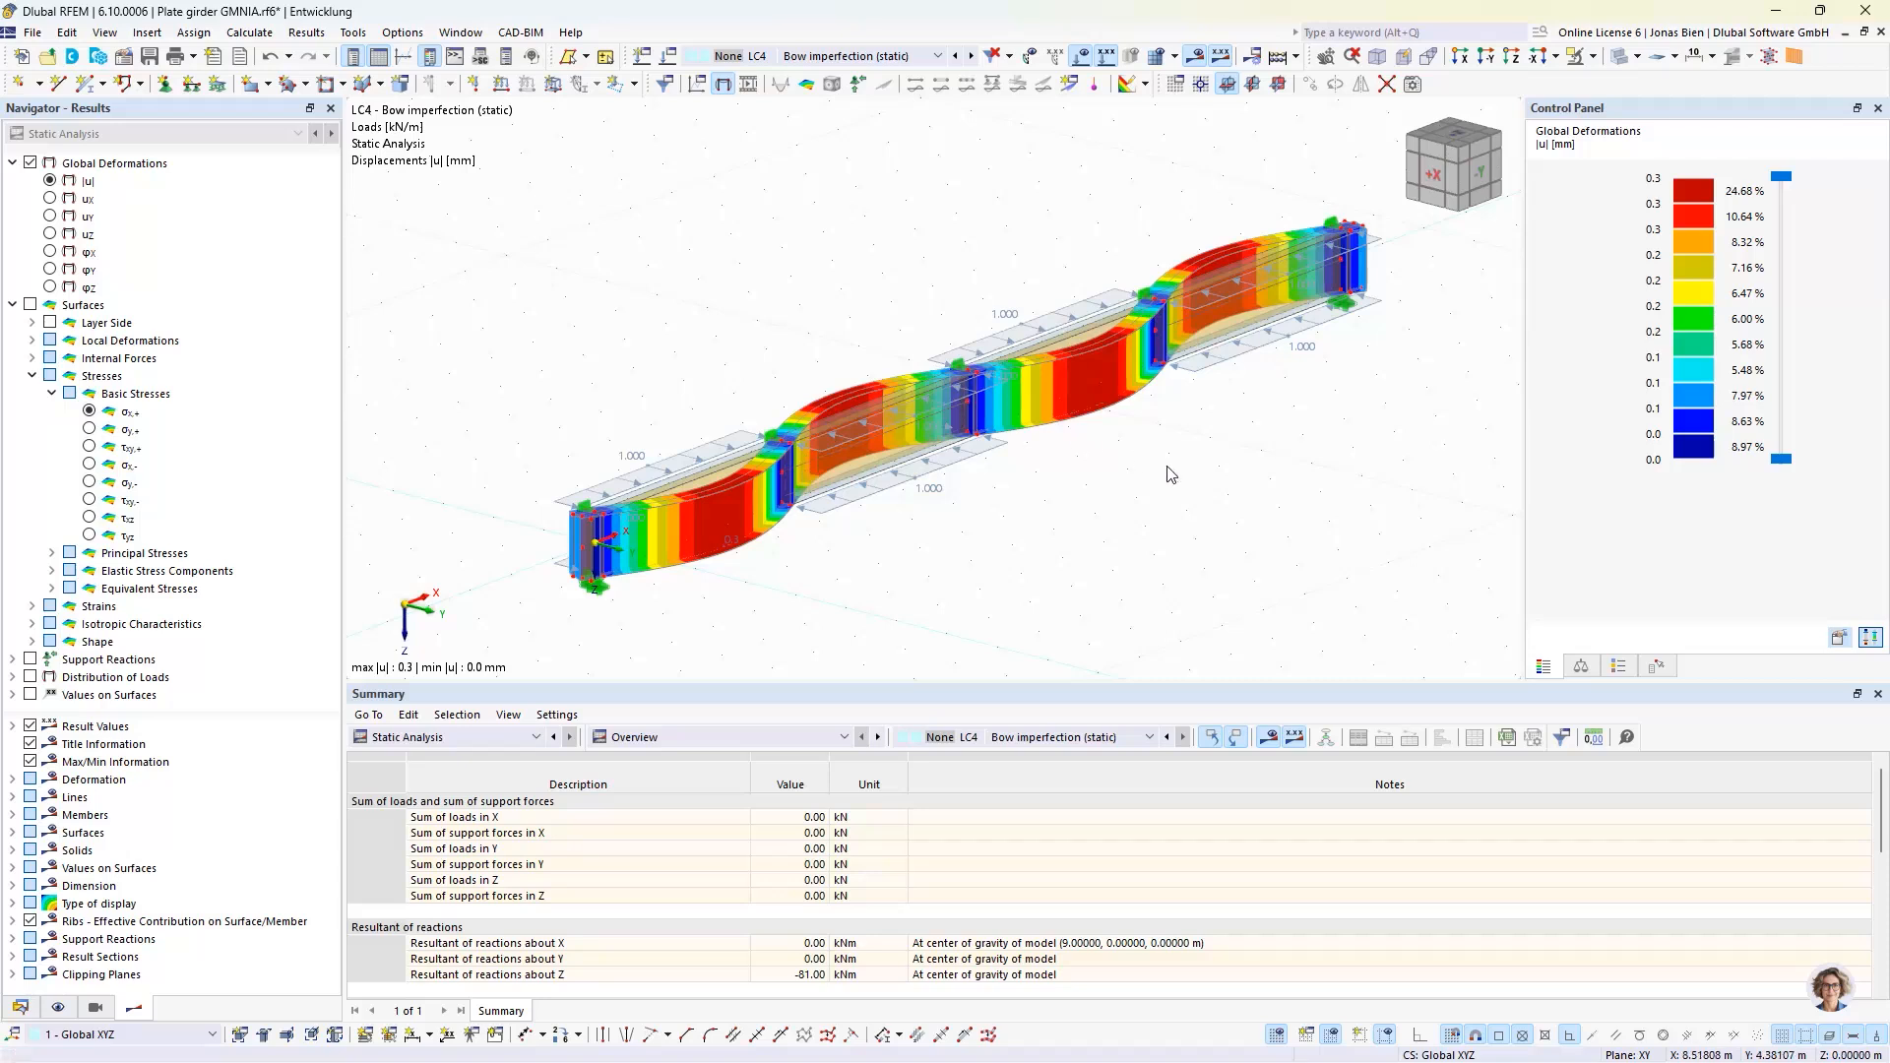
scroll(1231, 429, "up", 1)
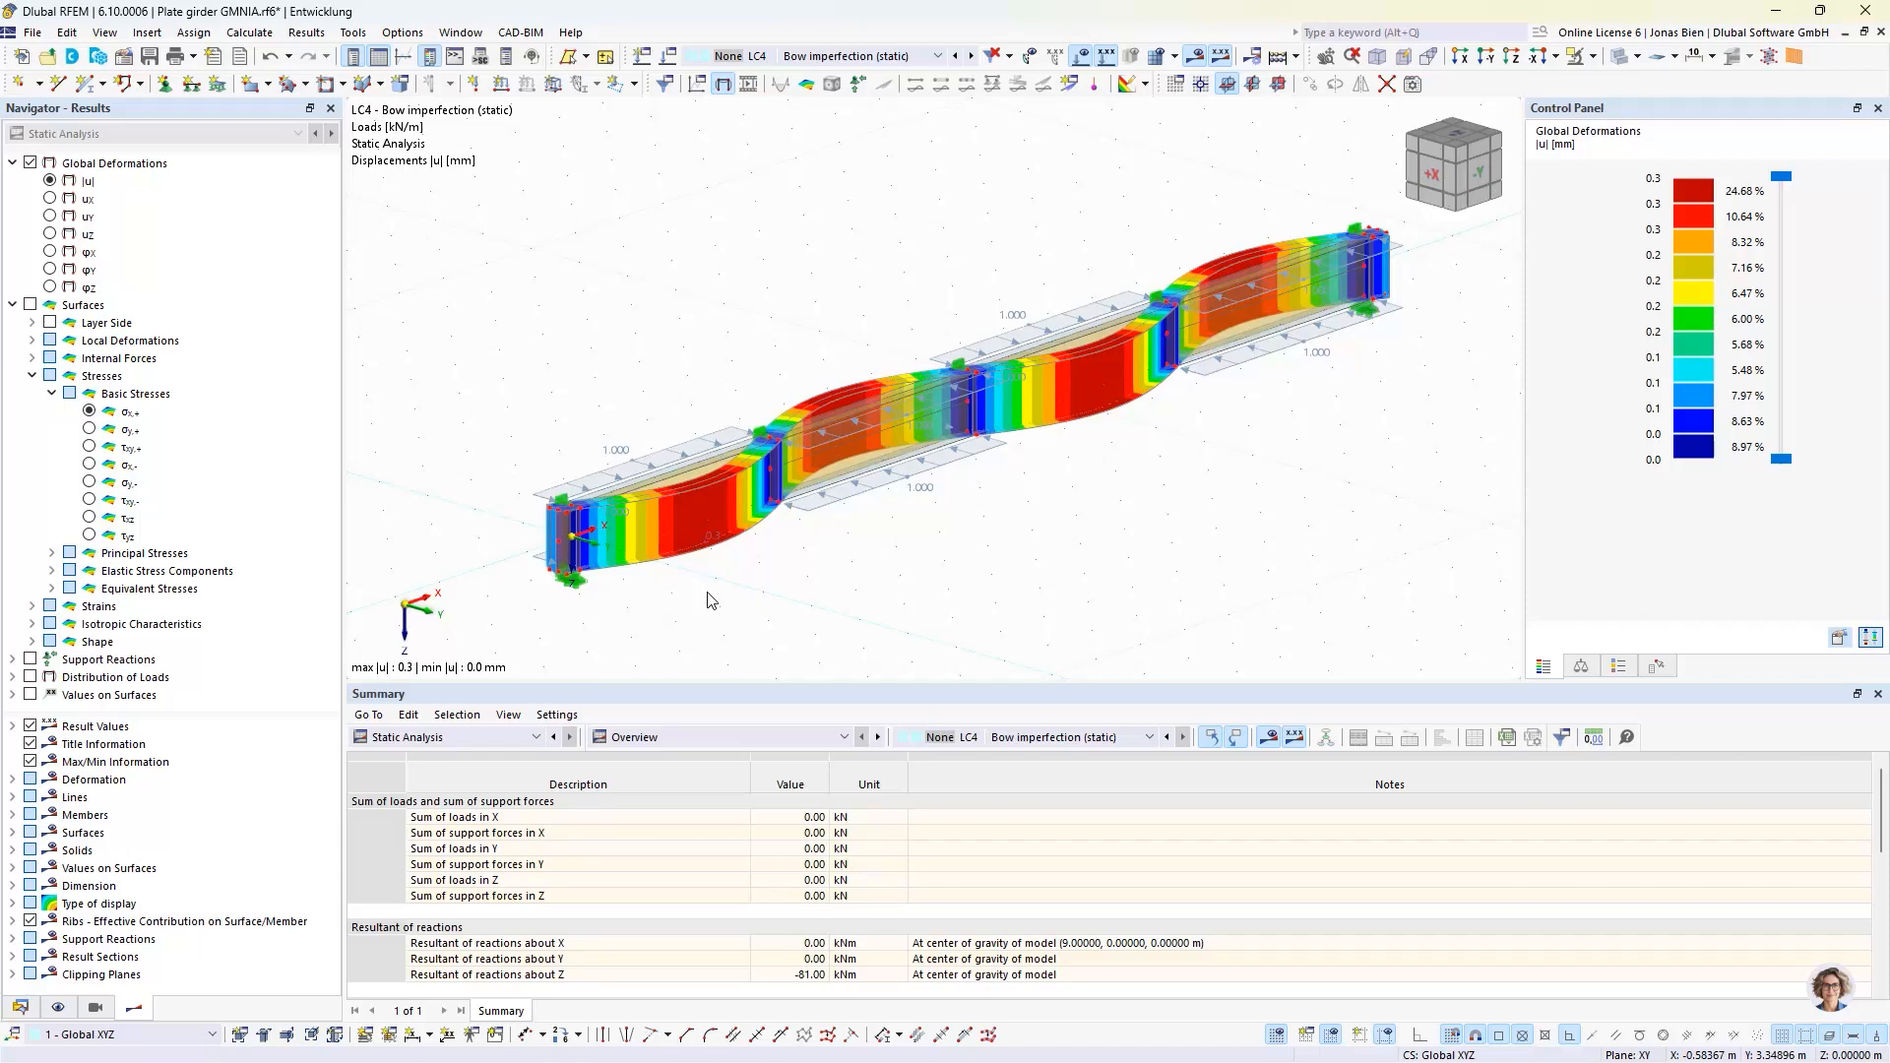
- Start a new imperfection case of type Static Deformation, using a load case as its source type
left_click(21, 1009)
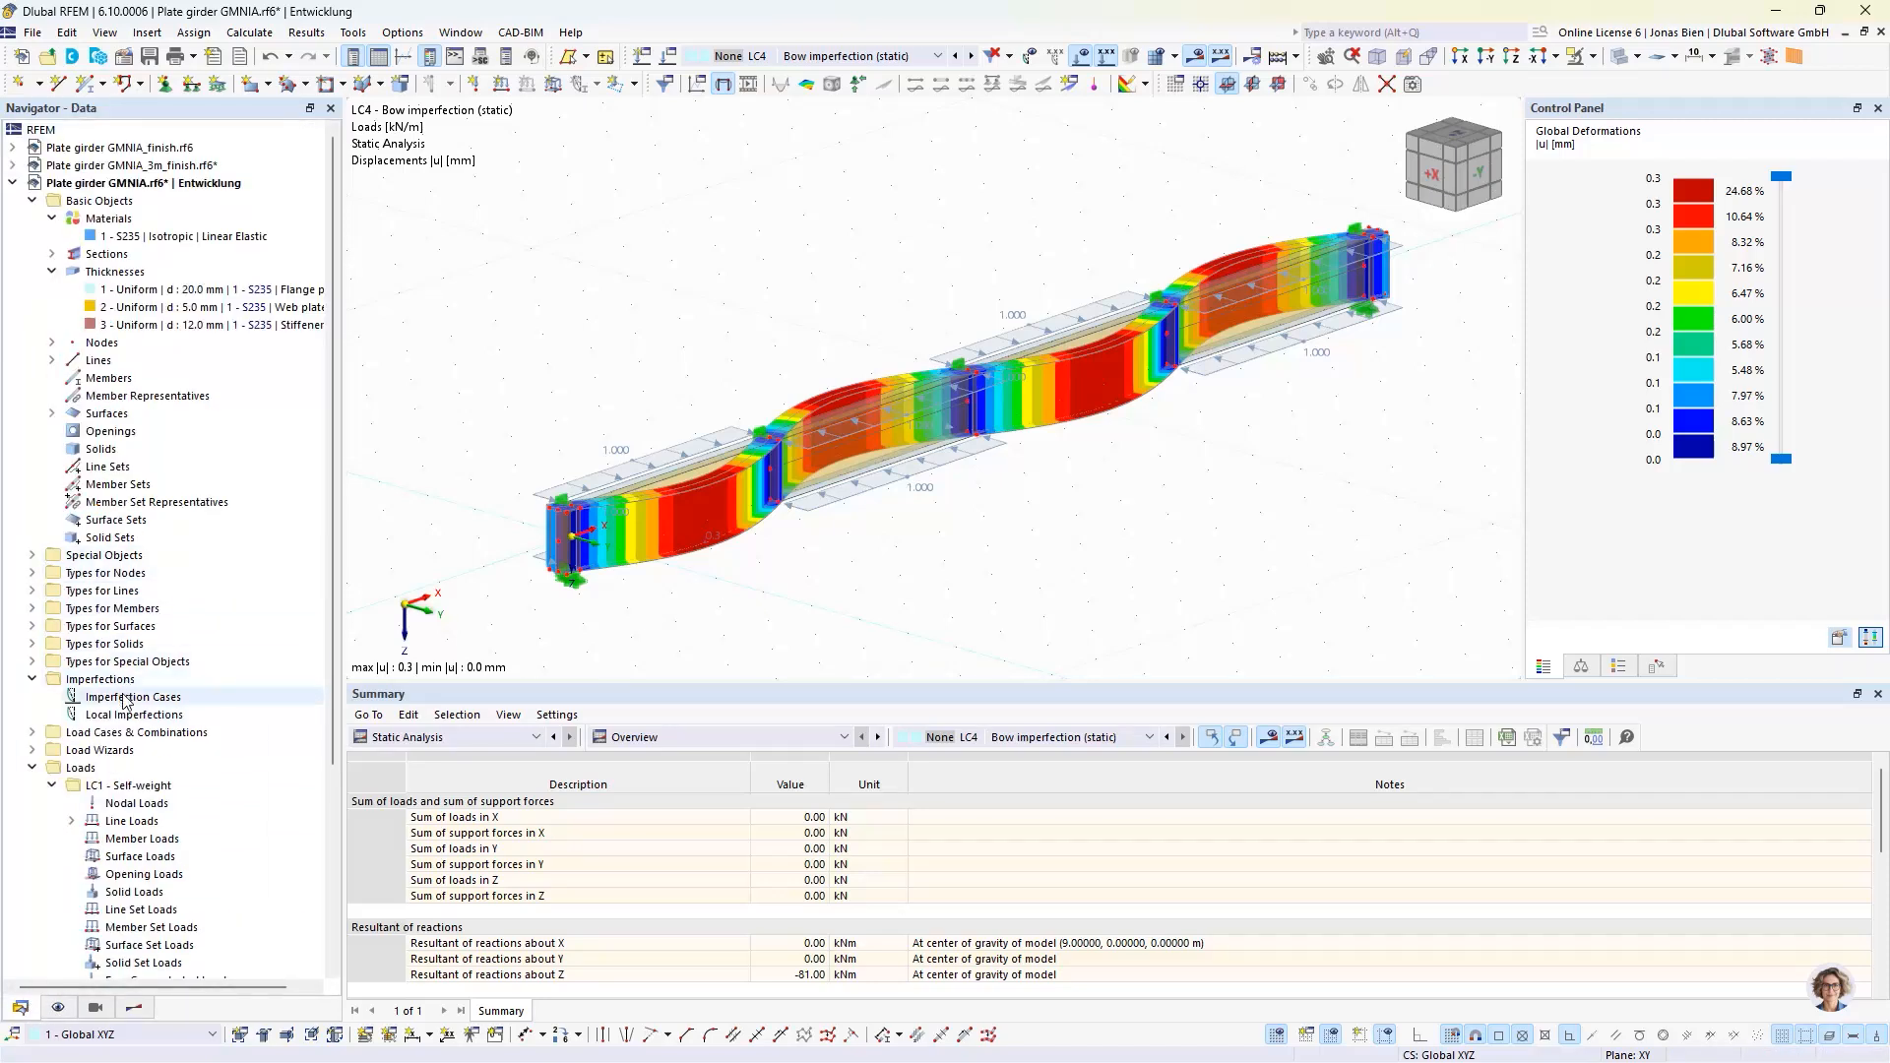
double_click(132, 697)
left_click(699, 362)
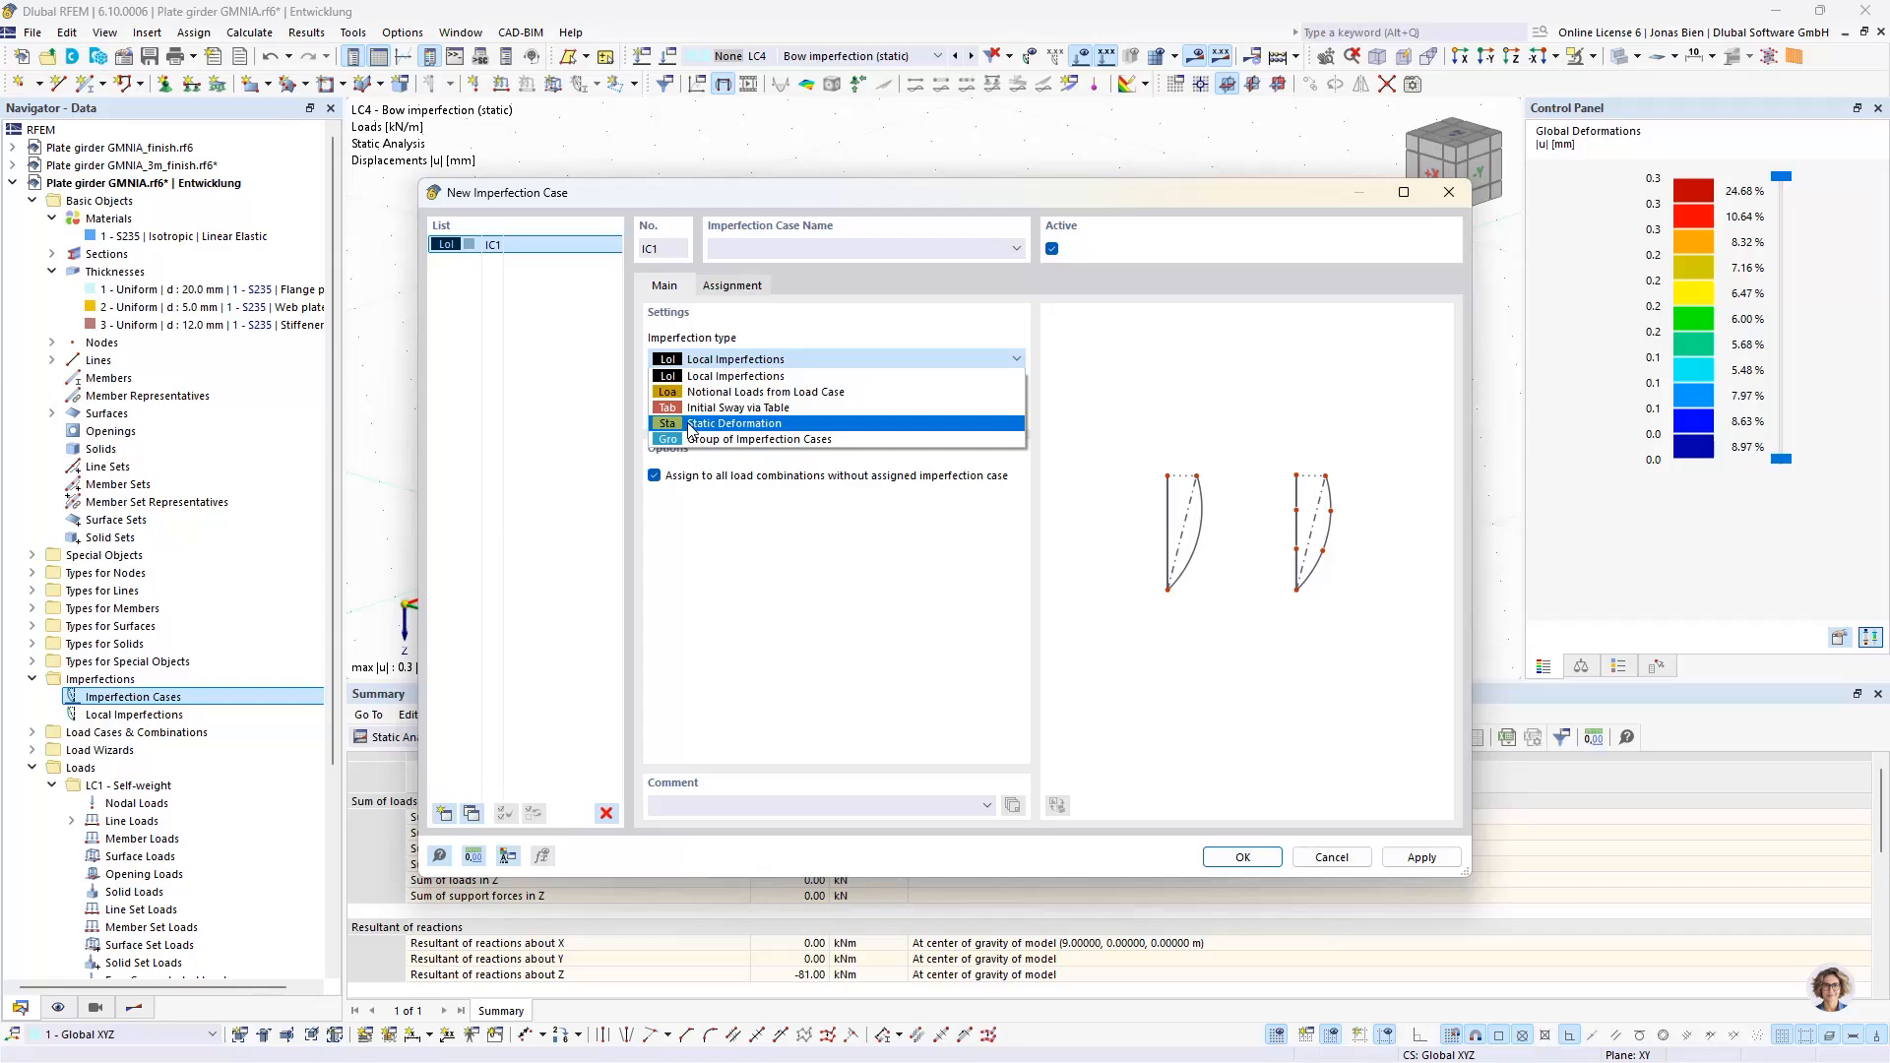
left_click(701, 424)
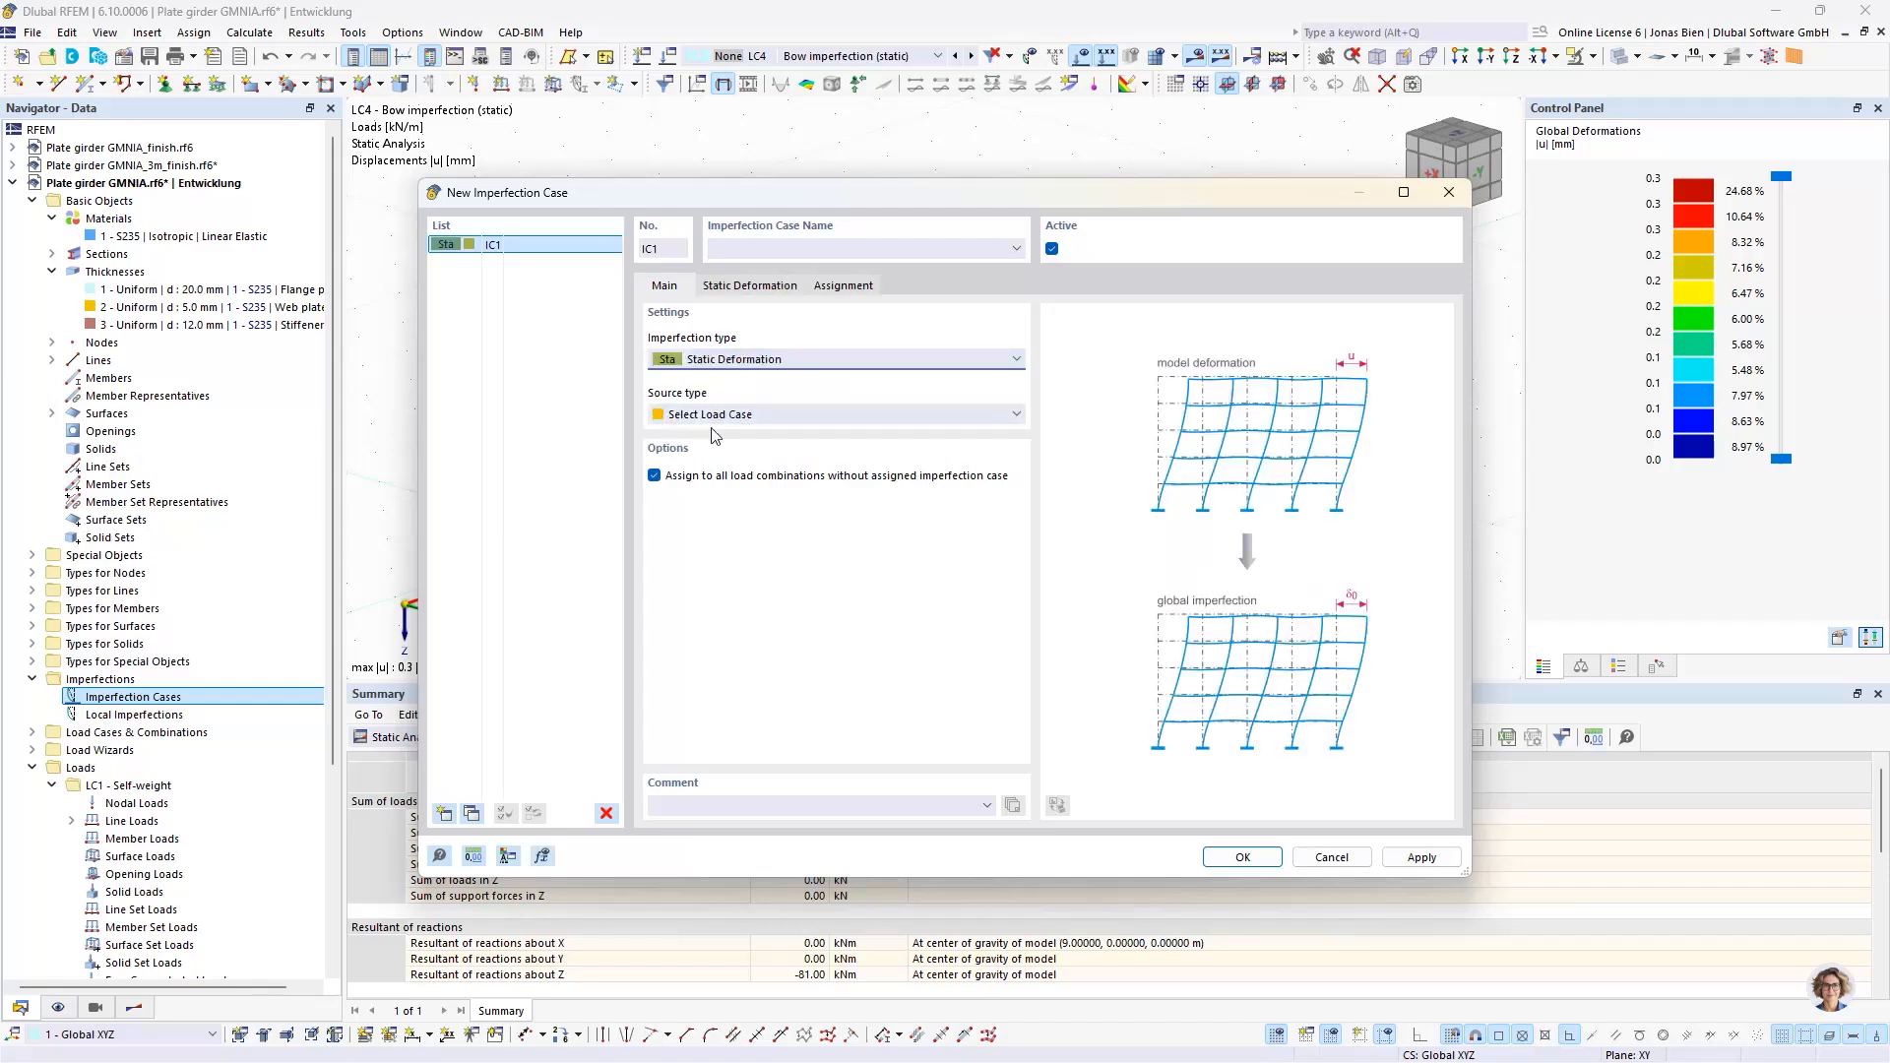
left_click(733, 415)
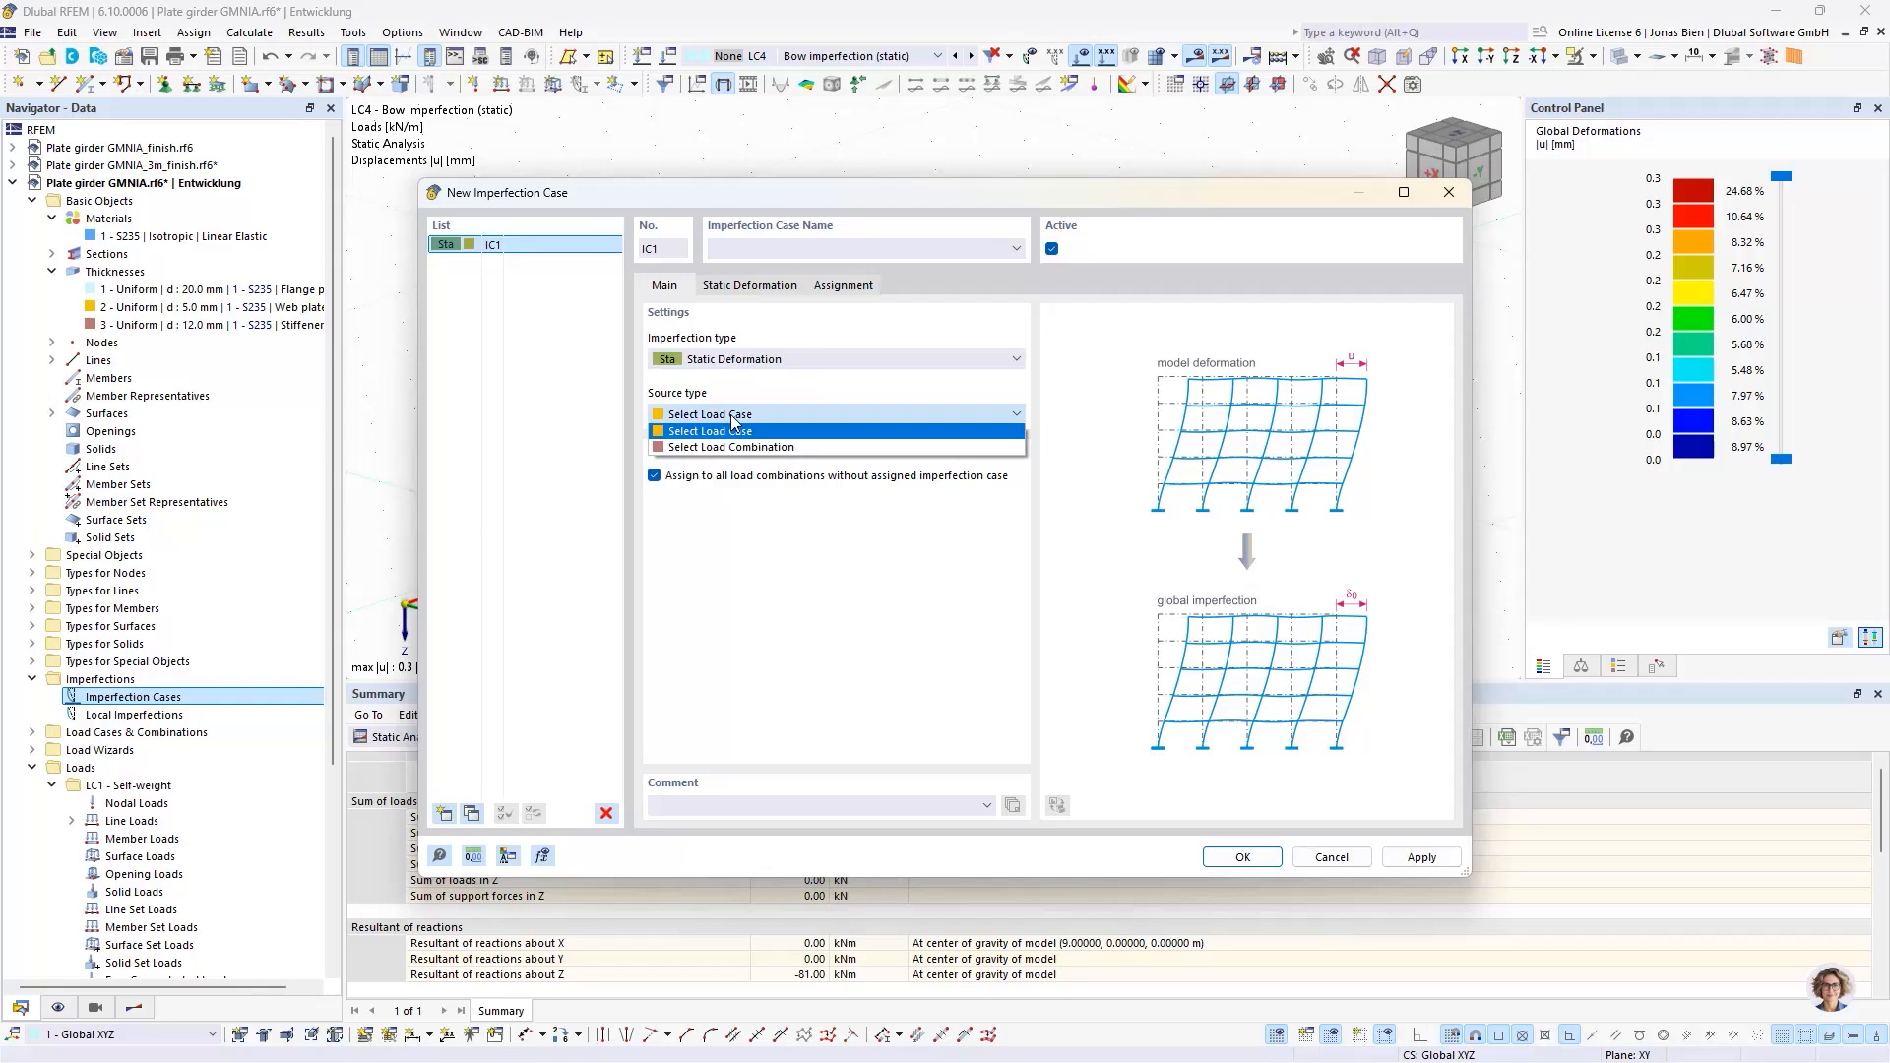
left_click(732, 418)
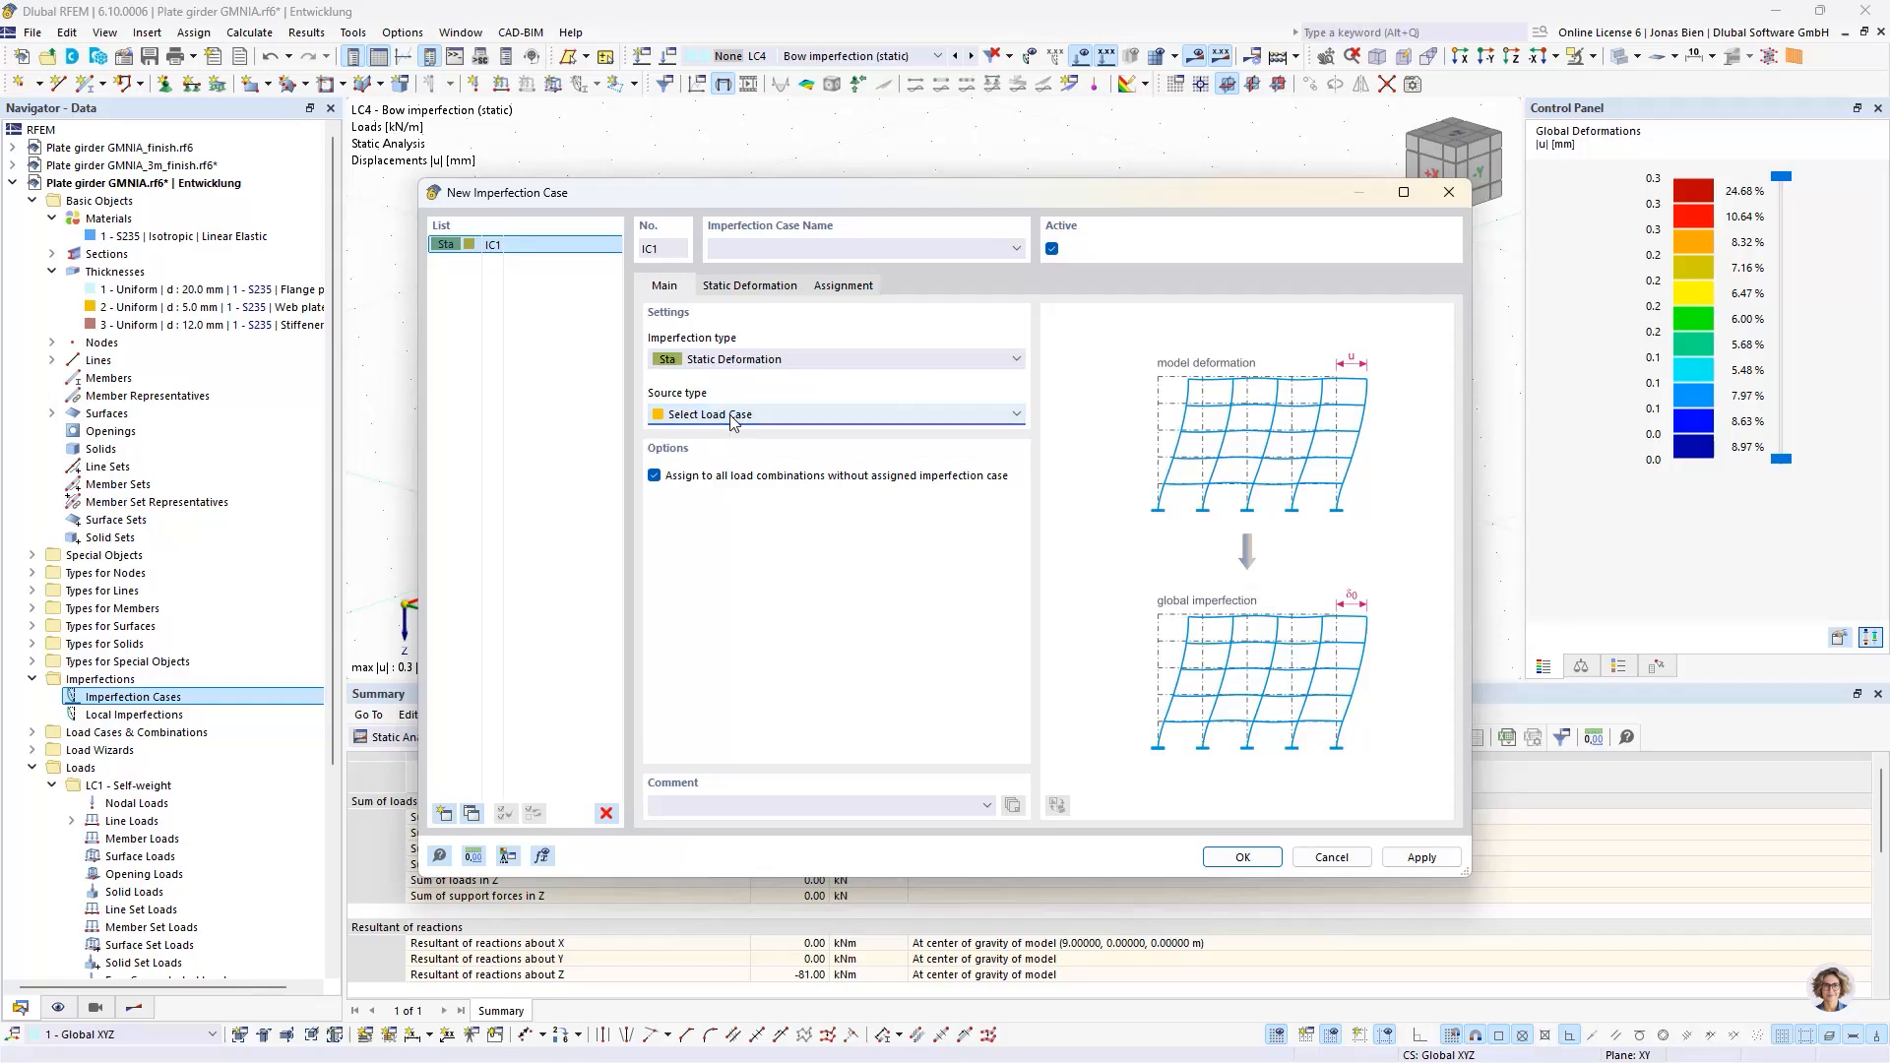
- Take the imperfection shape from LC4 - Bow imperfection (static) and set the scaling direction to S
left_click(754, 285)
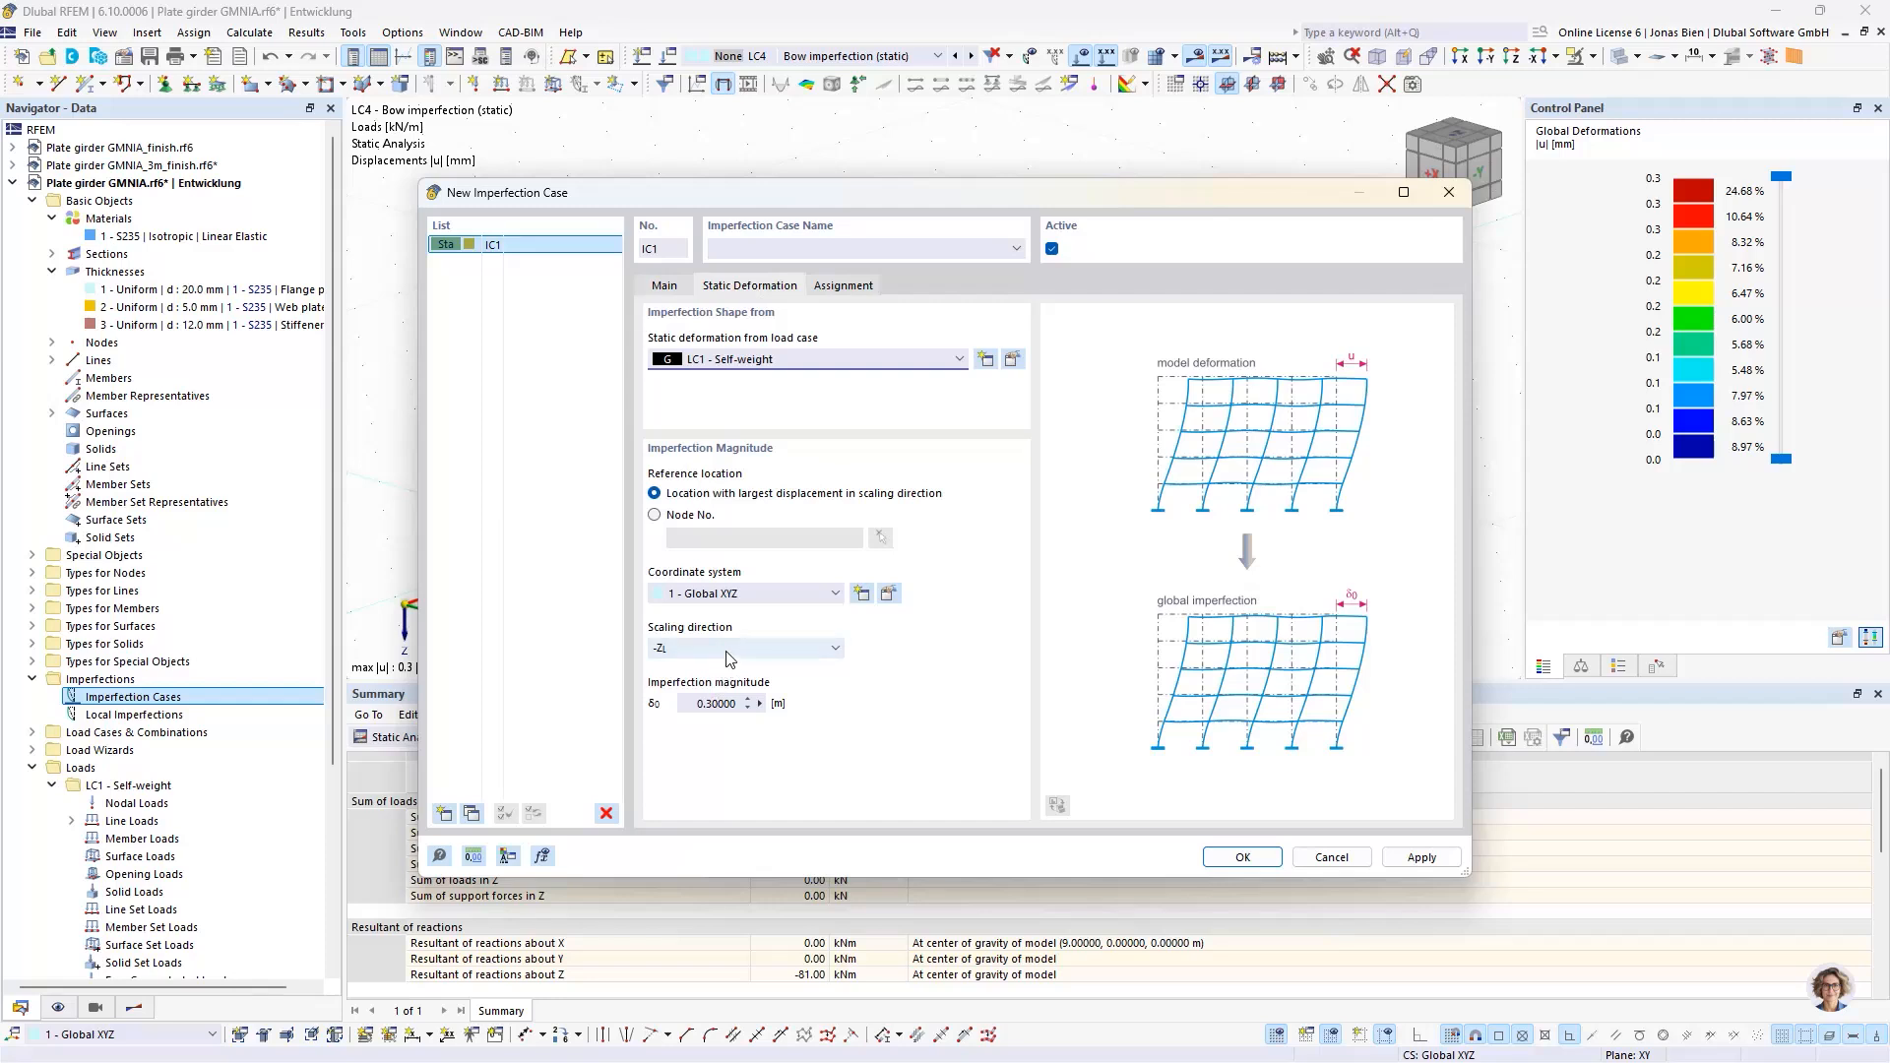
left_click(788, 361)
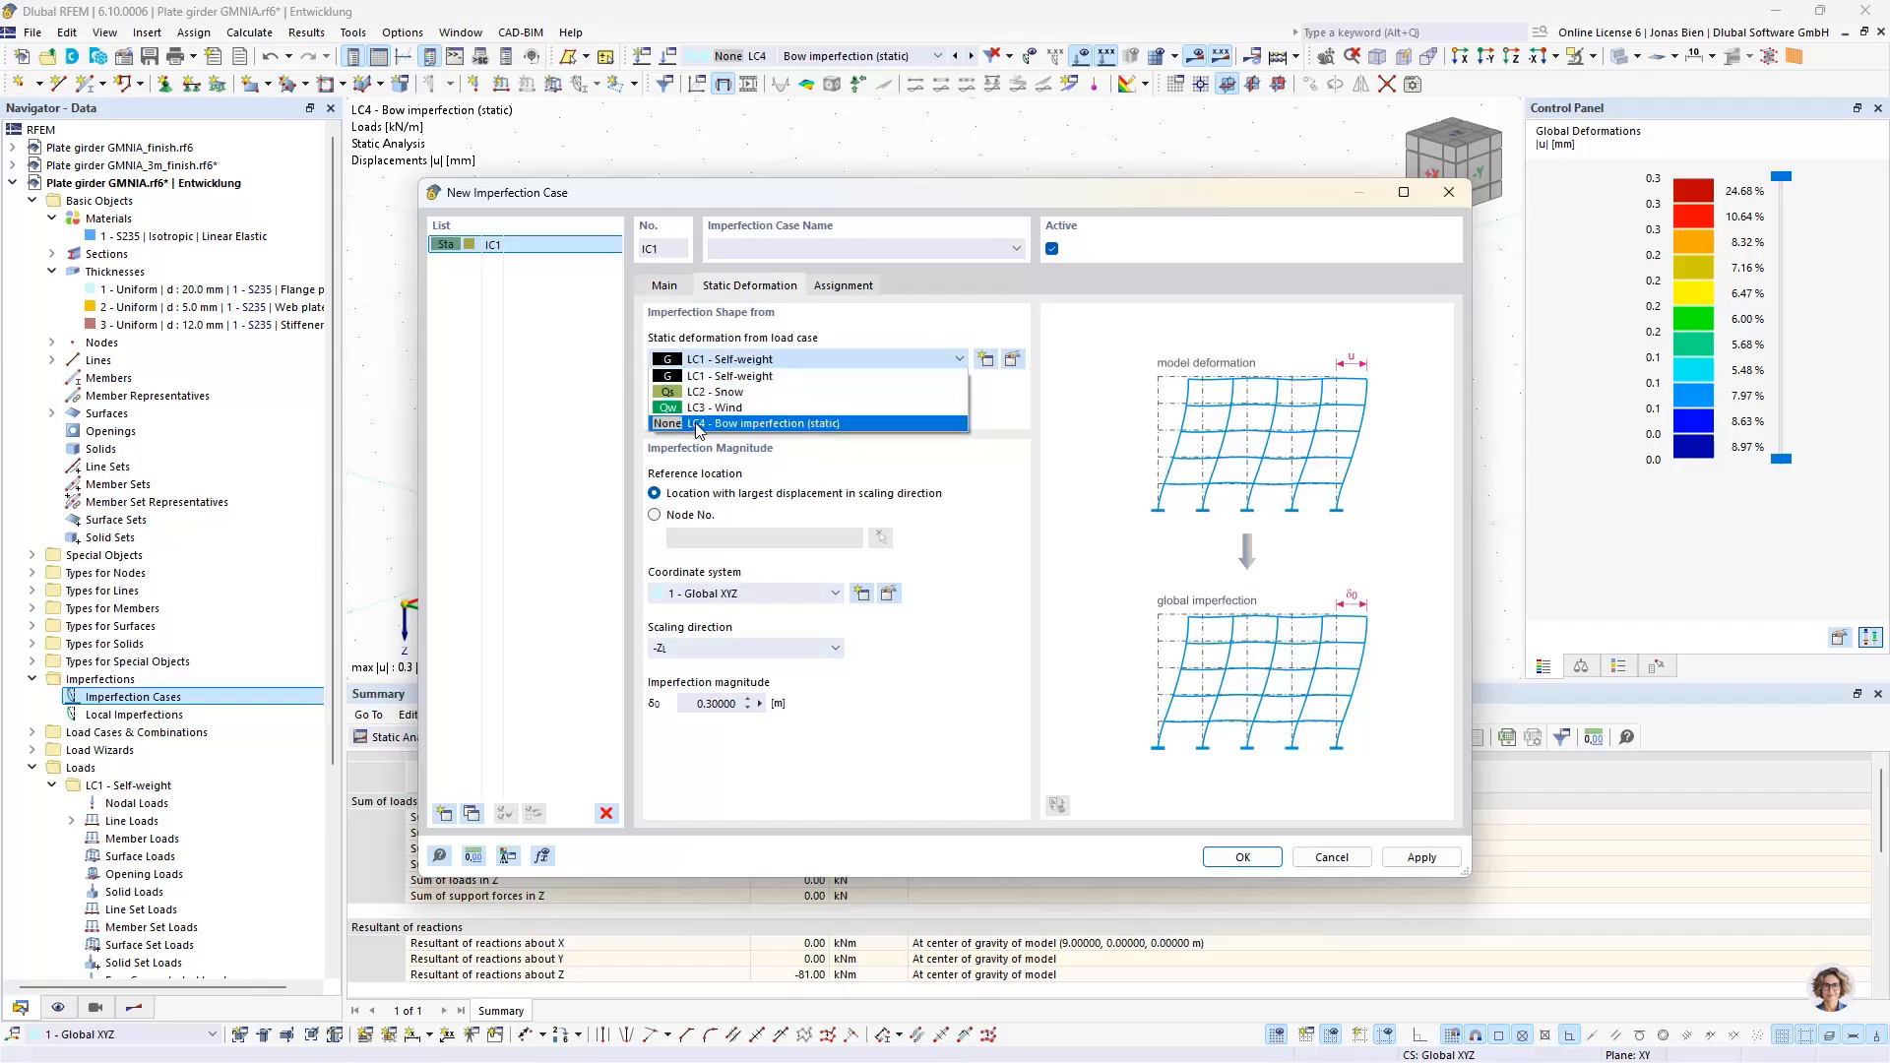
left_click(692, 423)
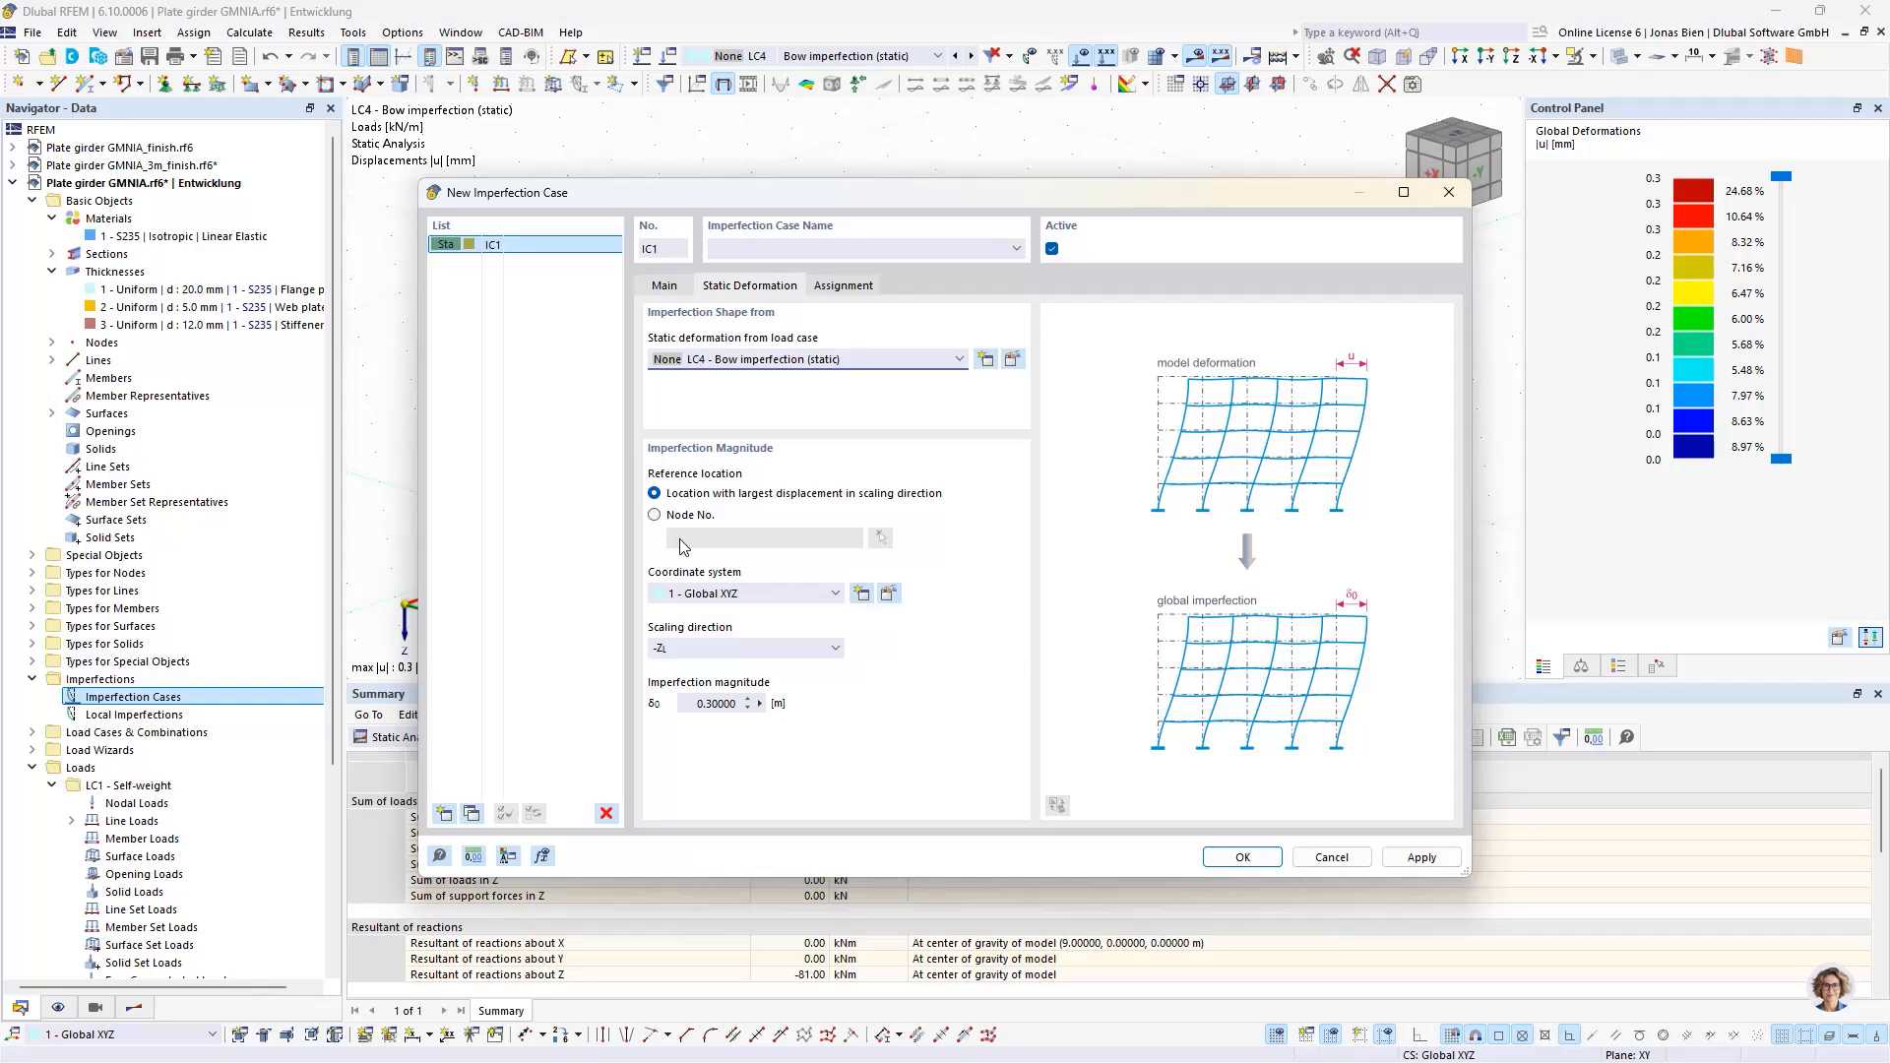
left_click(699, 648)
left_click(699, 760)
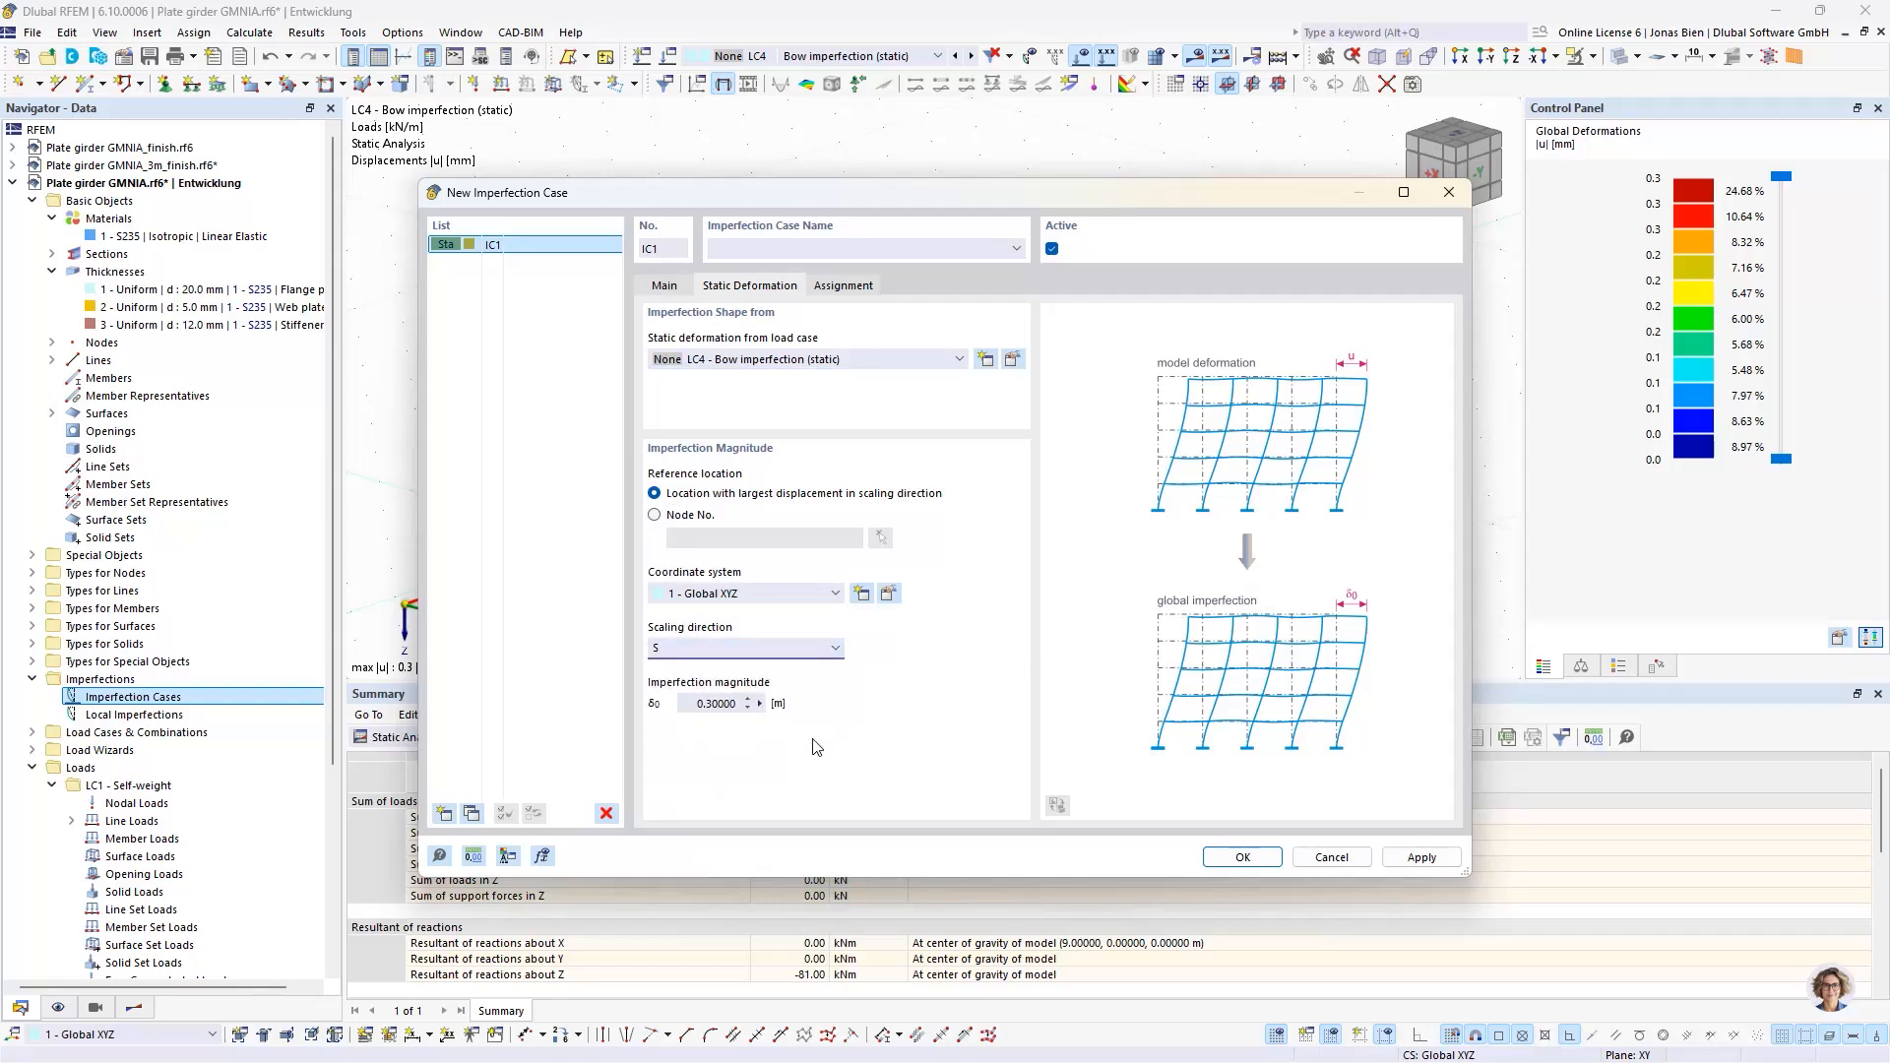
- Define the imperfection magnitude with the formula 4.5/300 and create the imperfection case
left_click_drag(881, 199, 1030, 351)
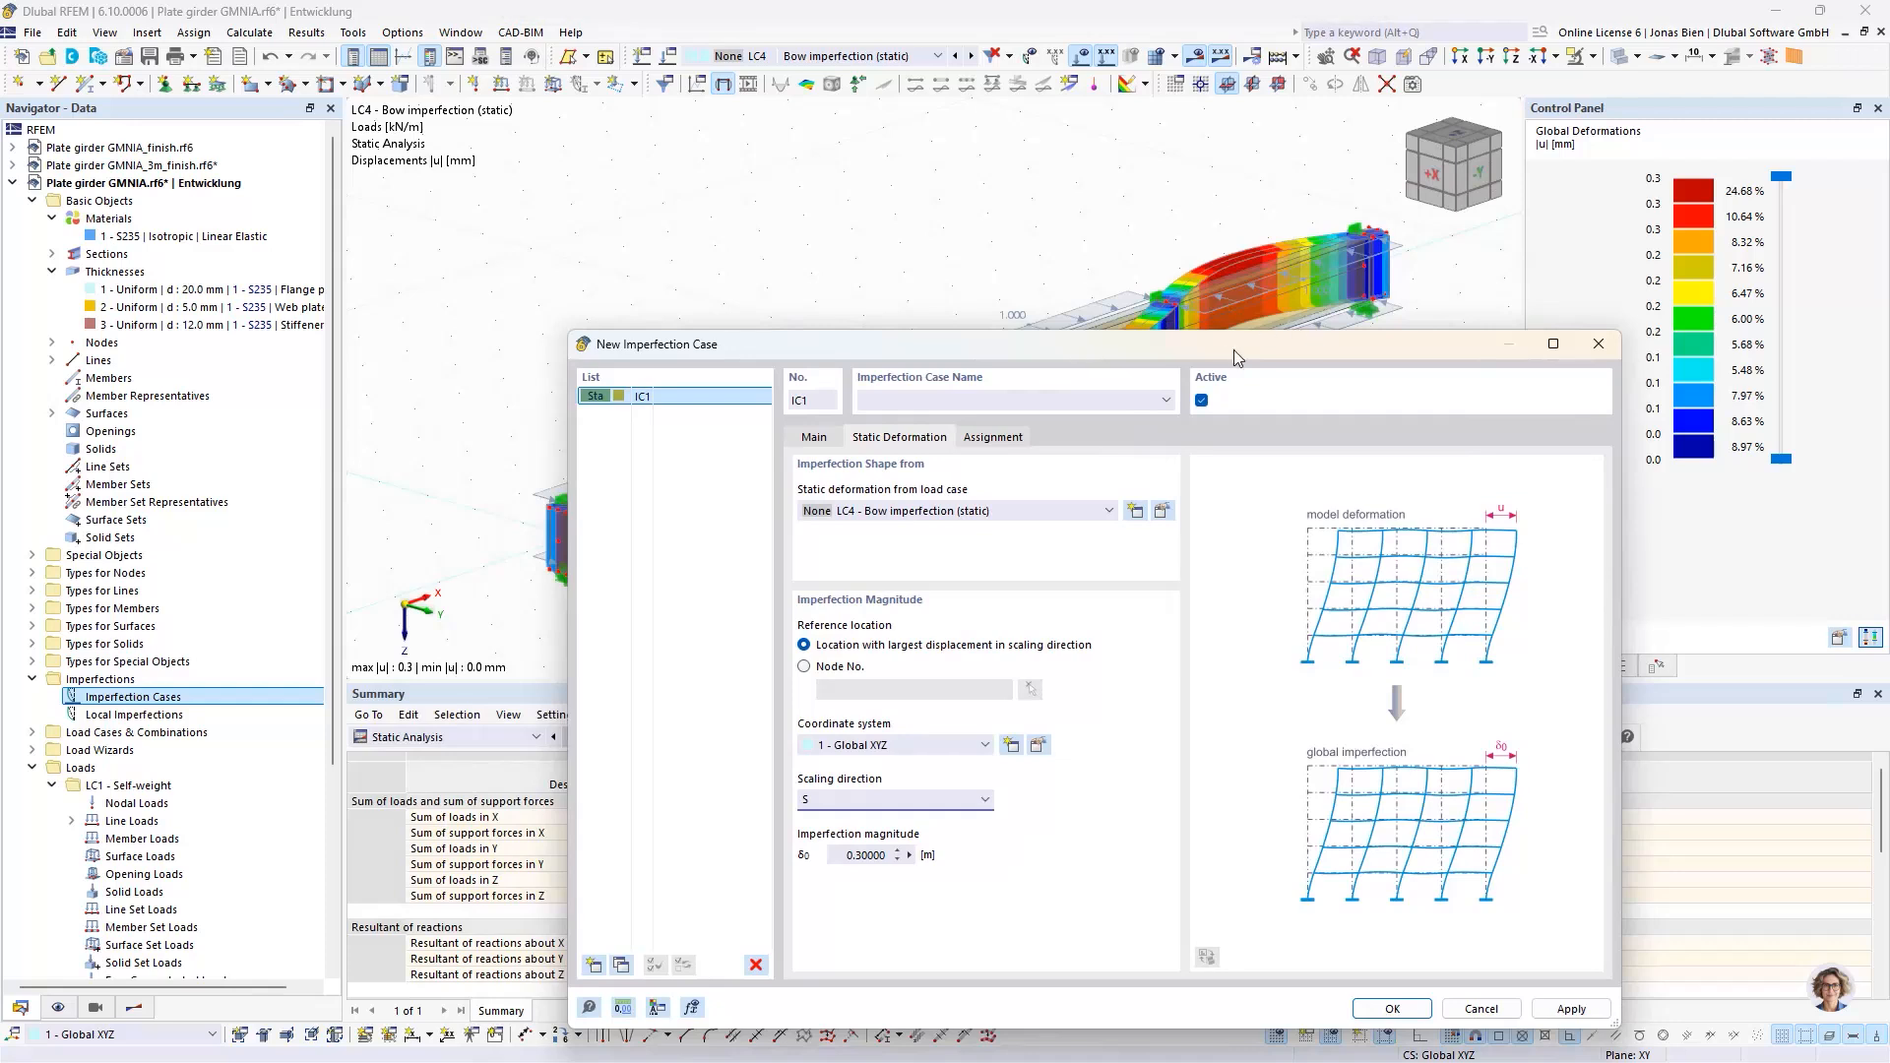
left_click_drag(1218, 350, 1333, 315)
left_click_drag(931, 322, 627, 204)
left_click(649, 706)
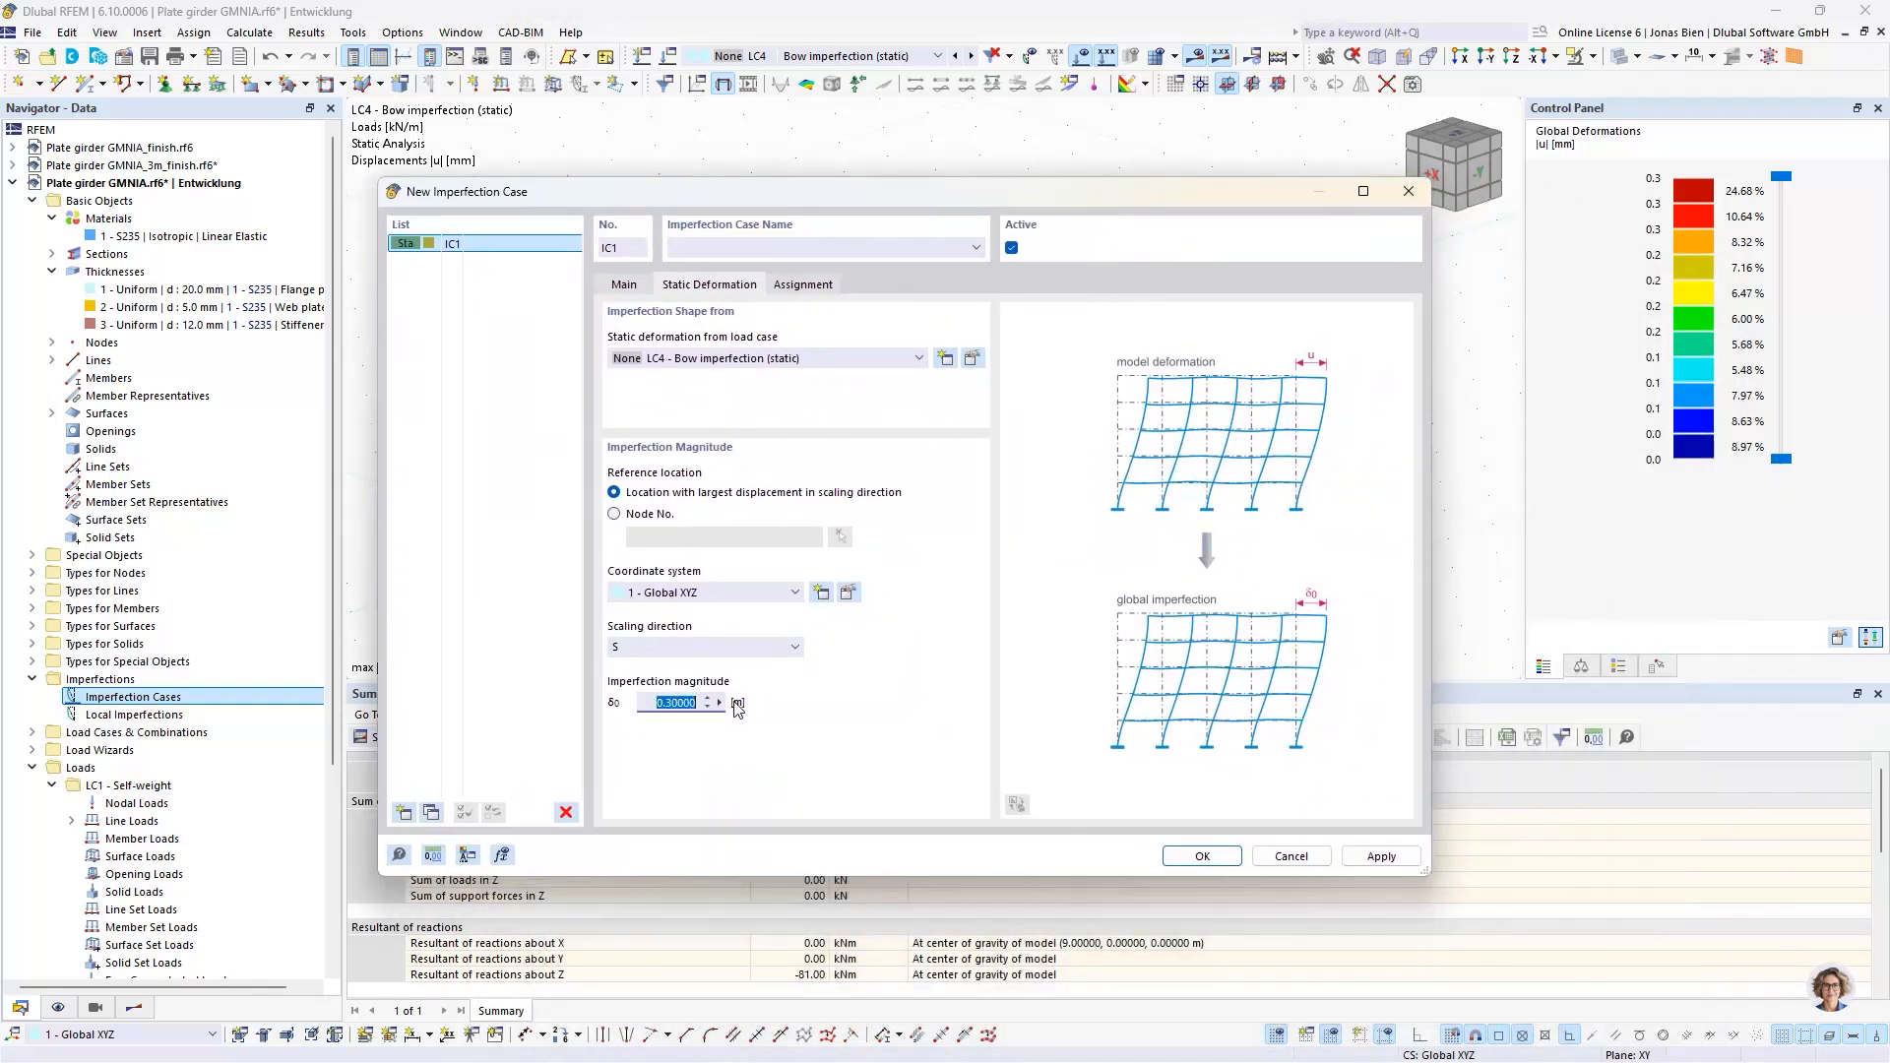
left_click(721, 702)
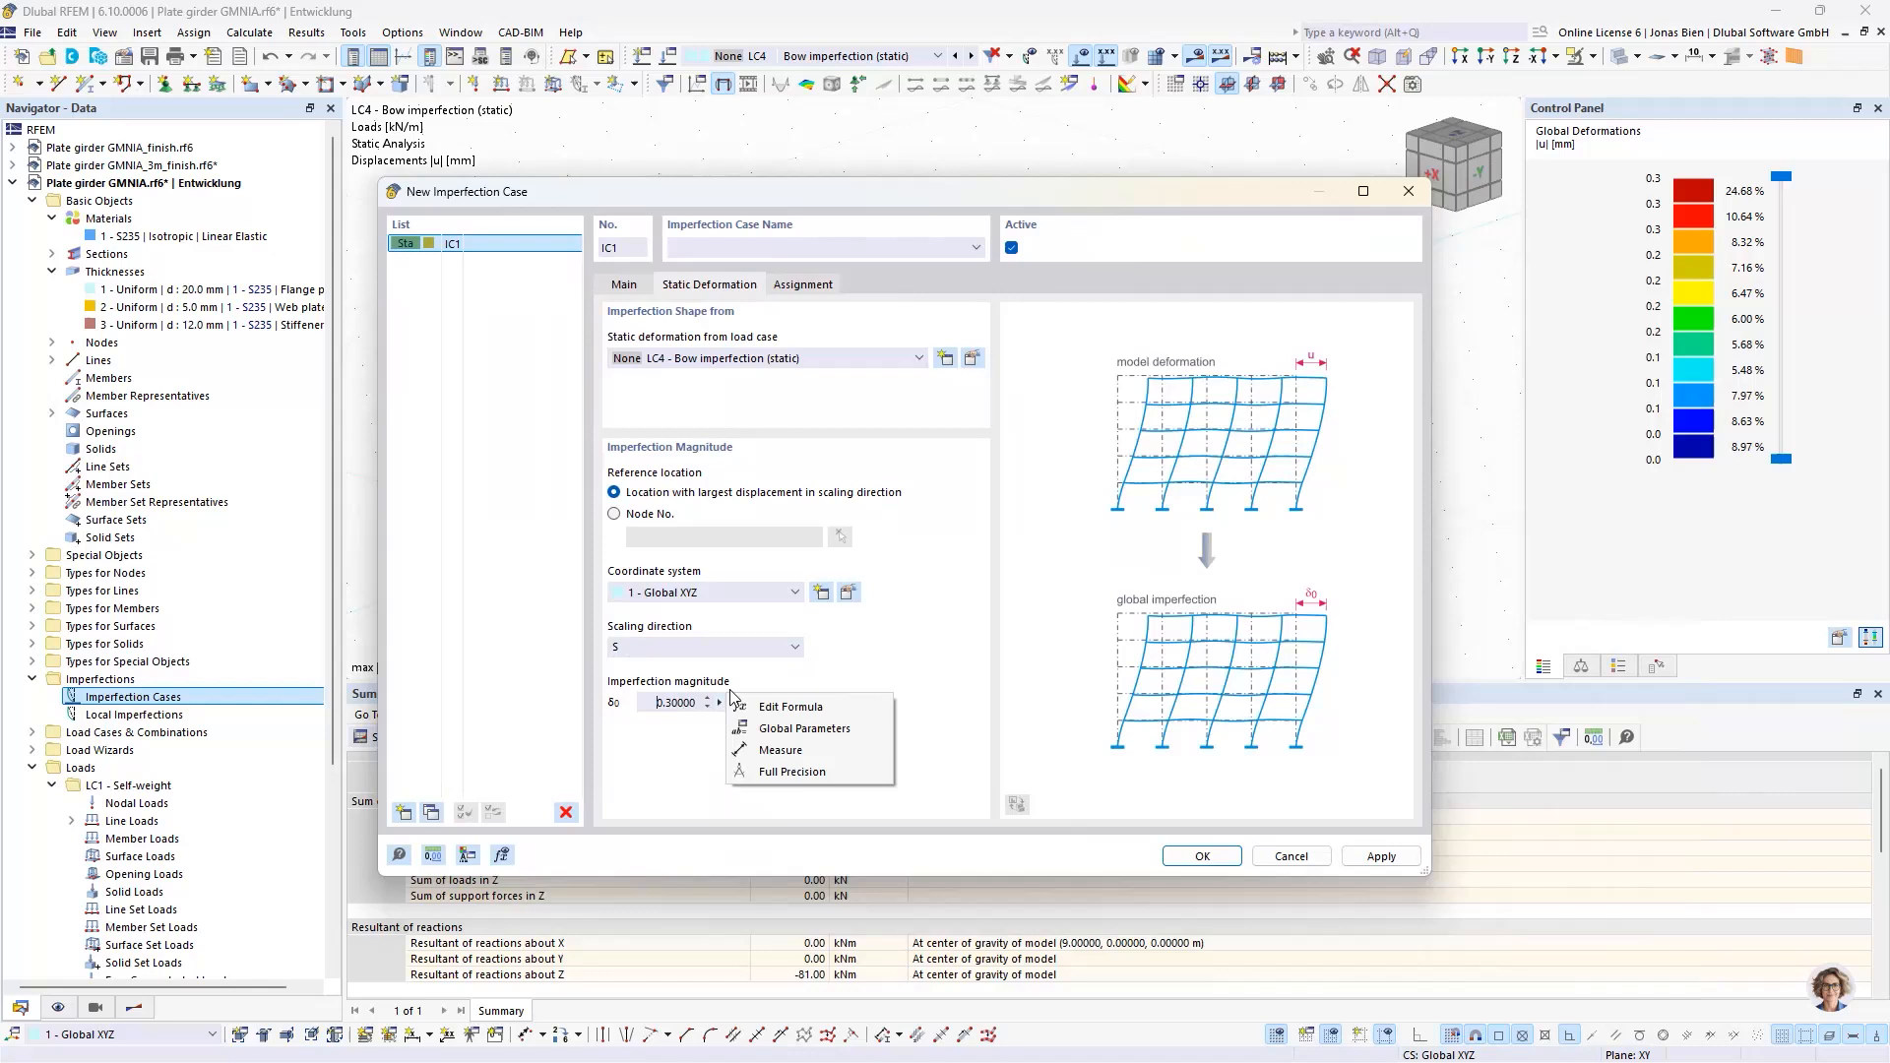
left_click(780, 715)
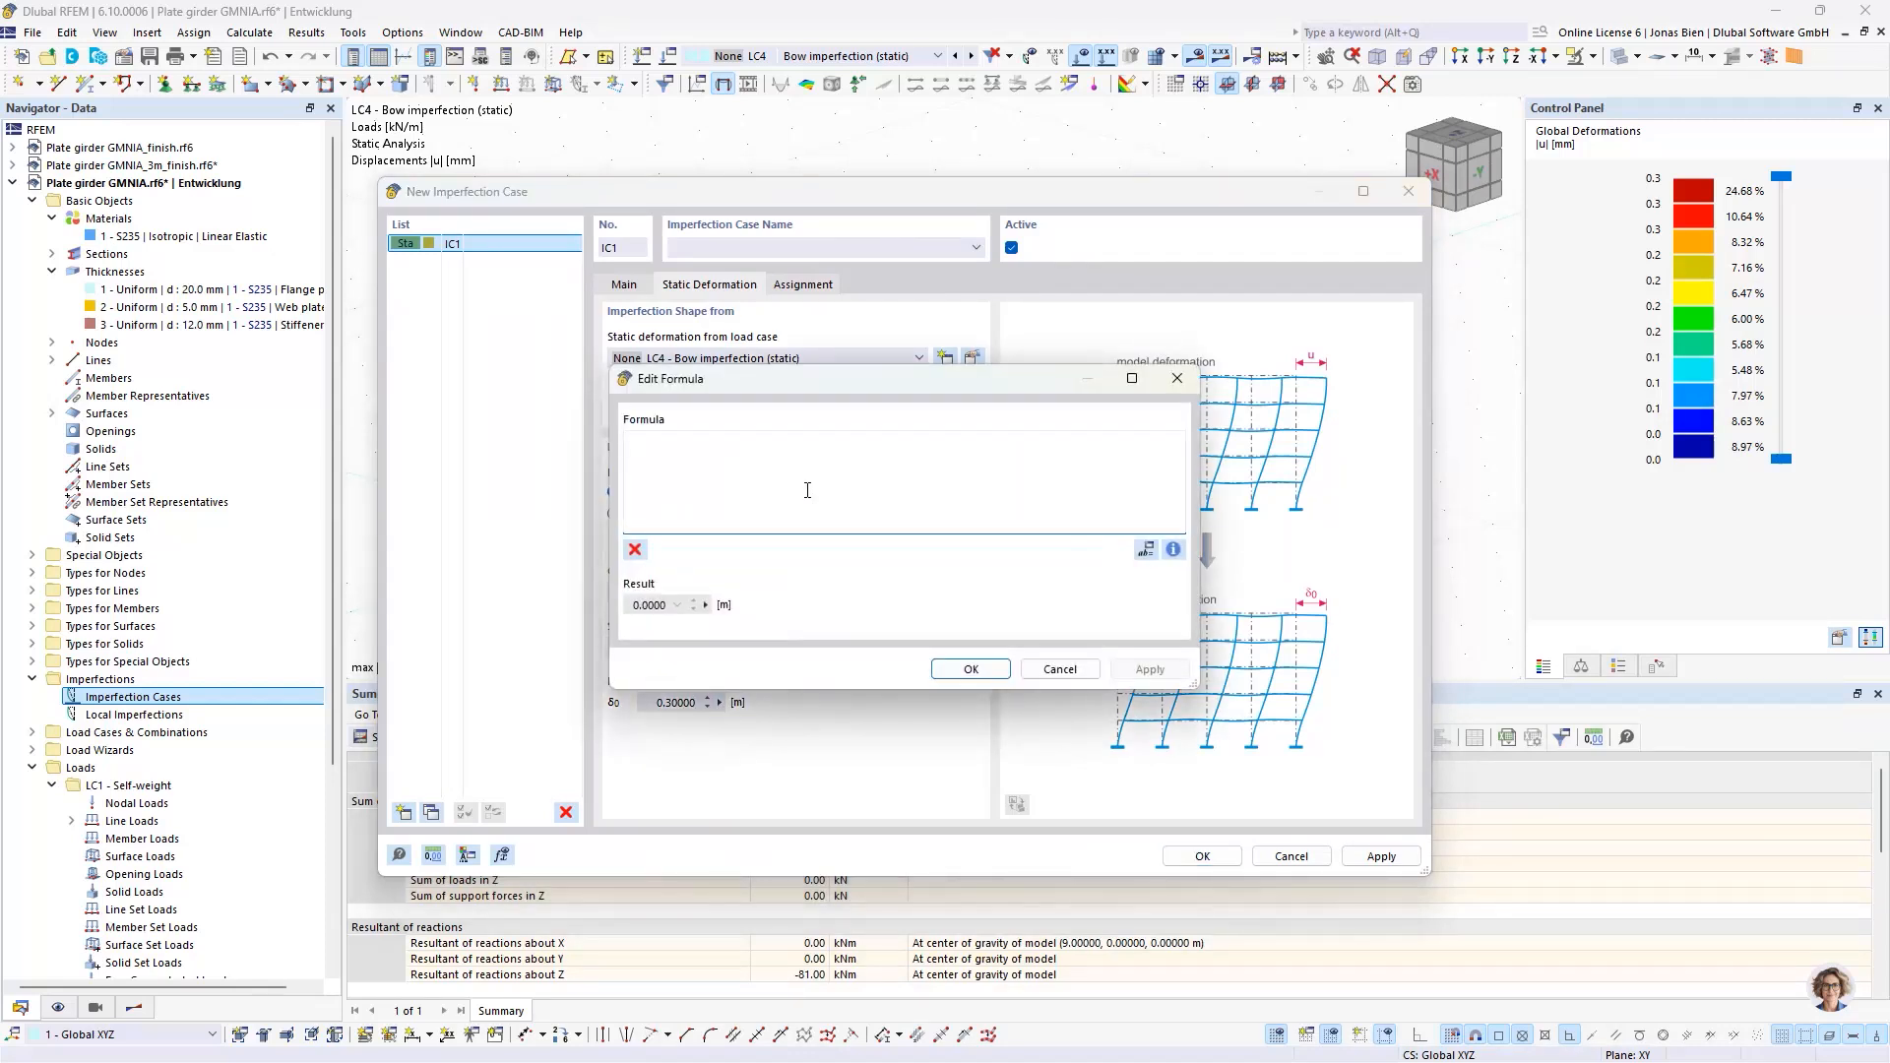
type("4.5/300")
left_click(970, 669)
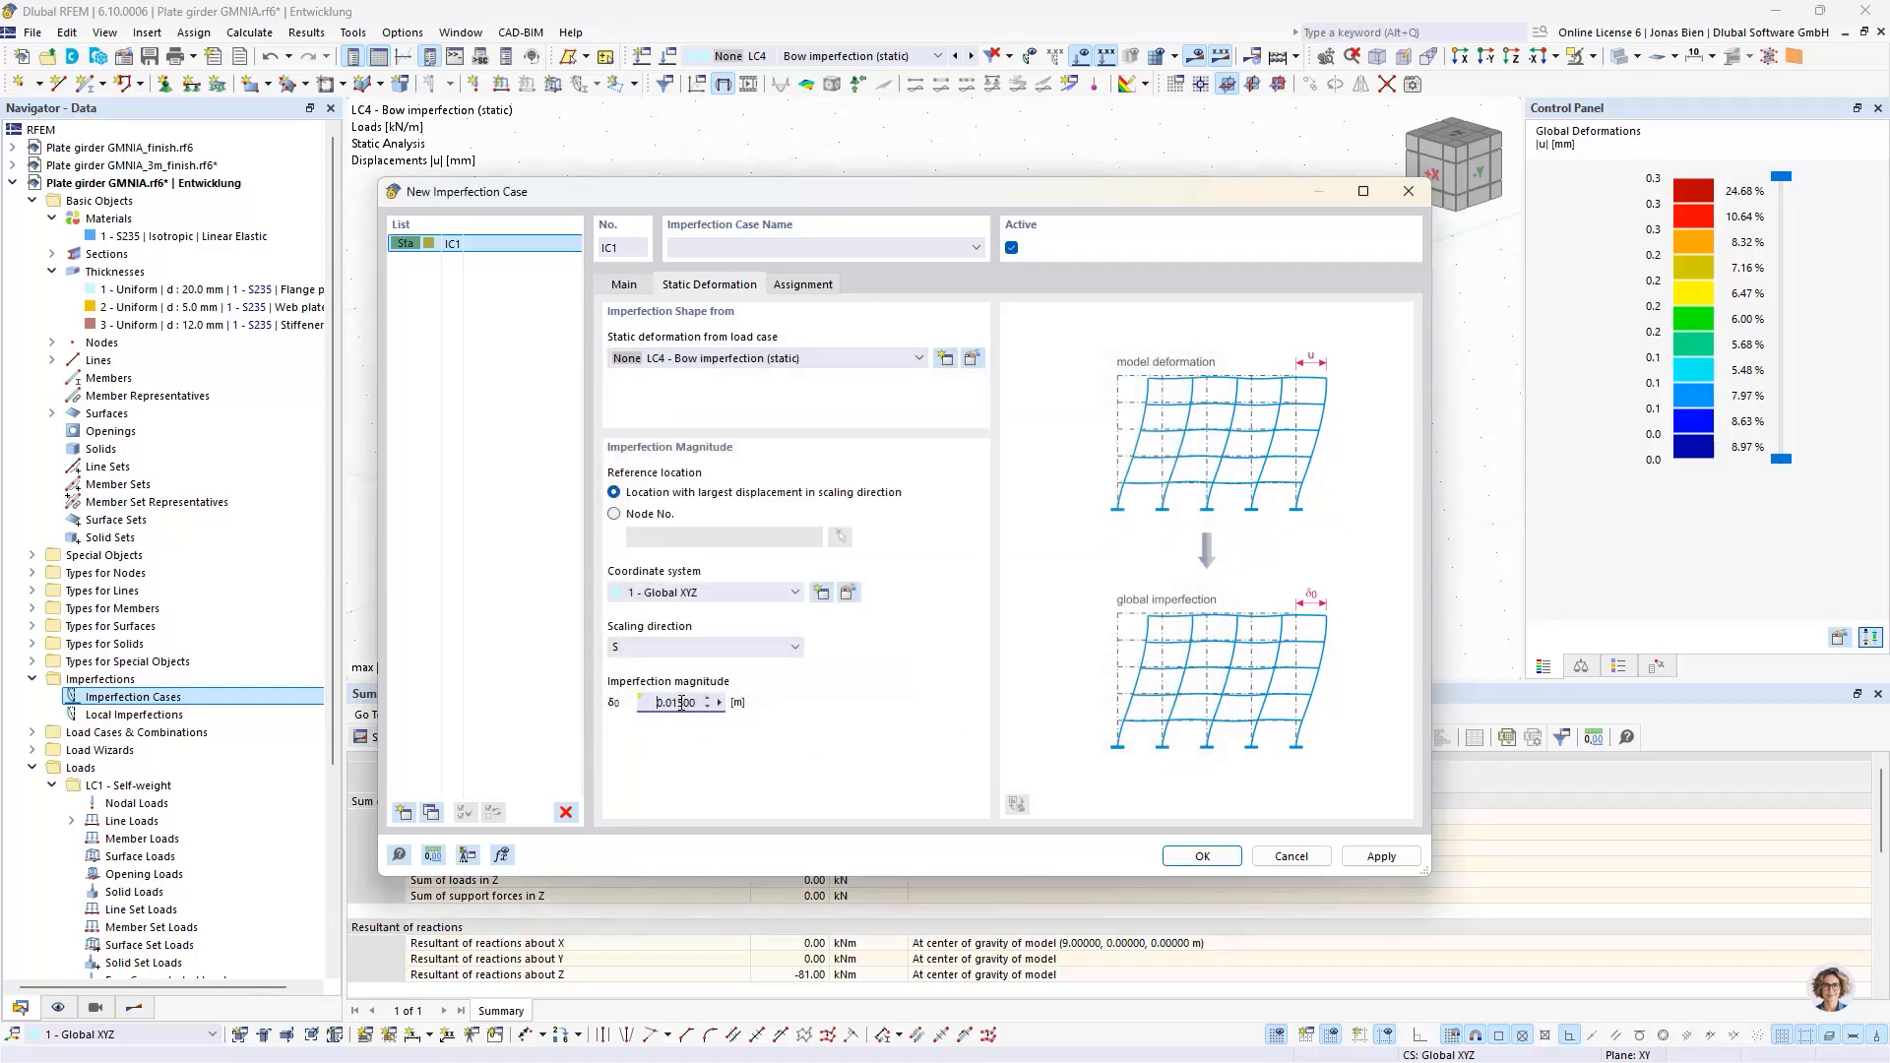
left_click(1207, 859)
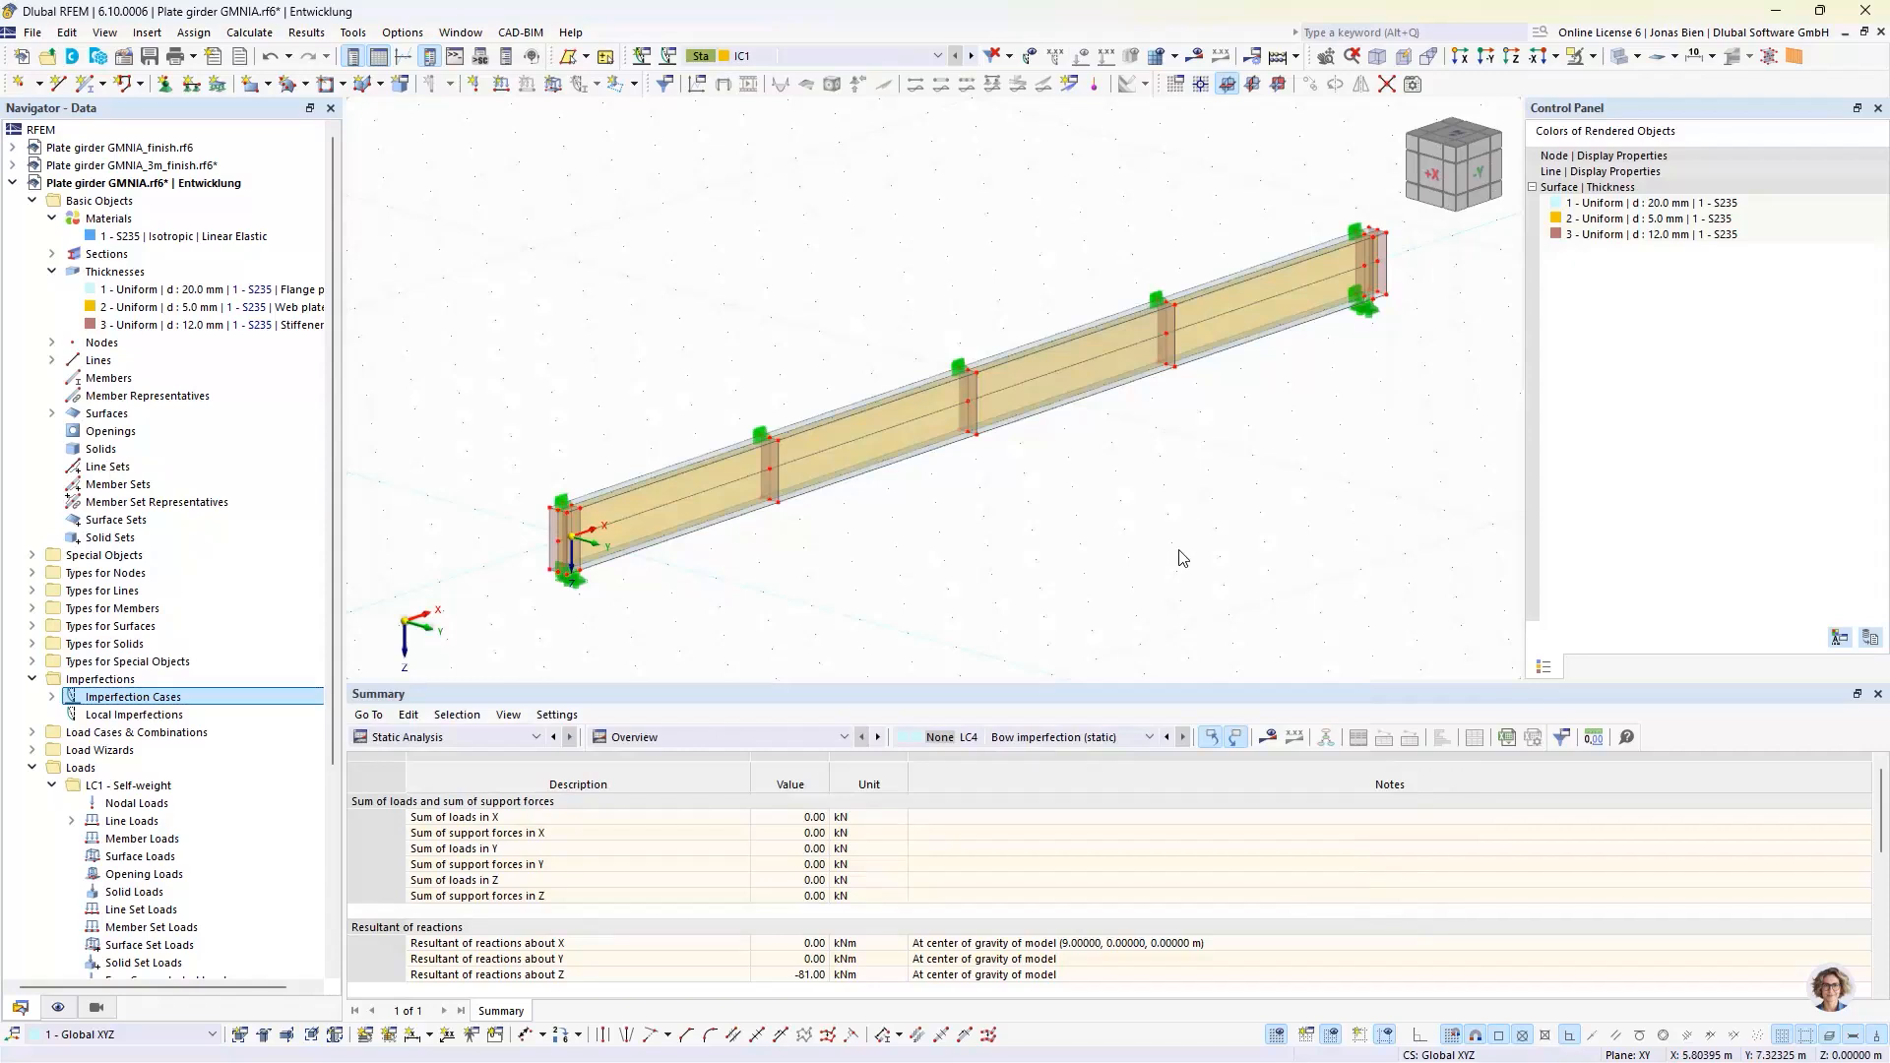
- Calculate imperfection case IC1 and display its scaled displacements |u| on the girder
left_click(765, 56)
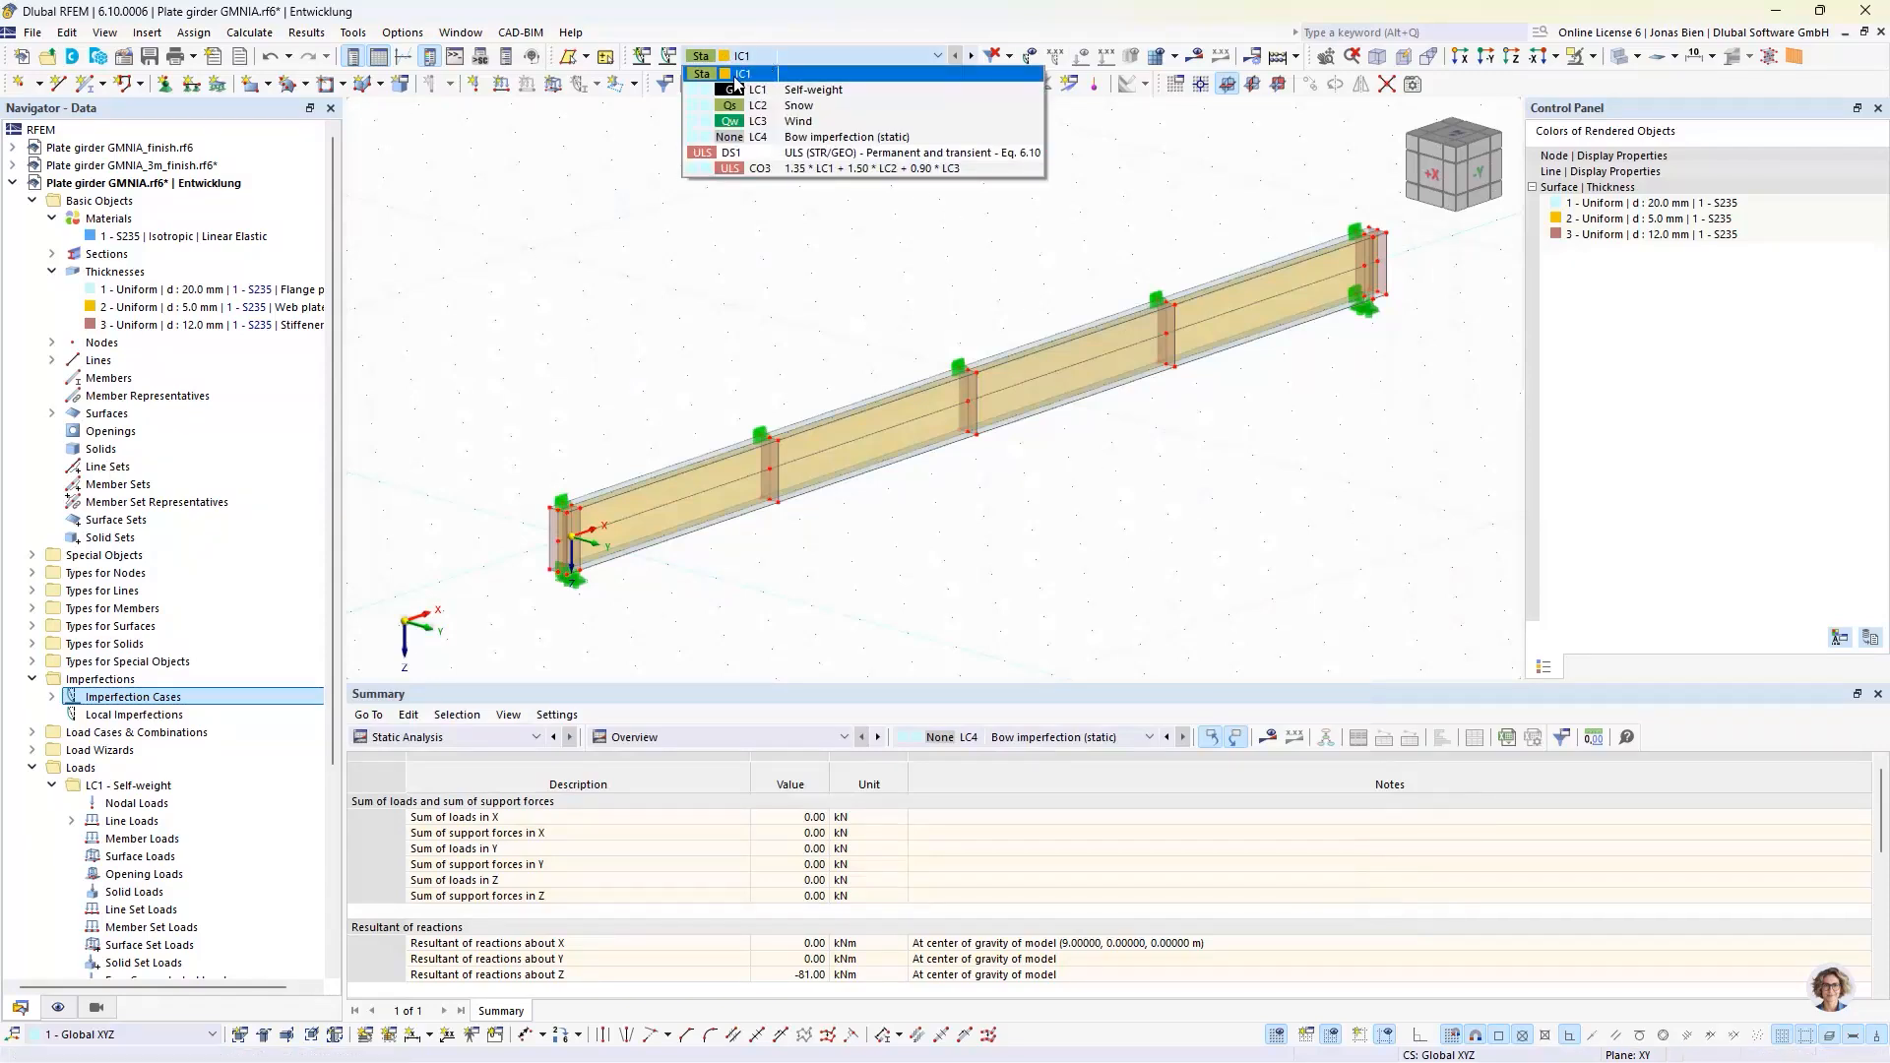
left_click(1048, 168)
left_click(1194, 55)
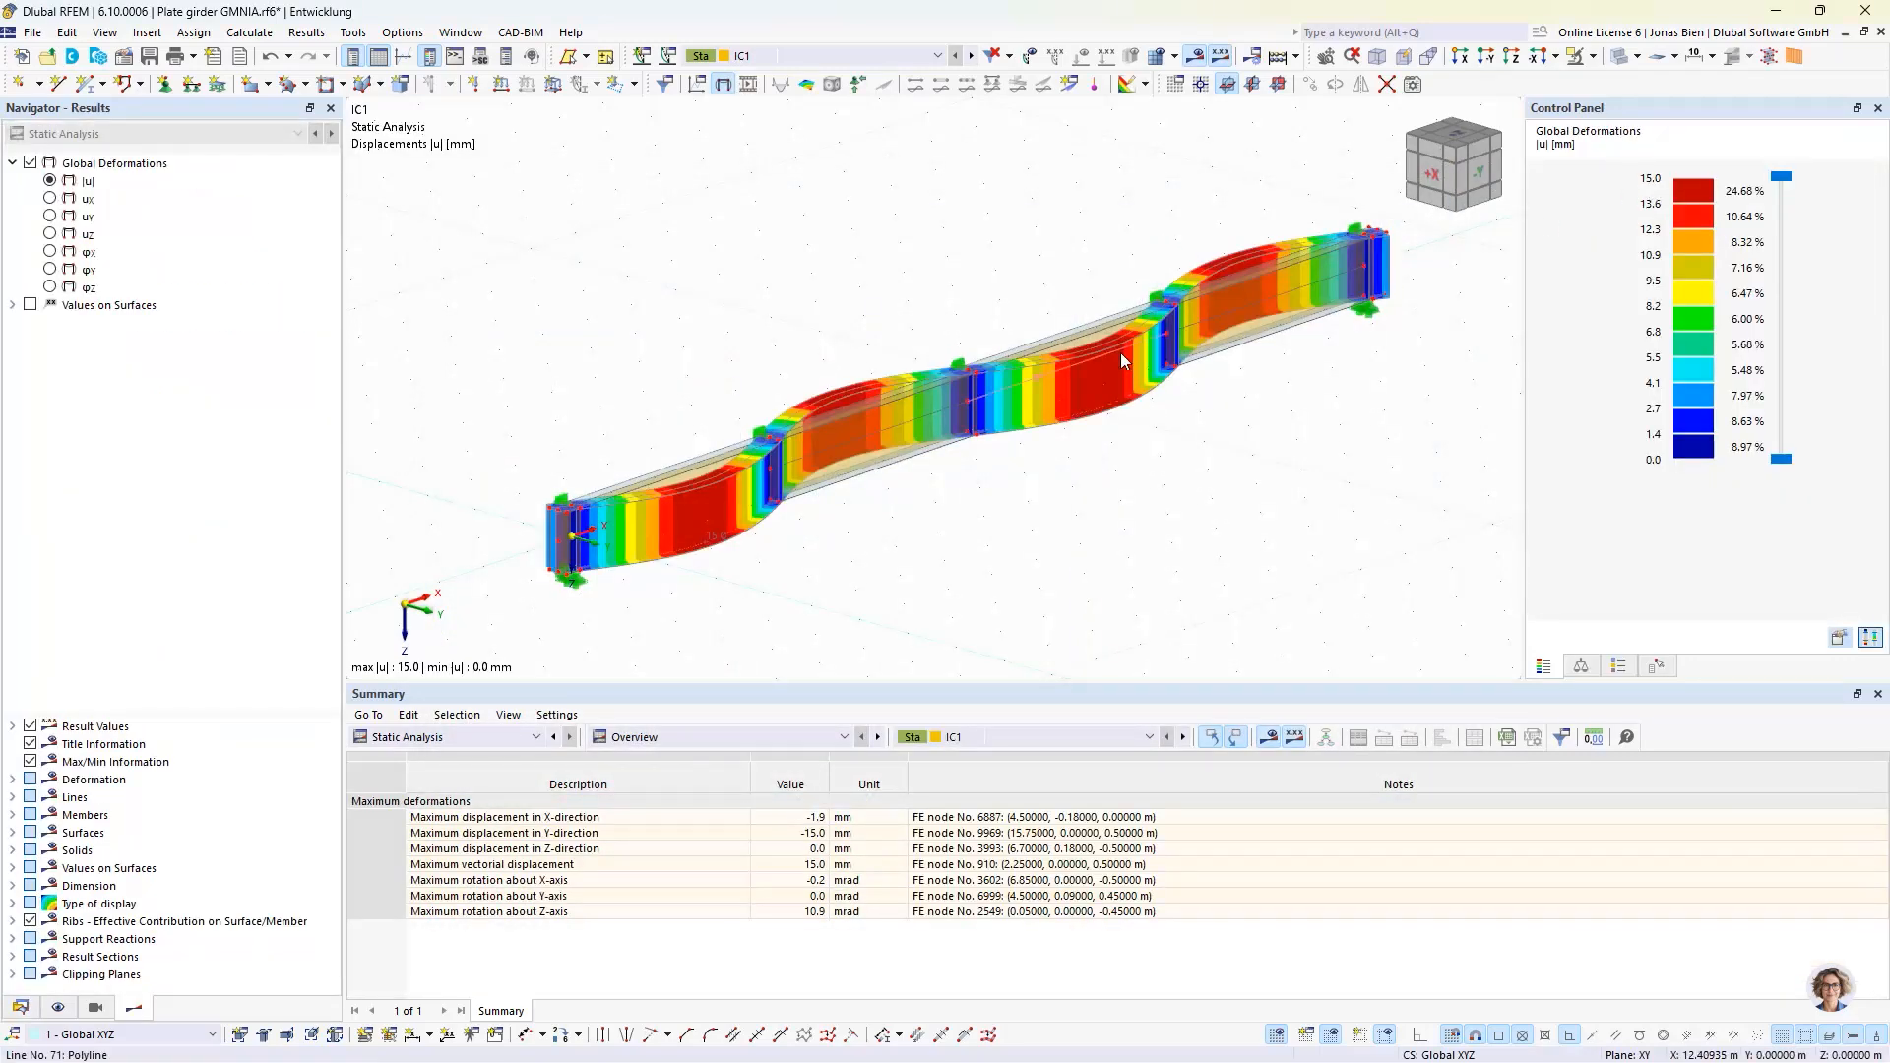
- Find imperfection case IC1 in the model data and review its main settings without changing them
left_click(22, 1005)
scroll(236, 788, "down", 2)
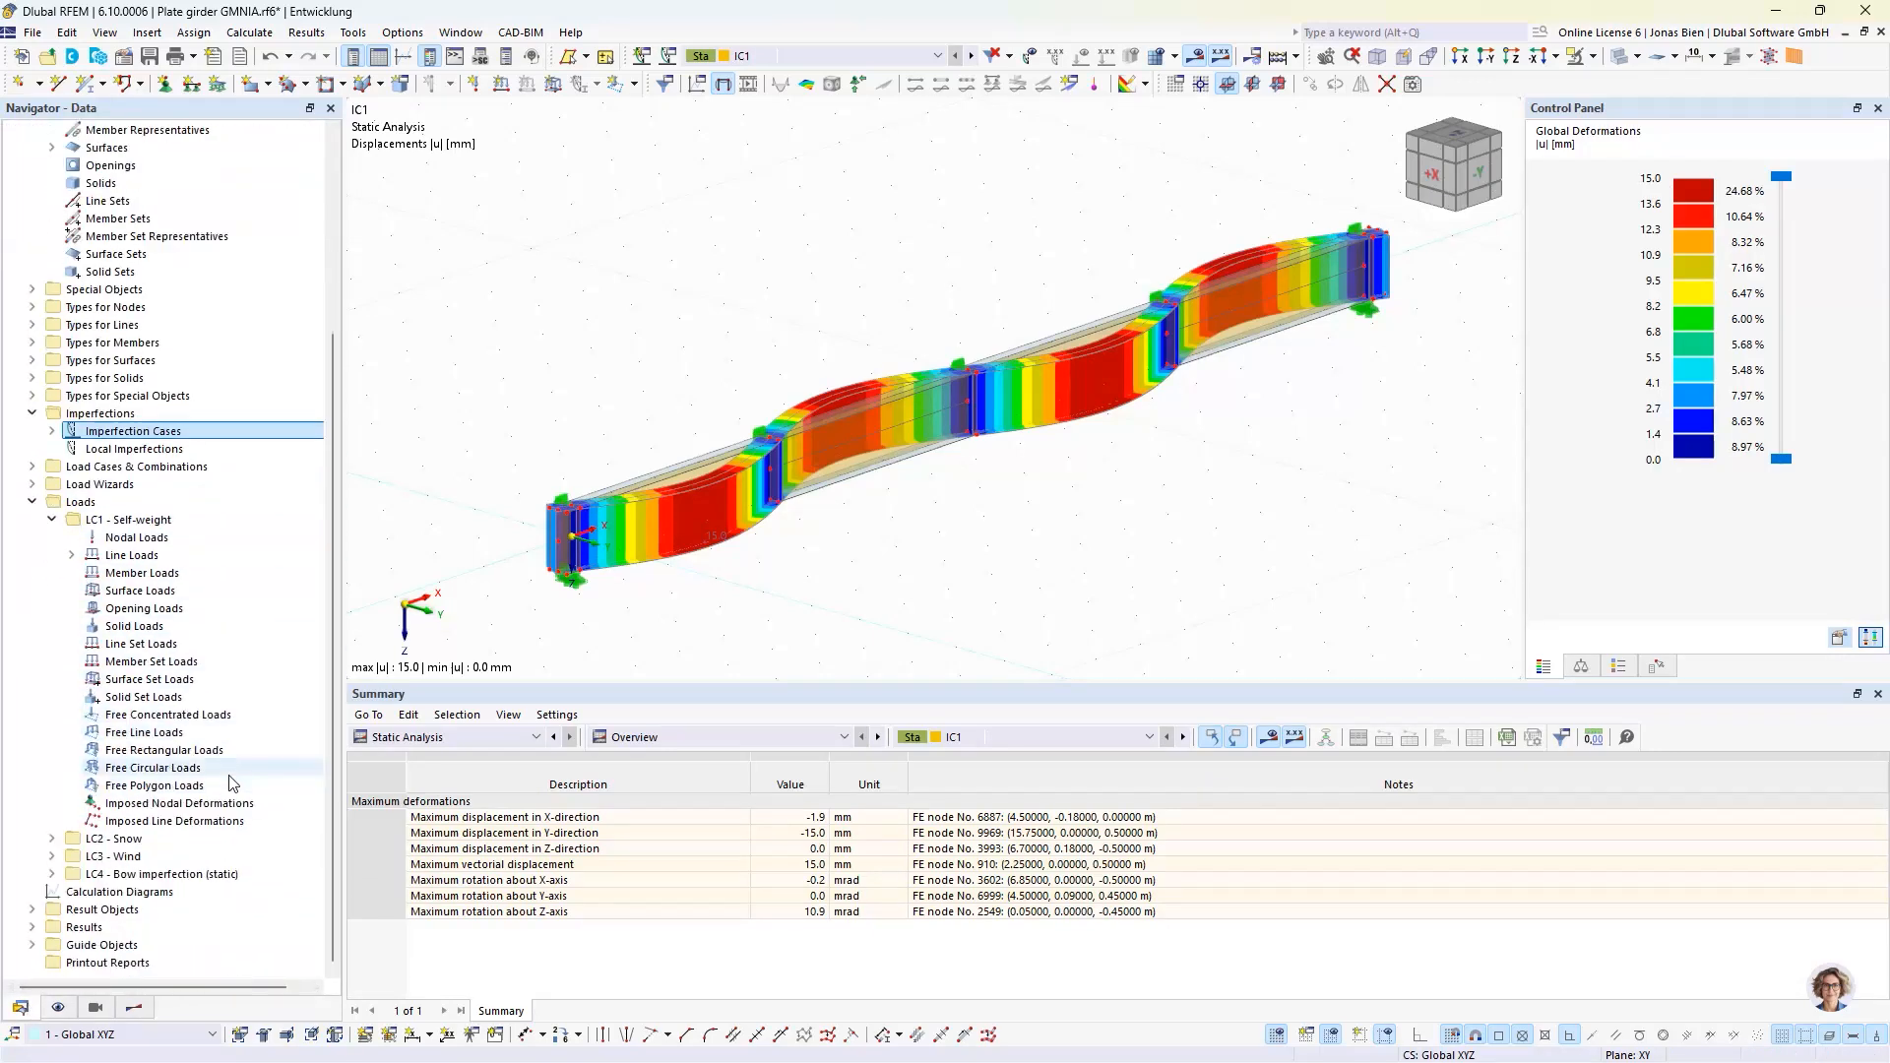
scroll(233, 783, "up", 1)
left_click(52, 483)
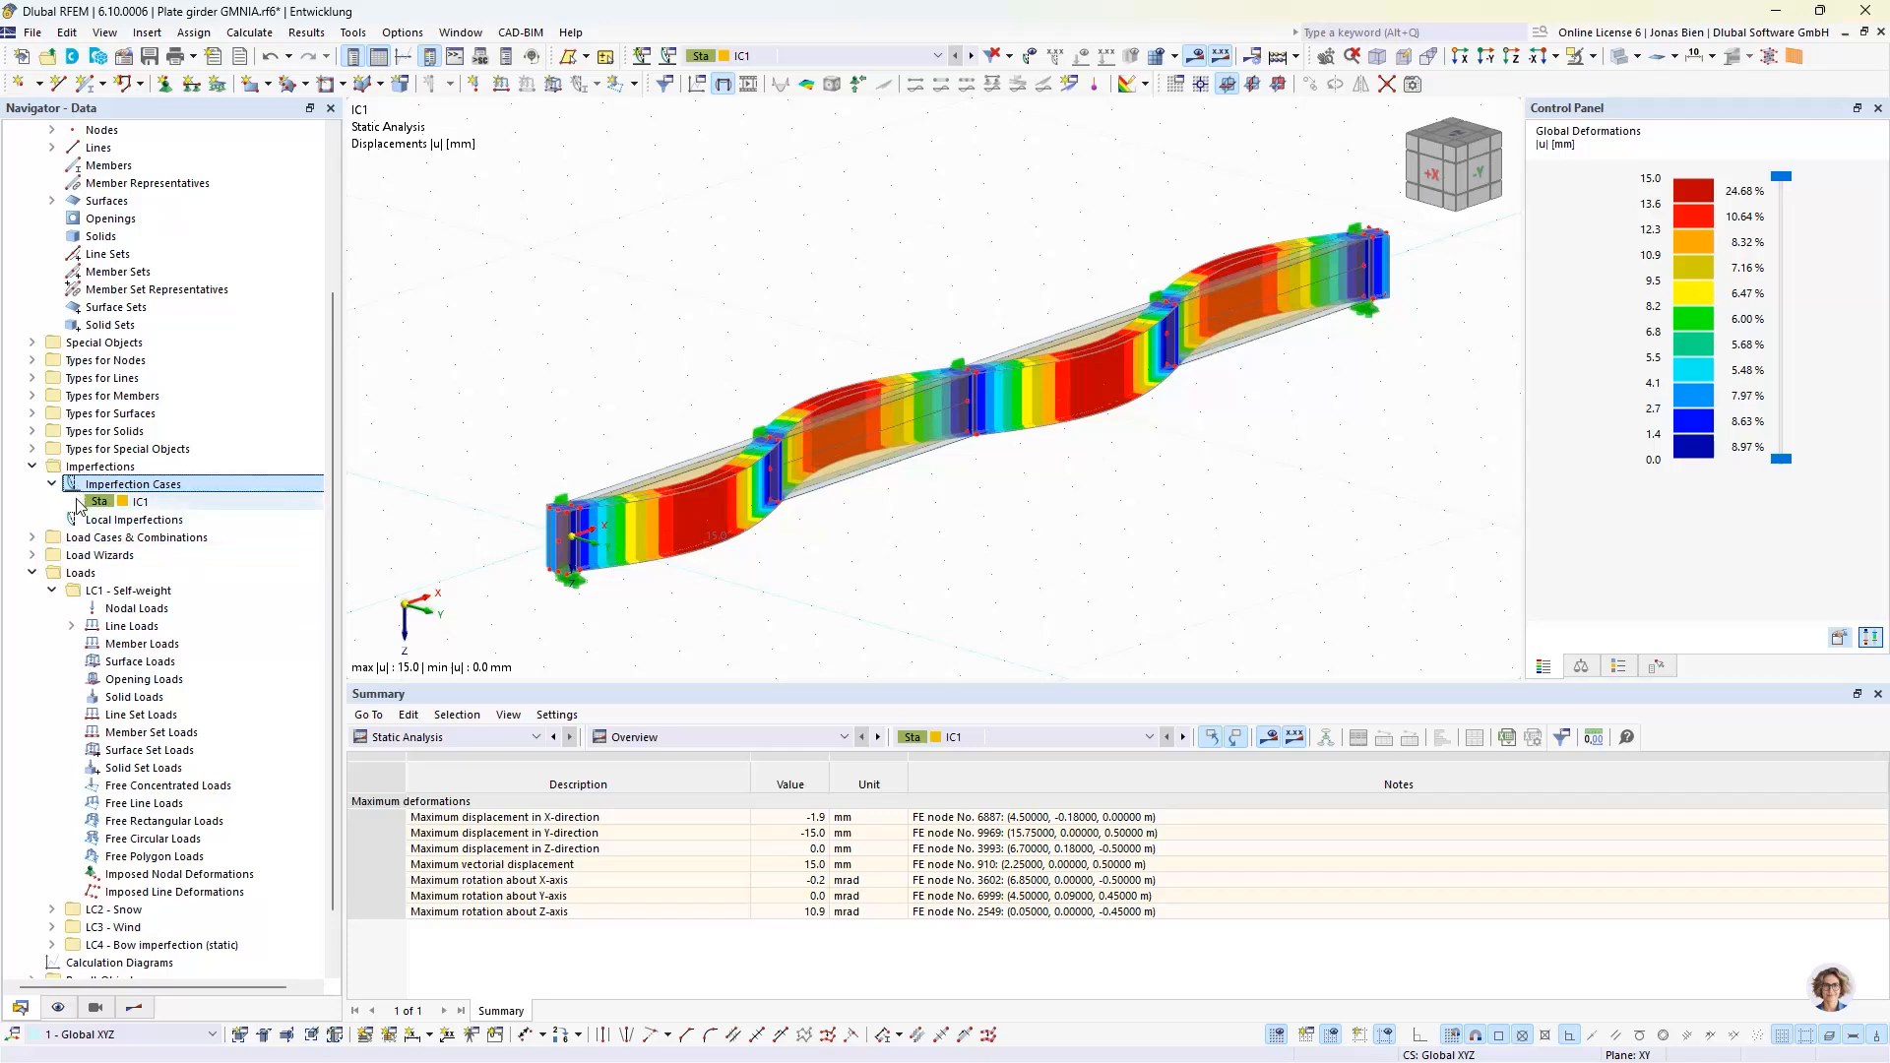
left_click(670, 59)
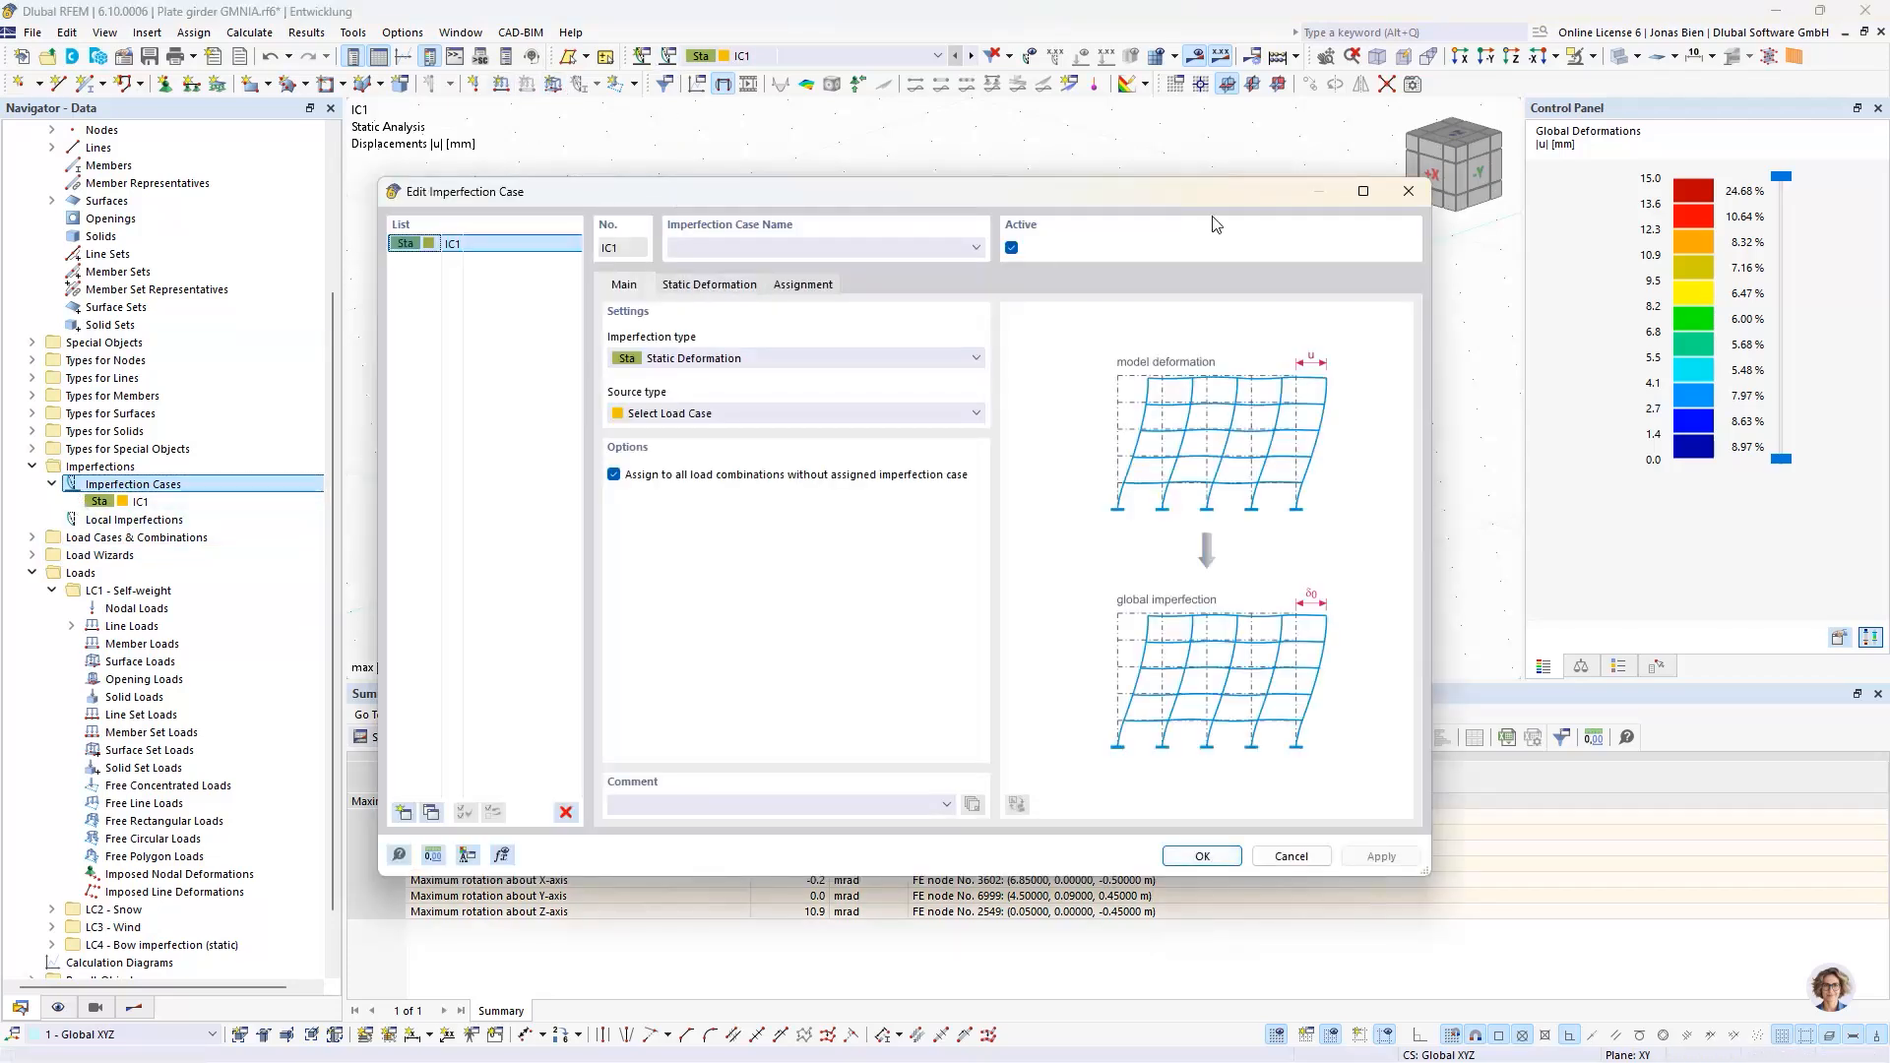
left_click(1409, 191)
- List the load cases and check the imperfection option of load combination CO3 without changing it
left_click(33, 538)
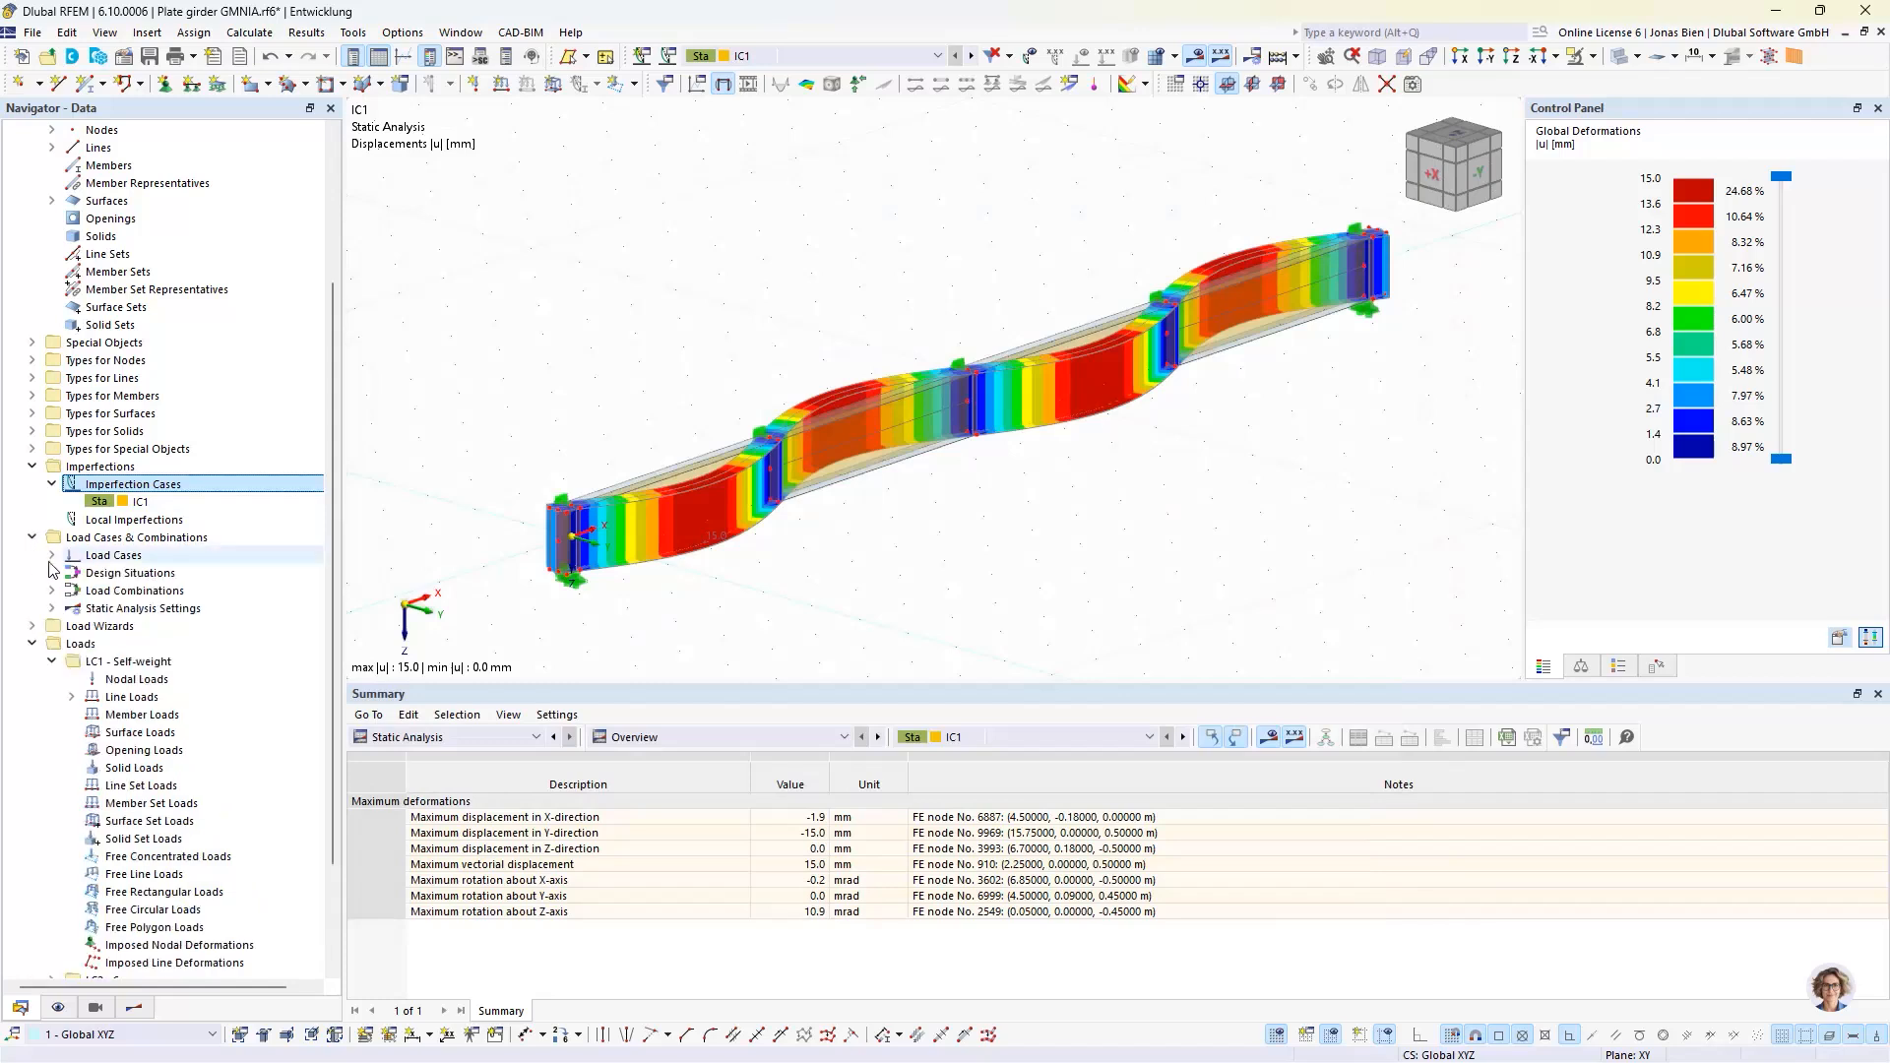
left_click(51, 555)
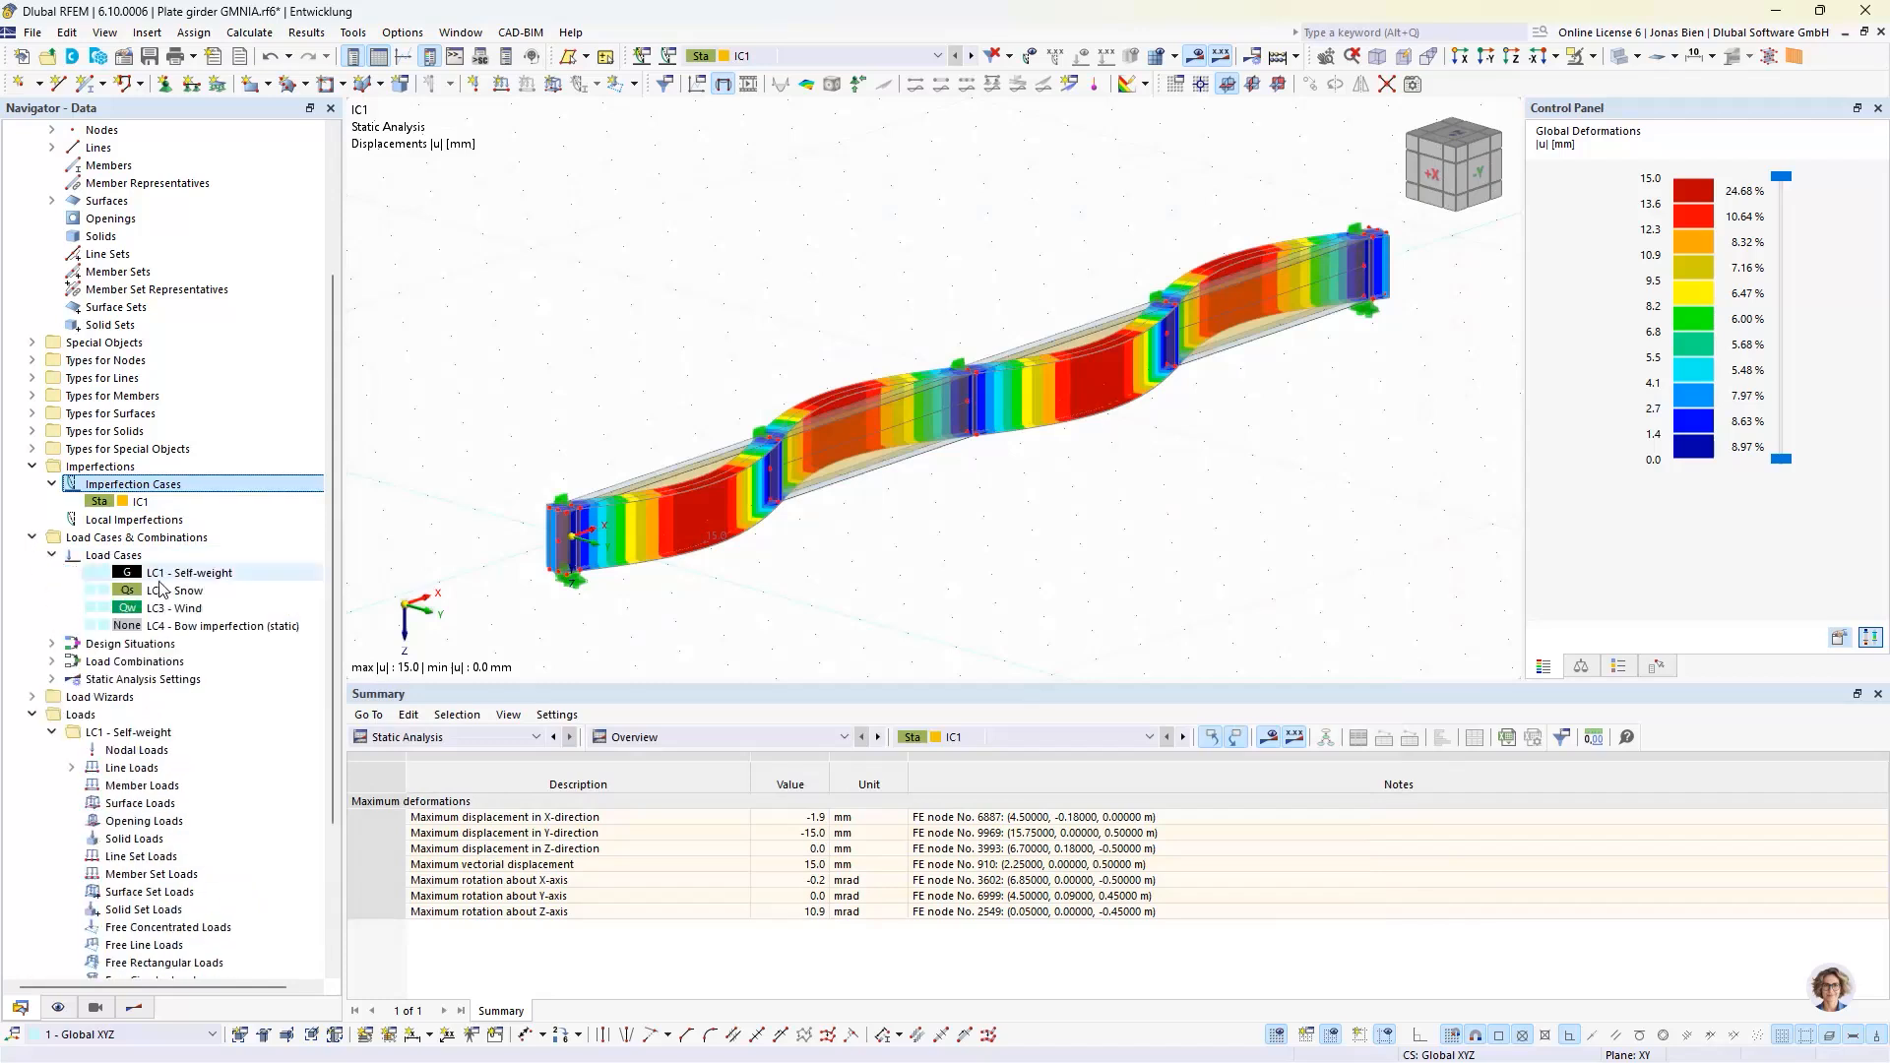
double_click(174, 591)
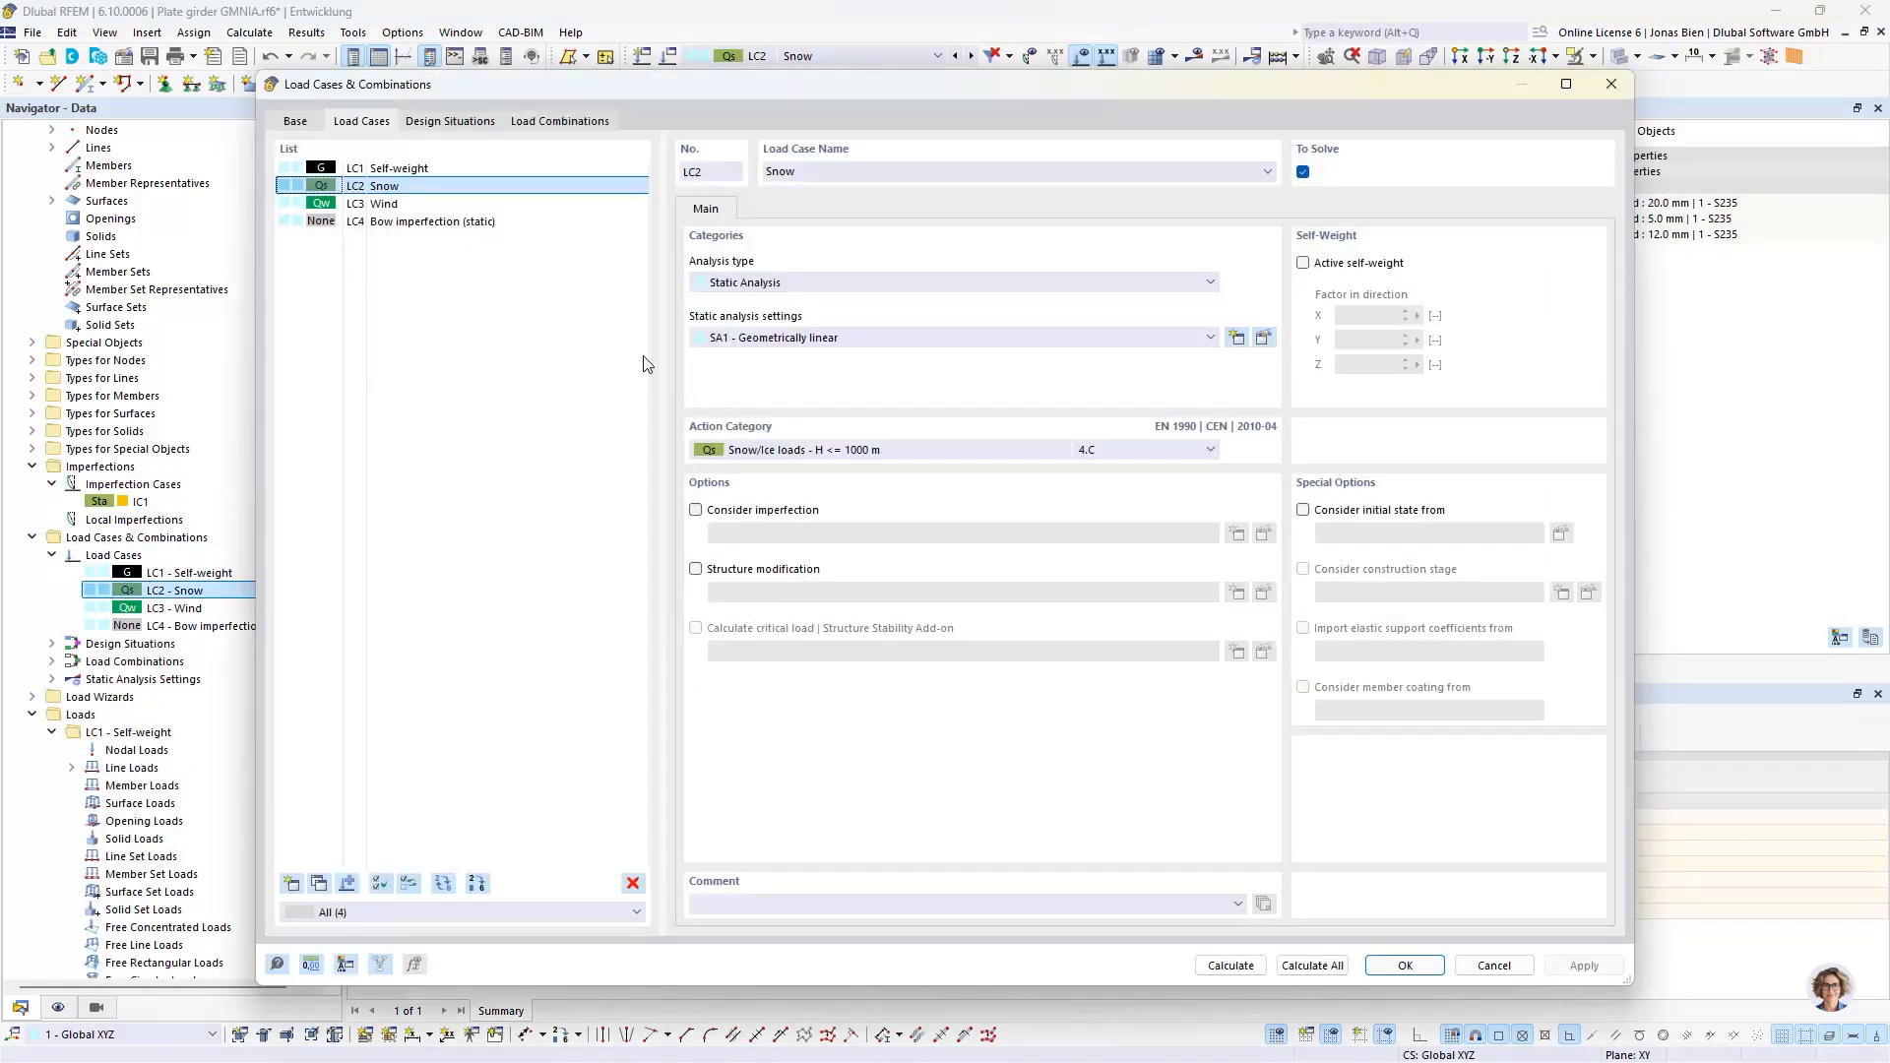
left_click(547, 122)
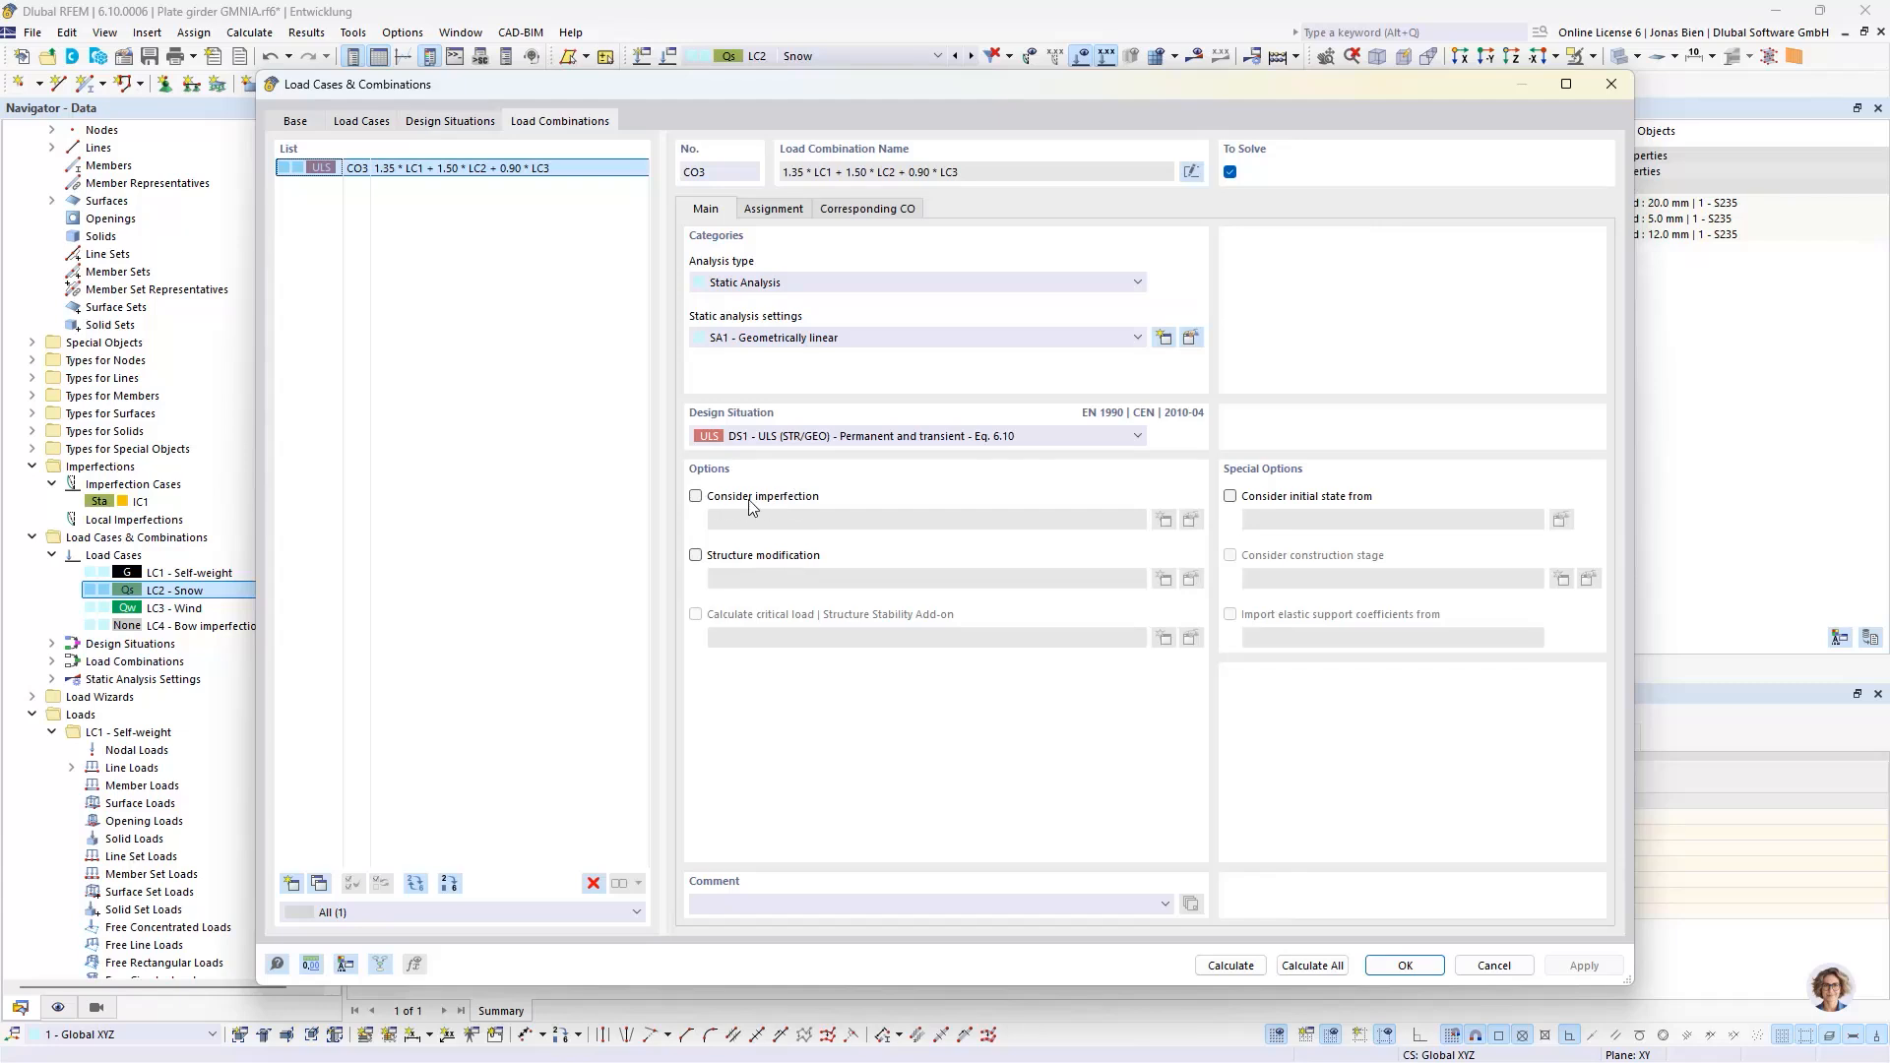
left_click(1494, 966)
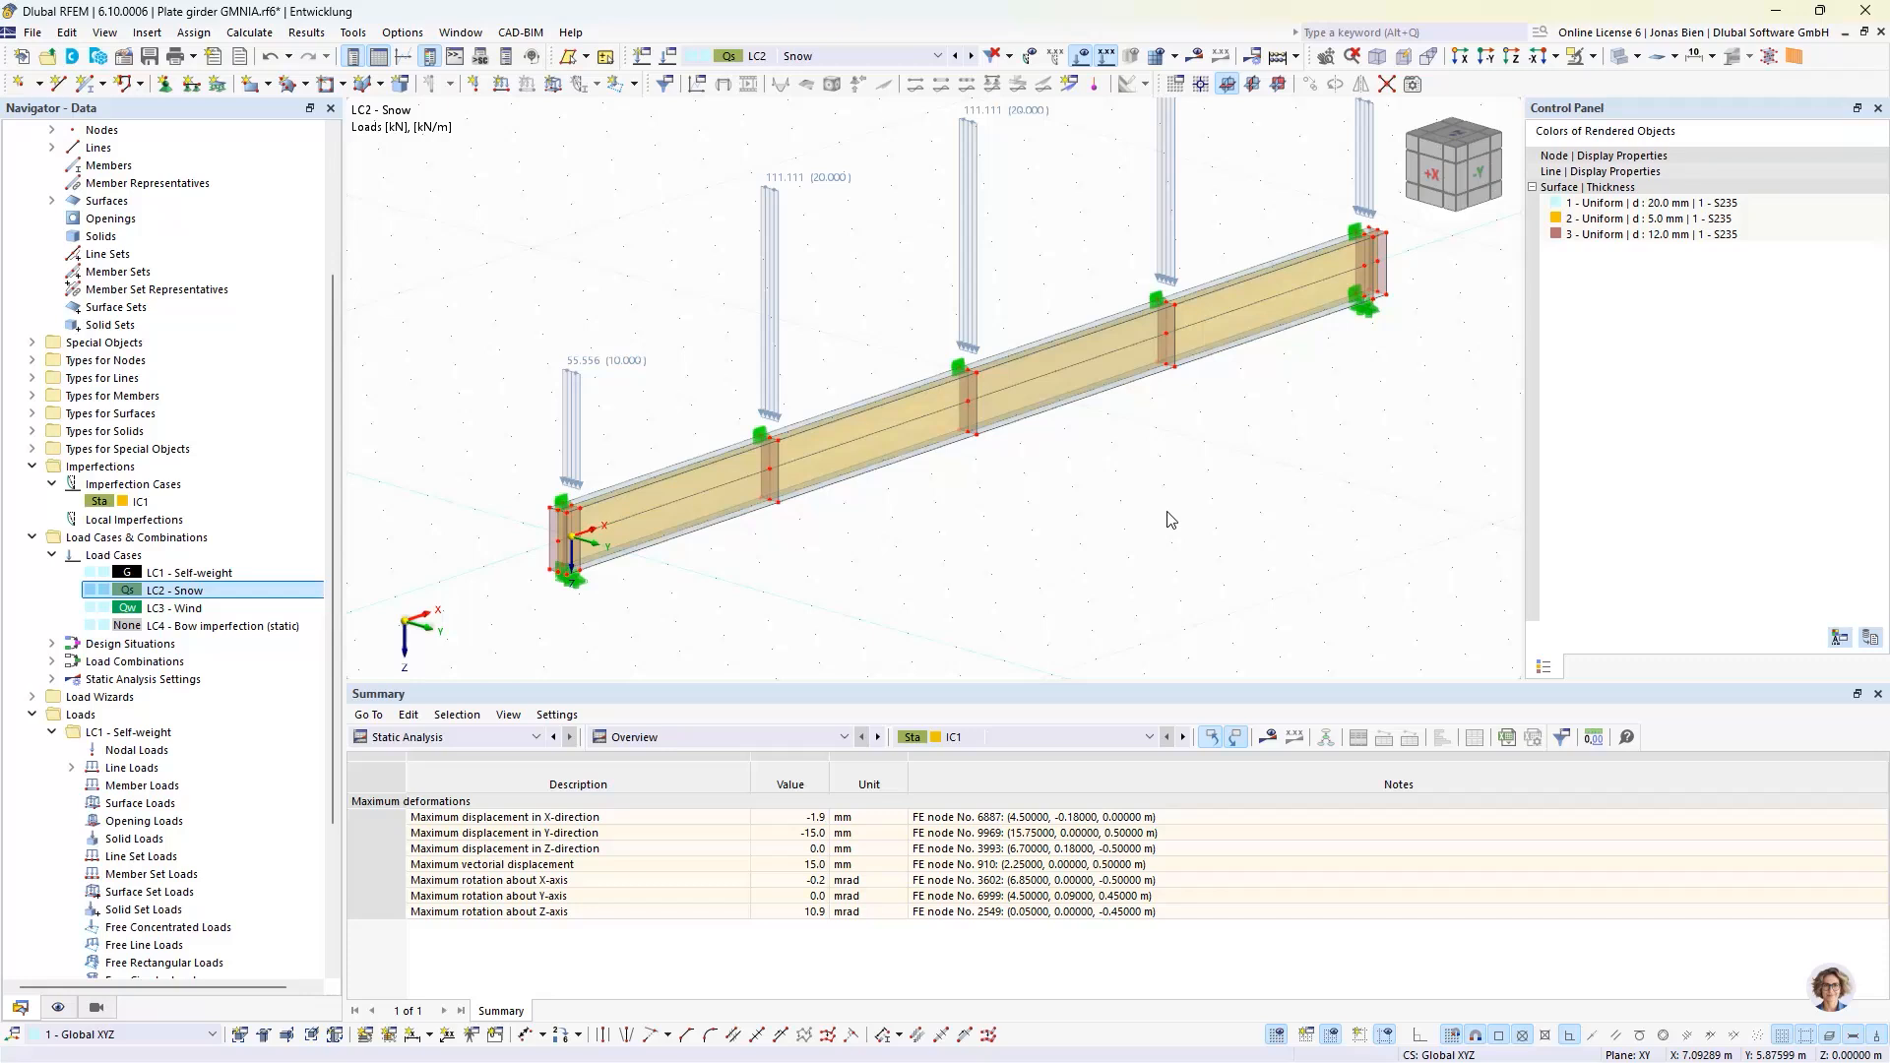
middle_click_drag(1158, 439, 1132, 505)
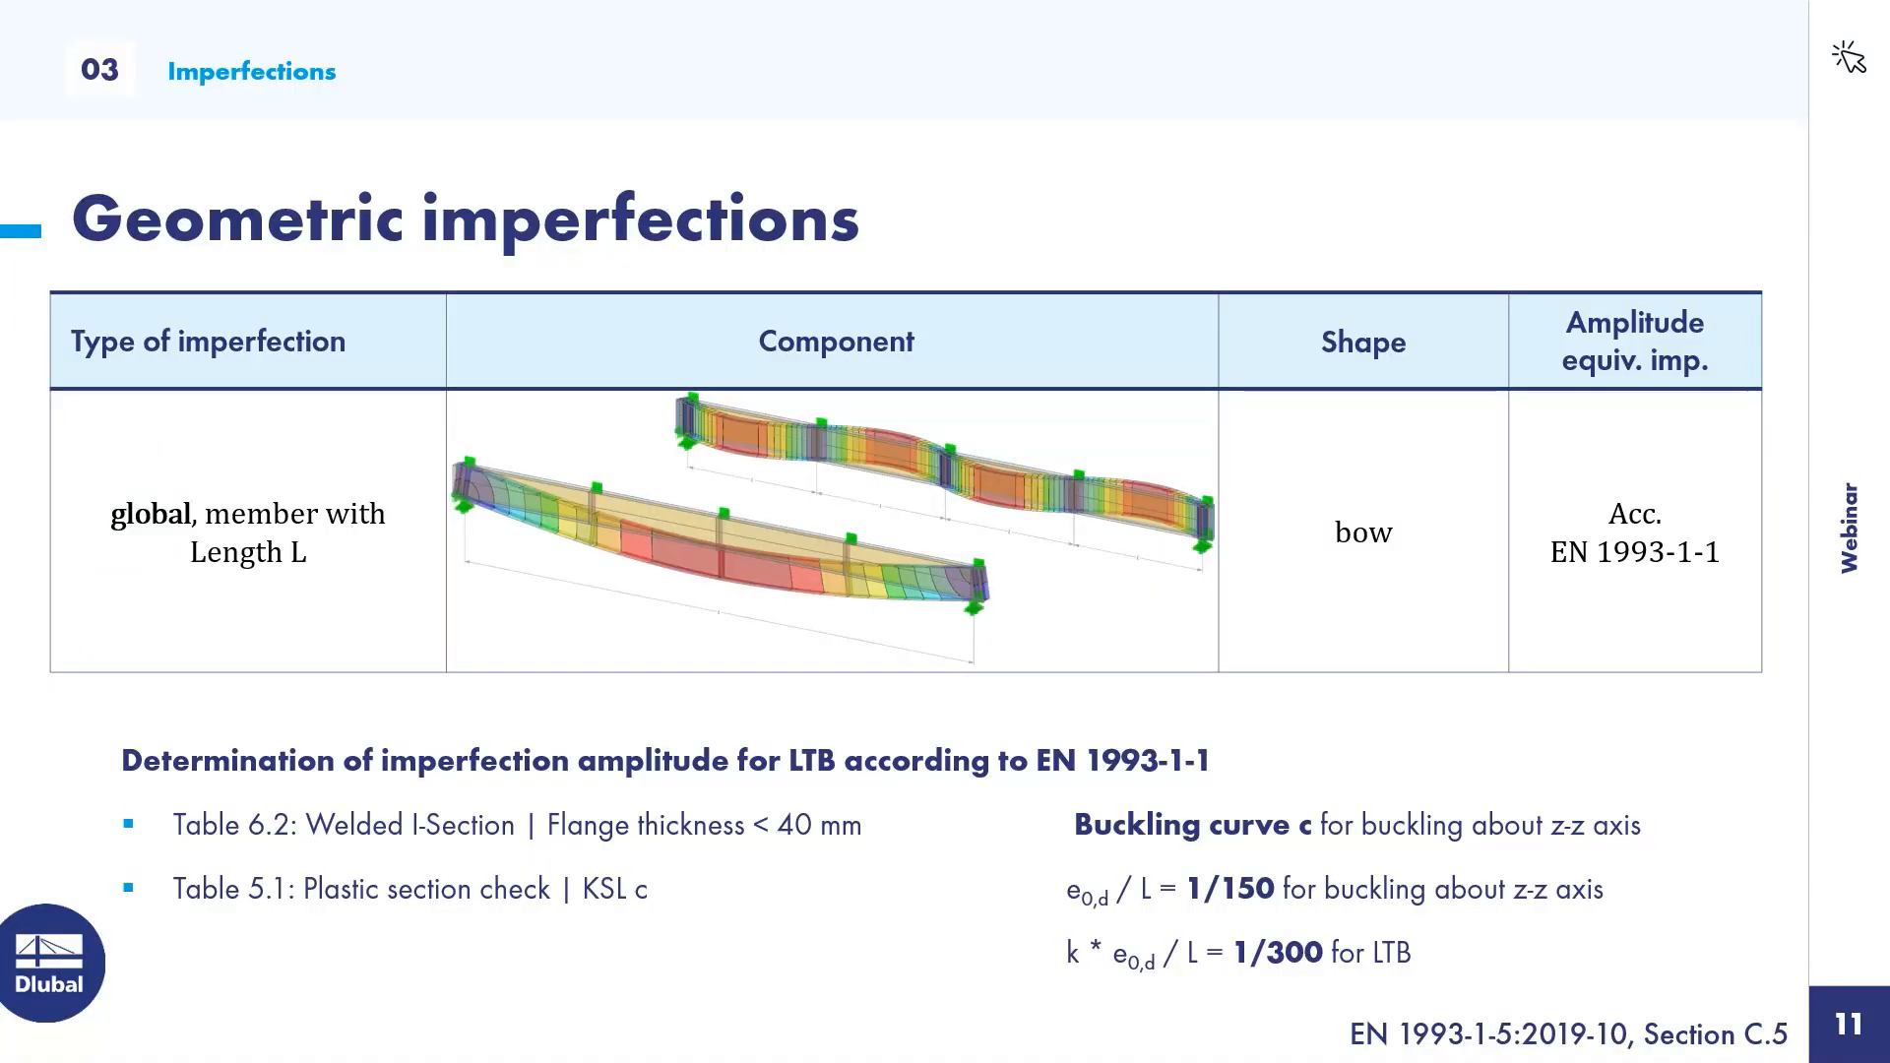
key("Right")
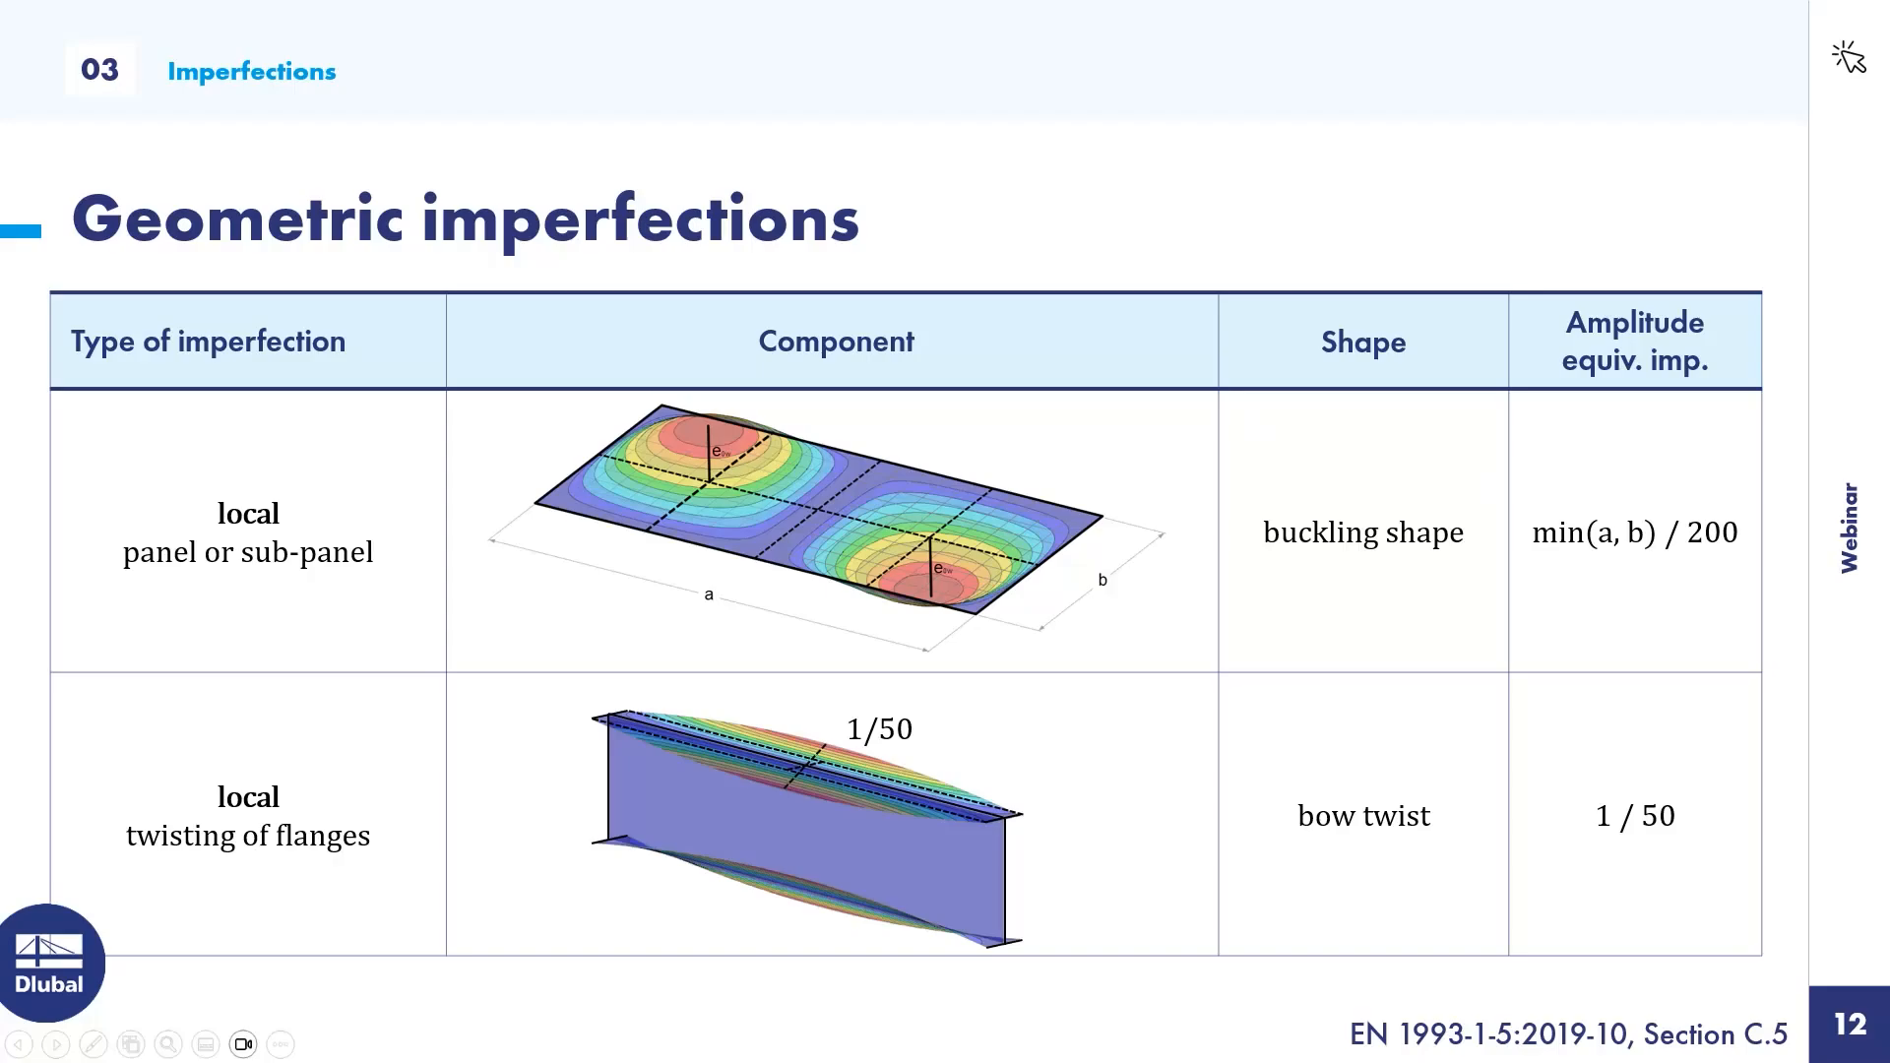
- Switch back to RFEM and activate the Structure Stability add-on in the base data of the Plate girder GMNIA model
key("alt+Tab")
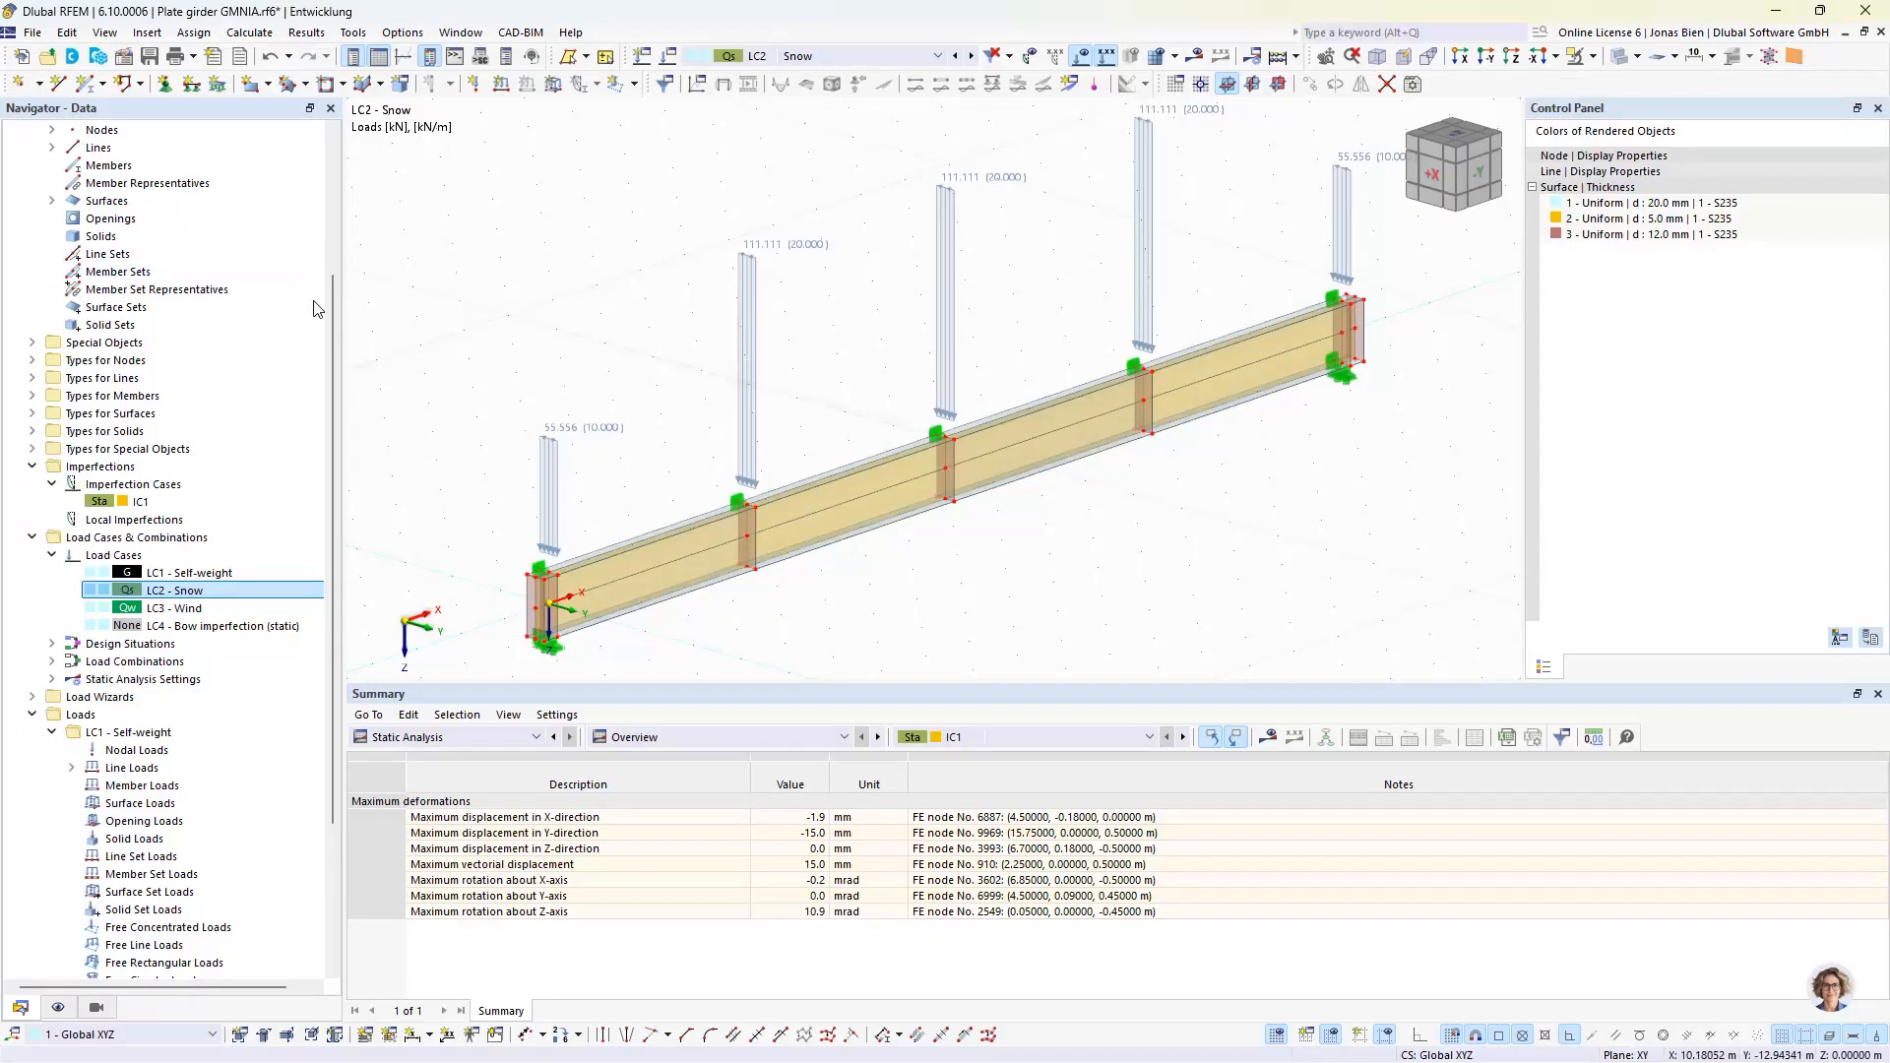
scroll(315, 308, "up", 4)
right_click(148, 183)
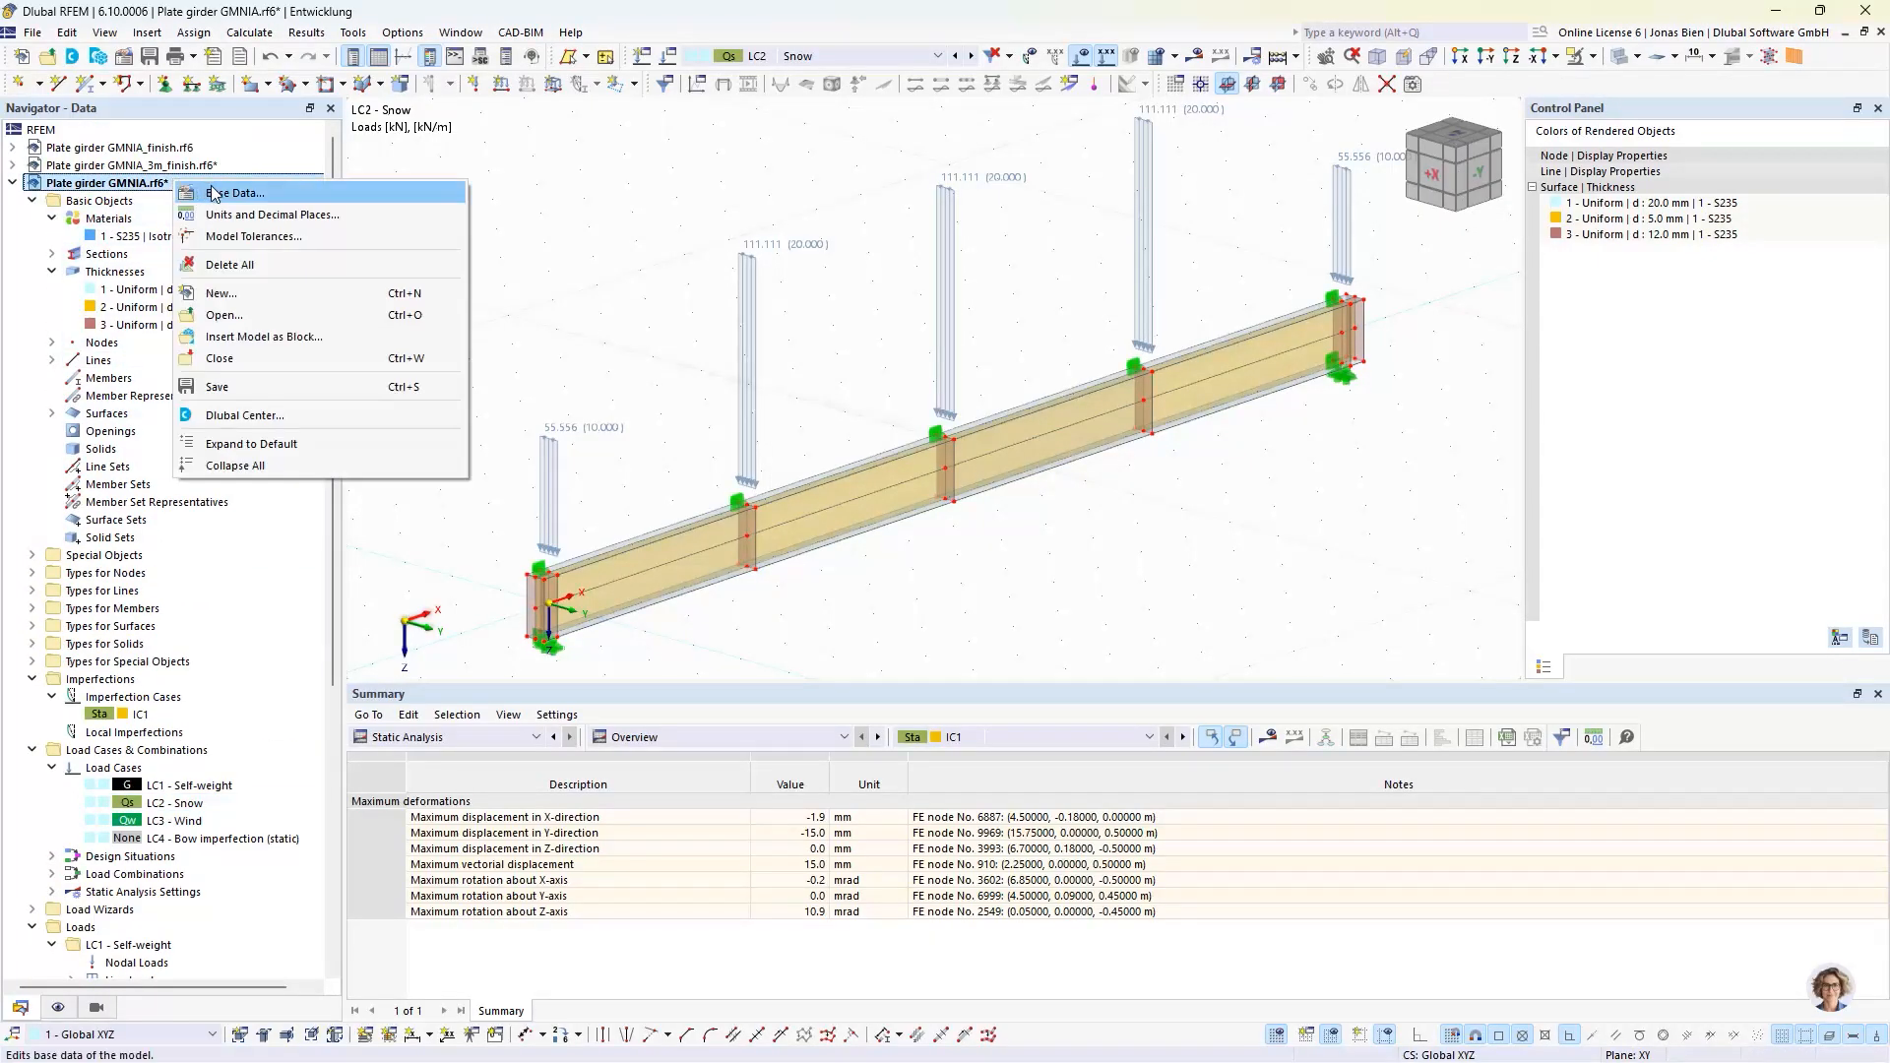
left_click(214, 193)
left_click(504, 126)
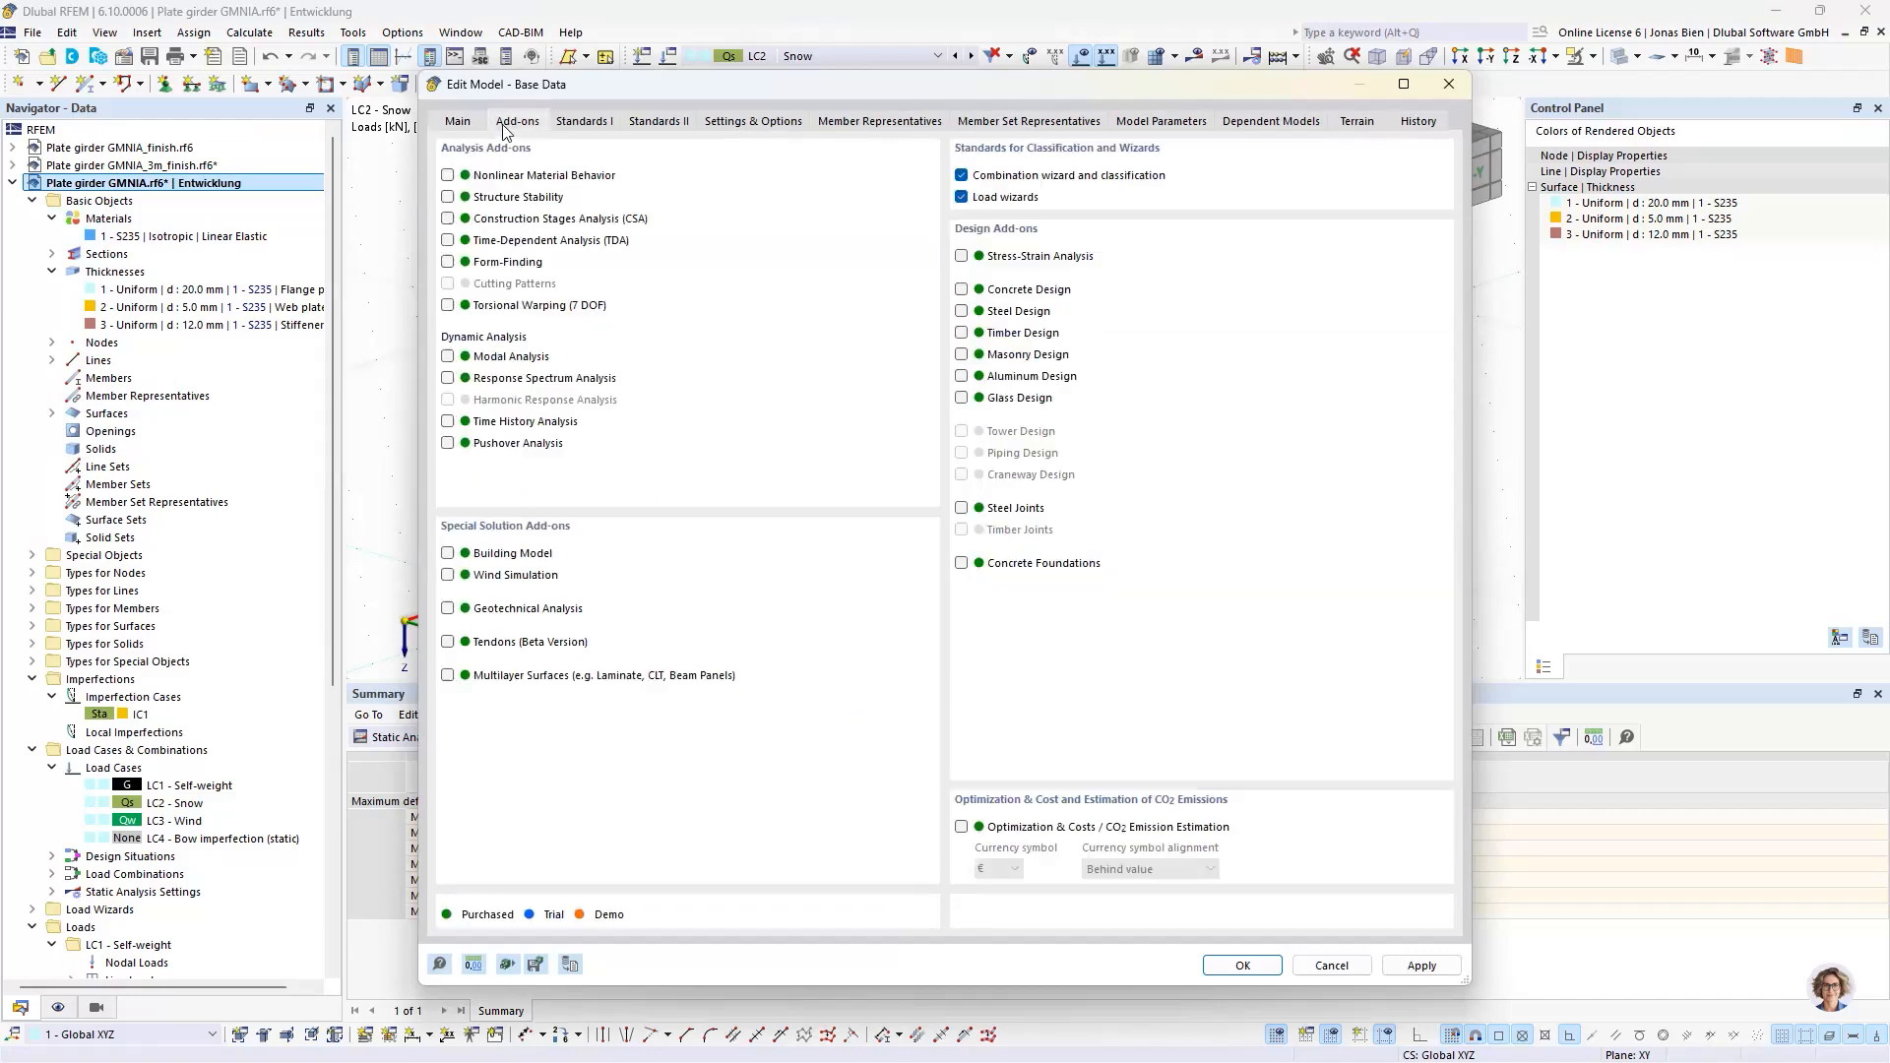
left_click(497, 200)
left_click(1248, 970)
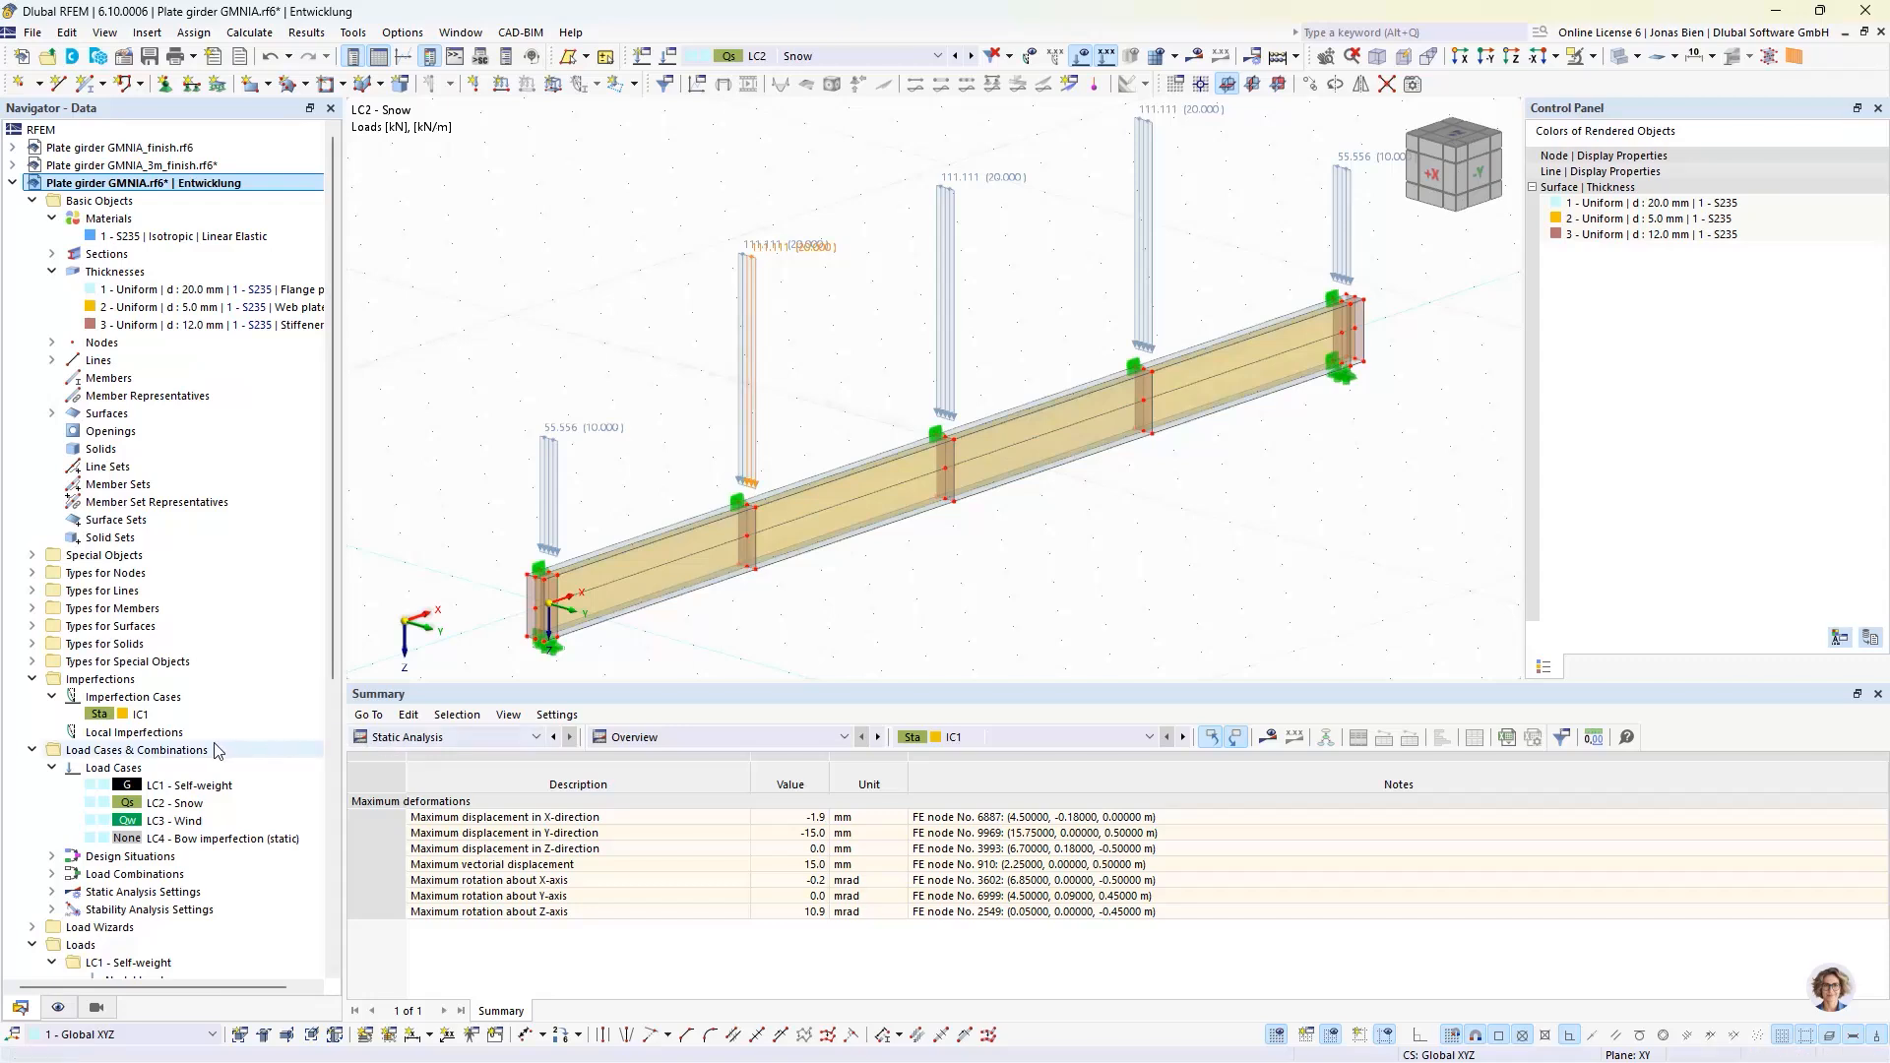
- Enable the Structure Stability critical load calculation for load combination CO3
left_click(53, 874)
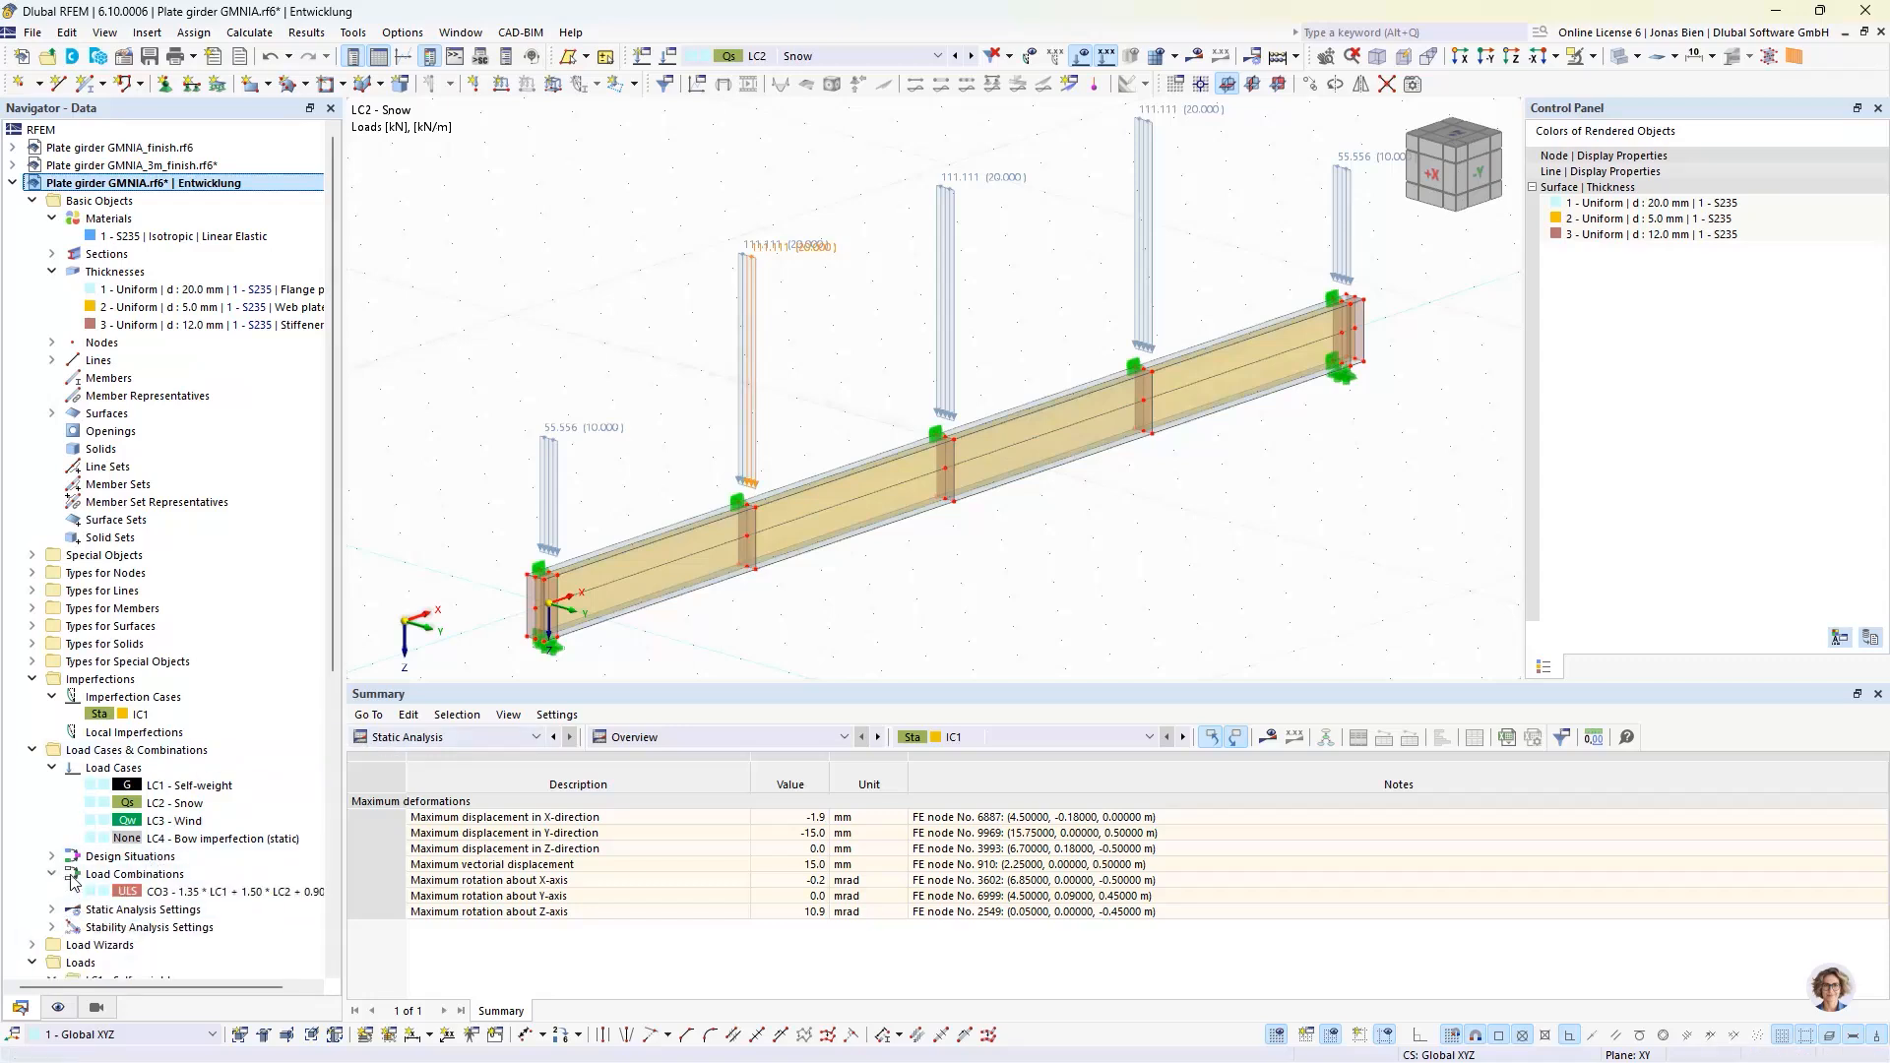
double_click(148, 893)
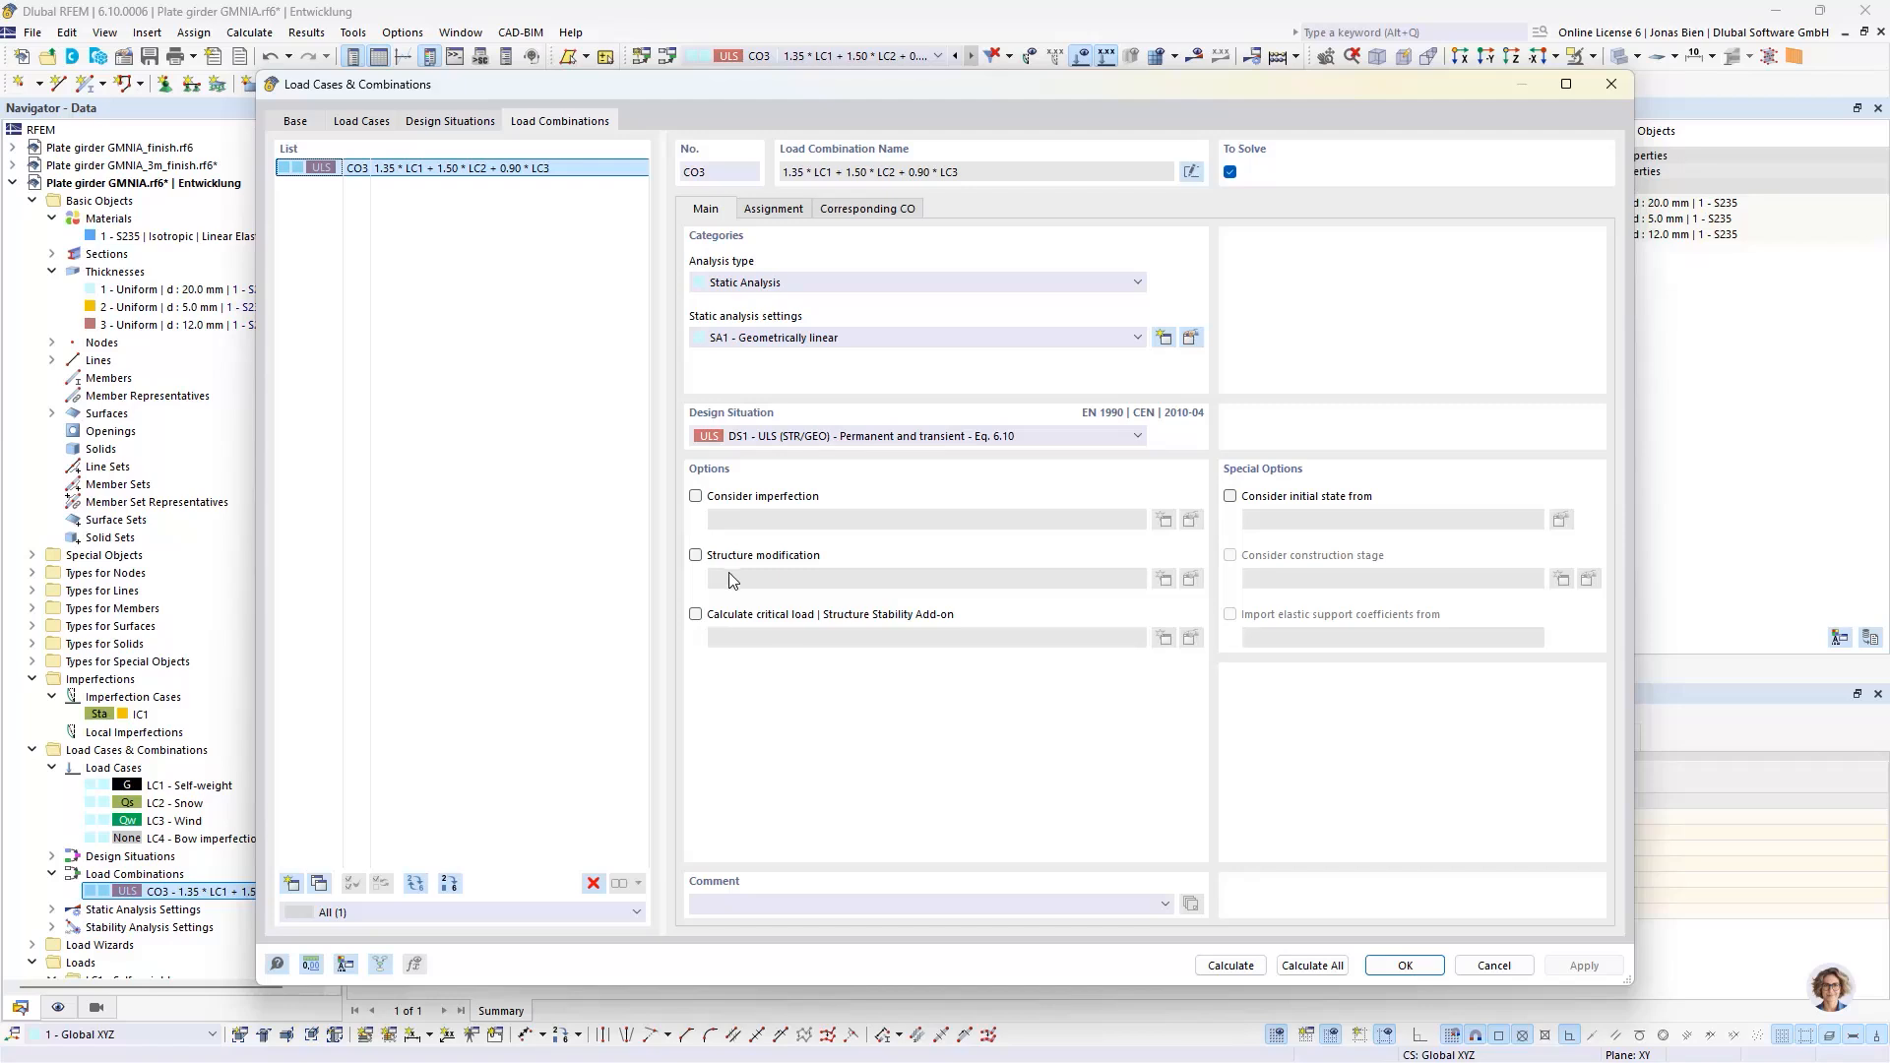
left_click(735, 614)
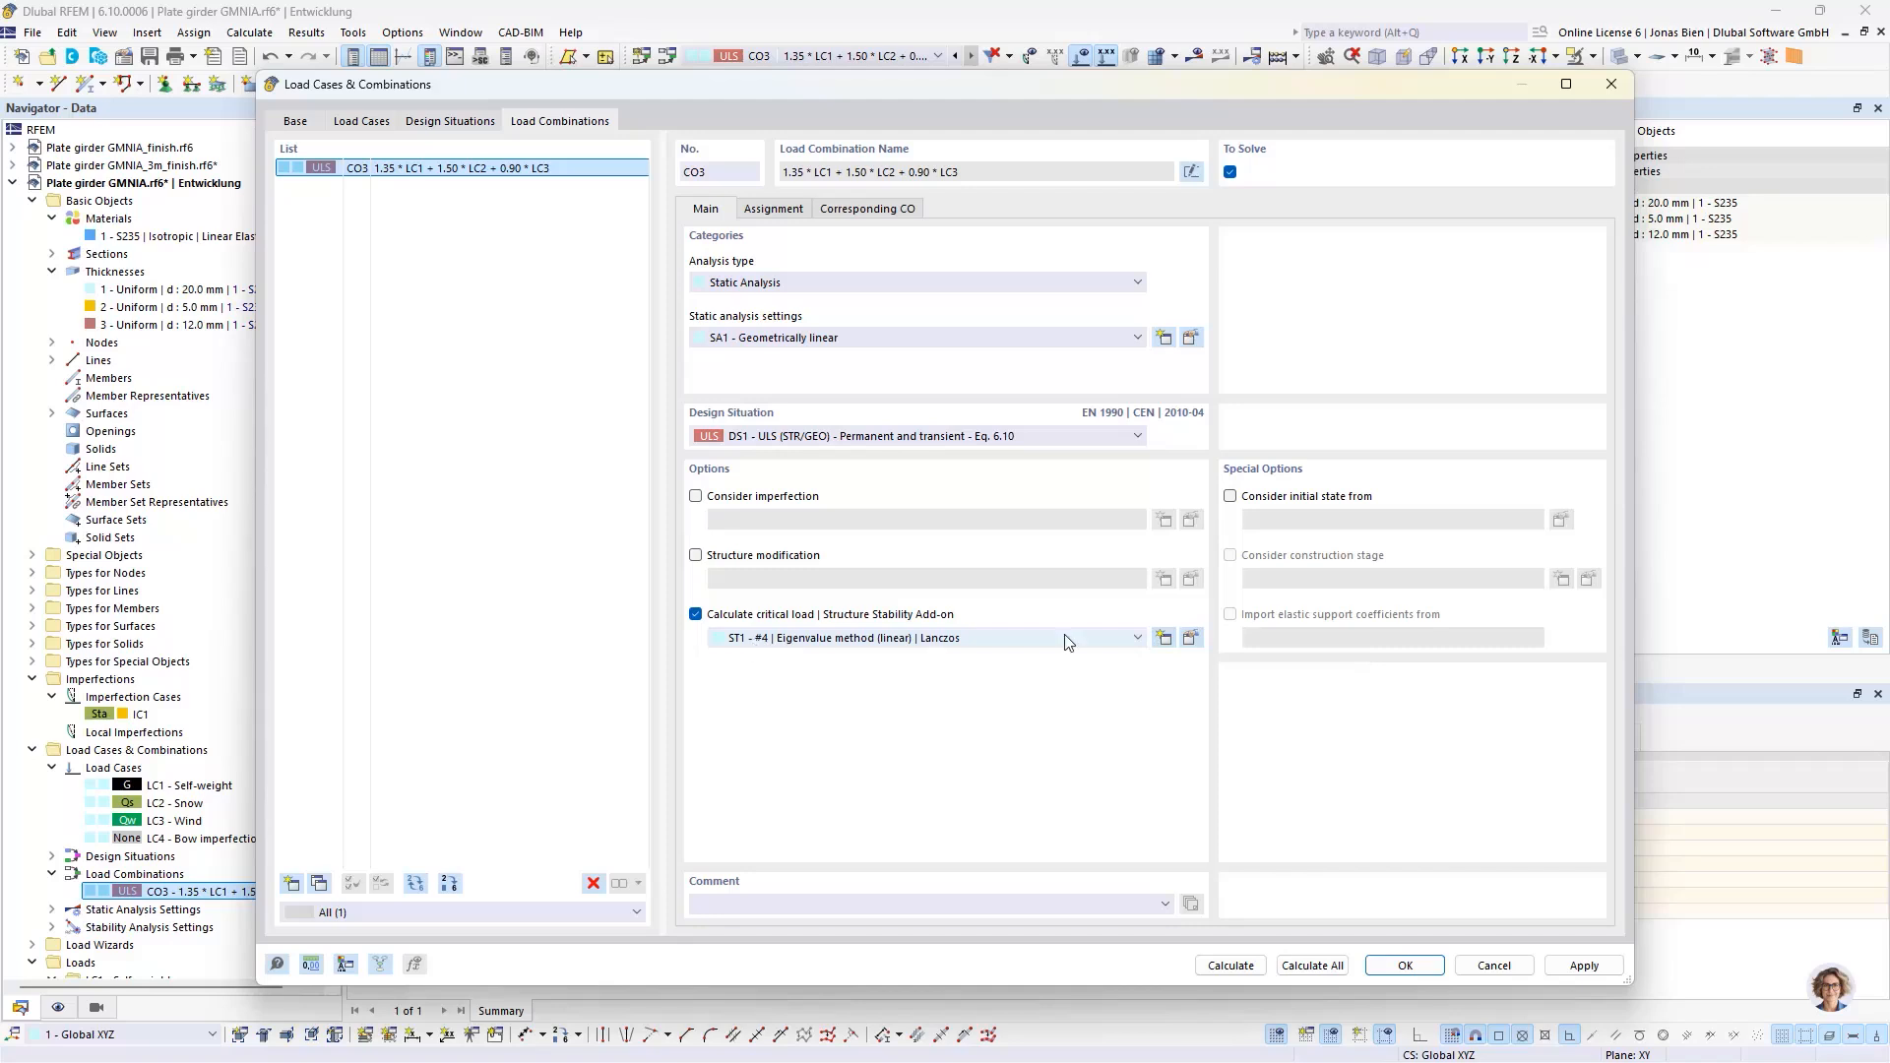
- Set the number of lowest eigenvalues to 20 in CO3's stability analysis settings ST1
left_click(1191, 638)
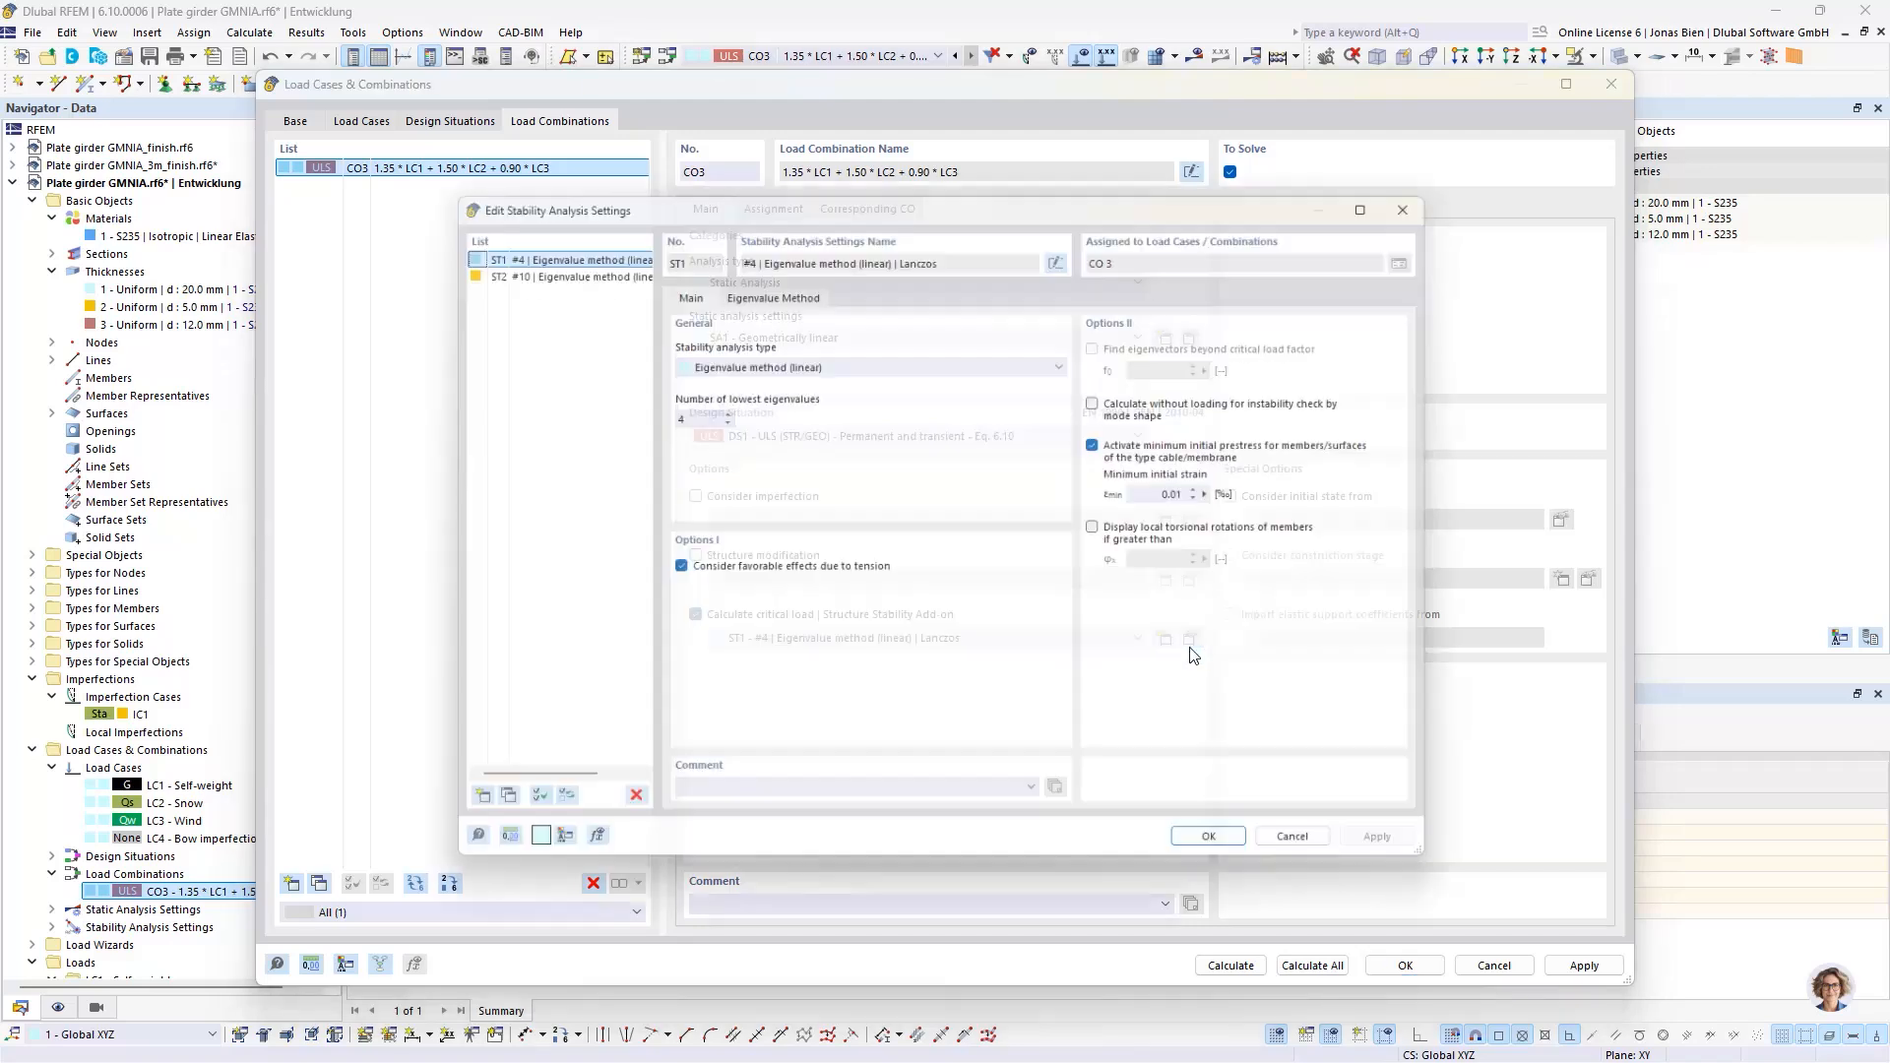
double_click(679, 414)
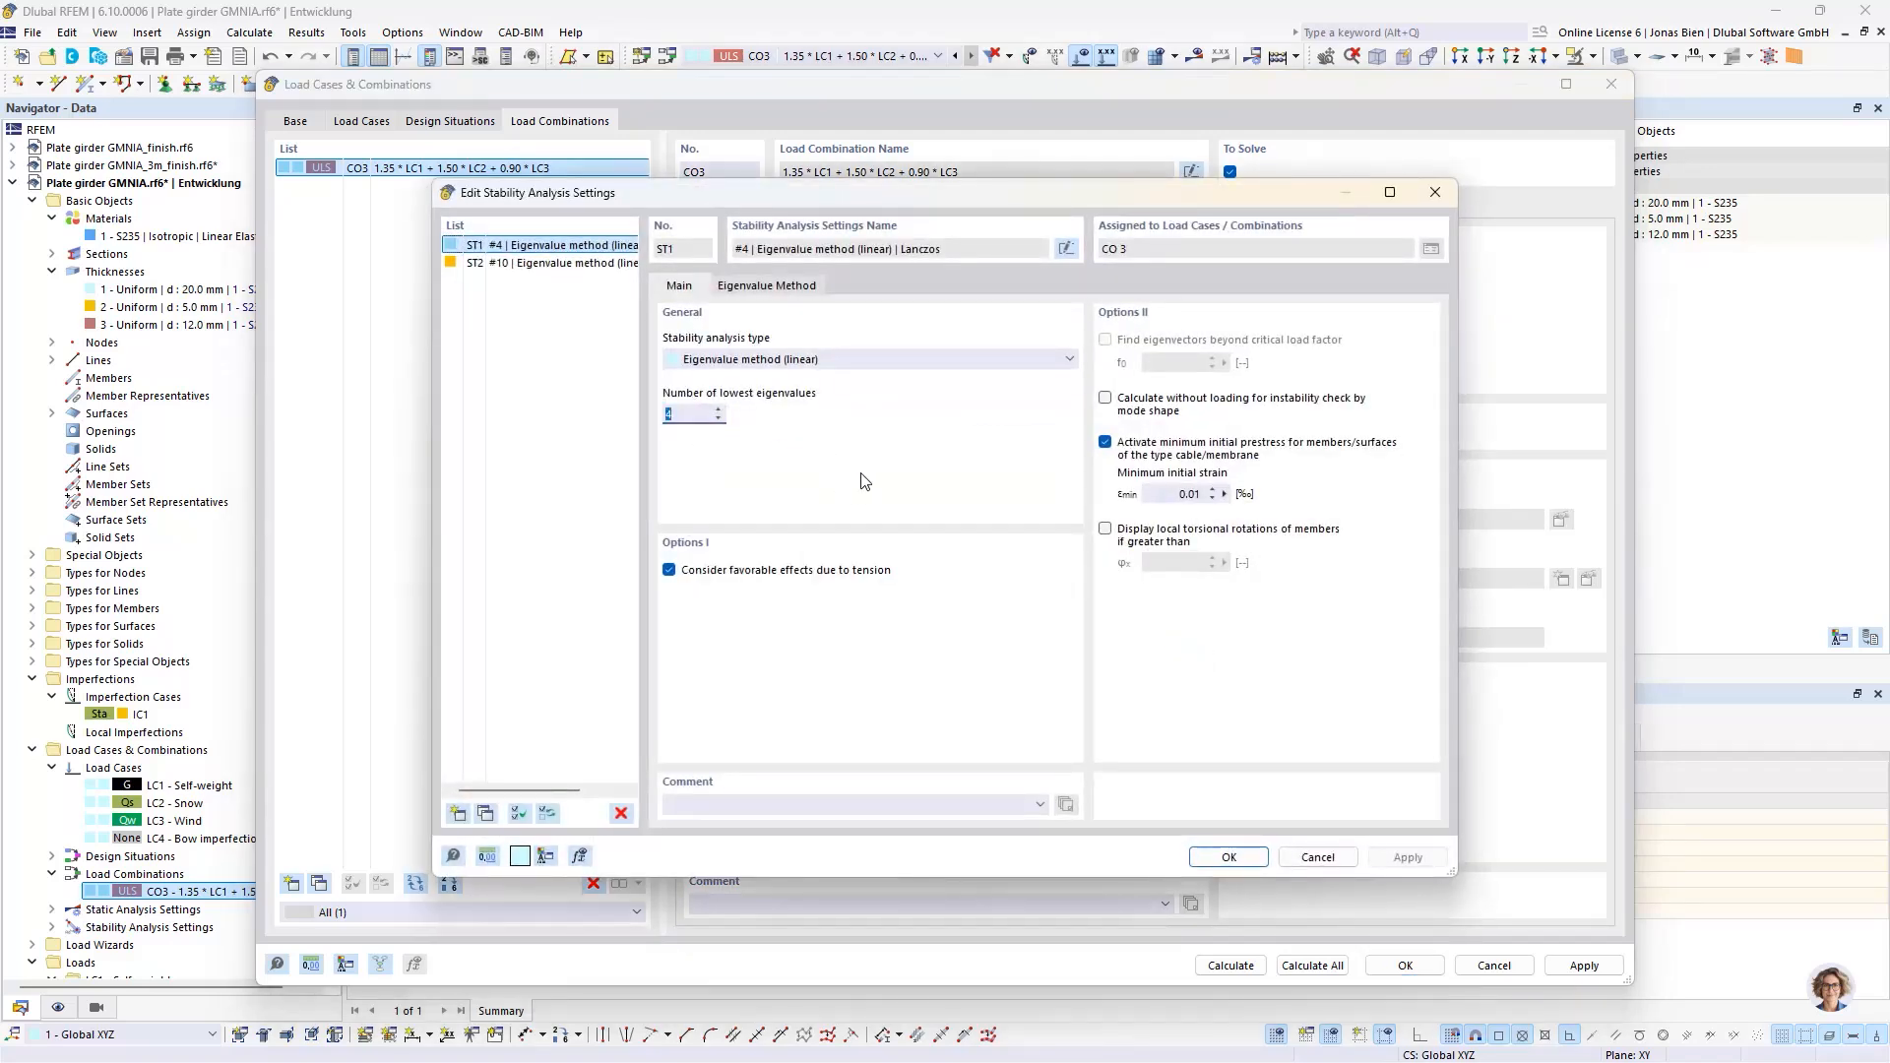
type("20")
left_click(1224, 858)
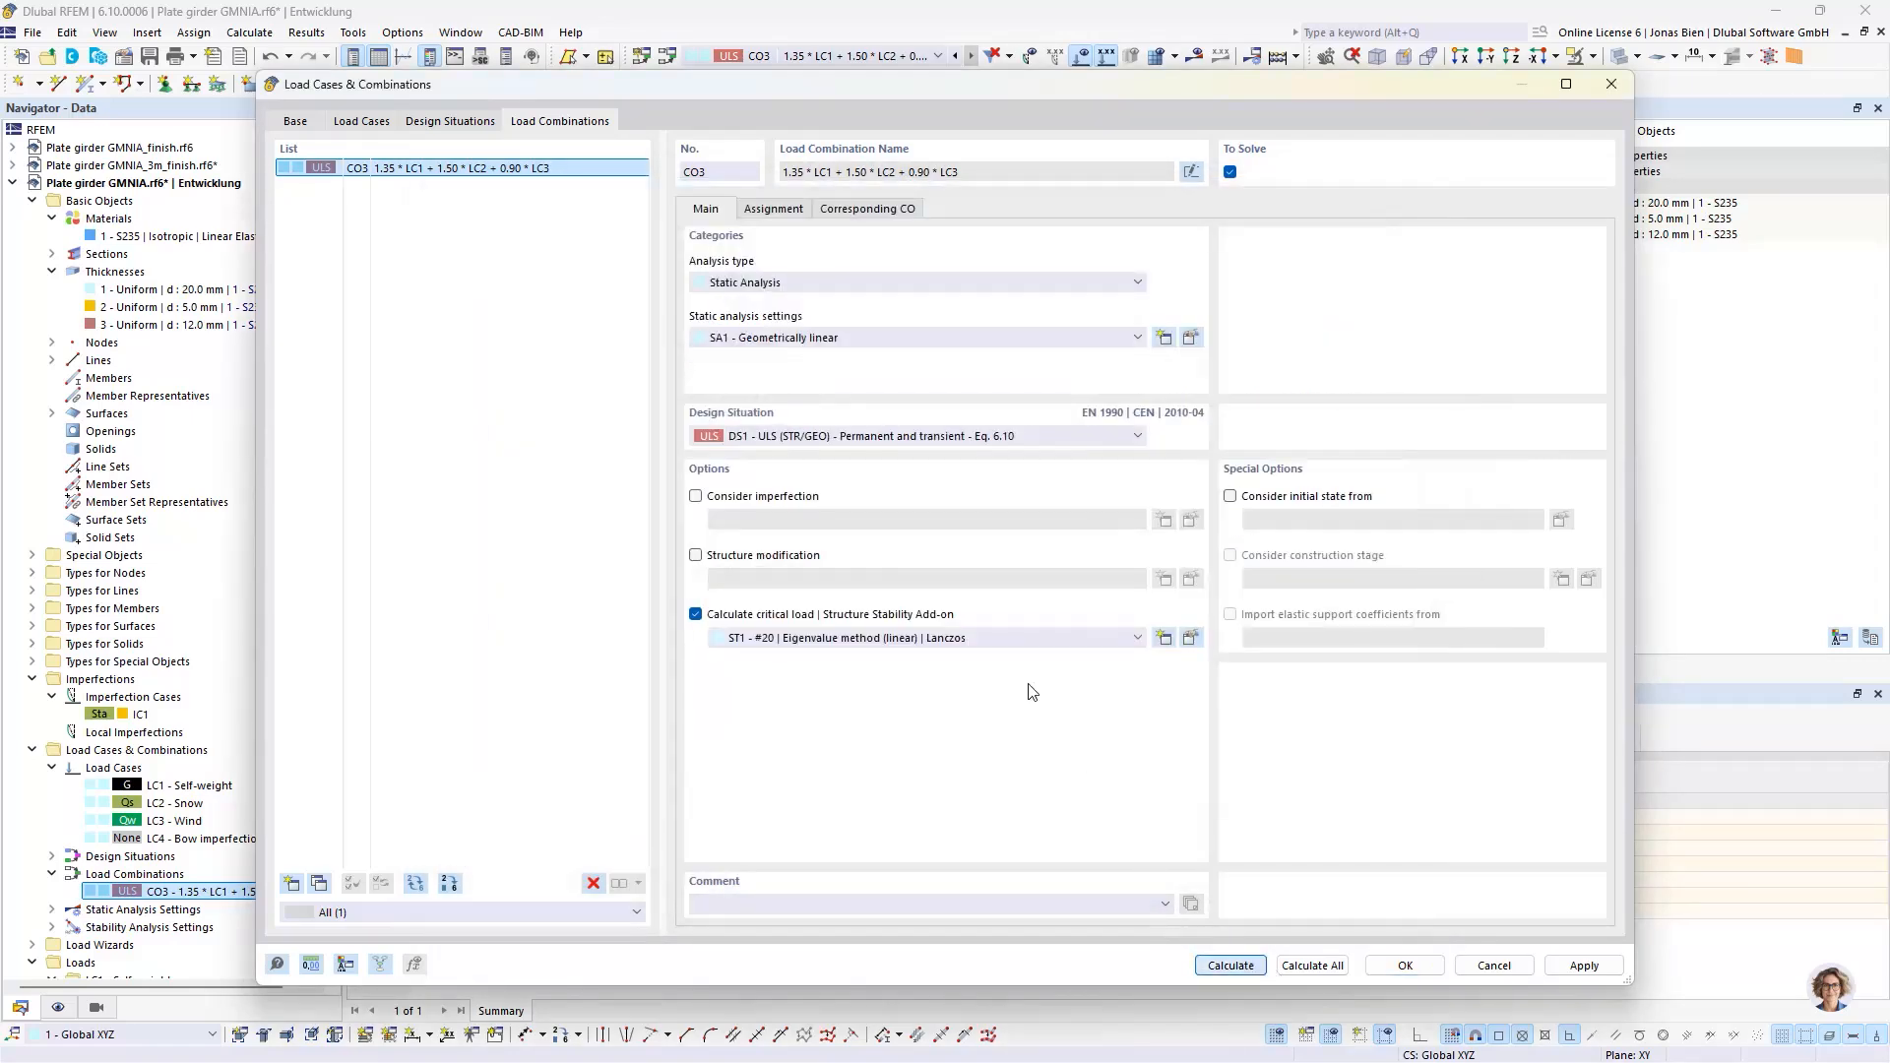
- Calculate load combination CO3 and display its stability analysis results with the critical load factors
left_click(1231, 966)
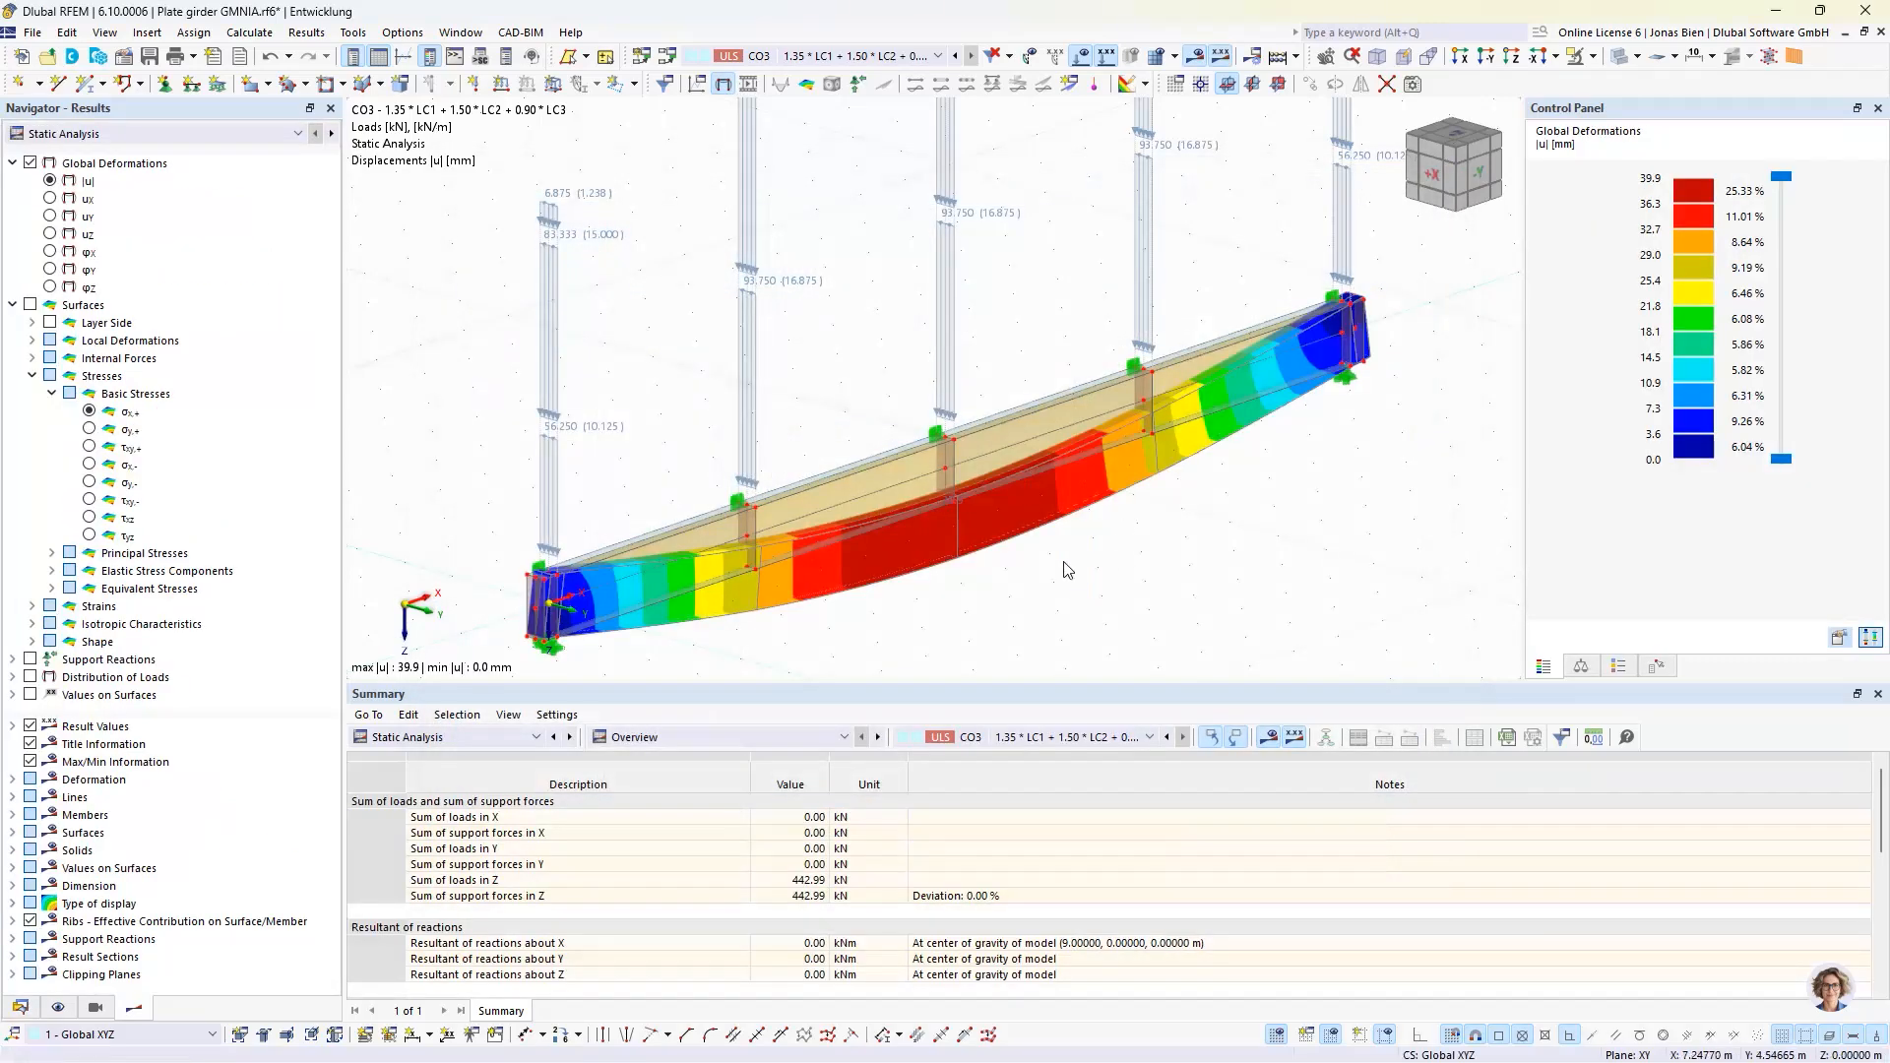
left_click(463, 737)
left_click(412, 880)
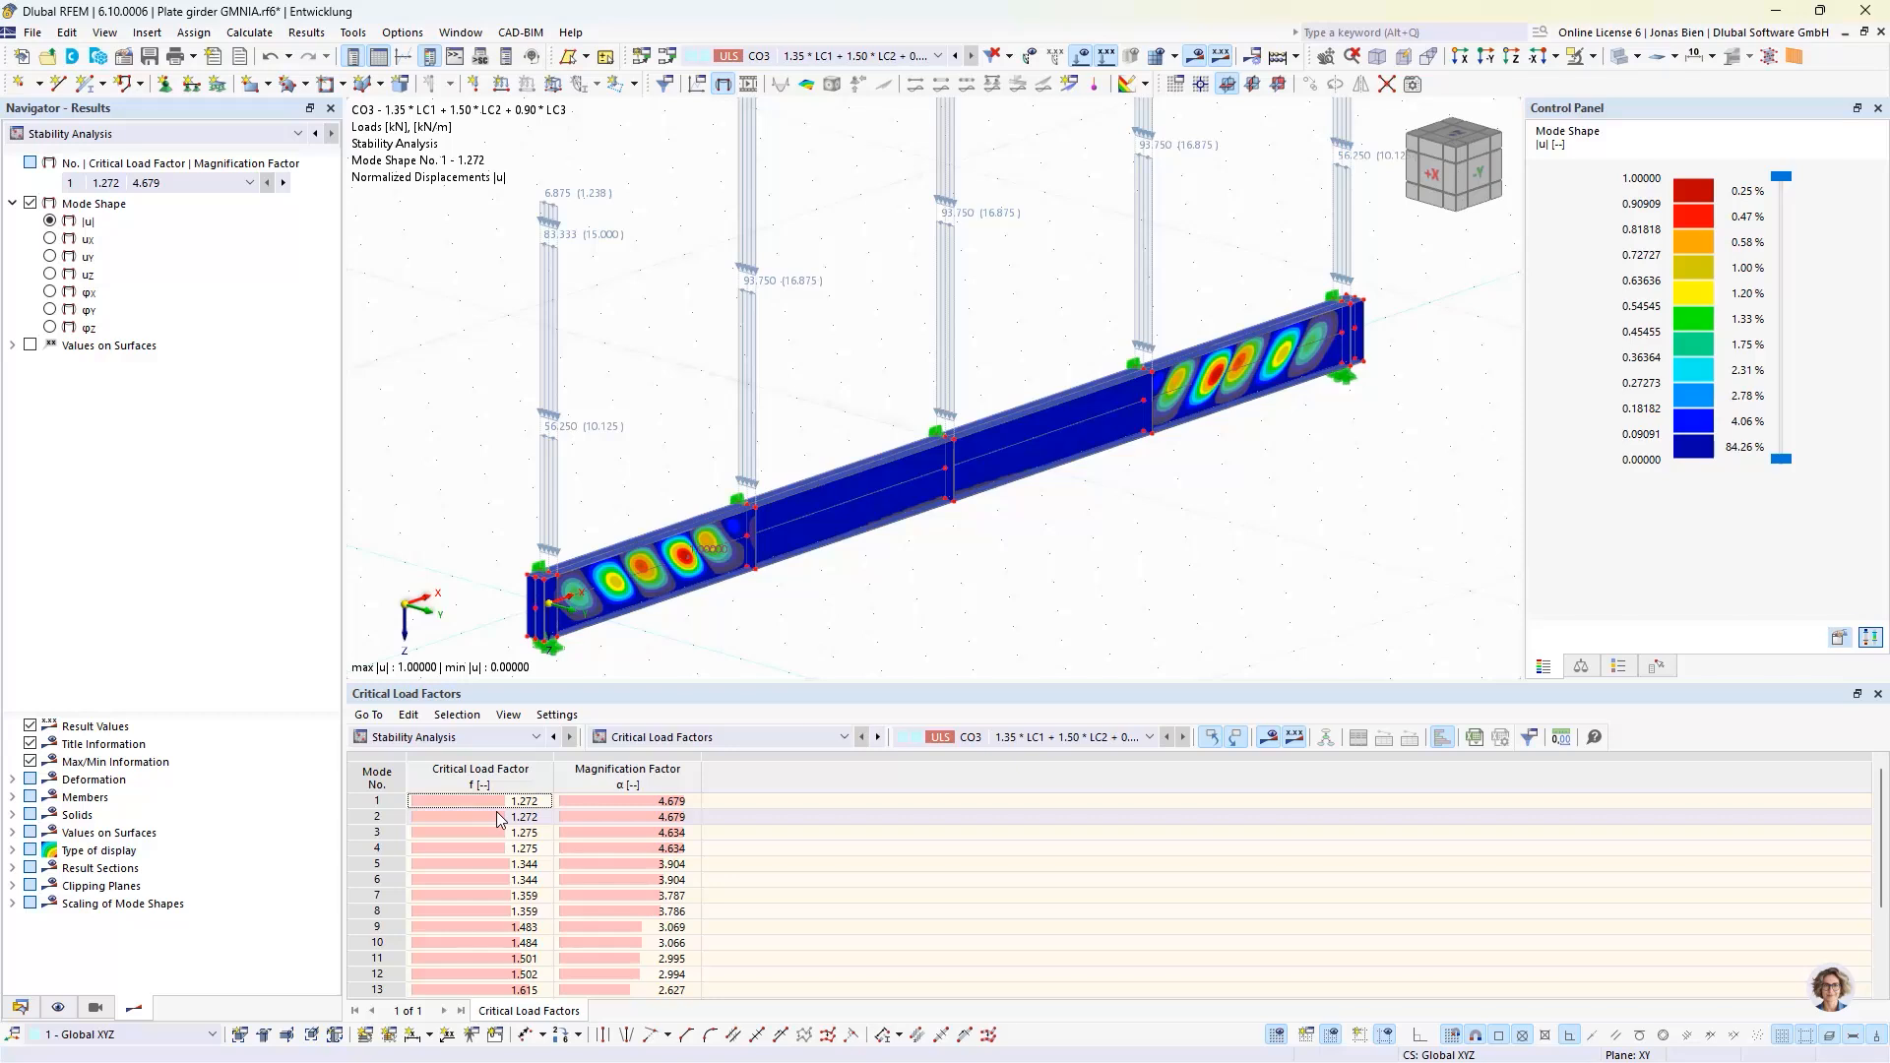
- Go through mode shapes 1 to 13 of CO3 and examine where the web panels buckle in each one
left_click(509, 804)
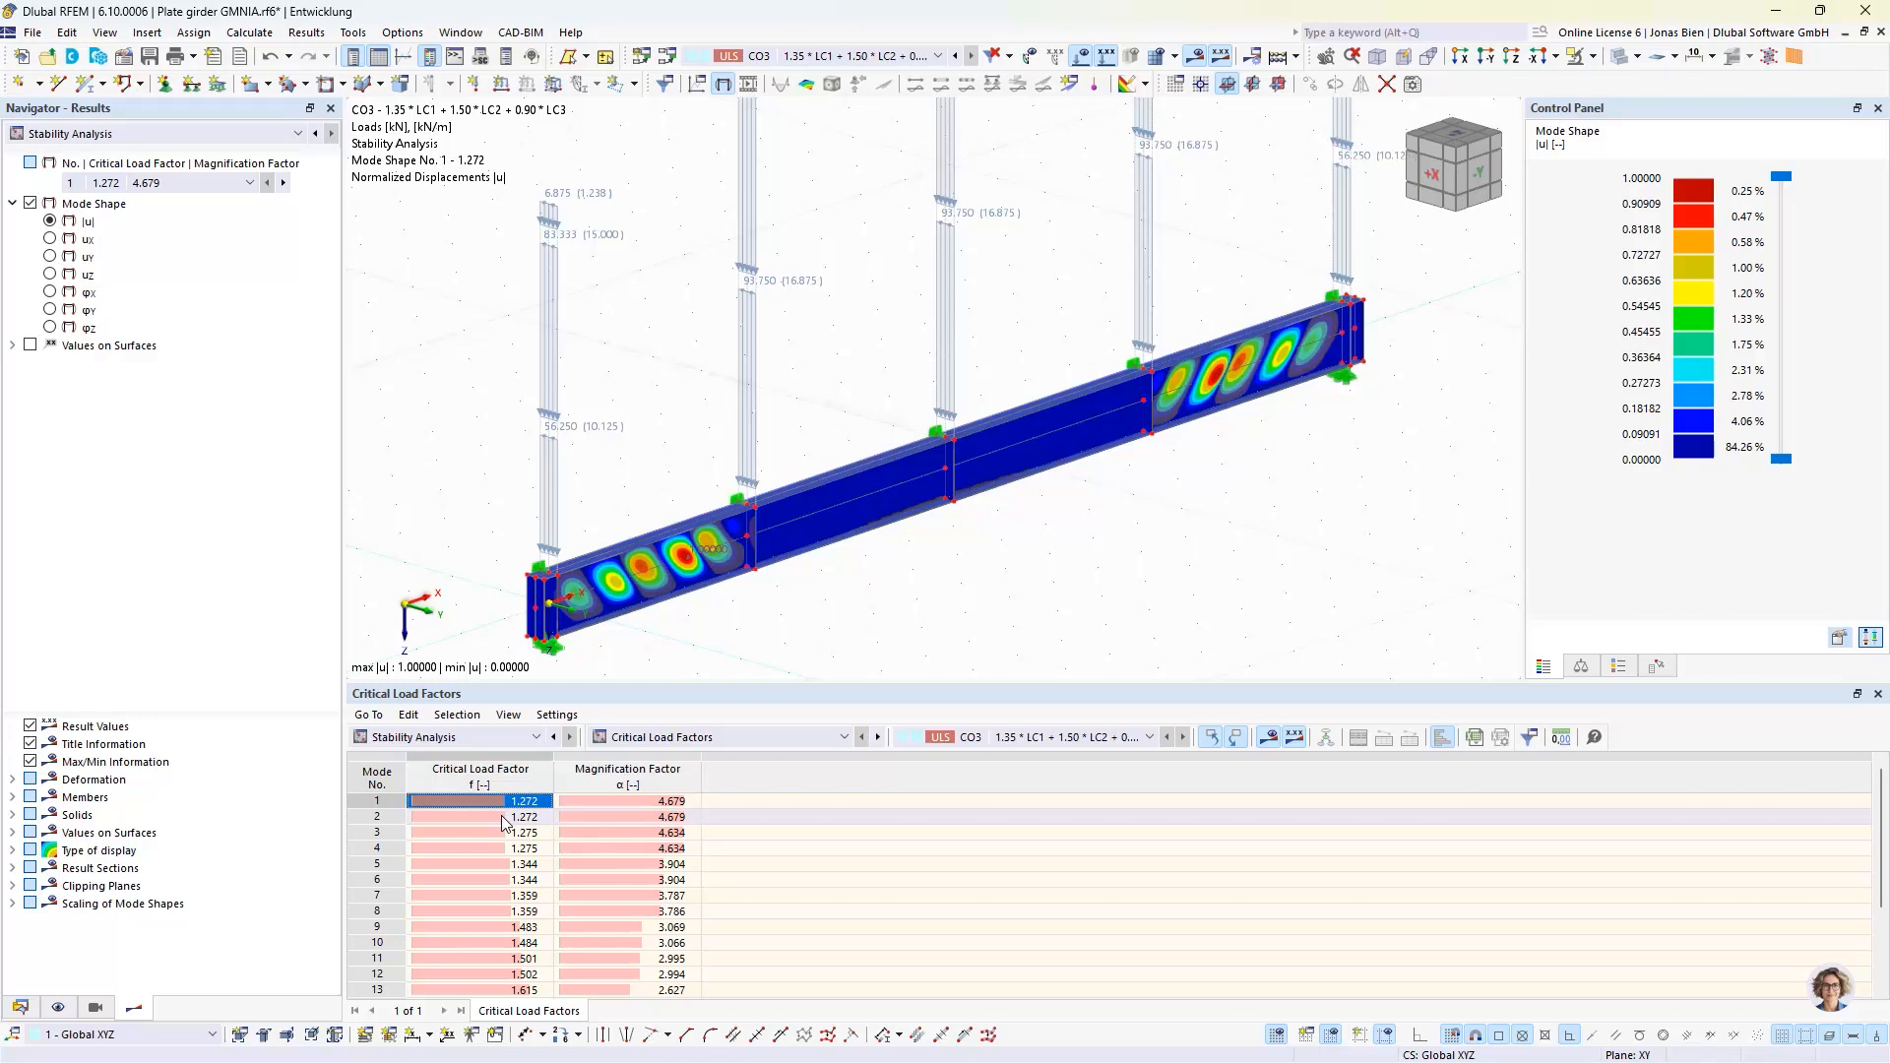
left_click(504, 832)
left_click(496, 843)
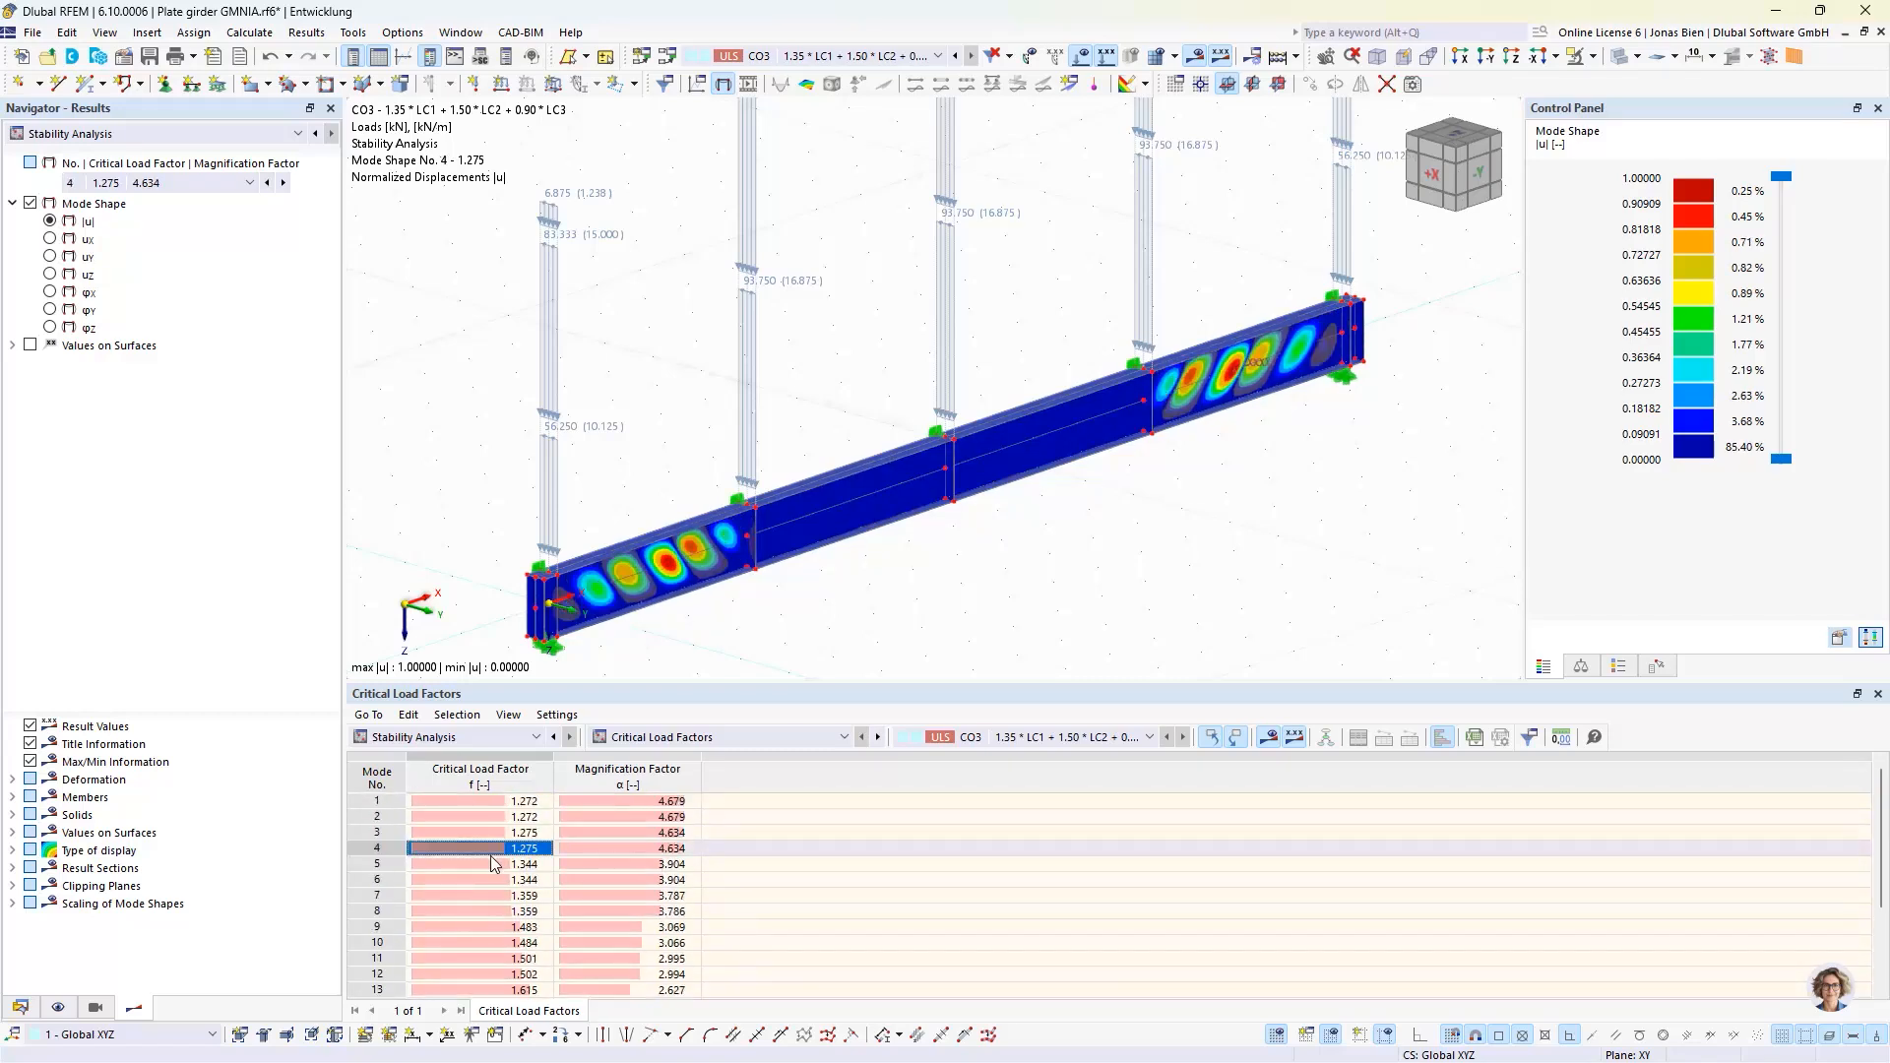
left_click(487, 865)
left_click(486, 877)
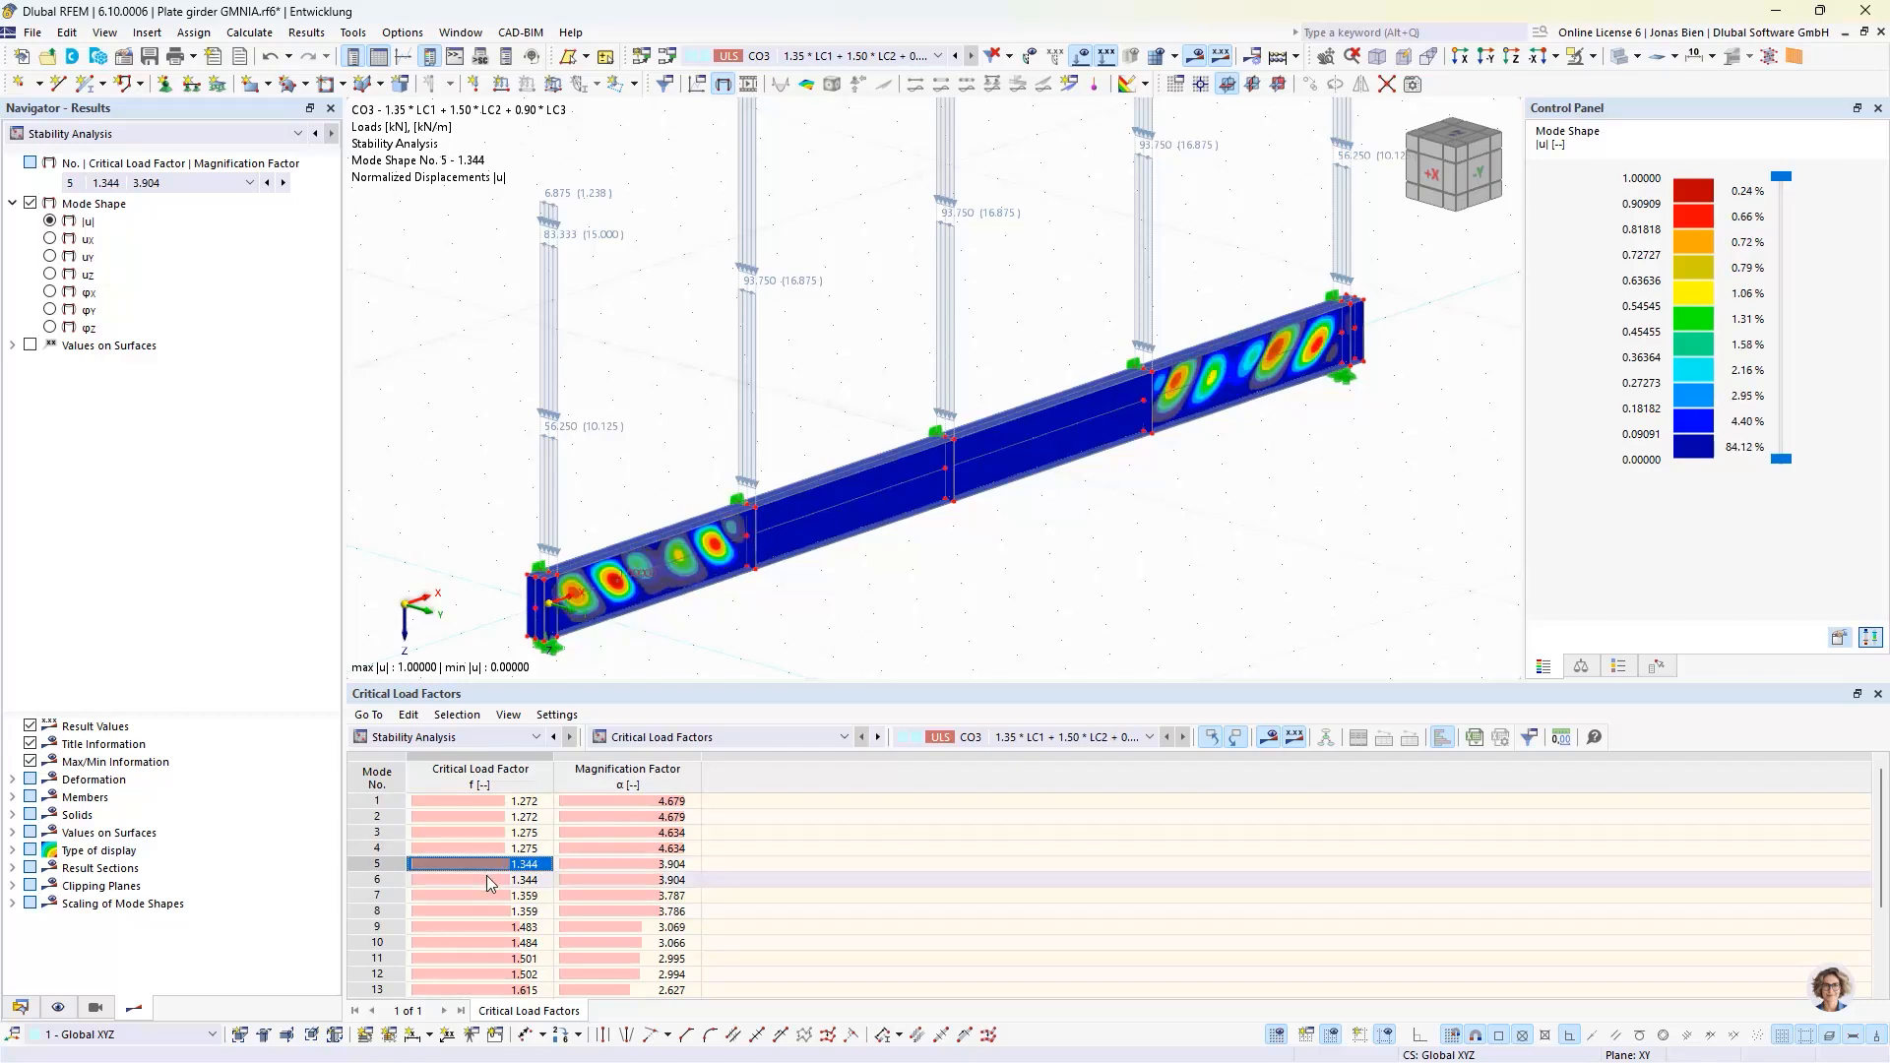
left_click(486, 890)
left_click(486, 906)
left_click(483, 924)
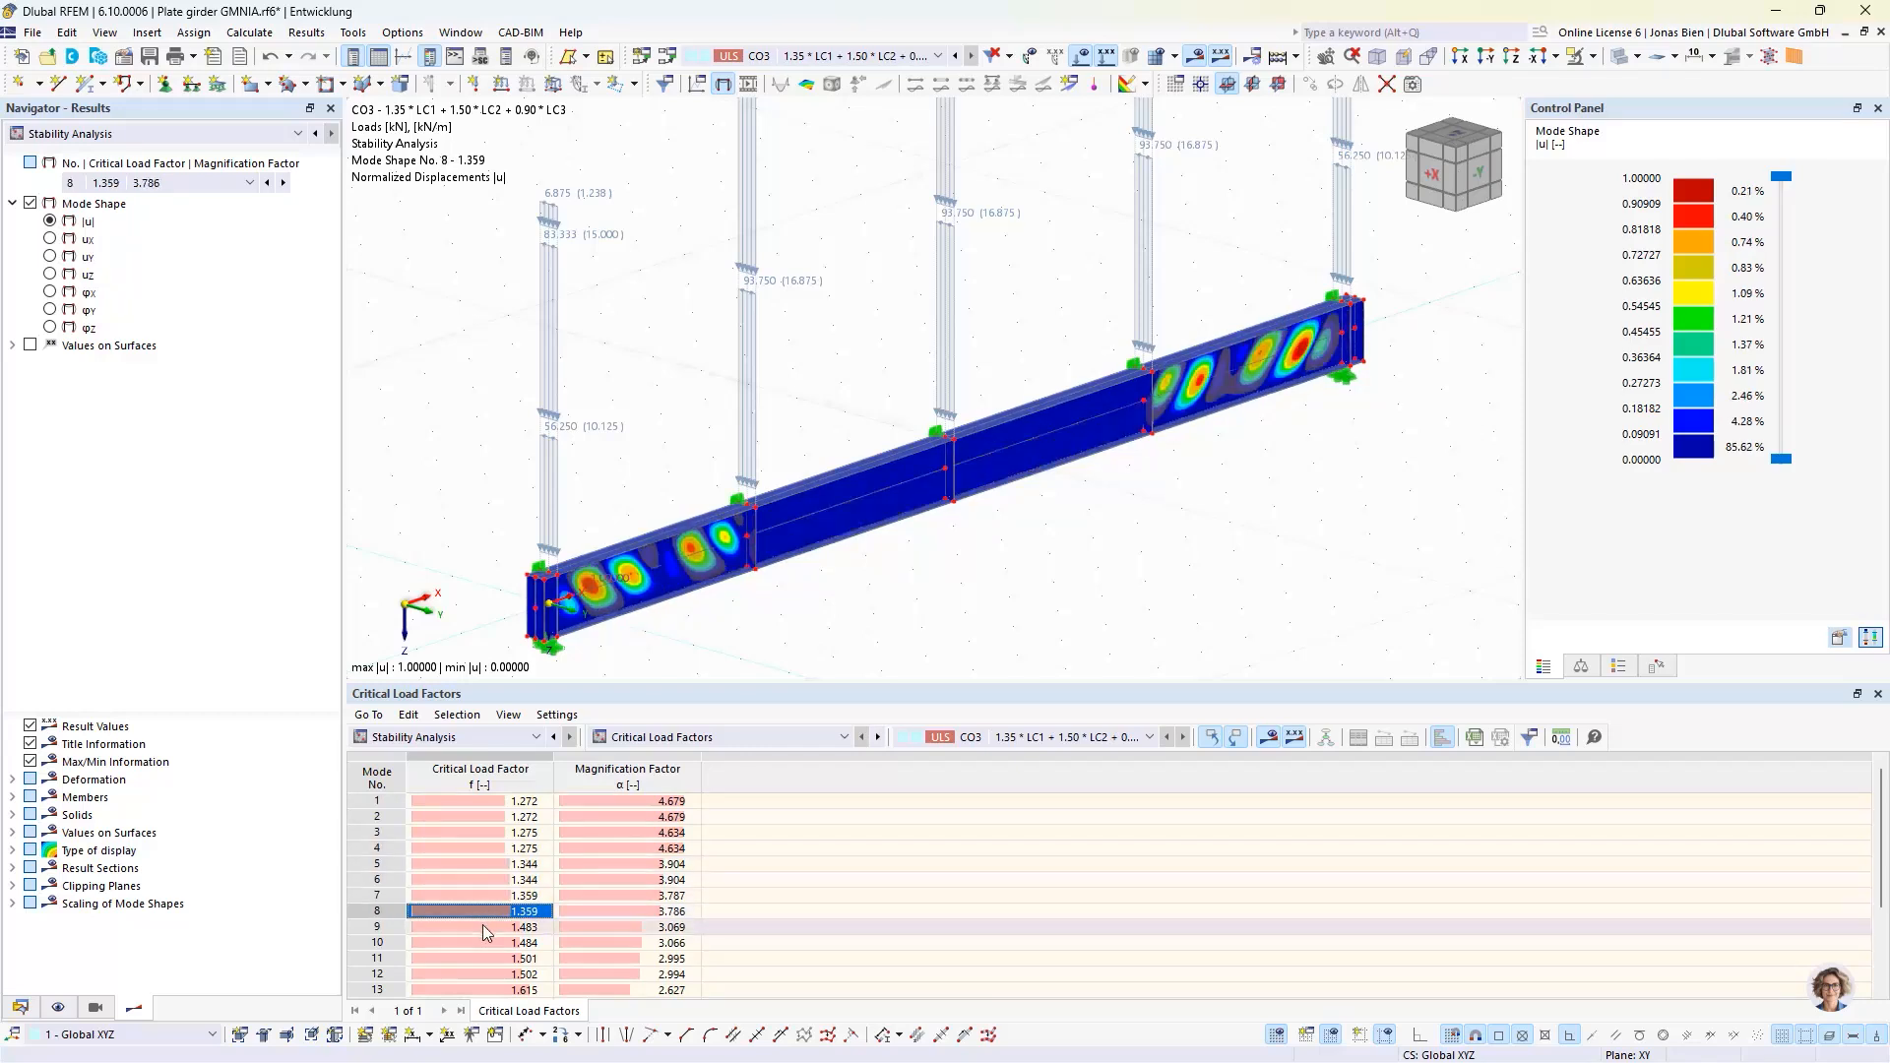
left_click(482, 939)
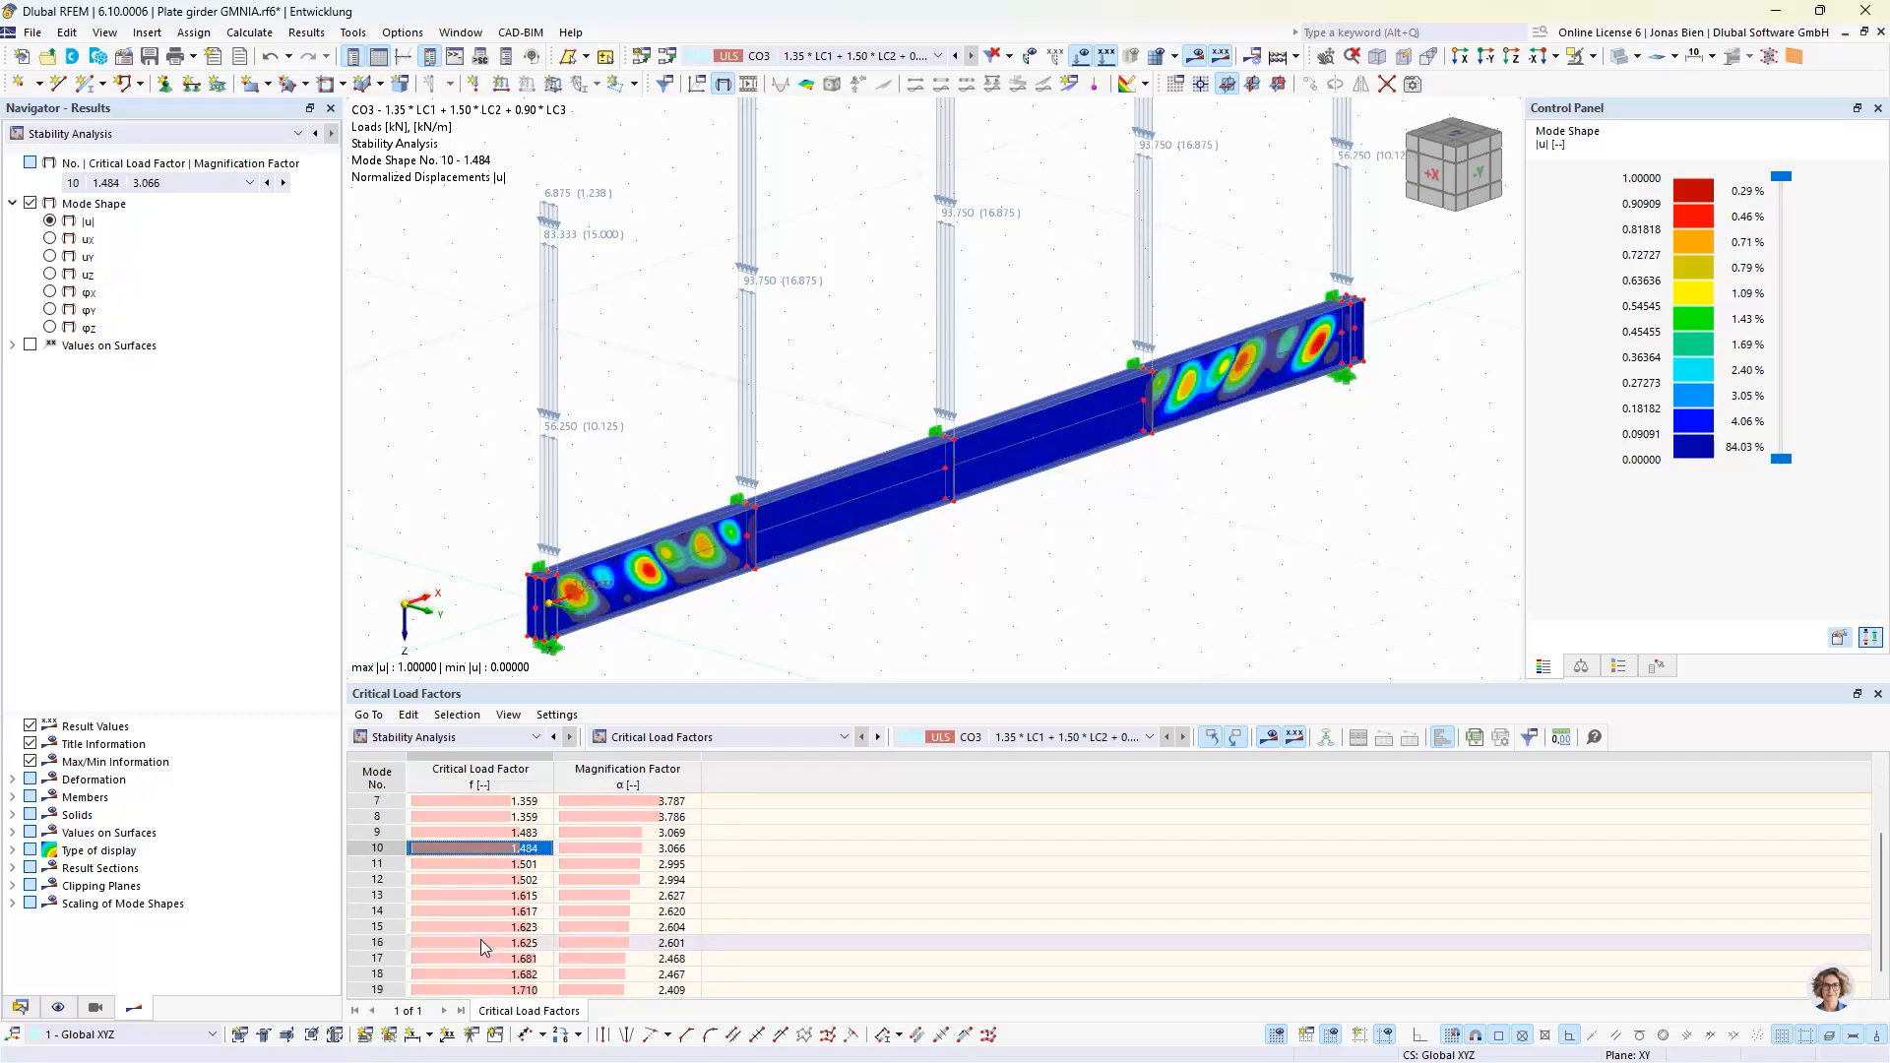
scroll(498, 906, "down", 2)
left_click(500, 867)
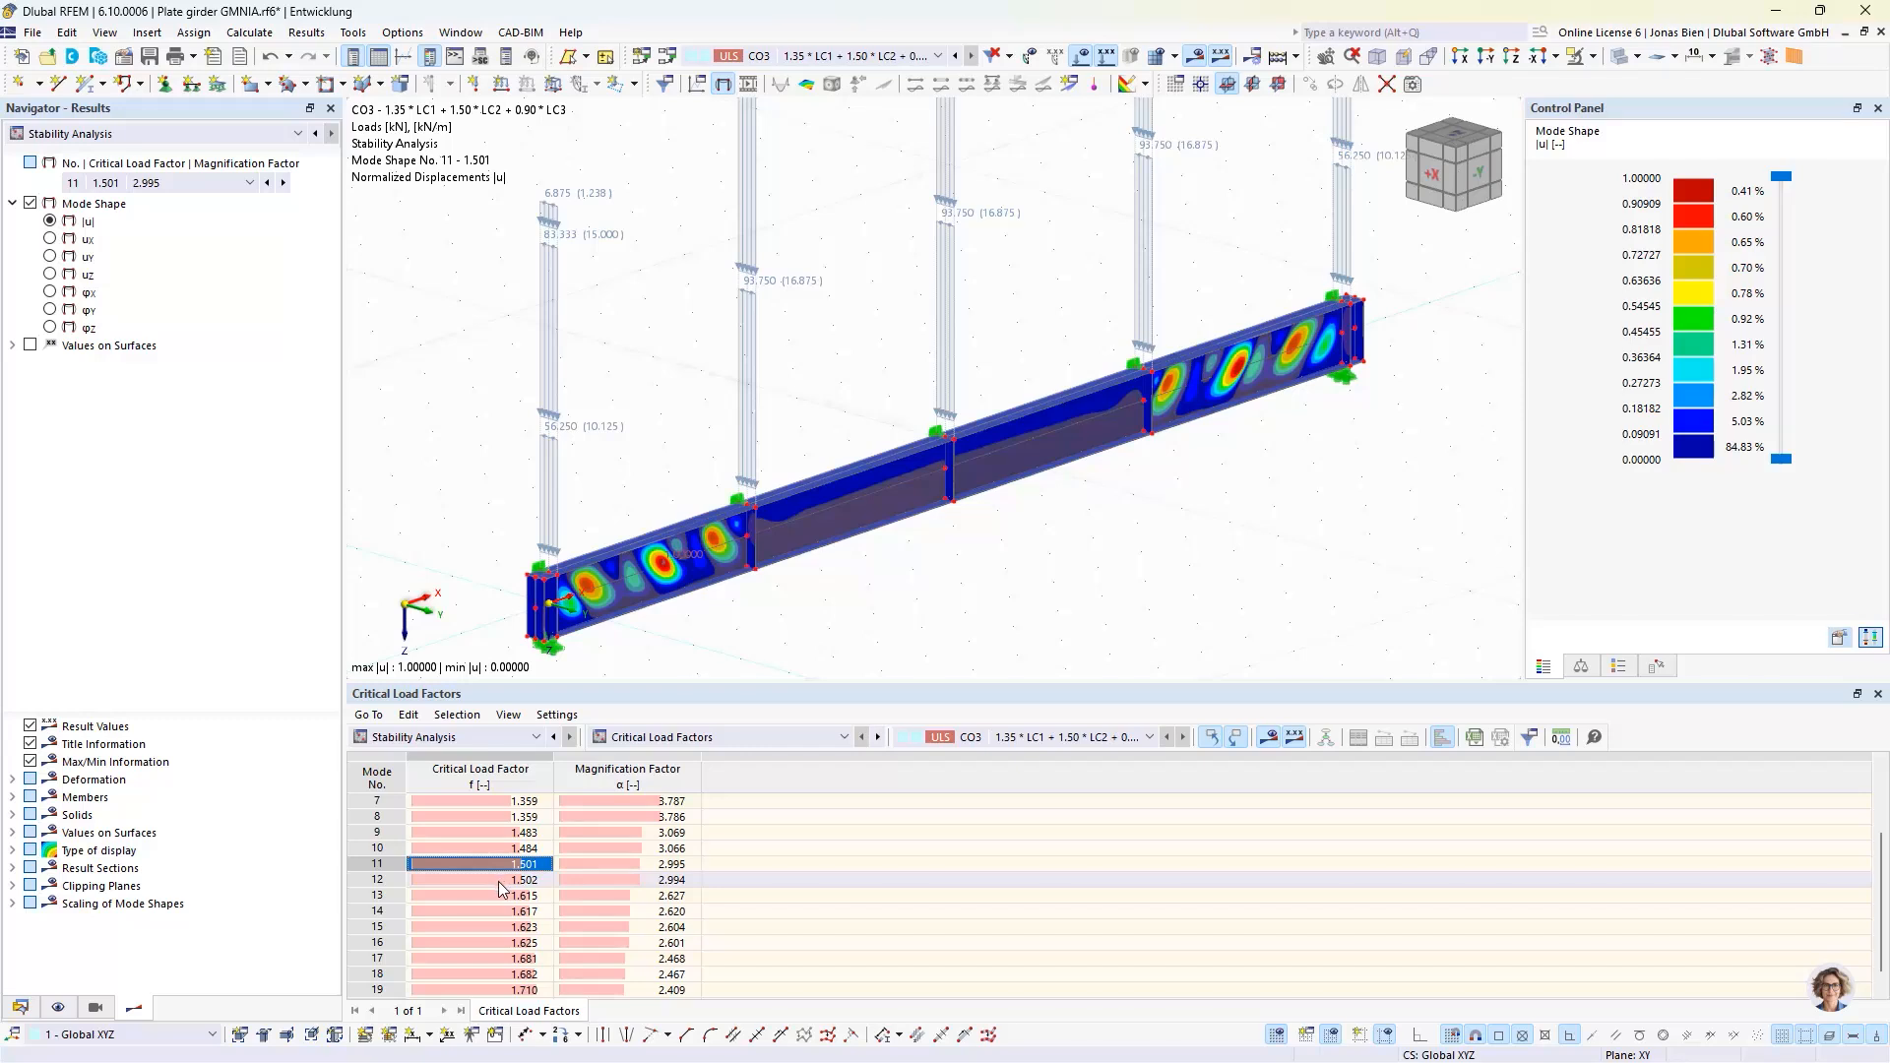
left_click(502, 881)
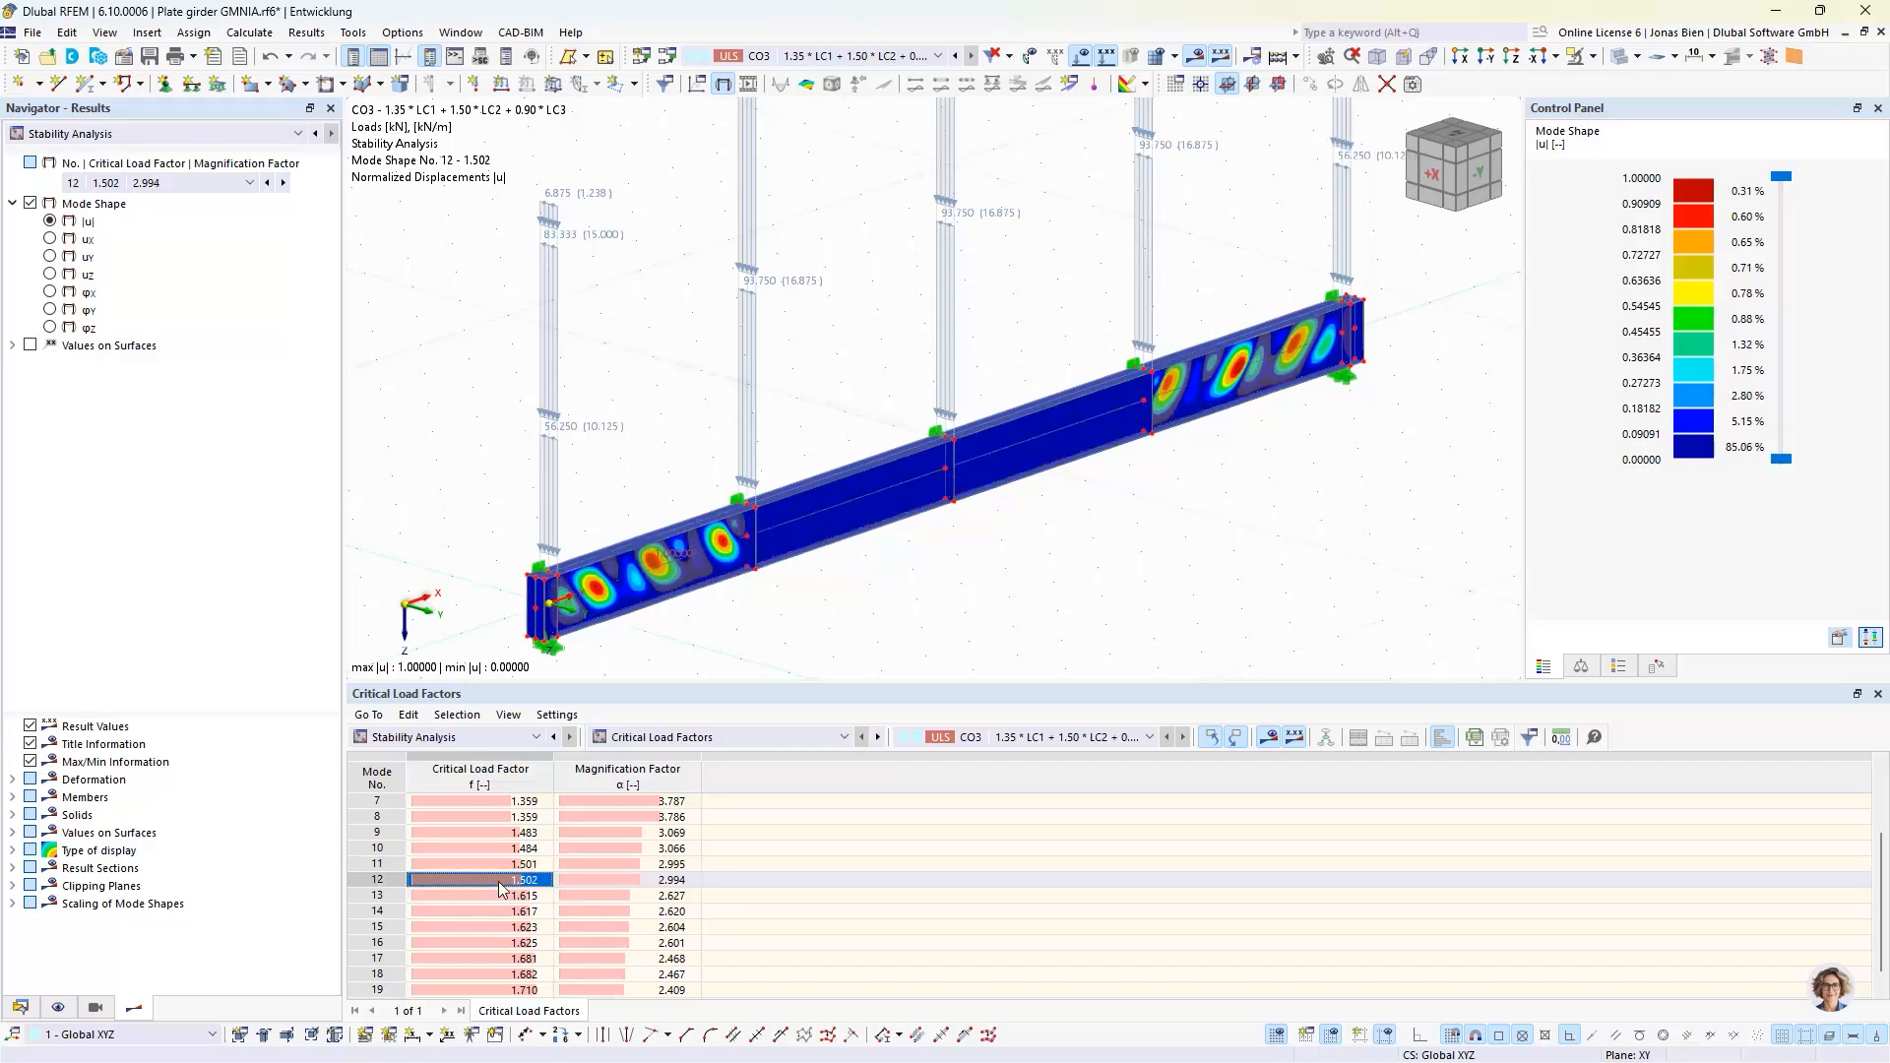
left_click(494, 896)
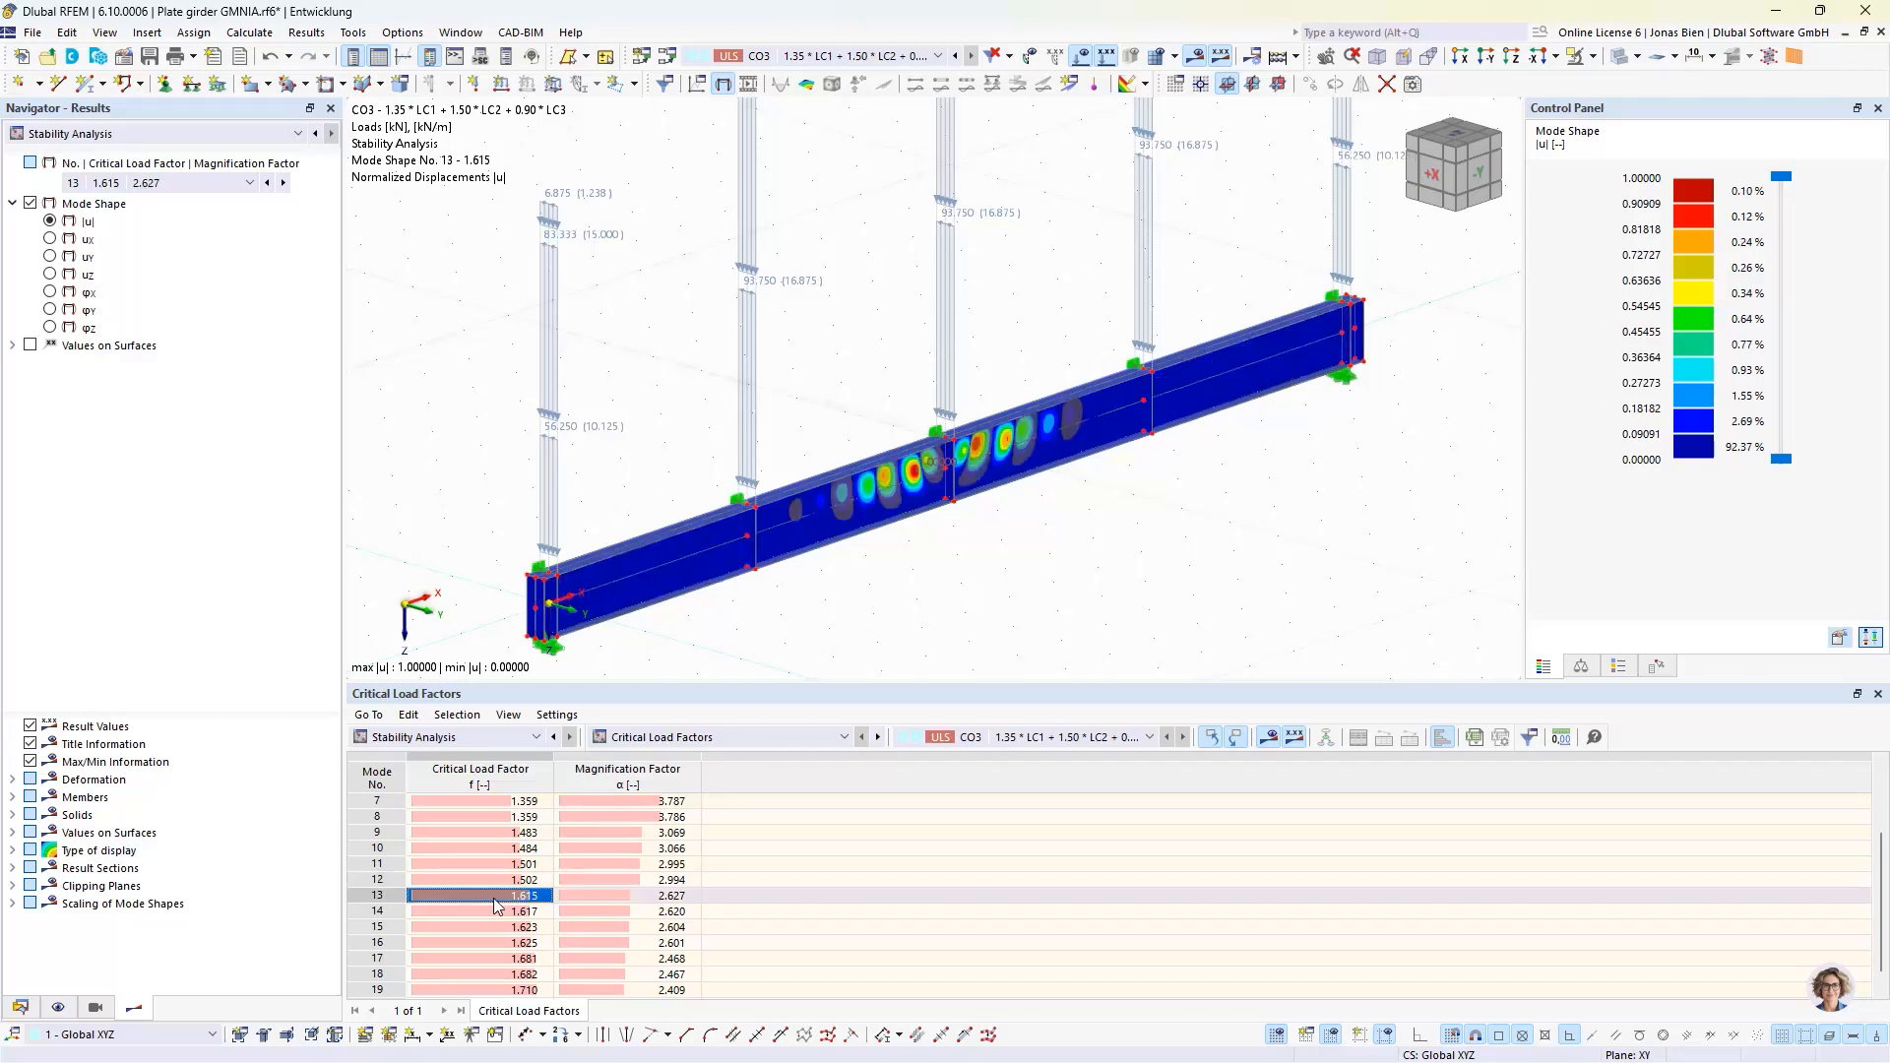
scroll(496, 888, "up", 2)
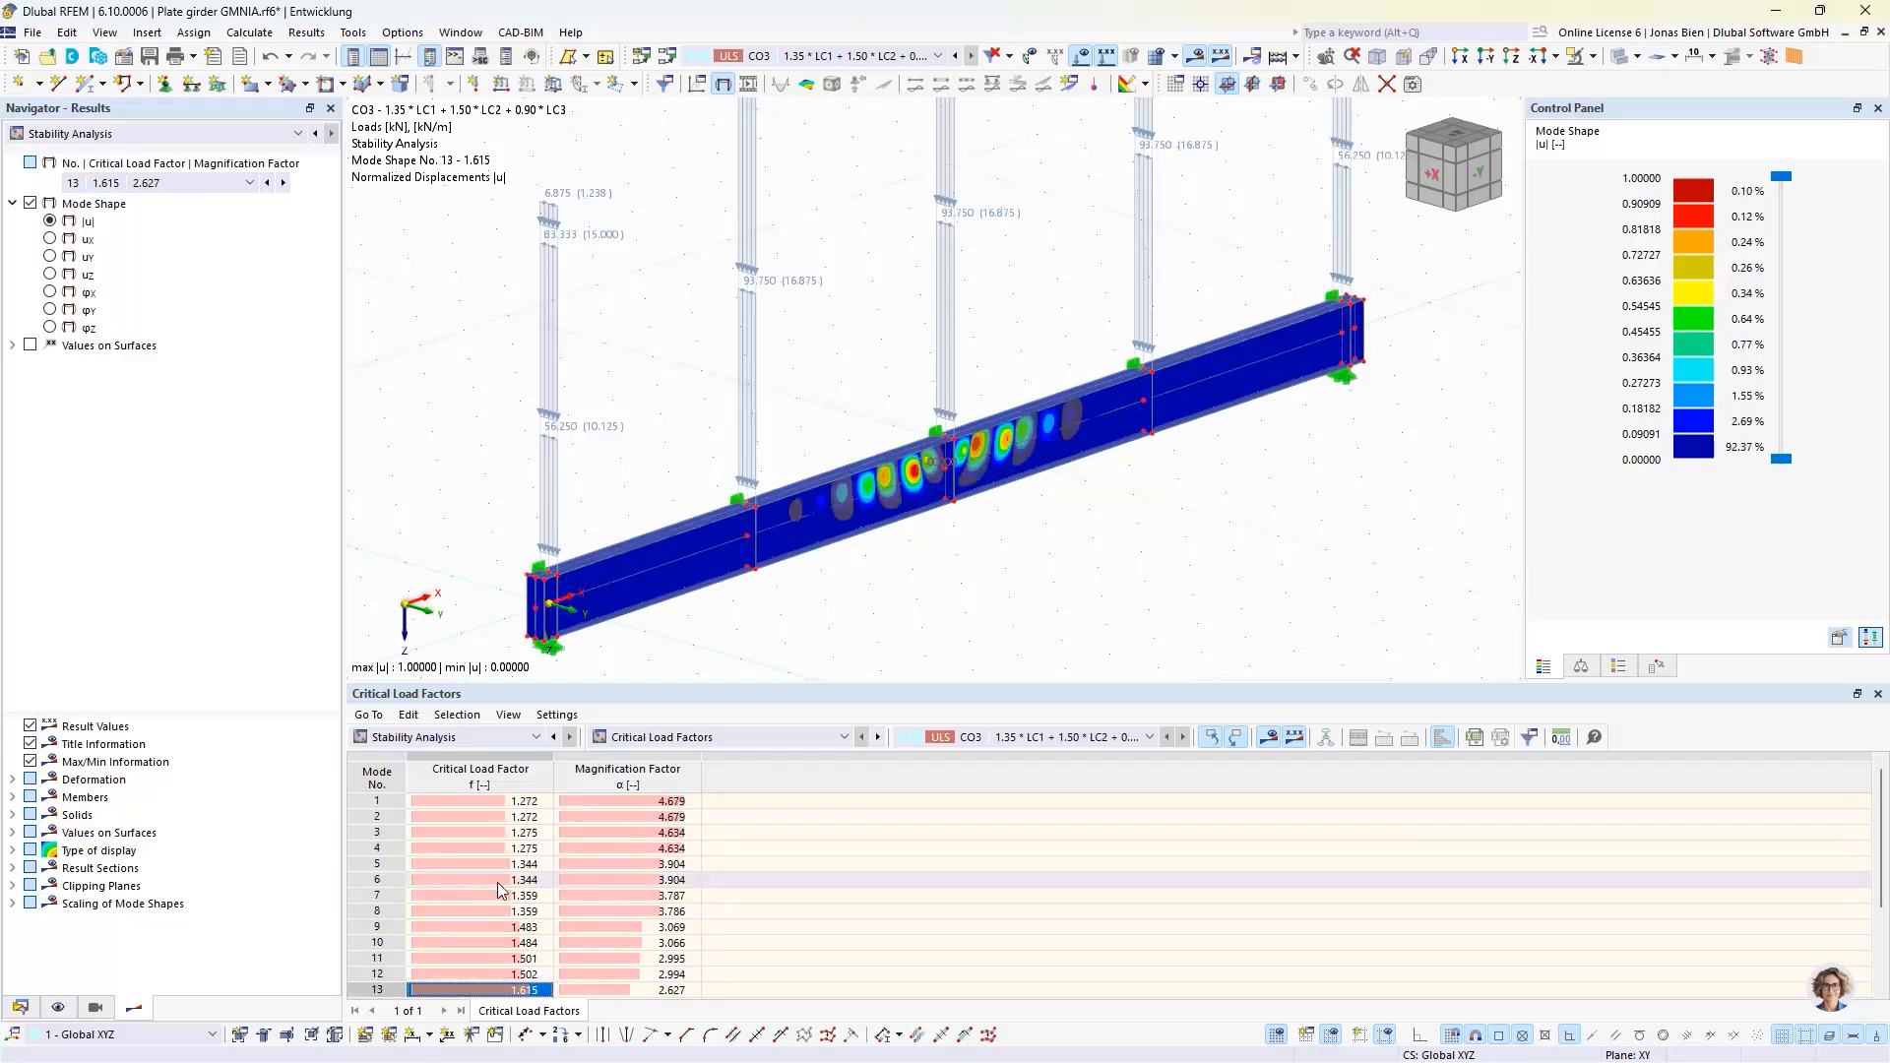
- Compare the buckling patterns of mode shapes 12 and 13 along the girder and return to mode shape 1
left_click(464, 972)
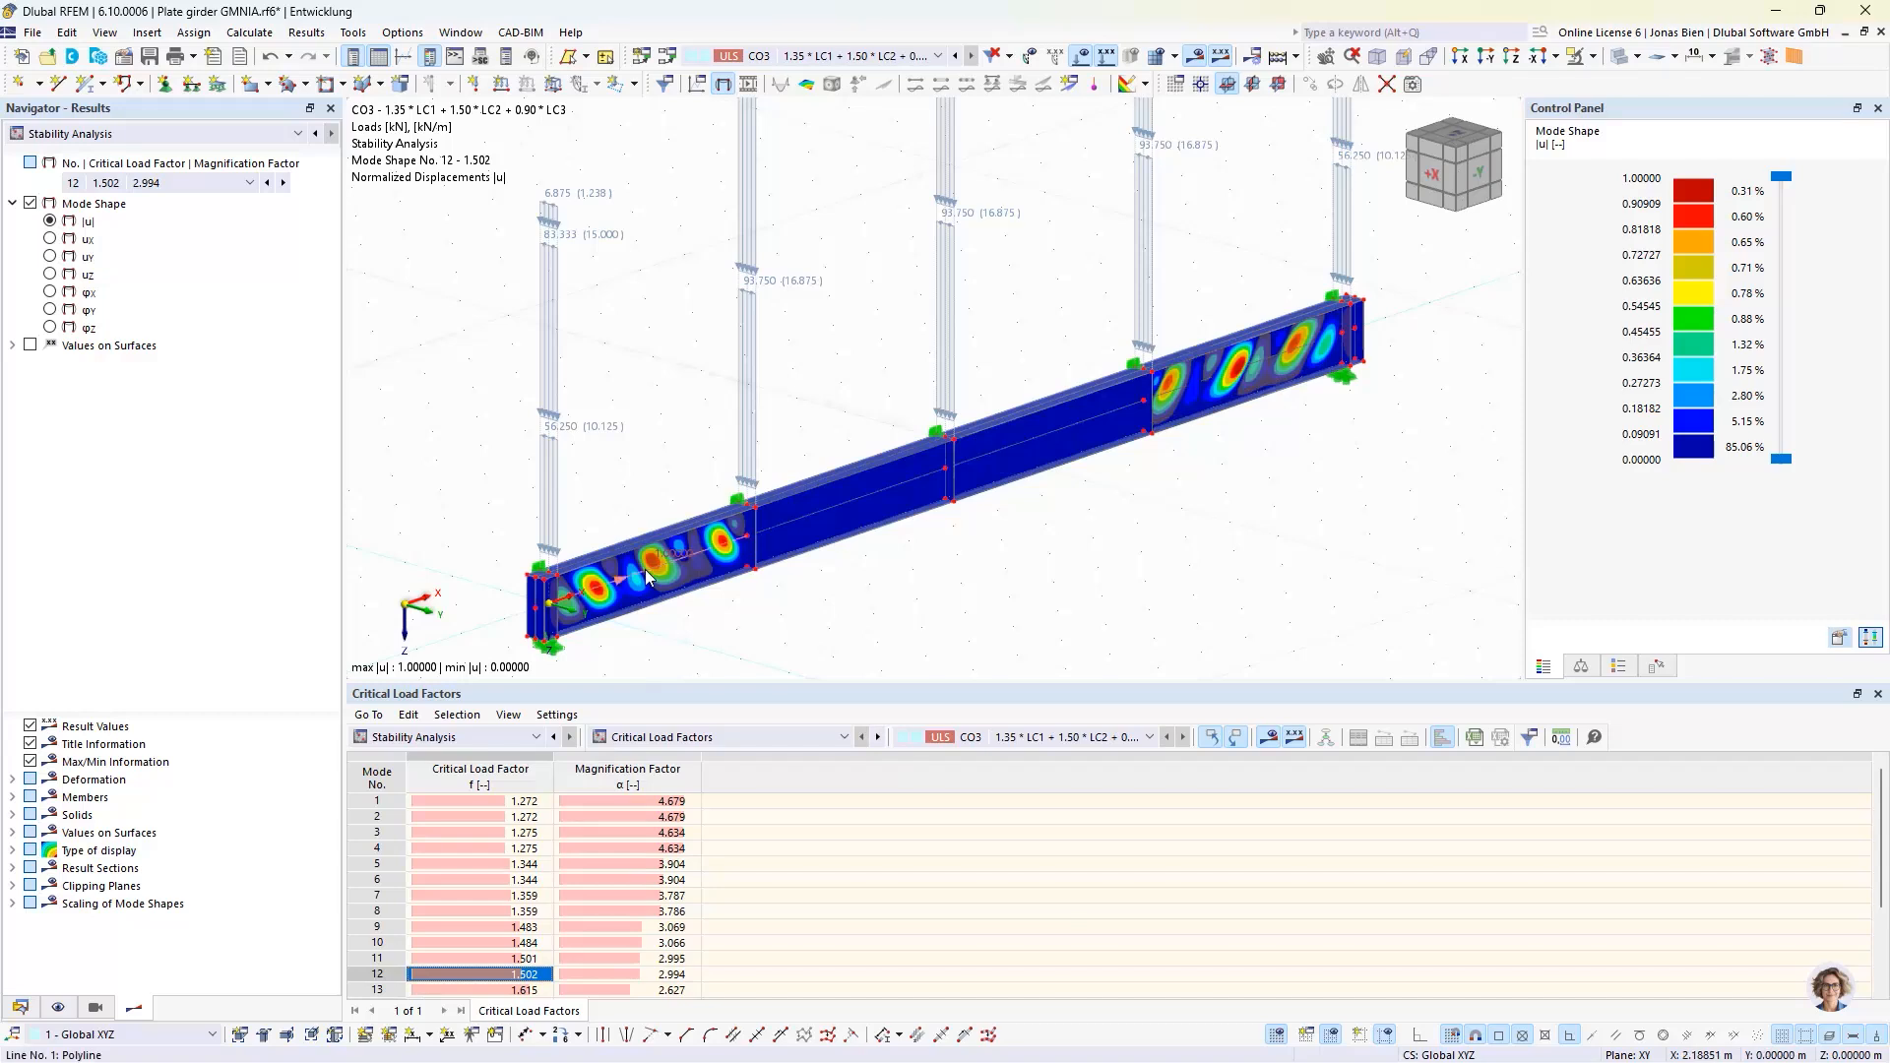
mouse_move(649, 590)
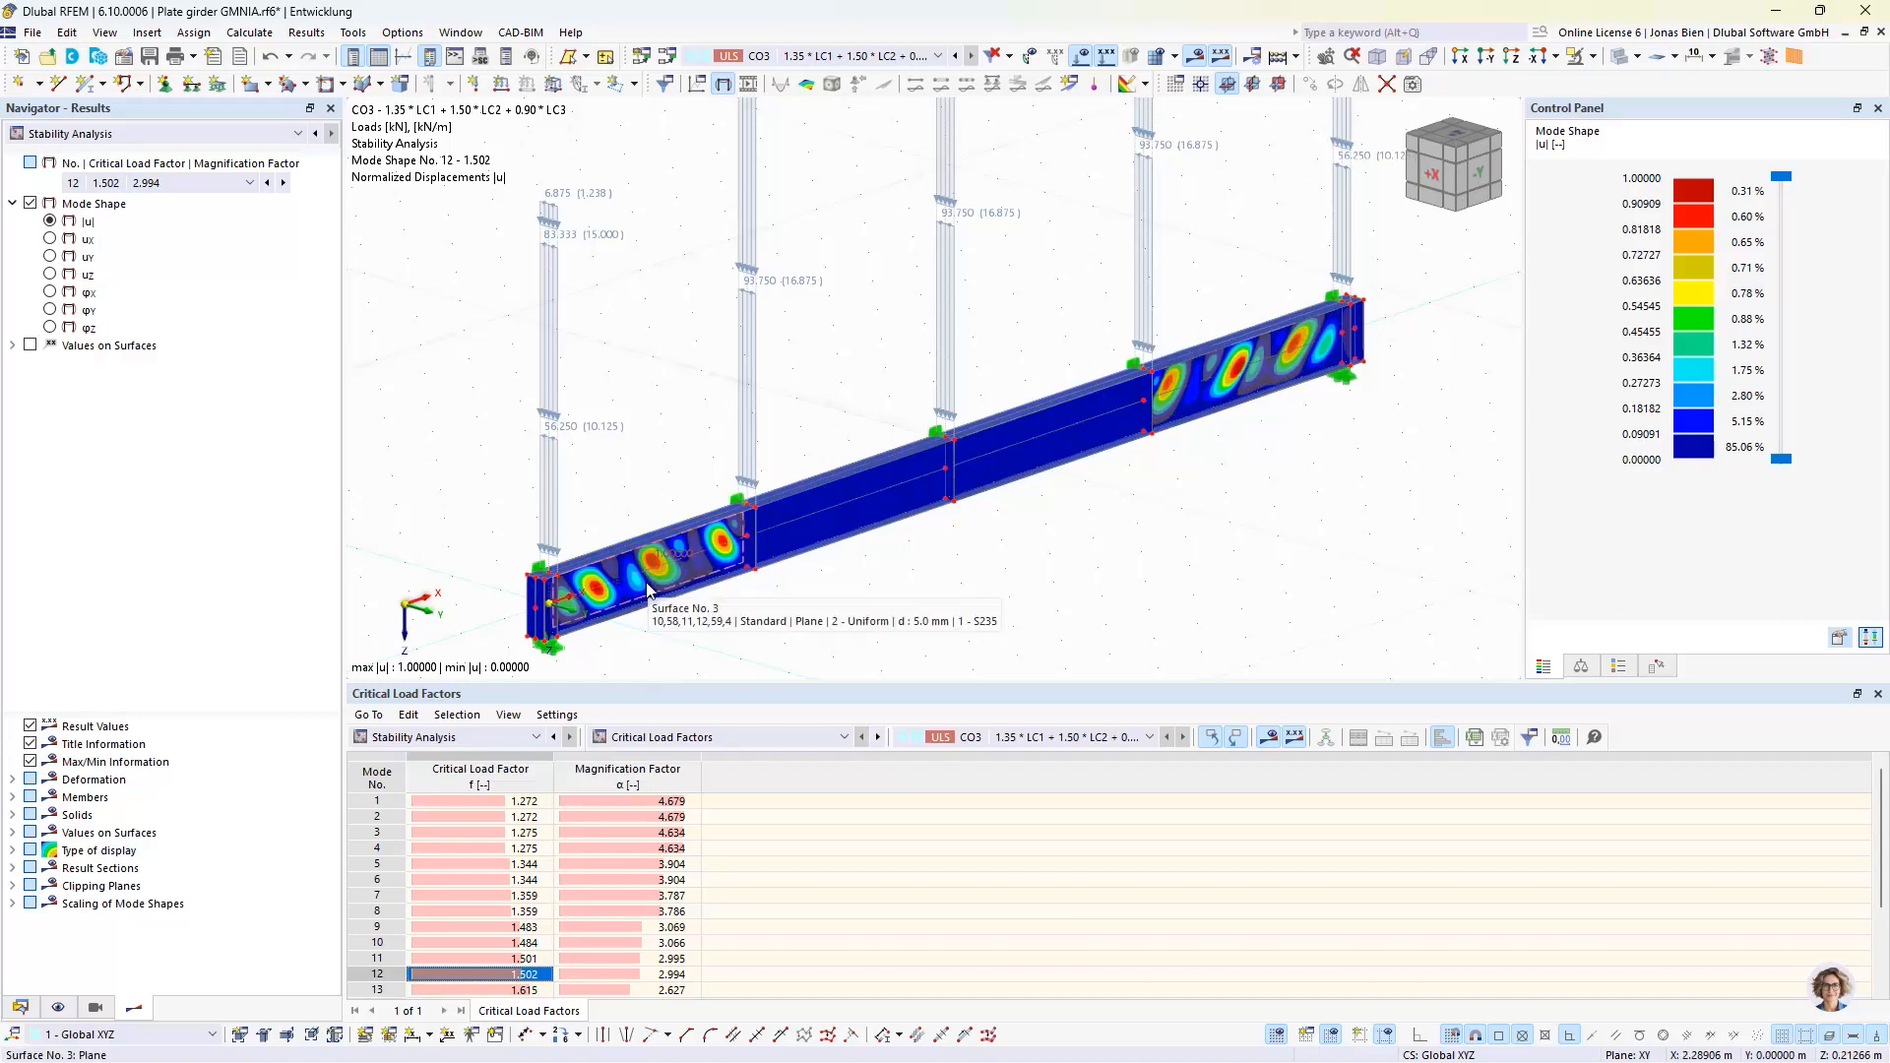
left_click(484, 990)
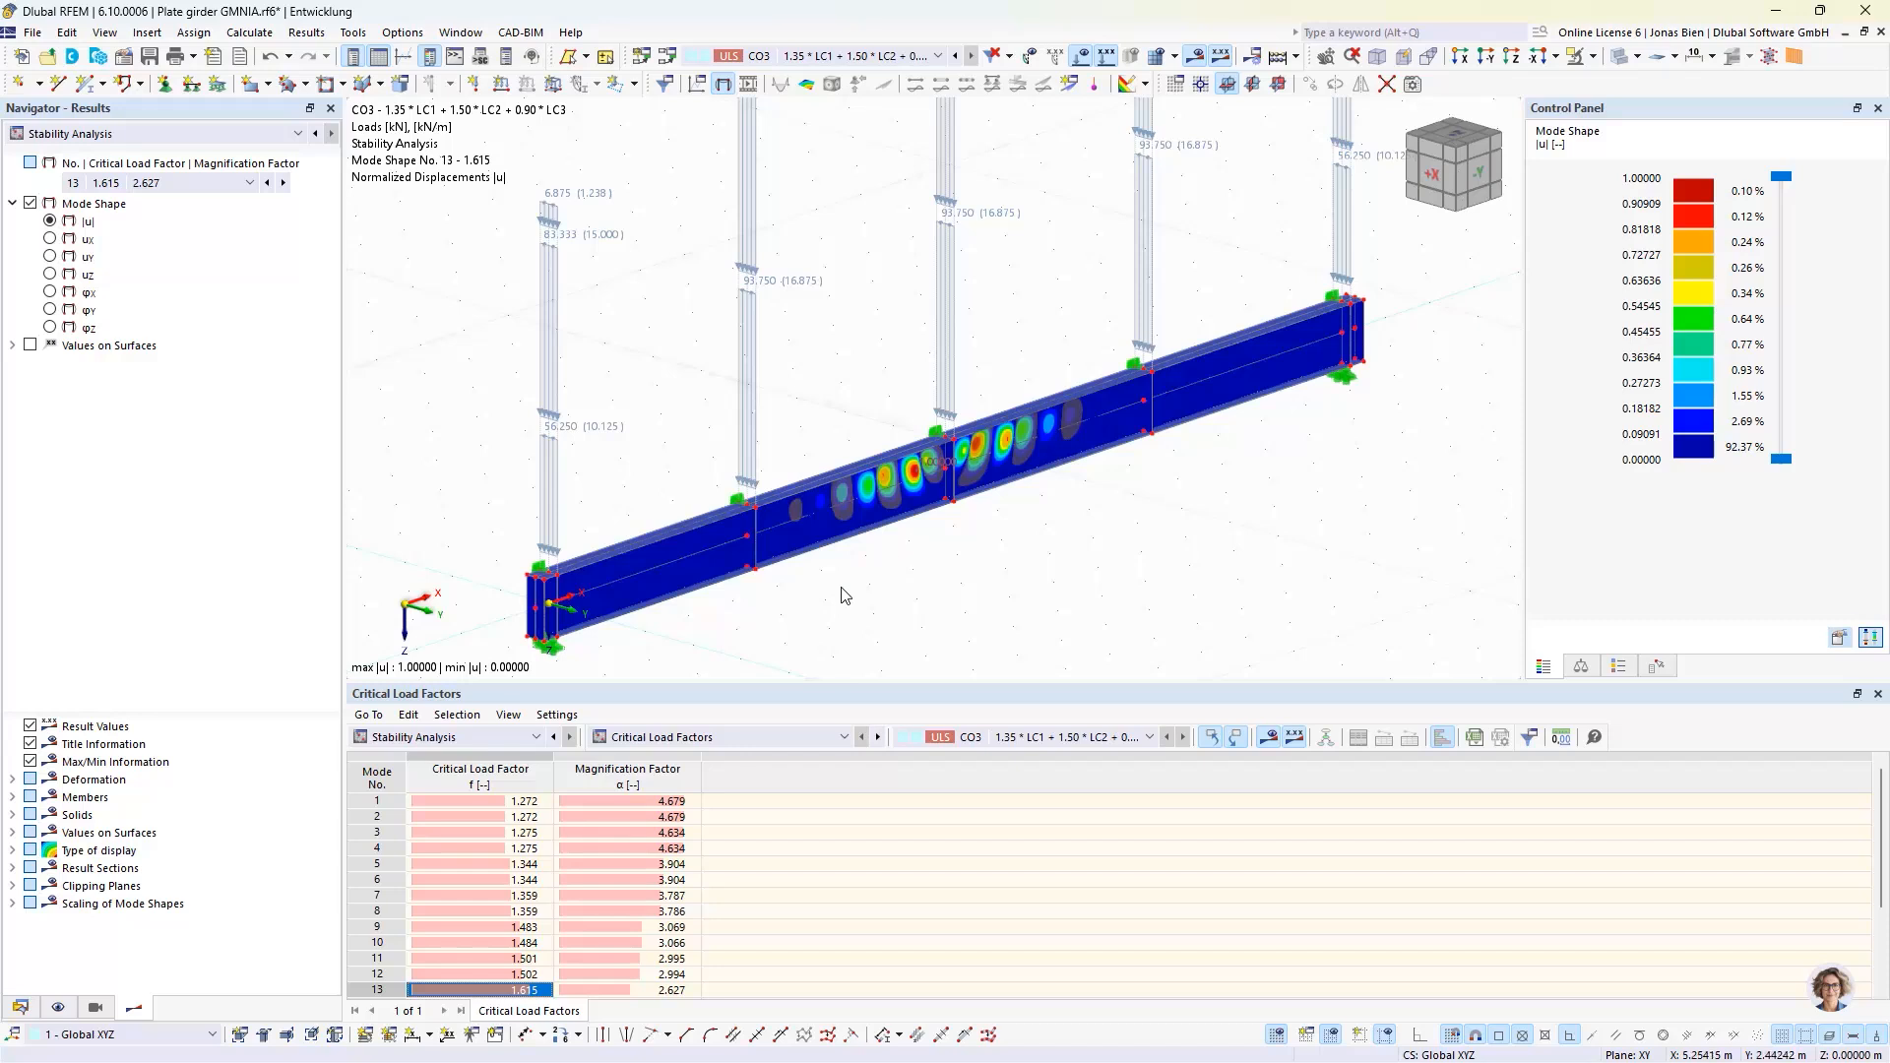
left_click(536, 802)
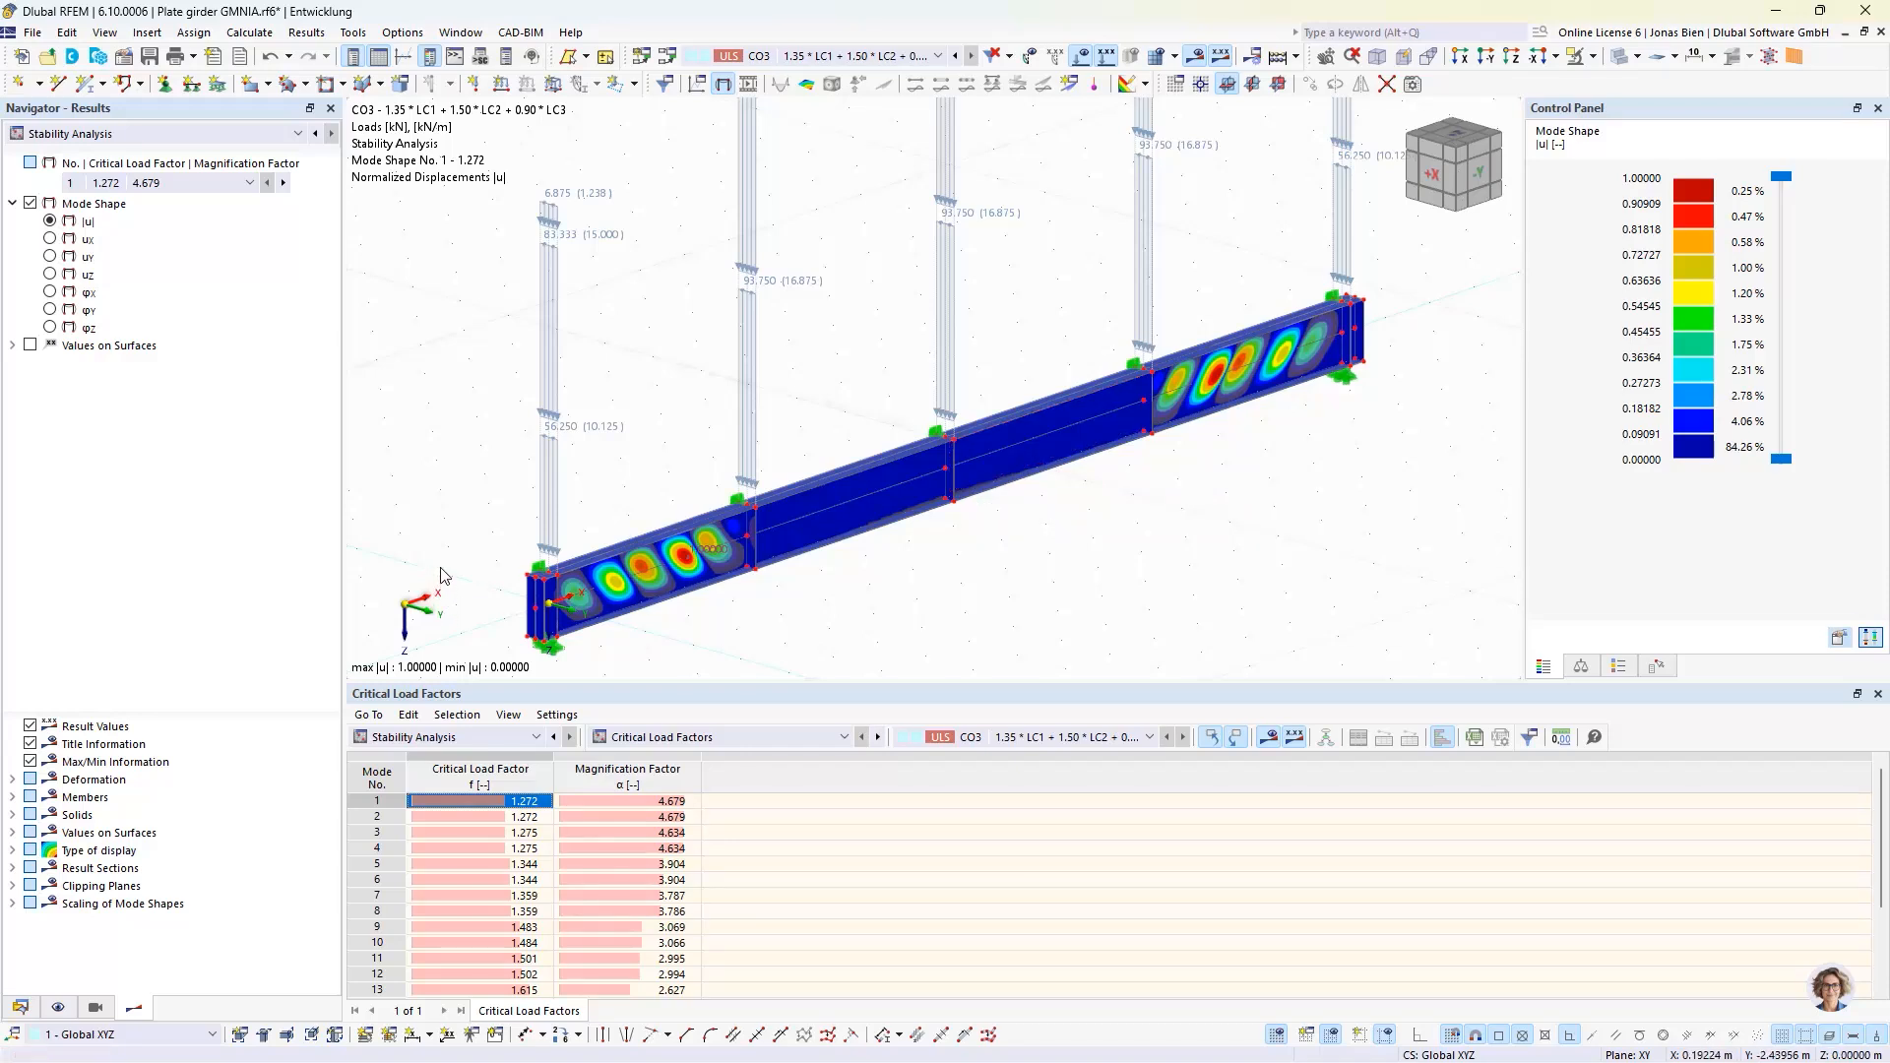
- Create a second imperfection case of type Buckling Mode and name it Local imp
left_click(33, 1006)
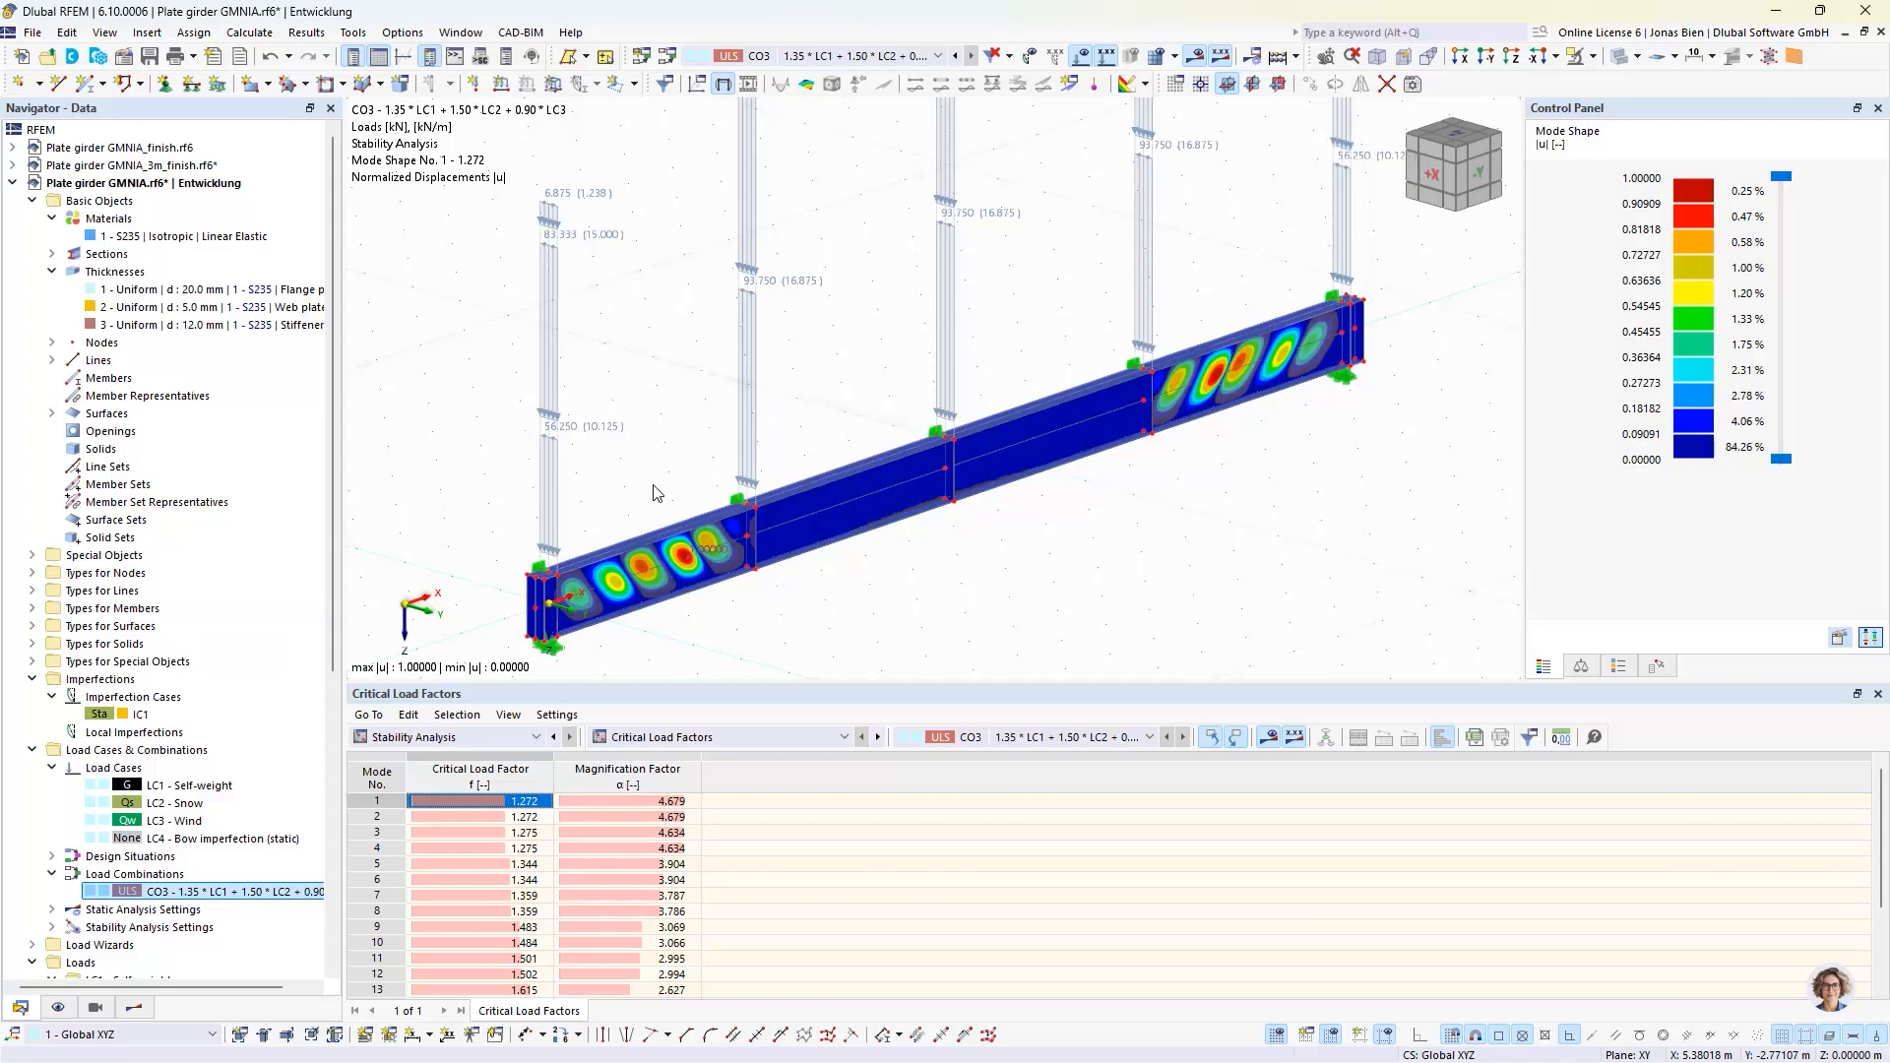
right_click(175, 699)
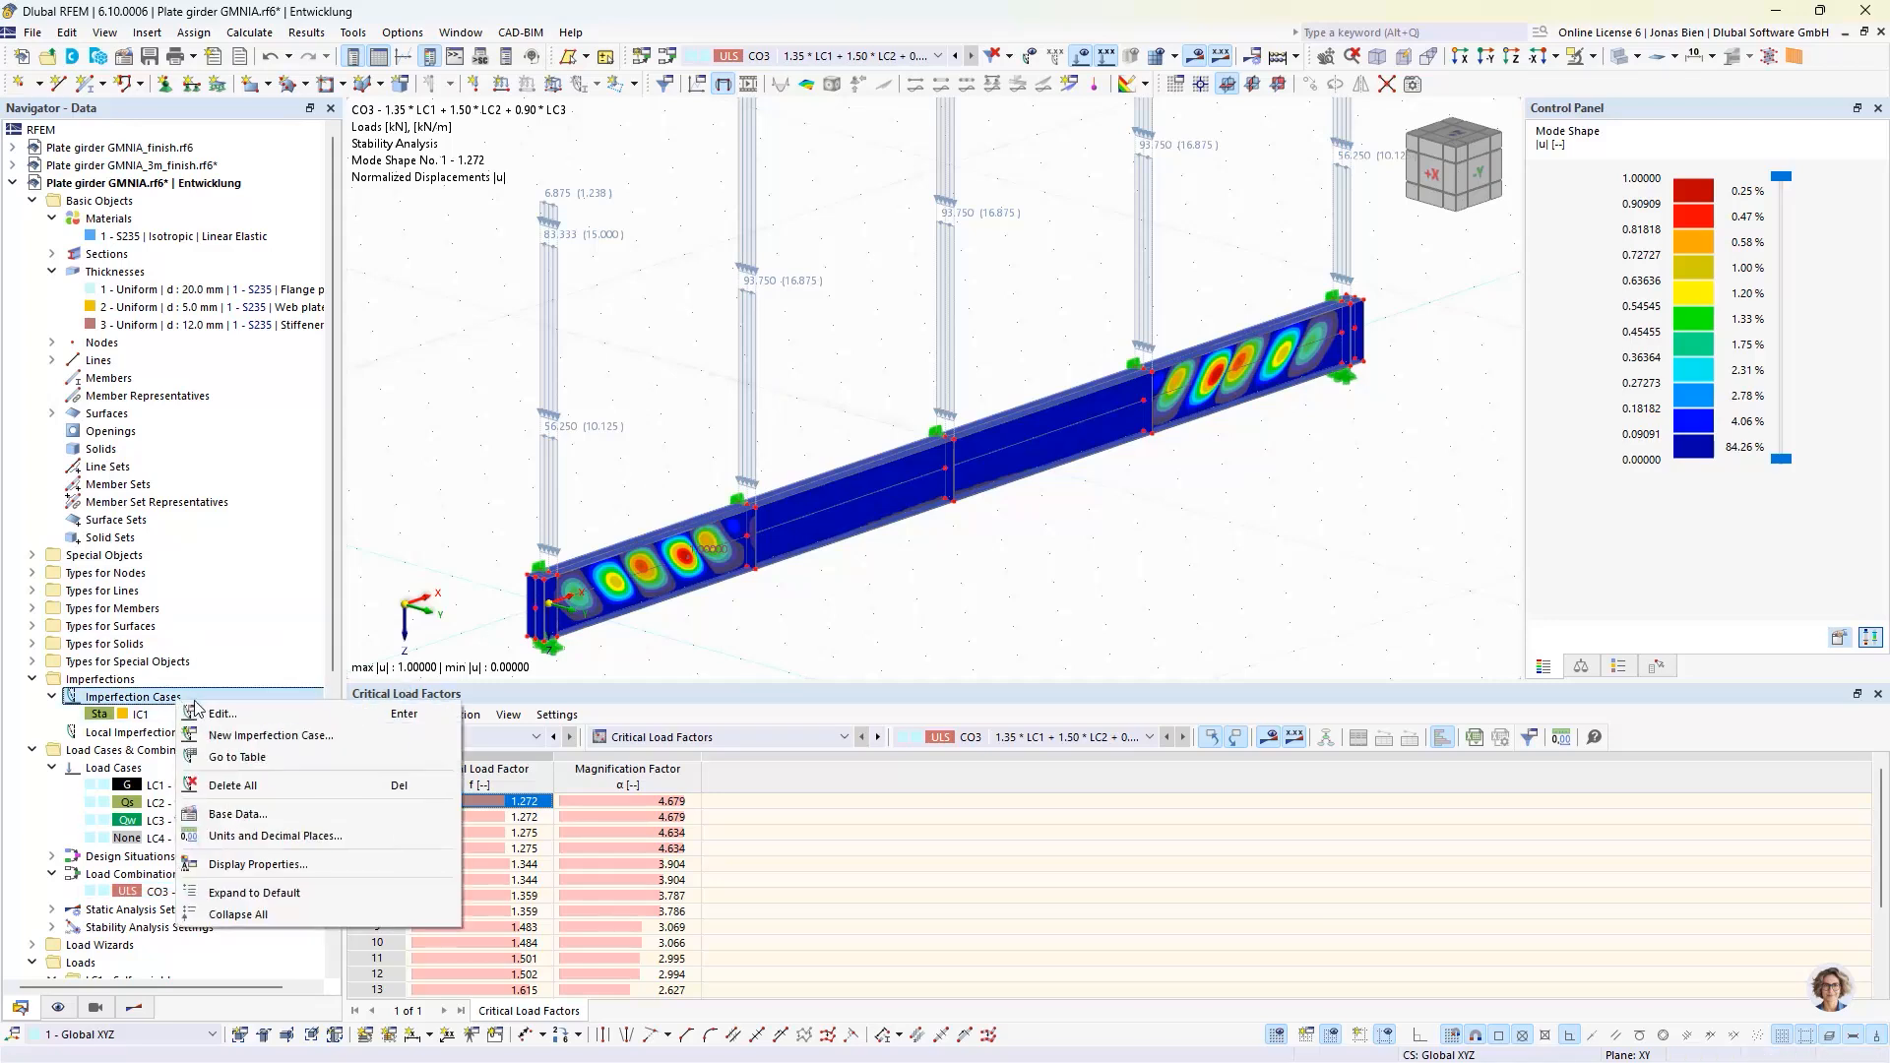
left_click(236, 736)
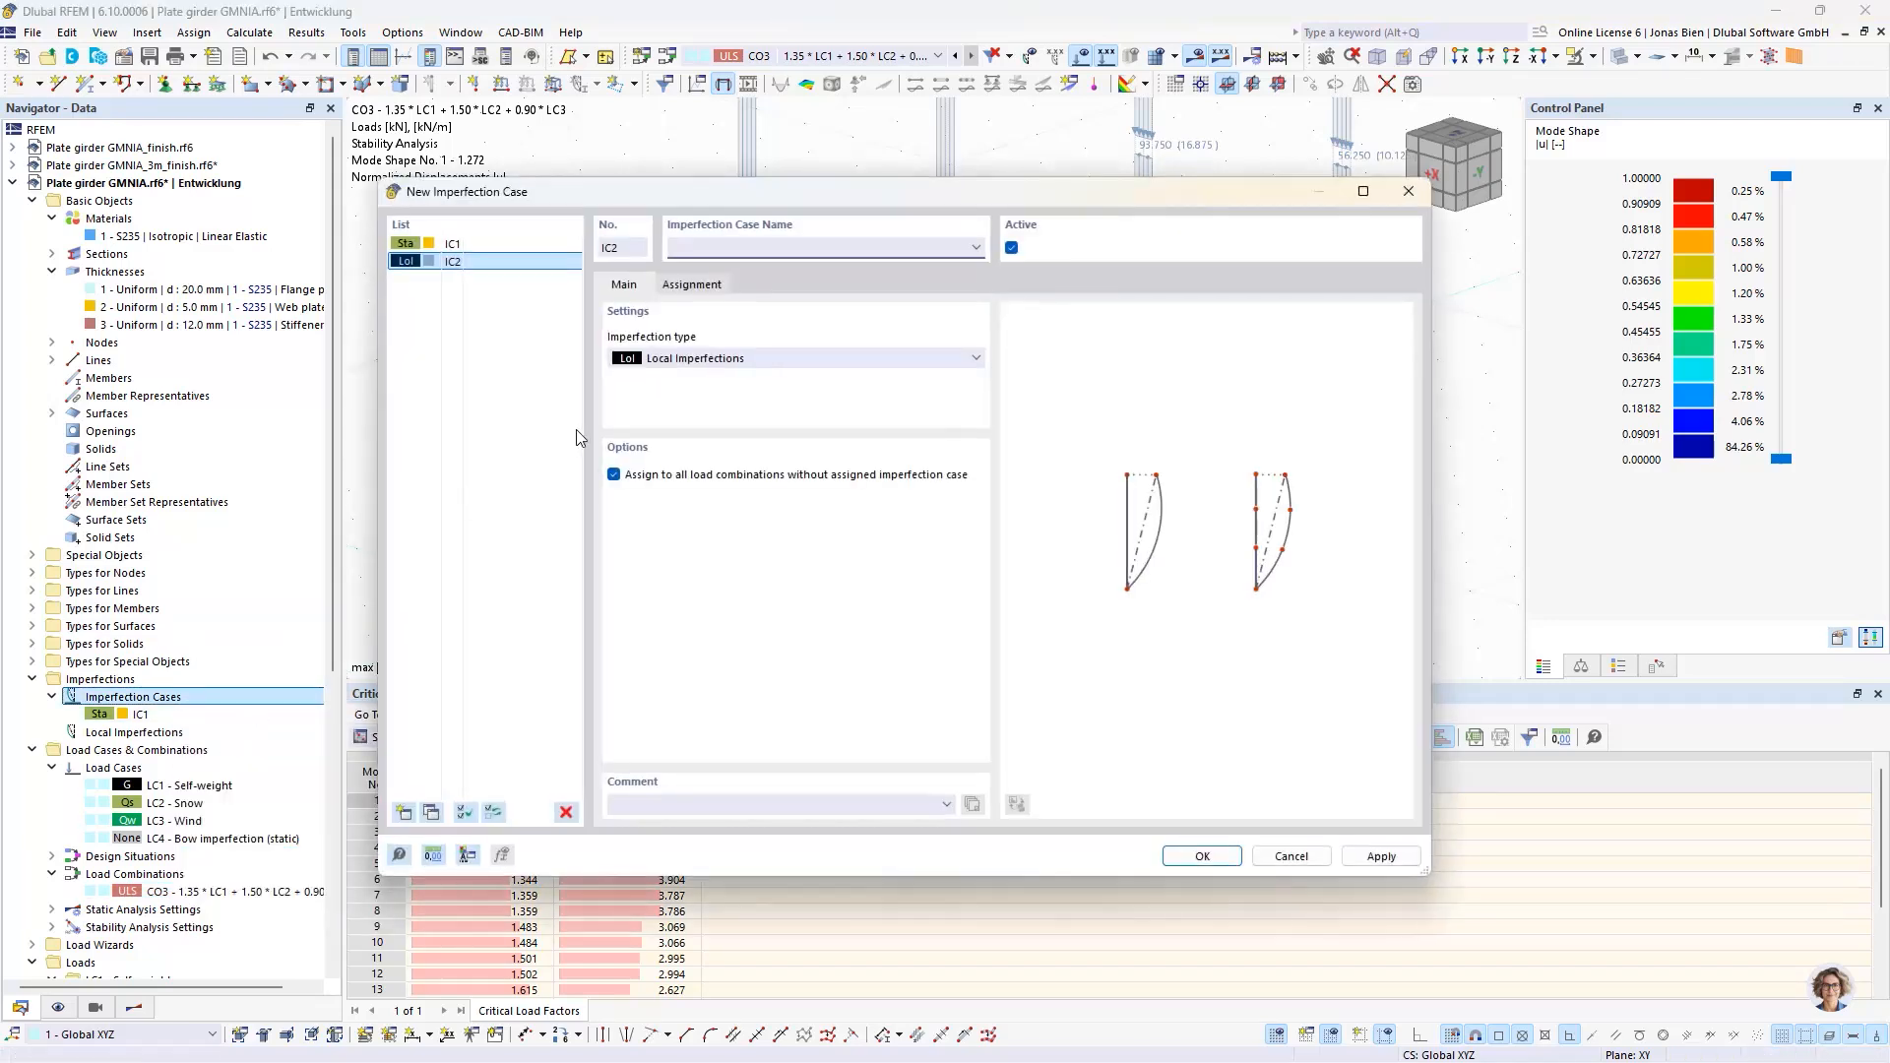
left_click(670, 363)
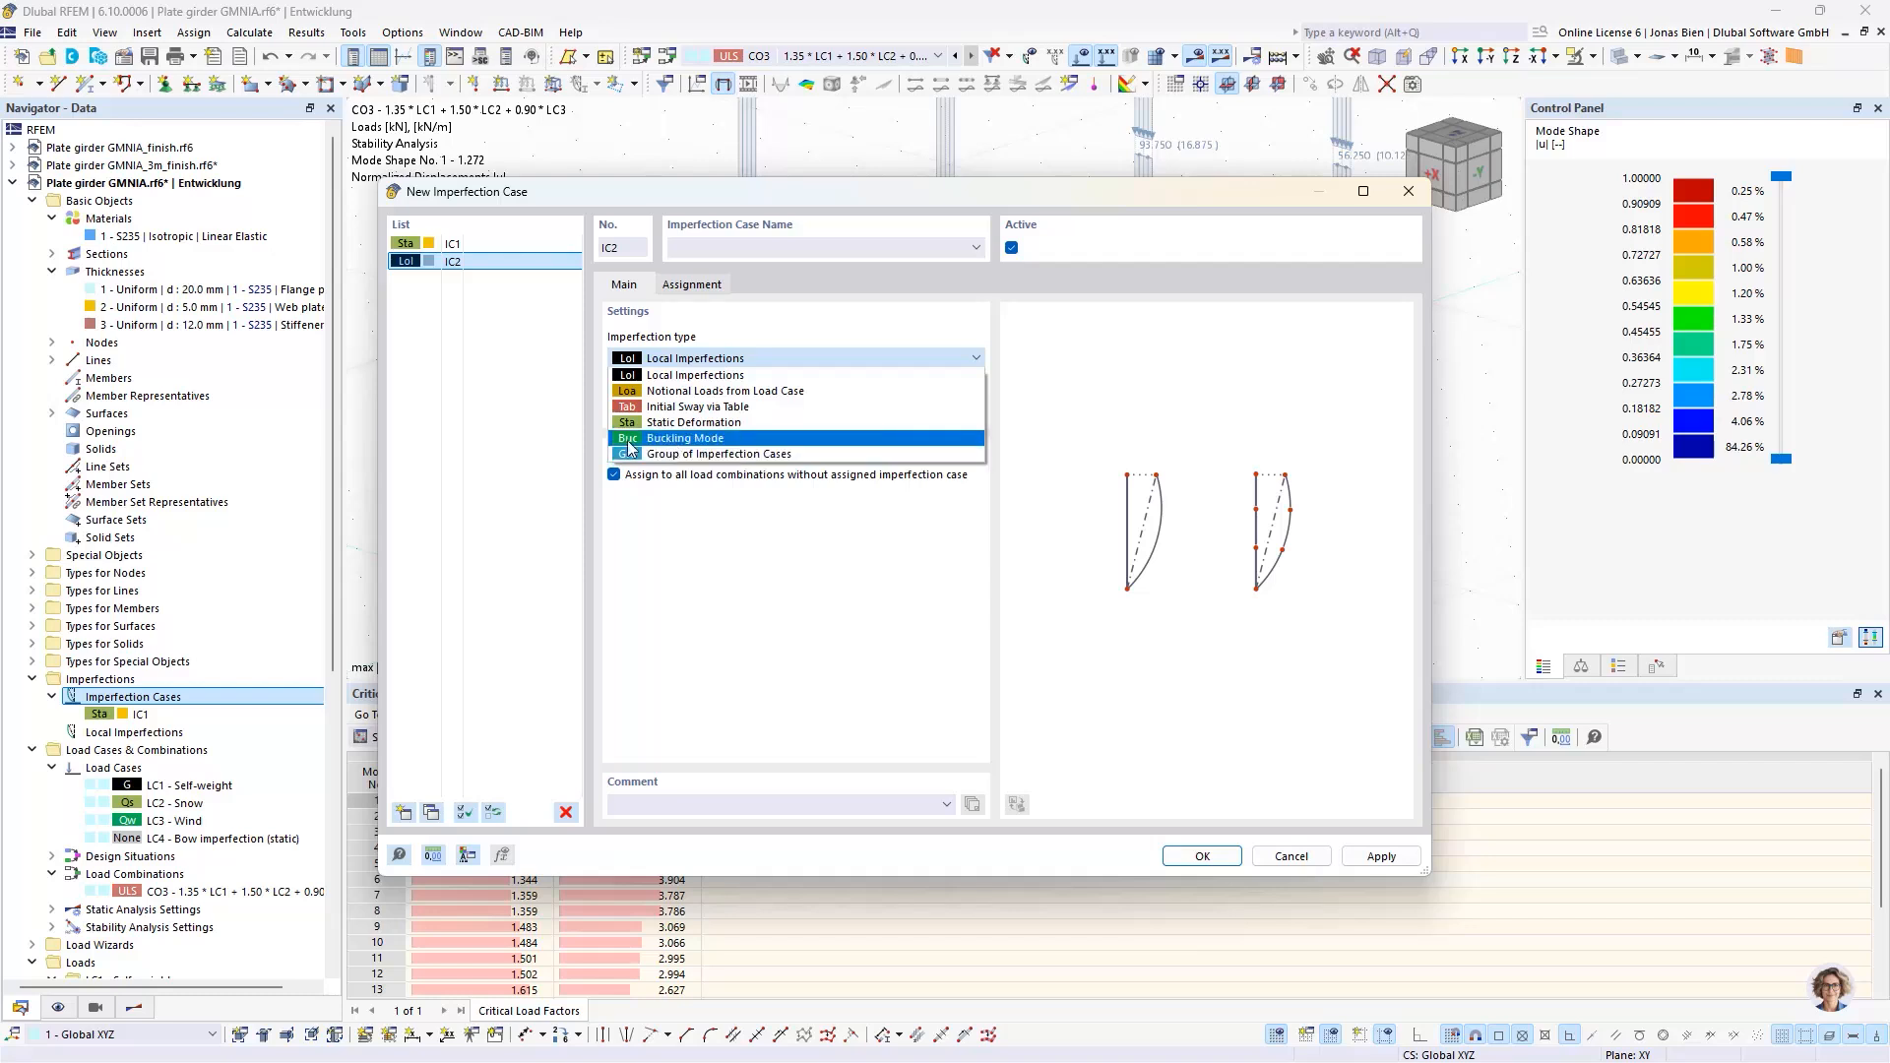
left_click(693, 439)
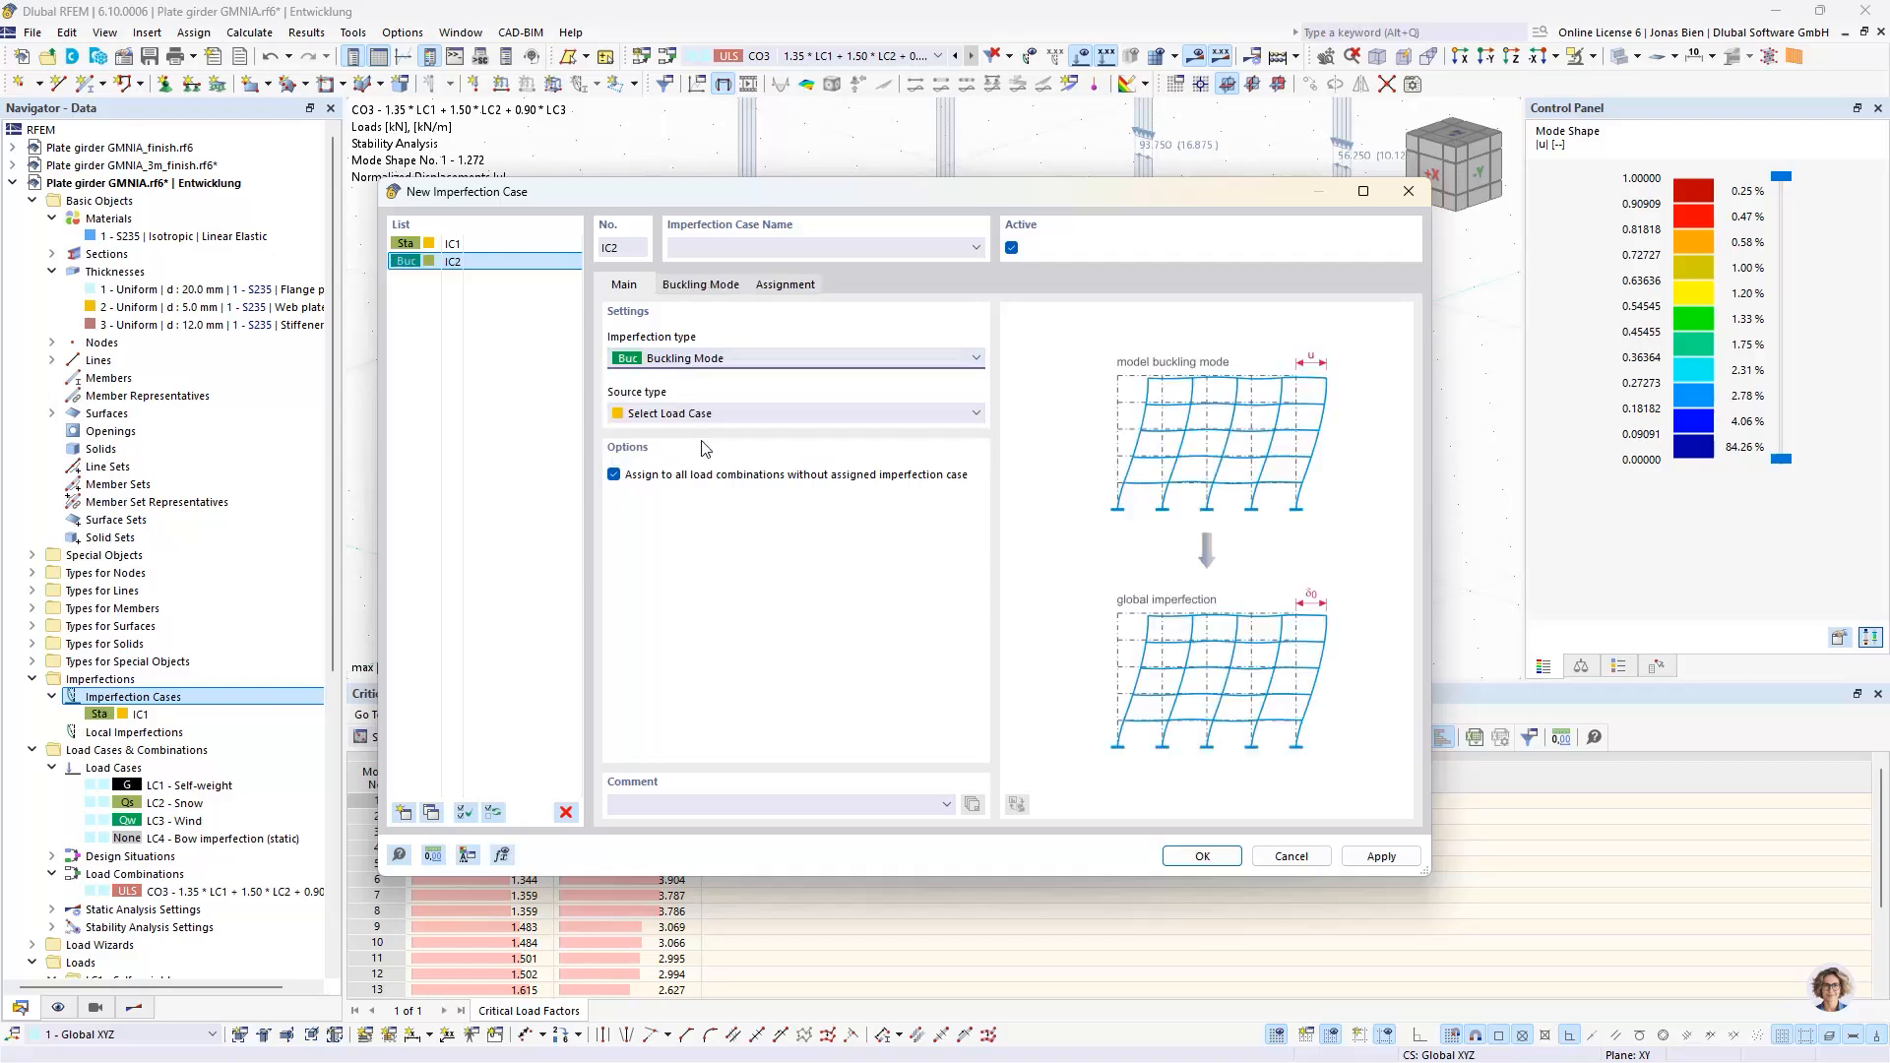
left_click(761, 245)
type("Local ")
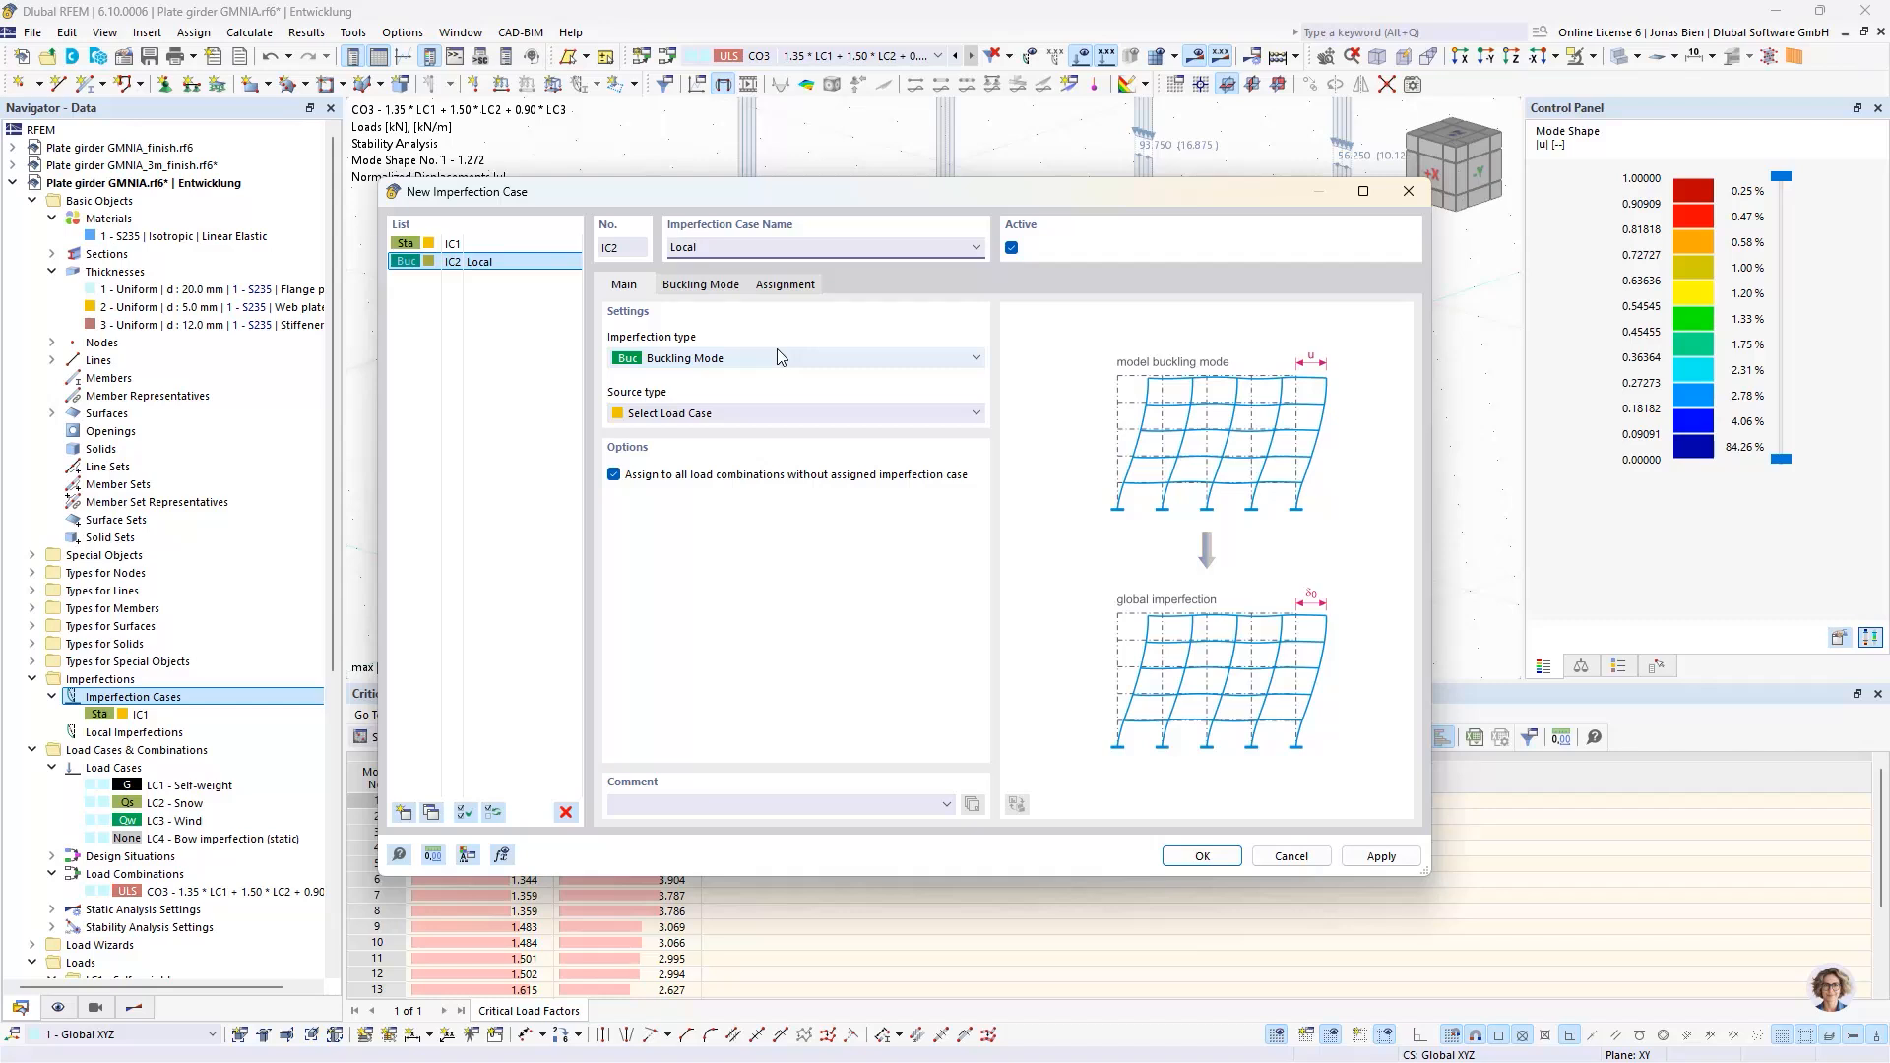
type("imp")
key("Return")
left_click(1076, 670)
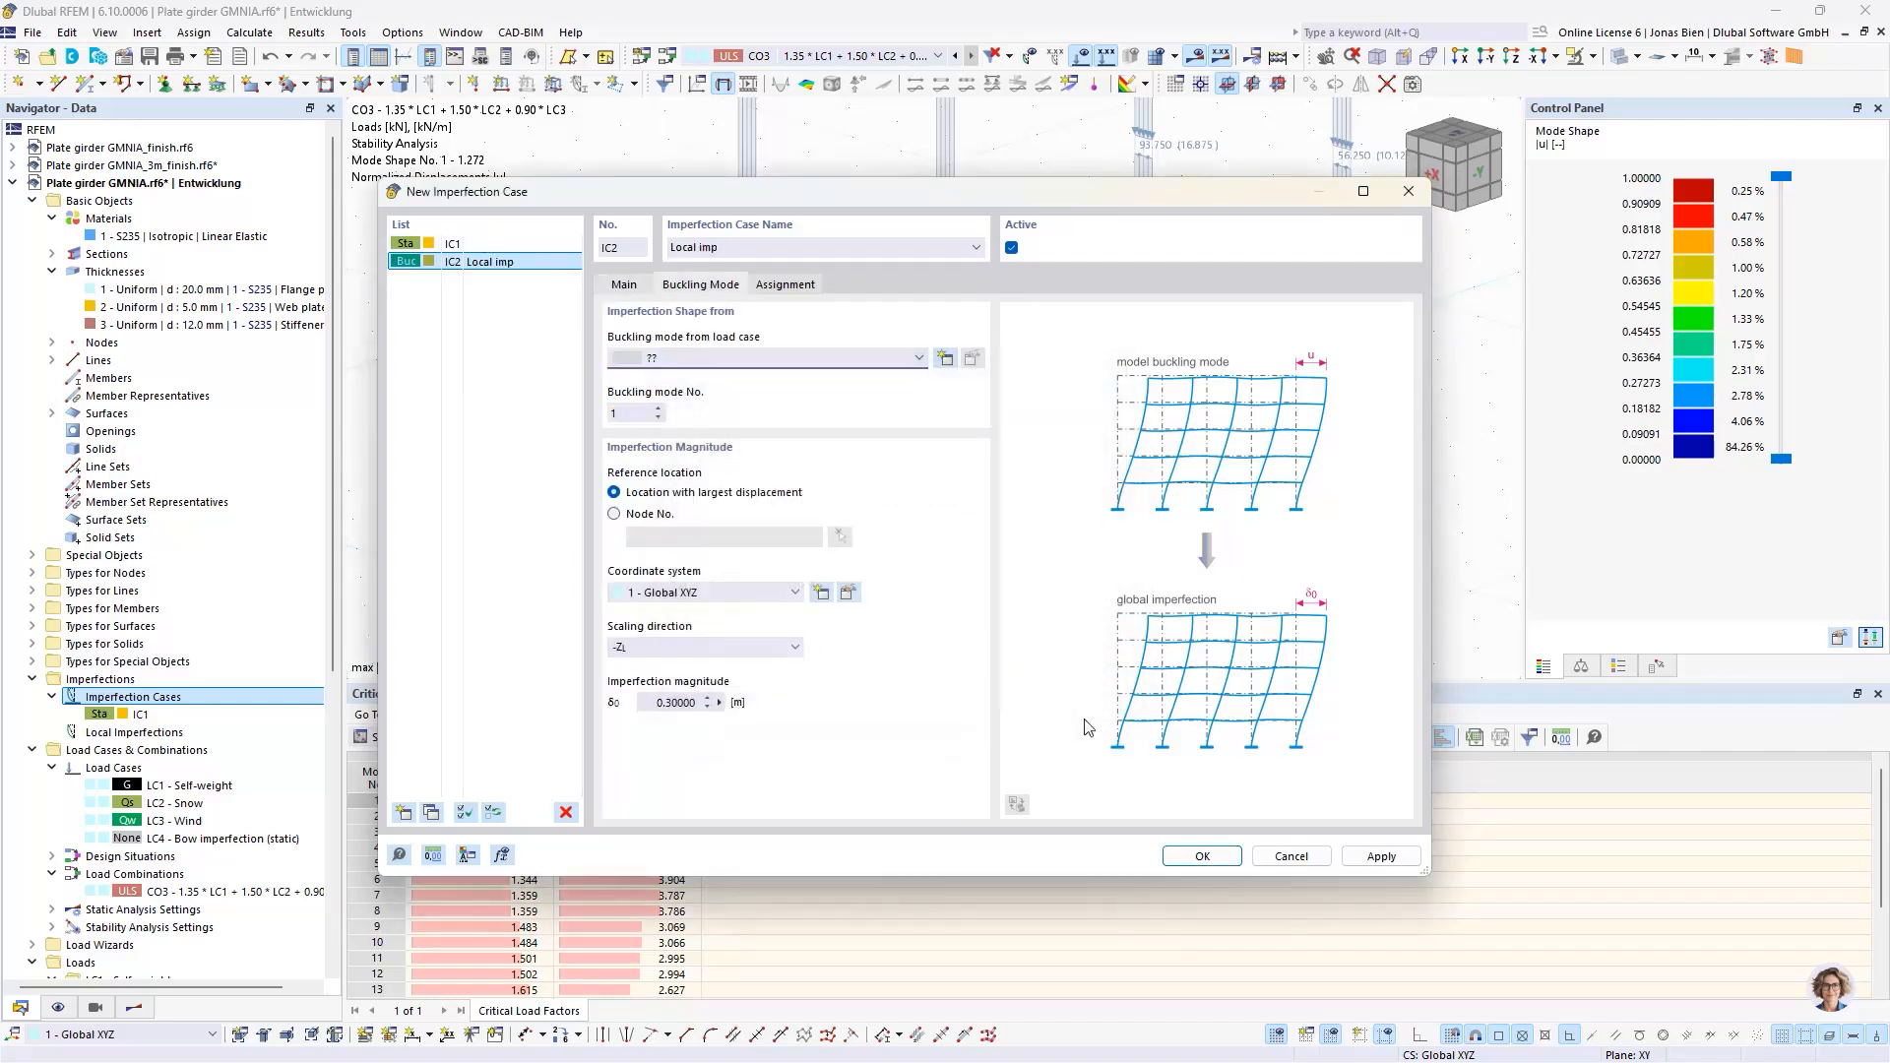
- Use a load combination as the source type of Local imp, taking its buckling mode from CO3
left_click(659, 413)
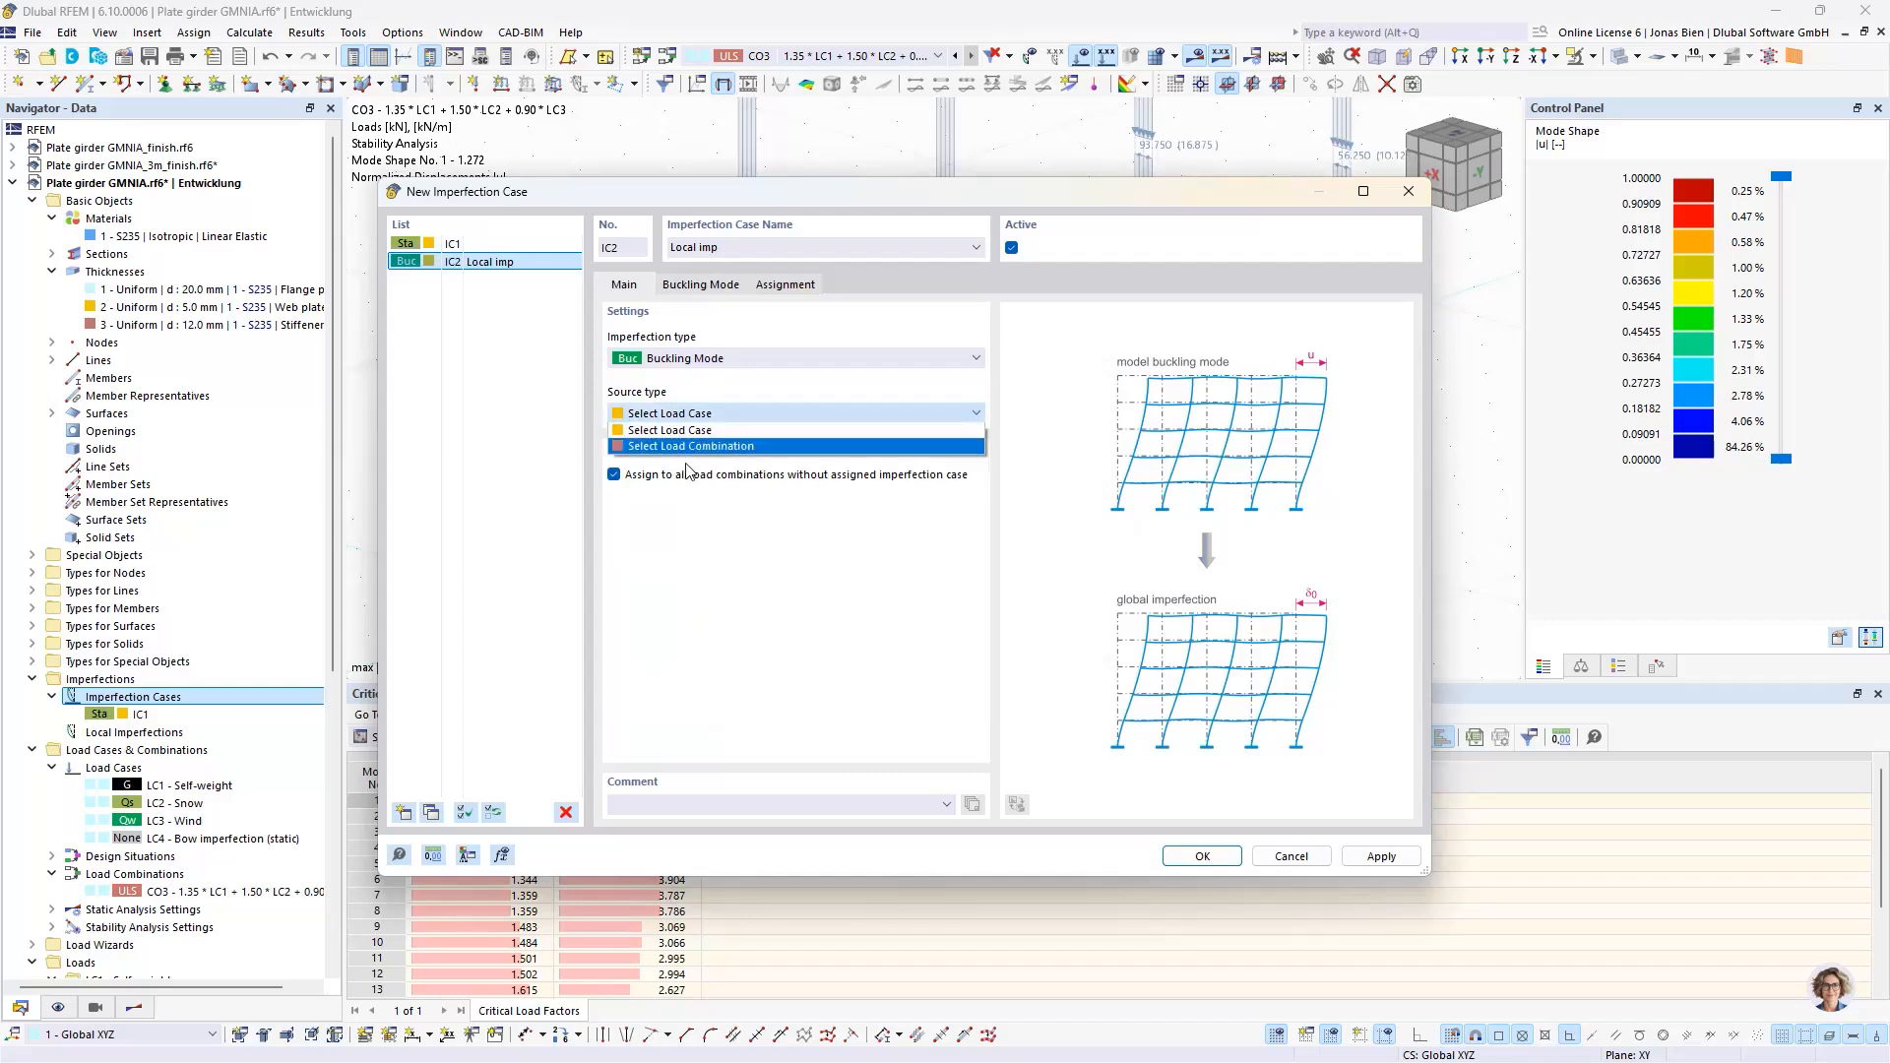
left_click(703, 453)
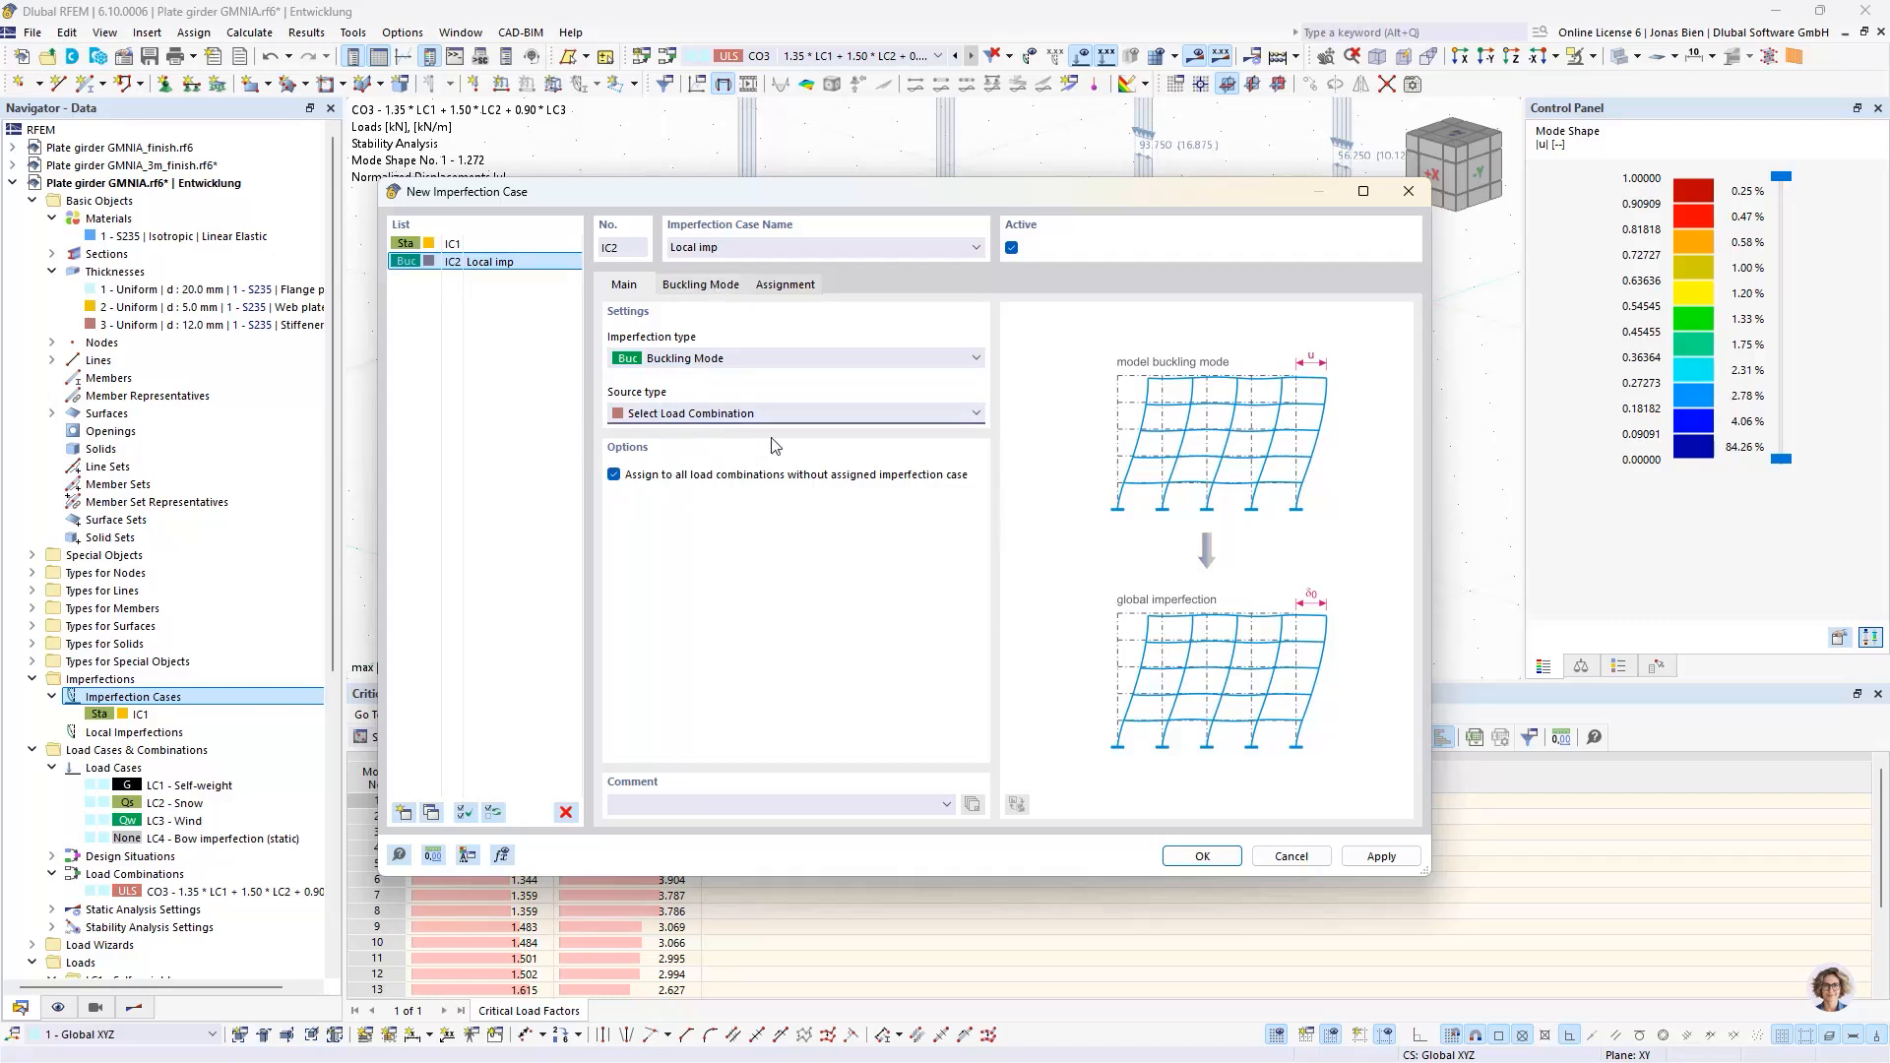
left_click(703, 287)
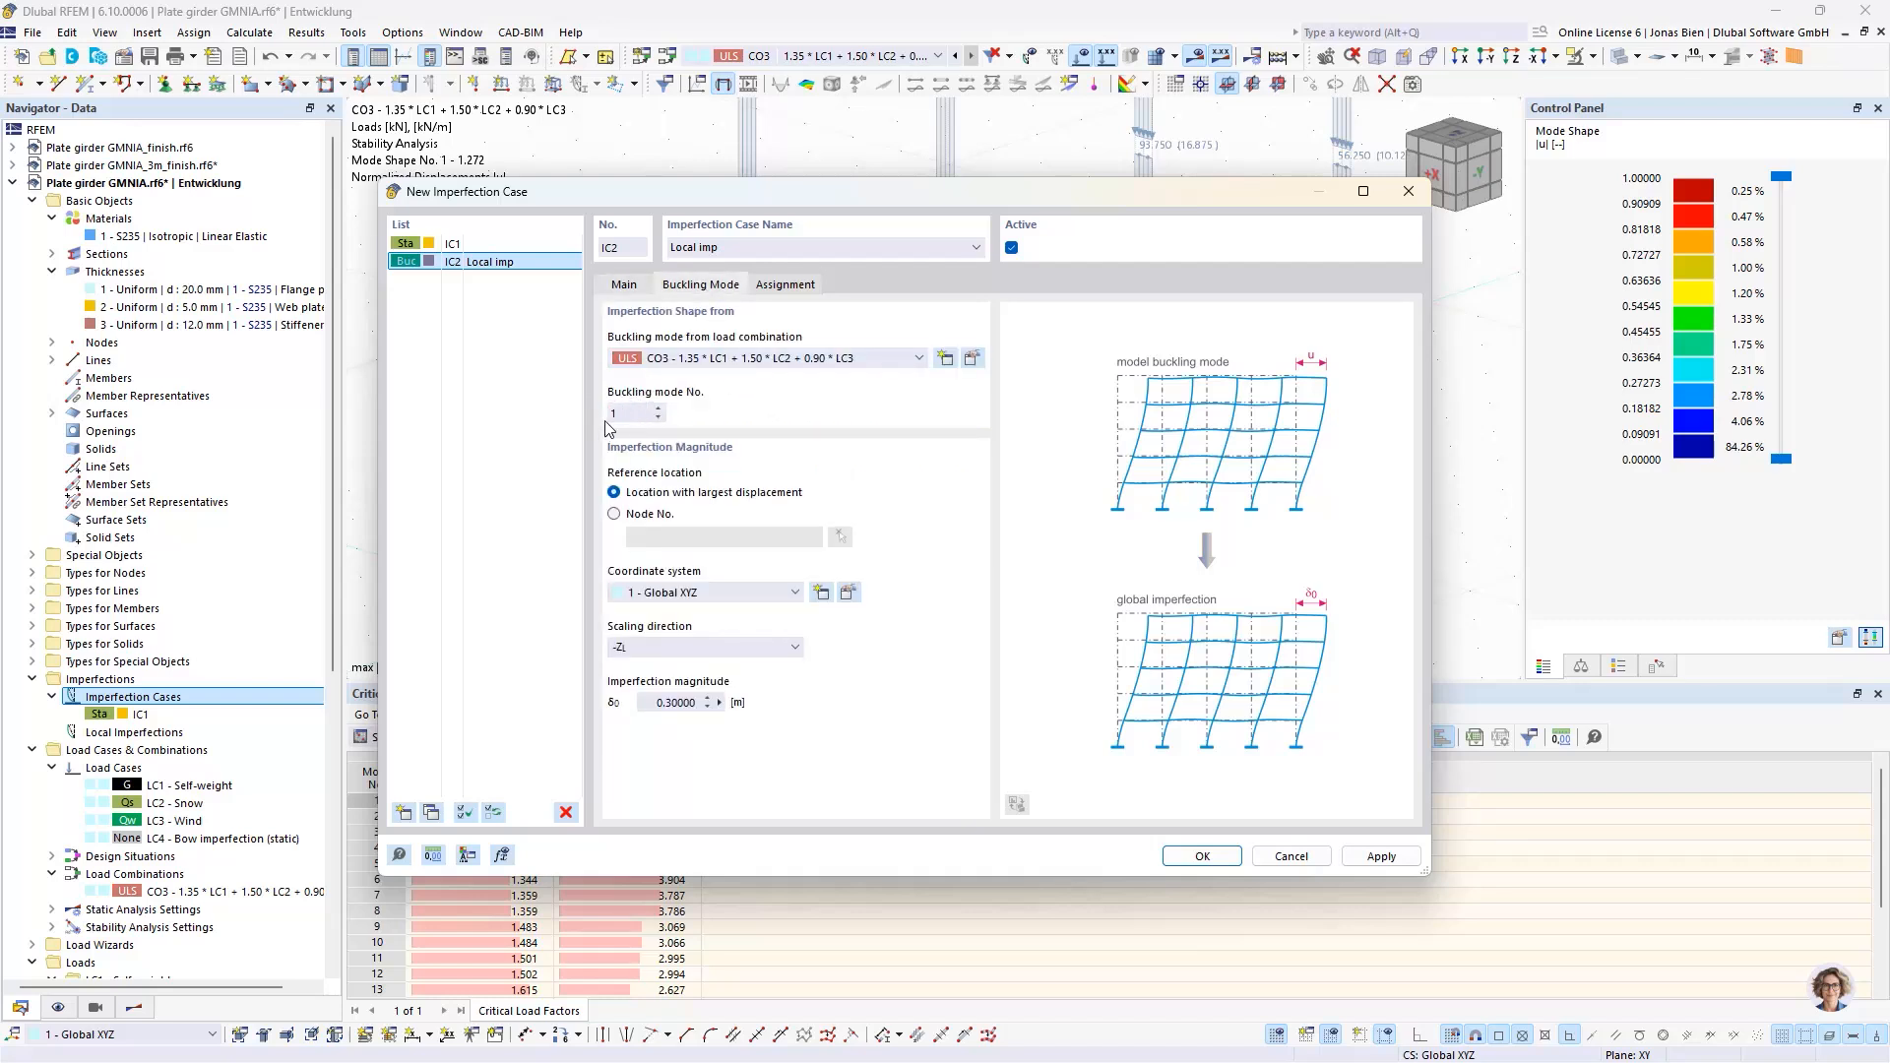
- Scale Local imp in direction S and define its imperfection magnitude with the formula min(4.5,1)/200
left_click(680, 647)
left_click(677, 759)
double_click(646, 702)
left_click(720, 702)
left_click(759, 705)
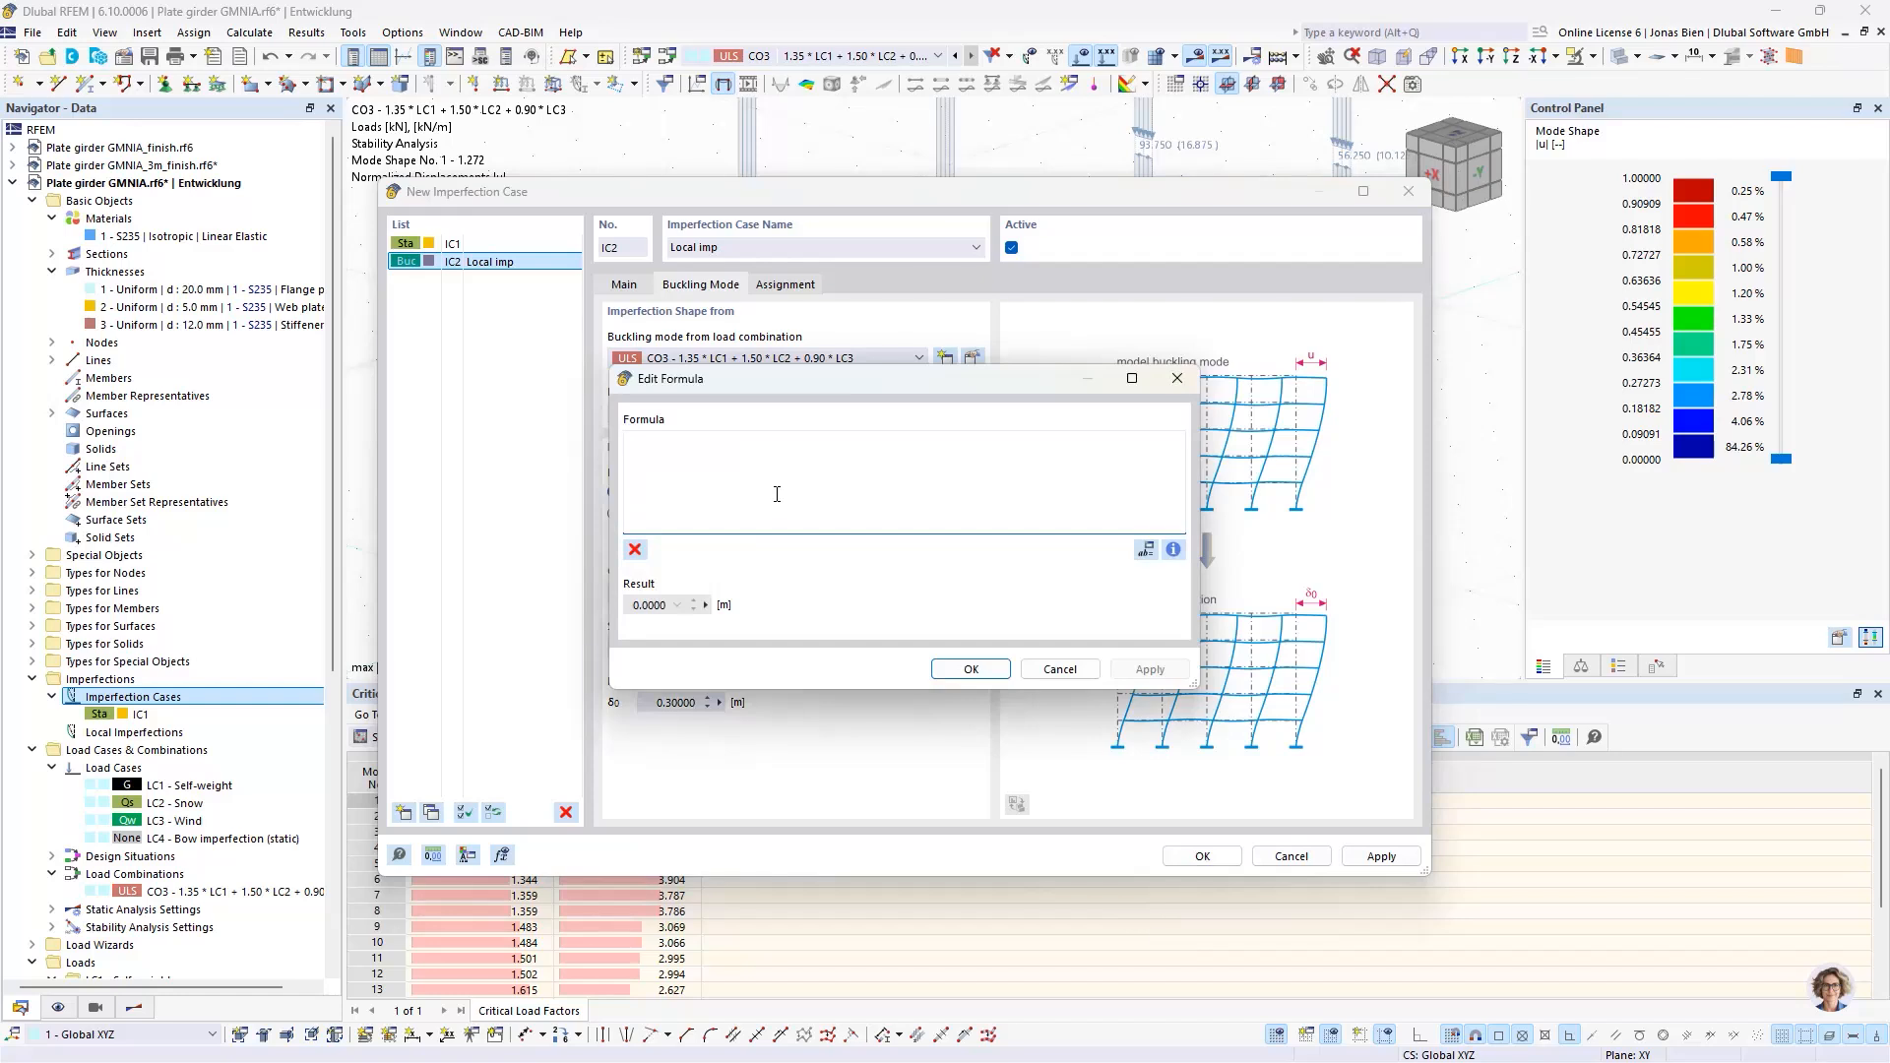
type("min(4.5,1)/200")
left_click(970, 669)
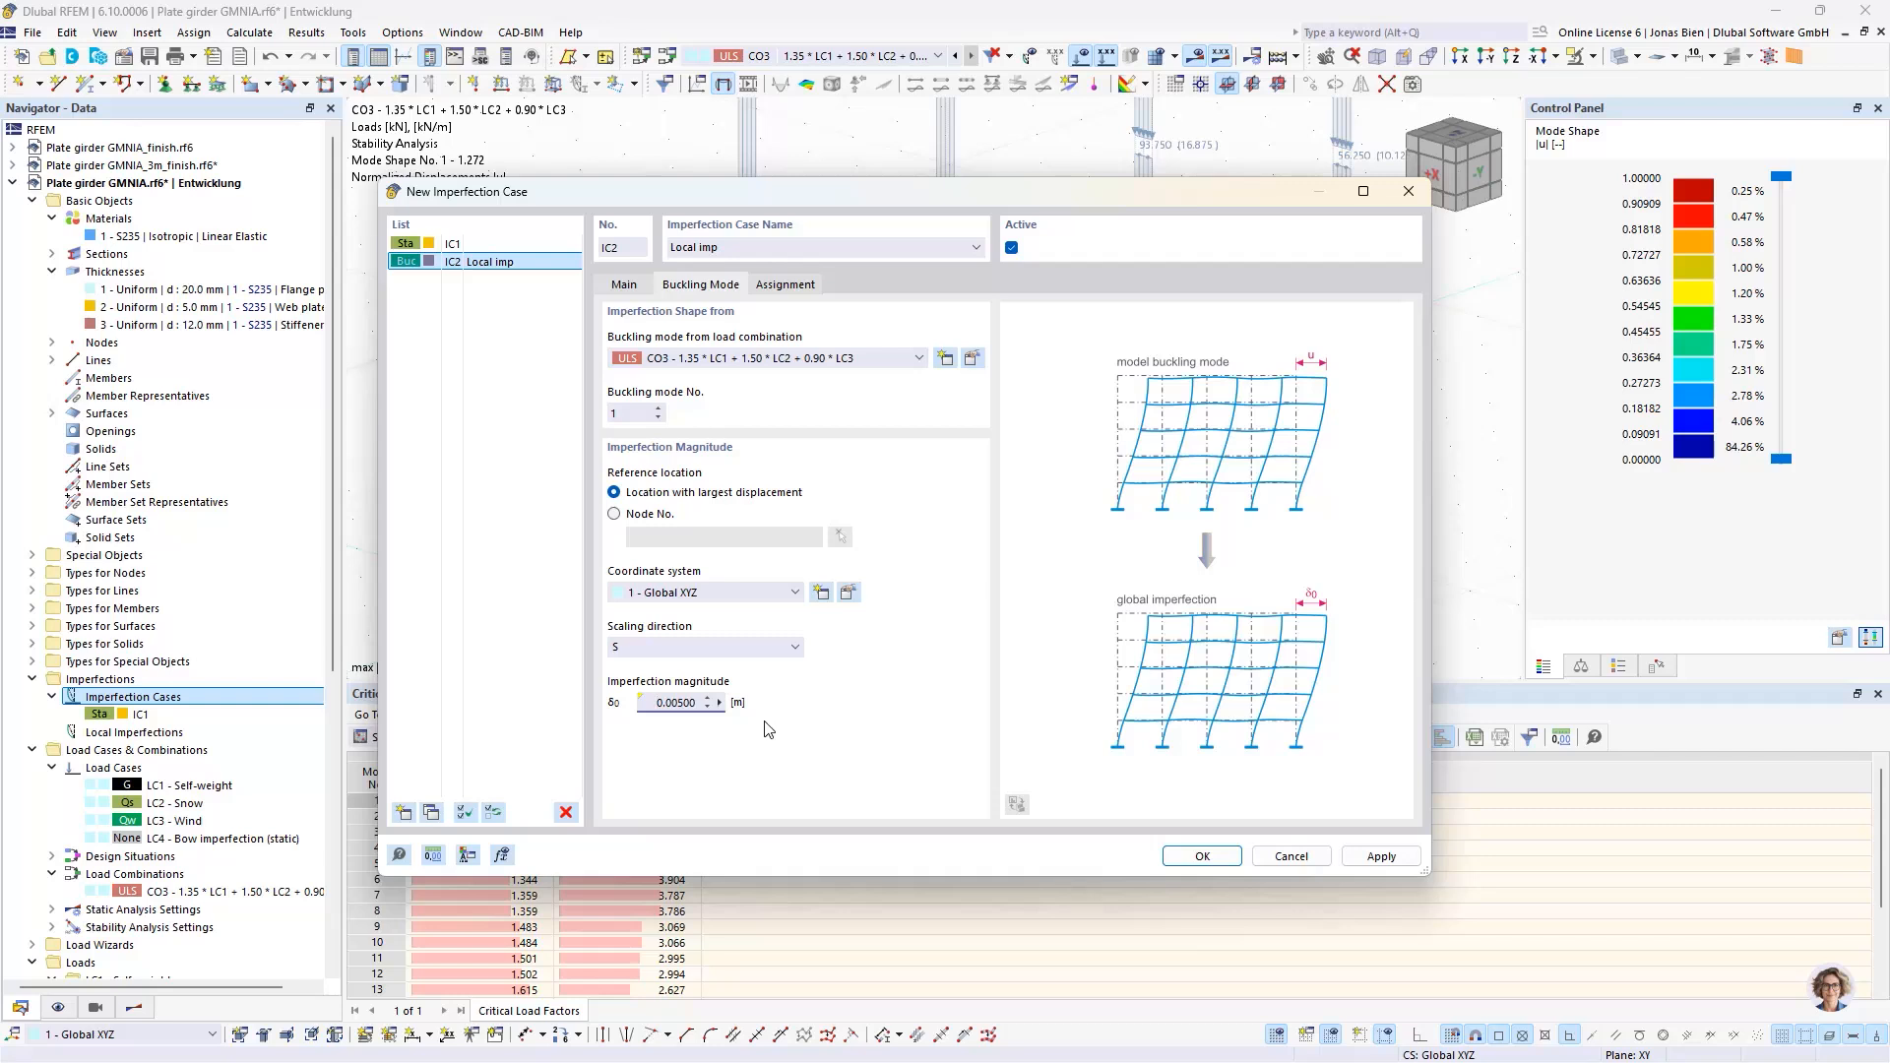
- Name imperfection case IC1 Global imp and save both imperfection cases
left_click(630, 287)
left_click(549, 247)
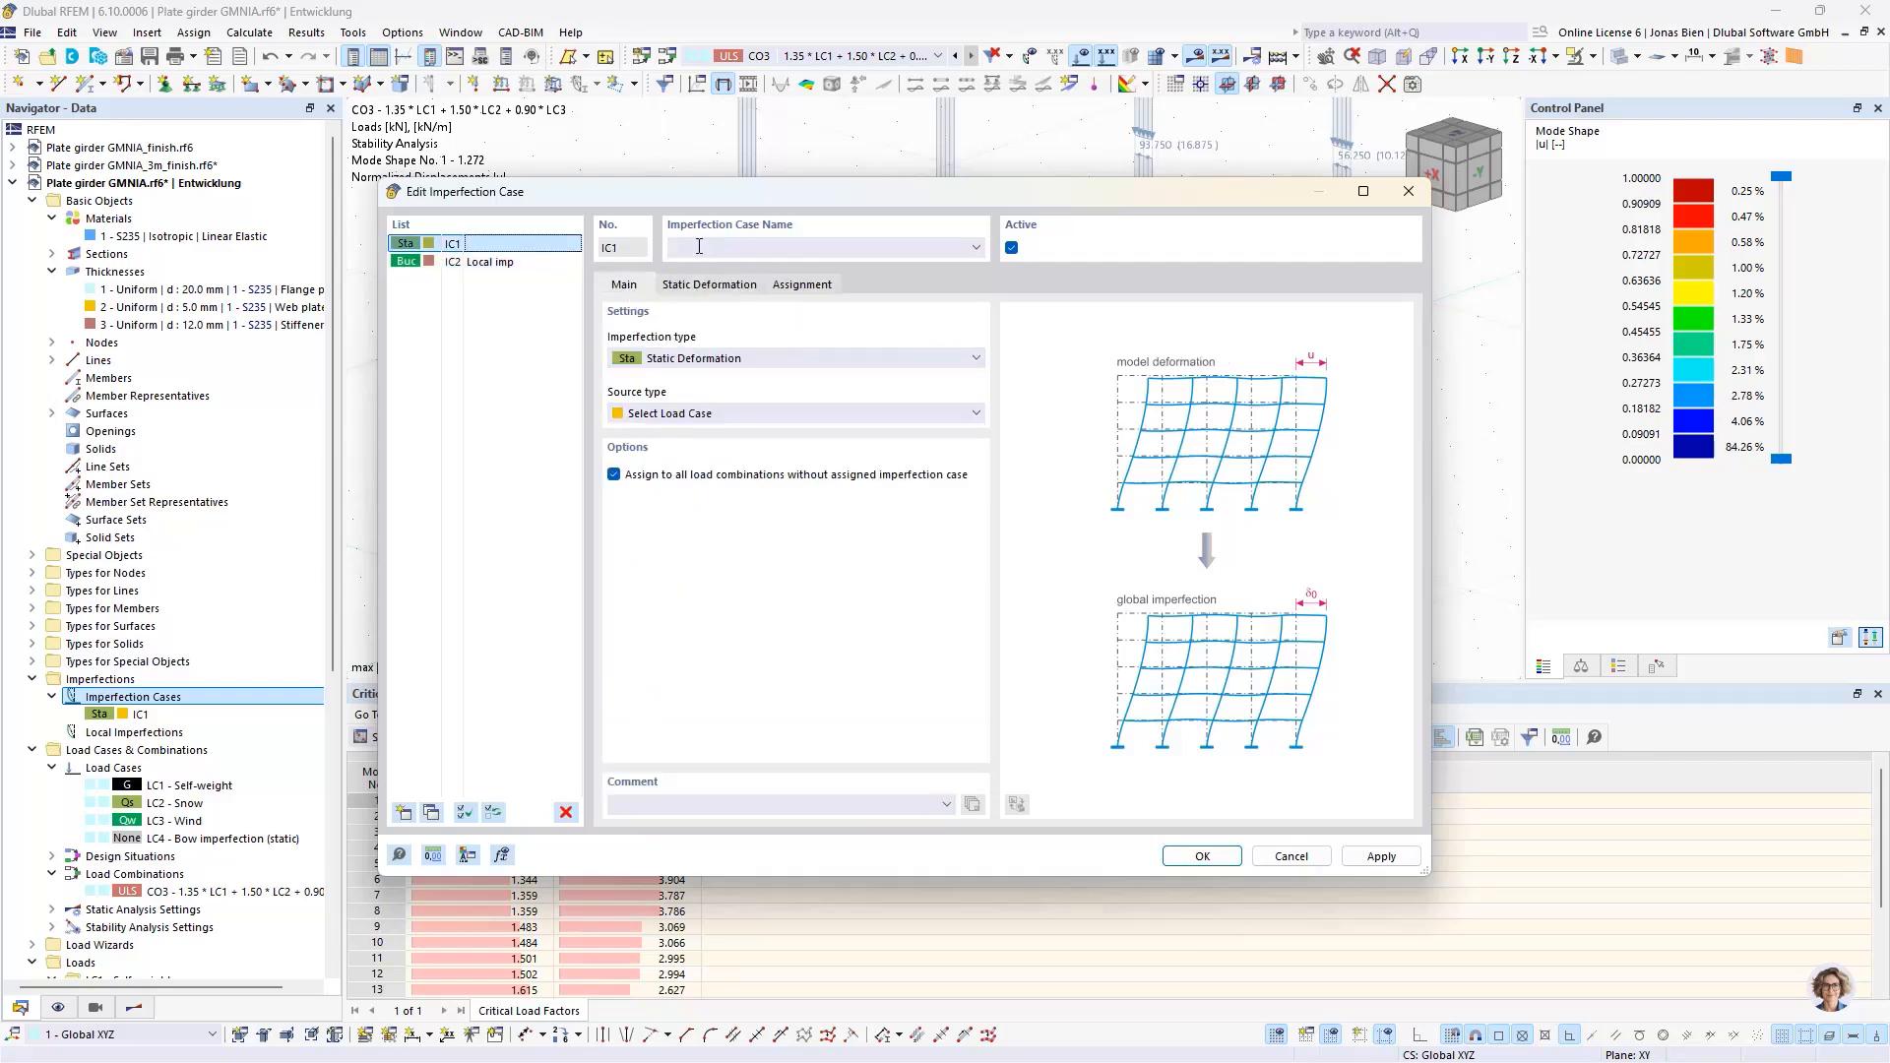
left_click(699, 247)
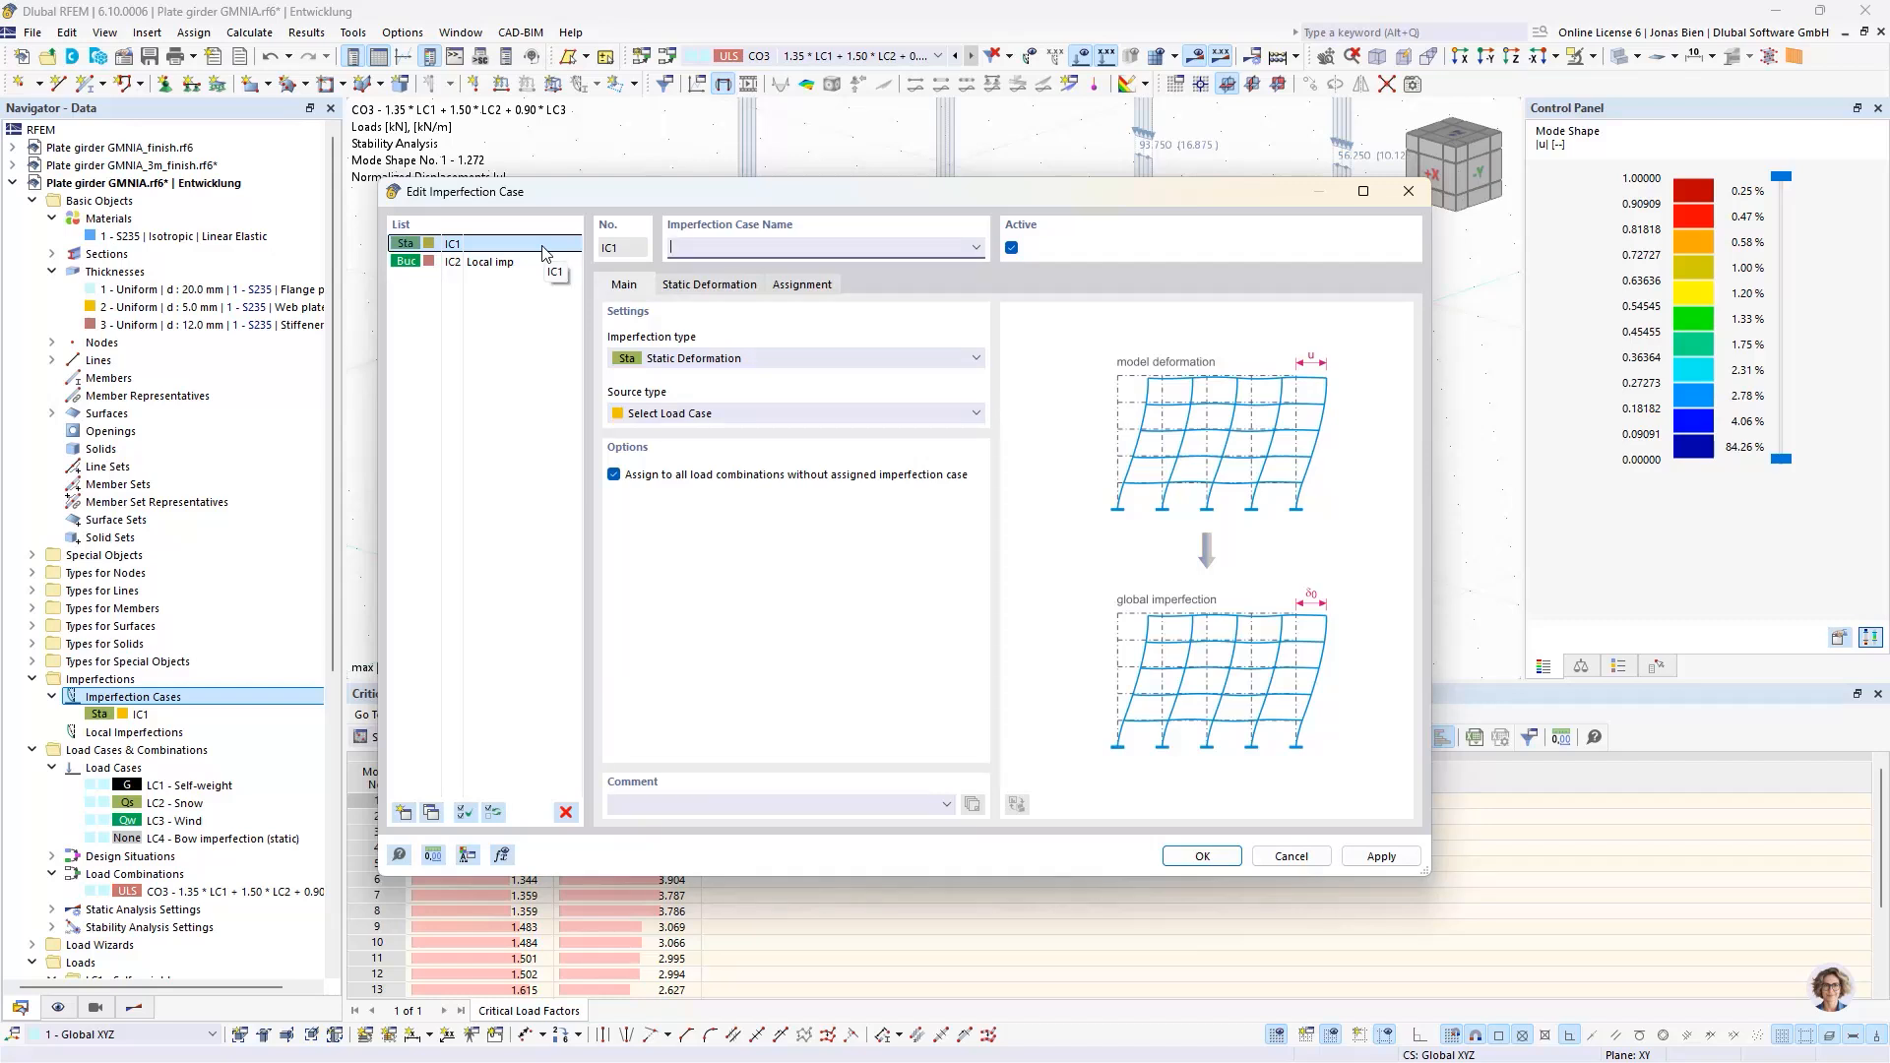
type("Global imp")
left_click(1201, 855)
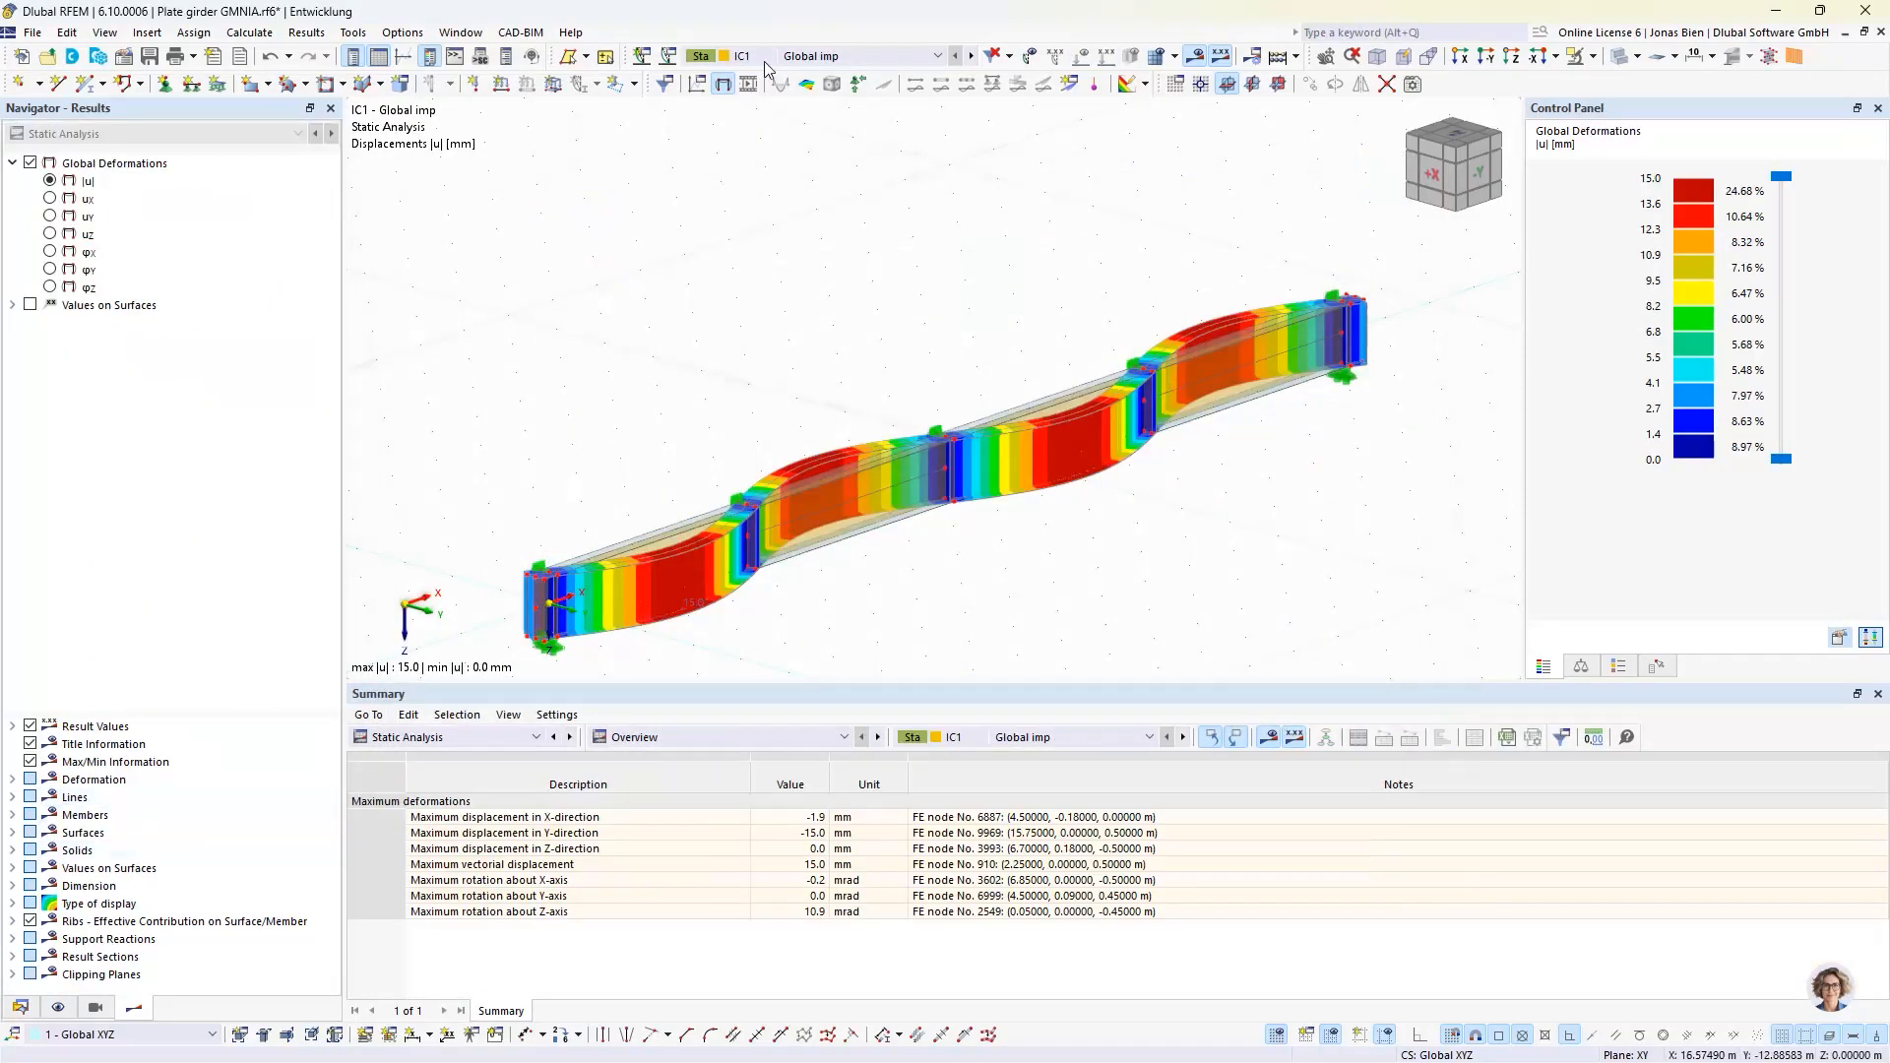
- Display the imperfection shape of IC2 Local imp and examine the buckled web panels
left_click(765, 59)
left_click(801, 90)
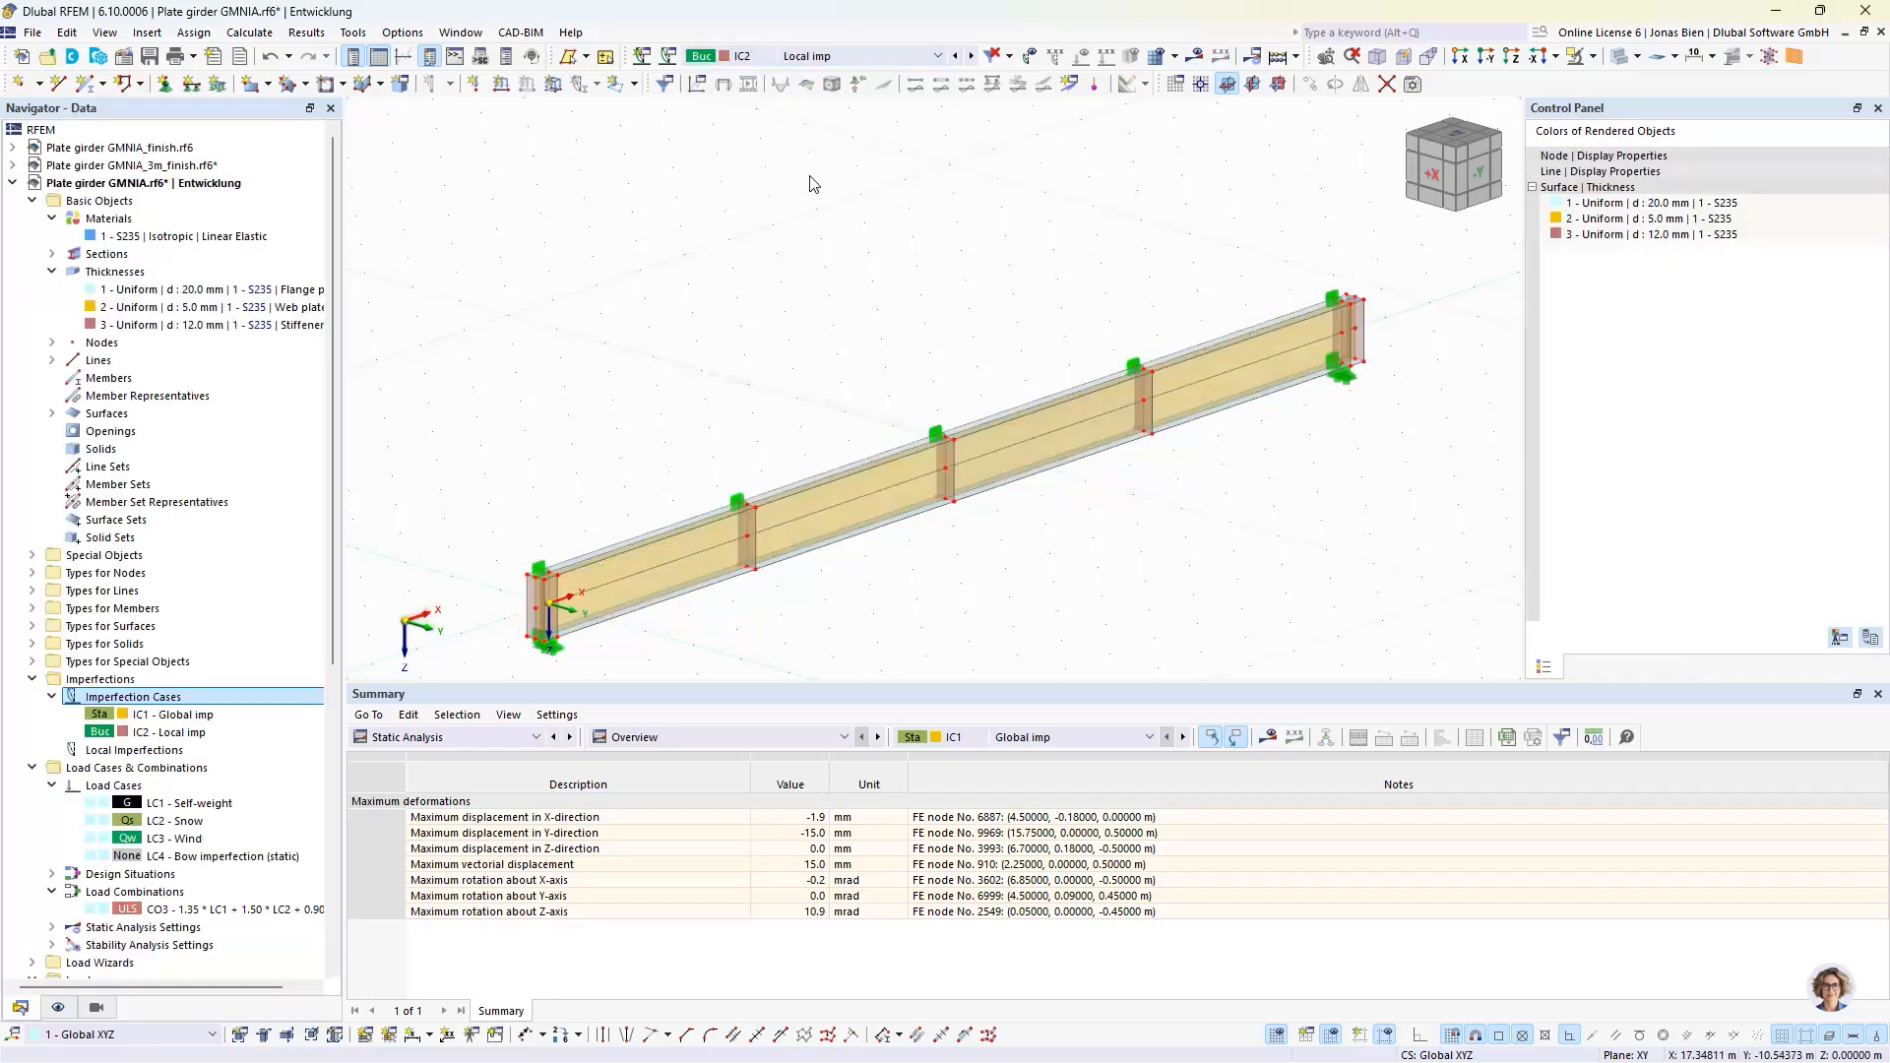
left_click(1161, 60)
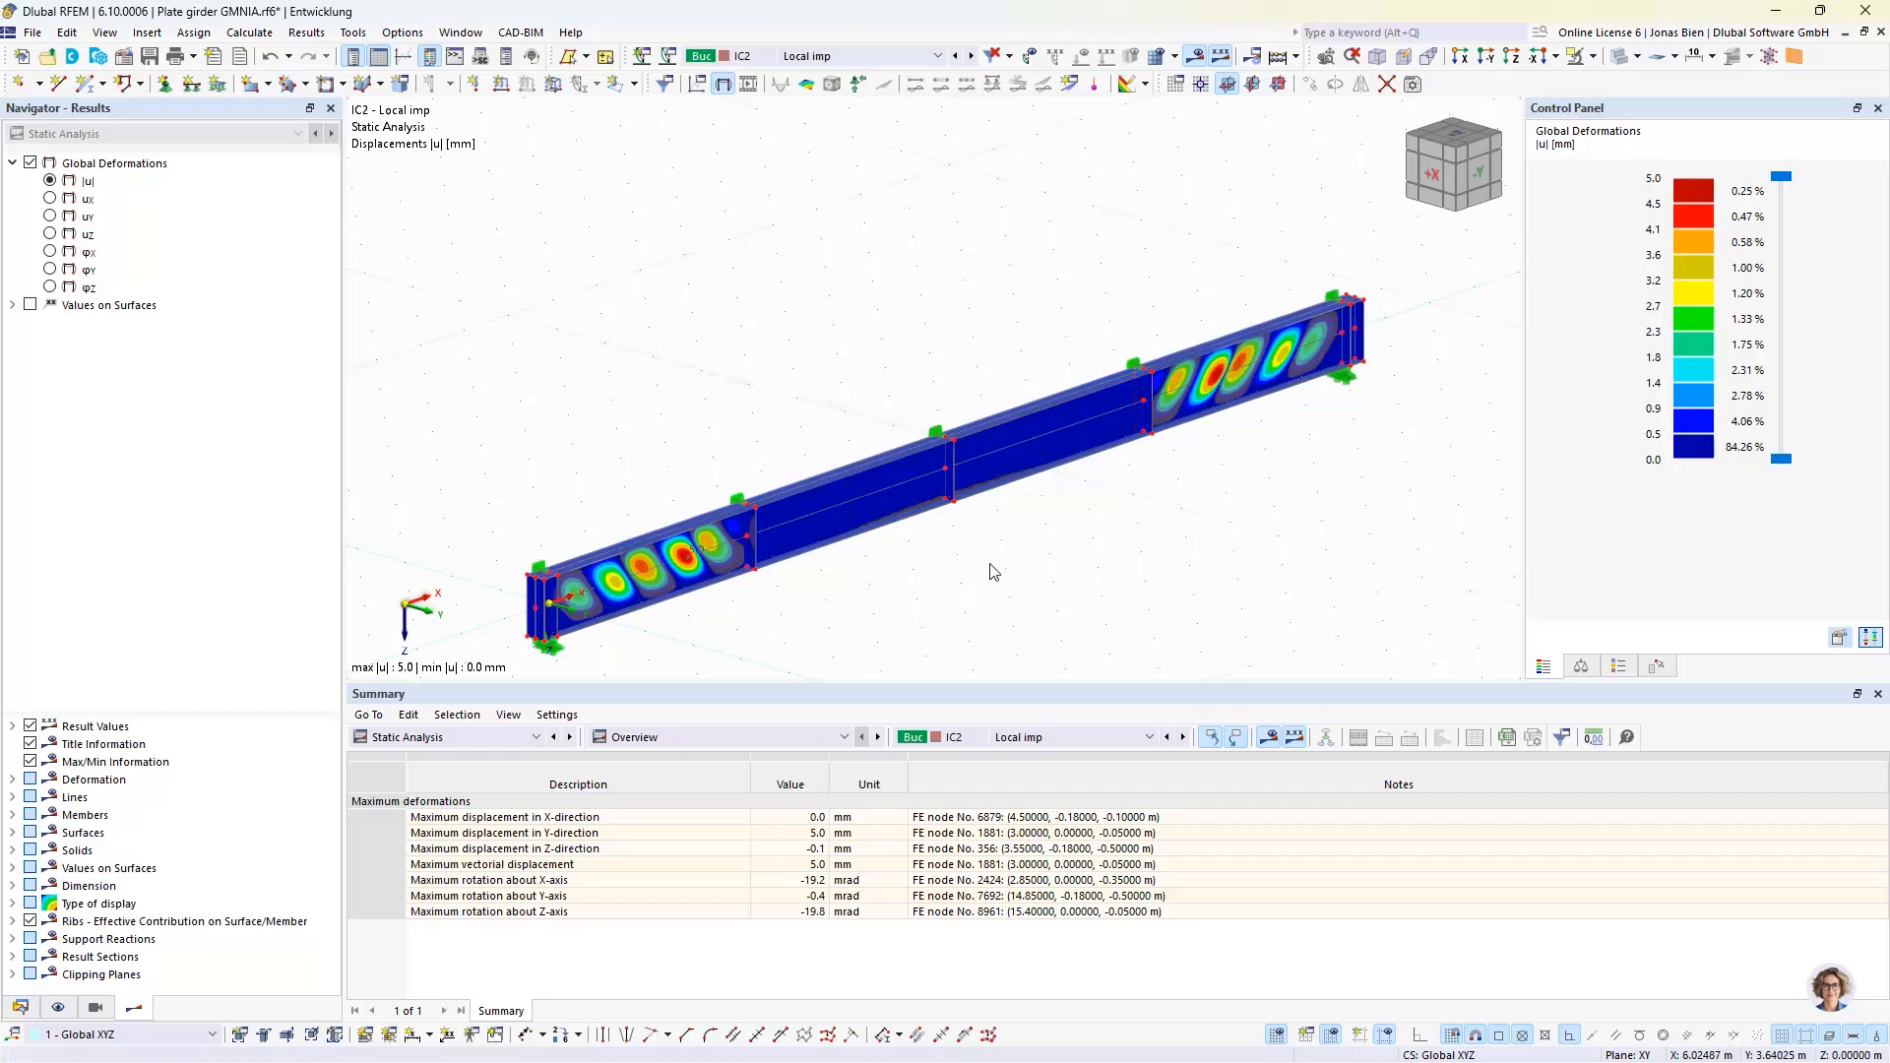
left_click(21, 1008)
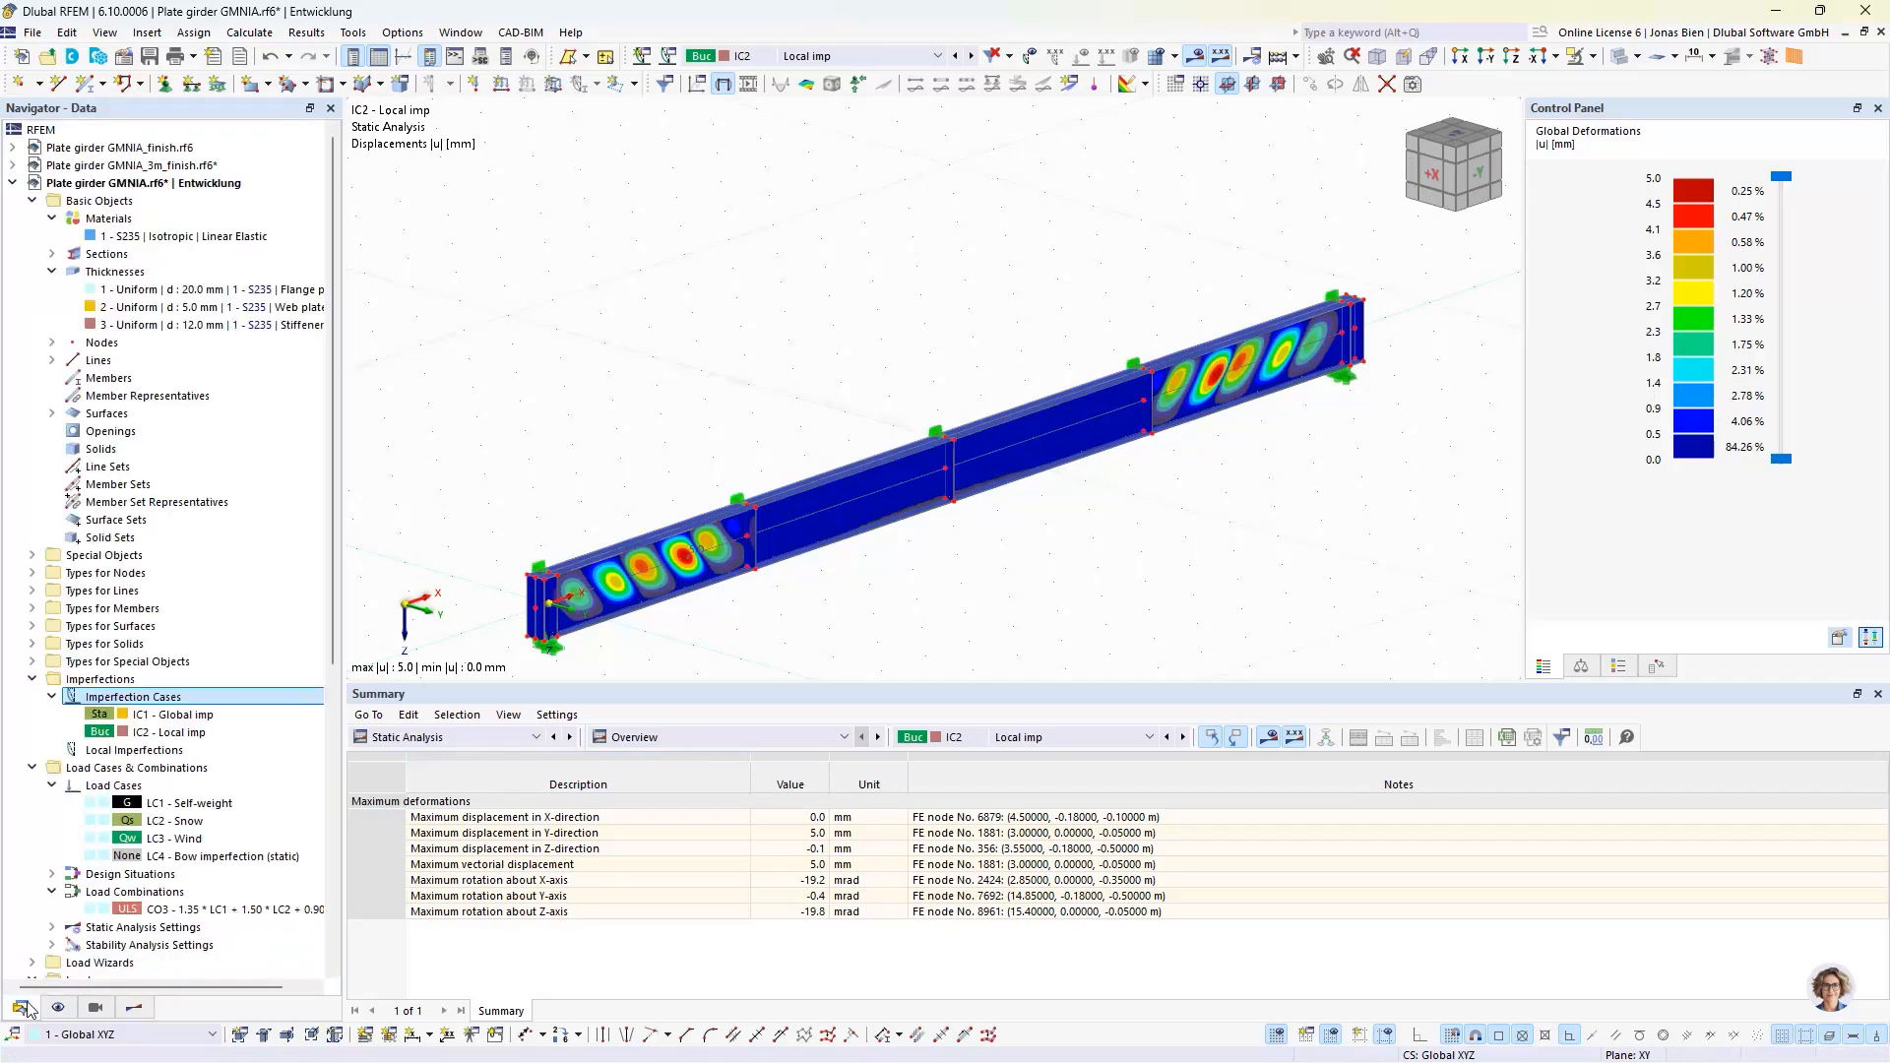
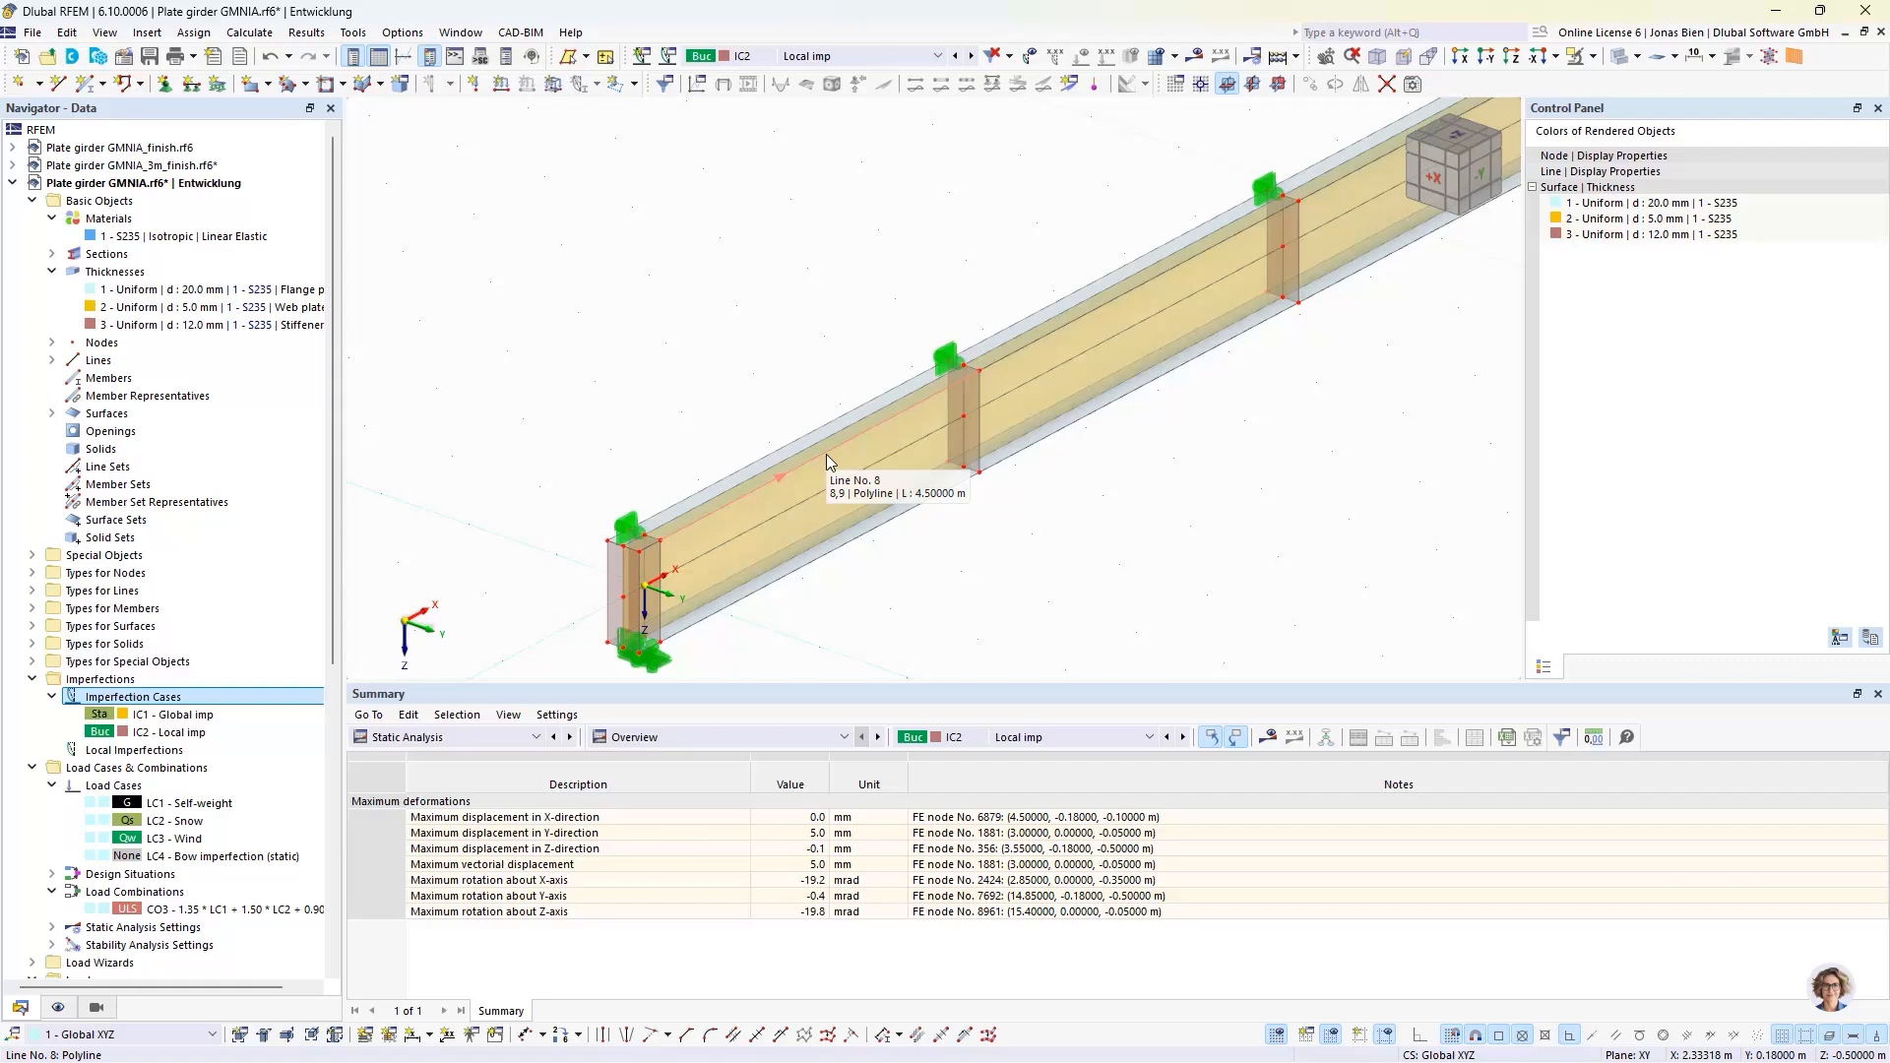
- Change line 8 on the edge of the first field's top flange to an arc with its control point at the line's midpoint
double_click(825, 453)
left_click(557, 305)
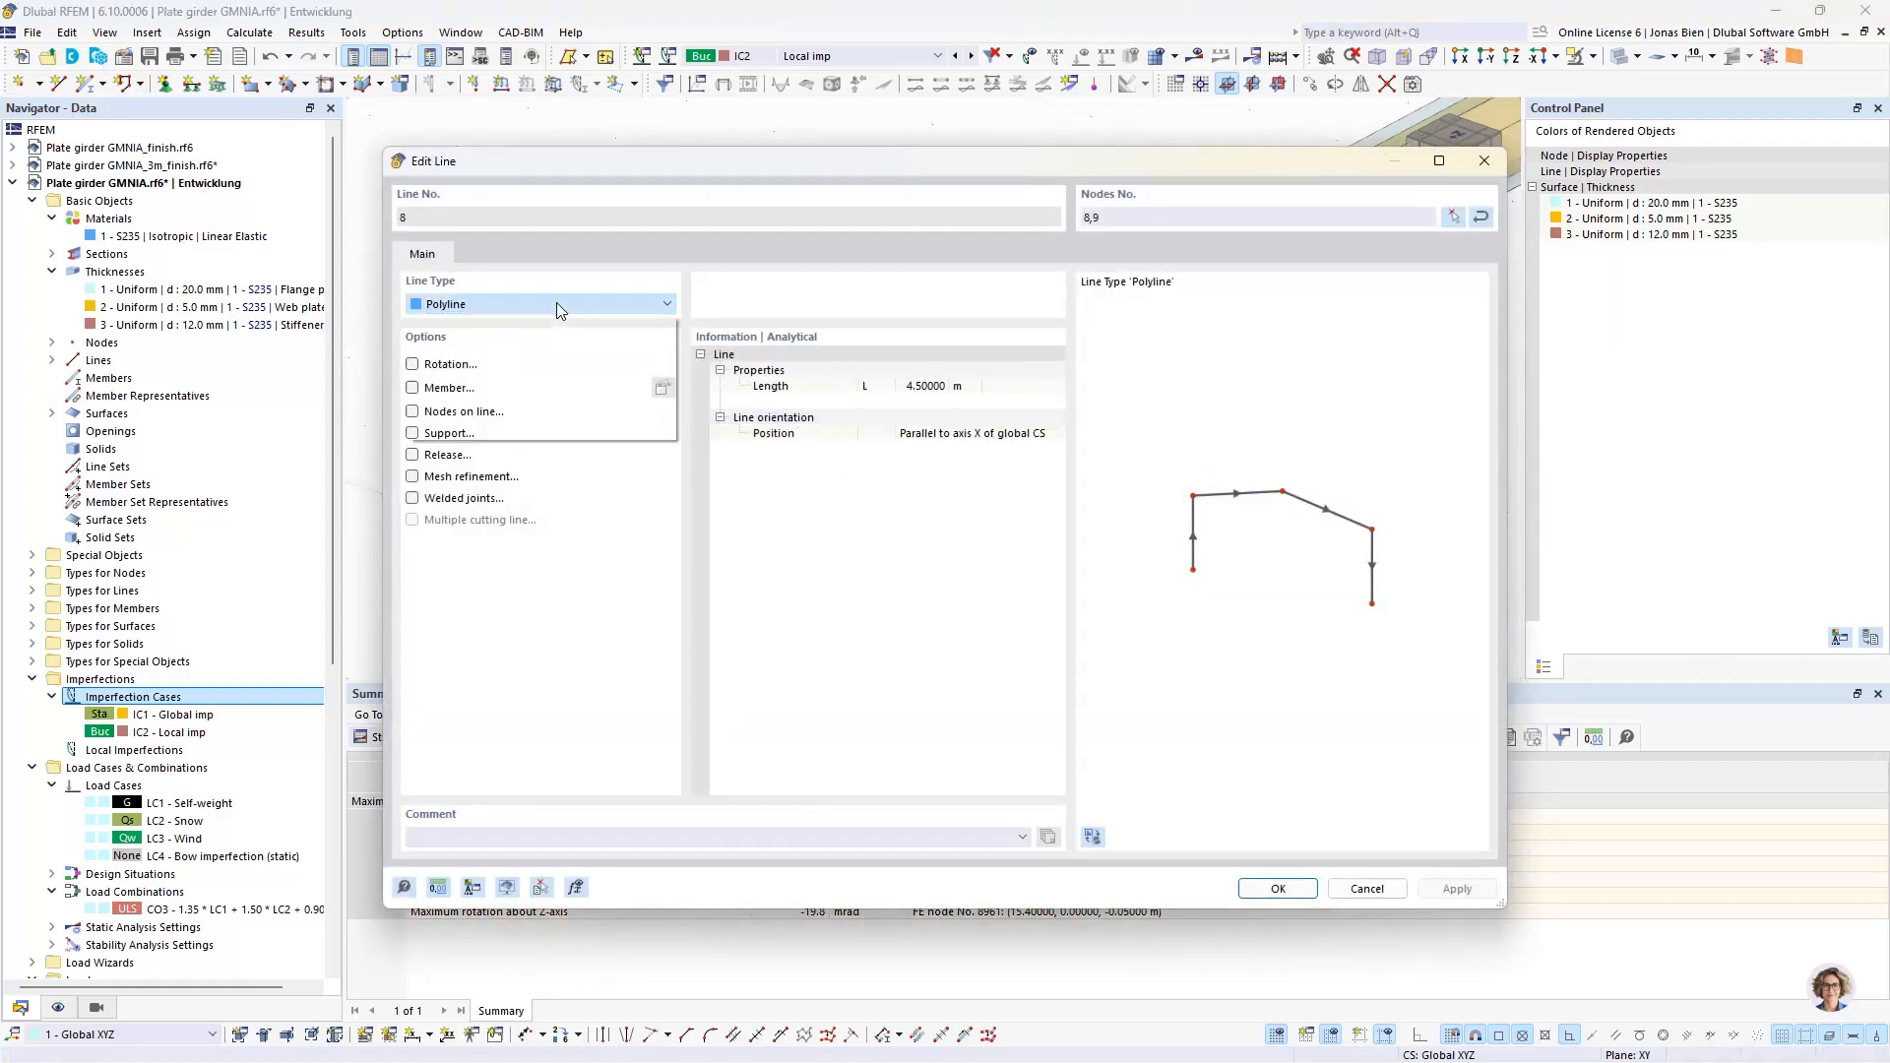
left_click(517, 340)
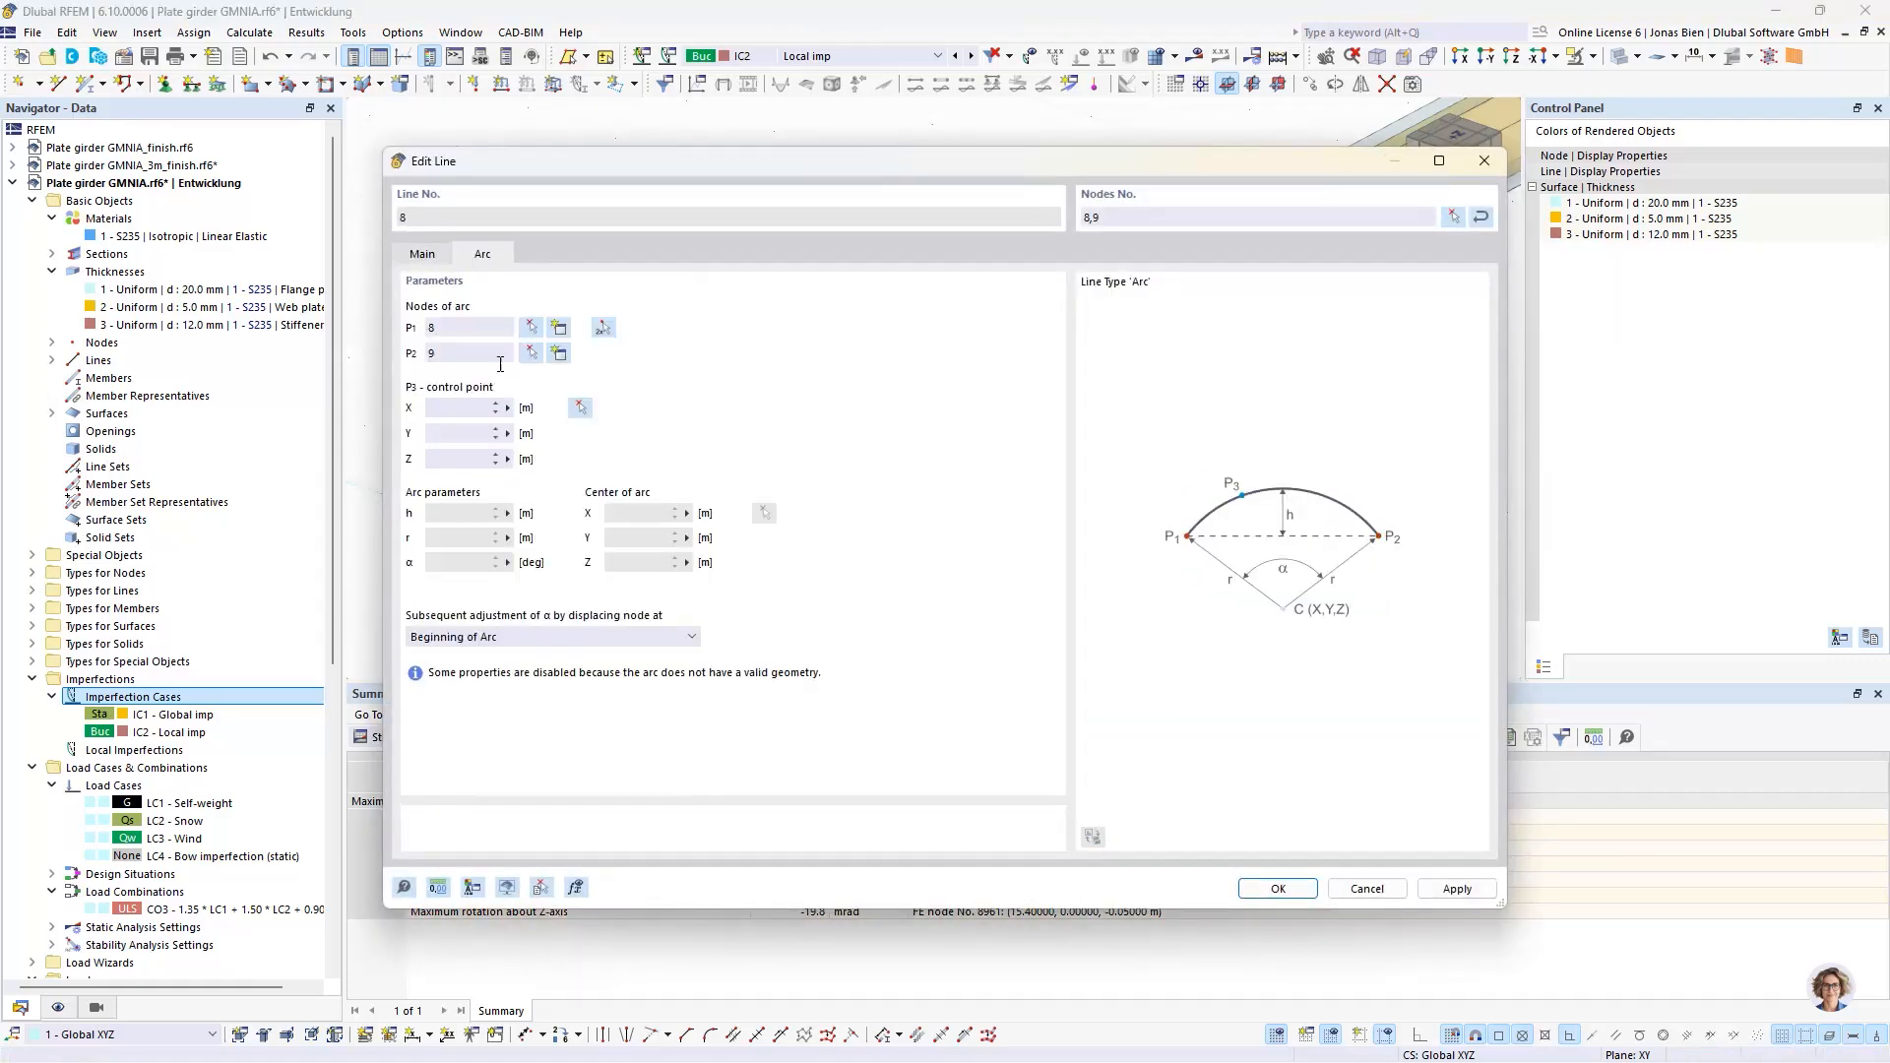
left_click(580, 407)
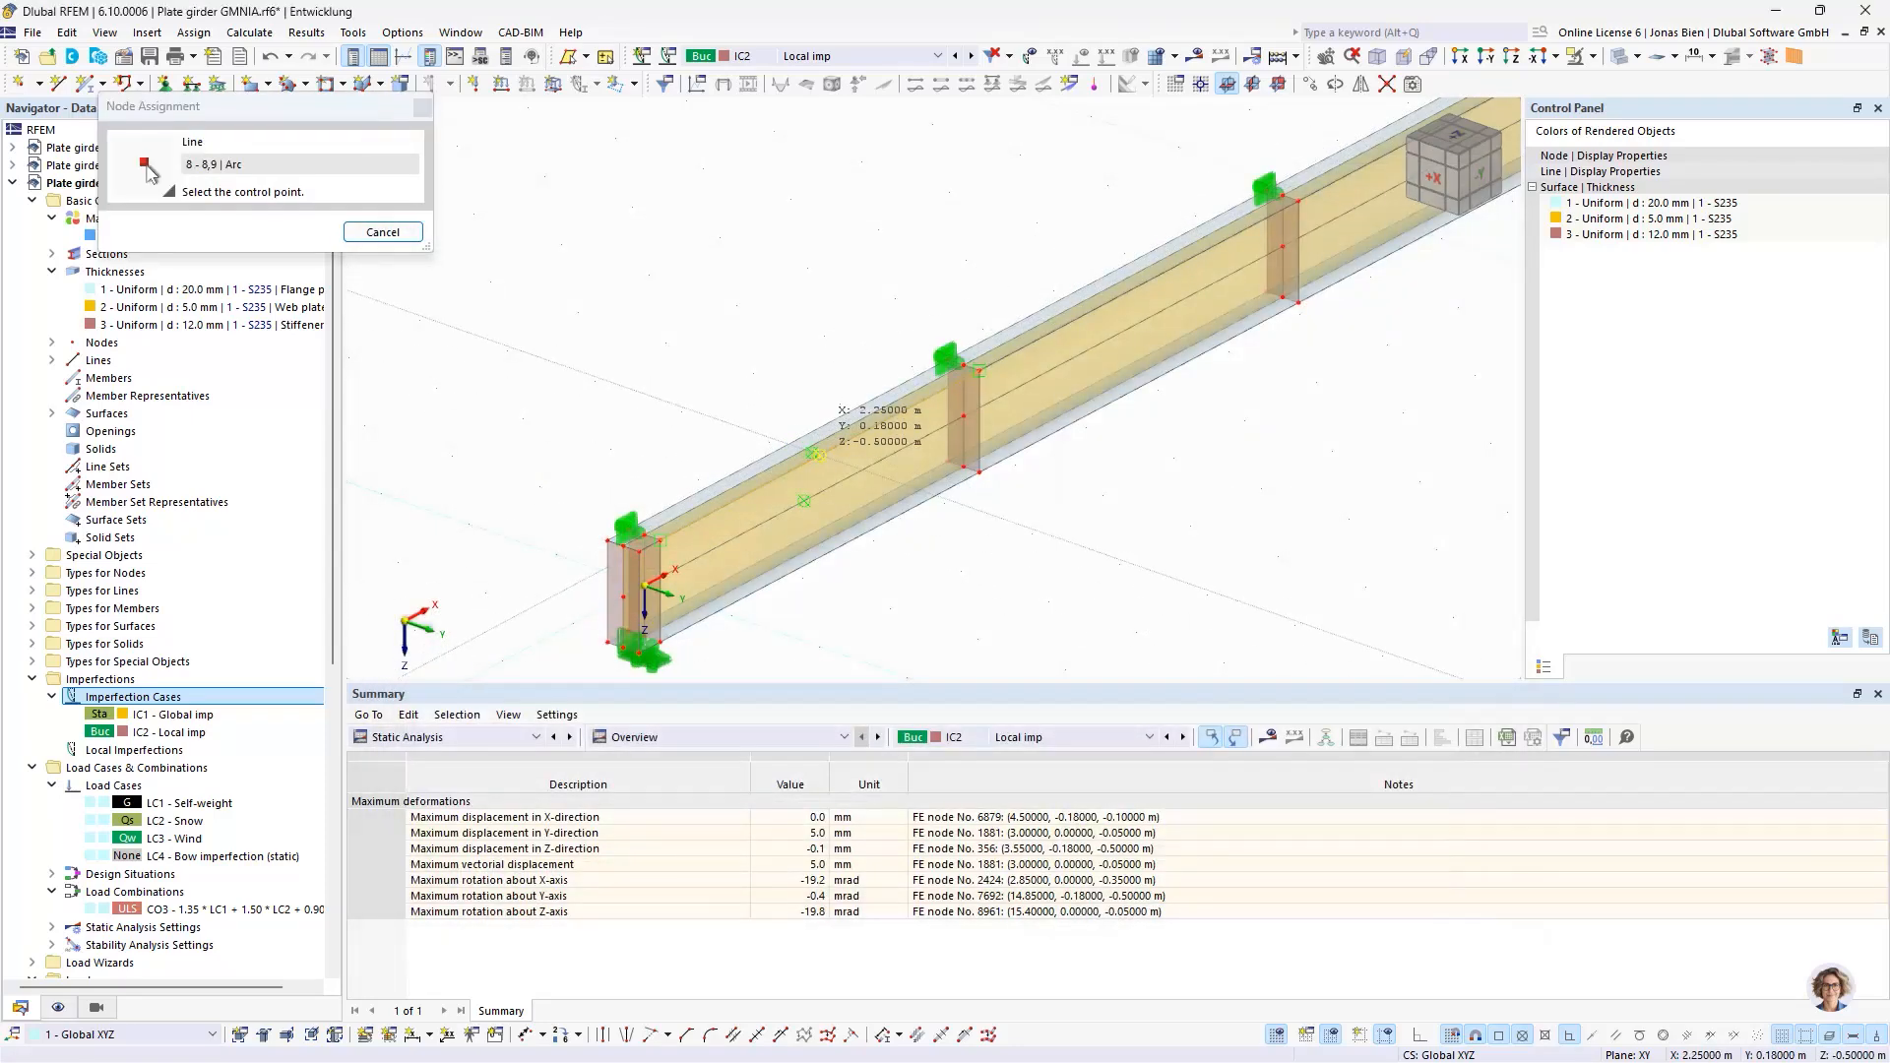
left_click(817, 454)
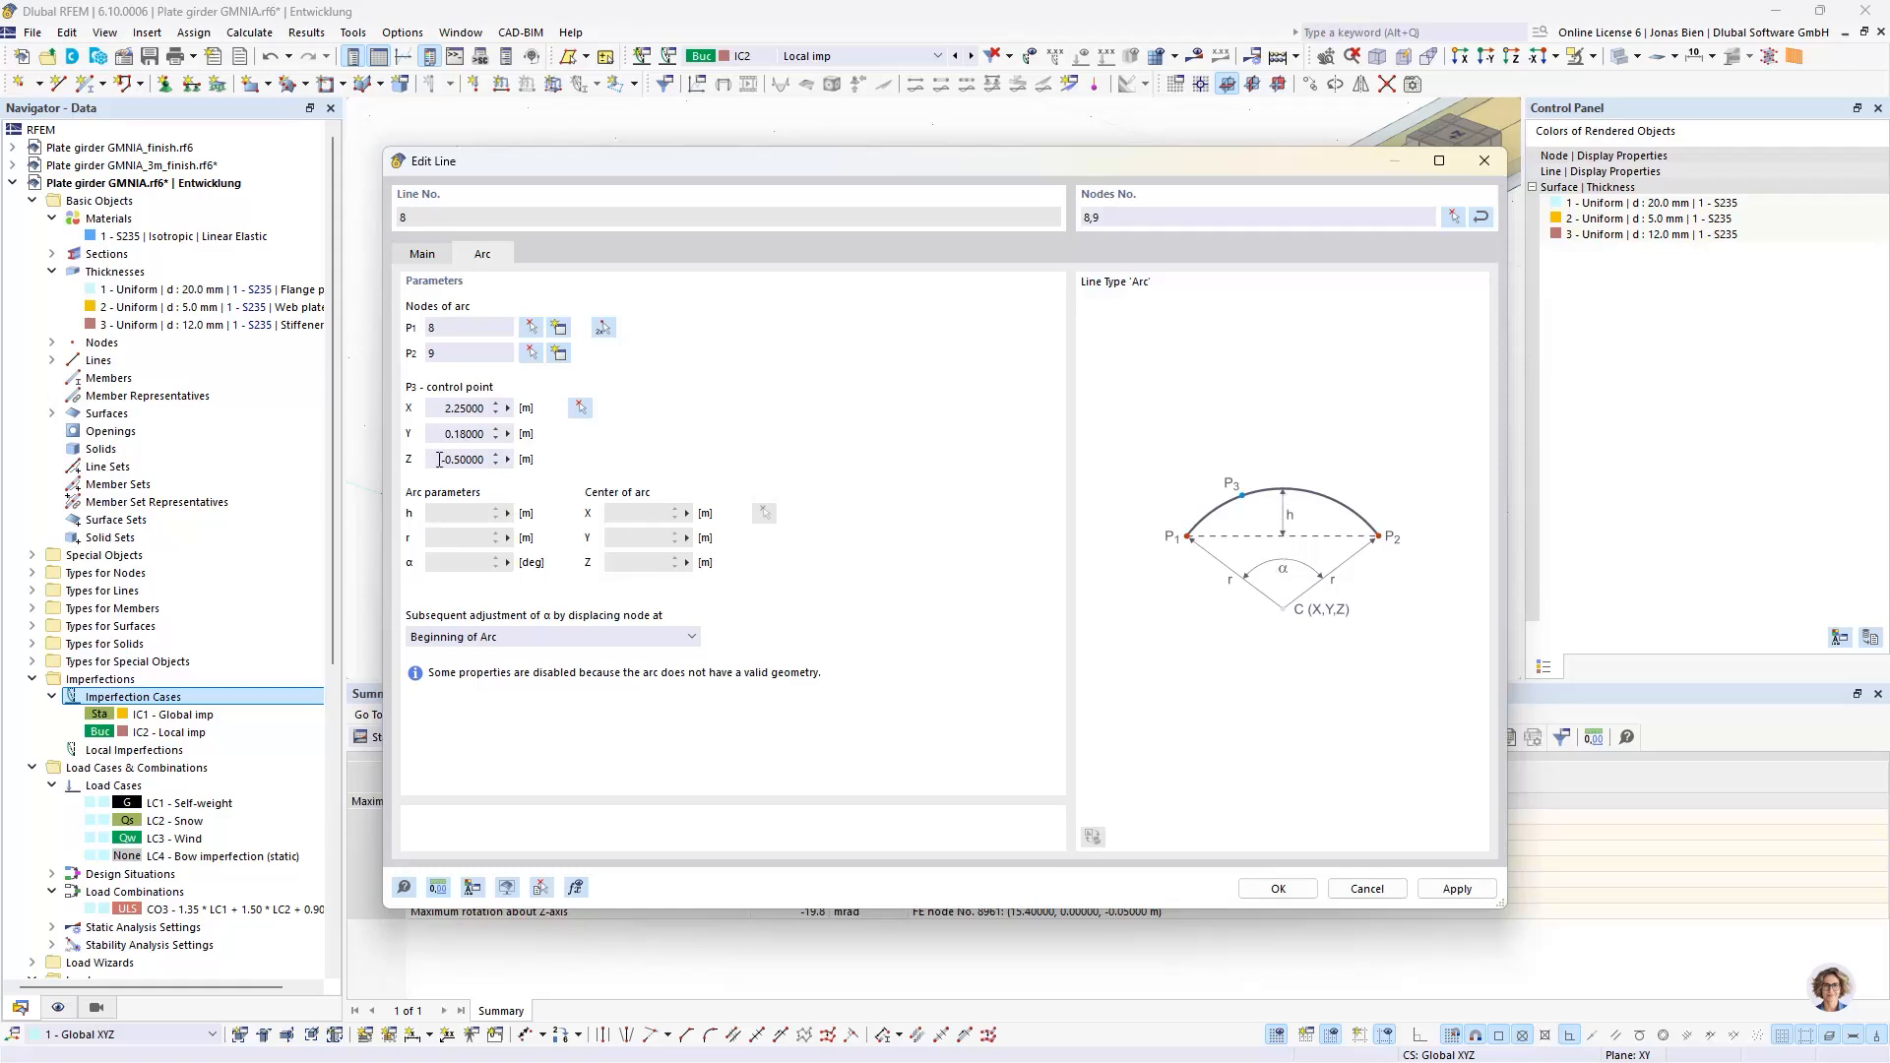
- Set the Z coordinate of line 8's arc control point with the formula -0.50000-0.36/2/50 and accept deleting the results
left_click(503, 464)
left_click(507, 460)
left_click(589, 465)
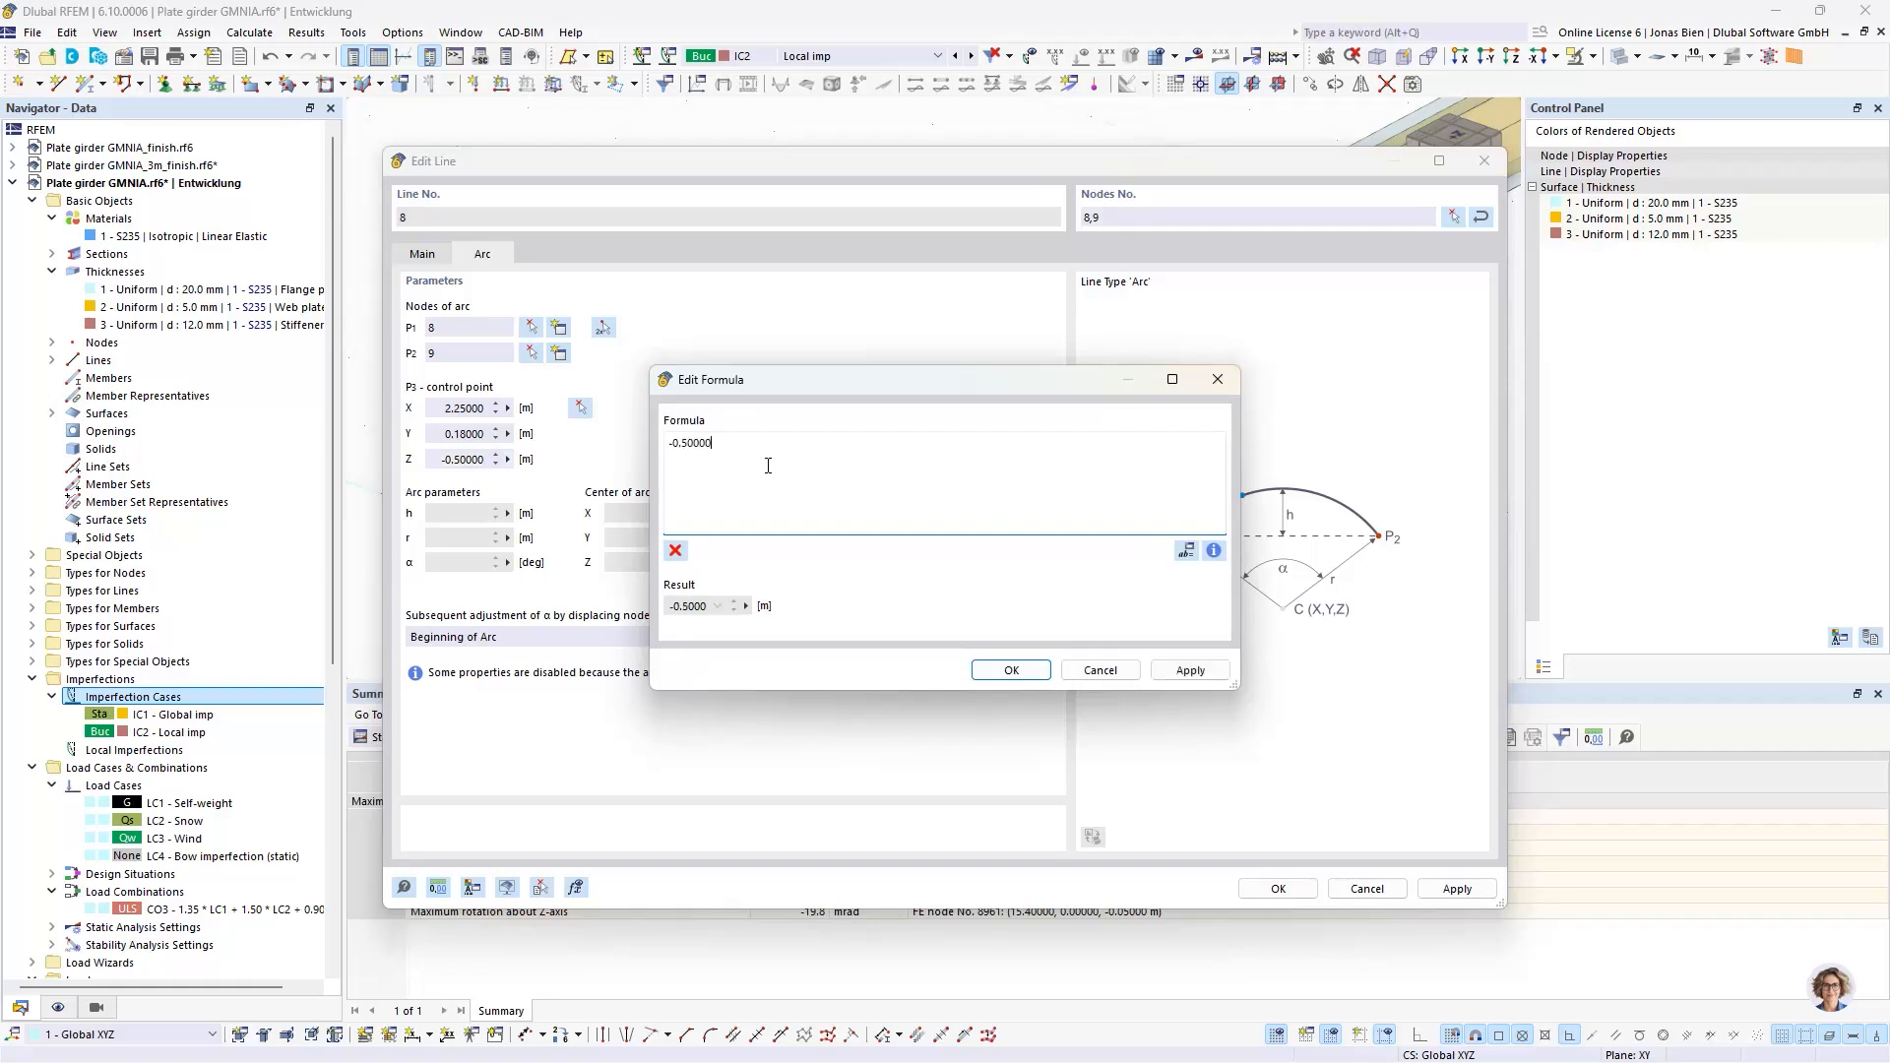
type("-0.36/2/50")
left_click_drag(777, 463, 668, 445)
left_click(1012, 669)
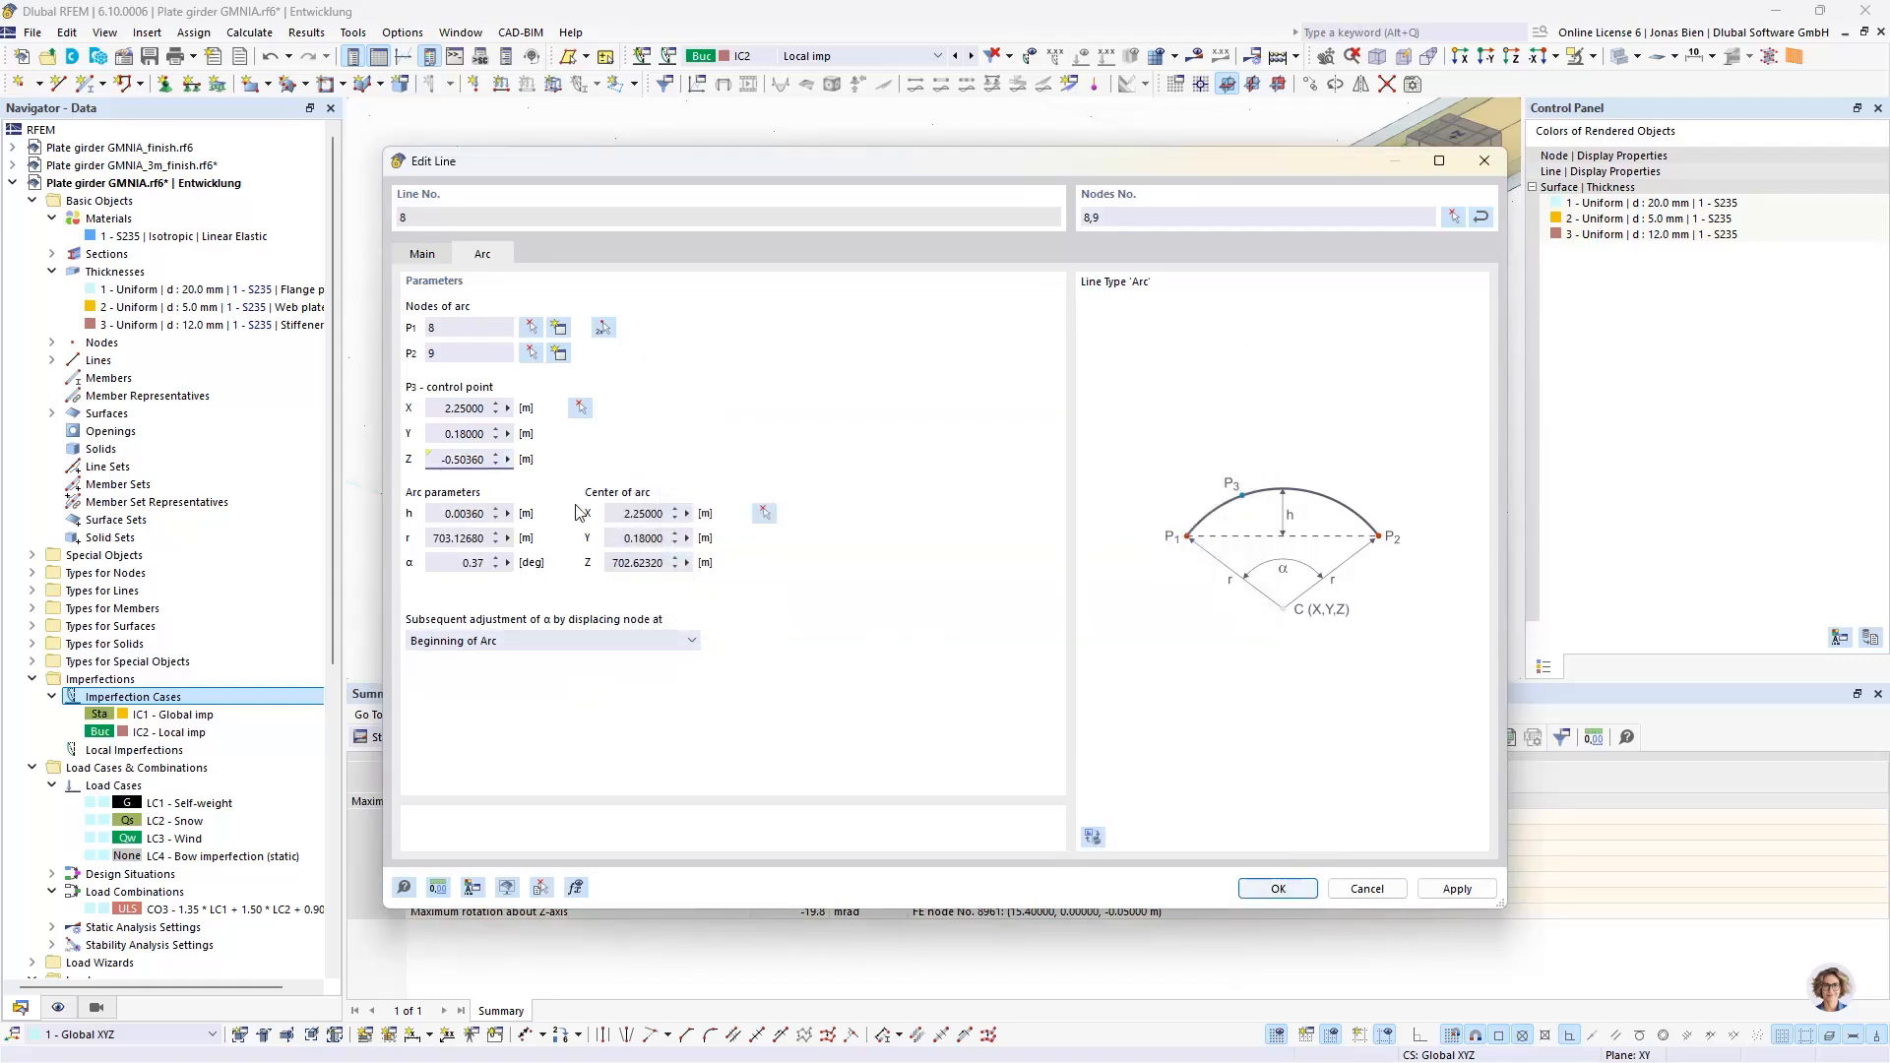
left_click(1302, 890)
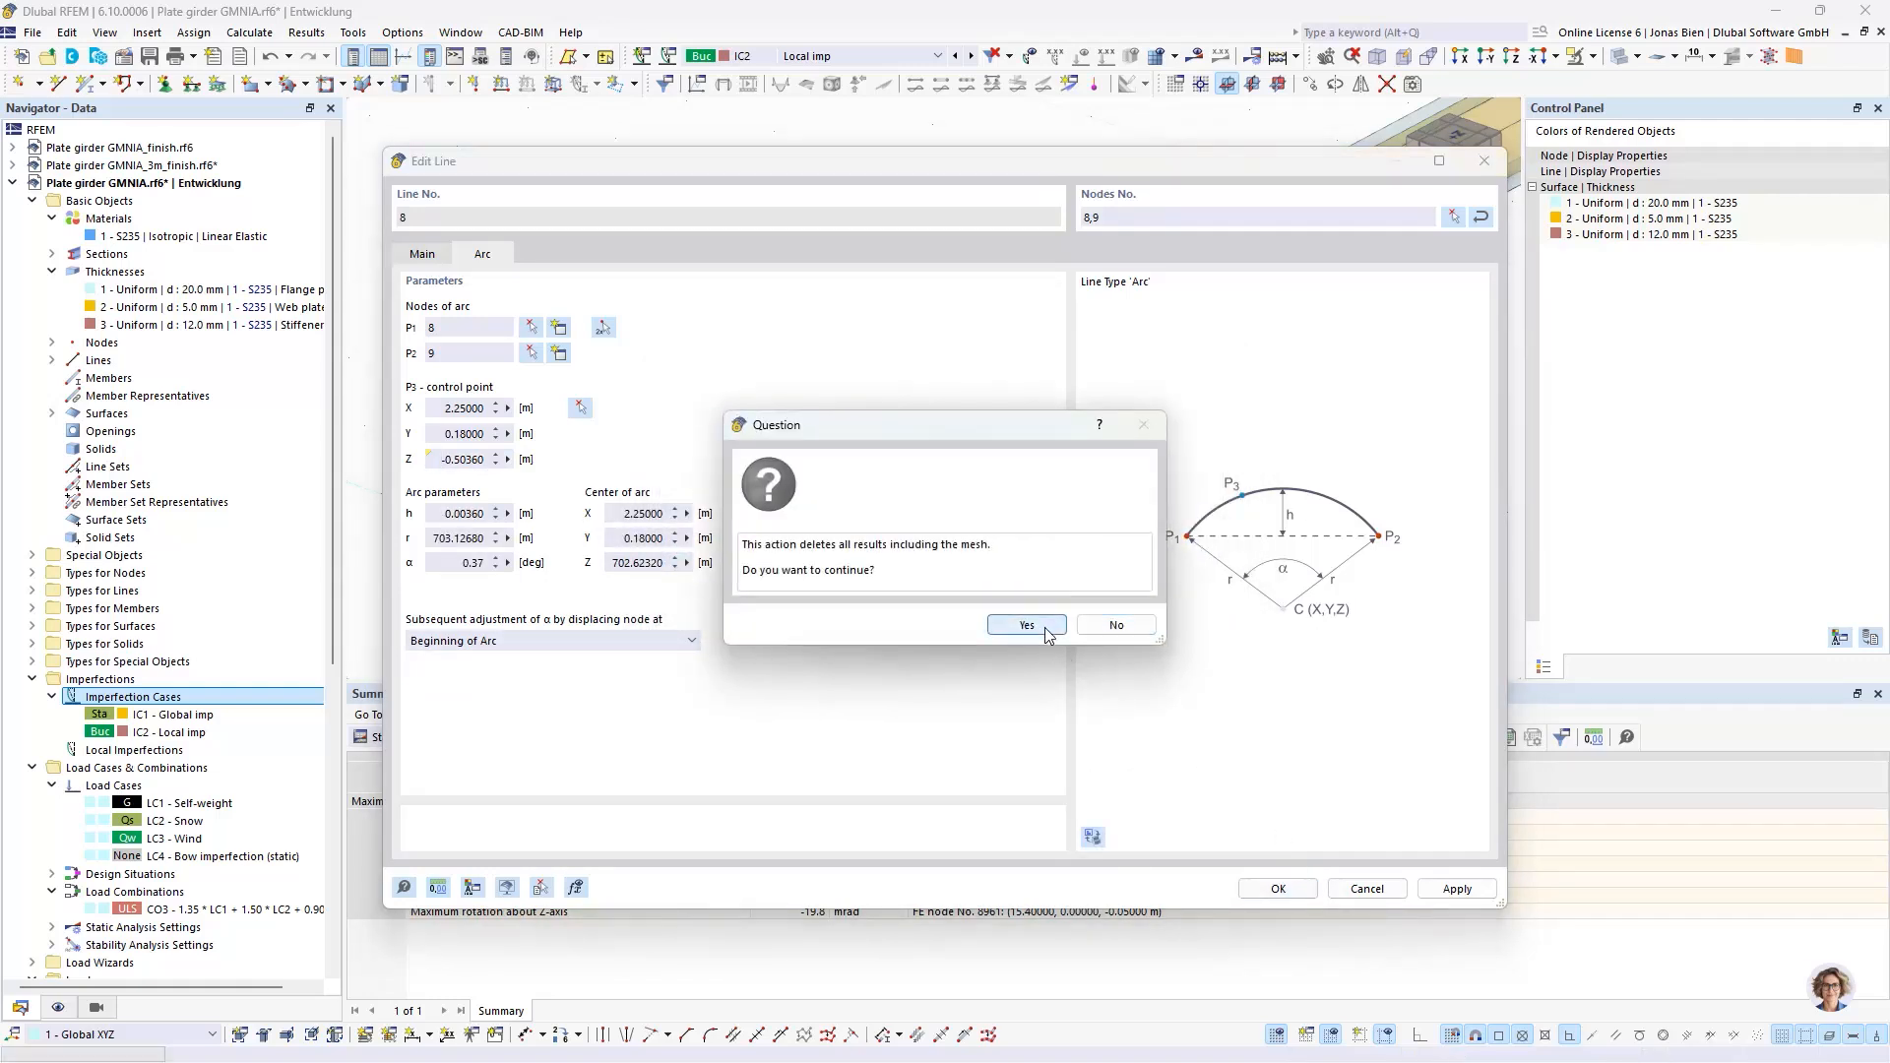
left_click(1029, 622)
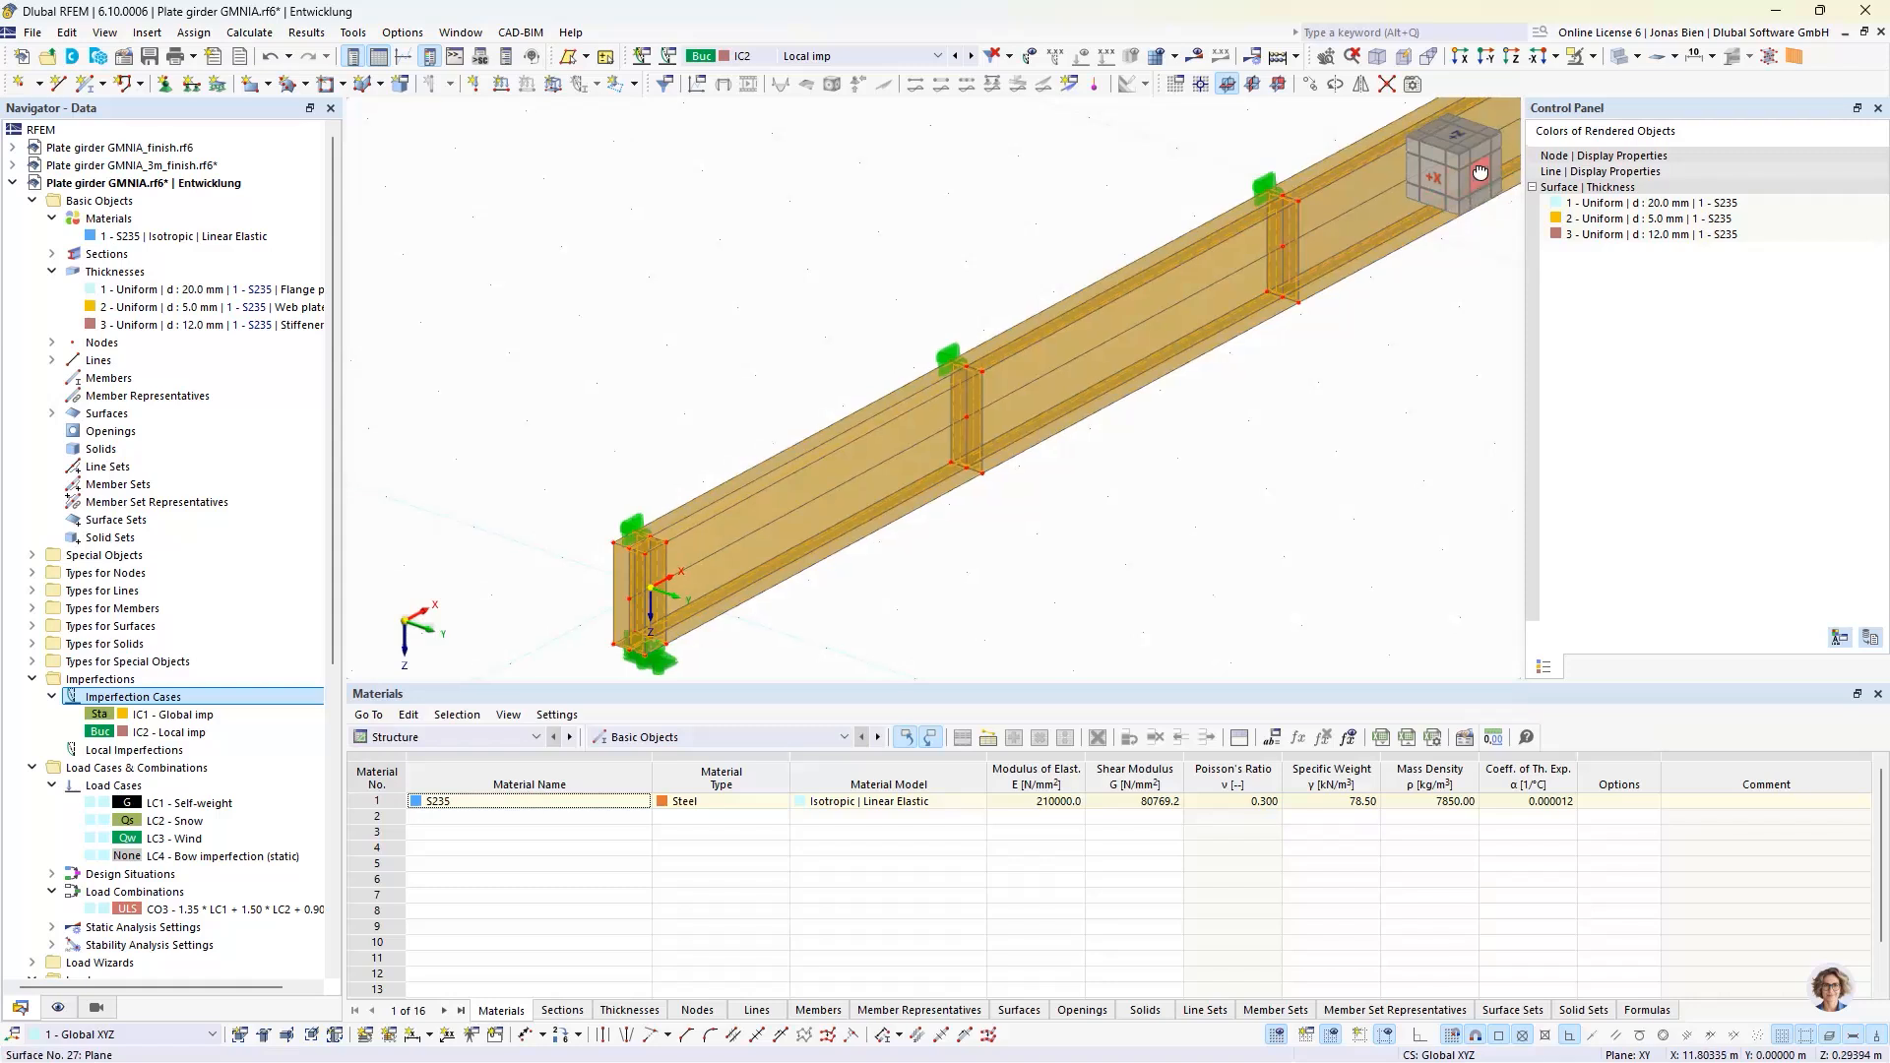
- Change the geometry type of surface 2, the top flange surface bounded by arc line 8, to Quadrangle
left_click(1481, 184)
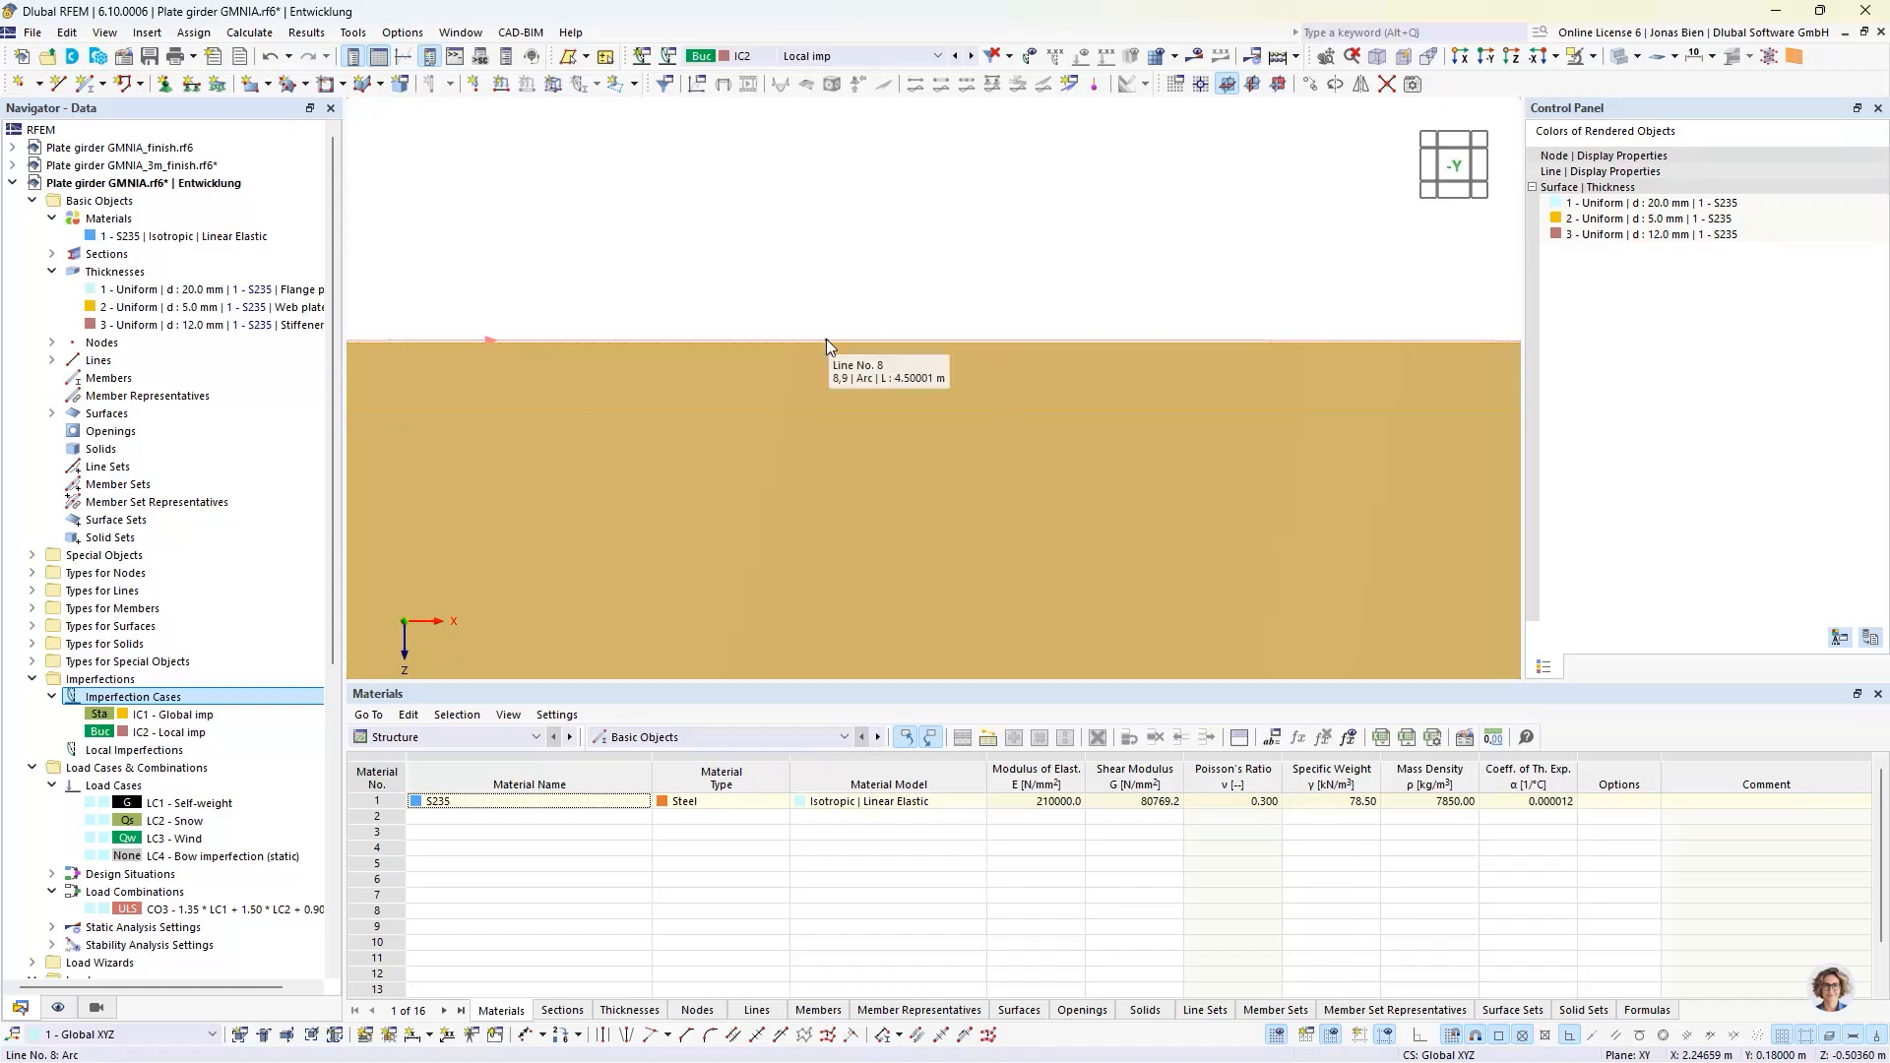
scroll(851, 283, "down", 5)
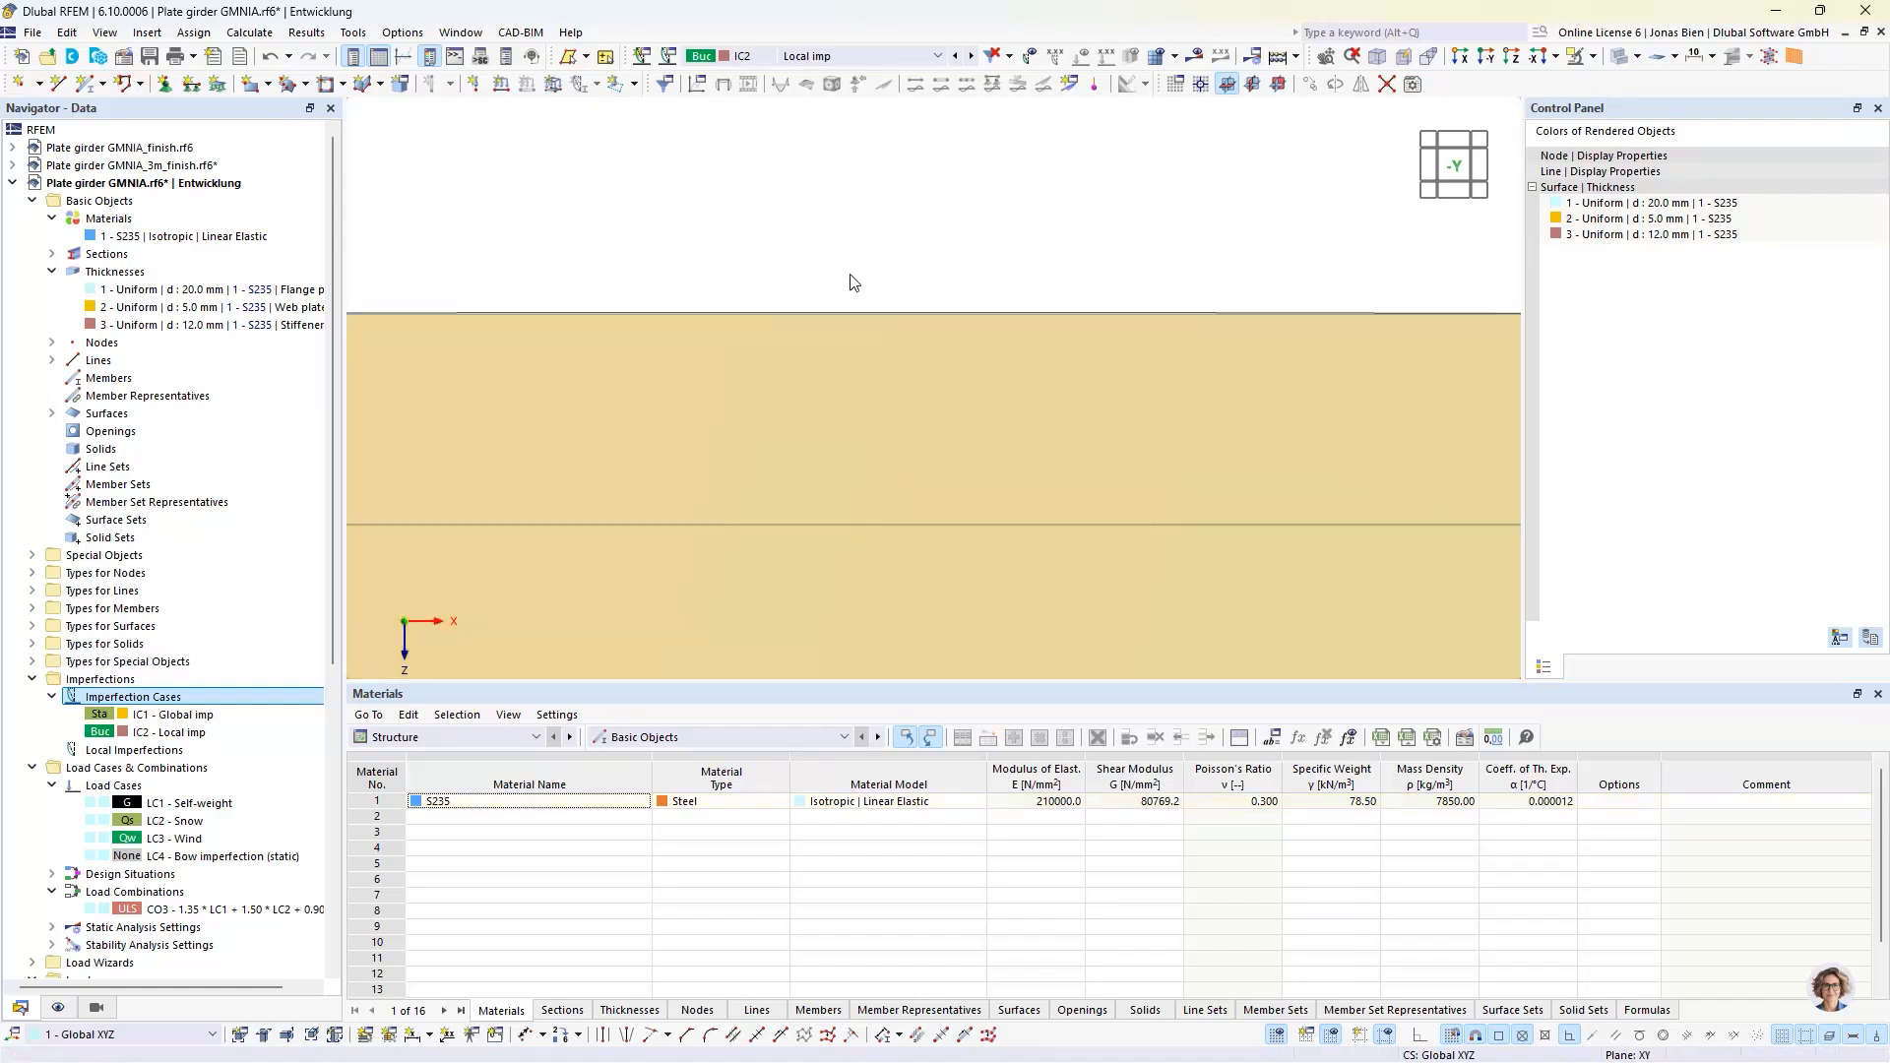
middle_click_drag(934, 481, 1303, 477)
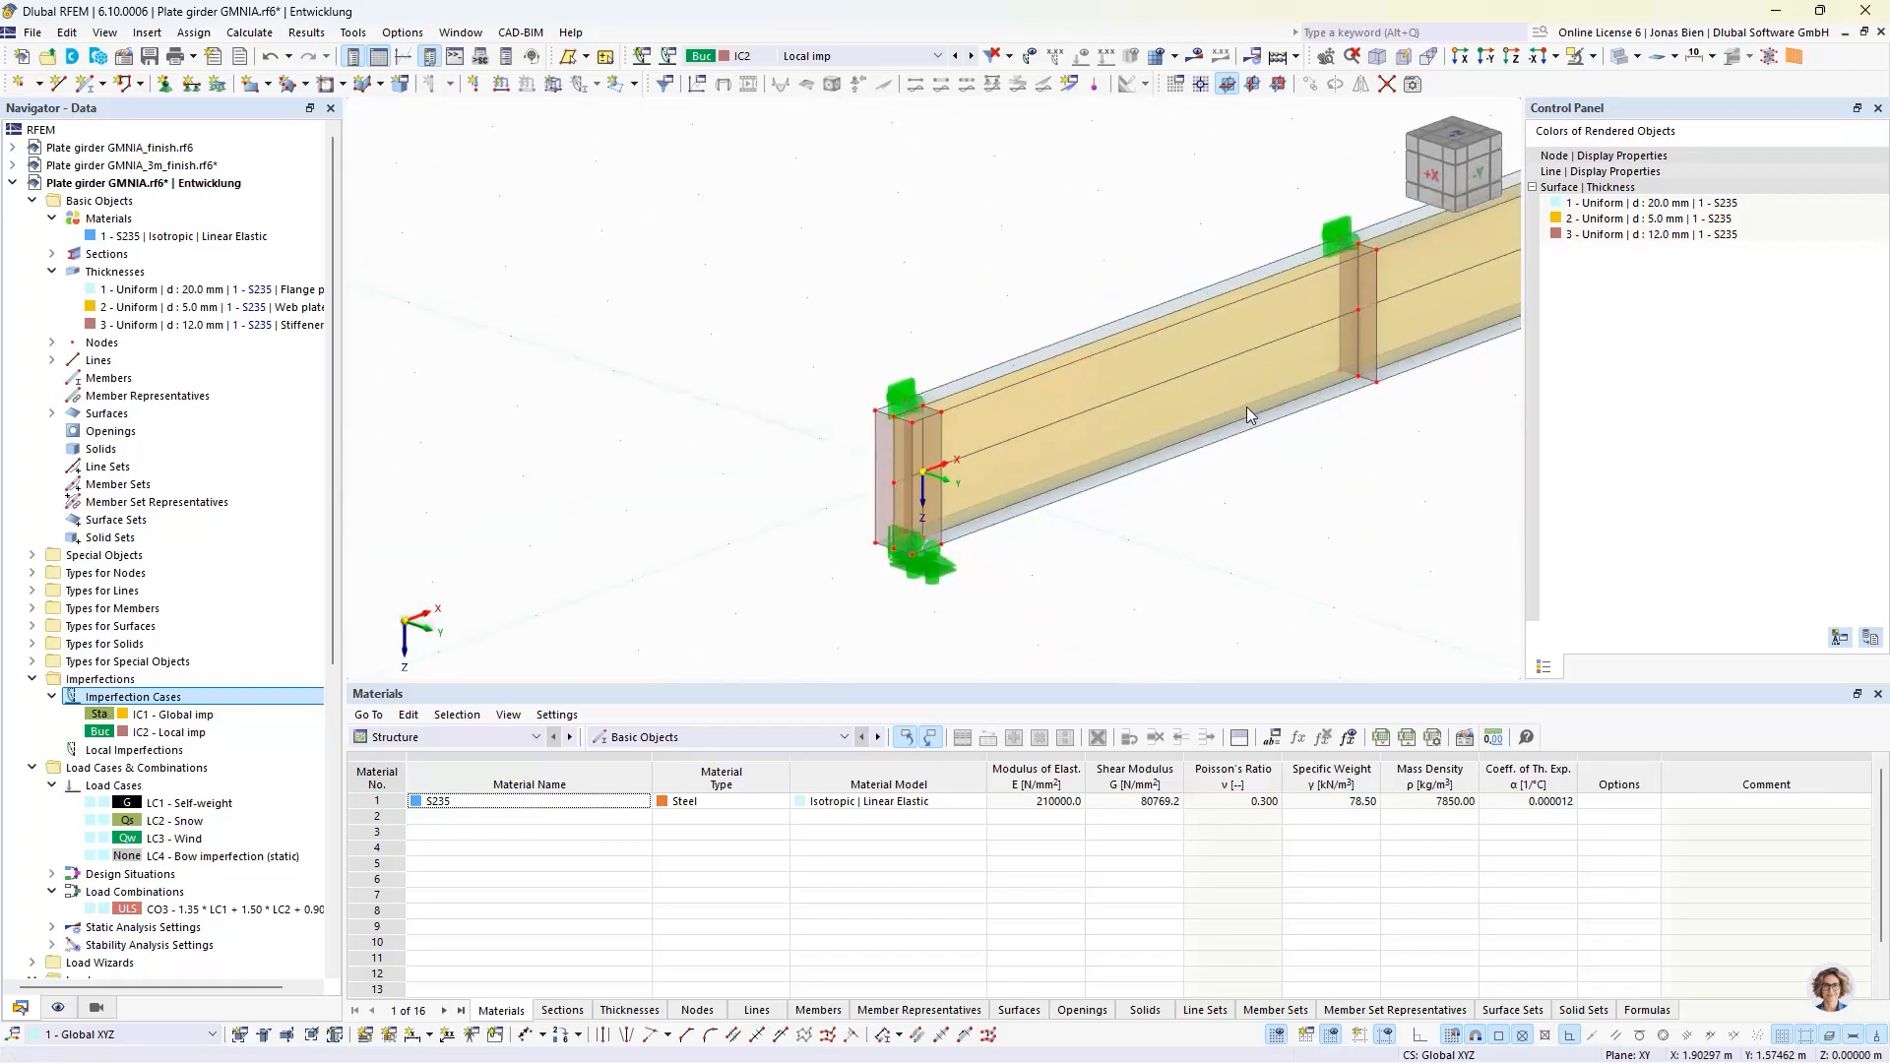
left_click(52, 414)
left_click(125, 452)
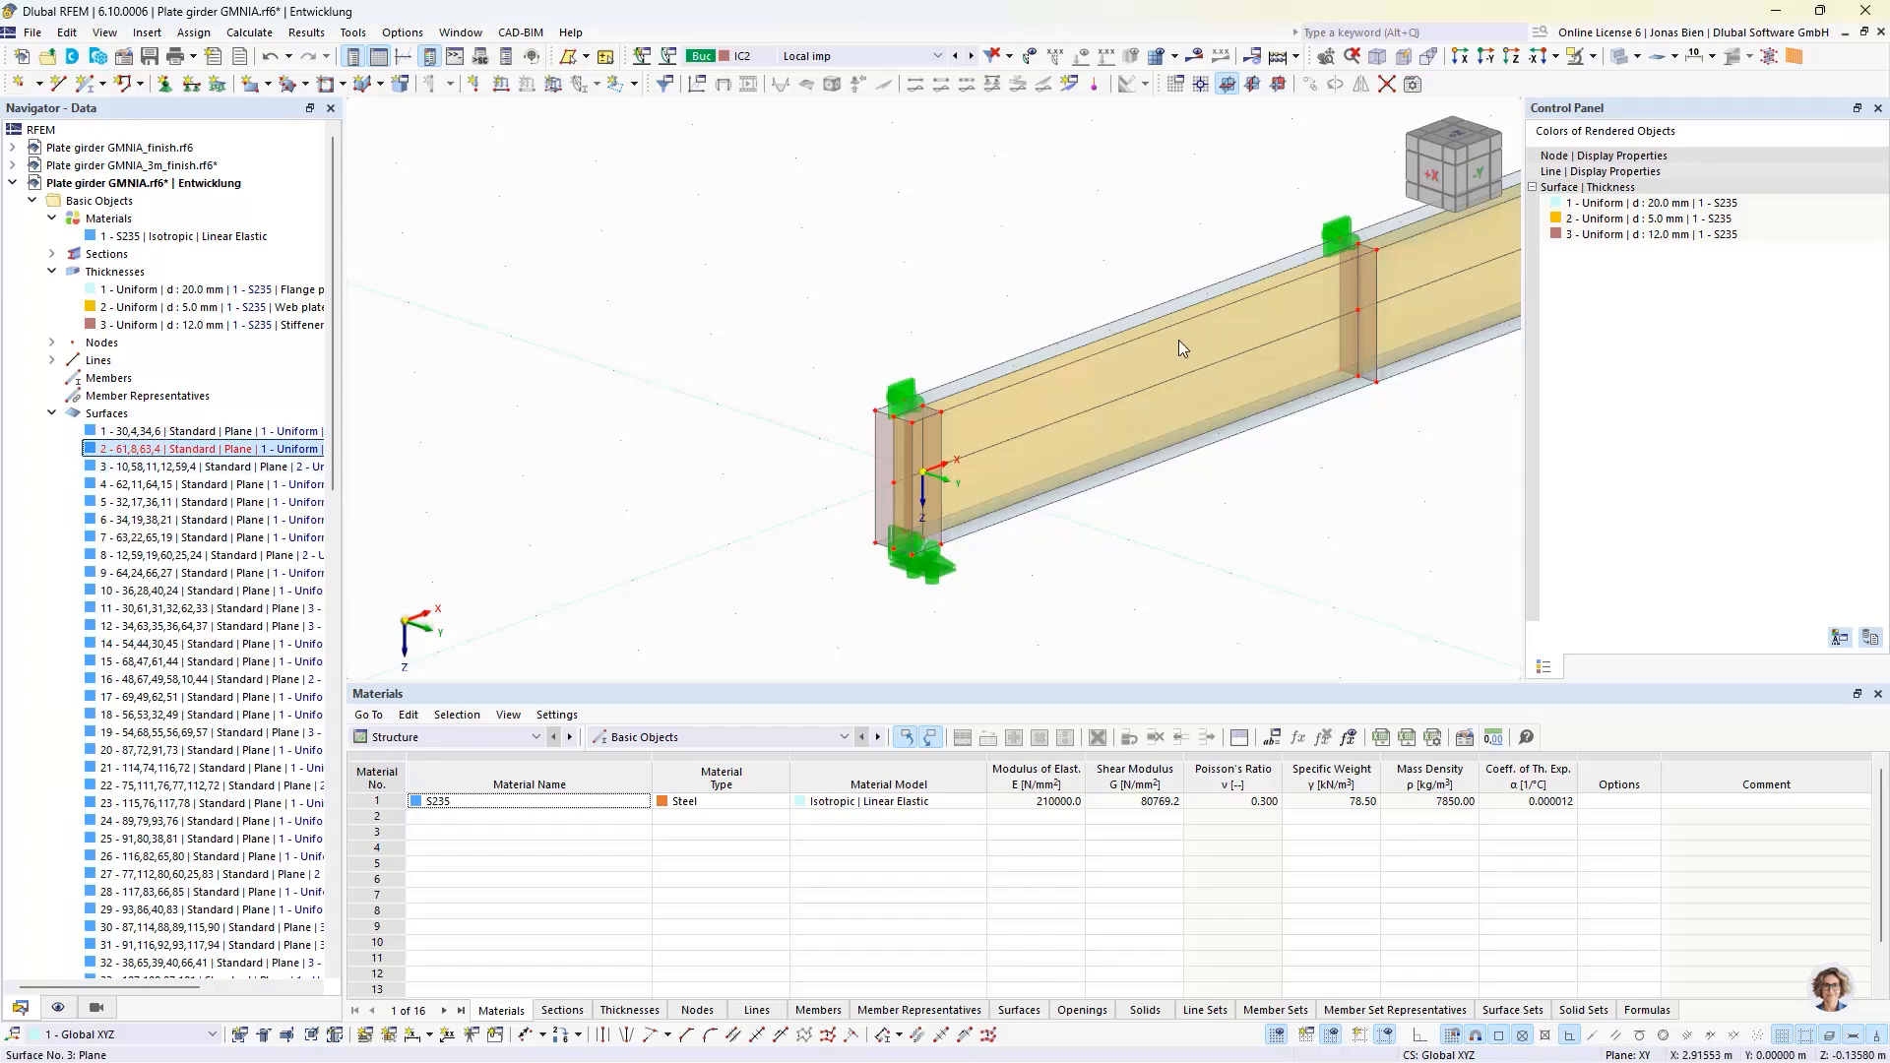
scroll(1179, 339, "up", 2)
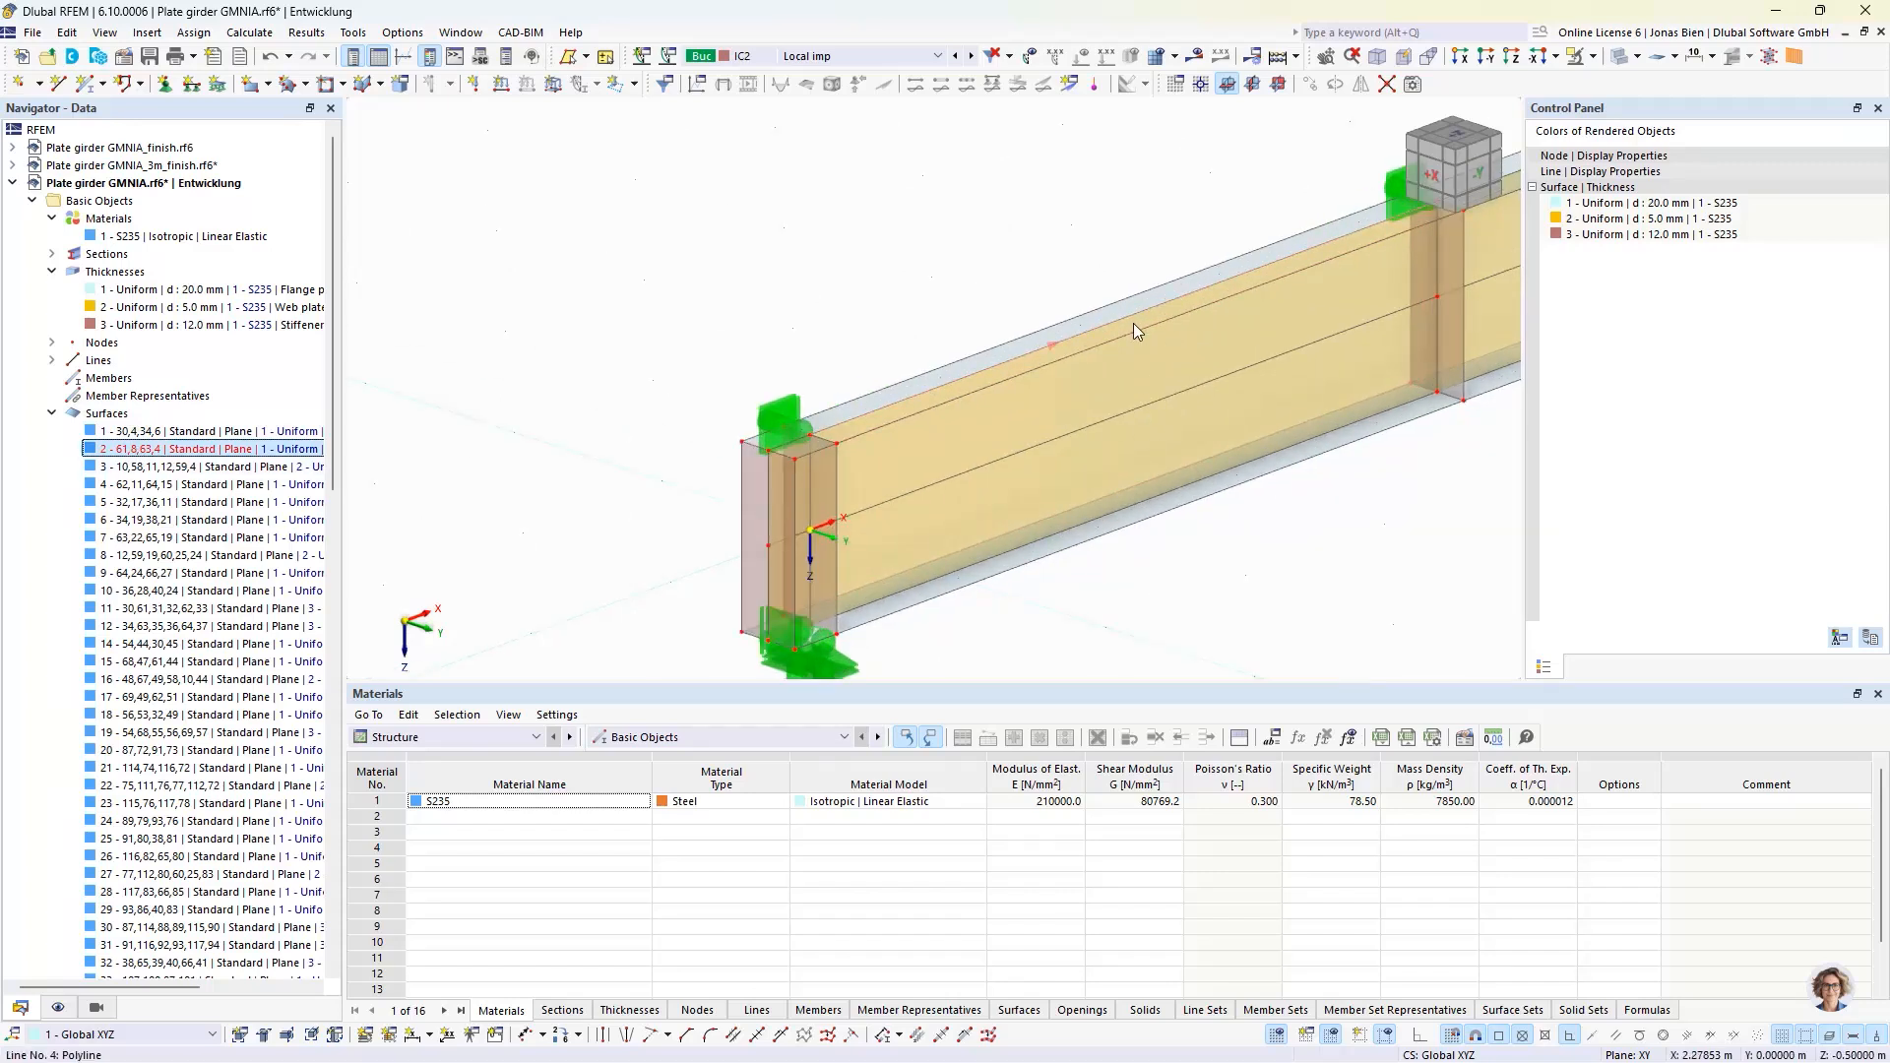
double_click(181, 452)
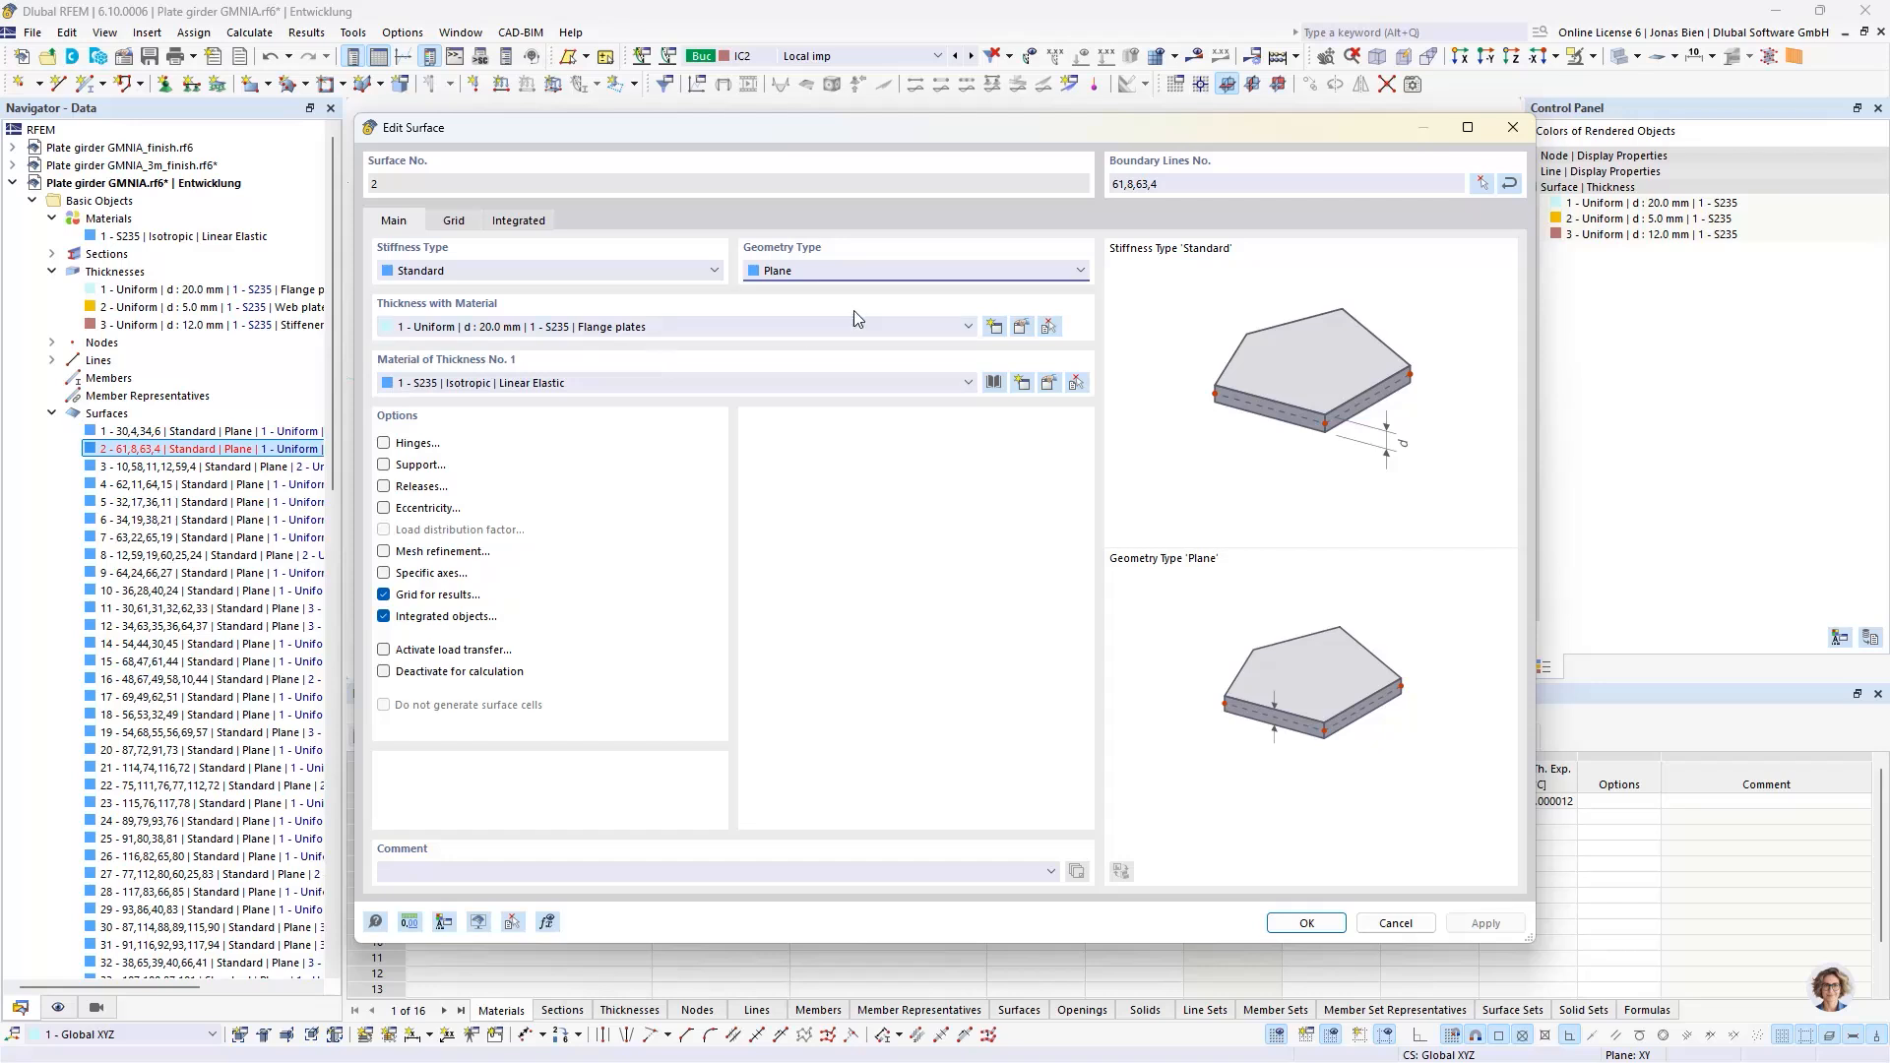
left_click(812, 280)
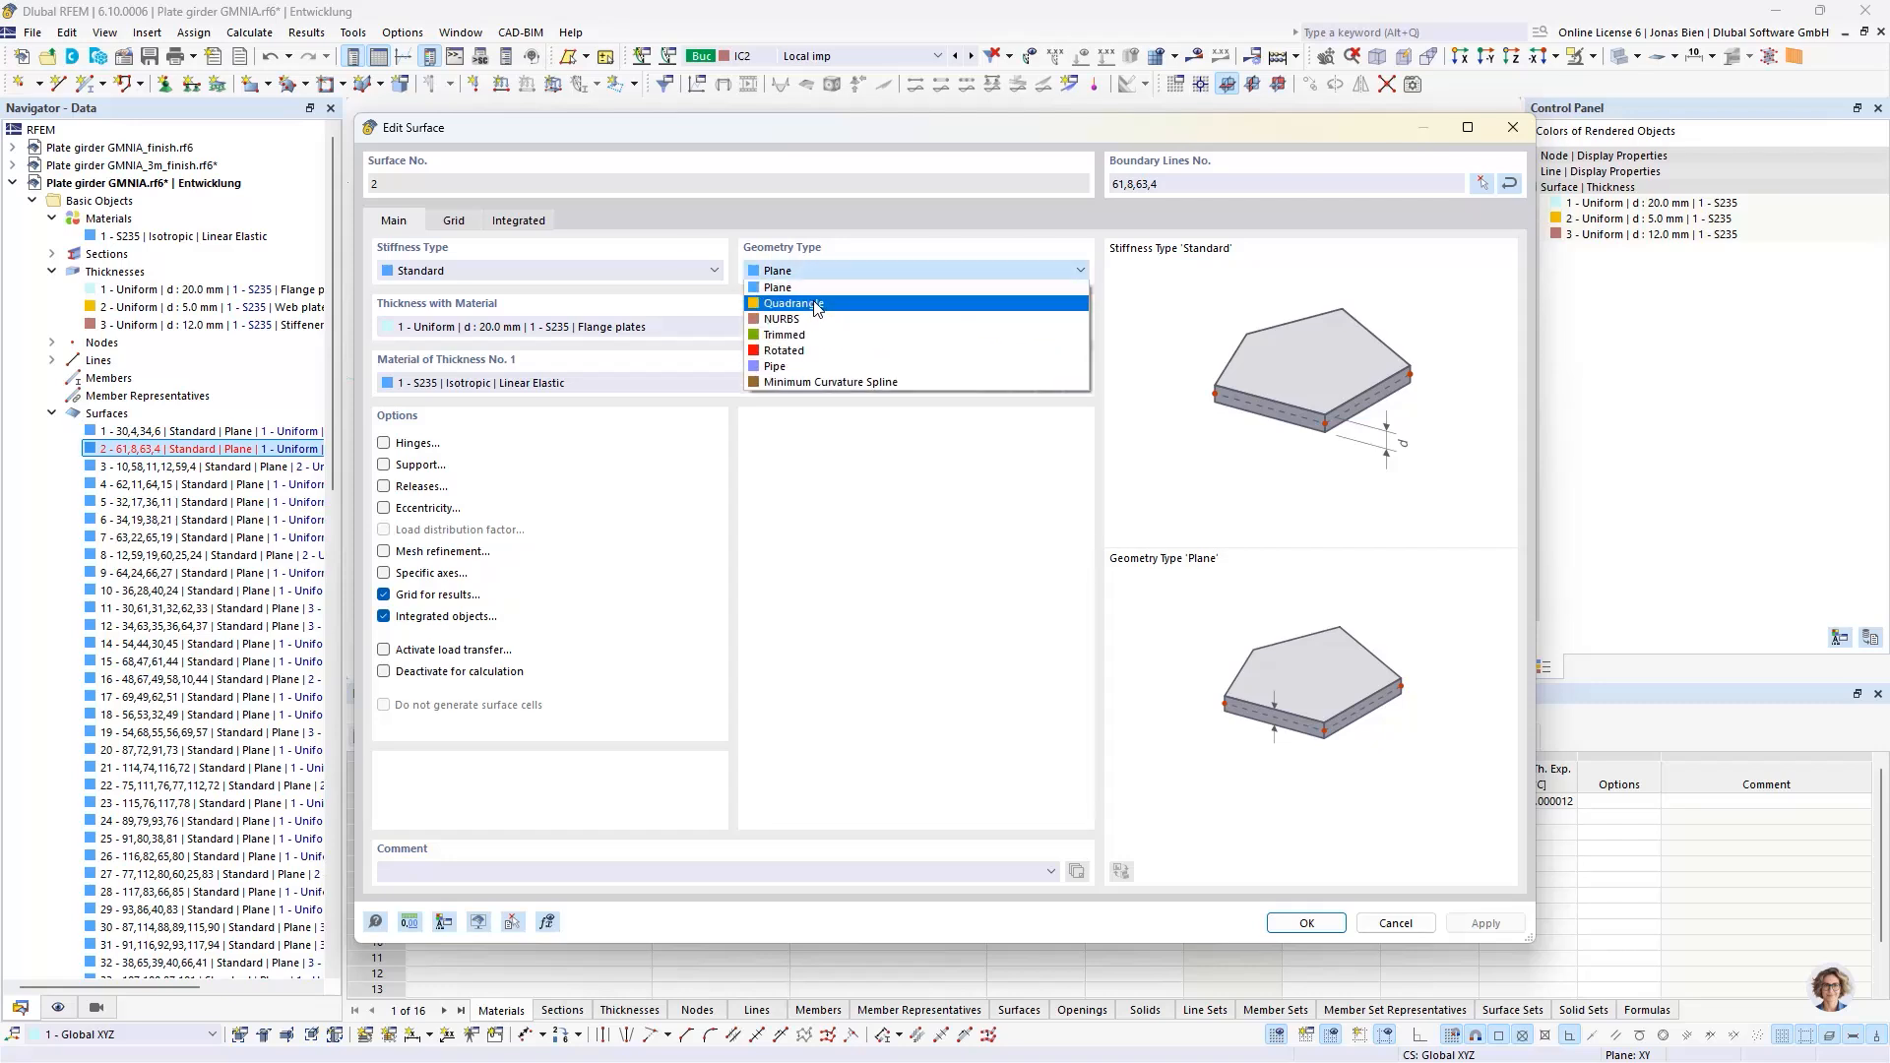
left_click(813, 305)
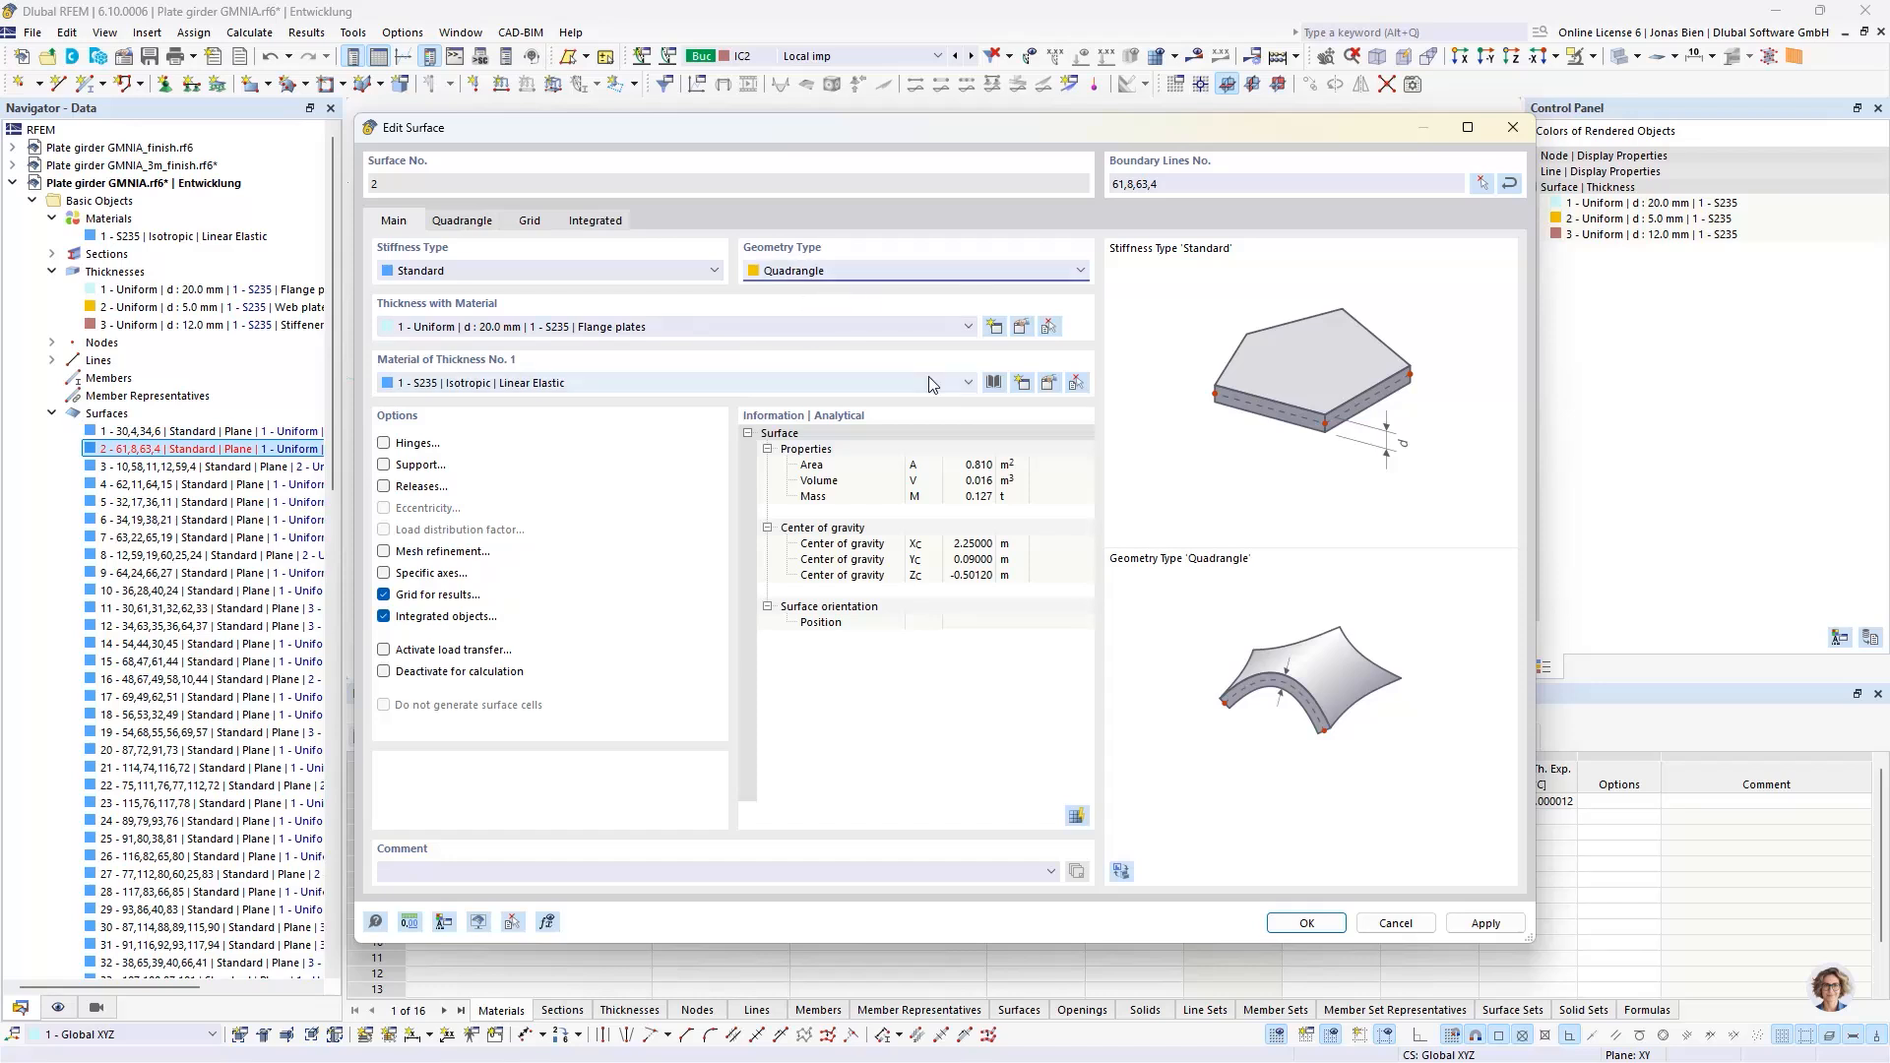
left_click(1300, 923)
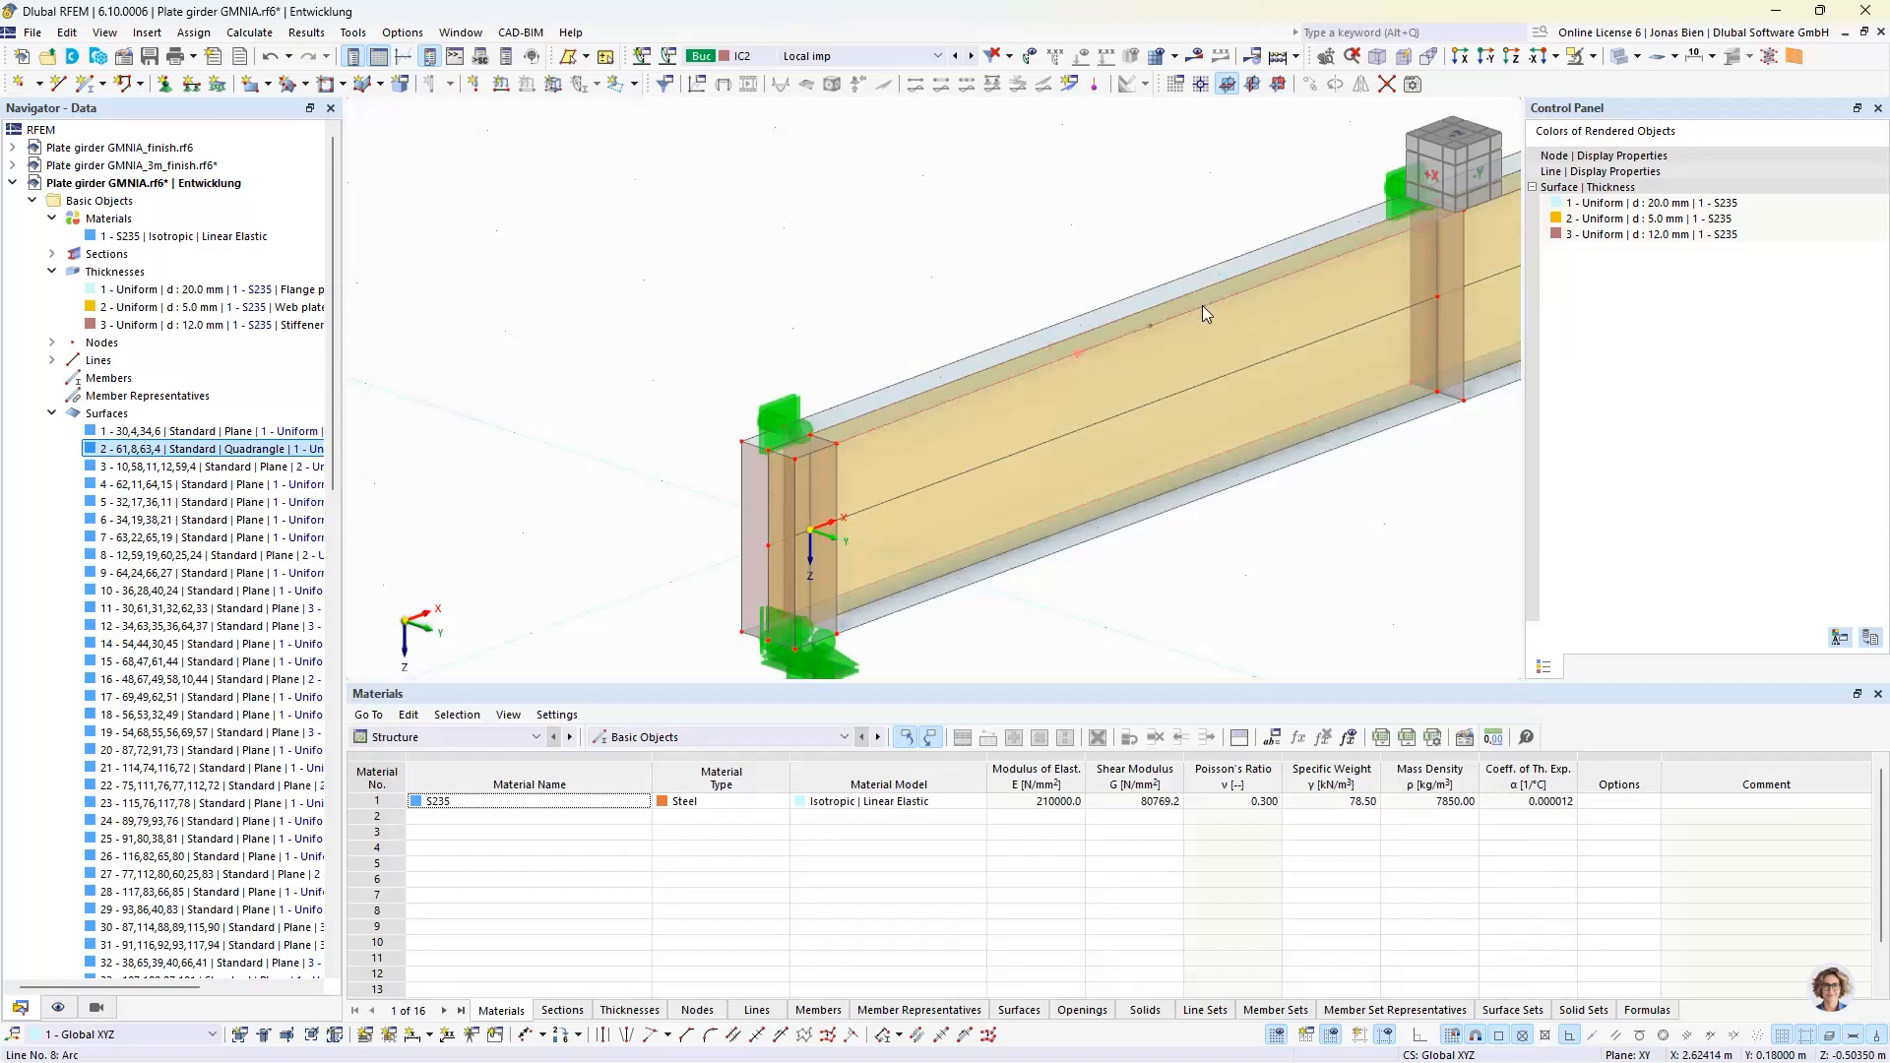
- Delete the other three flange surfaces of the first field, keeping only quadrangle surface 2
scroll(1201, 403, "down", 2)
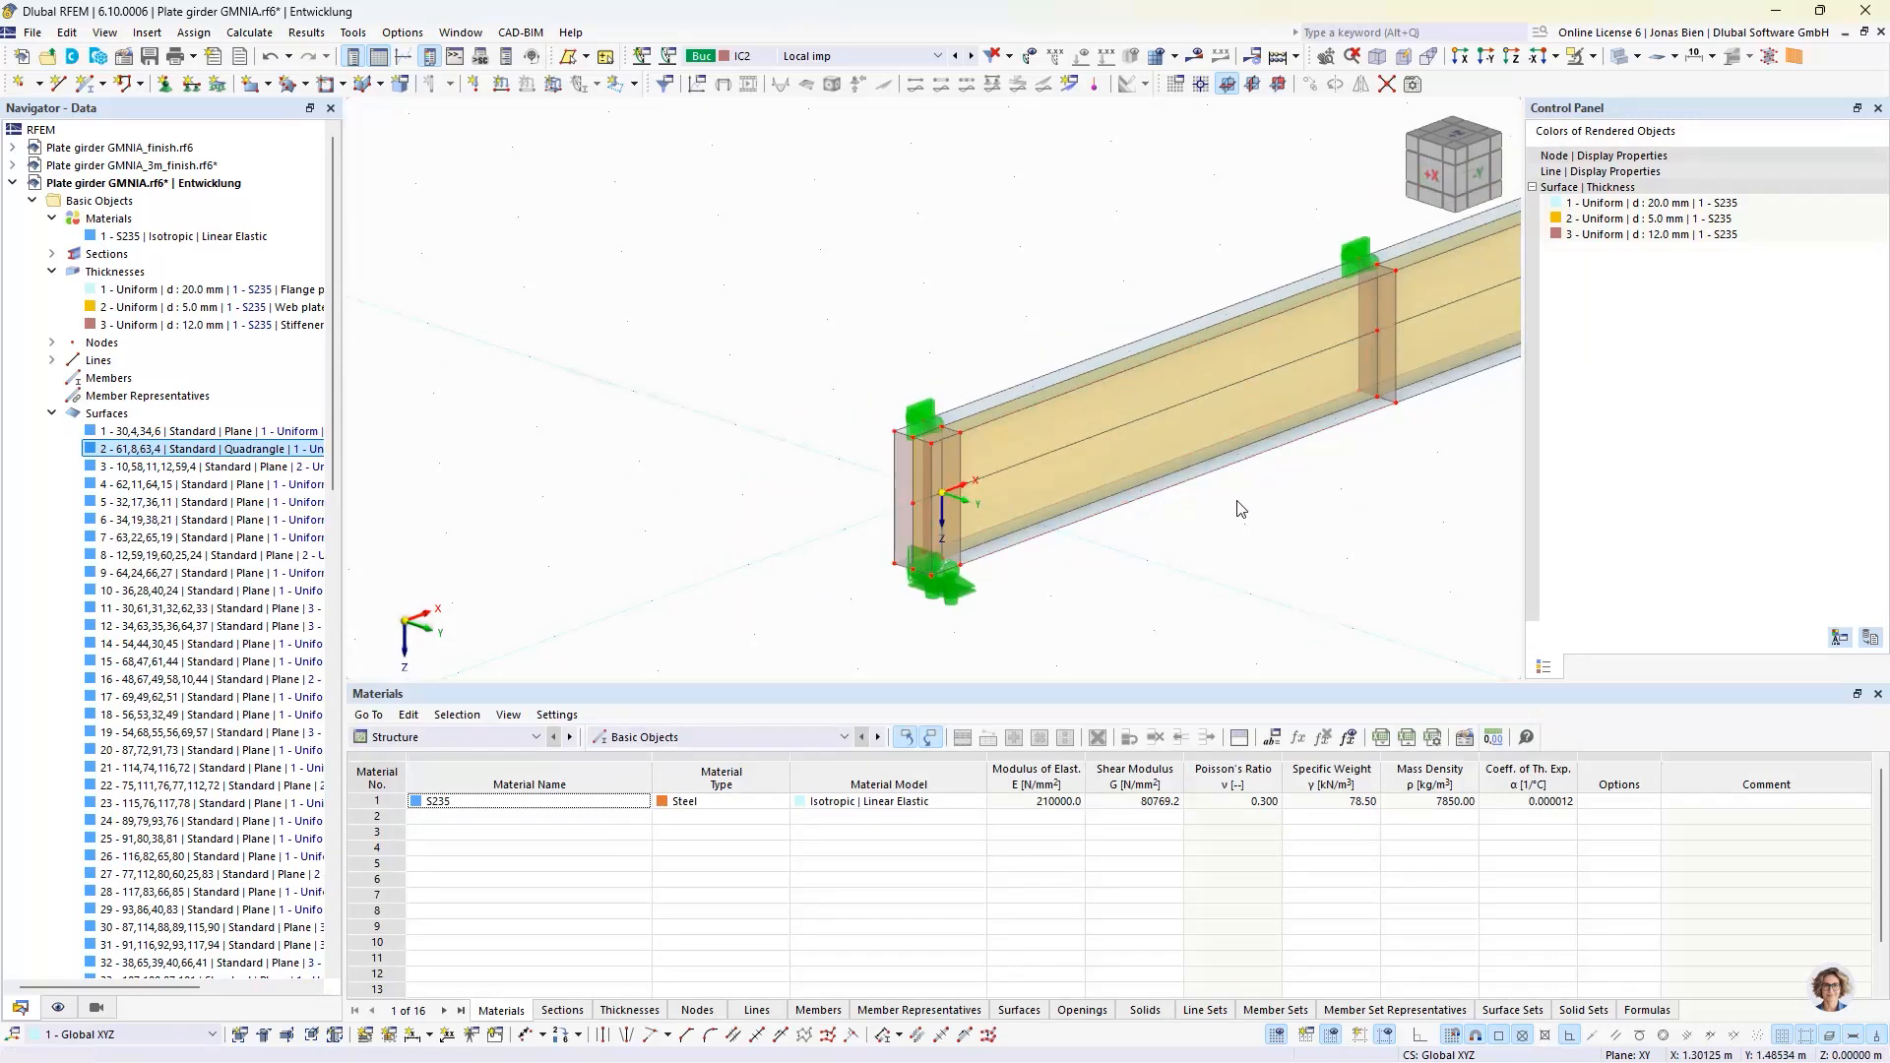
middle_click_drag(1329, 514, 1073, 556)
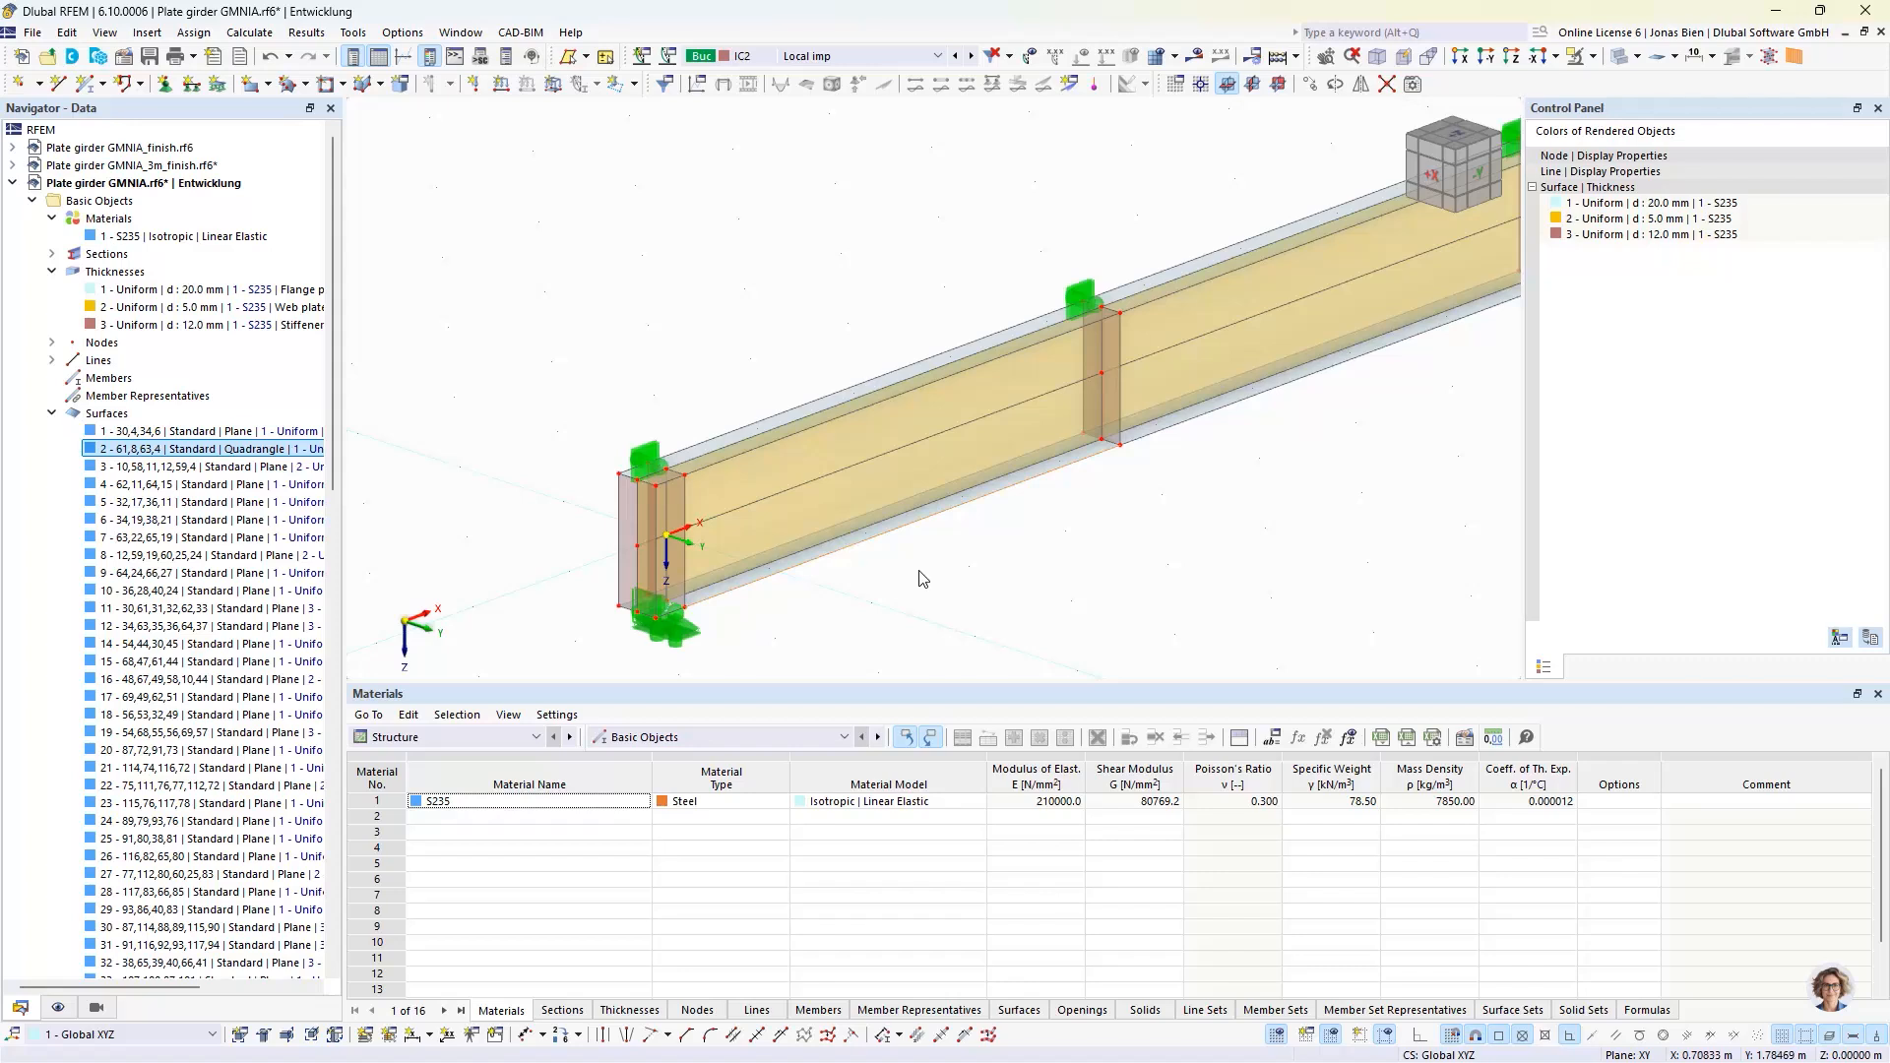
key("Delete")
left_click(825, 395)
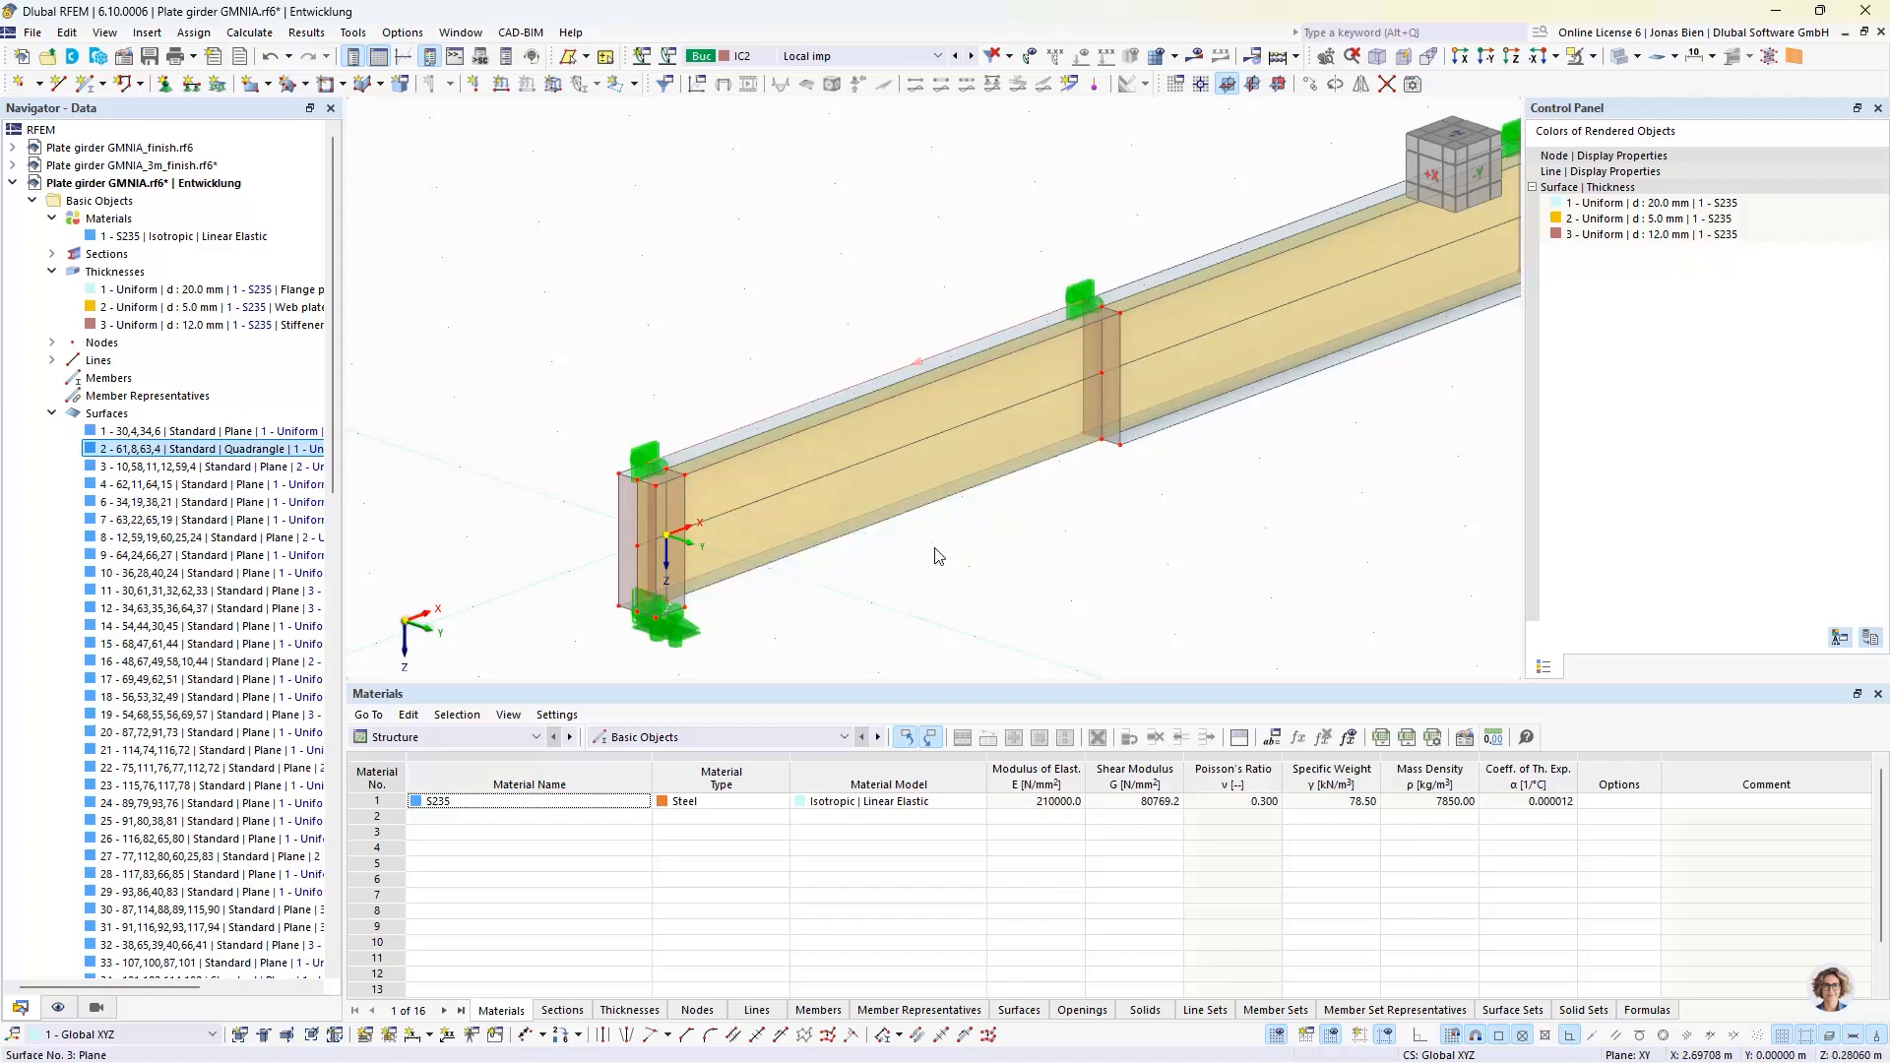
key("Delete")
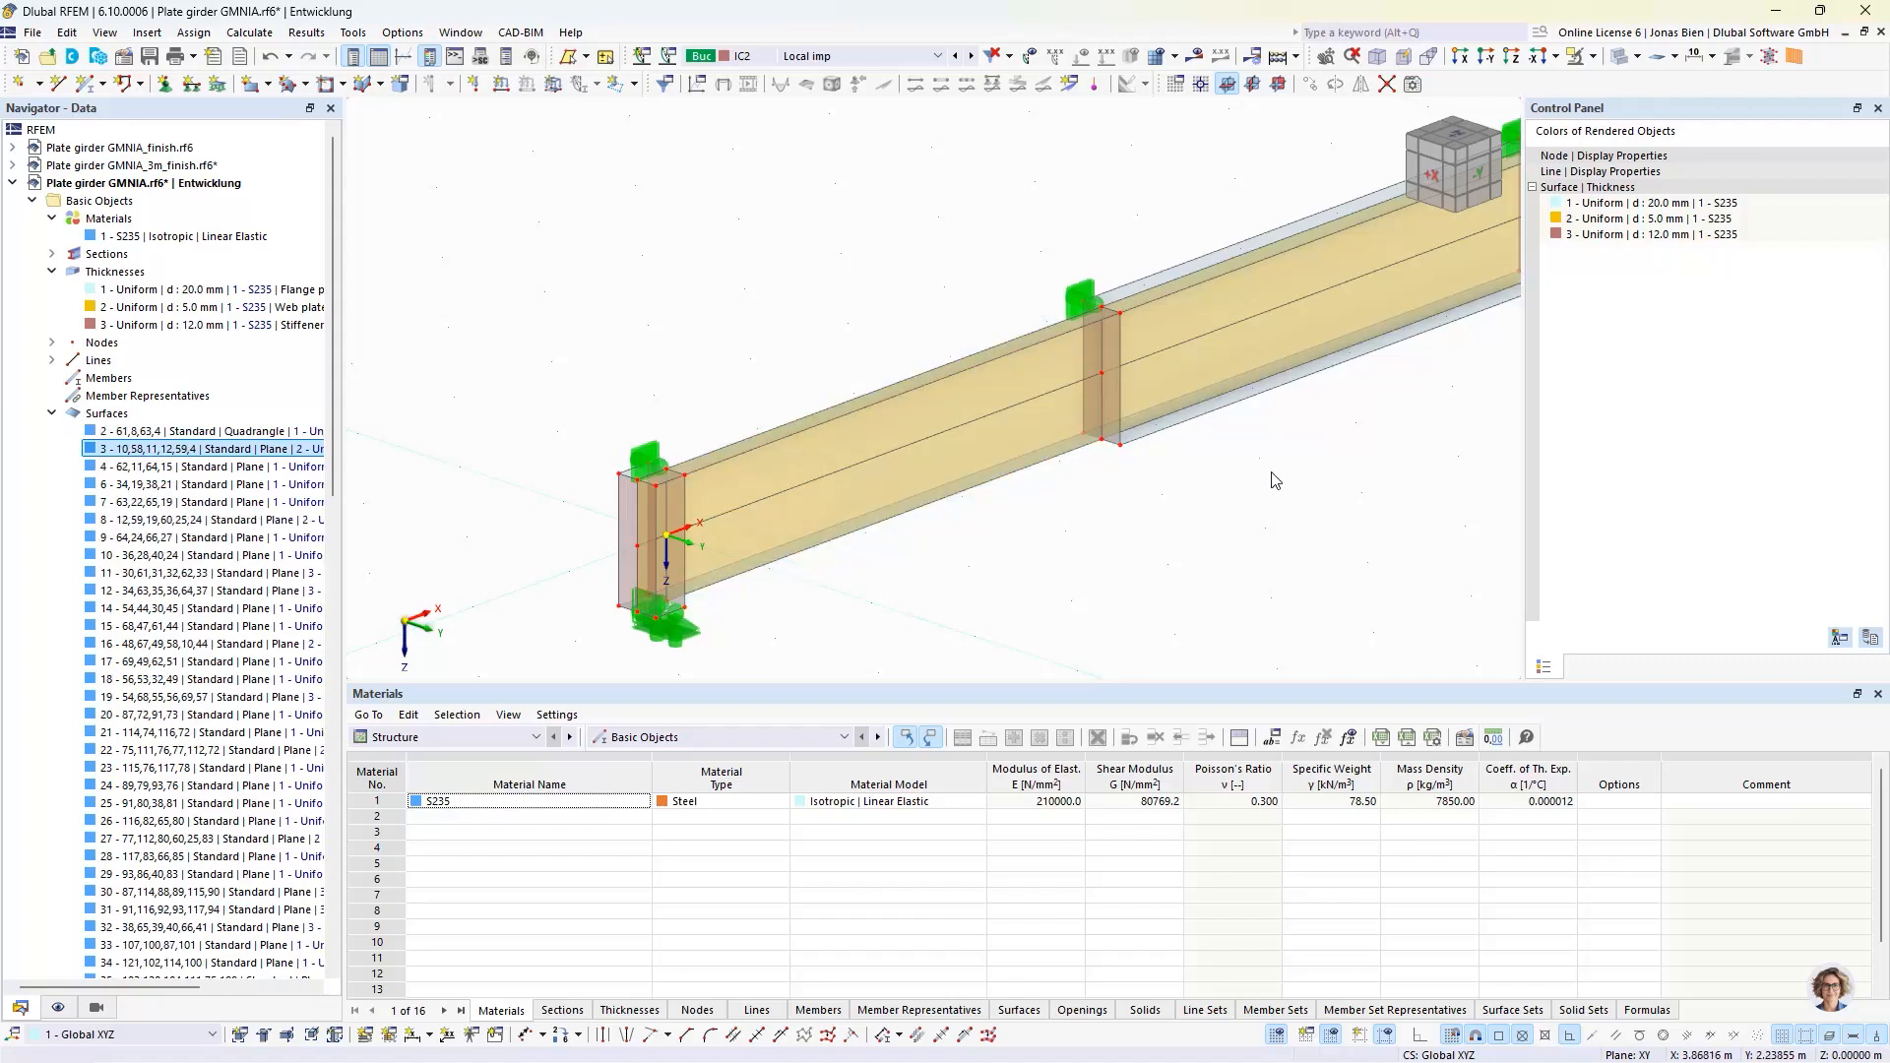
middle_click_drag(1271, 473, 1276, 516, "ctrl")
left_click(1454, 137)
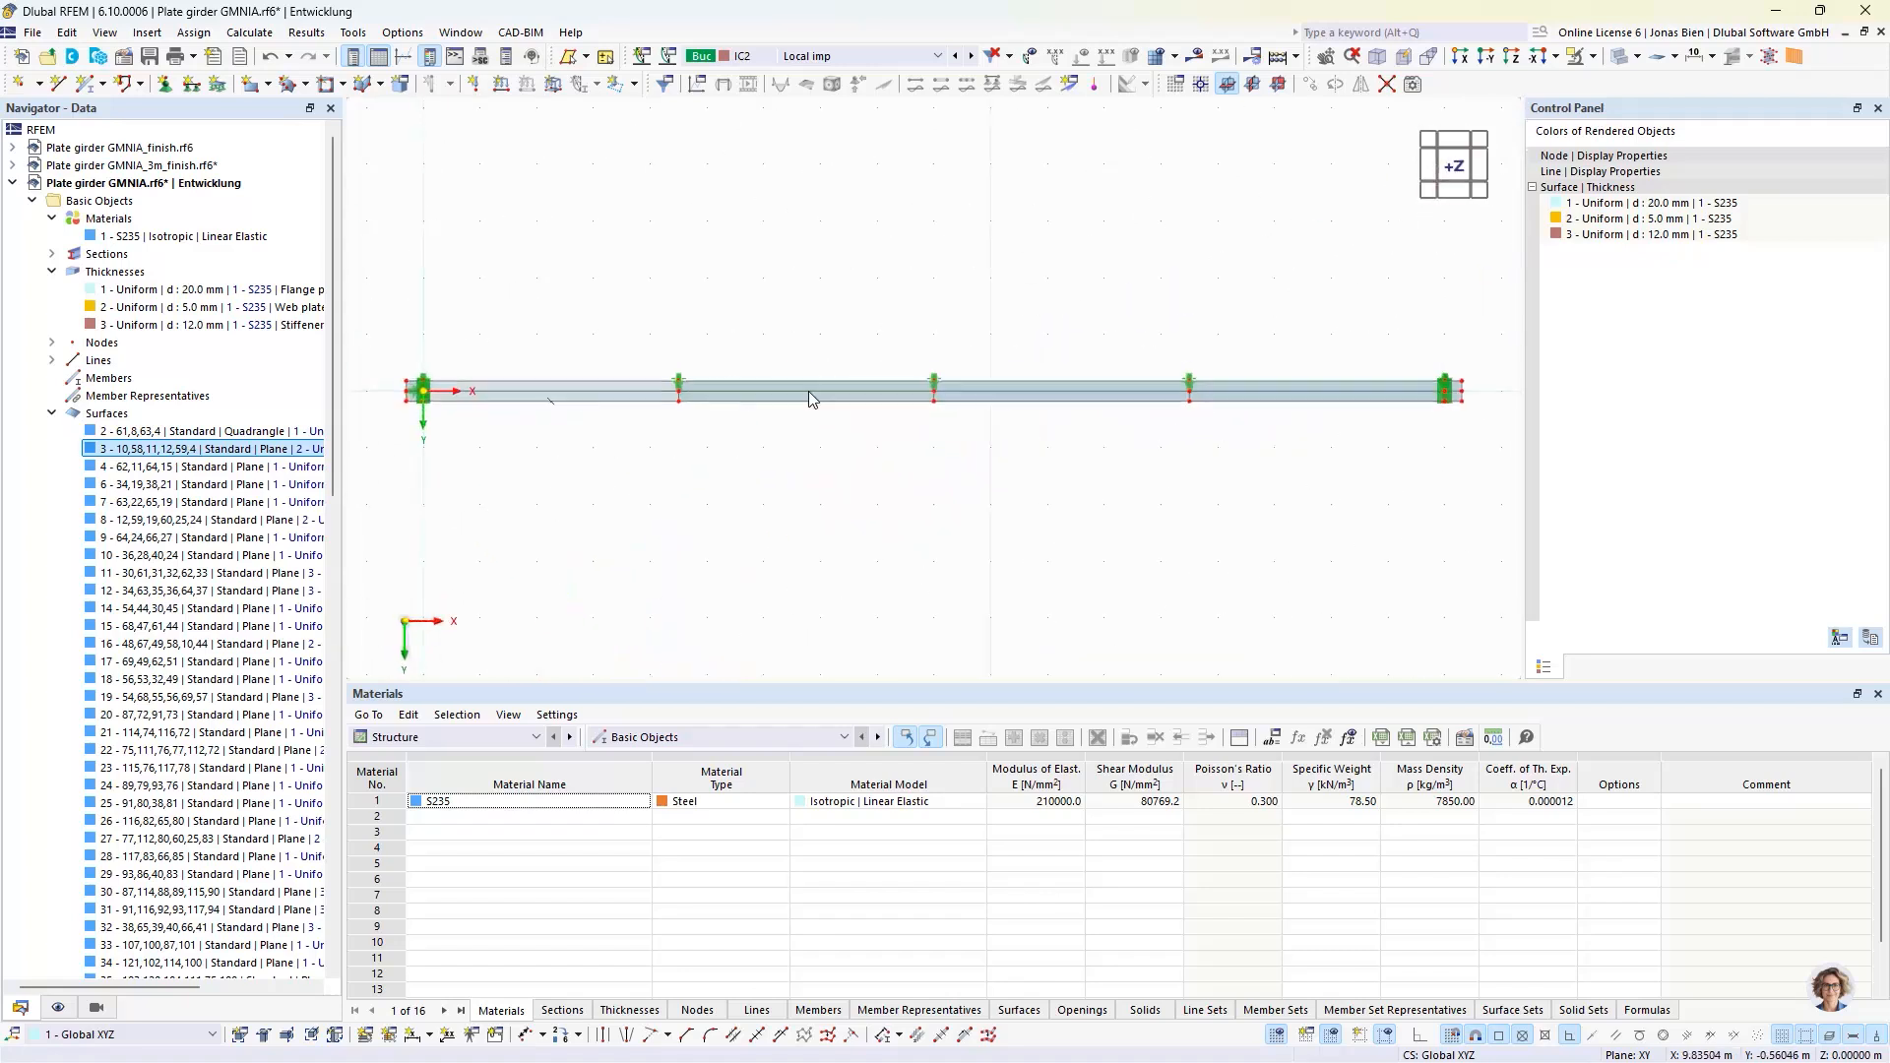
scroll(558, 388, "up", 3)
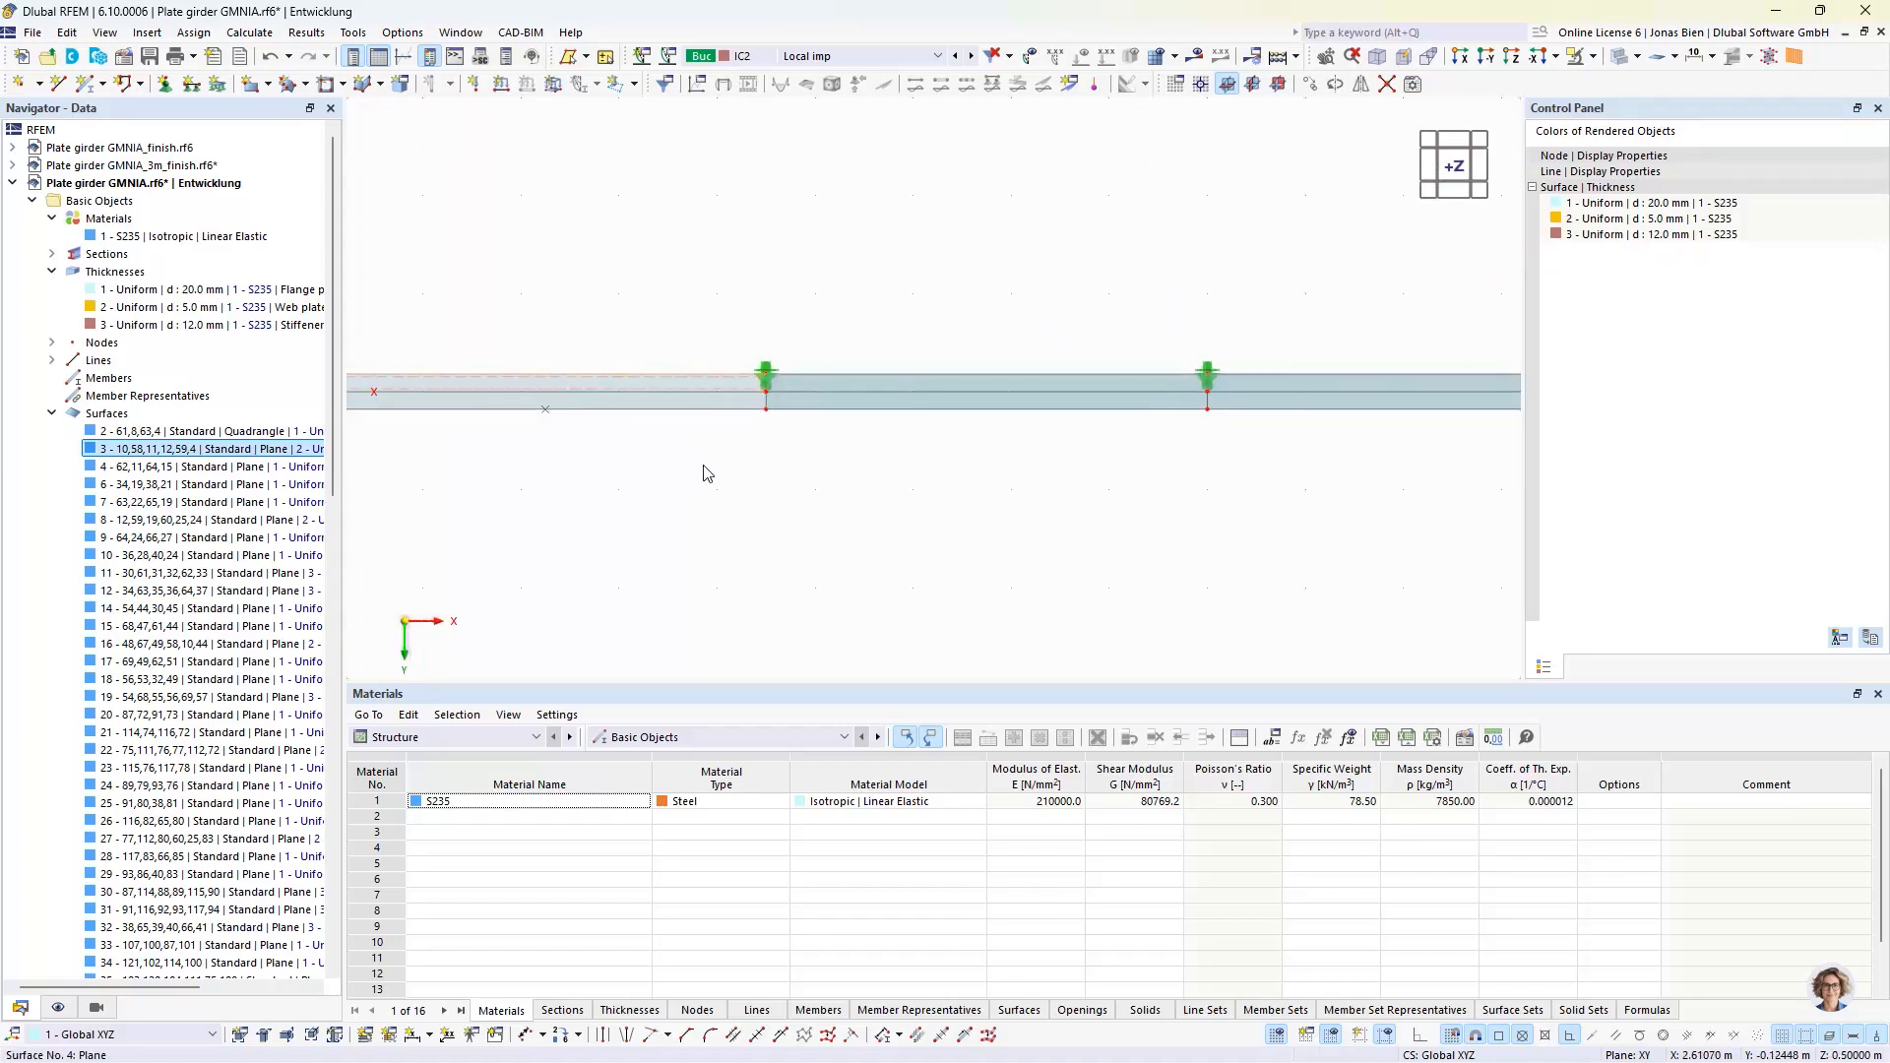
key("Delete")
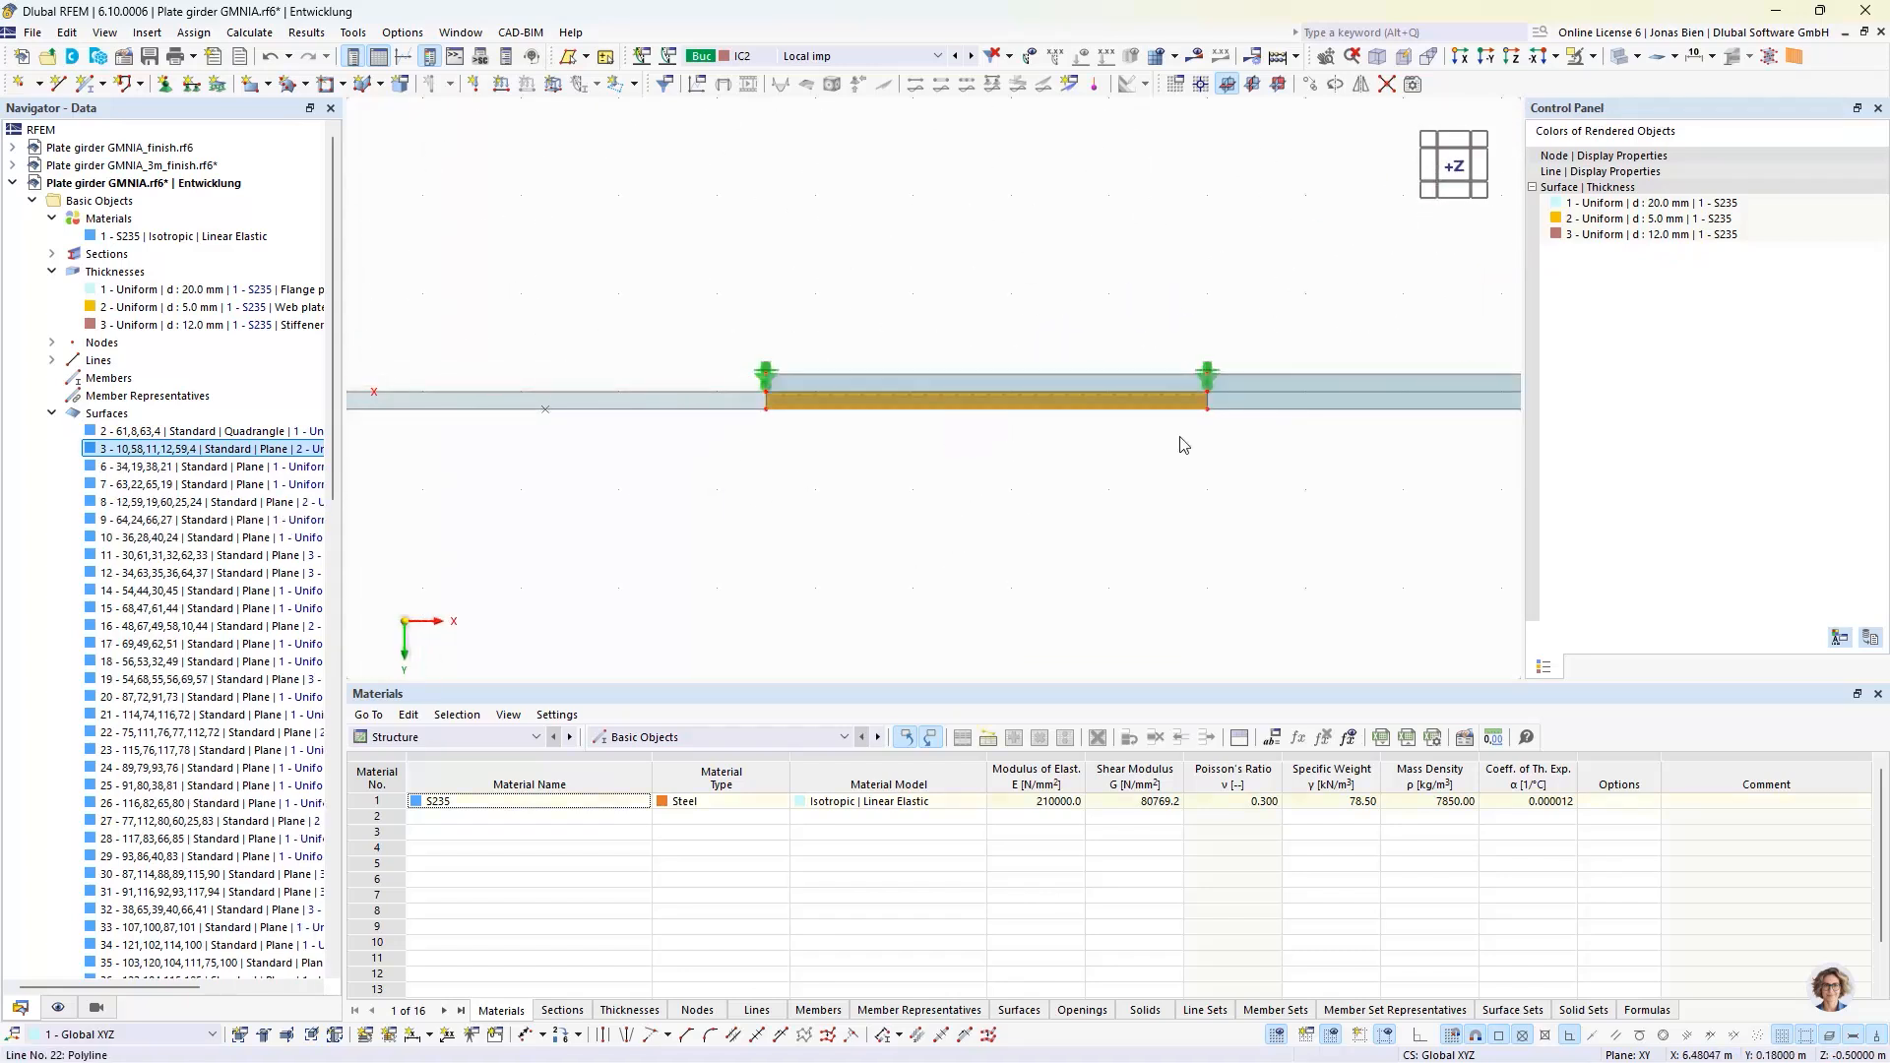
- Delete the top and bottom flange surfaces on the positive Y side in the remaining three fields
left_click(1370, 403)
key("Delete")
middle_click_drag(1232, 480, 773, 481)
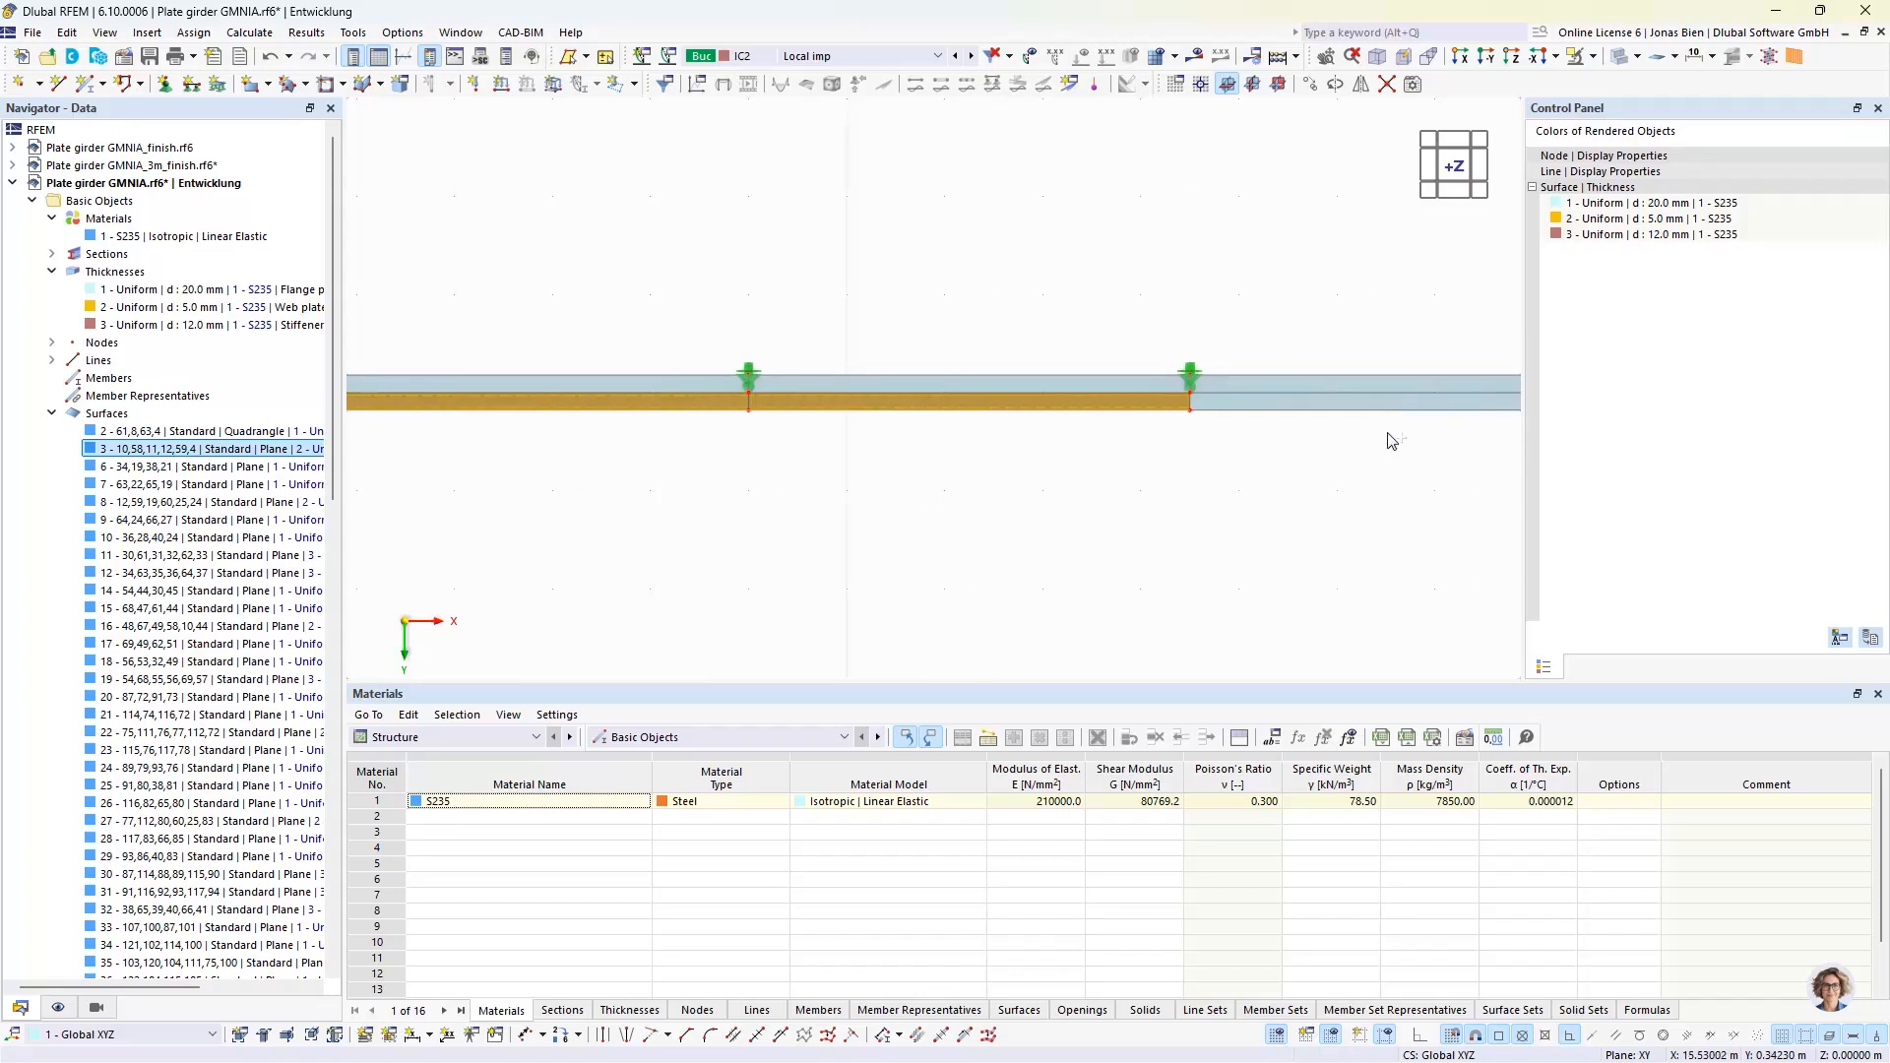
left_click(1344, 404)
key("Delete")
key("Delete")
scroll(1221, 569, "down", 4)
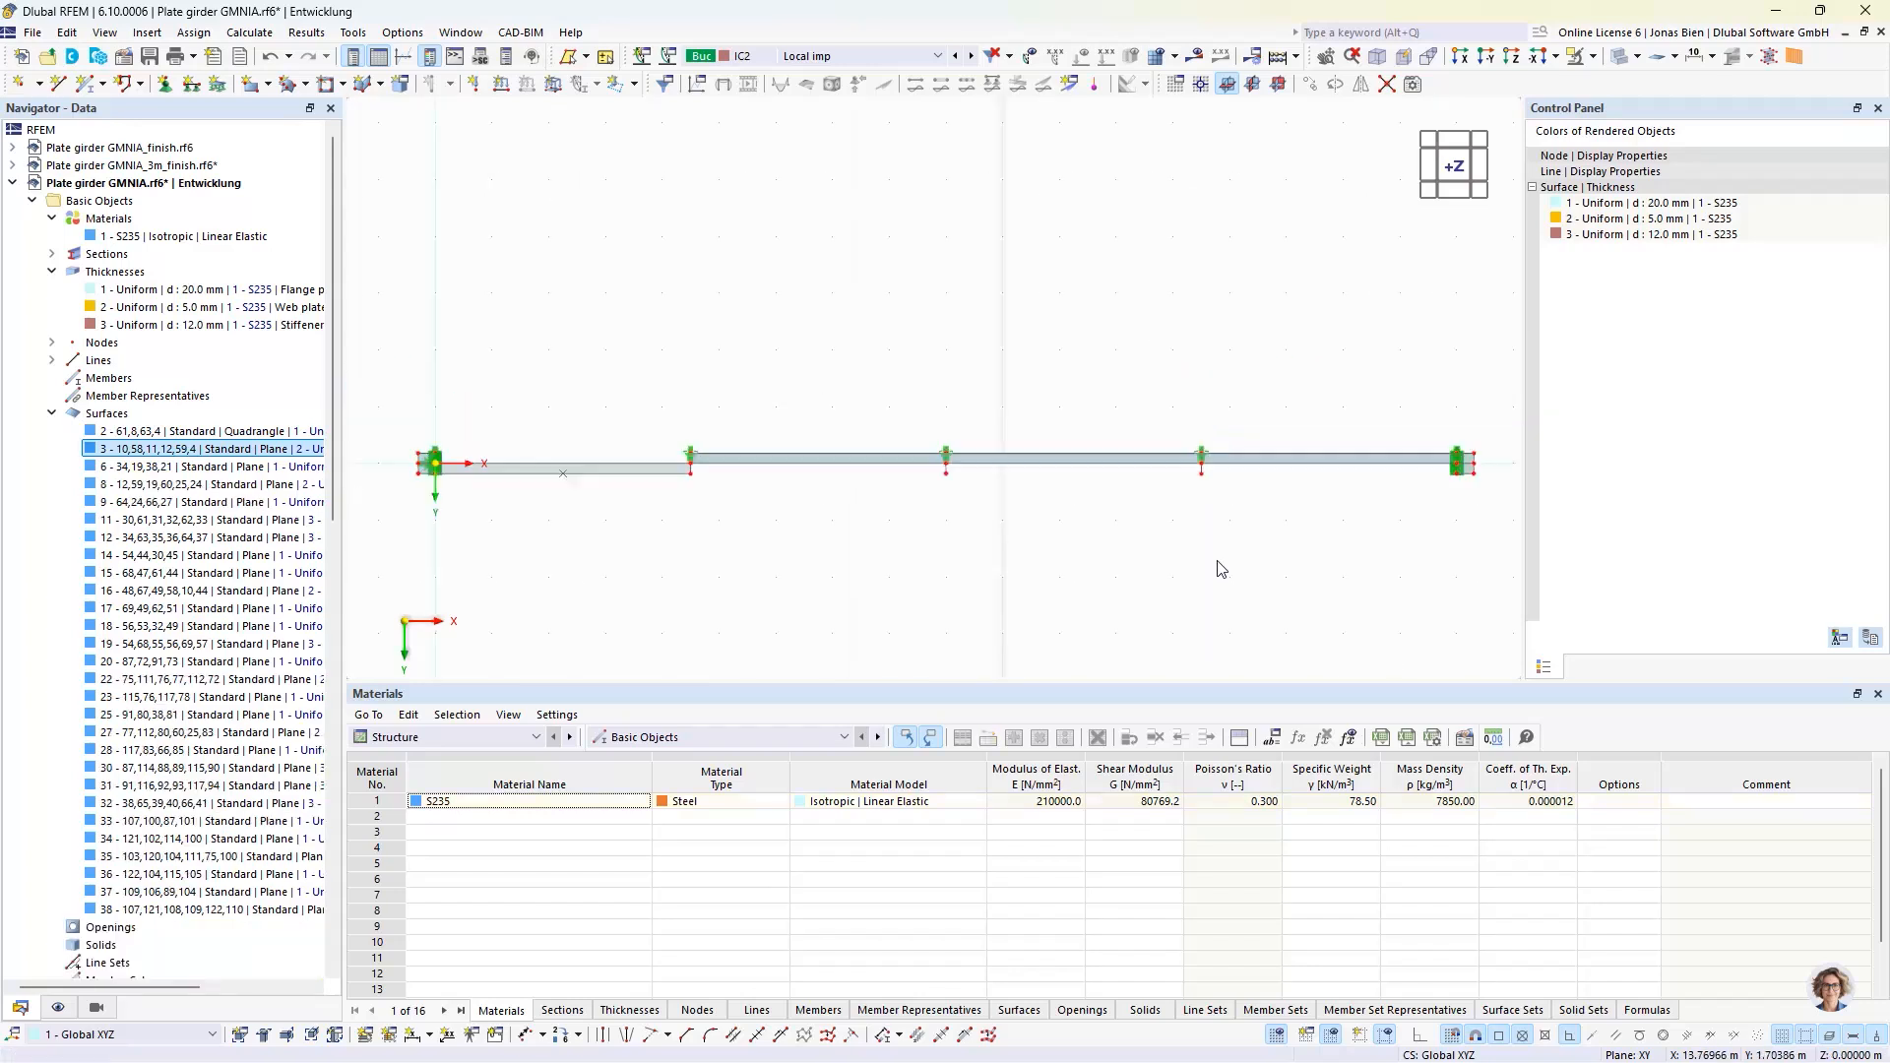
- Delete the top and bottom flange surfaces on the negative Y side in the remaining three fields
mouse_move(873, 608)
middle_mouse_down("ctrl")
mouse_move(1227, 622)
mouse_move(1508, 540)
mouse_move(865, 552)
mouse_move(901, 609)
middle_mouse_up("ctrl")
left_click(1076, 489)
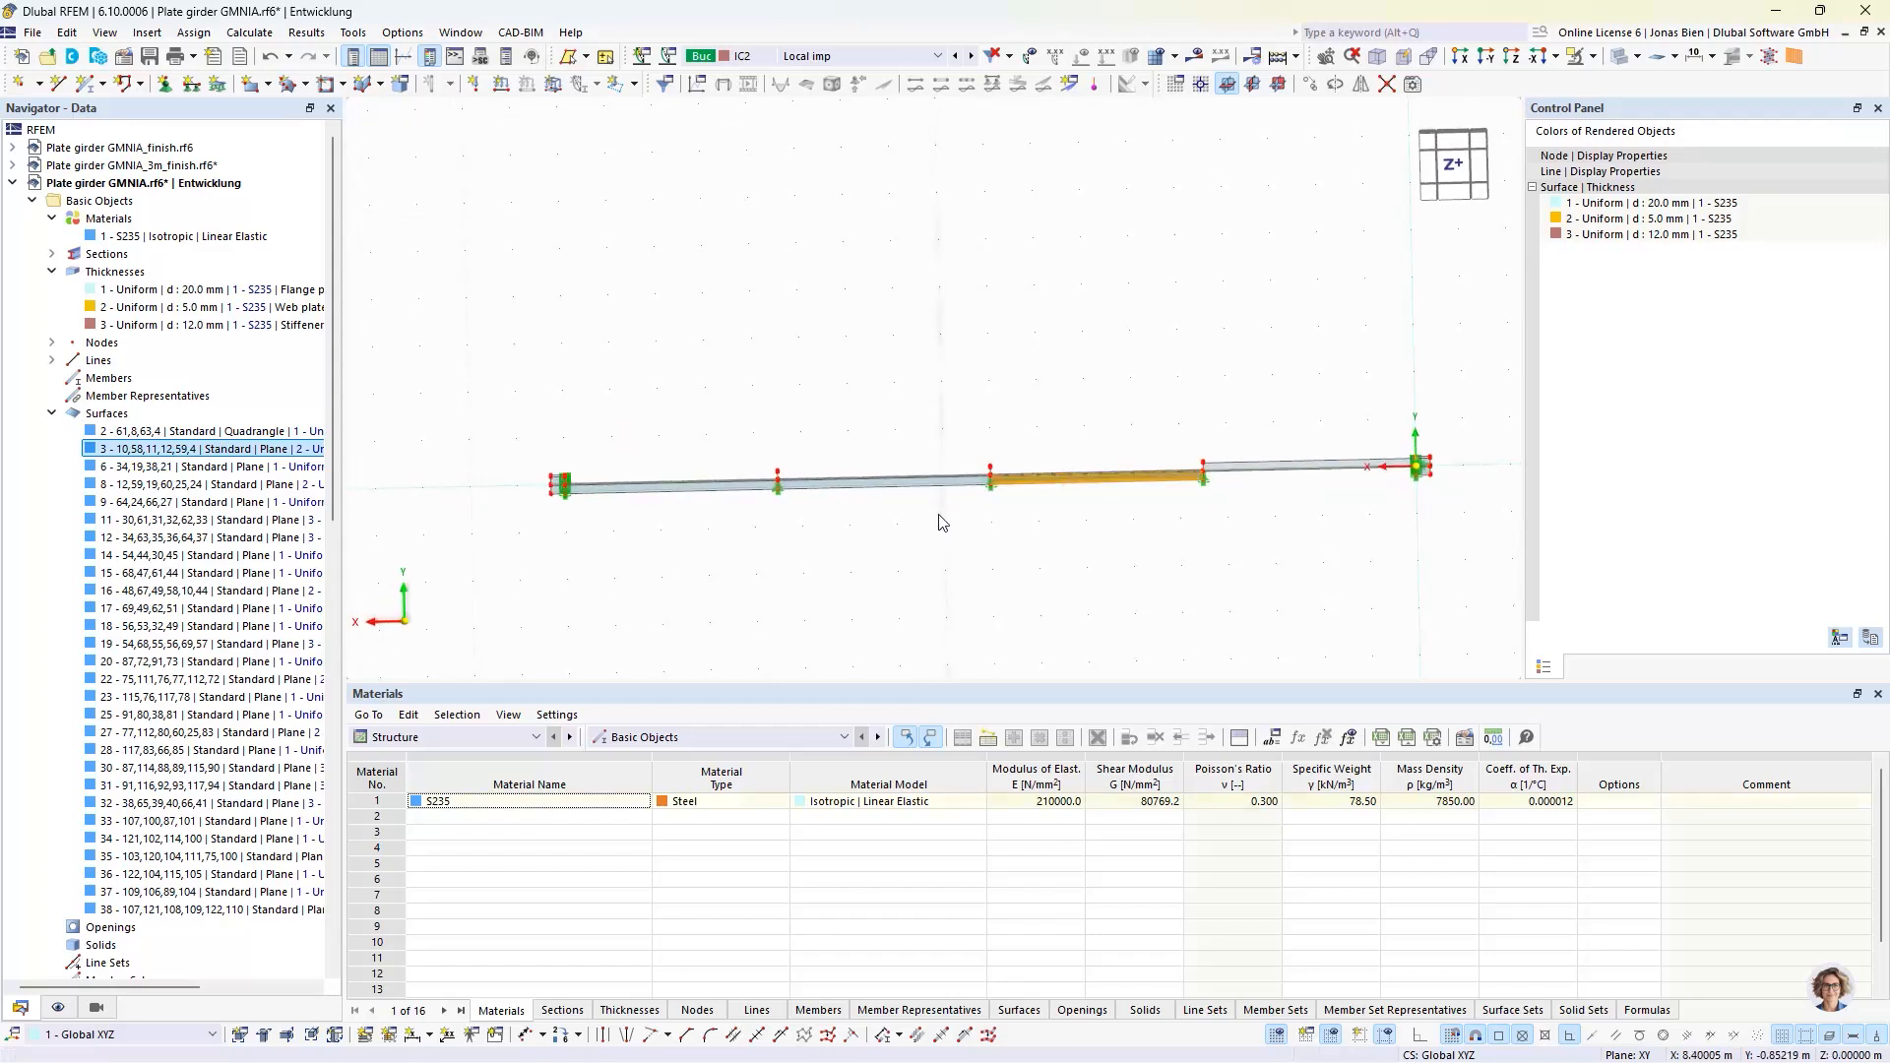
key("Delete")
left_click(911, 485)
key("Delete")
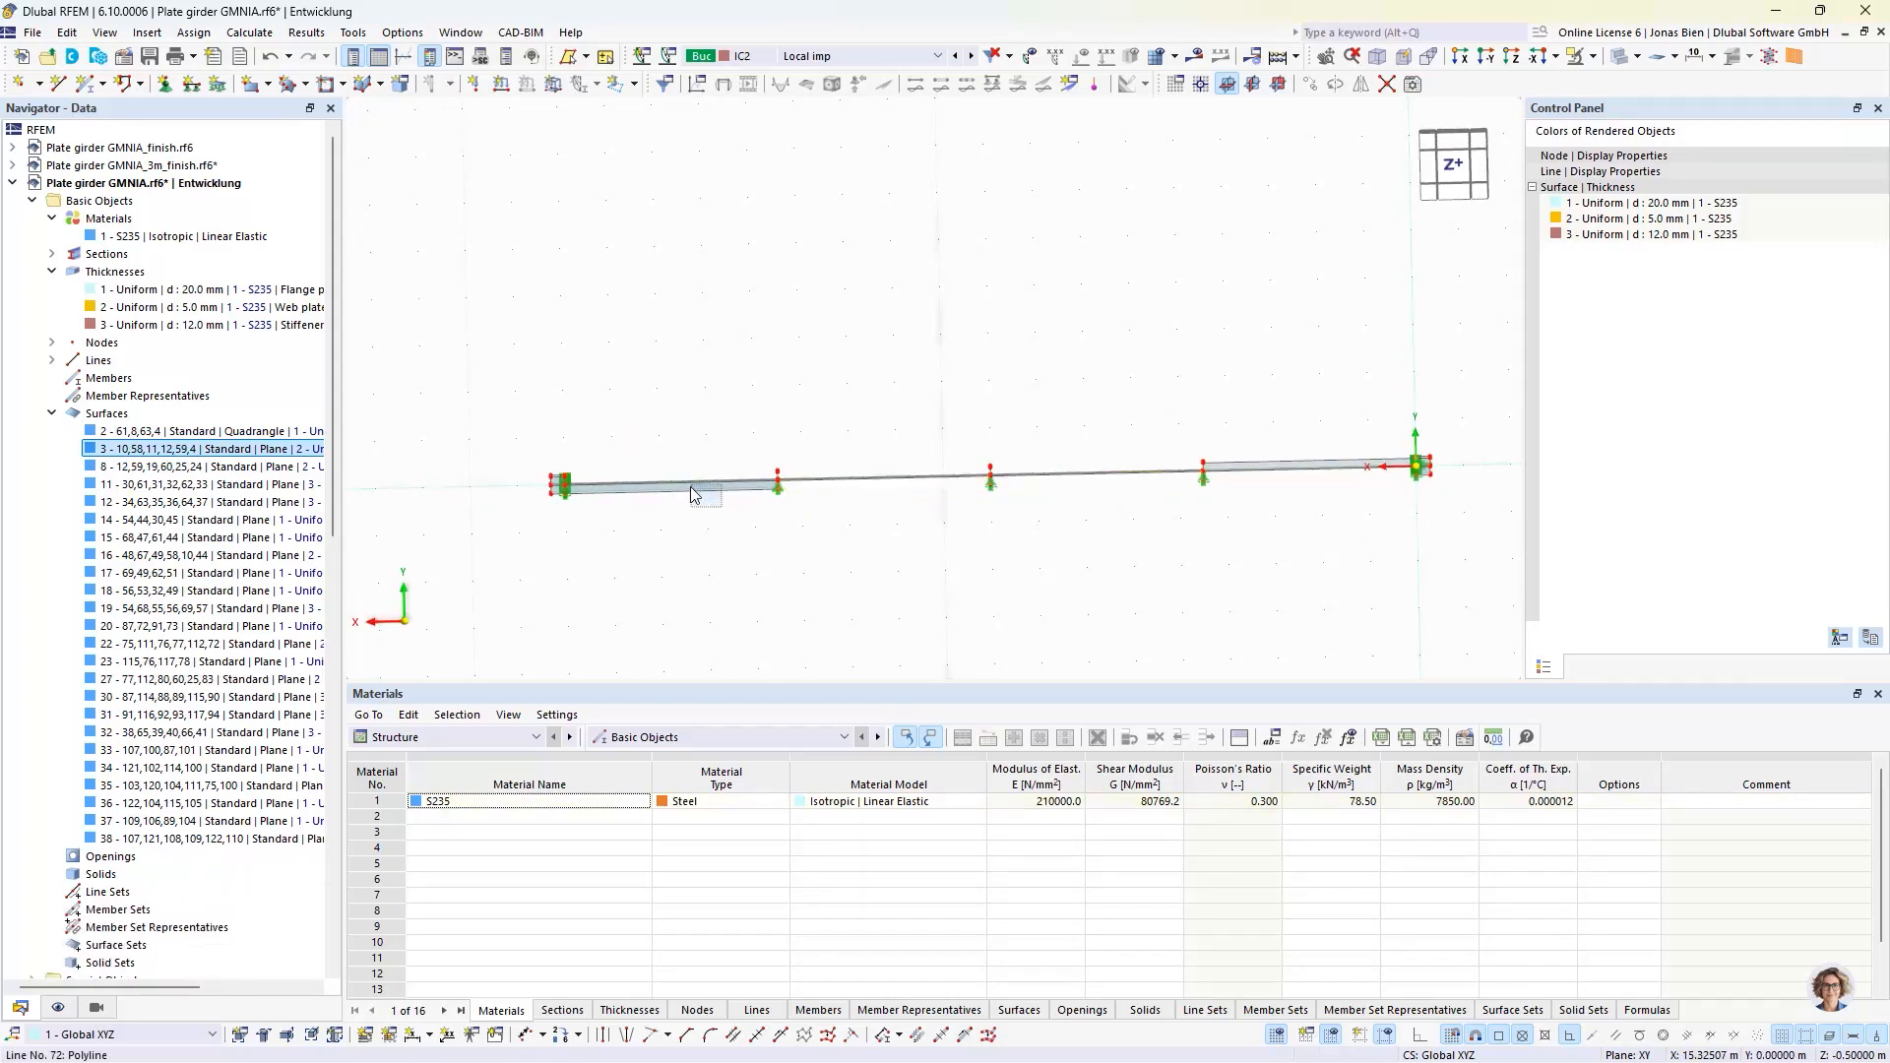
left_click(694, 487)
key("Delete")
- Rotate one copy of quadrangle surface 2 by 180° about an axis parallel to X through node 5
middle_click_drag(1337, 571, 1215, 352, "ctrl")
scroll(1216, 352, "up", 2)
scroll(1215, 351, "up", 2)
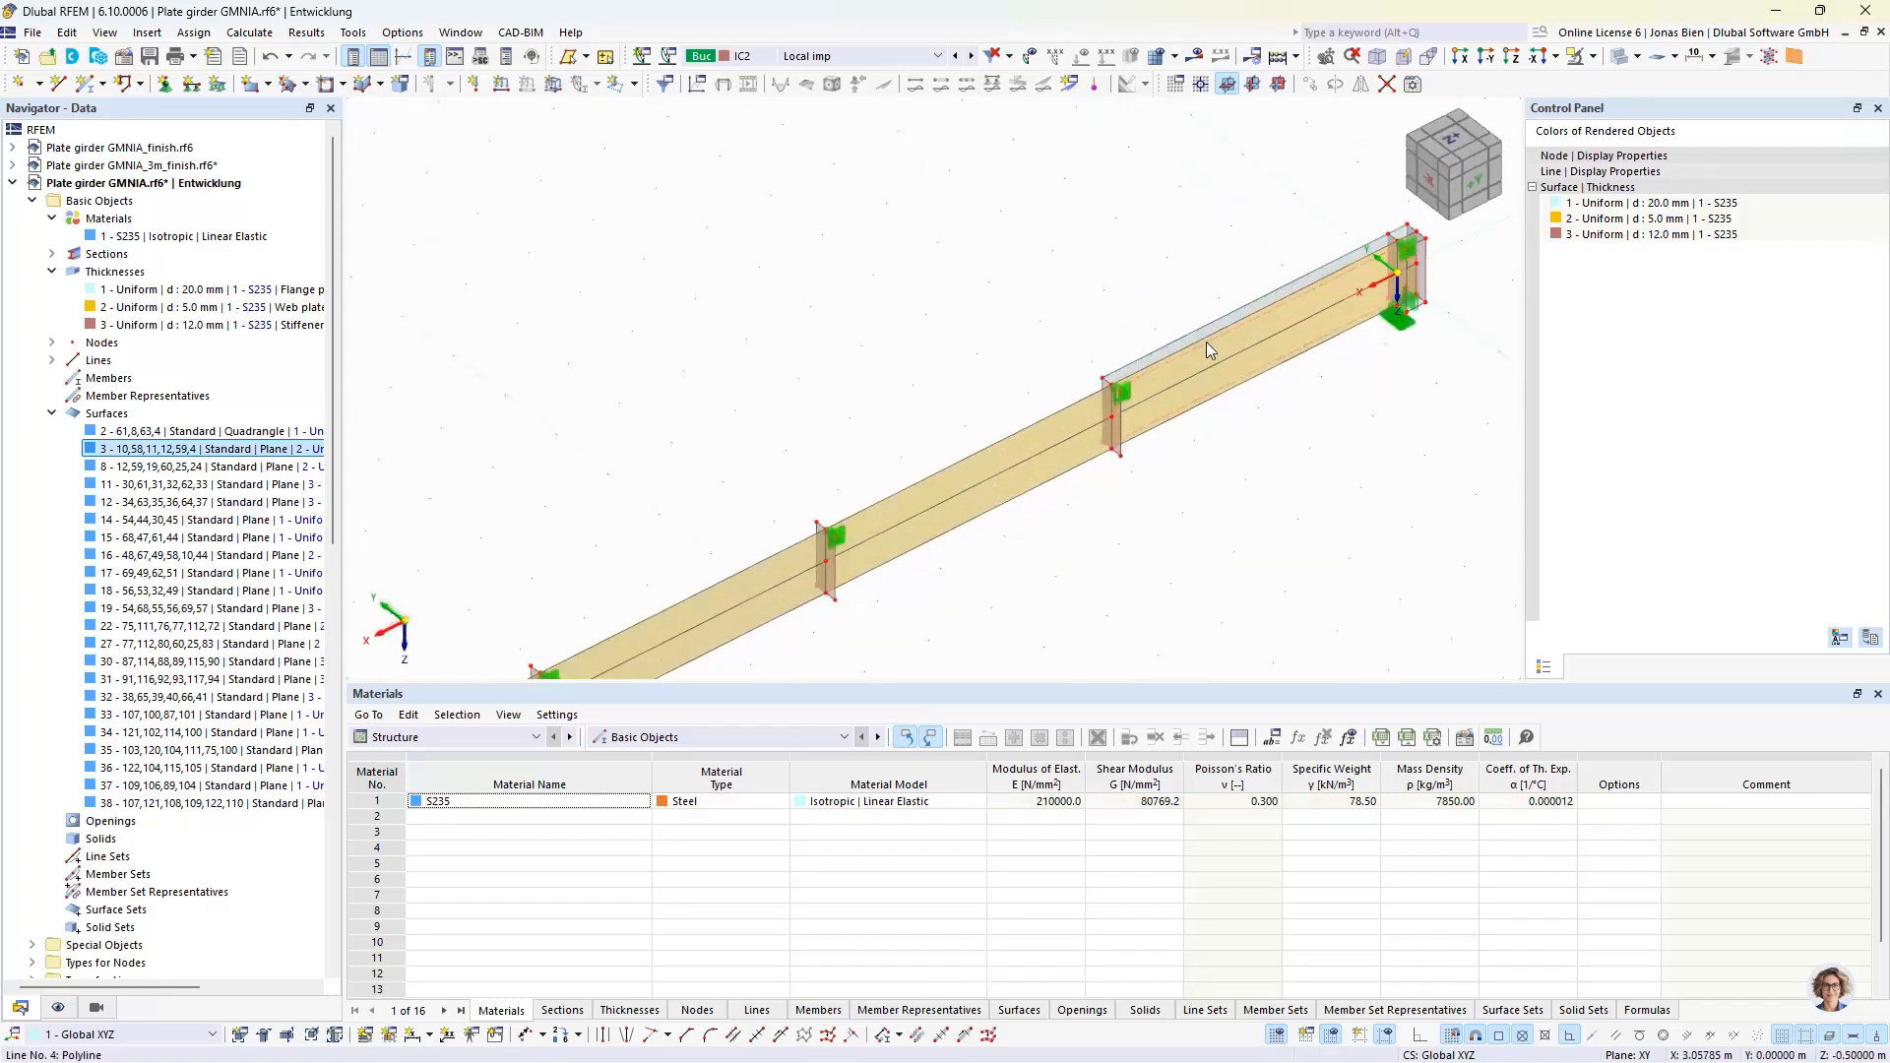
middle_click_drag(1221, 473, 985, 551)
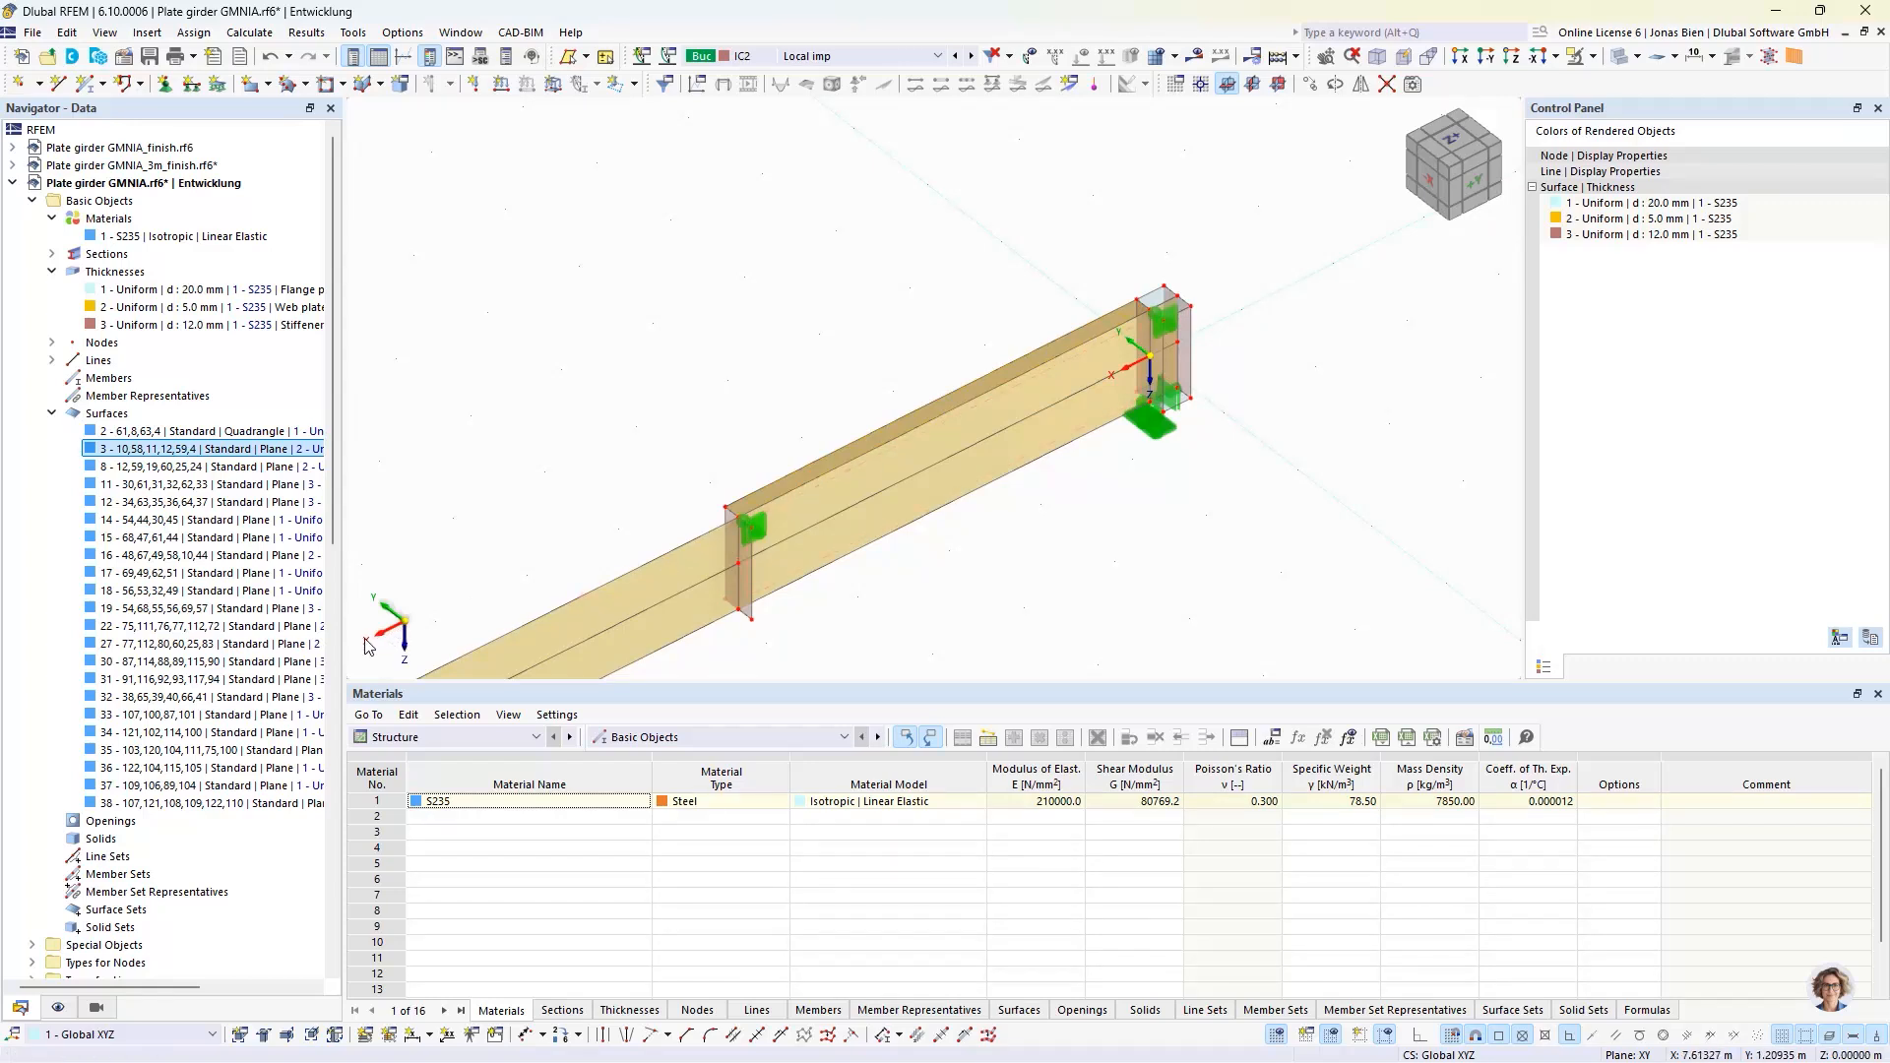
left_click(1335, 84)
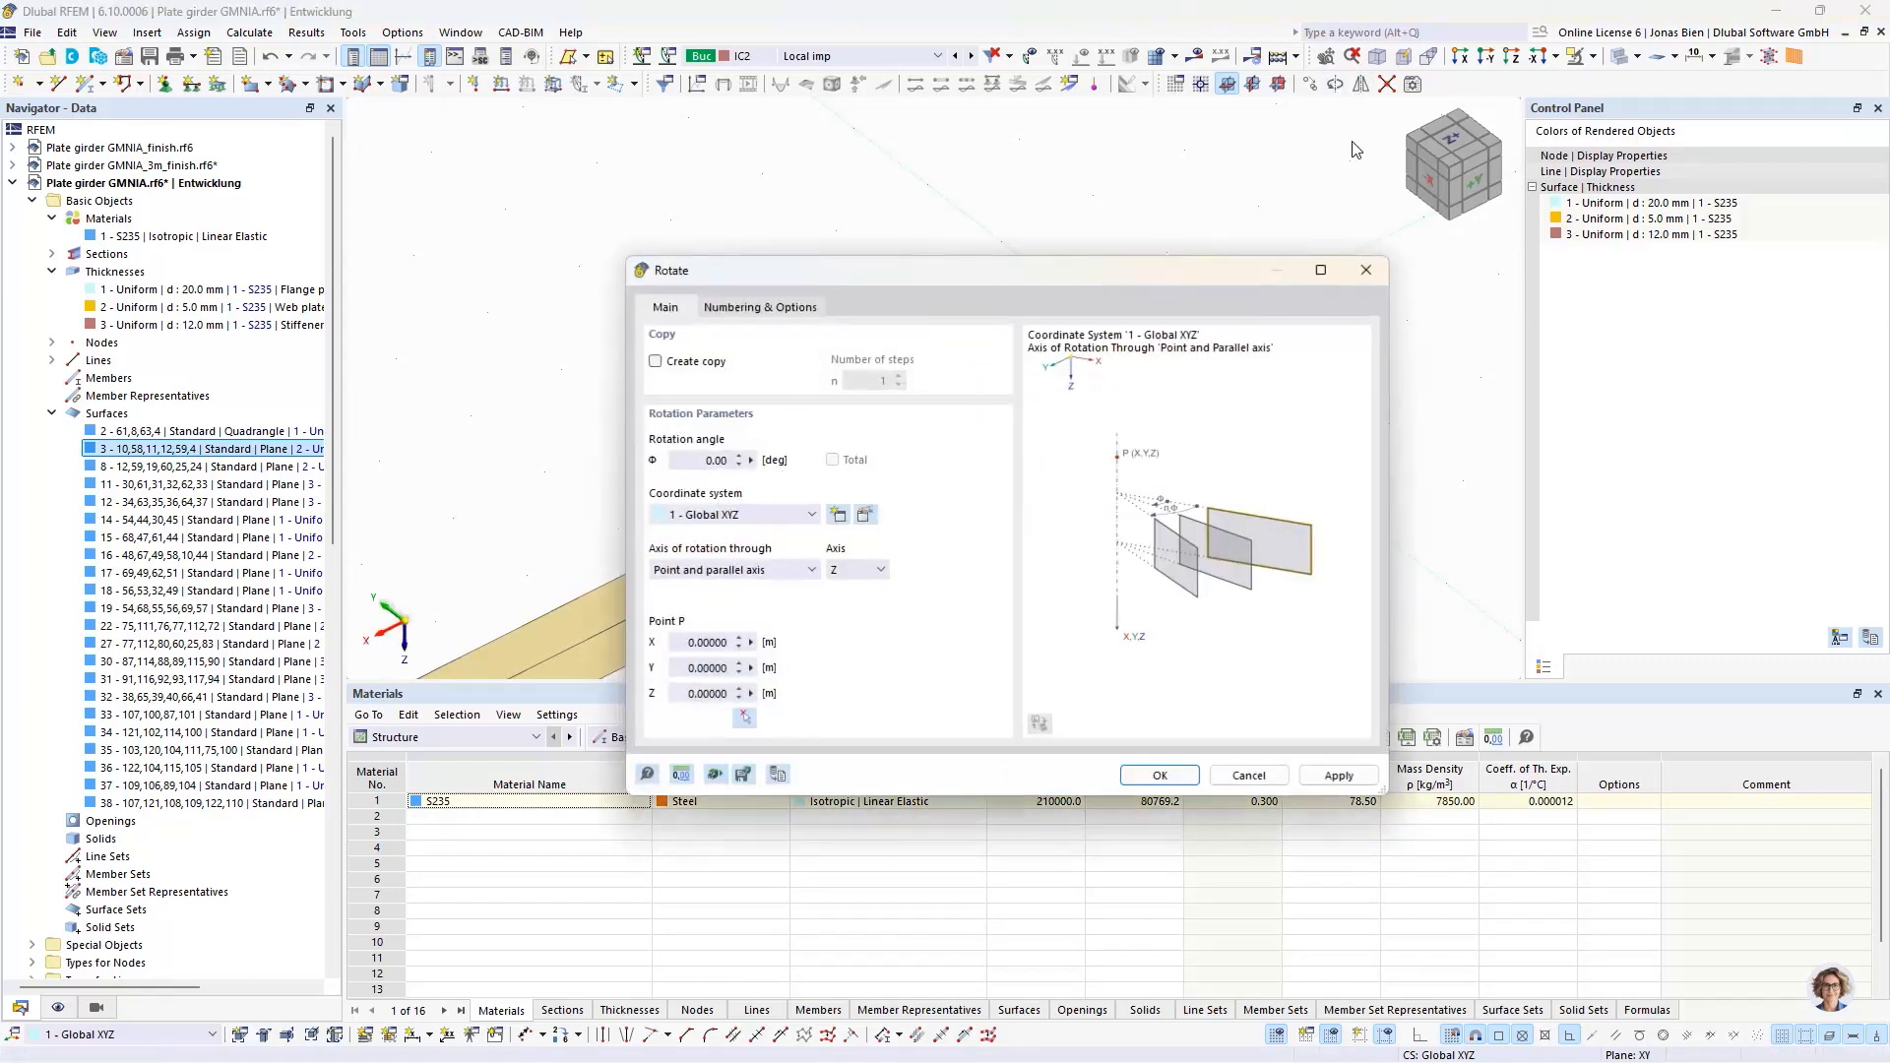
left_click(704, 461)
type("180")
left_click(701, 364)
left_click(857, 573)
left_click(855, 590)
left_click(745, 717)
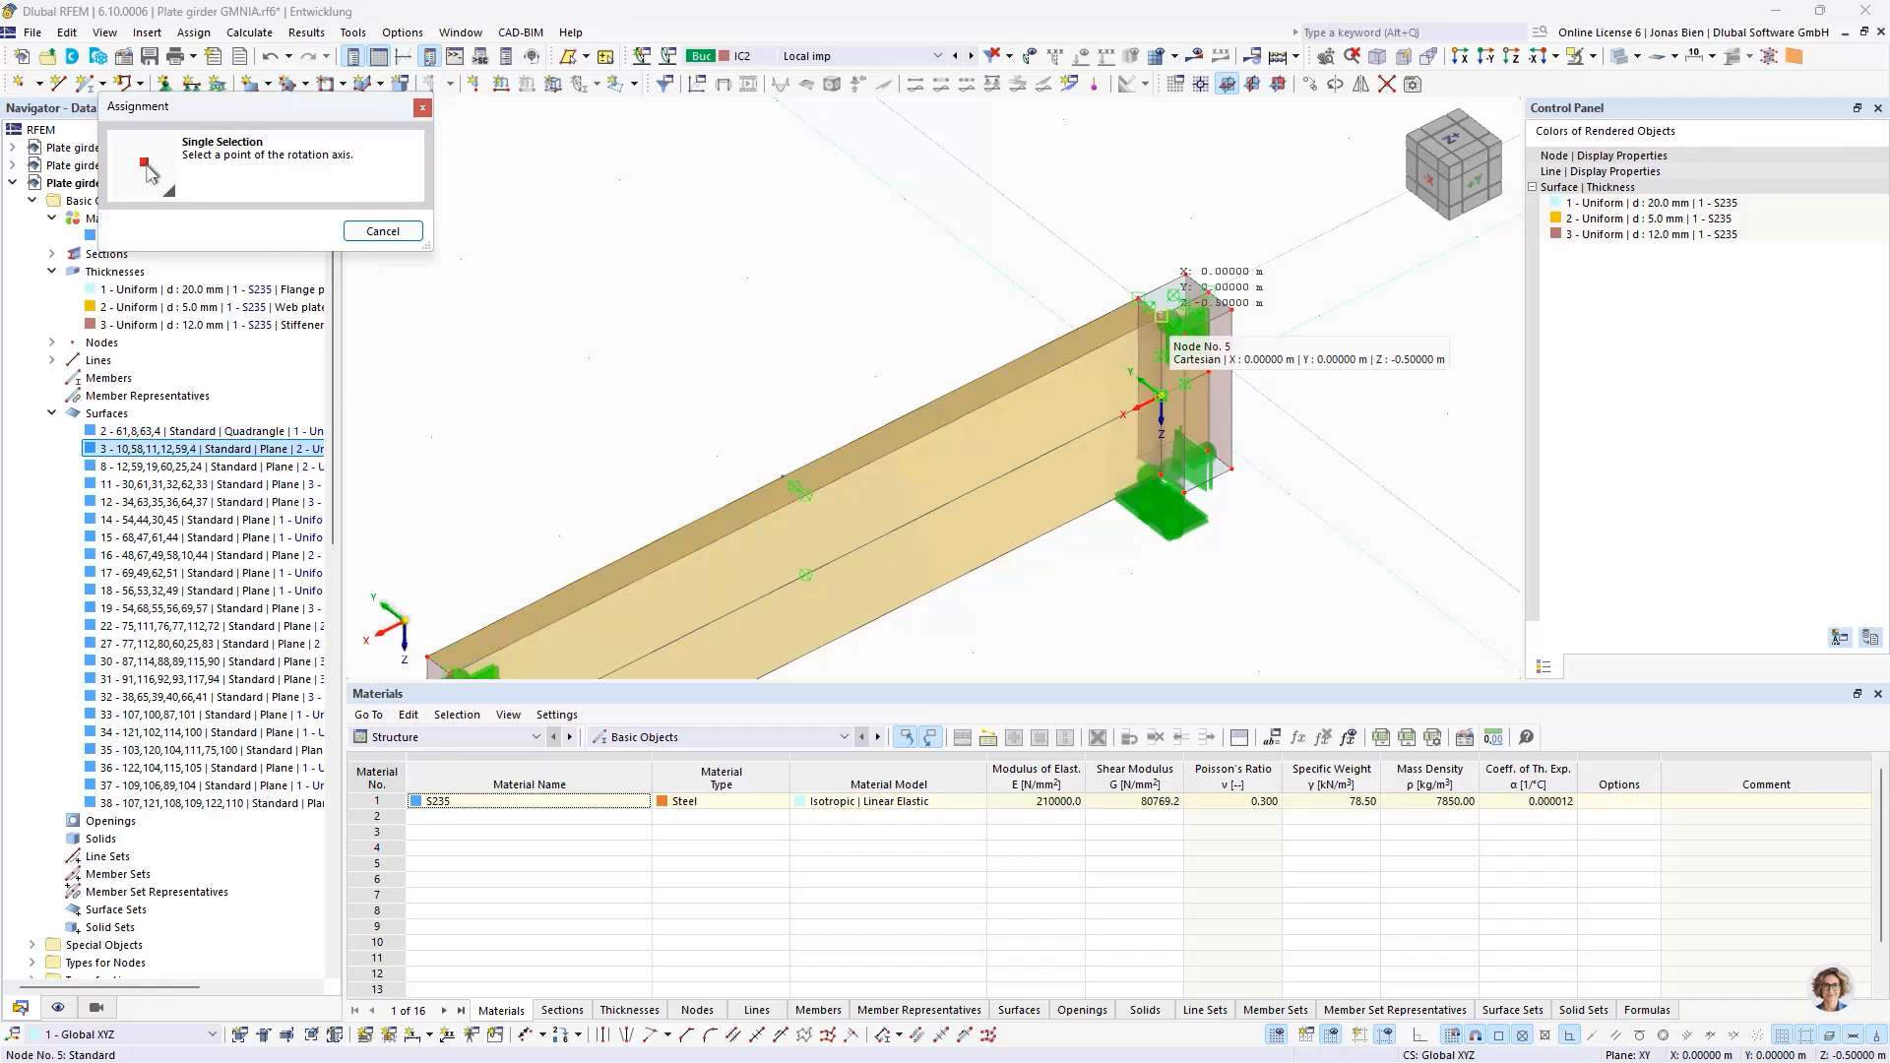
left_click(1162, 317)
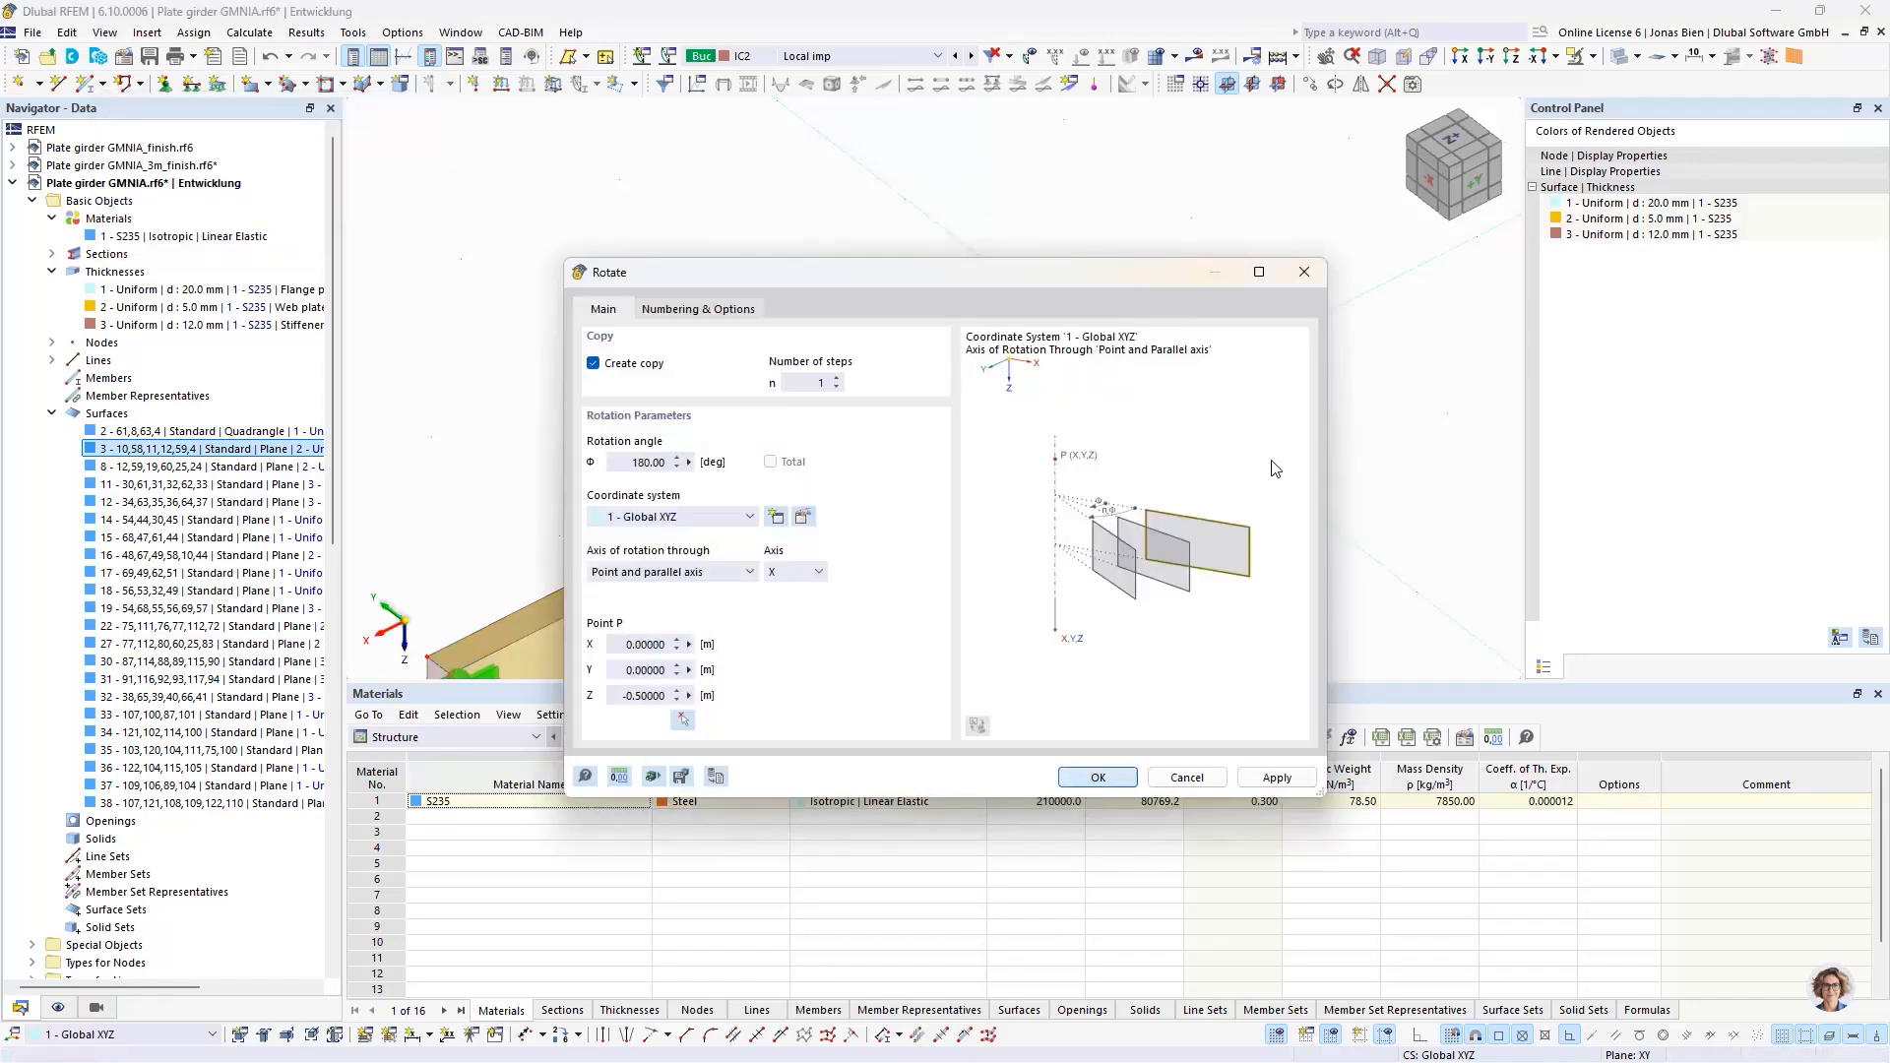
key("Return")
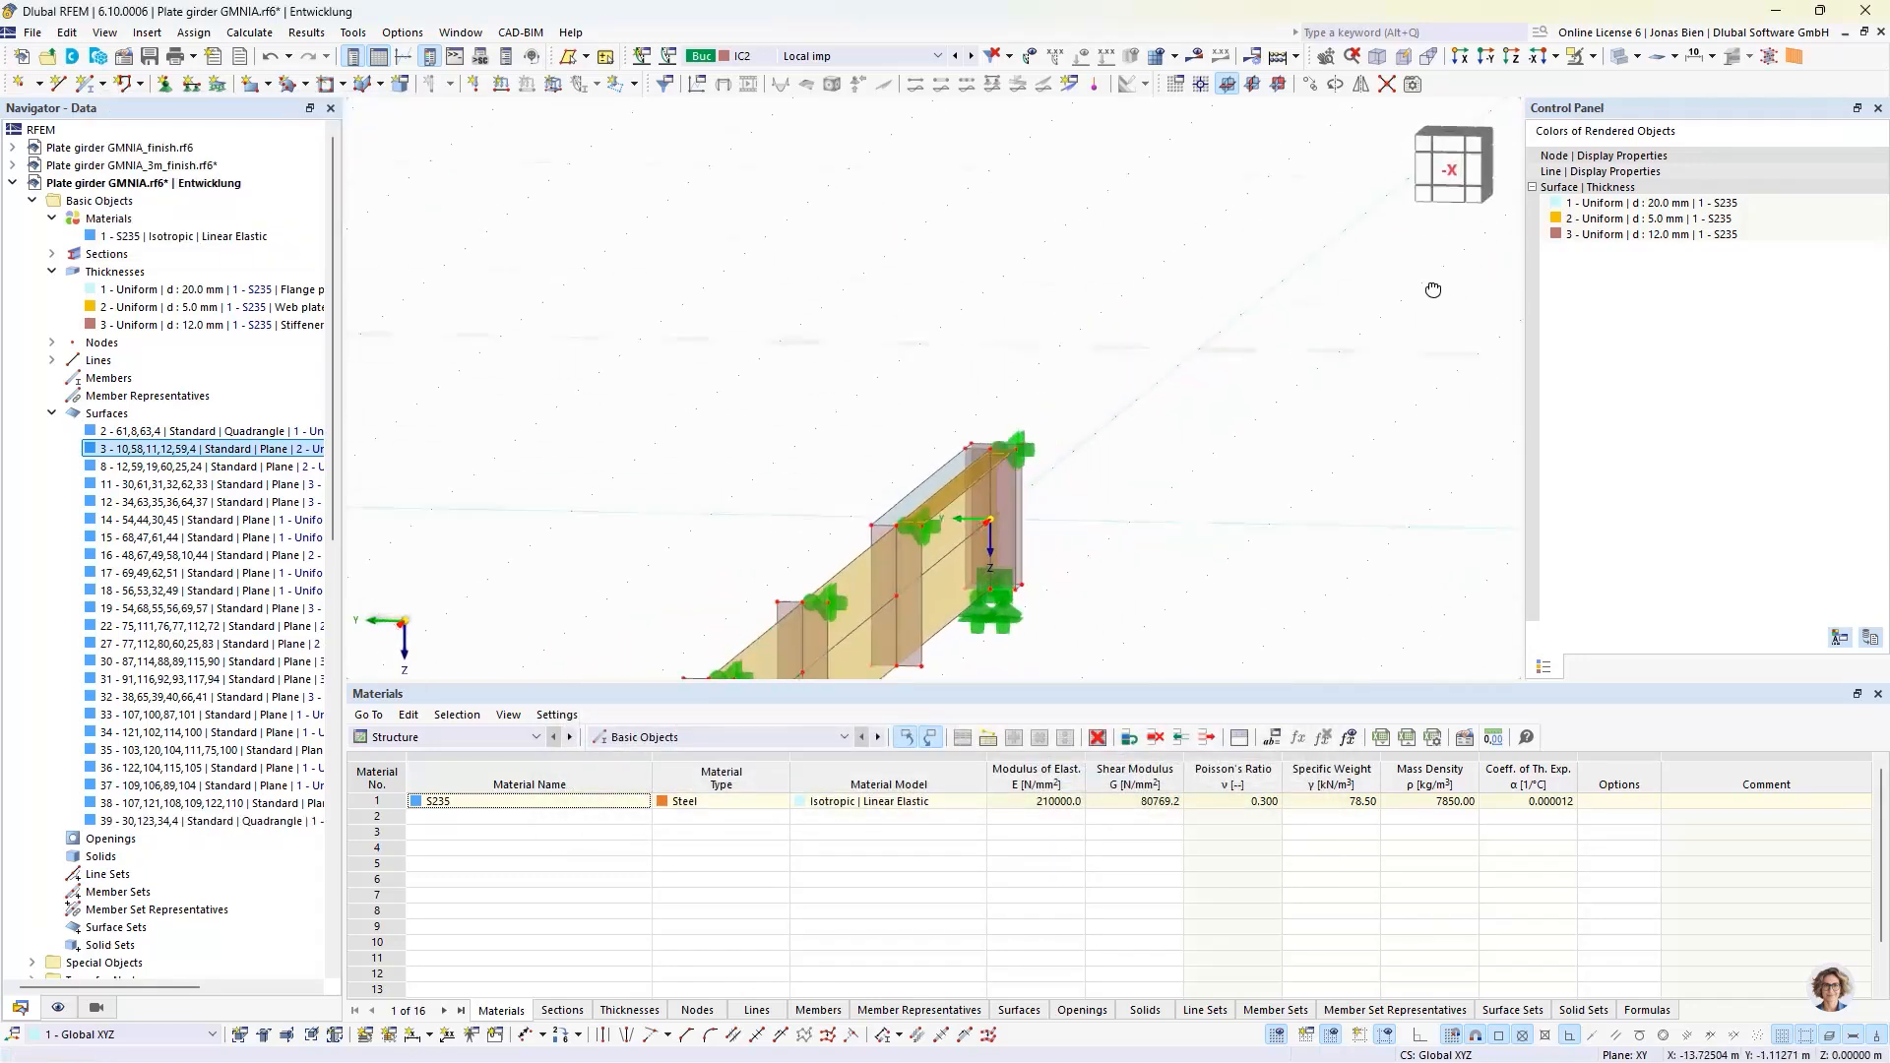
- Copy both top flange quadrangles of the first field 1 m in Z to form the bottom flange, taking the displacement from two stiffener nodes
middle_click_drag(1433, 289, 1448, 269, "ctrl")
scroll(949, 471, "up", 7)
middle_click_drag(941, 439, 886, 432, "ctrl")
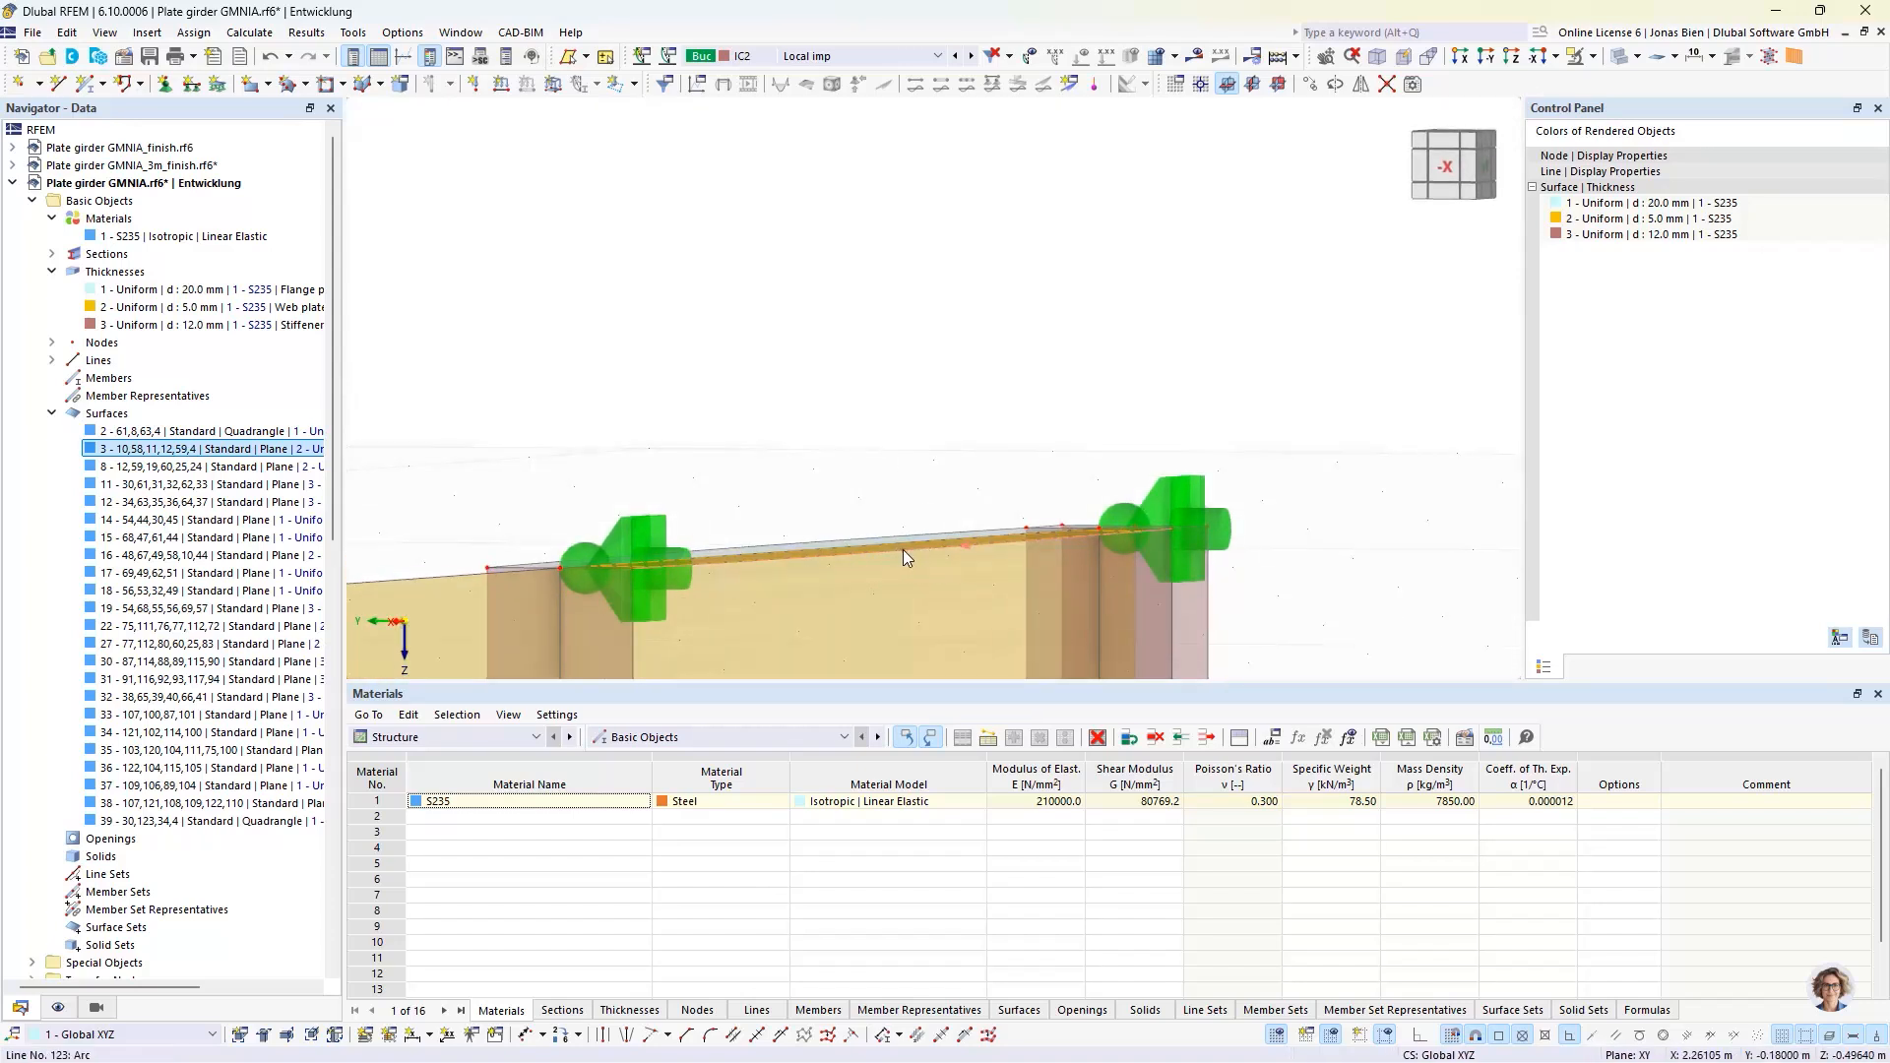
mouse_move(902, 550)
scroll(1172, 486, "down", 4)
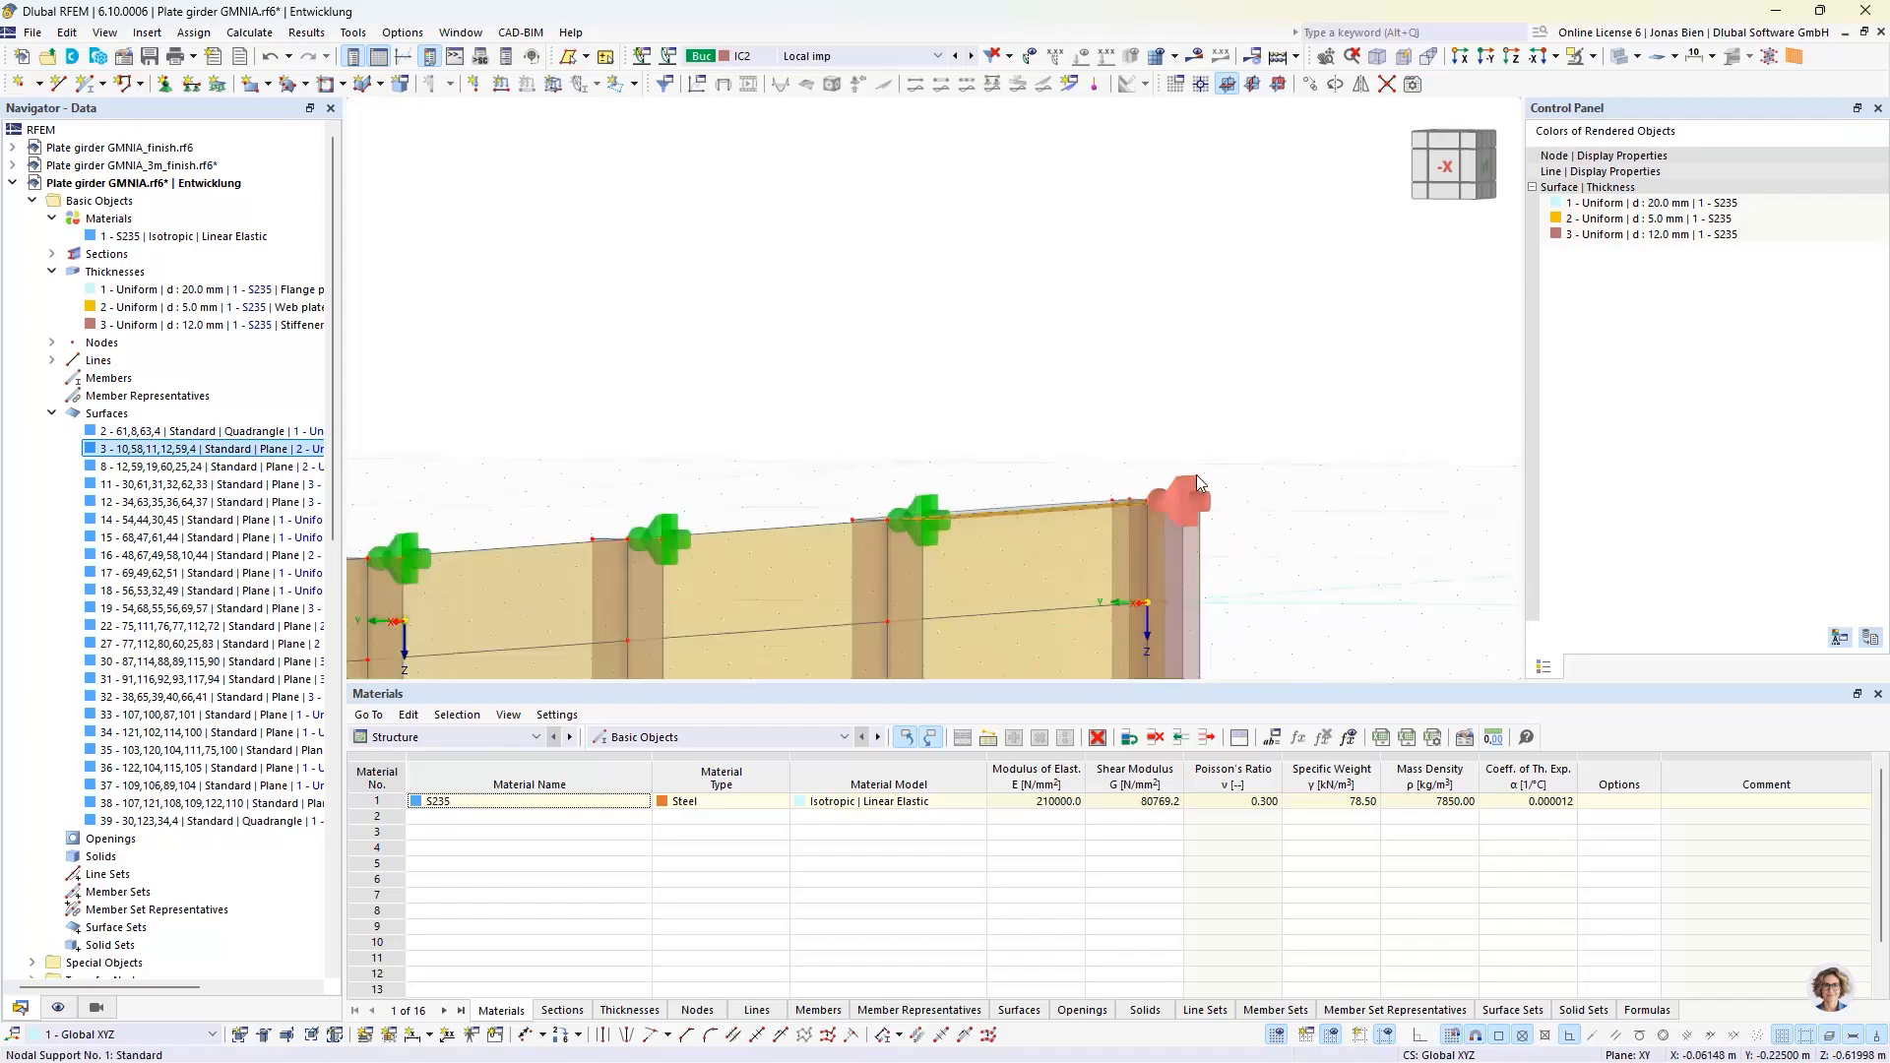
middle_click_drag(1268, 465, 1043, 553, "ctrl")
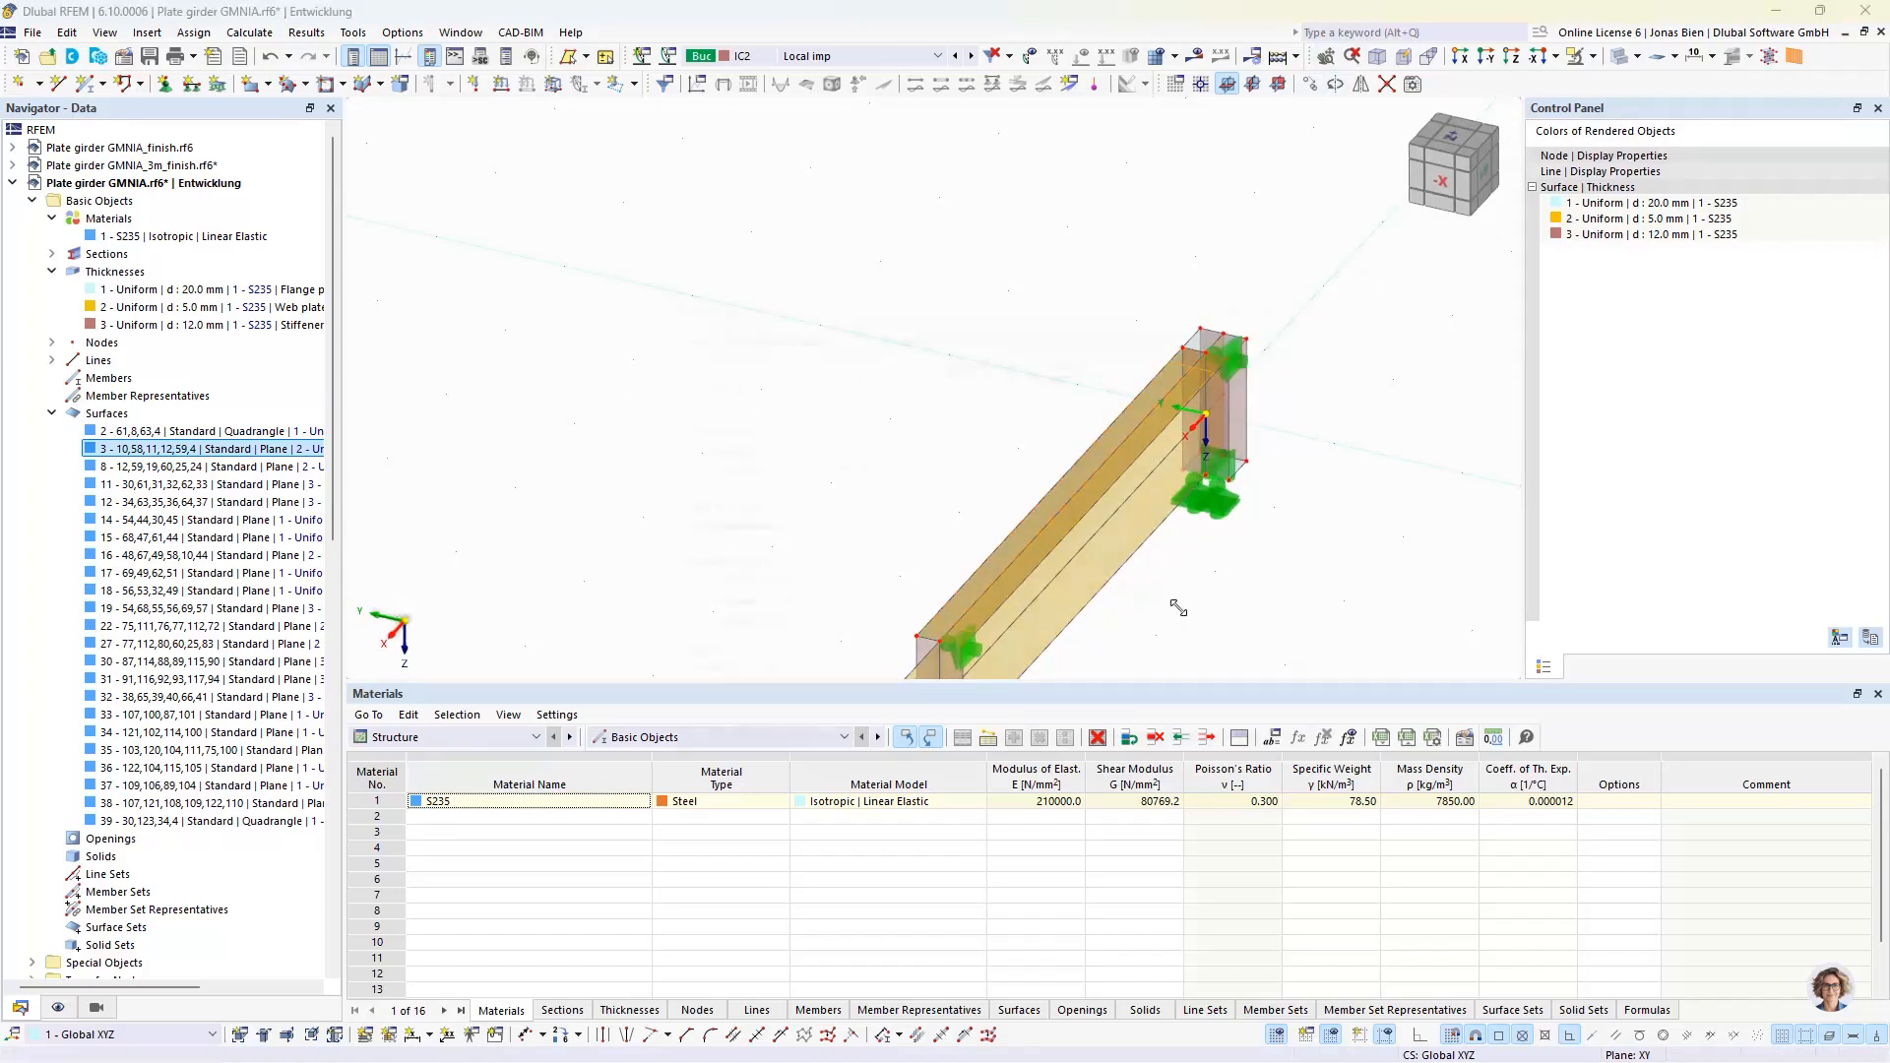
left_click(711, 369)
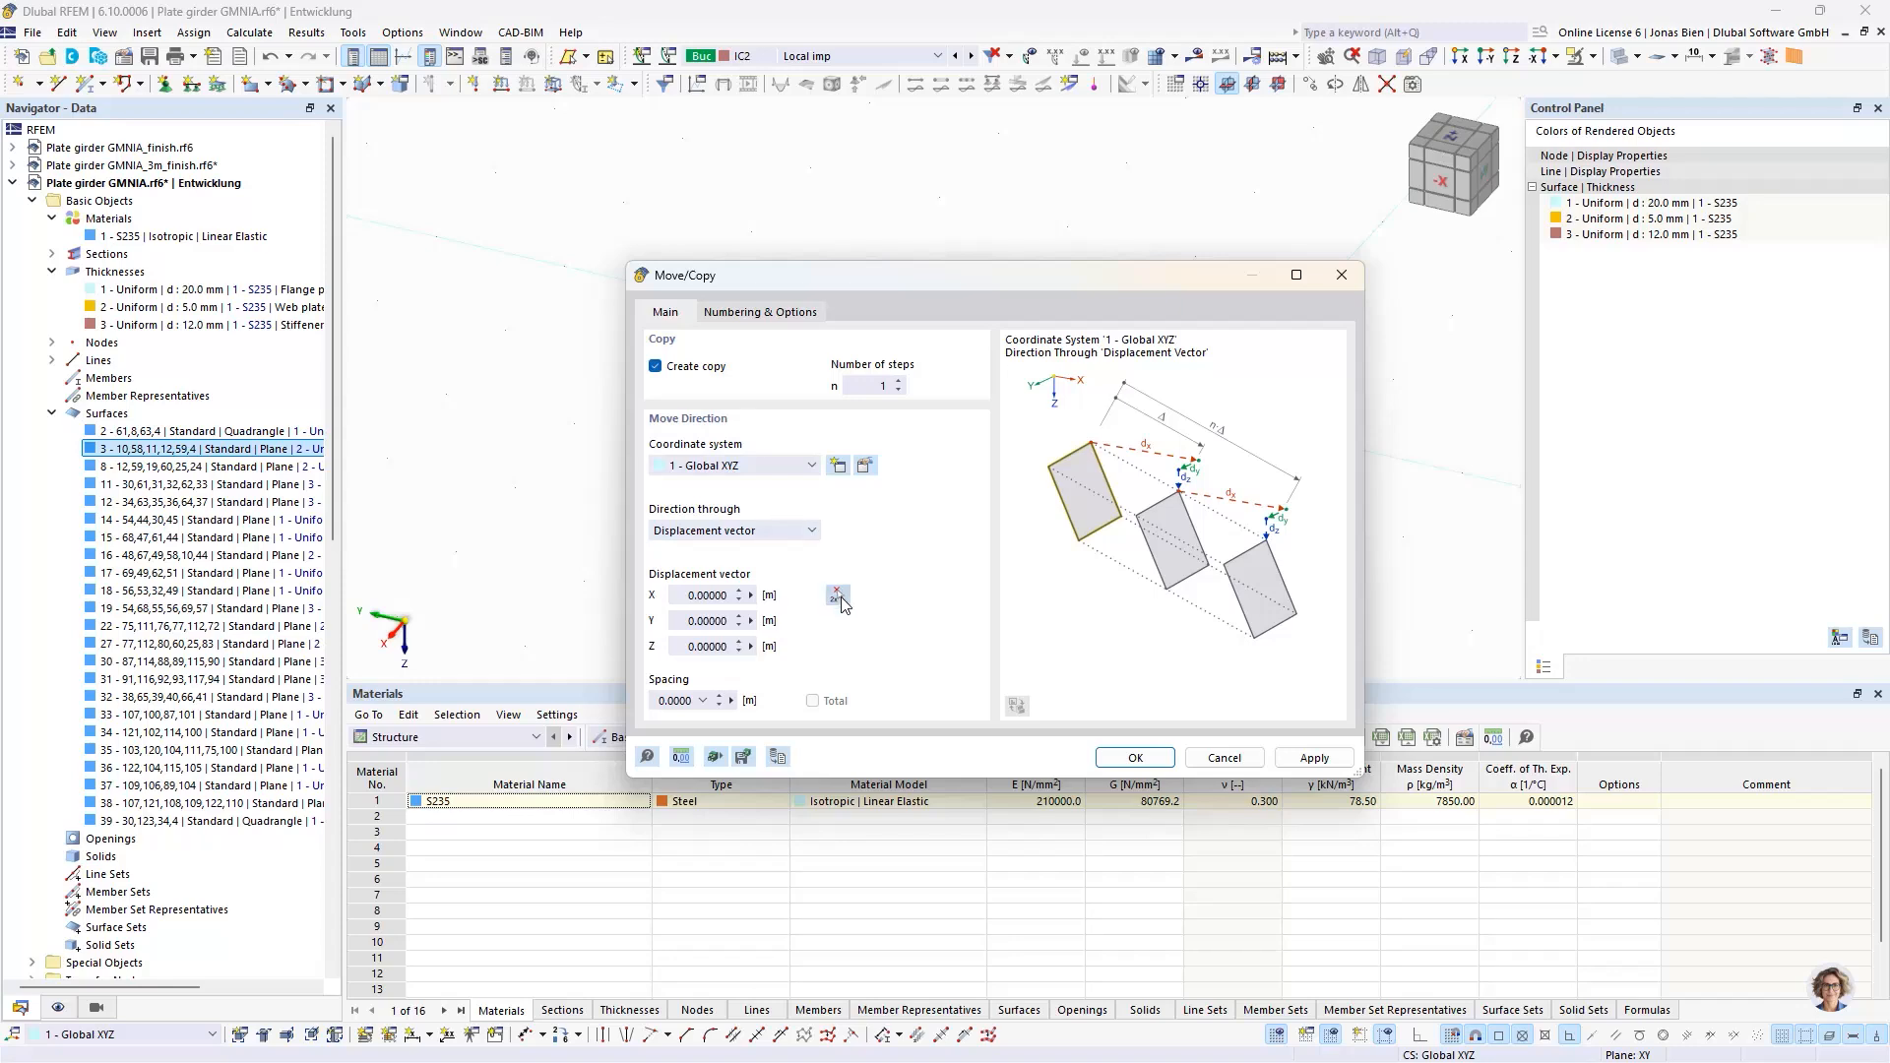
left_click(837, 595)
scroll(943, 370, "up", 3)
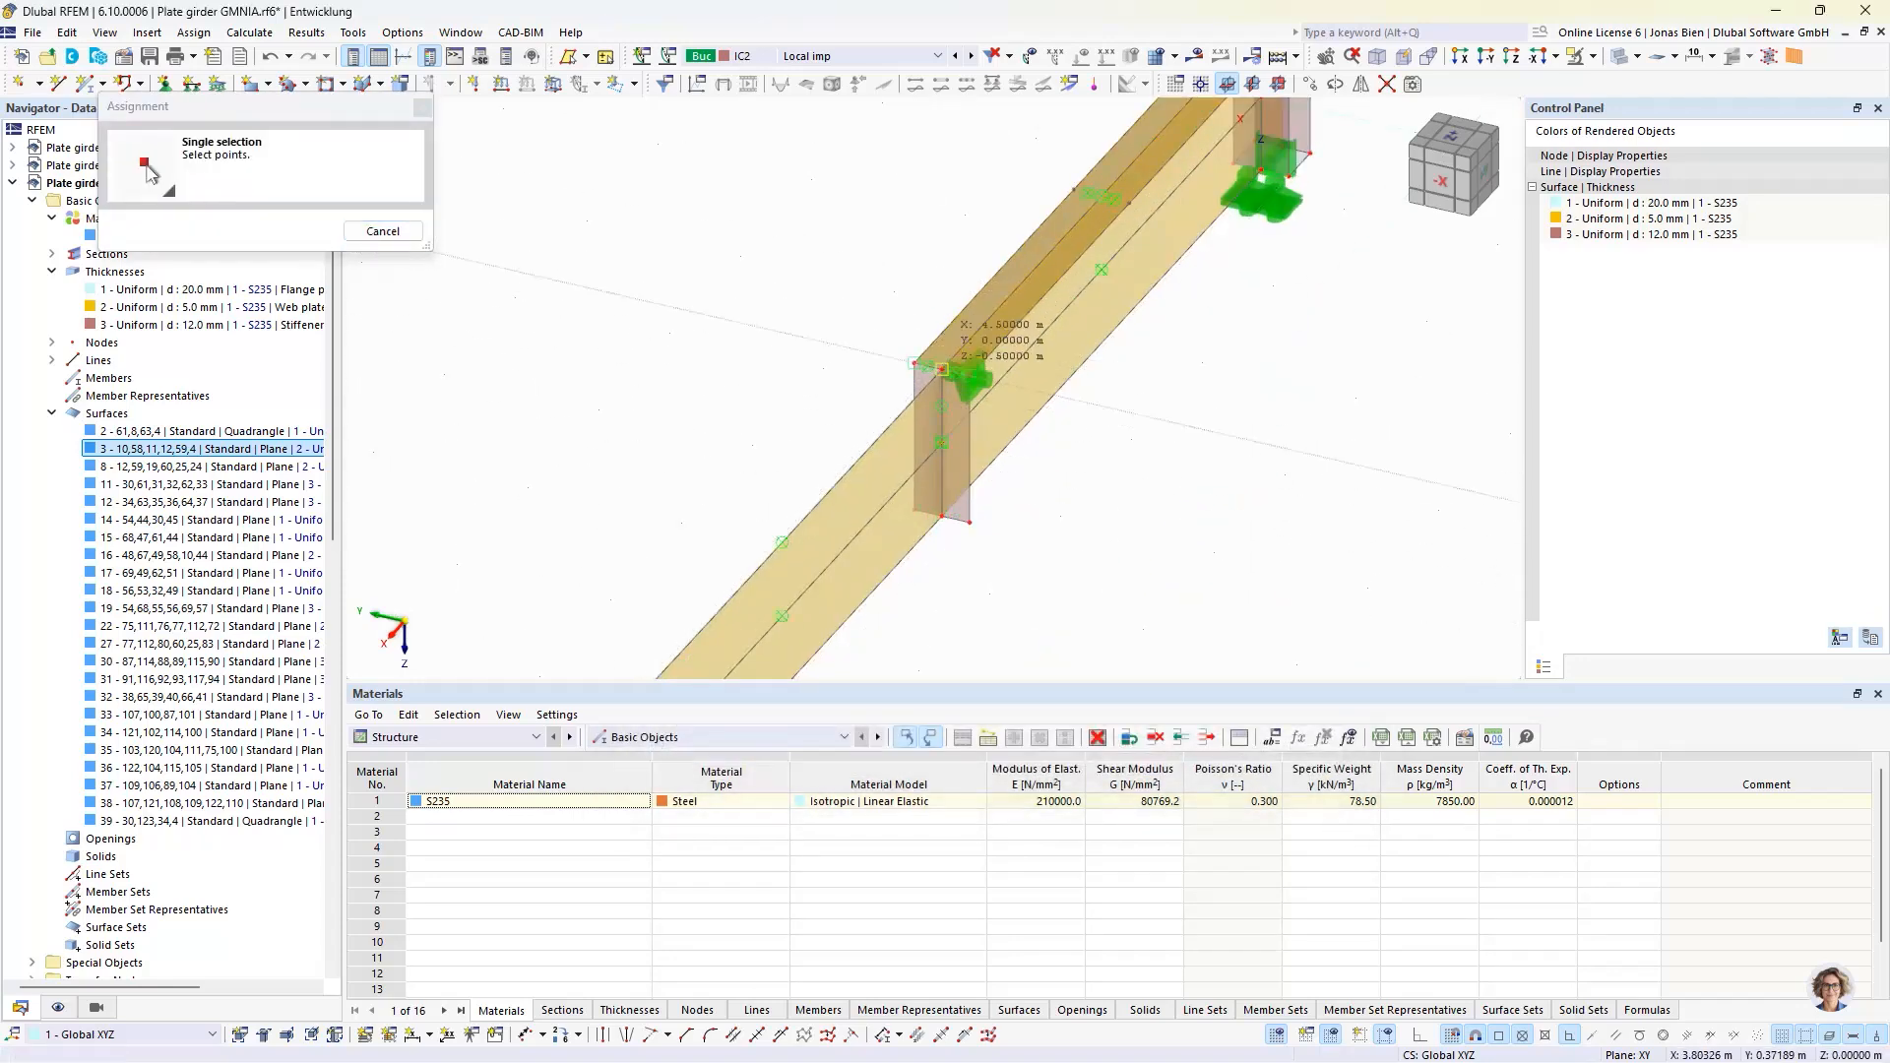
left_click(943, 370)
left_click(942, 517)
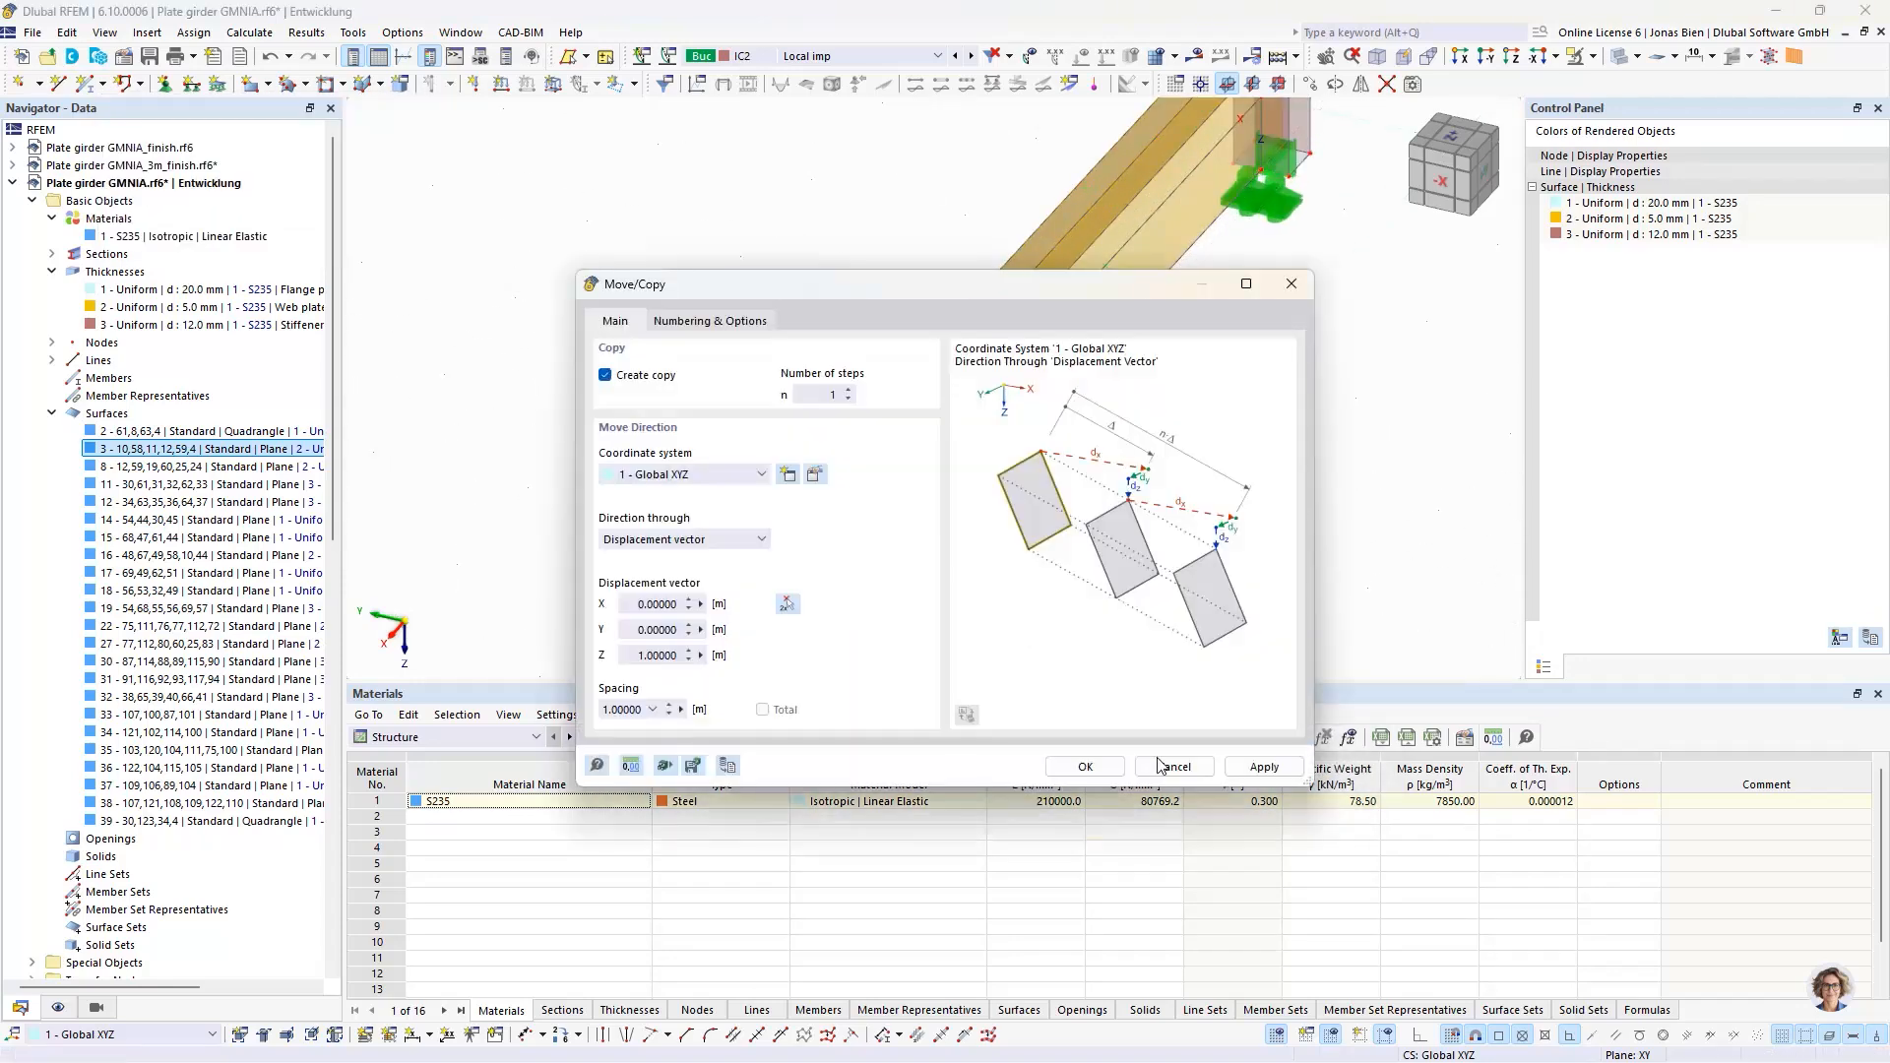
left_click(1085, 767)
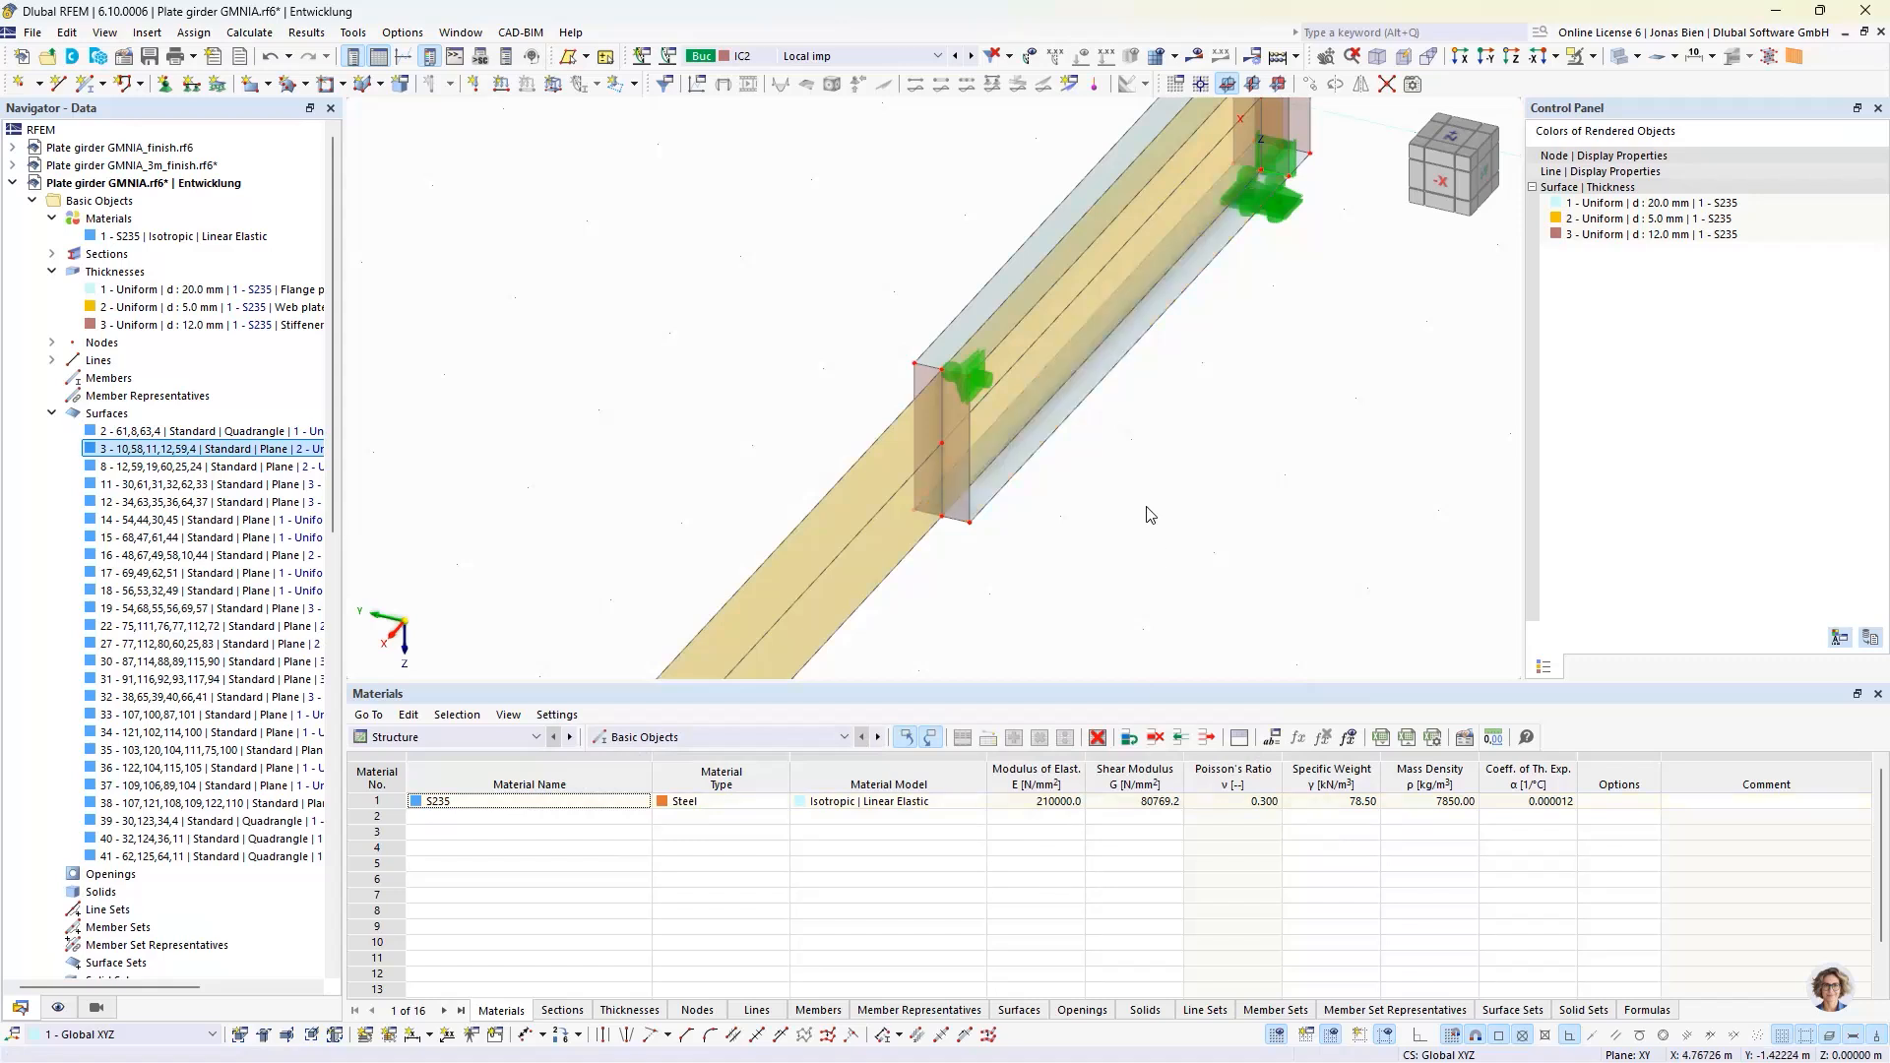
- Rotate one copy of the first field's four flange quadrangles by 180° about an axis parallel to Z through node 3 at X = 4.5 m
middle_click_drag(1319, 354, 1309, 363, "ctrl")
left_click(1450, 150)
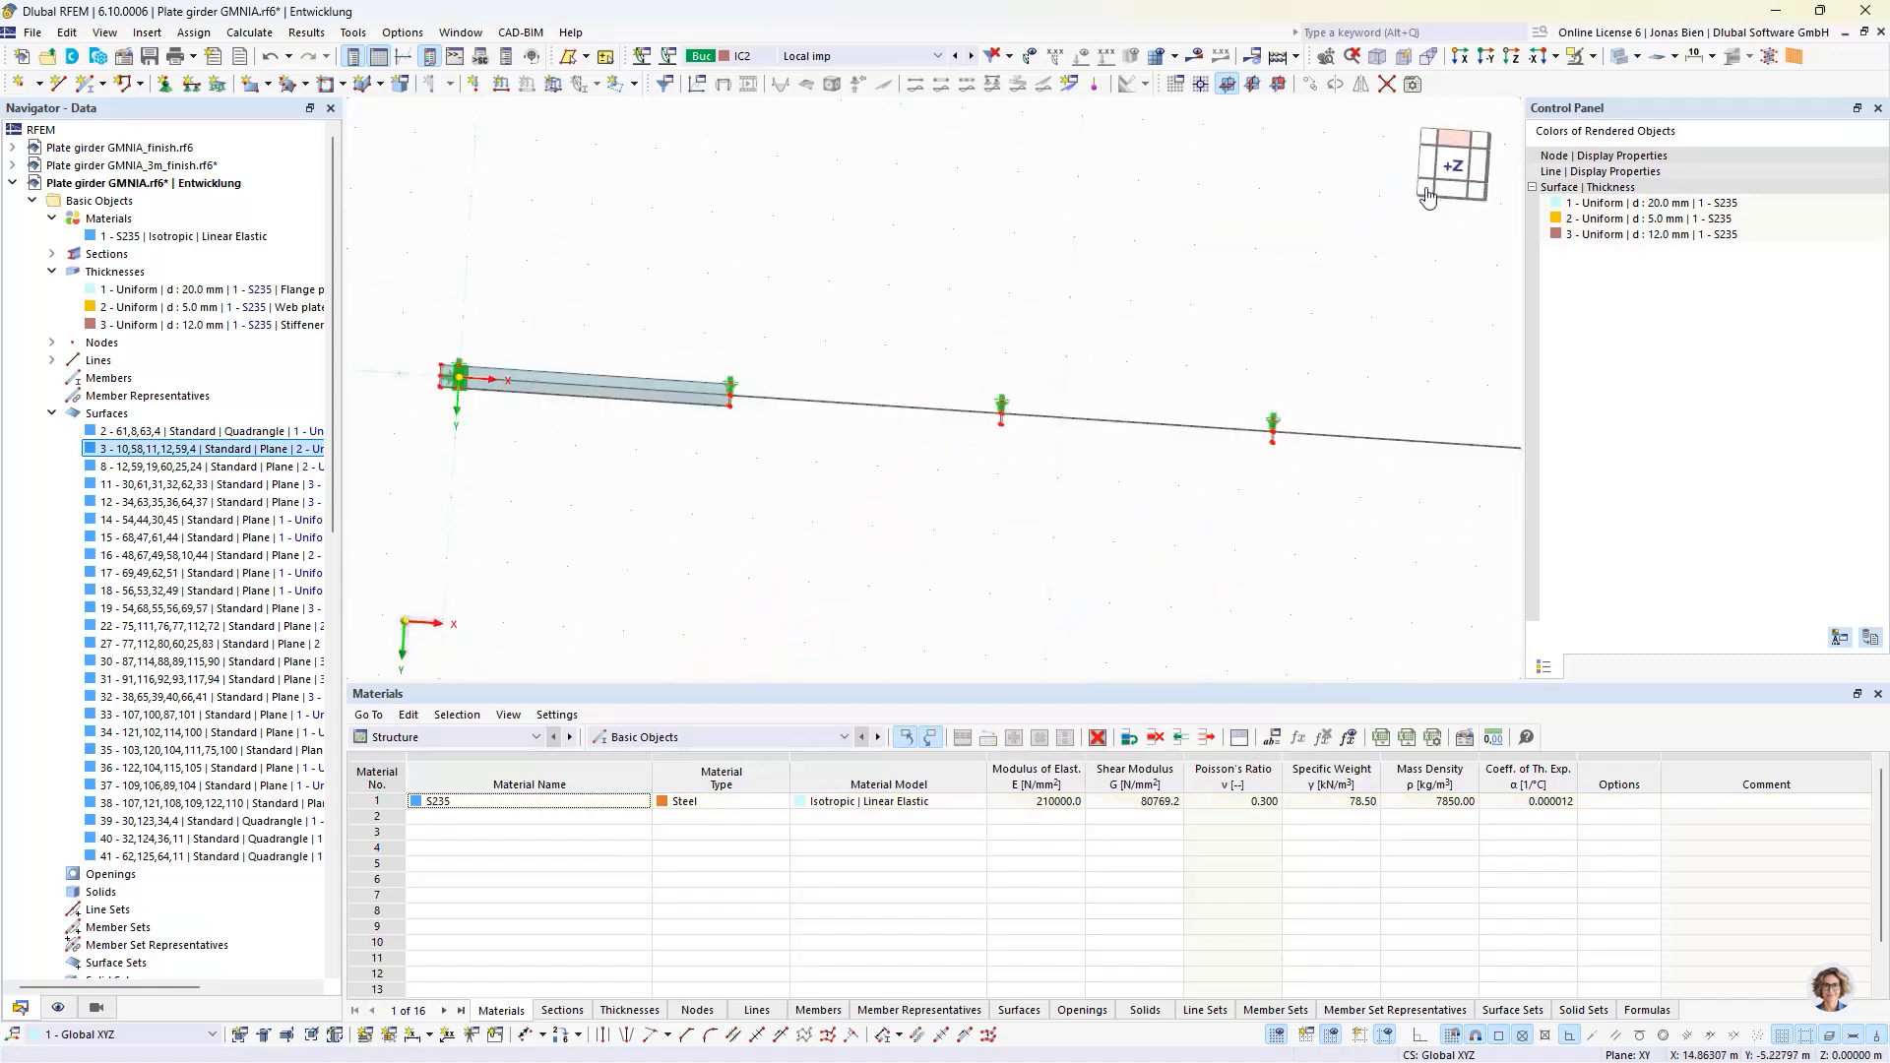
scroll(552, 452, "up", 1)
middle_click_drag(552, 452, 791, 489)
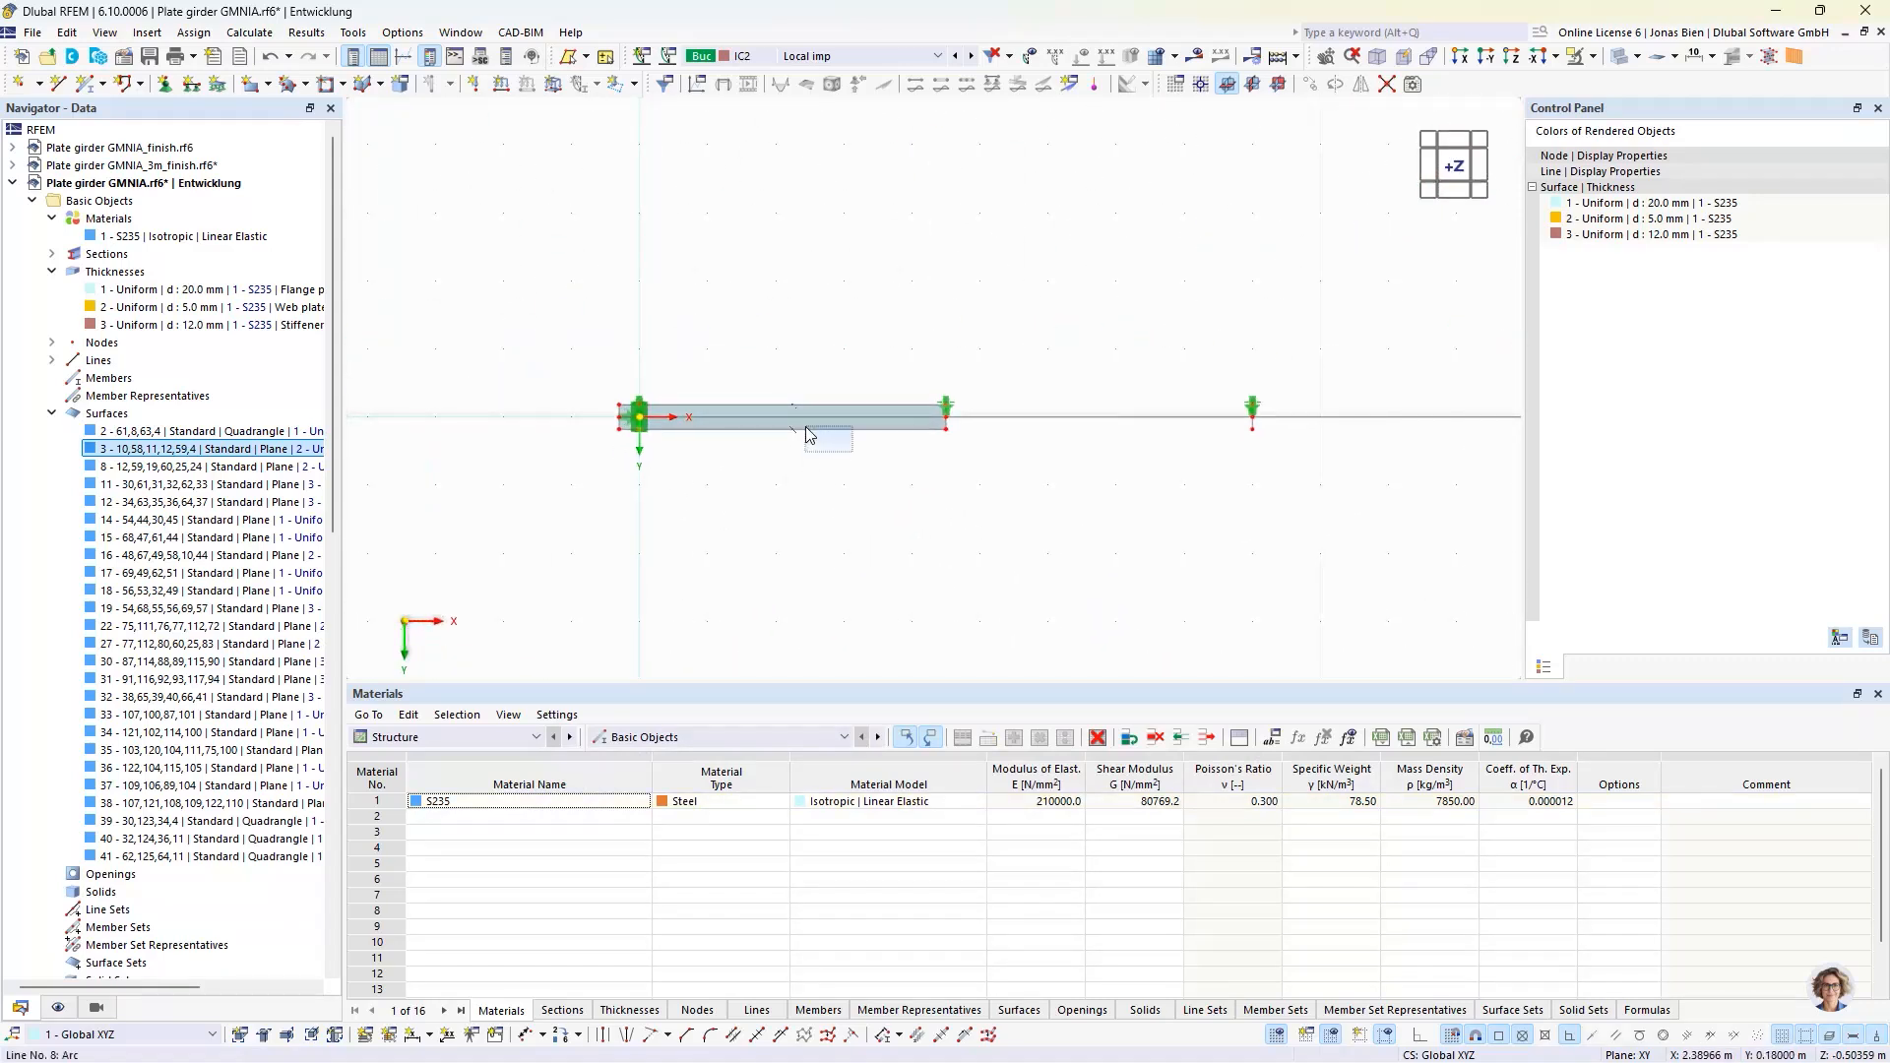
middle_click_drag(1099, 573, 661, 489, "ctrl")
middle_click_drag(764, 547, 880, 495, "ctrl")
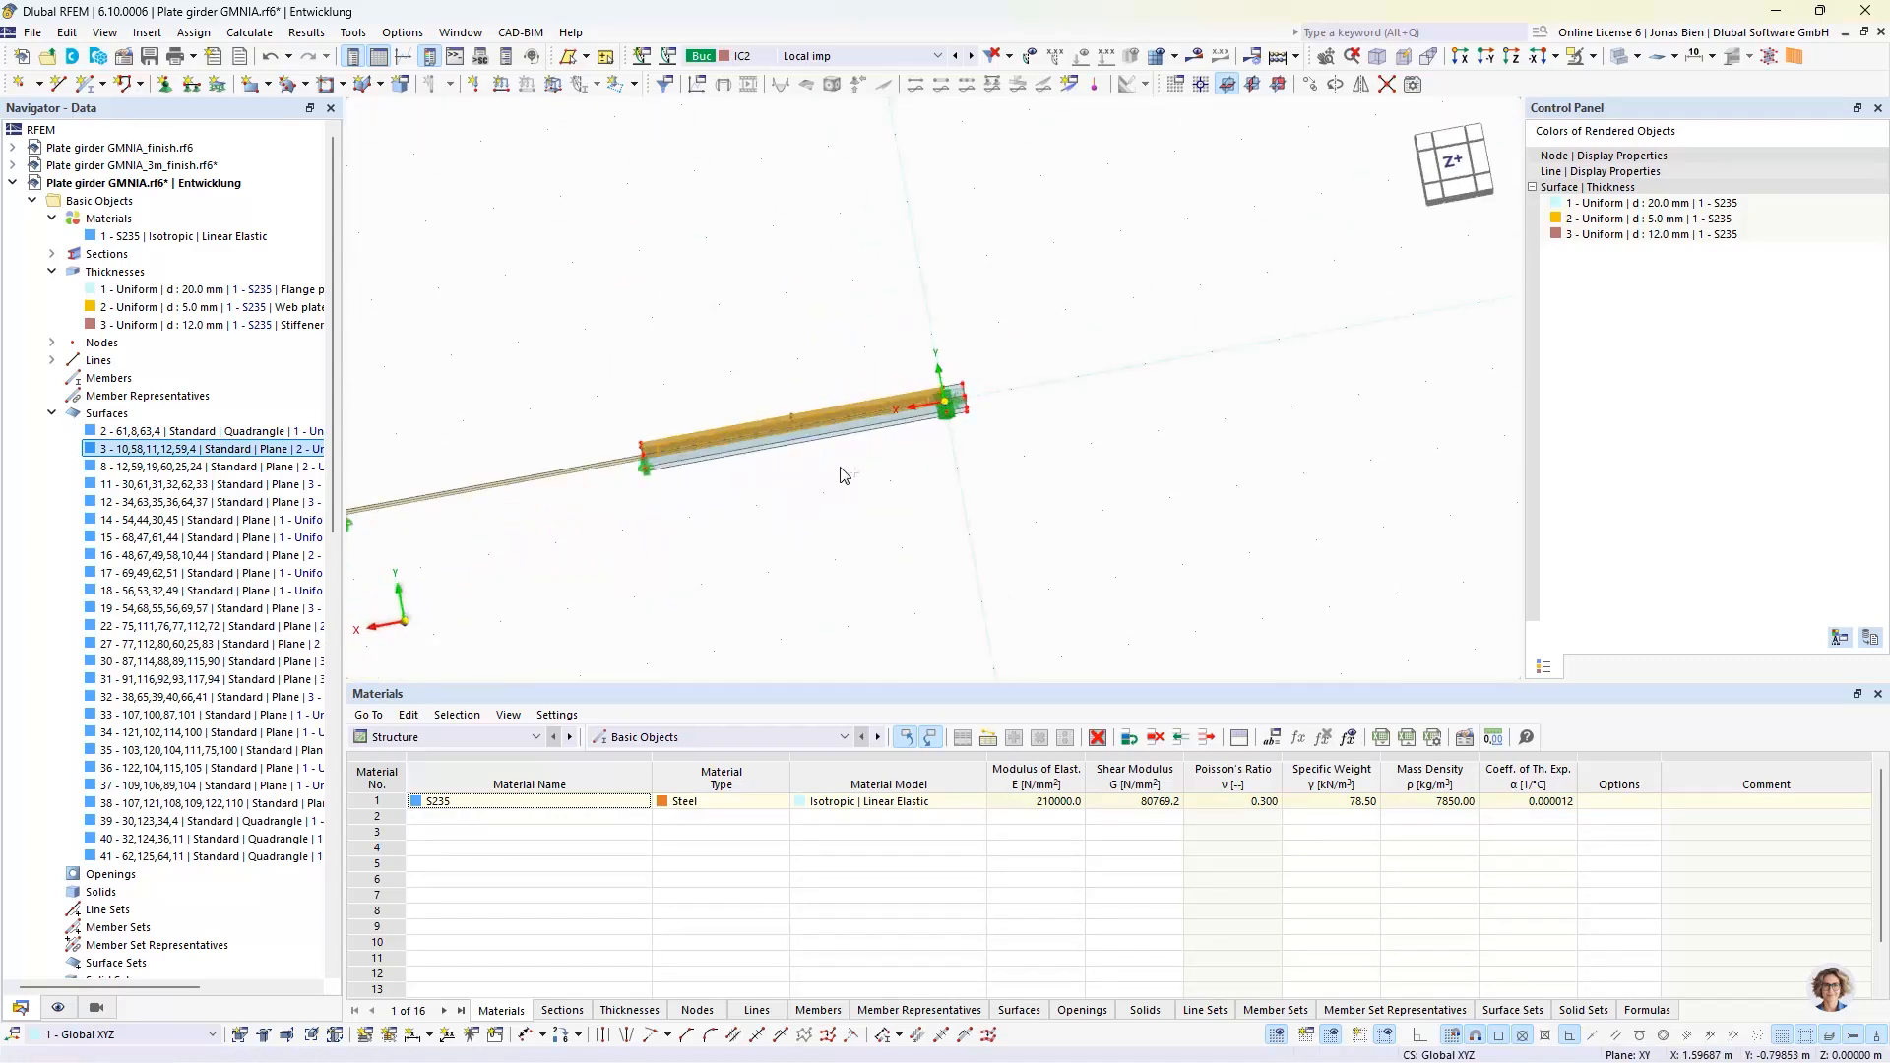
left_click_drag(848, 473, 797, 433, "ctrl")
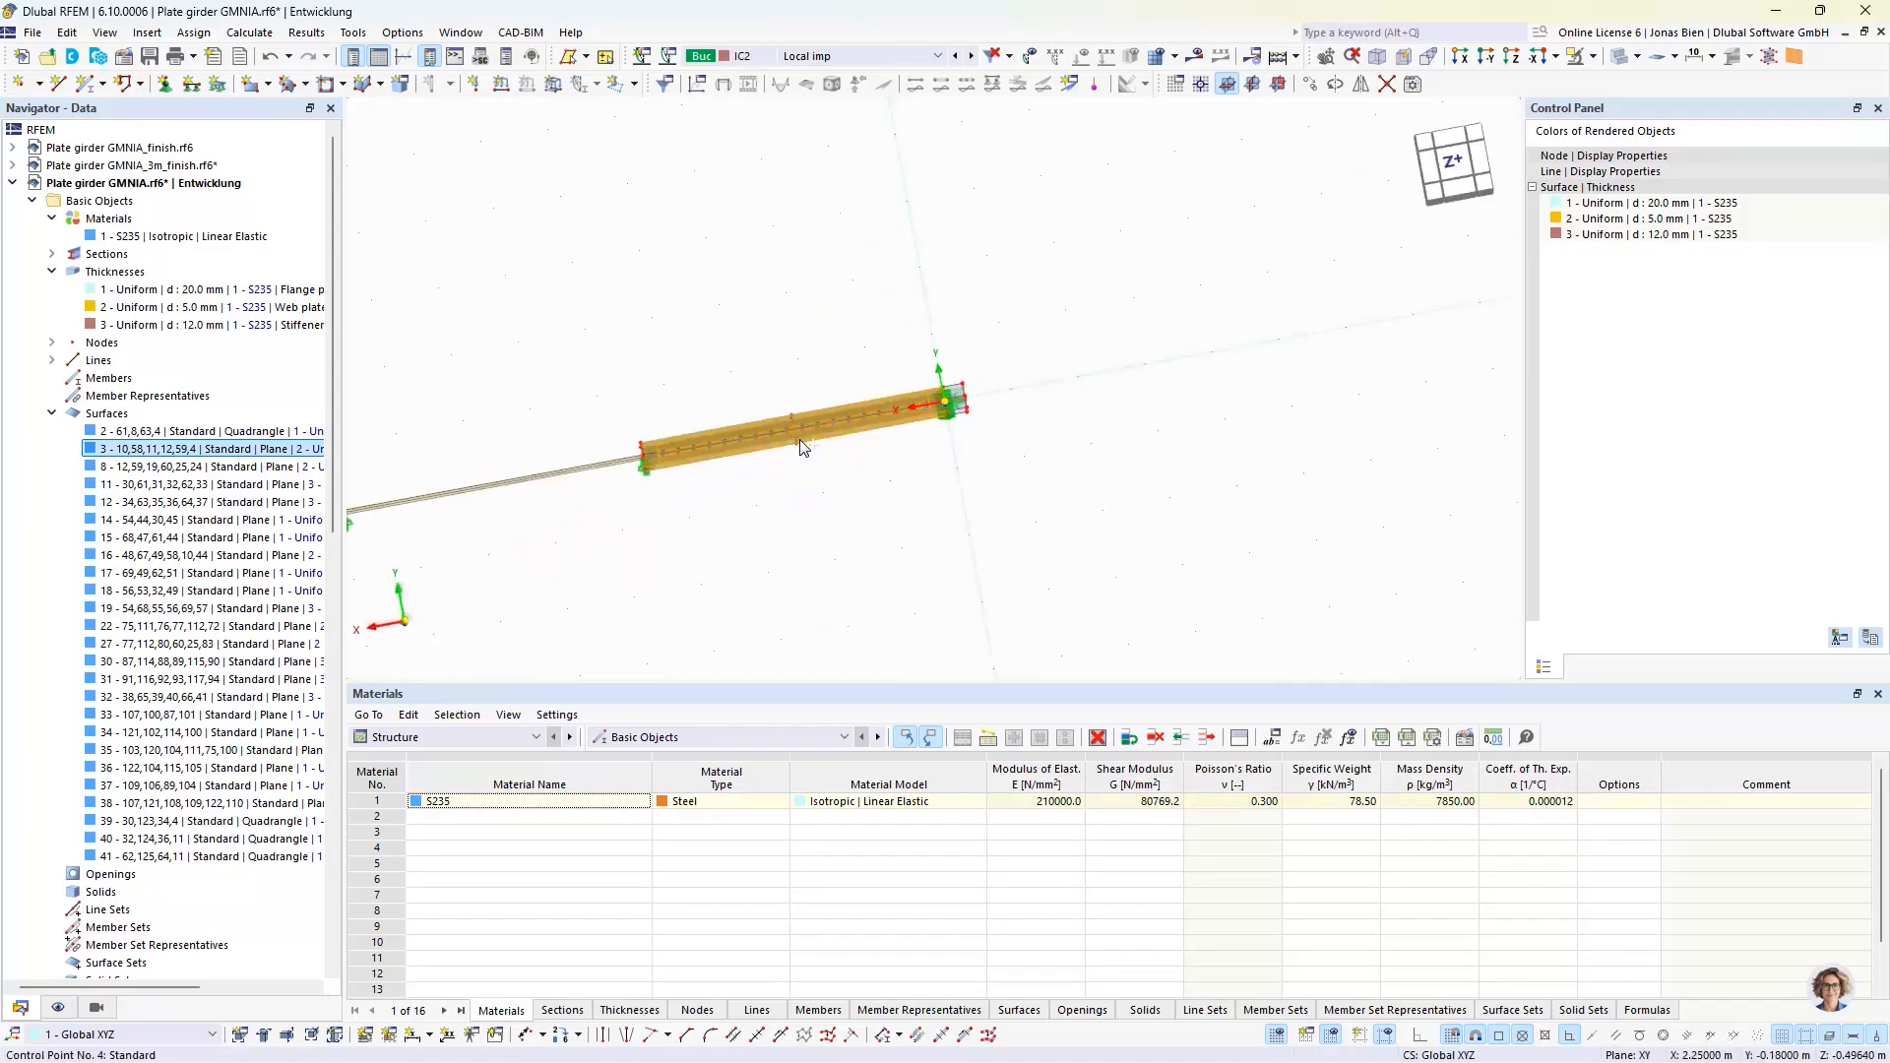
left_click(1335, 84)
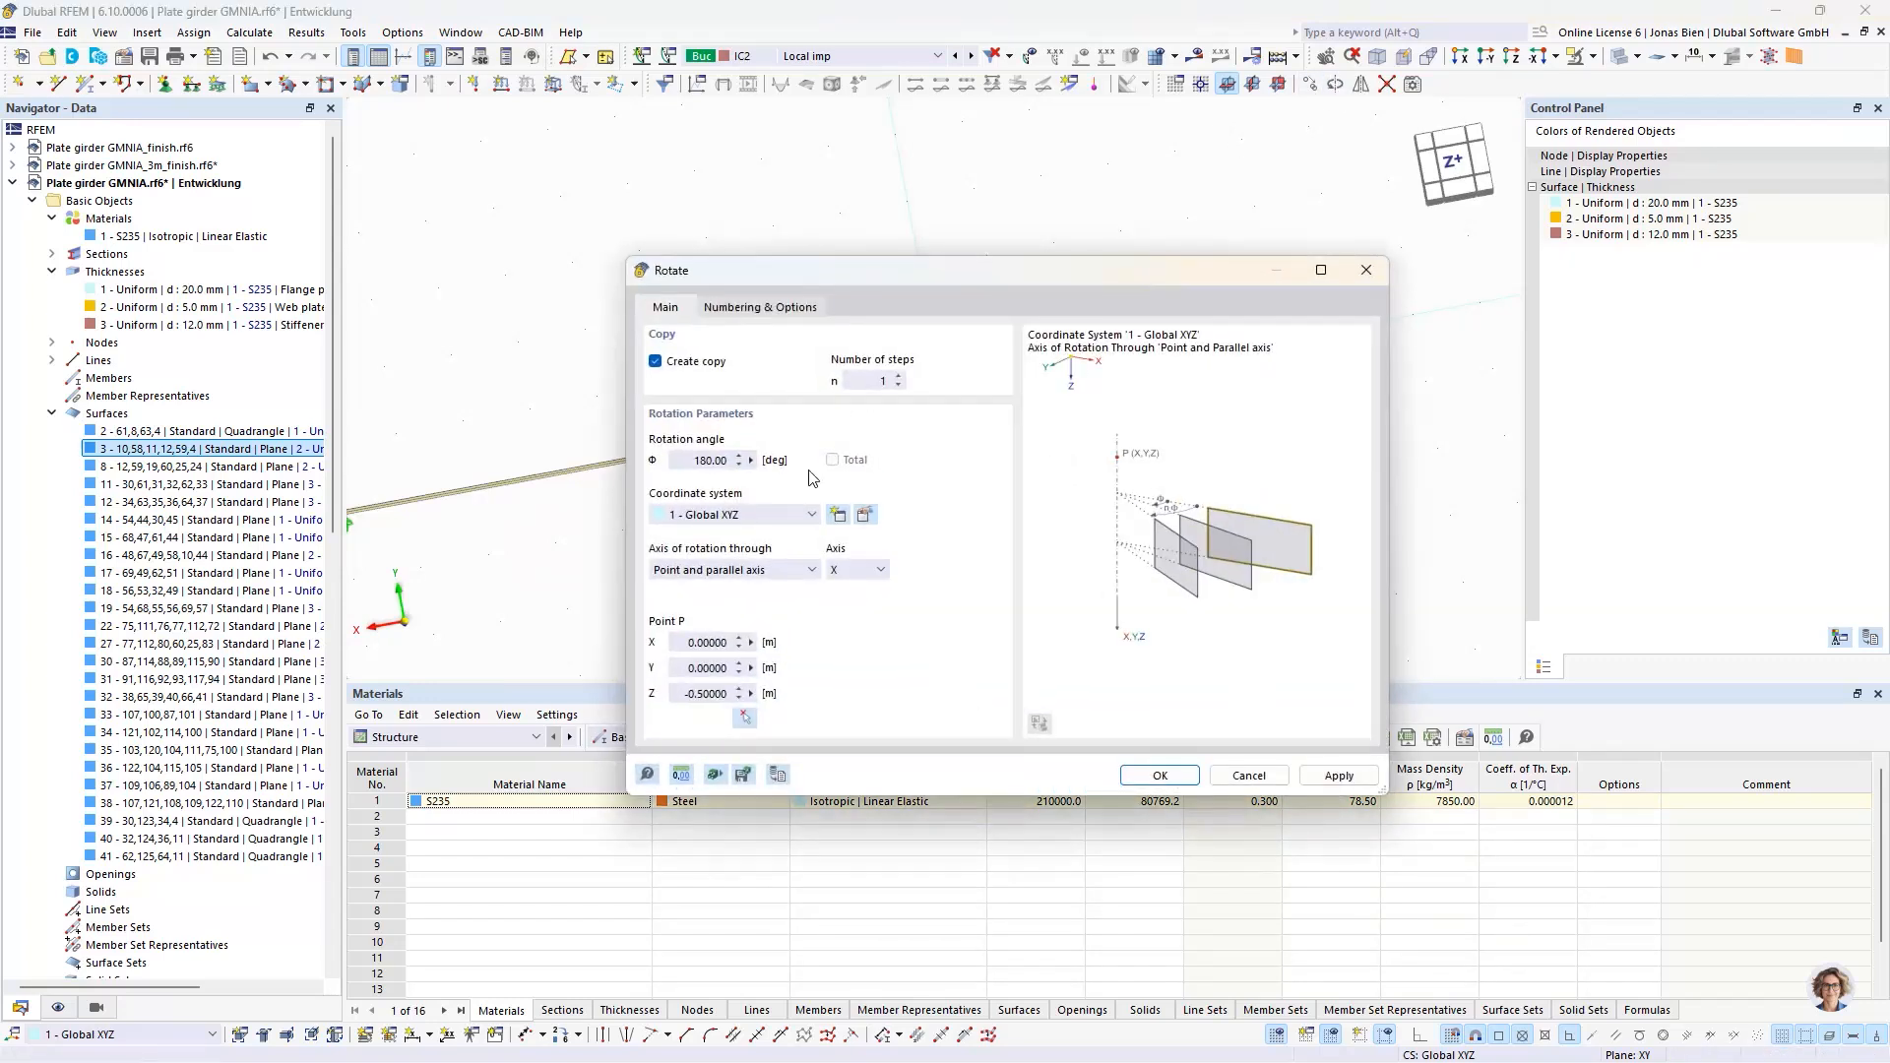
left_click(863, 574)
left_click(872, 618)
left_click(745, 719)
middle_click_drag(766, 499, 842, 457, "ctrl")
scroll(695, 609, "up", 3)
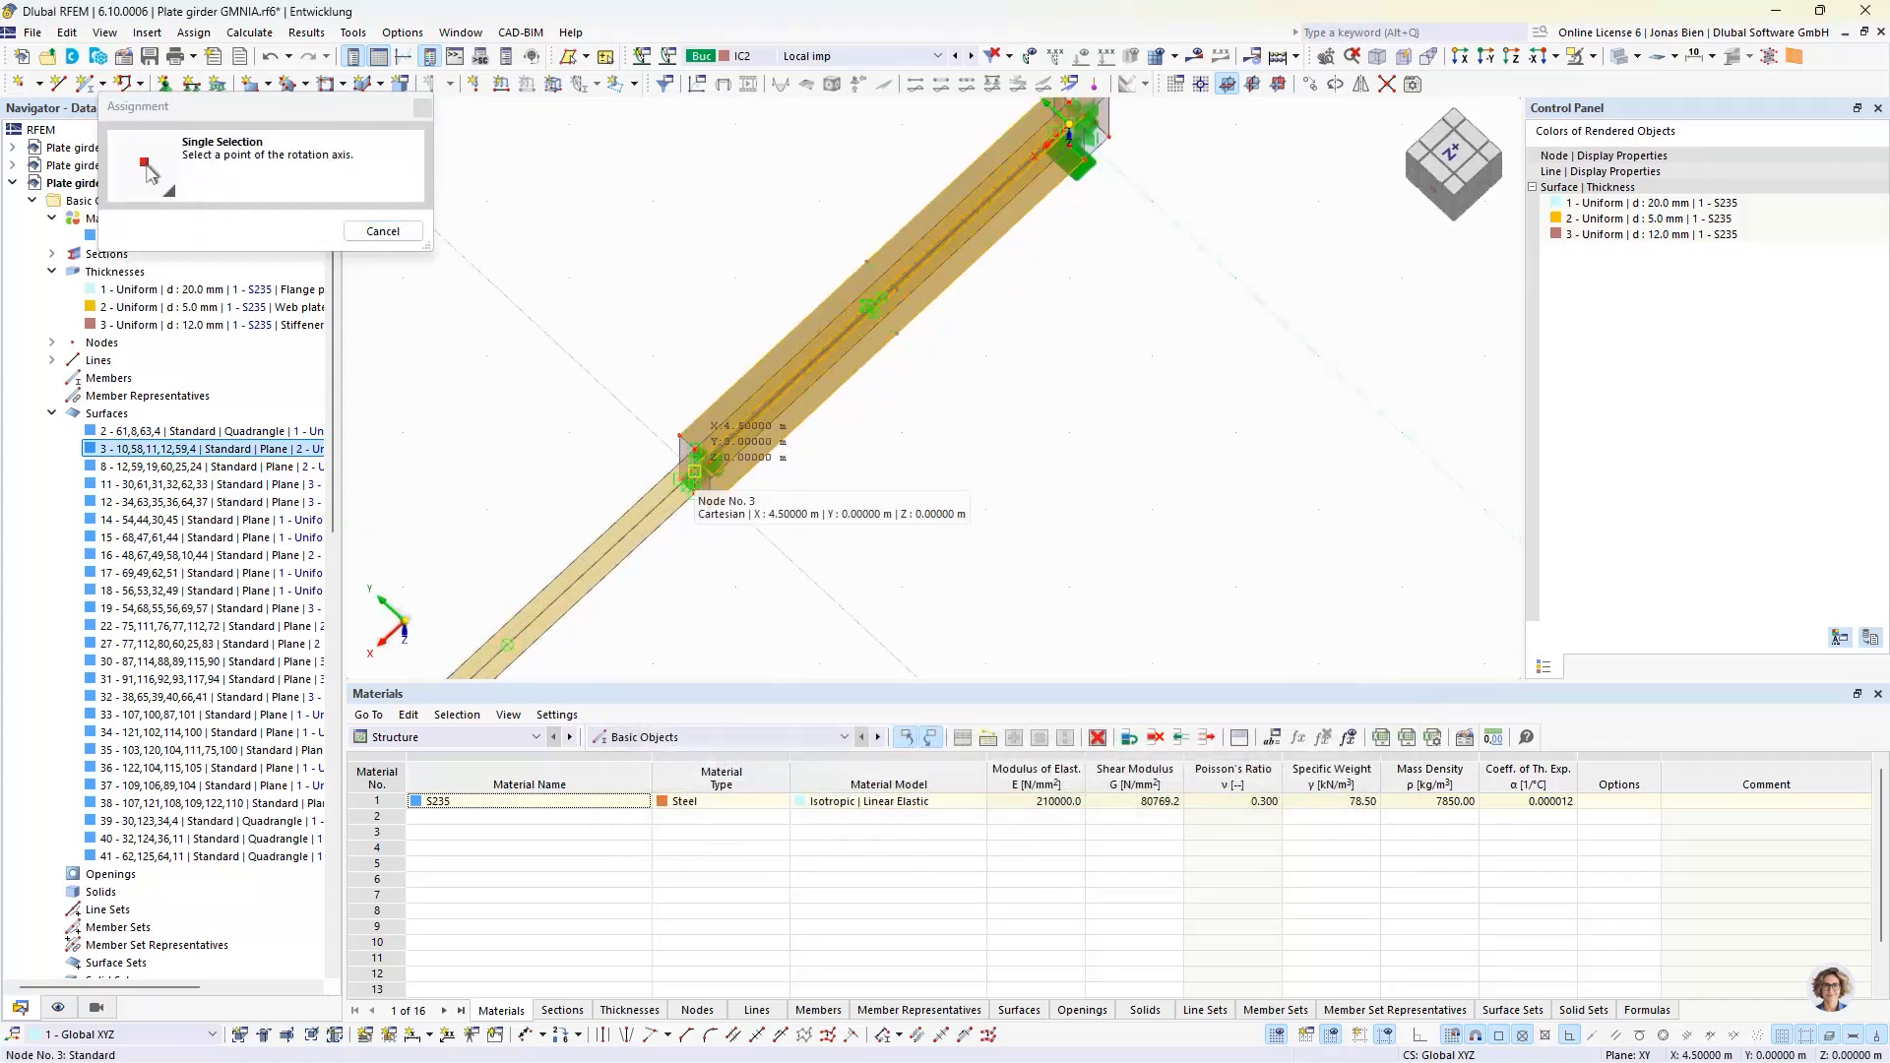
left_click(694, 472)
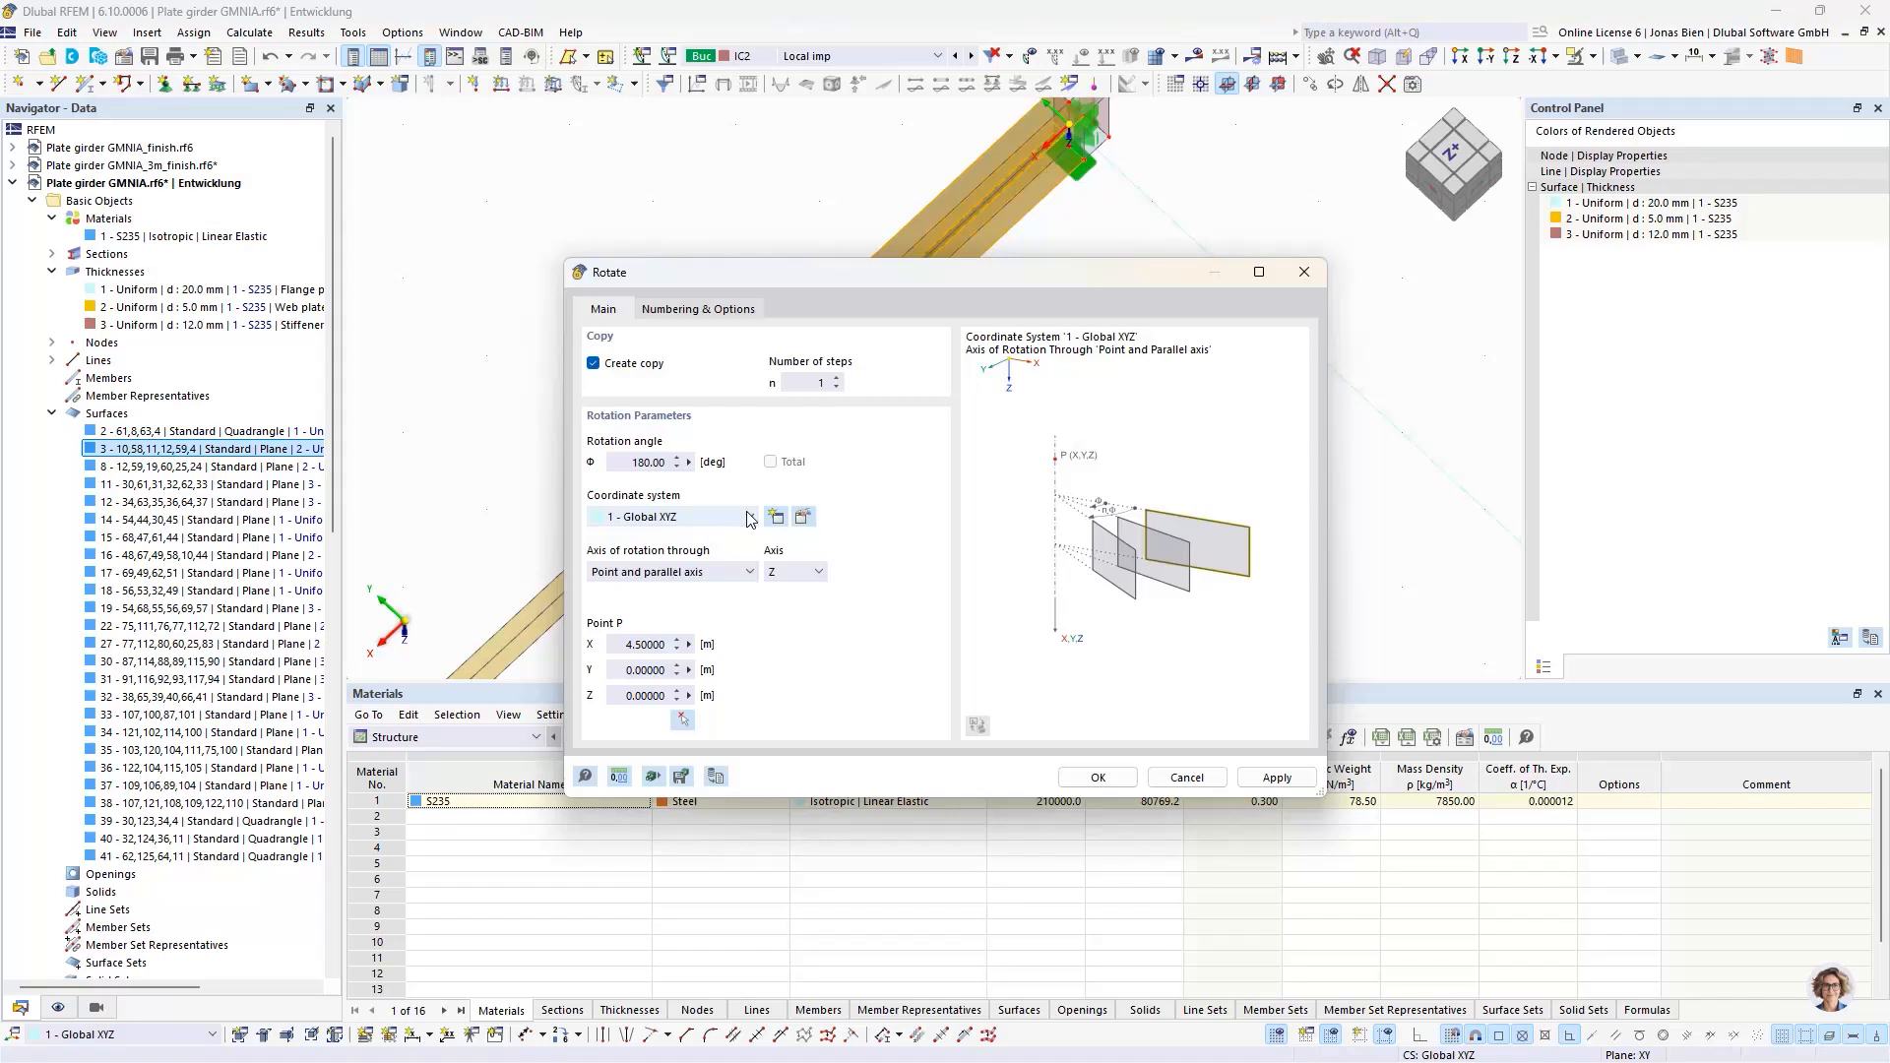
left_click(1099, 778)
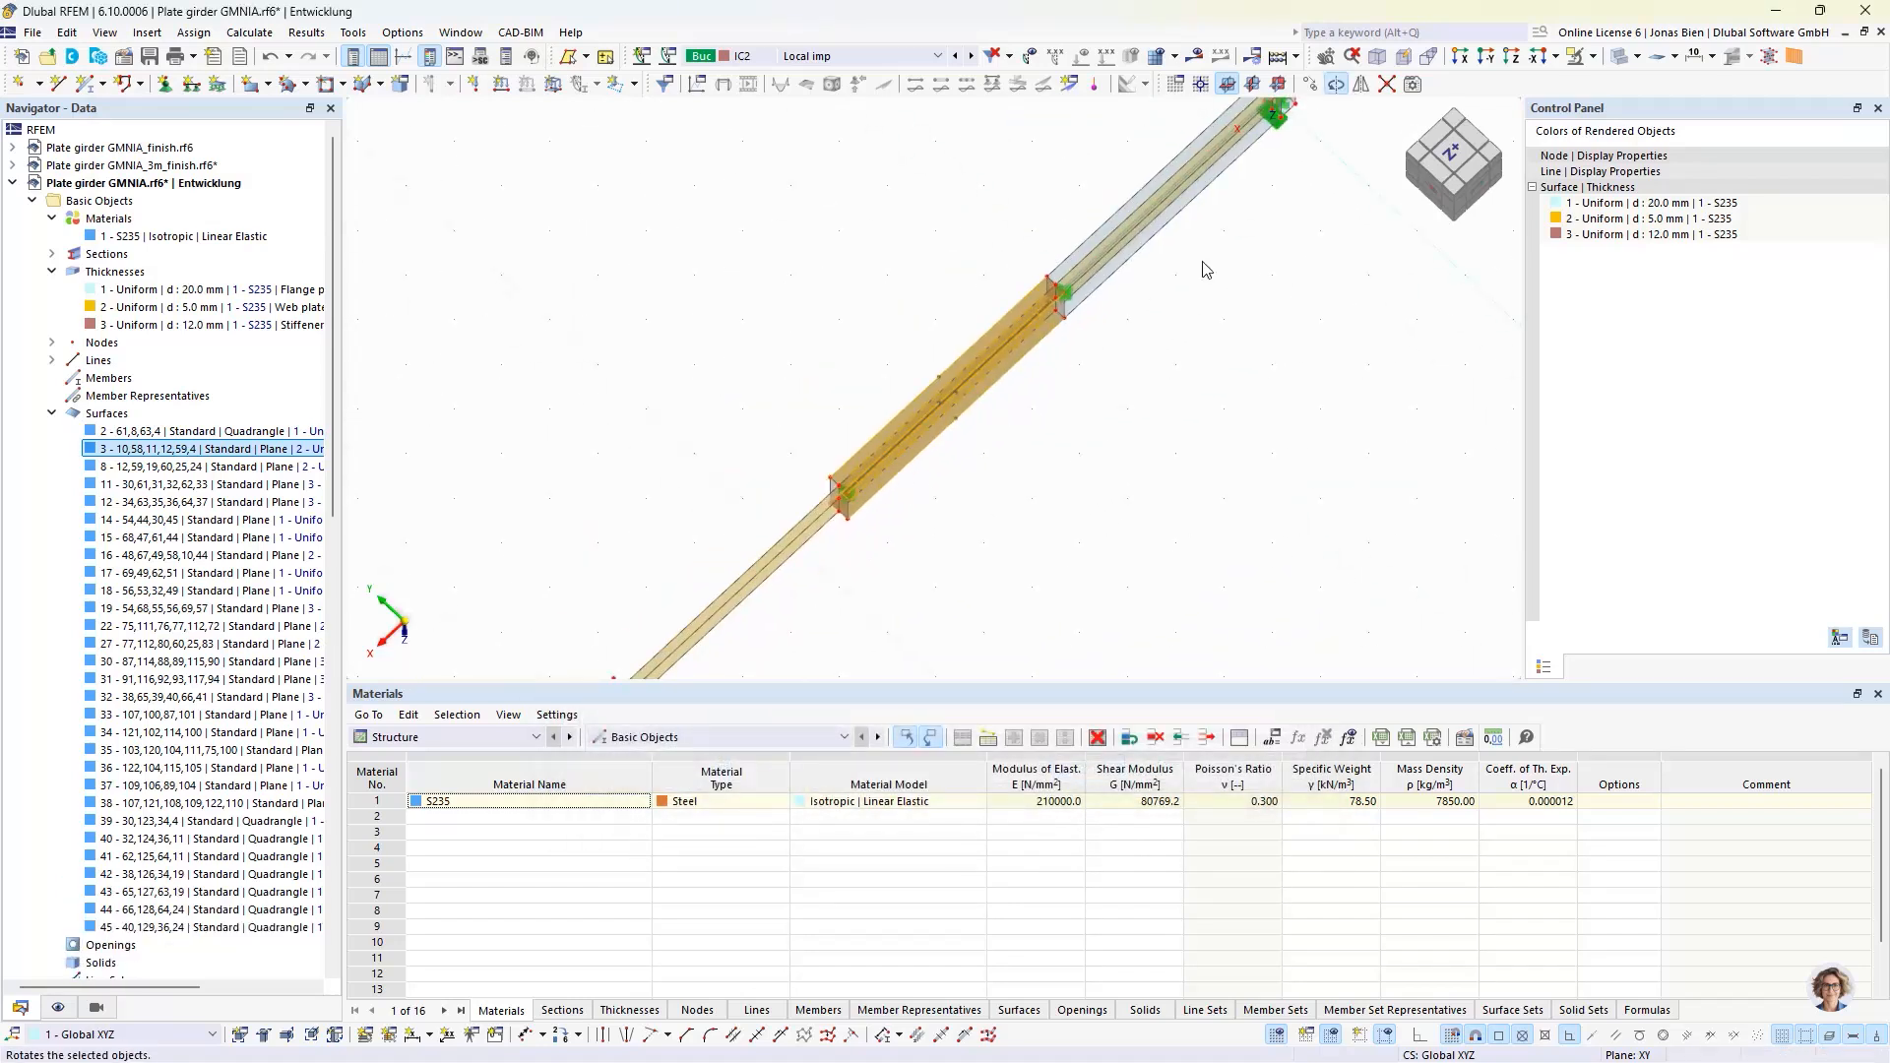
- Rotate one copy of the second field's flange quadrangles by 180° about the Z-parallel axis through node 2 at X = 9 m
left_click(1335, 84)
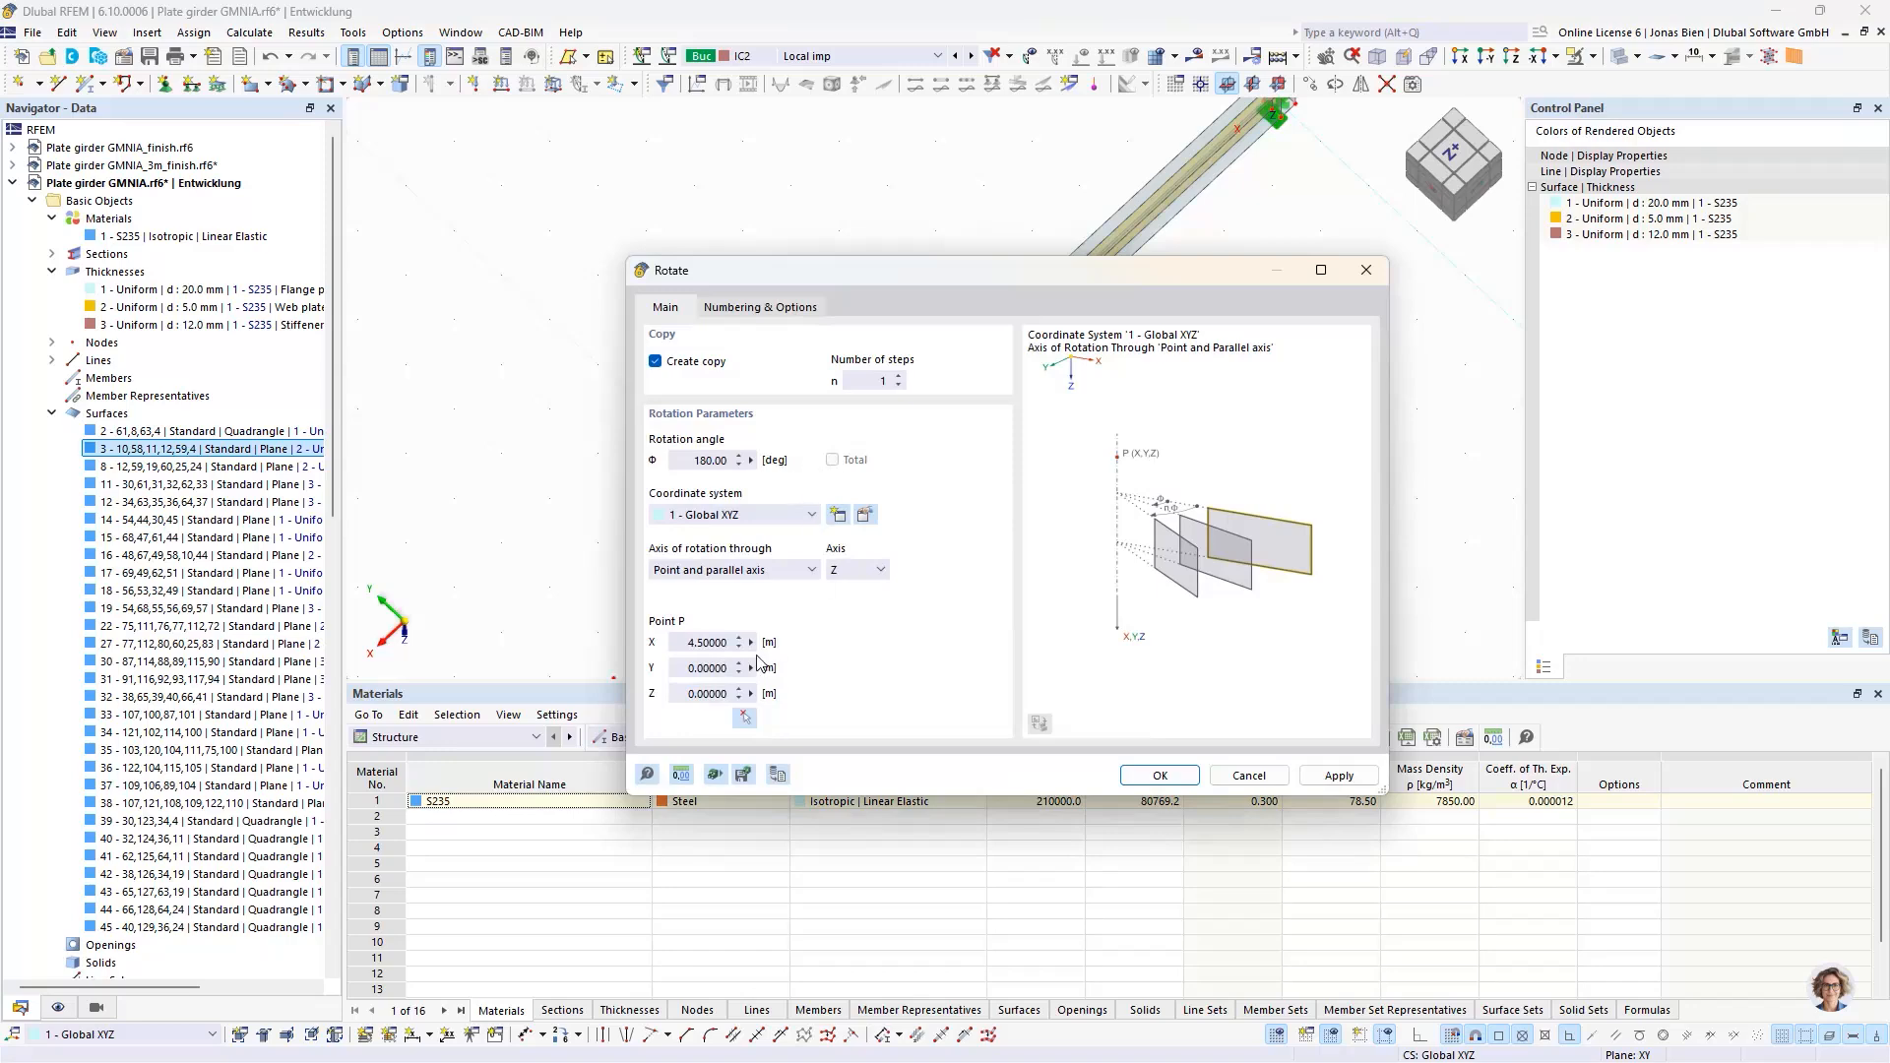
left_click(758, 717)
scroll(811, 461, "up", 5)
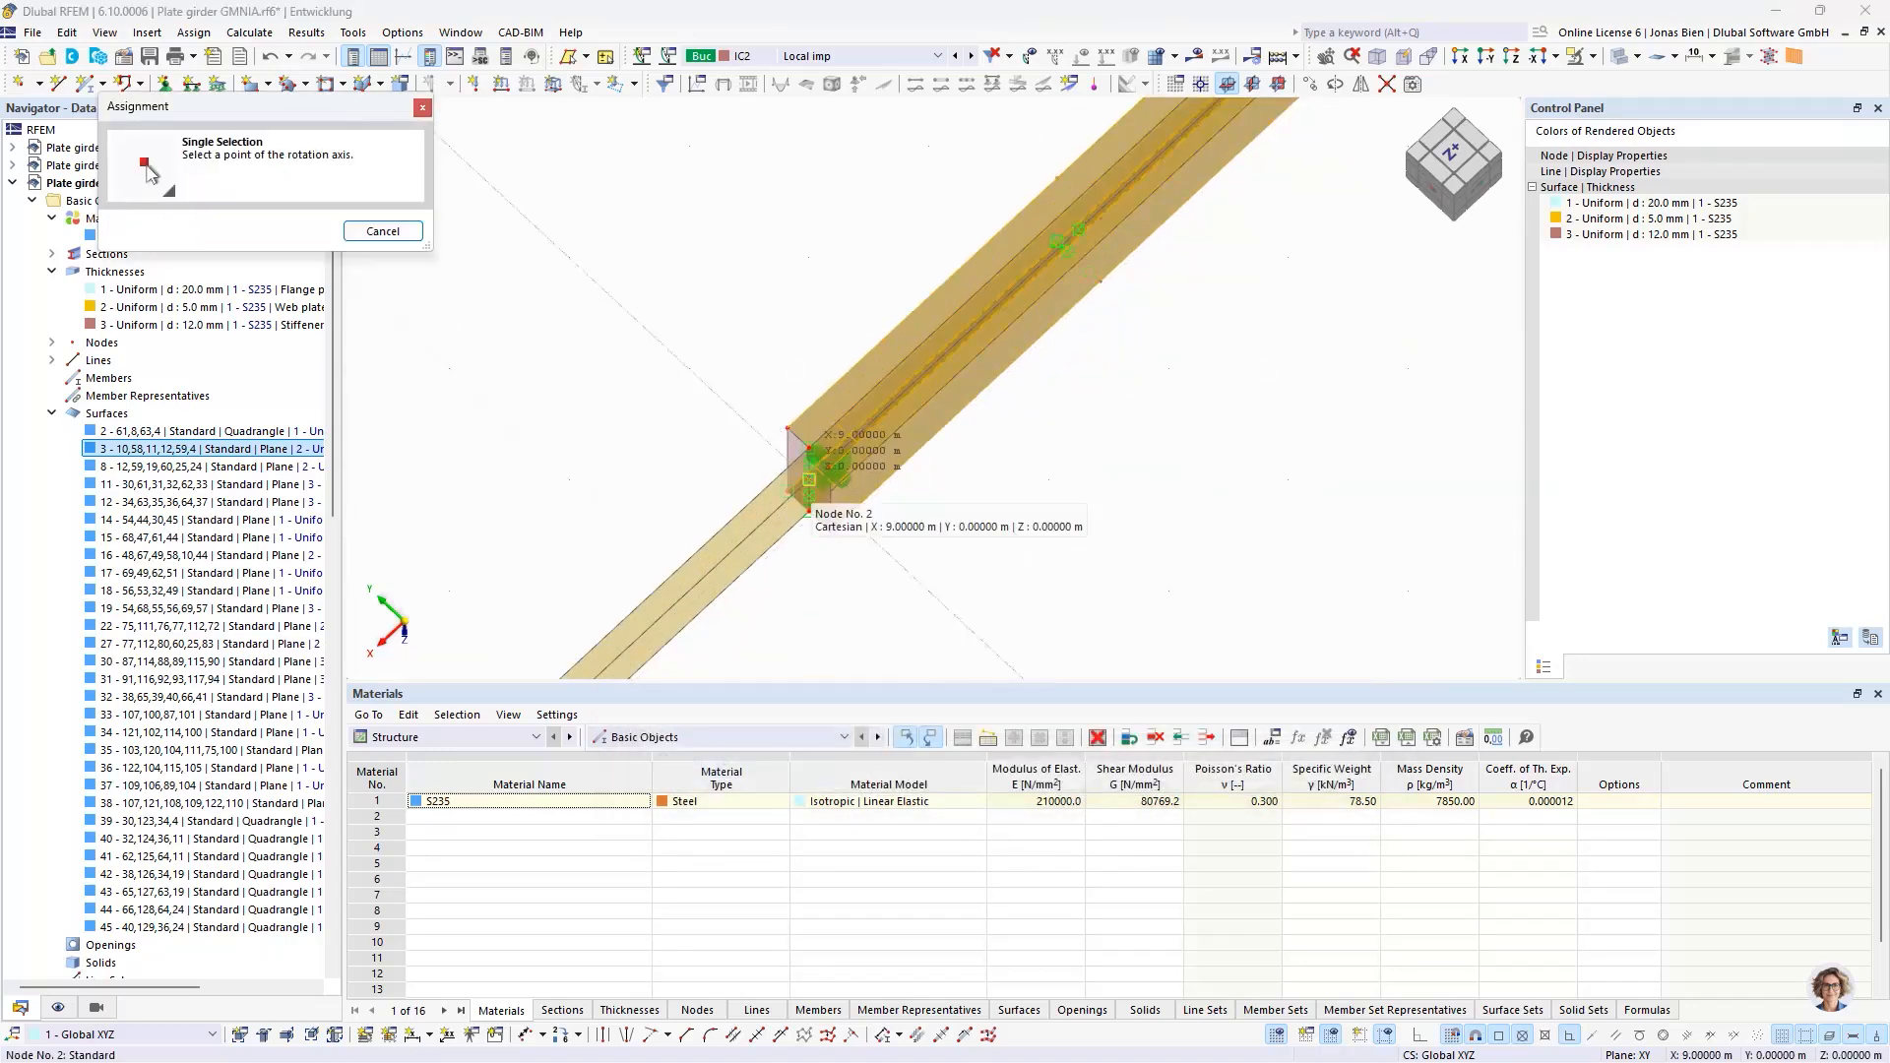
left_click(809, 479)
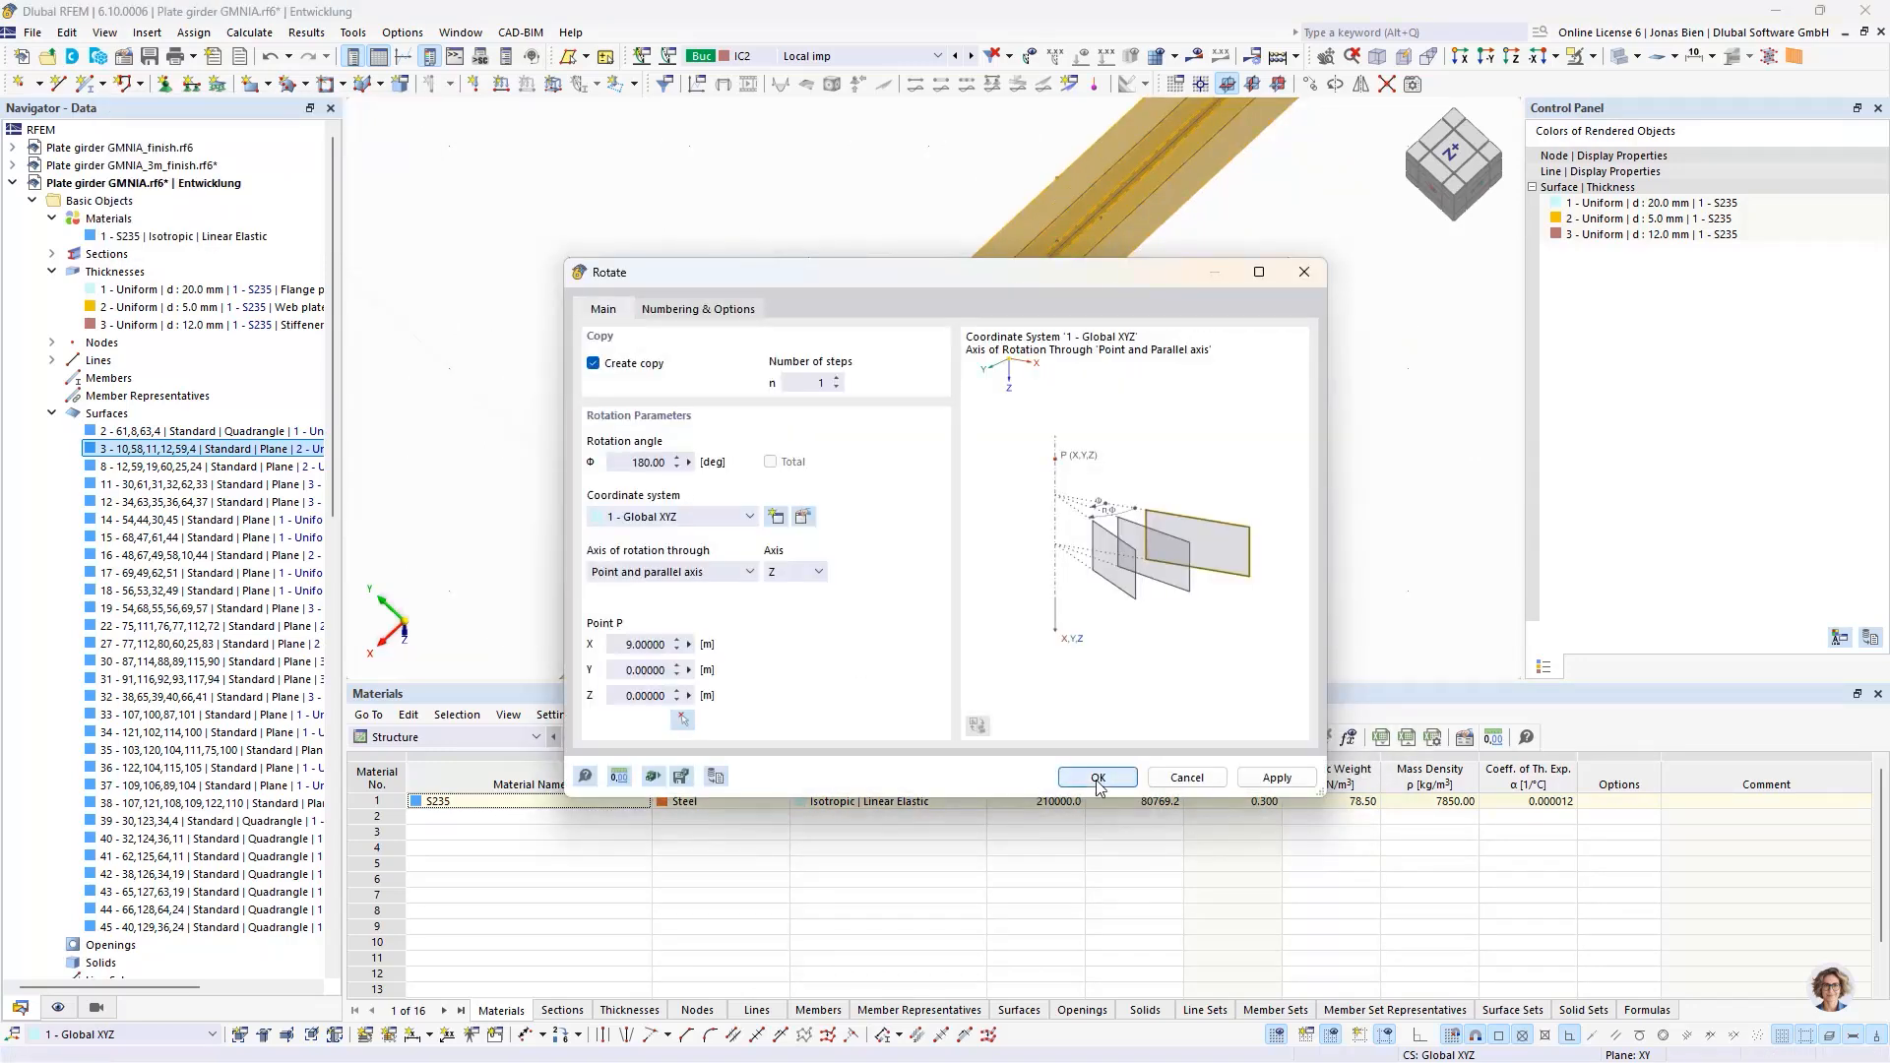
key("Return")
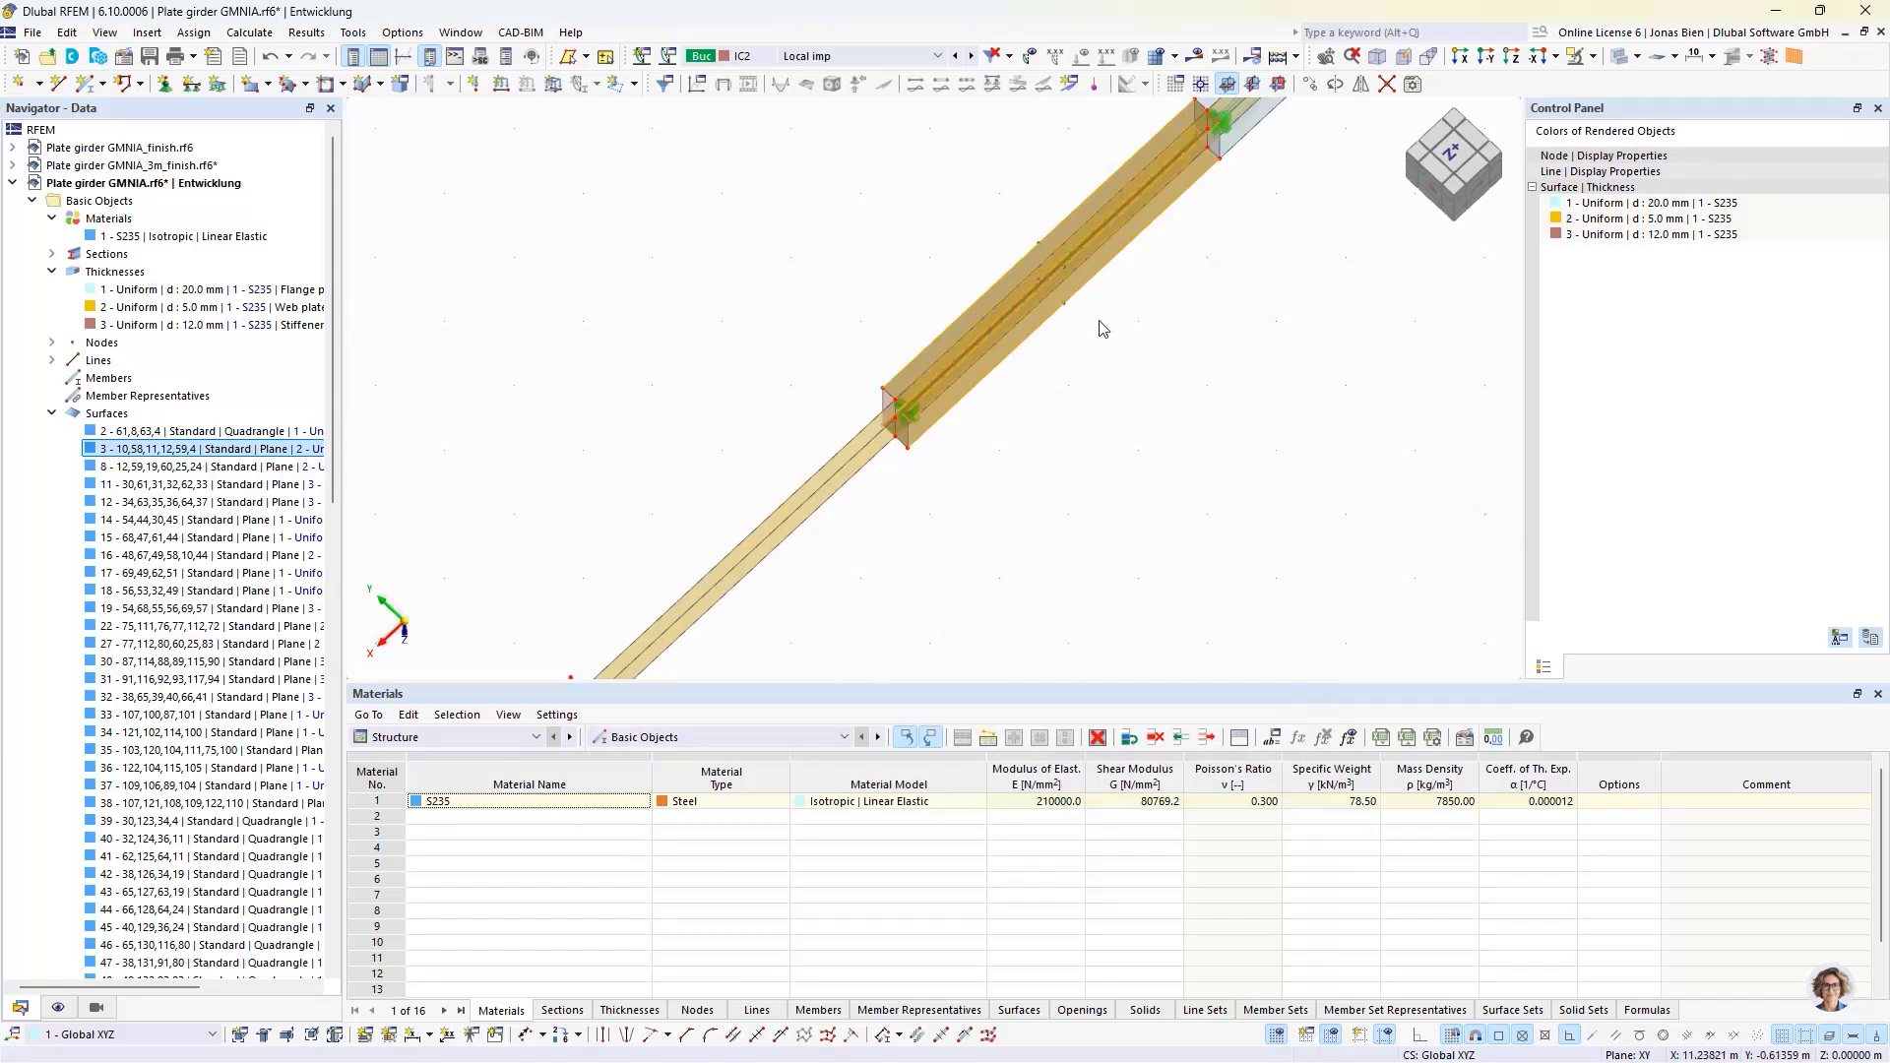
- Rotate one copy of the third field's flange quadrangles by 180° about the Z-parallel axis through node 32 at X = 13.5 m
left_click(1331, 86)
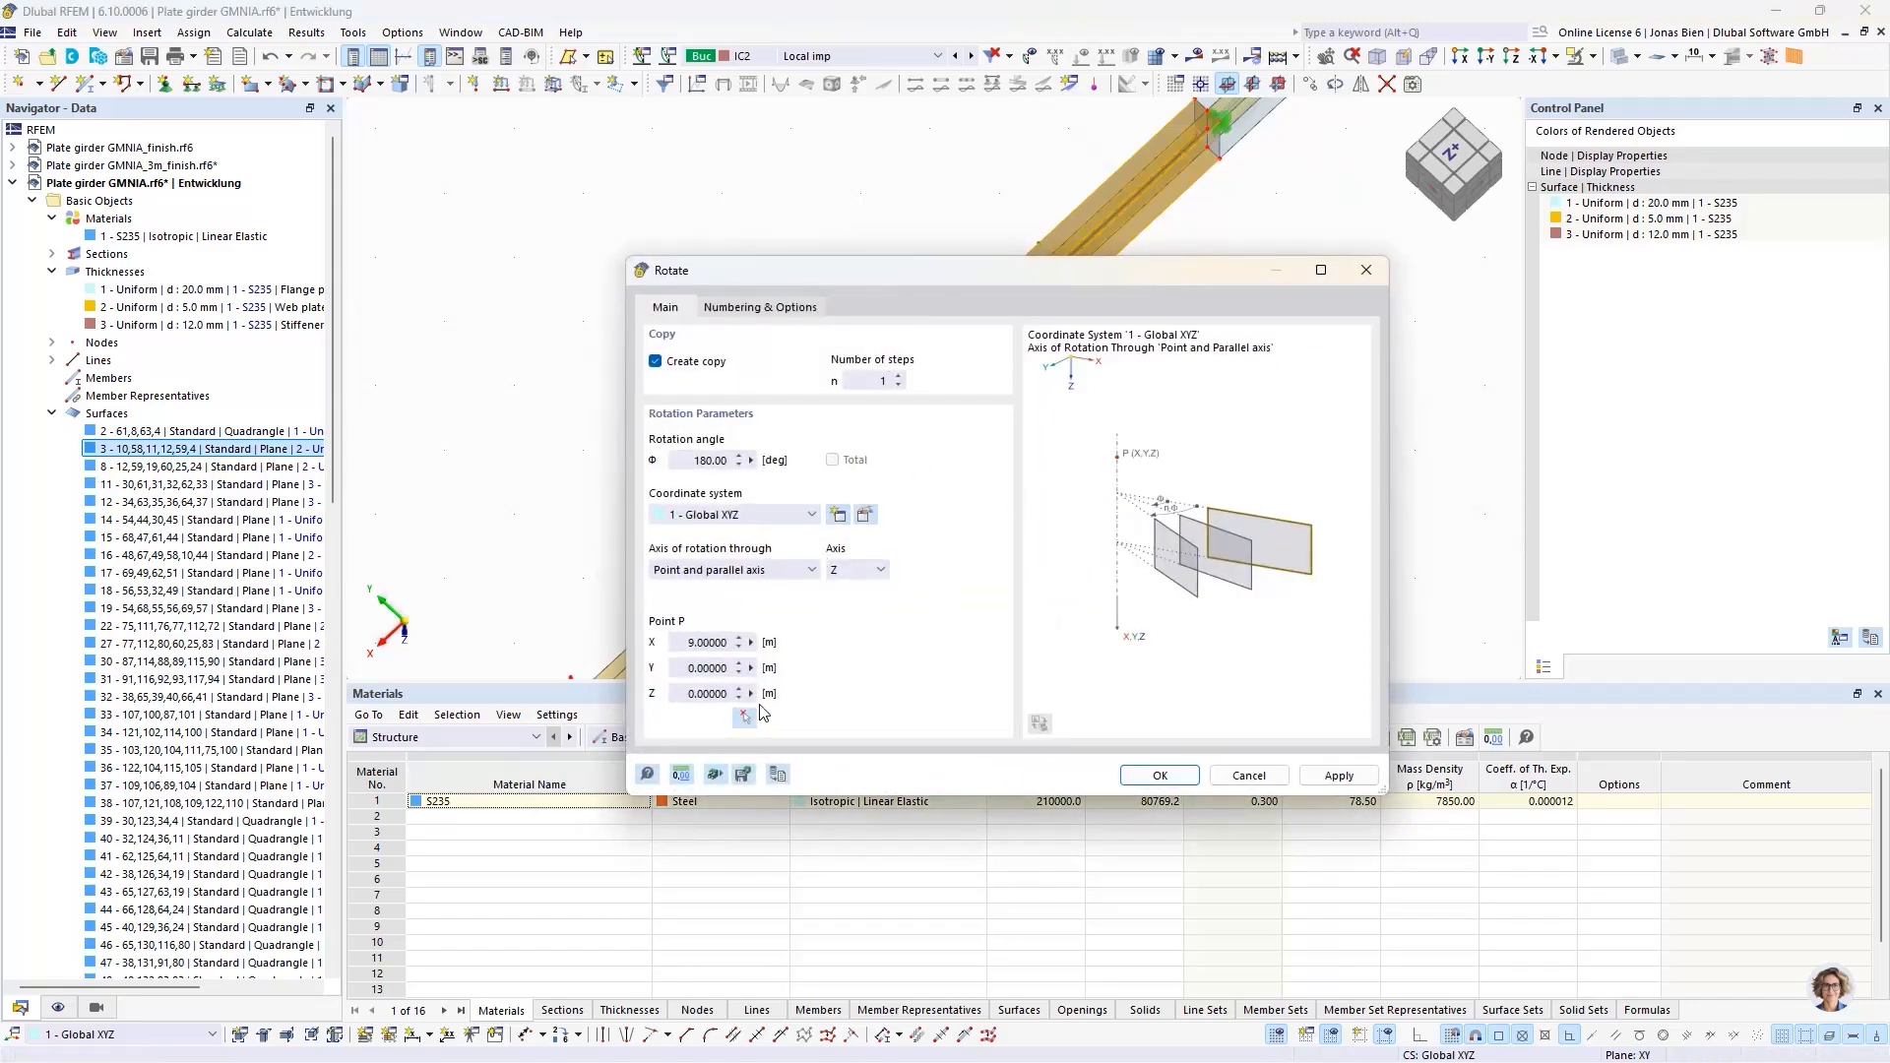
left_click(754, 707)
scroll(916, 406, "up", 5)
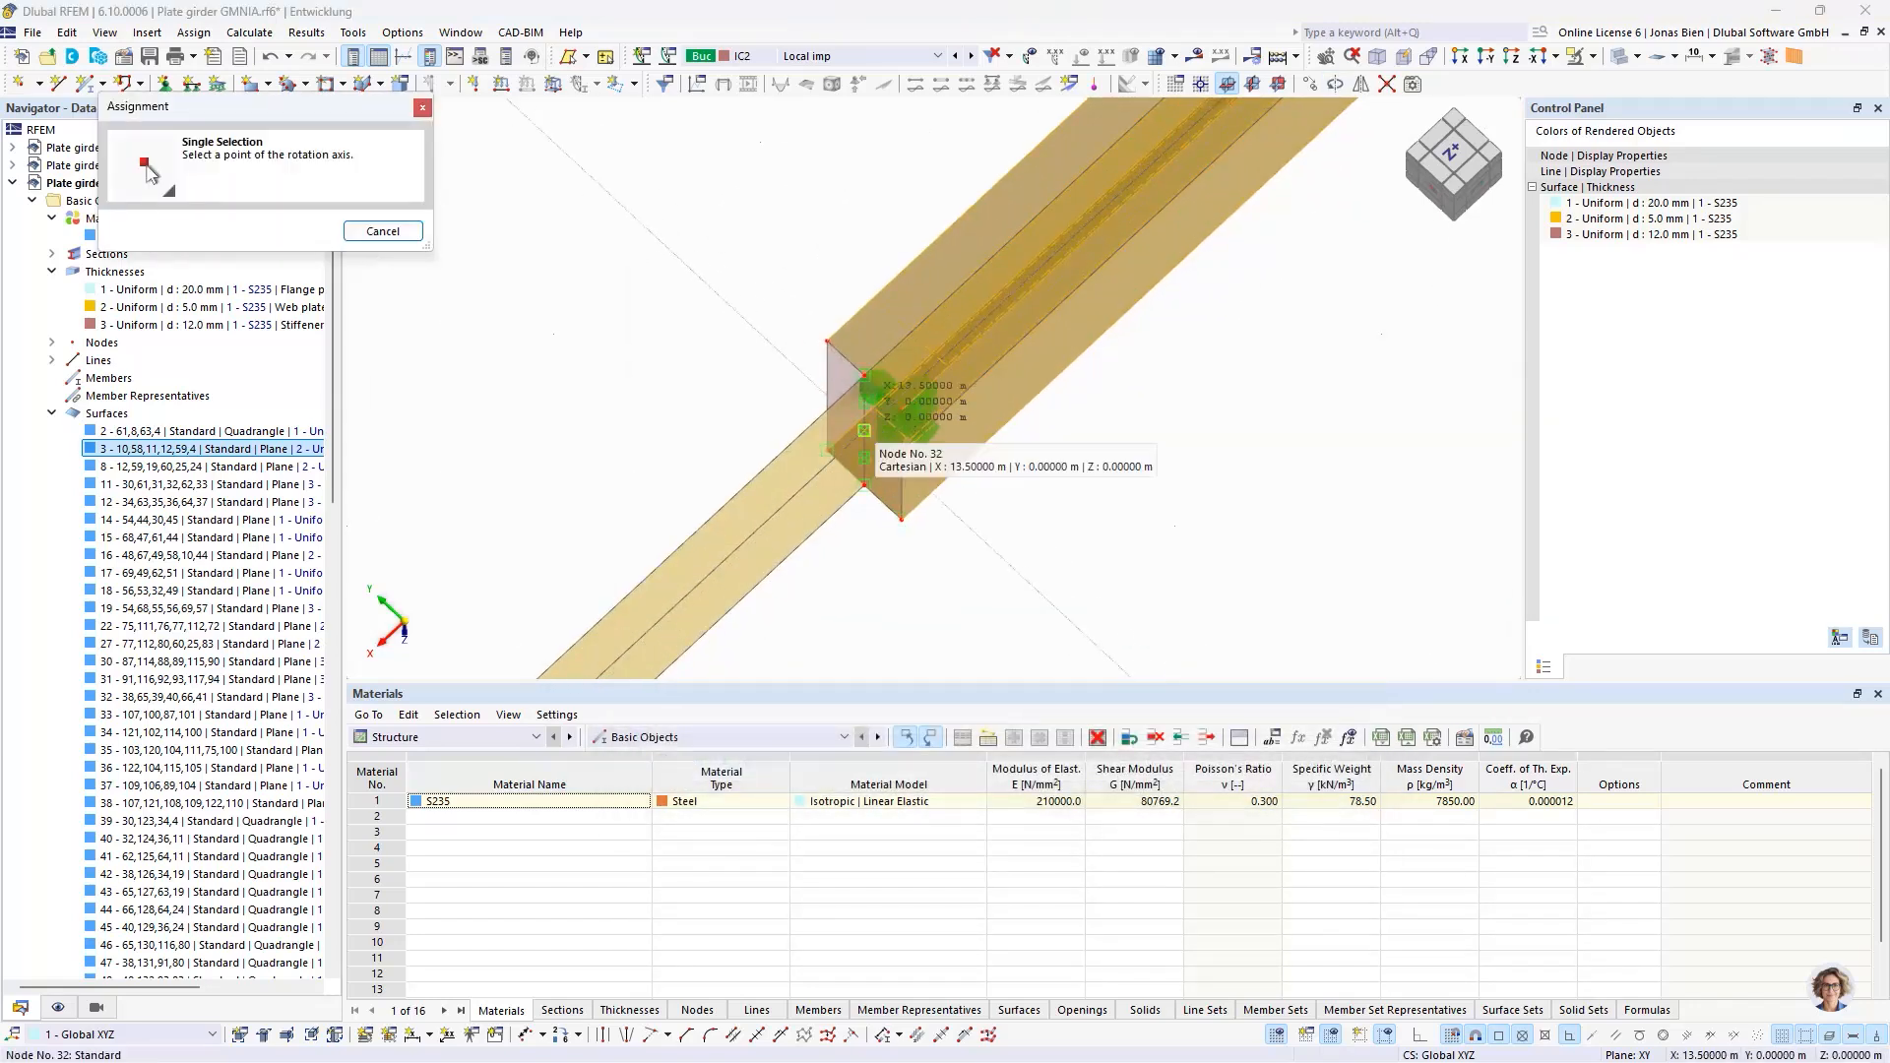
left_click(891, 403)
left_click(1122, 780)
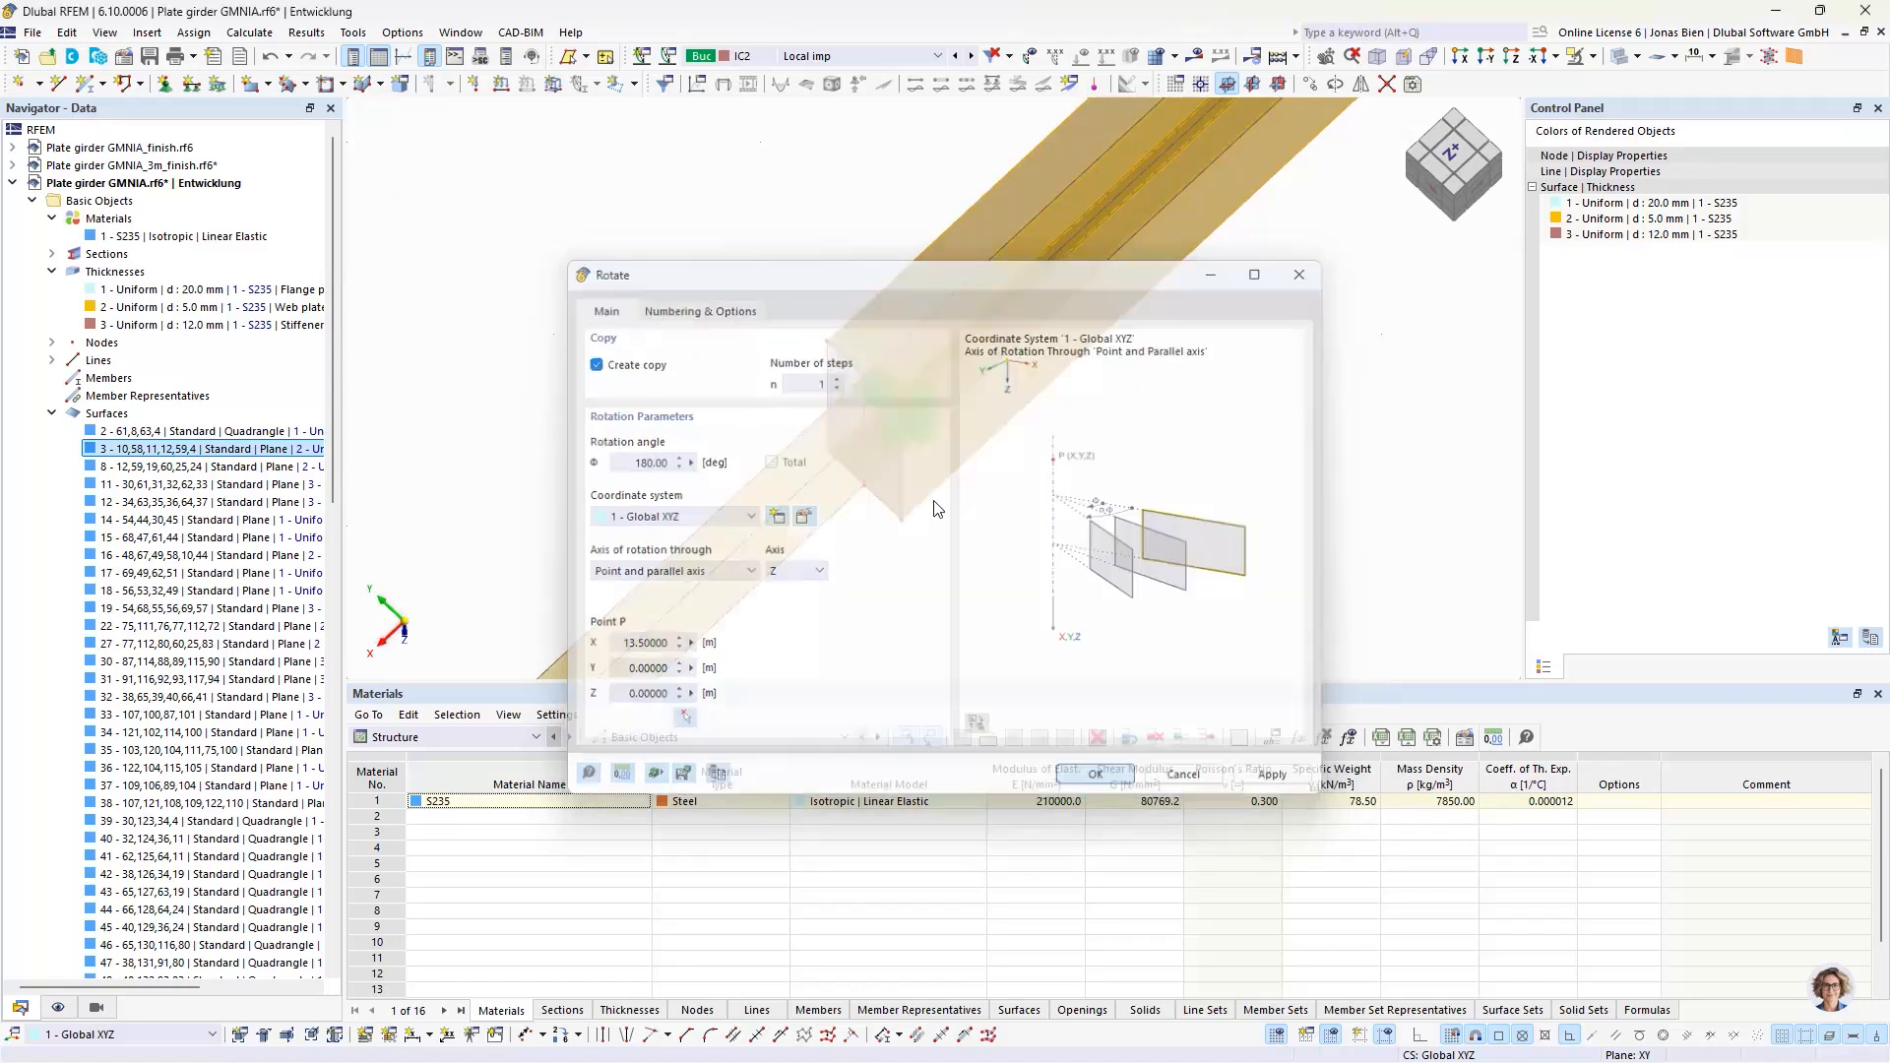
- Hide the types for lines and the types for nodes in the model display
scroll(960, 503, "down", 3)
middle_click_drag(1122, 491, 1223, 336, "ctrl")
left_click(58, 1007)
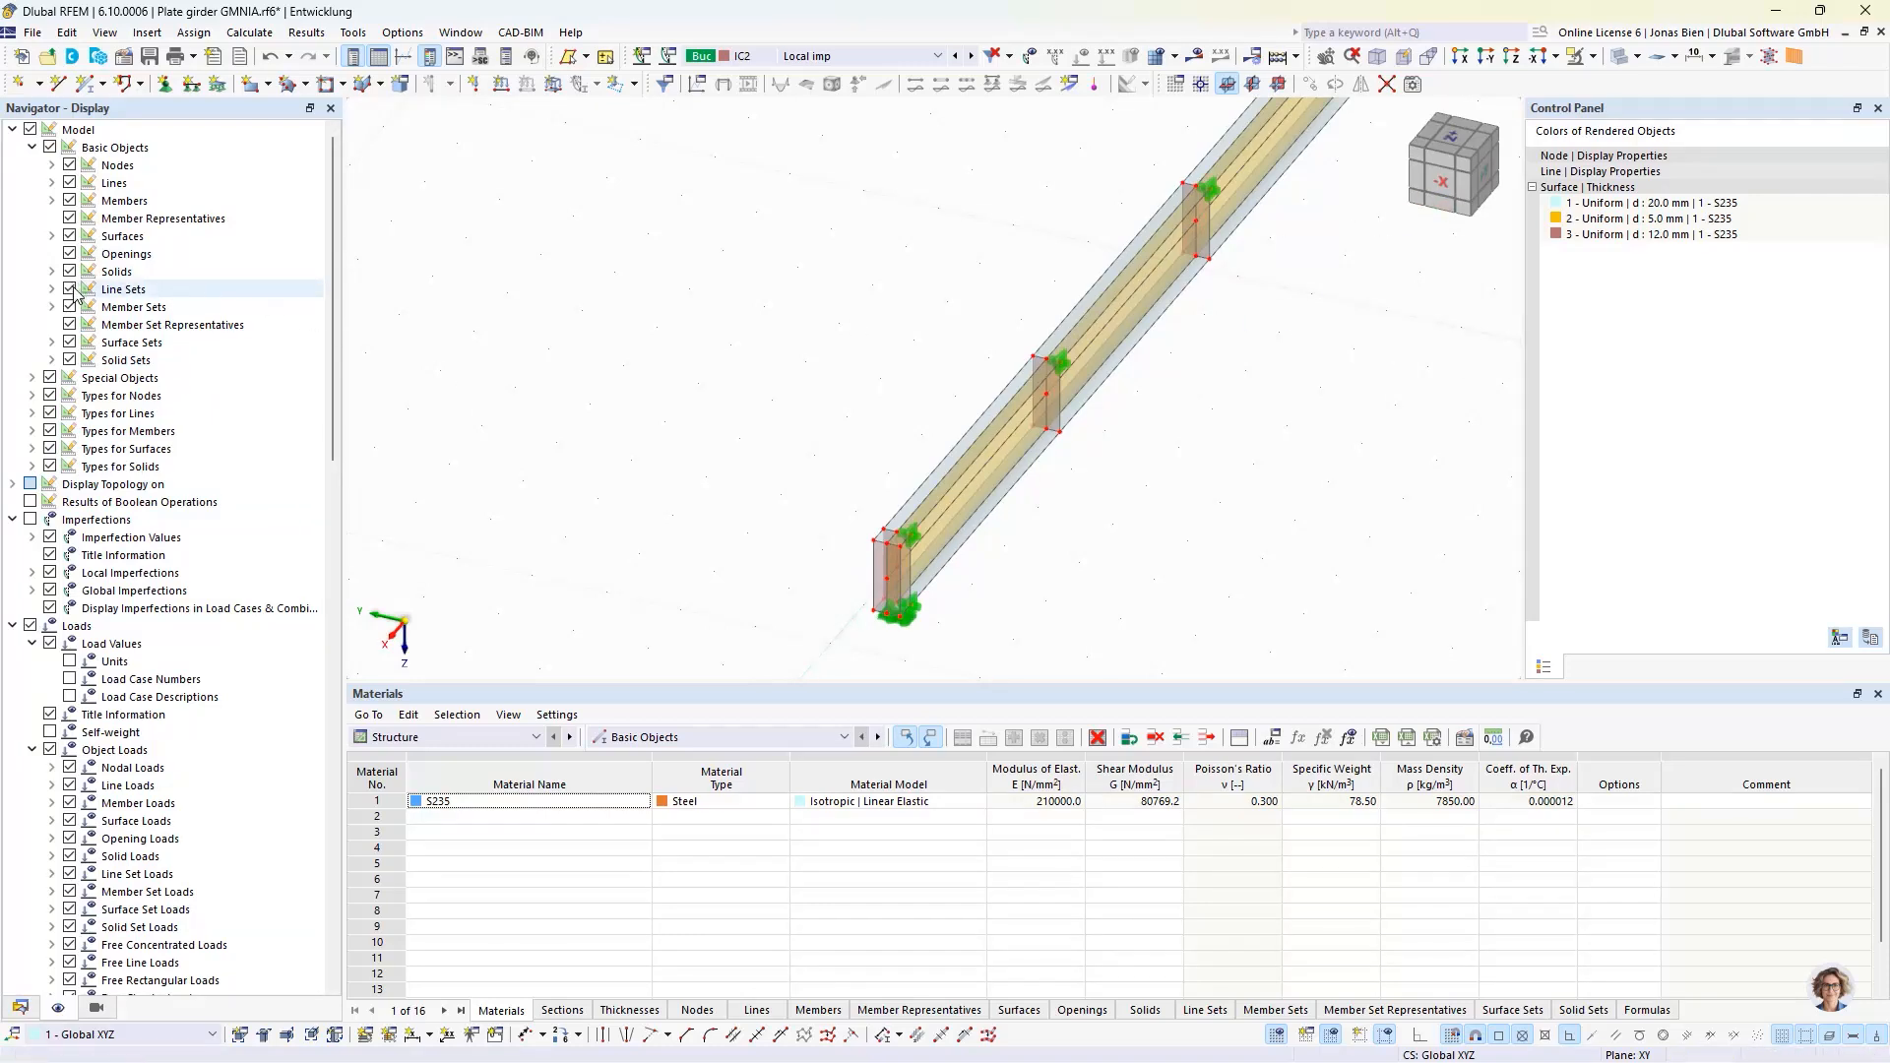
left_click(50, 412)
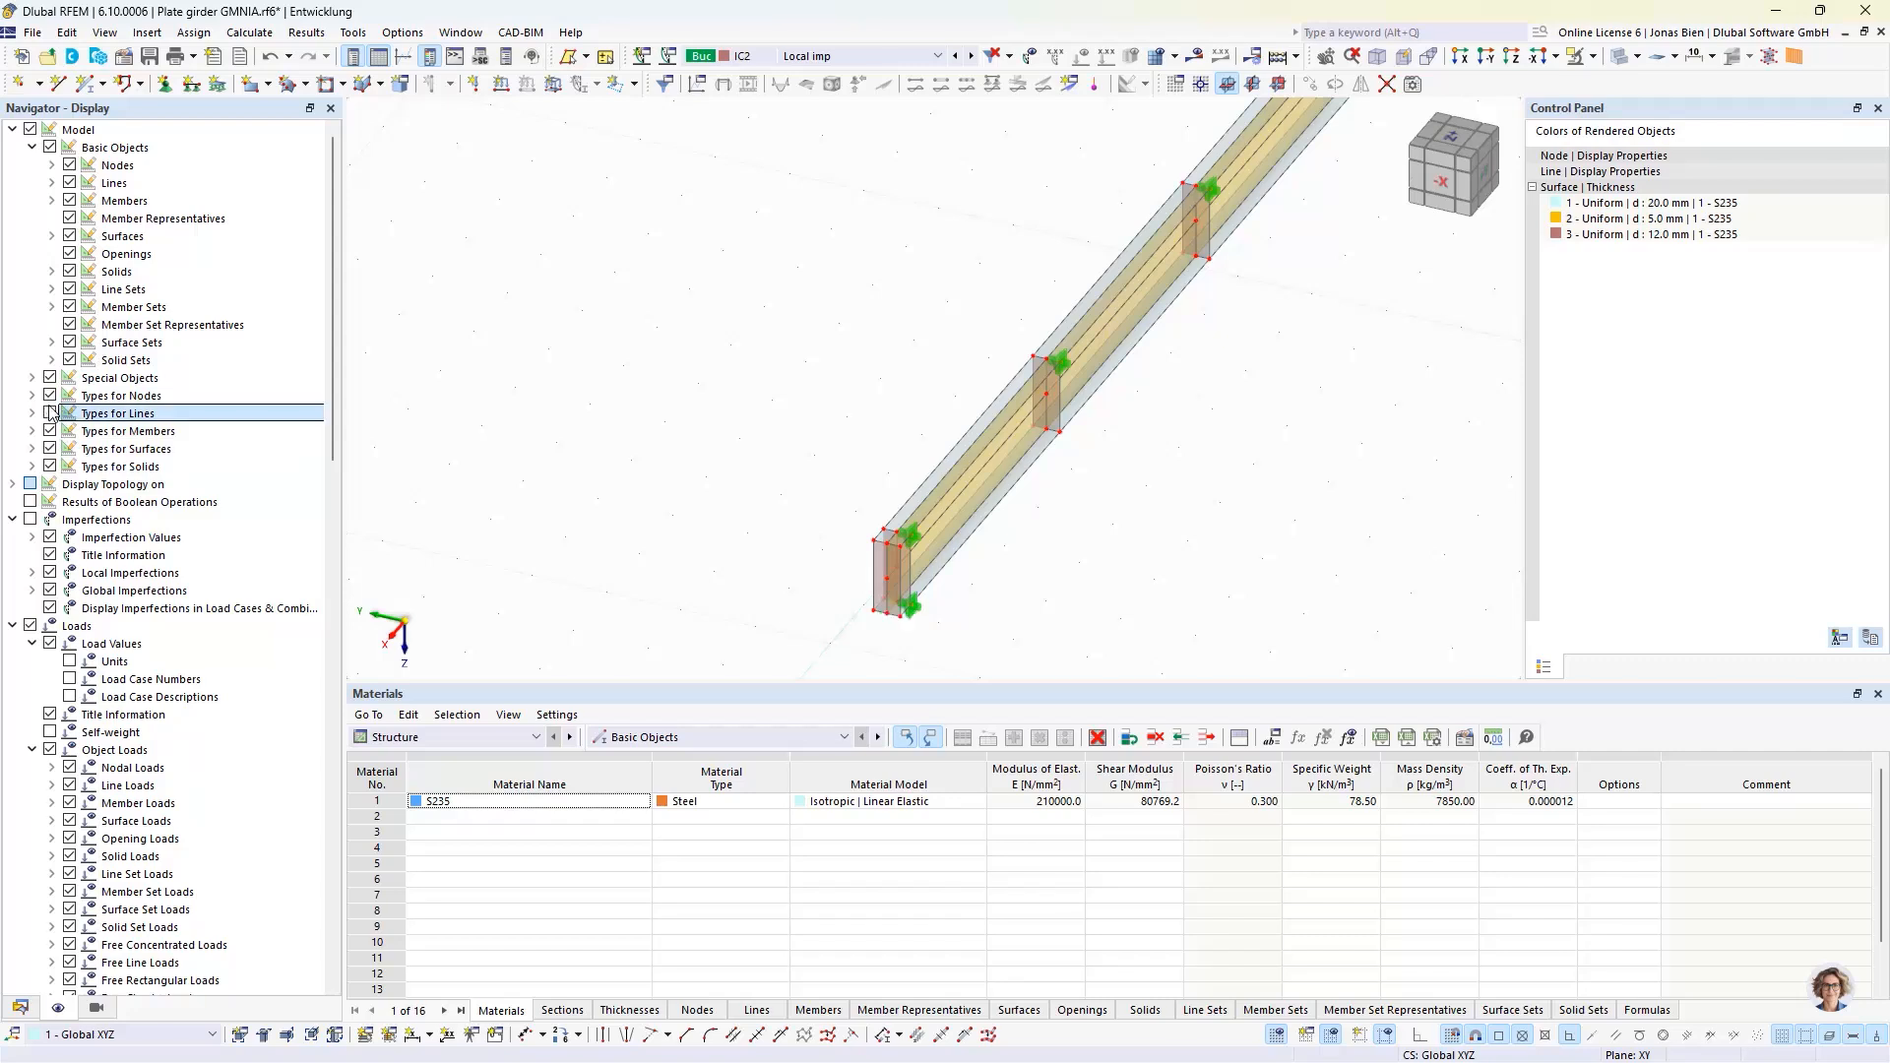
left_click(49, 395)
- Examine the curved flange edges along all four fields, looking along the girder in the -X view and at close range
left_click(1441, 183)
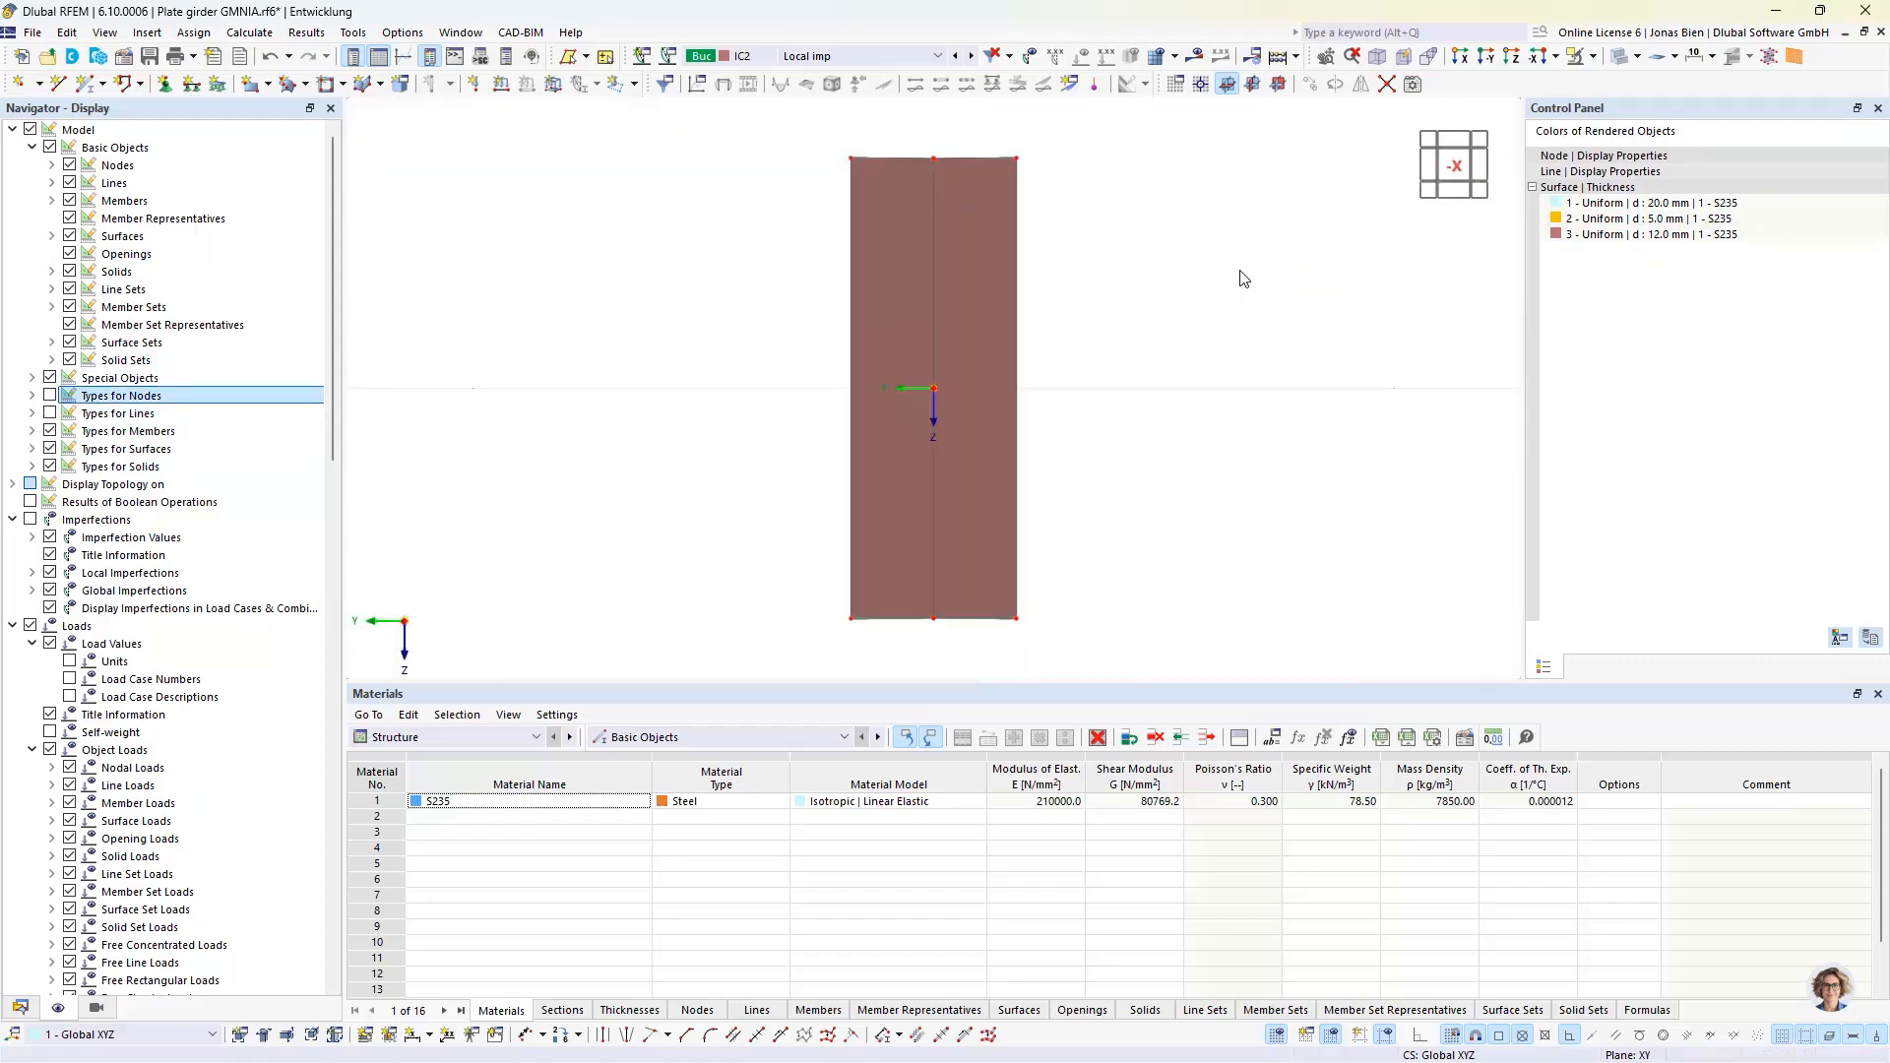
middle_click_drag(1150, 191, 1153, 194, "ctrl")
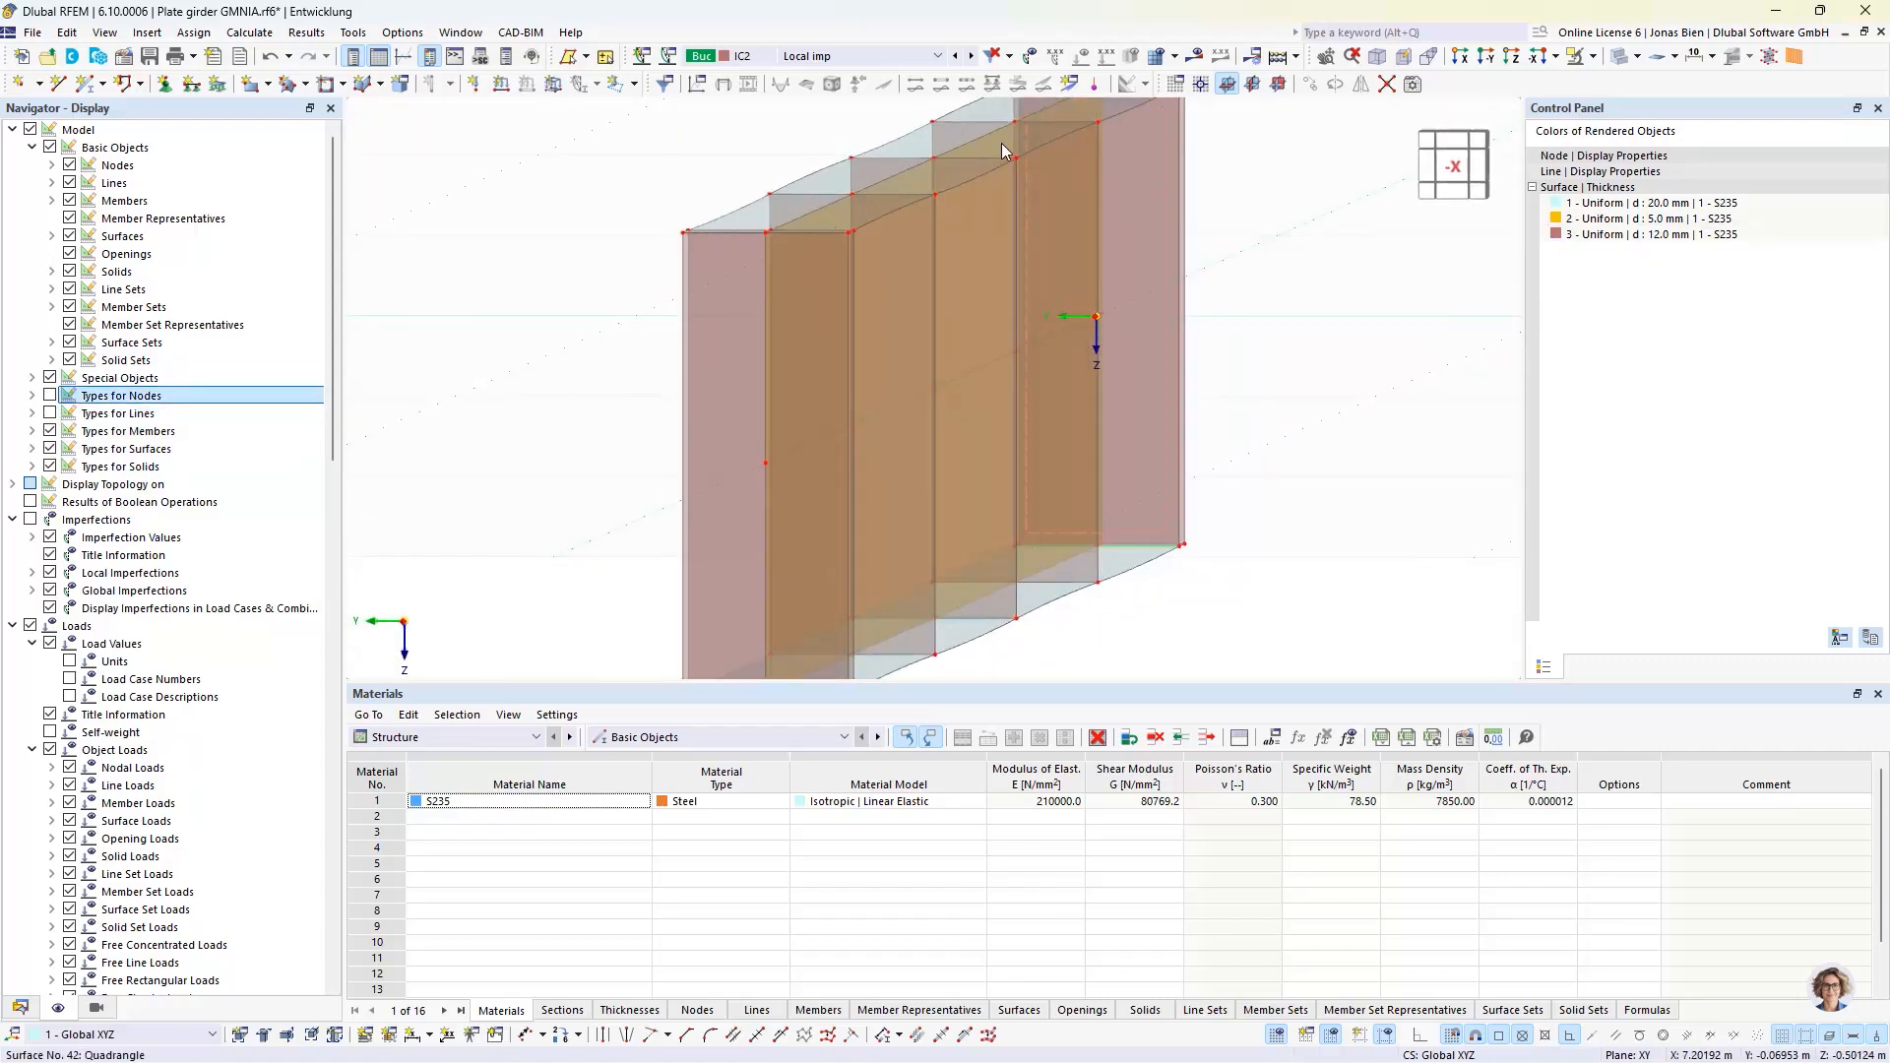
scroll(1001, 144, "up", 4)
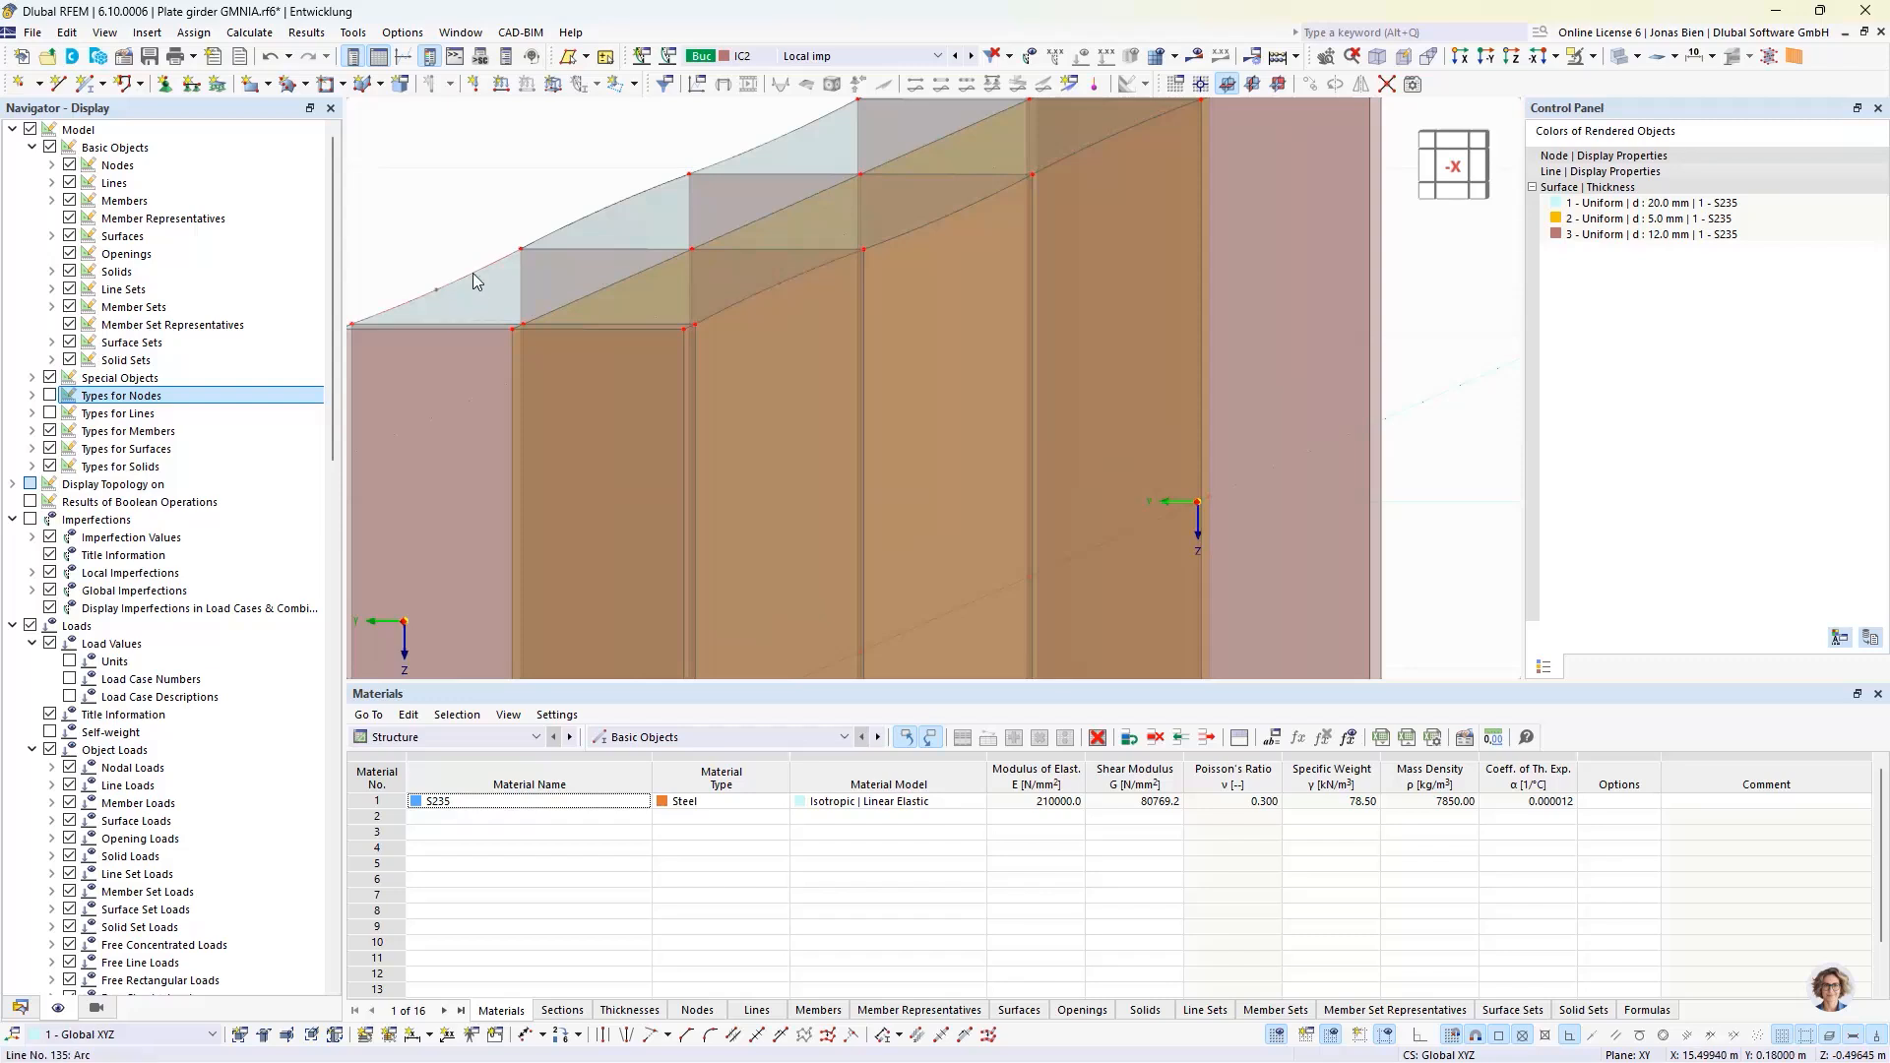
middle_click_drag(1115, 225, 1050, 359, "ctrl")
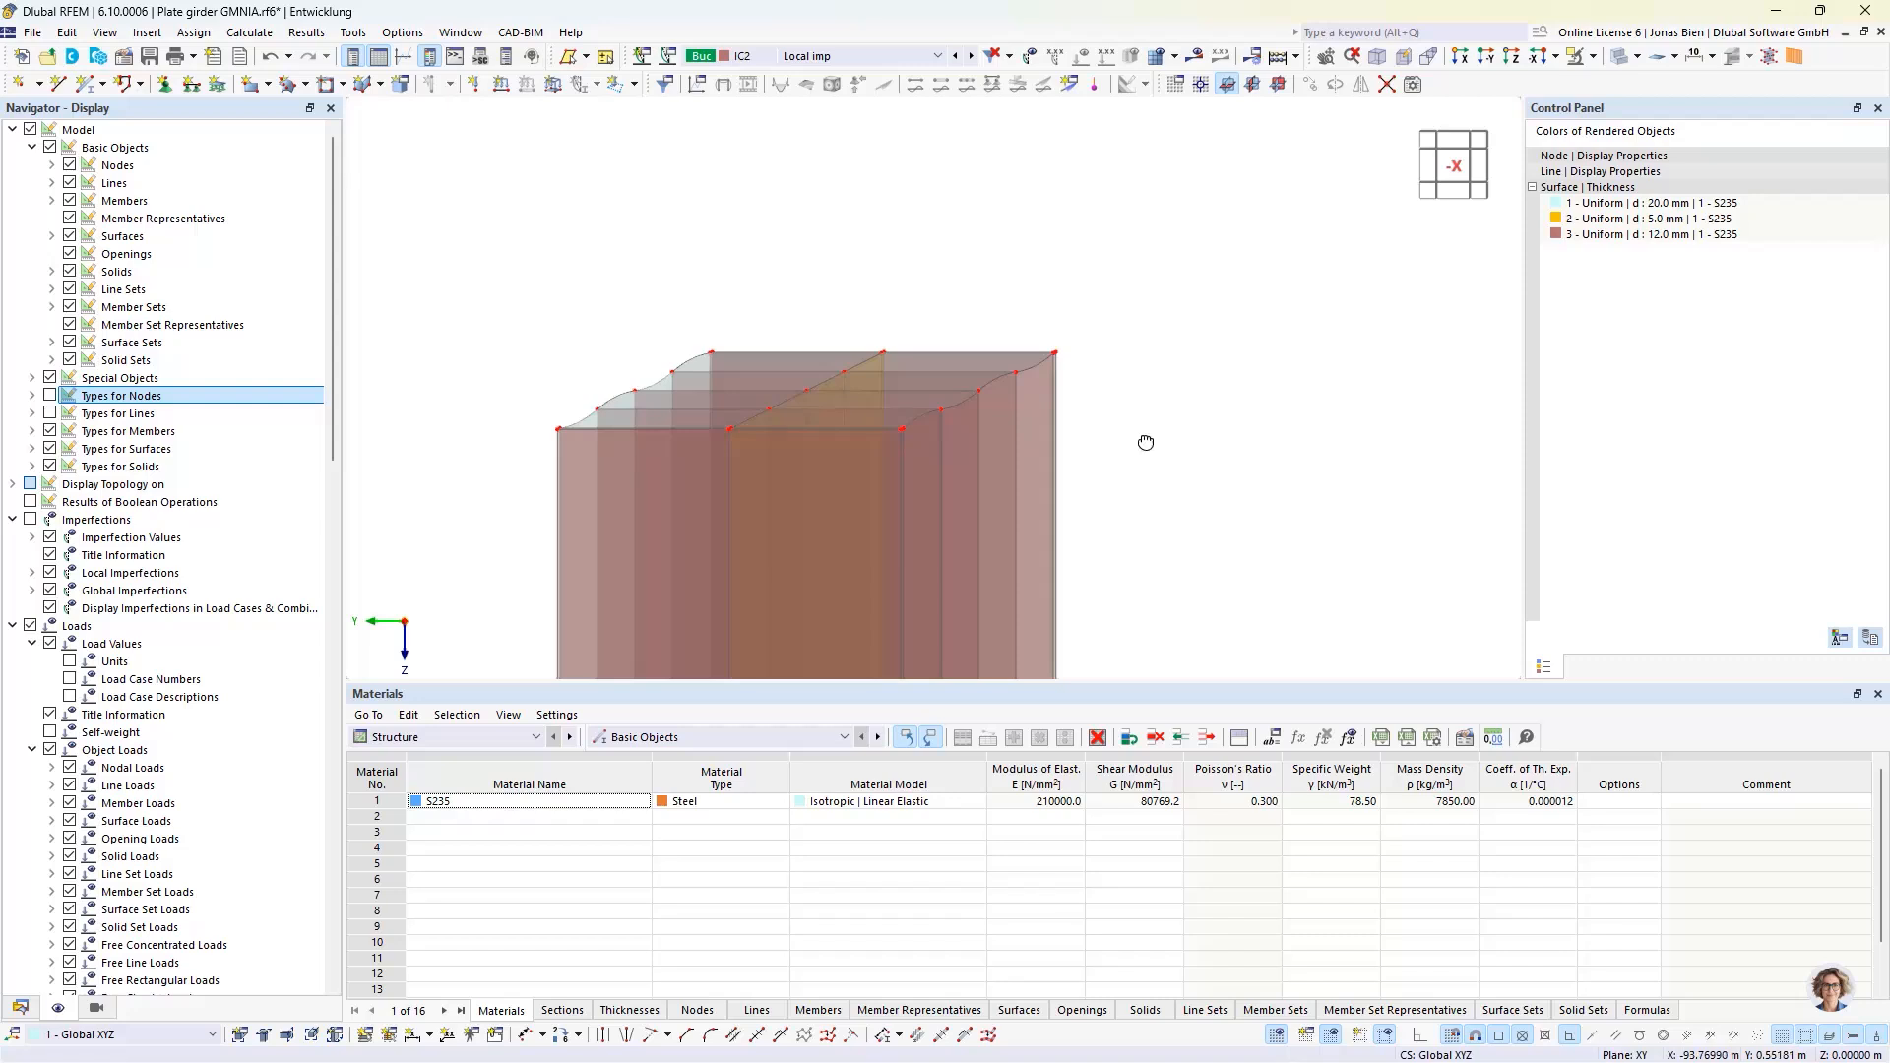
middle_click_drag(1146, 443, 1150, 447, "ctrl")
scroll(1132, 457, "down", 6)
middle_click_drag(1117, 317, 1004, 313, "ctrl")
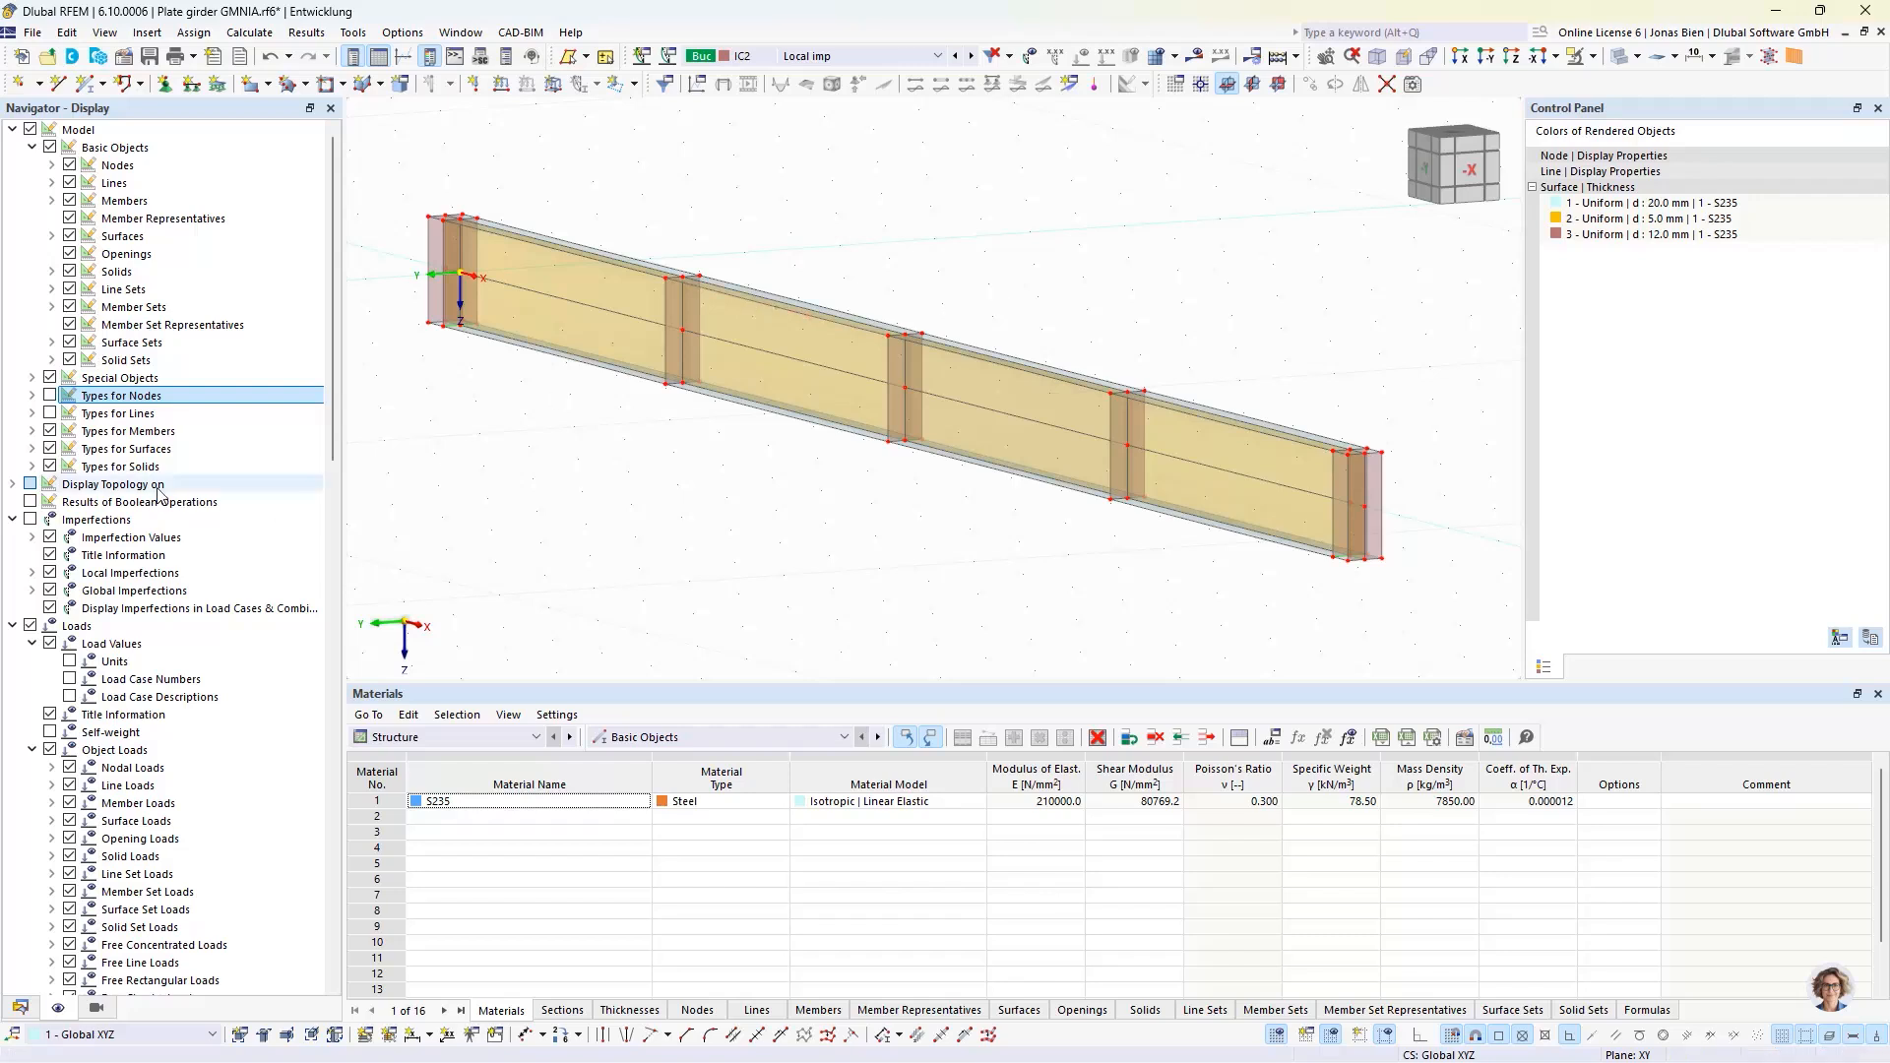
- Turn the display of the types for nodes and the types for lines back on
left_click(49, 395)
left_click(49, 413)
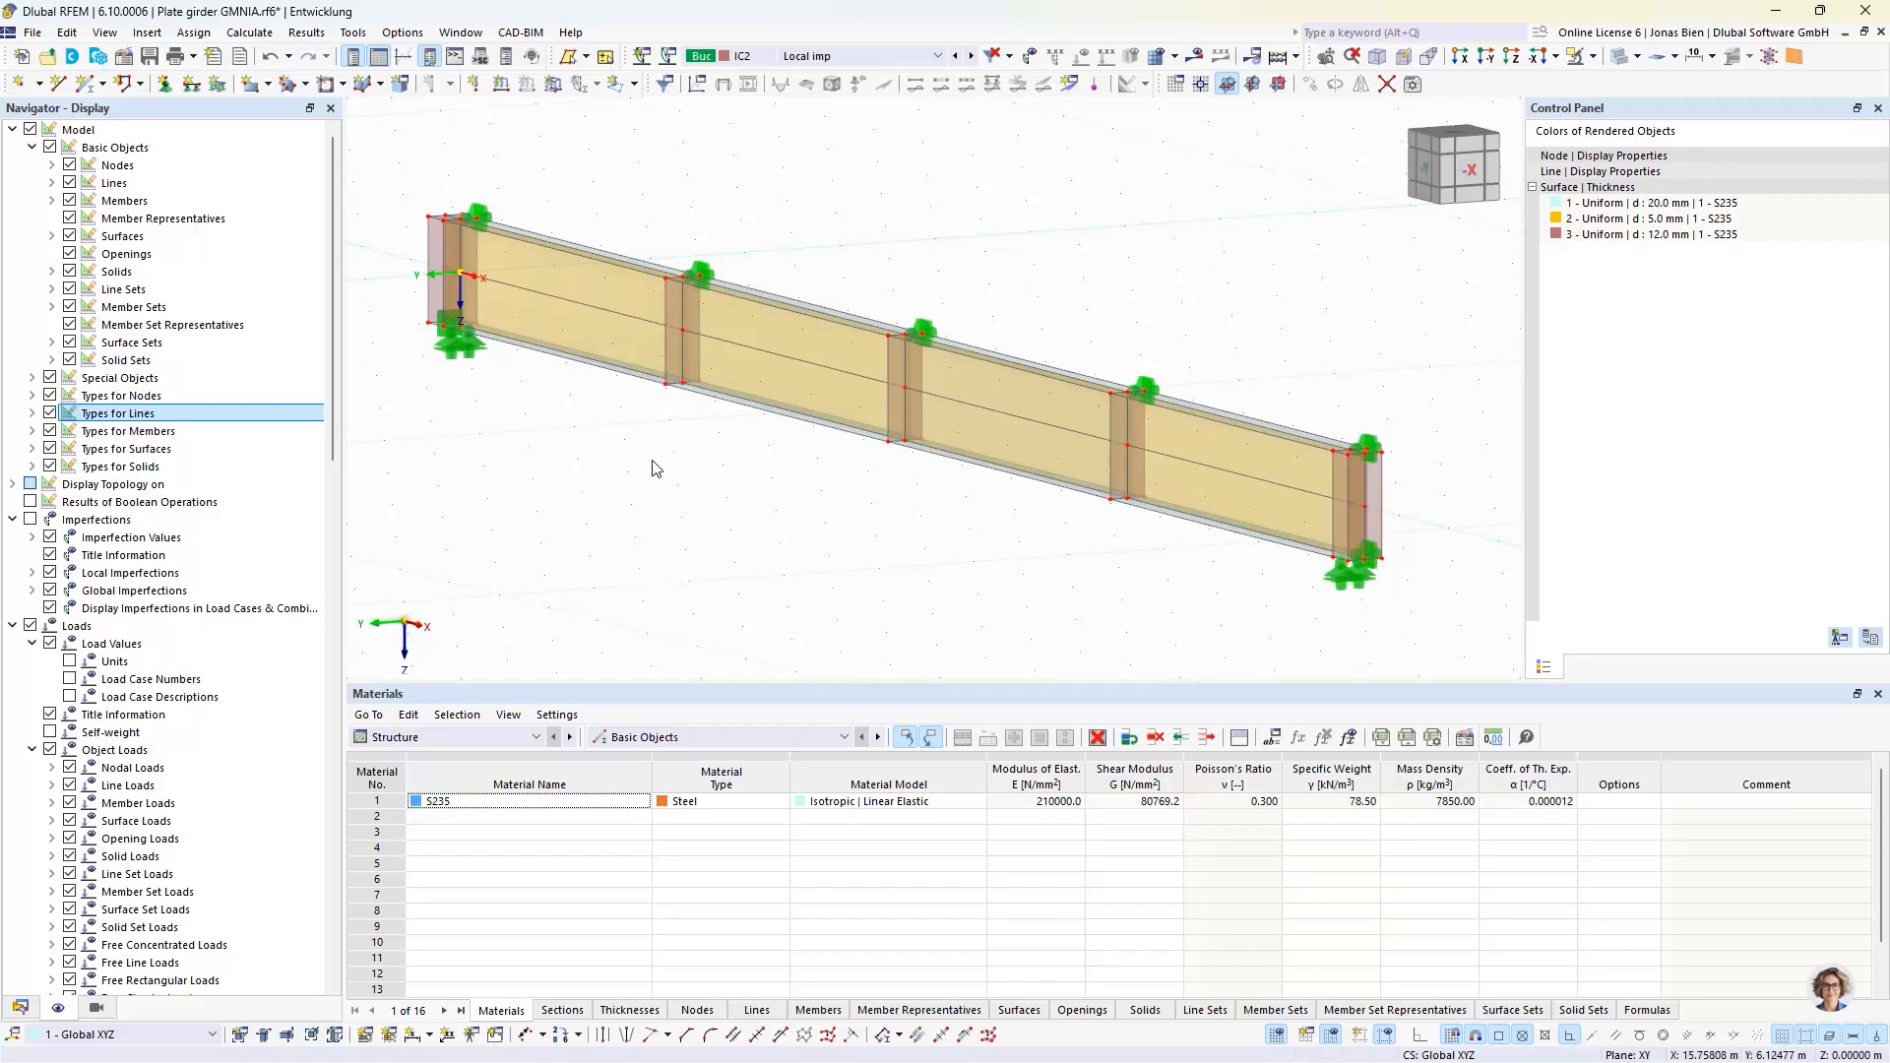
scroll(645, 411, "up", 2)
middle_click_drag(660, 424, 688, 434)
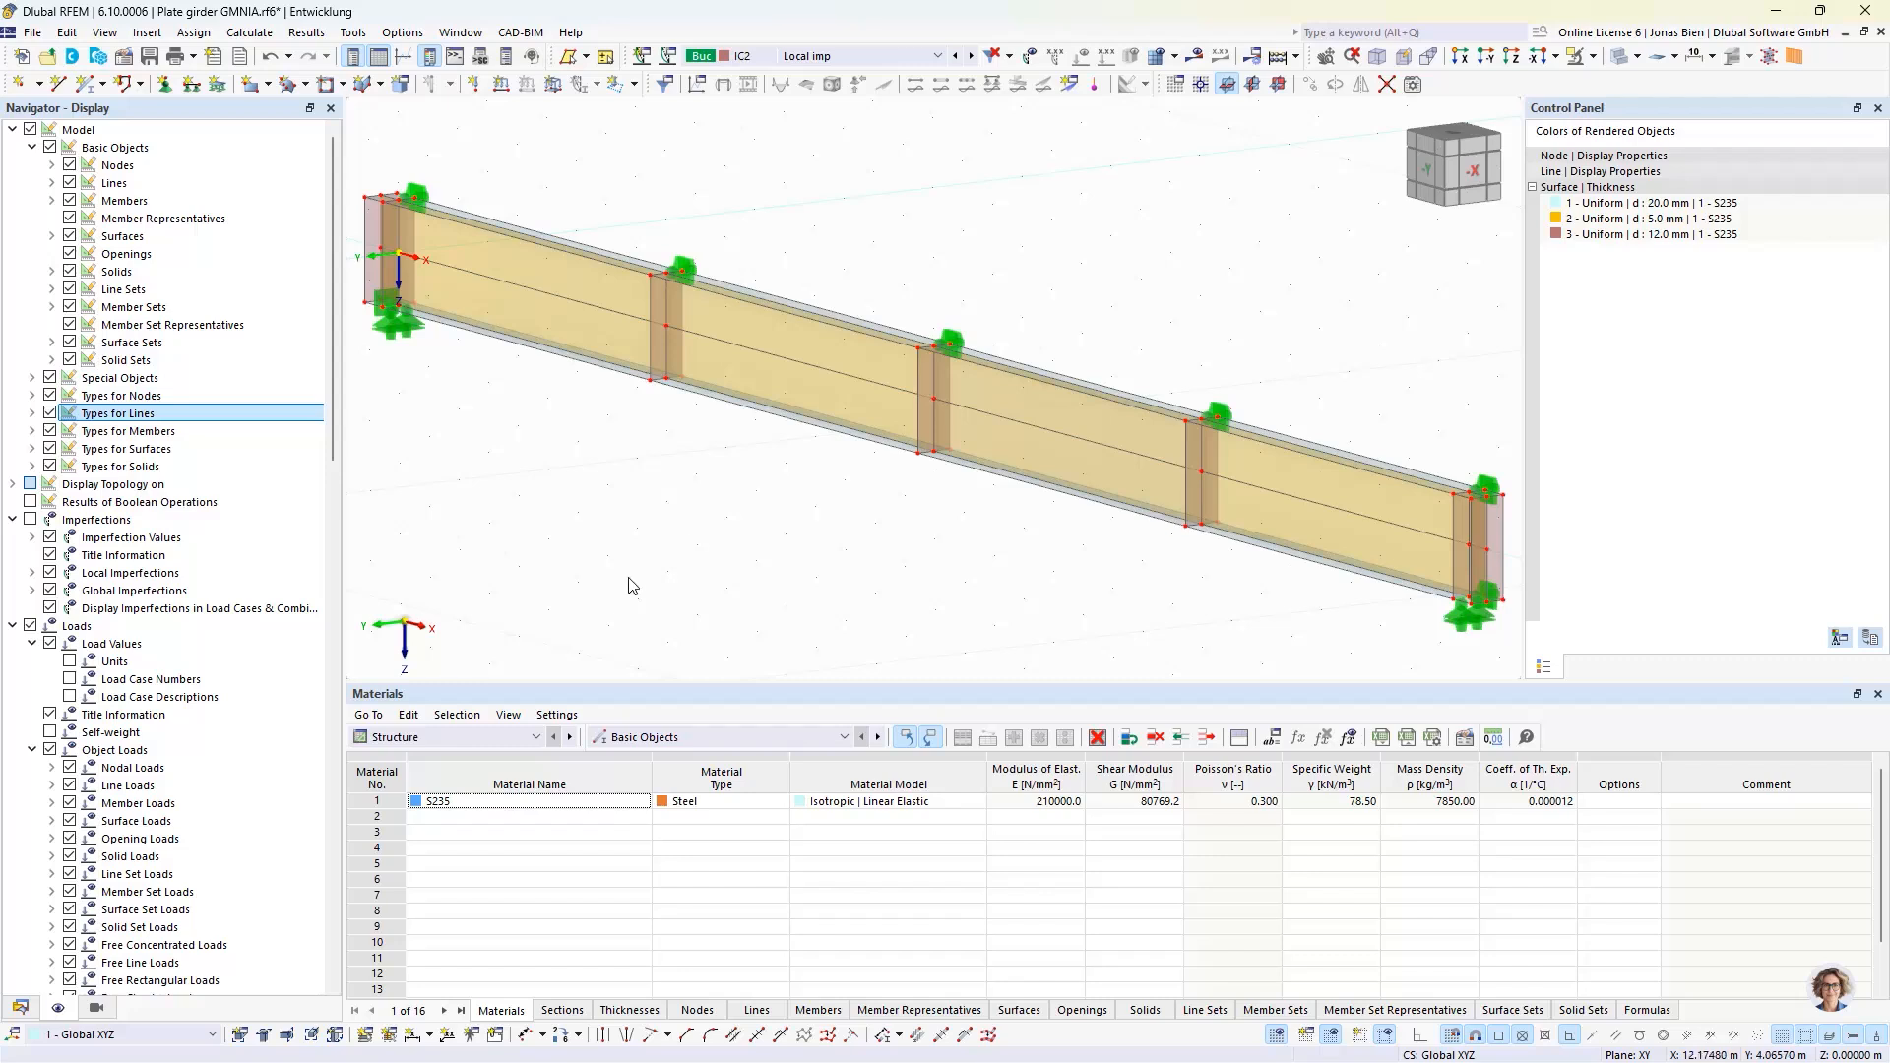
- Create a new imperfection case of type Group of Imperfection Cases, IC3, and name it "IC1 + IC2"
left_click(20, 1007)
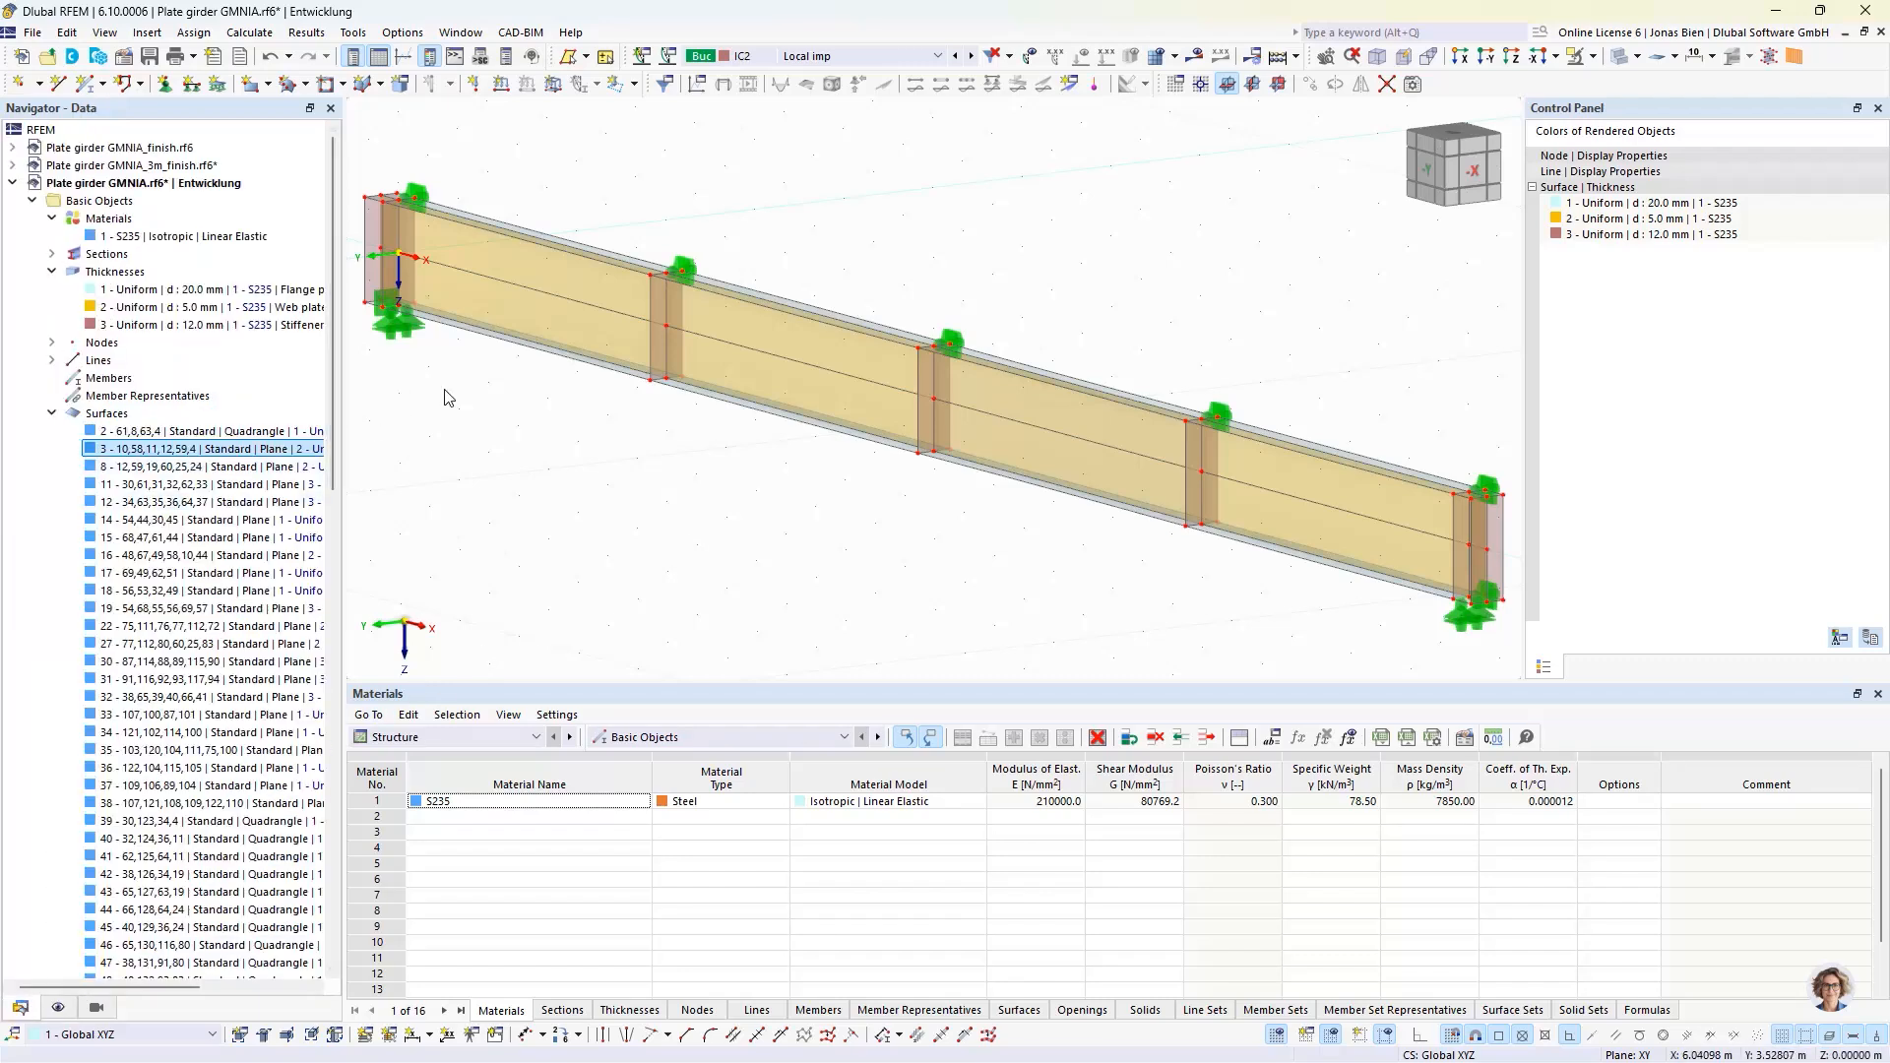
left_click(51, 413)
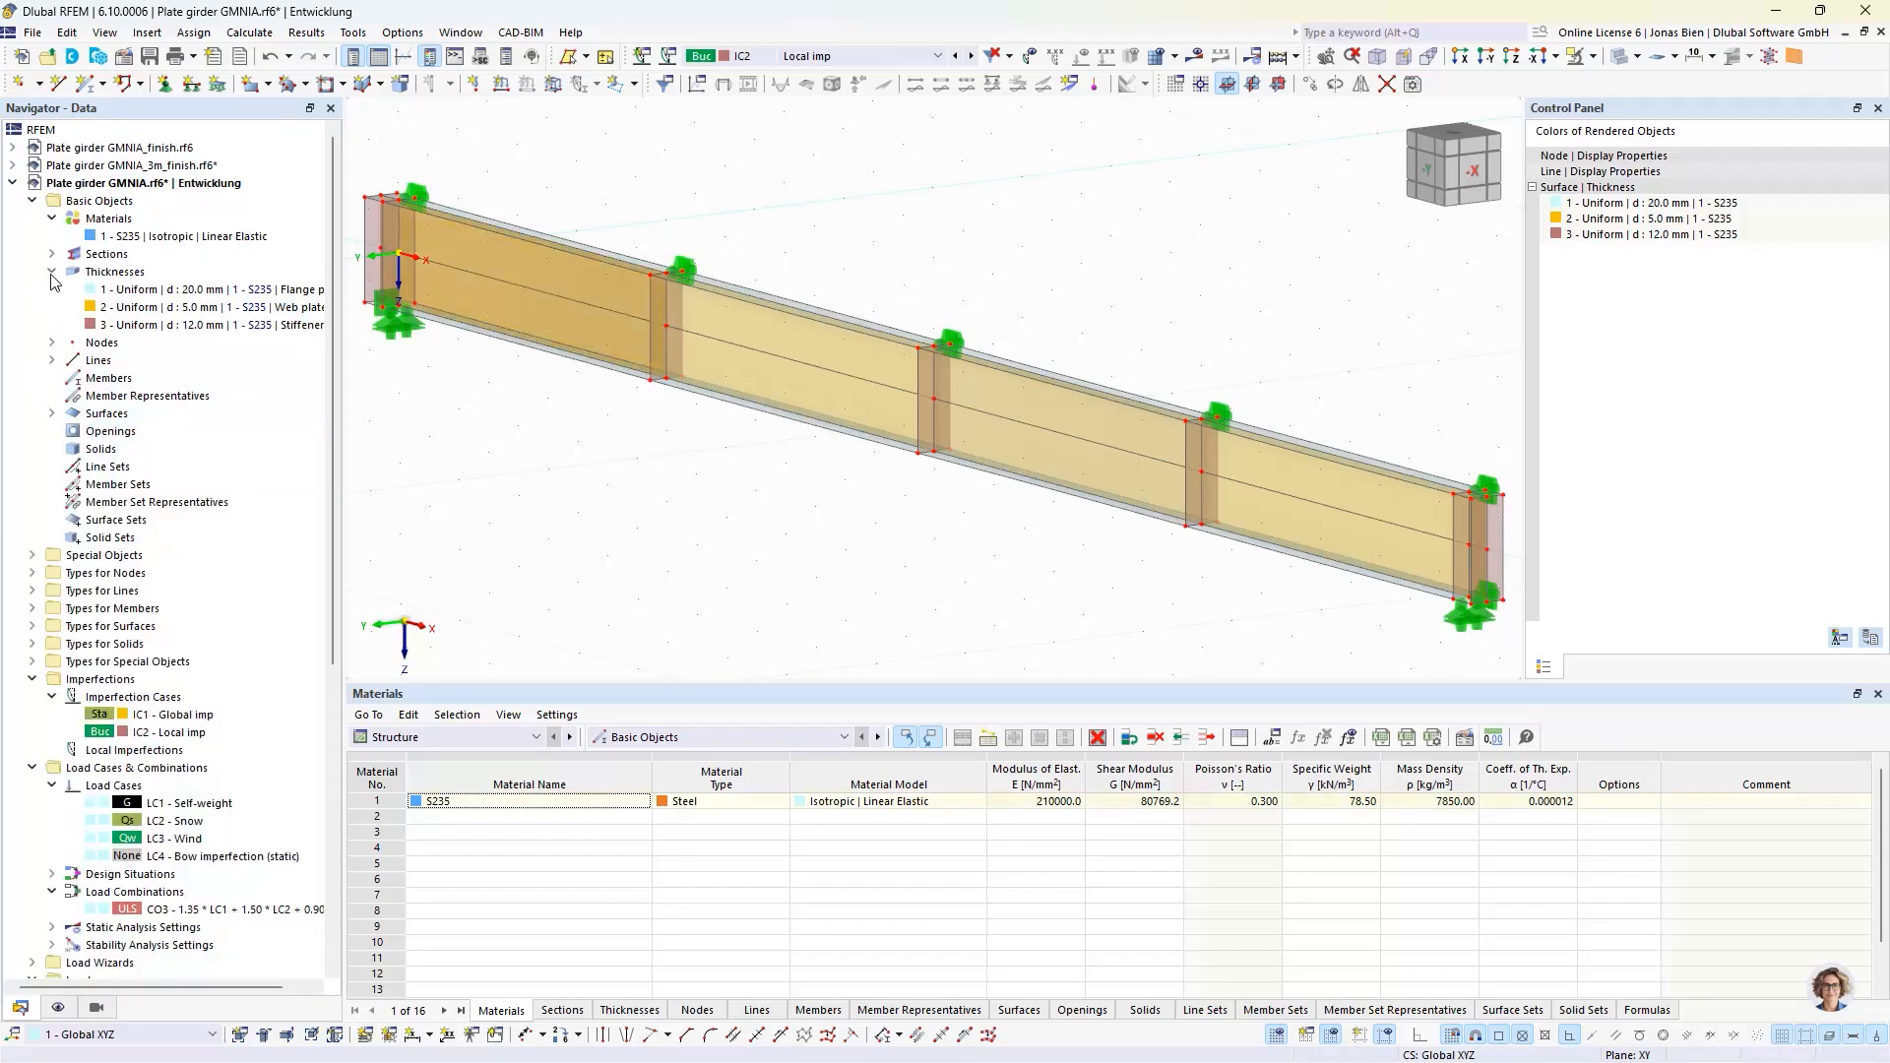
left_click(52, 272)
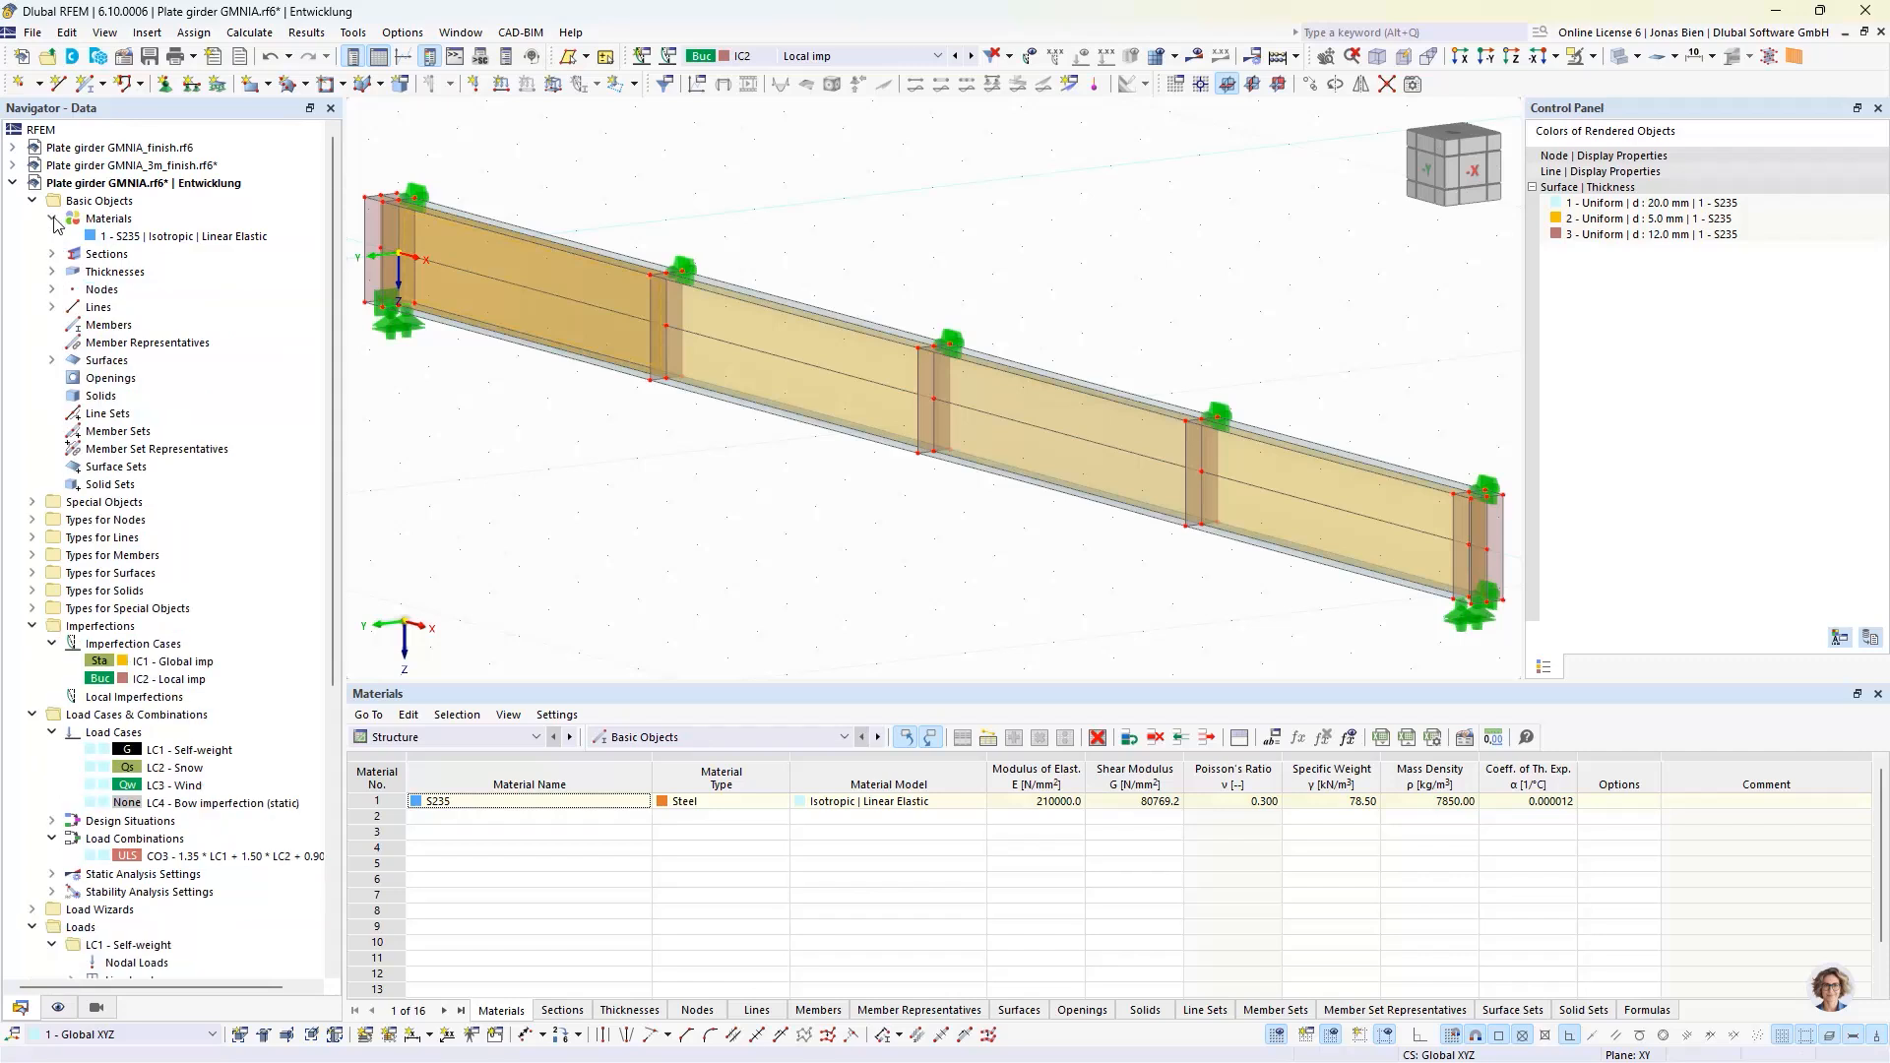
left_click(51, 218)
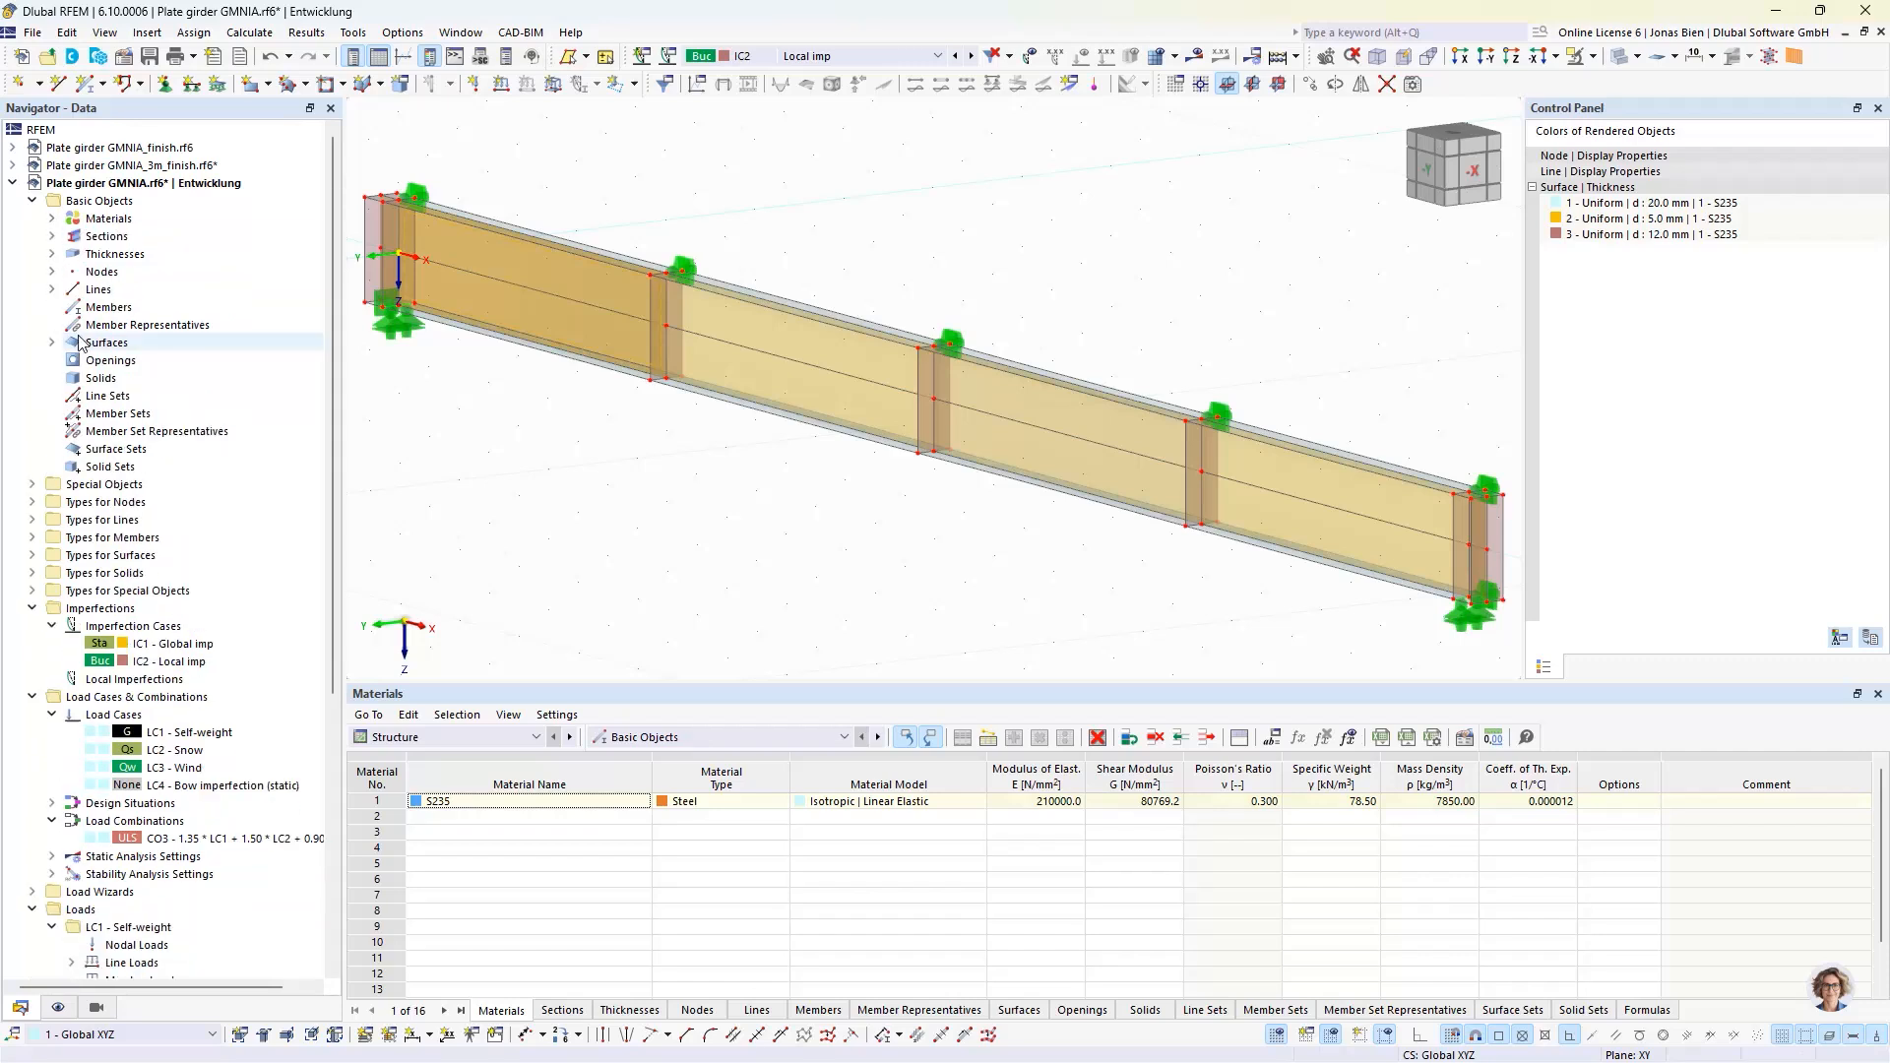
double_click(165, 662)
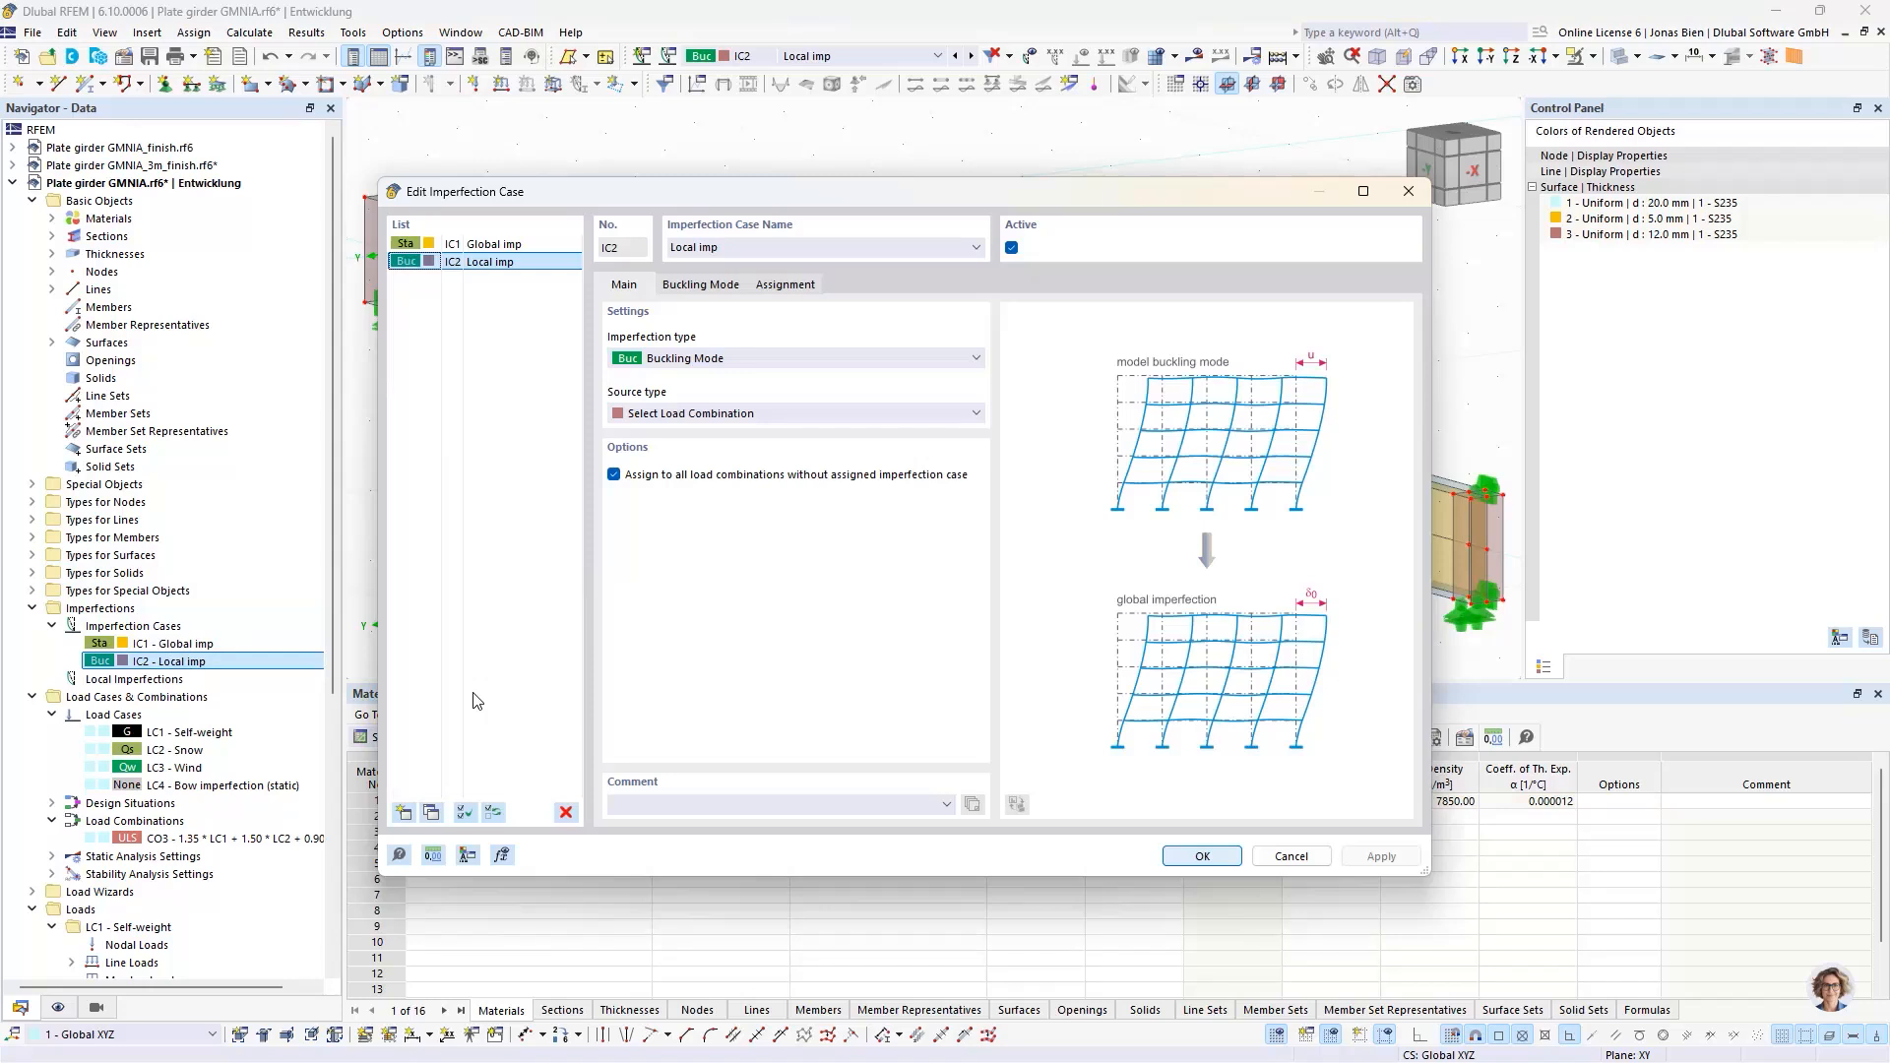
left_click(403, 816)
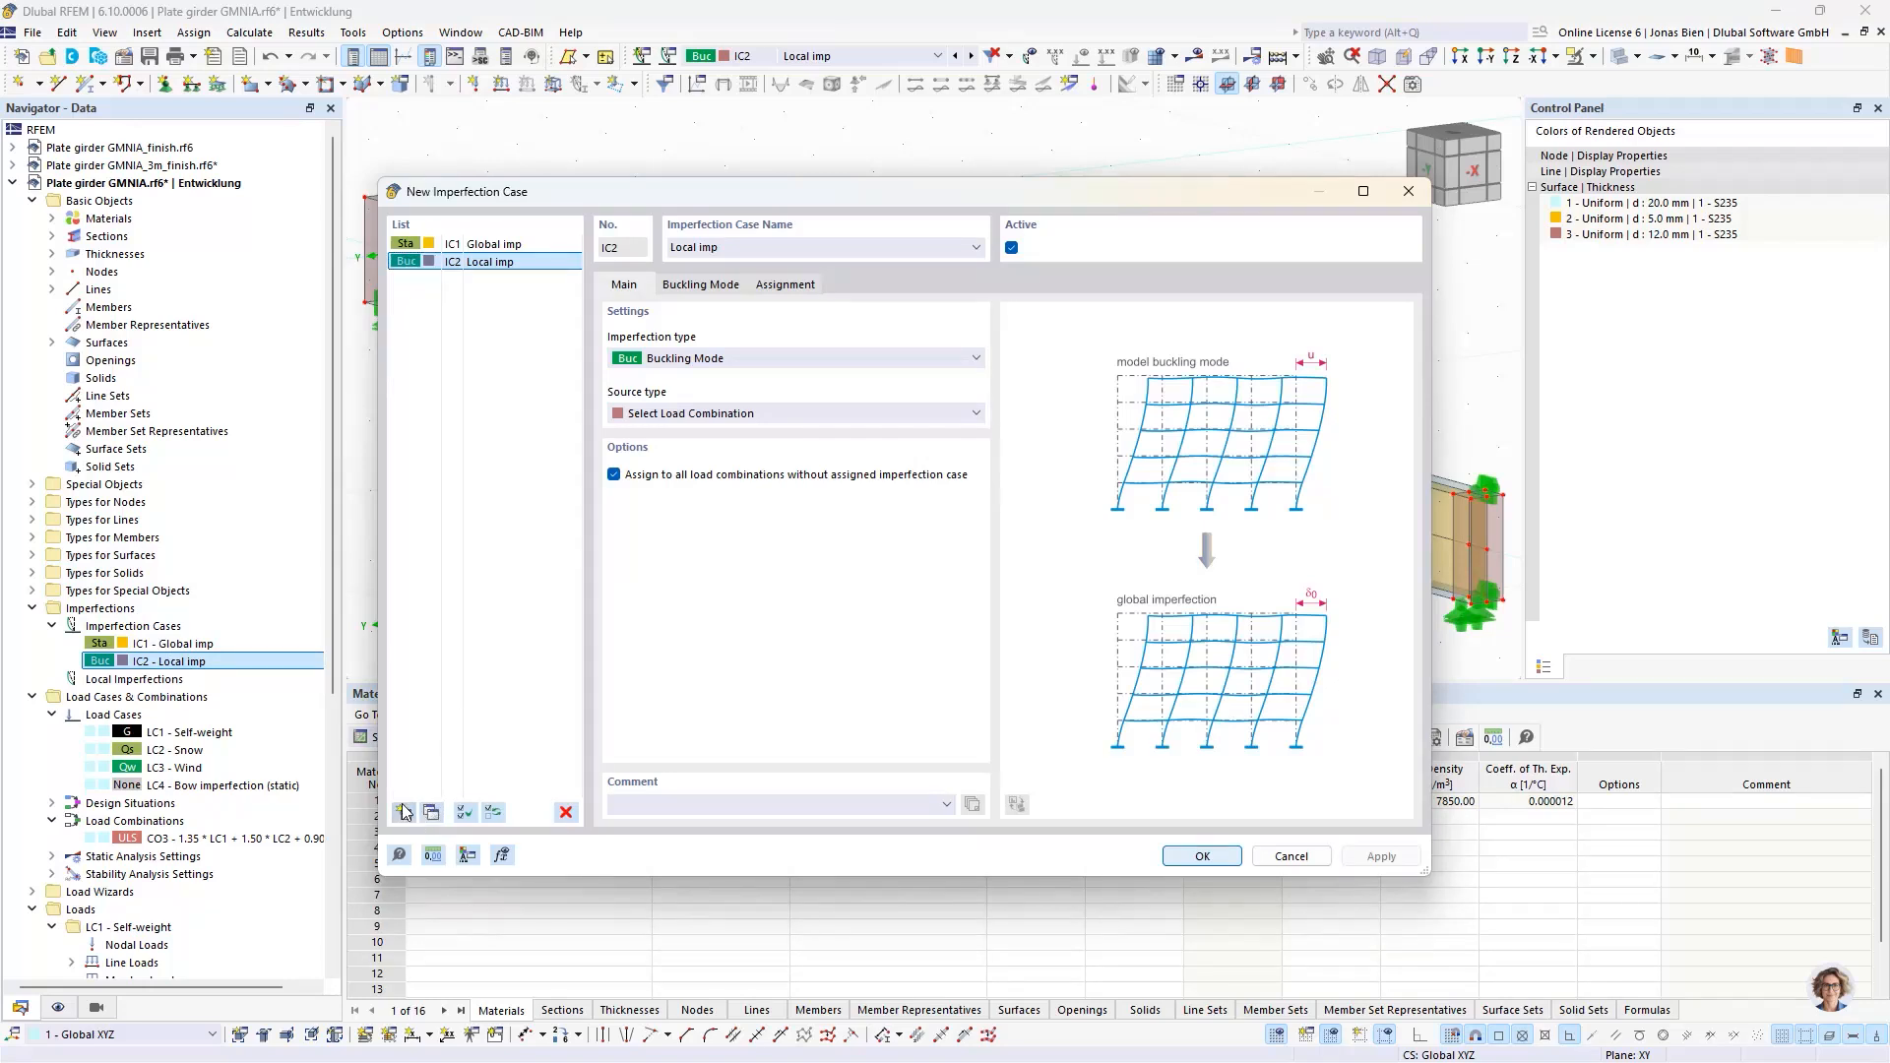
left_click(709, 361)
left_click(675, 455)
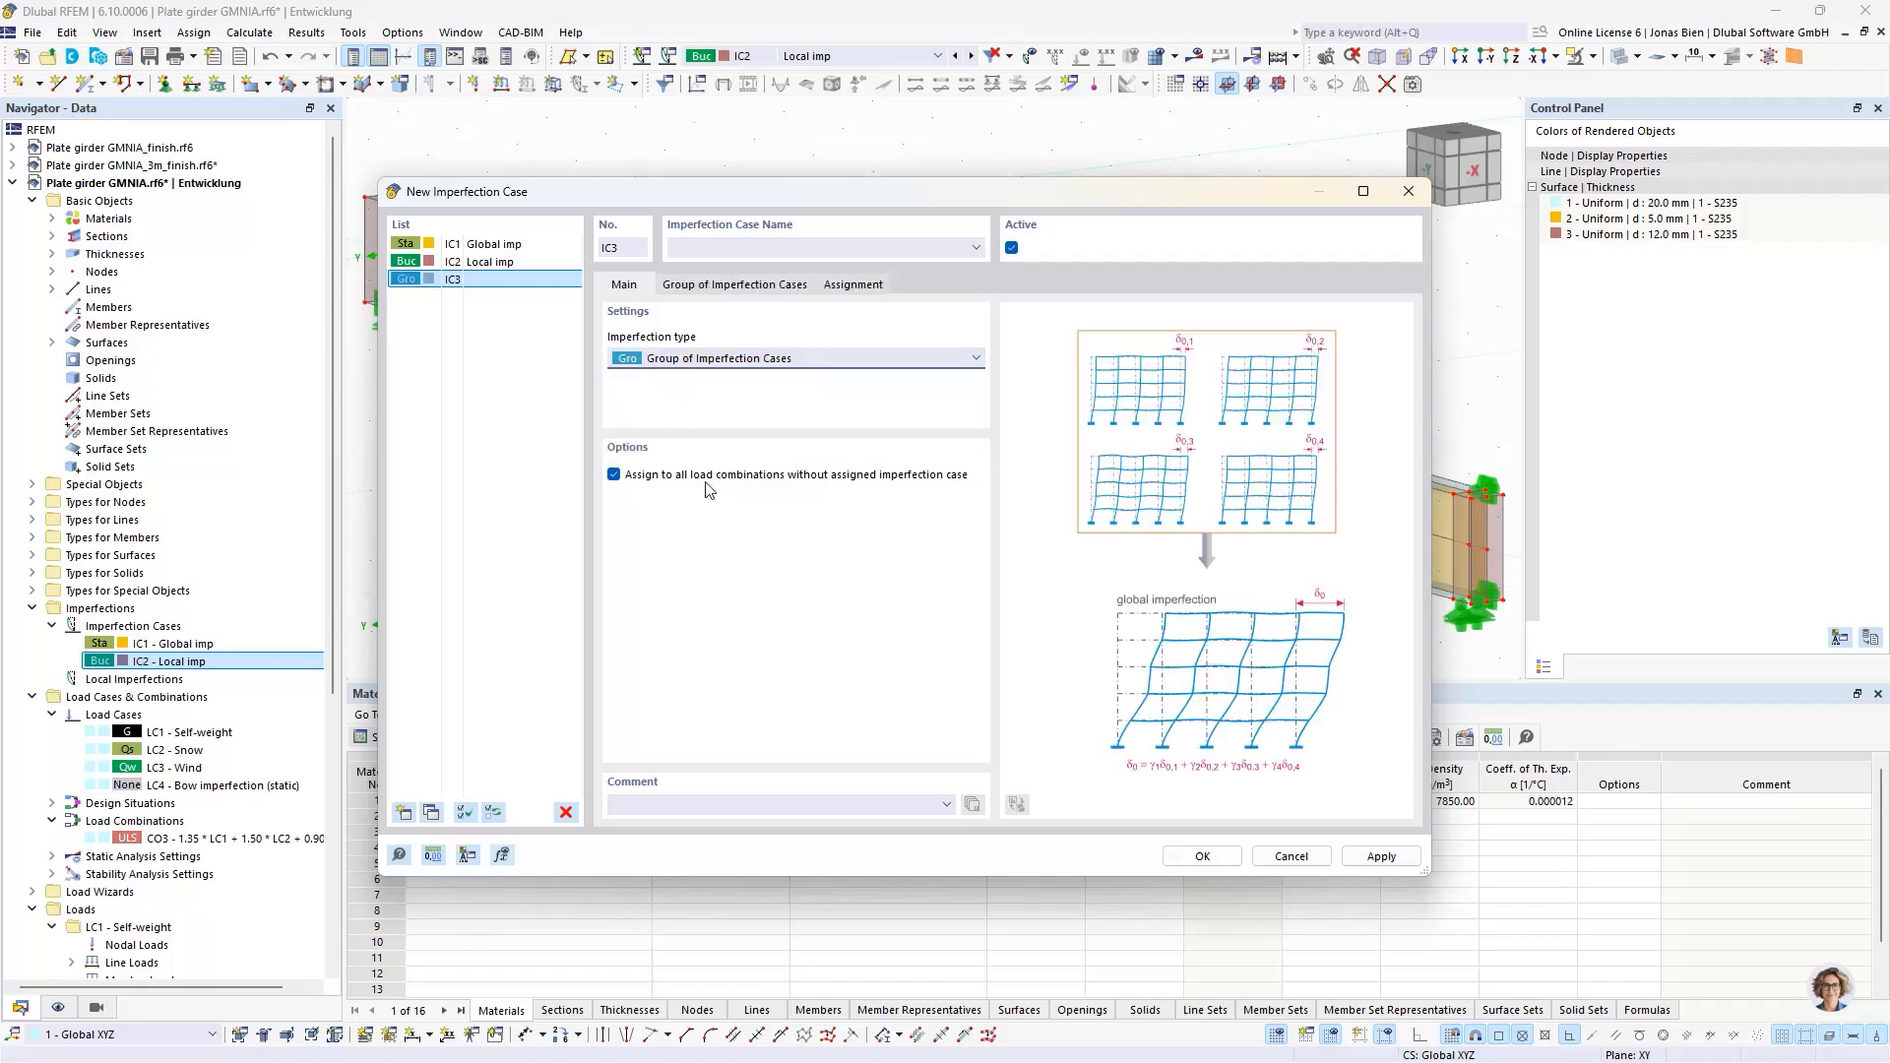
left_click(714, 248)
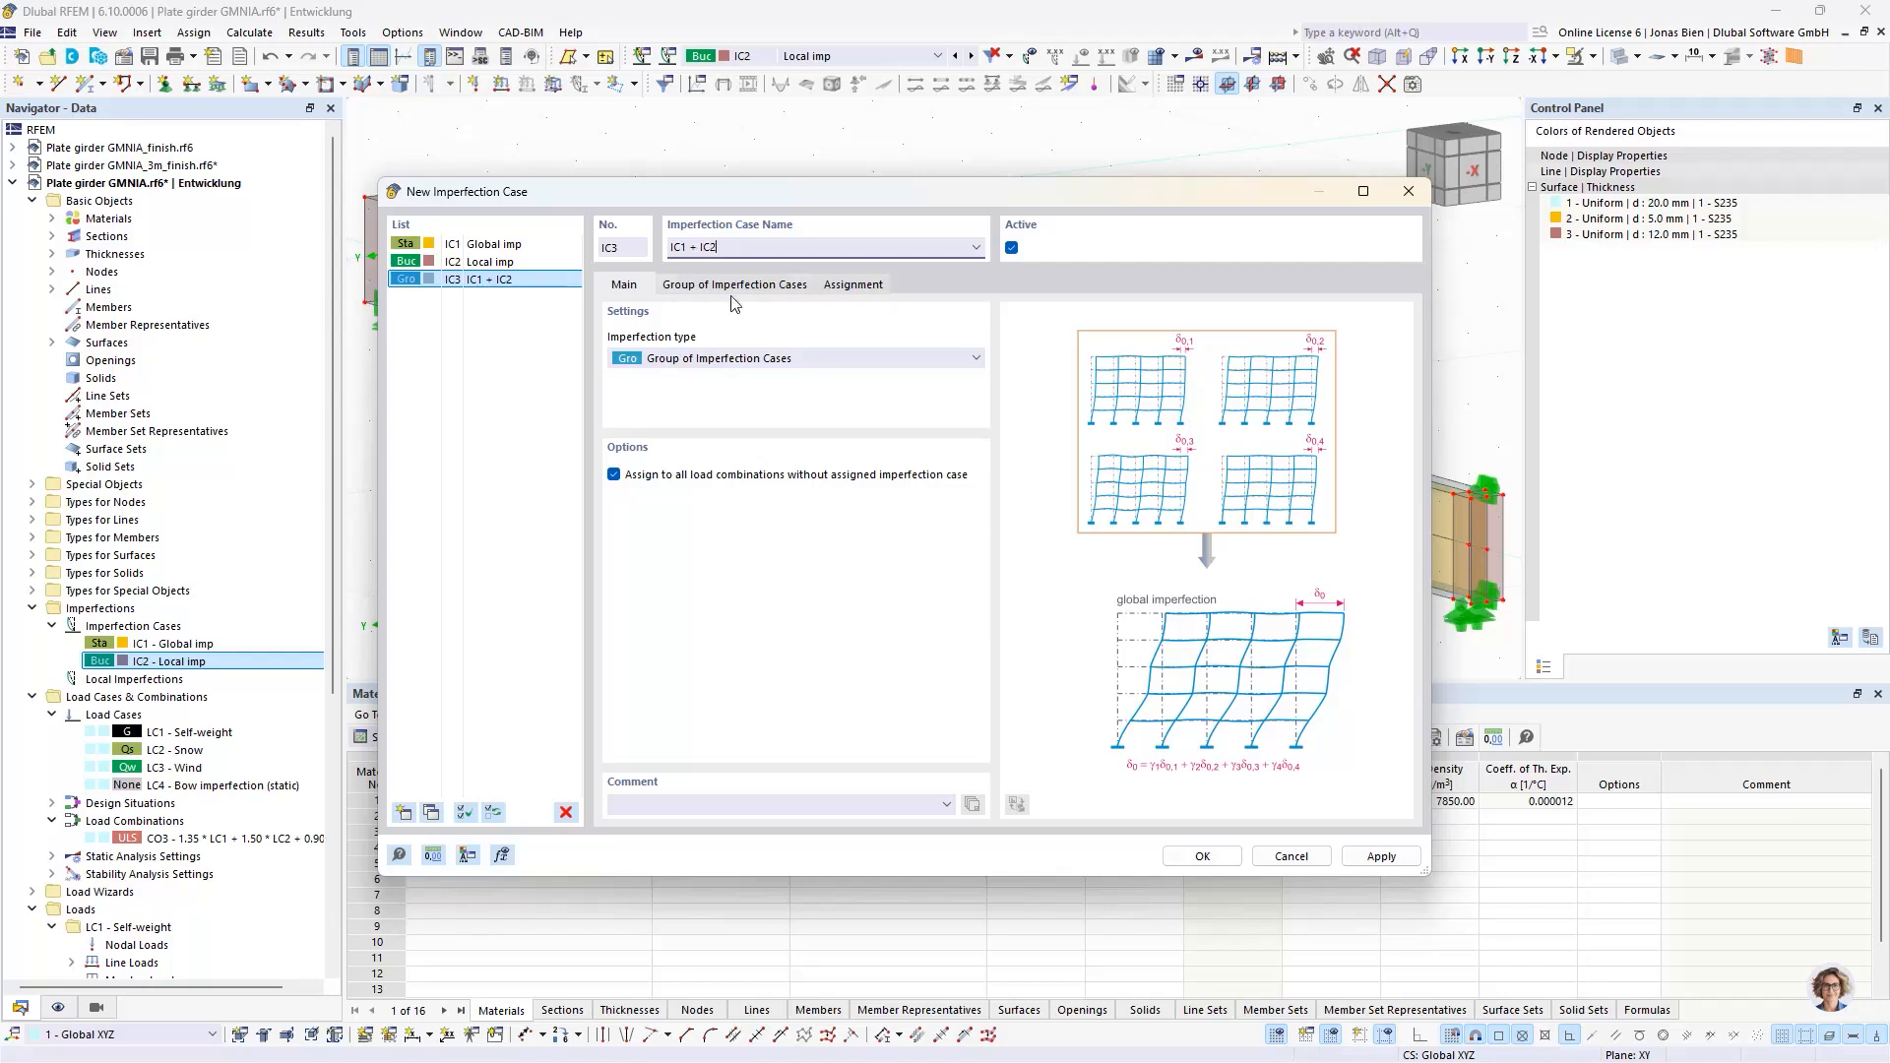
type("IC1 + IC2")
- Add IC1 - Global imp as the first case of the IC3 group and link it with the operator "and"
left_click(733, 284)
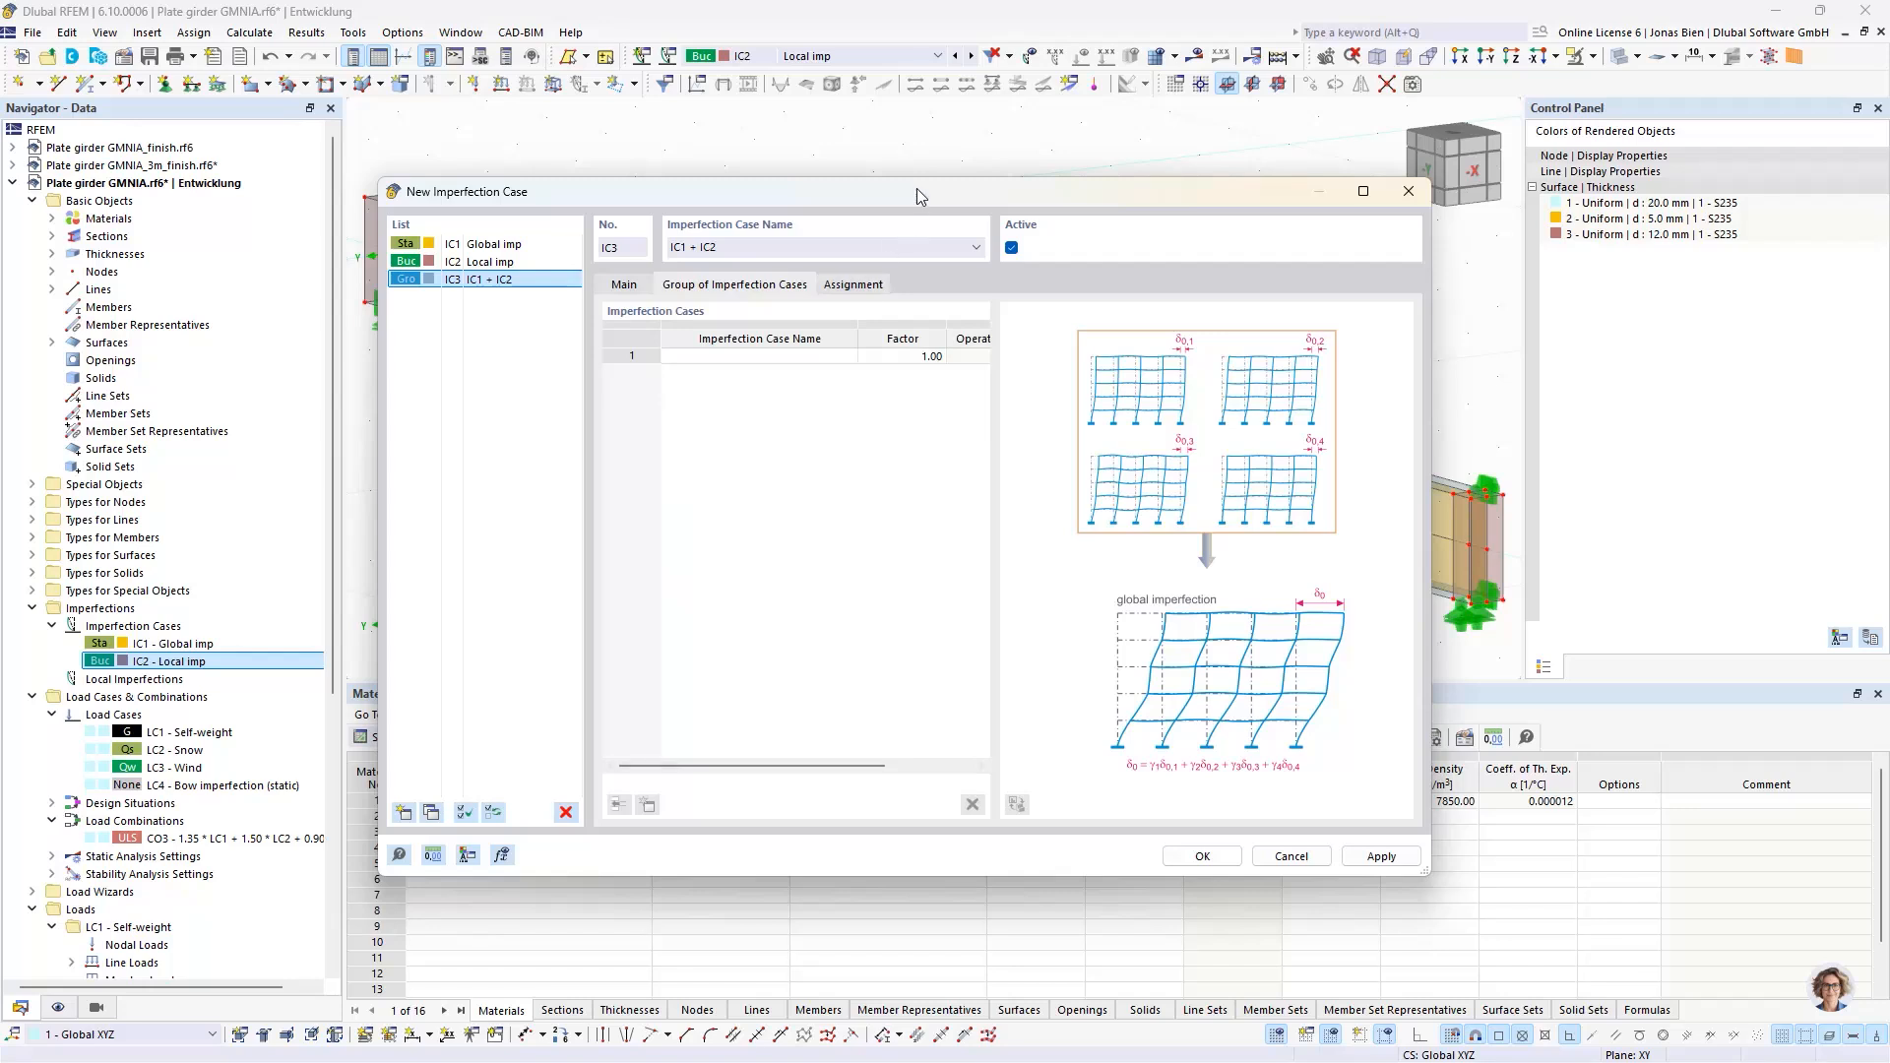
left_click_drag(1440, 409, 1690, 408)
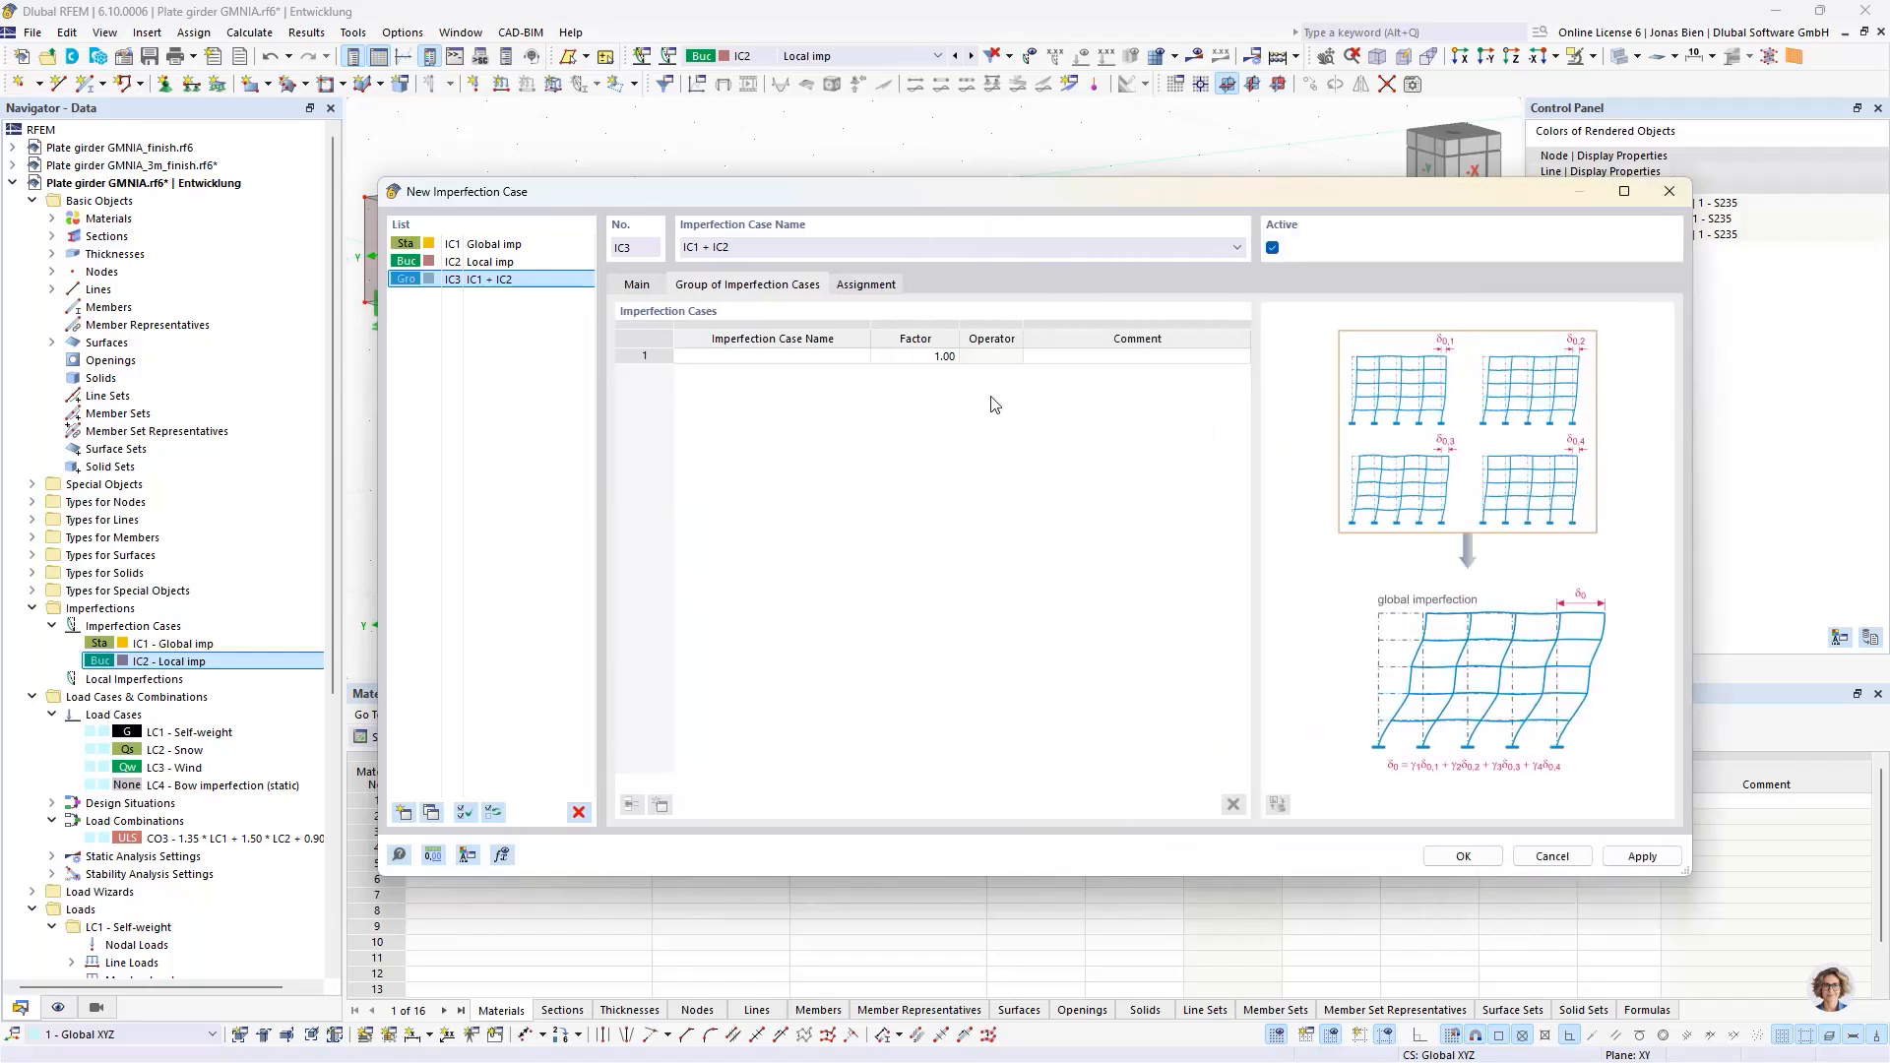
left_click(631, 804)
left_click(754, 356)
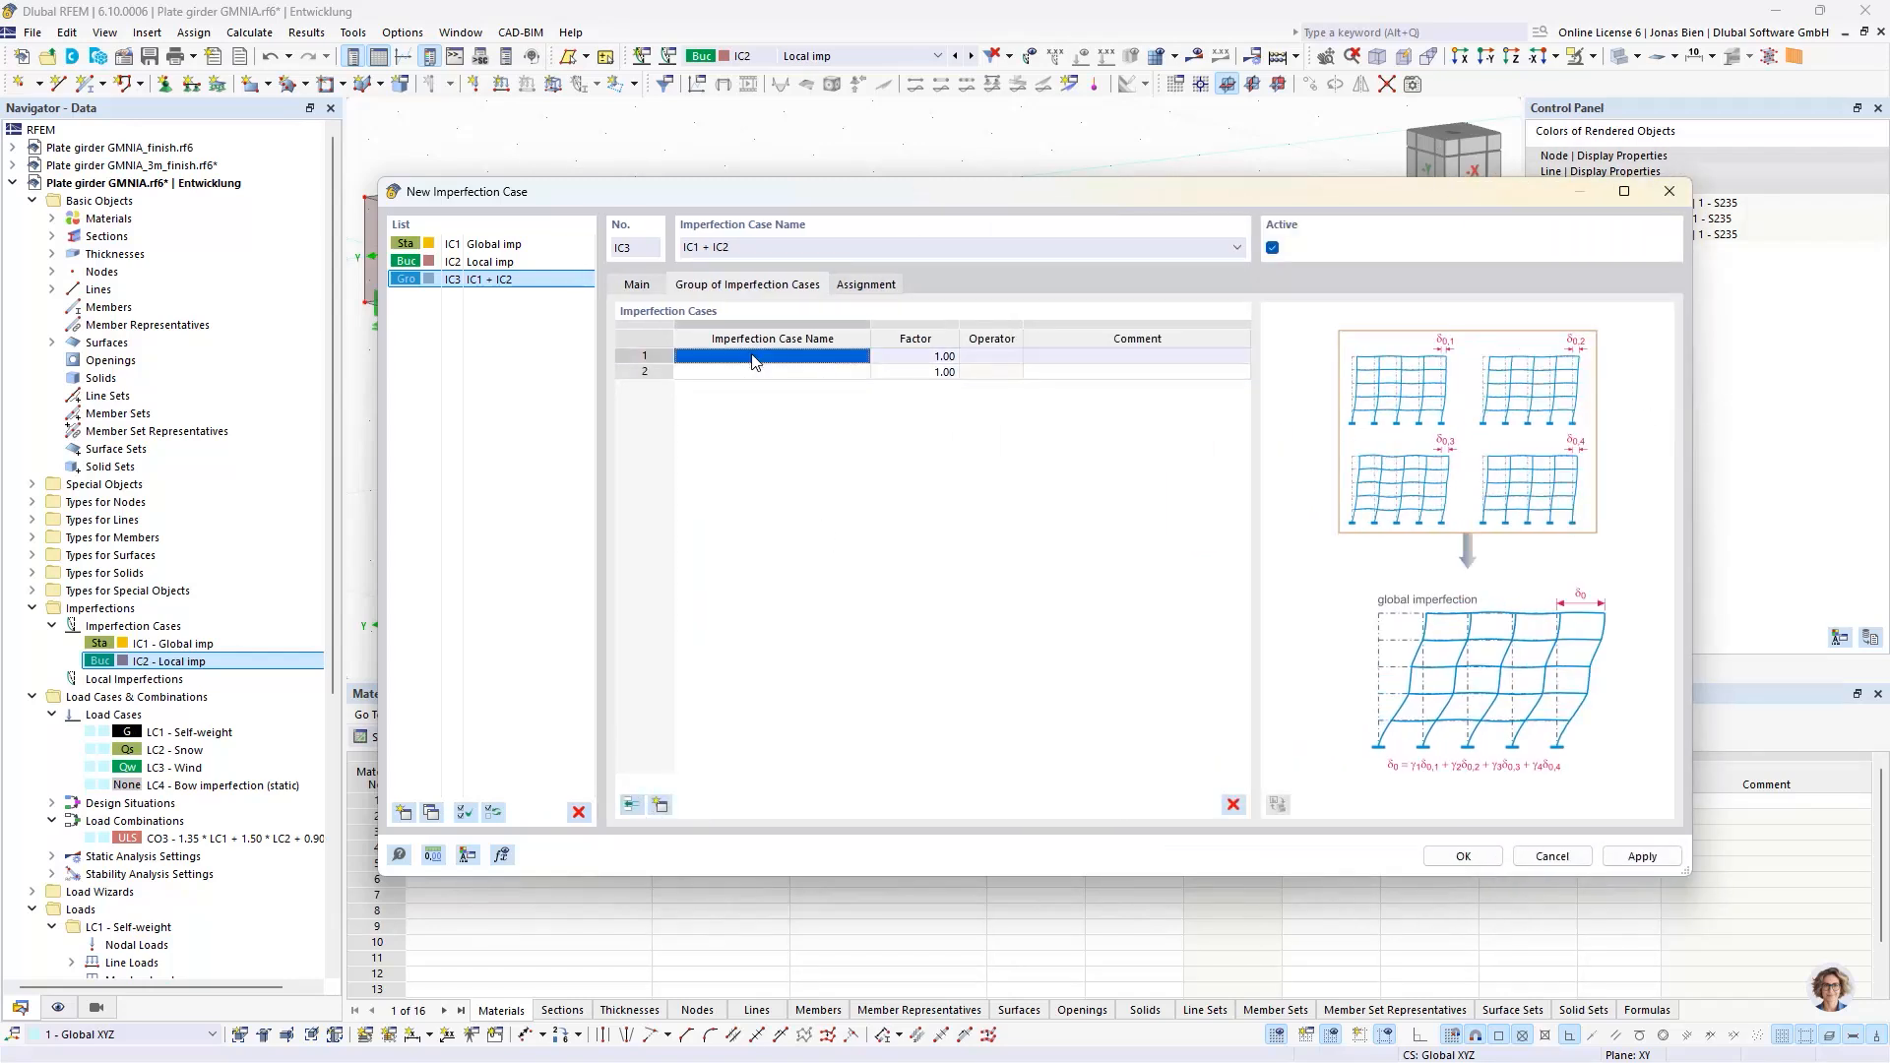
left_click(809, 357)
left_click(810, 357)
left_click(785, 371)
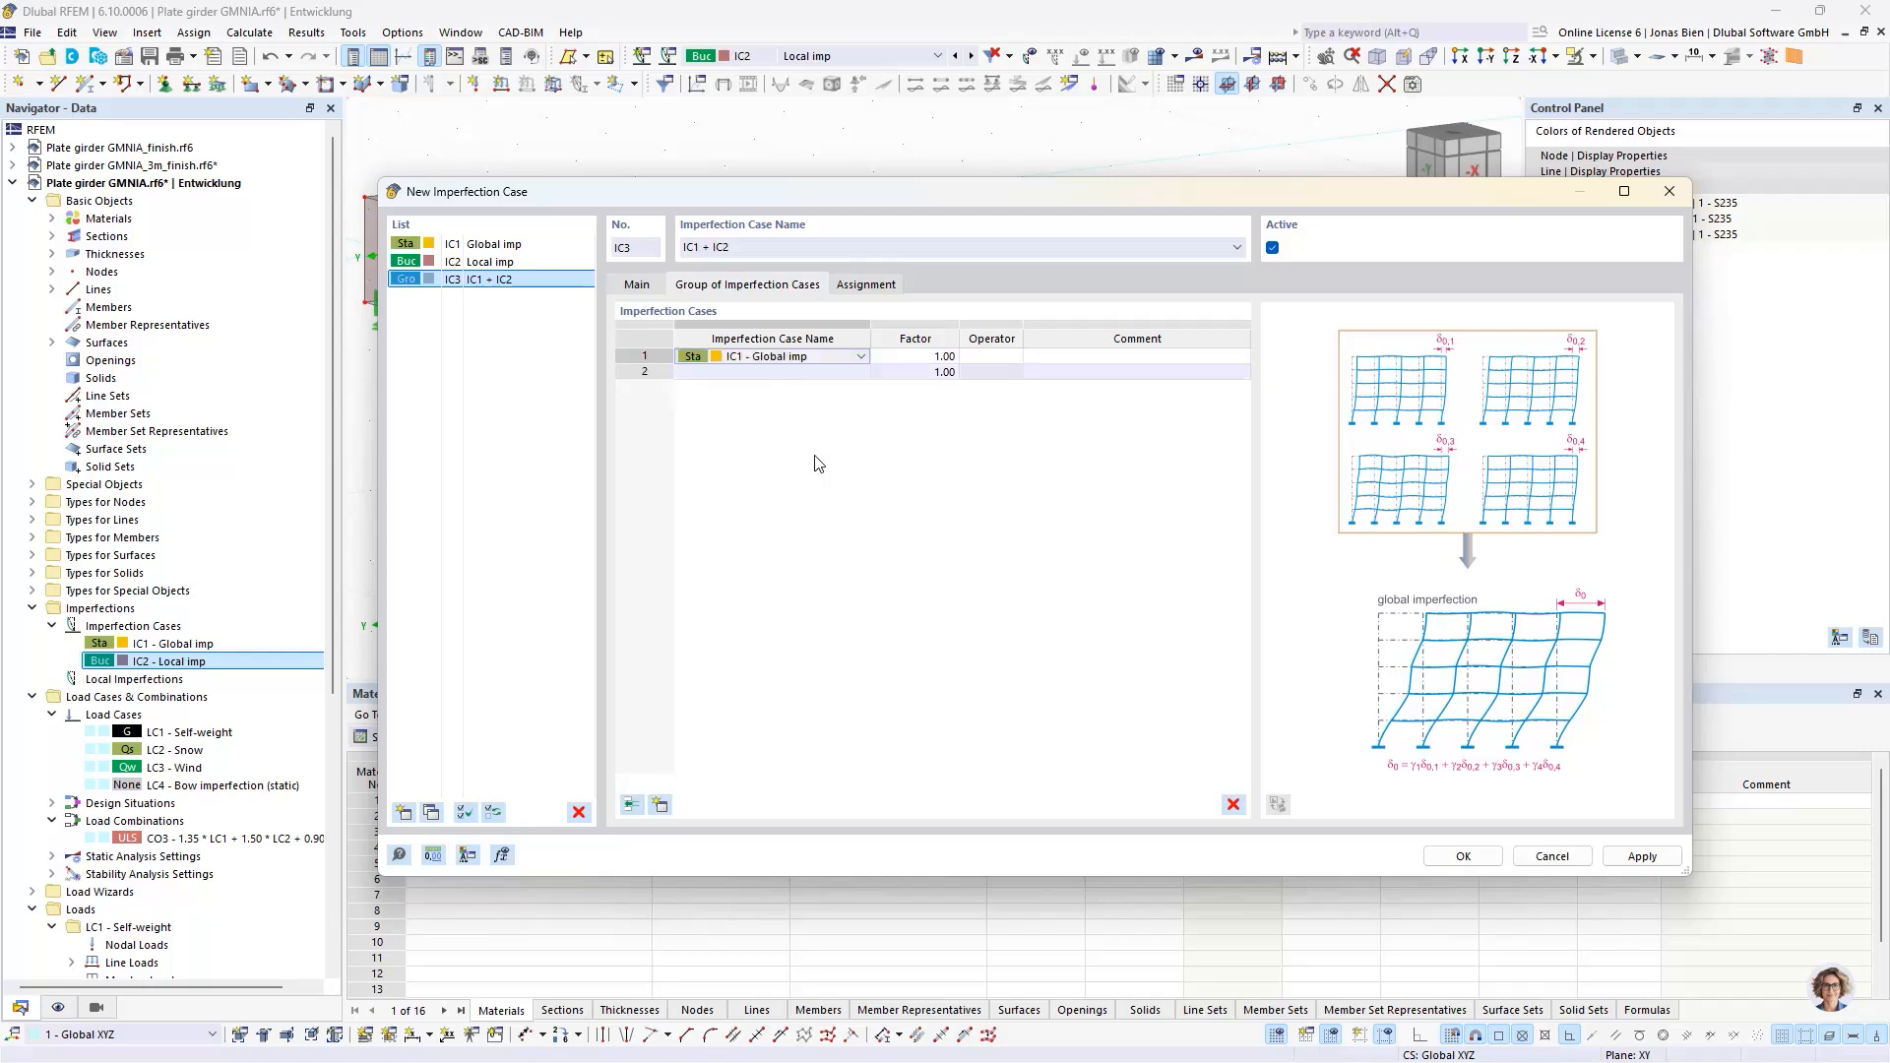
left_click(990, 357)
left_click(990, 357)
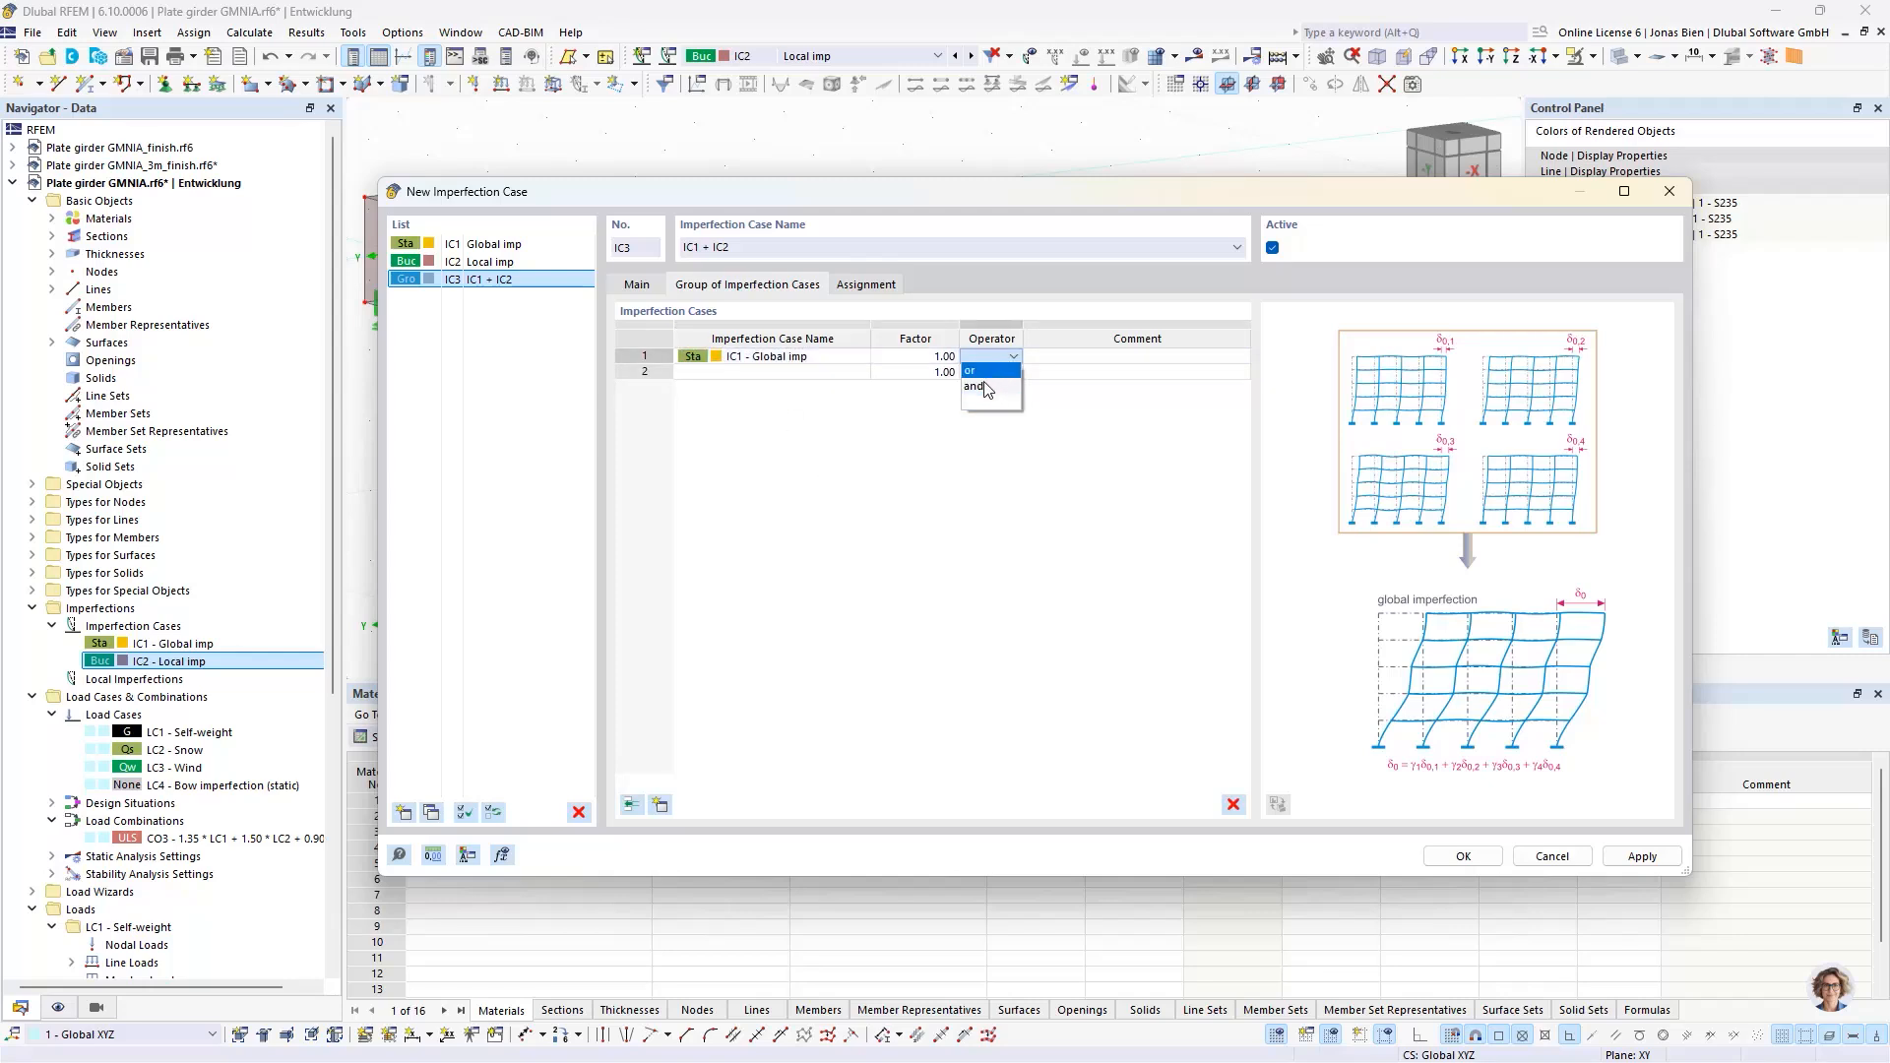
left_click(980, 386)
- Add IC2 - Local imp as the second case of the IC3 group, keep both factors at 1.00 and confirm the imperfection case
left_click(787, 372)
left_click(802, 372)
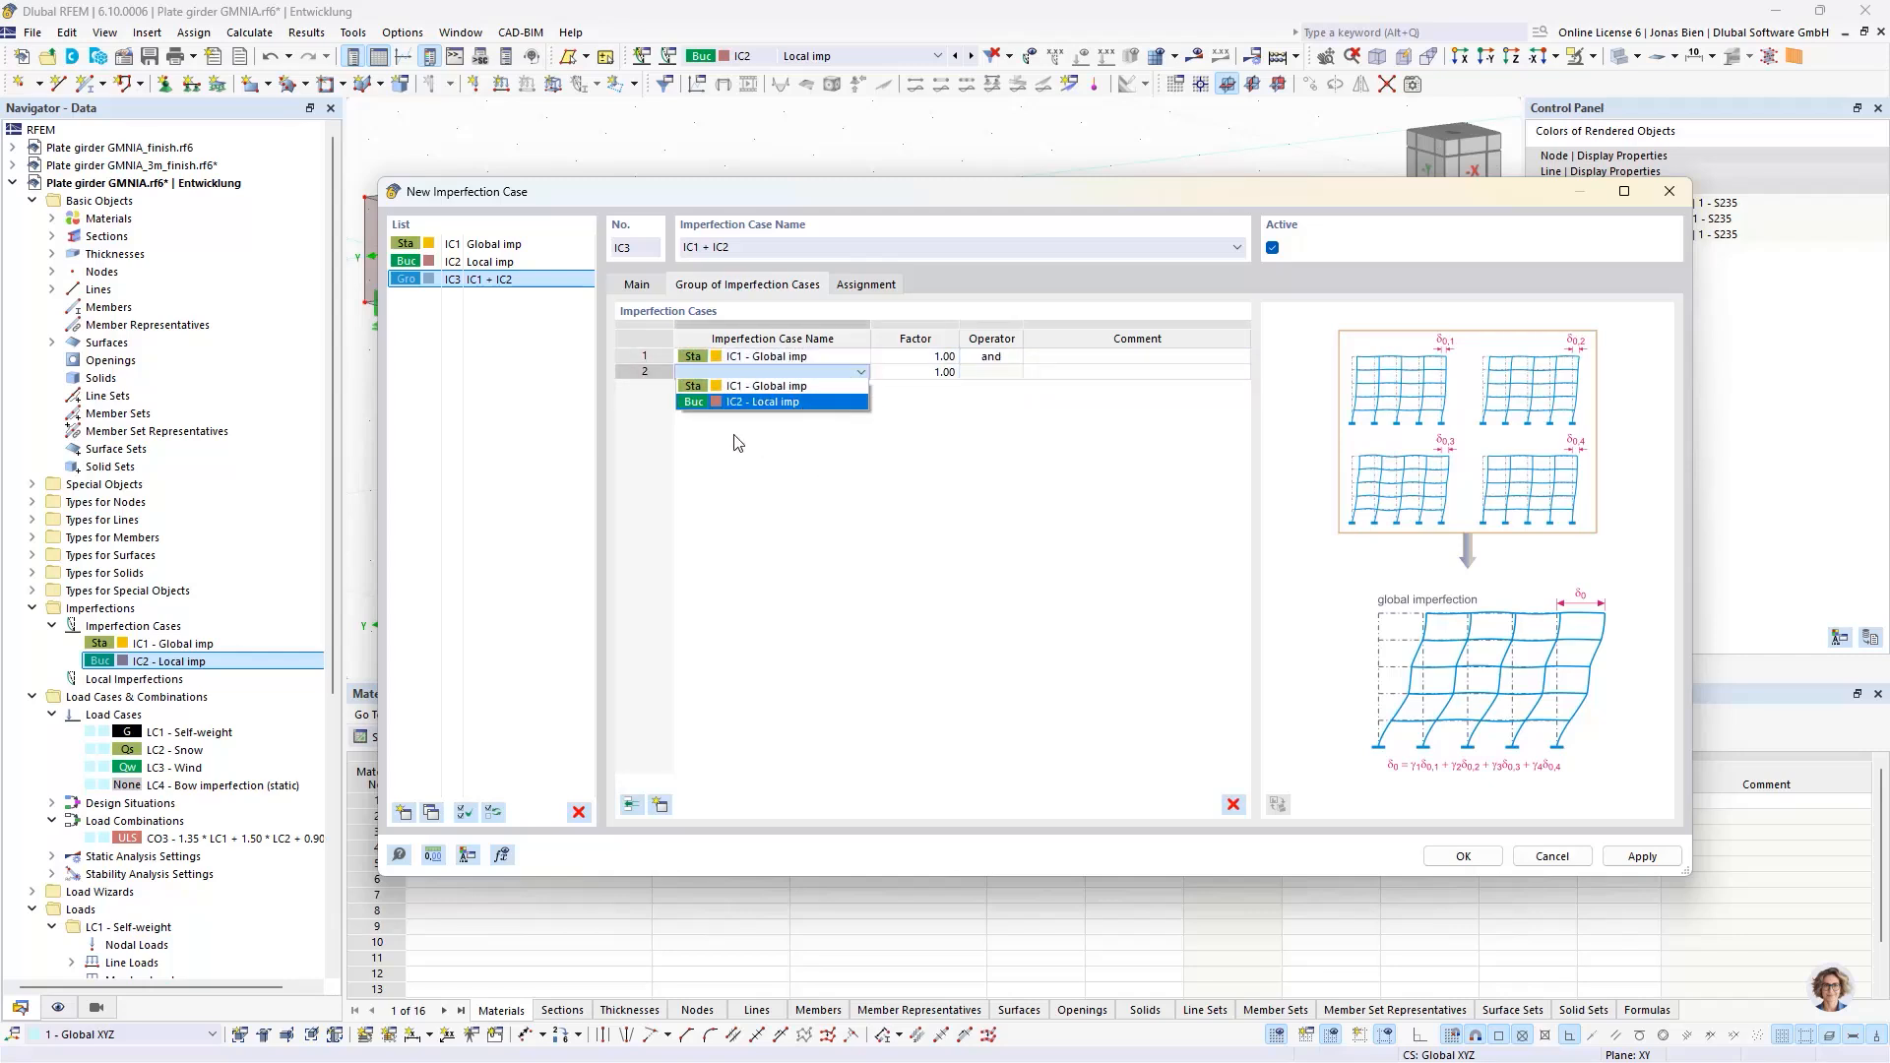
left_click(755, 403)
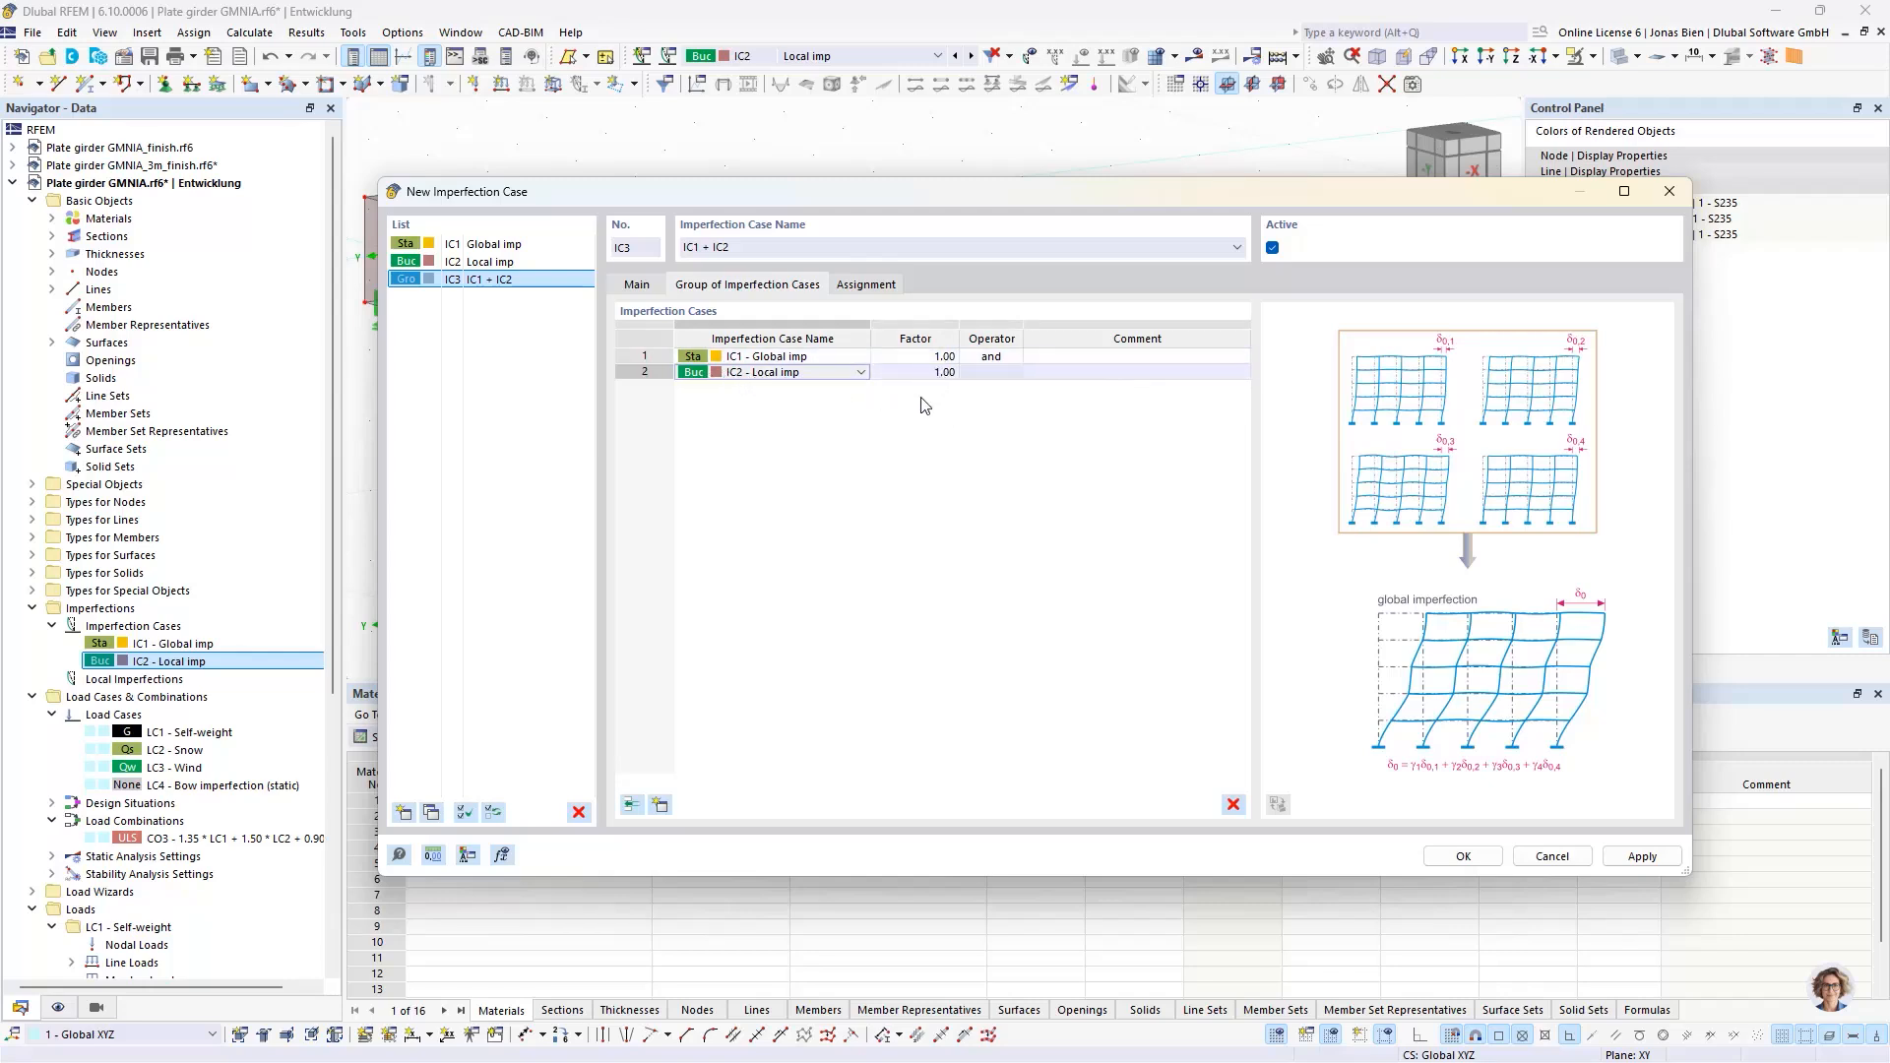
left_click(918, 359)
left_click(913, 373)
left_click(914, 360)
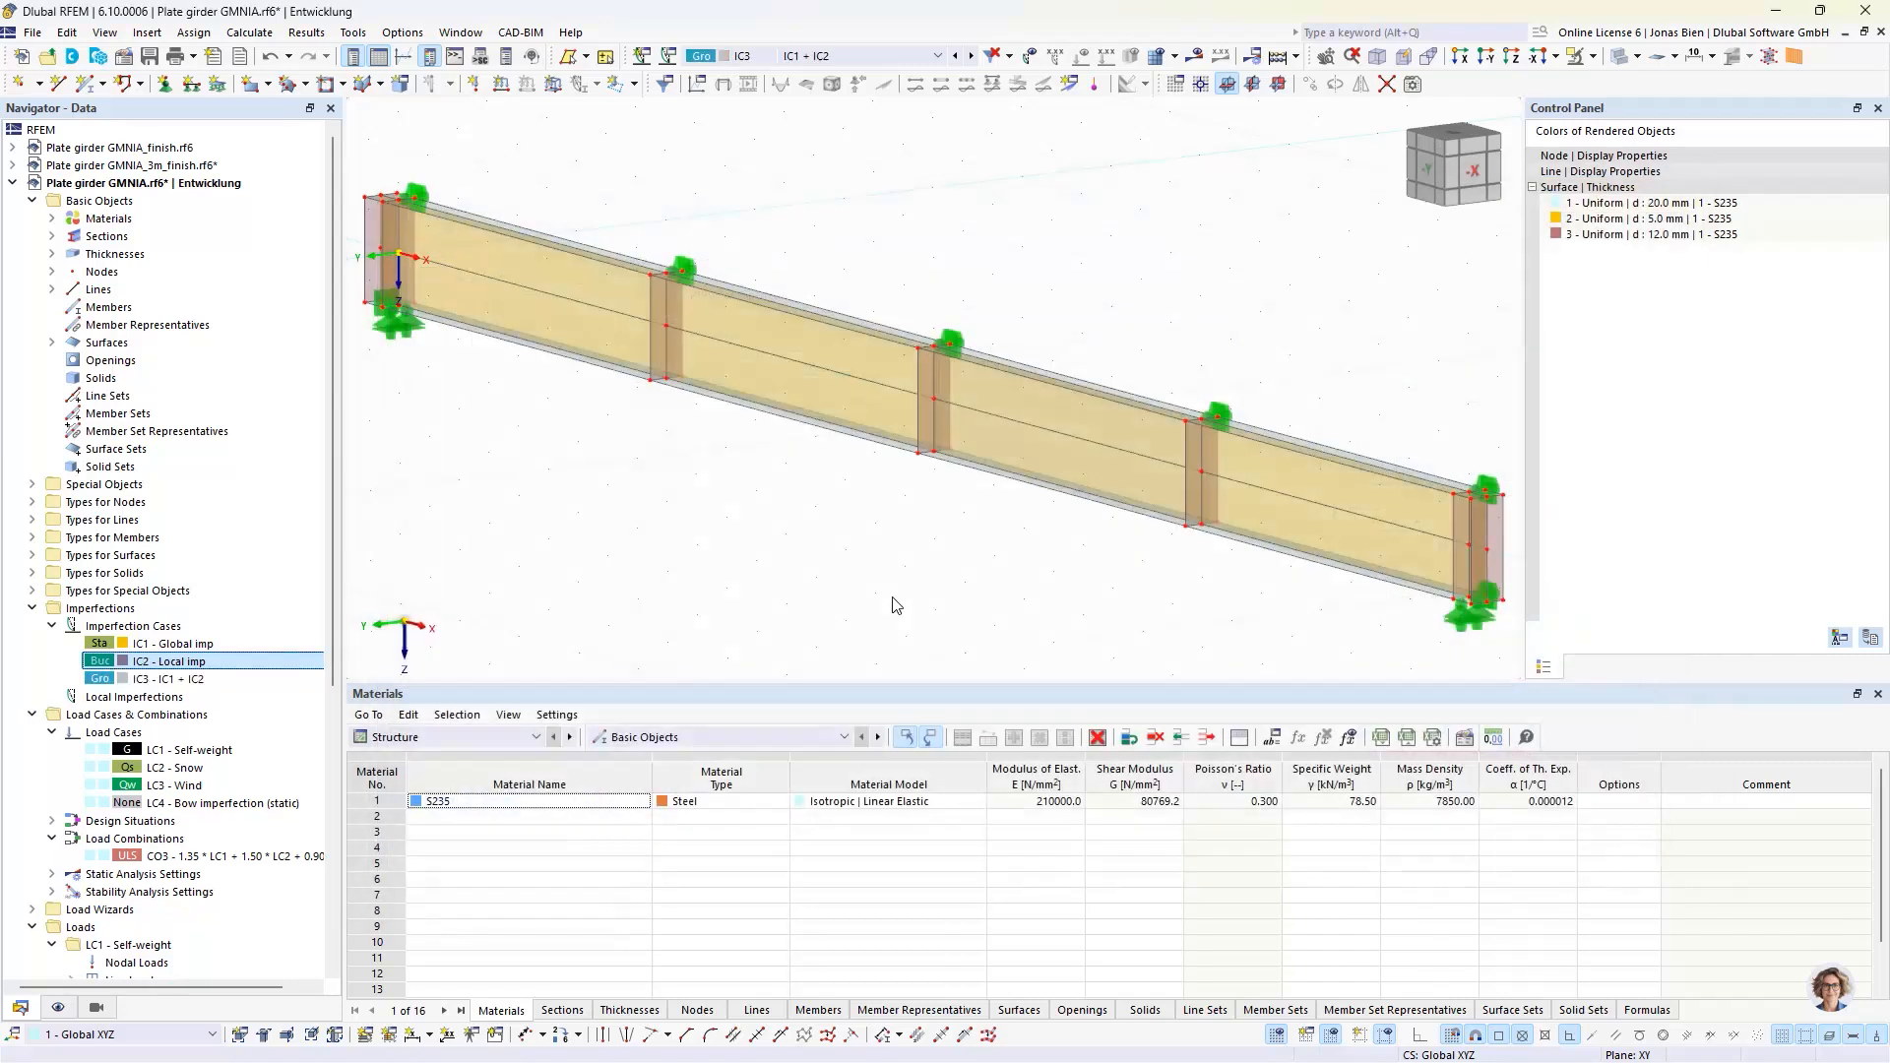
left_click(1463, 856)
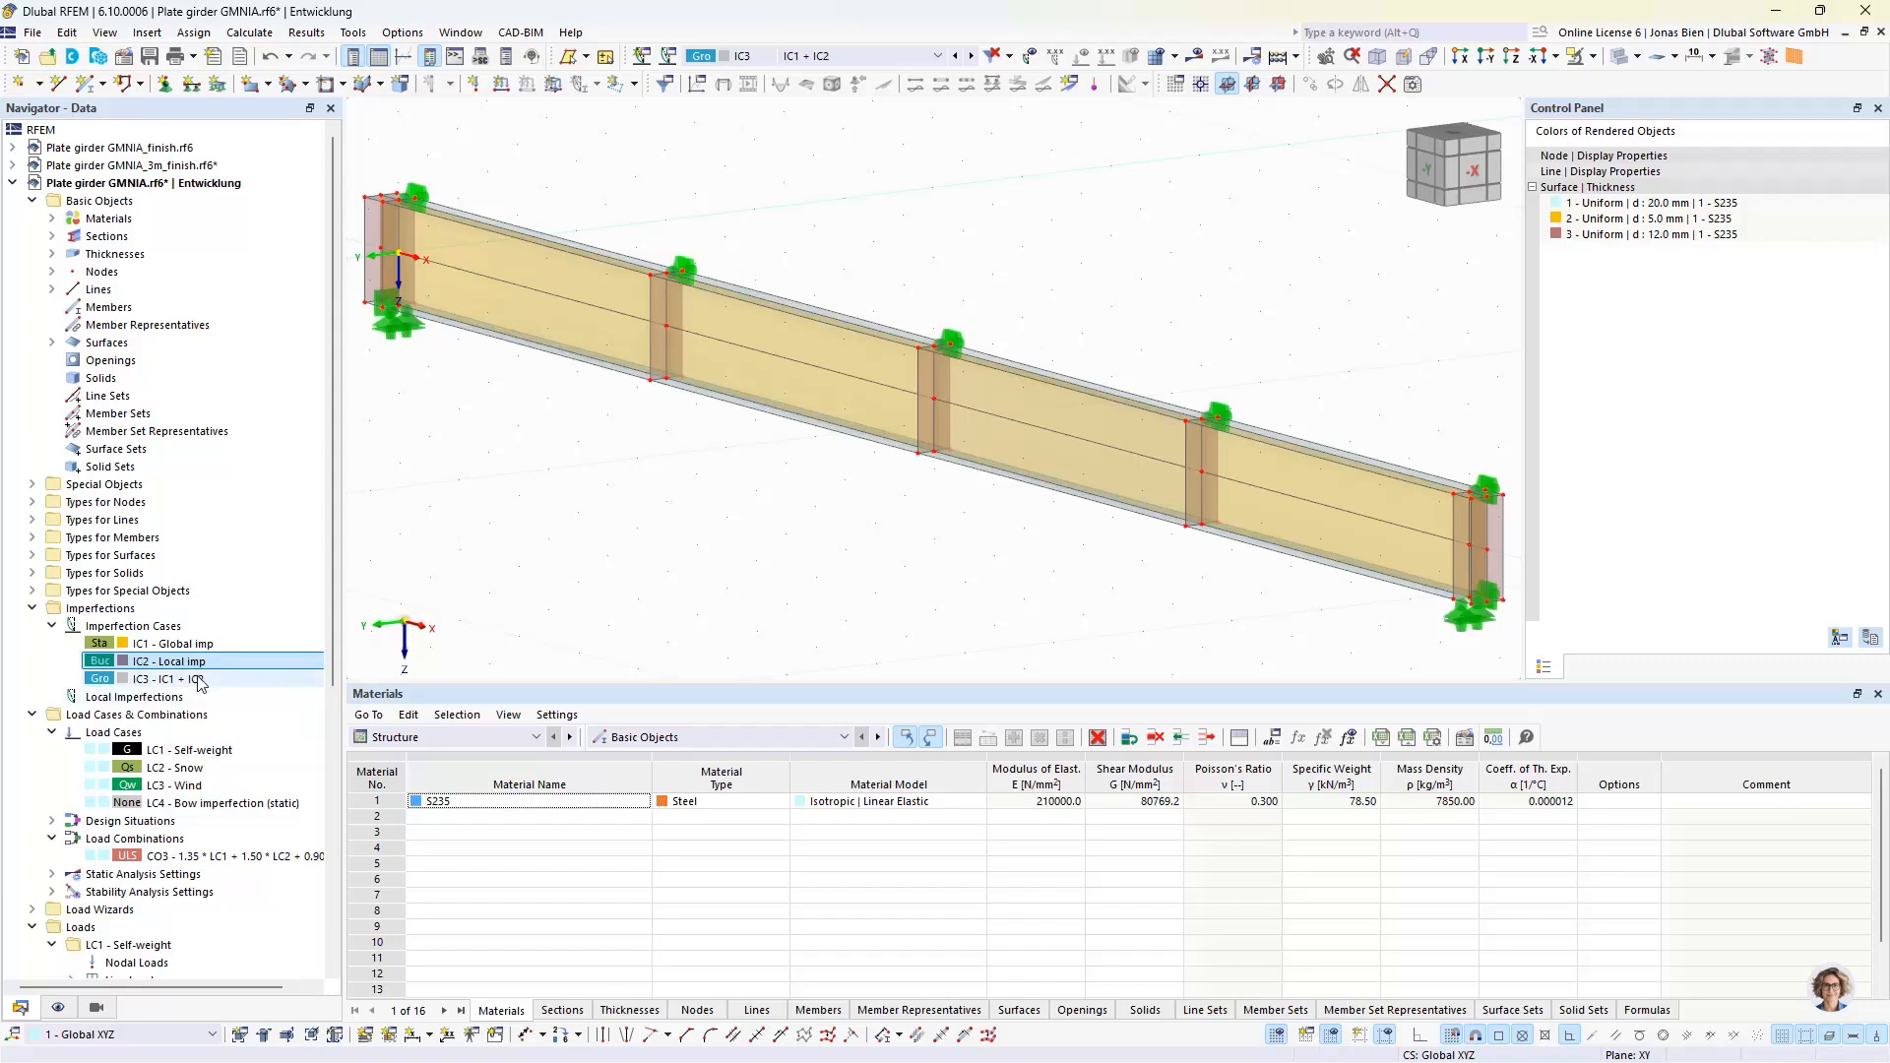
- Append "(LBA)" to the name of load combination CO3
double_click(168, 860)
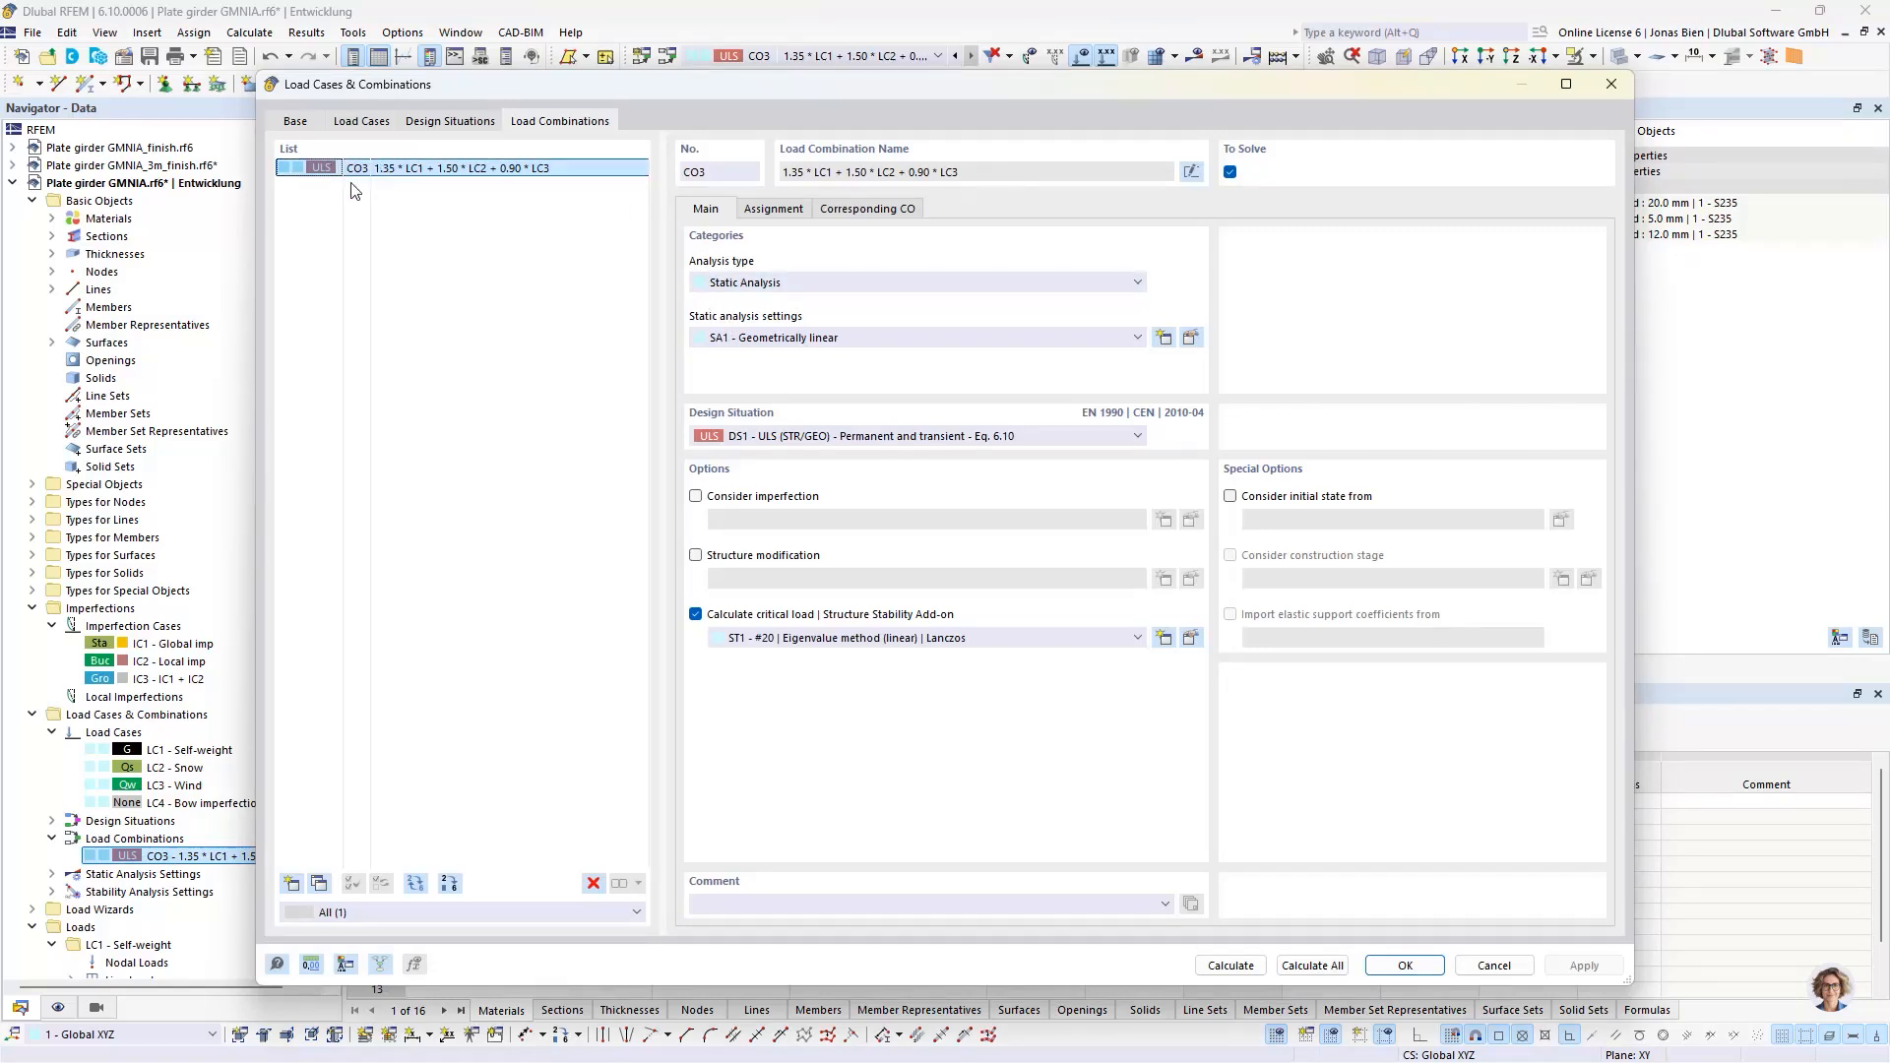
left_click(1020, 170)
left_click(1008, 177)
left_click(1191, 171)
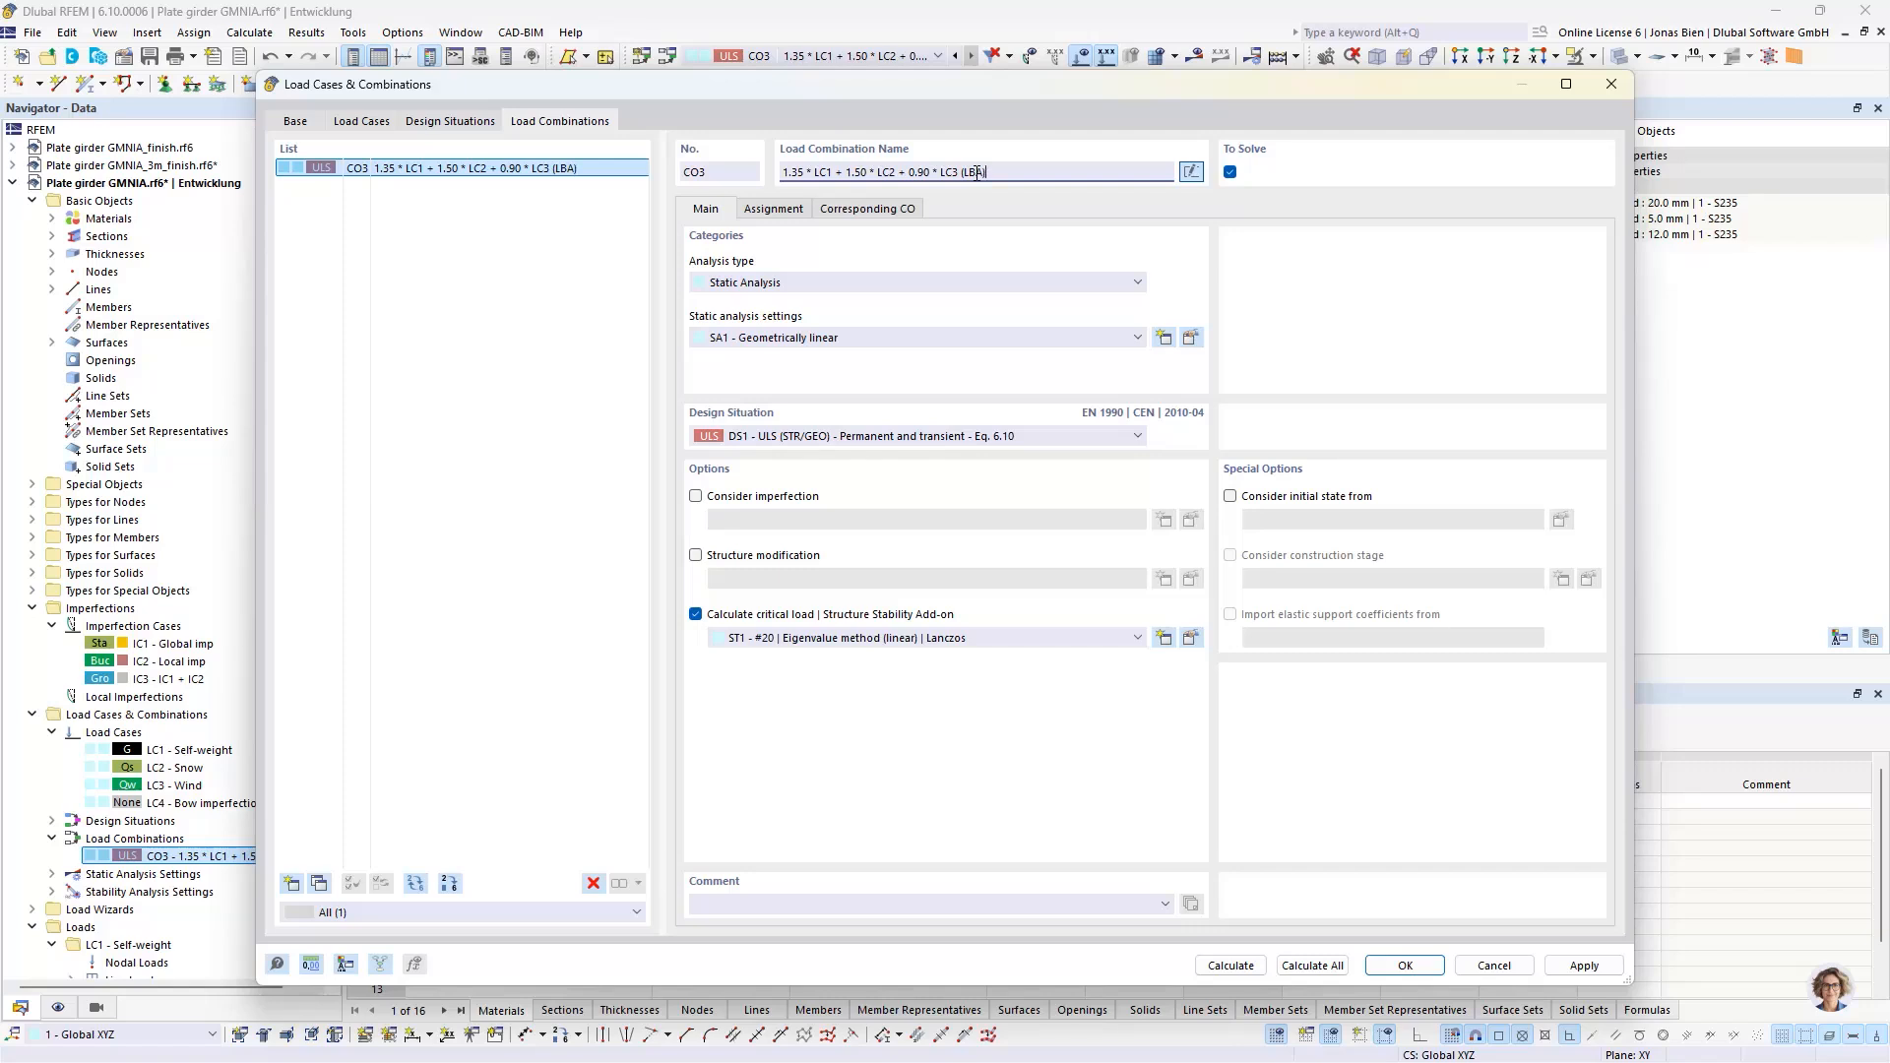
- Copy load combination CO3 and replace LBA with GMNIA in the copy's name
left_click(318, 883)
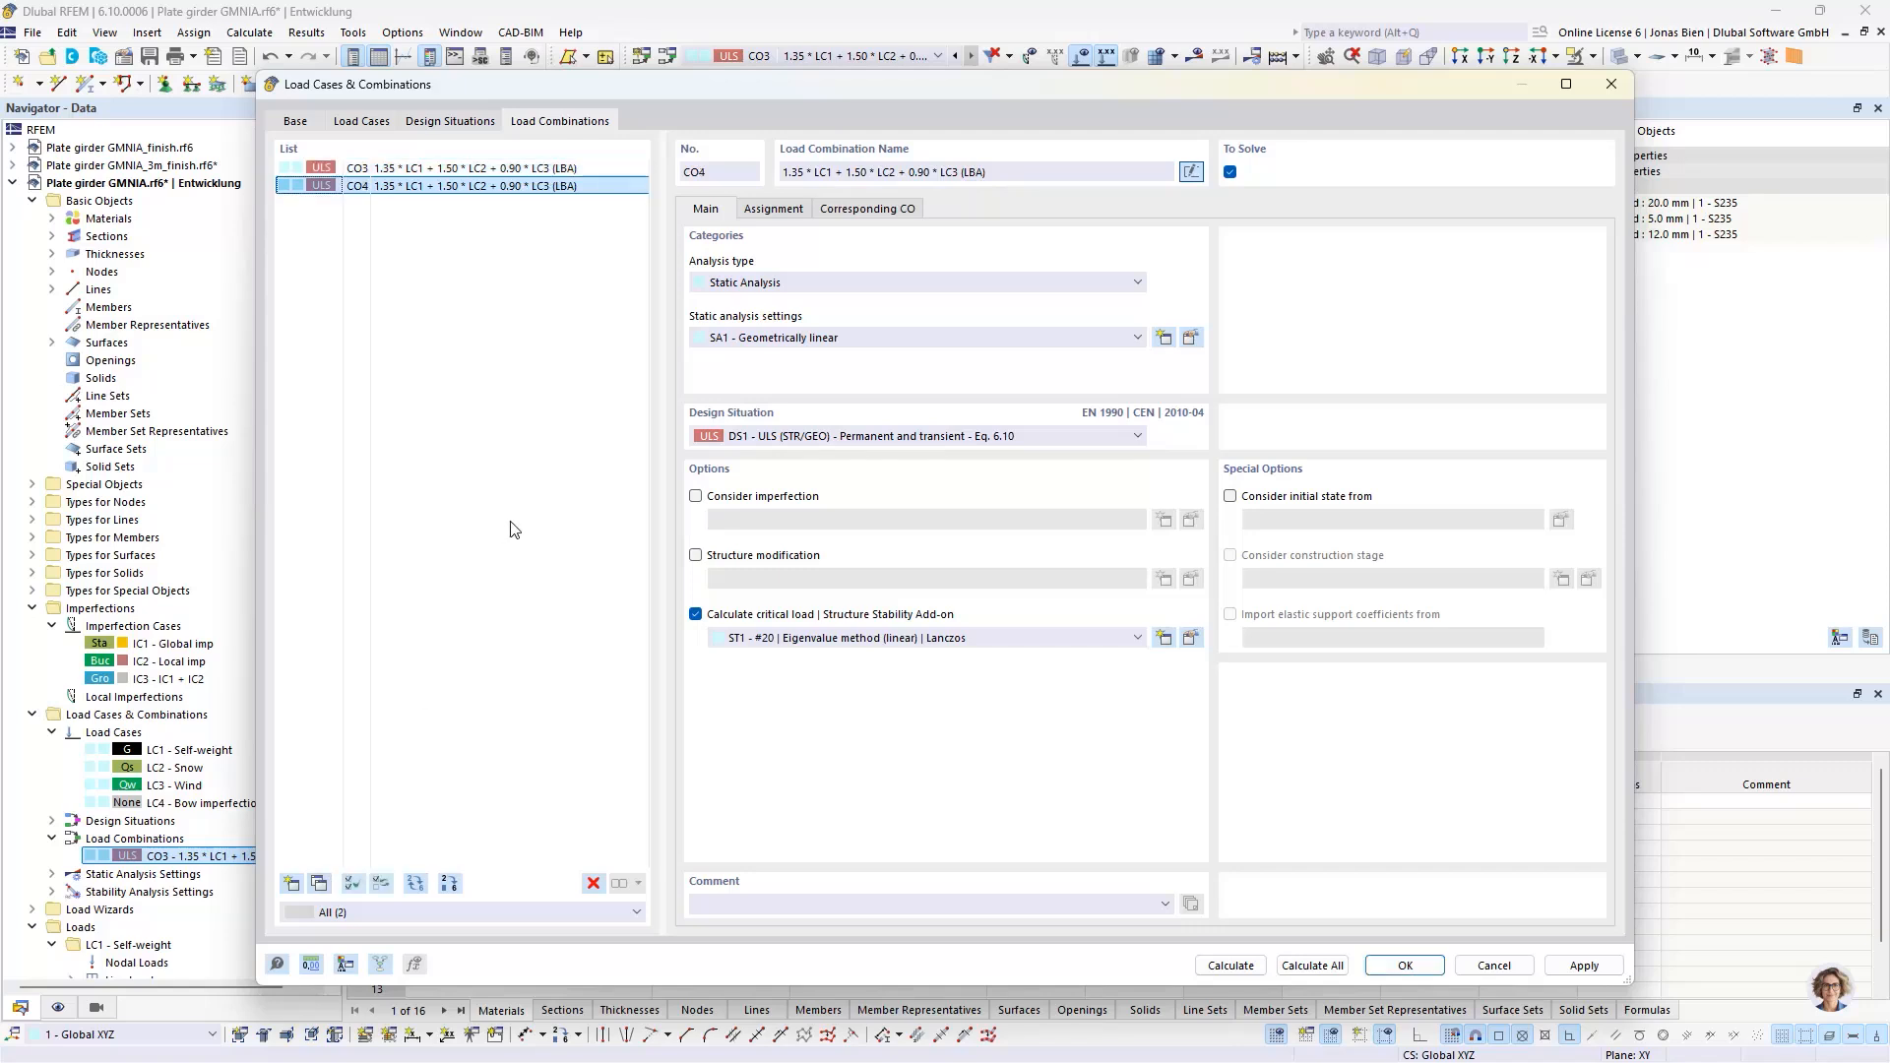
double_click(972, 173)
type("GMNIA")
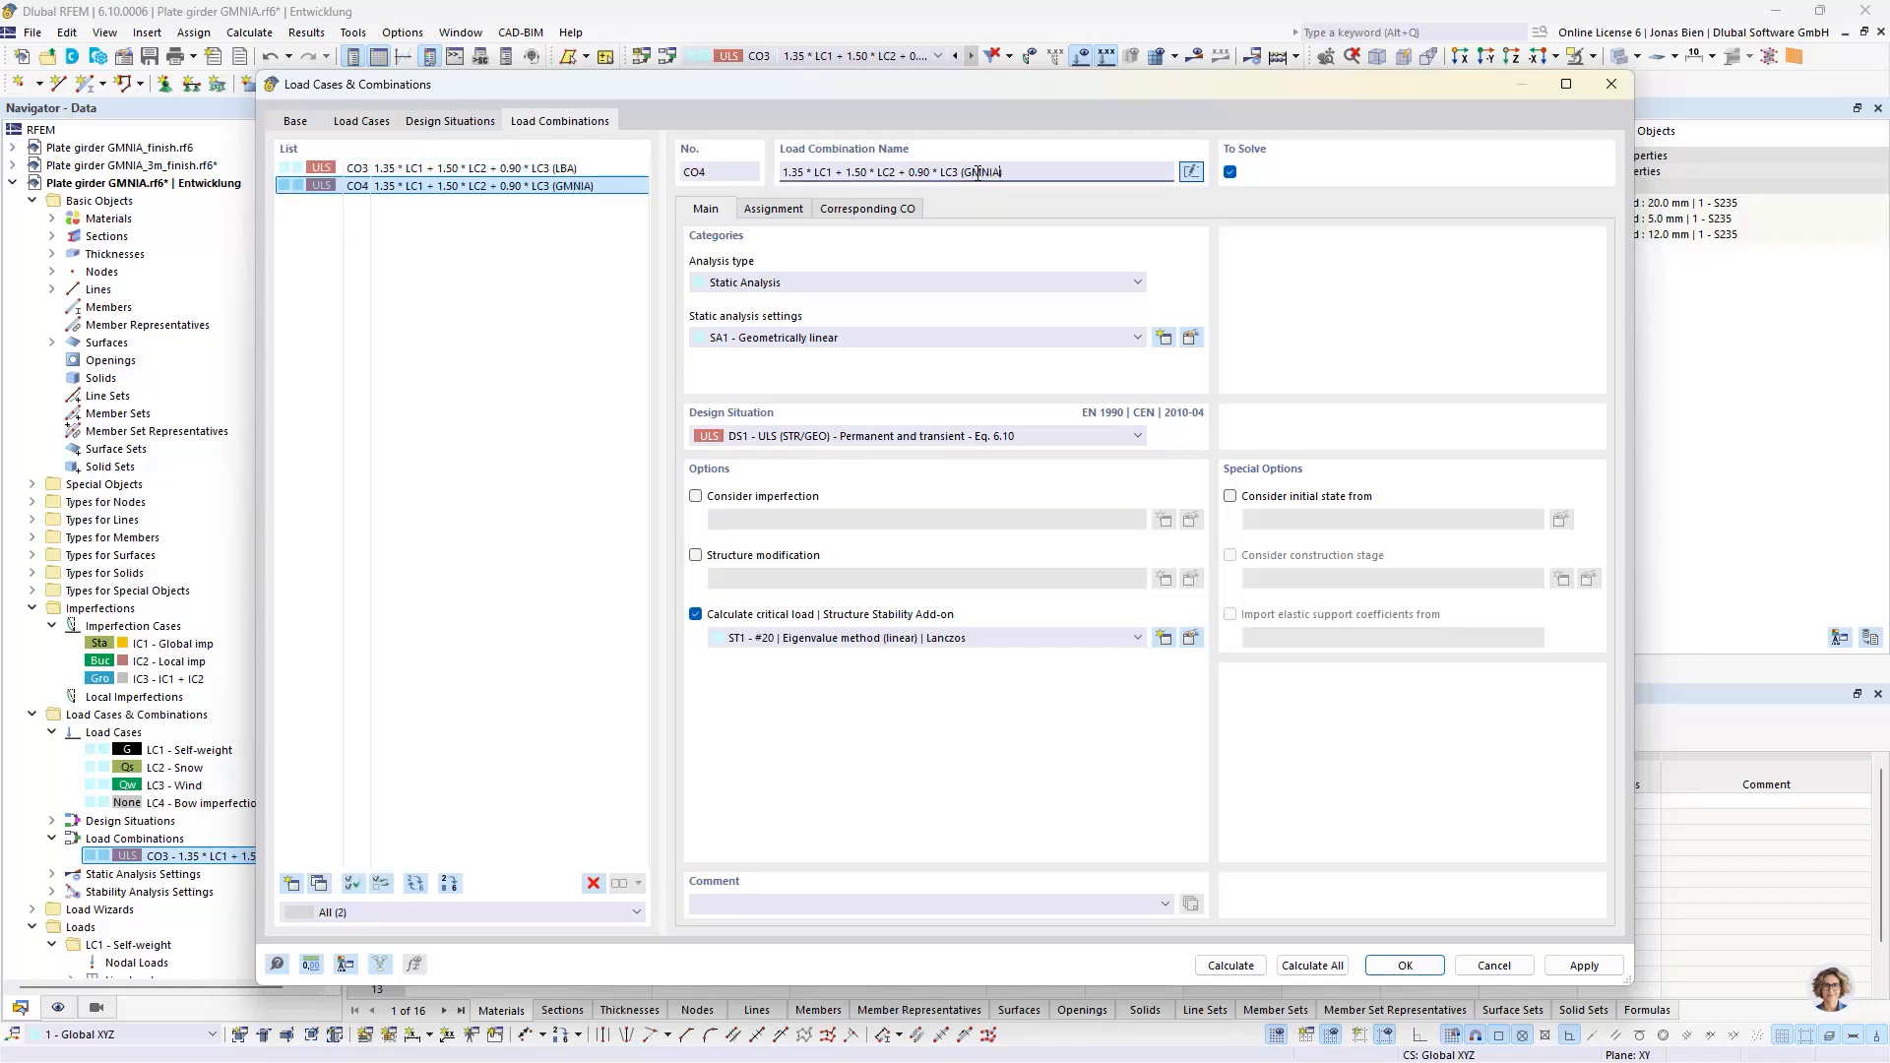
left_click(458, 240)
- Turn off the critical load calculation for CO4 and have it consider the imperfection case IC3 - IC1 + IC2
left_click(734, 616)
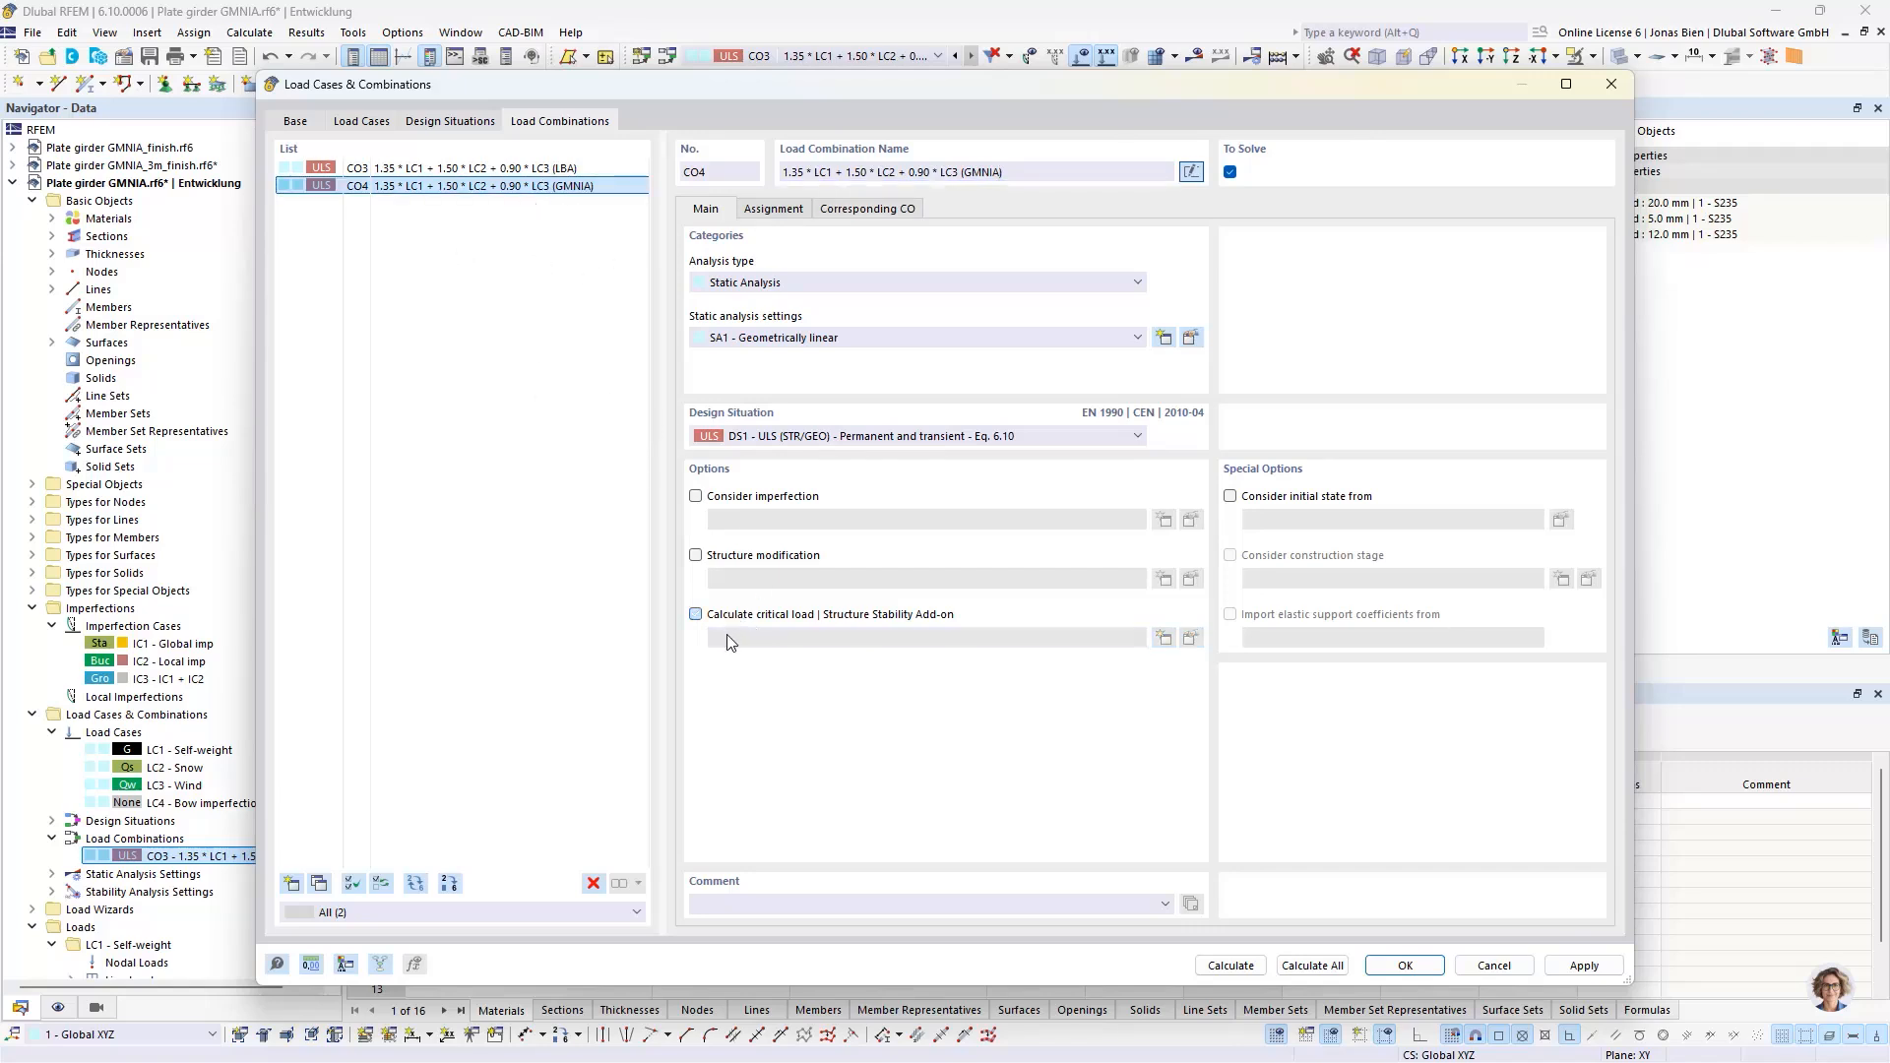
left_click(750, 502)
left_click(772, 520)
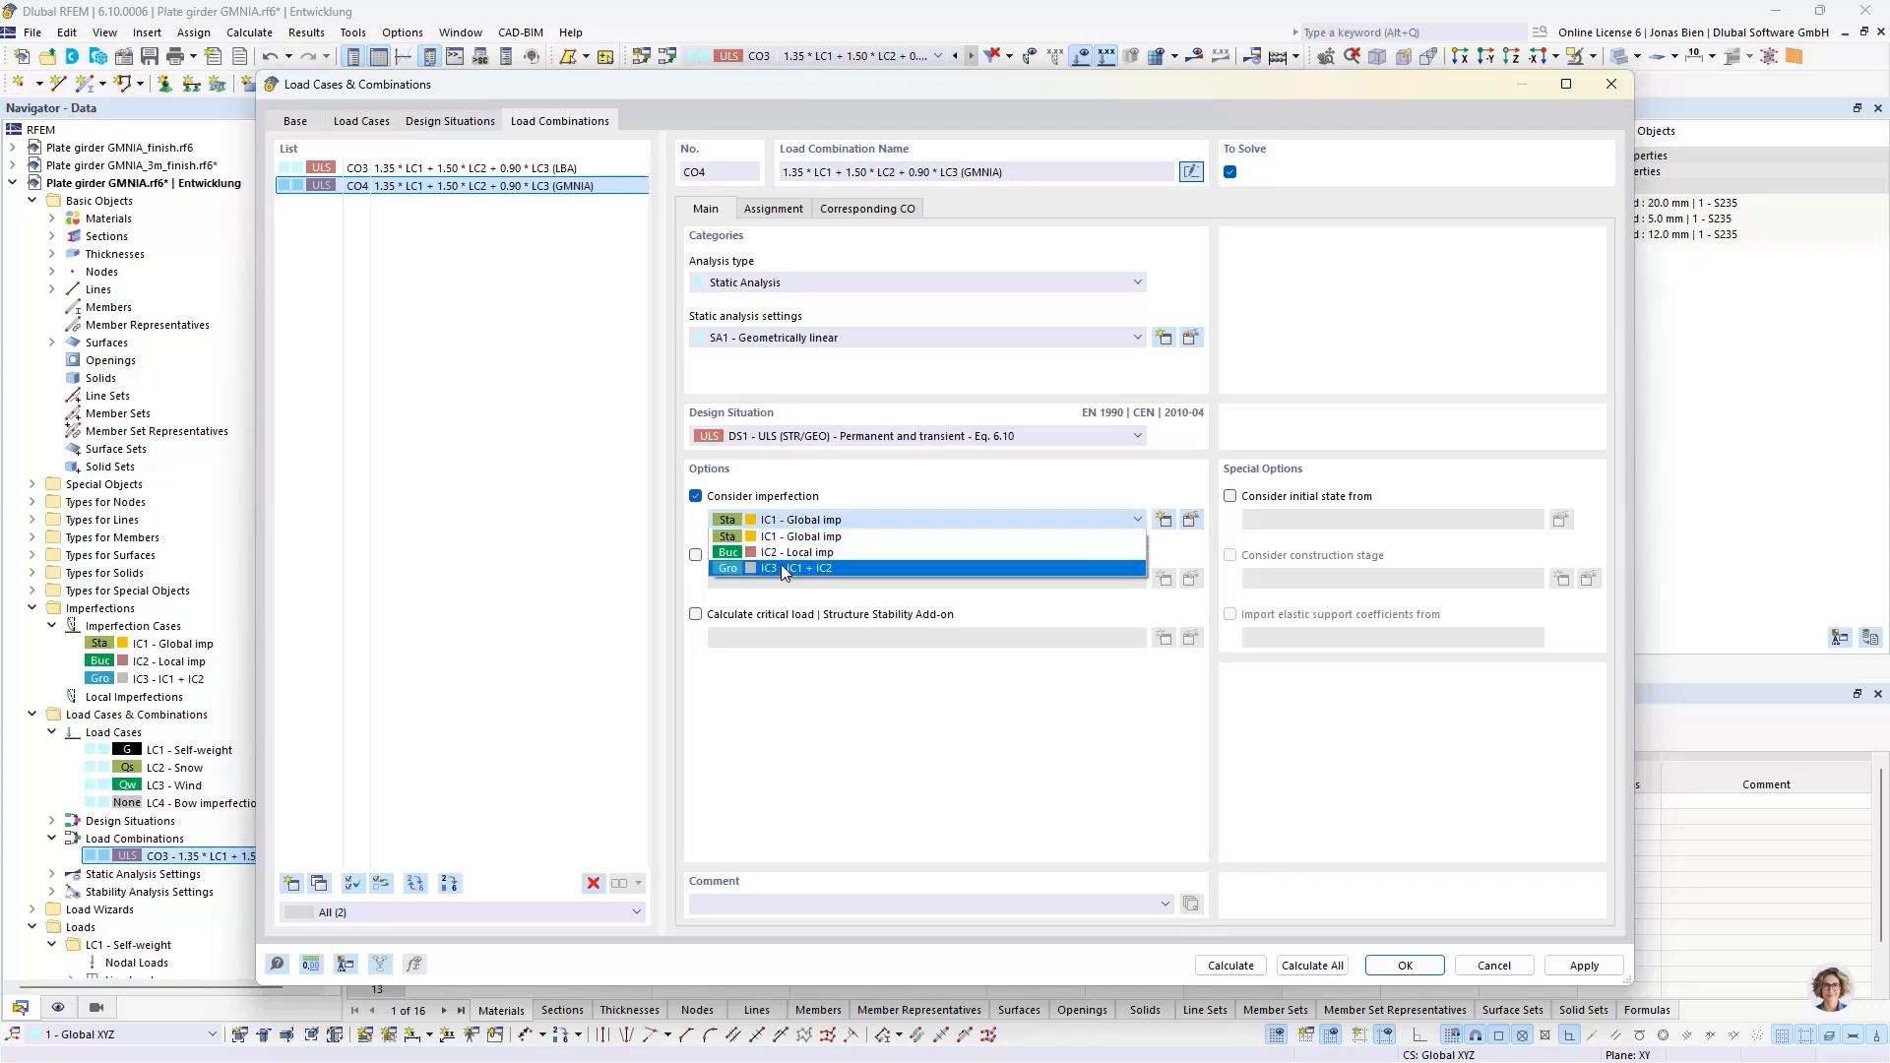
left_click(776, 569)
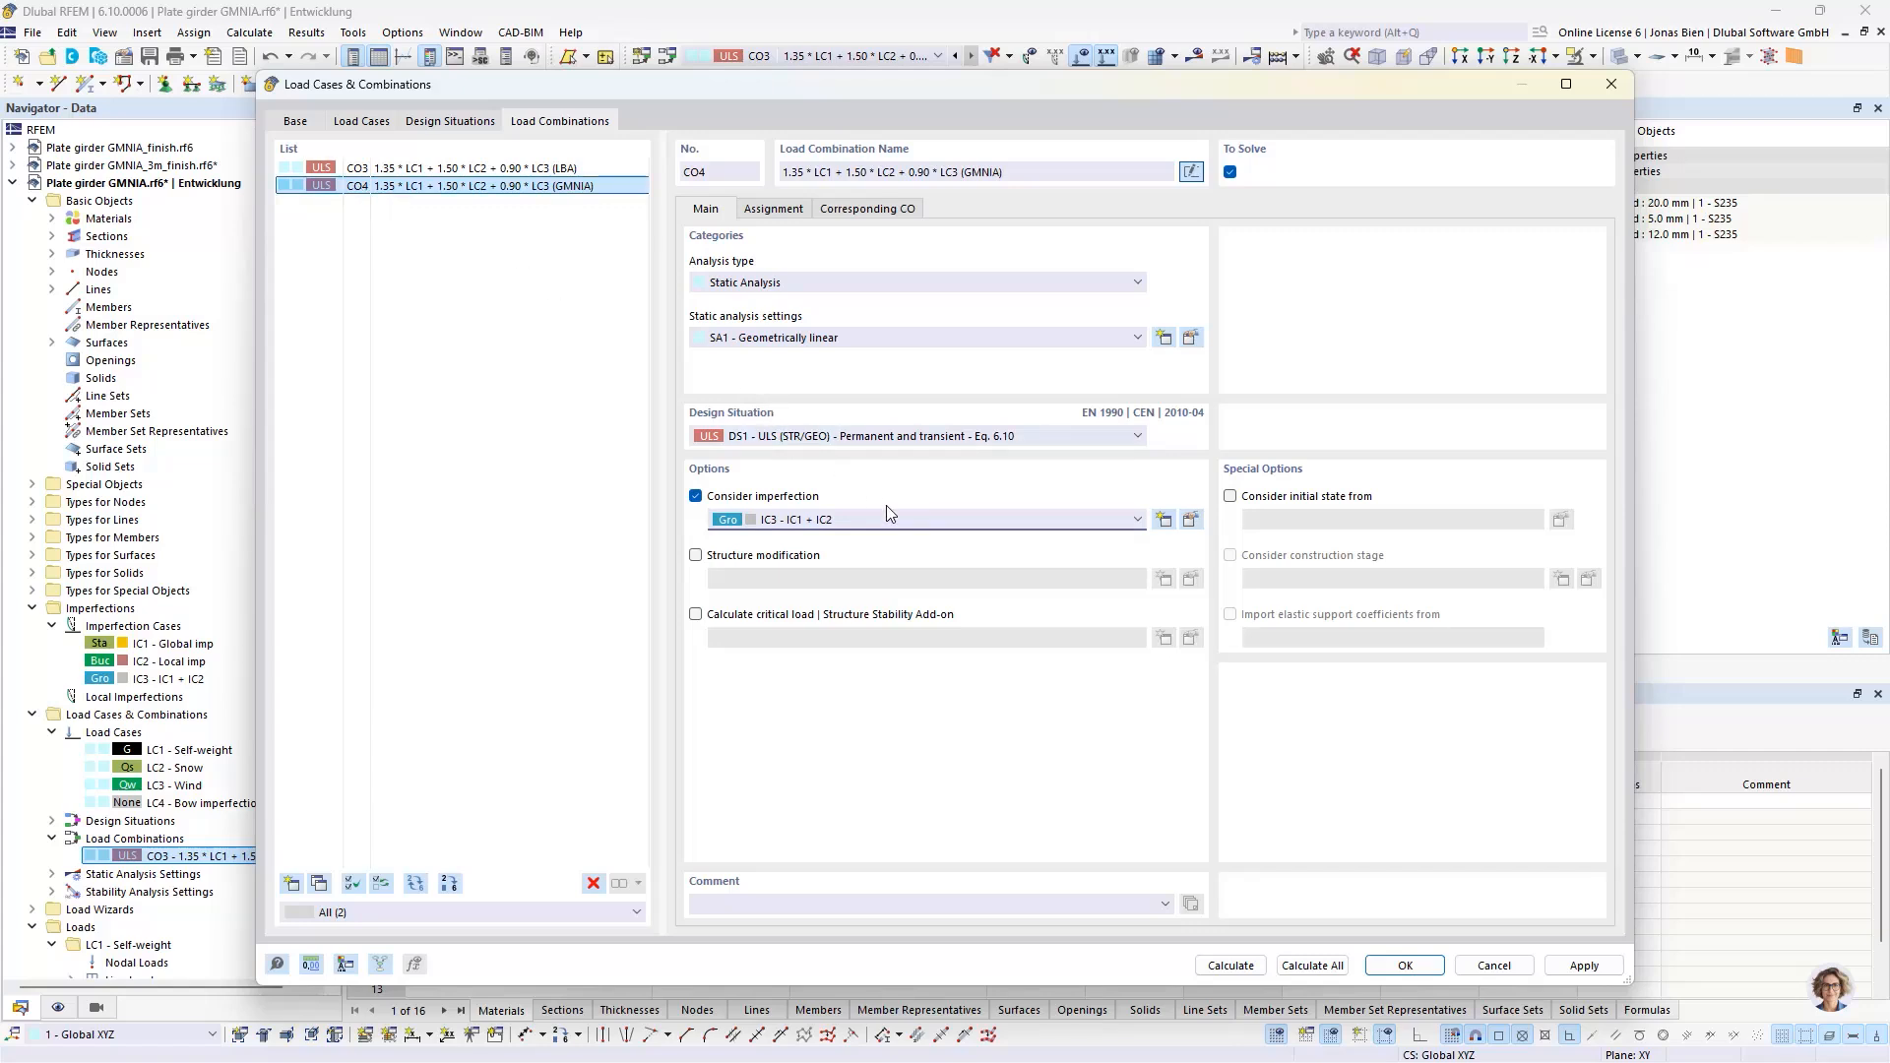
- Assign the static analysis settings SA3 - Large deformations to CO4 and keep Newton-Raphson as their iterative method
left_click(880, 340)
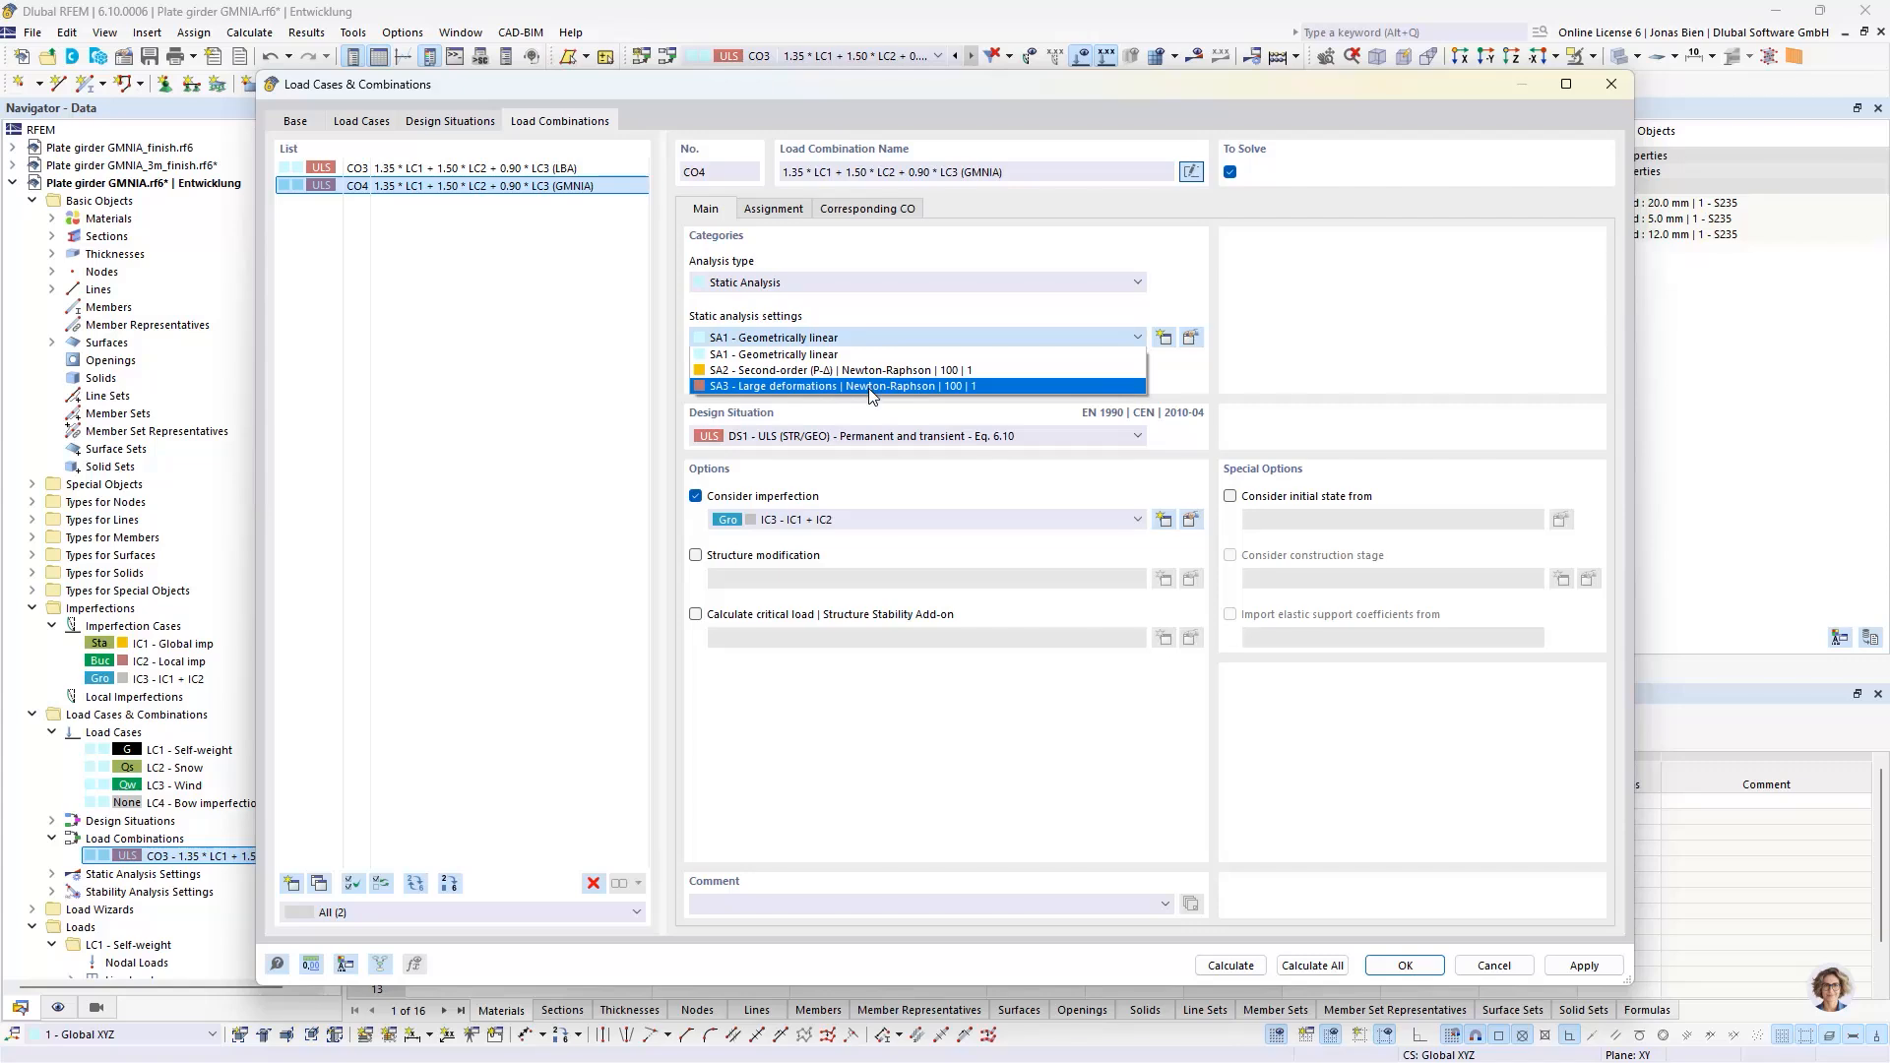
left_click(778, 388)
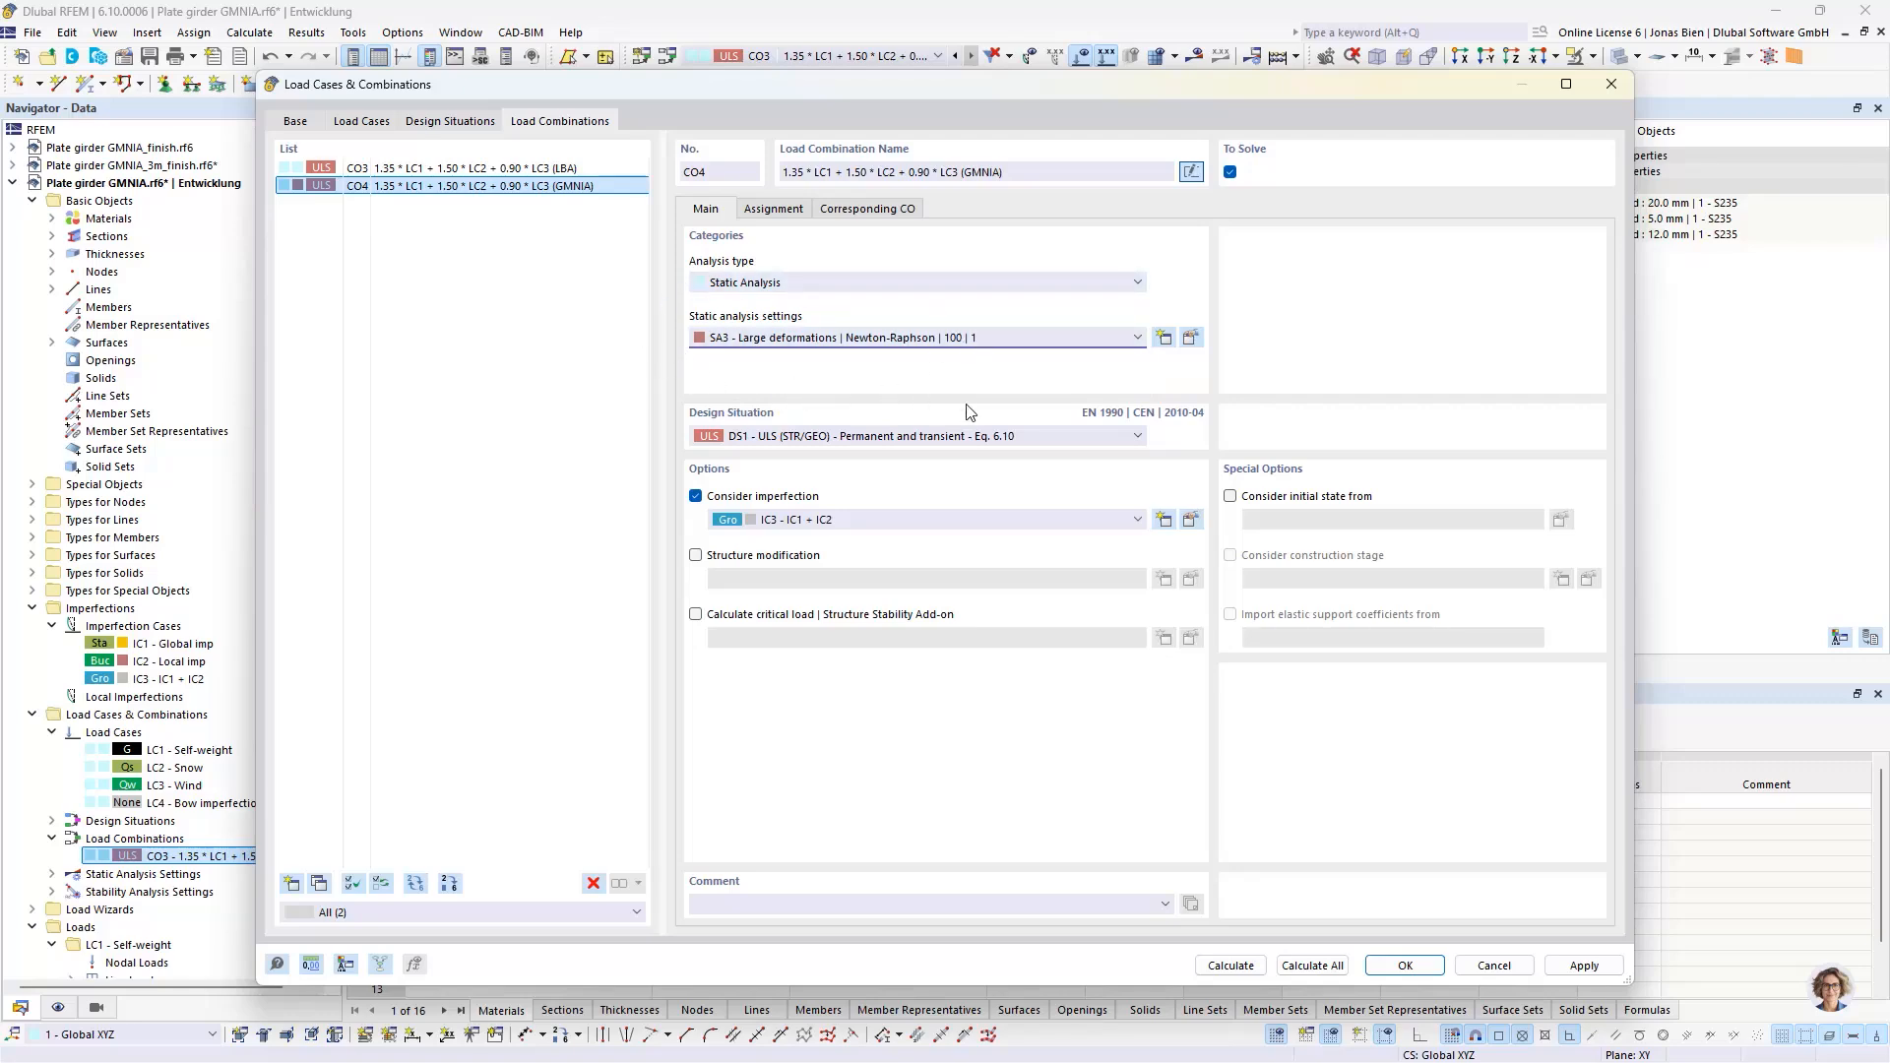
left_click(1191, 338)
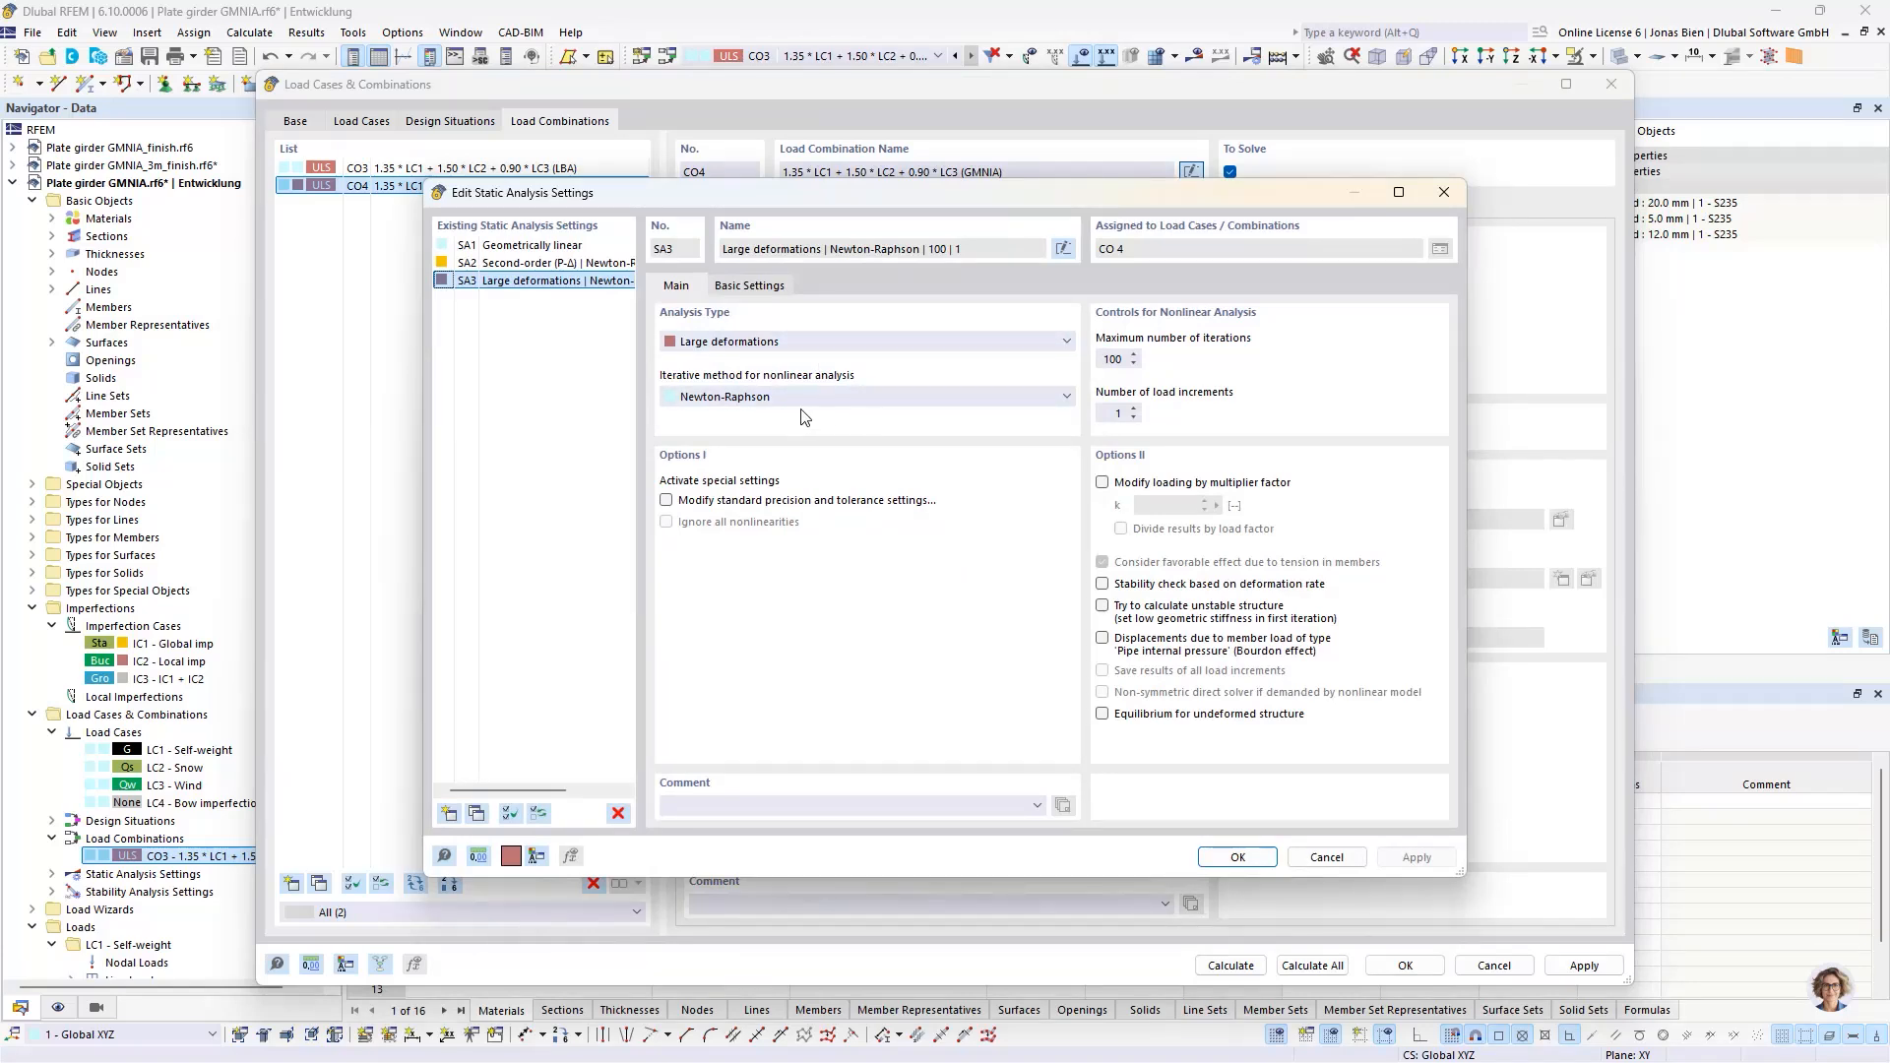
left_click(764, 397)
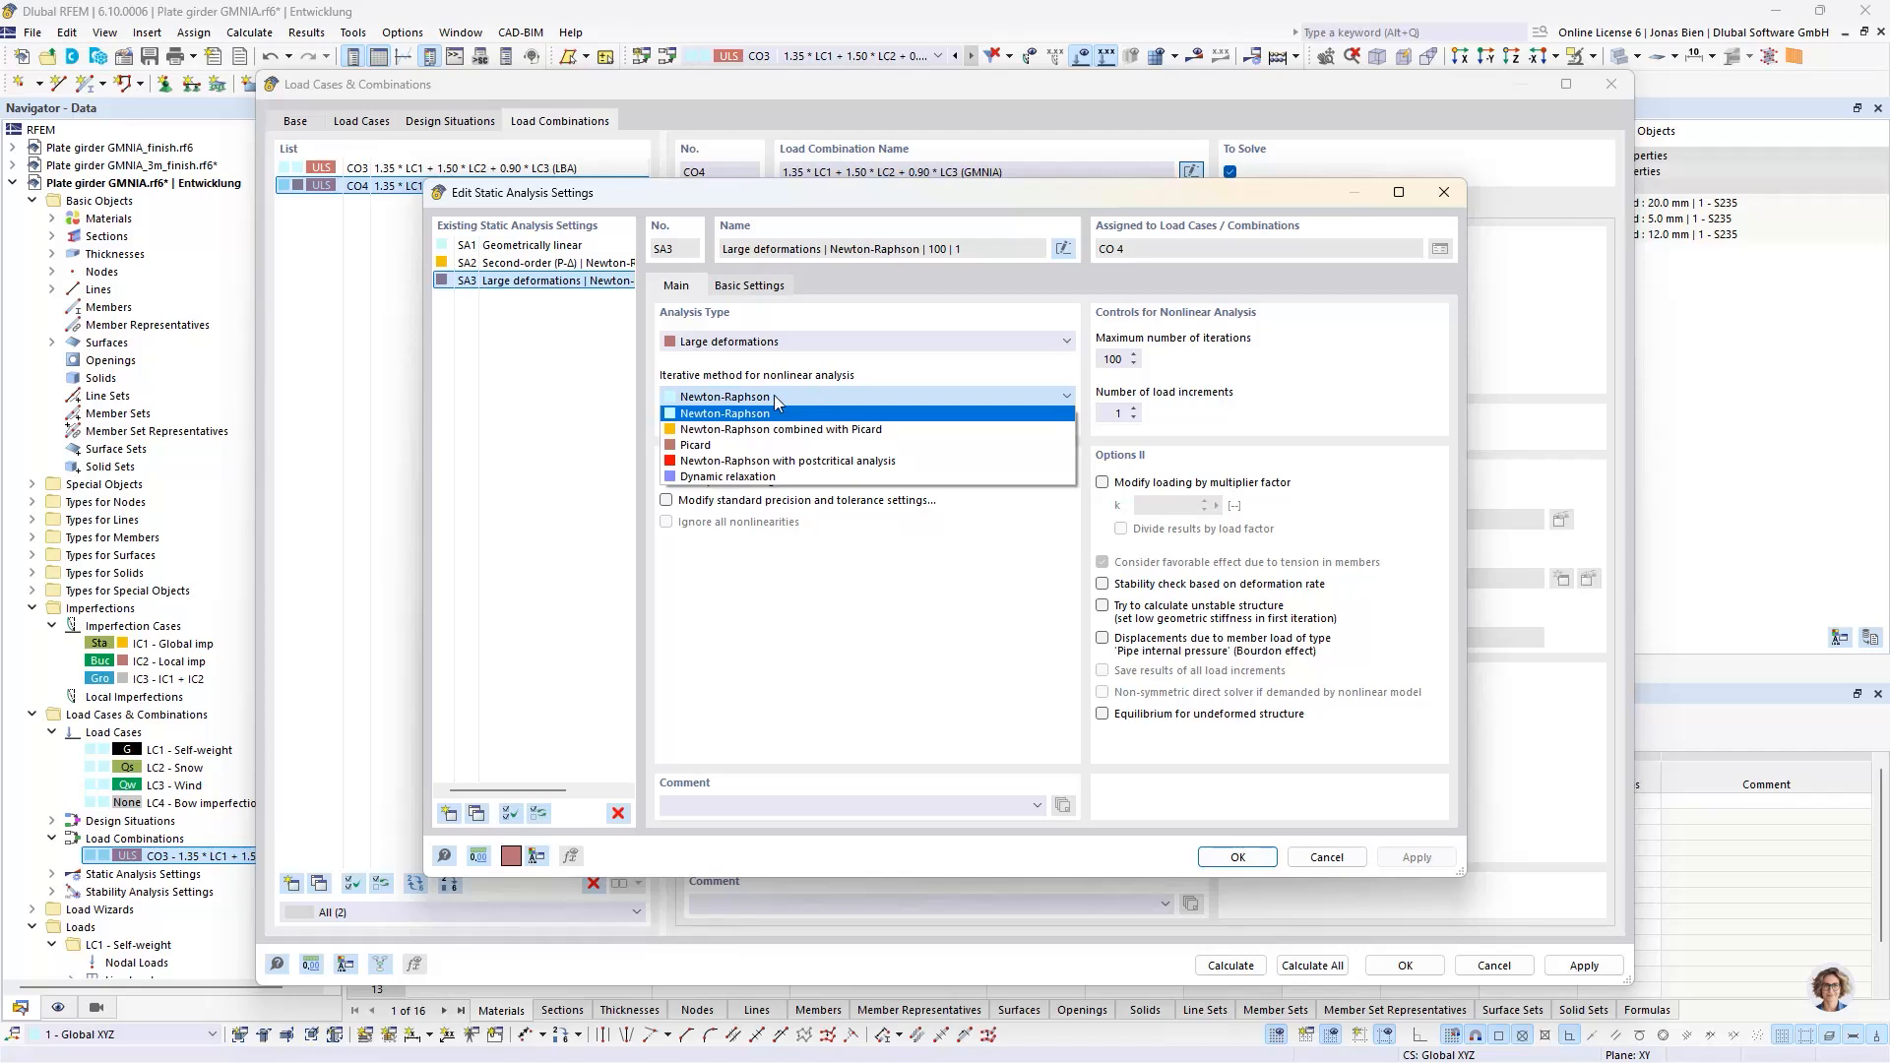
left_click(776, 394)
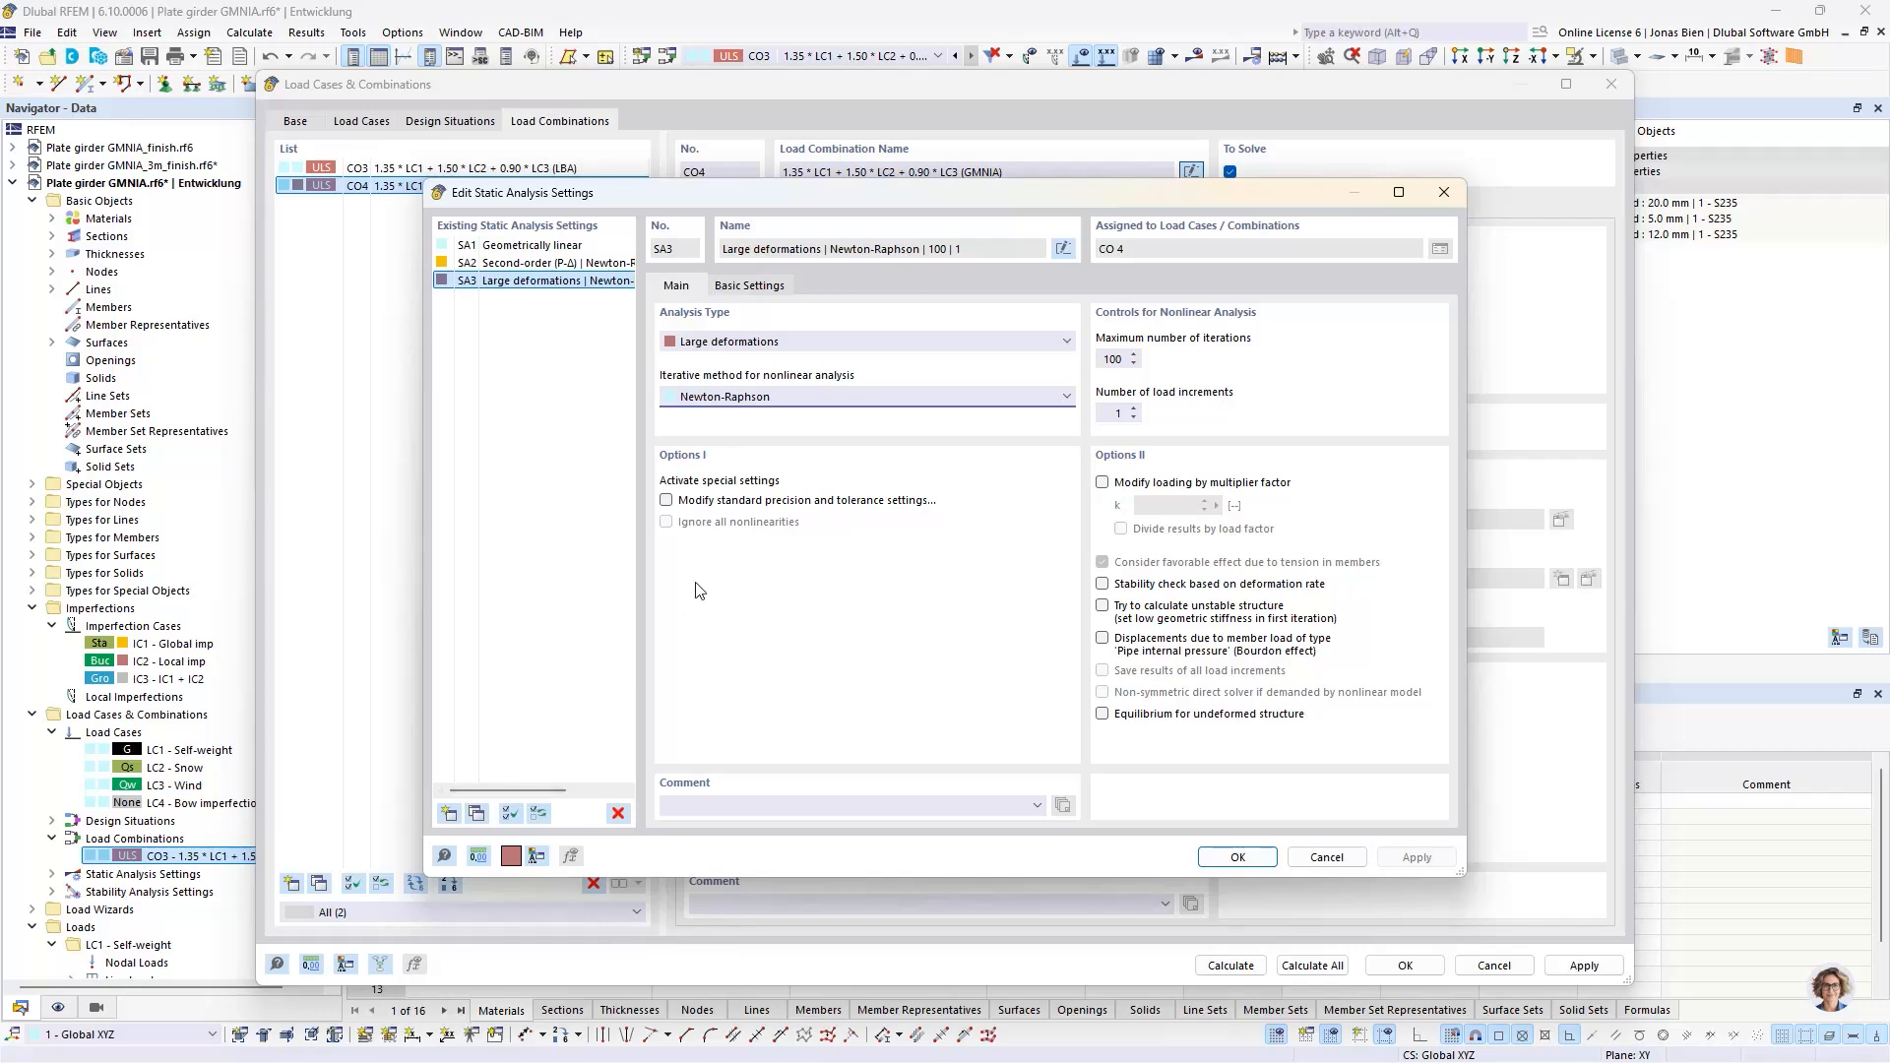
left_click(1258, 865)
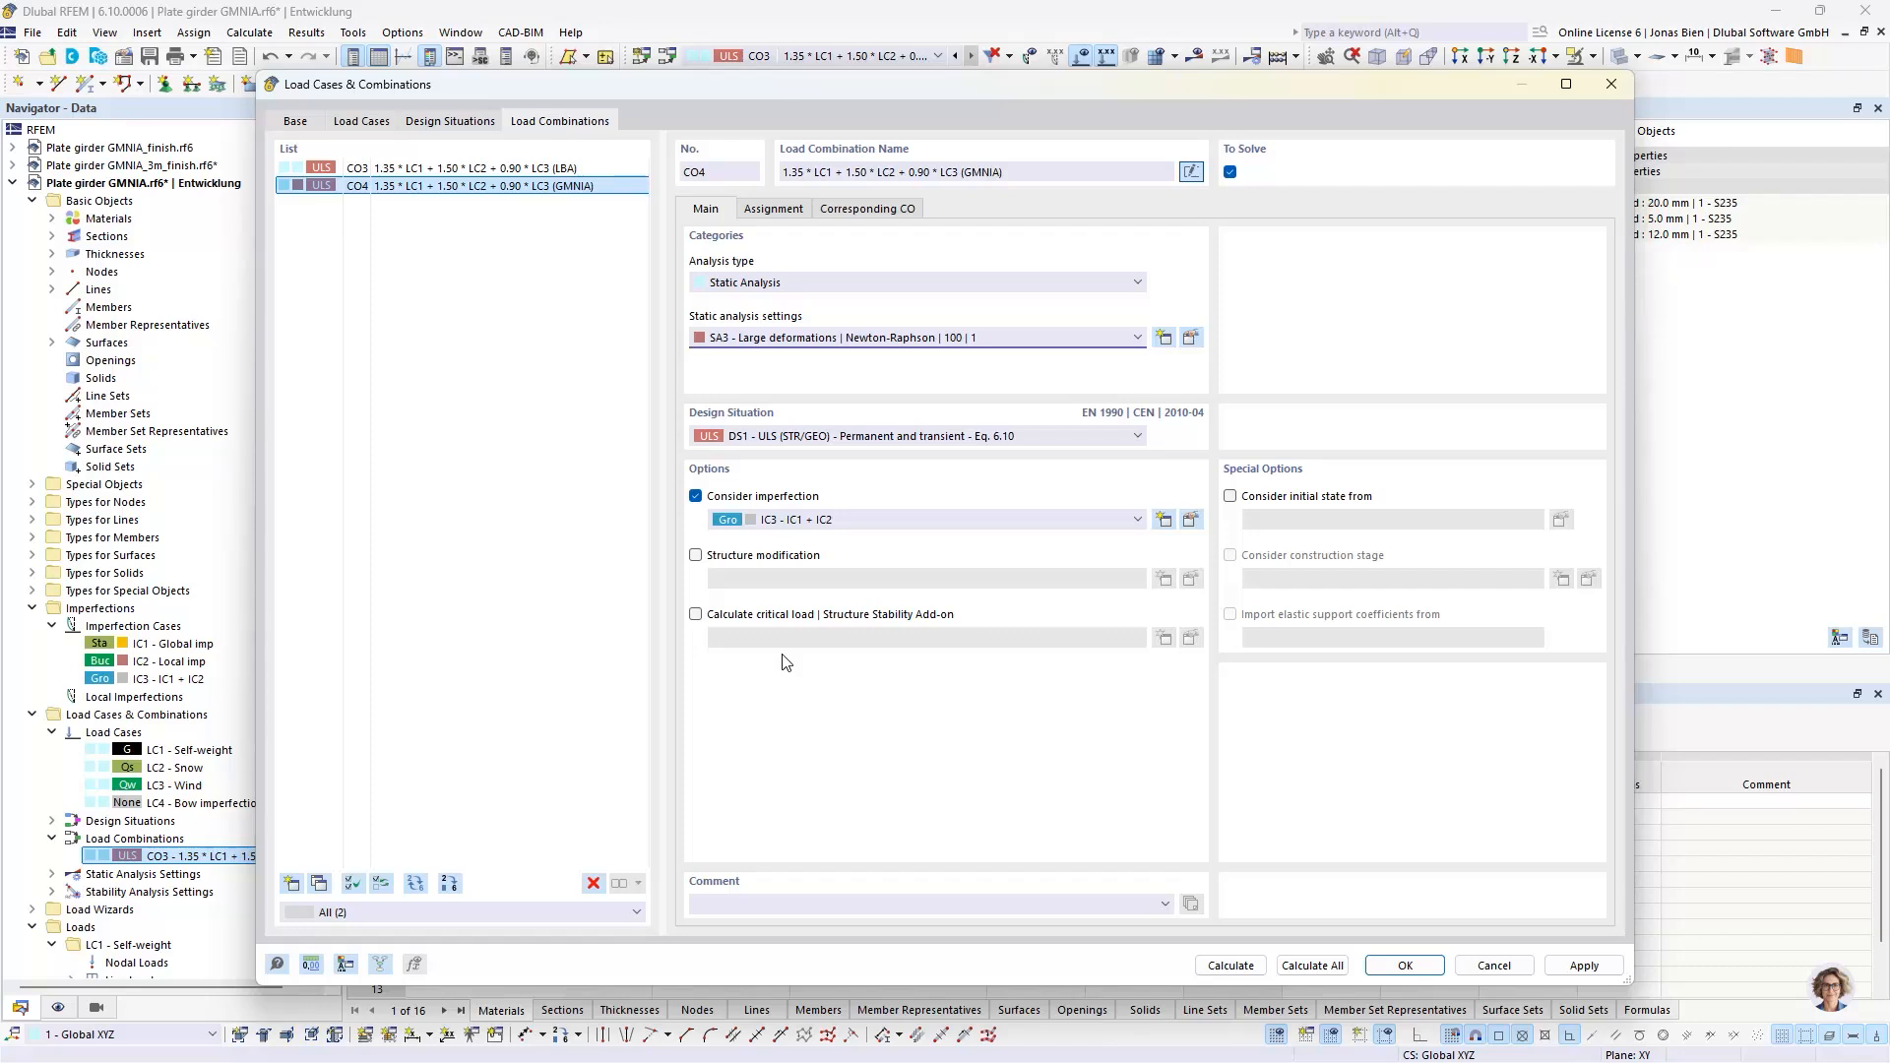
- Calculate the critical load of CO4 with stability settings ST2, changed to the incremental method without eigenvalue analysis (non-linear)
left_click(797, 617)
left_click(838, 645)
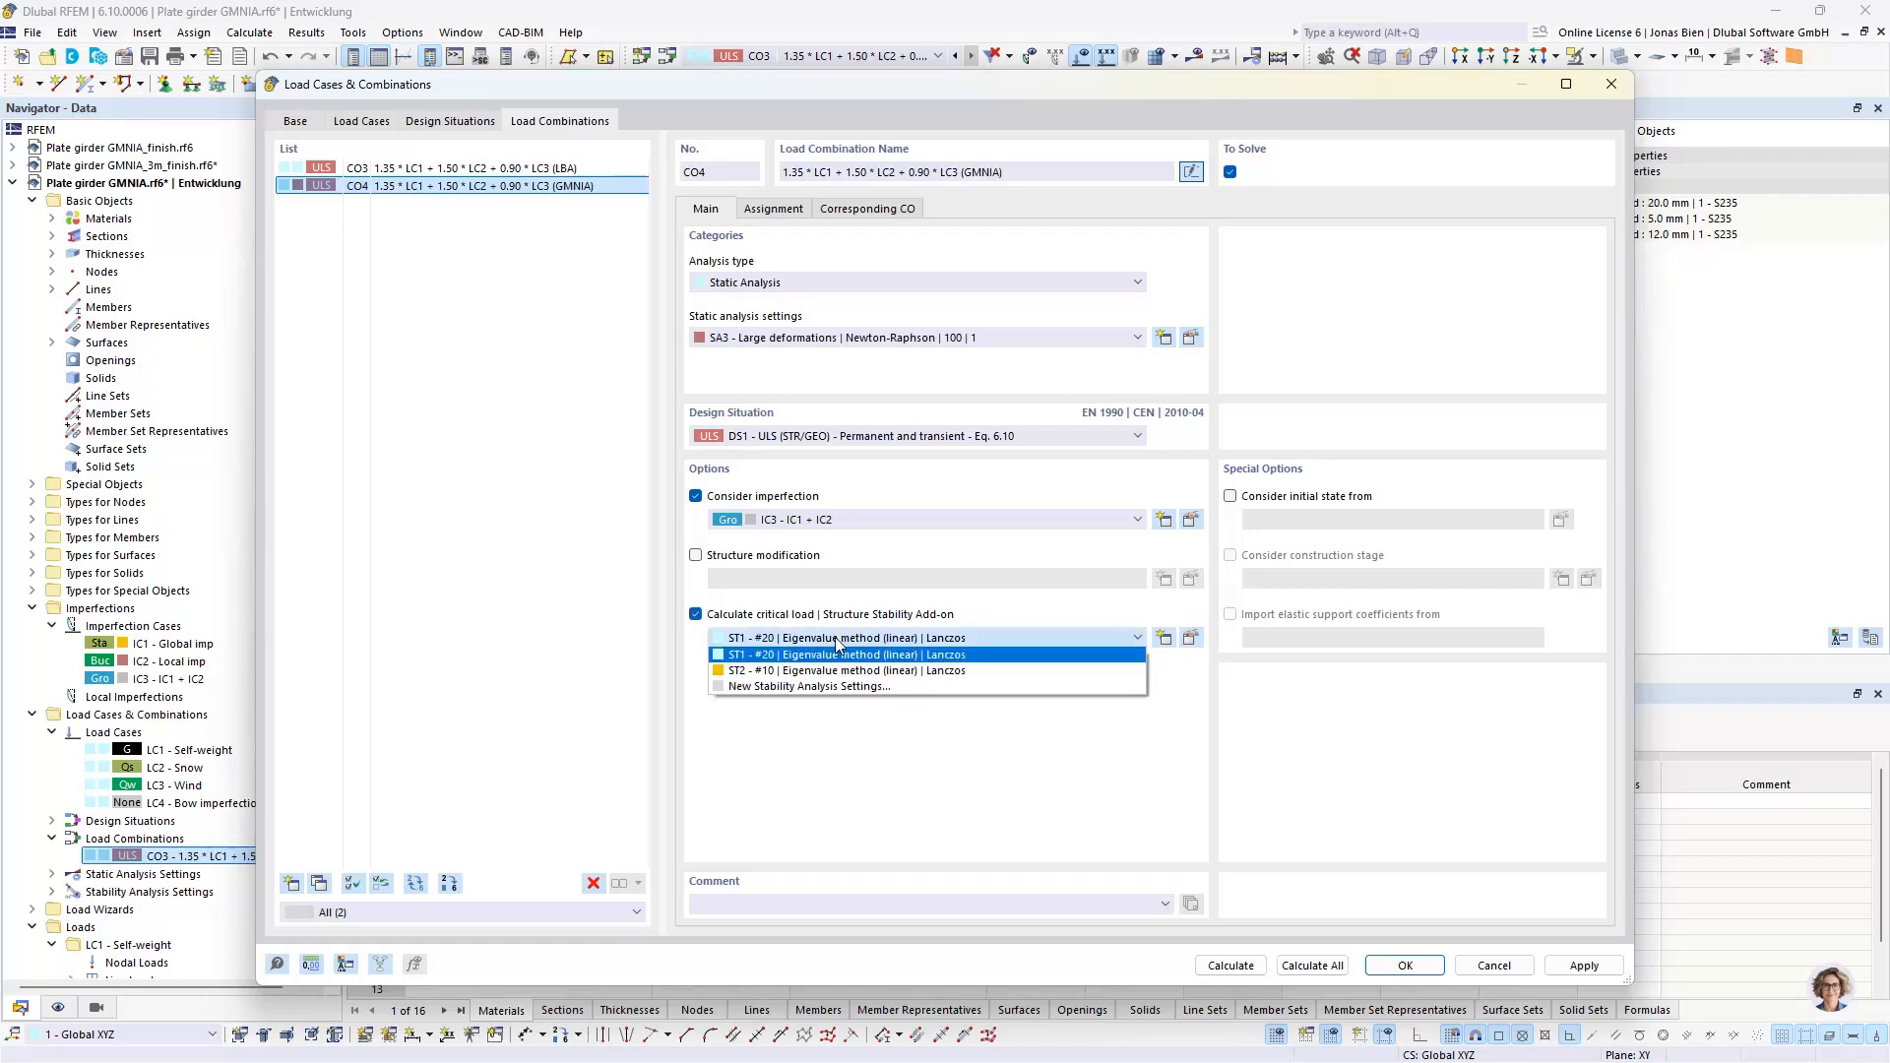
left_click(842, 670)
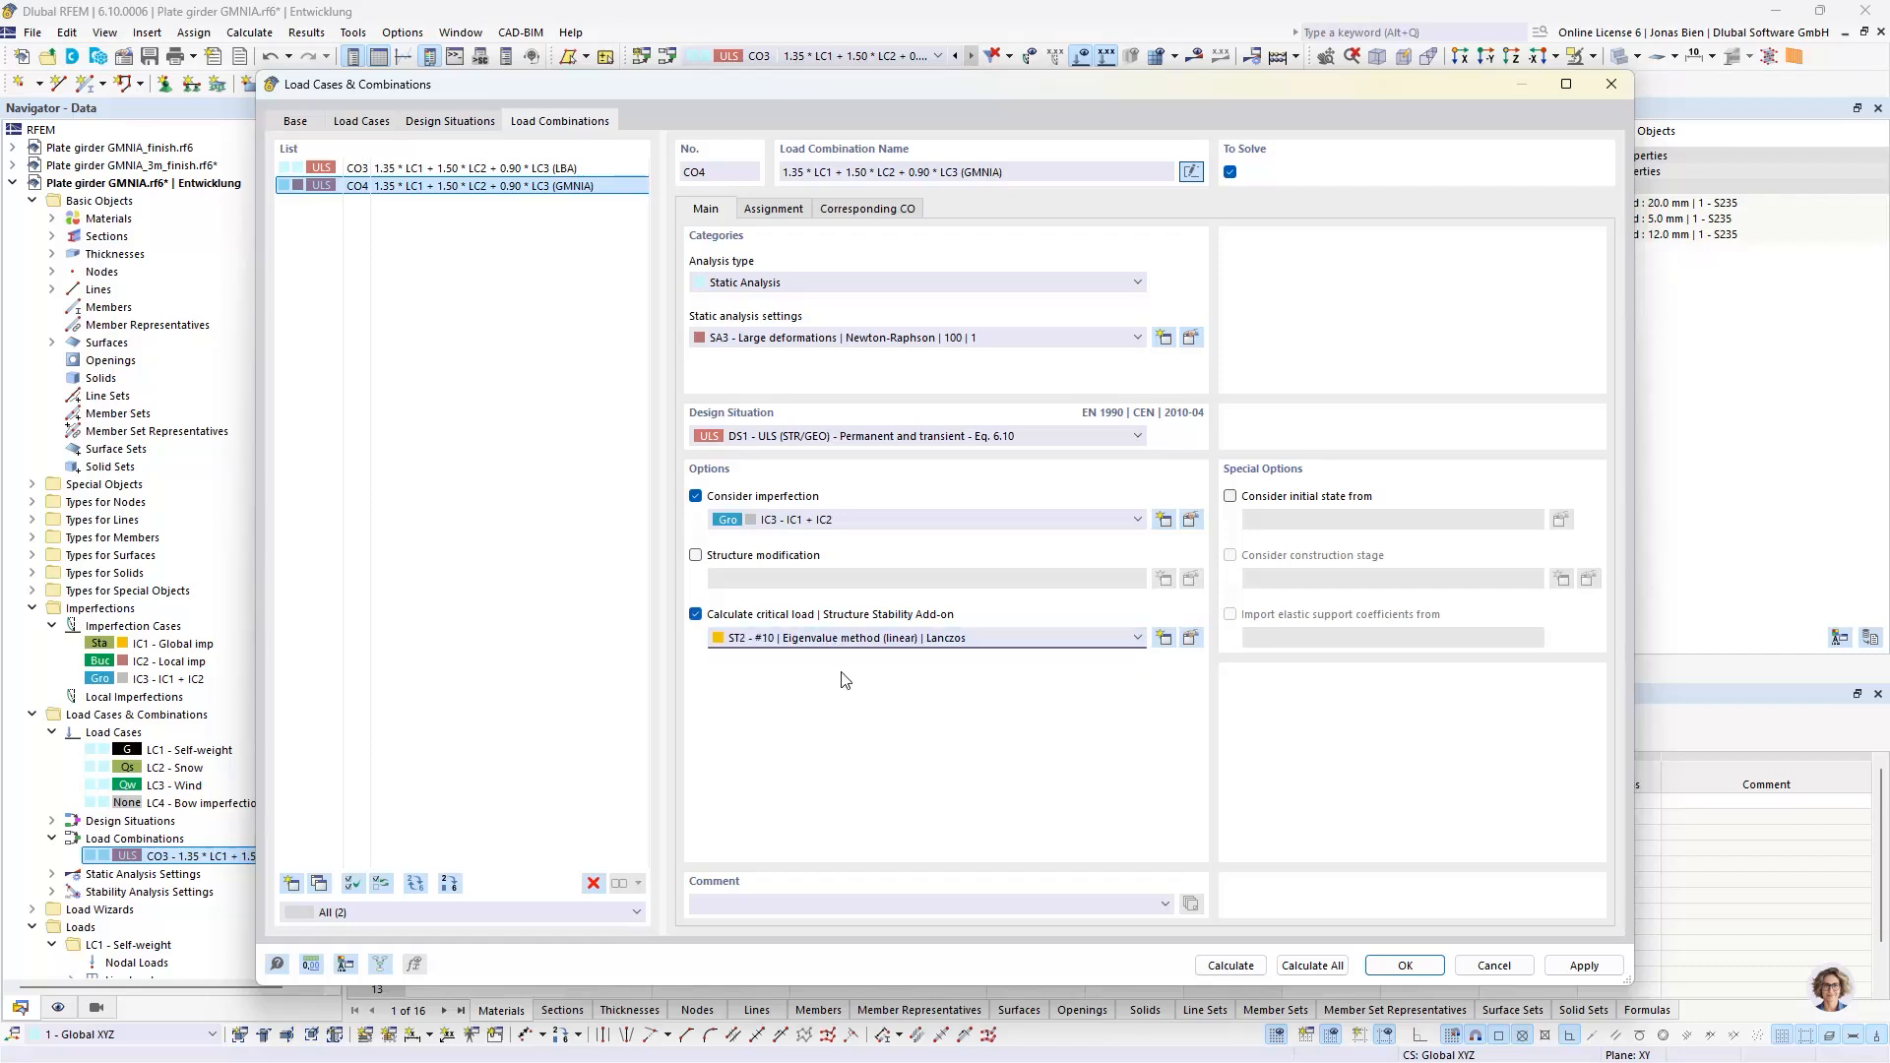
left_click(1190, 638)
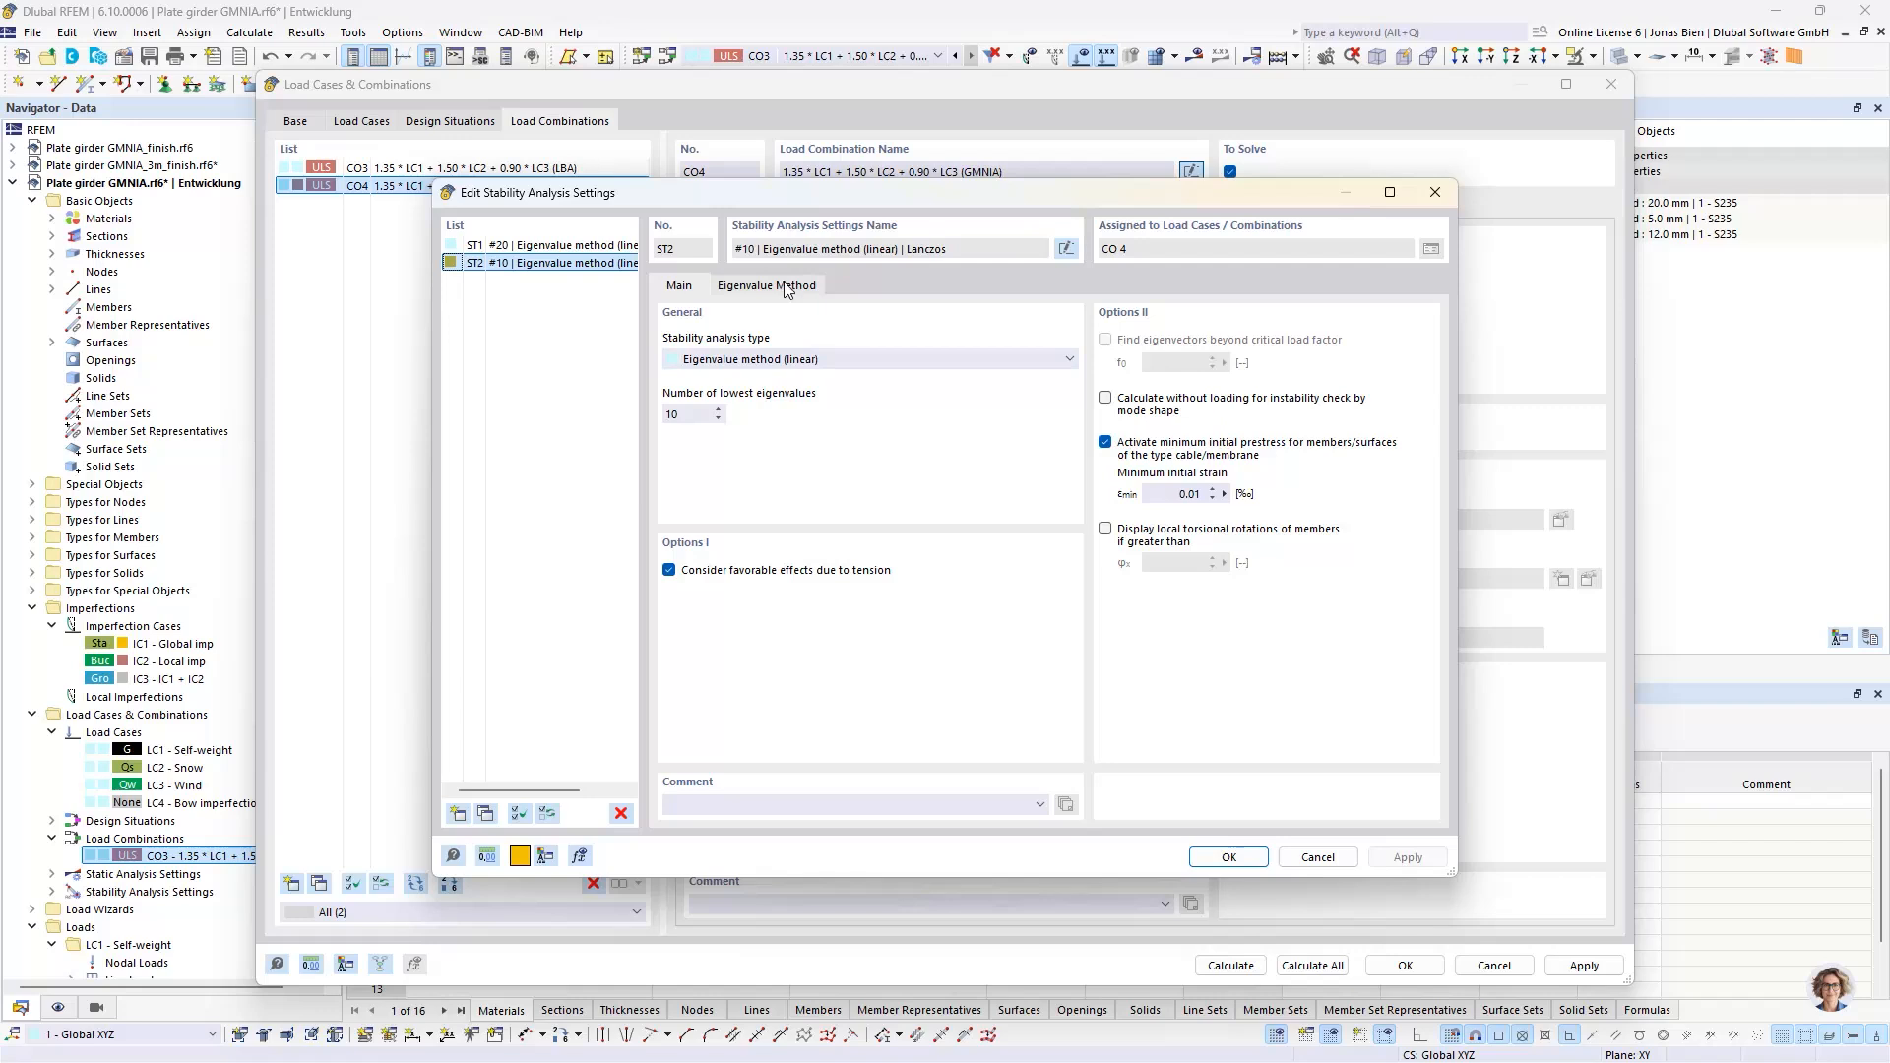
left_click(778, 360)
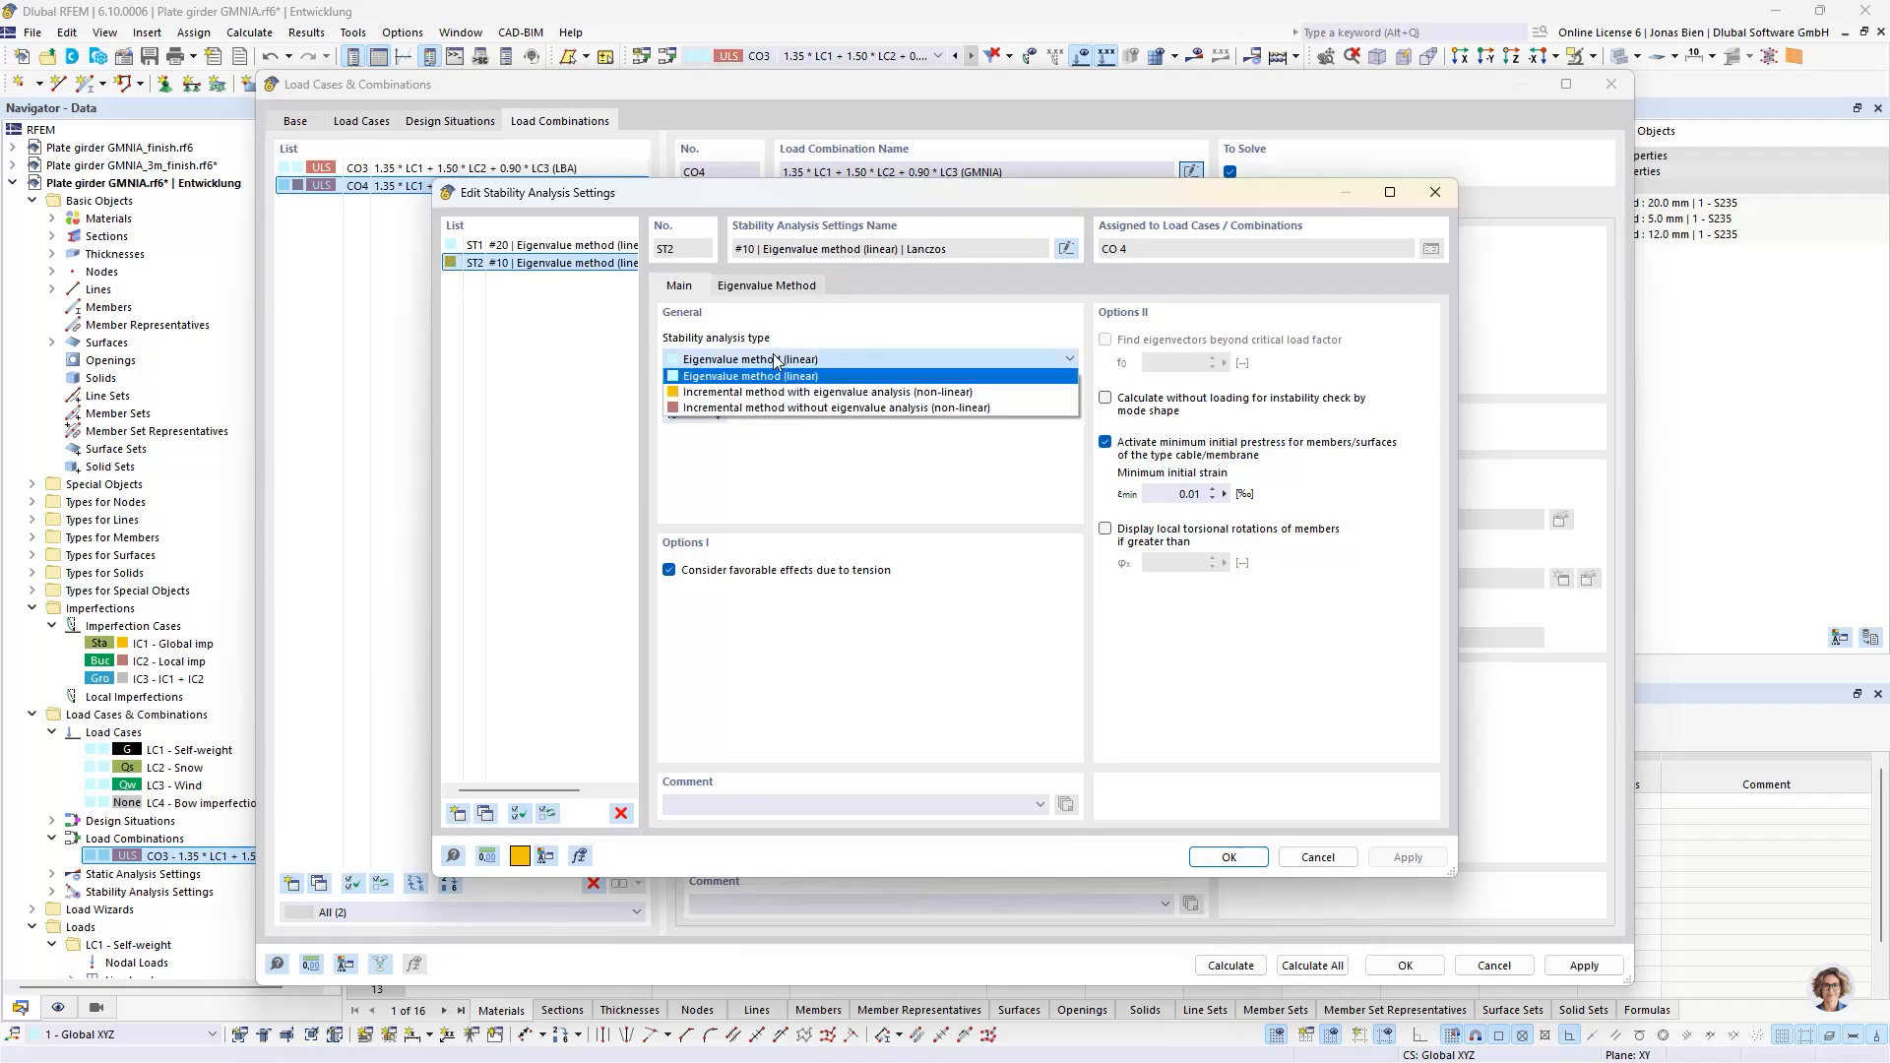
left_click(715, 406)
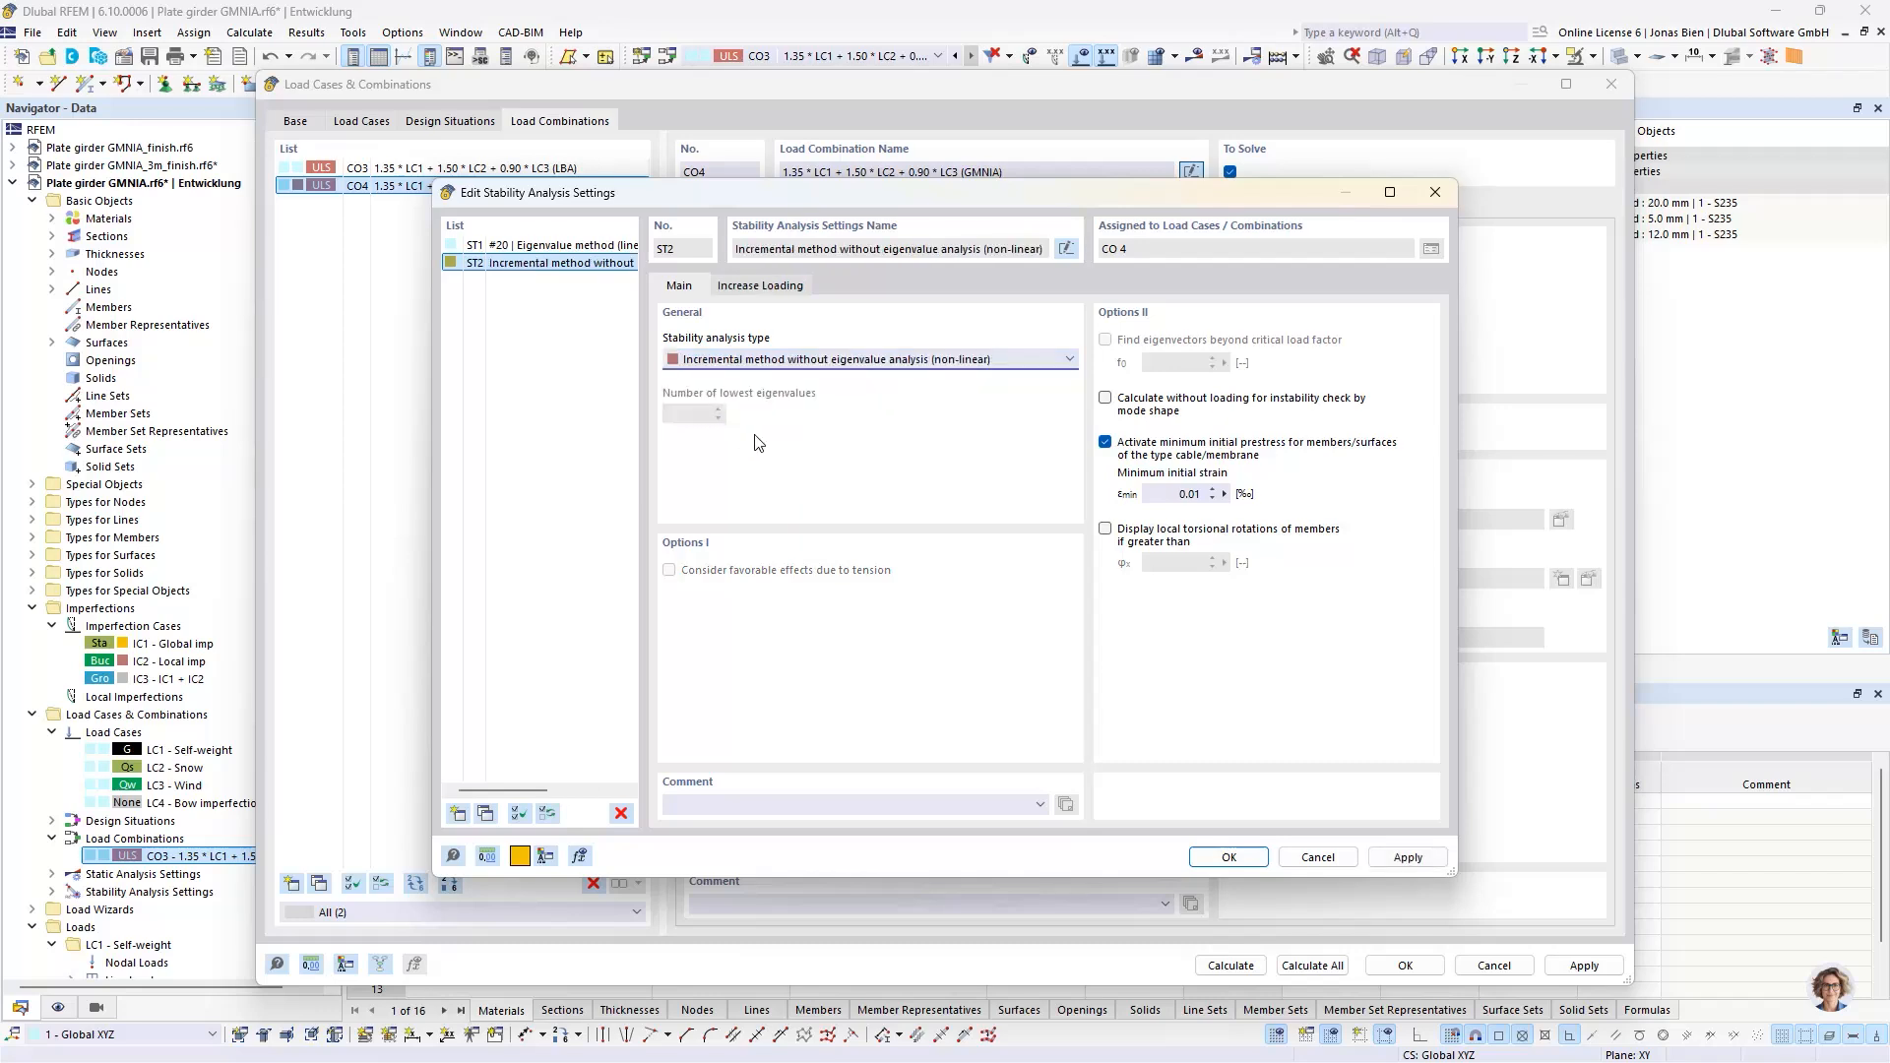
- Have ST2 save the results of all load increments, and confirm the stability settings and the load combinations
left_click(755, 286)
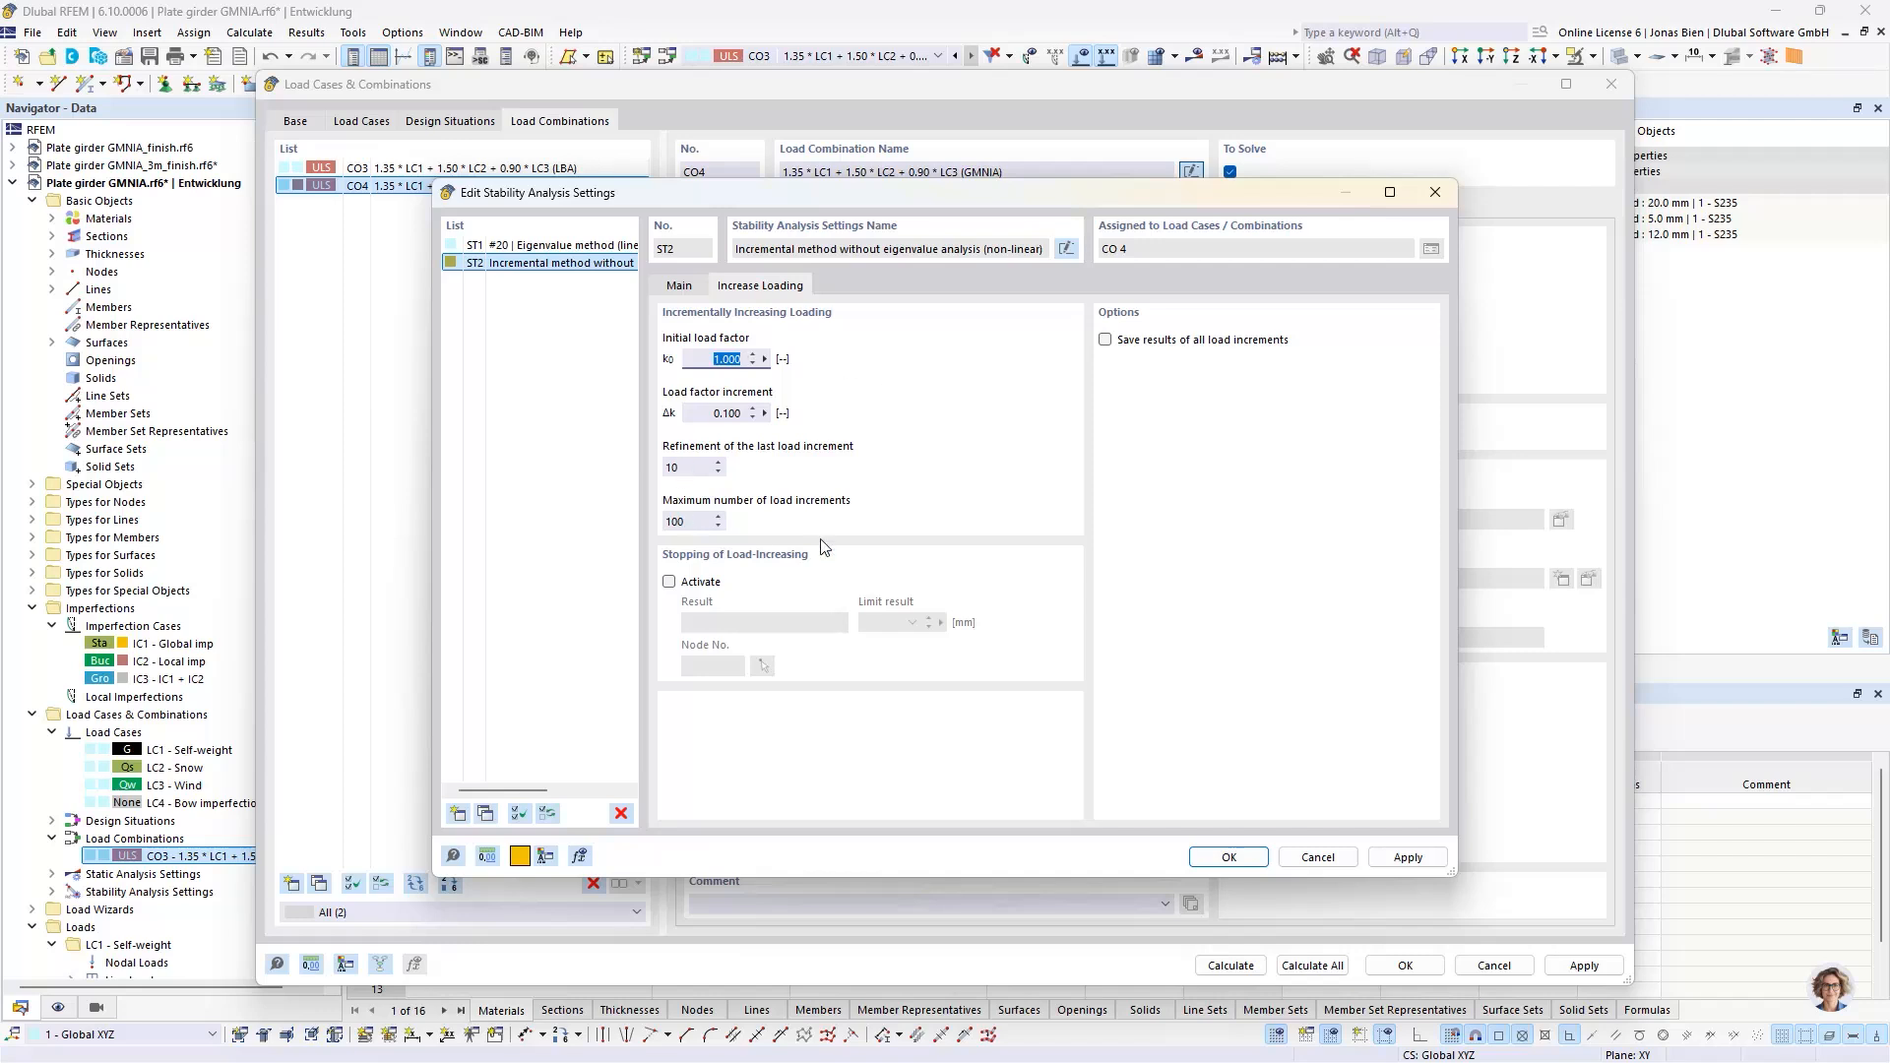
left_click(1106, 340)
left_click(1229, 856)
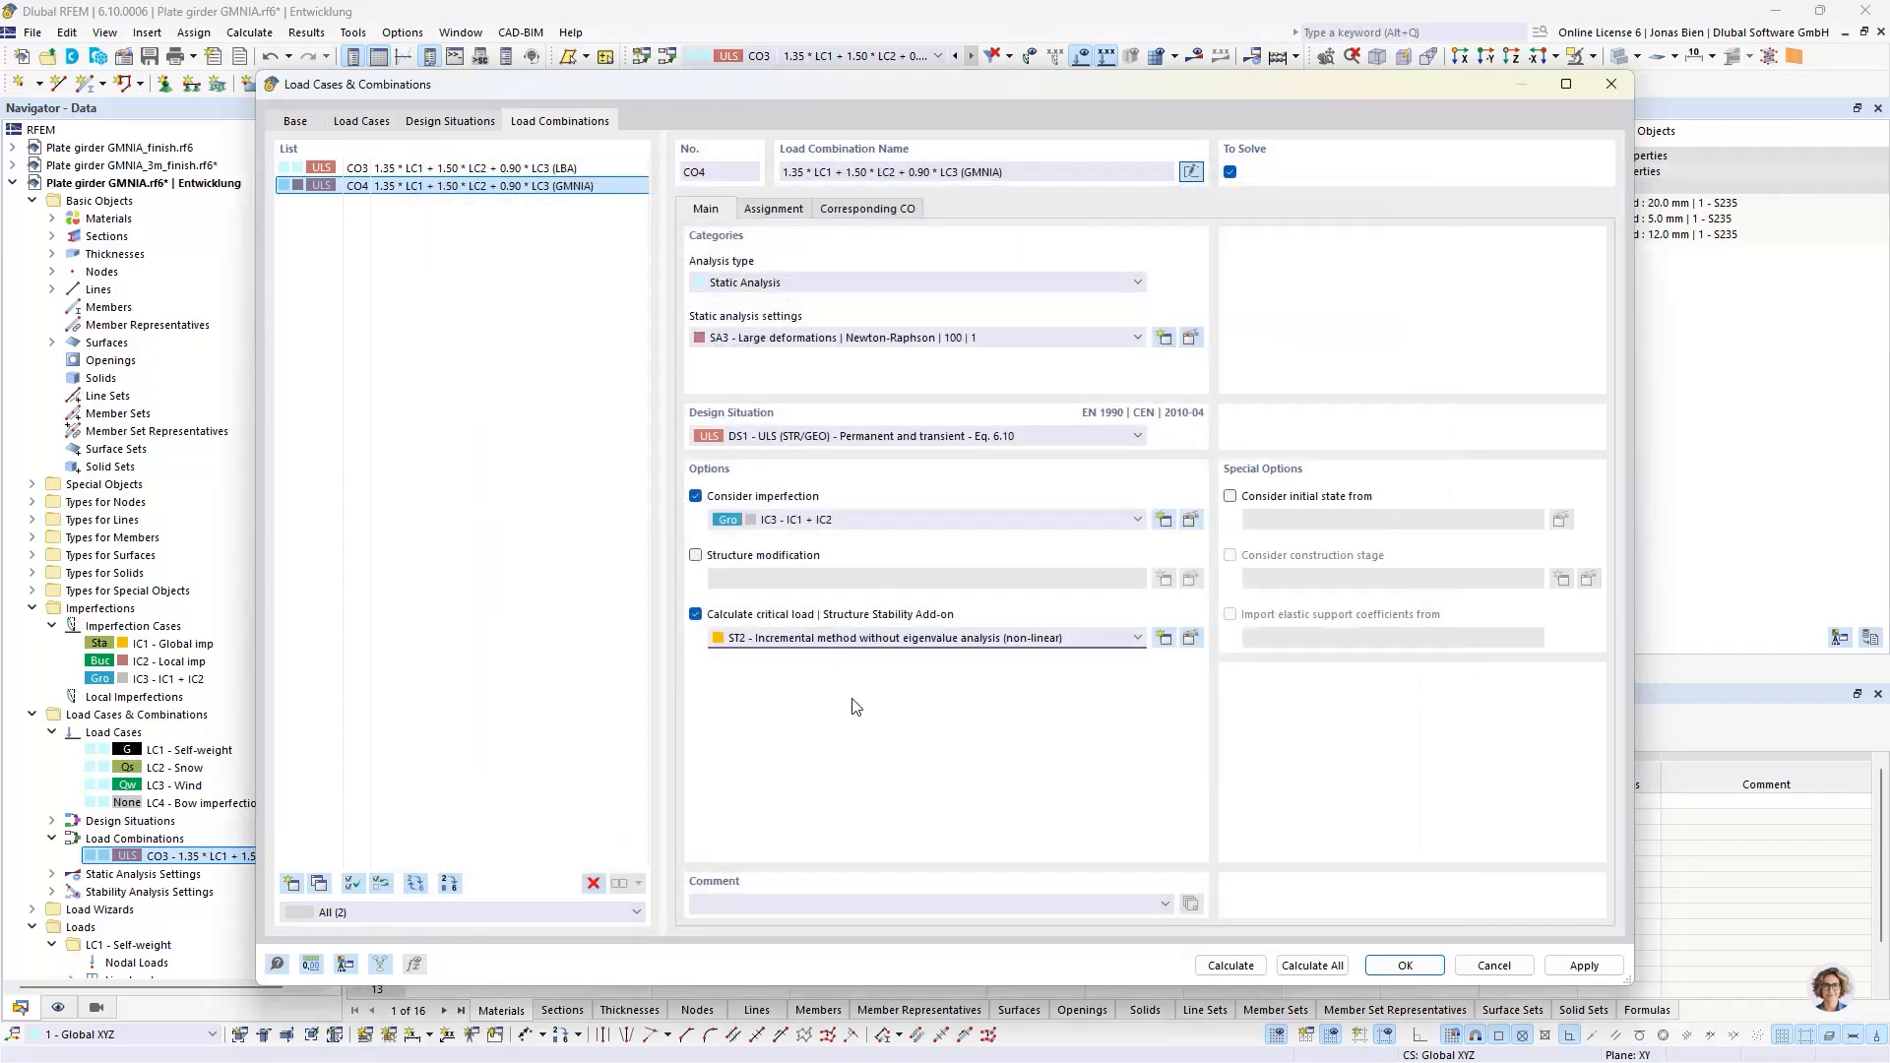
left_click(1424, 973)
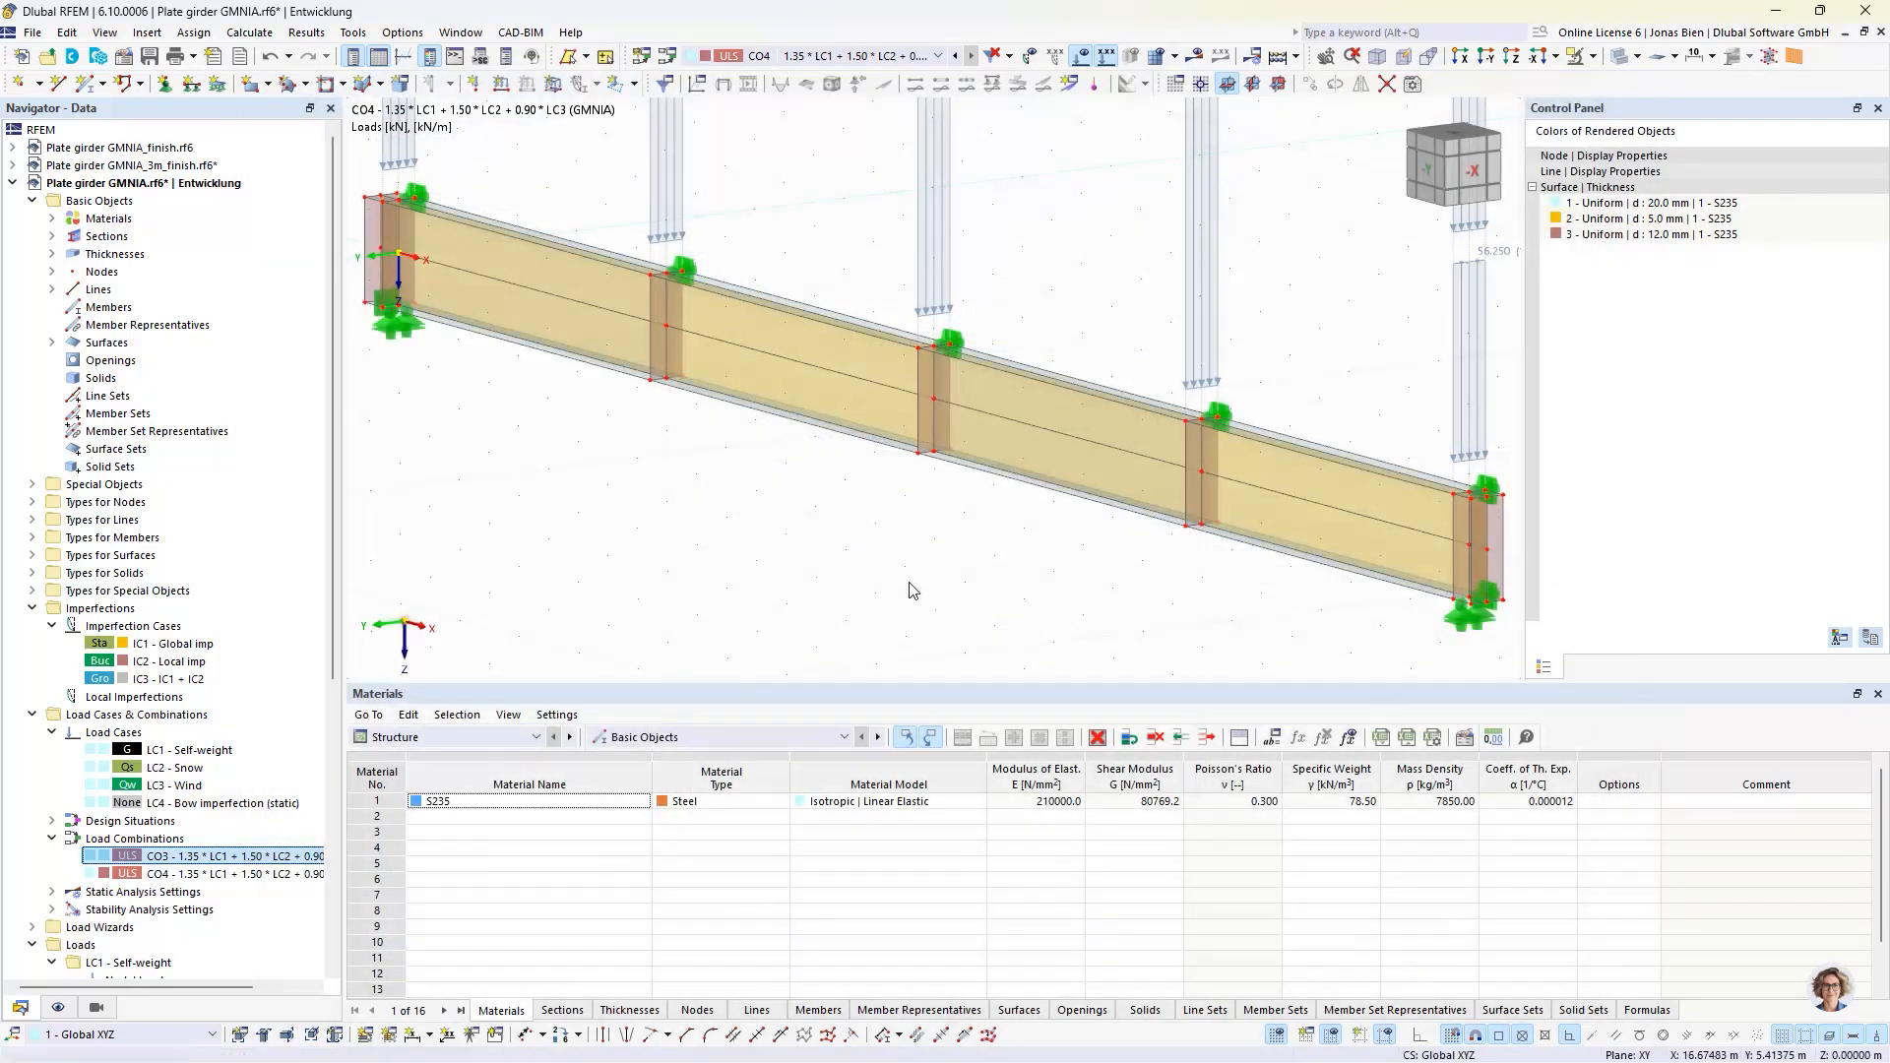
- Activate the Nonlinear Material Behavior add-on in the base data of the Plate girder GMNIA model
scroll(889, 581, "down", 1)
scroll(798, 569, "down", 1)
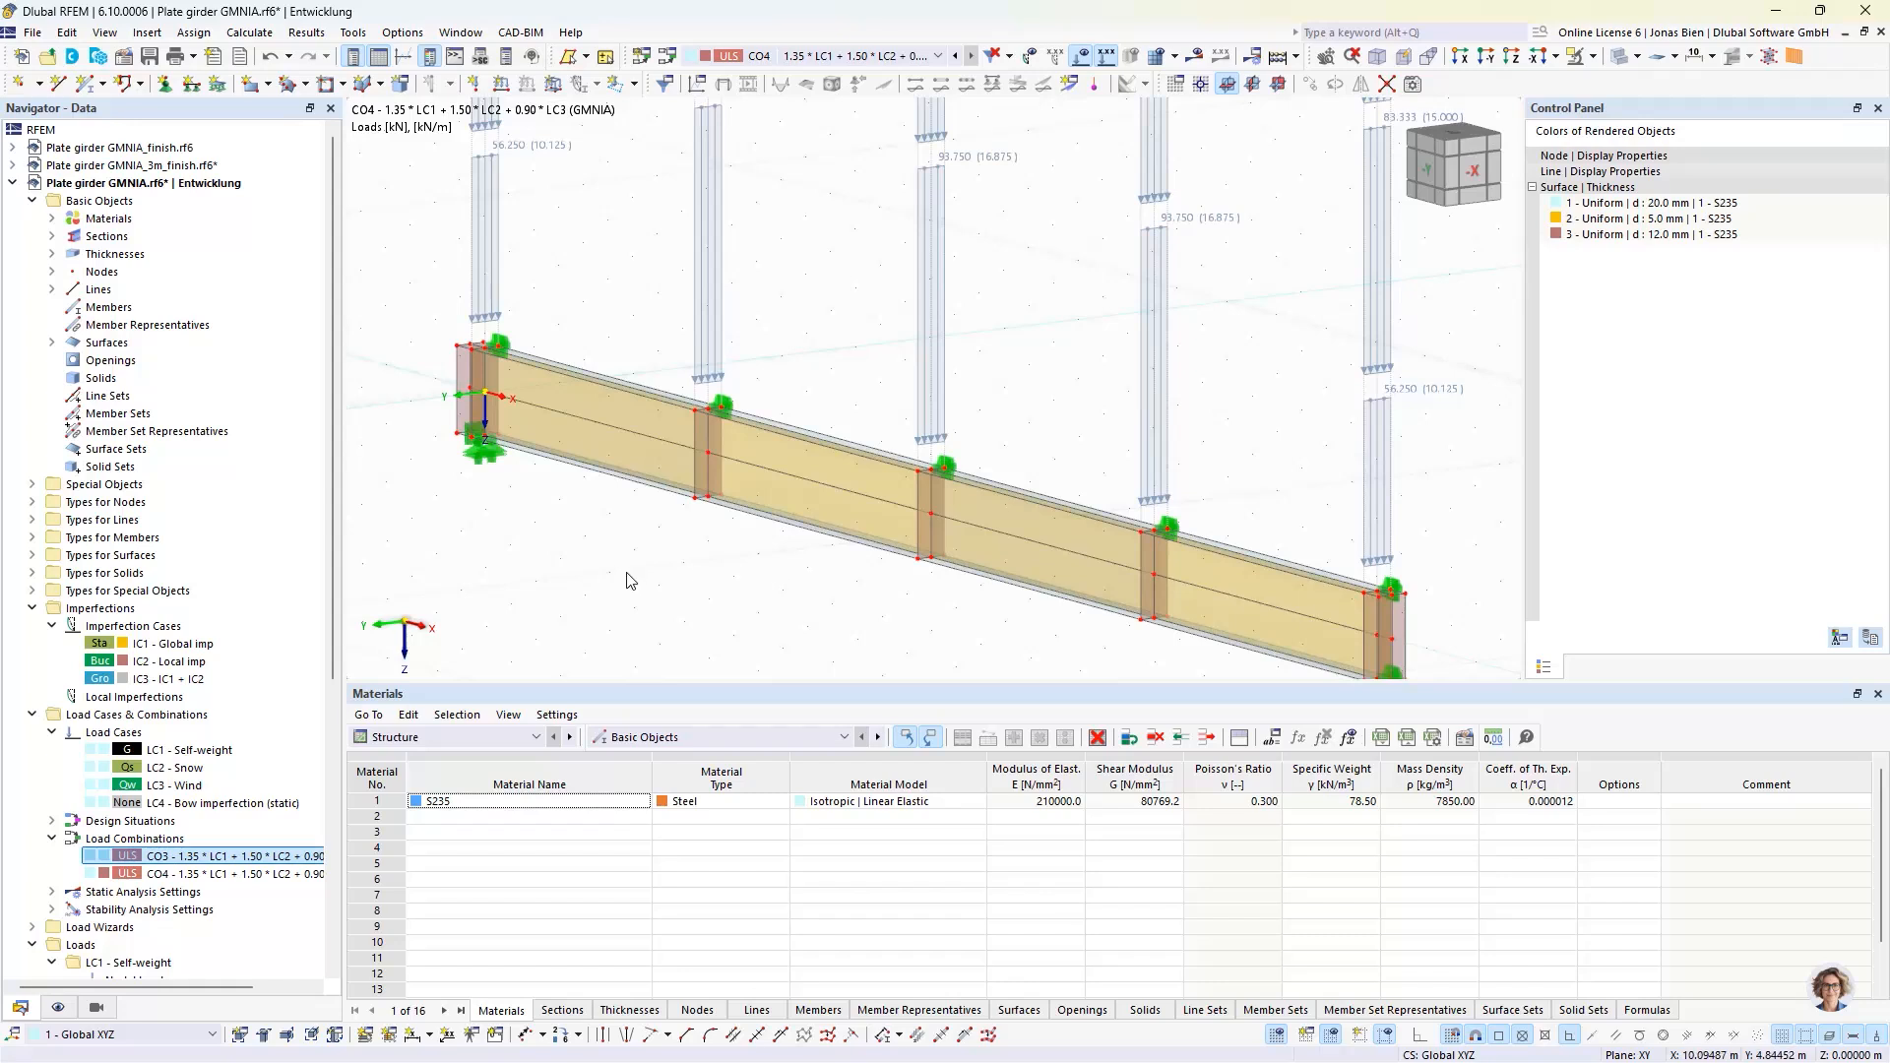
left_click(52, 236)
left_click(52, 237)
left_click(52, 219)
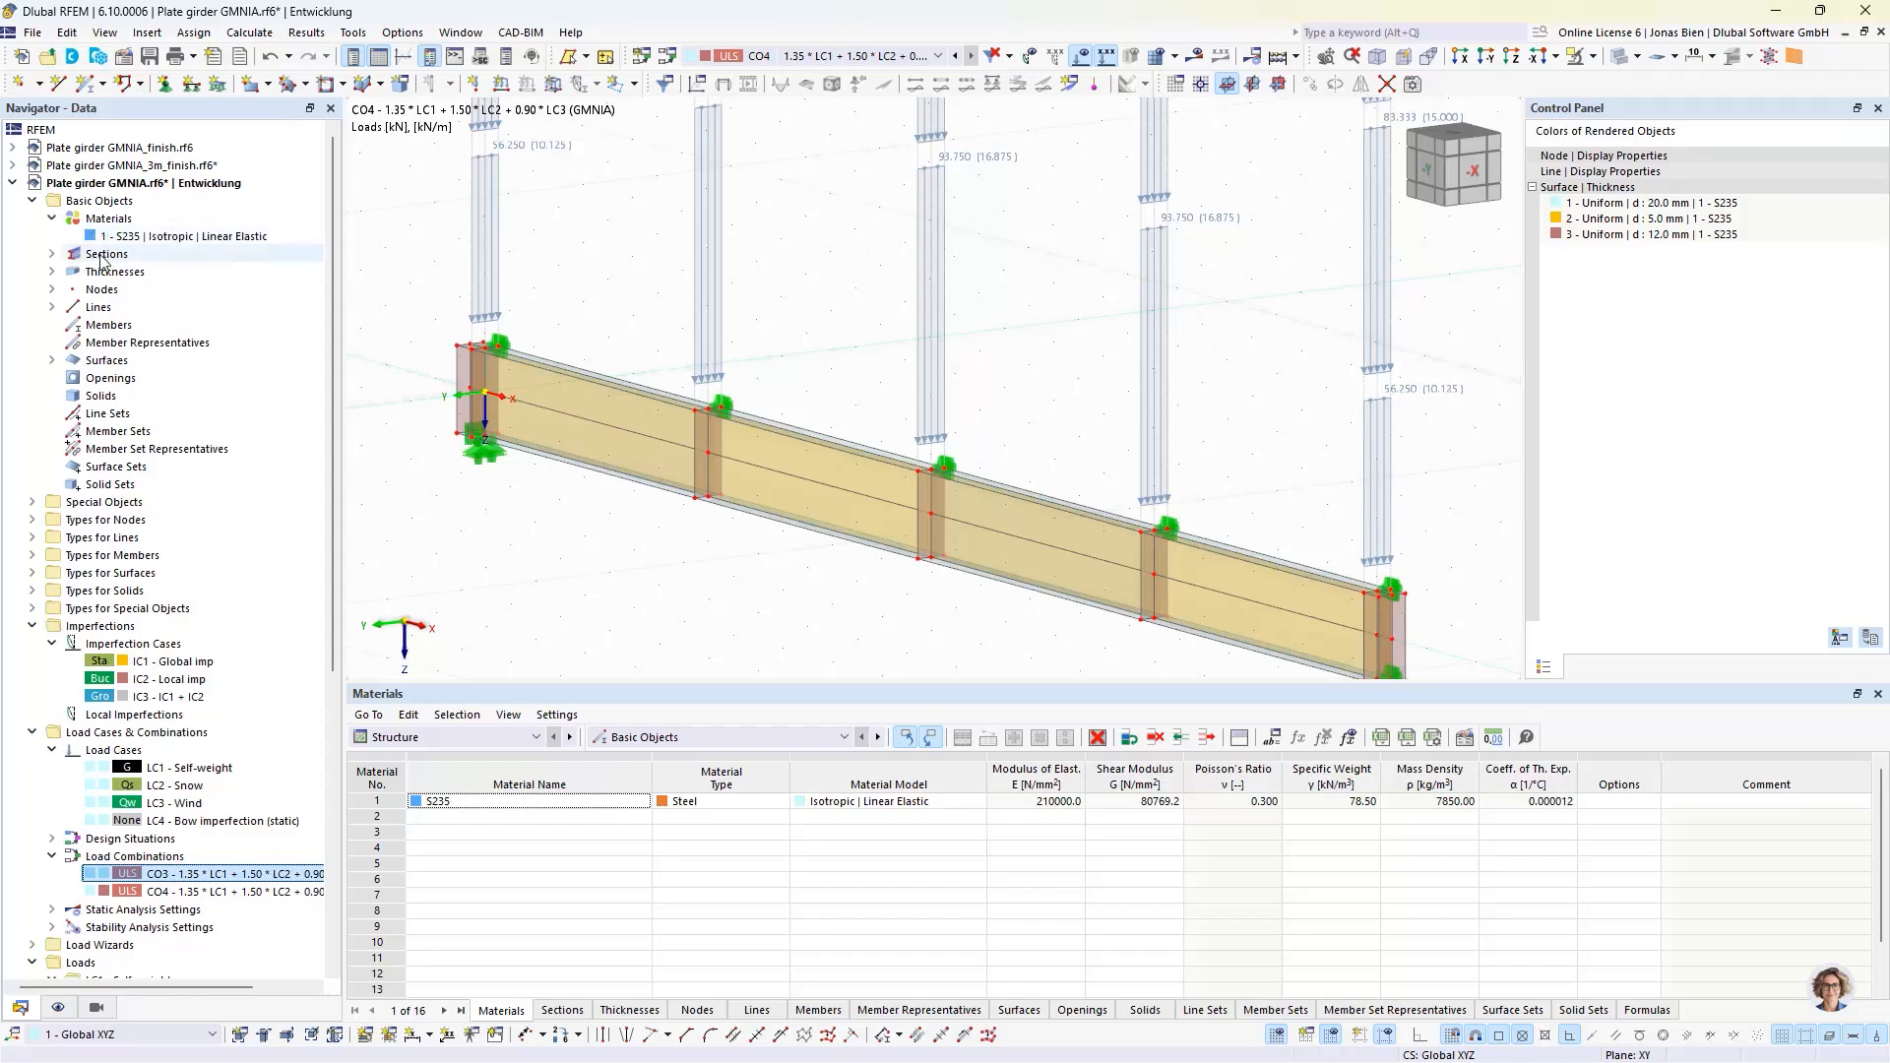
right_click(167, 193)
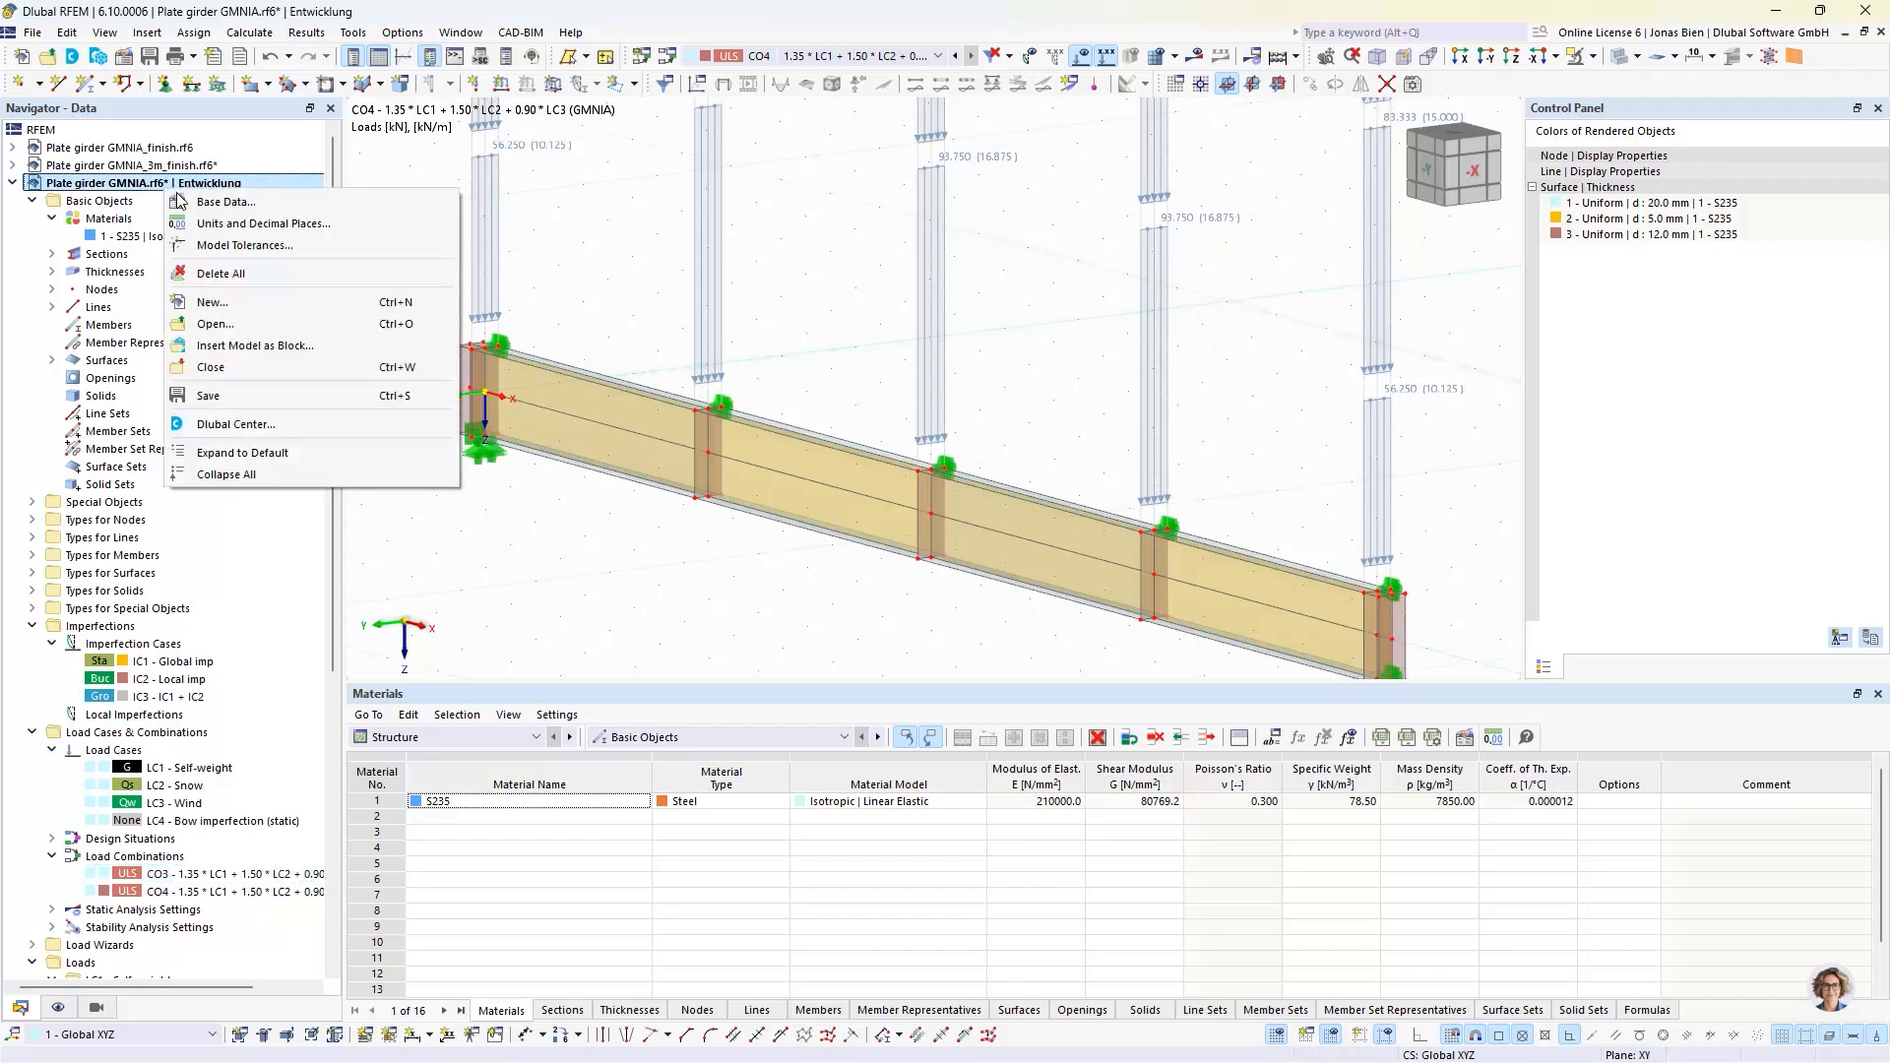
left_click(205, 204)
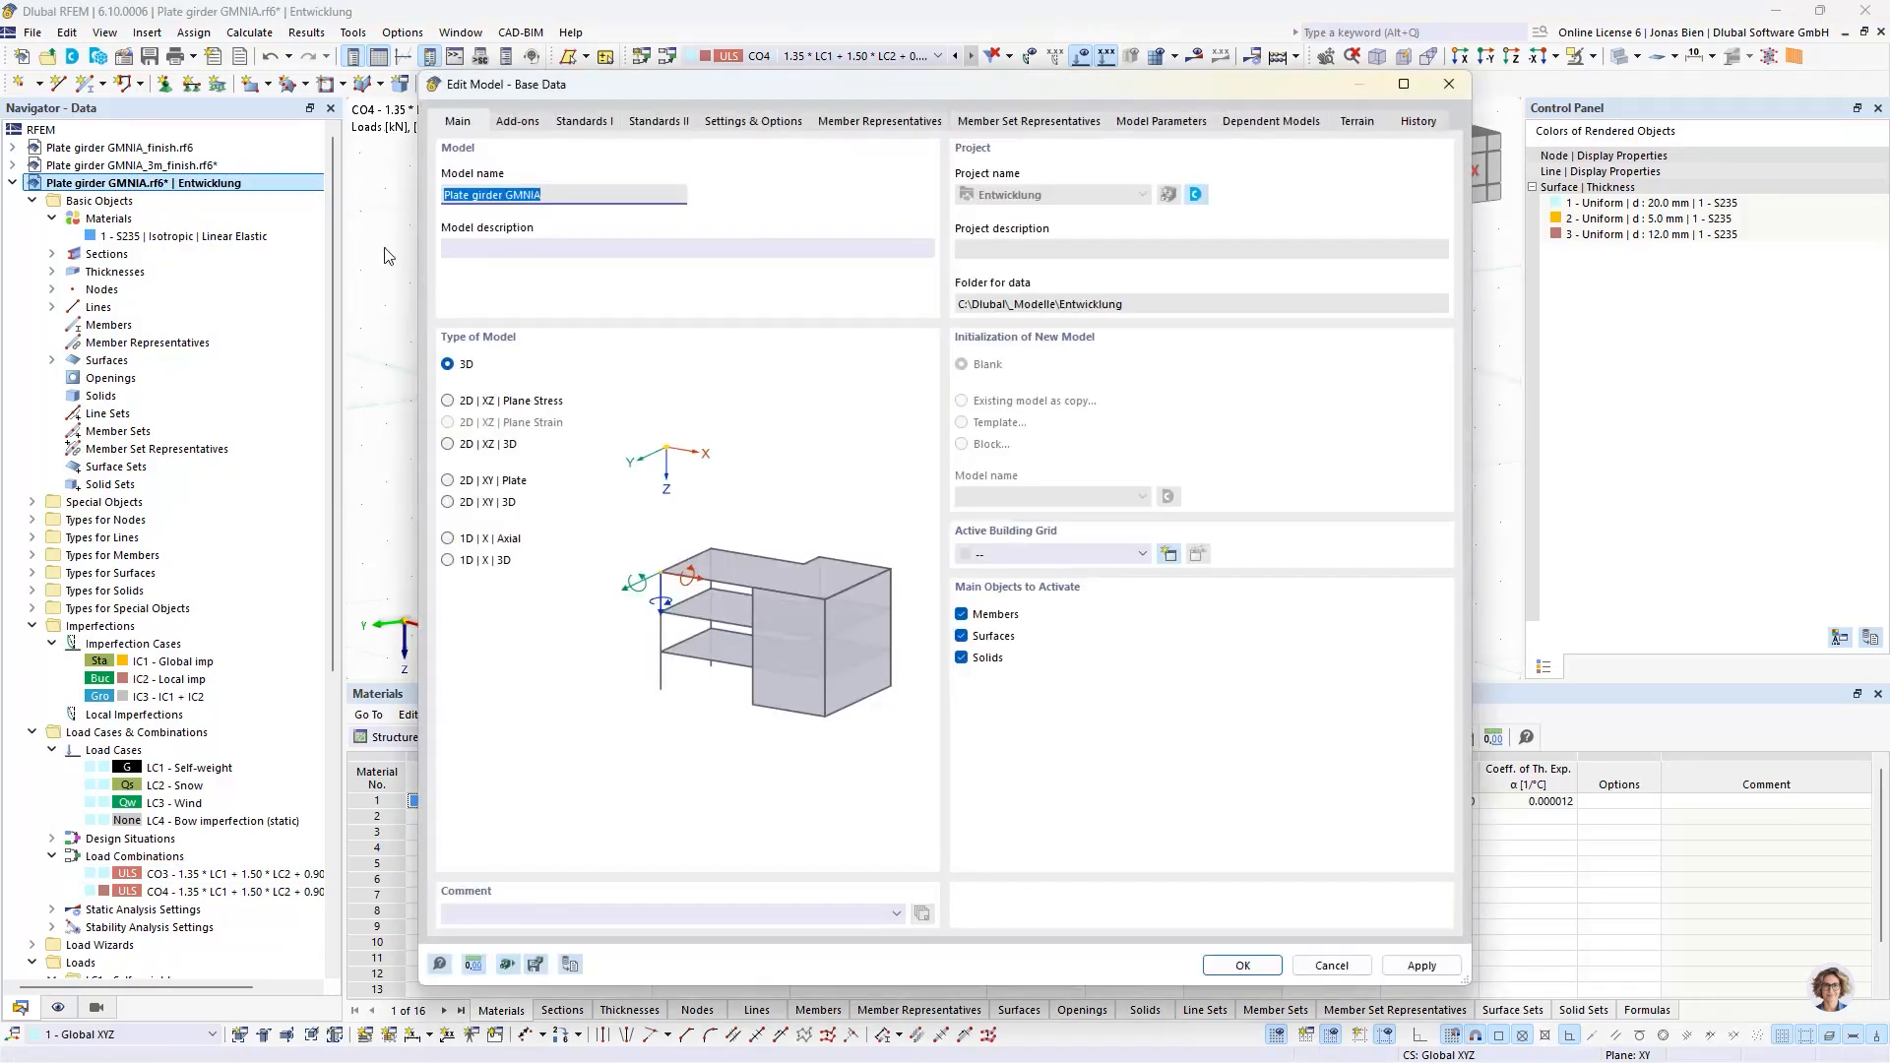
left_click(512, 122)
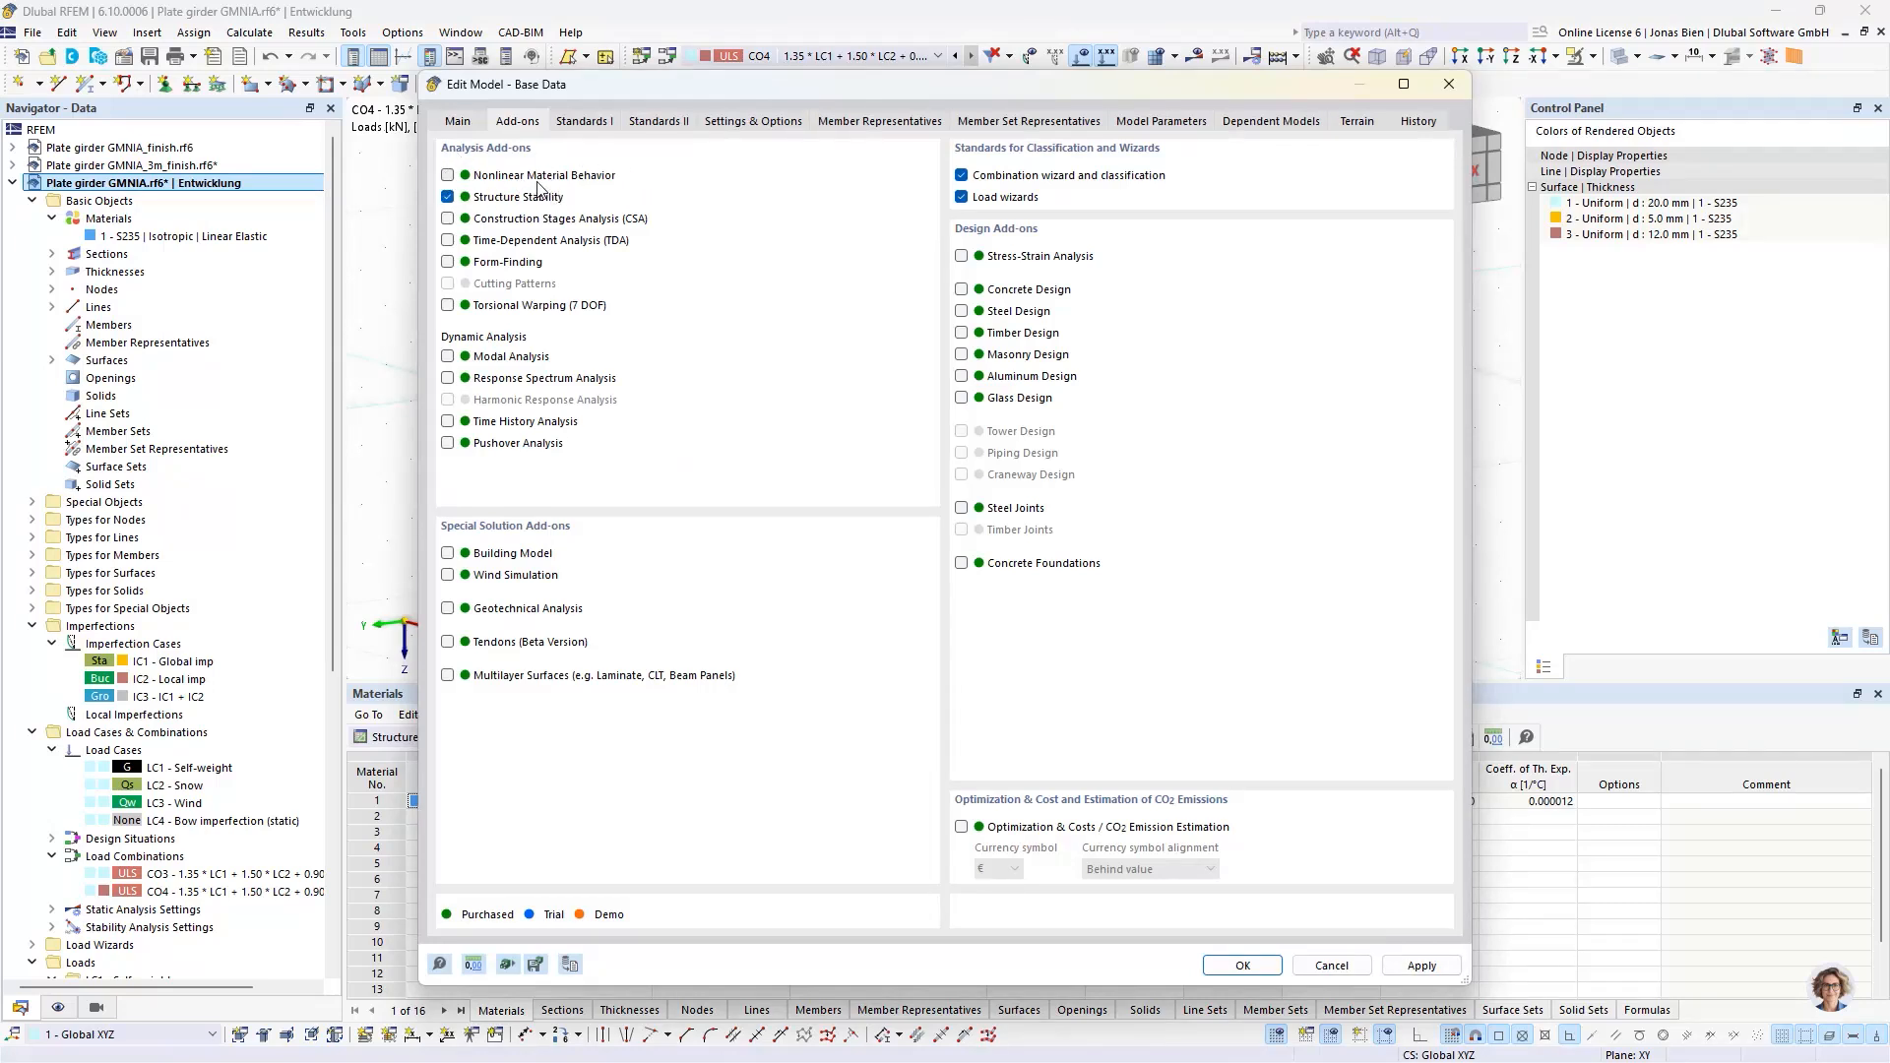
left_click(452, 177)
left_click(1240, 966)
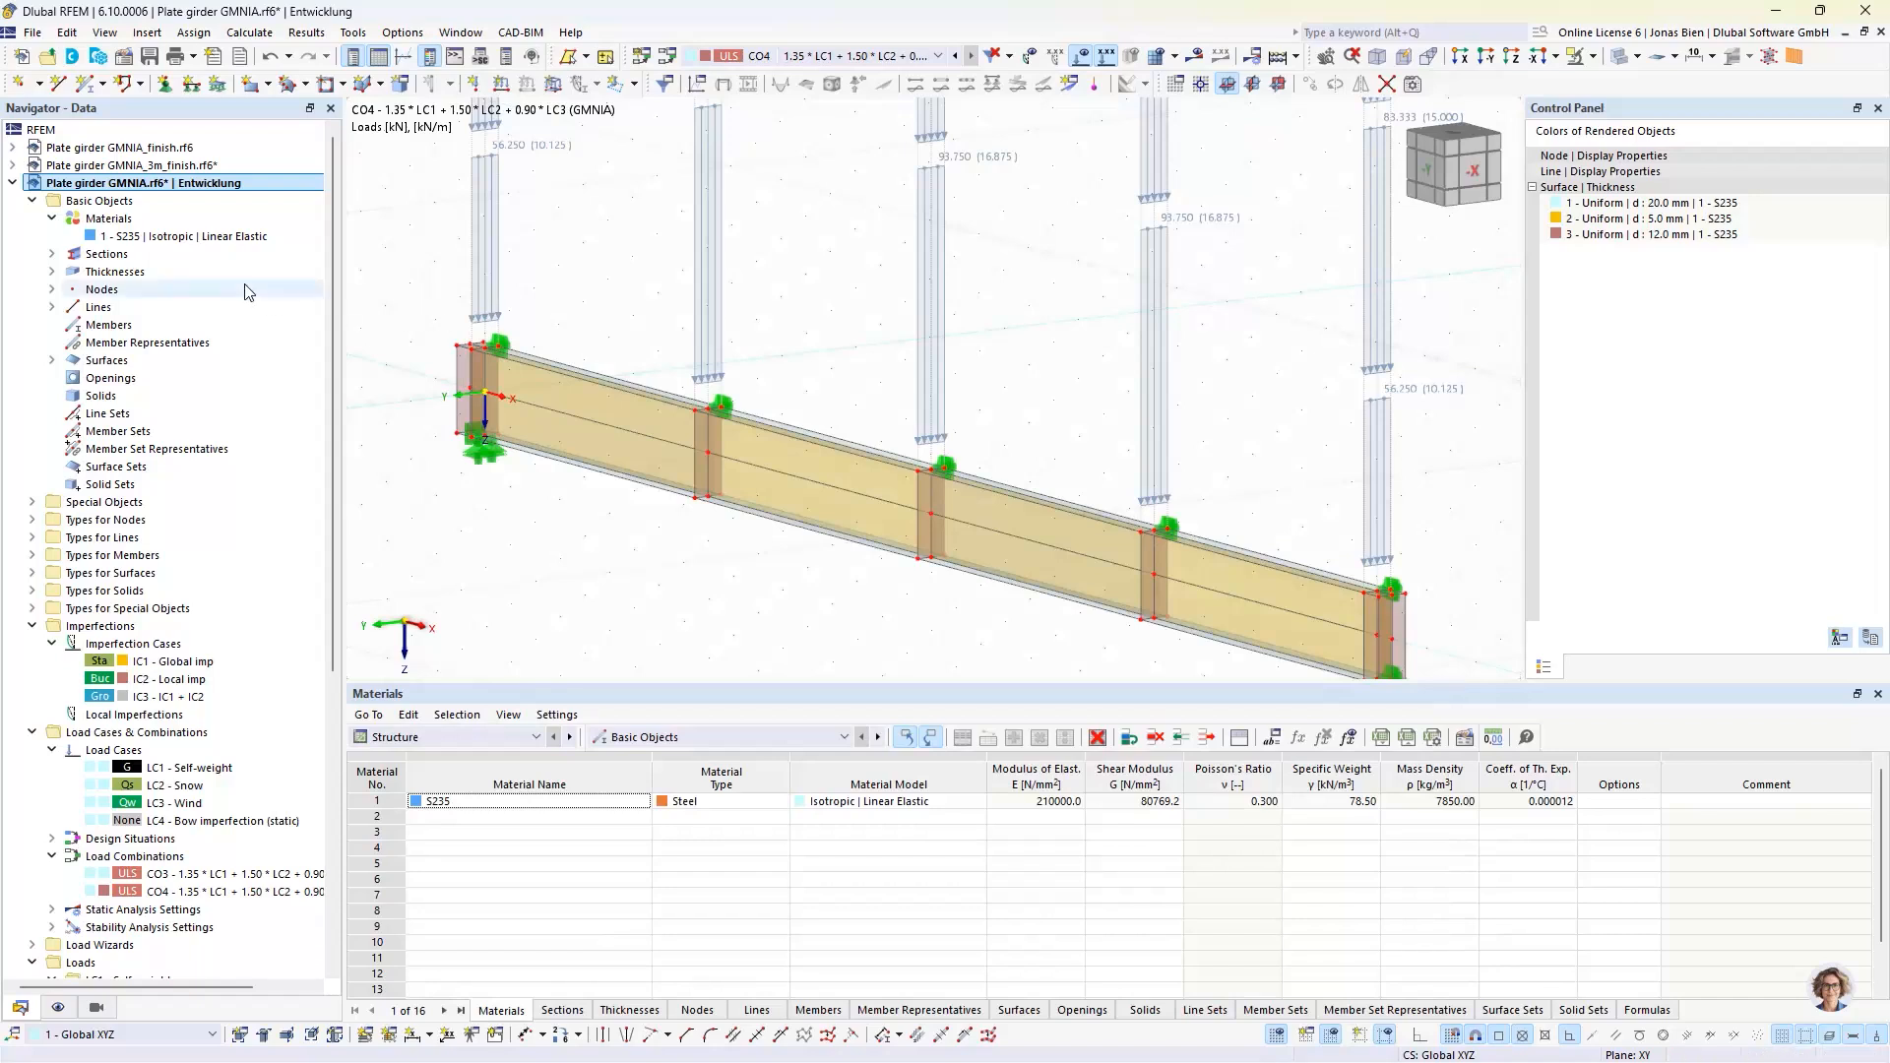
- Change the material model of steel S235 to Isotropic | Plastic (Surfaces/Solids)
left_click(115, 238)
double_click(115, 241)
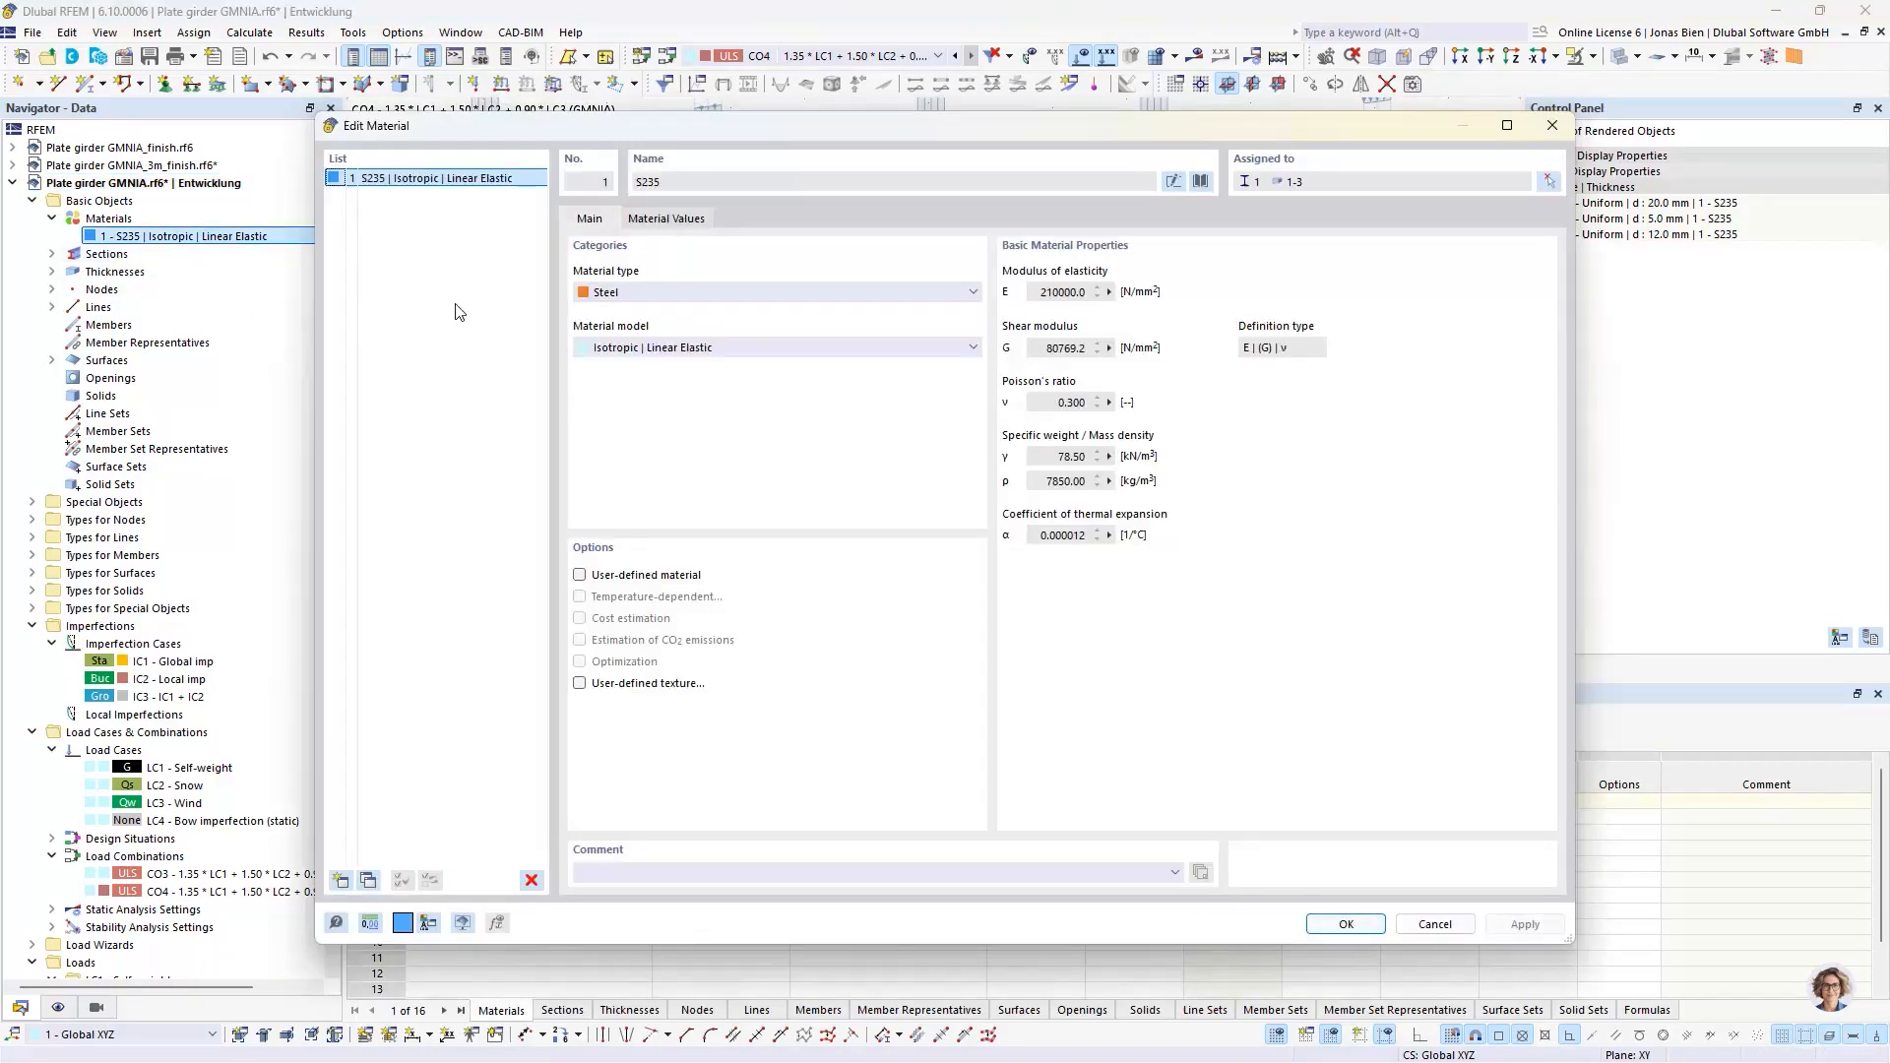
left_click(659, 348)
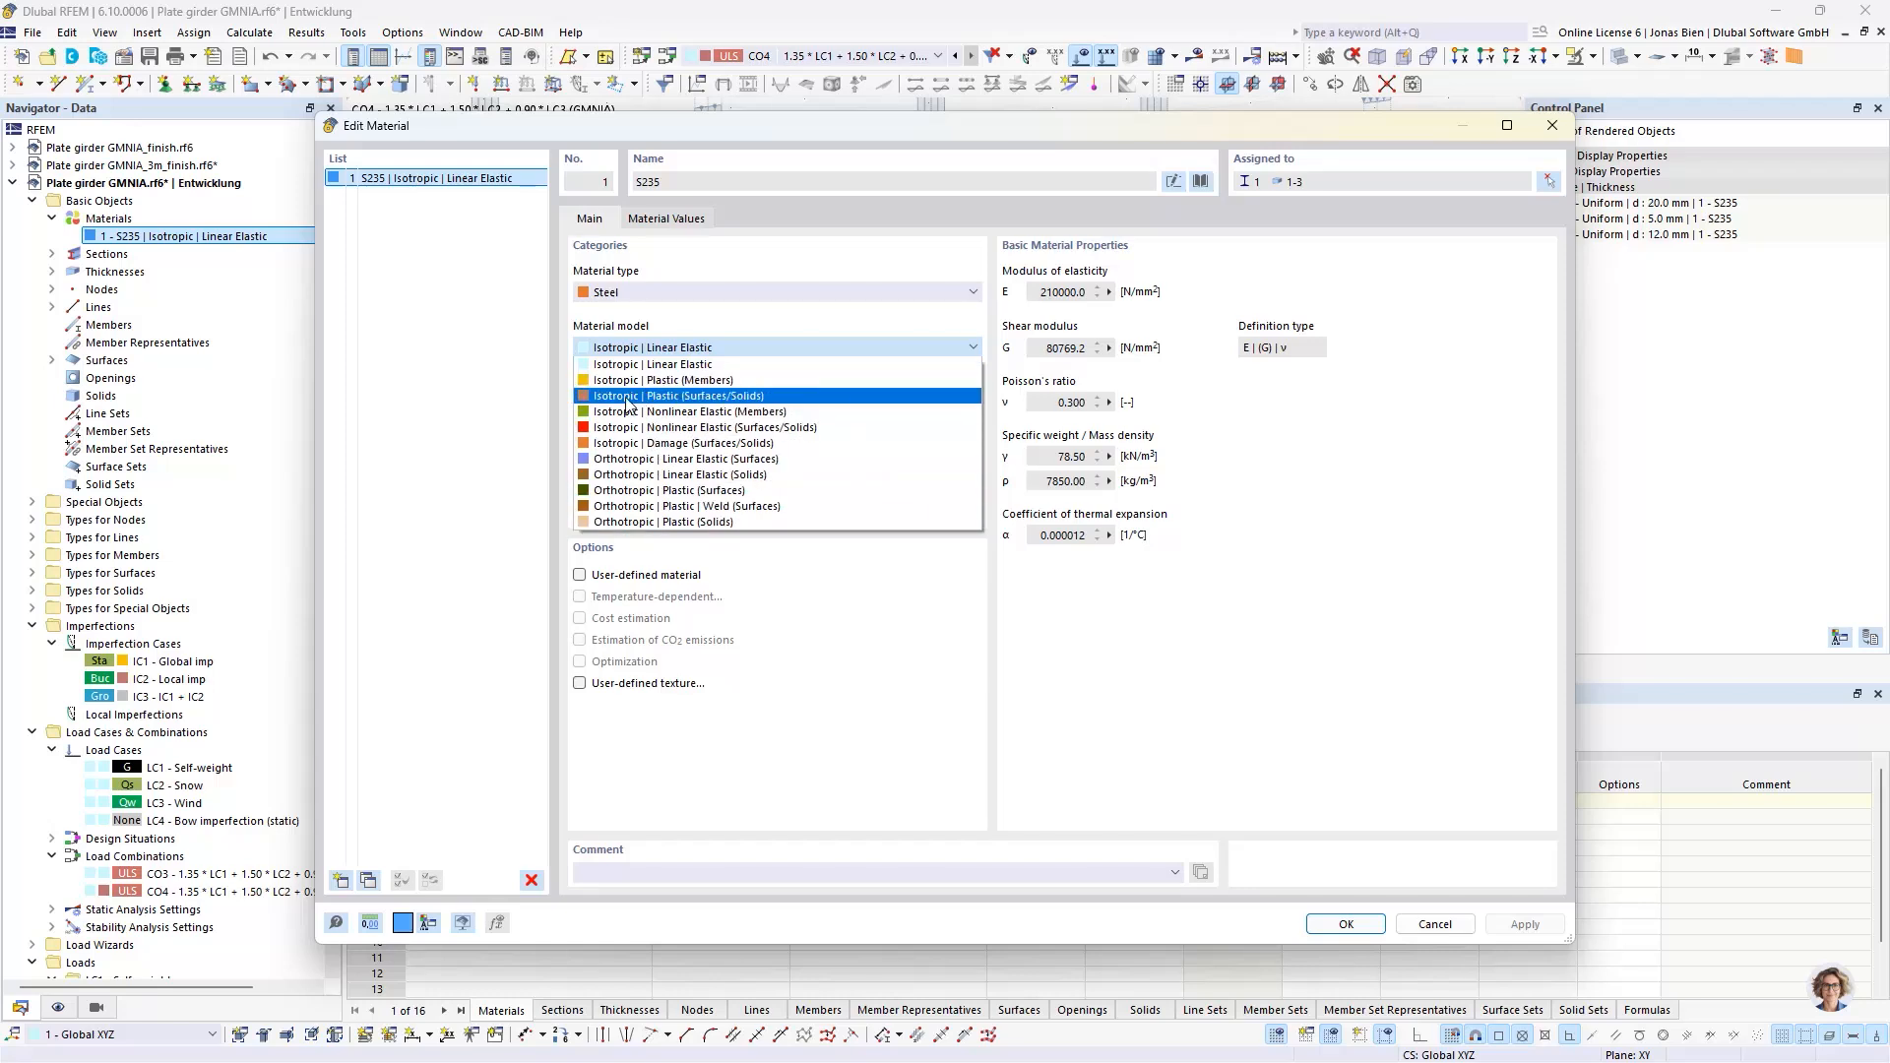
left_click(688, 399)
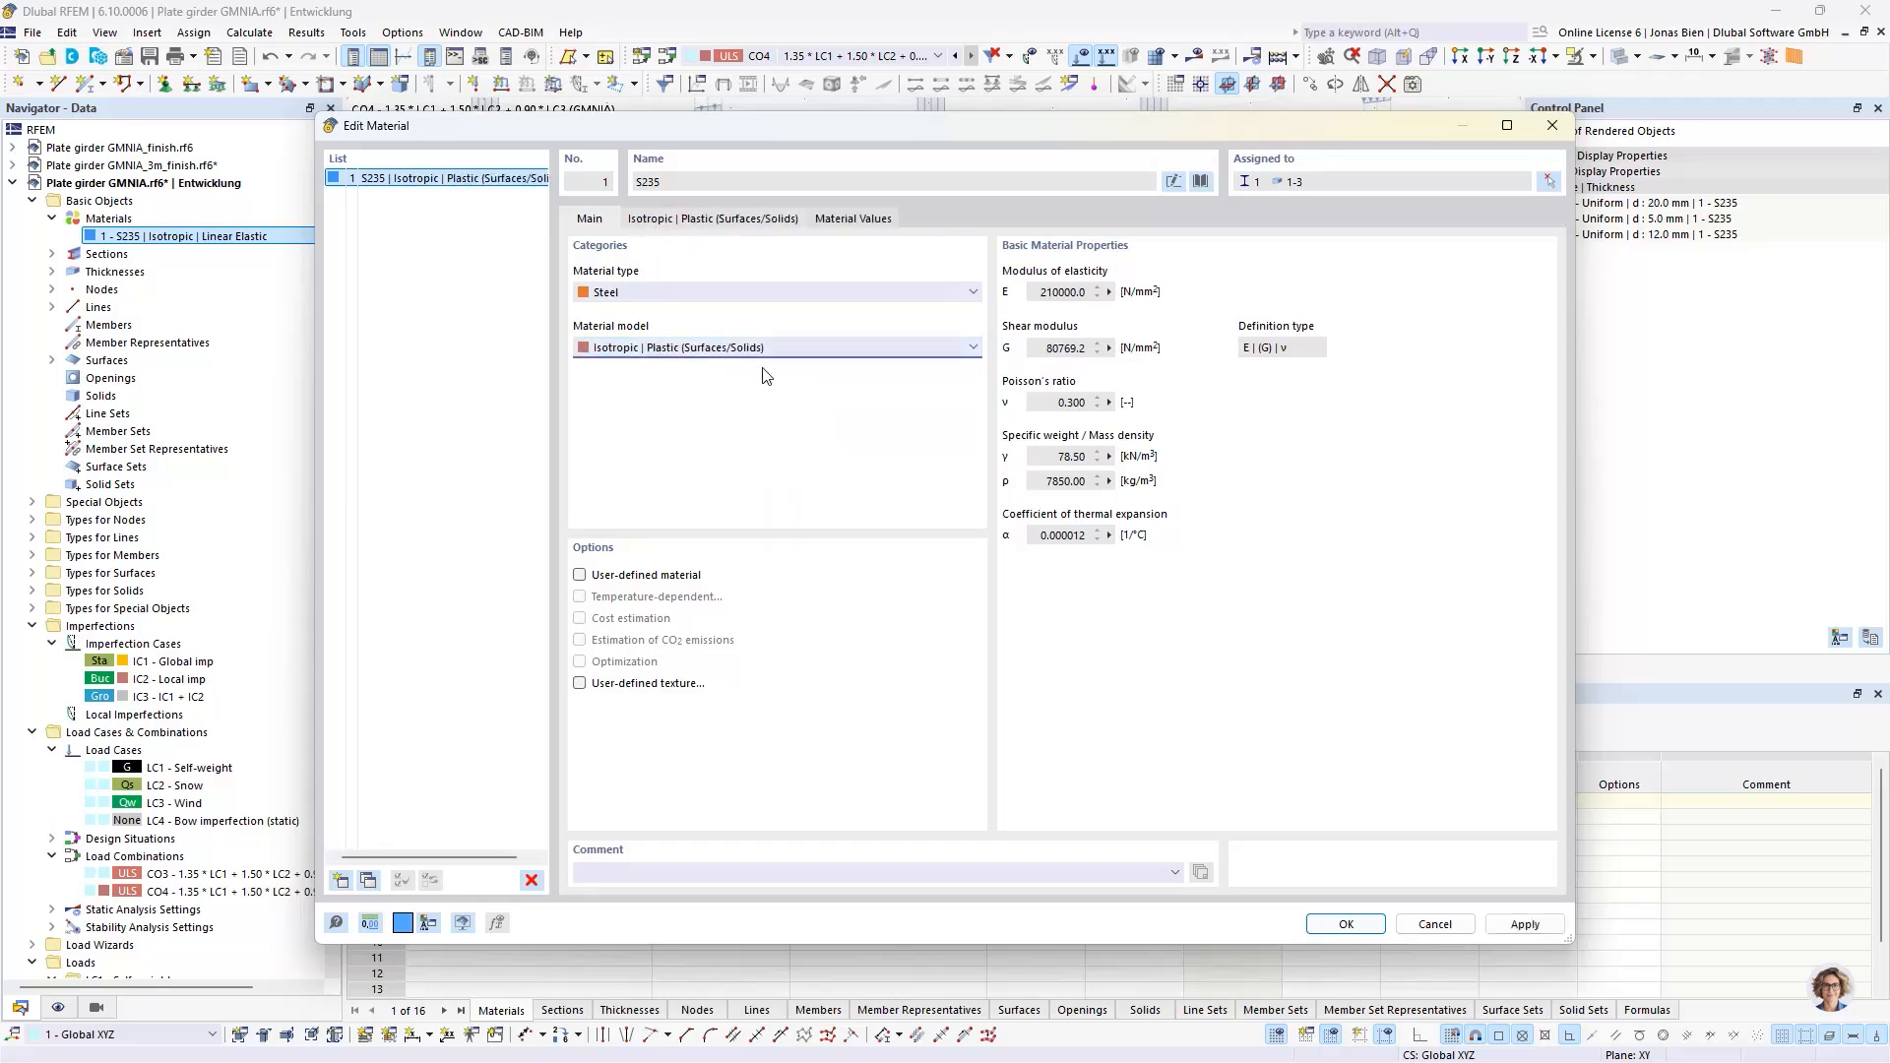
- Give S235 a bilinear plastic diagram with Ep 210 N/mm² and a yield strength of 235 N/mm², and confirm the material
left_click(695, 226)
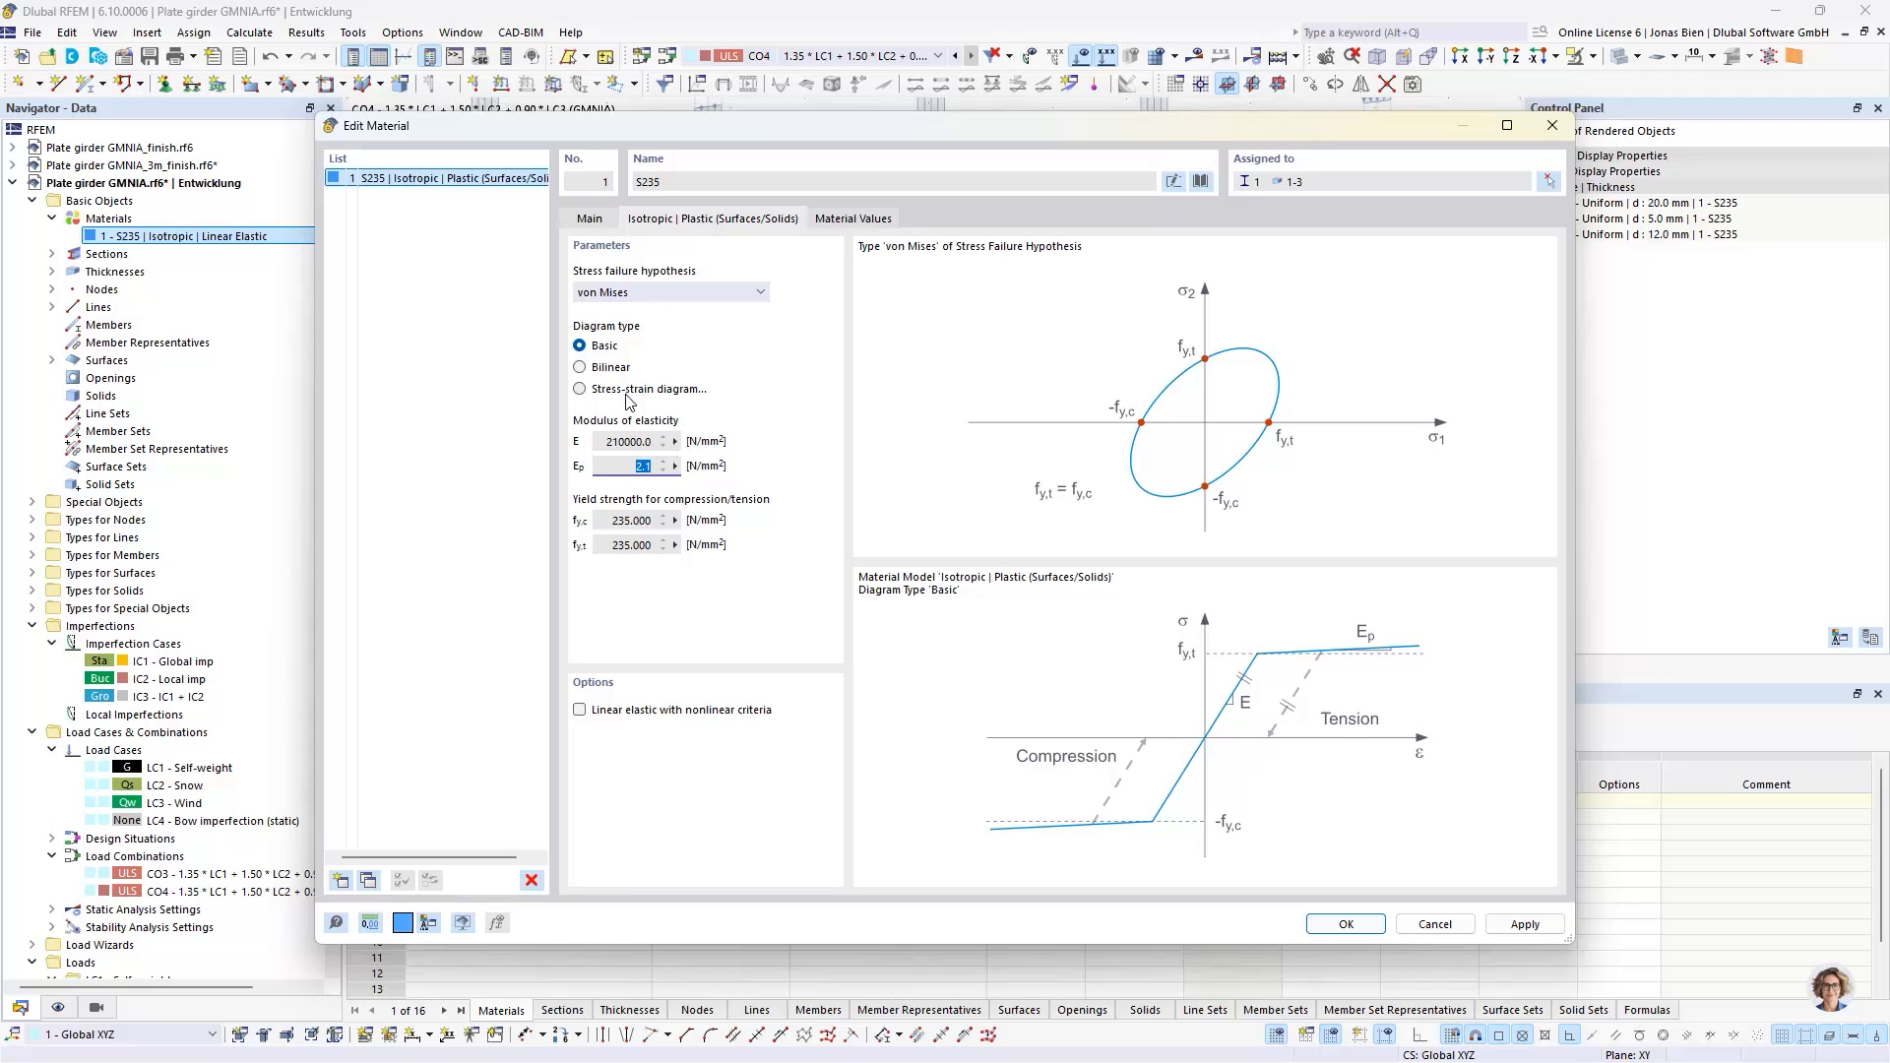
left_click(590, 369)
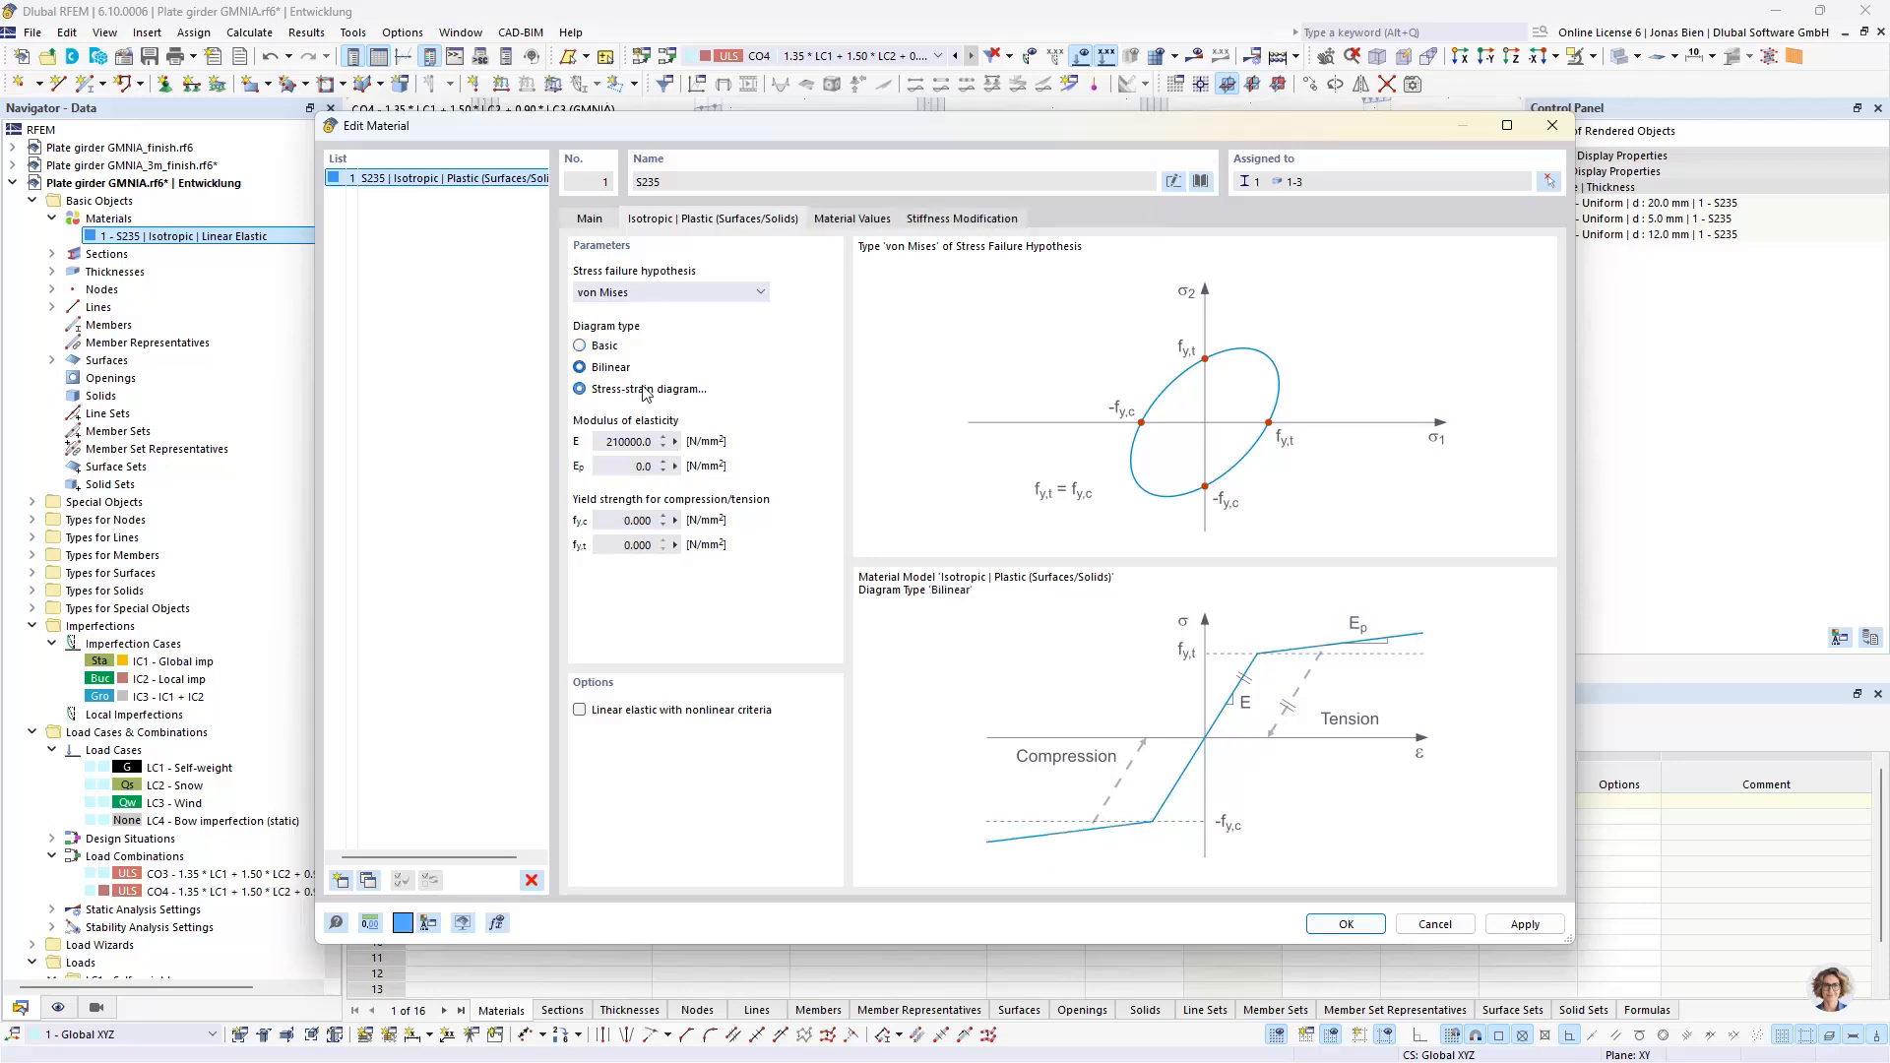
double_click(625, 443)
left_click(645, 466)
type("210")
left_click(635, 520)
type("235")
left_click(651, 466)
left_click(593, 219)
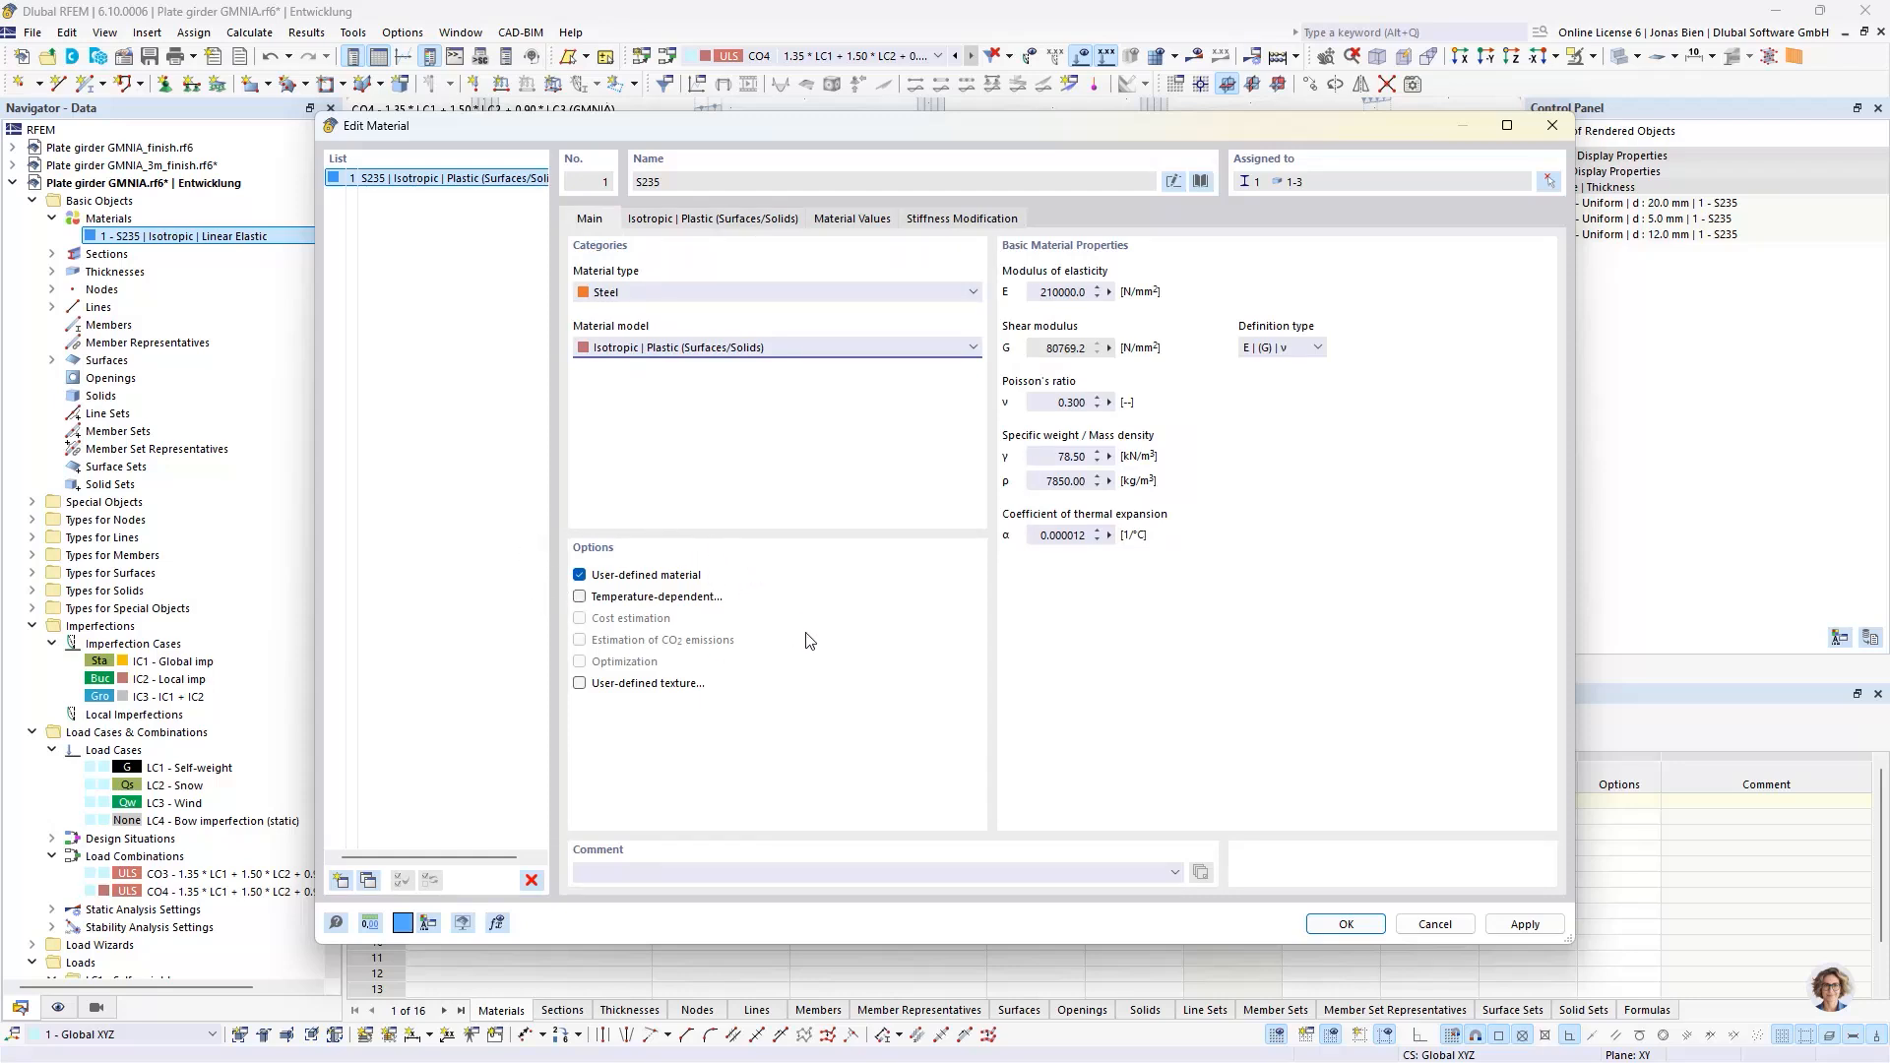
left_click(1343, 925)
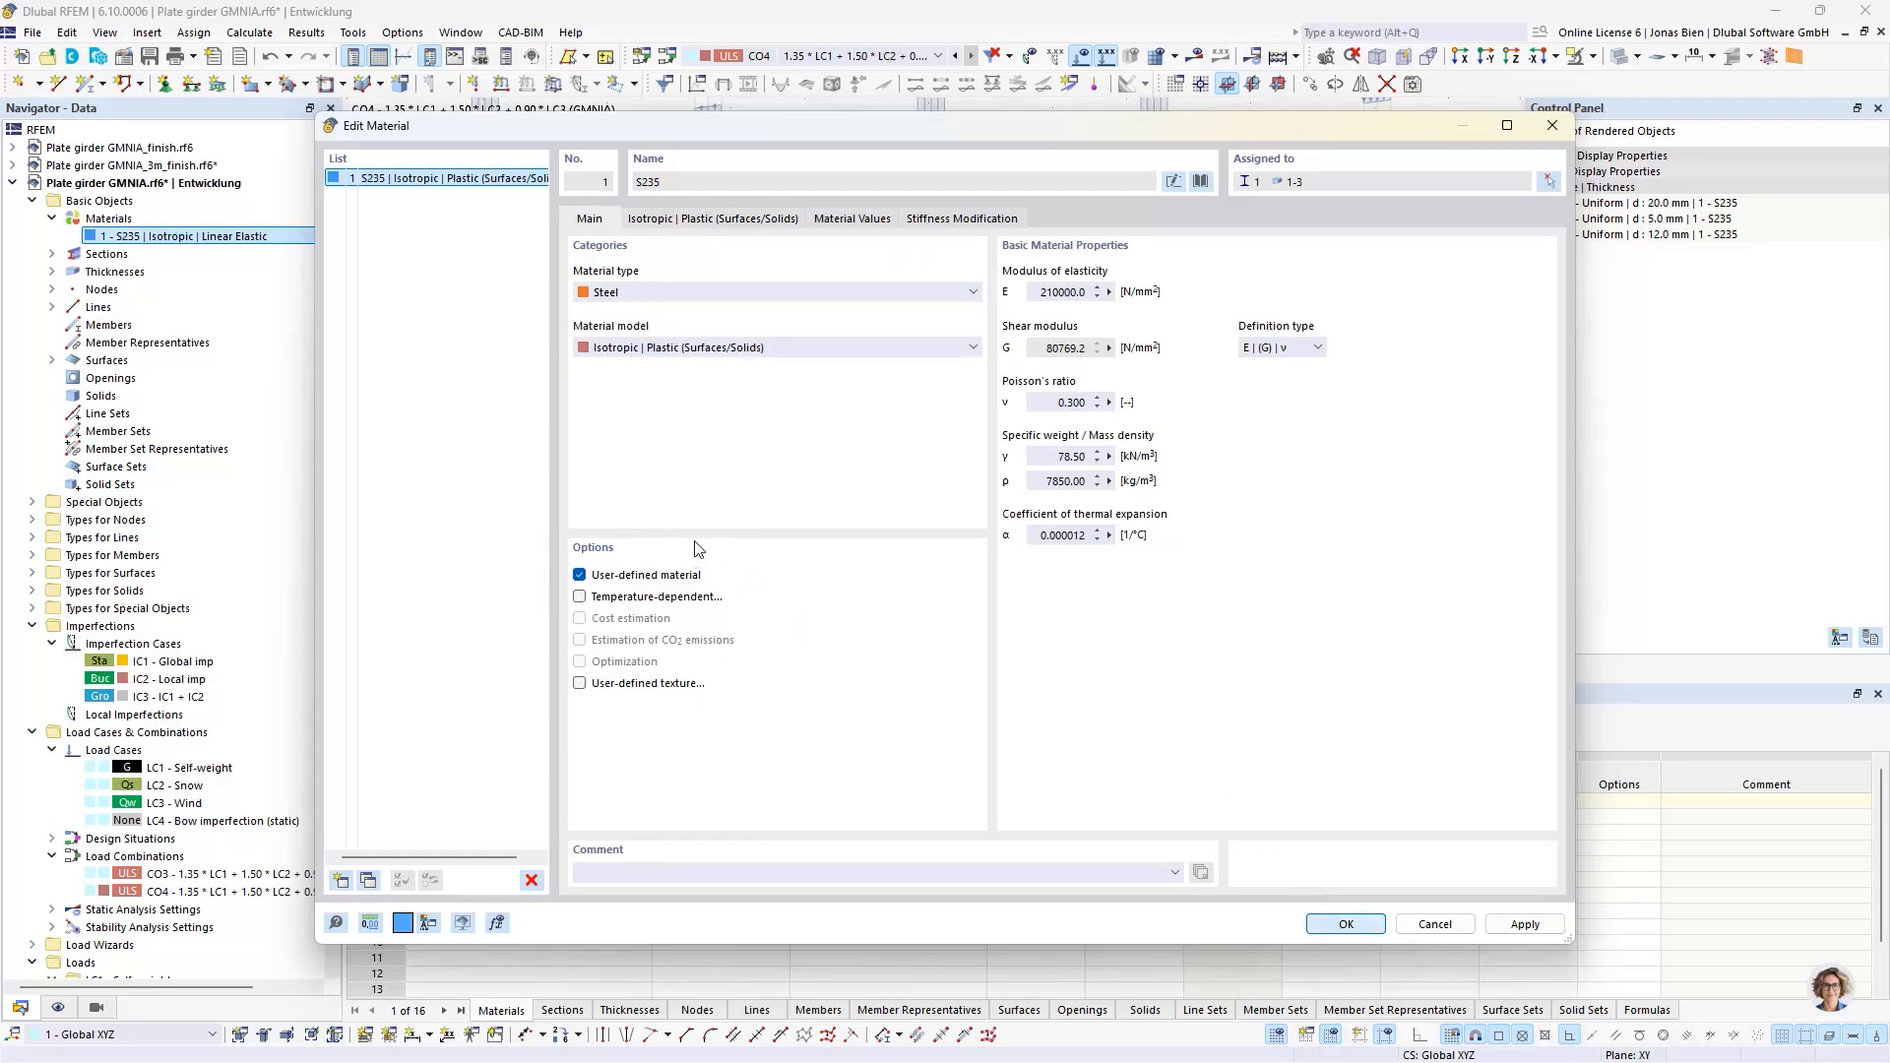
- Switch to the Plate girder GMNIA_finish model and look up its imperfection cases
scroll(769, 491, "down", 2)
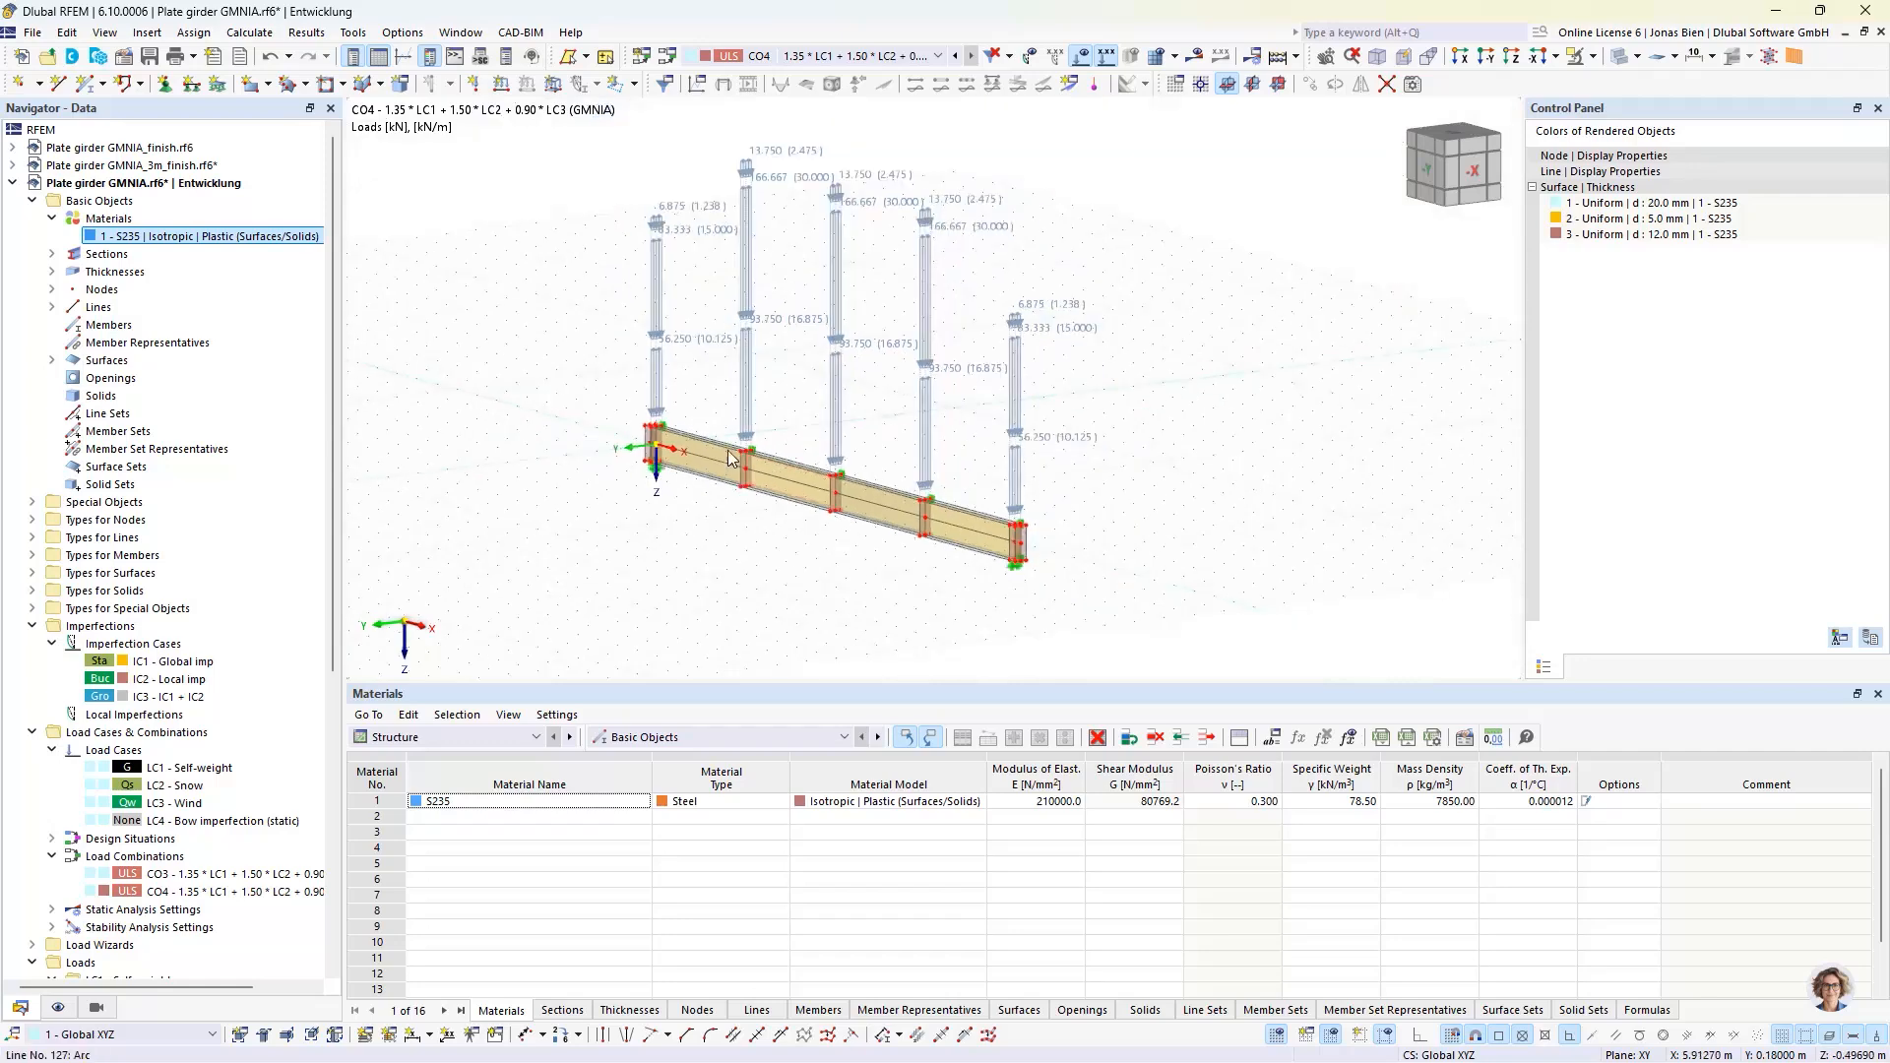
middle_click_drag(728, 463, 864, 463, "ctrl")
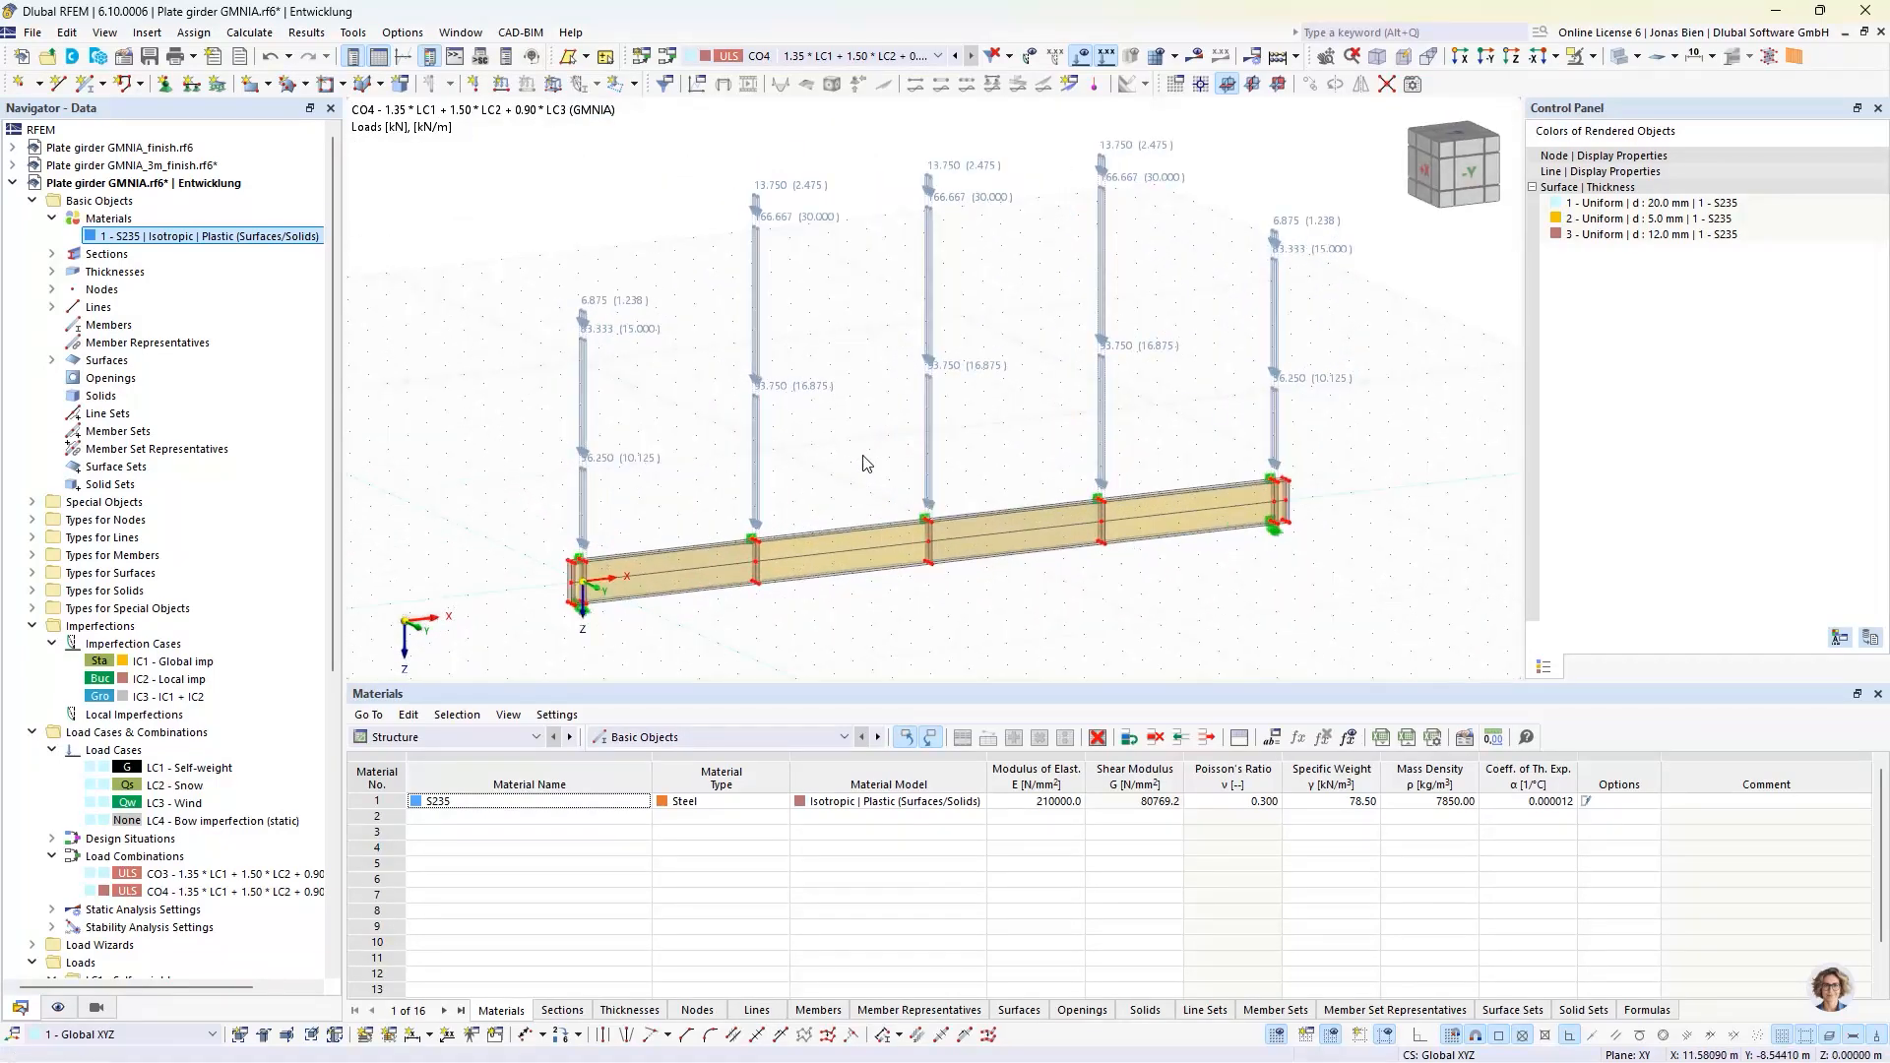
left_click(861, 463)
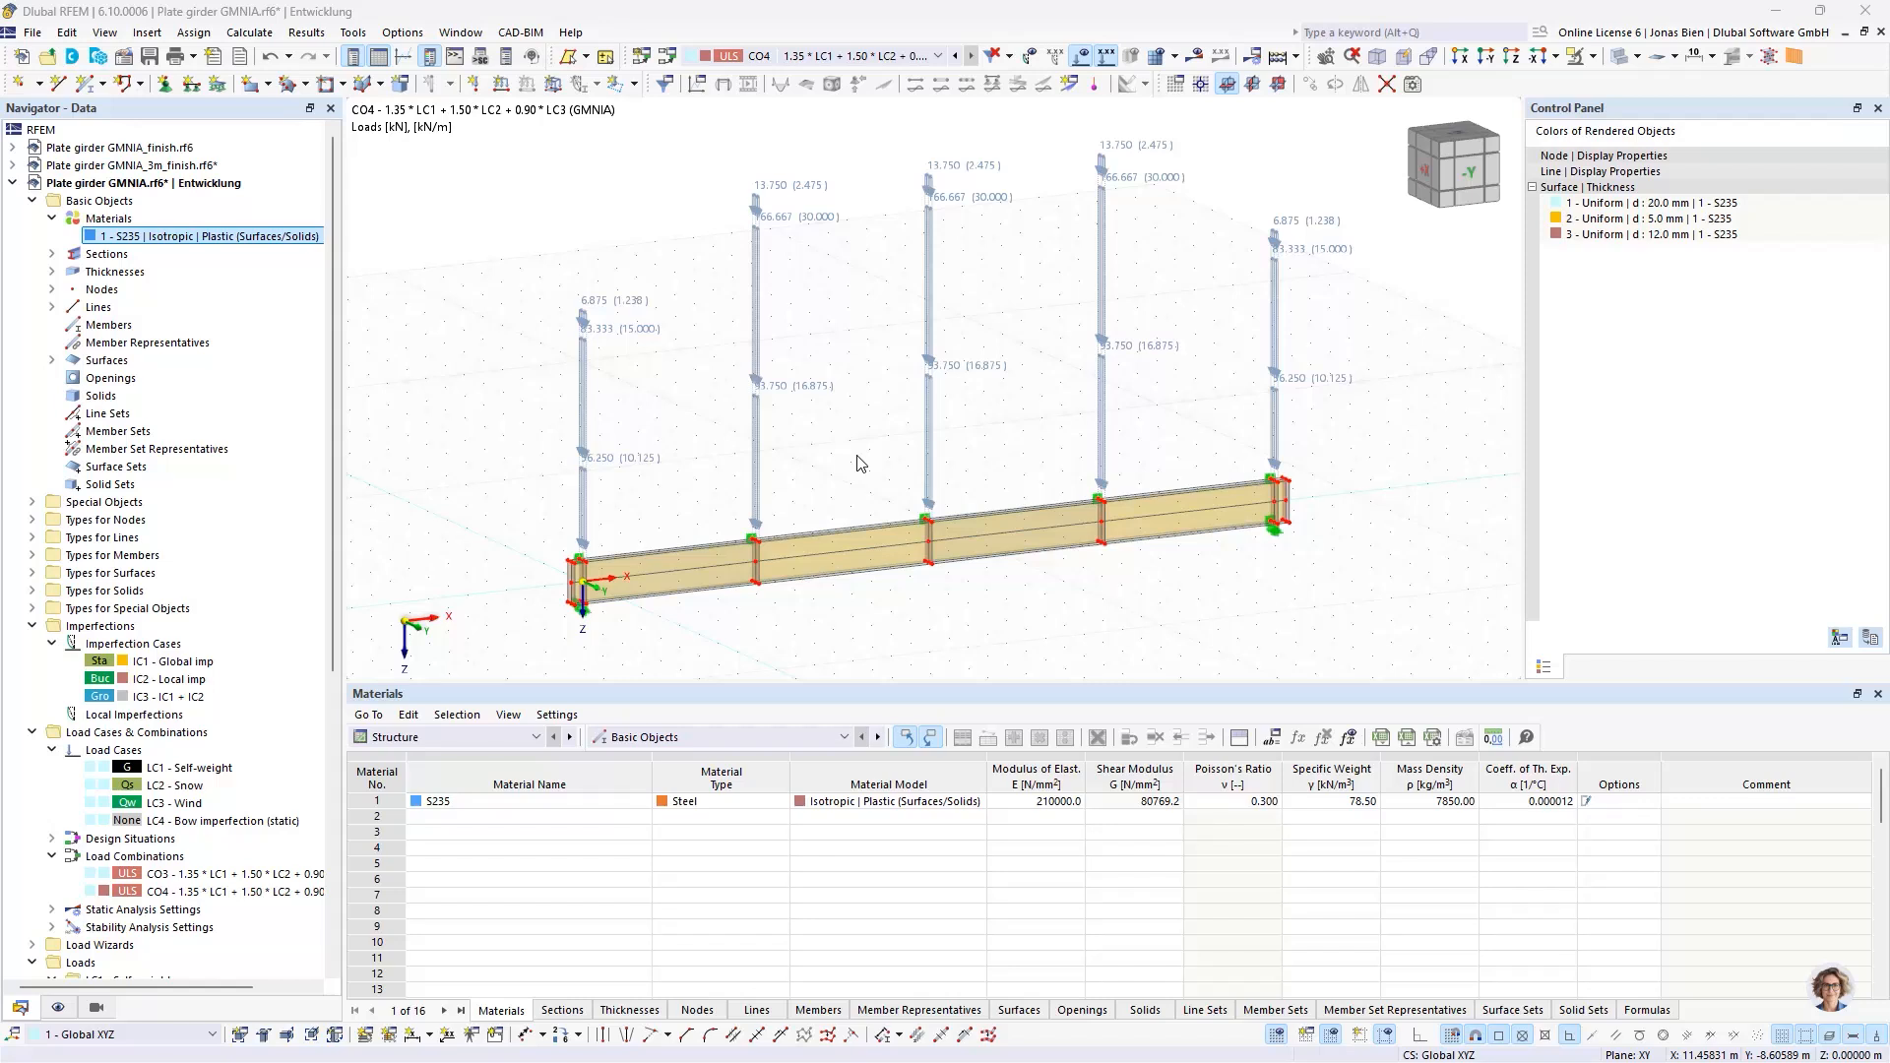
left_click(168, 150)
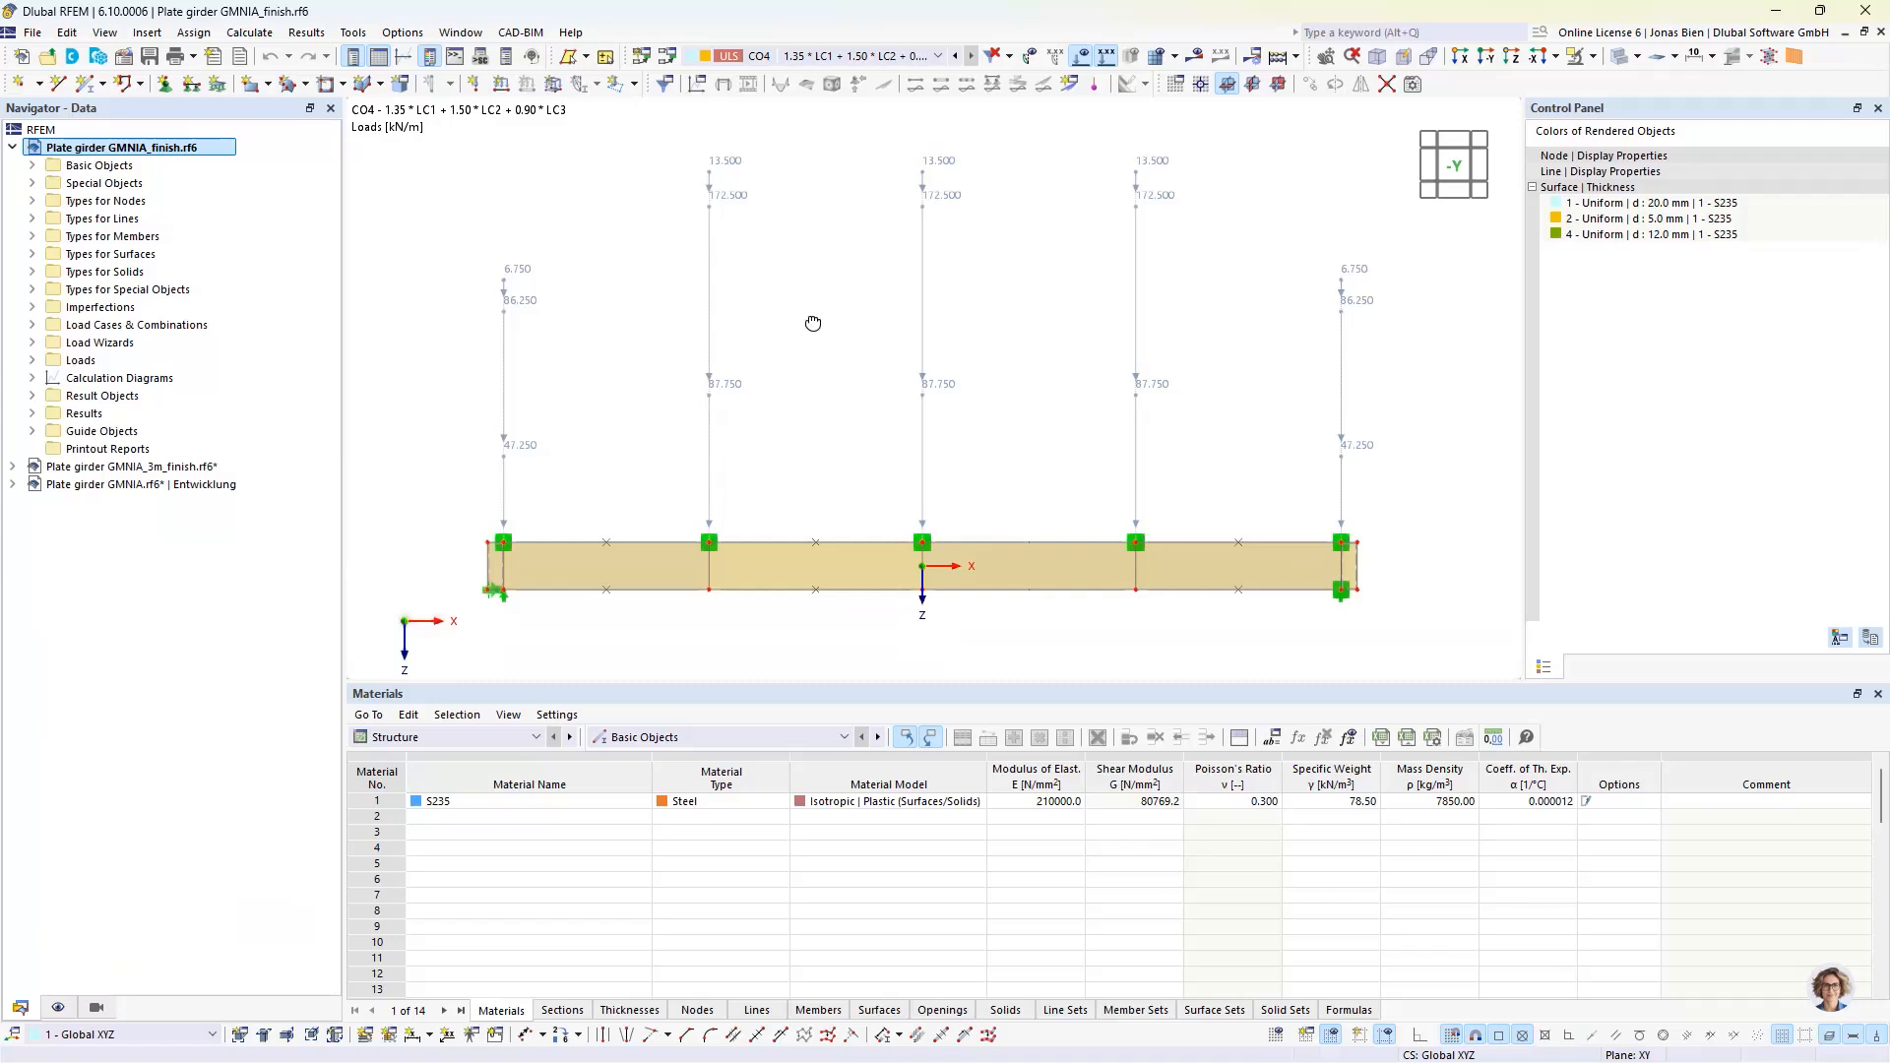
middle_click_drag(814, 323, 897, 385, "ctrl")
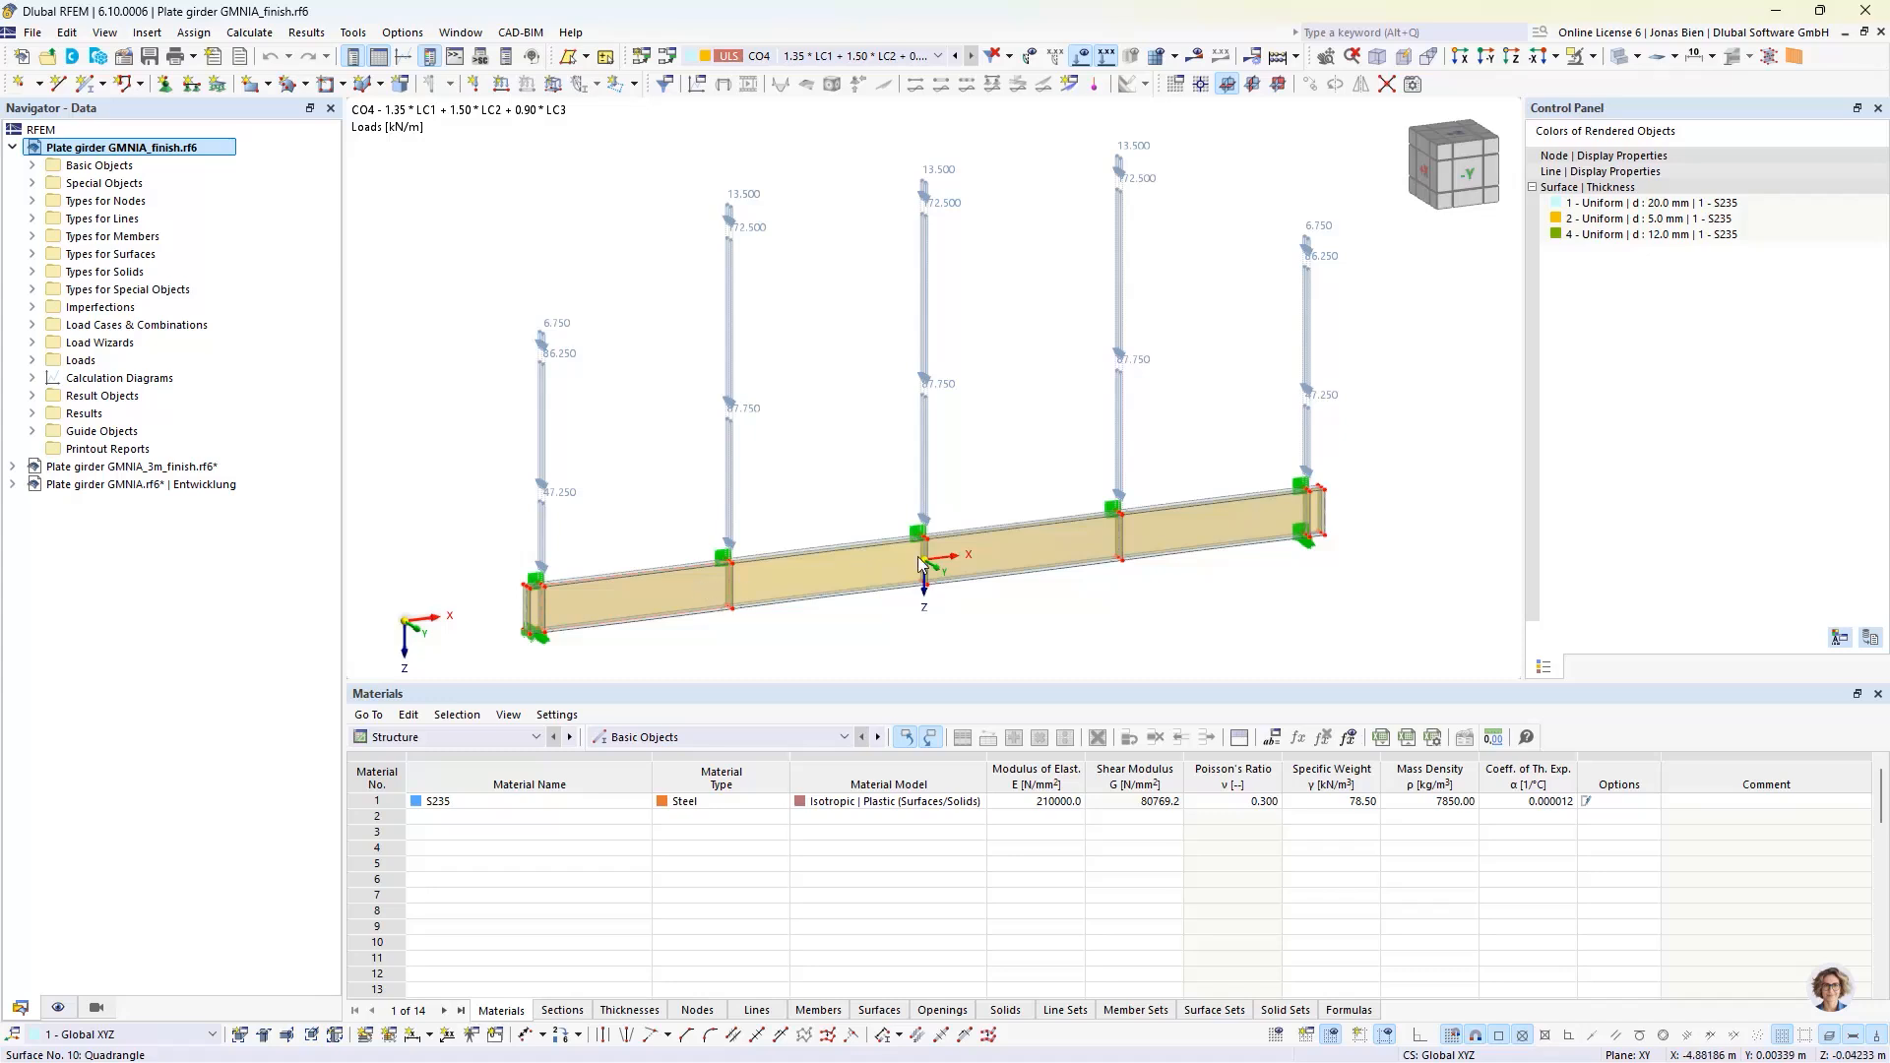
left_click(32, 307)
left_click(192, 344)
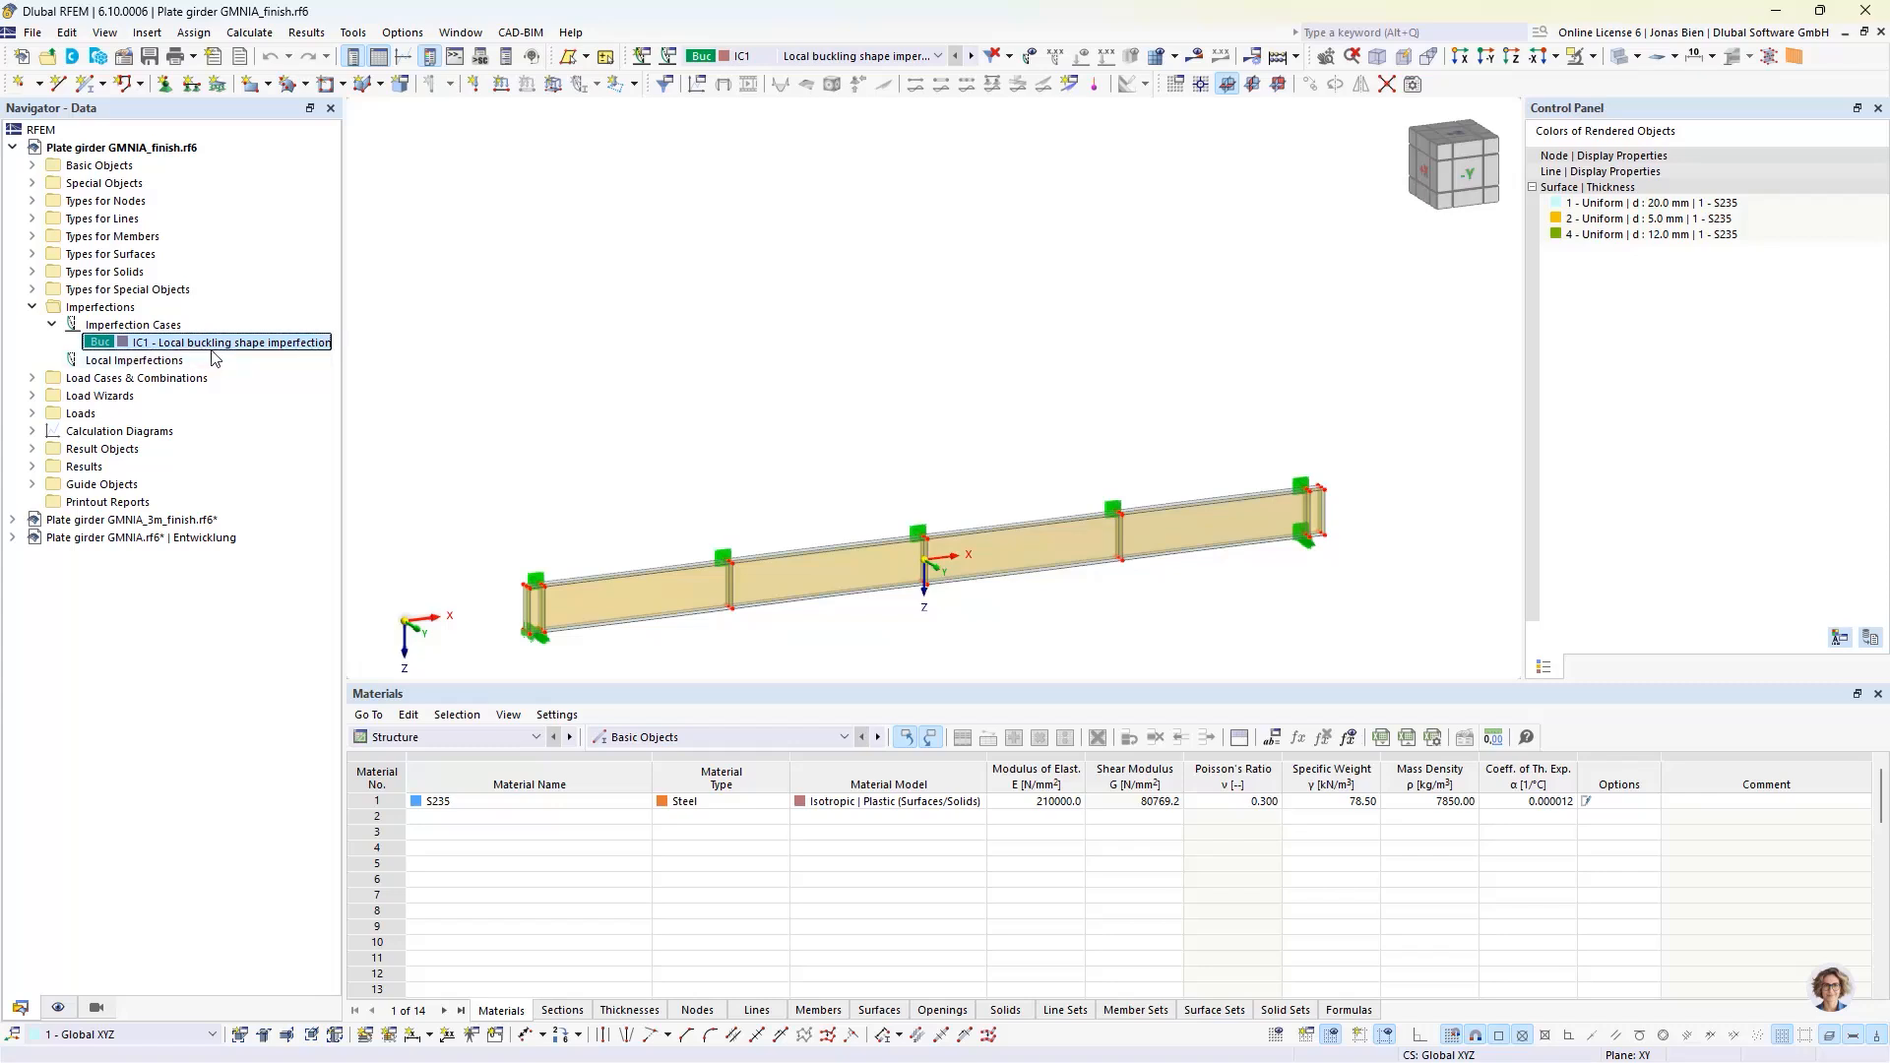
left_click(33, 307)
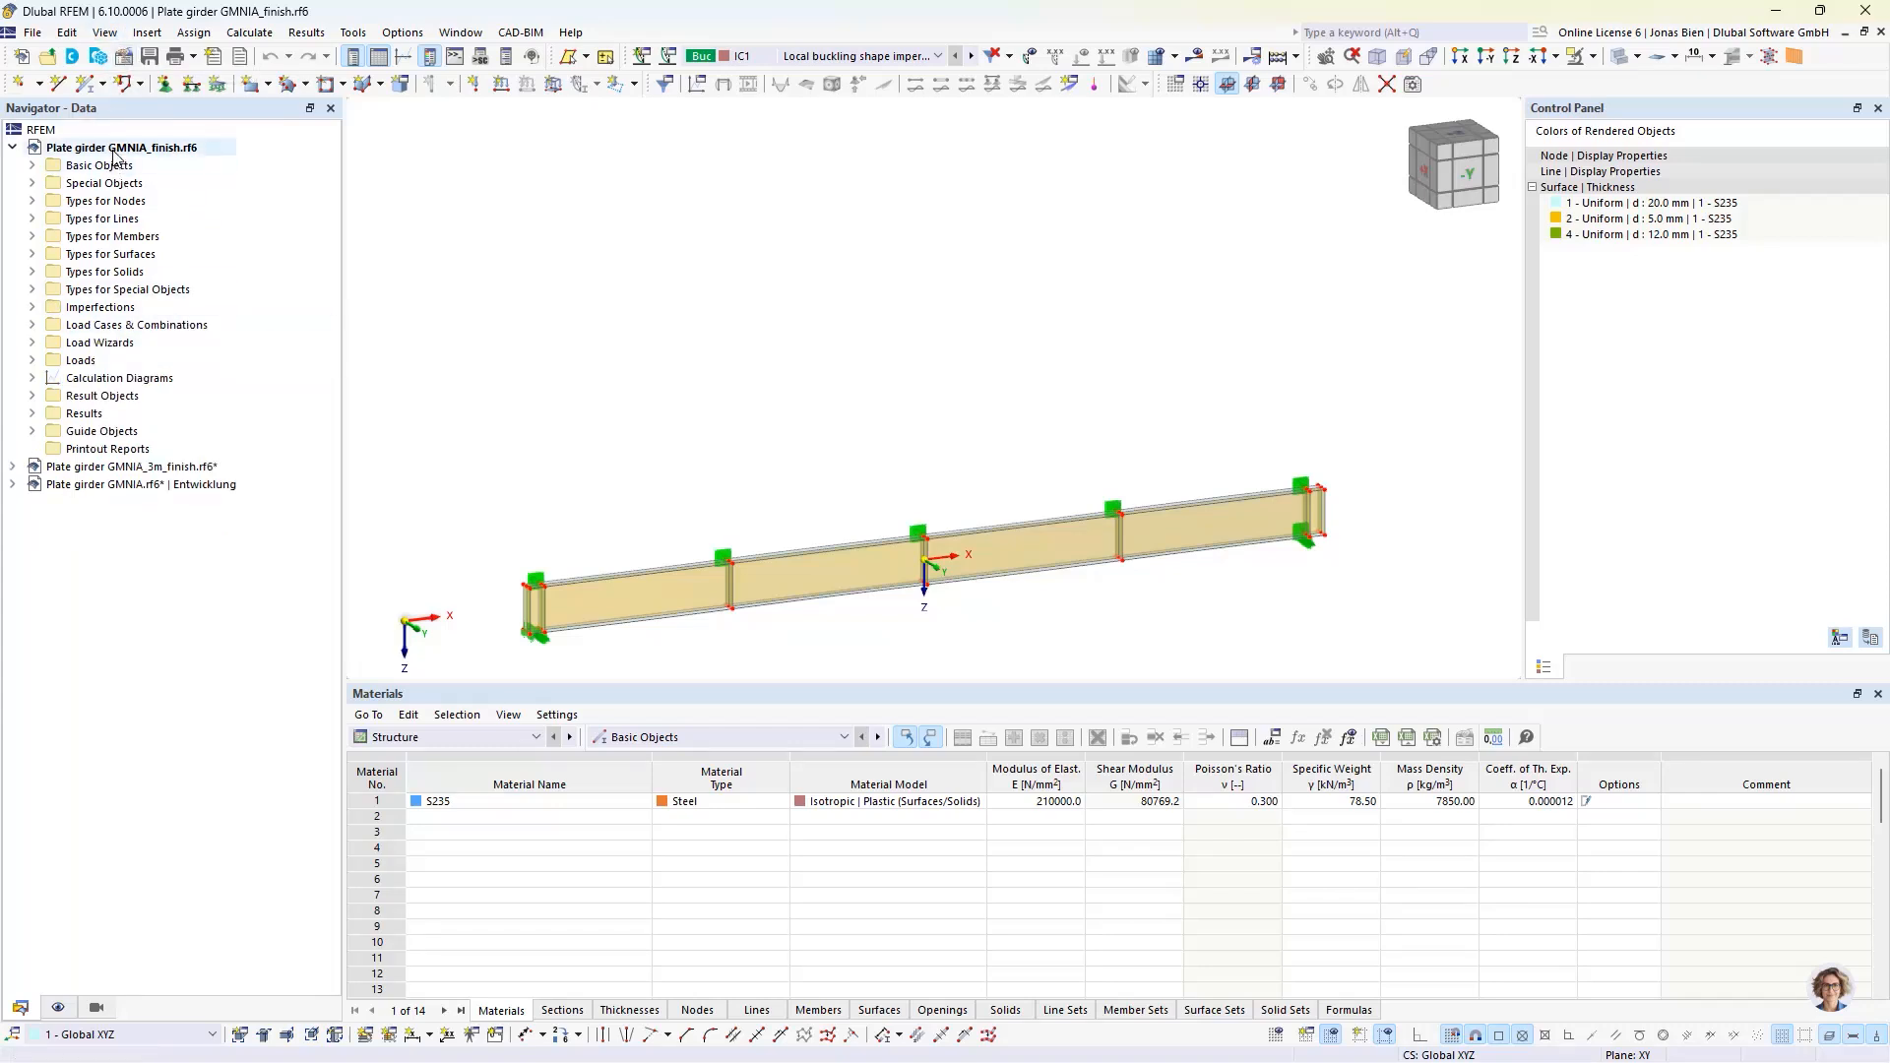
- Review the global parameters of the finished girder model and leave them without changes
left_click(67, 32)
left_click(133, 731)
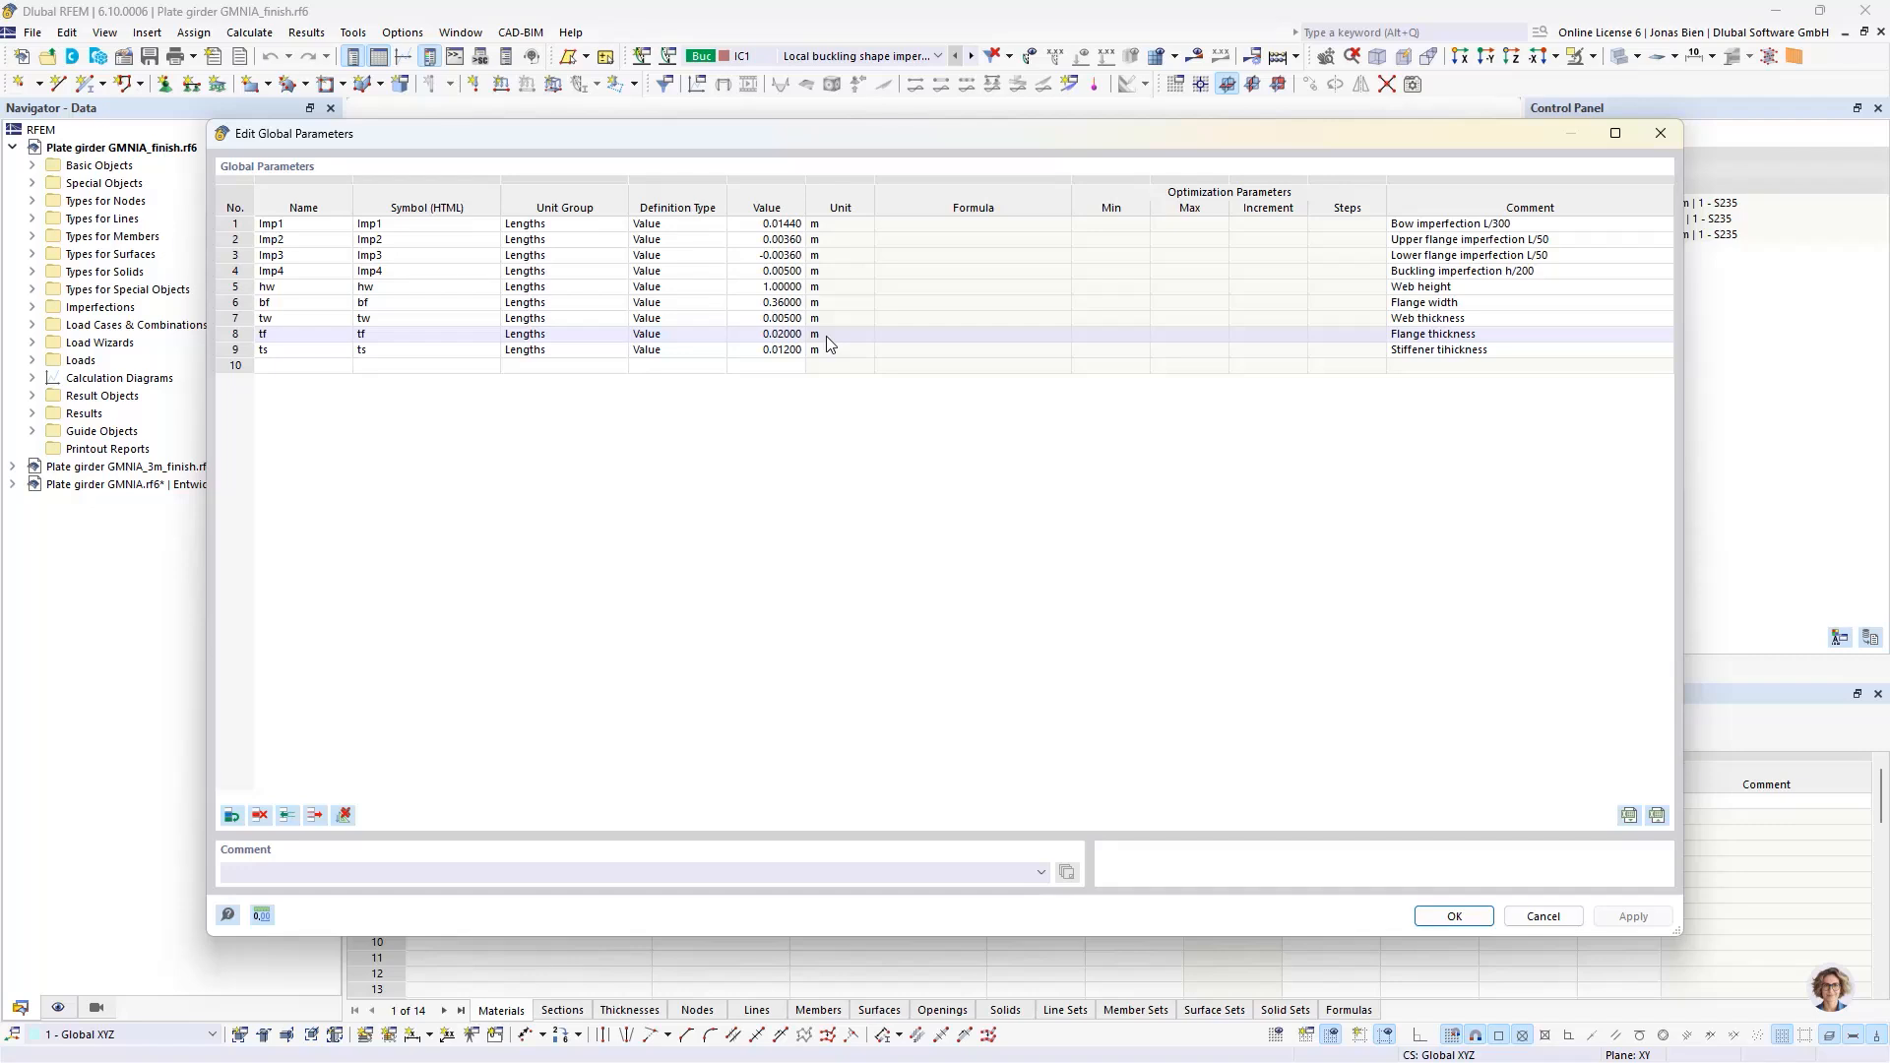
left_click(1544, 914)
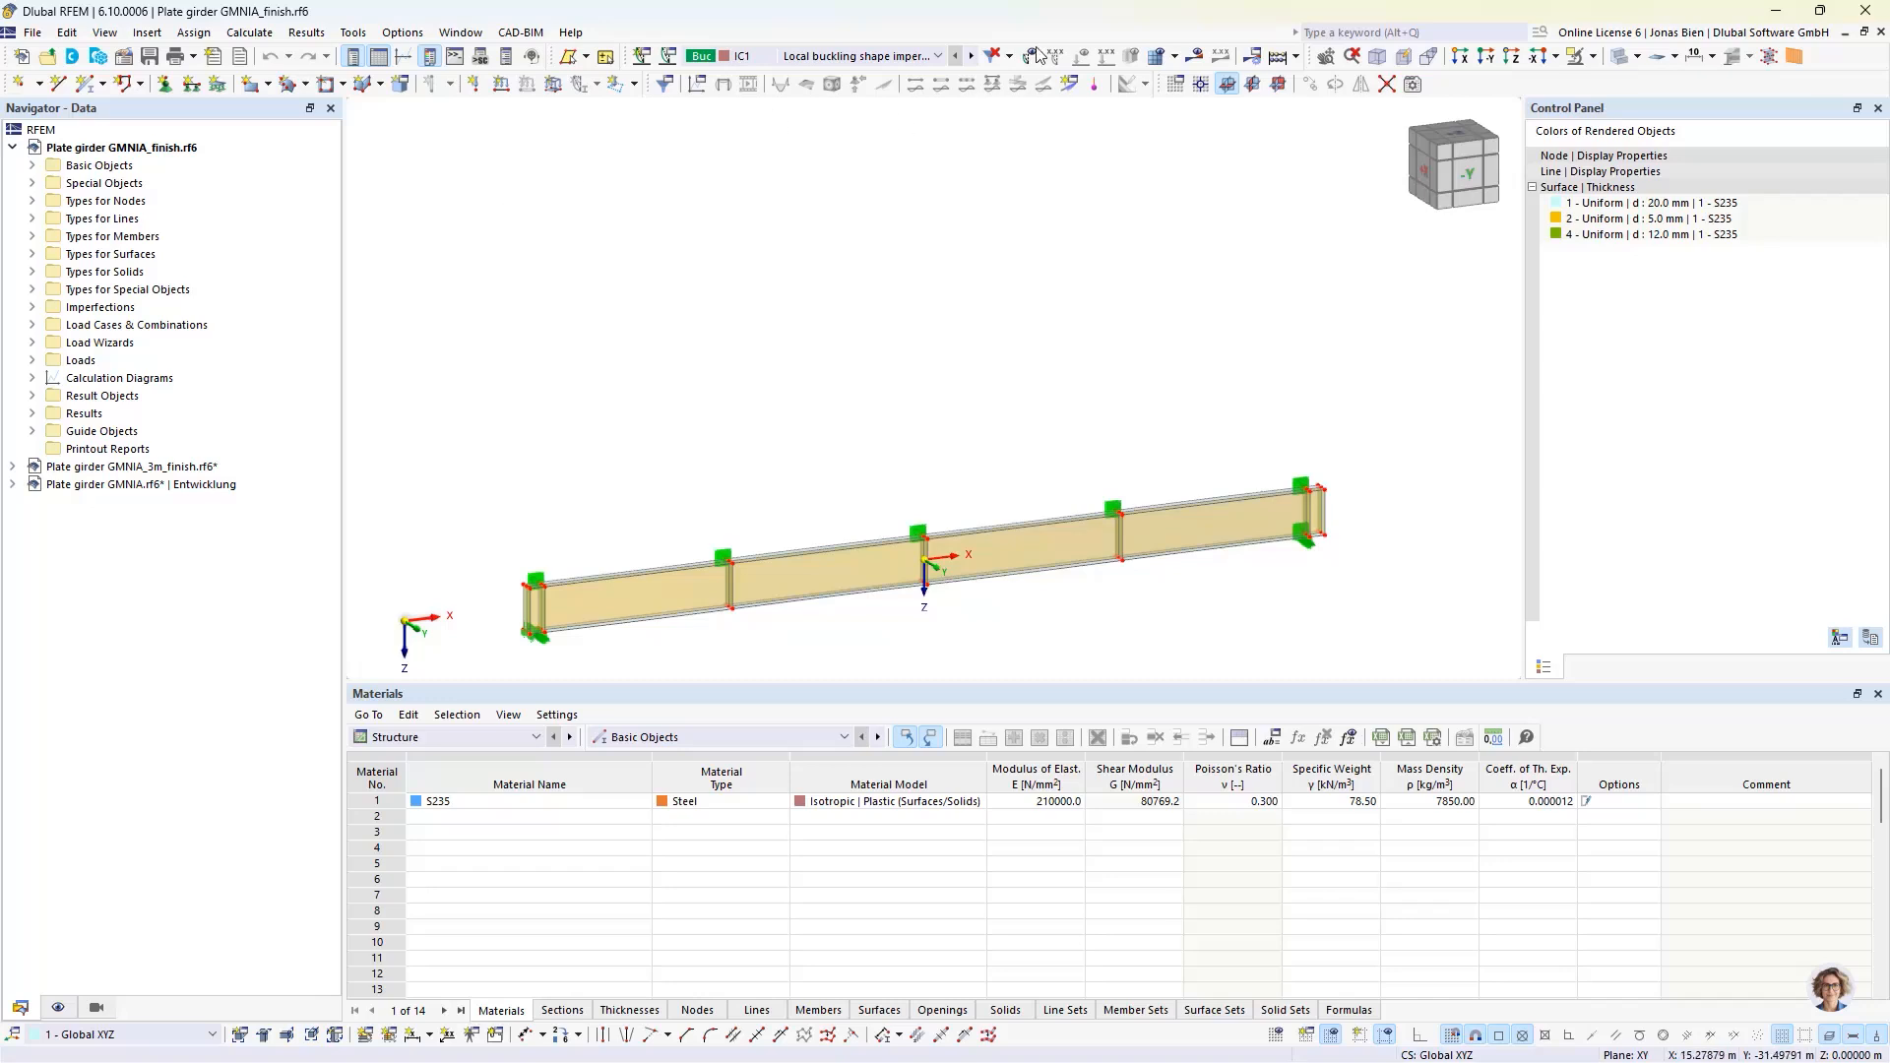
- Show the Non-Linear Stability Analysis results of load combination CO4 in the -Y side view
left_click(1194, 56)
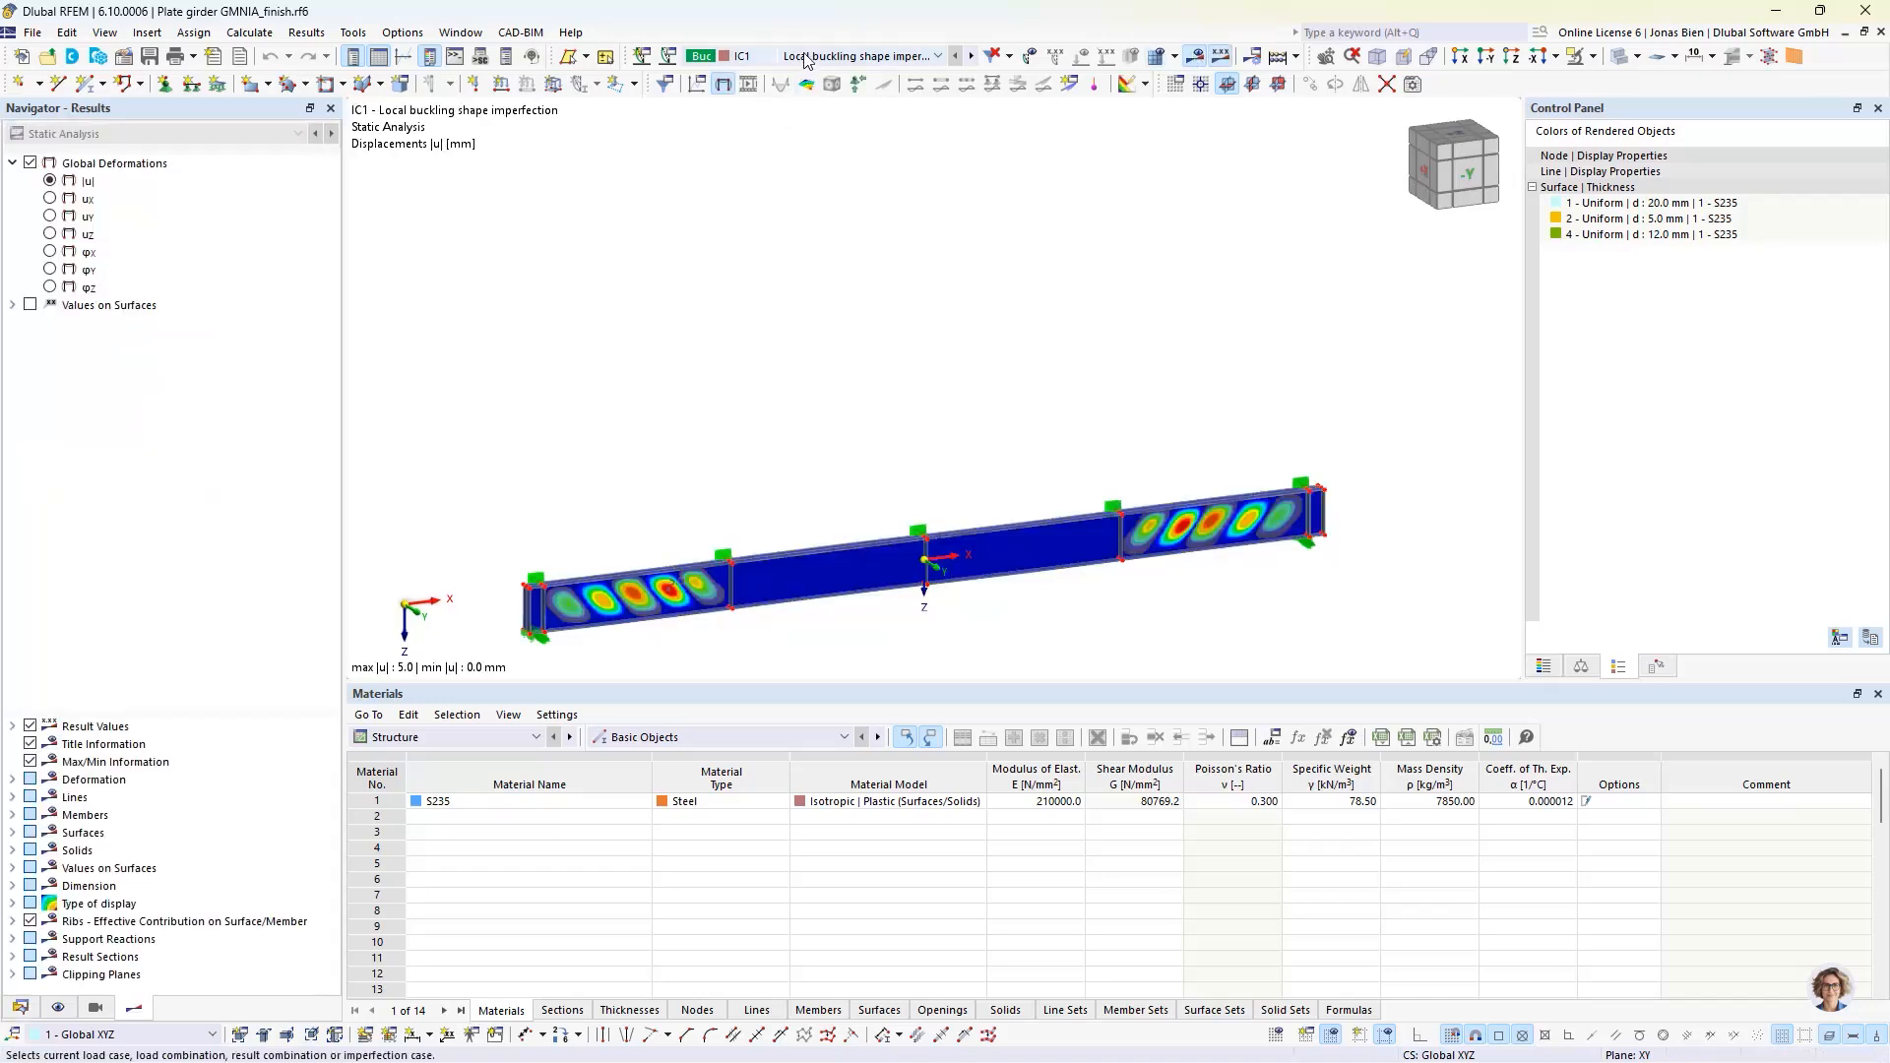
left_click(847, 56)
left_click(797, 168)
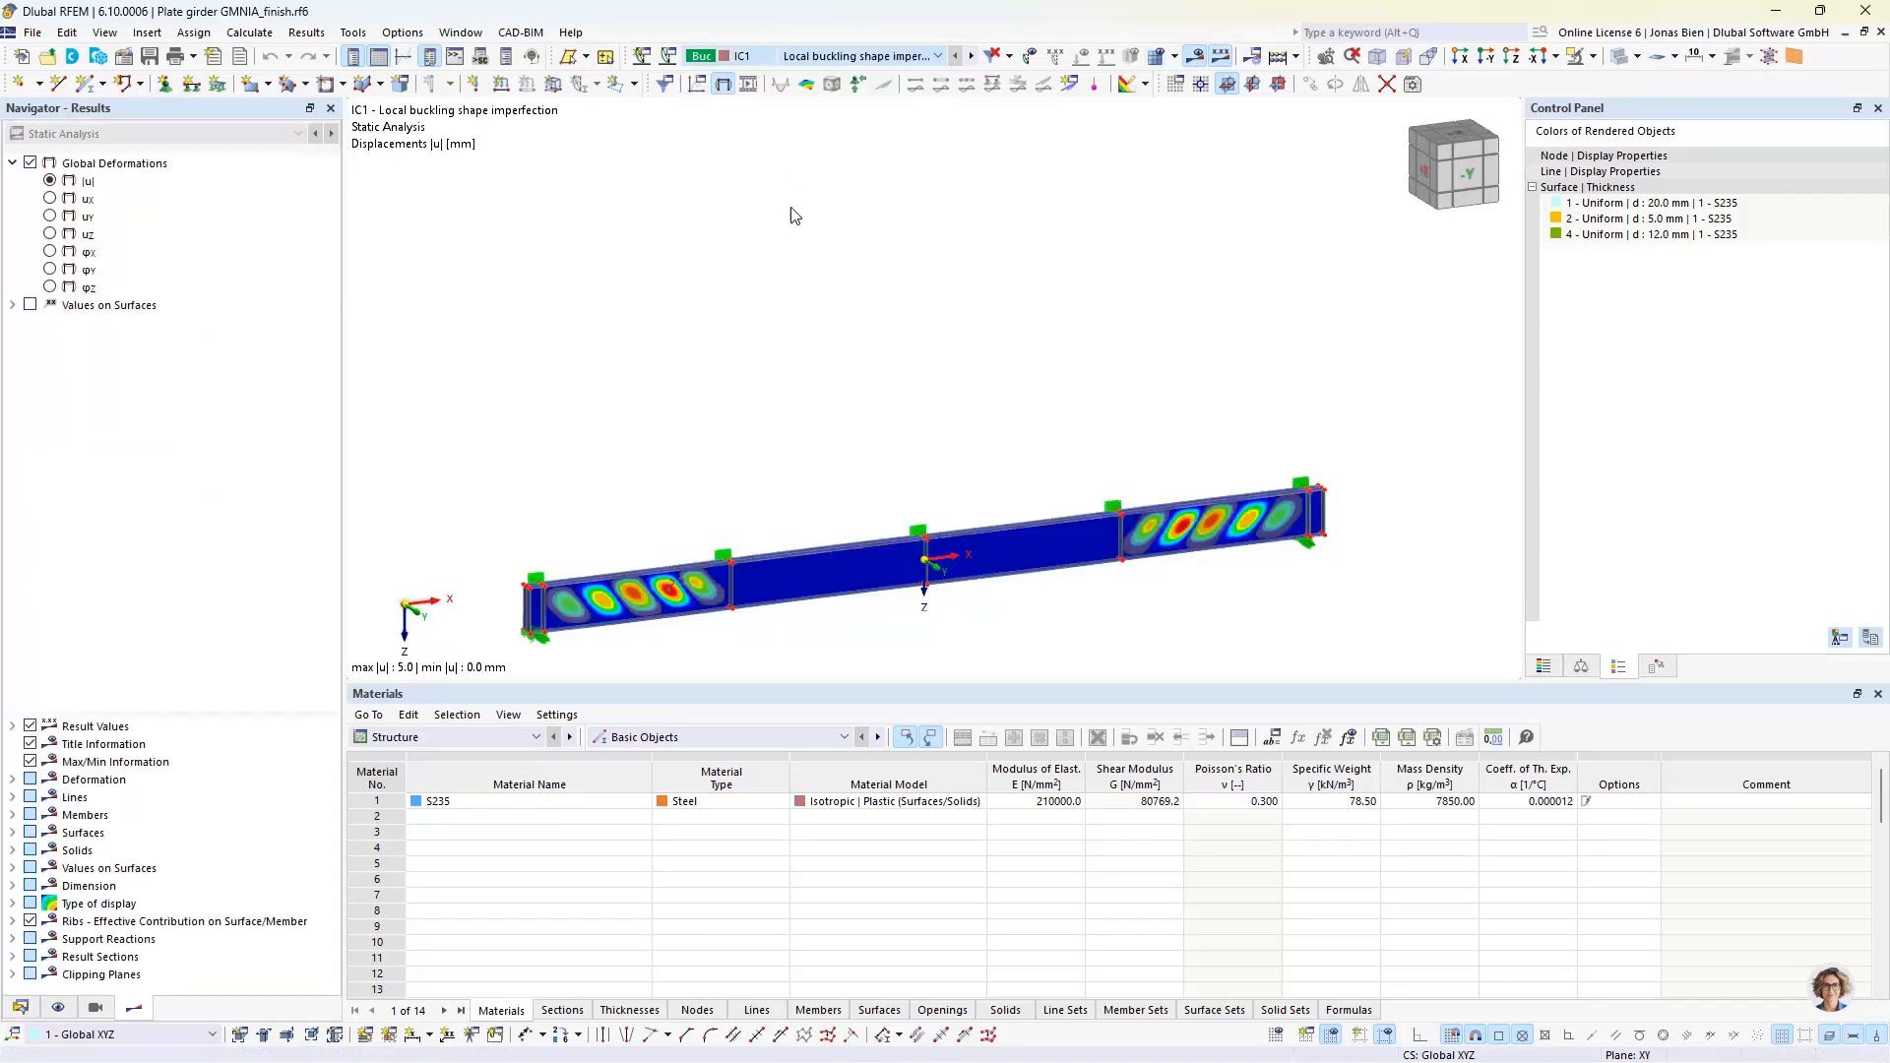
left_click(1447, 187)
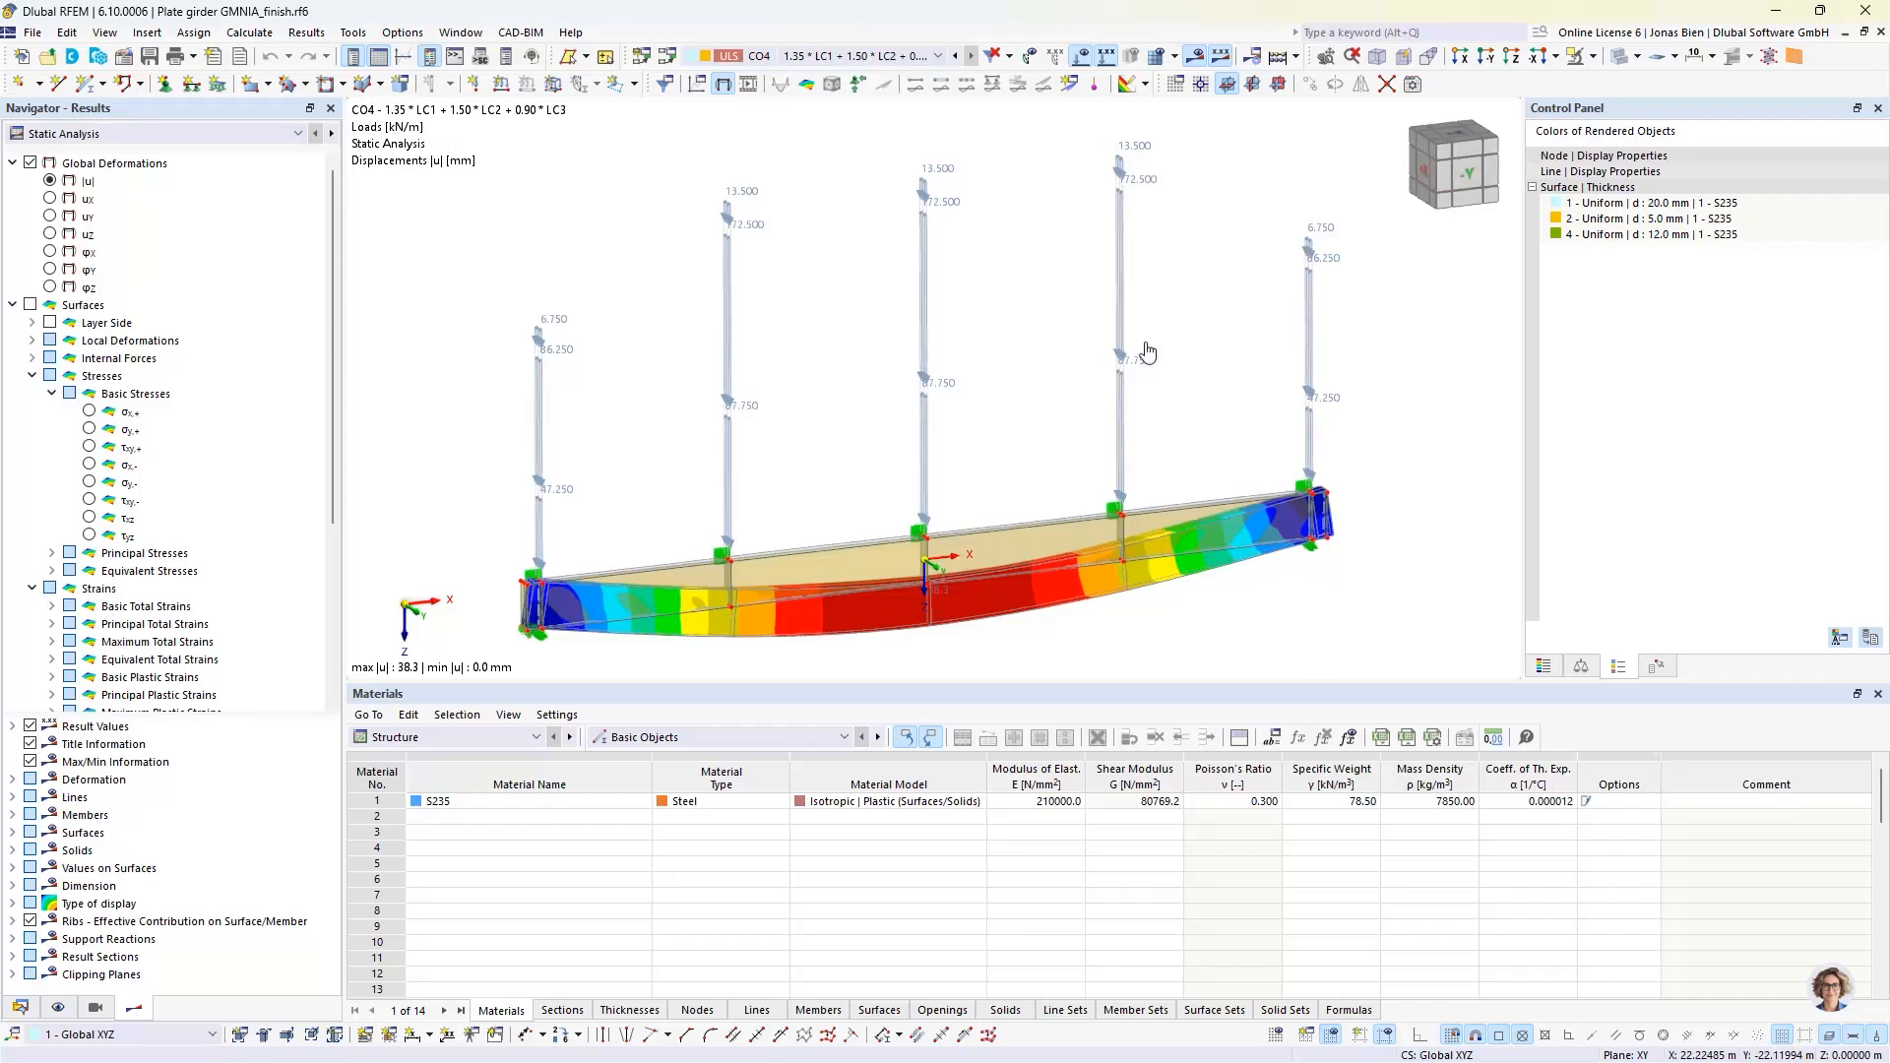
left_click(197, 134)
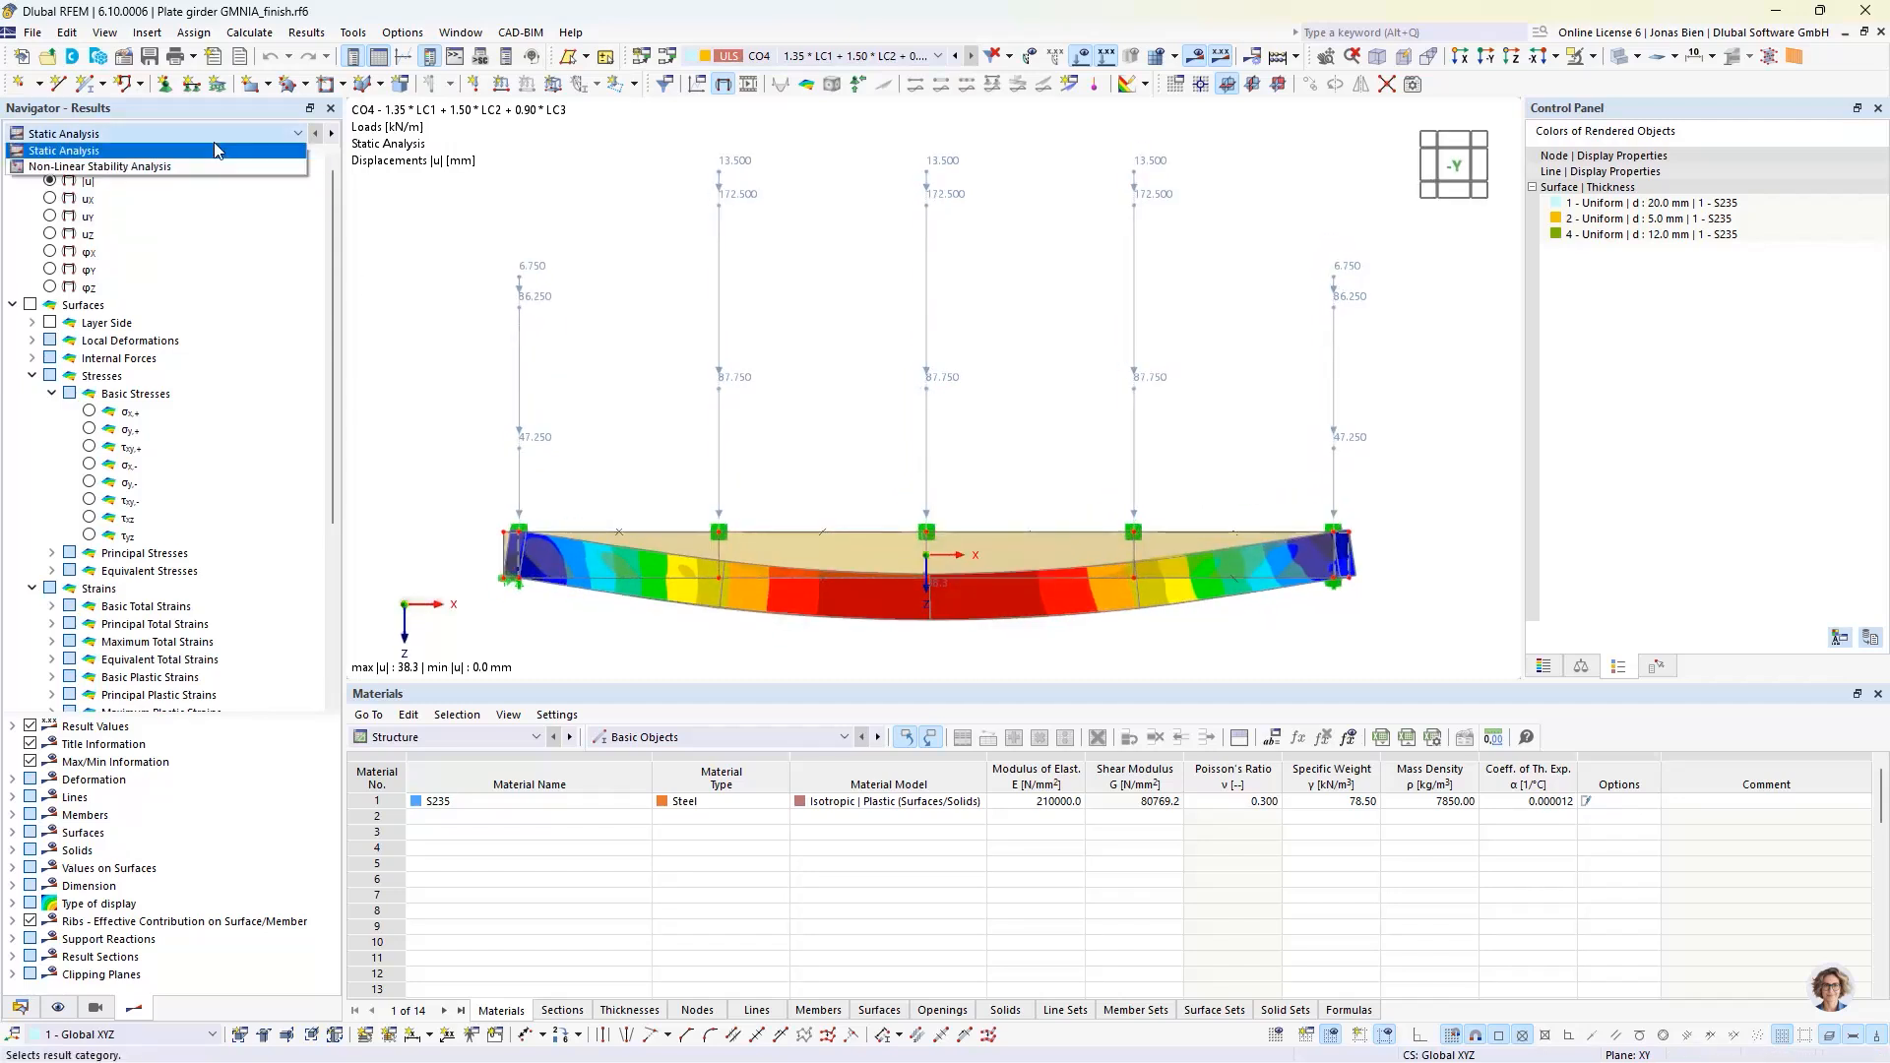
left_click(179, 169)
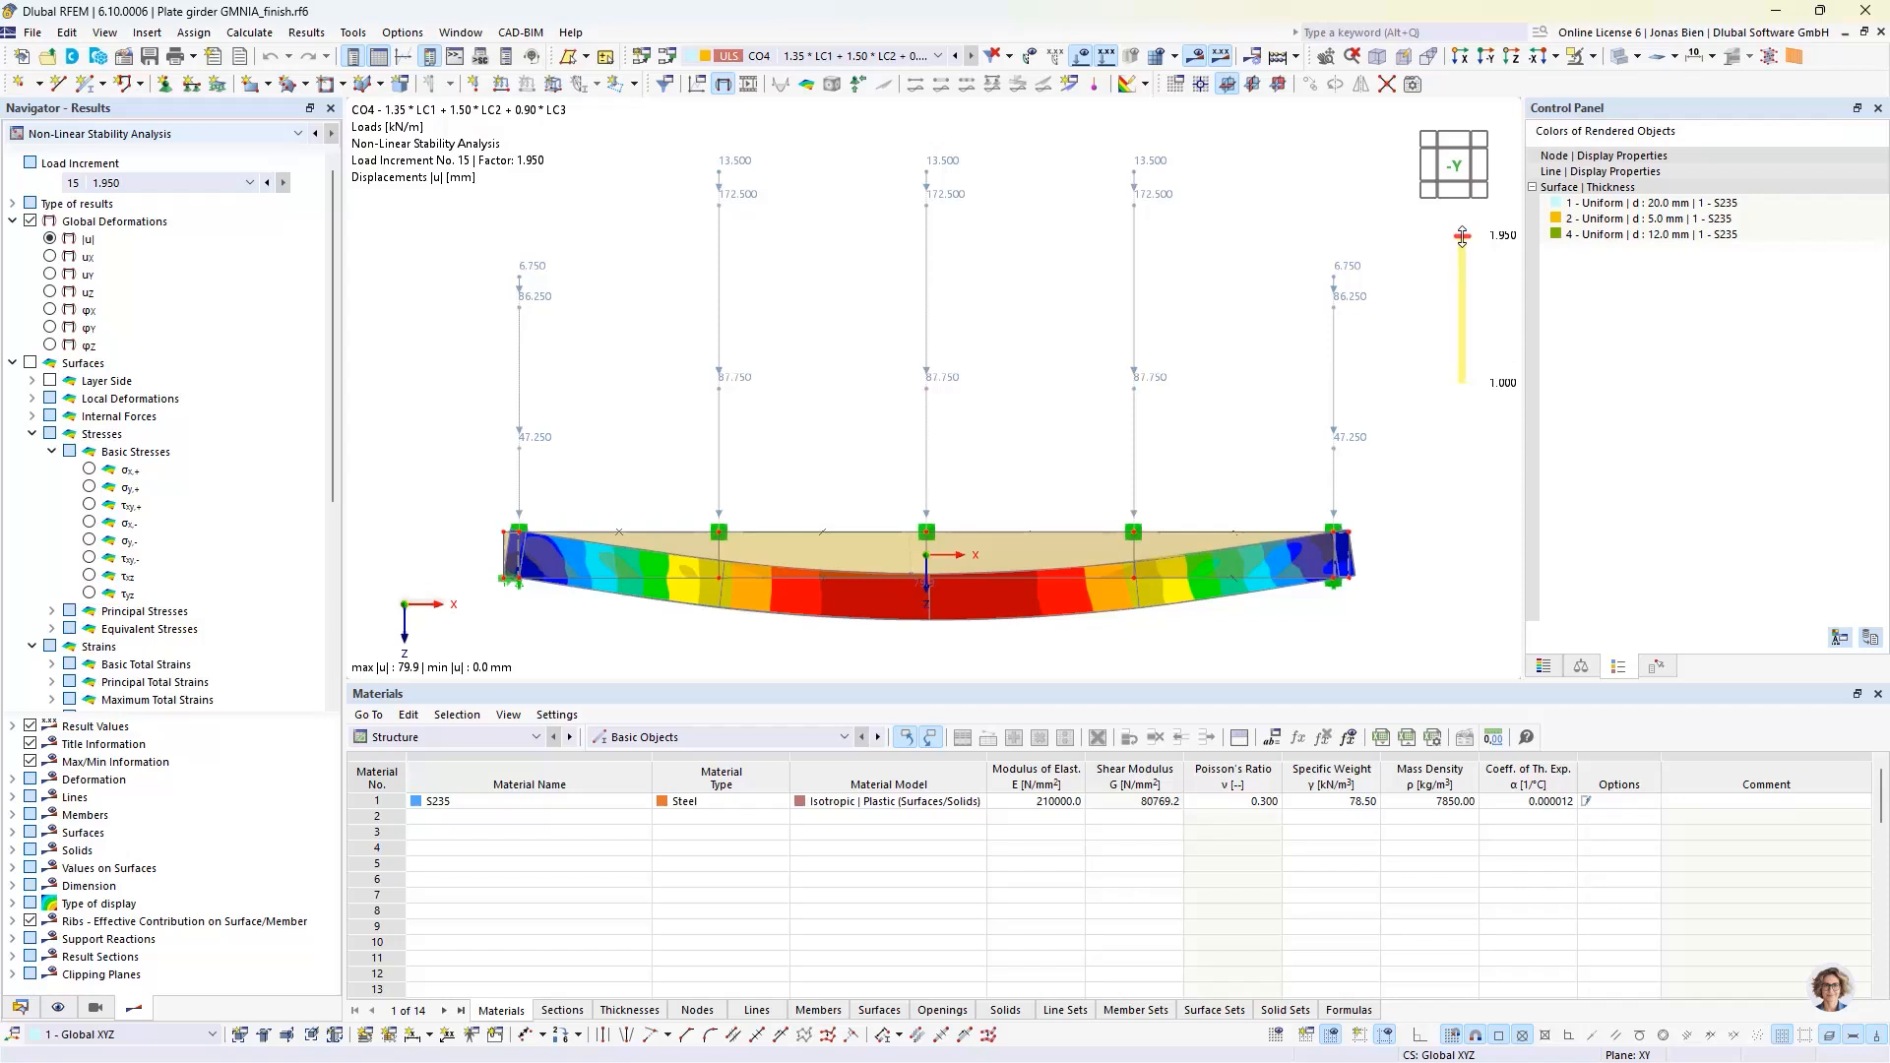
left_click_drag(1462, 237, 1463, 279)
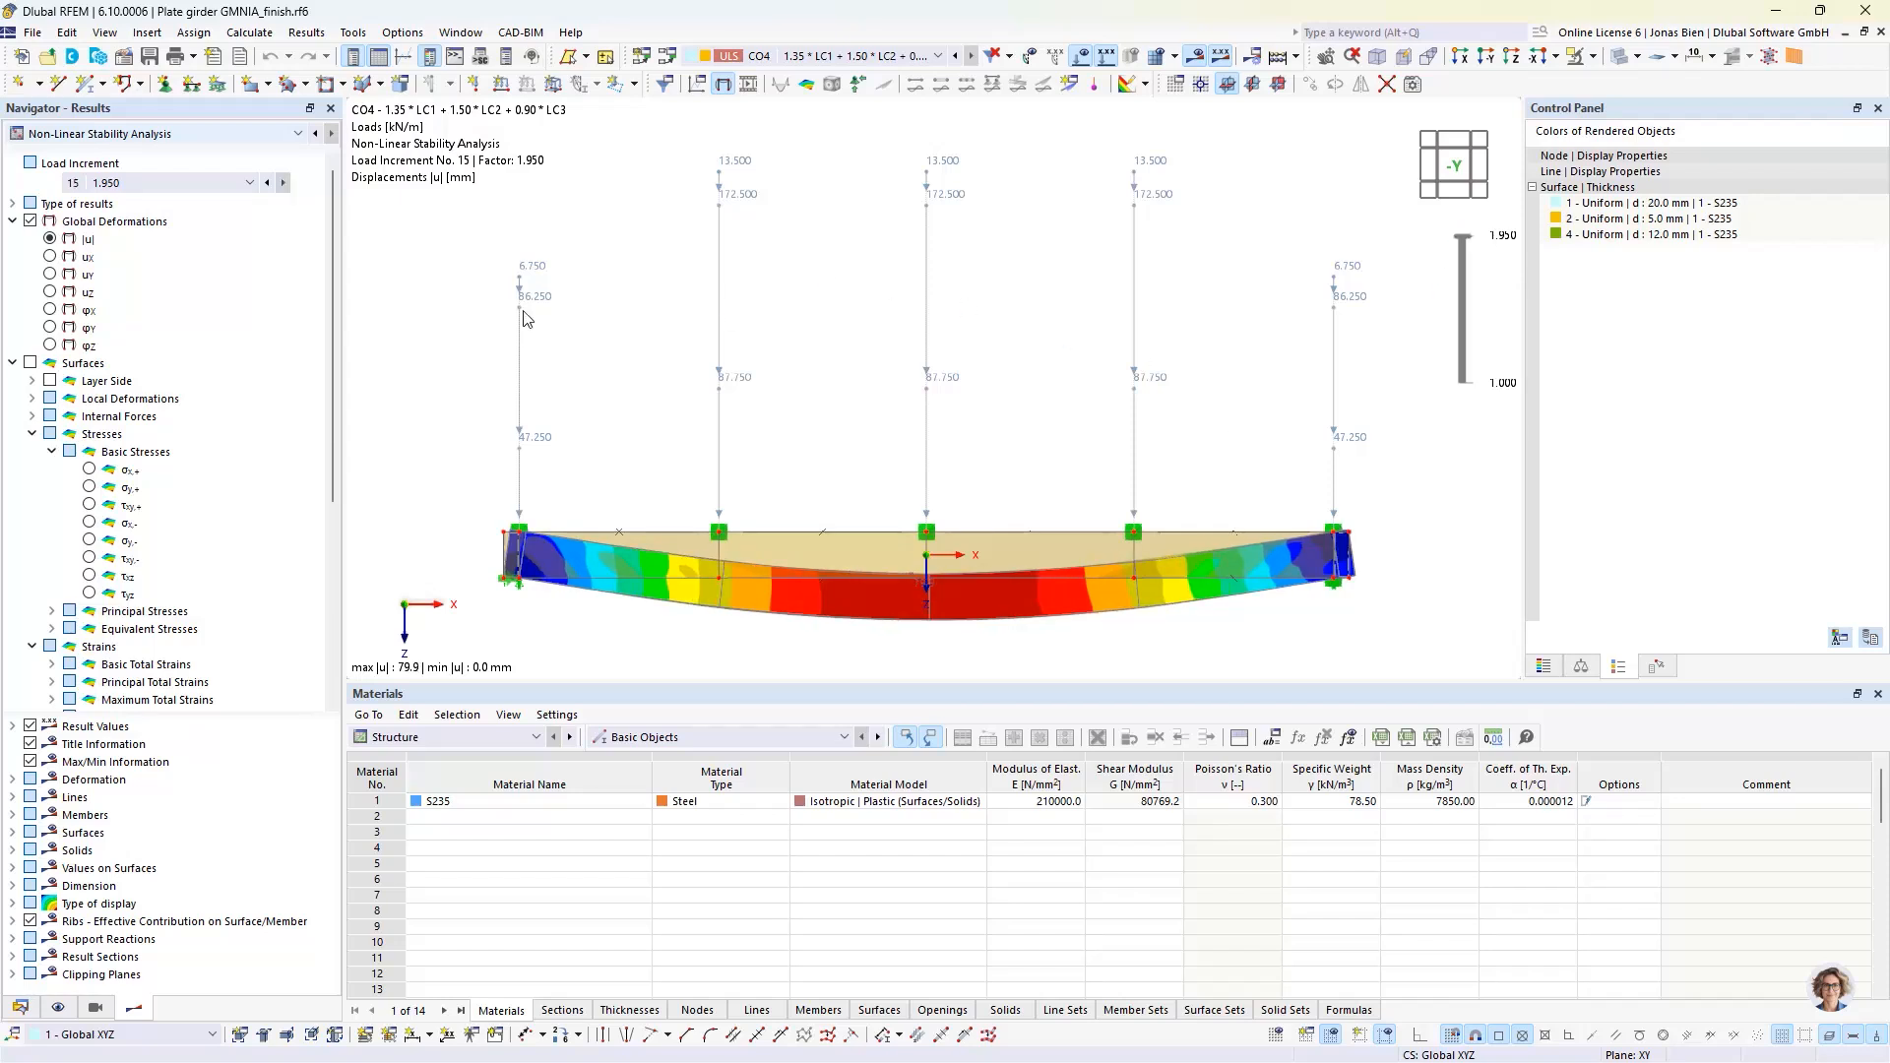
- View the deformed girder along the X axis, fitted to the window, with the loads and model objects hidden
left_click(1428, 164)
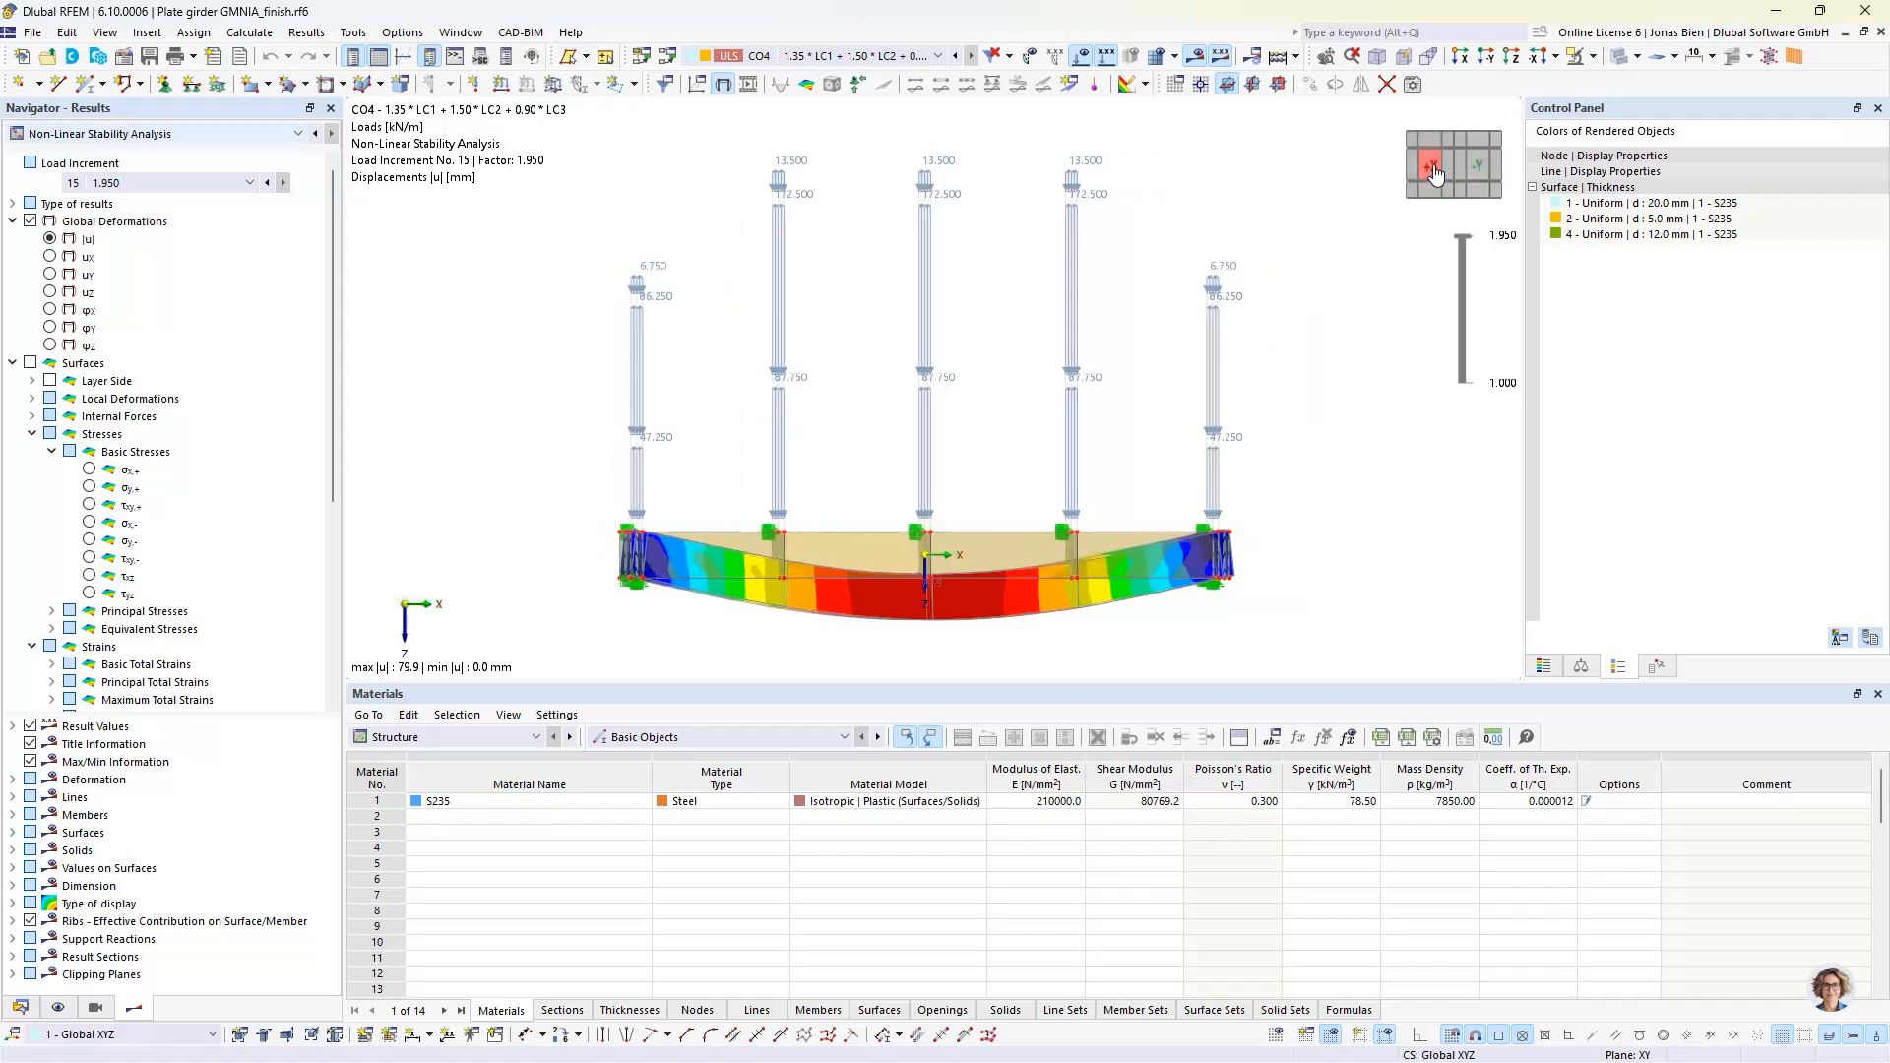
left_click(1429, 165)
left_click(1082, 55)
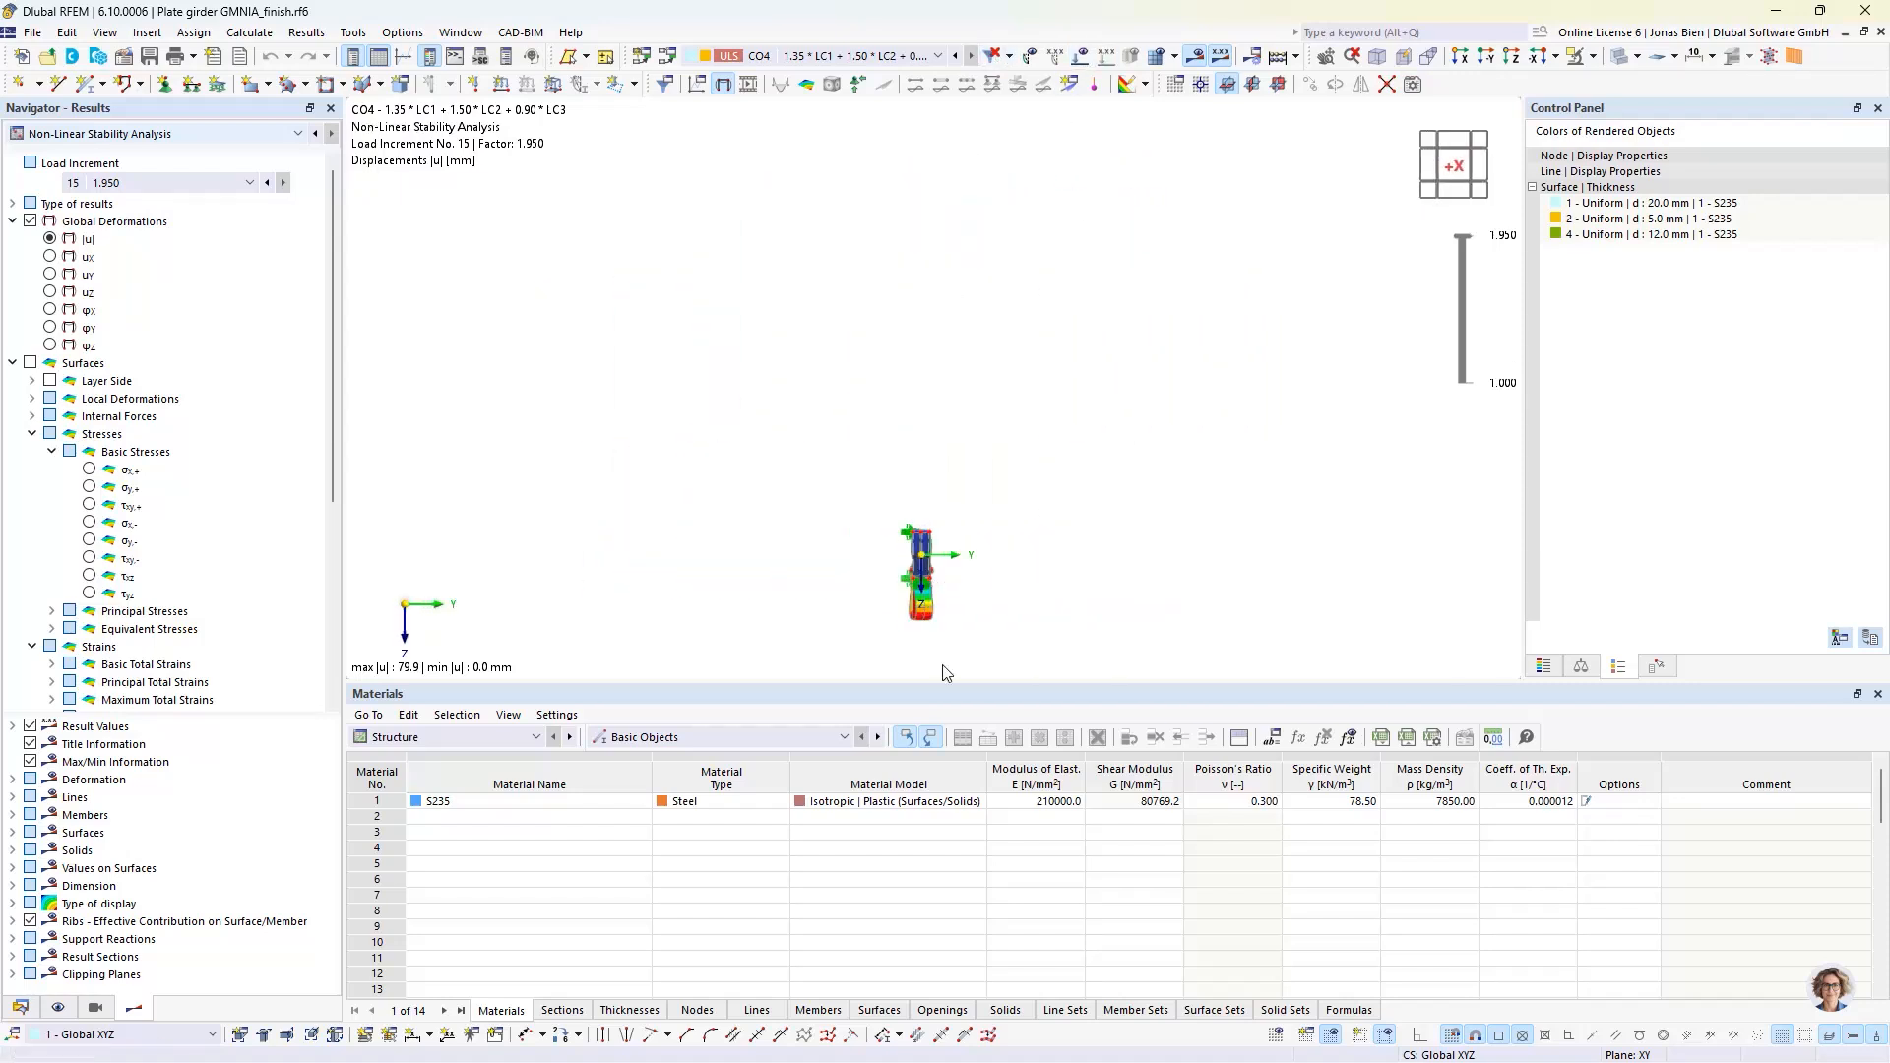
key("F8")
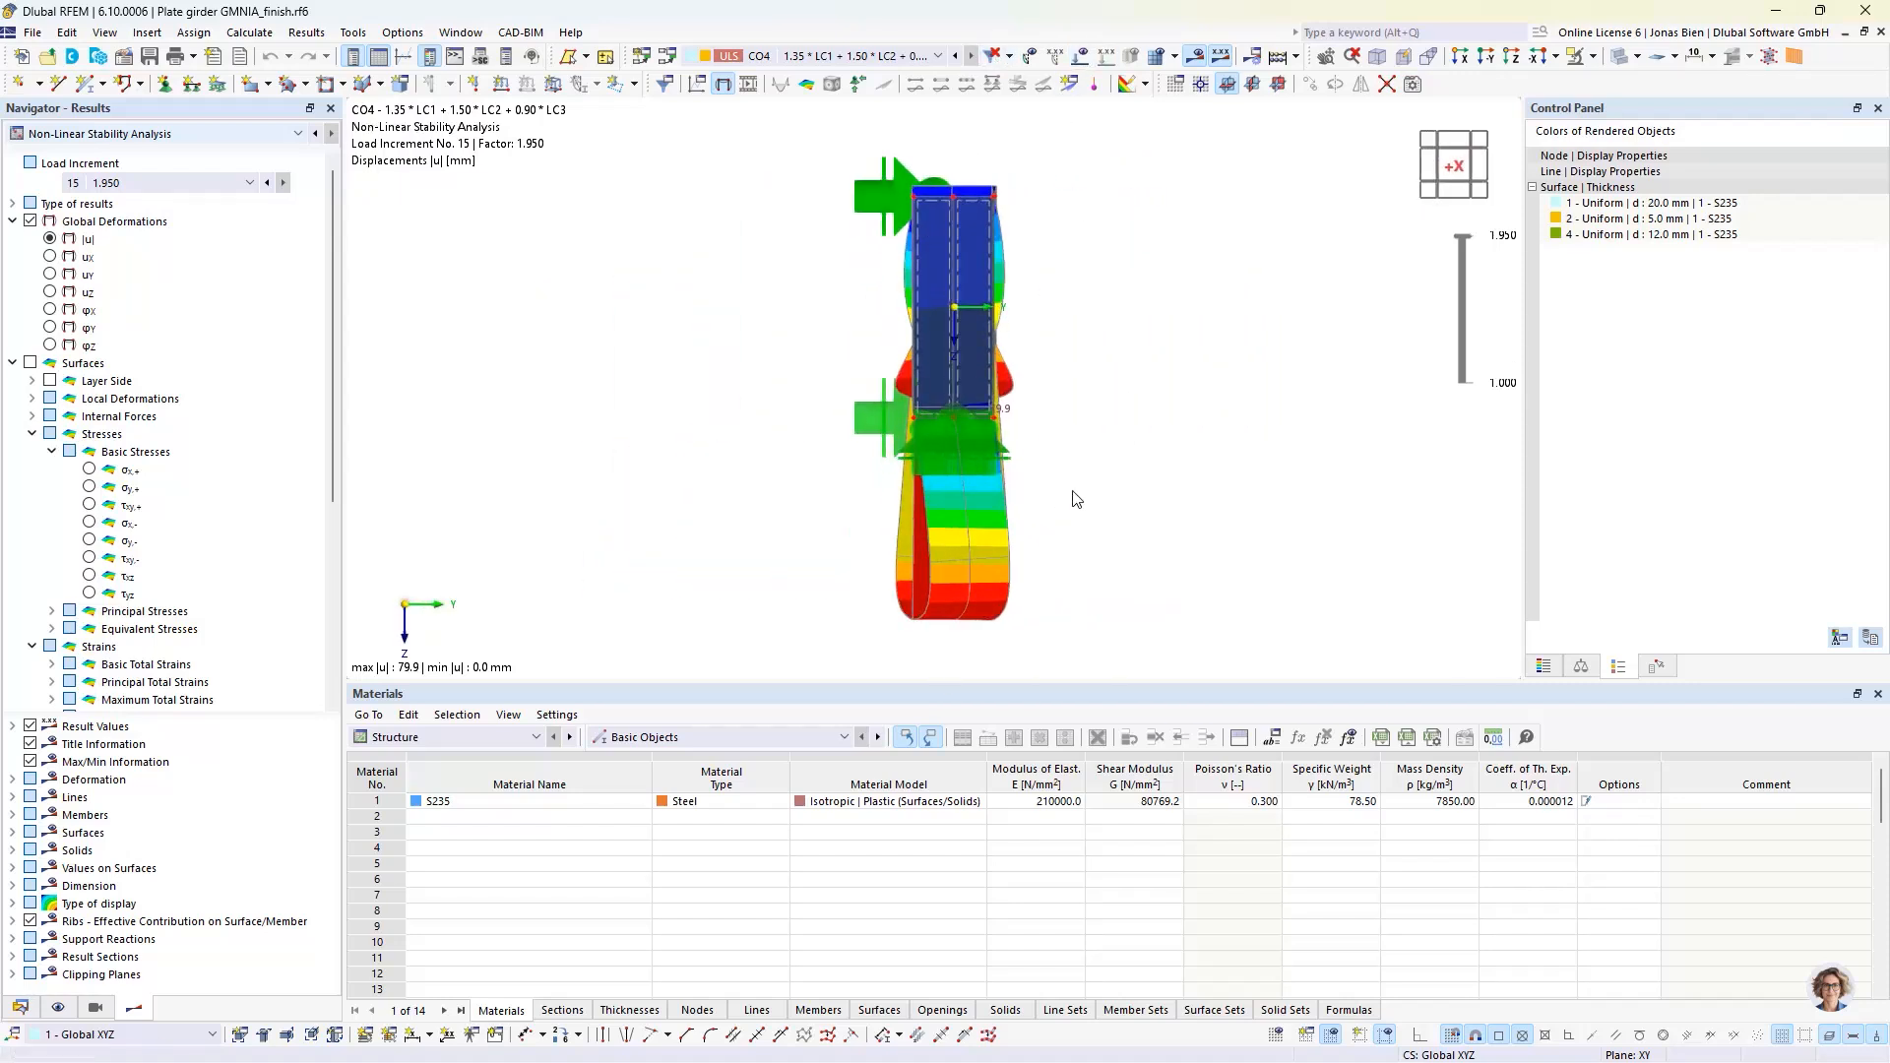
left_click(95, 1008)
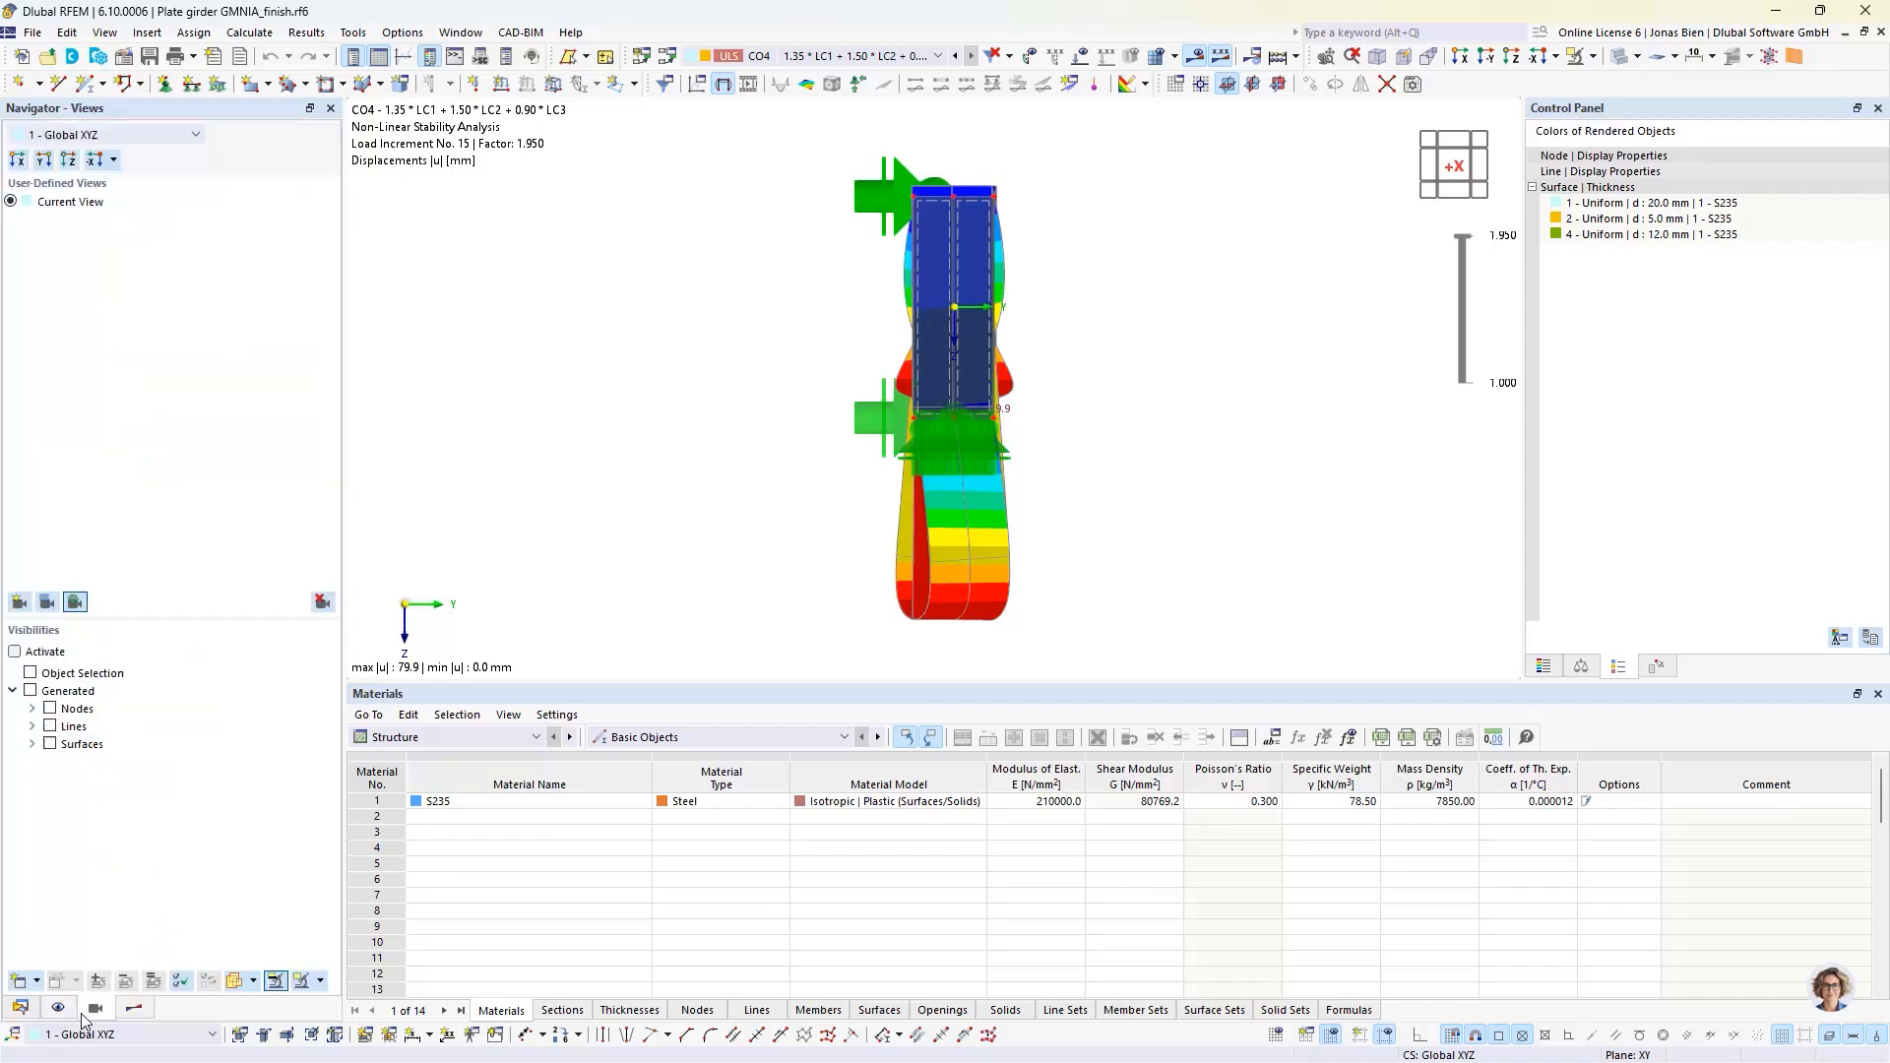
left_click(58, 1008)
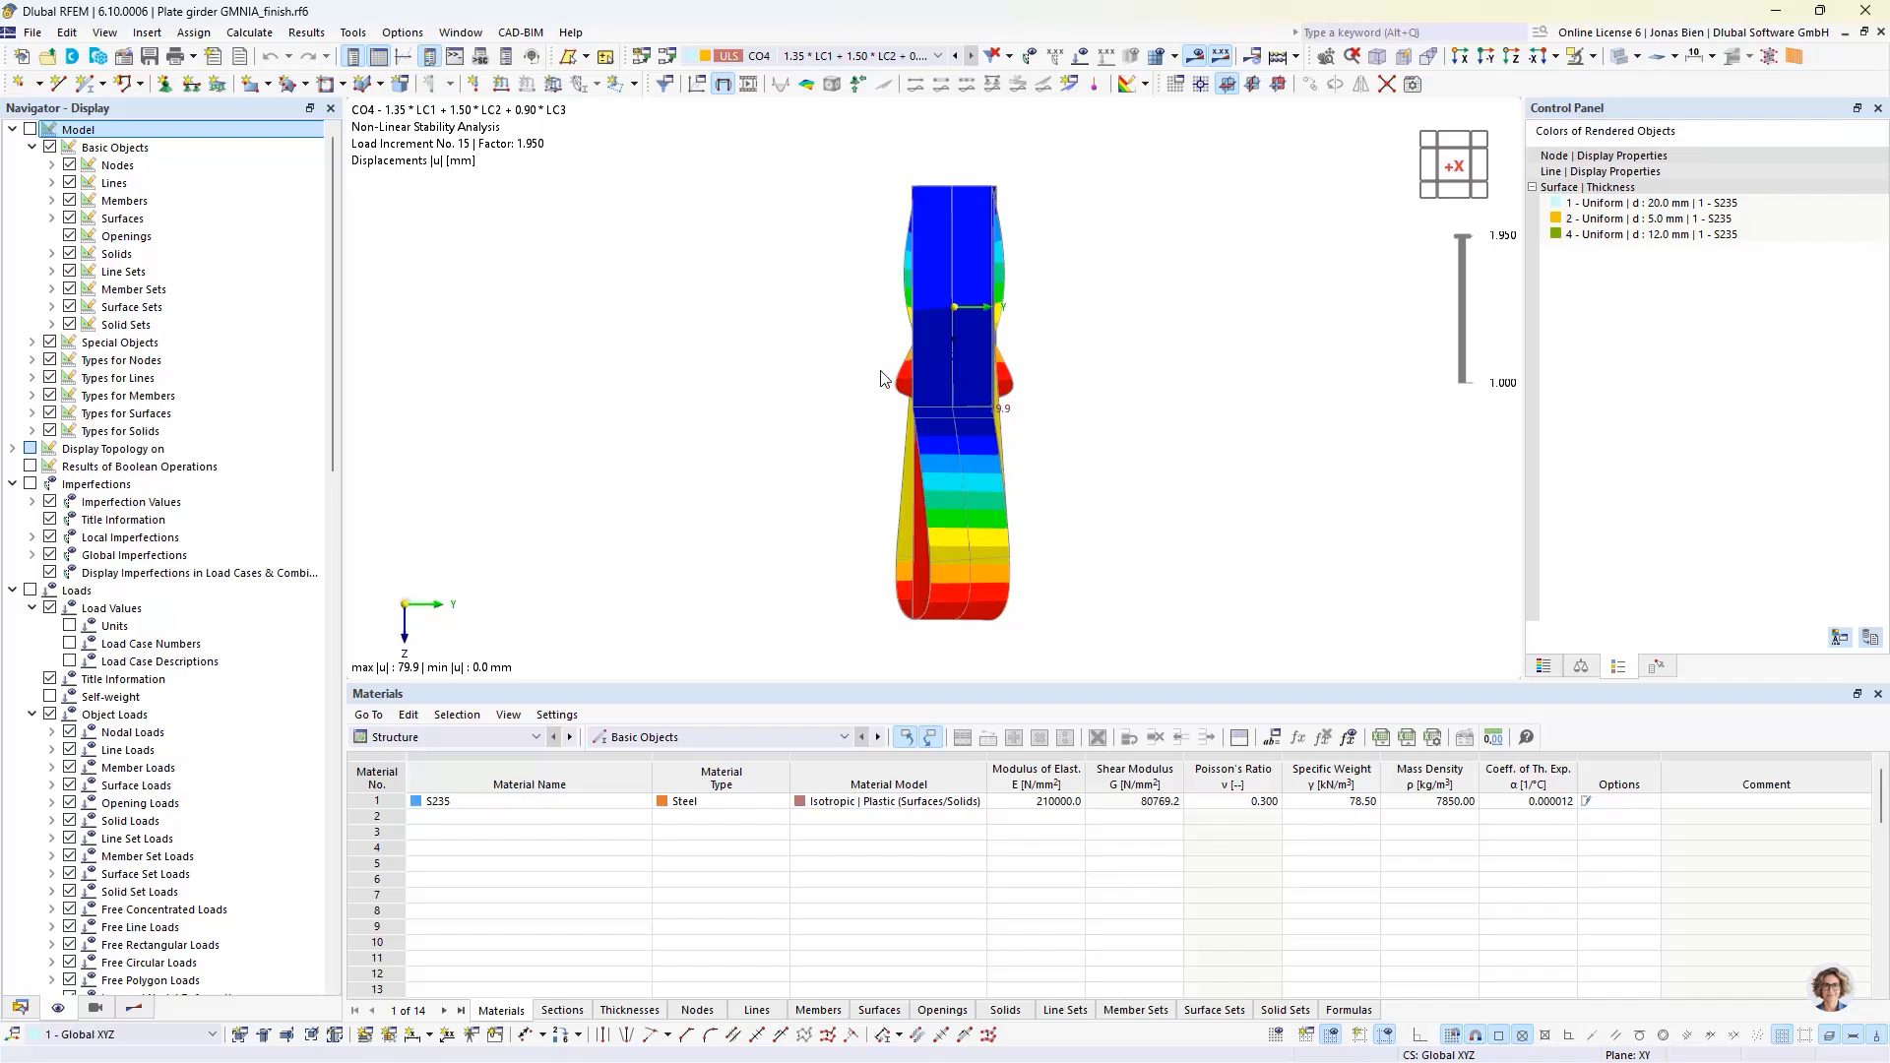
left_click(138, 1008)
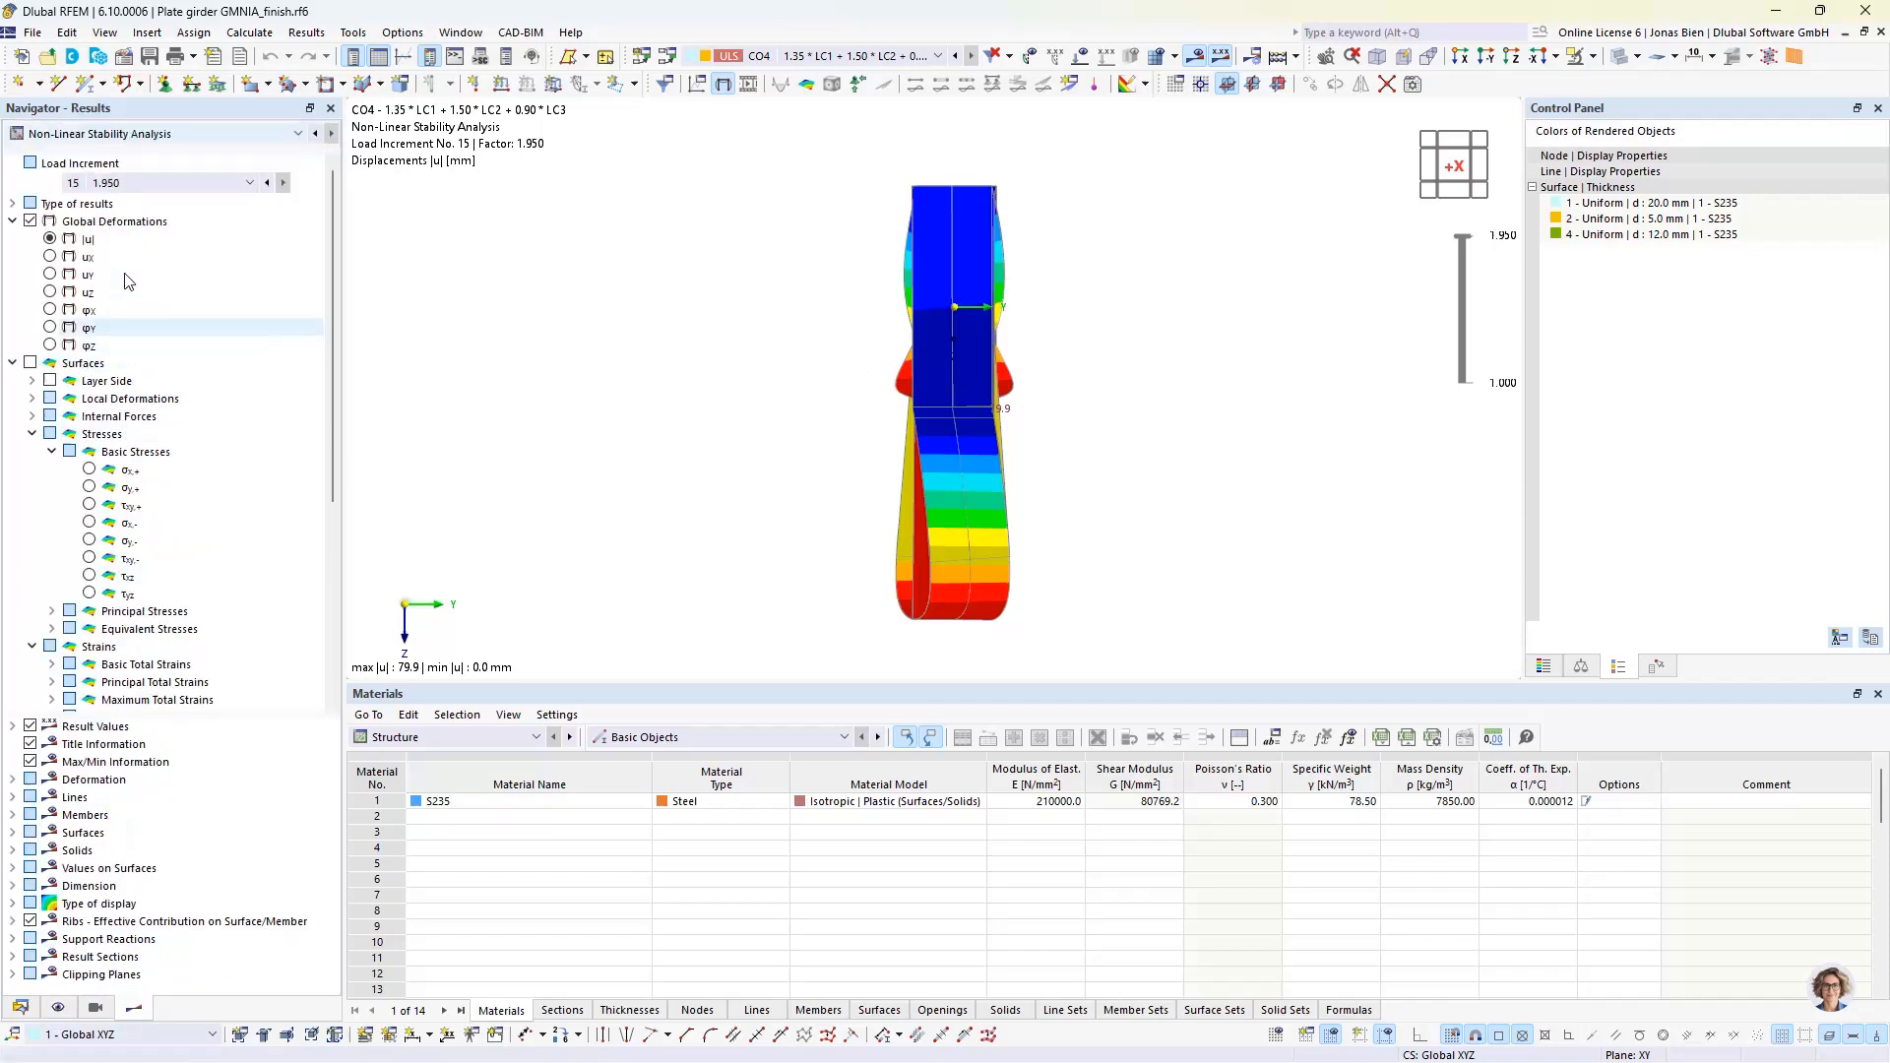
- Animate the global deformation over the load increments of CO4 and examine the deformed girder from an oblique view
right_click(145, 184)
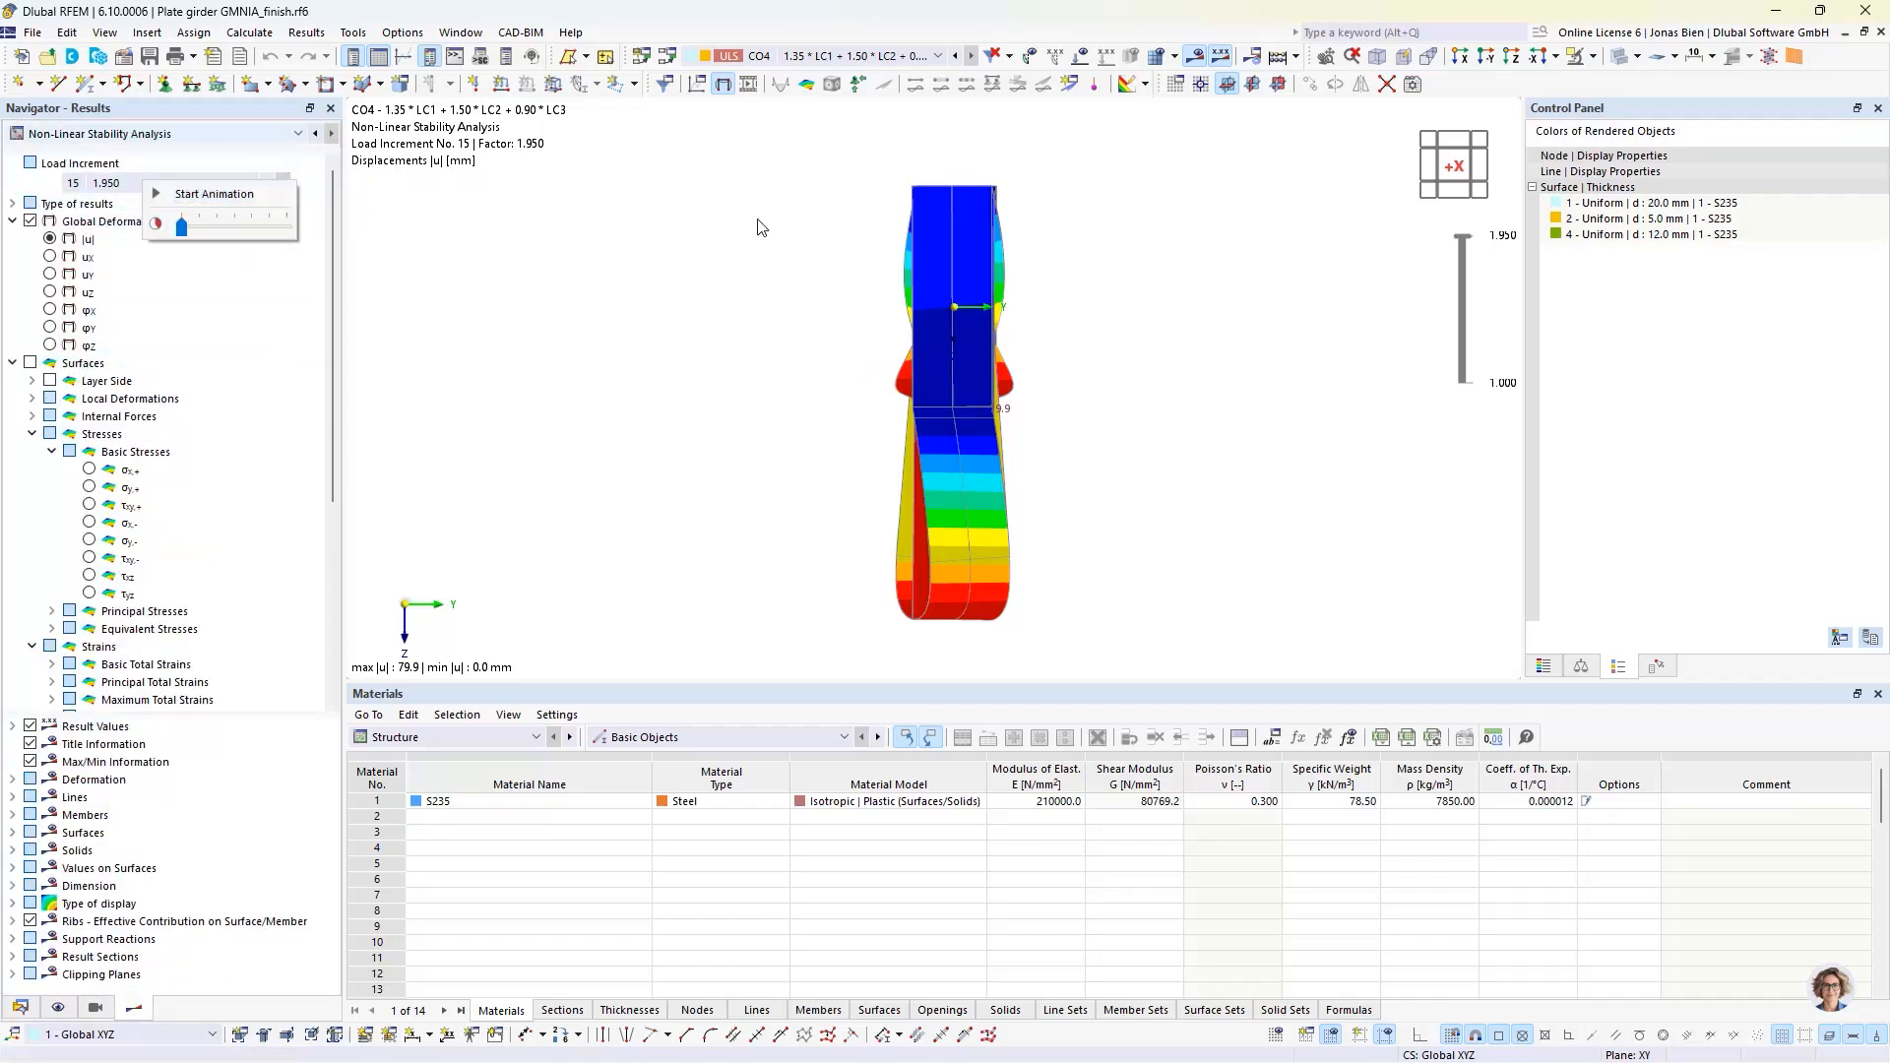
left_click(168, 196)
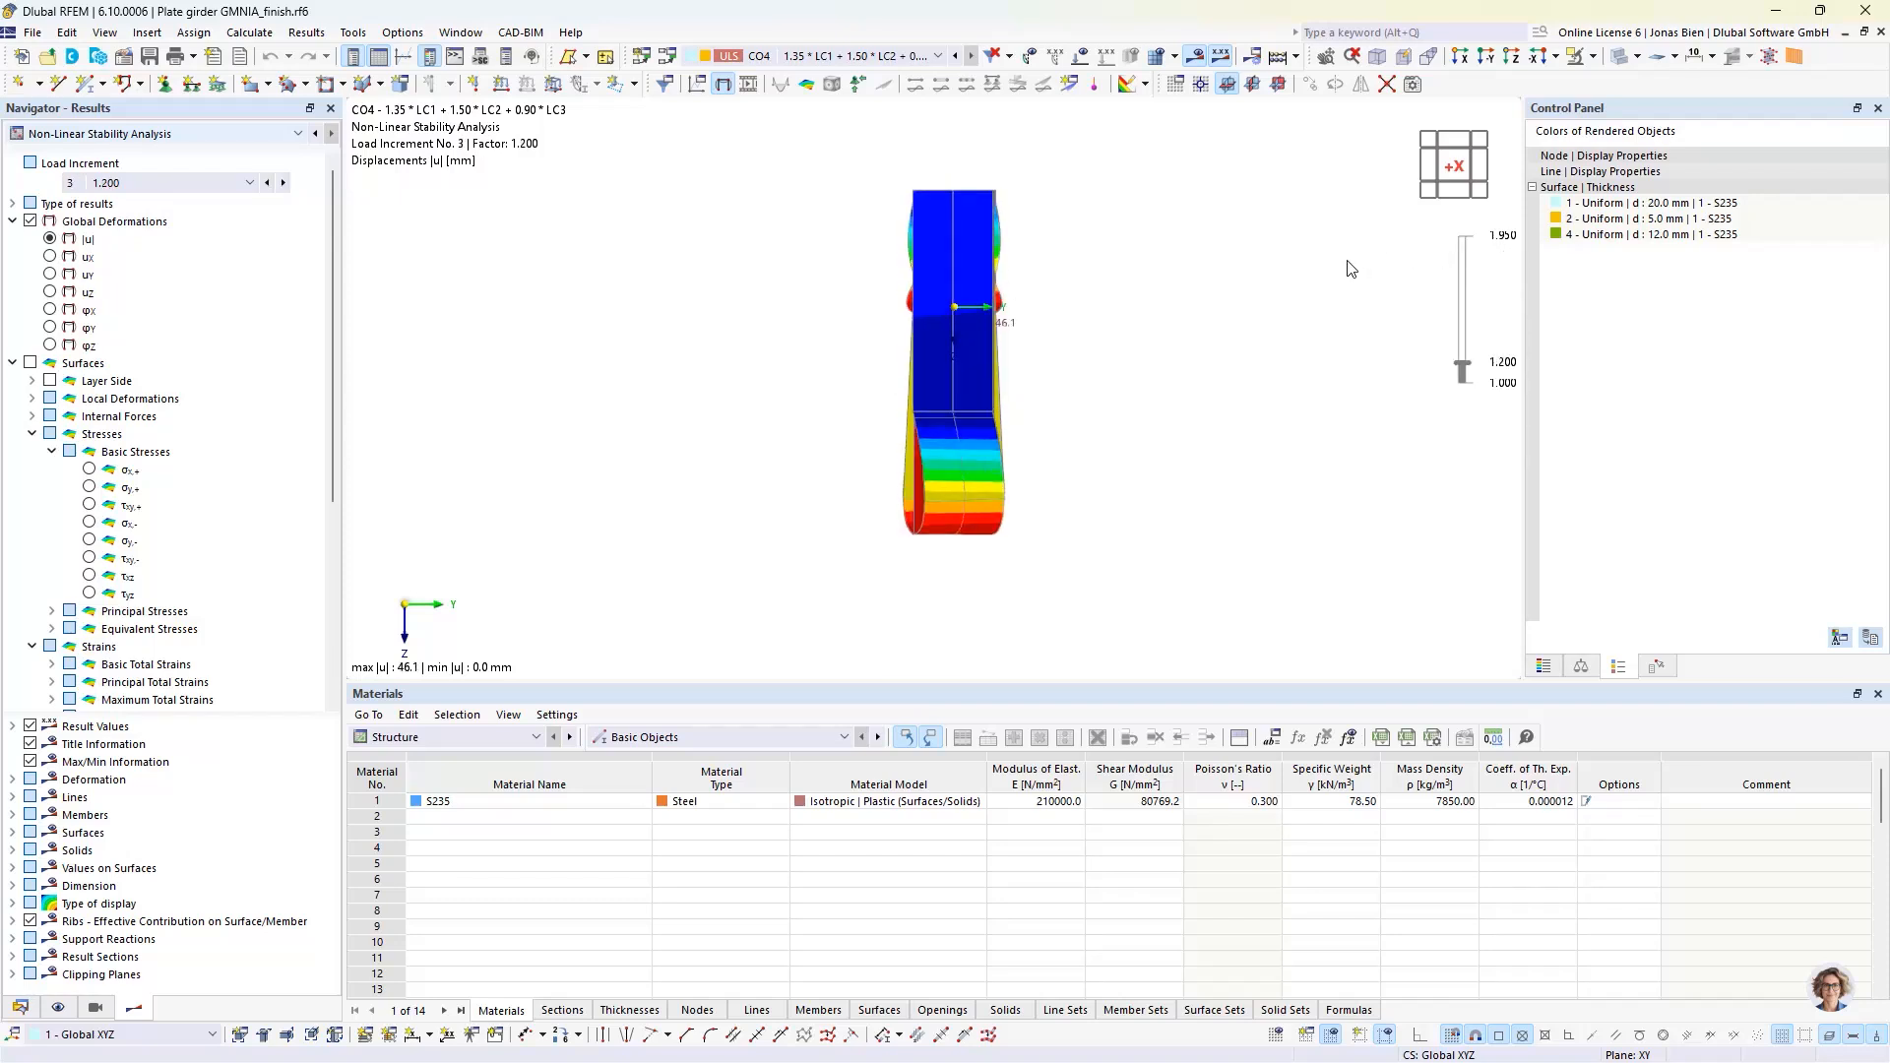
middle_click_drag(1257, 302, 1083, 425, "ctrl")
scroll(1214, 321, "down", 3)
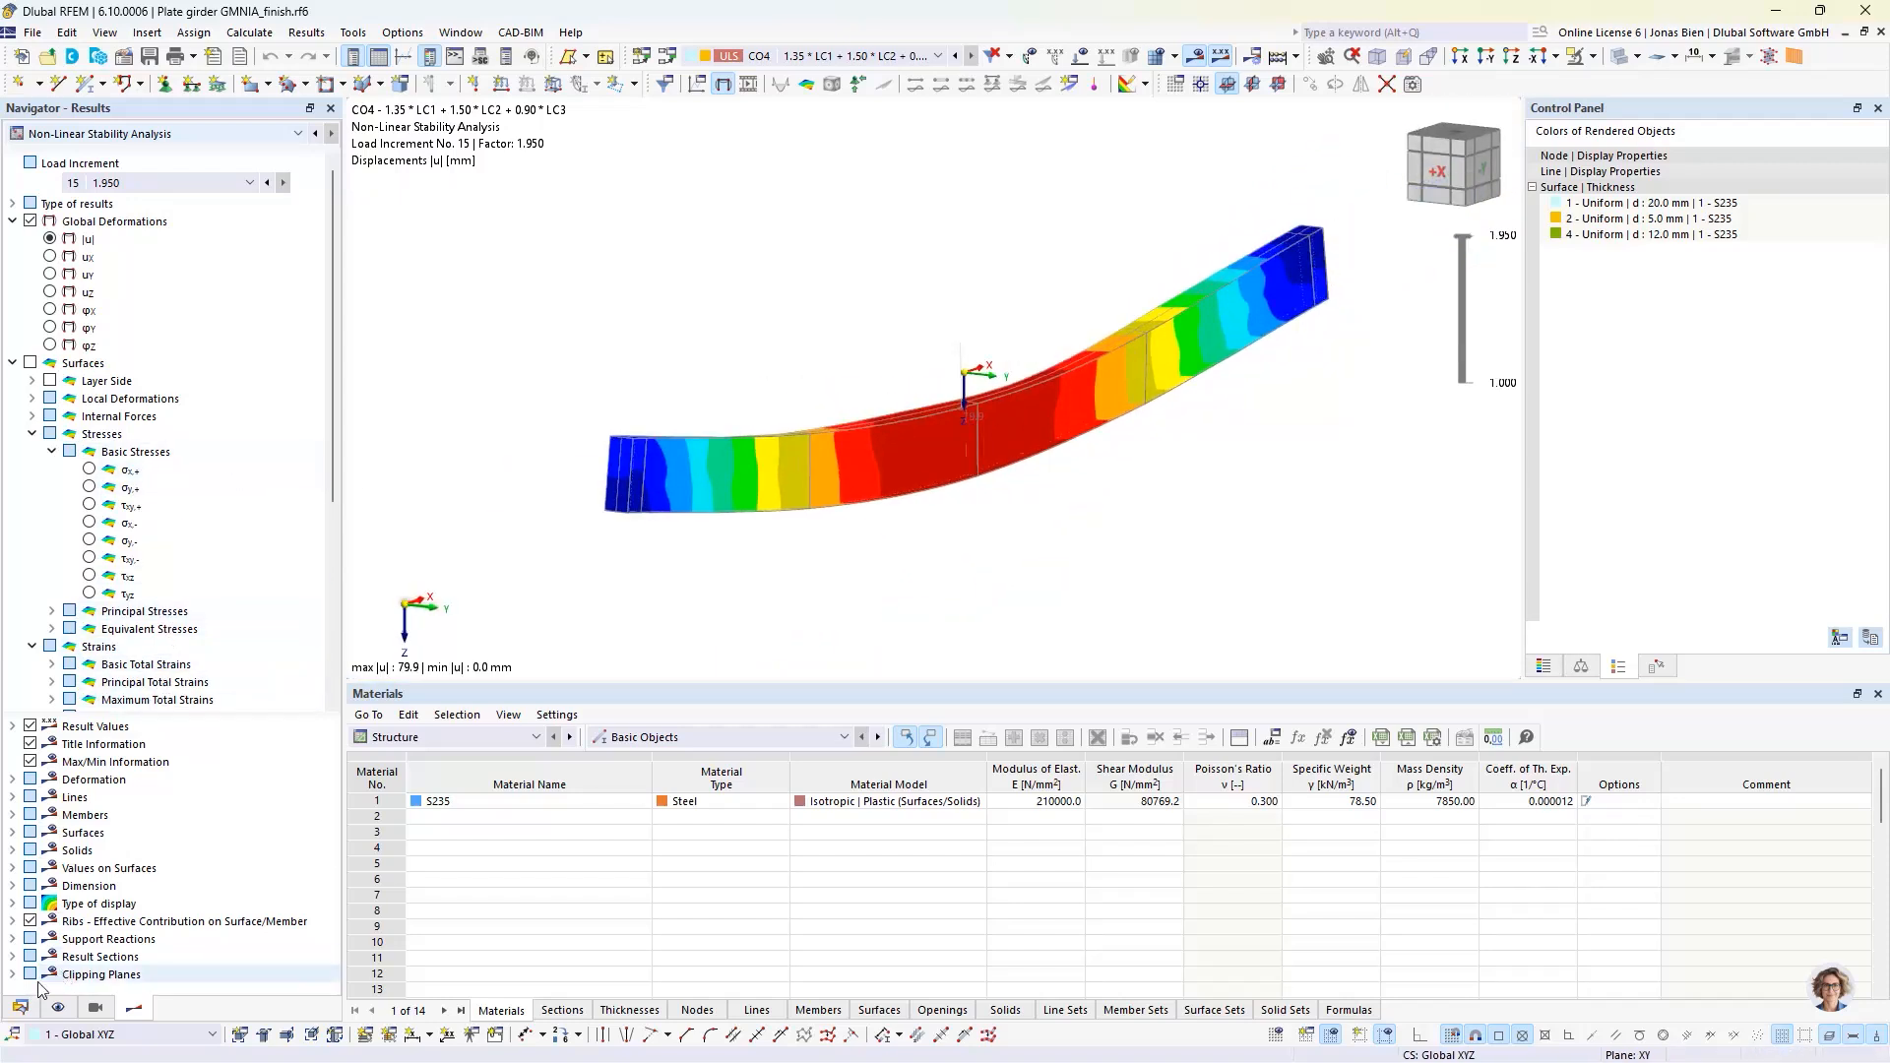
- Examine the end of the load factor versus |u| curve in calculation diagram CD1 and leave the diagram without applying changes
left_click(19, 1008)
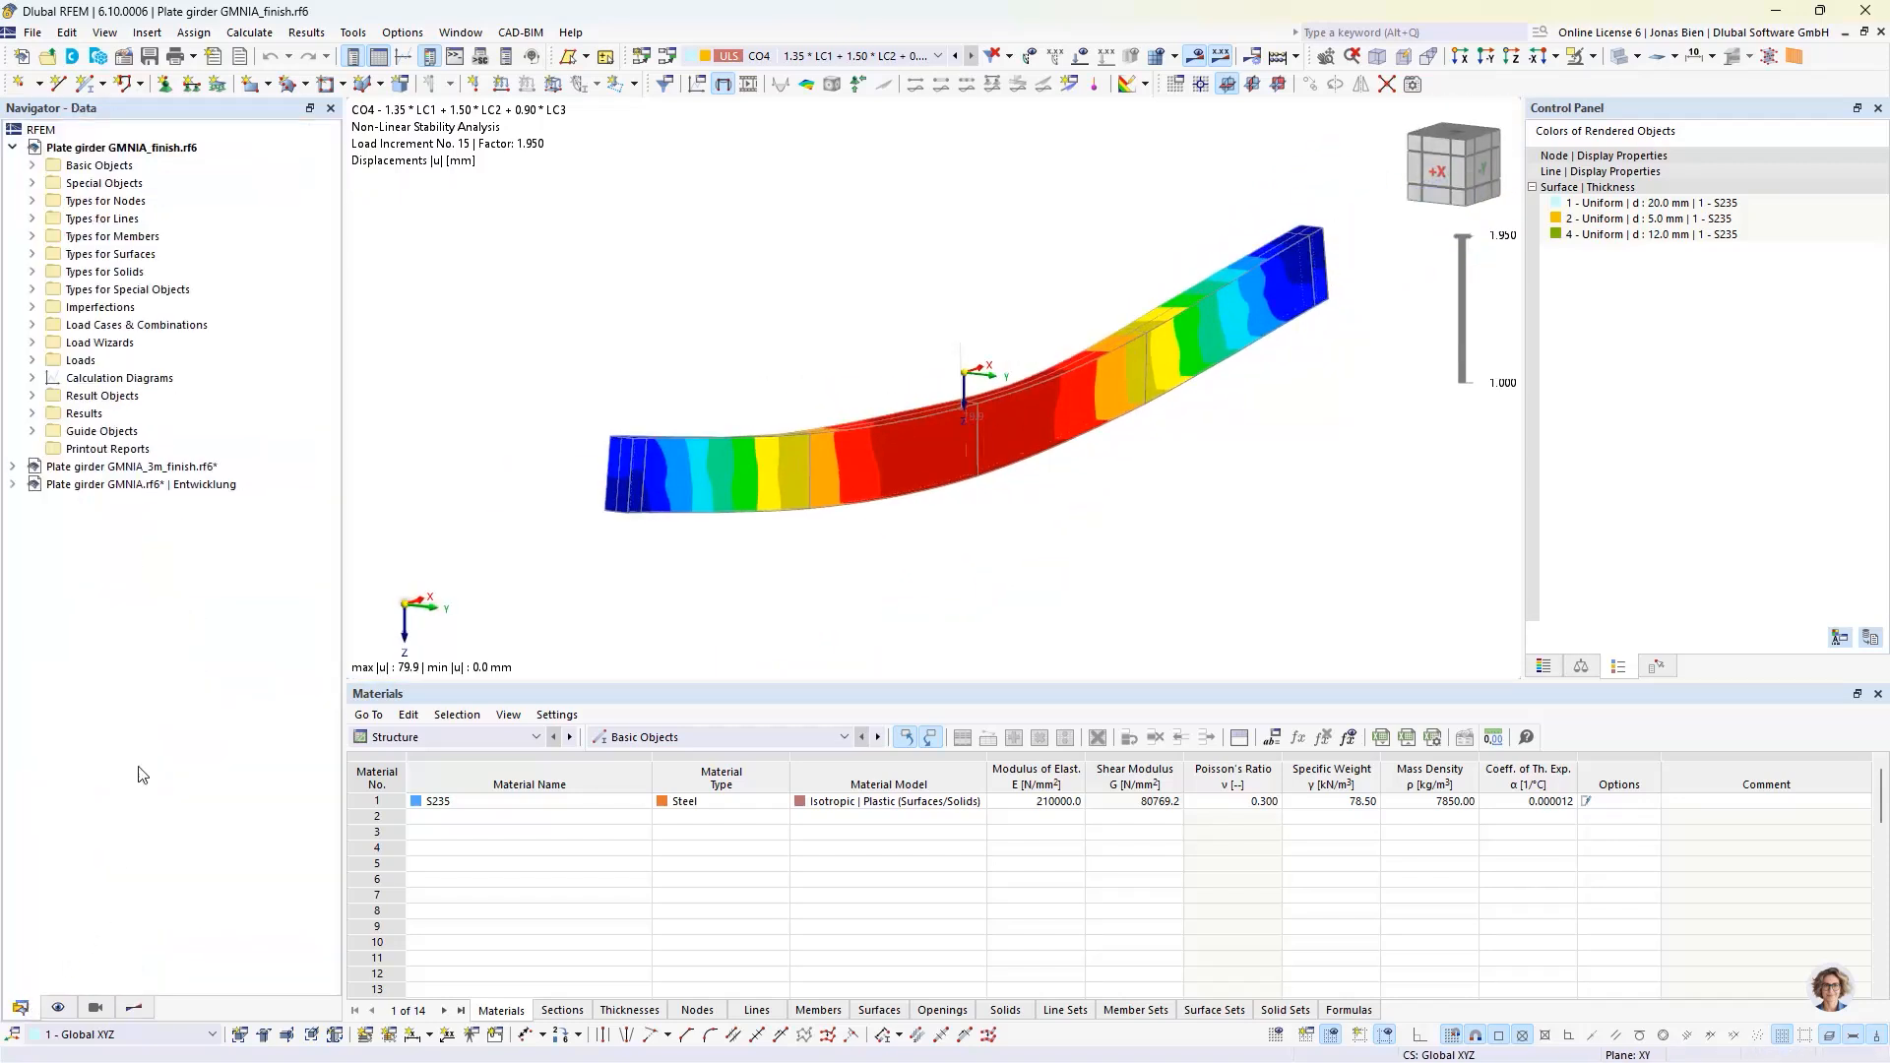
left_click(32, 378)
double_click(118, 395)
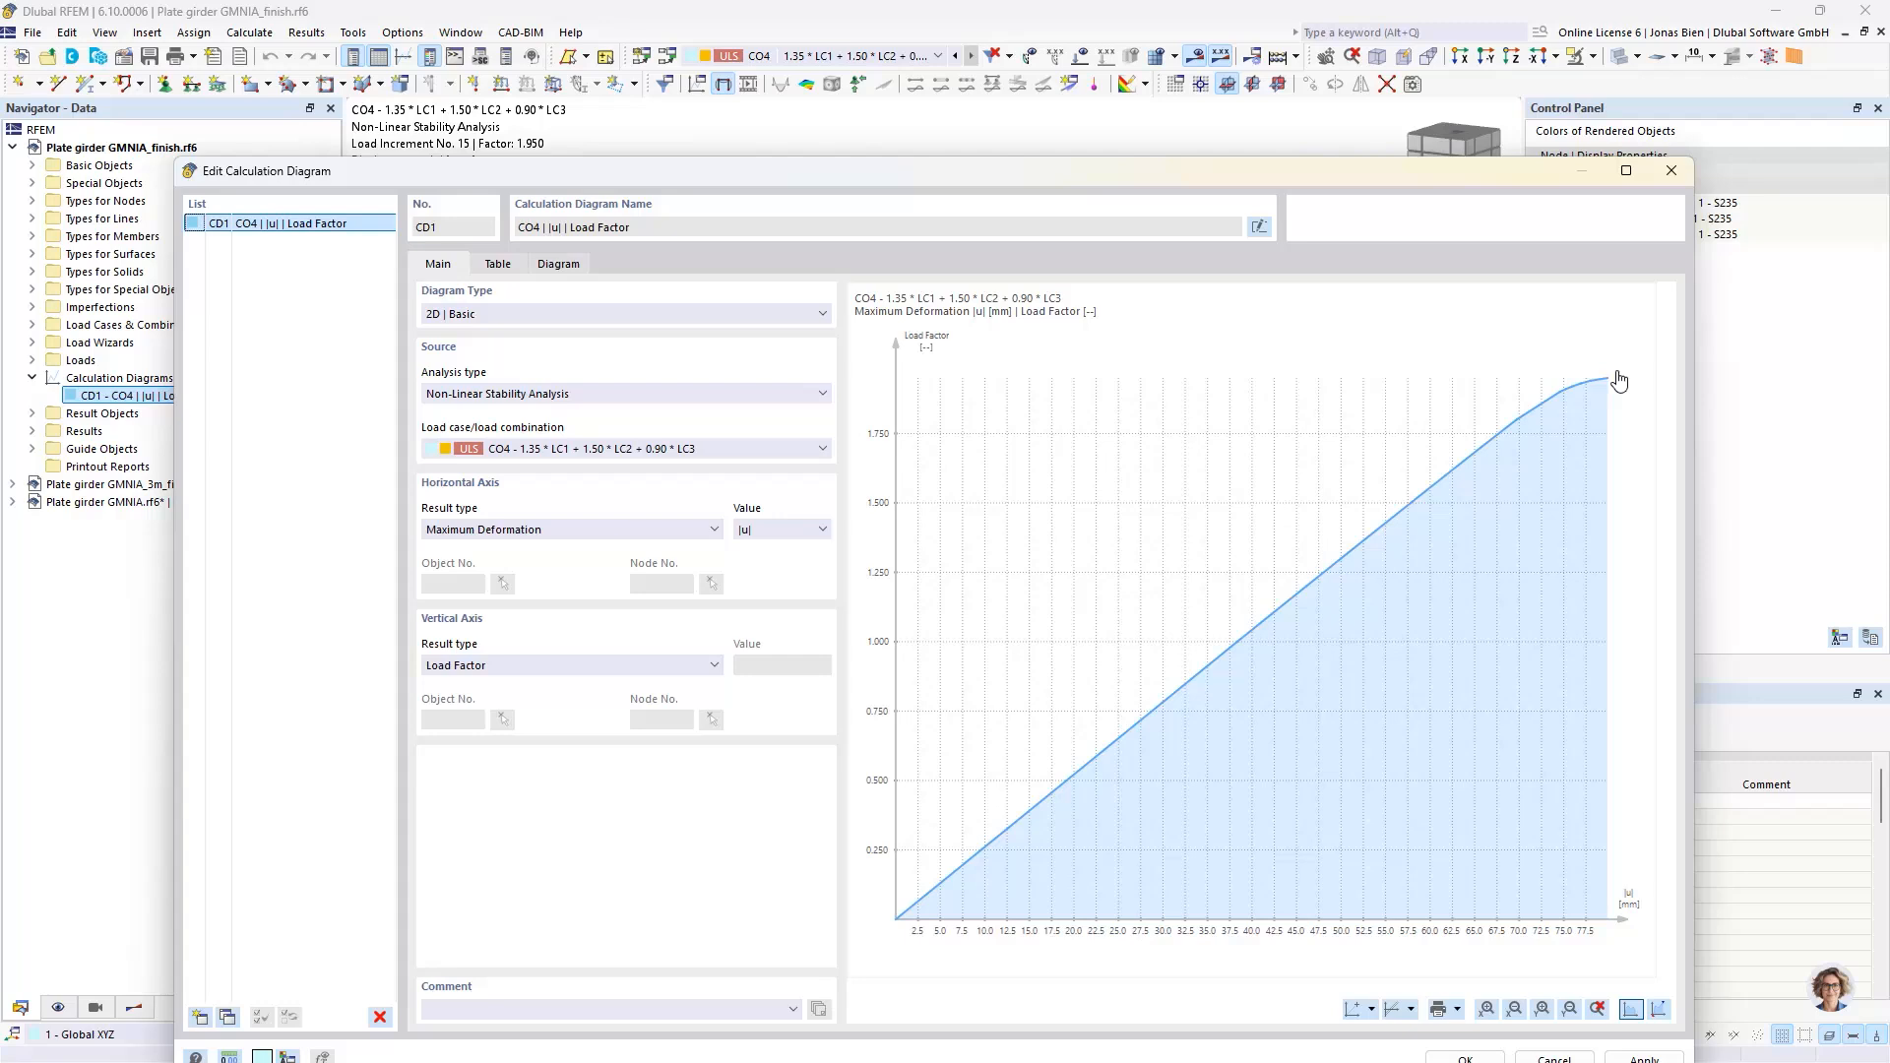
mouse_move(1614, 384)
left_click(1674, 173)
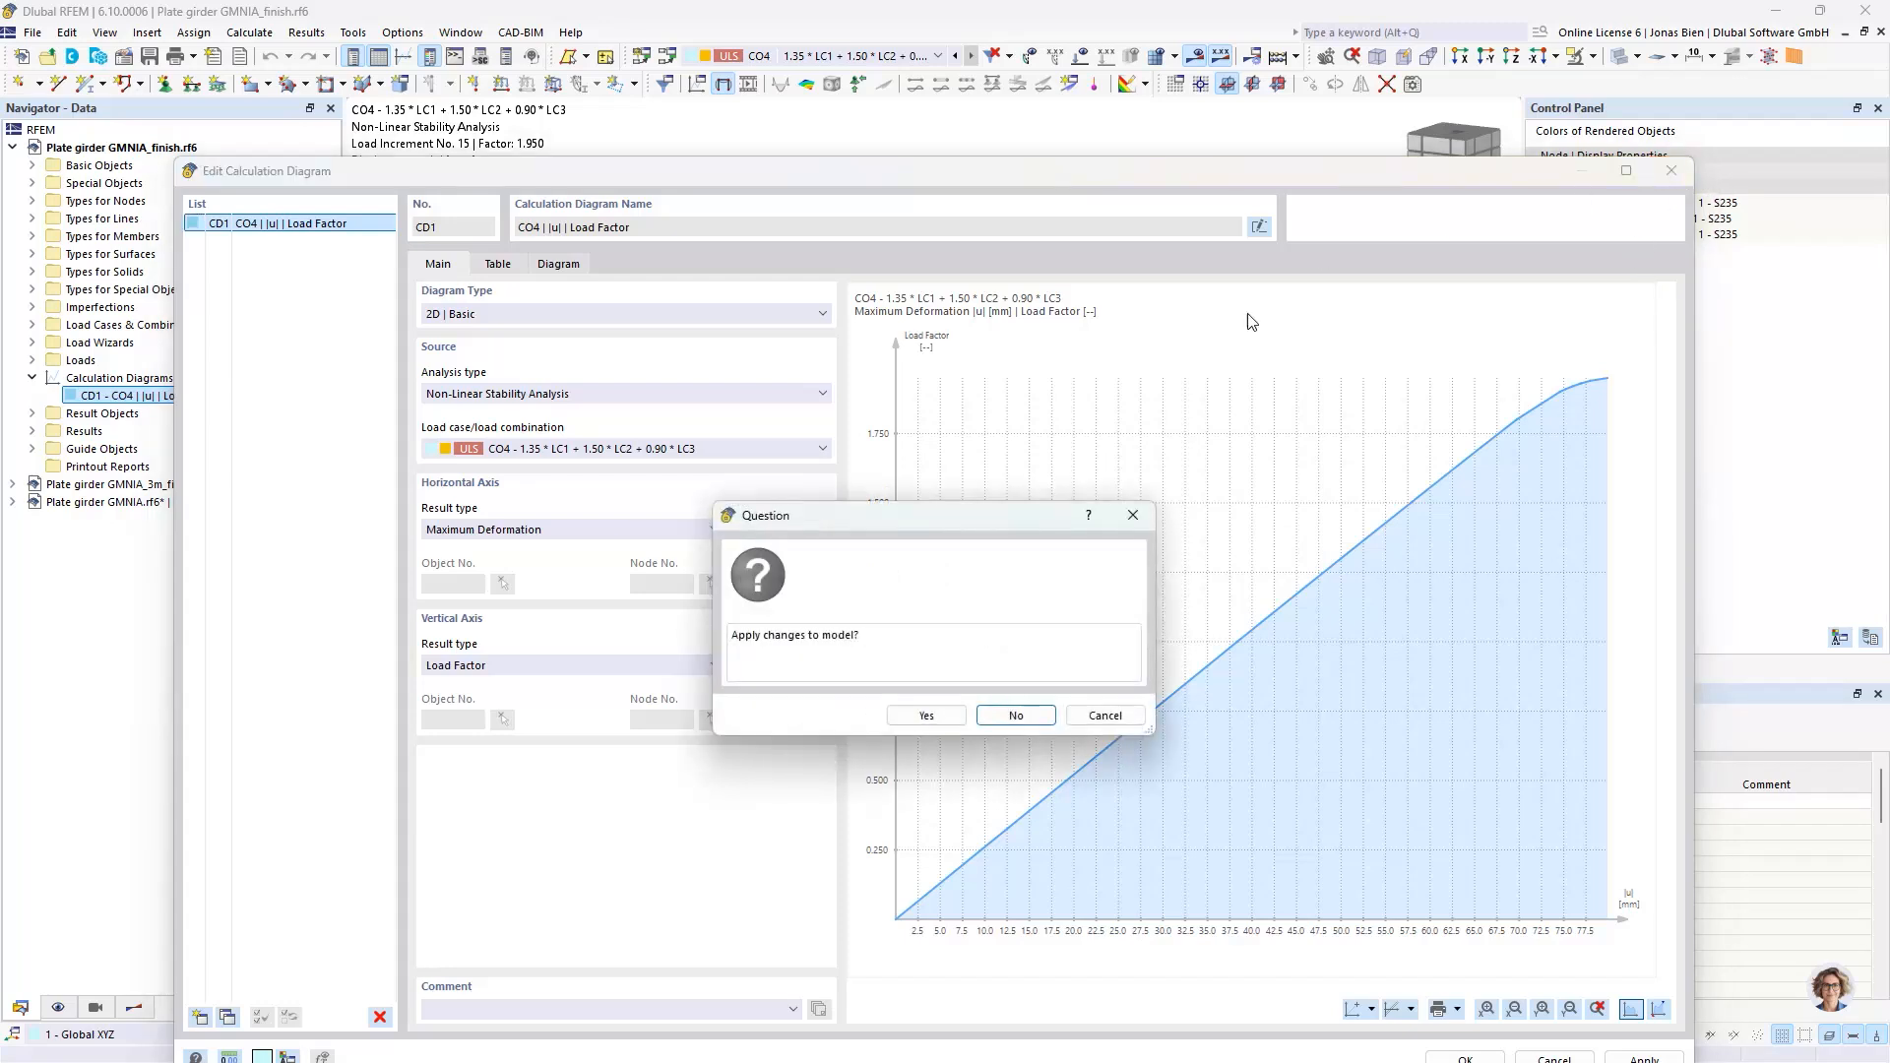
left_click(1016, 715)
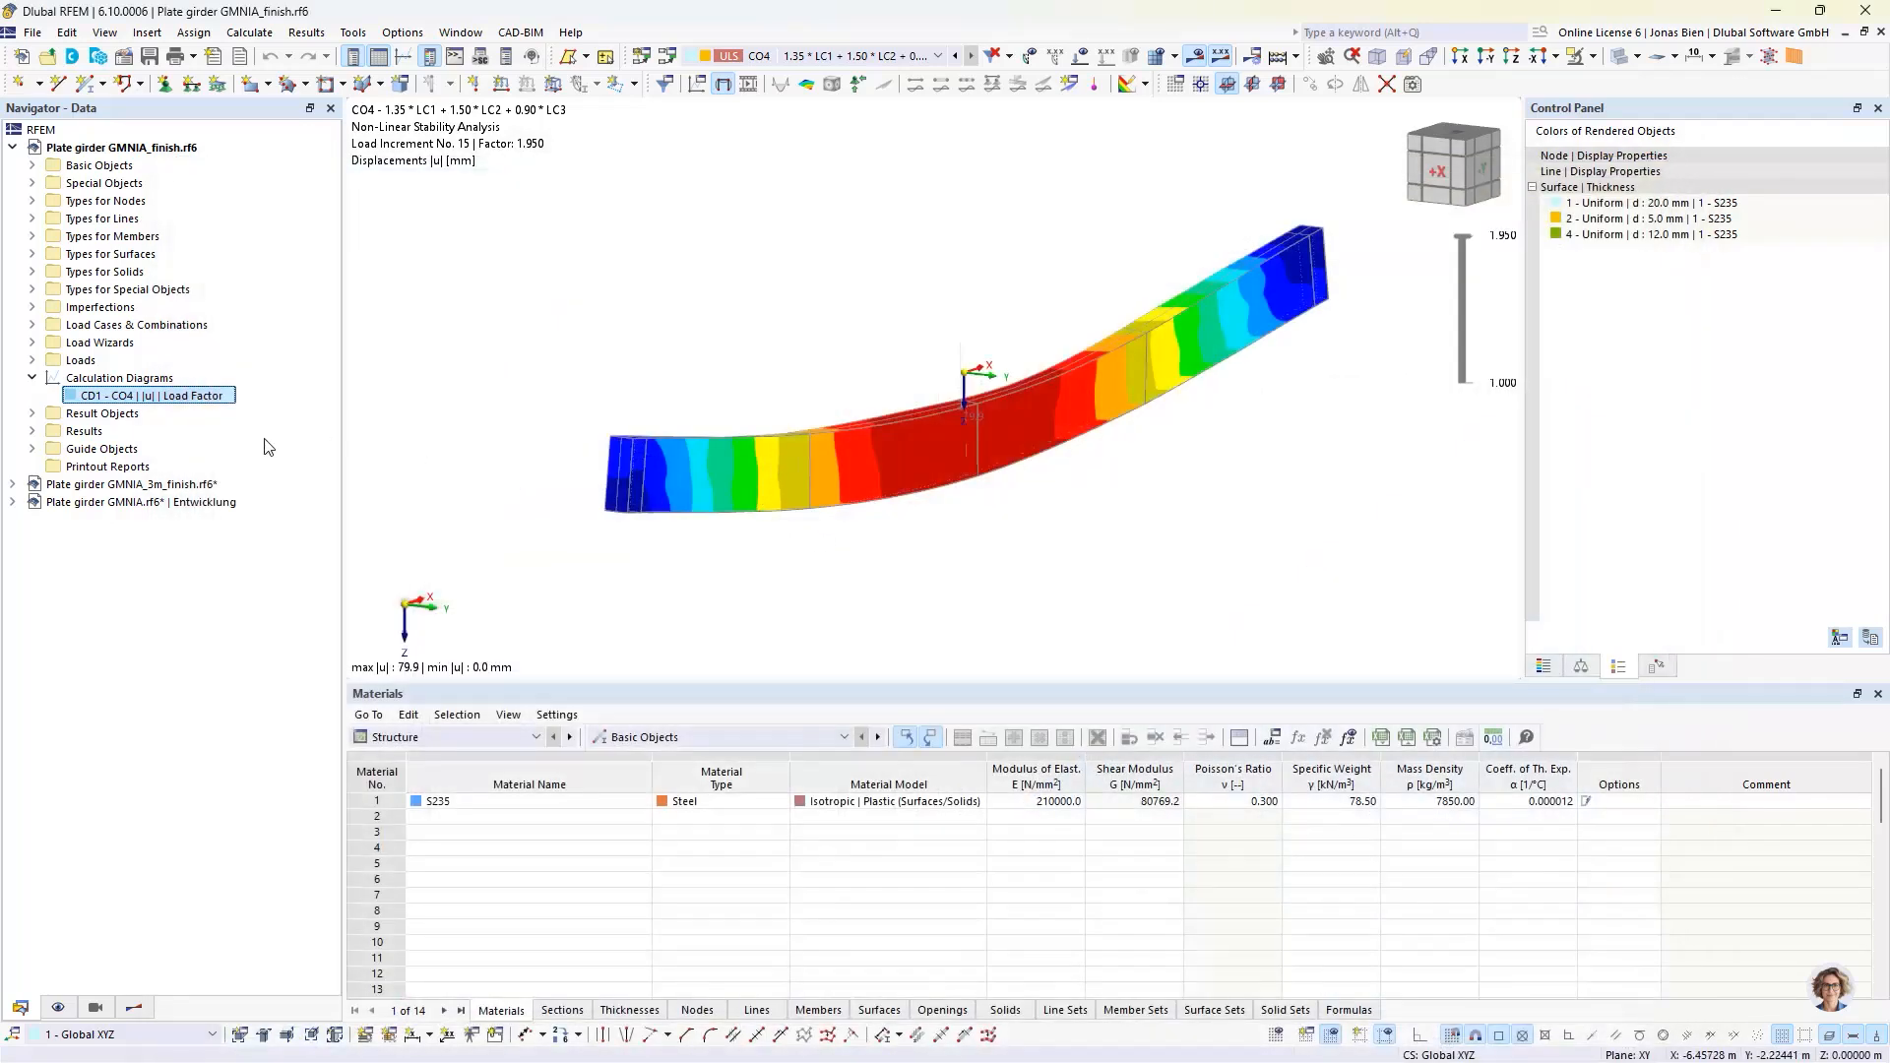
- Display the von Mises equivalent plastic strains εeqv,pl,Mises on the girder surfaces together with their color scale
left_click(137, 1006)
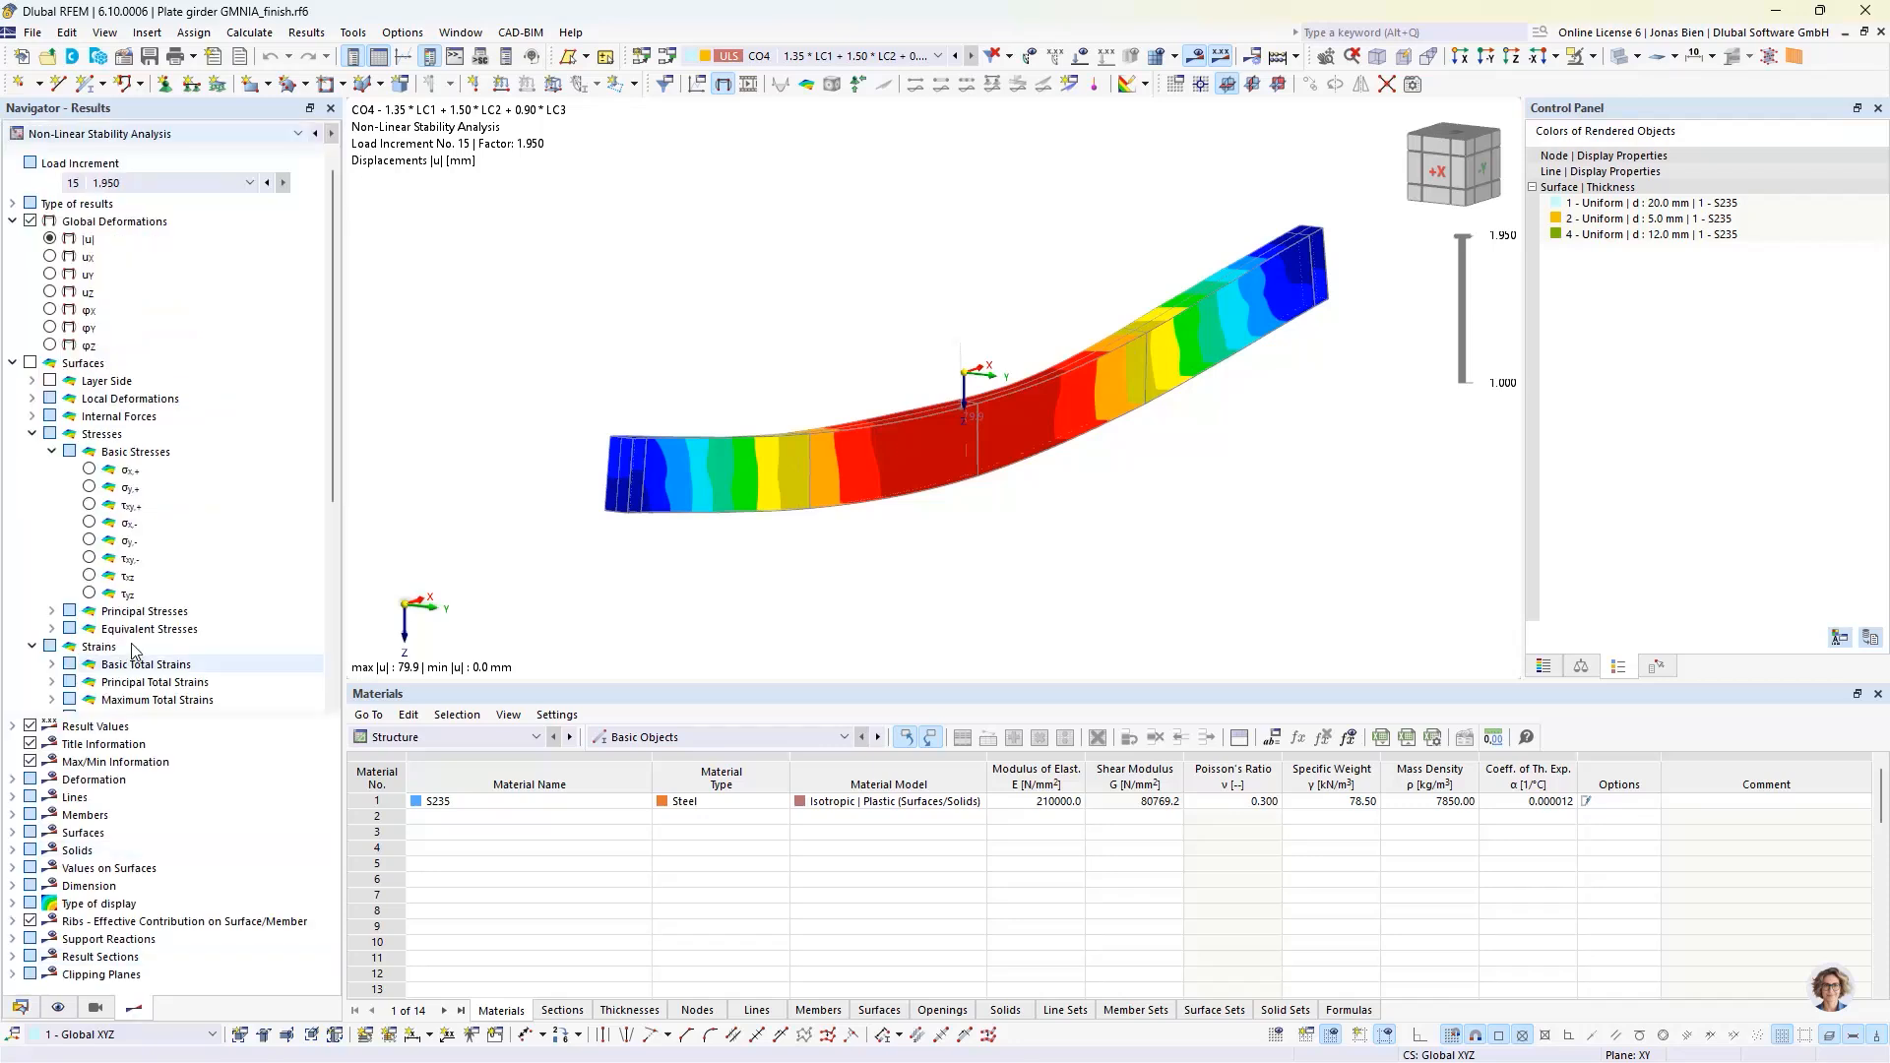
scroll(118, 557, "down", 4)
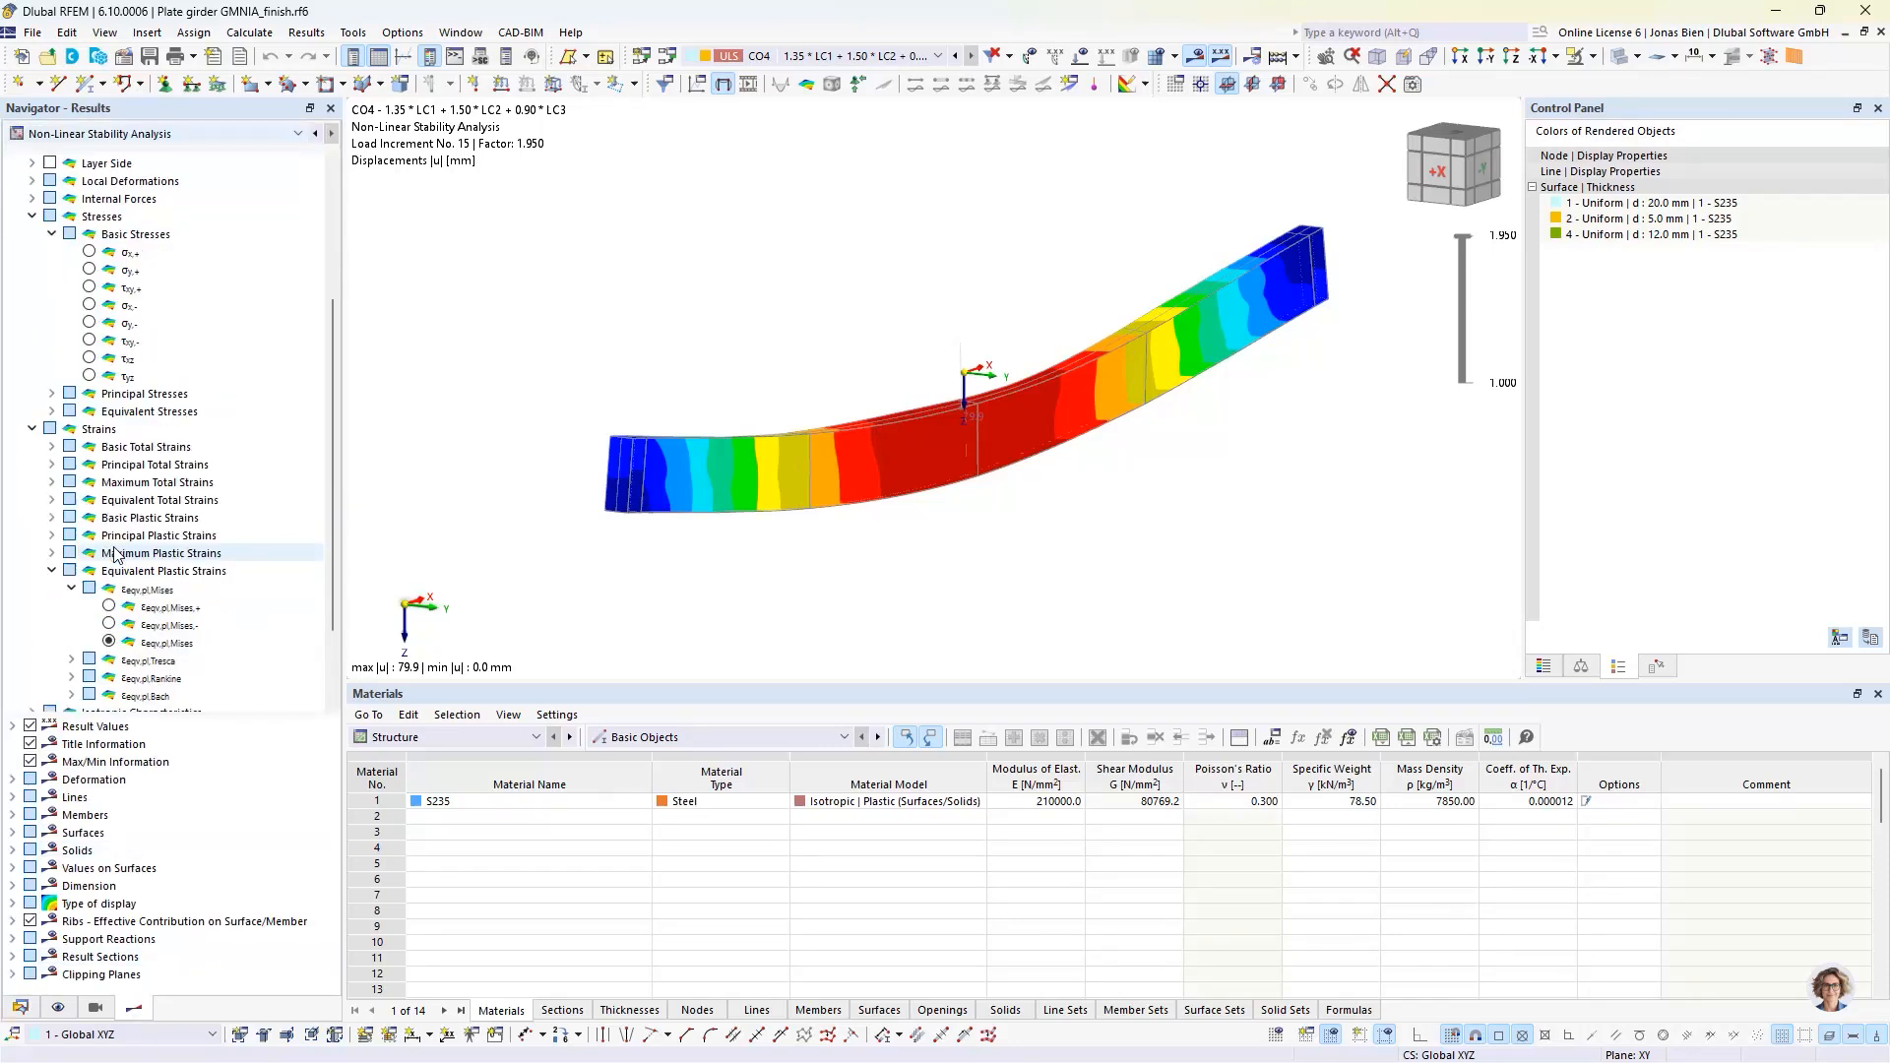
left_click(109, 641)
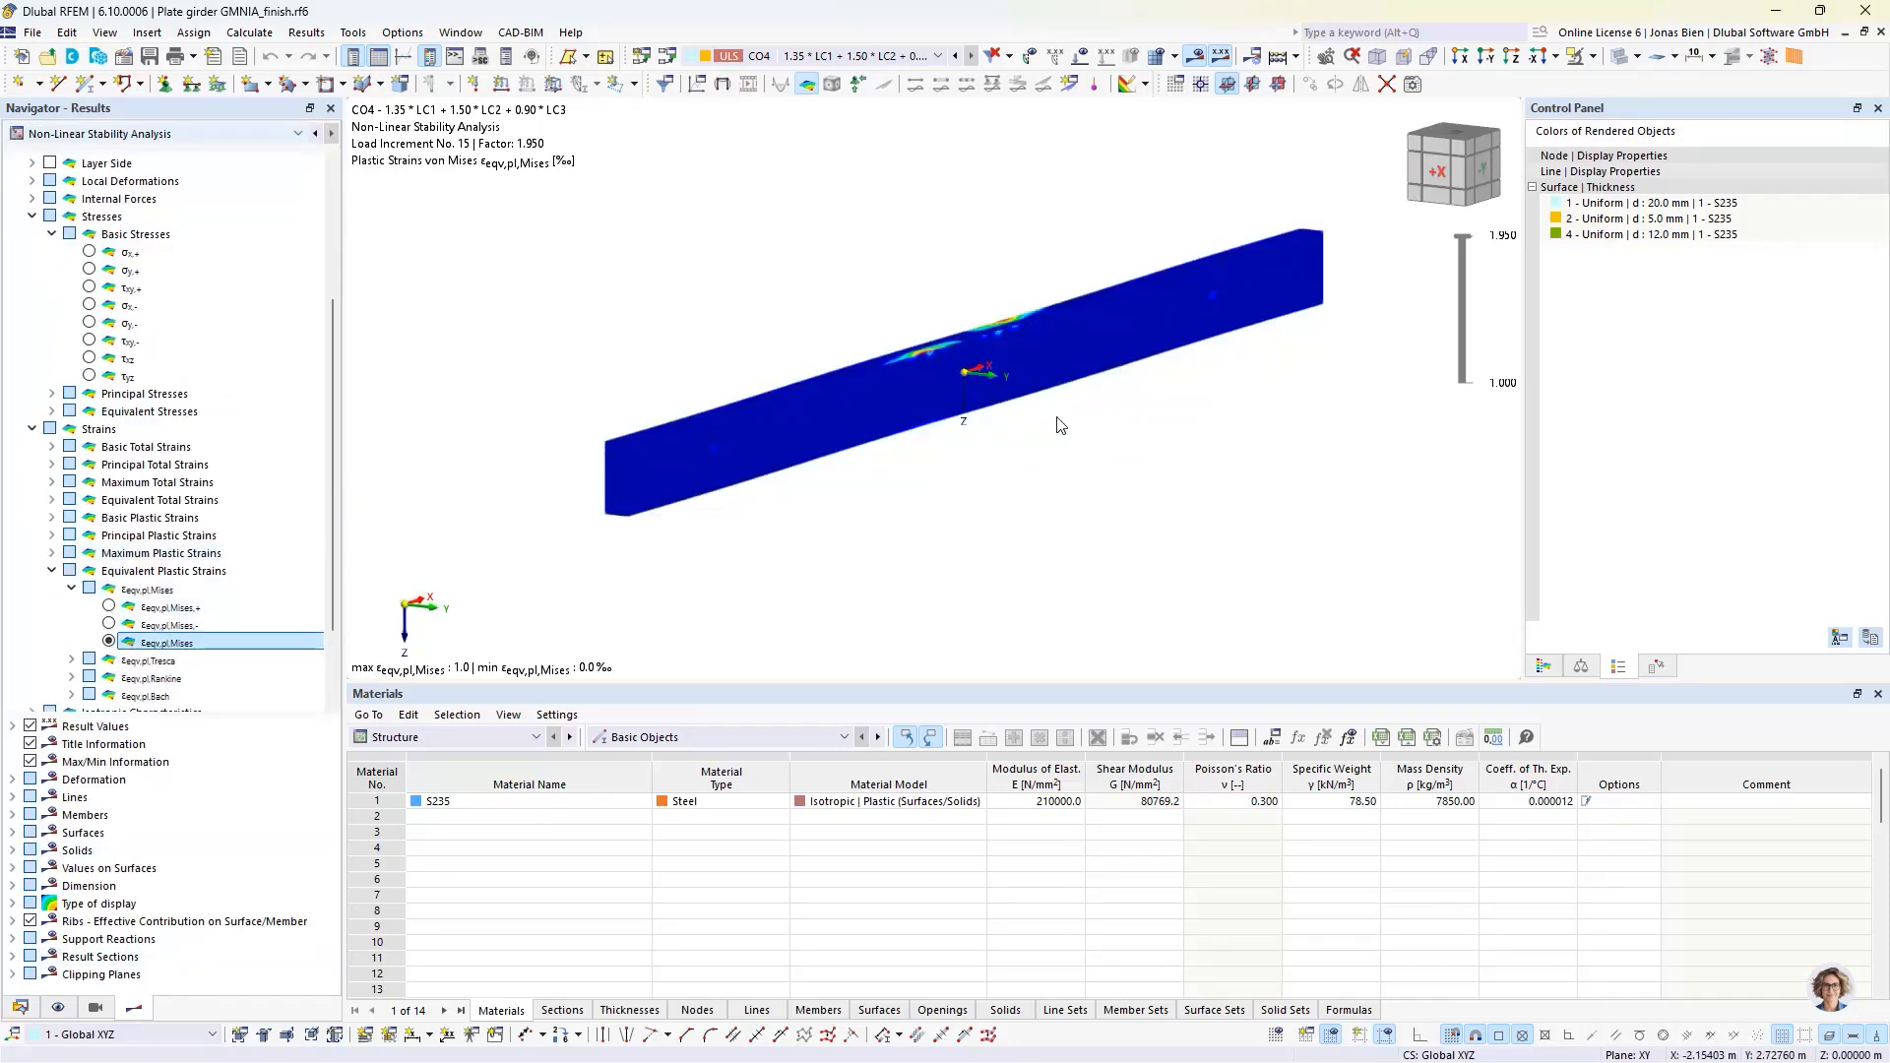
middle_click_drag(1047, 371, 1041, 379, "ctrl")
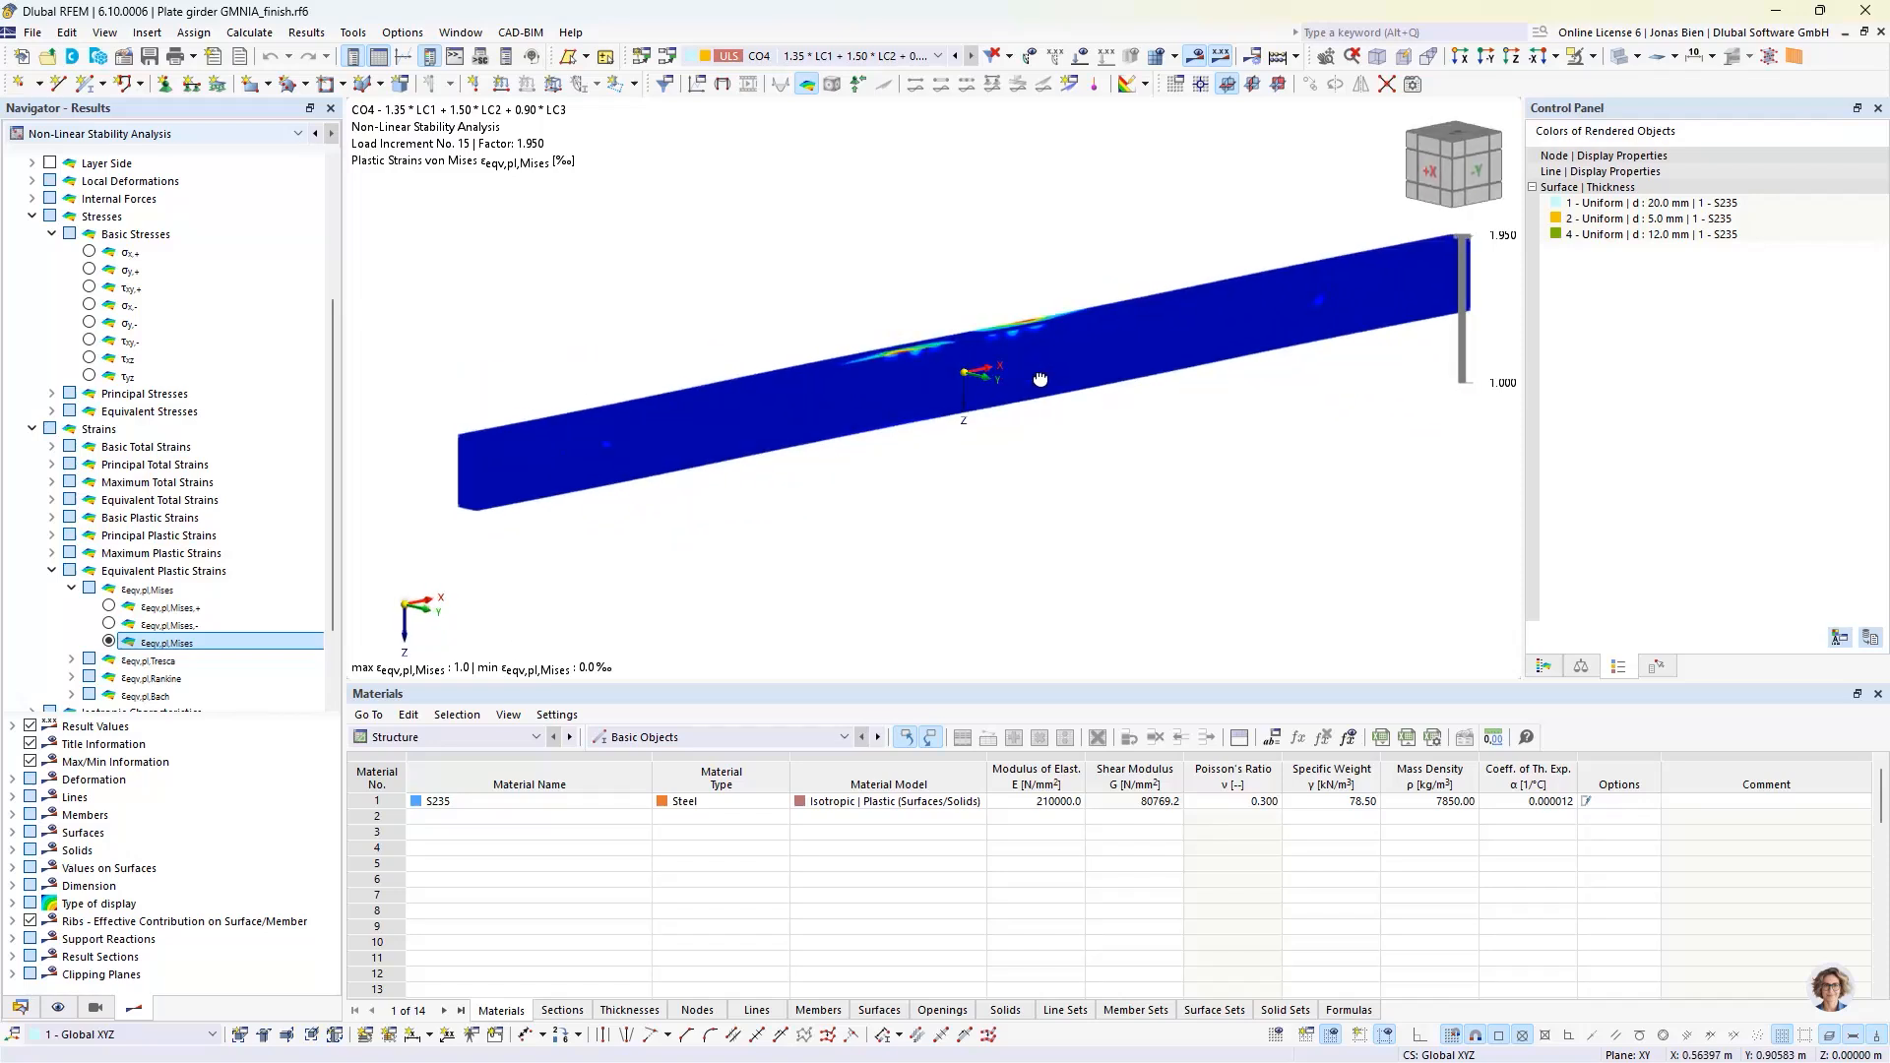
left_click(1543, 668)
middle_click_drag(1142, 464, 1183, 481, "ctrl")
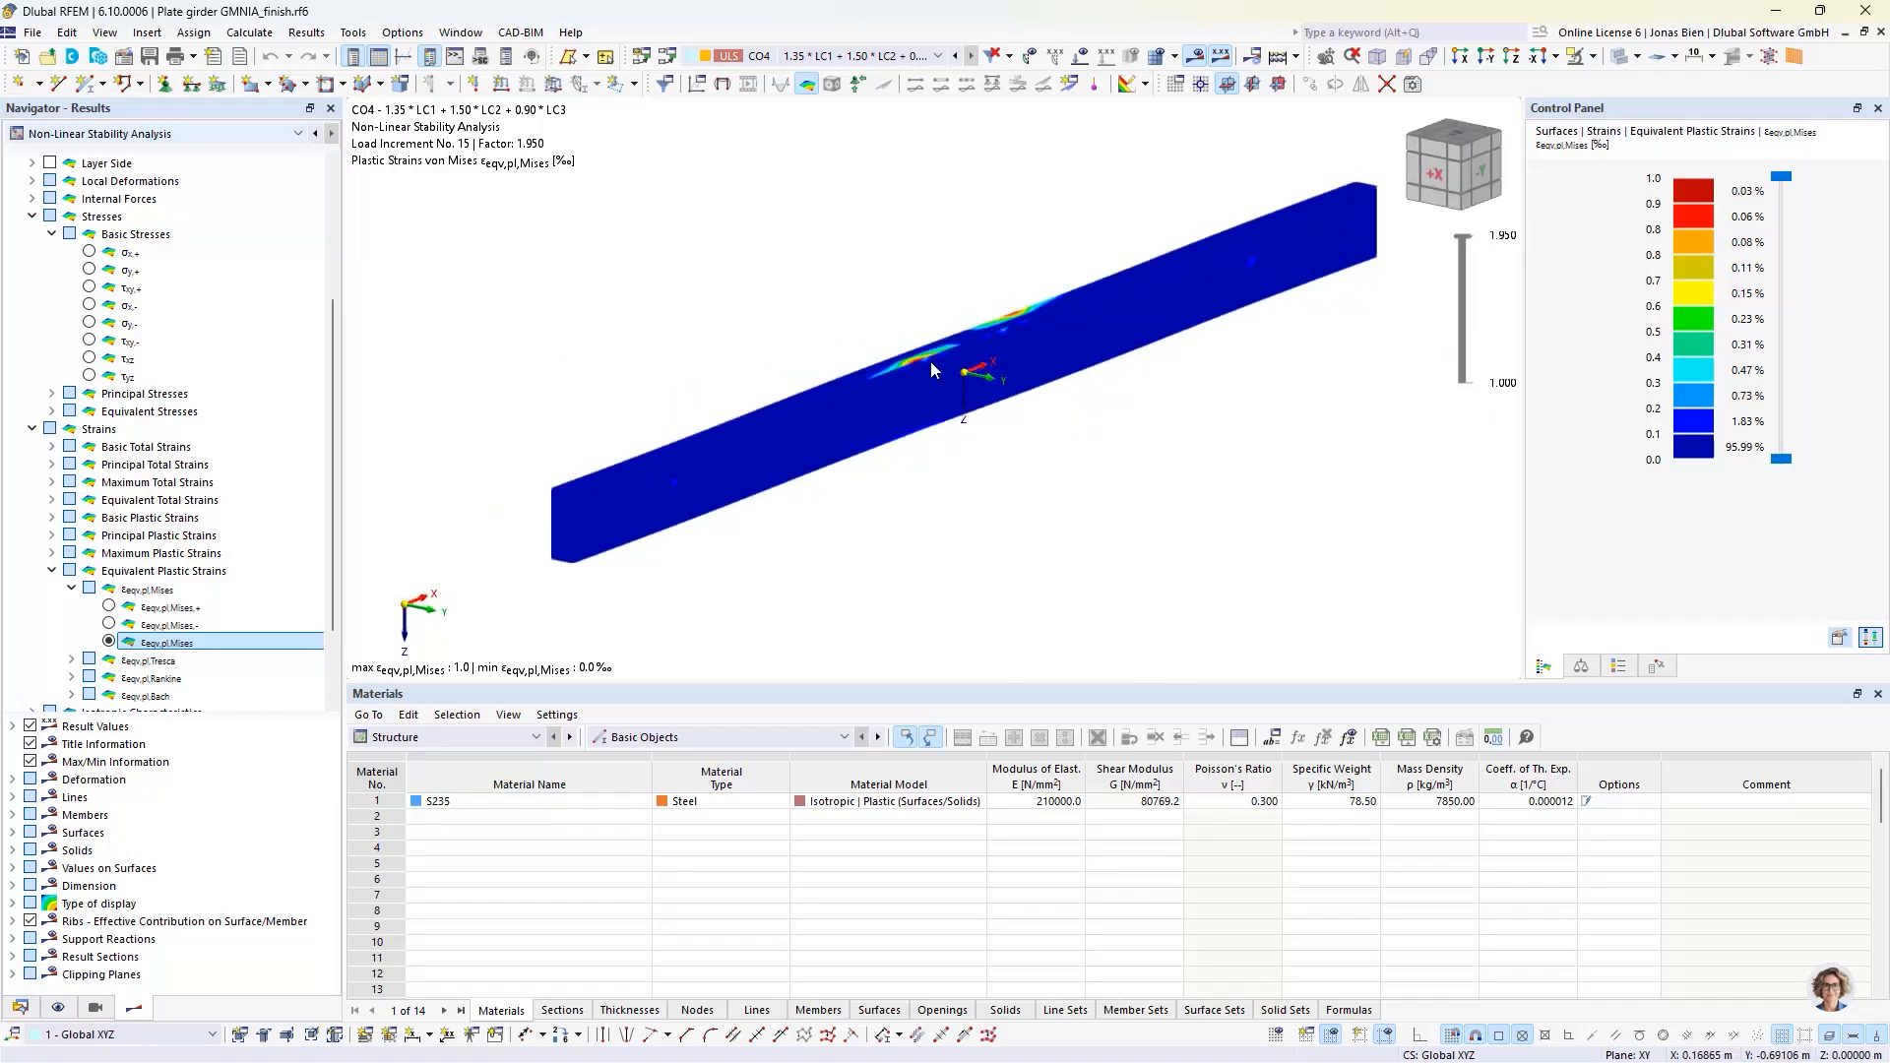
- Examine the plastic strain zones along the top edge near midspan from both sides of the girder
scroll(930, 361, "up", 3)
mouse_move(937, 338)
middle_mouse_down("ctrl")
mouse_move(899, 181)
mouse_move(1079, 339)
mouse_move(972, 253)
mouse_move(924, 370)
middle_mouse_up("ctrl")
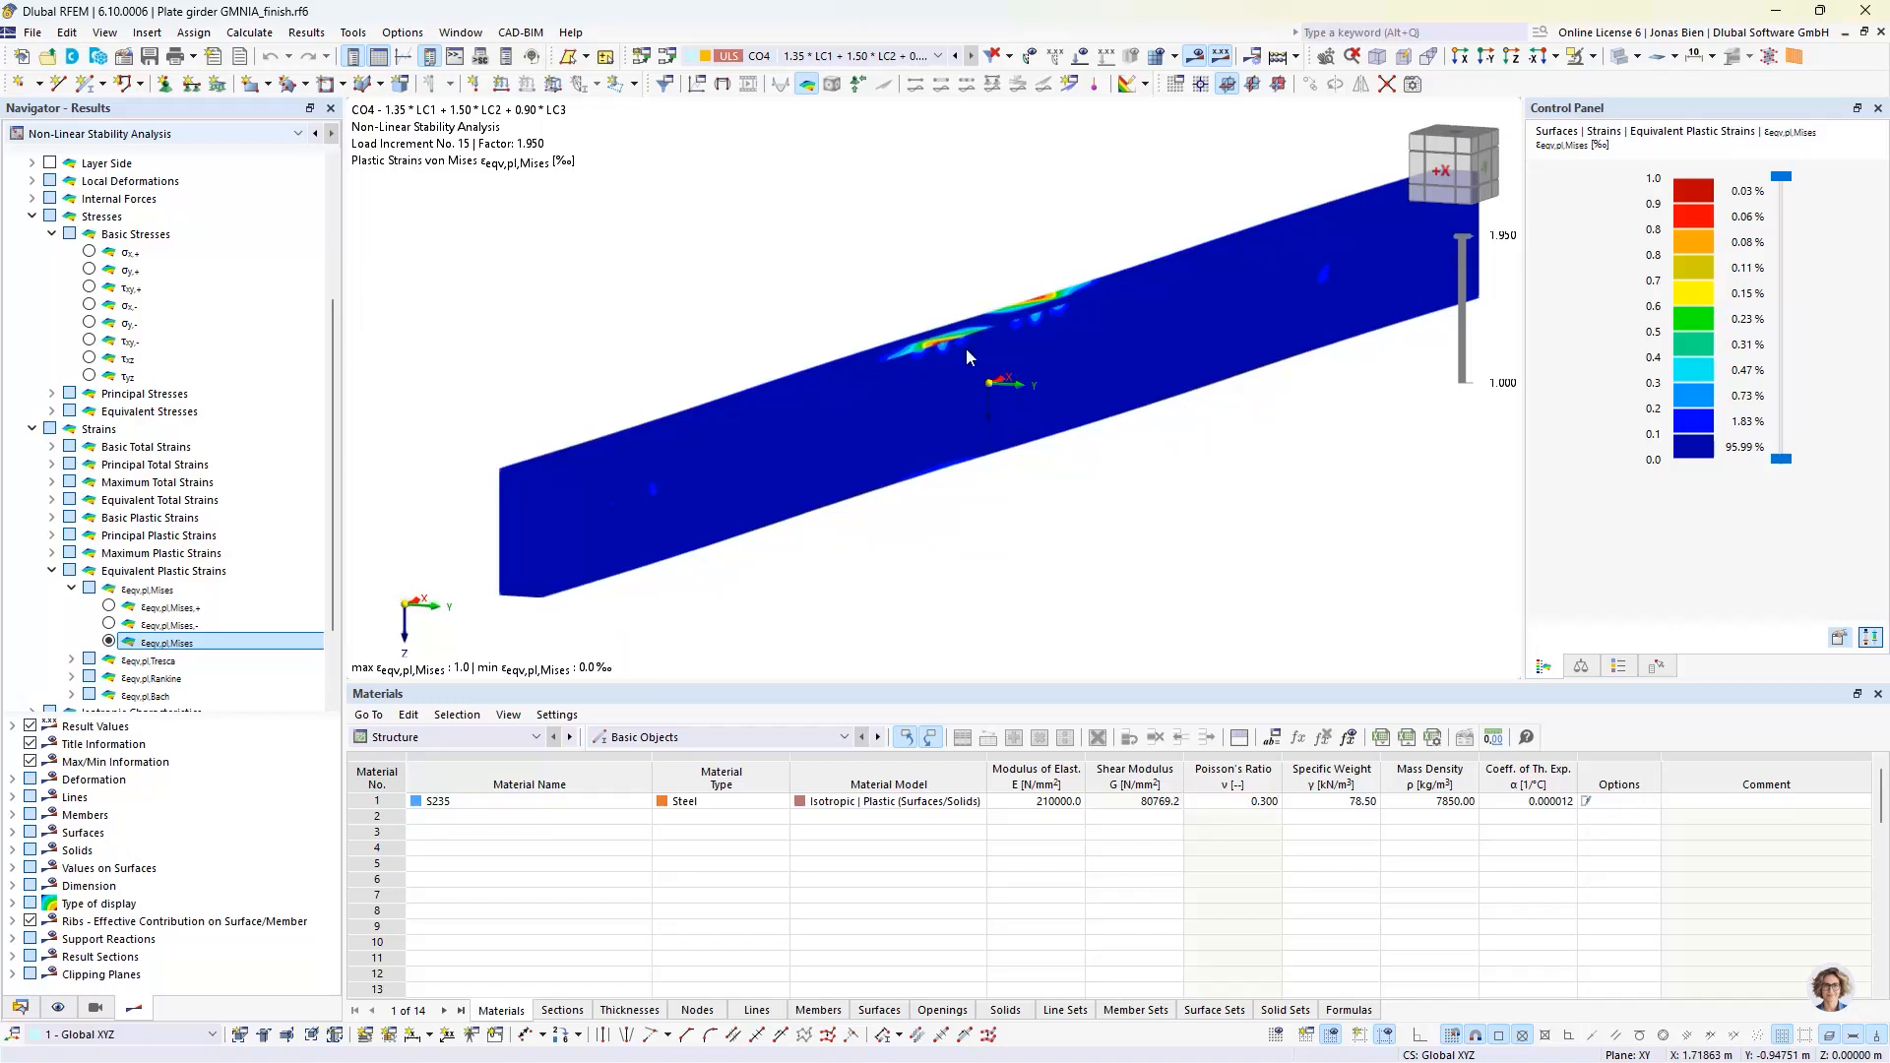
middle_click_drag(952, 317, 948, 305, "ctrl")
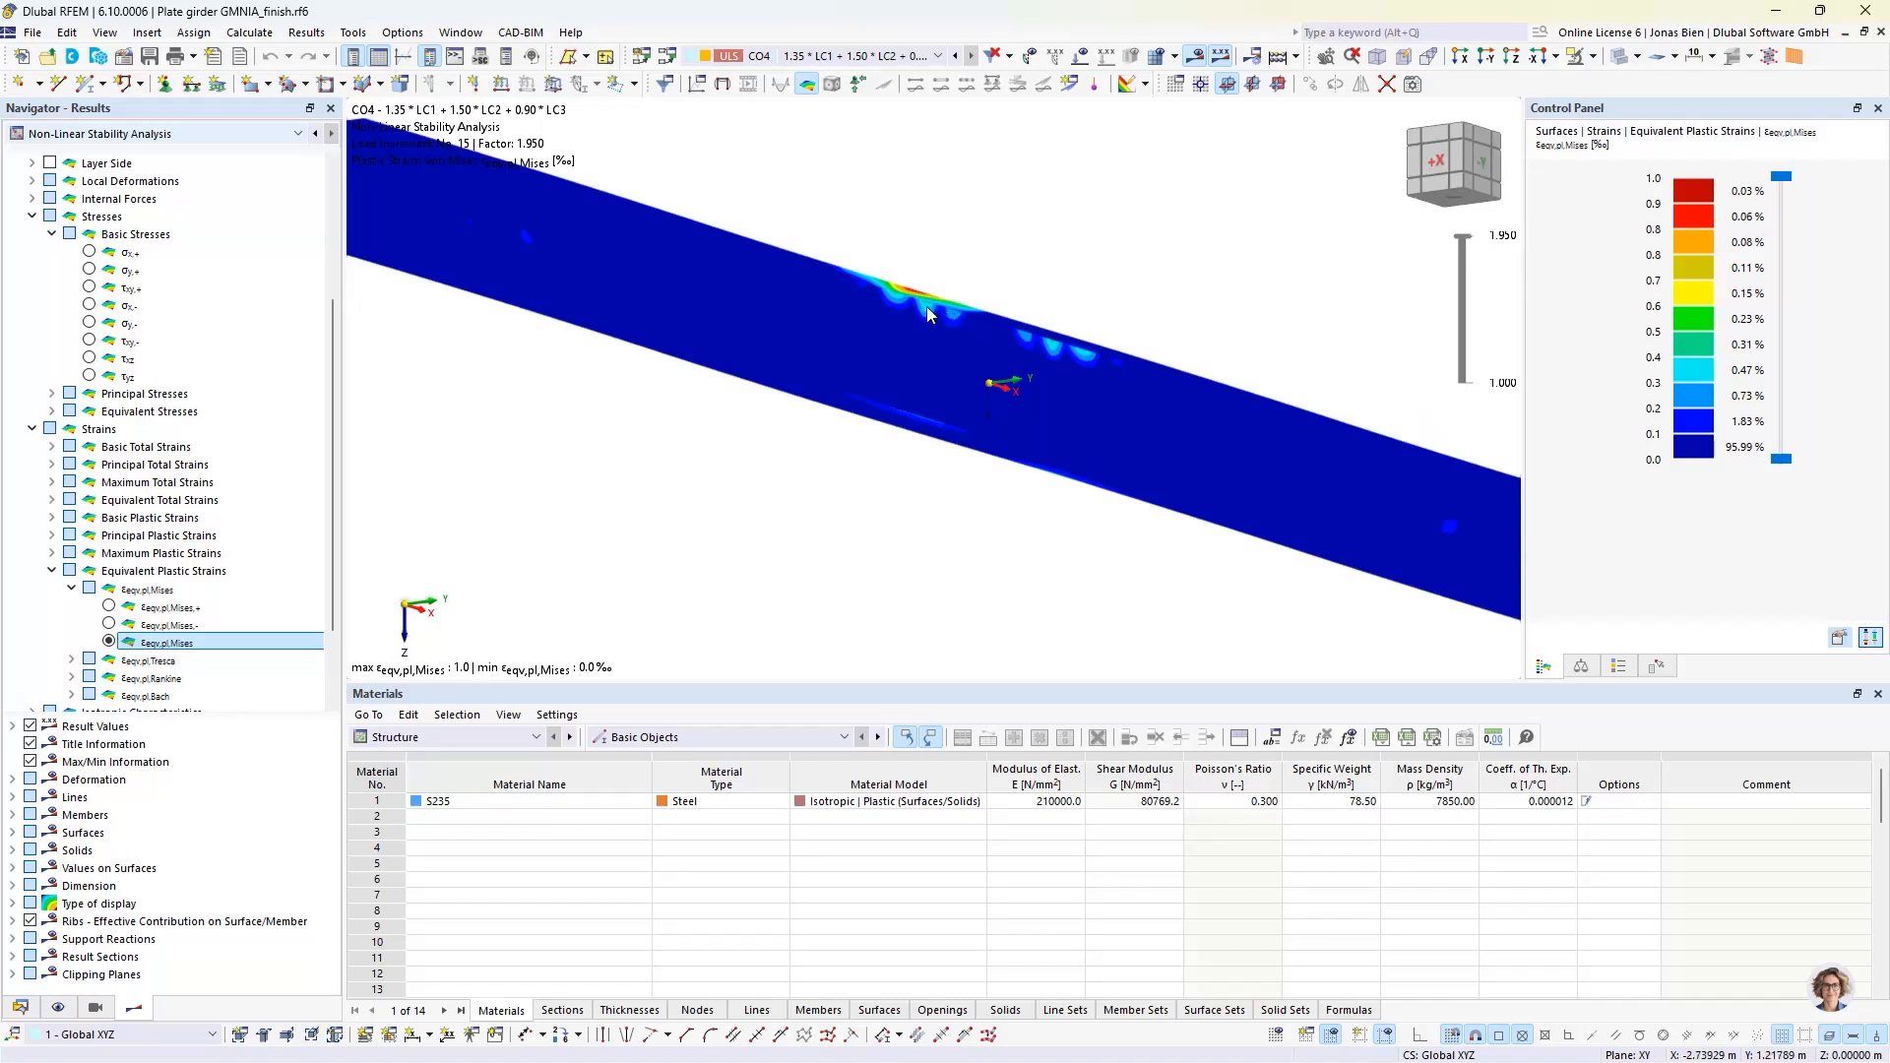
scroll(925, 300, "up", 2)
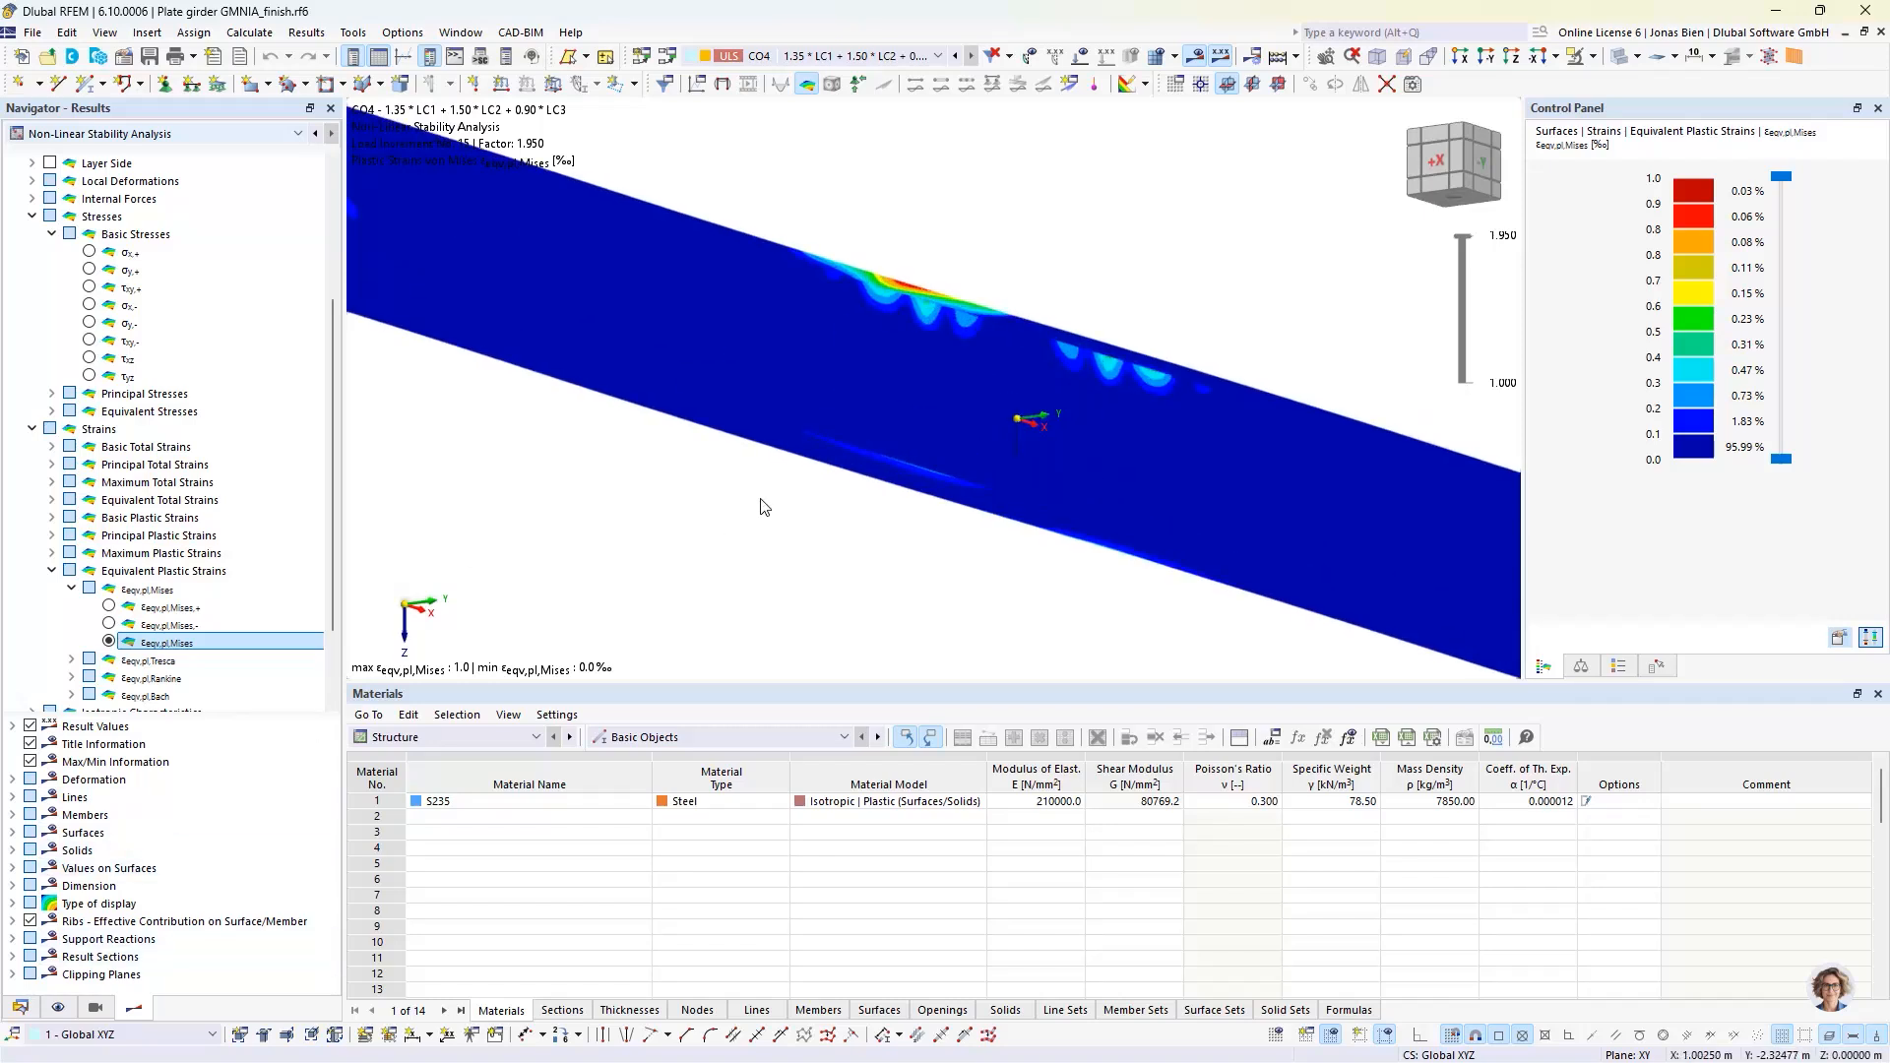
scroll(871, 492, "down", 1)
scroll(874, 422, "down", 1)
middle_click_drag(886, 419, 995, 443, "ctrl")
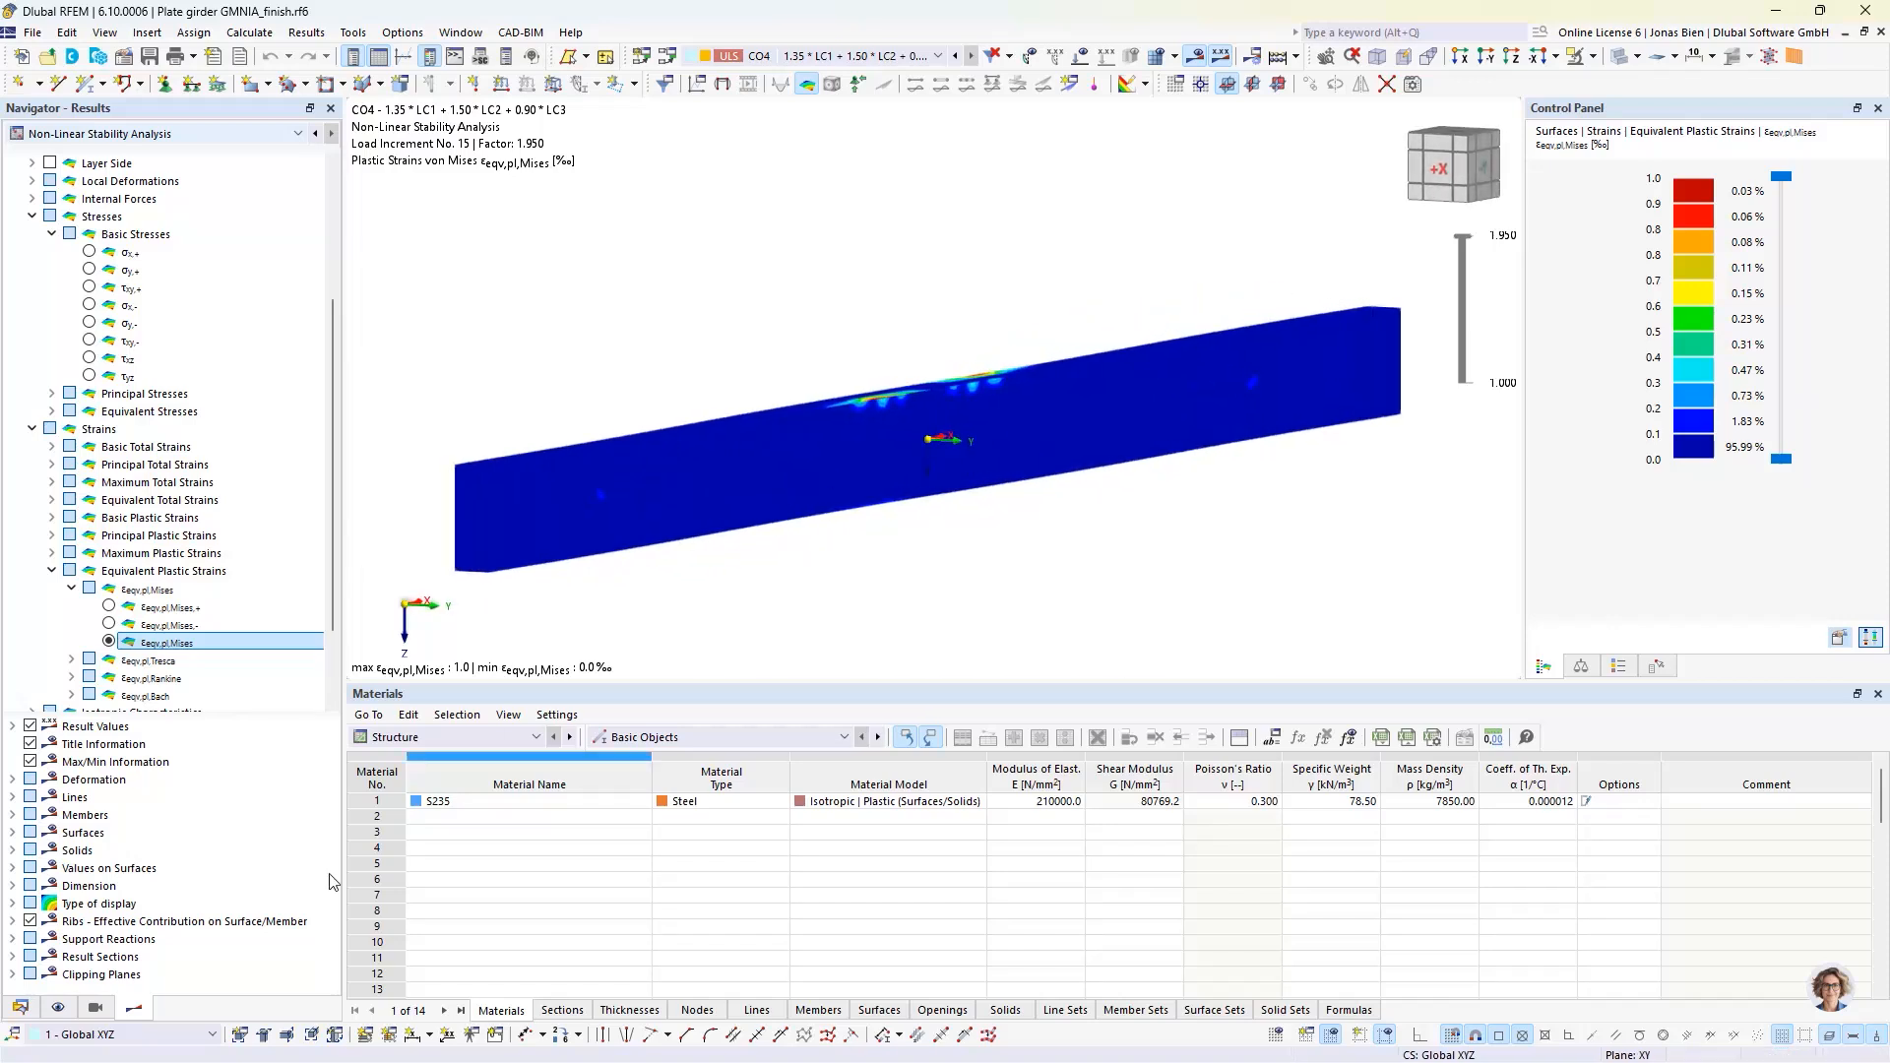
- Show the model objects again over the plastic strain results and view the whole girder obliquely
left_click(94, 1007)
left_click(58, 1007)
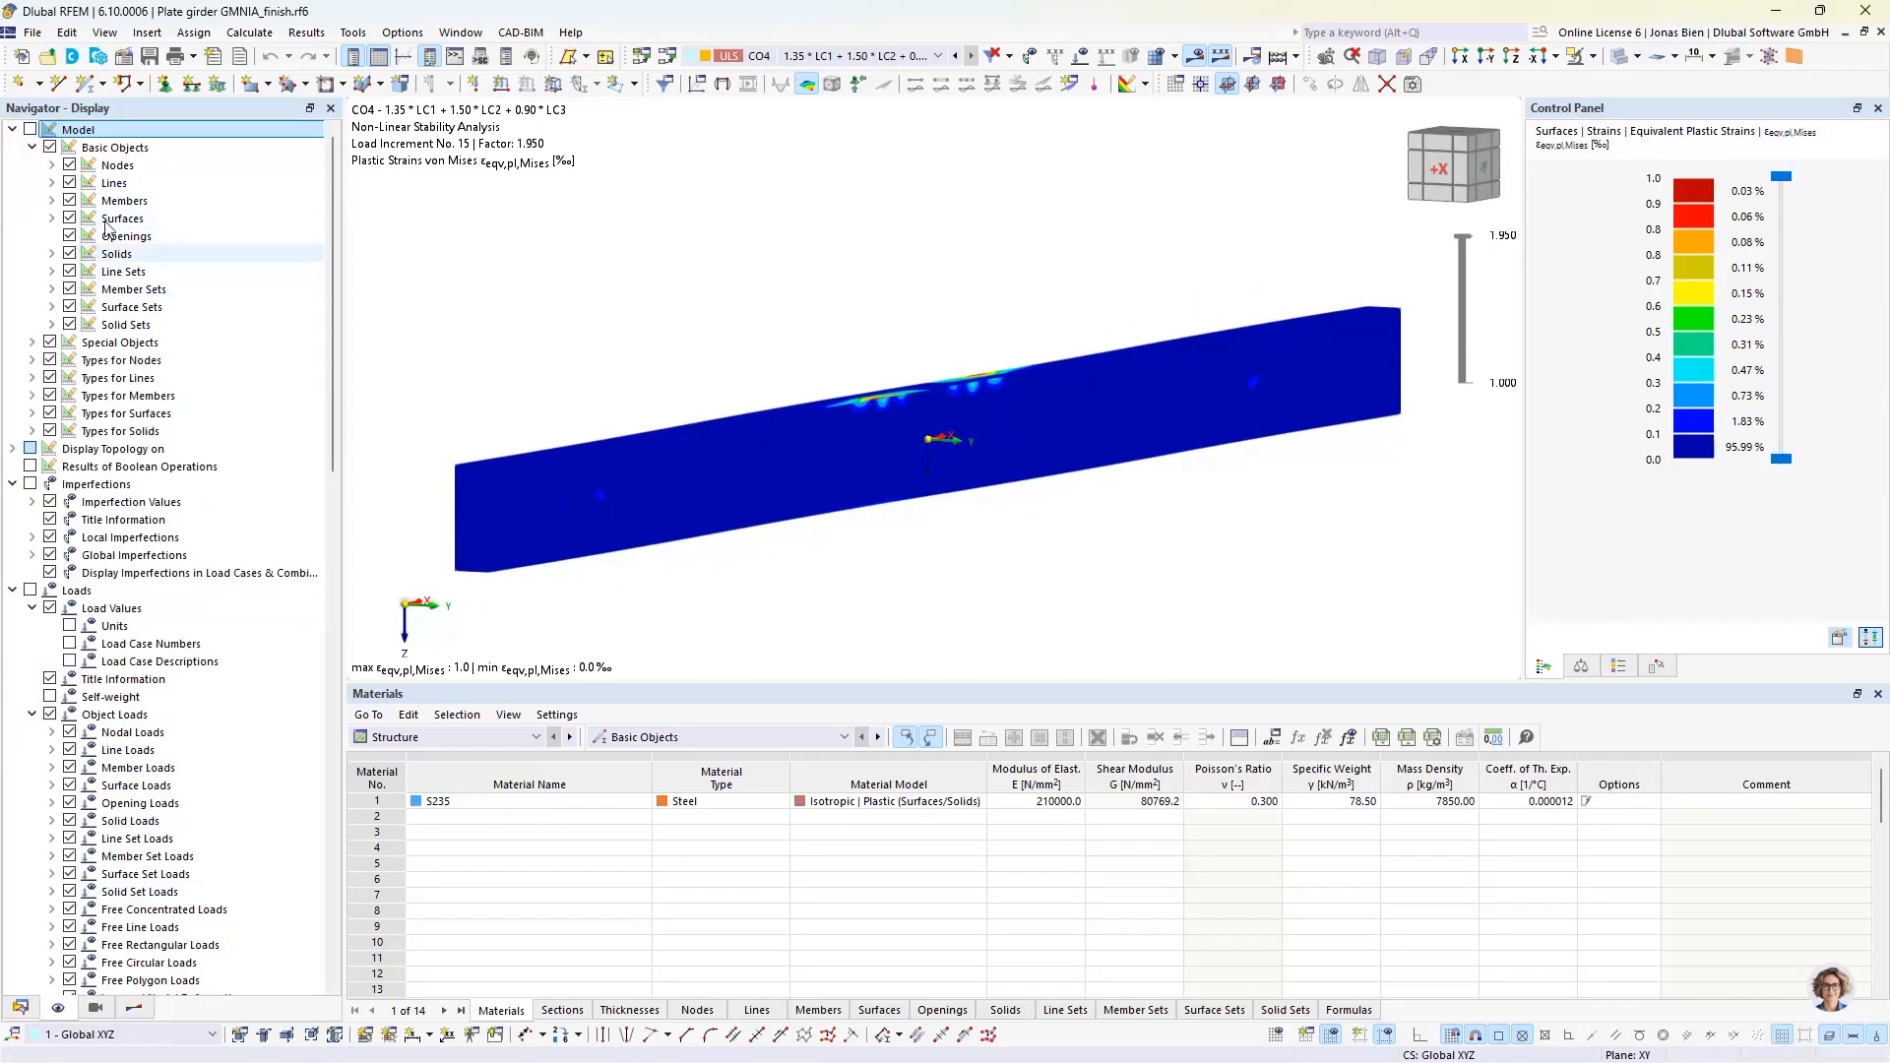
left_click(31, 129)
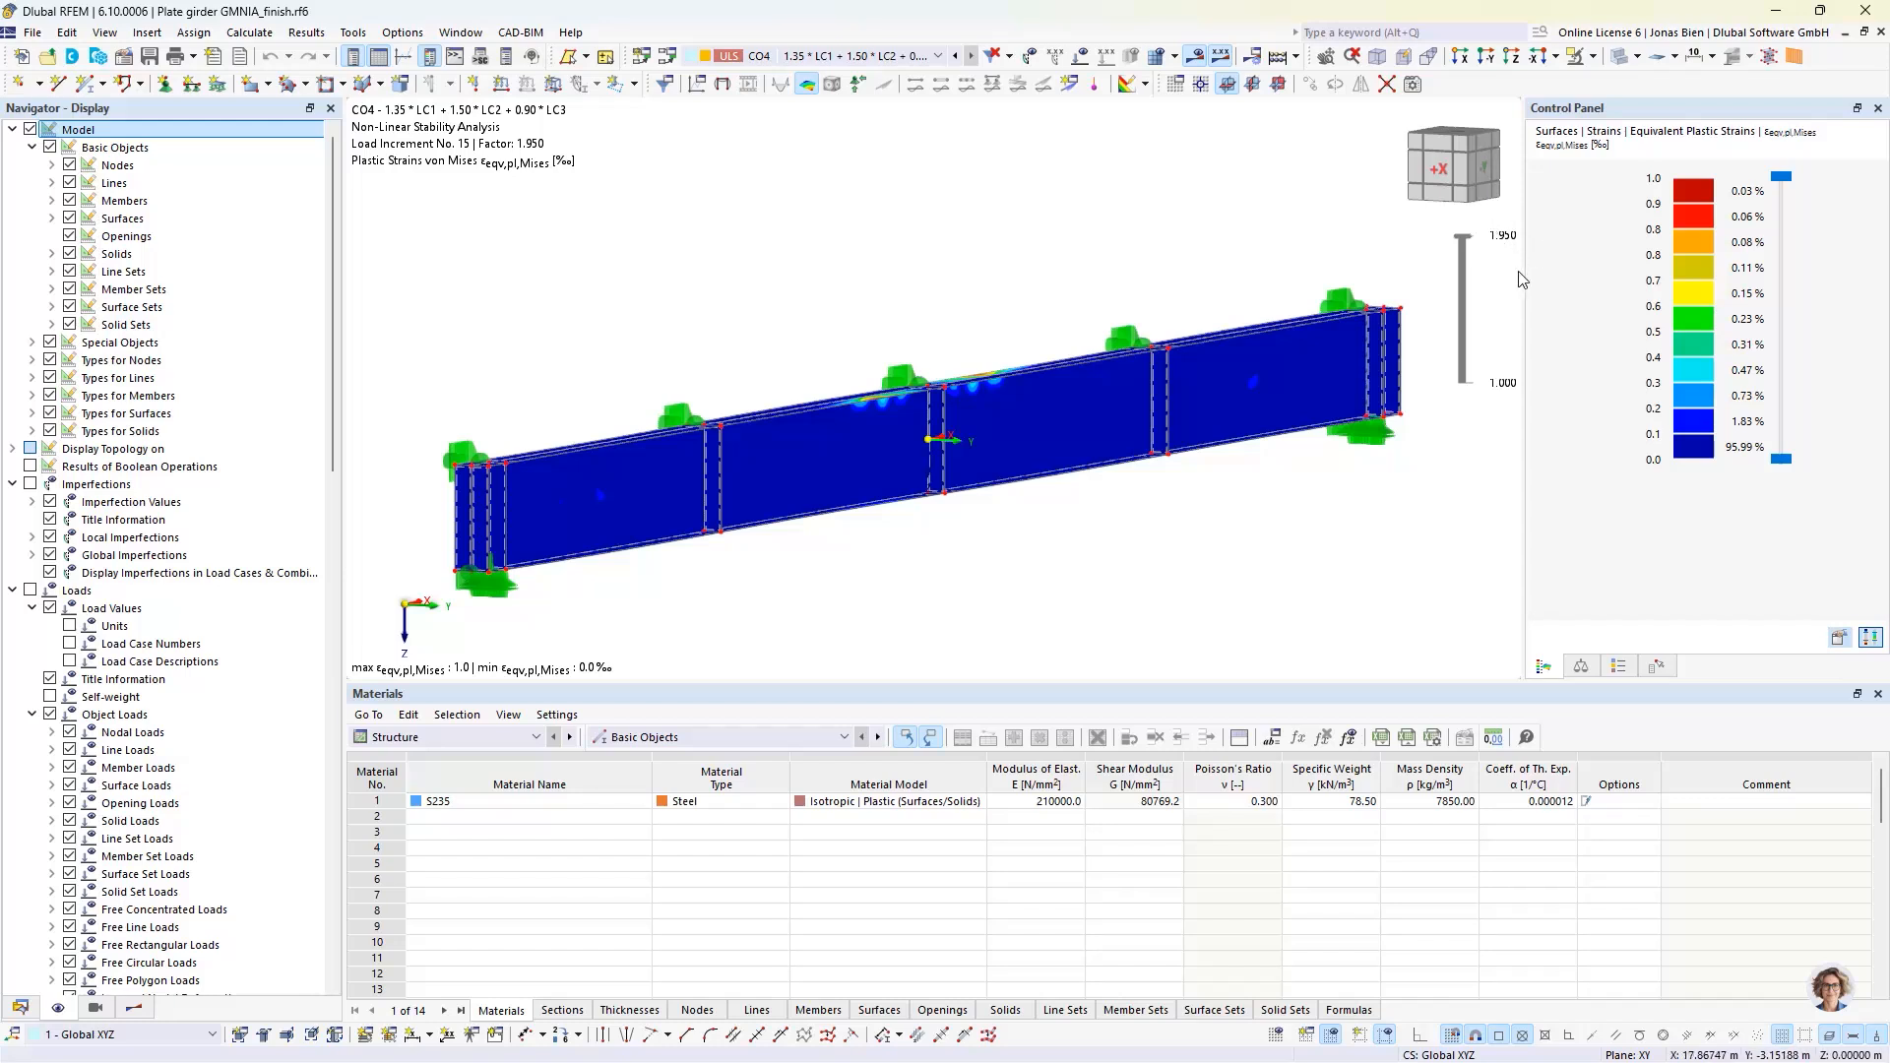
middle_click_drag(824, 291, 824, 301, "ctrl")
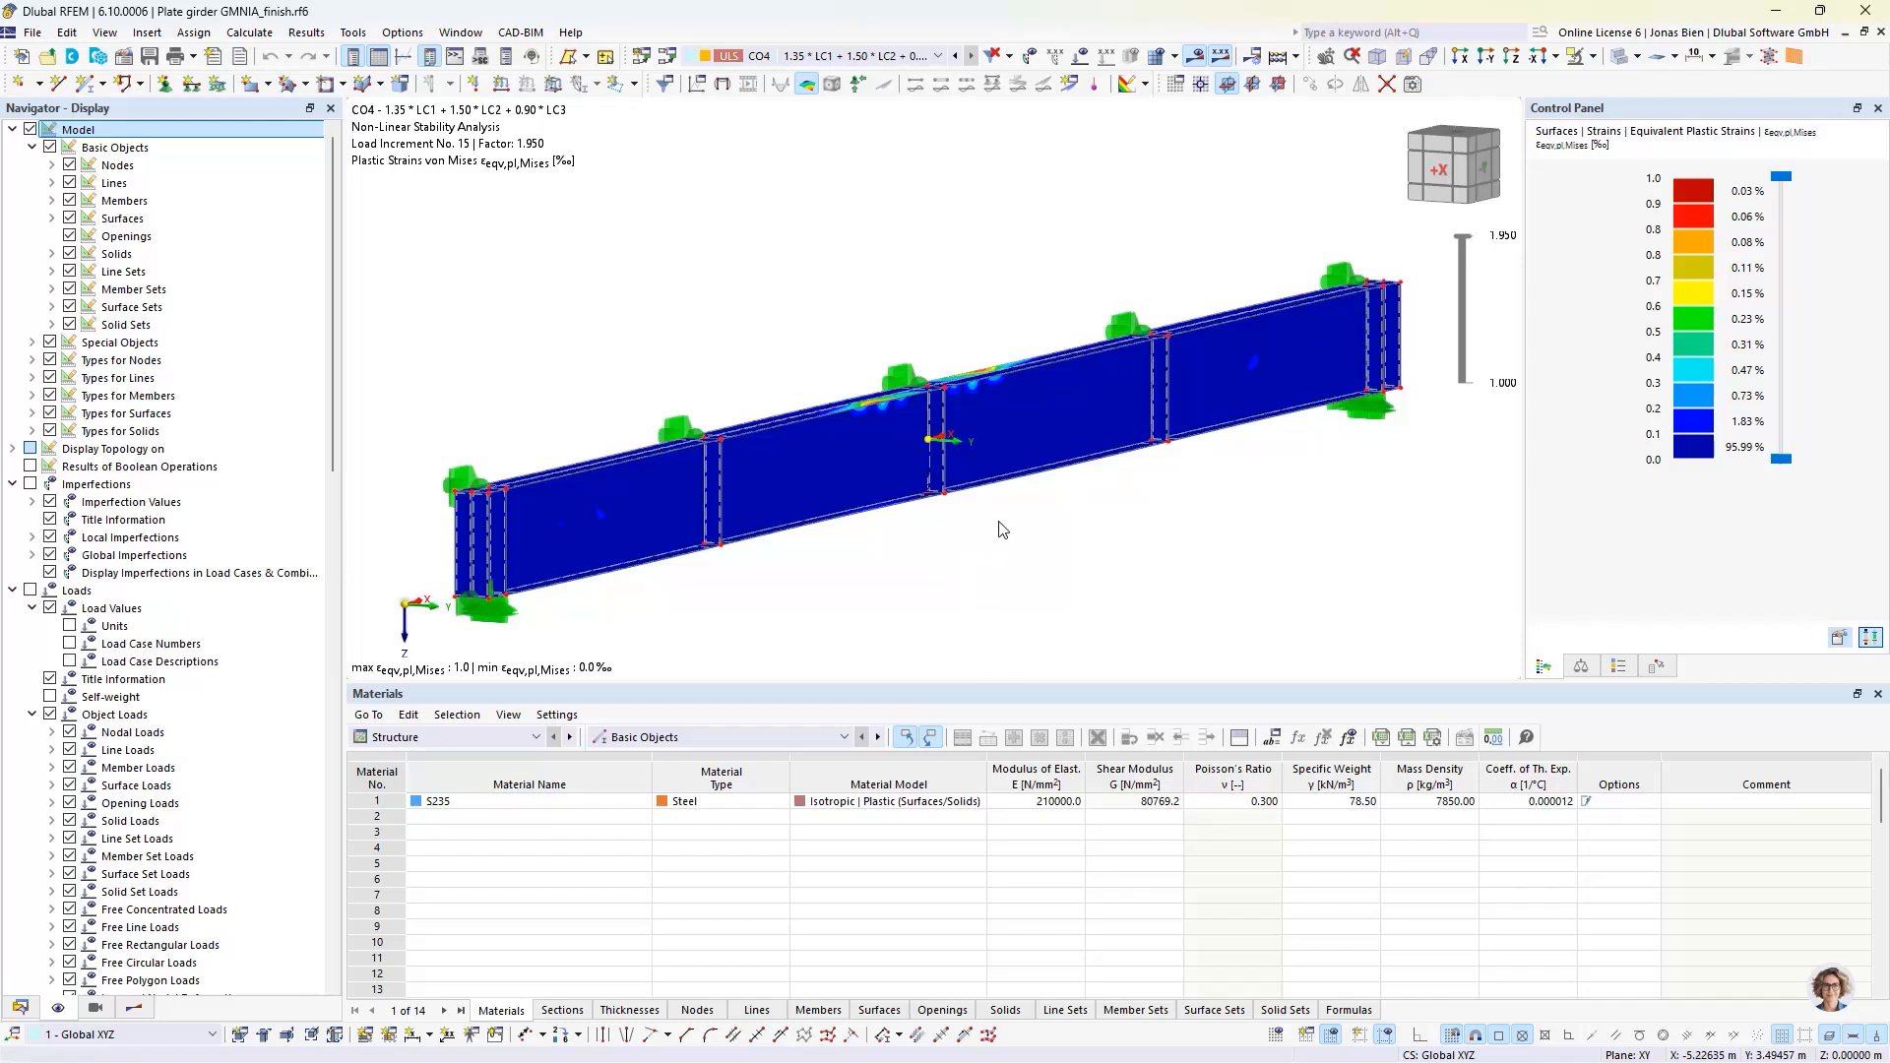
mouse_move(1000, 511)
middle_mouse_down("ctrl")
mouse_move(990, 468)
mouse_move(998, 526)
mouse_move(986, 486)
middle_mouse_up("ctrl")
scroll(1002, 515, "down", 1)
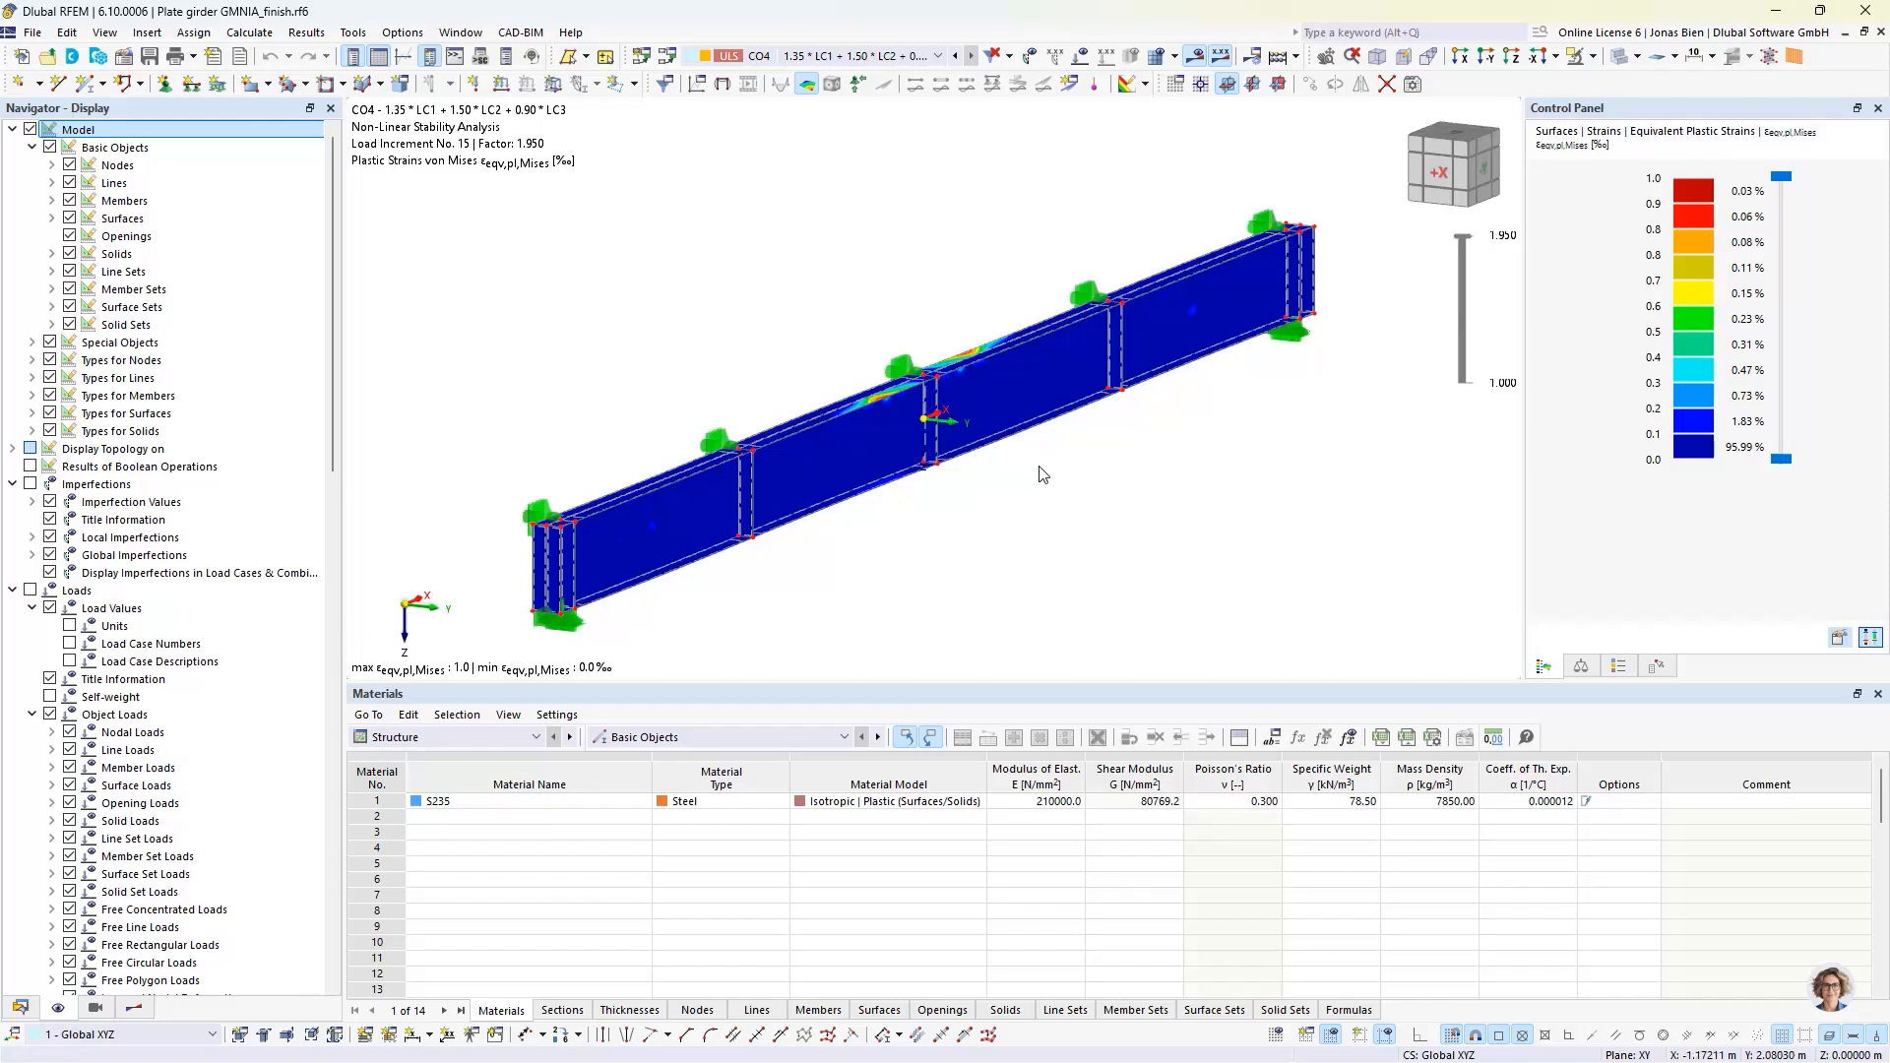
- Switch to the Plate girder GMNIA_3m_finish model and view its calculated CO4 displacement results along the X axis
left_click(26, 1006)
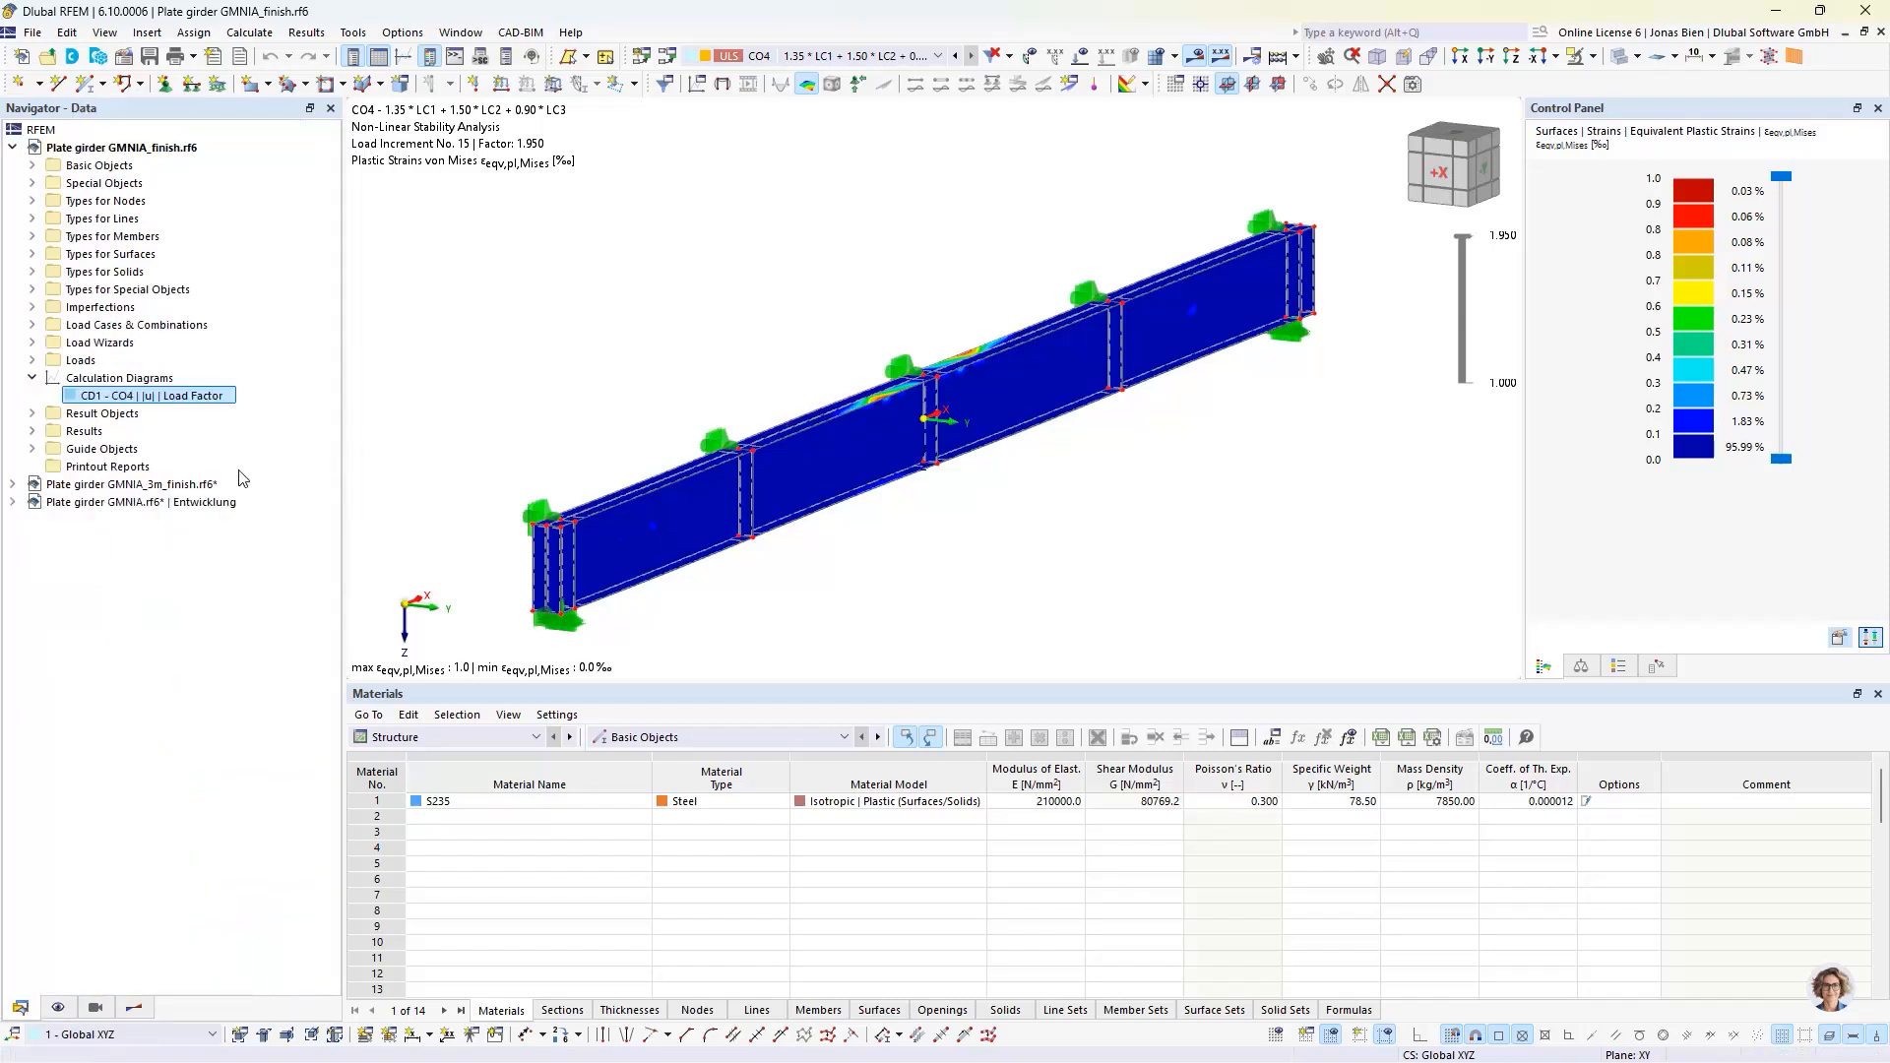
left_click(181, 485)
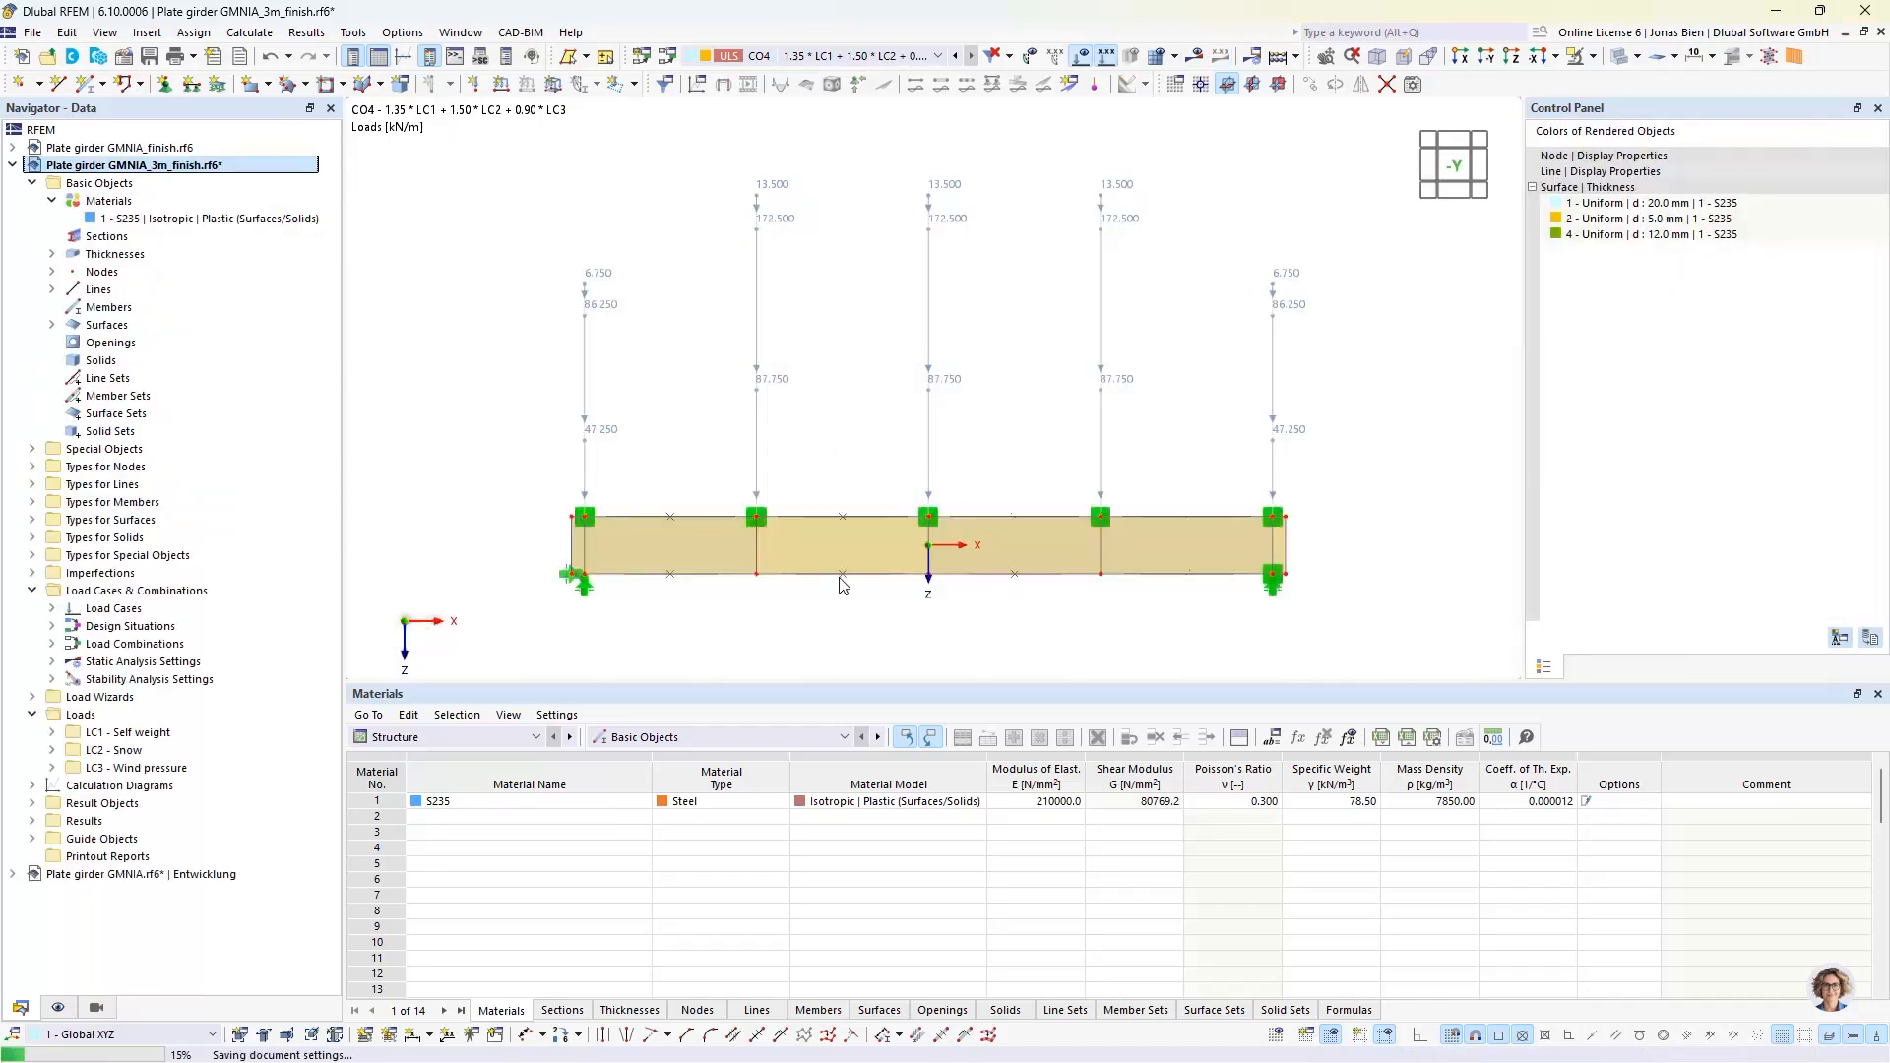
left_click(777, 455)
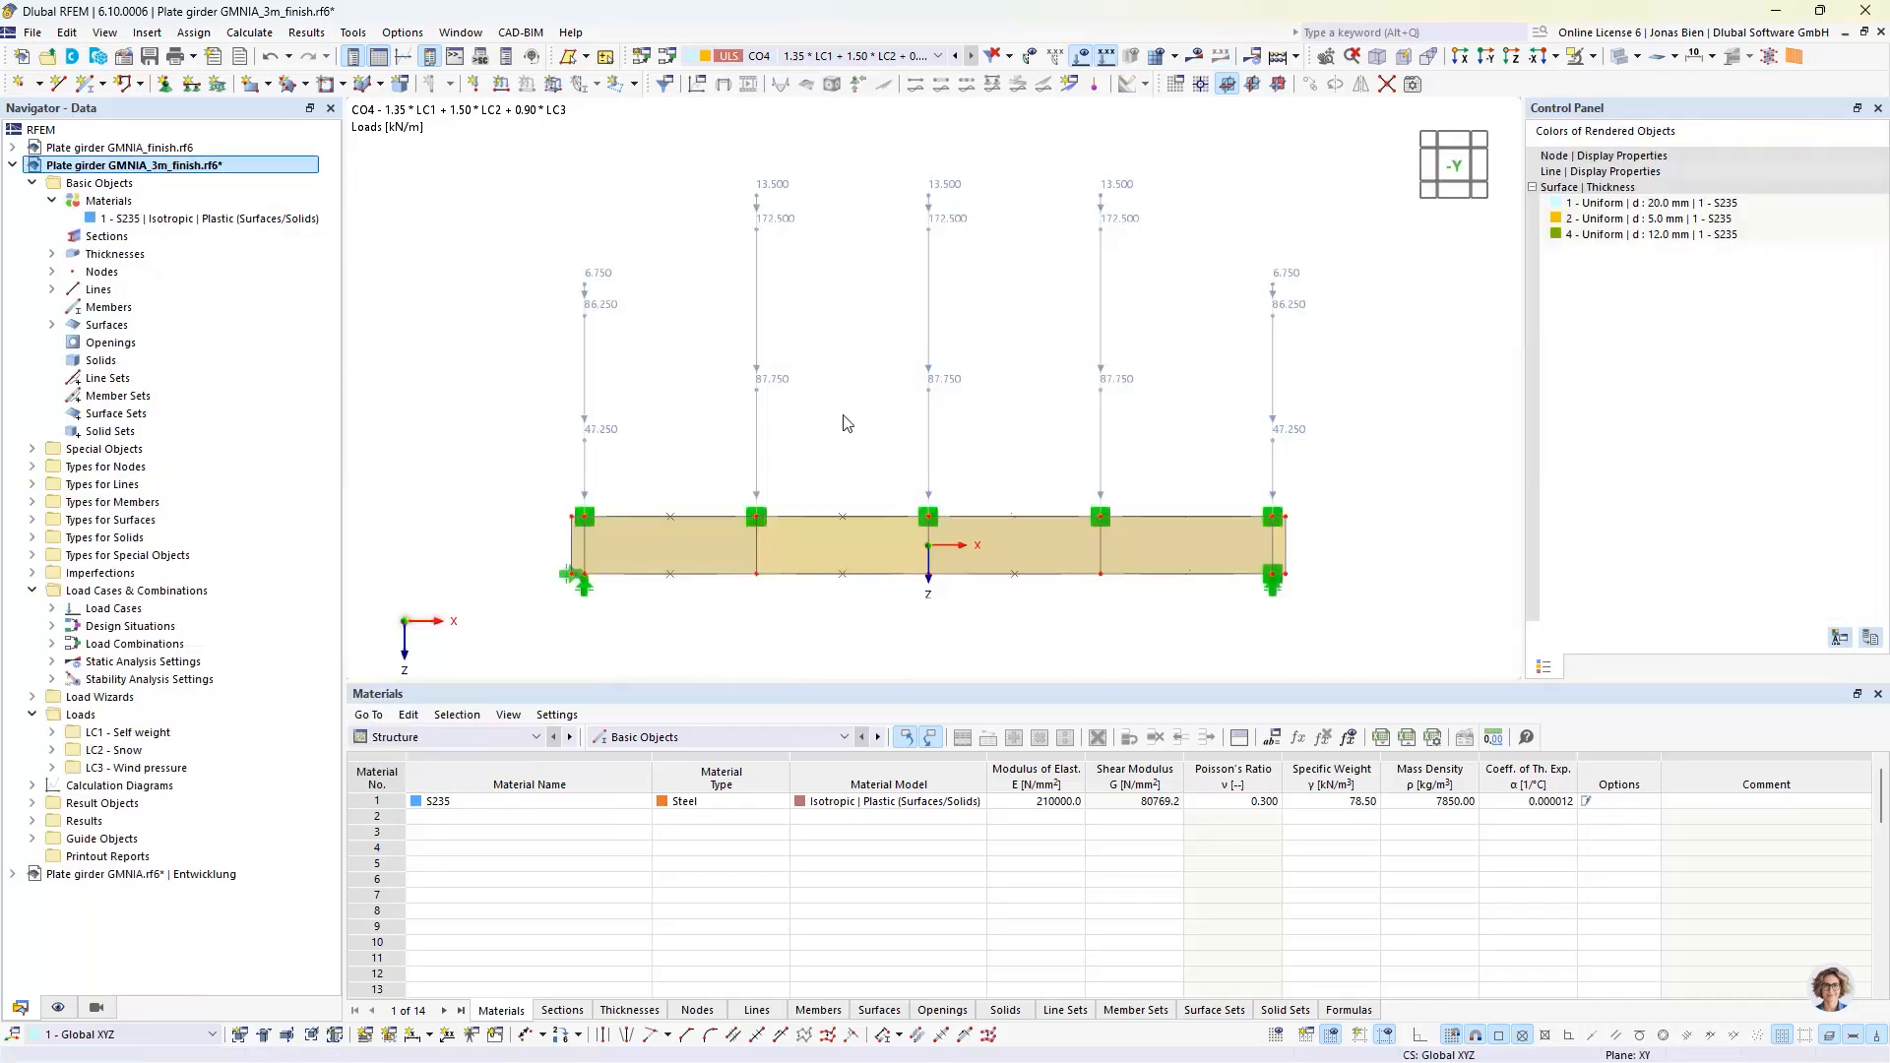
middle_click_drag(848, 417, 1002, 427, "ctrl")
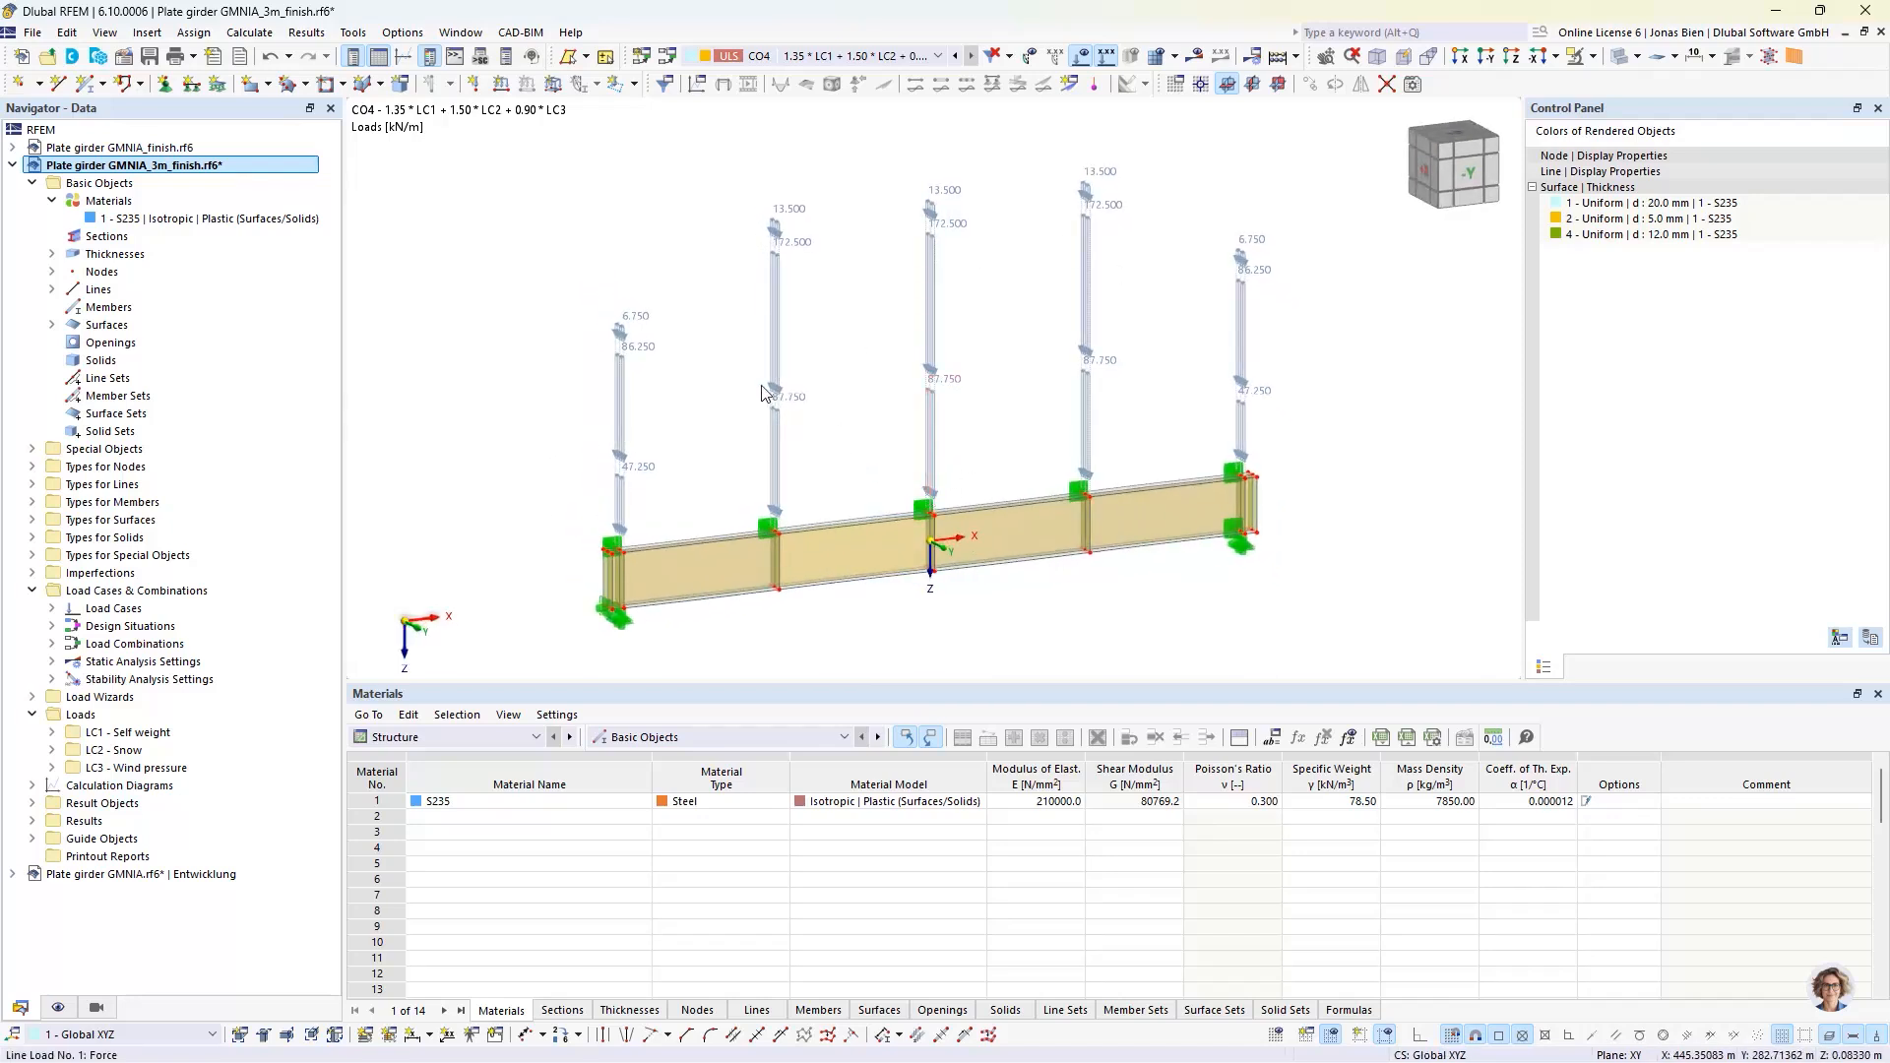
middle_click_drag(727, 594, 738, 618, "ctrl")
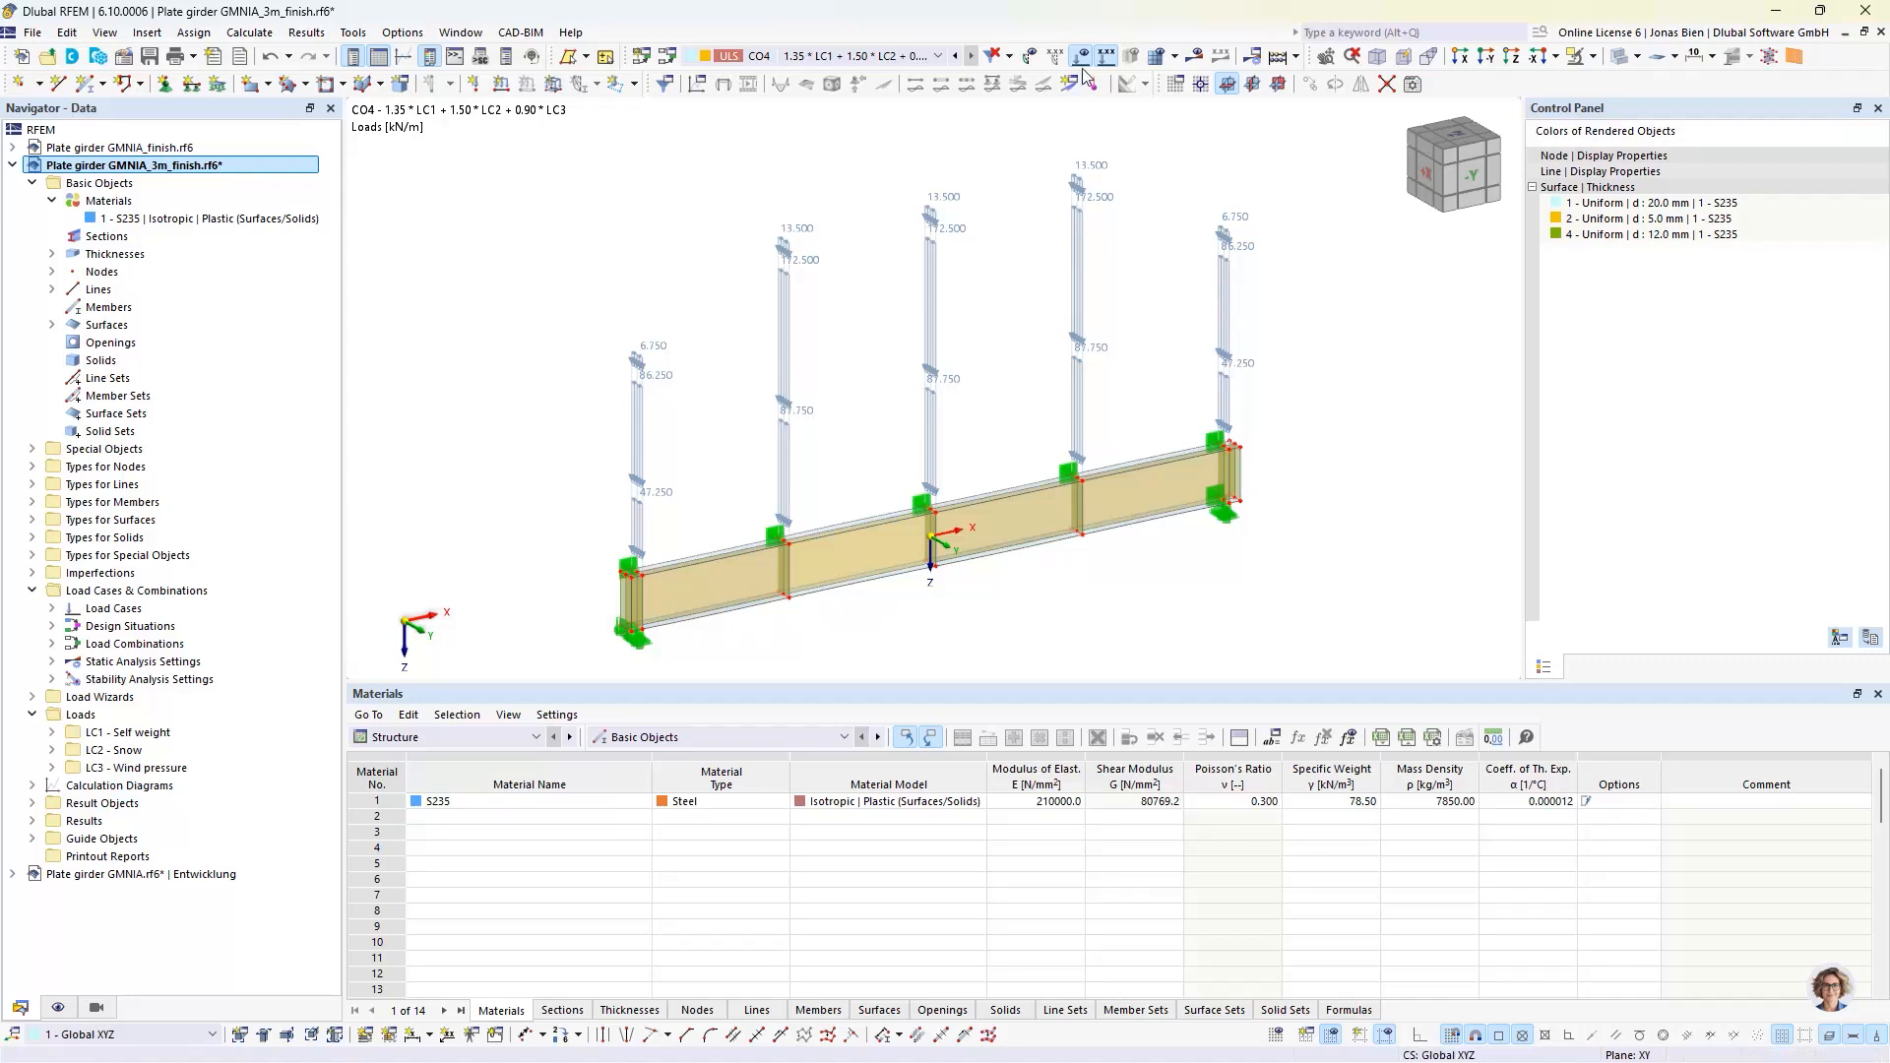
left_click(1197, 57)
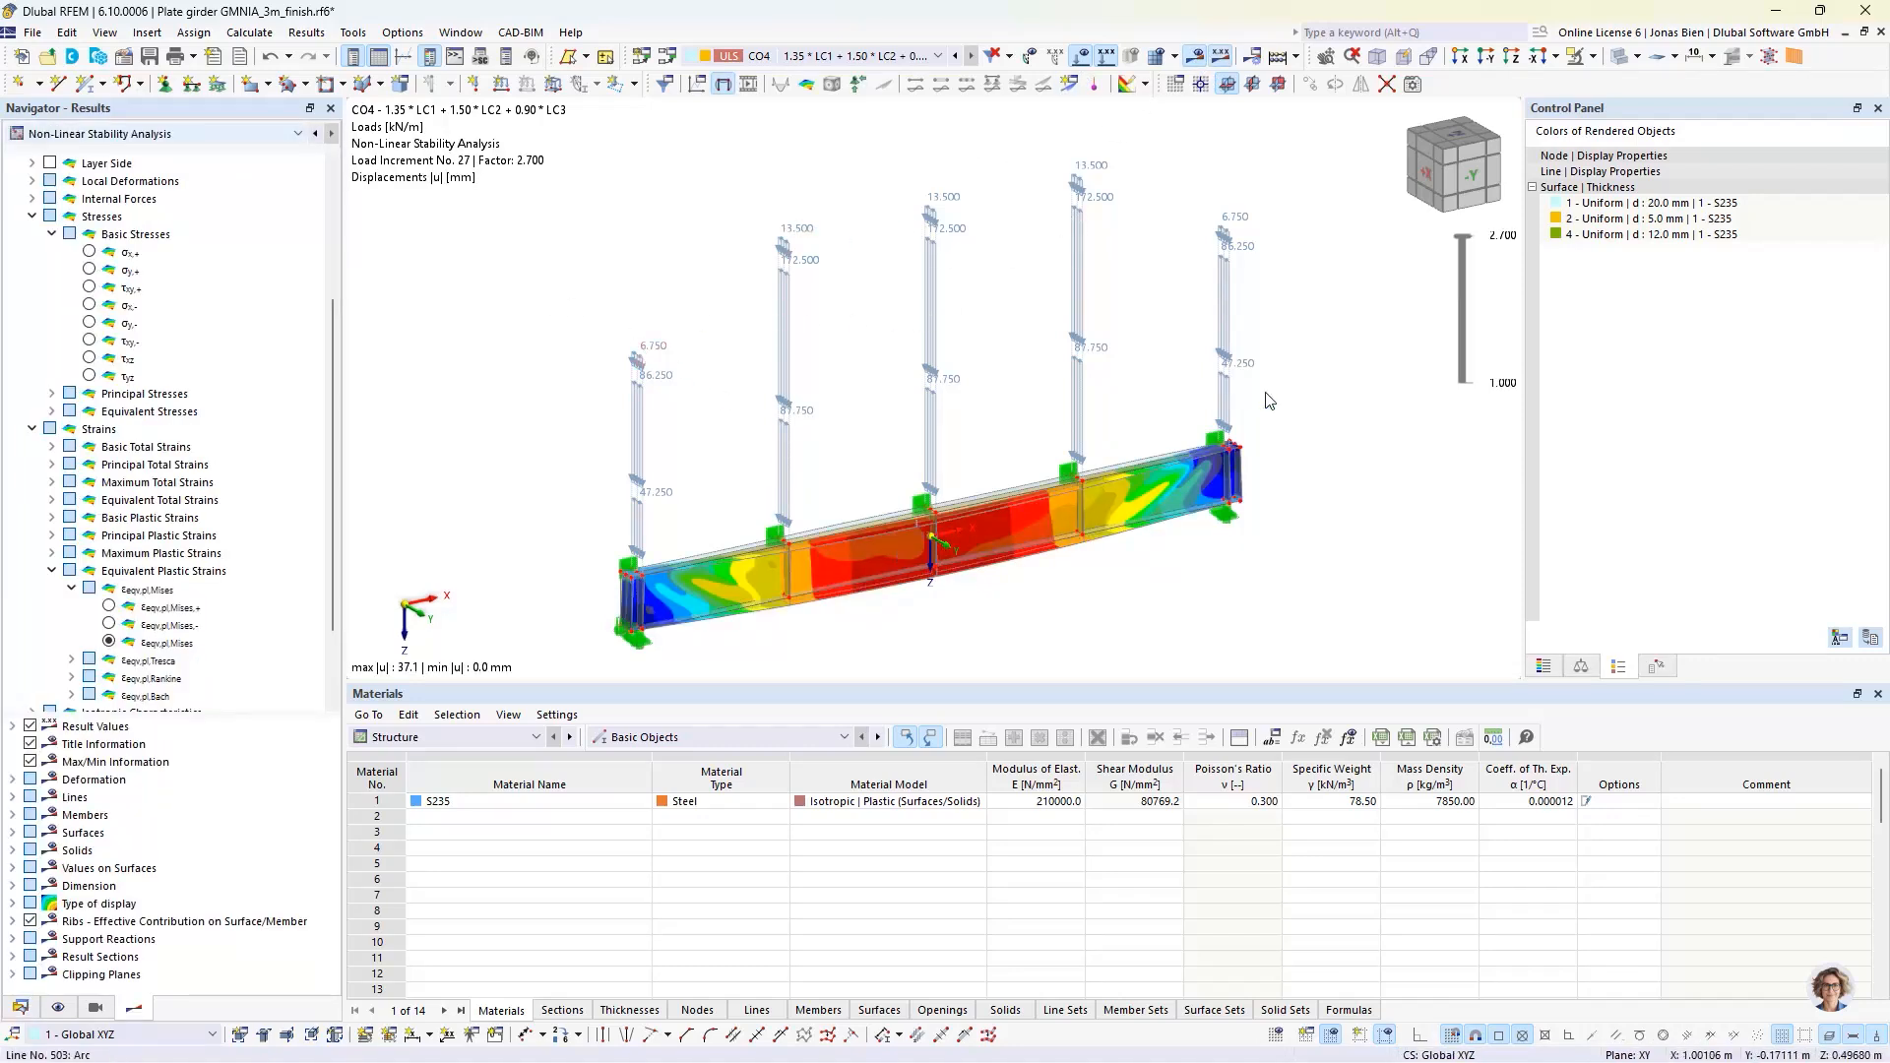
middle_click_drag(889, 505, 1080, 441, "ctrl")
scroll(870, 615, "up", 2)
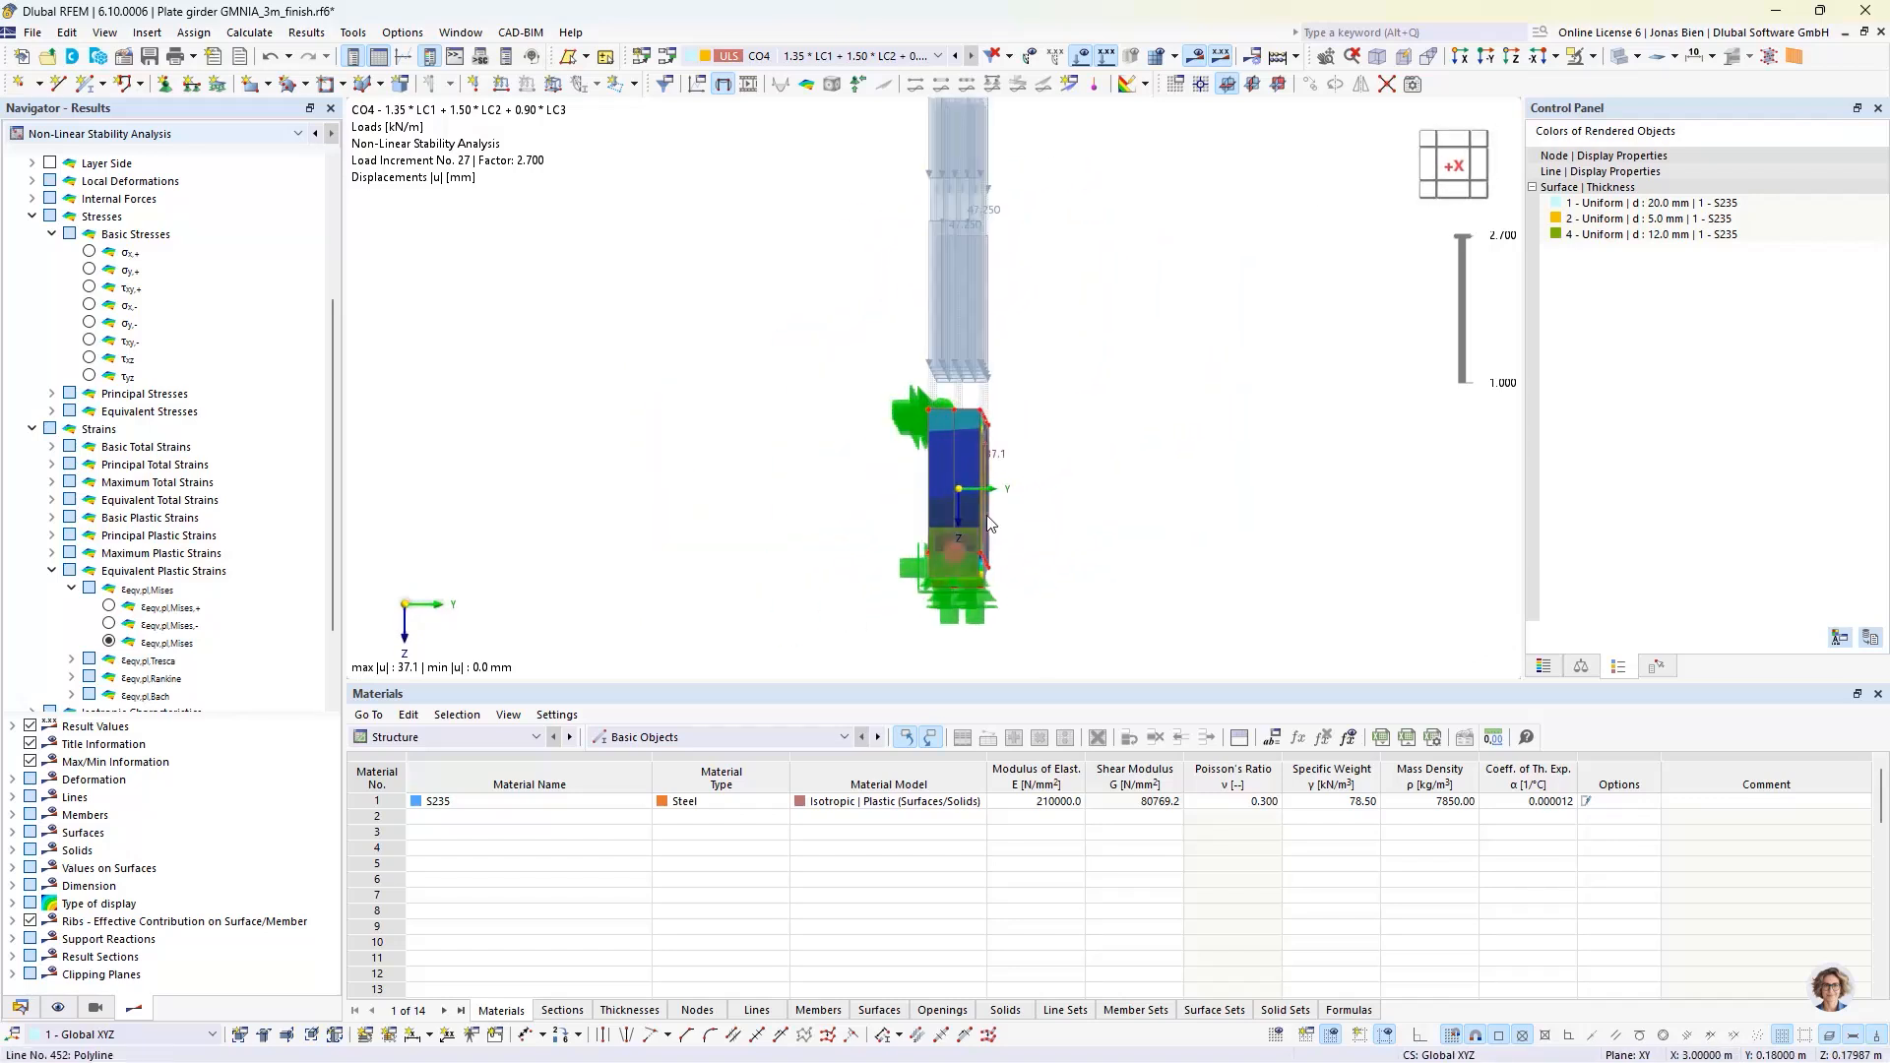
- Examine the deformed girder with the model objects temporarily hidden, and turn their display back on
left_click(57, 1007)
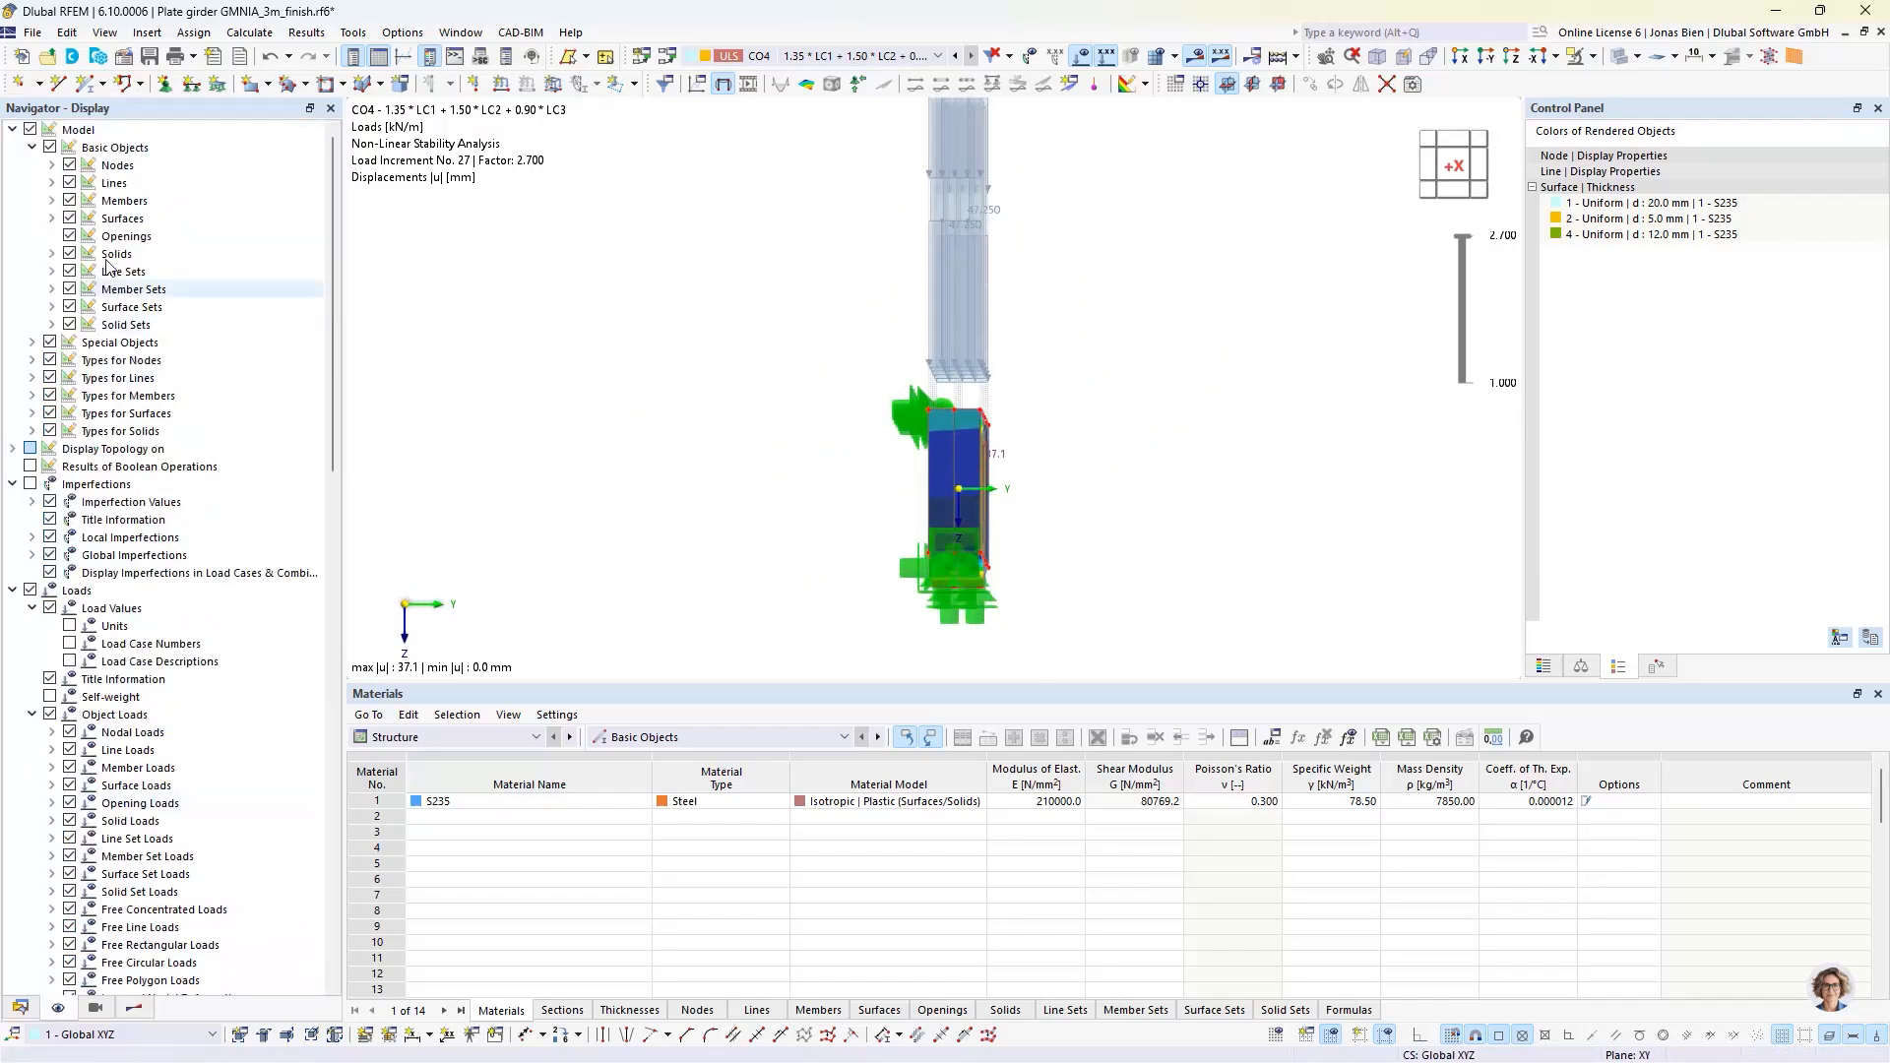
left_click(30, 129)
left_click(1448, 196)
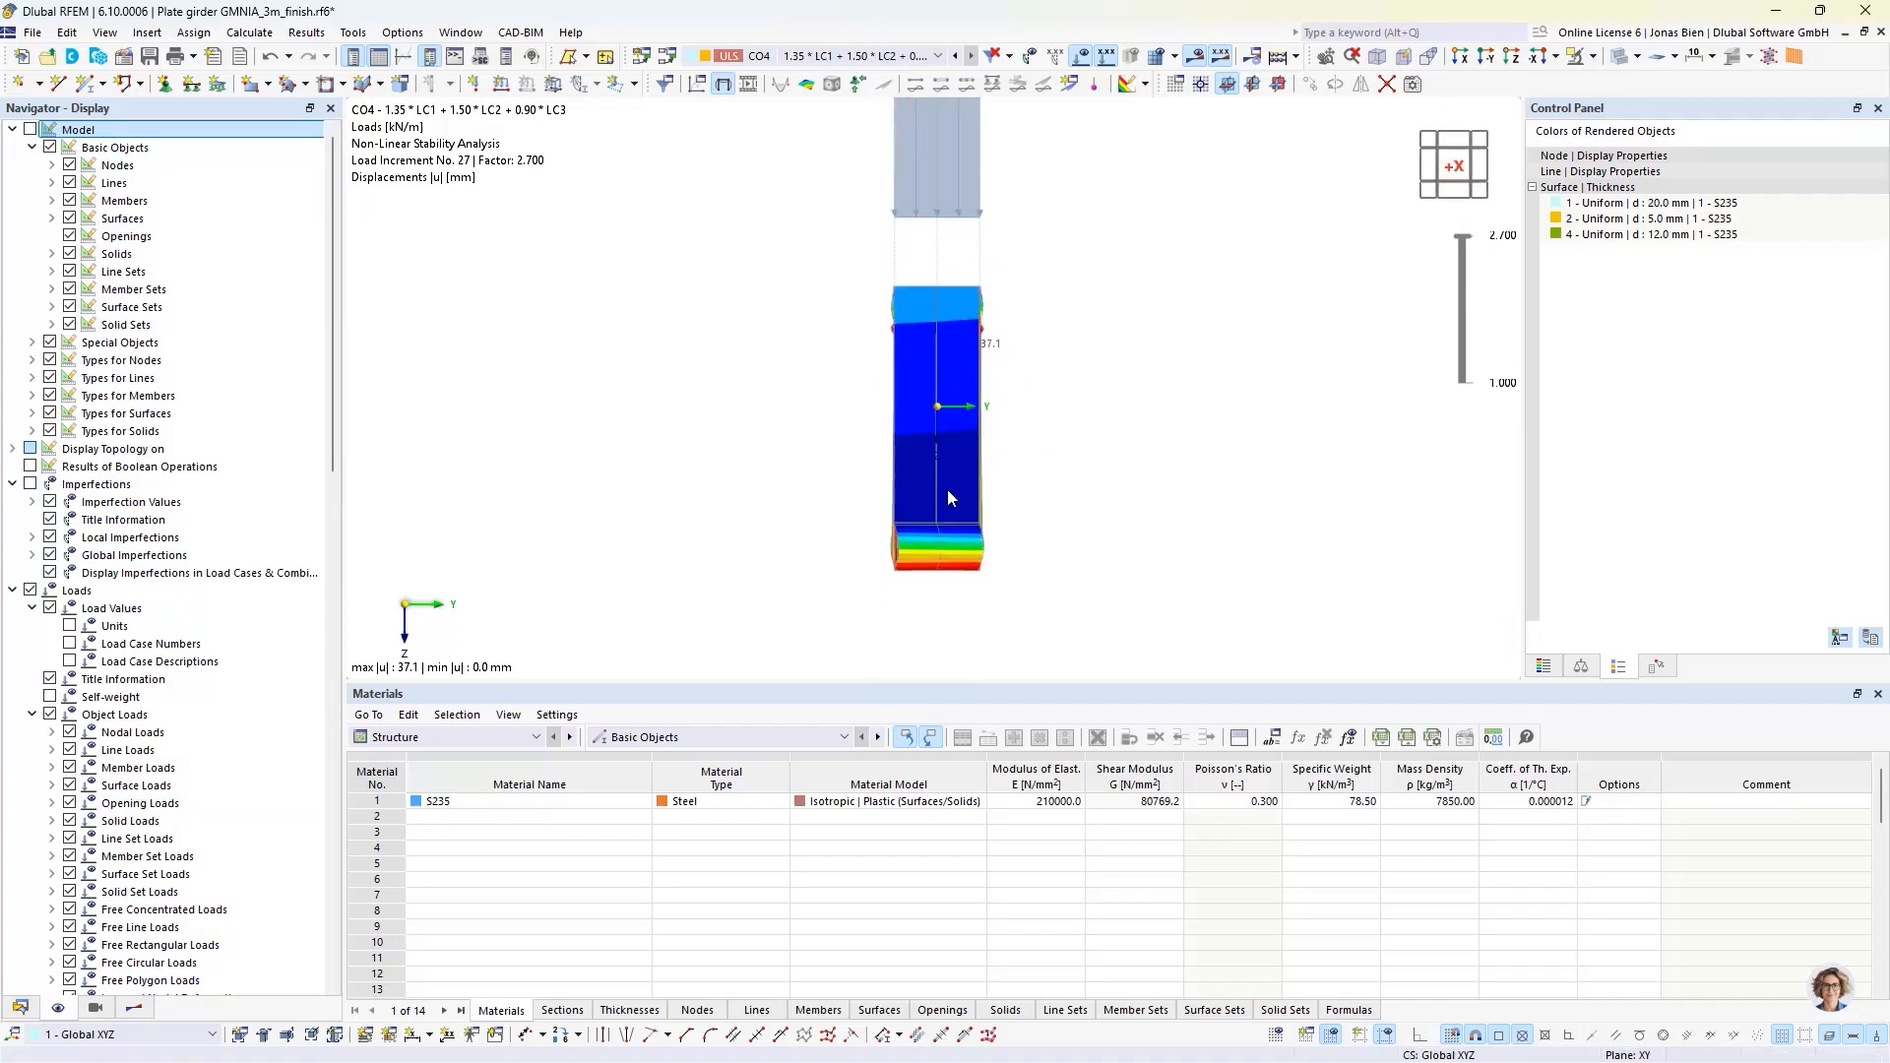
mouse_move(958, 459)
middle_mouse_down("ctrl")
mouse_move(926, 422)
mouse_move(1058, 434)
mouse_move(1028, 431)
mouse_move(955, 480)
middle_mouse_up("ctrl")
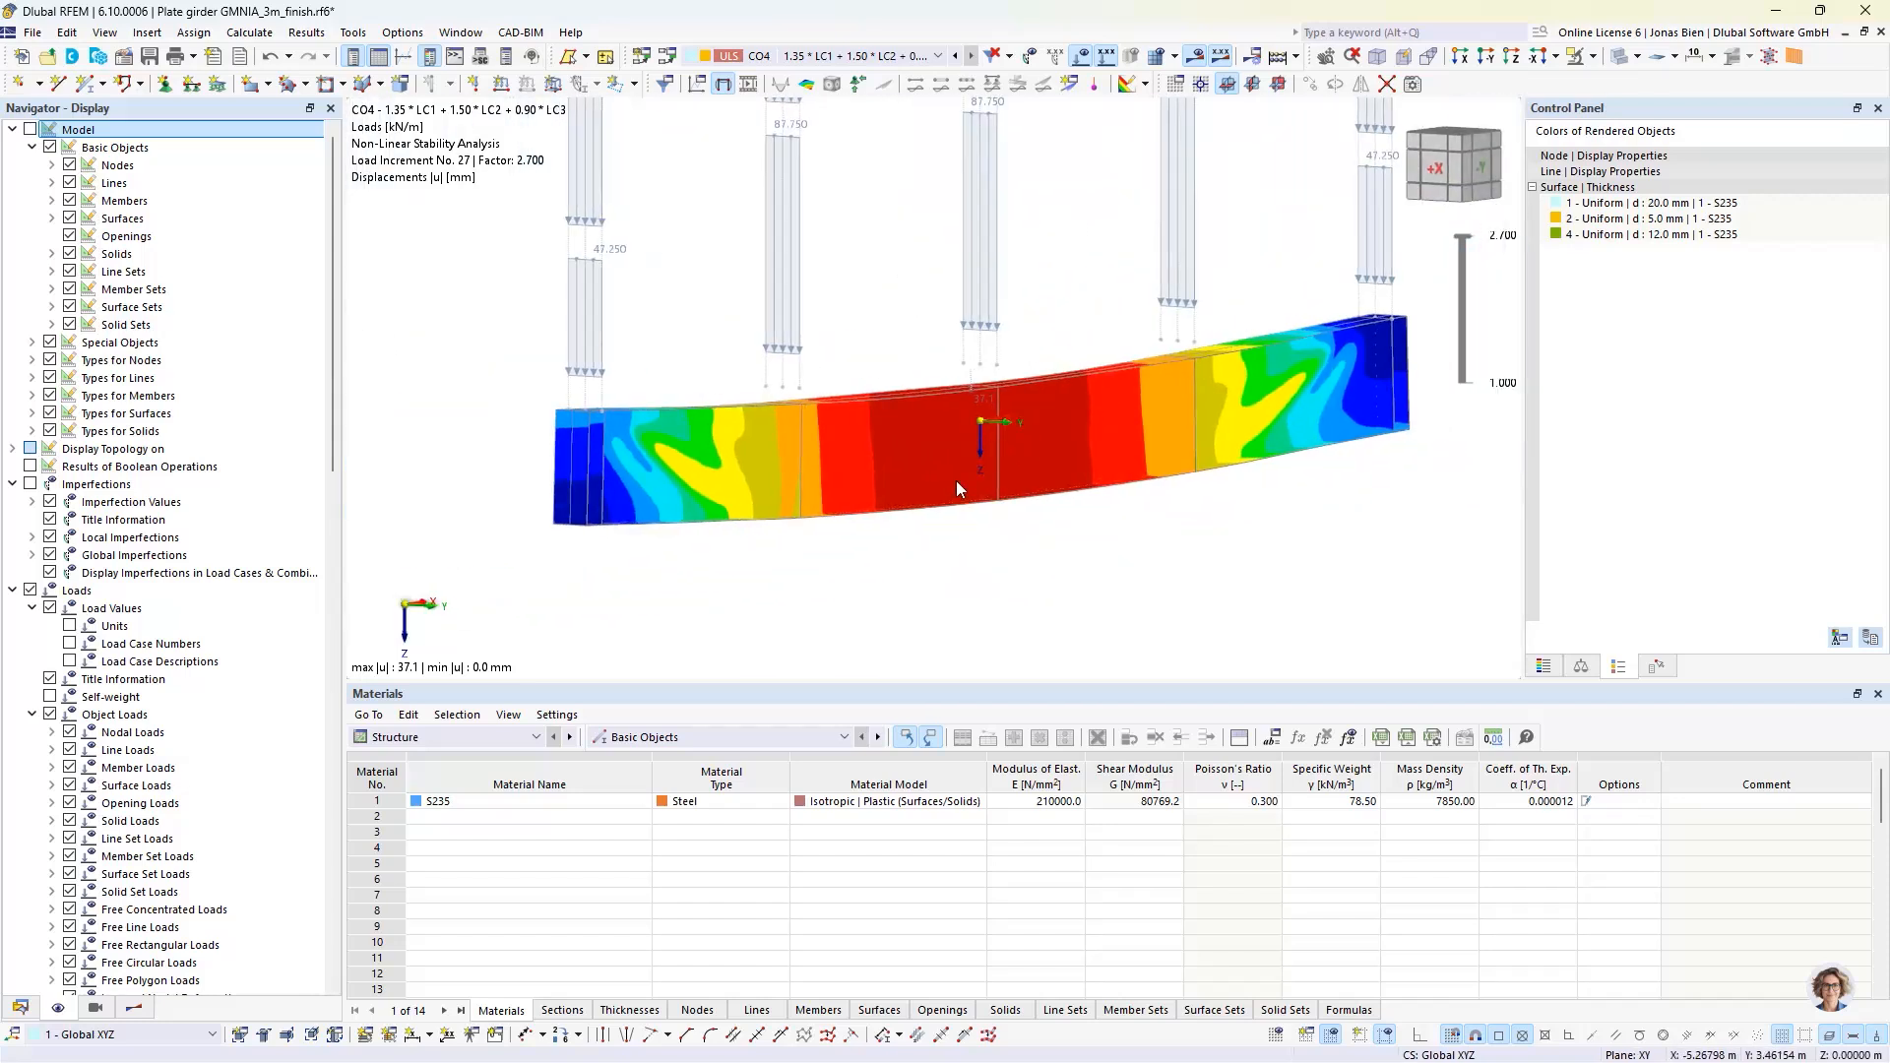
left_click(29, 128)
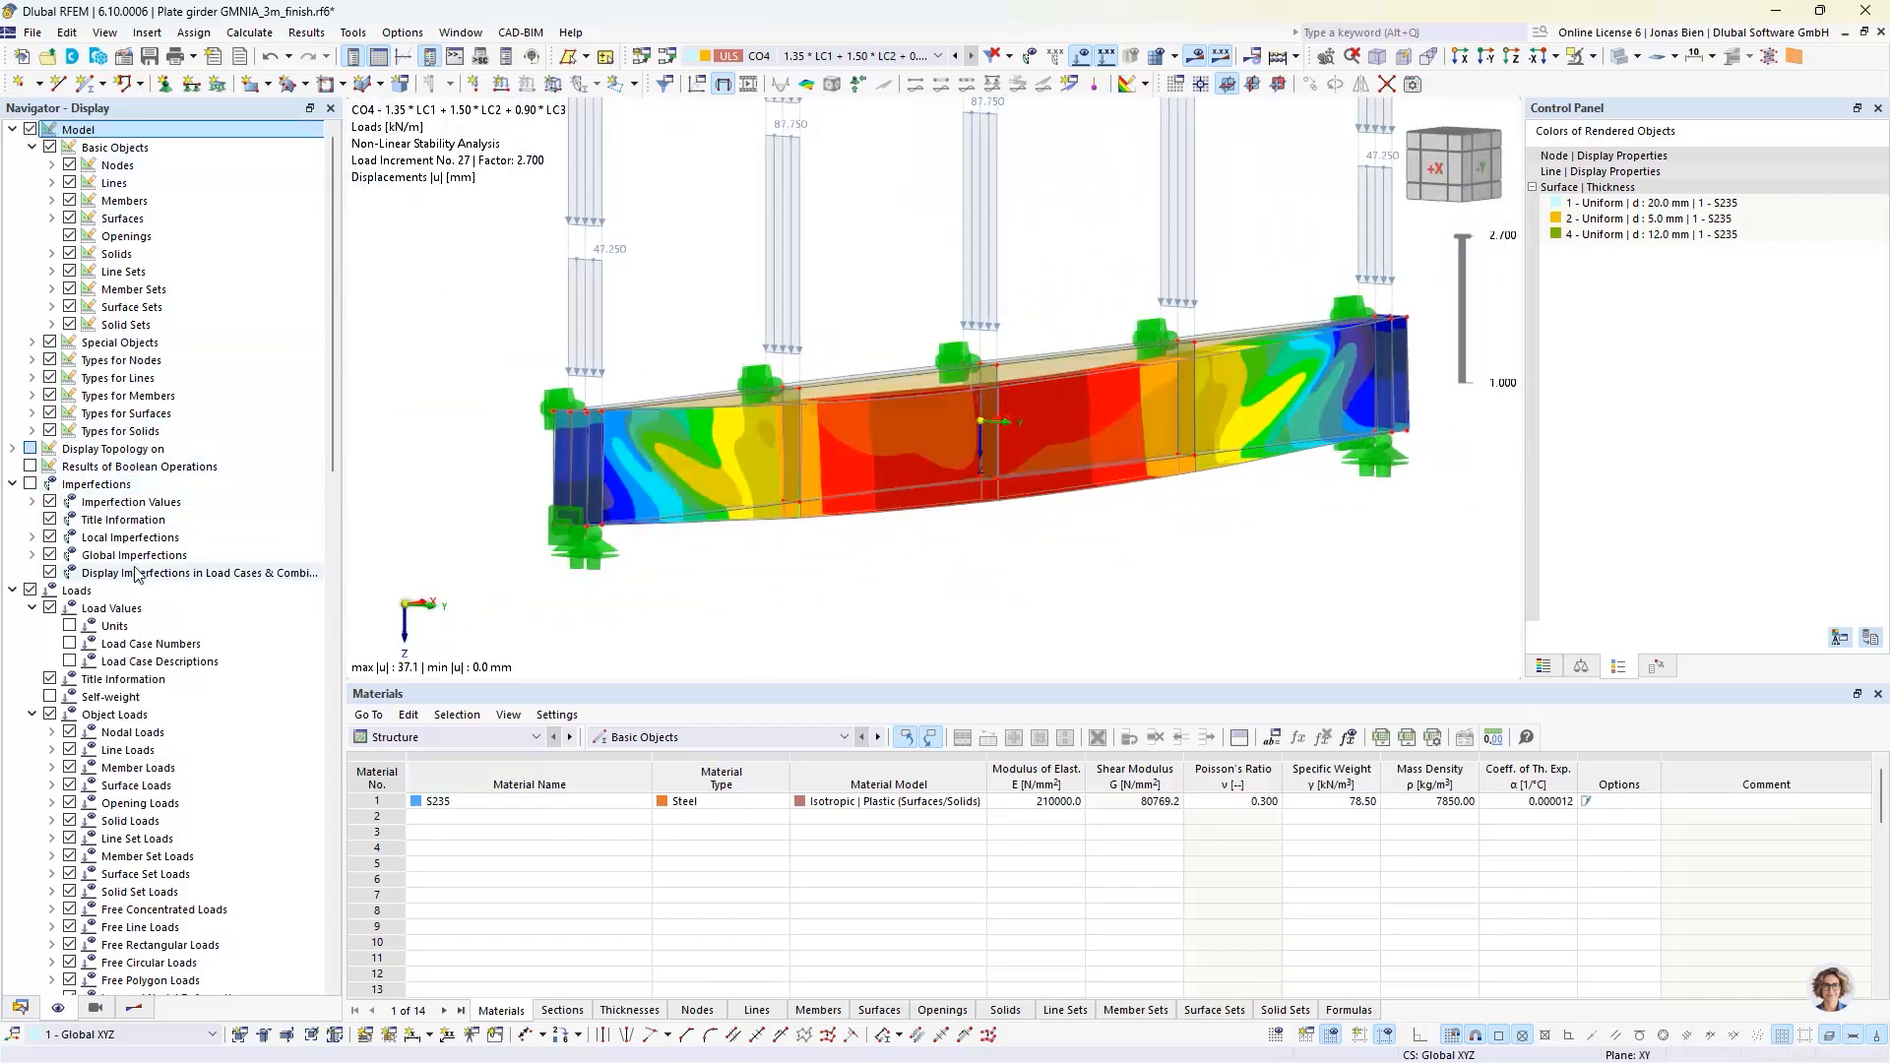
- Display the von Mises equivalent plastic strains εeqv,pl,Mises of the 3 m variant and examine the web end panels
scroll(138, 571, "down", 3)
left_click(134, 1007)
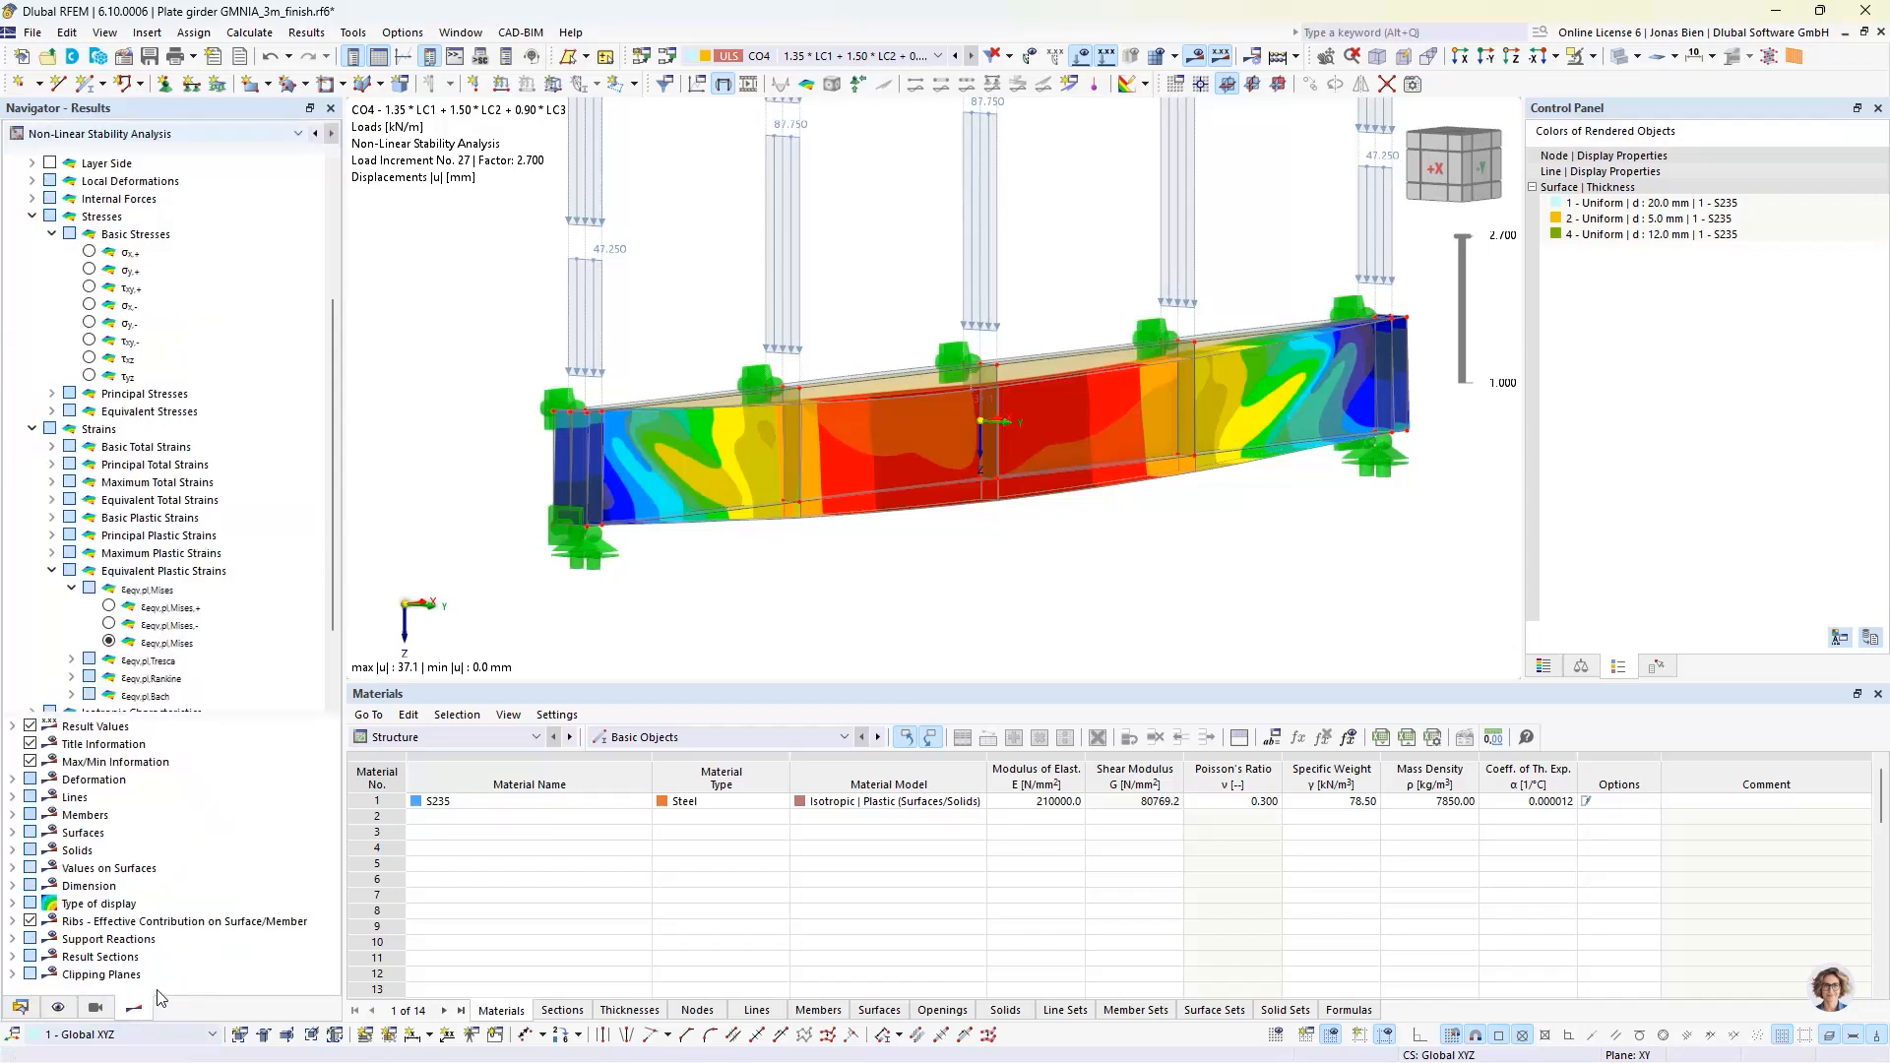
left_click(110, 642)
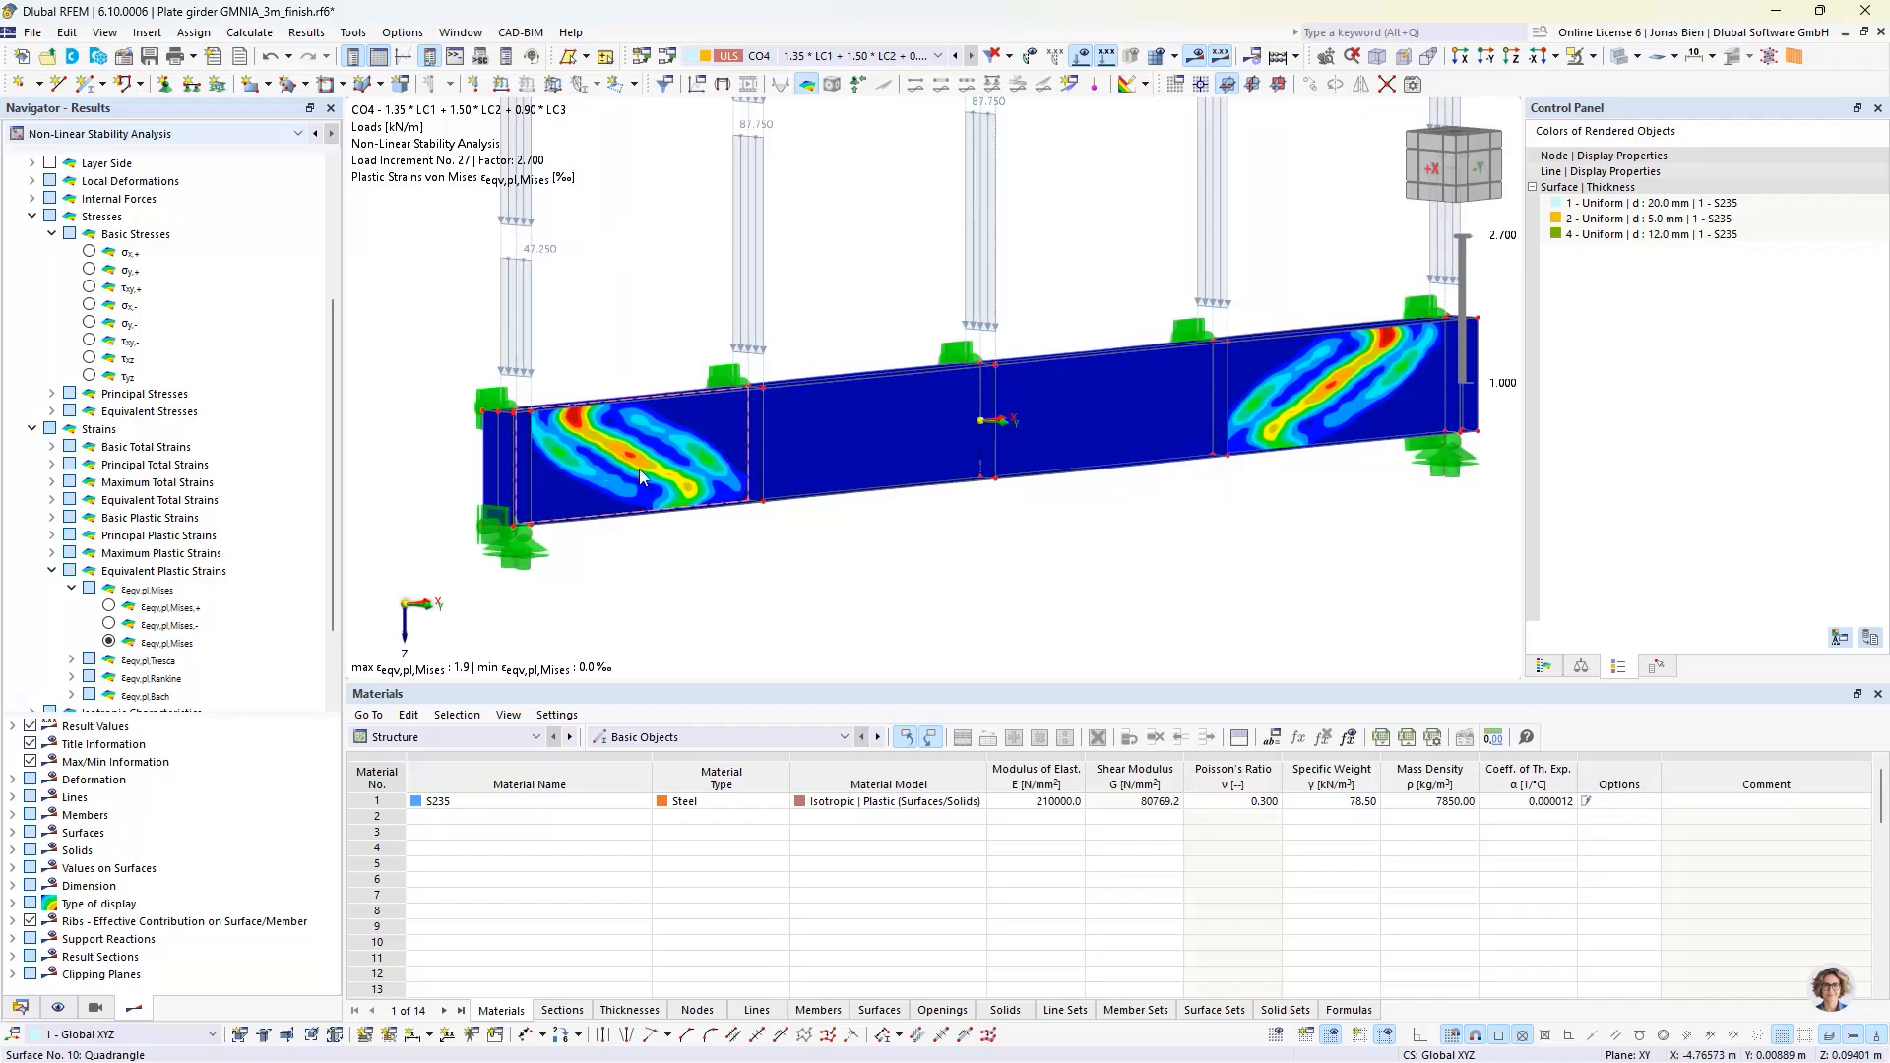
middle_click_drag(995, 393, 984, 411, "ctrl")
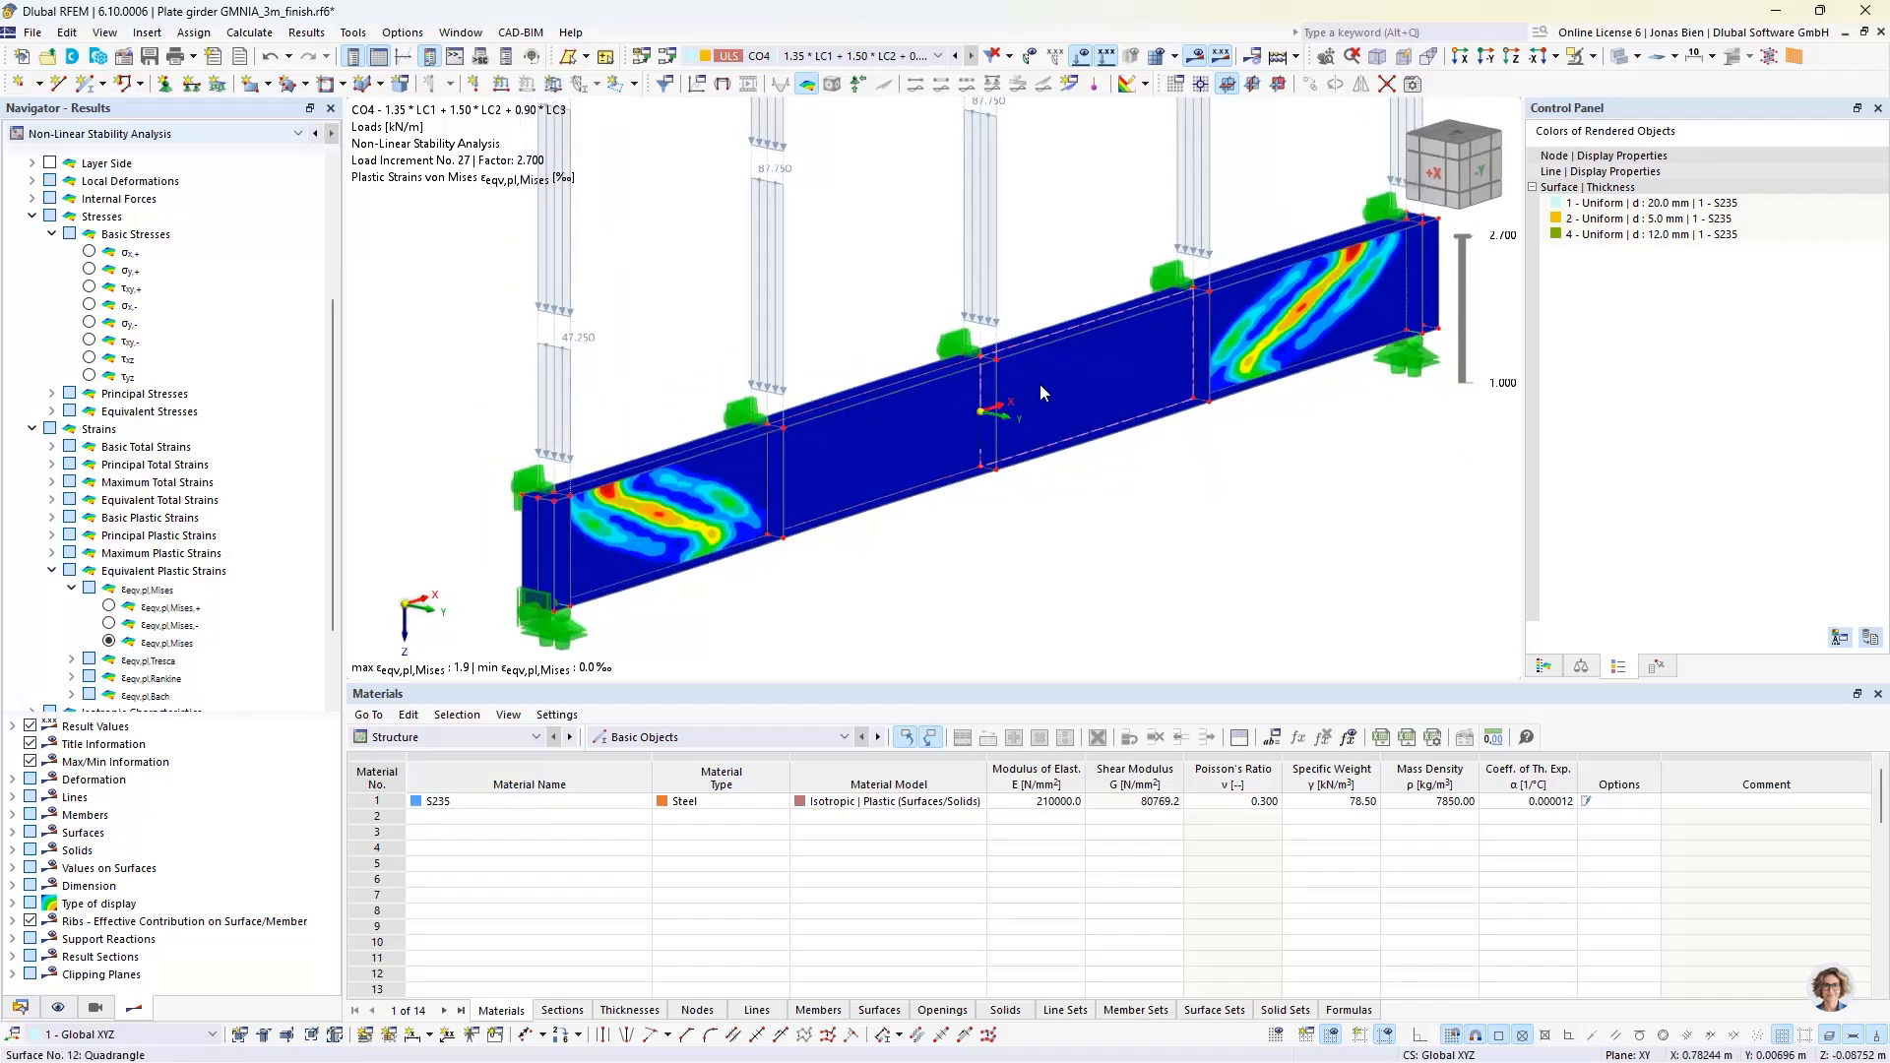
mouse_move(717, 499)
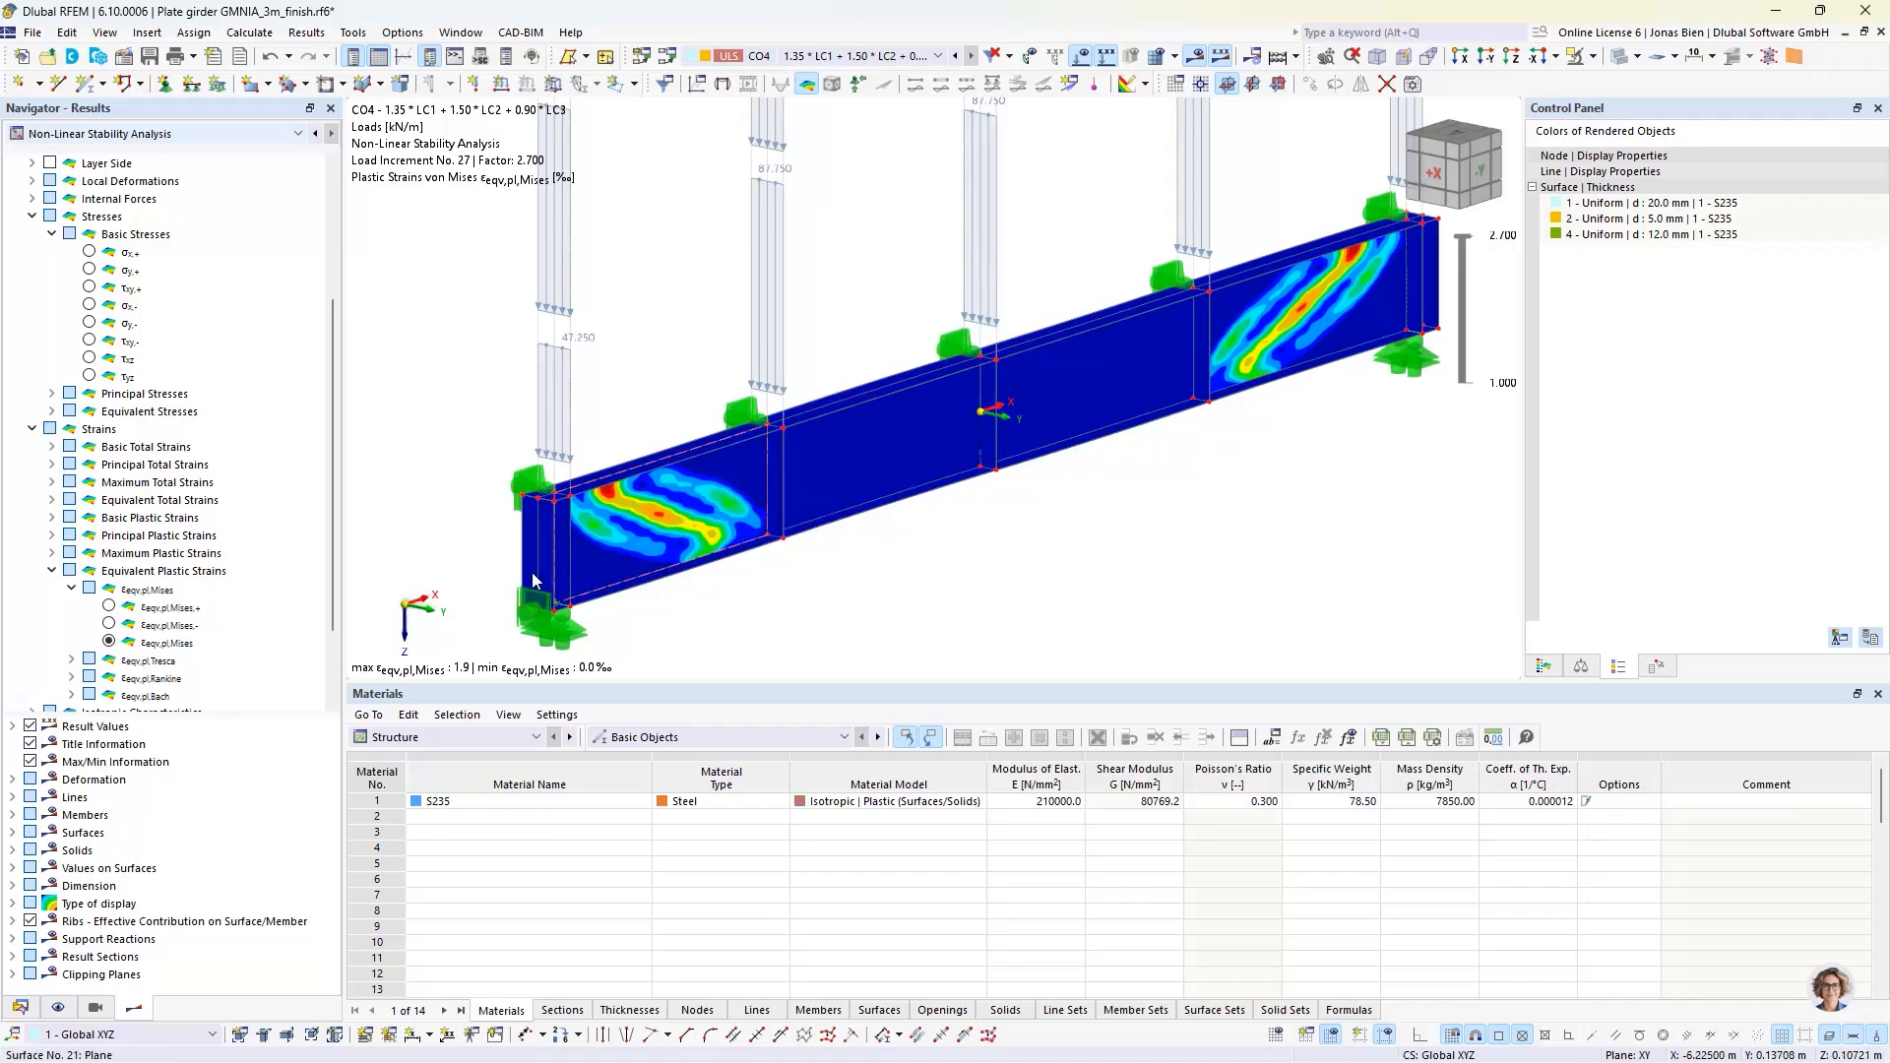
- Show the plastic strain colour scale and compare the strains in the web end panels at load factors 2.660 and 2.700
left_click(1544, 667)
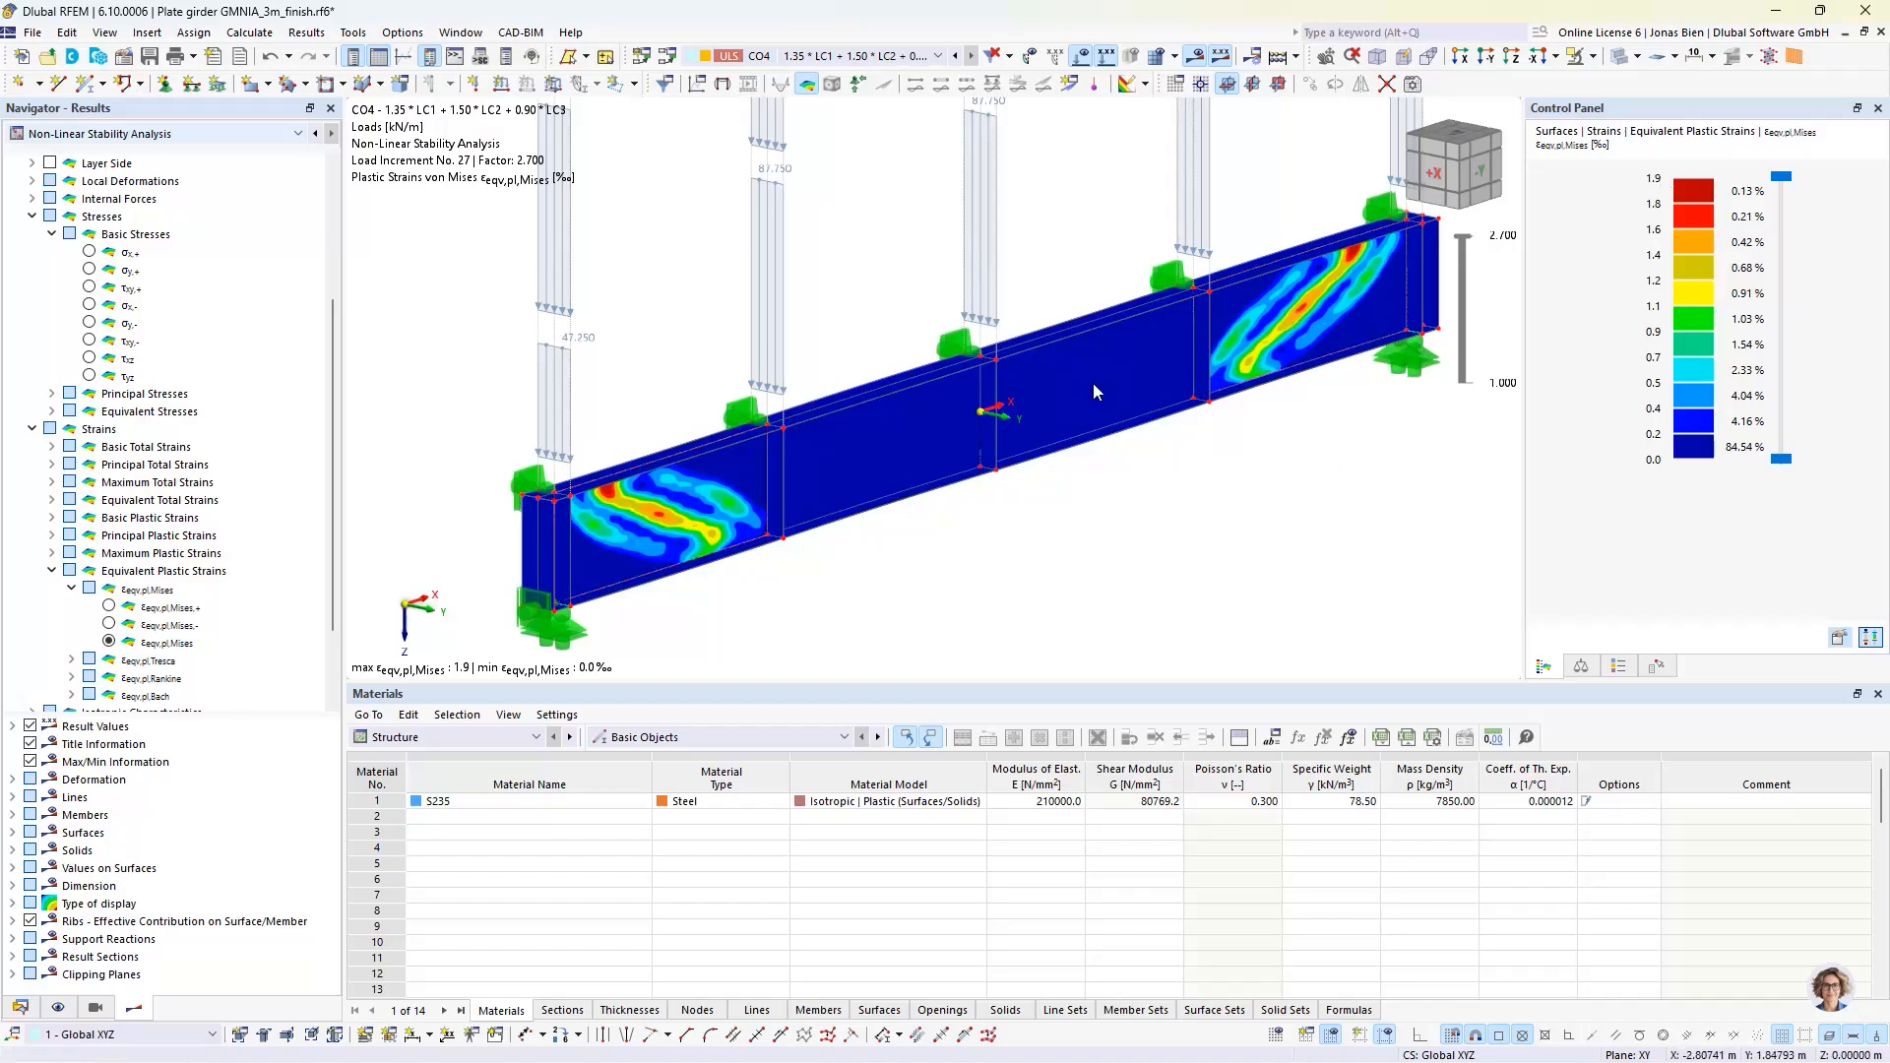
left_click_drag(1460, 234, 1462, 259)
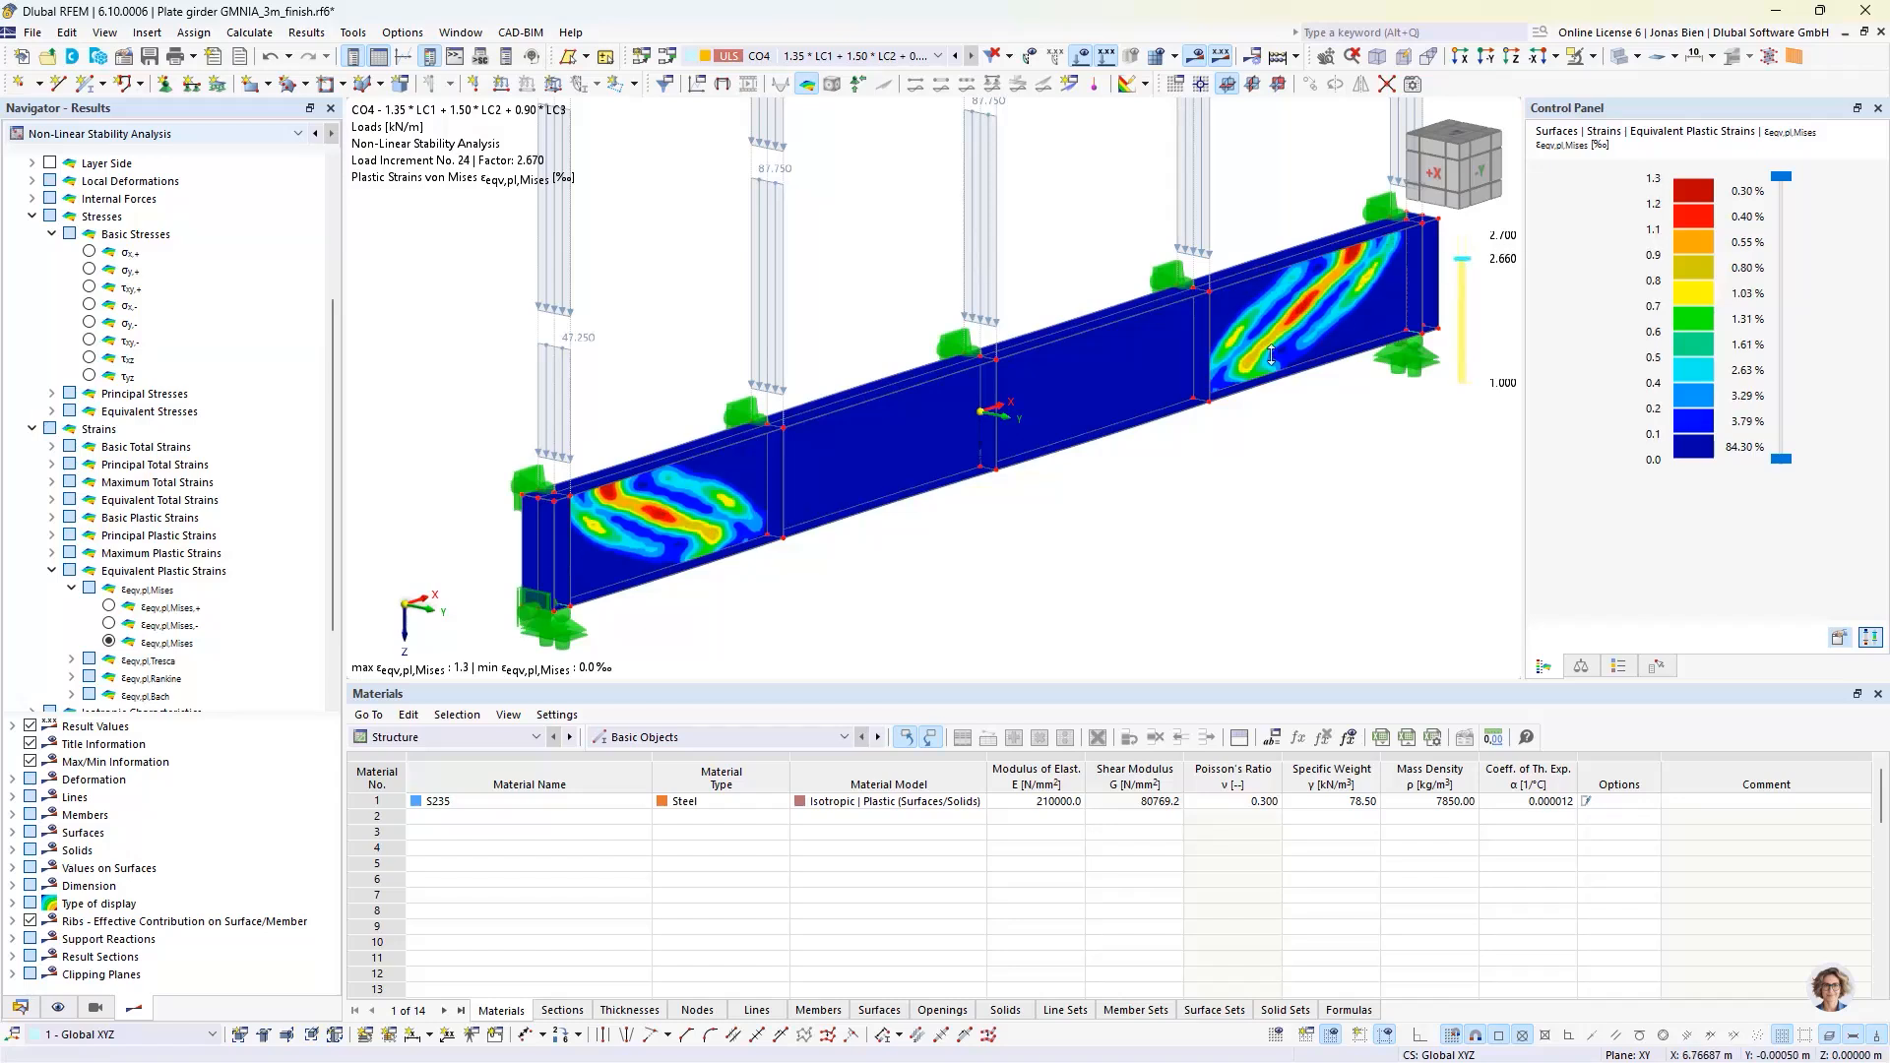
left_click_drag(1271, 357, 1336, 300)
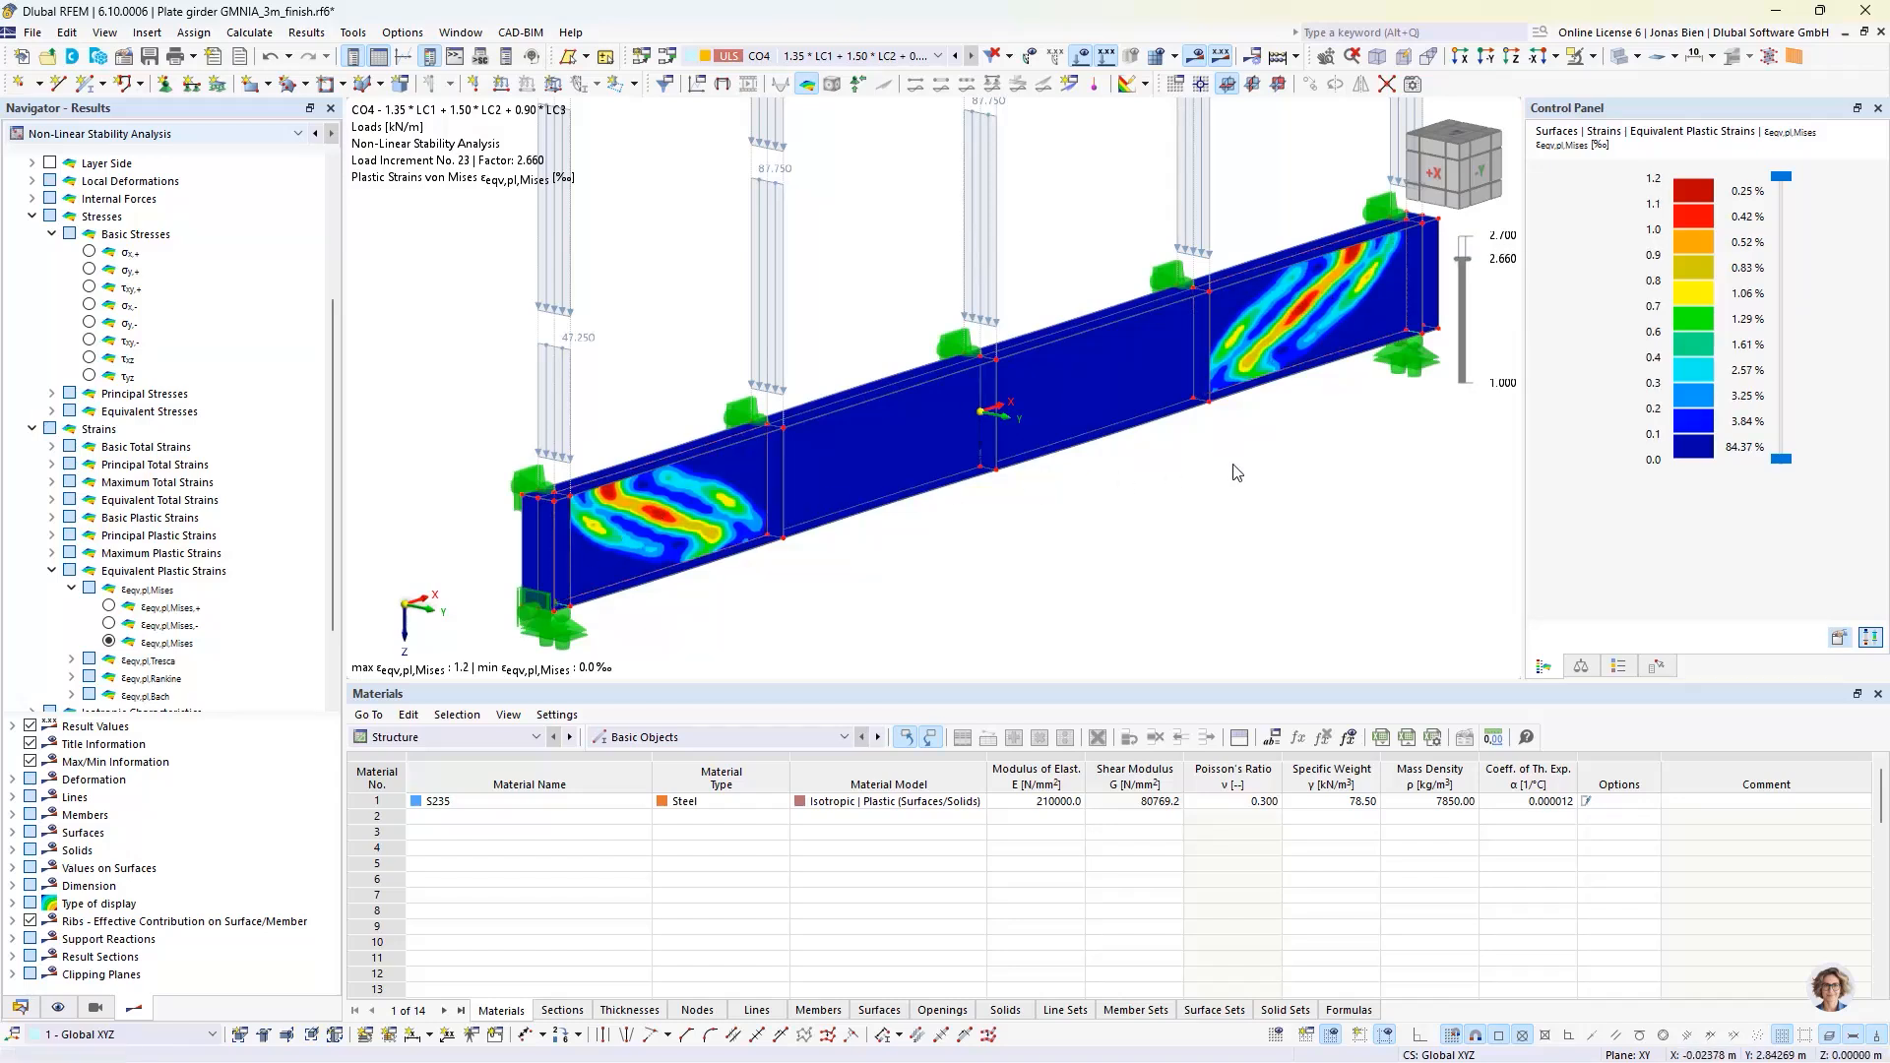
left_click_drag(1461, 262, 1464, 229)
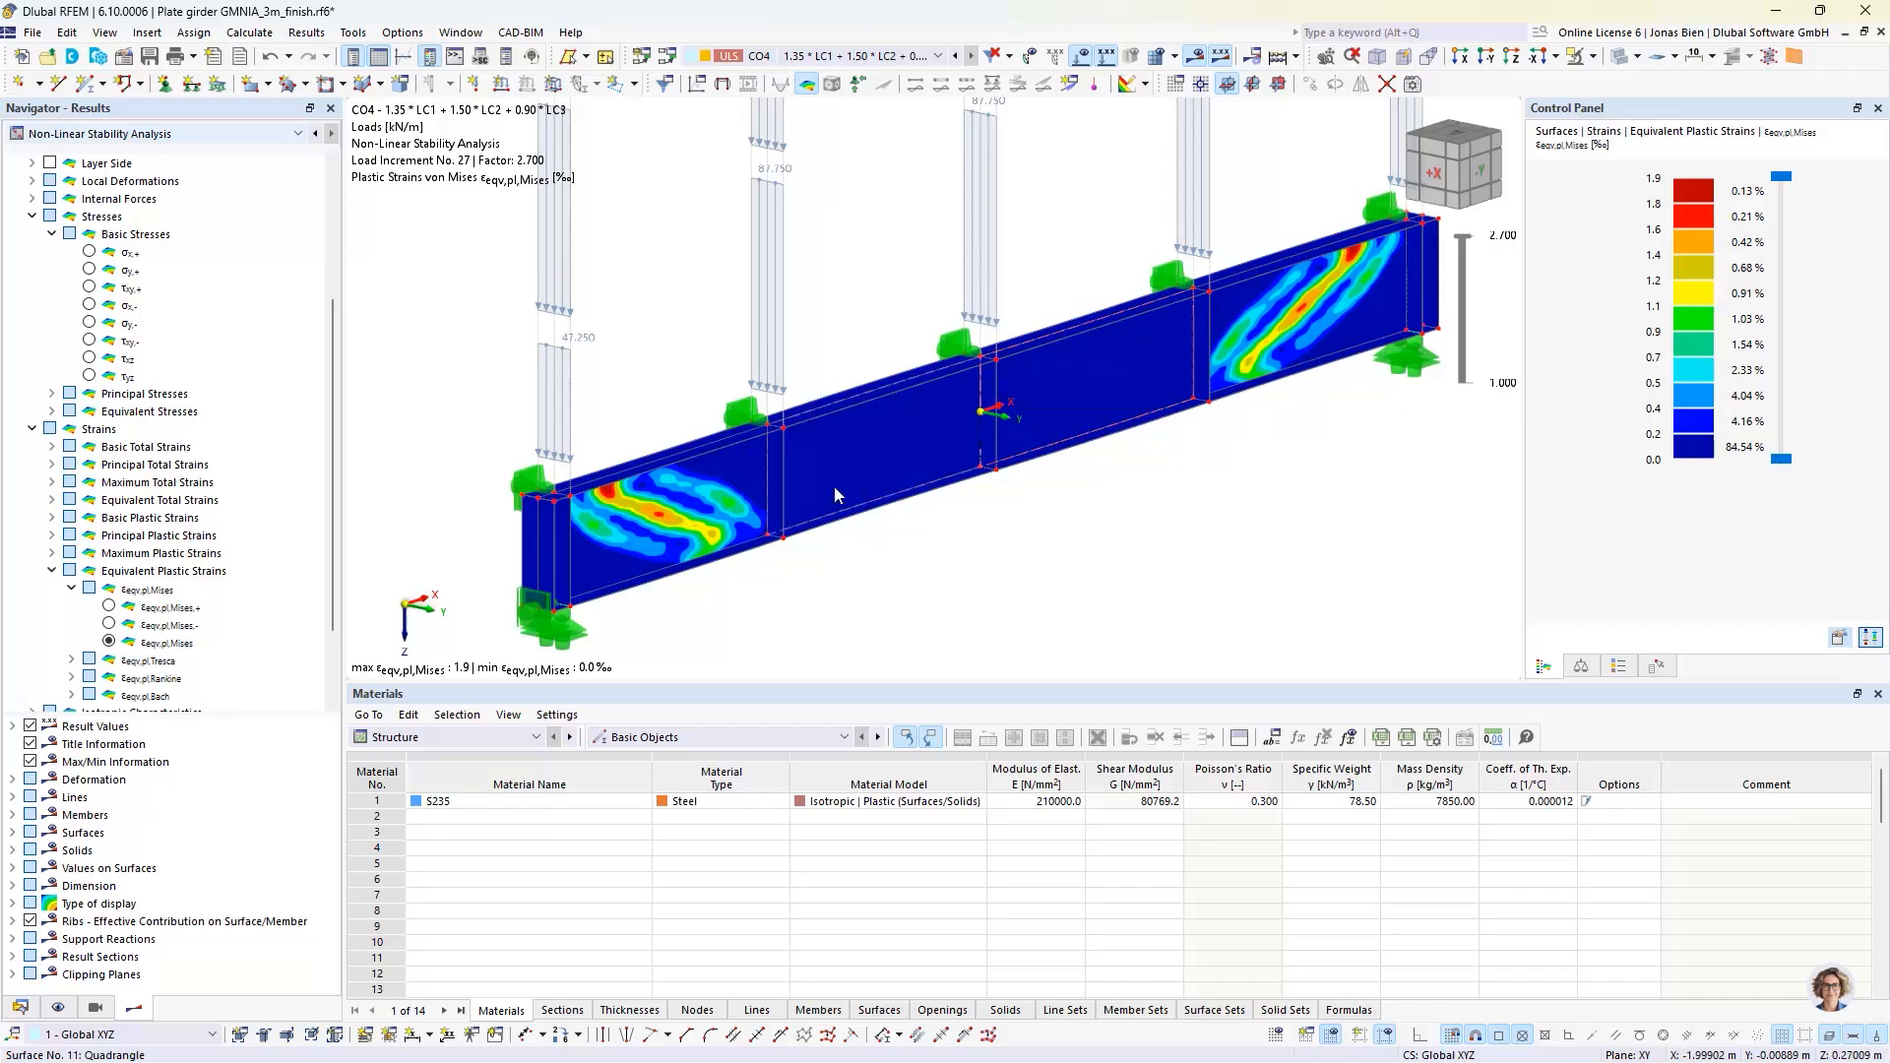
middle_click_drag(900, 562, 873, 549, "ctrl")
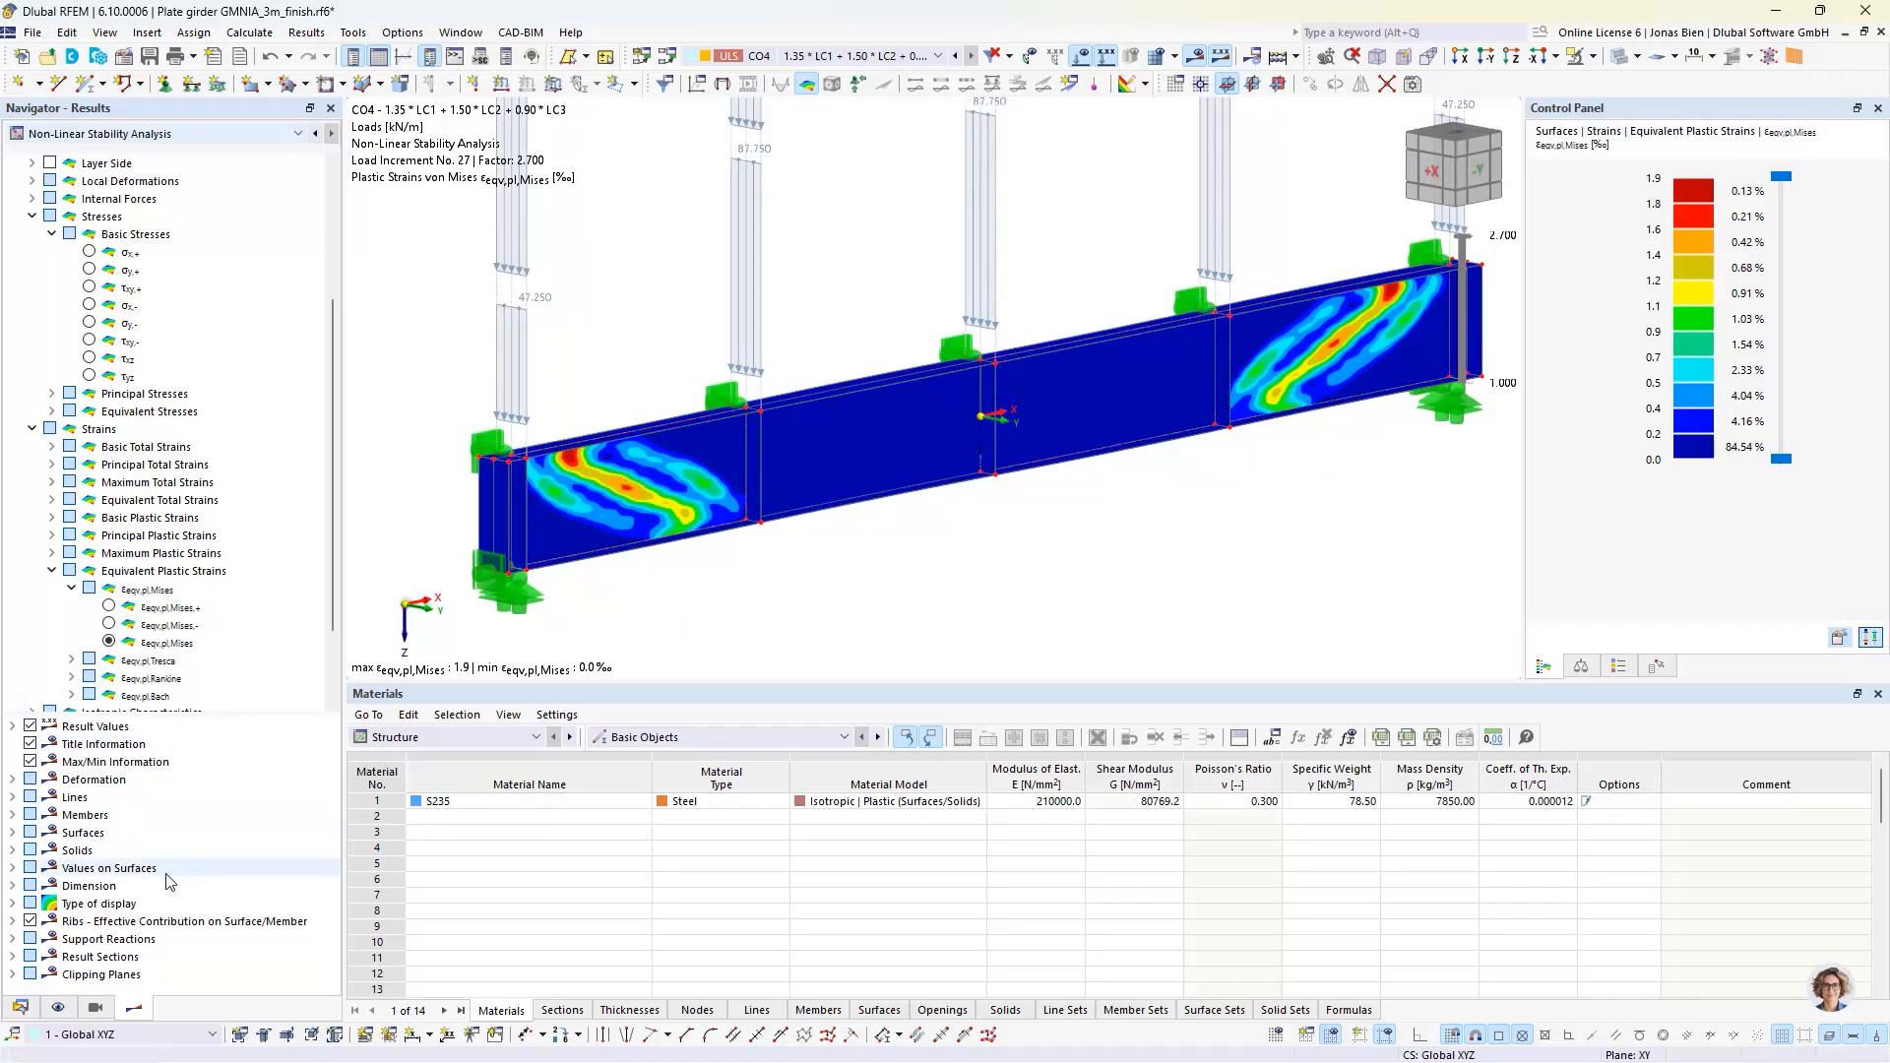
- Examine the CO4 calculation diagram of load factor against maximum deformation |u| for the 3 m variant, and close it without applying changes
left_click(20, 1007)
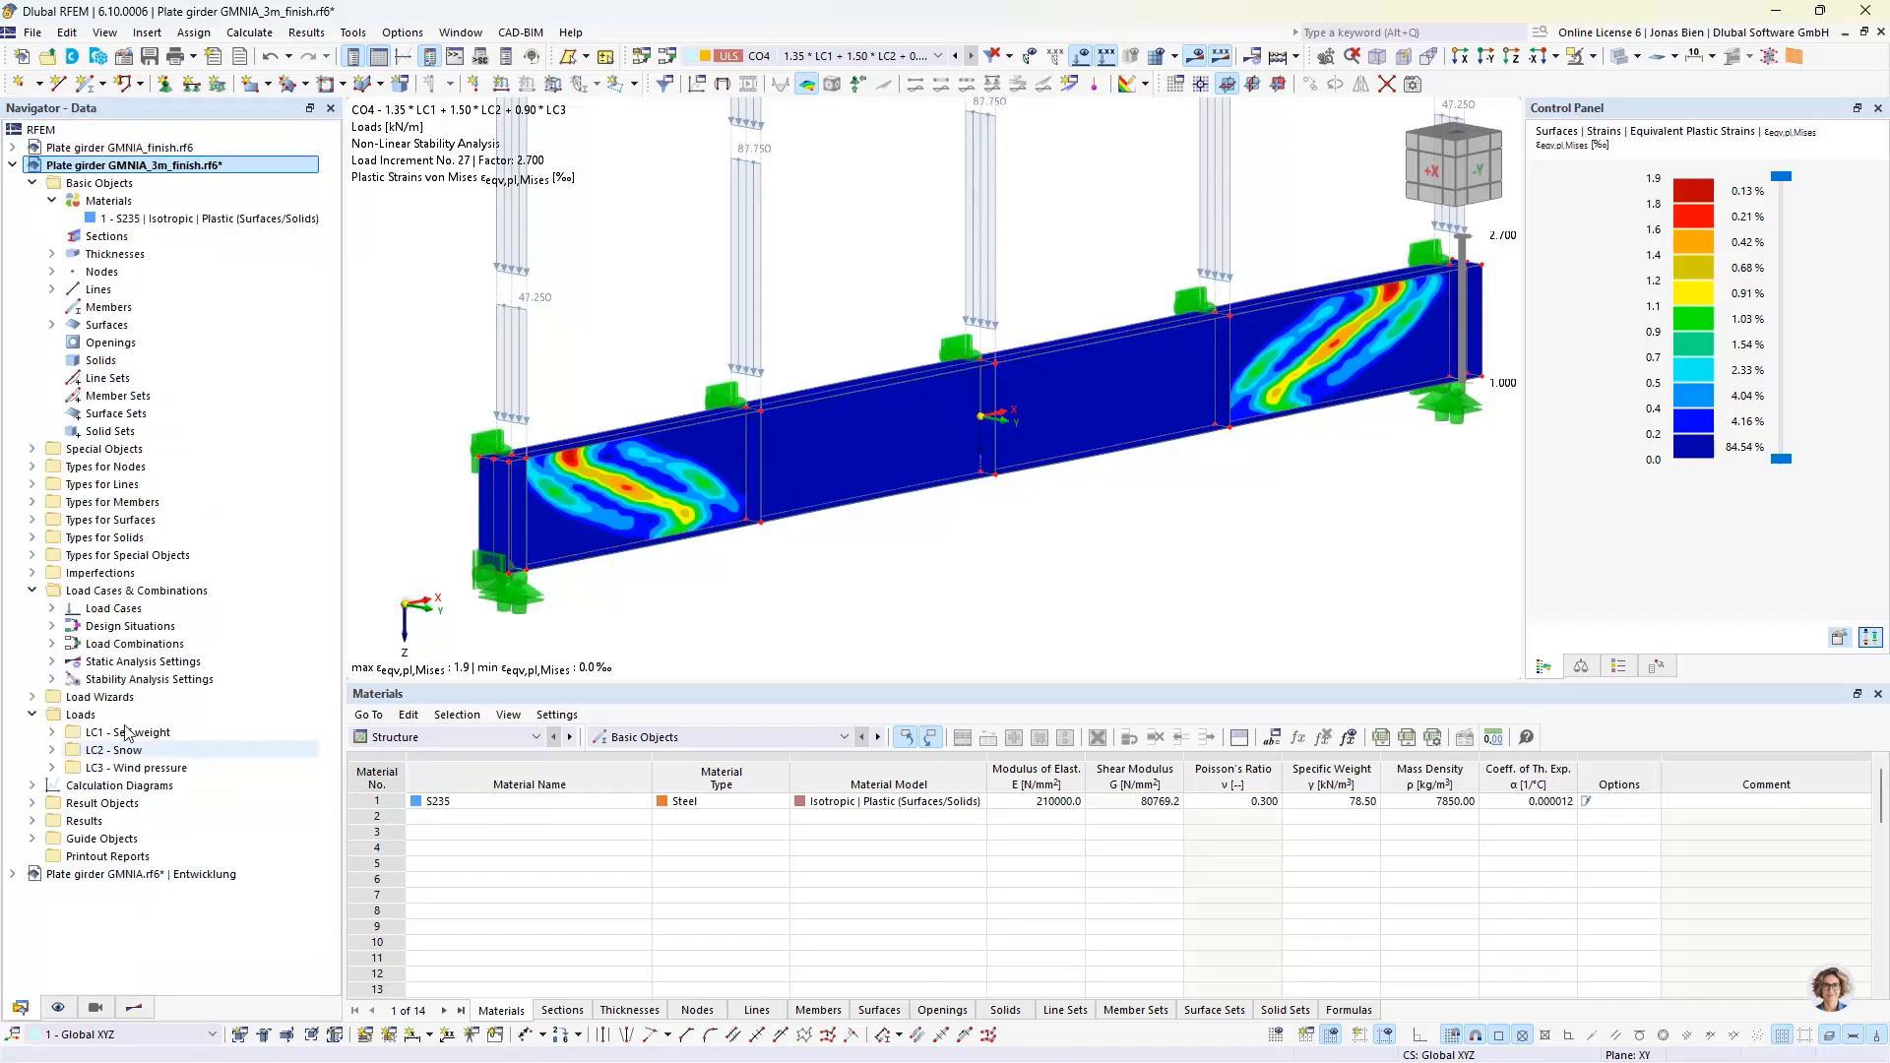
left_click(32, 785)
double_click(138, 803)
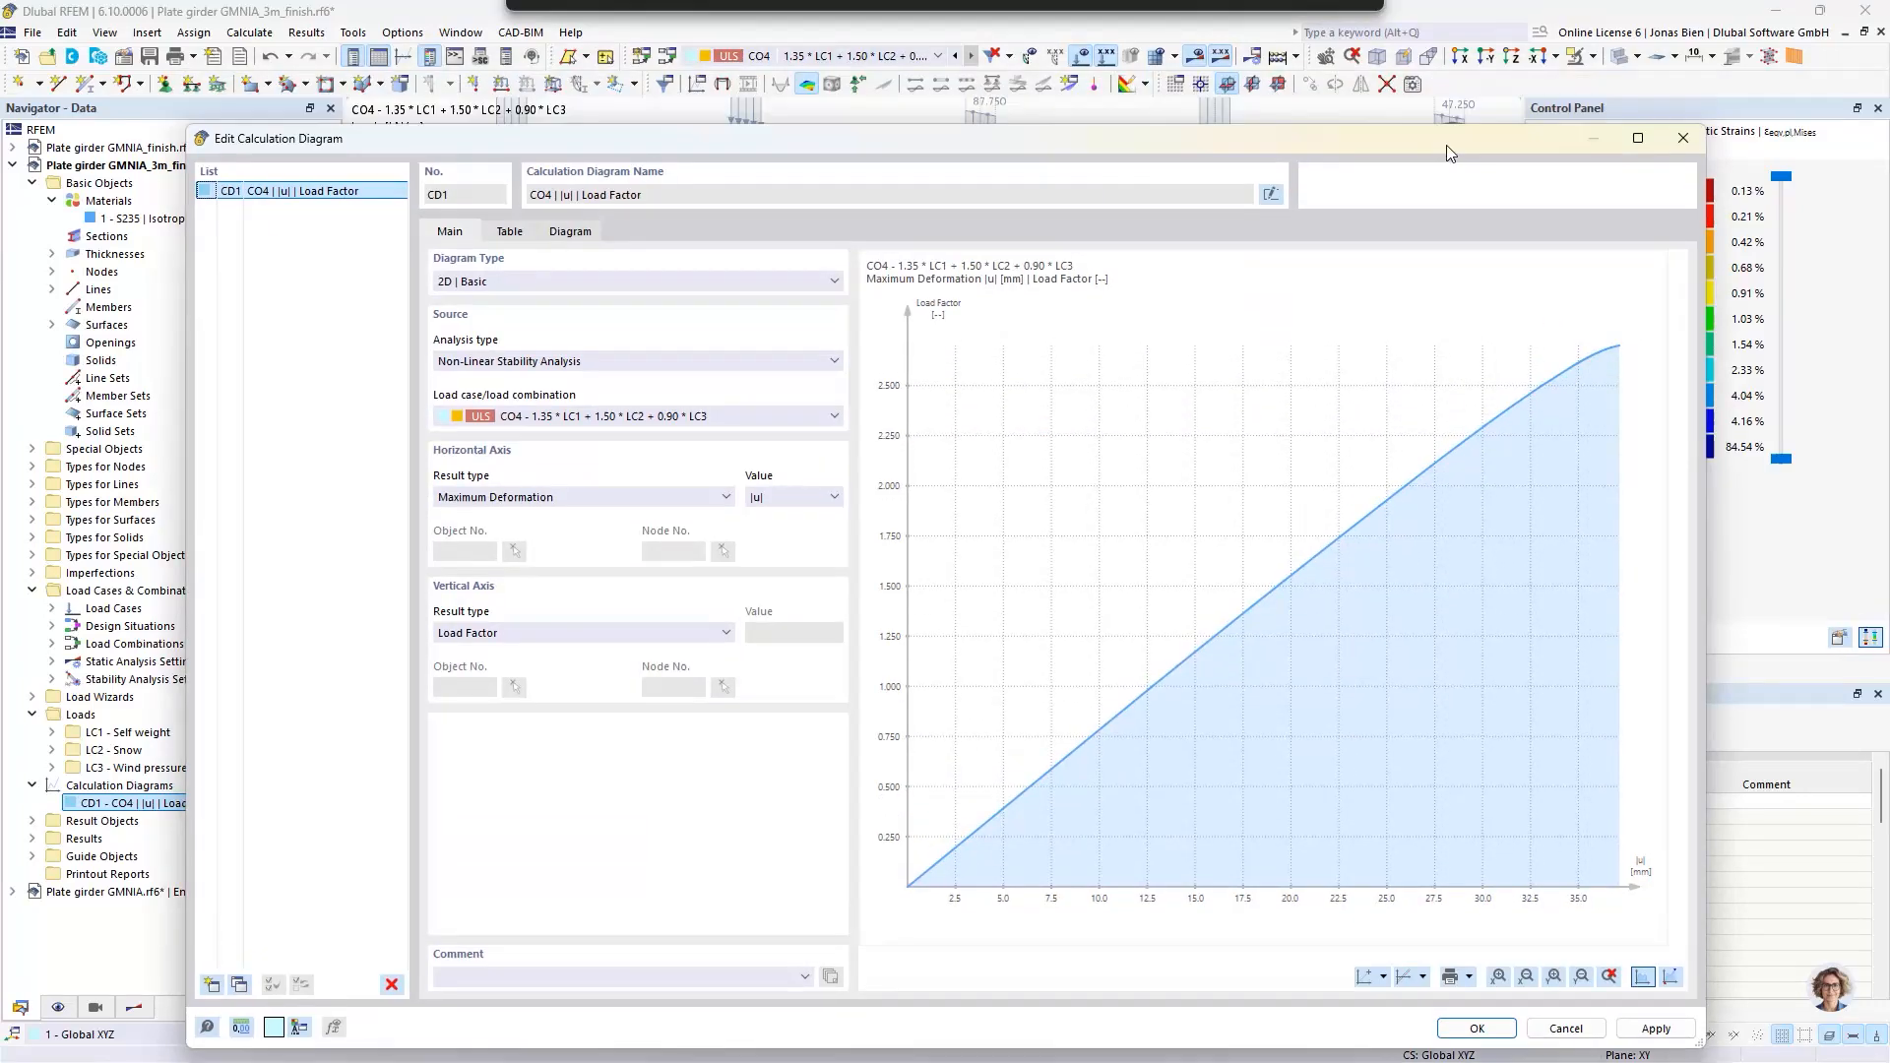
left_click_drag(1447, 99, 1507, 137)
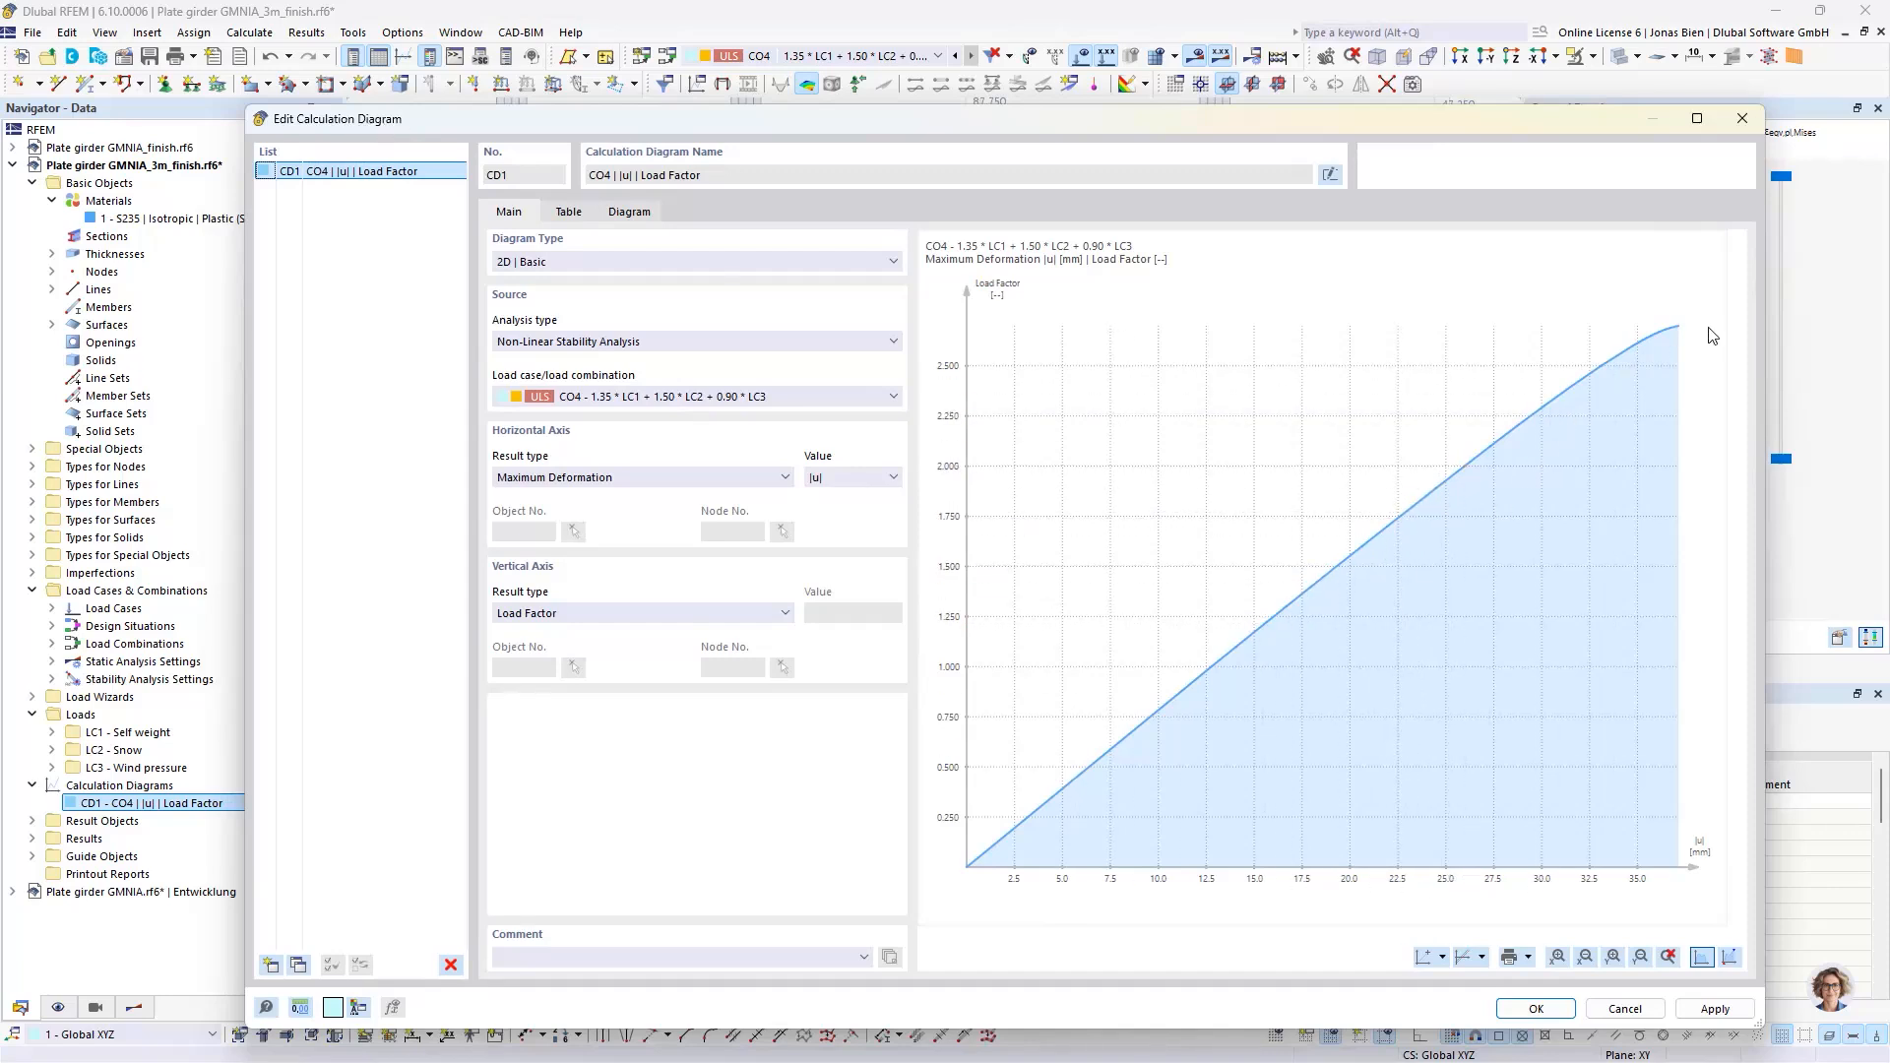
mouse_move(1674, 329)
left_click(1743, 118)
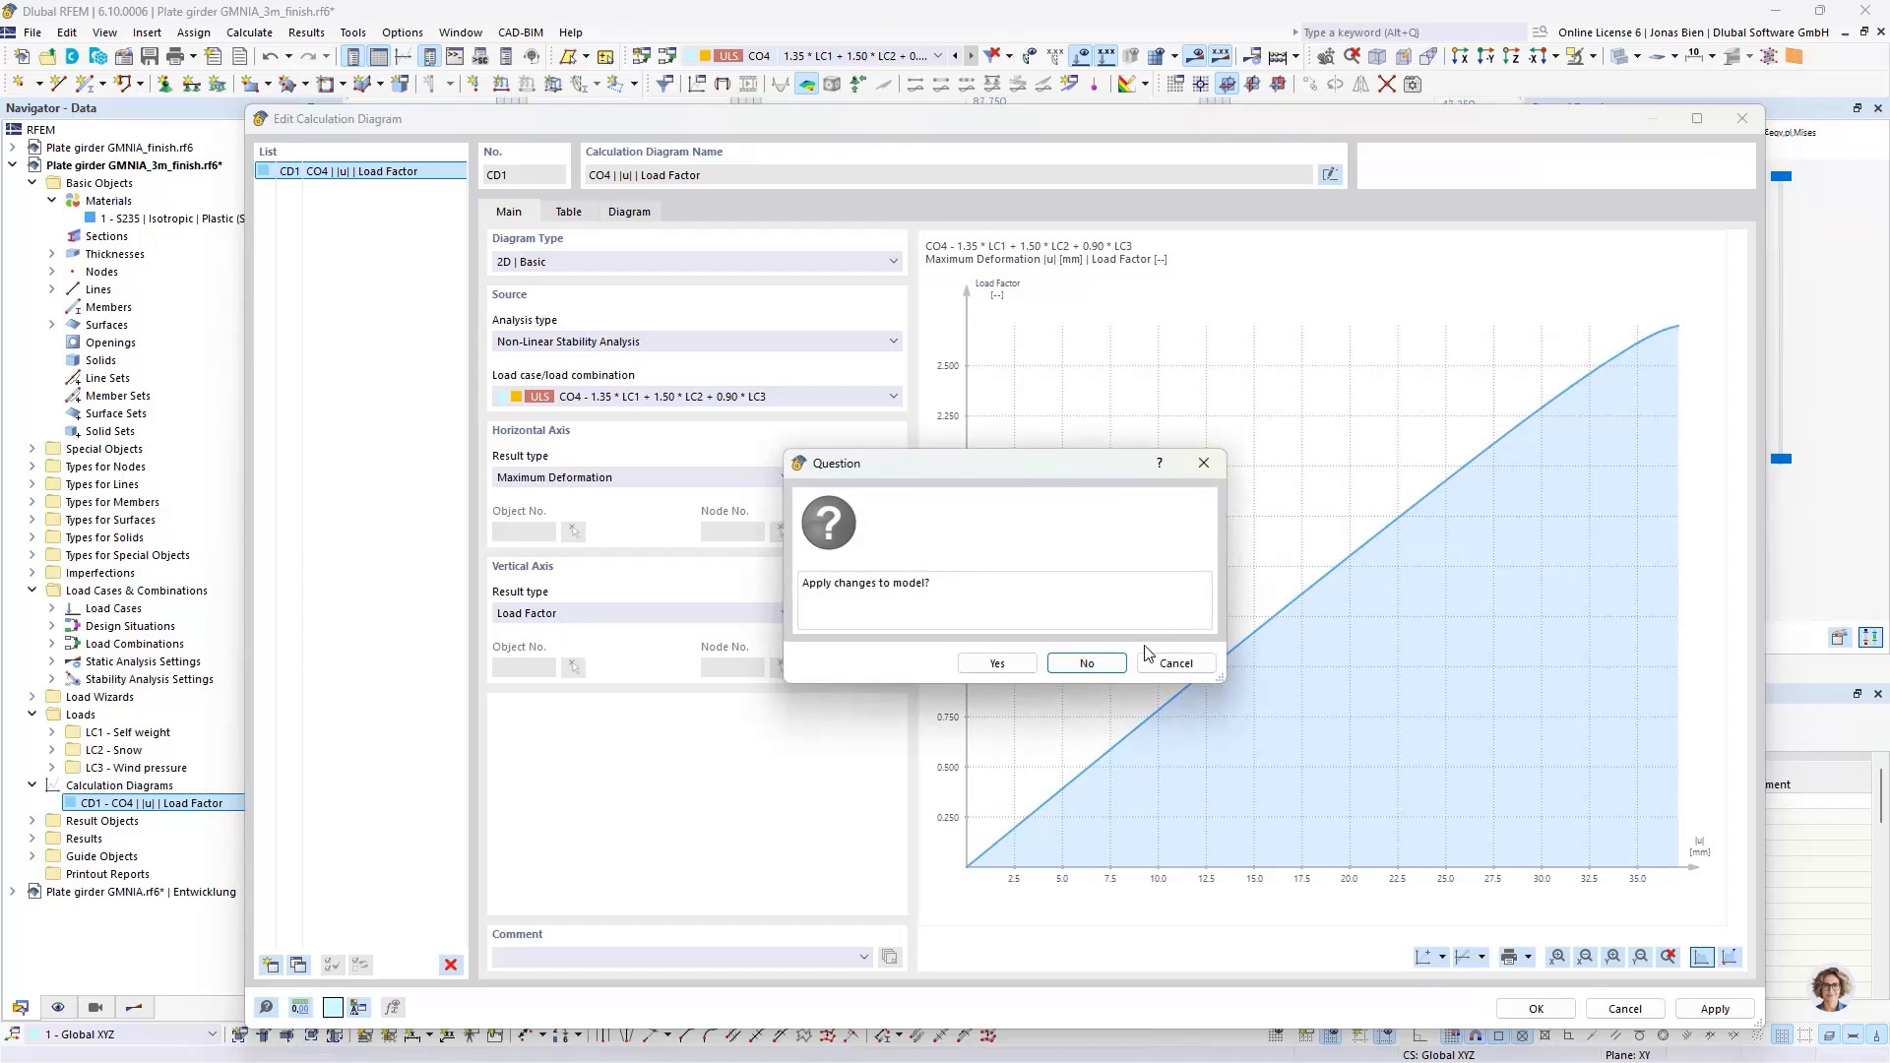
left_click(1086, 662)
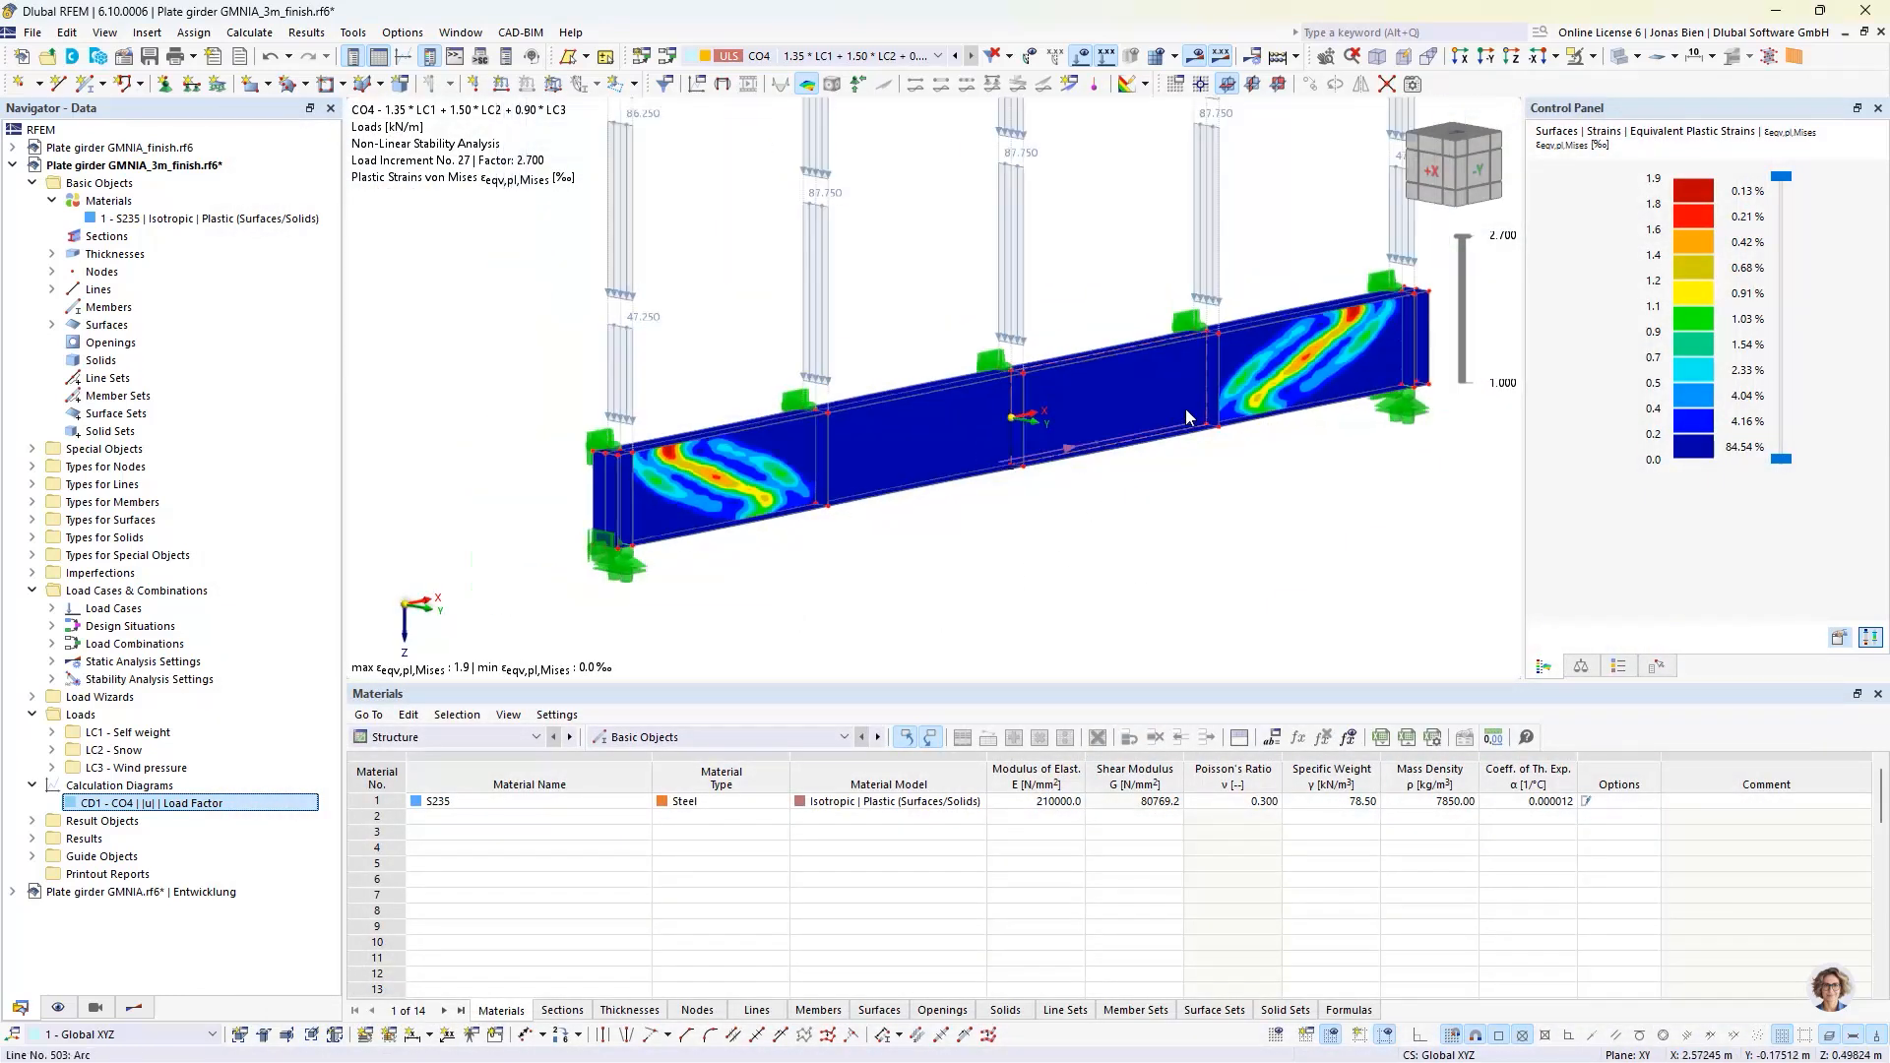